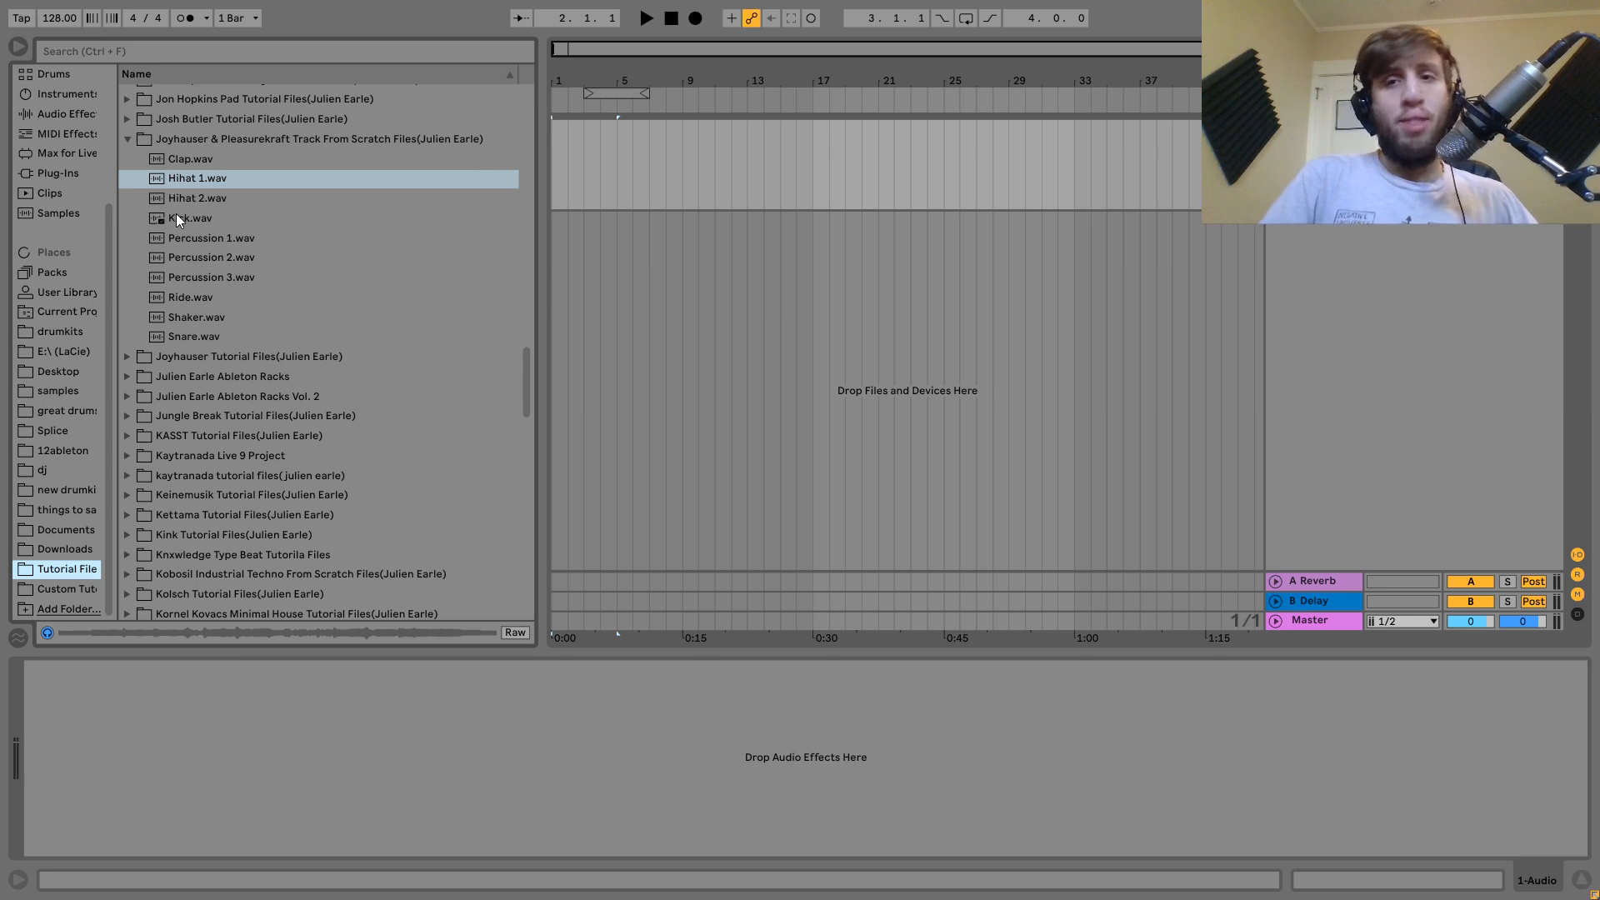
Create a new MIDI track and load Kick.wav from the Joyhauser & Pleasurekraft folder onto it as a sampler instrument.
key(ctrl+shift+t)
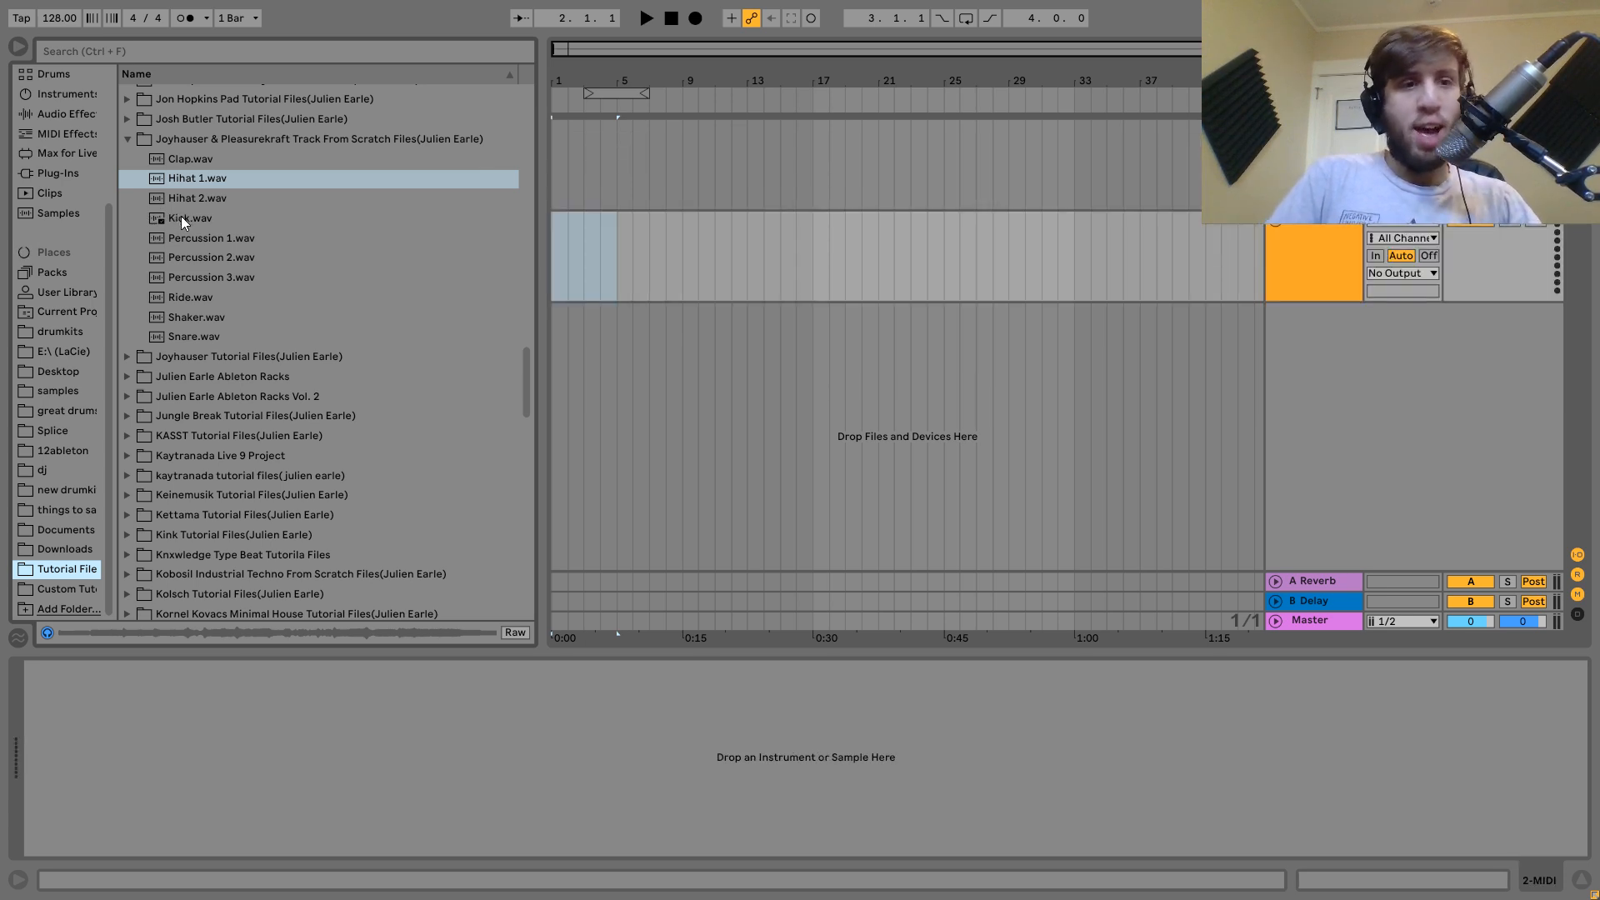
click(183, 217)
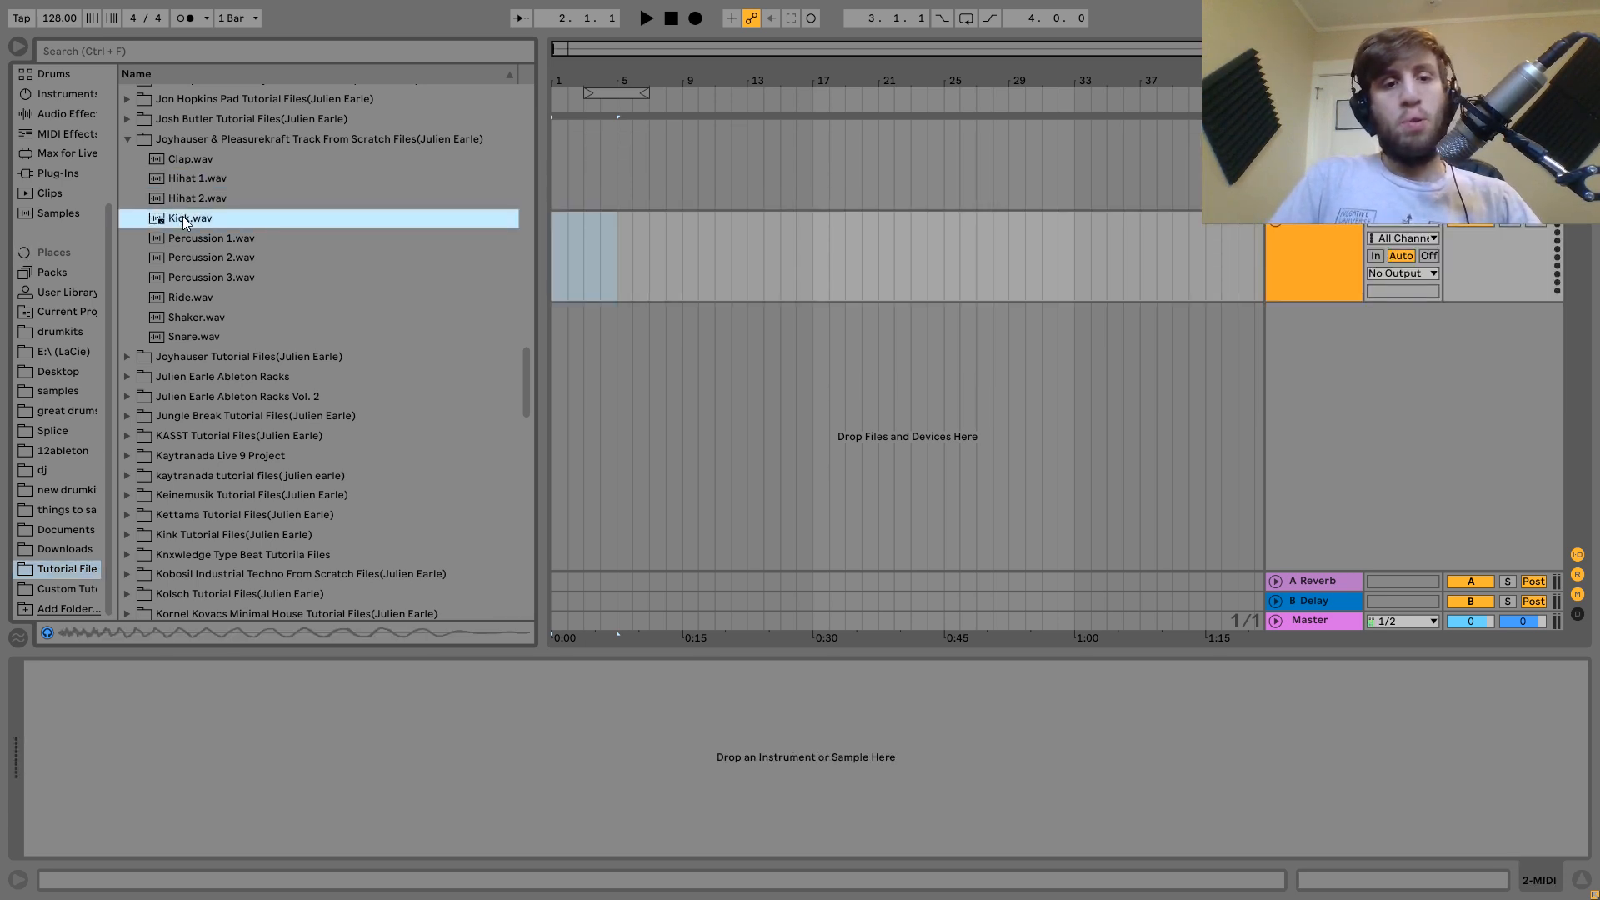
double_click(182, 217)
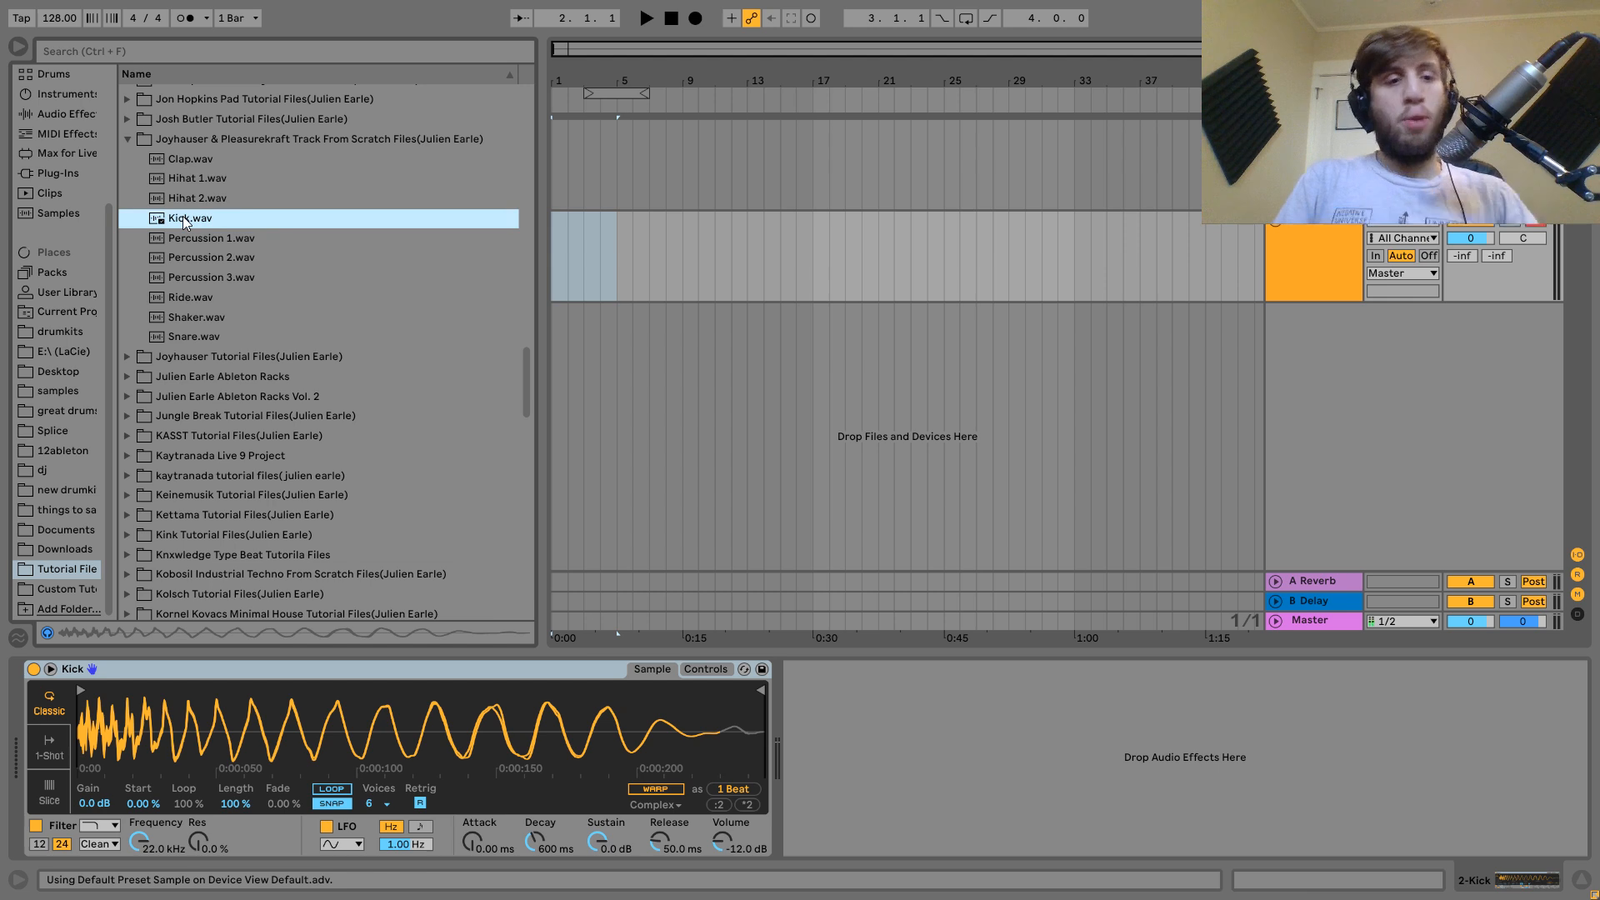
Fill a four-bar clip on the kick track with a C3 note on every beat, and extend and loop it over eight bars.
double_click(612, 263)
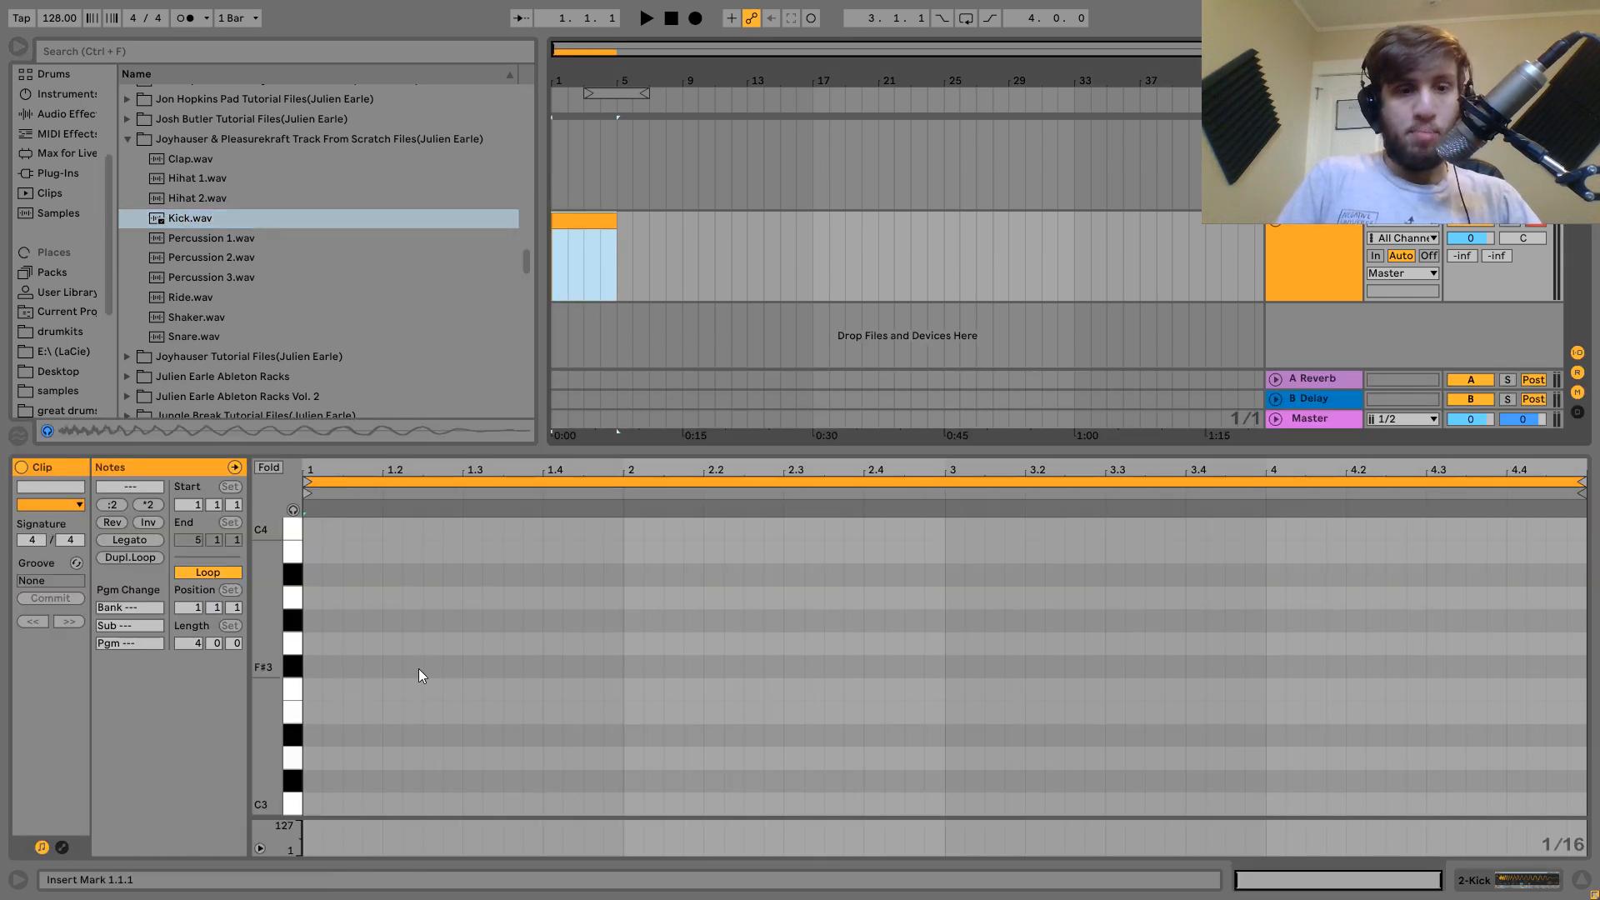
double_click(312, 803)
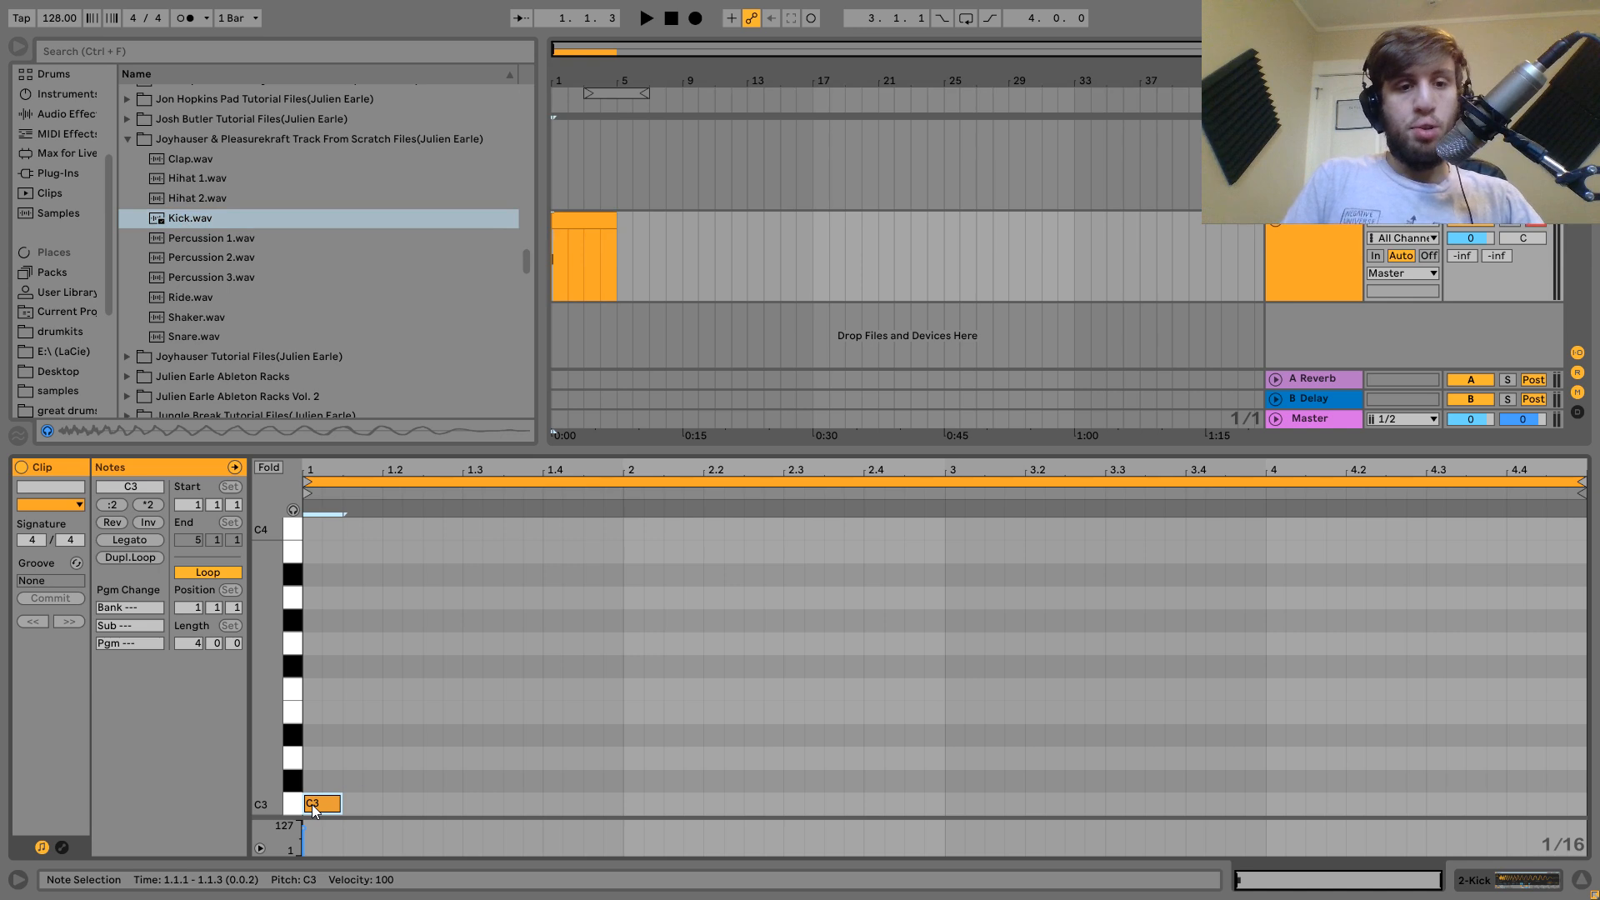
key(ctrl+d)
key(ctrl+d)
key(ctrl+d)
key(ctrl+d)
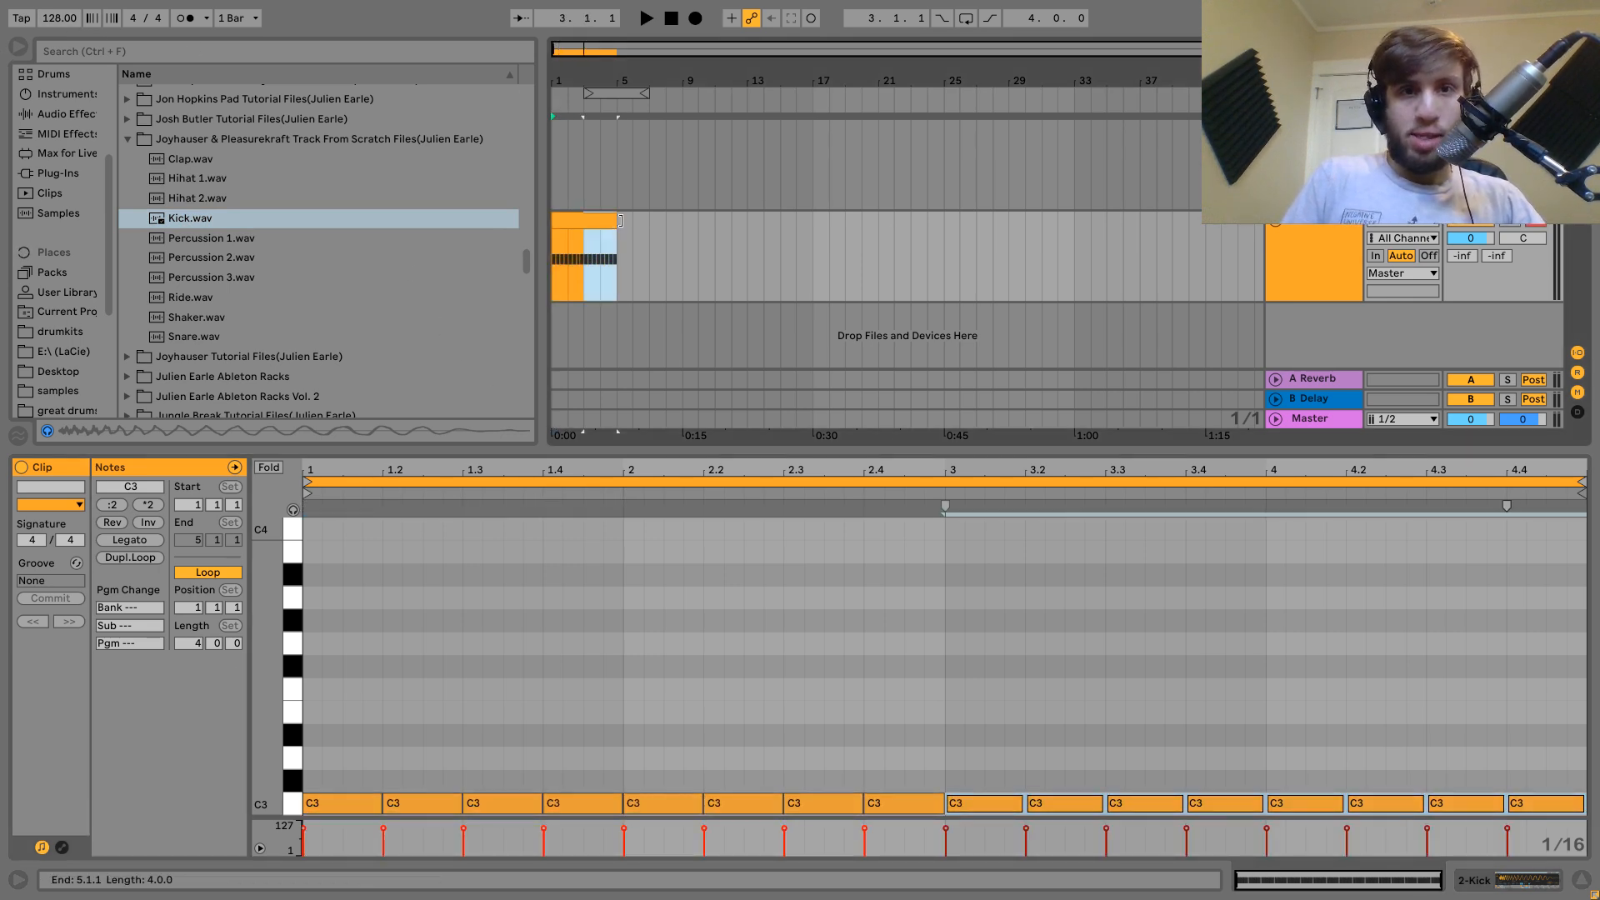
drag(617, 224, 683, 223)
key(ctrl+l)
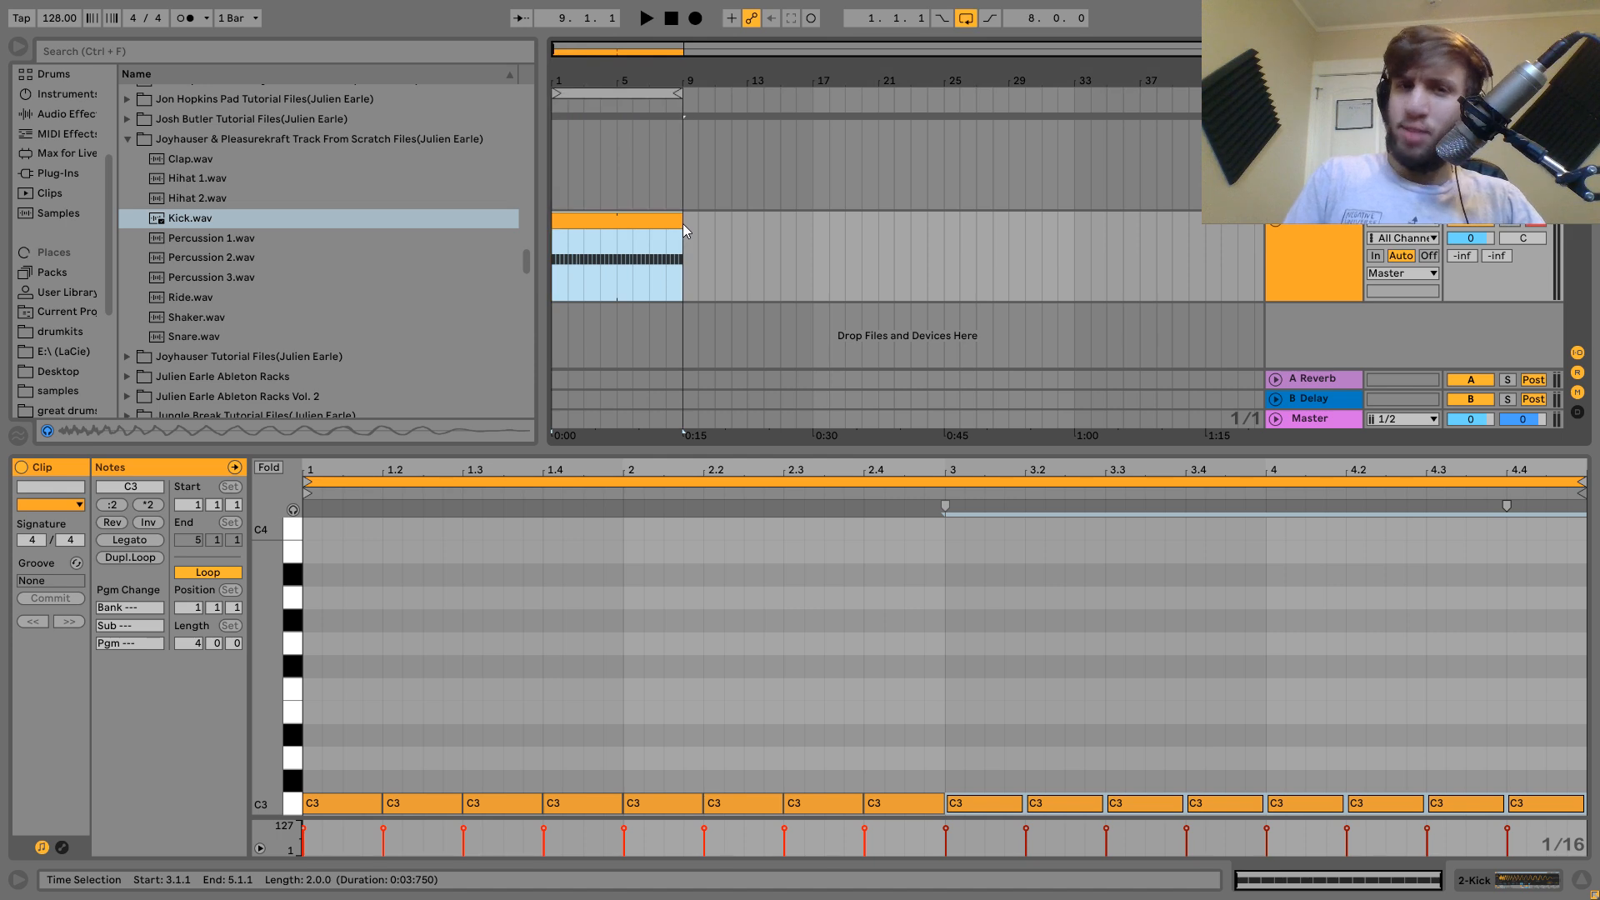
Add a Saturator after the kick sampler with Drive at 3.94 dB, Color on and Base at 1.14.
click(1325, 248)
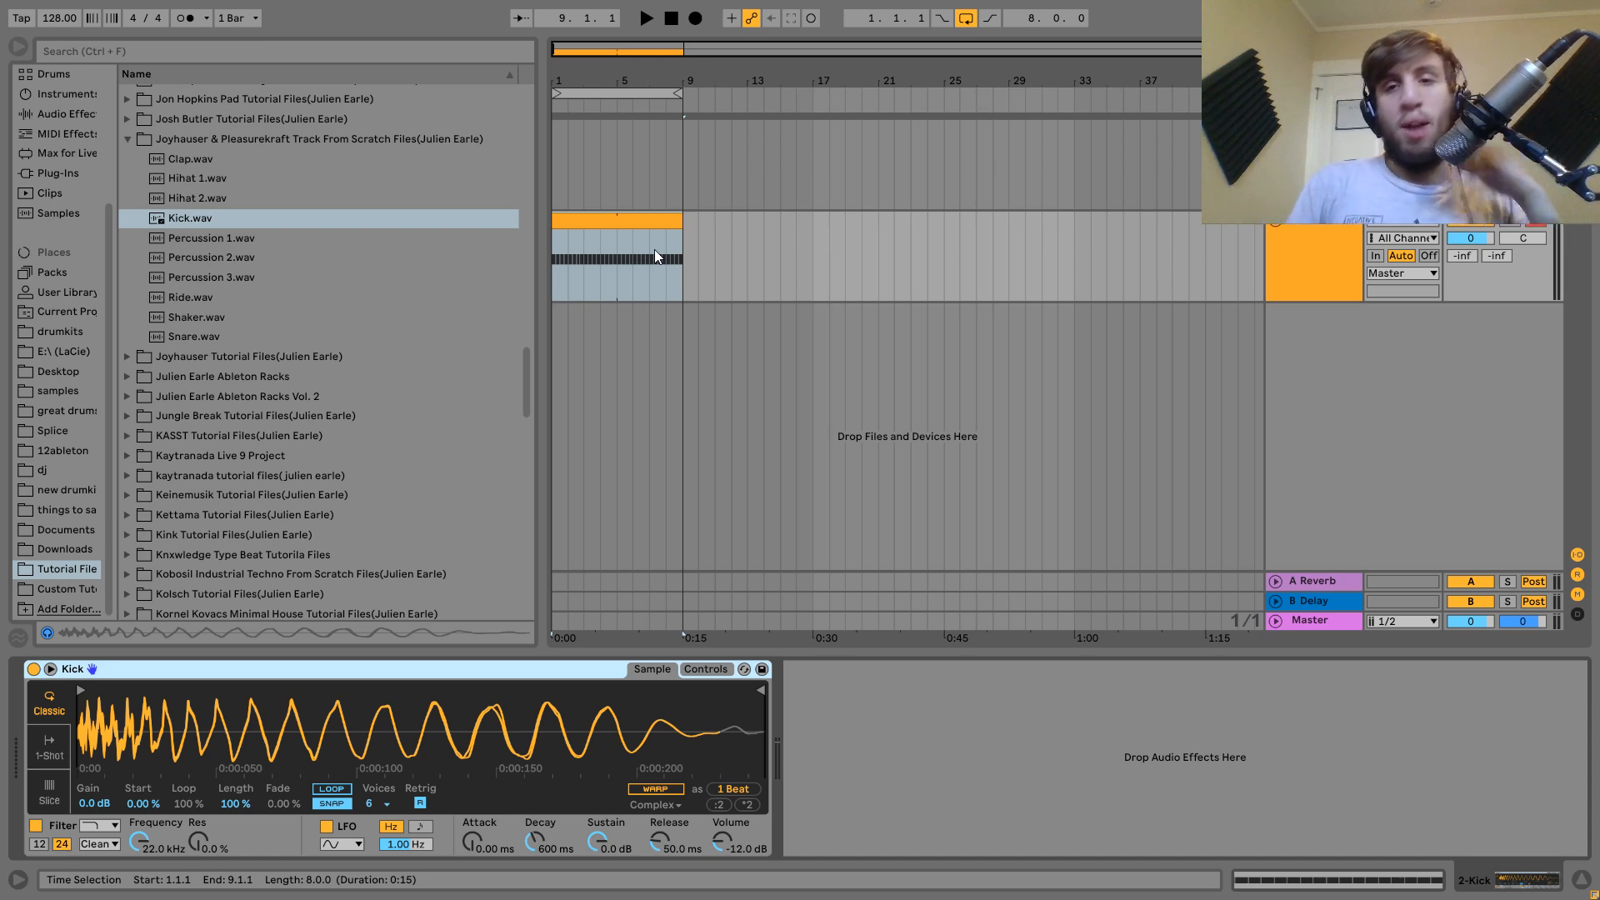
key(space)
click(67, 113)
scroll(250, 375, down, 4)
drag(163, 510, 809, 710)
drag(808, 826, 808, 823)
key(space)
Add an empty Audio Effect Rack after the Saturator and show its chain list.
scroll(212, 260, up, 4)
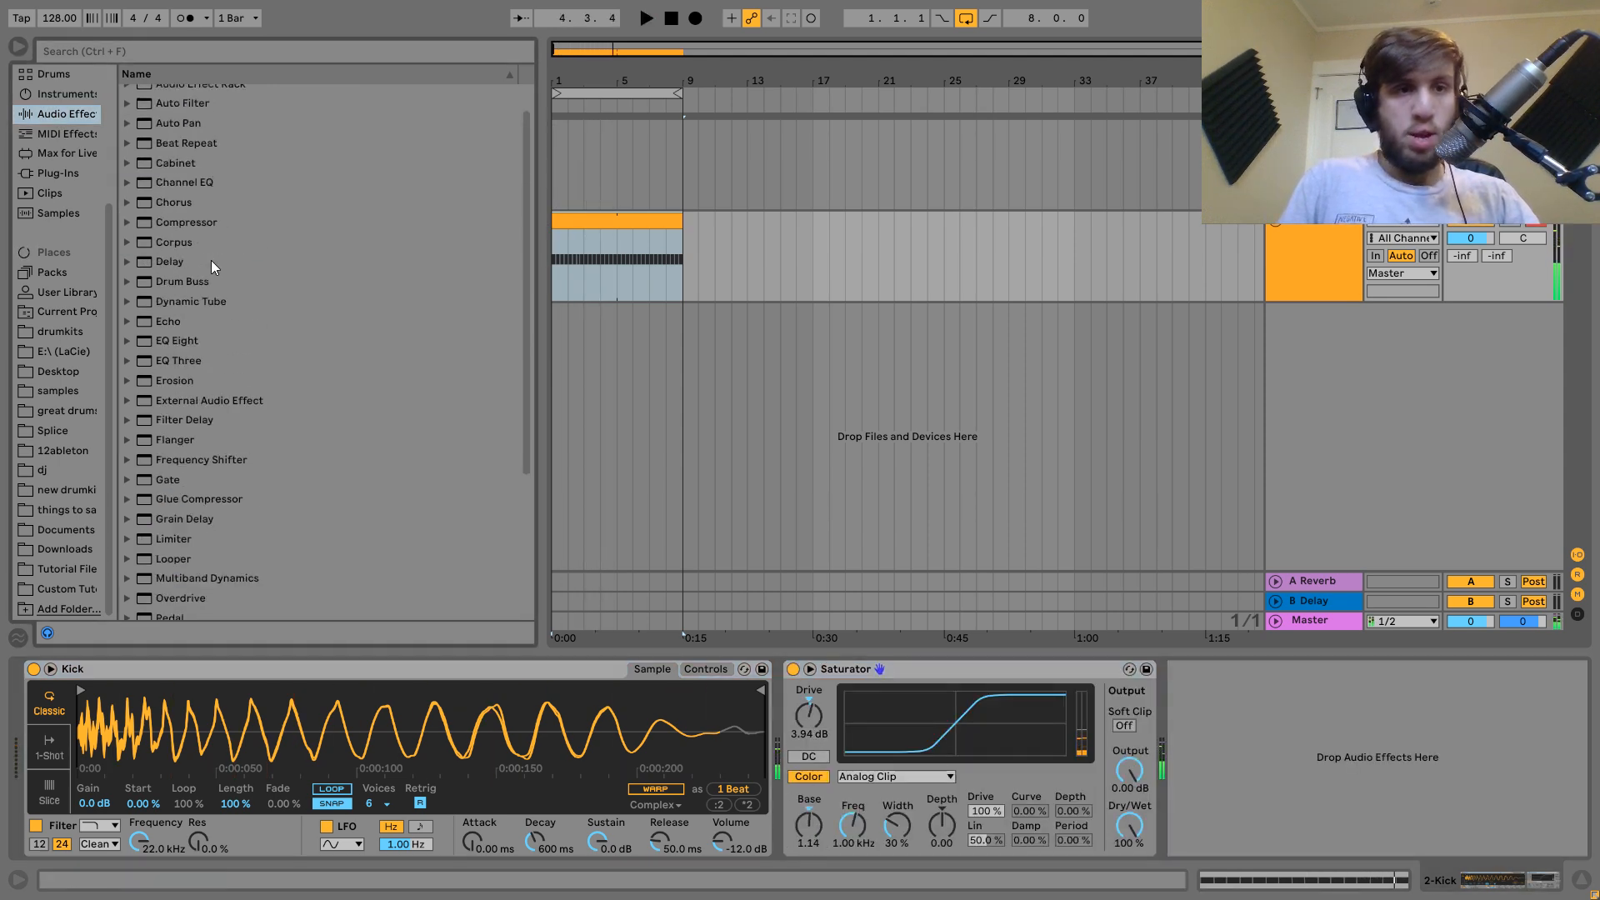
click(177, 117)
drag(176, 116, 1171, 790)
key(space)
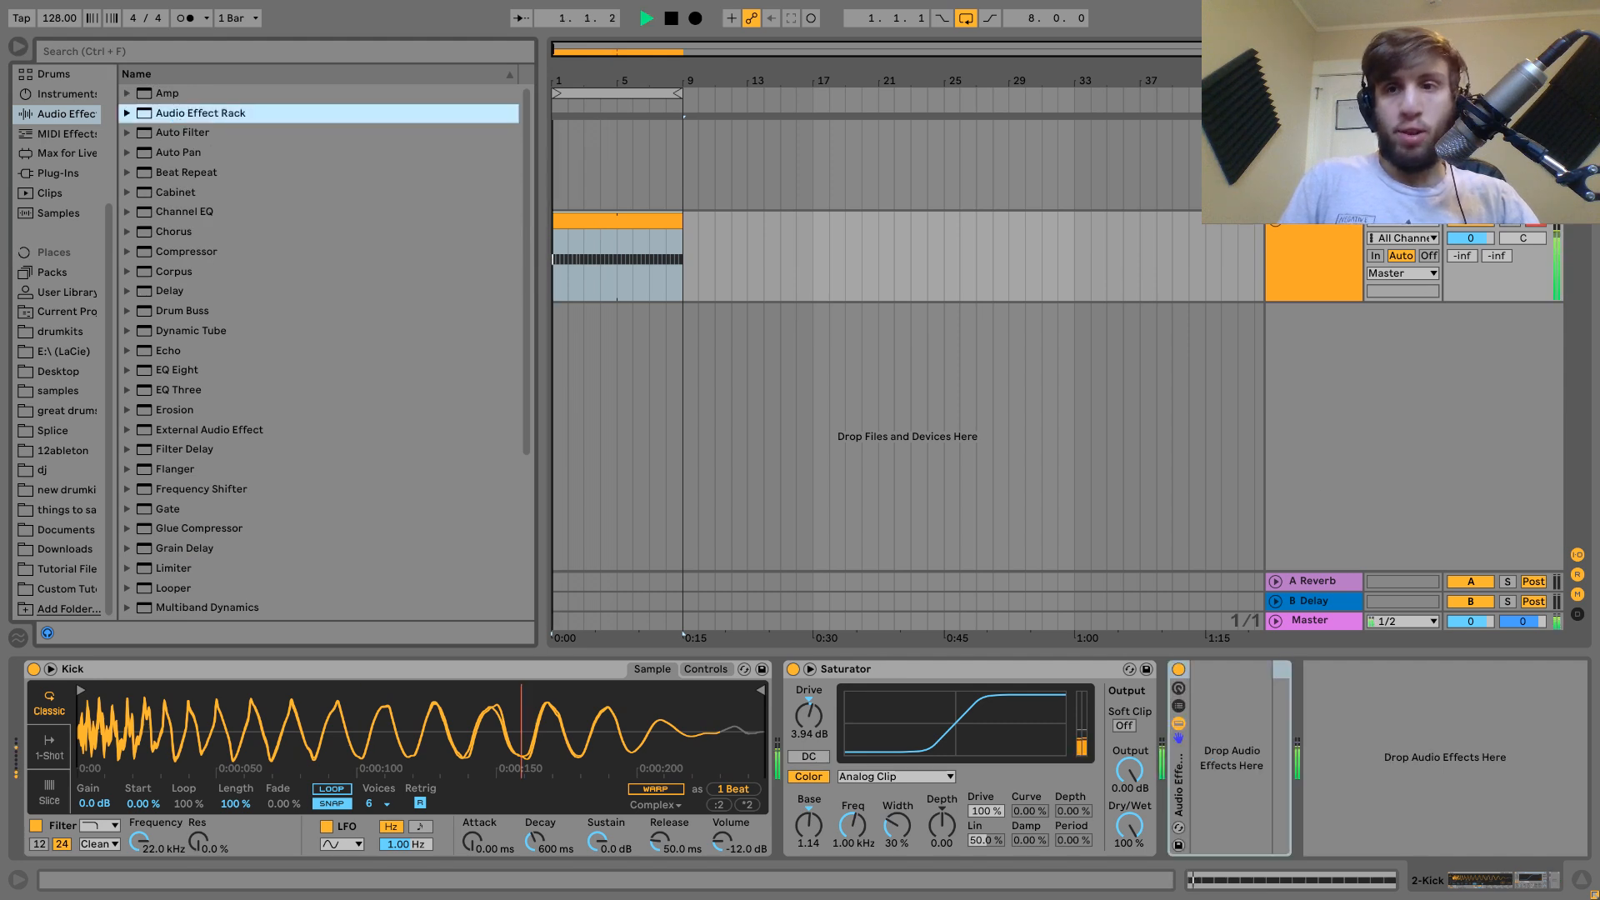
key(space)
click(1178, 706)
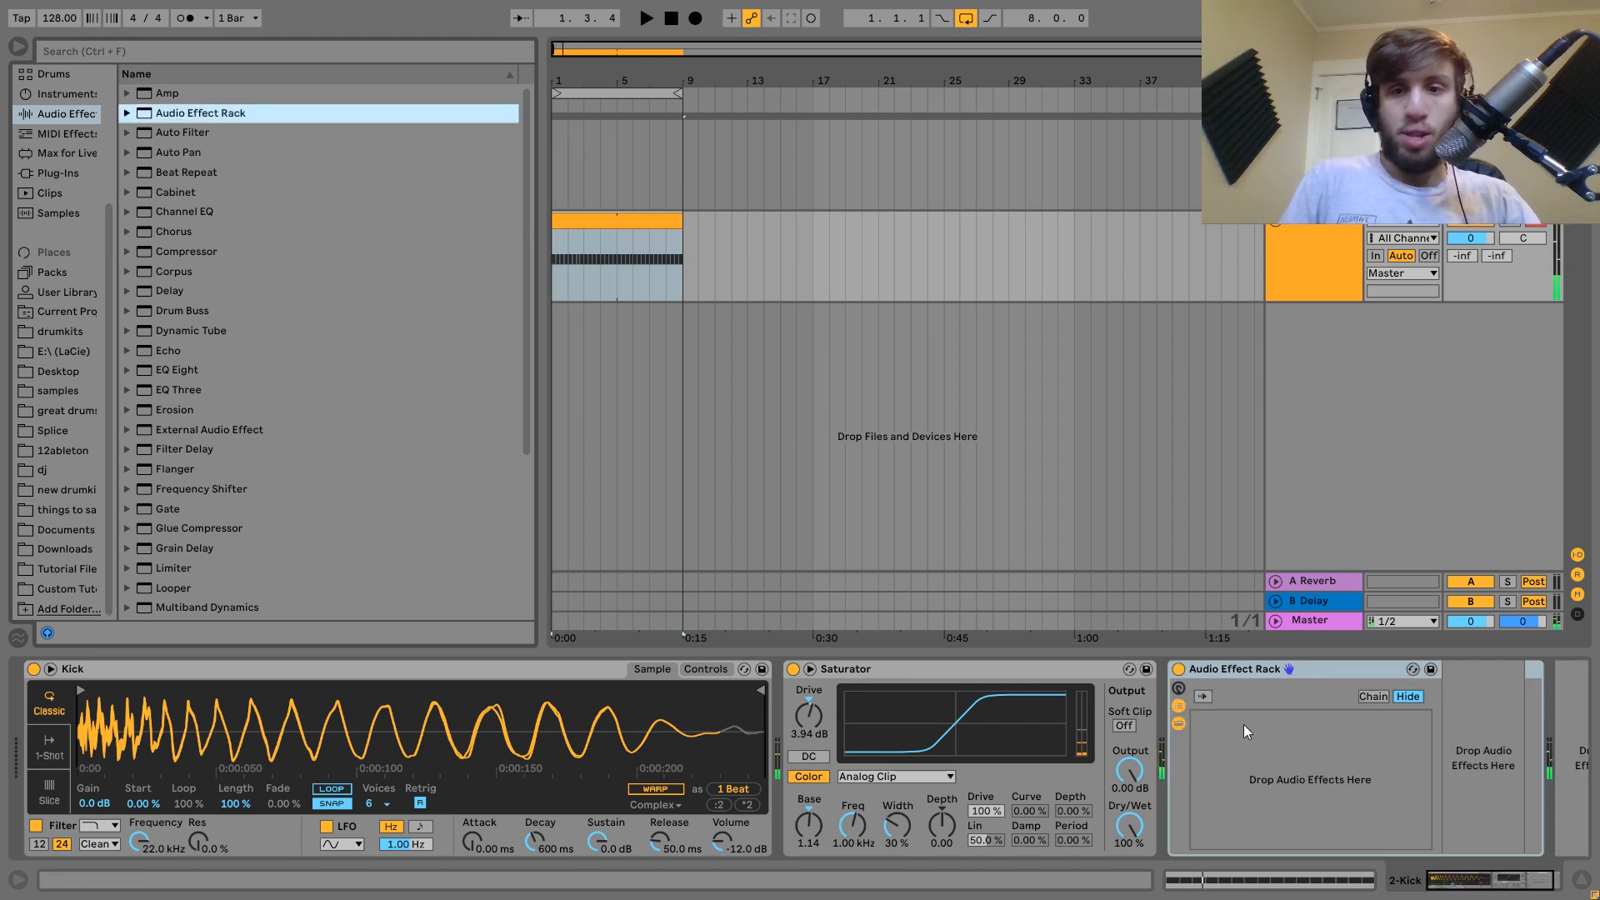
Create two chains in the Audio Effect Rack and name them punch and rumble.
right_click(1243, 724)
click(1258, 735)
right_click(1261, 736)
click(1282, 748)
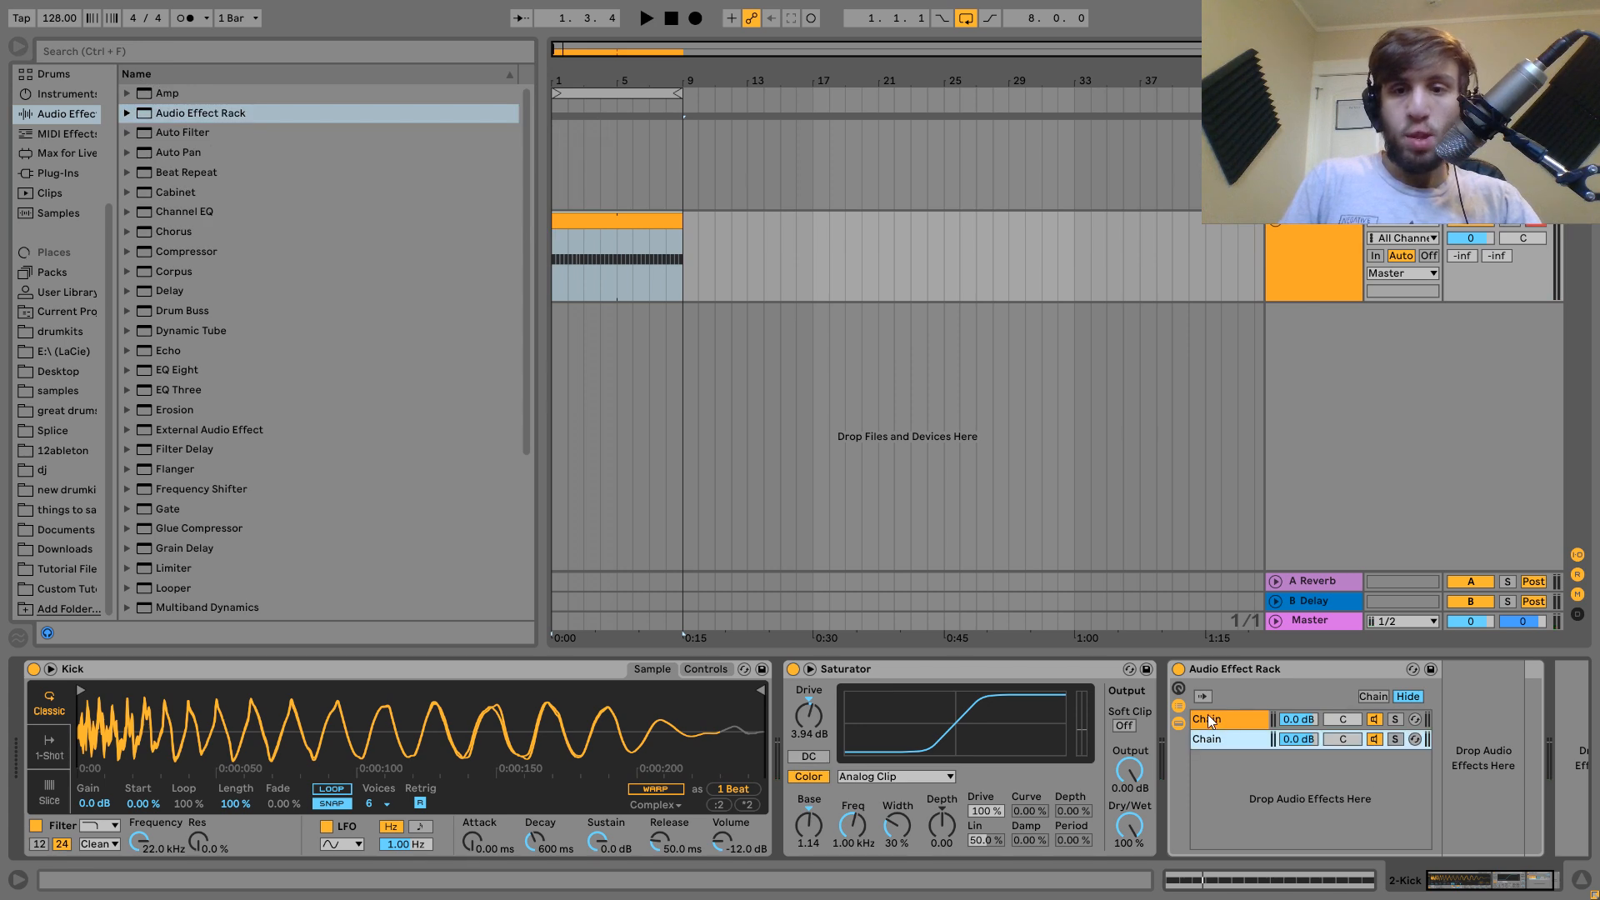
double_click(1208, 719)
key(Tab)
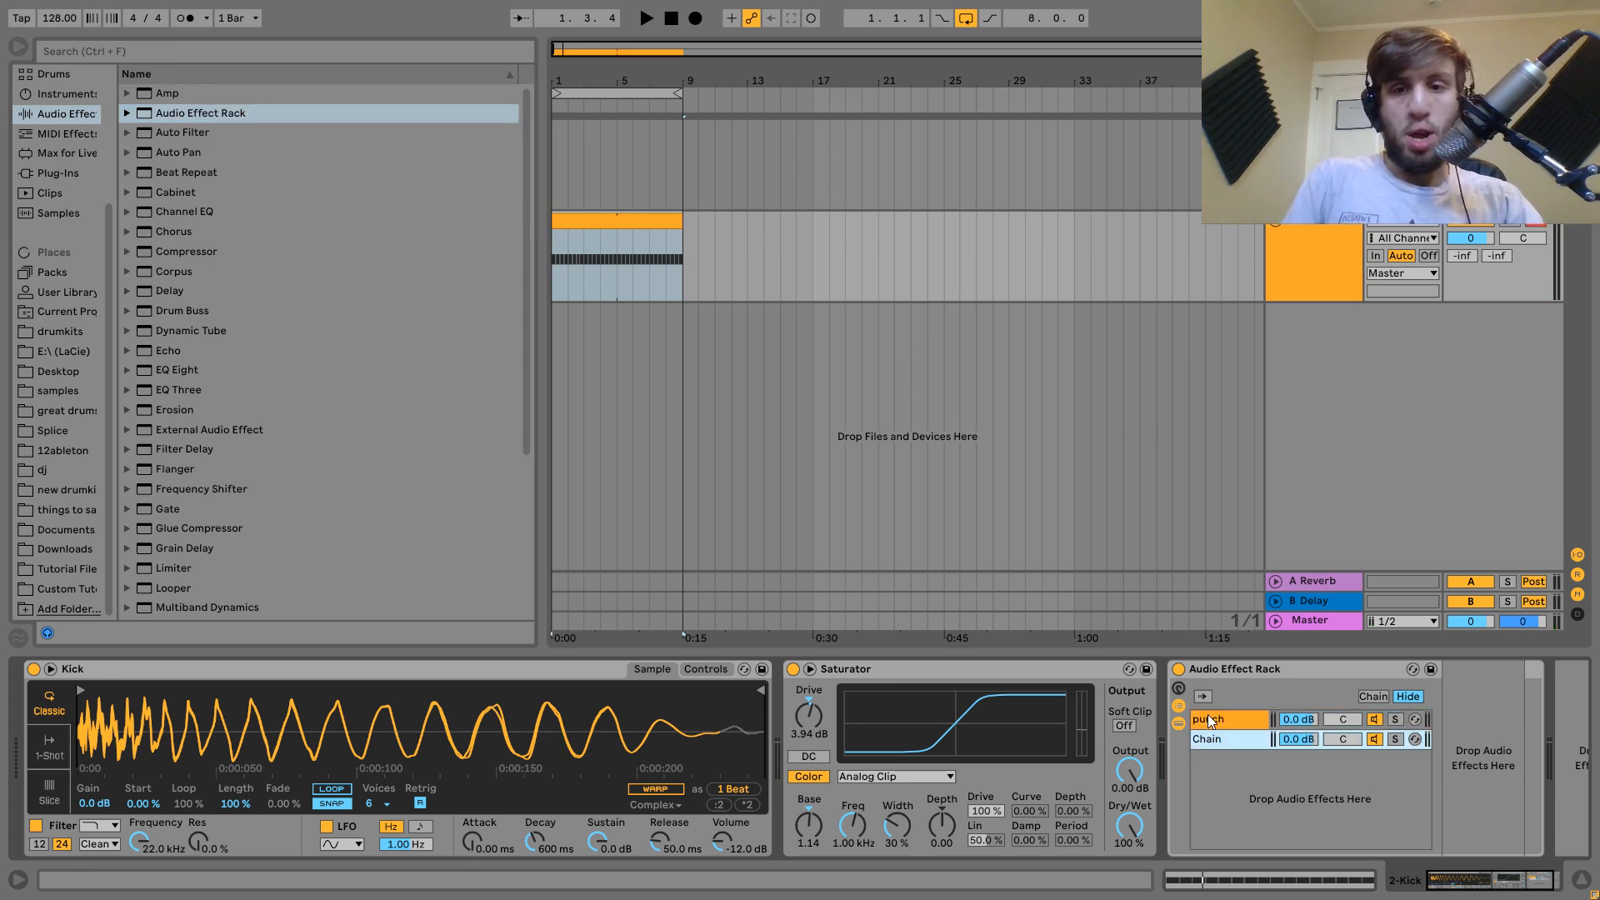
text(rumble)
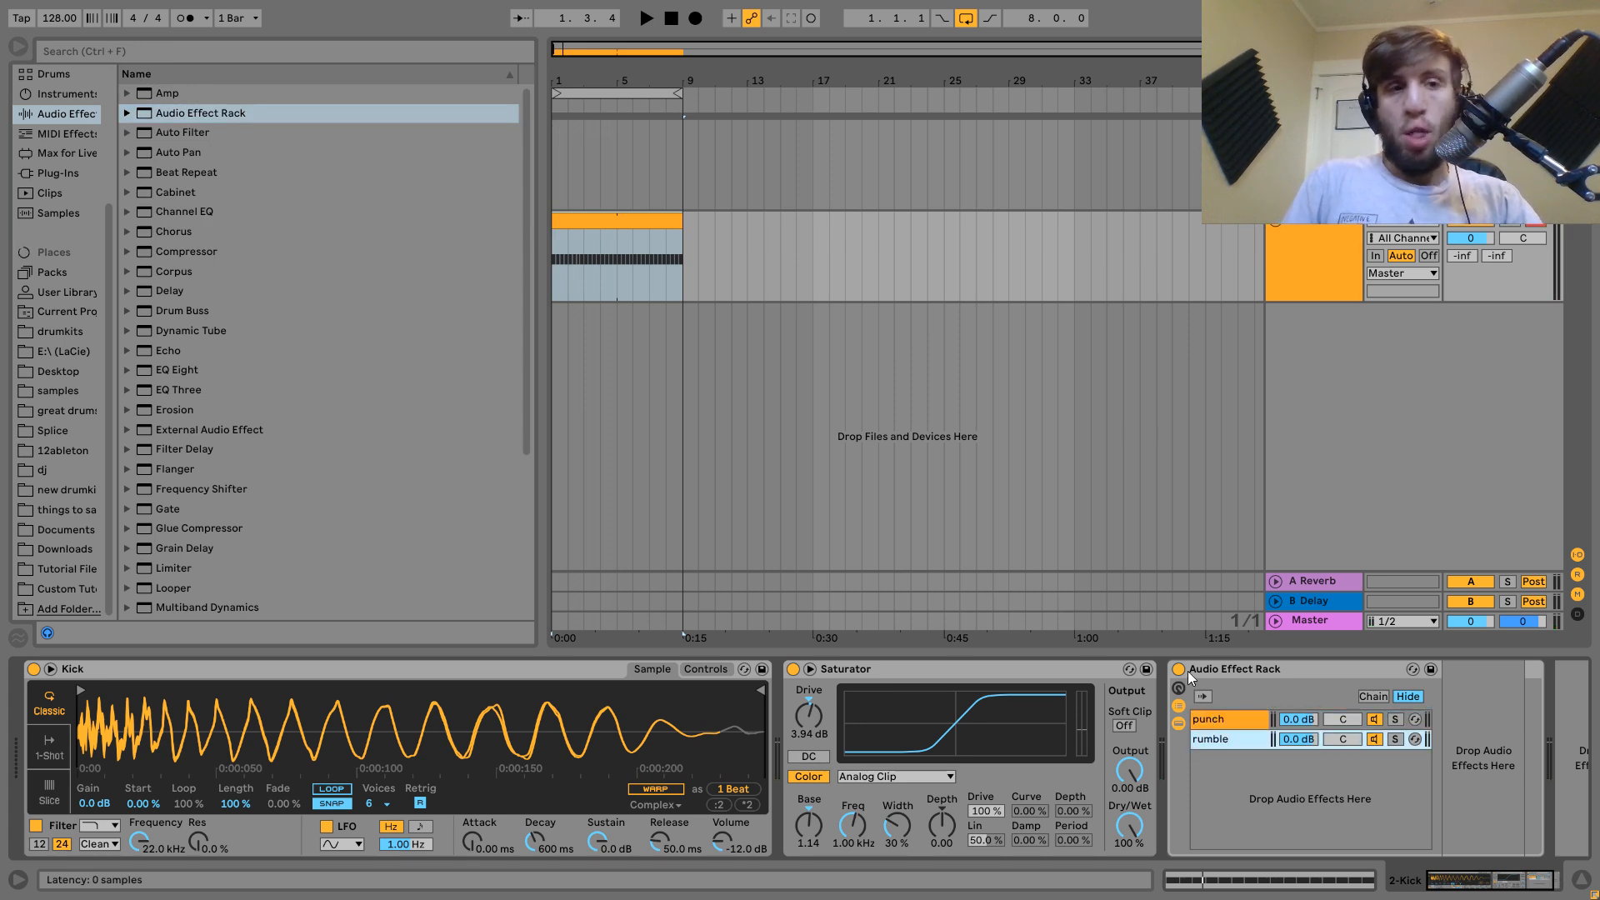
key(Return)
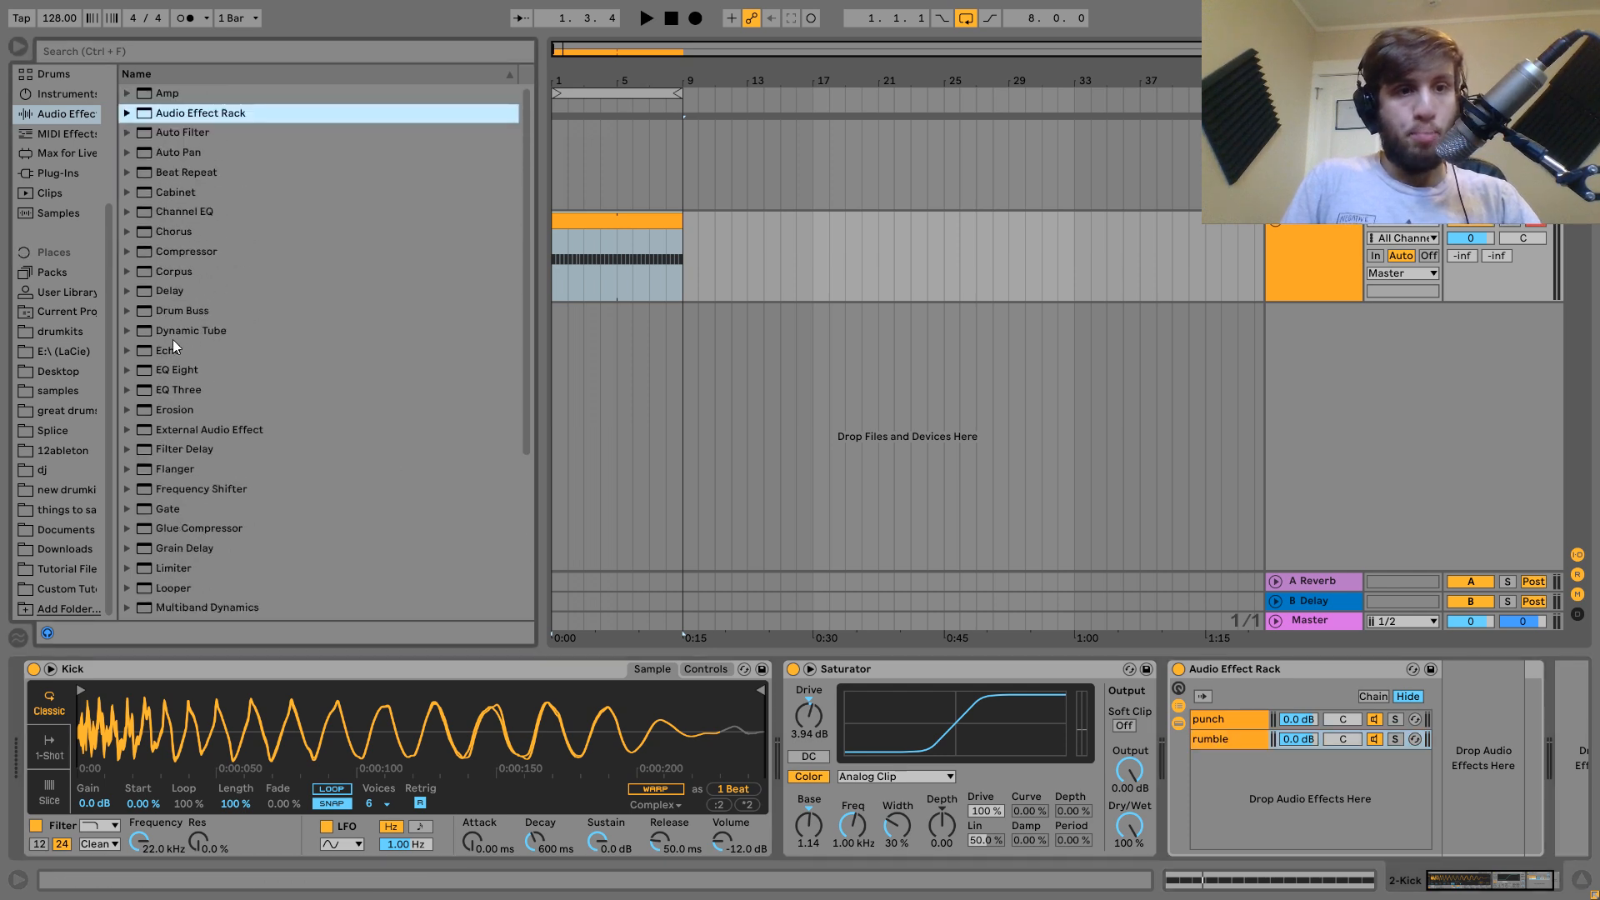
Add a Delay to the rumble chain with the synced time at 1 sixteenth and Dry/Wet at 100%.
drag(159, 293, 1226, 747)
click(1085, 720)
drag(1418, 827, 1418, 743)
Add an Amp with the Rock model after the Delay and set the rumble chain's volume to -3.7 dB.
drag(168, 94, 875, 745)
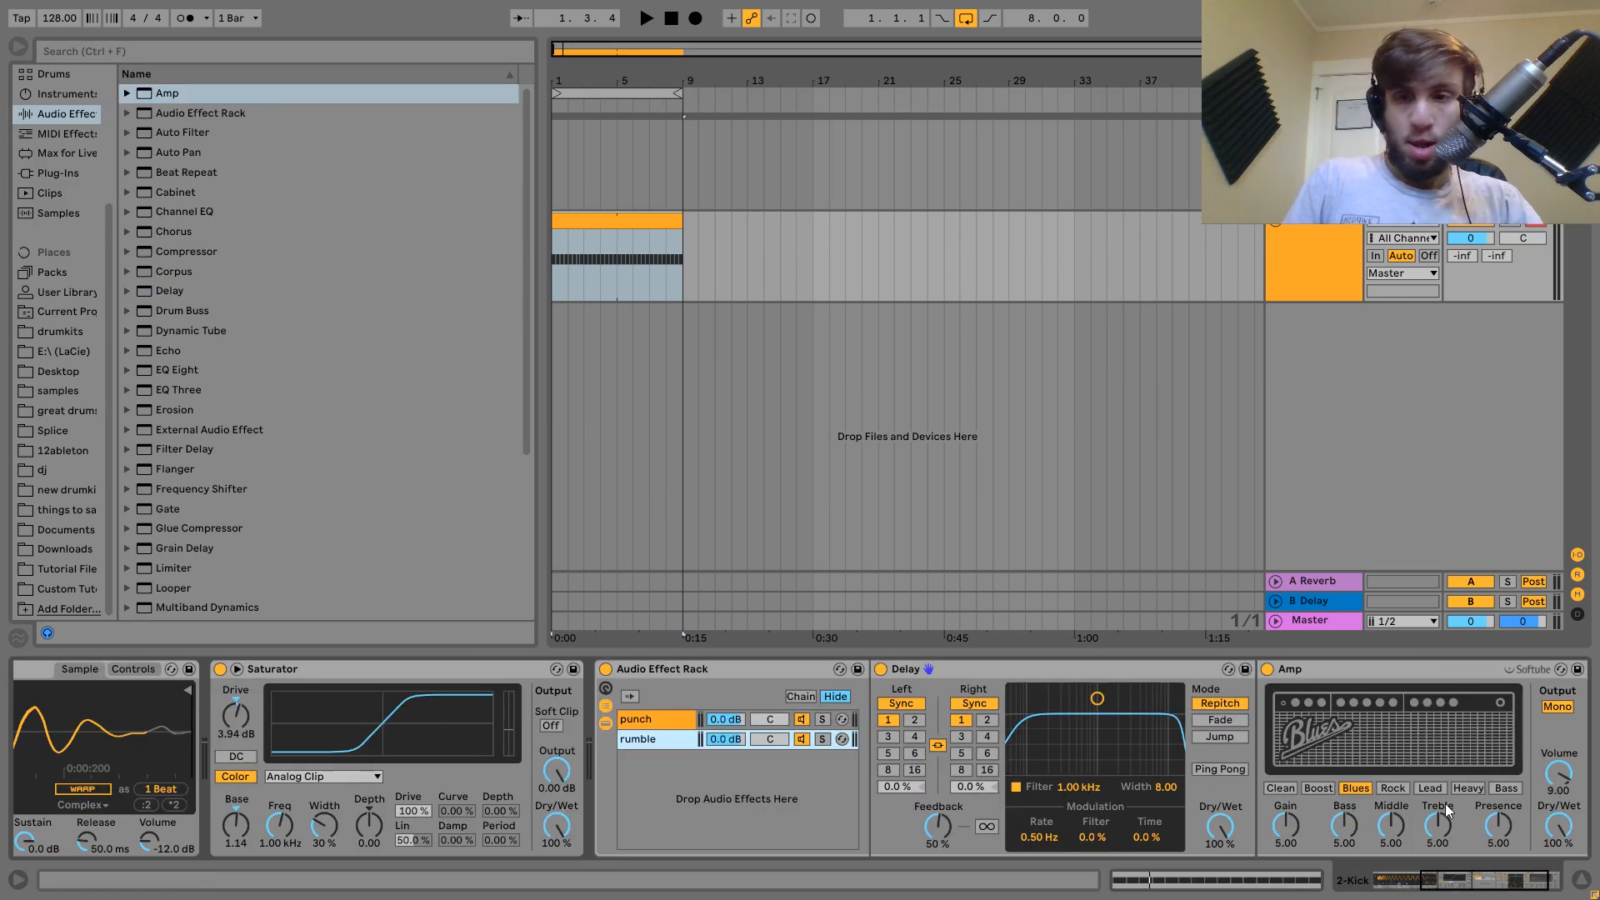
click(1393, 789)
key(space)
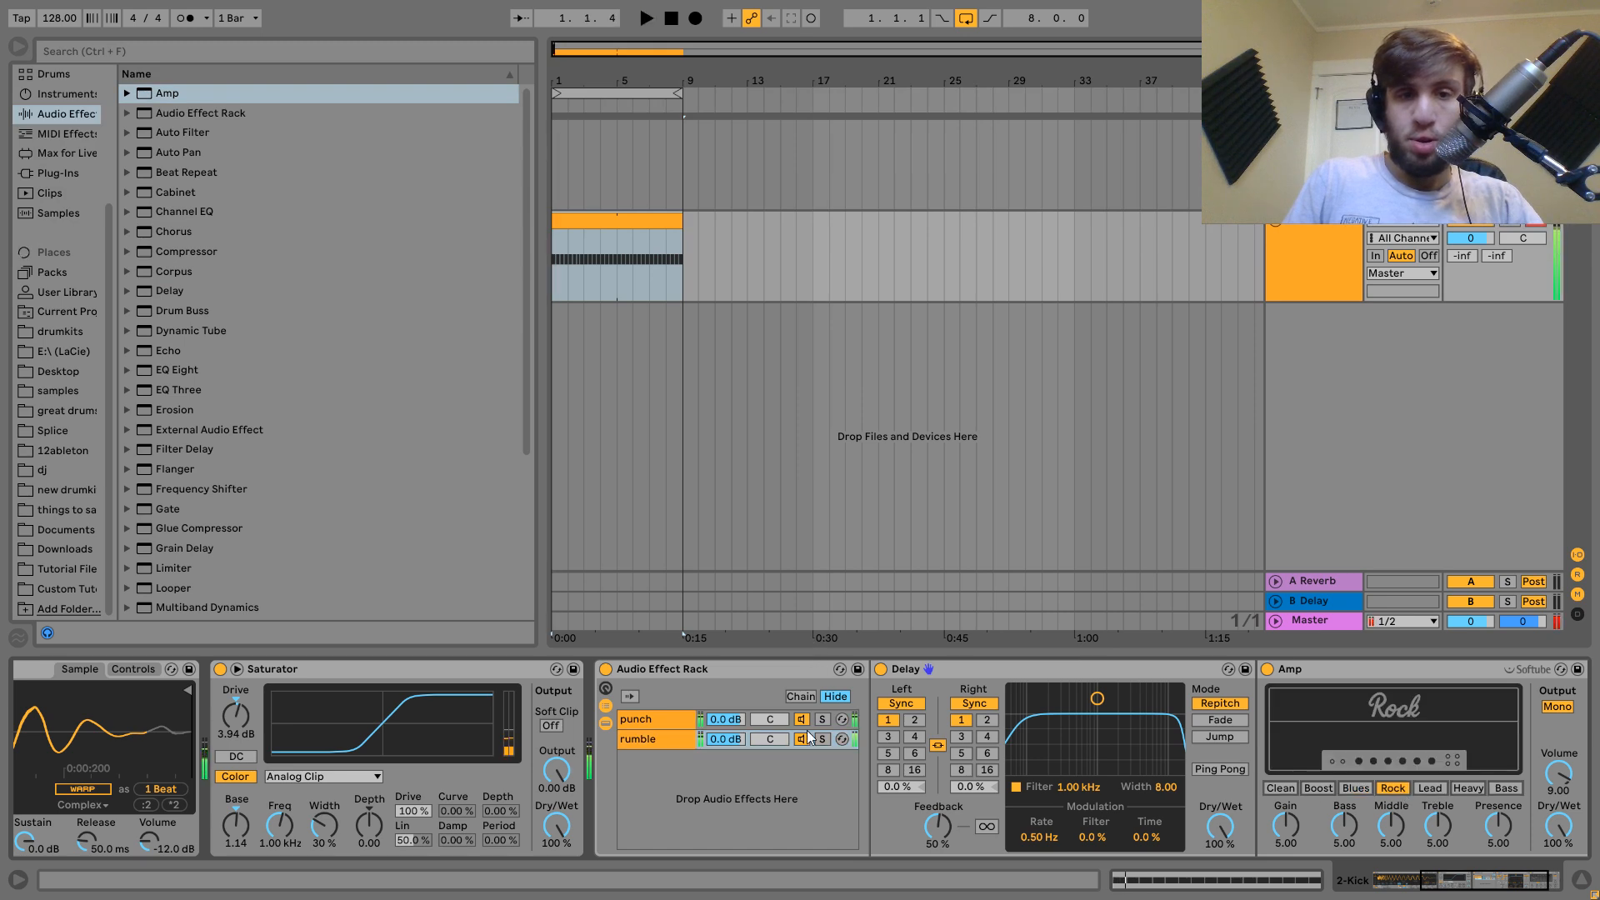
drag(730, 744, 730, 775)
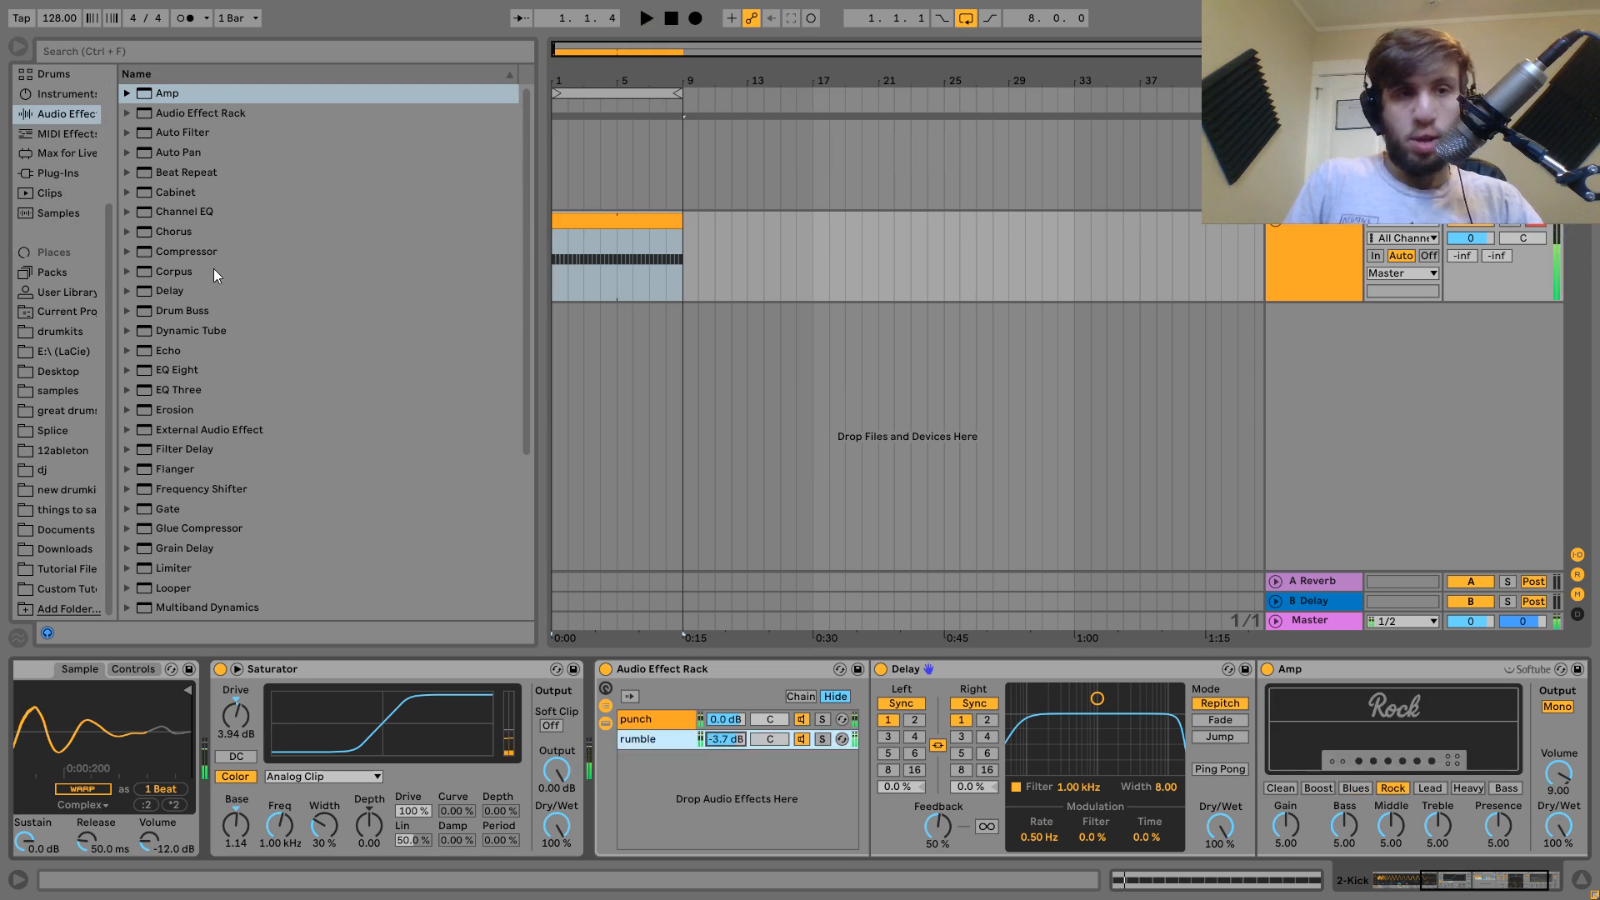
Add an Auto Filter after the Amp as a low-pass at 115 Hz with 19% resonance.
click(173, 134)
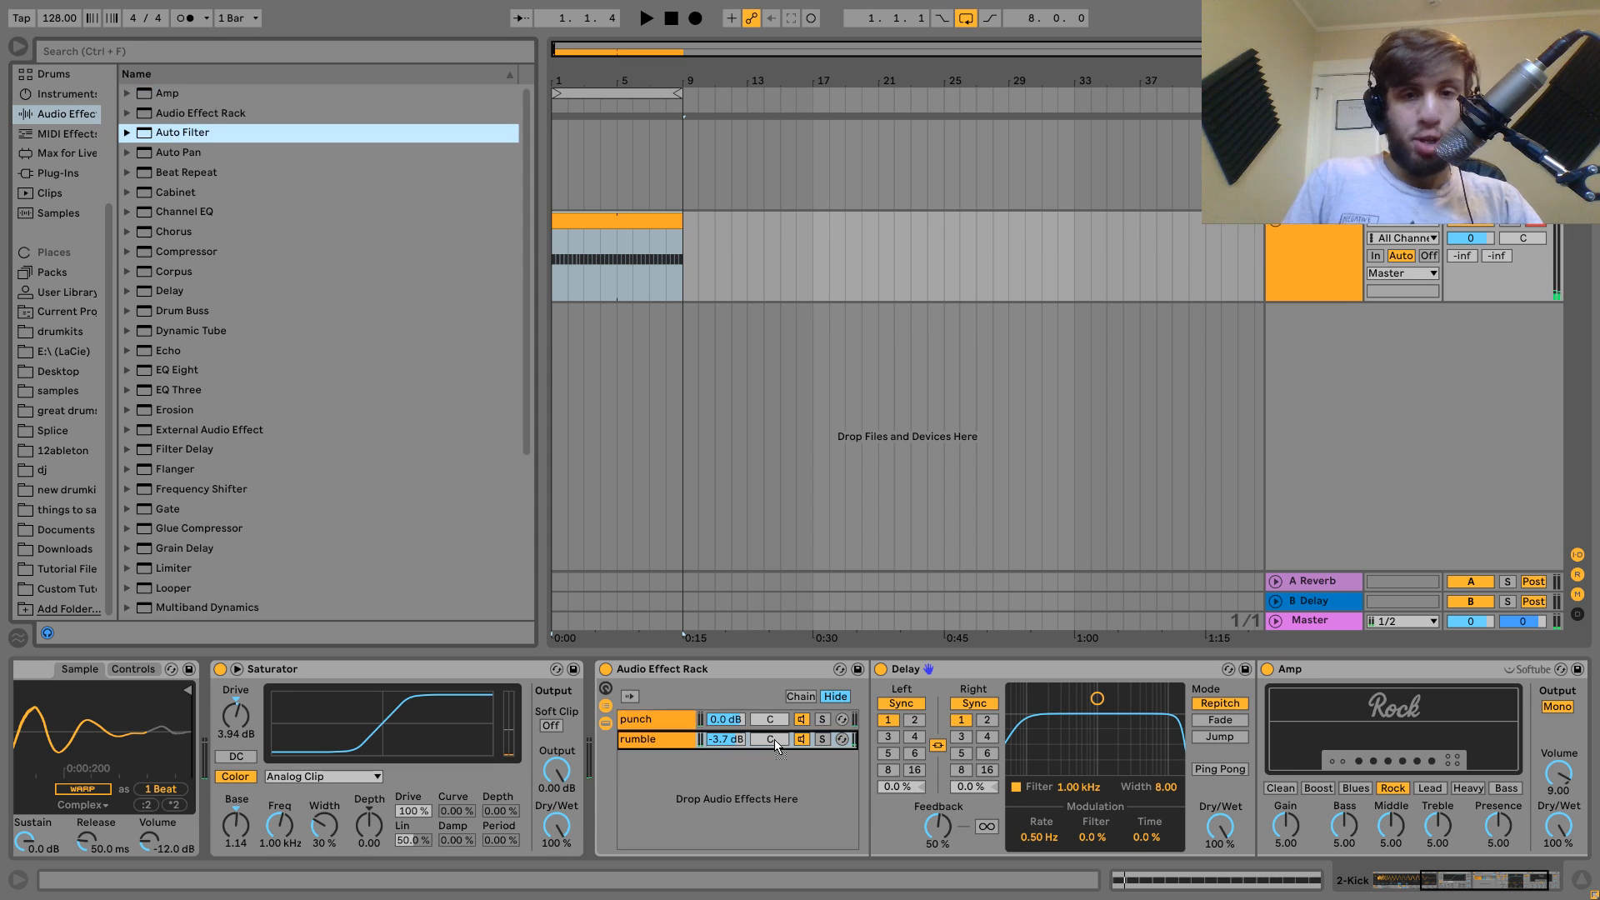
key(Return)
drag(1264, 797, 1281, 773)
key(space)
key(space)
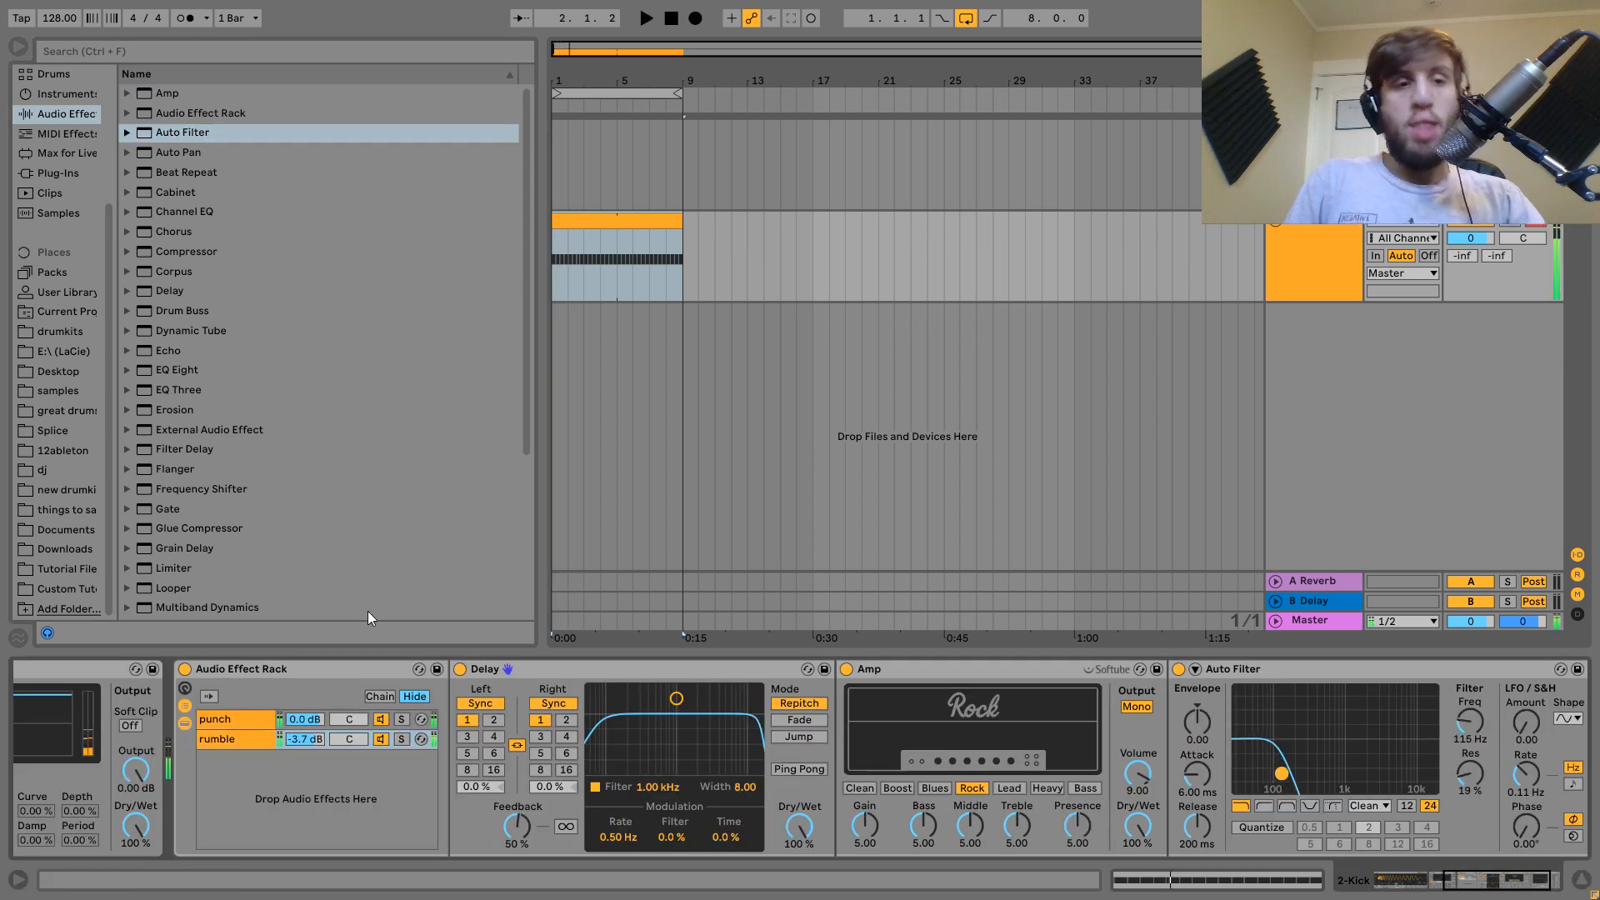
Add a Compressor after the Auto Filter in the rumble chain and sidechain it from the 2-Kick track.
click(187, 251)
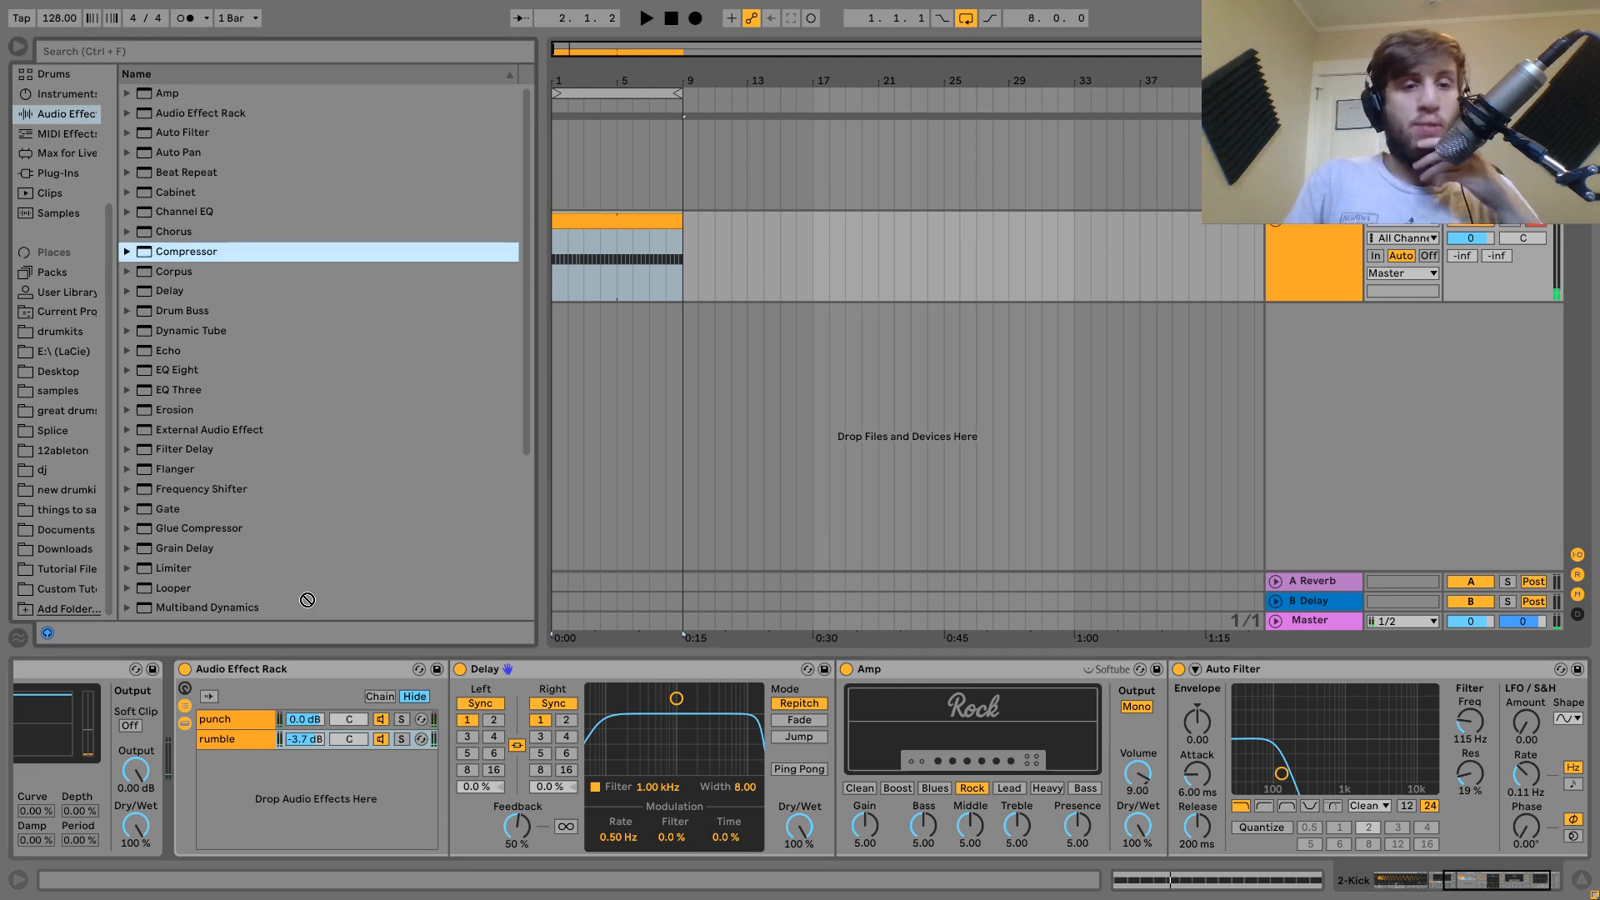
key(Return)
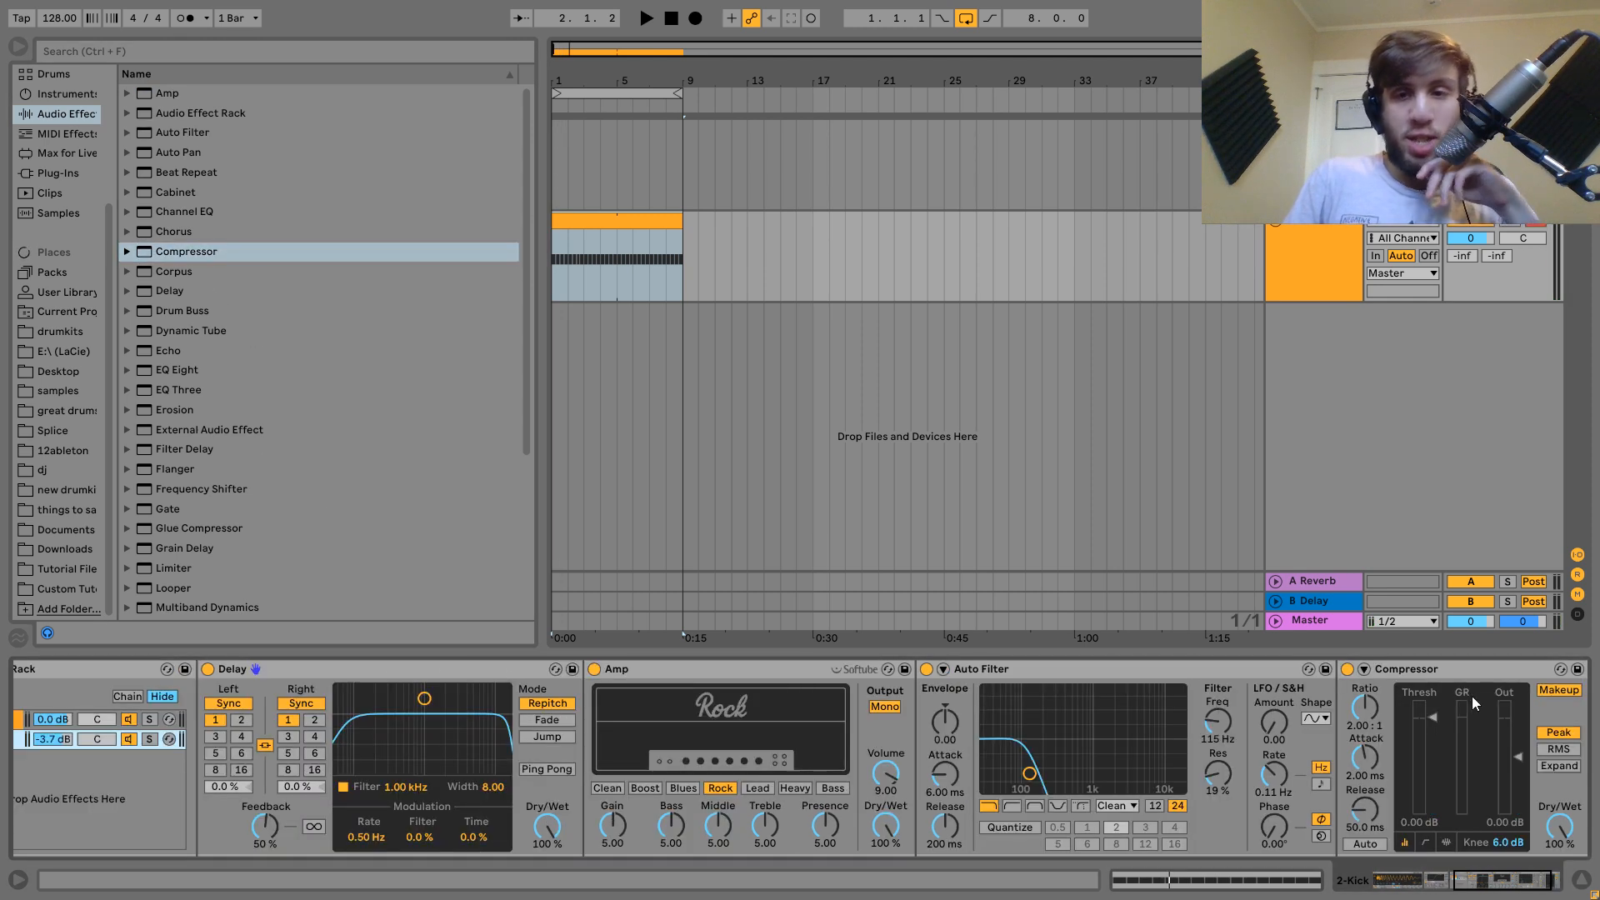
click(1366, 670)
click(1394, 722)
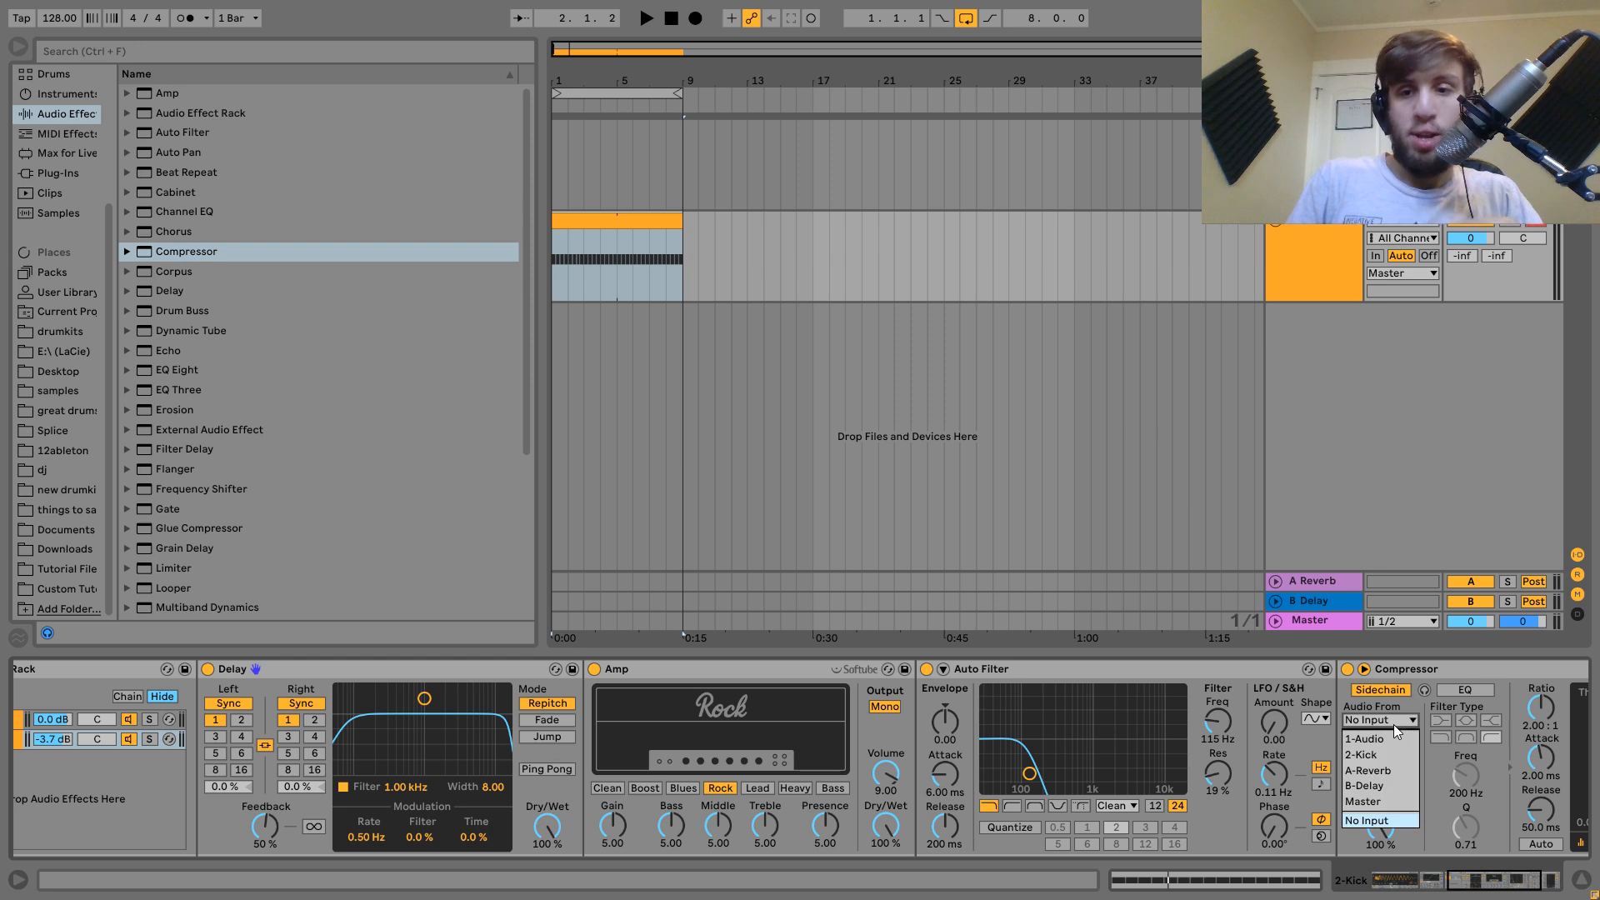
click(1388, 754)
Set the Compressor's threshold to -49.9 dB during playback and briefly solo the rumble chain to hear it.
key(space)
drag(1366, 800, 1365, 806)
drag(1491, 886, 1479, 892)
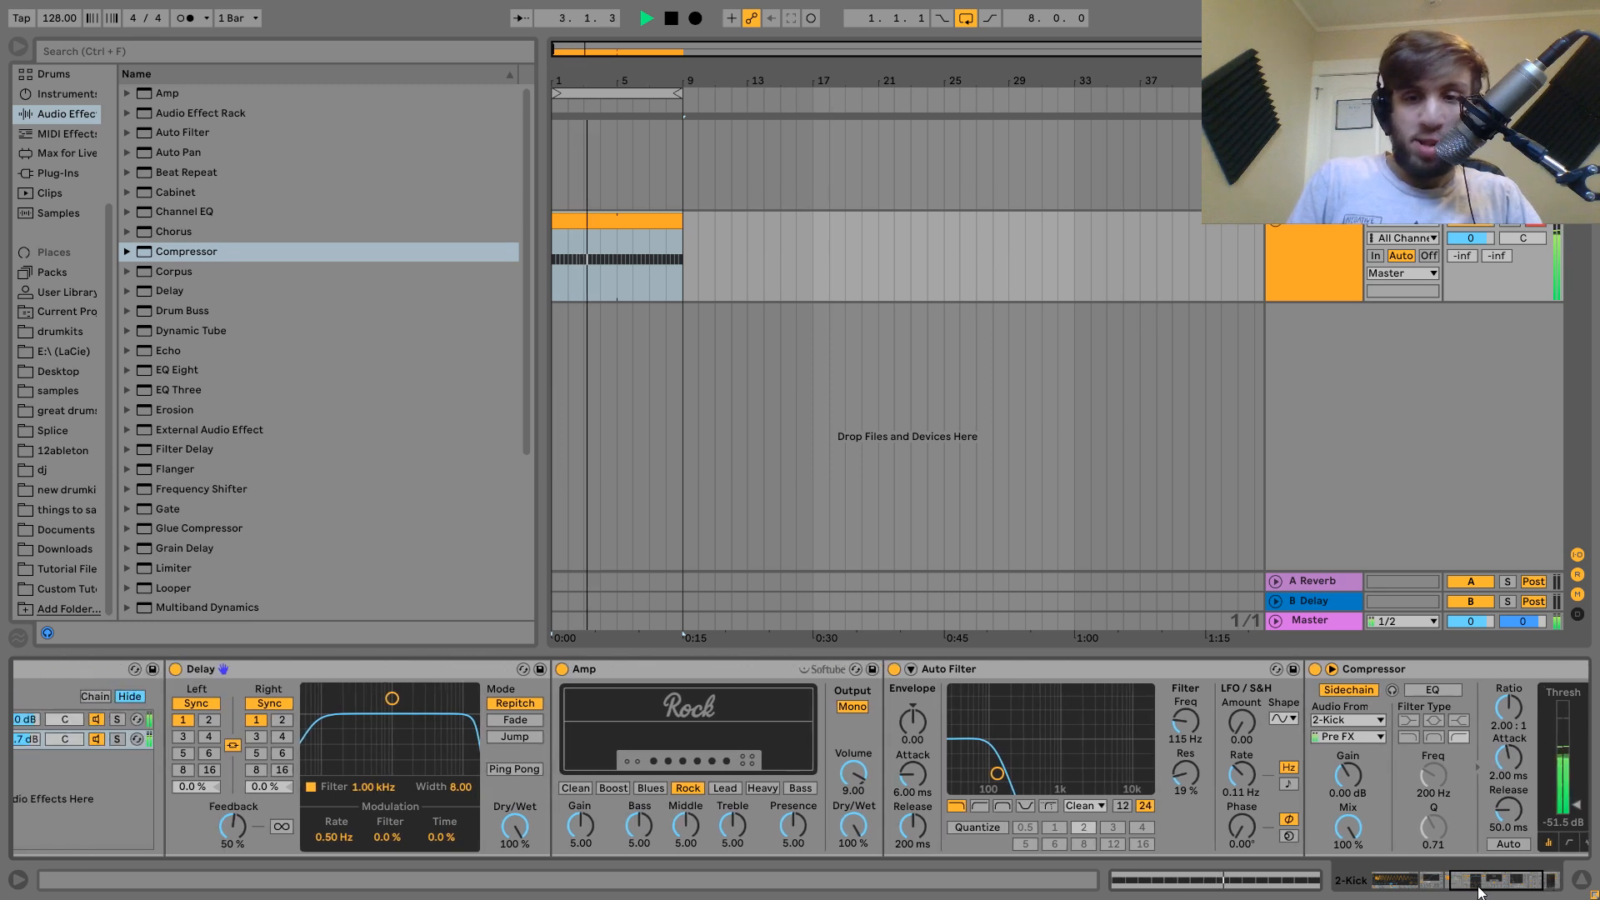
drag(1569, 816, 1569, 814)
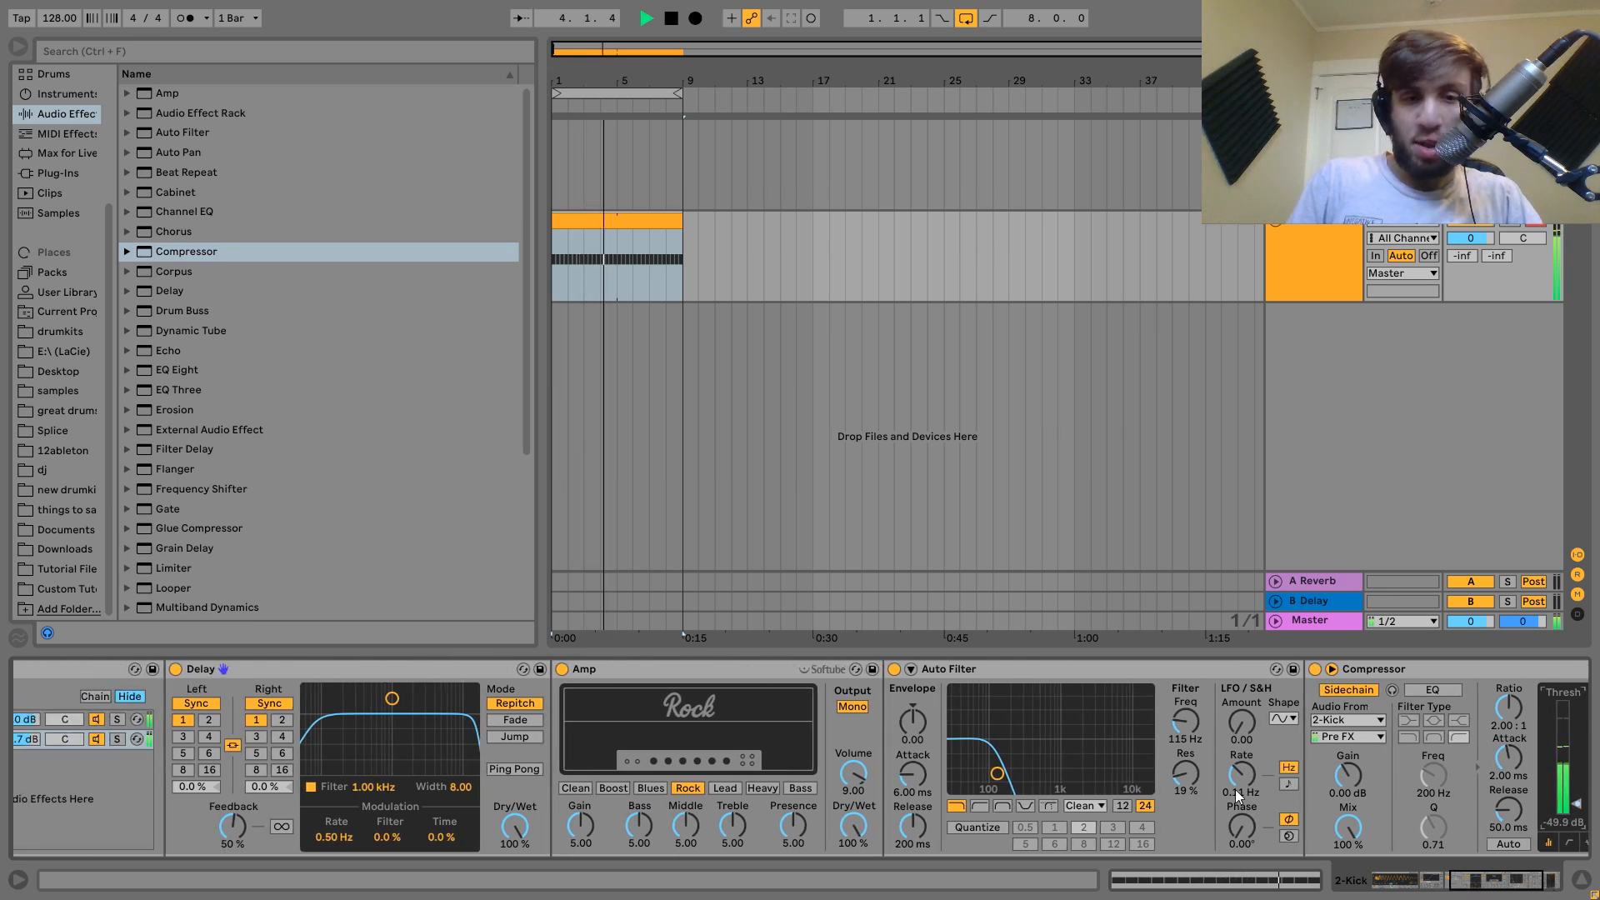
click(117, 739)
click(116, 739)
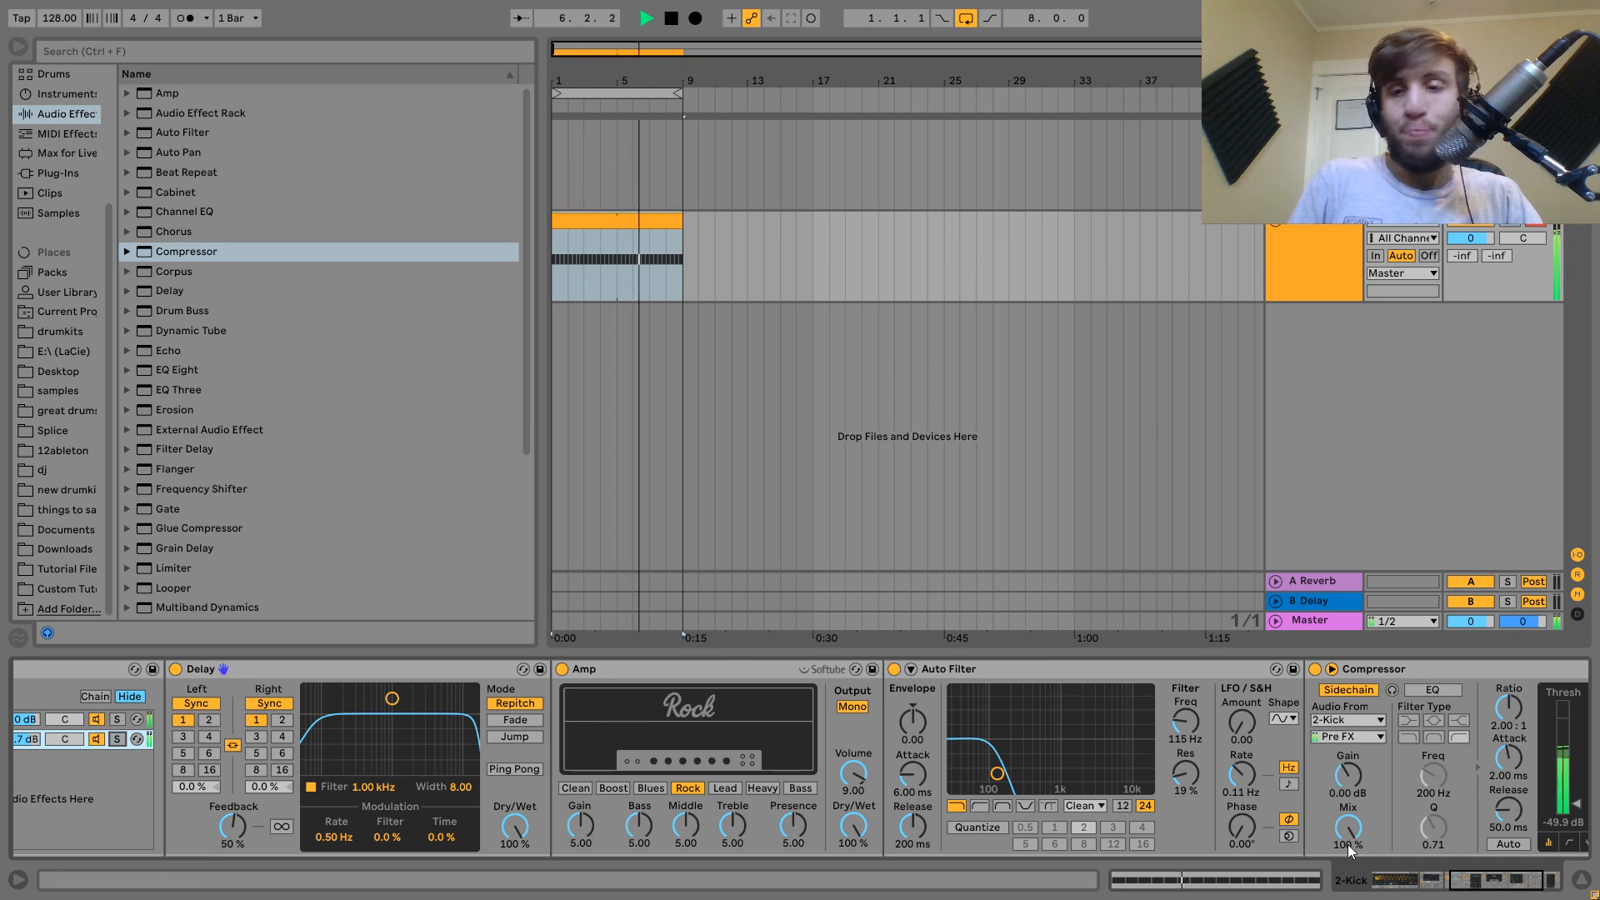
scroll(1335, 843, right, 3)
key(space)
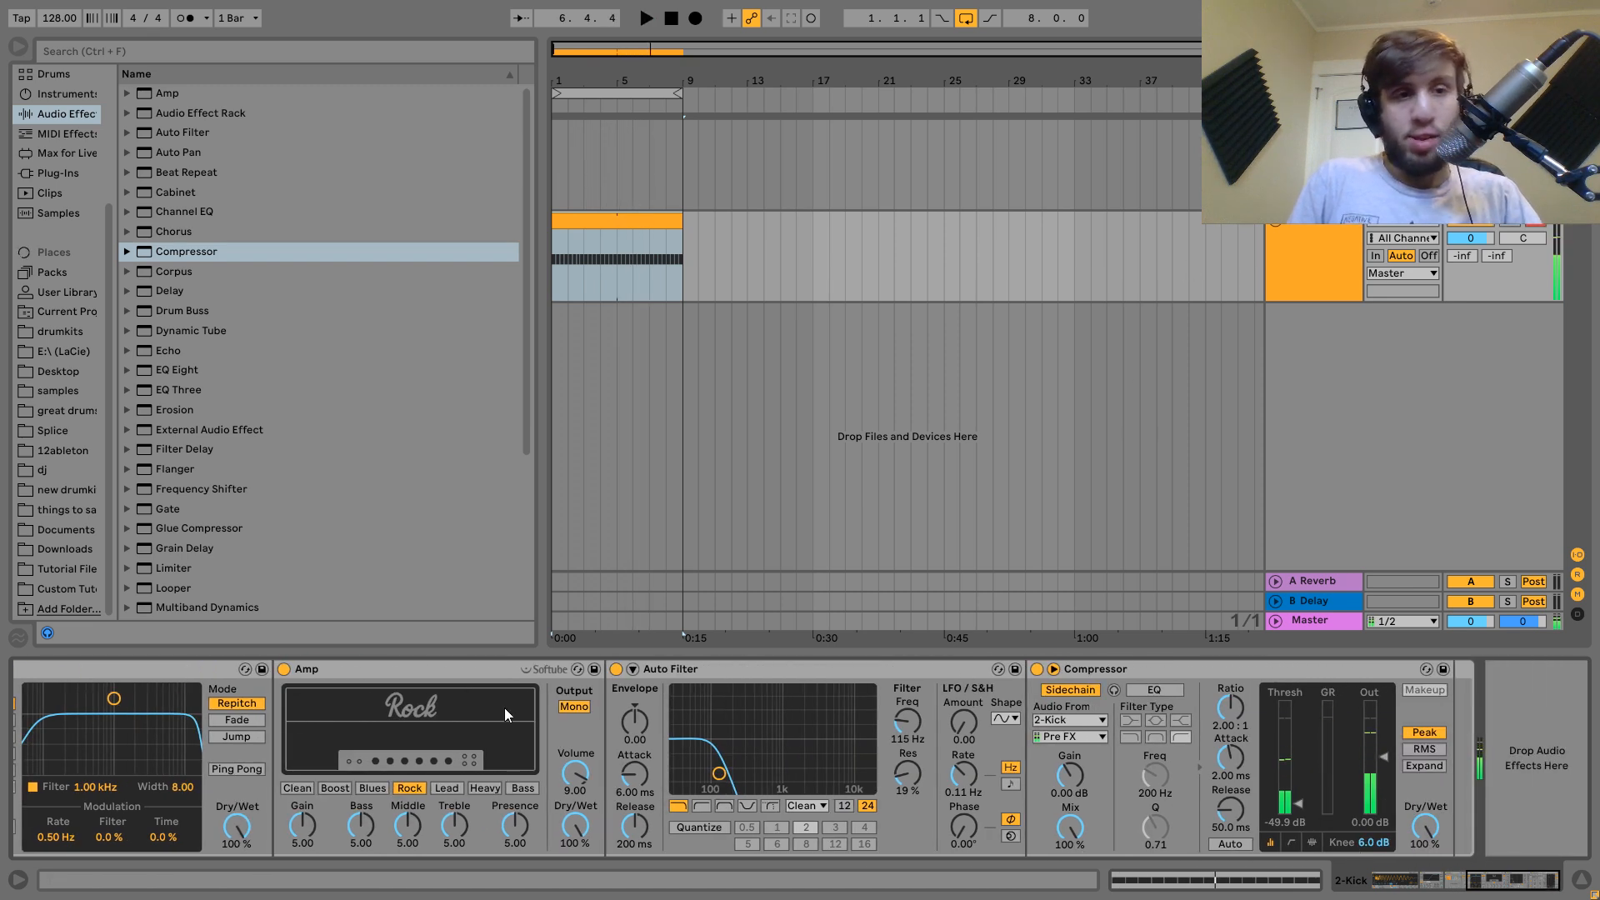
Add an EQ Eight after the Compressor with band 2 cutting -5.83 dB at 102 Hz with a Q of 4.25.
drag(208, 370, 1539, 765)
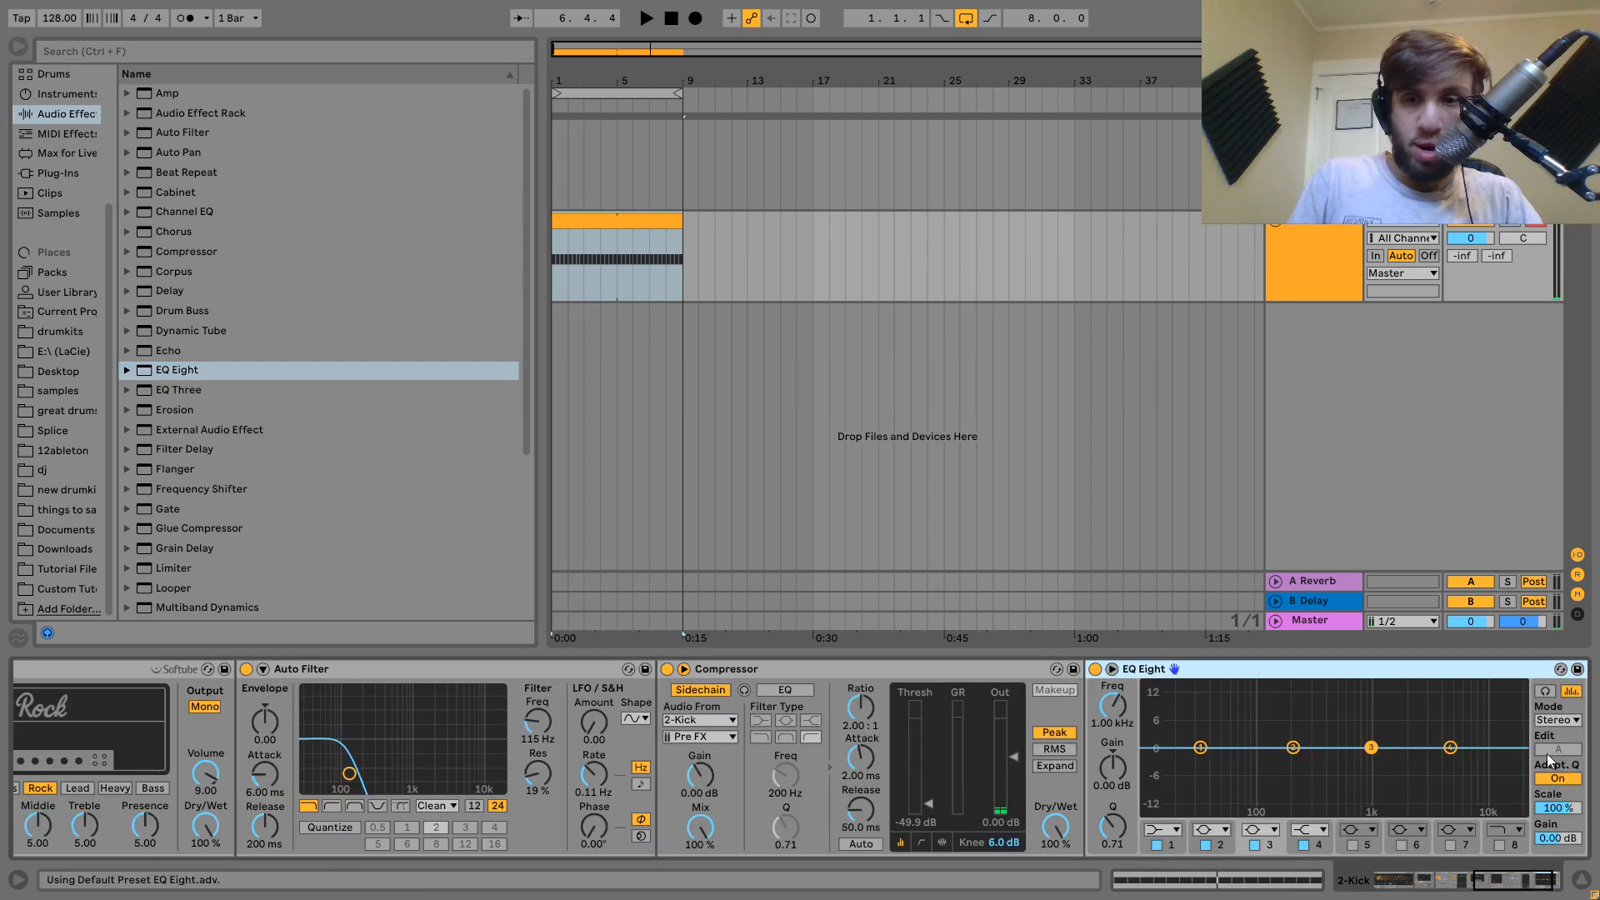
drag(1281, 748, 1253, 769)
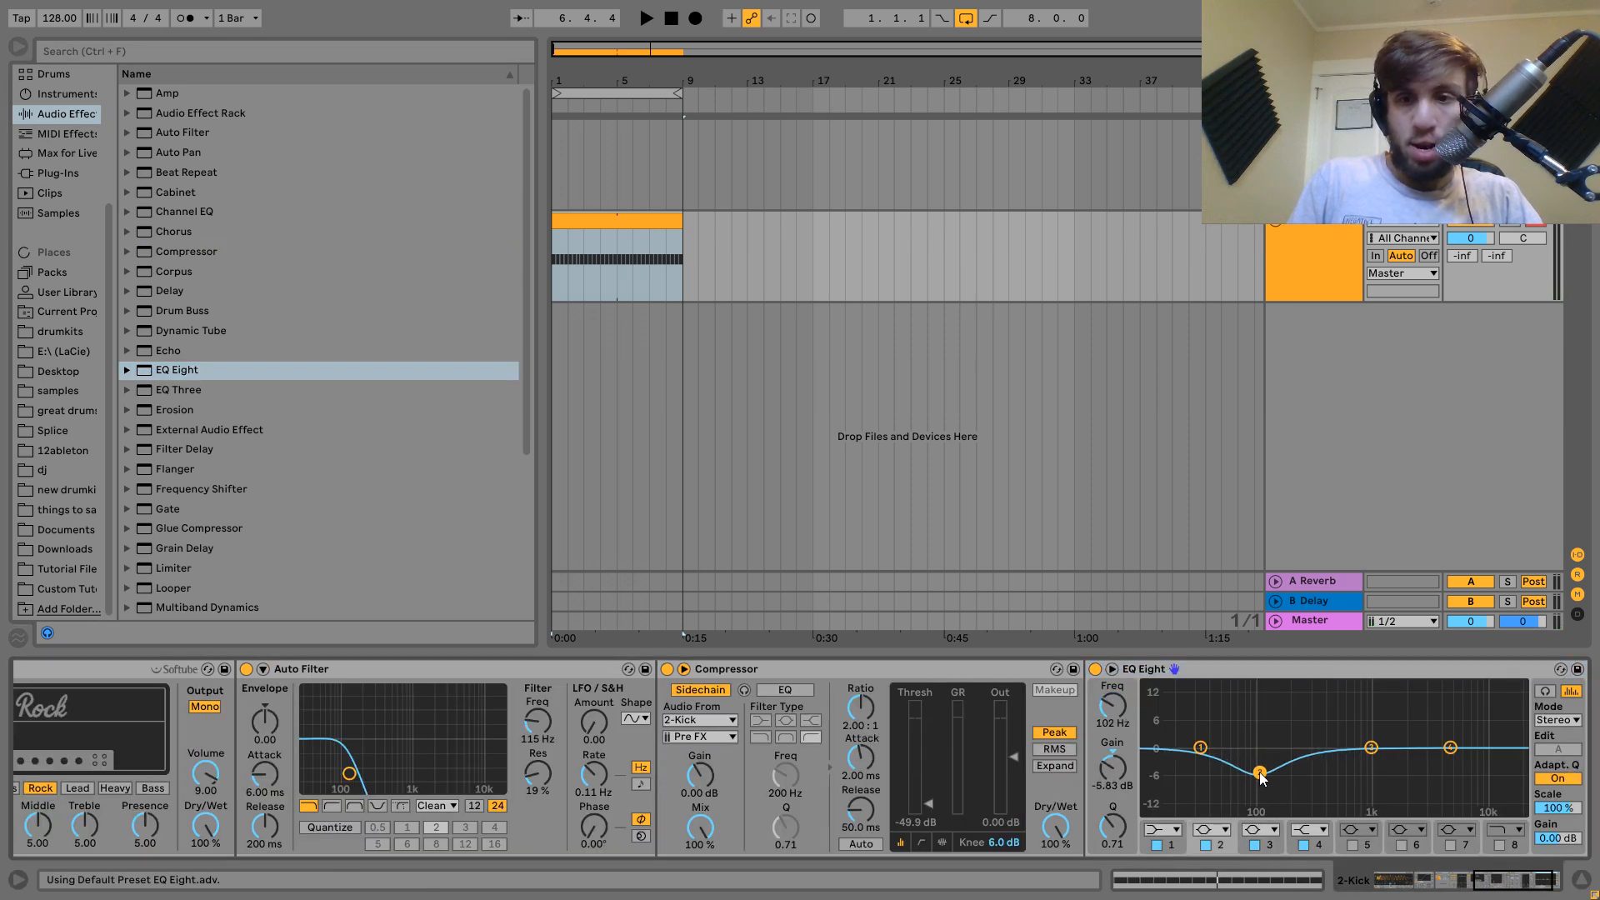
drag(1132, 826, 1132, 792)
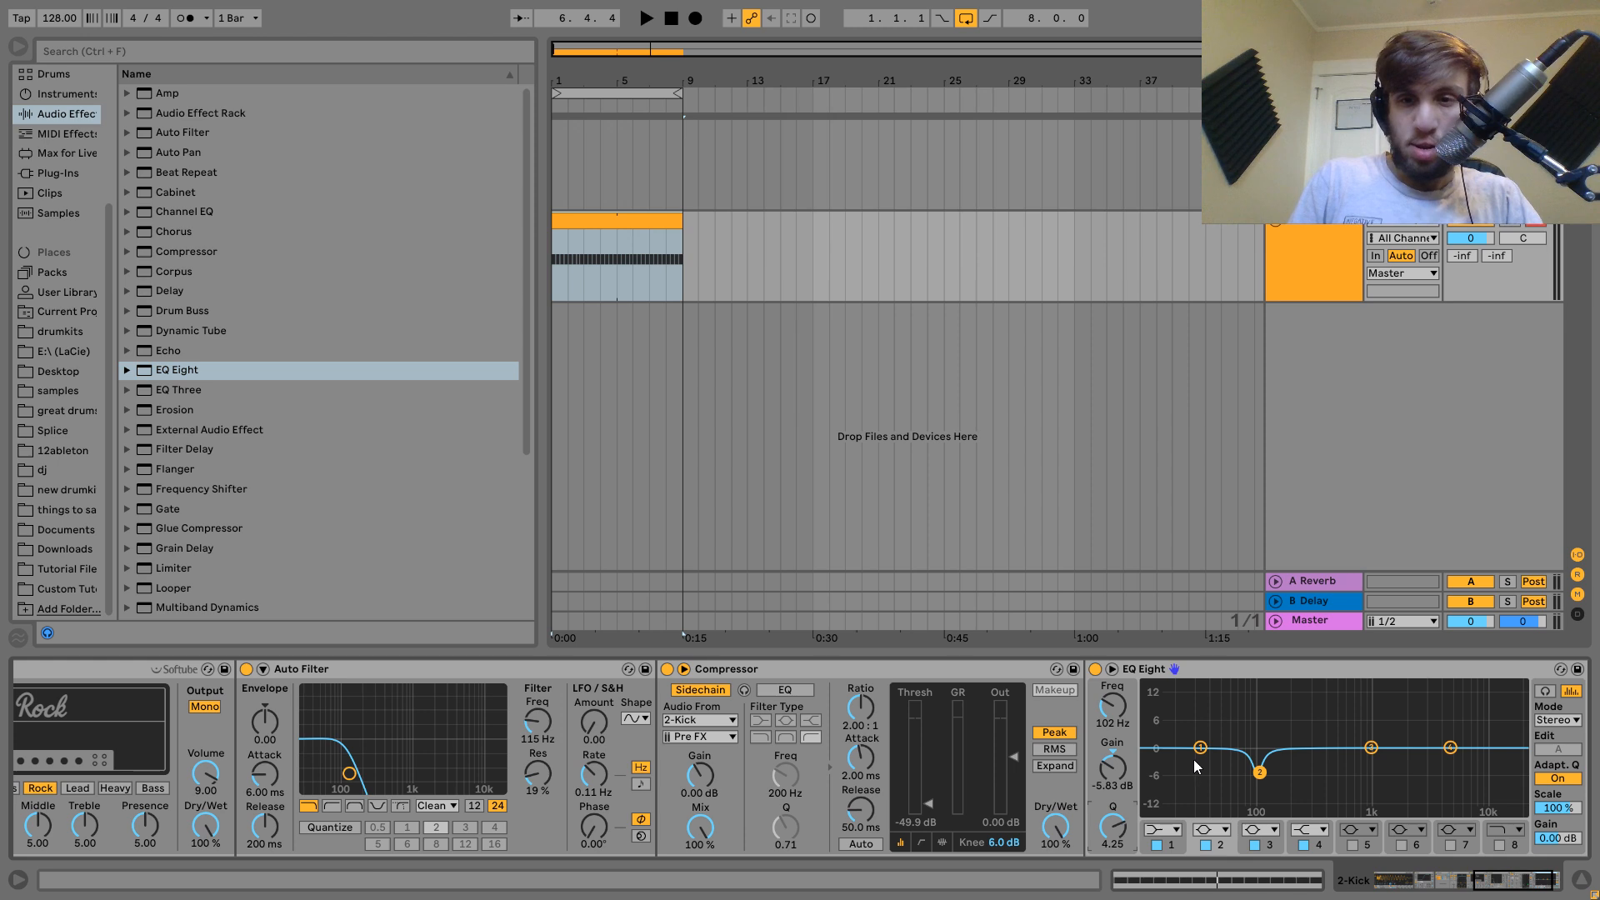
Boost the rumble EQ Eight's low-shelf band 1 slightly and set band 2's Q to 3.06 during playback.
key(space)
drag(1200, 748, 1212, 738)
click(1260, 771)
drag(1113, 826, 1112, 828)
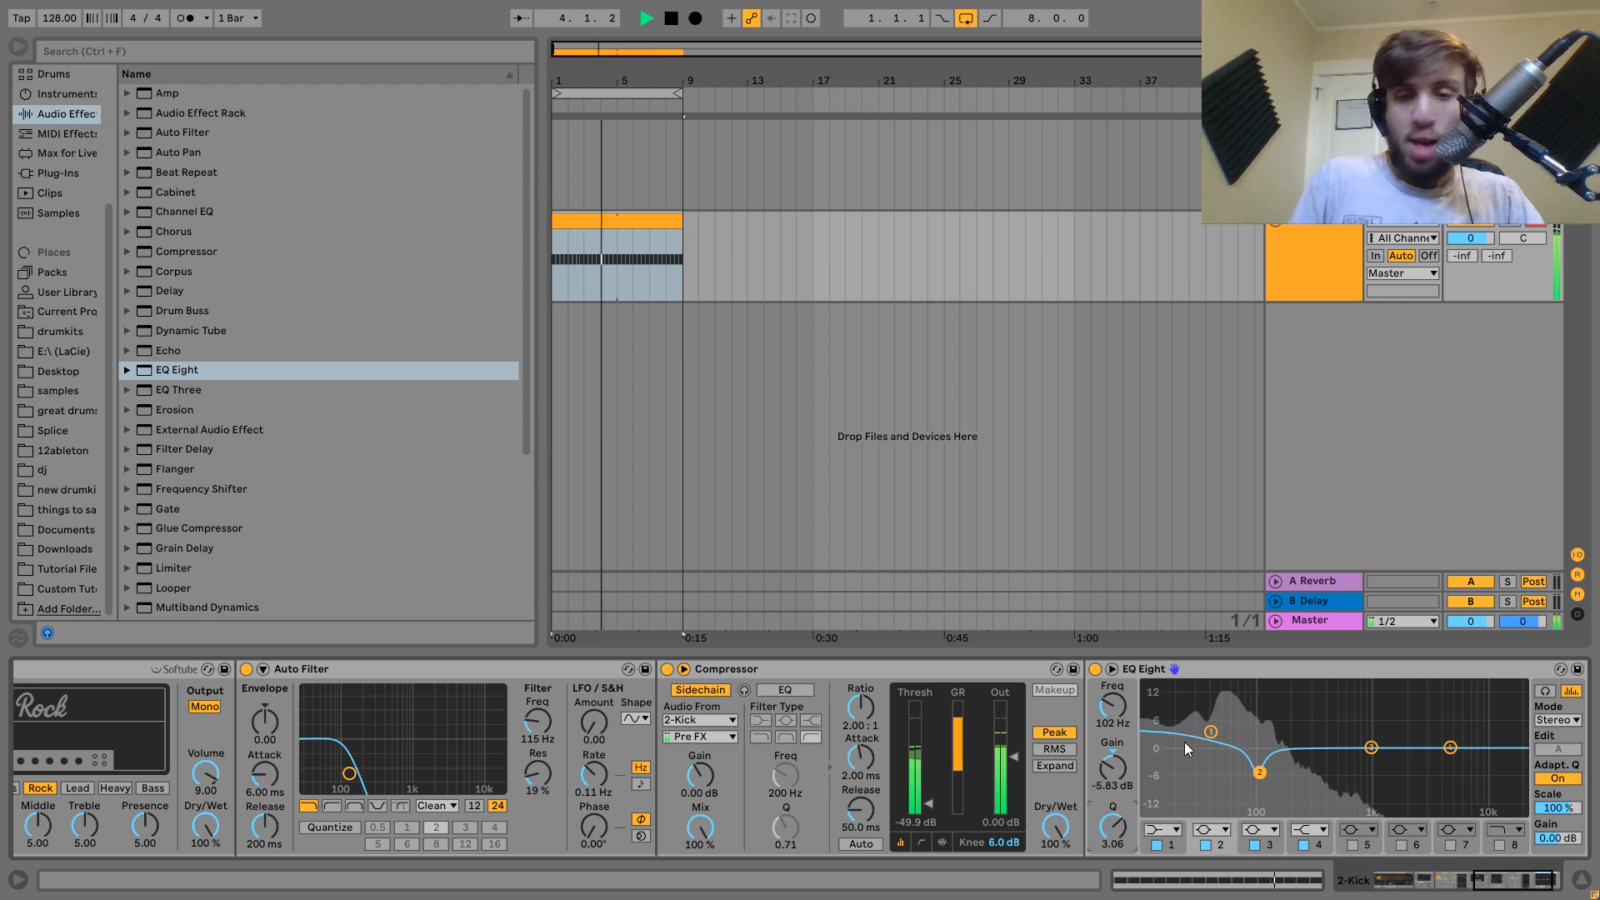
scroll(1187, 747, left, 10)
key(space)
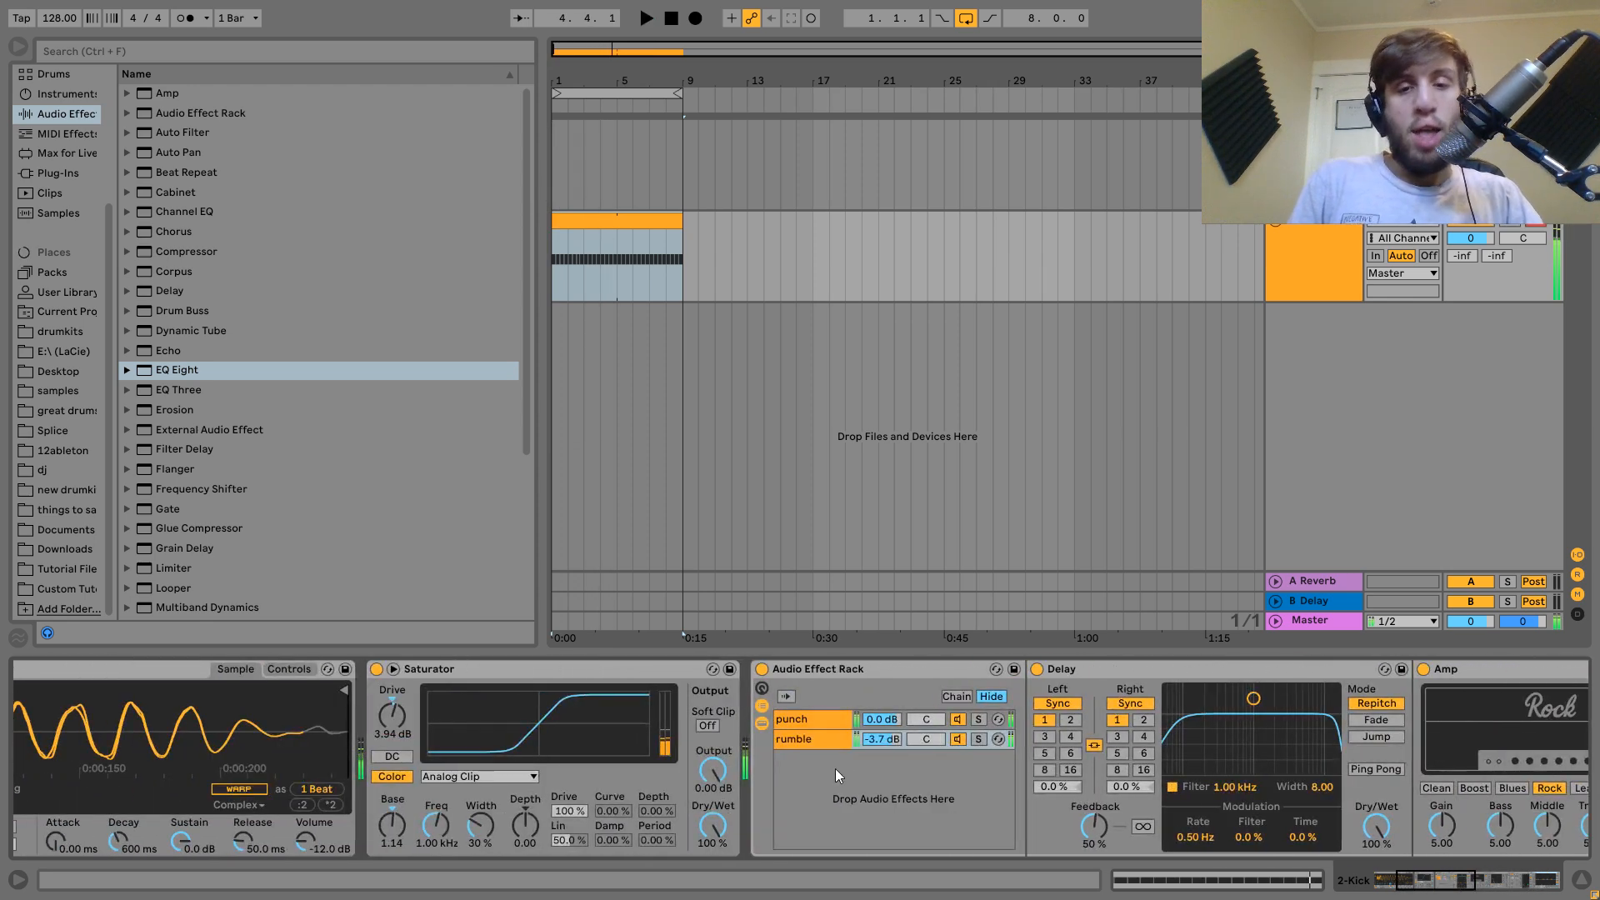
Add a Drum Buss to the temporarily soloed punch chain with Damp at 20.0 kHz and Transients at 0.17, and lower the chain to -5.2 dB.
click(982, 721)
drag(170, 307, 1119, 708)
key(space)
click(1119, 825)
drag(1119, 842, 1127, 840)
click(979, 719)
mouse_move(883, 723)
mouse_down()
mouse_move(882, 750)
mouse_move(880, 719)
mouse_up()
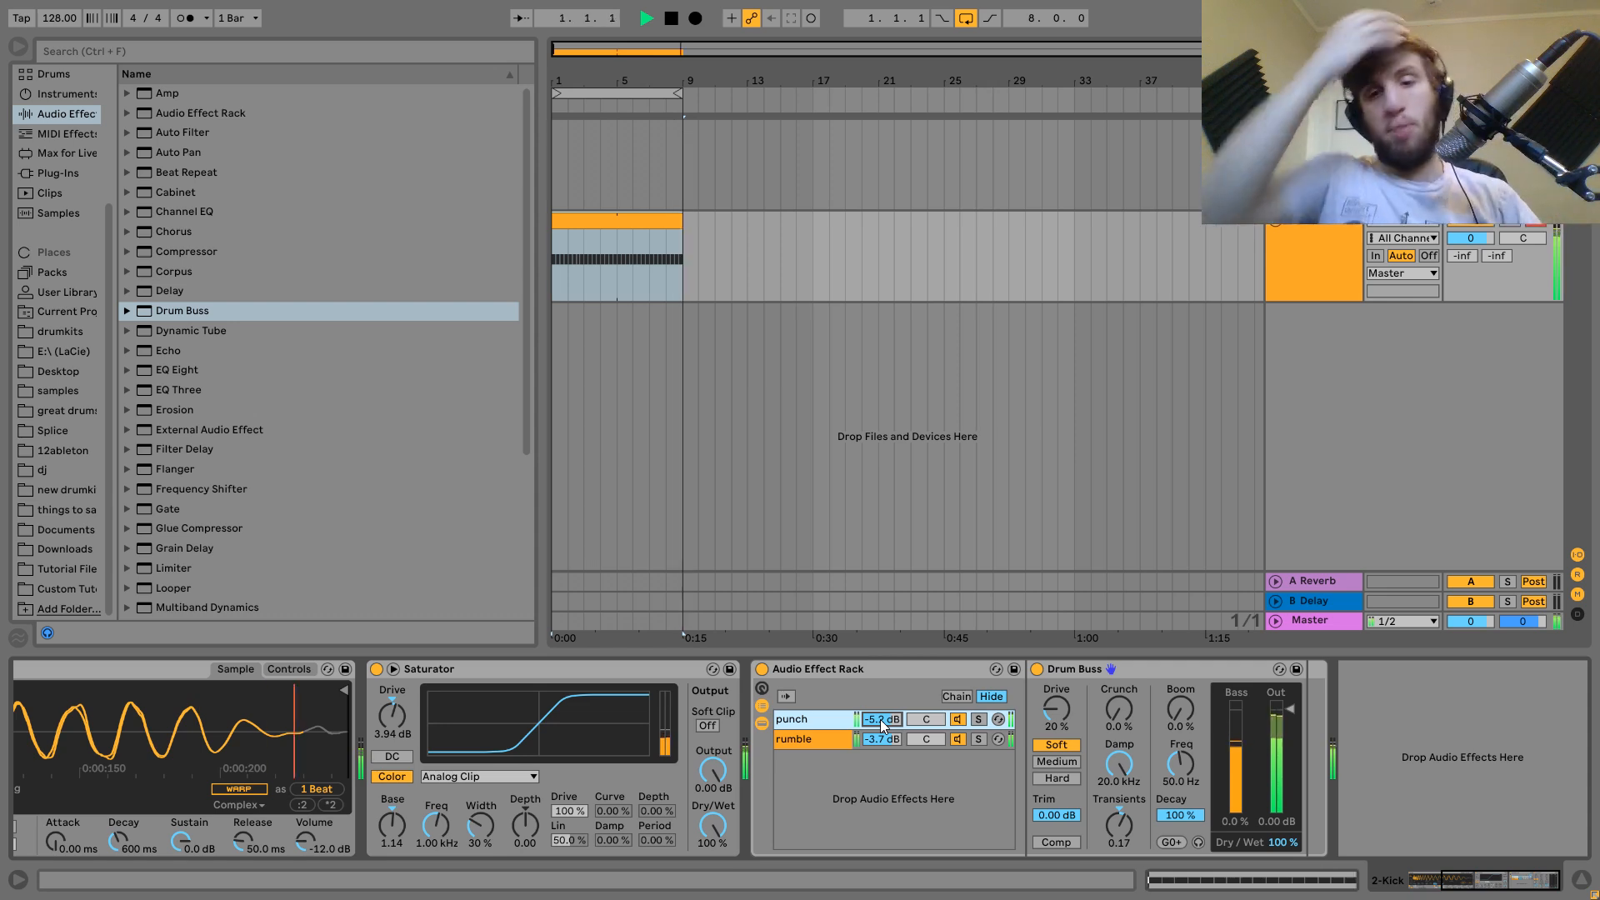
Add an EQ Eight after the rack with band 2 cutting -5.08 dB at 245 Hz with a Q of 4.25.
drag(167, 369, 1366, 808)
drag(1285, 749, 1296, 767)
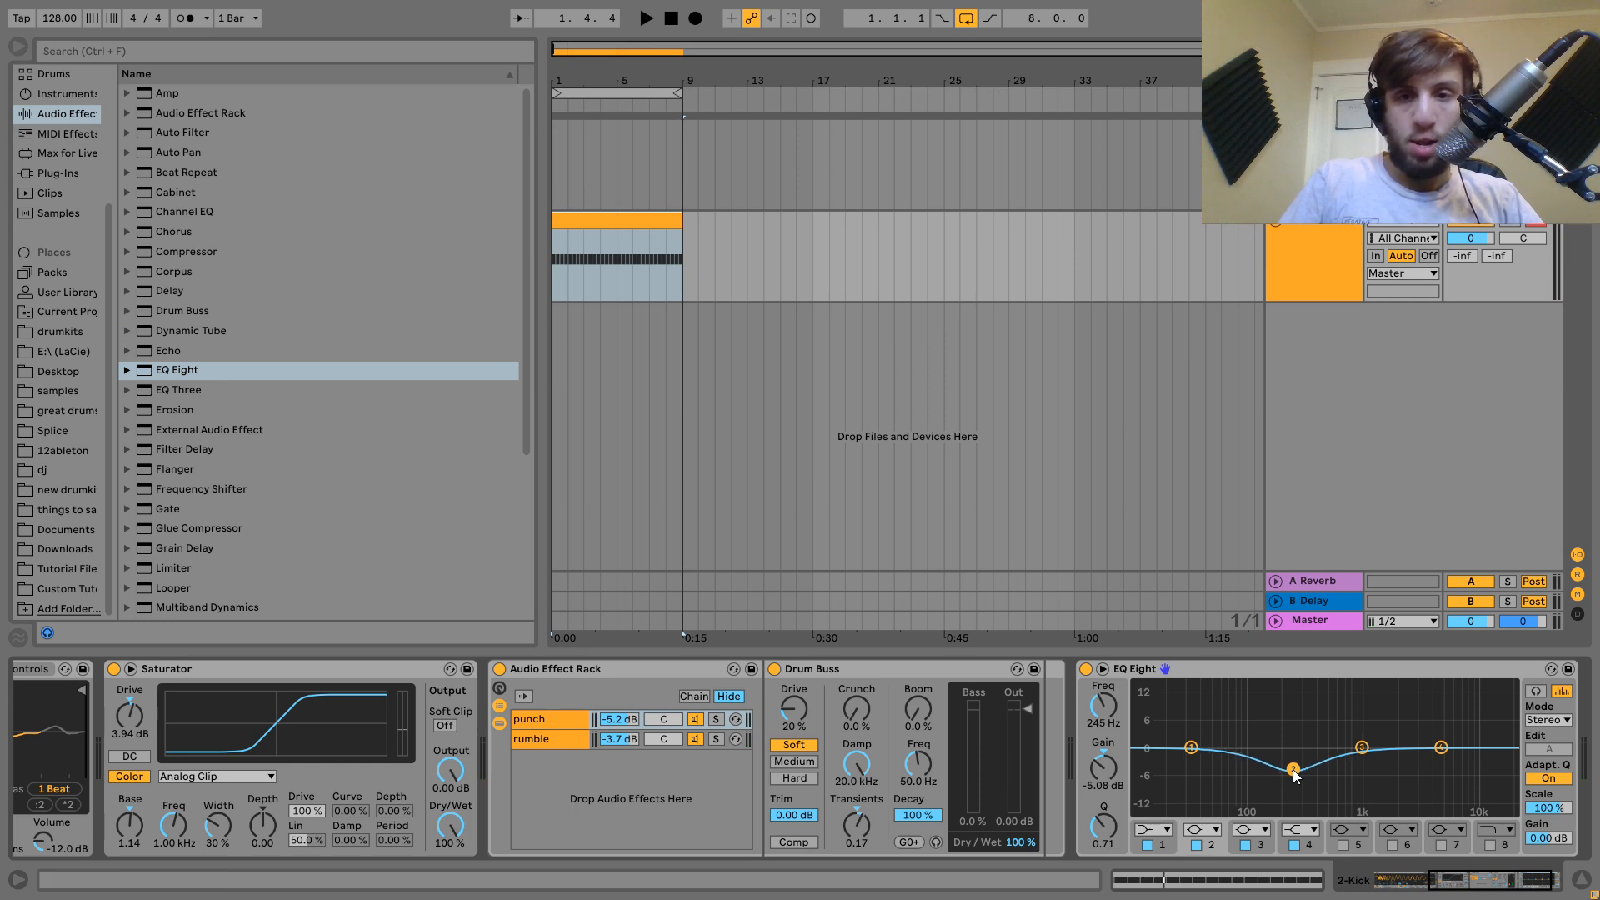
key(space)
drag(1105, 825, 1110, 821)
key(space)
Add a Drum Buss after the EQ Eight with Hard drive, Crunch at 19%, Damp at 20.0 kHz and Transients at 0.17.
double_click(182, 311)
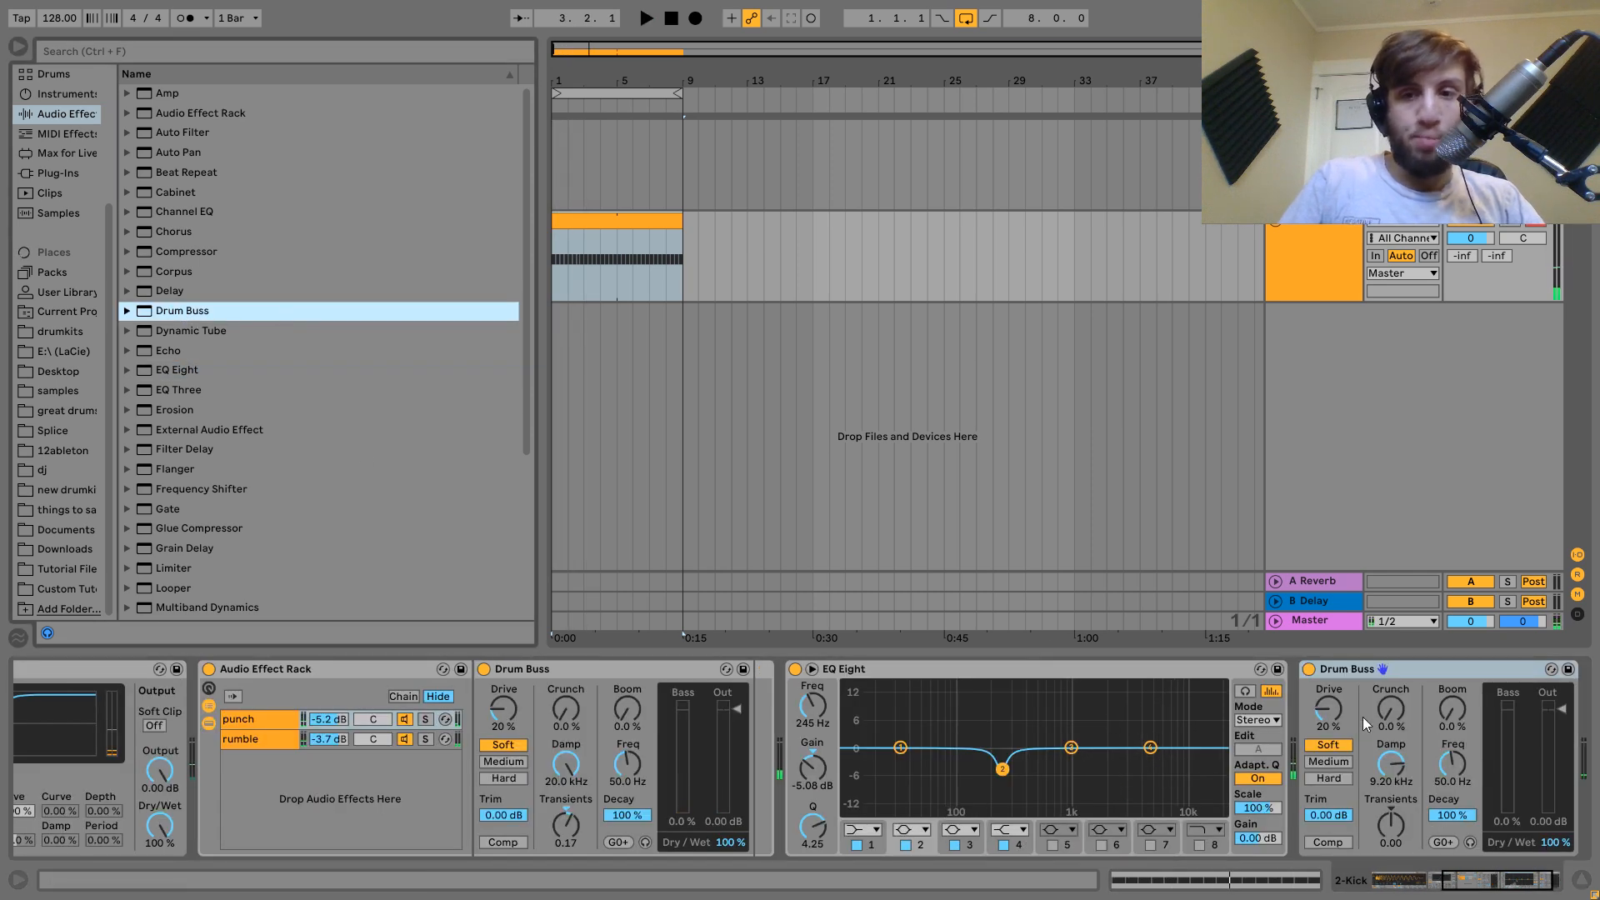
drag(1391, 708, 1391, 700)
click(1328, 778)
key(space)
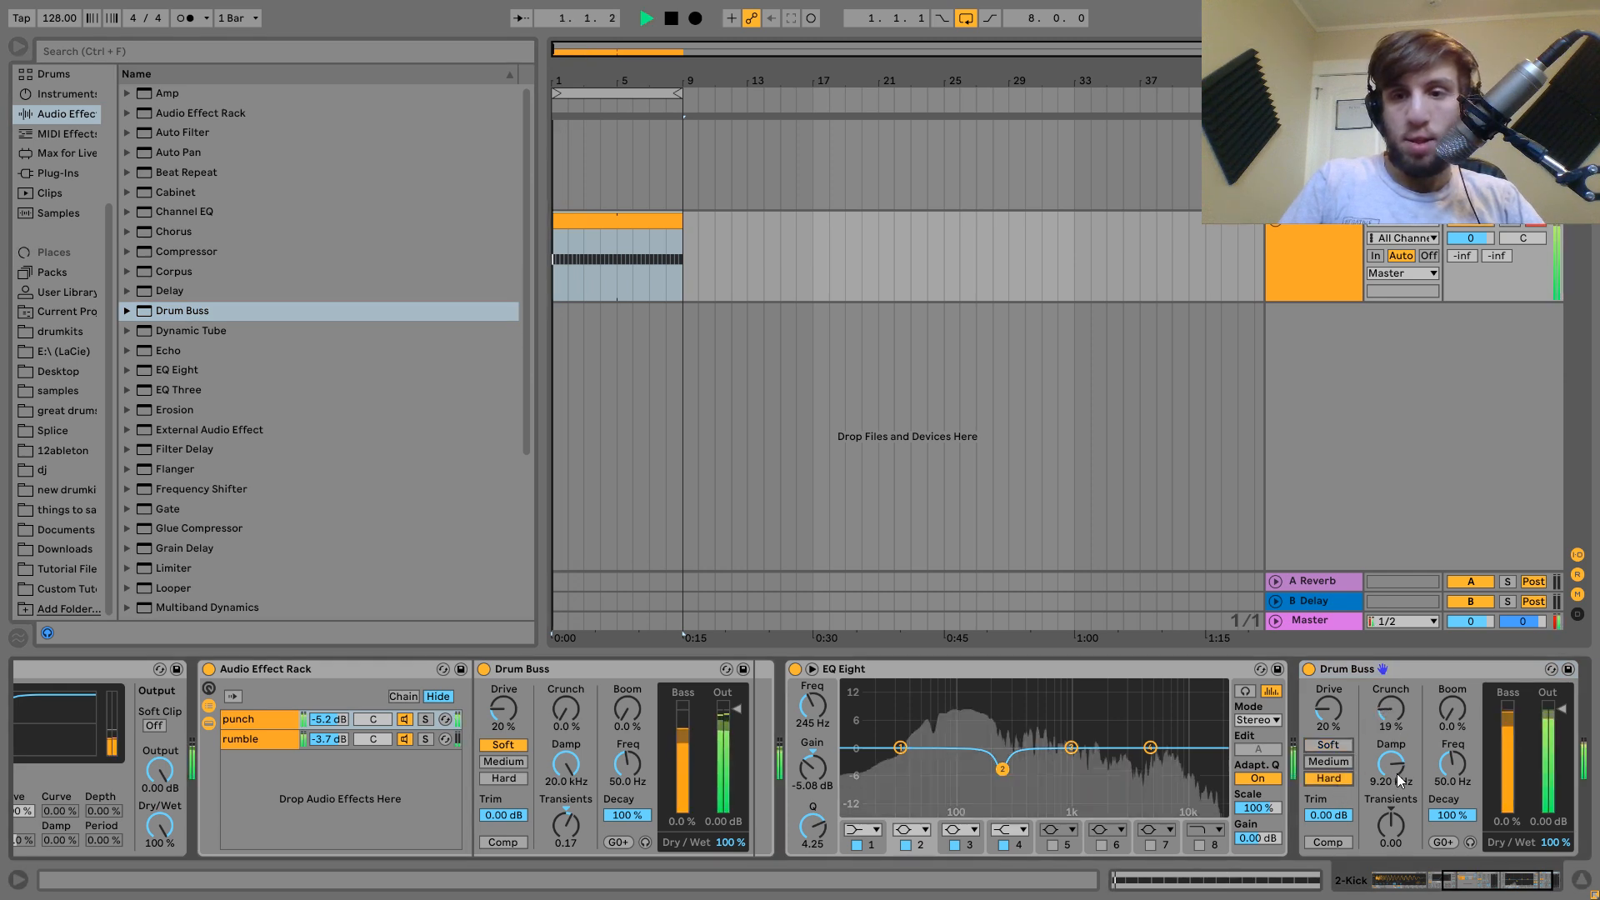
drag(1391, 825, 1391, 822)
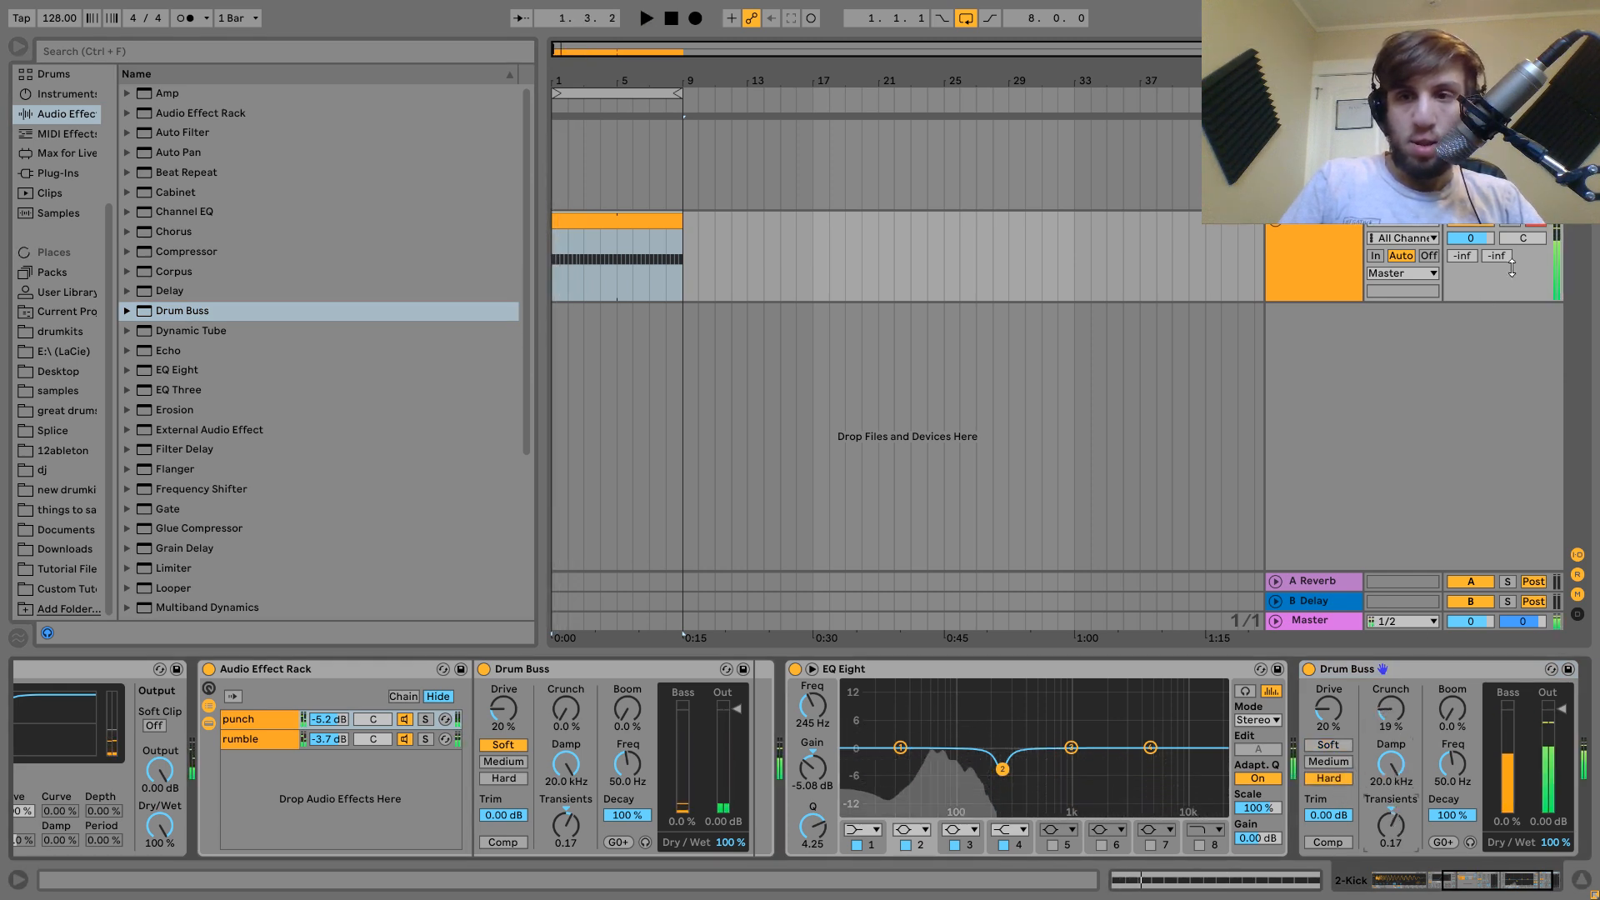
Lower the kick track's volume to -5.7 dB while playing the loop.
key(space)
drag(1481, 238, 1481, 253)
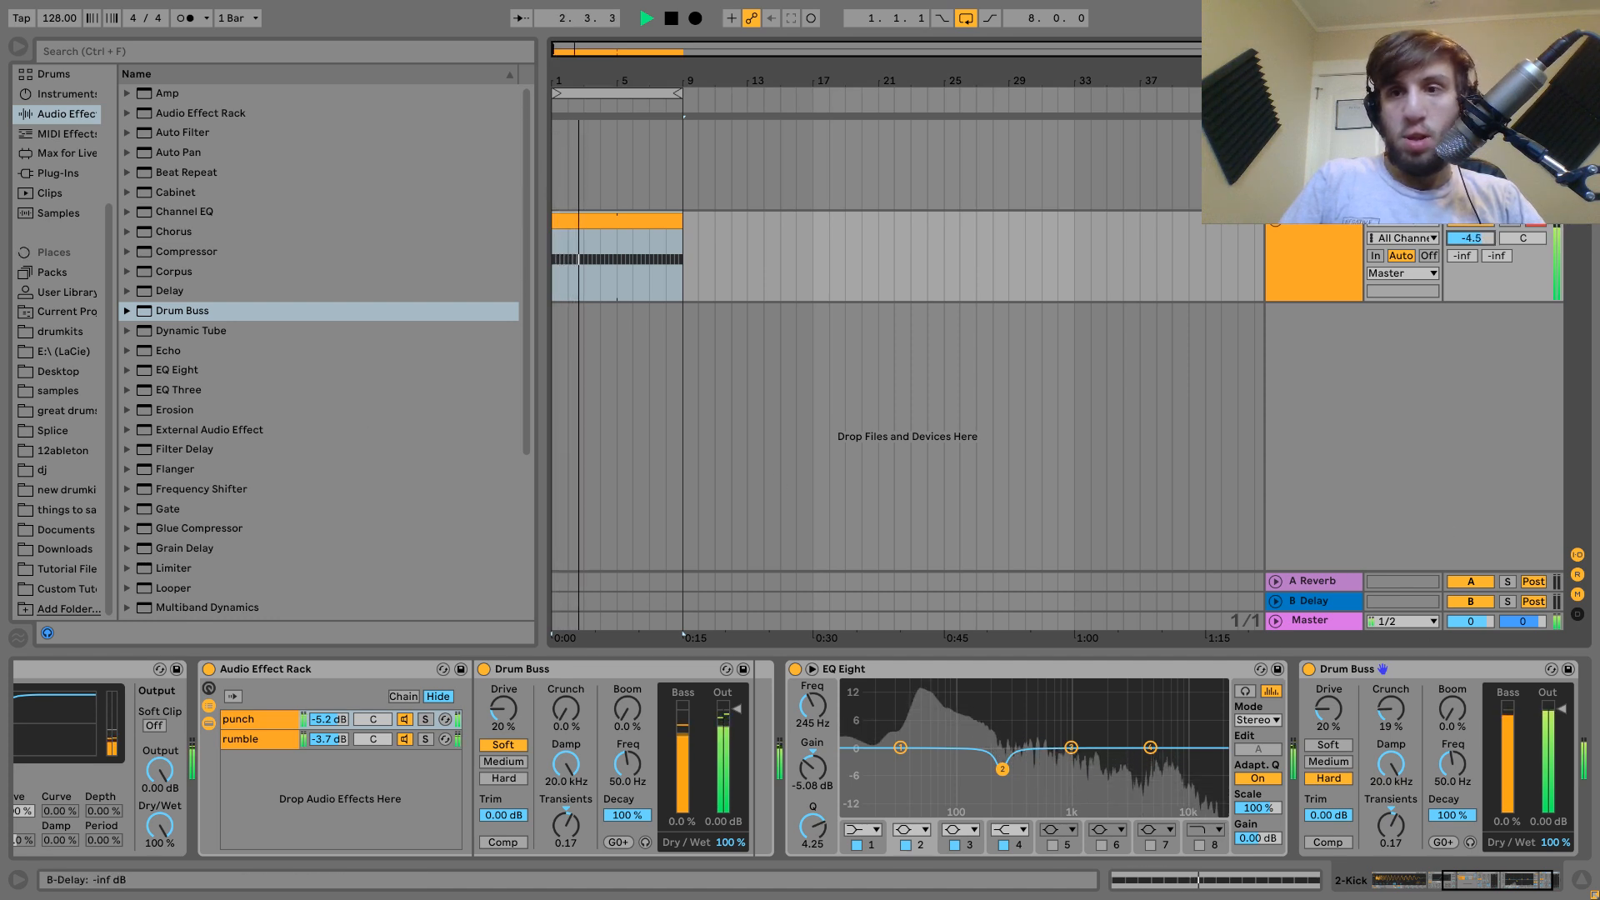
key(space)
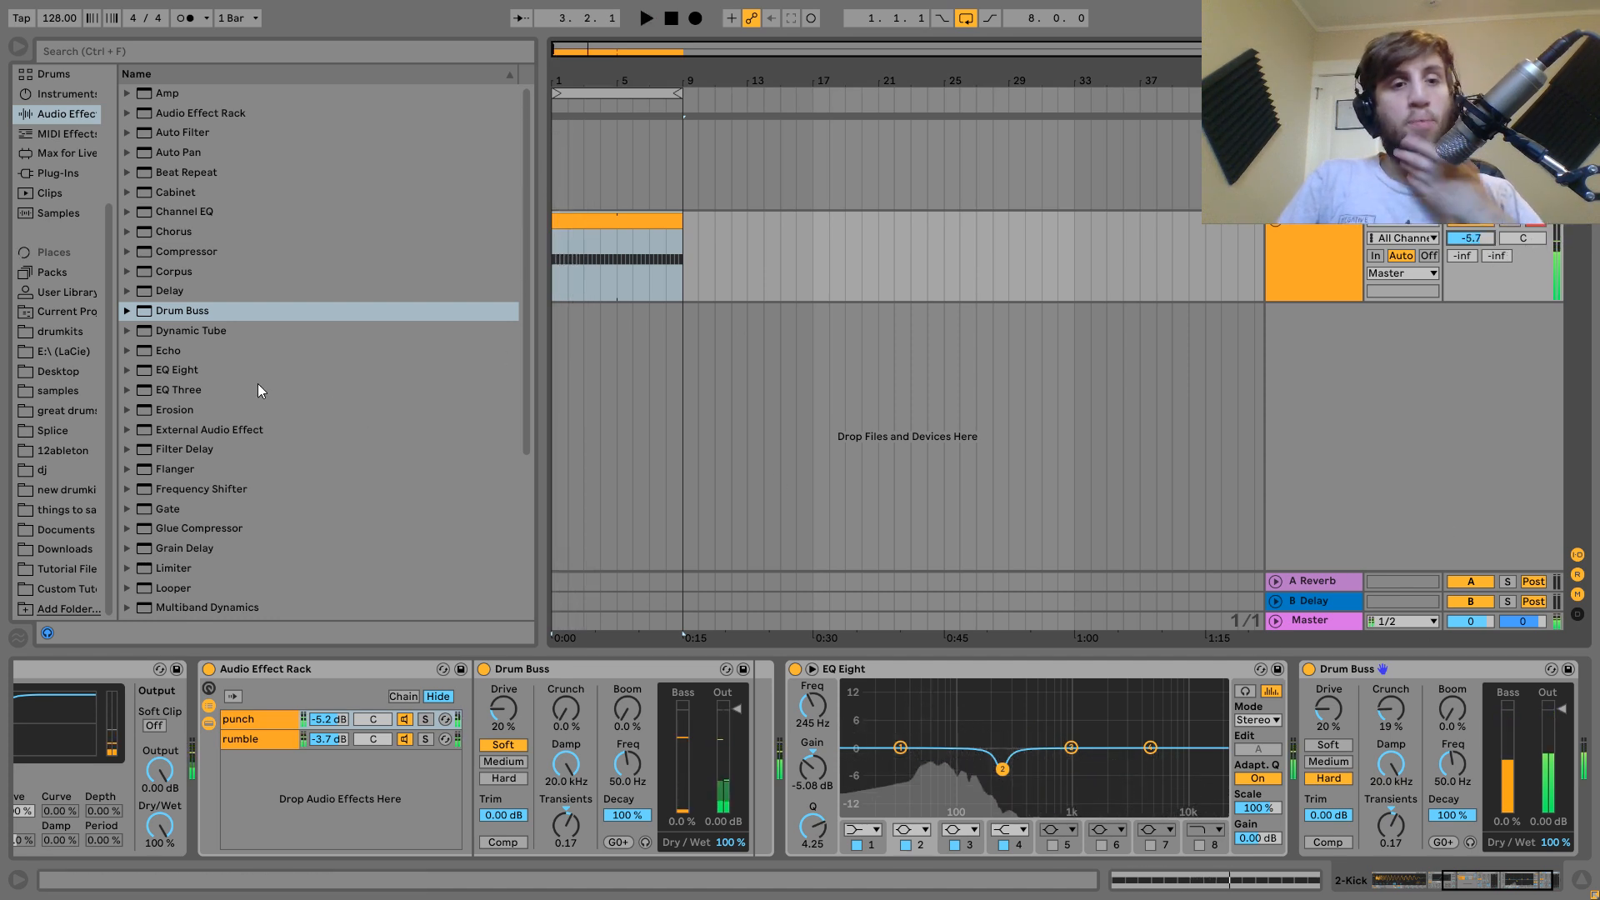
Add an EQ Eight at the chain's end, boosting band 1 about 4 dB at 55.0 Hz and cutting band 2 -4.59 dB at 245 Hz, Q 3.06.
double_click(167, 369)
drag(1294, 748, 1293, 765)
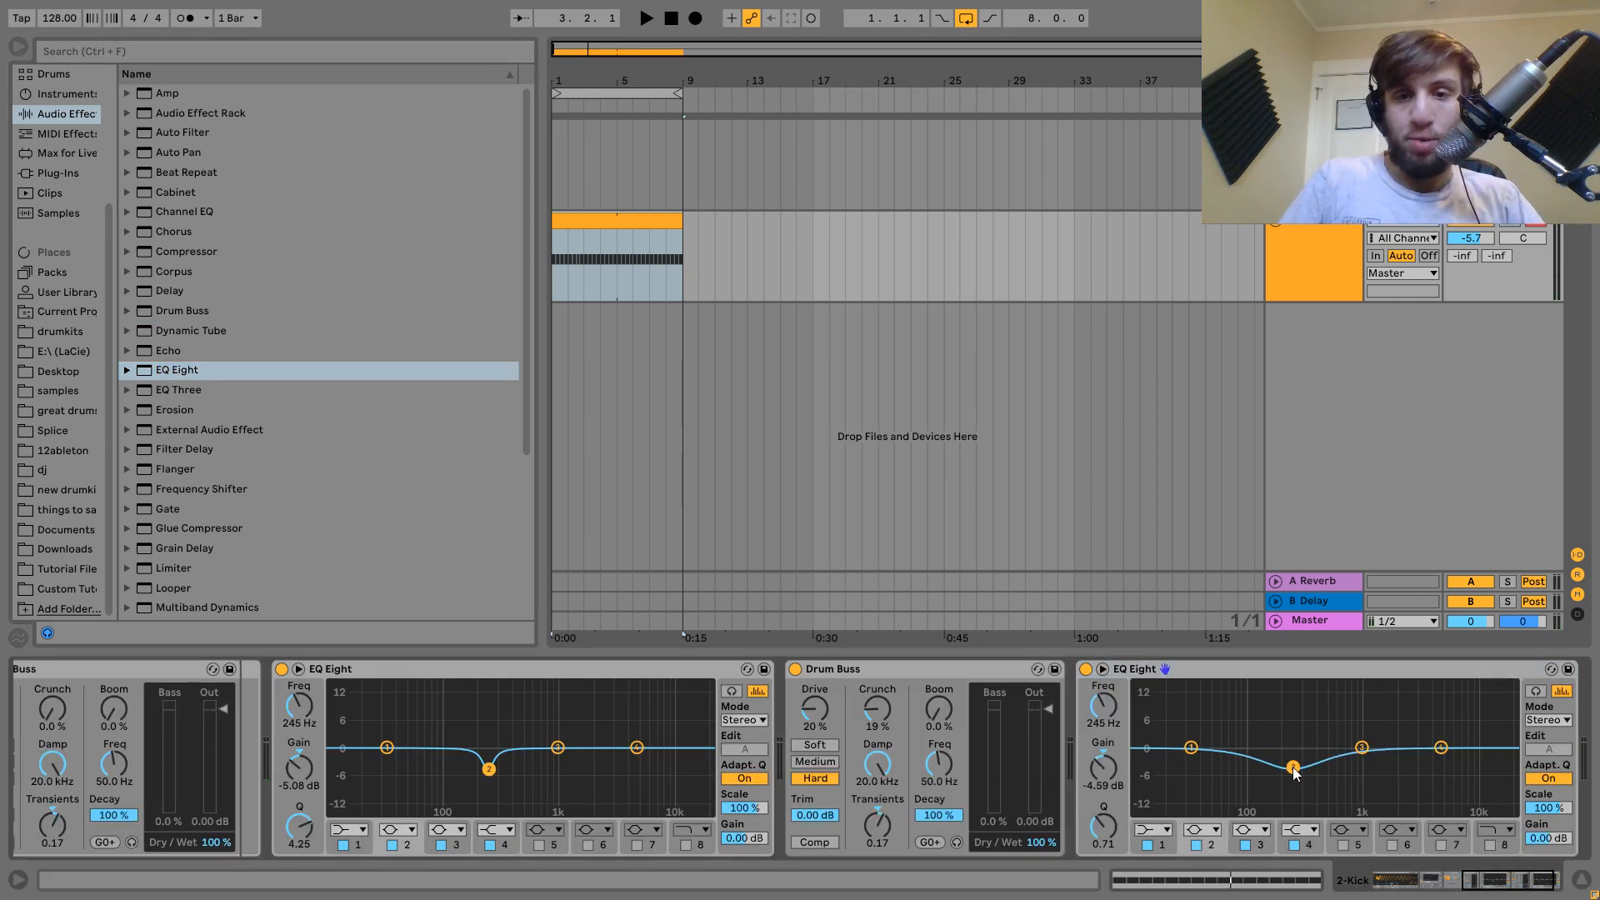
click(1191, 748)
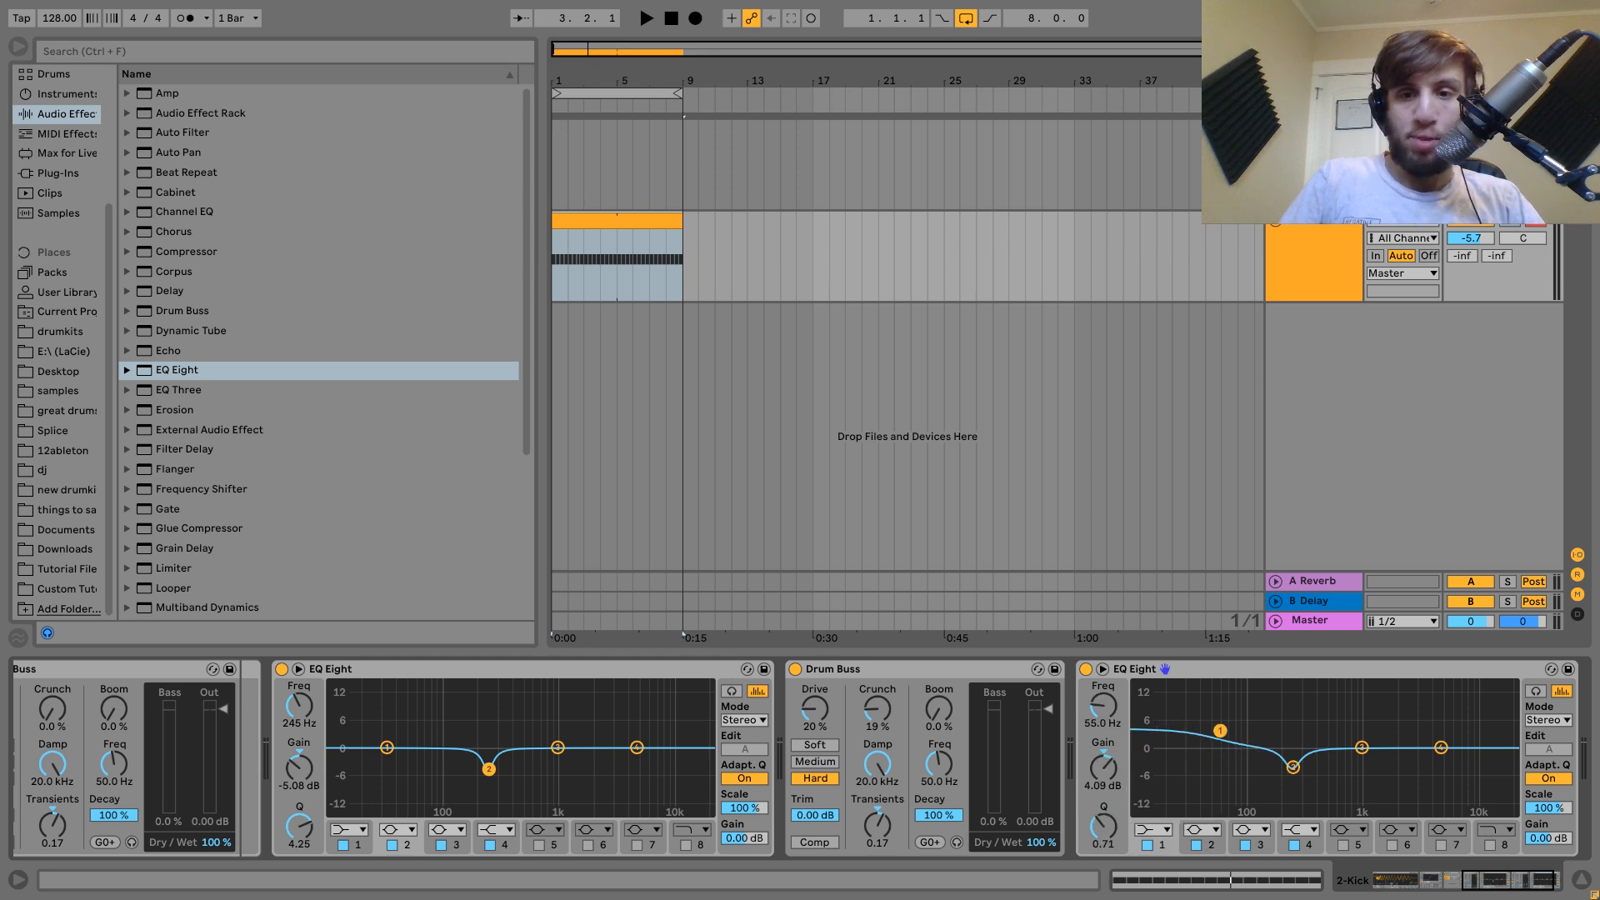
click(1292, 767)
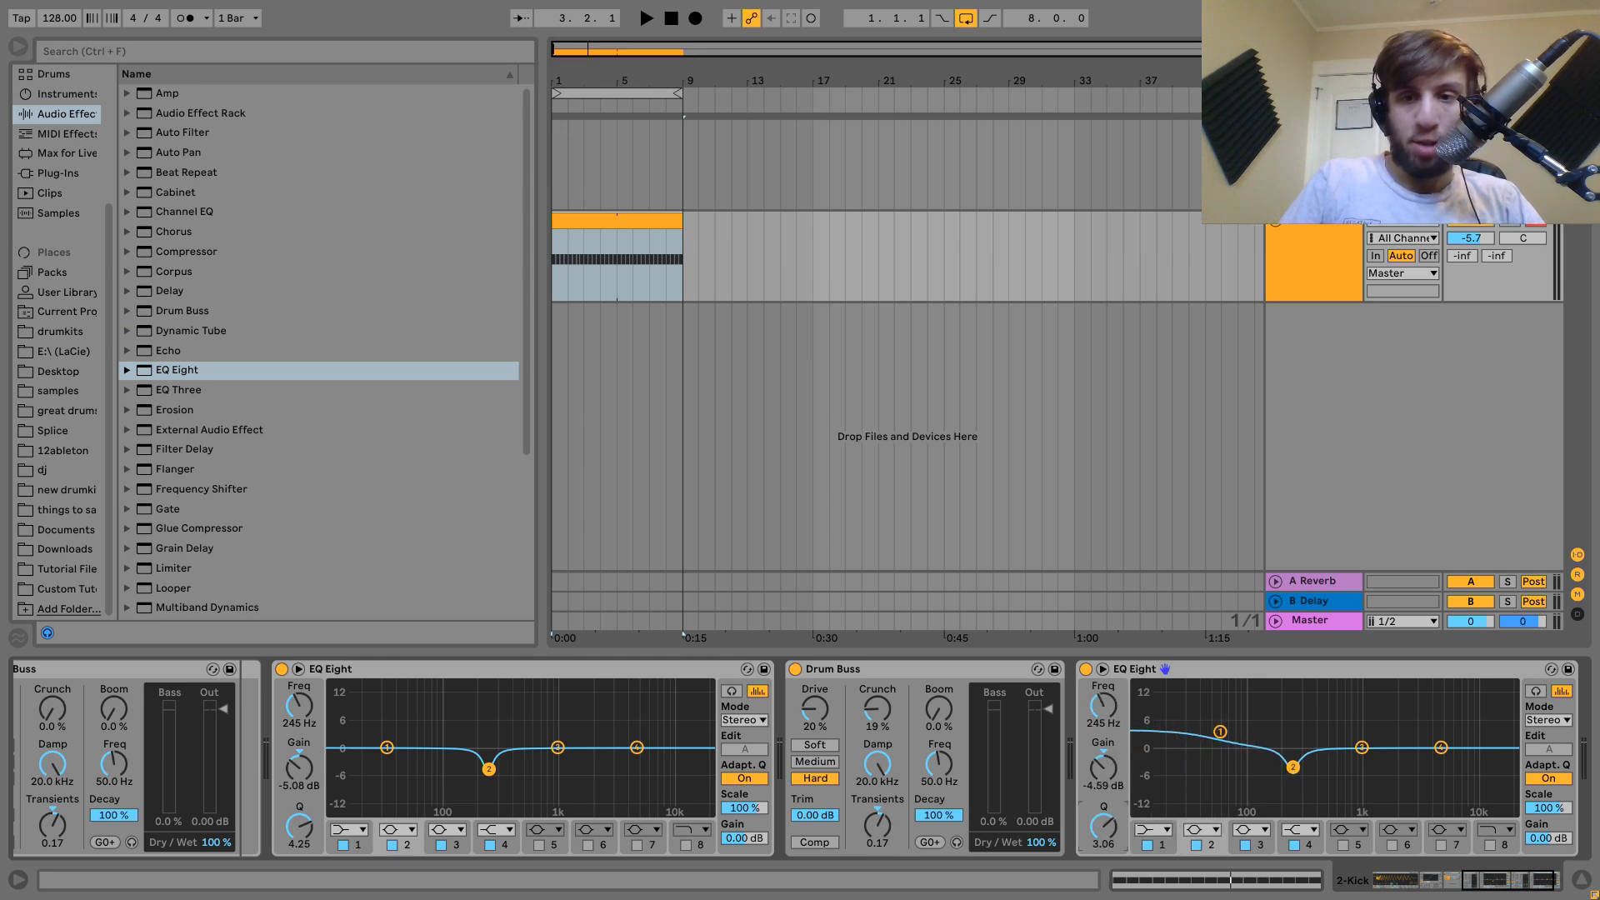
Boost the new EQ Eight's band 3 by 3.35 dB at 758 Hz with a Q of 2.39 and compare the EQ bypassed and active during playback.
click(1361, 747)
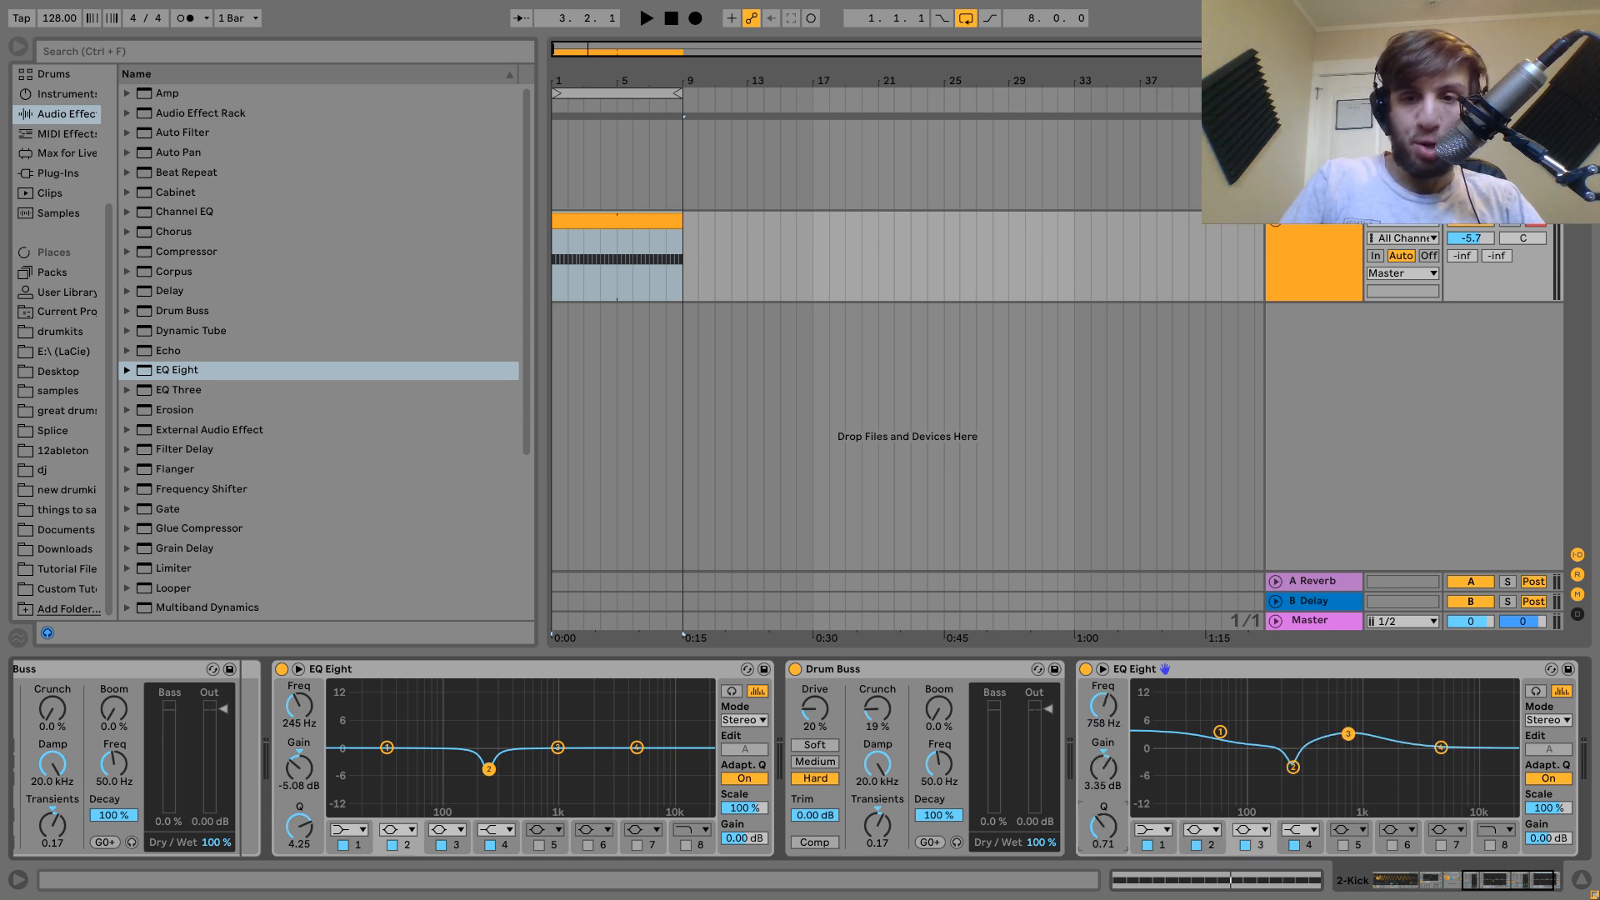
drag(1103, 825, 1103, 787)
key(space)
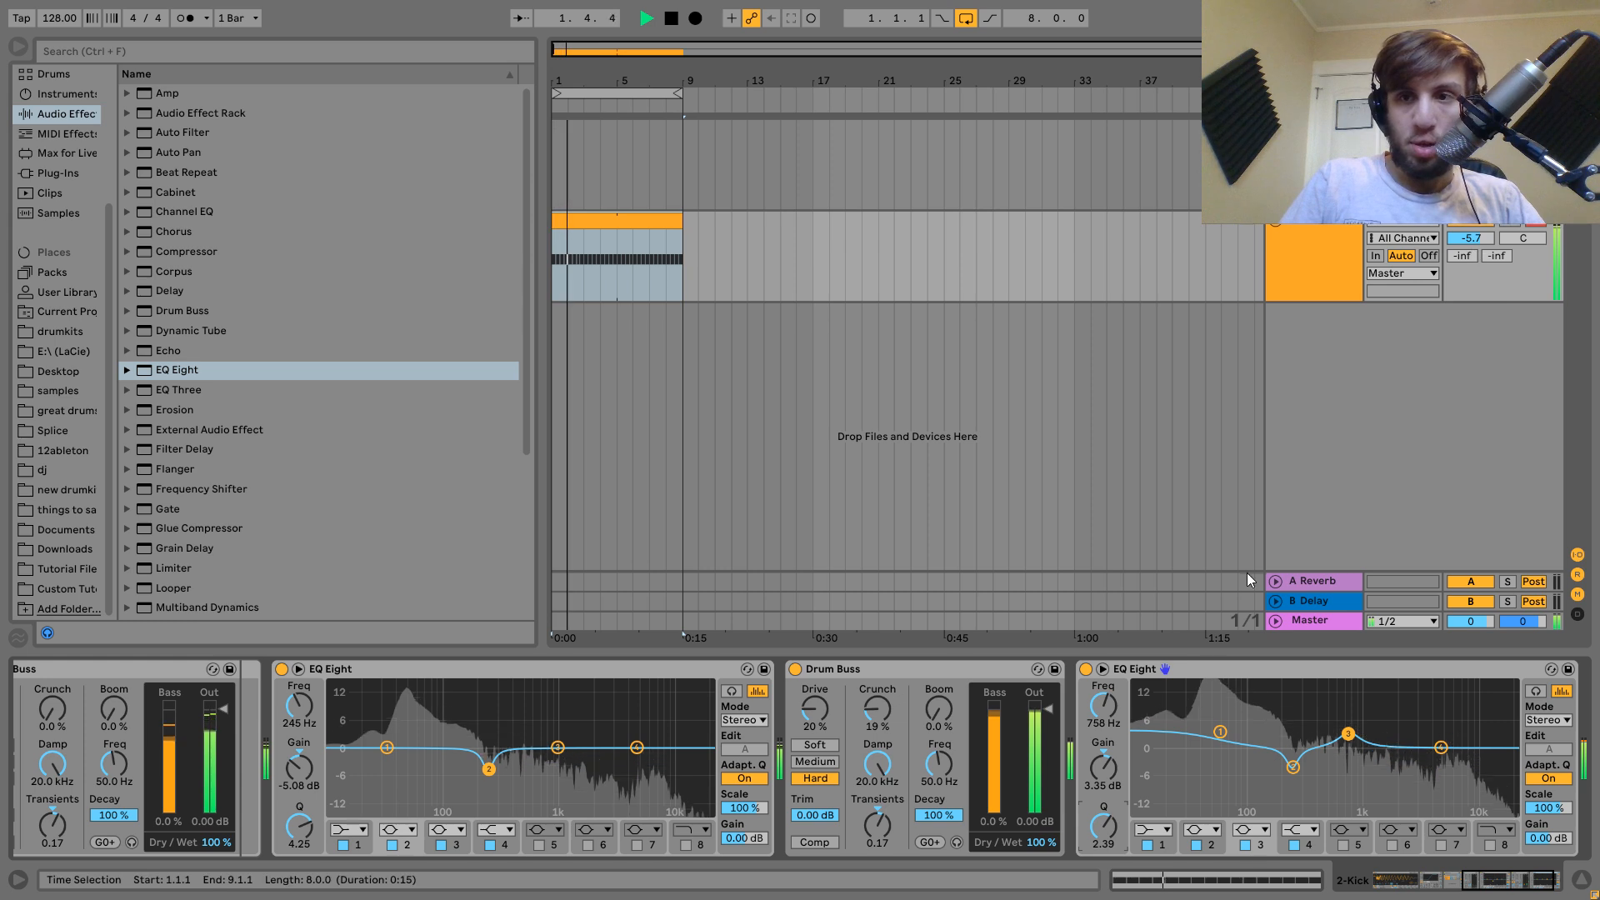
click(1086, 669)
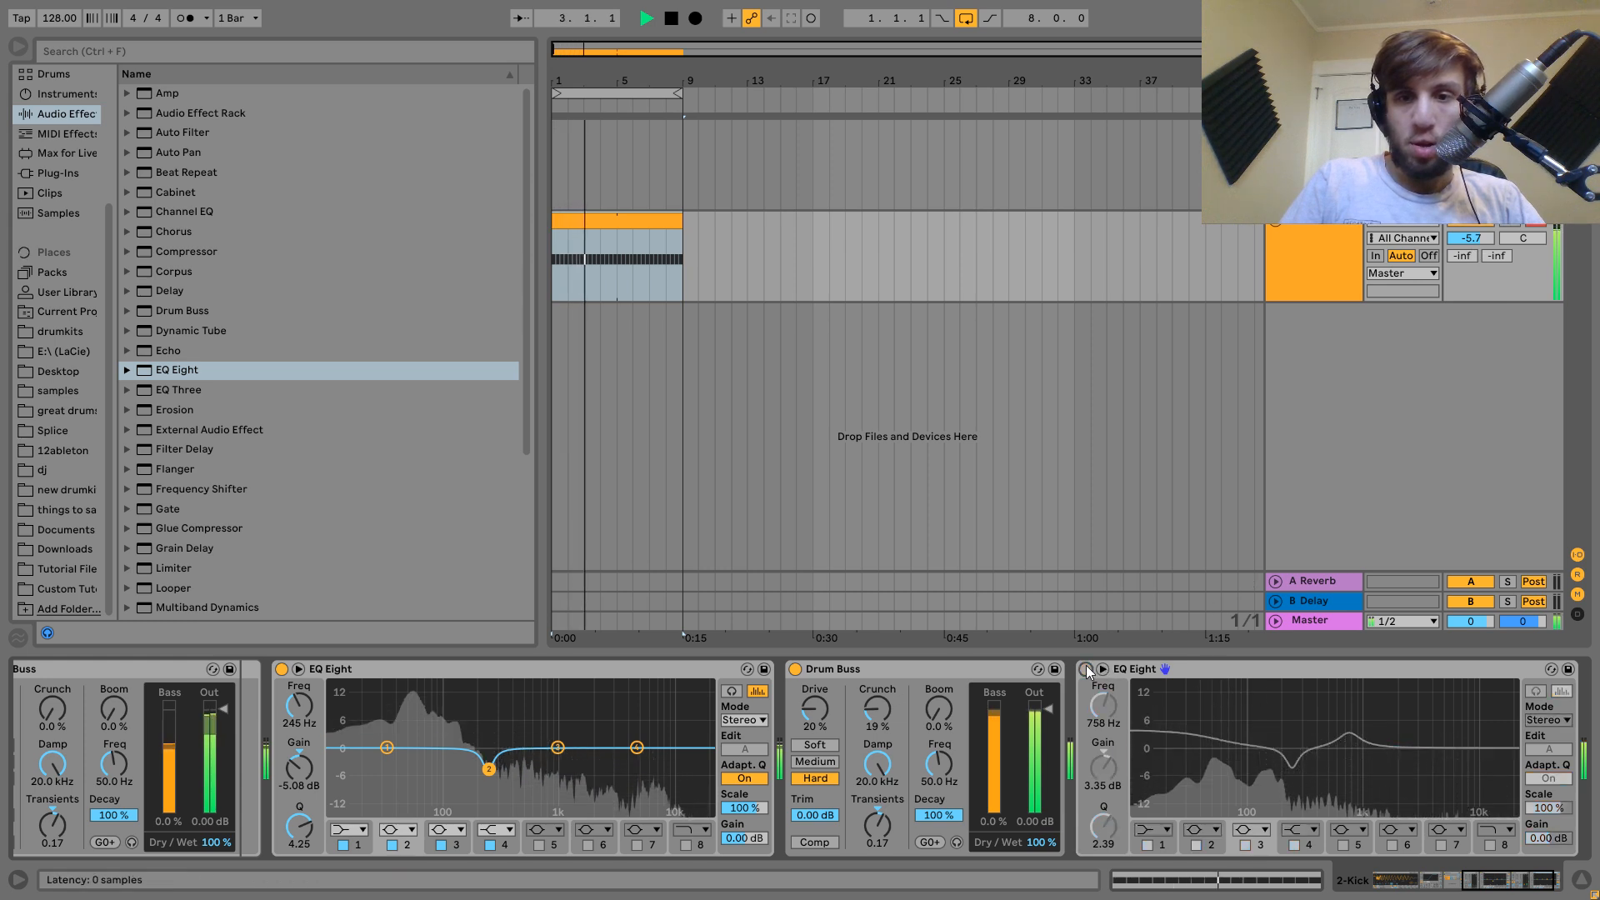
click(1086, 669)
Check the kick's mixer level during playback and set the last Drum Buss's Crunch to 27%.
key(Tab)
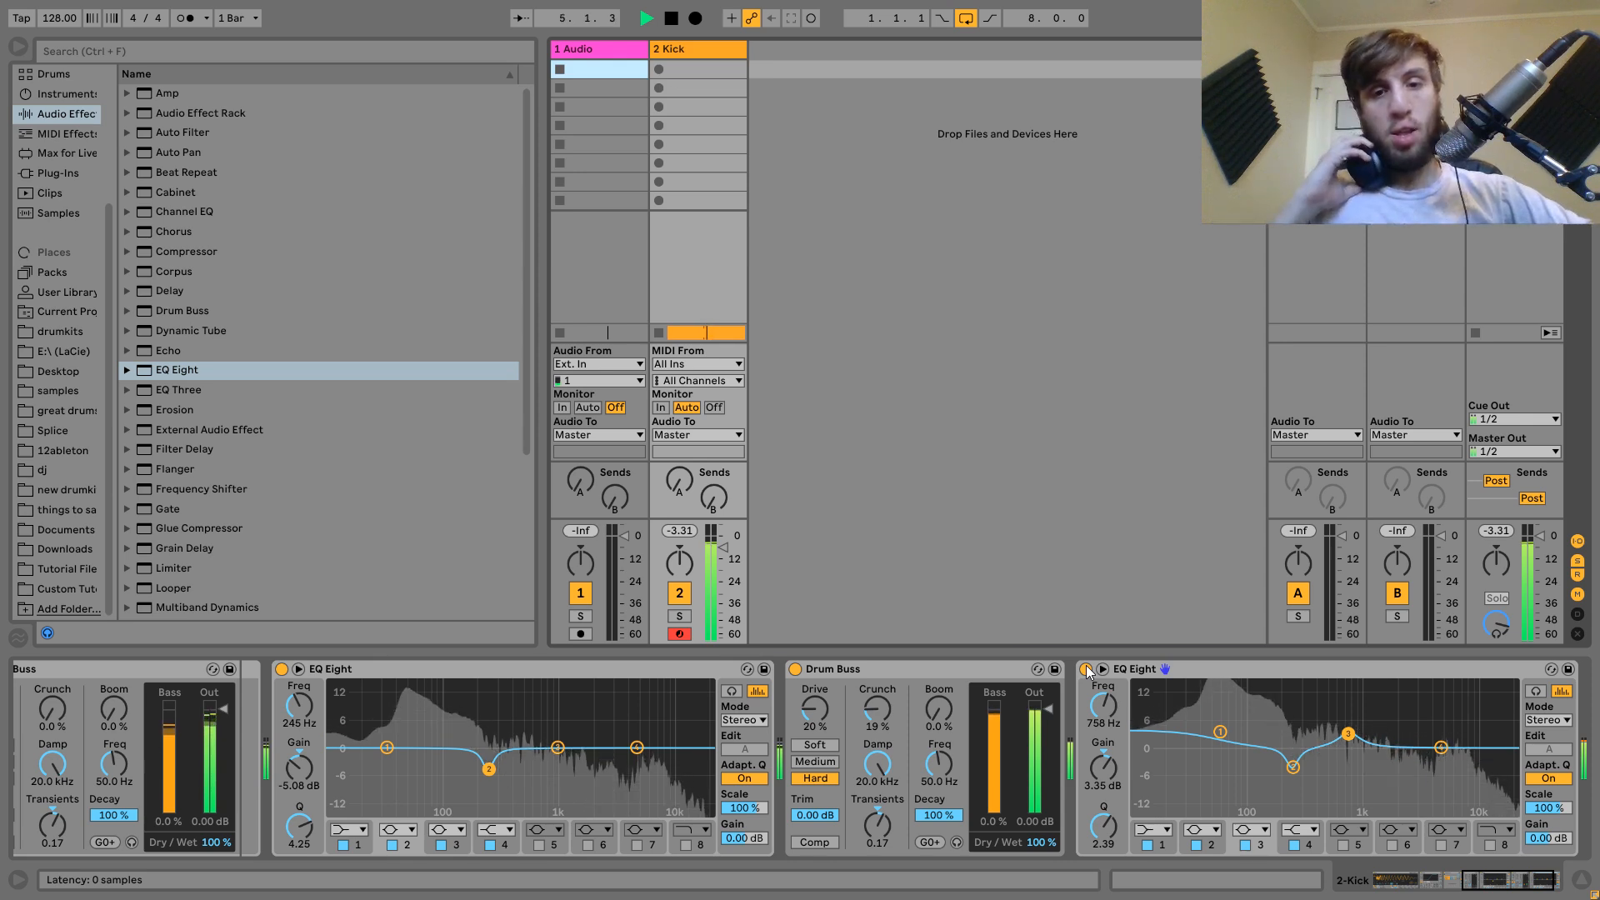
mouse_move(877, 709)
mouse_down()
mouse_move(878, 693)
mouse_move(874, 708)
mouse_up()
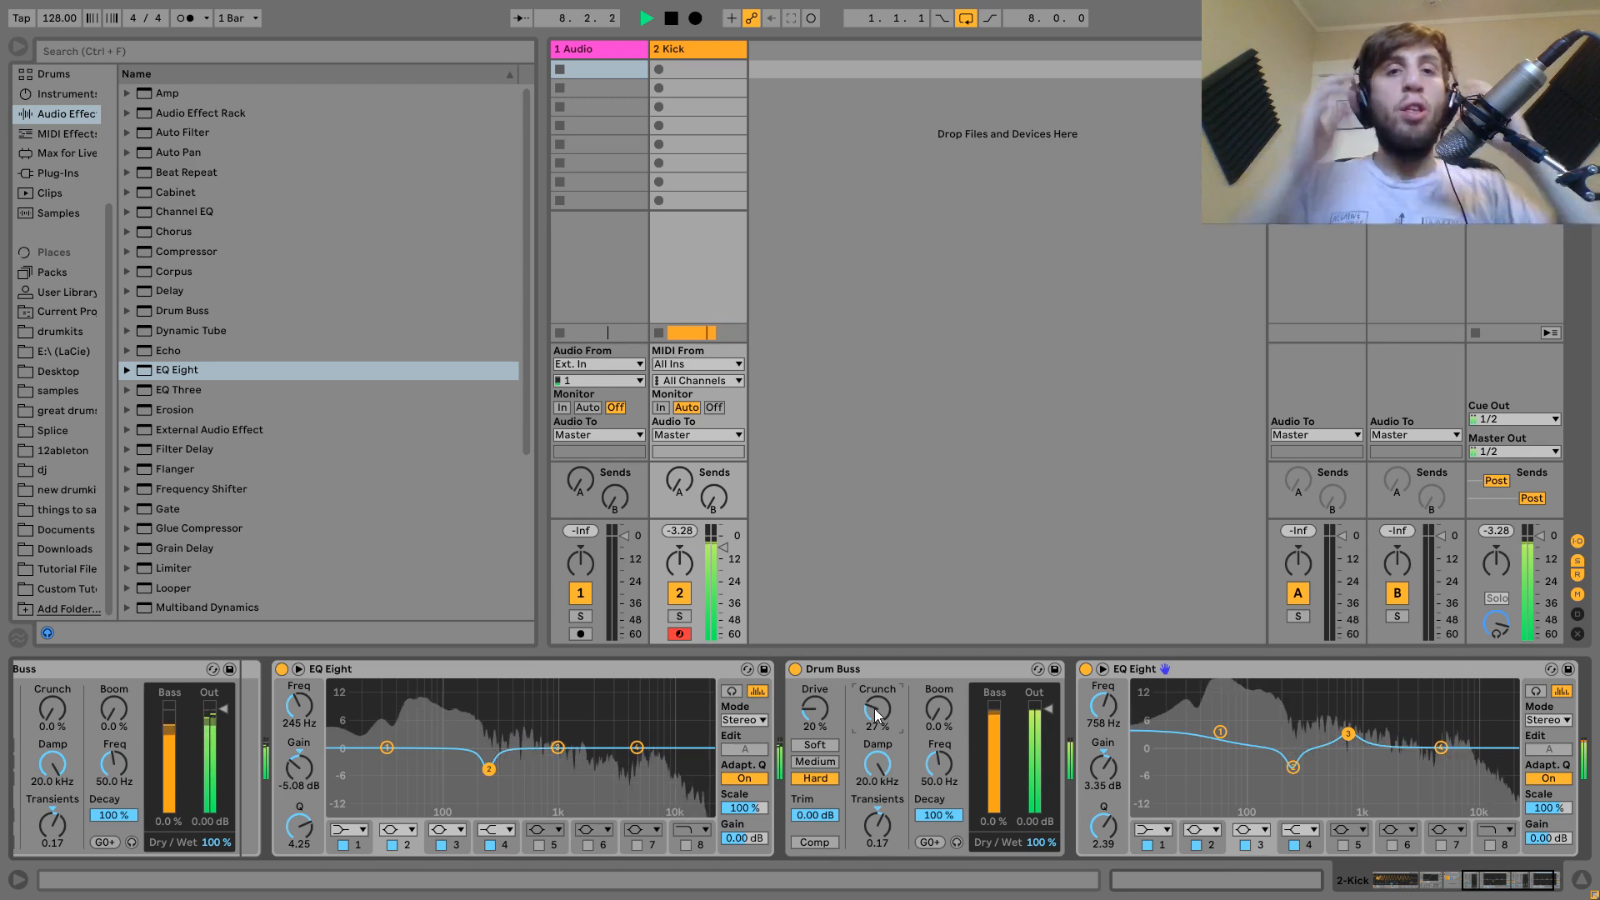
key(space)
key(Tab)
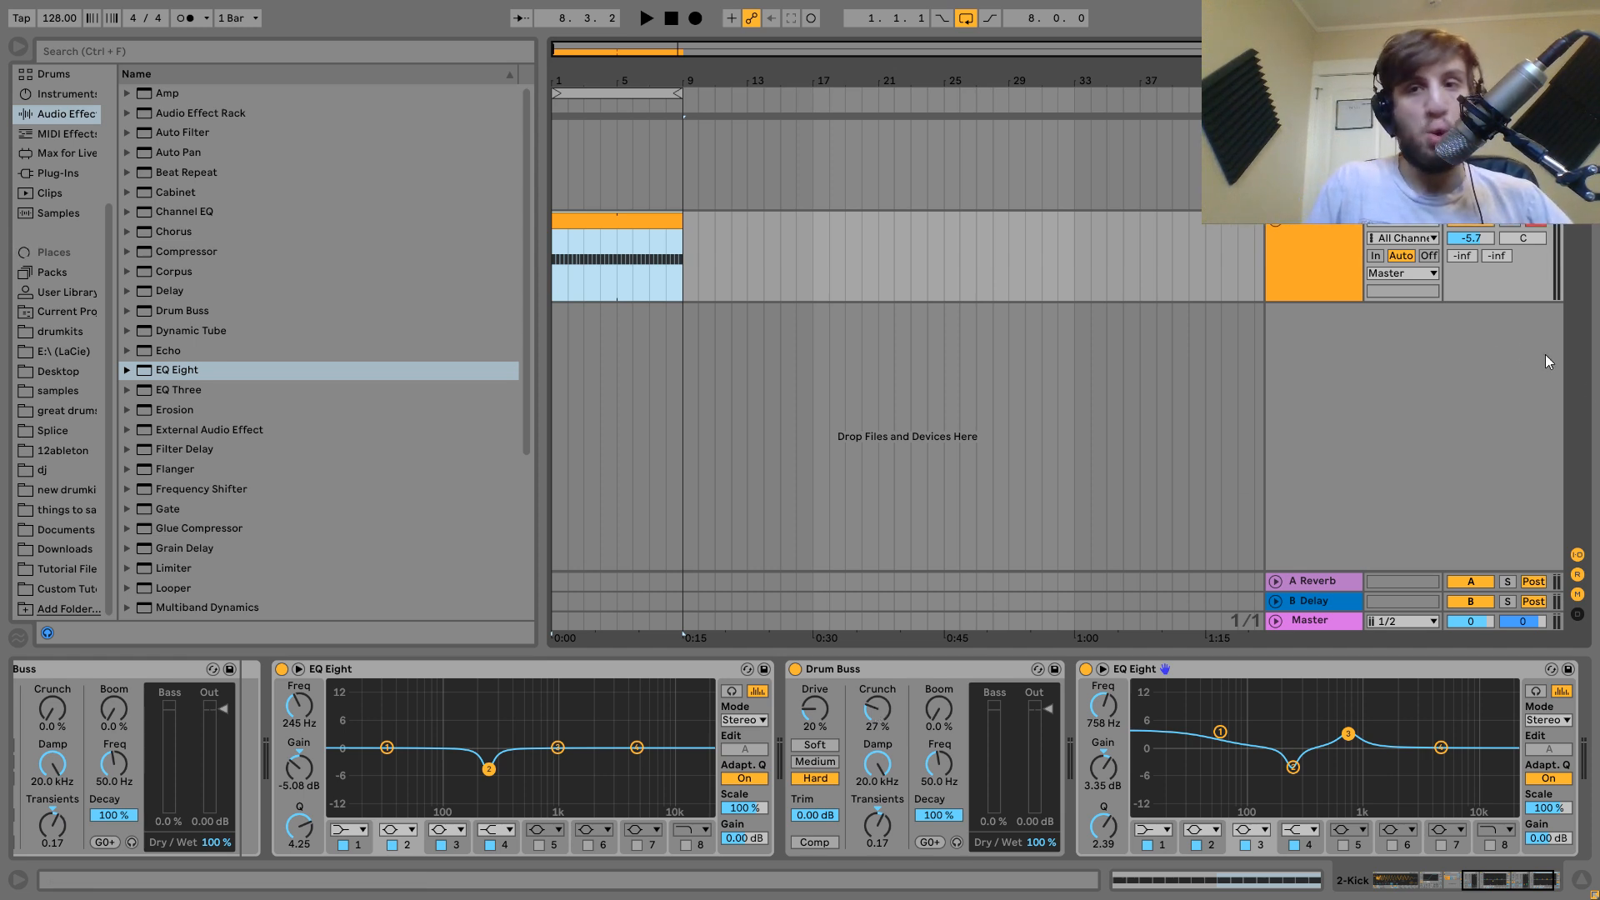
Delete the A Reverb and B Delay return tracks.
key(Down)
key(Down)
key(Delete)
Insert a new MIDI track below the kick track and load Wavetable on it.
click(1300, 243)
key(ctrl+shift+t)
click(65, 97)
double_click(180, 311)
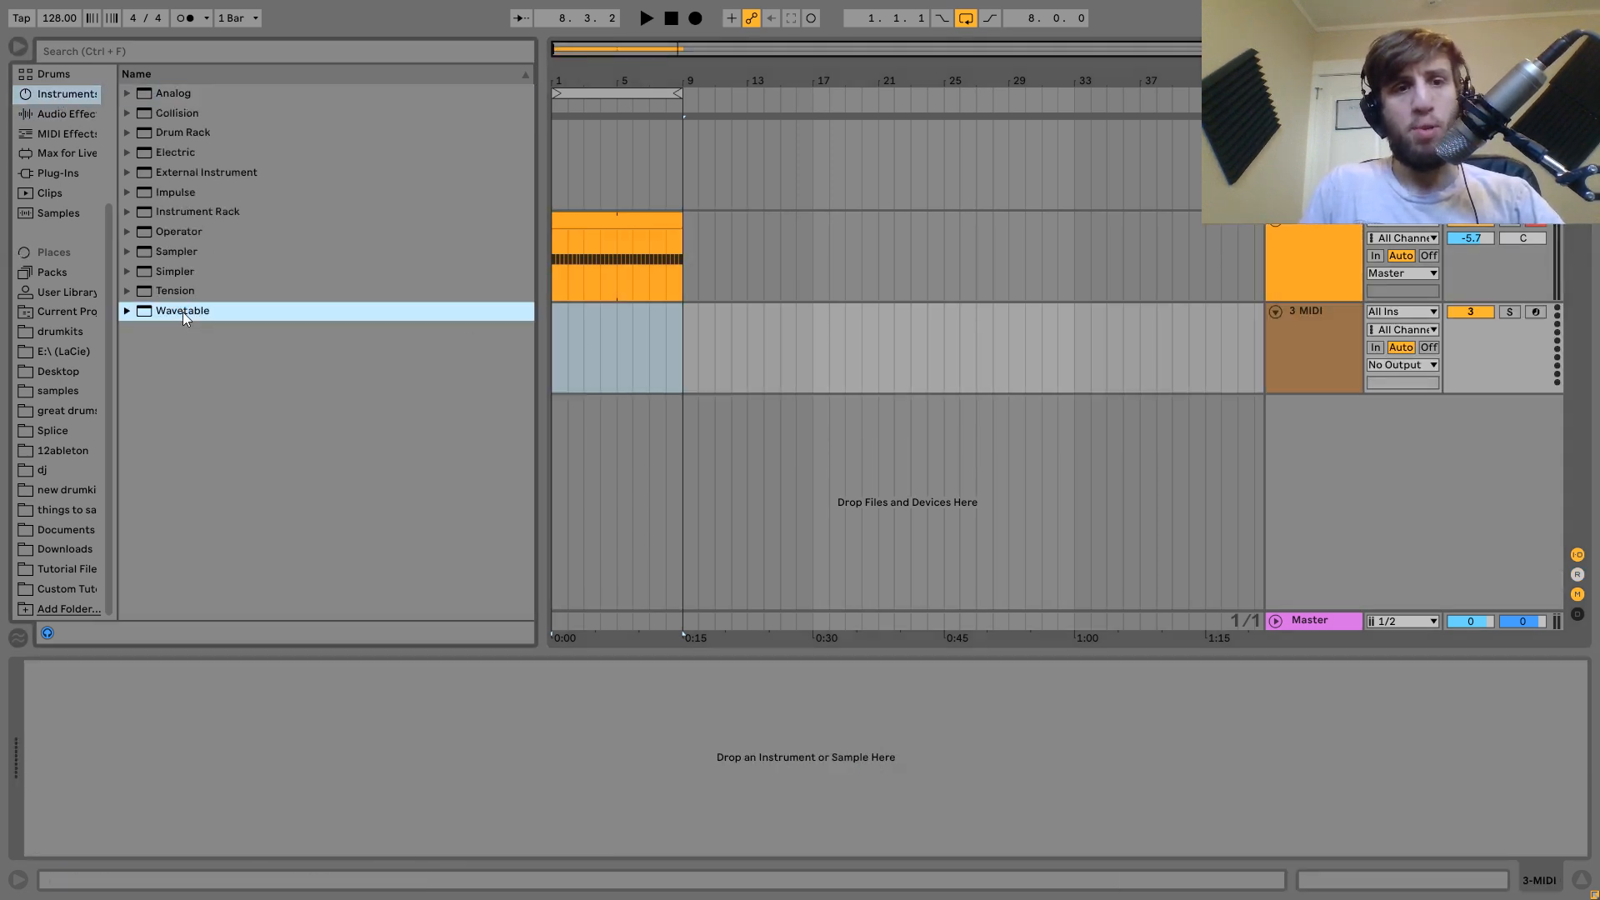
Set Wavetable's oscillator 1 position to 64% and its amp envelope to 0.00 ms attack, 1.15 s decay and -inf dB sustain.
drag(251, 742, 252, 725)
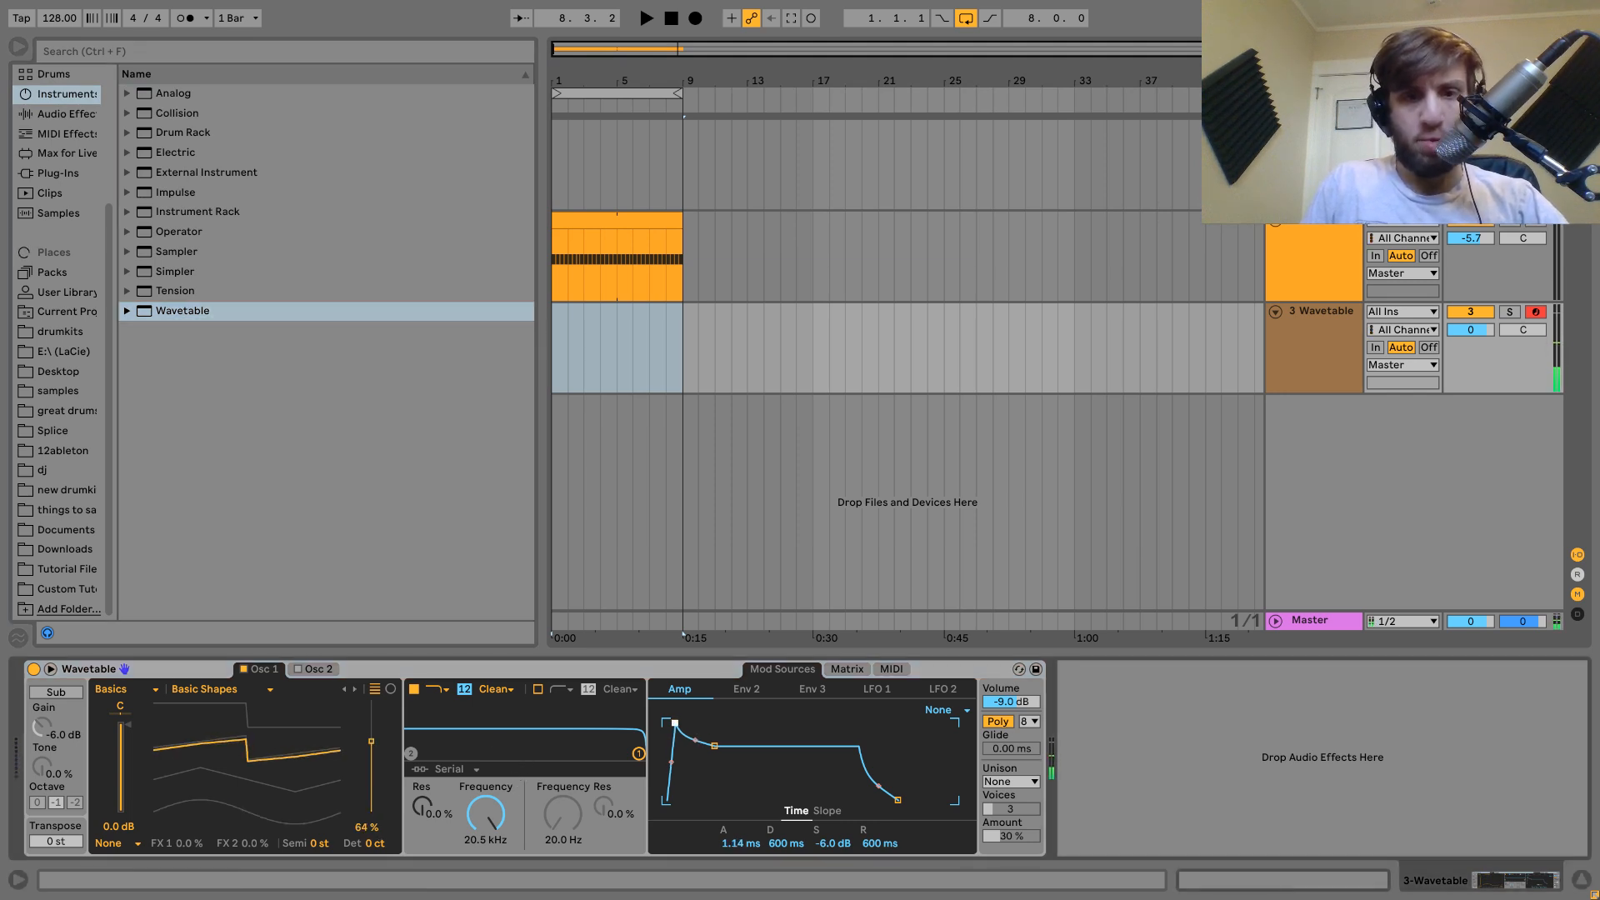
drag(707, 746, 713, 800)
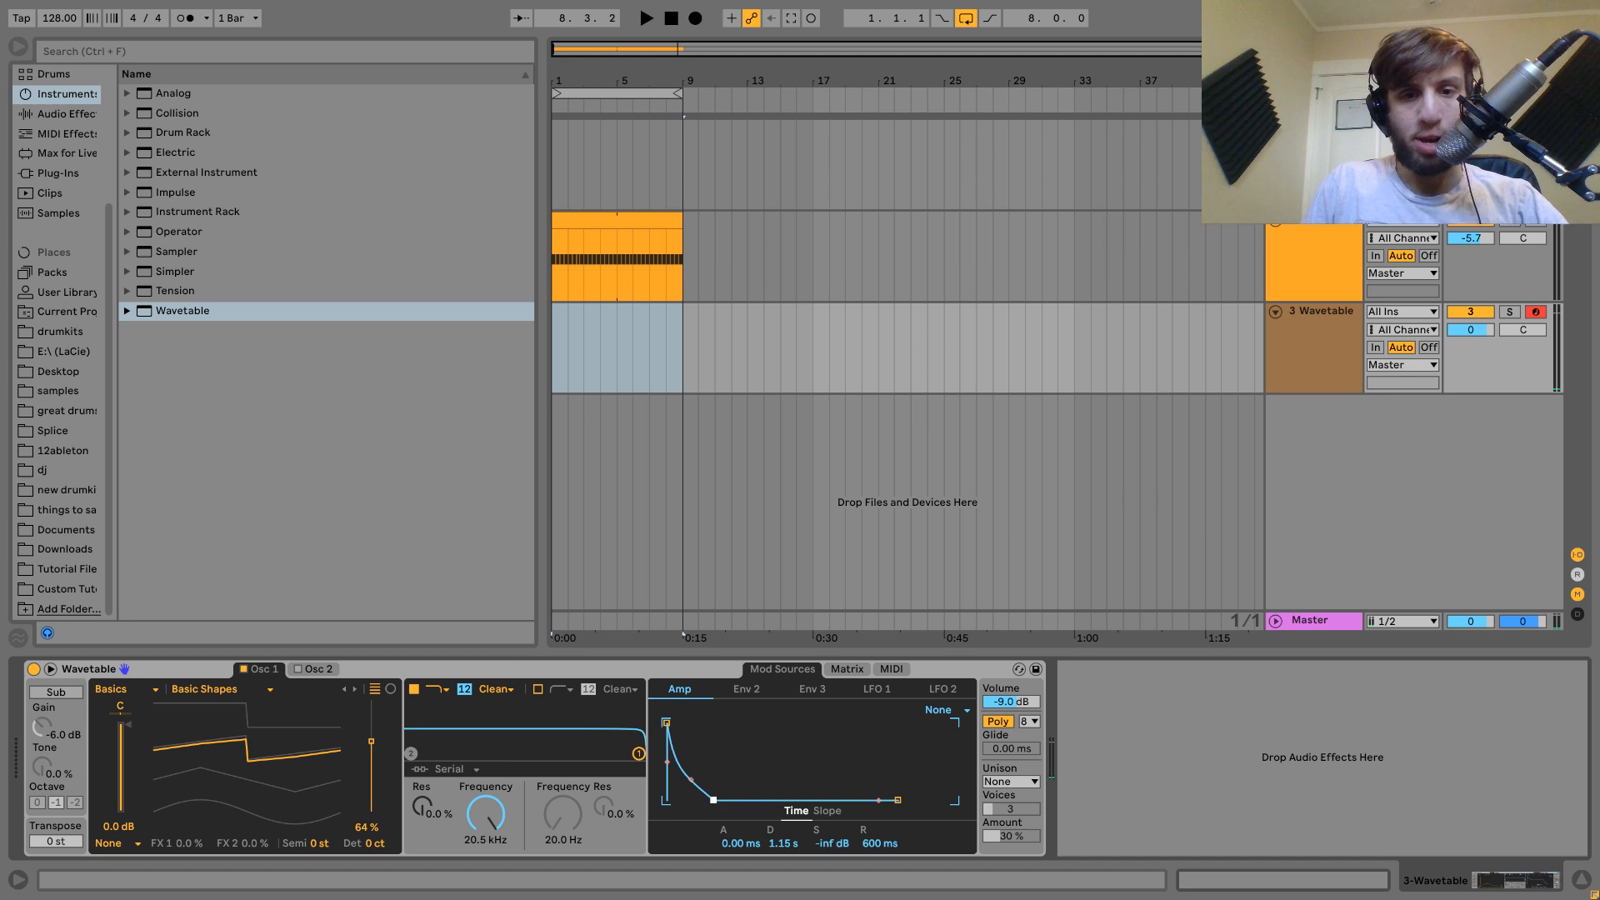
Set Wavetable's unison to Classic with 8 voices at 100%, lower the keyboard octave to C2 and set the track volume to -3.4 dB.
click(1011, 782)
click(1010, 690)
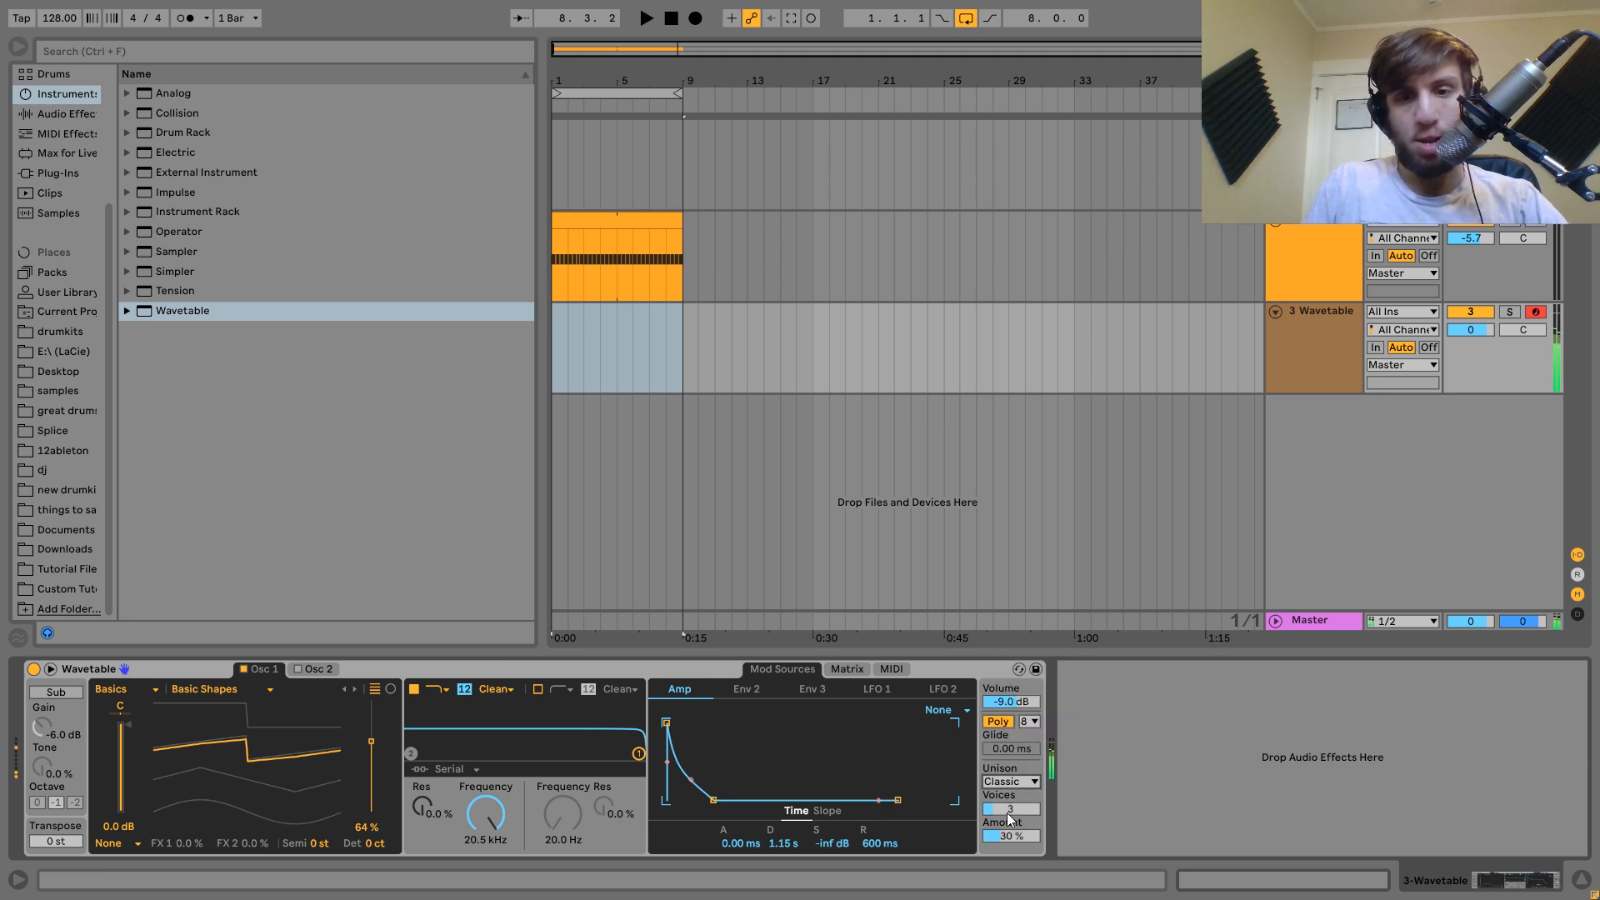
key(z)
drag(1486, 329, 1481, 331)
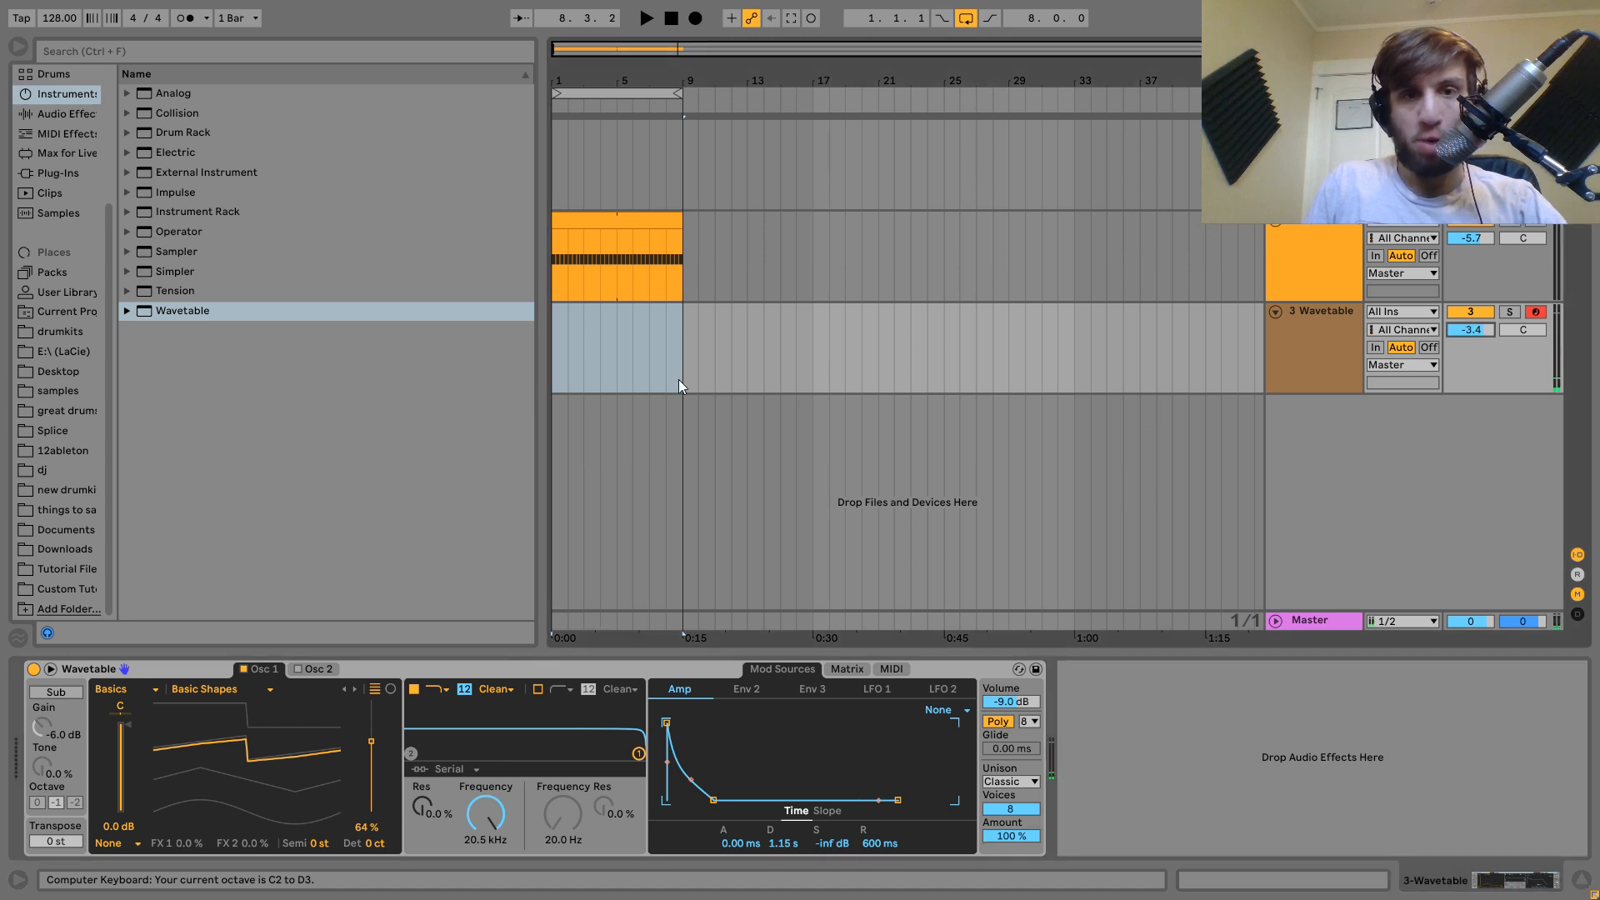
Add a Drum Buss after Wavetable with Hard drive, Crunch 13% and Damp 20.0 kHz, and lower the track volume to -6.4 dB.
click(38, 113)
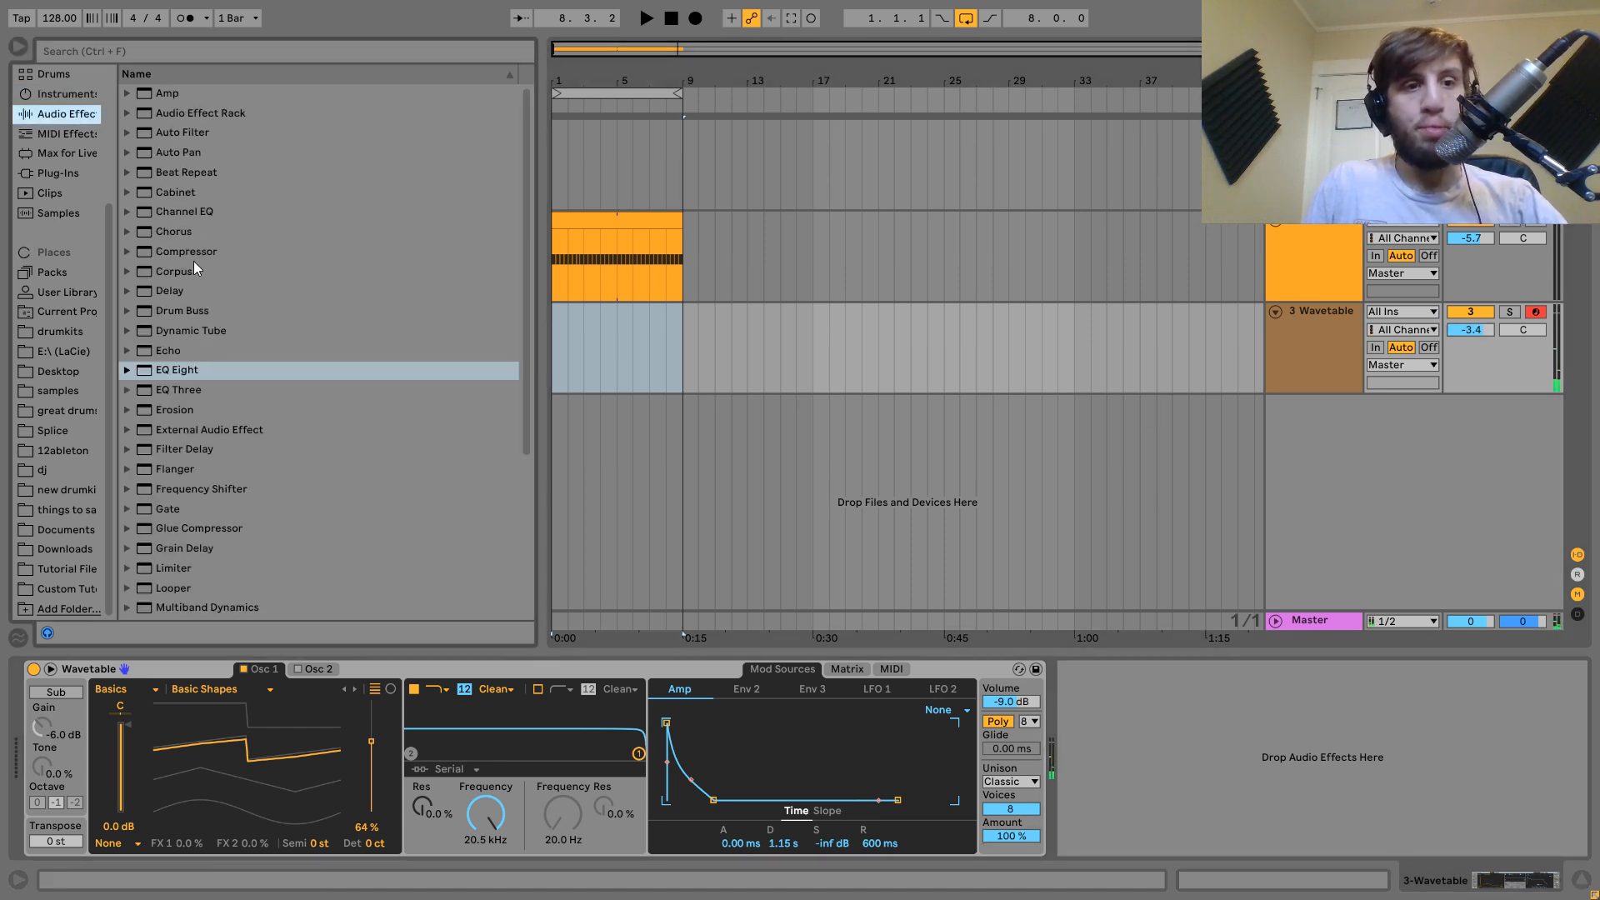
double_click(191, 311)
drag(1154, 740, 1154, 700)
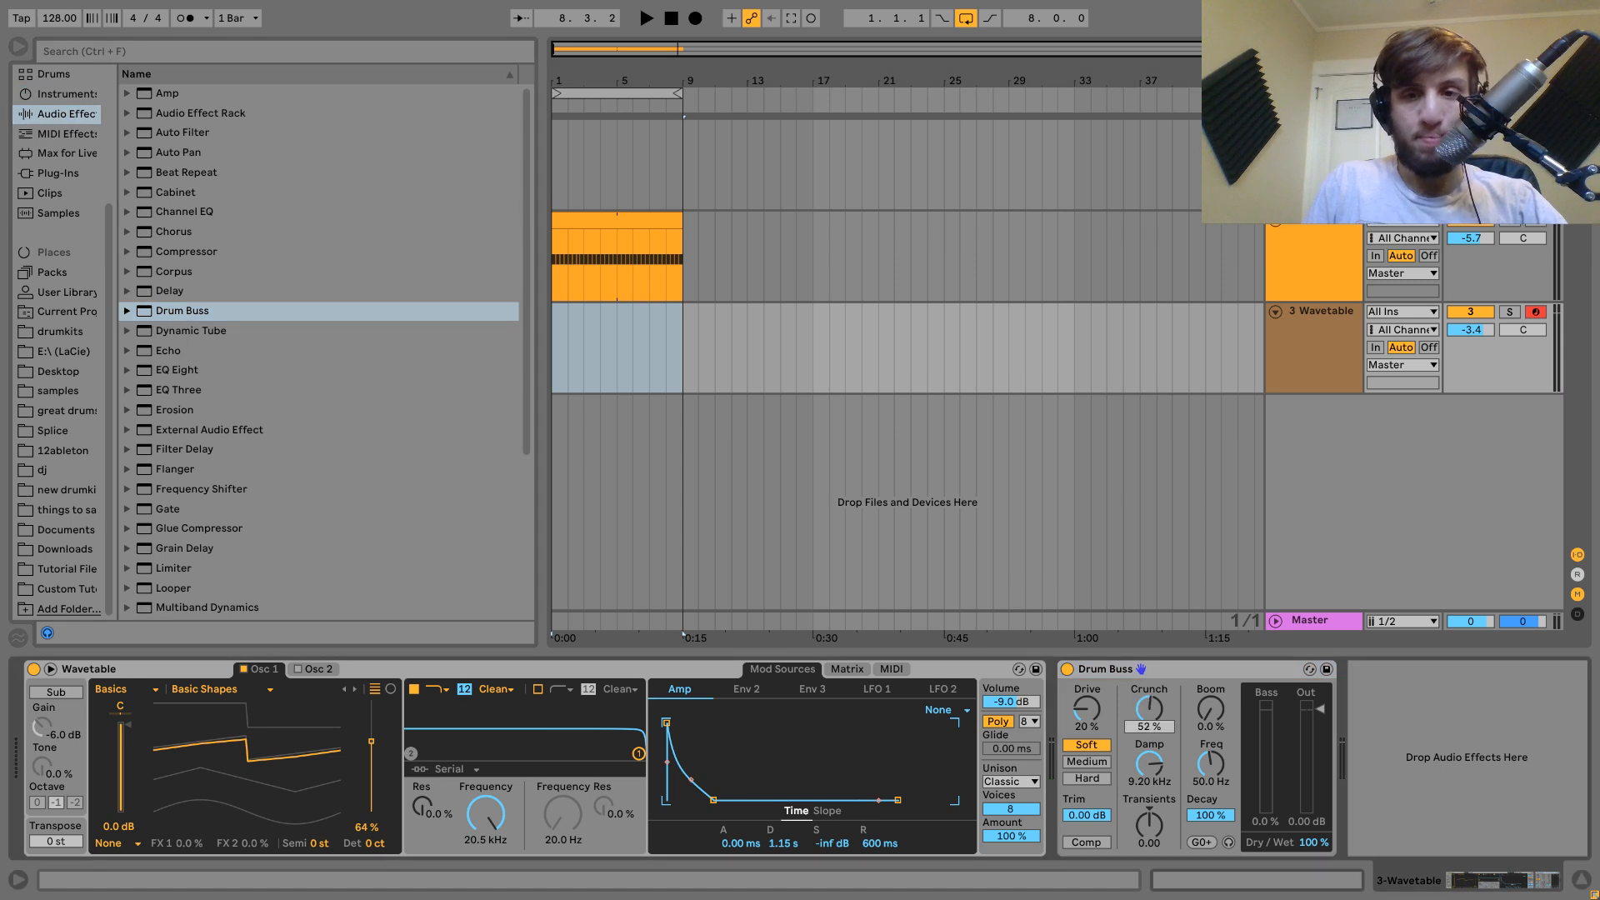
click(1087, 779)
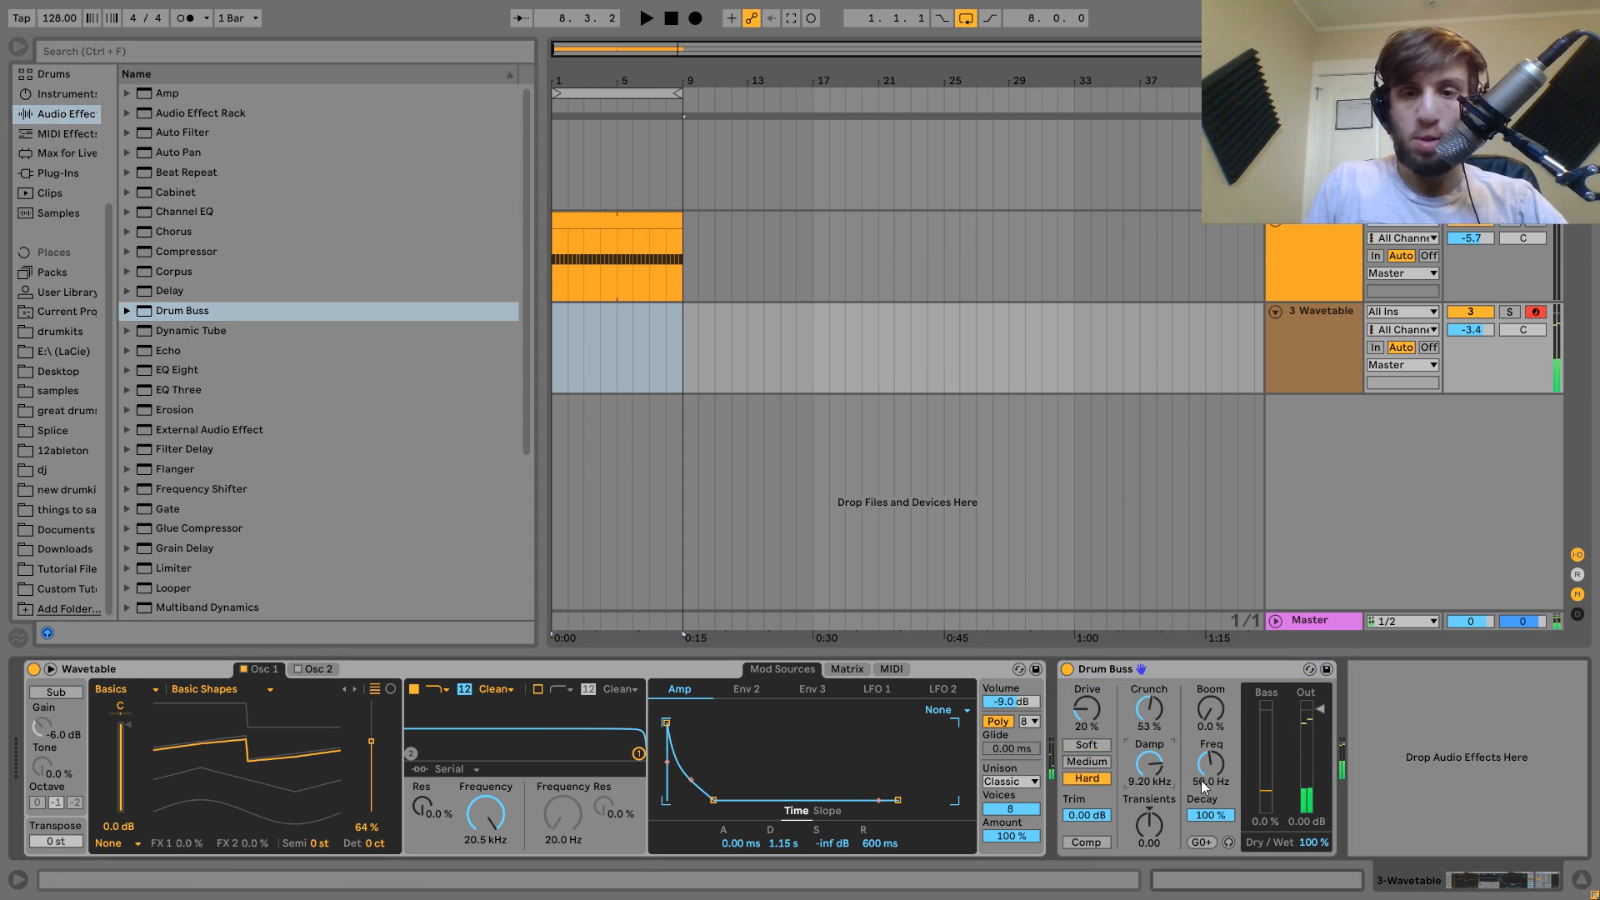
drag(1166, 777, 1155, 775)
drag(1149, 710, 1149, 724)
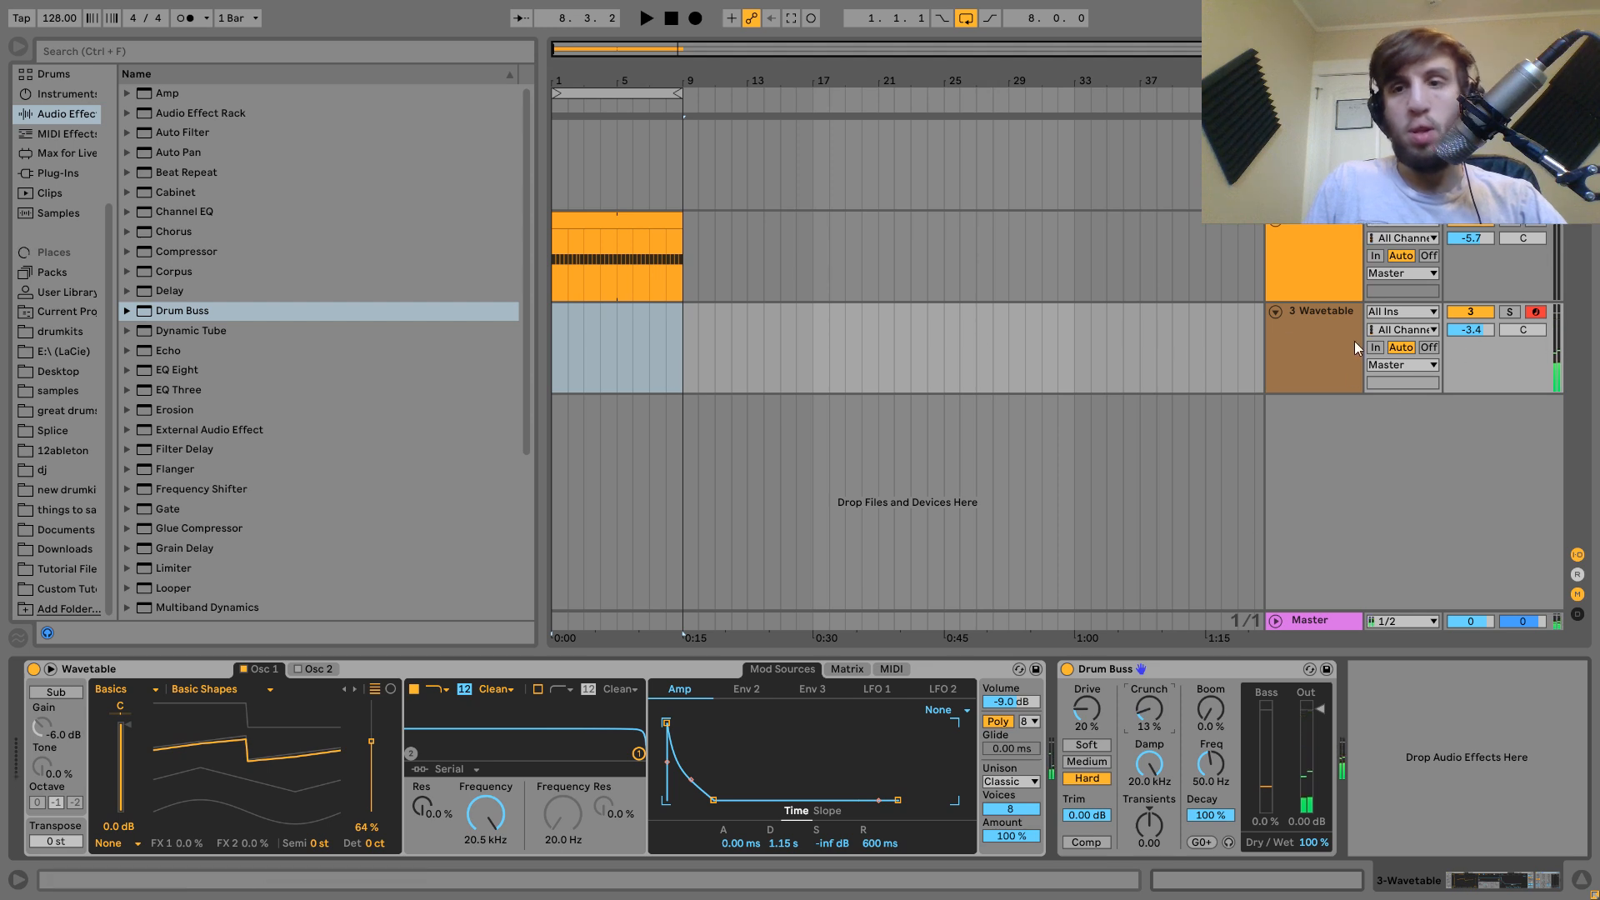
drag(1457, 337, 1458, 350)
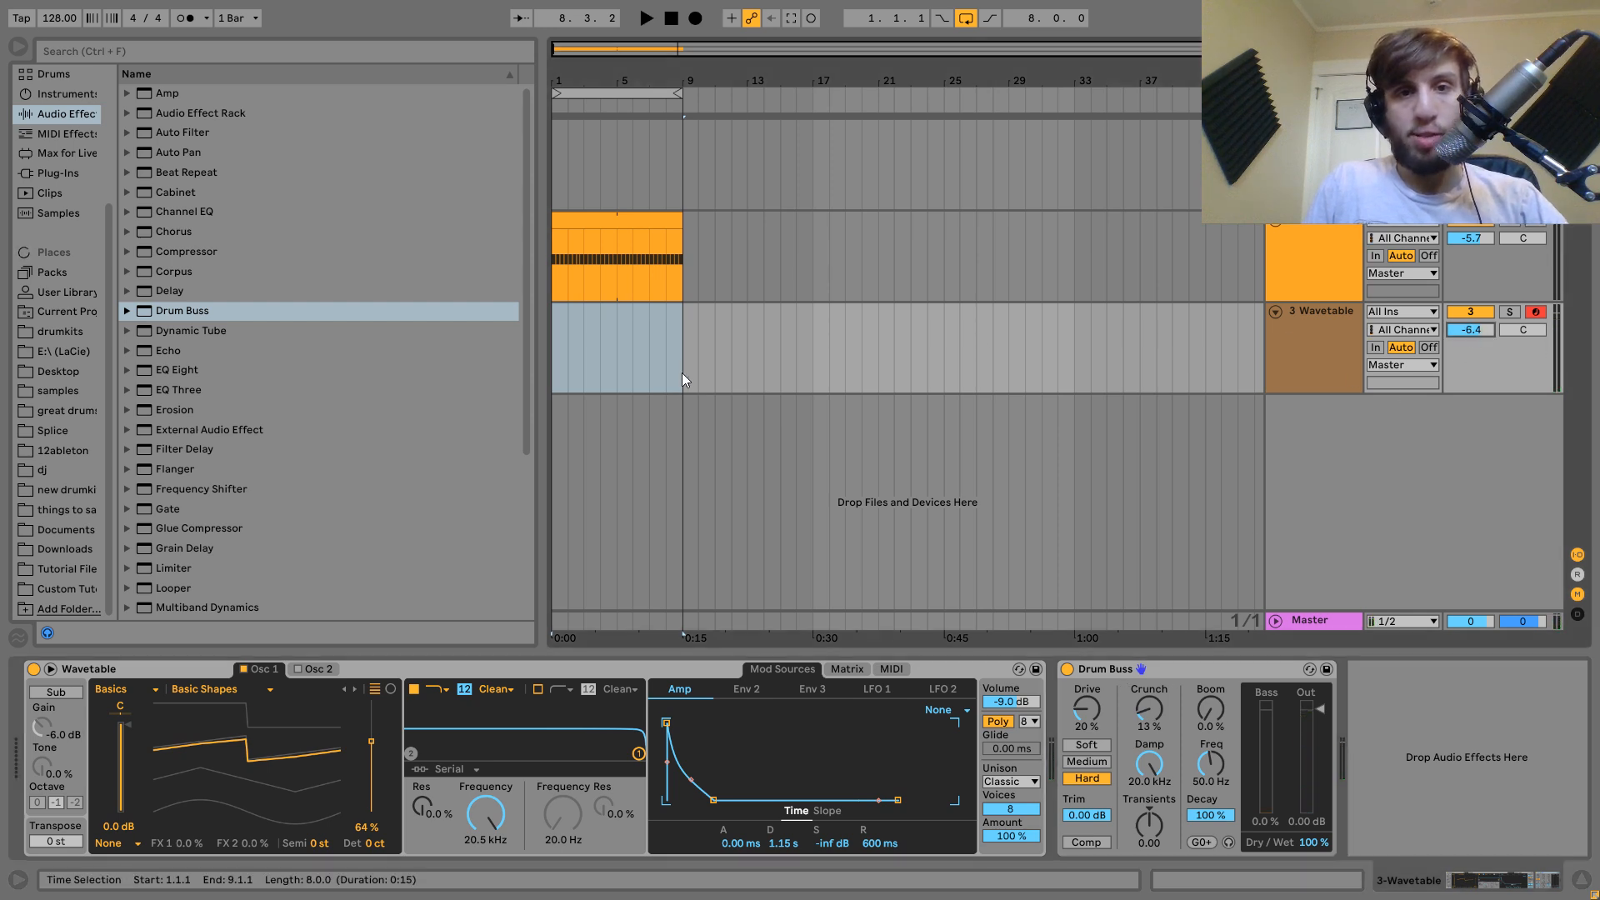
Create a MIDI clip on the Wavetable track and shorten it to four bars.
key(ctrl+shift+m)
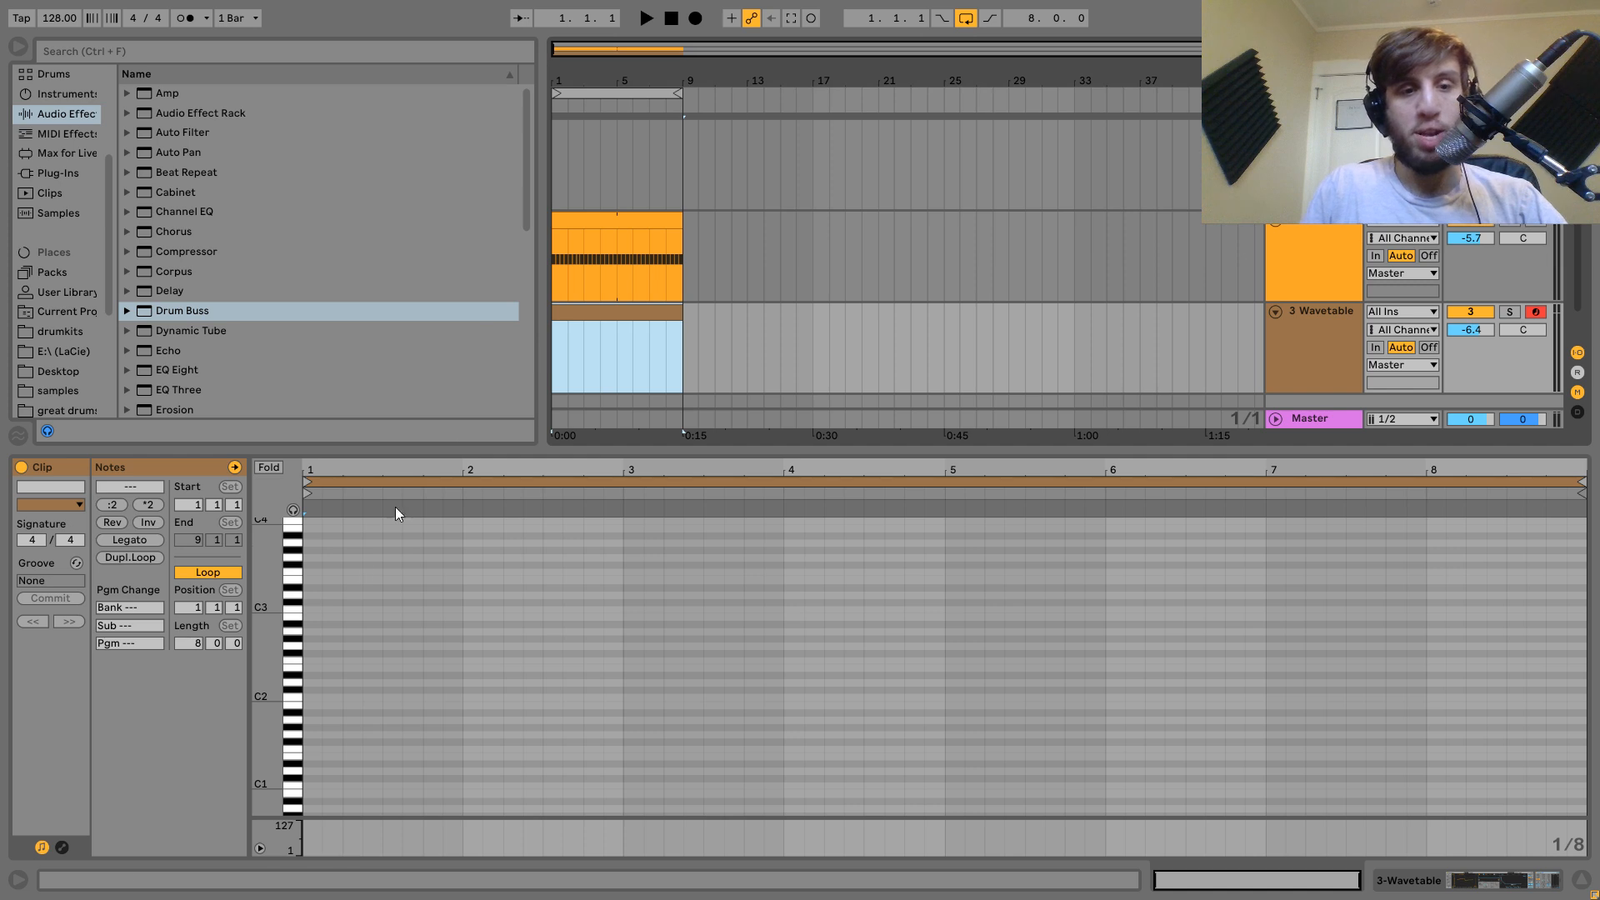
key(space)
drag(683, 314, 616, 313)
key(space)
key(space)
Add two consecutive sixteenth G#2 notes at 1.2.3 and 1.2.4 and shorten both slightly.
scroll(481, 662, up, 3)
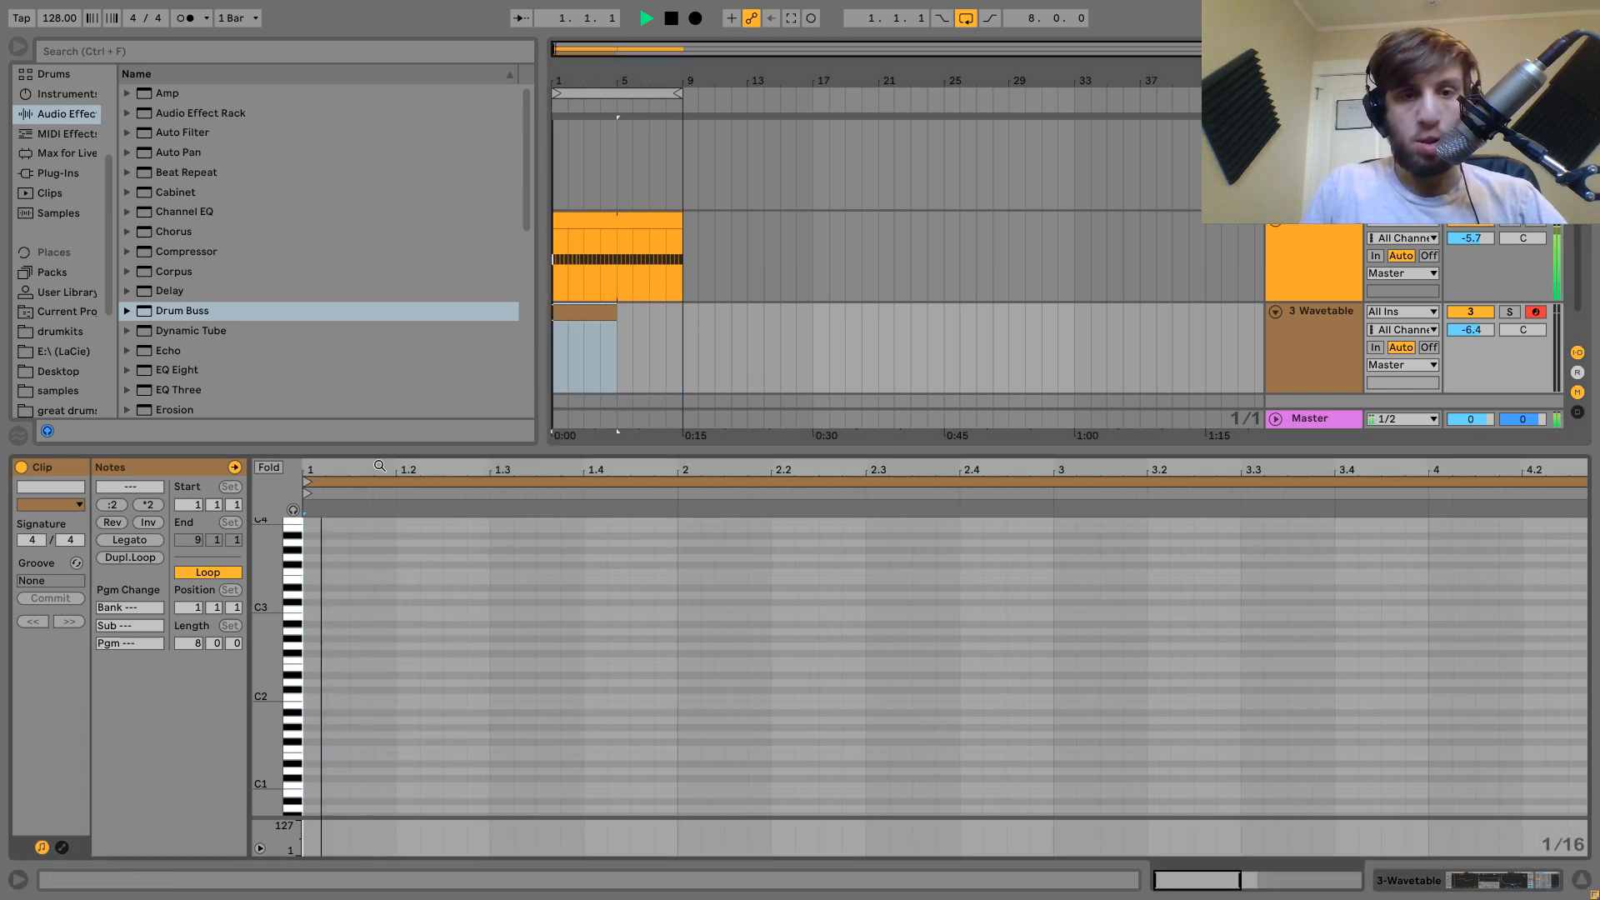
double_click(454, 638)
key(space)
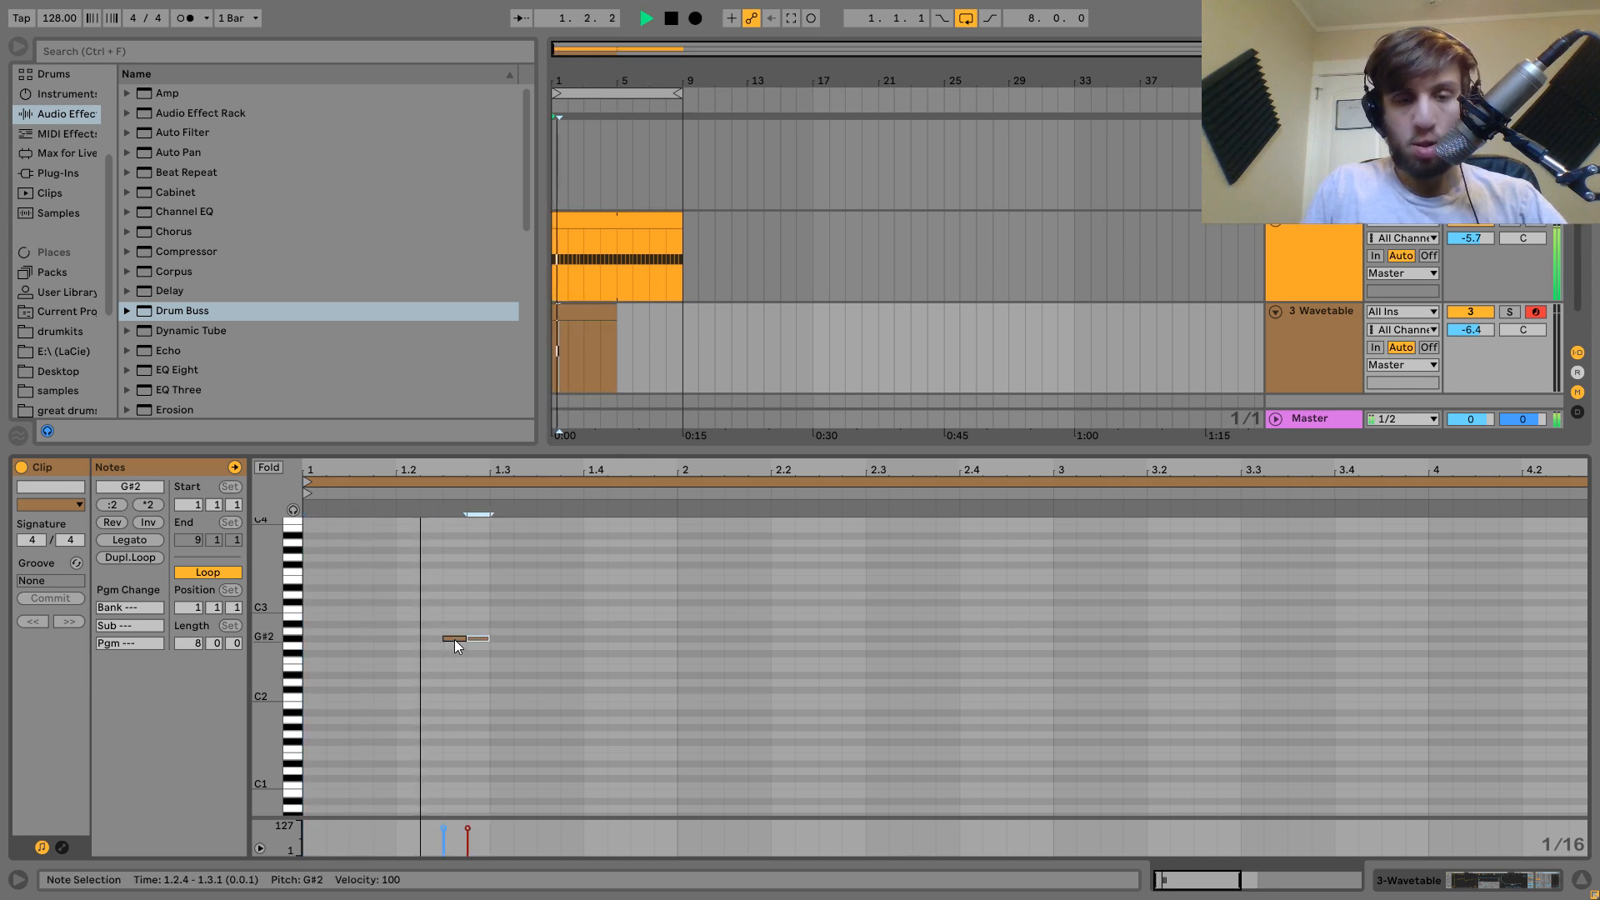
key(space)
drag(453, 614, 488, 642)
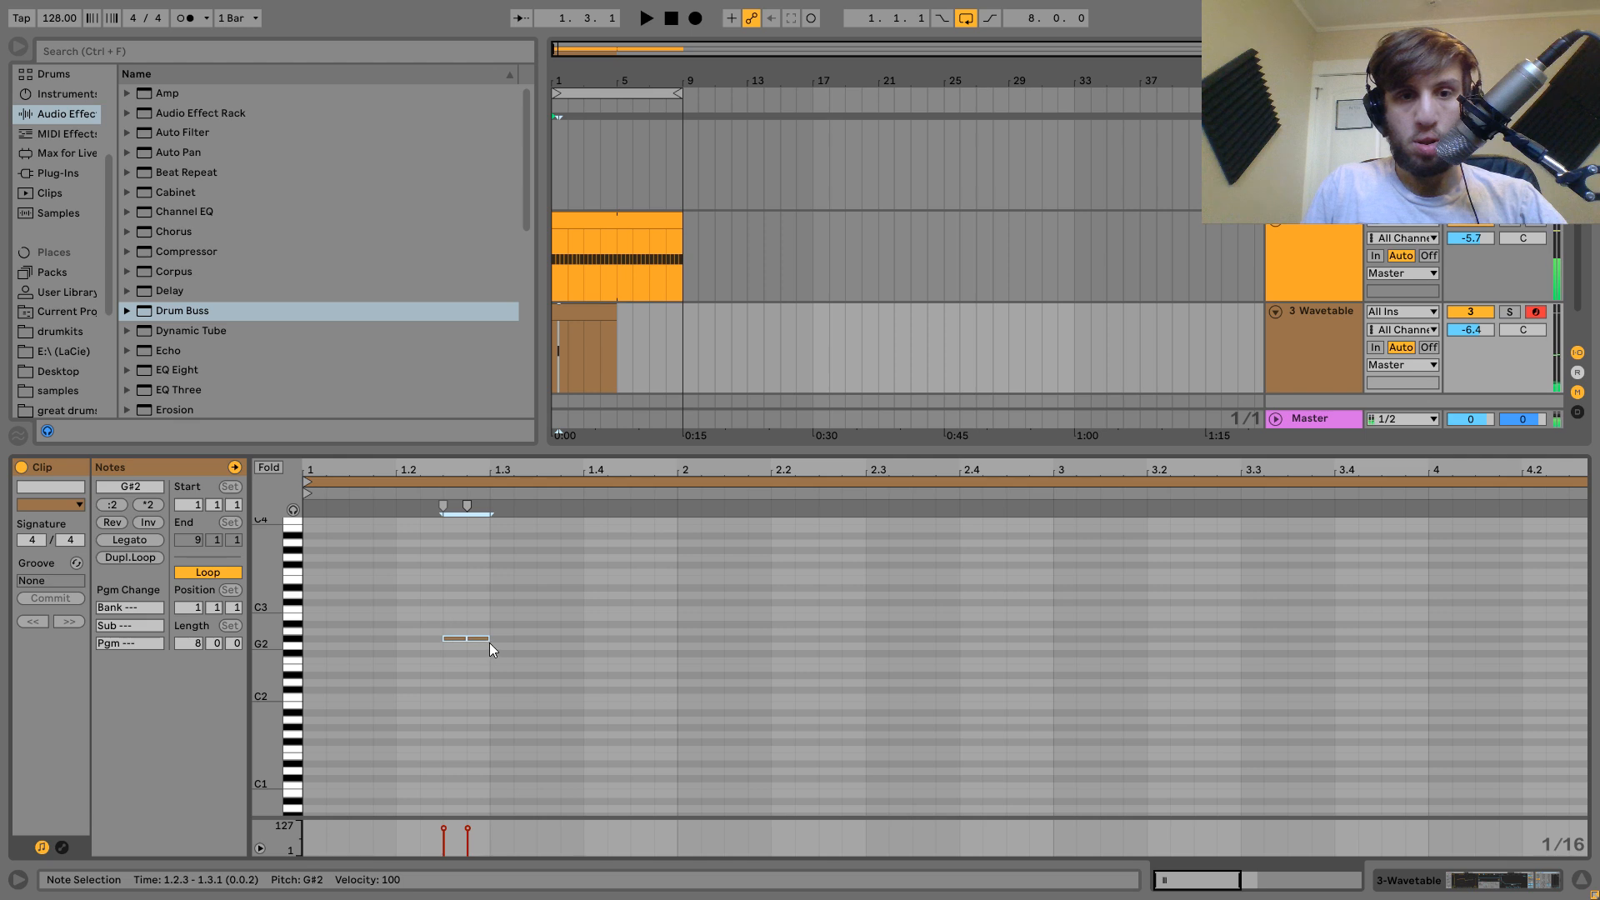
Add an eighth-long F1 bass note at 1.3.3 and audition the pattern.
key(space)
click(551, 667)
key(space)
double_click(550, 665)
key(Up)
key(shift+Down)
key(space)
key(shift+Right)
key(space)
Duplicate the bass note into sixteenth G2 notes at 1.4.1 and 1.4.2, shorten both slightly and audition the pattern.
key(ctrl+d)
key(Up)
key(Up)
key(shift+Left)
key(shift+Up)
key(ctrl+d)
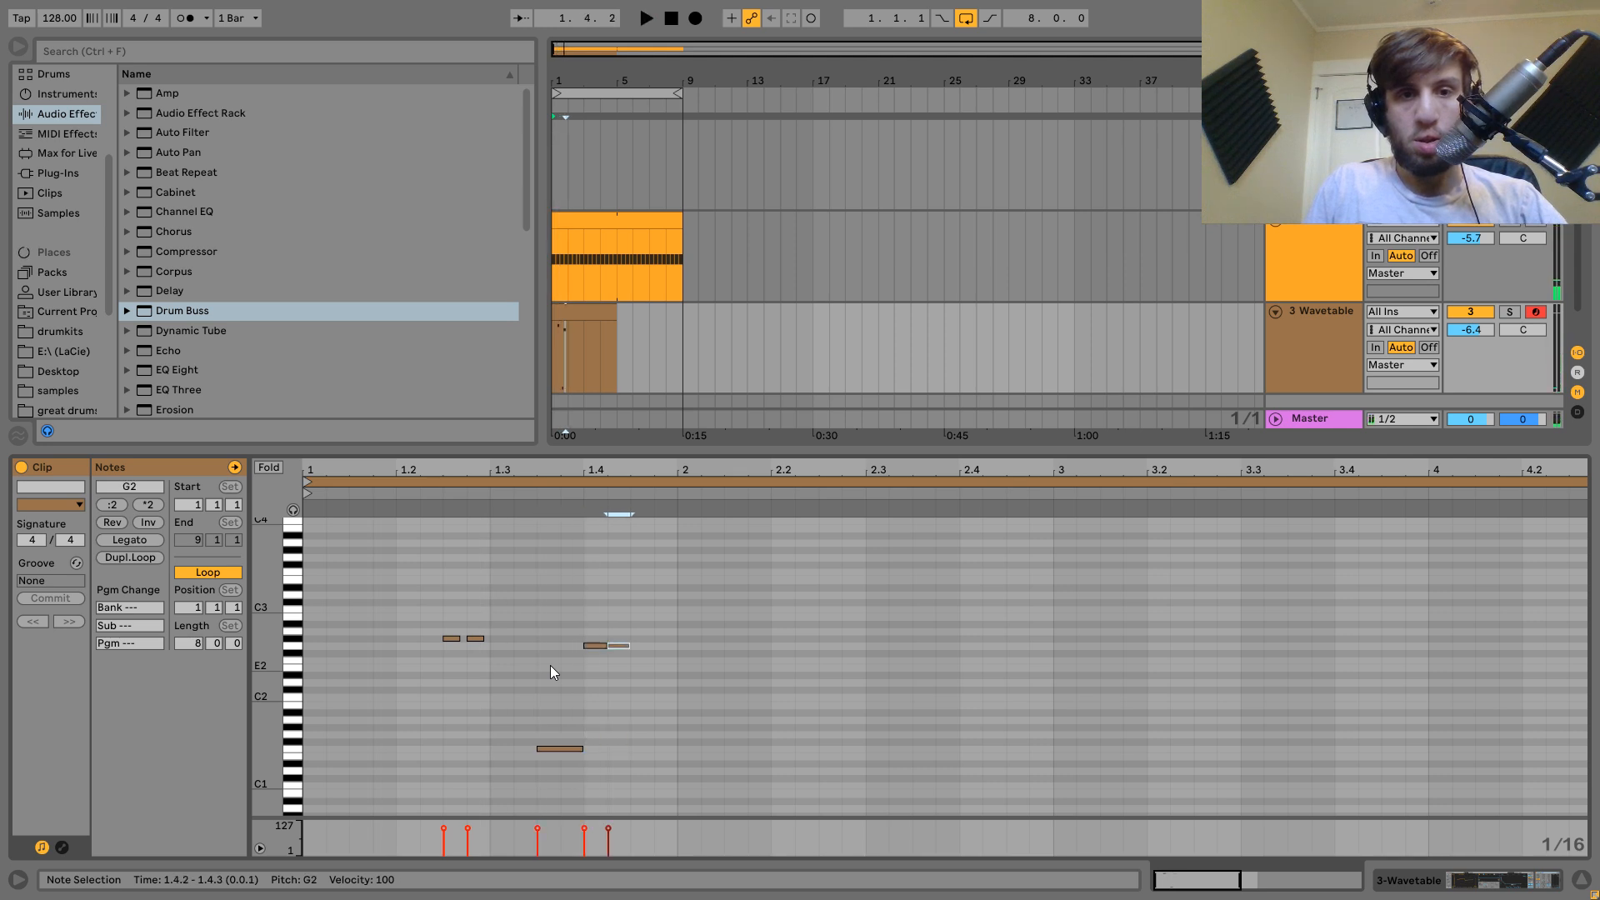
drag(586, 619, 624, 646)
key(space)
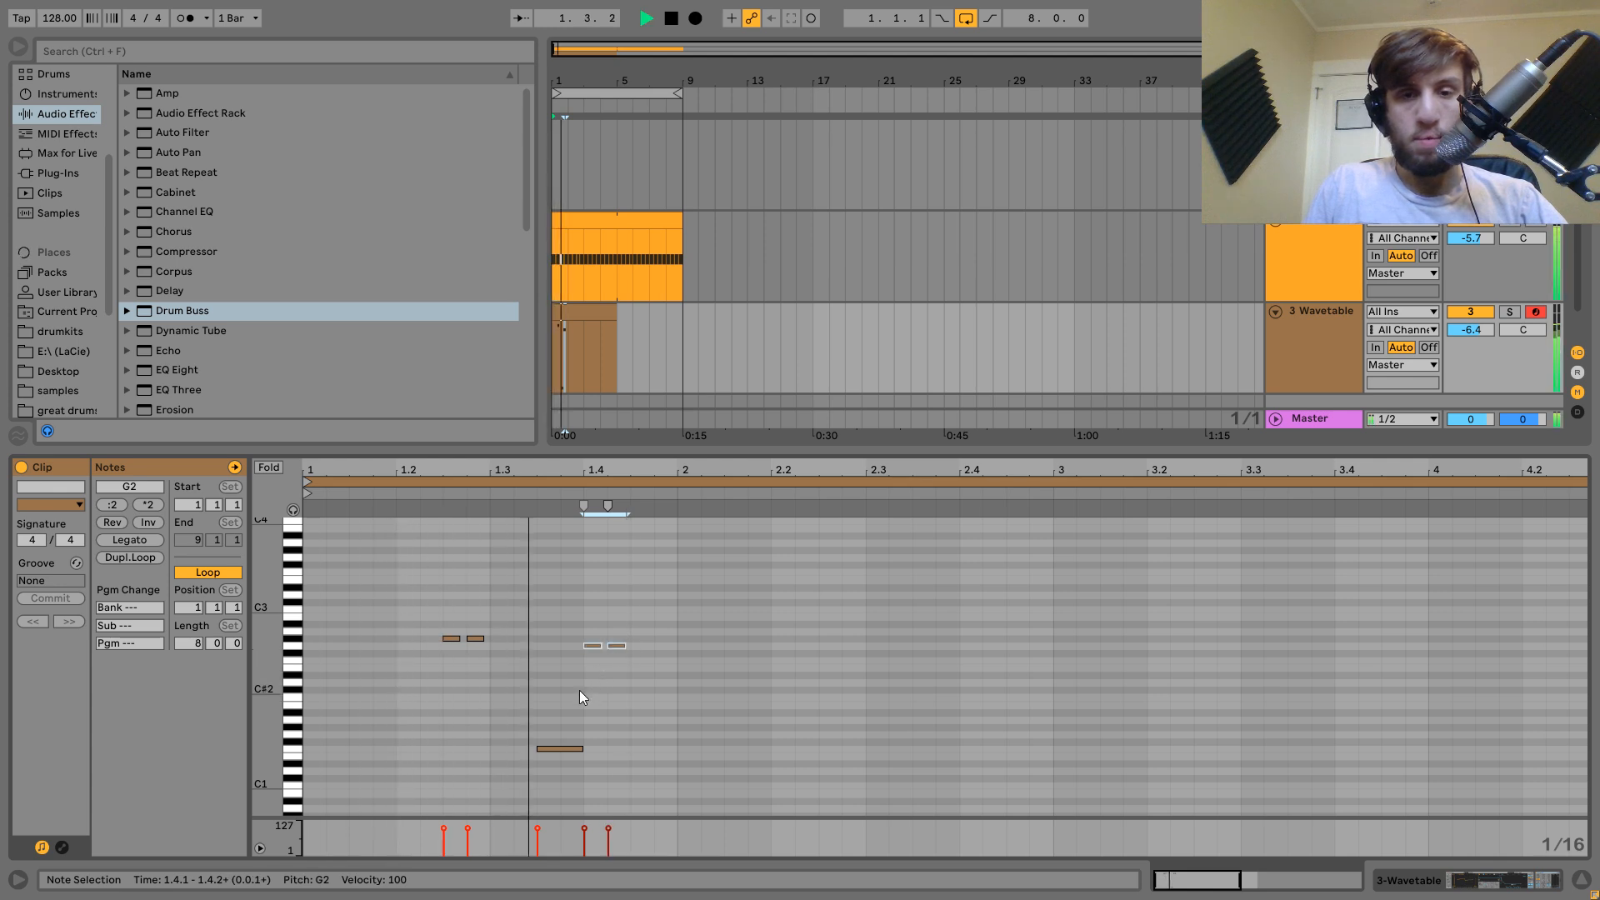
key(space)
key(space)
key(space)
Add a sixteenth C3 note and position it at 1.4.4 while the loop plays.
double_click(689, 613)
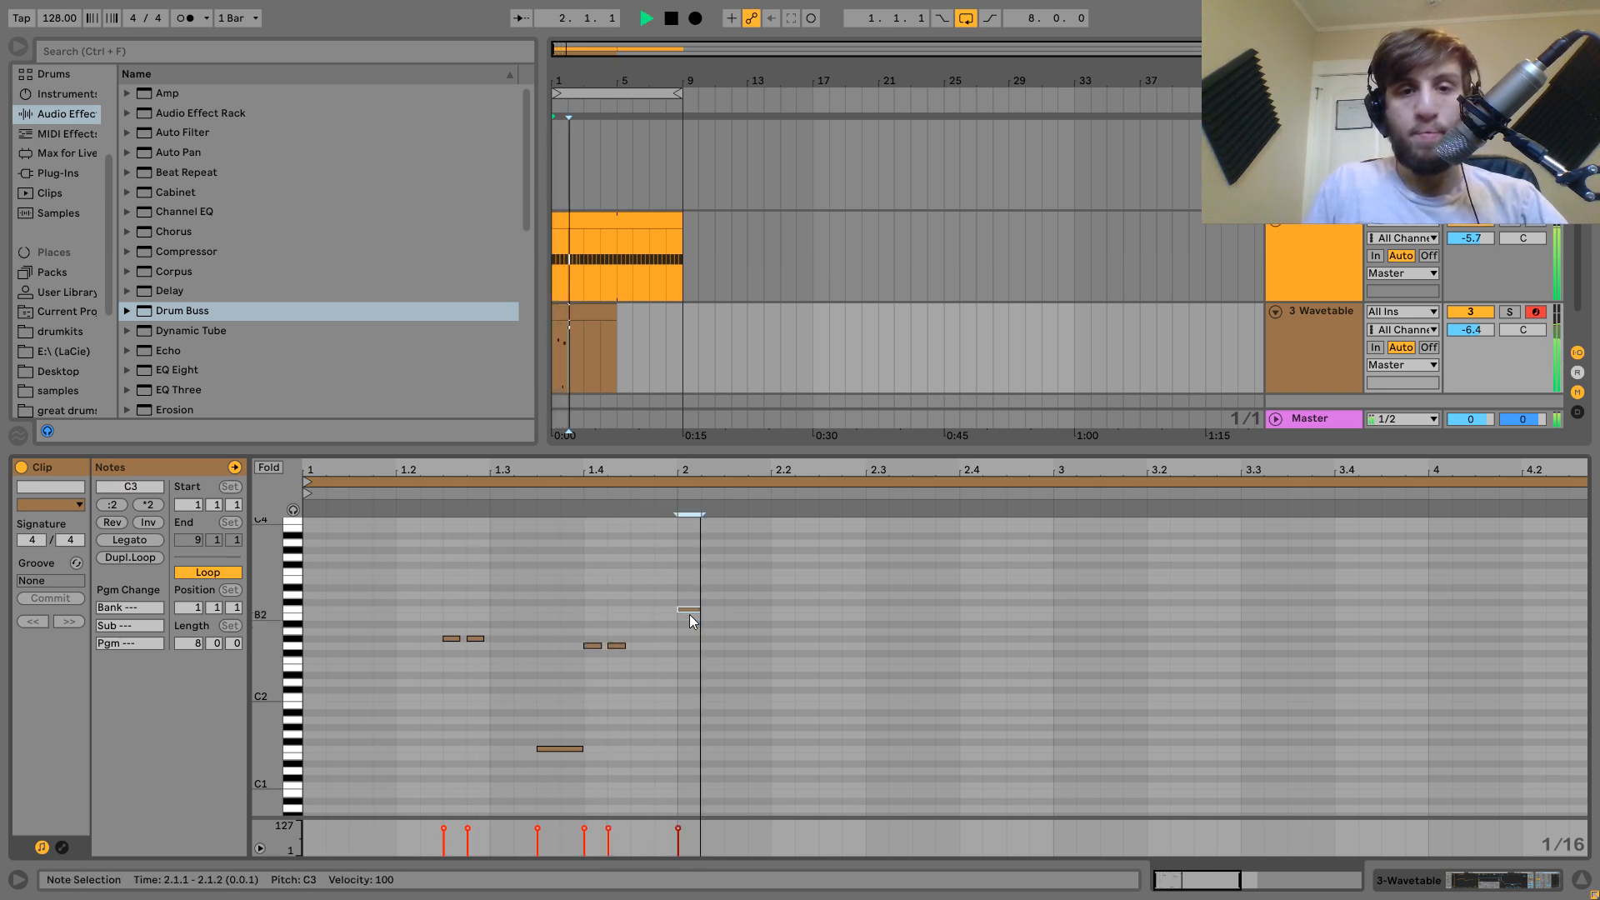
key(Left)
key(Left)
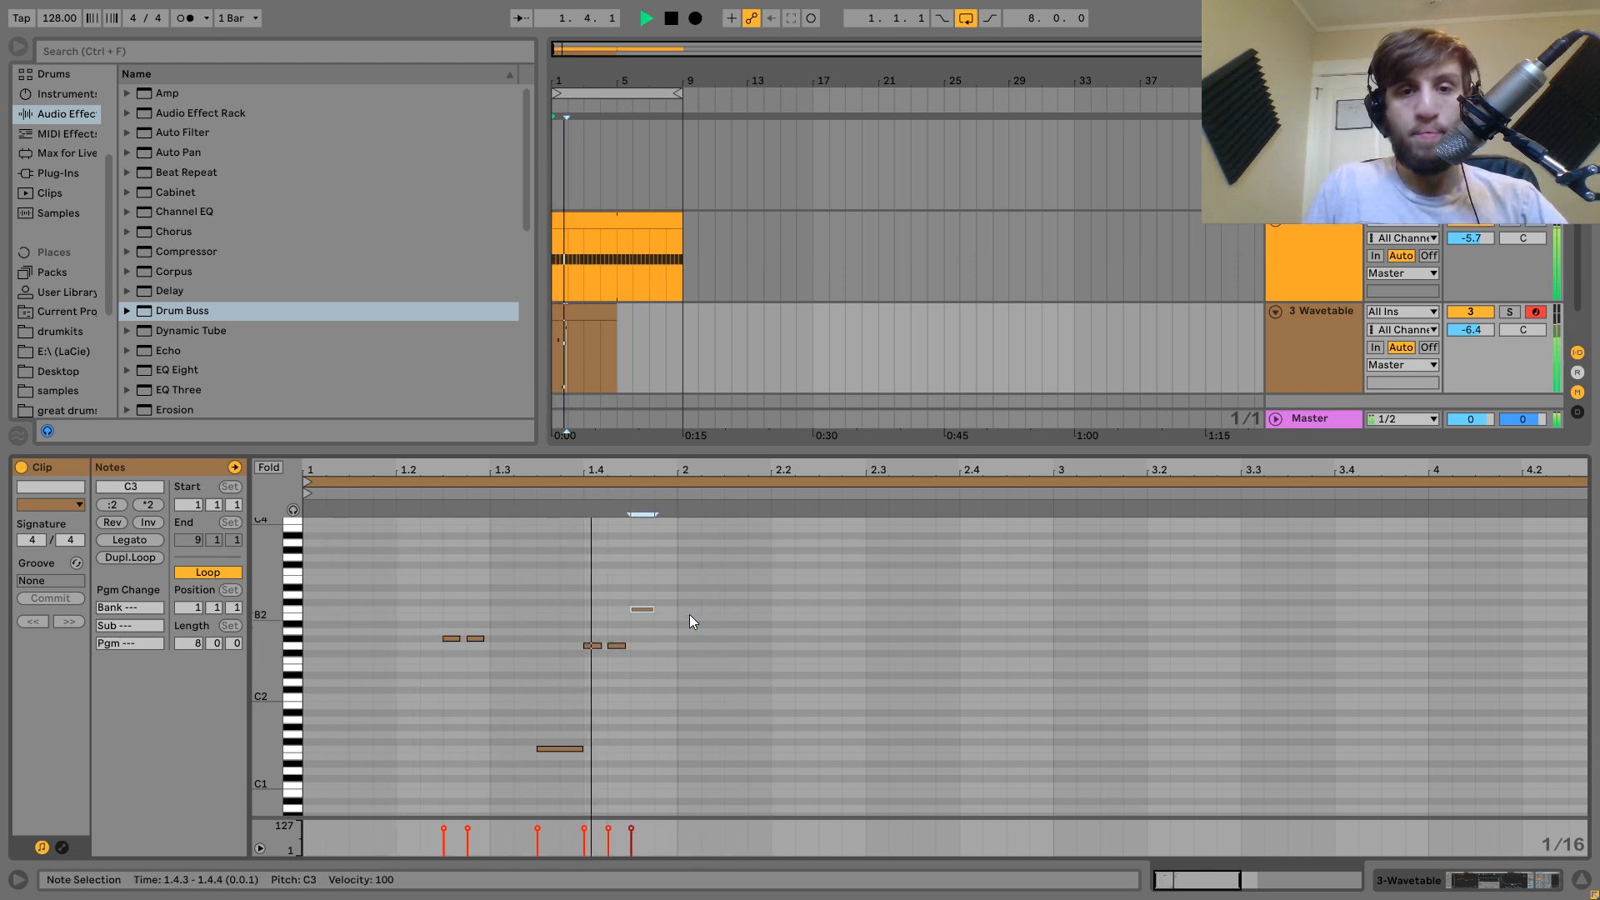
key(Right)
key(Right)
key(Up)
key(Down)
key(Left)
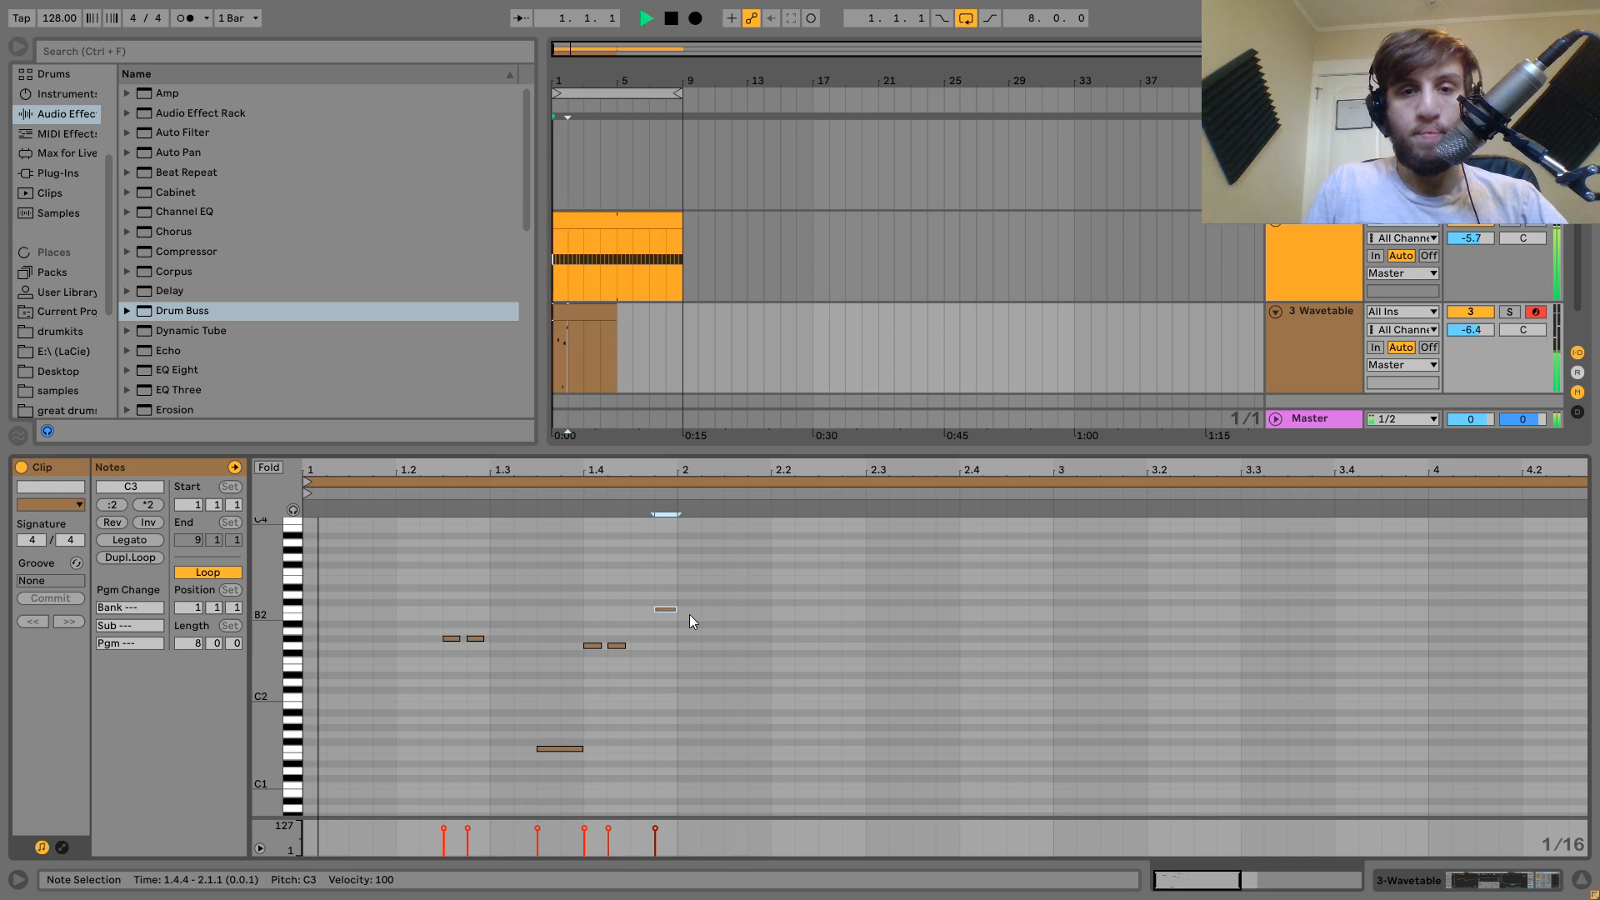
Duplicate the C3 note as C#3 notes at 2.1.3 and 2.2.2.
key(ctrl+d)
key(Right)
key(Right)
key(Up)
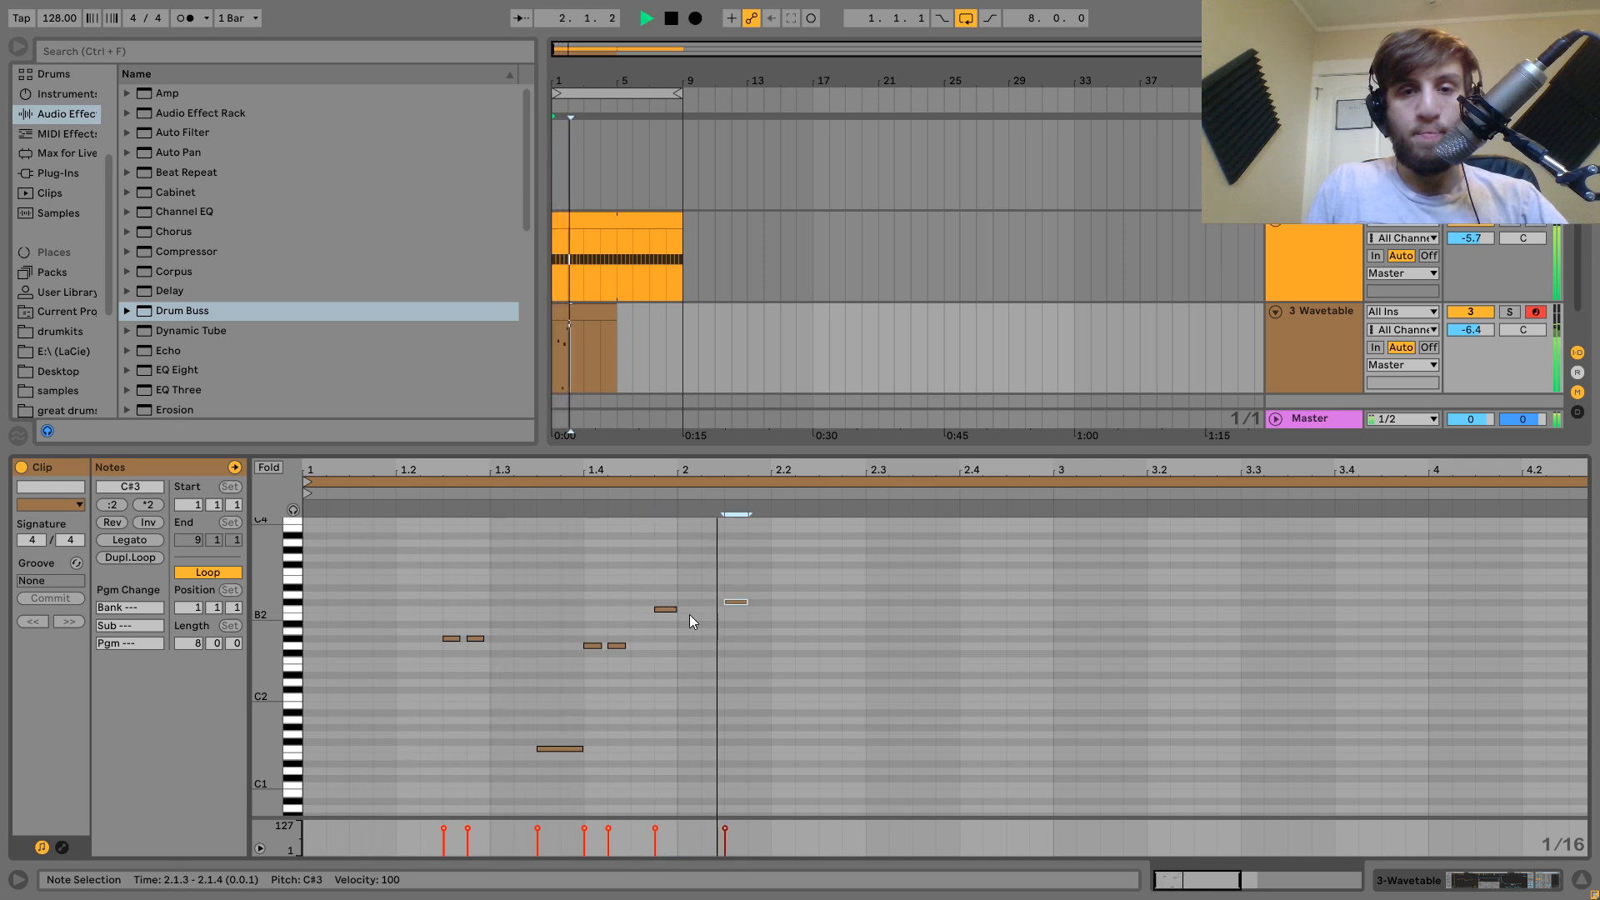
key(ctrl+d)
key(Right)
key(Right)
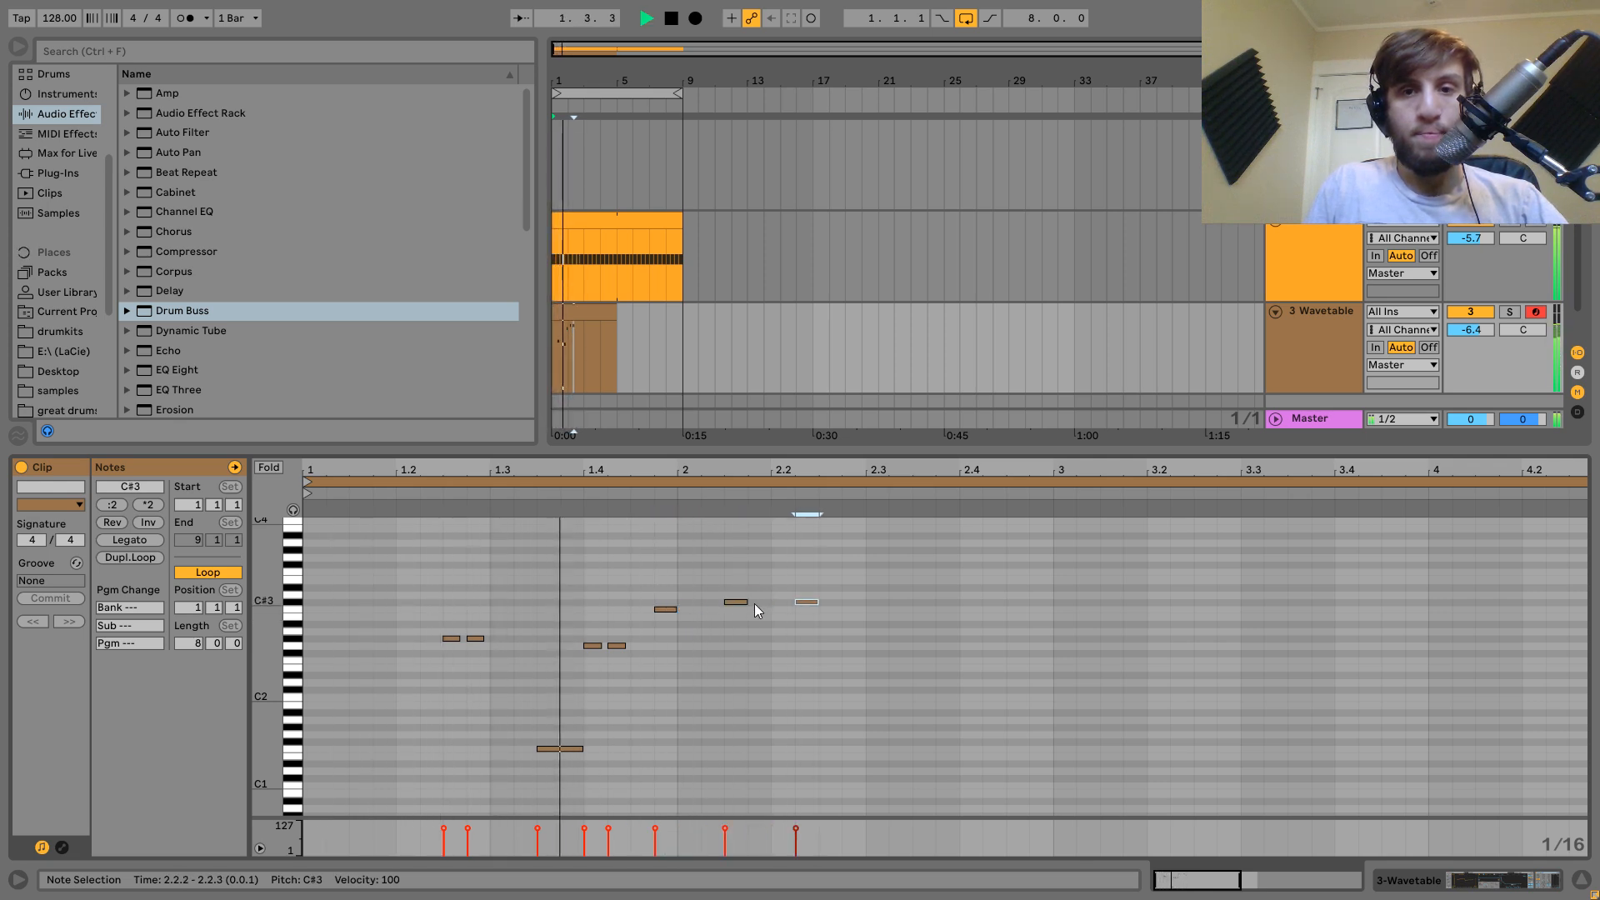
Move the C#3 note at 2.2.2 to C3 at 2.1.4, shorten it and the note at 2.1.3 slightly, and audition the pattern.
key(Down)
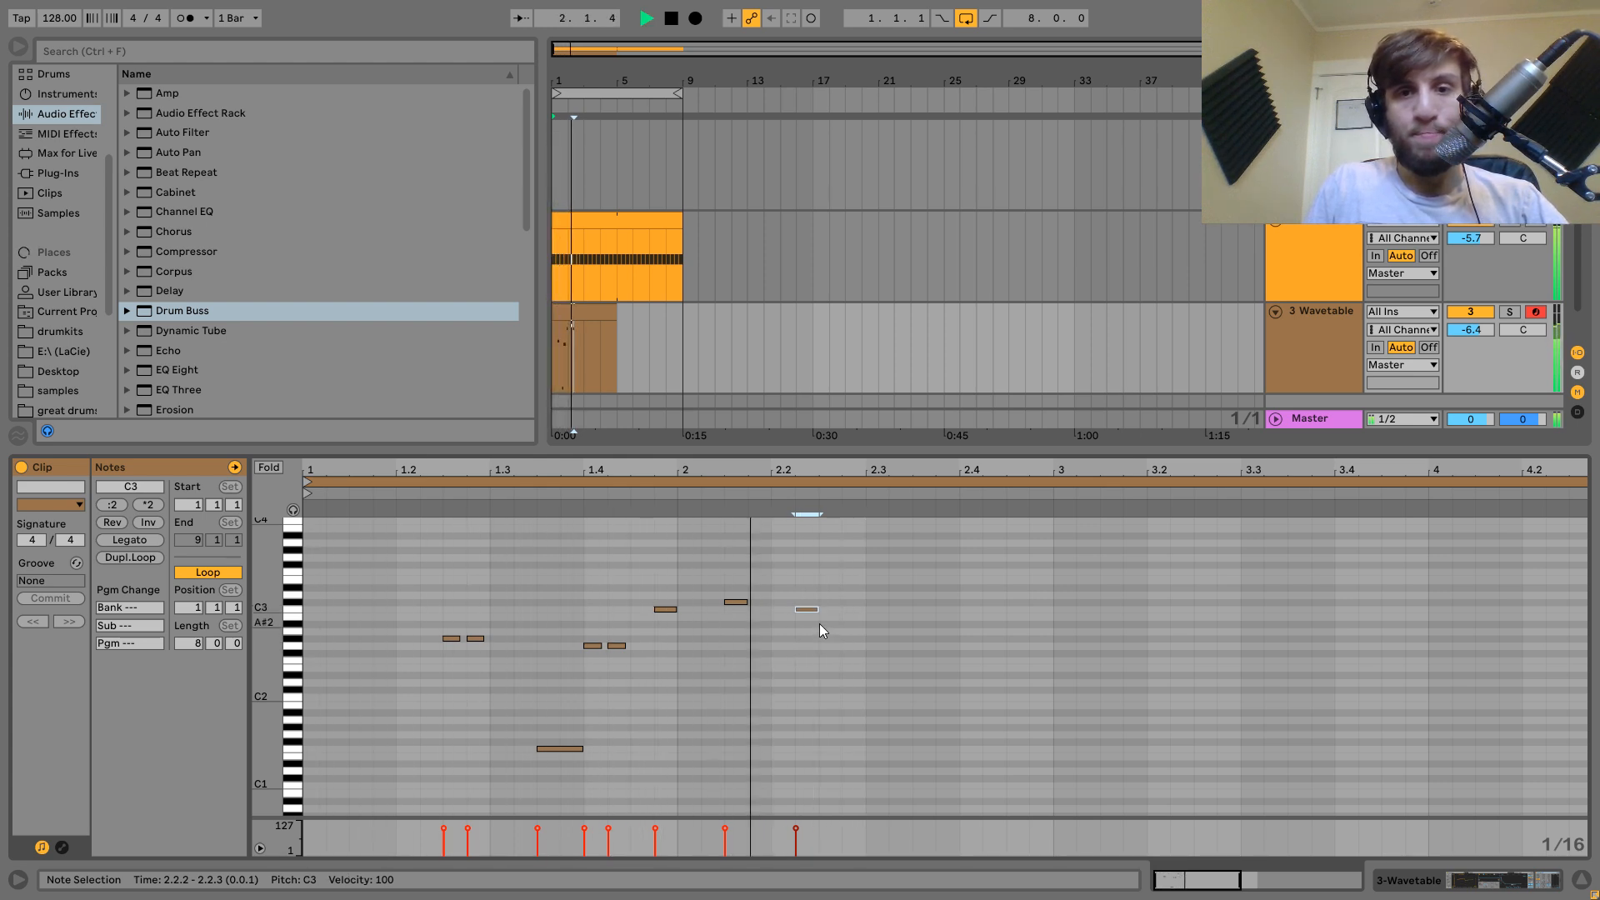
key(Left)
key(Left)
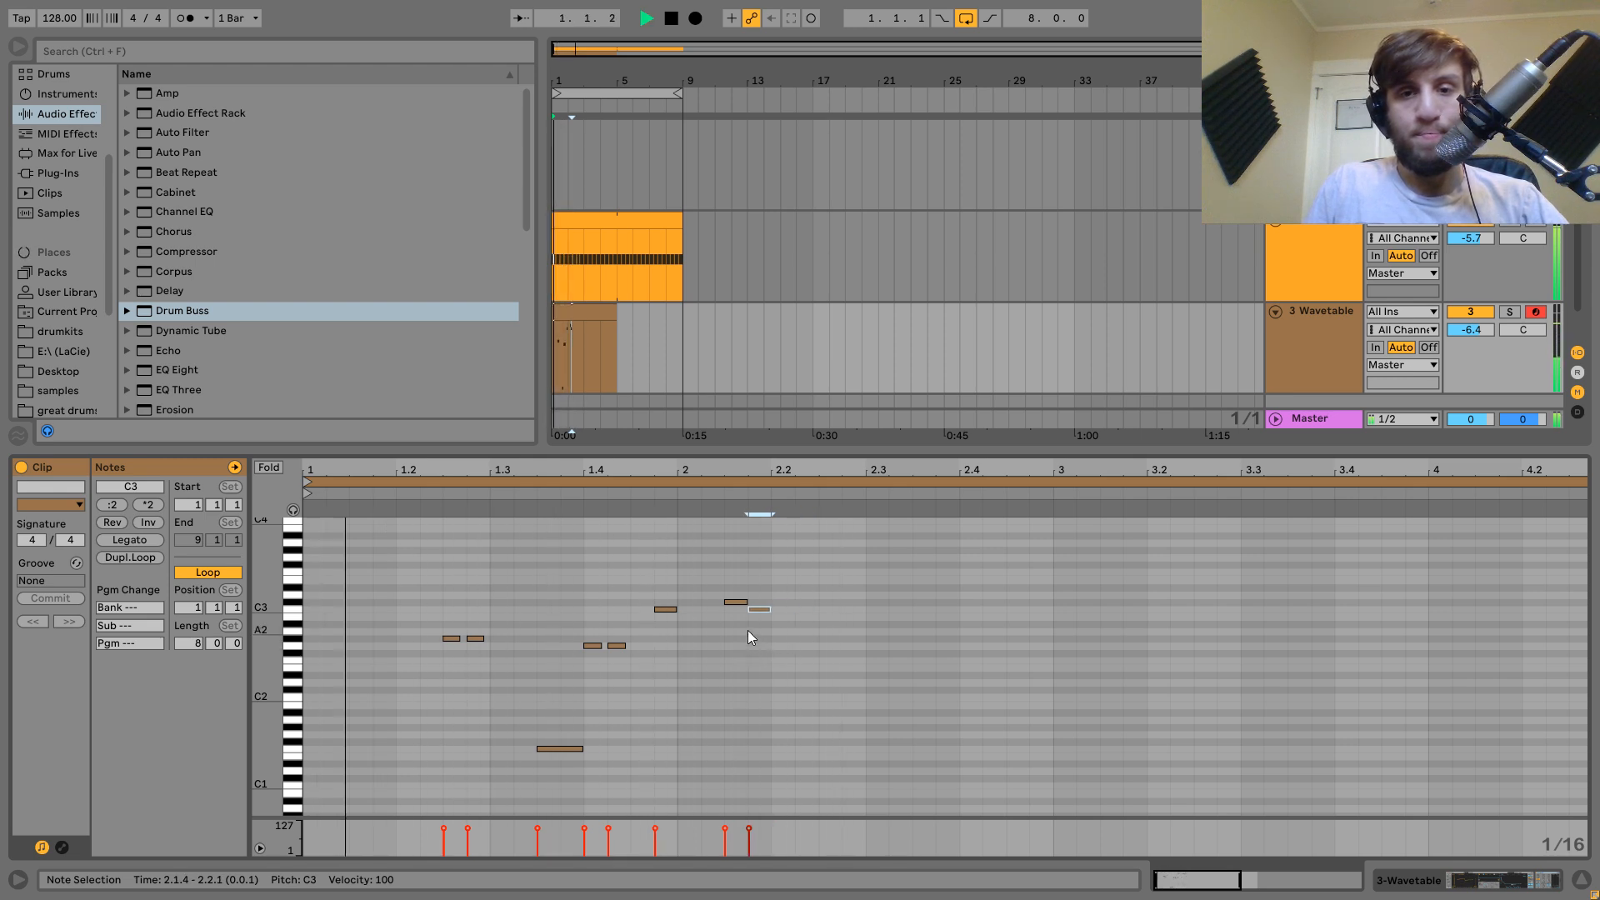
key(space)
drag(732, 582, 765, 609)
key(space)
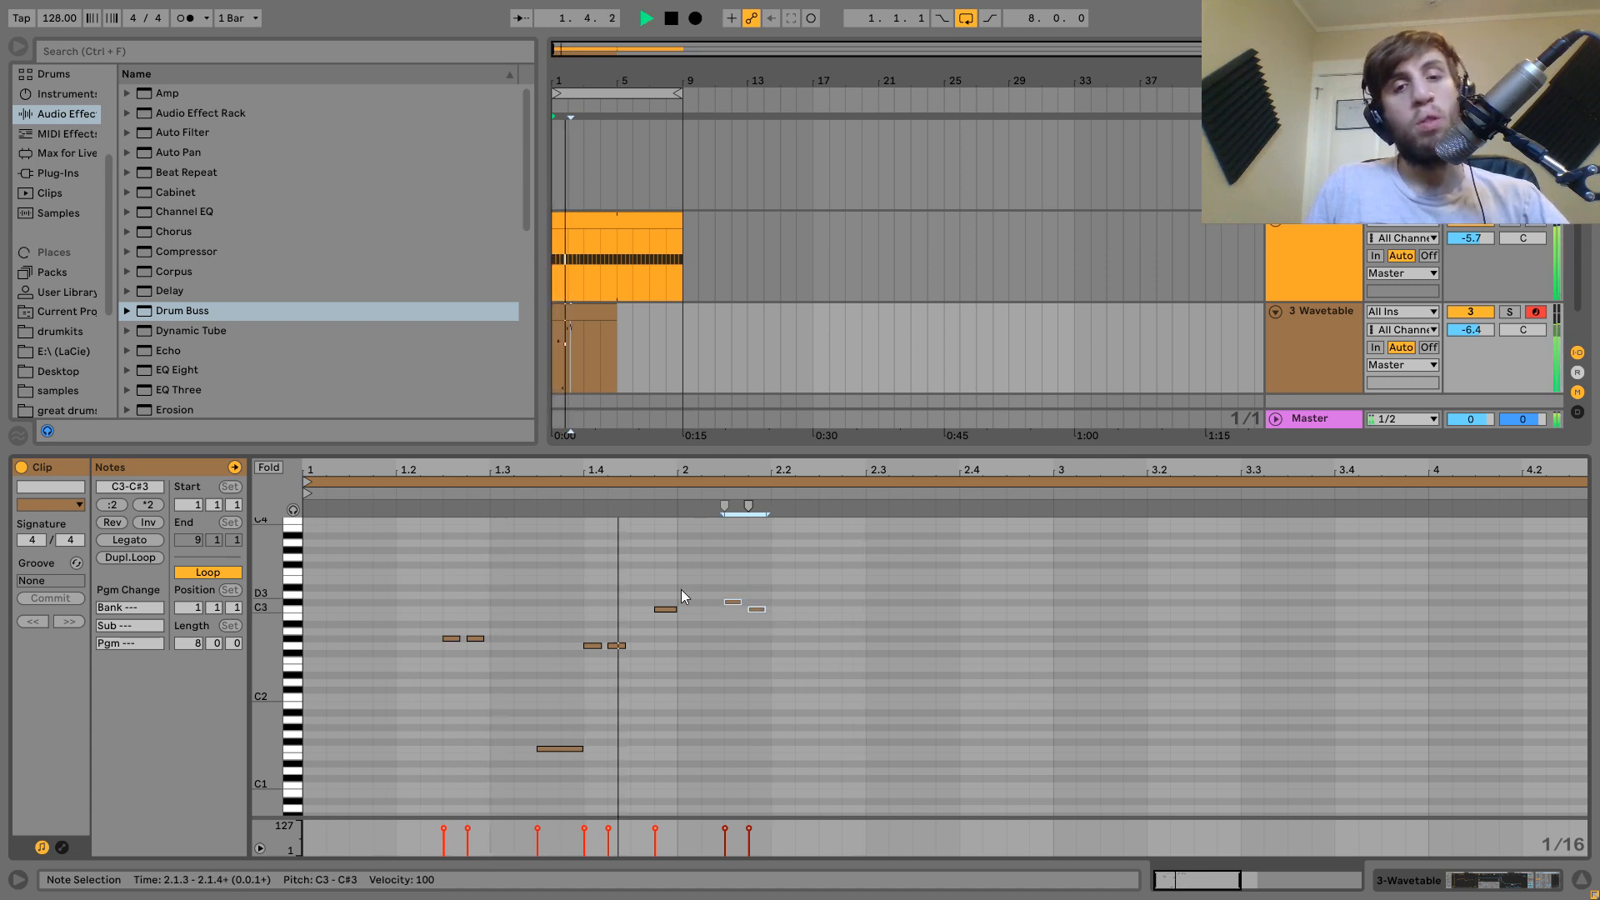
key(space)
Transpose the C3 note at 1.4.4 to F3, trying other pitches and octaves while the loop plays.
click(665, 609)
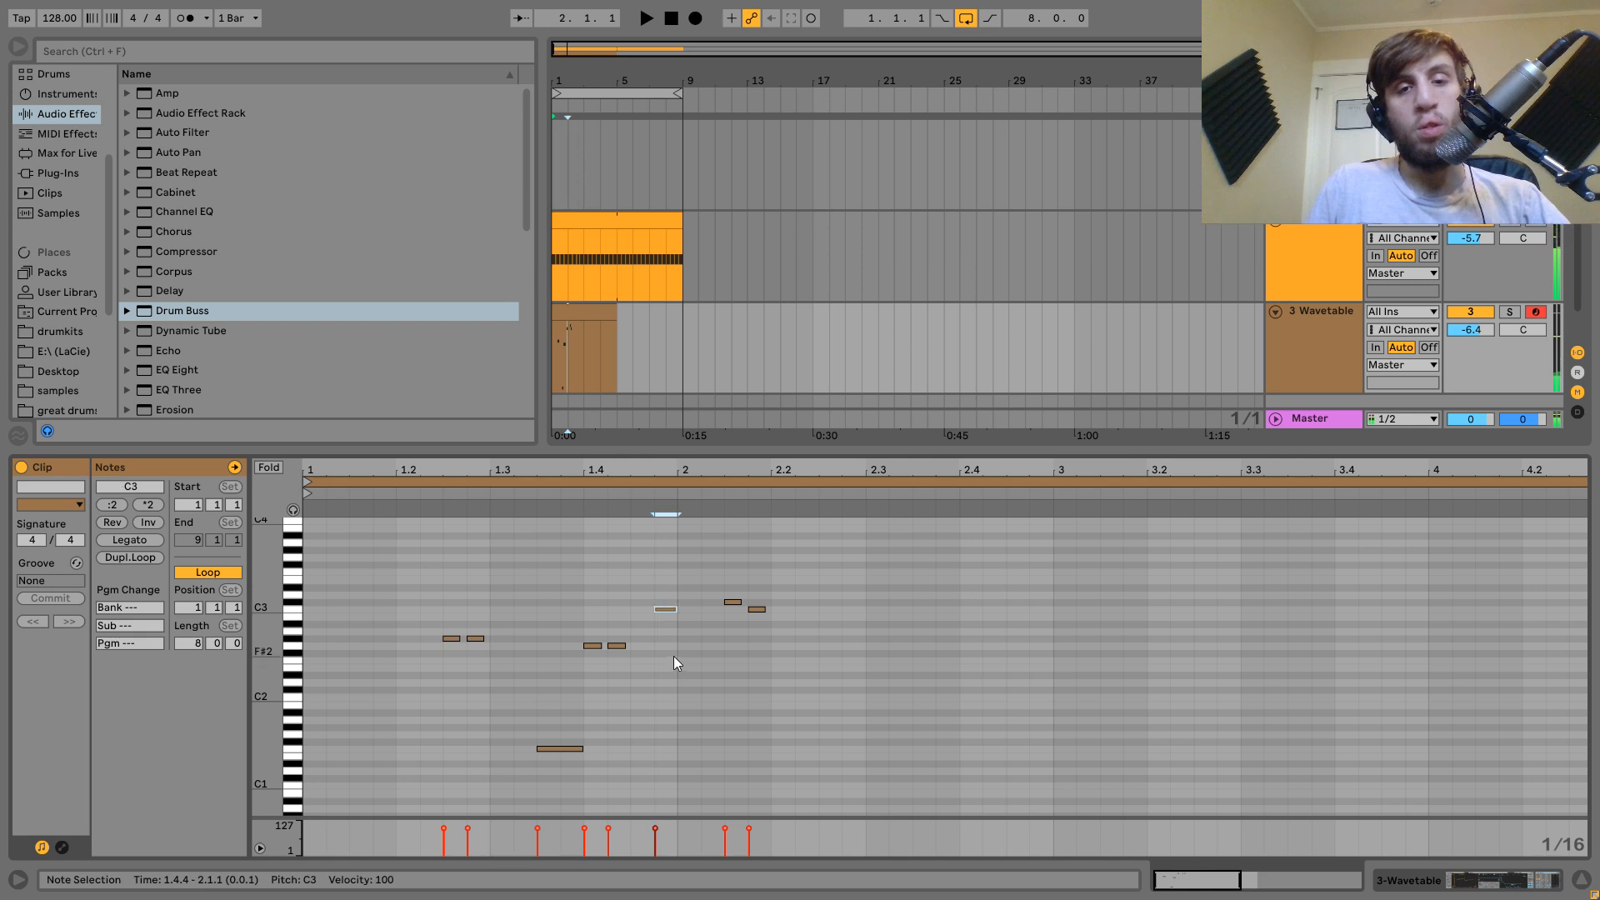
key(space)
key(Up)
key(Up)
key(Up)
key(Up)
key(Up)
key(shift+Down)
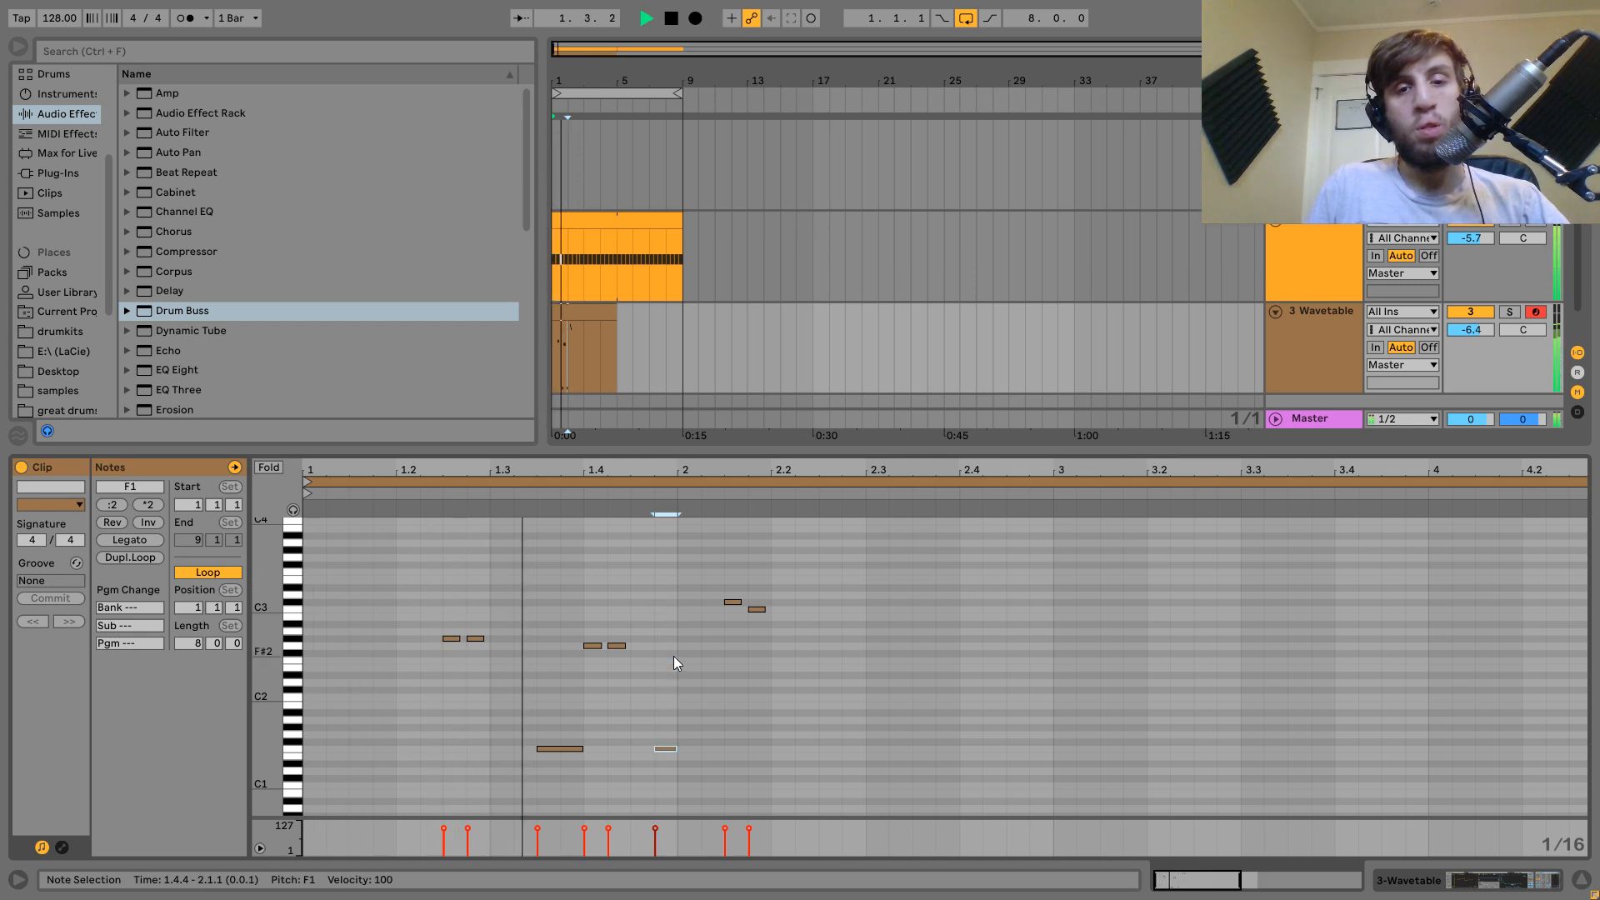
key(shift+Down)
key(shift+Up)
key(shift+Up)
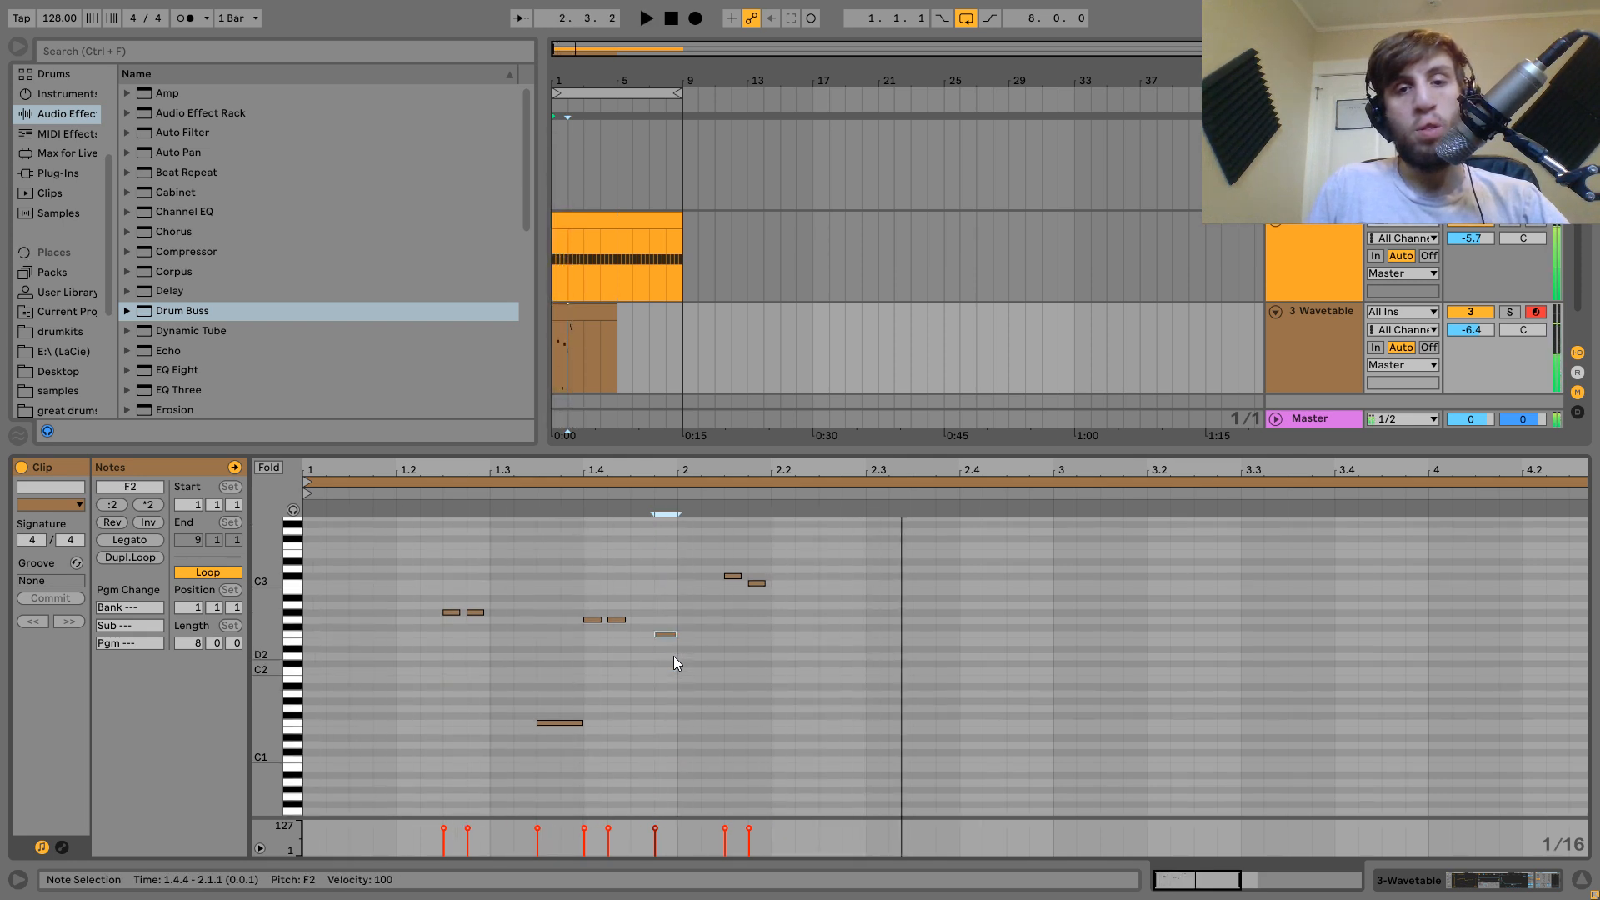
key(shift+Up)
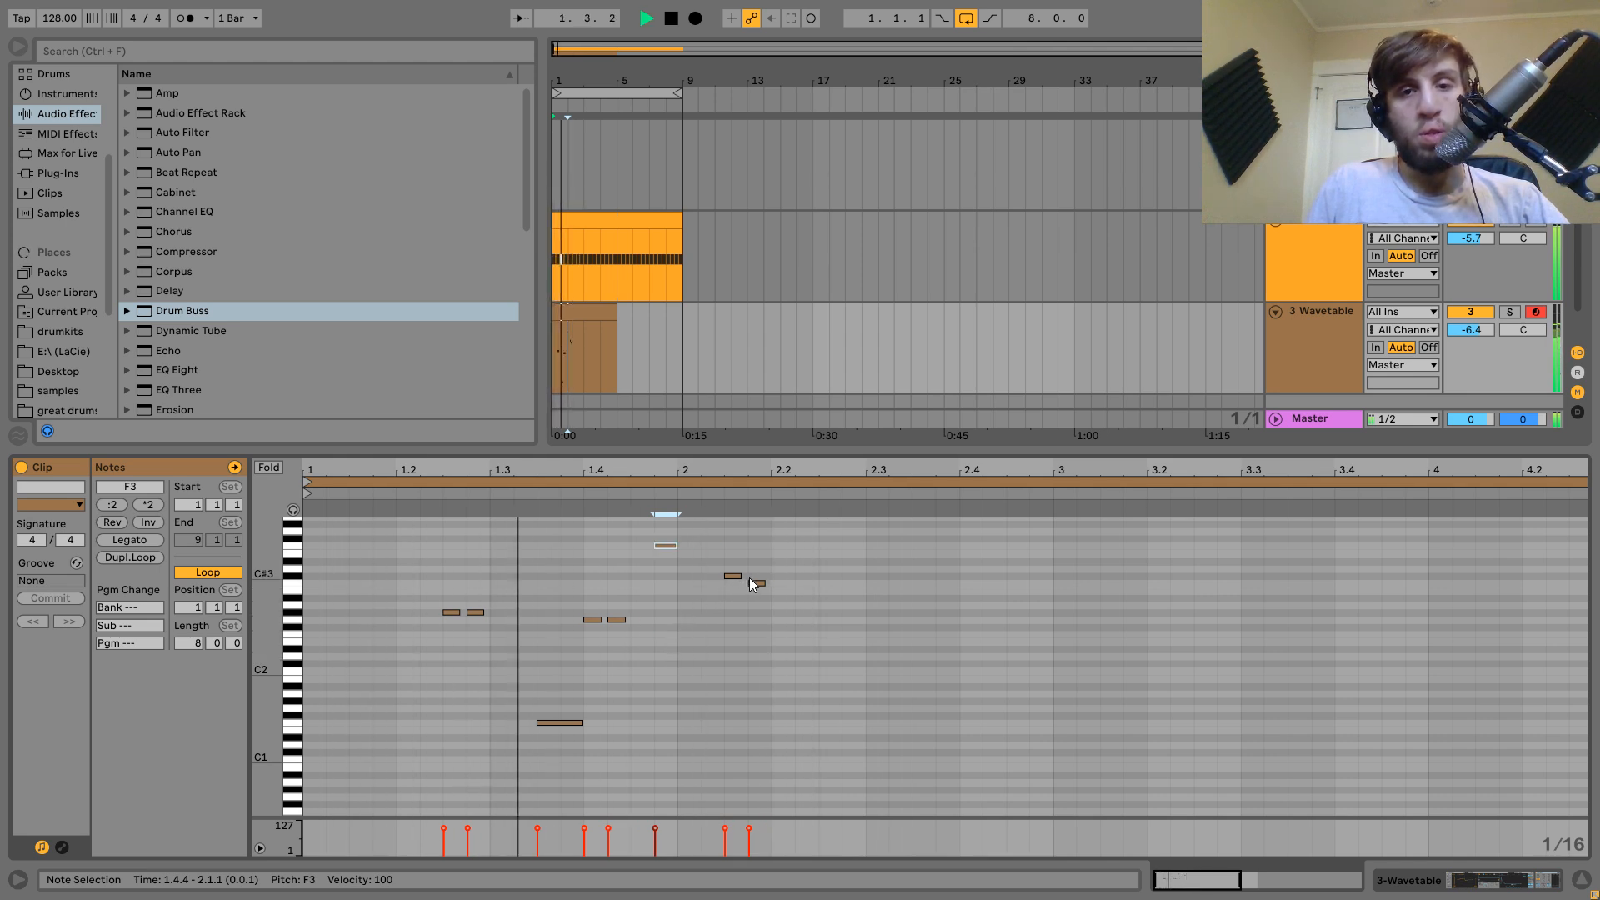
Add two sixteenth G#2 notes at 2.2.3 and 2.2.4 and shorten them slightly.
double_click(810, 611)
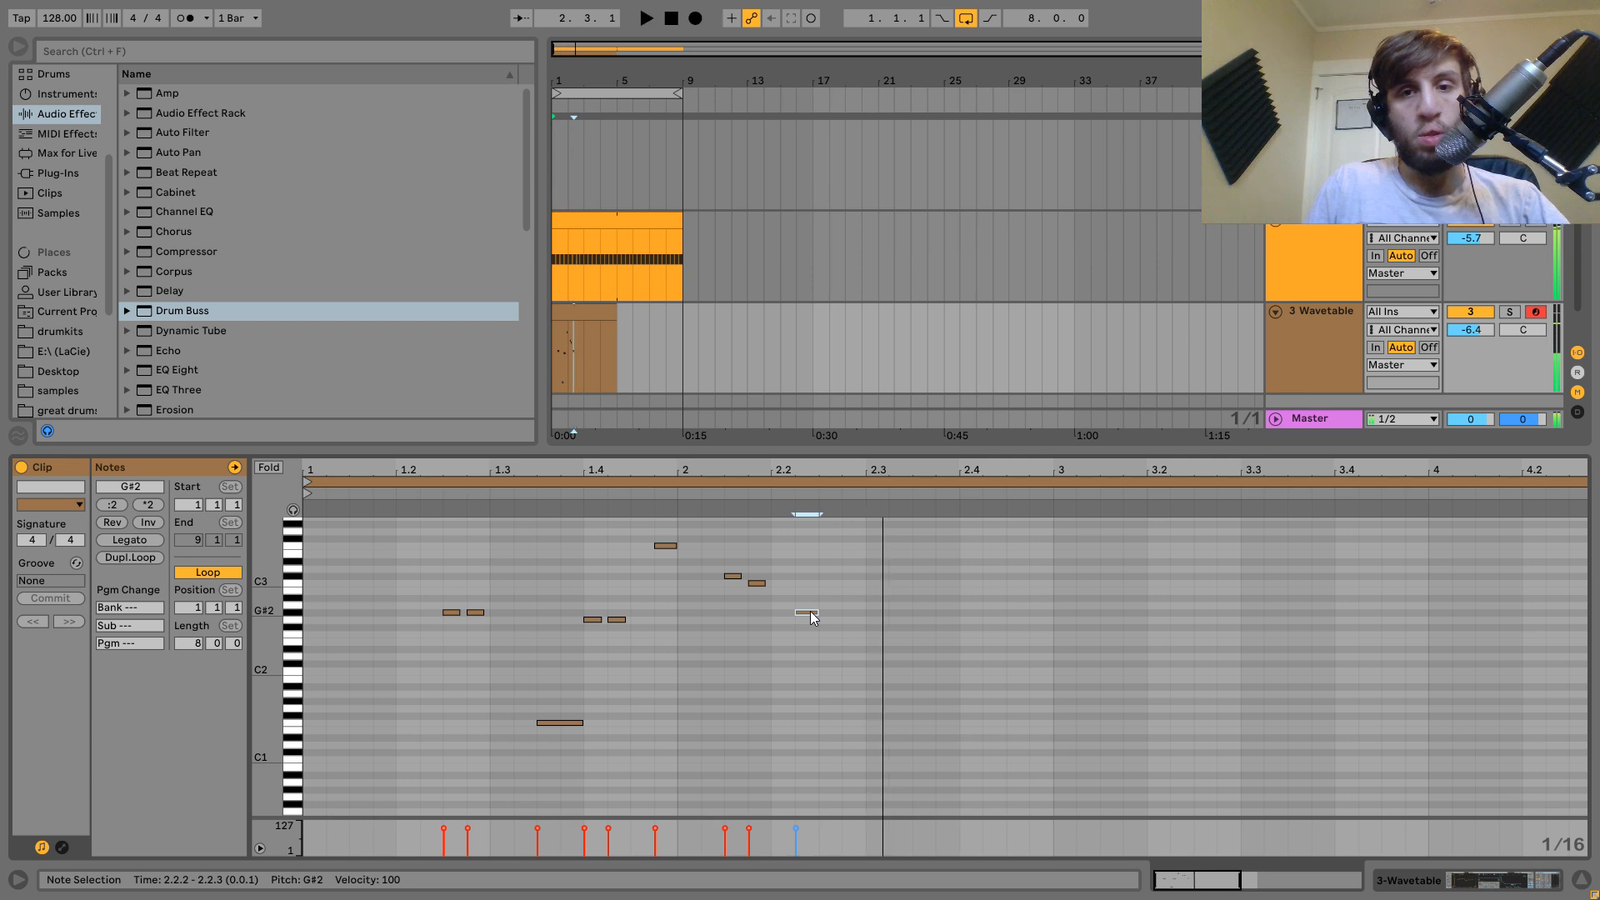
key(ctrl+d)
key(space)
drag(828, 588, 859, 612)
Duplicate the F1 bass note and the two G2 notes from bar 1, shift the copies to start at 2.3.3, and audition the pattern.
drag(538, 602, 676, 814)
key(ctrl+d)
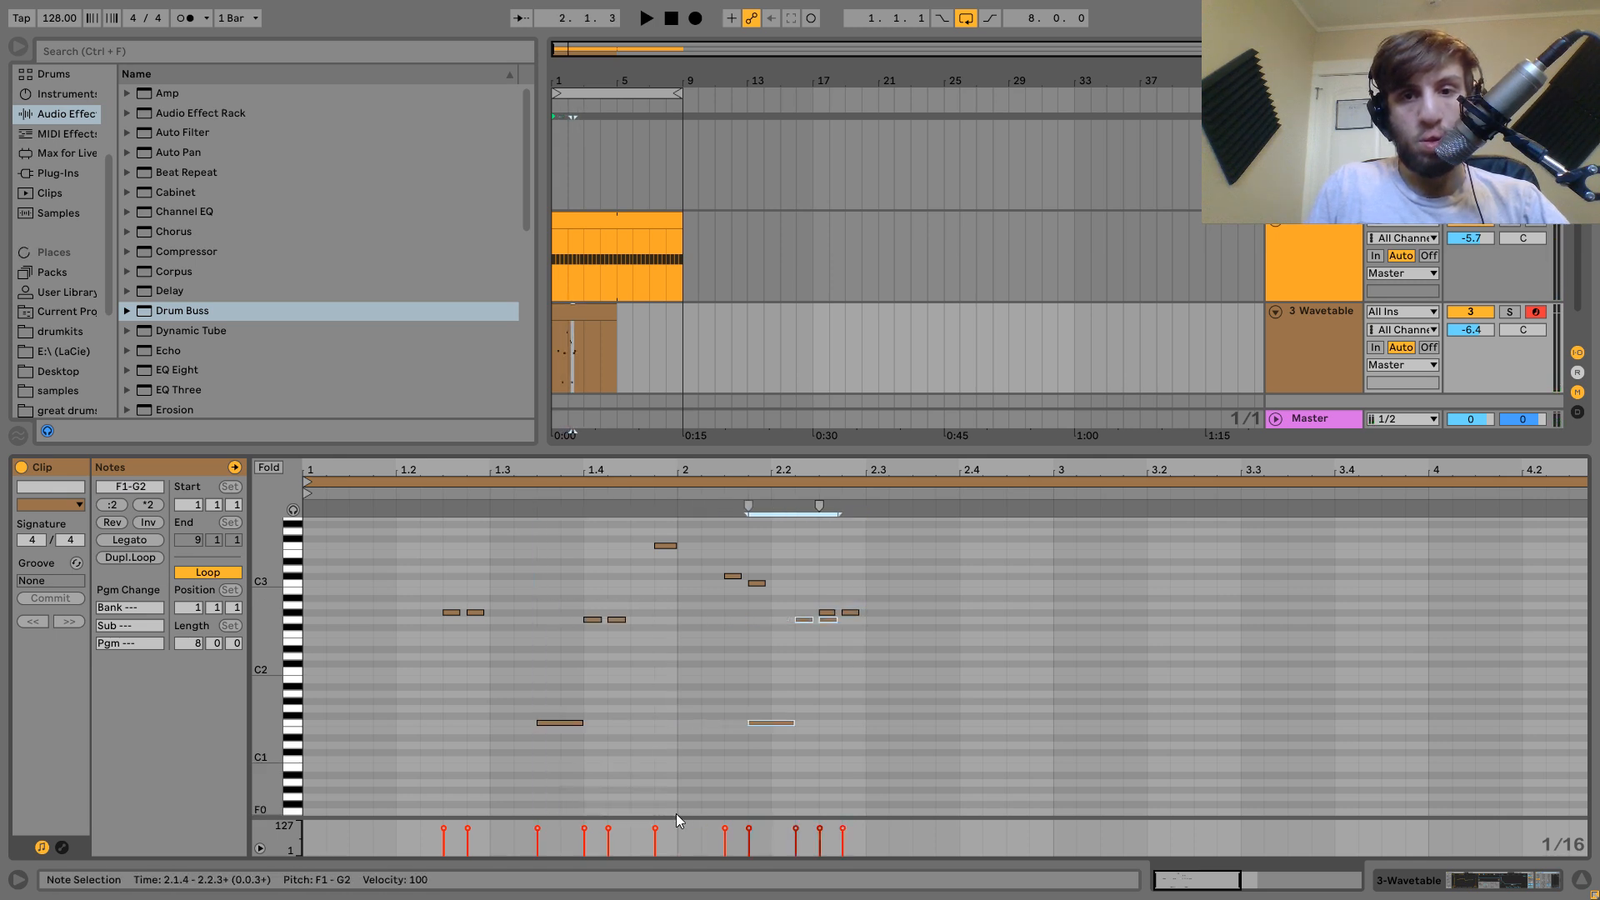
key(Right)
key(Right)
key(Right)
key(Right)
key(Right)
key(Right)
key(Right)
key(Right)
key(space)
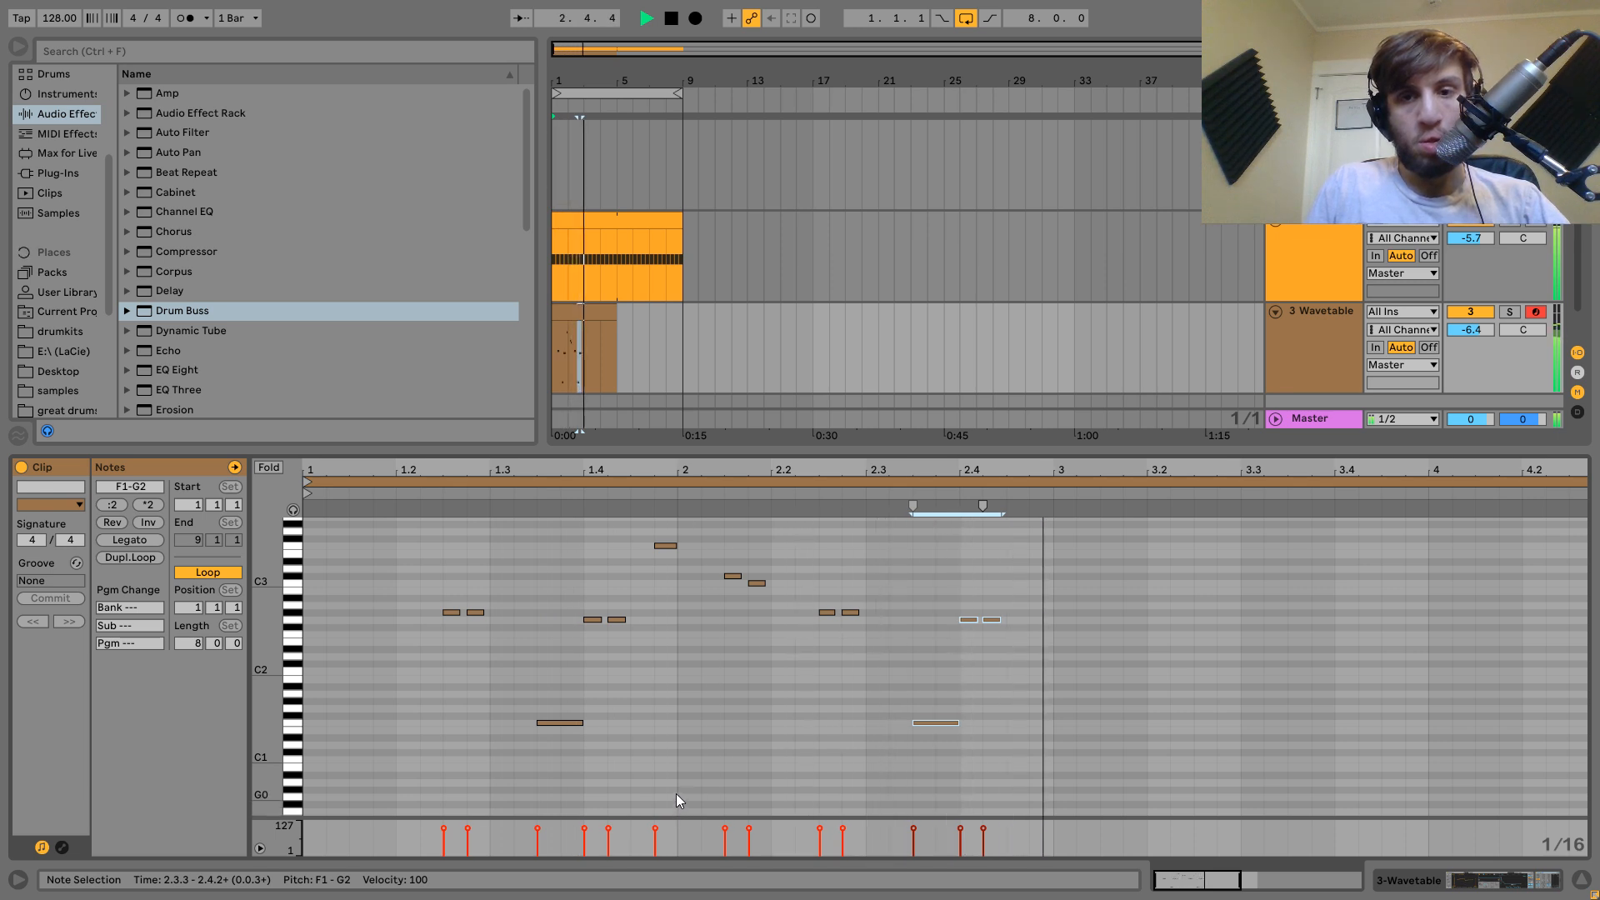
key(space)
key(space)
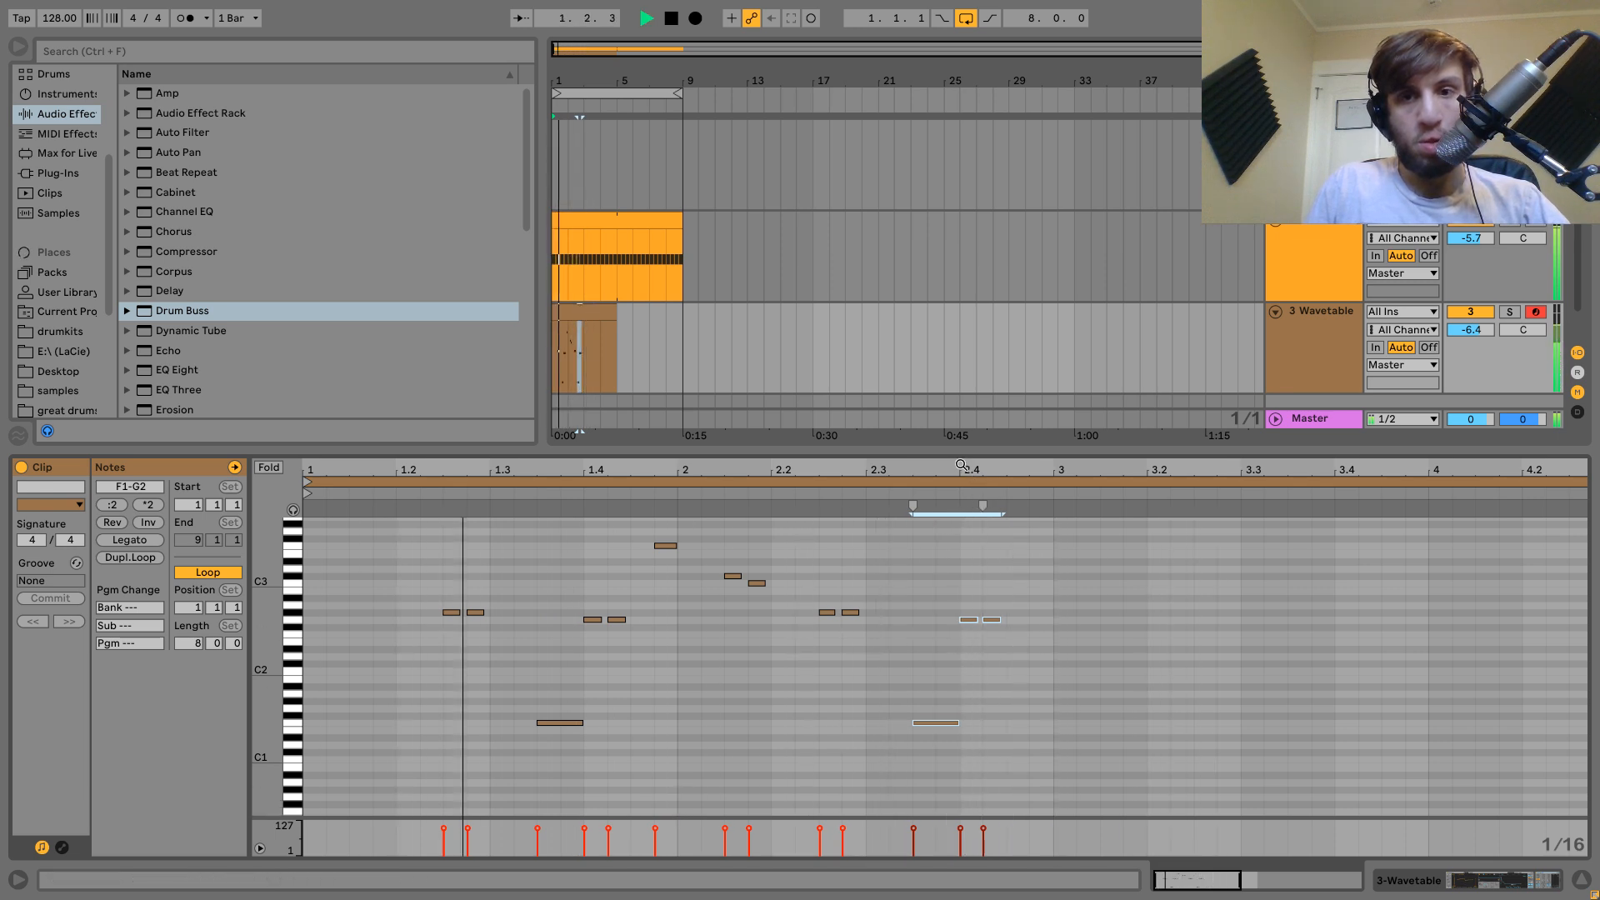
Stop playback and duplicate the whole two-bar pattern into bars 3 and 4.
drag(963, 467, 962, 392)
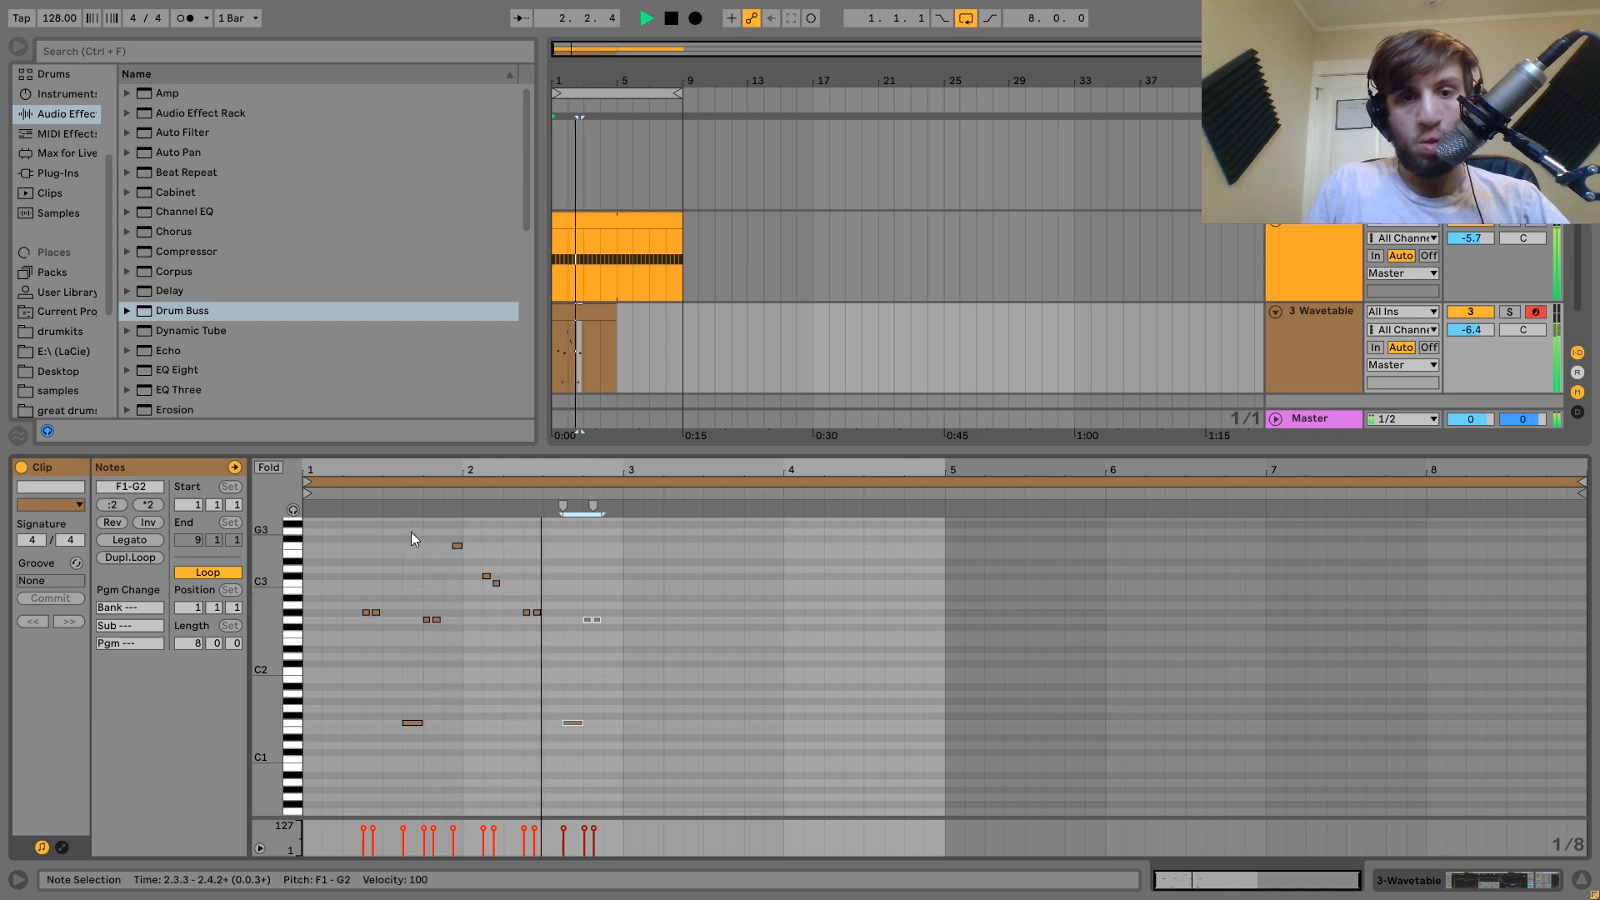
key(space)
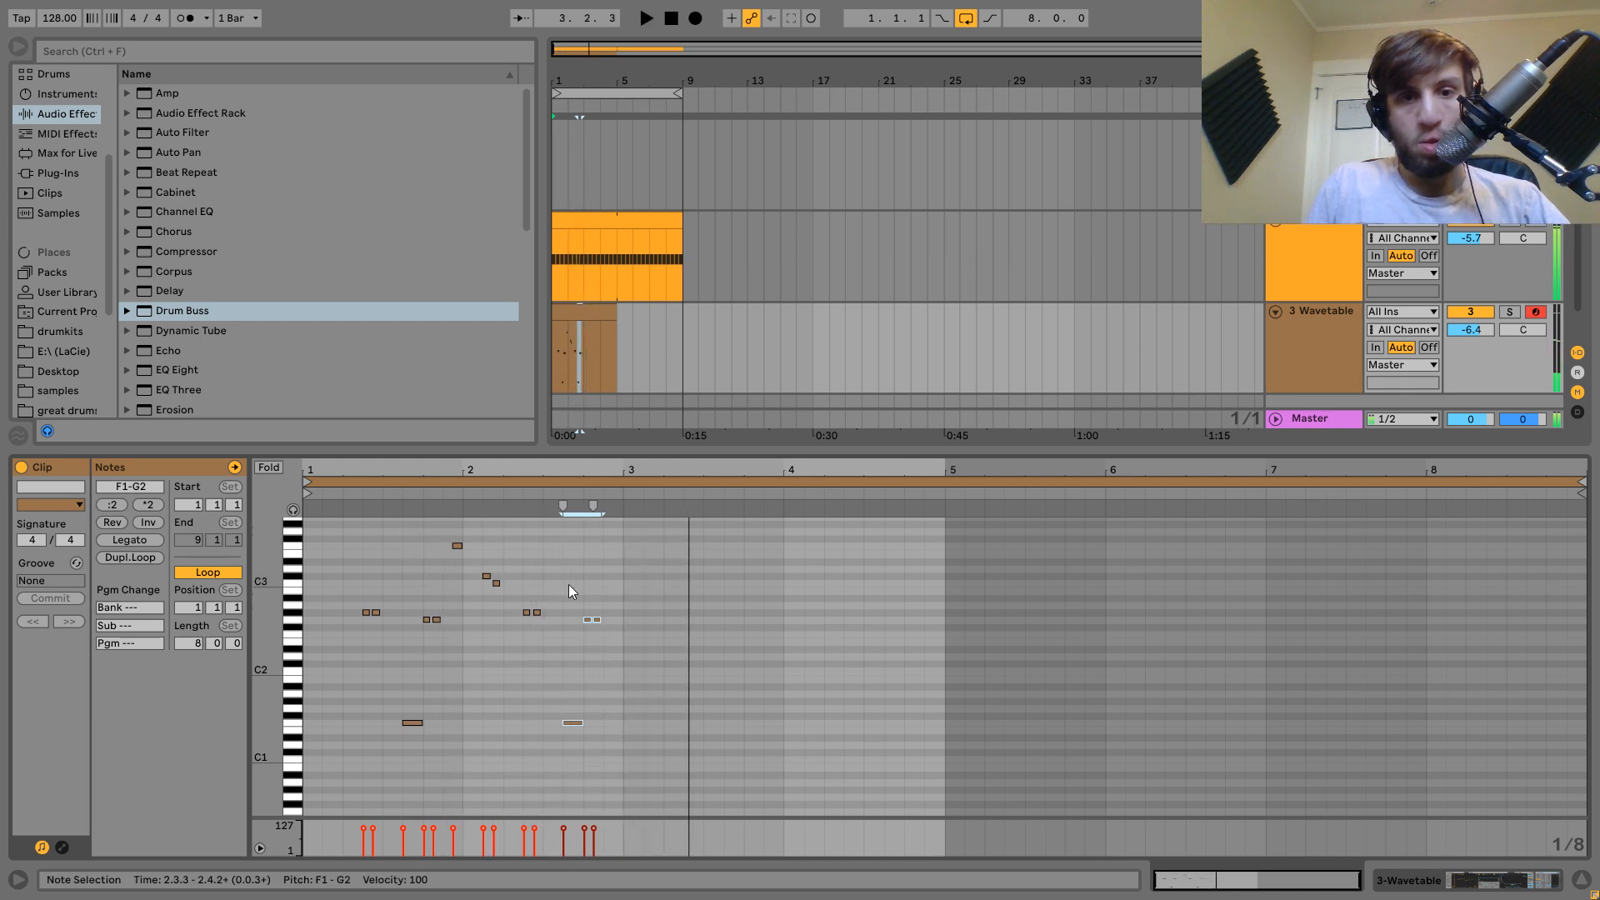
drag(622, 757, 311, 530)
key(ctrl+d)
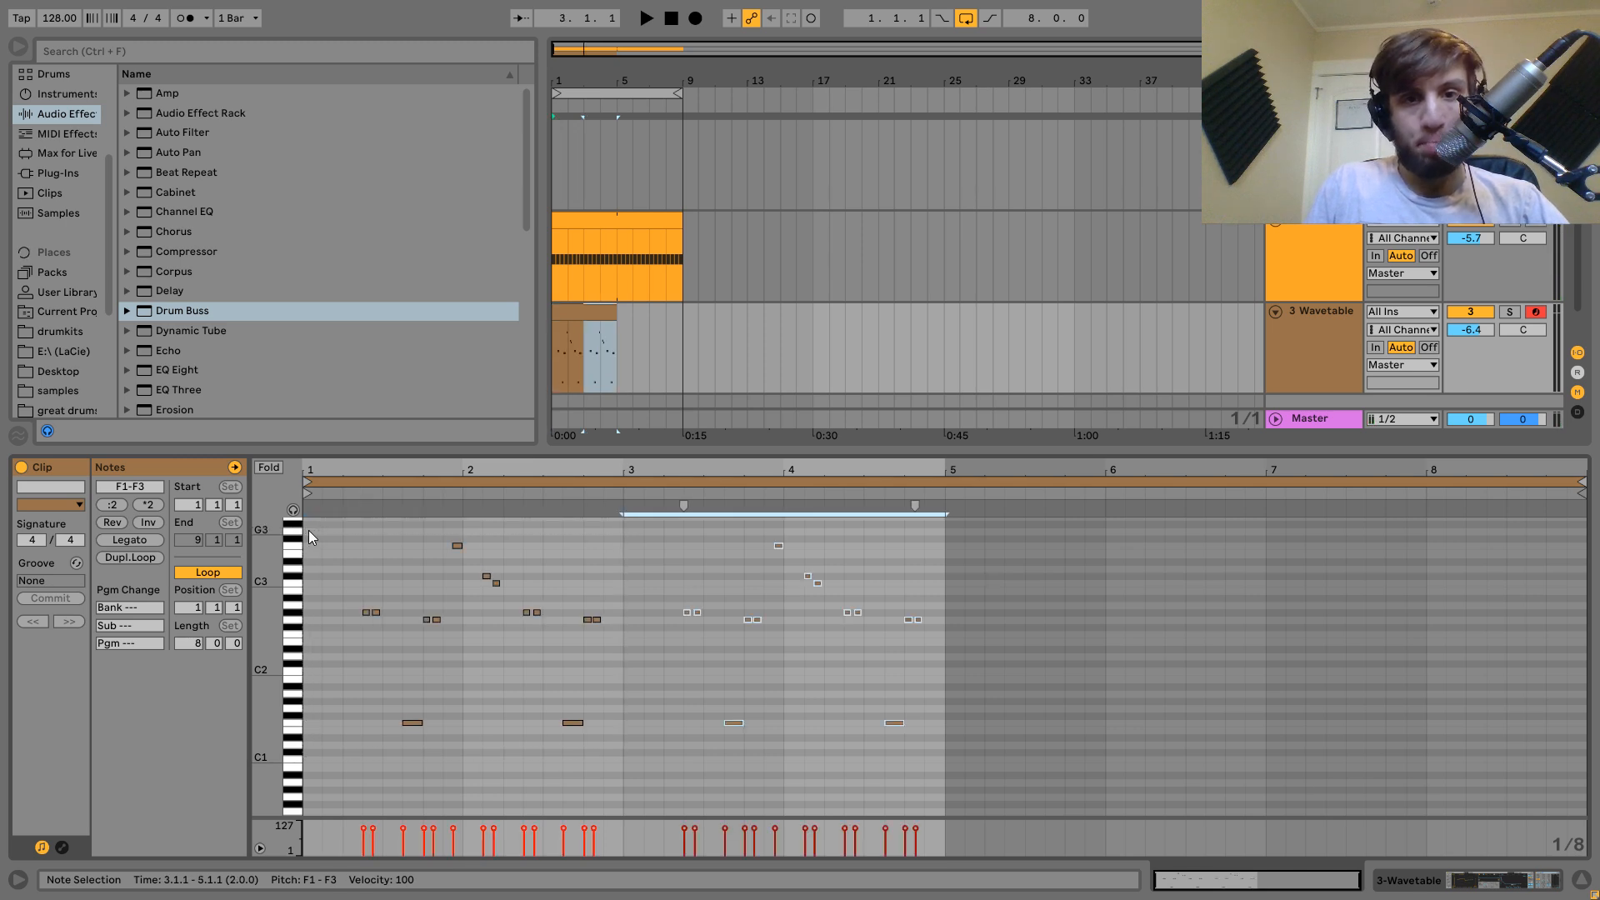
Delete the three high notes between 1.4.4 and 2.1.4 and audition the four-bar pattern.
drag(449, 525, 493, 605)
key(Delete)
key(space)
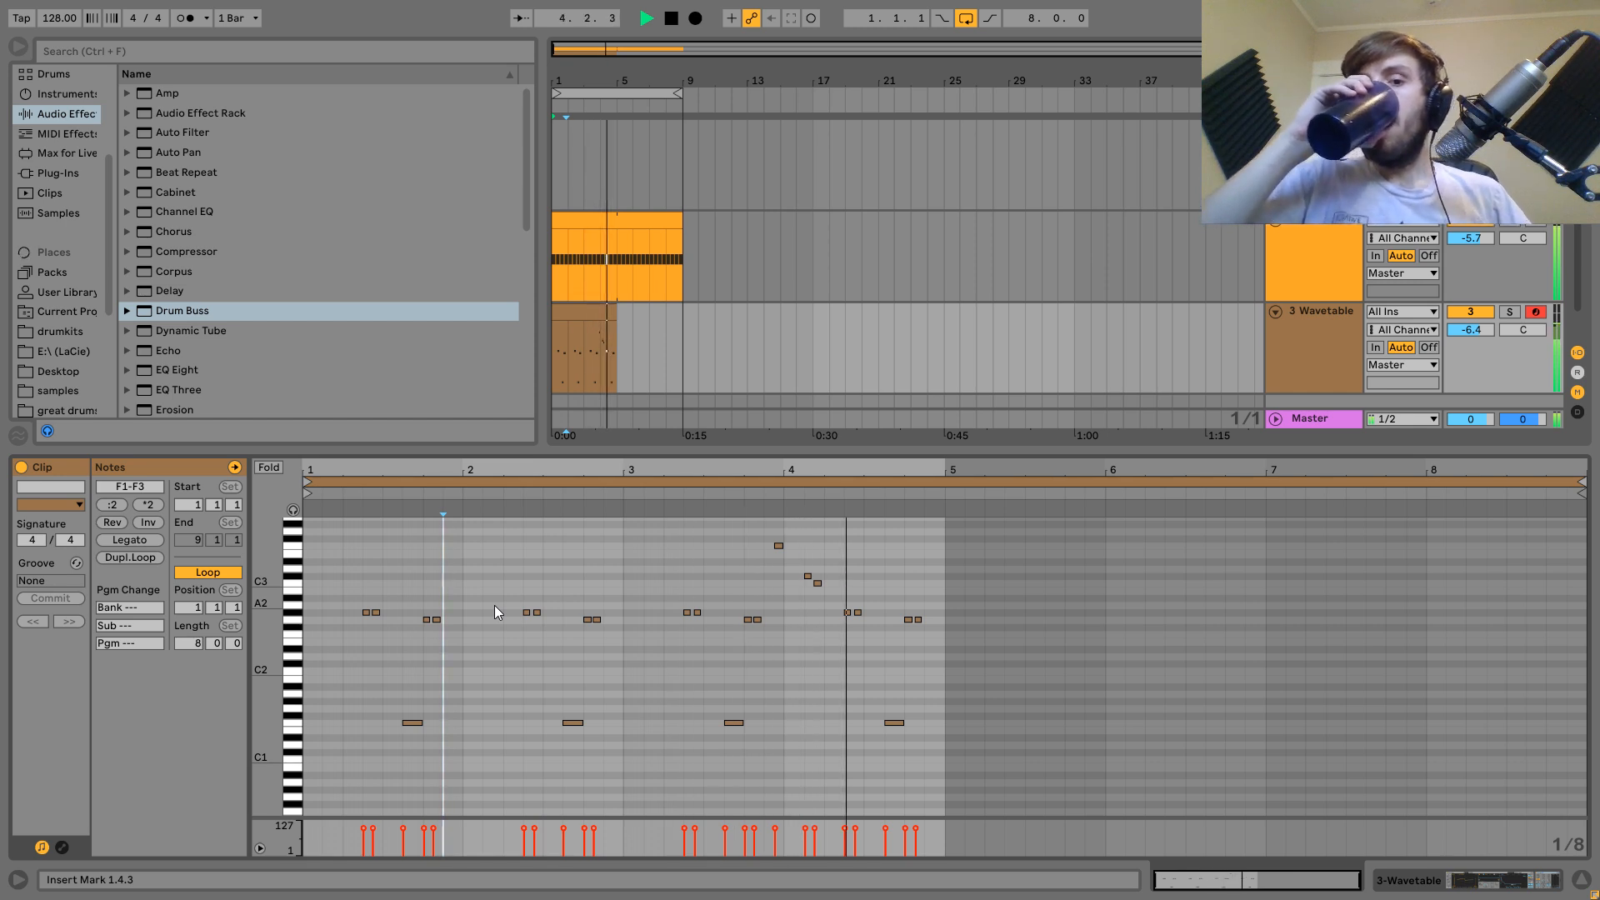
key(space)
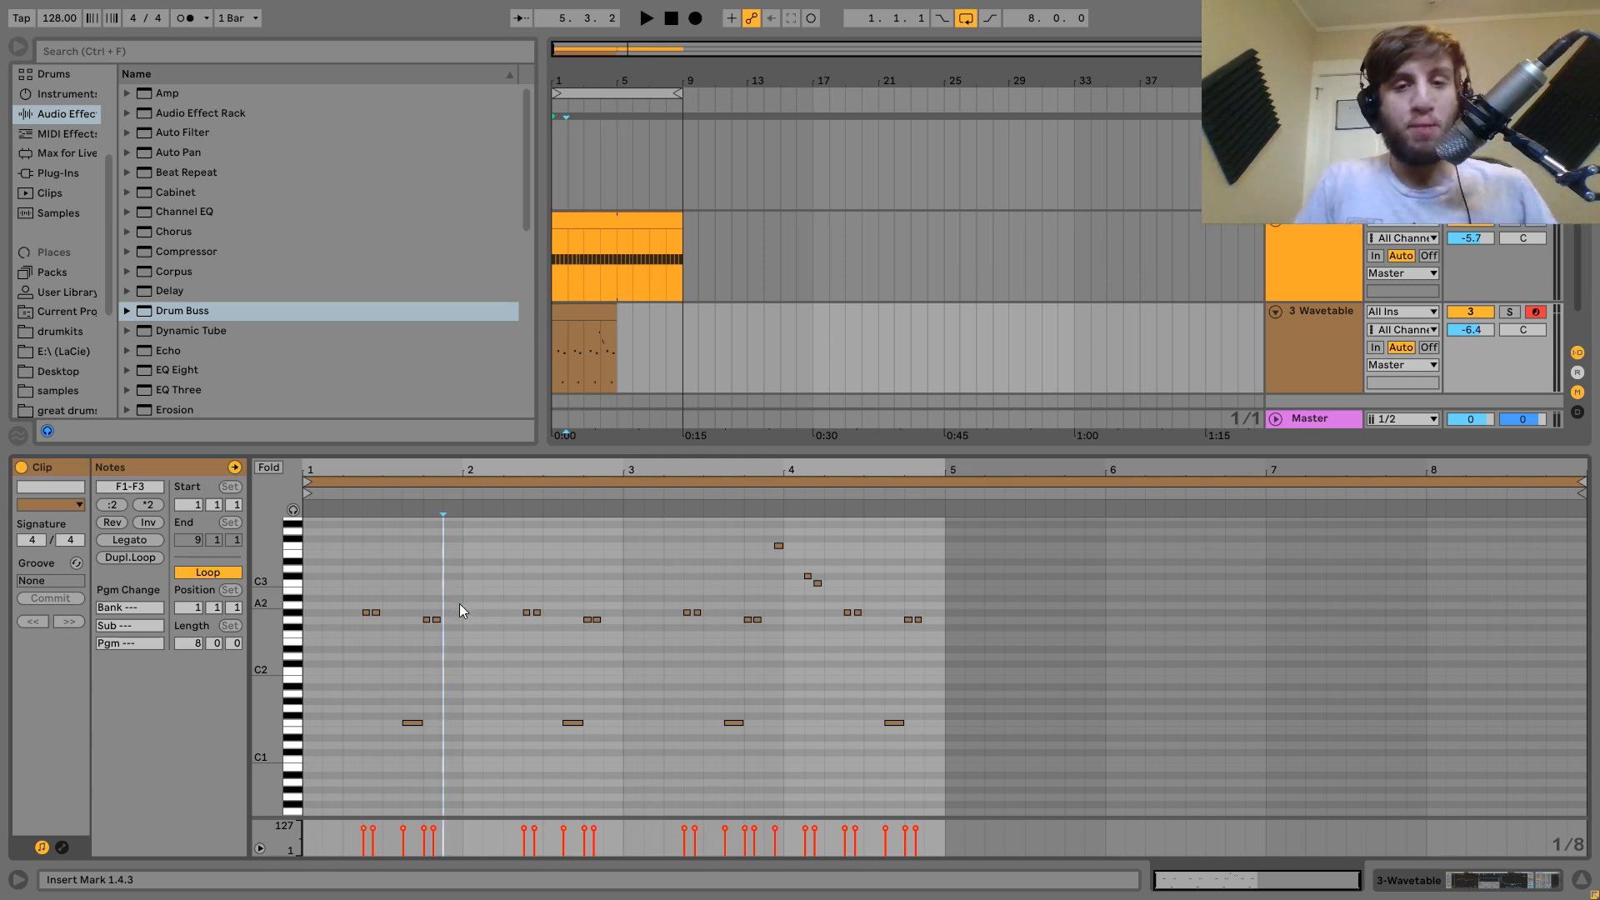
key(space)
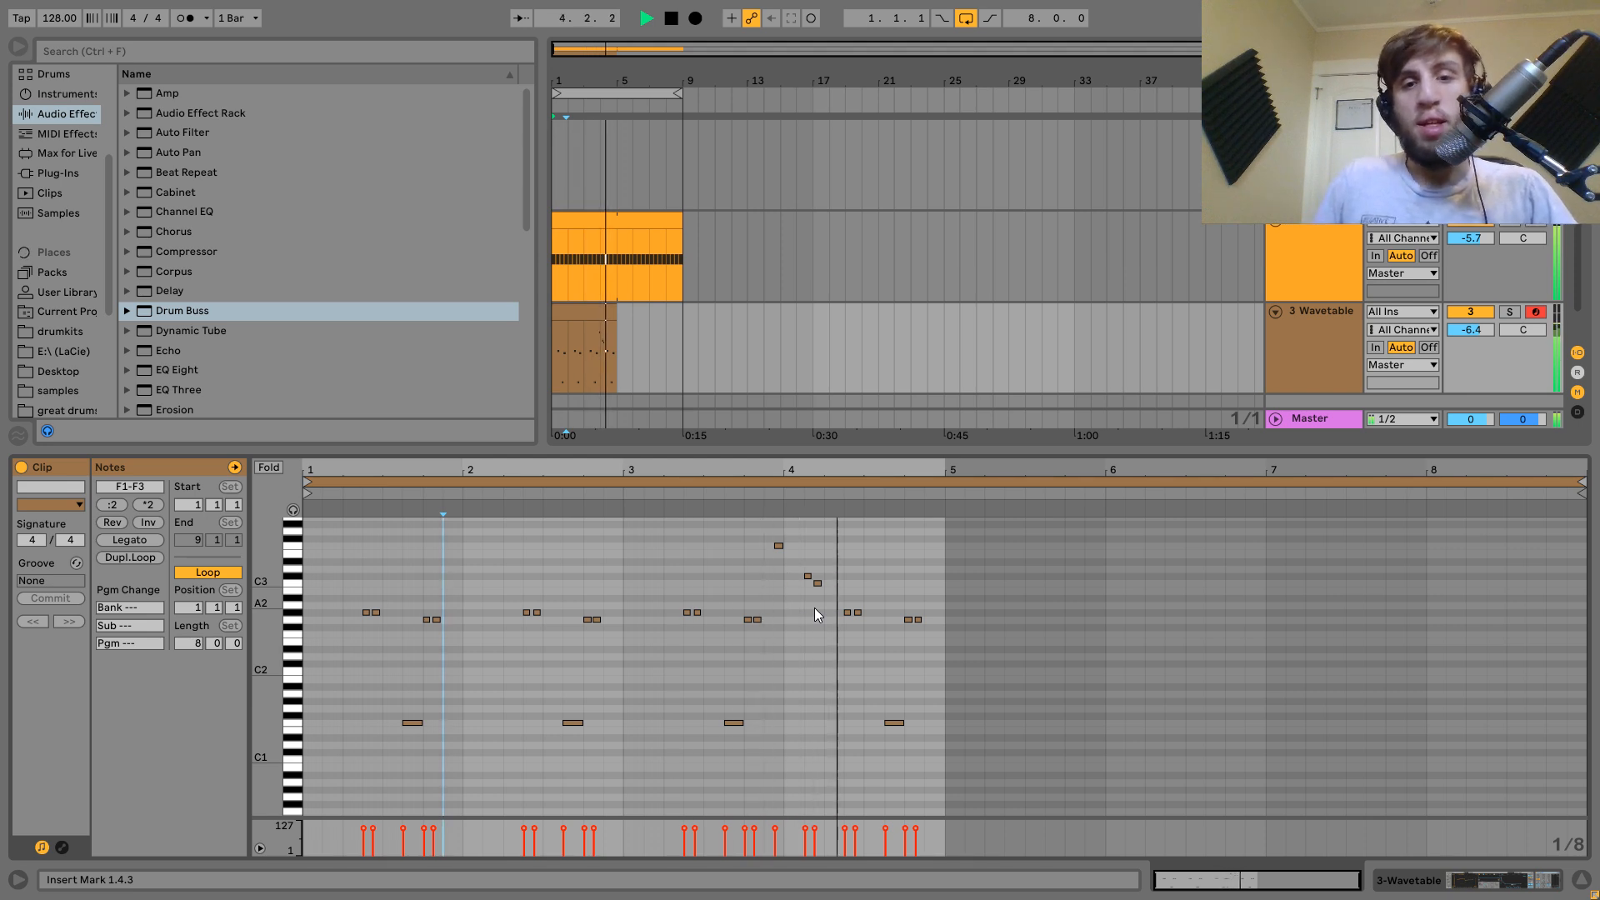
key(space)
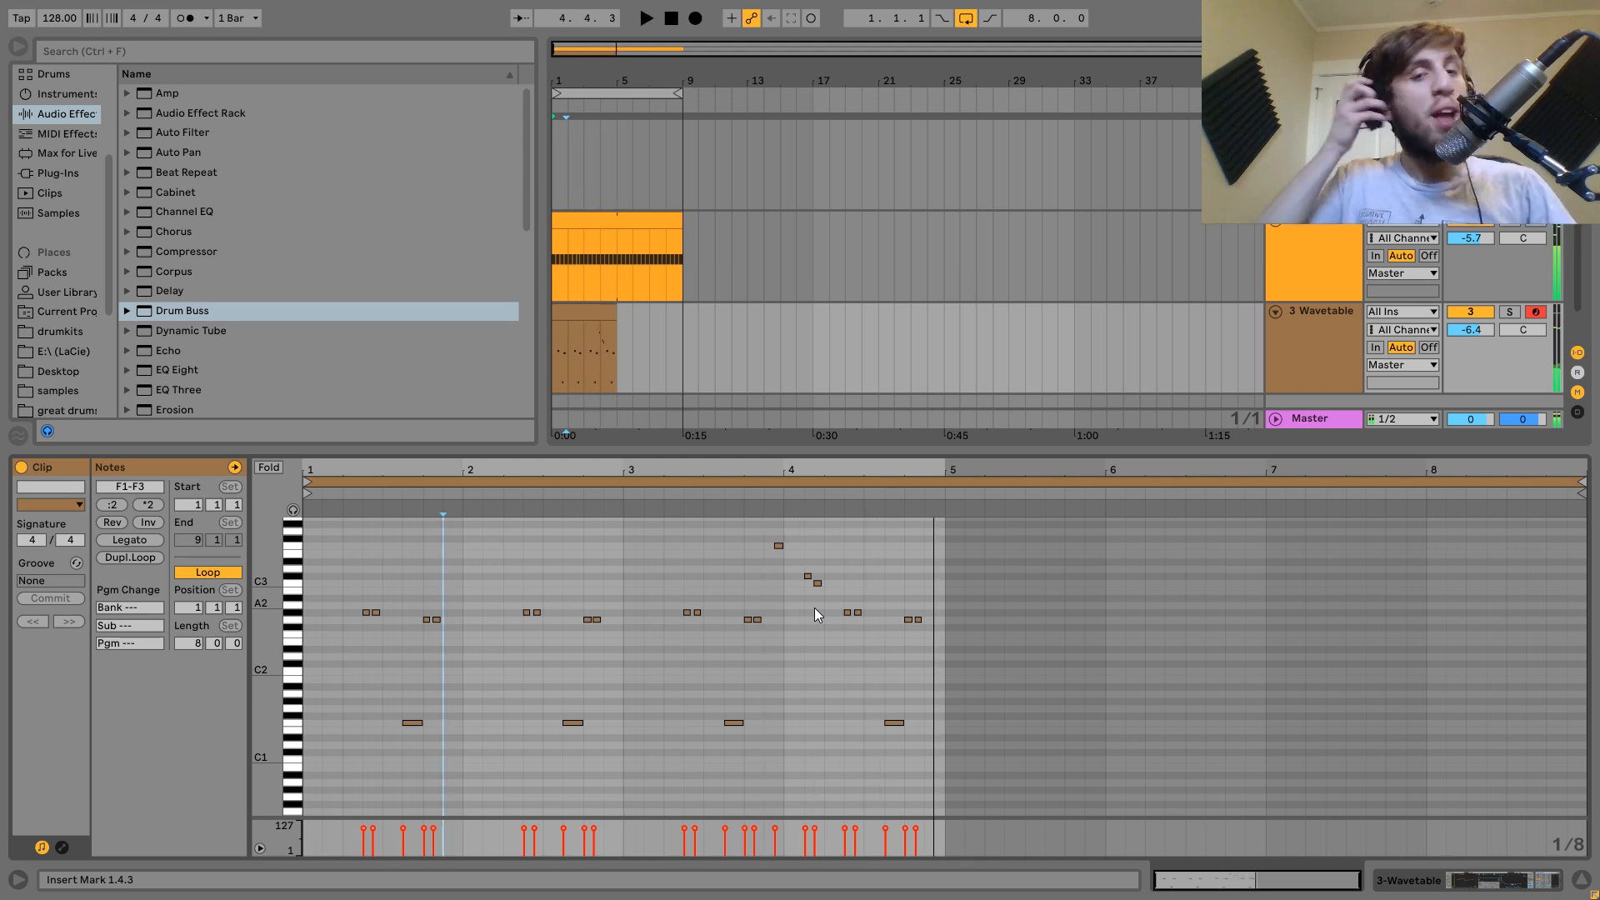
Copy the three high notes between 3.4.4 and 4.1.4, paste them at 1.4.3 and play the loop.
drag(765, 532, 822, 605)
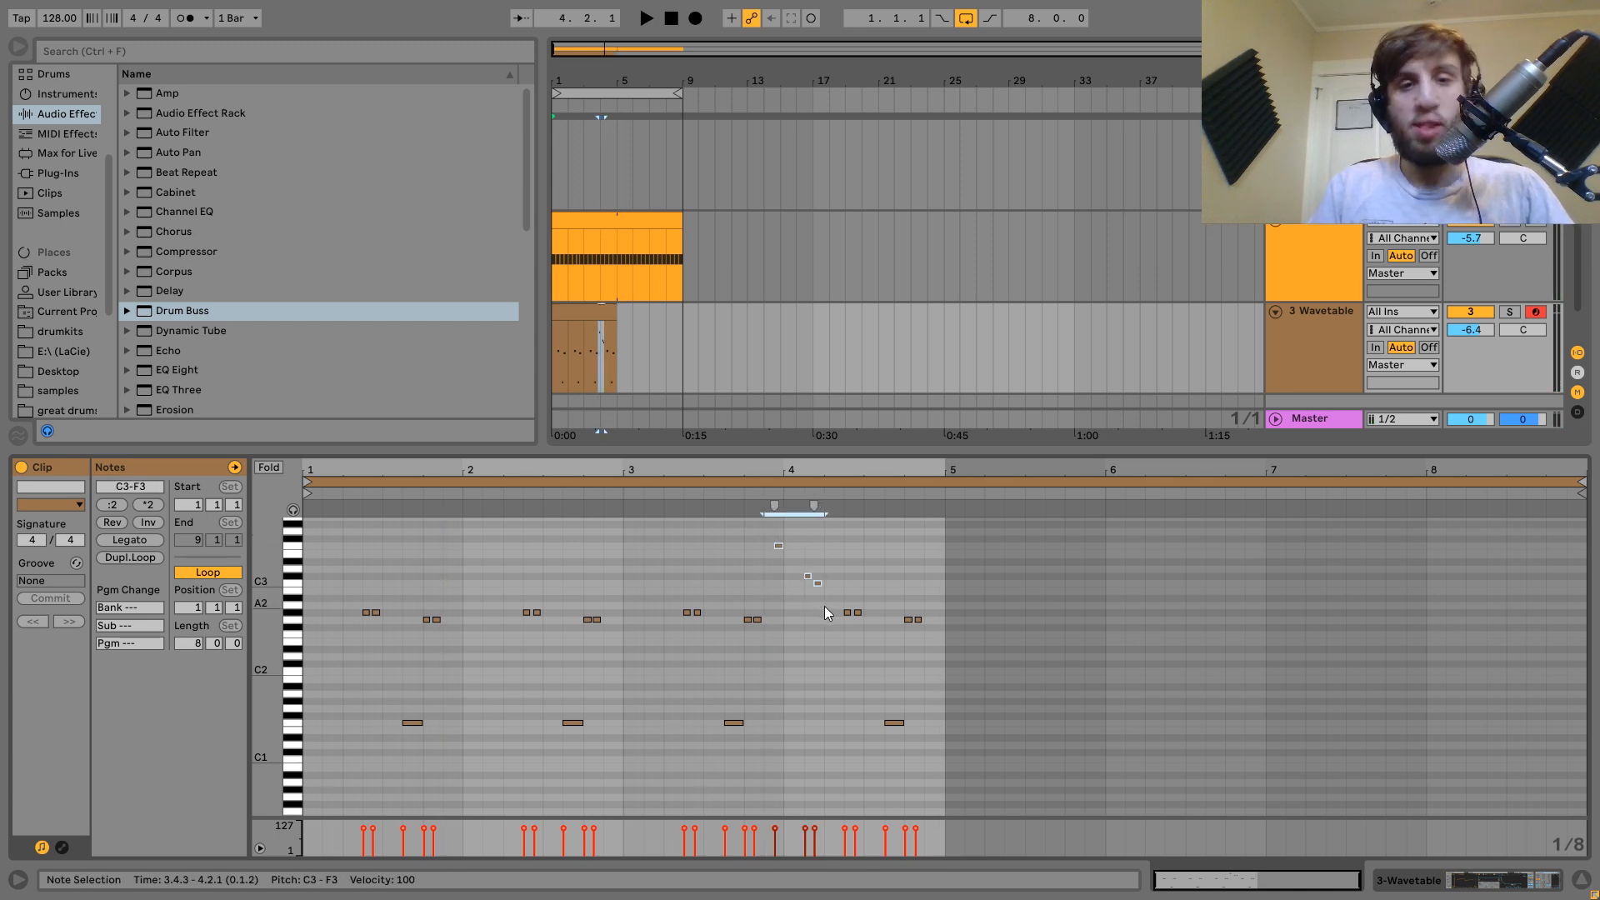
click(443, 557)
key(ctrl+v)
key(space)
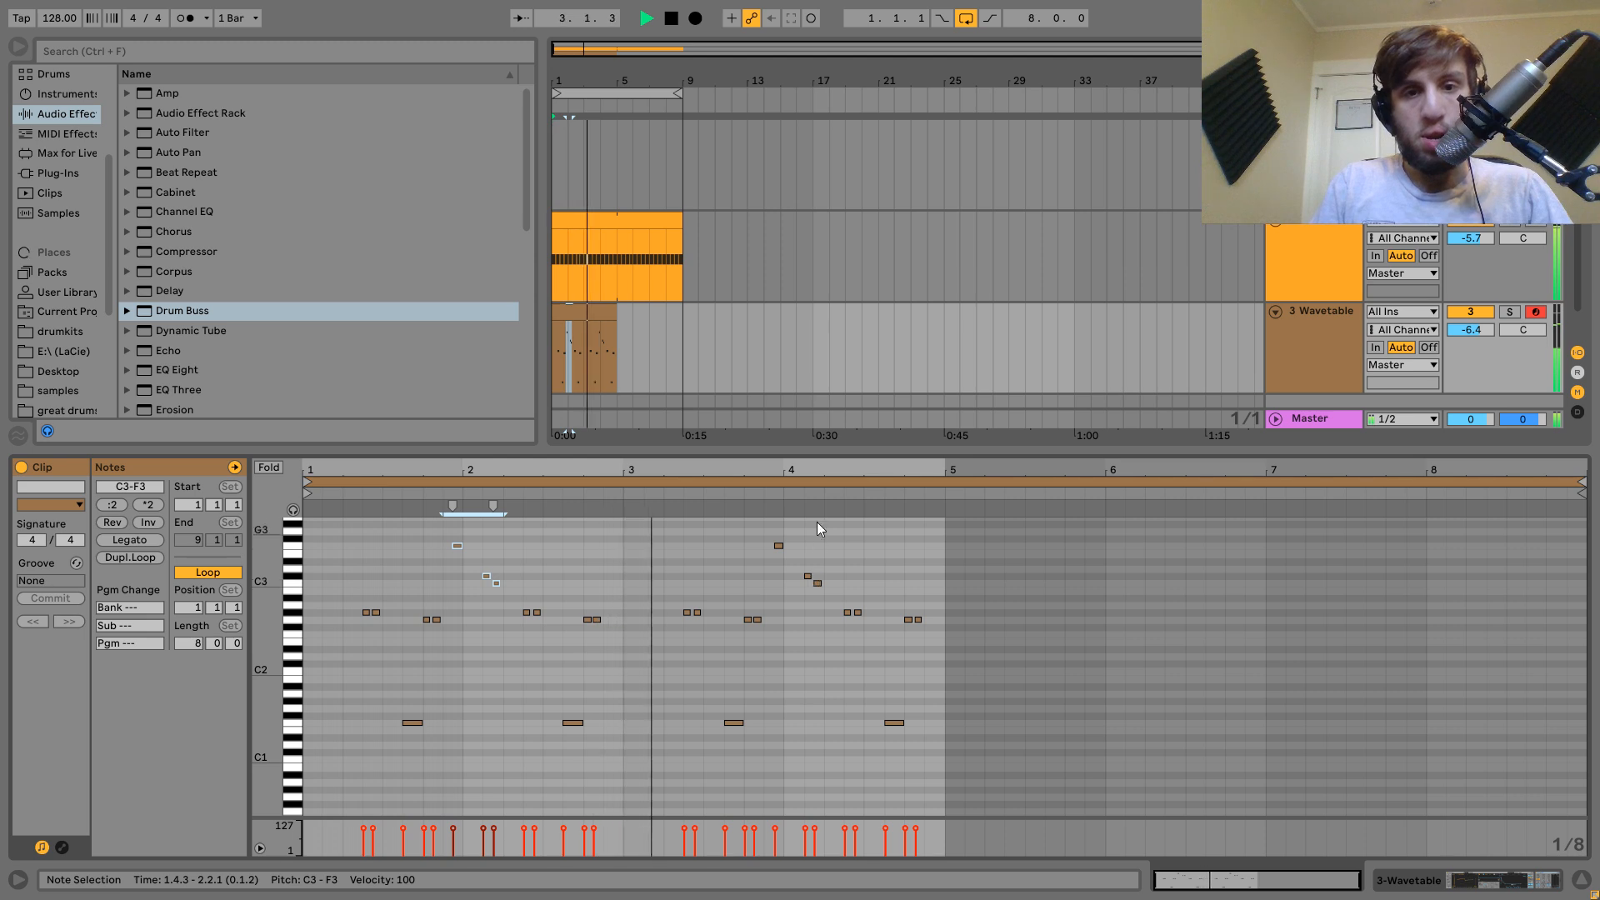
Move the F3 note at 3.4.4 to 4.1.2 and audition the variation.
drag(808, 467, 807, 517)
key(space)
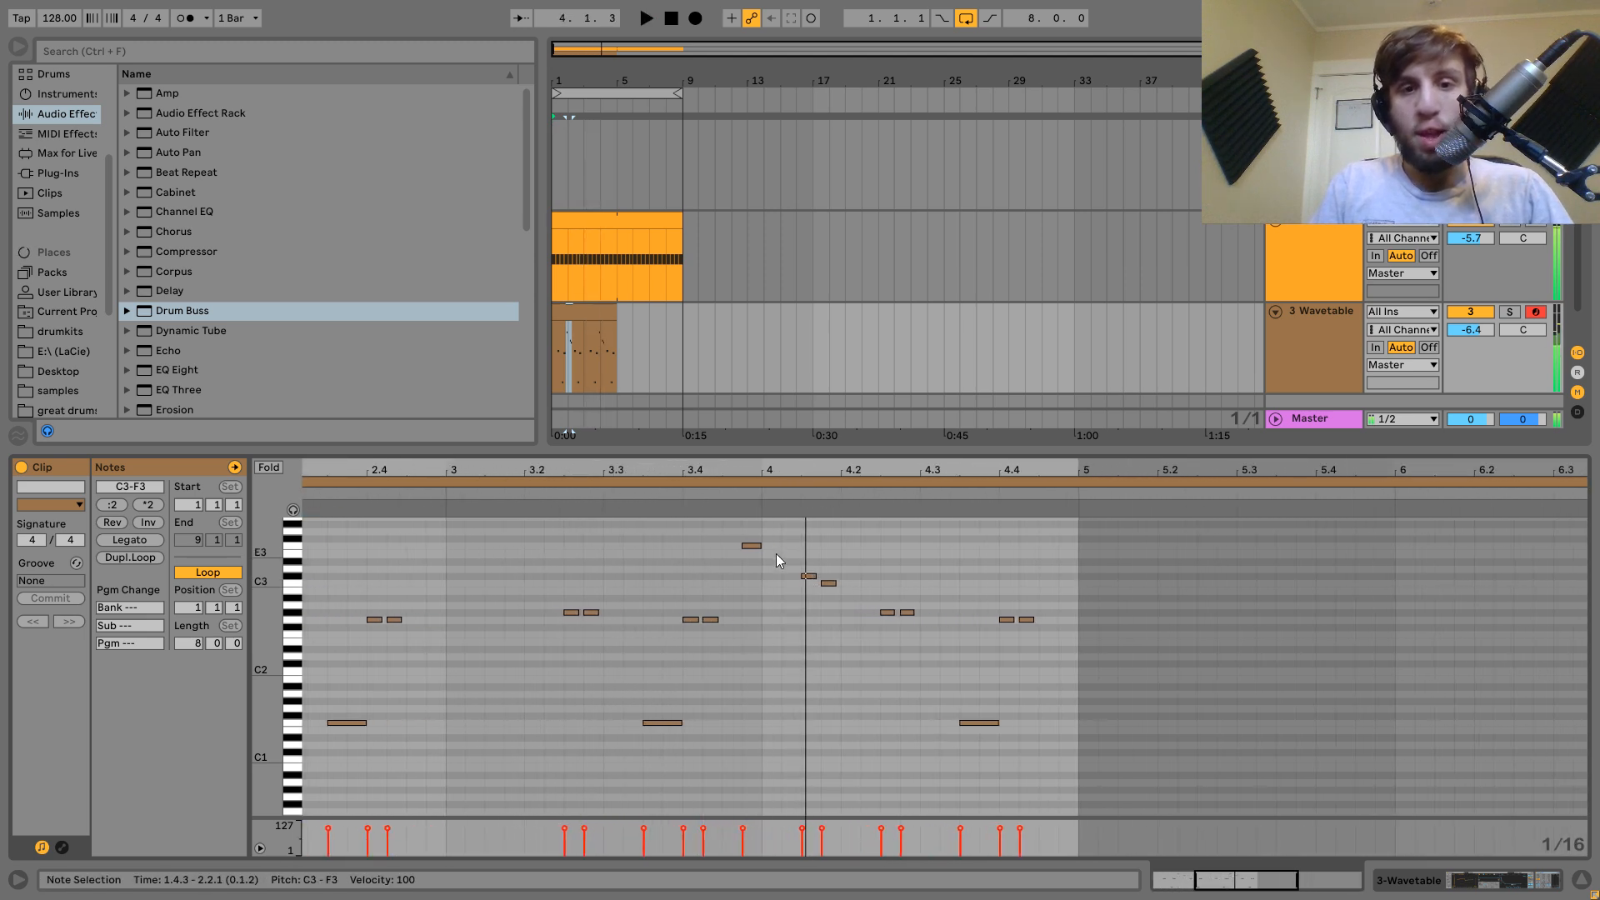
click(751, 546)
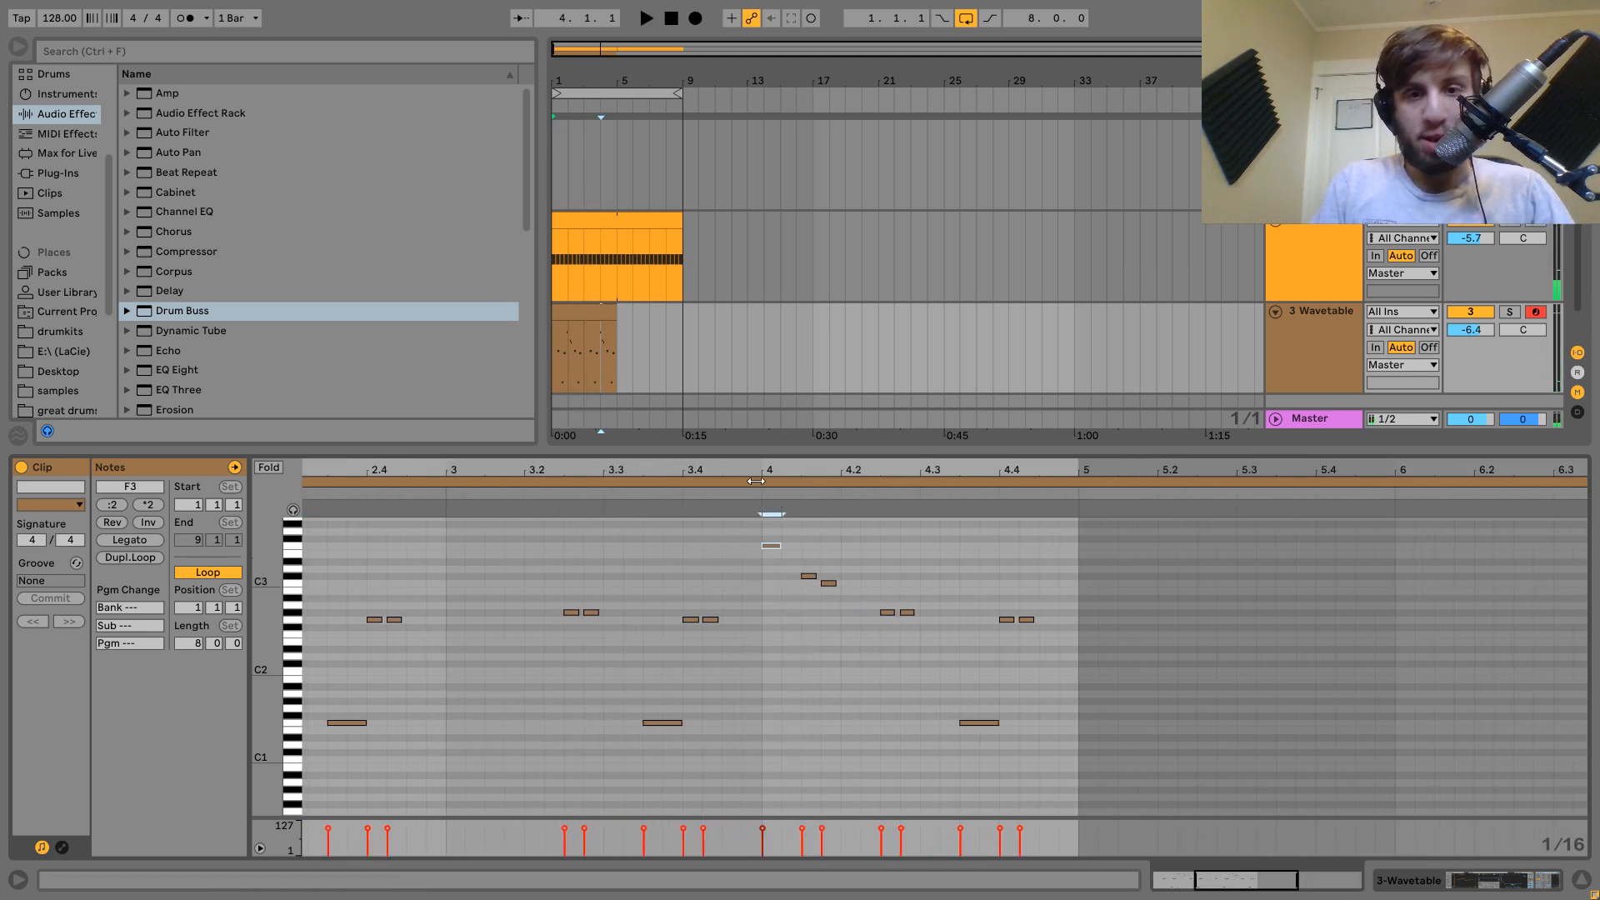
key(space)
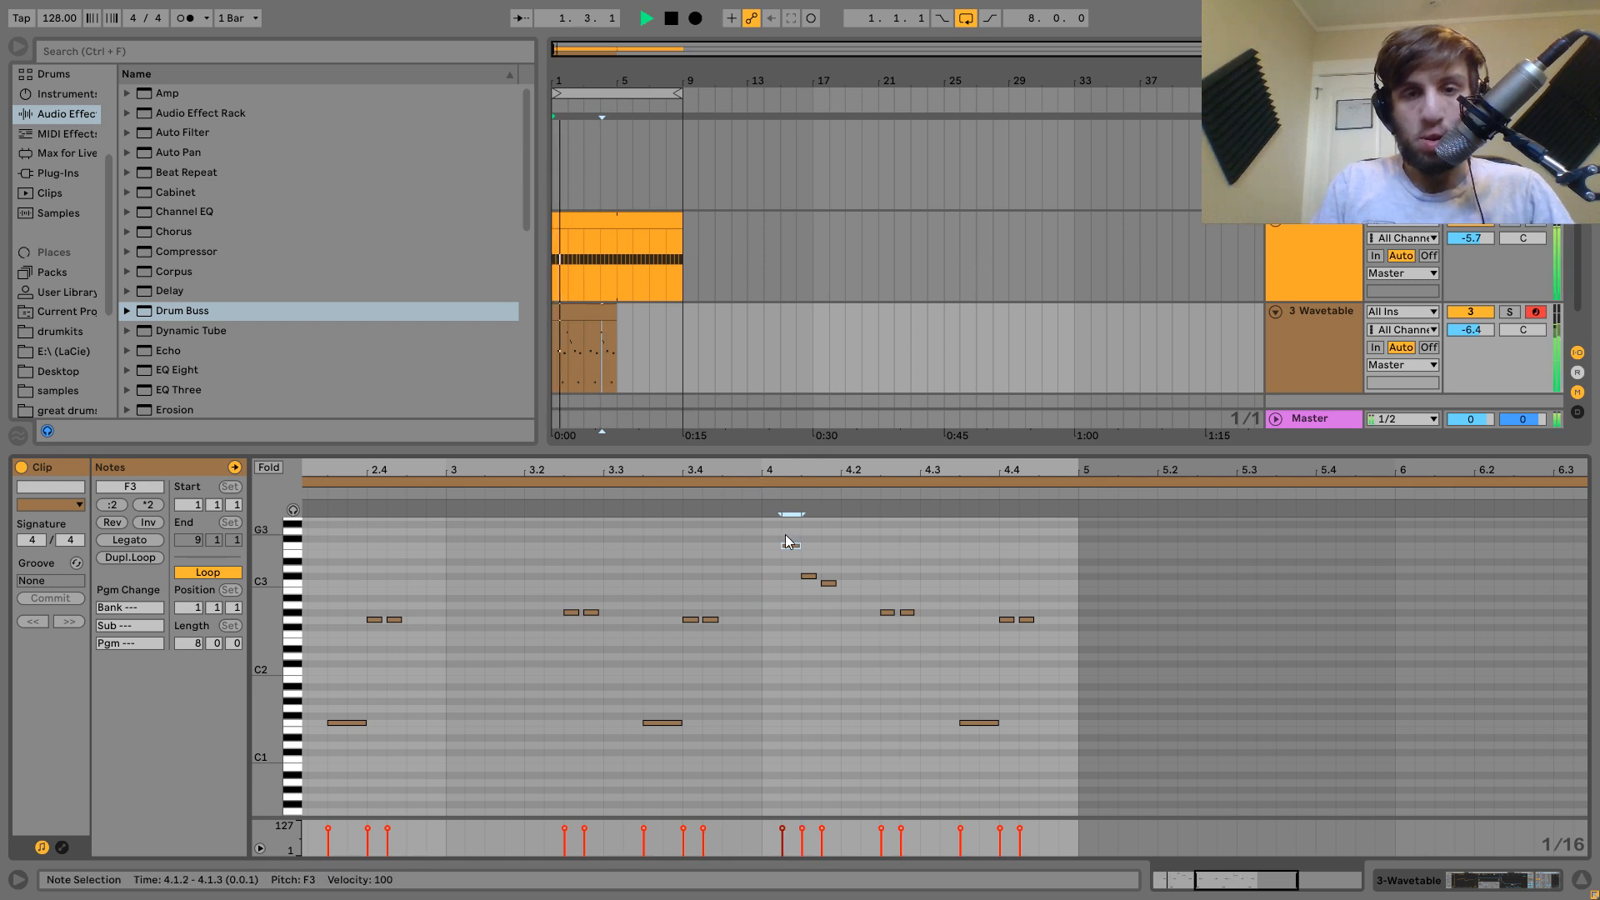
Reopen the Wavetable clip, lower the G2 note at 2.4.1 to G1, lengthen it, delete the G2 note at 2.4.2, and audition.
double_click(1302, 365)
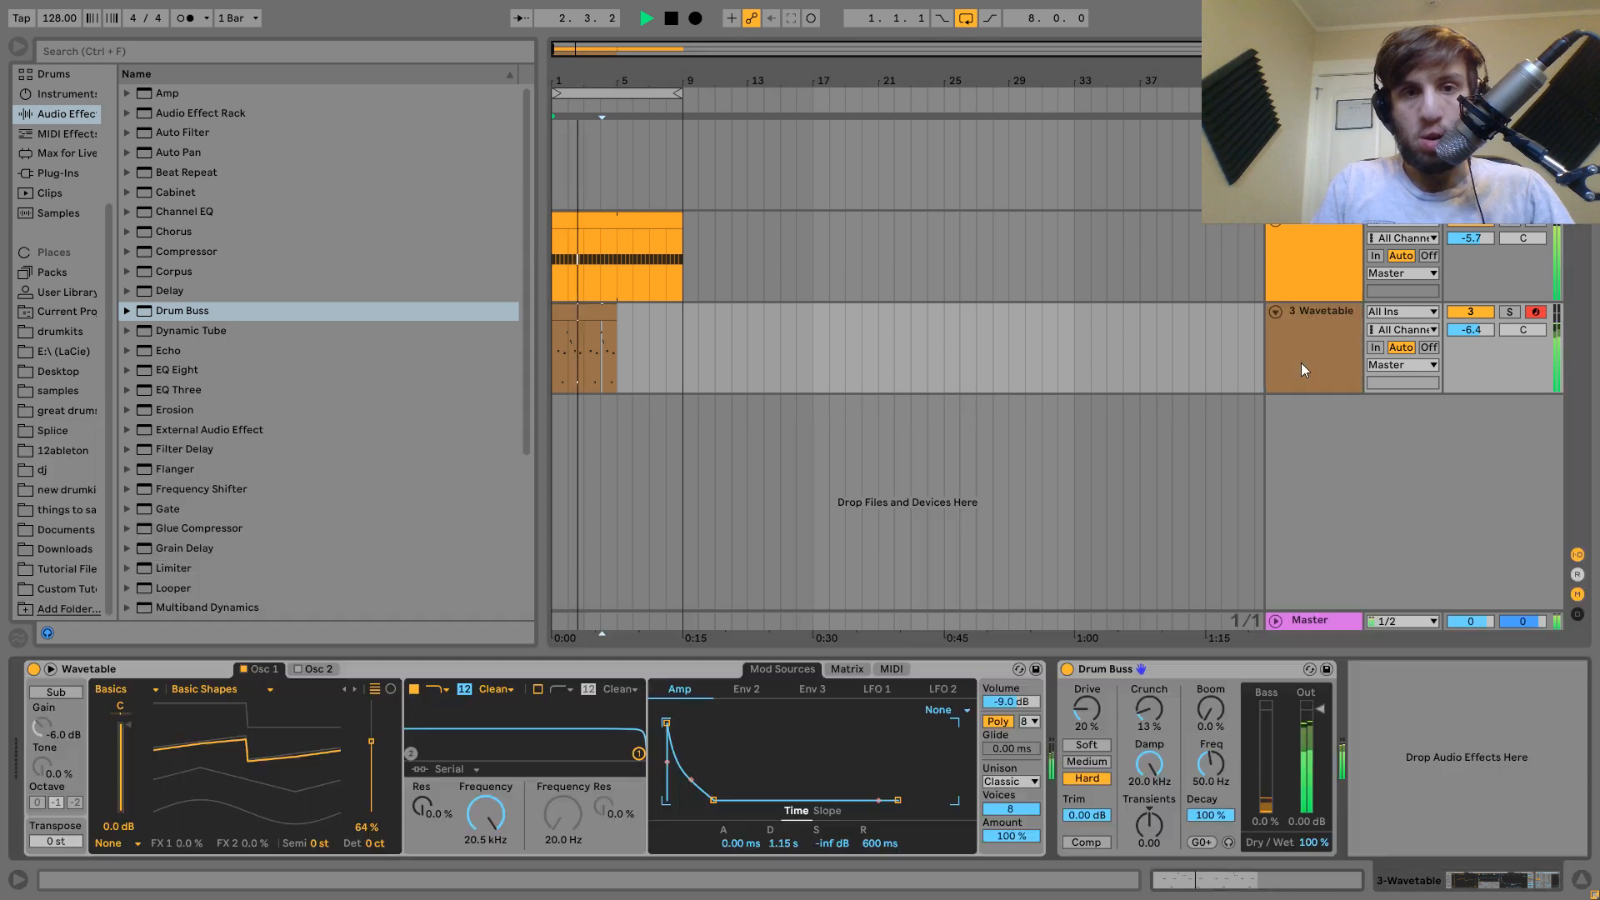
click(612, 311)
key(space)
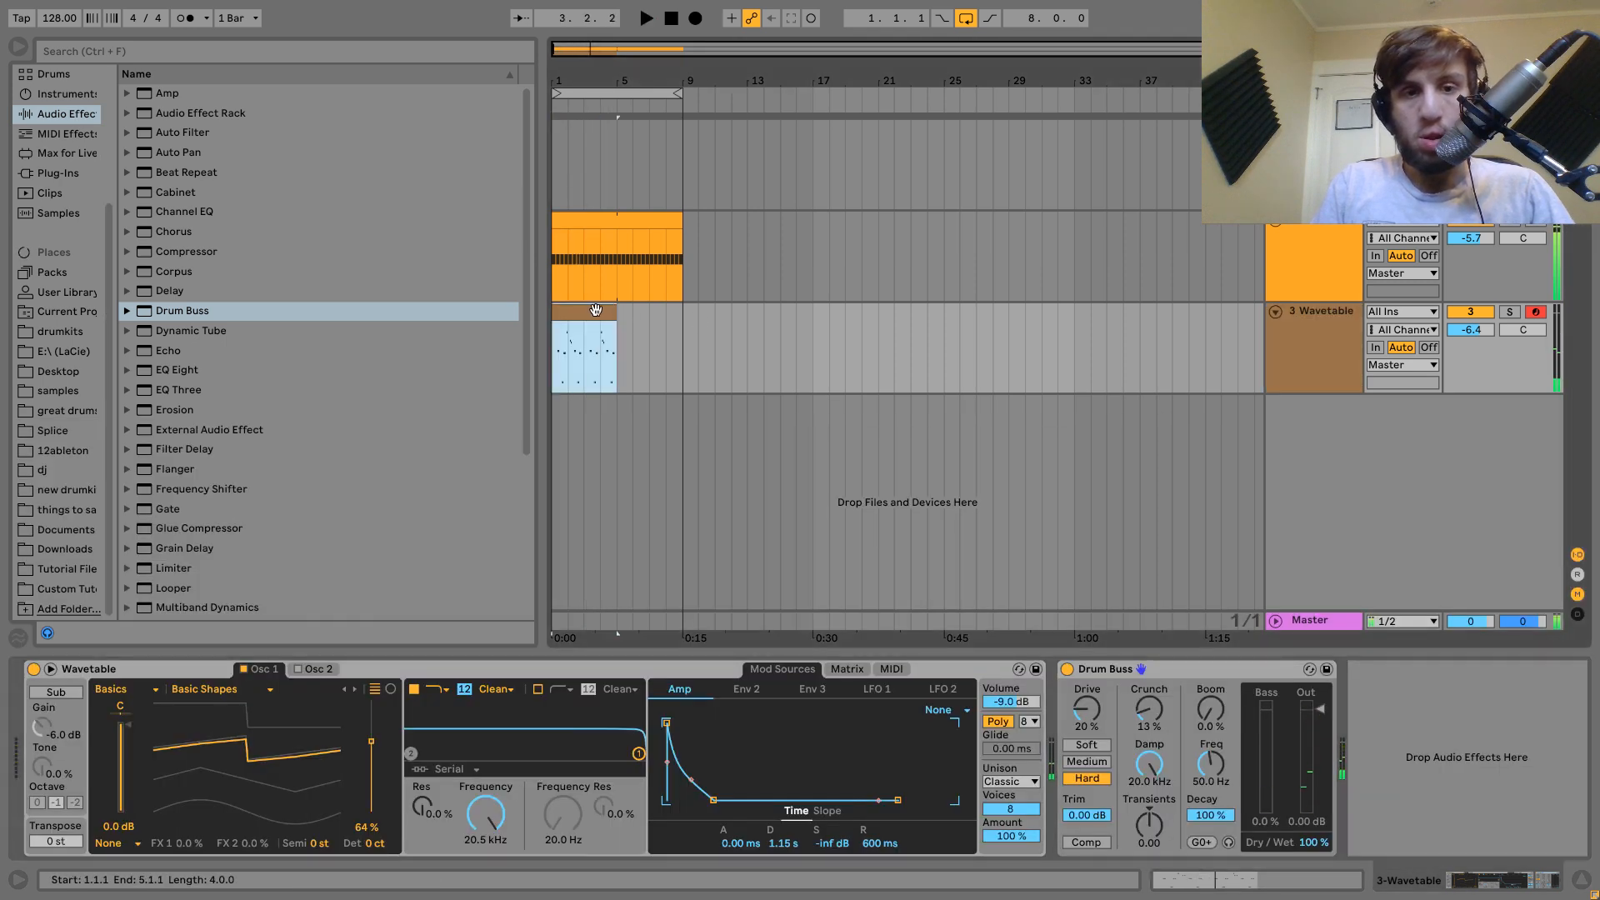
double_click(596, 311)
click(798, 590)
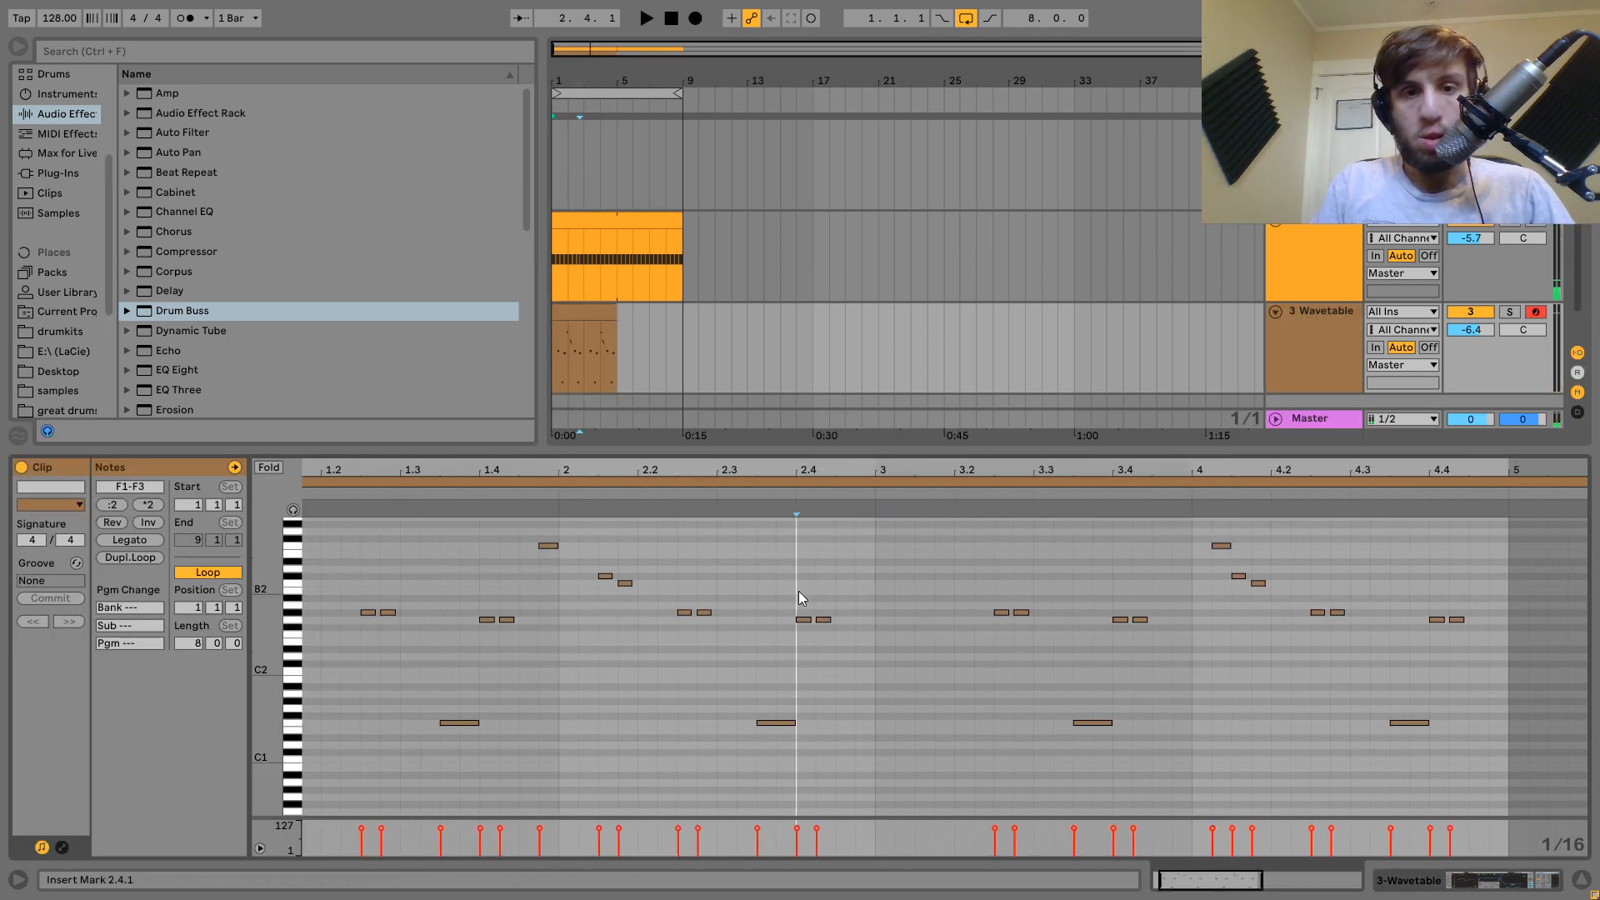
drag(803, 630, 854, 585)
key(shift+Down)
key(shift+Right)
key(Delete)
key(space)
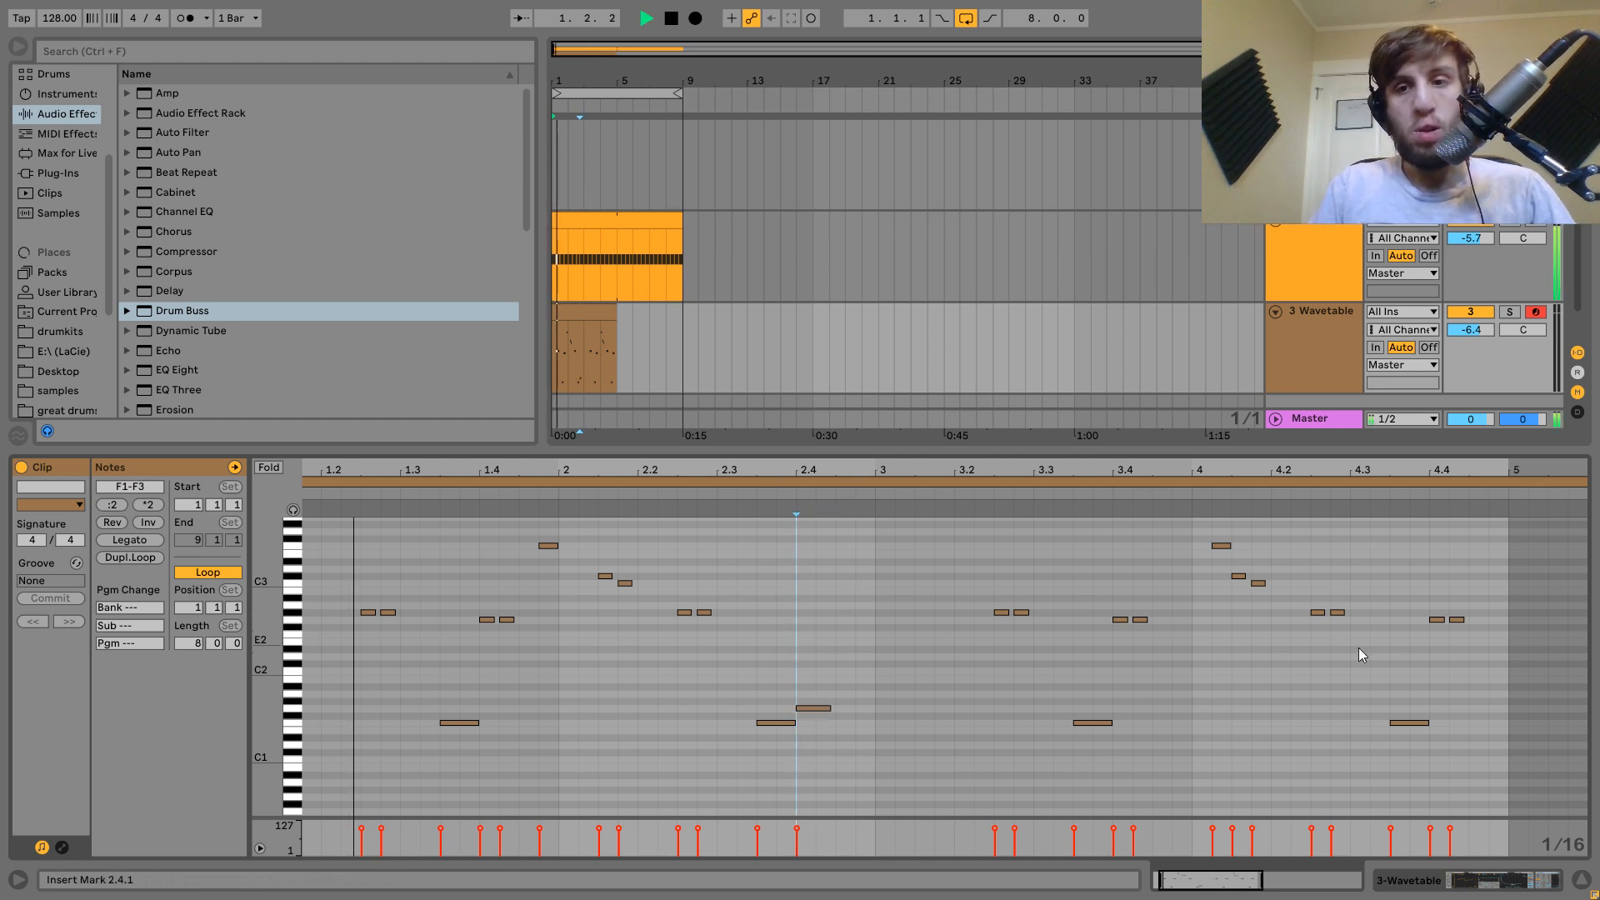
Lower the G2 note at 4.4.1 to G1, lengthen it, and delete the G2 note at 4.4.2.
drag(1449, 656, 1435, 572)
key(shift+Down)
key(shift+Right)
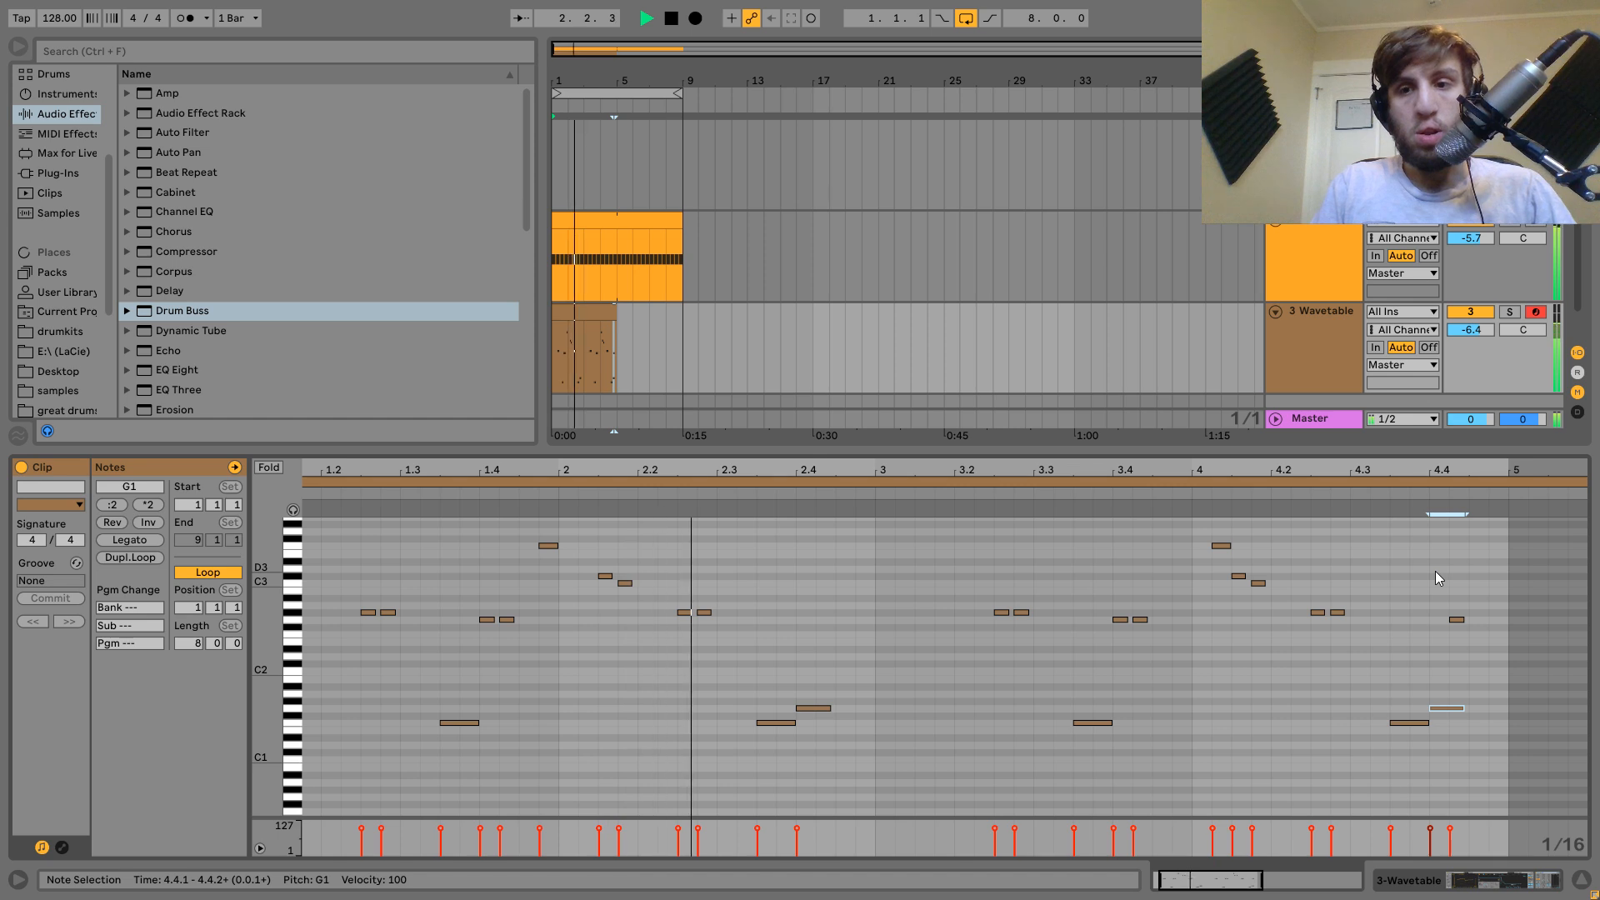
key(Delete)
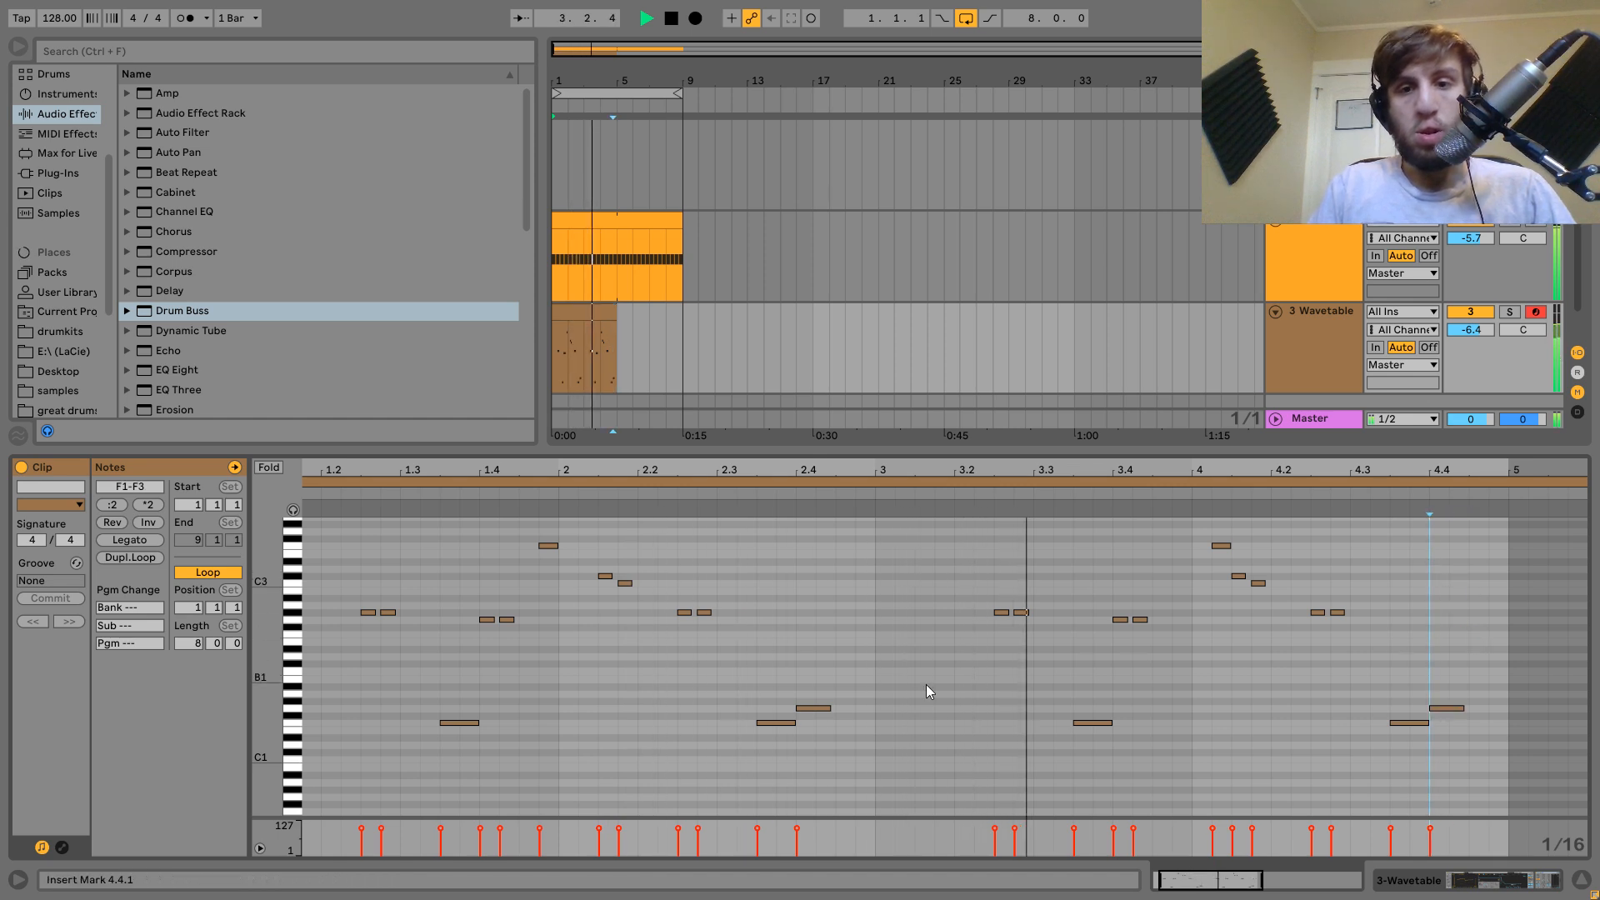
drag(762, 684, 1533, 704)
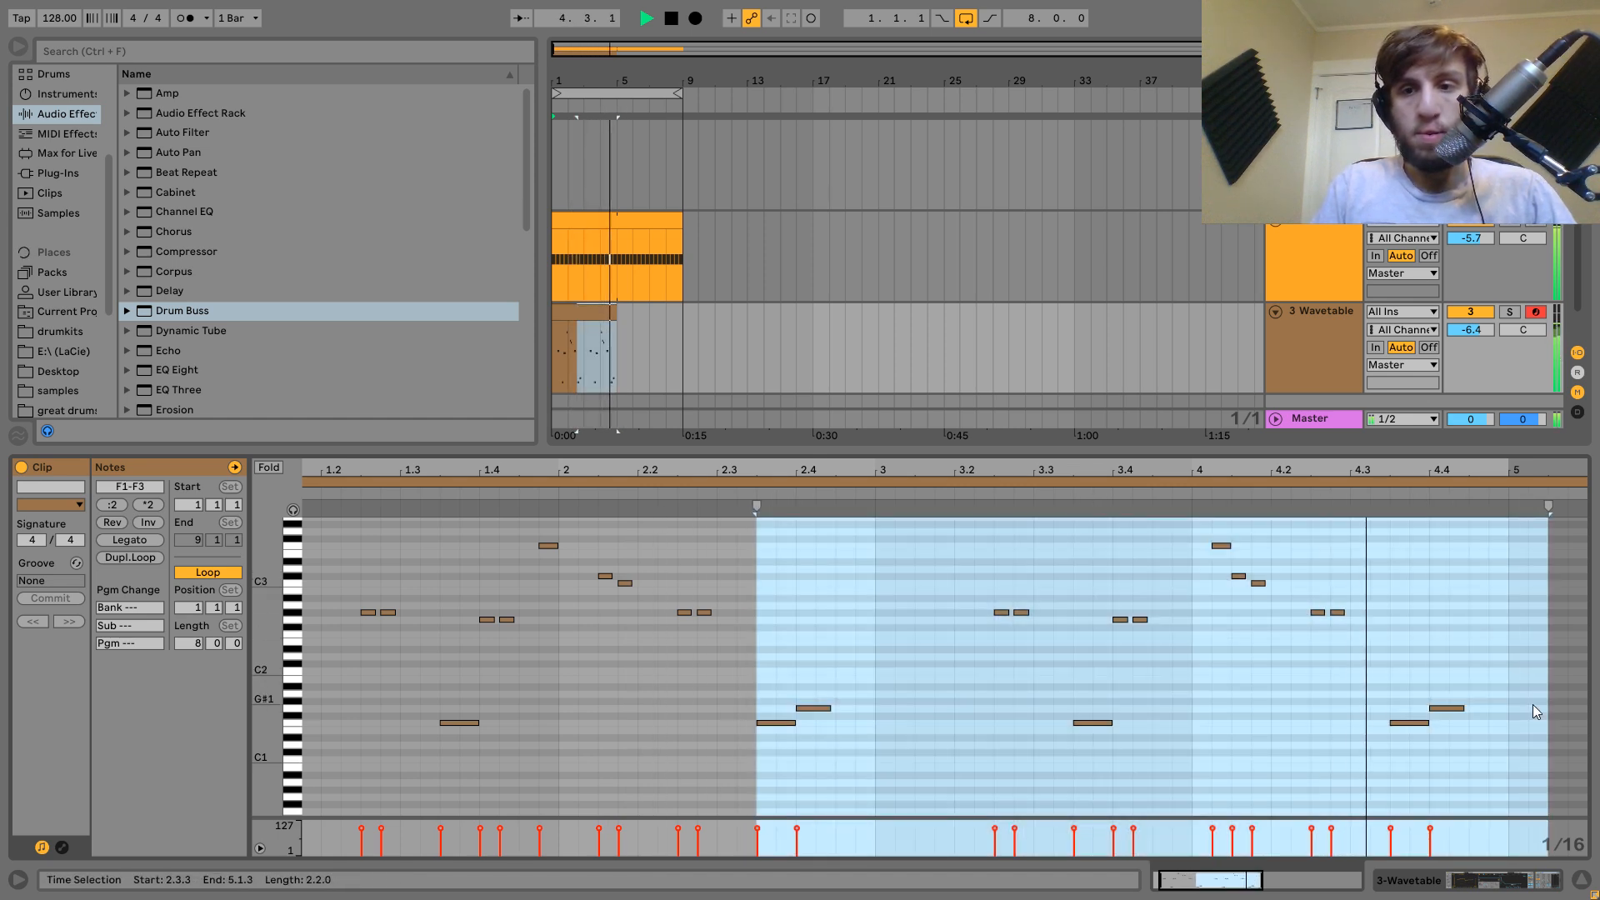
key(space)
key(ctrl+z)
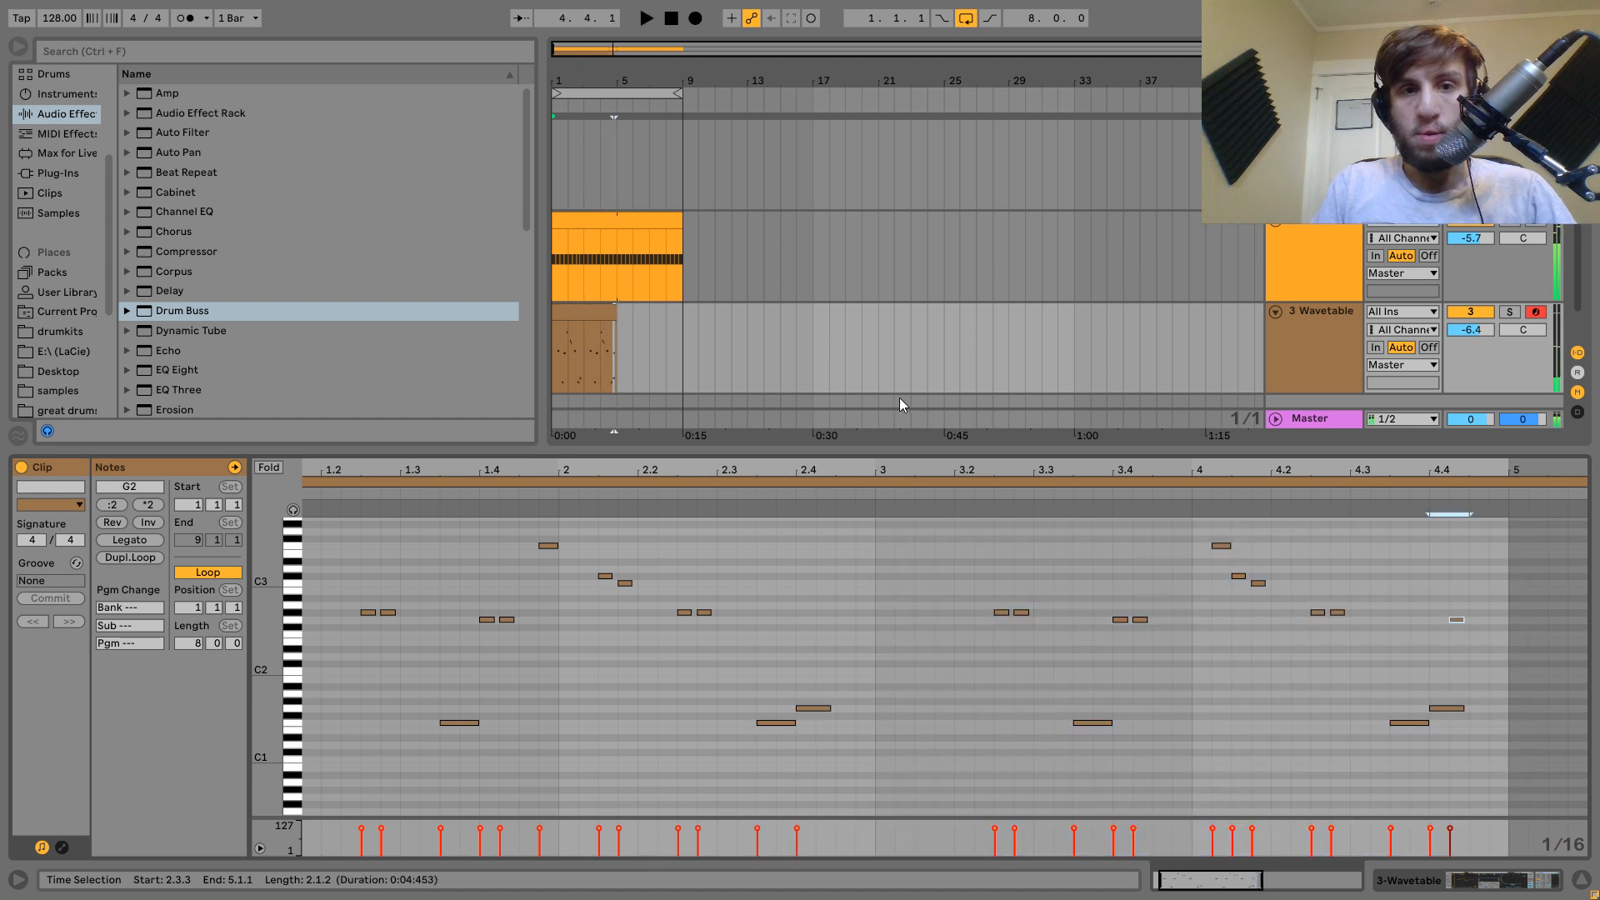
key(Delete)
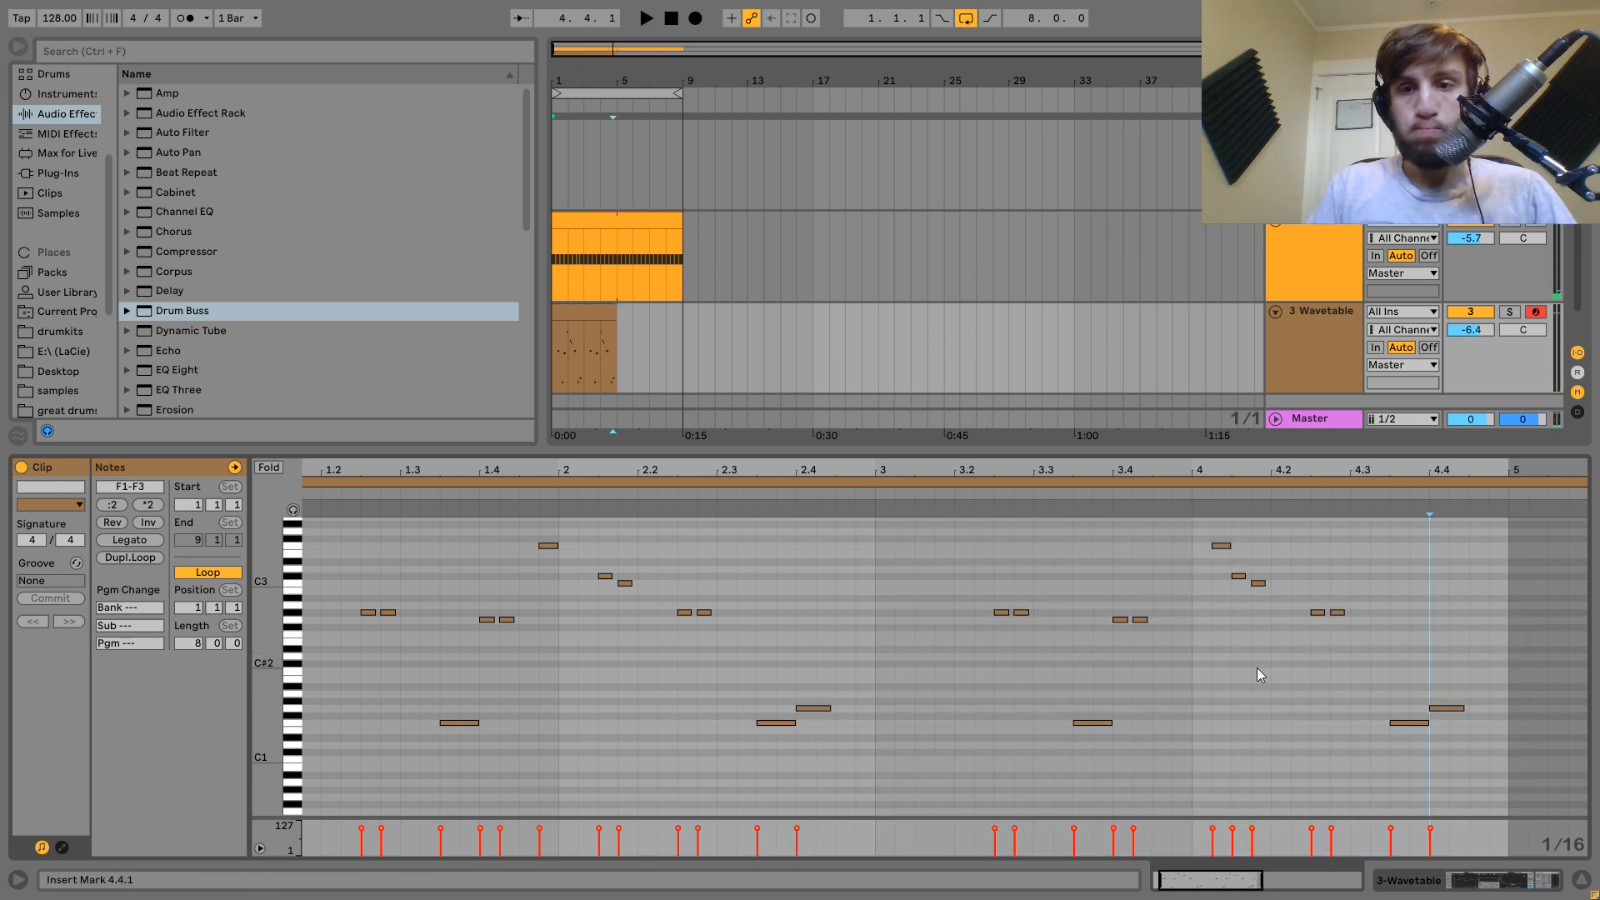
Lengthen the G1 notes at 2.4.1 and 4.4.1 to nearly a dotted eighth, and slightly shorten the F1 notes at 2.3.3 and 4.3.3.
drag(809, 677, 1356, 664)
drag(1534, 706, 1532, 709)
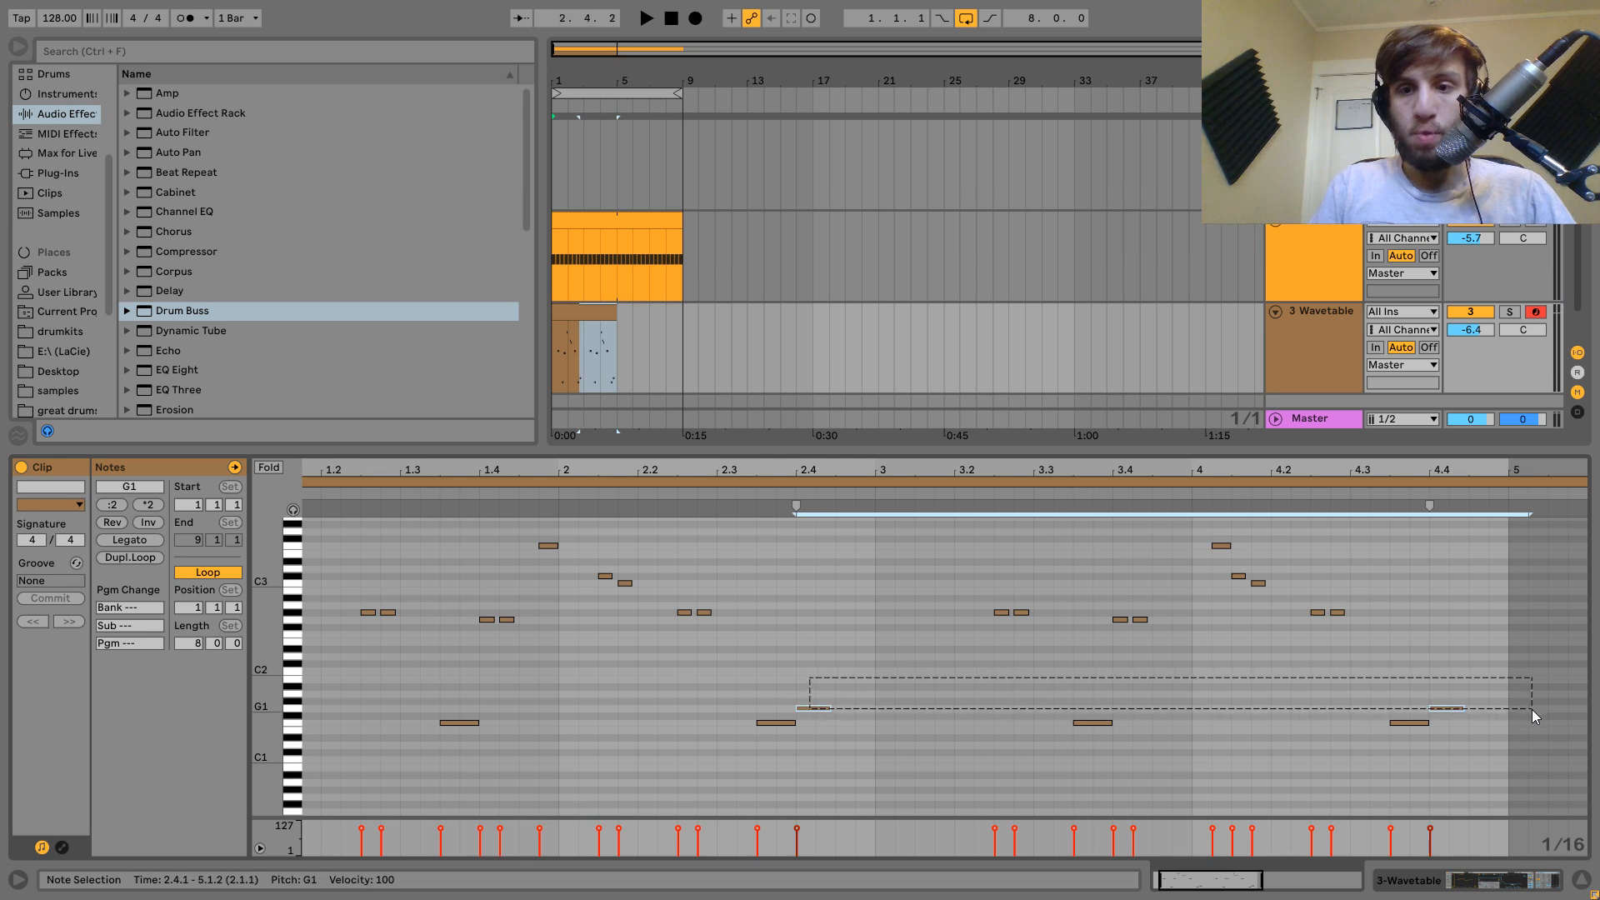
key(space)
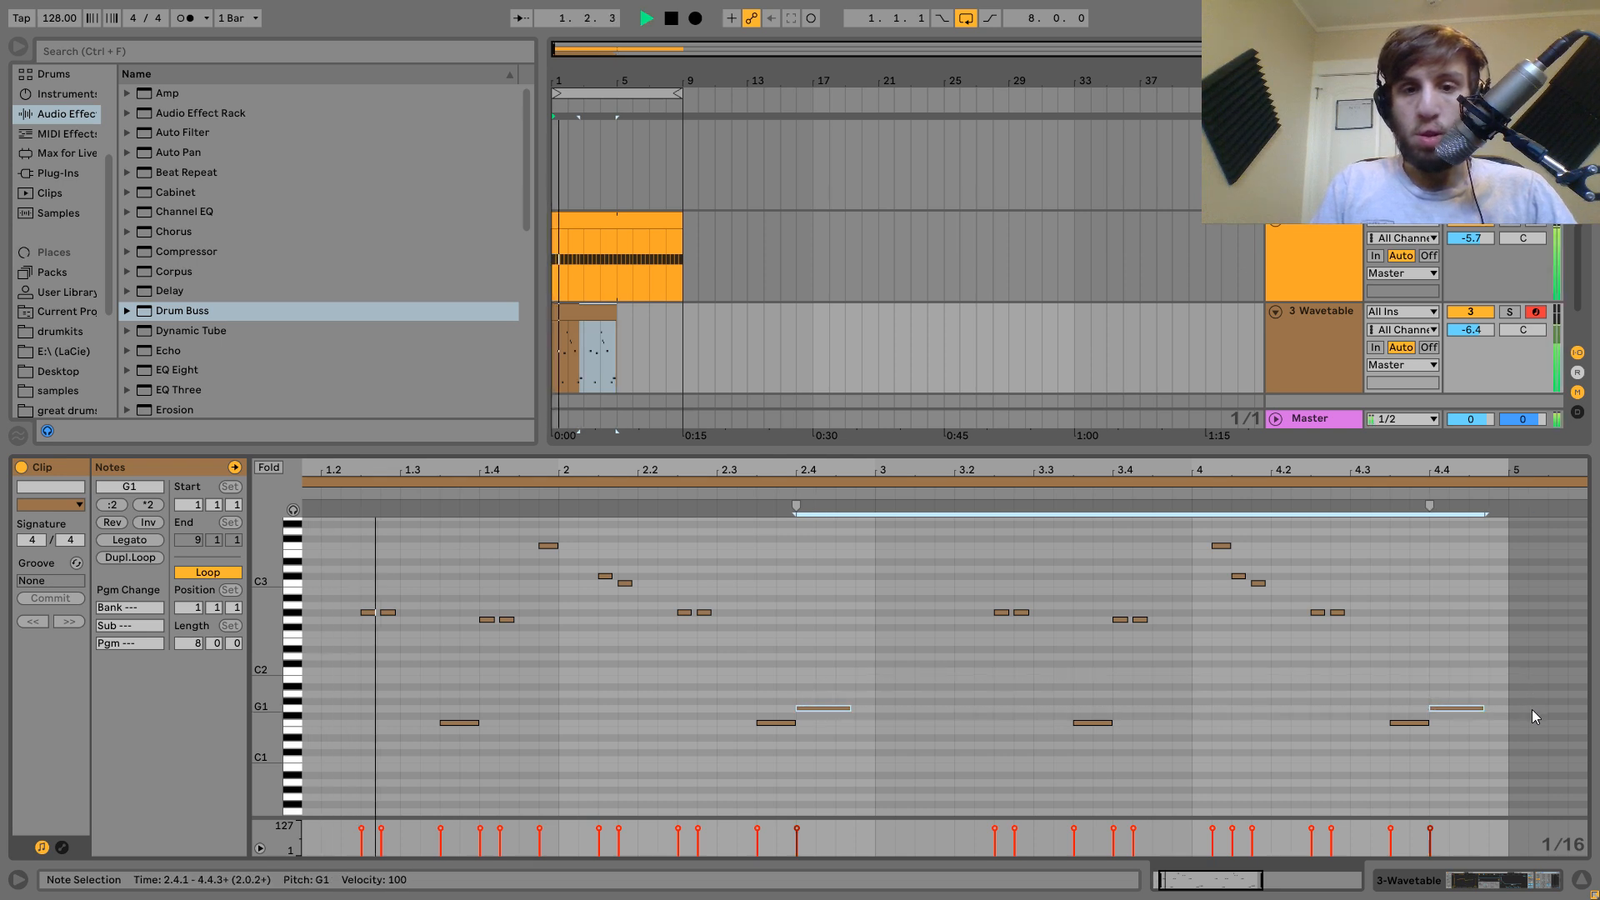
click(1408, 721)
drag(775, 684, 792, 721)
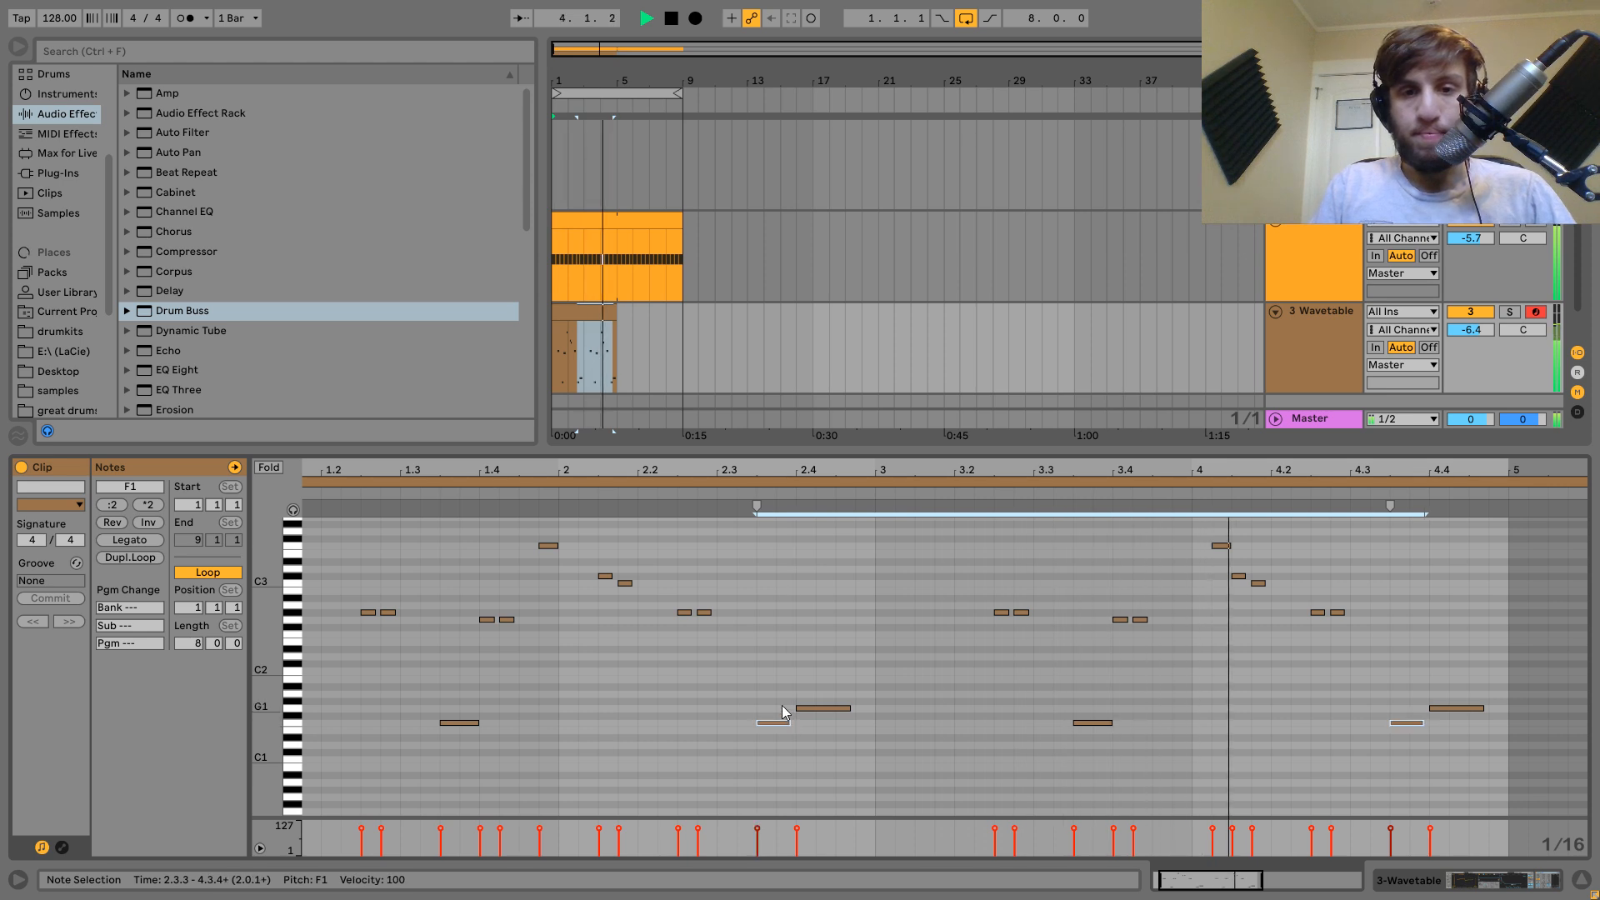
Raise the G1 notes at 2.4.1 and 4.4.1 to G2, and shift the three high notes opening bar 4 one sixteenth earlier.
click(294, 715)
key(space)
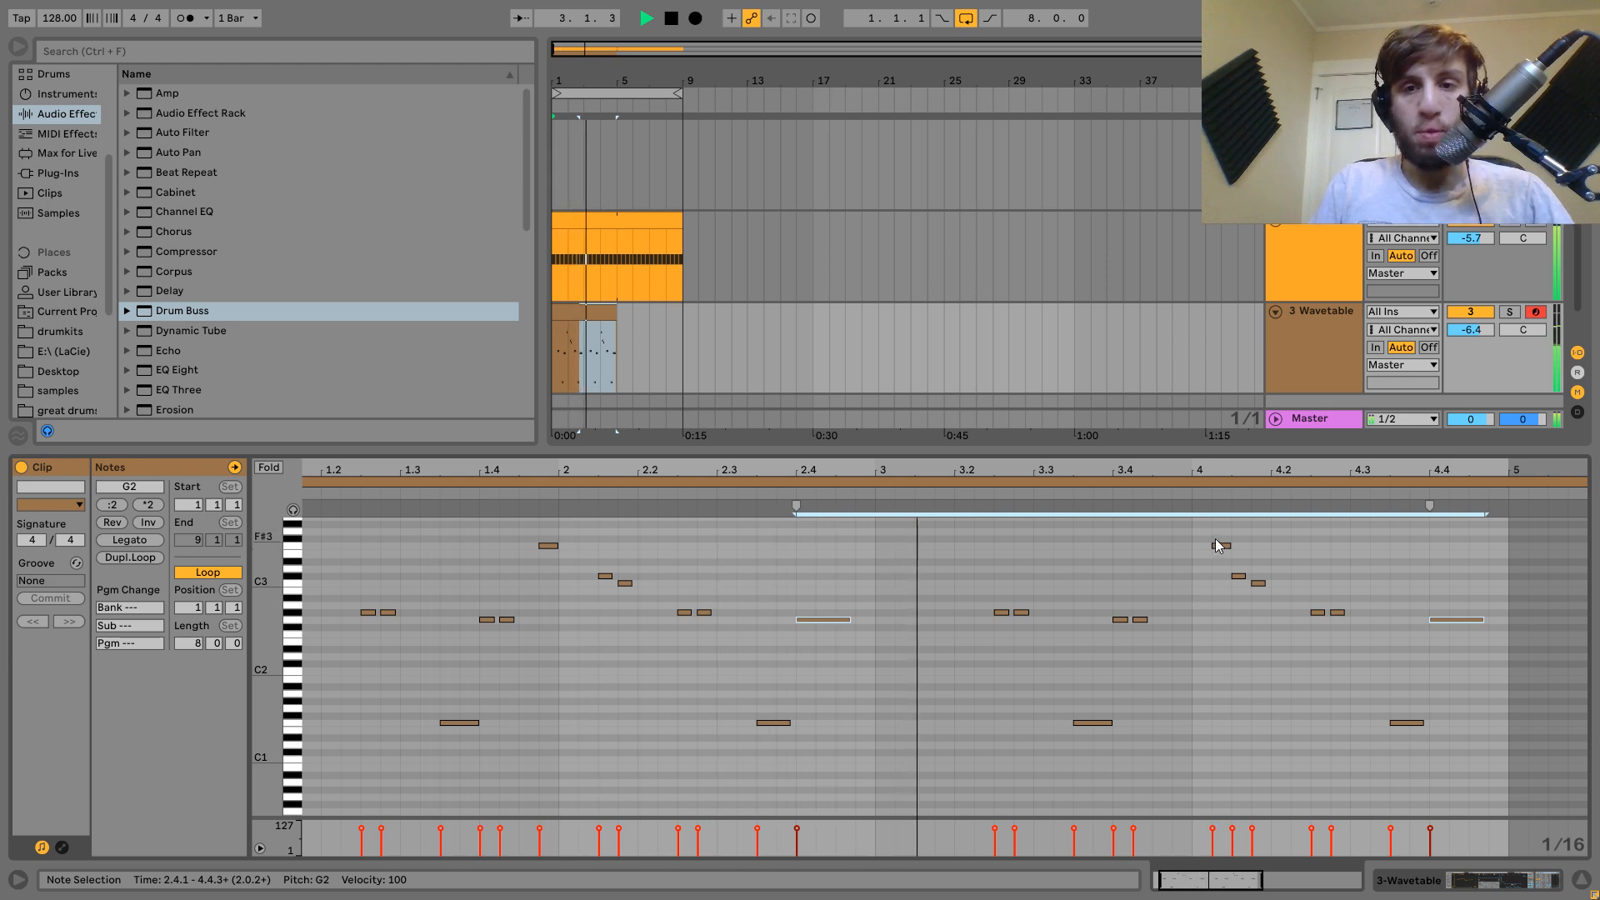
drag(1213, 526, 1276, 623)
key(Left)
click(1224, 565)
key(Left)
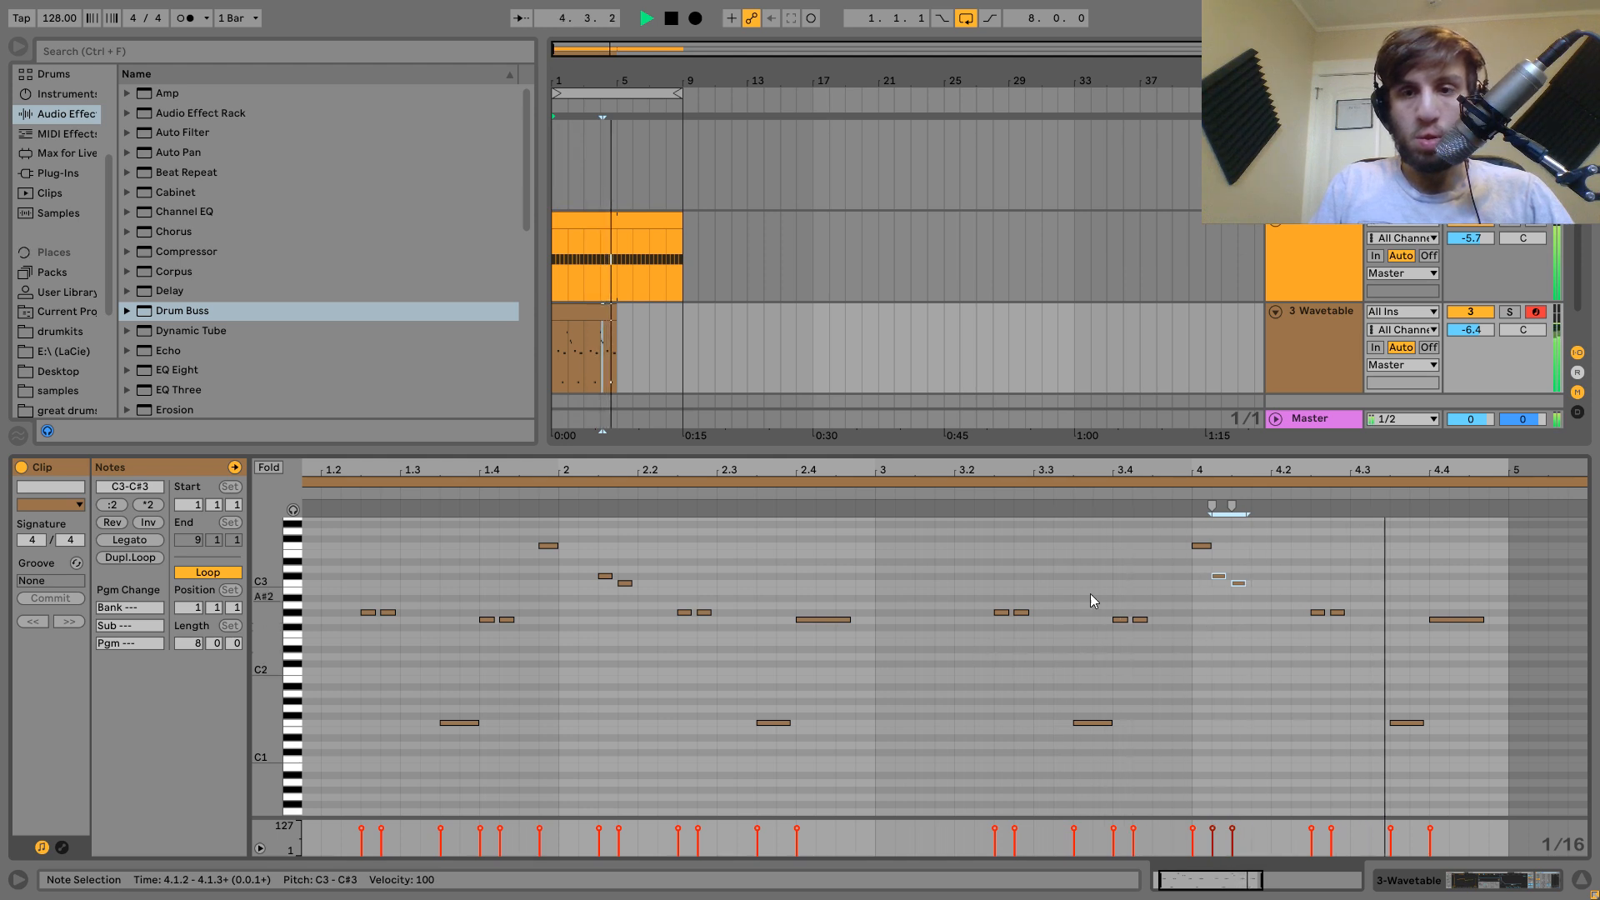
Raise the long G2 note at 2.4.1 to G3 and set the Wavetable track volume to -8.0 dB.
click(865, 619)
key(shift+Up)
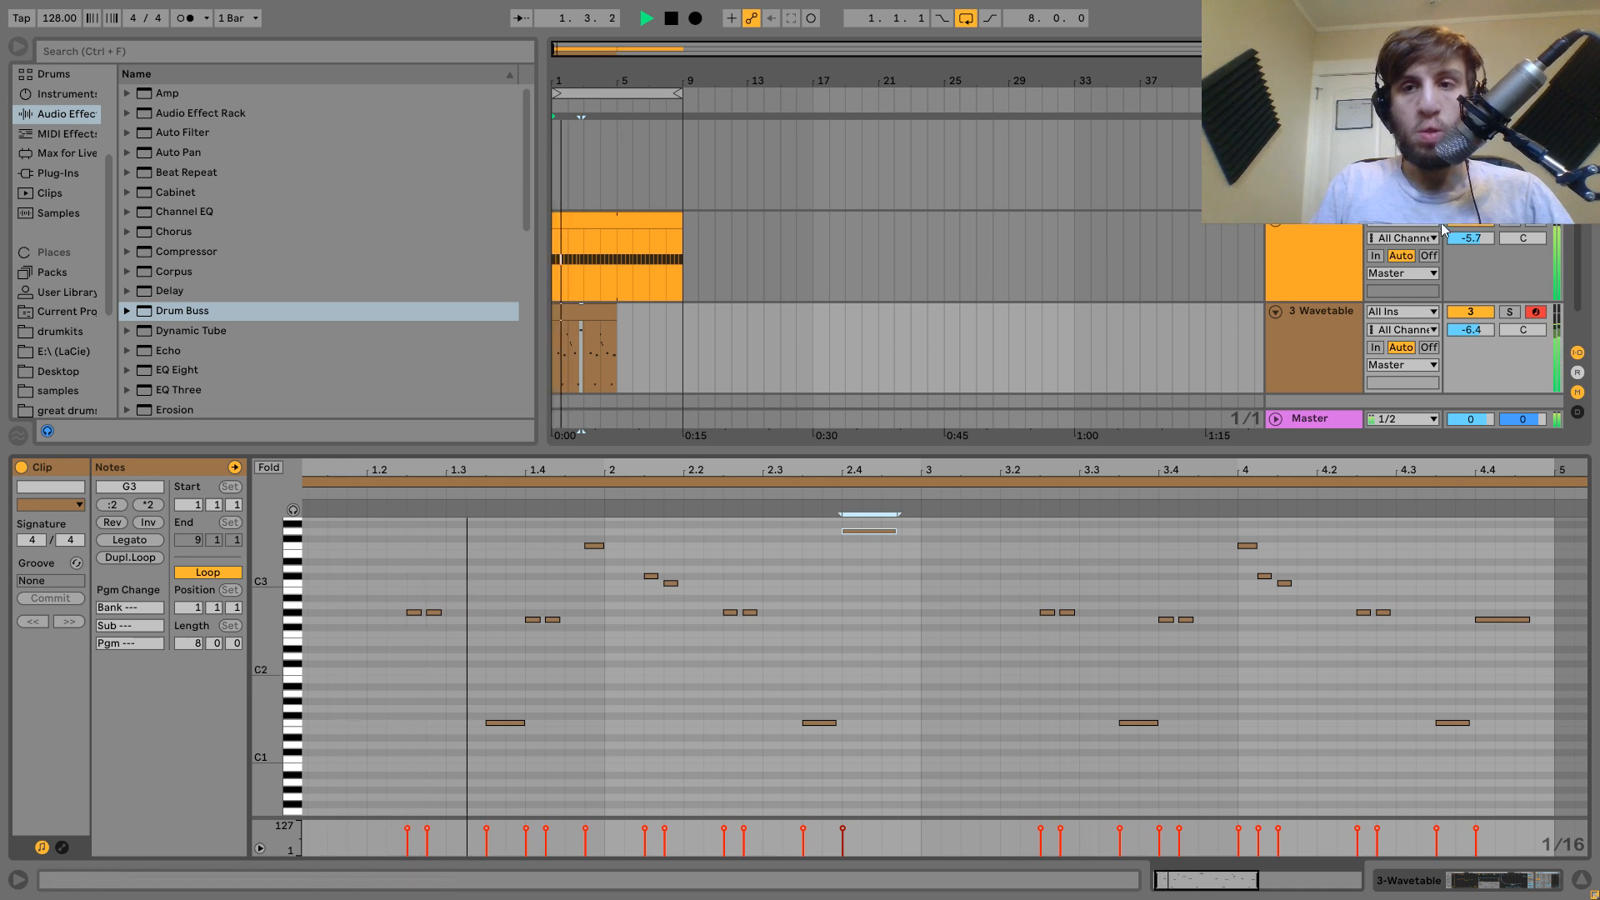
drag(1452, 323, 1471, 335)
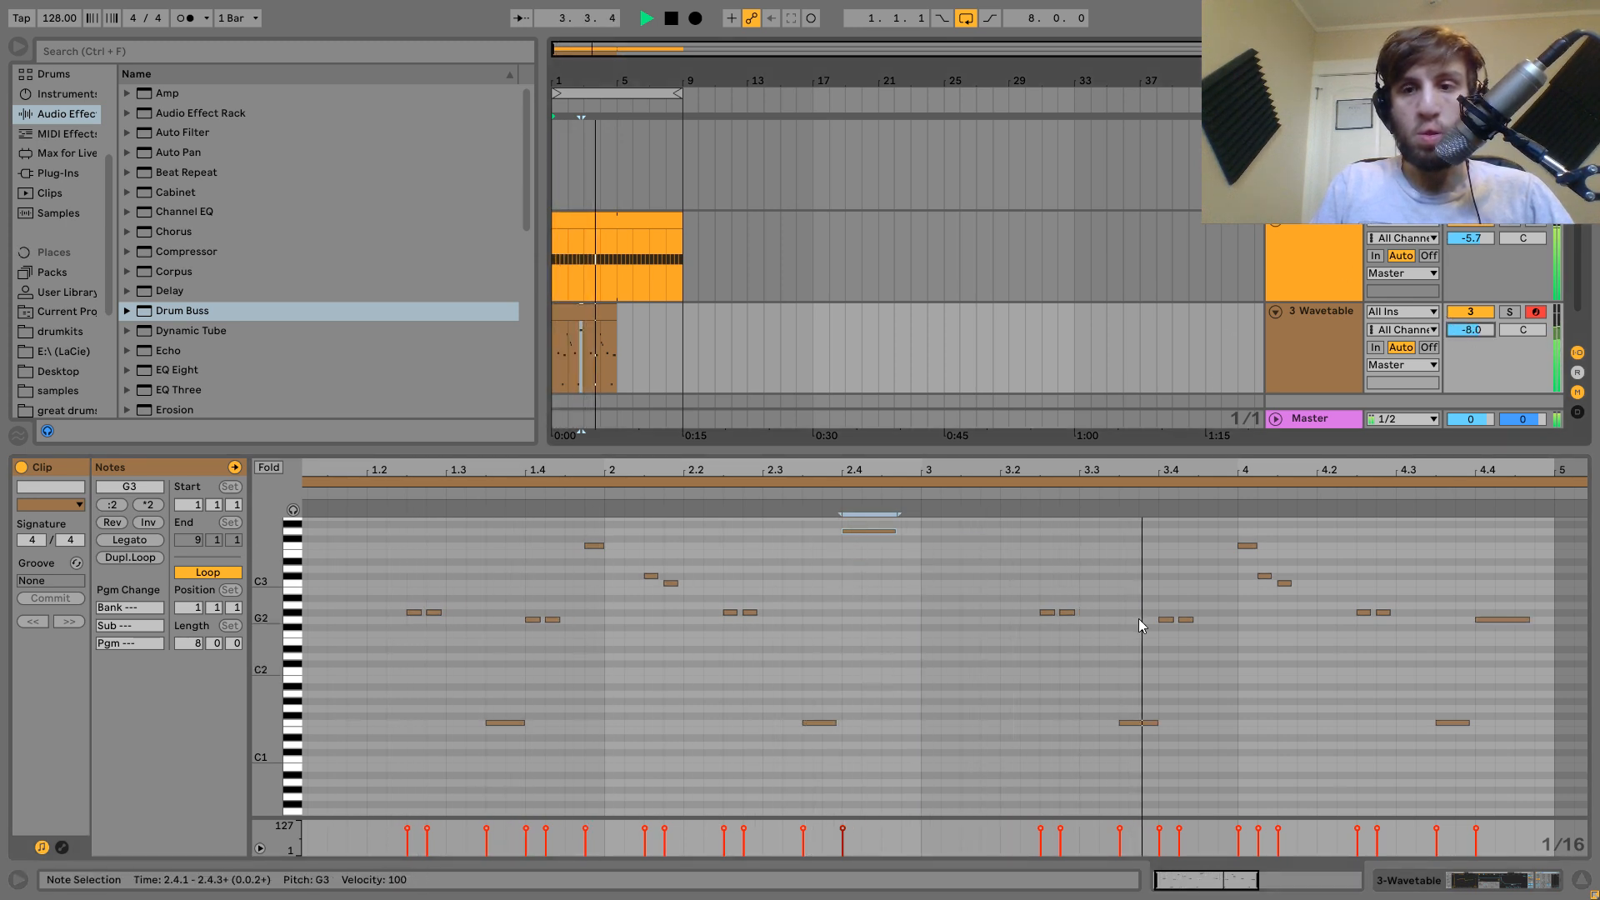
Raise the long G2 note at 4.4.1 to F3.
drag(1518, 574, 1491, 684)
key(shift+Up)
key(Down)
key(Down)
key(Down)
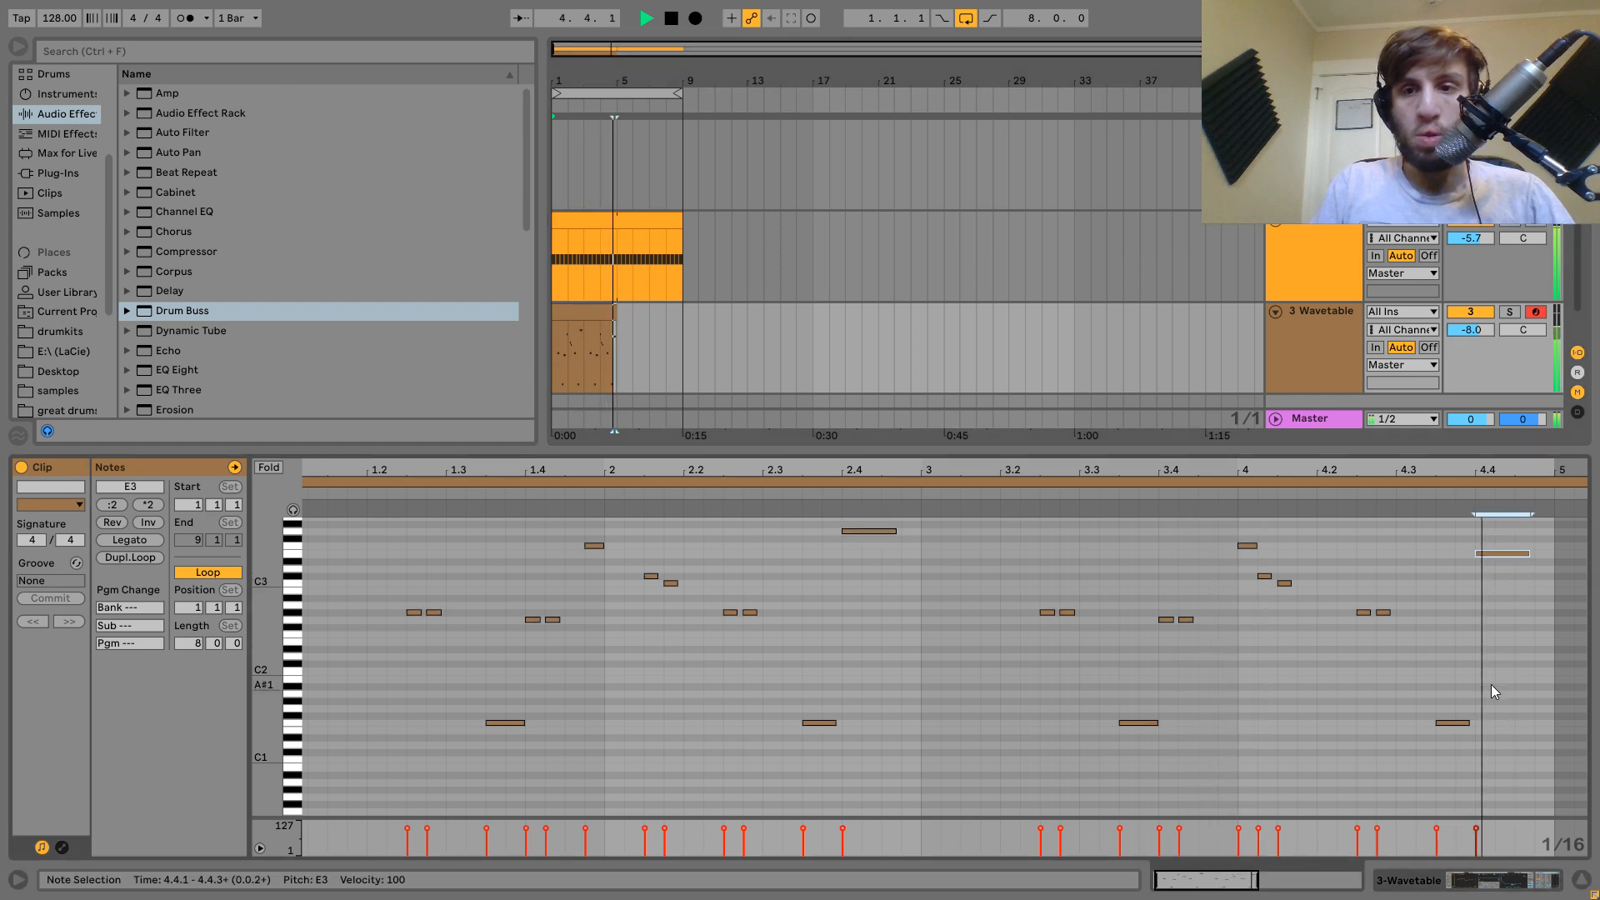
key(Up)
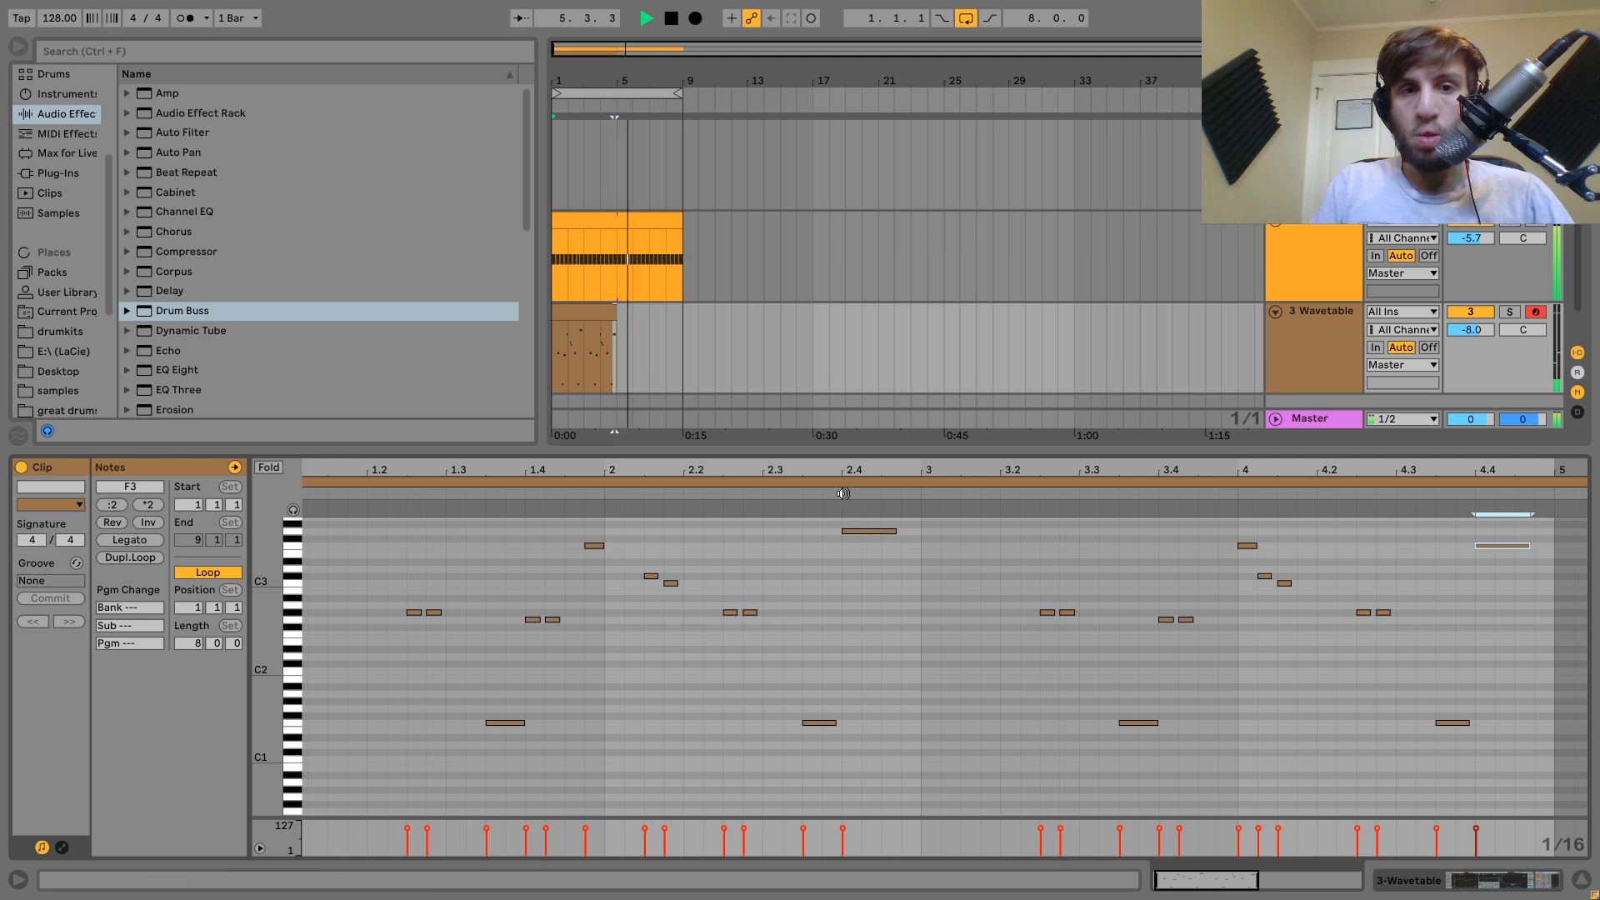
Raise the long note at 2.4.1 to G#3 and the one at 4.4.1 to G3.
drag(867, 531, 867, 524)
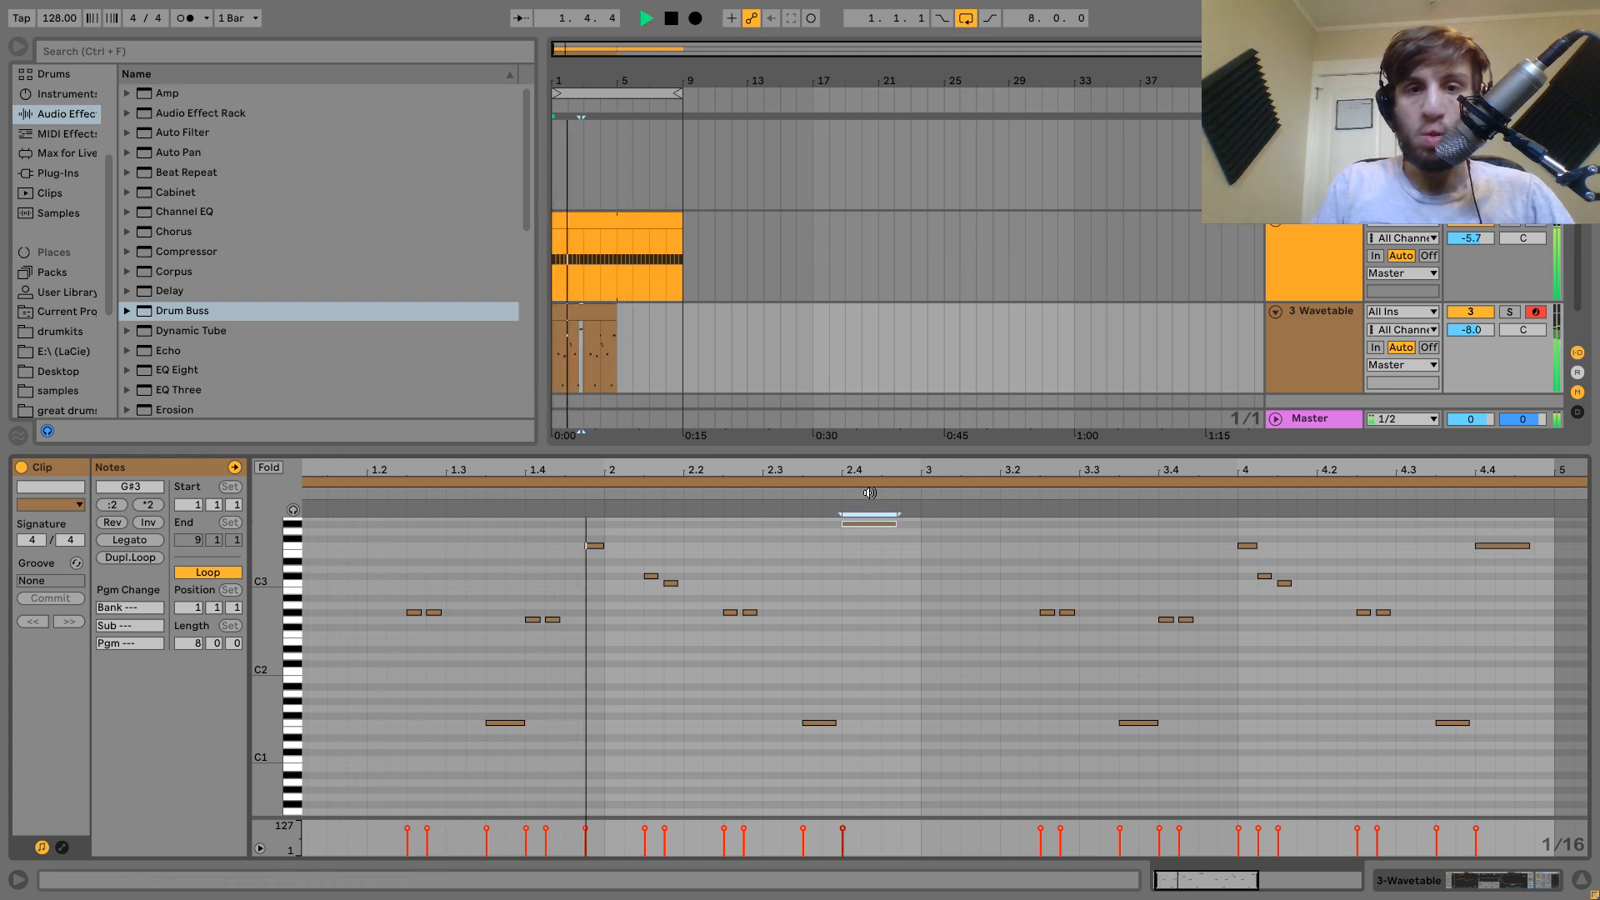
key(Down)
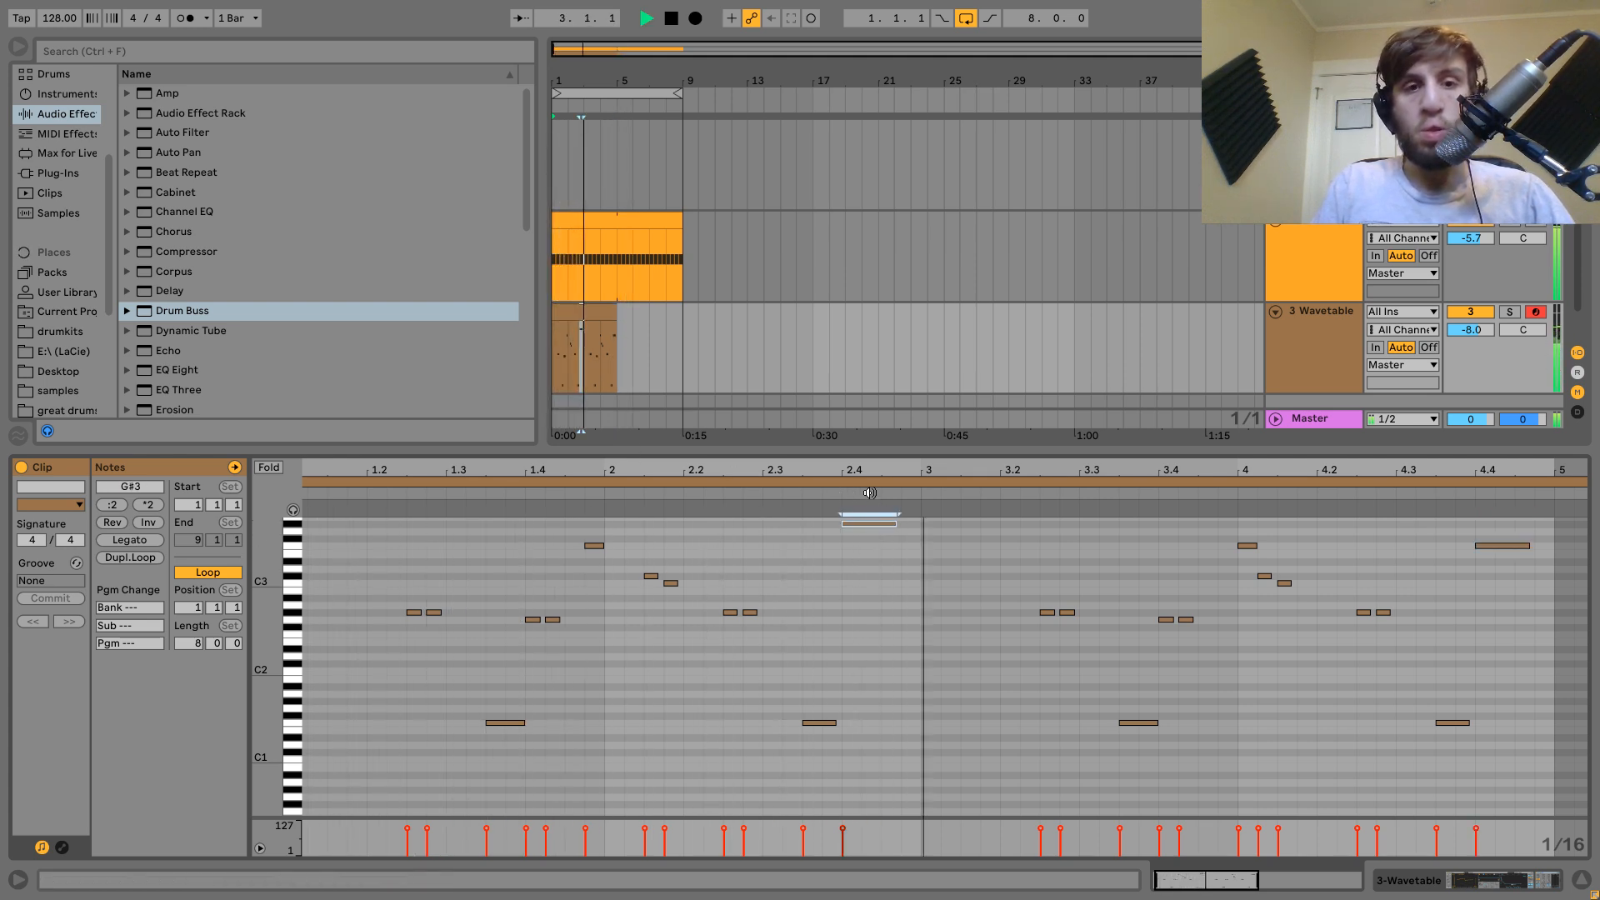
key(Up)
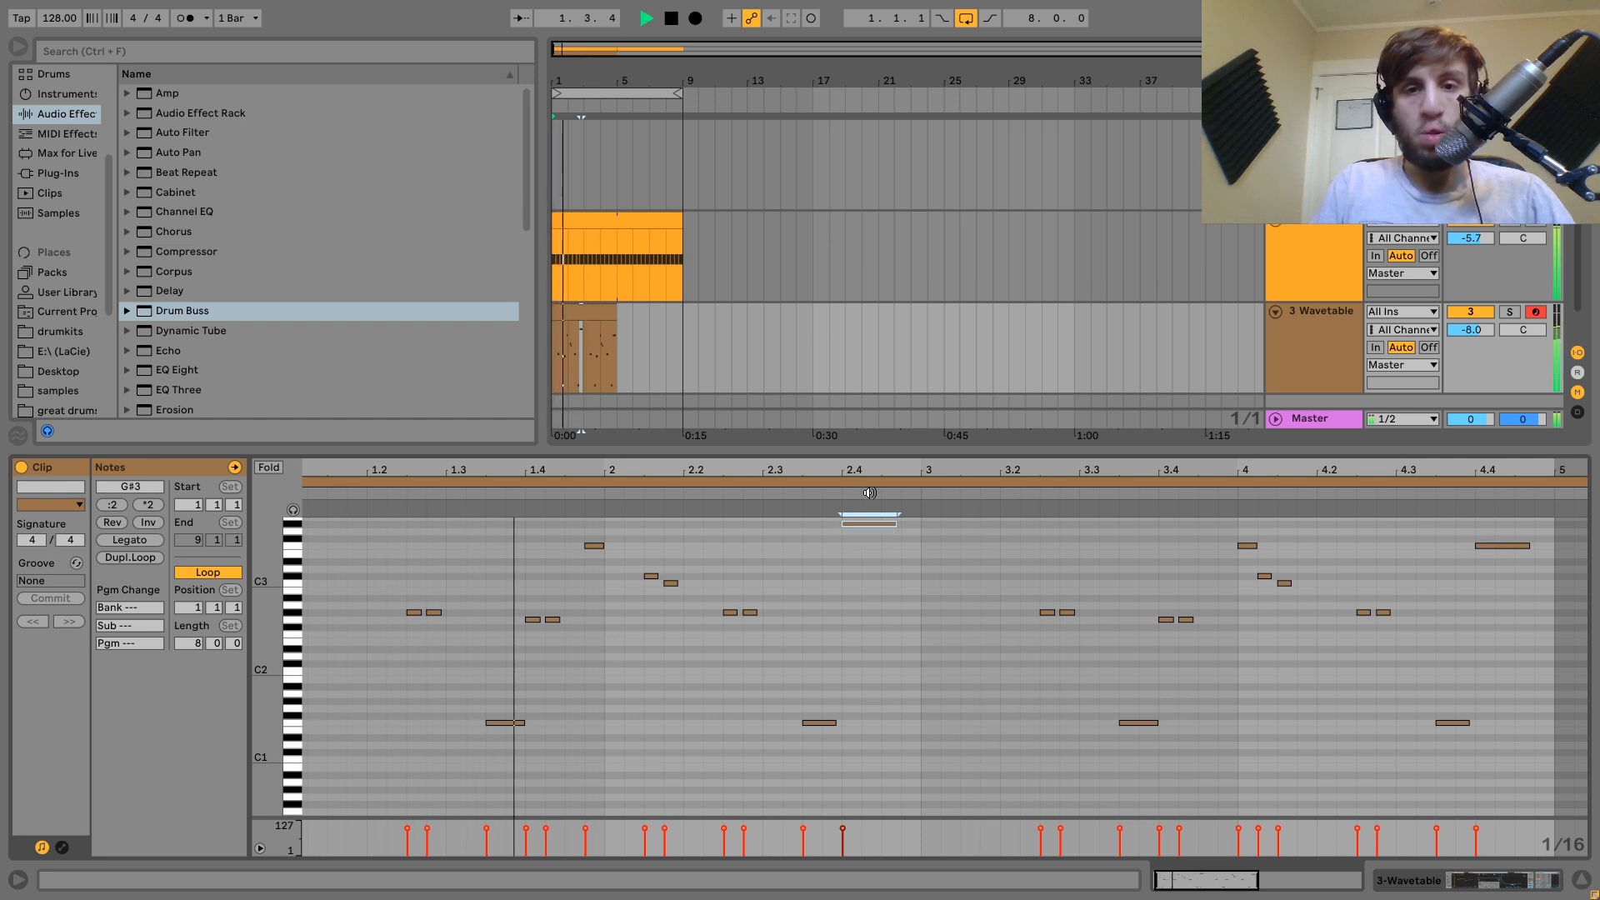
click(1518, 546)
key(Up)
key(Up)
Extend the Wavetable clip to the end of bar 8 and shorten its loop to four bars so the pattern repeats.
drag(615, 312, 685, 317)
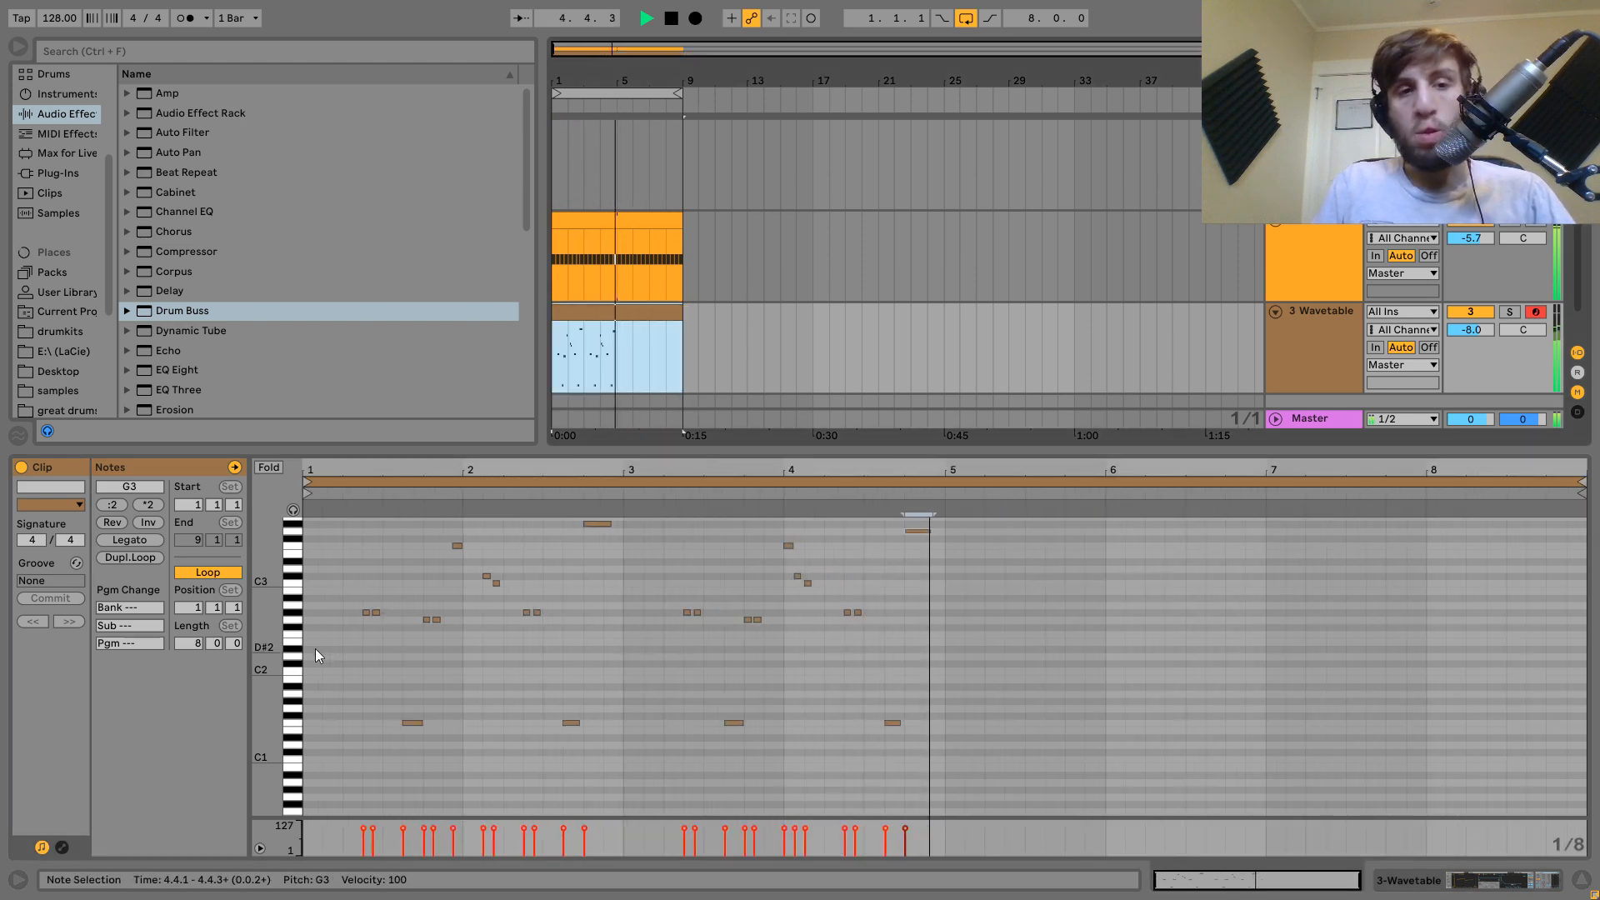
click(886, 610)
drag(1584, 487, 944, 526)
key(space)
click(1307, 342)
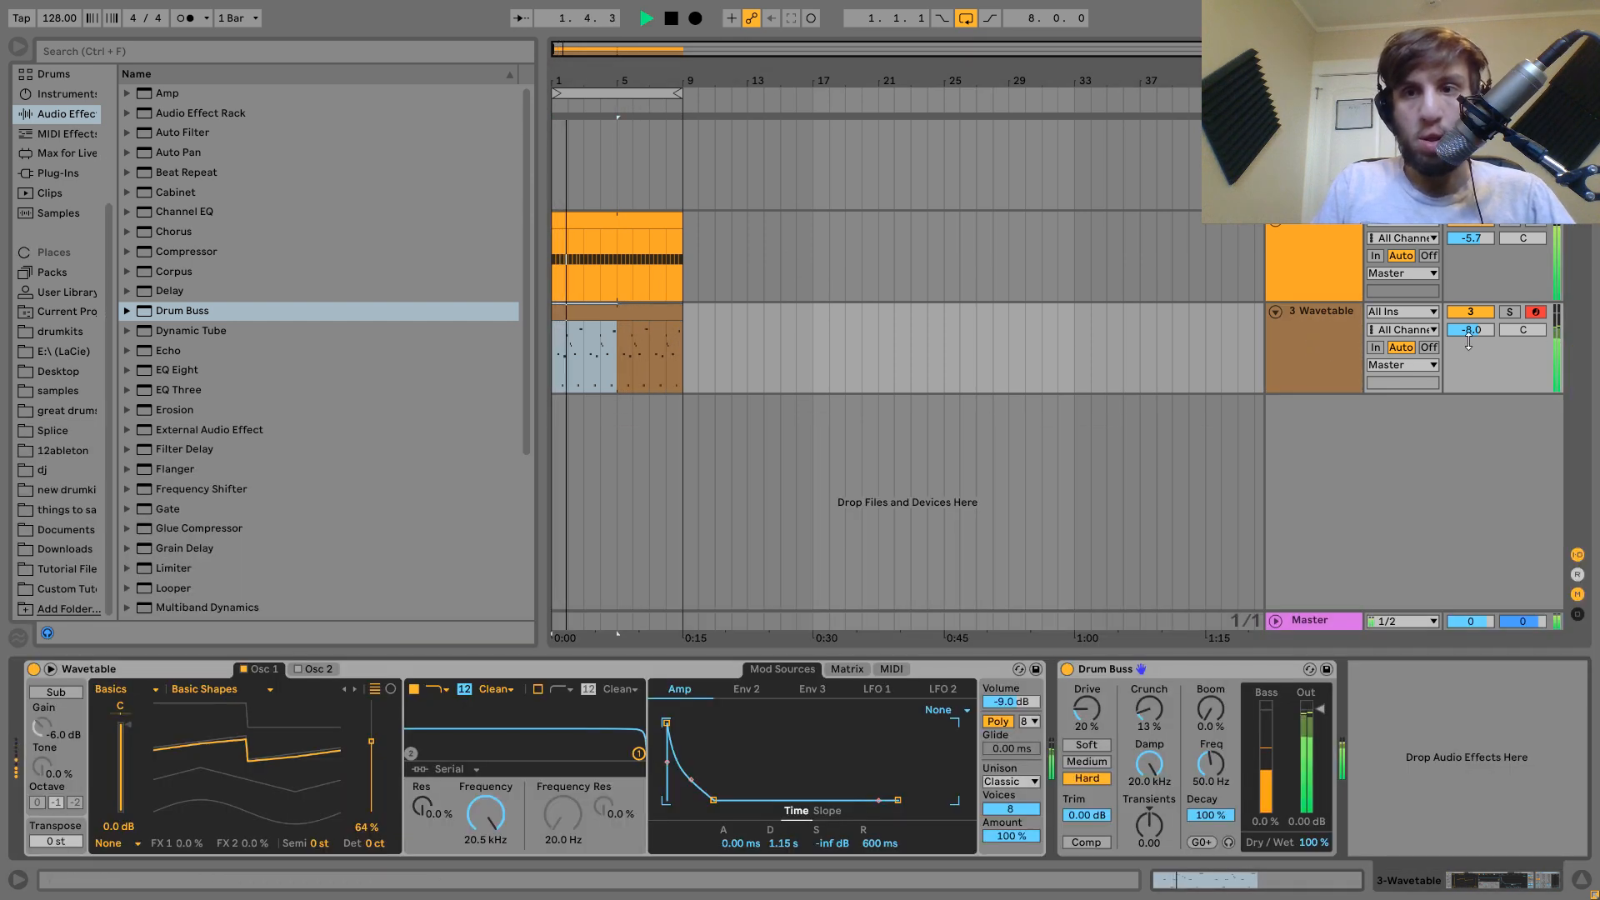
Copy the sidechain Compressor from the kick track's rumble chain to the end of the Wavetable track, with its threshold at -27.2 dB.
click(1328, 263)
key(space)
scroll(833, 758, left, 3)
click(833, 745)
scroll(834, 750, right, 4)
scroll(833, 750, right, 5)
drag(1220, 665, 923, 531)
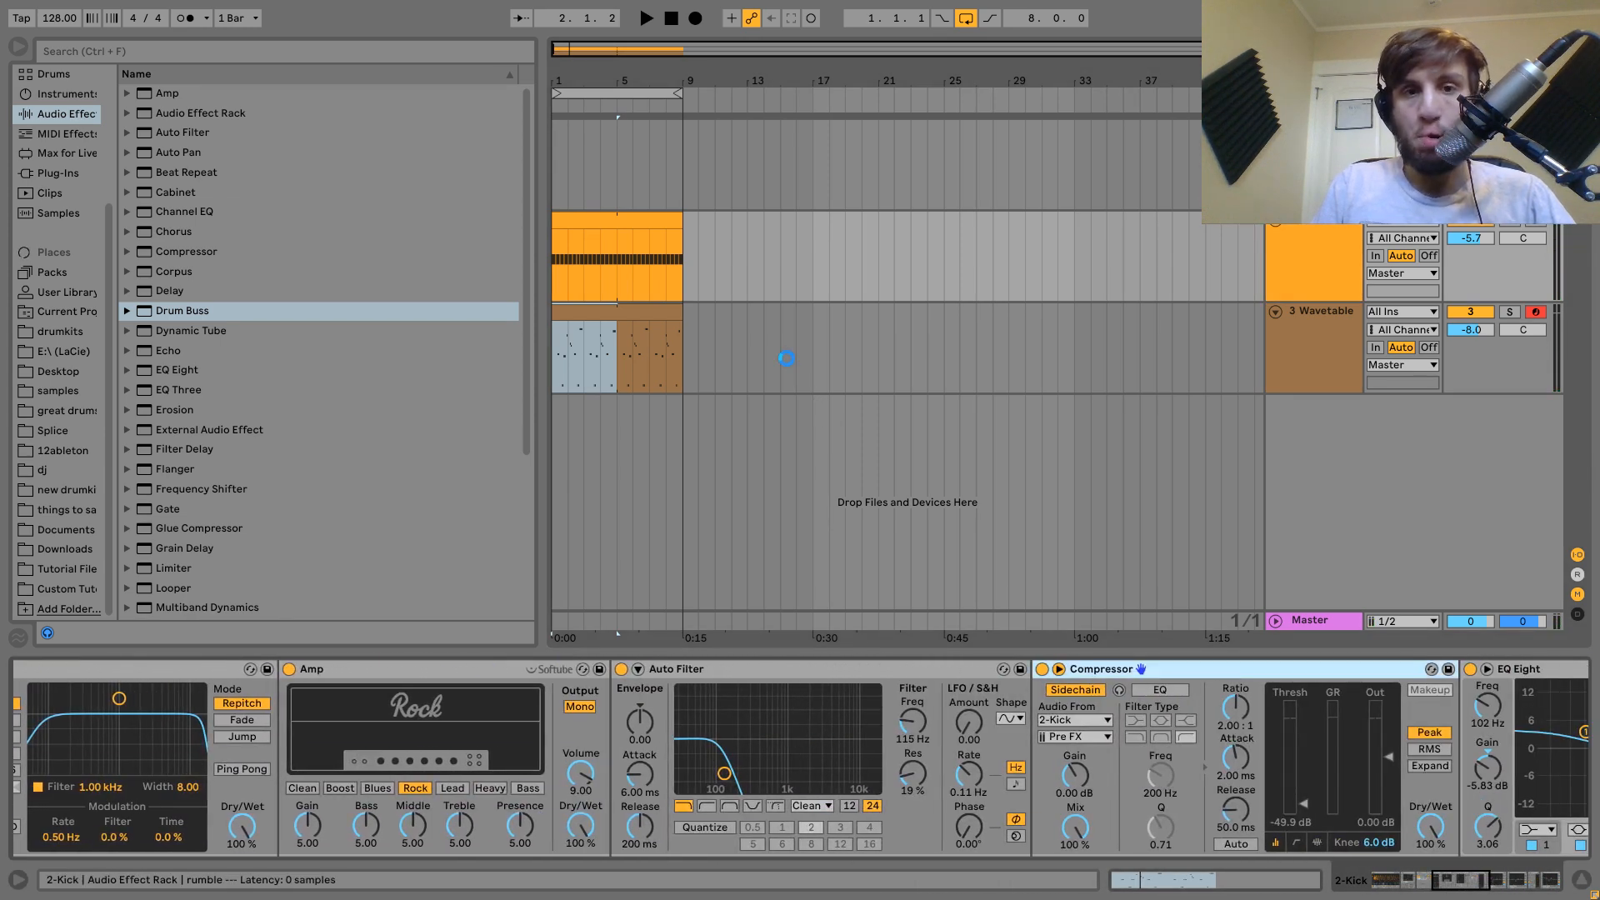
drag(787, 359, 787, 358)
key(space)
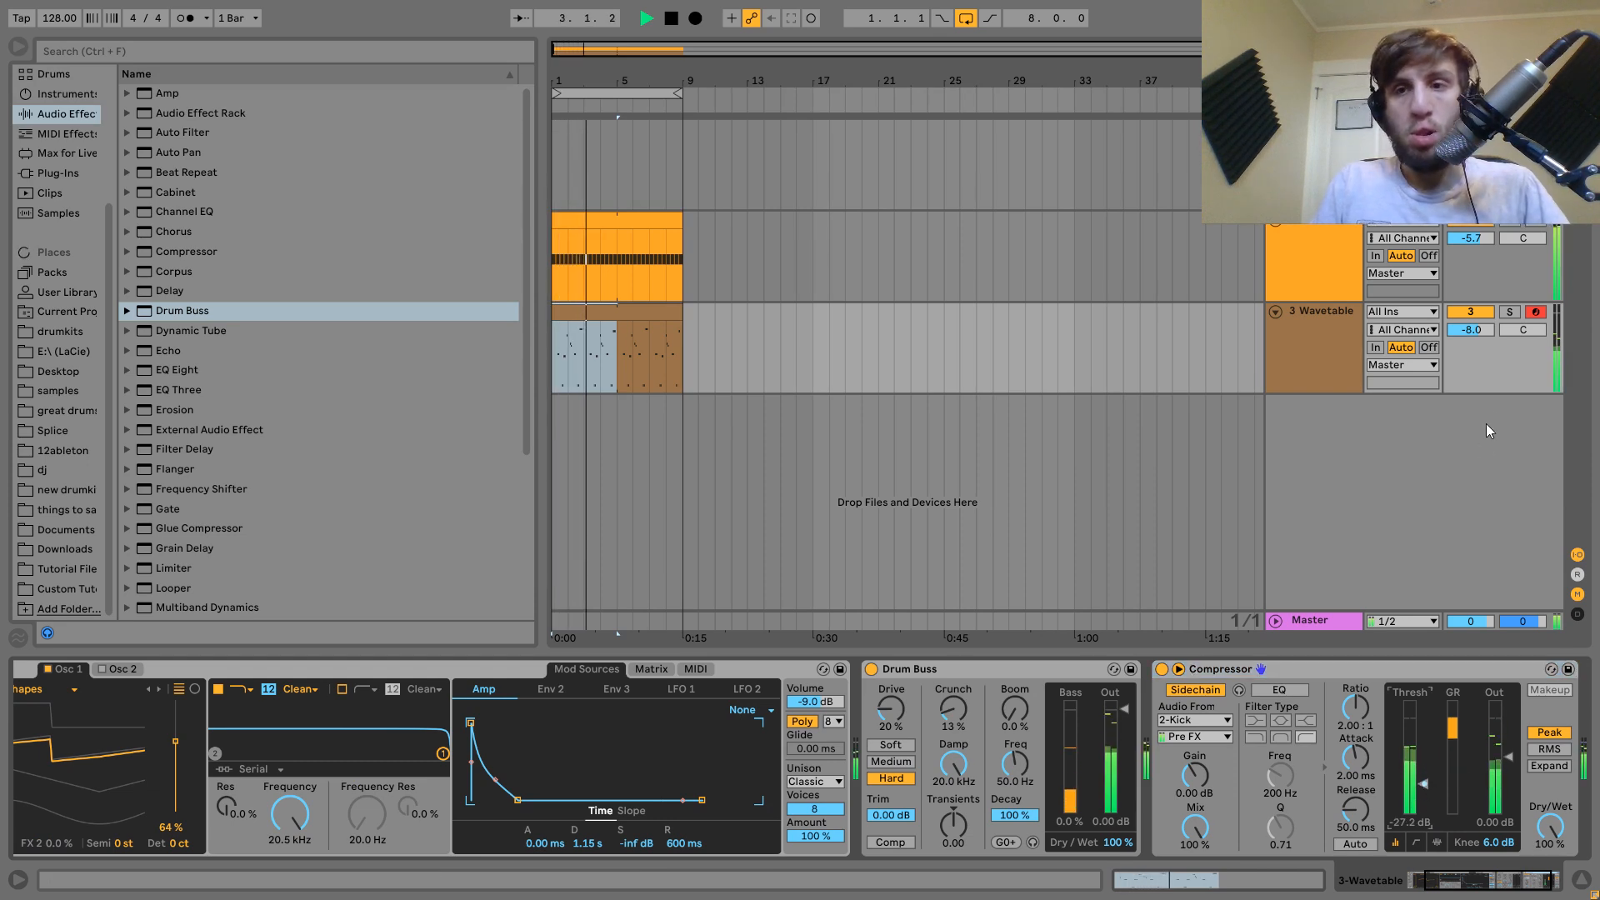
Solo the Wavetable track, reopen its clip, and lower the long note at 2.4.1 to F2.
click(1510, 311)
double_click(613, 321)
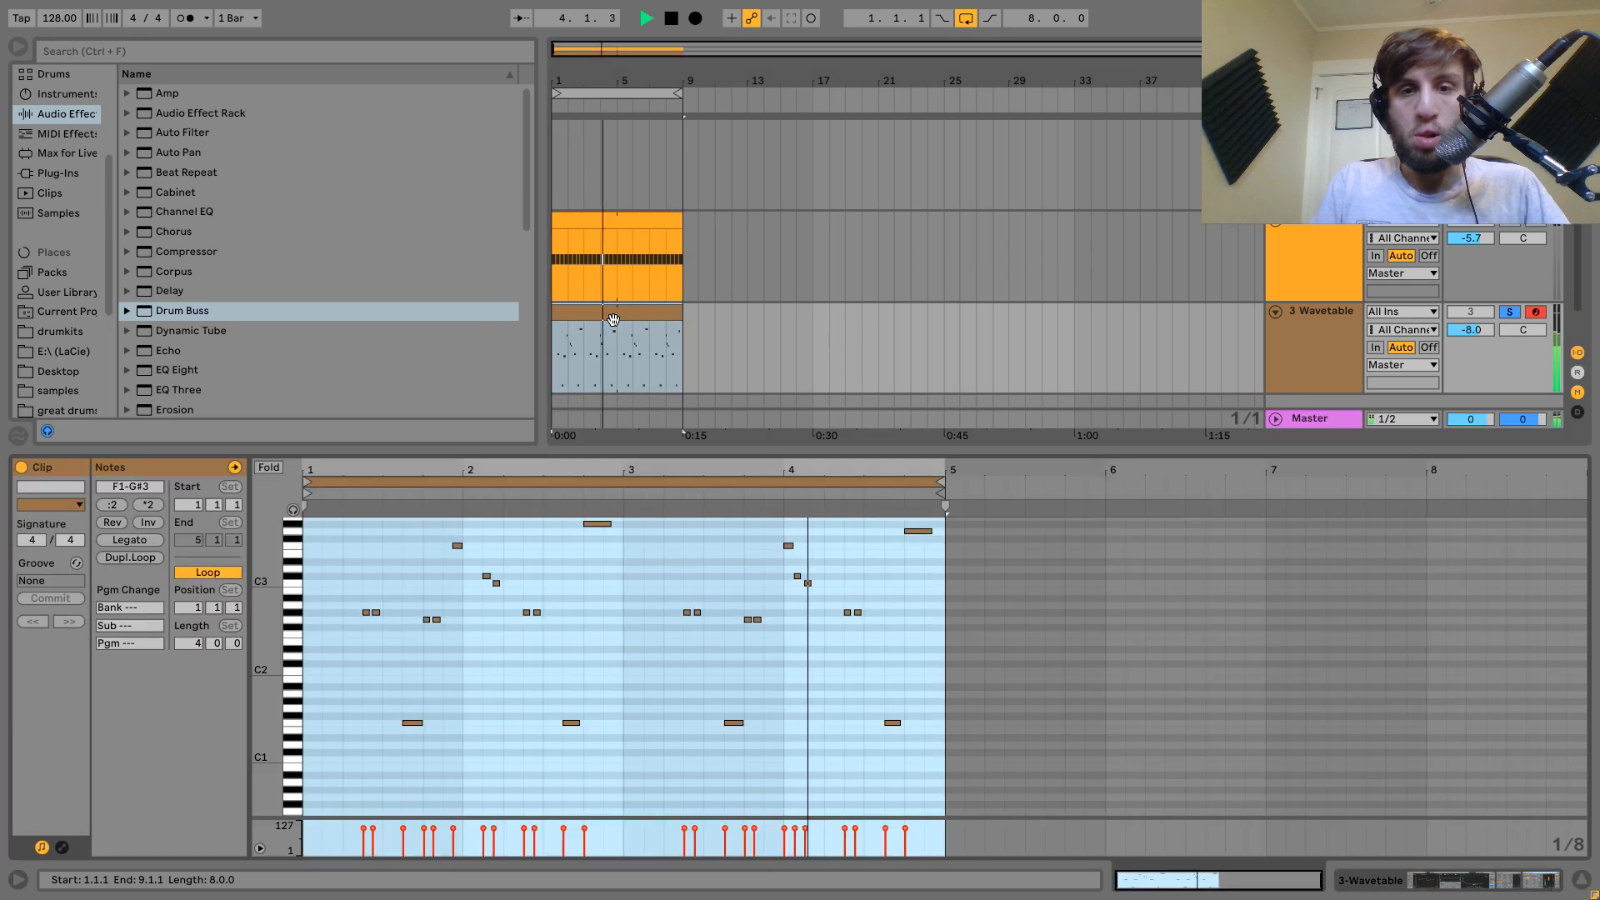
drag(560, 522, 943, 508)
key(shift+Down)
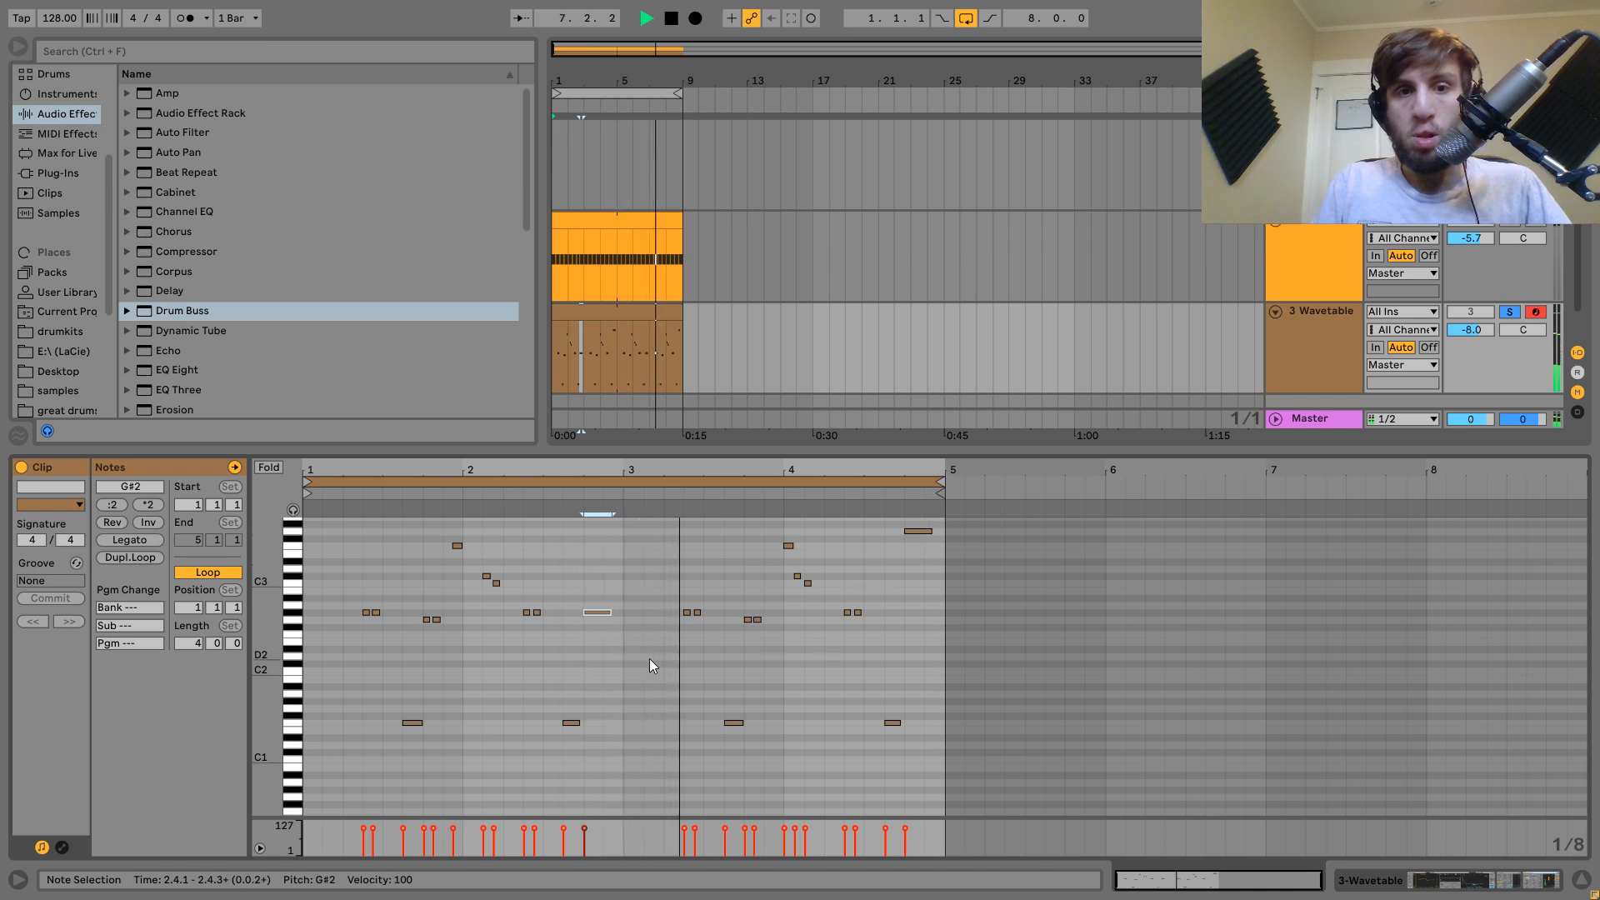
drag(593, 613, 590, 639)
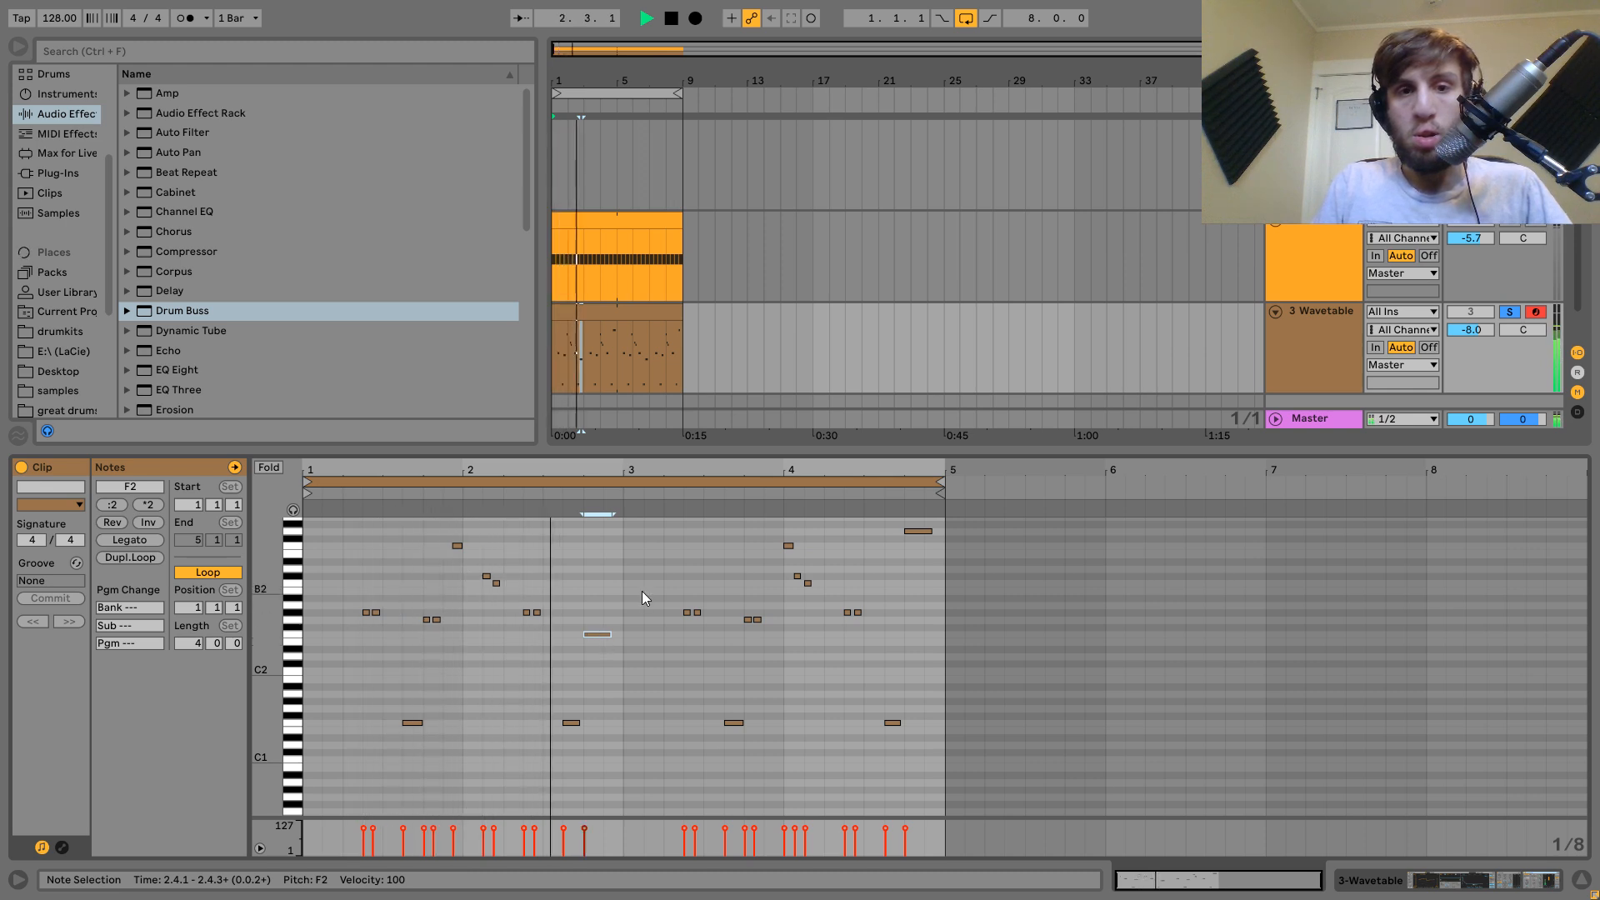
Lower the long G3 note at 4.4.1 by an octave to G2.
click(920, 588)
click(922, 531)
key(shift+Down)
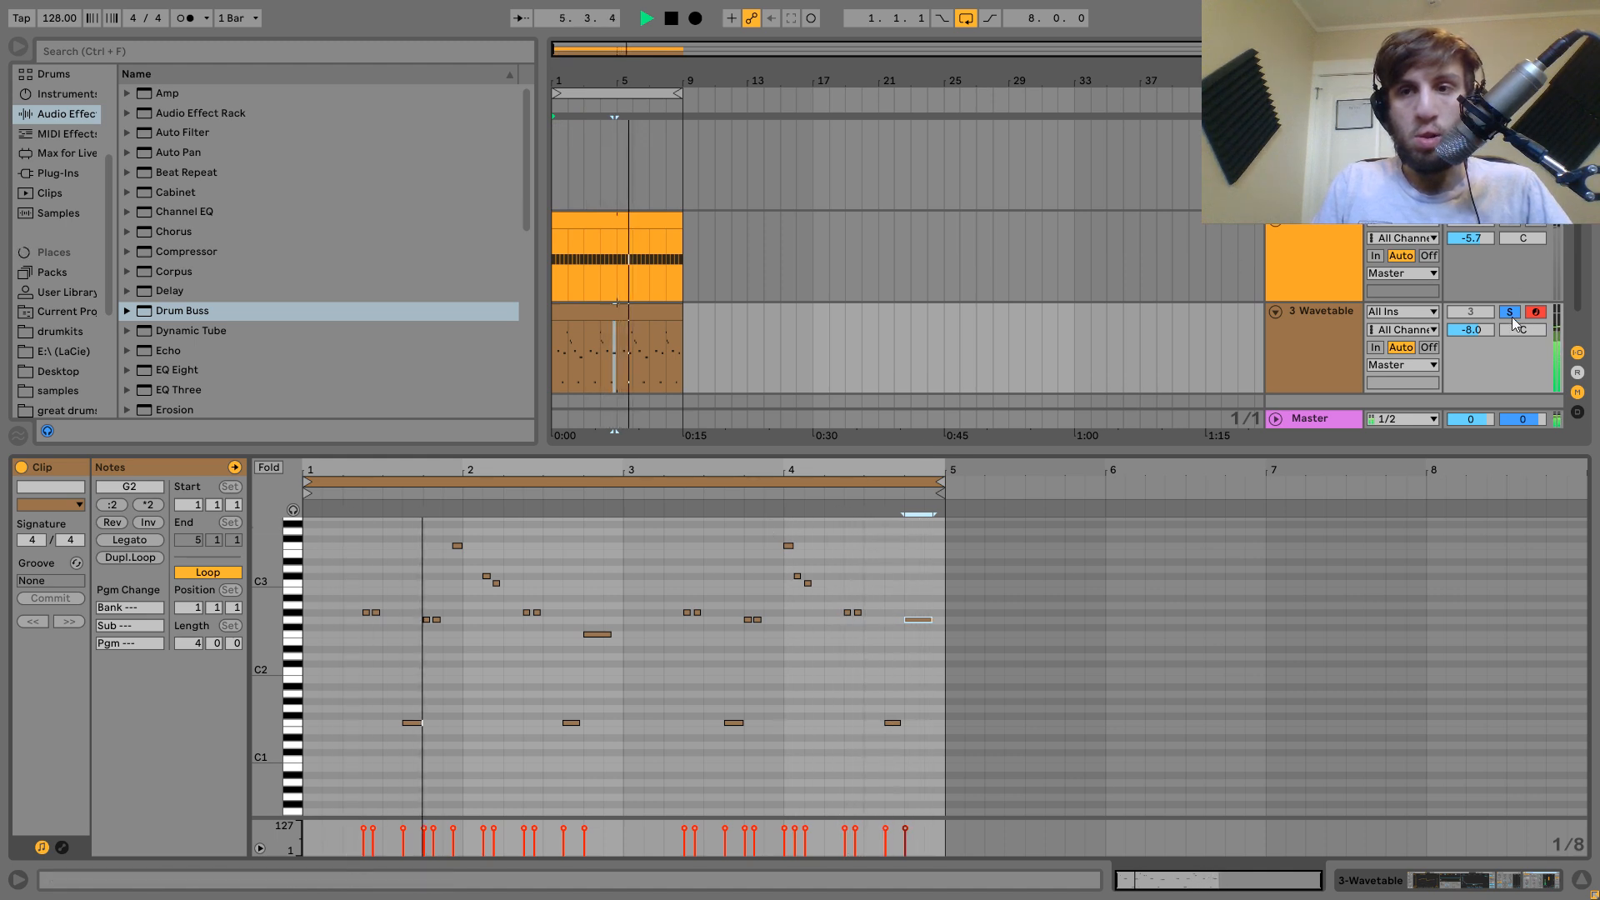
Unsolo the Wavetable track, insert Echo between Wavetable and Drum Buss, and set its dry/wet to 40%.
click(1338, 319)
key(space)
click(165, 352)
drag(816, 671, 854, 709)
drag(1346, 834, 1345, 875)
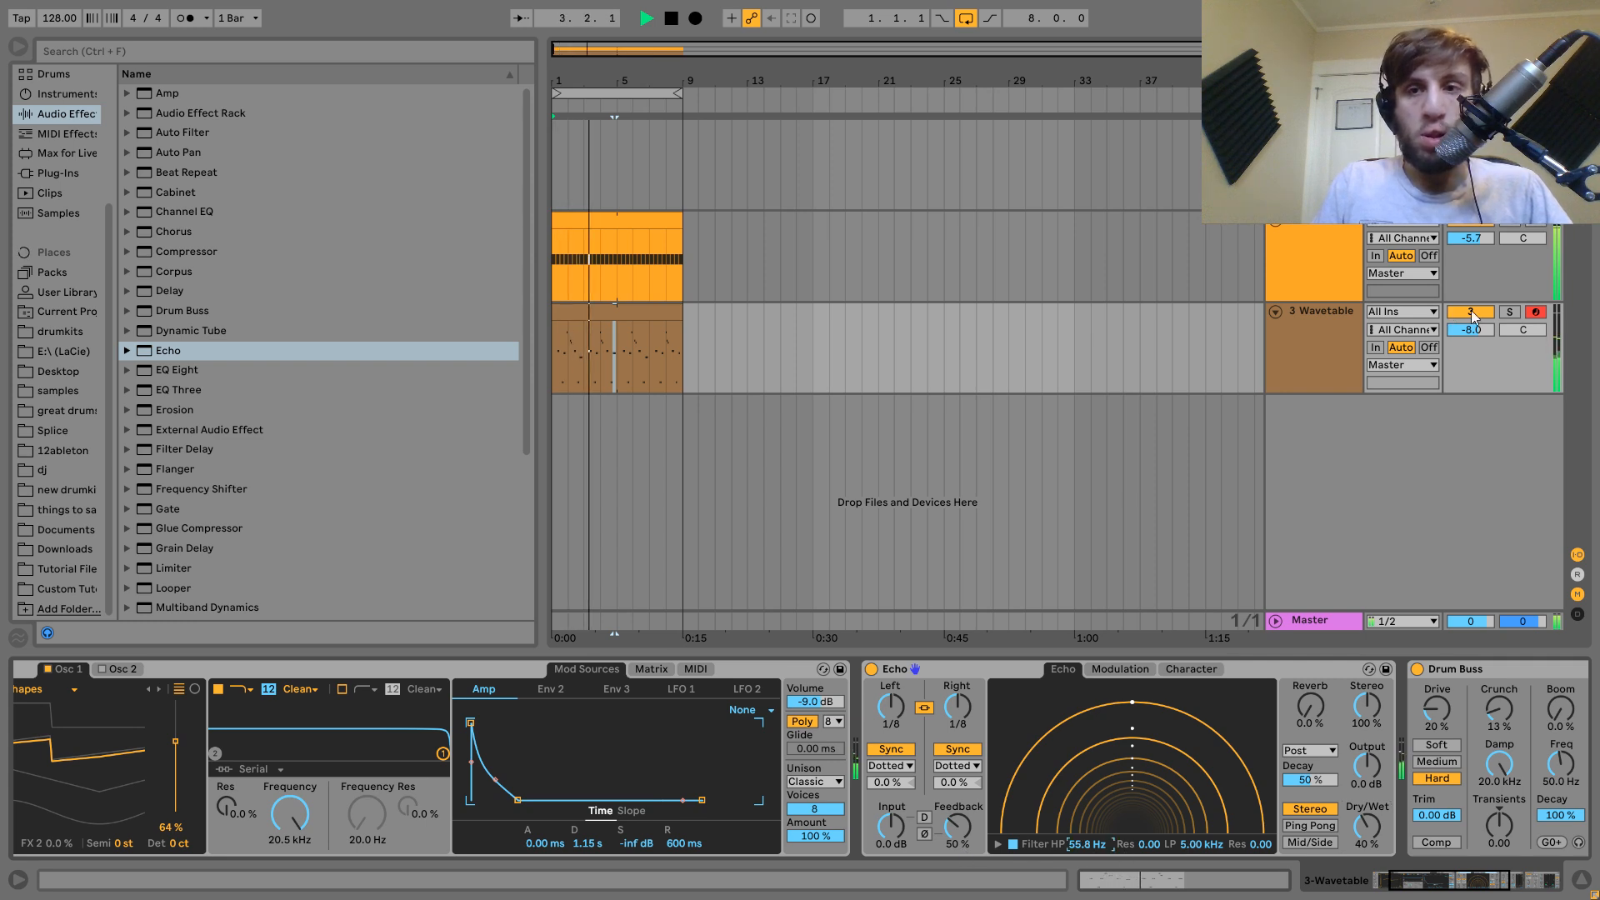
Solo the Wavetable track and set Echo's high-pass filter to 119 Hz and low-pass filter to 14.5 kHz.
click(1509, 313)
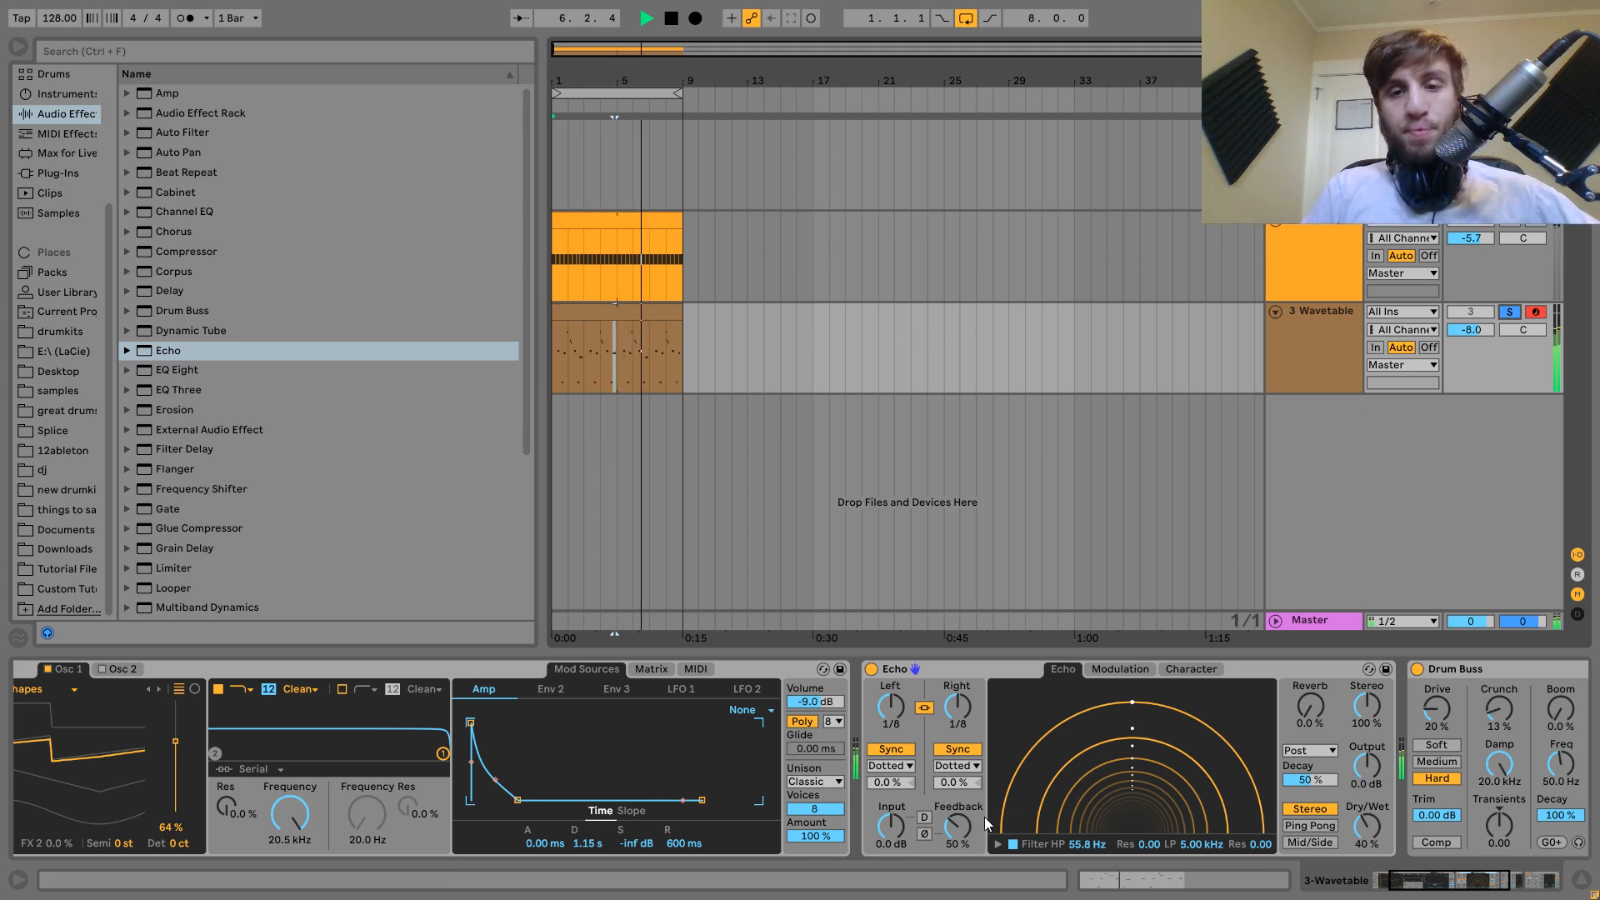
drag(1192, 843, 1193, 775)
click(1088, 846)
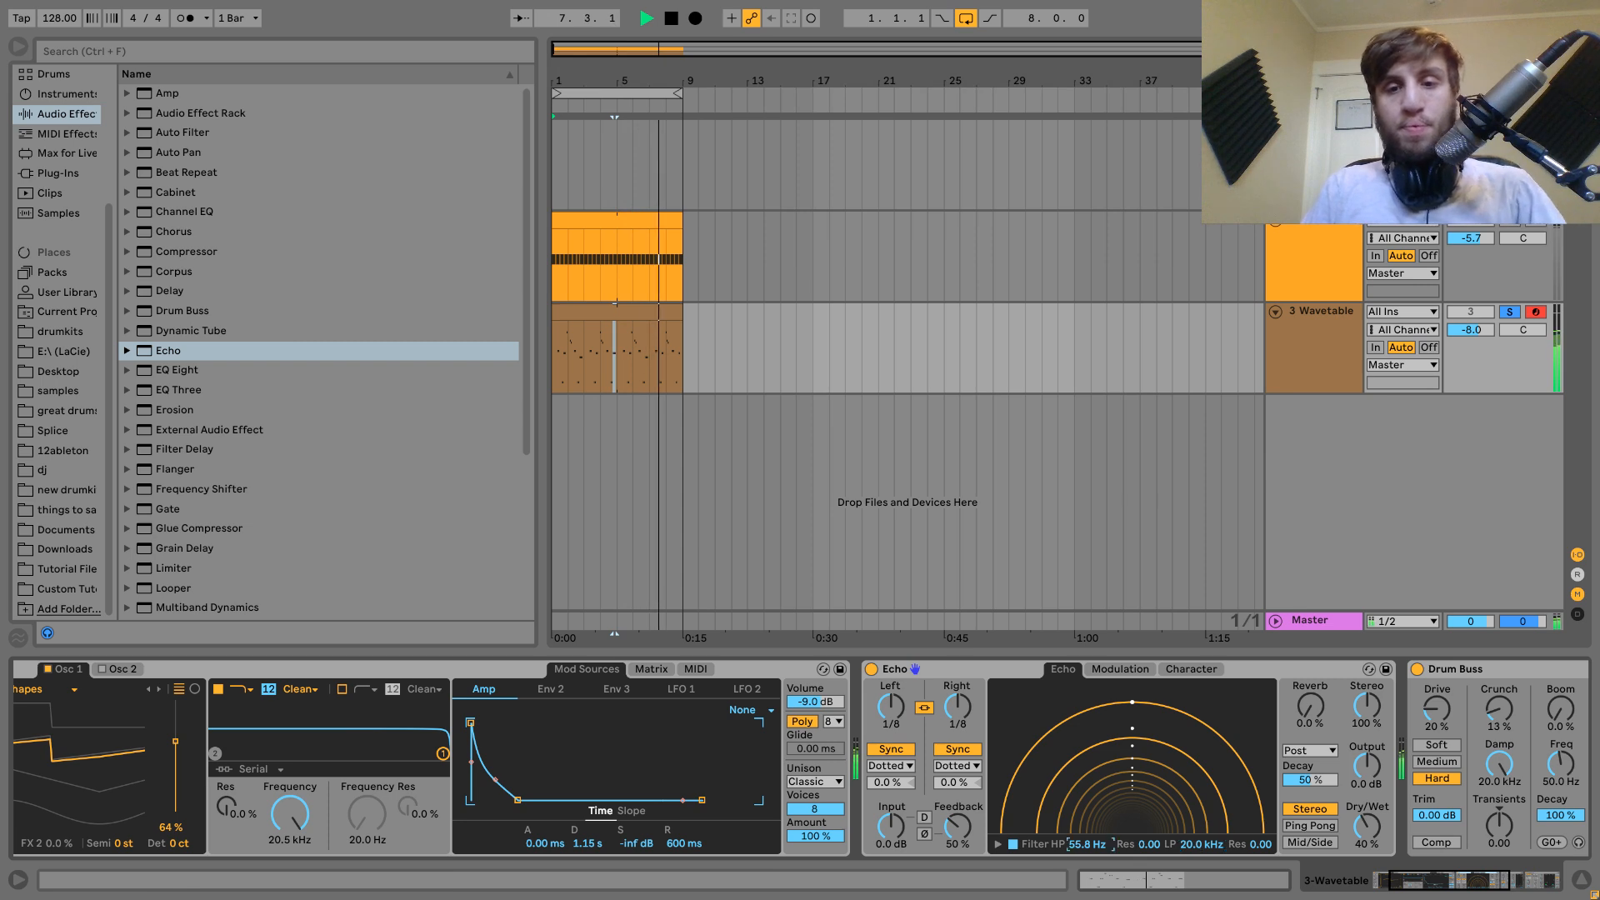
drag(1088, 844, 1004, 799)
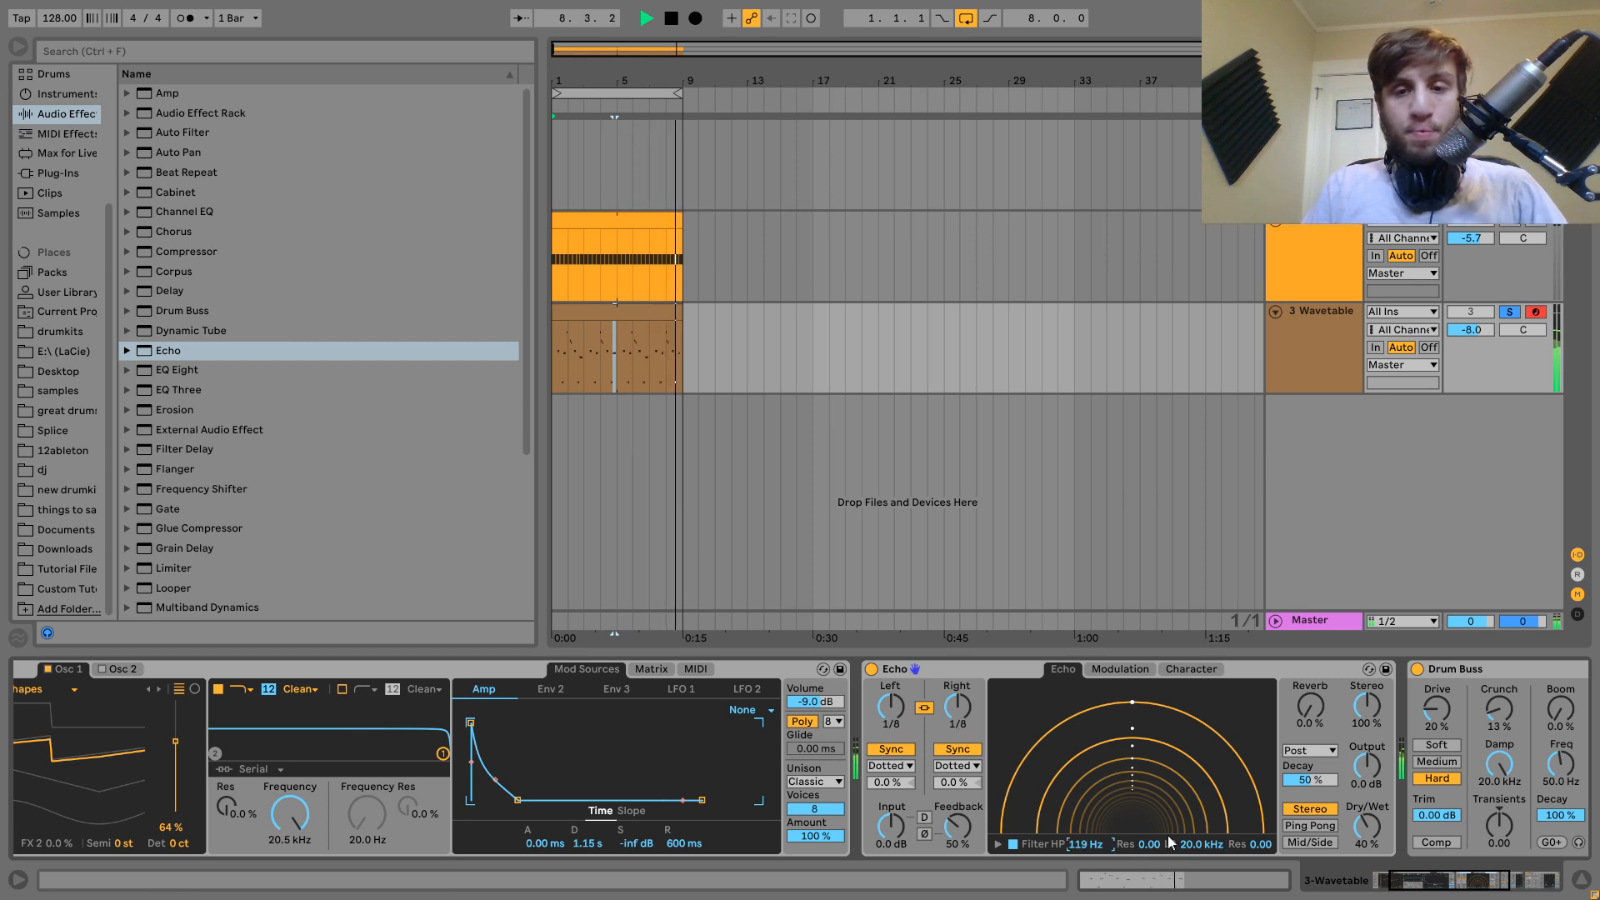
Shorten Wavetable's amp envelope decay to 375 ms and raise the track volume to -4.7 dB.
drag(517, 800, 506, 800)
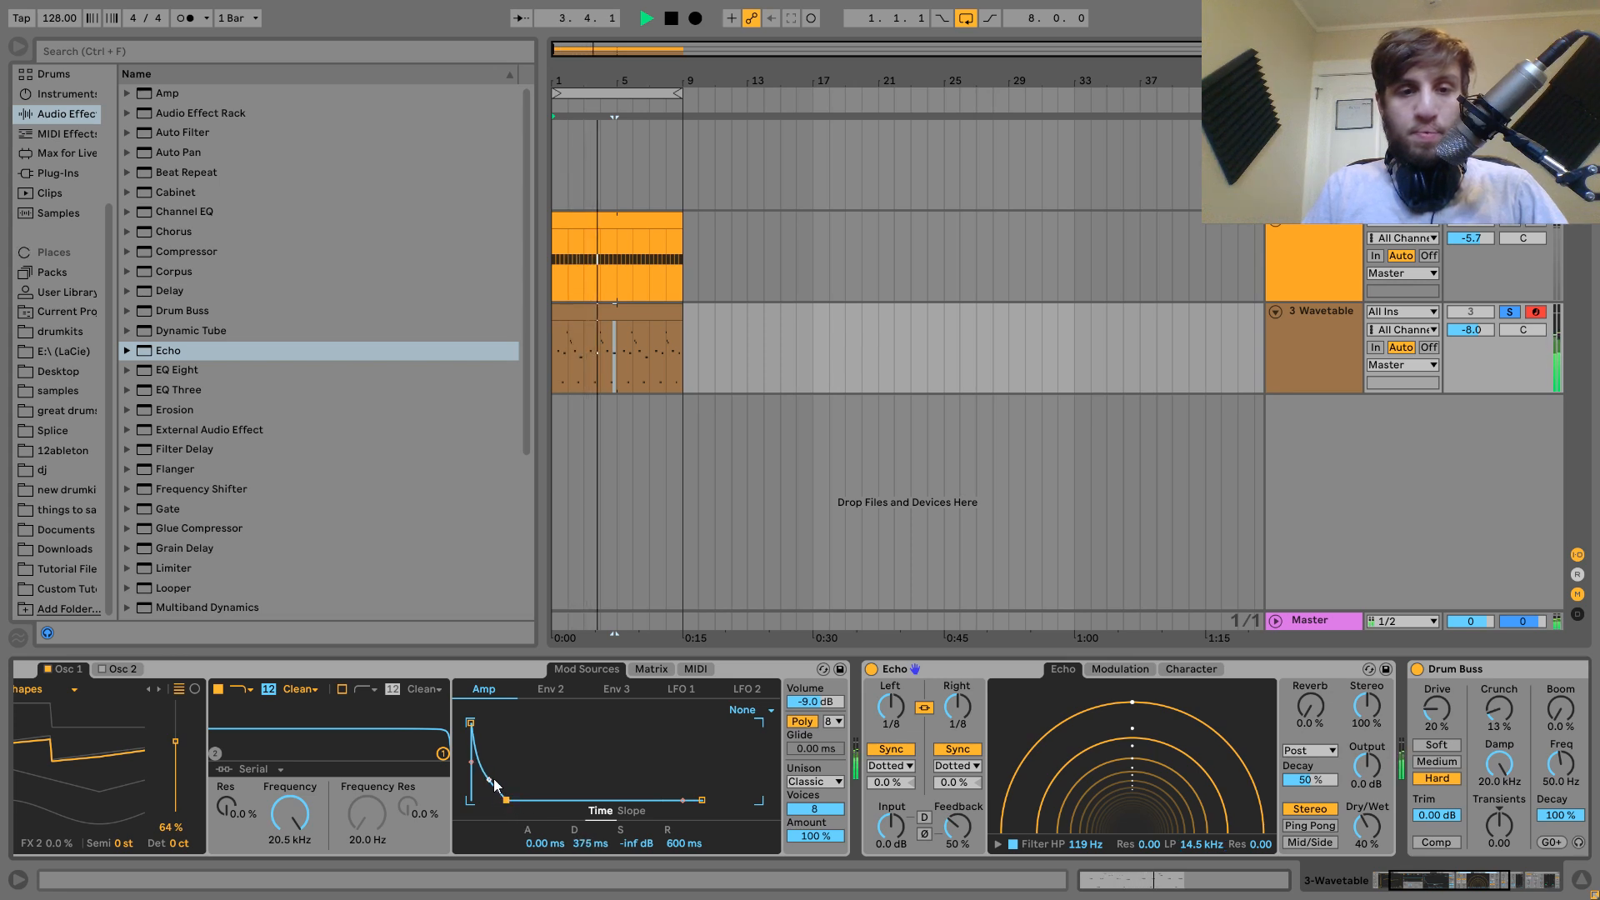
drag(1478, 334, 1477, 320)
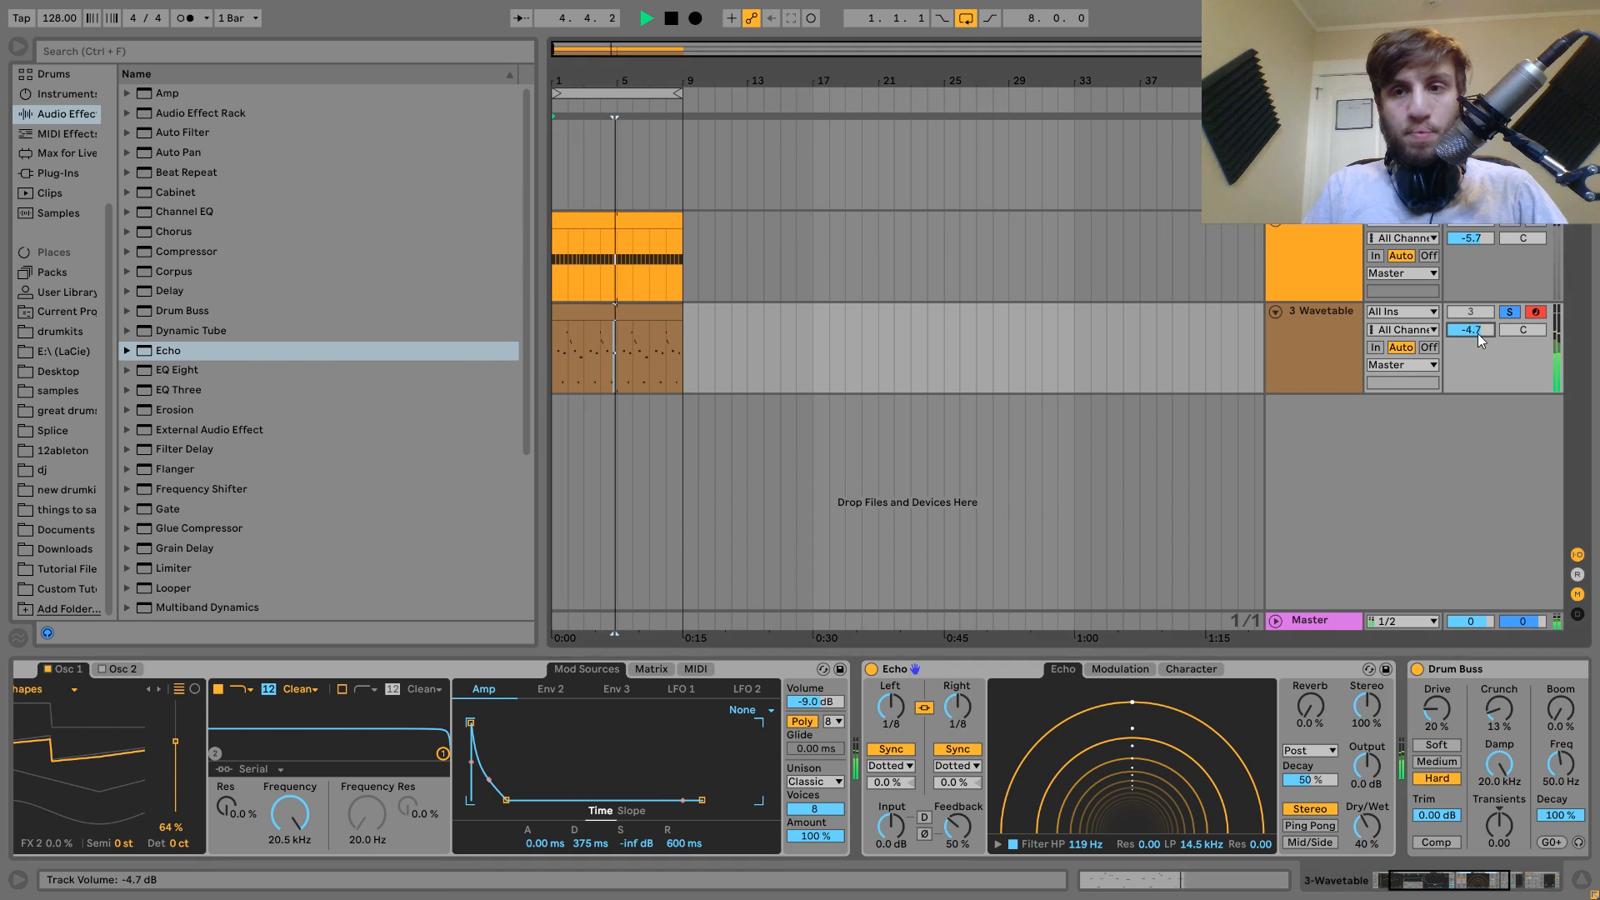
Set the amp envelope release to 1.50 ms, and set Drum Buss's Crunch to 19% and Transients to 0.29.
drag(696, 798, 663, 798)
scroll(663, 799, right, 5)
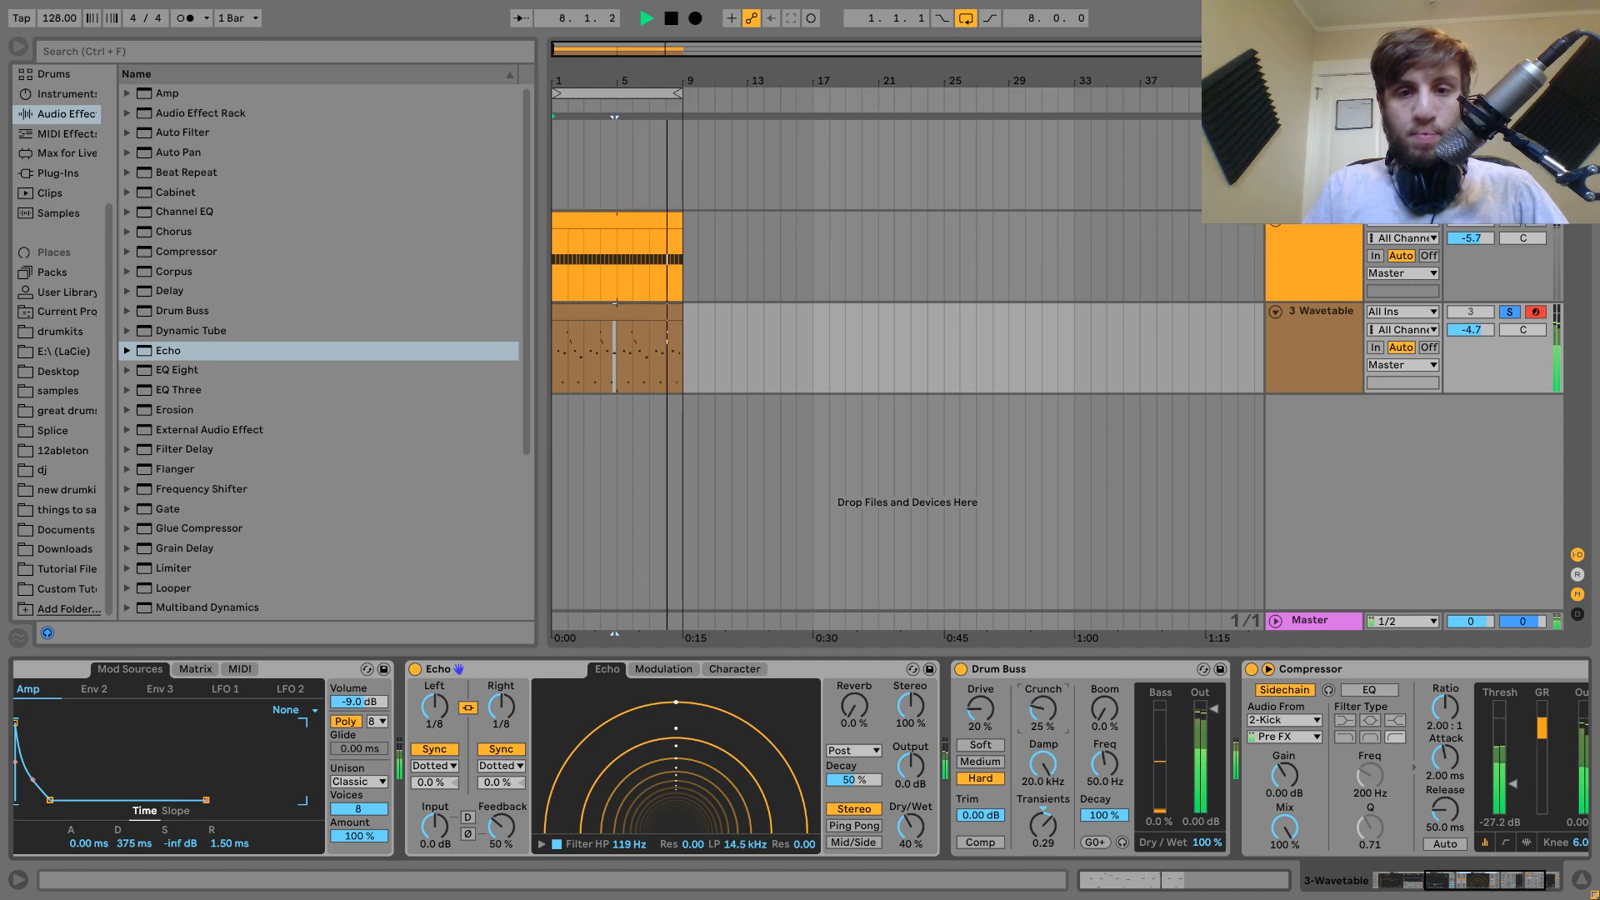
Append EQ Eight to the Wavetable track, boost its 5.05 kHz high shelf by 6.07 dB, and make band 1 a low cut at a higher frequency.
double_click(177, 370)
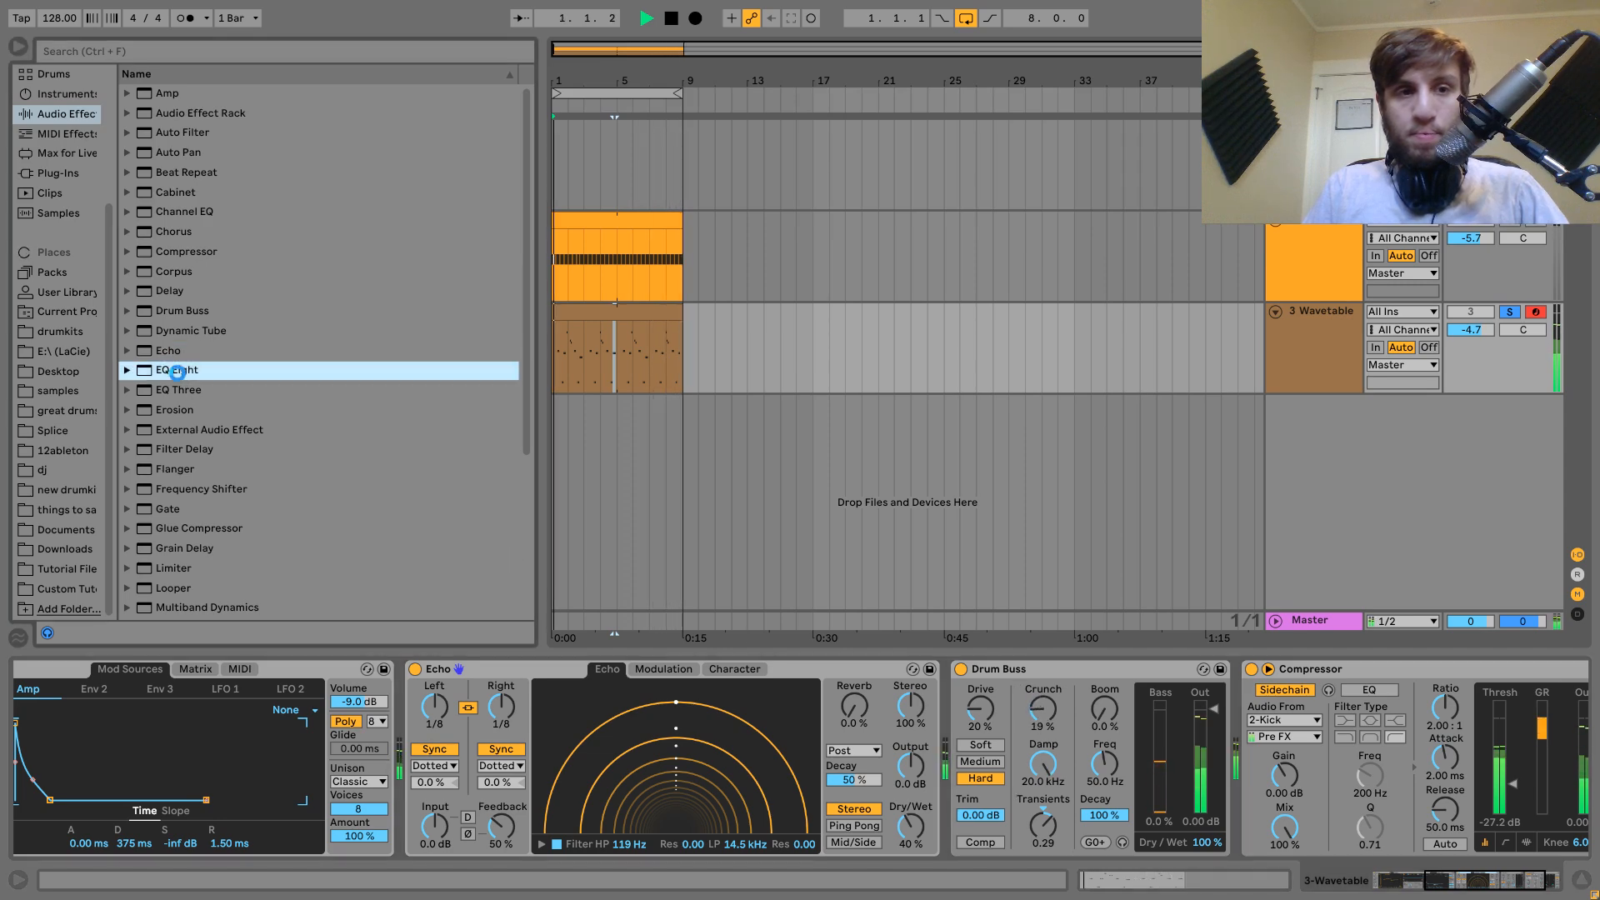
drag(1446, 752, 1444, 722)
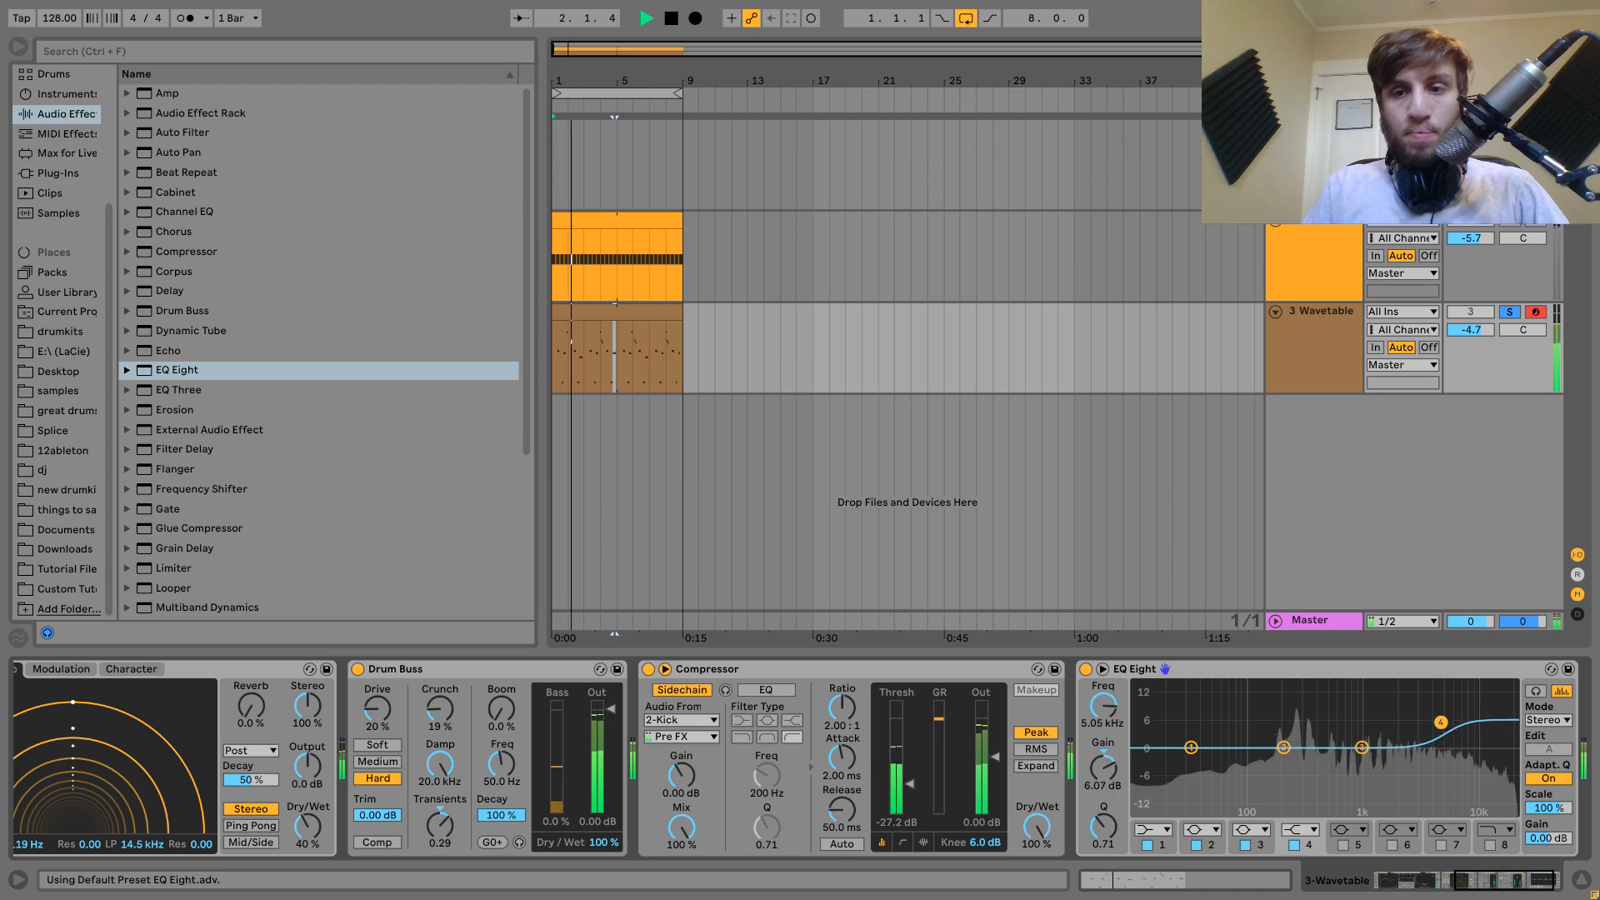
click(1163, 829)
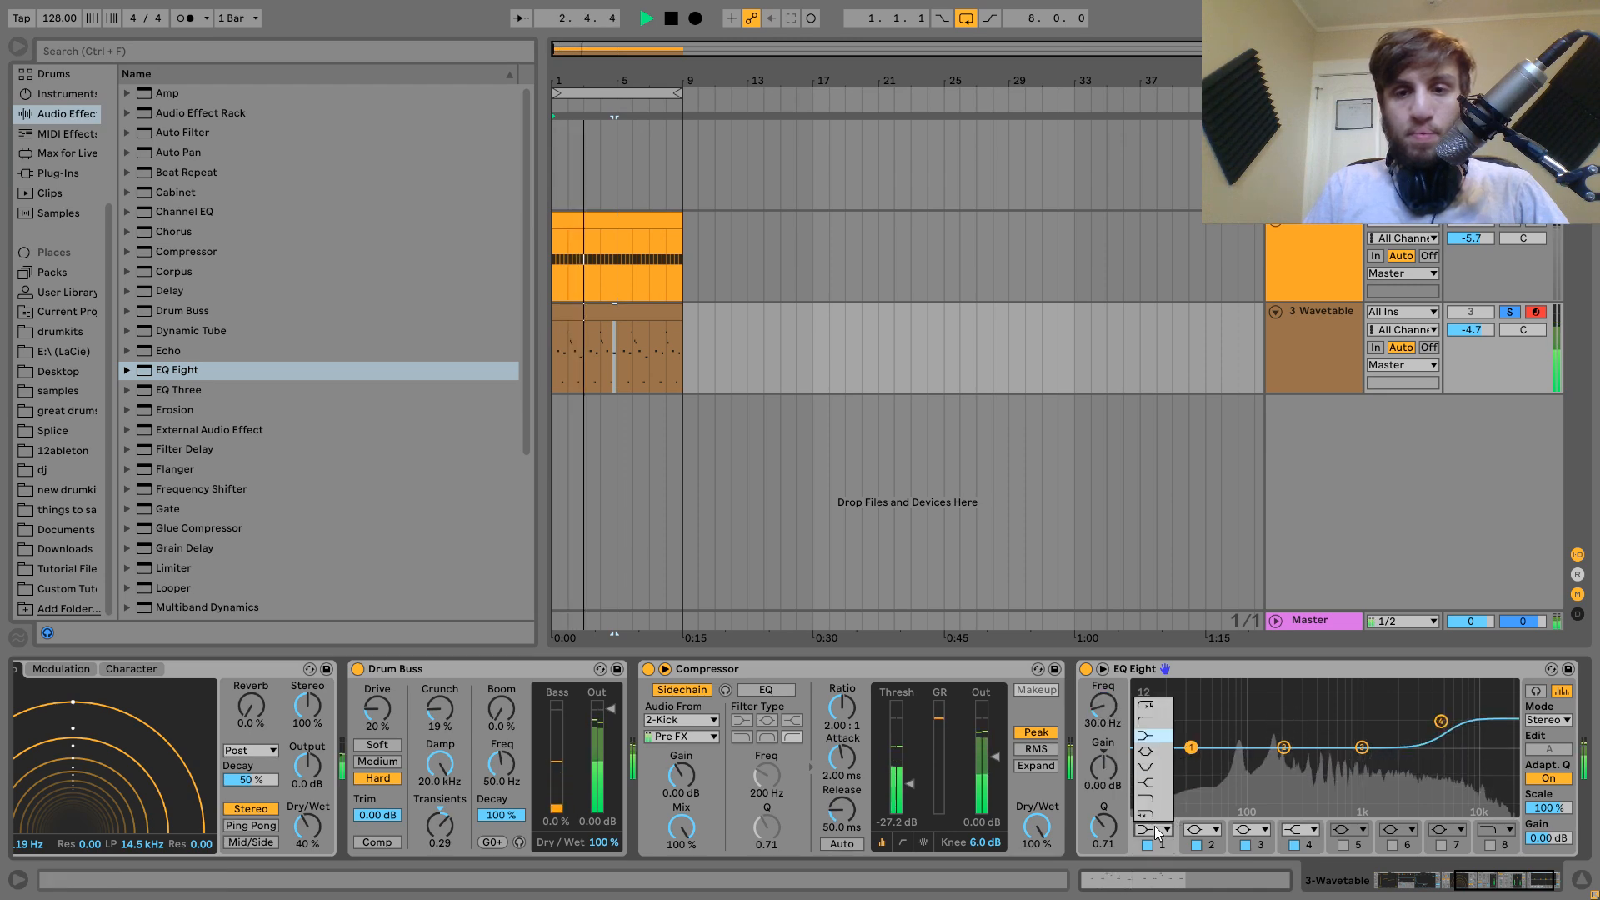
click(1151, 721)
drag(1103, 706, 1104, 687)
Lengthen the amp envelope decay to 956 ms, then unsolo the Wavetable track and set its volume to -5.6 dB.
scroll(1108, 707, left, 15)
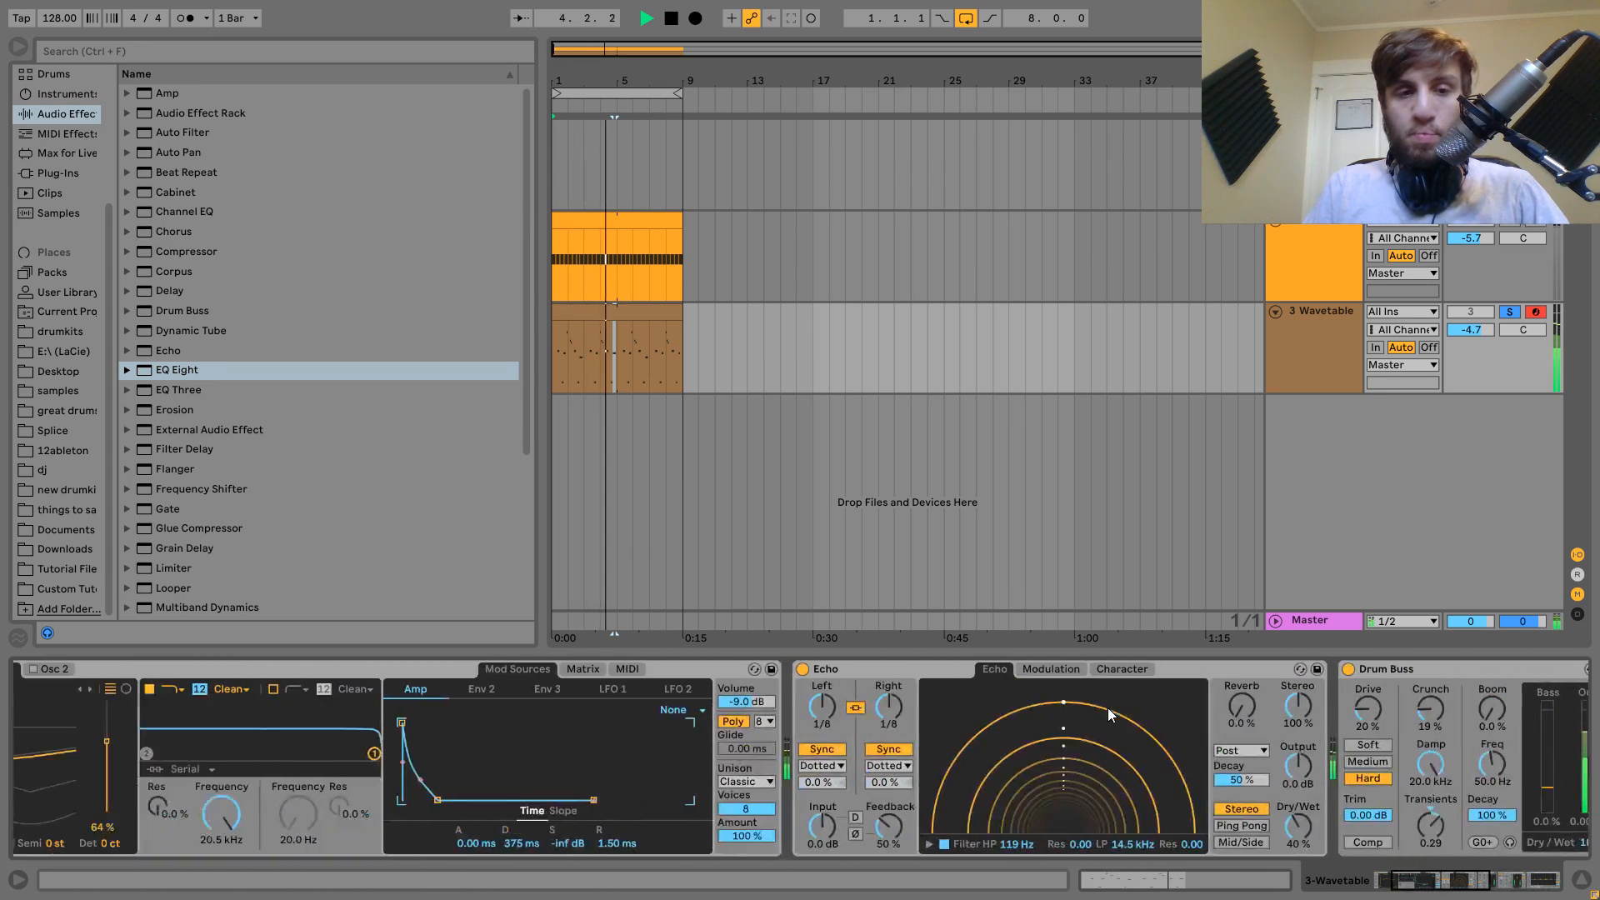
drag(658, 800, 670, 800)
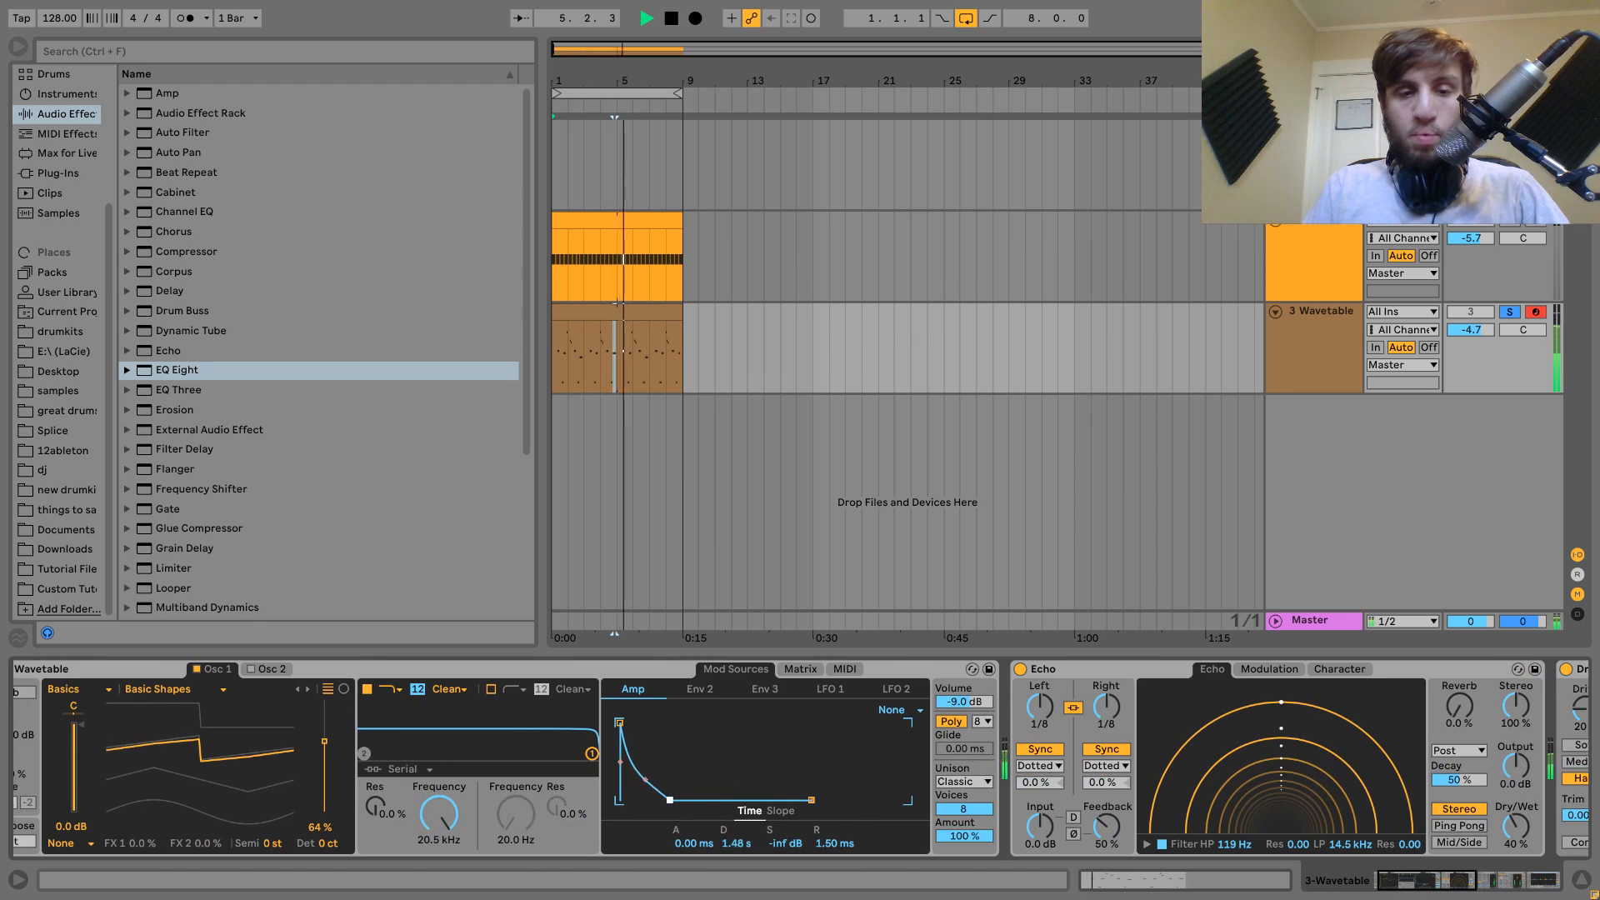
click(1510, 312)
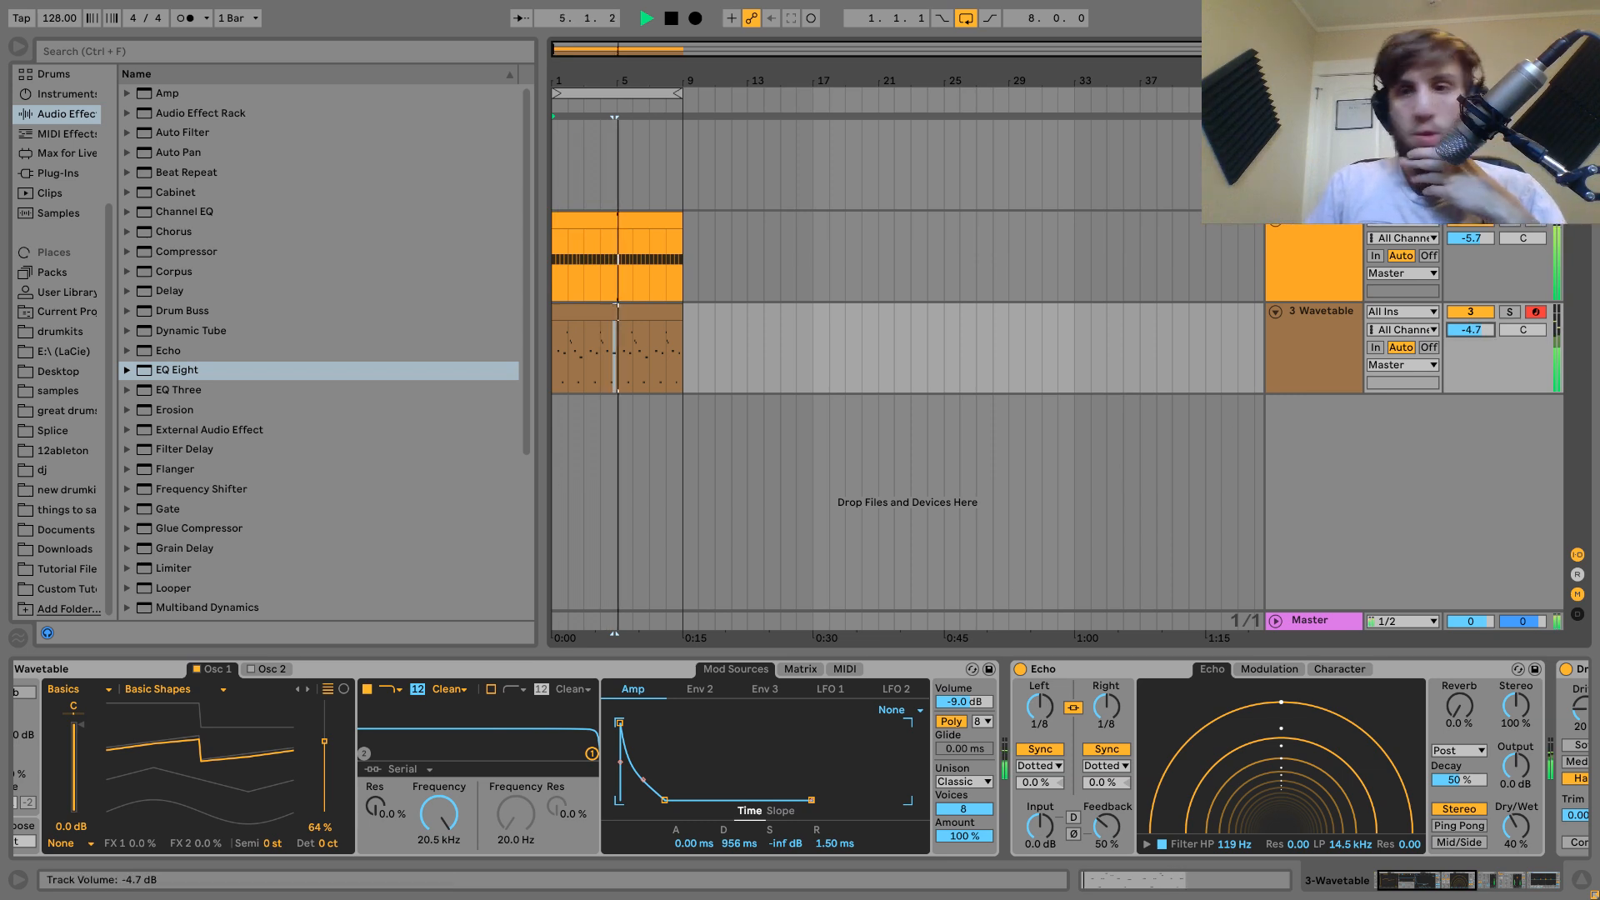
scroll(1232, 729, right, 5)
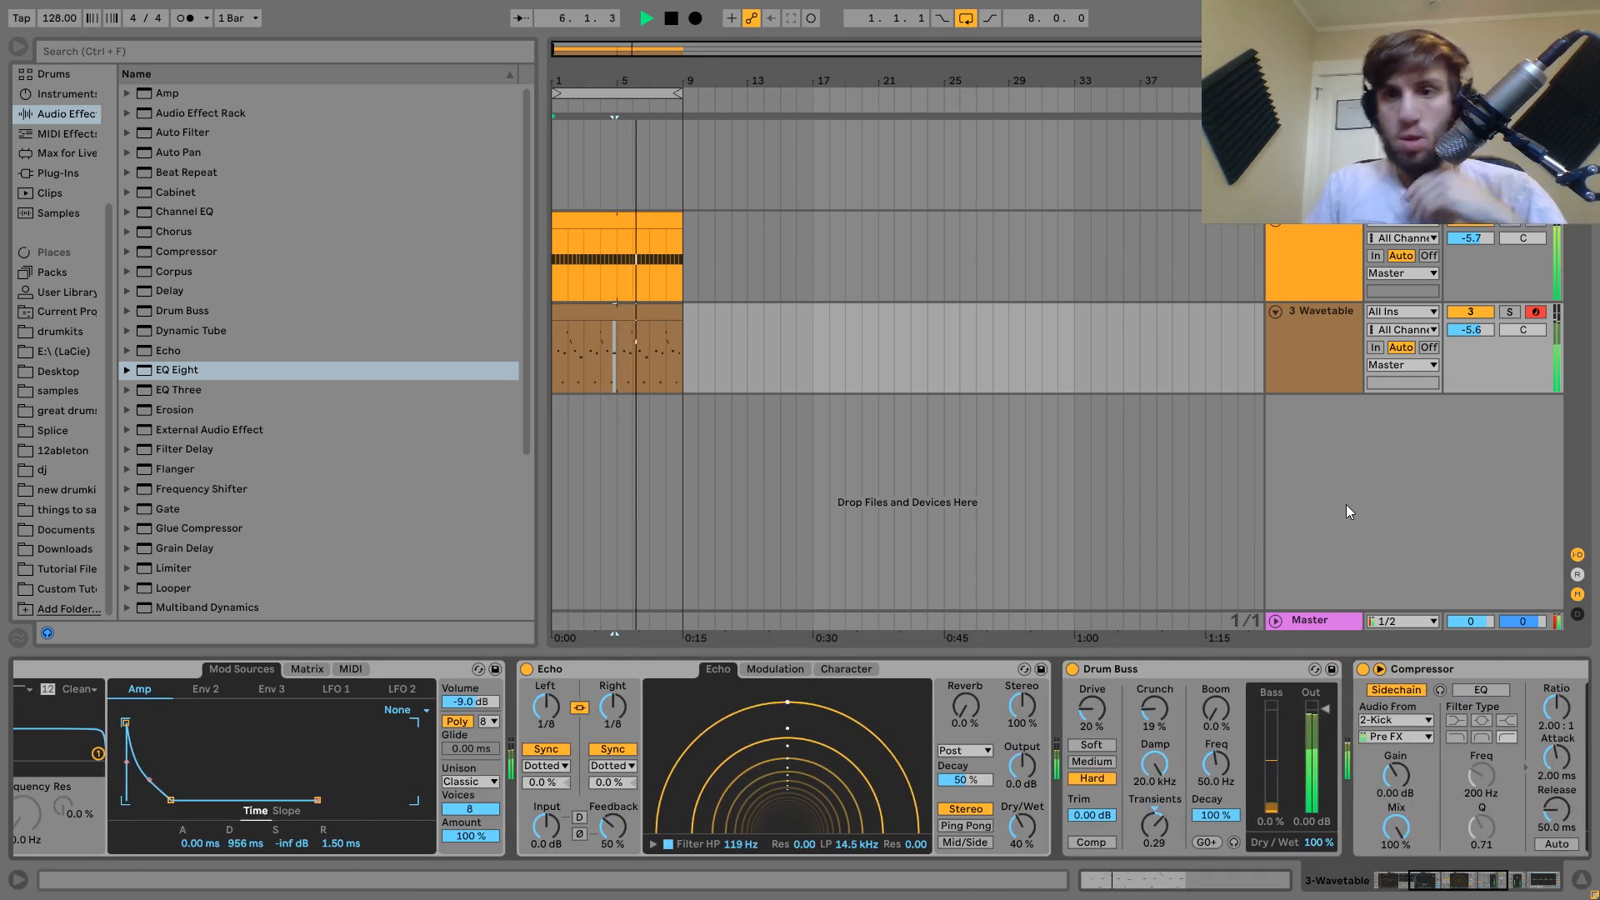
Solo the Wavetable track and reduce Echo's low-pass filter to 8.43 kHz and its dry/wet to 23%.
click(1508, 314)
key(space)
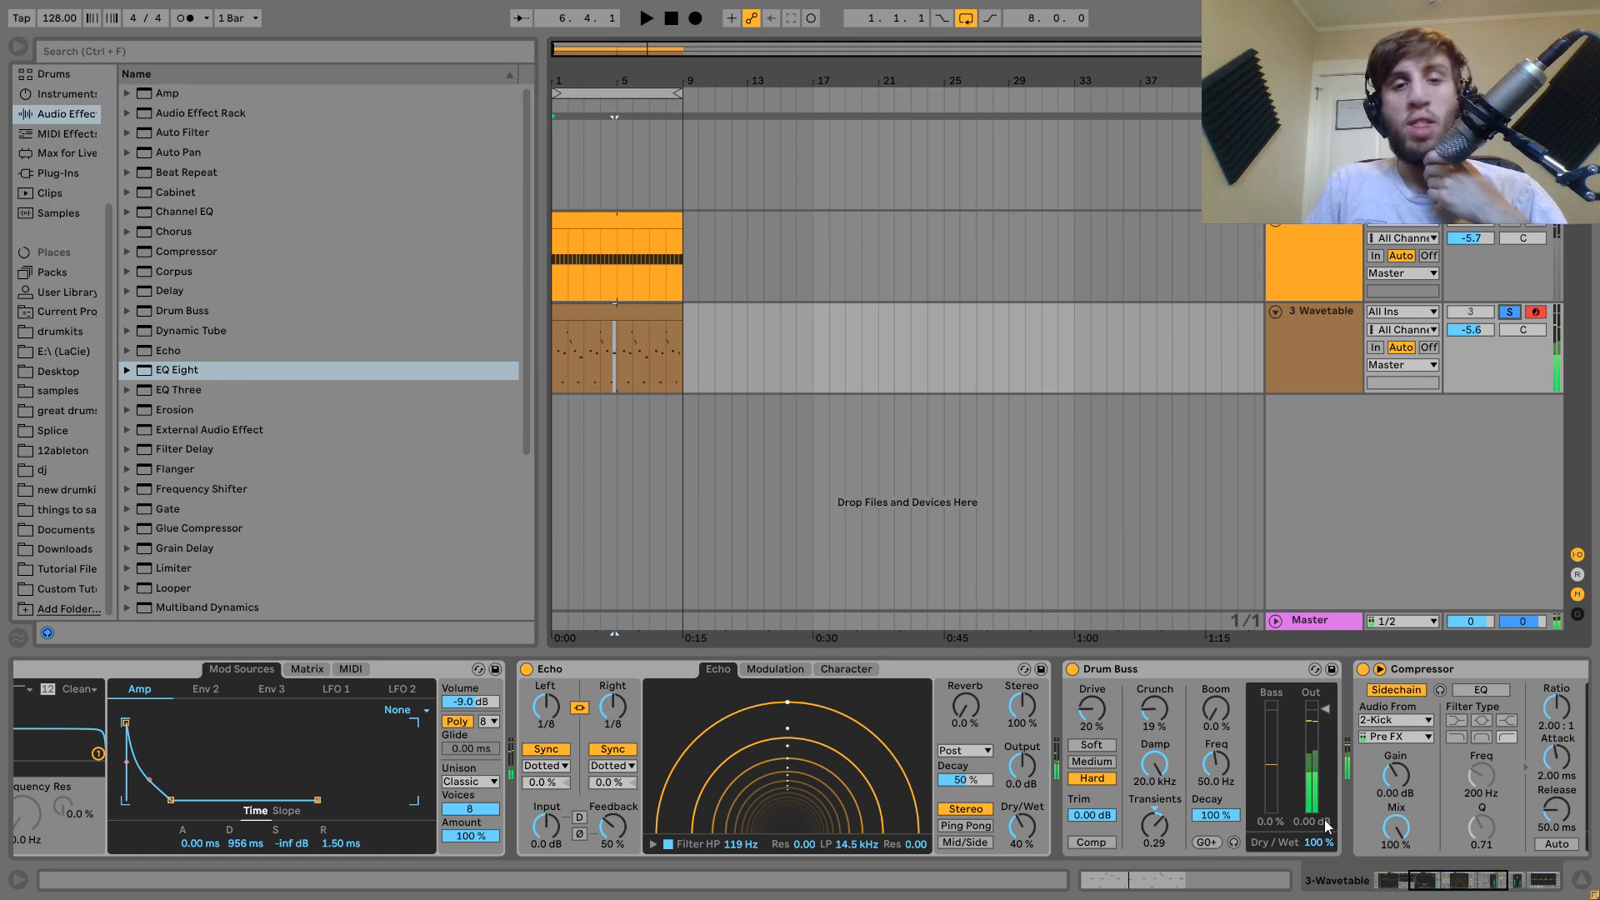
drag(873, 845, 864, 848)
key(space)
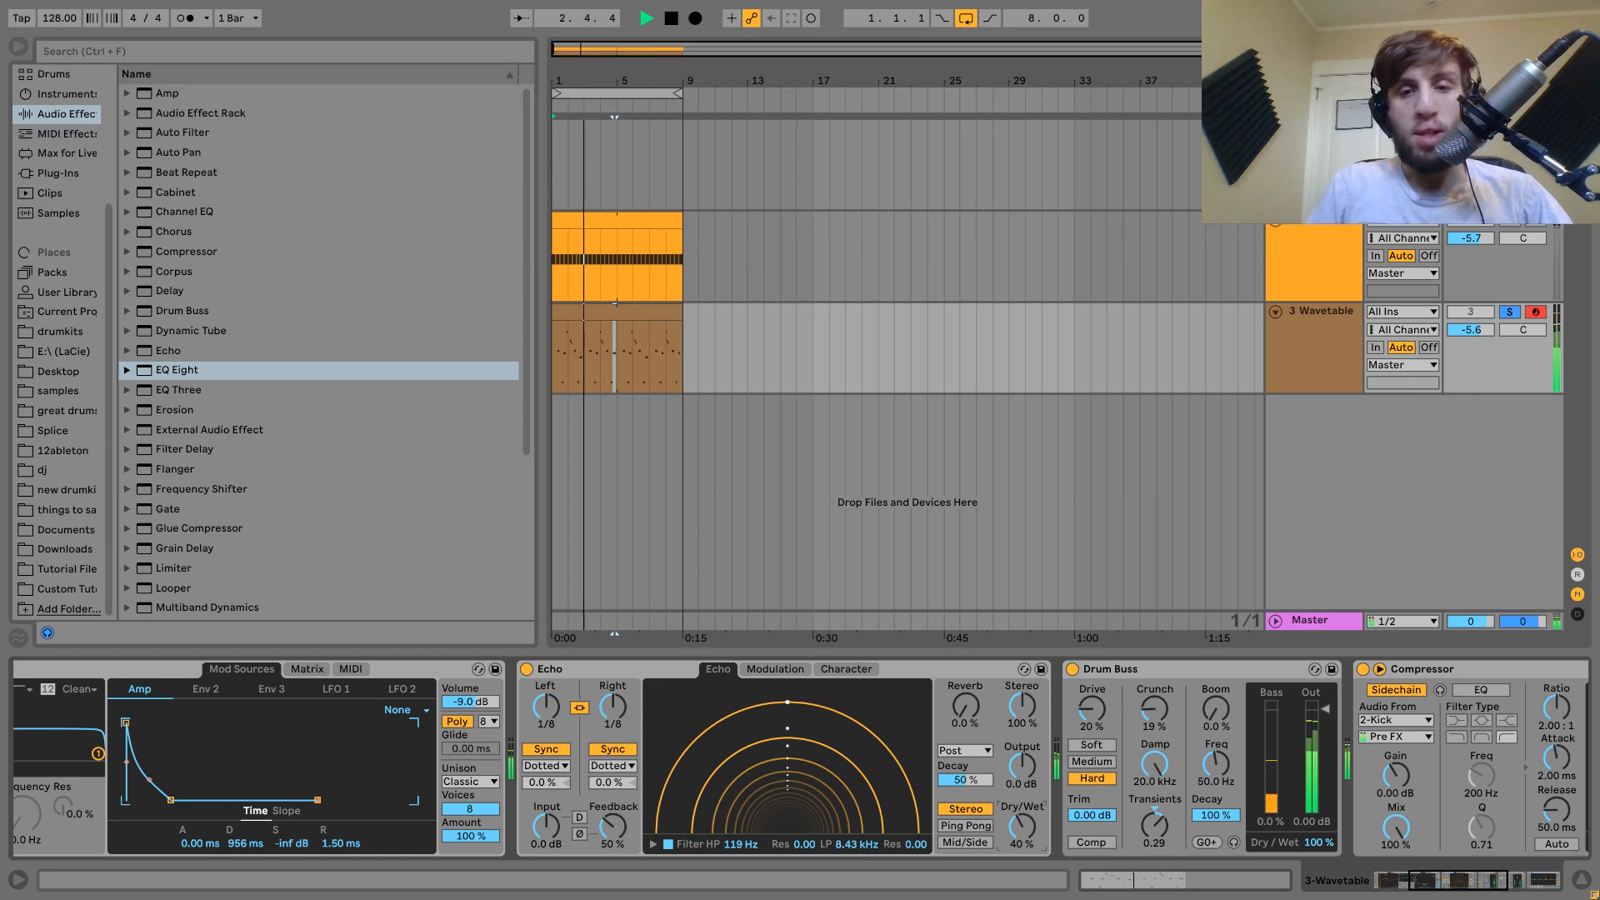
drag(1033, 828, 1034, 845)
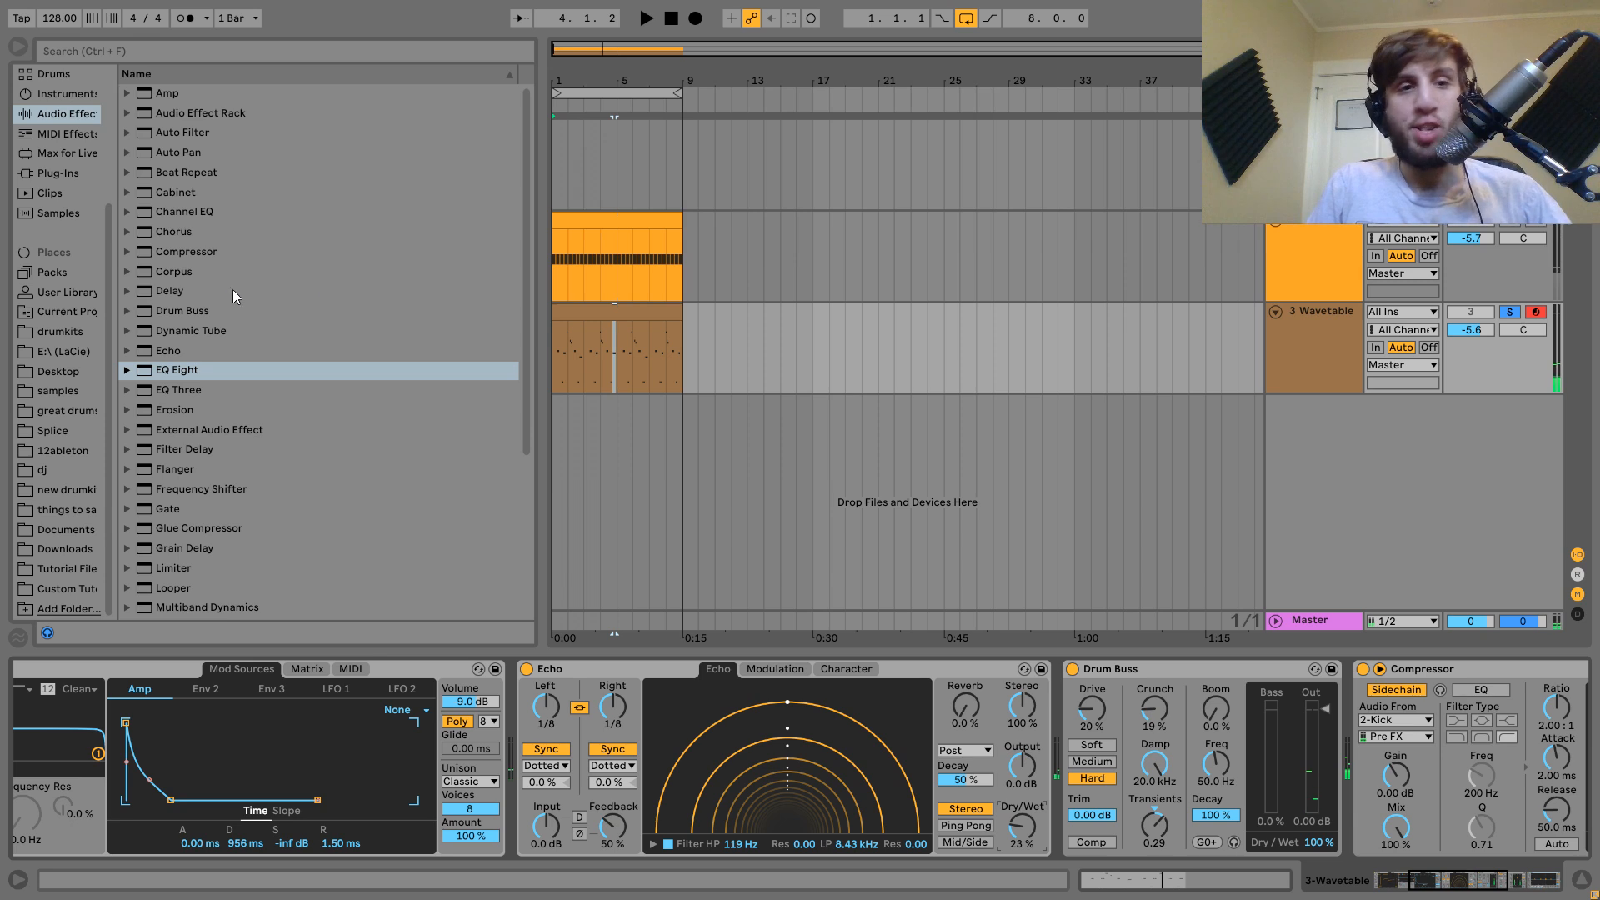
Insert Chorus between Wavetable and Echo and set its dry/wet to 44% during playback.
drag(172, 230, 529, 692)
key(space)
drag(800, 824, 800, 827)
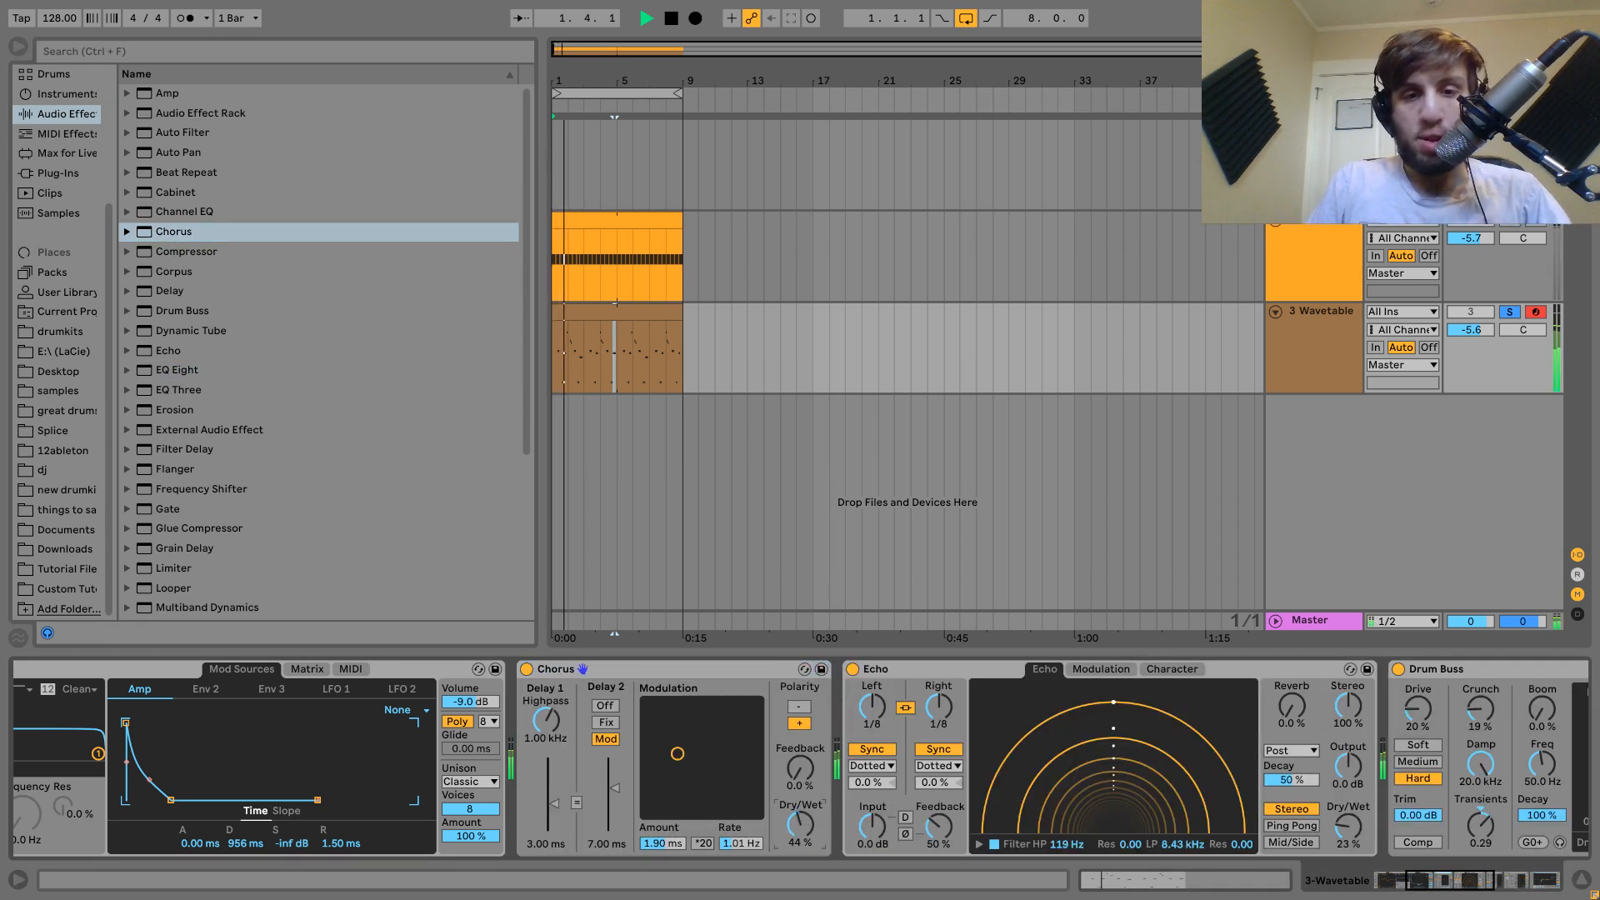
Set Chorus to 35% feedback, 33% dry/wet and 2.67 ms modulation at 0.54 Hz, and switch Wavetable's unison mode to Noise.
mouse_move(800, 769)
mouse_down()
mouse_move(800, 733)
mouse_move(796, 773)
mouse_up()
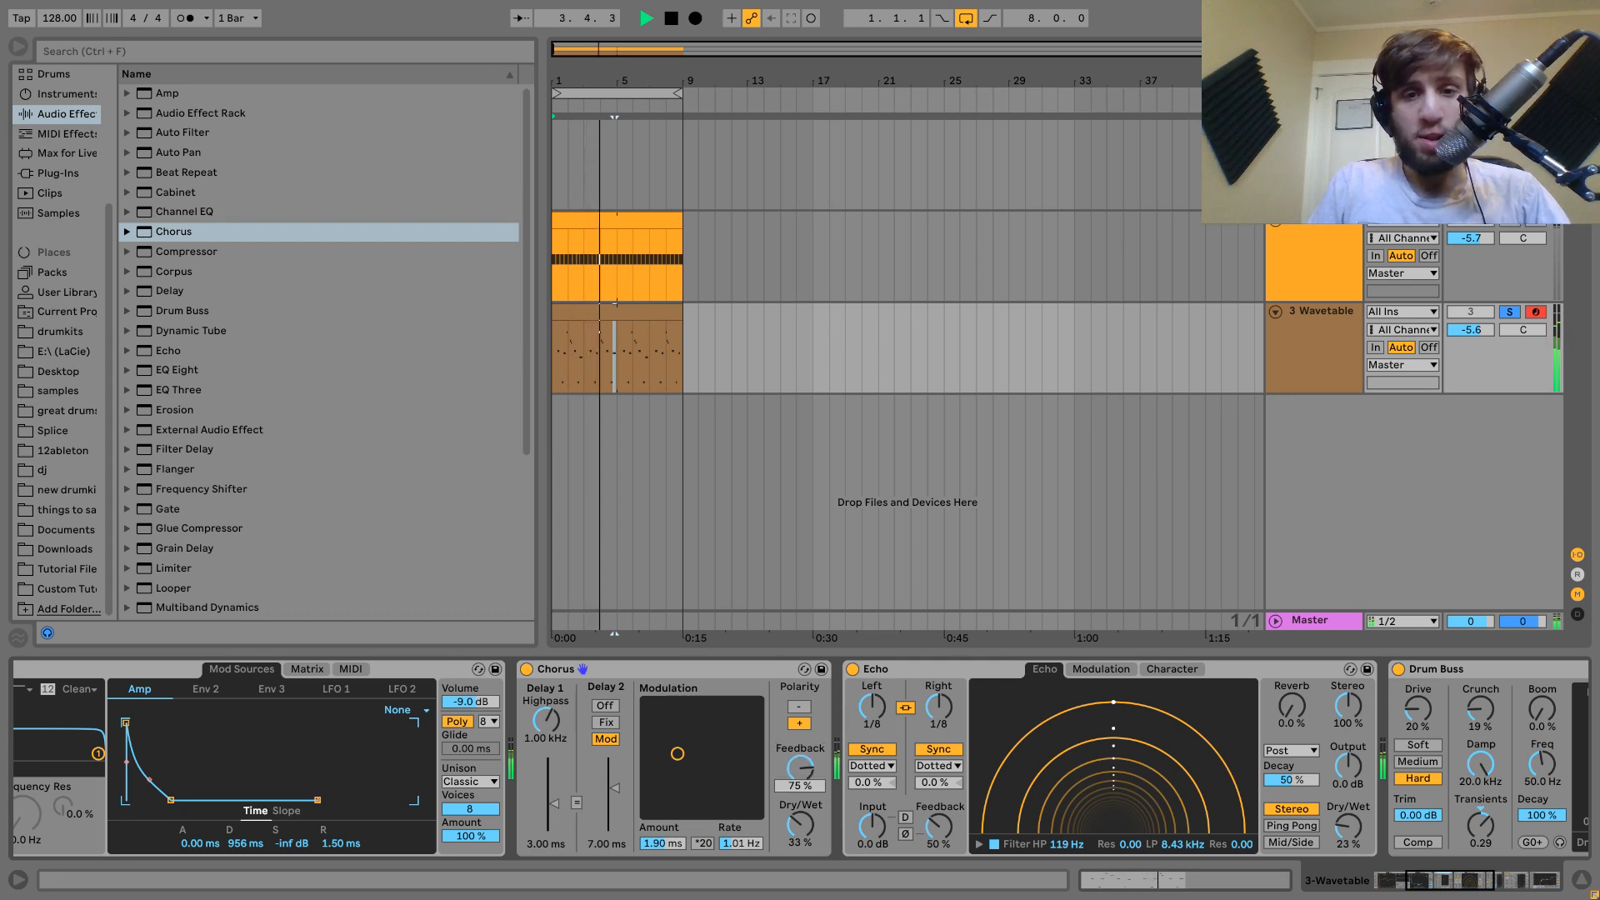
drag(677, 753, 663, 739)
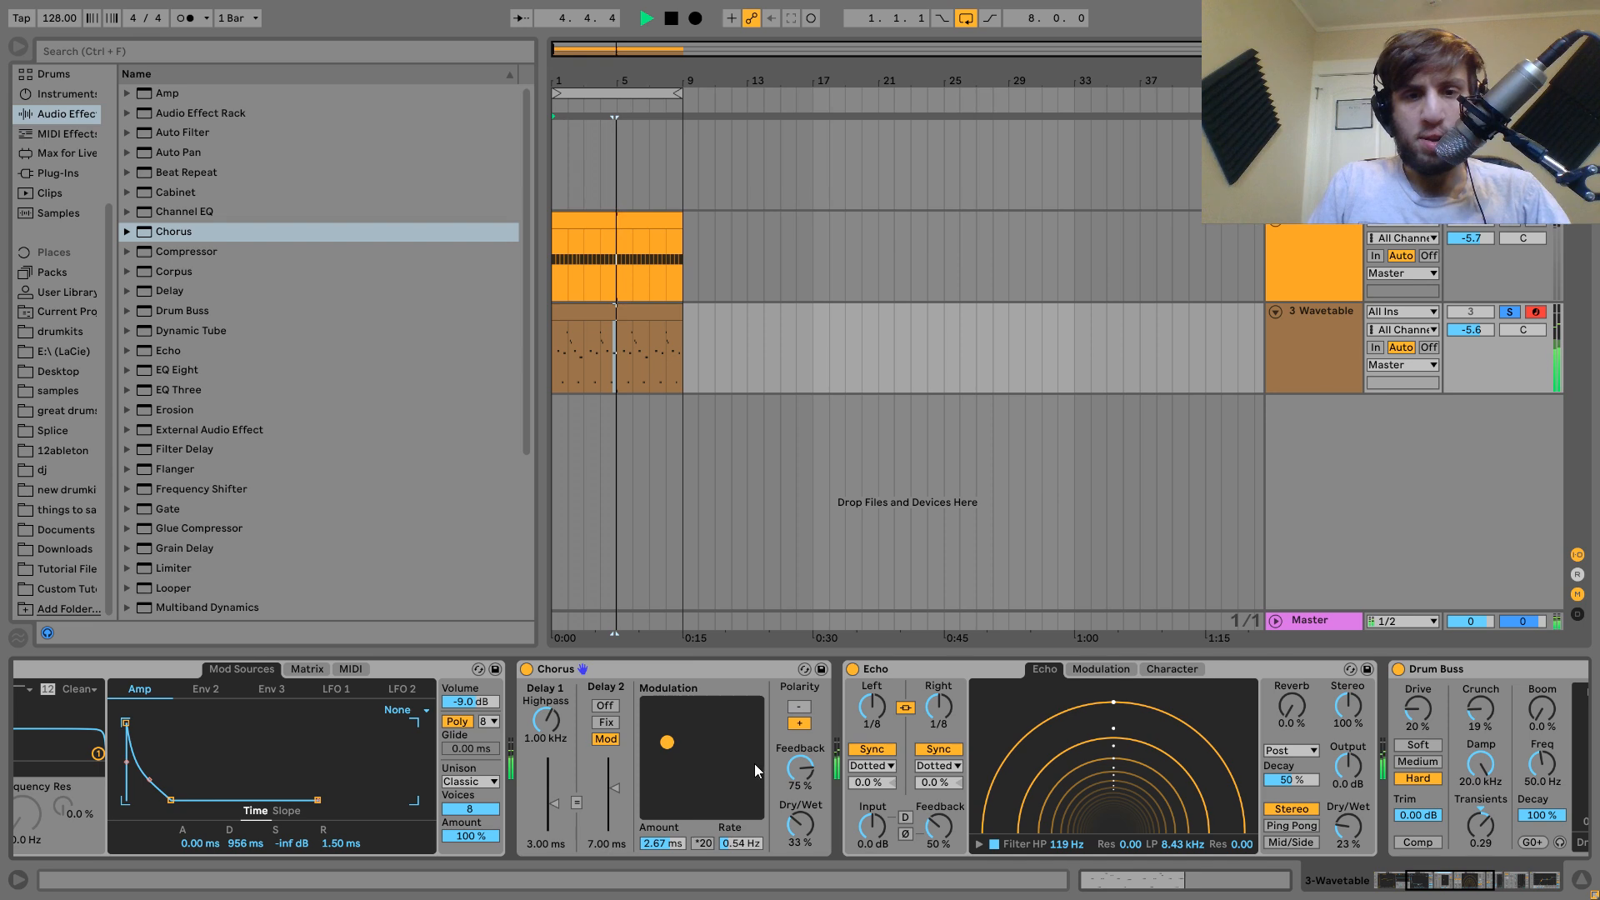
click(451, 781)
click(480, 727)
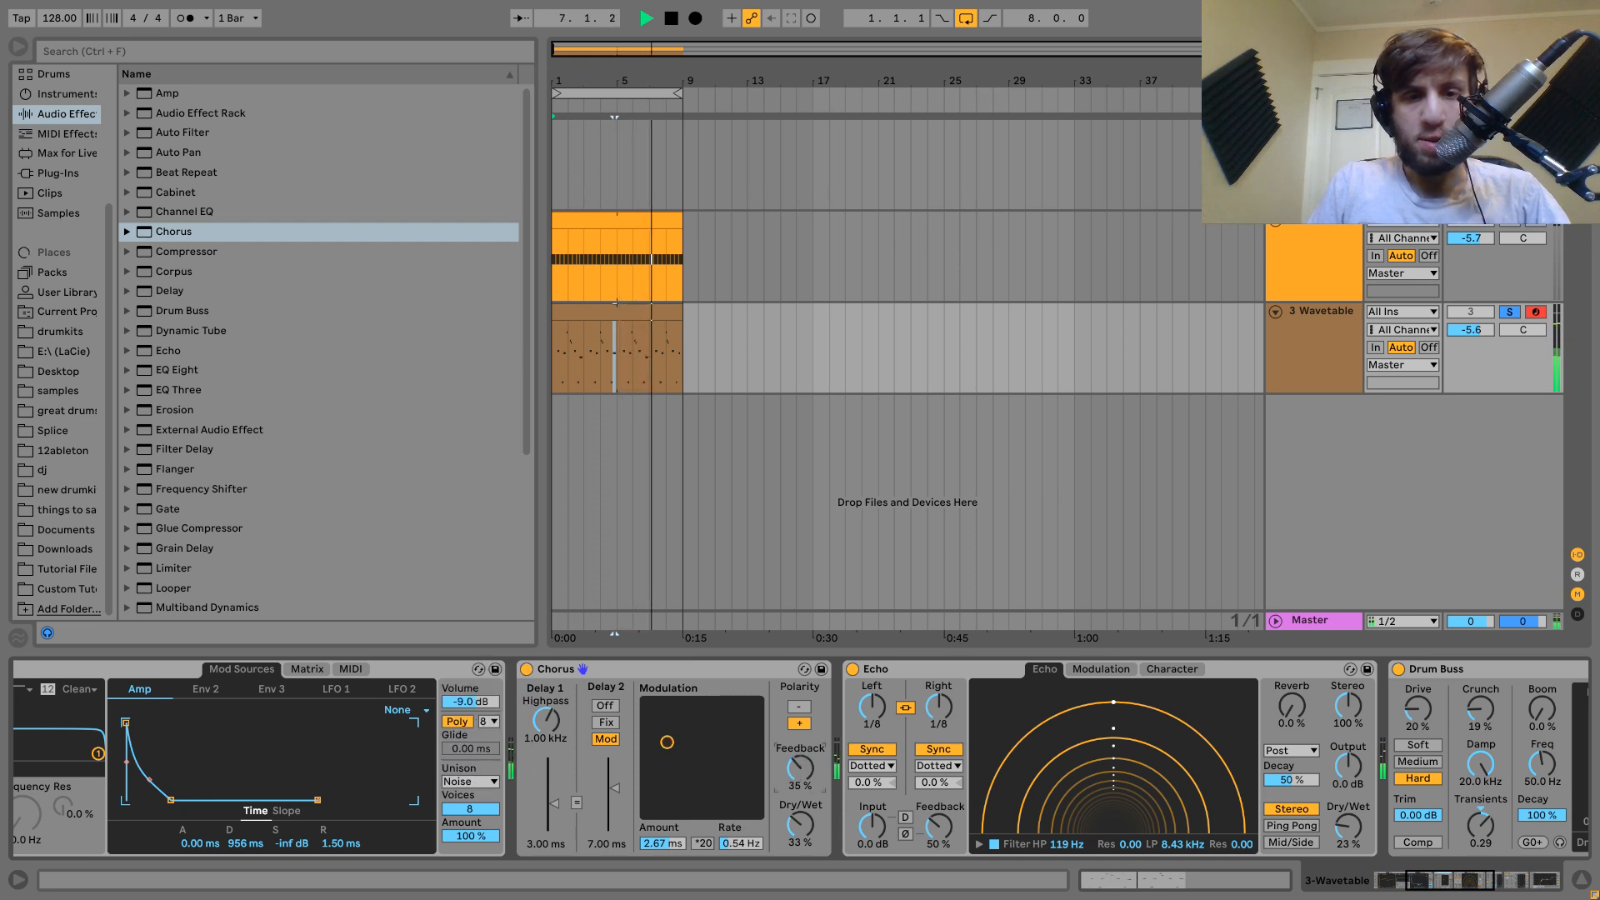
Enable Wavetable's oscillator 2 with its position at 66%, pitch up 12 semitones and level at -3.9 dB.
scroll(467, 782, left, 5)
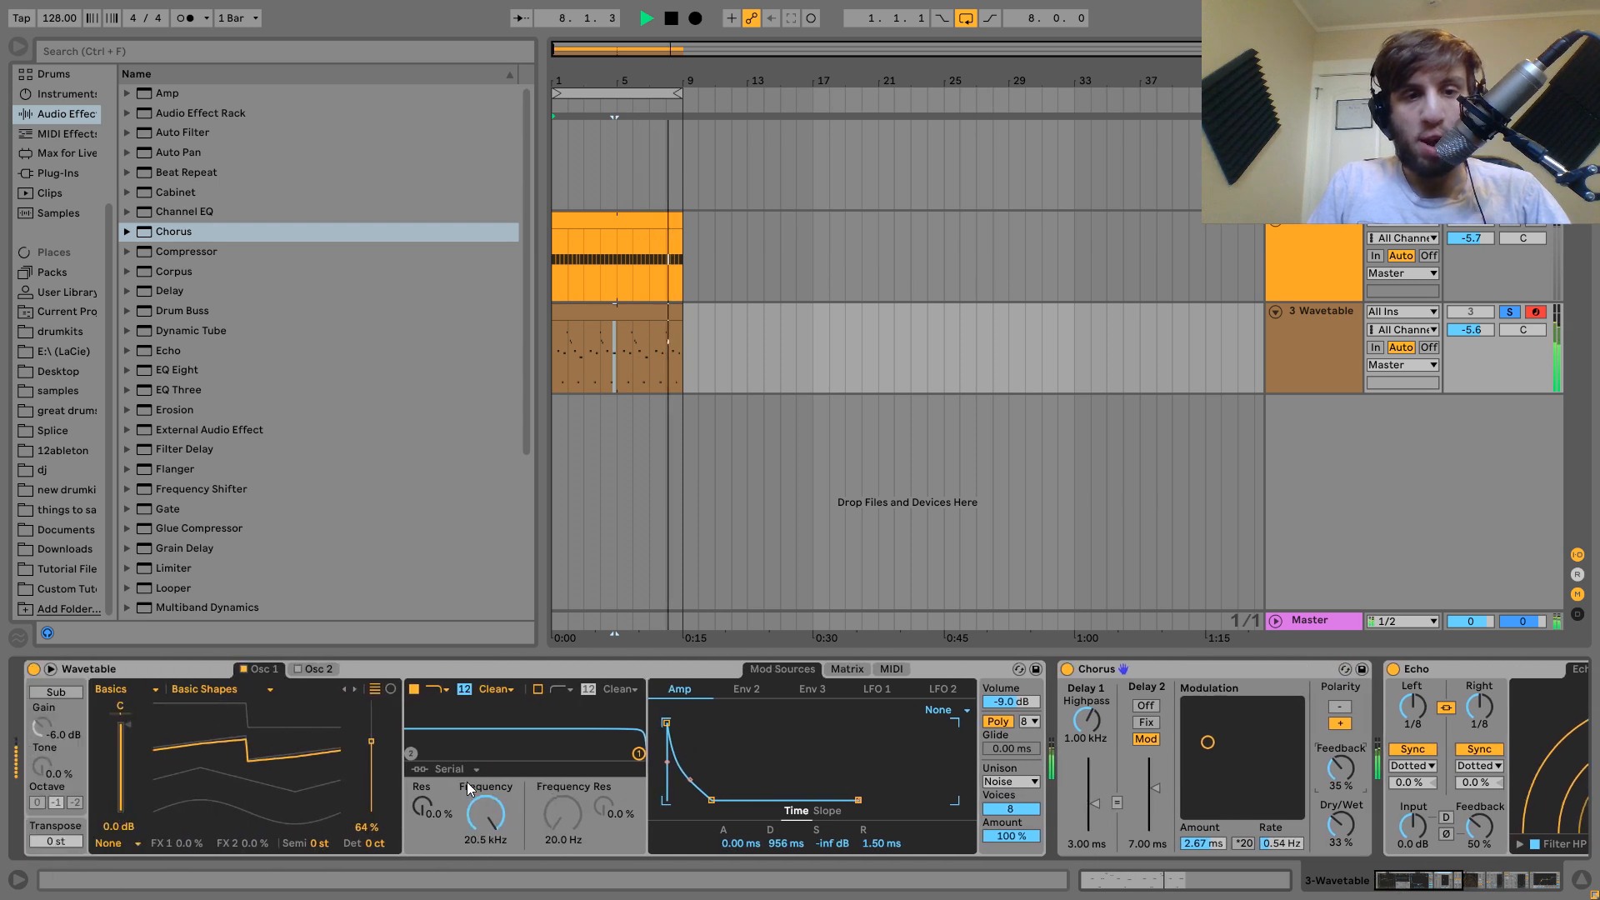
click(298, 669)
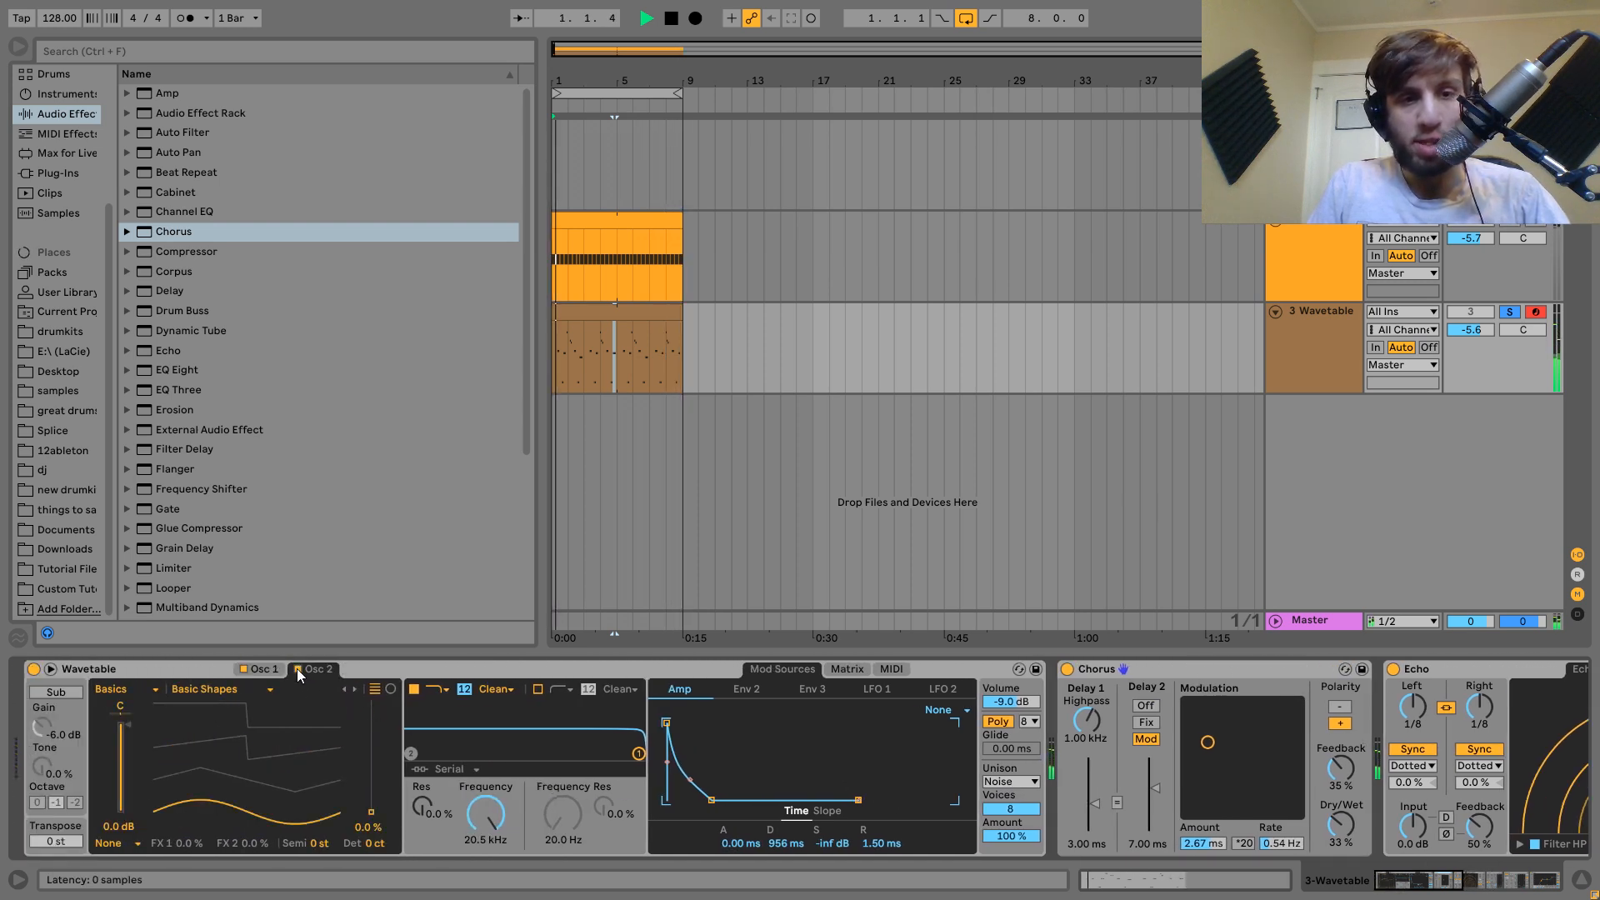
drag(160, 752, 160, 746)
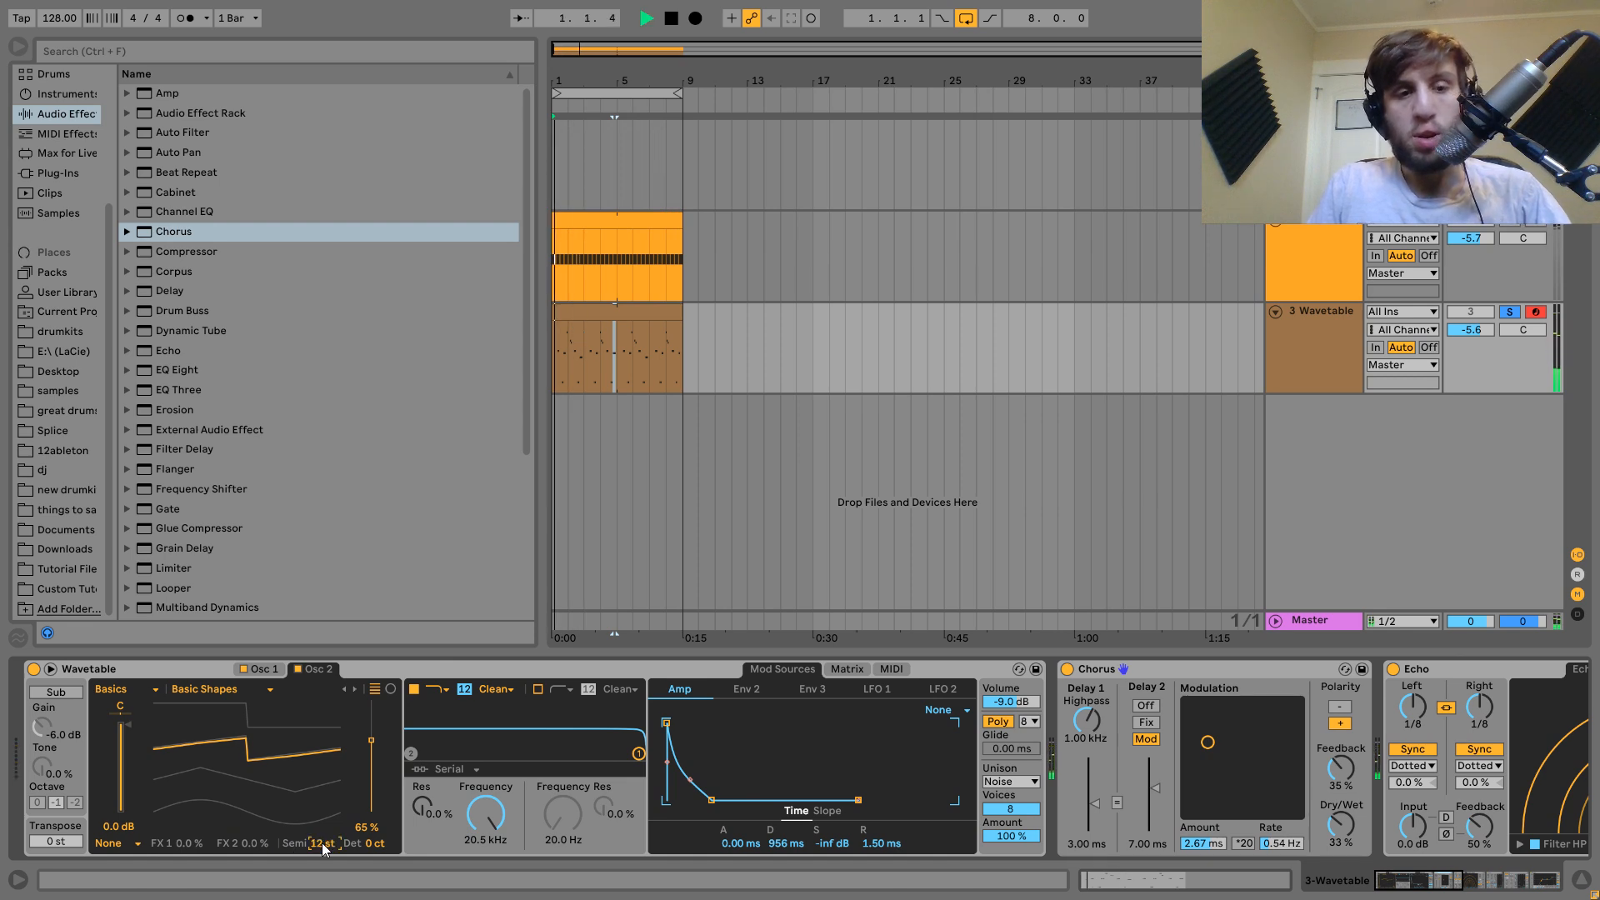
drag(159, 708, 103, 758)
Try full sustain on the amp envelope, return it to -inf dB with a 1.05 s decay, and unsolo the Wavetable track at -5.7 dB.
drag(692, 788, 711, 724)
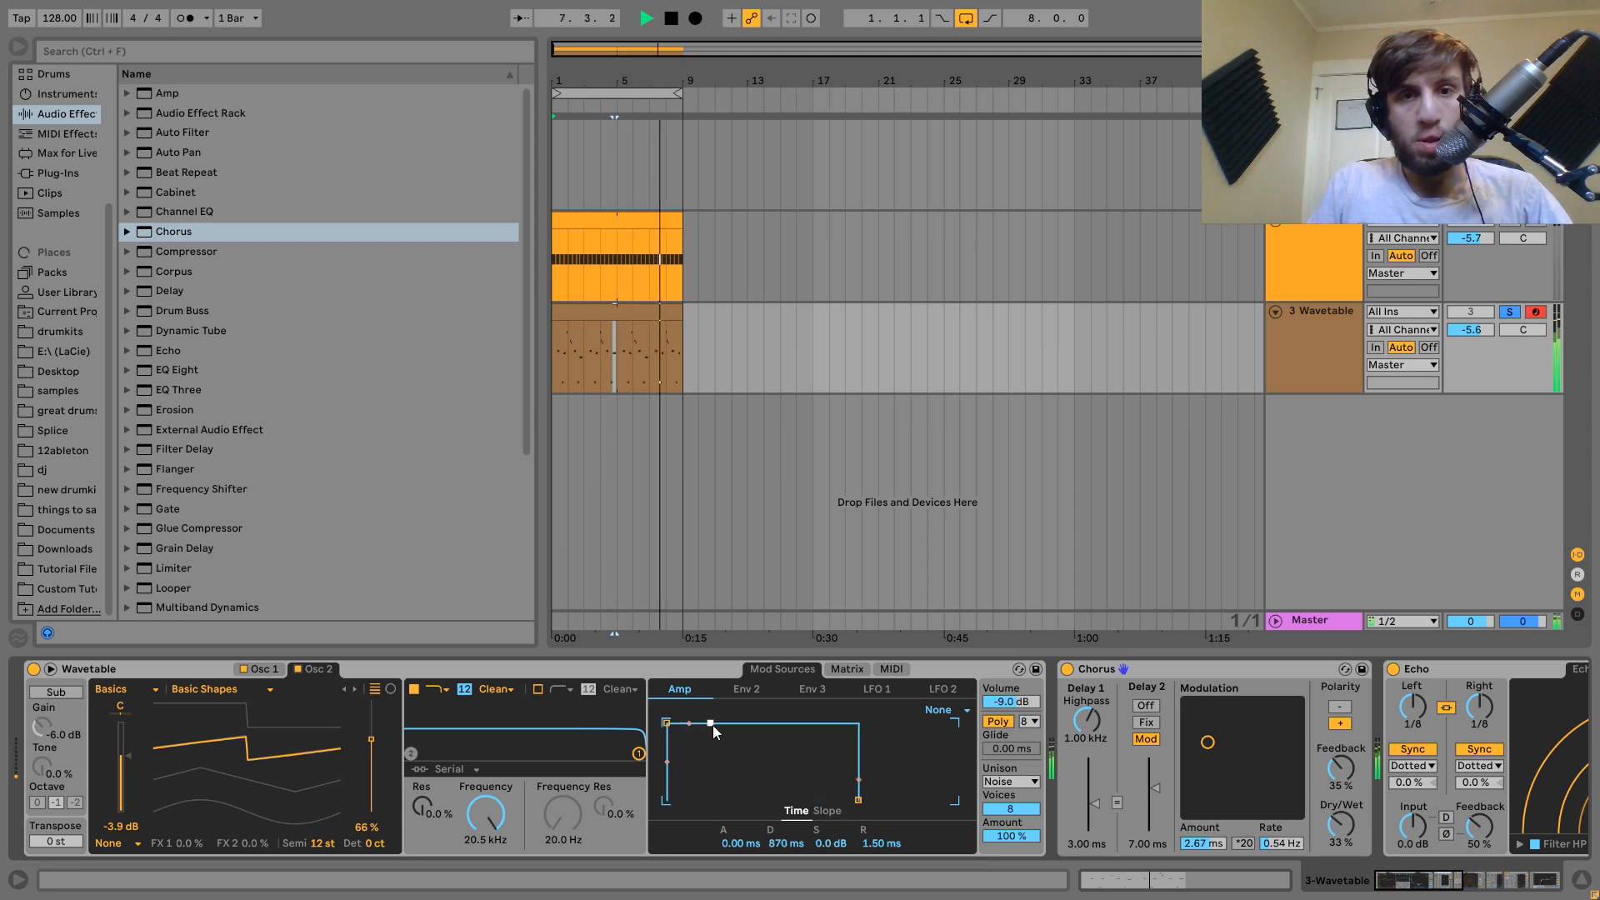
click(1509, 312)
drag(1471, 329, 1471, 344)
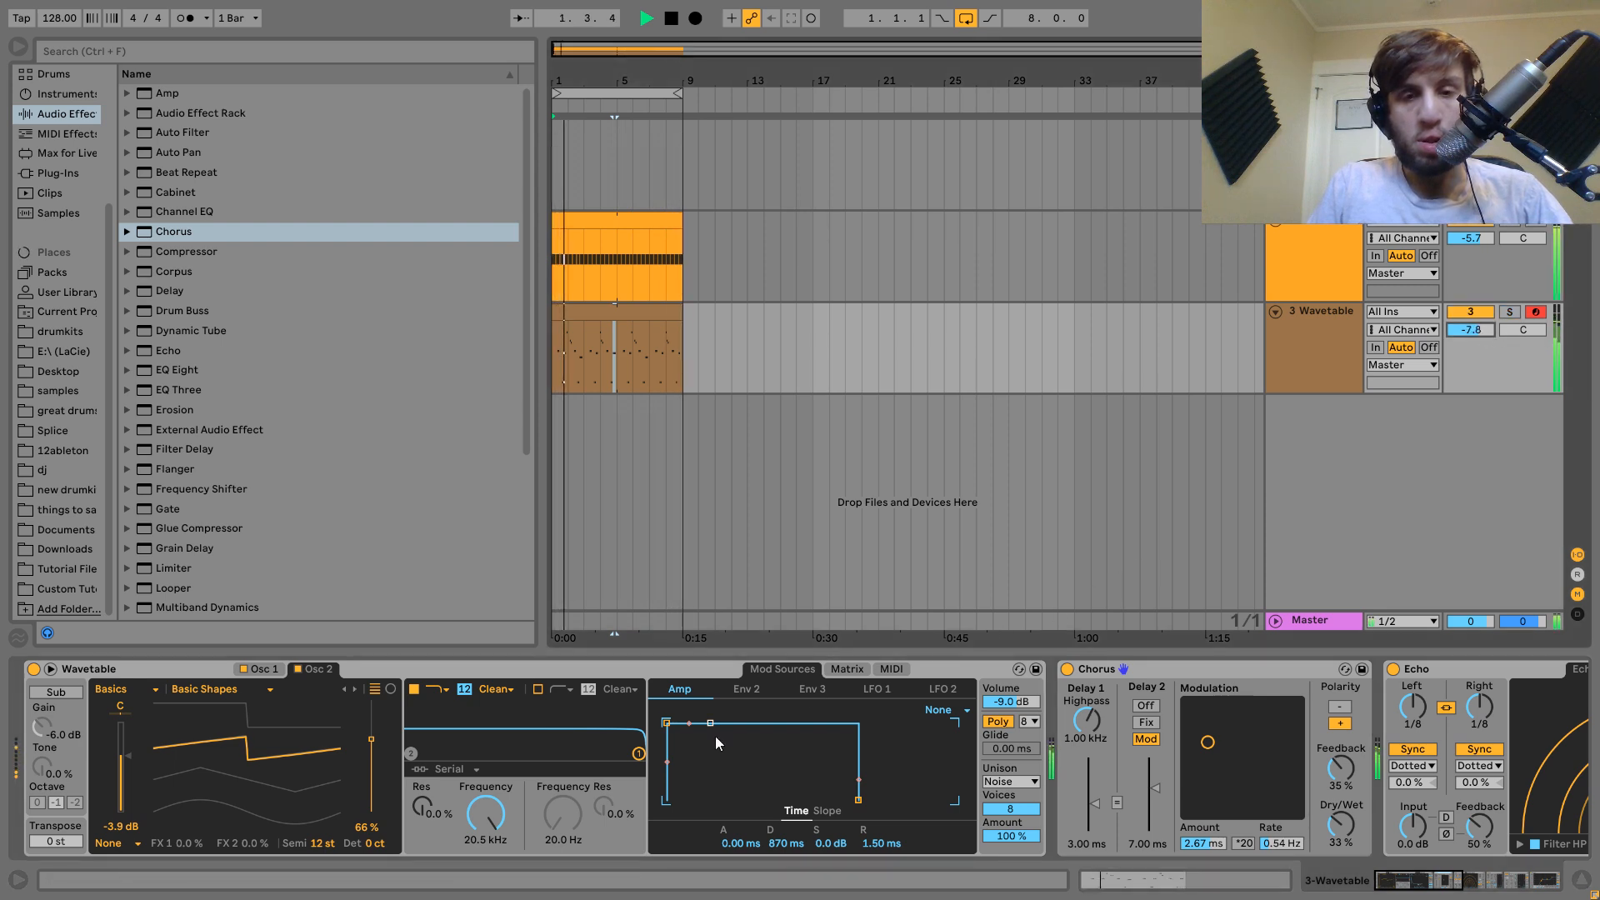
drag(708, 723, 714, 802)
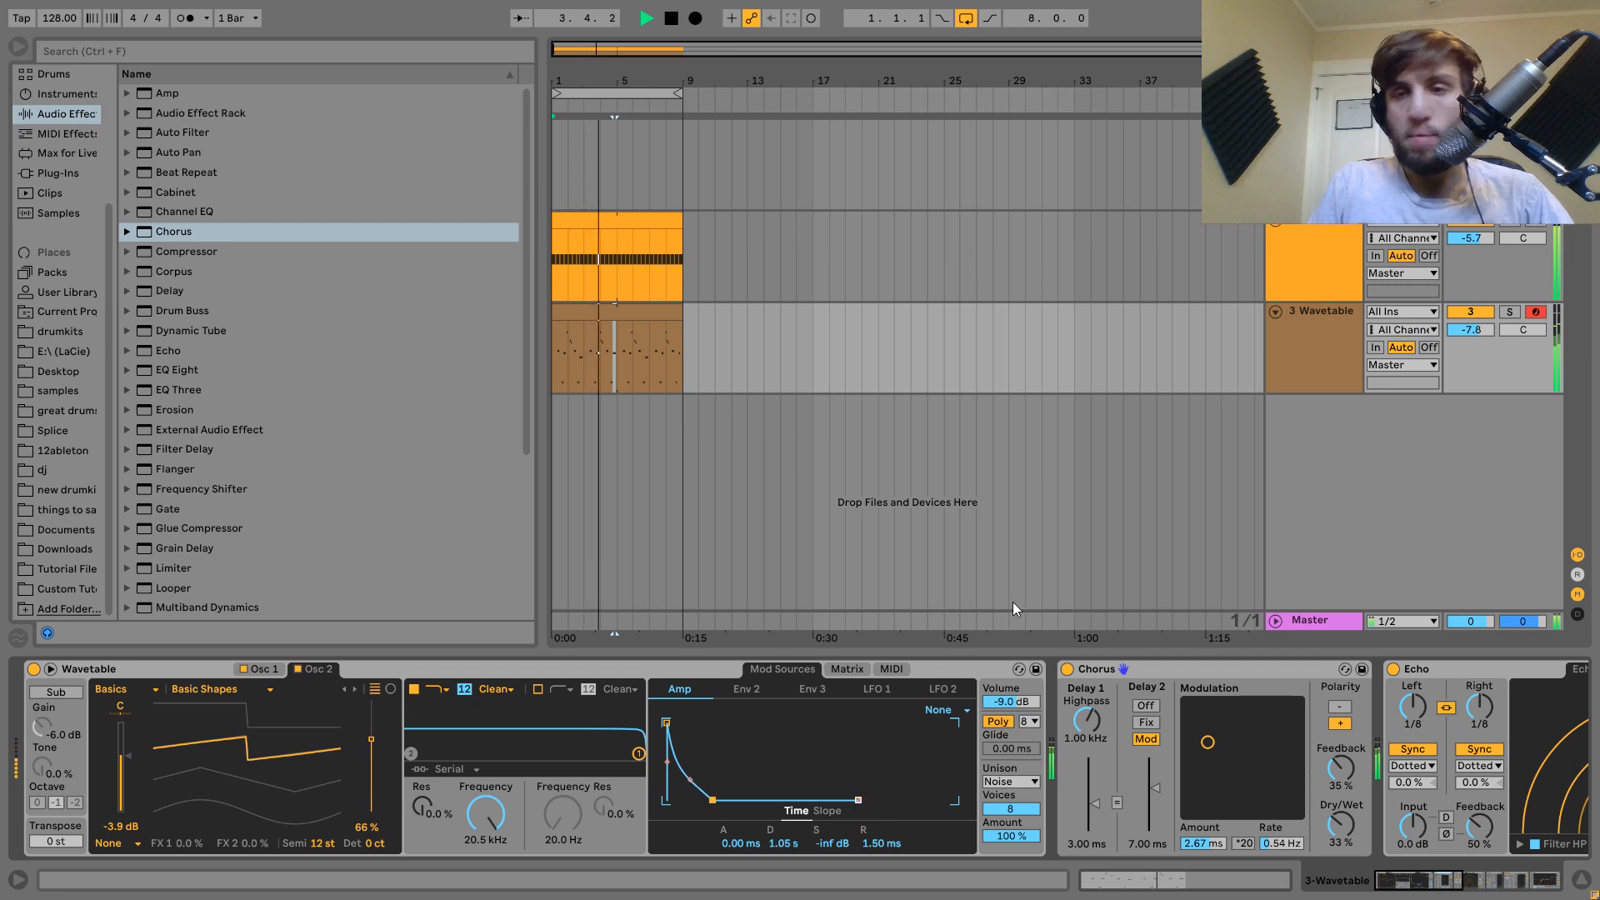
drag(1471, 330, 1466, 334)
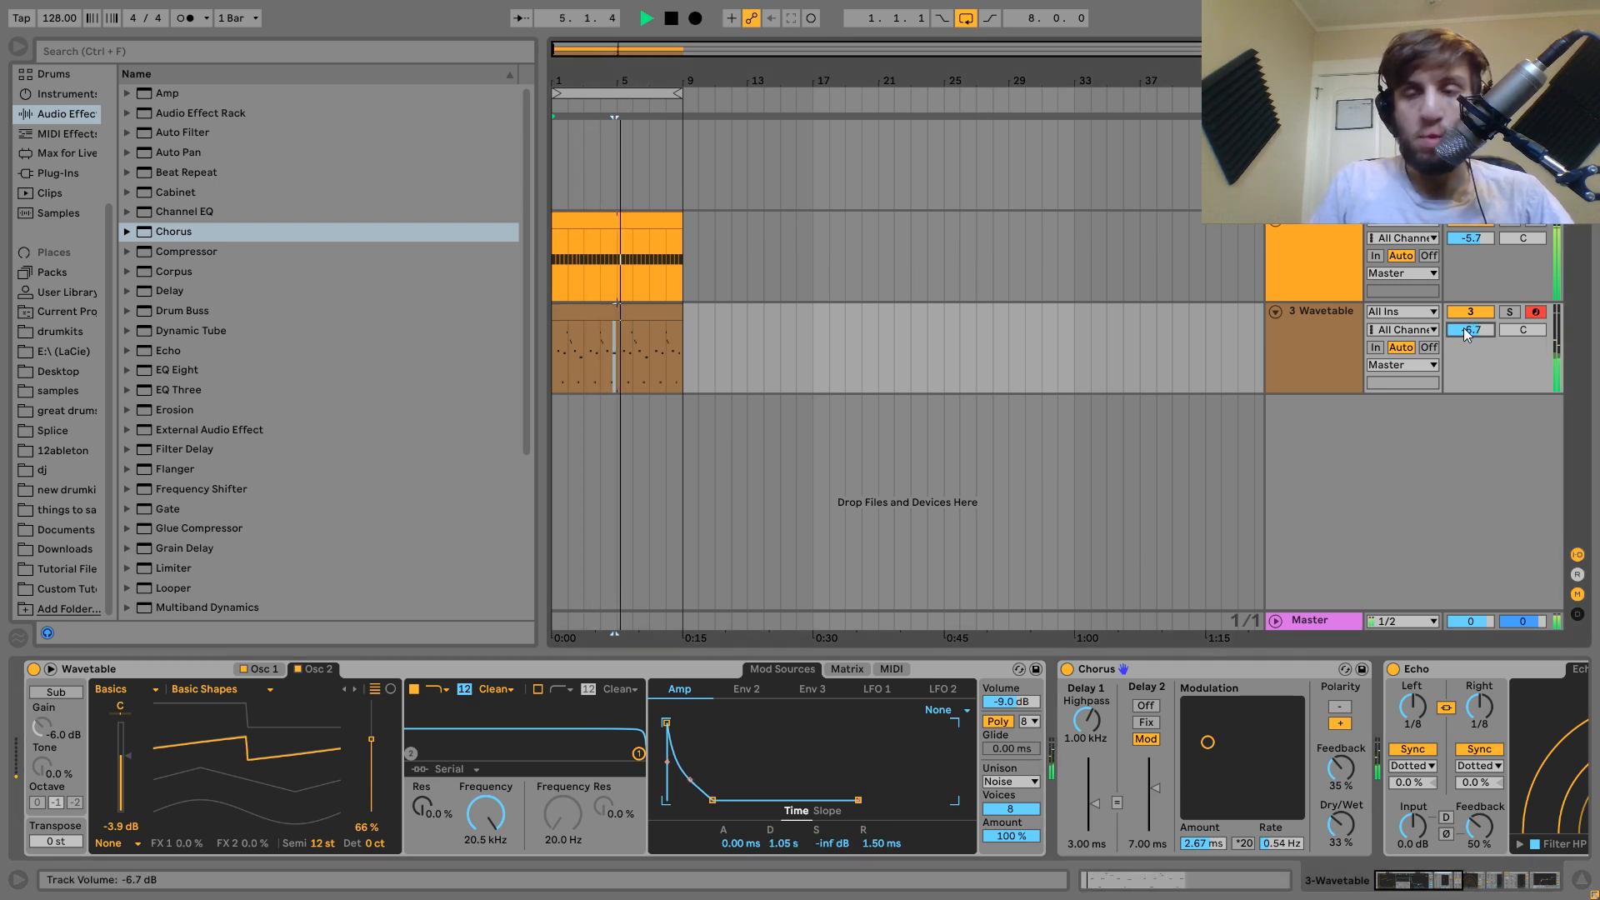
Lower Wavetable's filter 1 frequency to 162 Hz and modulate it with the Amp envelope by 58.
click(1321, 346)
drag(498, 811, 499, 875)
click(841, 670)
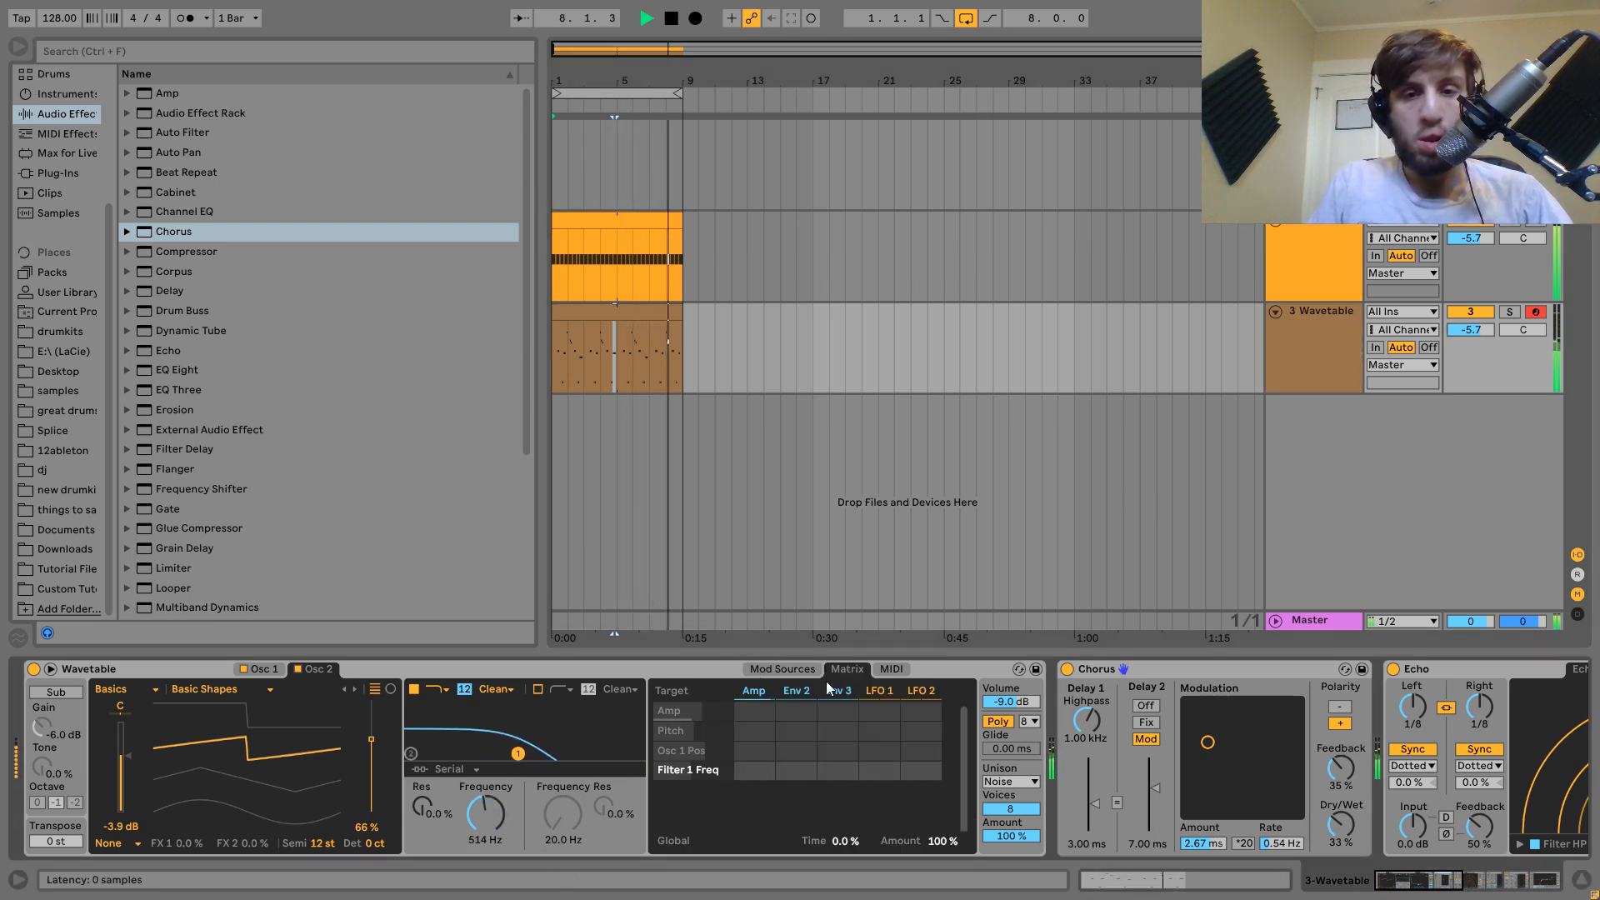
drag(755, 769, 755, 746)
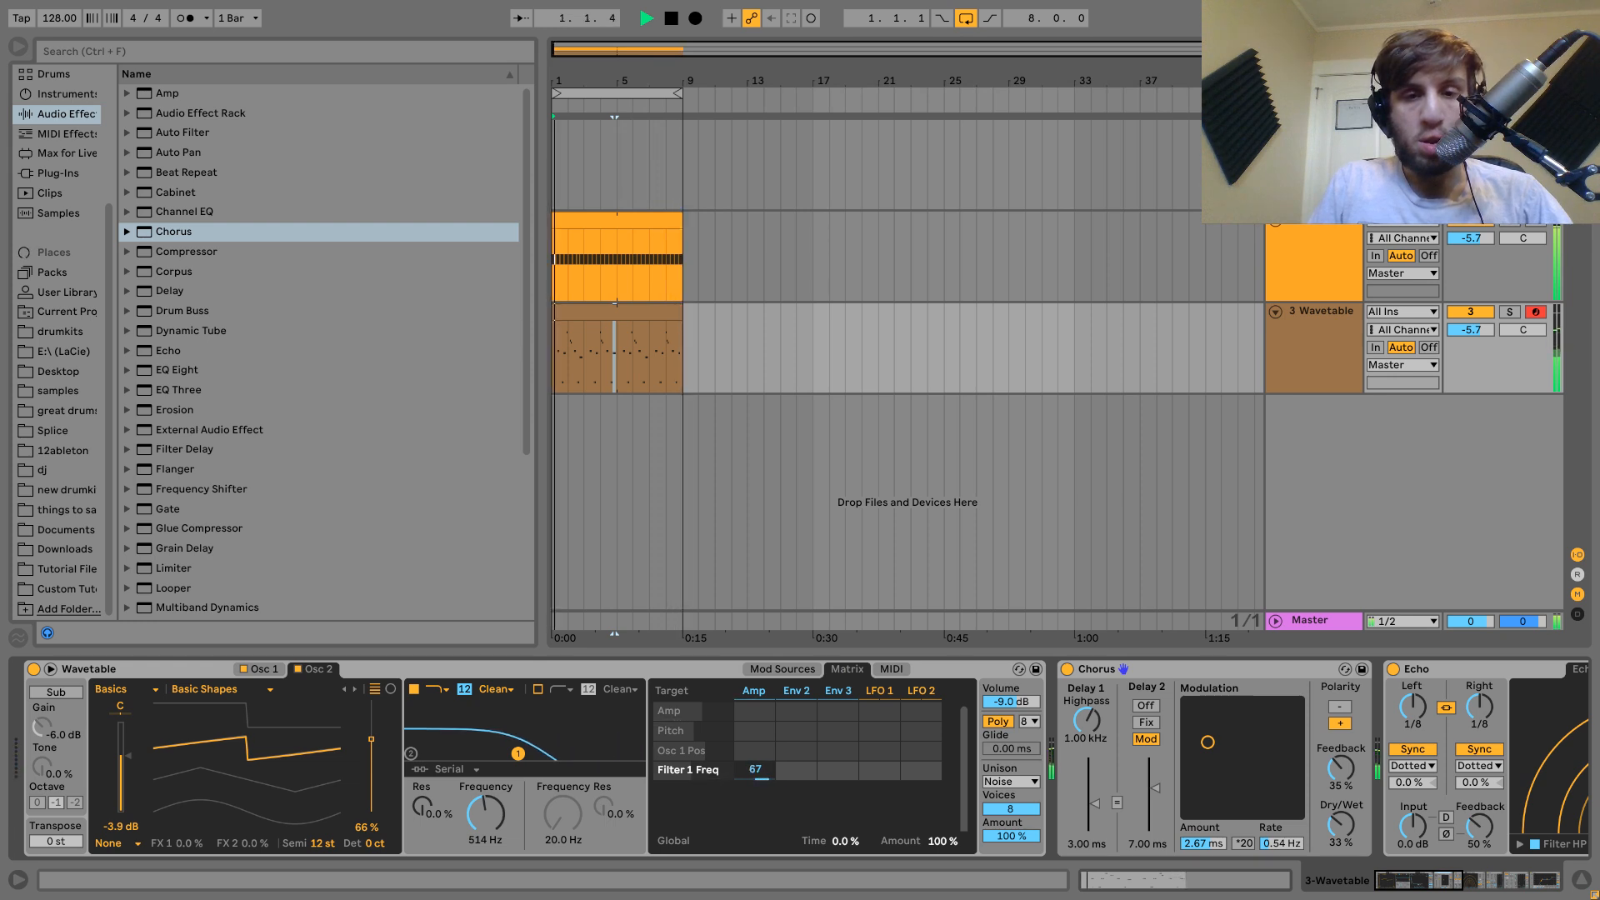
drag(518, 753, 487, 746)
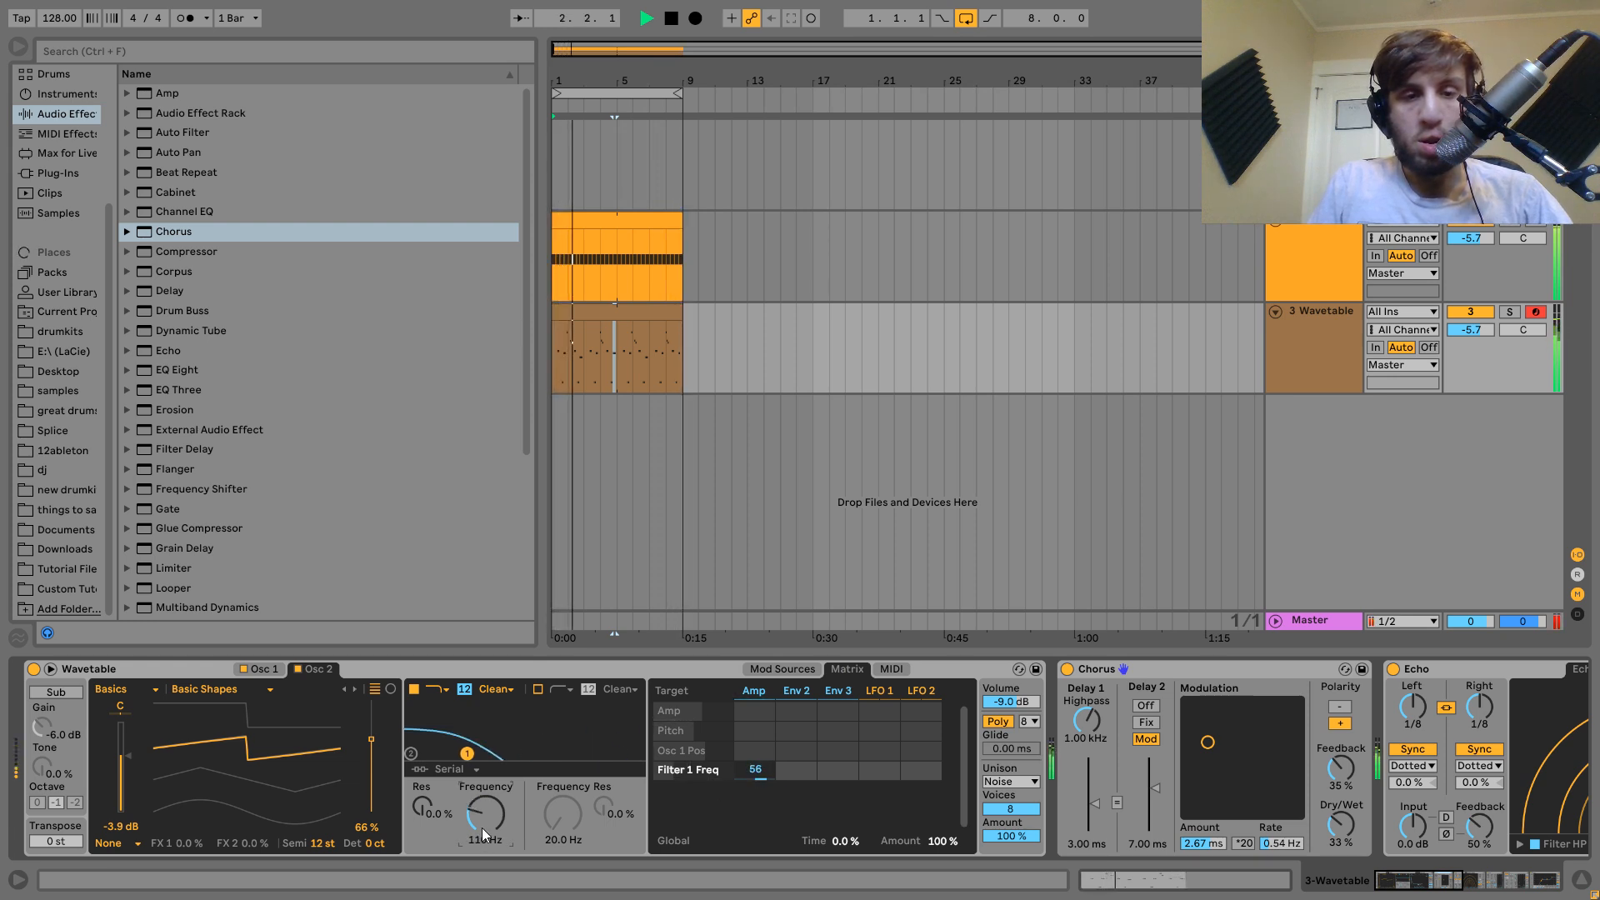
drag(482, 823, 482, 813)
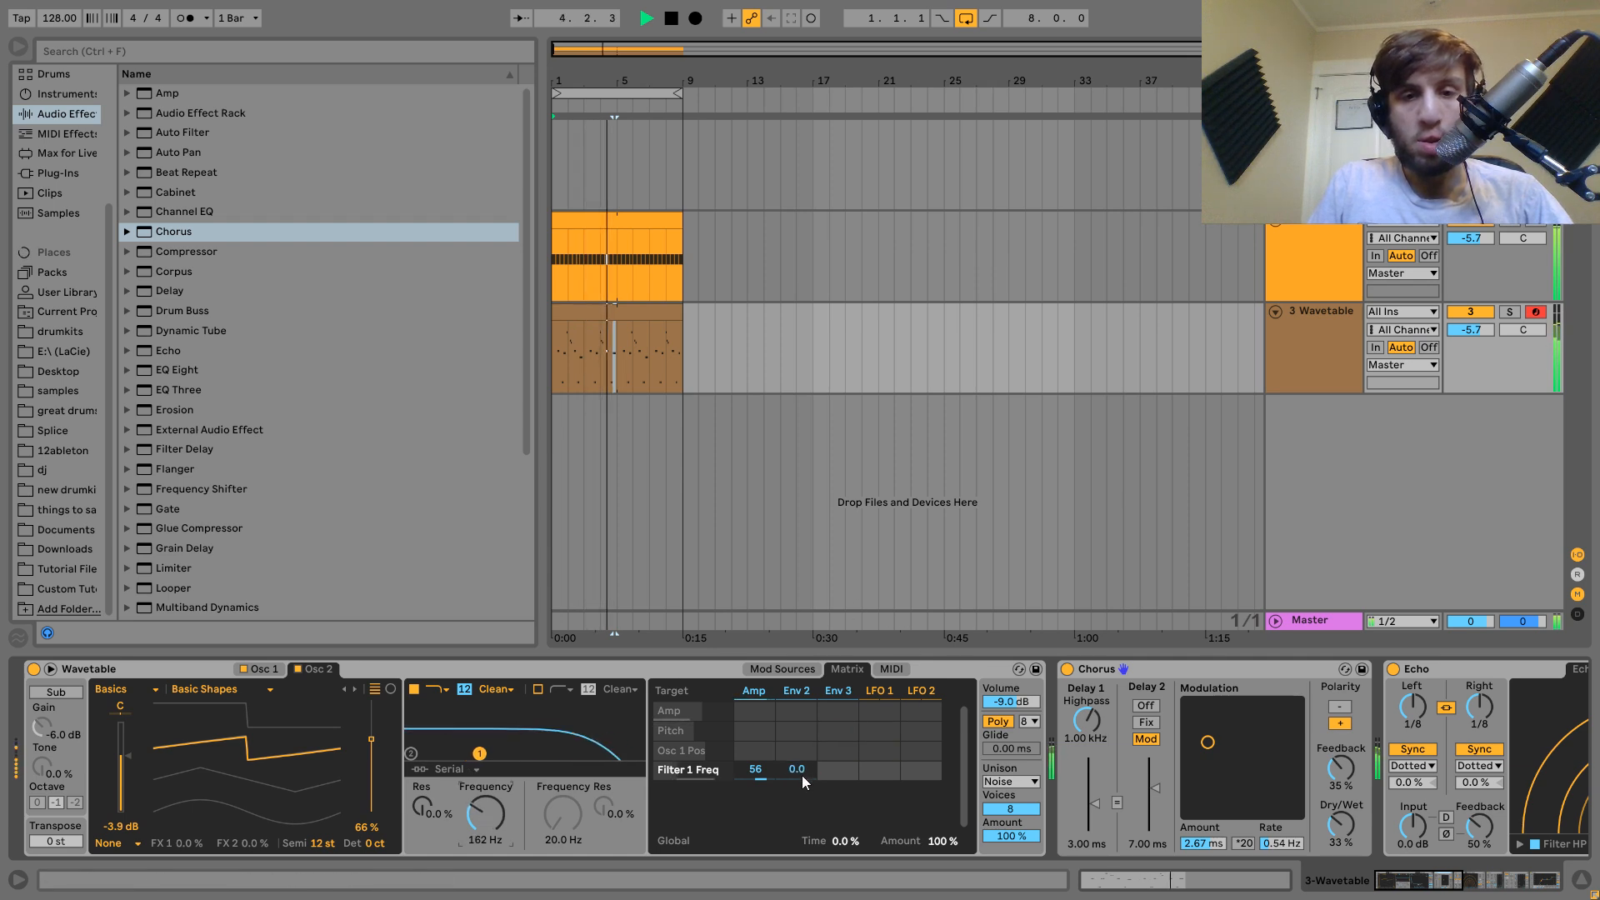
drag(757, 773, 758, 770)
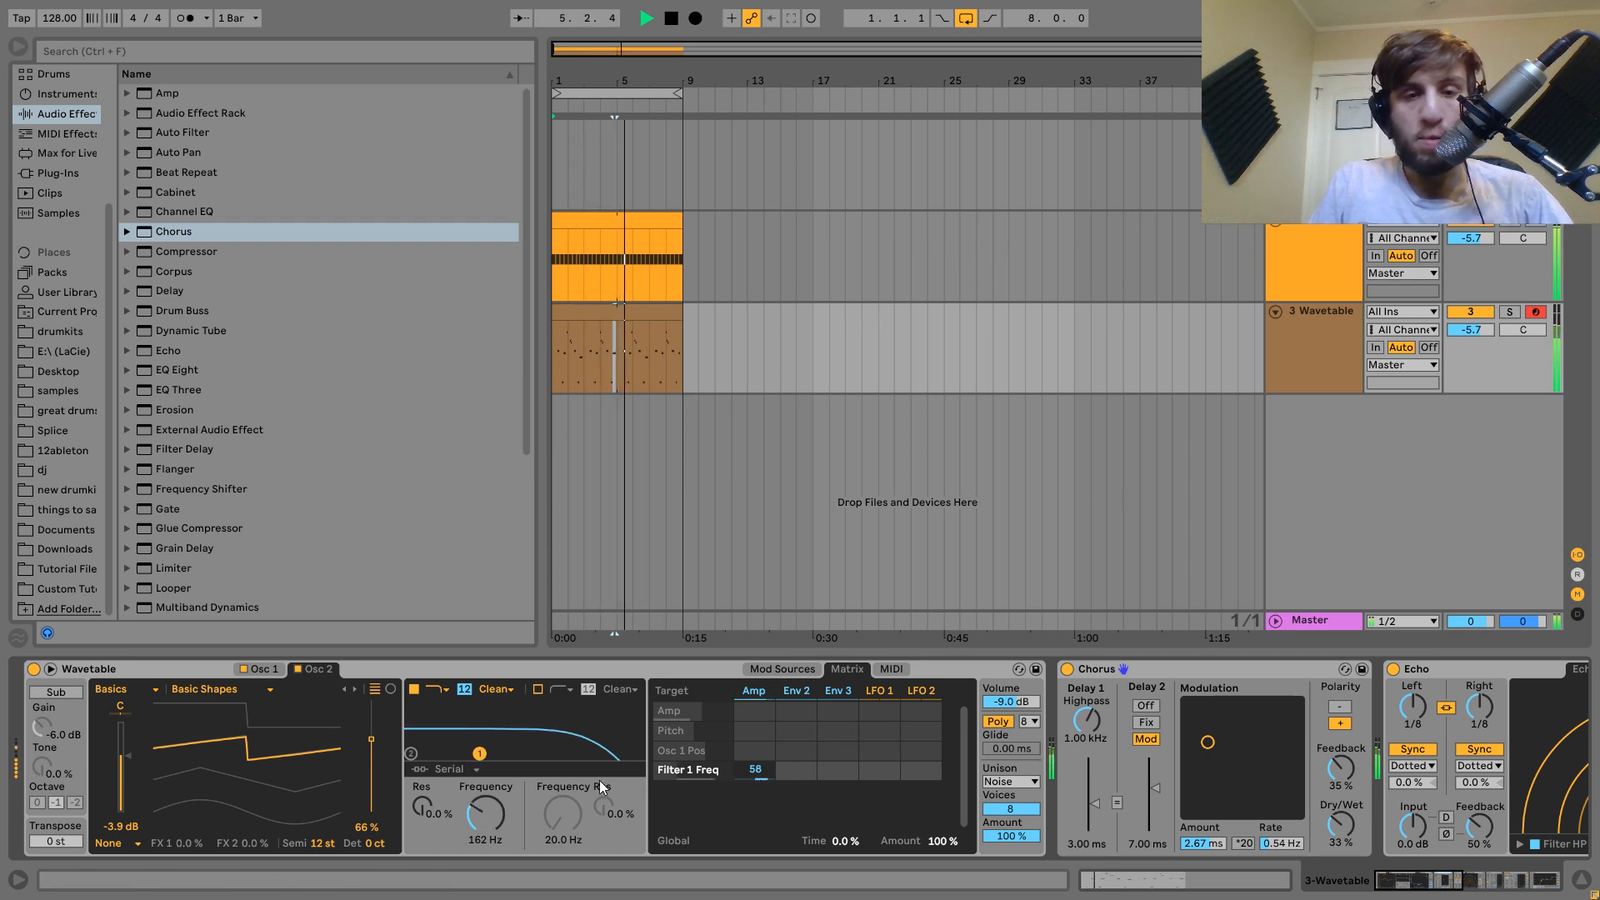
Try a 10.7 ms attack on Wavetable's amp envelope, then remove the attack again and readjust the decay time.
click(775, 669)
drag(677, 723, 680, 724)
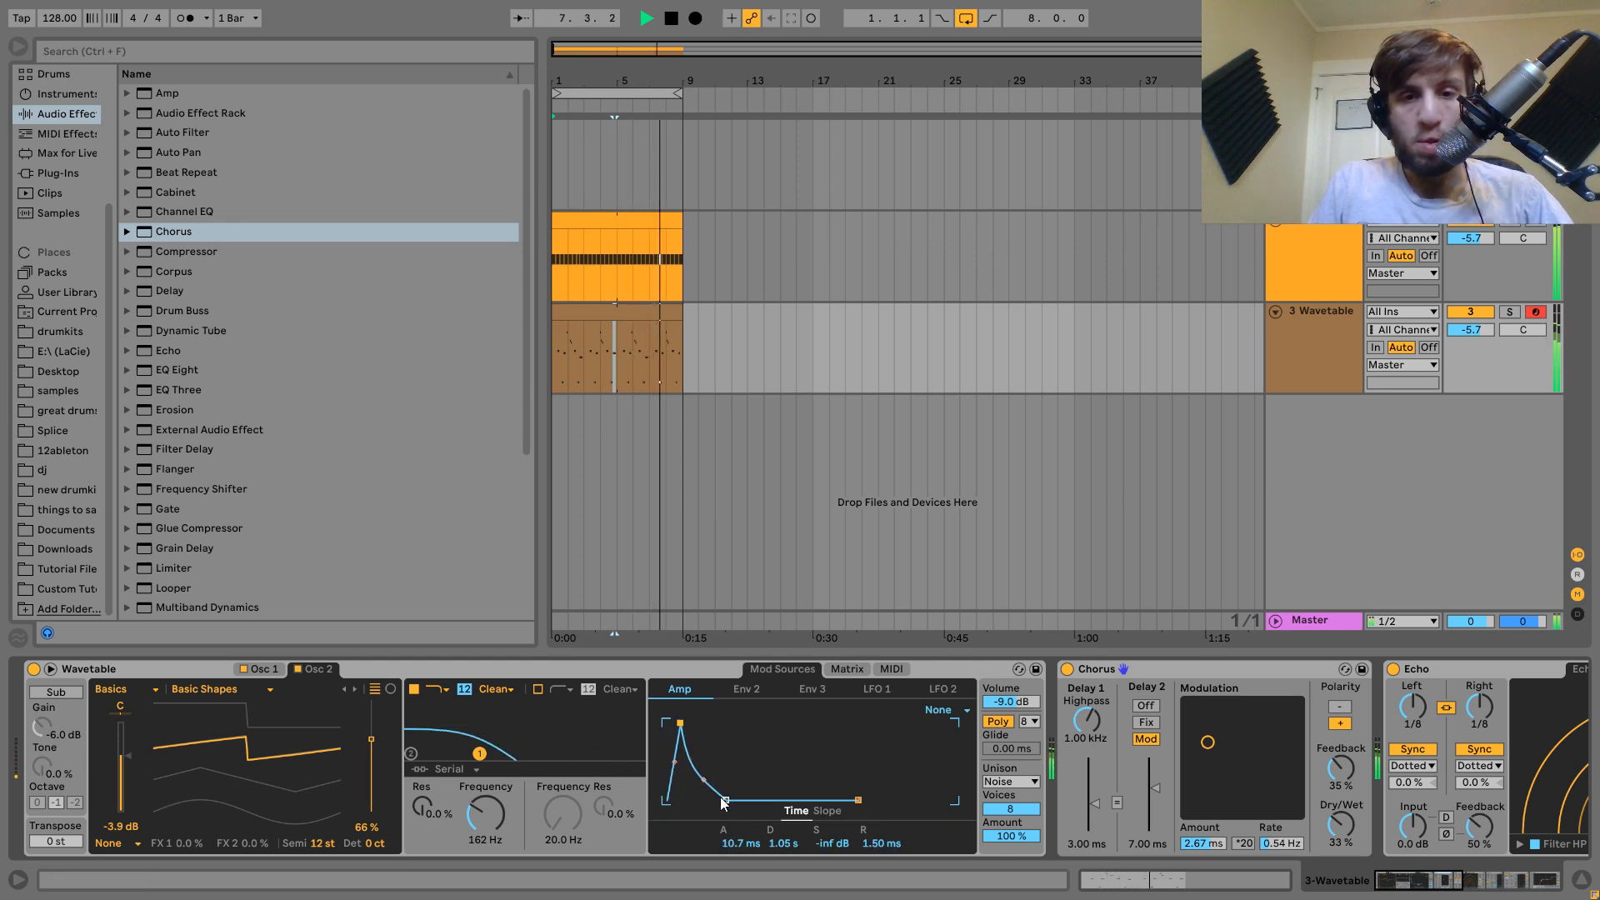
drag(726, 800, 720, 800)
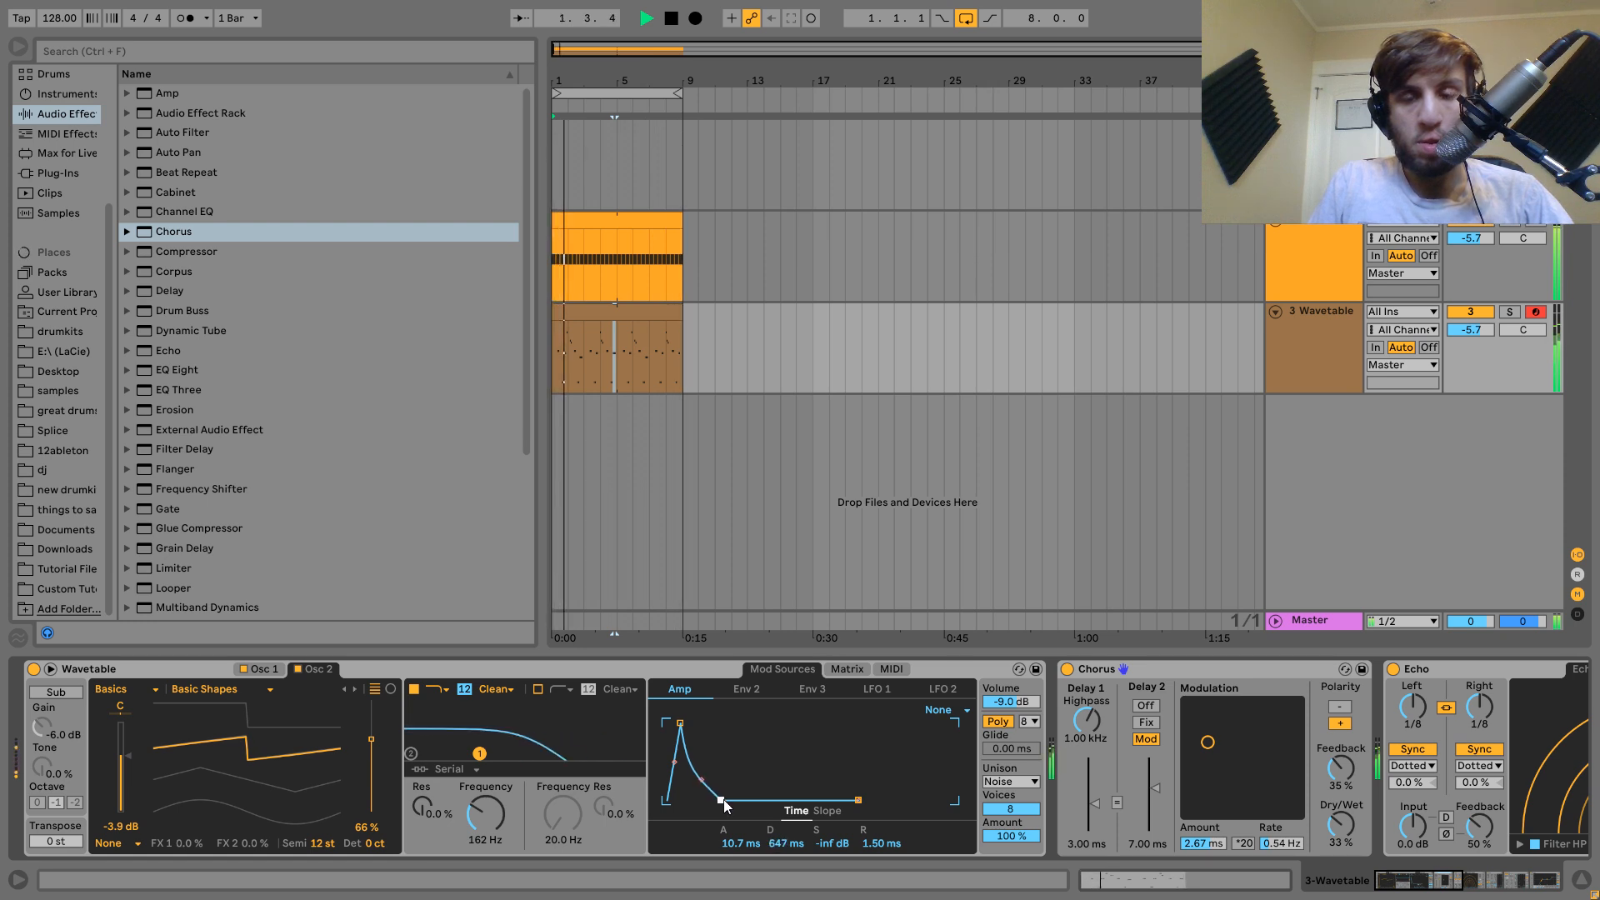
drag(680, 722, 665, 723)
drag(708, 800, 714, 800)
Raise the Amp envelope's modulation of the filter 1 frequency to 66.
click(847, 668)
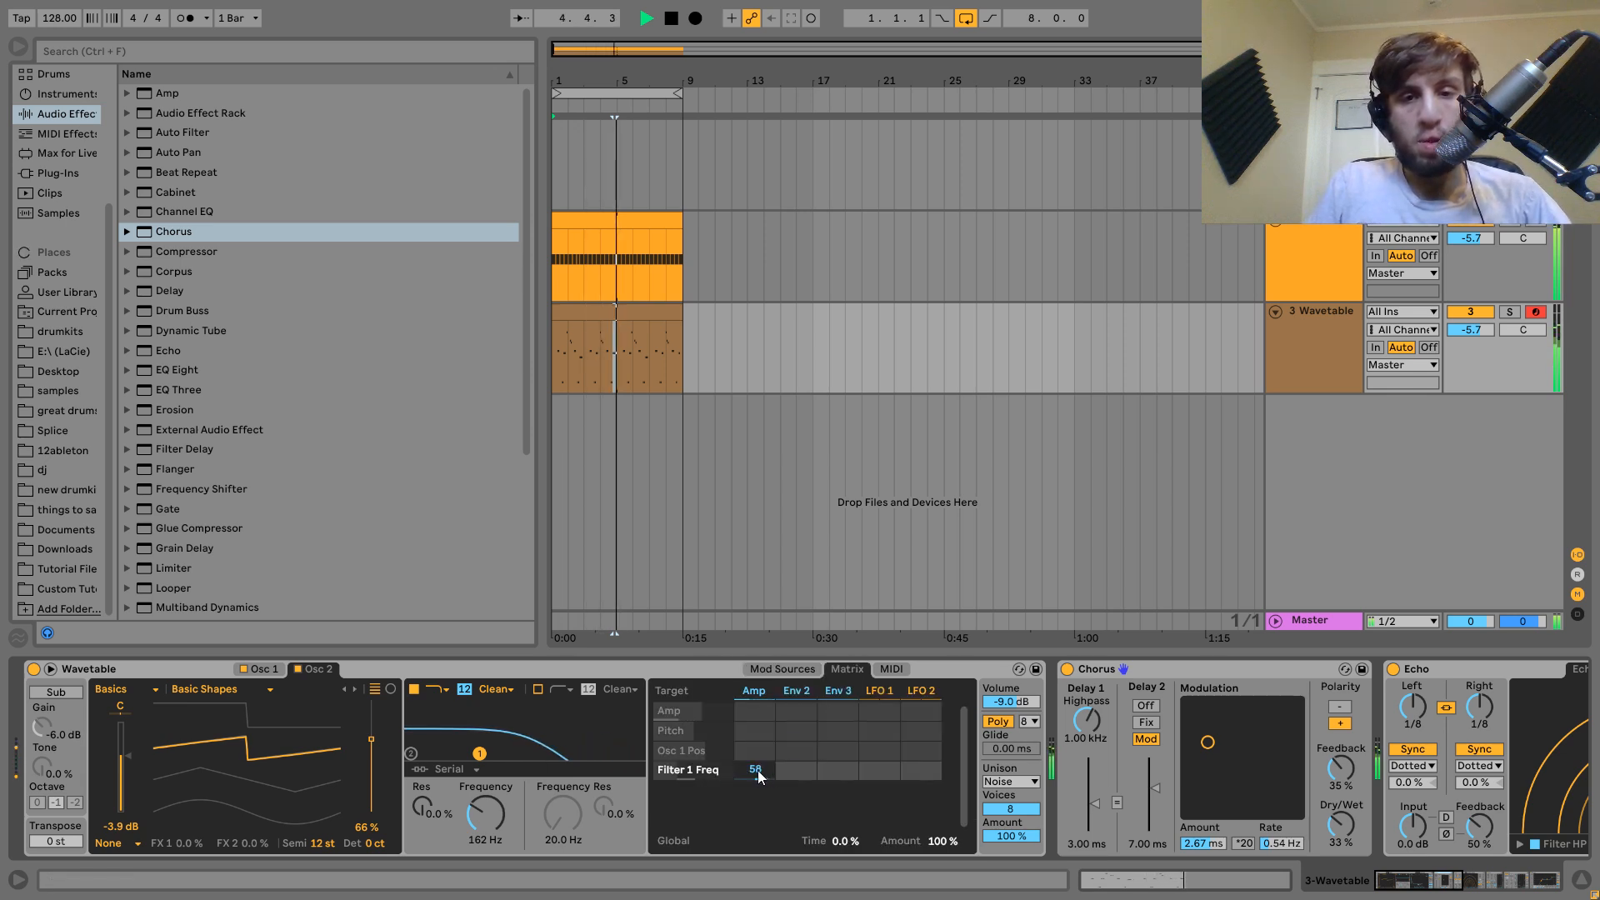
drag(743, 773, 743, 779)
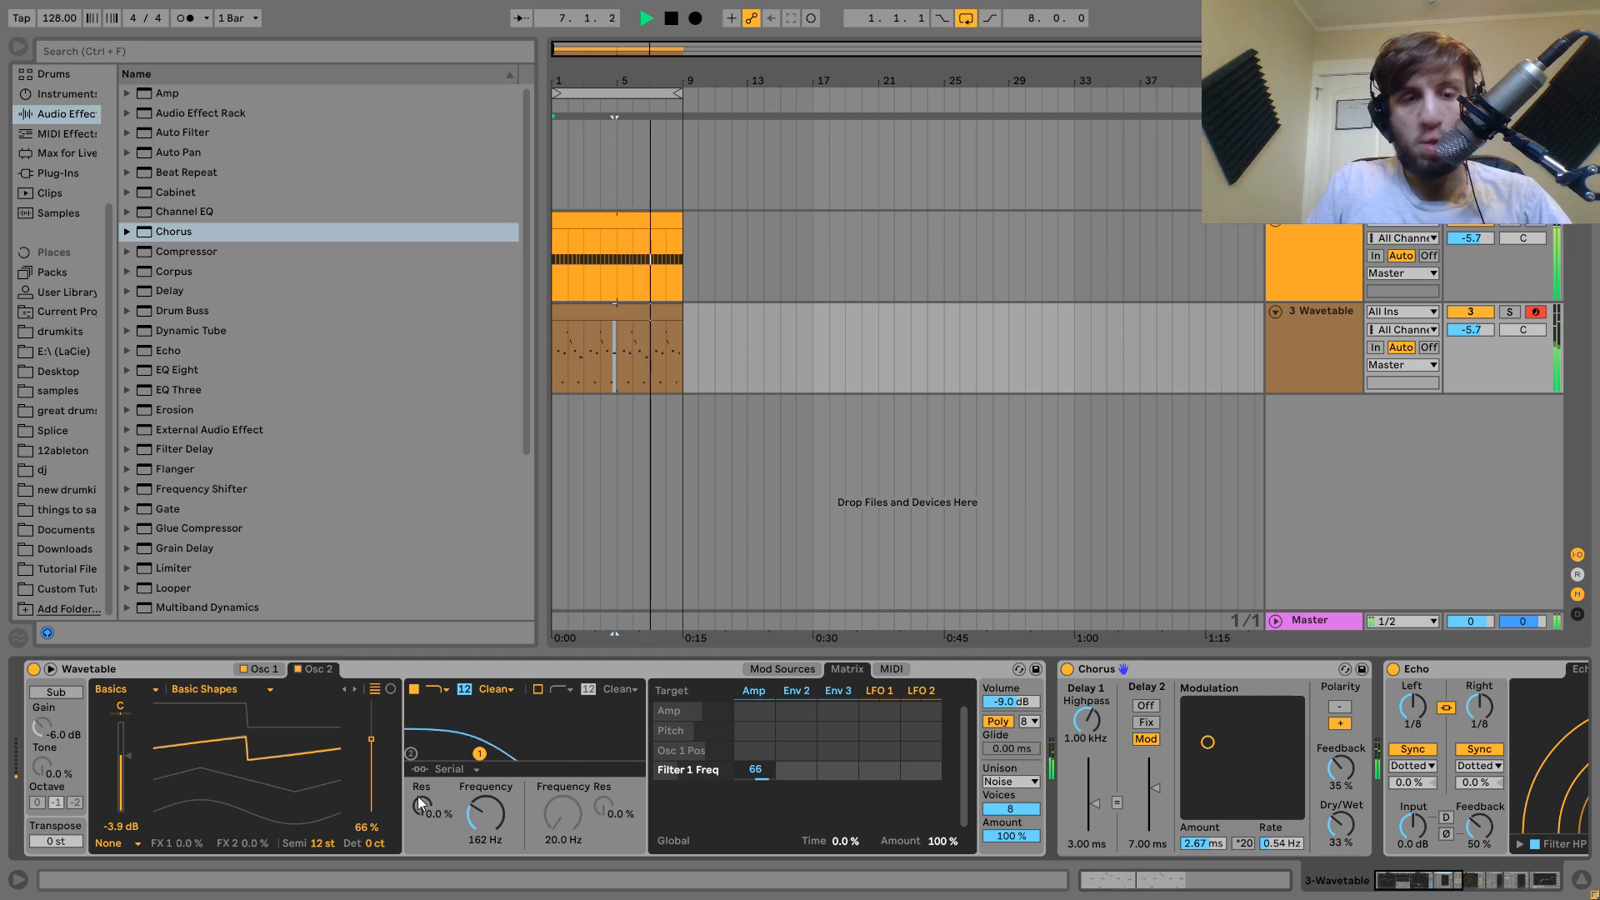
key(space)
Stop playback and insert Saturator between Wavetable and Chorus.
scroll(656, 838, right, 10)
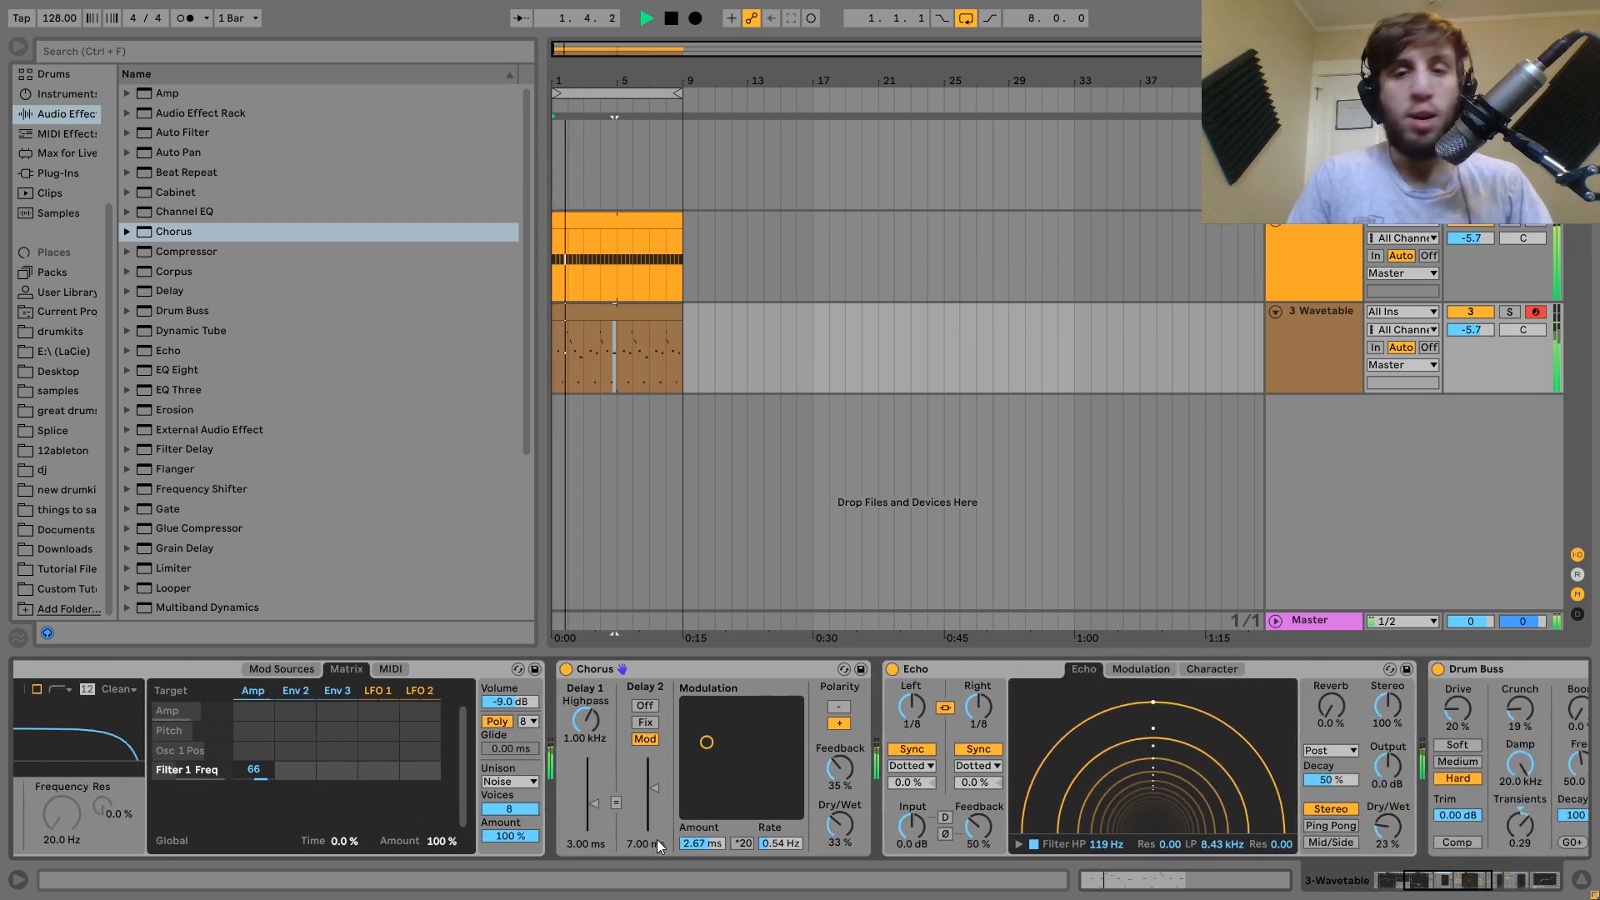
key(space)
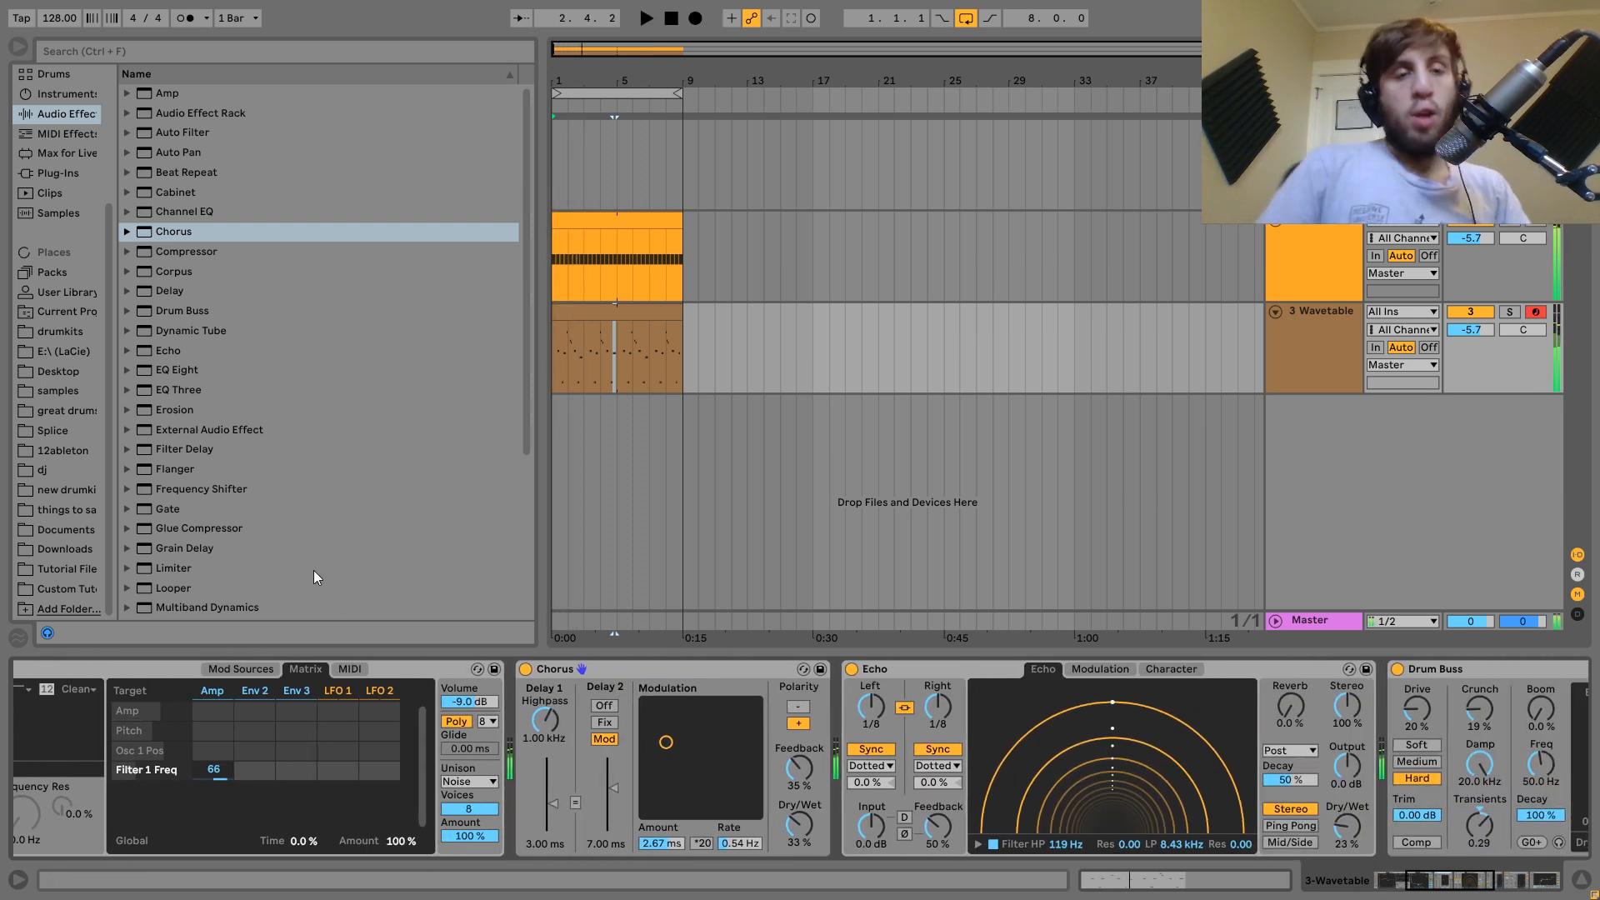
scroll(313, 570, down, 4)
drag(175, 505, 542, 725)
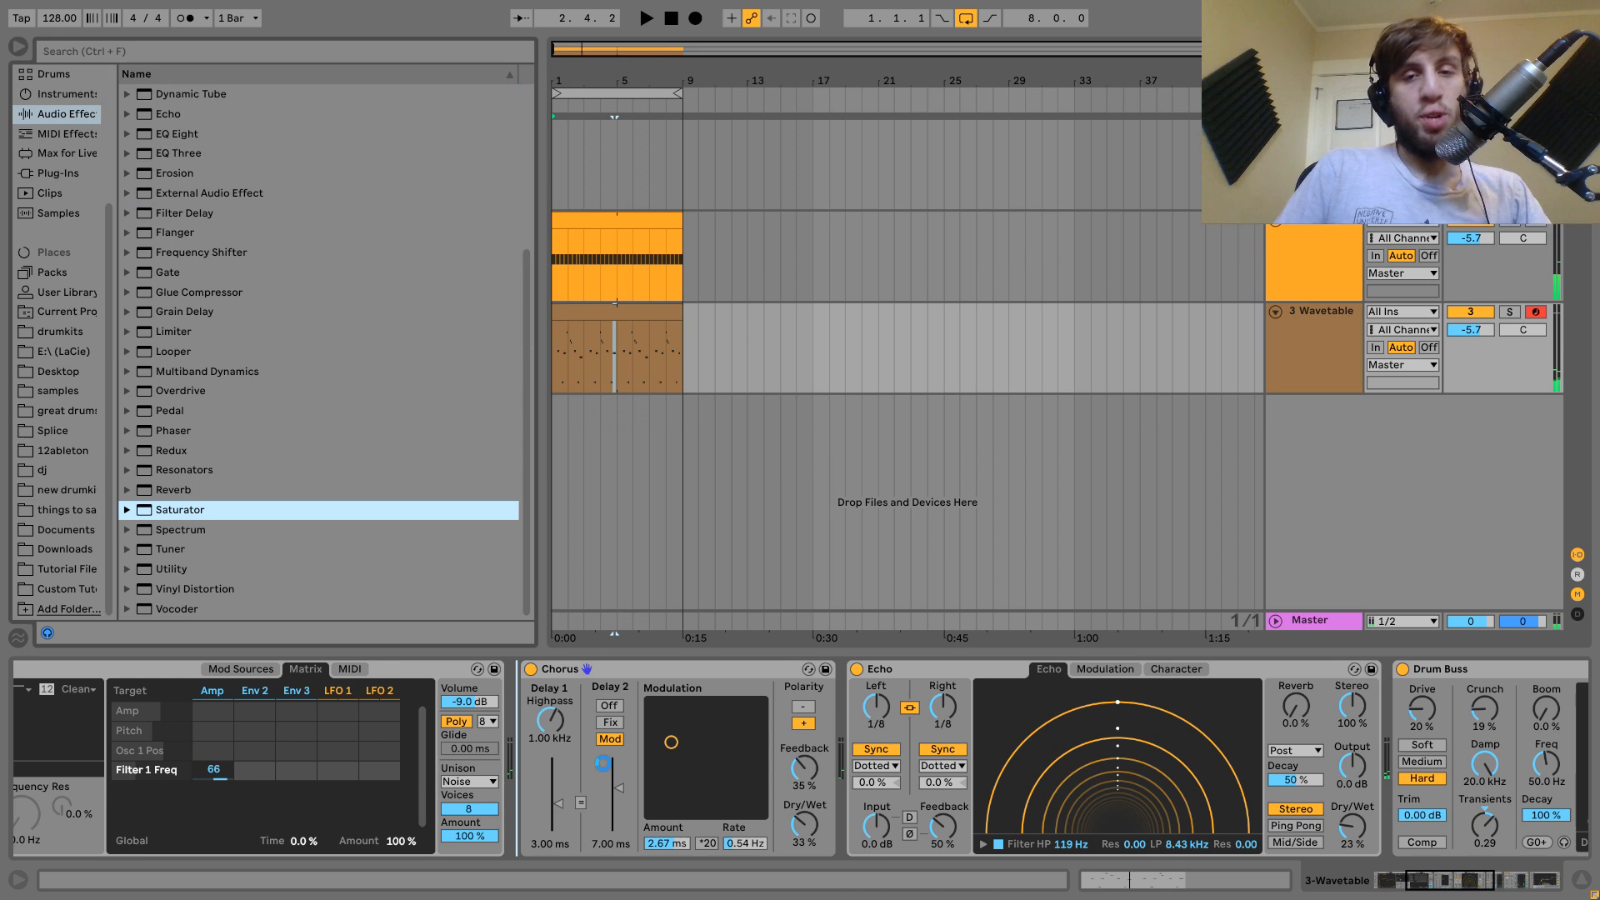
Solo the Wavetable track while setting Saturator's drive to 5.14 dB and base to 11.4, then unsolo it and lower its volume to -10.5 dB.
click(1503, 314)
key(space)
drag(540, 833, 540, 807)
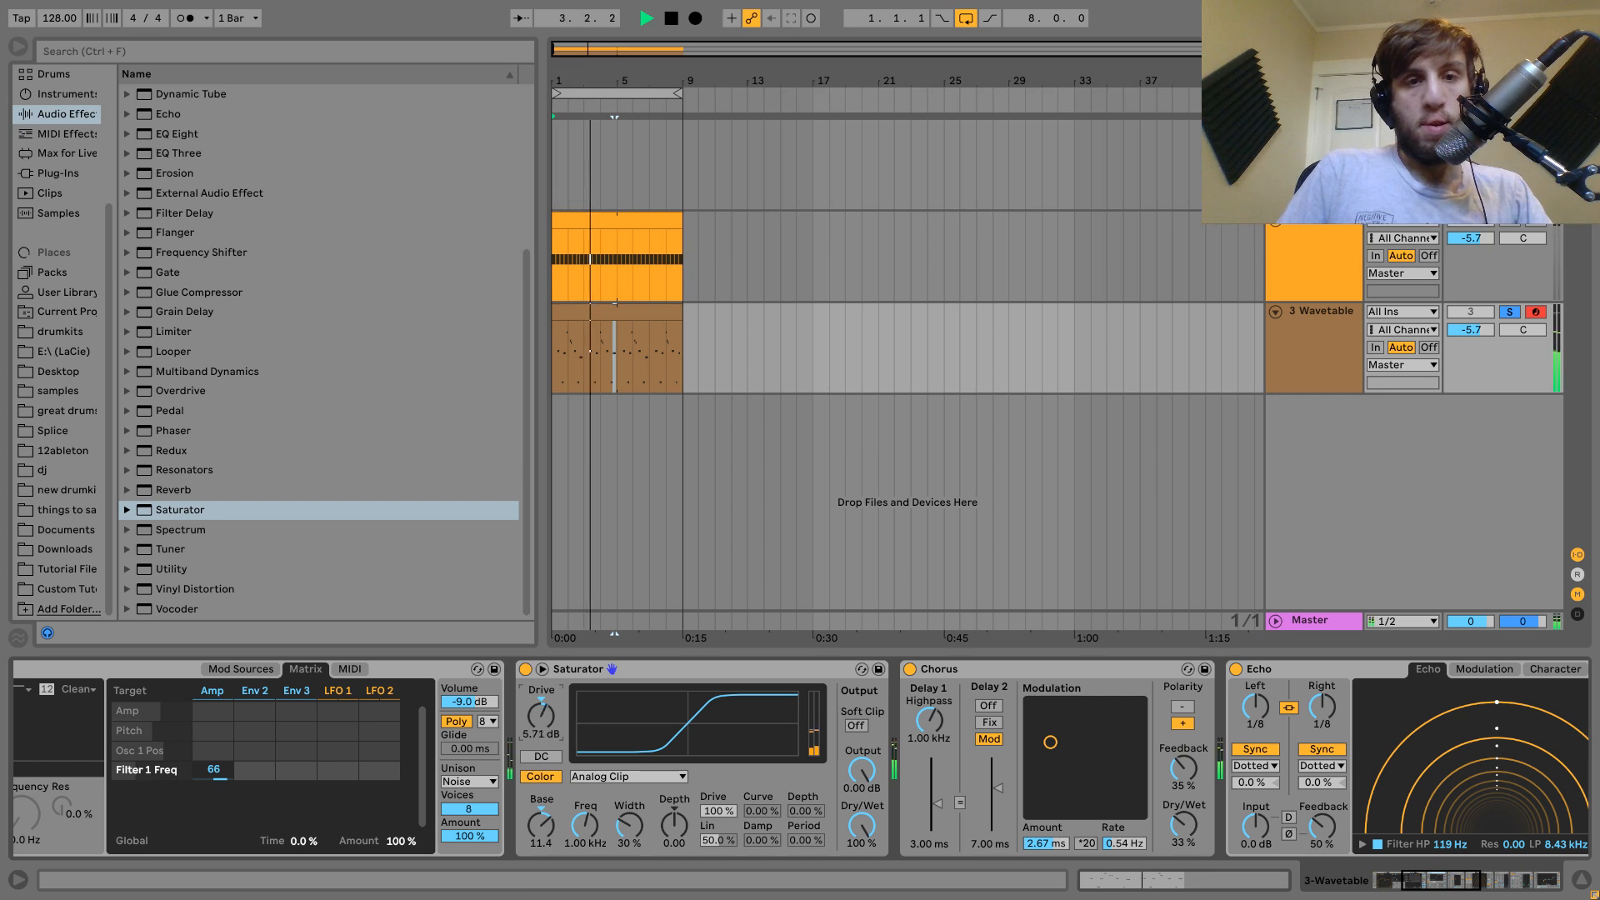
click(1509, 312)
mouse_move(1491, 334)
mouse_down()
mouse_move(1491, 353)
mouse_move(1471, 337)
mouse_up()
Insert Reverb between Echo and Drum Buss and set its dry/wet to 24% during playback.
scroll(1471, 337, down, 4)
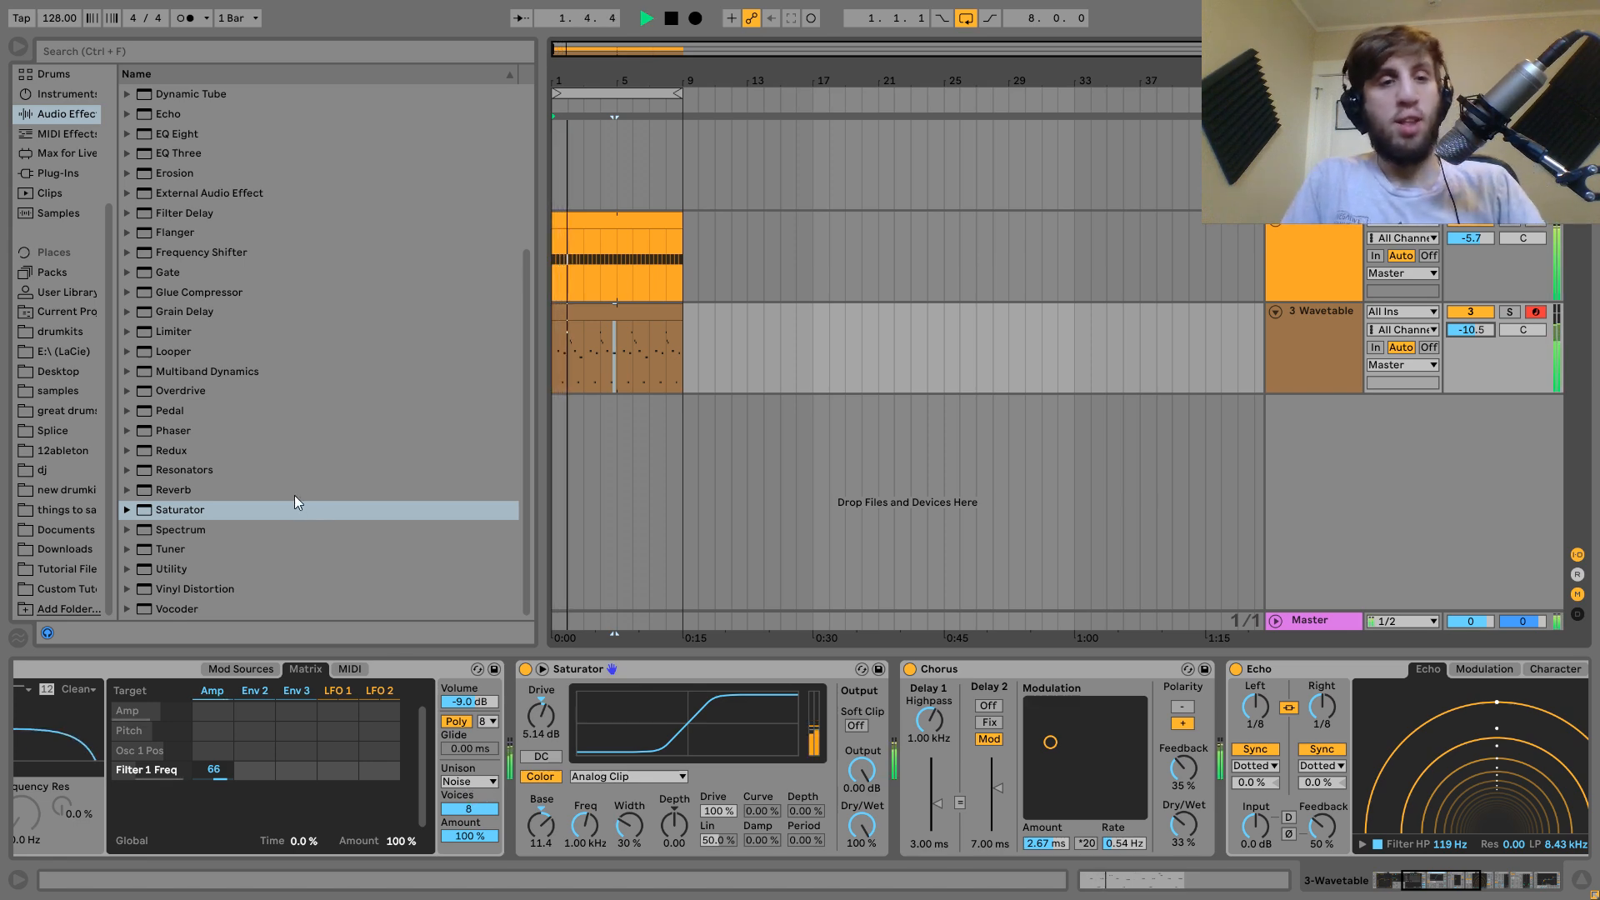
double_click(171, 490)
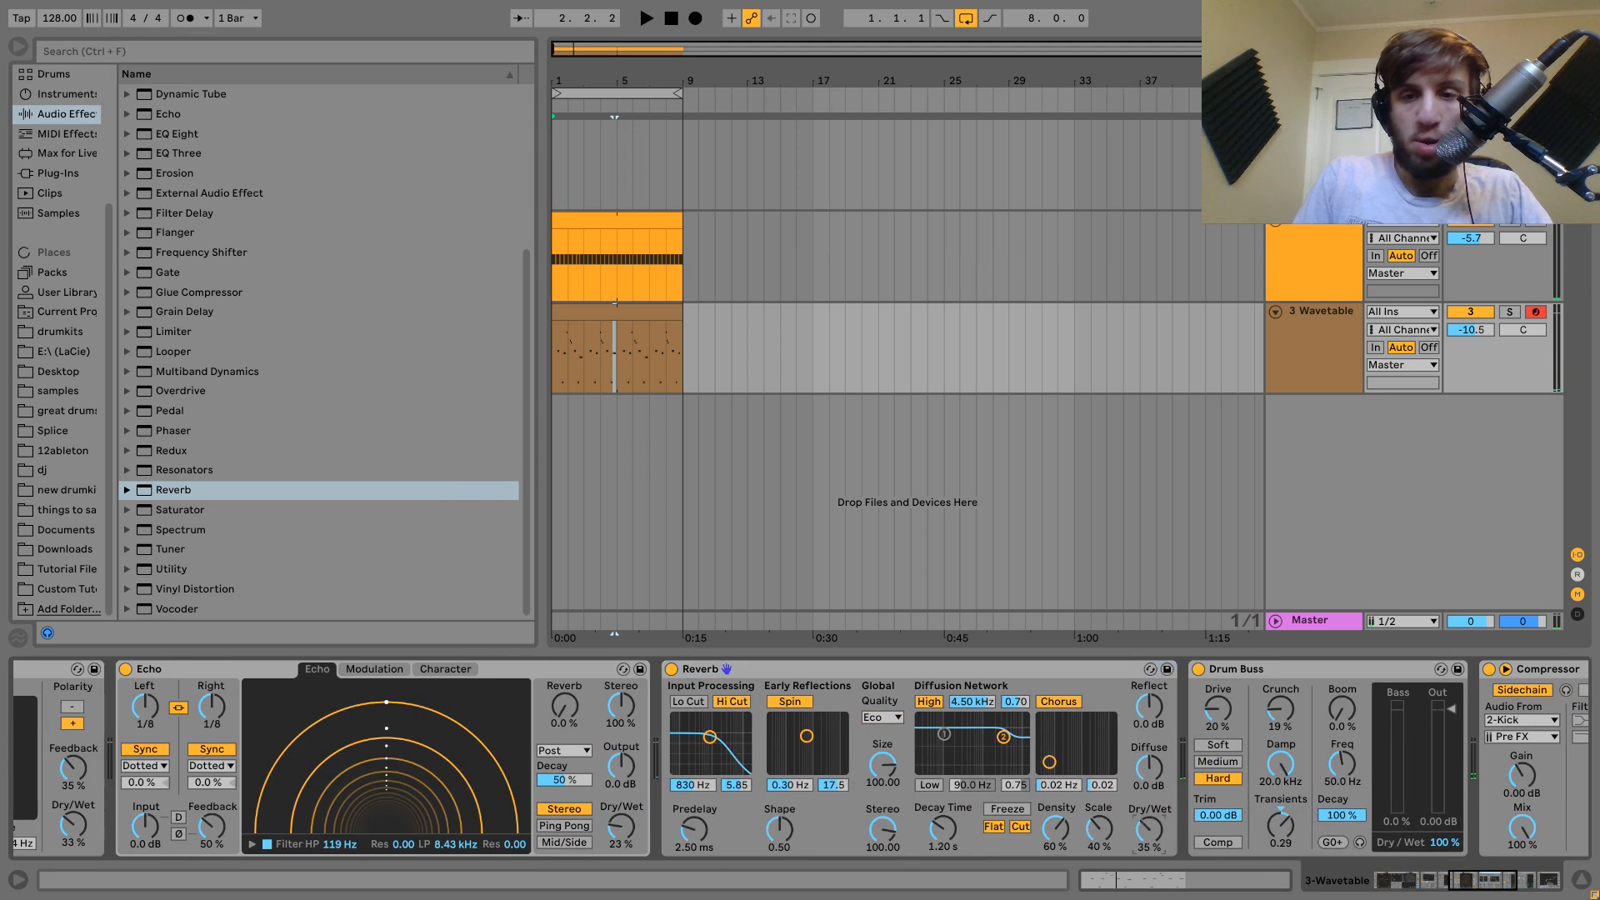
key(space)
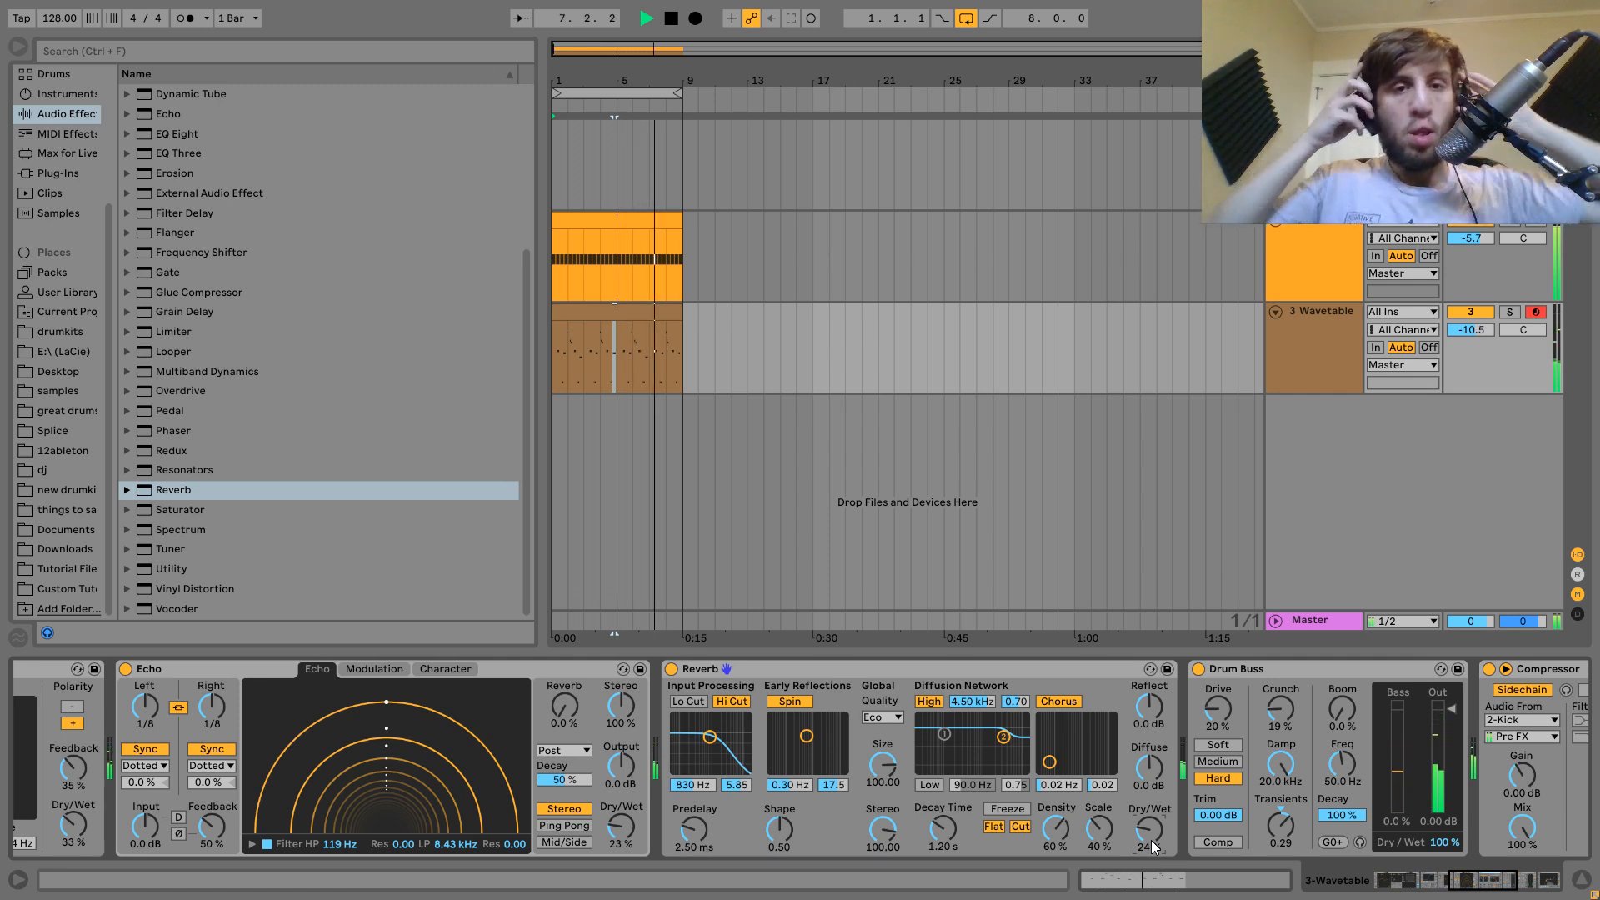
Open the Wavetable clip and shift the first F3 note one grid step later to 2.1.1.
double_click(645, 329)
click(455, 543)
key(Right)
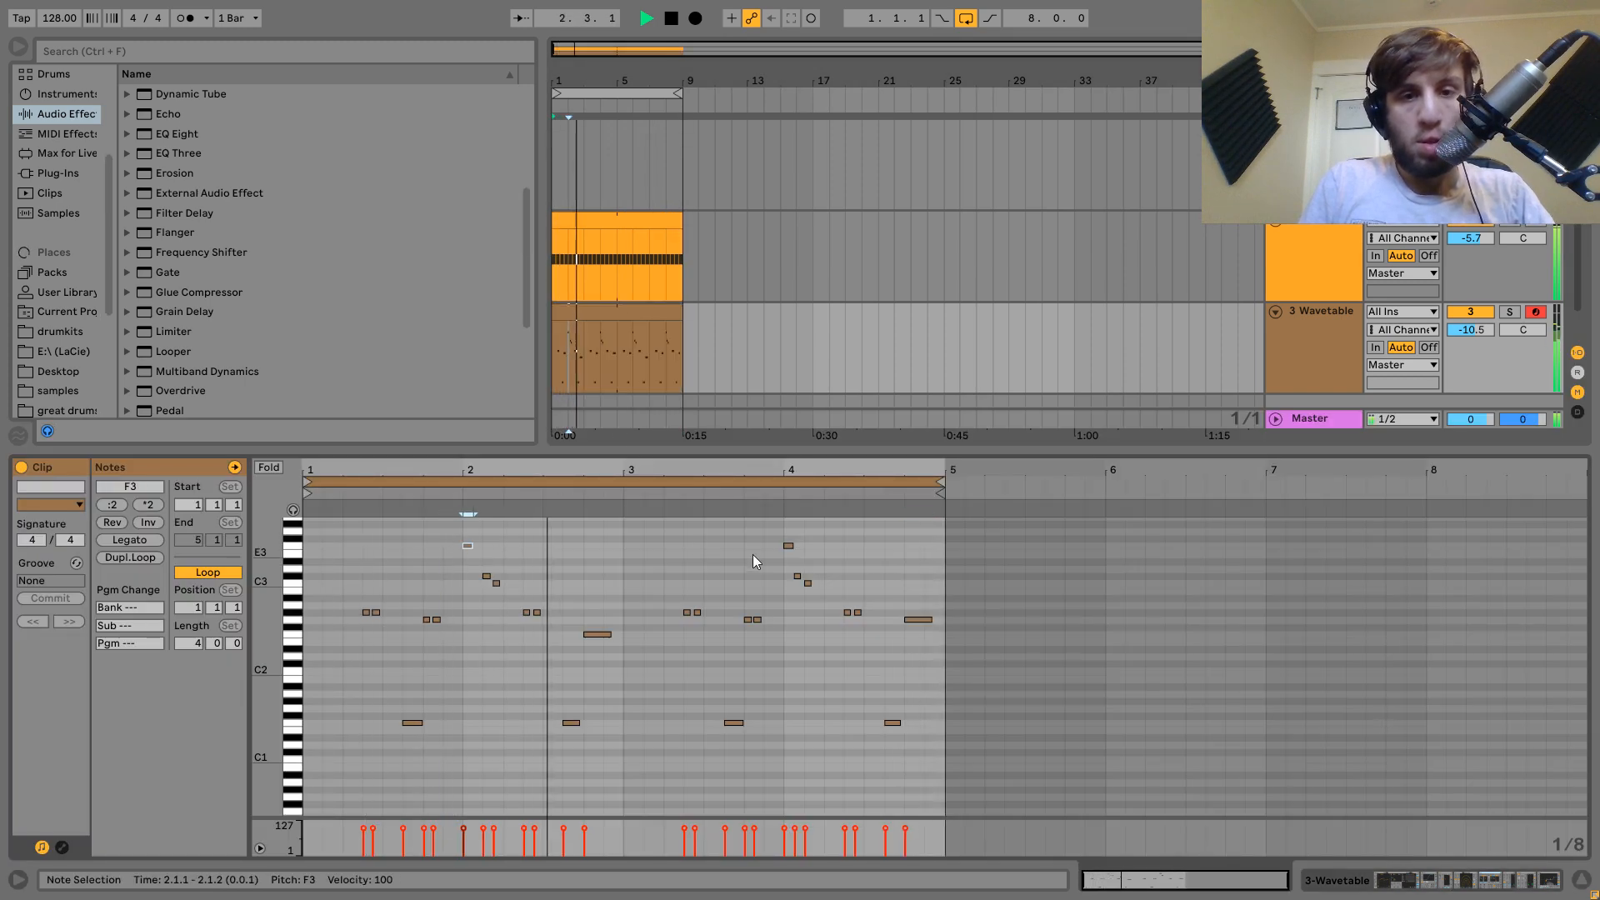
Set the Wavetable track's volume to -9.2 dB and its filter 1 to 460 Hz with 18% resonance.
click(1328, 326)
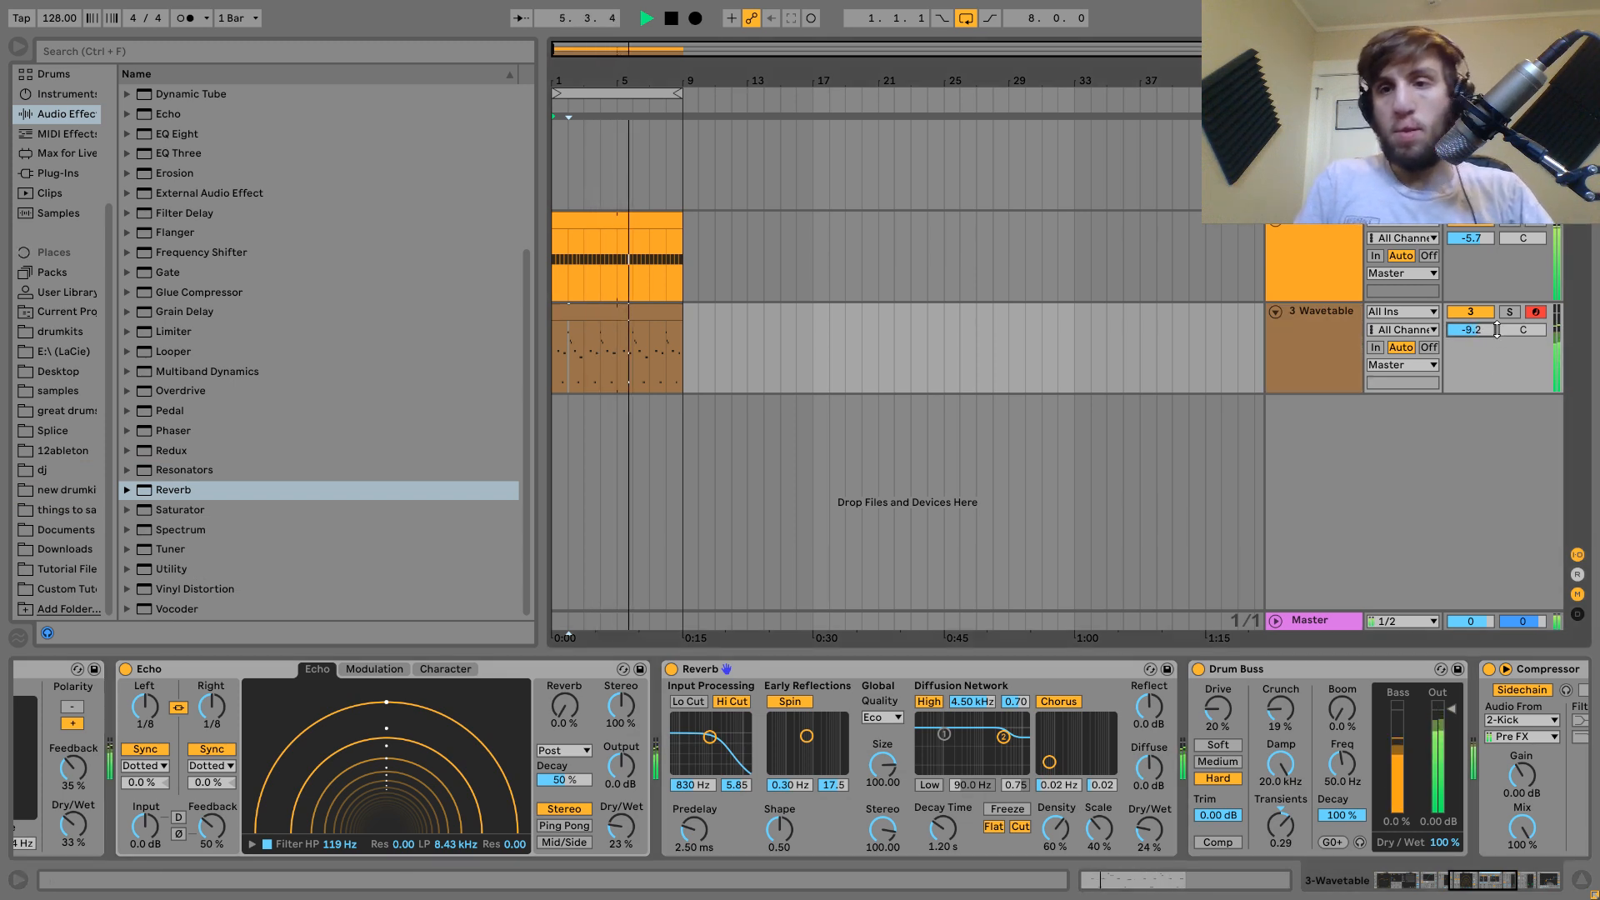
click(1334, 329)
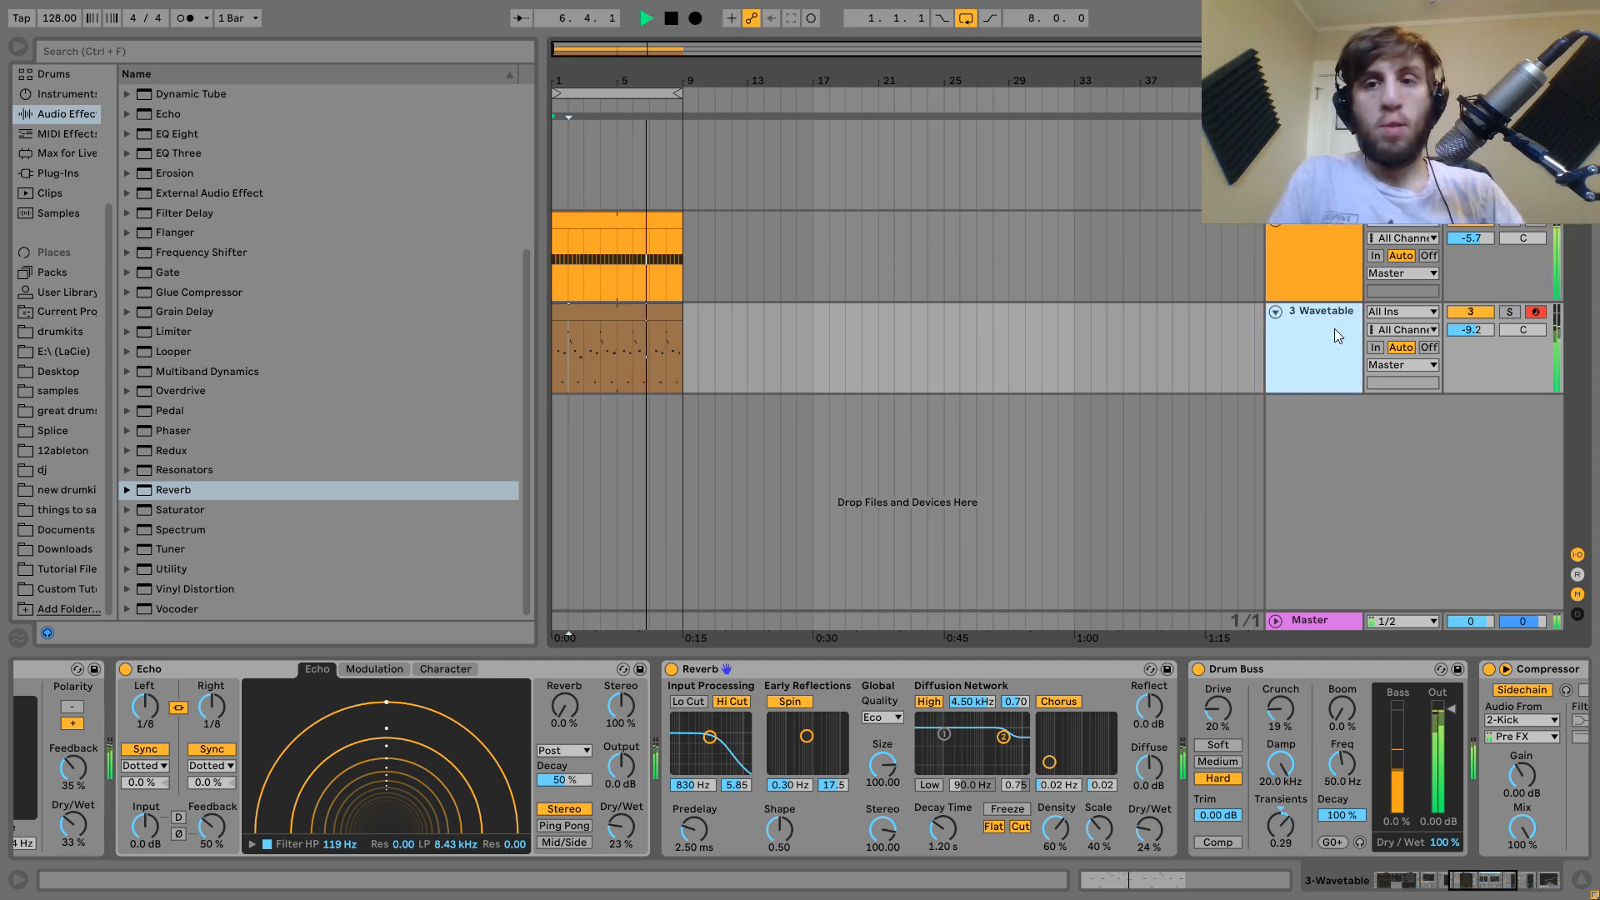
scroll(401, 775, up, 10)
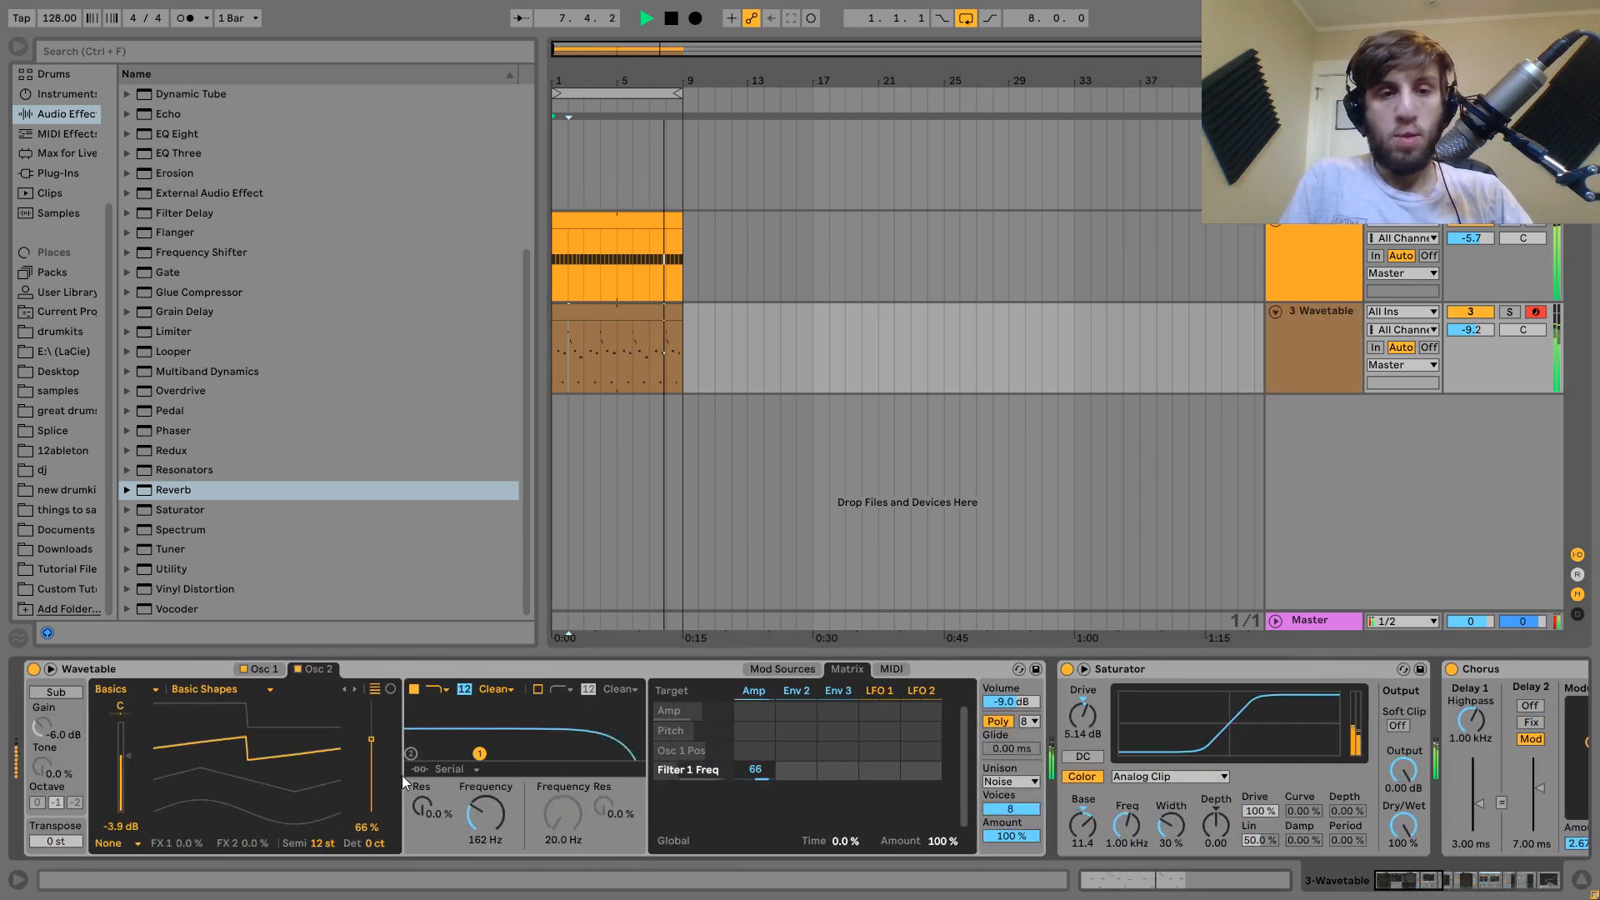
drag(491, 825, 428, 803)
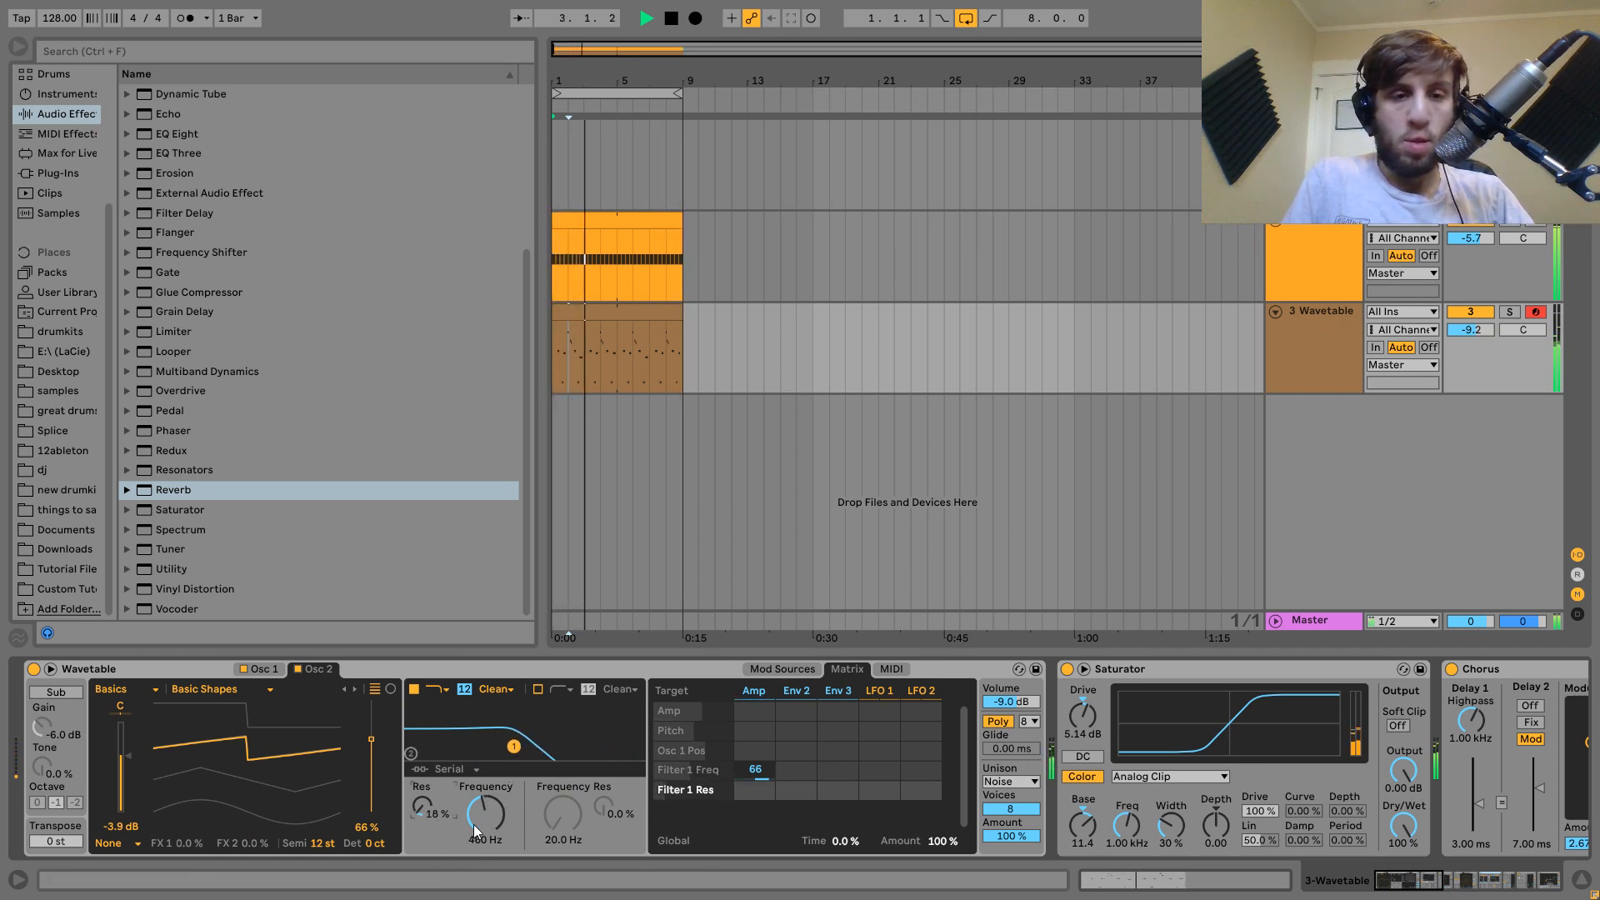
Stop playback, add a MIDI track below the Wavetable track and load the Analog instrument on it.
click(1307, 327)
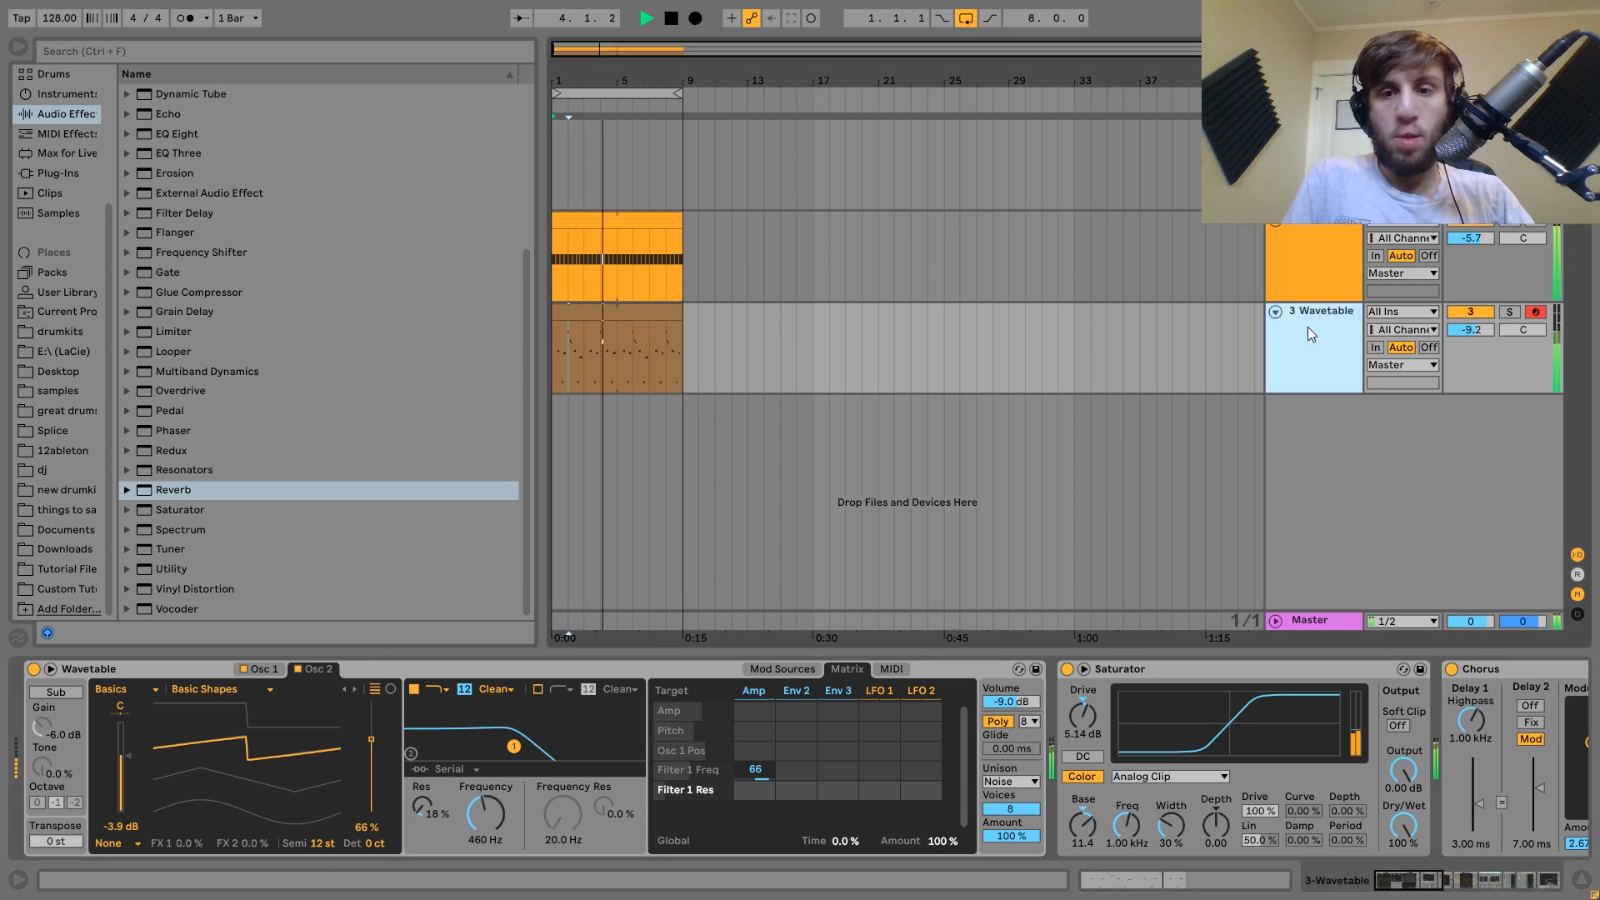
key(space)
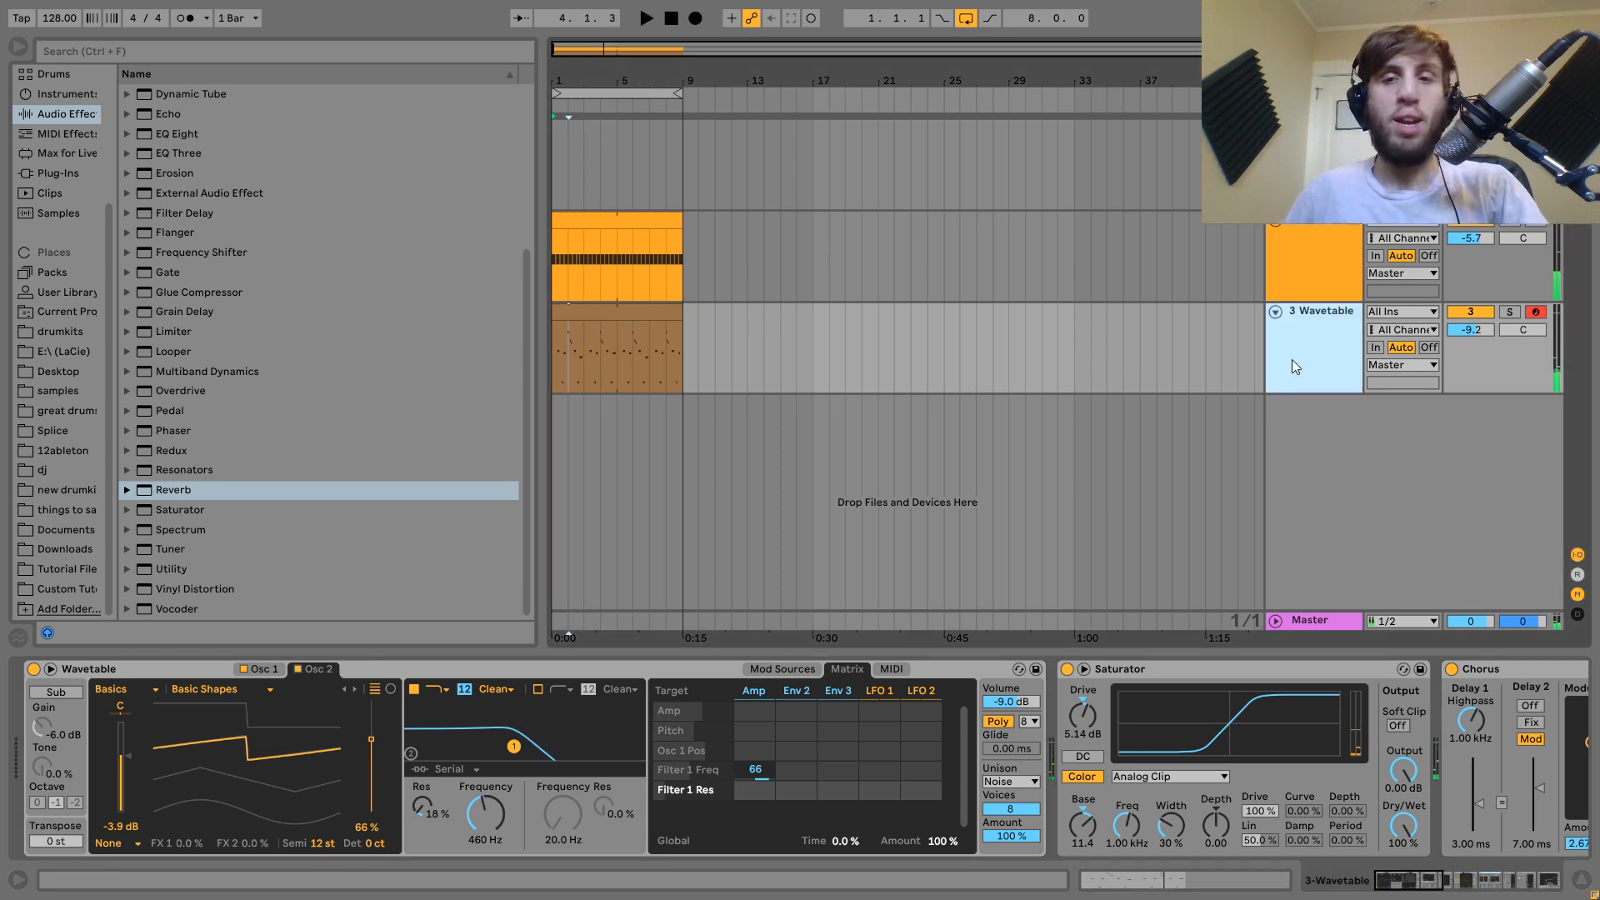
key(ctrl+shift+t)
click(60, 94)
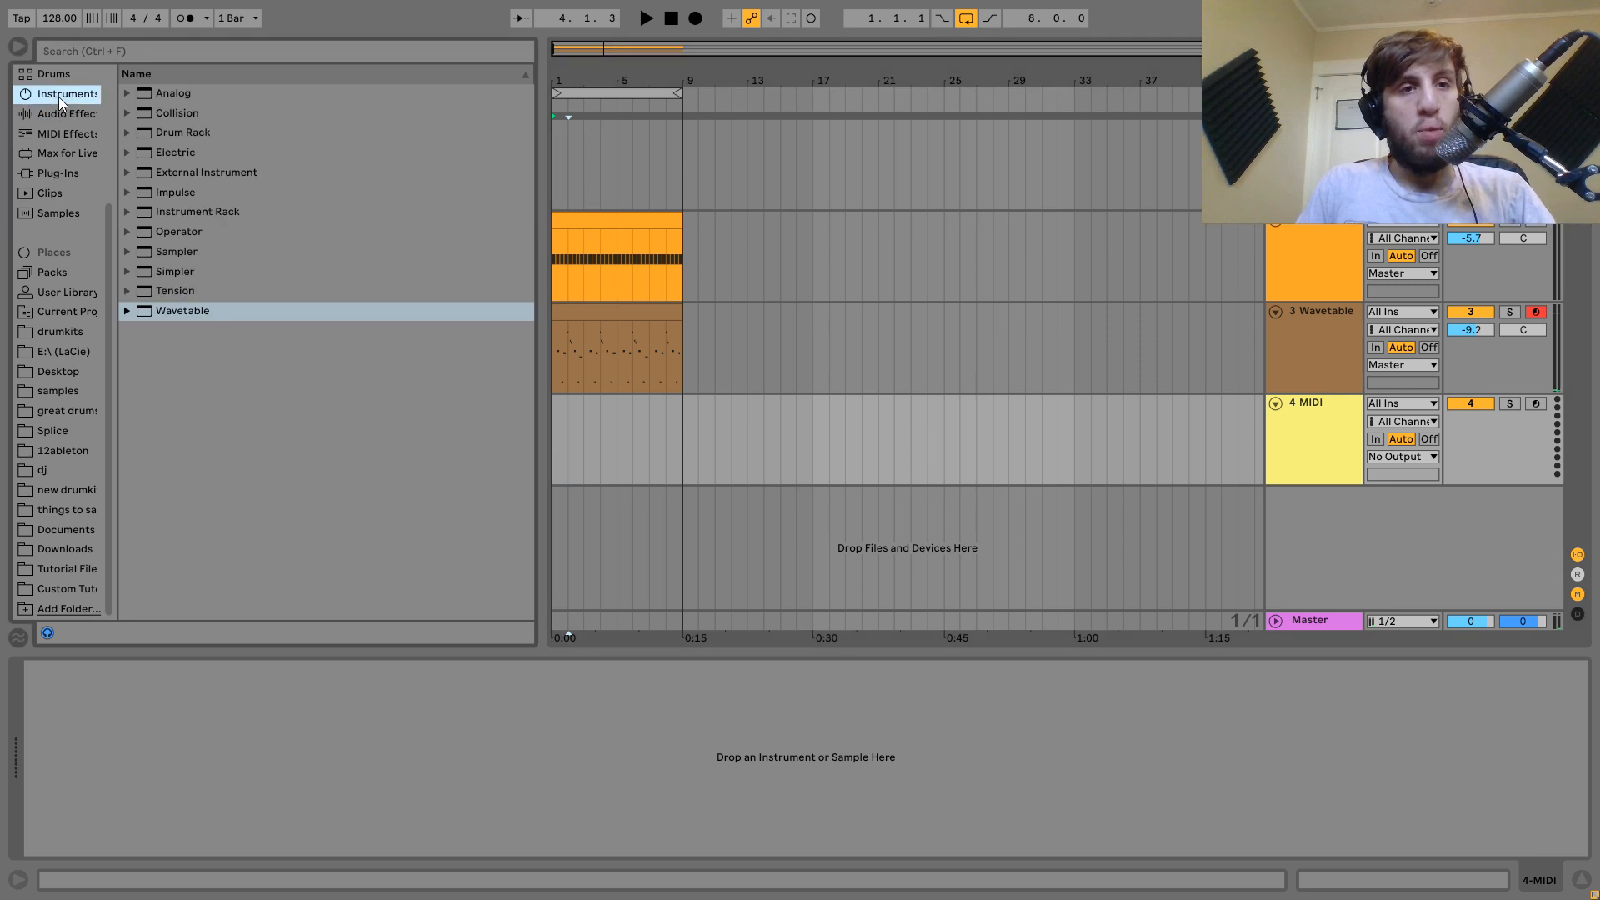
double_click(171, 97)
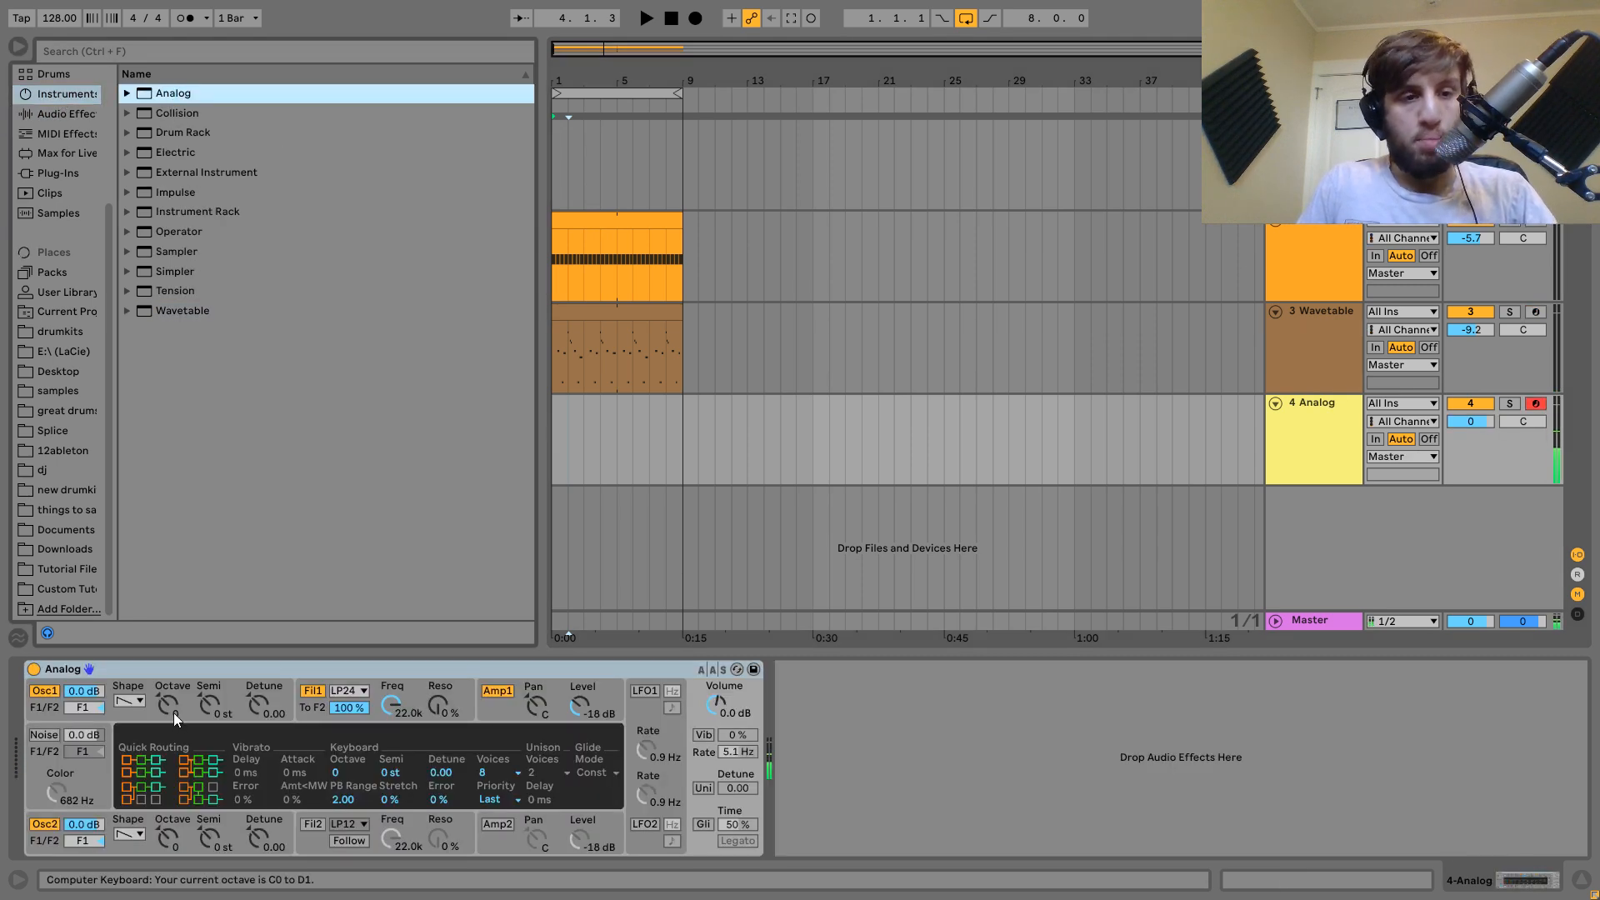
Set oscillator 1's detune to 0.22 and enable unison on the Analog instrument with a detune of 46.88.
drag(259, 708, 258, 704)
click(490, 710)
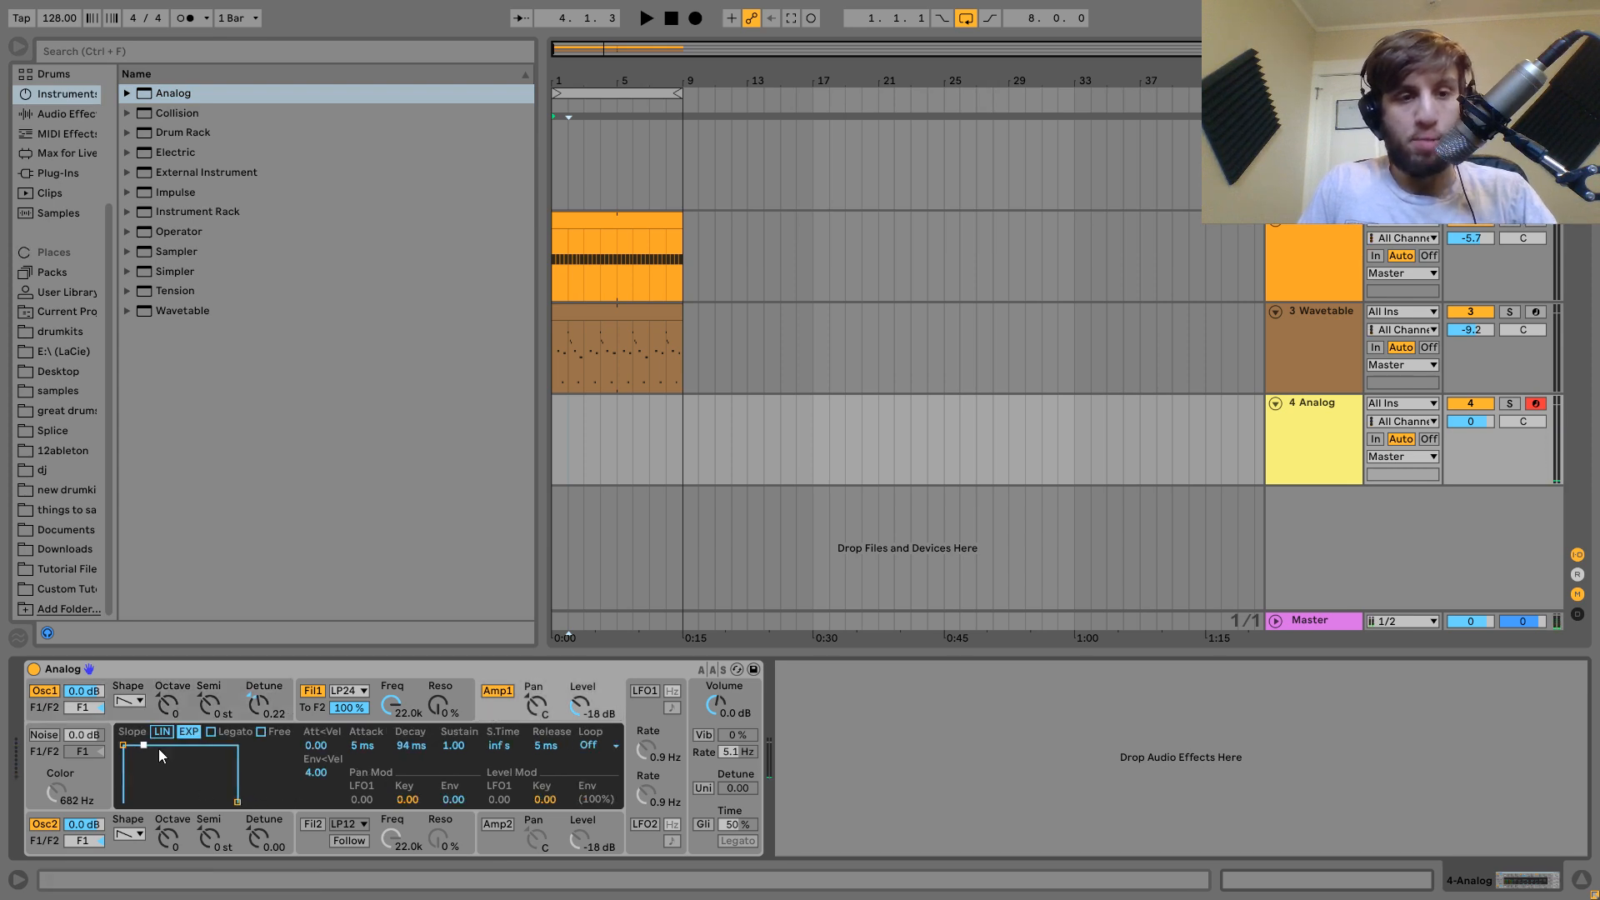
click(707, 788)
drag(725, 789, 725, 734)
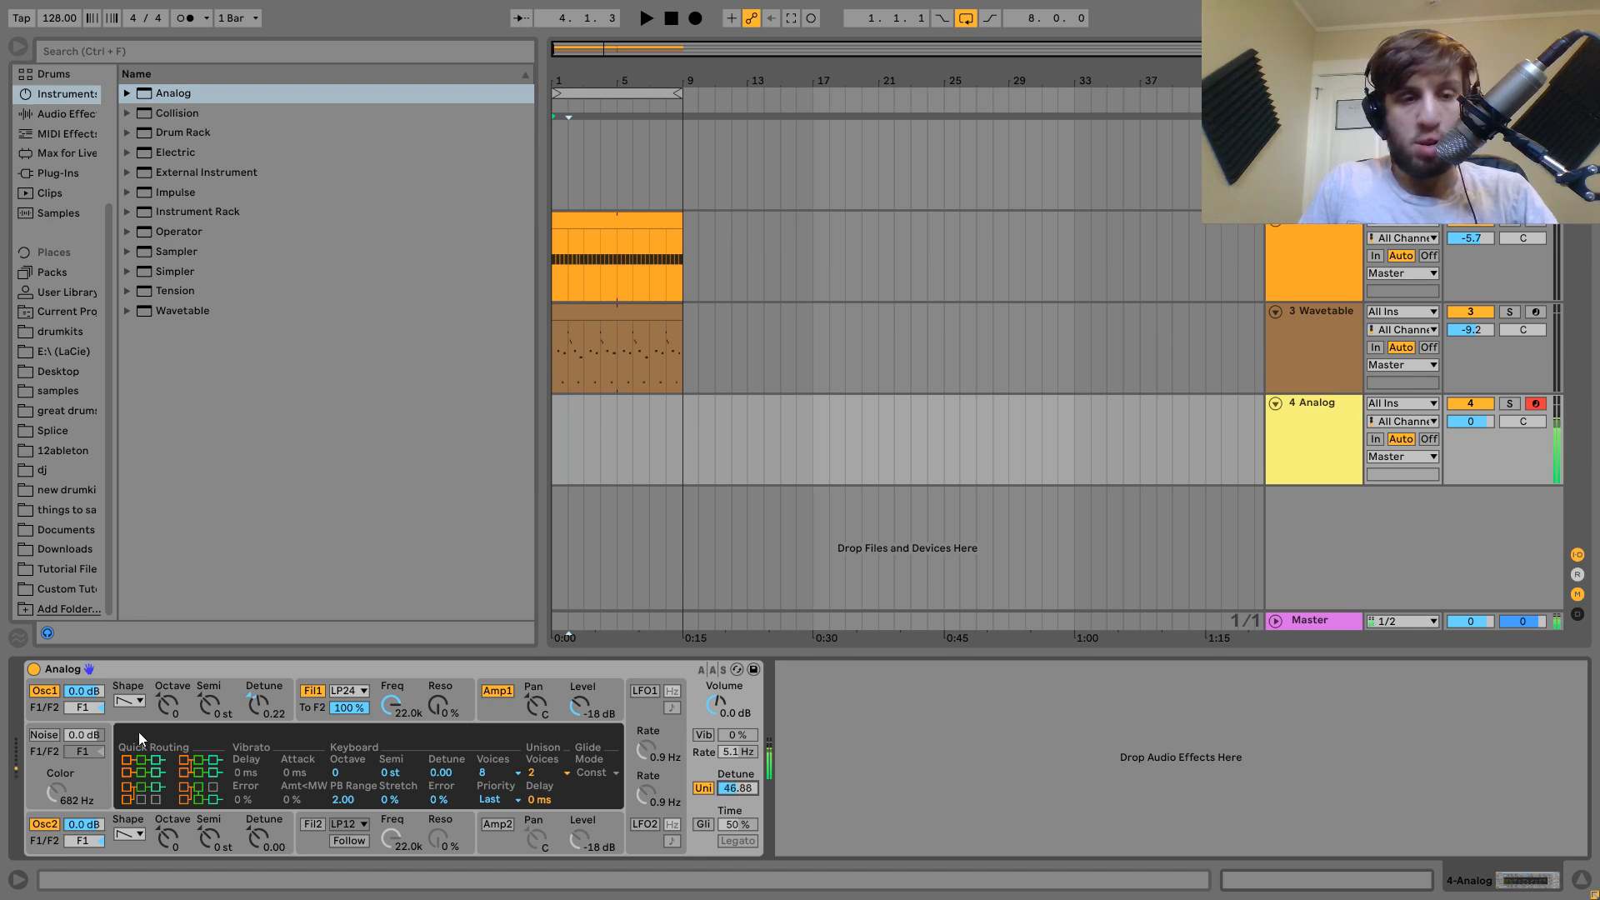
Enable Analog's noise source with its color at 22.0 kHz and its level at -25 dB.
click(56, 737)
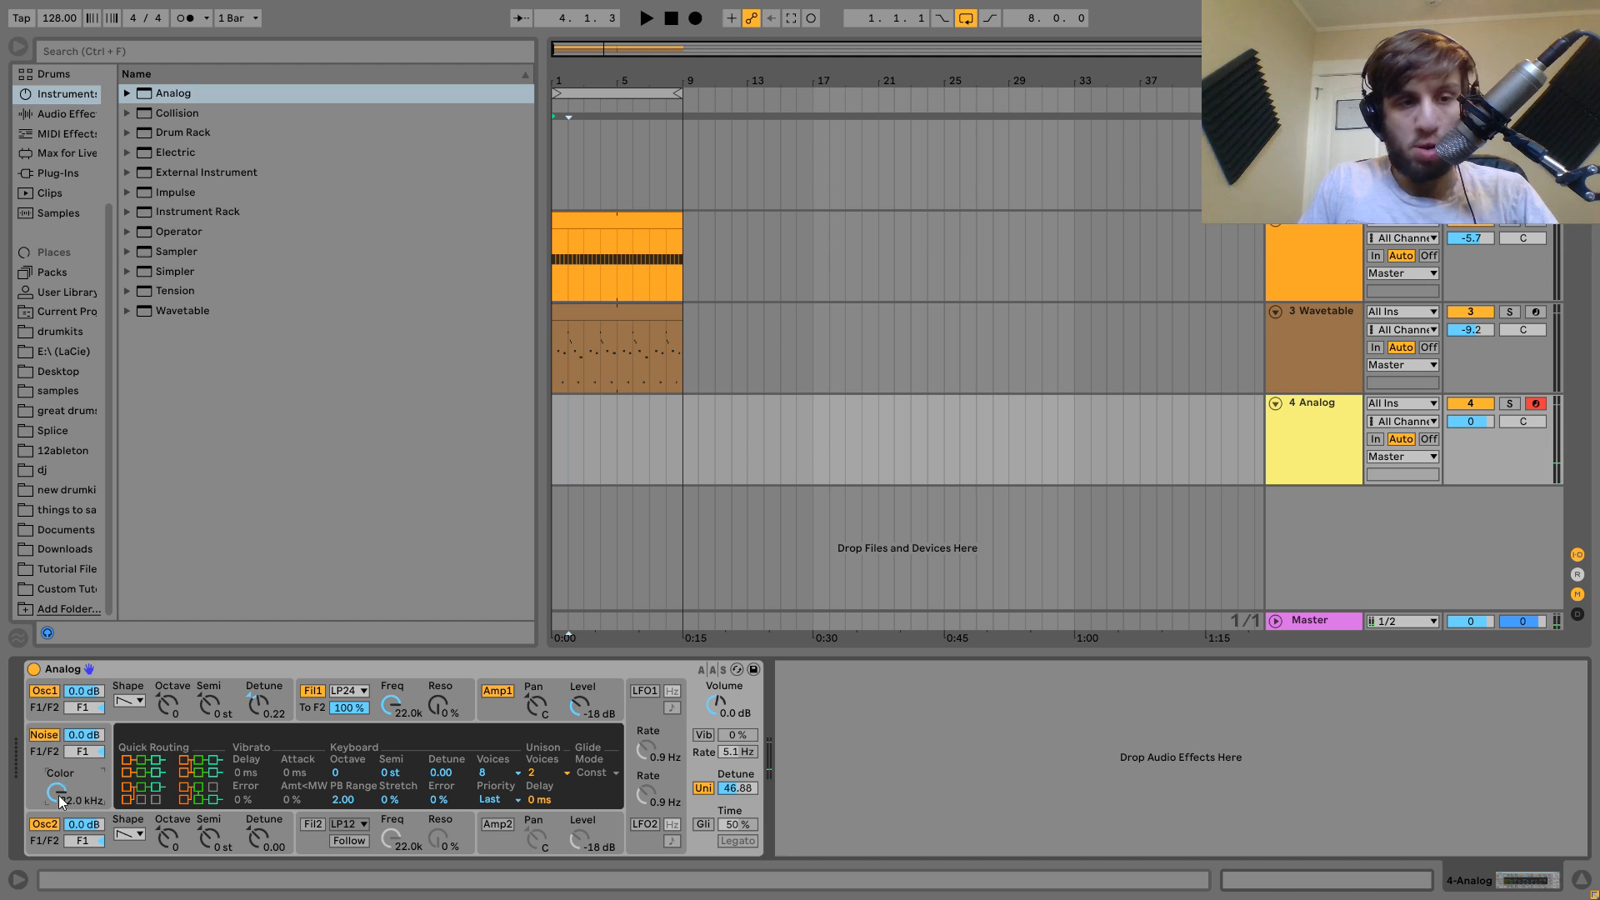
click(83, 734)
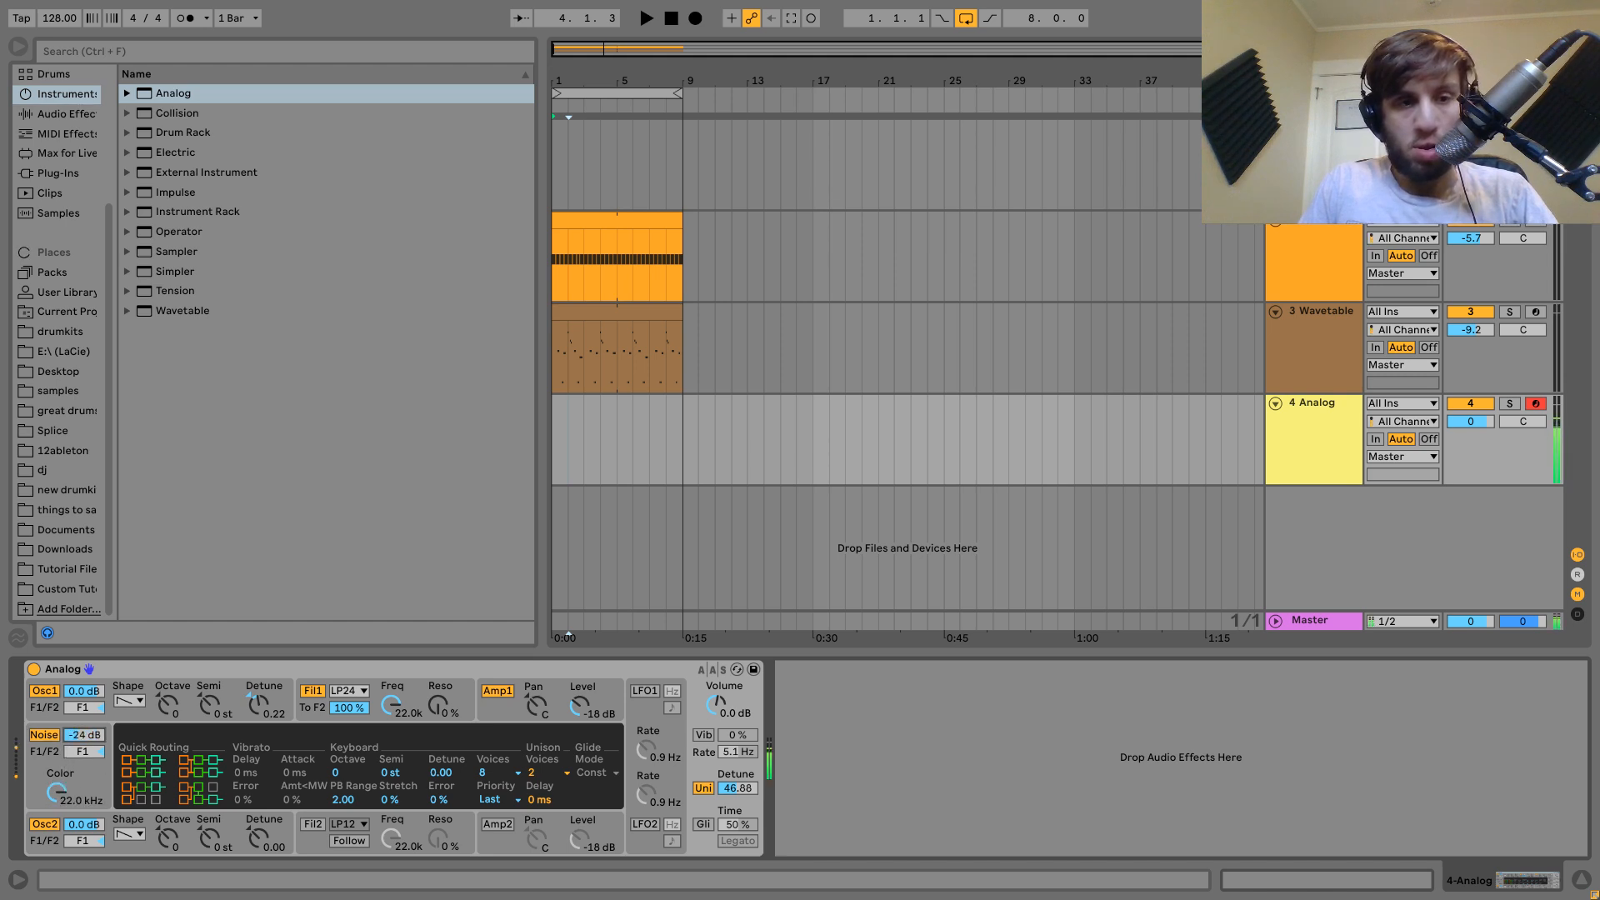
Add Drum Buss after the Analog instrument and set its crunch to 34%.
click(45, 115)
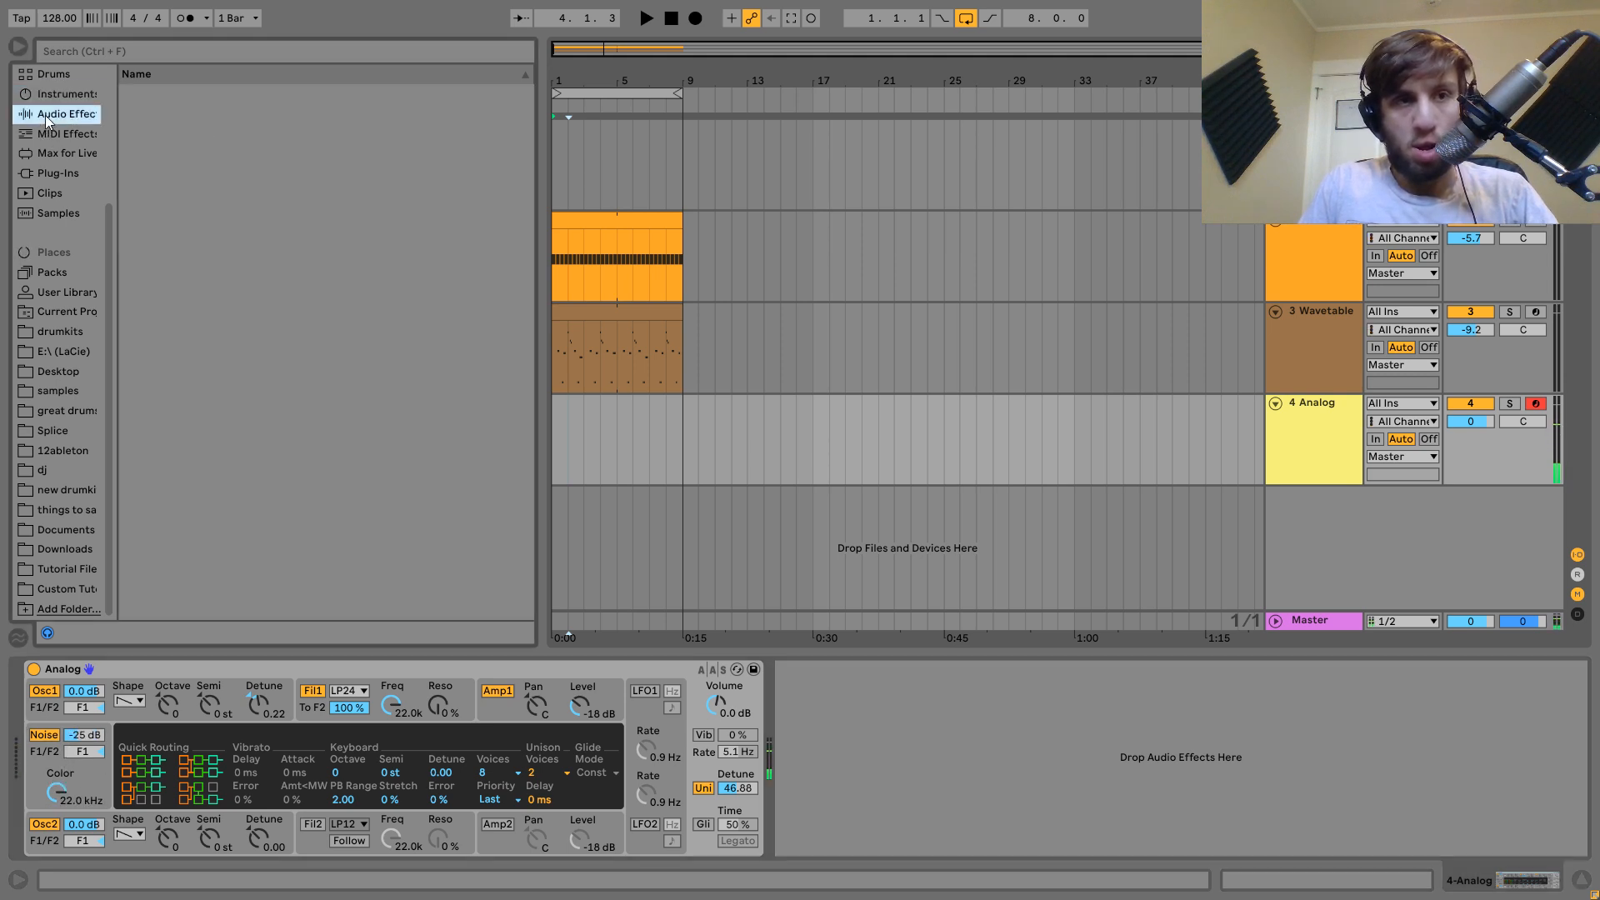
click(180, 312)
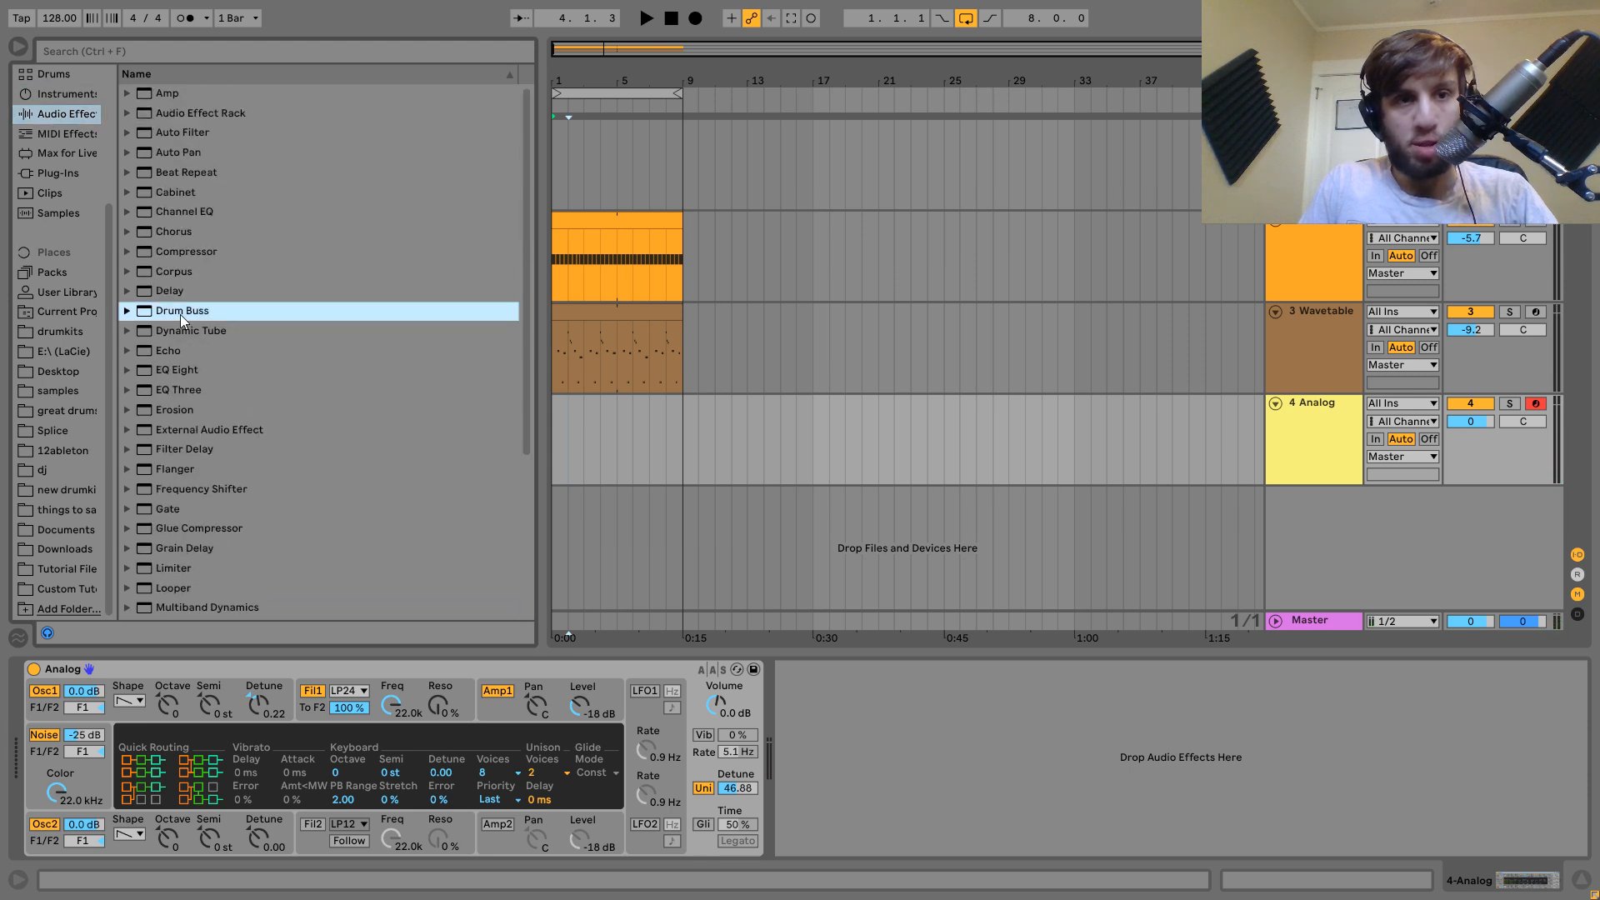
drag(180, 313, 697, 709)
drag(867, 708, 867, 675)
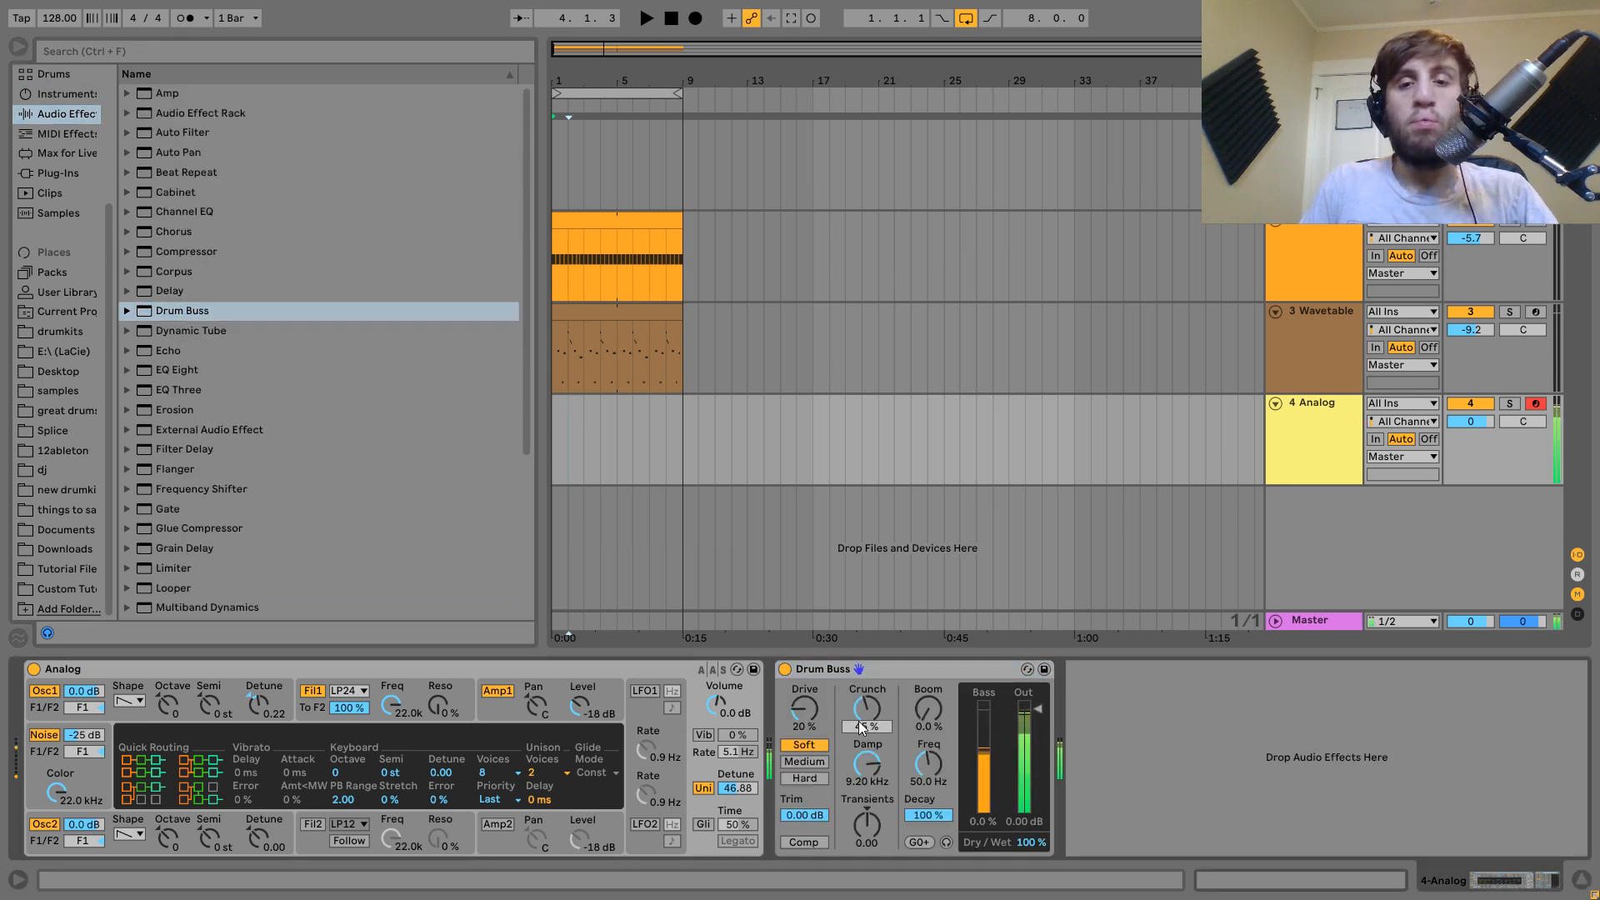
Add Auto Filter after Drum Buss and set it to high-pass at 153 Hz with 29% resonance.
key(space)
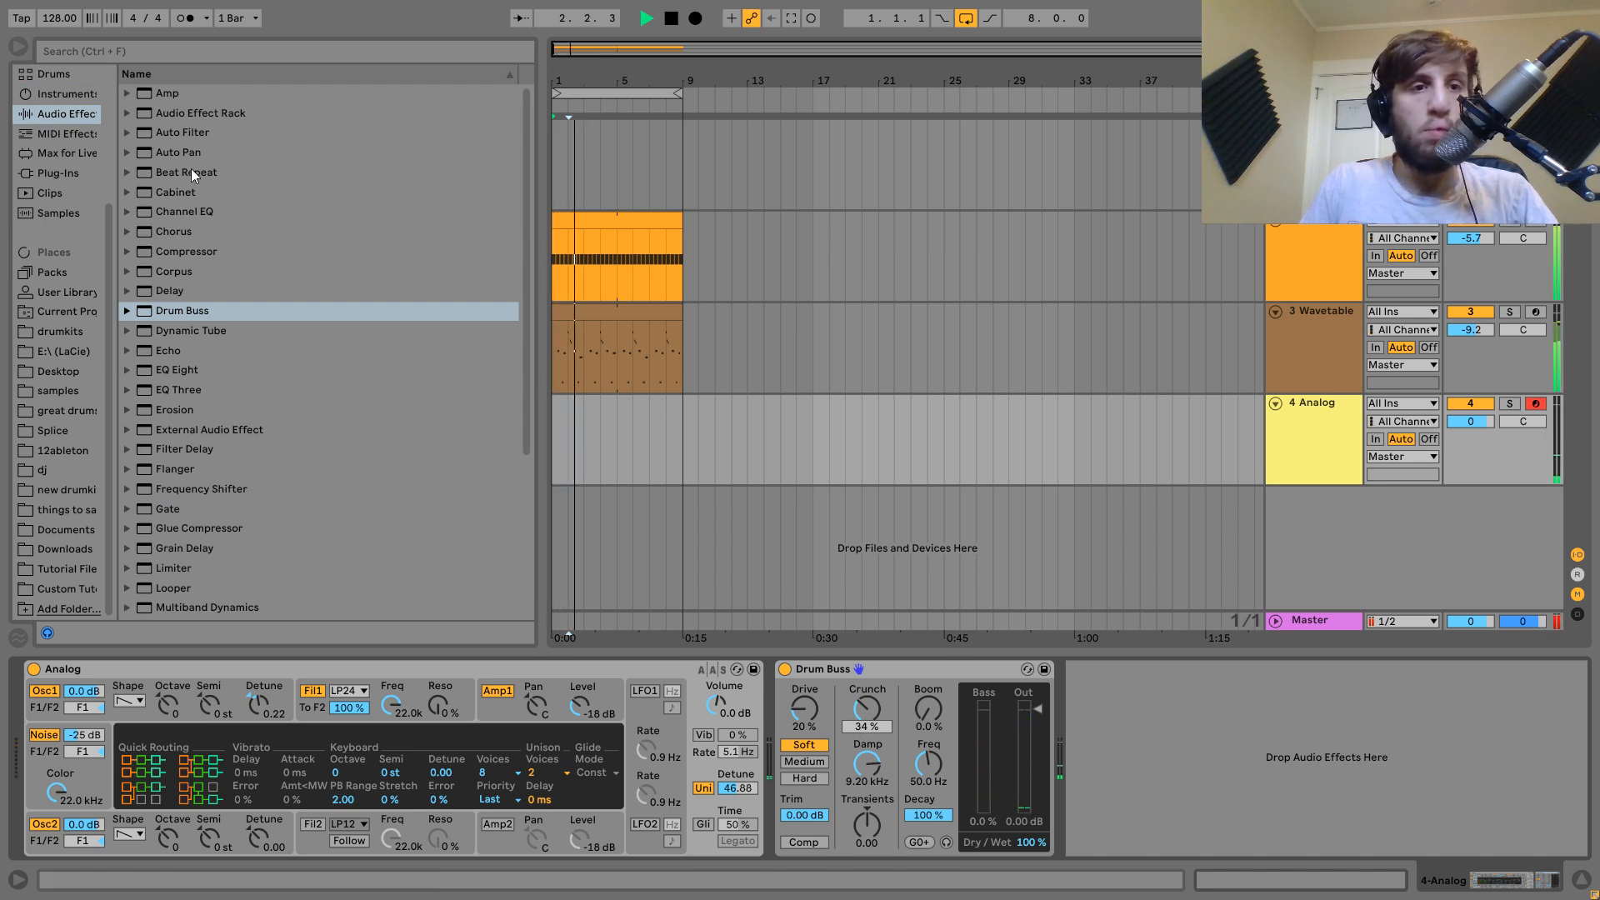
double_click(183, 137)
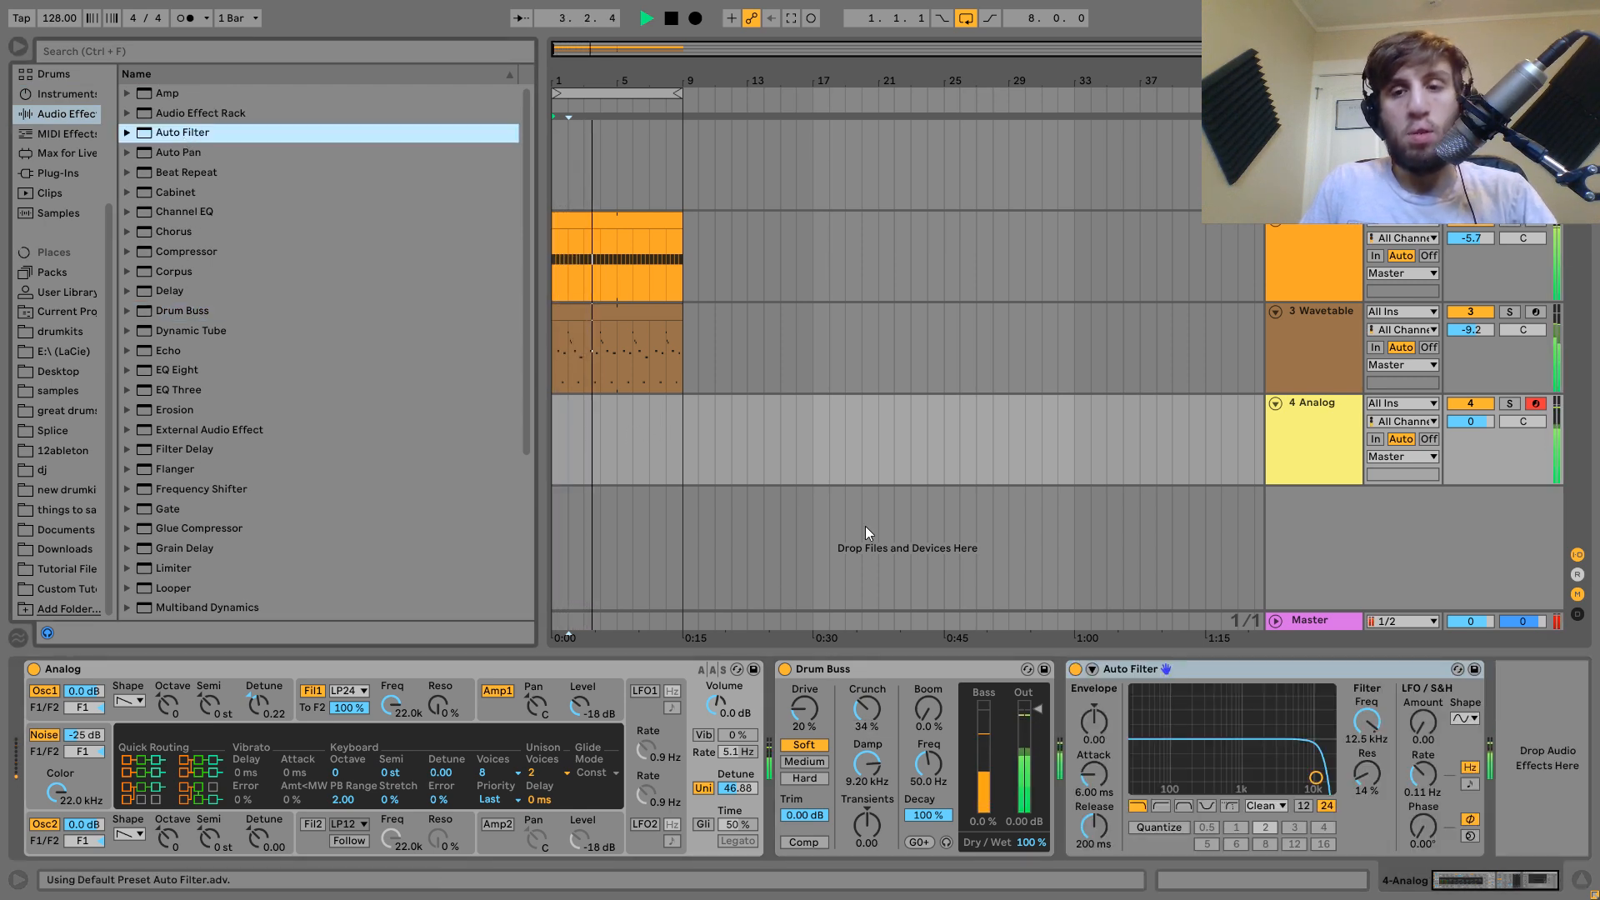
click(1159, 806)
drag(1173, 762, 1191, 775)
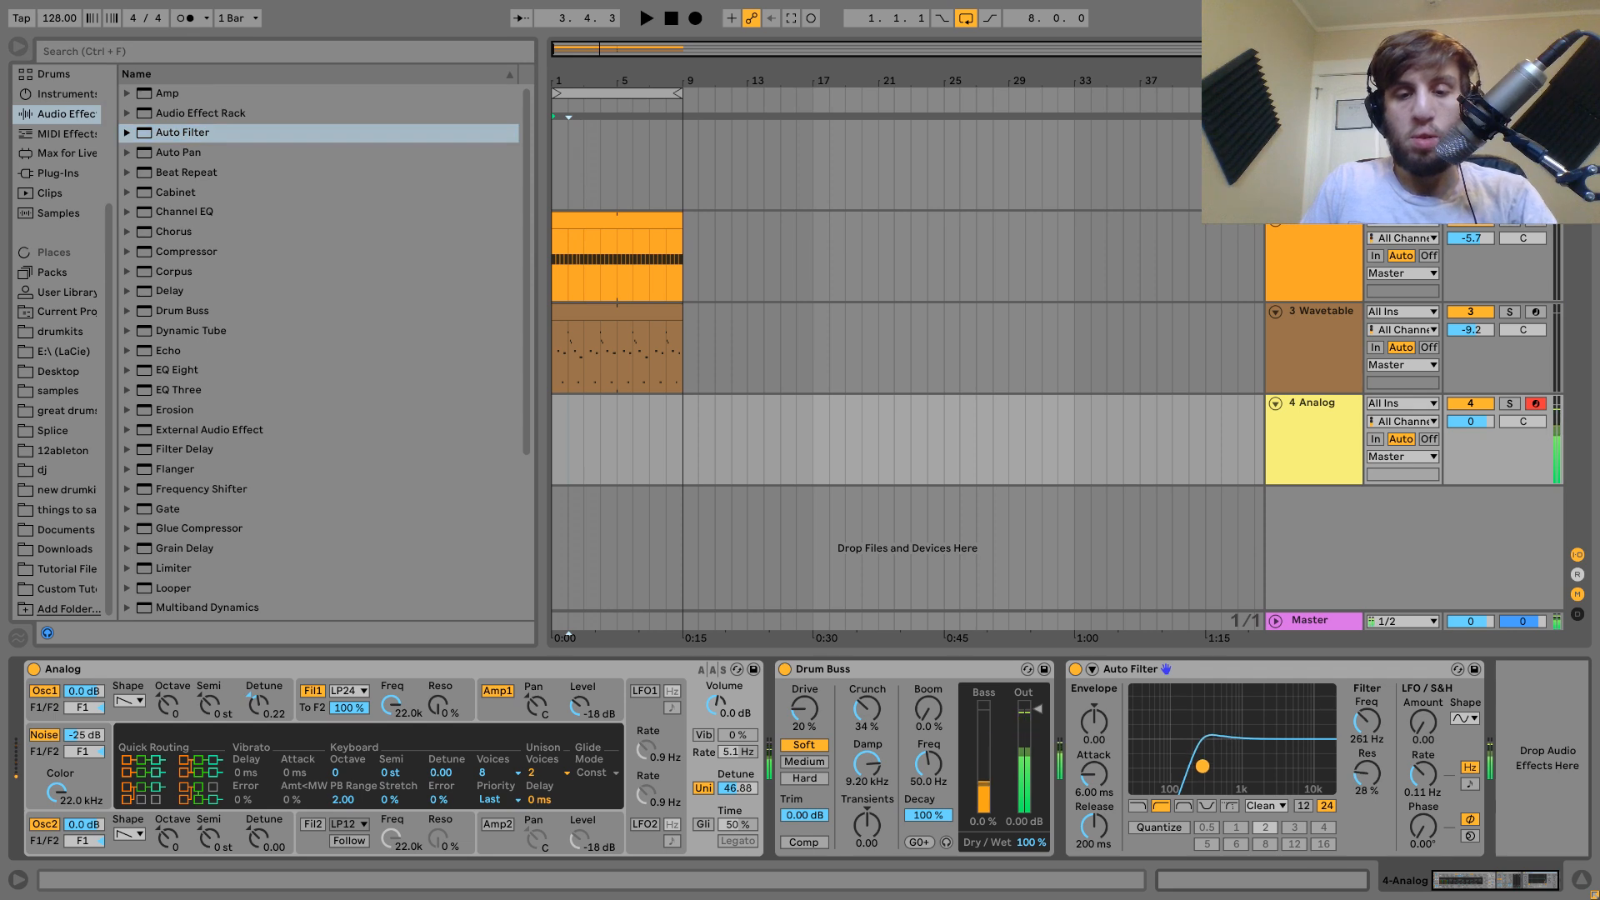
drag(1187, 761, 1187, 765)
Set the Analog track's volume to -2.5 dB and create an empty eight-bar MIDI clip on it from bar 1.
drag(1478, 421, 1477, 431)
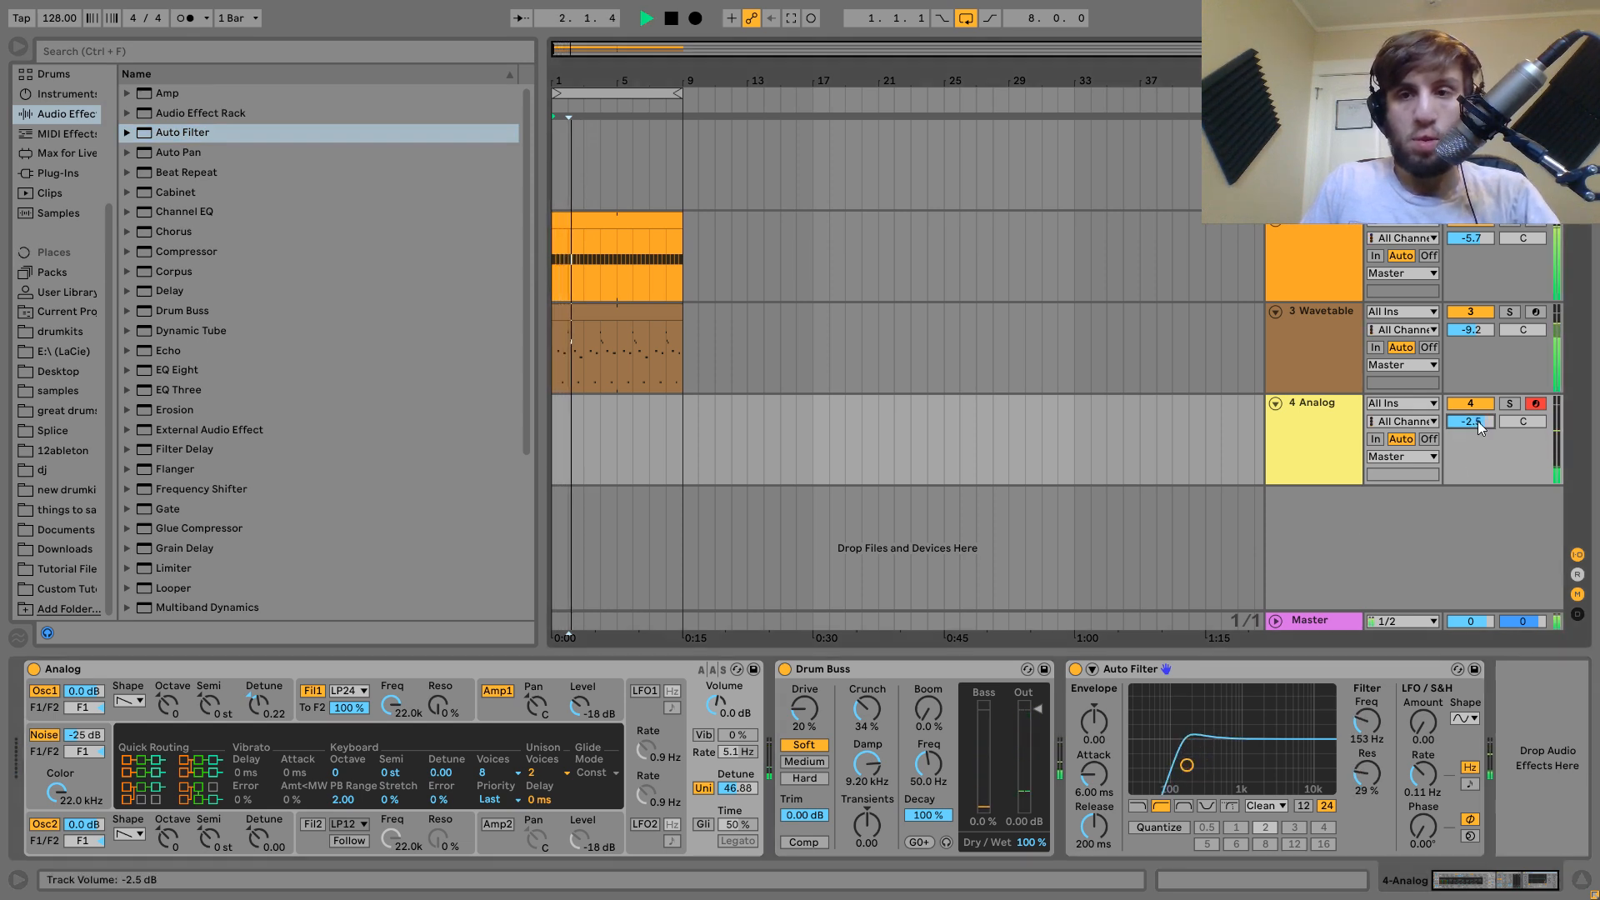
drag(680, 438, 540, 448)
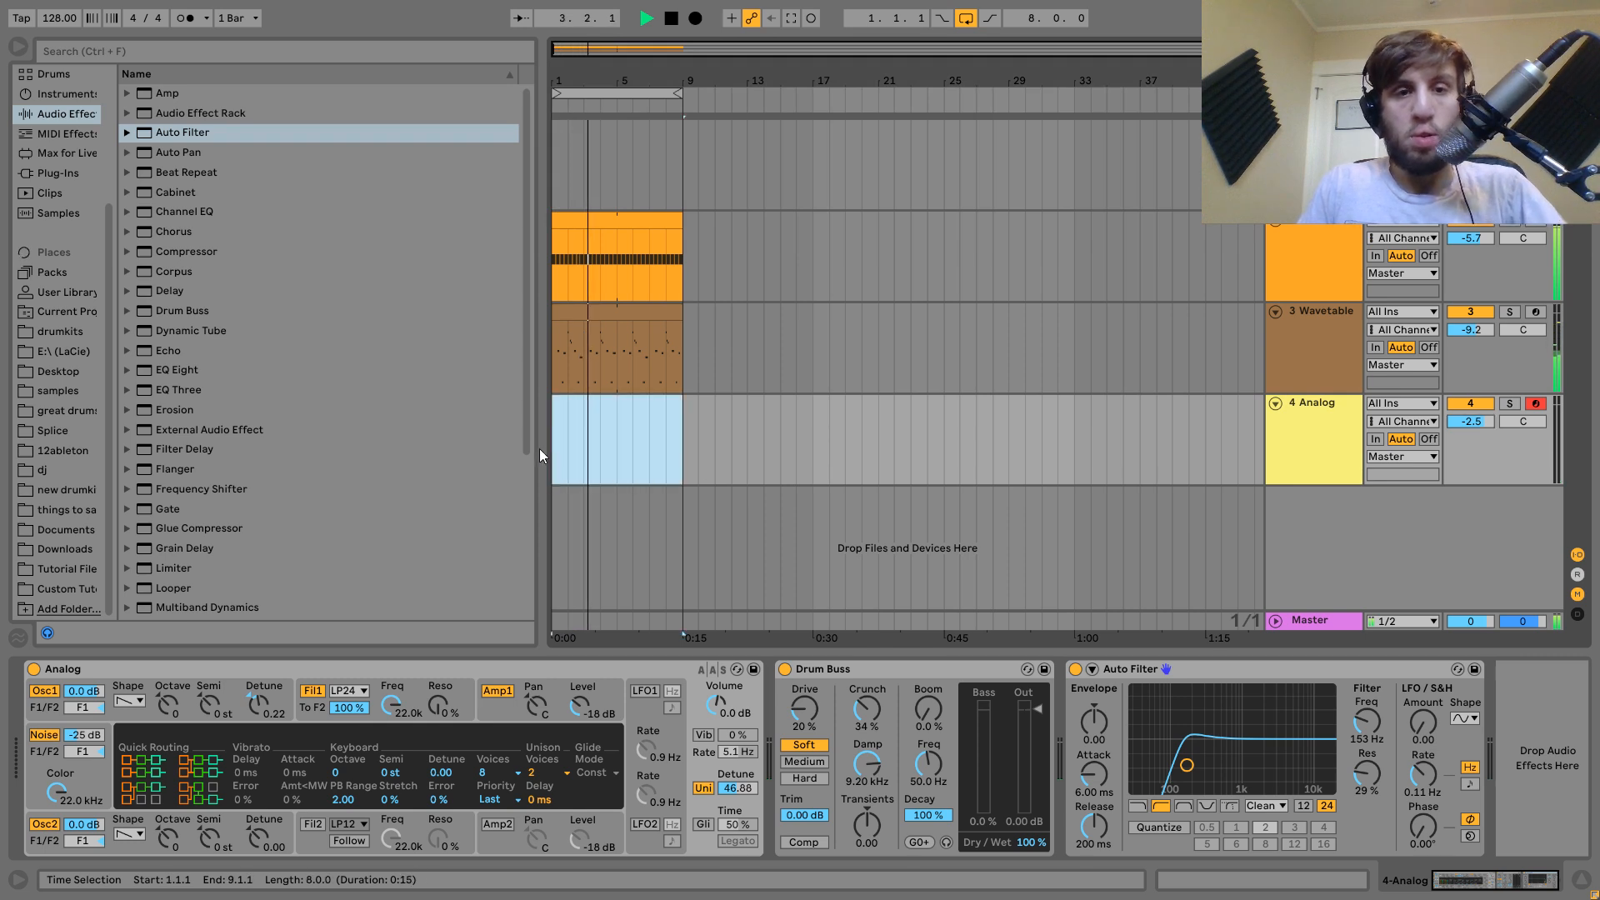
key(space)
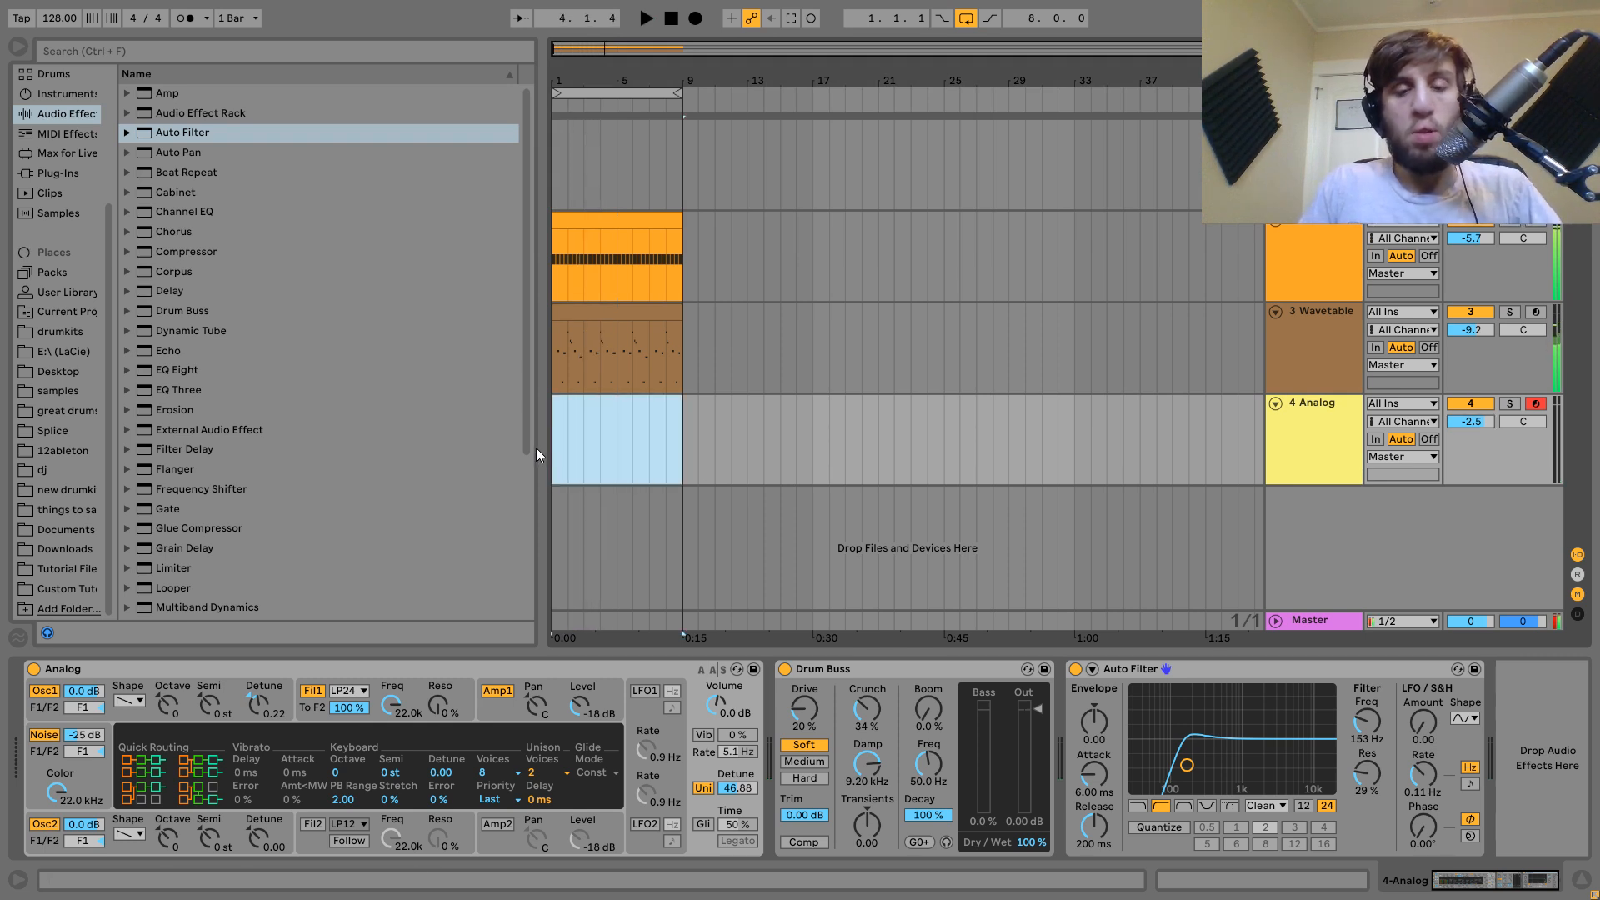
key(ctrl+shift+m)
Add F0 notes at 1.1.1 and 3.1.1 in the Analog clip, each lengthened to 0.1.2.
scroll(329, 741, down, 8)
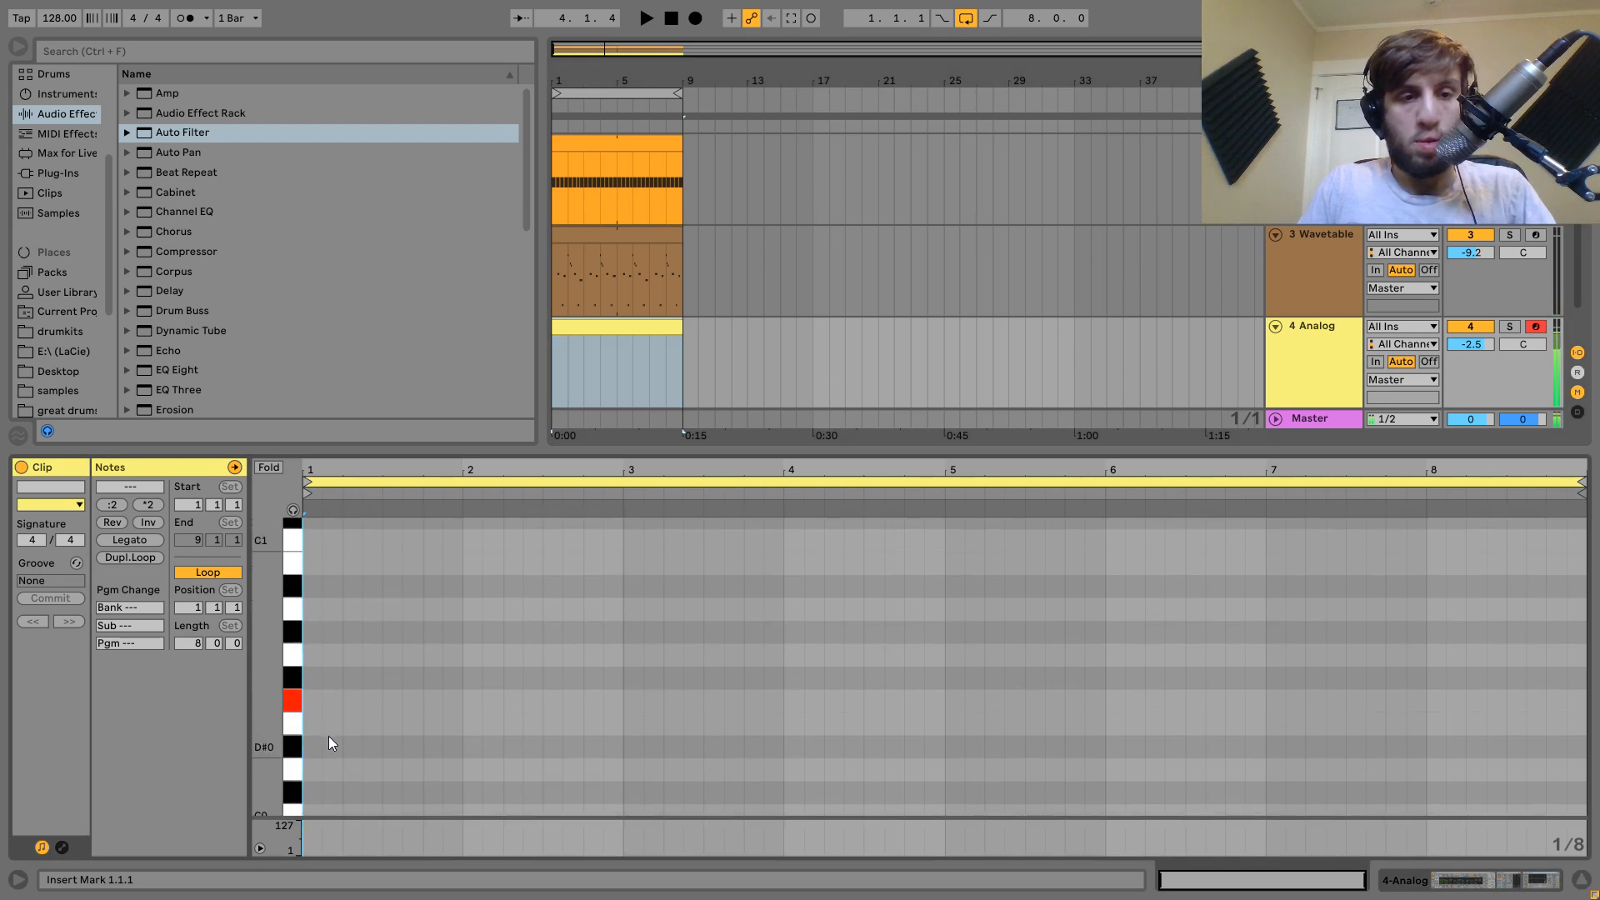
double_click(316, 704)
key(space)
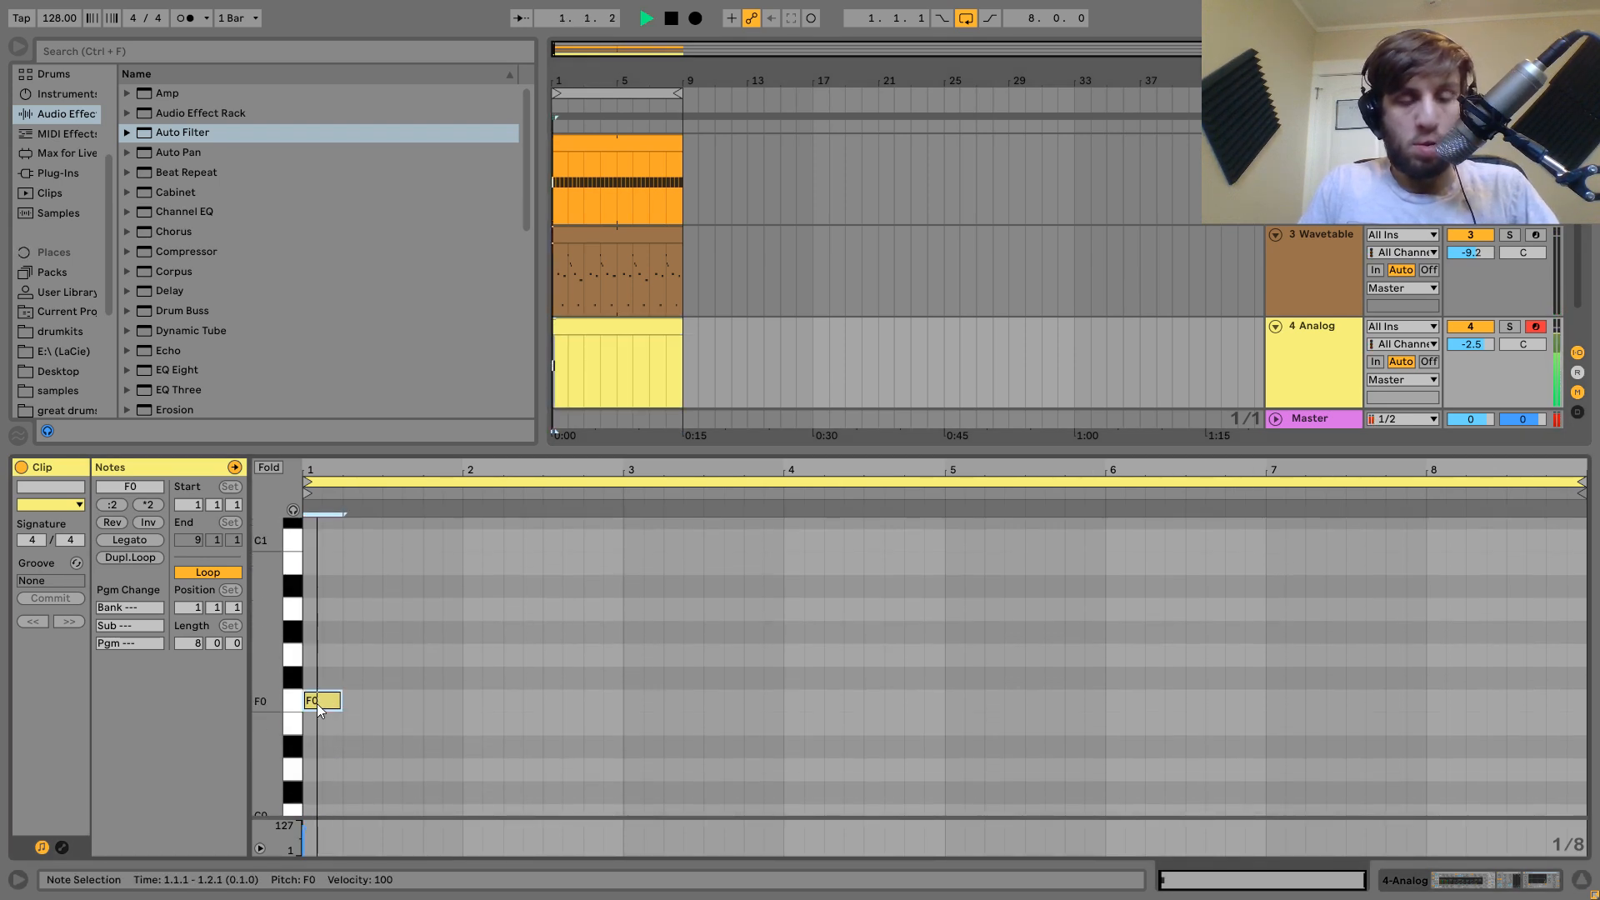
key(space)
key(shift+Right)
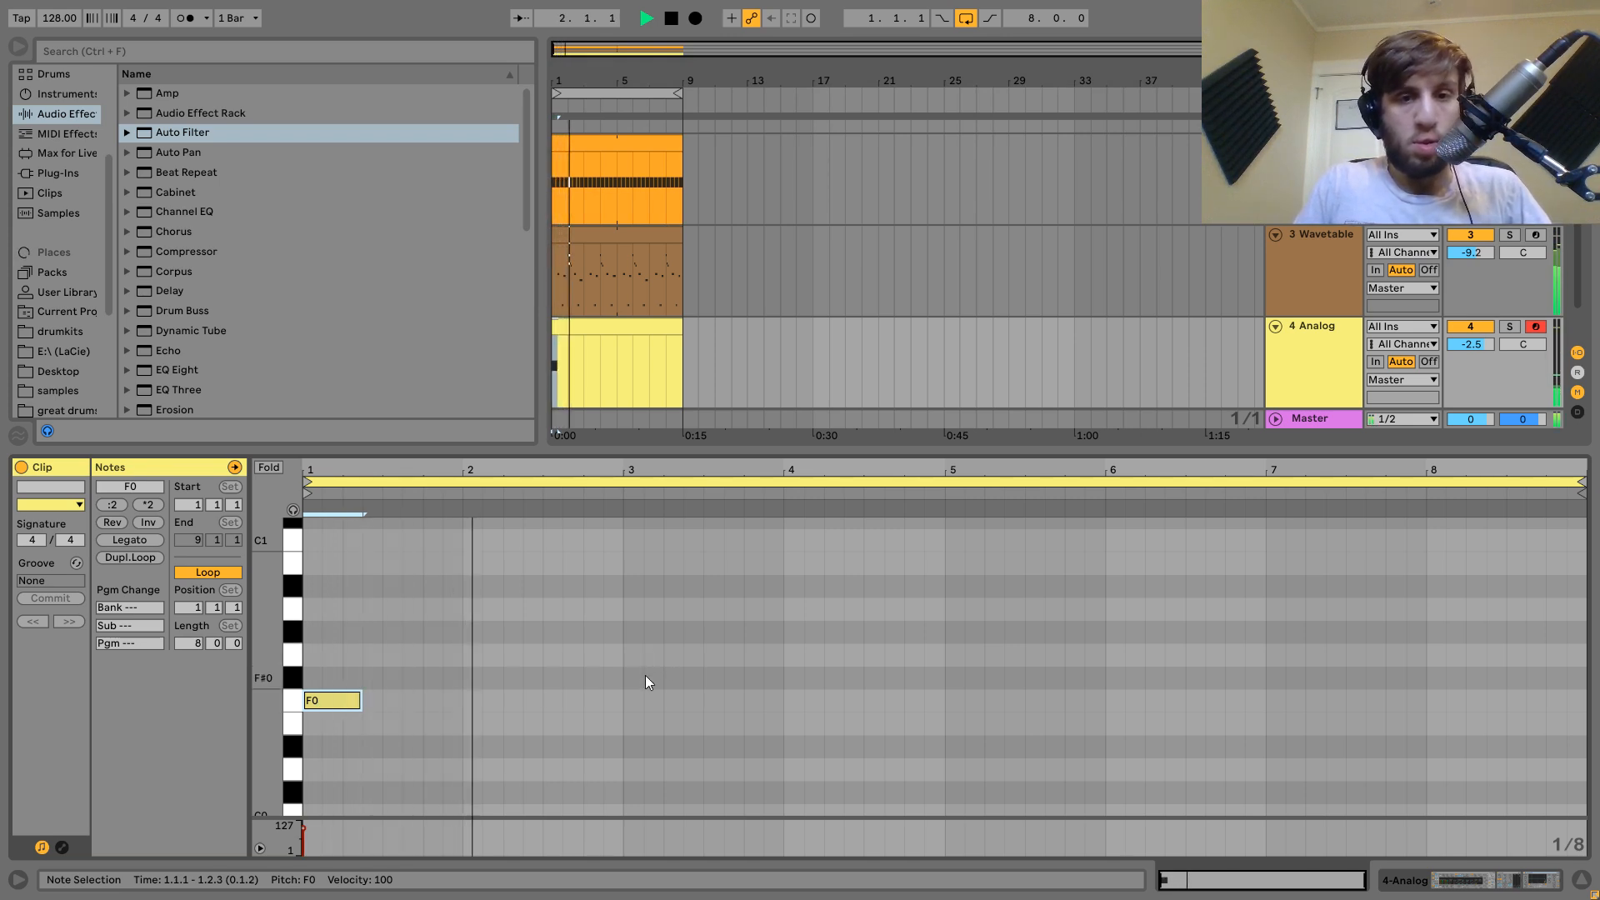
double_click(640, 700)
key(shift+Right)
key(shift+Right)
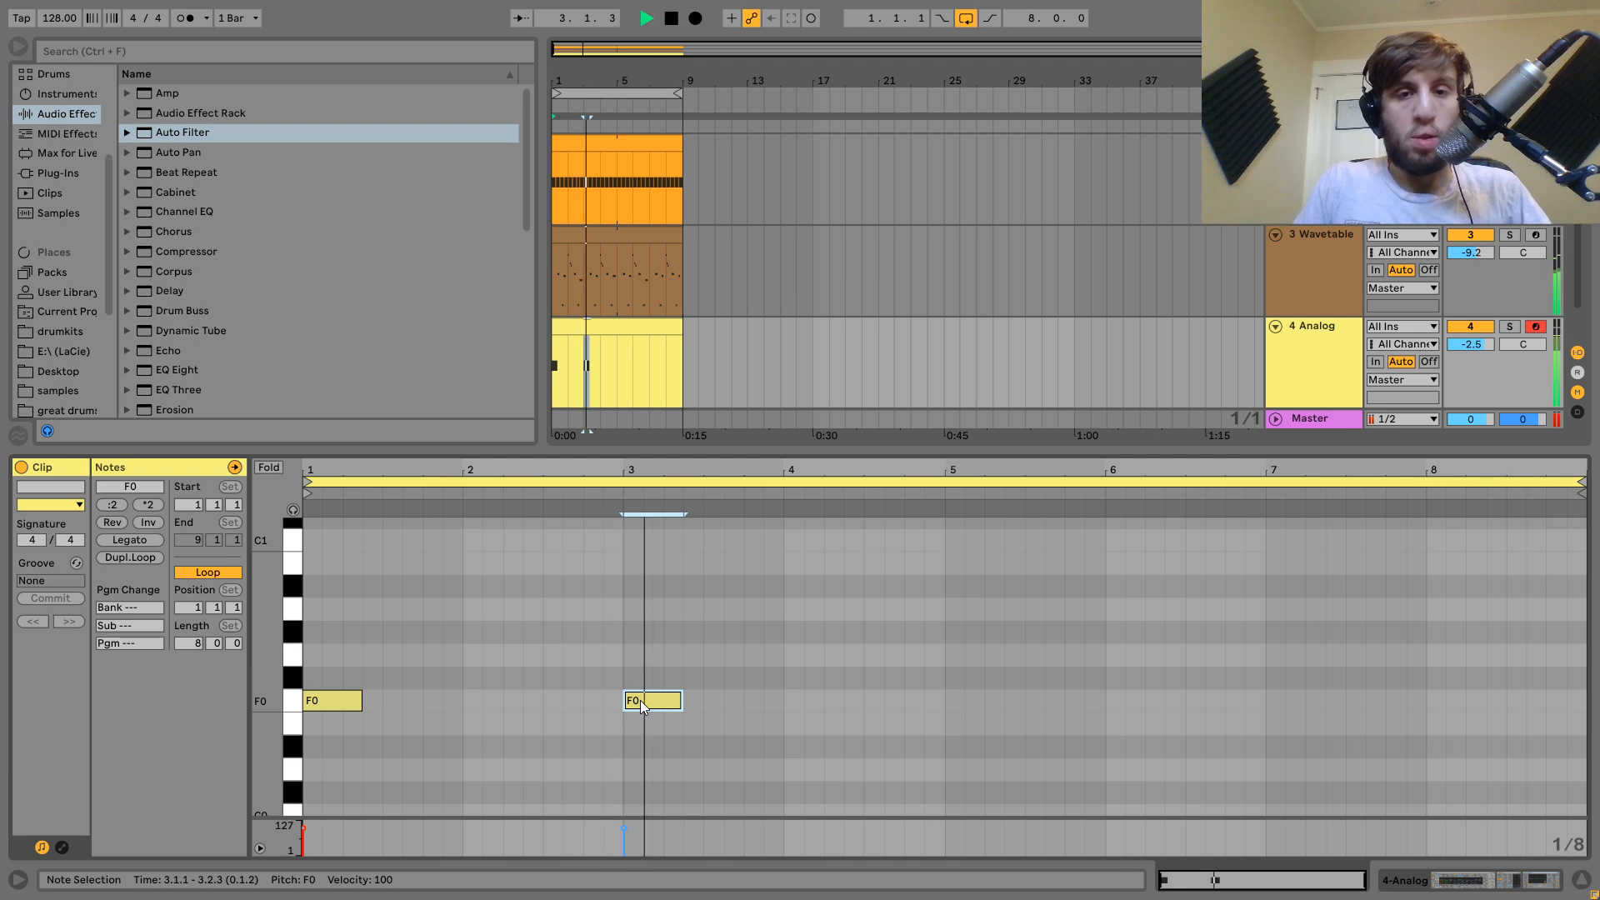
Add a C1 note of length 0.1.2 at 5.1.1 and duplicate it to C#1 at 7.1.1.
double_click(955, 540)
key(shift+Right)
key(shift+Right)
key(ctrl+d)
key(Right)
key(Right)
key(Right)
key(Right)
key(Right)
key(Up)
key(Right)
key(Right)
key(Right)
key(Right)
key(Right)
key(Right)
key(Right)
key(Right)
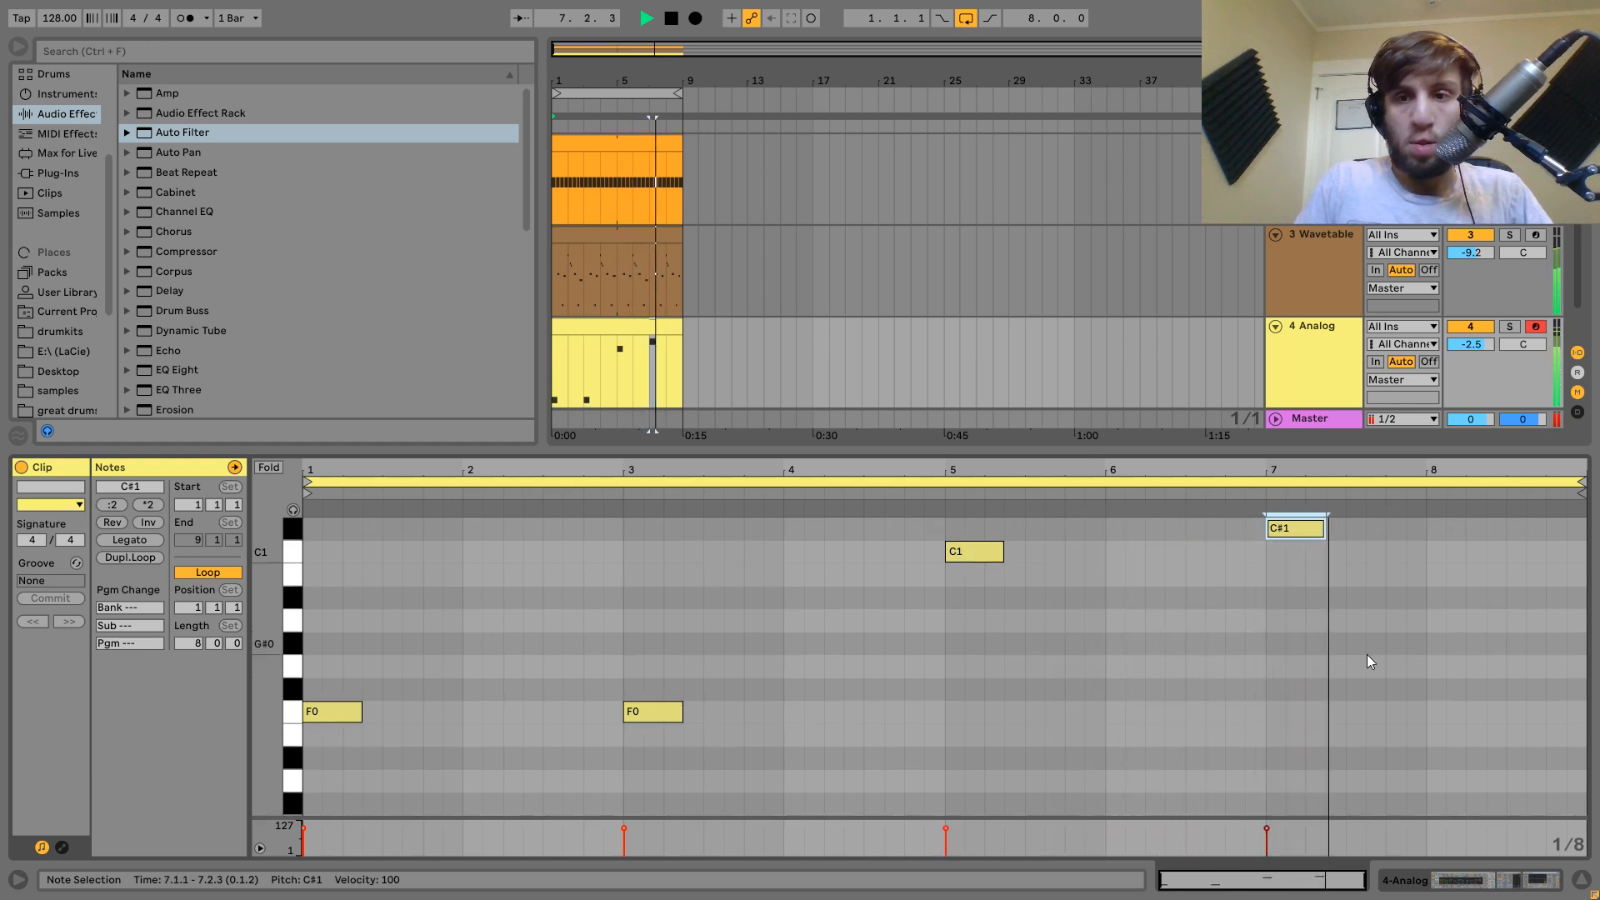
Try an extra G#0 note at 8.1.1 during playback and delete it.
key(space)
click(1431, 644)
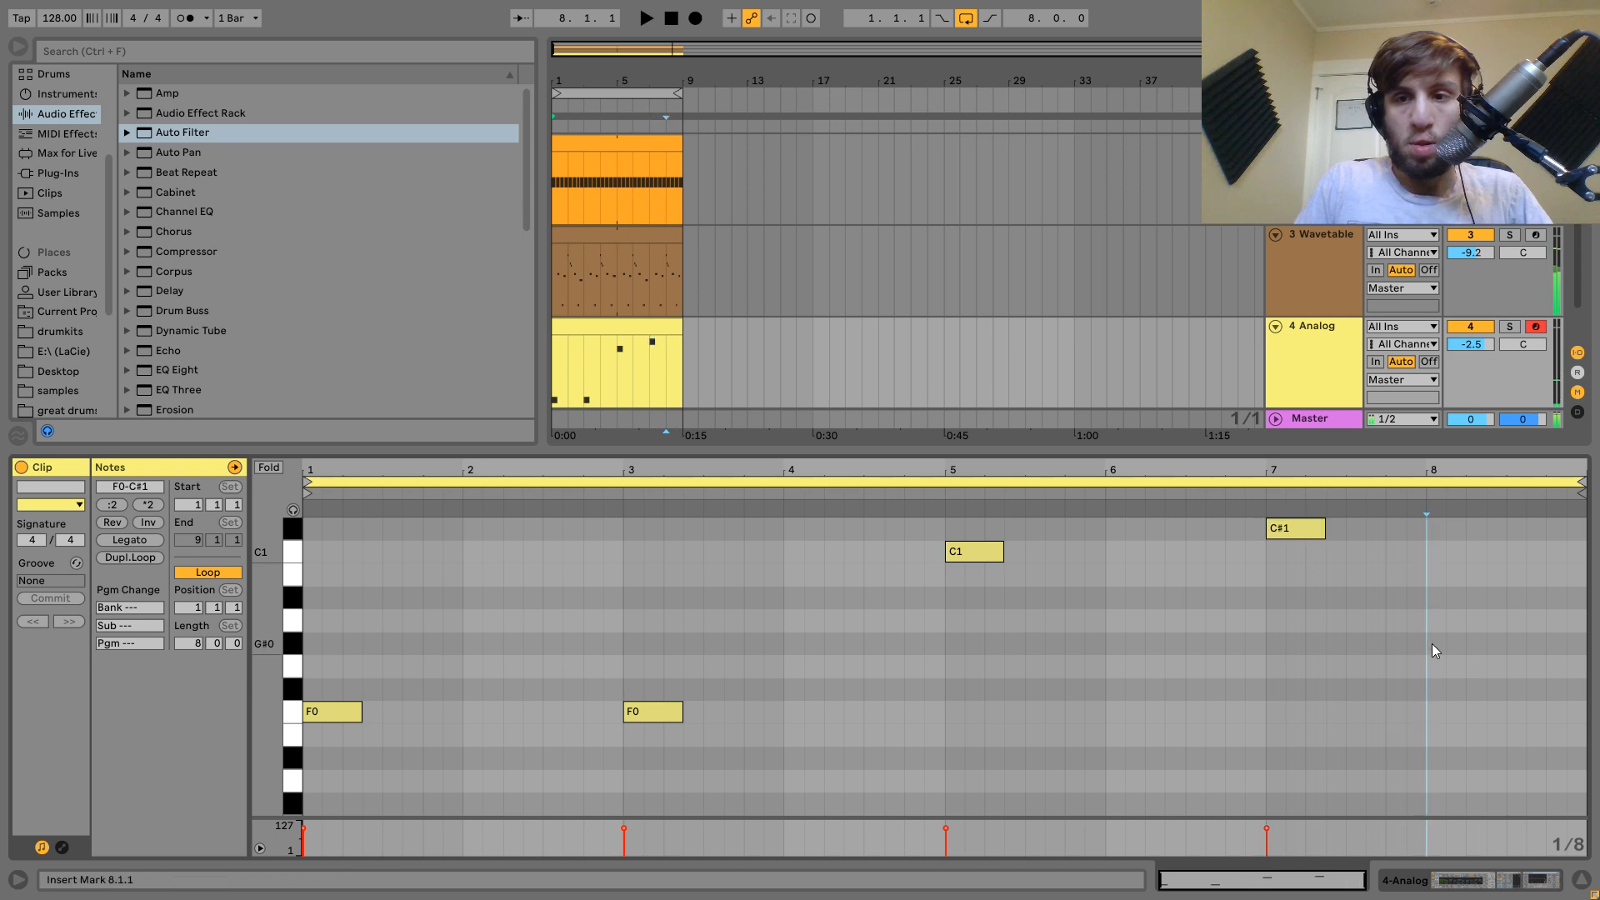
key(shift+Right)
key(shift+Right)
click(1396, 494)
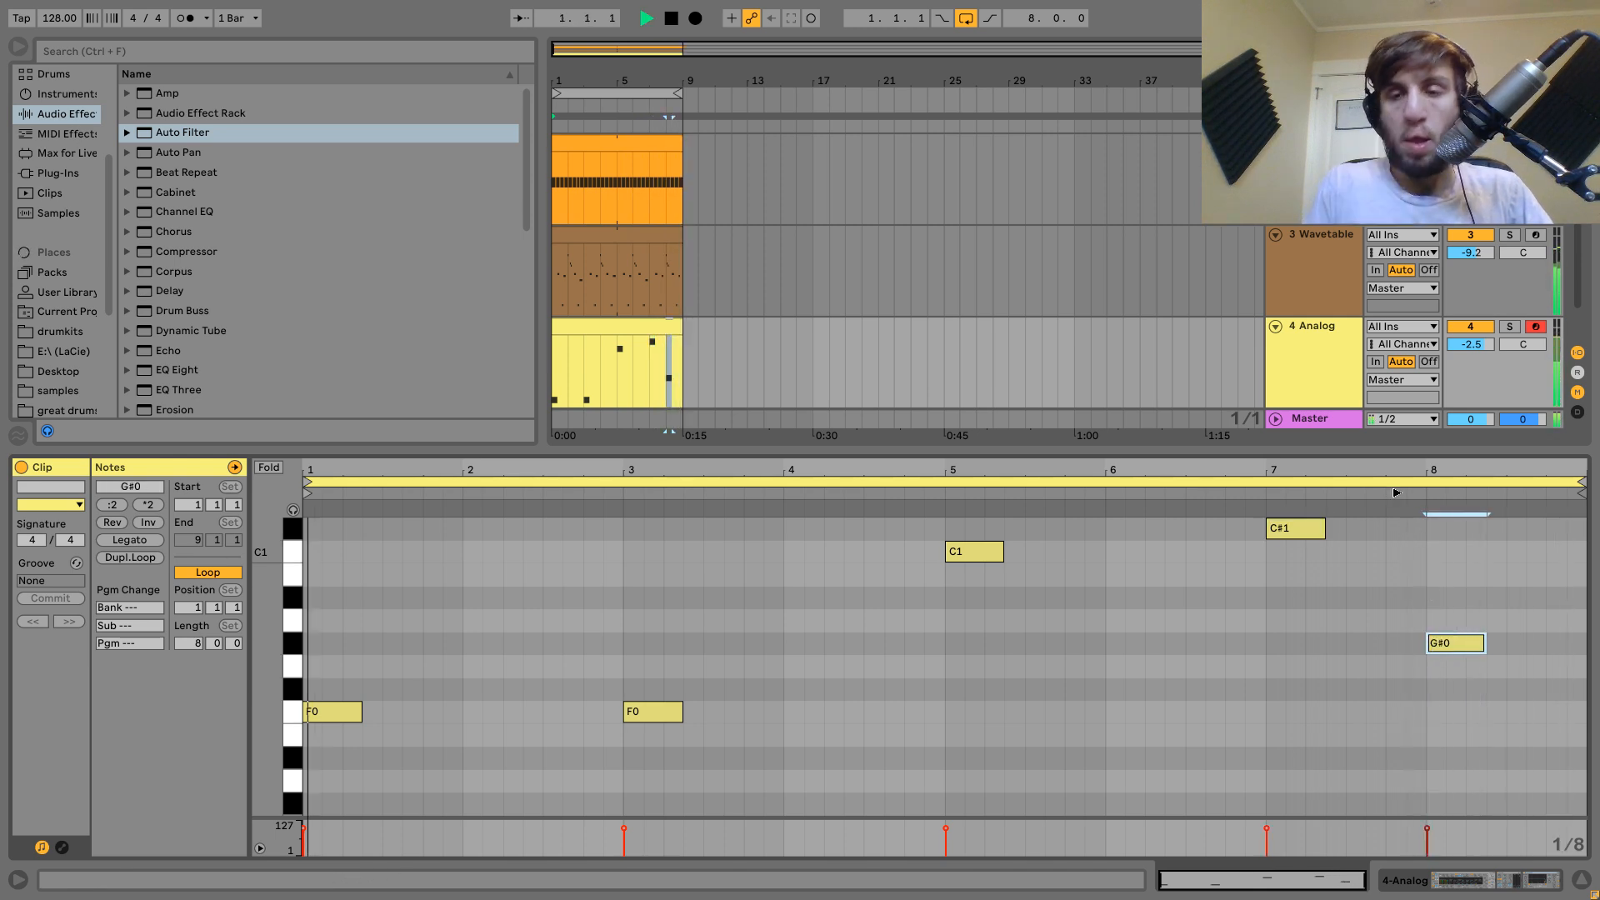
key(Delete)
Transpose all notes in the Analog clip up one octave and lower the Analog track's volume to -8.5 dB.
key(ctrl+a)
key(shift+Up)
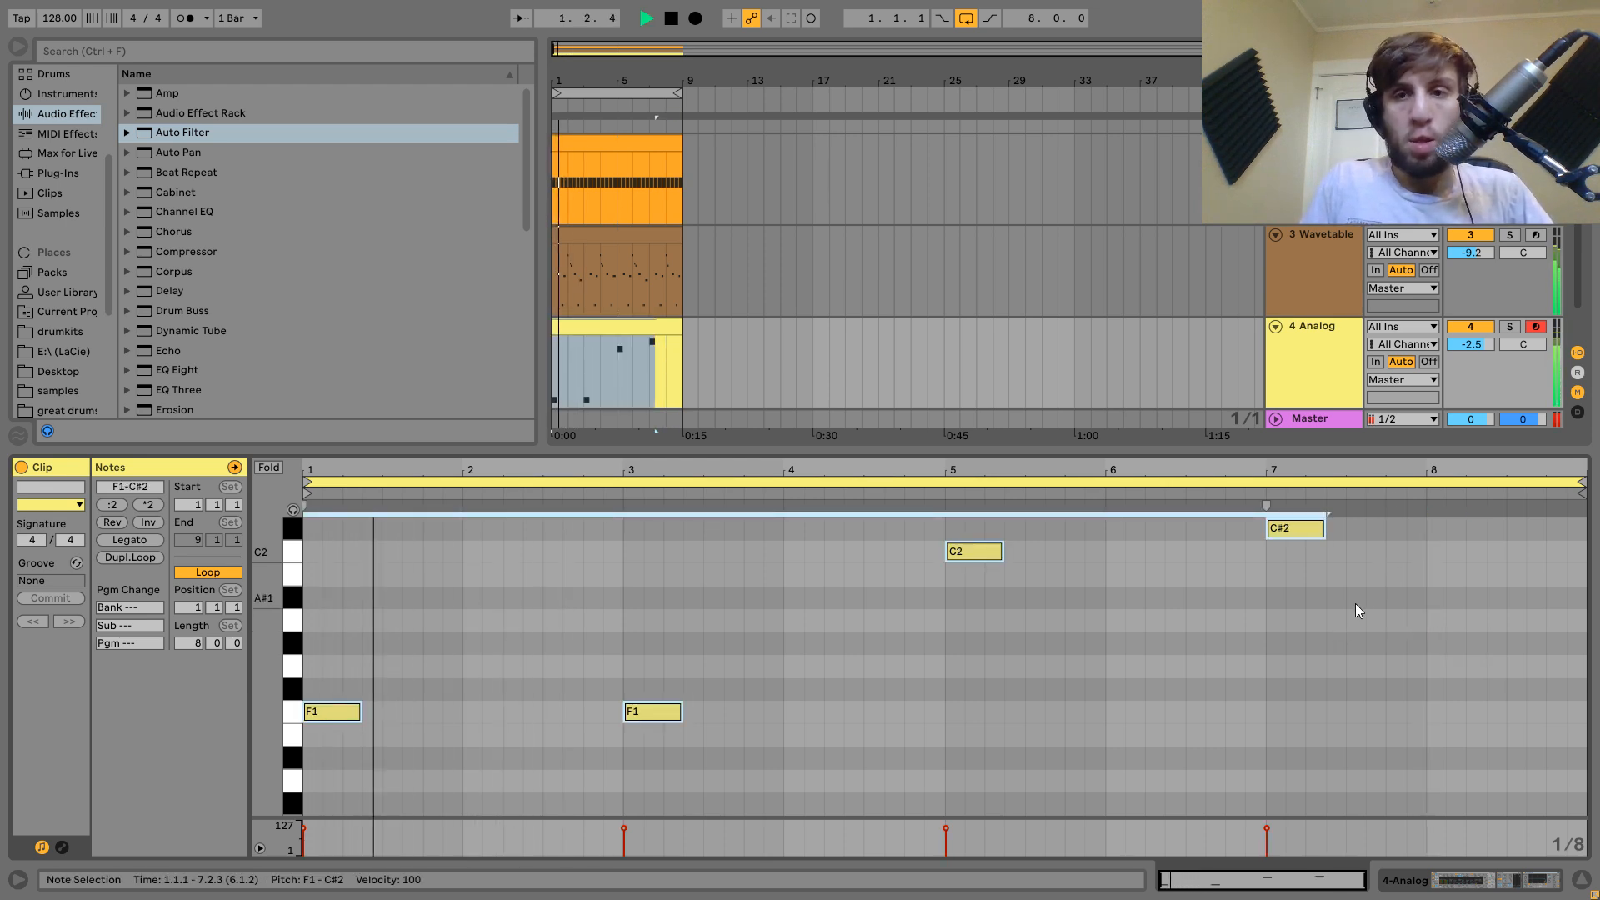
click(1318, 370)
drag(1480, 422, 1480, 438)
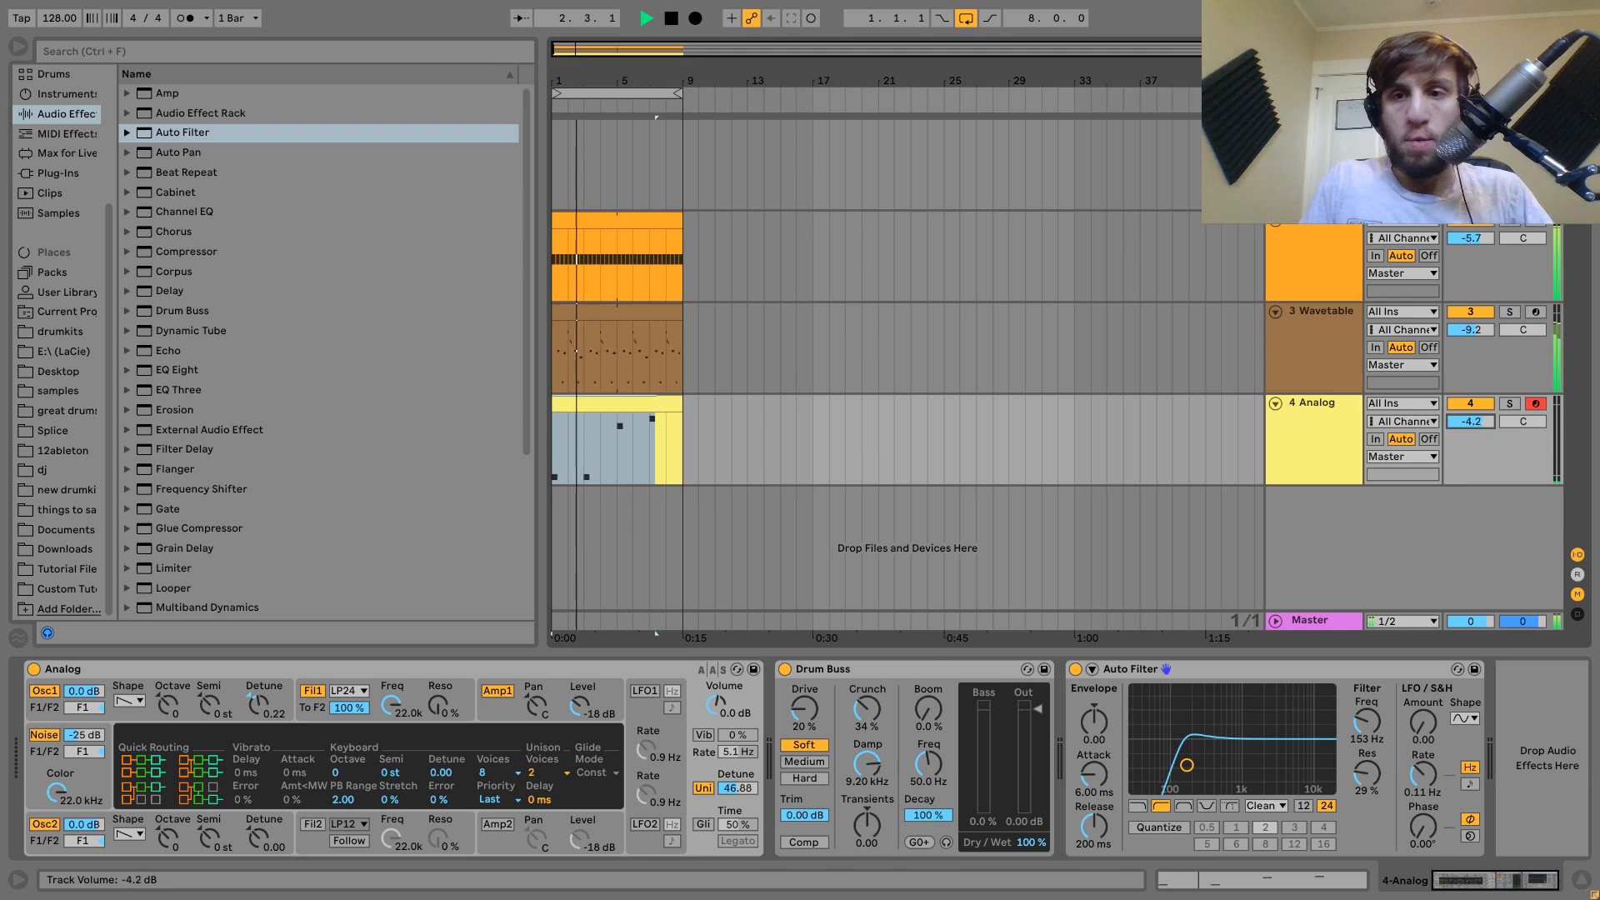
click(1317, 361)
drag(1467, 880, 1511, 880)
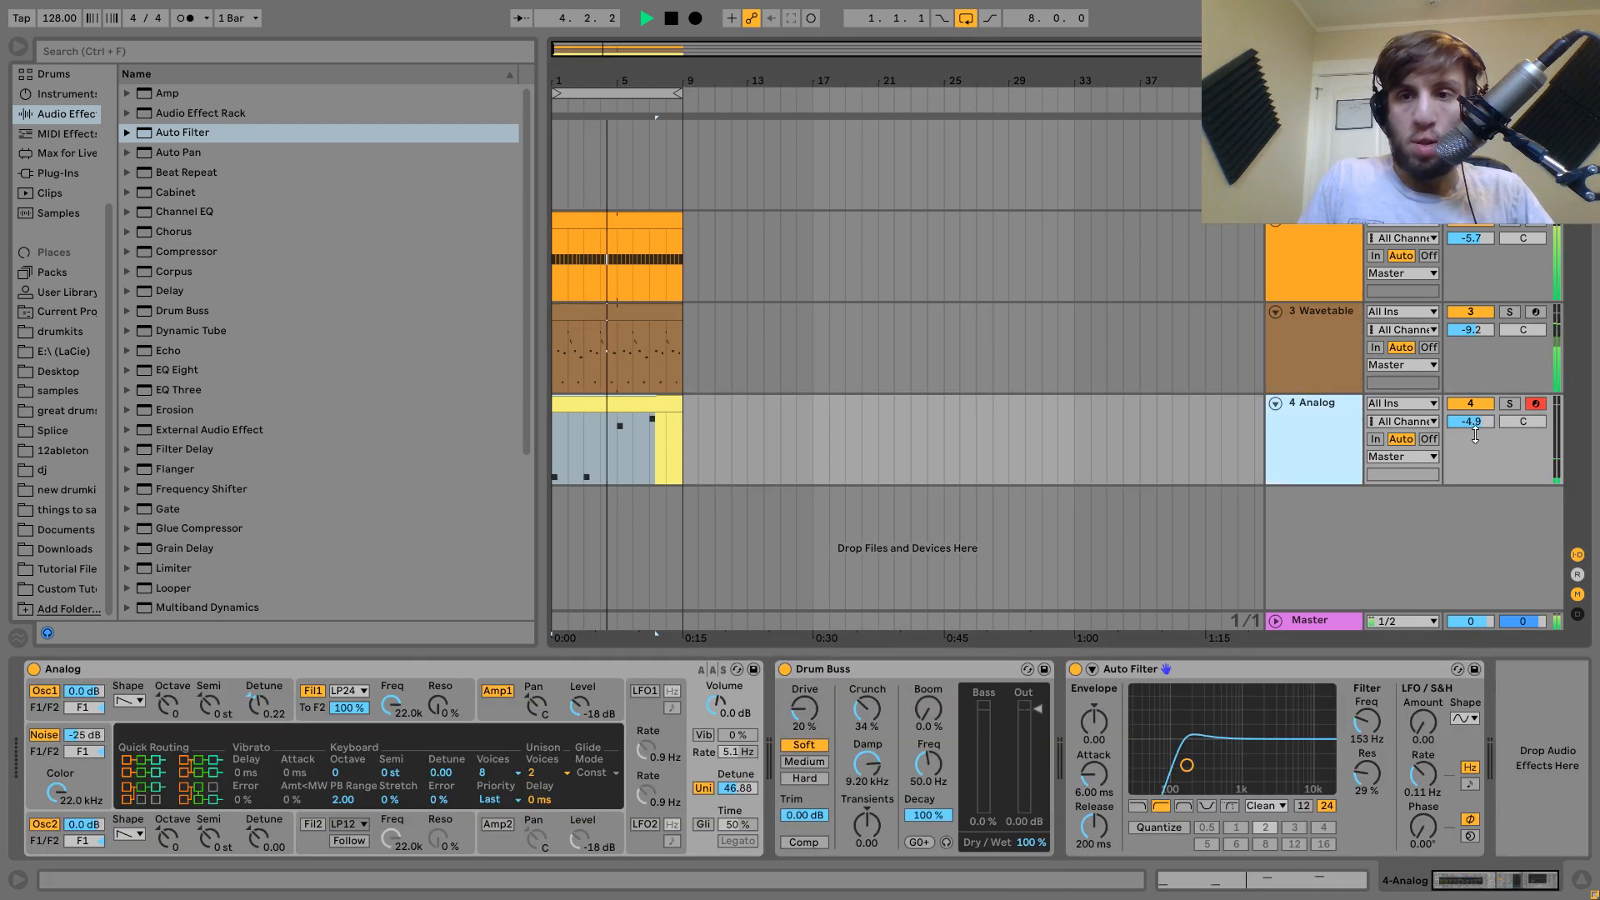
click(1473, 411)
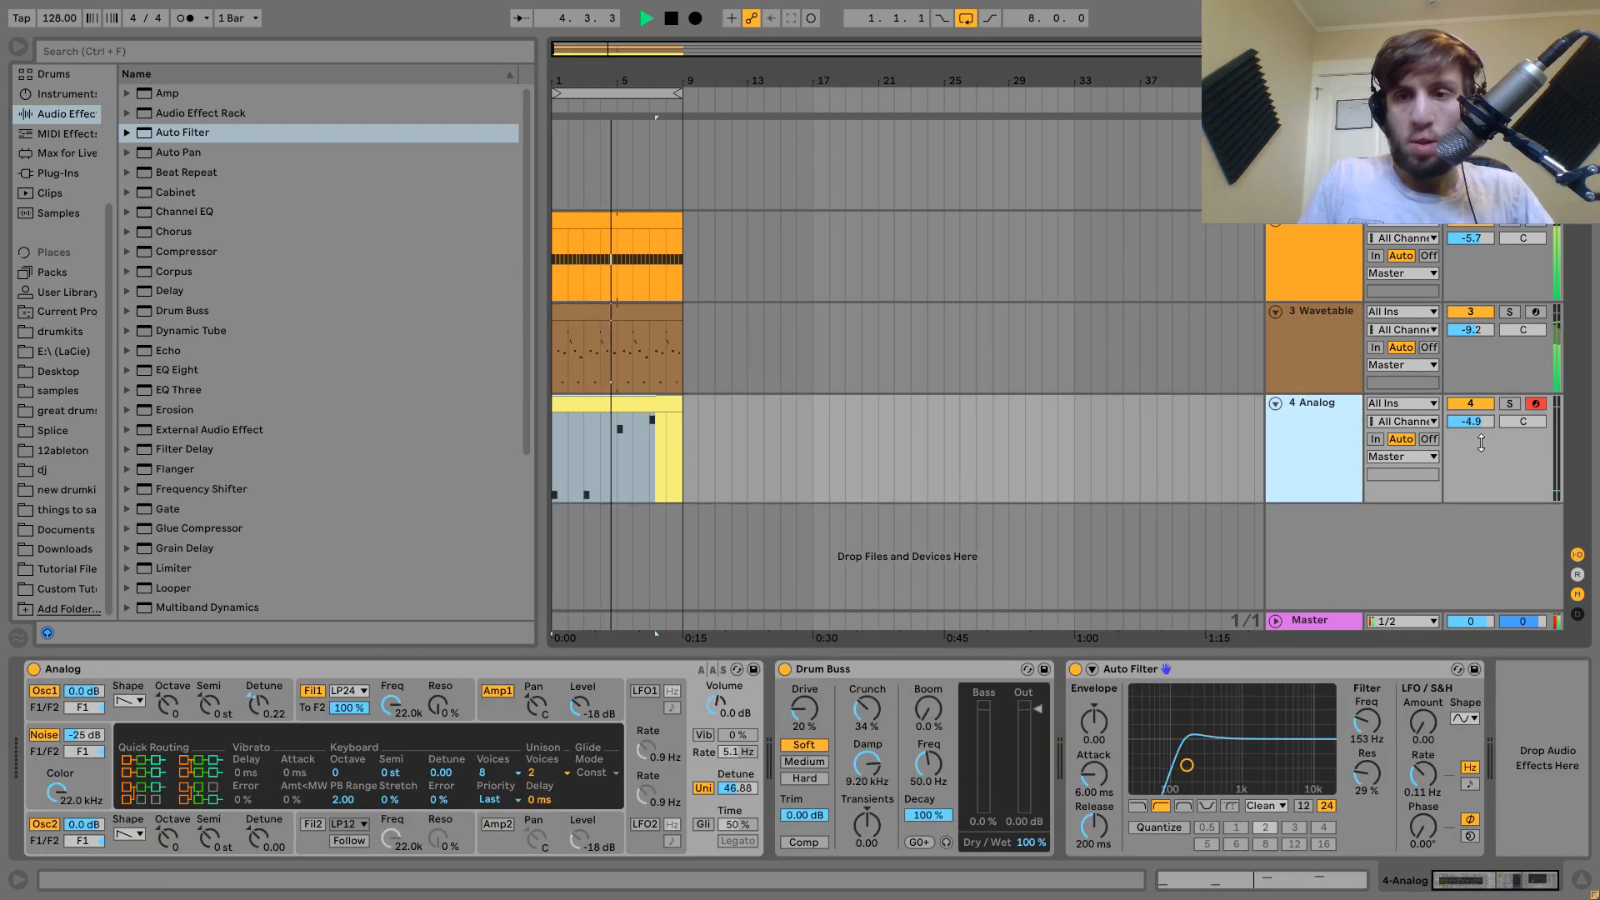
click(1473, 421)
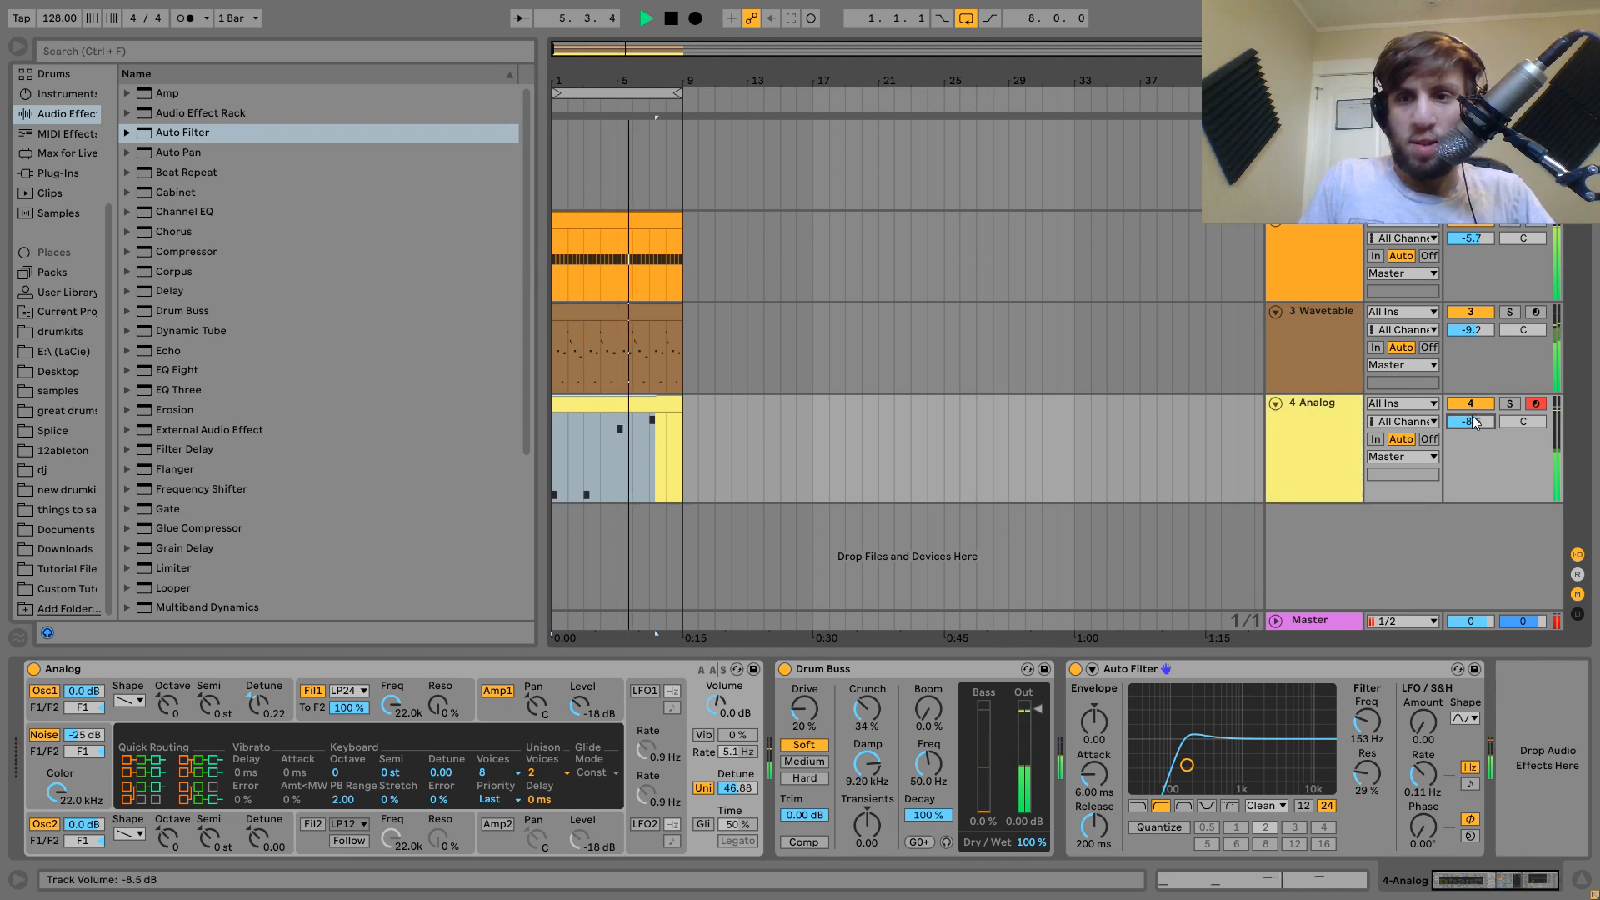
Copy the kick-sidechained Compressor from the Wavetable track to the end of the Analog chain and set the Analog track's volume to -7.9 dB.
click(1307, 364)
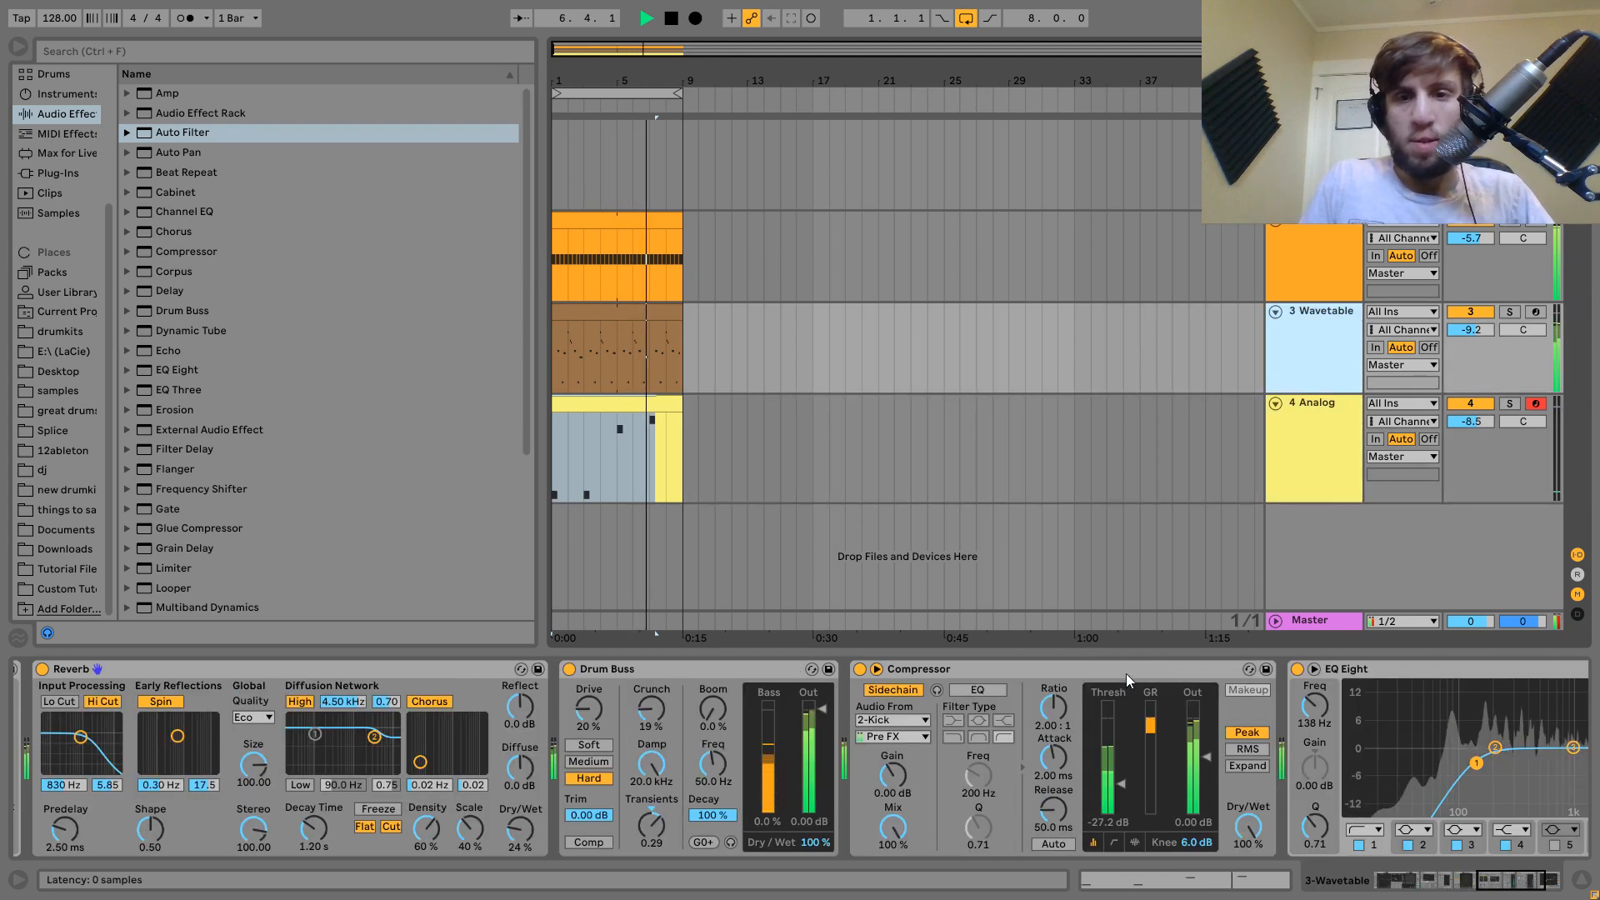
click(825, 465)
click(631, 404)
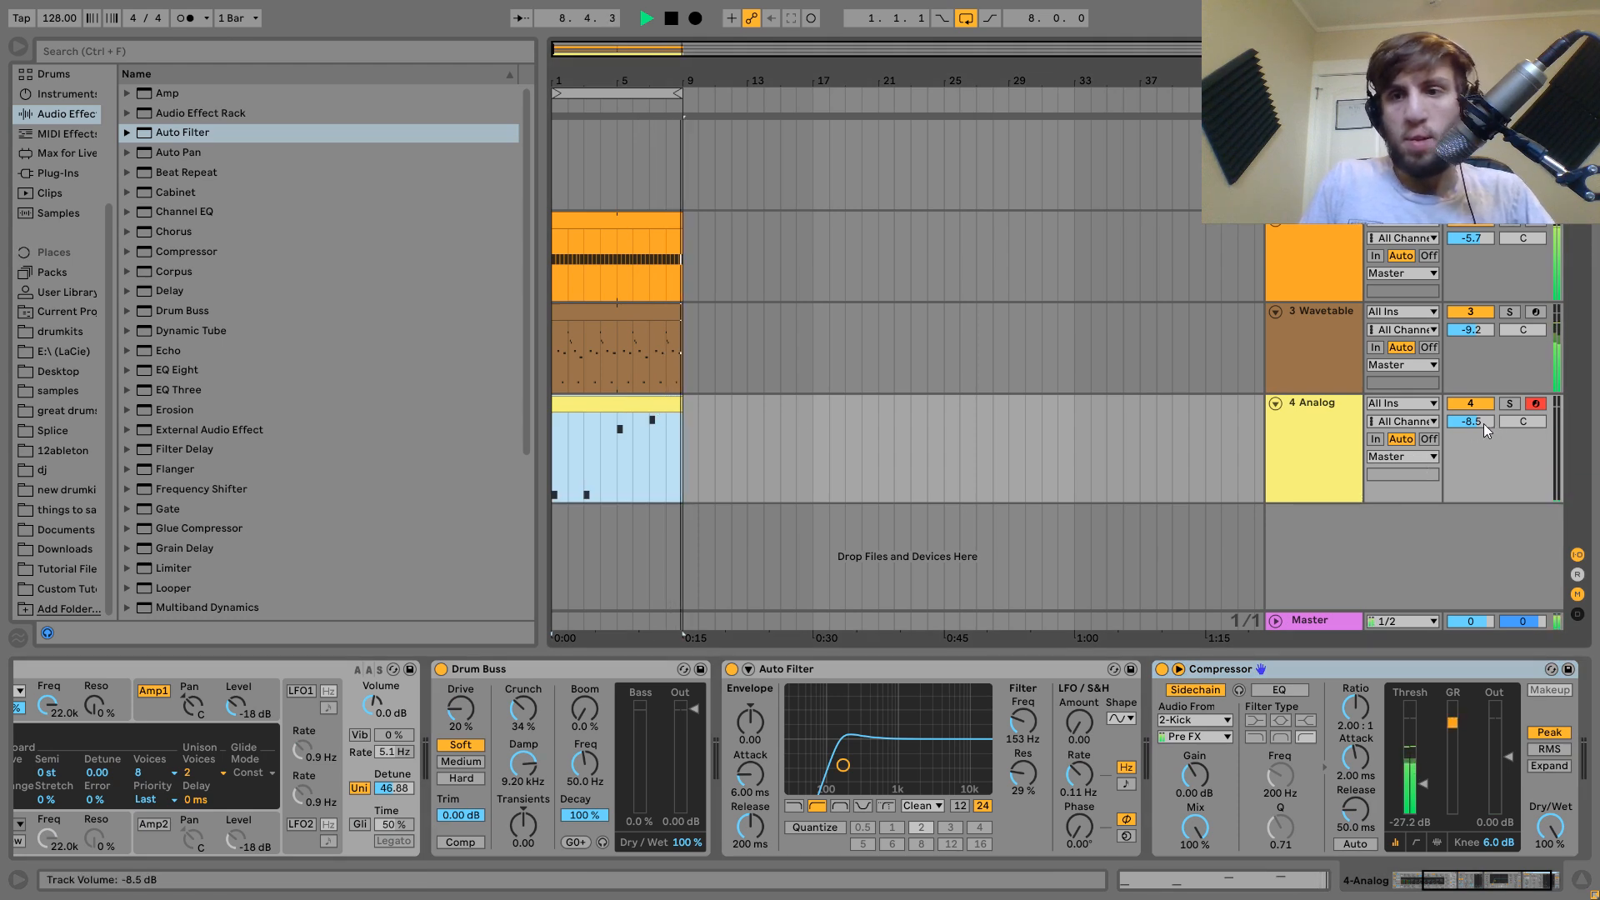
click(1316, 431)
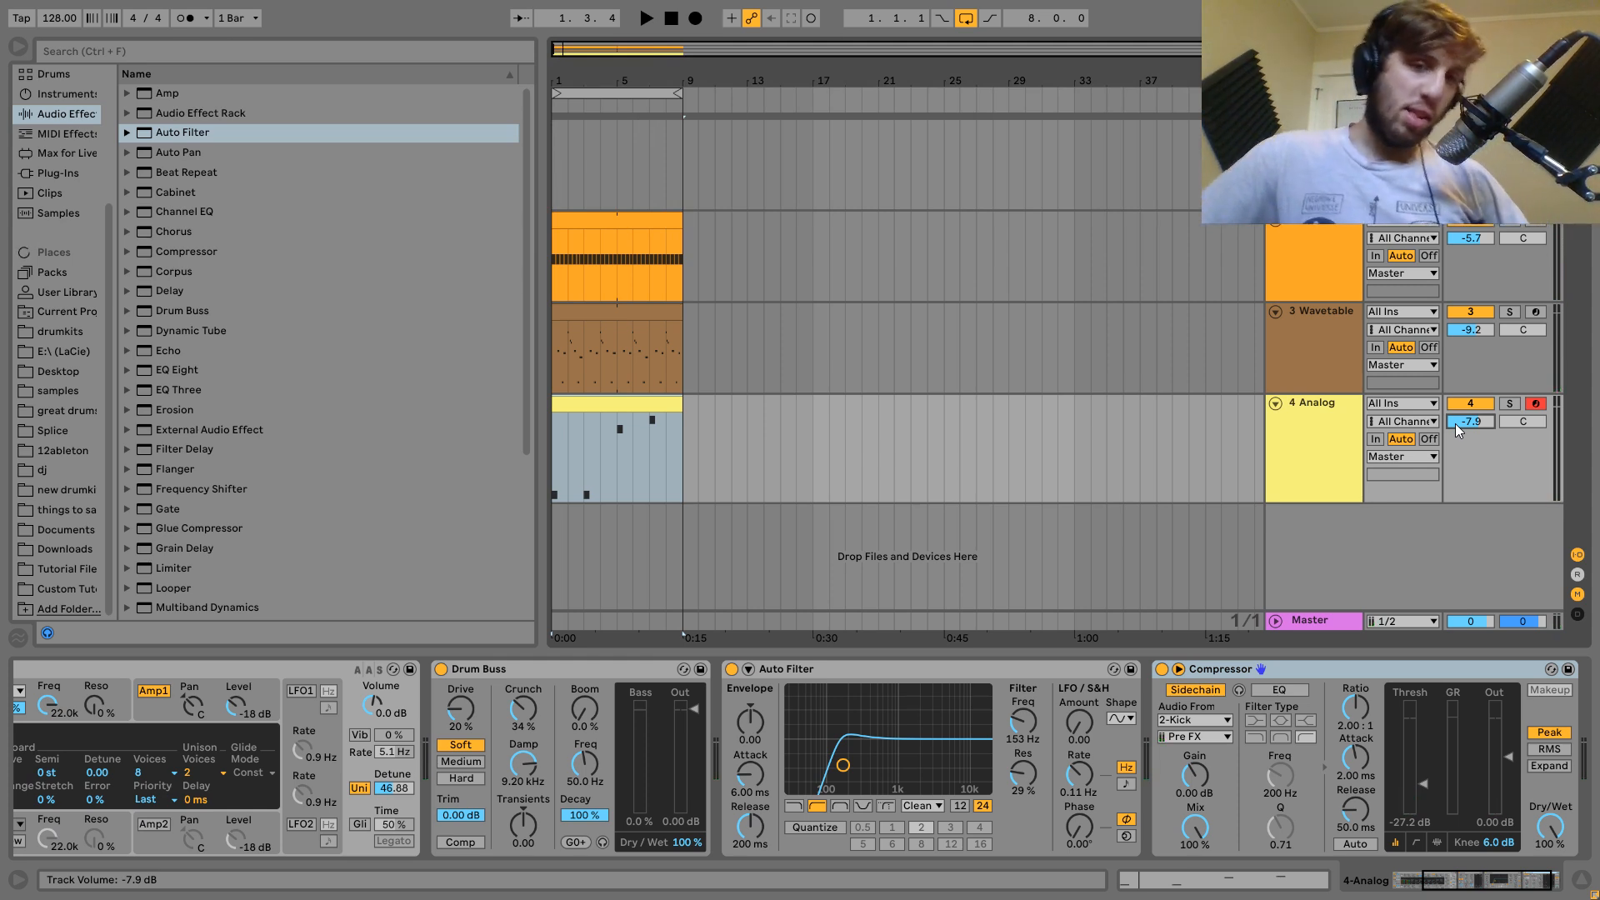
Play the loop and compare the Wavetable and Analog tracks by soloing them in turn, leaving Analog soloed.
key(space)
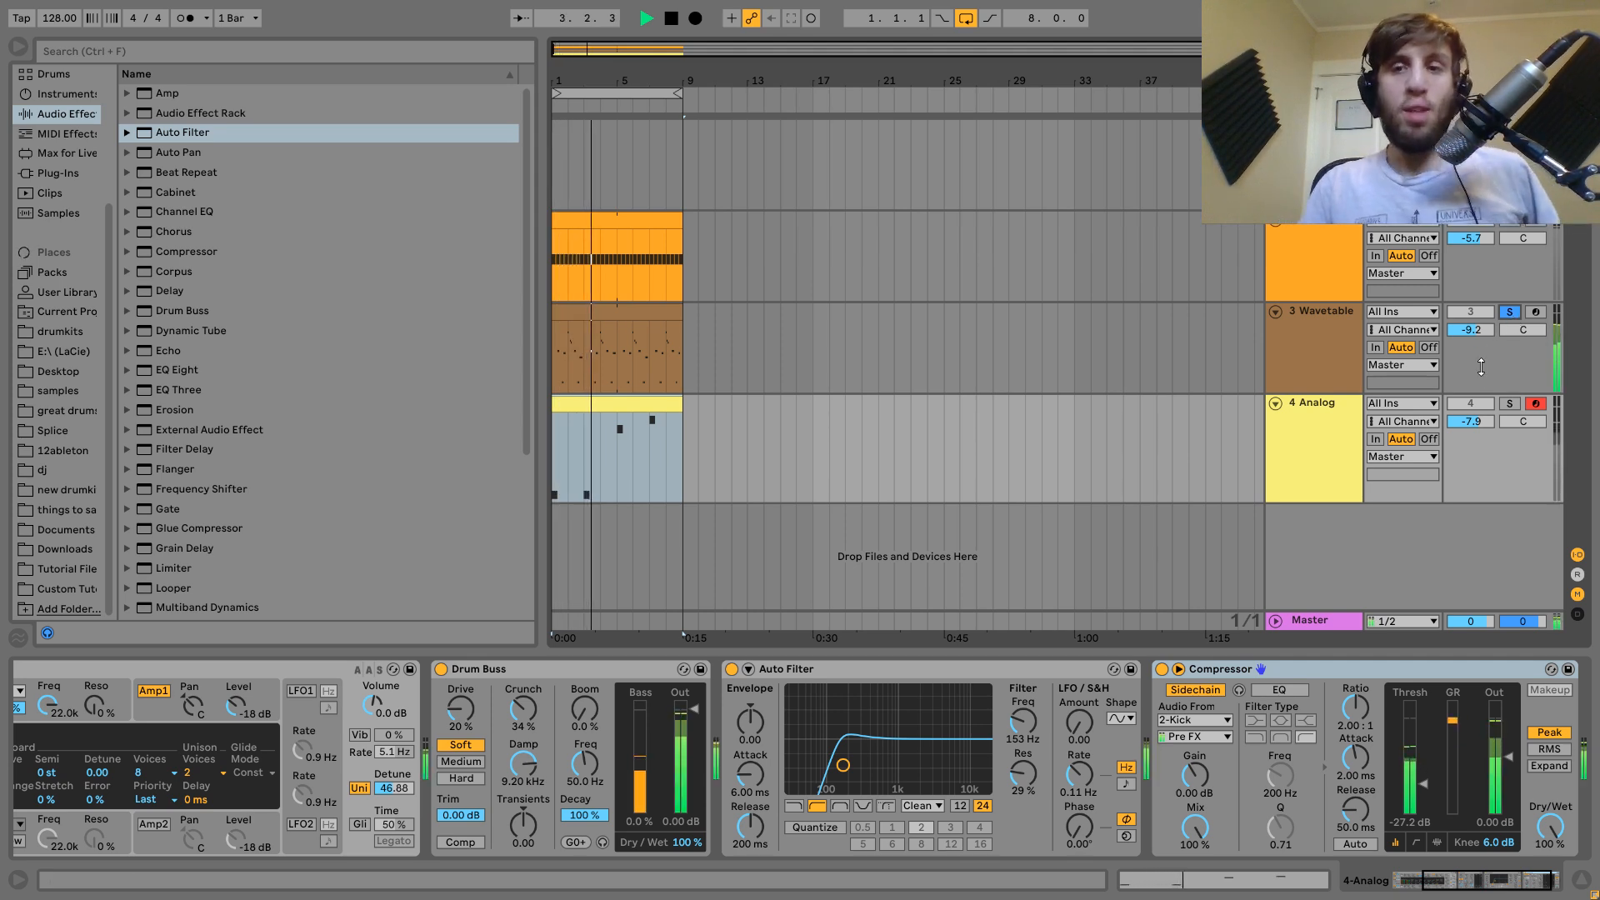
click(1508, 404)
key(space)
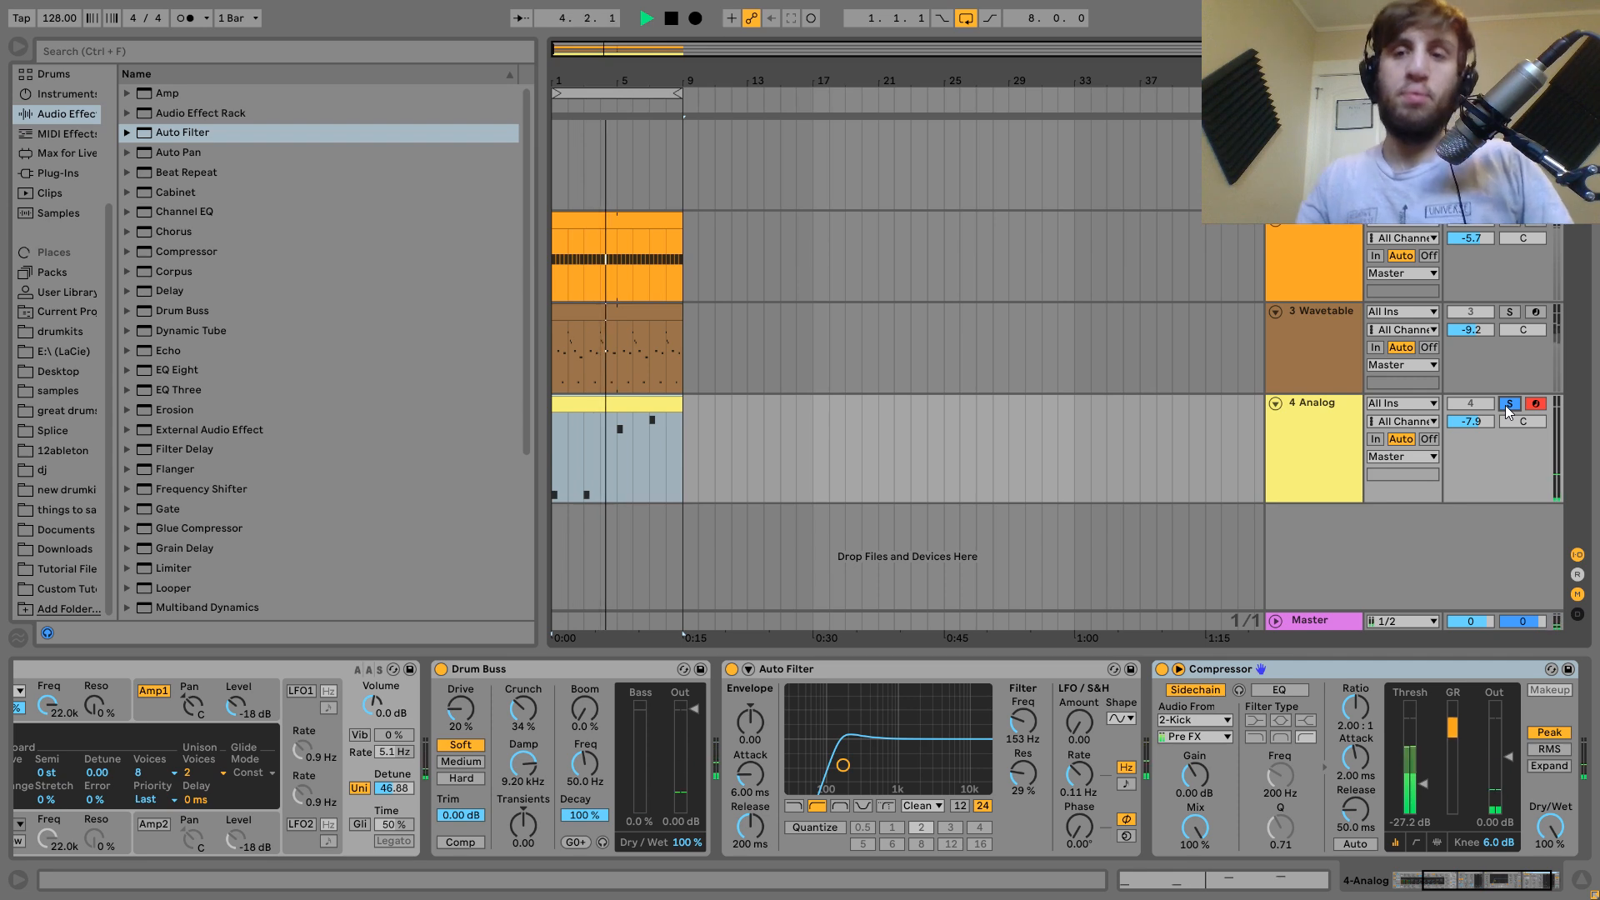
click(1509, 405)
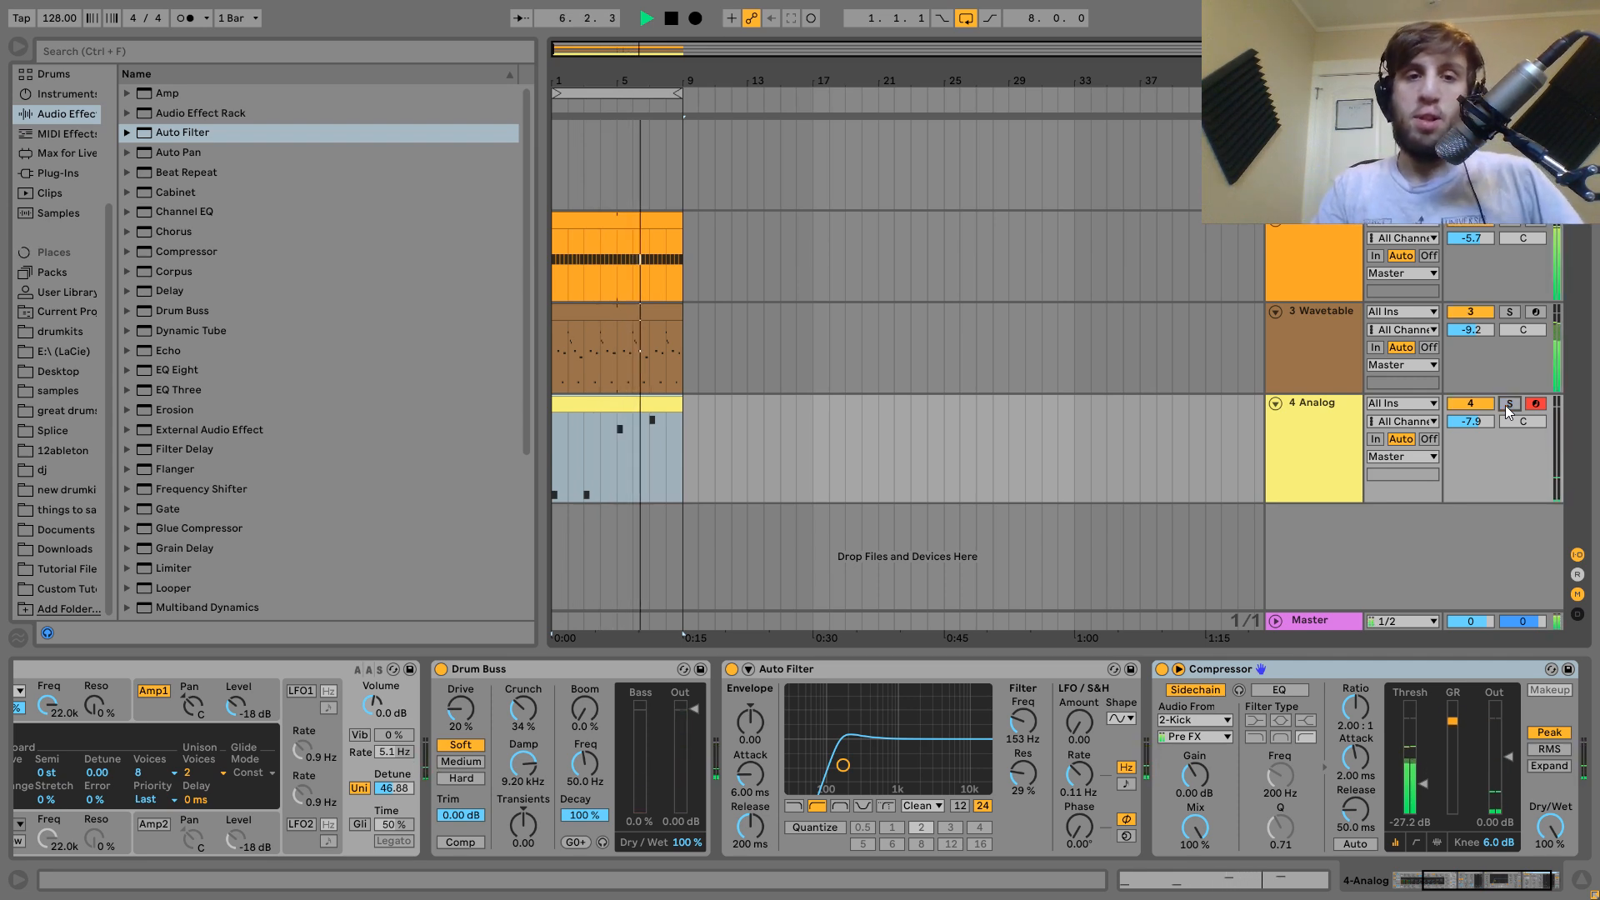
click(1508, 404)
key(space)
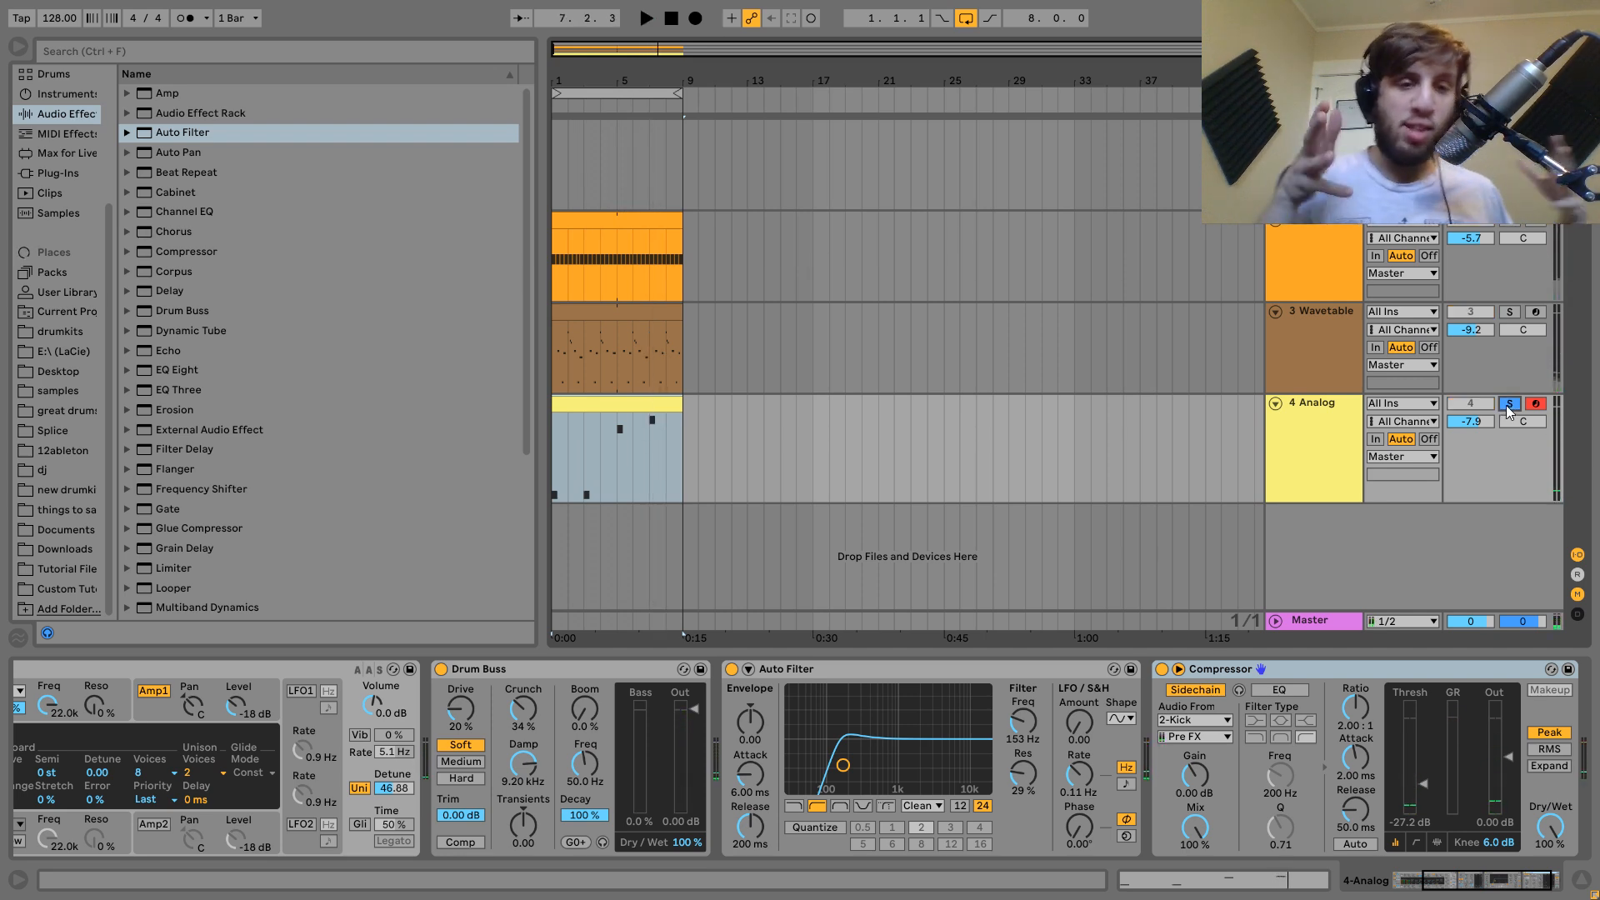
key(space)
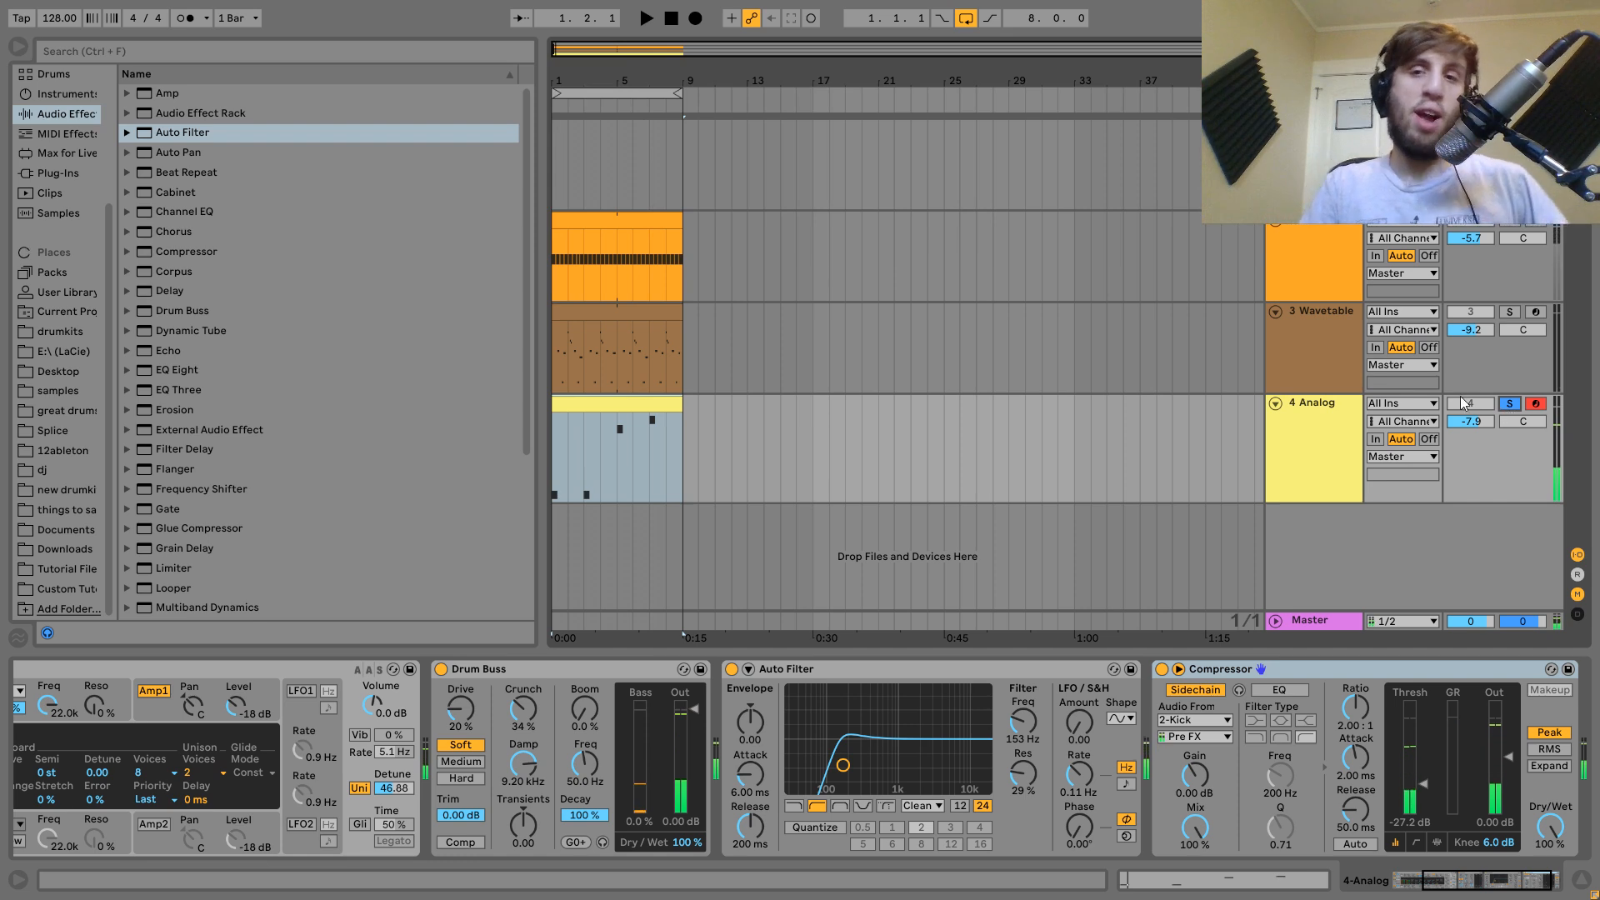
Insert the Amp effect between the Analog instrument and Drum Buss.
click(1317, 407)
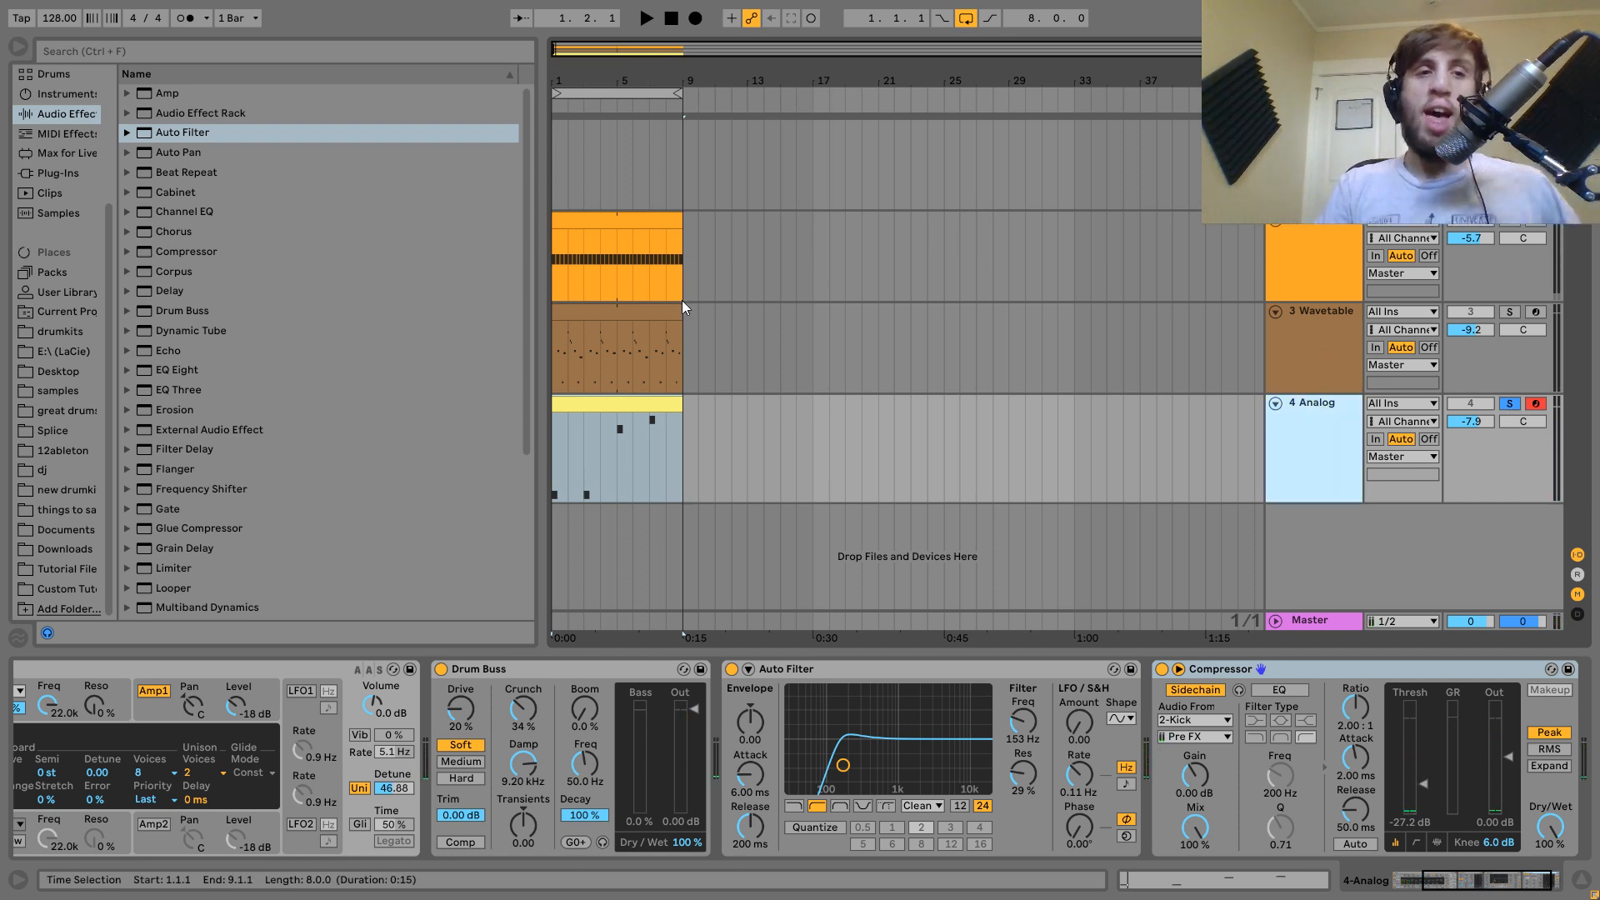
drag(171, 94, 502, 714)
key(space)
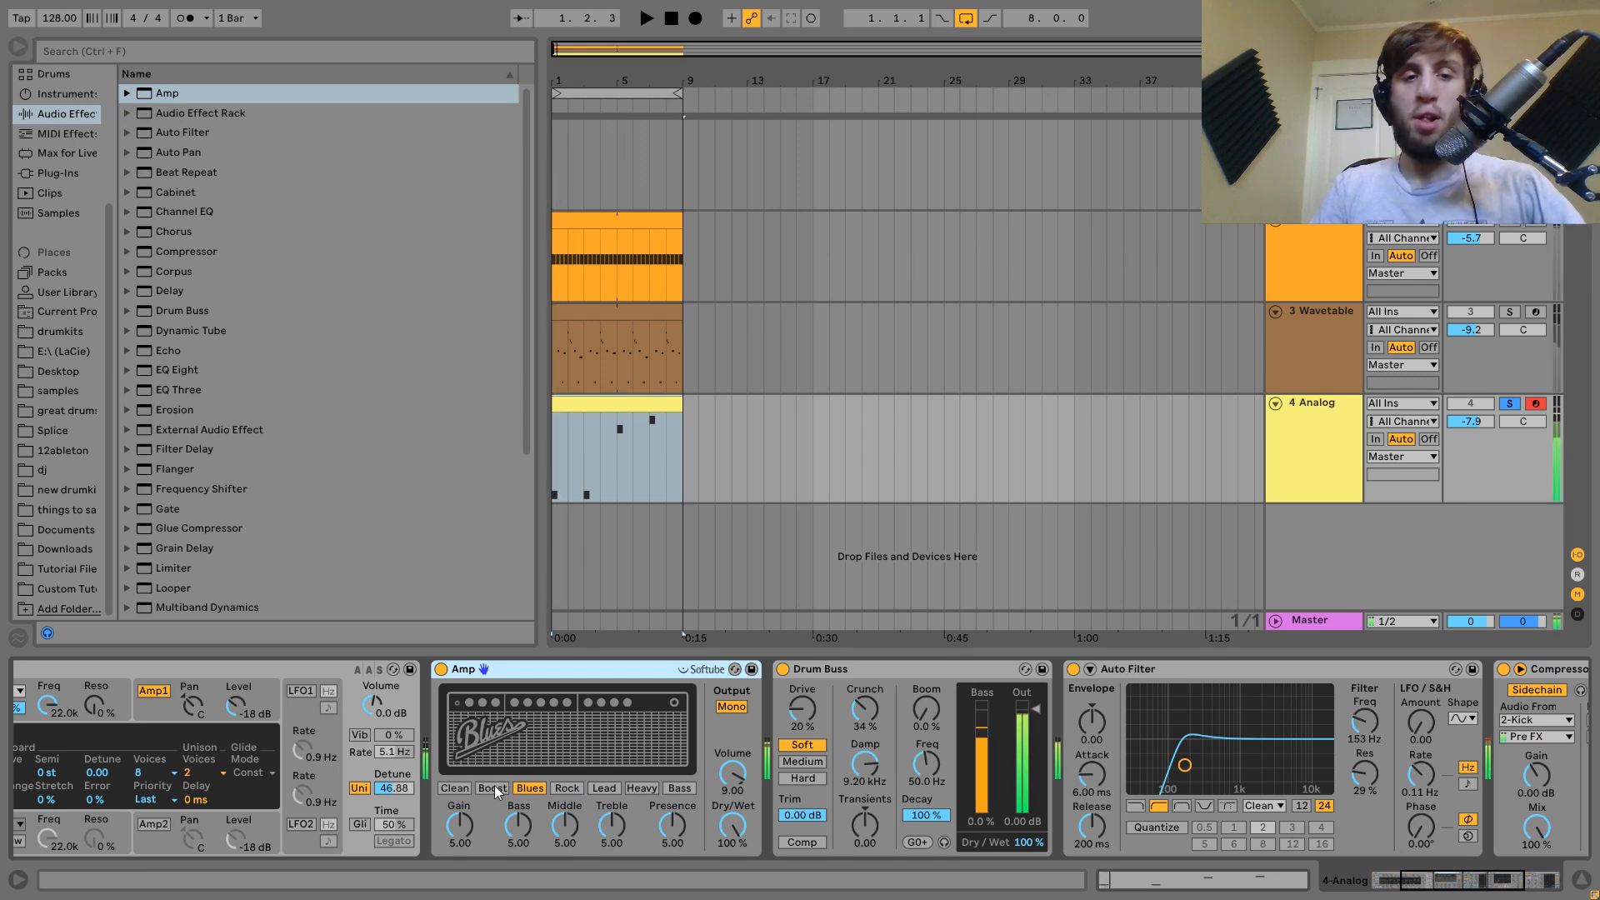
Audition the Clean, Boost and Bass amp models on the Analog track during playback and leave the Amp set to Bass.
click(484, 788)
key(space)
key(space)
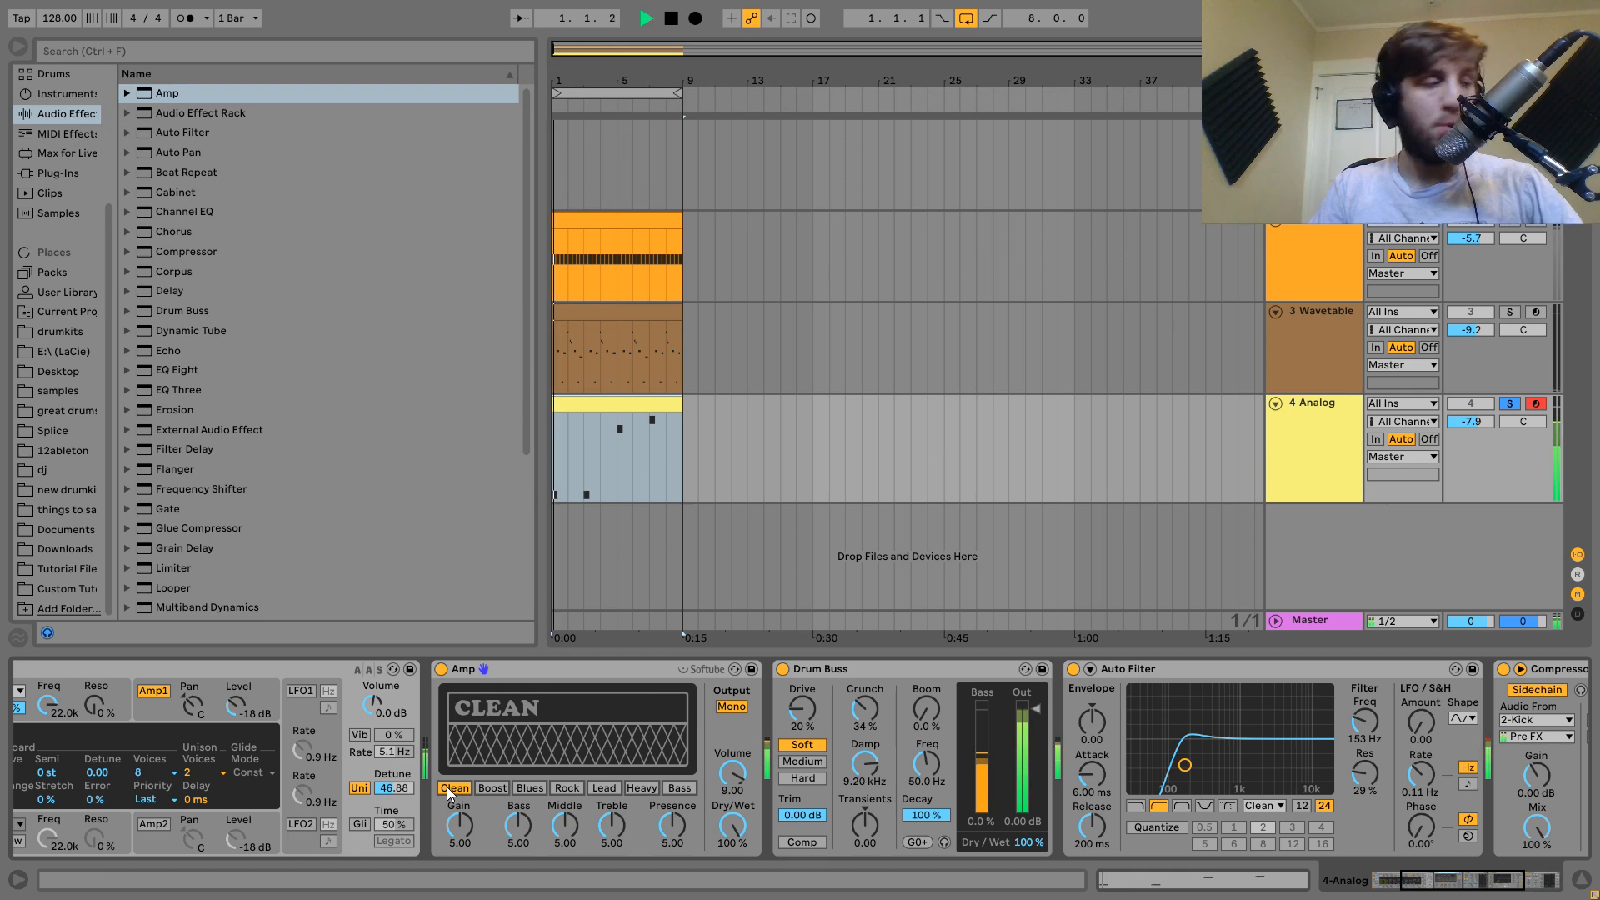
click(679, 787)
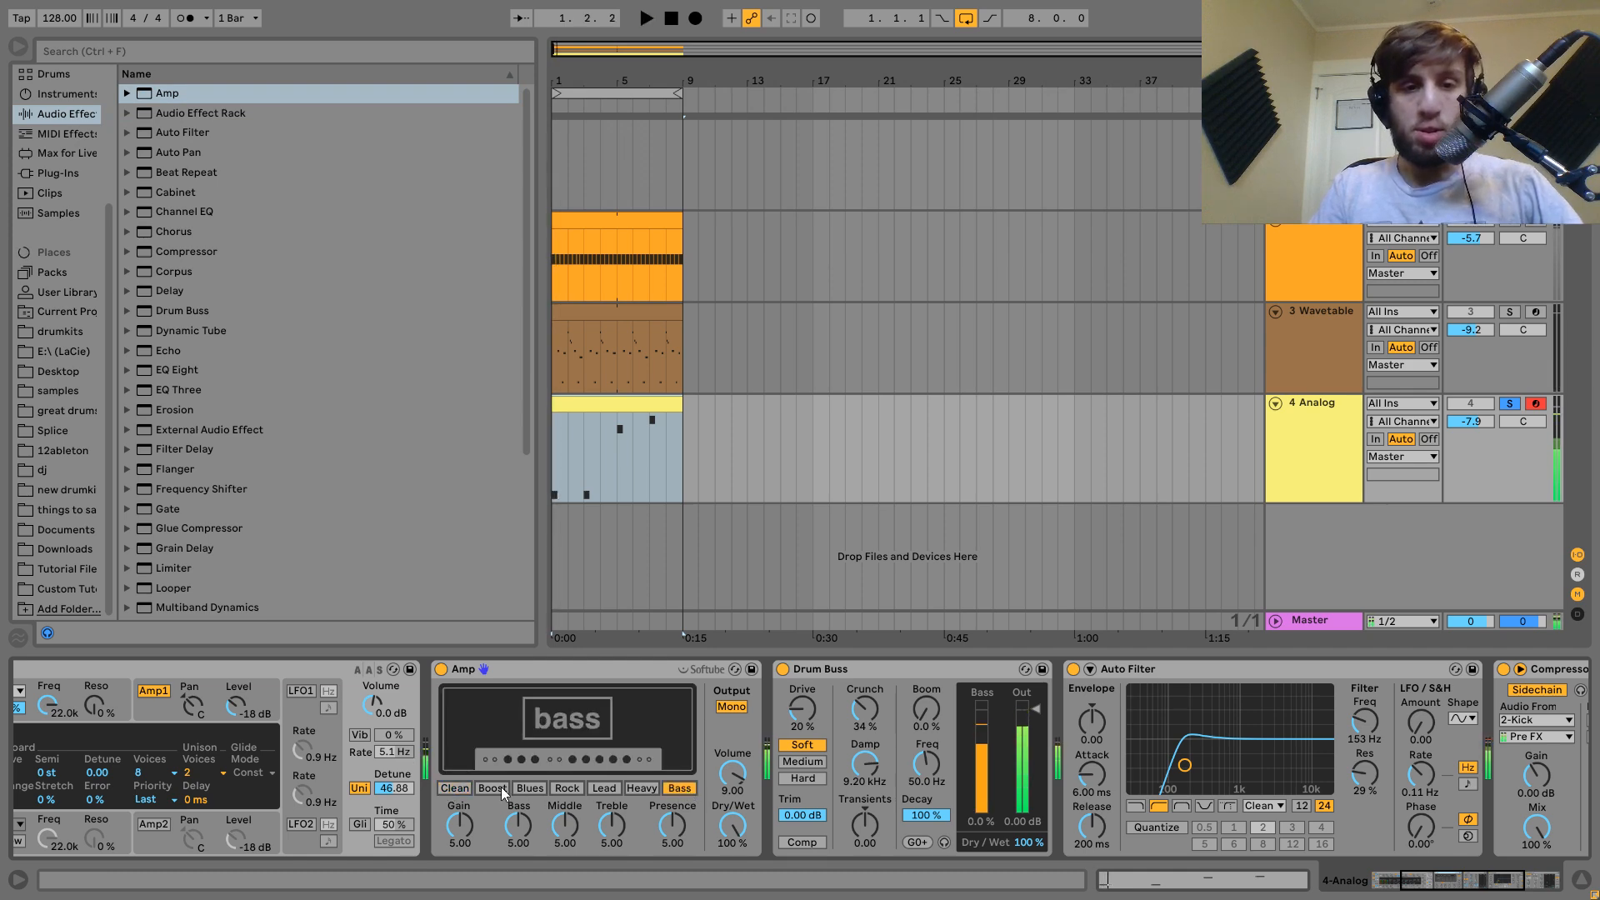
click(503, 789)
click(675, 788)
Lower the Analog instrument's noise level to -32 dB and its Osc1 octave to -1, checking the sound in playback.
scroll(670, 787, left, 3)
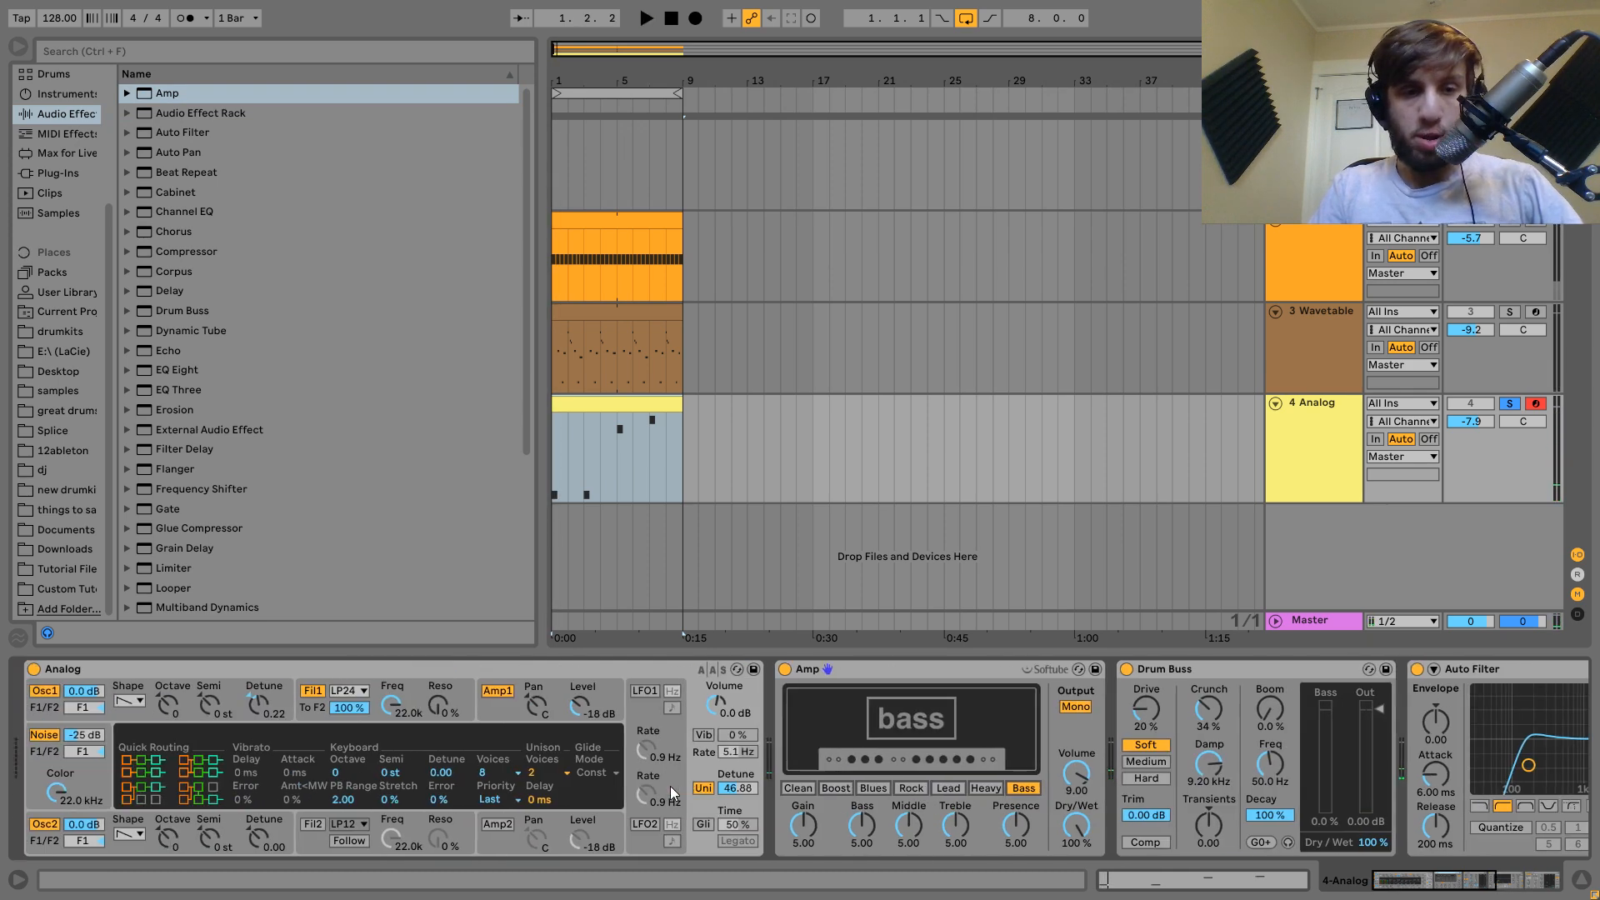
drag(78, 737, 77, 741)
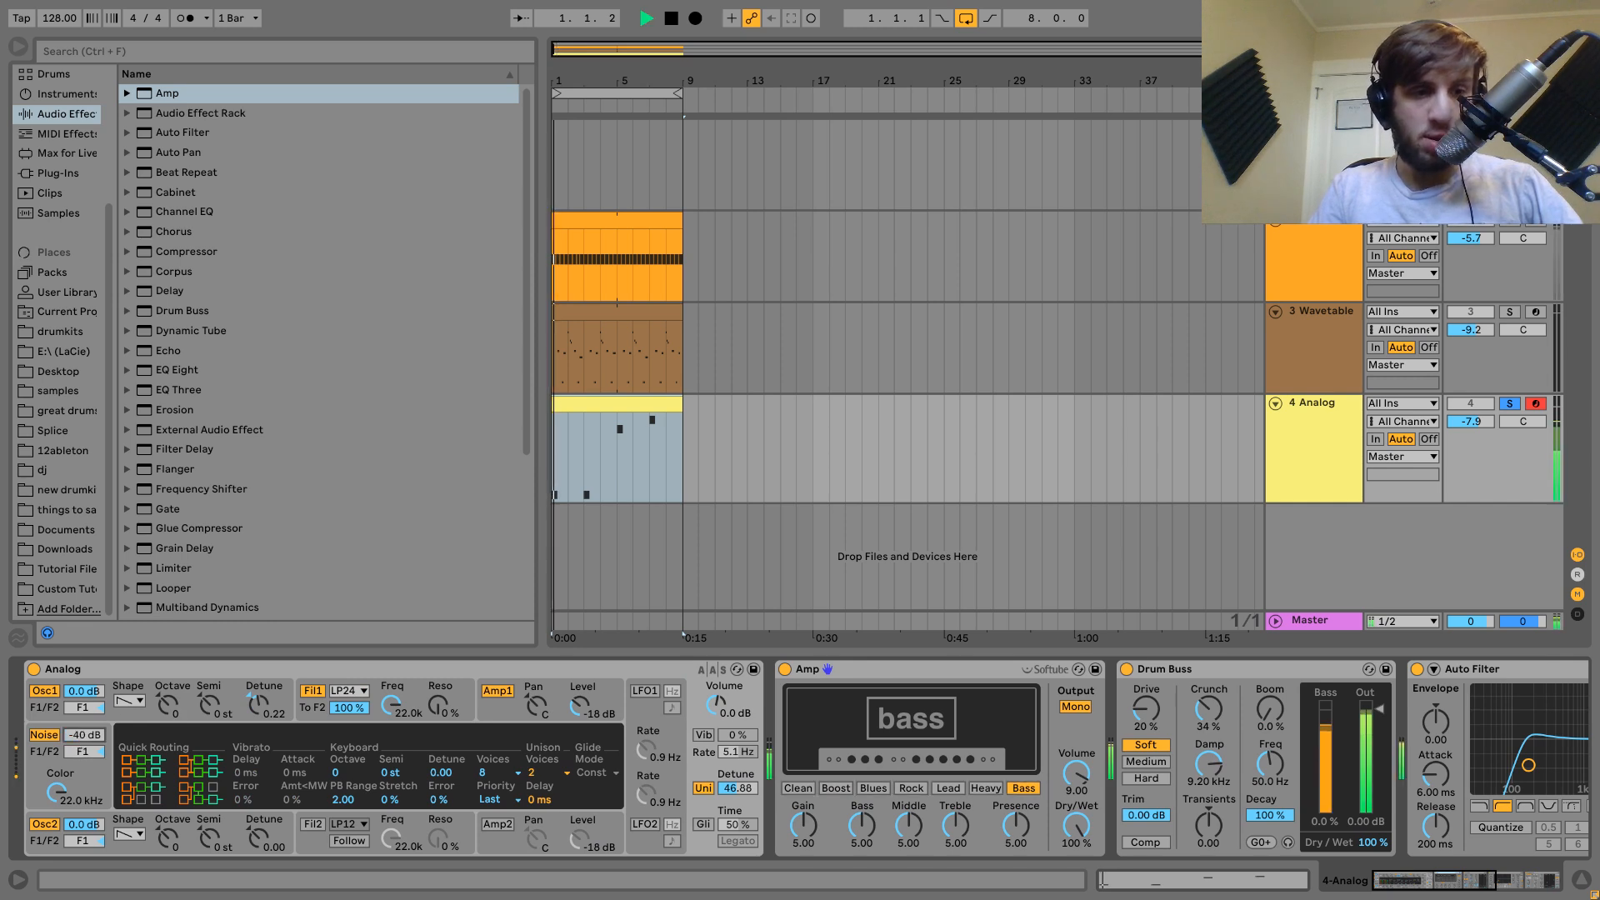
click(168, 702)
key(space)
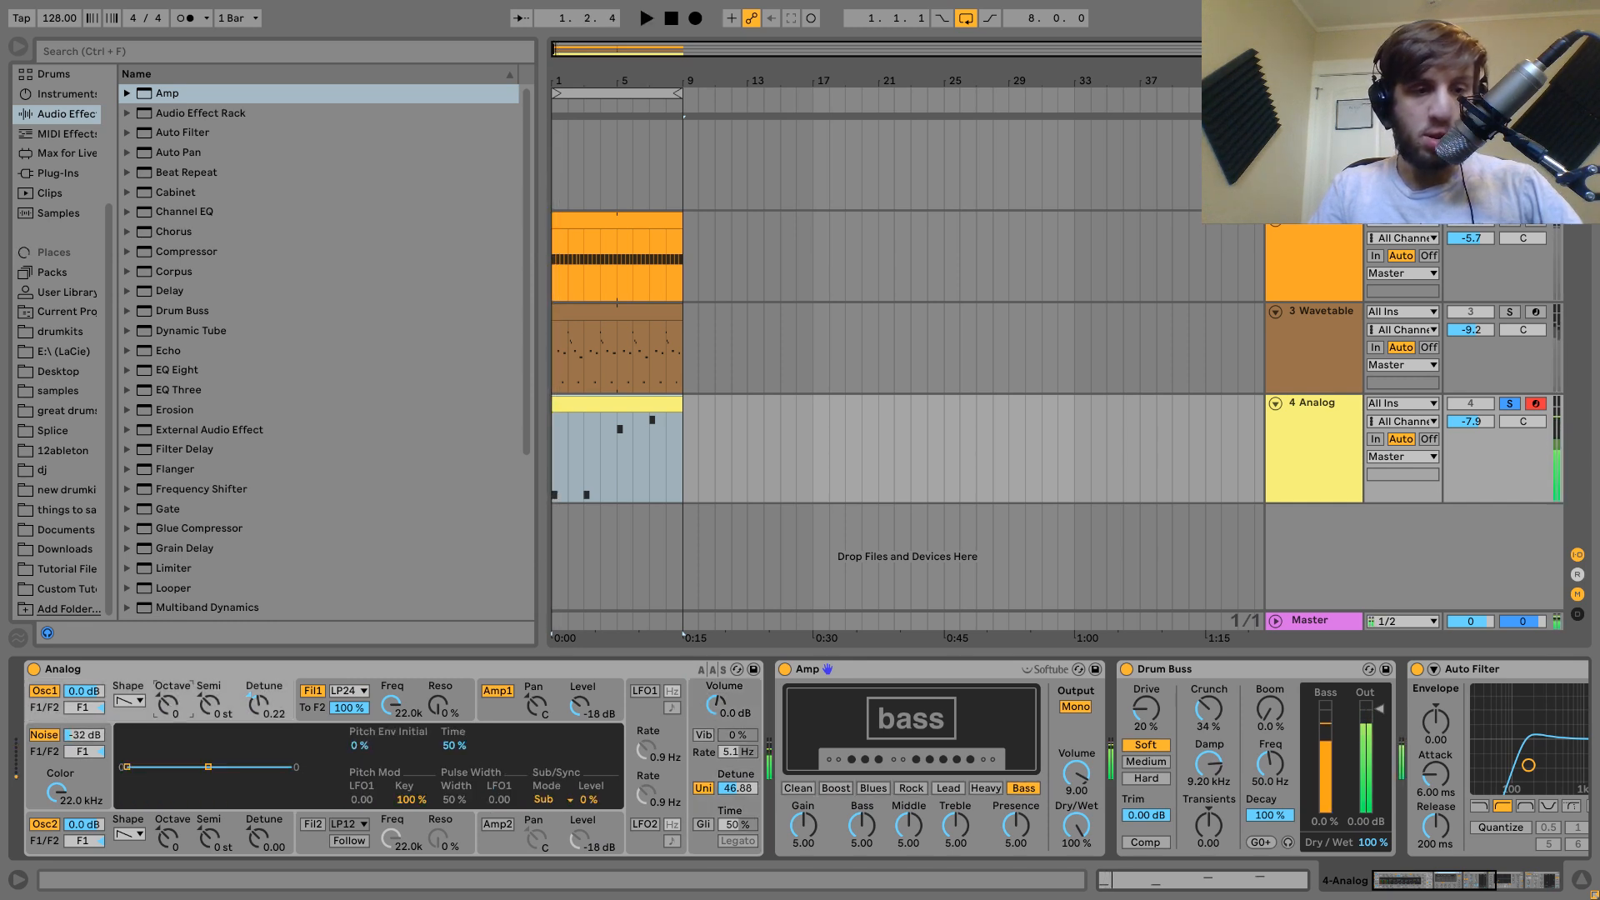
key(space)
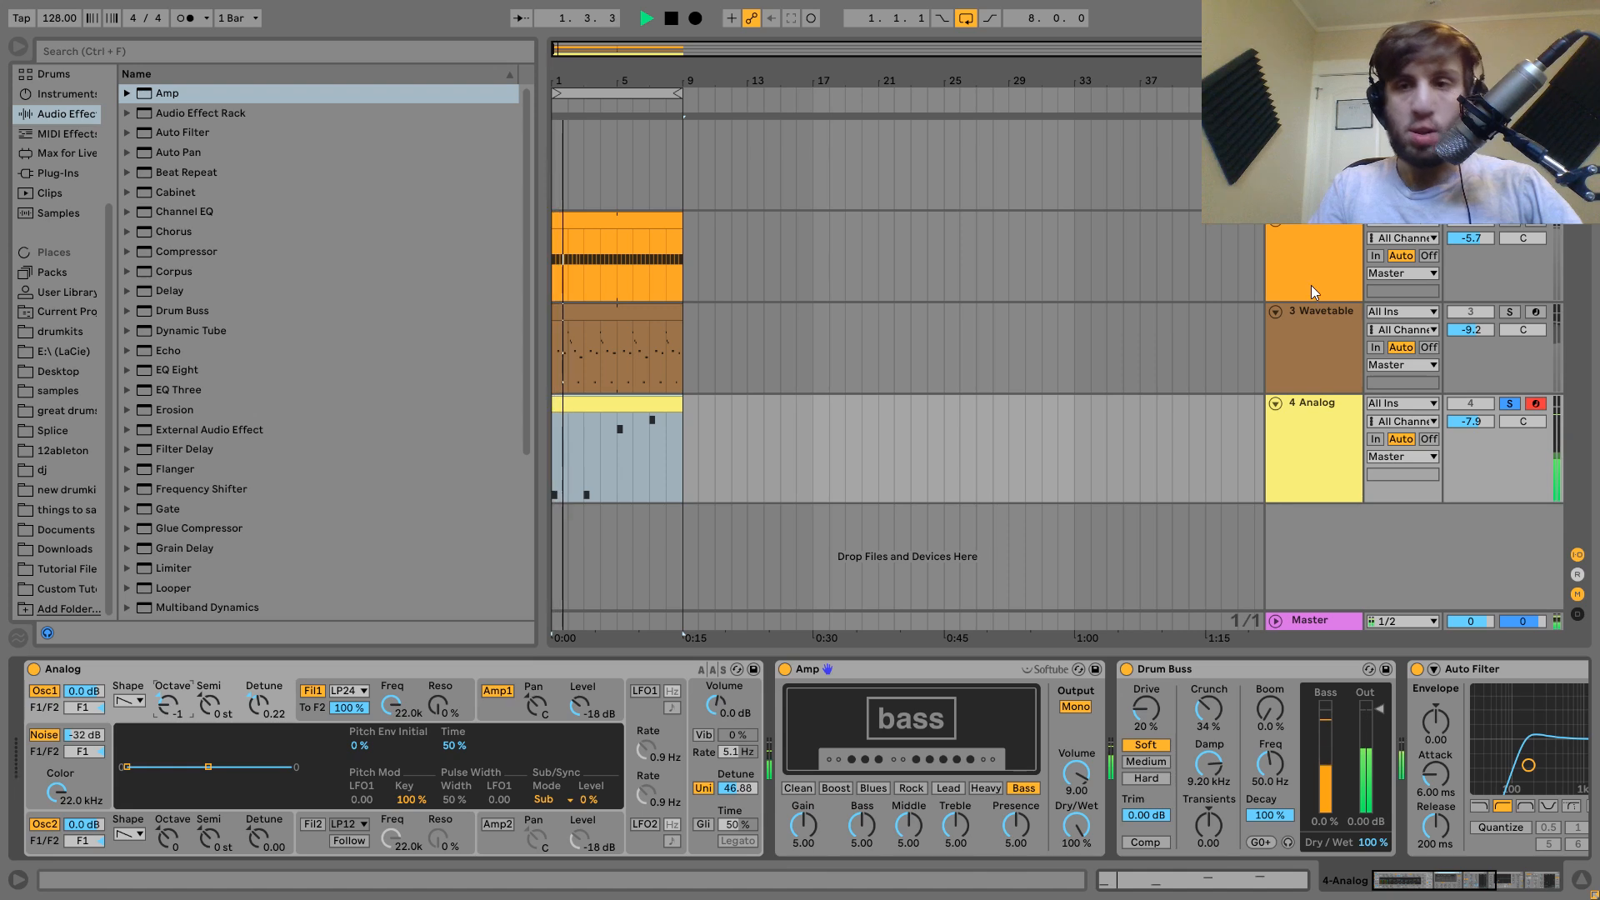
Compare the full mix with the soloed Analog track and set its Auto Filter to 261 Hz with 17% resonance.
click(1510, 403)
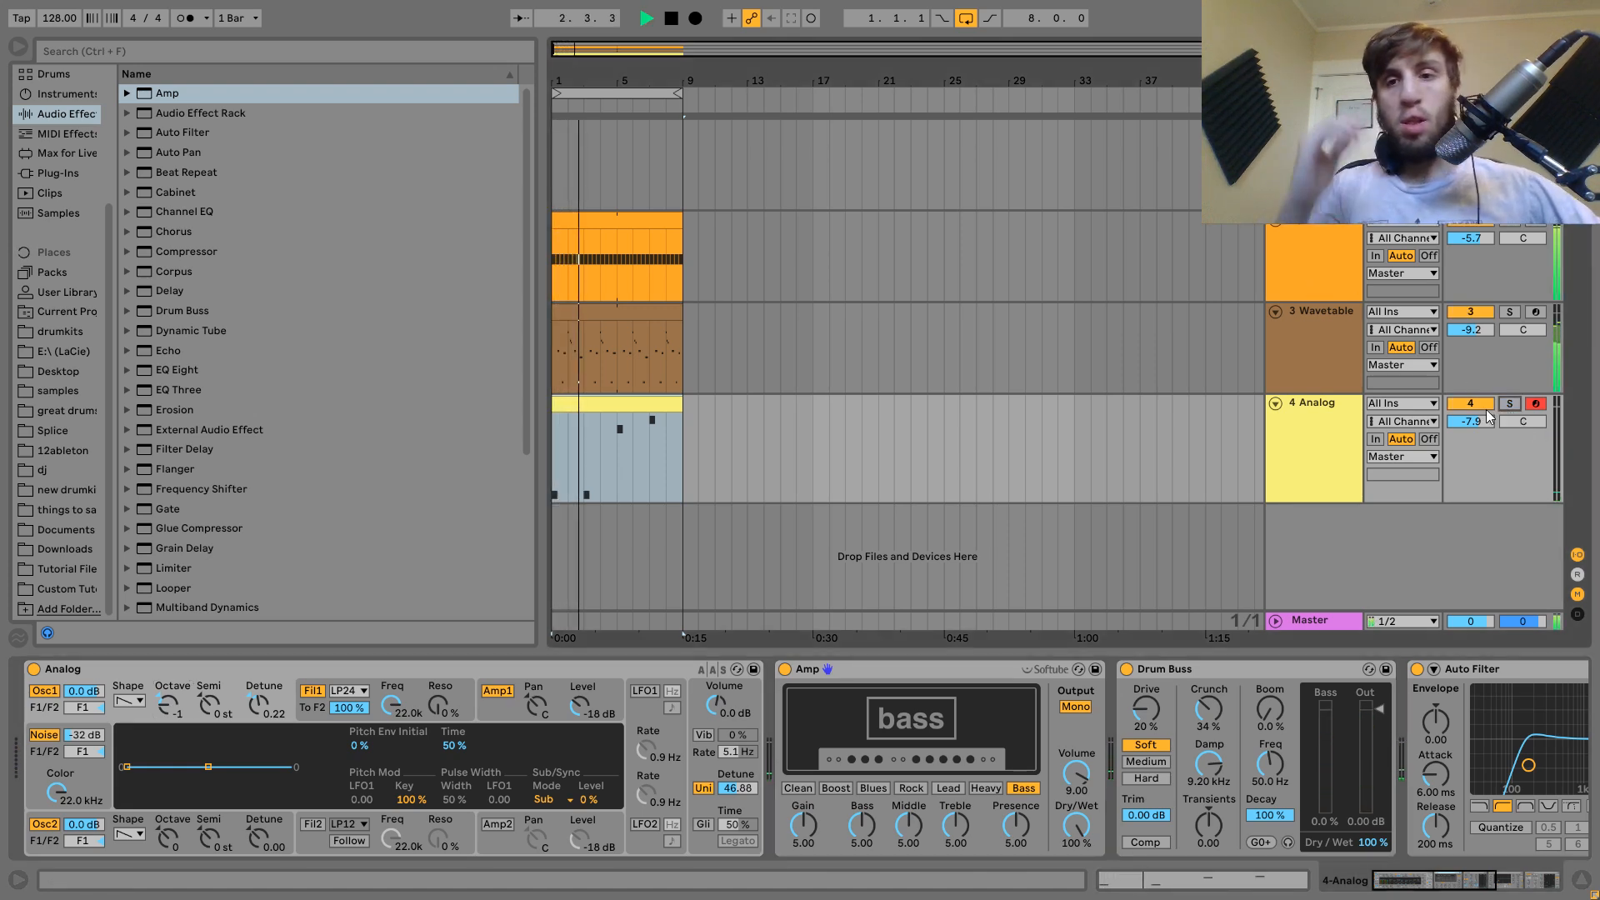
click(1510, 404)
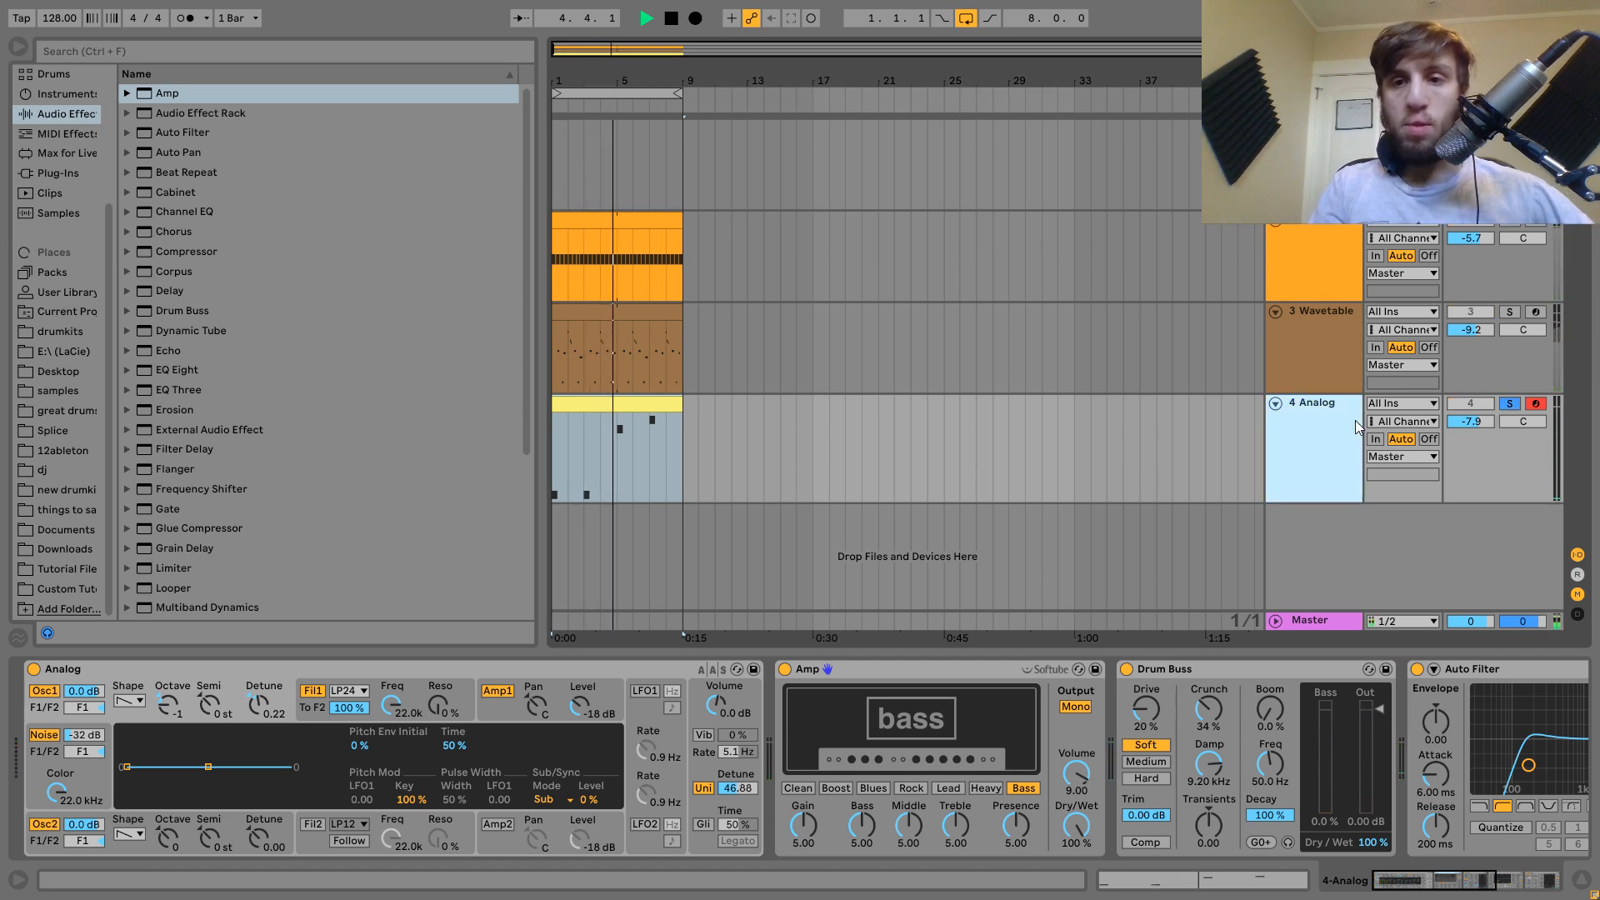
drag(1528, 765, 1545, 775)
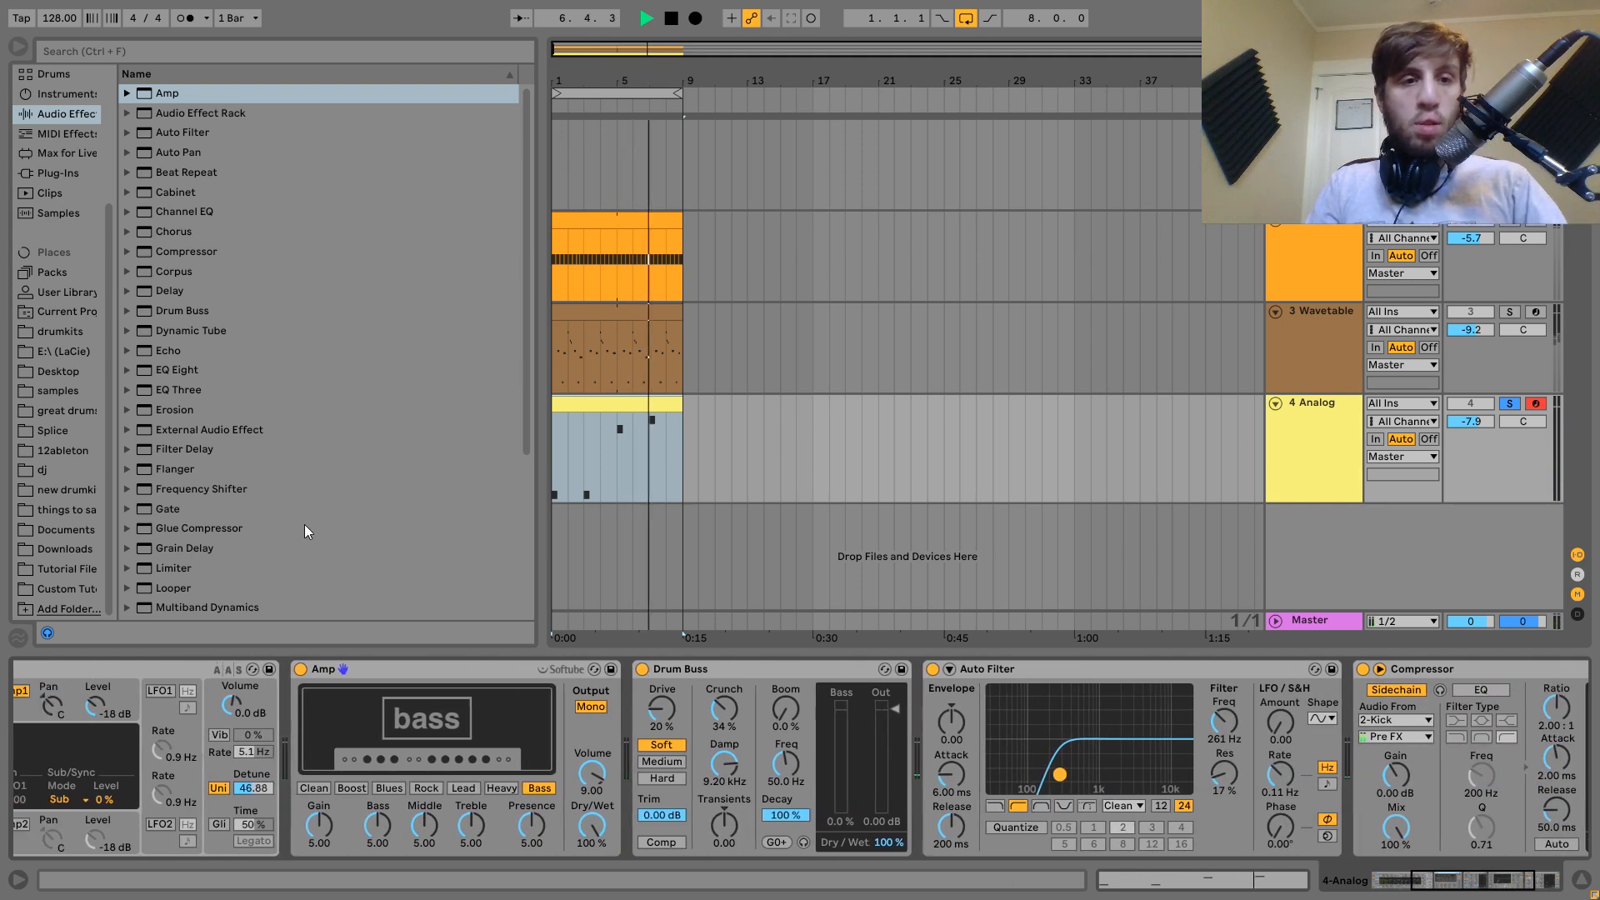
Insert a Reverb at 30% dry/wet between the Analog instrument and the Amp, and raise the Amp's gain to 8.73.
scroll(304, 523, down, 5)
drag(167, 489, 371, 787)
drag(774, 837, 774, 855)
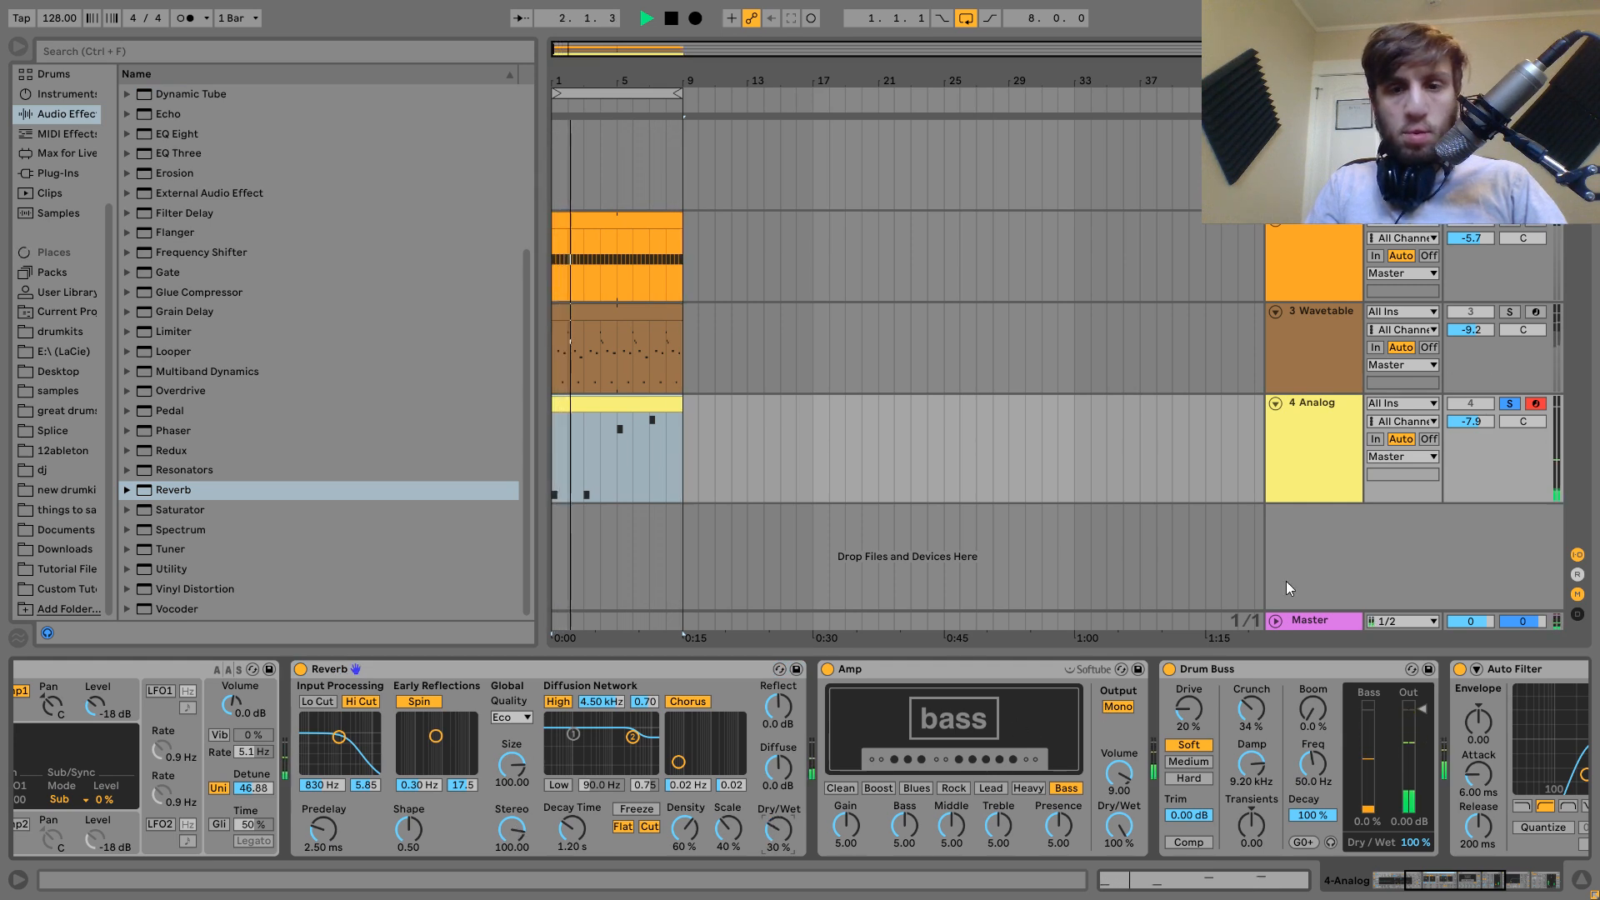
drag(847, 826, 847, 789)
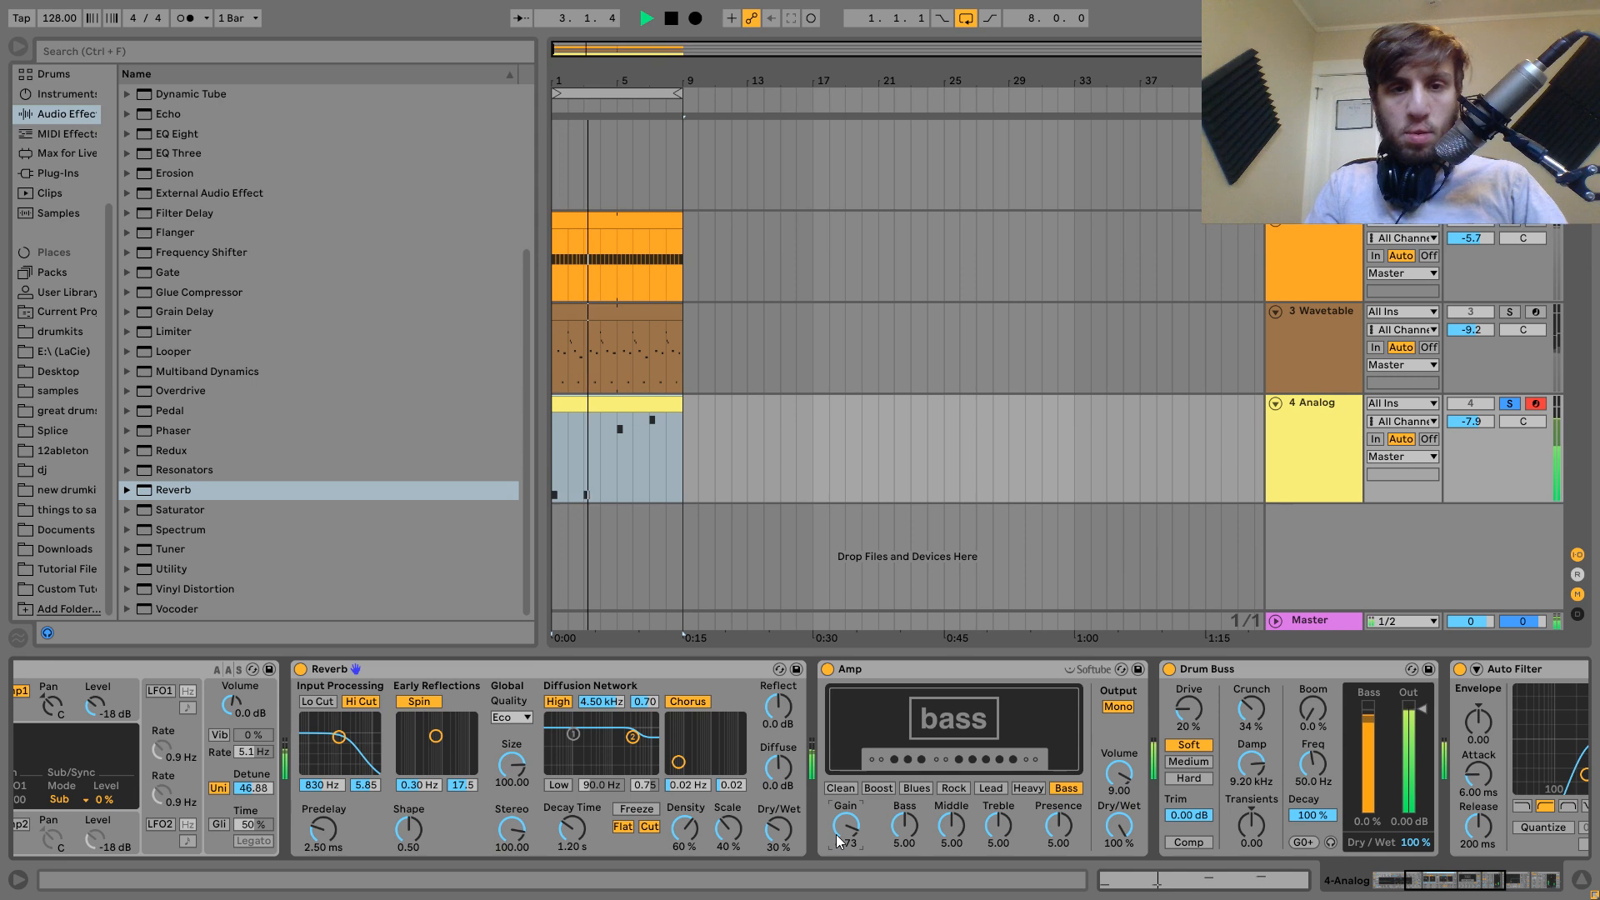
Unsolo the Analog track and set its volume to -7.7 dB against the full mix.
drag(1471, 422, 1471, 407)
click(1510, 405)
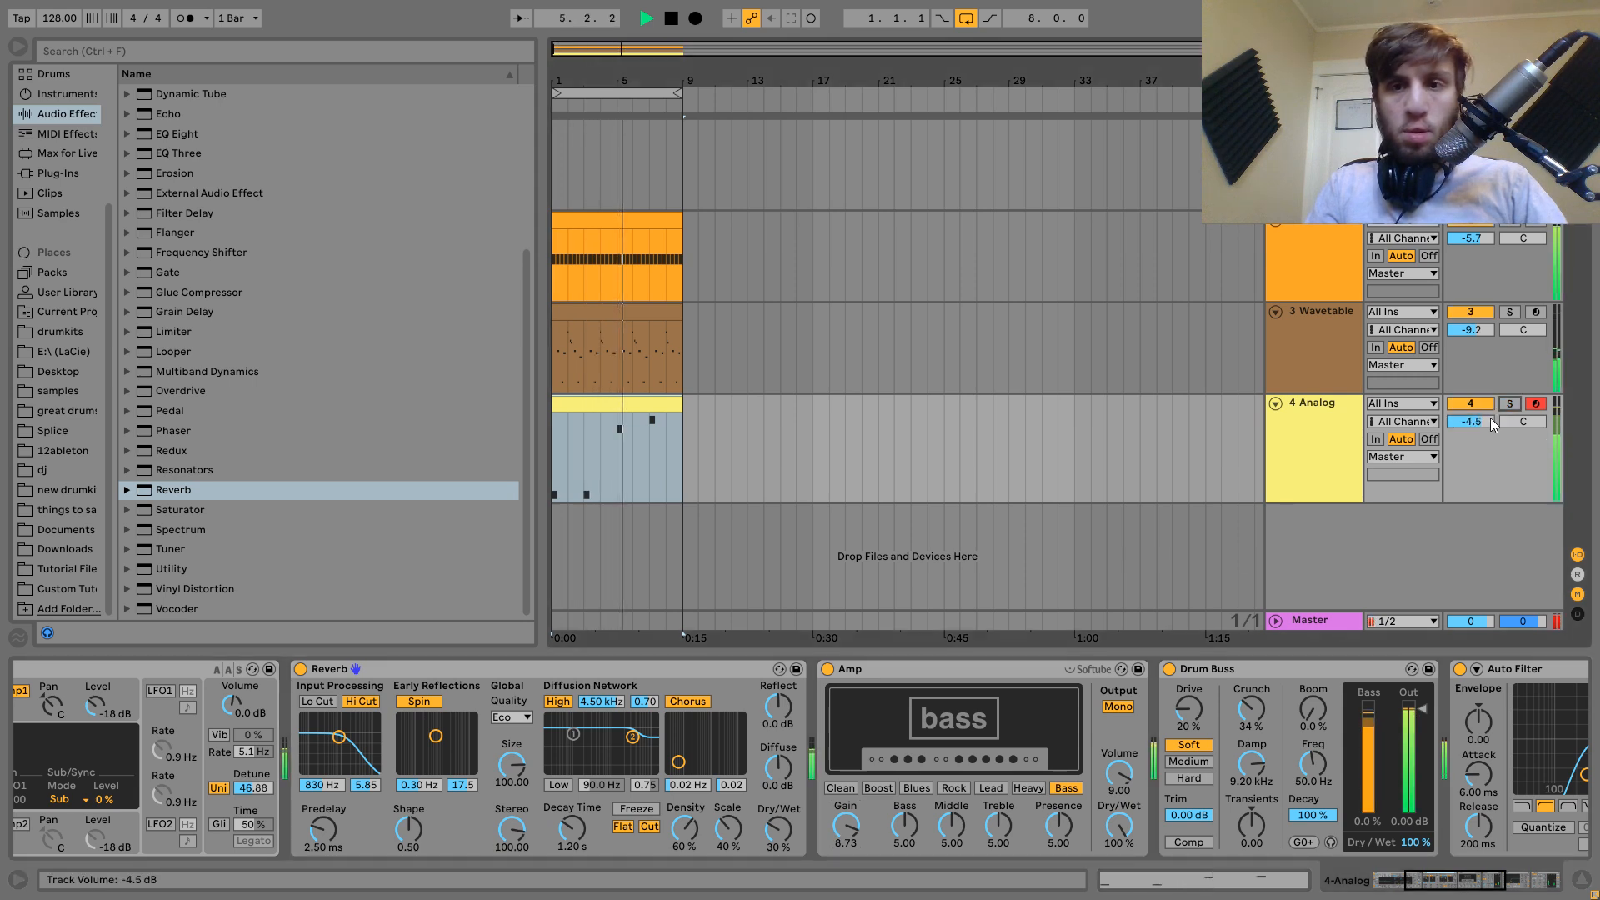
drag(1482, 423, 1482, 442)
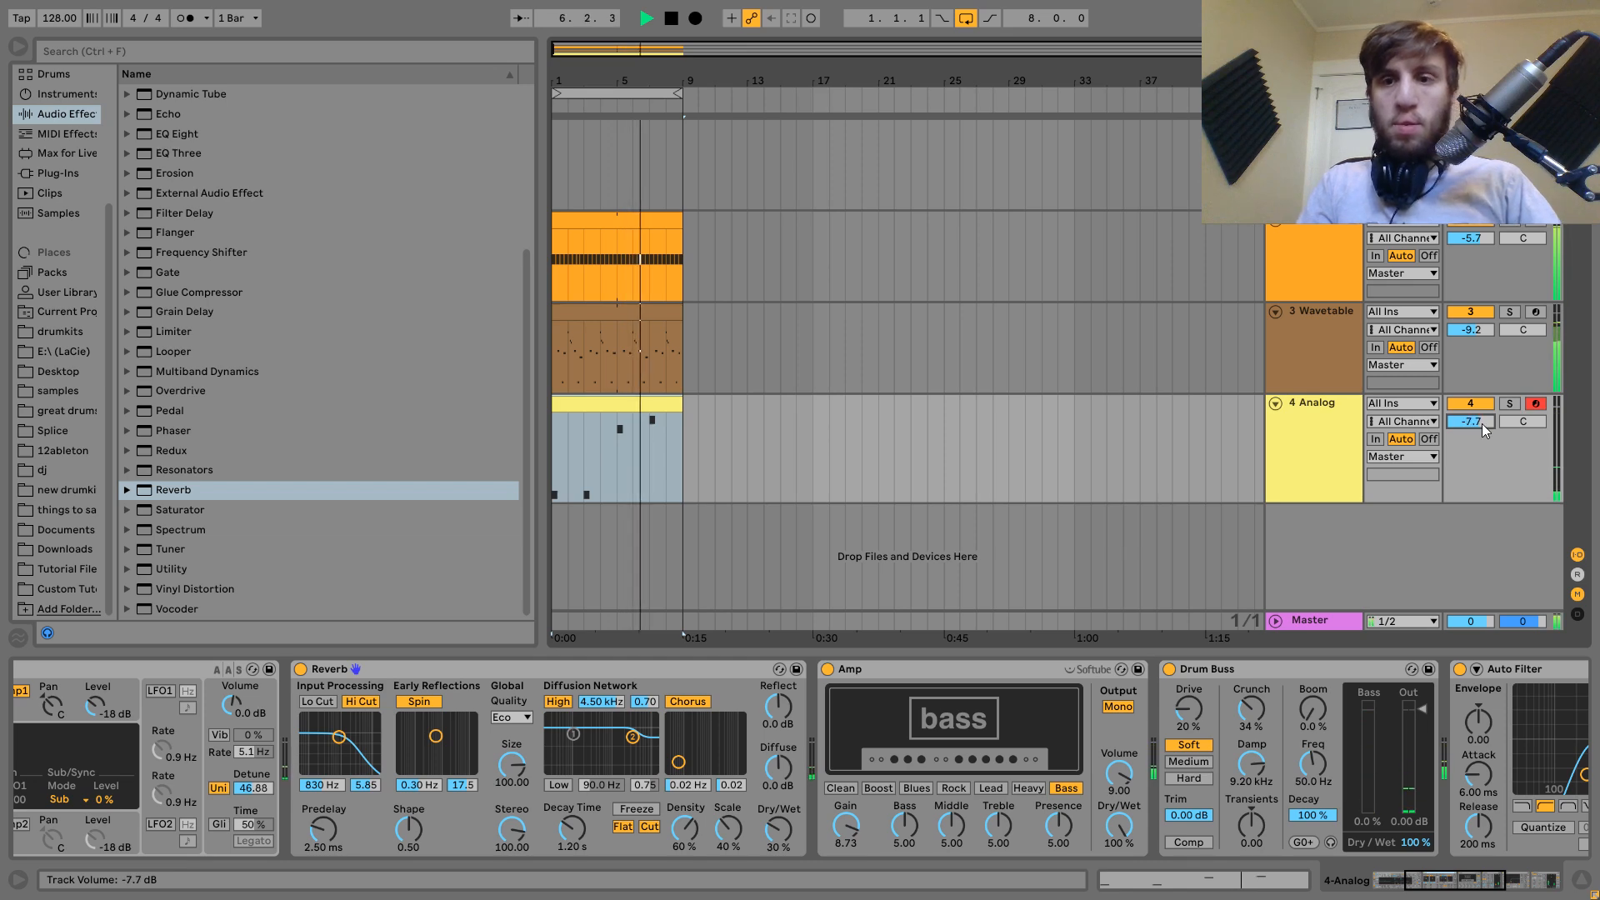
Check the Wavetable track's effects, set the Analog track's Drum Buss drive type to Hard, and solo Analog.
click(1322, 359)
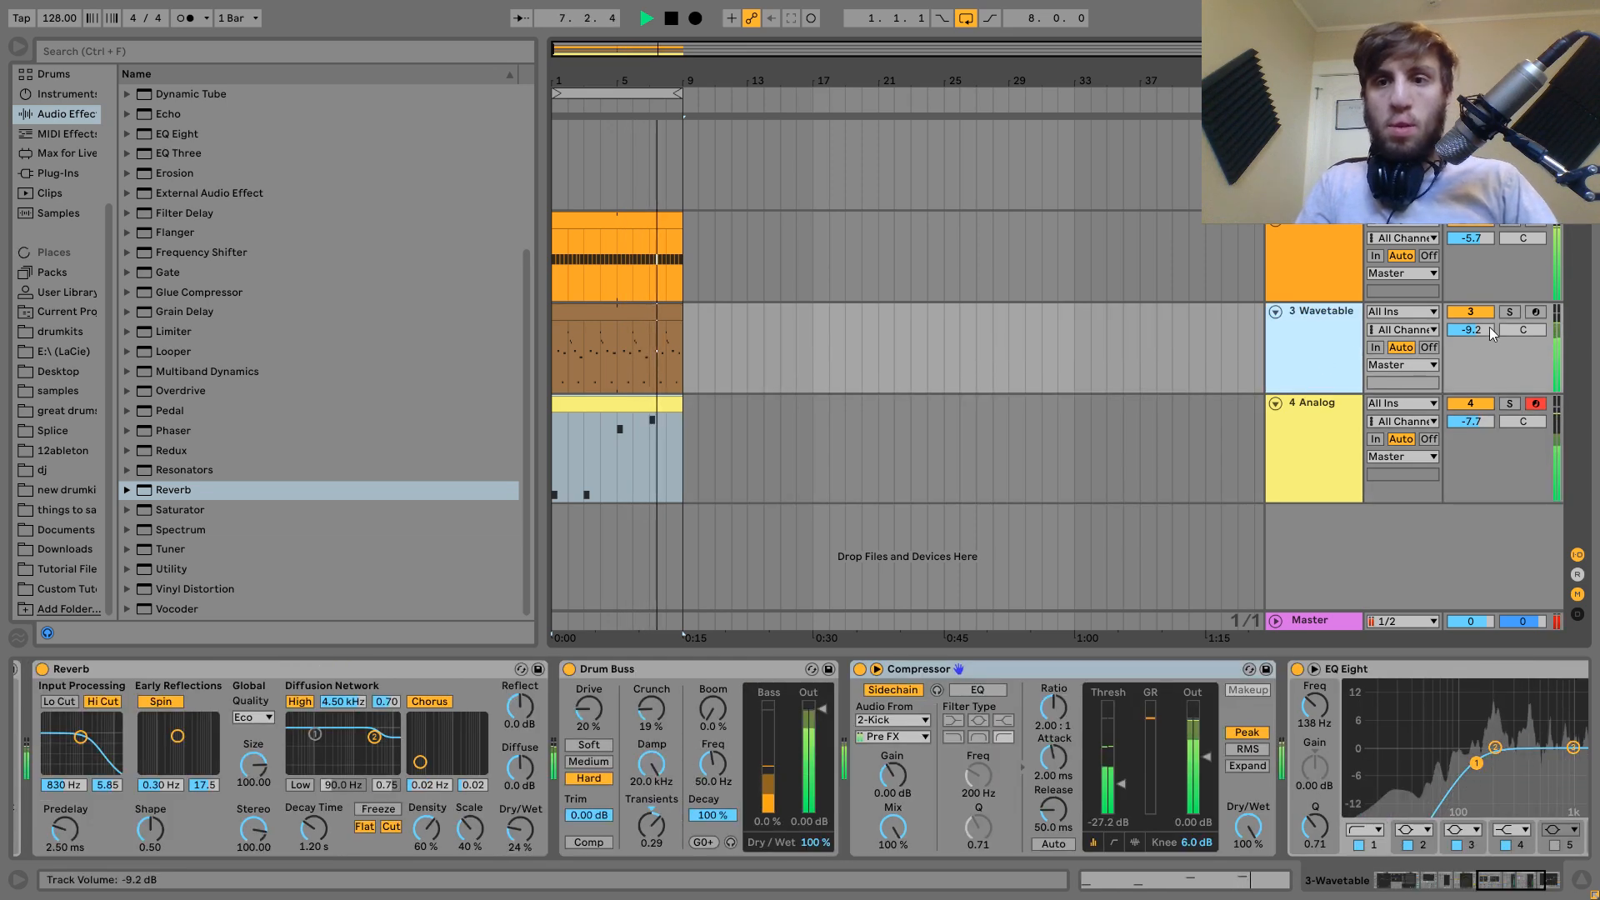
click(1280, 427)
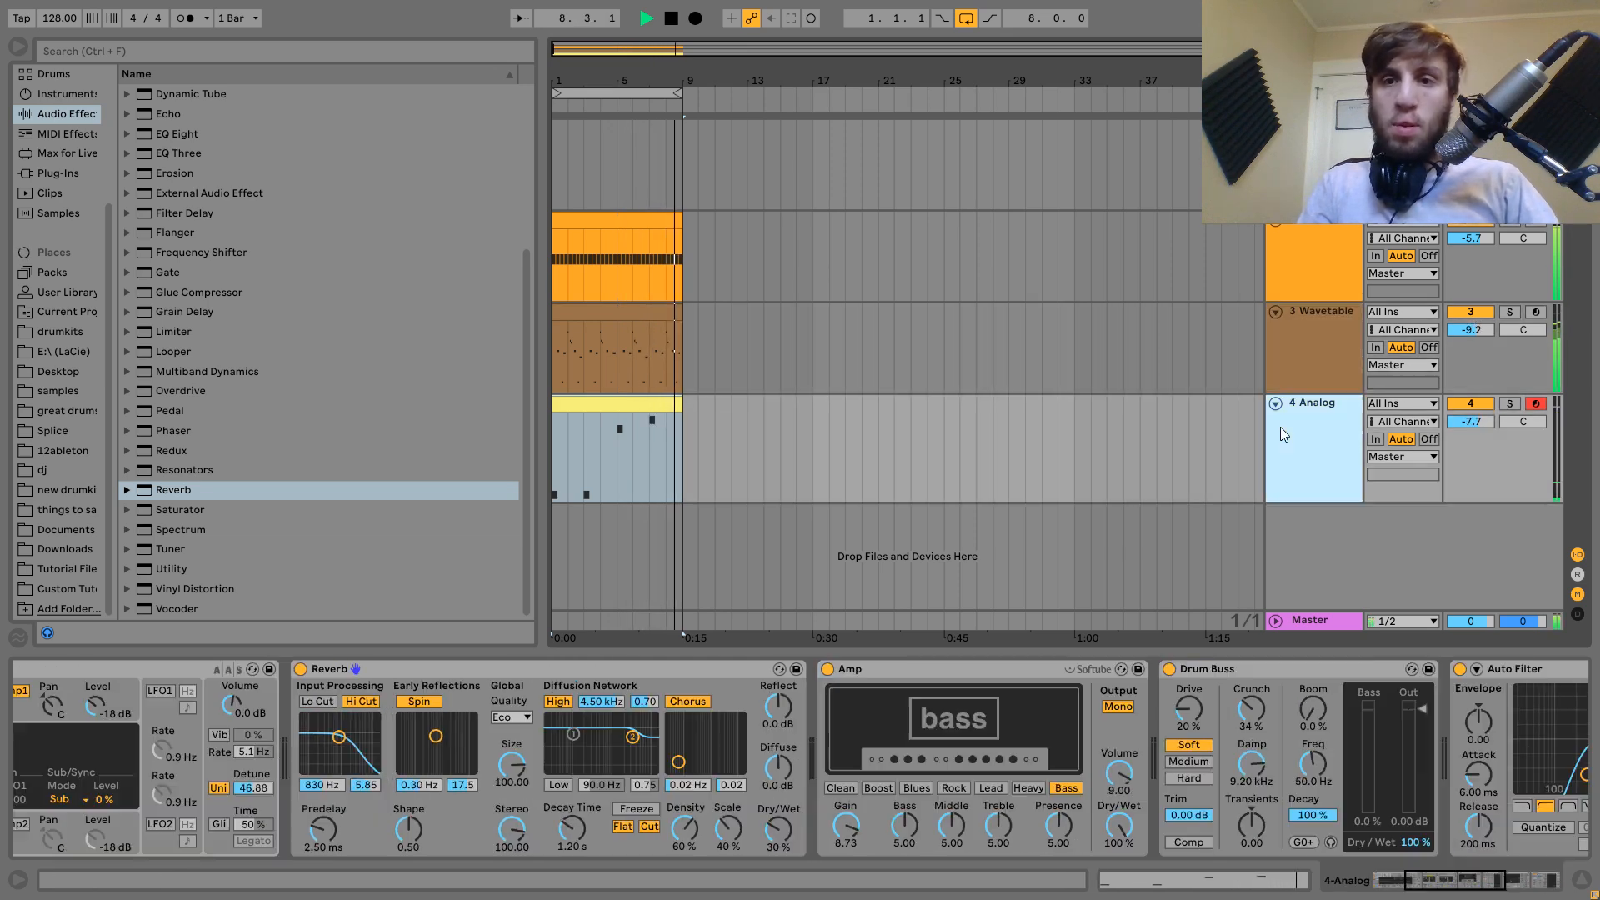
click(1188, 778)
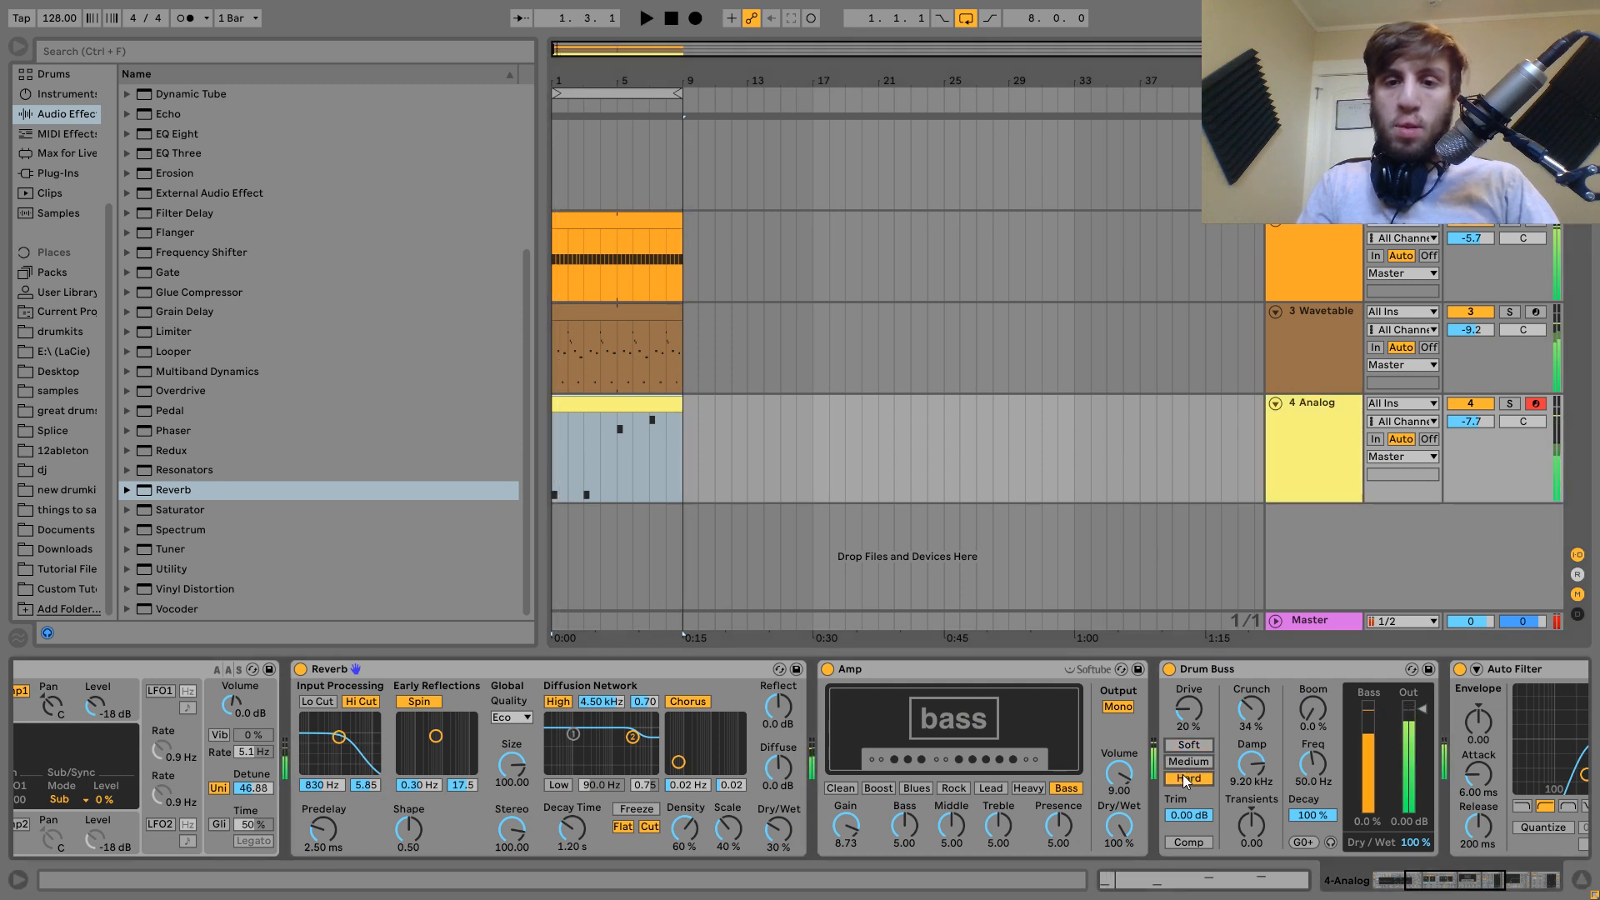
click(1509, 403)
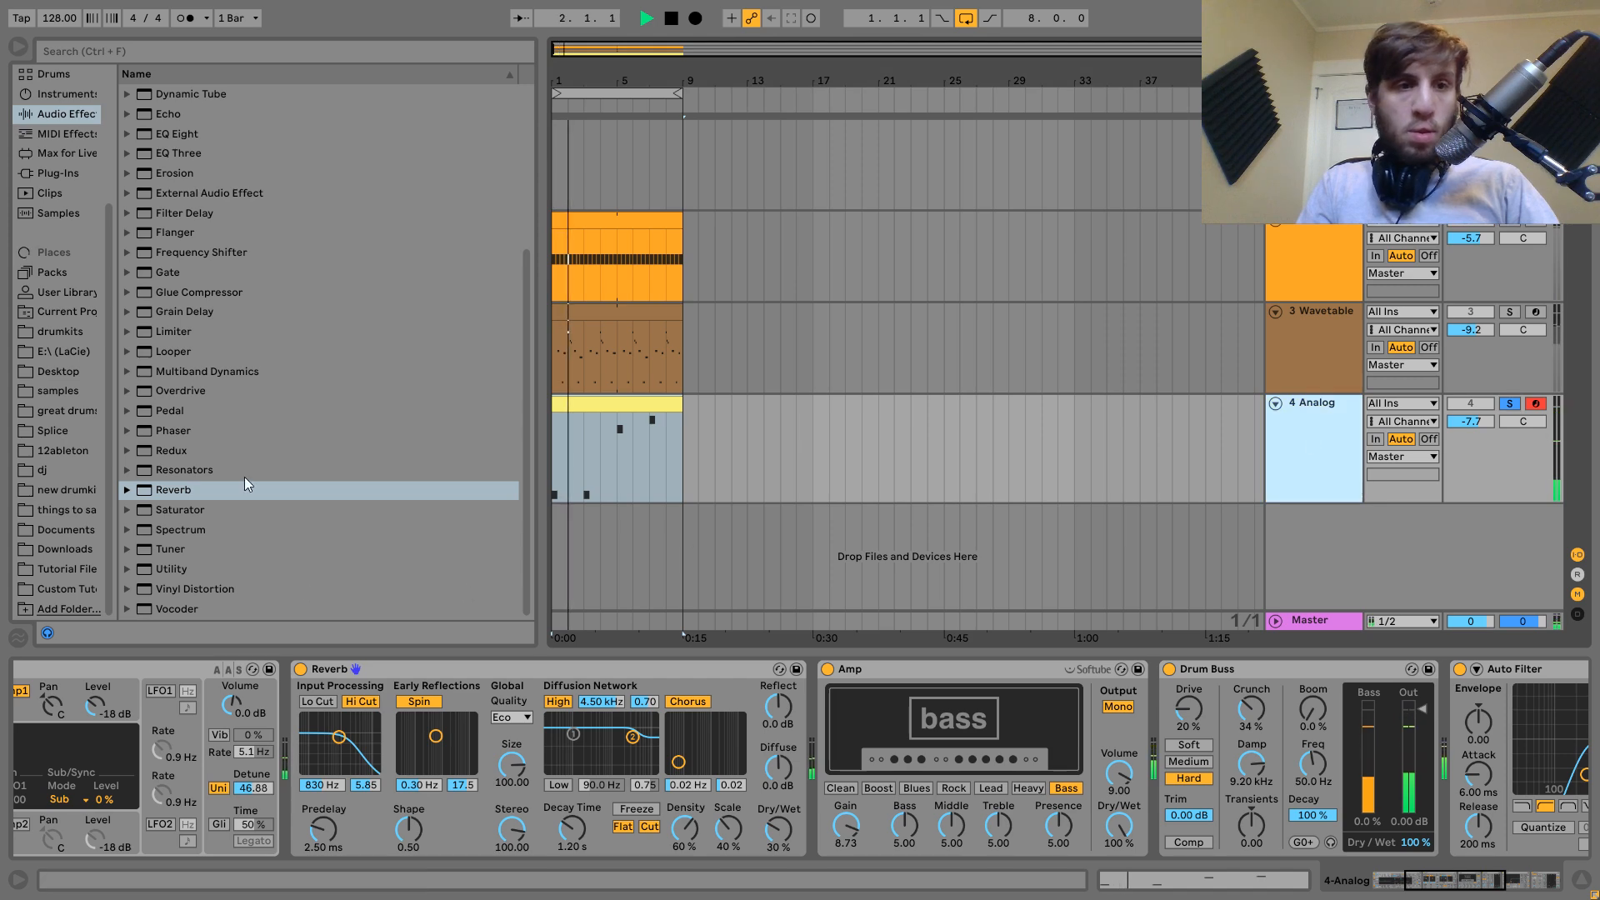
Insert a Chorus at 33% dry/wet between the Analog instrument and Reverb, and switch the Amp's output to Dual.
scroll(233, 447, up, 5)
drag(173, 233, 1192, 715)
click(1430, 707)
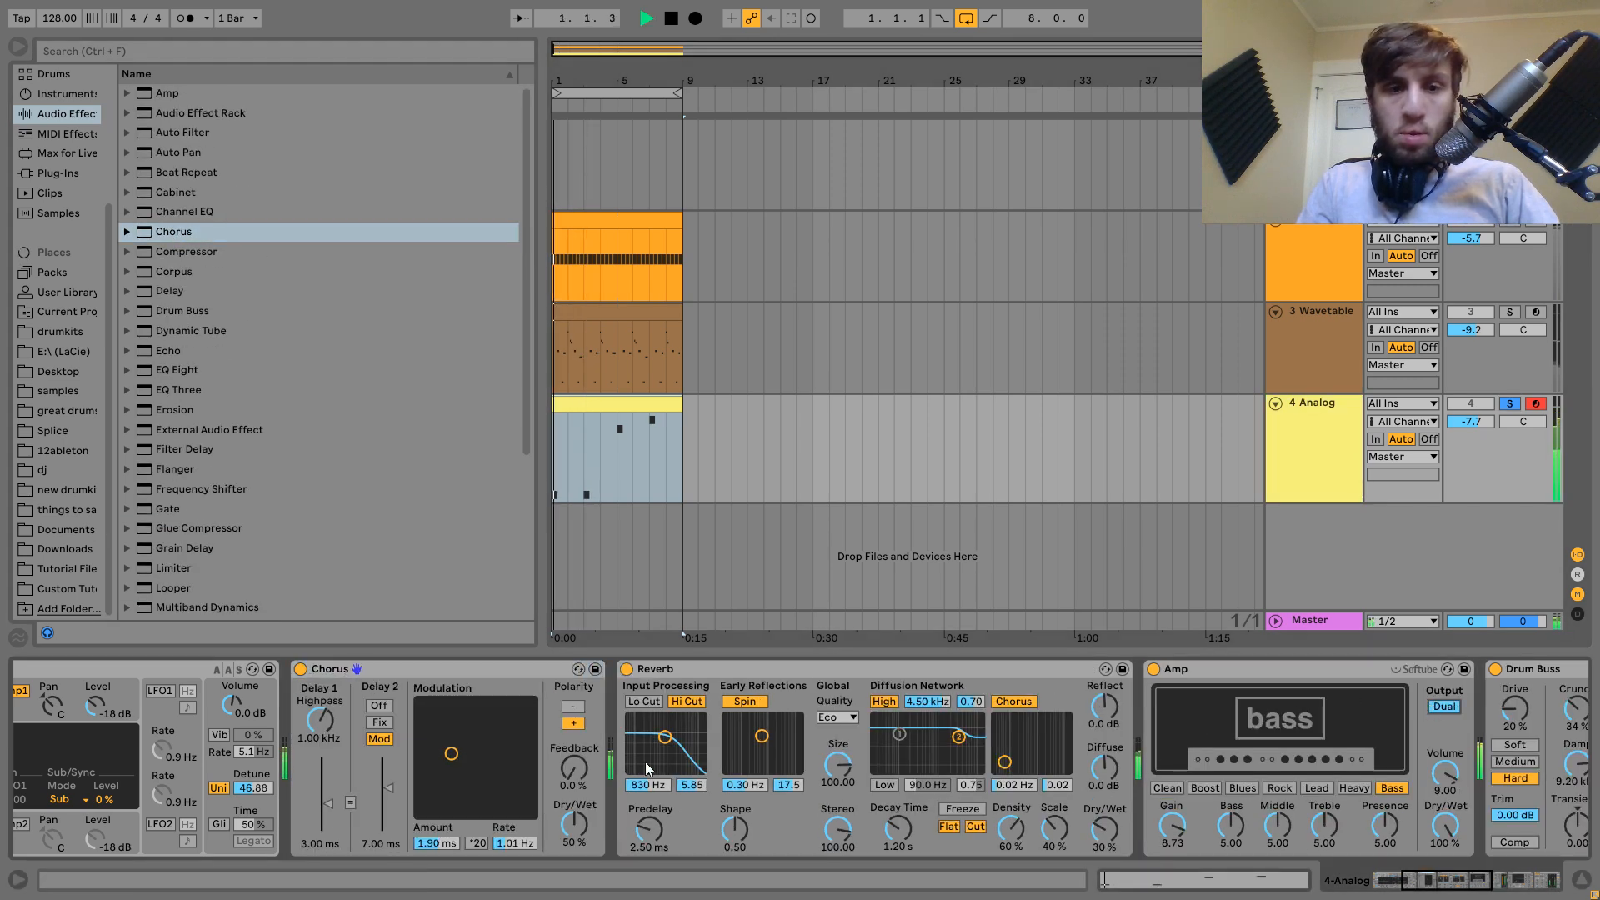
drag(574, 825, 574, 839)
key(space)
key(space)
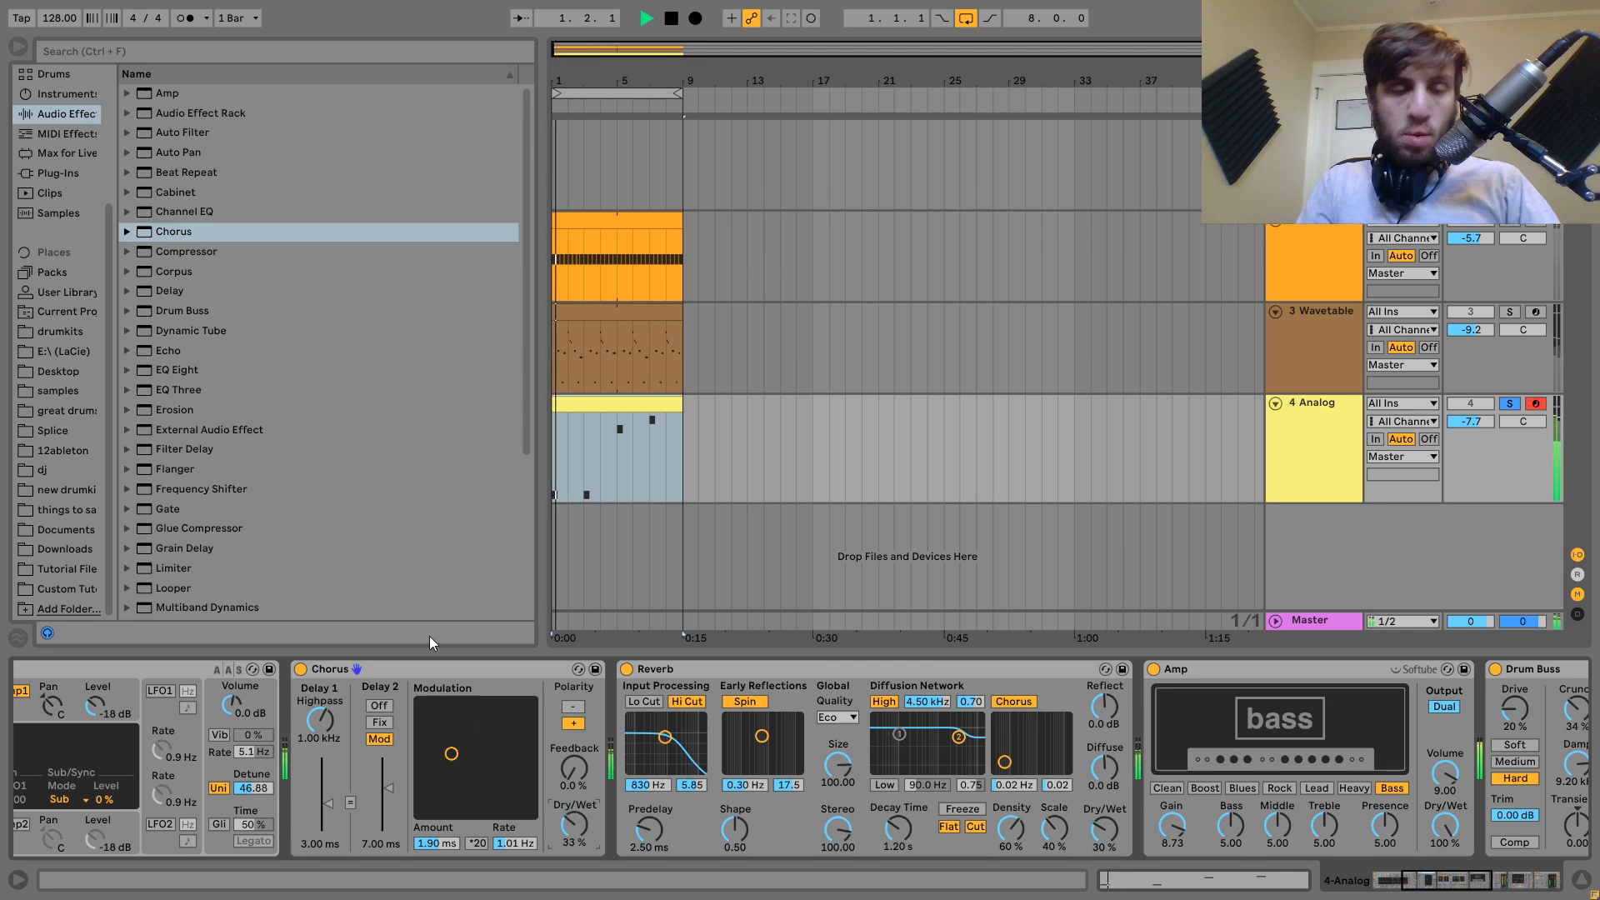
key(space)
key(space)
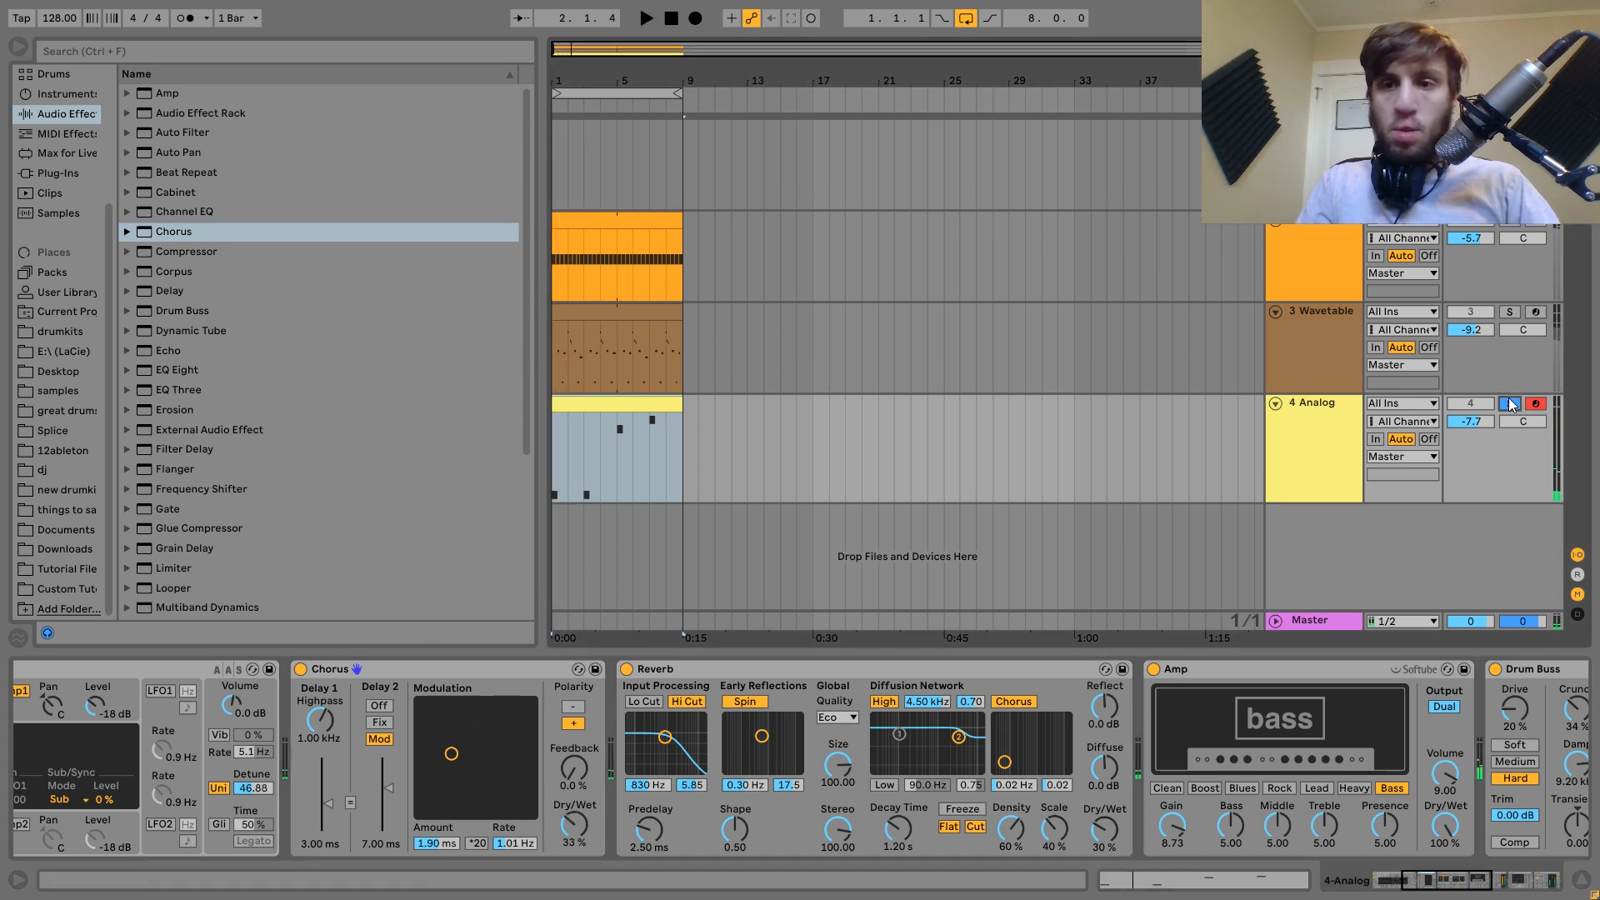
Solo the Wavetable track instead of Analog, setting Analog's volume to -9.3 dB and Wavetable's to -8.7 dB.
click(1510, 404)
click(1509, 312)
click(1322, 333)
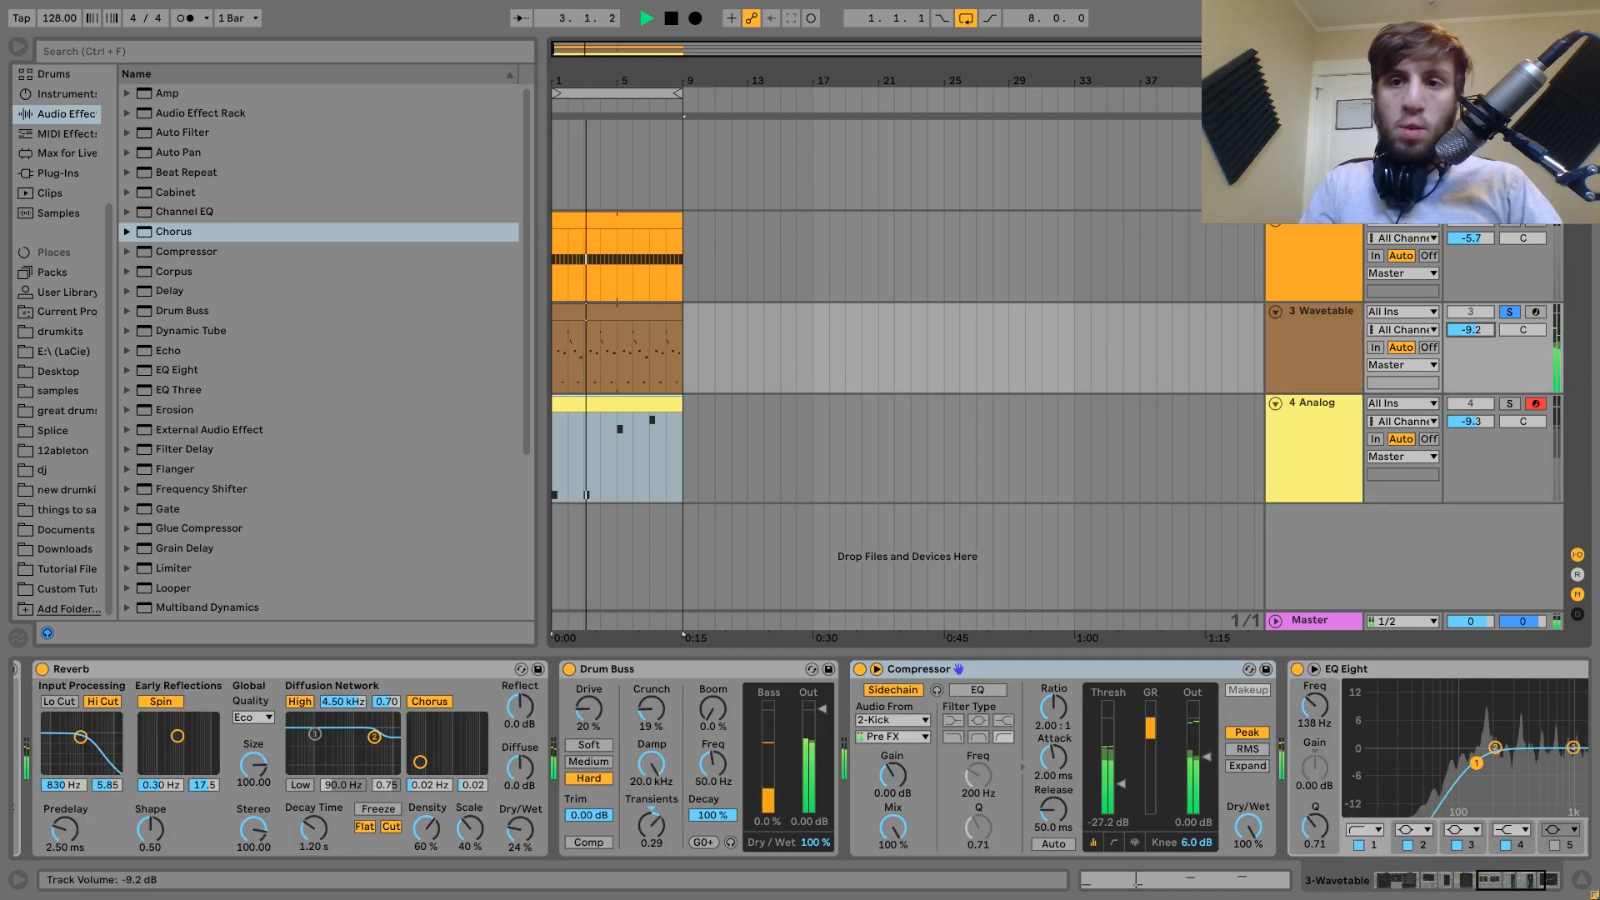
Set the Wavetable instrument's first filter frequency to 6.11 kHz and transpose Osc 2 to 24 semitones.
scroll(812, 728, left, 10)
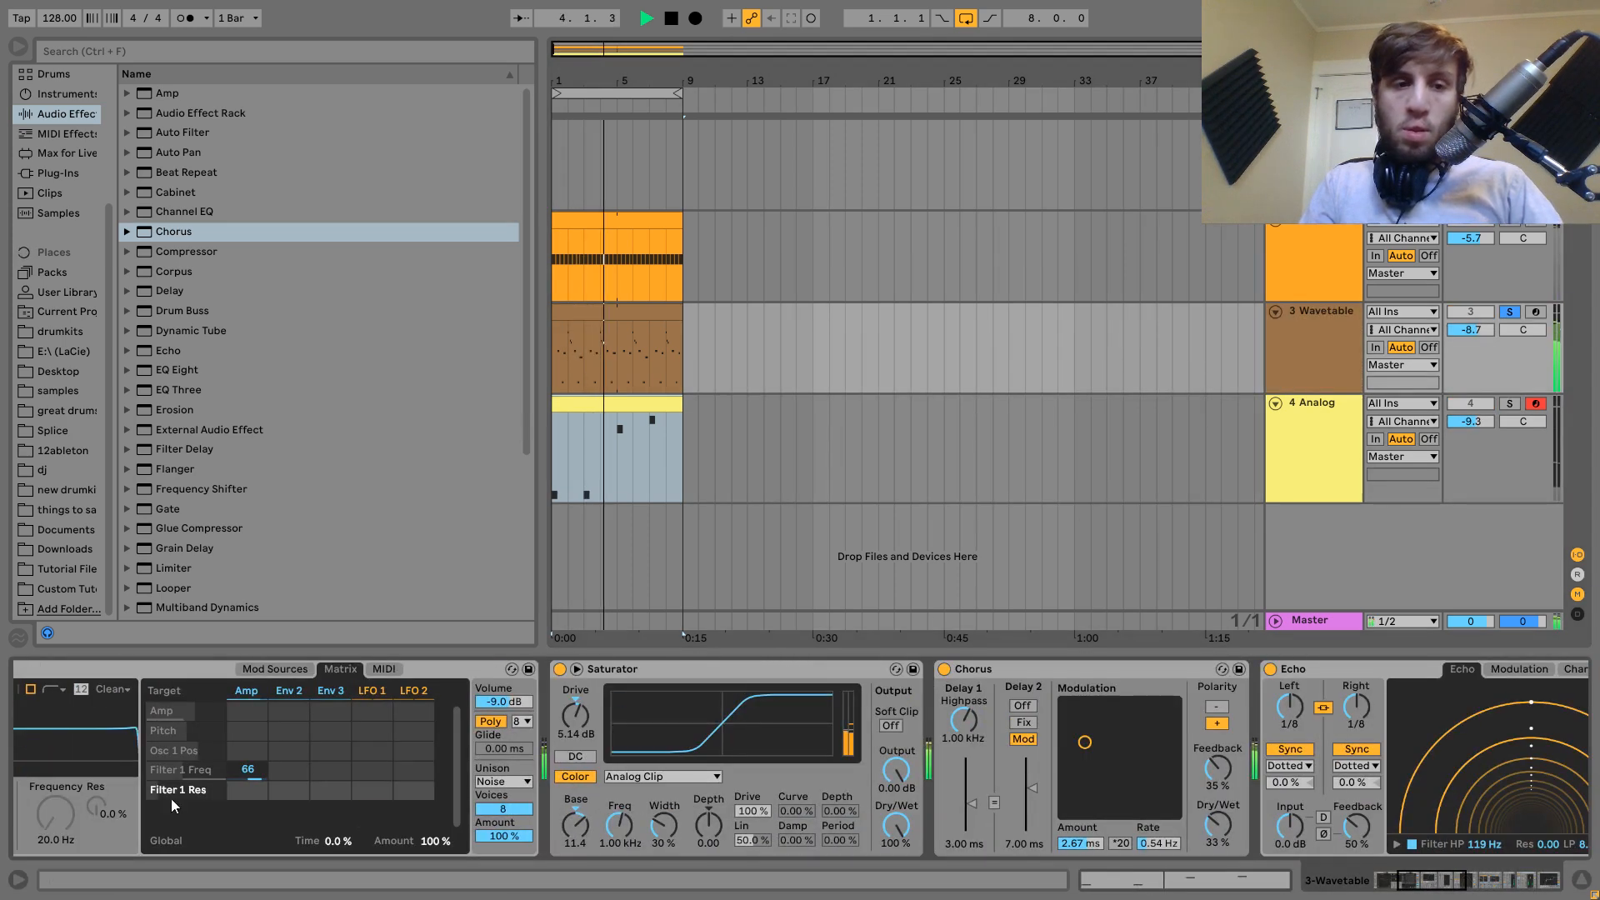
scroll(250, 807, left, 6)
drag(486, 832, 486, 750)
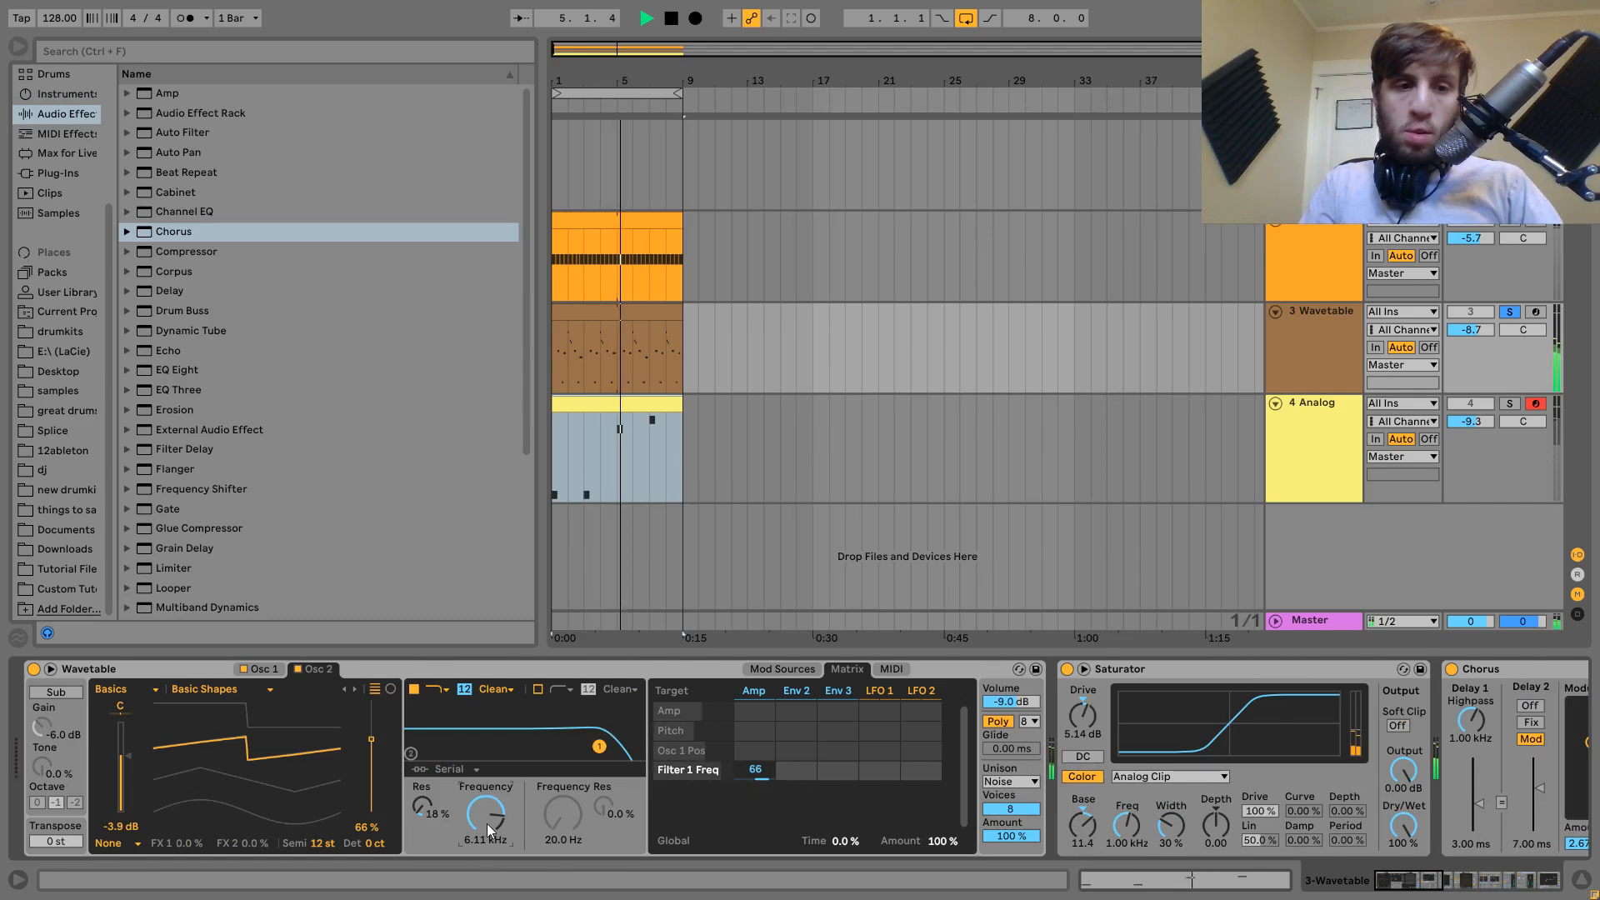
click(784, 669)
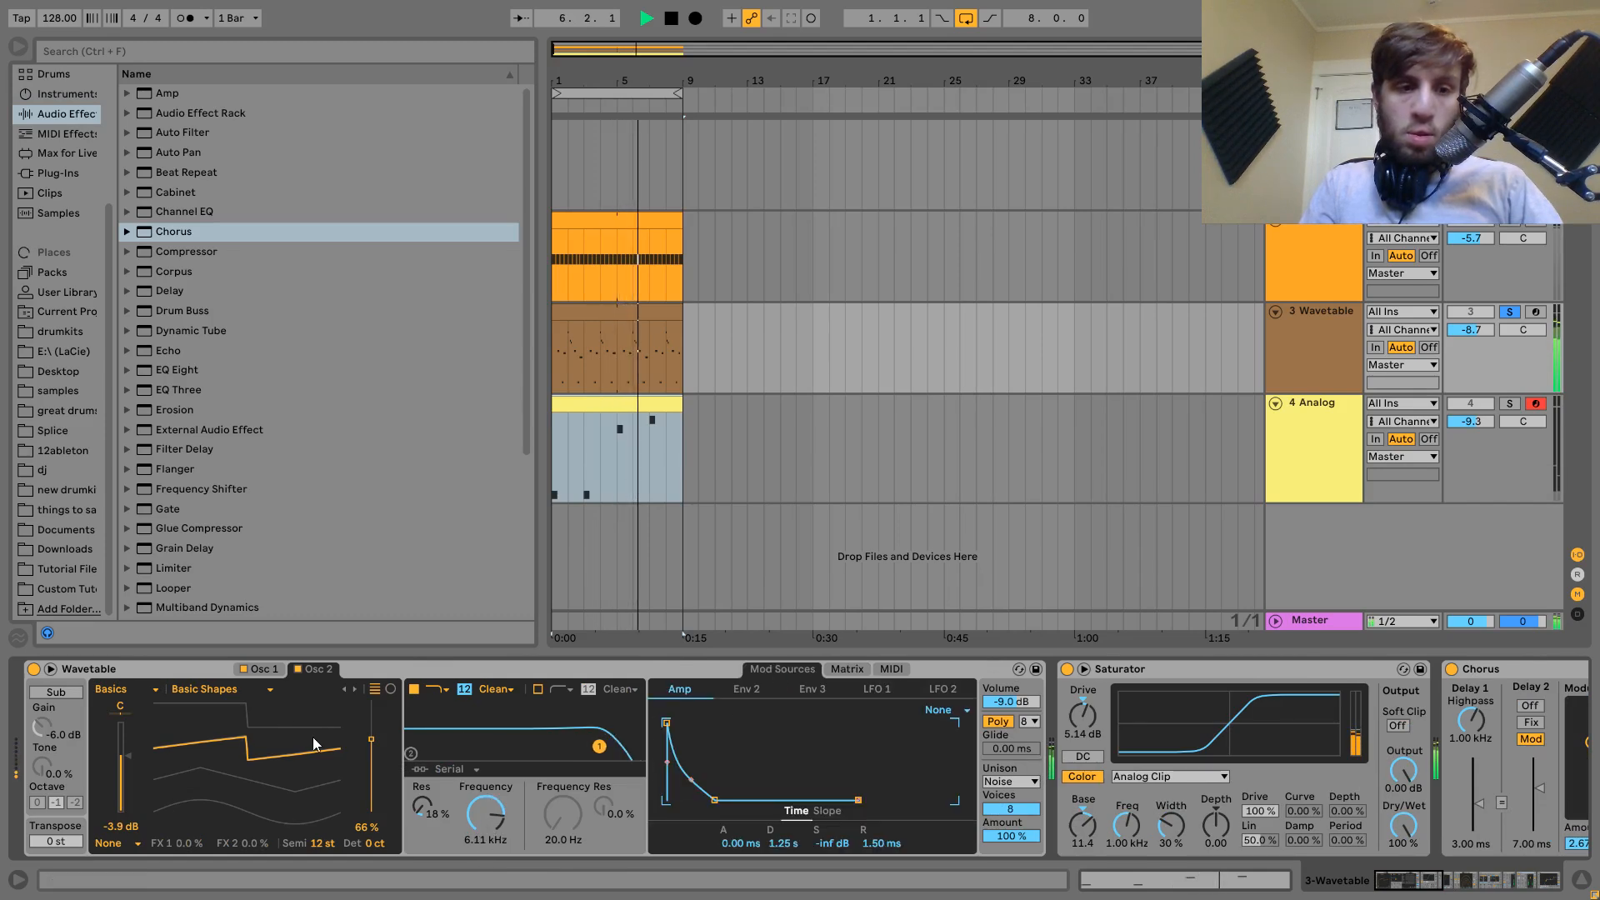
drag(326, 844, 326, 804)
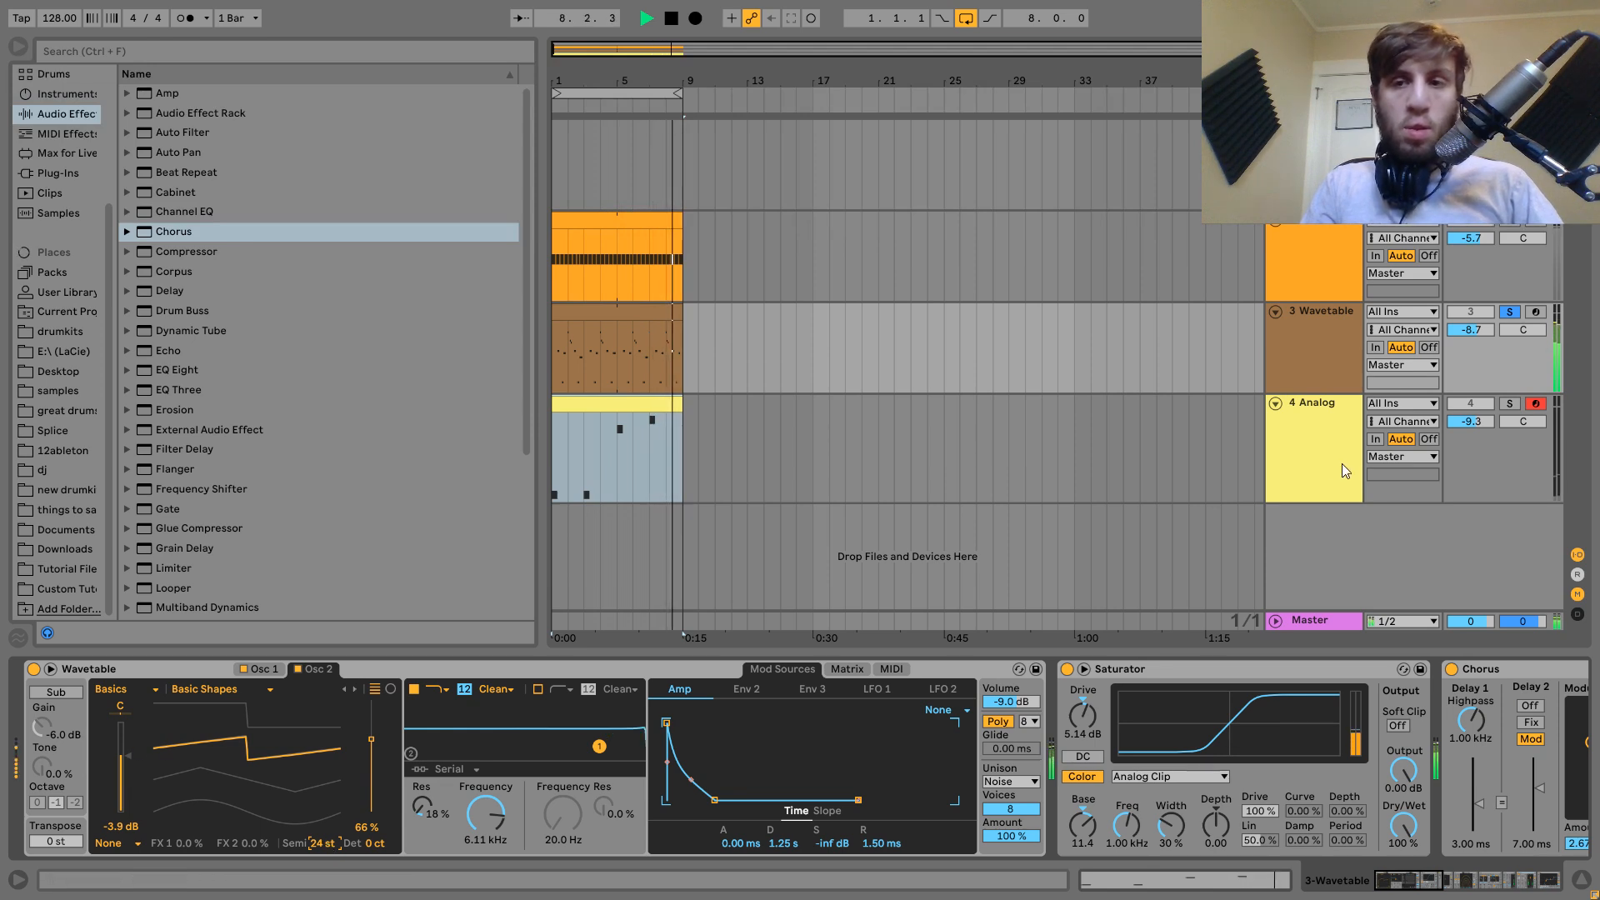
Unsolo Wavetable and lower all track volumes together, to -8.8 dB for Kick, -11.5 dB for Wavetable and -12.4 dB for Analog.
click(1505, 312)
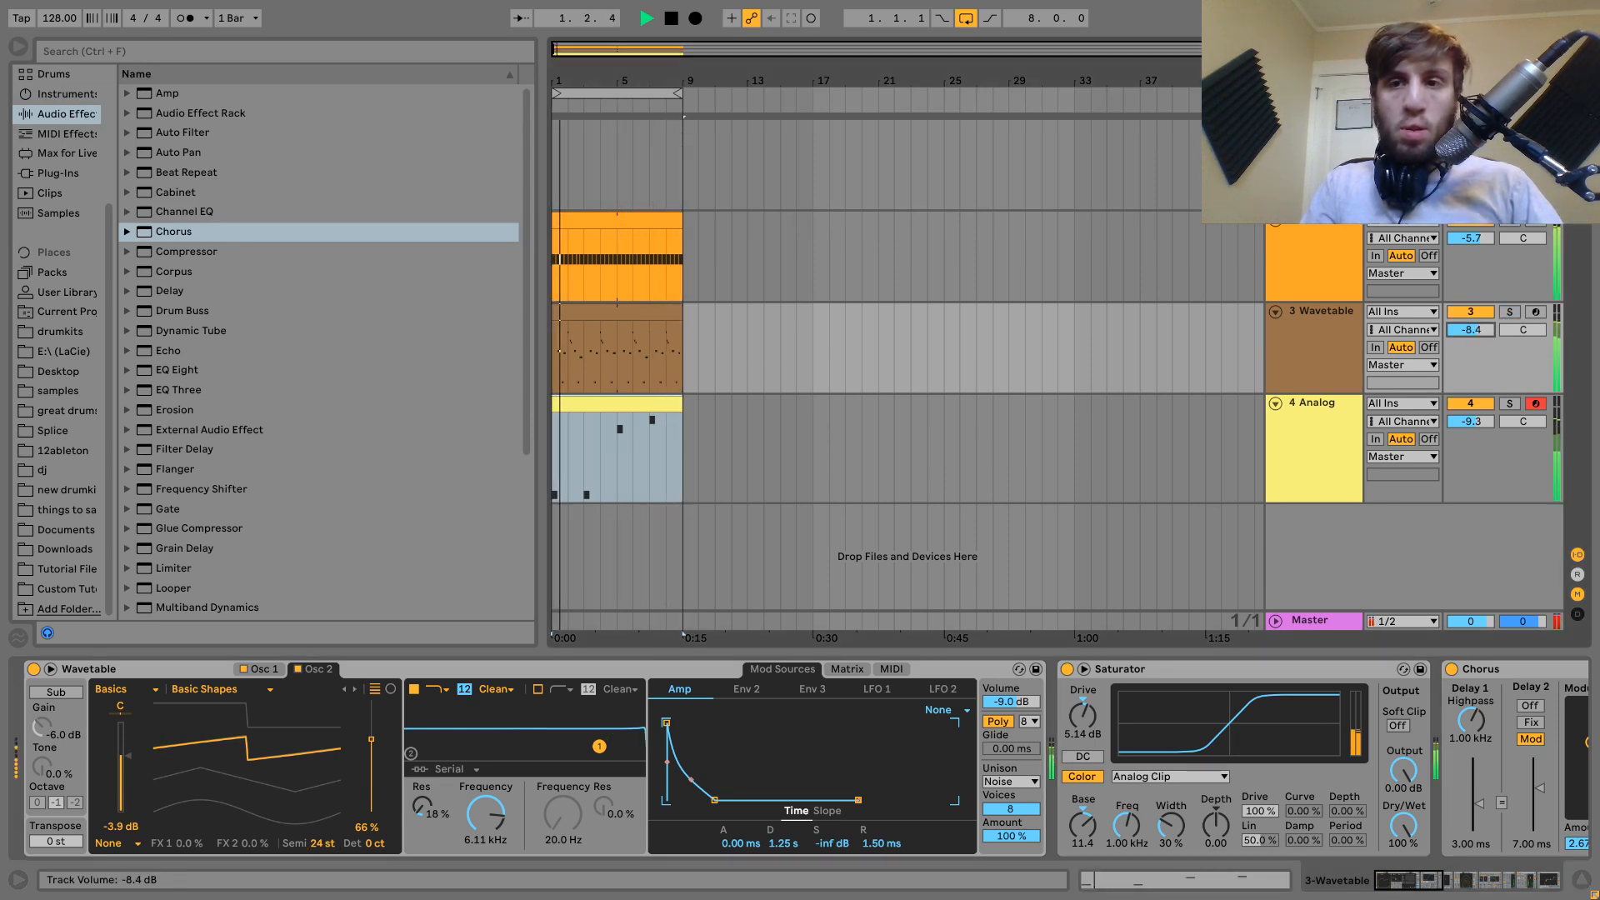
click(1333, 331)
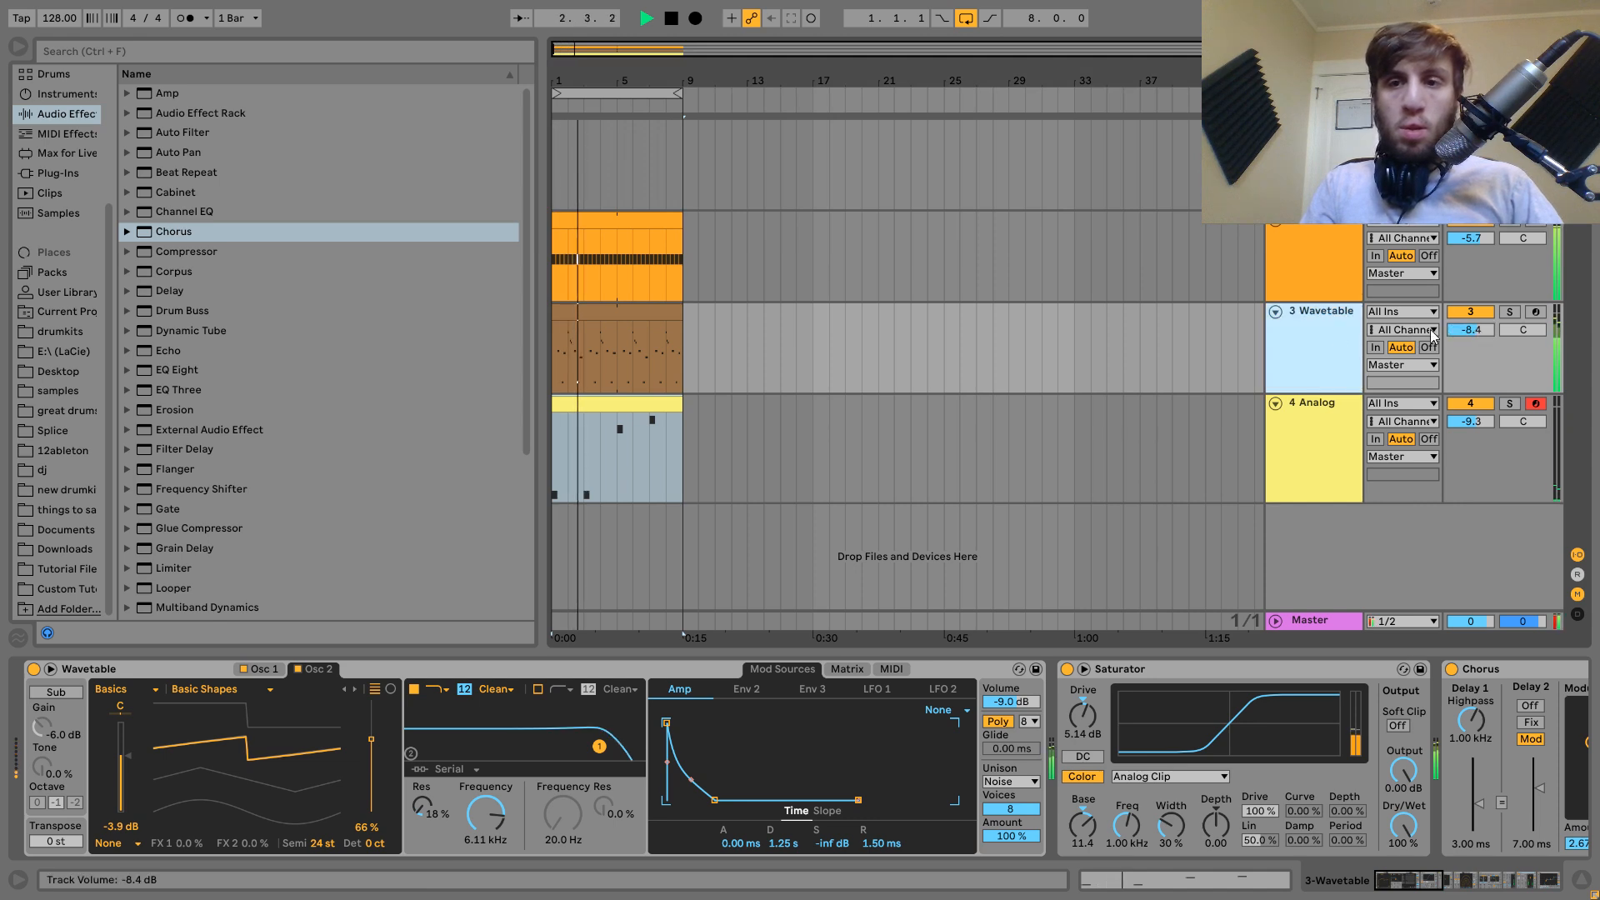
key(ctrl+a)
drag(1474, 330, 1473, 355)
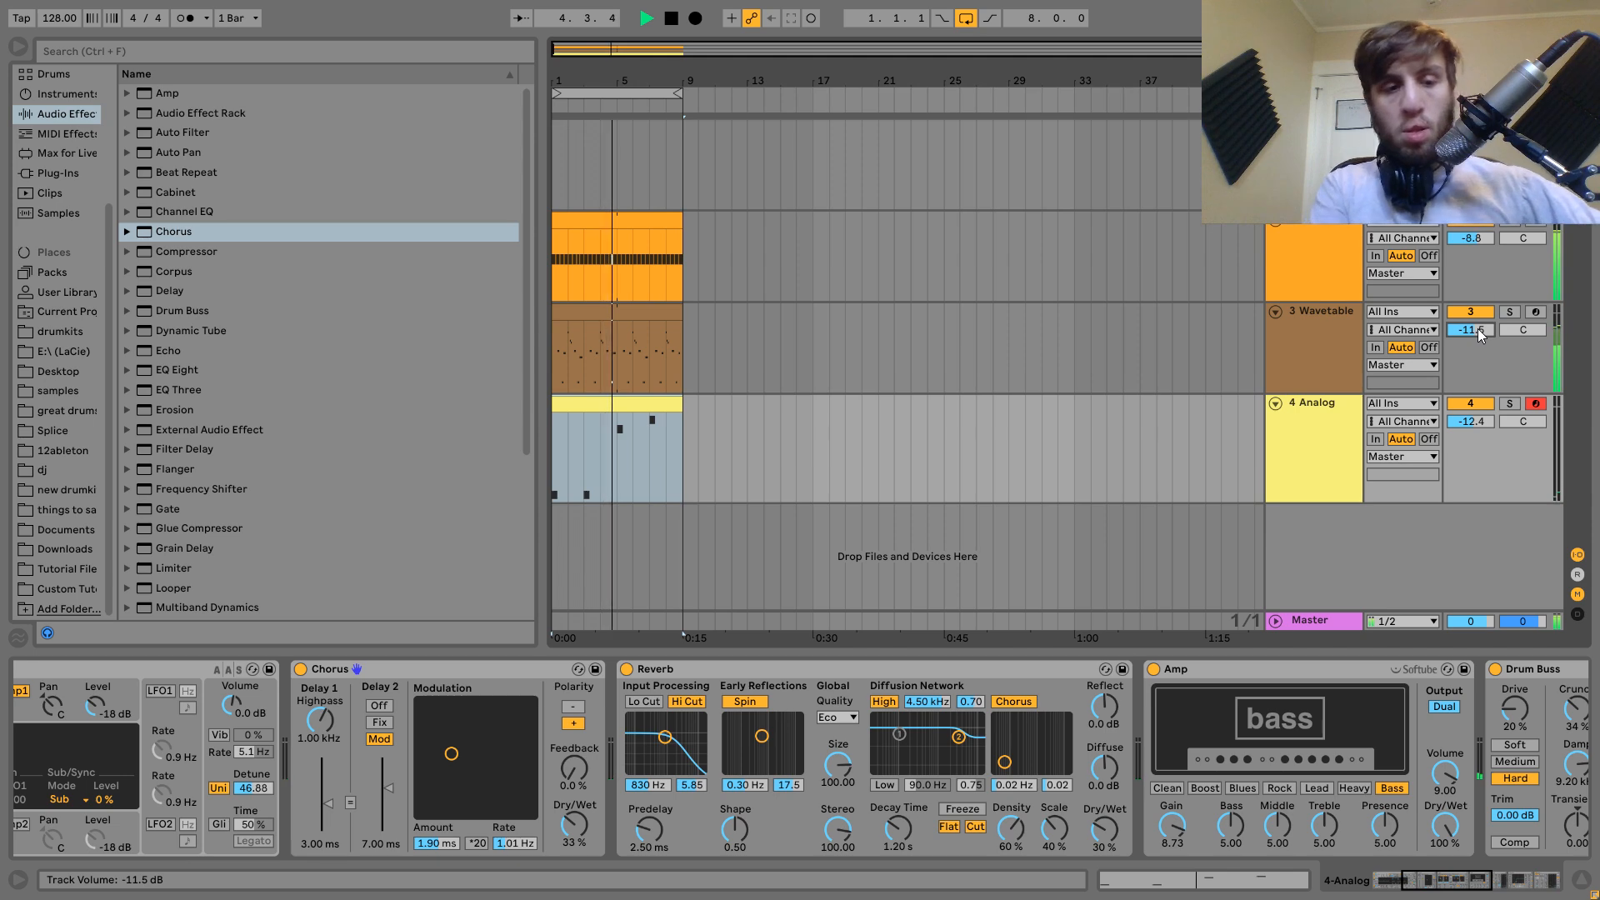
Switch to Session View to check the mixer levels and set the Wavetable track's Reverb dry/wet to 31%.
key(Tab)
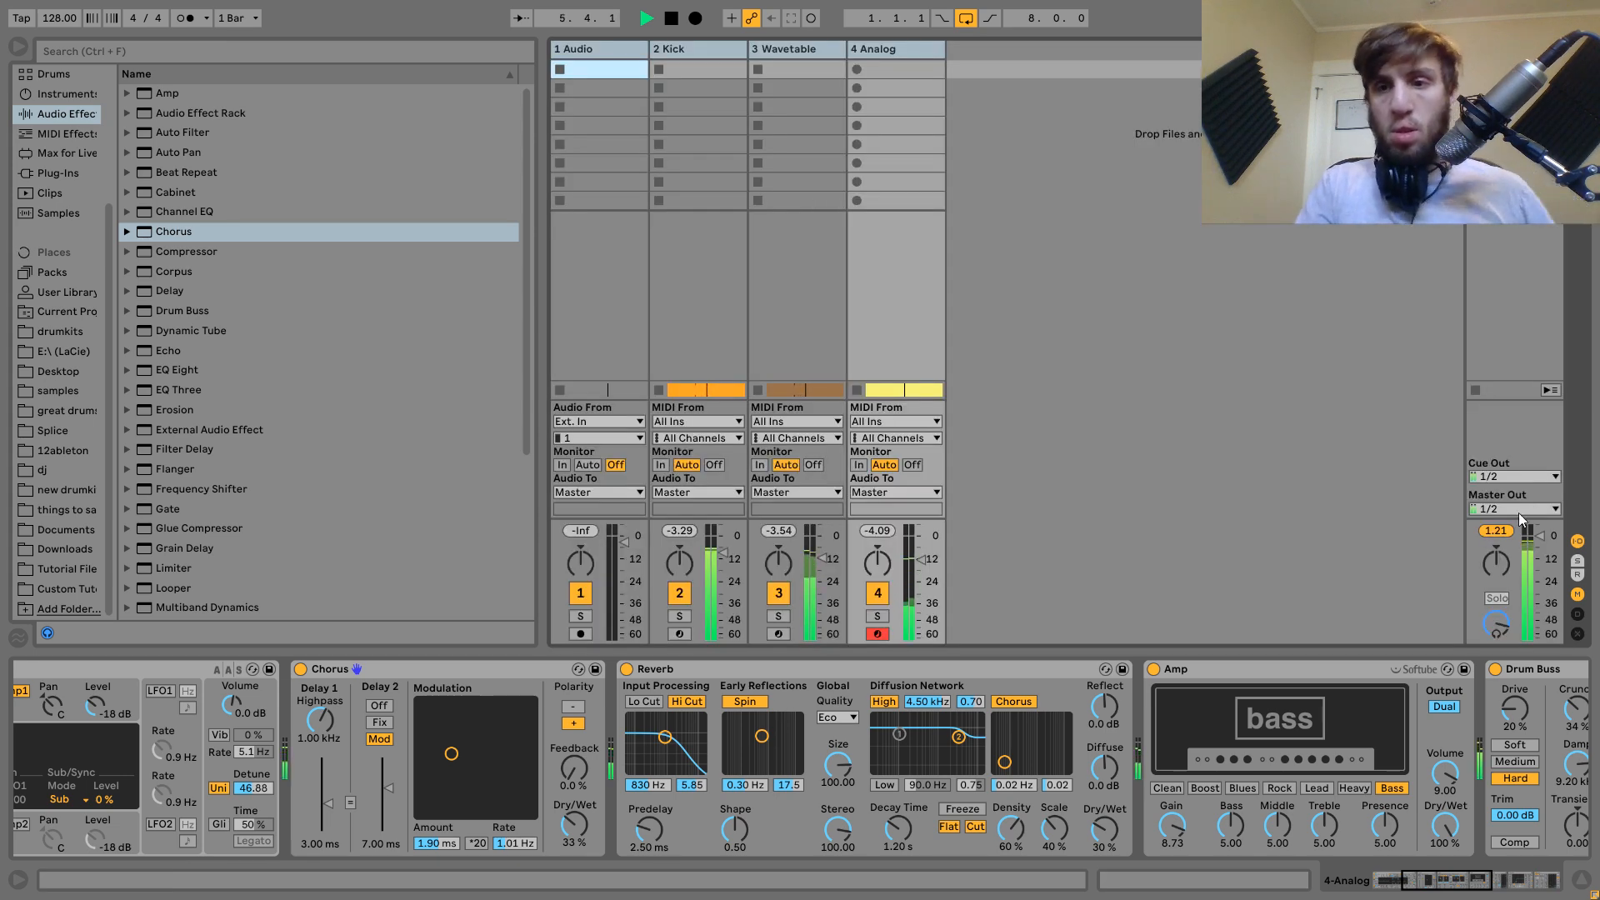
click(883, 46)
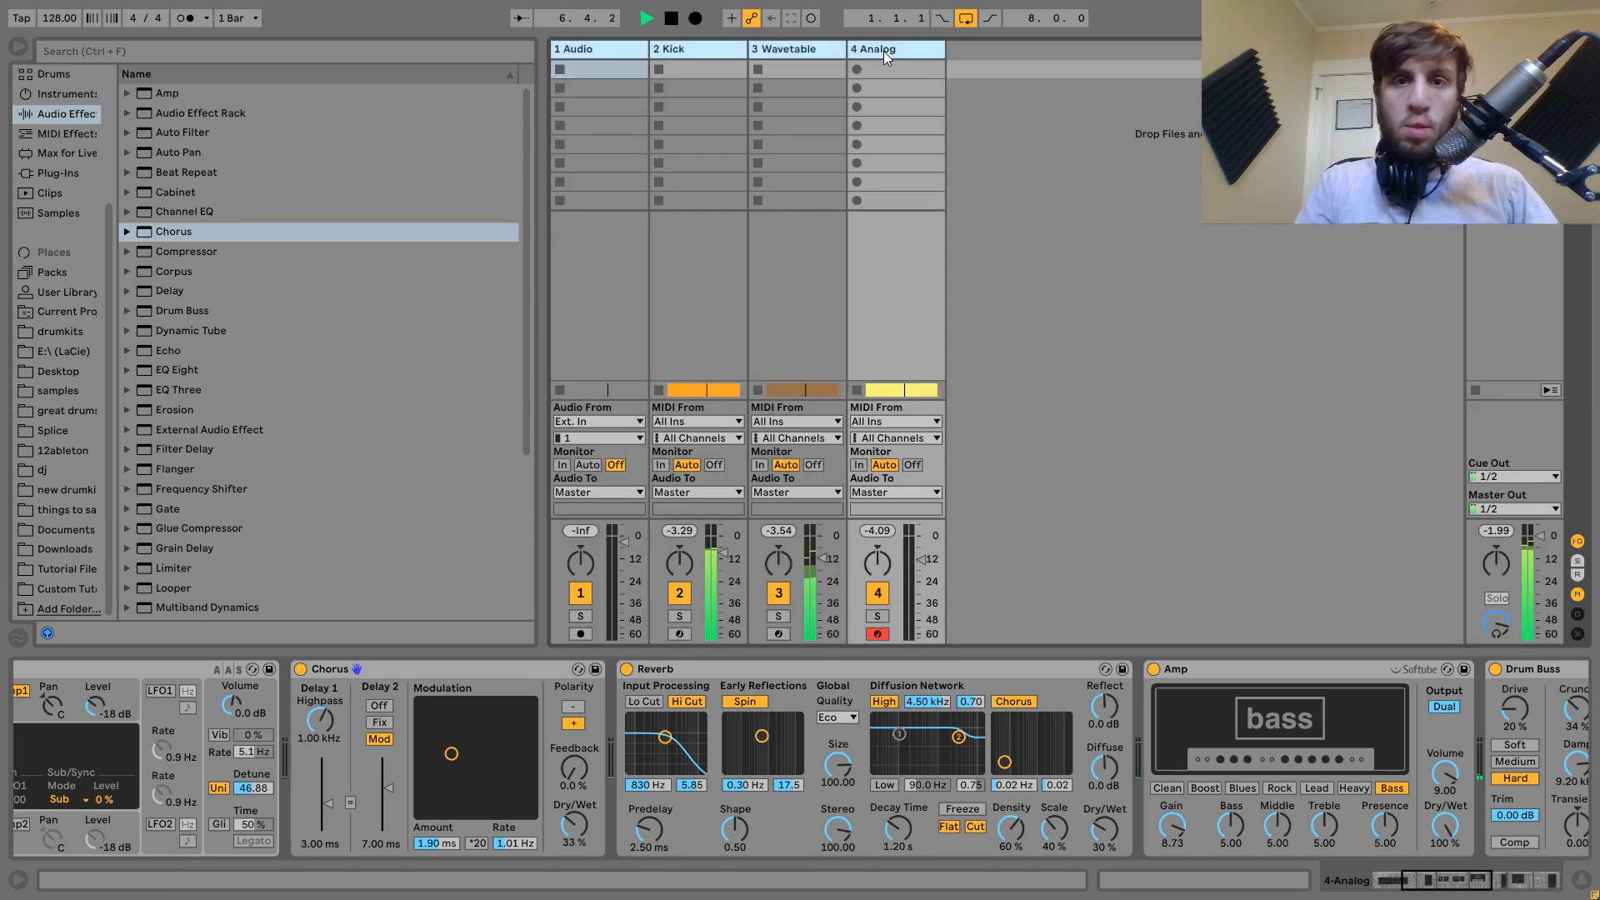
click(797, 48)
click(885, 47)
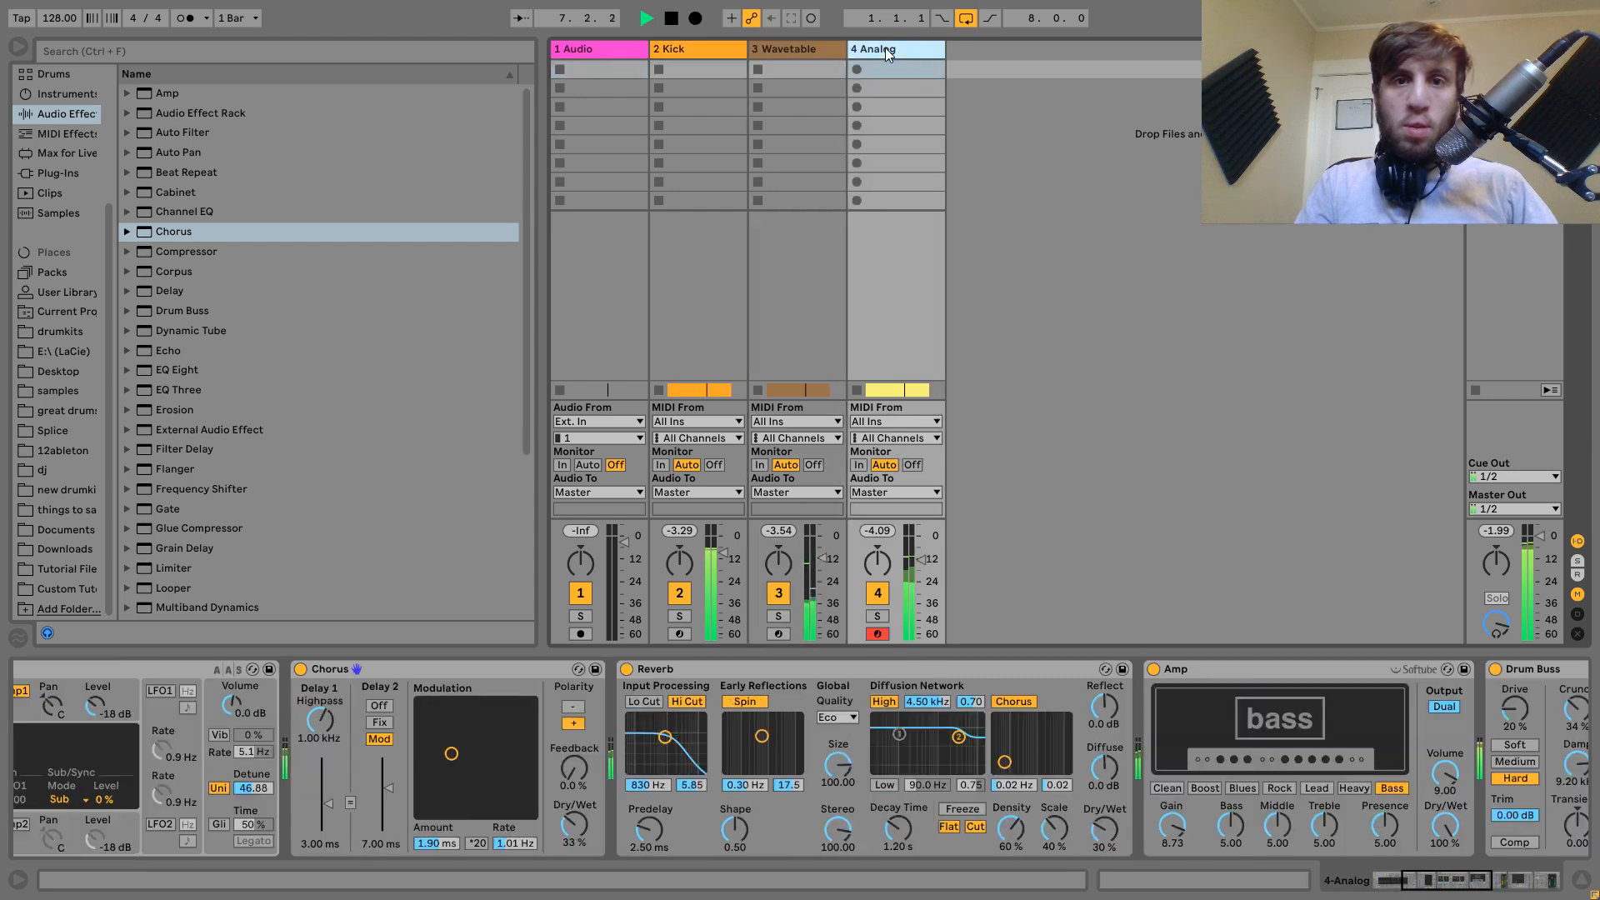
click(775, 55)
click(822, 829)
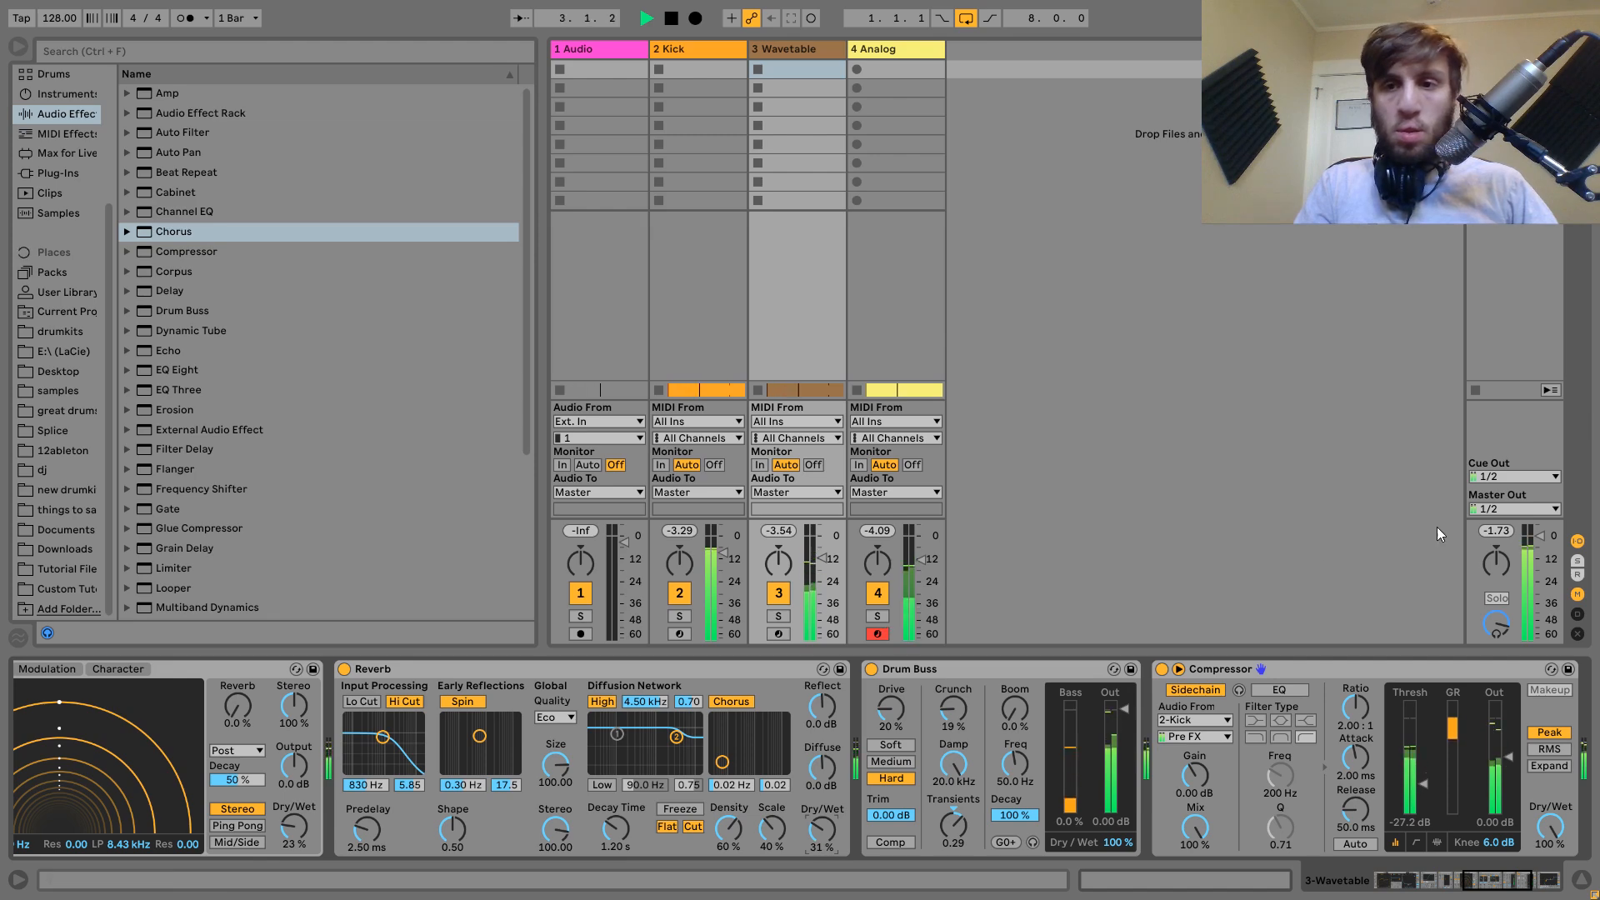
Select all tracks and lower their volumes together, to -11.8 dB for Kick, -14.5 dB for Wavetable and -15.4 dB for Analog.
click(878, 50)
key(ctrl+a)
click(923, 564)
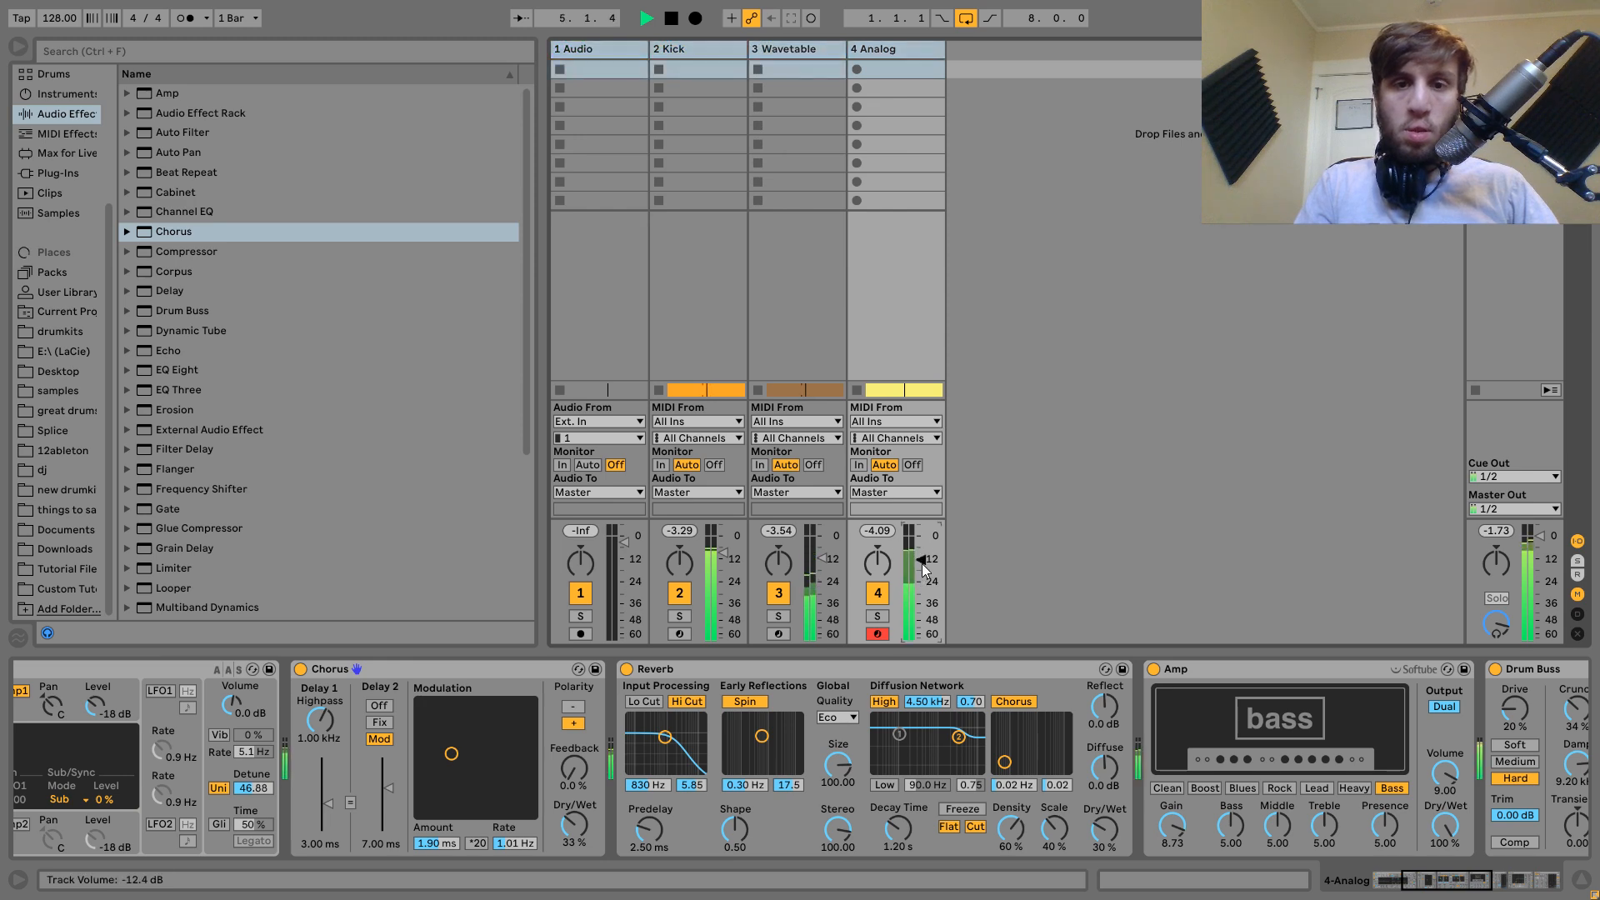
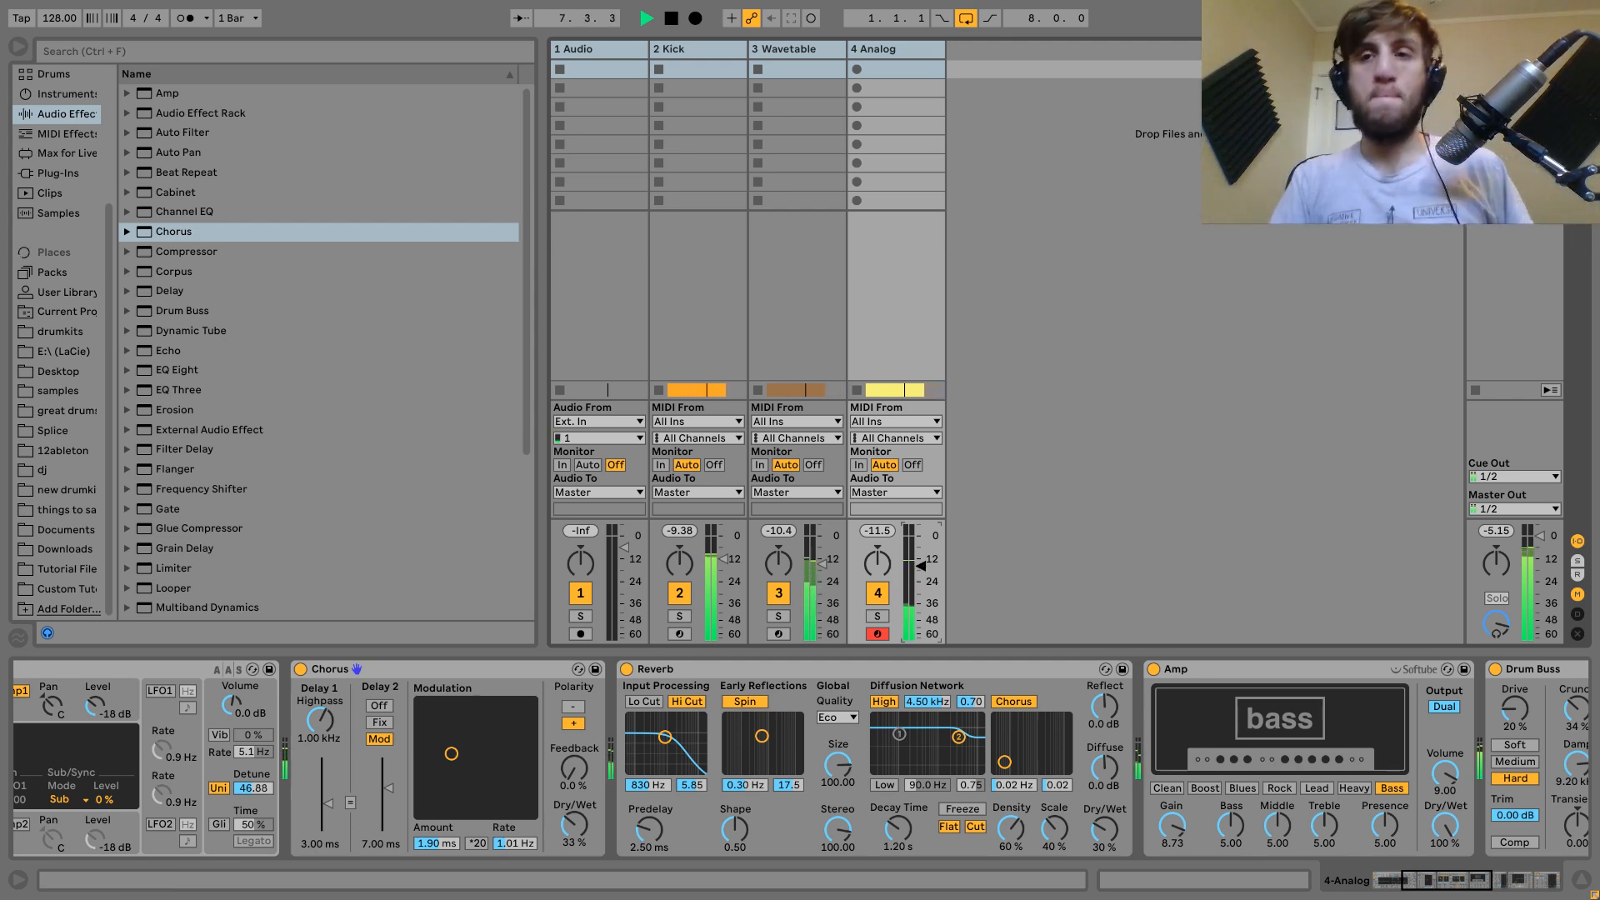
Return to Arrangement View and set the Analog track's Reverb decay time to 3.16 s.
key(Tab)
scroll(998, 772, right, 10)
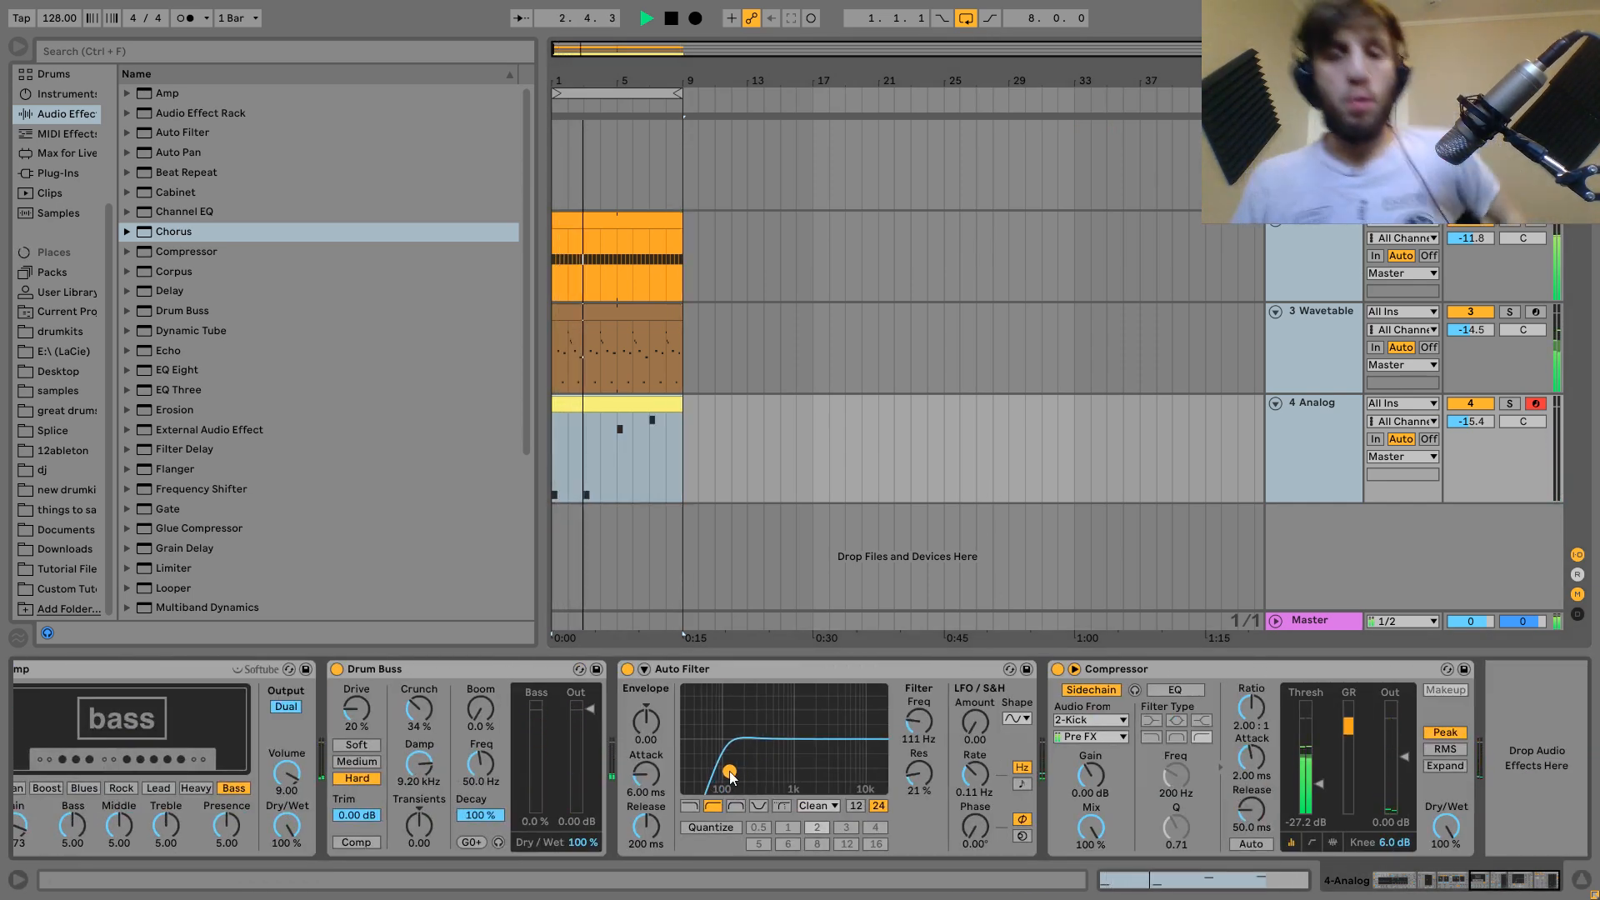
scroll(729, 772, left, 10)
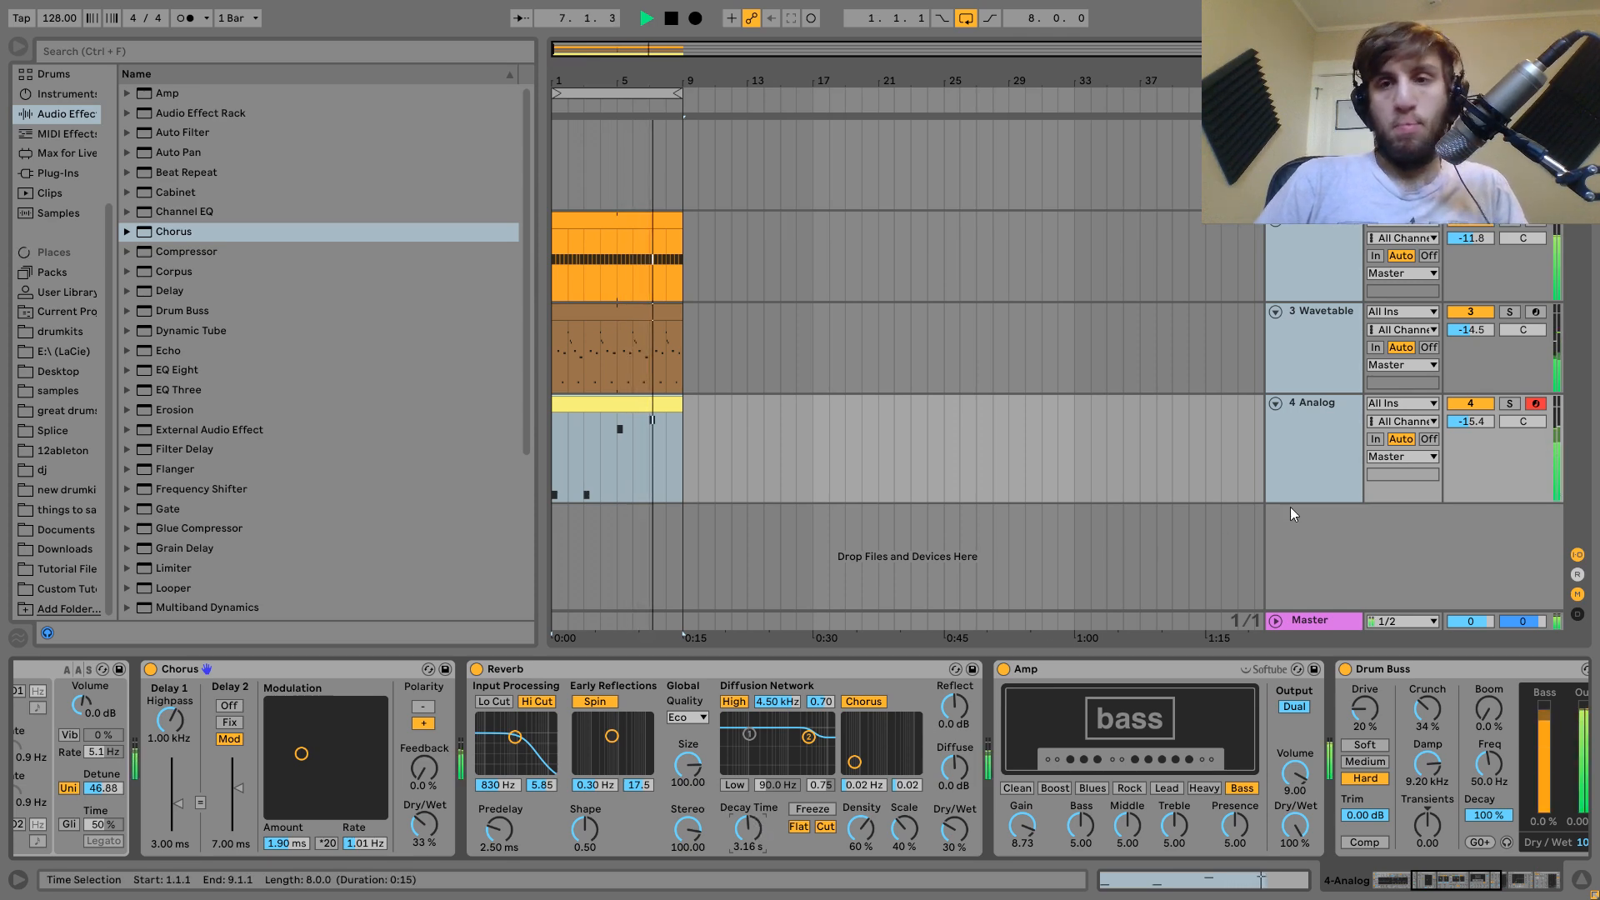
Try Ping Pong mode on the Wavetable track's Echo, in solo and in the full mix, and revert it to Stereo.
click(1307, 351)
click(1303, 265)
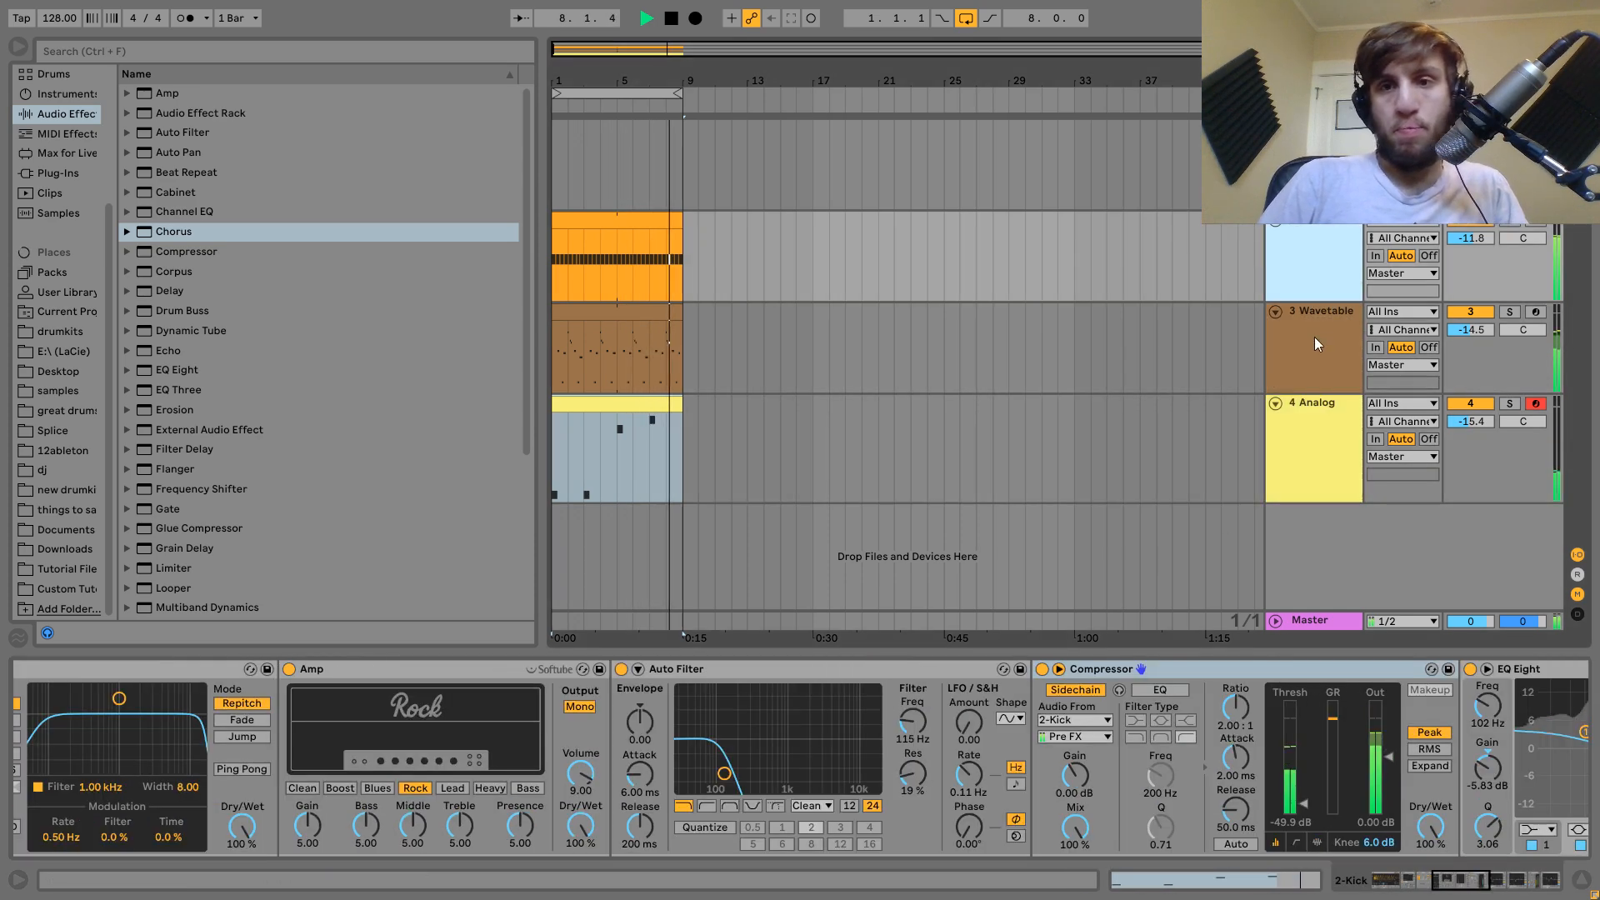
click(1314, 333)
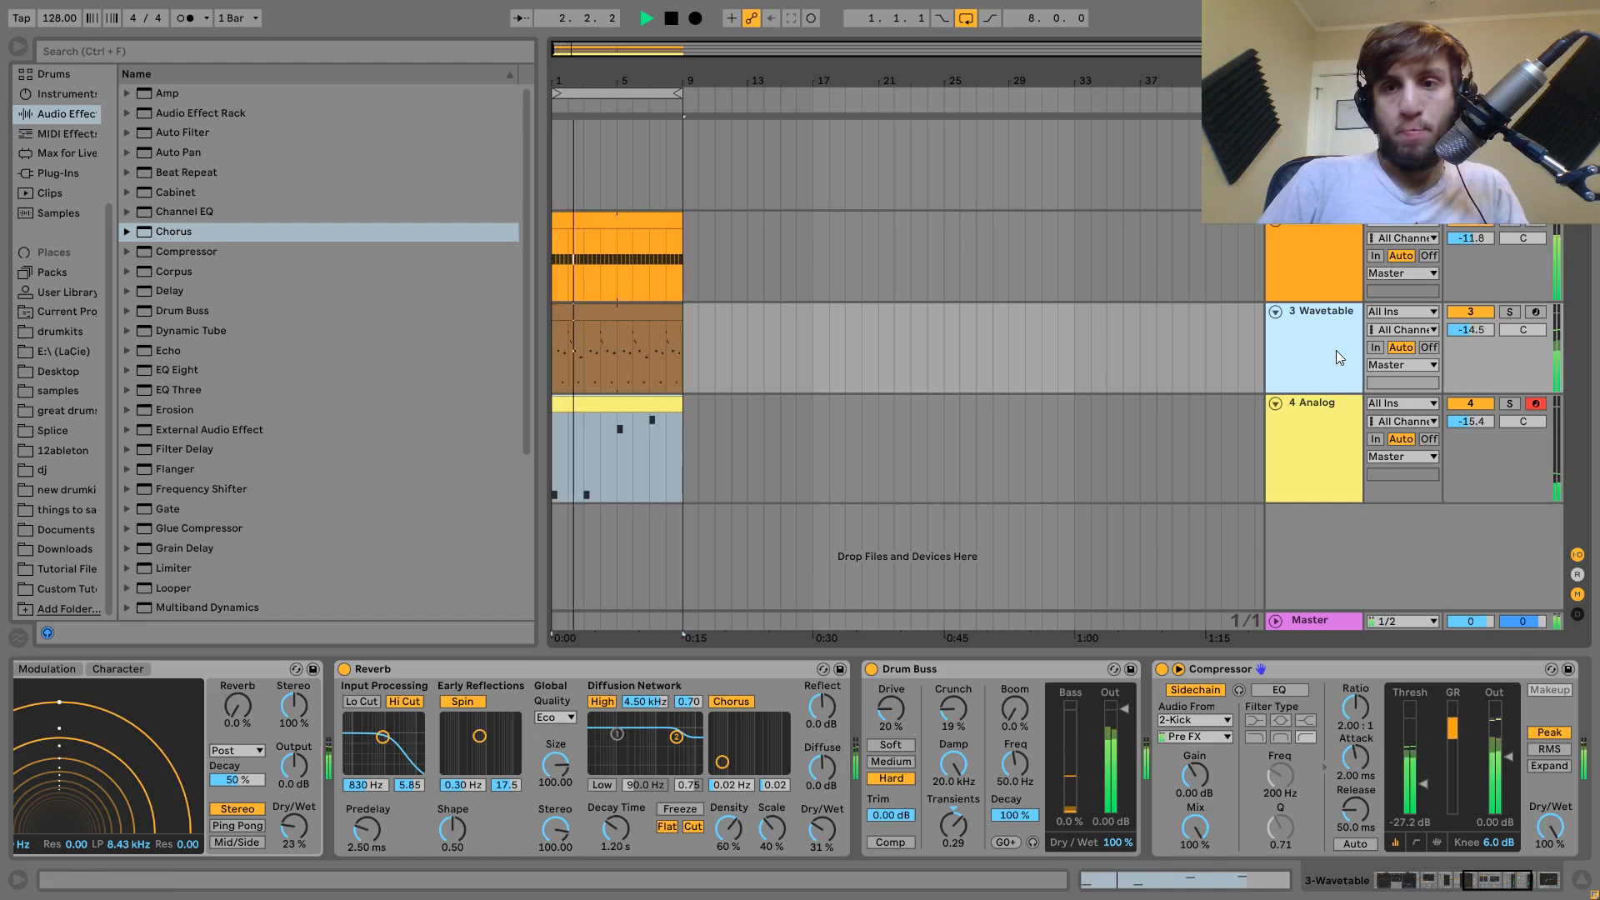
click(1511, 312)
scroll(773, 758, up, 10)
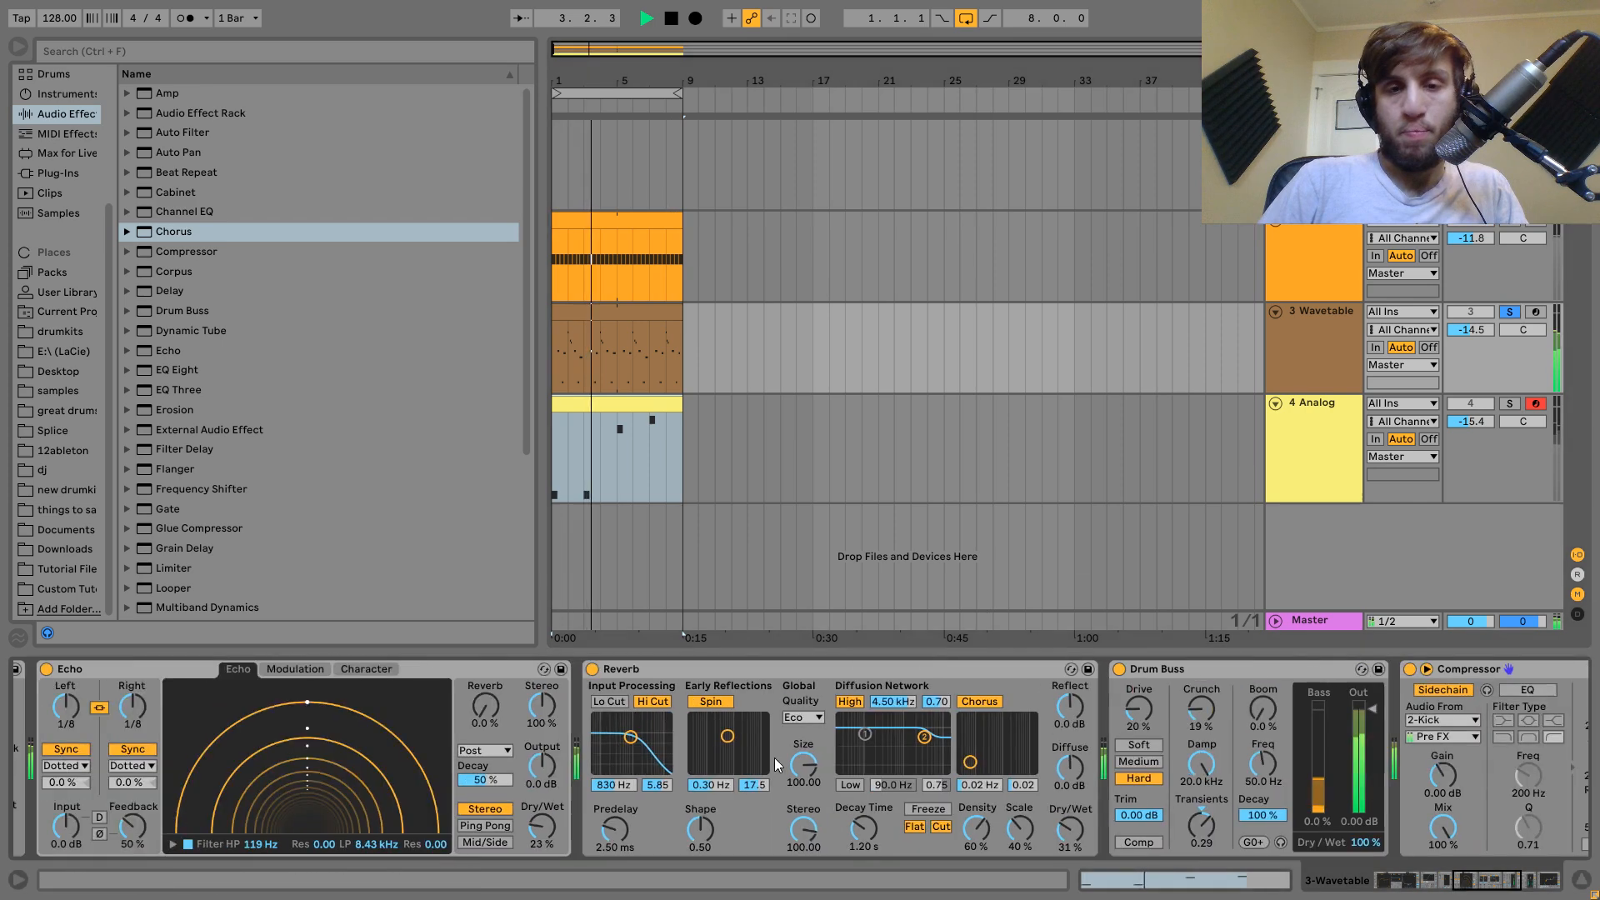
scroll(773, 757, up, 3)
scroll(948, 738, down, 6)
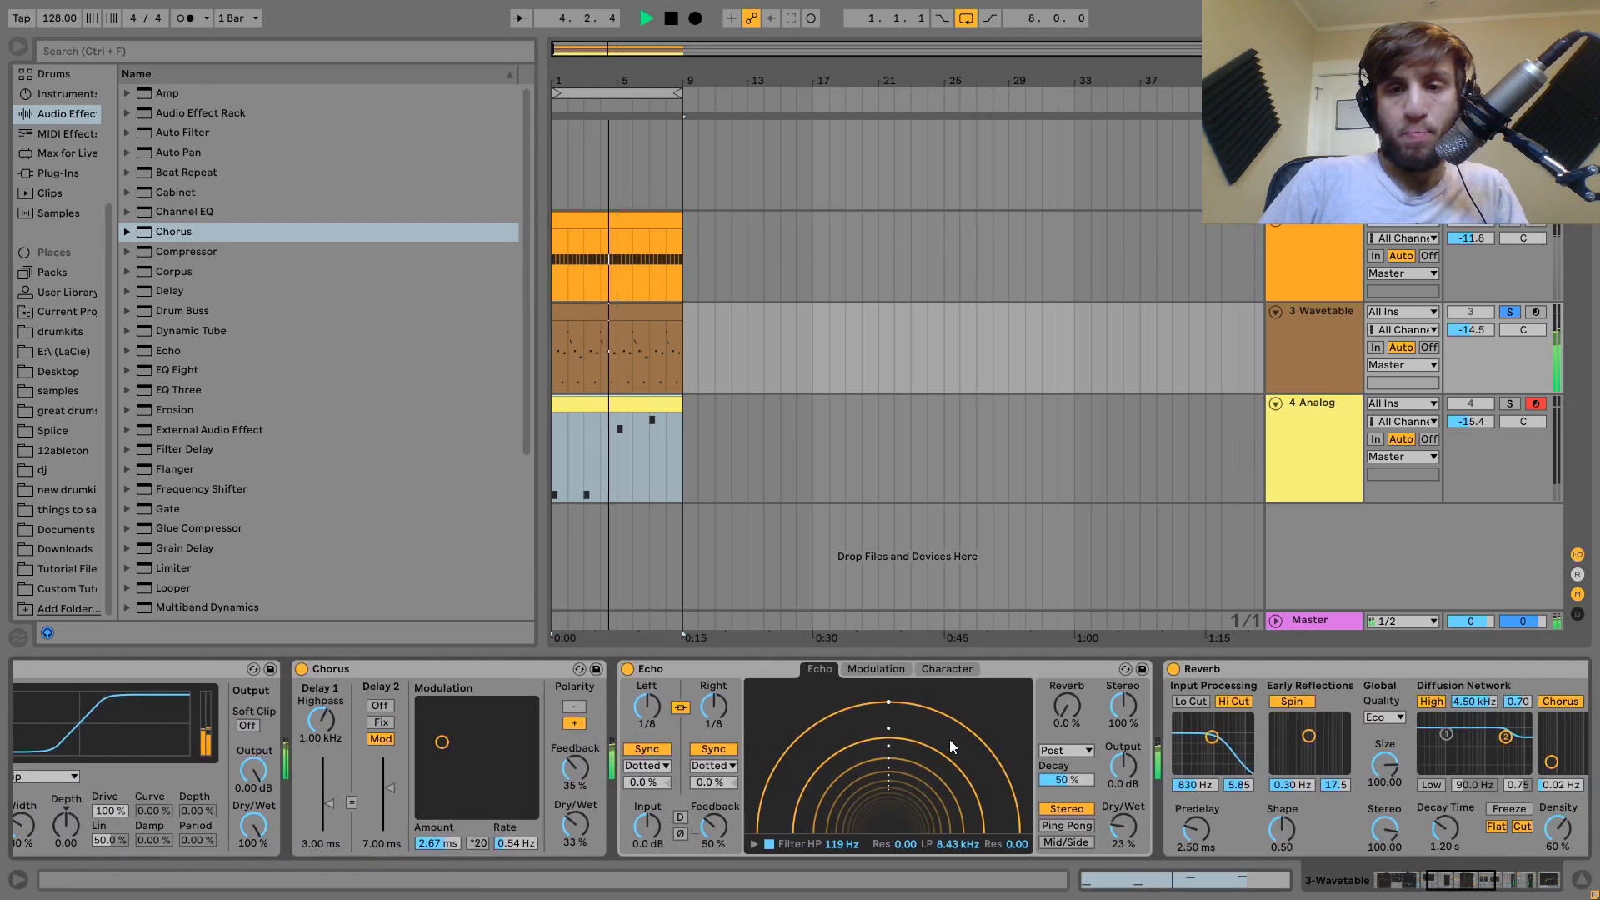
click(1053, 826)
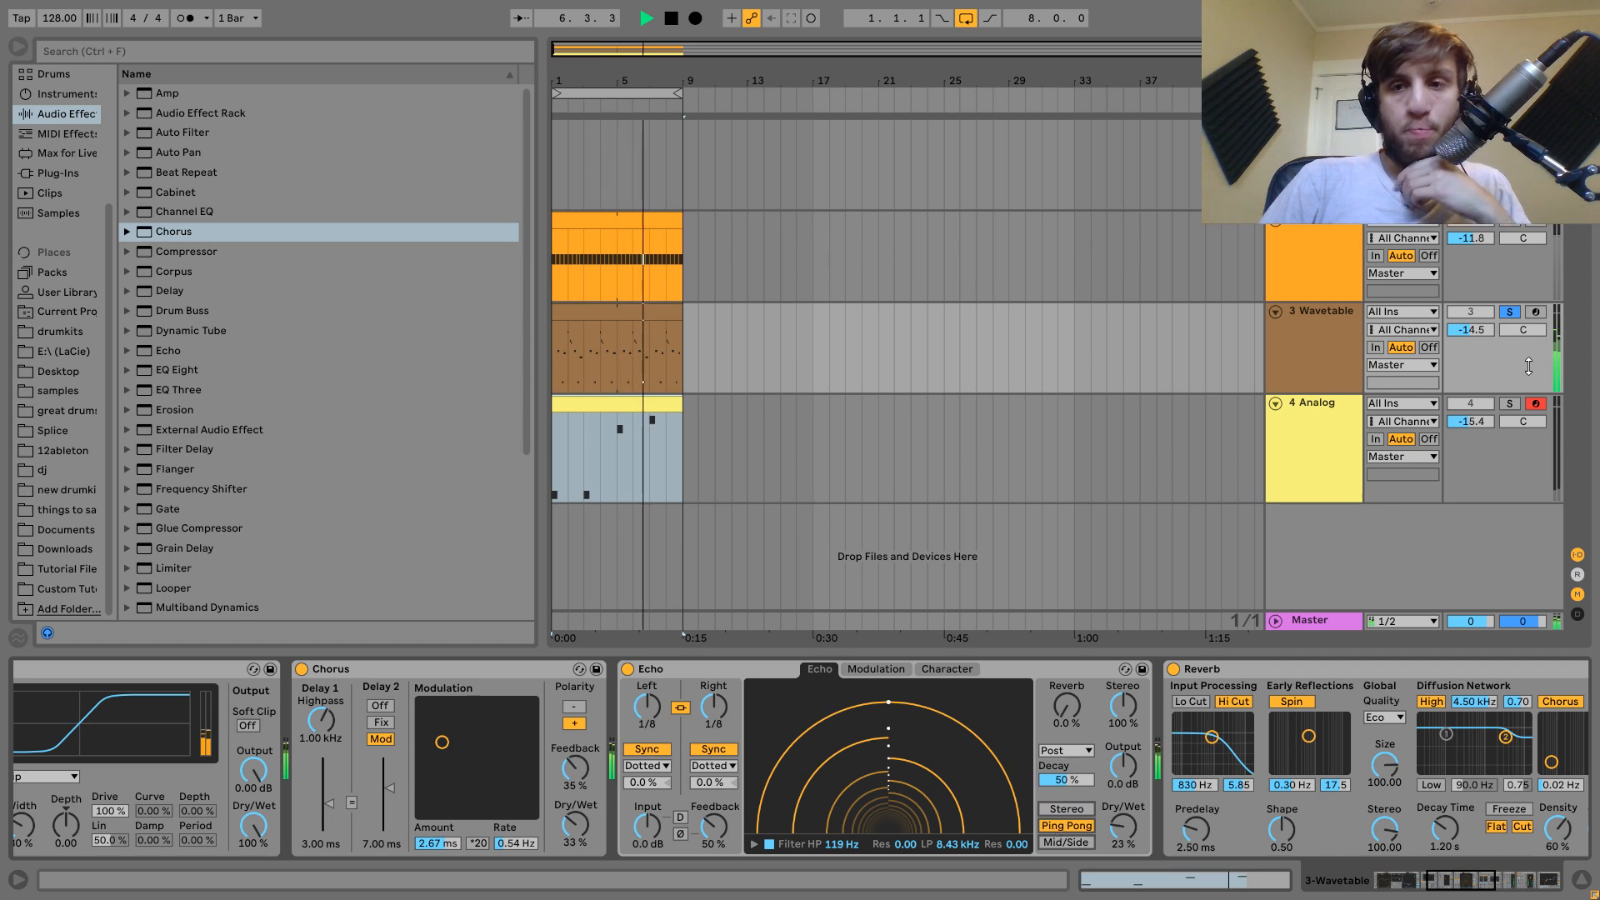
click(1517, 312)
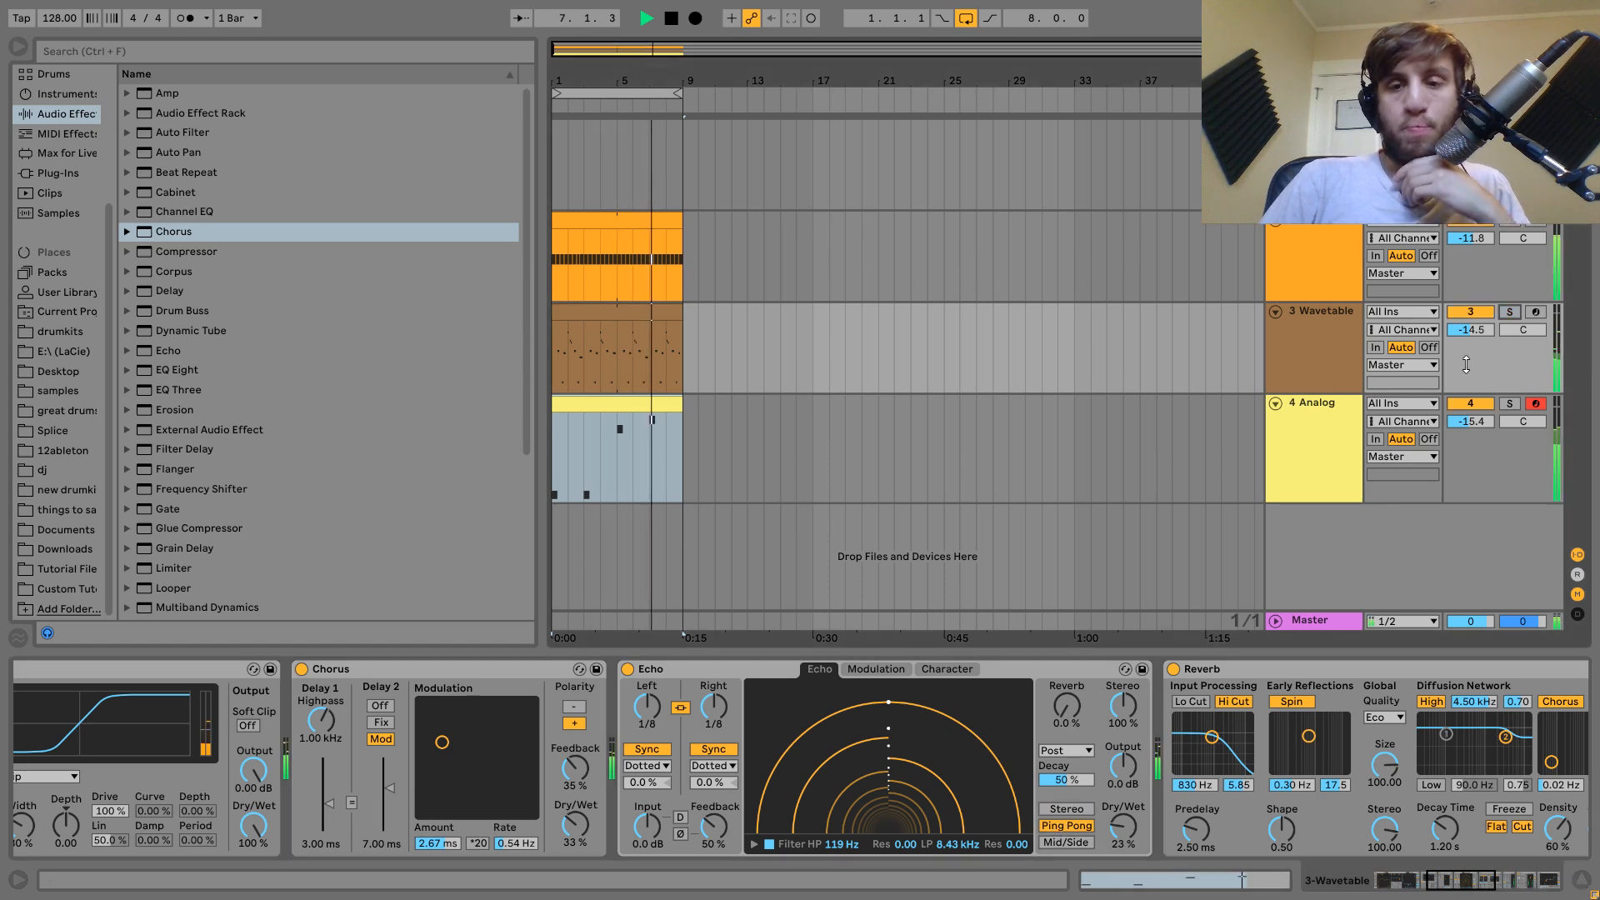
click(1069, 811)
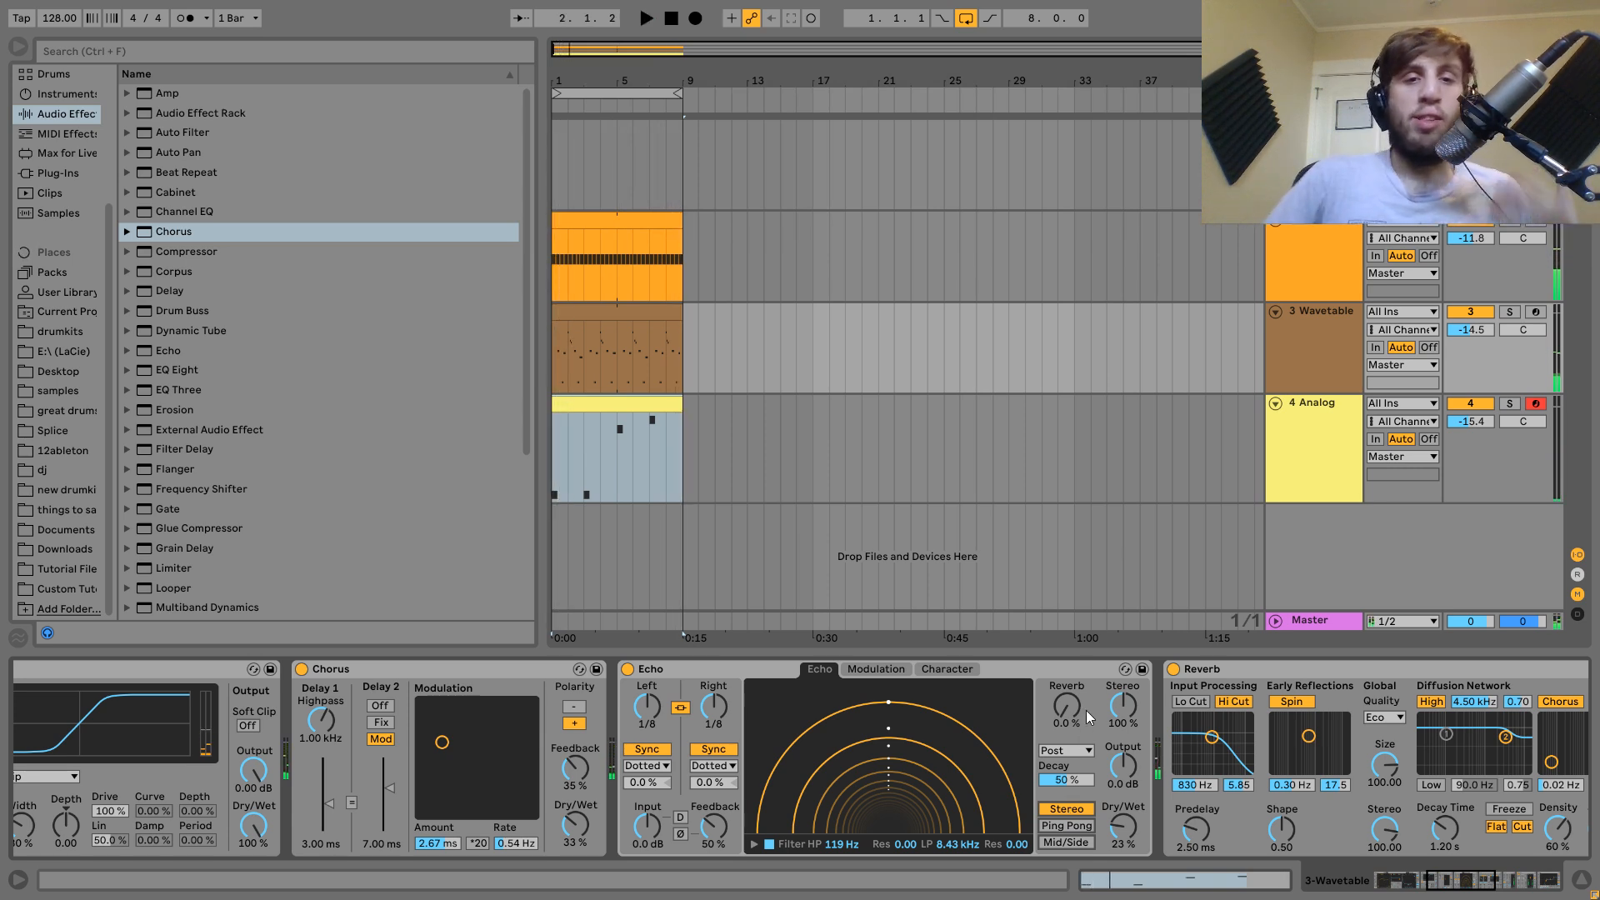
Play the loop and solo the Wavetable track to review its effect chain and the EQ Eight spectrum.
key(space)
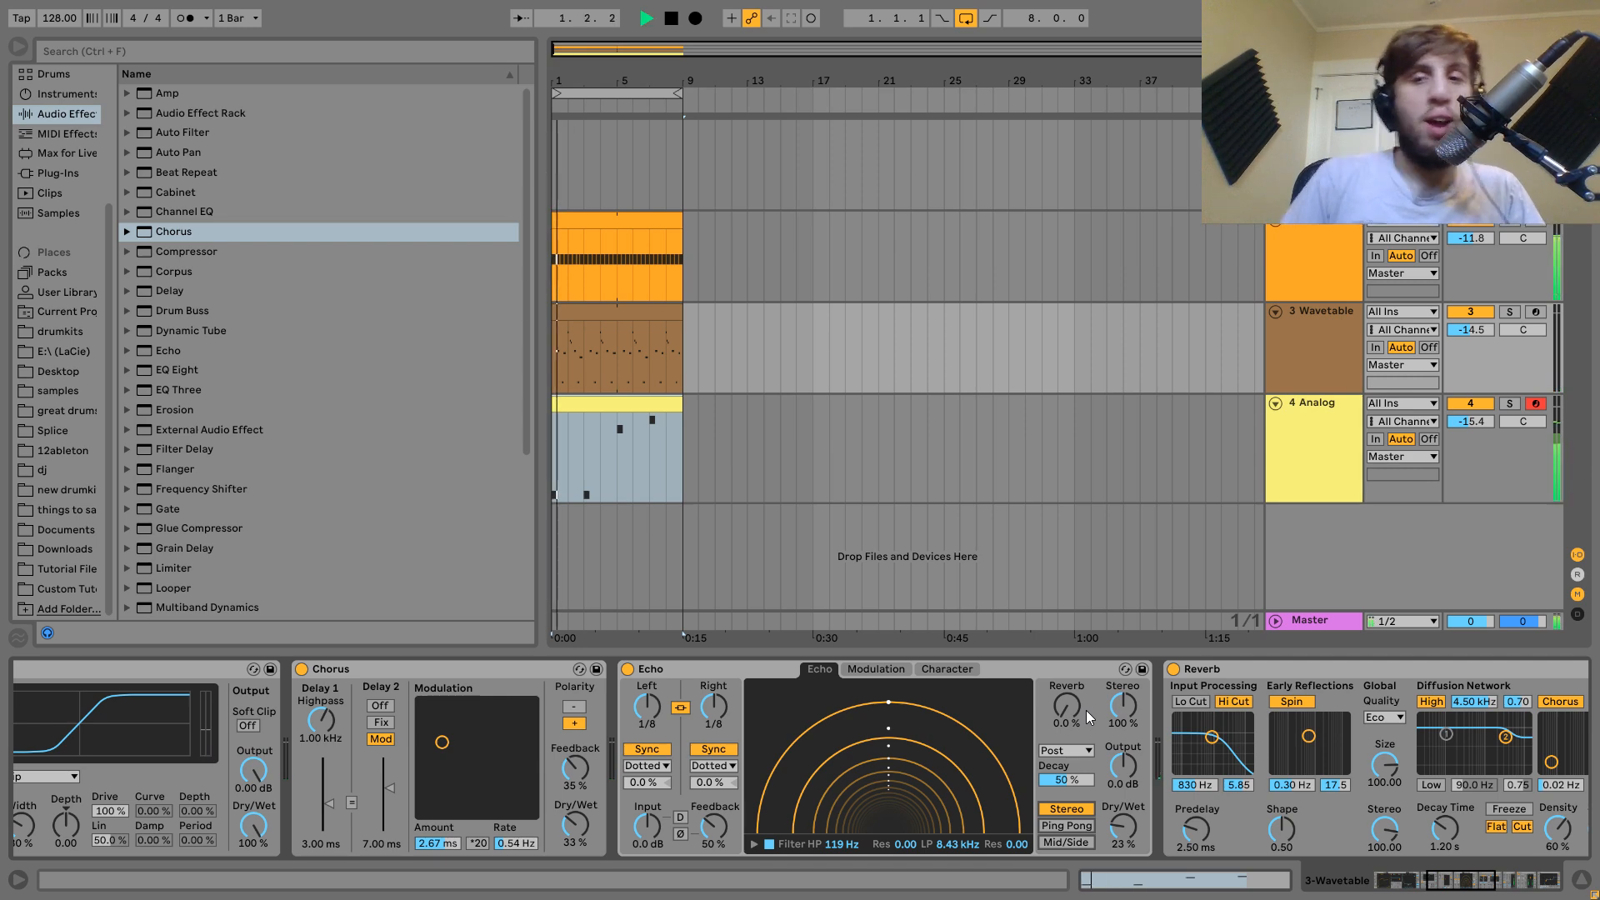
click(1319, 452)
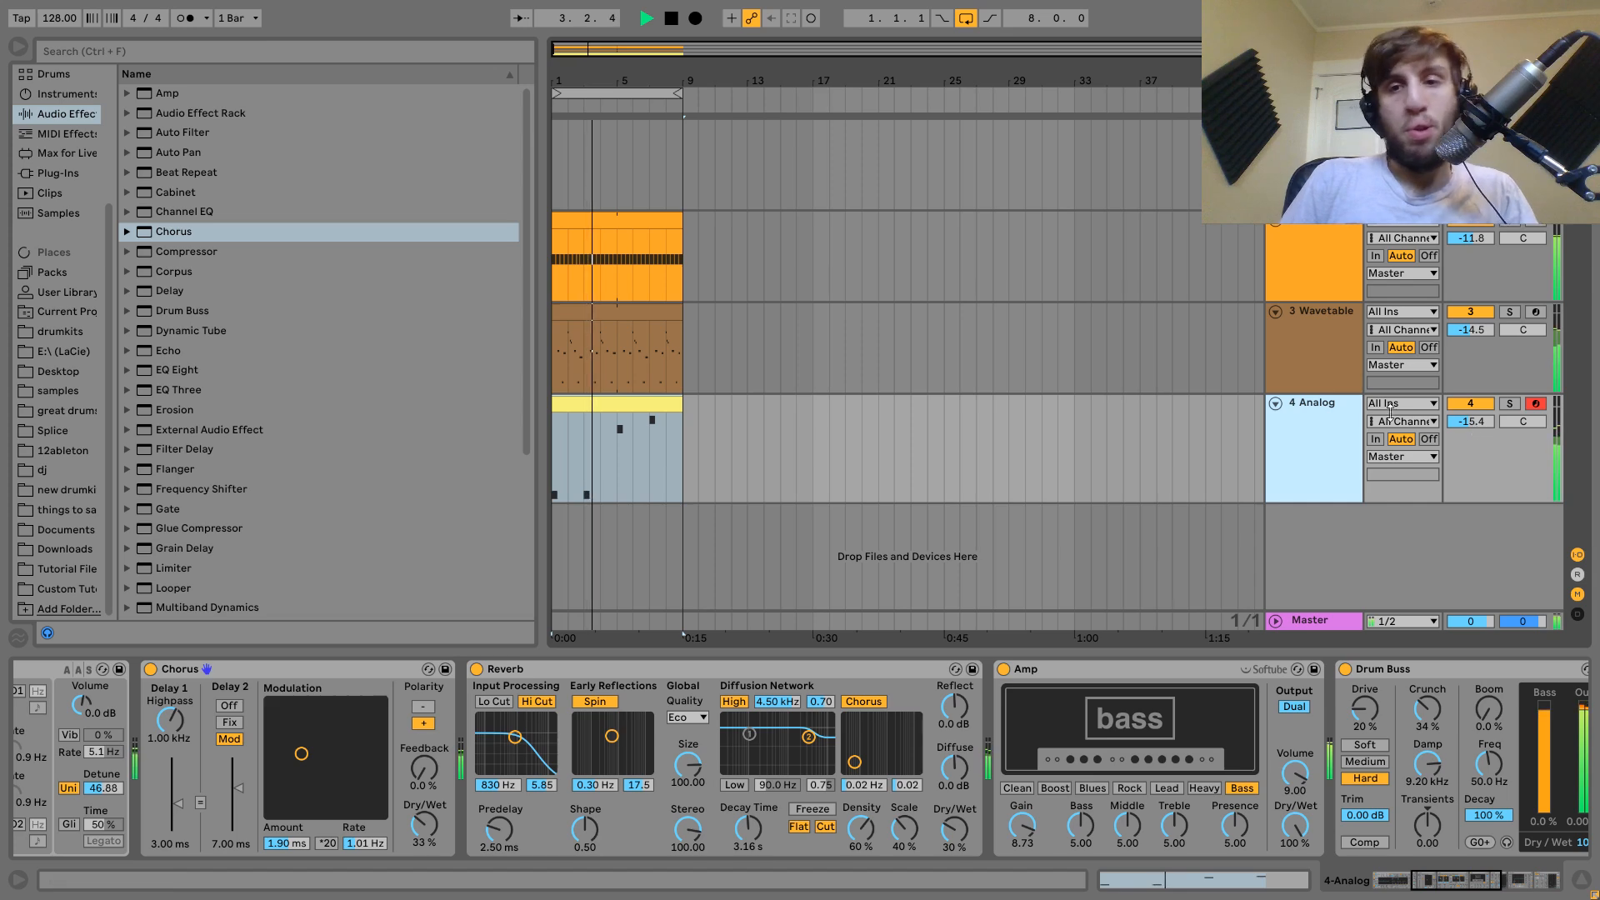
click(1338, 351)
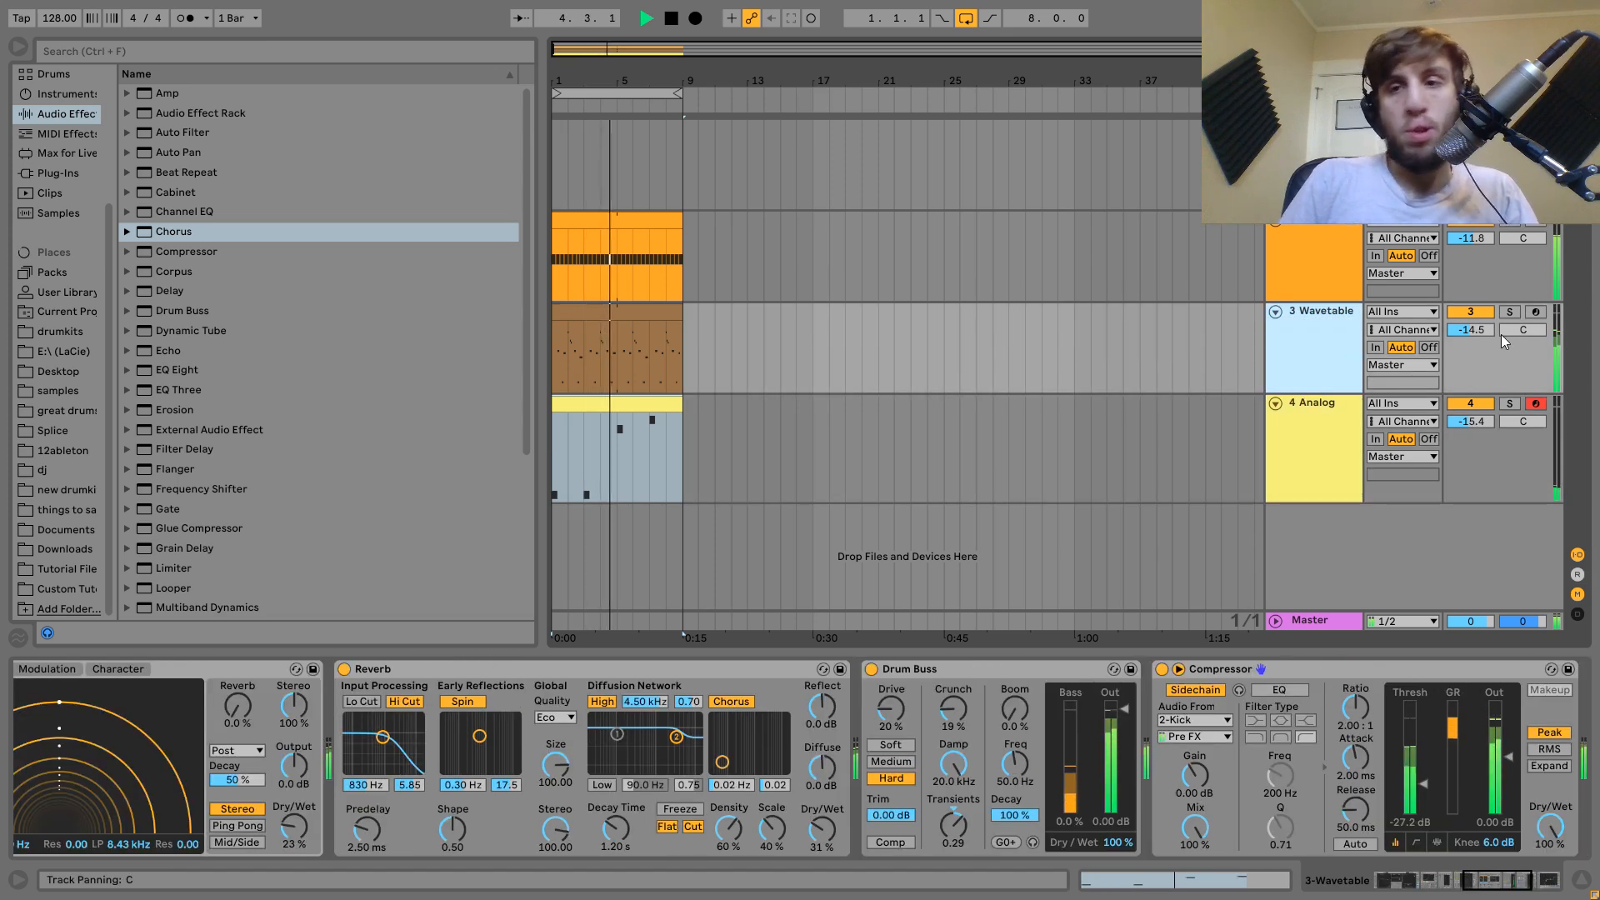
click(1510, 312)
scroll(1383, 737, down, 5)
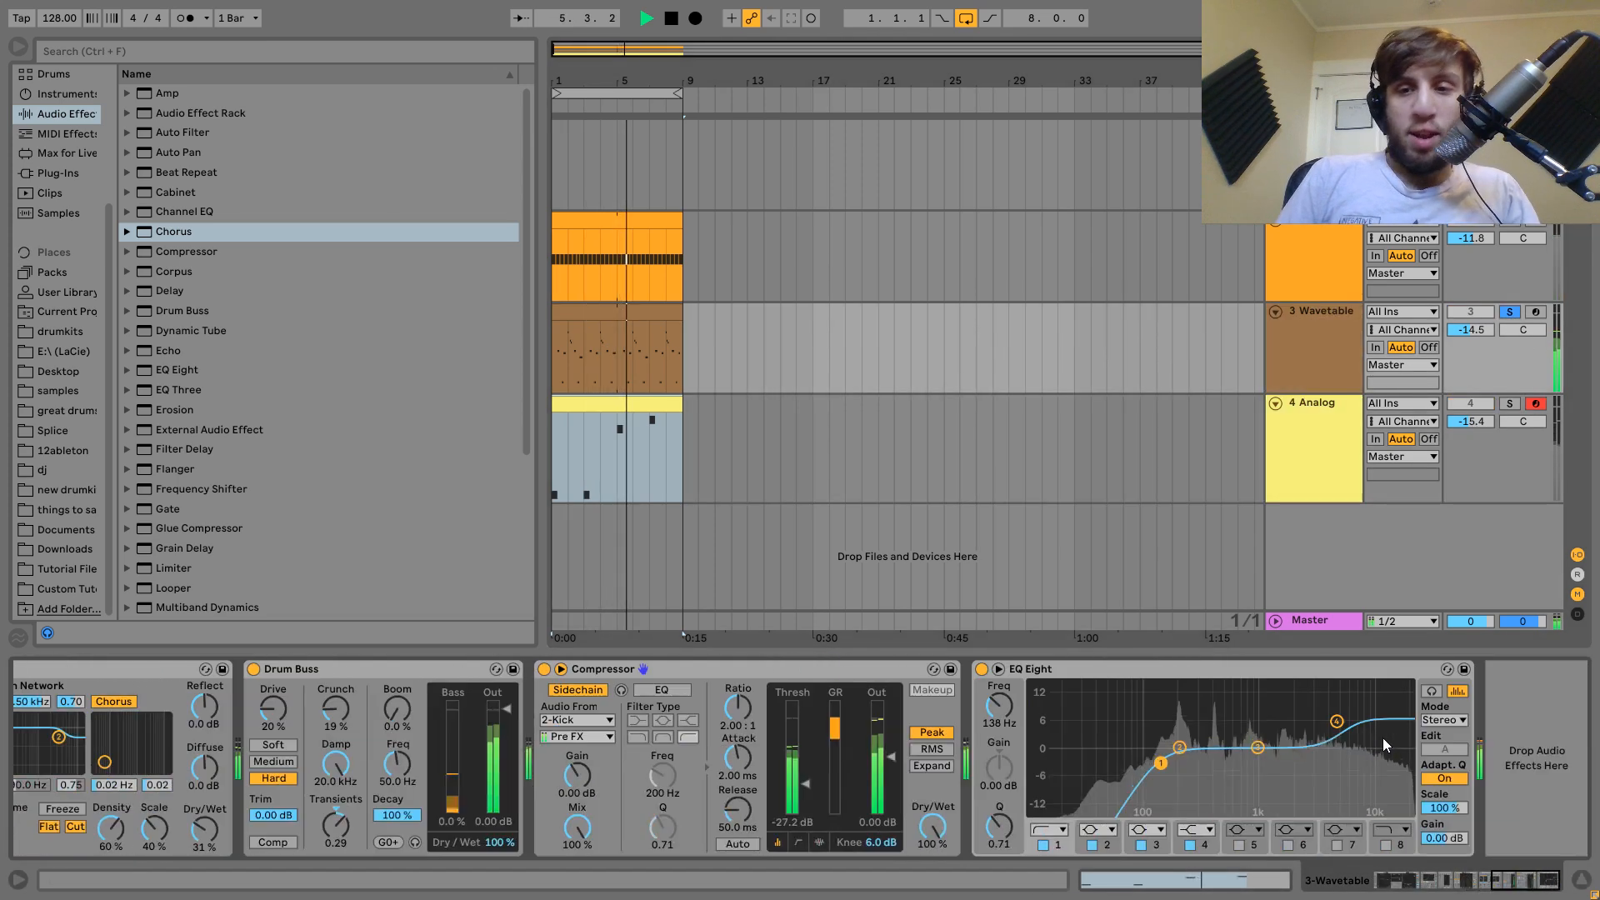
key(space)
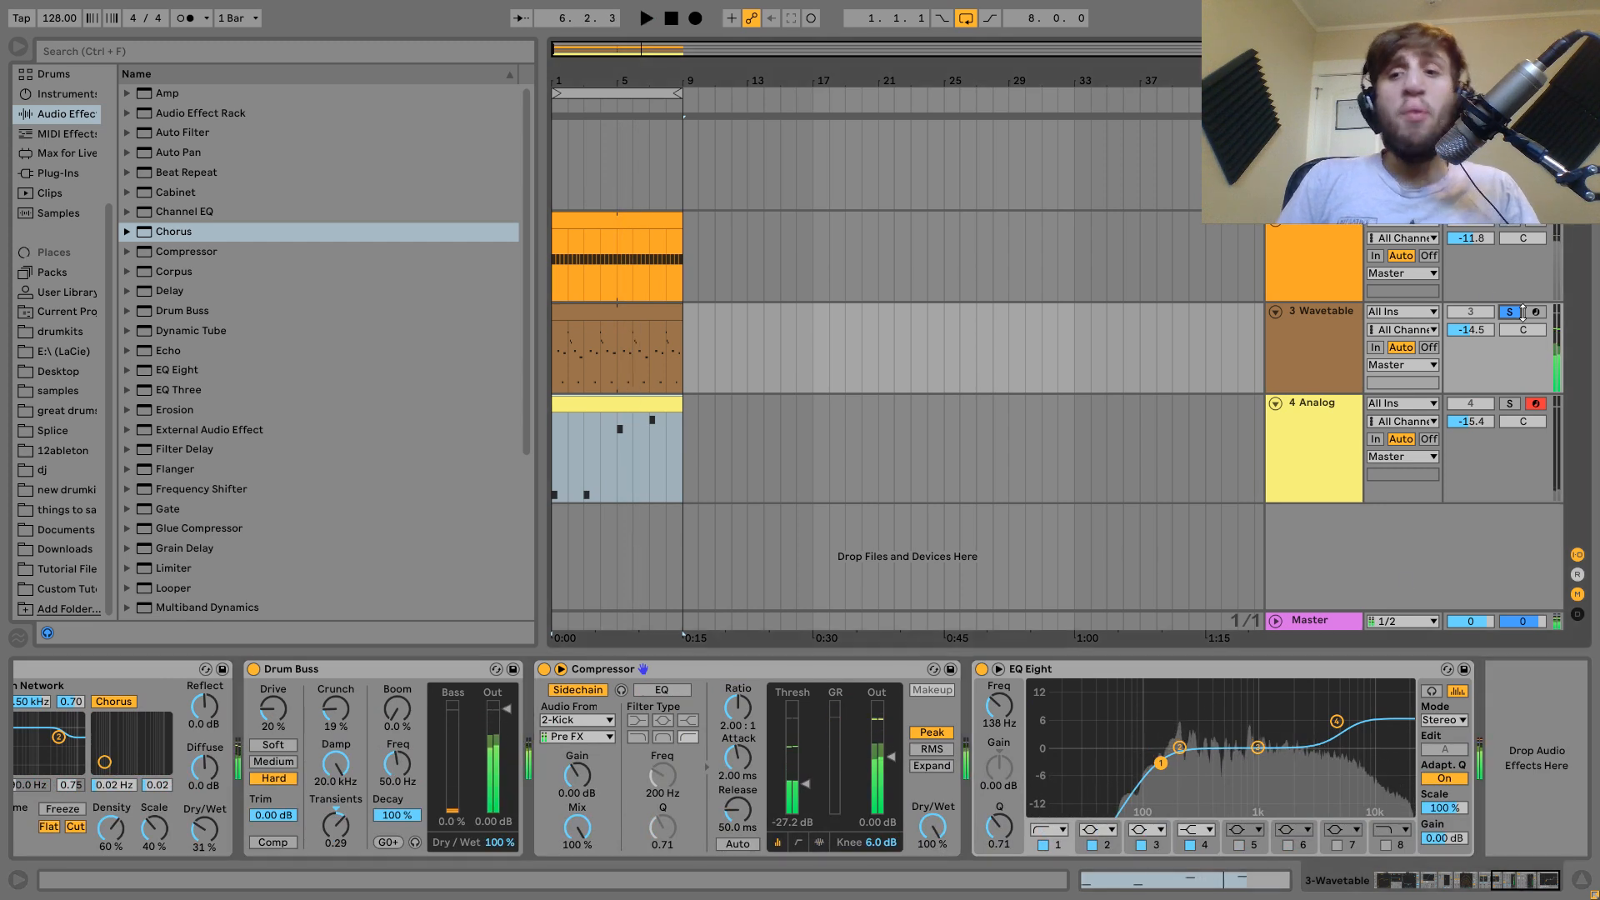
click(1510, 311)
key(space)
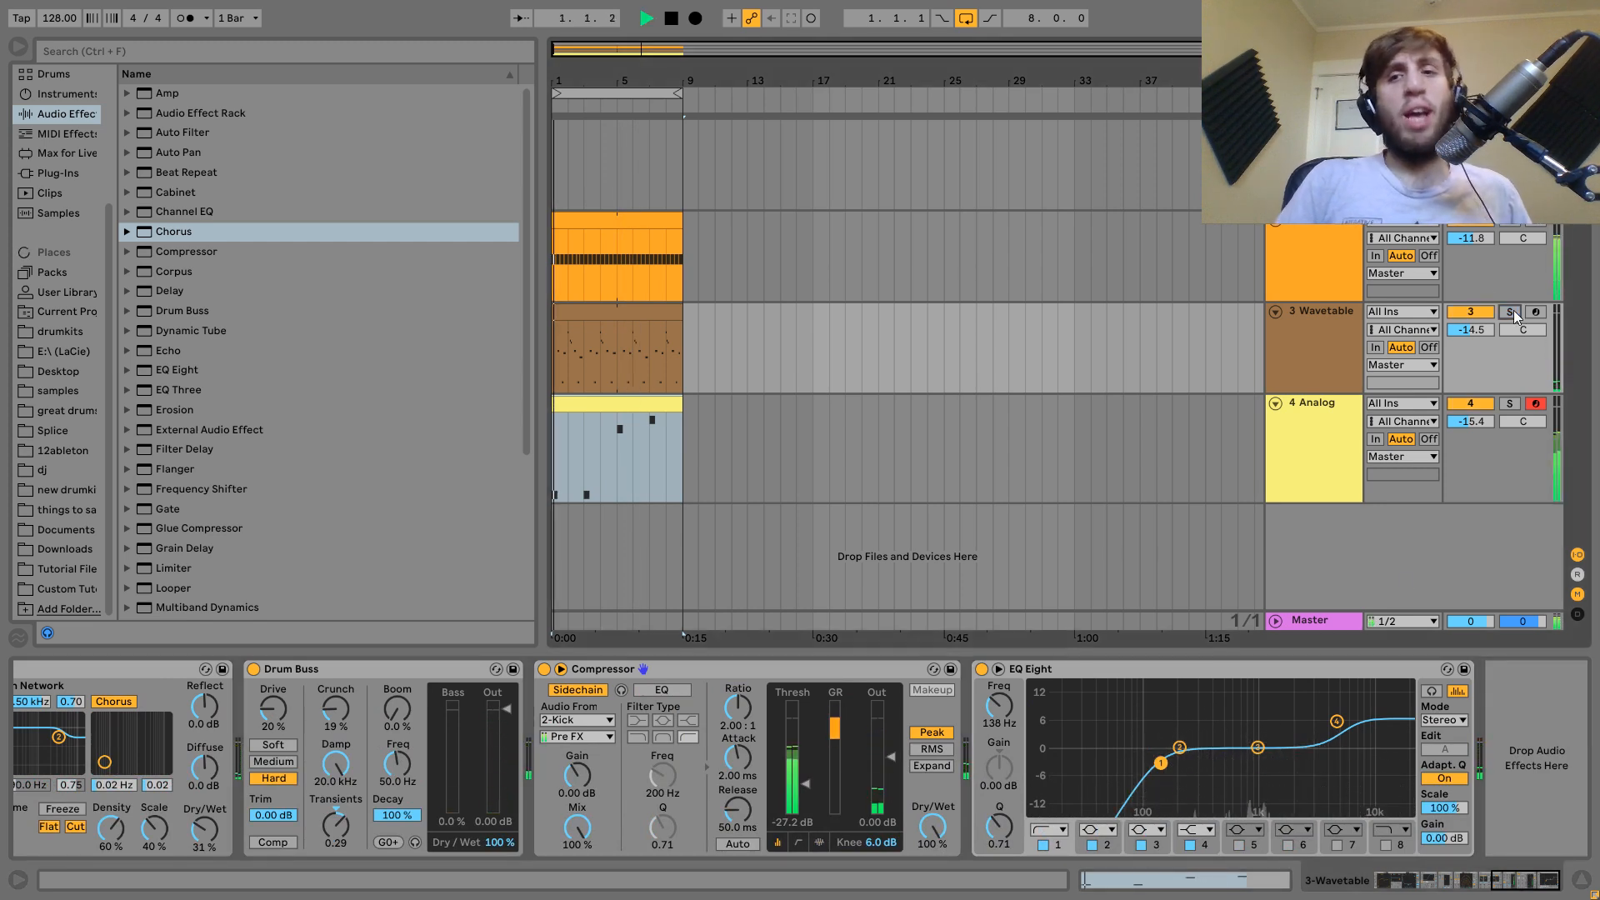
Insert a MIDI track below the Kick and load Hihat 2.wav from the Joyhauser & Pleasurekraft Track From Scratch tutorial files onto it.
click(1301, 248)
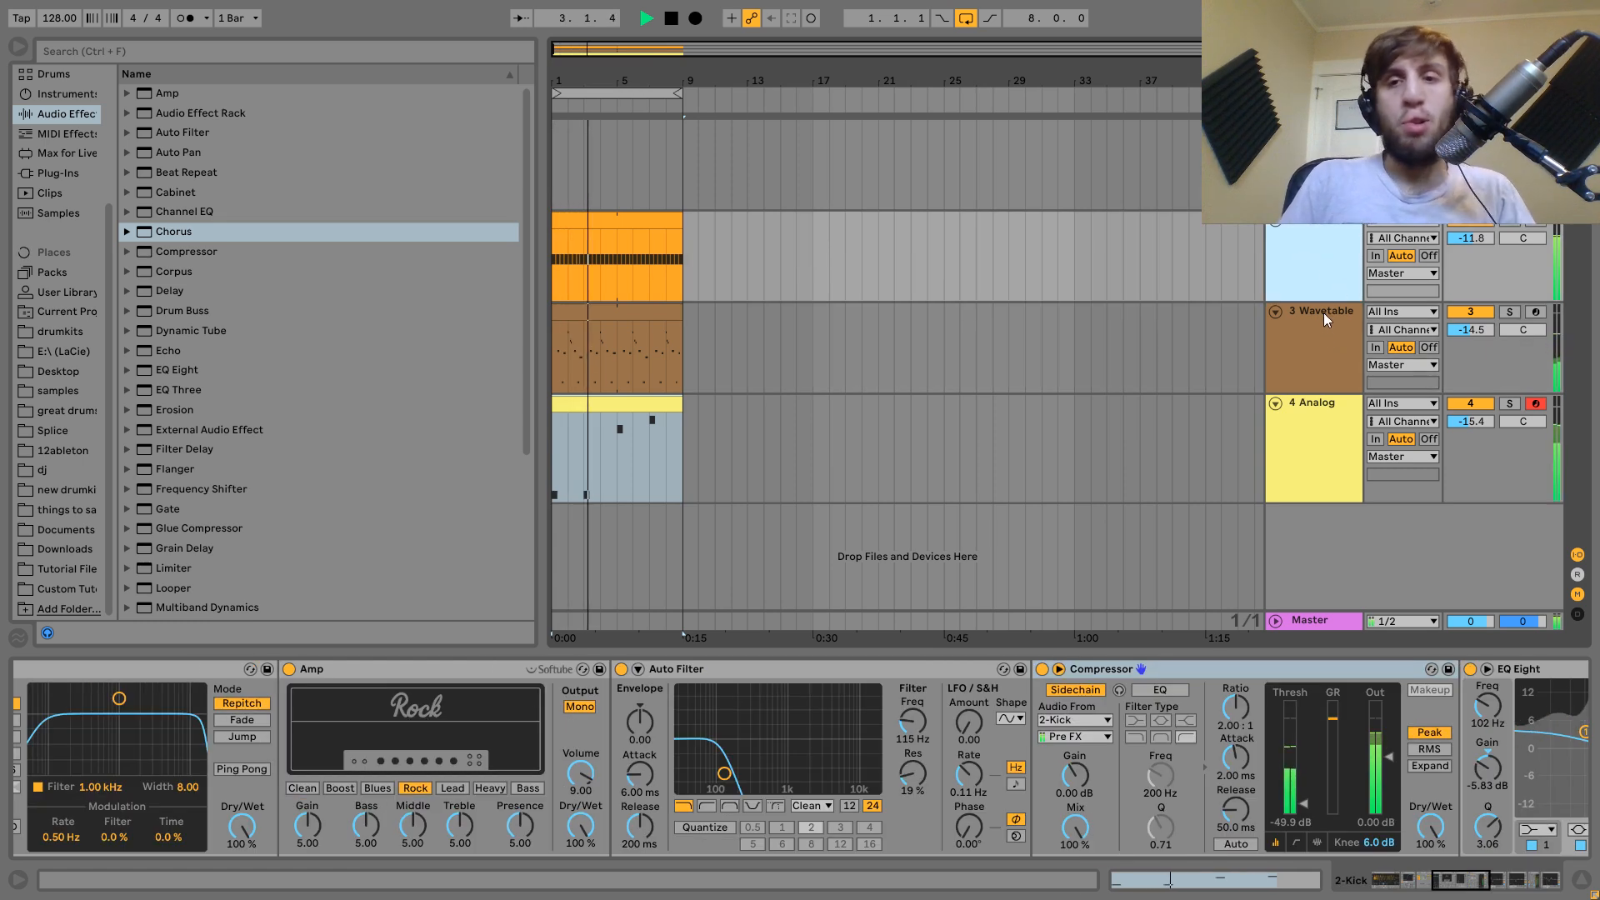
key(space)
key(ctrl+shift+t)
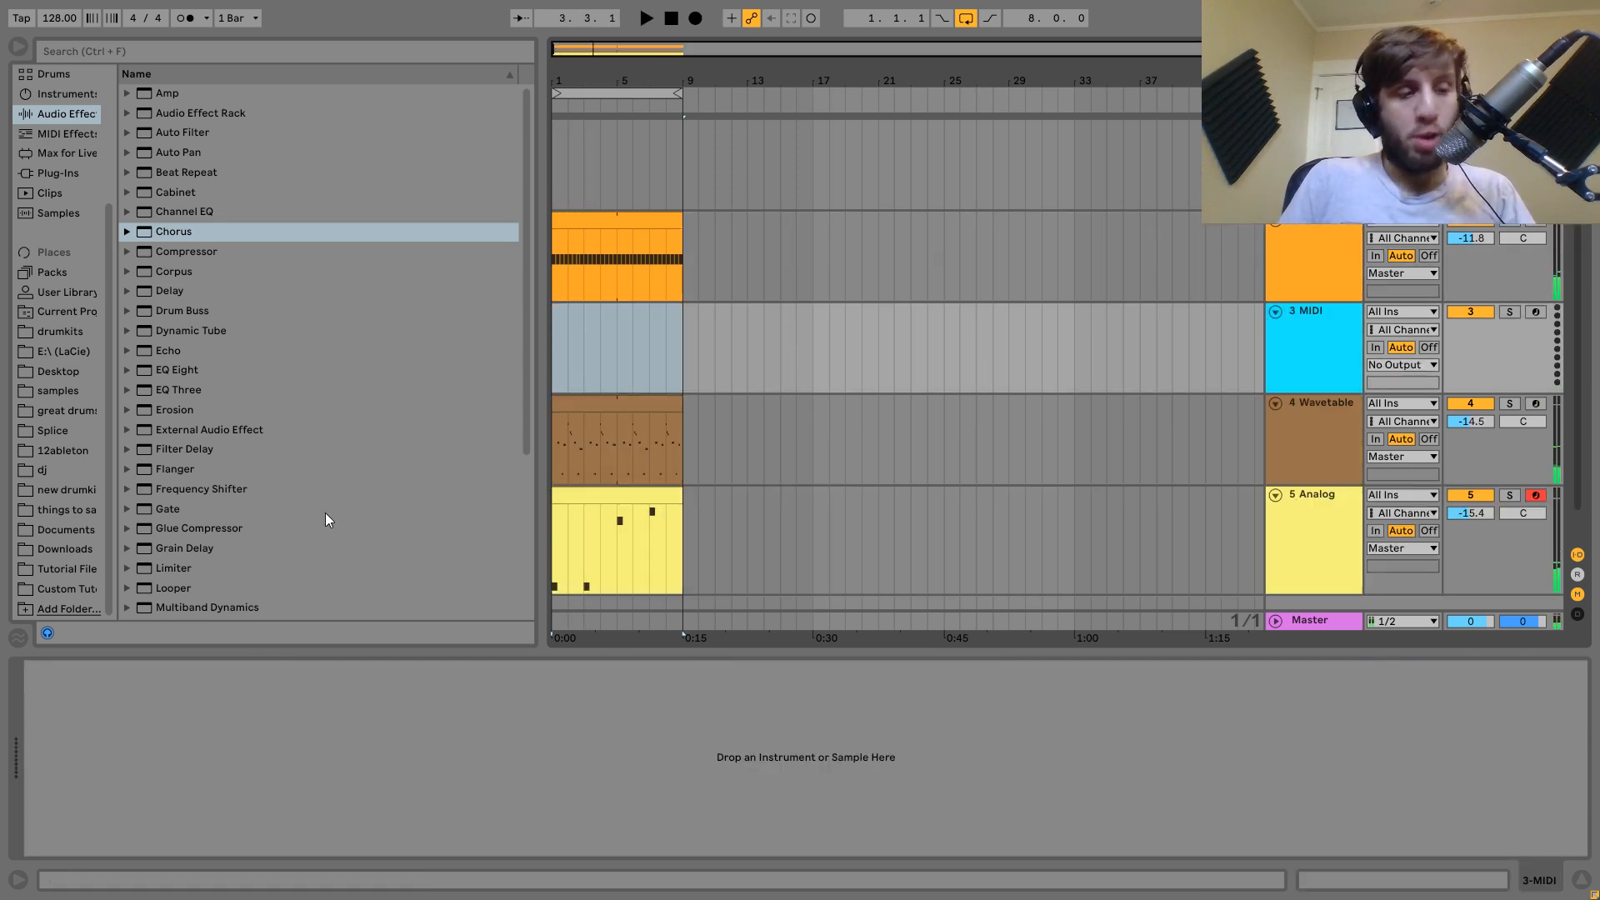
click(63, 568)
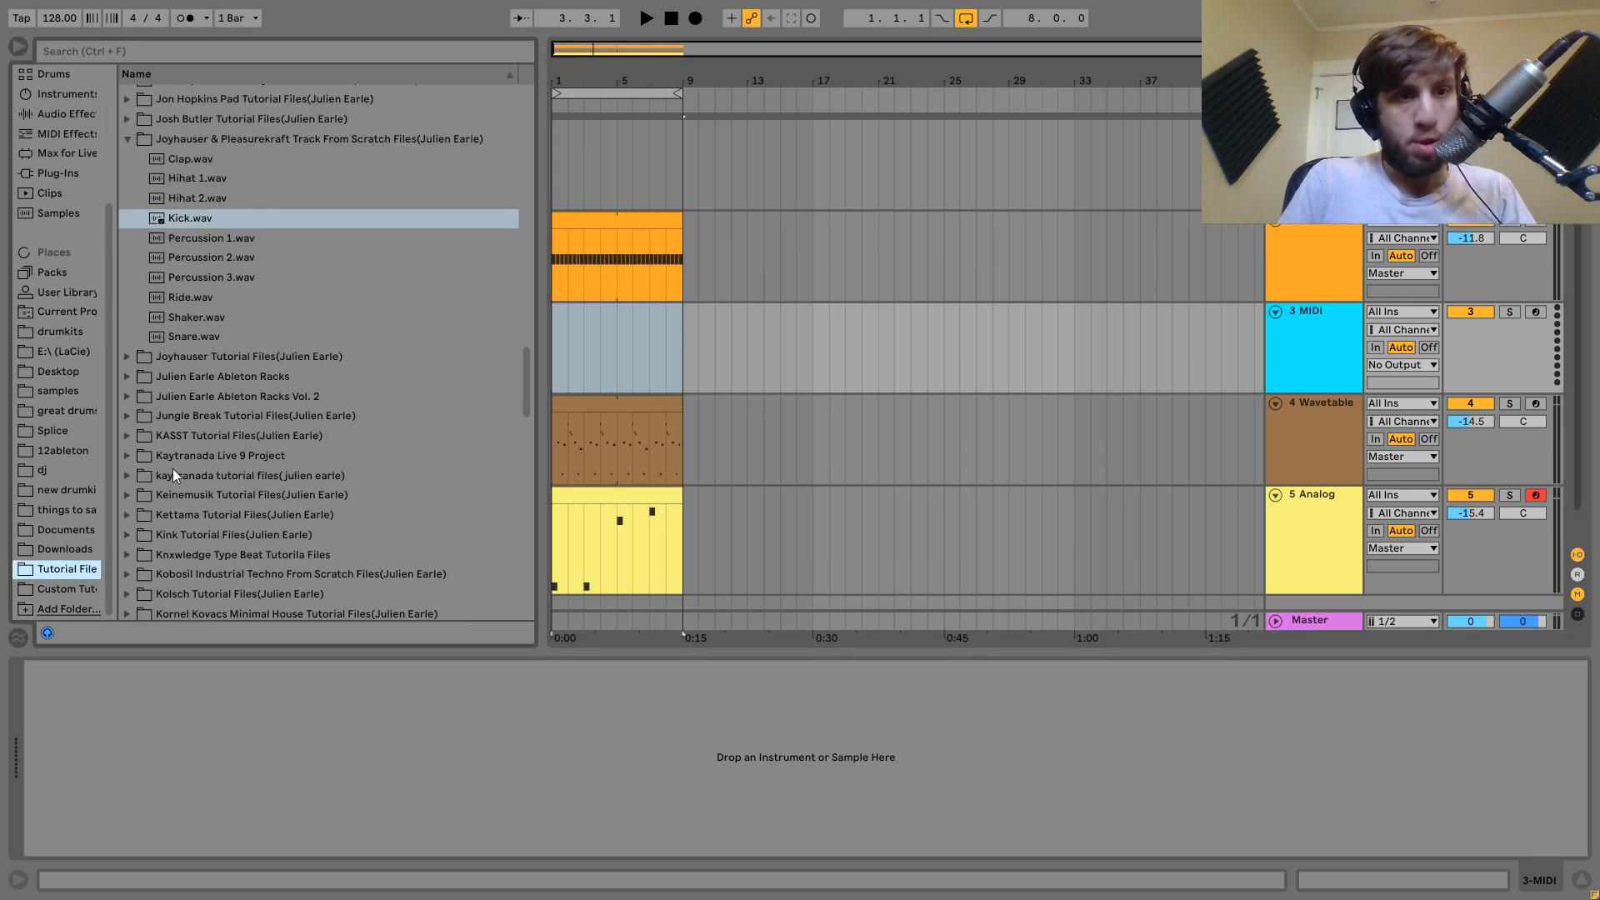
click(180, 255)
key(Up)
key(Up)
key(Up)
key(Up)
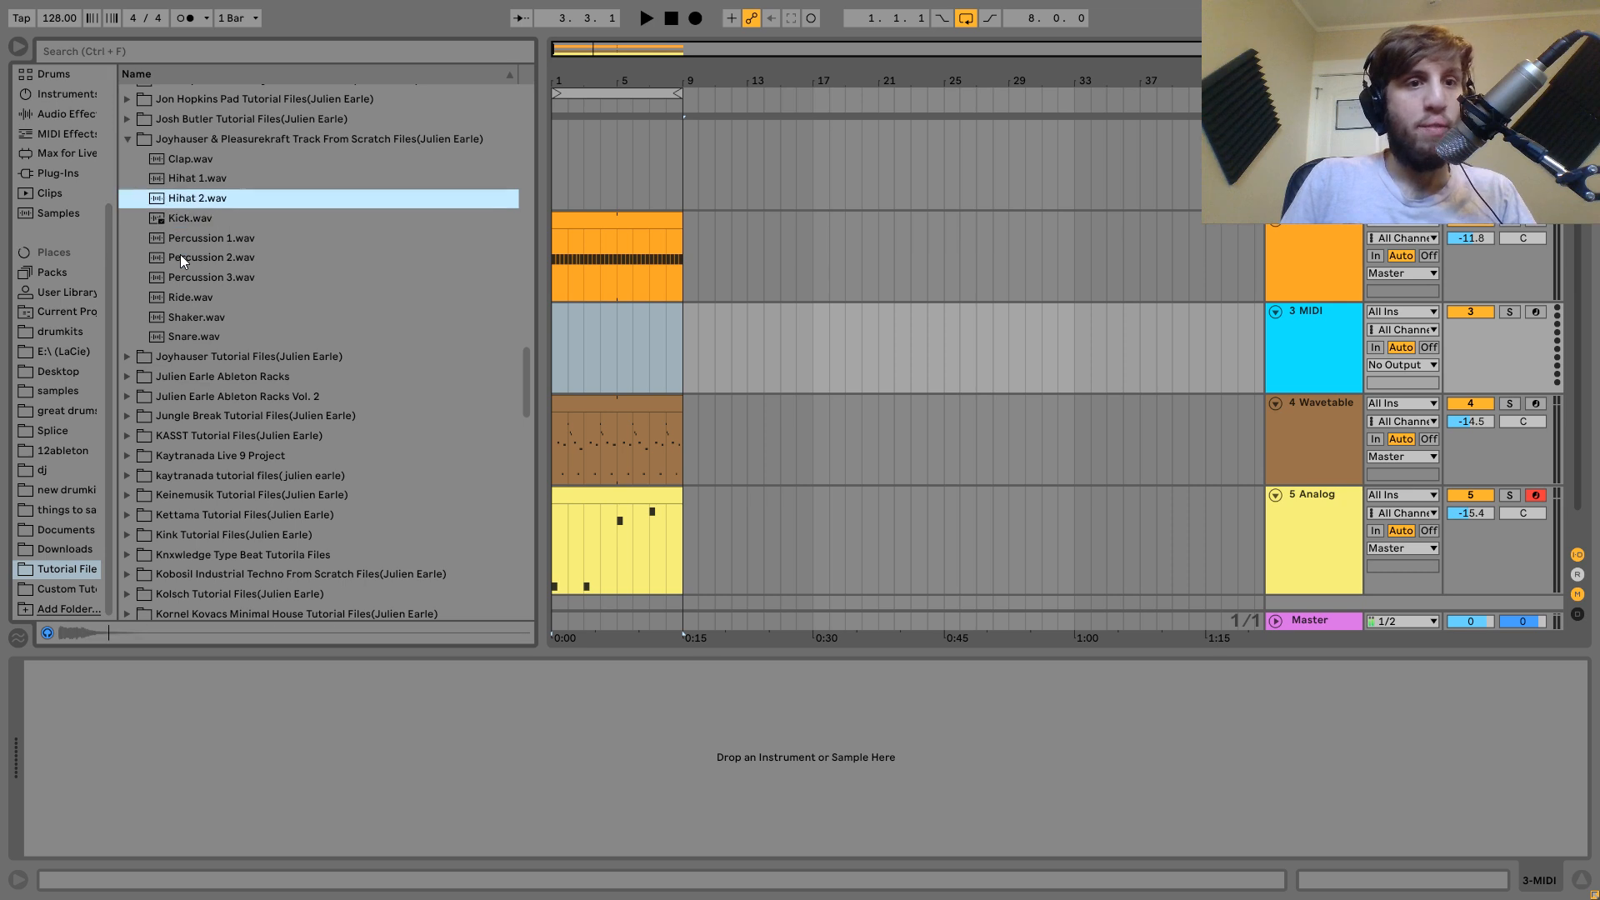
key(Down)
key(Return)
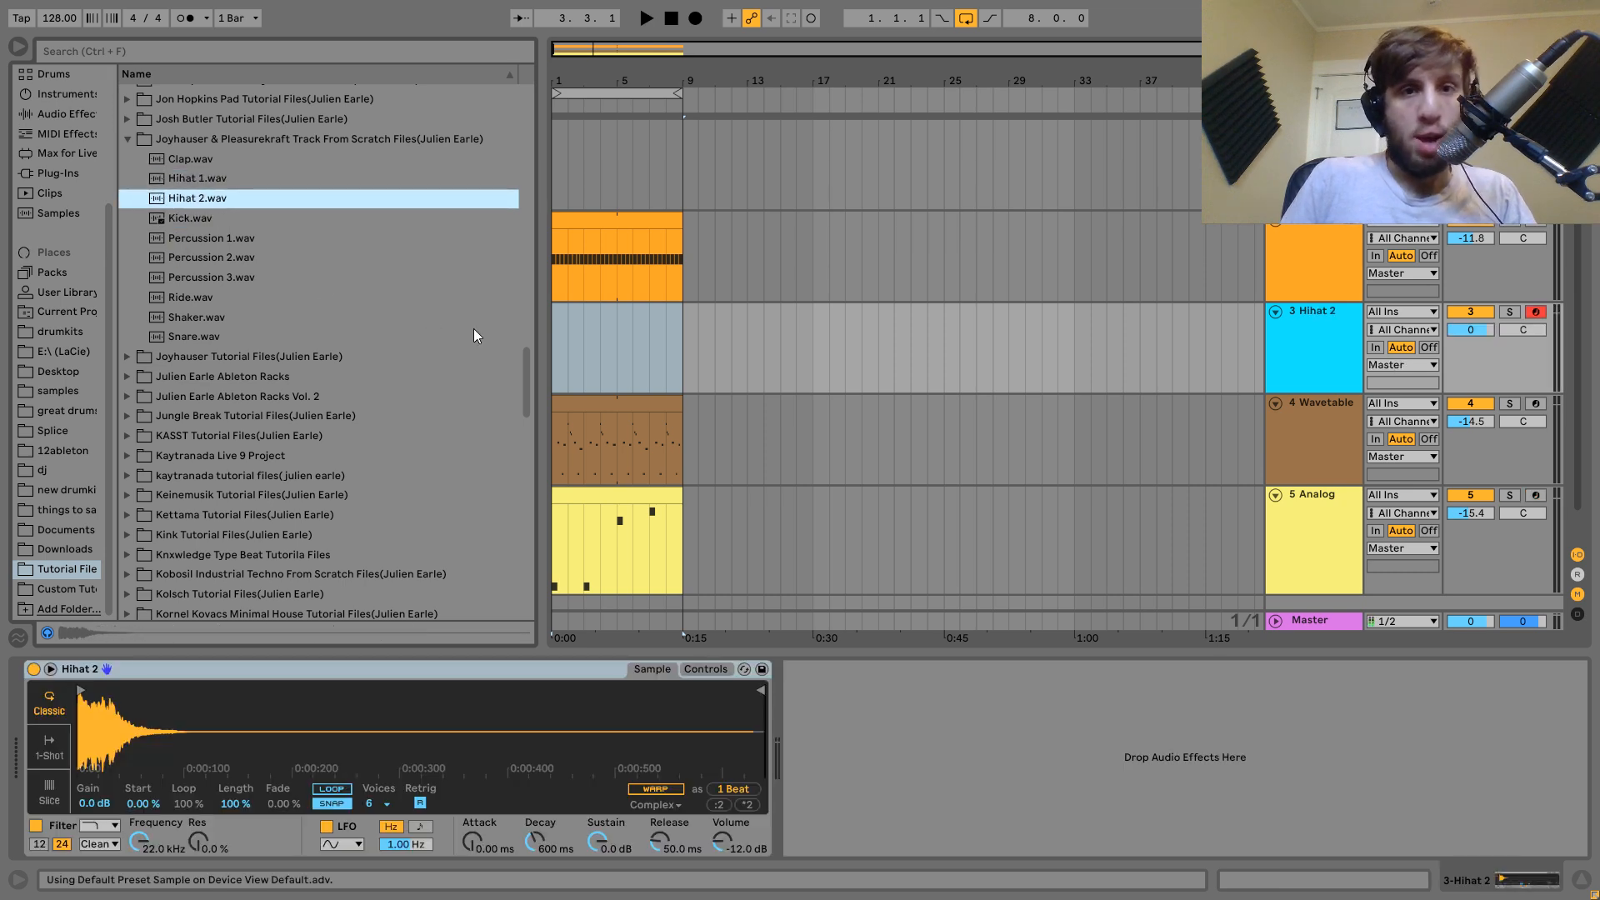
Create a four-bar clip on the Hihat 2 track, enter four C3 sixteenth notes in the first beat and lower the first two velocities.
click(614, 353)
shift+click(557, 346)
key(ctrl+shift+m)
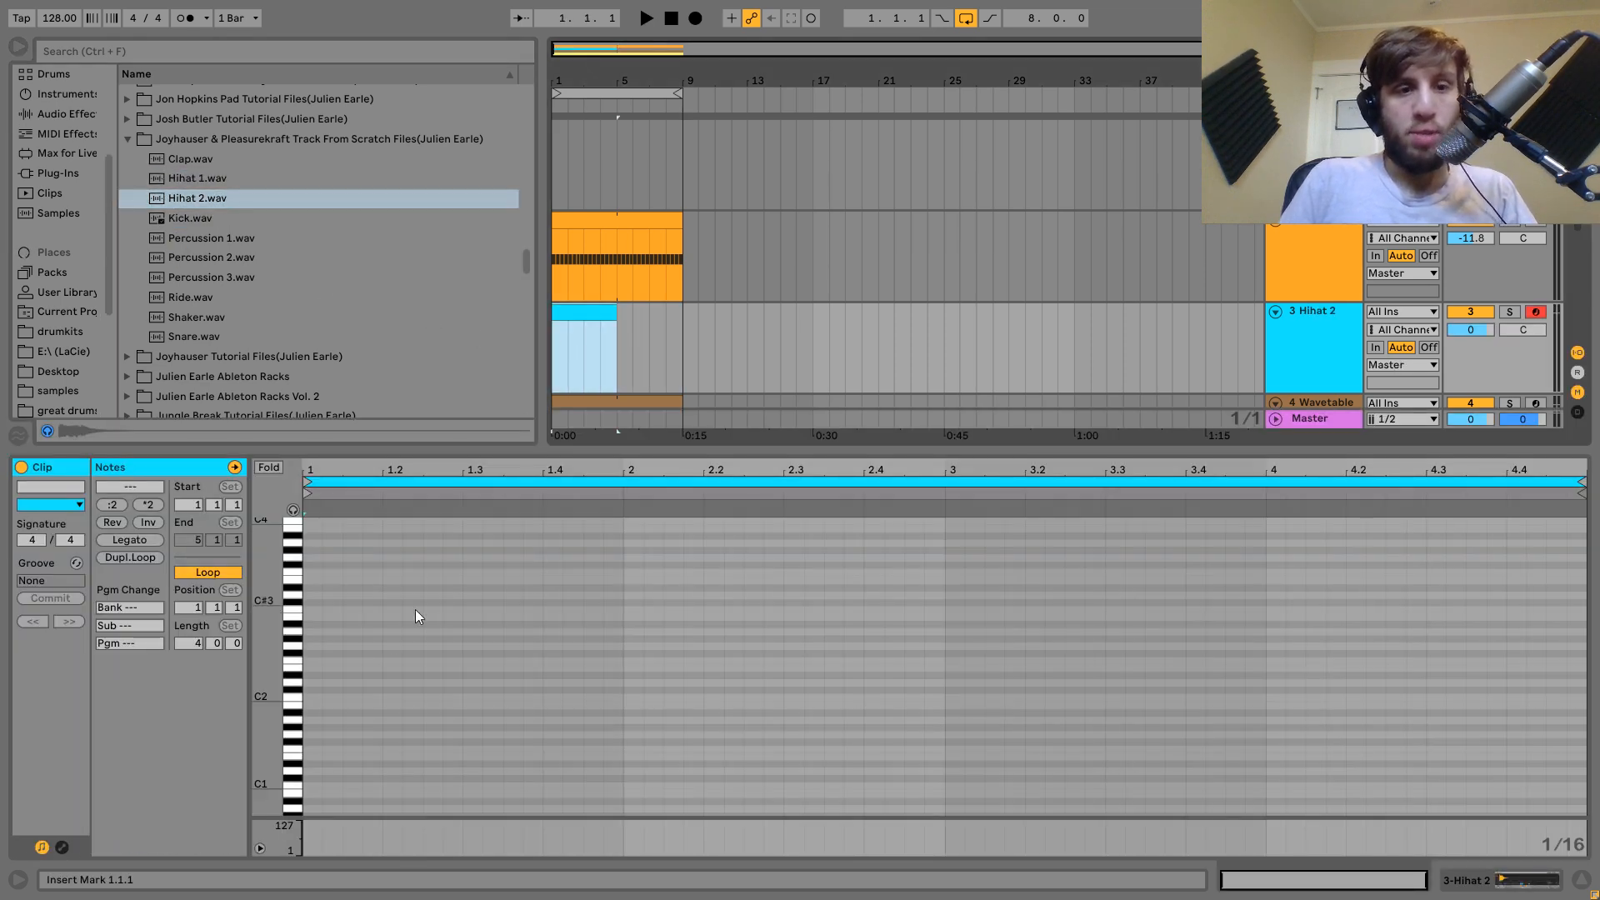
key(Right)
key(Right)
key(Right)
key(Right)
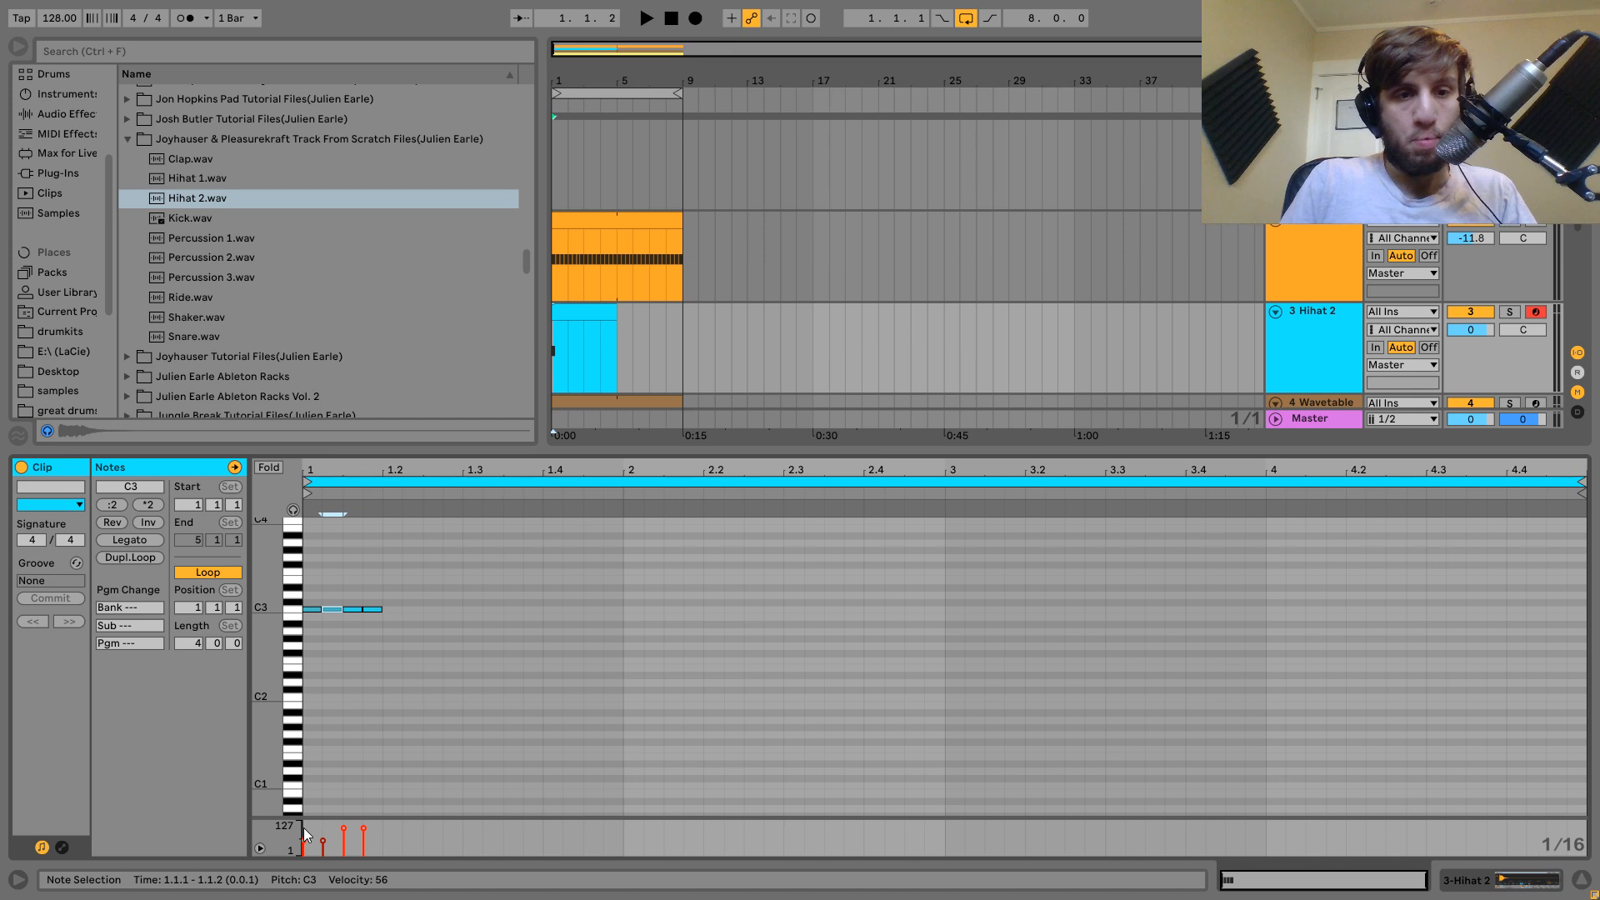
Duplicate the four-note Hihat 2 pattern, accented on each third sixteenth, to fill the four-bar clip, and start playback.
key(ctrl+d)
key(space)
key(ctrl+d)
key(ctrl+d)
key(ctrl+d)
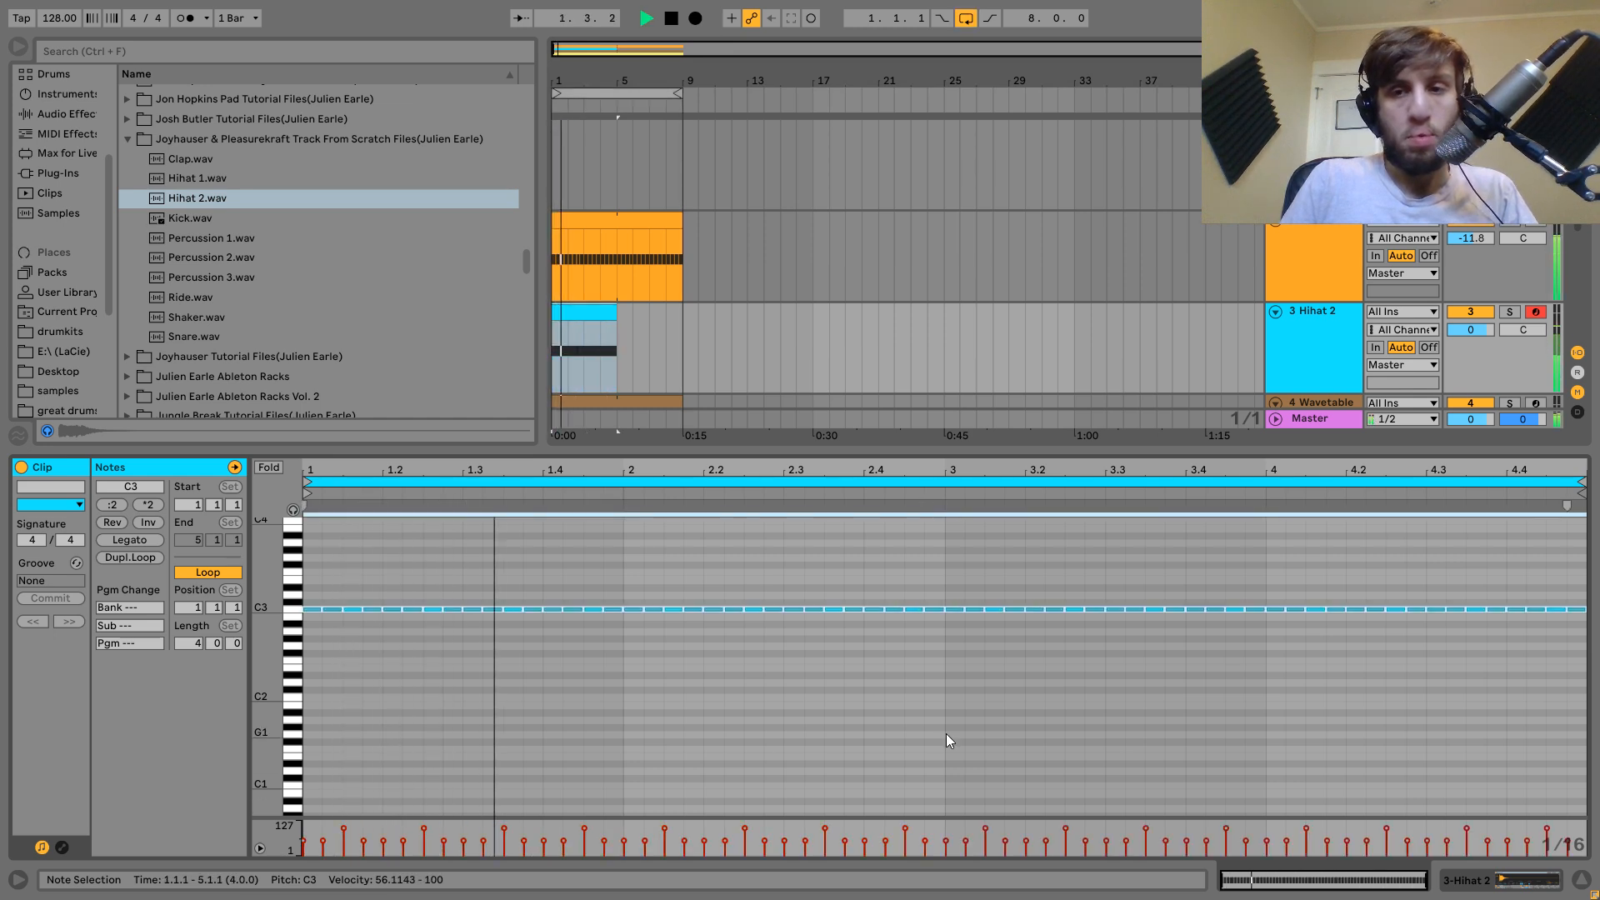
Set the Hihat 2 track volume to -7.0 dB and extend its clip to eight bars.
drag(1476, 329, 1477, 358)
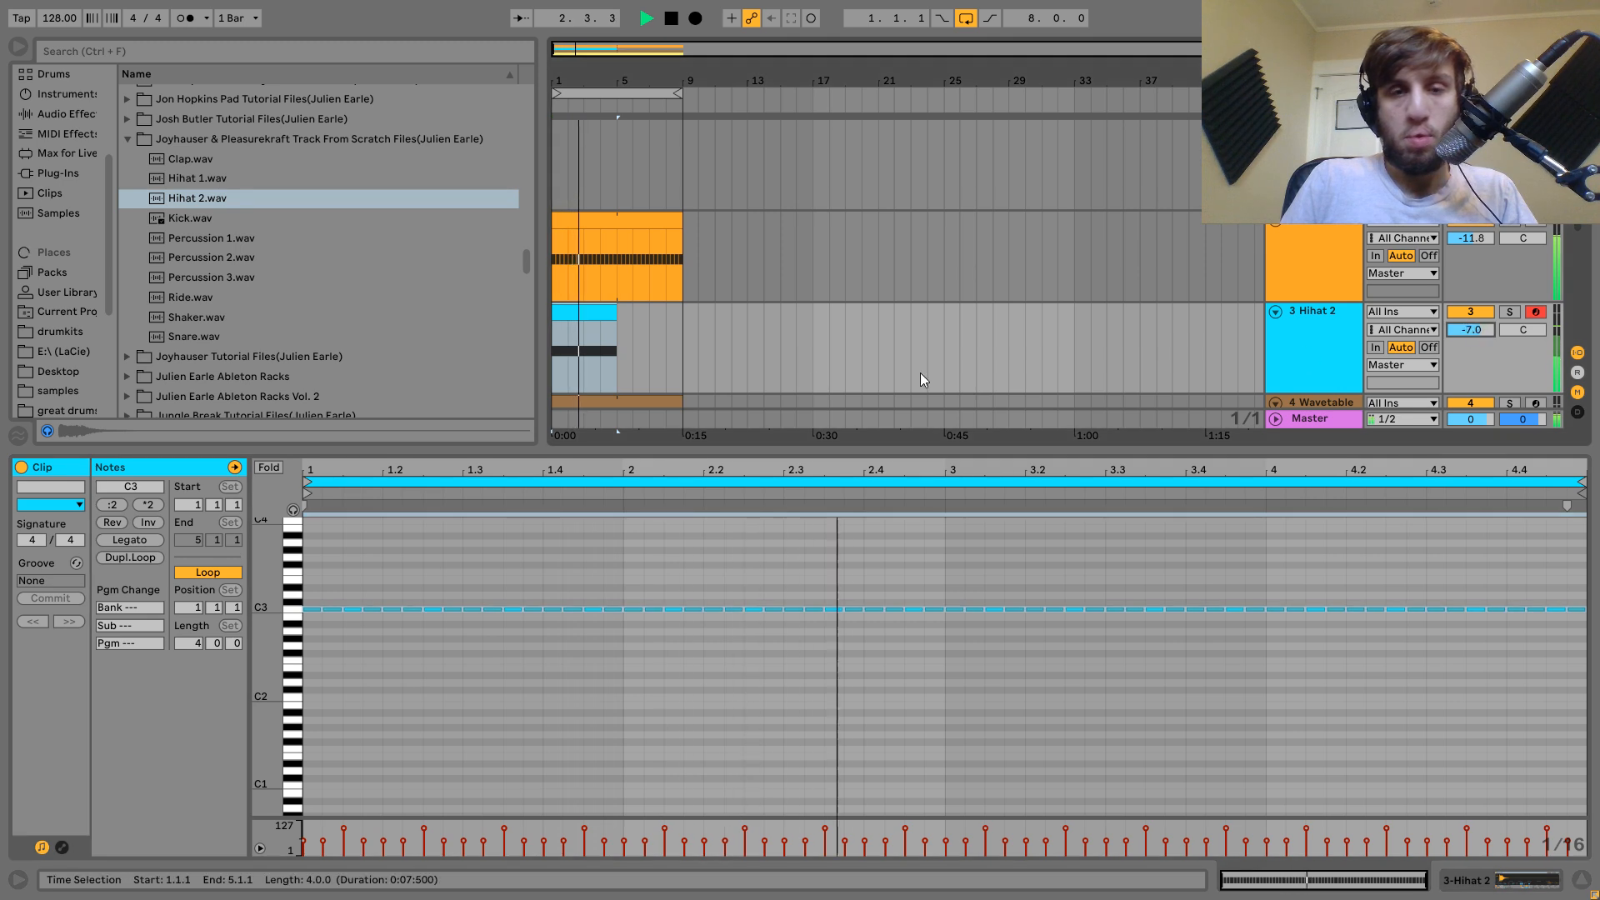
drag(612, 310, 690, 315)
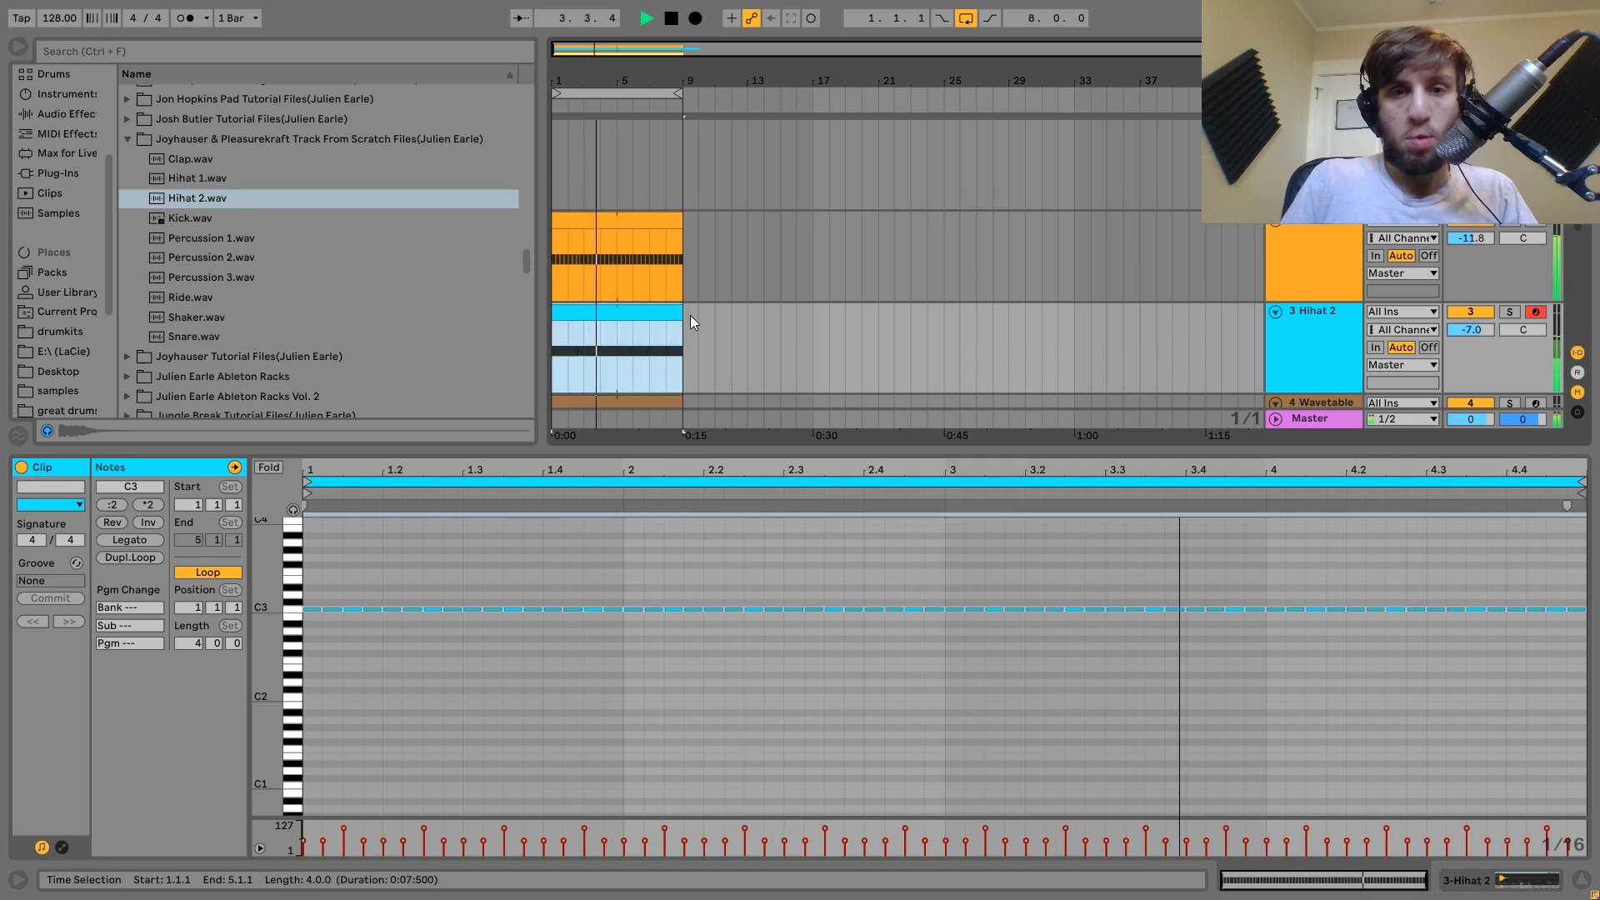
click(1353, 340)
drag(1472, 328, 1472, 333)
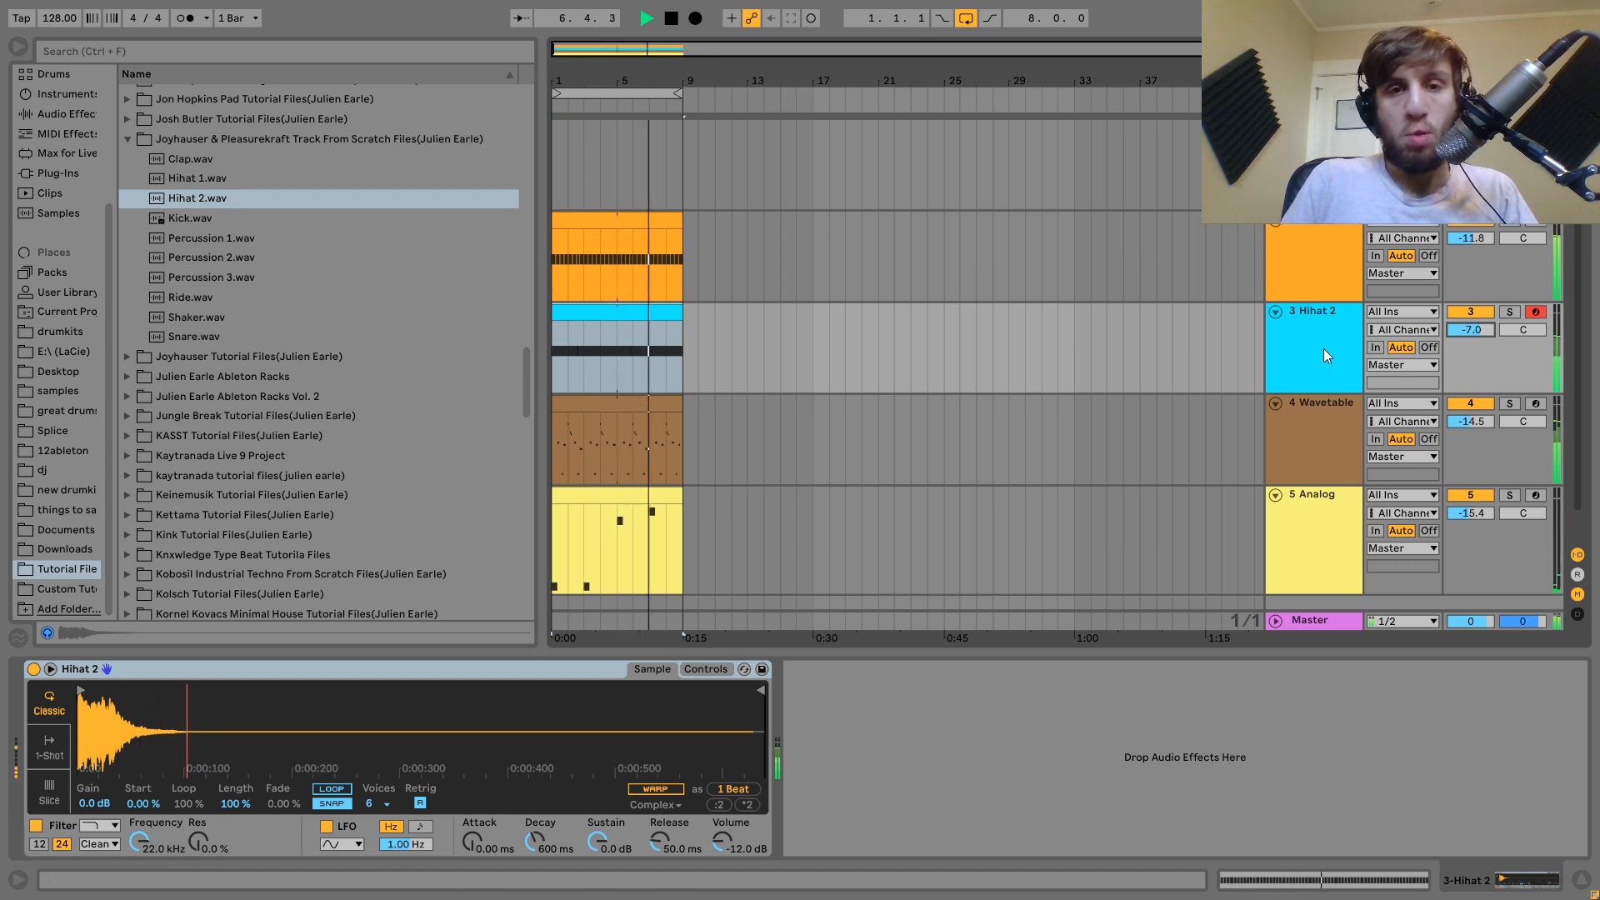
Insert a MIDI track below Hihat 2 and load Hihat 1.wav onto it.
key(ctrl+shift+t)
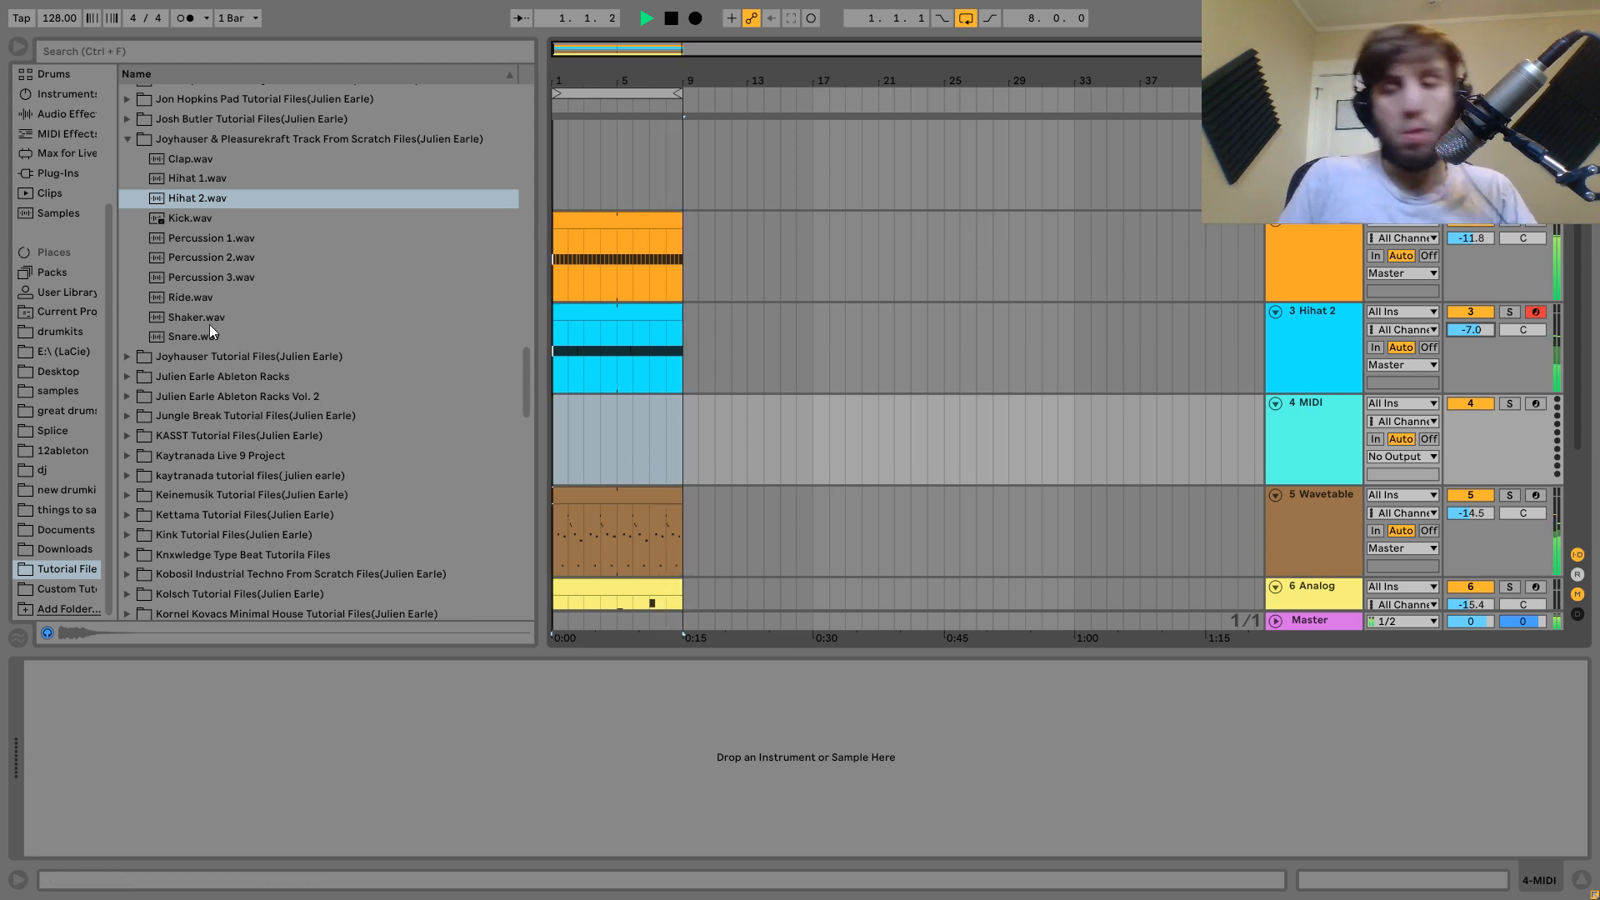
click(204, 179)
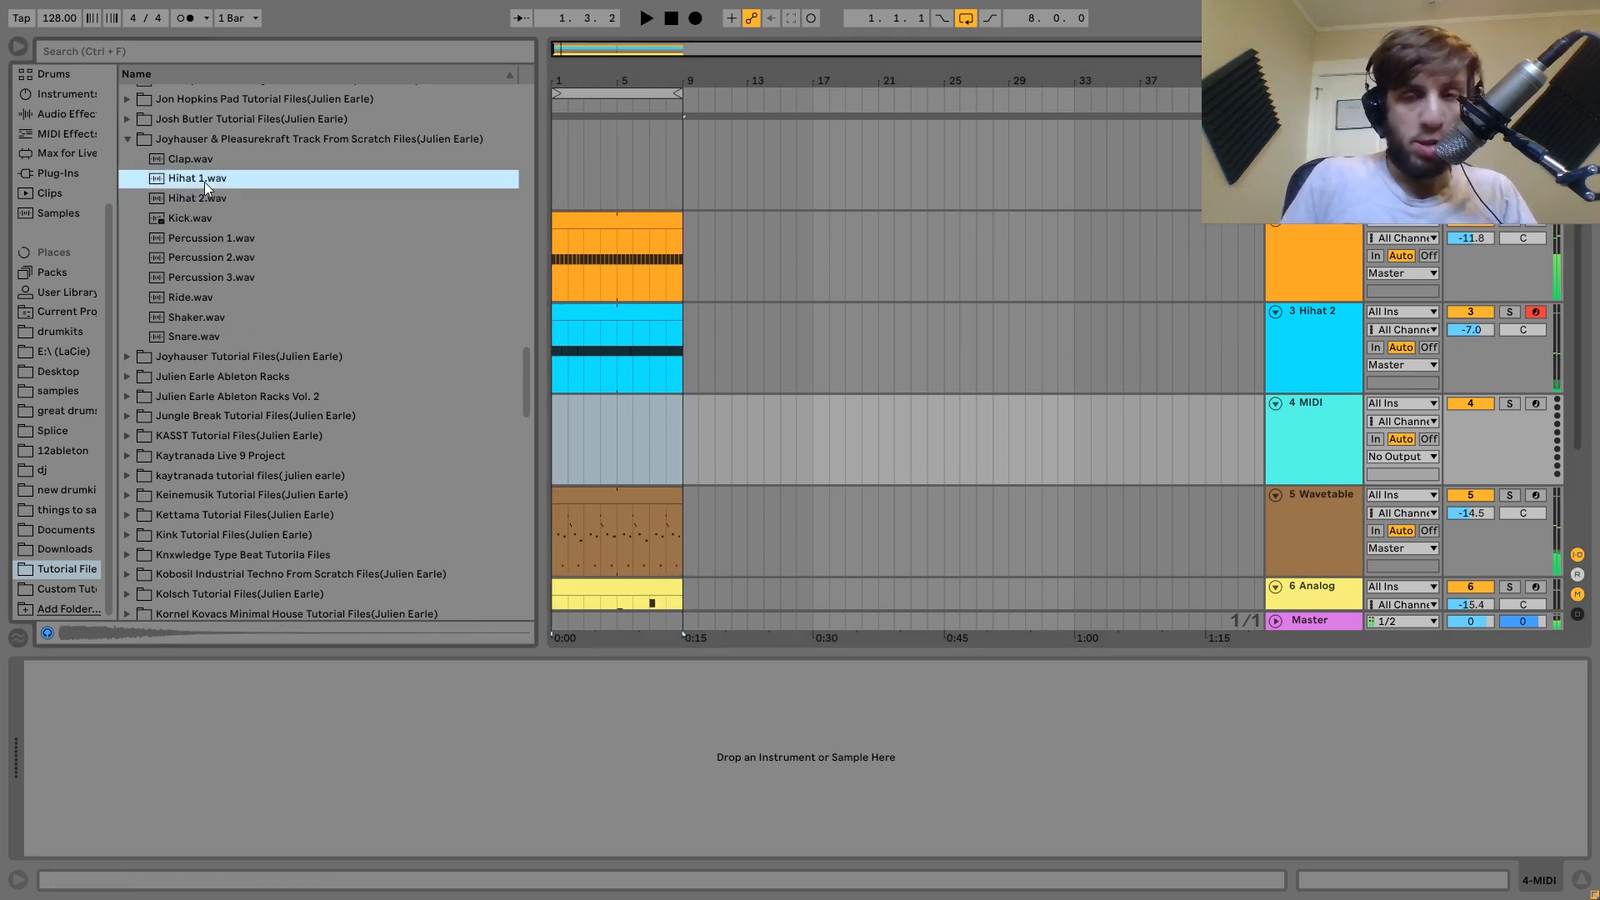
double_click(203, 178)
Create a four-bar clip on the Hihat 1 track and draw a C3 eighth note on the first offbeat at 1.1.3.
drag(618, 441, 532, 433)
key(ctrl+shift+m)
double_click(377, 799)
drag(350, 730, 427, 820)
Duplicate the Hihat 1 note onto every offbeat through the end of the four-bar clip.
key(ctrl+d)
key(ctrl+d)
key(ctrl+d)
key(ctrl+d)
key(ctrl+d)
key(ctrl+d)
key(ctrl+d)
key(ctrl+d)
key(ctrl+d)
key(ctrl+d)
key(ctrl+d)
key(ctrl+d)
key(ctrl+d)
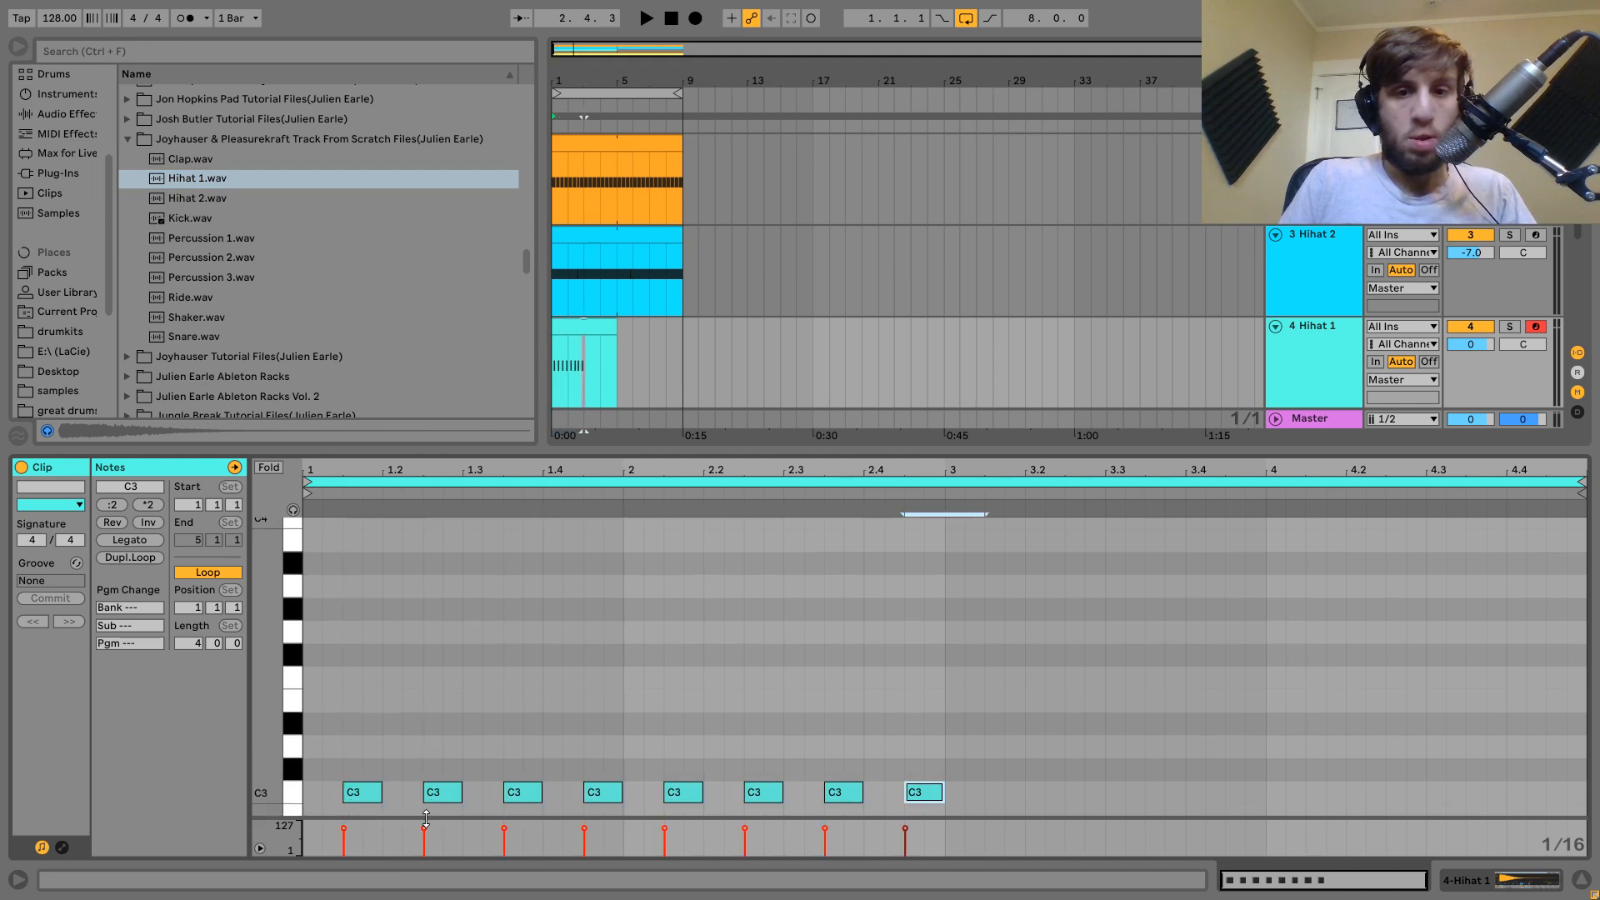
key(ctrl+d)
key(ctrl+d)
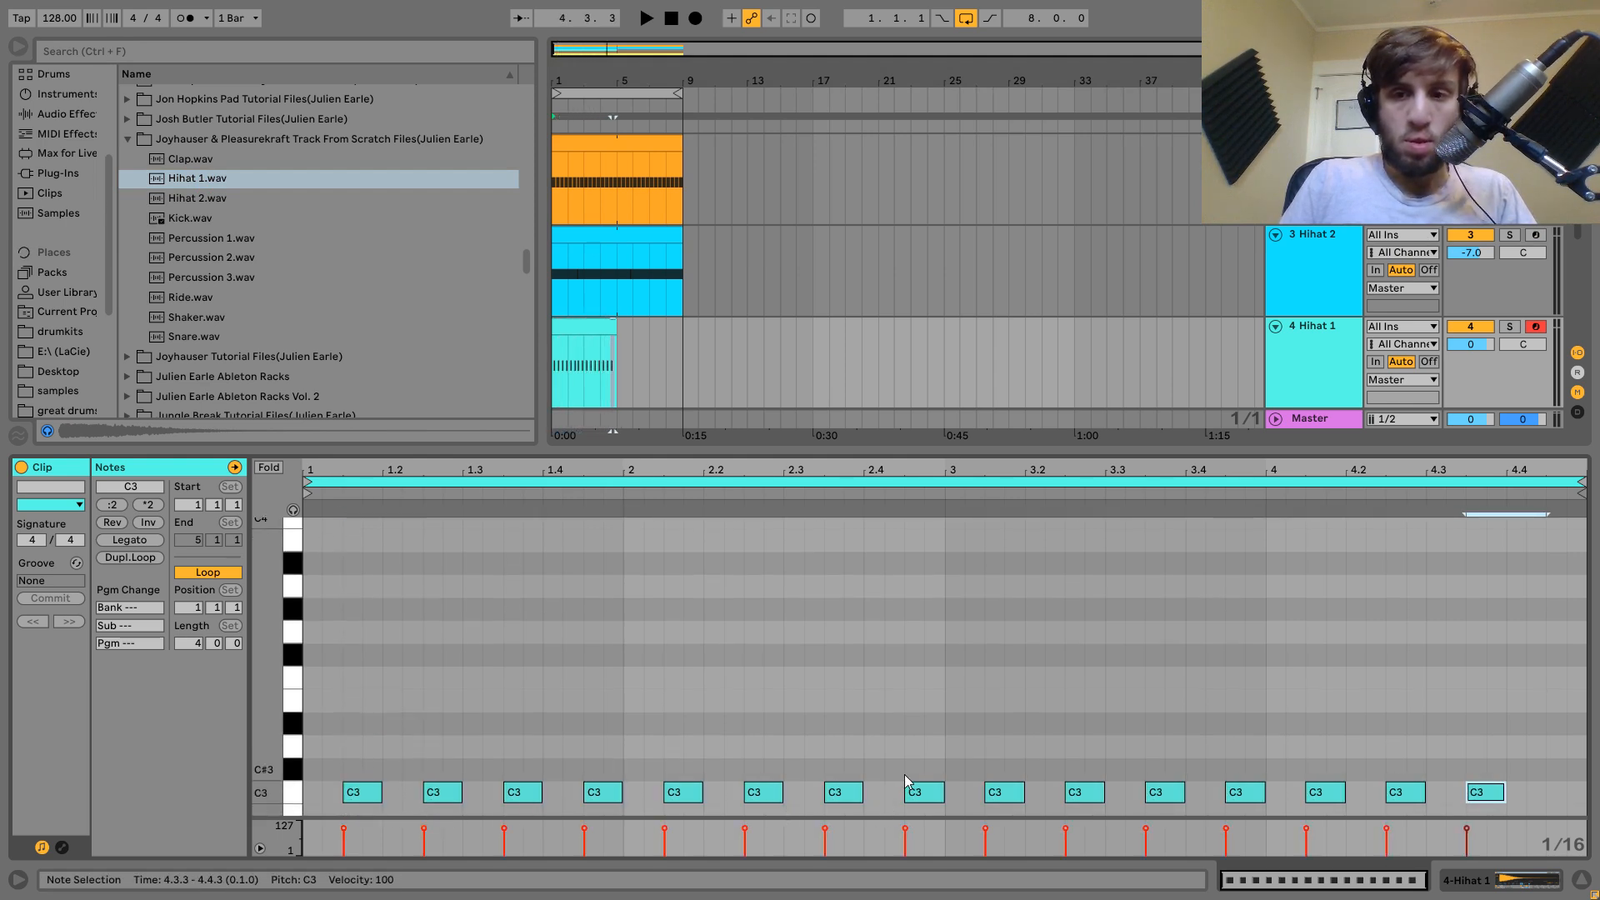
Add low-velocity C3 sixteenth notes at 2.4.2 and 4.4.2, the first at velocity 37, and play the pattern.
double_click(893, 792)
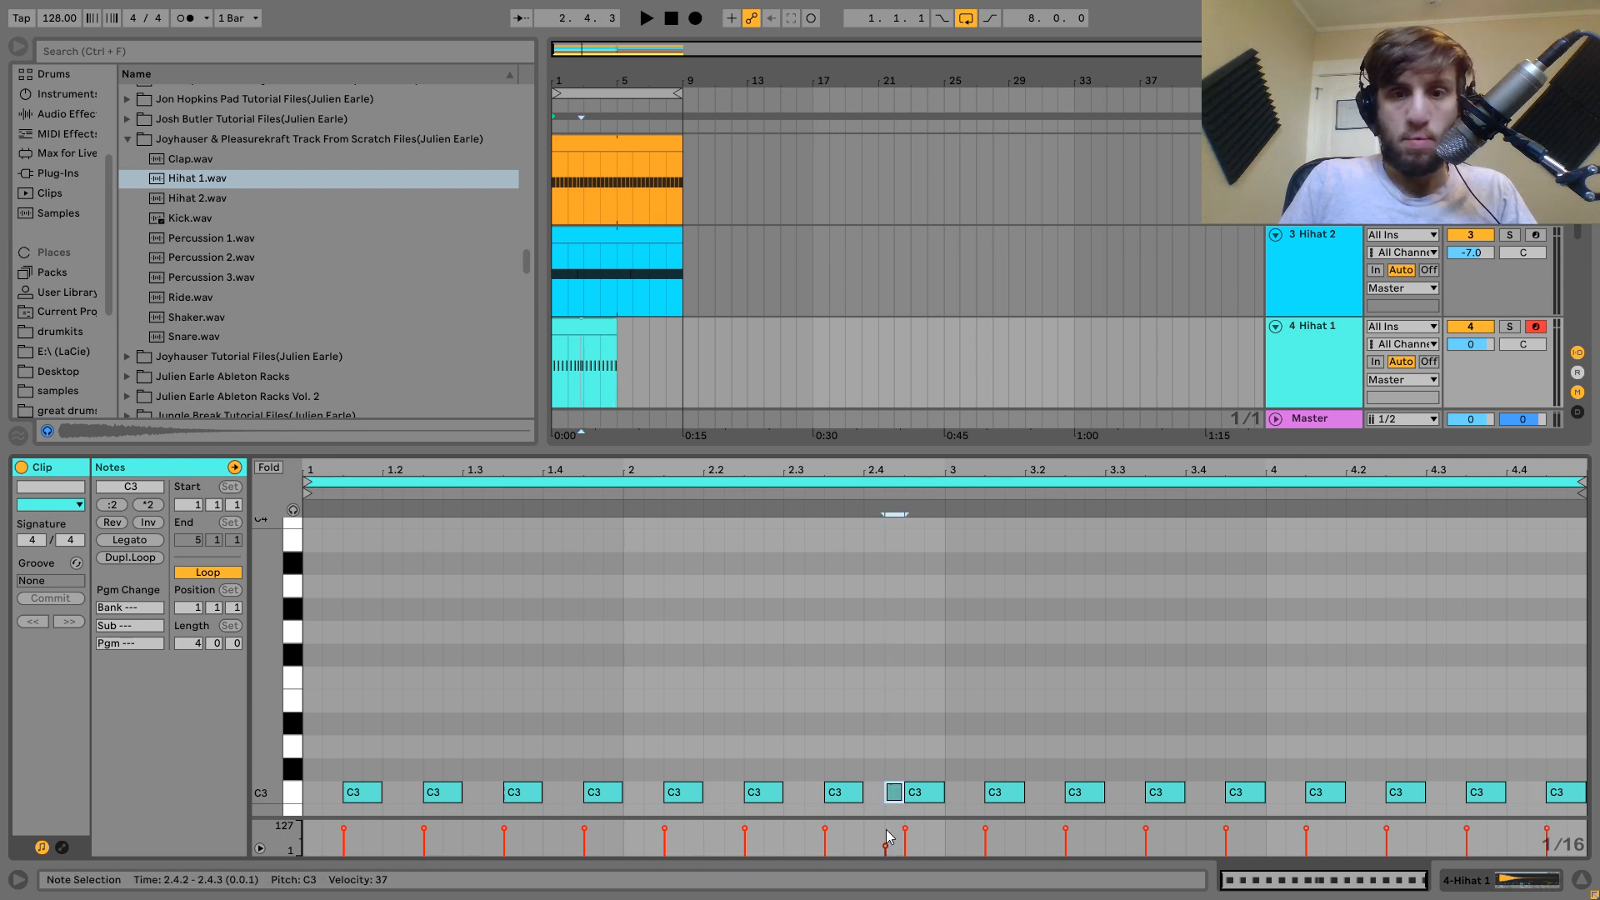
double_click(1536, 792)
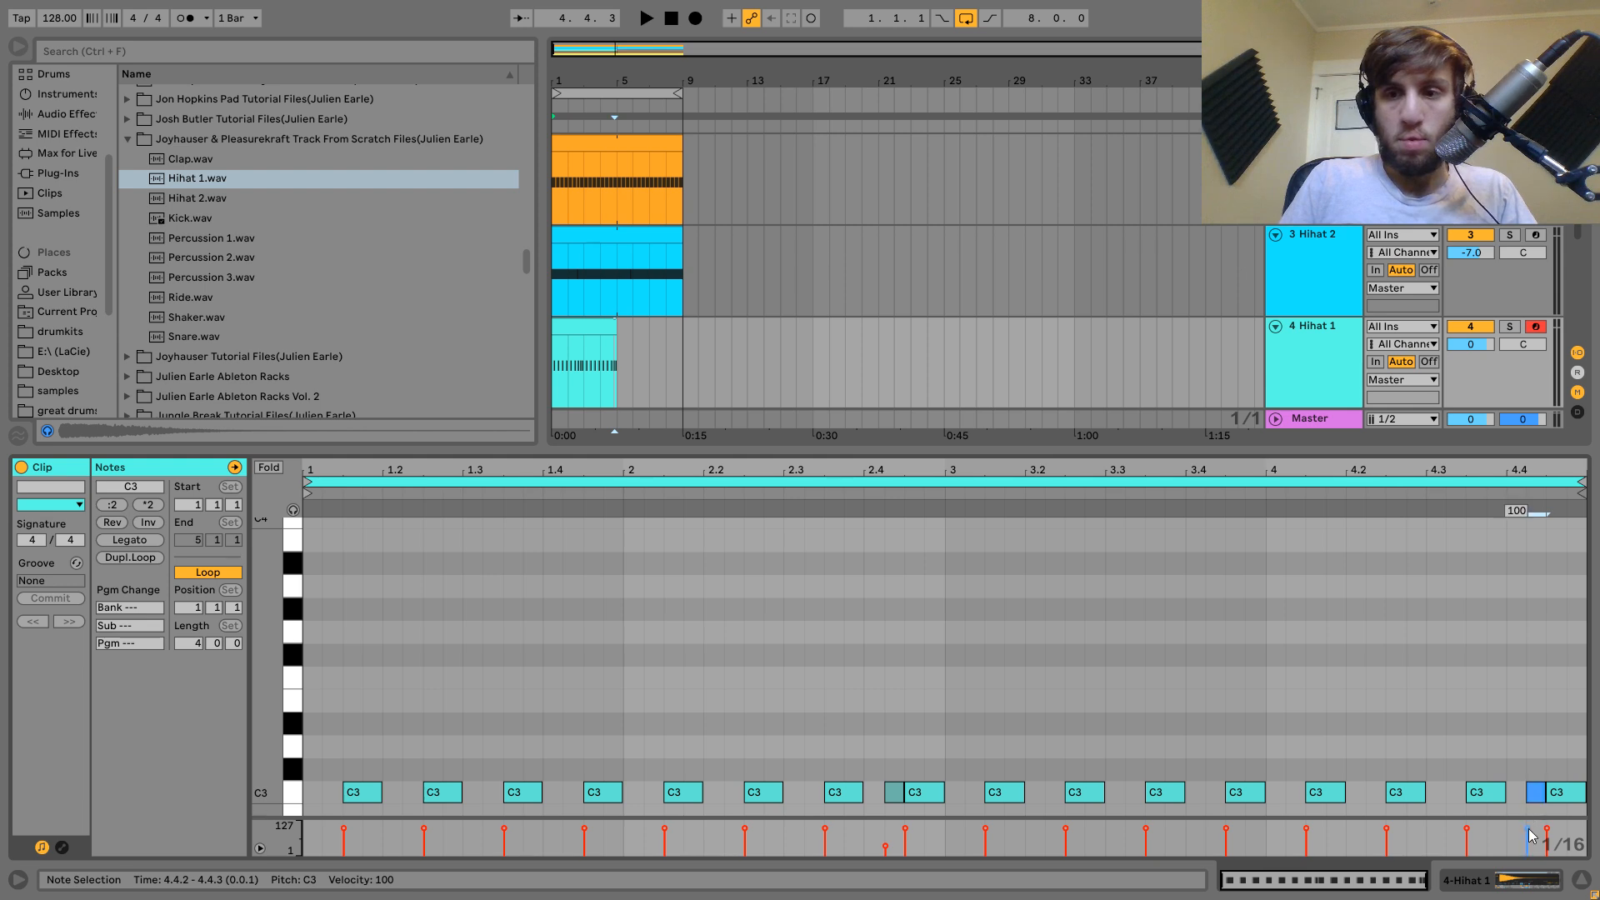
key(space)
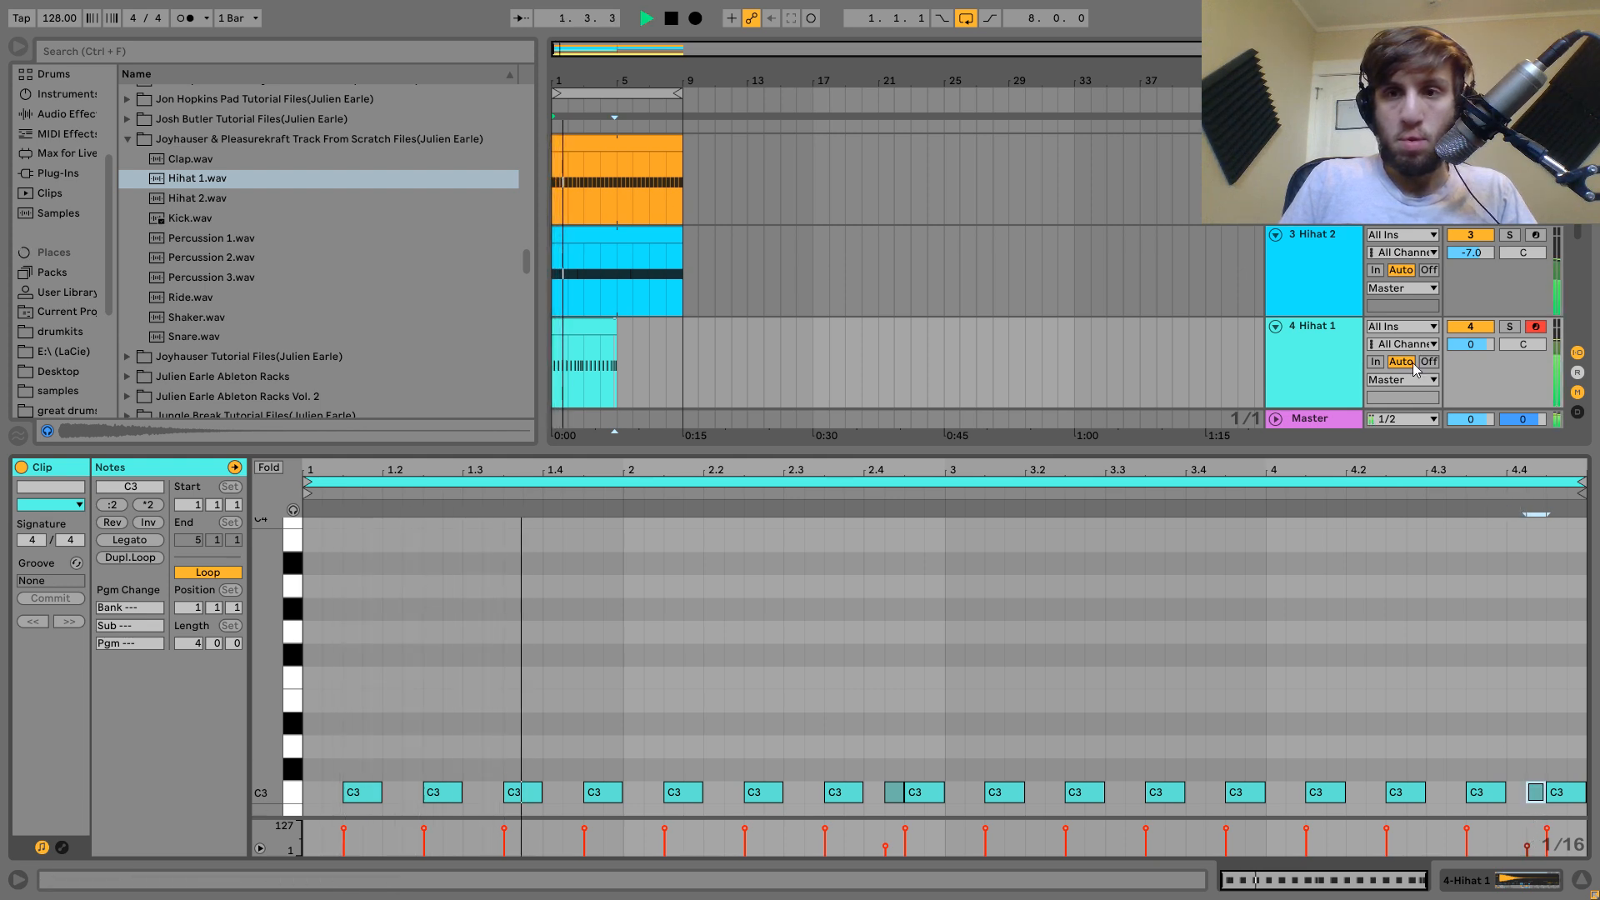
Set the Hihat 1 track volume to -5.2 dB and extend its clip to eight bars.
click(1348, 374)
click(1348, 374)
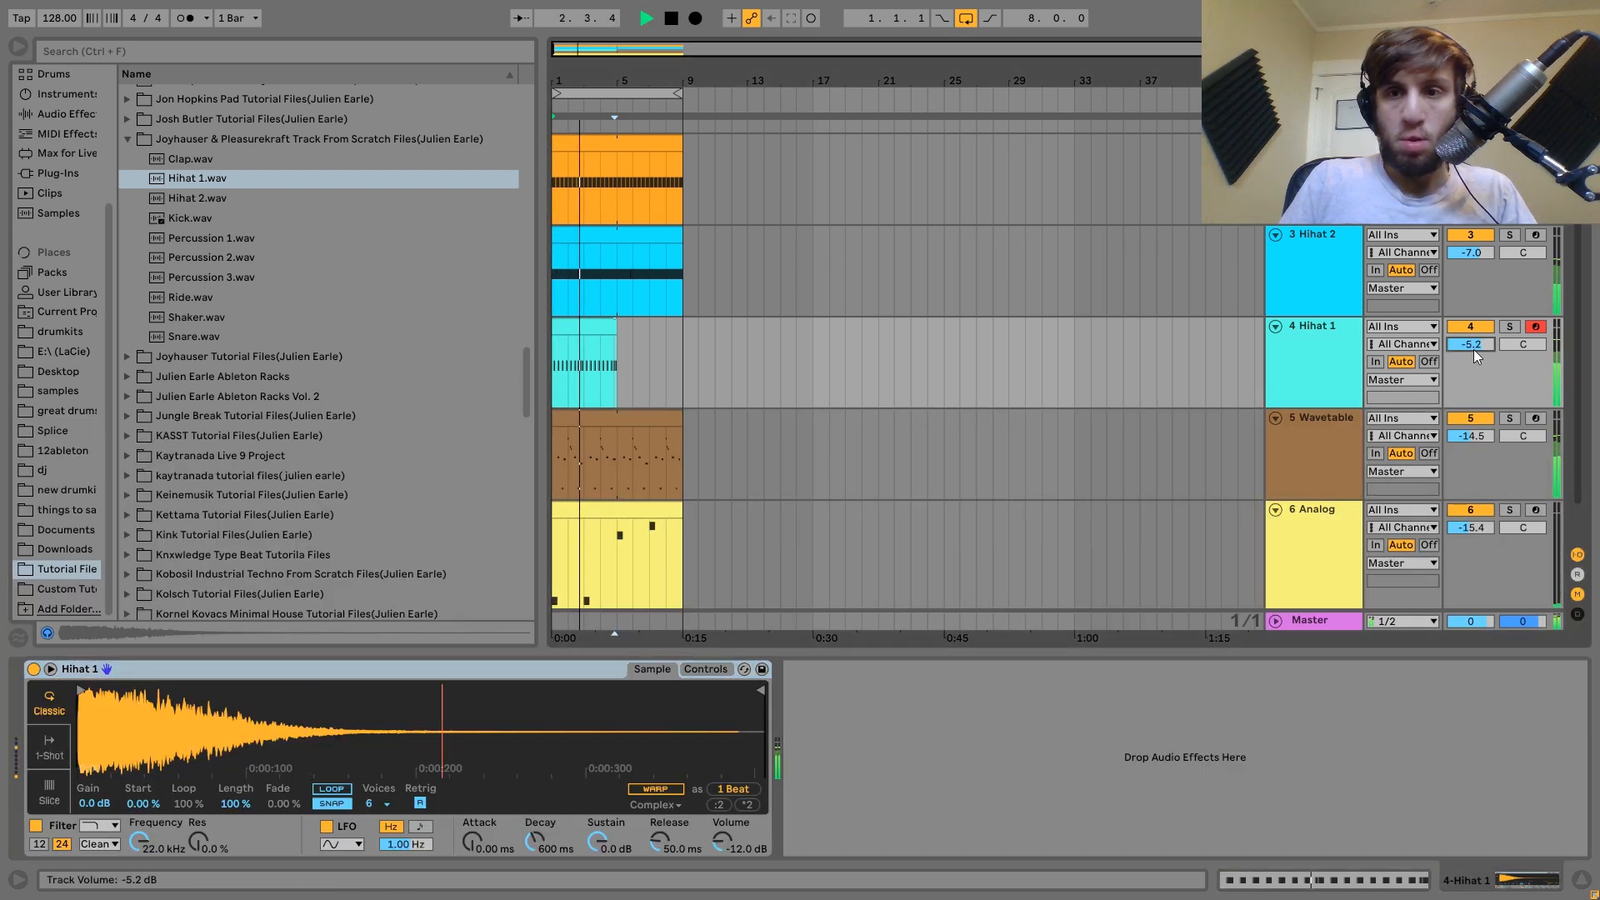
drag(617, 323, 680, 325)
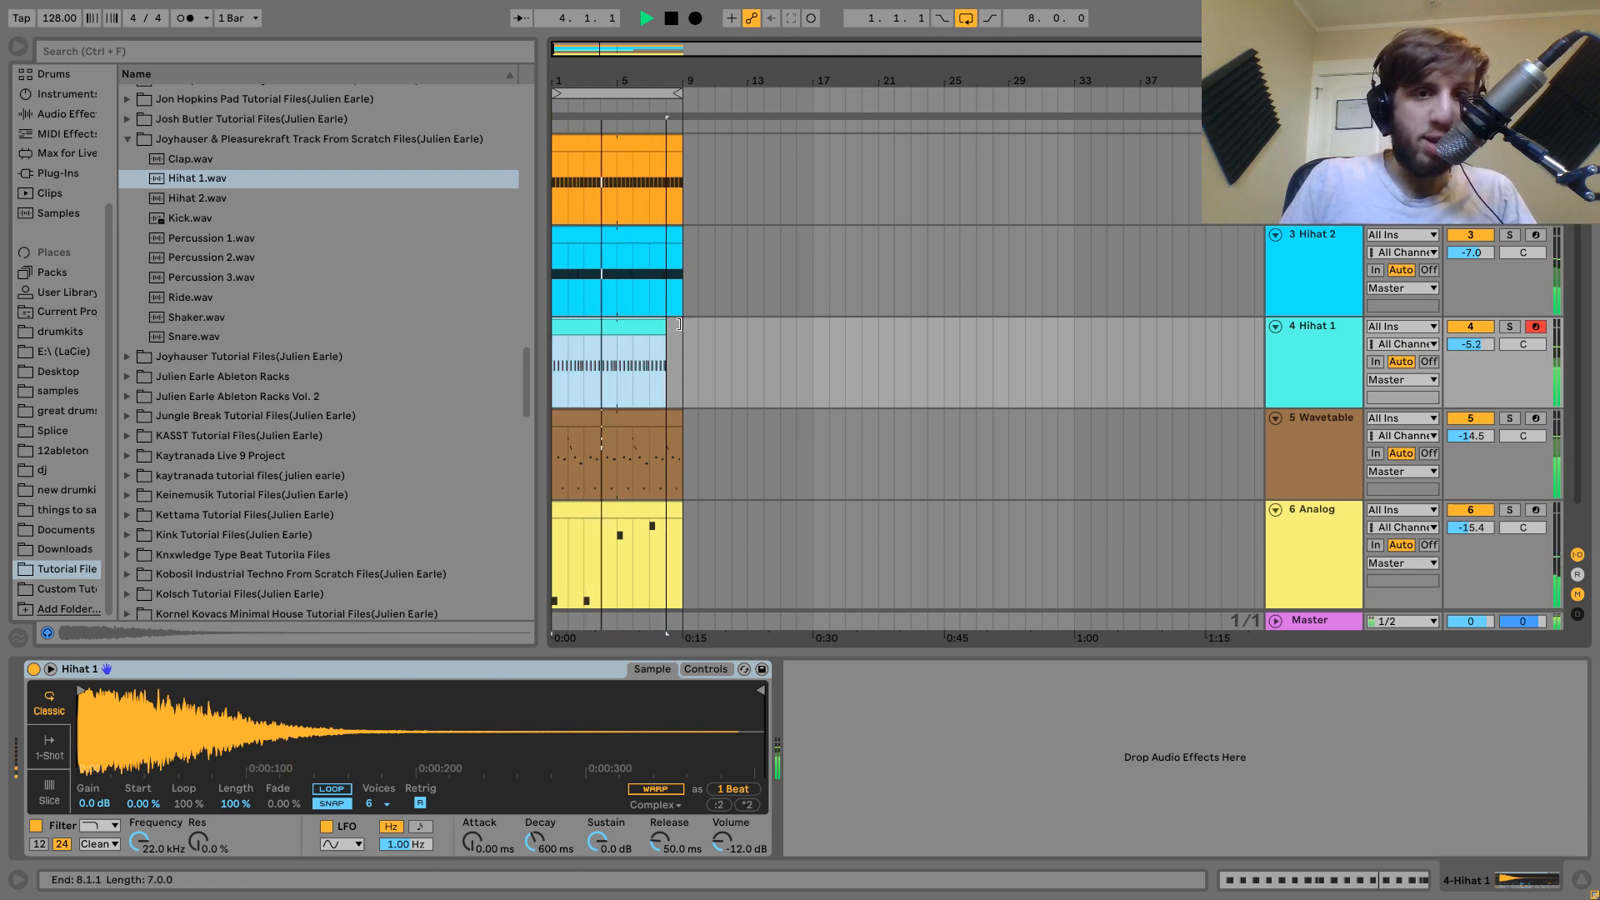
Adjust the hi-hat balance, setting Hihat 1 to -4.9 dB and Hihat 2 to -6.0 dB.
click(1335, 344)
click(1311, 273)
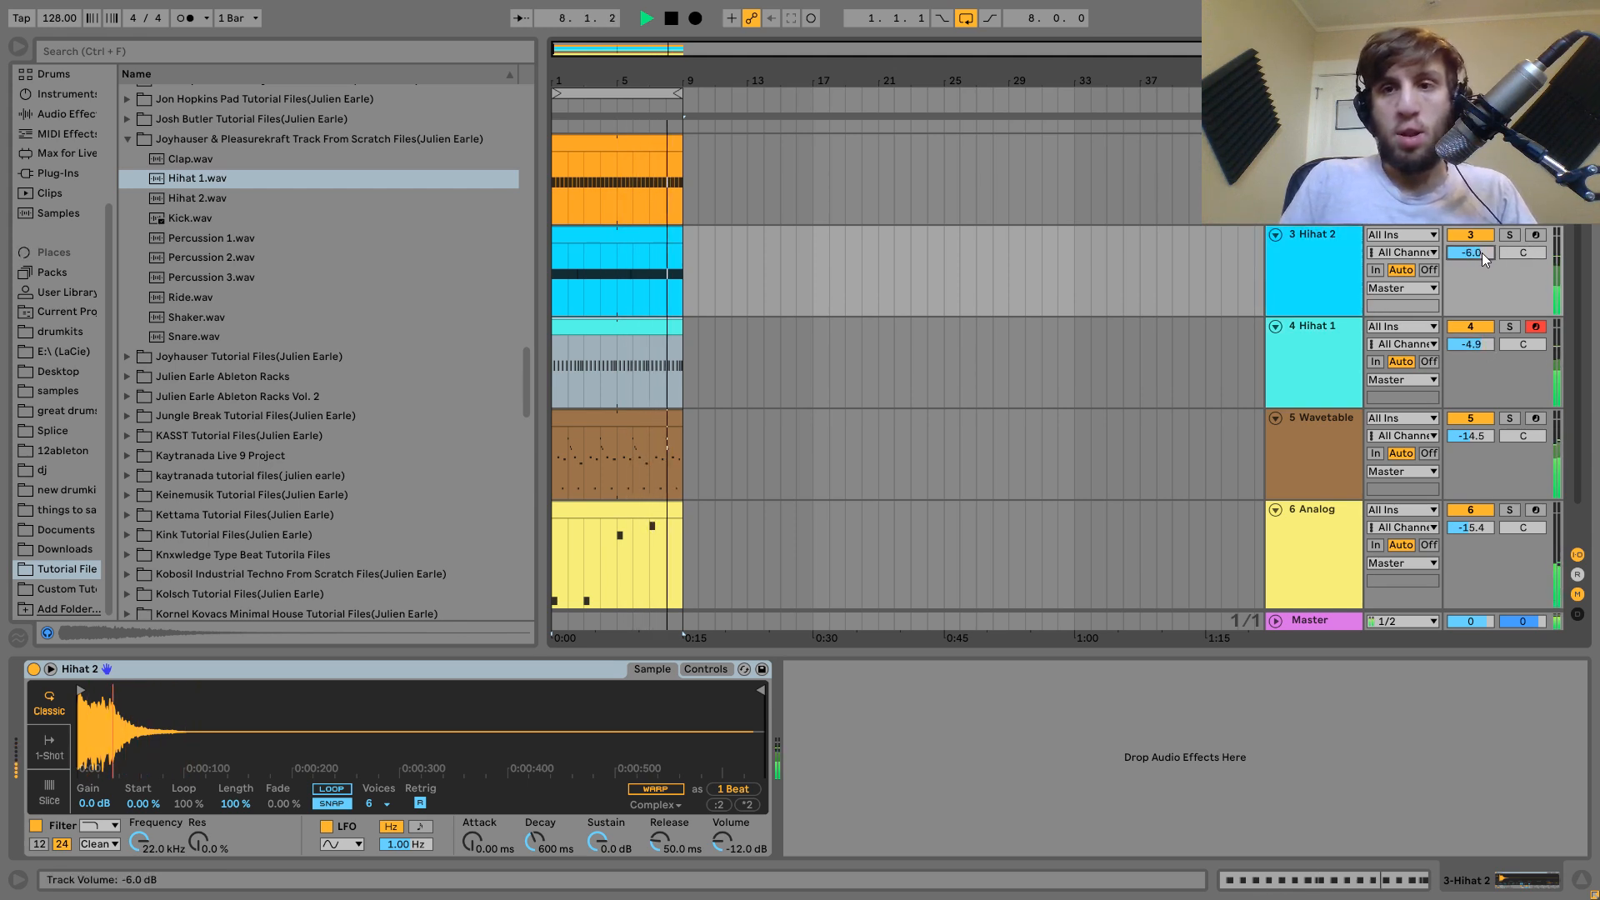
key(Tab)
key(Tab)
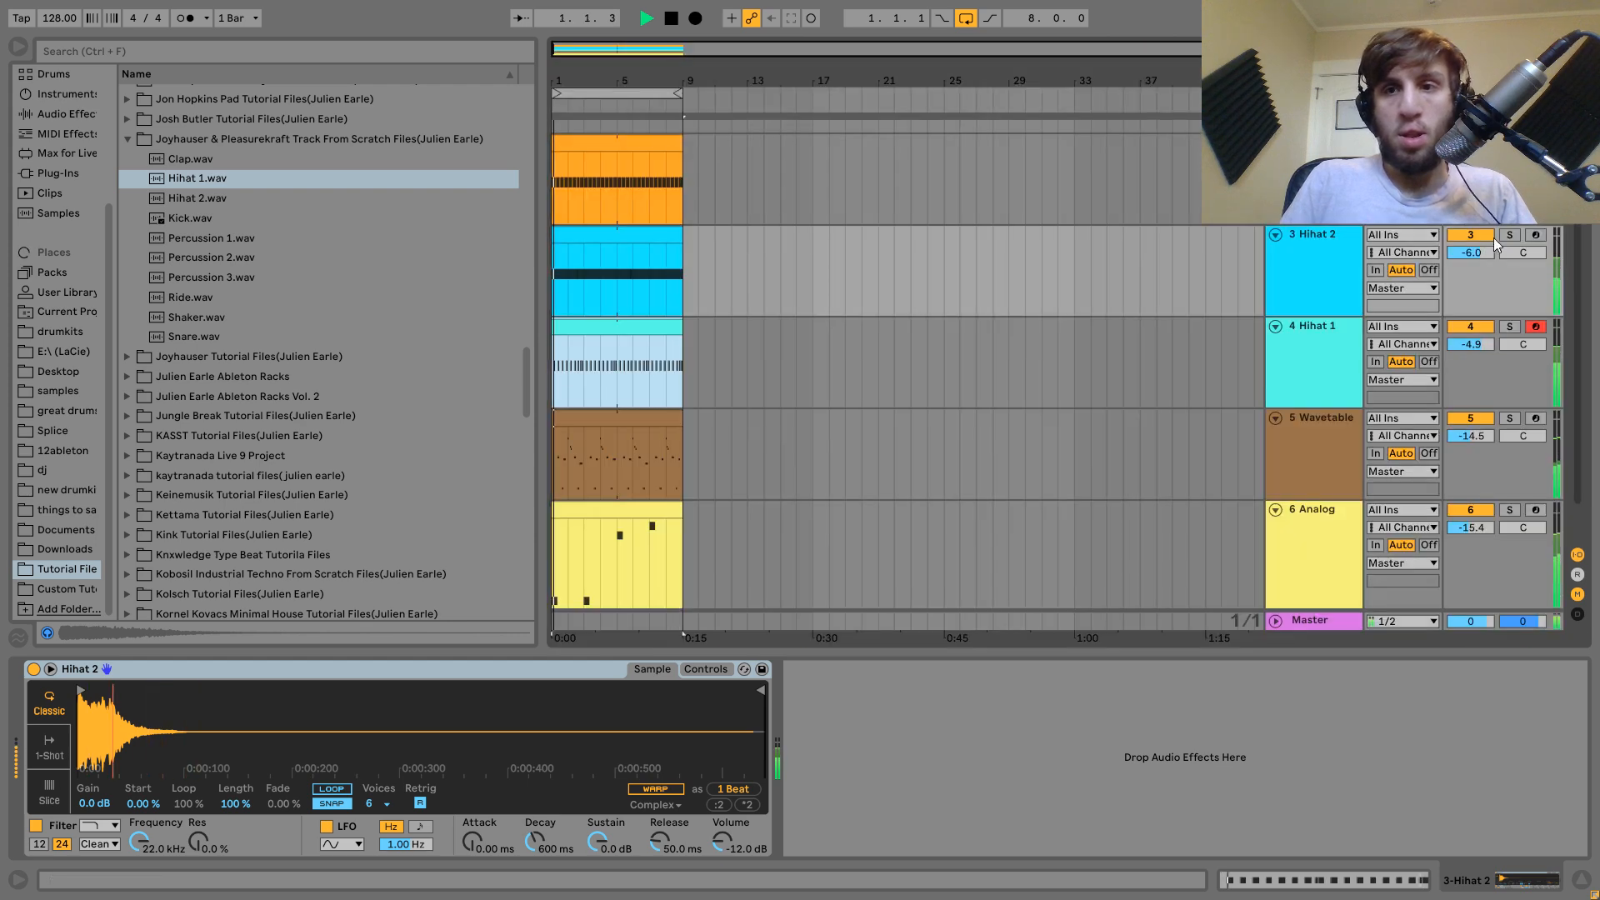
Check Hihat 2 in solo, set its volume to -6.2 dB and compare the mixer levels in Session View.
click(1505, 235)
click(1505, 236)
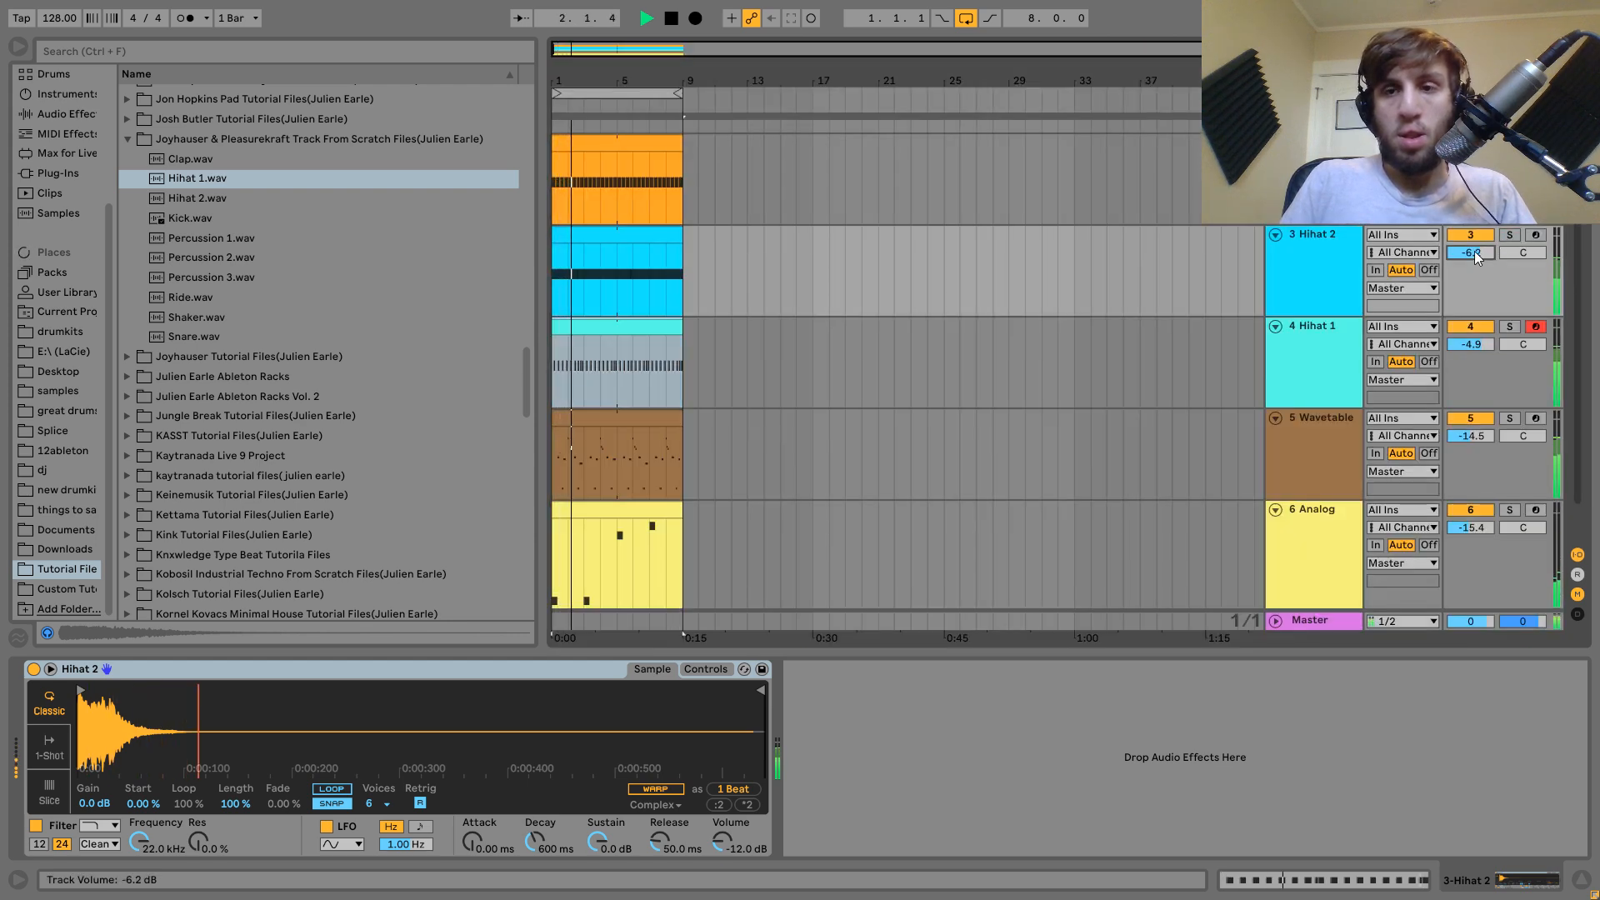
click(1311, 253)
key(Tab)
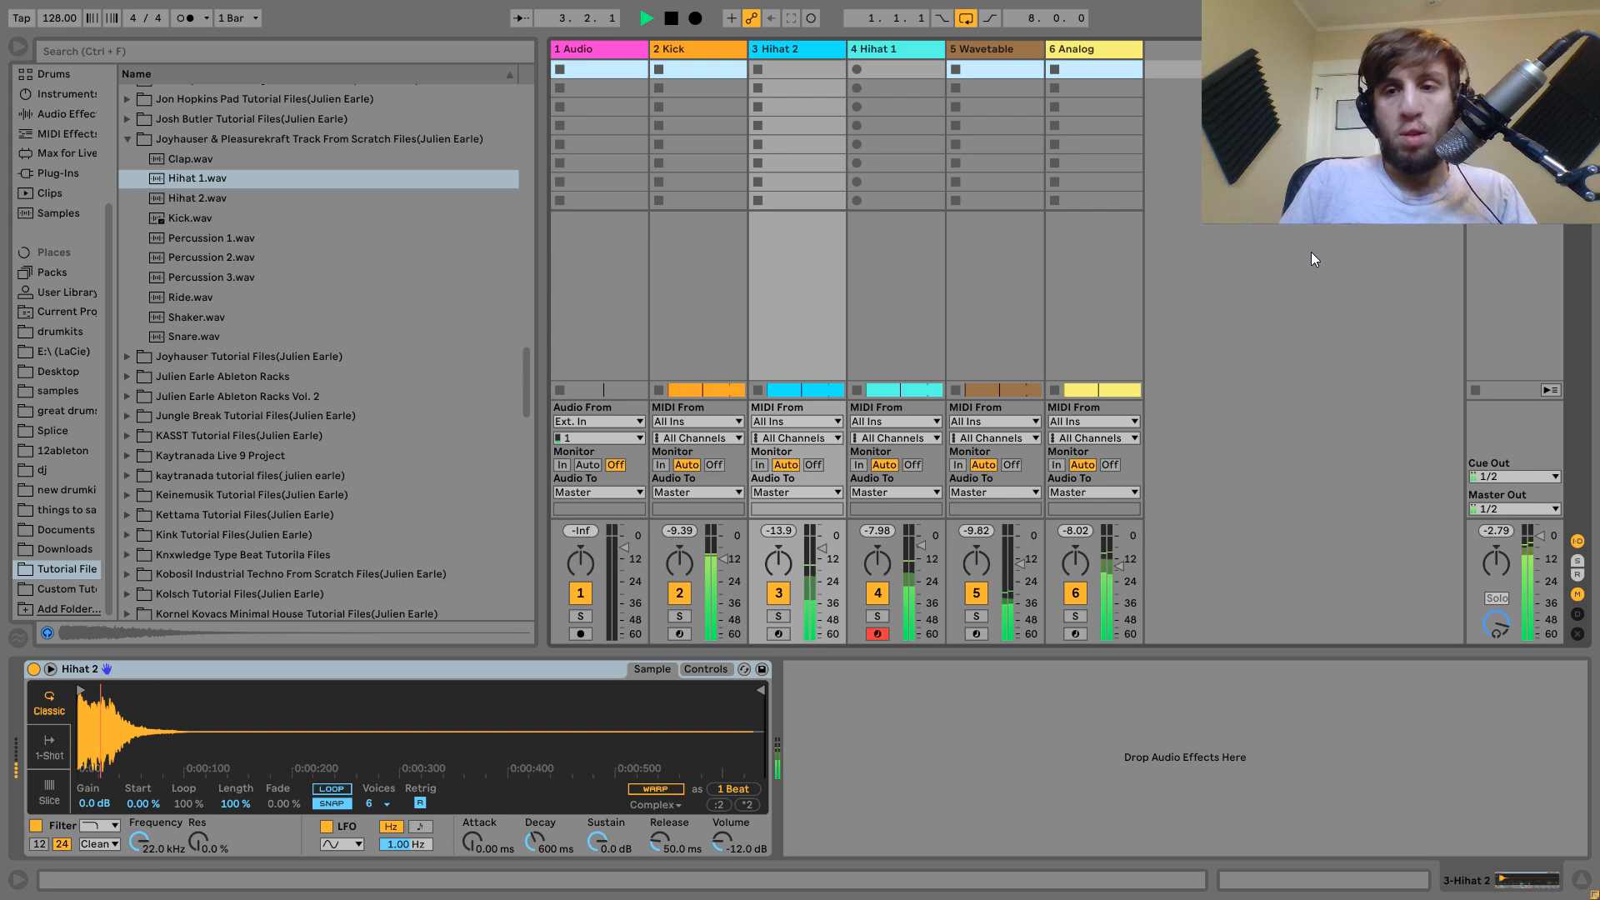
key(Tab)
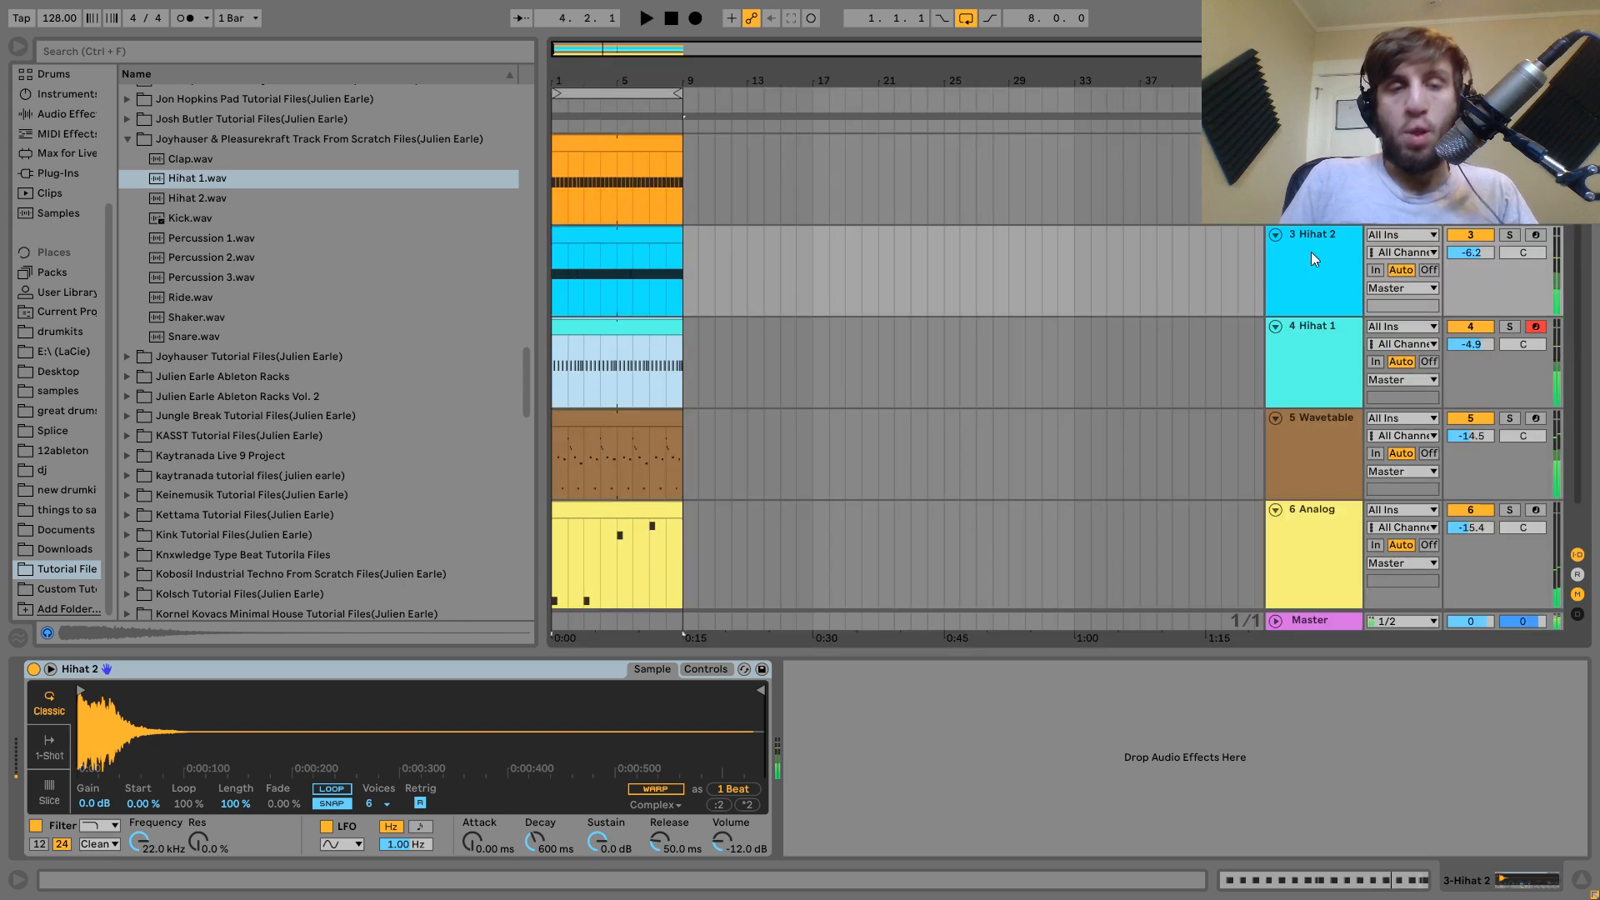
Add a MIDI track below Hihat 2 and load Shaker.wav onto it.
key(ctrl+shift+t)
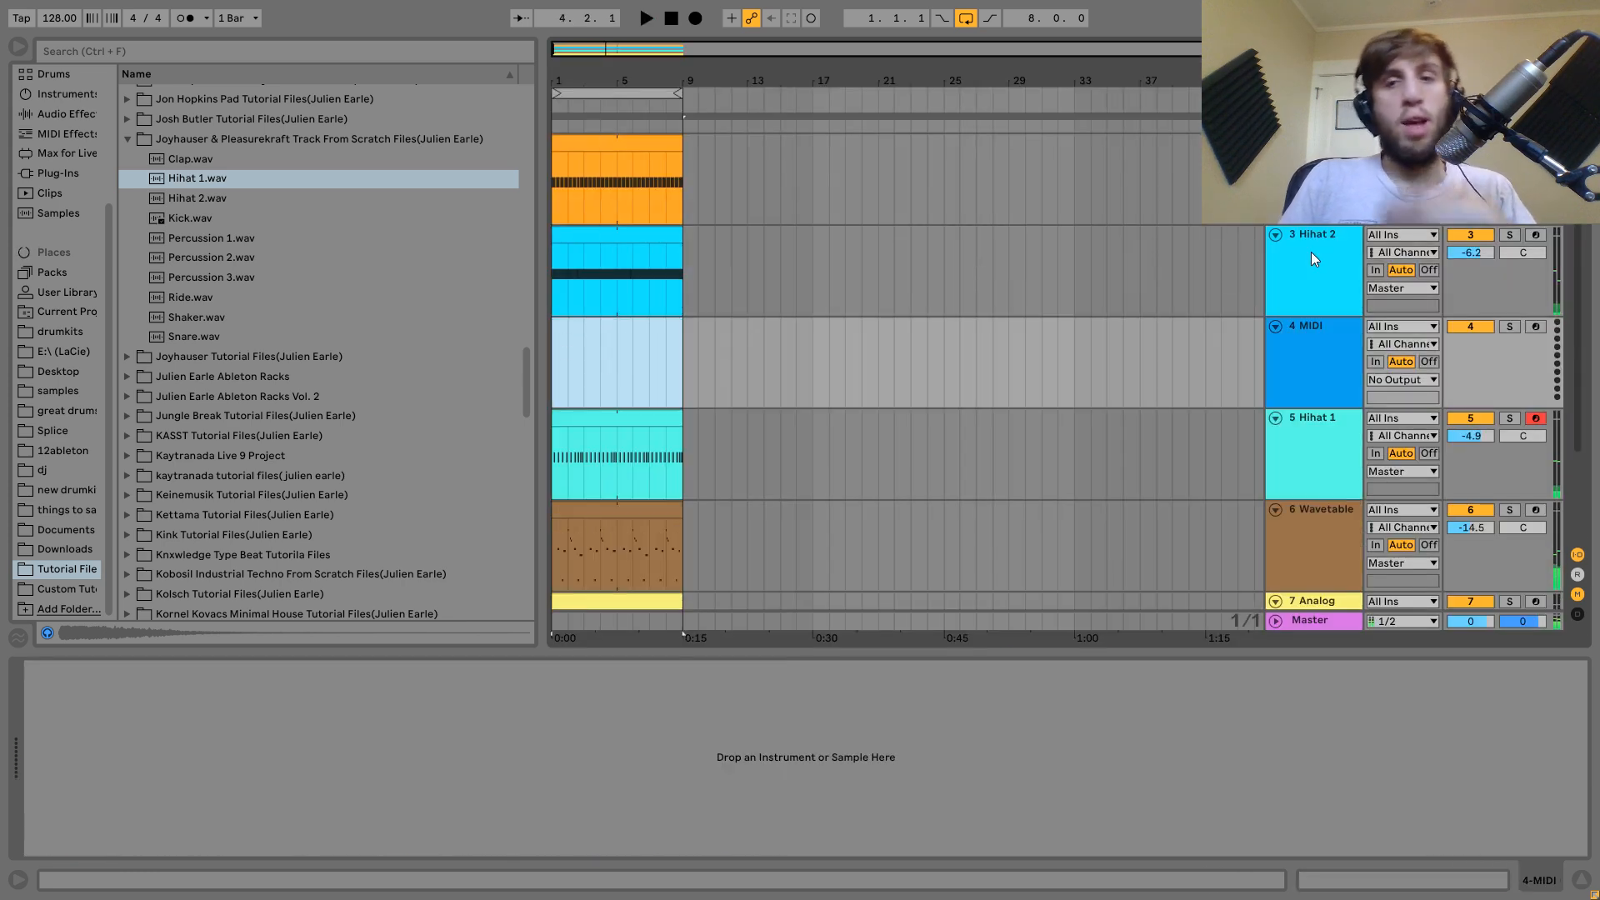
click(186, 313)
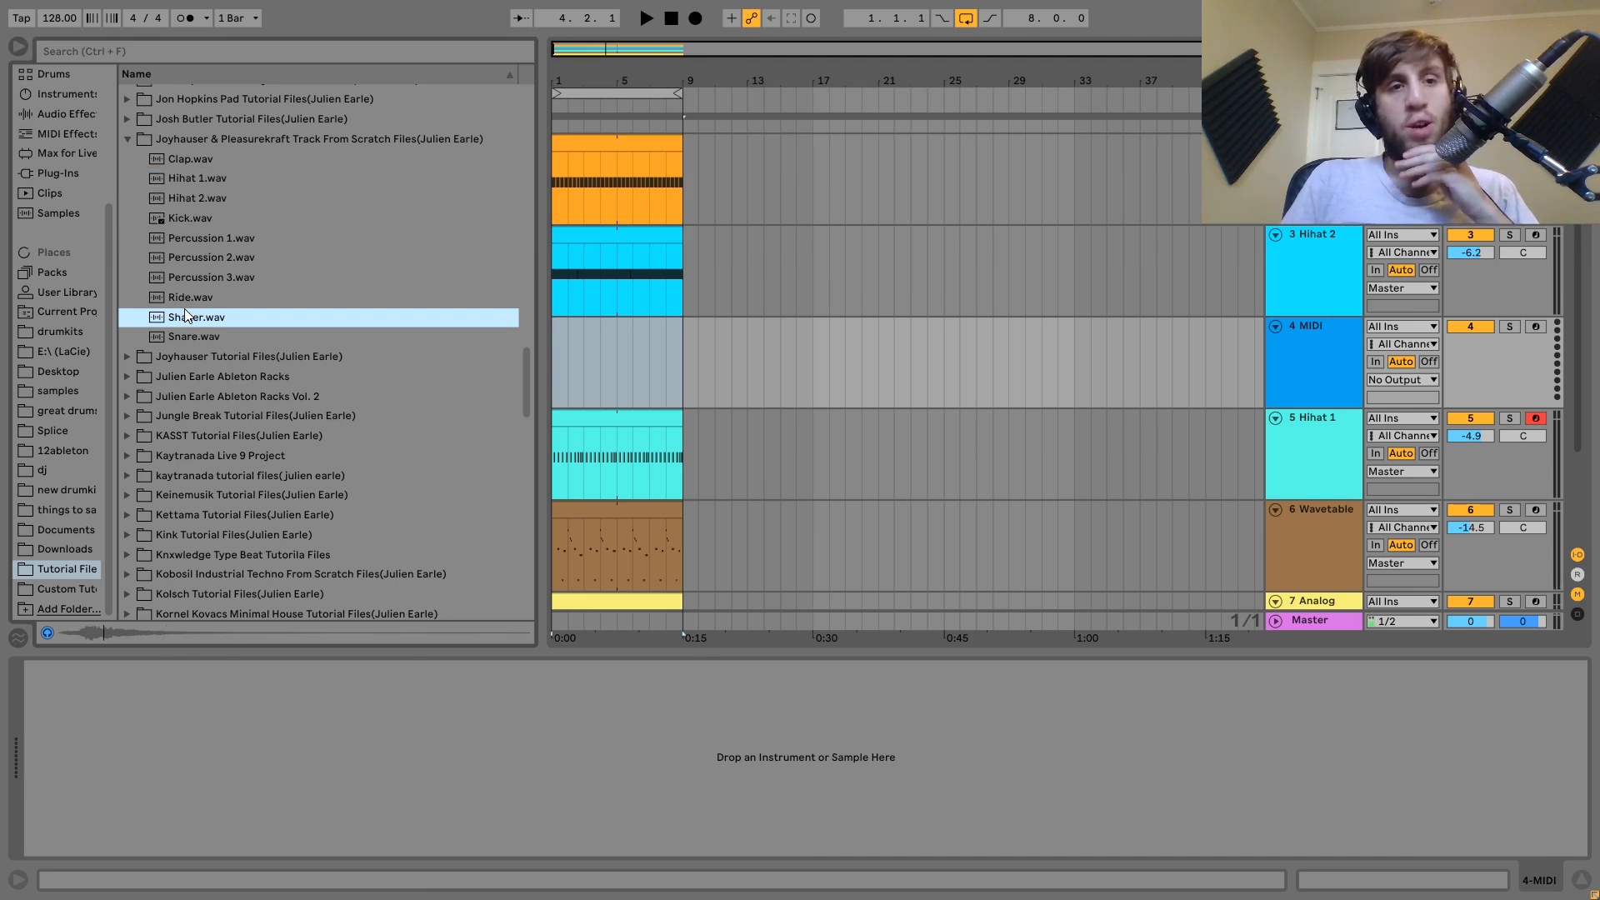
drag(186, 315, 689, 365)
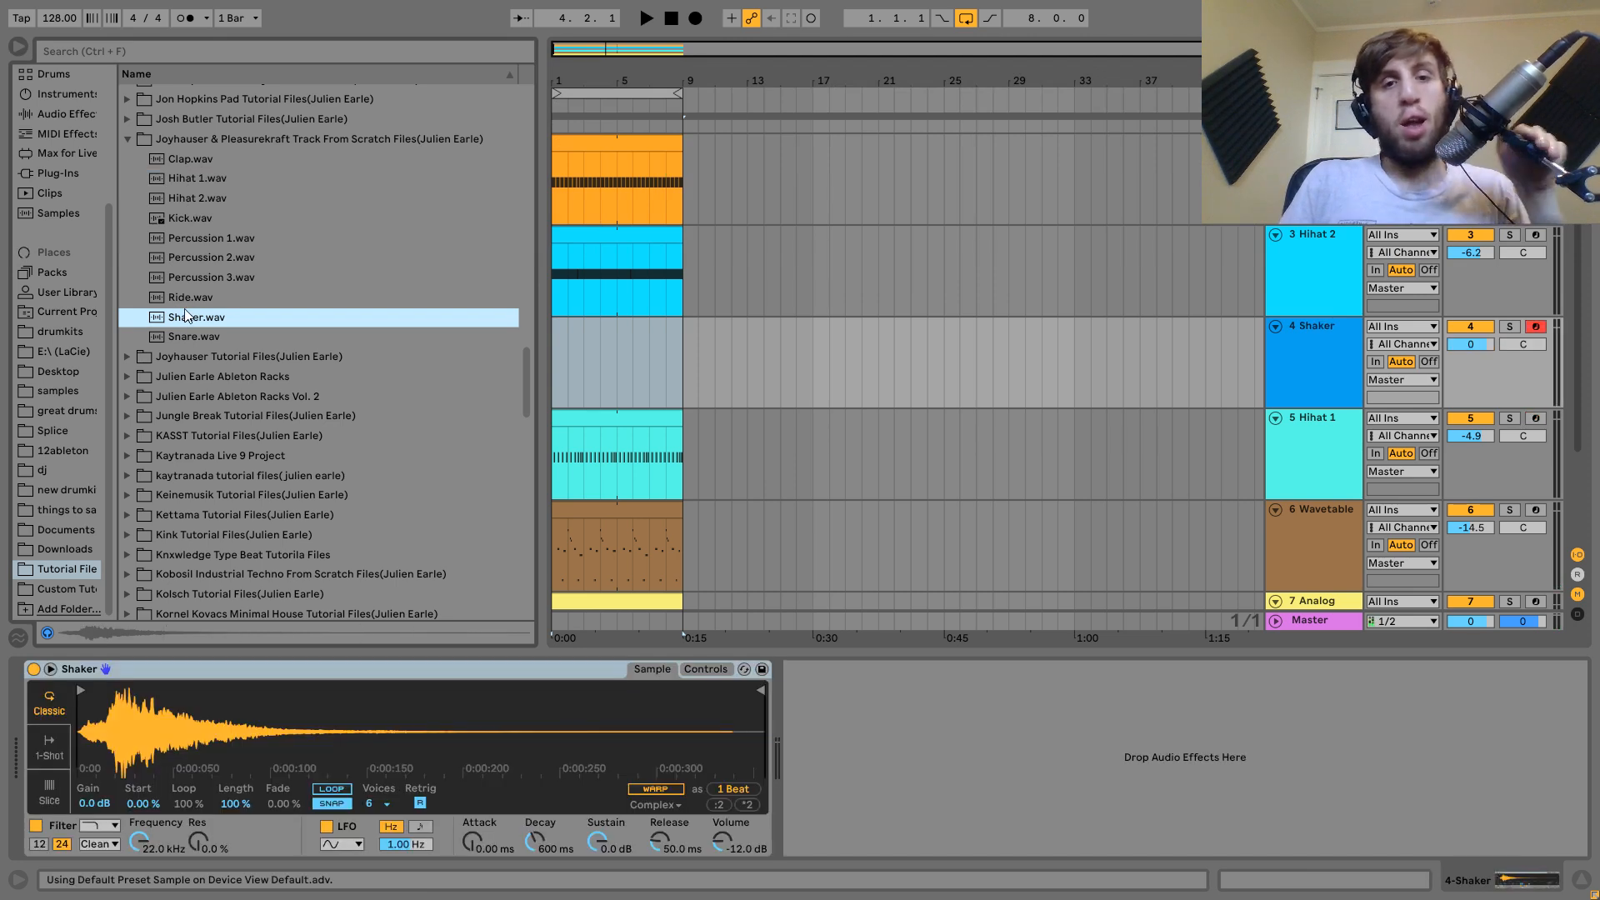
Create an empty two-bar MIDI clip at the start of the Shaker track.
click(686, 367)
drag(557, 360, 587, 358)
key(ctrl+shift+m)
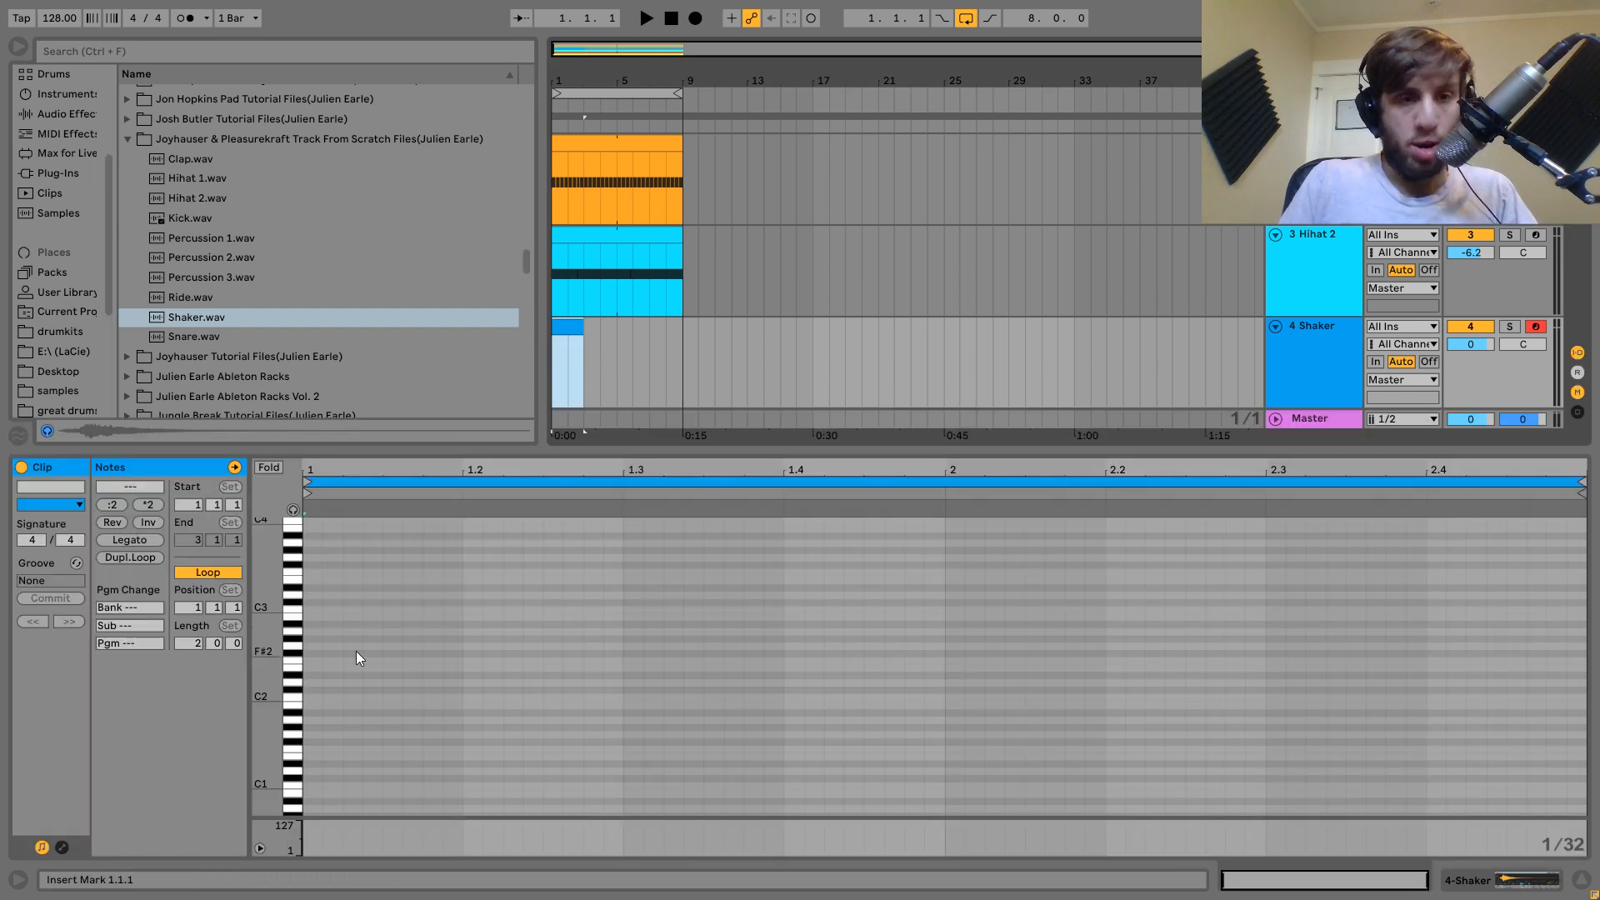
Fill the Shaker clip with sixteenth-long C3 notes on the second and fourth sixteenths of each beat.
double_click(354, 609)
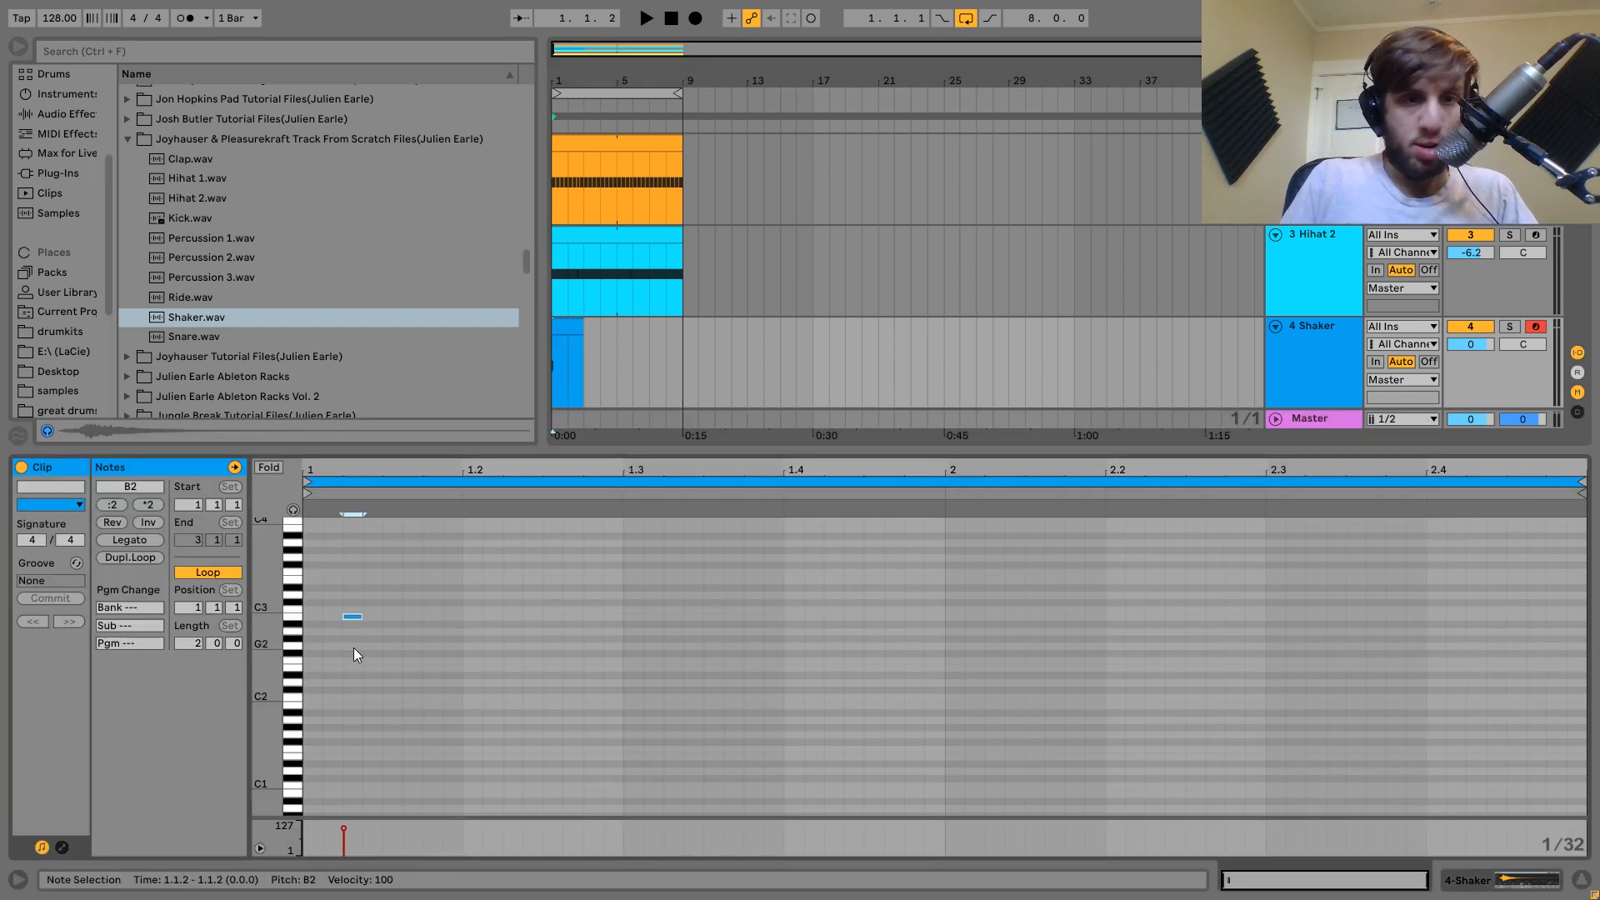
key(ctrl+d)
key(ctrl+d)
key(ctrl+d)
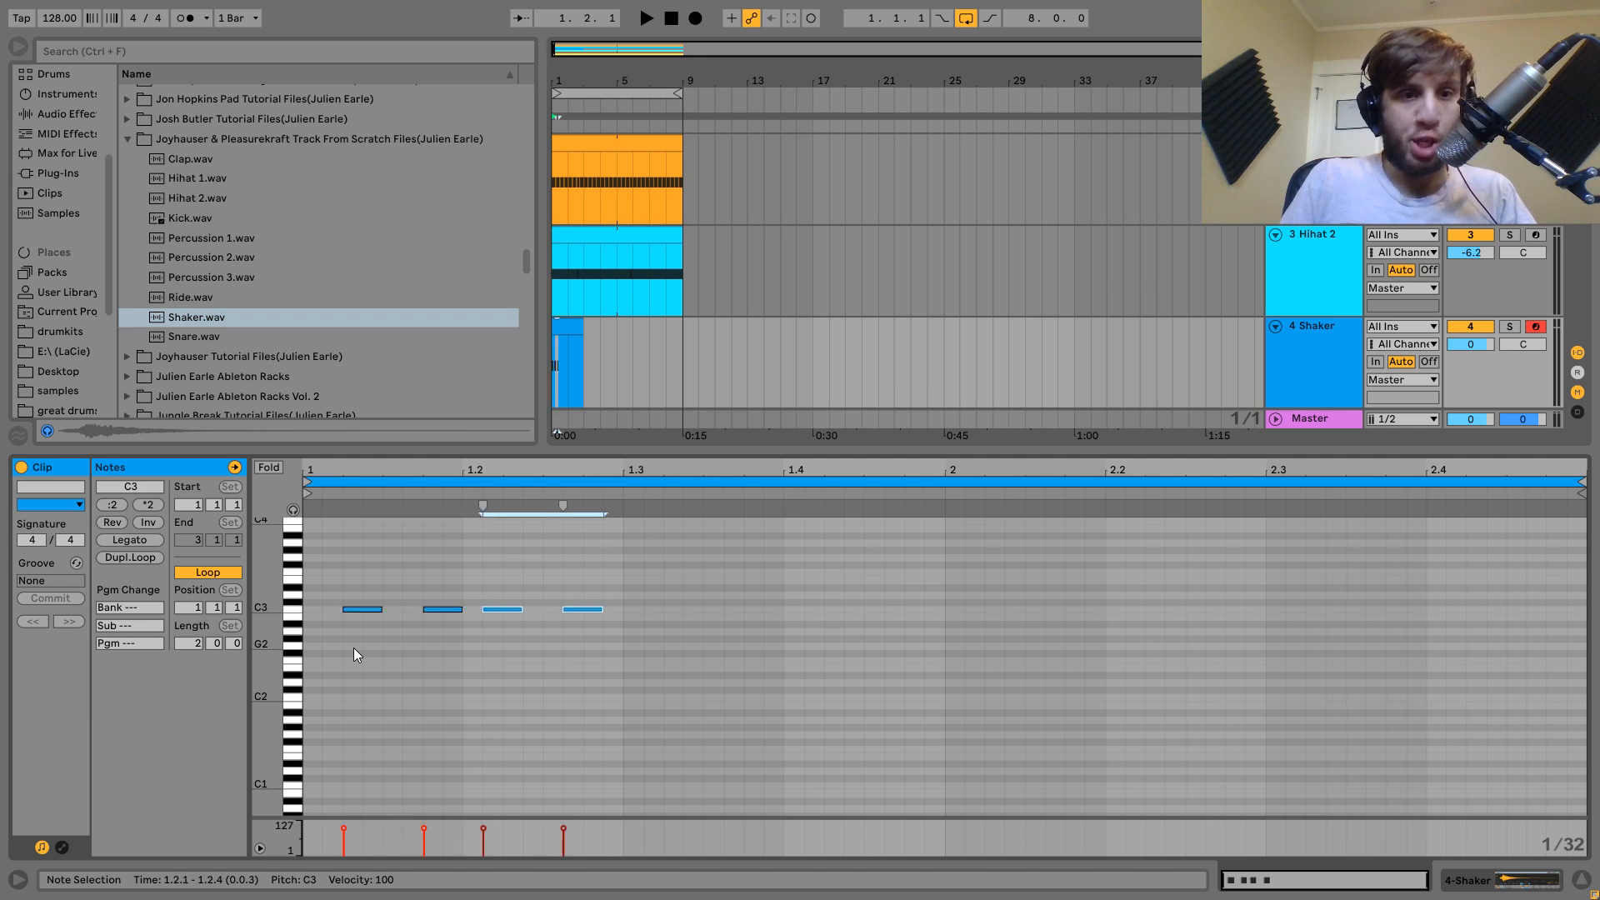
key(ctrl+a)
key(ctrl+d)
key(ctrl+a)
key(ctrl+d)
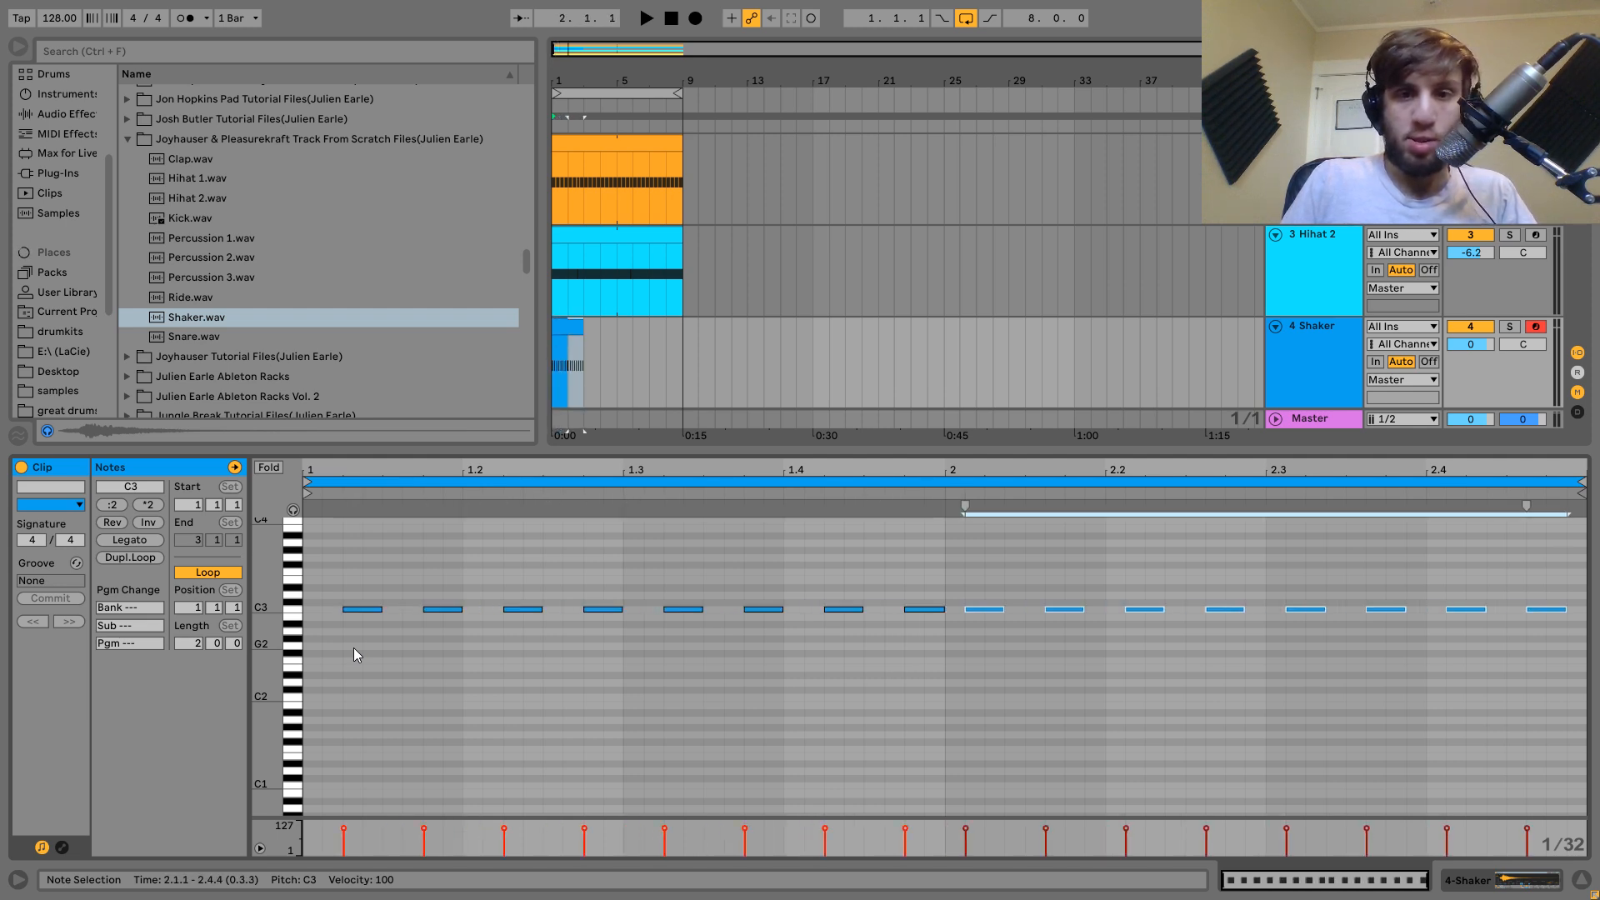
Extend the Shaker clip so its pattern repeats up to bar 9.
key(space)
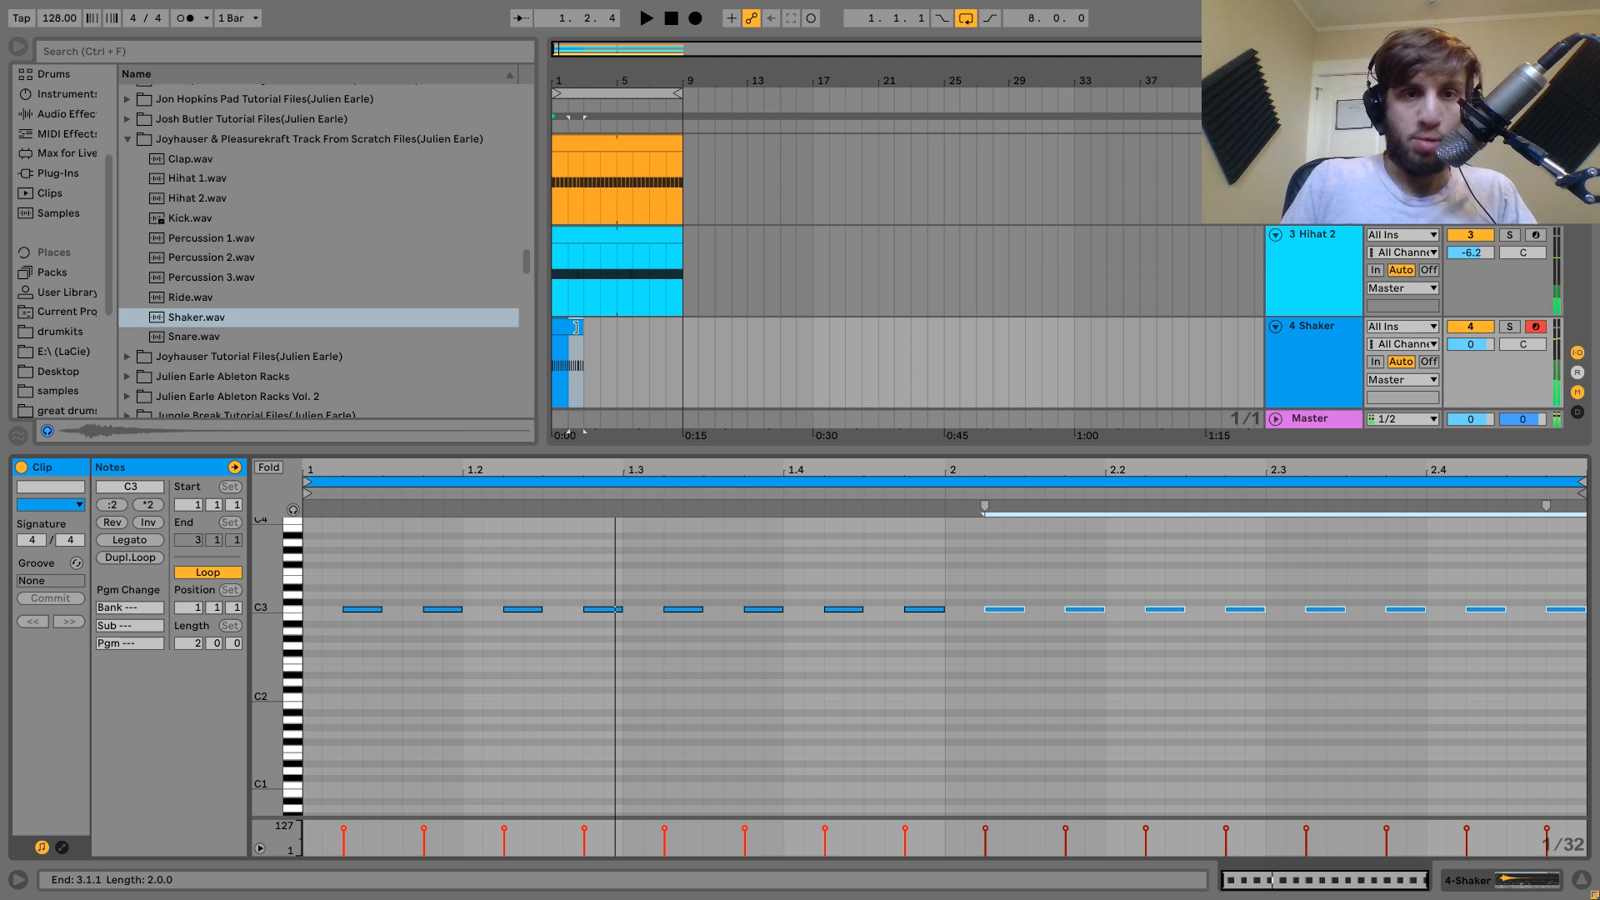
drag(589, 327, 676, 332)
click(1287, 338)
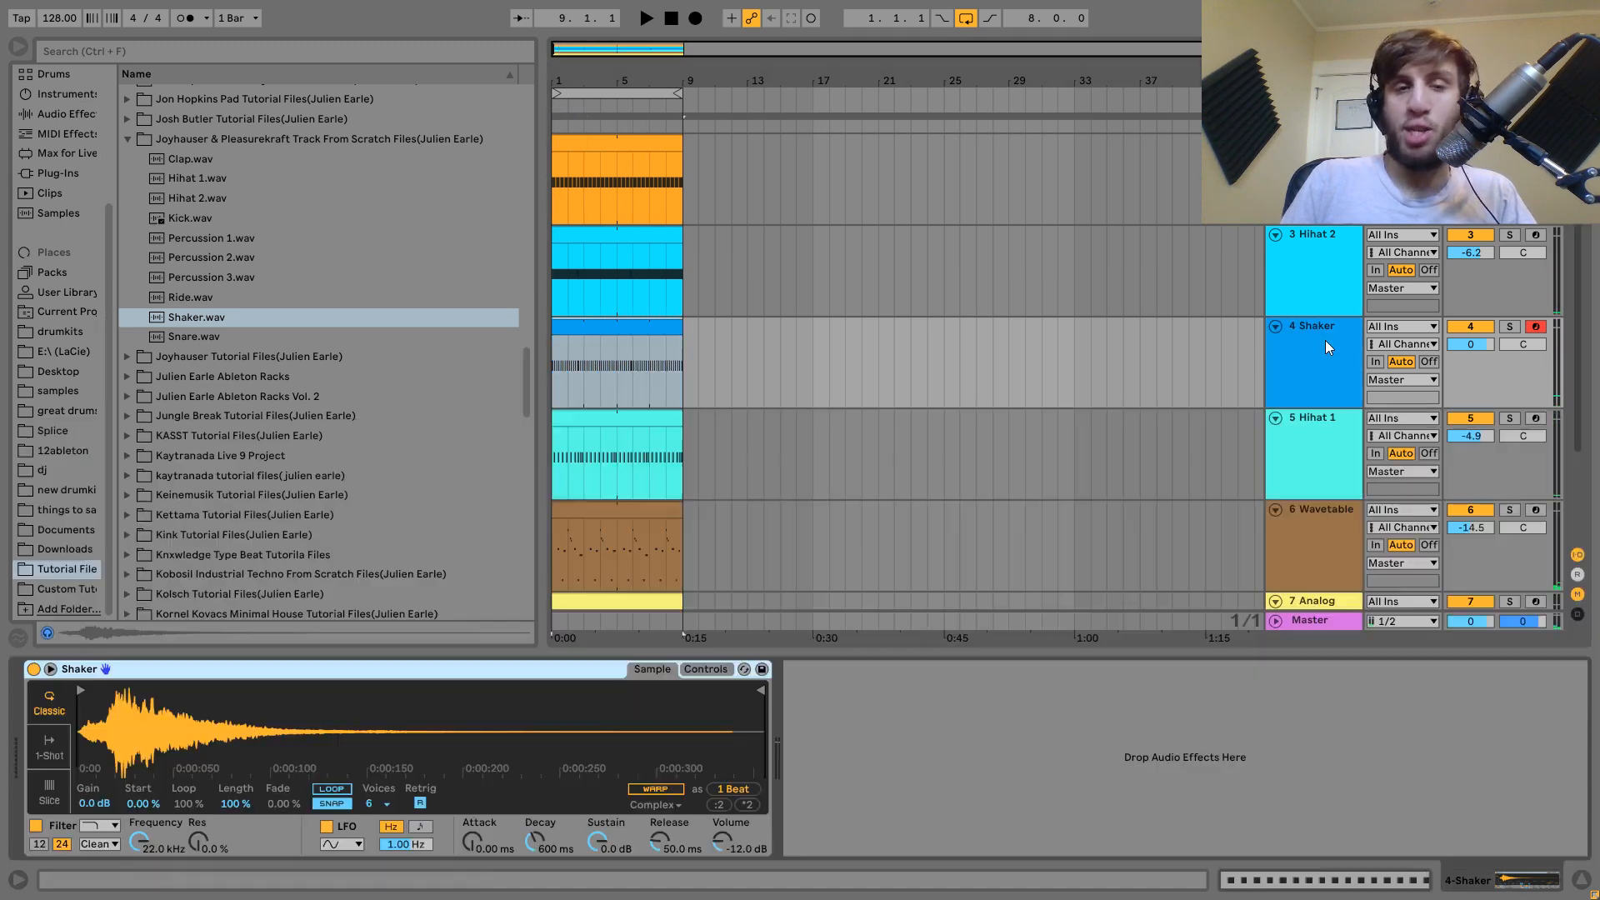
During playback, trim the shaker sample's start to its loud attack and set the Shaker track volume to -10.2 dB.
key(space)
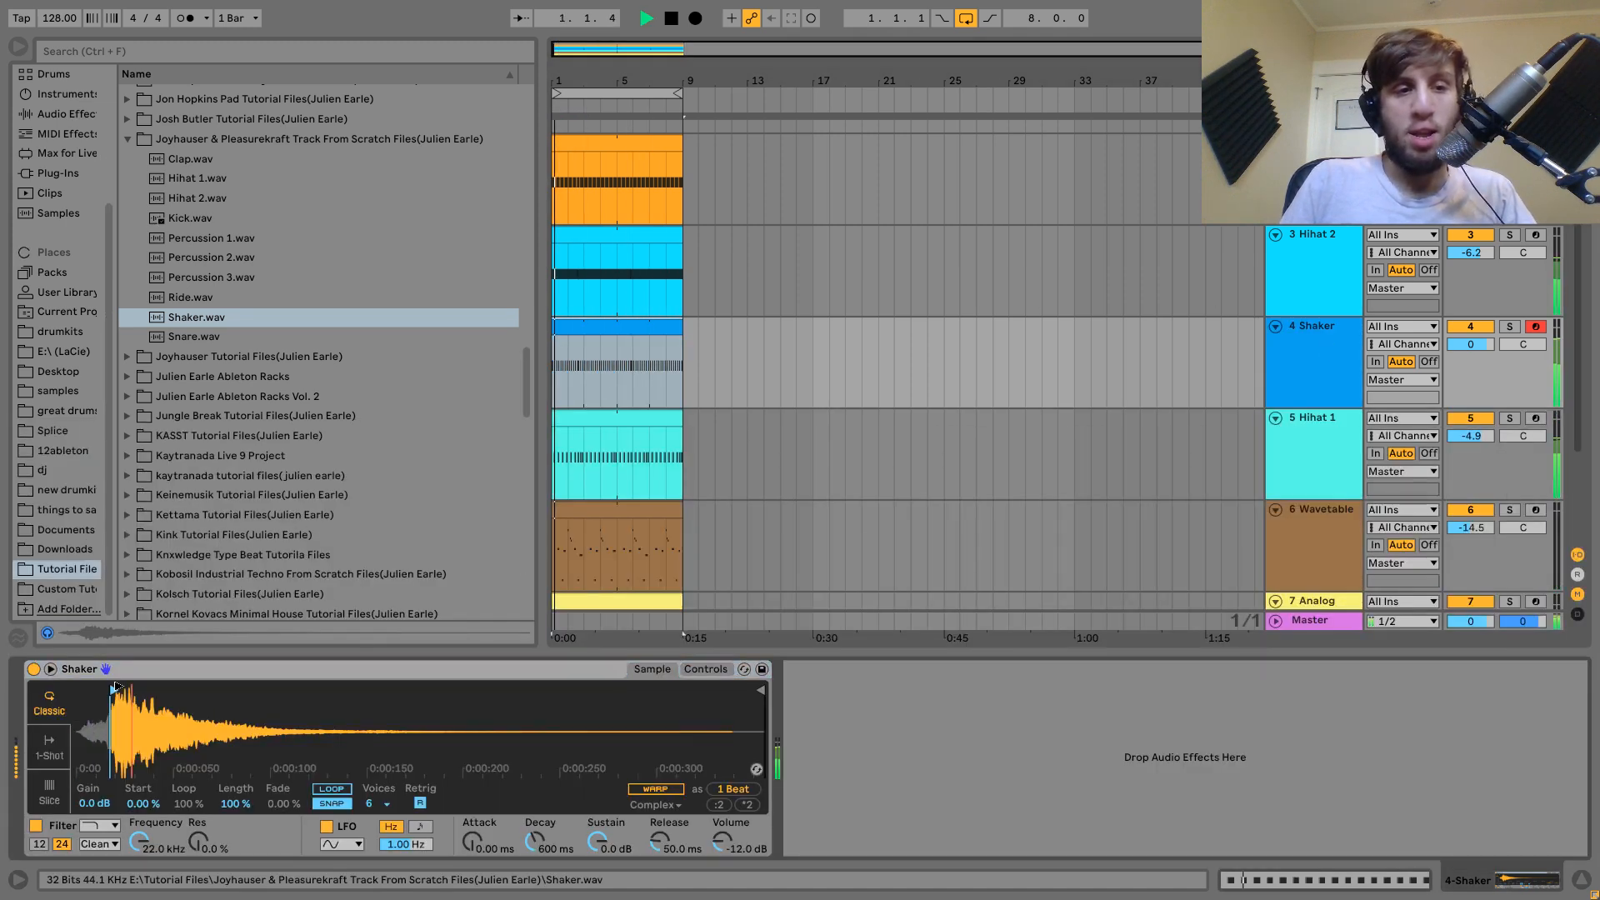
drag(1459, 347, 1482, 348)
click(1328, 347)
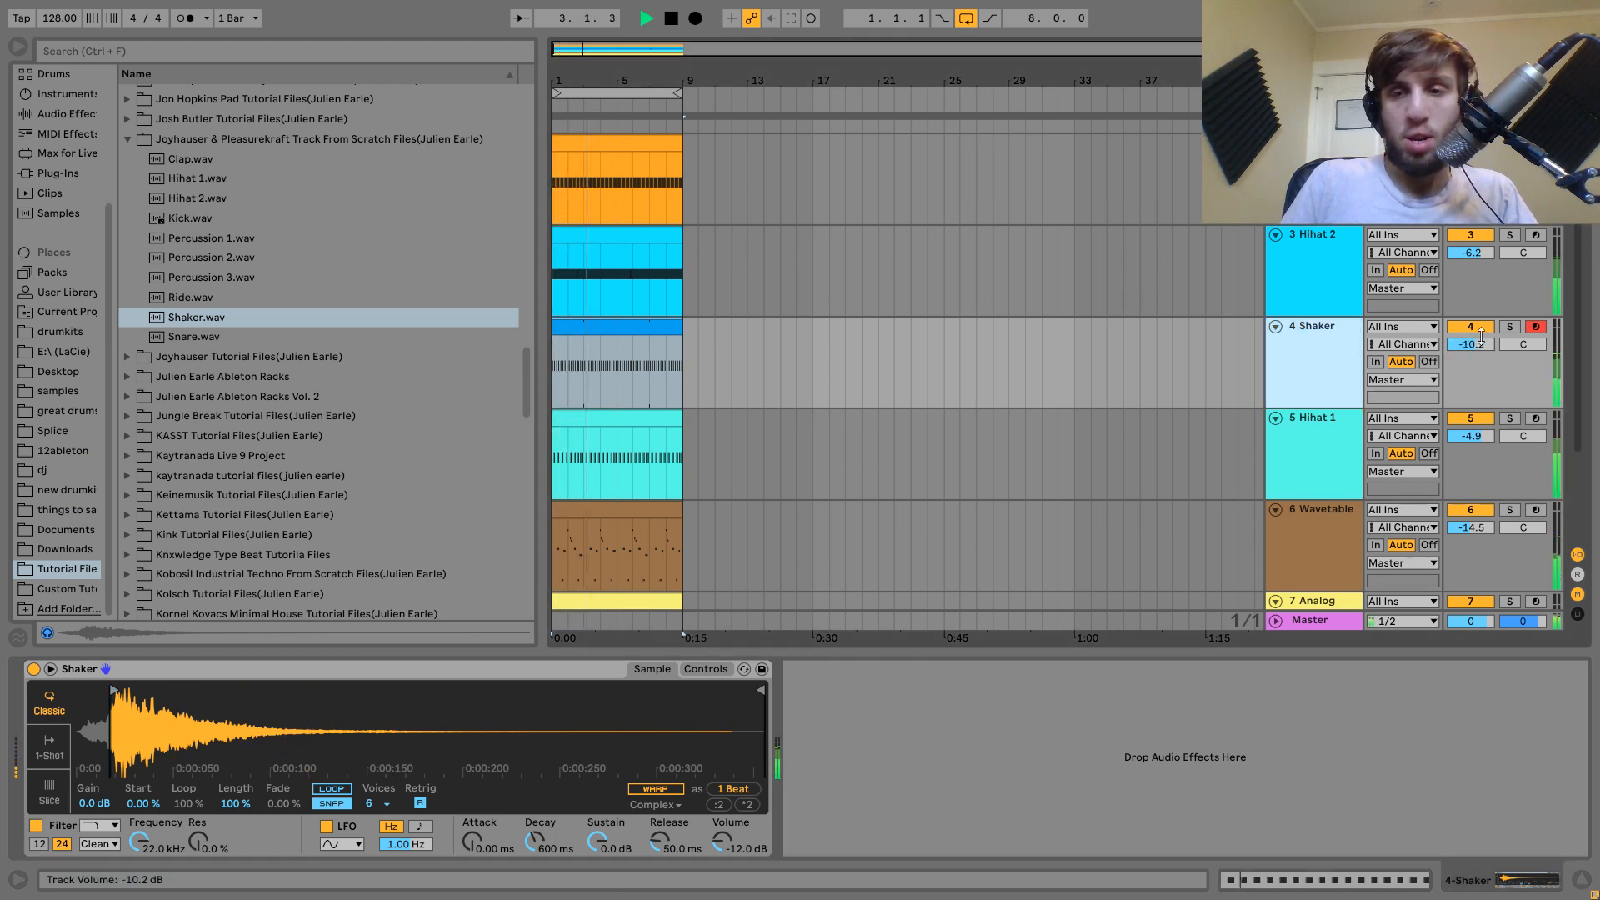
key(space)
Add Auto Pan to the Shaker track with a synced 1/4 rate, sawtooth waveform and 100 % amount, and play the loop.
click(51, 114)
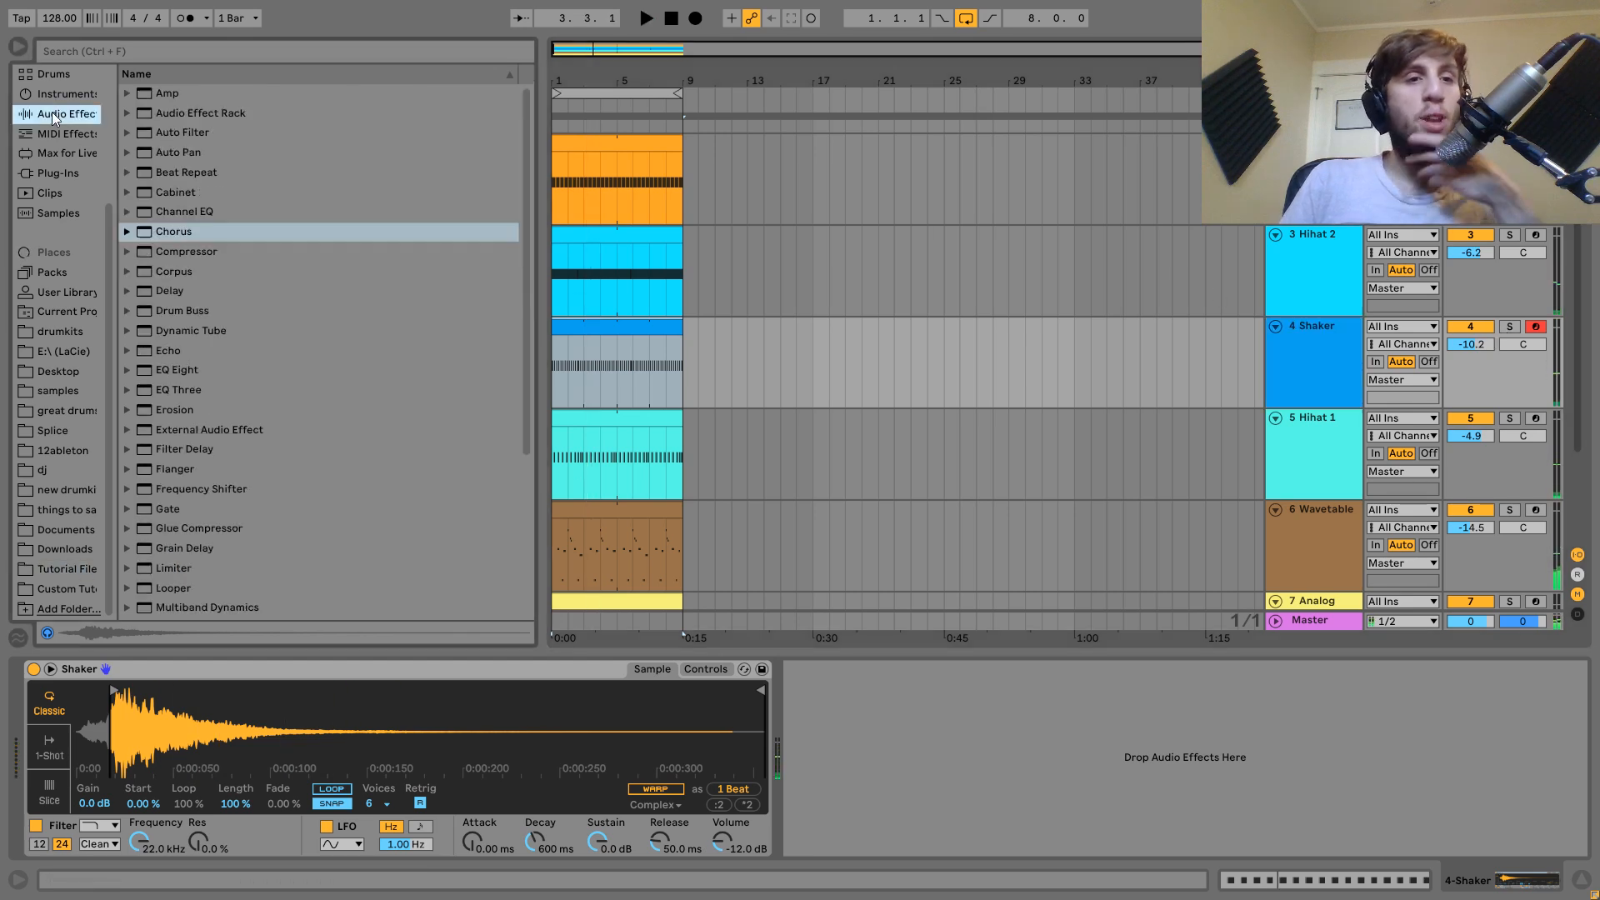
double_click(188, 153)
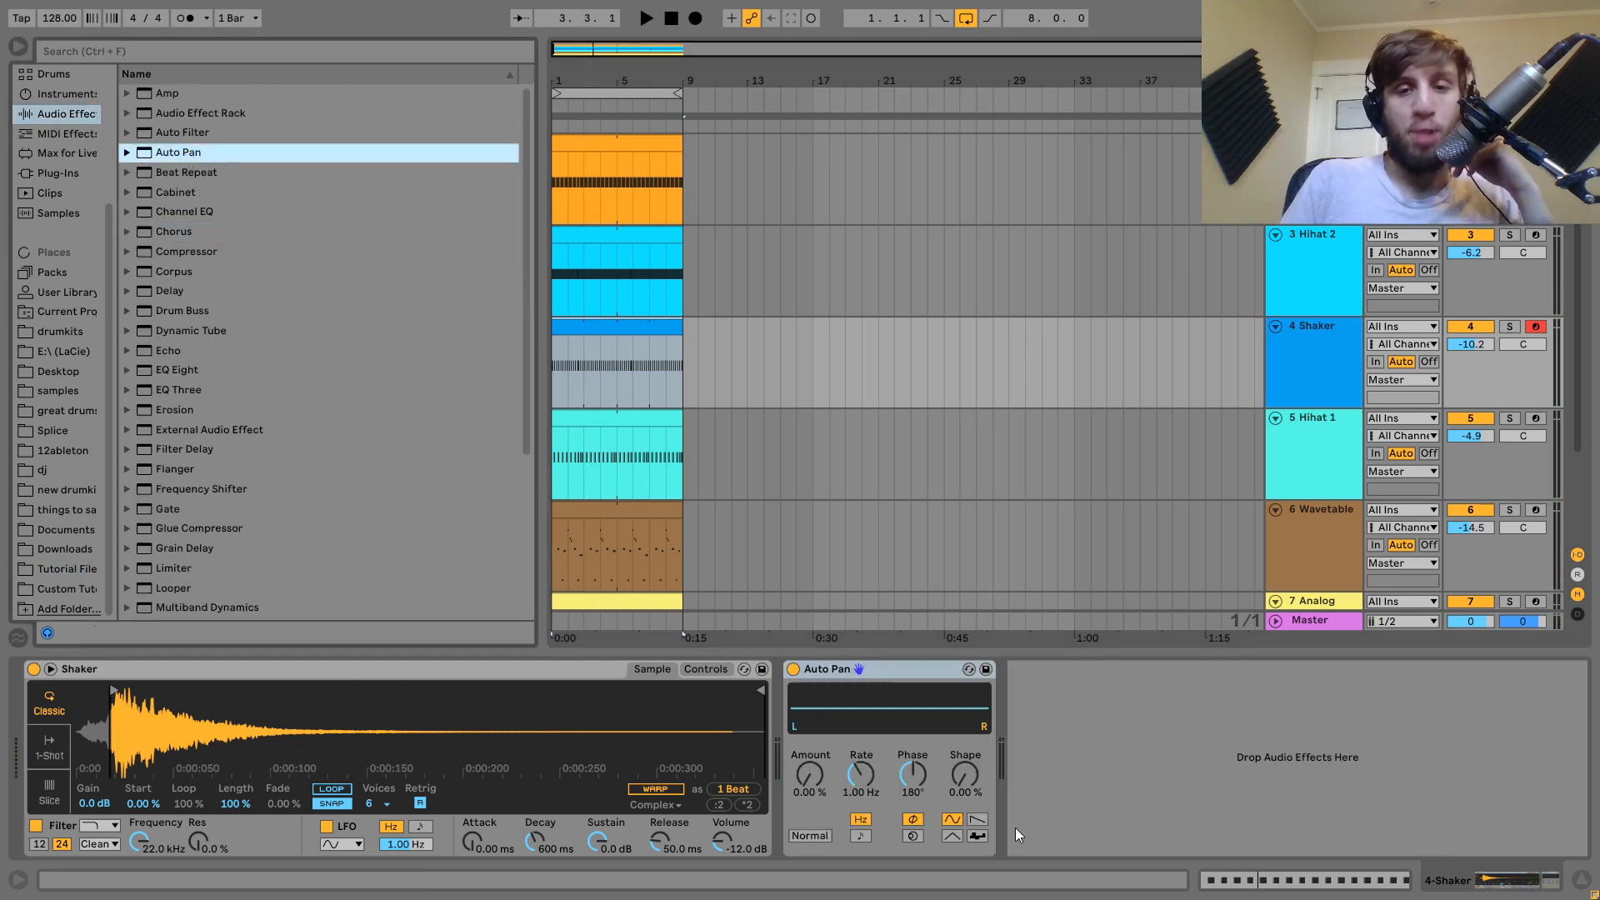
click(861, 836)
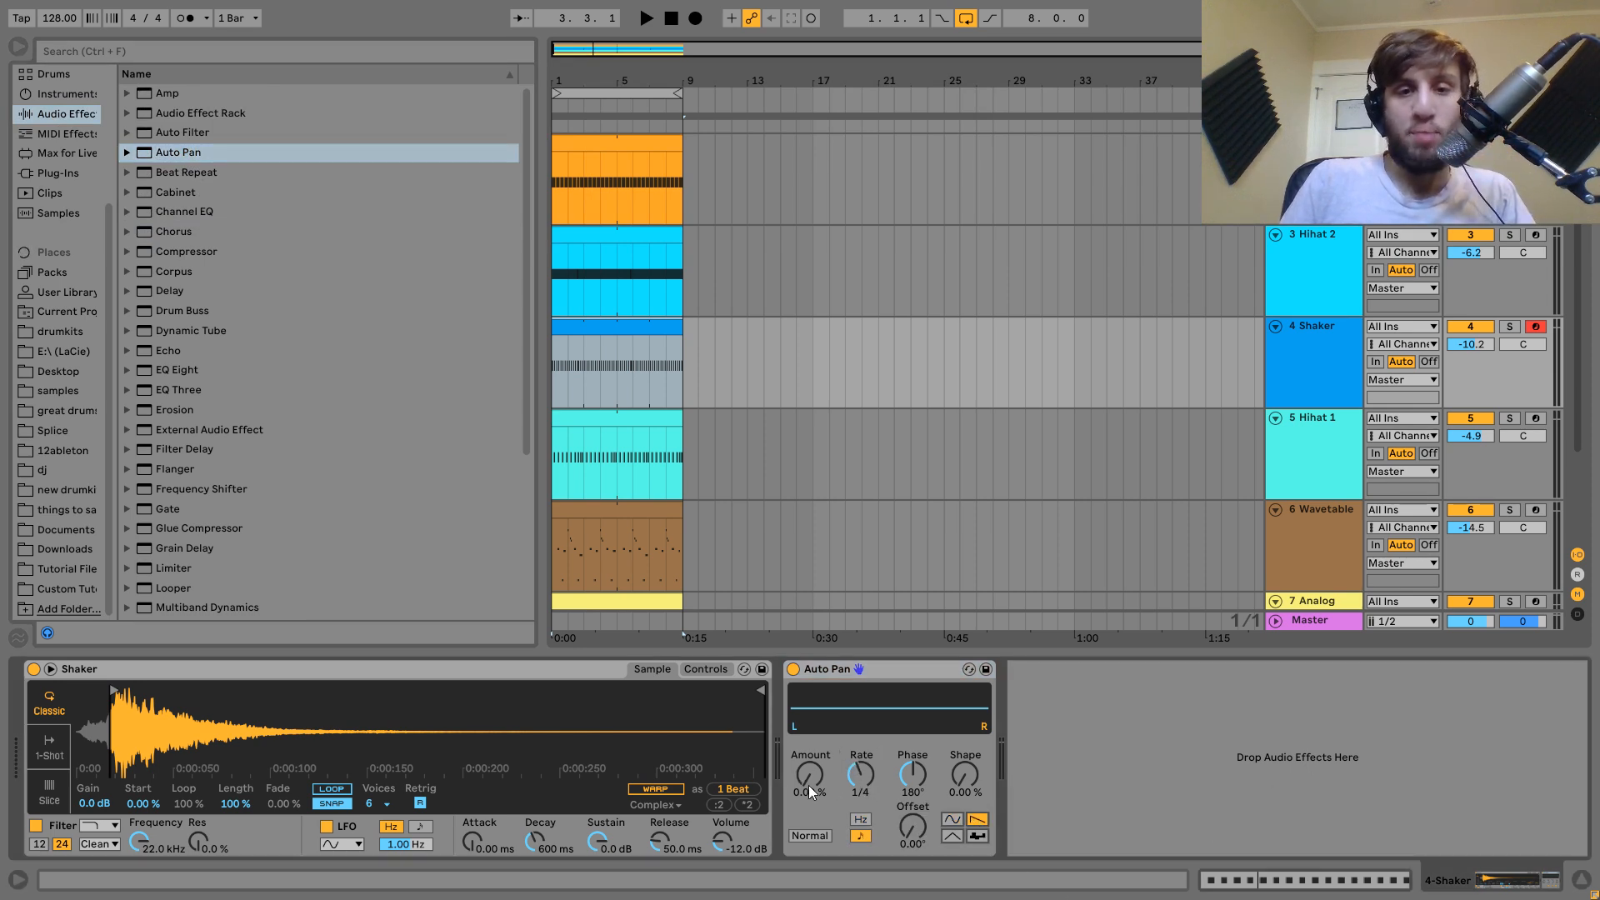
key(space)
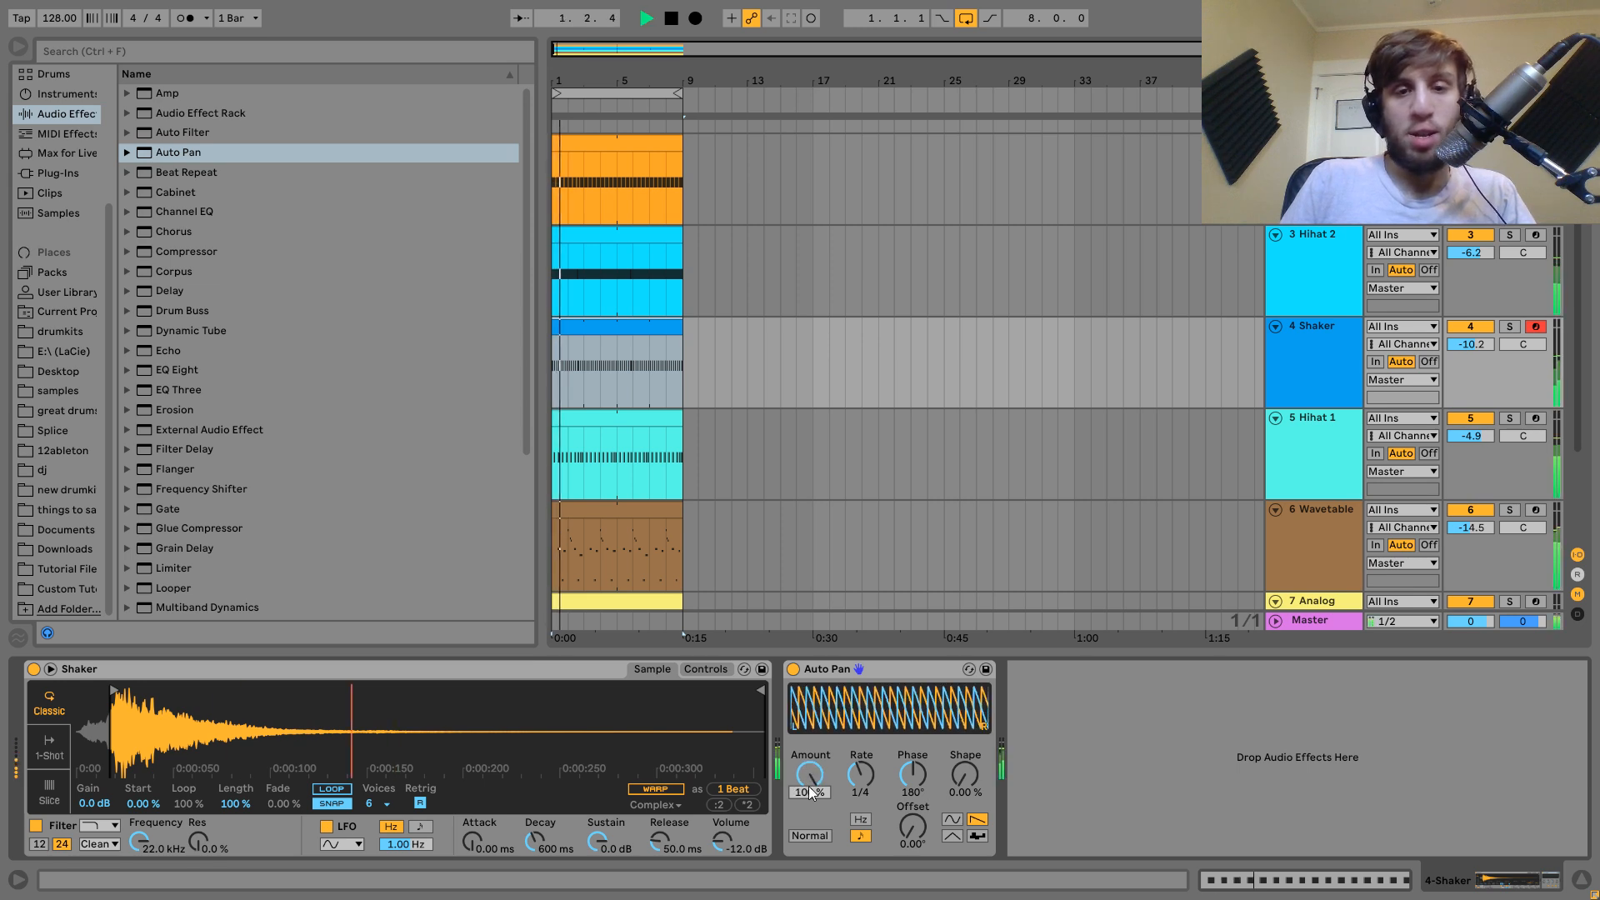
Listen to the Shaker, Hihat 2 and Hihat 1 tracks soloed together, and clear the solos.
click(1508, 327)
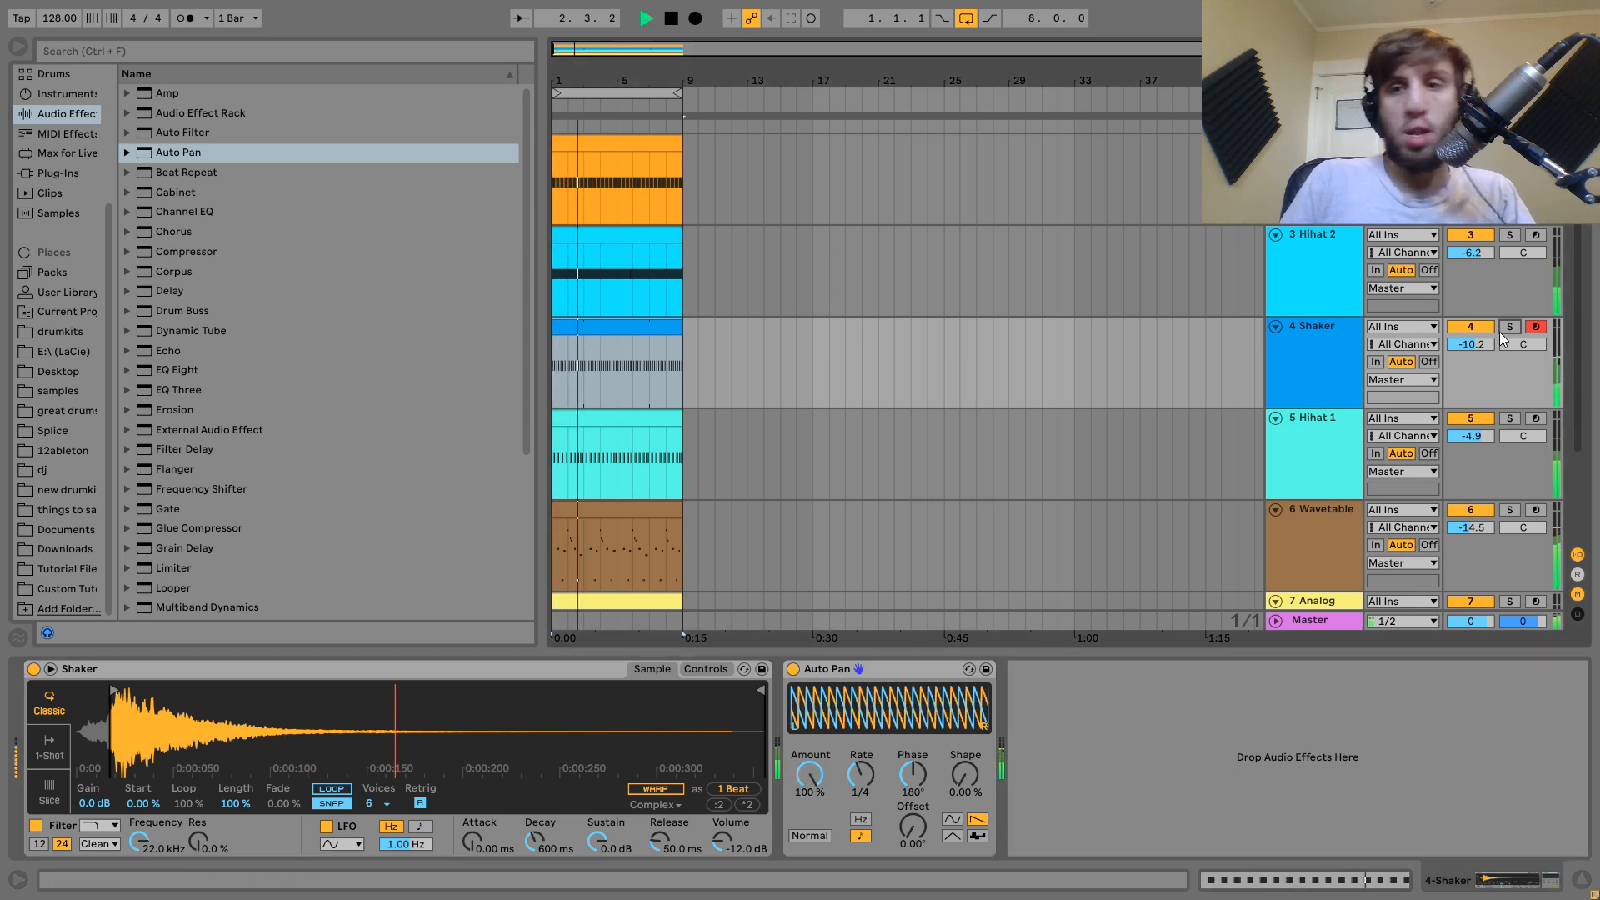
ctrl+click(1508, 237)
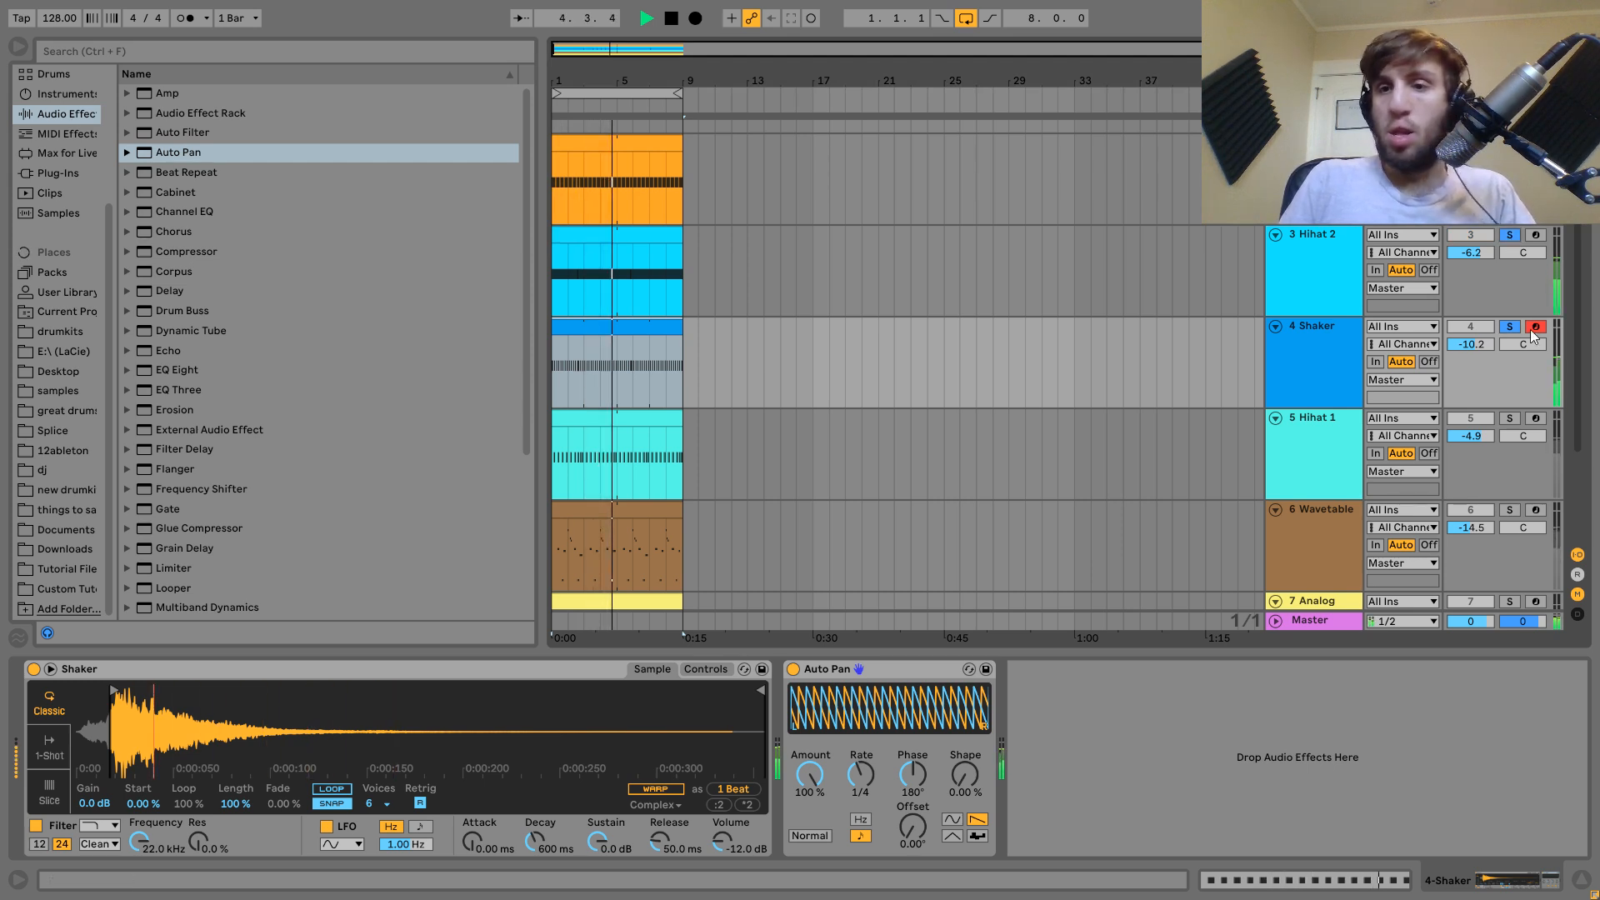
ctrl+click(1514, 420)
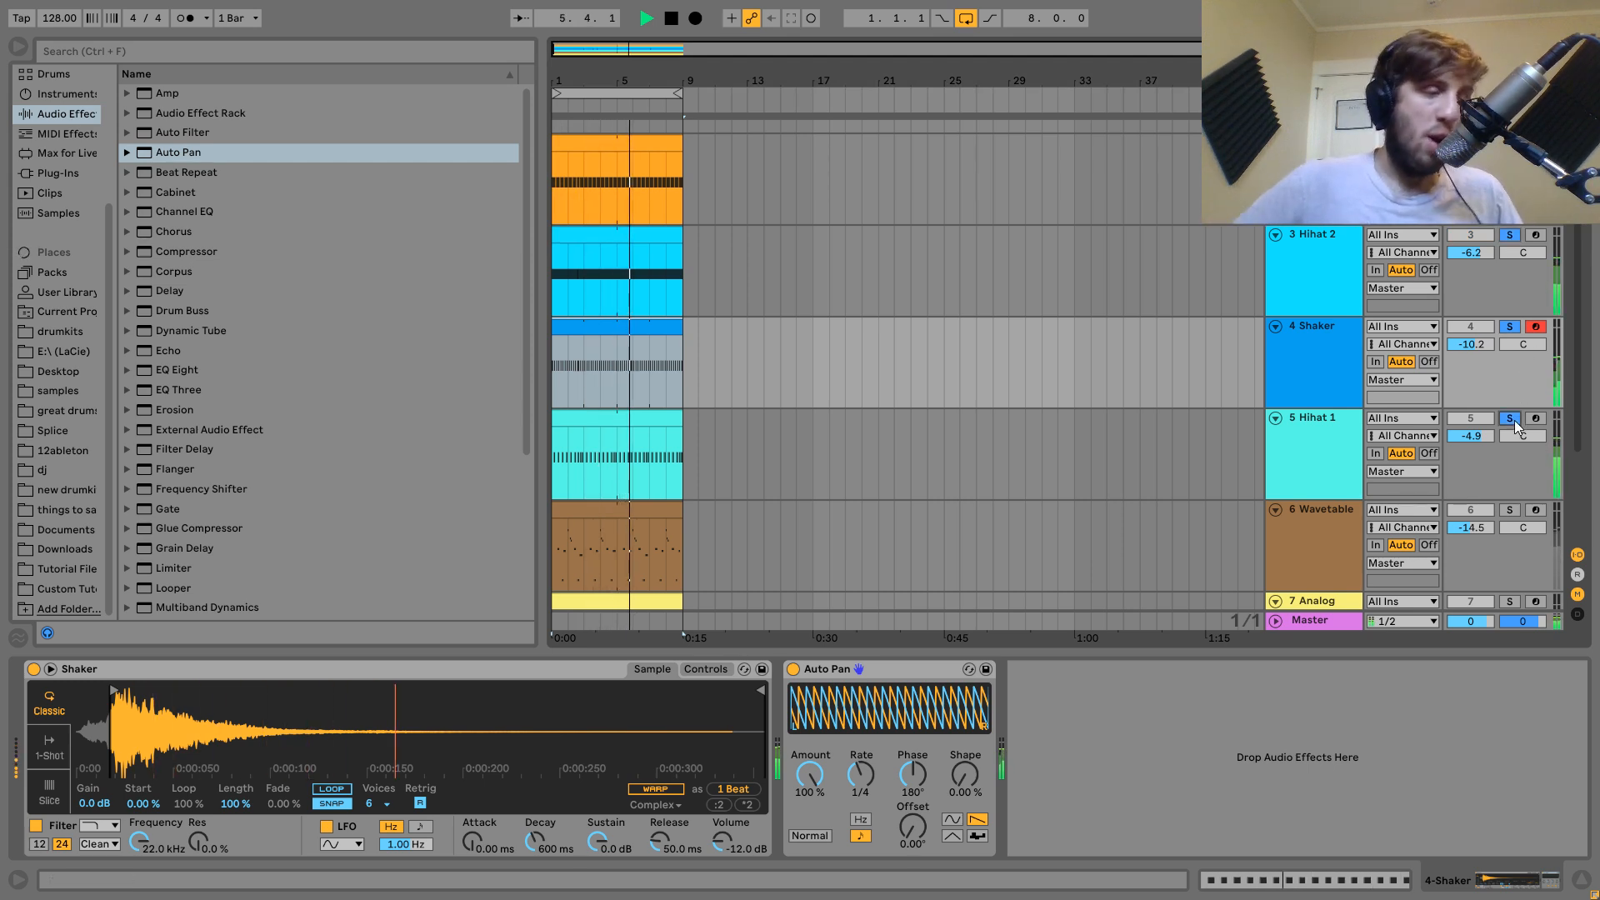
click(1514, 420)
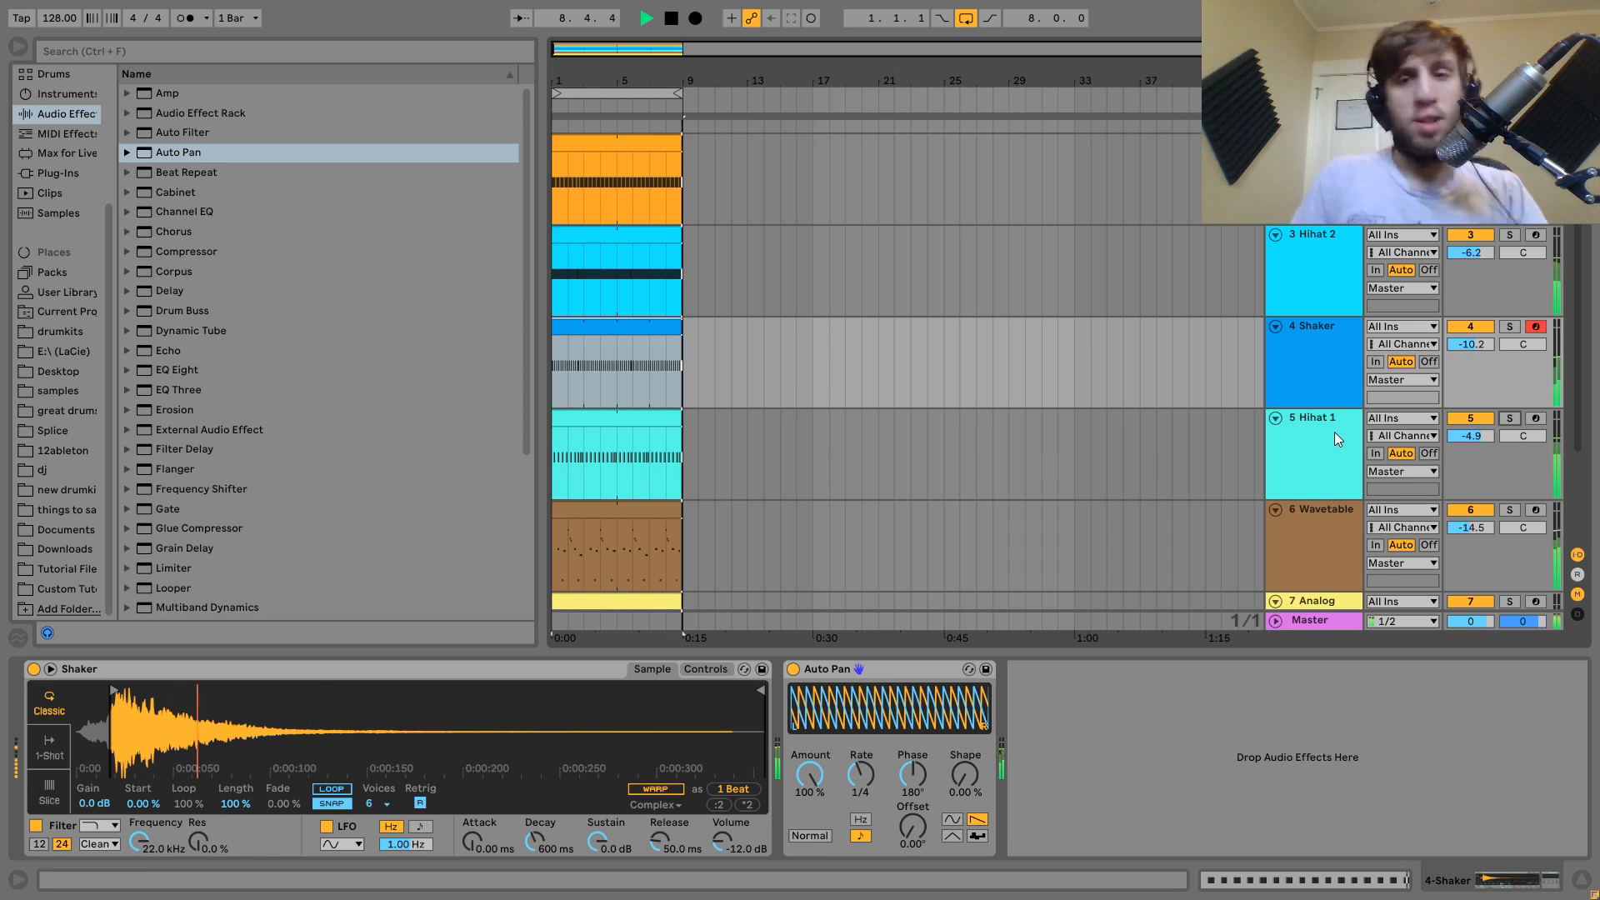
Add a MIDI track below Shaker and load Clap.wav from the tutorial files onto it.
click(1320, 477)
shift+click(1318, 288)
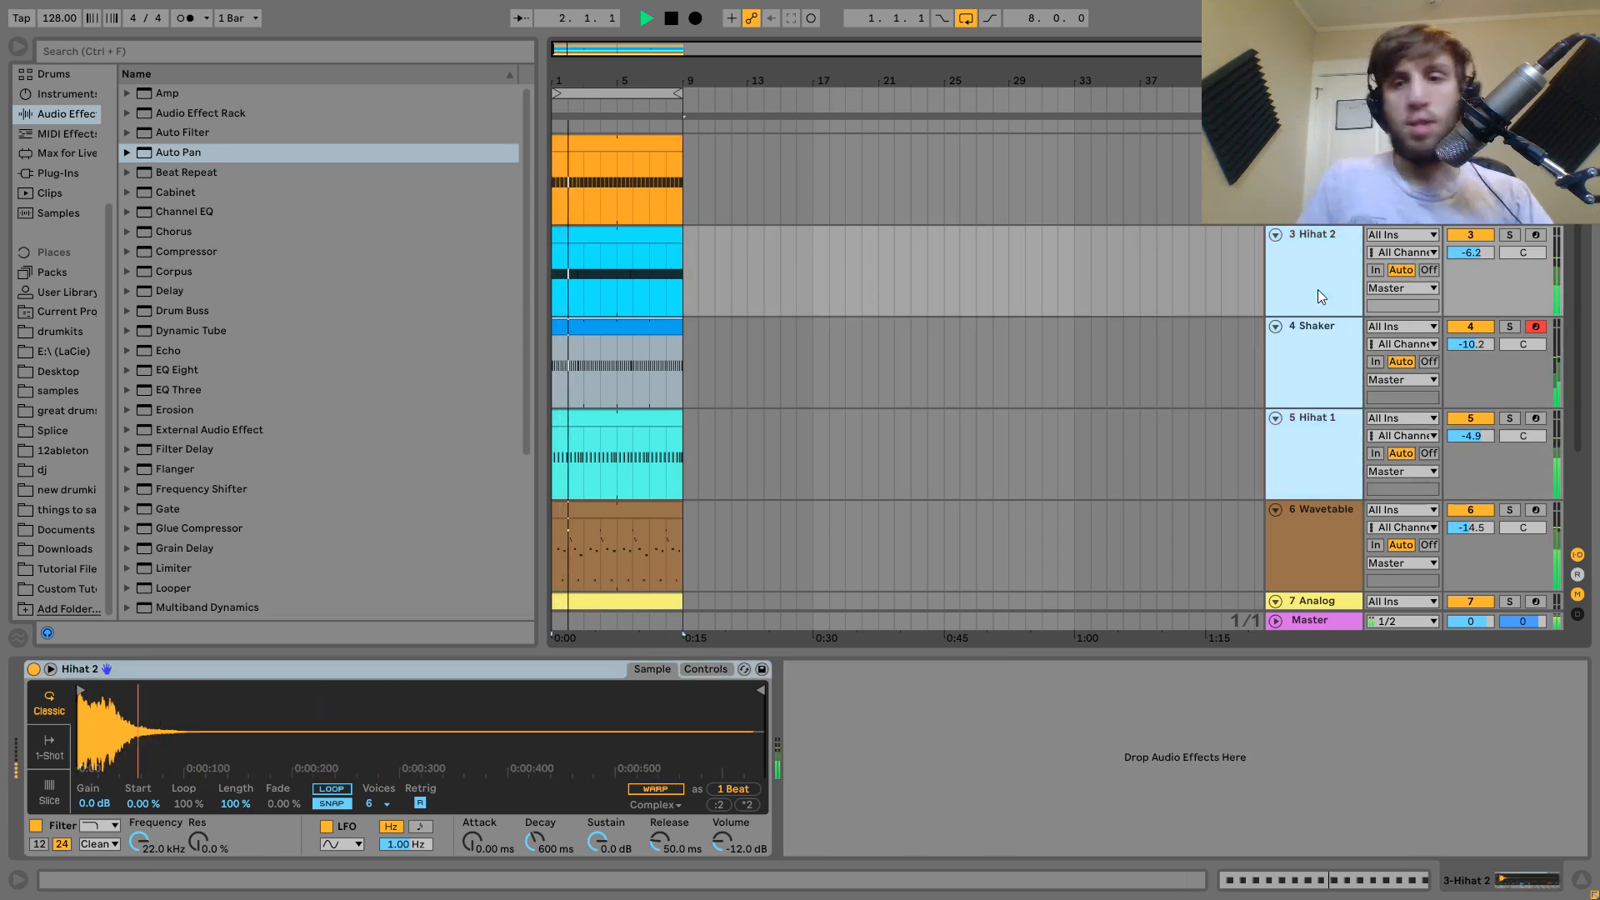
click(1310, 333)
key(ctrl+shift+t)
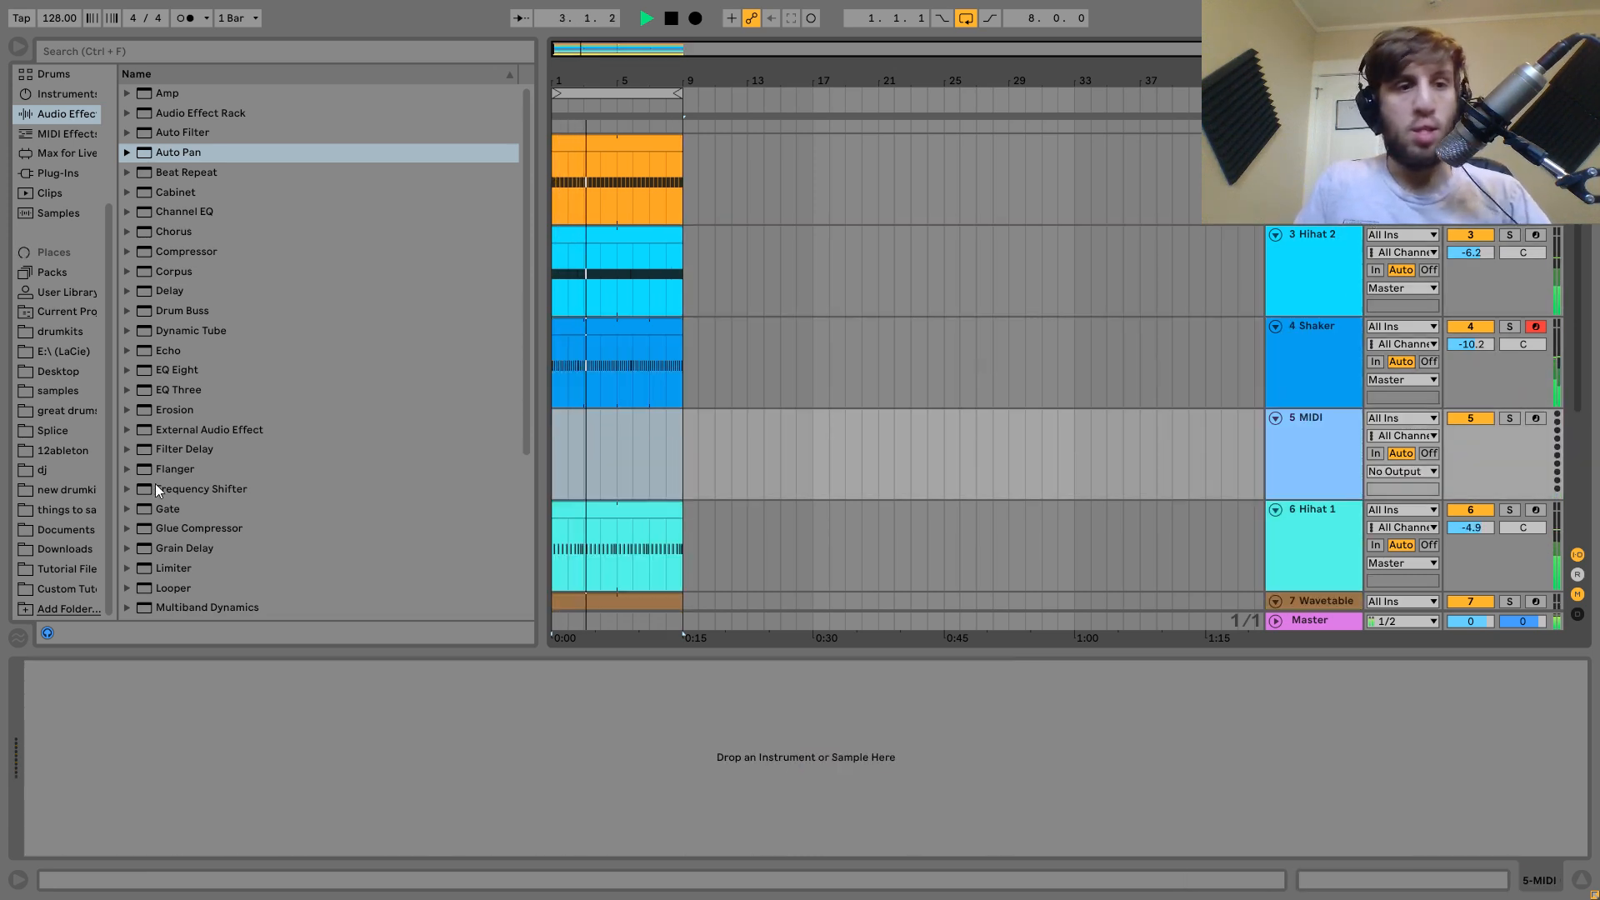
click(86, 569)
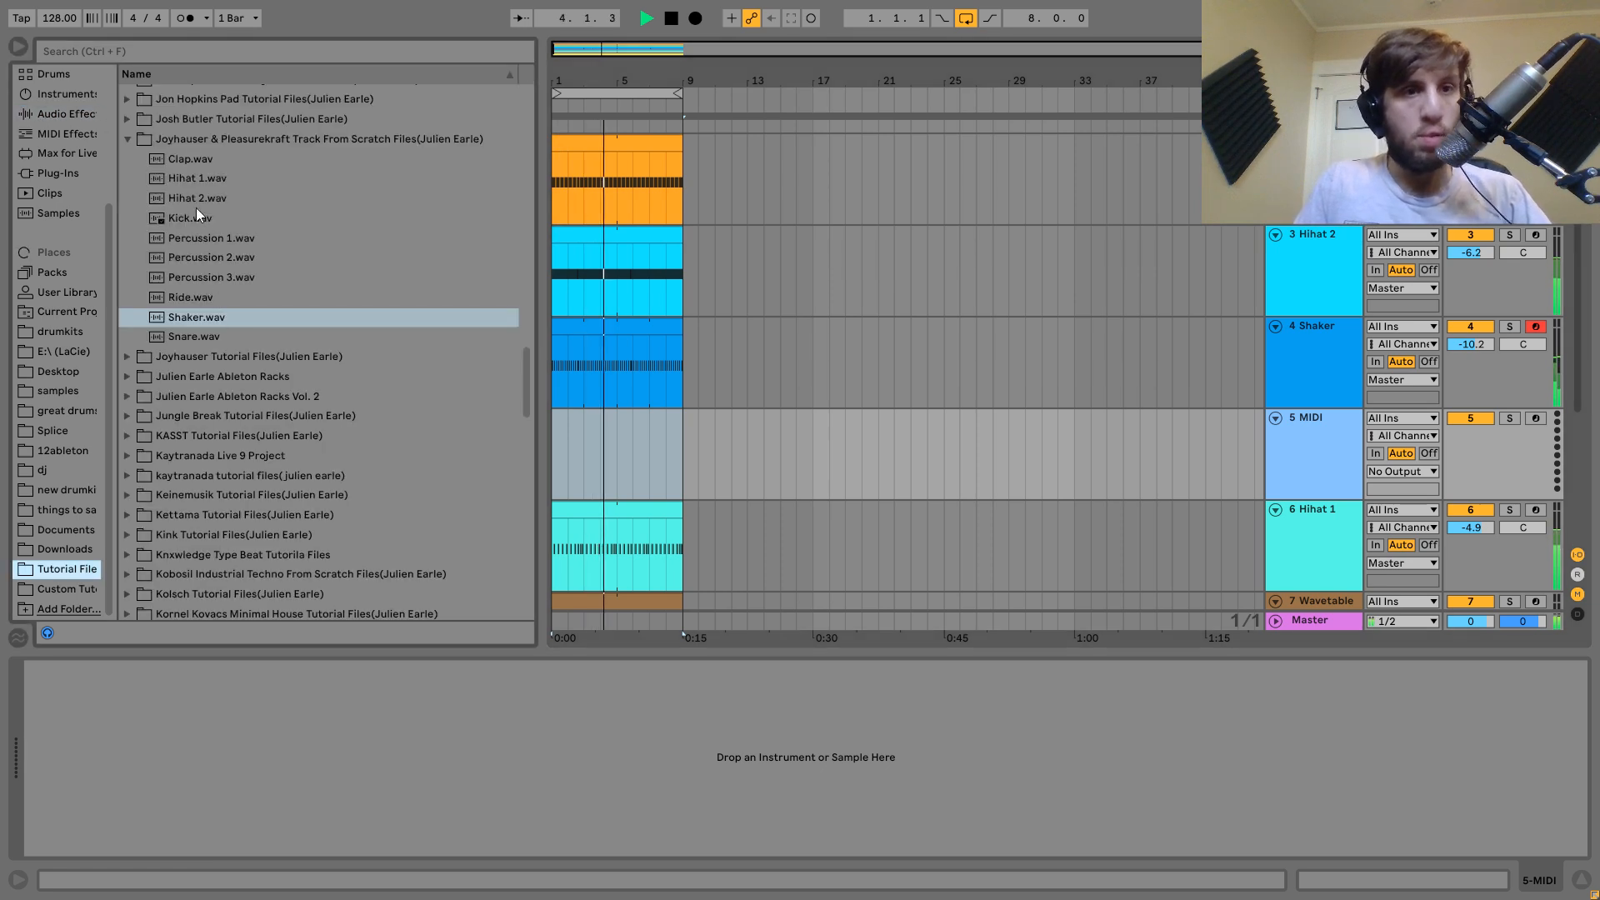
click(181, 159)
key(space)
drag(182, 158, 592, 457)
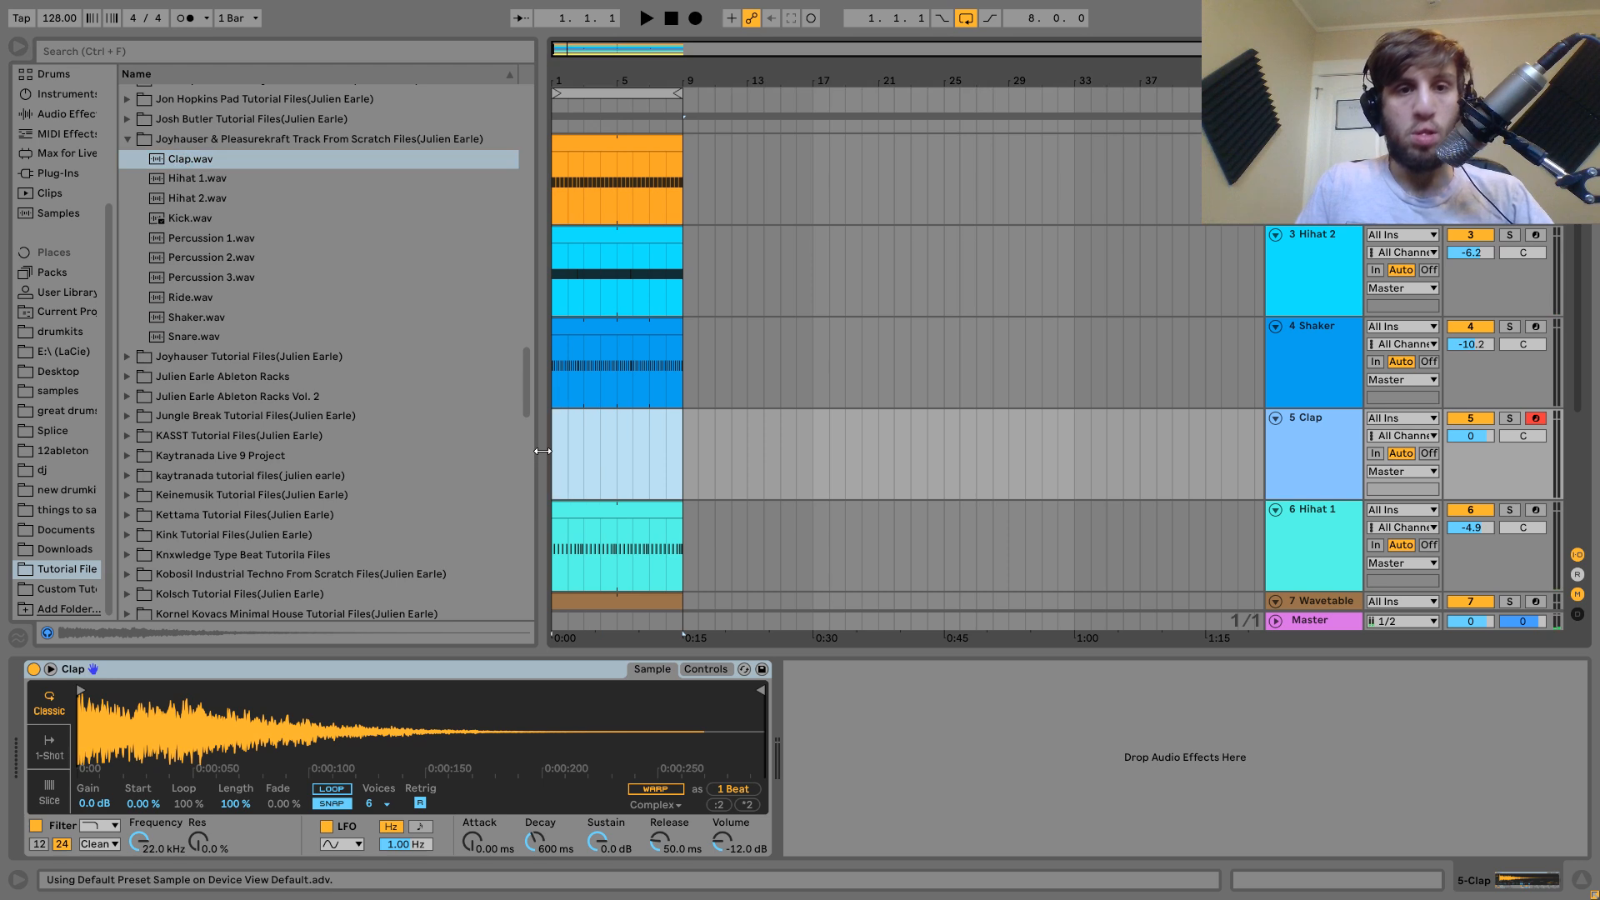
Create an eight-bar MIDI clip on the Clap track and place a lengthened C3 note at 1.2.2.
key(ctrl+shift+m)
key(space)
drag(354, 464, 446, 608)
double_click(423, 803)
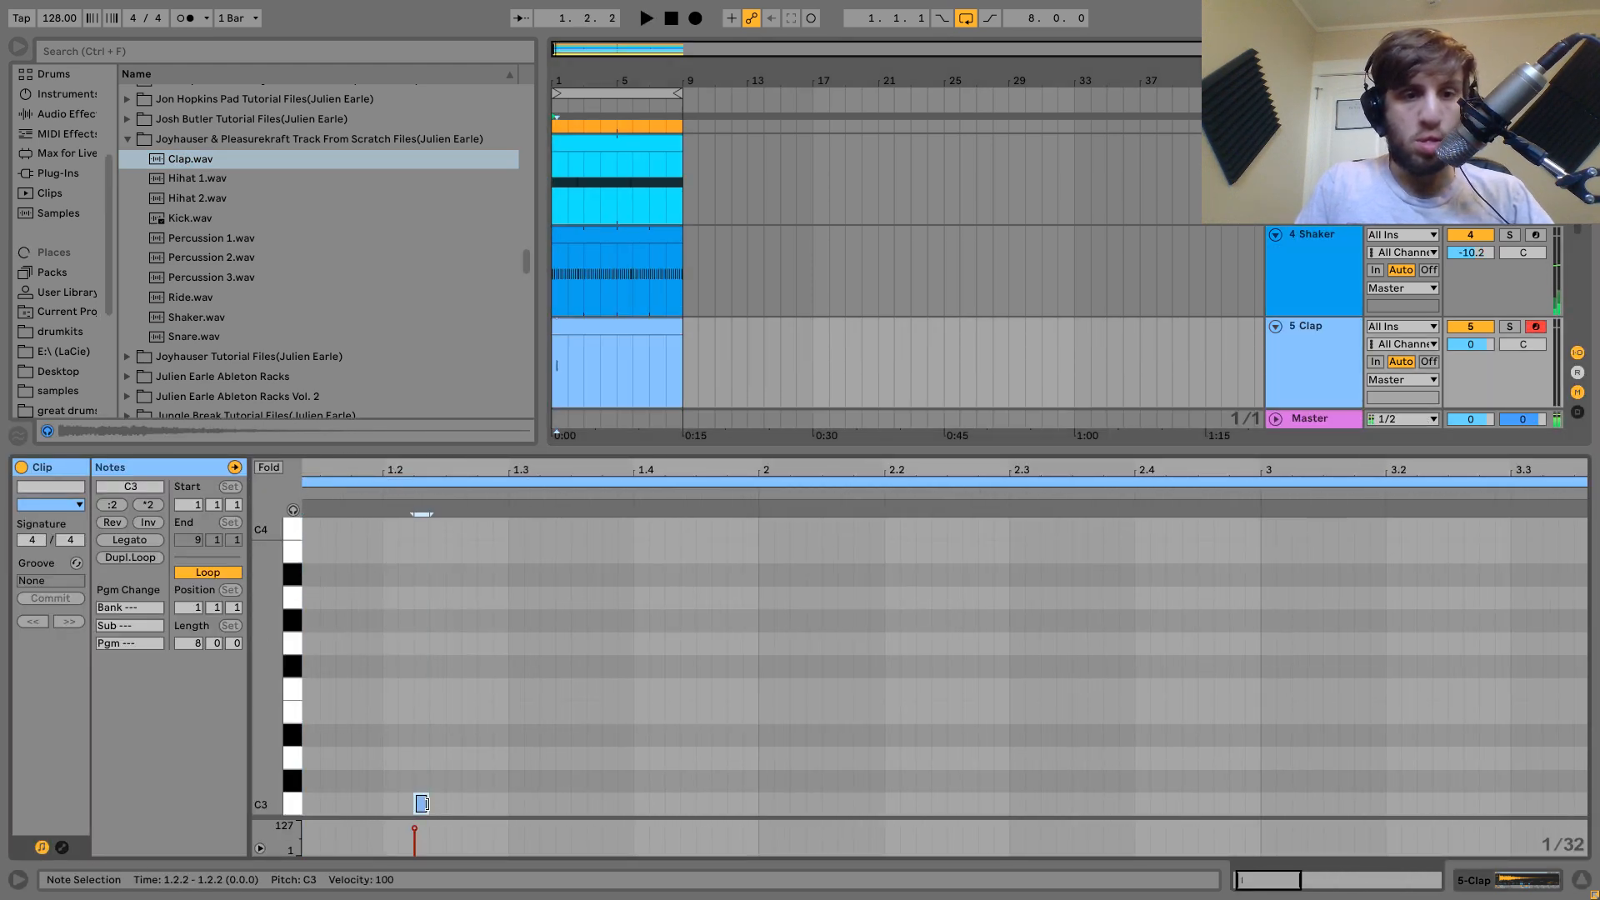
key(shift+Right)
key(shift+Right)
key(space)
key(space)
Copy the clap note into bar 2 so C3 hits fall at 2.2.4 and 2.3.2.
drag(482, 802, 988, 816)
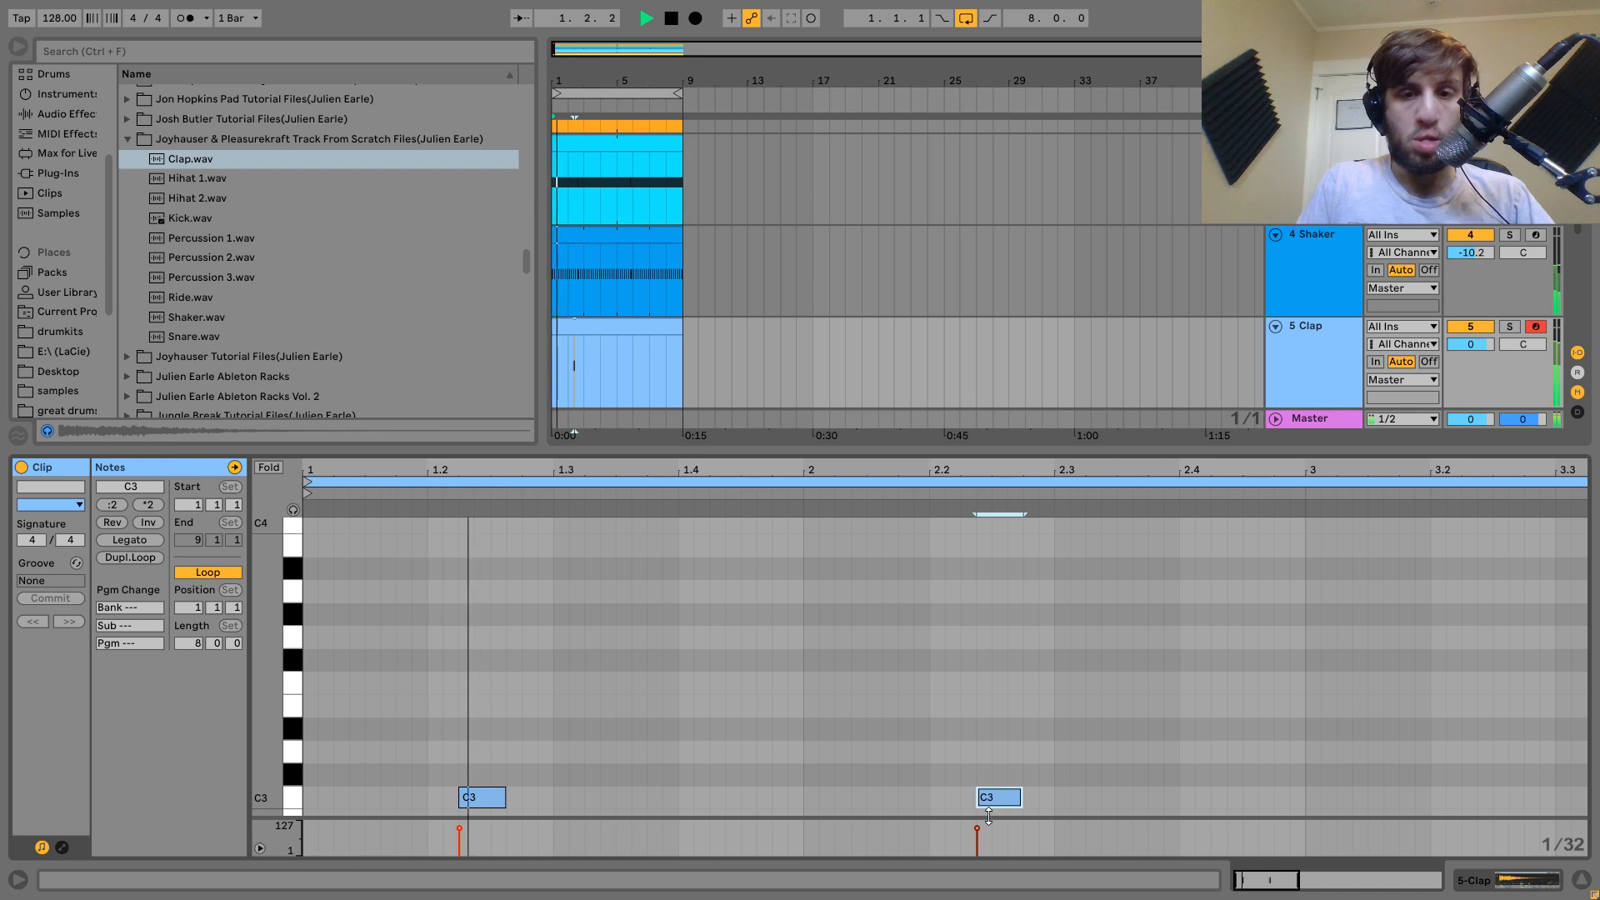
key(Right)
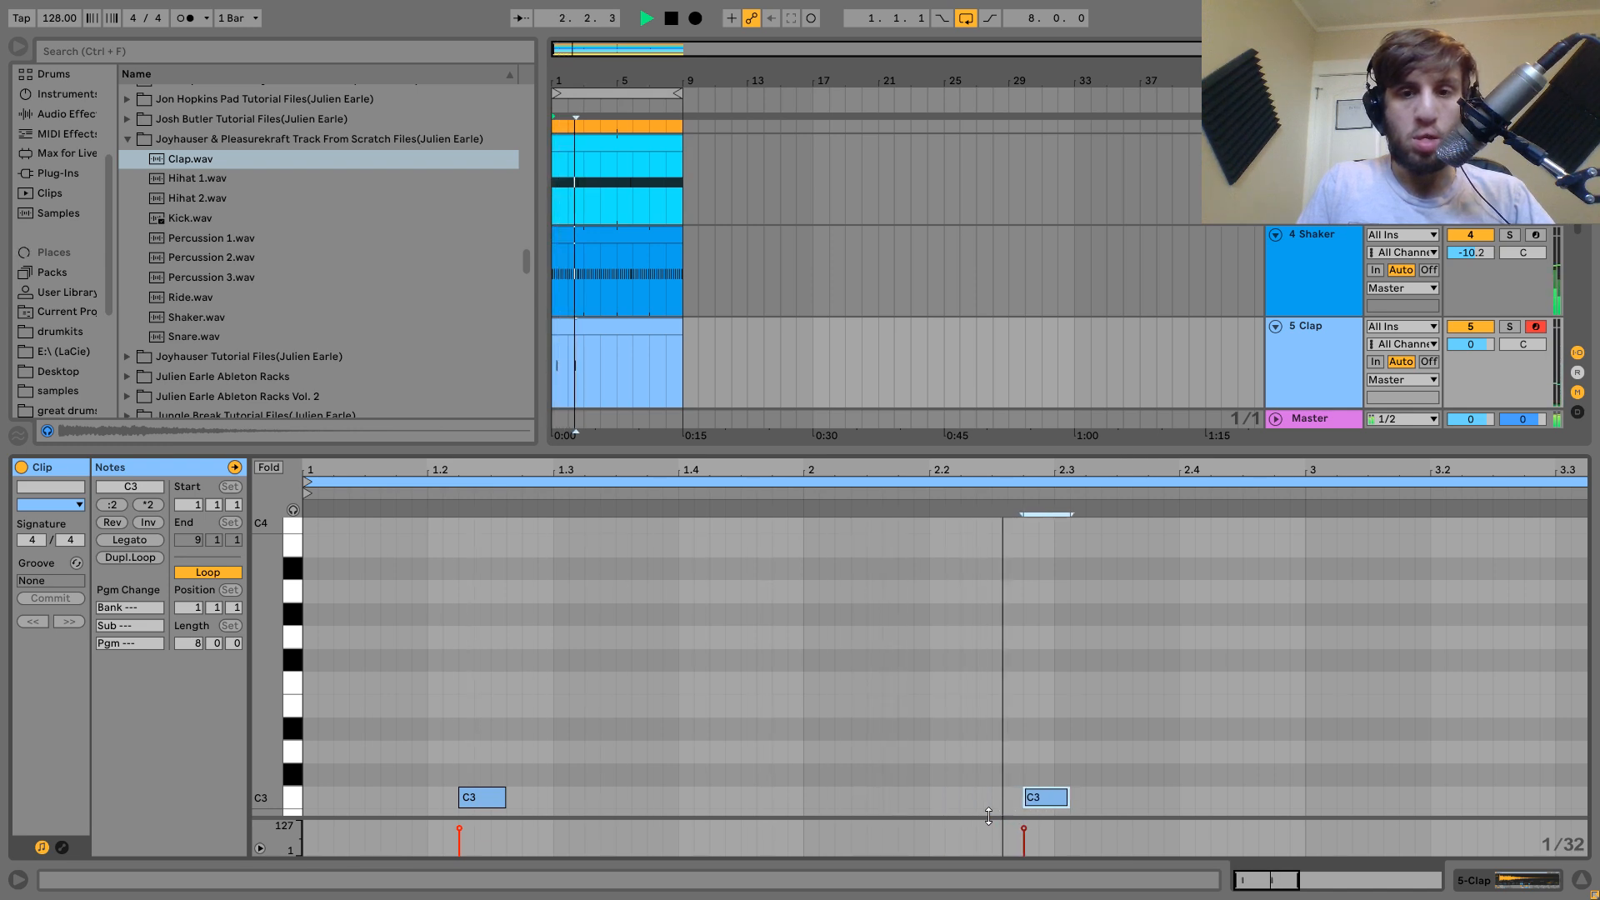
key(ctrl+d)
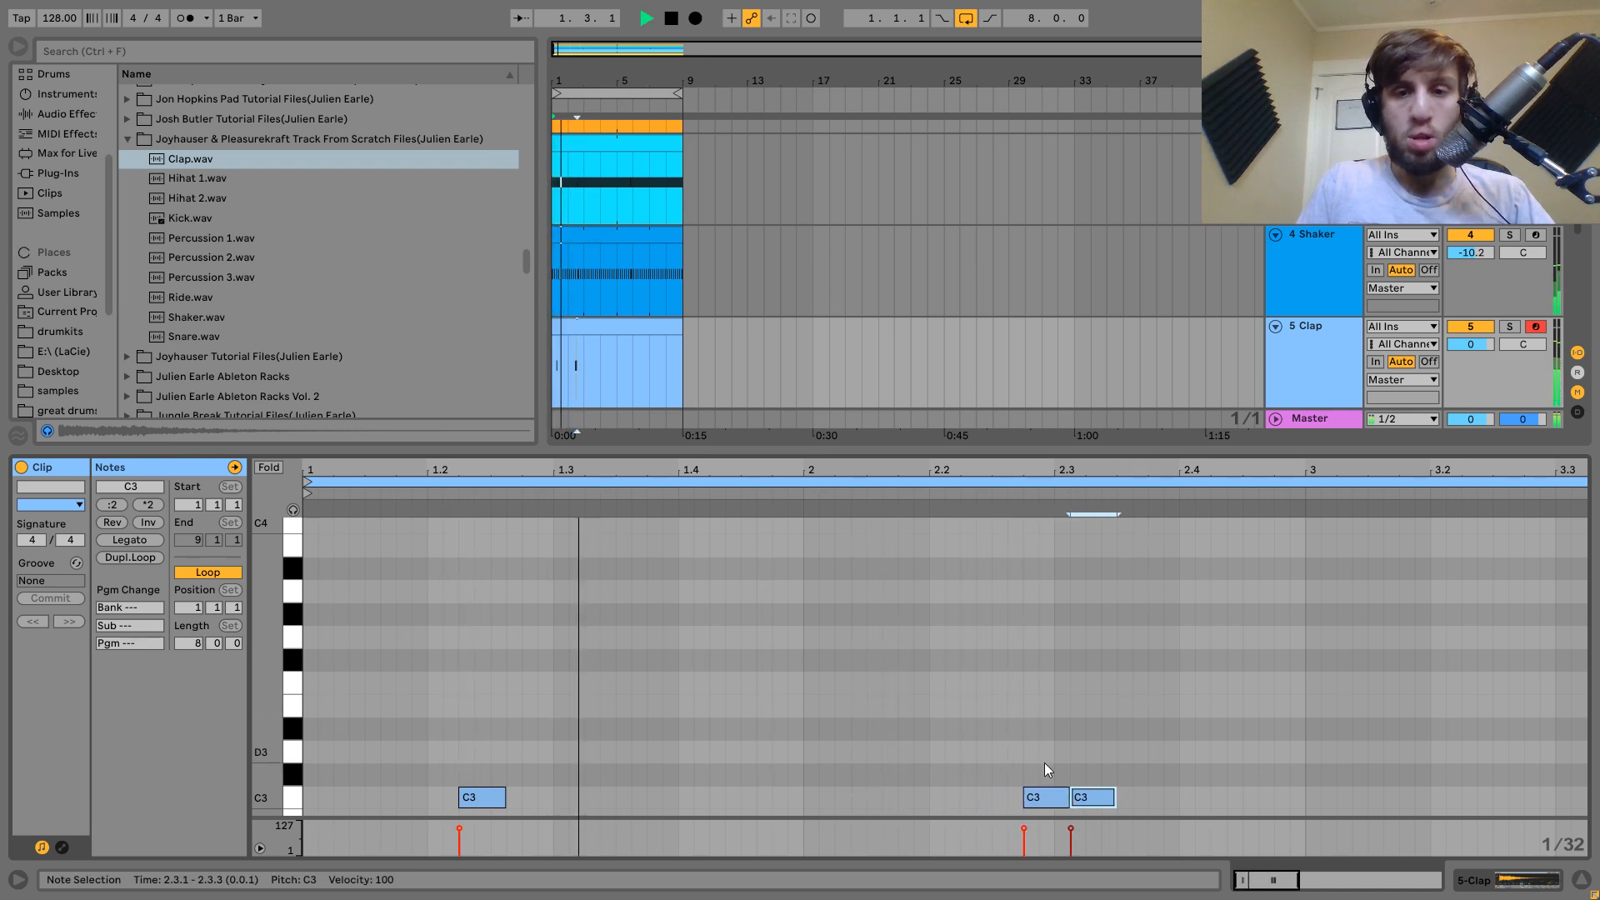
drag(1105, 471, 705, 471)
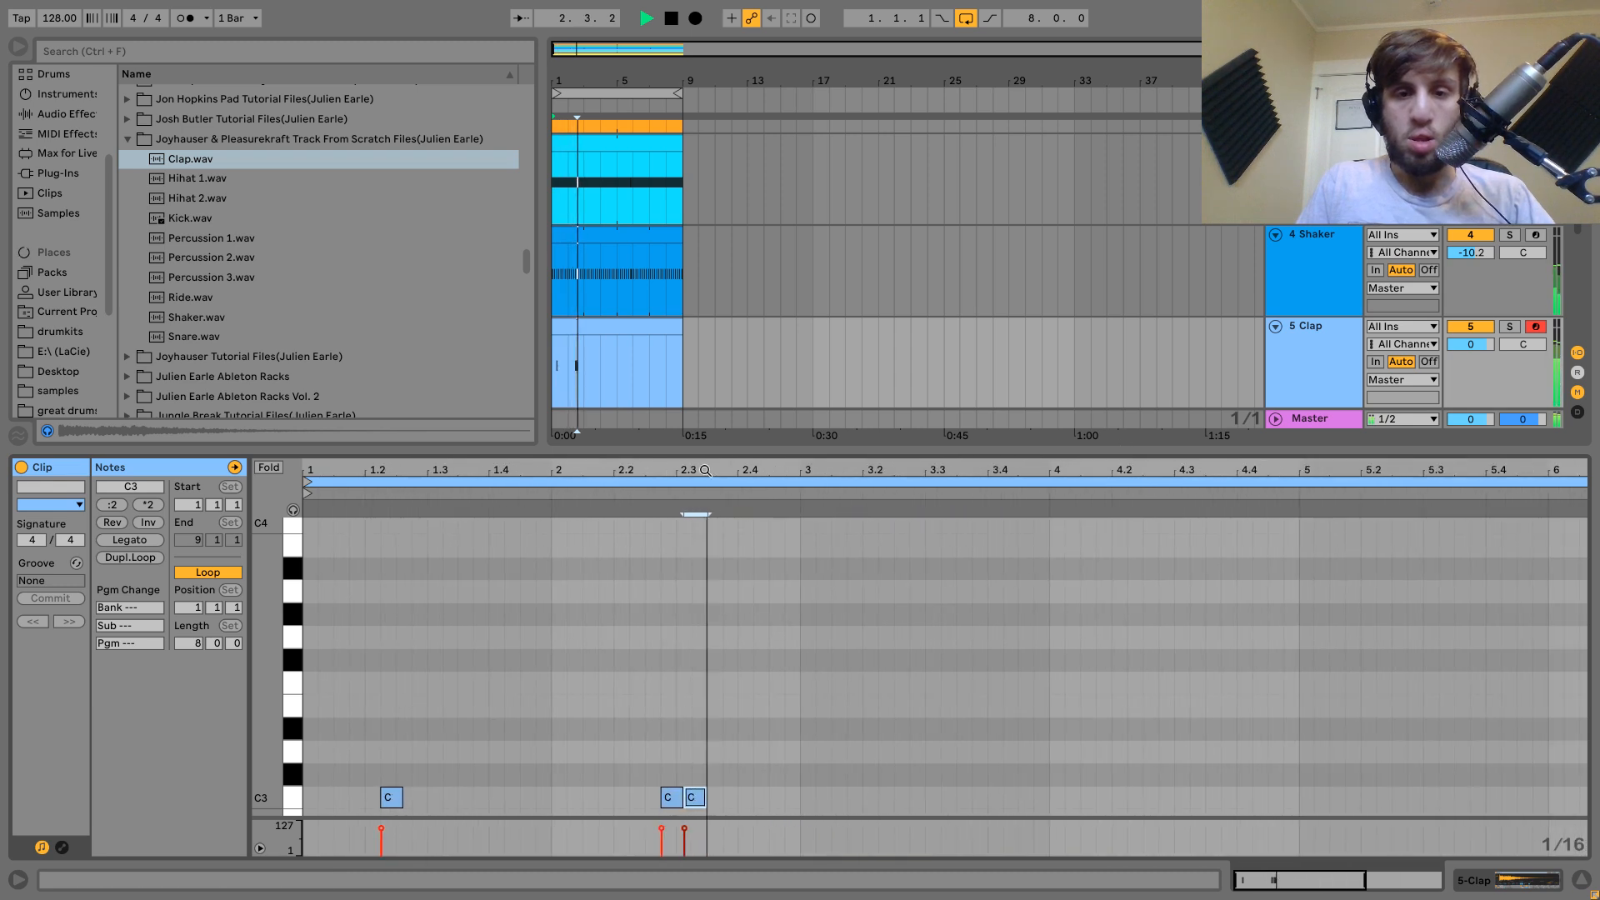
key(Right)
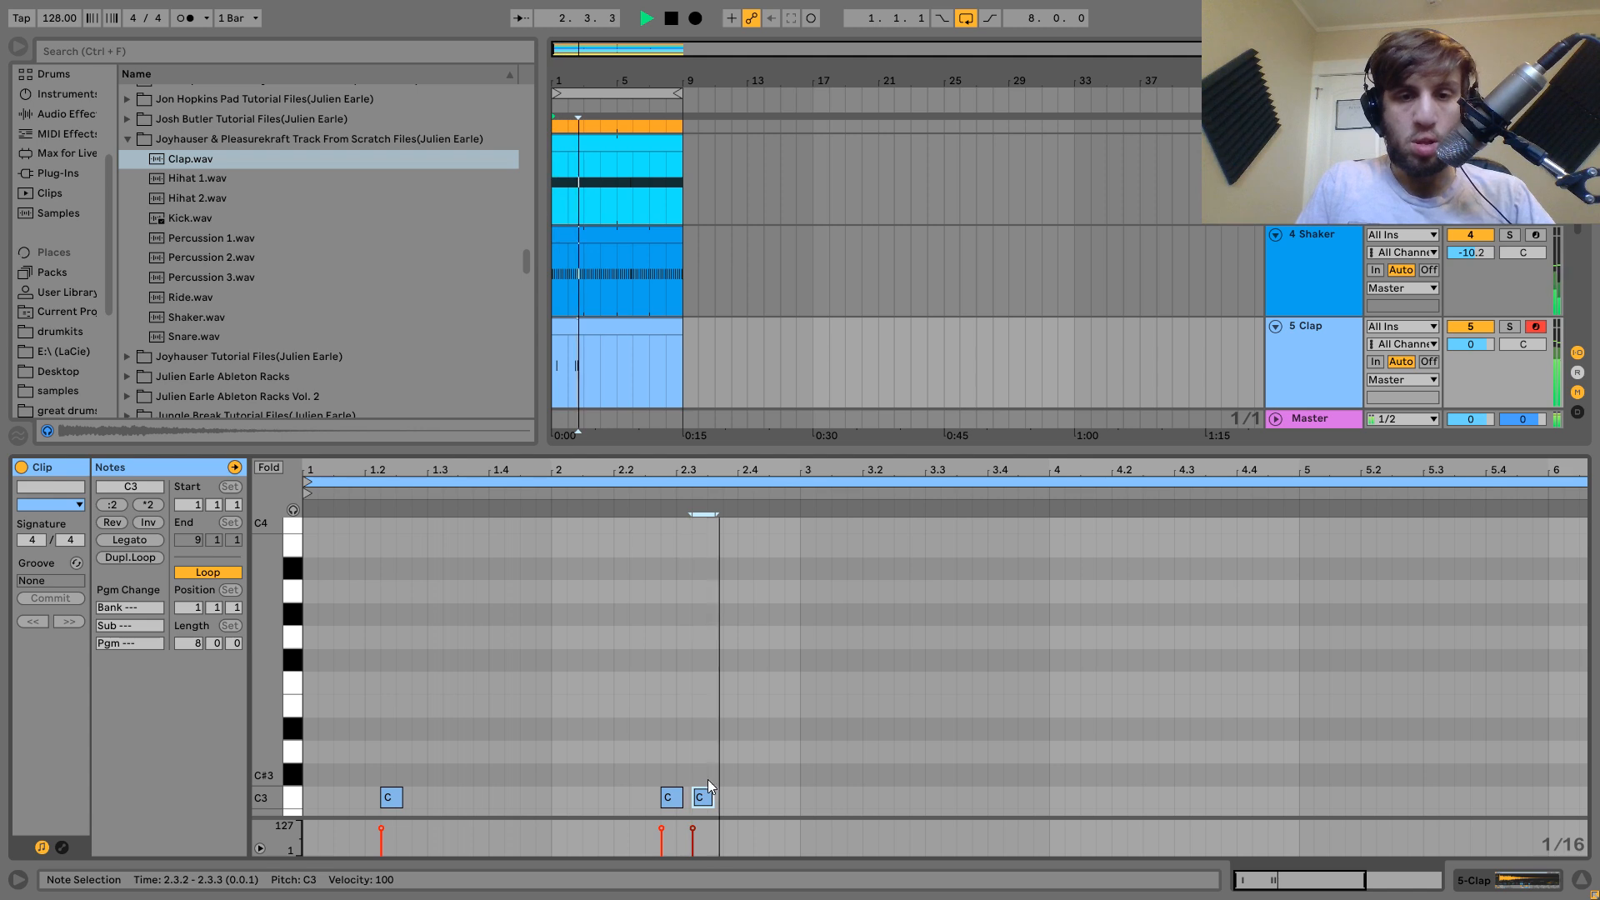
Duplicate the two-bar clap pattern across all eight bars of the clip.
drag(784, 802, 305, 706)
key(ctrl+d)
key(ctrl+d)
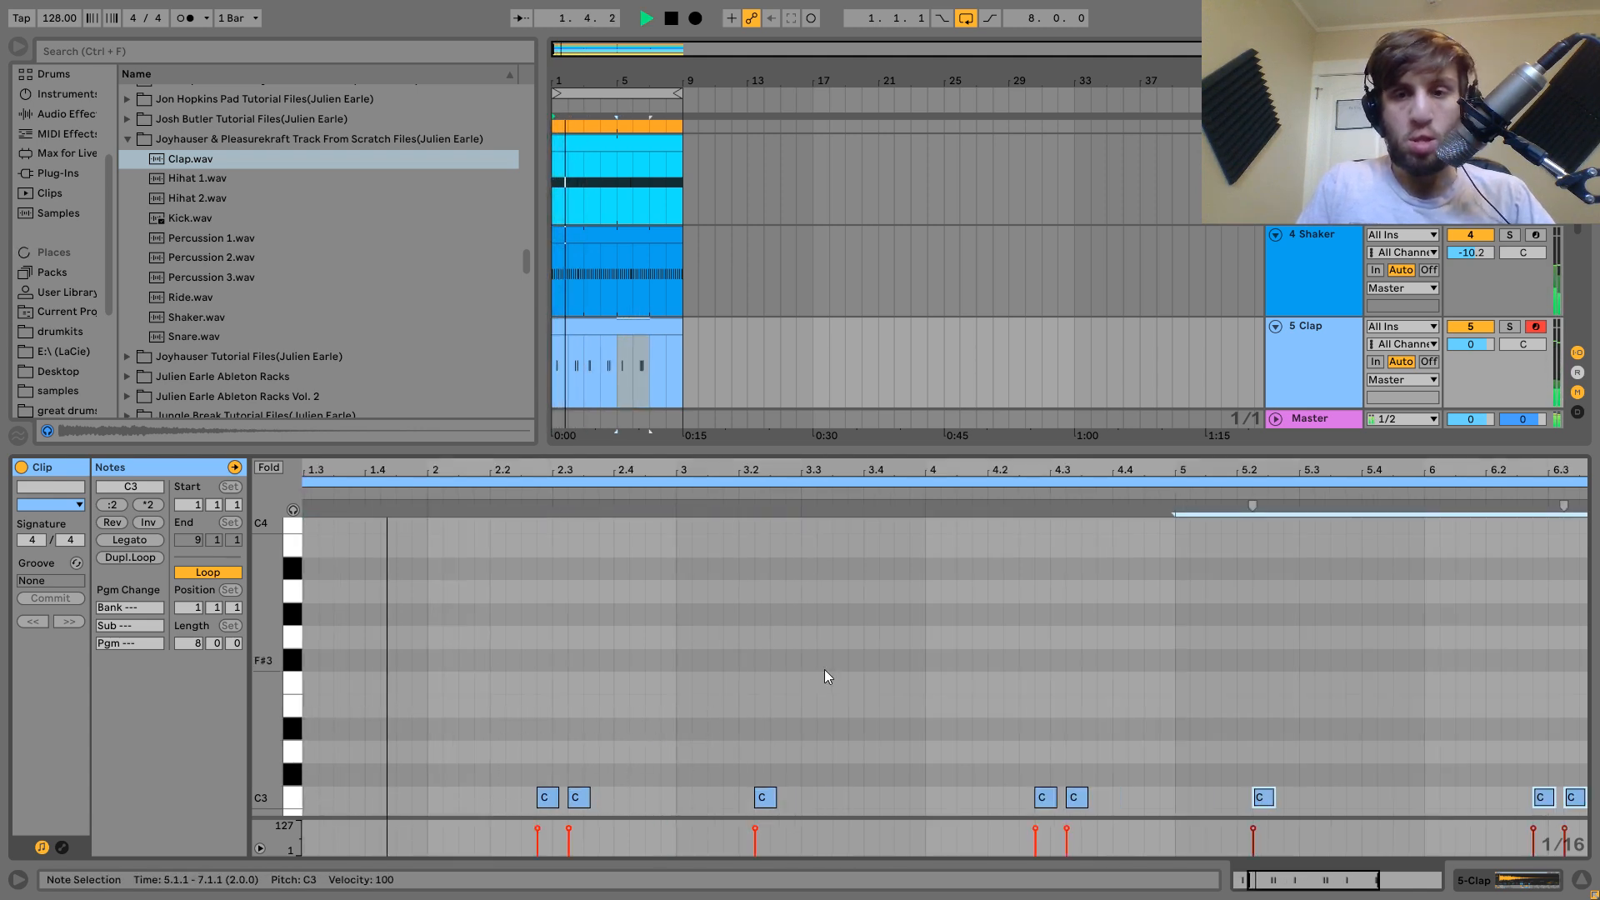
double_click(791, 471)
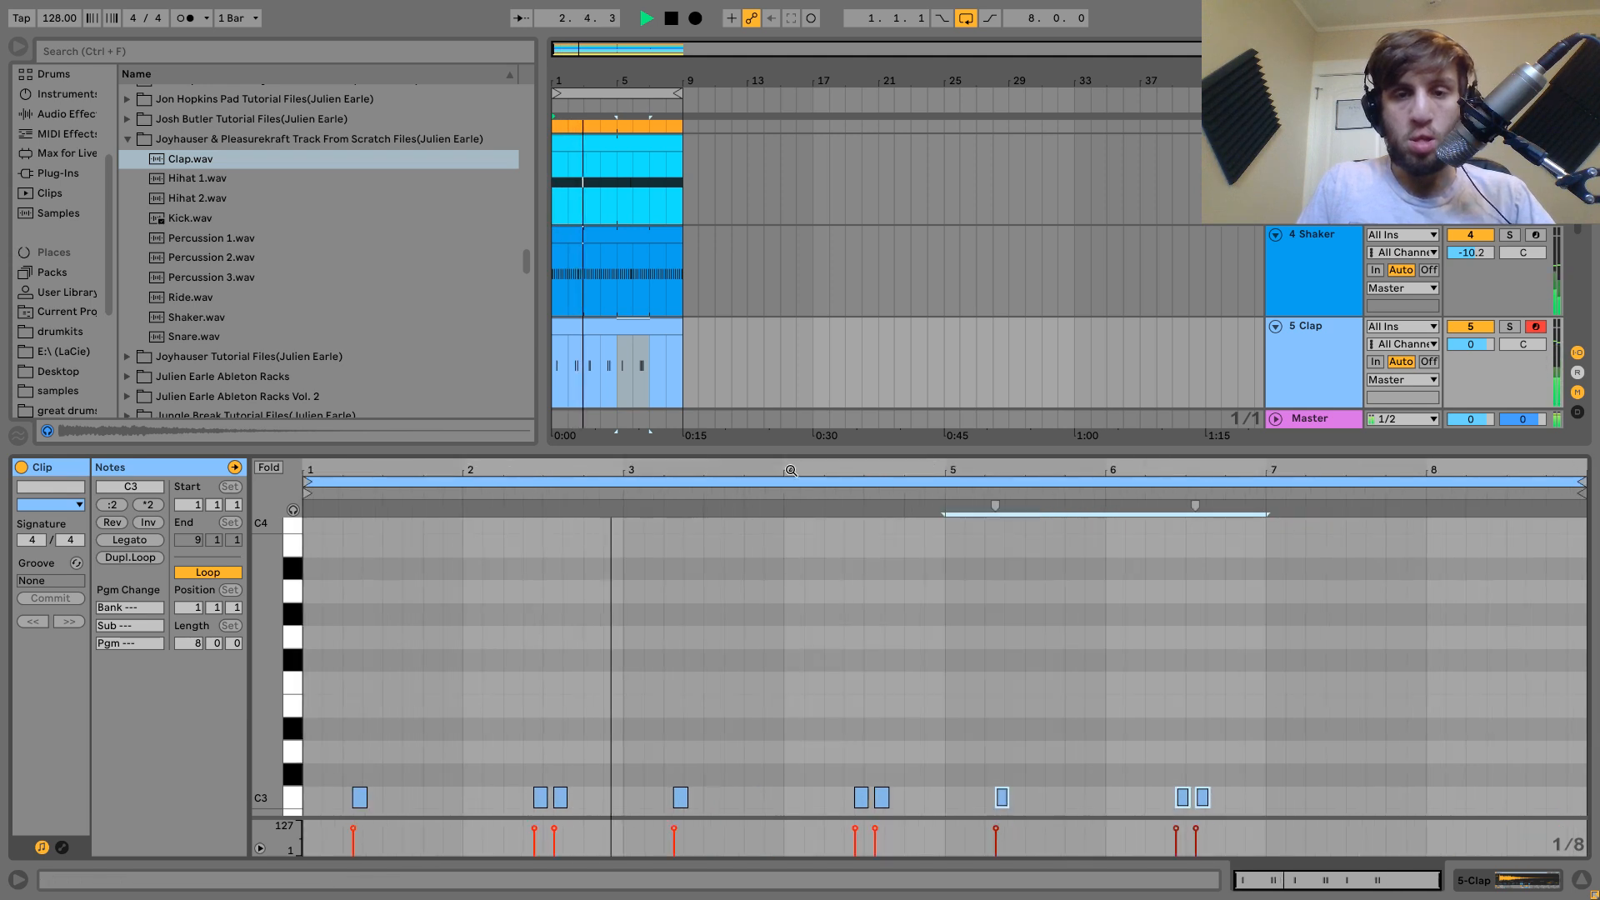
Try an extra C3 clap note at 4.4.1 and remove it.
double_click(908, 798)
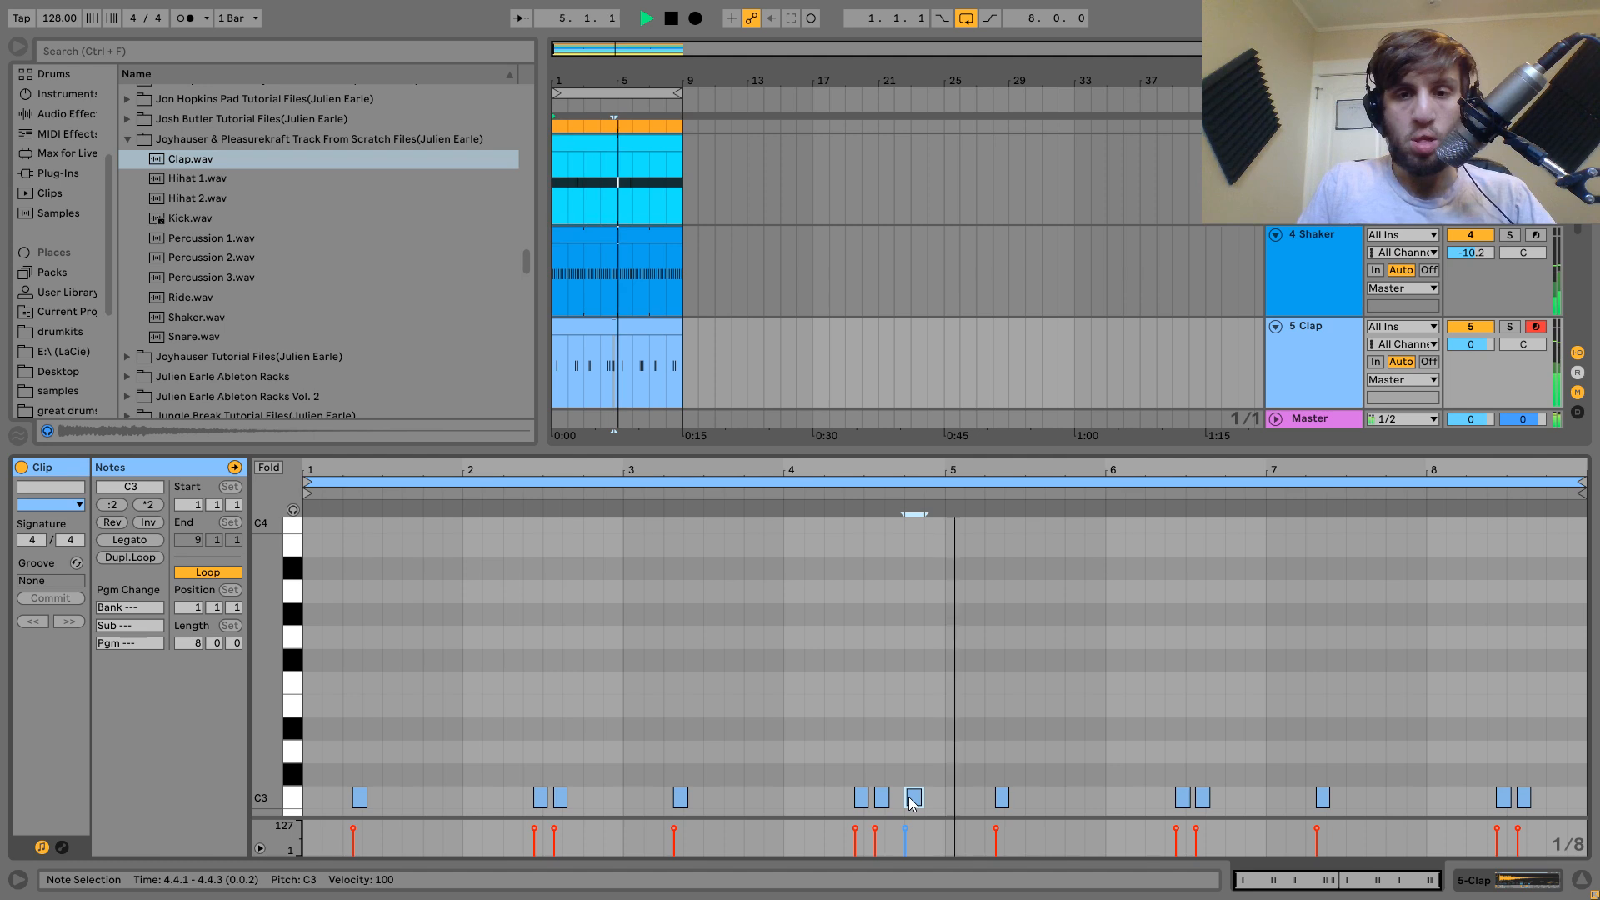
double_click(914, 798)
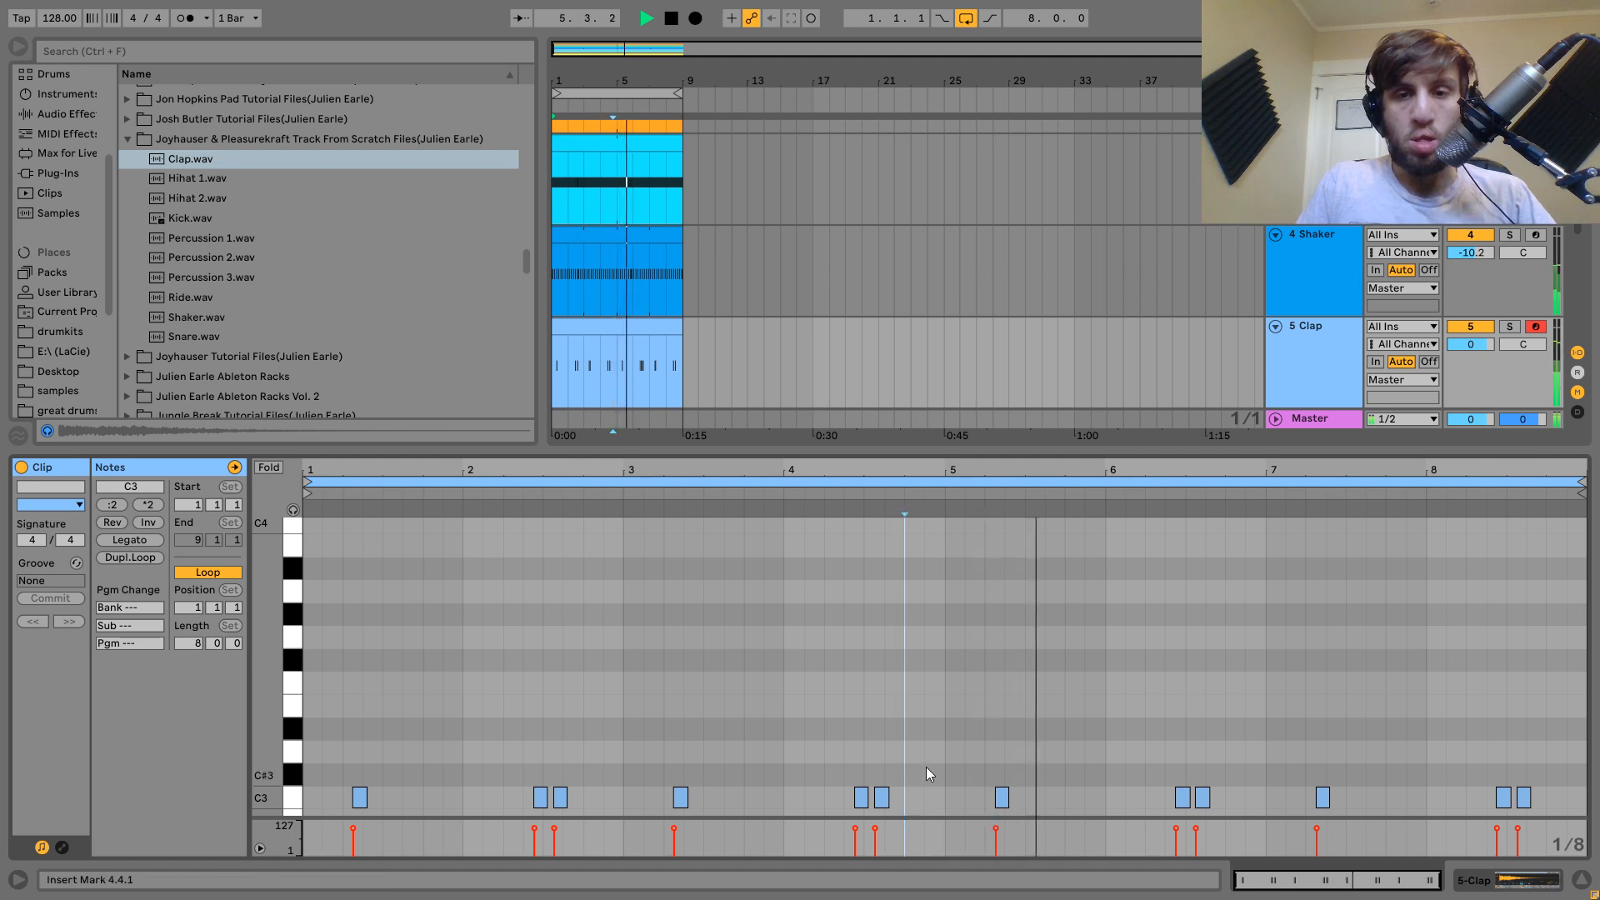
Turn off the arrangement loop and delete the second note of the clap pair in bar 4.
click(625, 328)
key(ctrl+l)
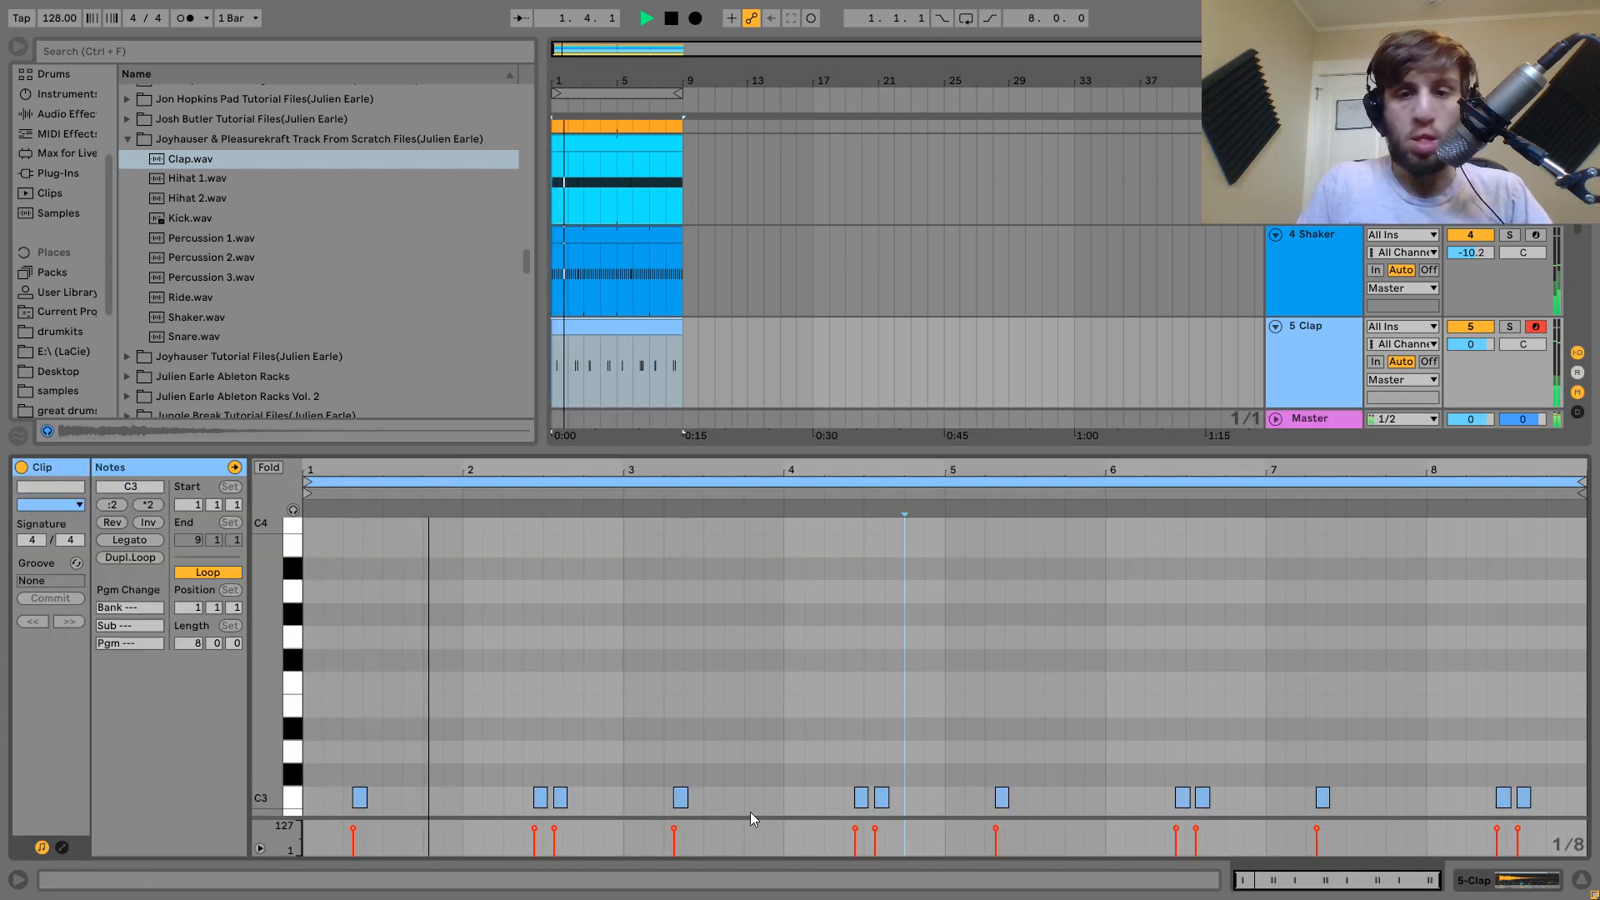
double_click(881, 798)
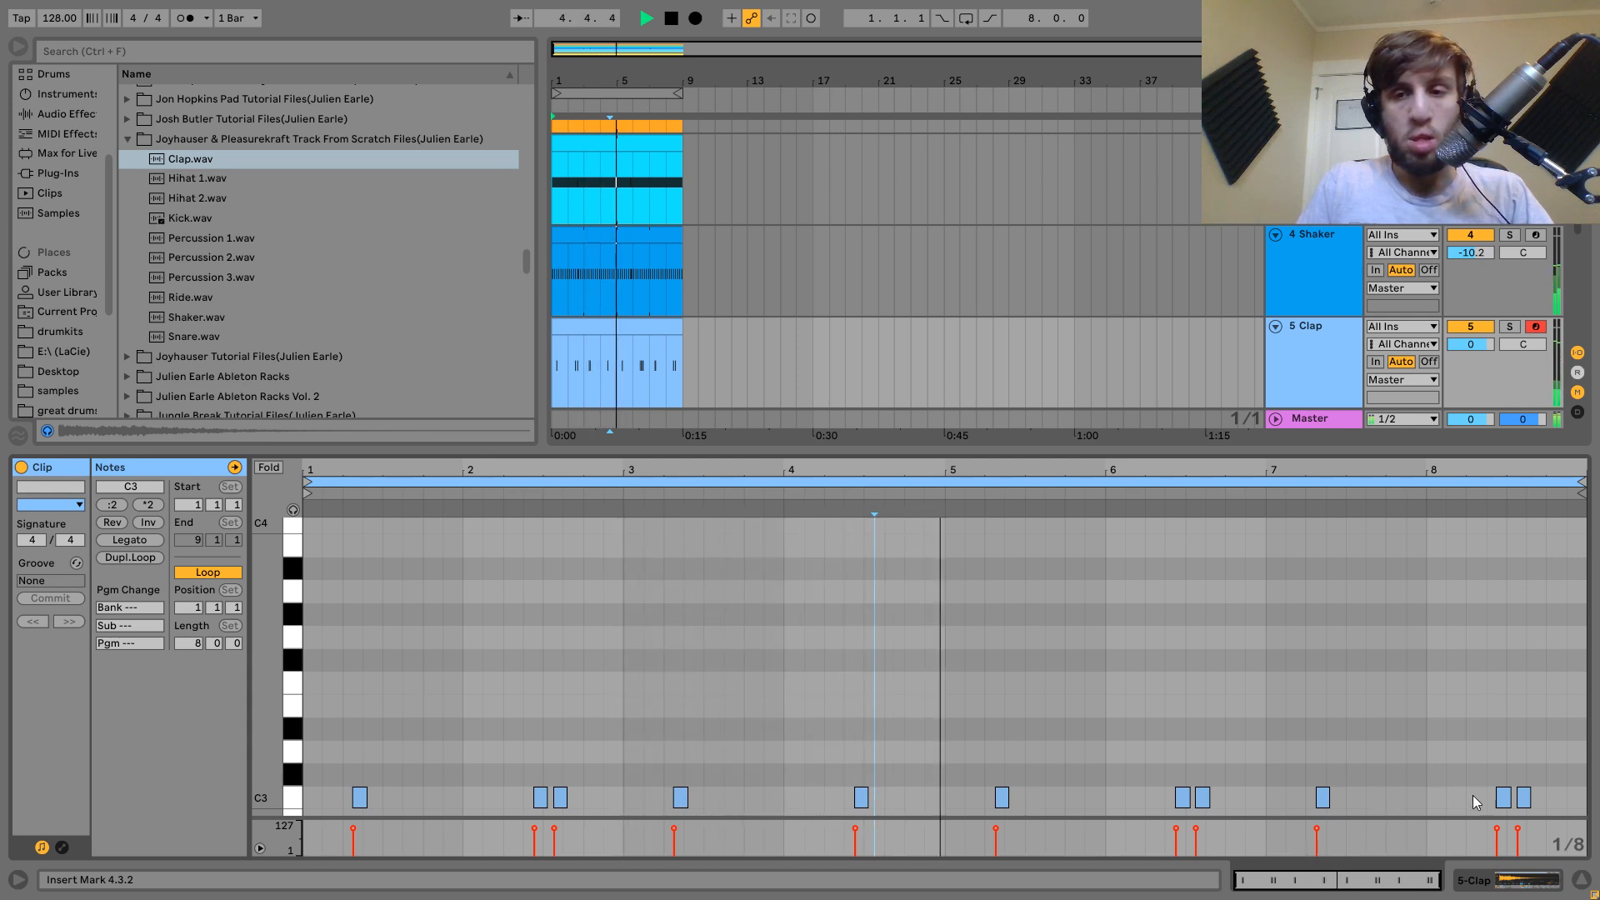
Replace bar 6's second clap with one at 6.3.3, and move bar 8's two claps to 8.3.2 and 8.4.1.
double_click(1202, 797)
double_click(1217, 798)
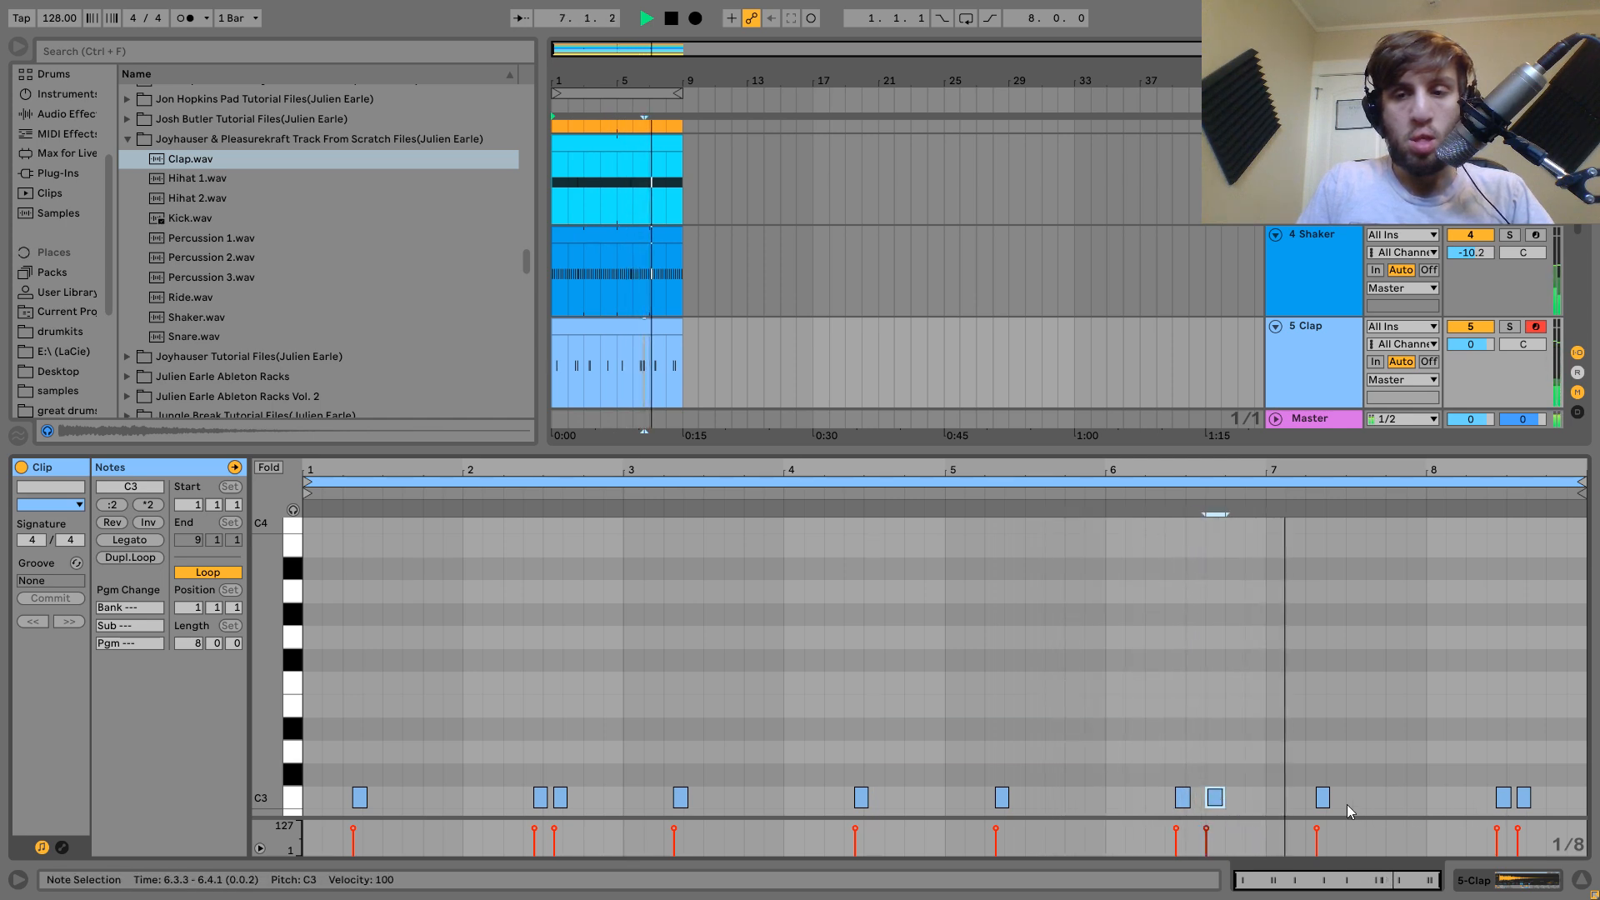
drag(1515, 799, 1524, 800)
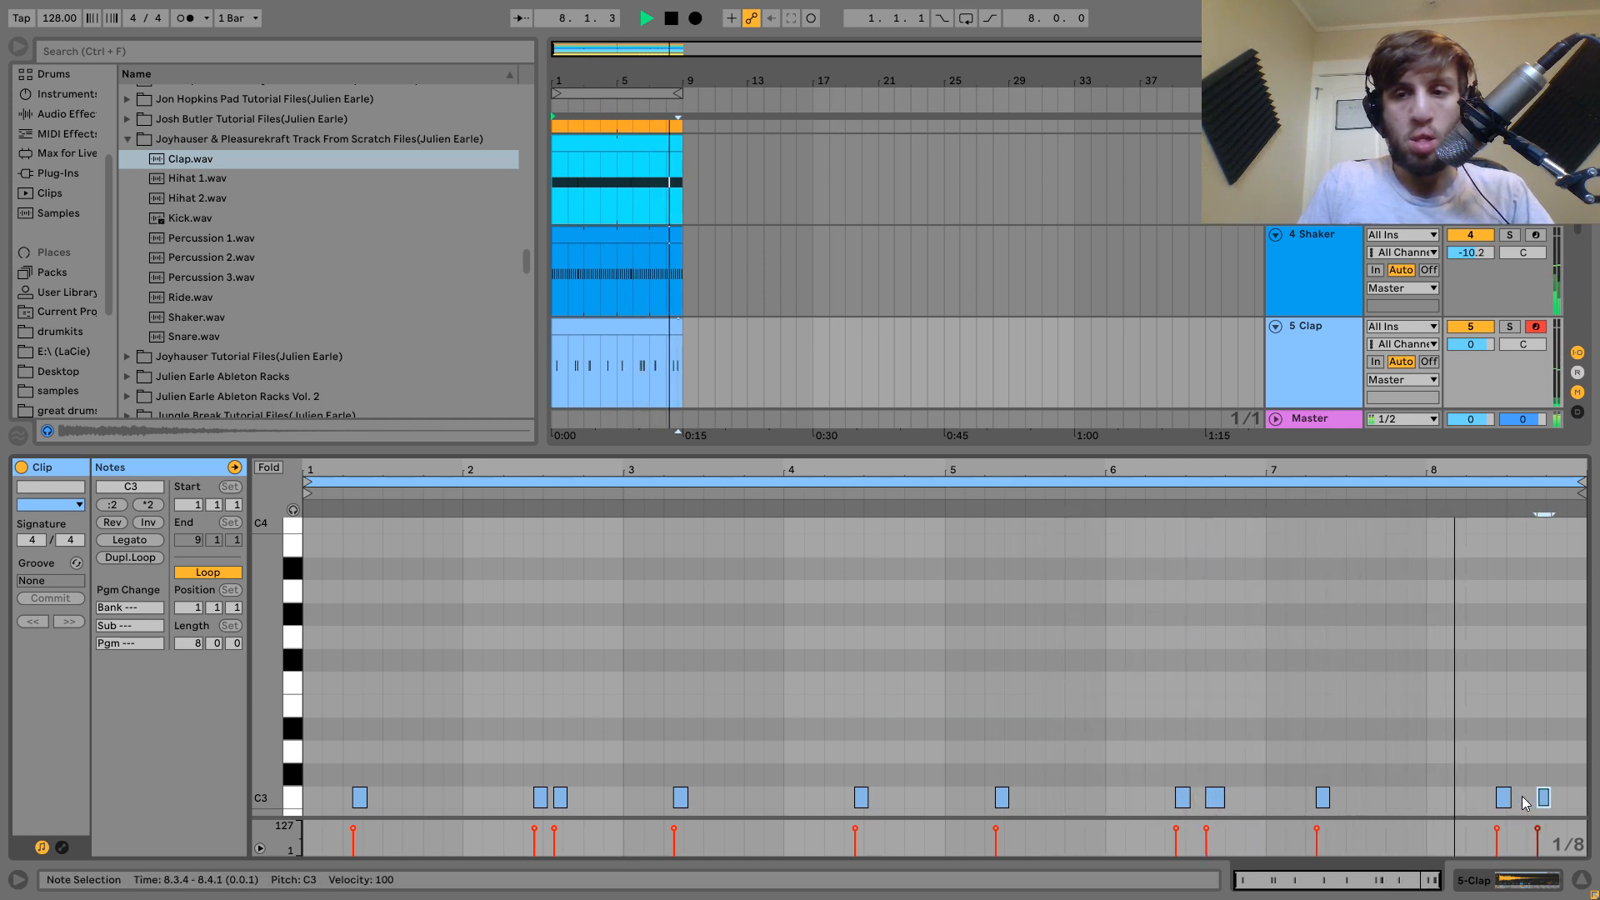
key(Right)
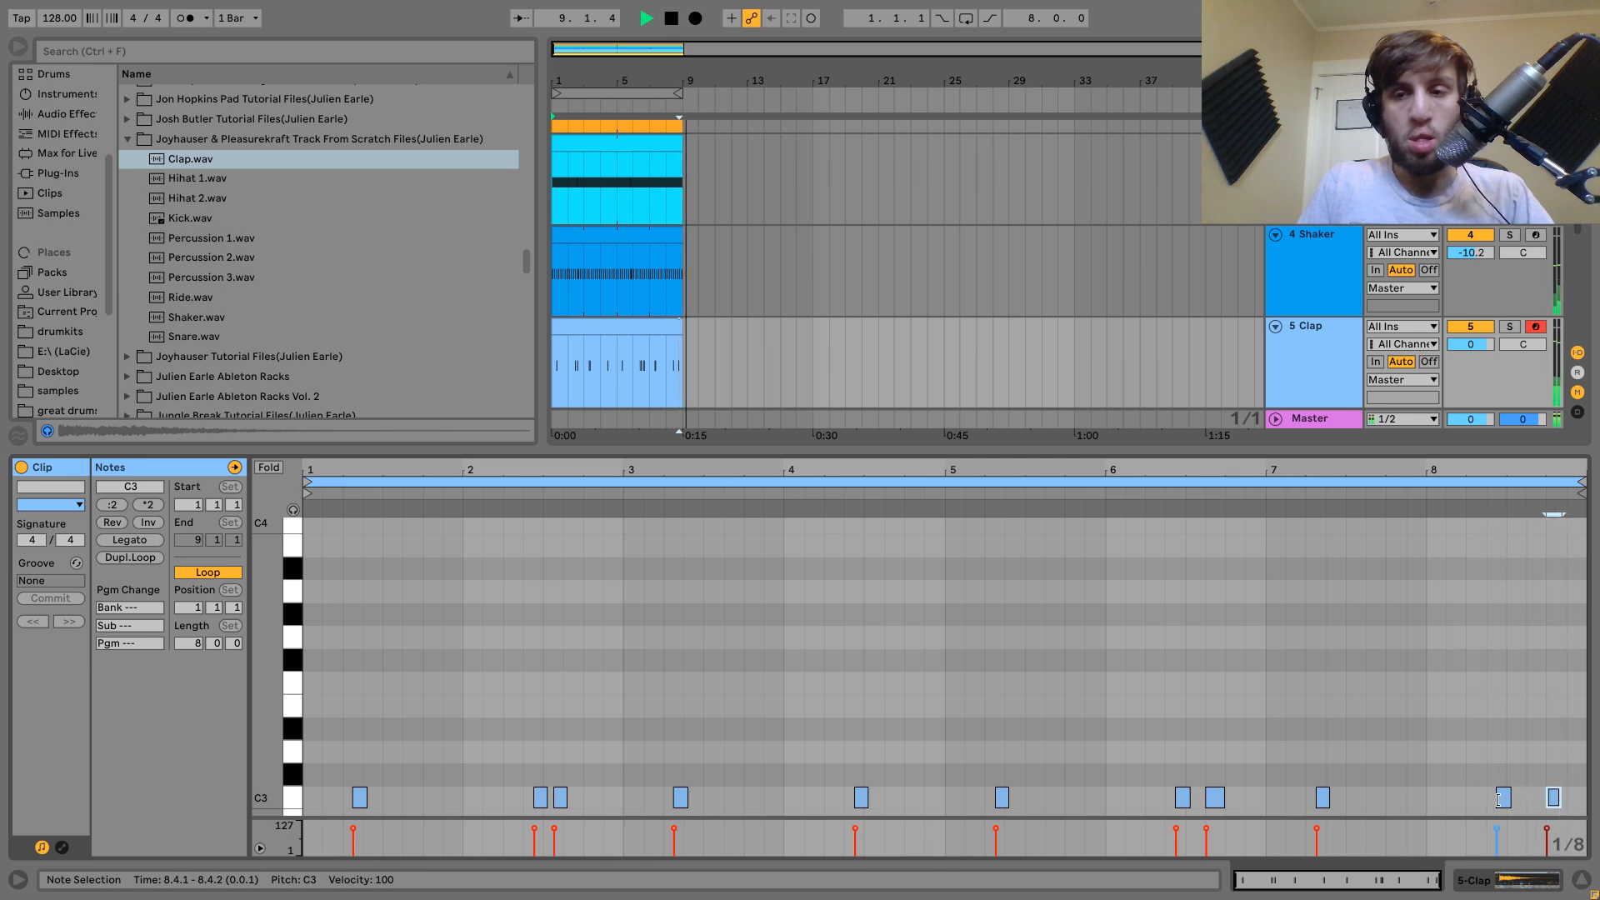
key(Right)
click(1437, 505)
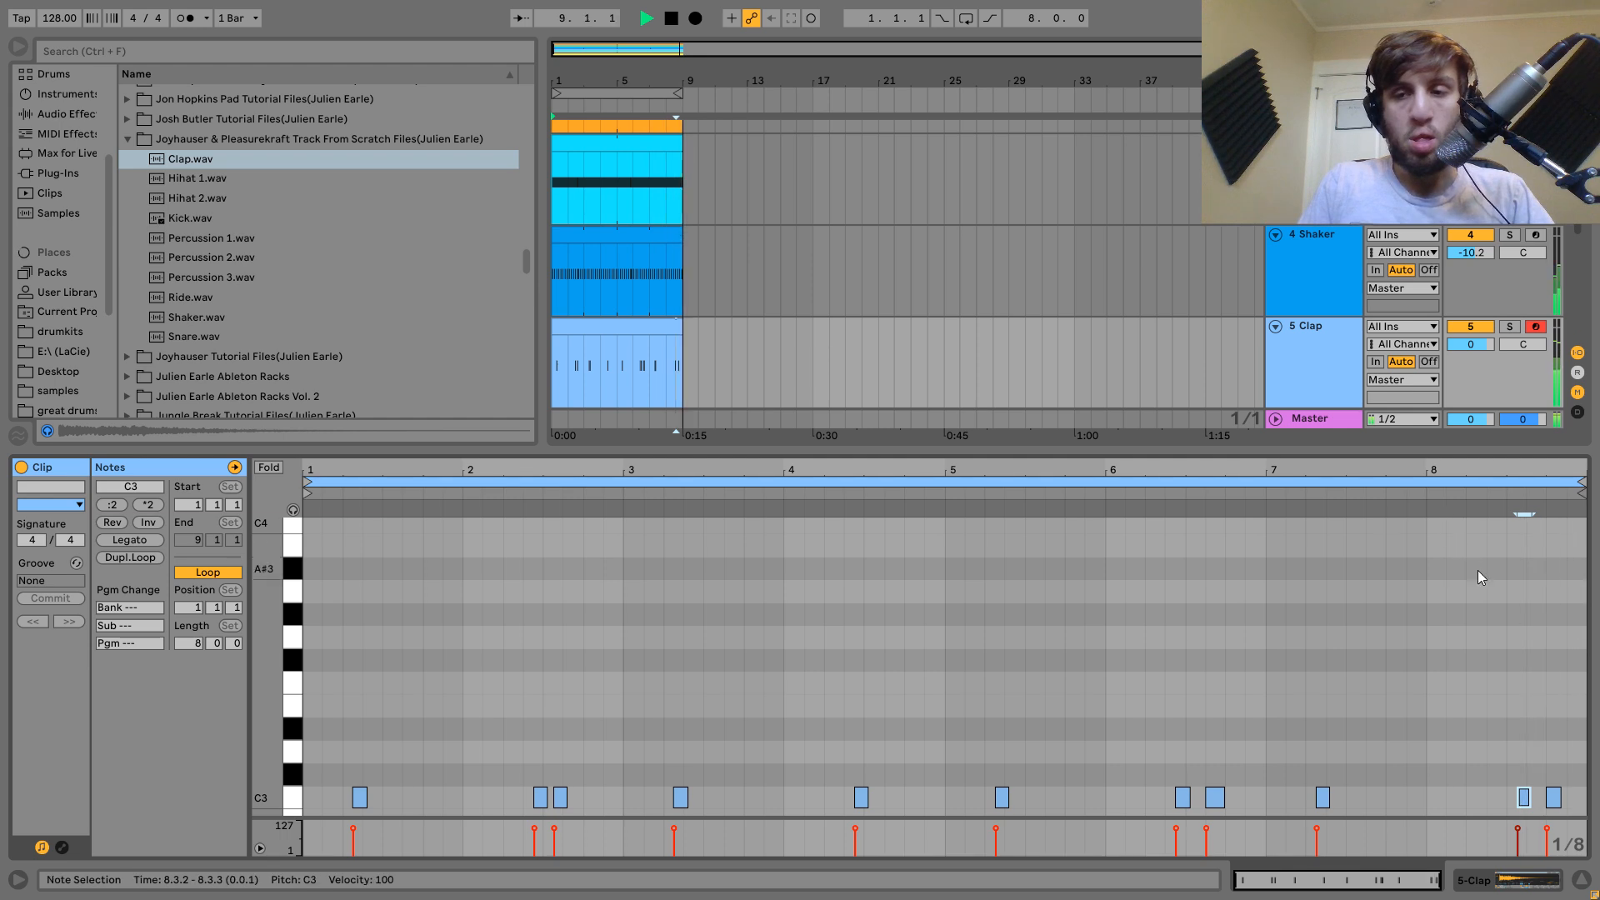
Loop the arrangement over the eight-bar clap clip and bring up the list of audio effects.
click(1521, 882)
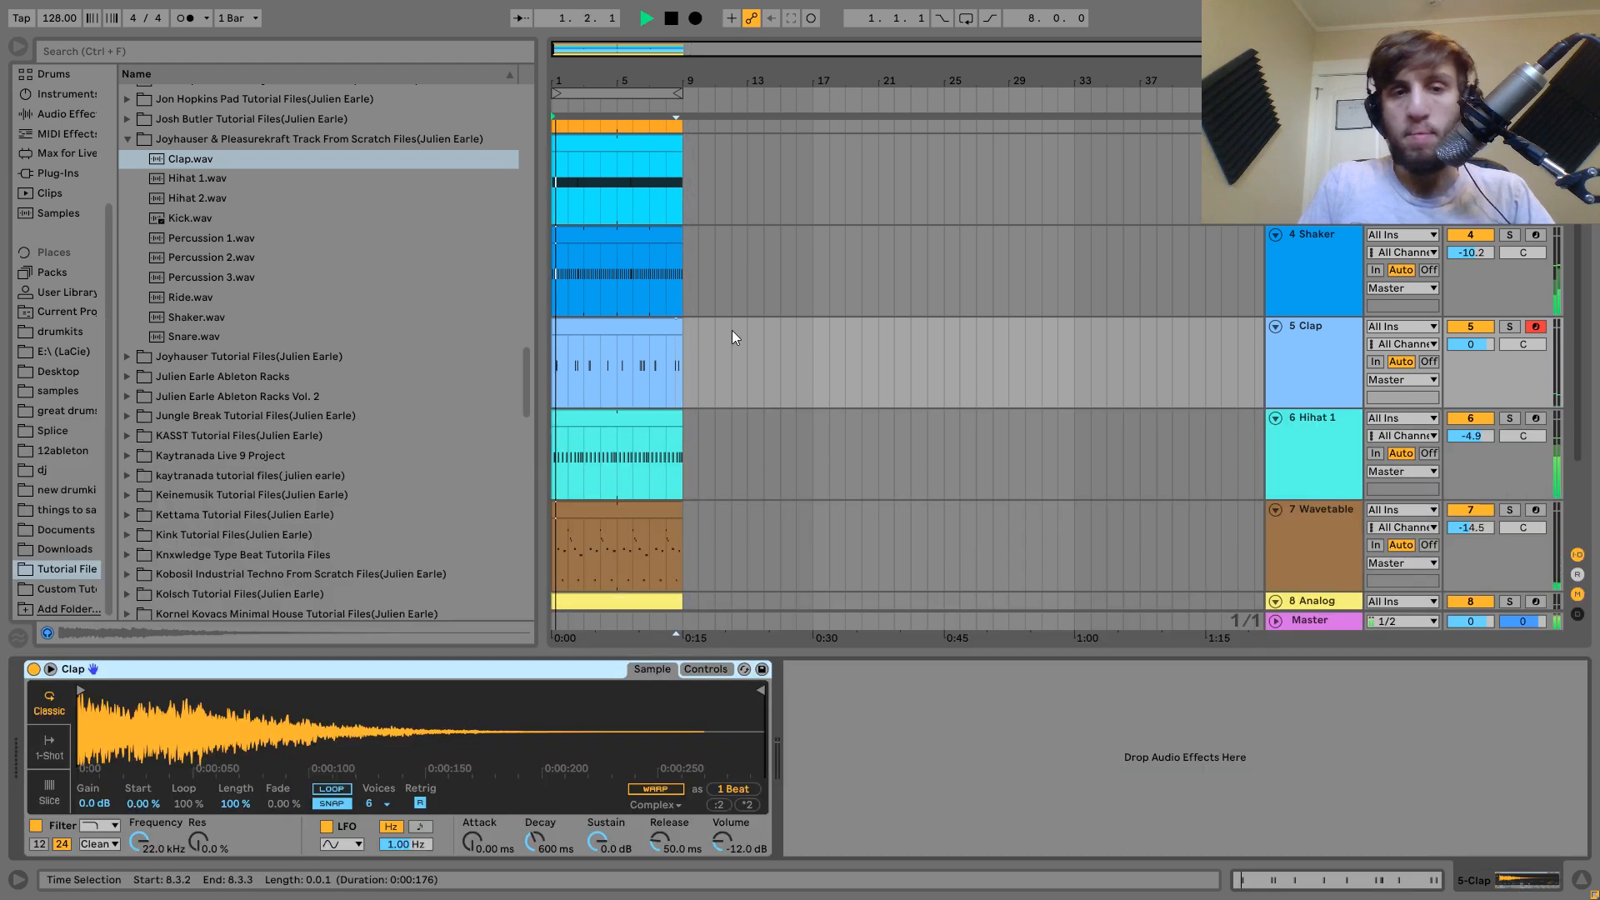
click(655, 330)
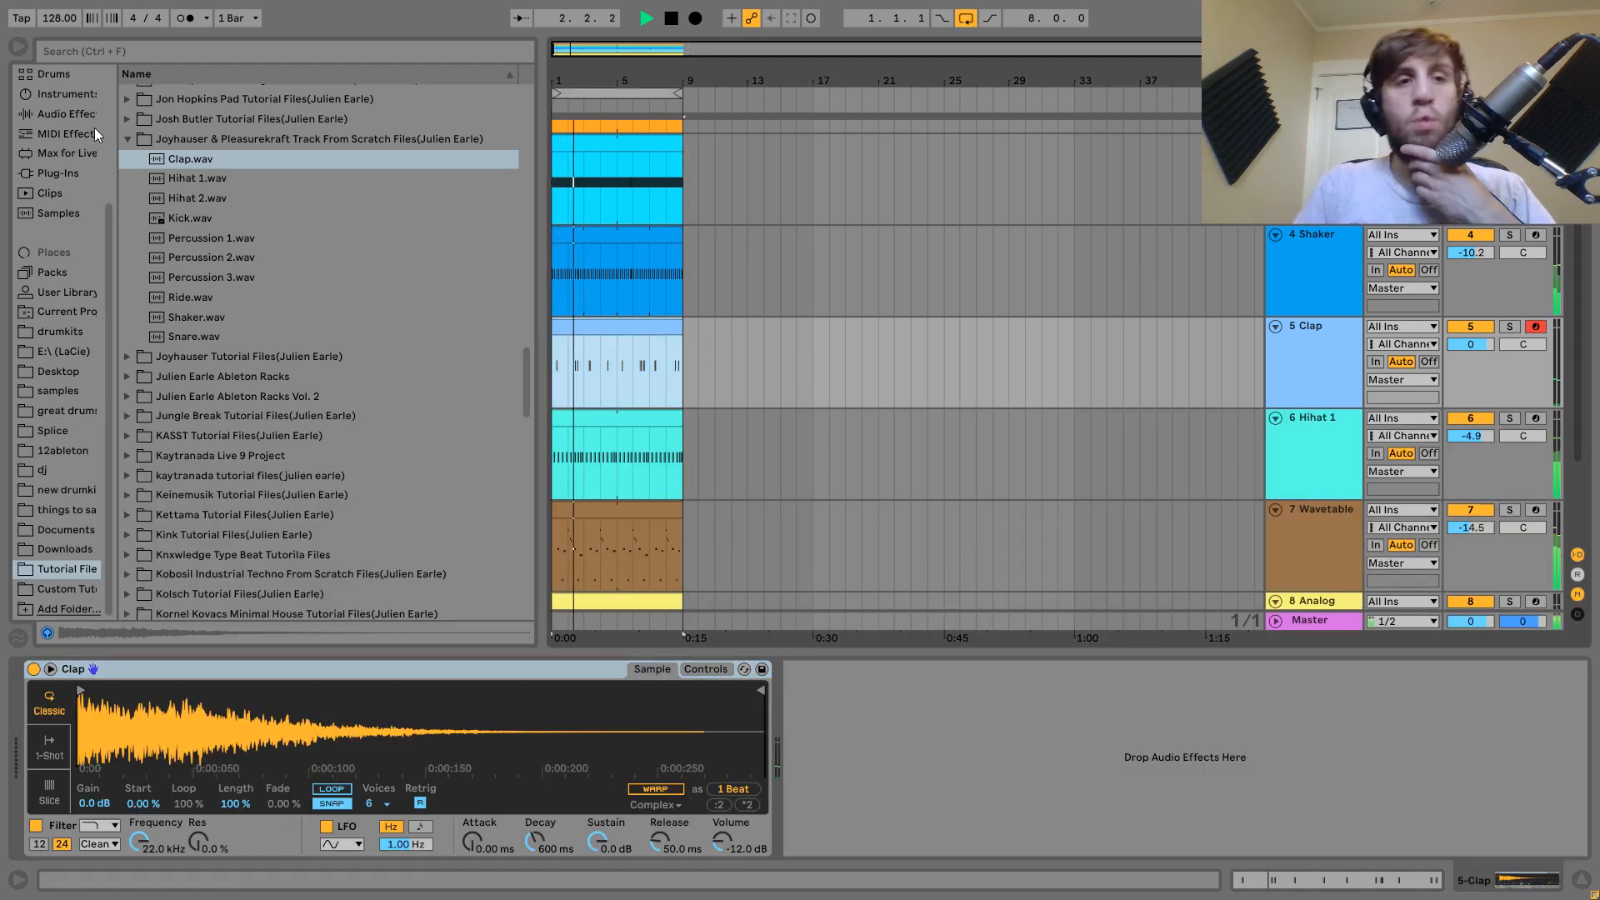
click(55, 114)
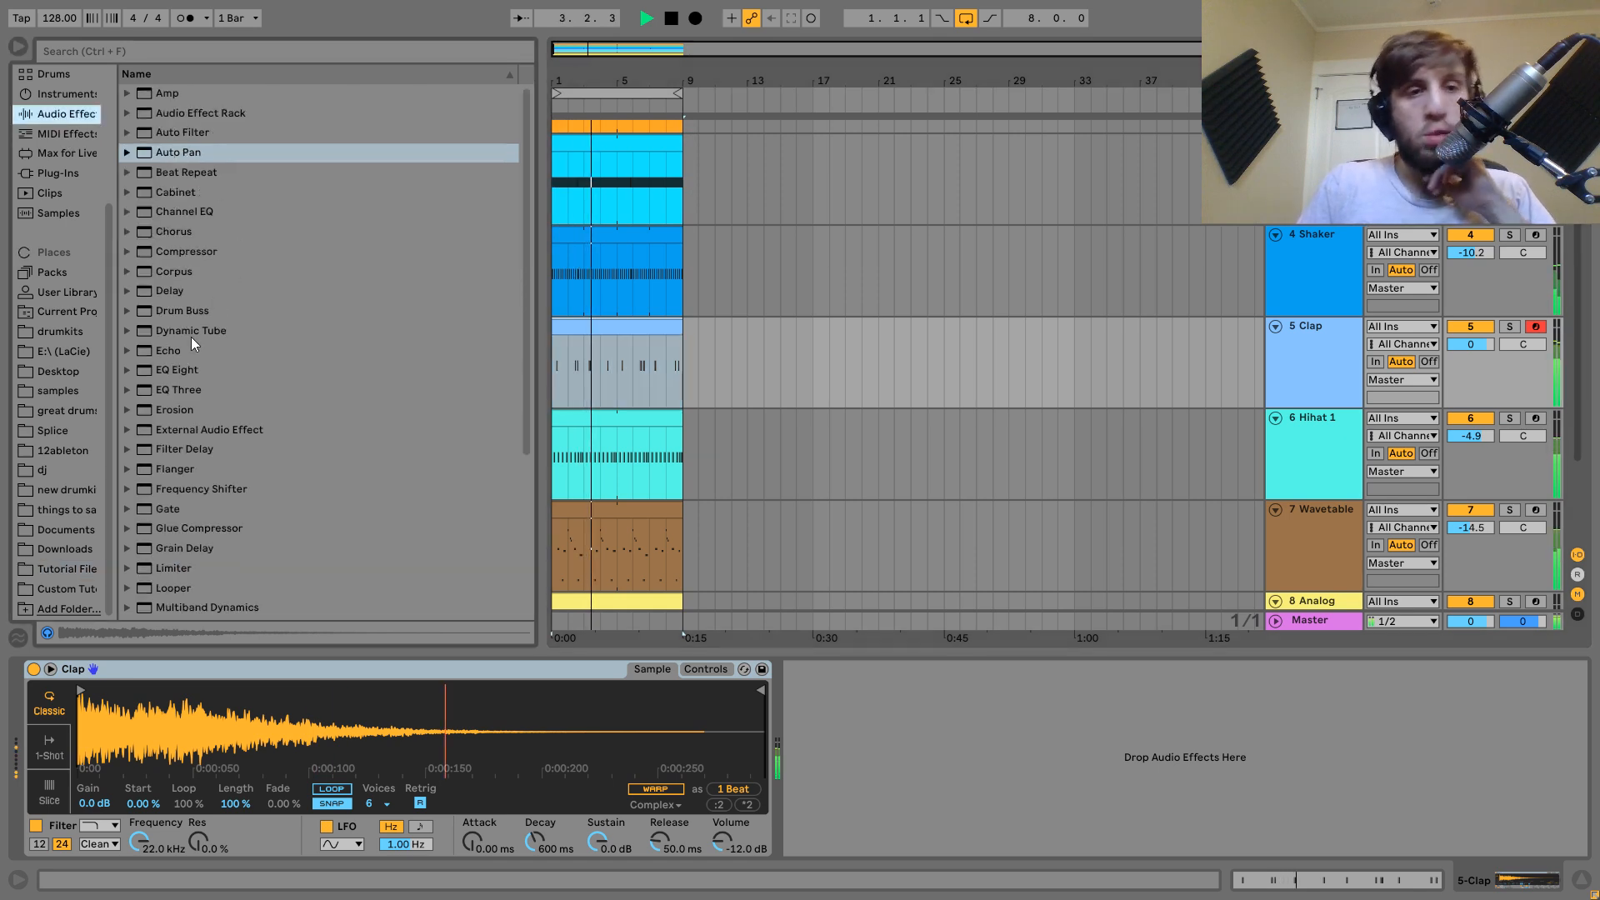
key(space)
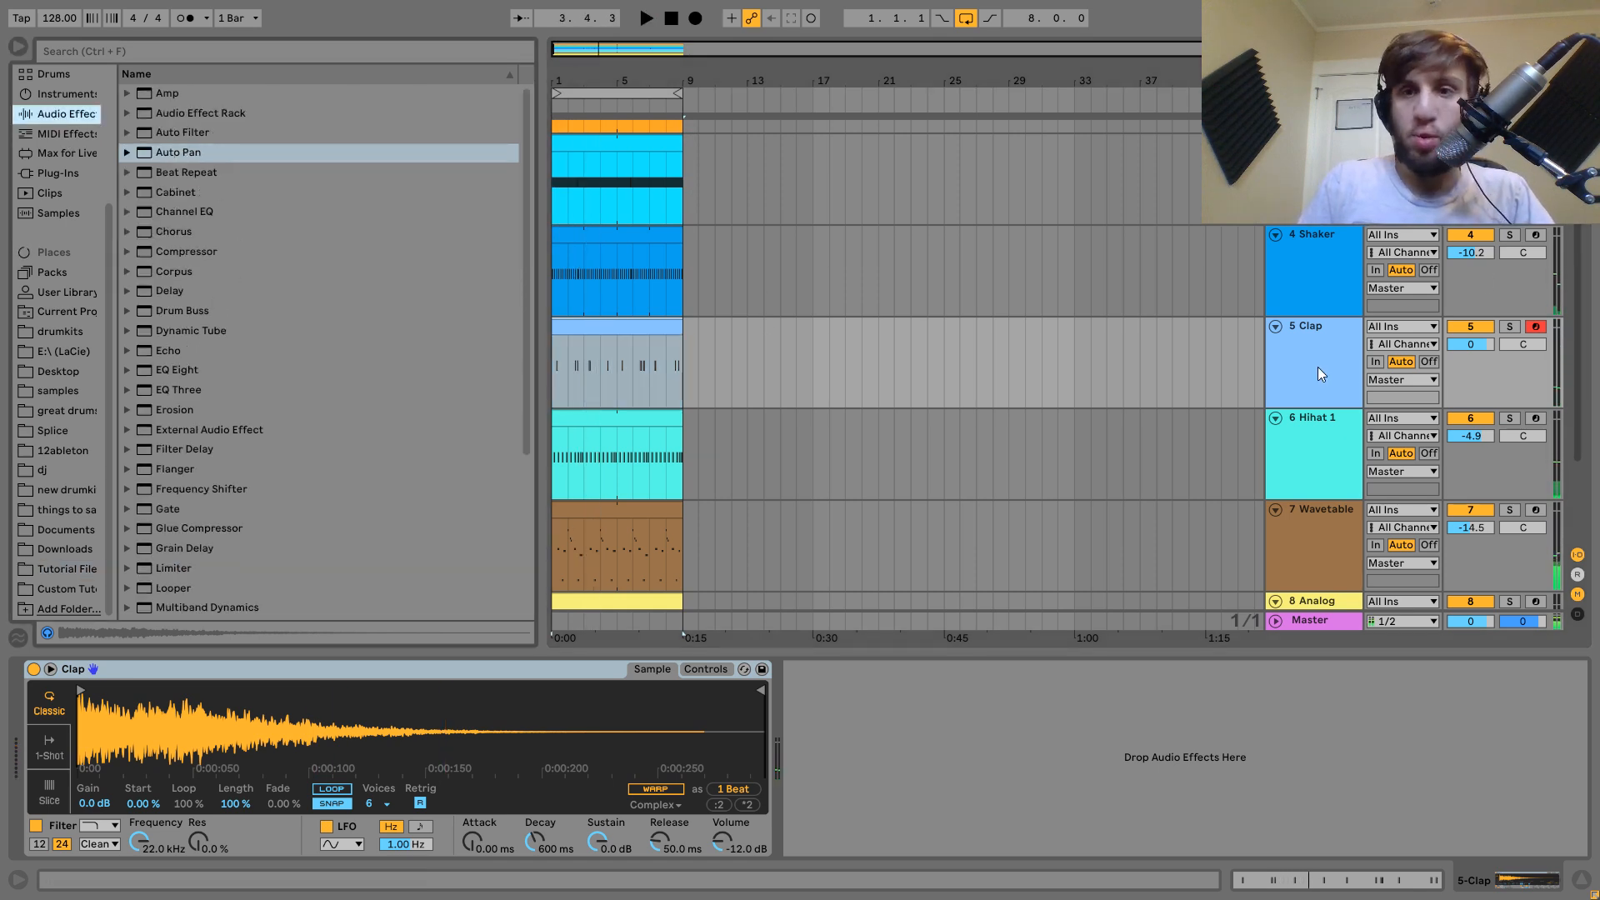
Group the Hihat 2, Shaker, Clap and Hihat 1 tracks into one percussion group.
scroll(1313, 334, up, 2)
click(1313, 296)
scroll(1315, 333, down, 2)
shift+click(1312, 457)
key(ctrl+g)
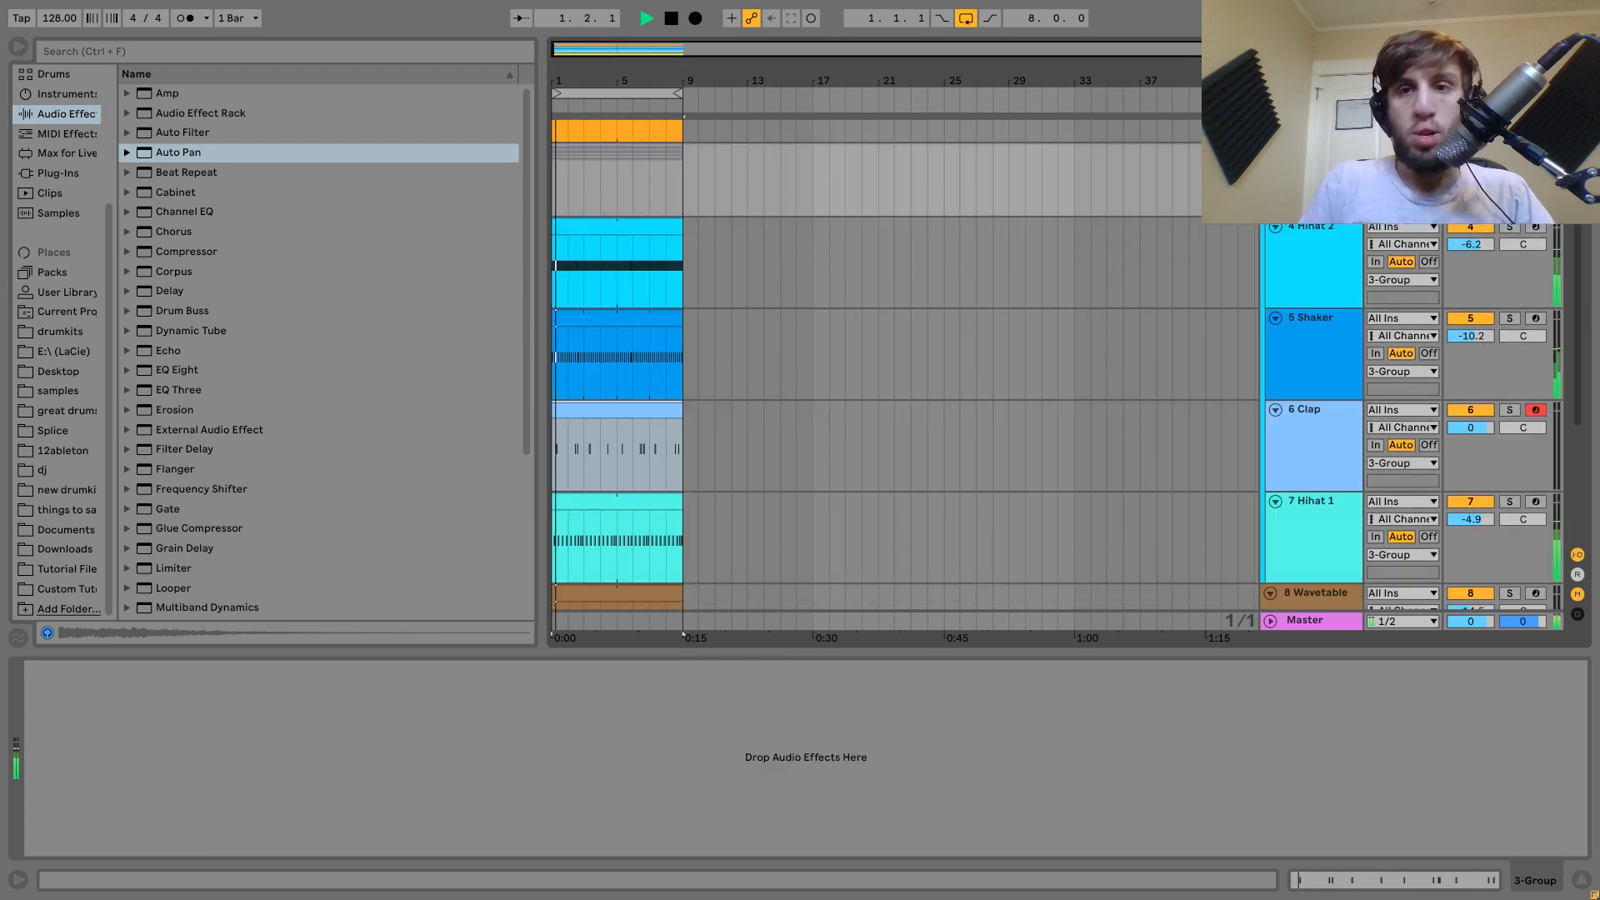
Add Drum Buss to the percussion group with Crunch at 6.3% and Damp at 20.0 kHz.
double_click(182, 310)
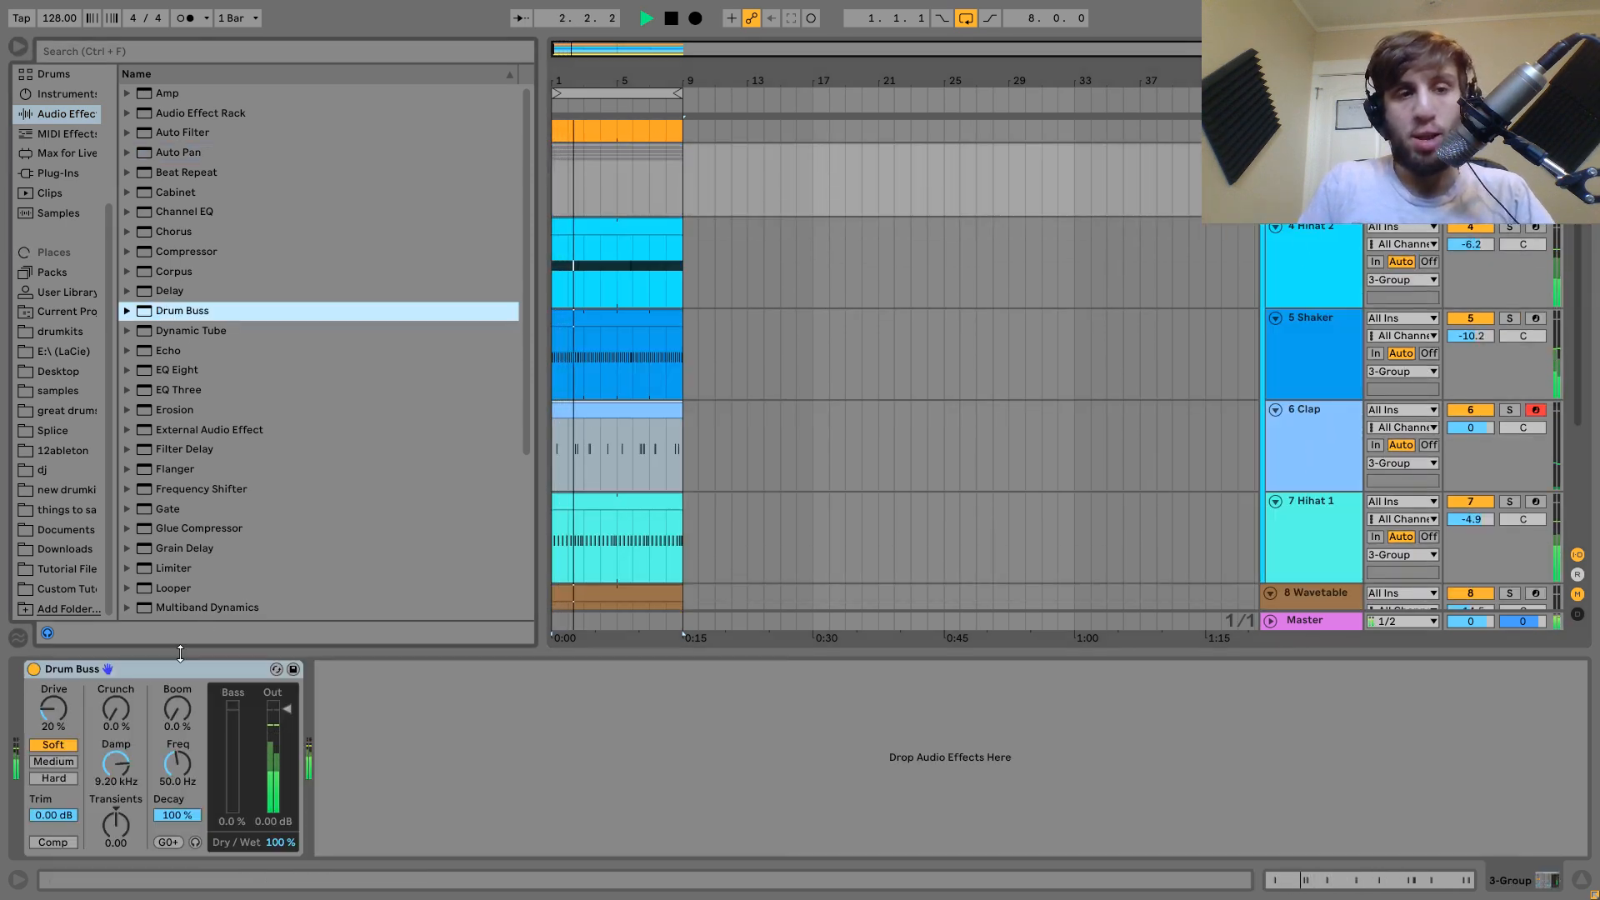
click(116, 710)
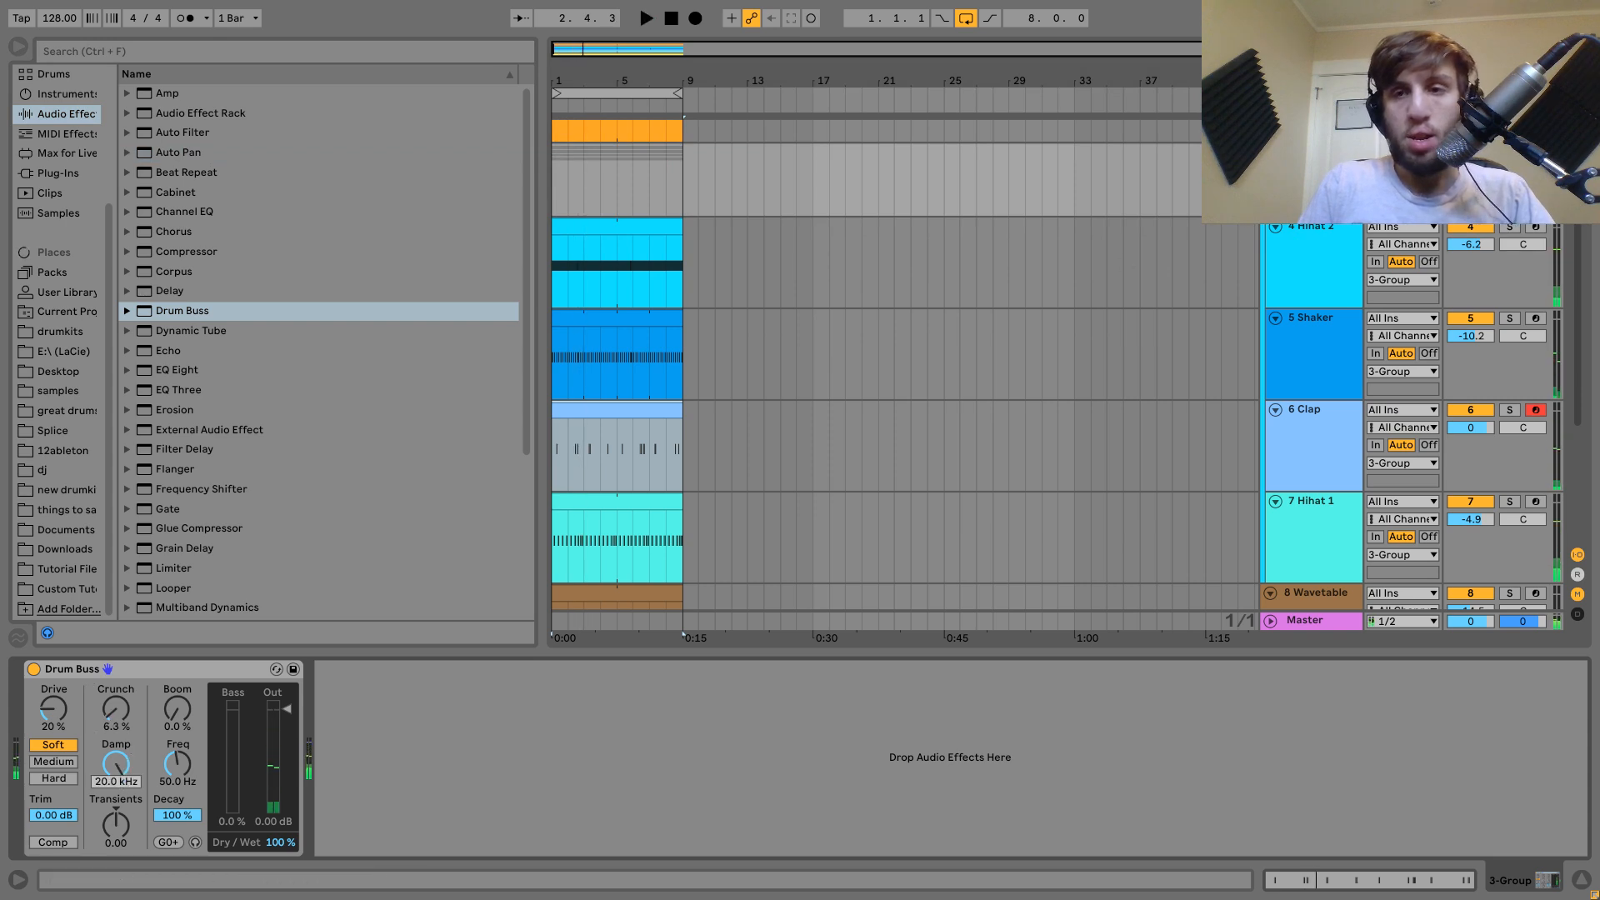
key(space)
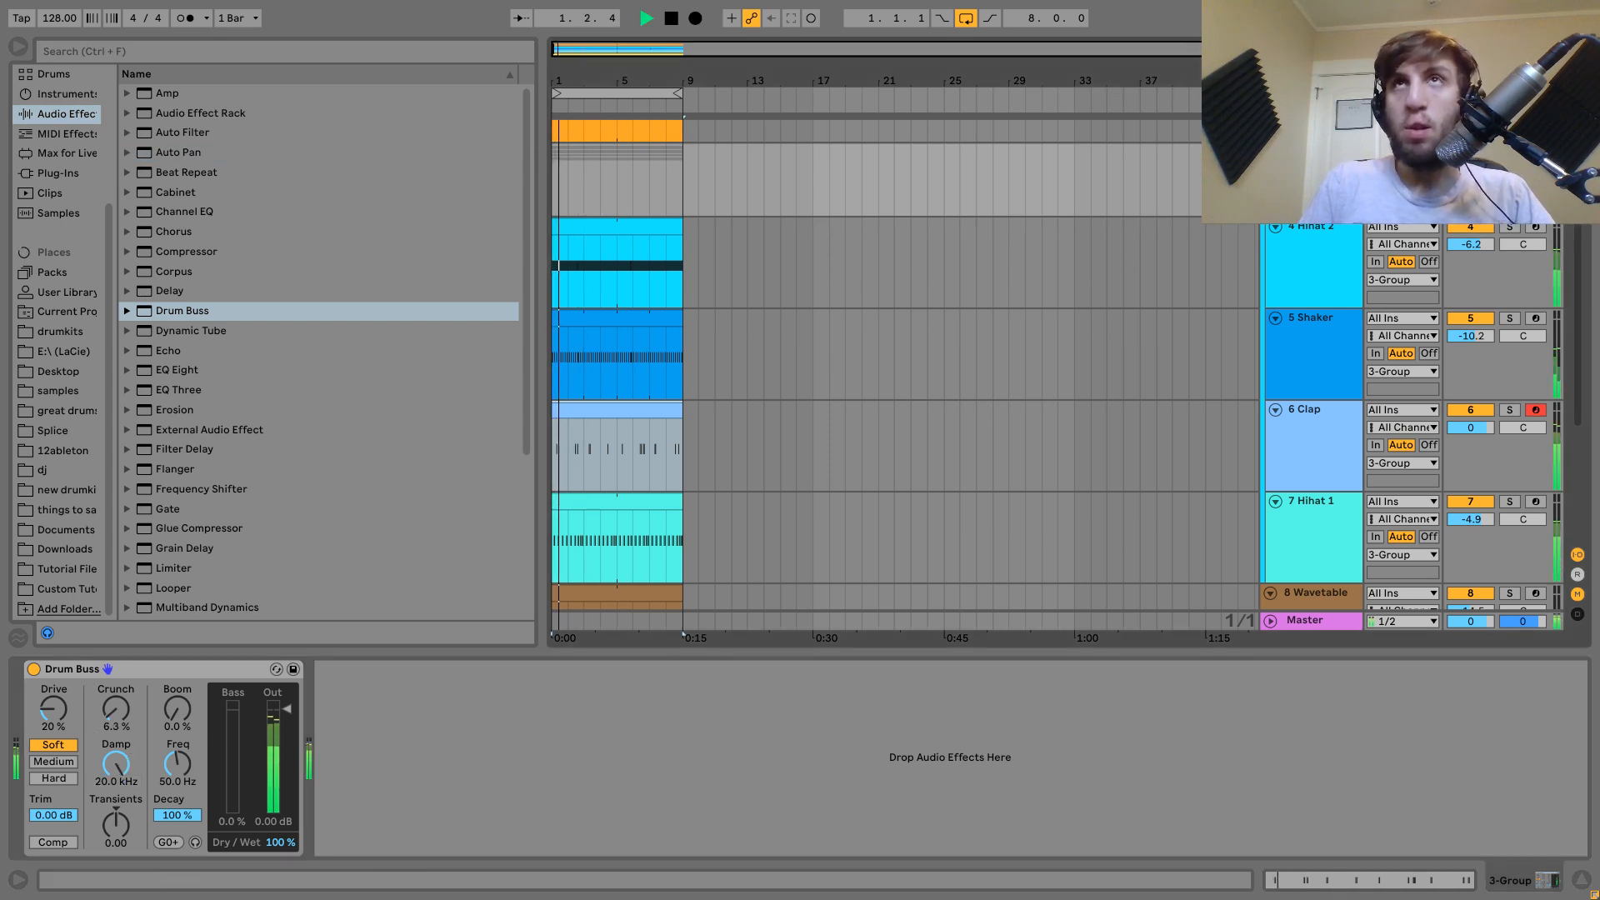
key(Tab)
key(Tab)
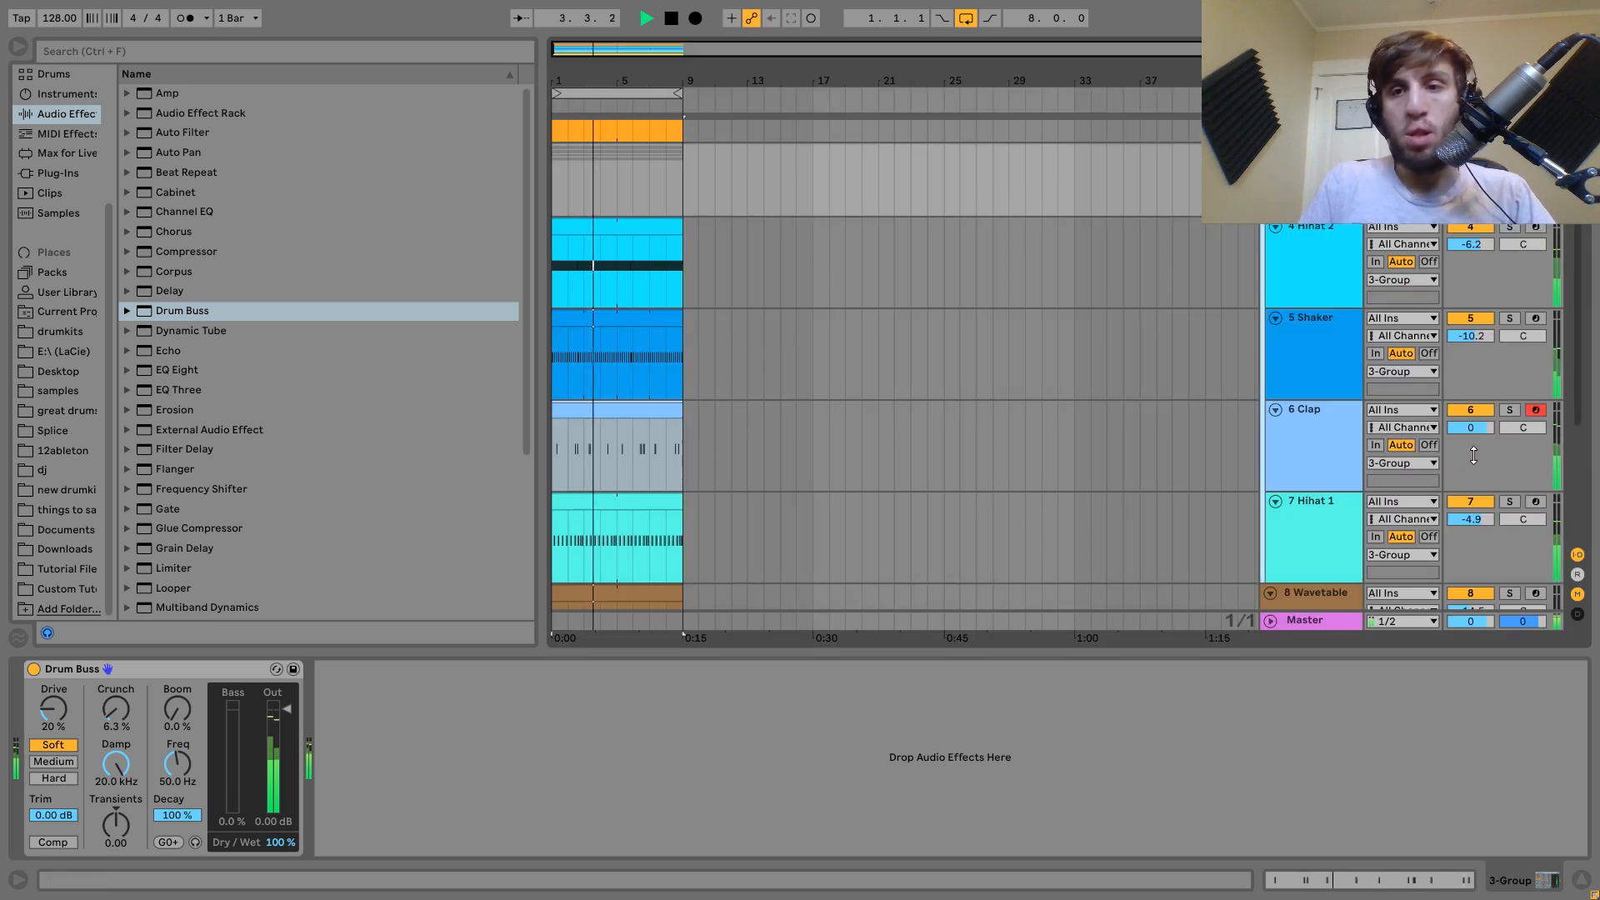
Lower the Clap track's volume to -3.6 dB and solo the track.
drag(1476, 428, 1487, 420)
click(1342, 430)
click(1510, 410)
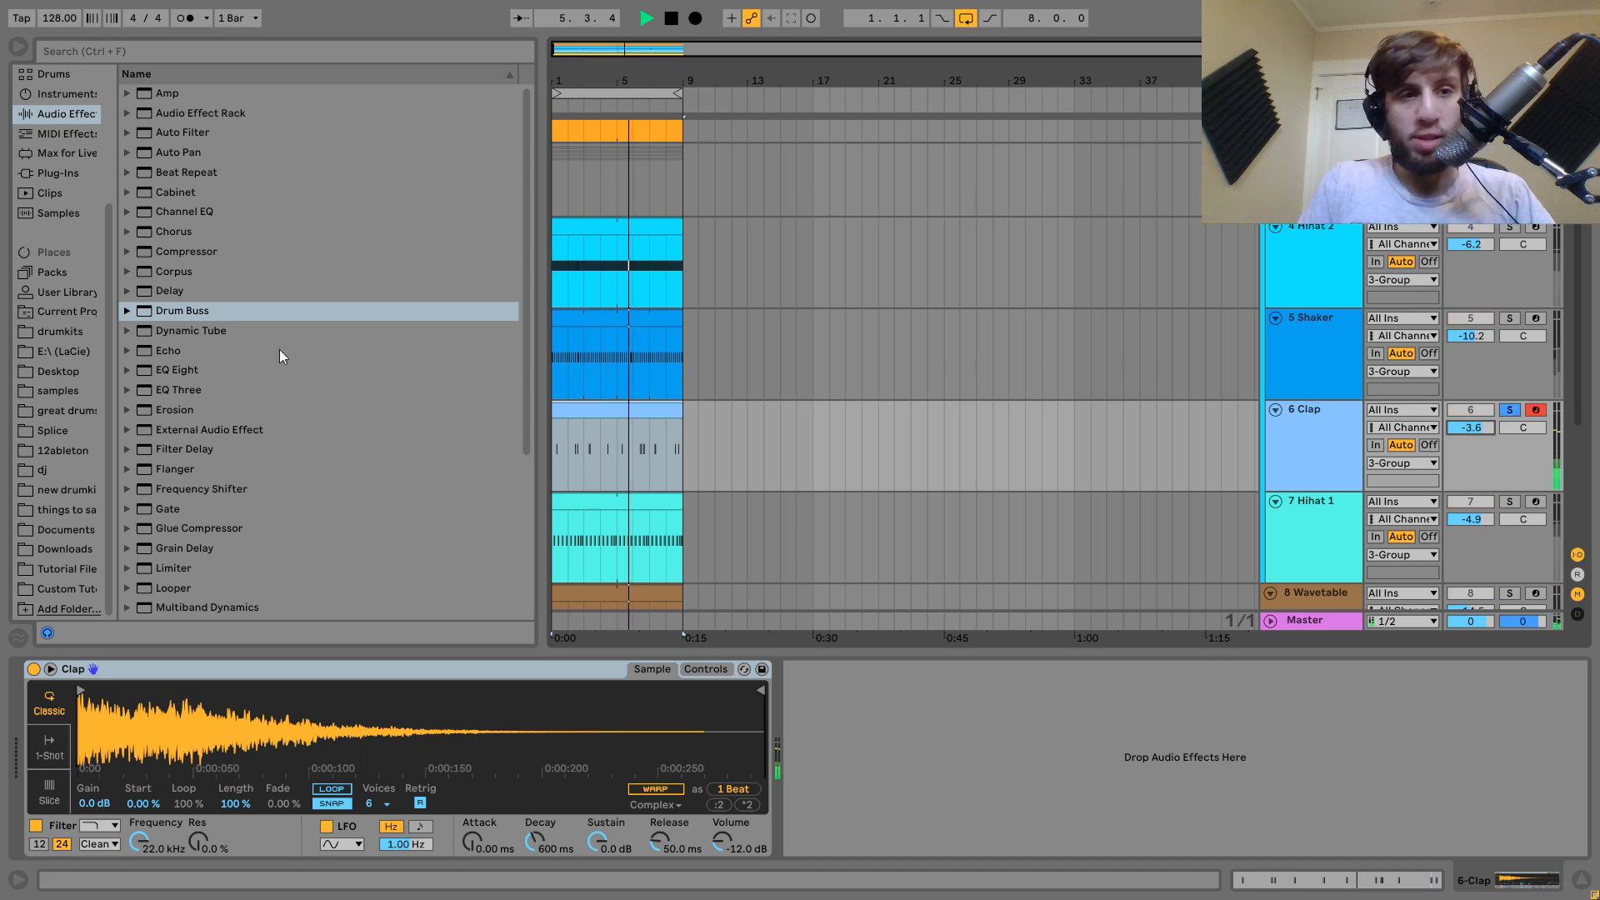
Add Echo to the Clap track with 125 ms delay times and 34% dry/wet, and unsolo the track.
drag(190, 350, 913, 772)
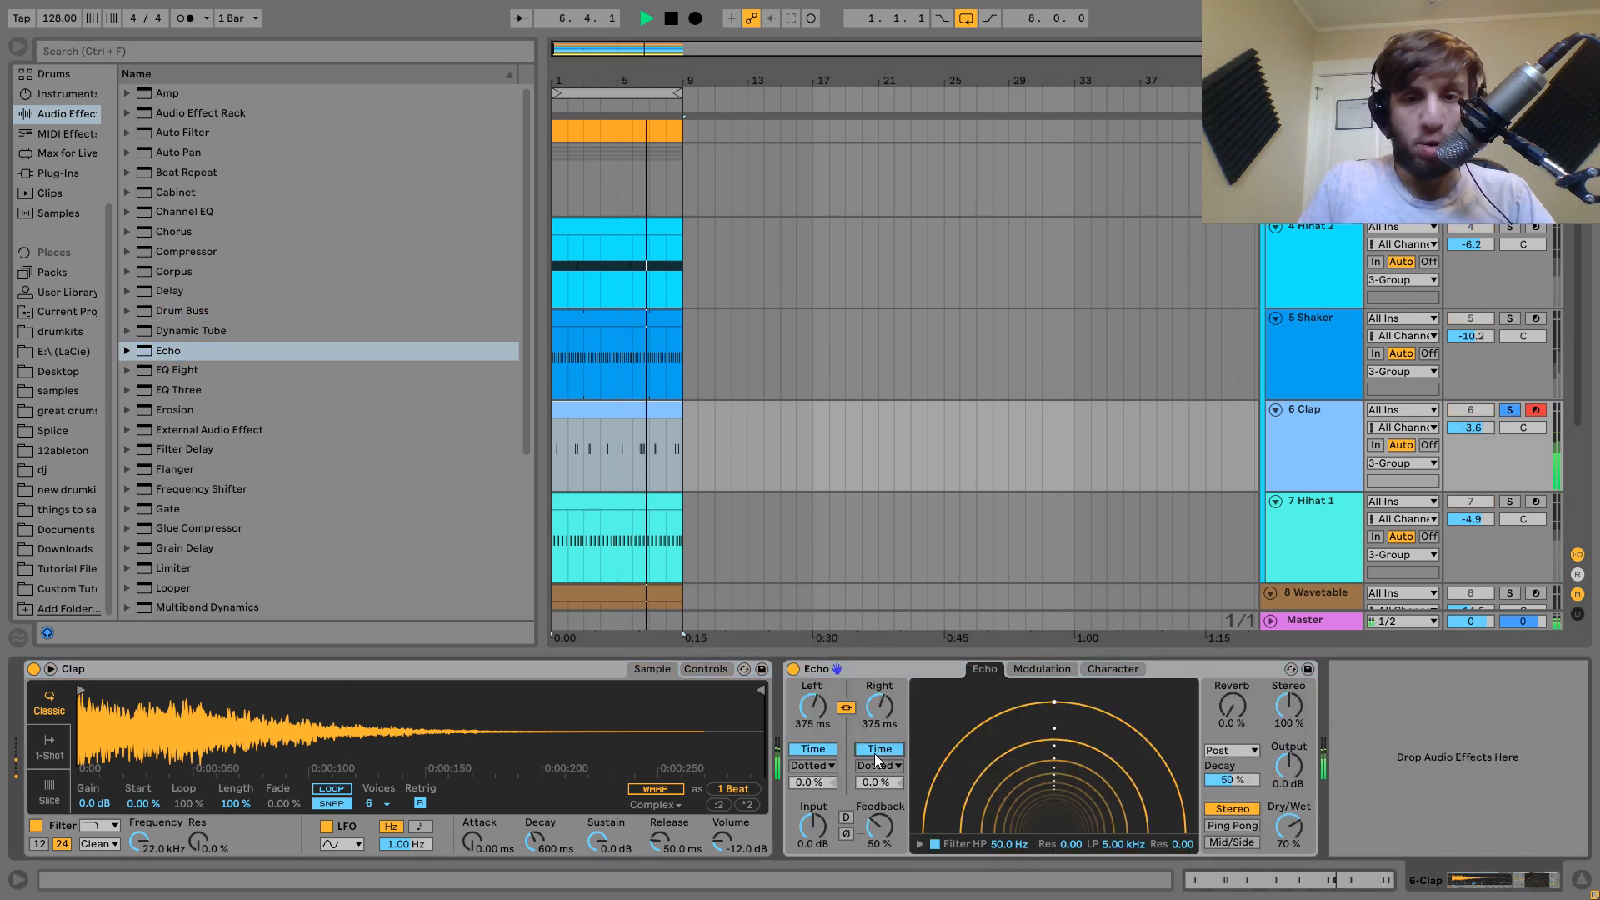
drag(1092, 766, 1104, 843)
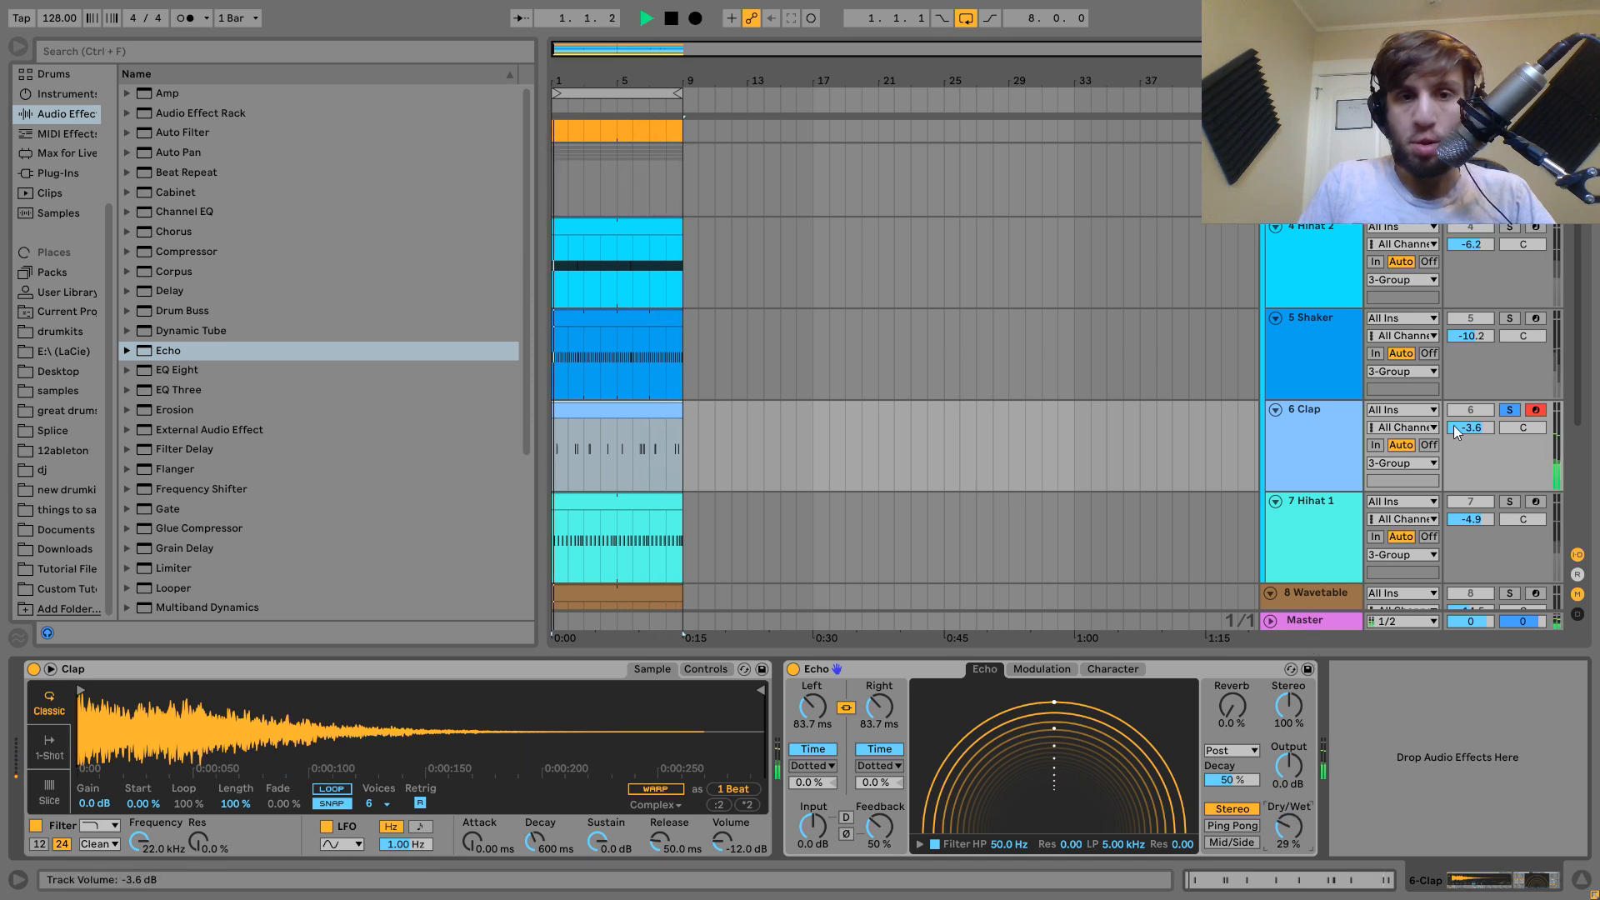
mouse_move(882, 722)
mouse_down()
mouse_move(882, 695)
mouse_move(885, 725)
mouse_up()
click(1510, 410)
key(space)
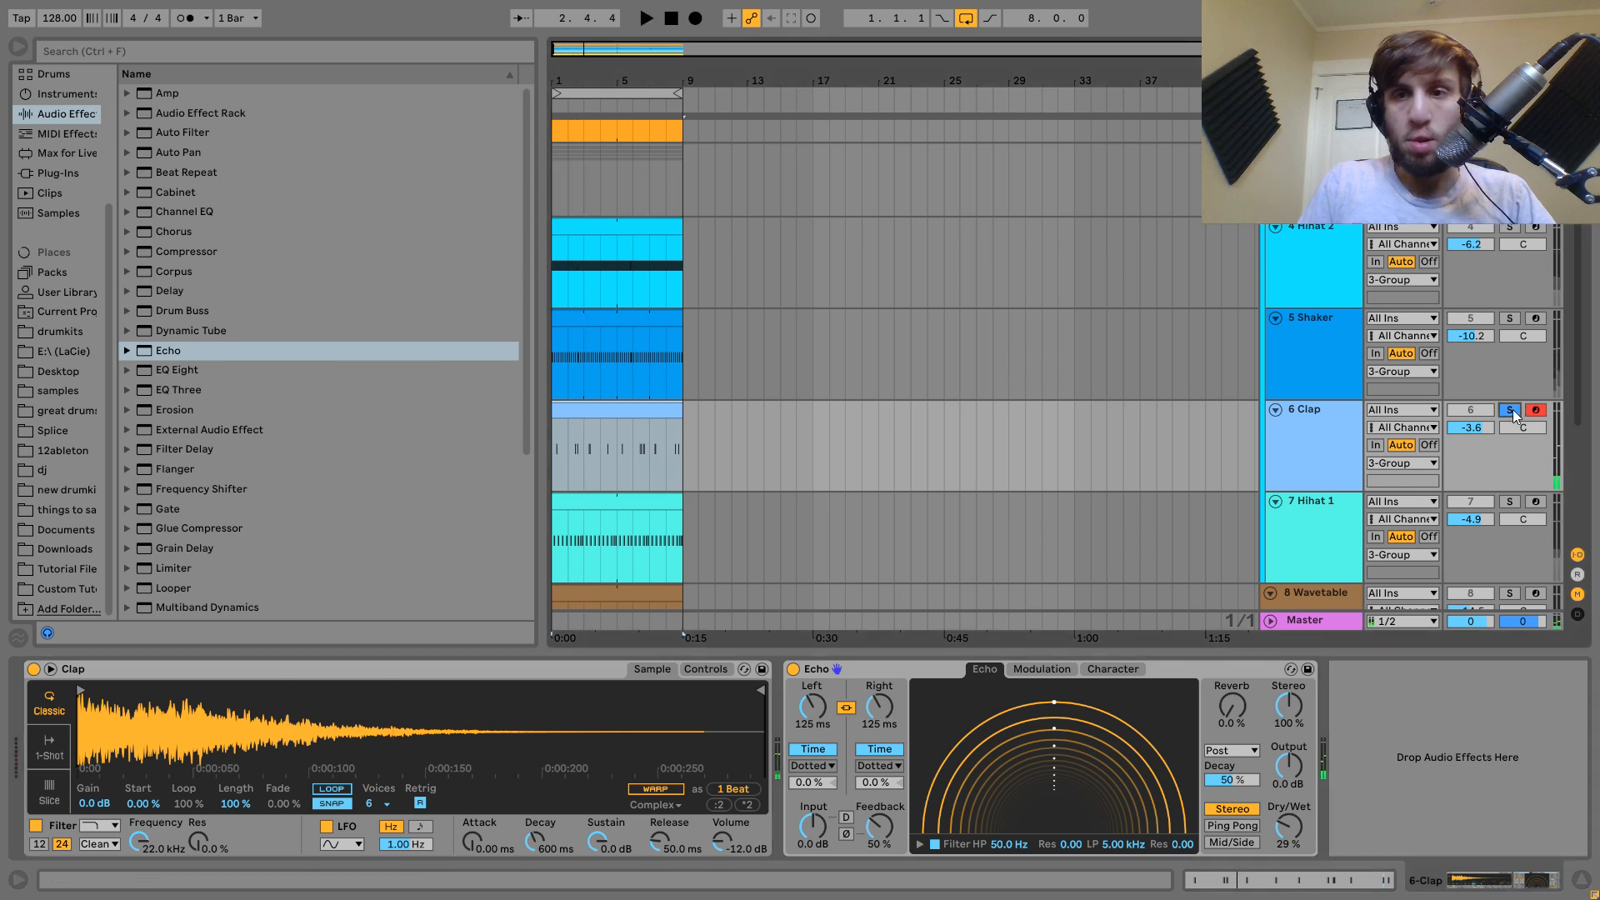
mouse_move(1292, 848)
mouse_down()
mouse_move(1292, 825)
mouse_move(1293, 848)
mouse_up()
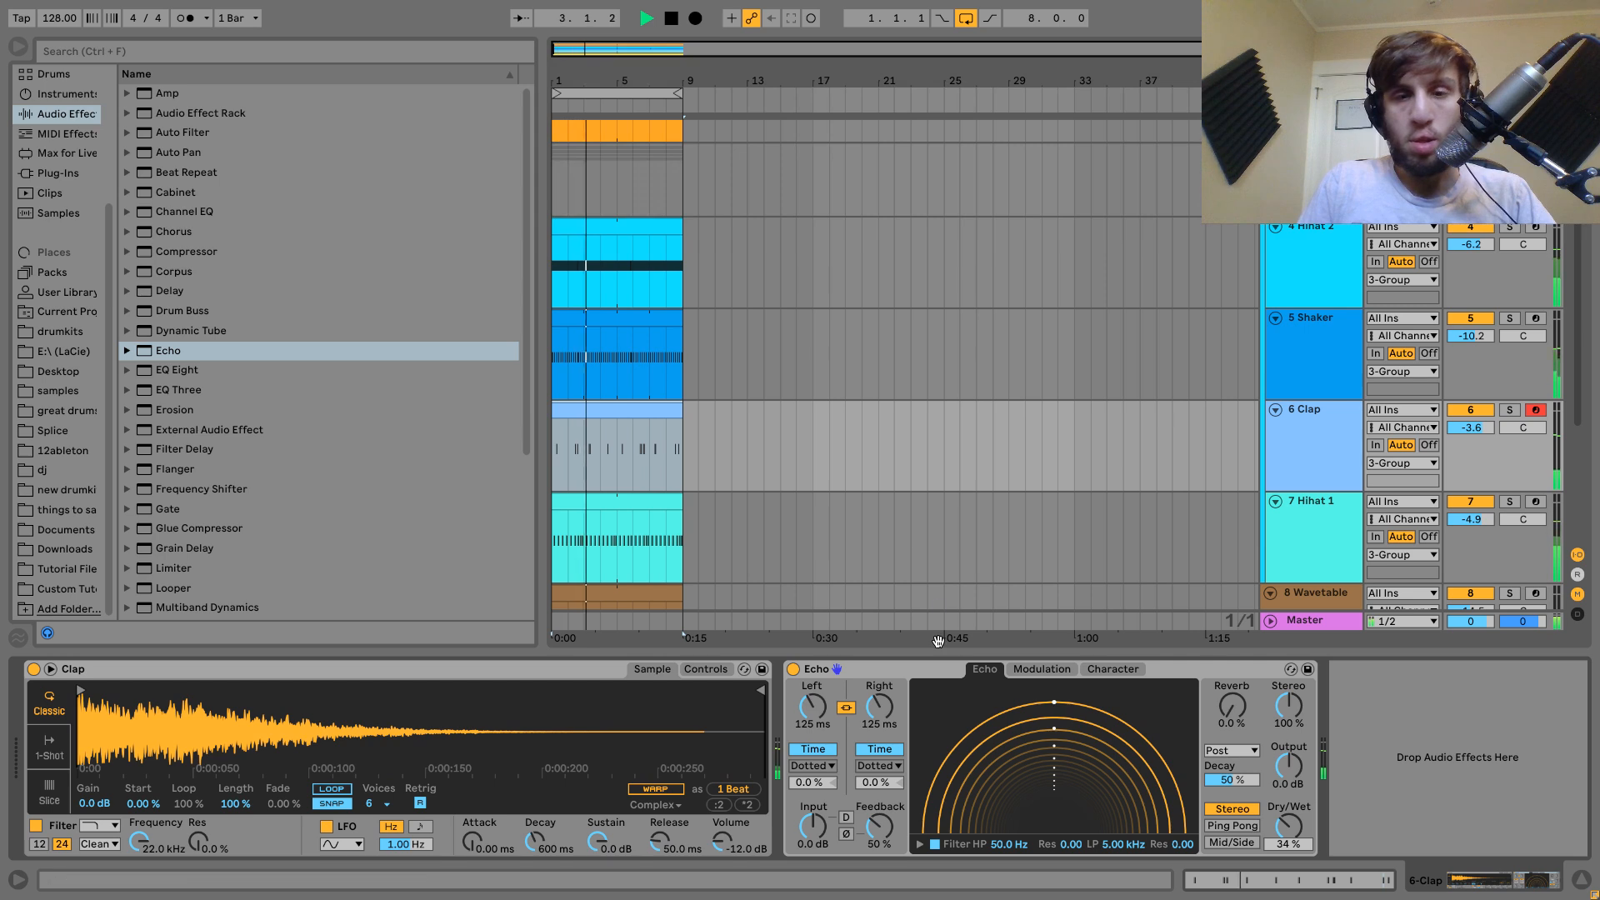
Switch the percussion group's Drum Buss to Hard drive and raise its Crunch to 16%.
click(1317, 179)
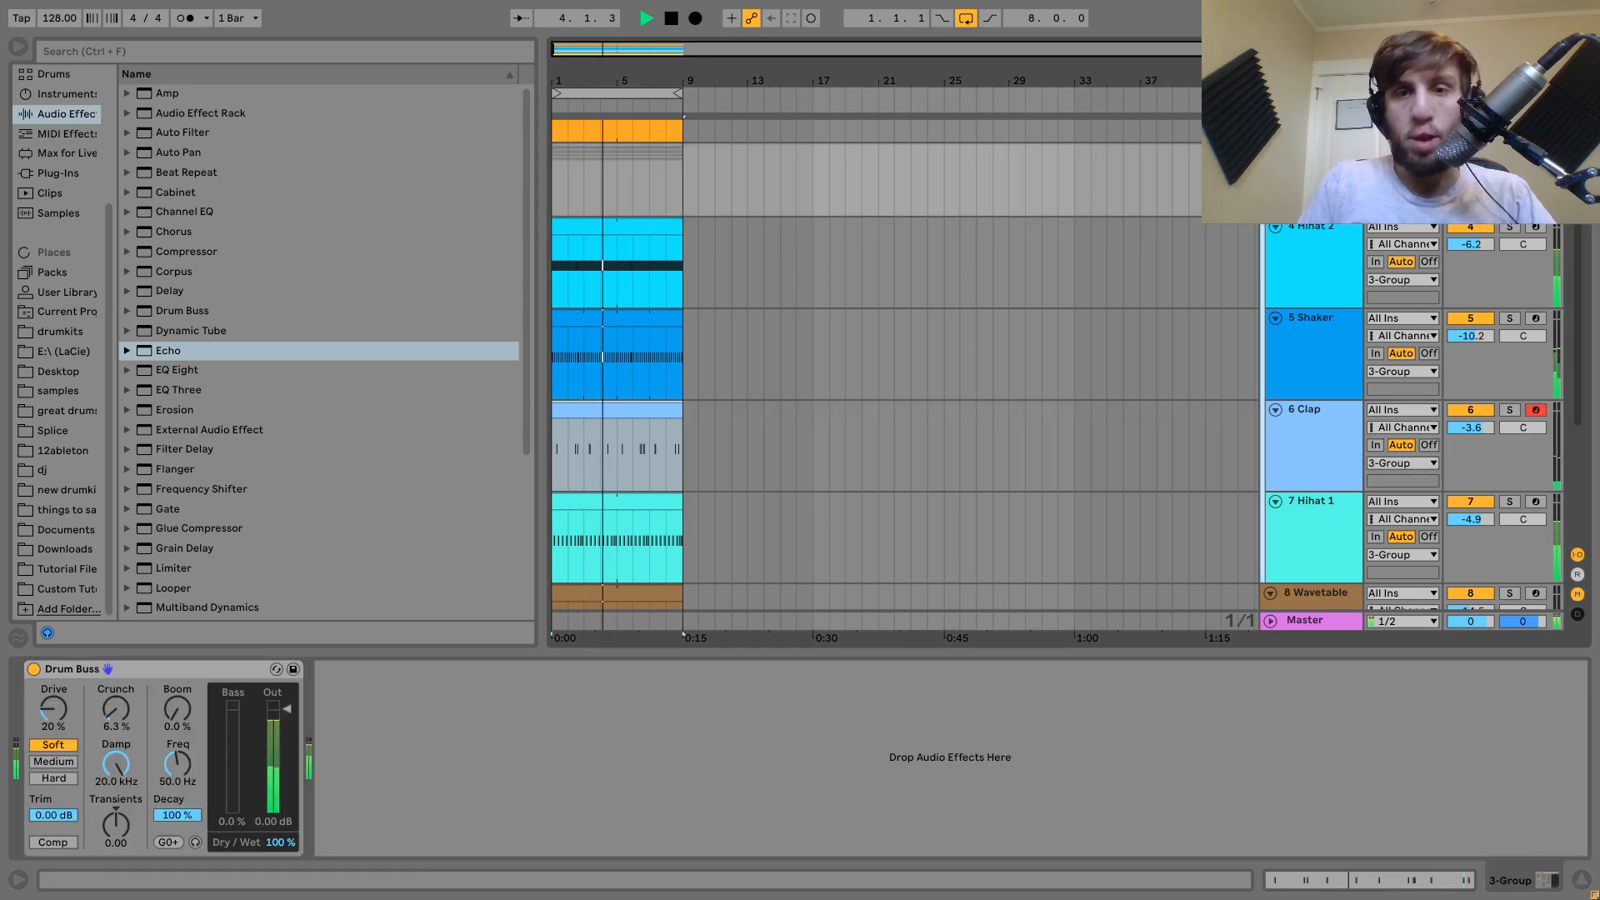
click(63, 781)
drag(117, 712, 116, 699)
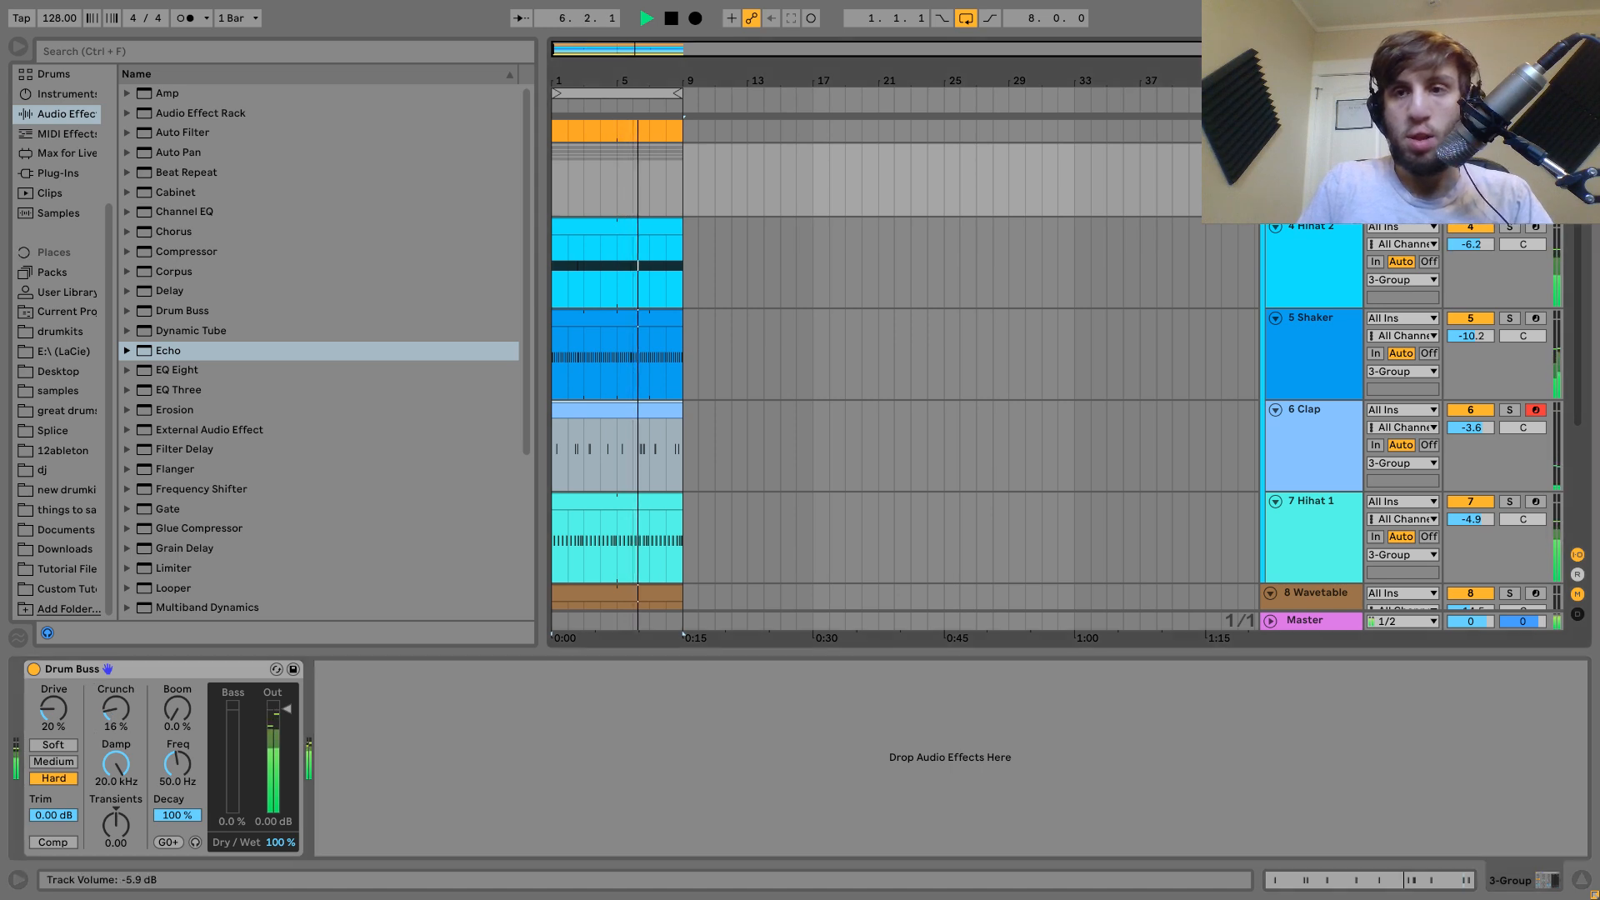
Add EQ Eight after the group's Drum Buss and make band 1 a low-cut filter at 130 Hz.
drag(178, 370, 427, 797)
click(392, 830)
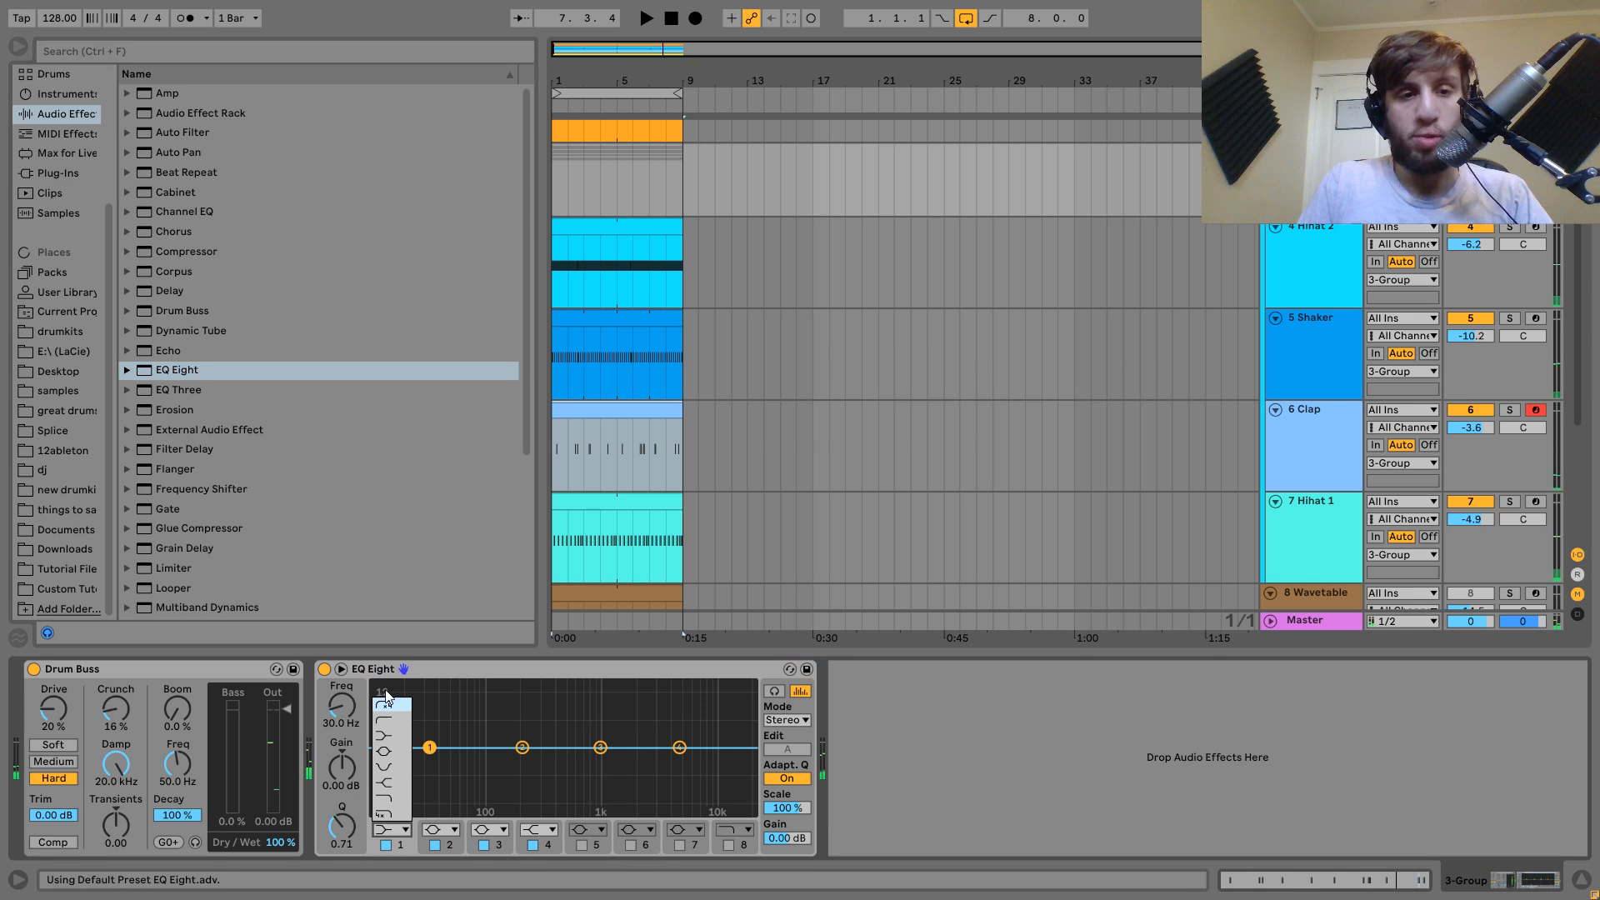
click(385, 726)
drag(347, 717, 347, 671)
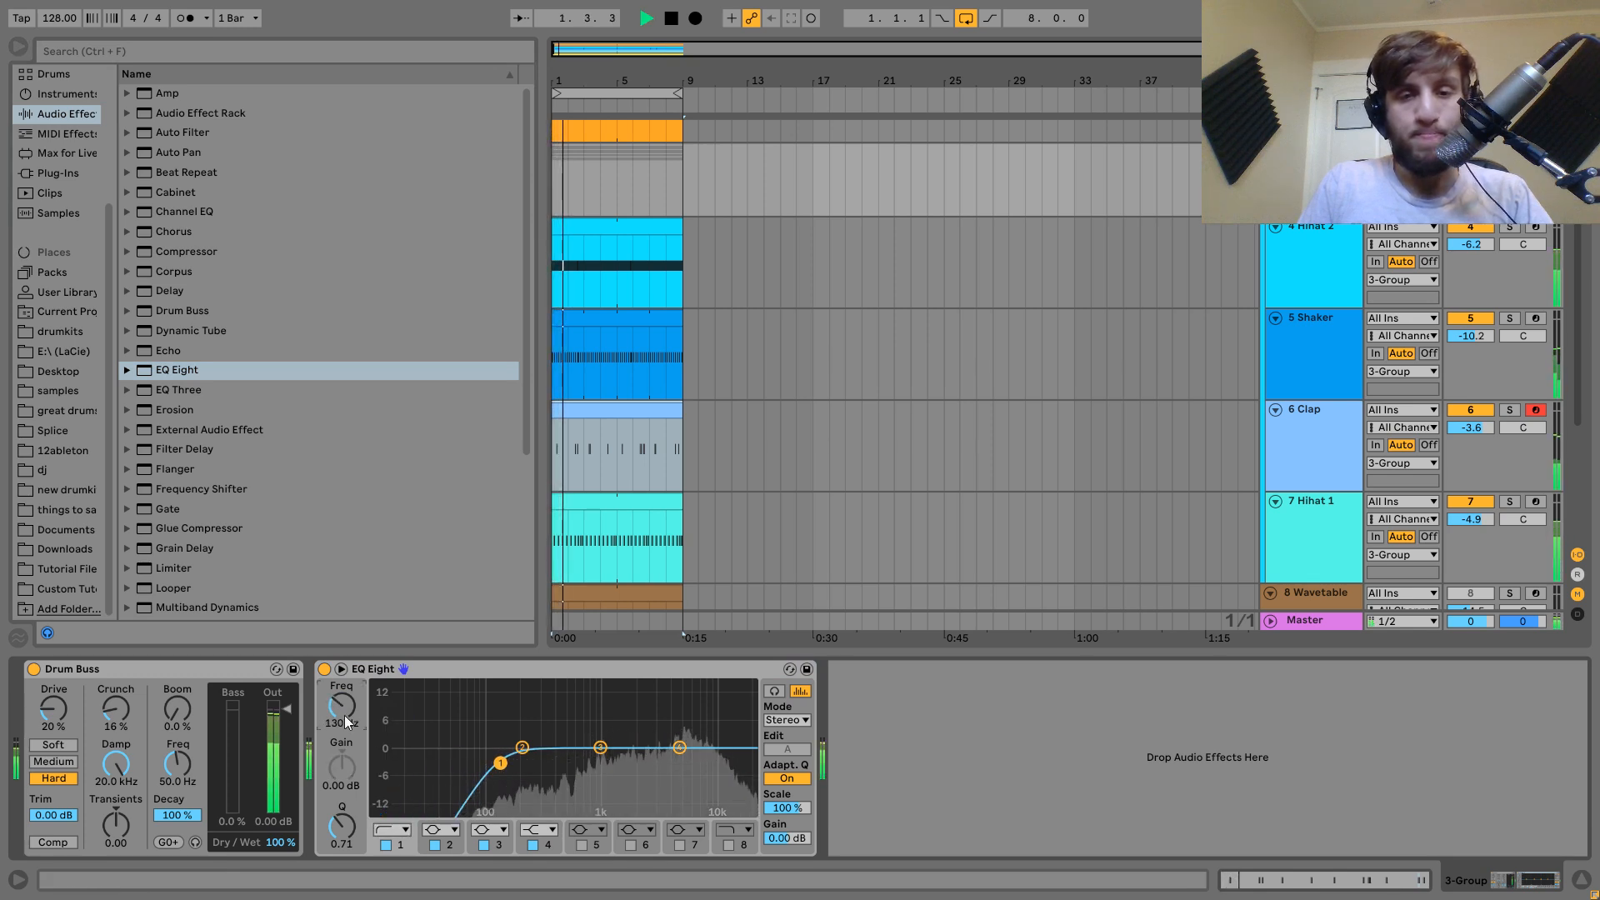
Play the loop and lower the percussion group's volume to -8.9 dB.
key(space)
click(1509, 152)
key(space)
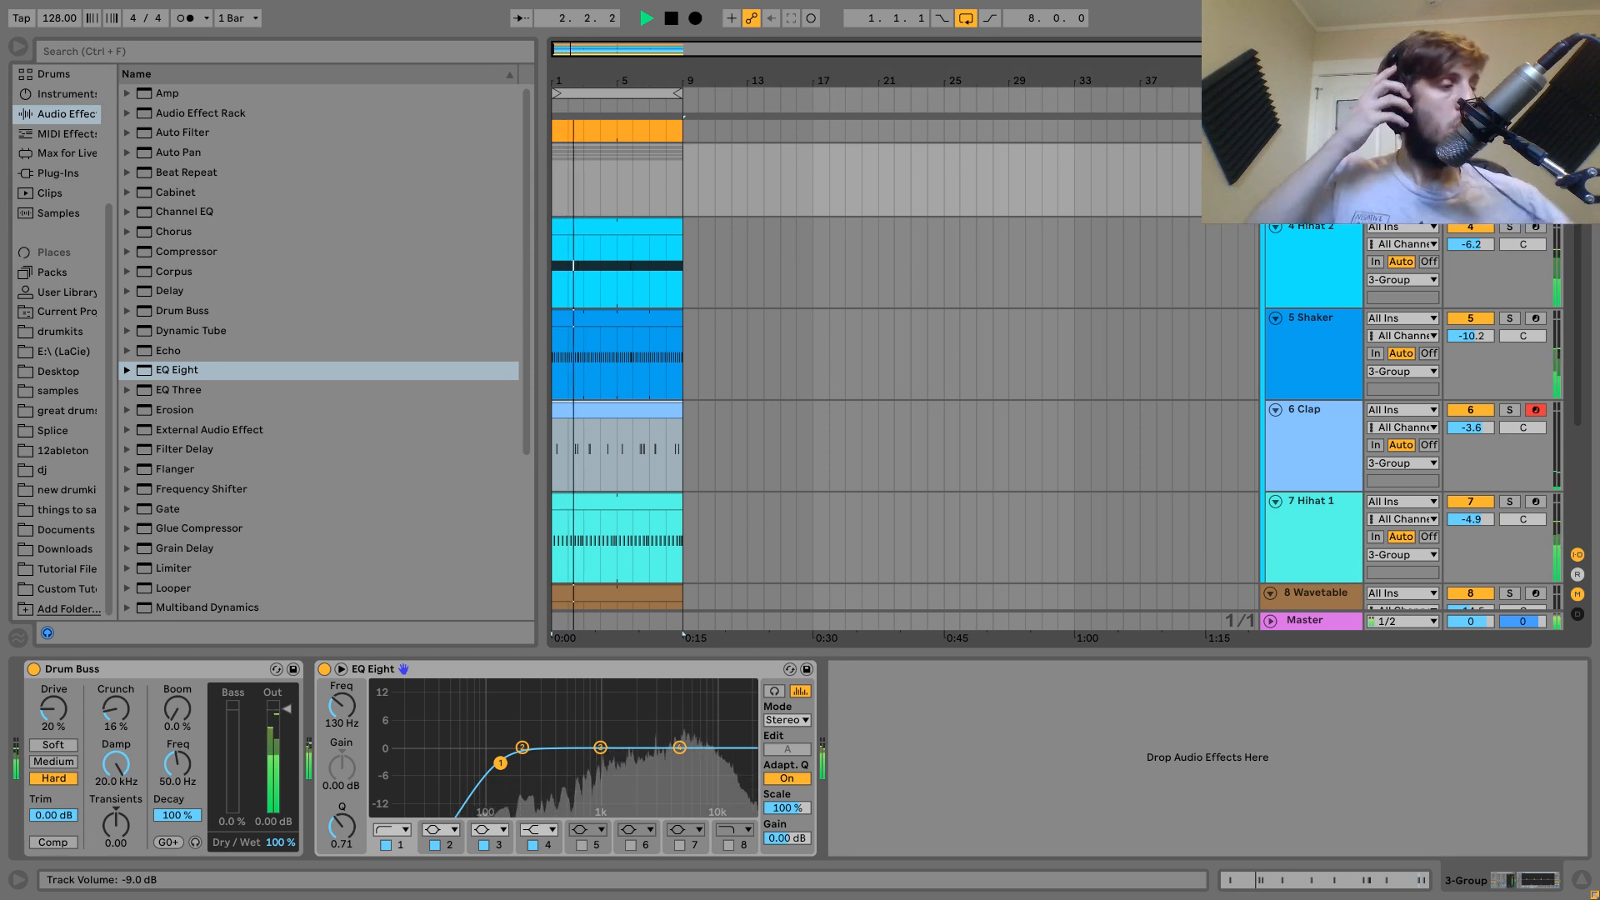
drag(1470, 170, 1471, 169)
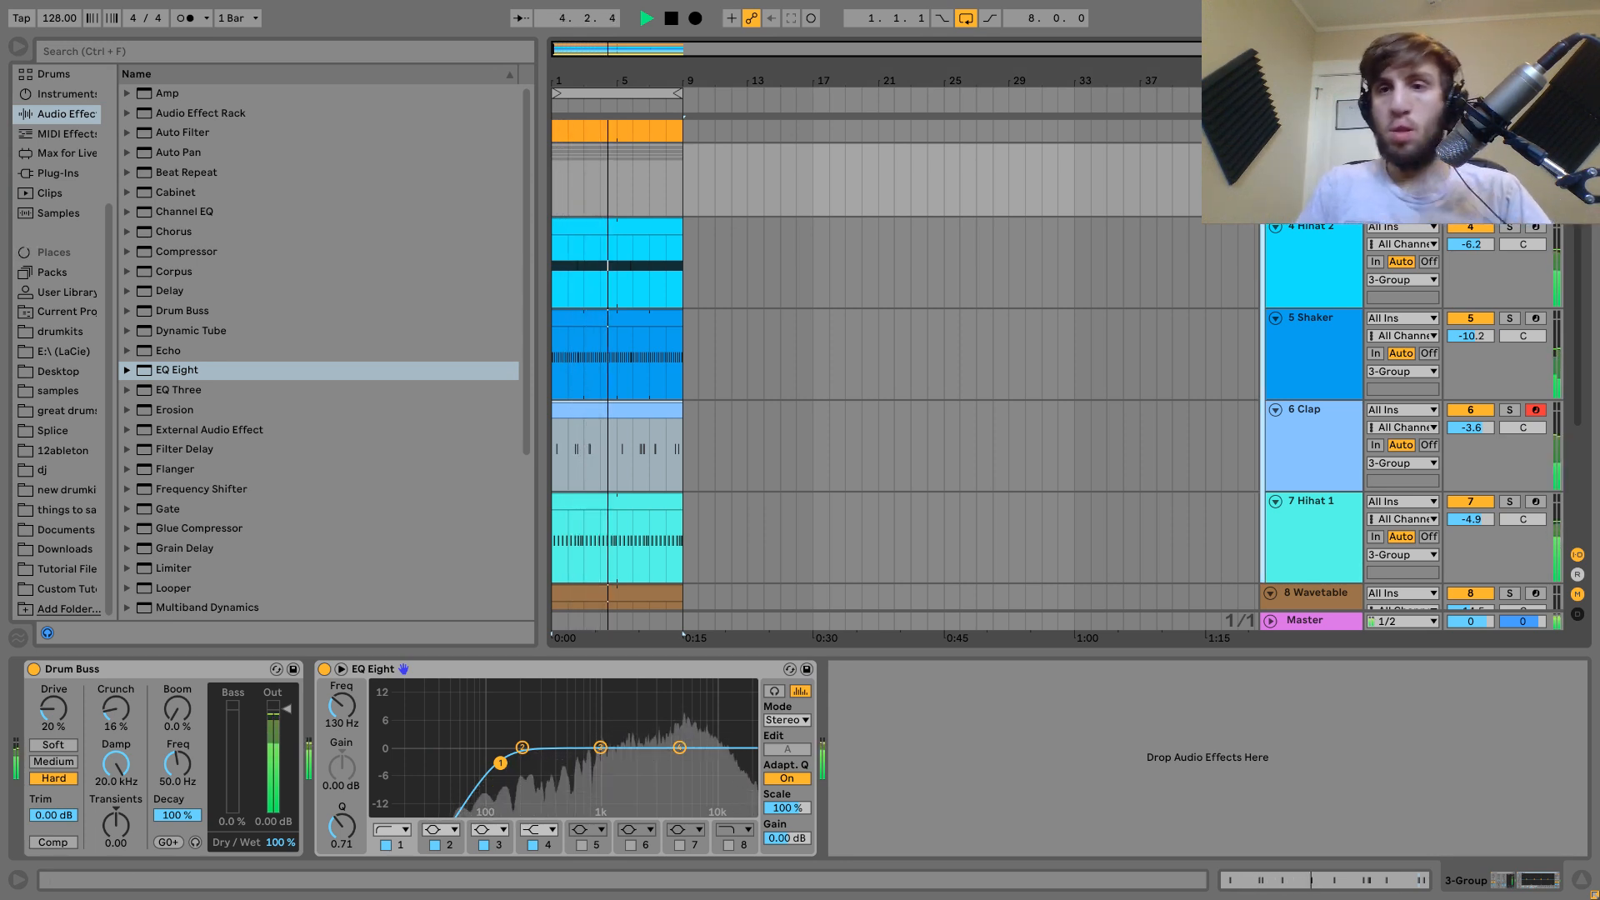
Insert Reverb ahead of the percussion group's Drum Buss and set its dry/wet to 14%.
scroll(298, 358, down, 4)
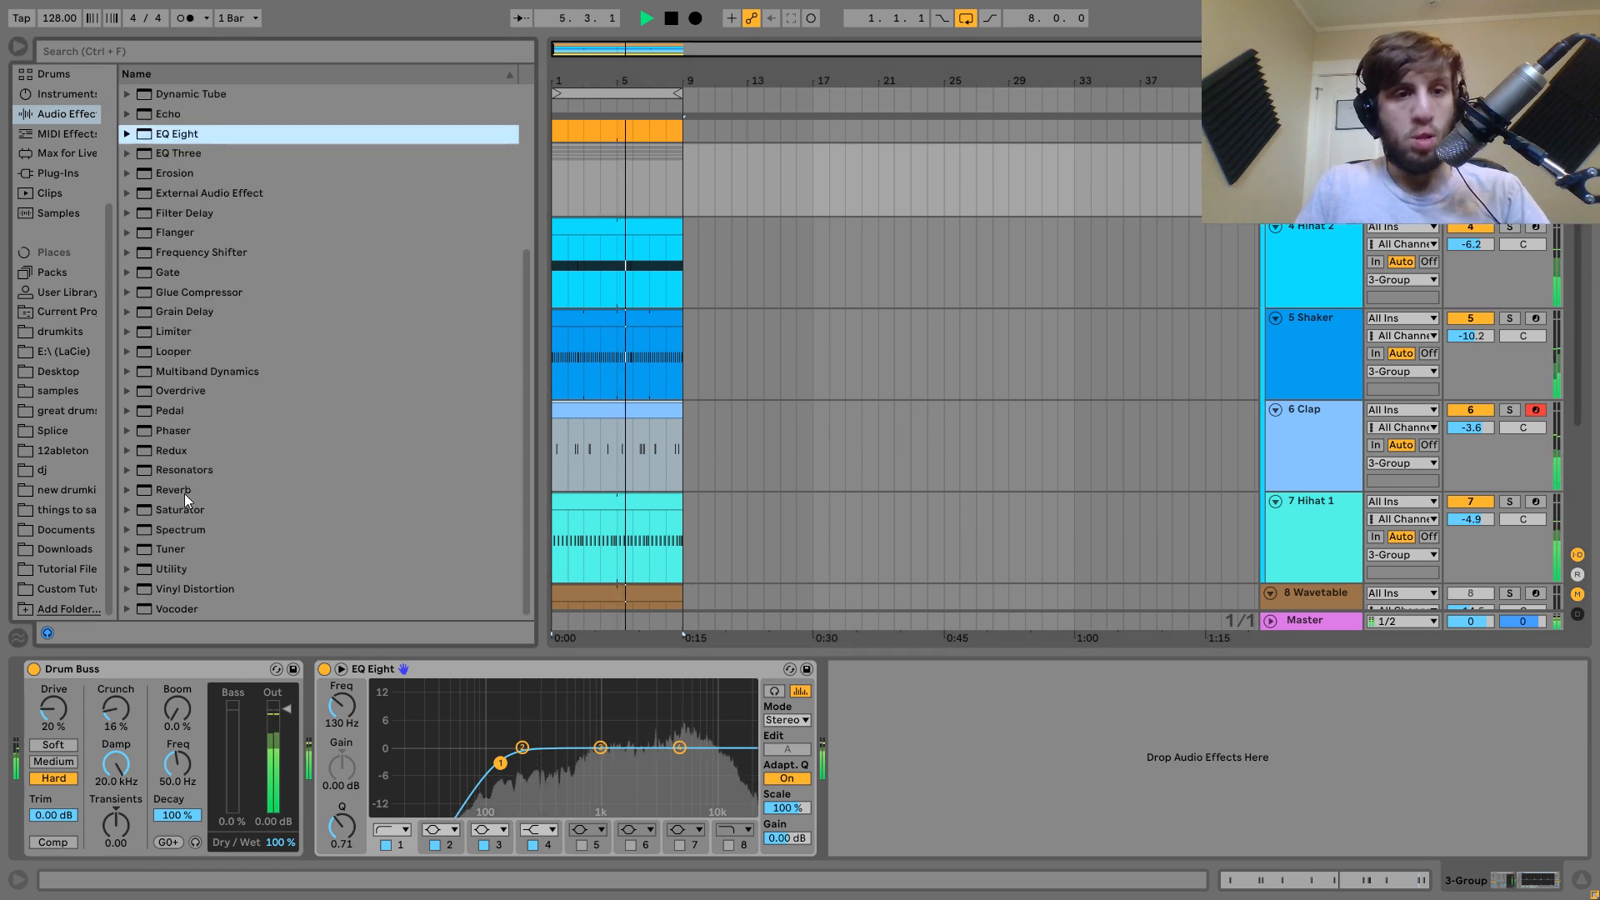
drag(172, 491, 83, 750)
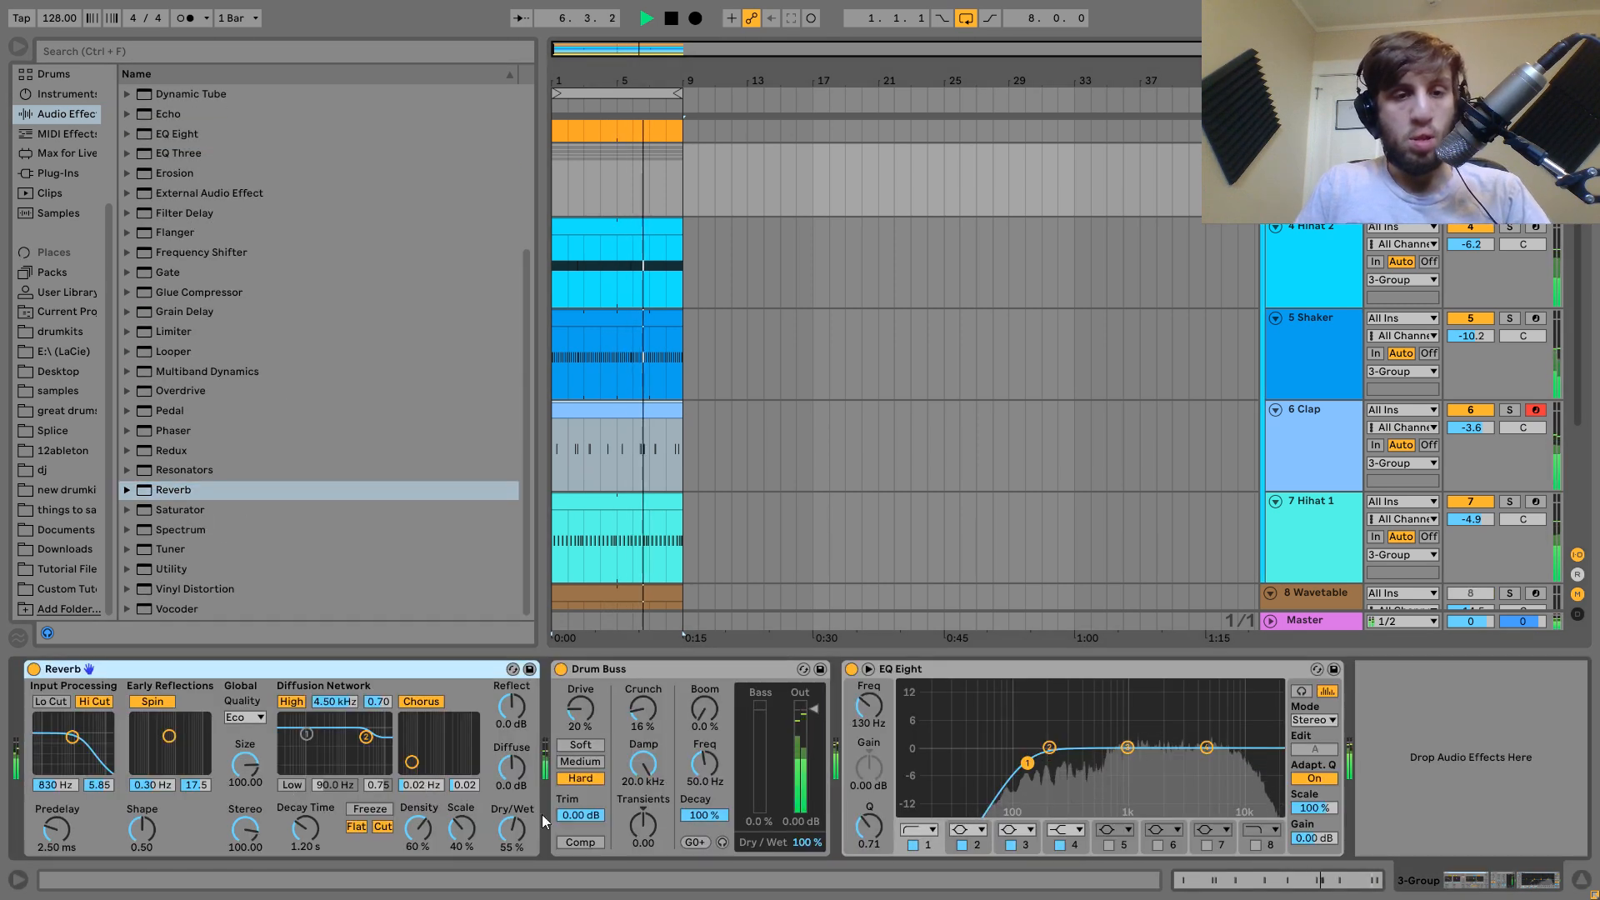
click(512, 829)
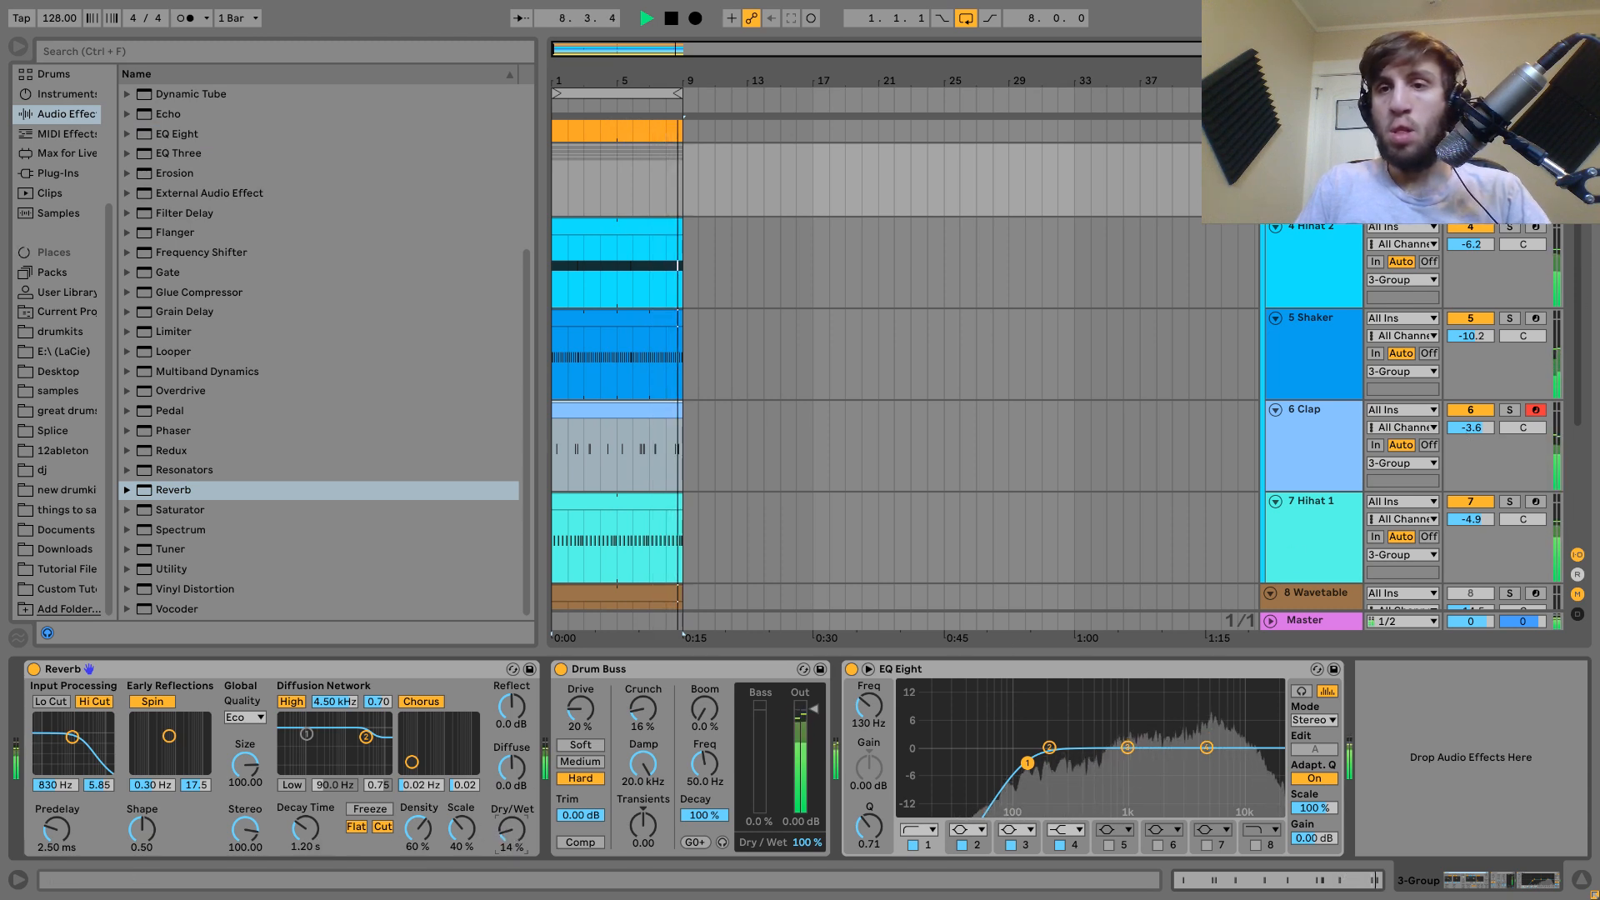
Reactivate the Wavetable track and raise the Analog track's volume to -14.0 dB.
click(1470, 594)
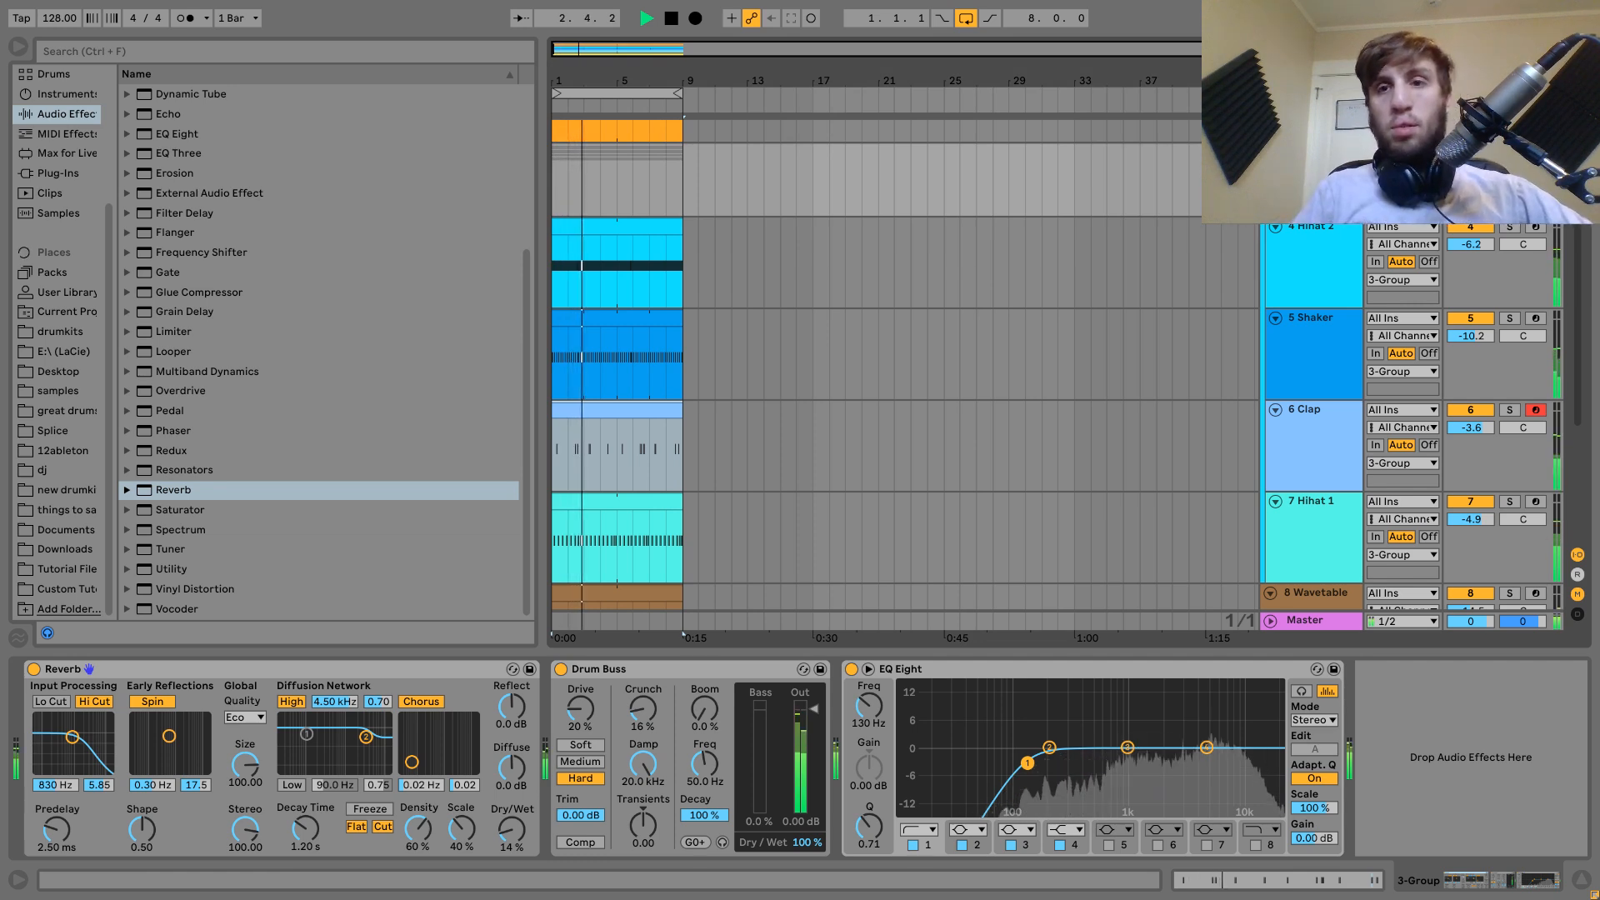
scroll(1329, 243, up, 3)
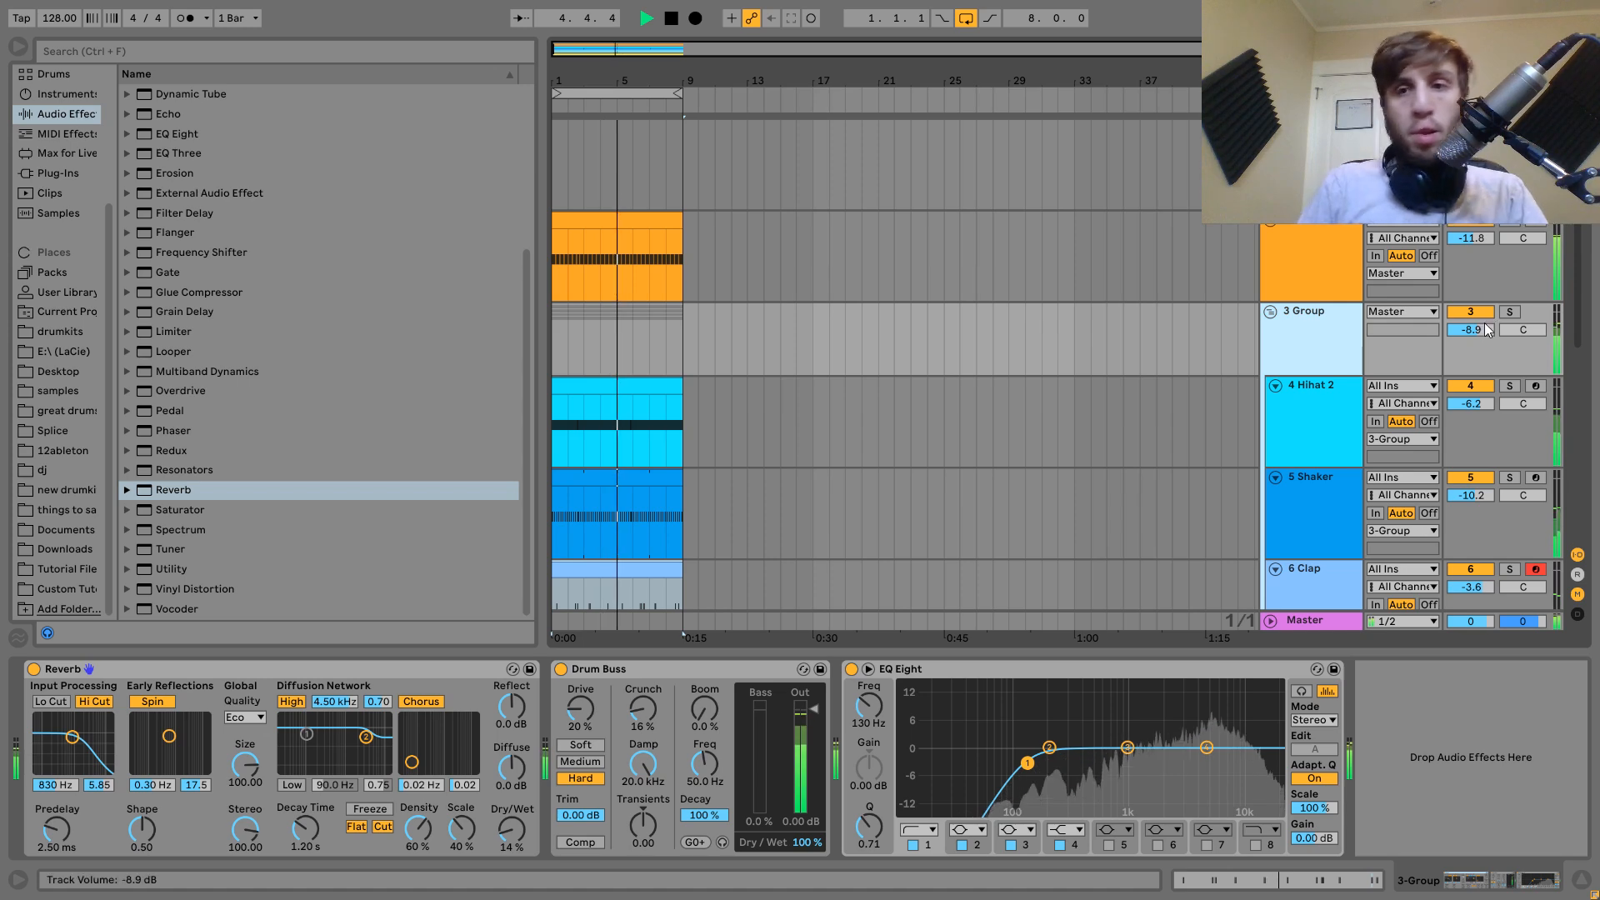
scroll(1469, 337, down, 5)
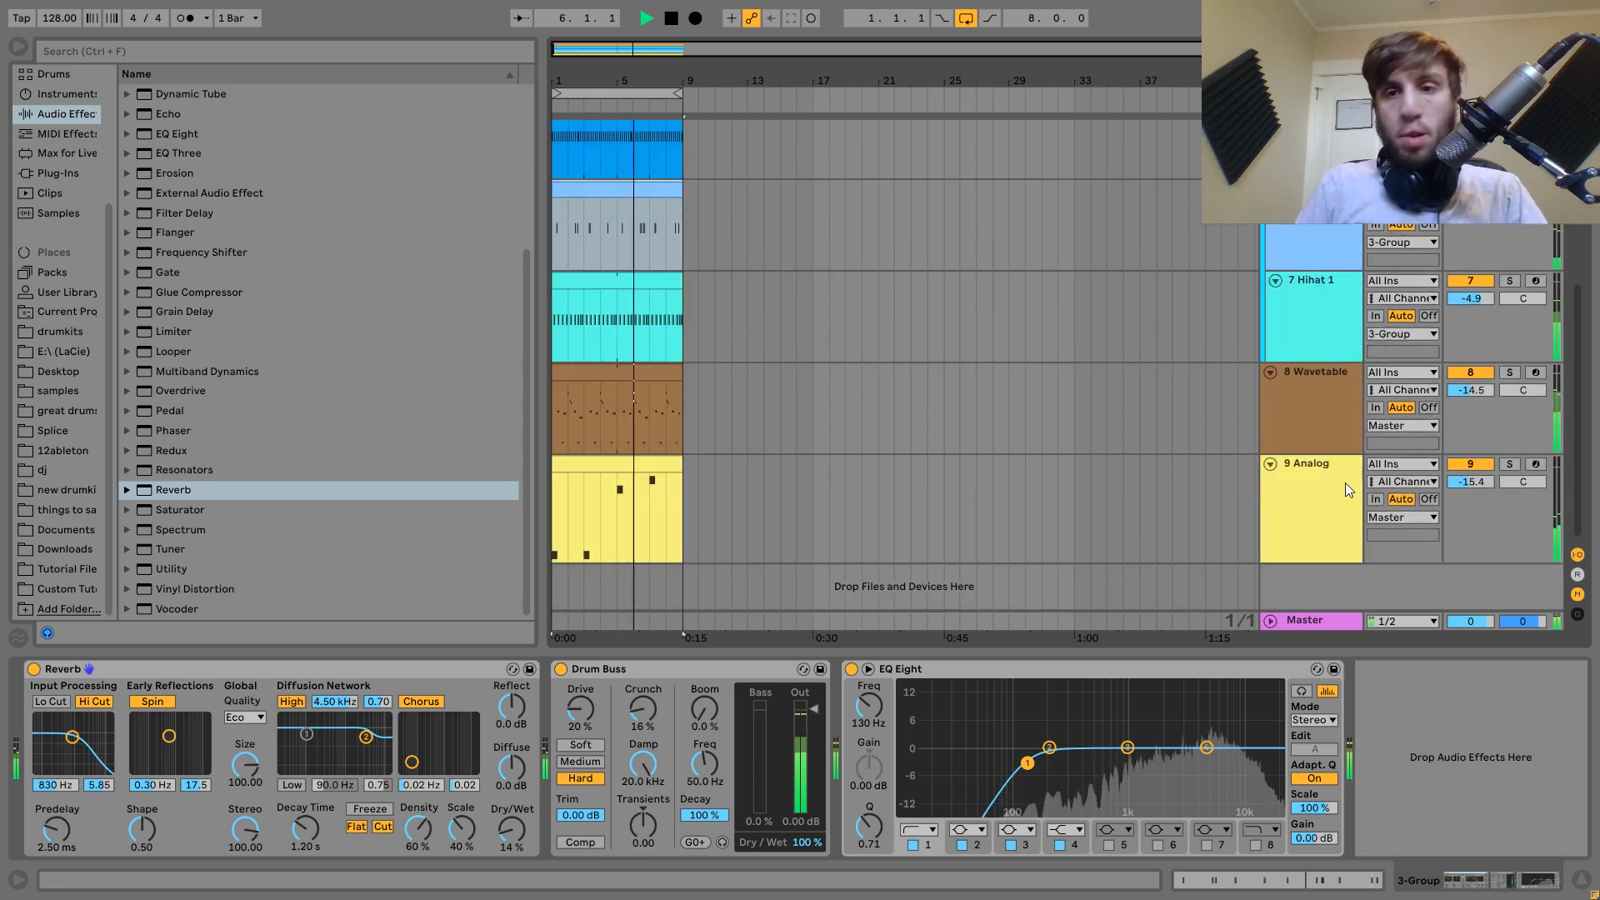
click(1492, 489)
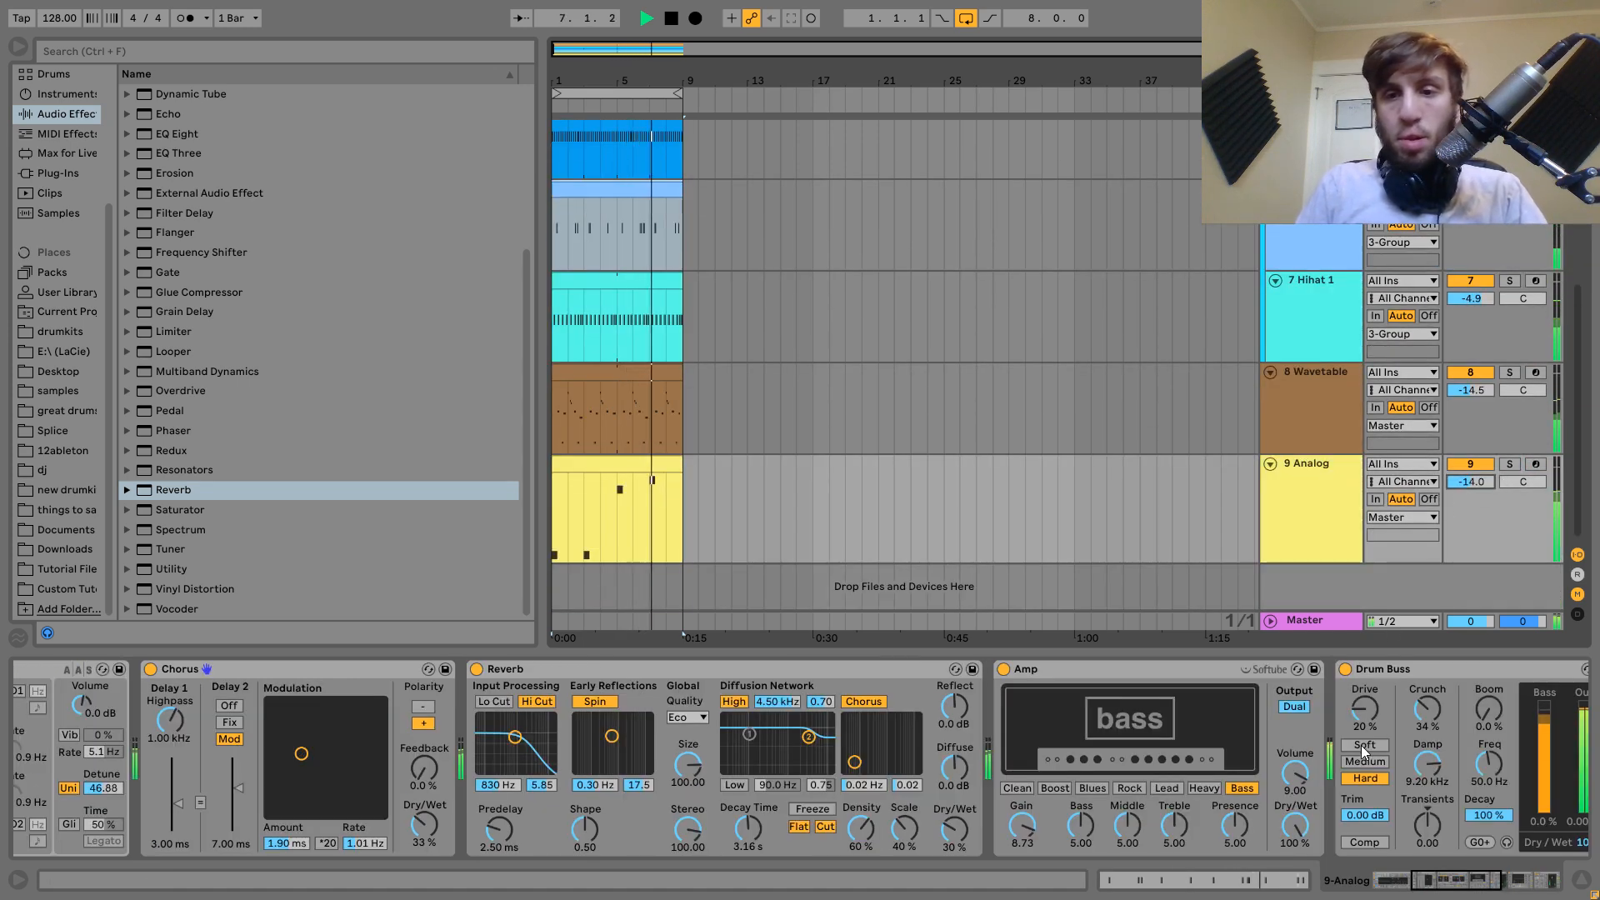
Add EQ Eight to the end of the Analog track's chain and cut band 2 by 3.10 dB at 111 Hz.
scroll(1364, 754, down, 5)
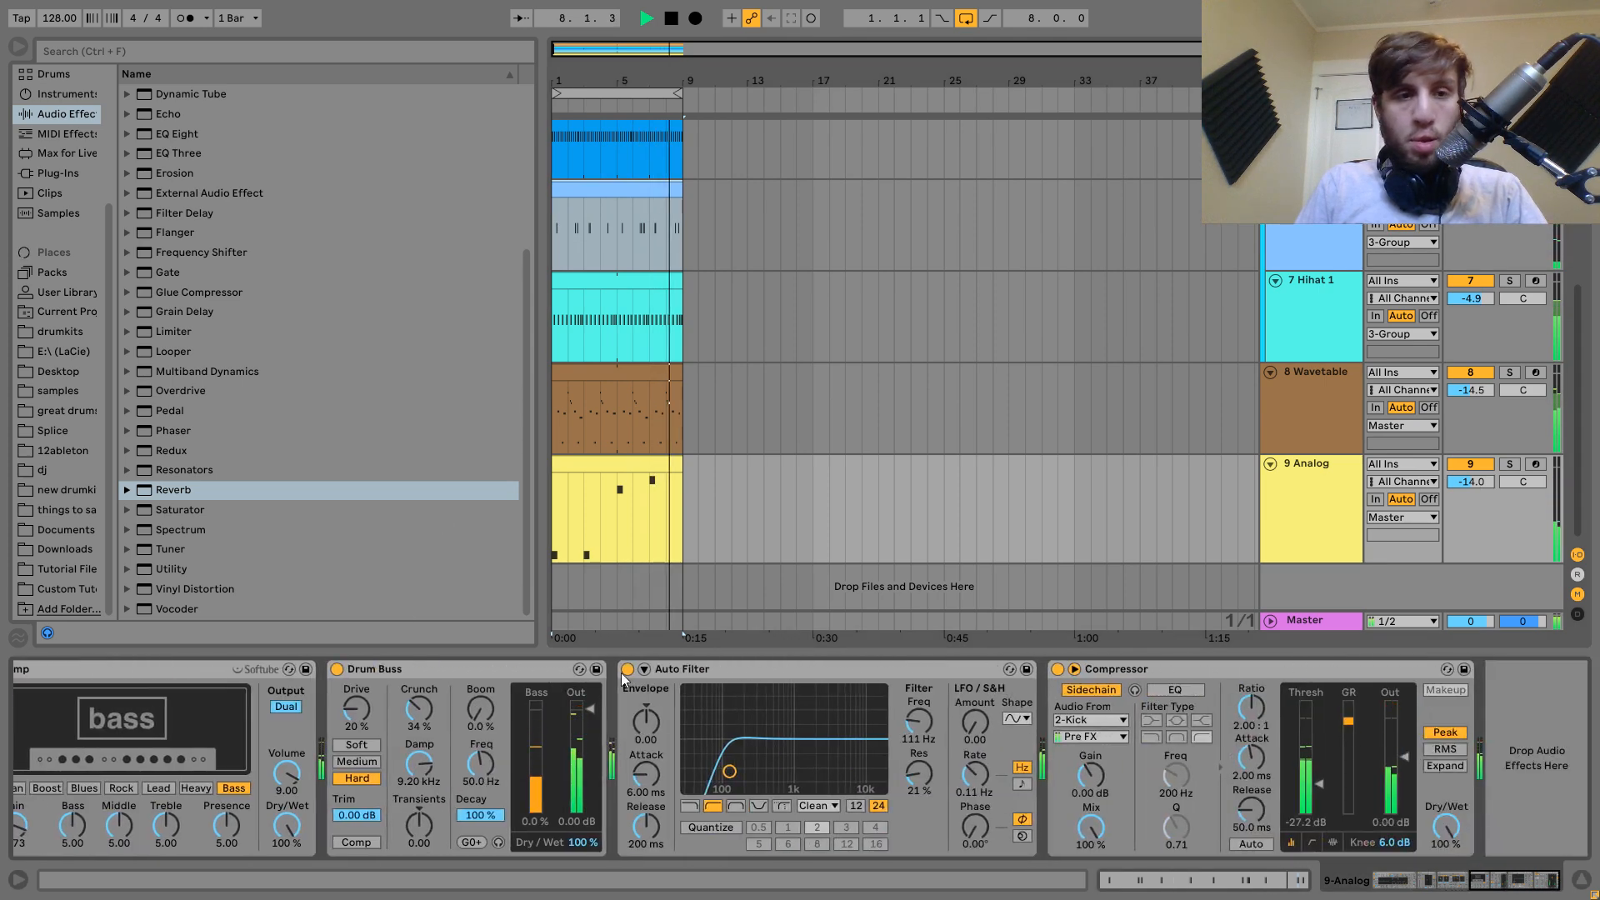
scroll(197, 242, up, 4)
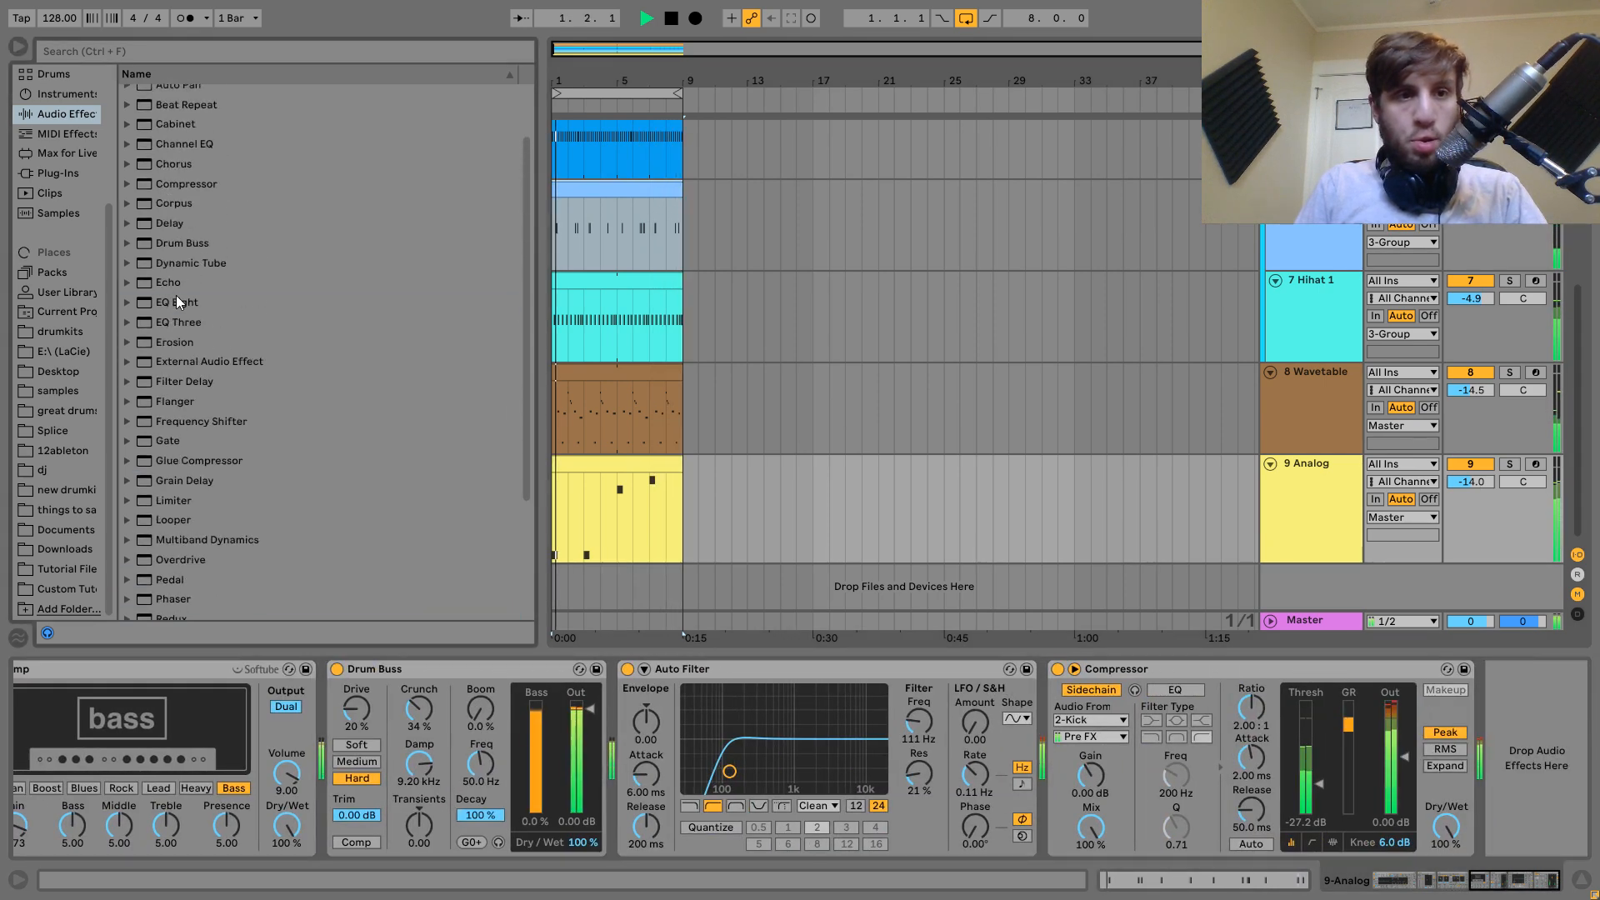
click(175, 298)
double_click(175, 300)
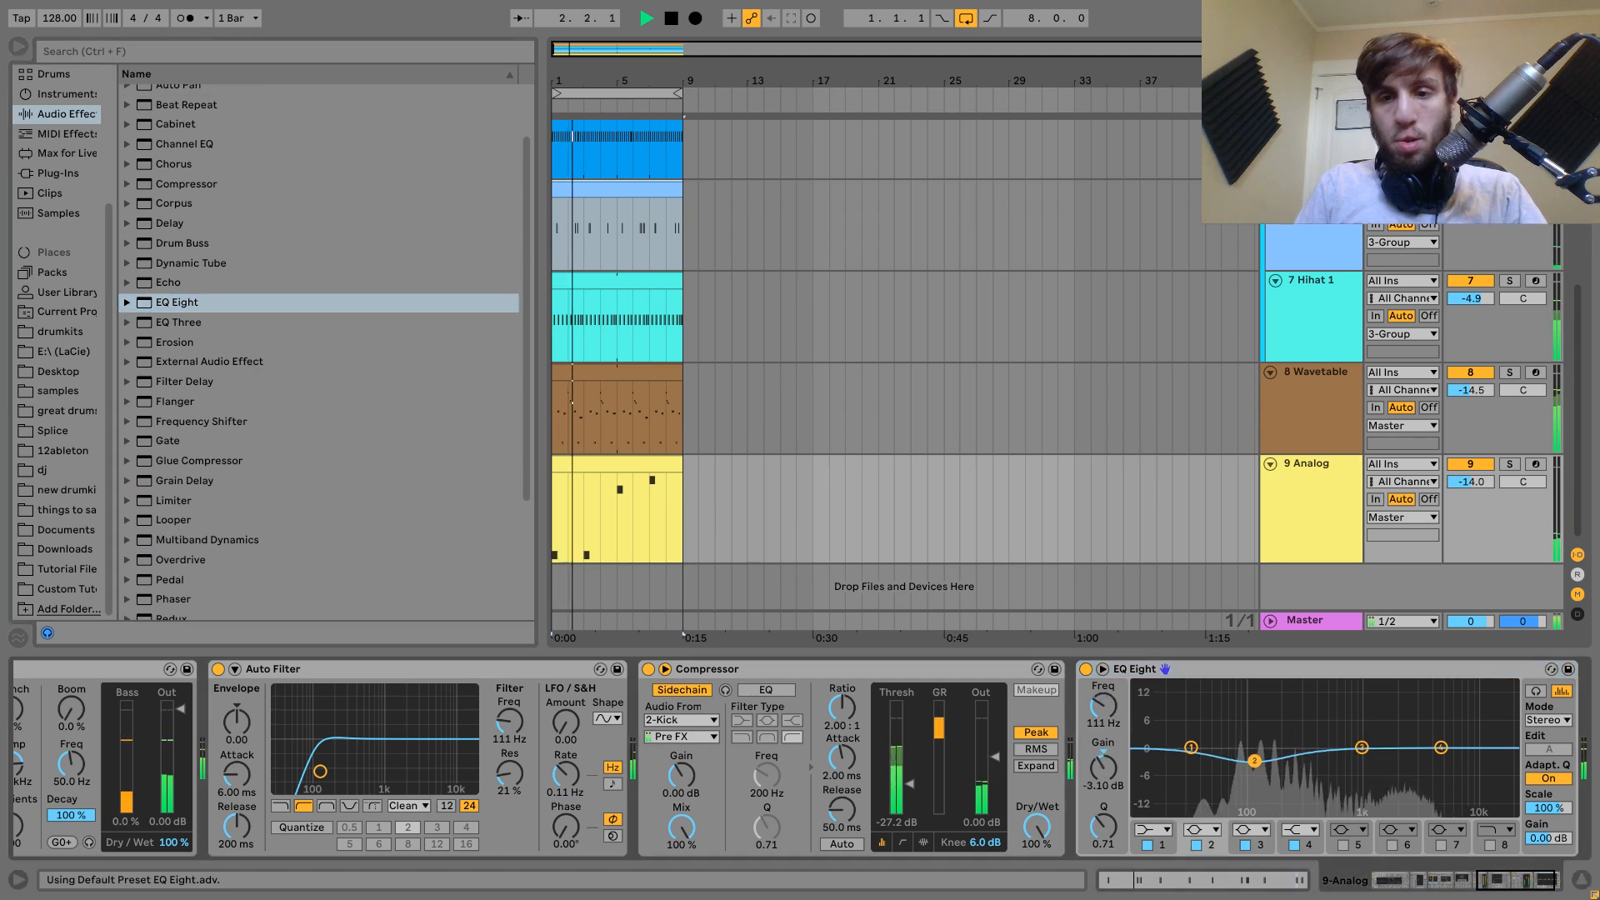
Solo the Wavetable track, set its Echo delay times to 1/16 and dry/wet to 32%, and unsolo it.
click(1310, 400)
click(1509, 373)
scroll(908, 727, left, 10)
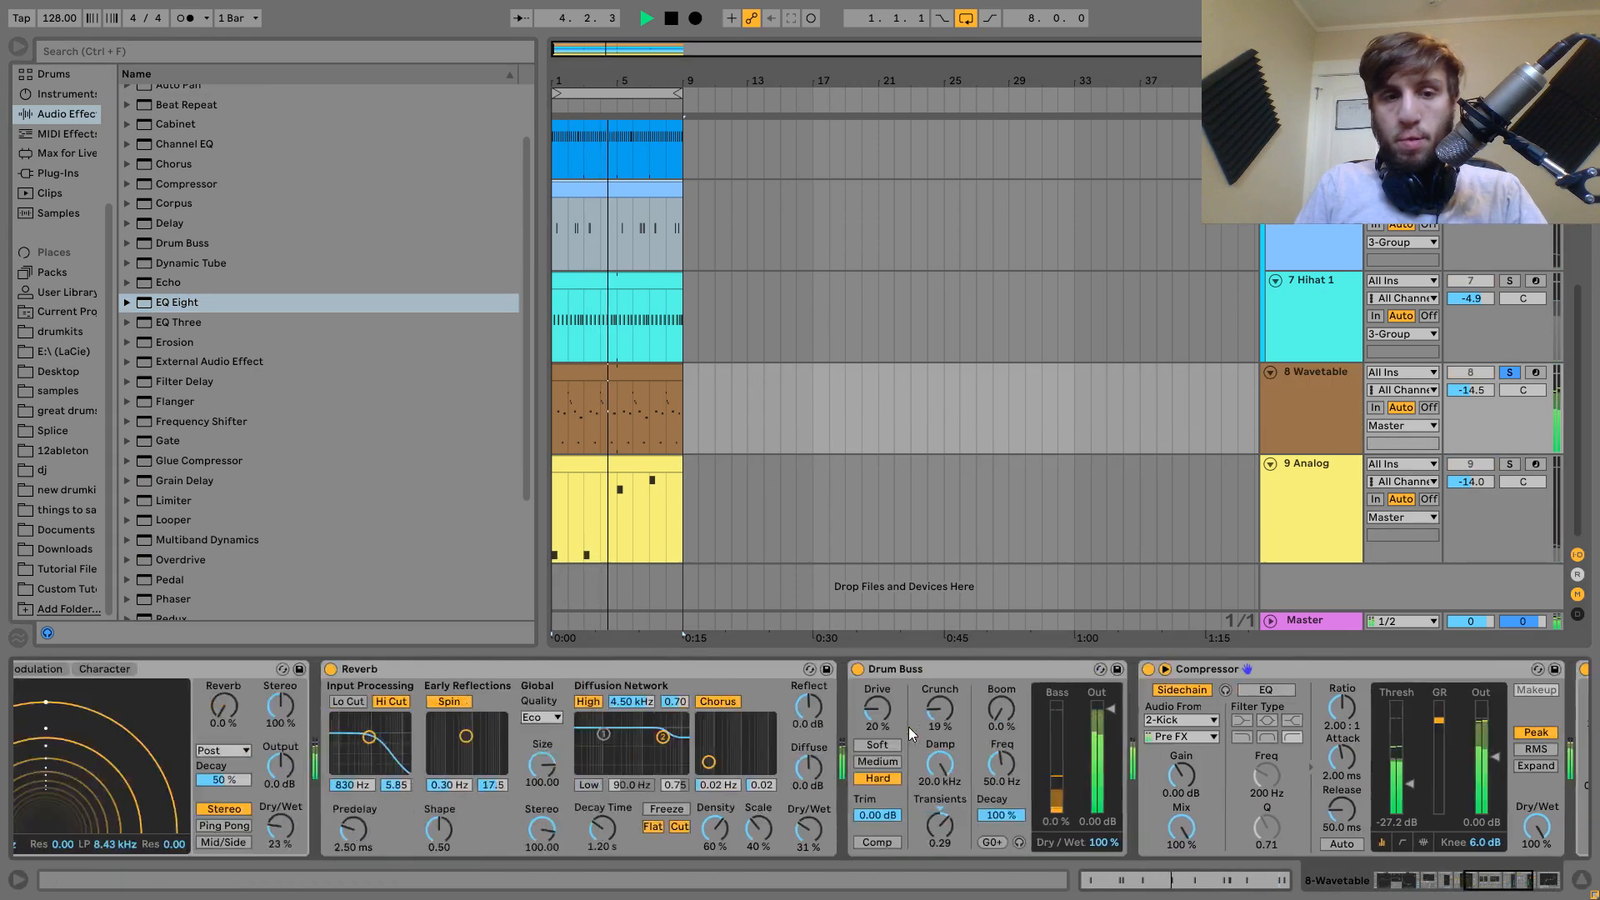
click(728, 765)
click(734, 781)
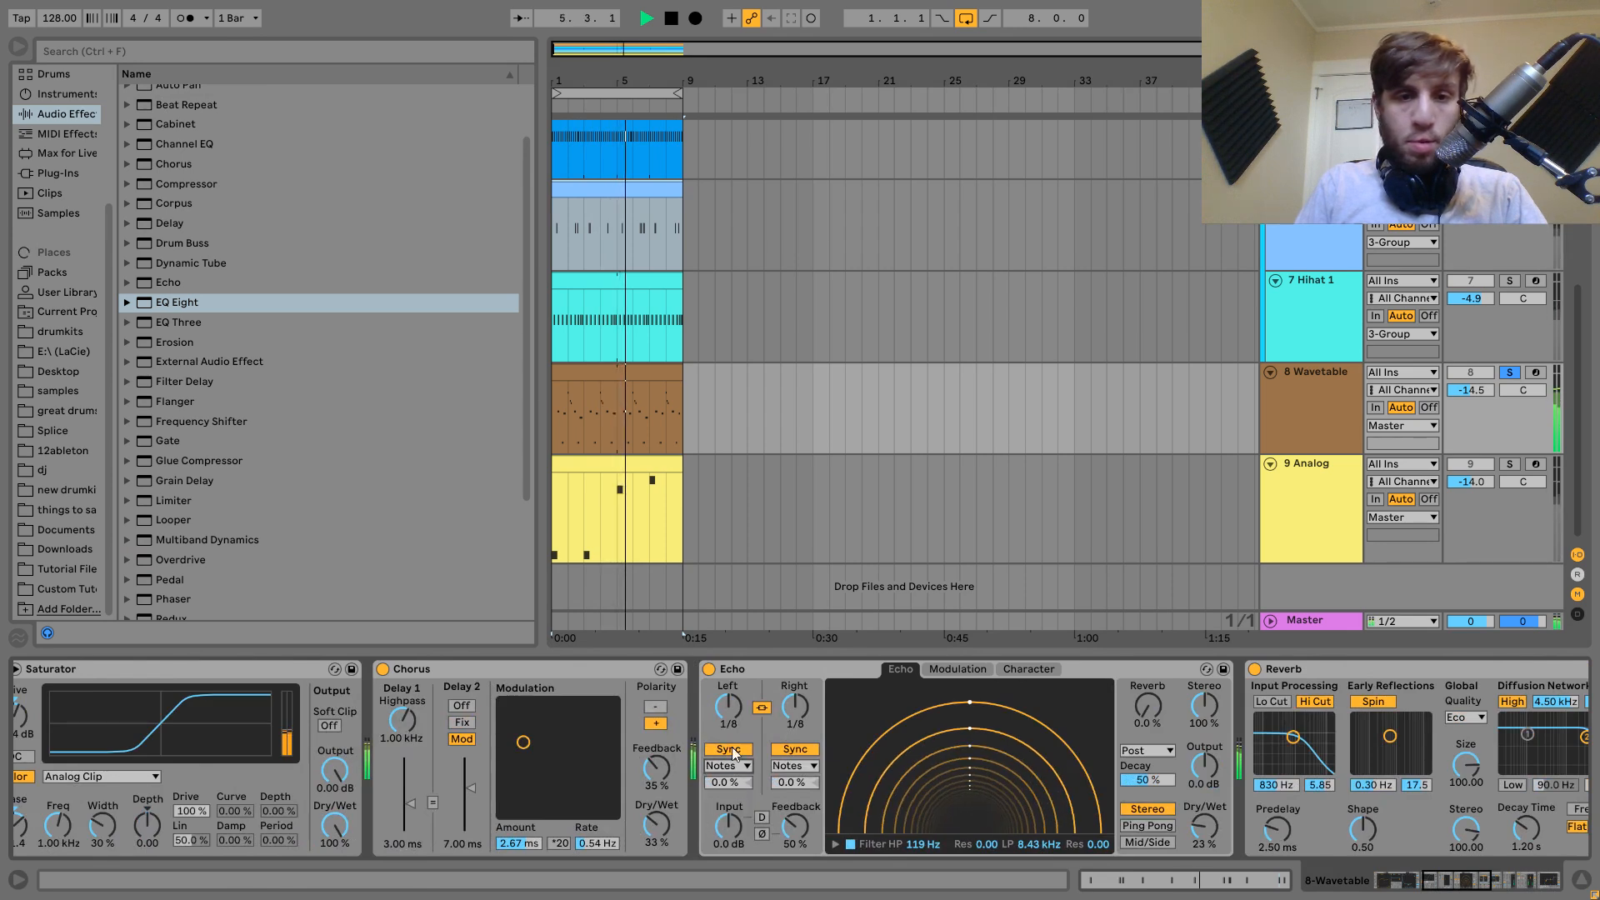
scroll(729, 708, down, 1)
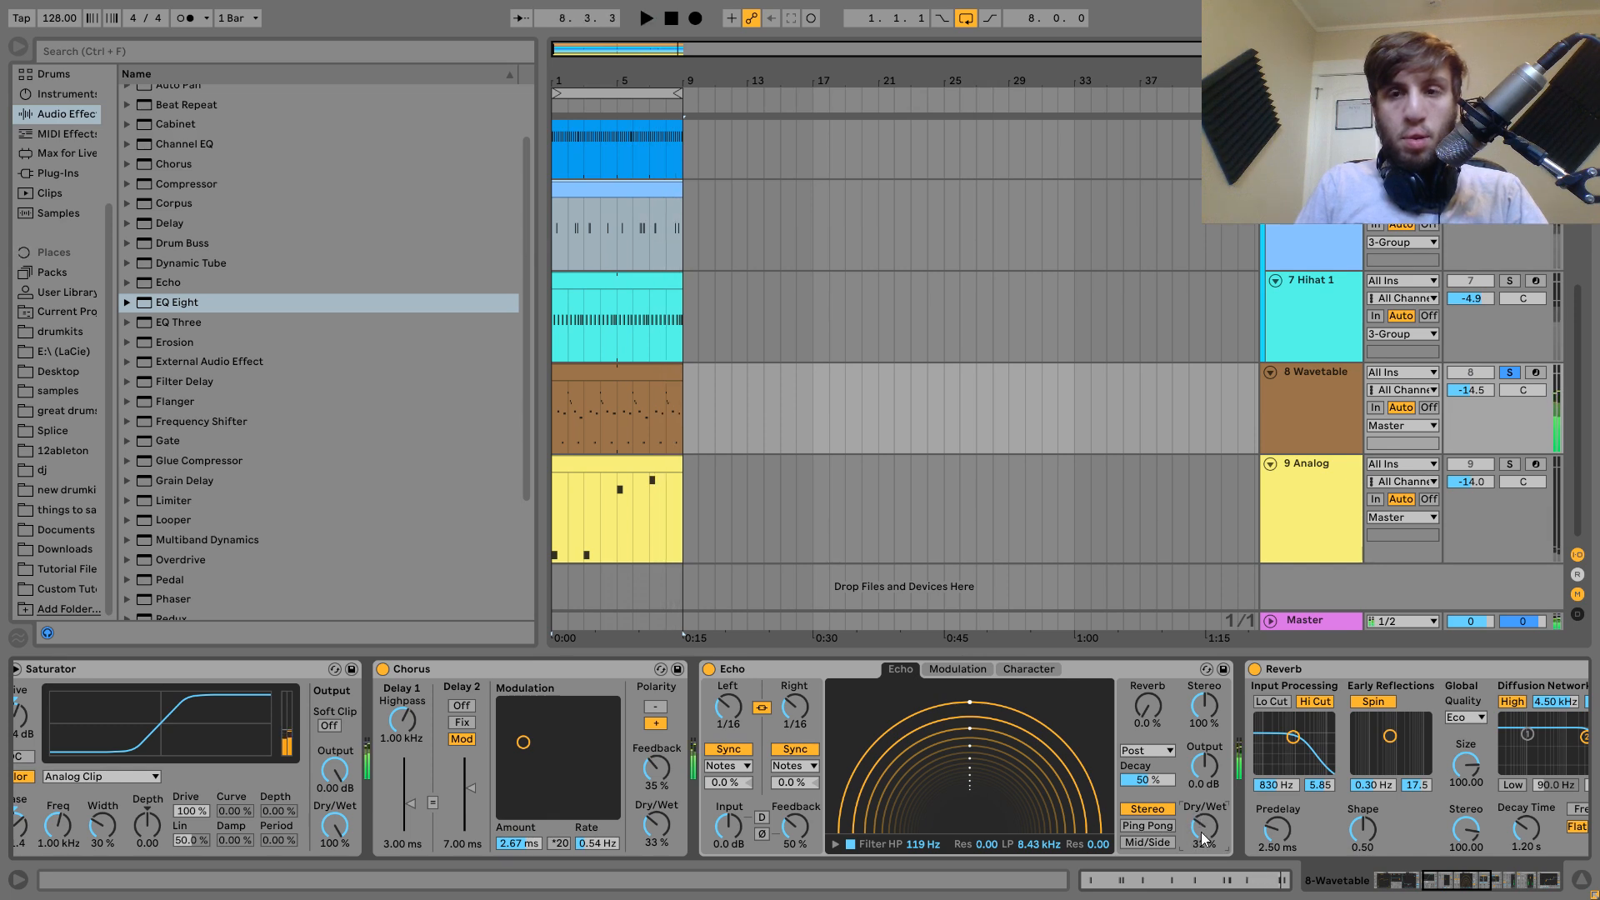
click(1512, 367)
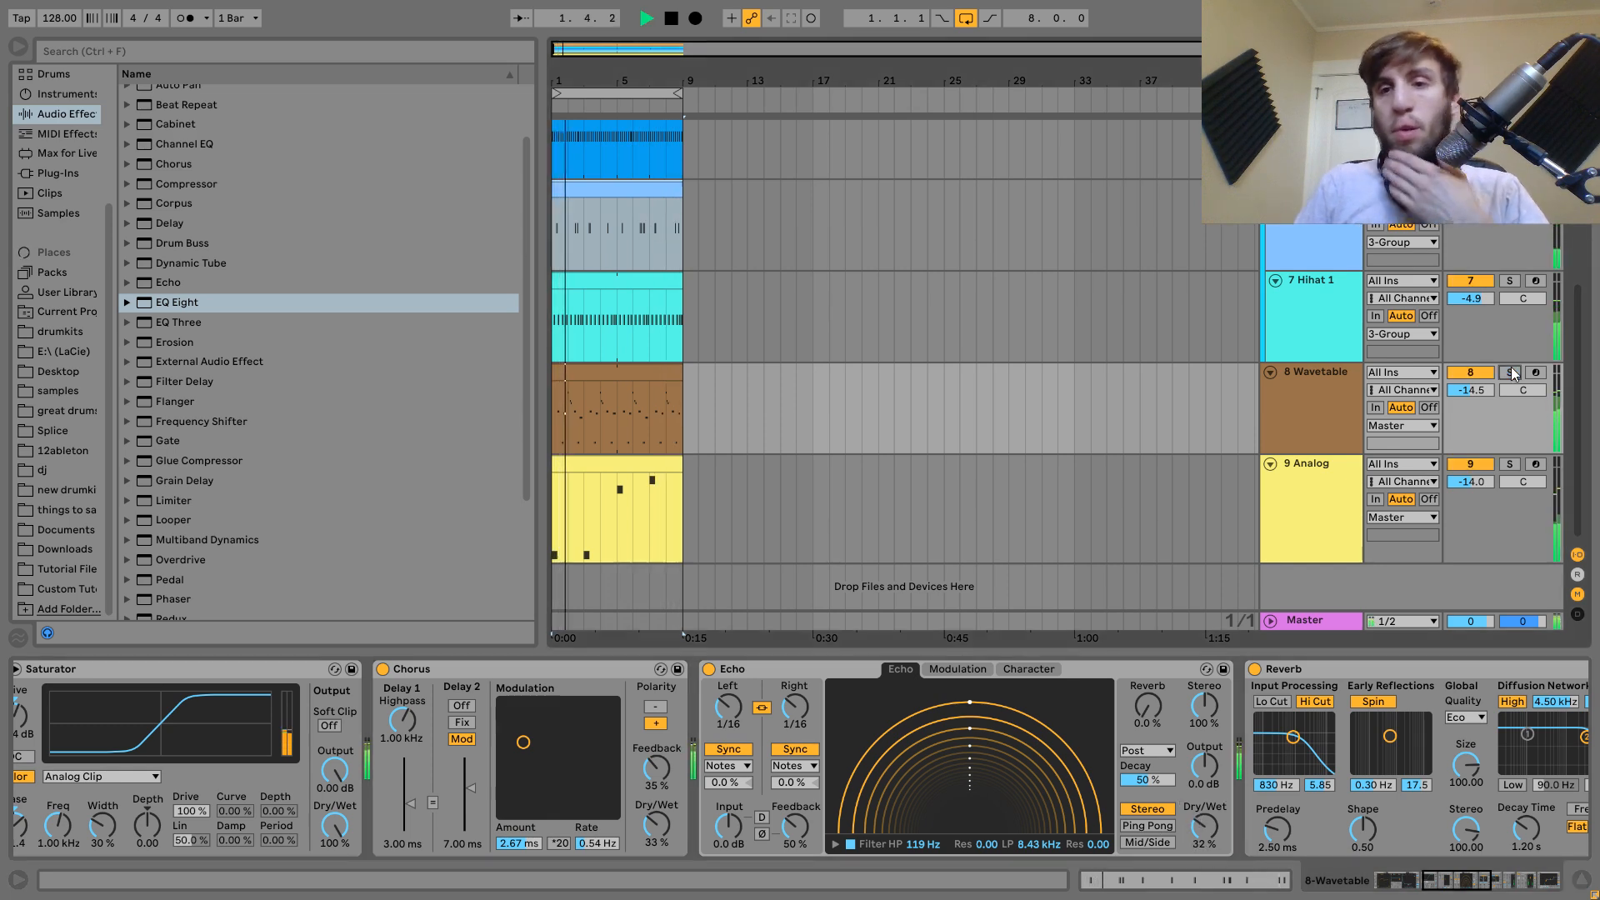
Raise the Wavetable track's volume to -14.4 dB and the percussion group's volume to -7.2 dB.
click(1309, 381)
drag(1459, 394, 1459, 392)
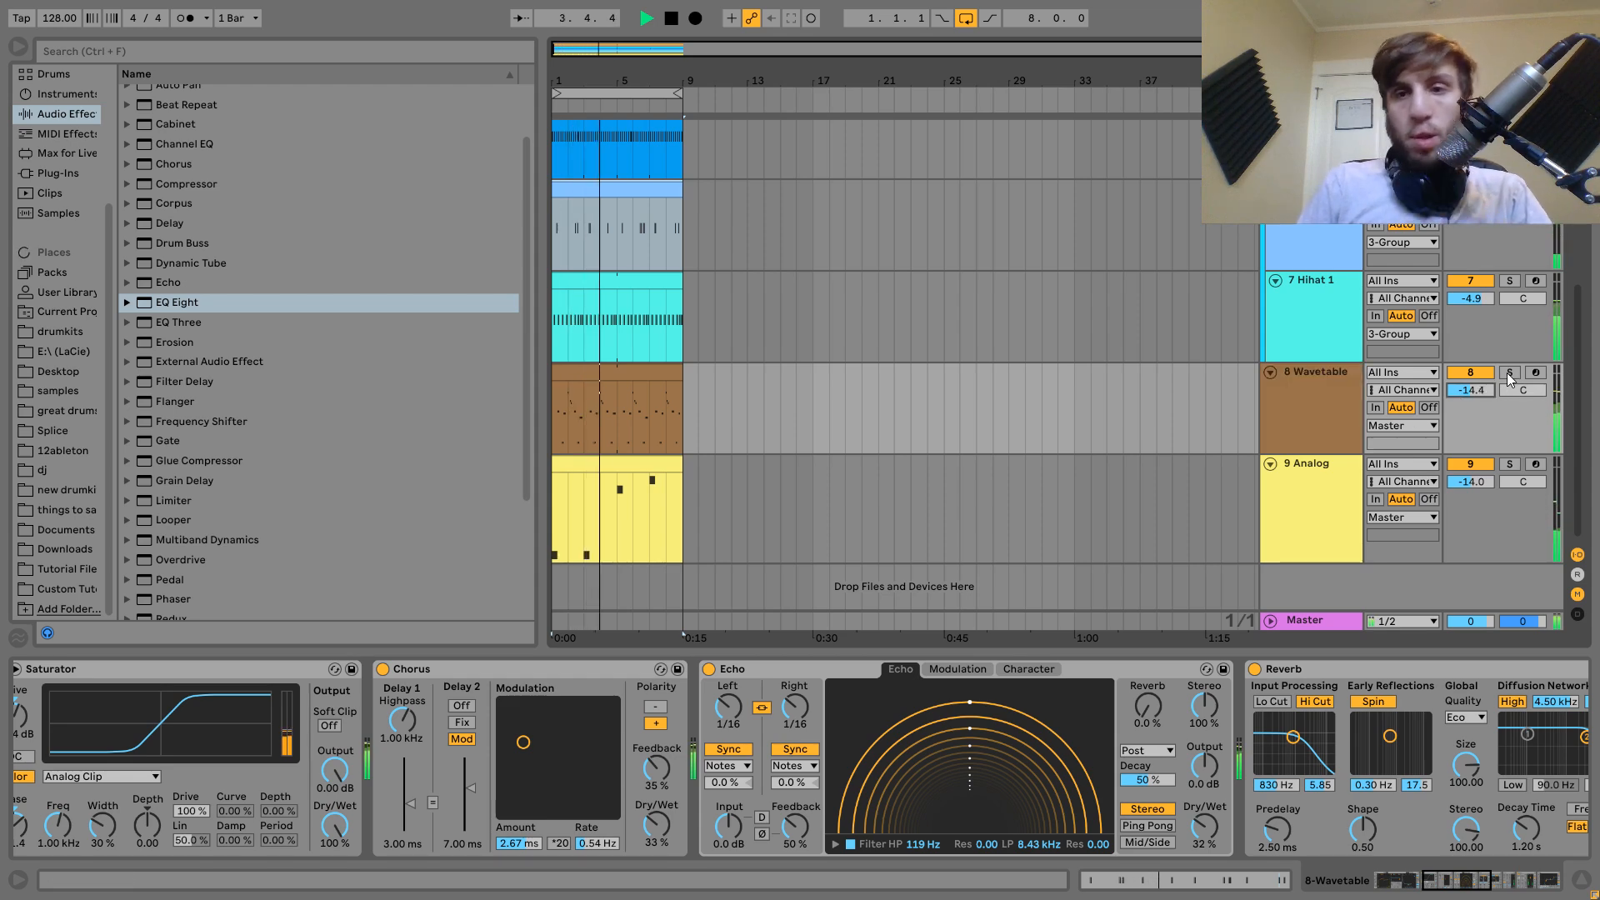
click(1307, 480)
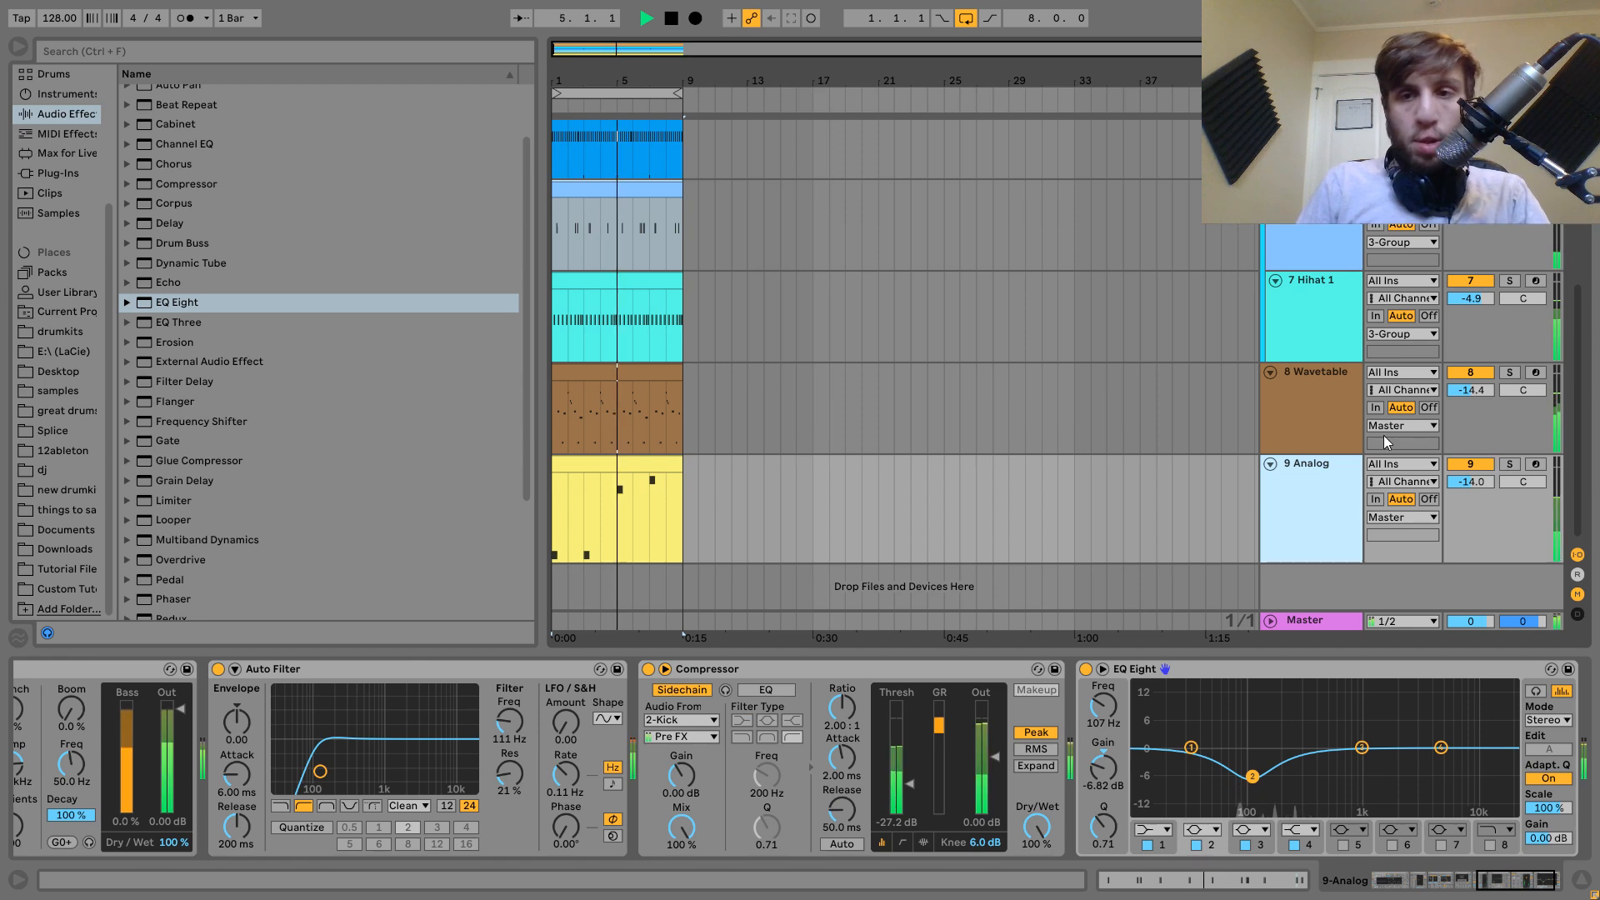
scroll(1386, 442, up, 5)
click(1323, 224)
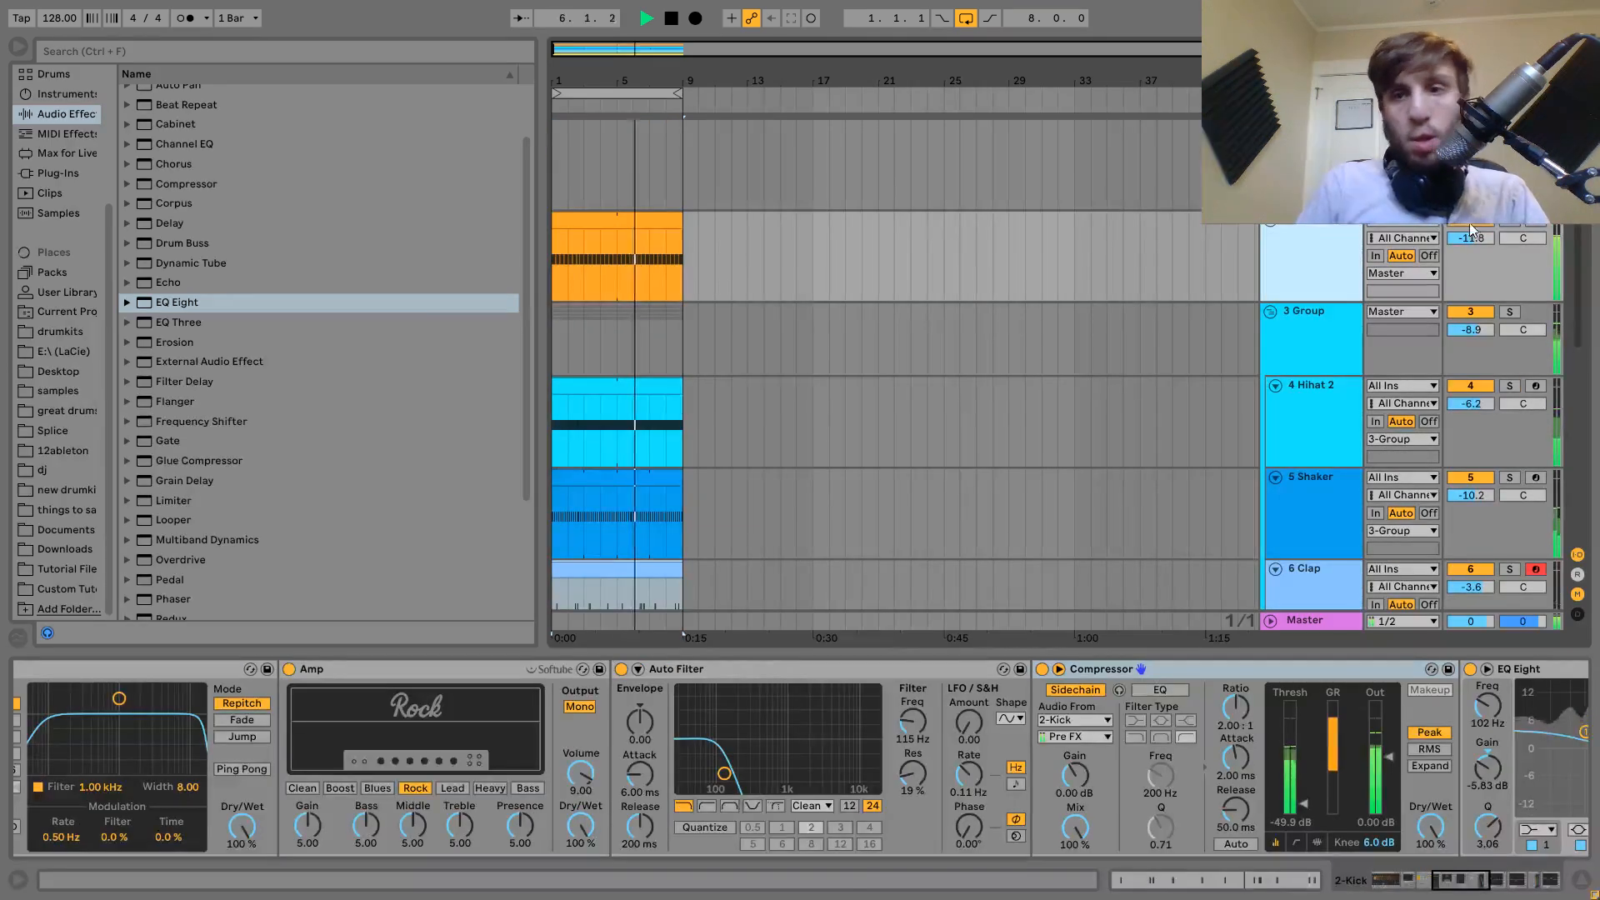
drag(1472, 330, 1476, 317)
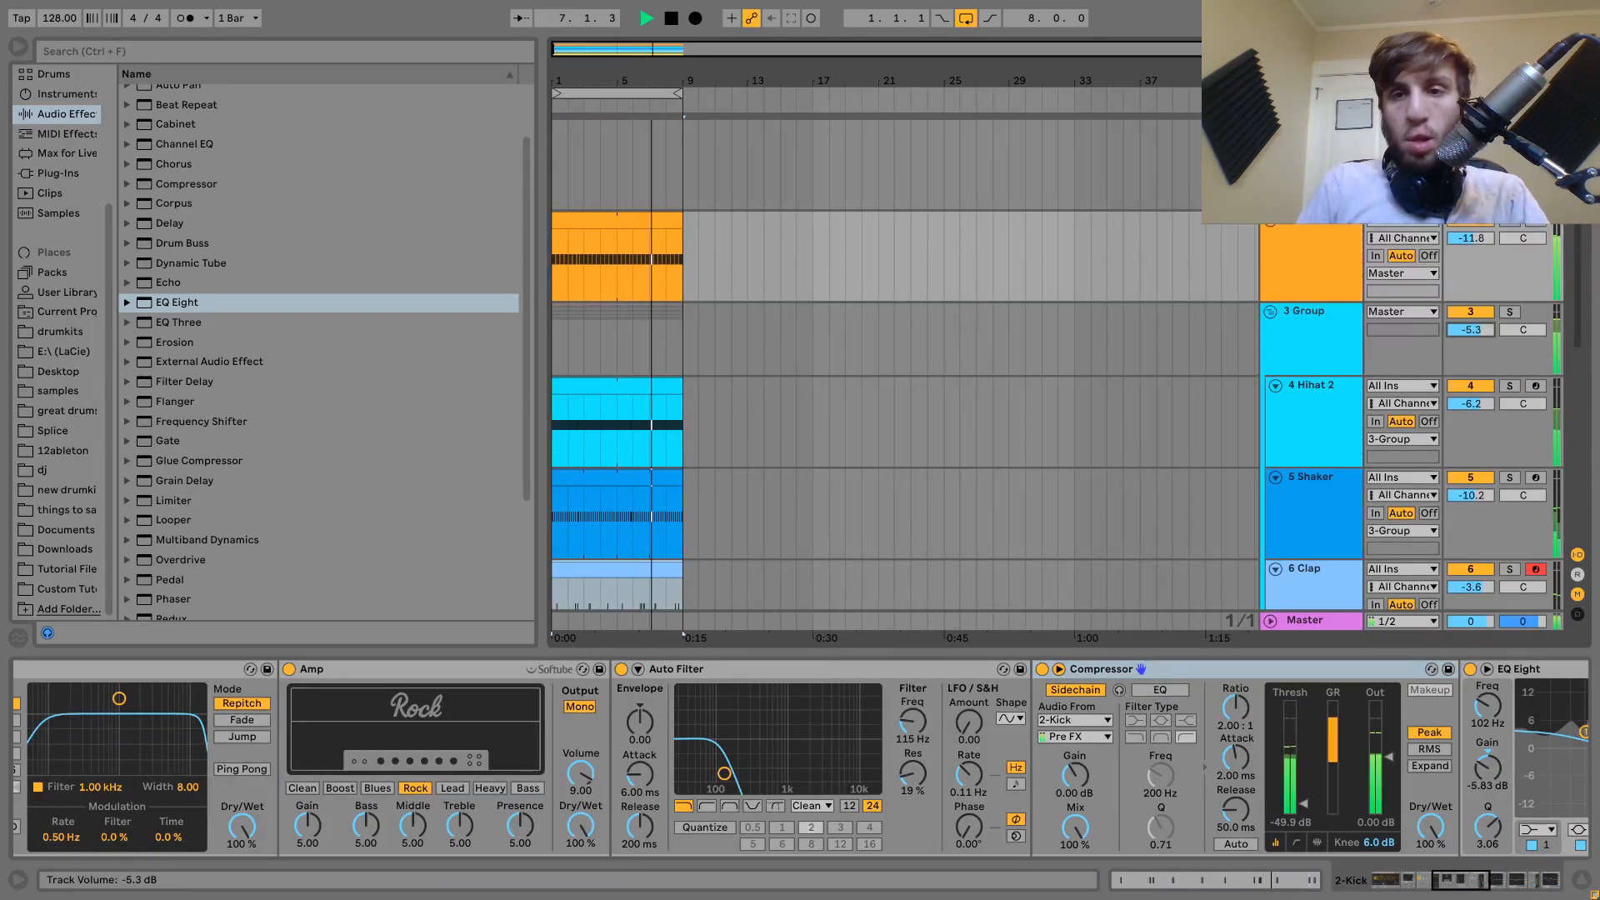
click(1319, 320)
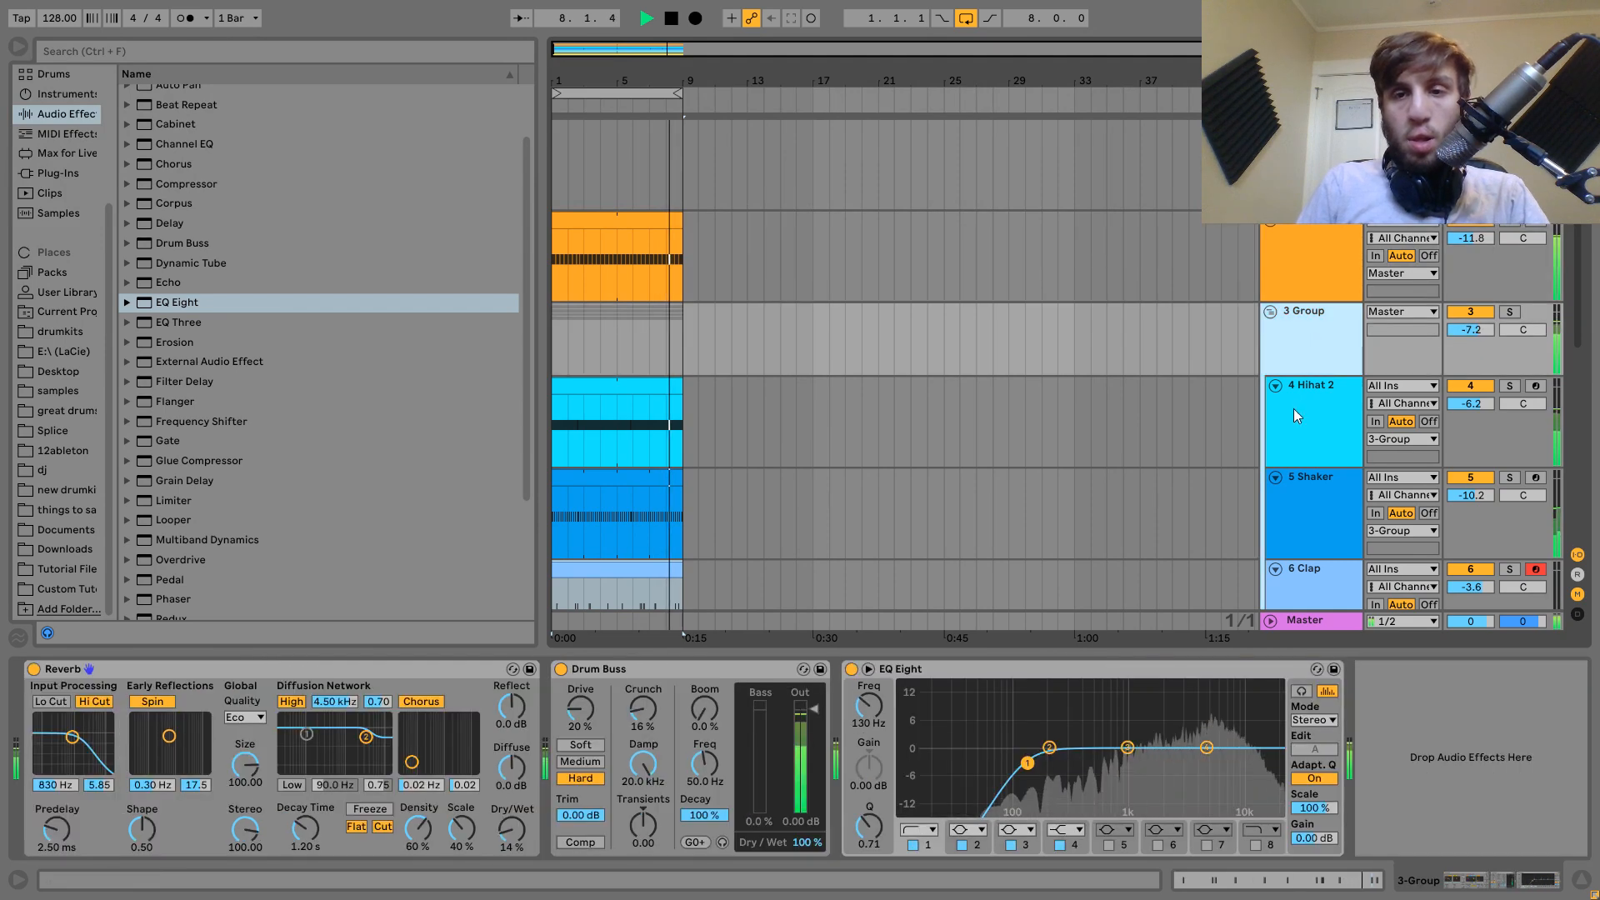
Solo the Wavetable track, raise its volume to -13.1 dB, boost its EQ Eight band 4 by 5.58 dB at 5.05 kHz, and unsolo it.
scroll(1293, 409, down, 5)
click(1296, 408)
click(1509, 373)
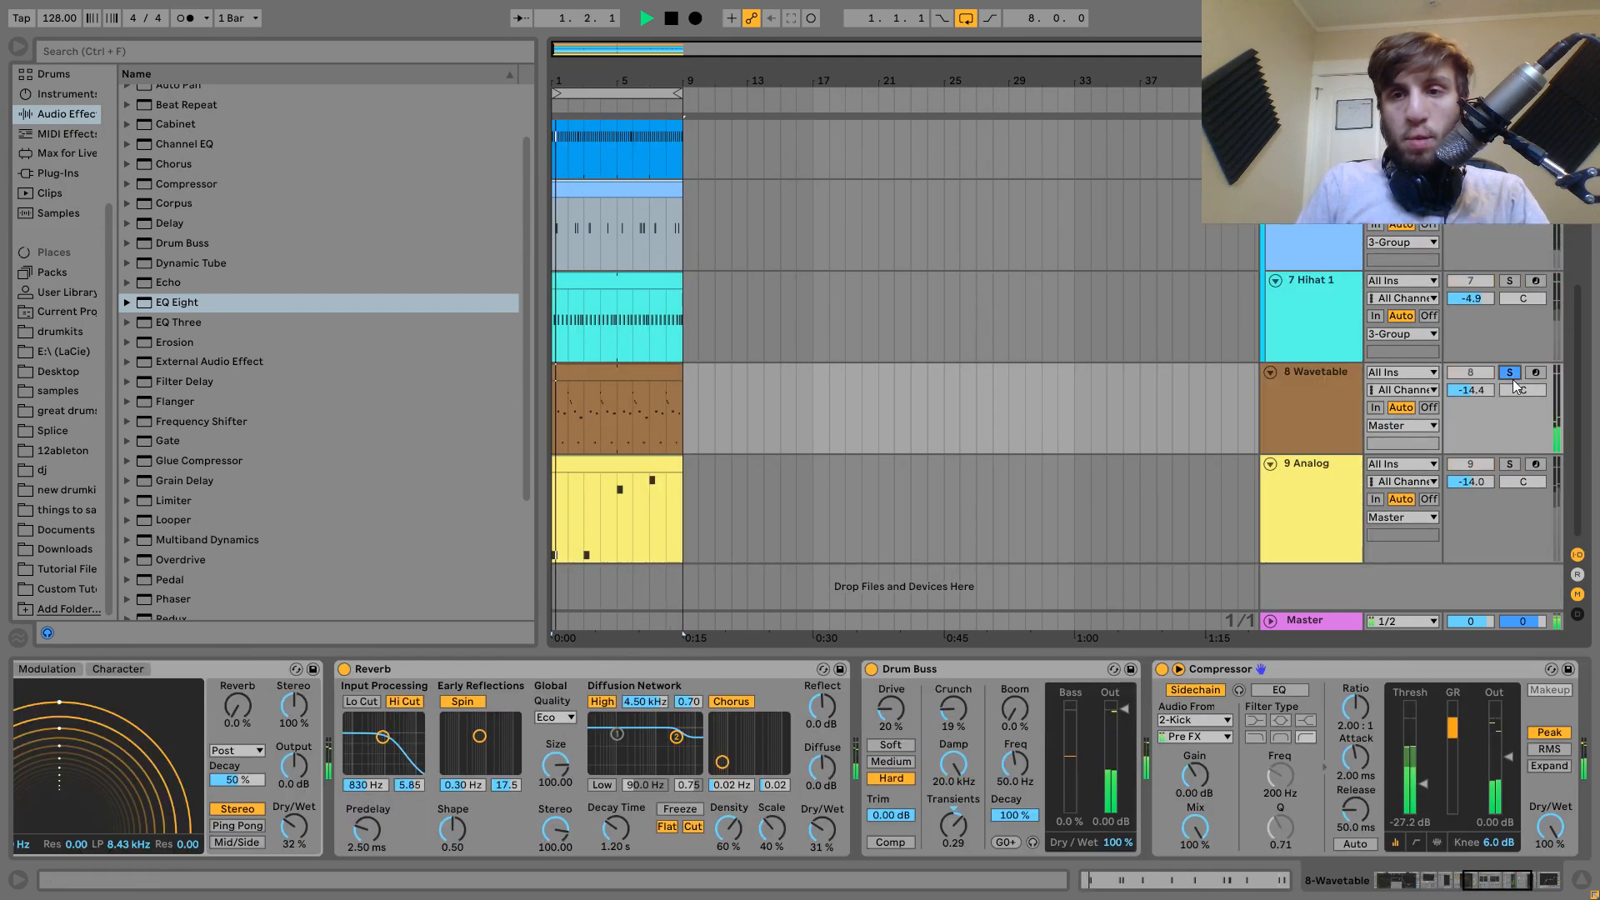
drag(1463, 402, 1466, 383)
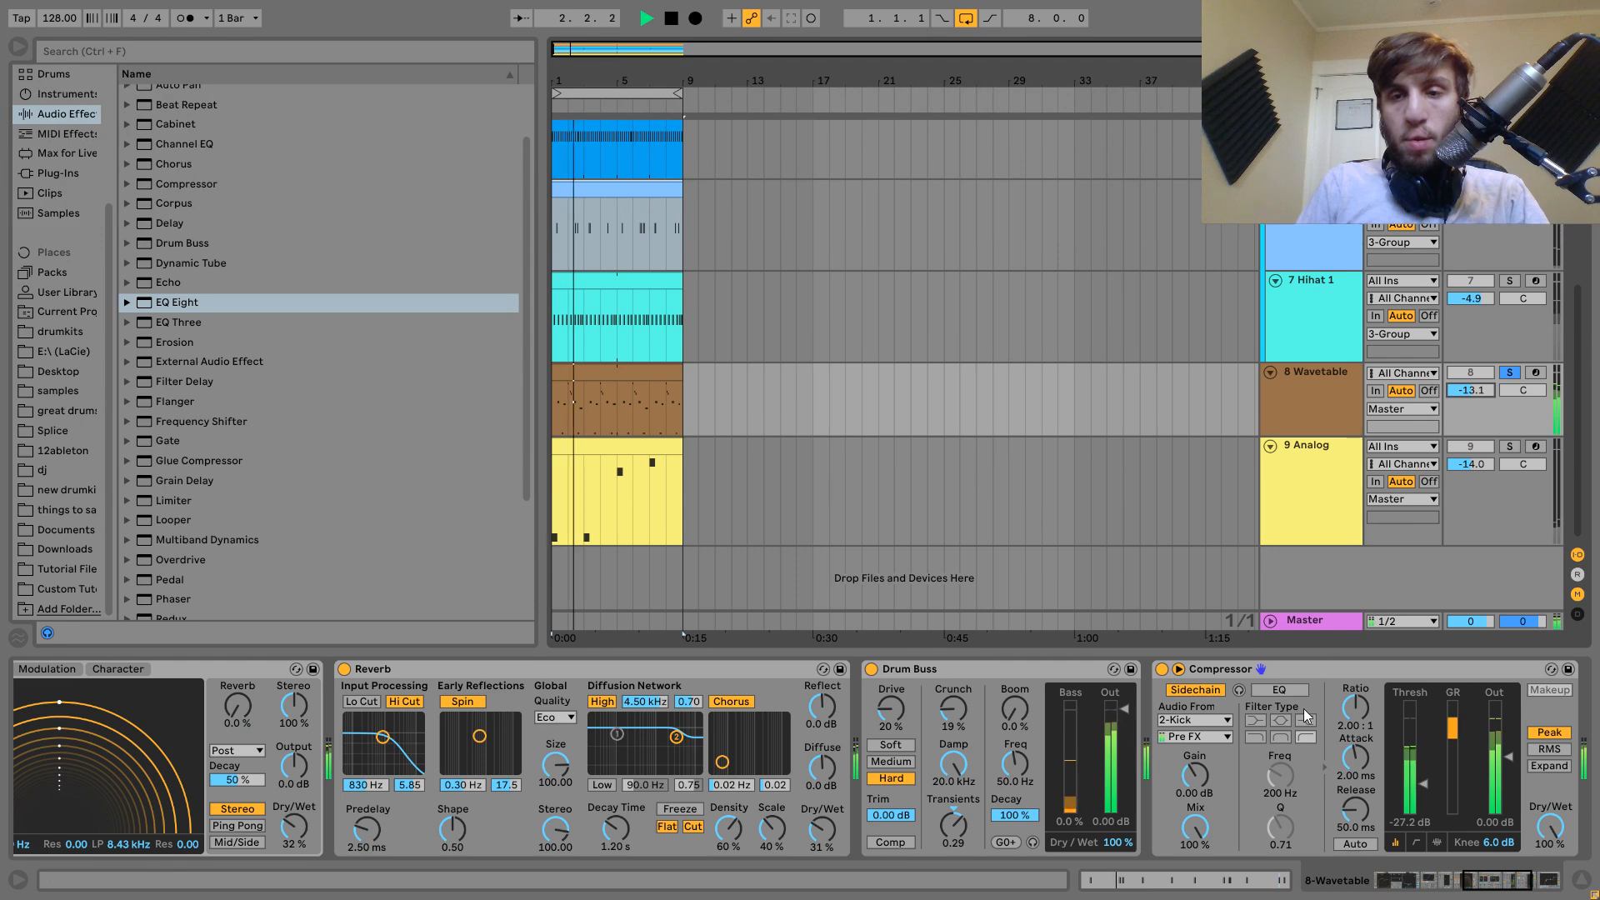
scroll(1306, 714, down, 2)
scroll(1304, 709, down, 3)
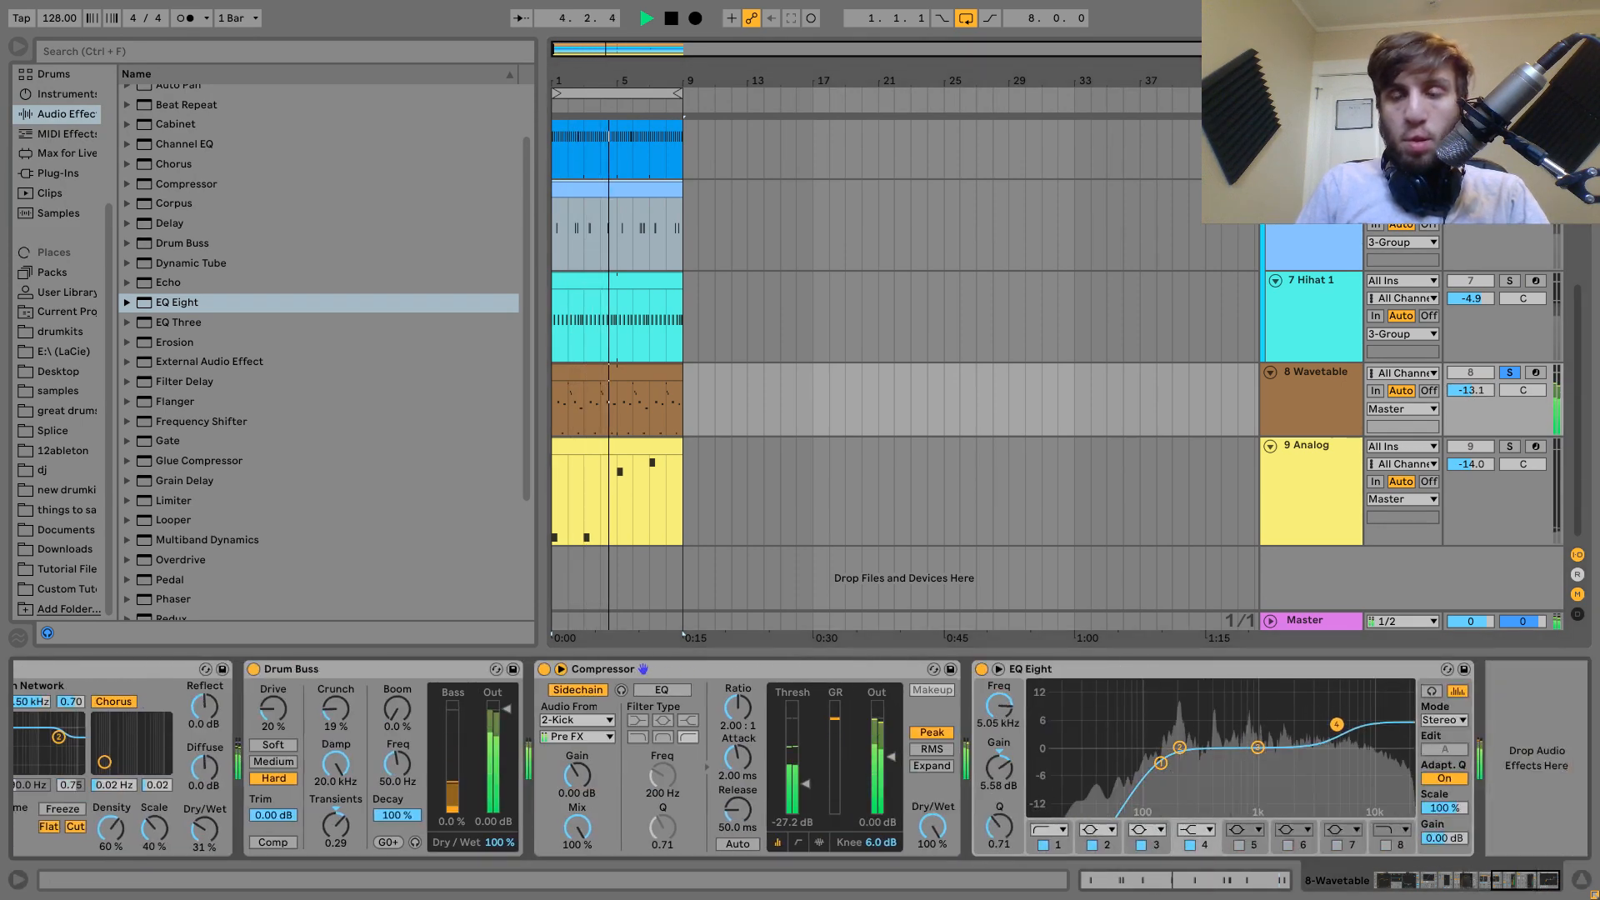
click(1510, 374)
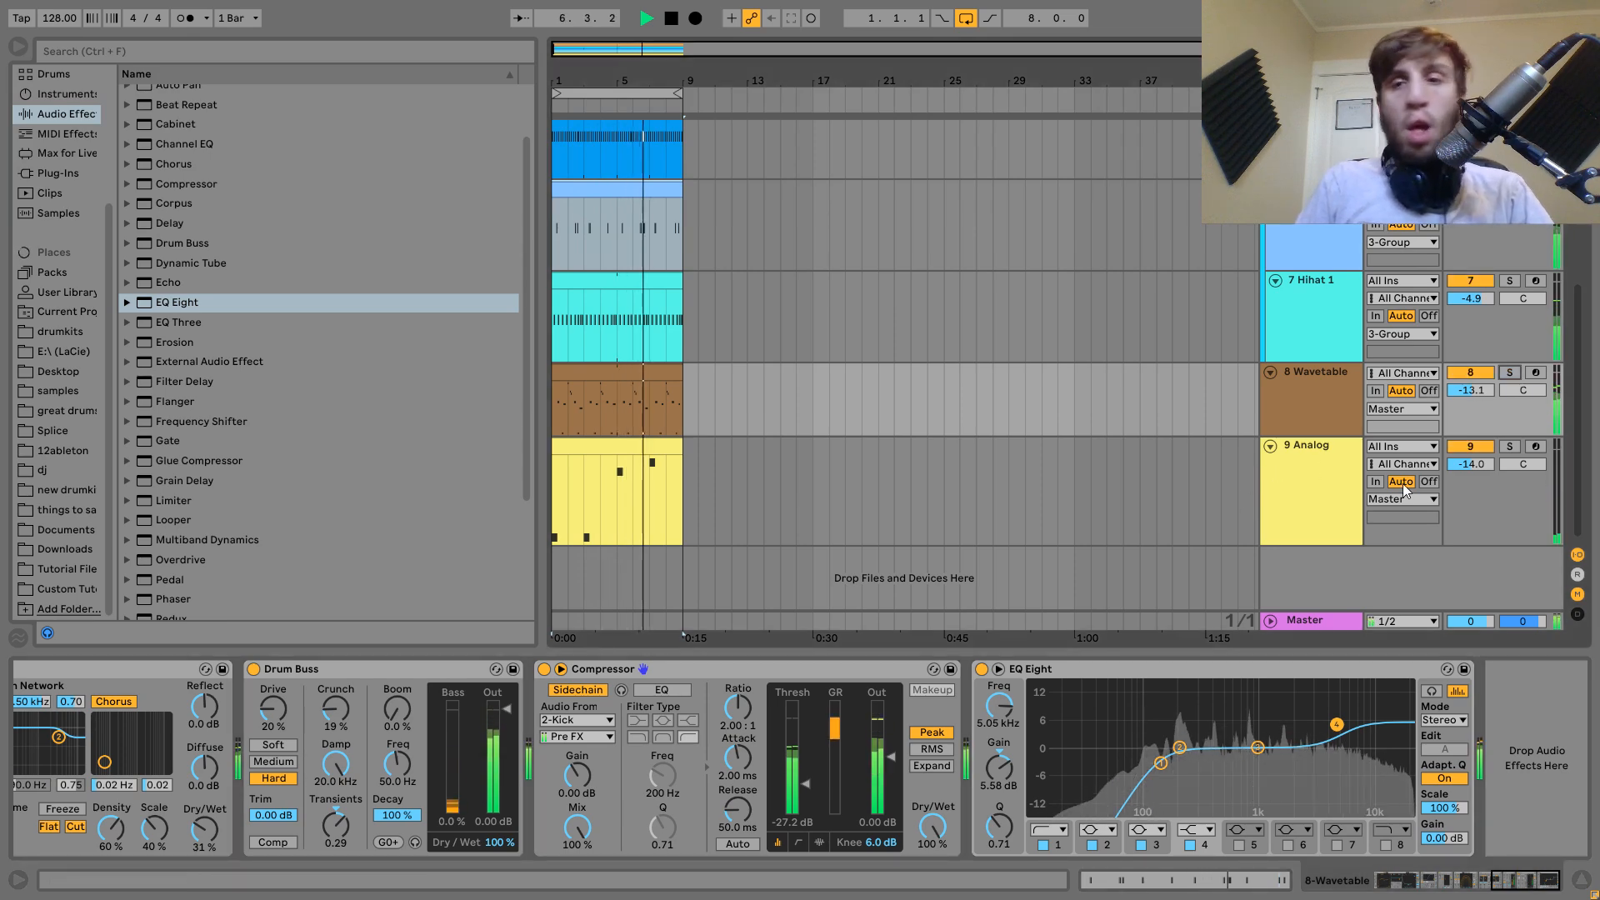
Insert a new MIDI track below Shaker in the percussion group and load an empty Drum Rack onto it.
scroll(1272, 262, up, 6)
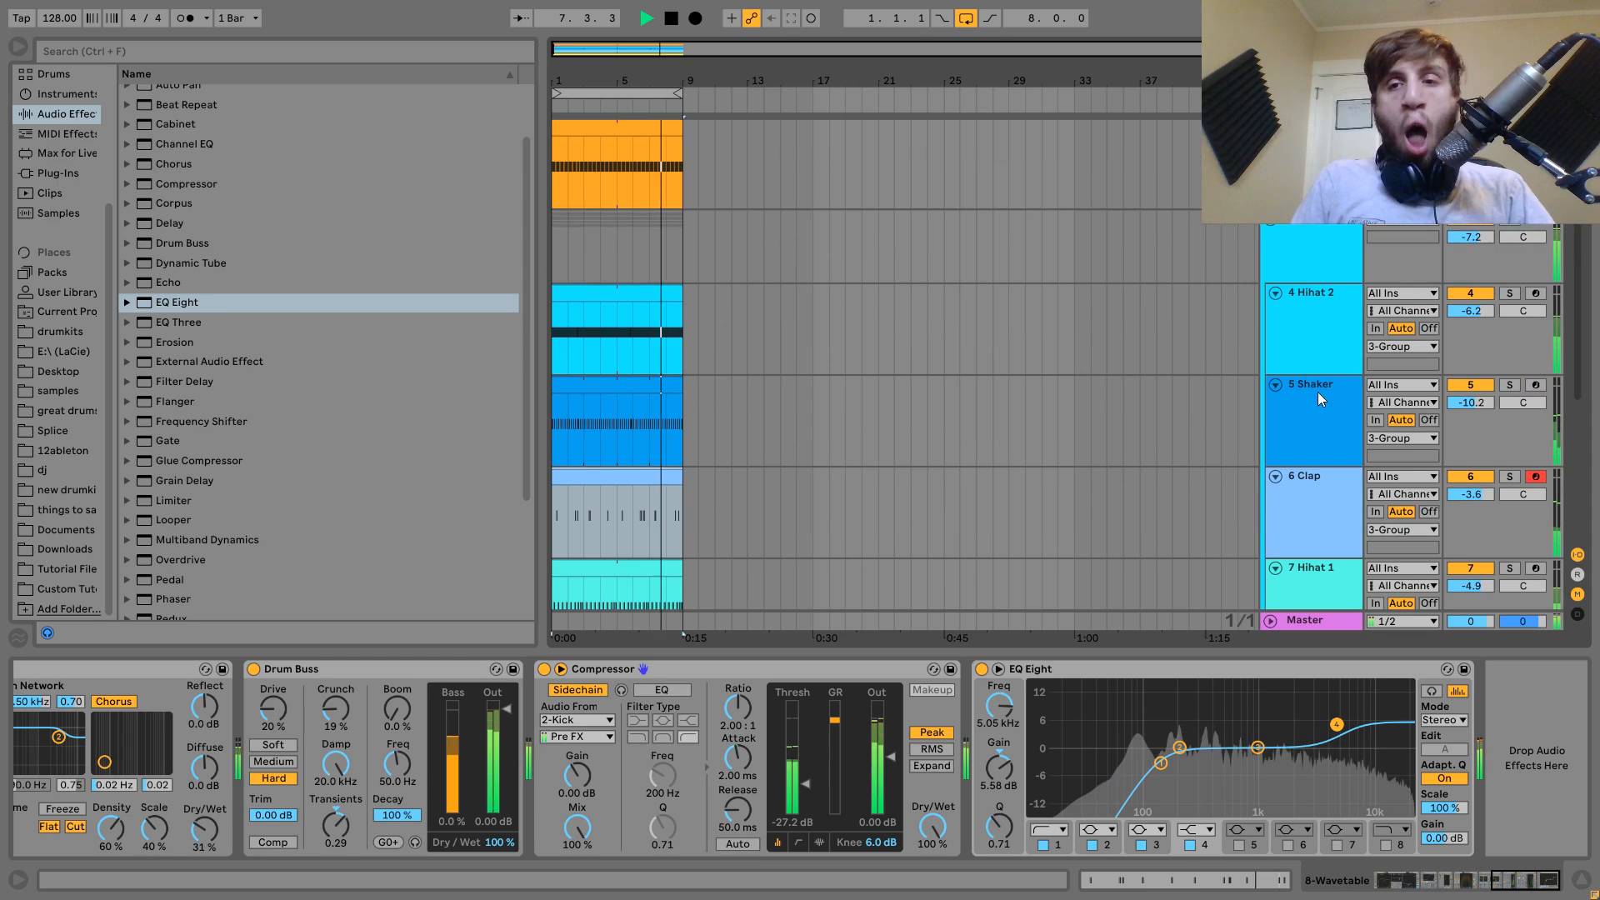
click(1307, 417)
key(ctrl+shift+t)
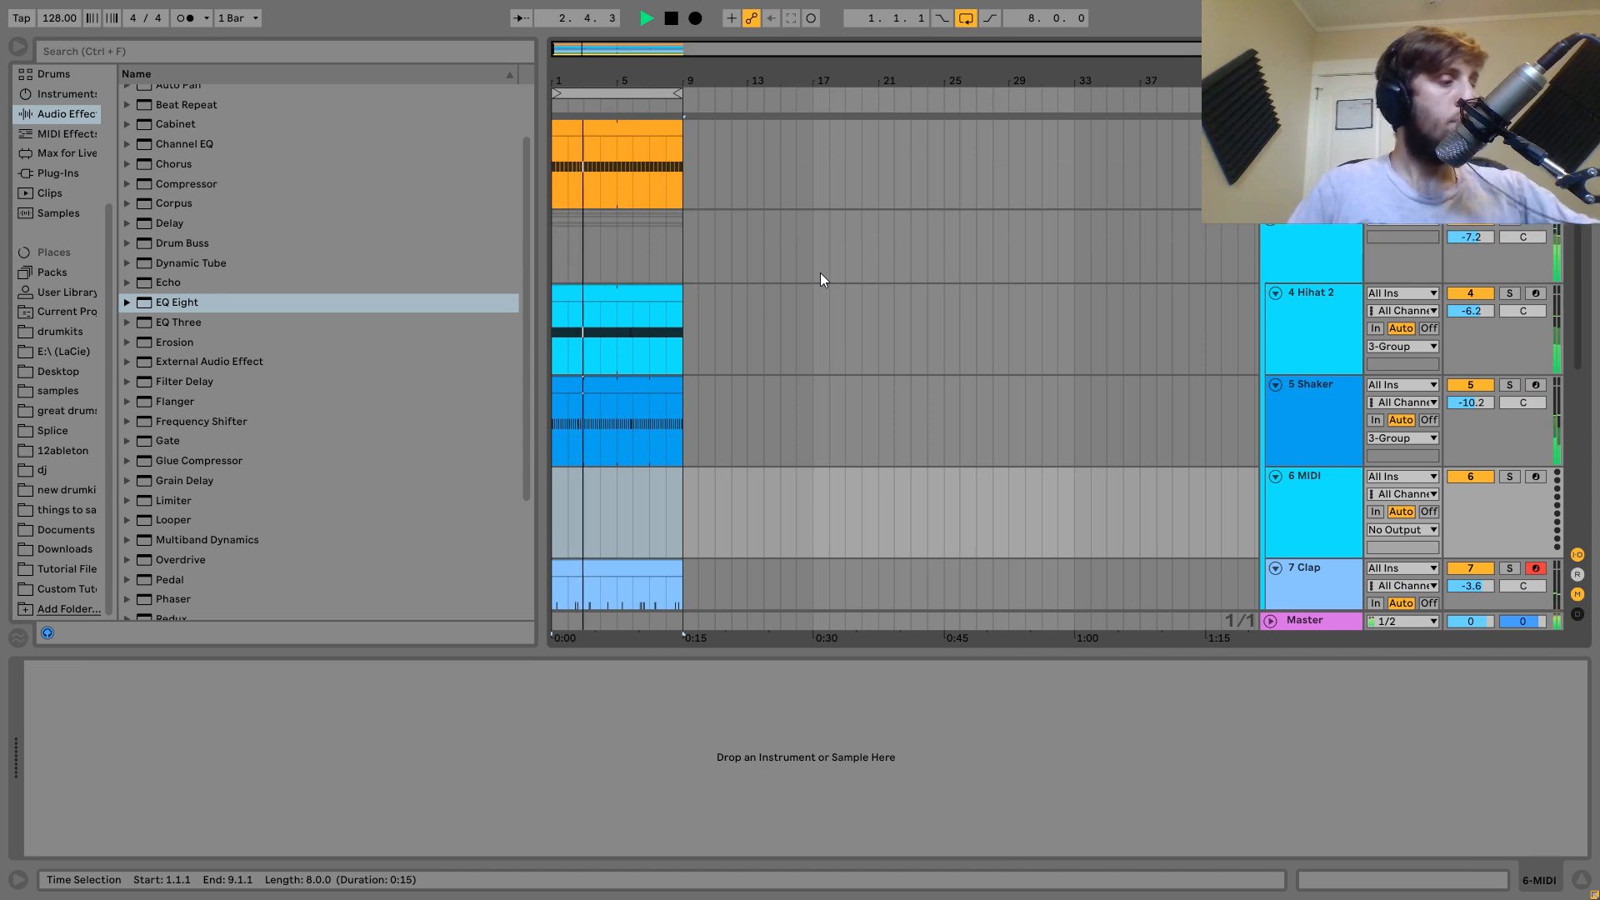
key(space)
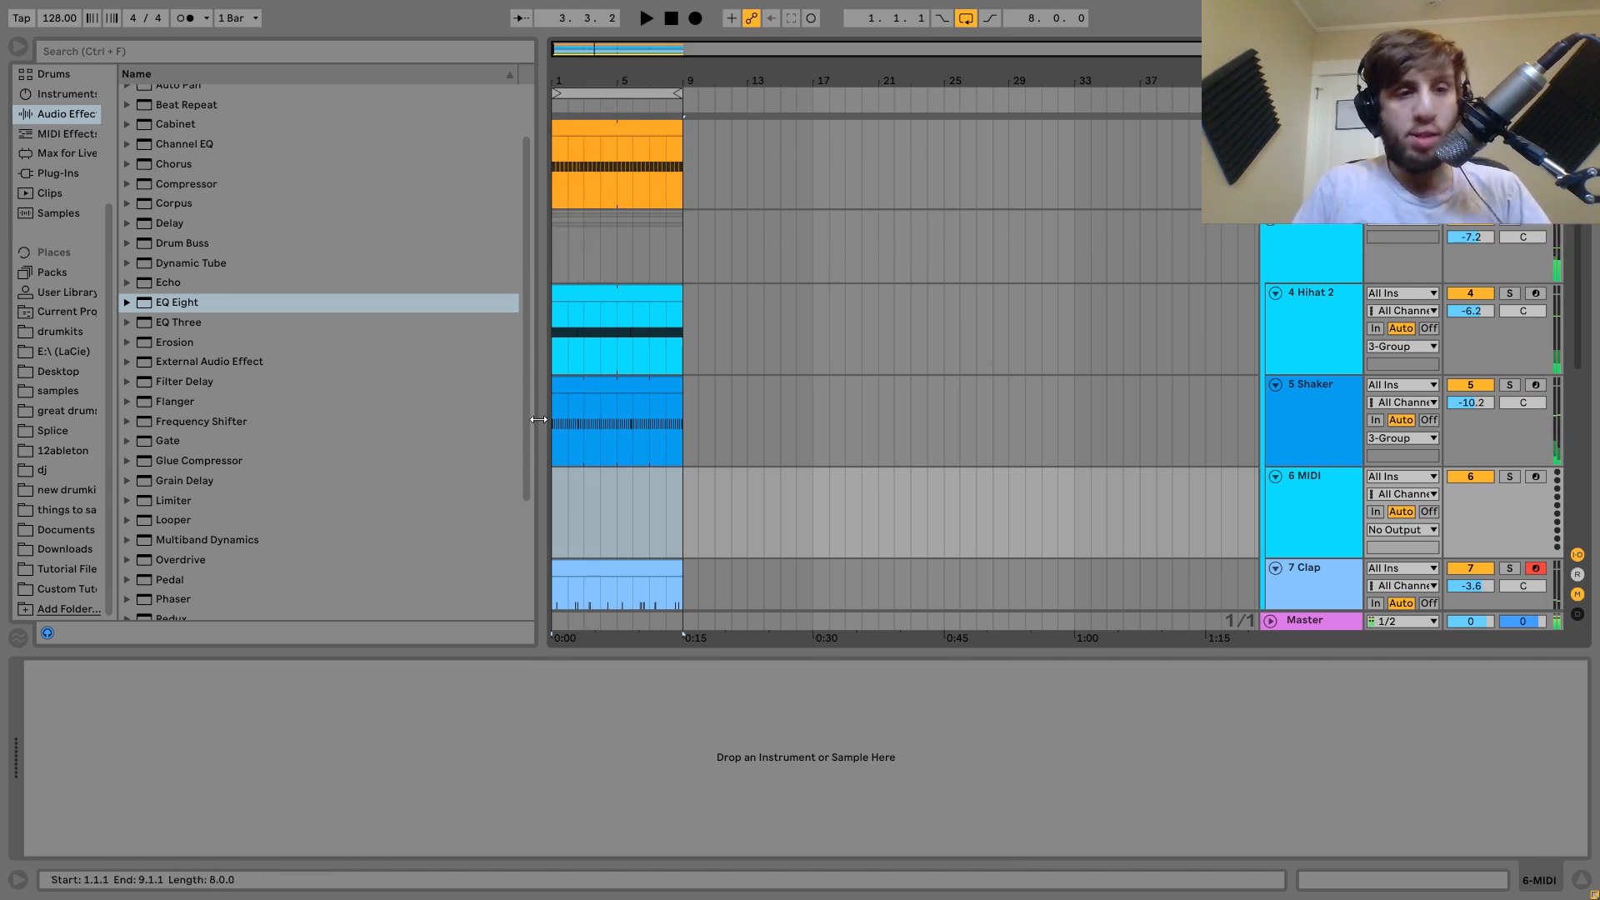
click(54, 73)
click(158, 112)
click(193, 107)
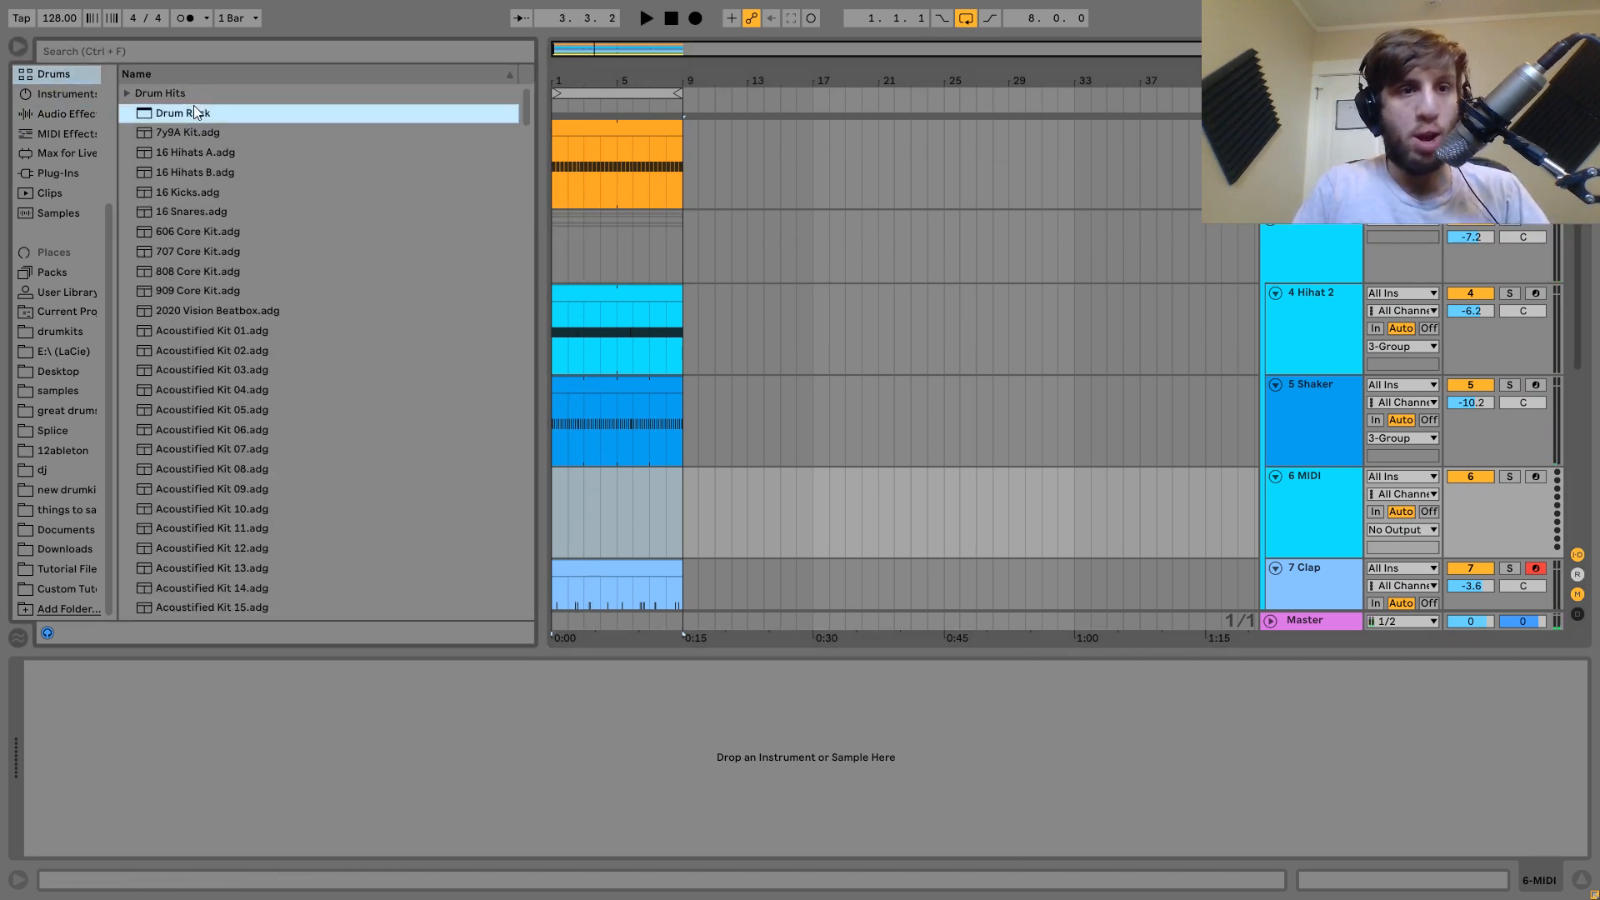
double_click(193, 110)
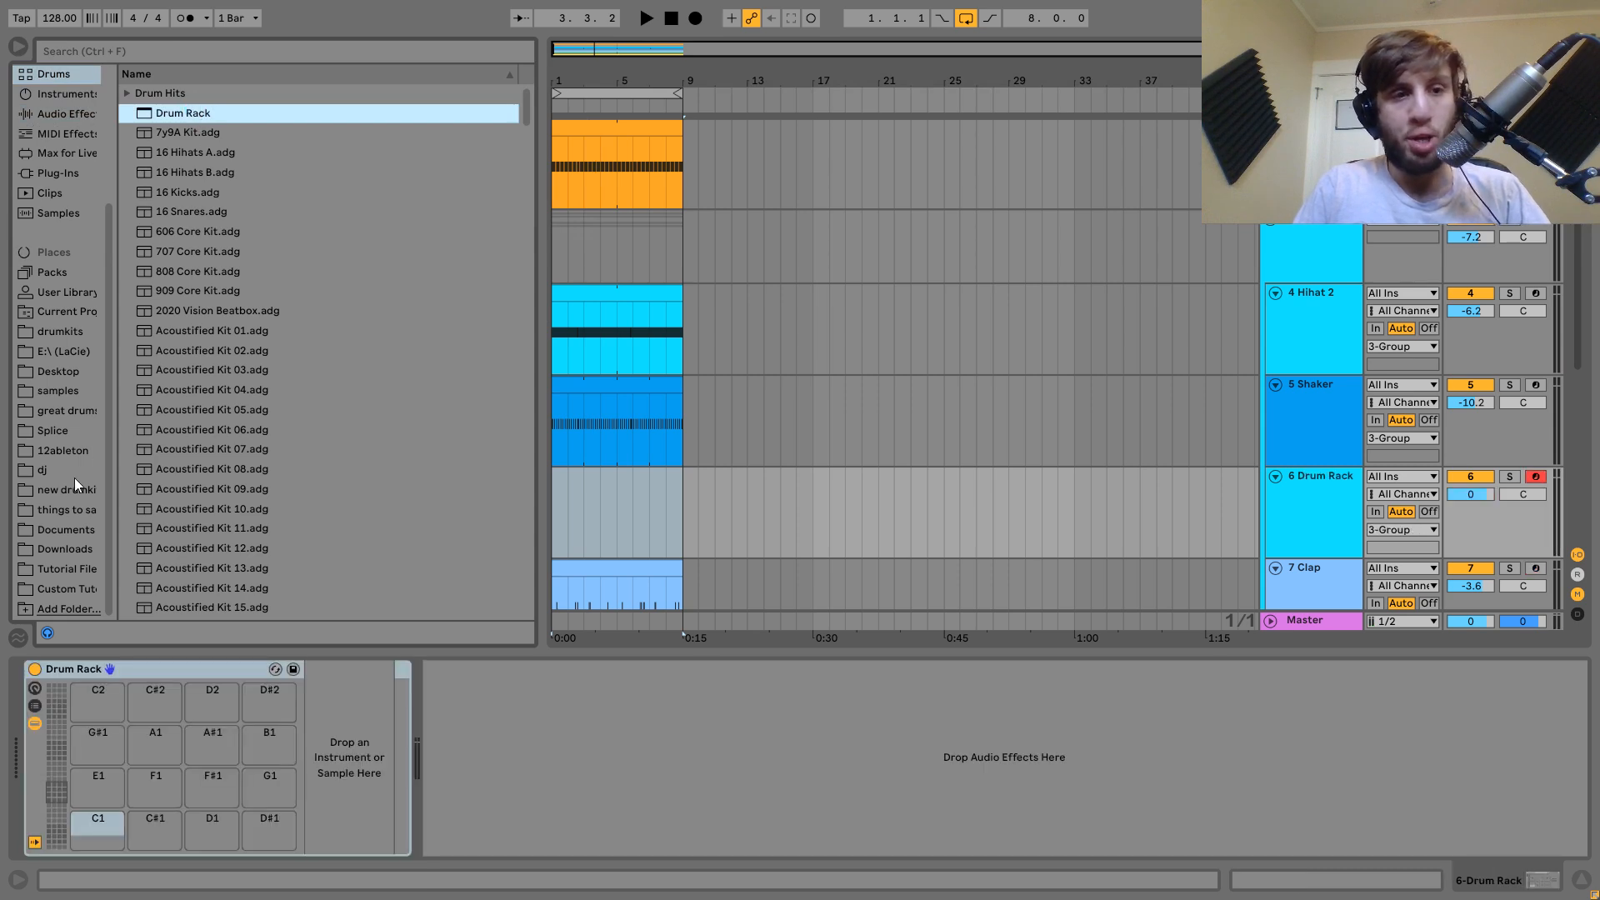
Load Percussion 1.wav, Percussion 2.wav and Percussion 3.wav from the Joyhauser & Pleasurekraft tutorial folder onto Drum Rack pads C1, C#1 and D1.
click(69, 576)
click(188, 237)
key(Down)
key(Down)
key(Down)
key(Up)
shift+click(187, 237)
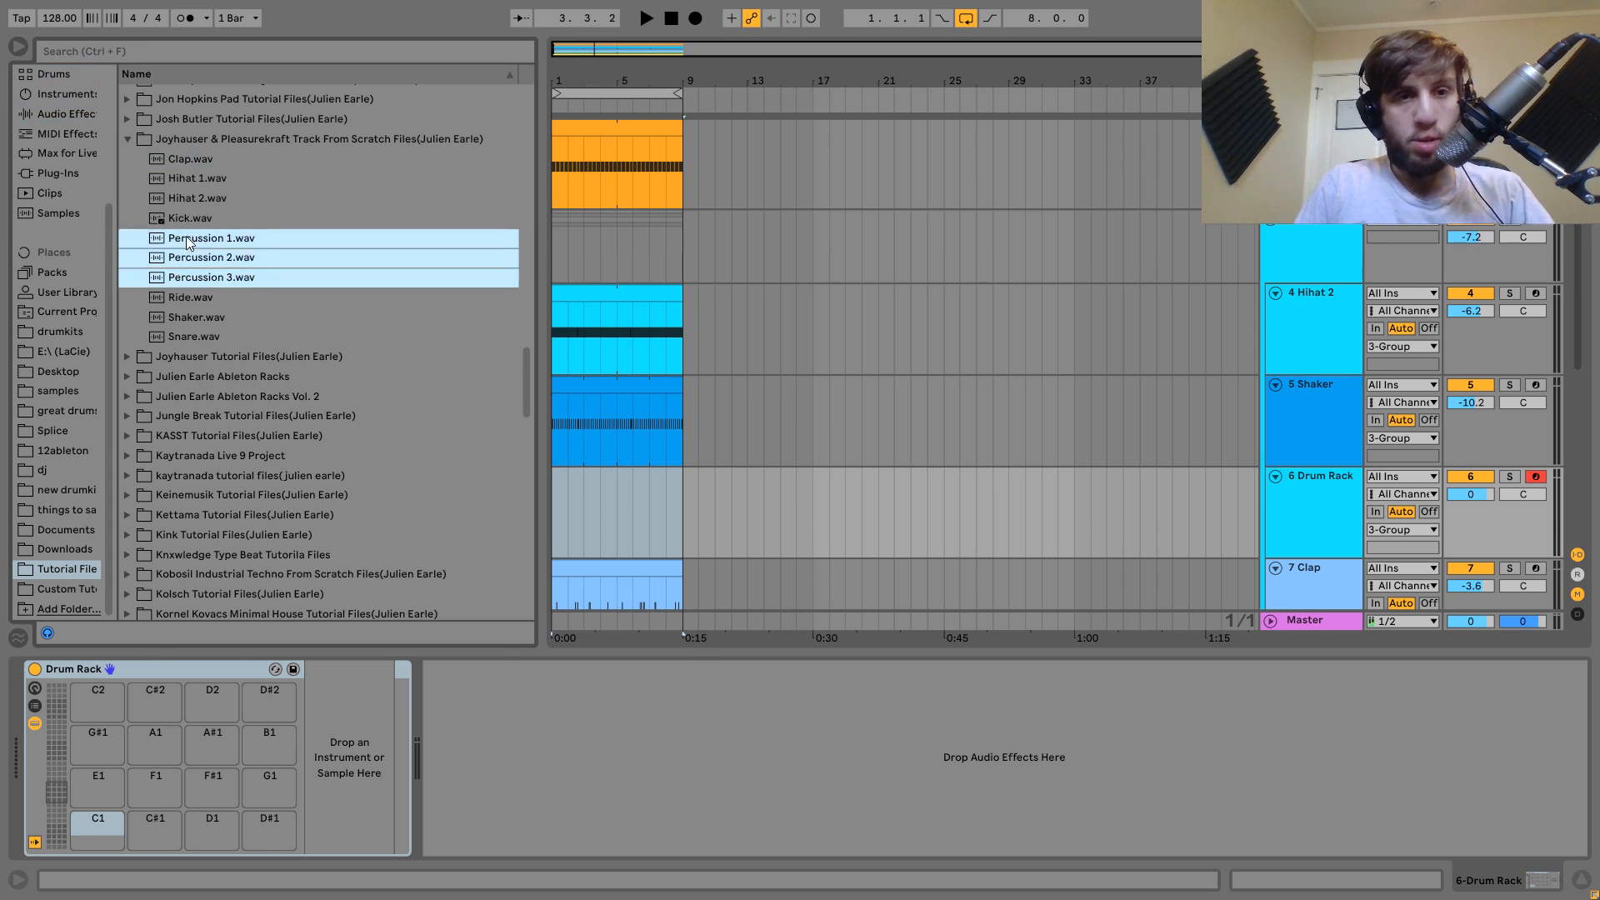
drag(187, 238, 121, 767)
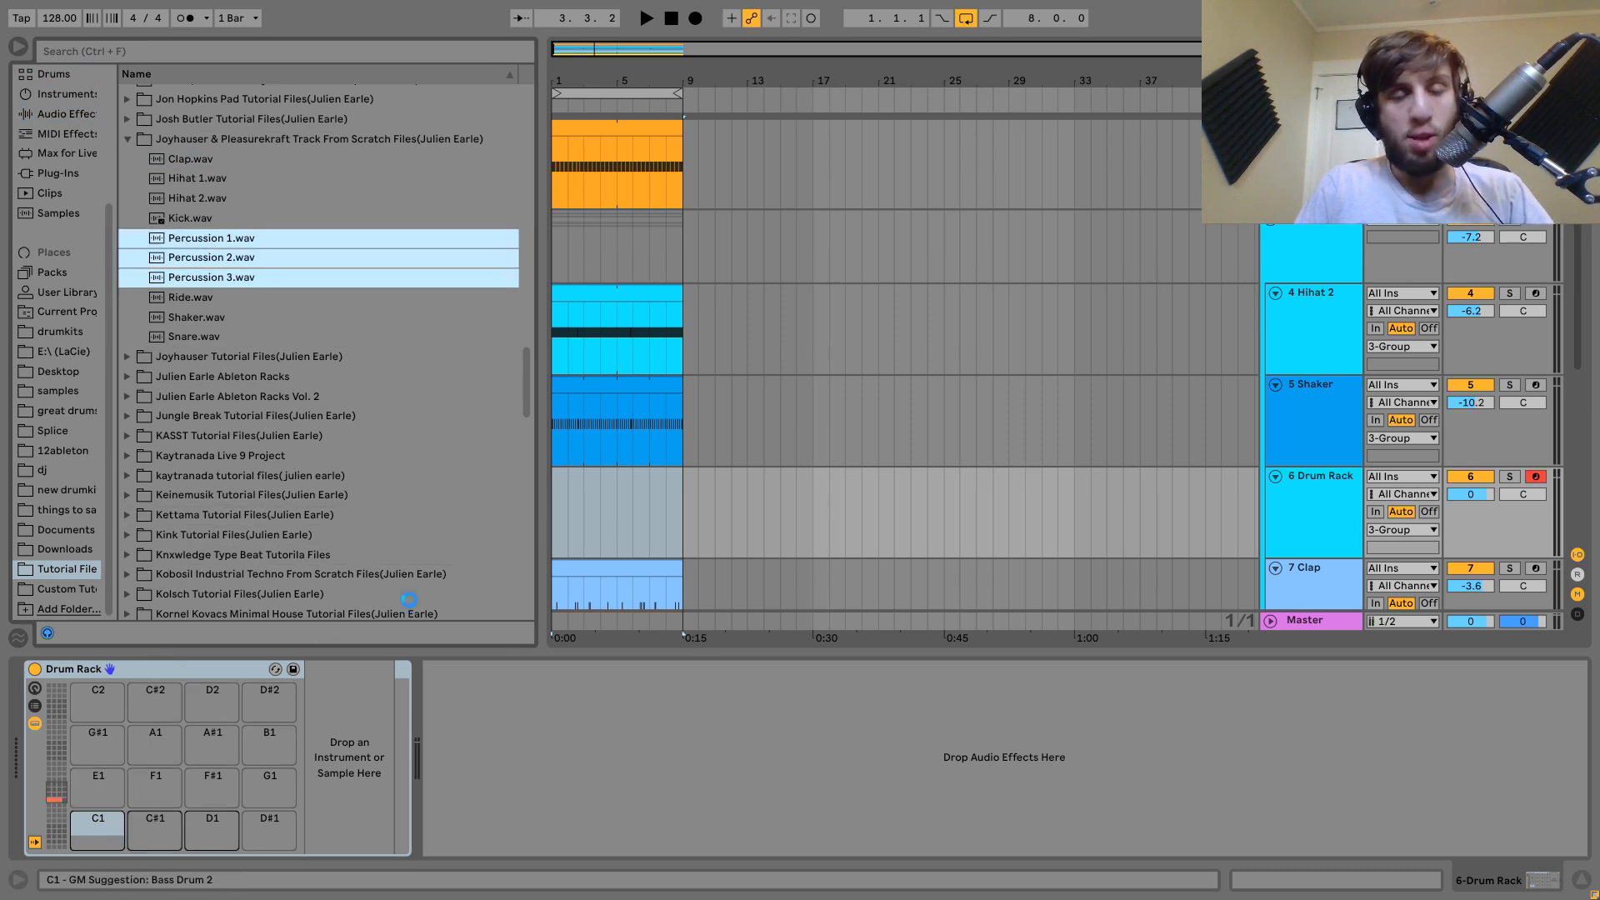
Create a four-bar clip on the Drum Rack track and place a Percussion 1 note three sixteenths long at 1.4.1.
drag(618, 492, 561, 499)
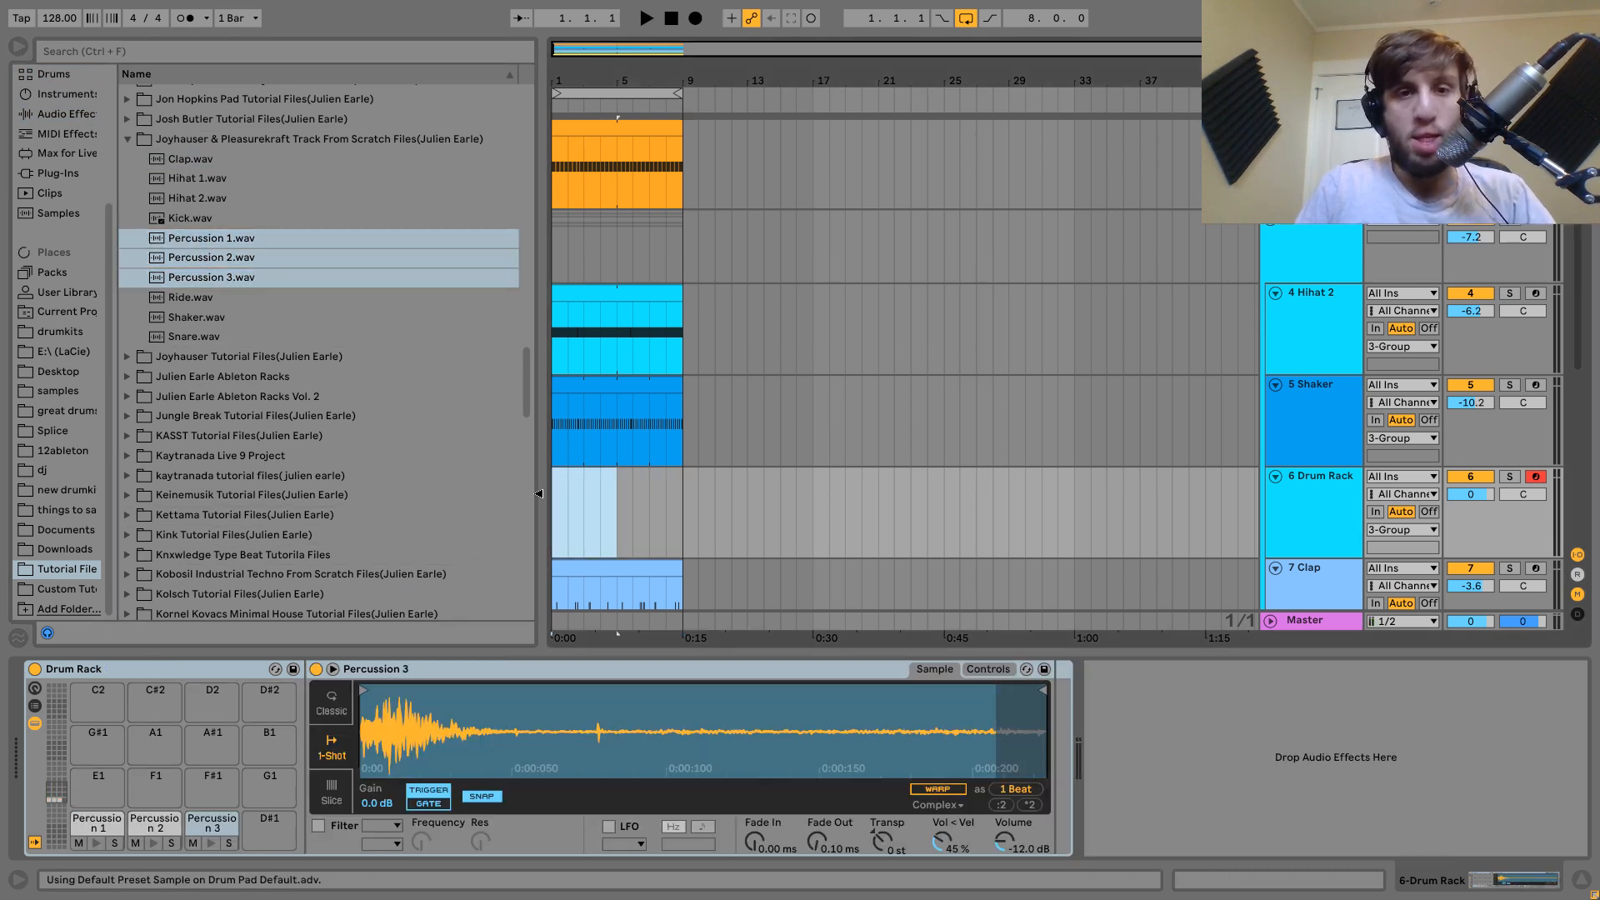
key(ctrl+shift+m)
key(space)
double_click(503, 583)
key(shift+Right)
key(shift+Right)
key(Right)
key(Right)
key(Right)
key(Right)
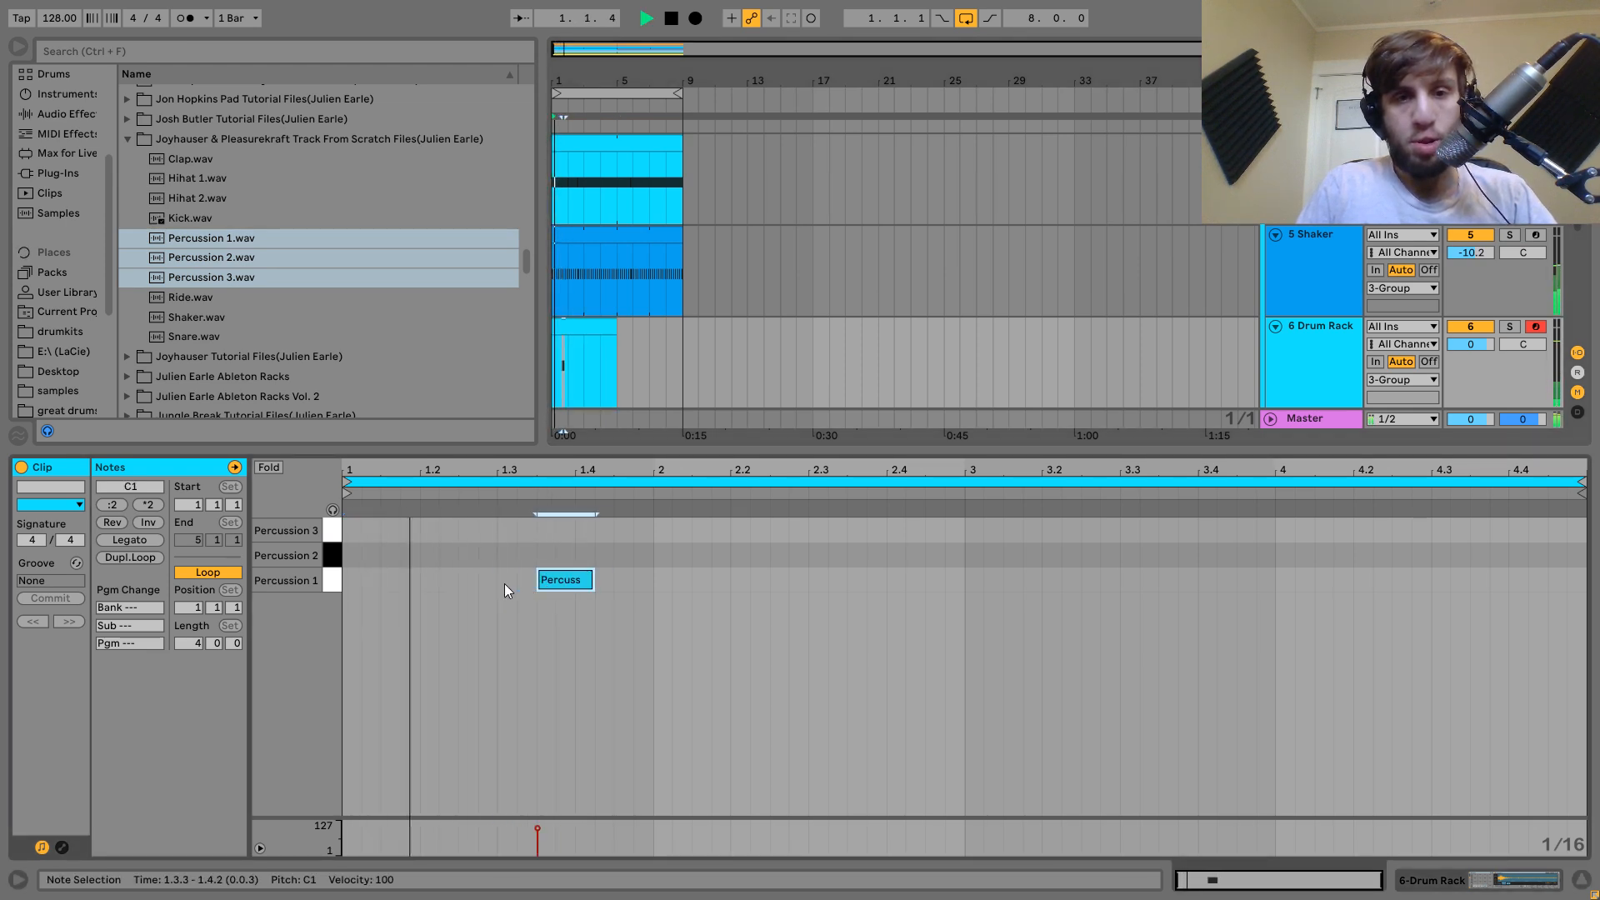
key(Up)
key(Down)
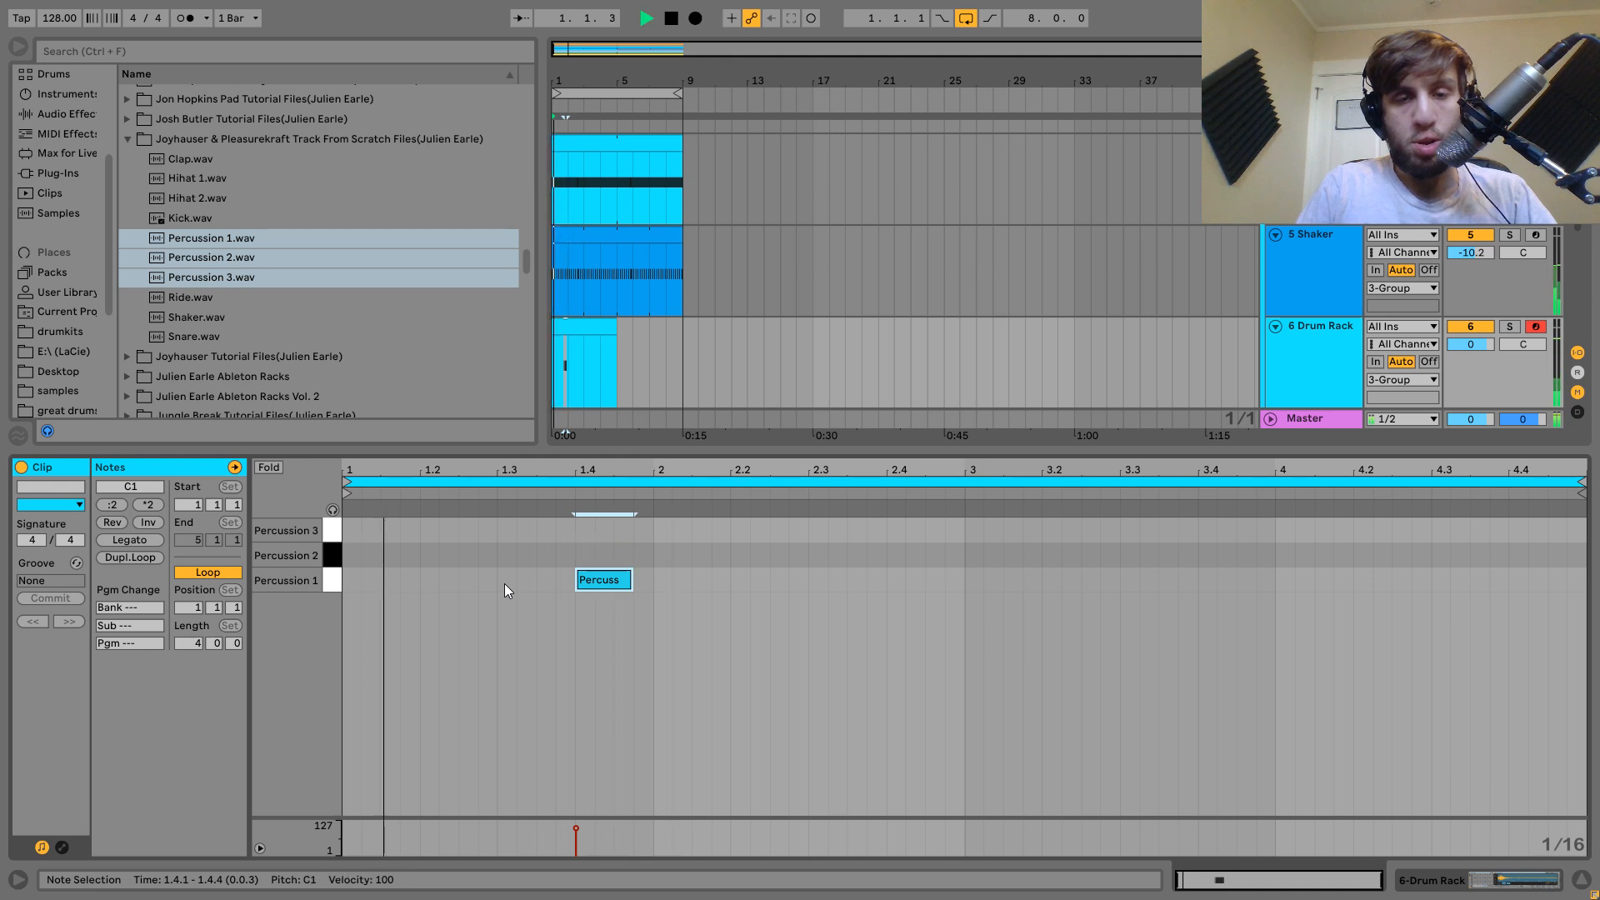
Solo the Drum Rack track, move the note at 1.4.1 to Percussion 3, and unsolo the track.
click(1511, 327)
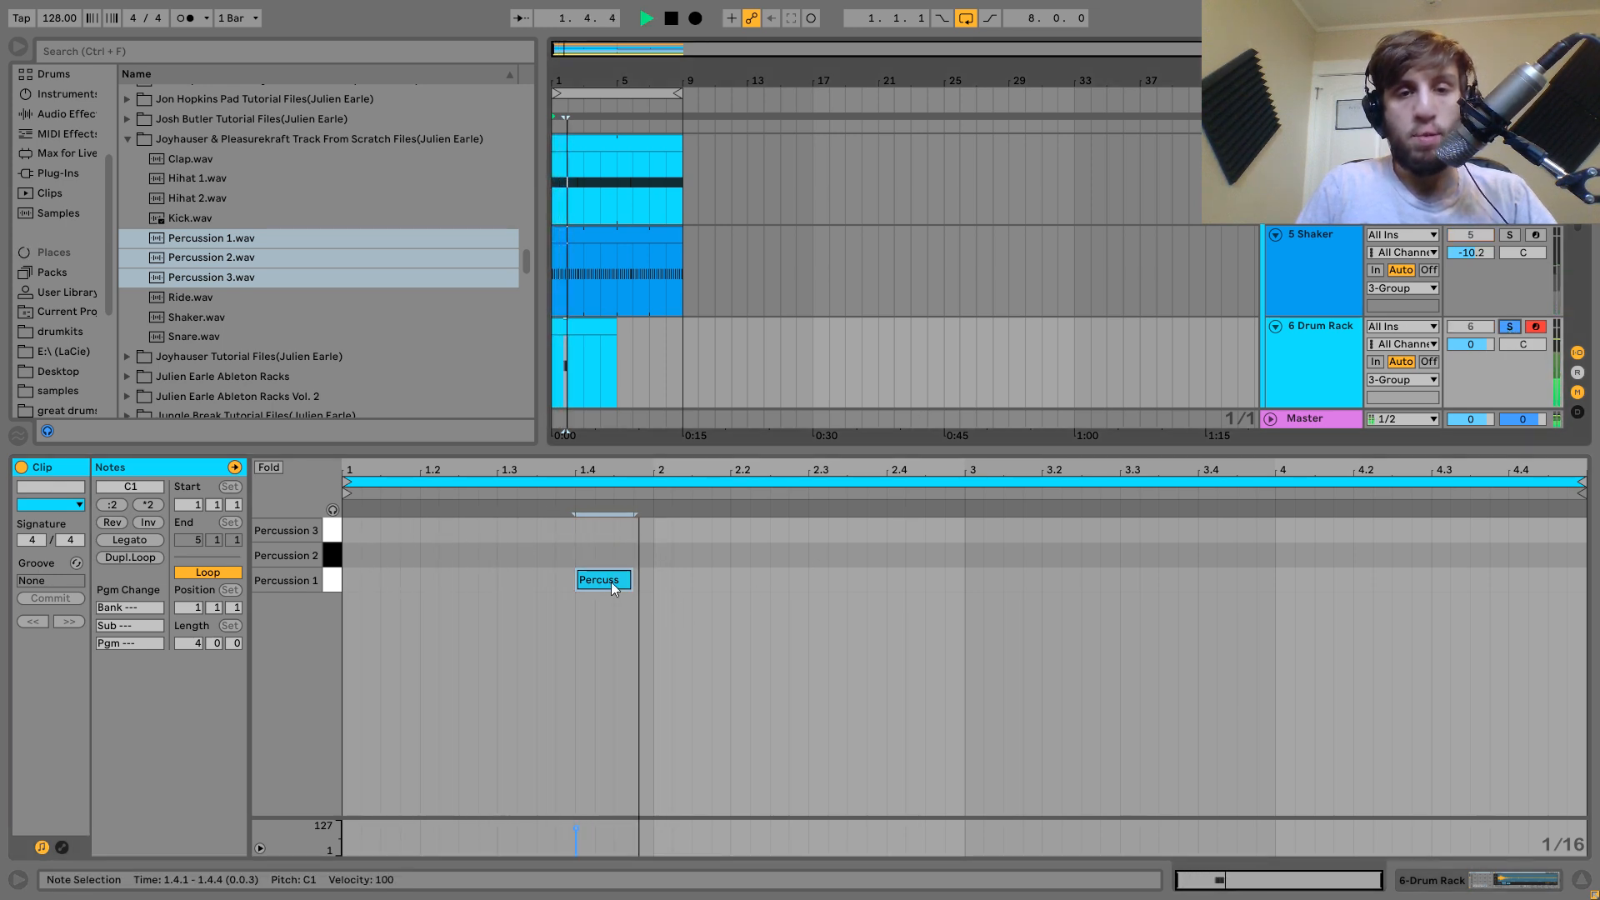
key(Up)
key(Up)
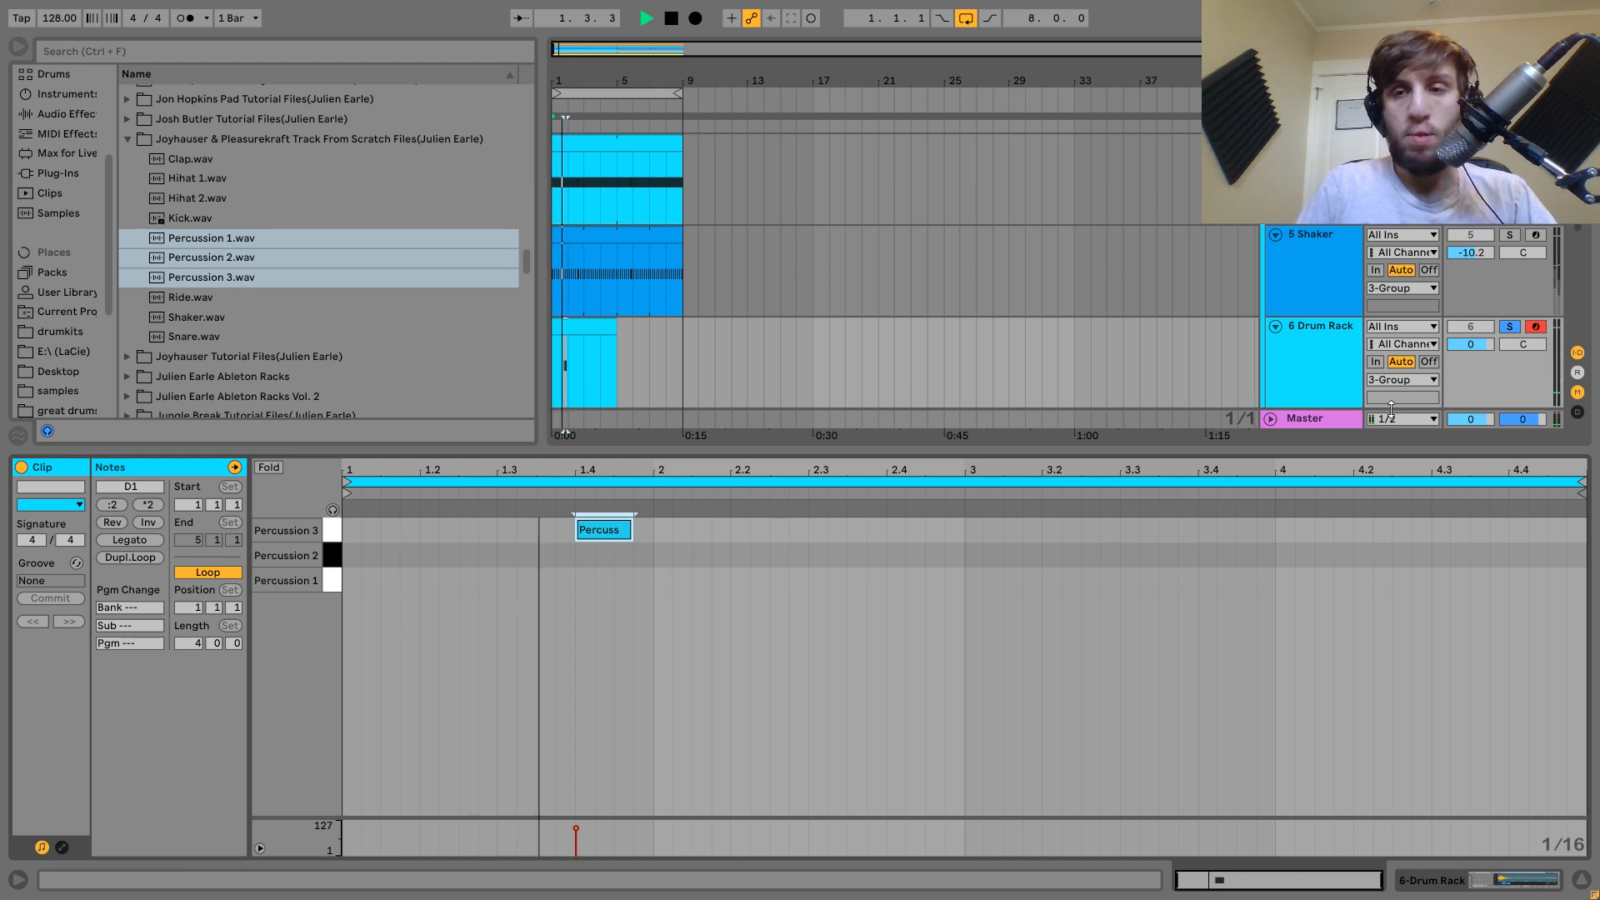
click(1510, 327)
click(1327, 343)
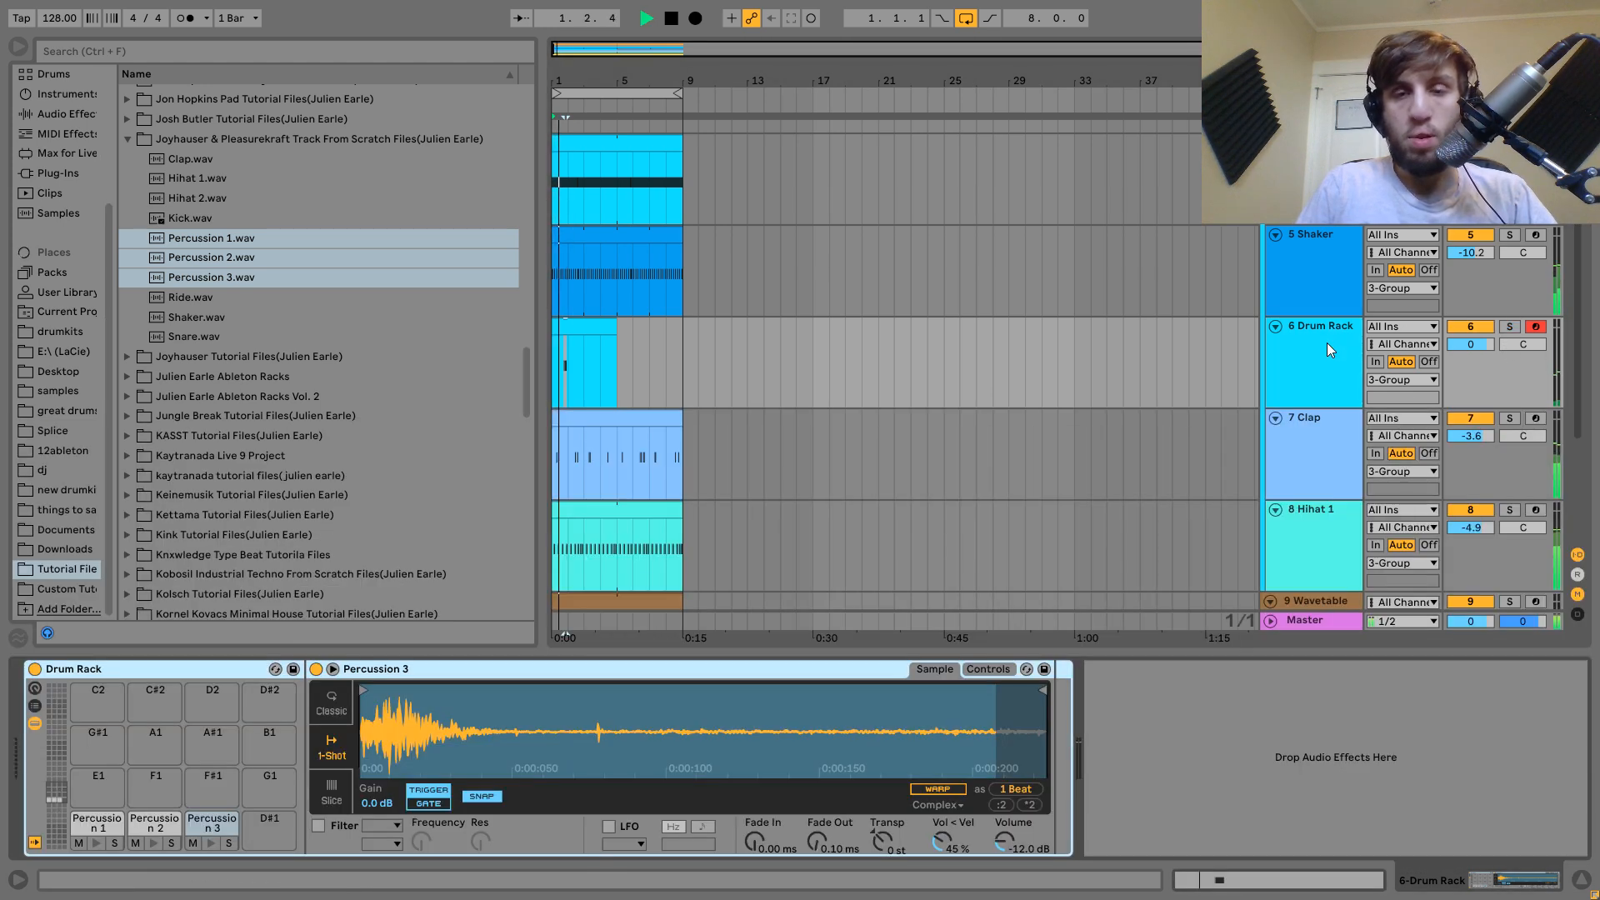
Shorten the Drum Rack clip to two bars and duplicate it three times to fill the eight-bar loop.
drag(606, 326, 580, 327)
key(ctrl+d)
key(ctrl+d)
key(ctrl+d)
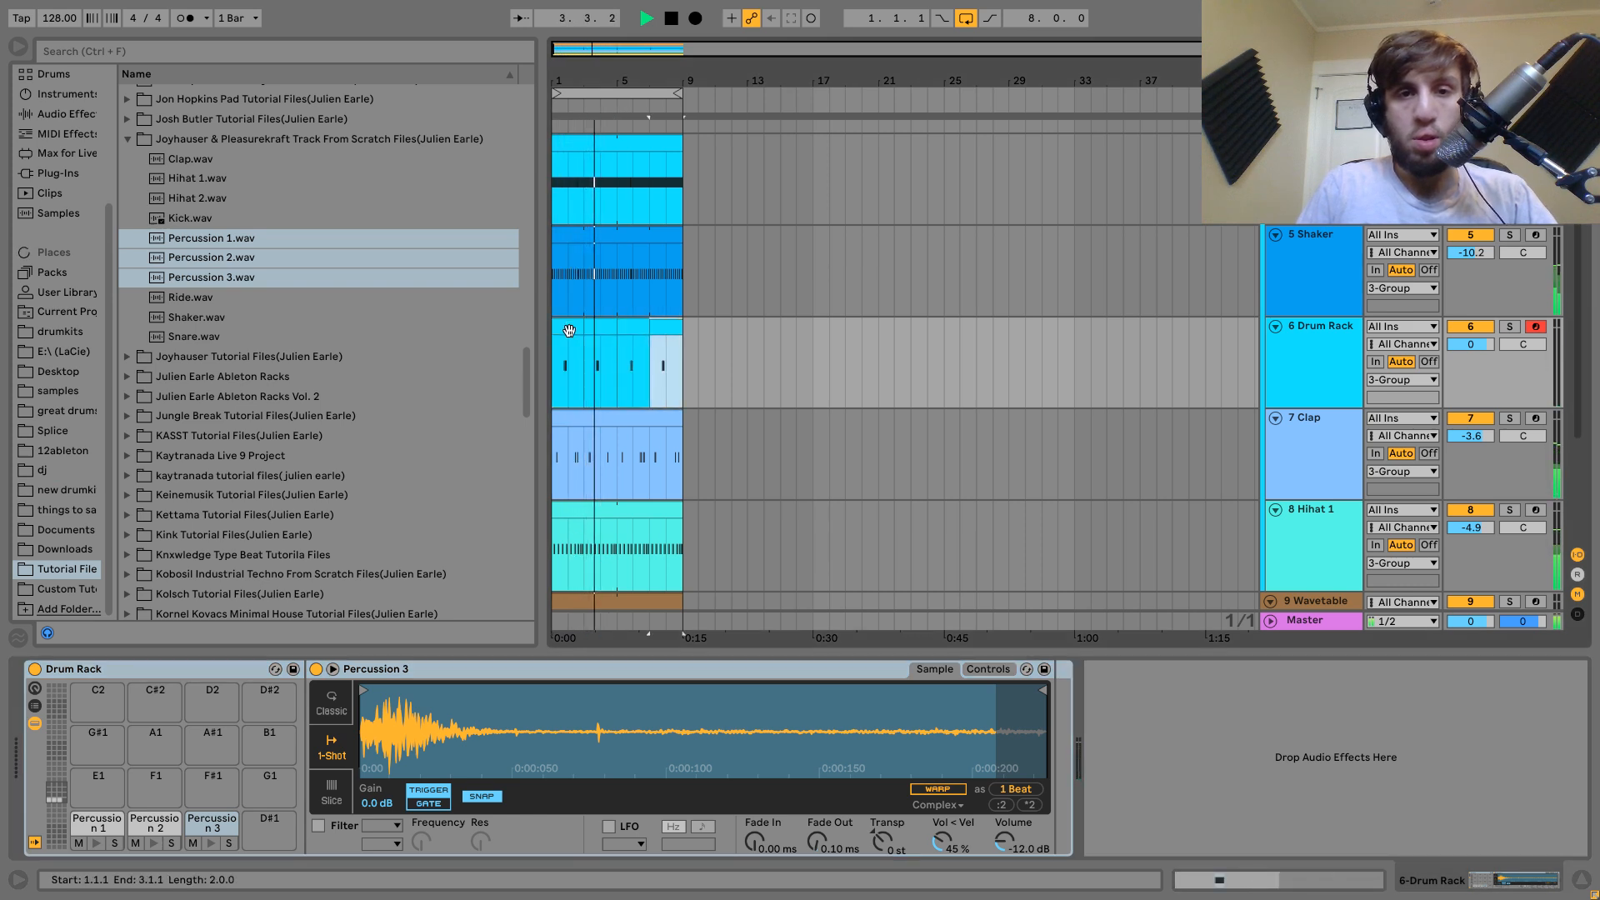
Consolidate the first two Drum Rack clips into one four-bar clip and open its notes for editing.
click(570, 330)
shift+click(595, 333)
key(space)
double_click(595, 330)
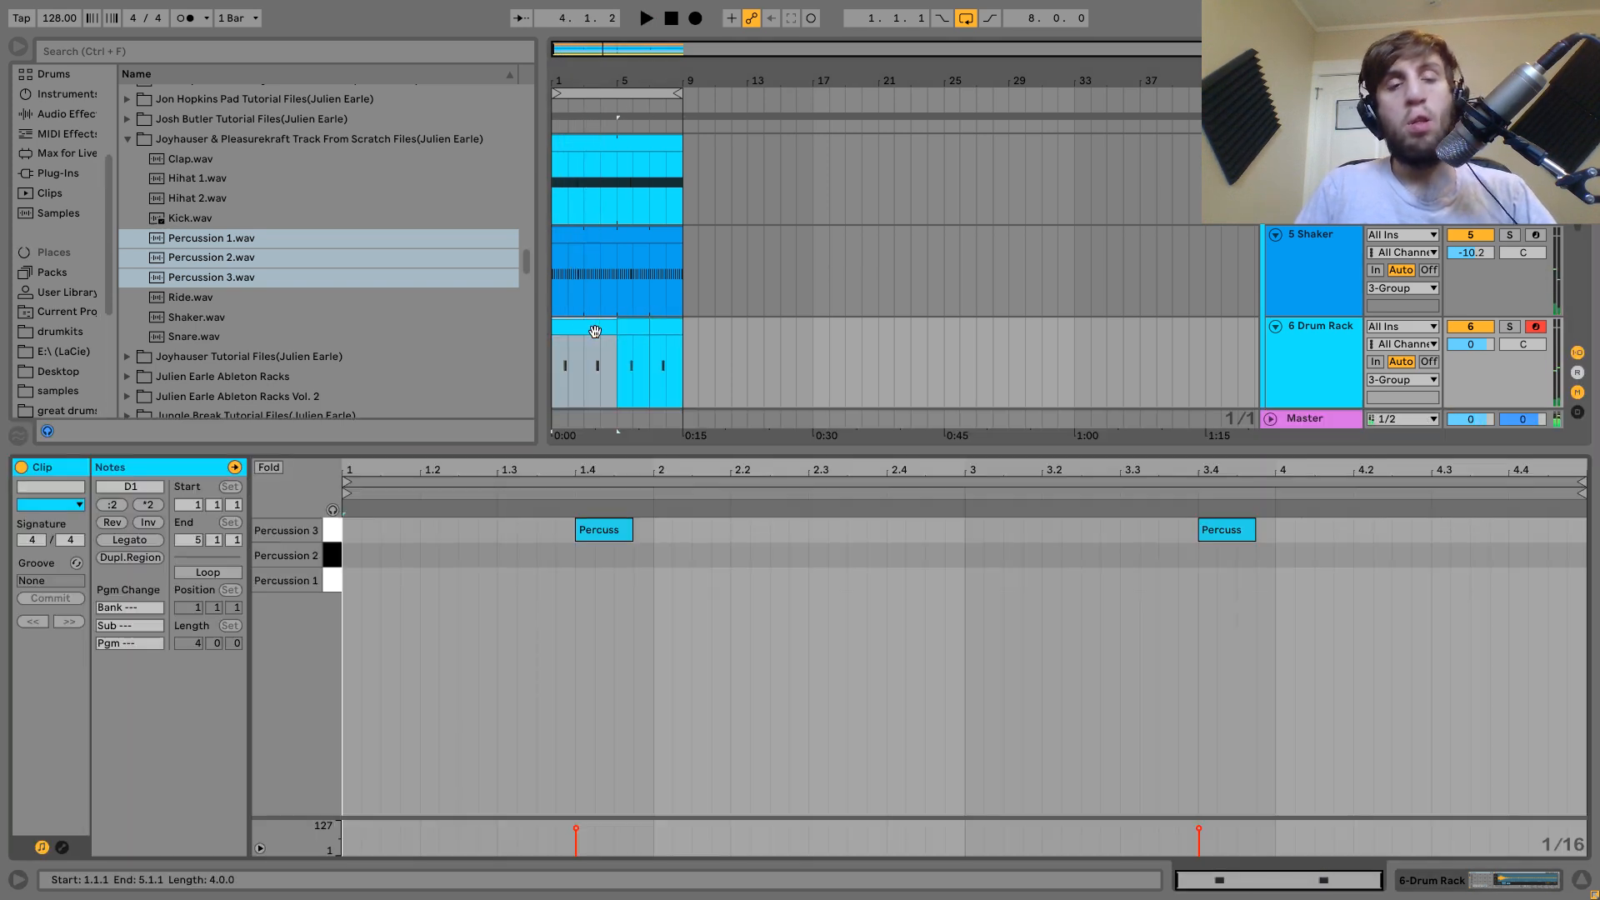
Add a Percussion 1 note three sixteenths long at 1.1.4, auditioning it on the other two percussion sounds.
double_click(412, 577)
key(space)
key(shift+Right)
key(shift+Right)
key(space)
key(Up)
key(Up)
key(space)
key(Down)
key(space)
key(Down)
key(space)
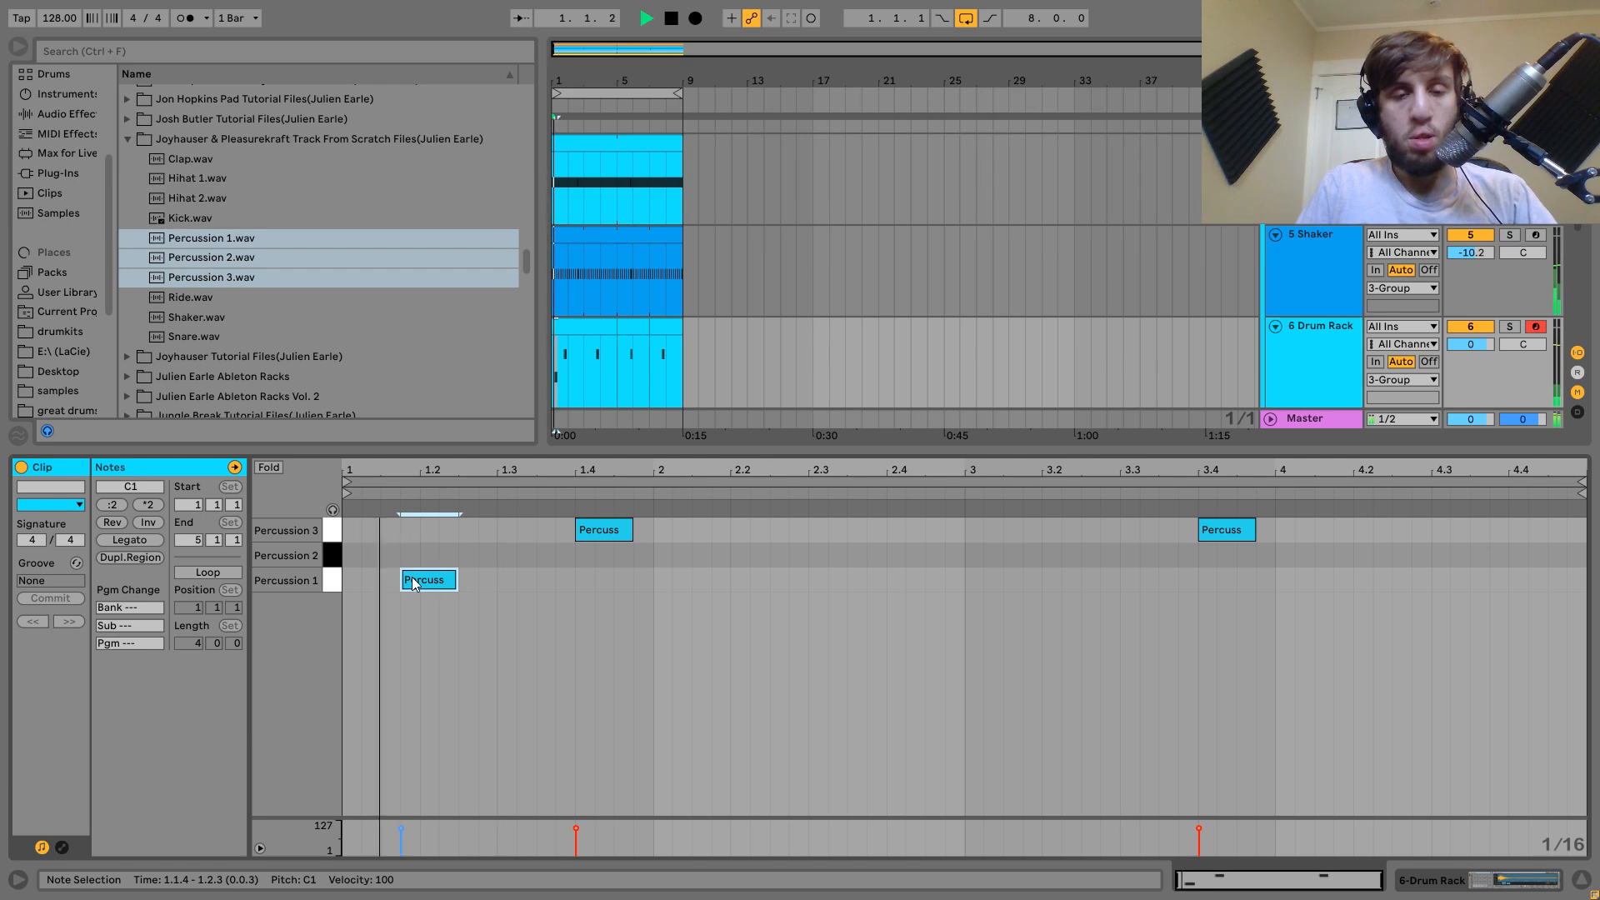
Try shifting the first Percussion 1 note forward in sixteenth steps while listening, and return it to 1.1.4.
key(Right)
key(Right)
key(space)
key(Right)
key(space)
key(Right)
key(space)
key(space)
key(Left)
key(Left)
key(Left)
key(Left)
key(space)
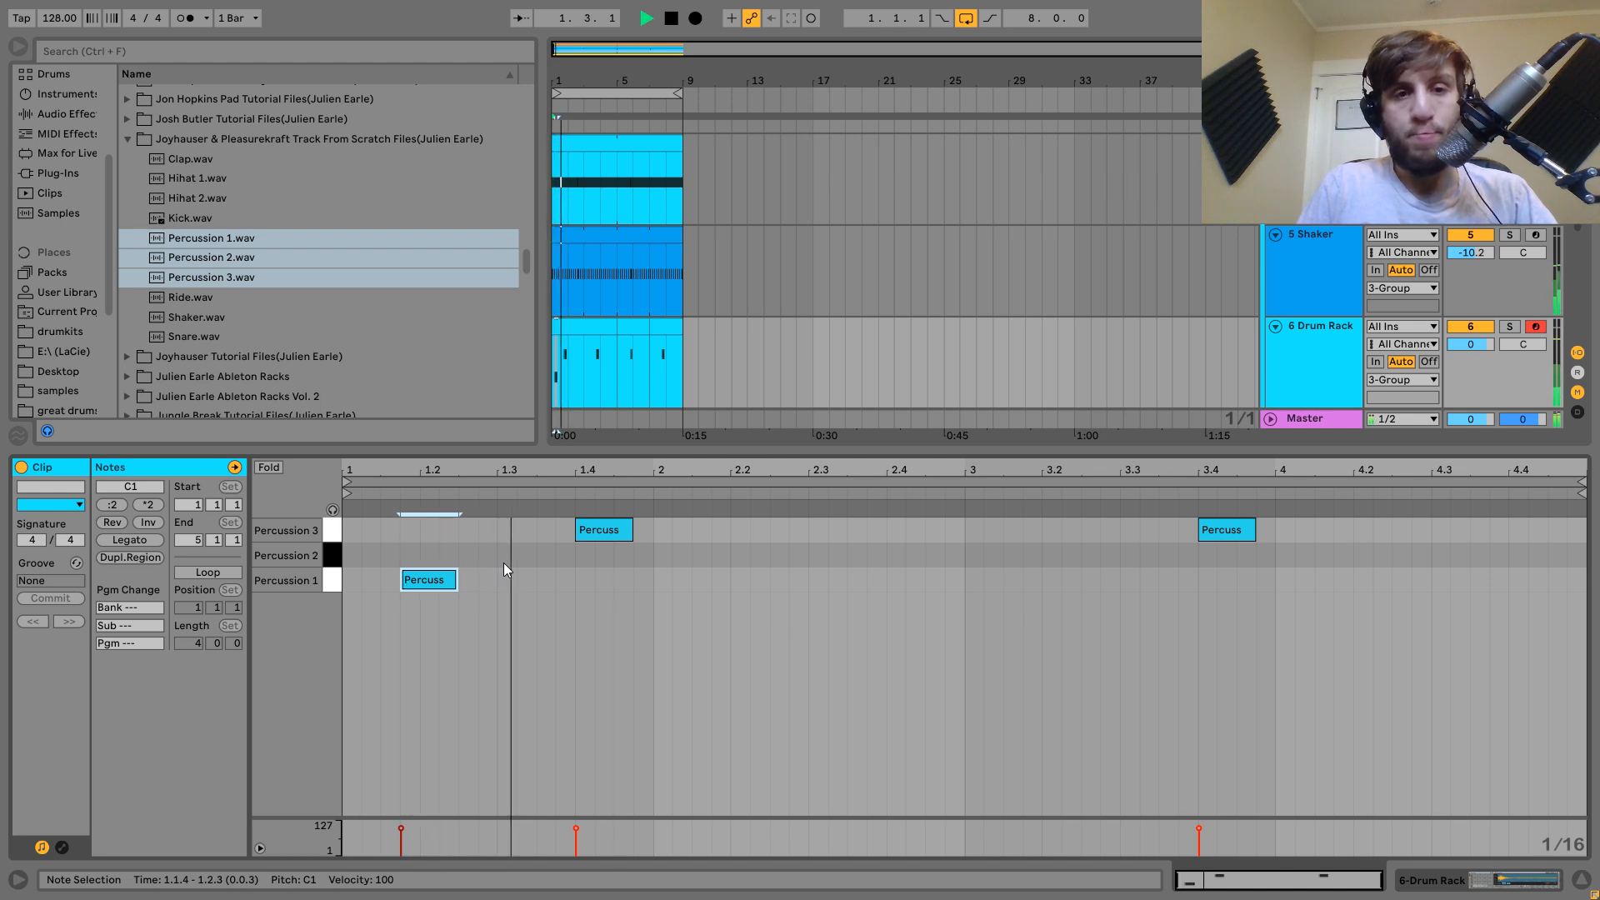
Add a Percussion 2 note three sixteenths long at 1.3.3 and replay the pattern.
double_click(510, 577)
key(Up)
key(Right)
key(Right)
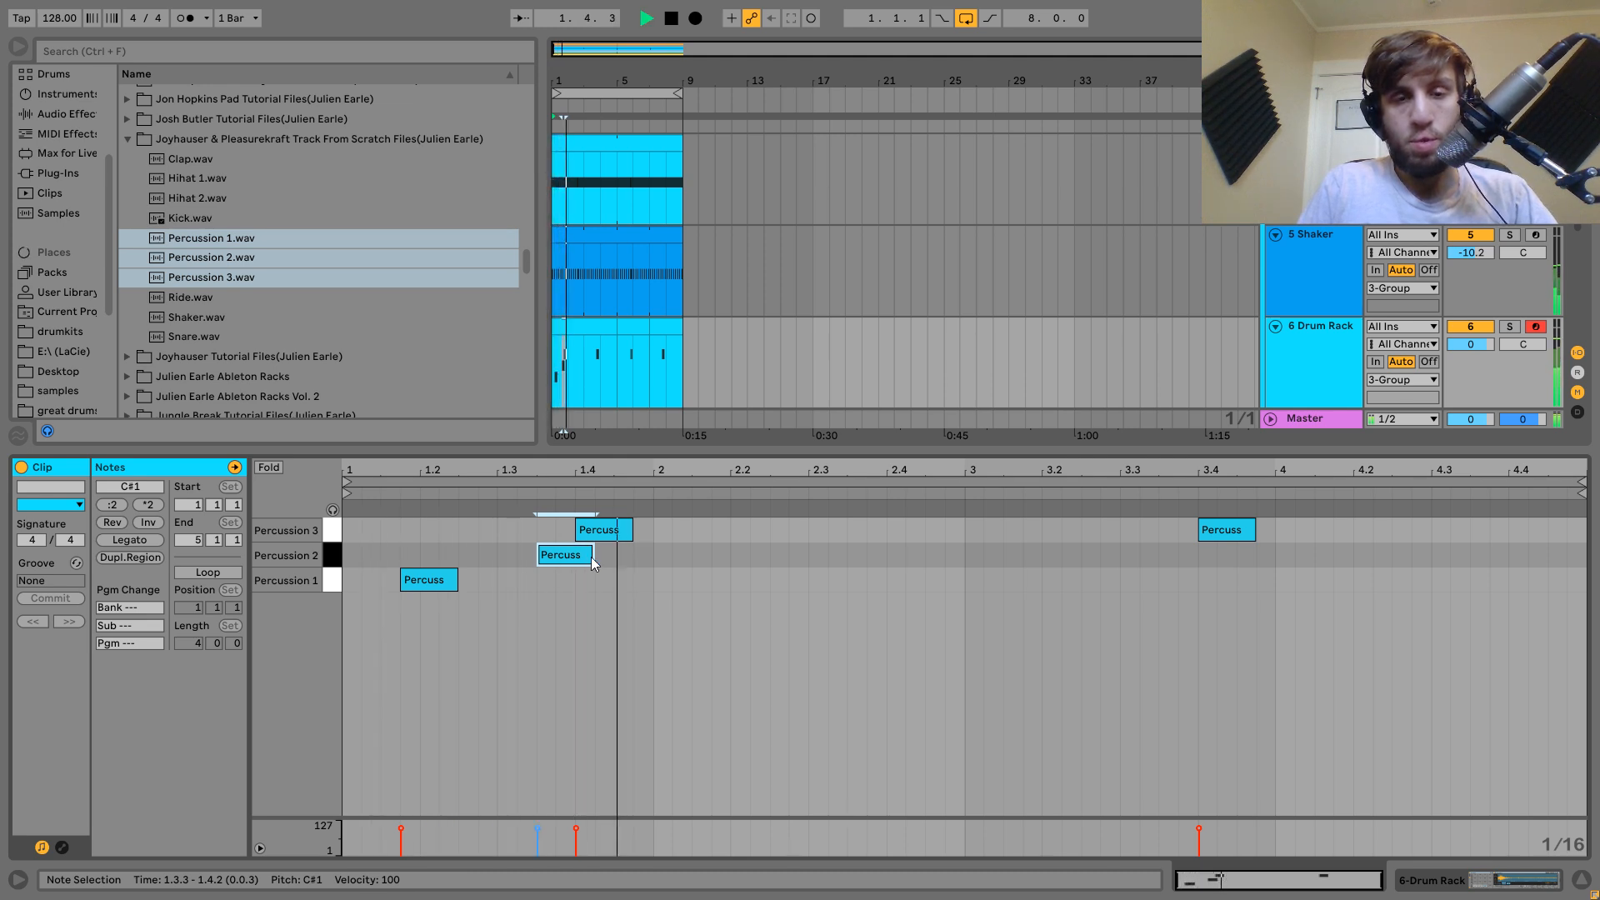
key(space)
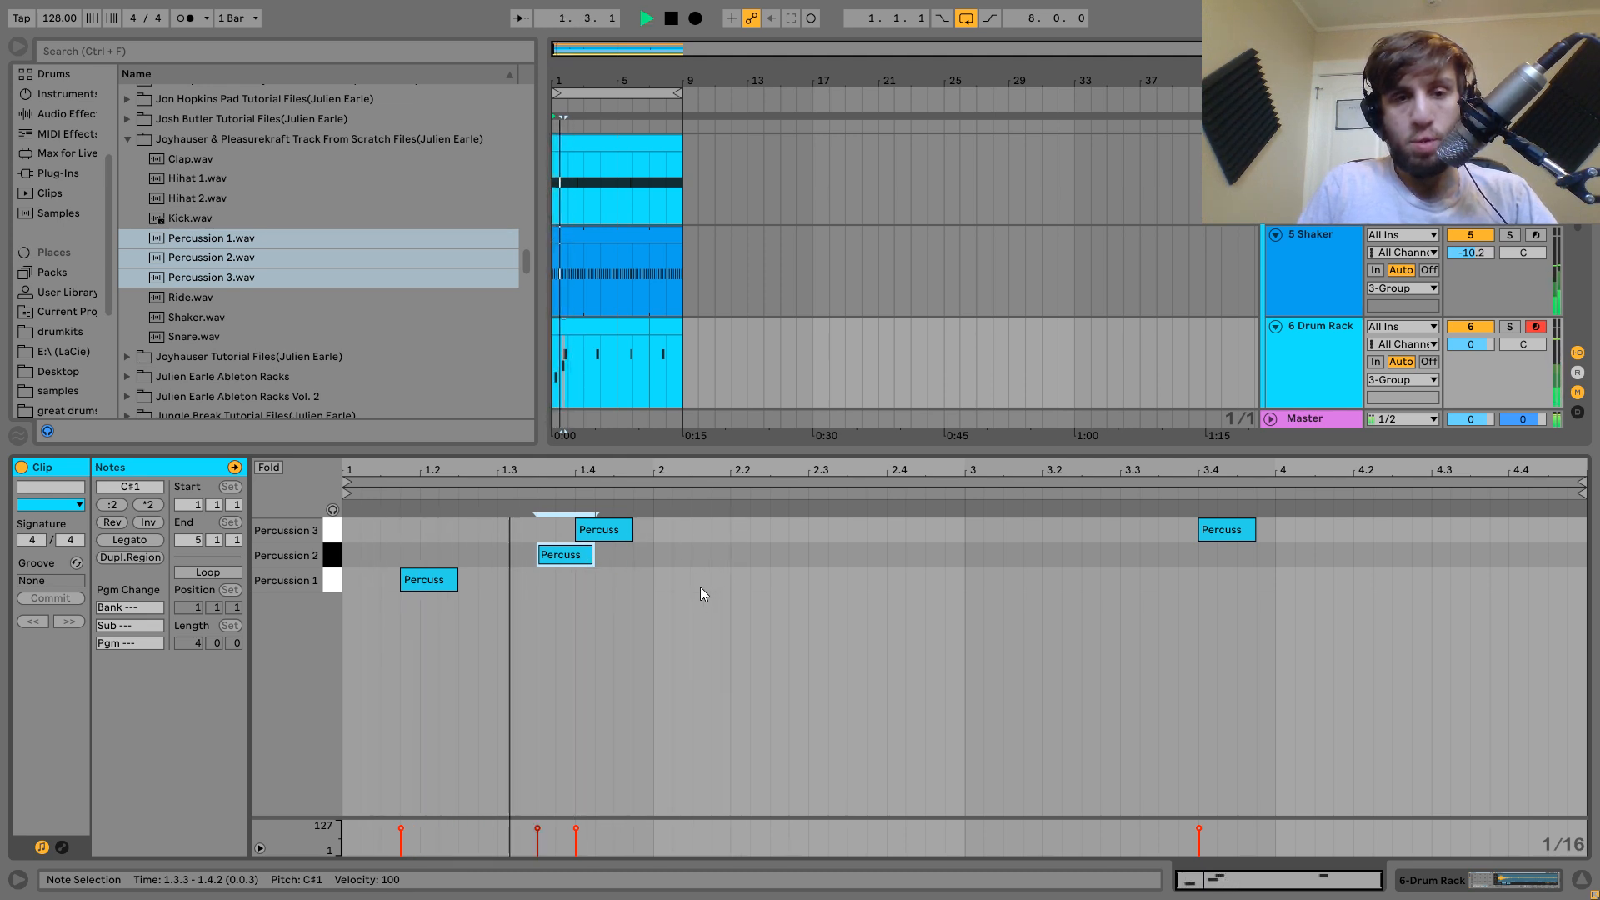
Fill bar 2 with Percussion 1 notes at 2.1.4 and 2.2.2, Percussion 2 at 2.3.3 and Percussion 3 at 2.4.1.
double_click(752, 580)
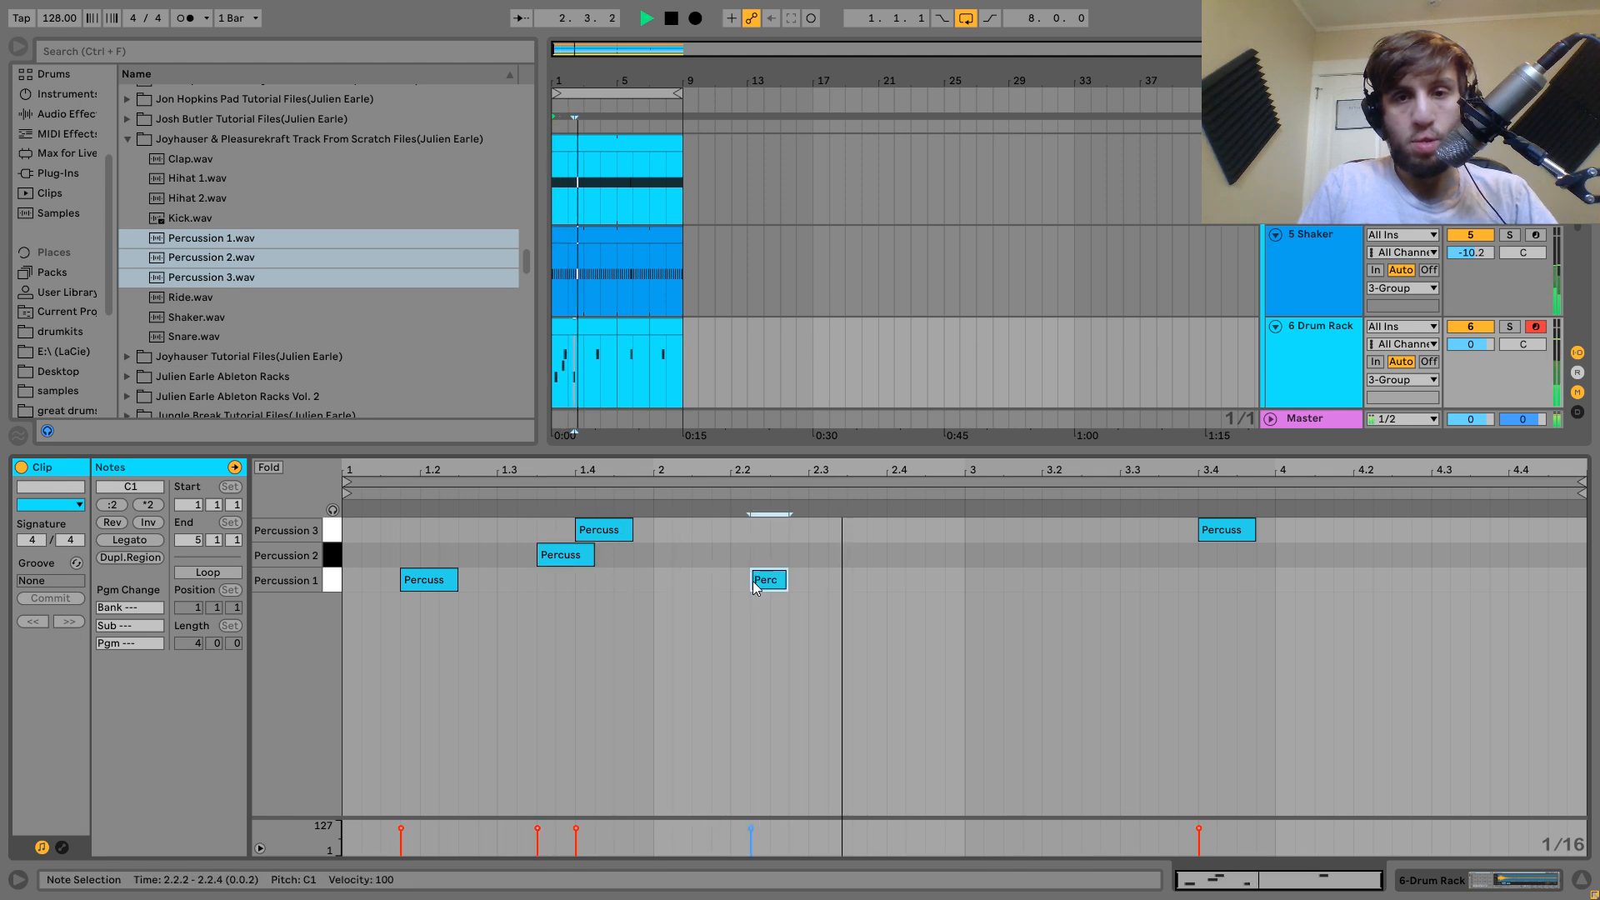
key(Left)
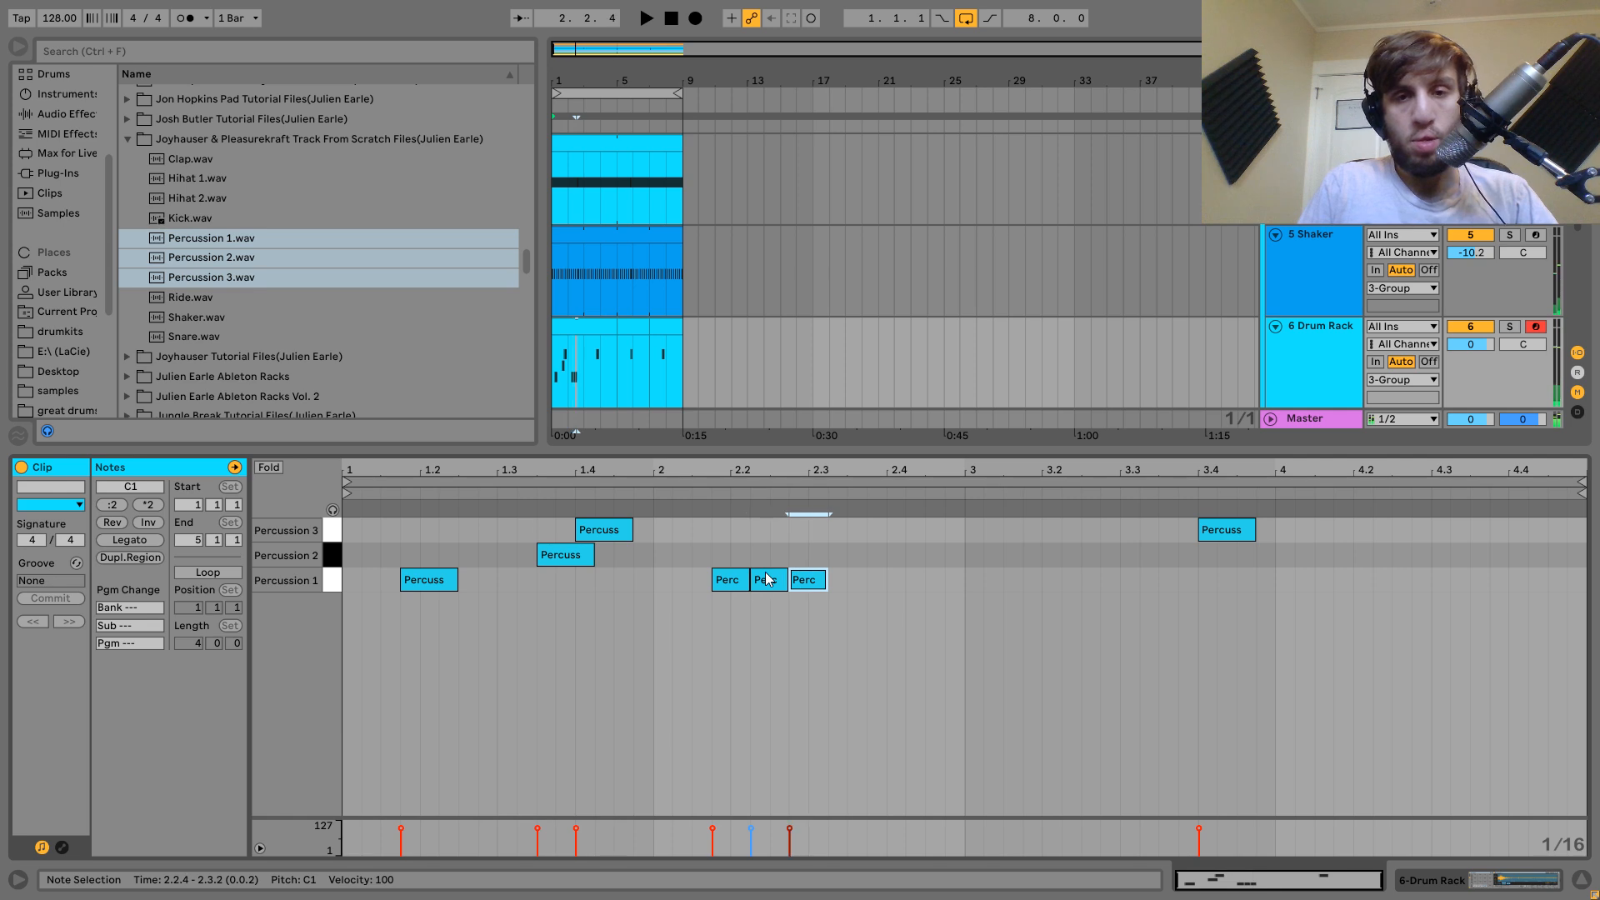
key(space)
key(ctrl+d)
key(Up)
key(shift+Right)
key(shift+Right)
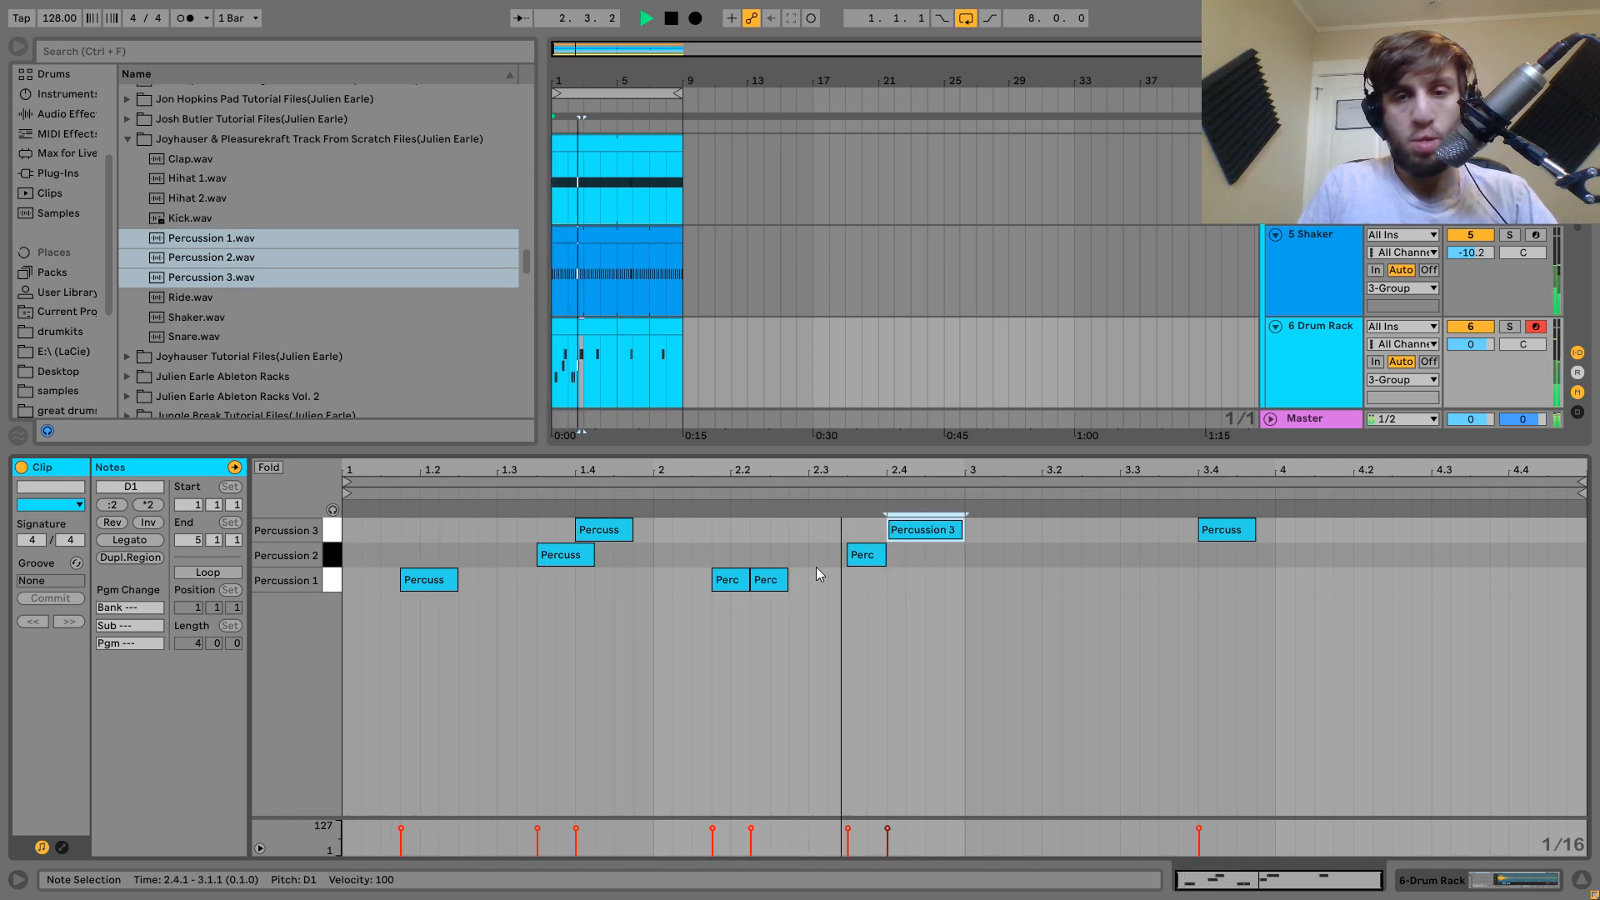
Clear the stray Percussion 3 note in bar 3 and duplicate the two-bar percussion pattern into bars 3 and 4.
drag(1003, 618, 1481, 359)
key(space)
key(ctrl+a)
key(ctrl+d)
key(Right)
key(Right)
key(Right)
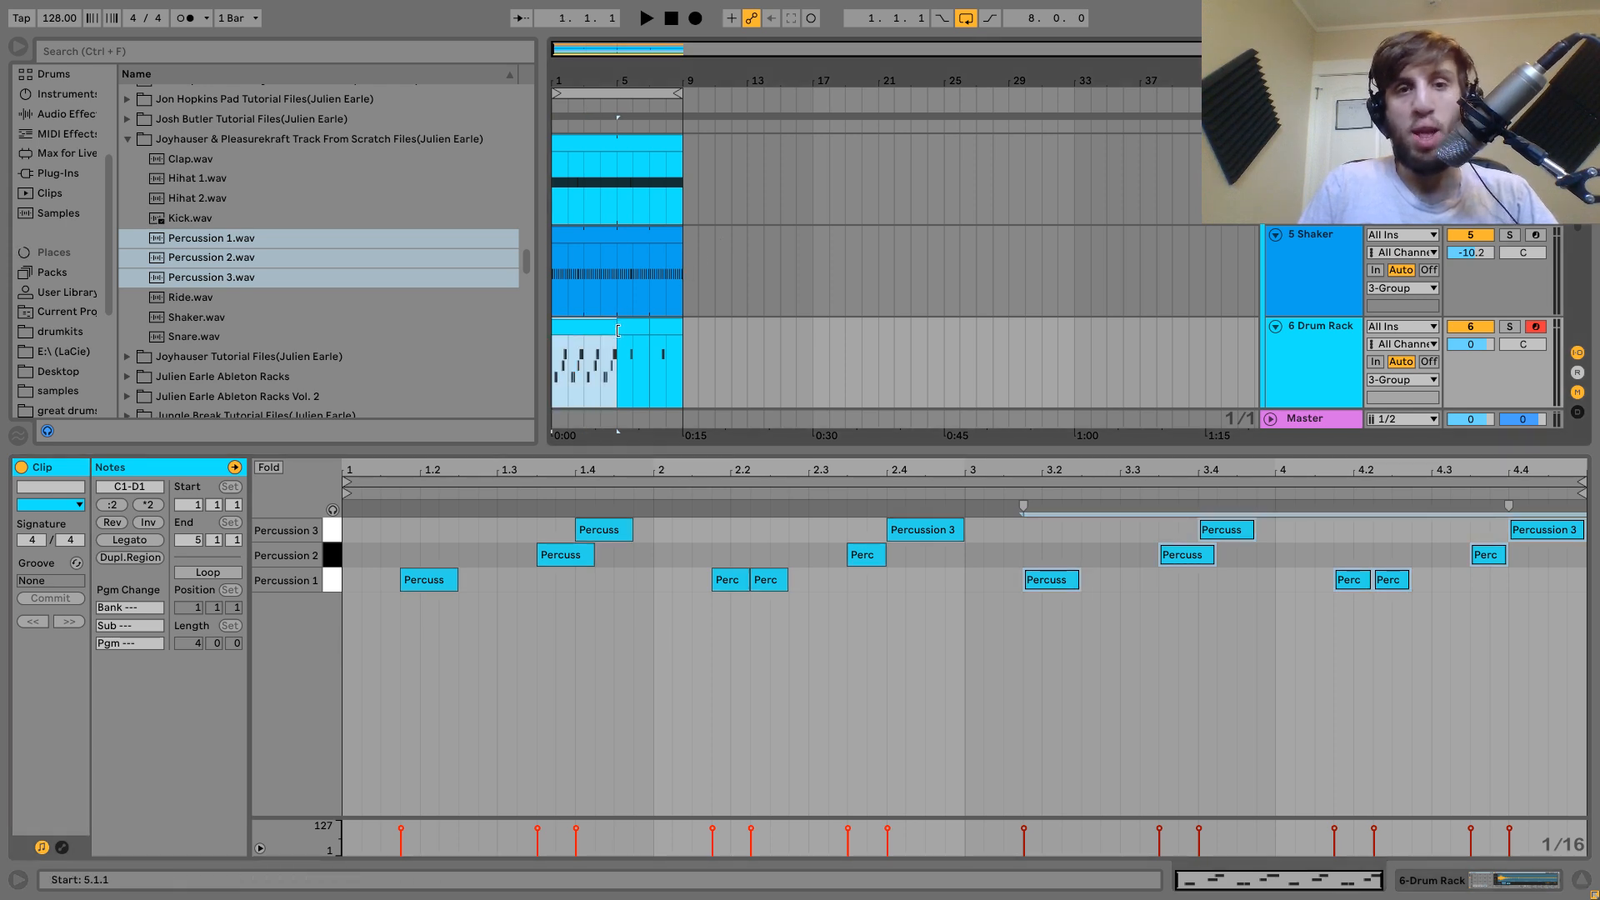
Extend the Drum Rack clip to bar 9, loop its four-bar pattern and play it with the track at -0.9 dB.
drag(613, 325, 683, 325)
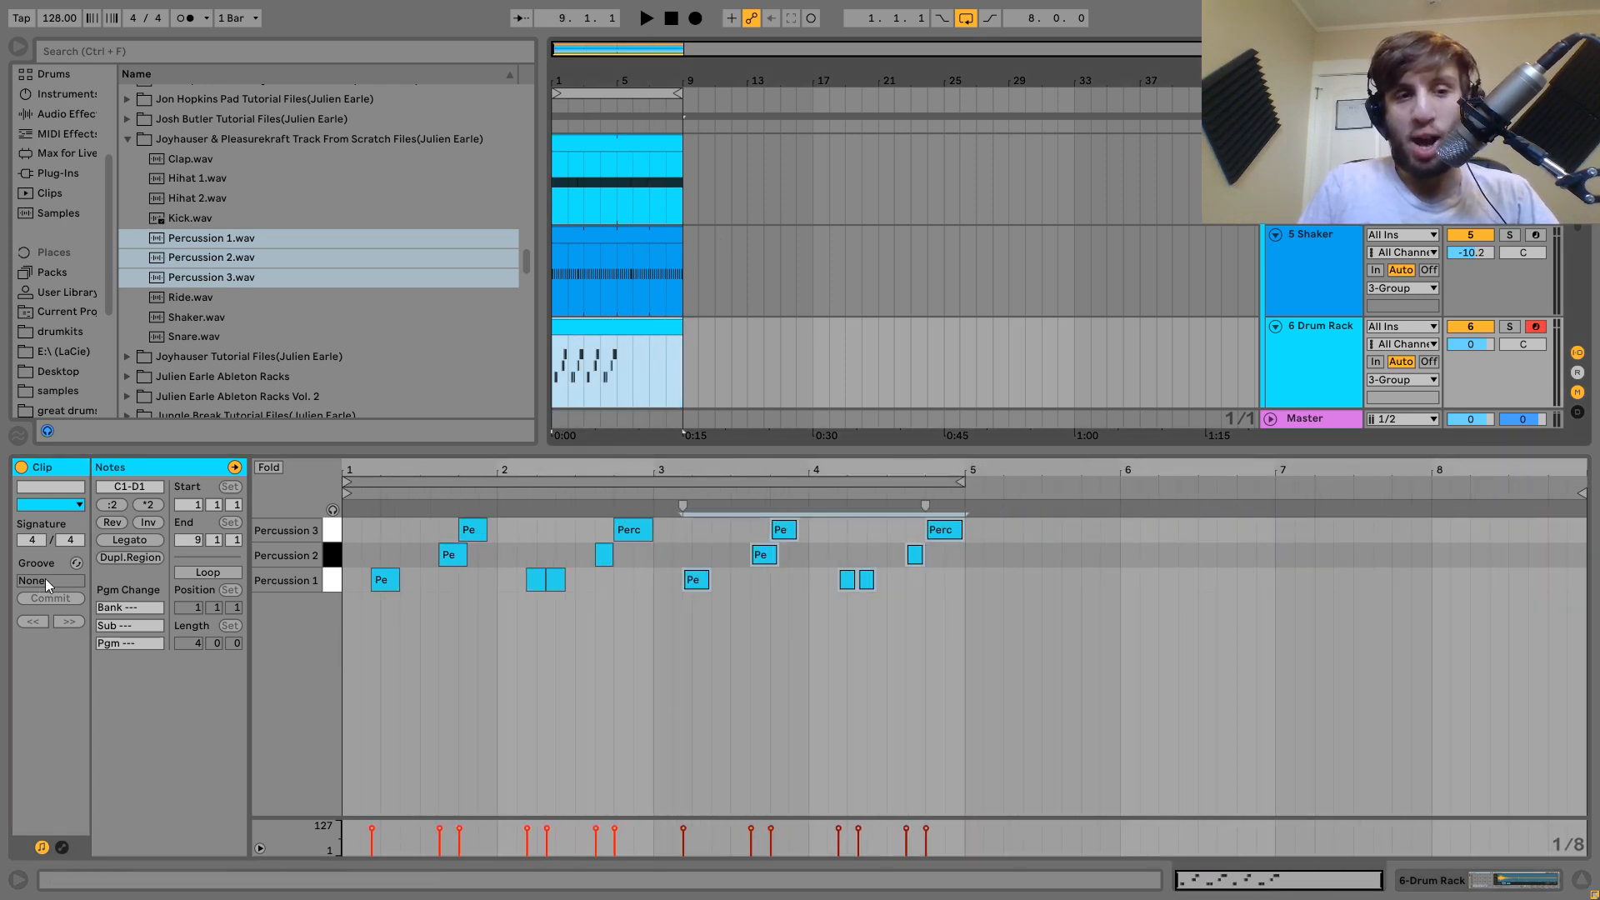
click(211, 572)
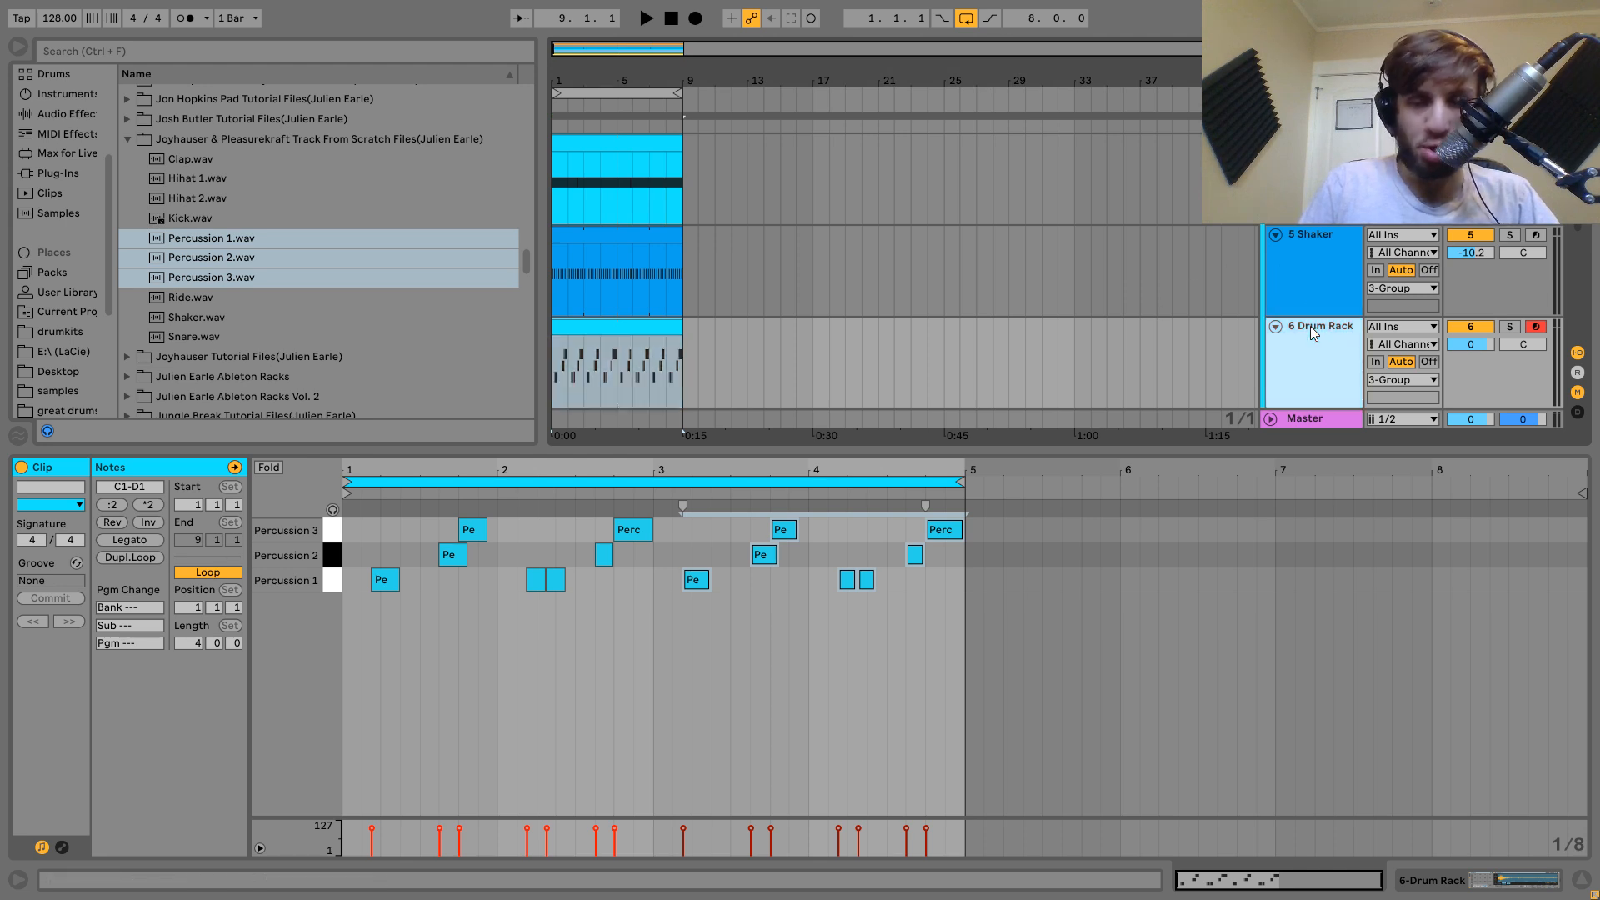
double_click(1310, 327)
key(space)
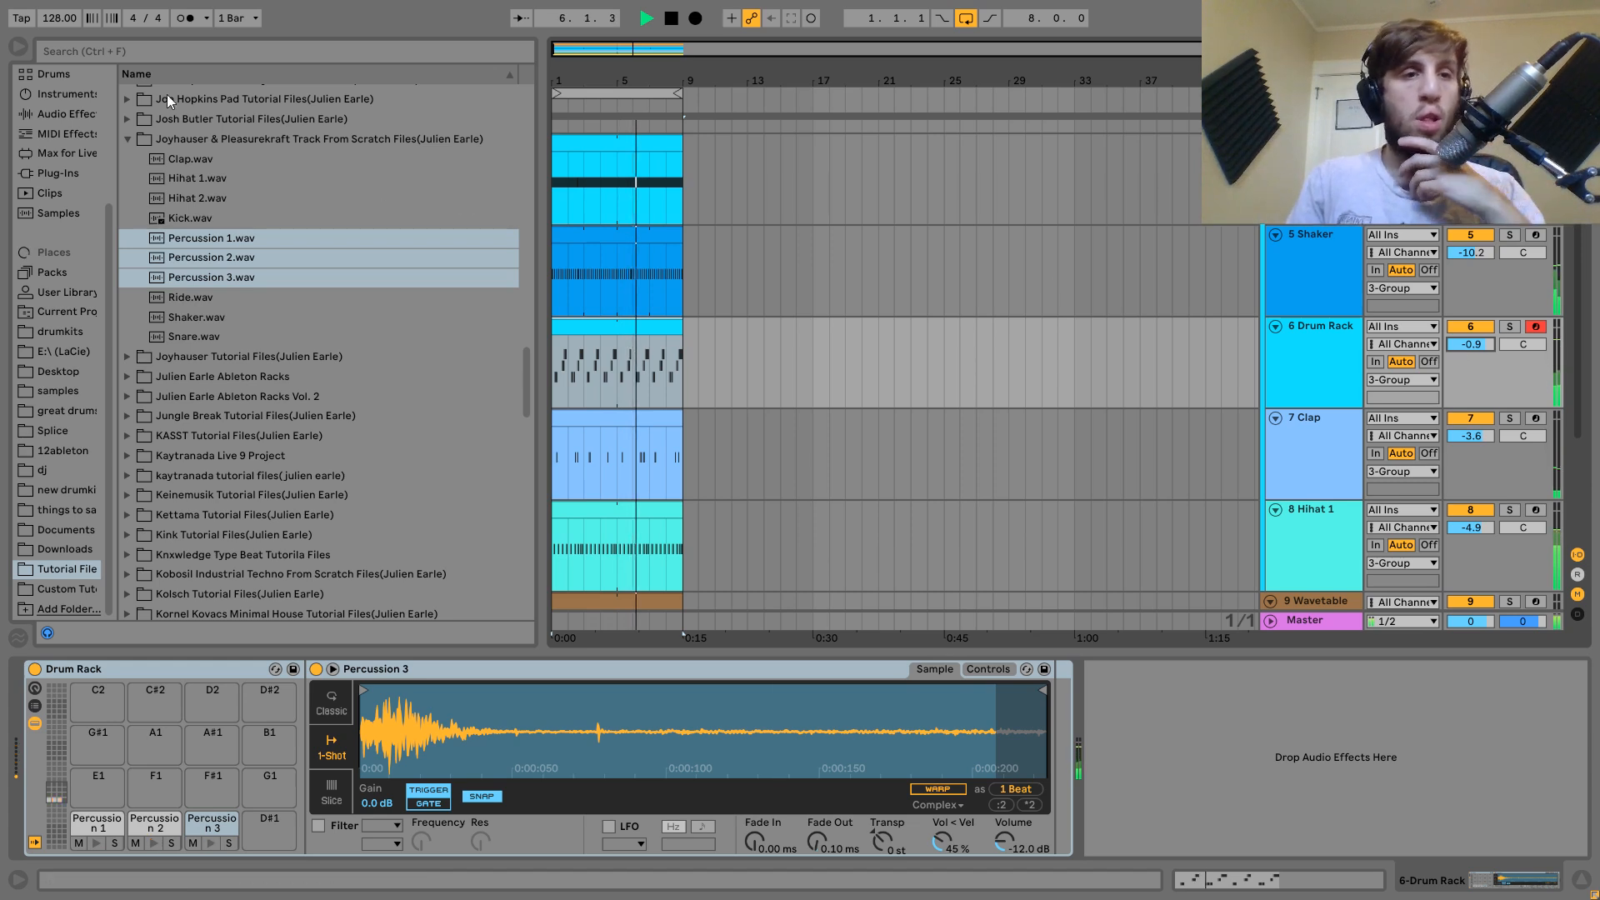
Add an Auto Filter after the Drum Rack as a high-pass filter at 171 Hz with 11% resonance.
click(65, 113)
scroll(216, 233, up, 3)
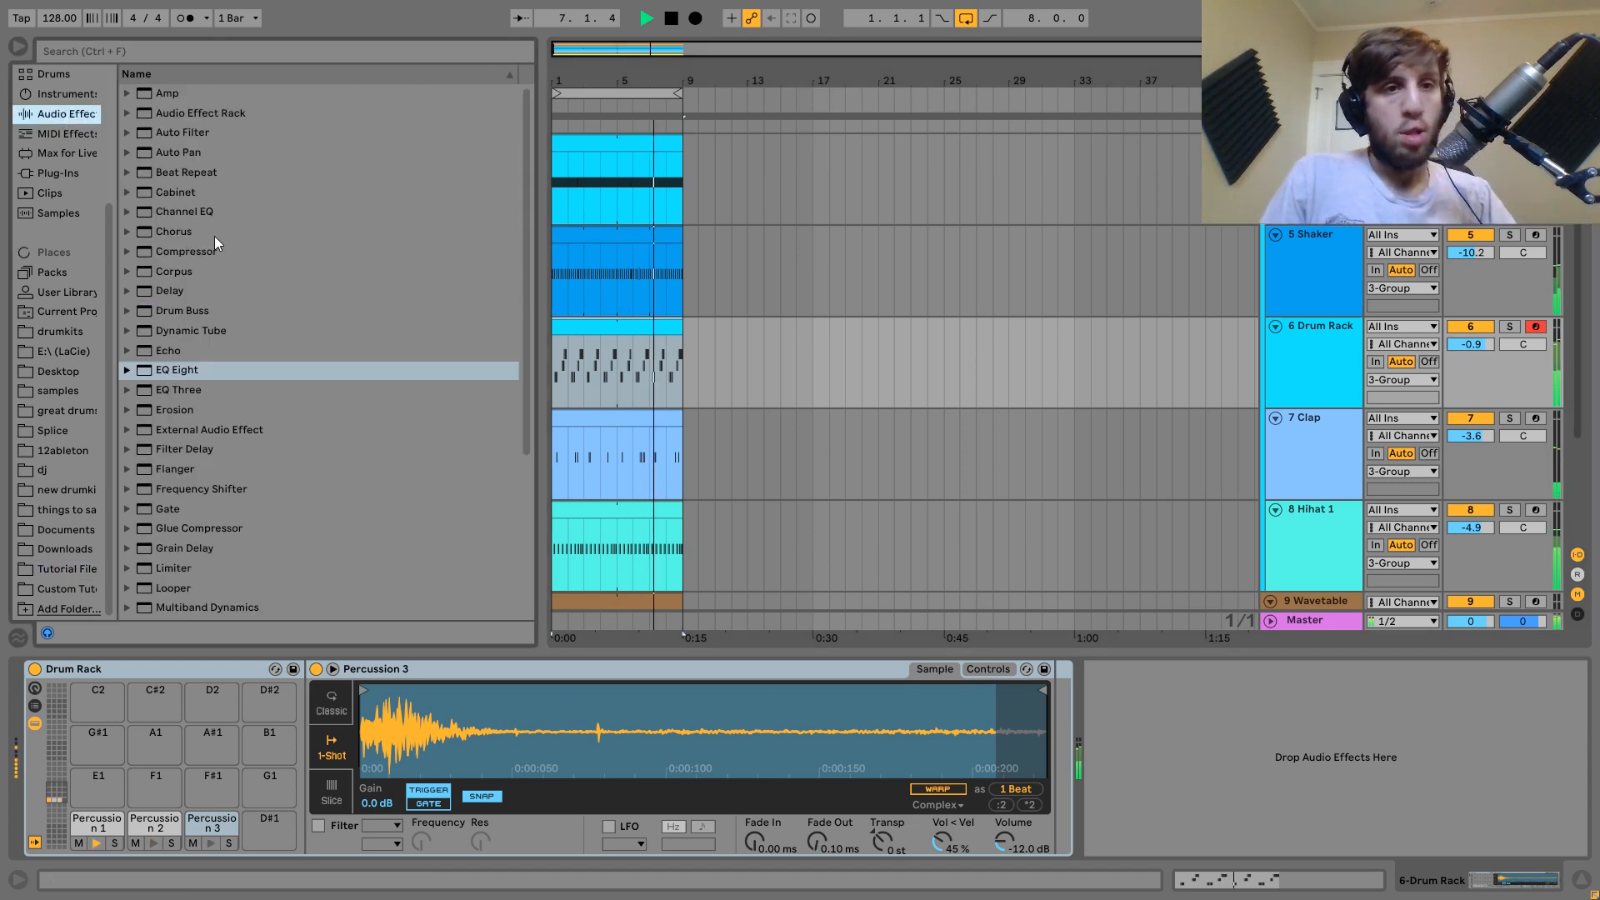
click(171, 134)
drag(172, 137, 1250, 750)
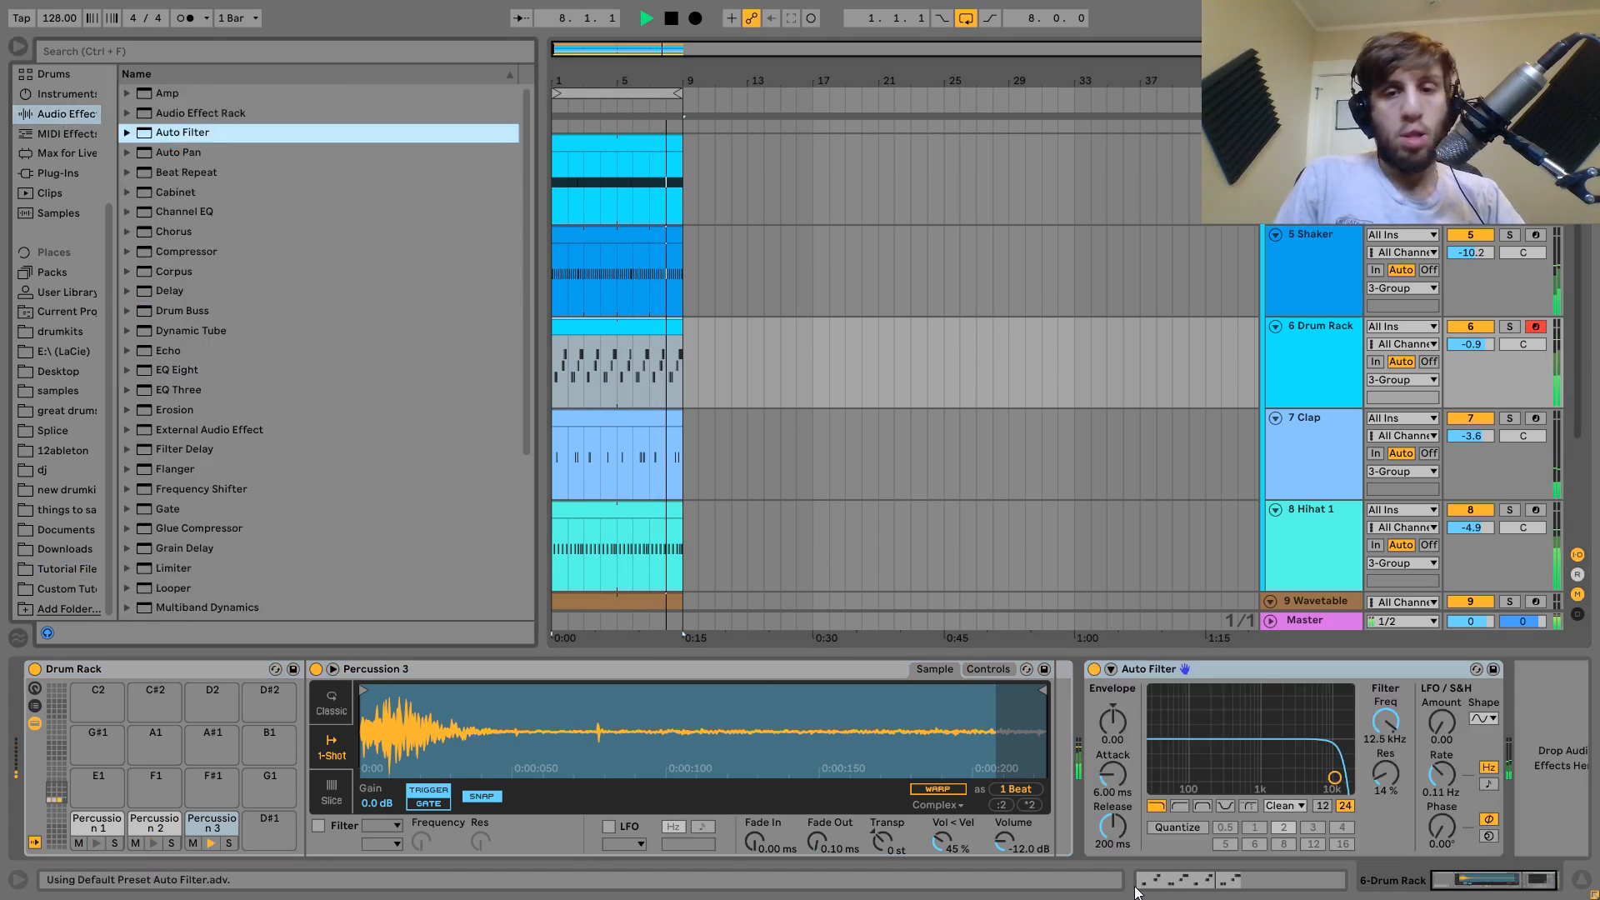
click(1179, 805)
drag(1334, 778, 1209, 780)
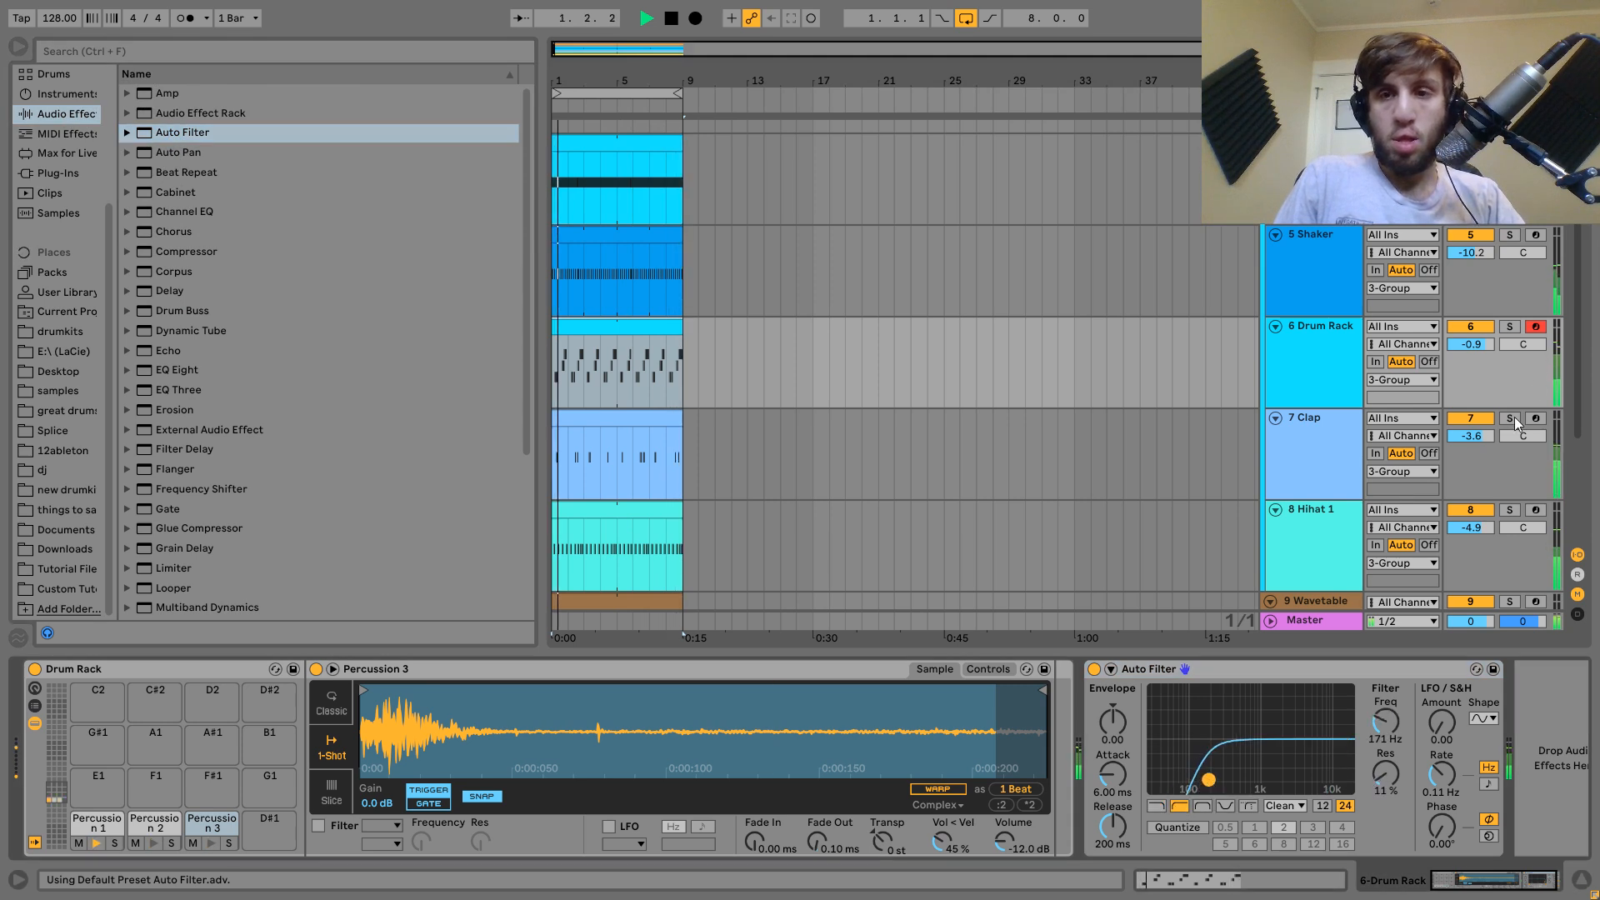
Audition the Drum Rack soloed and insert Drum Buss before its Auto Filter, with Crunch at 19% and Damp at 9.20 kHz.
click(1510, 325)
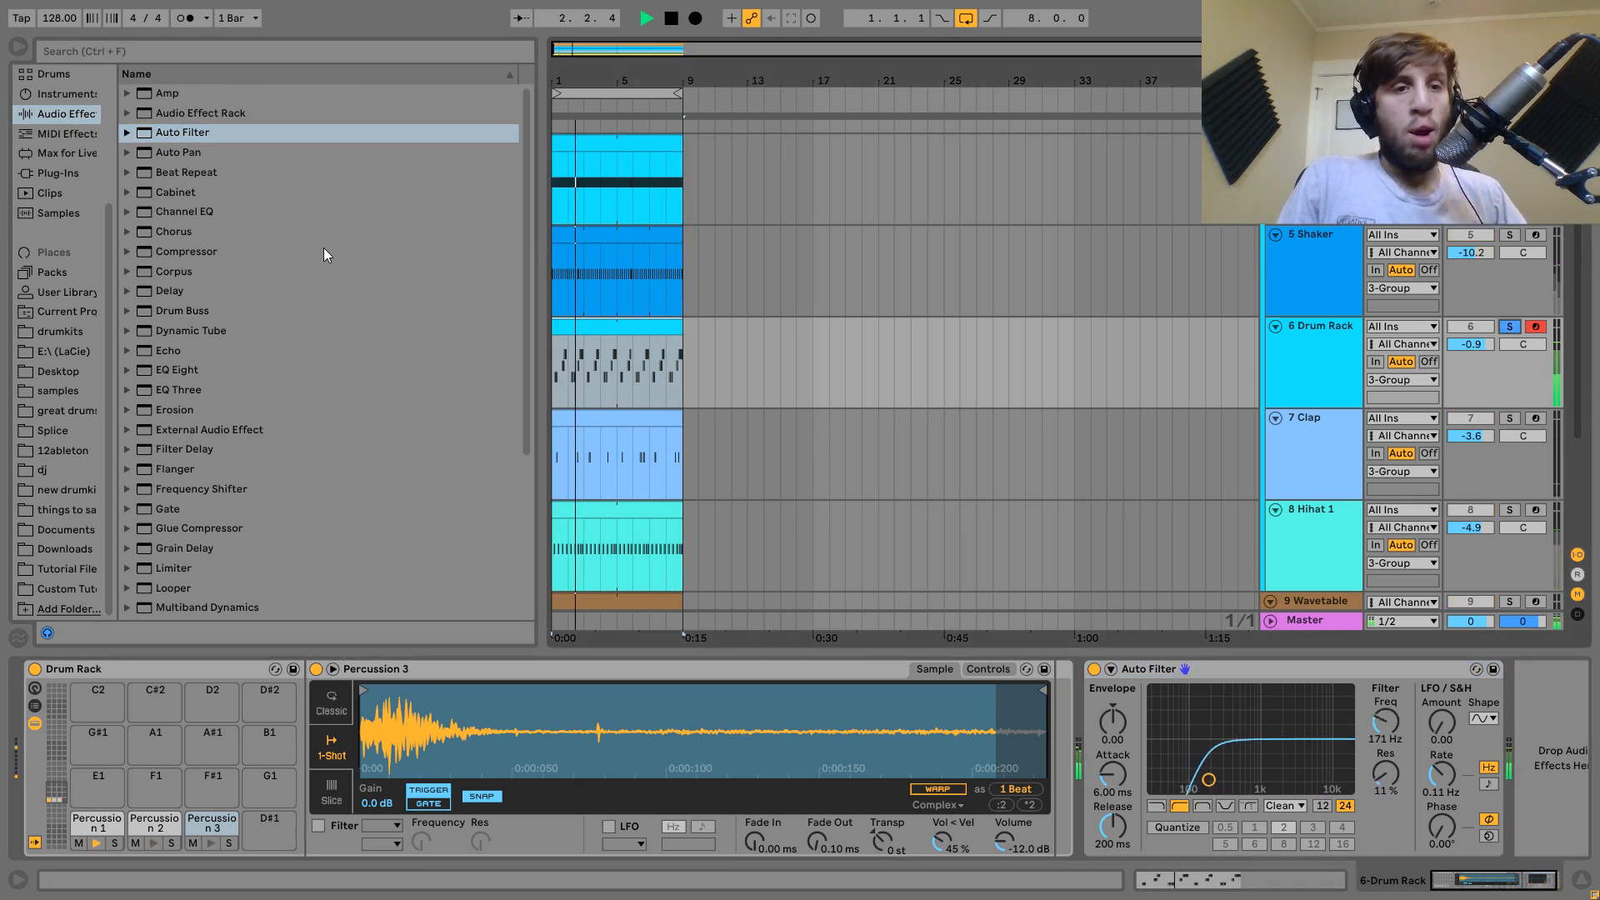
click(177, 303)
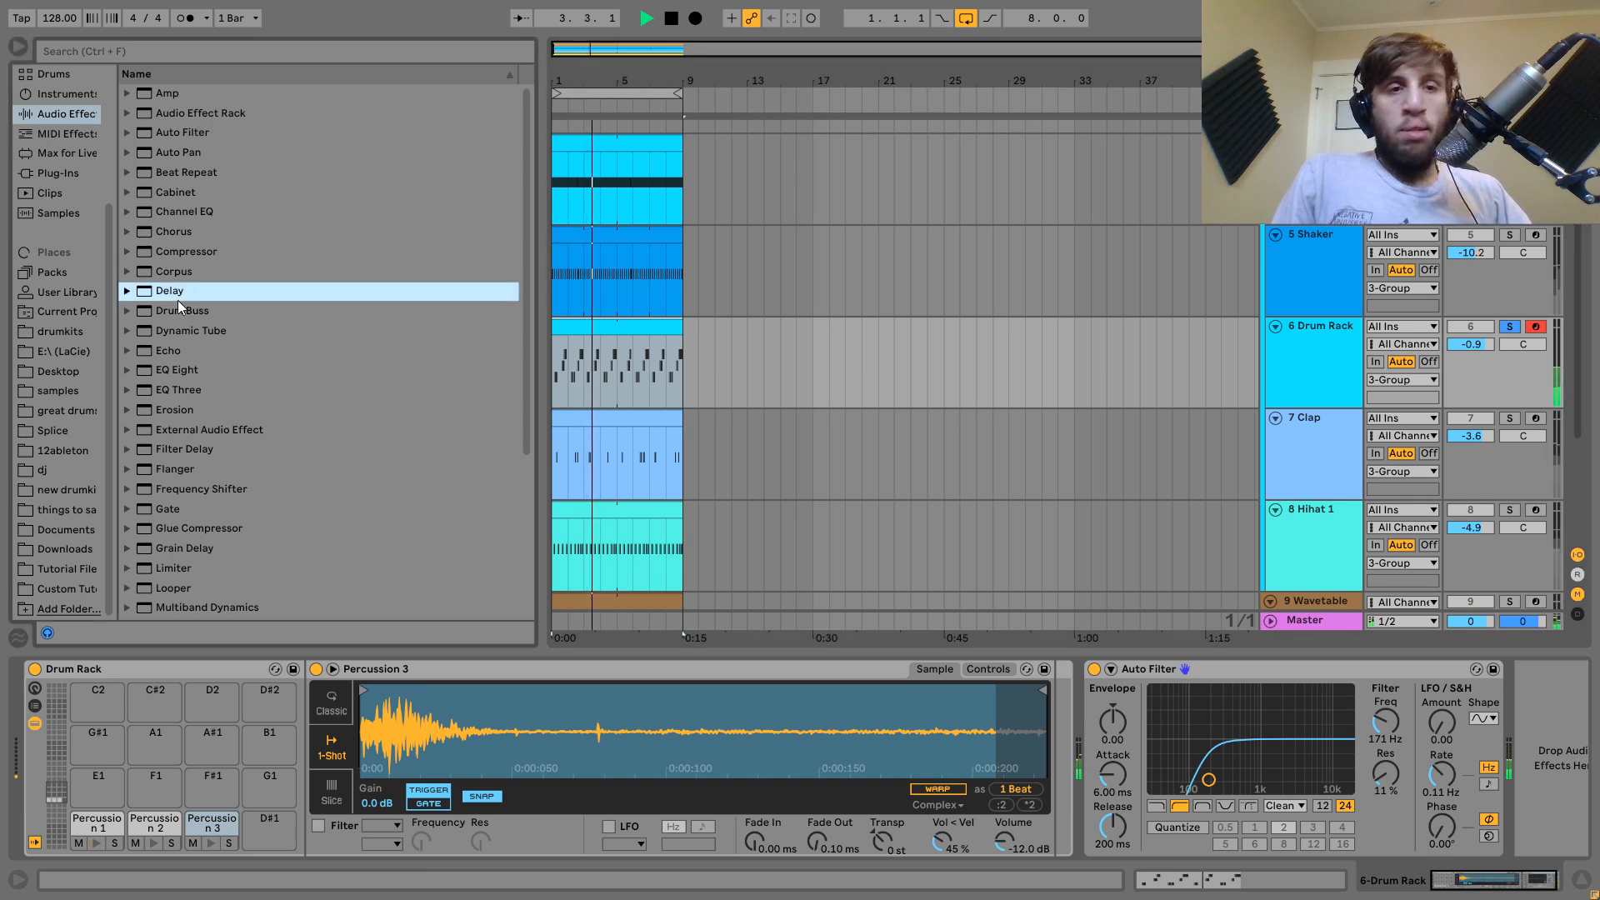
key(Return)
drag(1391, 709, 1057, 711)
click(1511, 327)
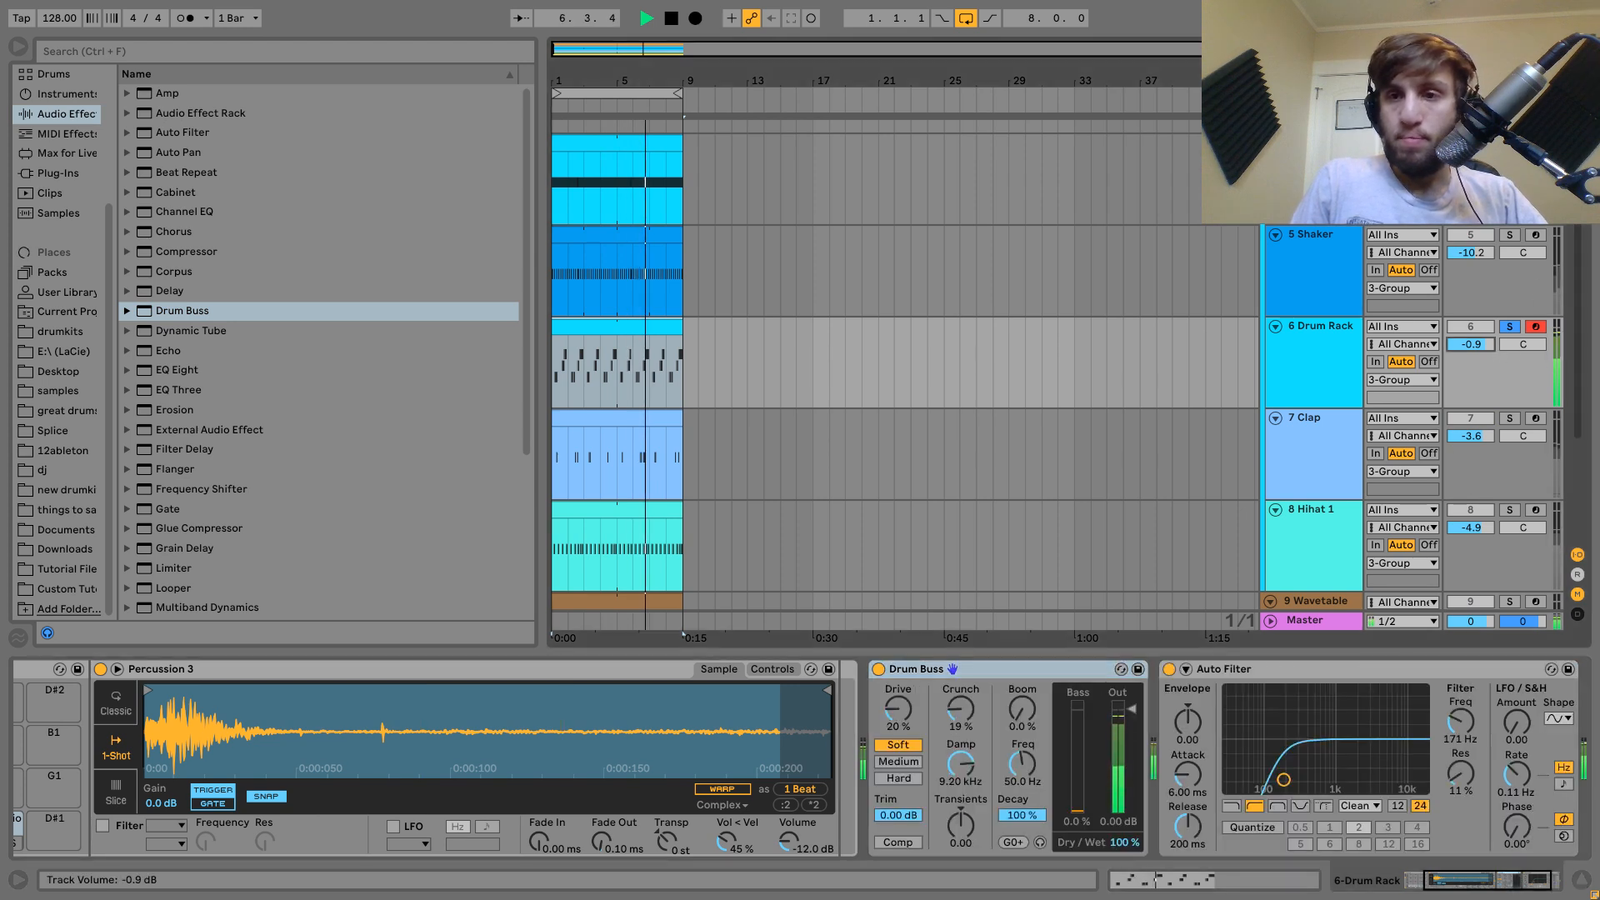
Lower the Drum Rack track's volume to -7.7 dB in the full mix and fold the Shaker track.
drag(1471, 344, 1473, 353)
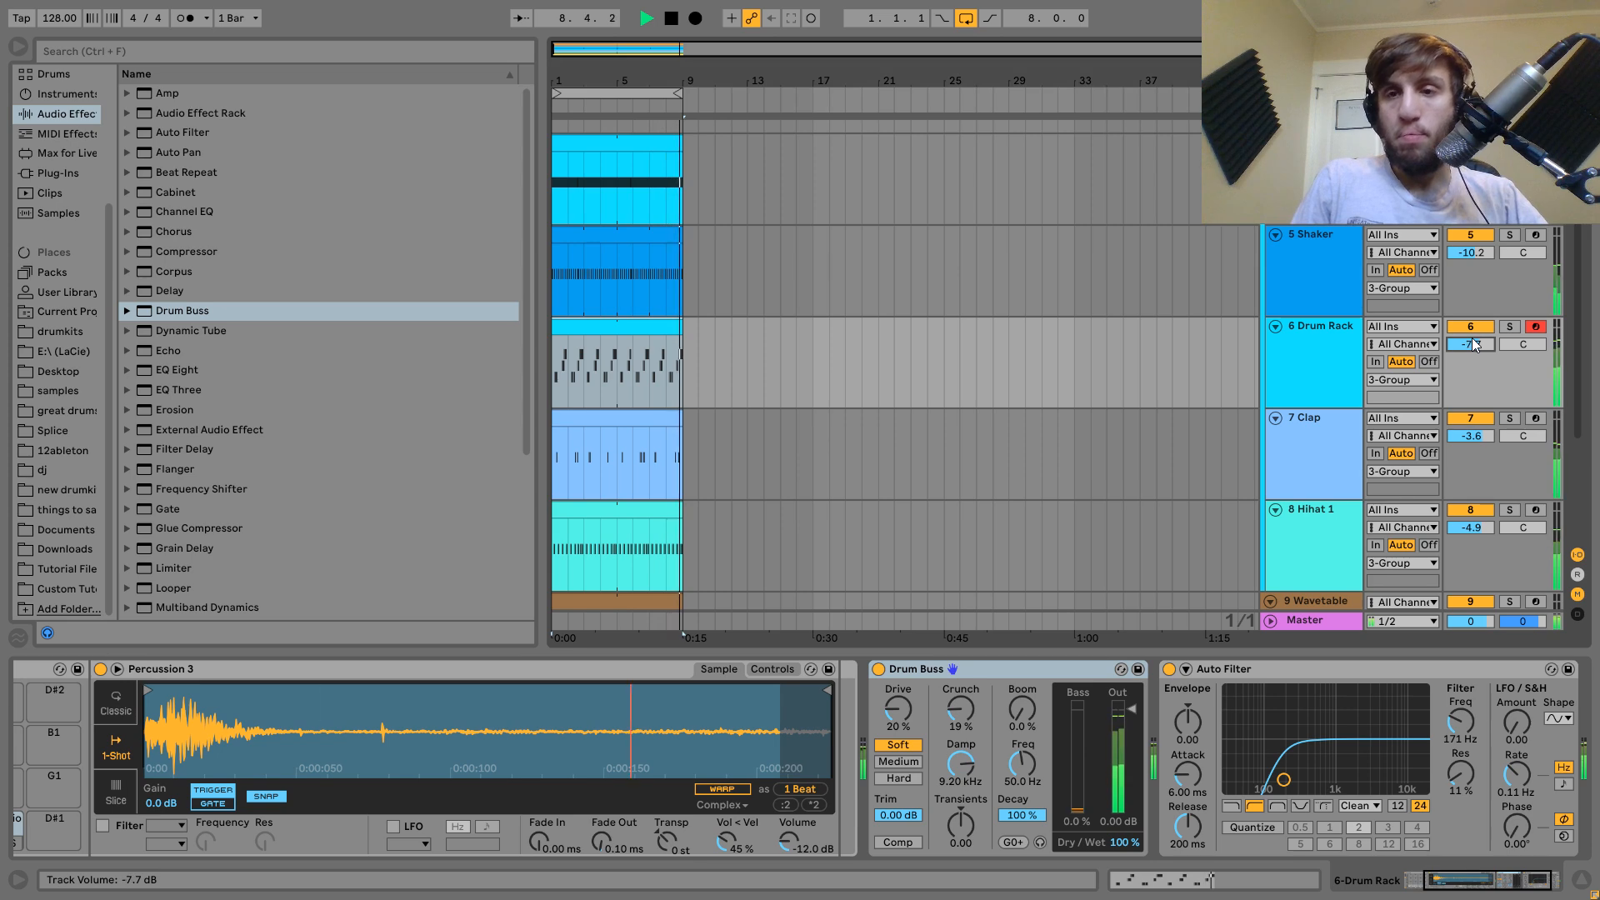
scroll(1472, 336, up, 3)
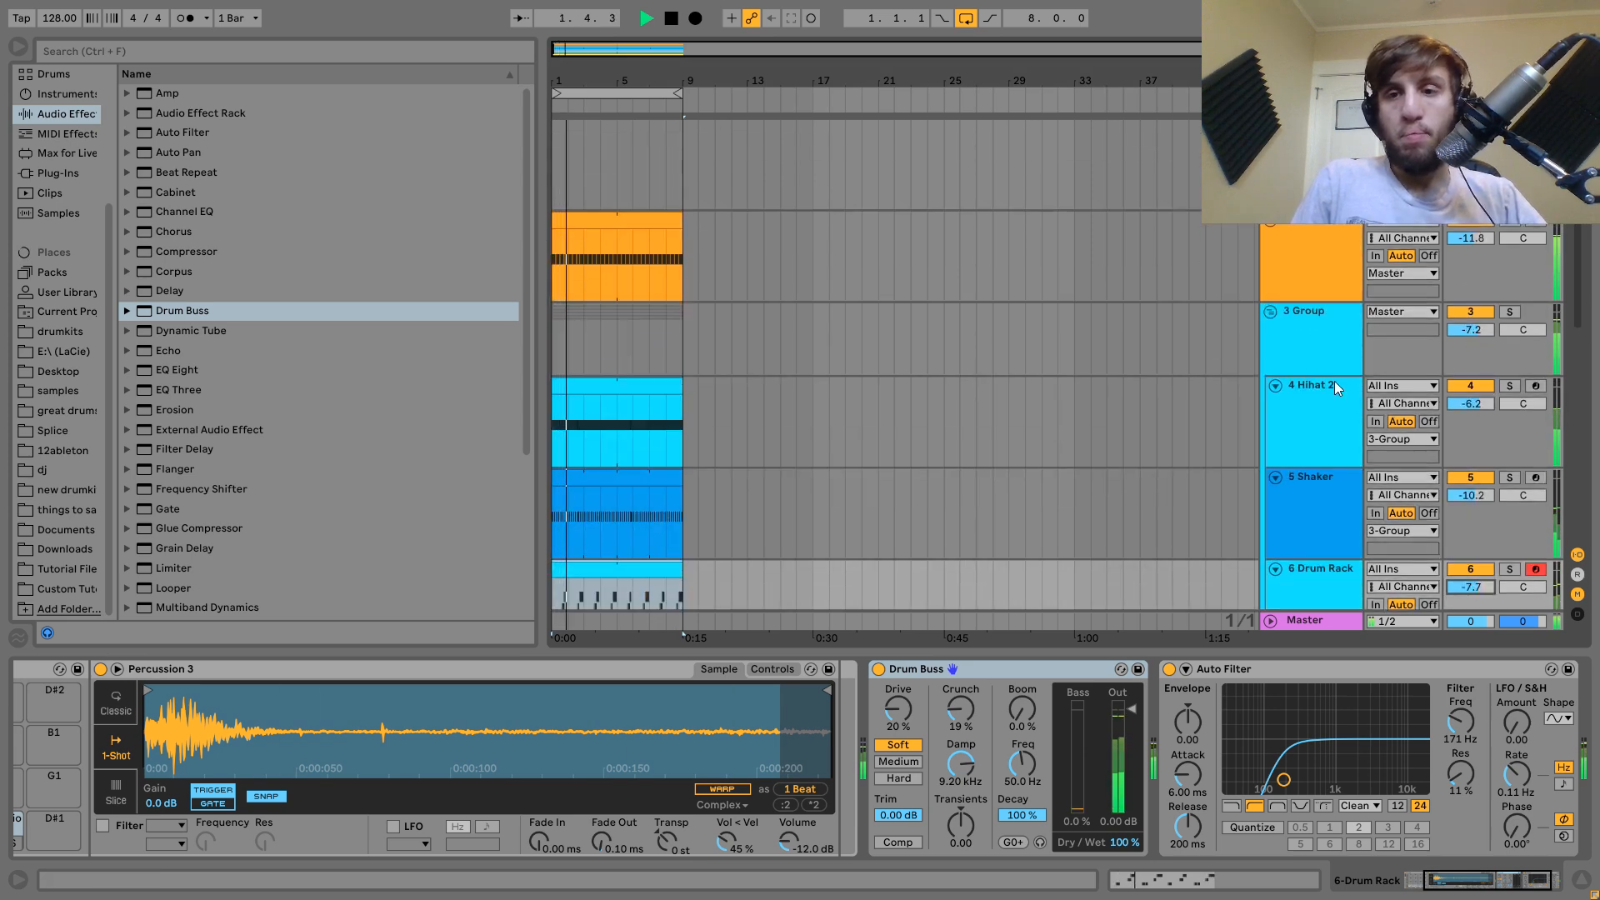
click(1276, 478)
Boost the soloed percussion group's highs by 4.59 dB at 5.27 kHz in EQ Eight and lower the group volume to -8.6 dB.
click(1273, 311)
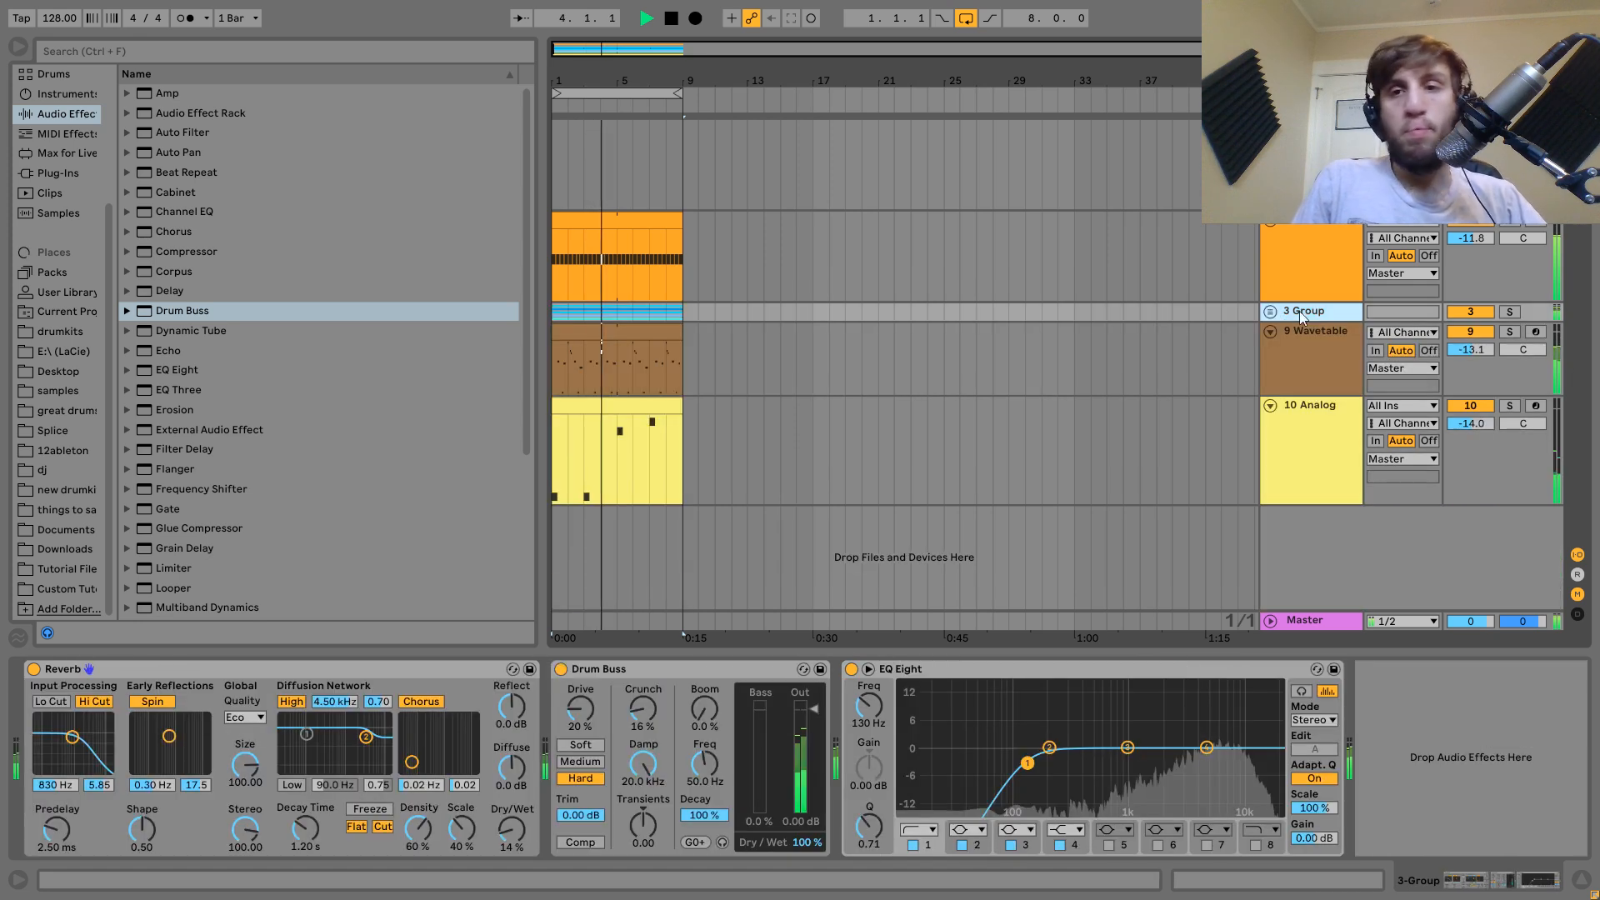
click(1510, 312)
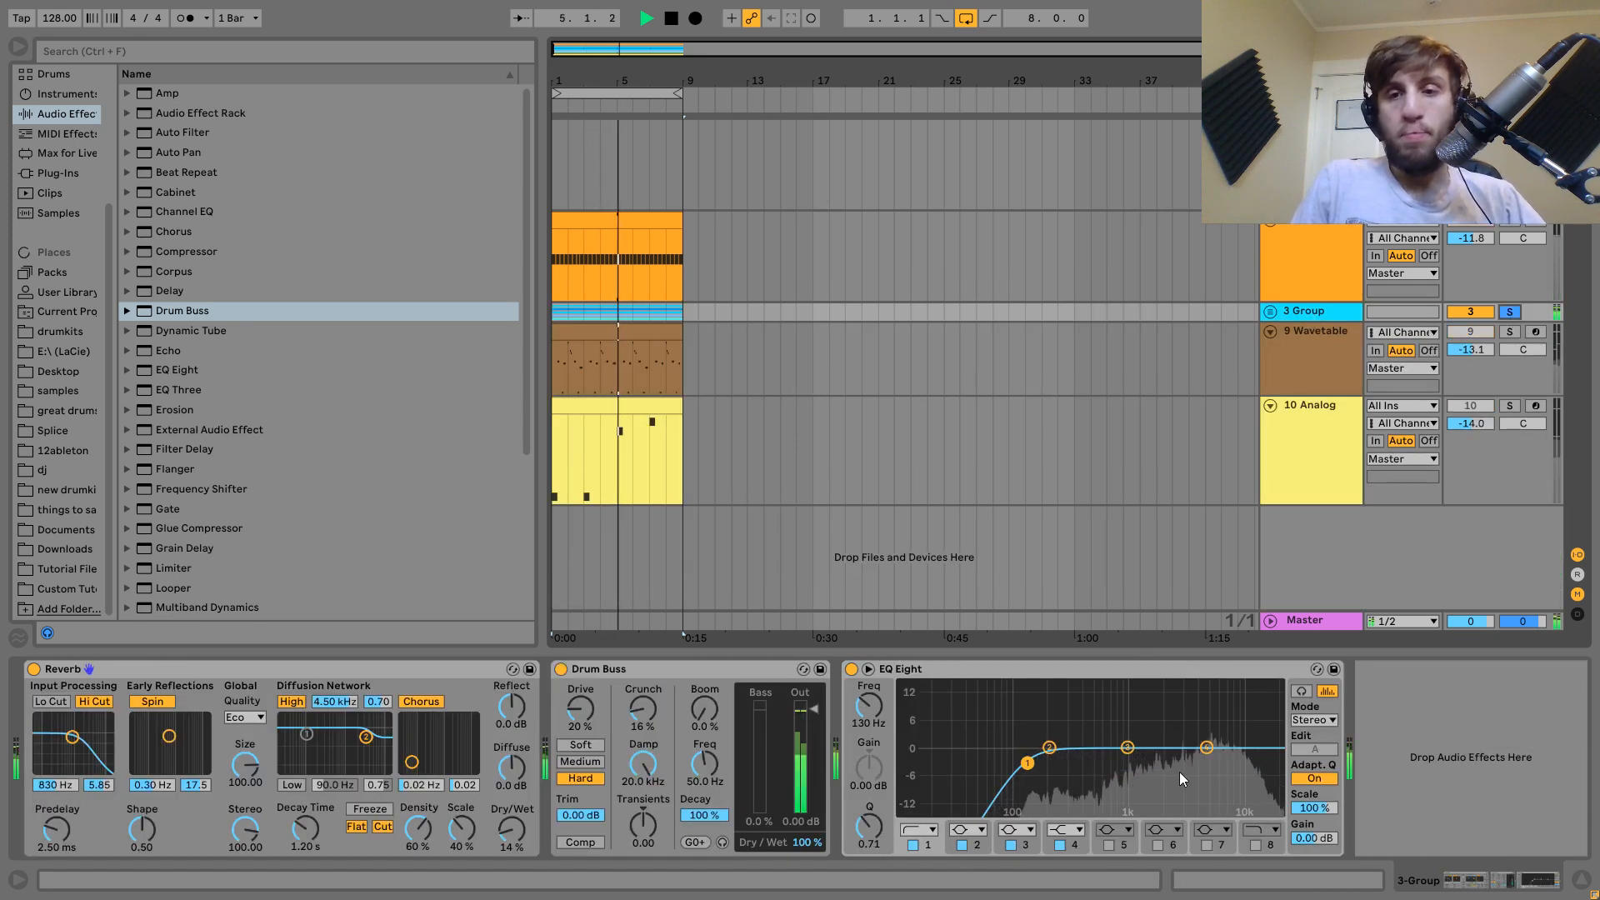
drag(1206, 748, 1209, 731)
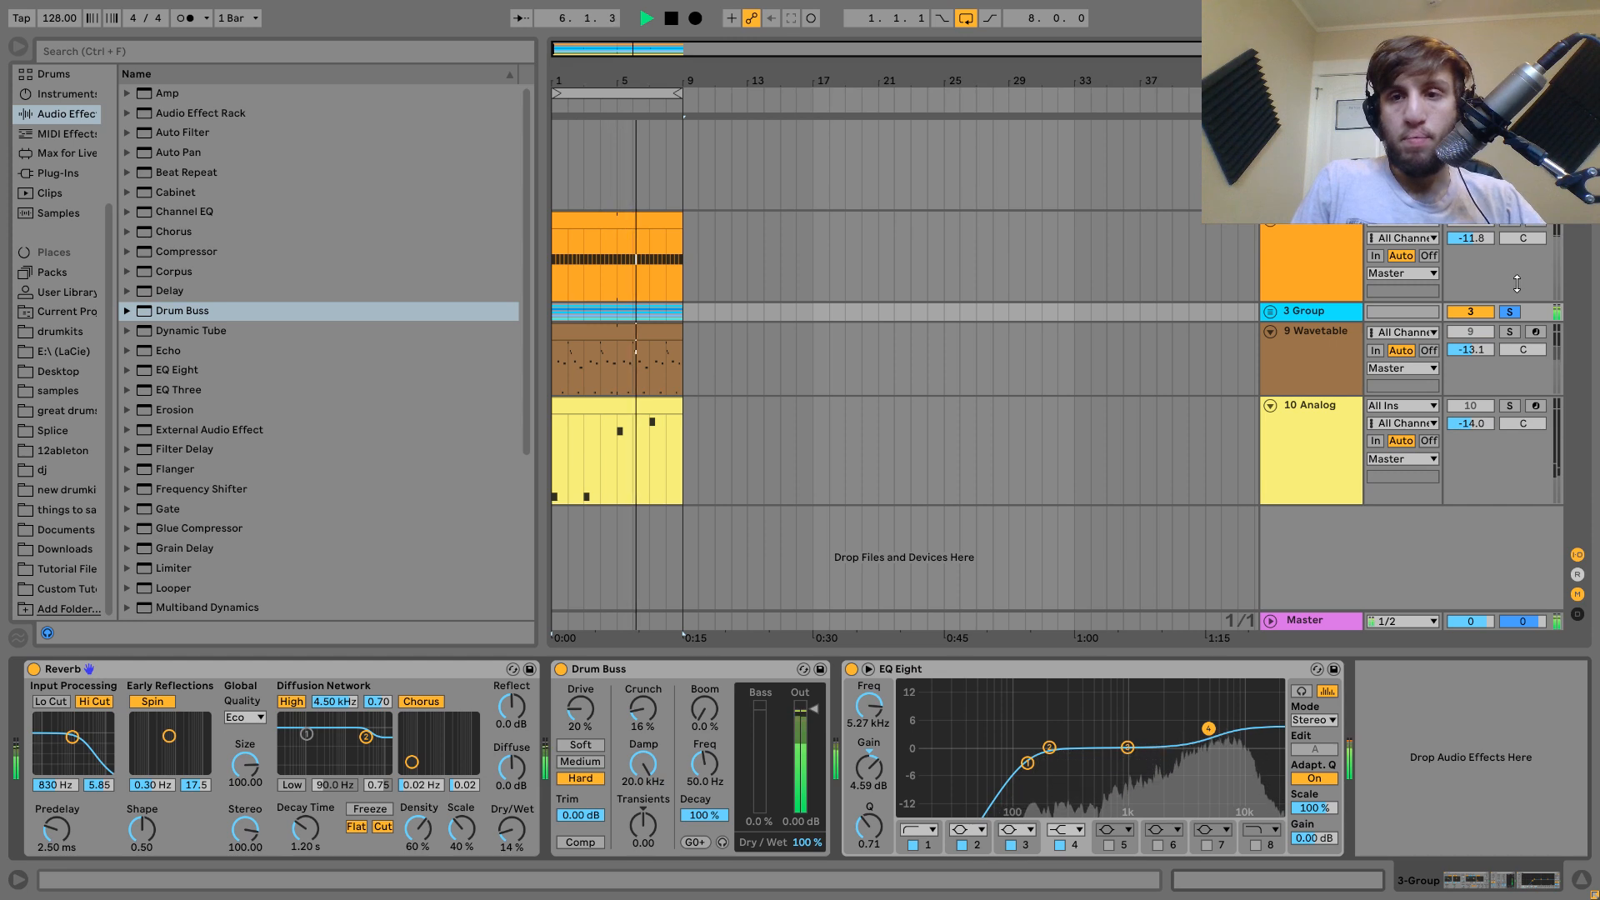
click(1510, 312)
click(1271, 312)
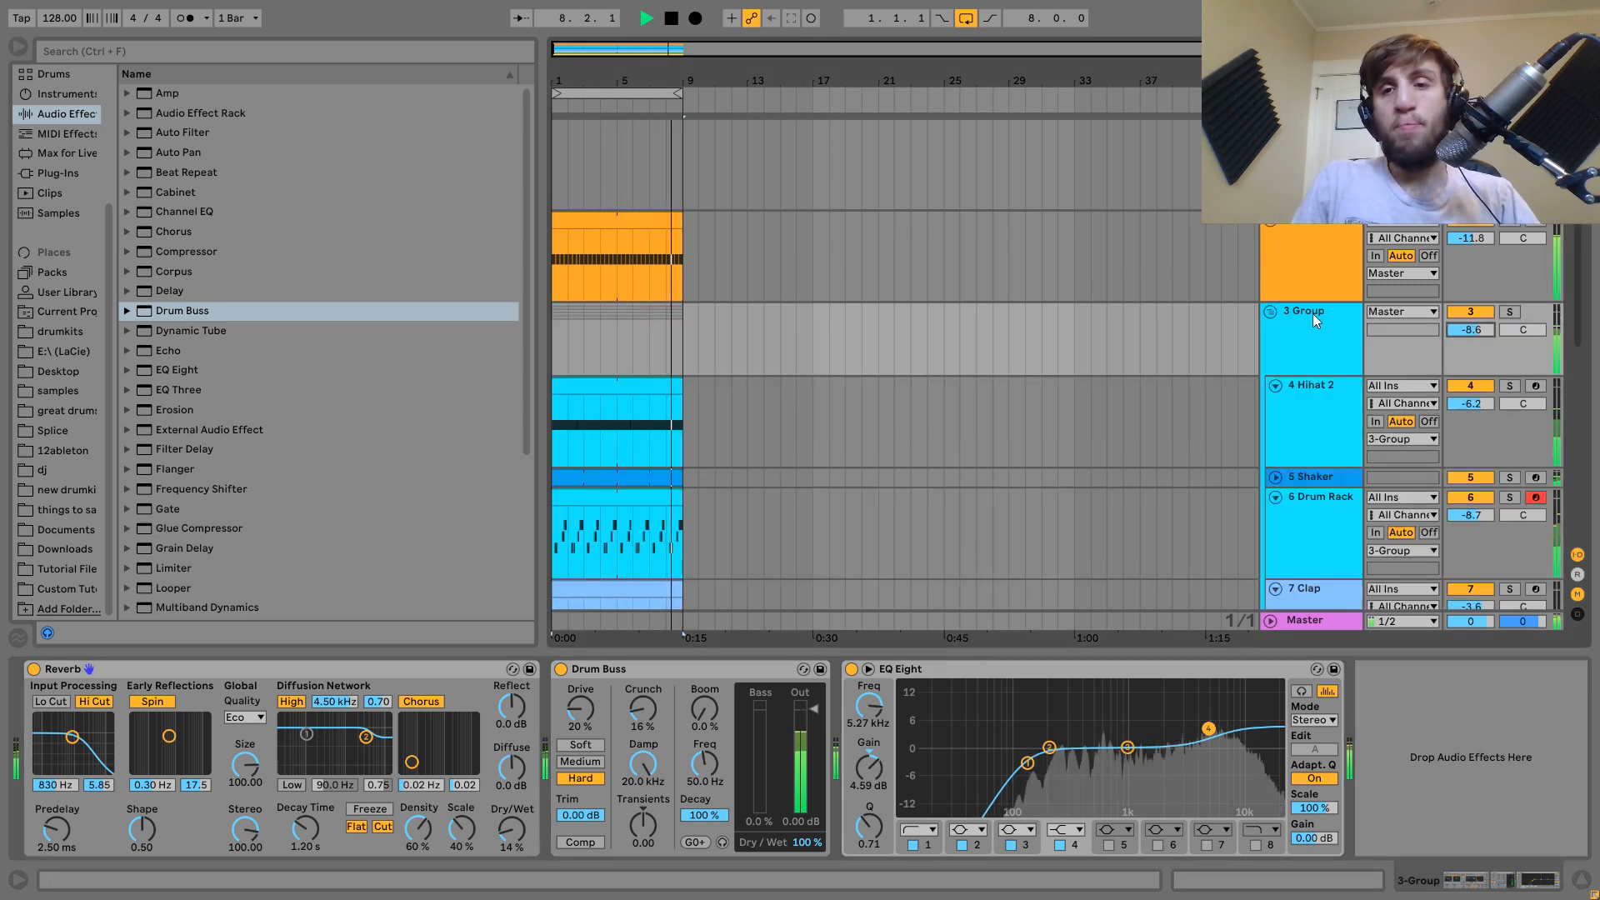
click(1270, 312)
Solo the Wavetable track and open its MIDI clip for note editing.
click(1323, 333)
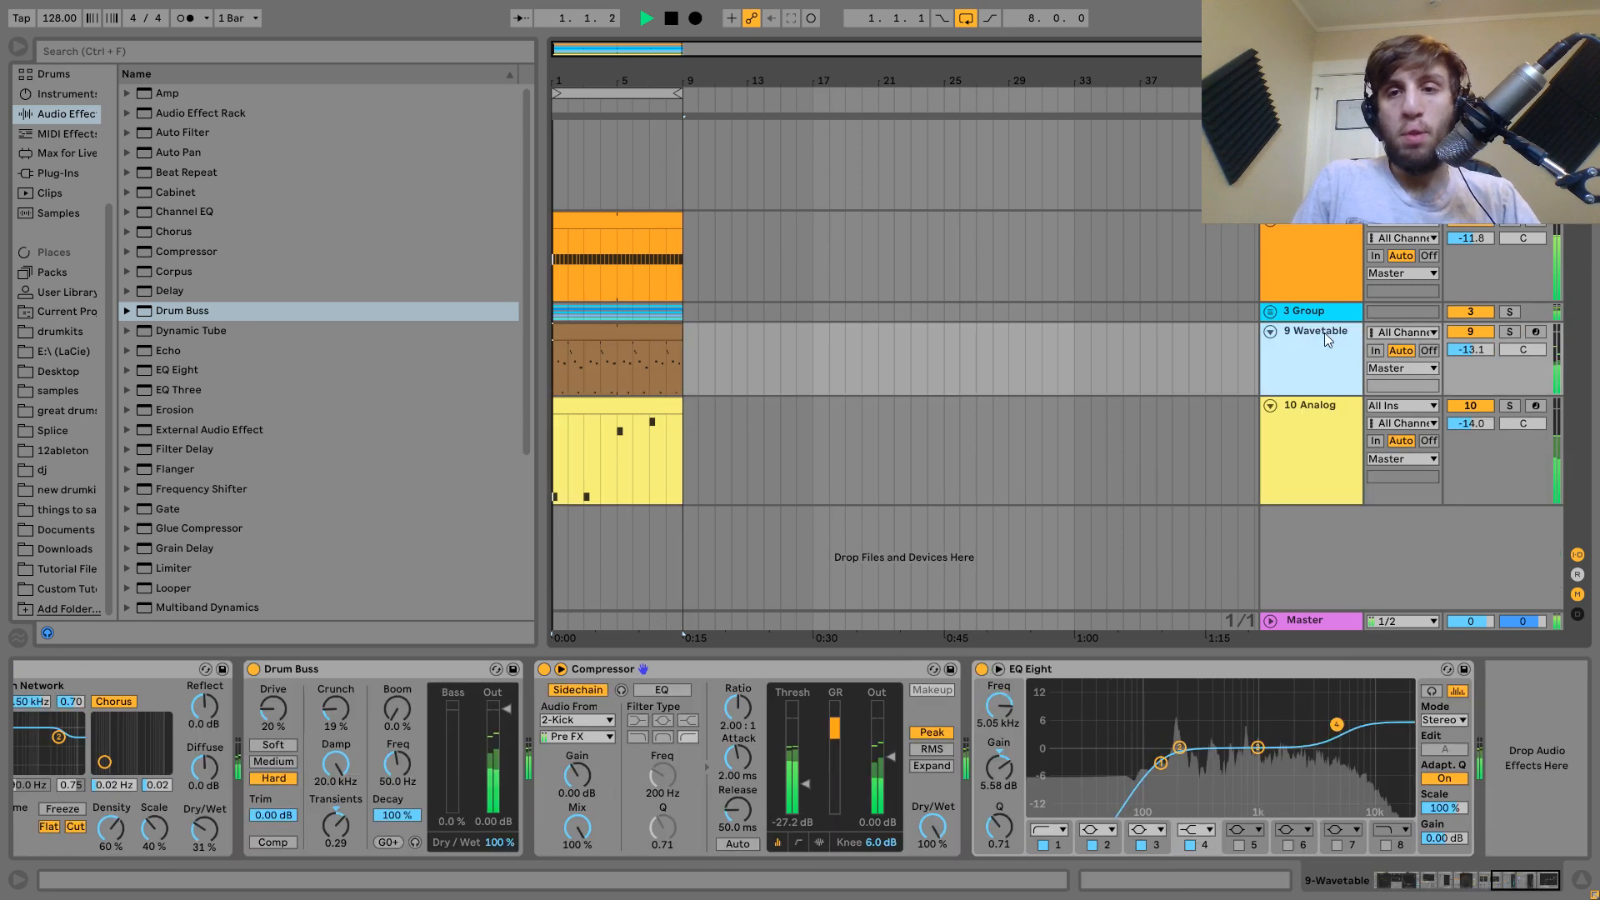
click(1509, 331)
double_click(644, 332)
Try applying Legato to all notes in the Wavetable clip.
click(633, 600)
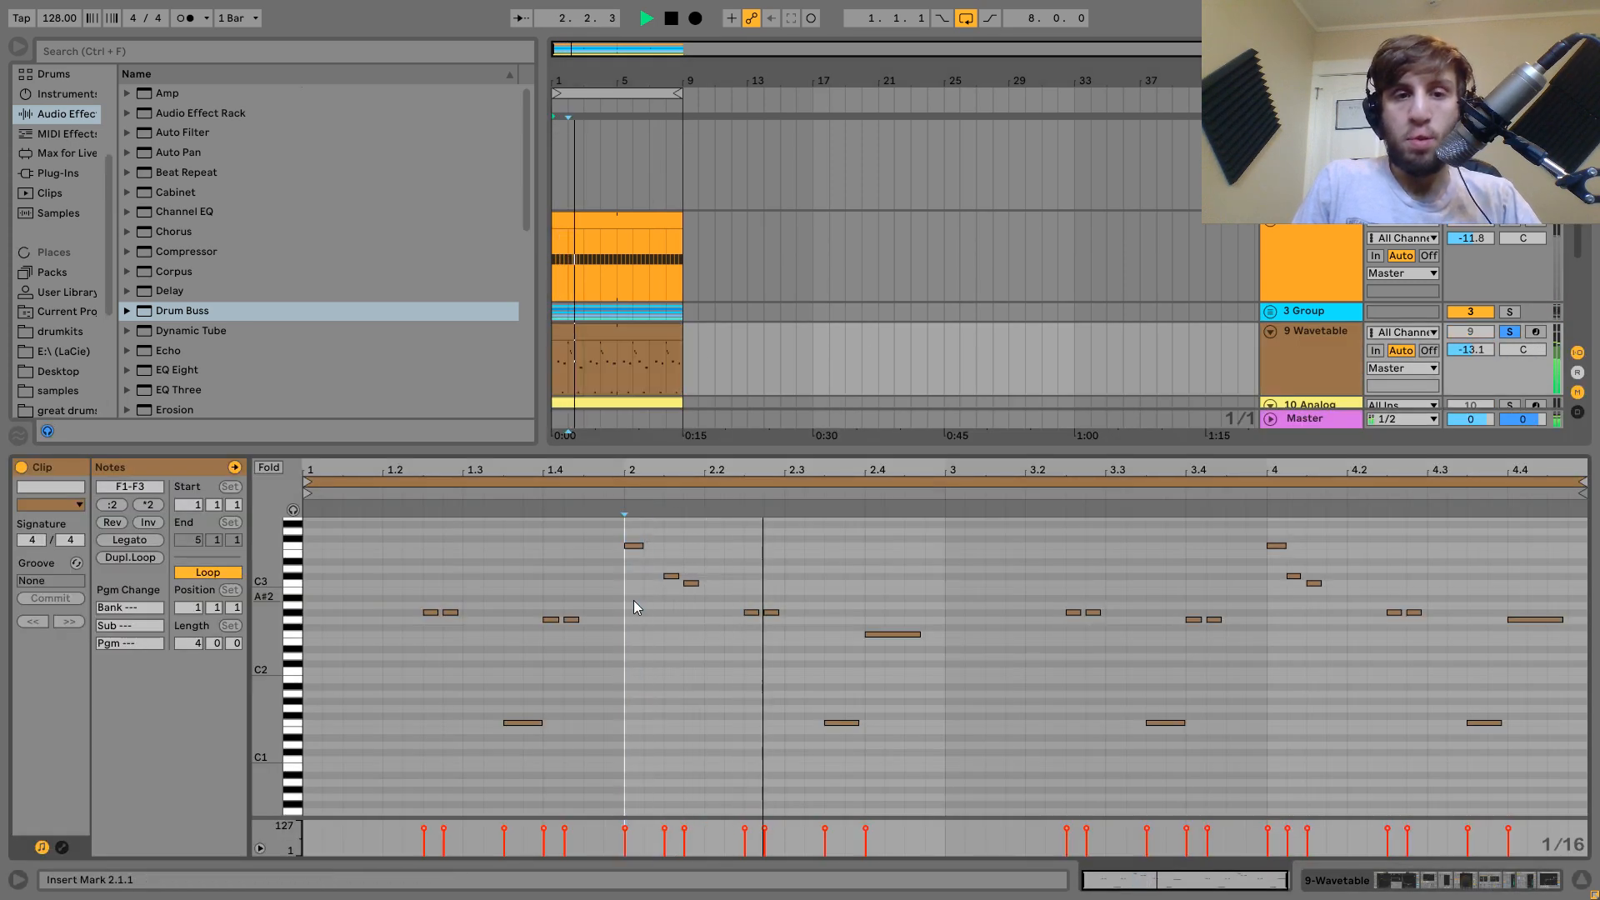
key(ctrl+a)
click(123, 538)
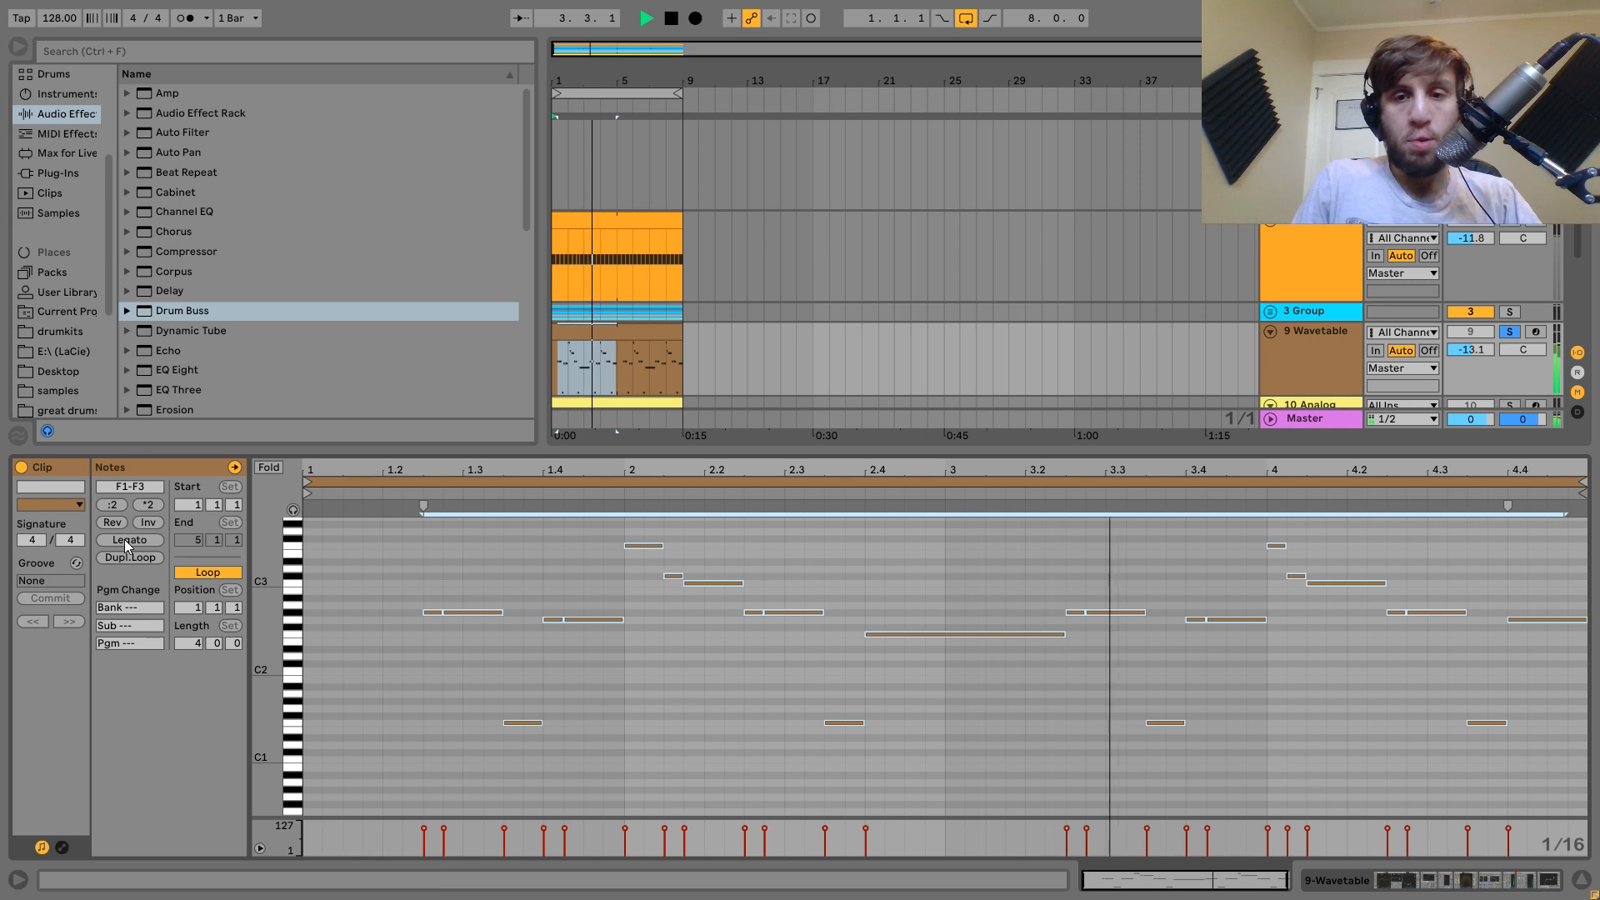
key(ctrl+z)
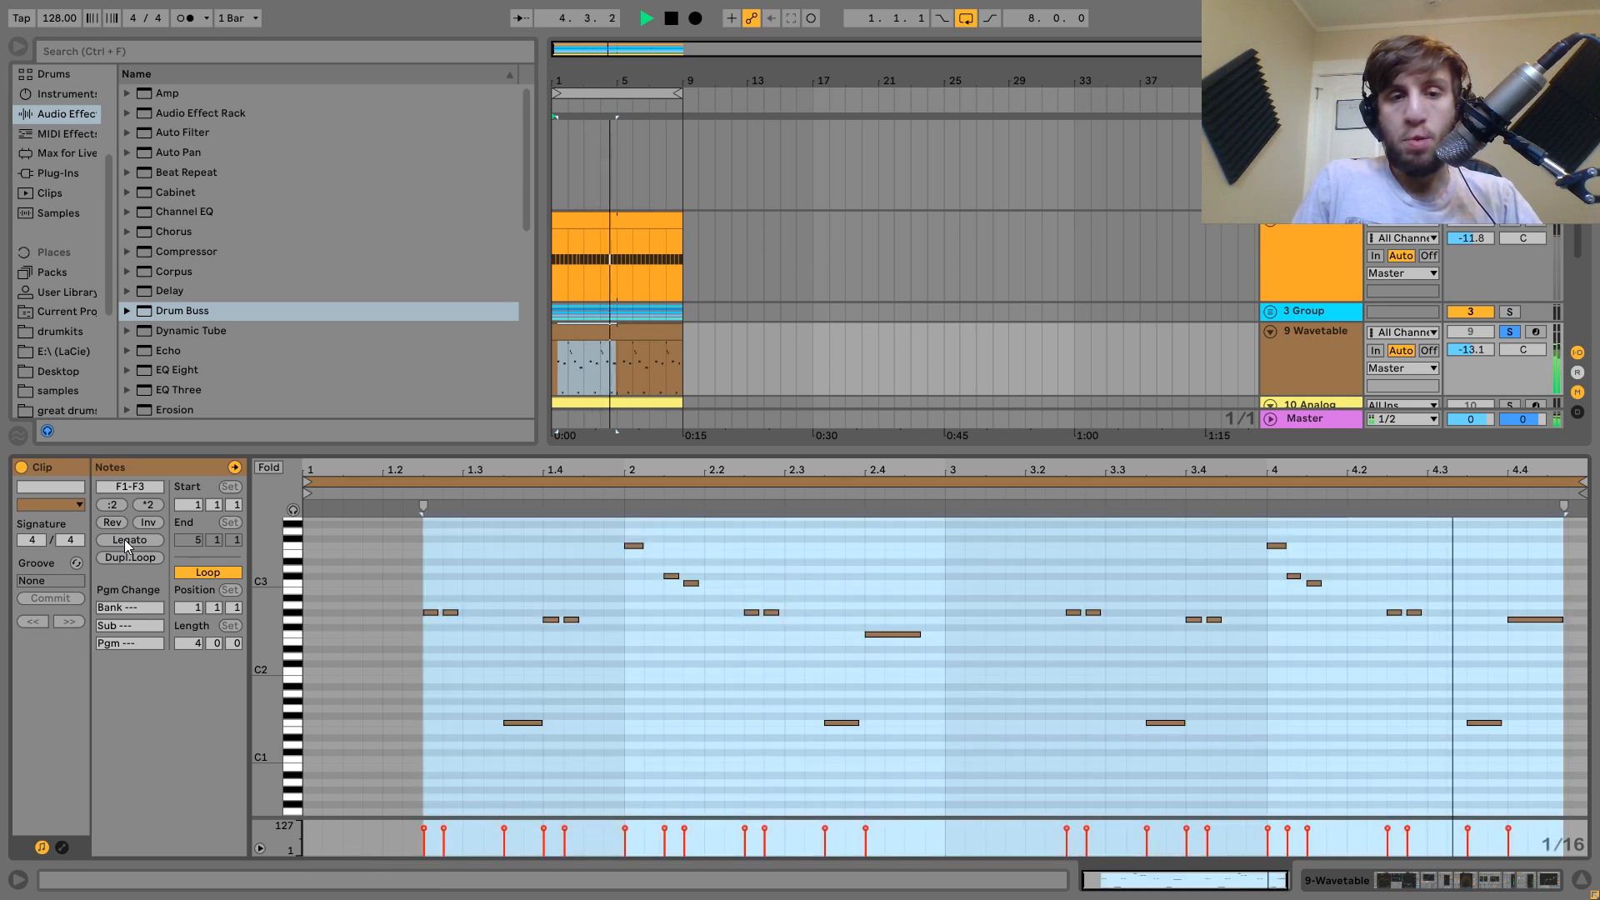
Lengthen the Wavetable notes at 1.2.4, 1.4.2, 2.1.1, 2.1.4 and 2.2.4 by about a sixteenth each and replay the clip.
click(450, 593)
drag(464, 577, 452, 633)
drag(590, 641, 568, 591)
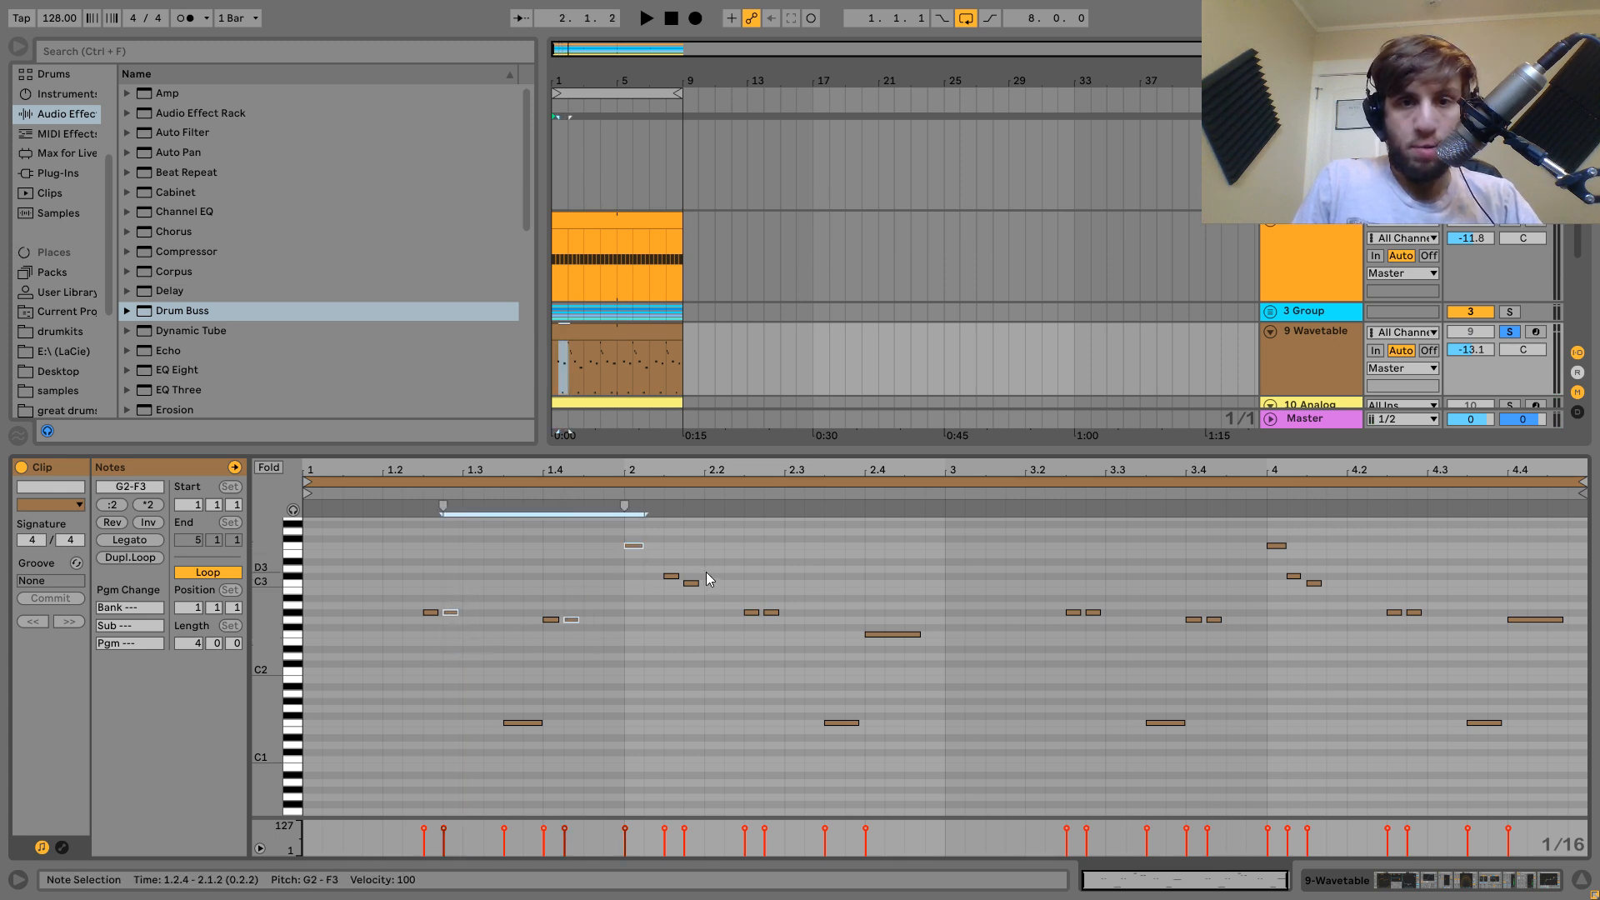
key(shift+Right)
key(space)
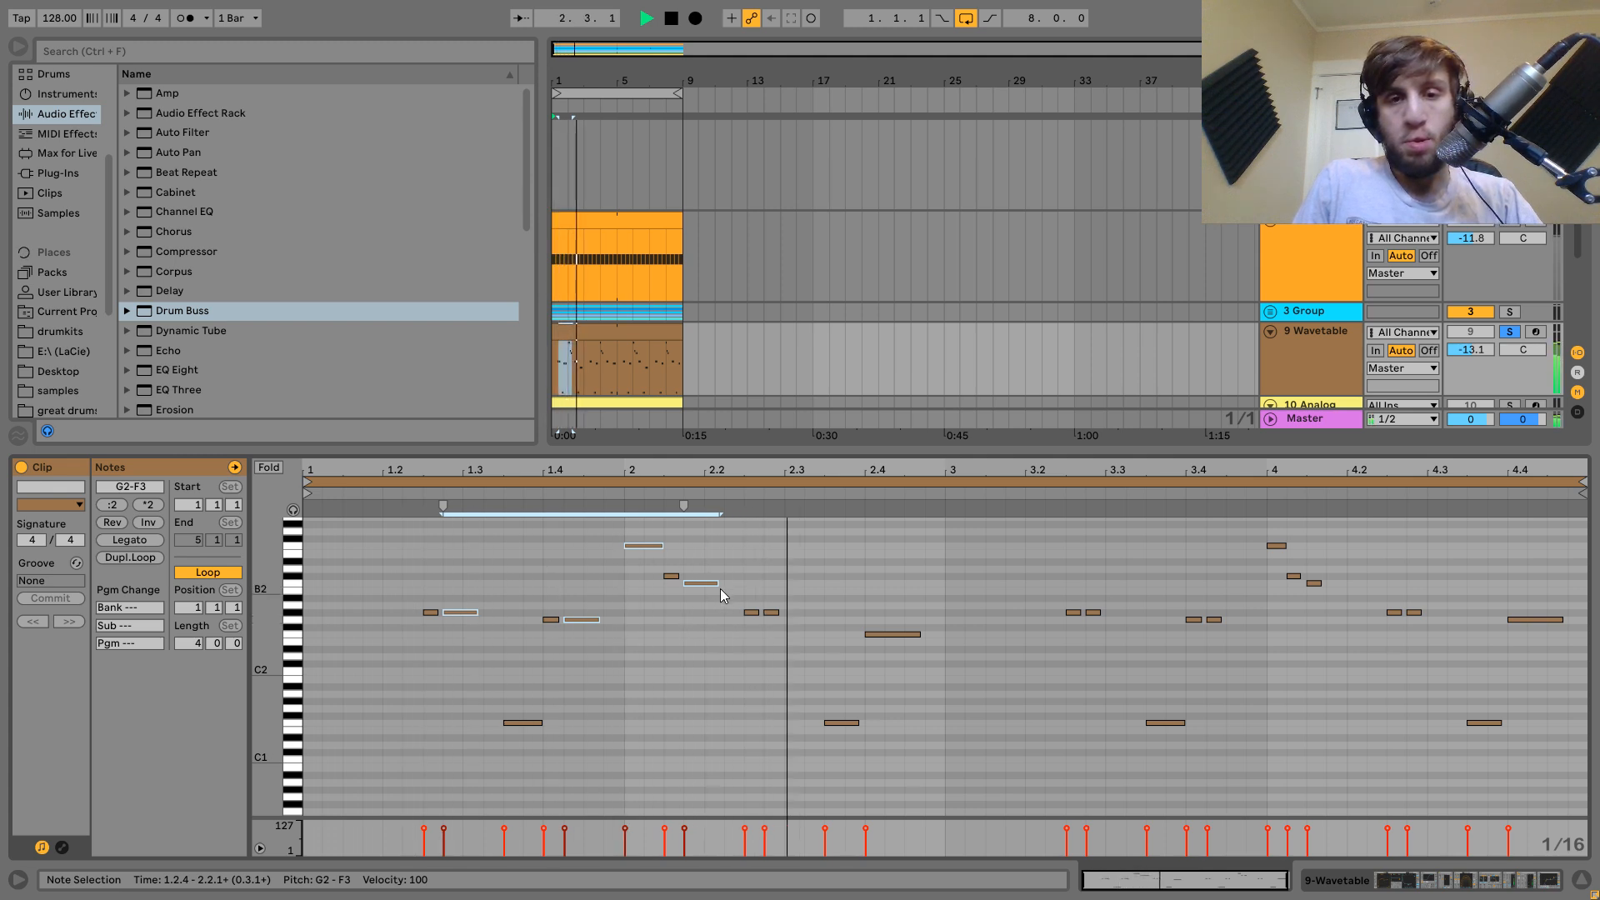
key(space)
drag(773, 587, 777, 652)
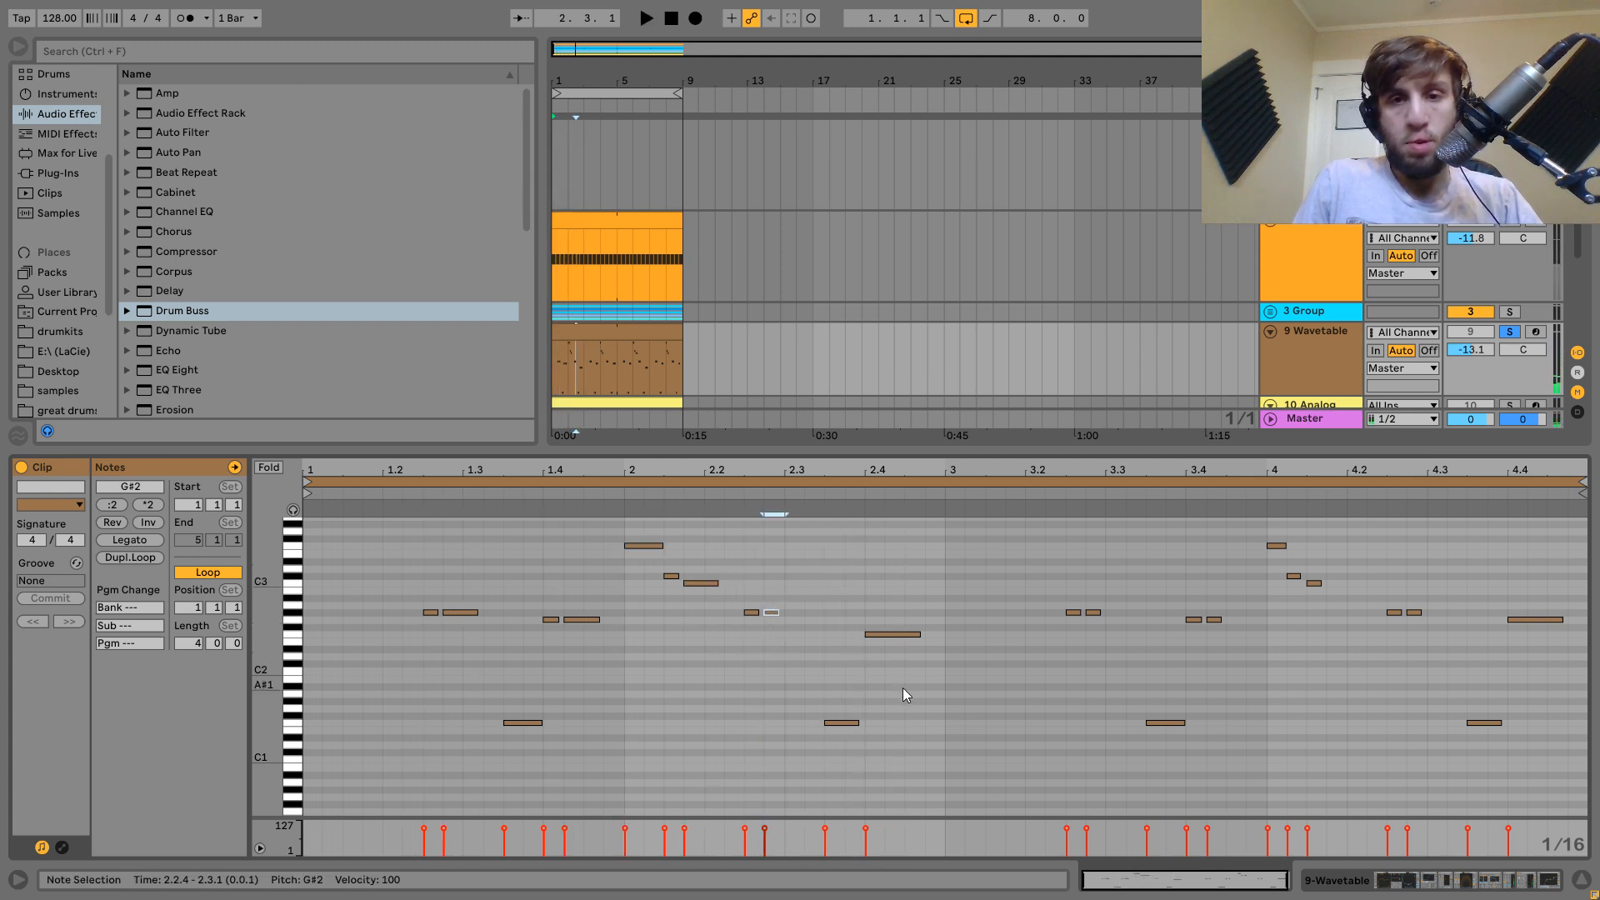
key(shift+Right)
key(space)
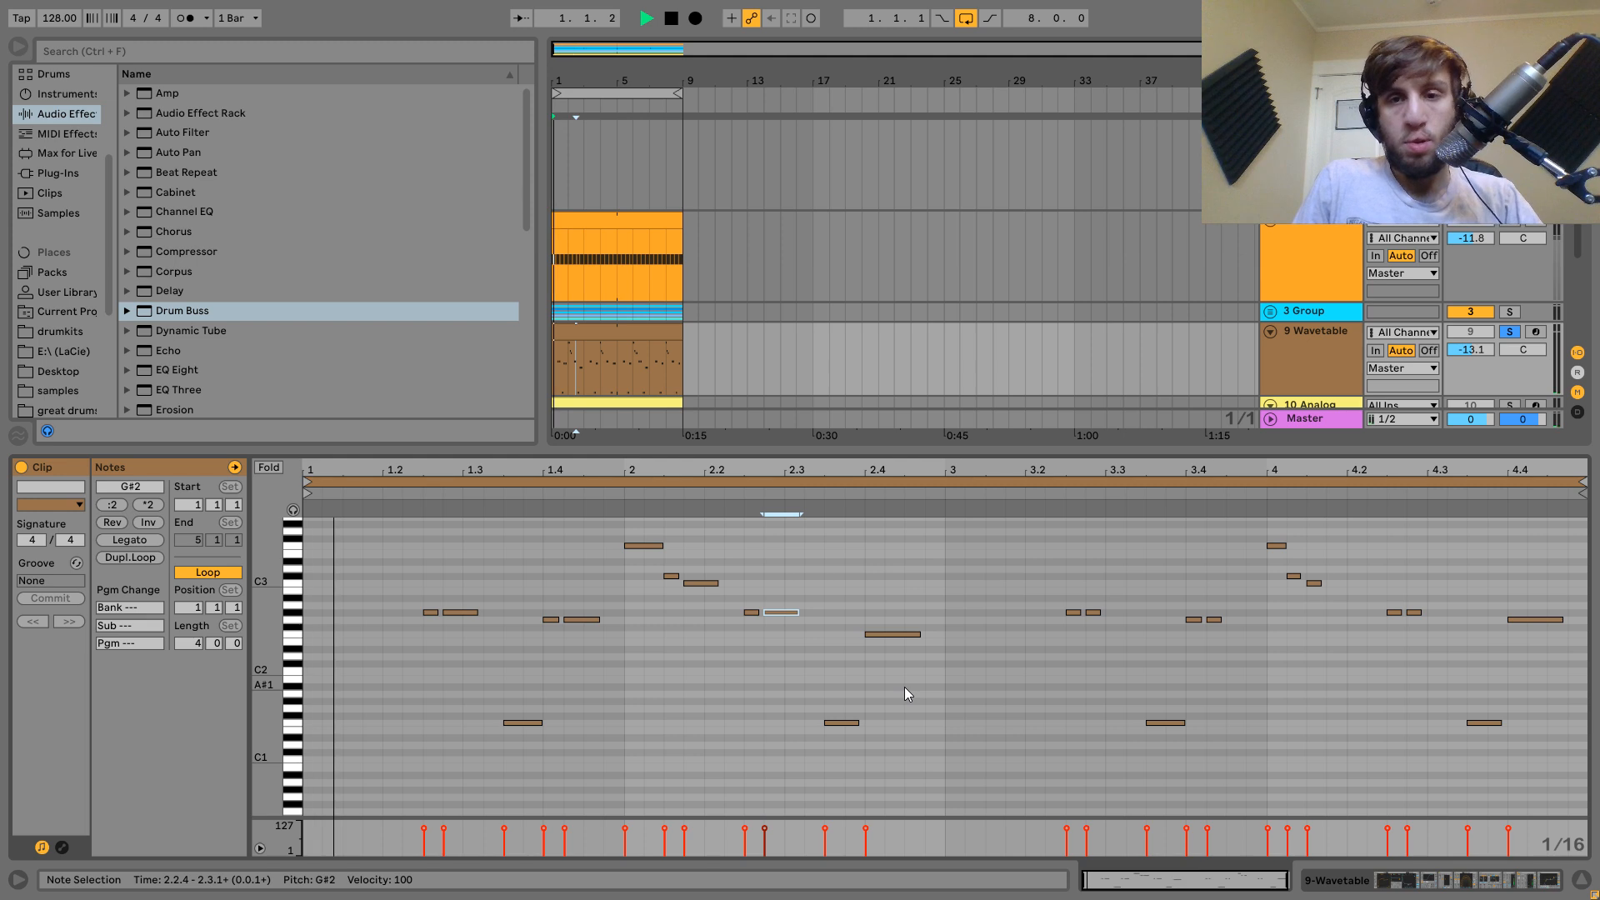
Replace the Wavetable notes in bars 3 and 4 with a copy of bars 1 and 2, starting at 3.2.3.
click(1093, 613)
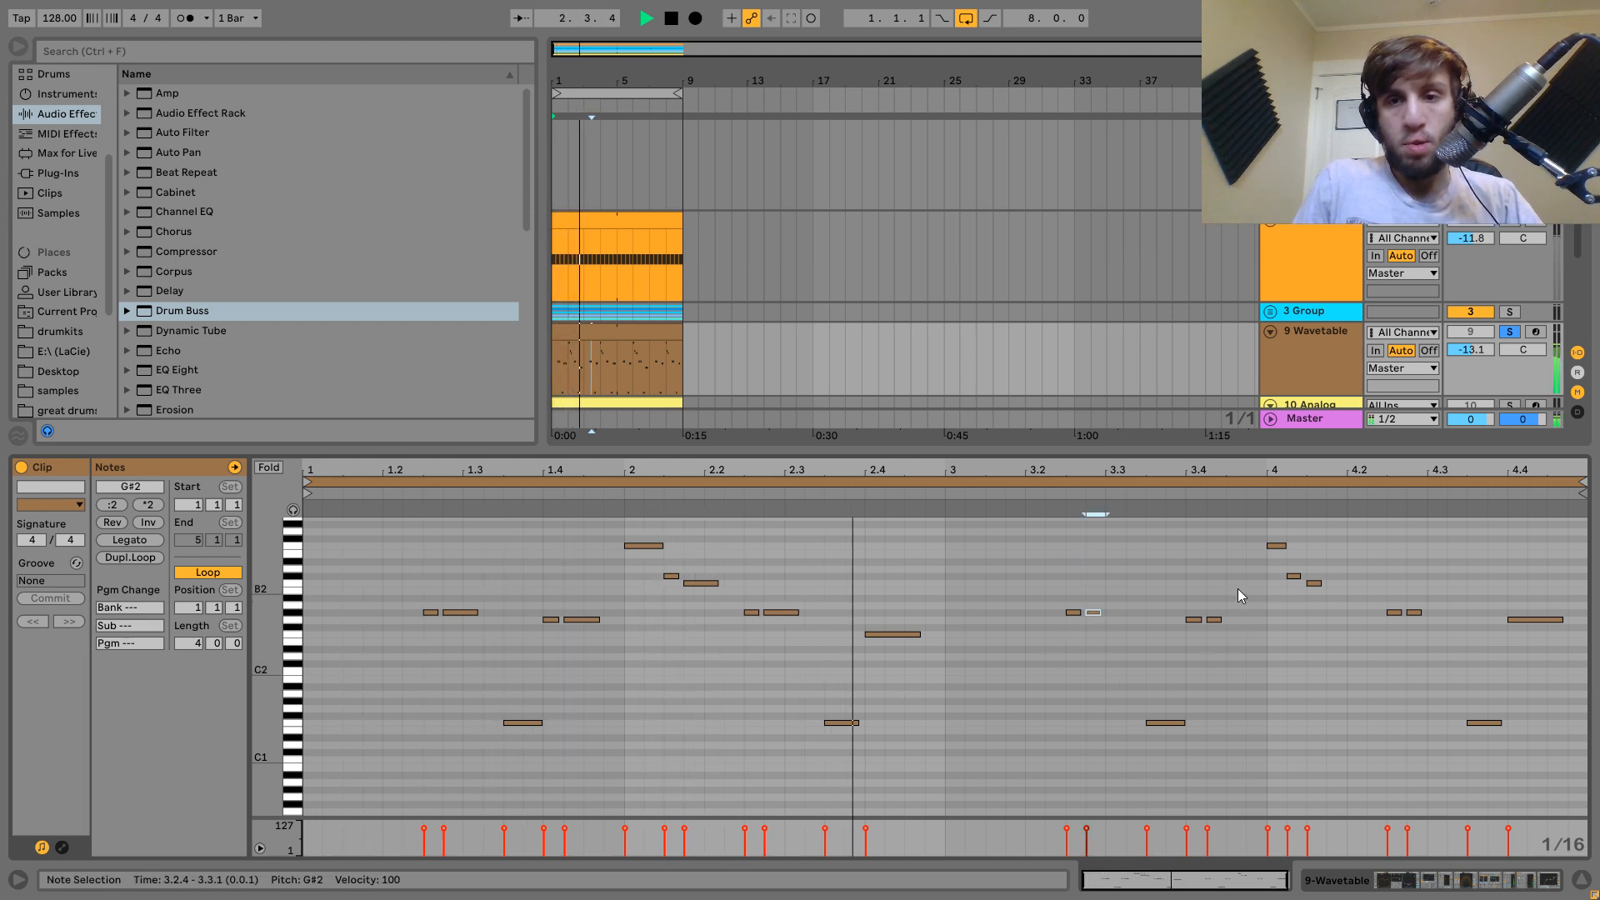
key(space)
drag(971, 522, 1546, 815)
key(Delete)
key(ctrl+a)
key(ctrl+d)
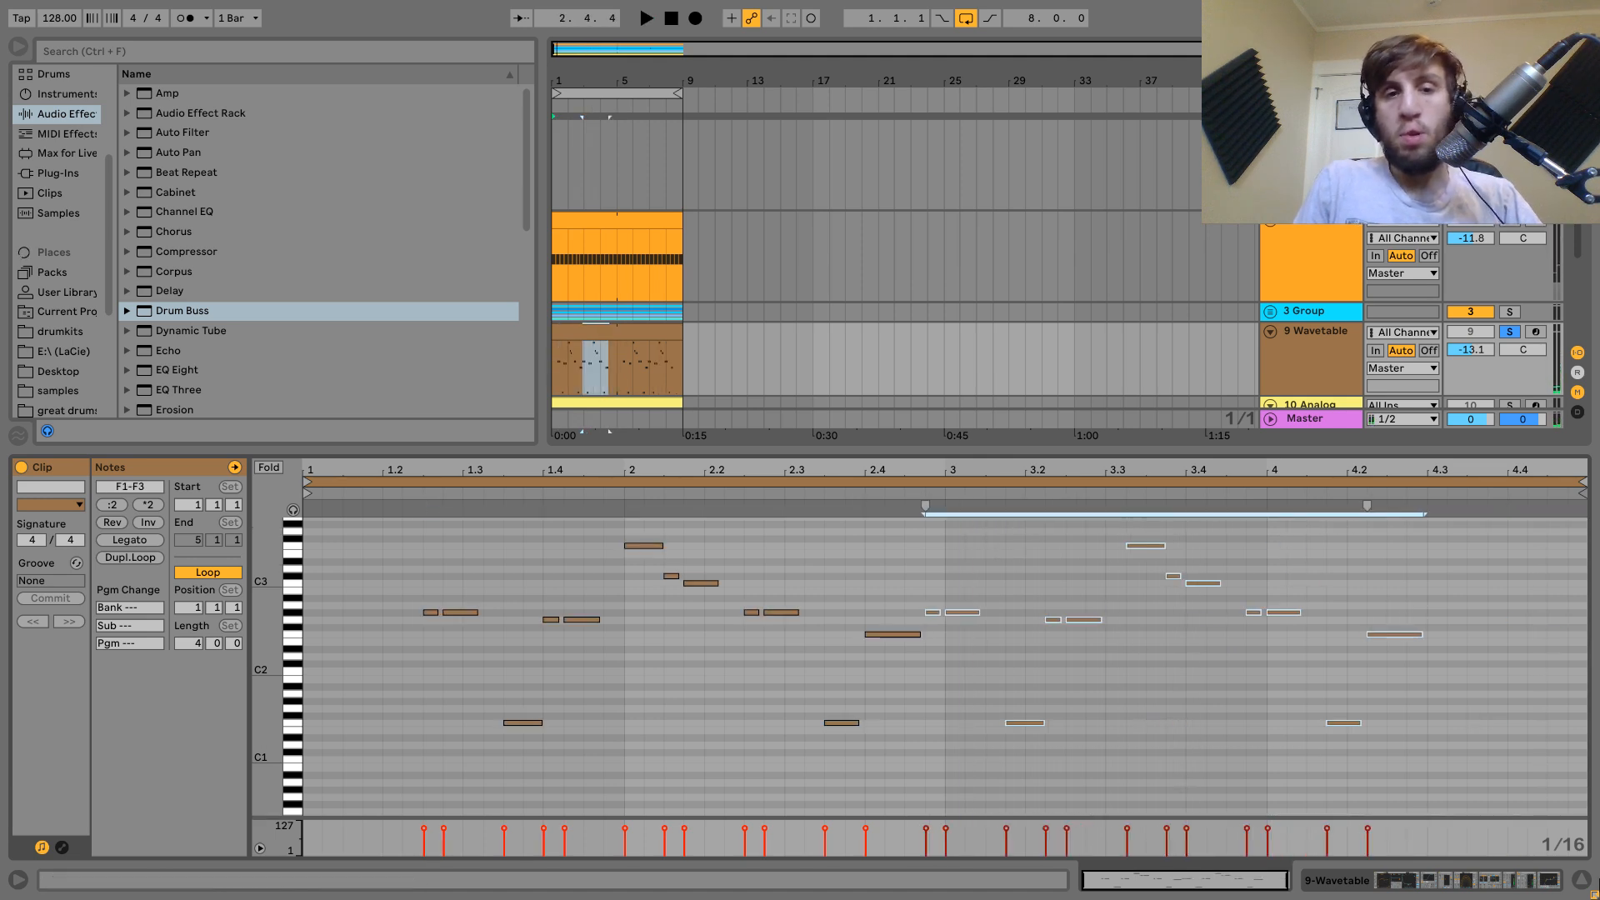
key(Right)
key(Right)
key(Right)
key(Right)
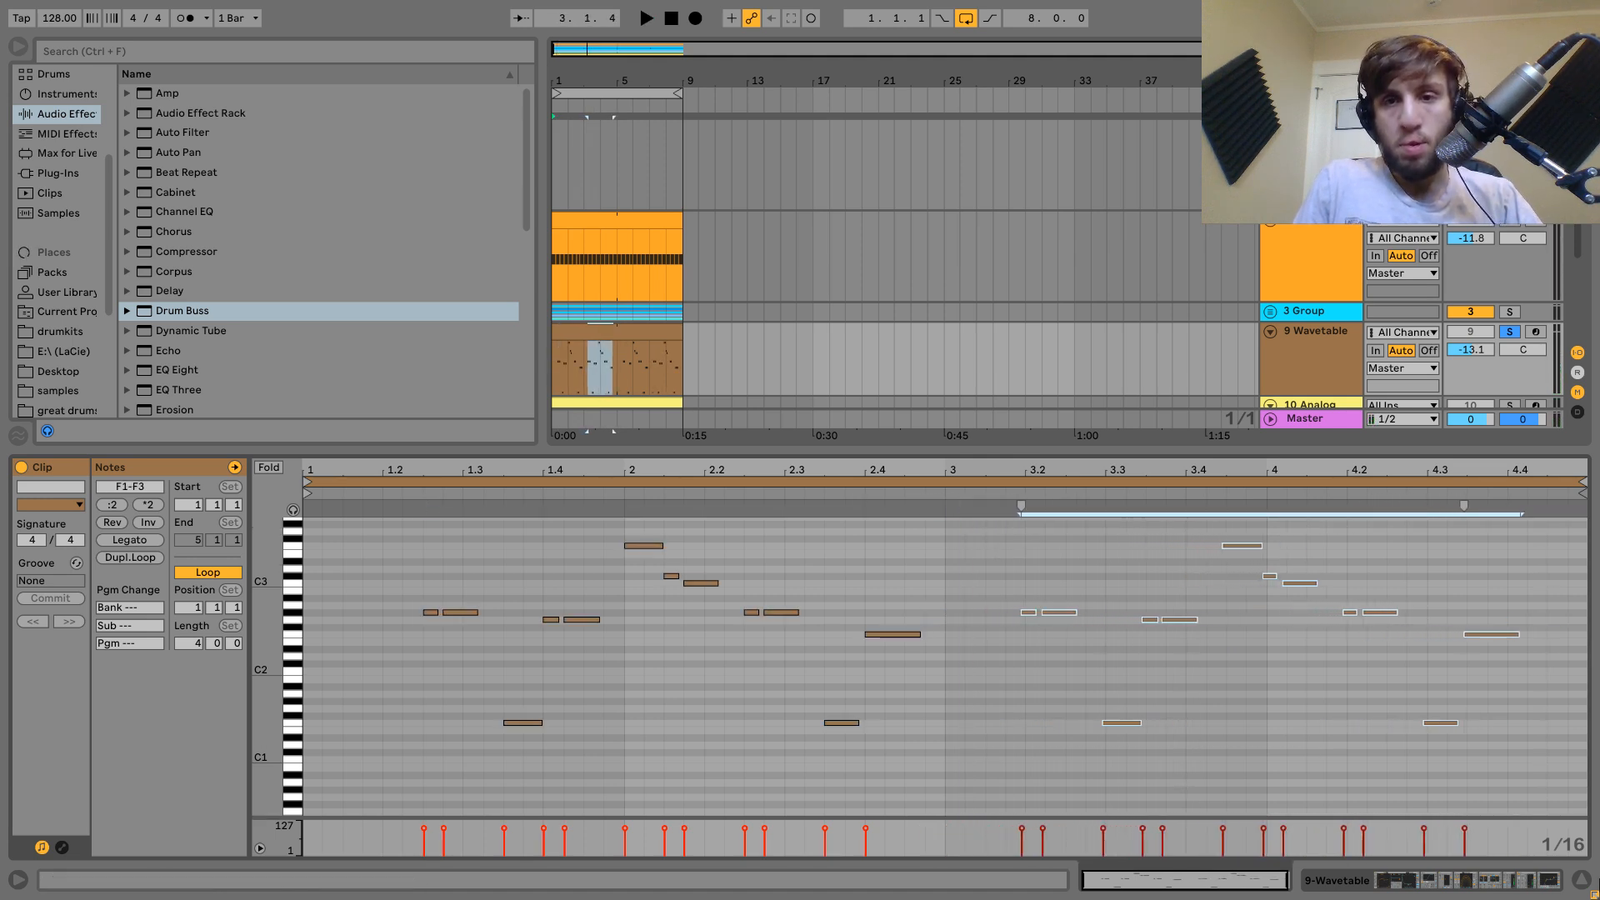
key(Right)
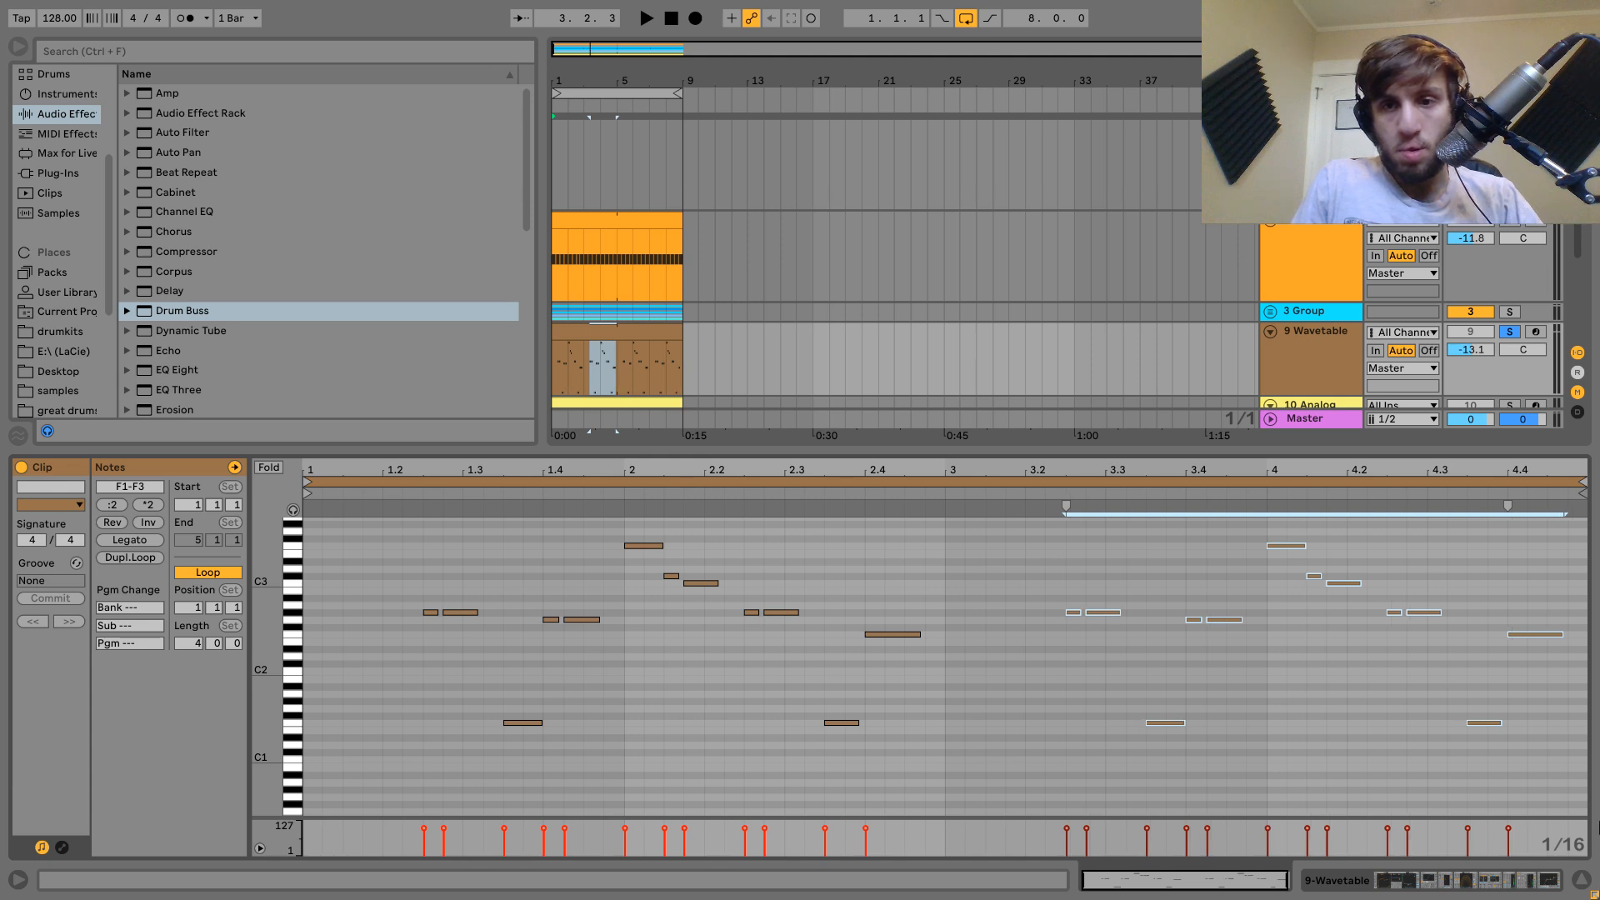
Raise the final Wavetable note at 4.4.1 to G2 while listening to the melody.
click(1538, 634)
key(Up)
key(Up)
key(Up)
key(Up)
key(space)
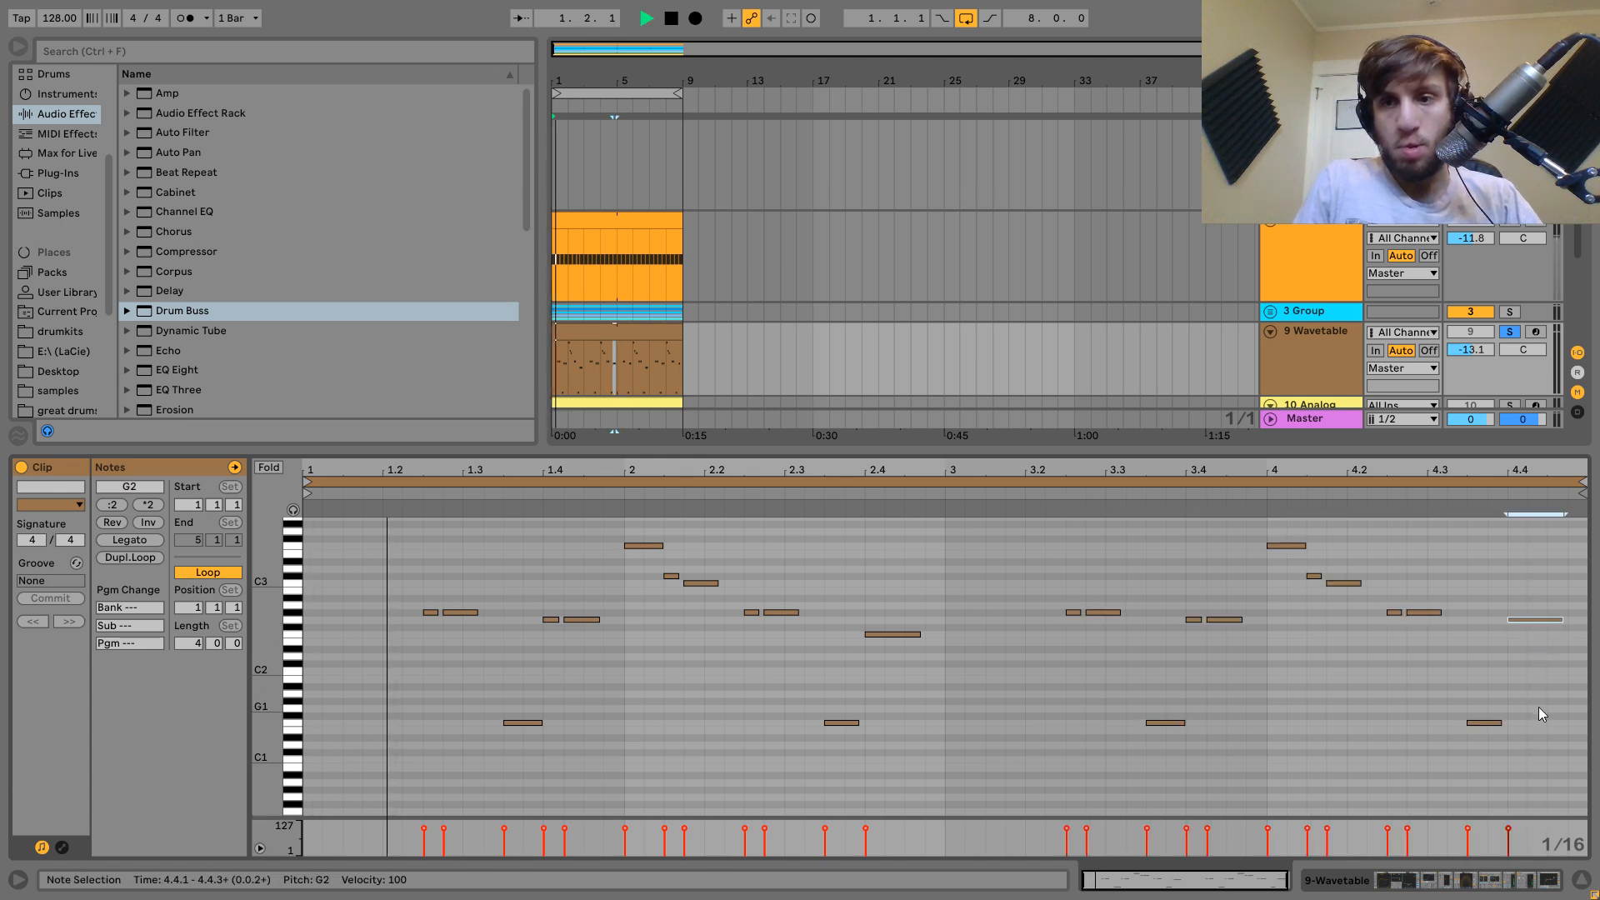
key(Down)
key(Down)
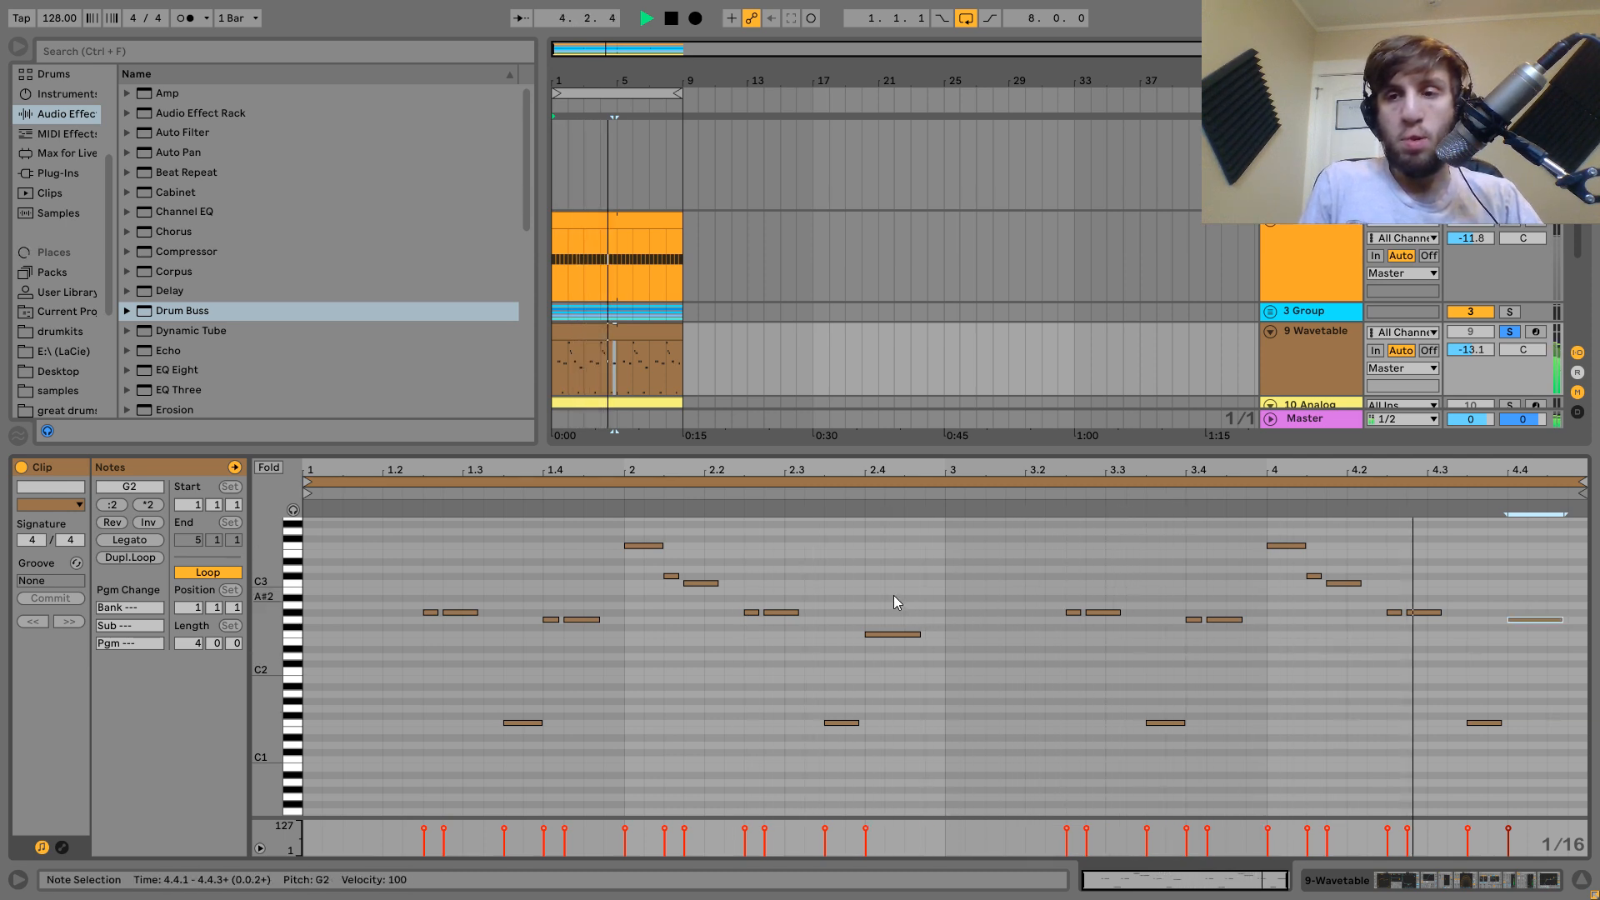
Raise the long Wavetable note at 2.4.1 to G#2 and listen to the track unsoloed in the full mix.
drag(934, 568, 894, 706)
key(Up)
key(Up)
key(Up)
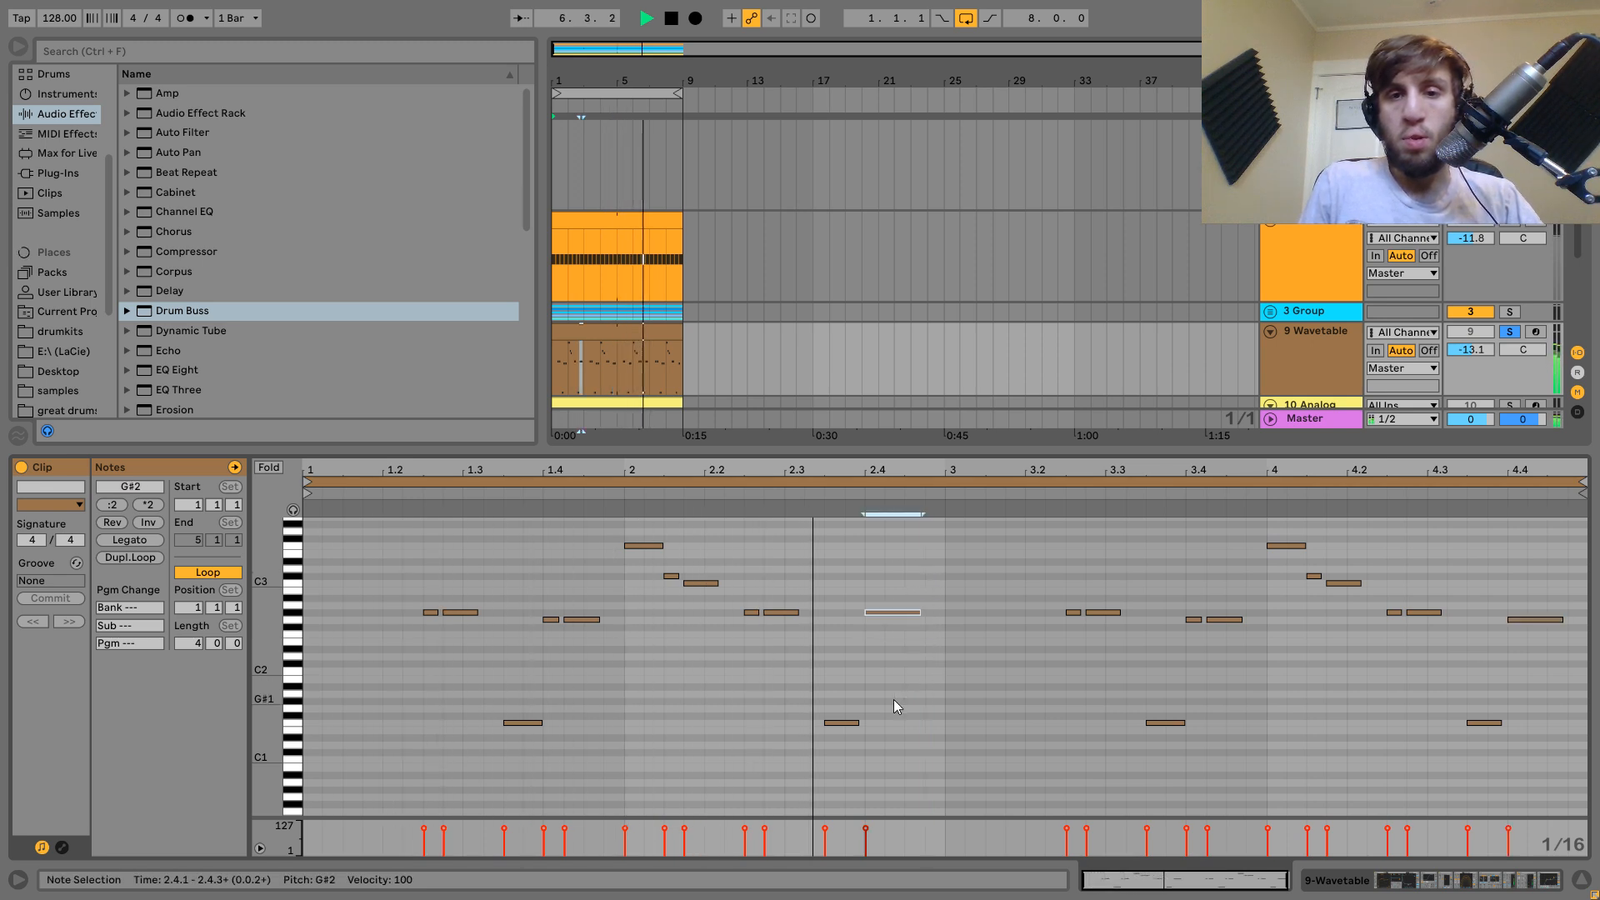
click(1509, 333)
click(628, 331)
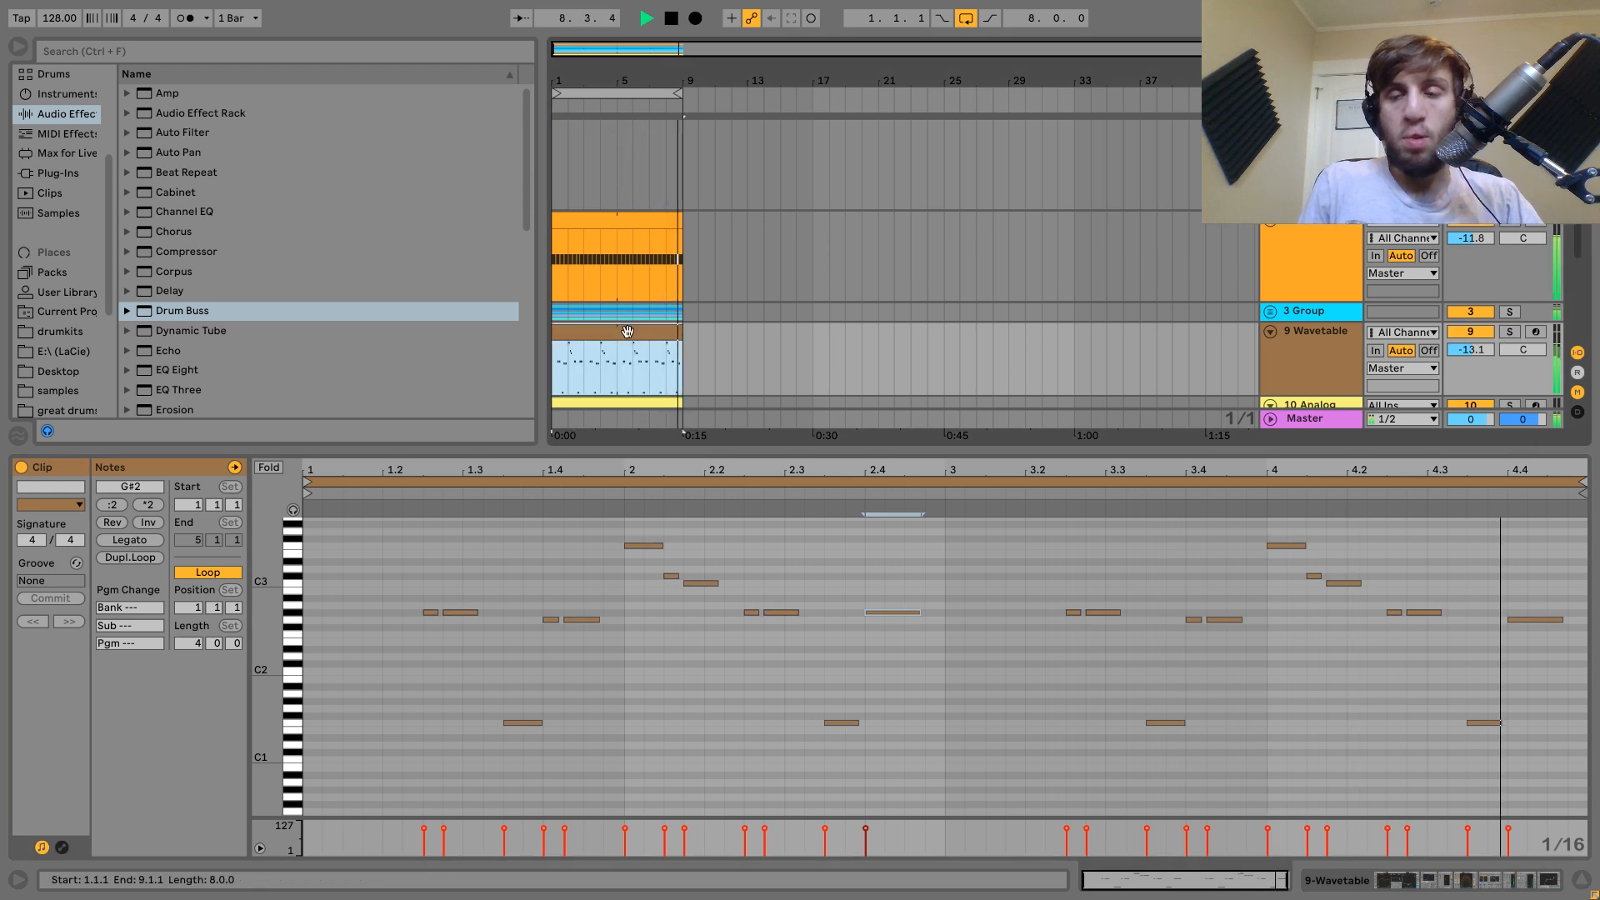
click(1295, 368)
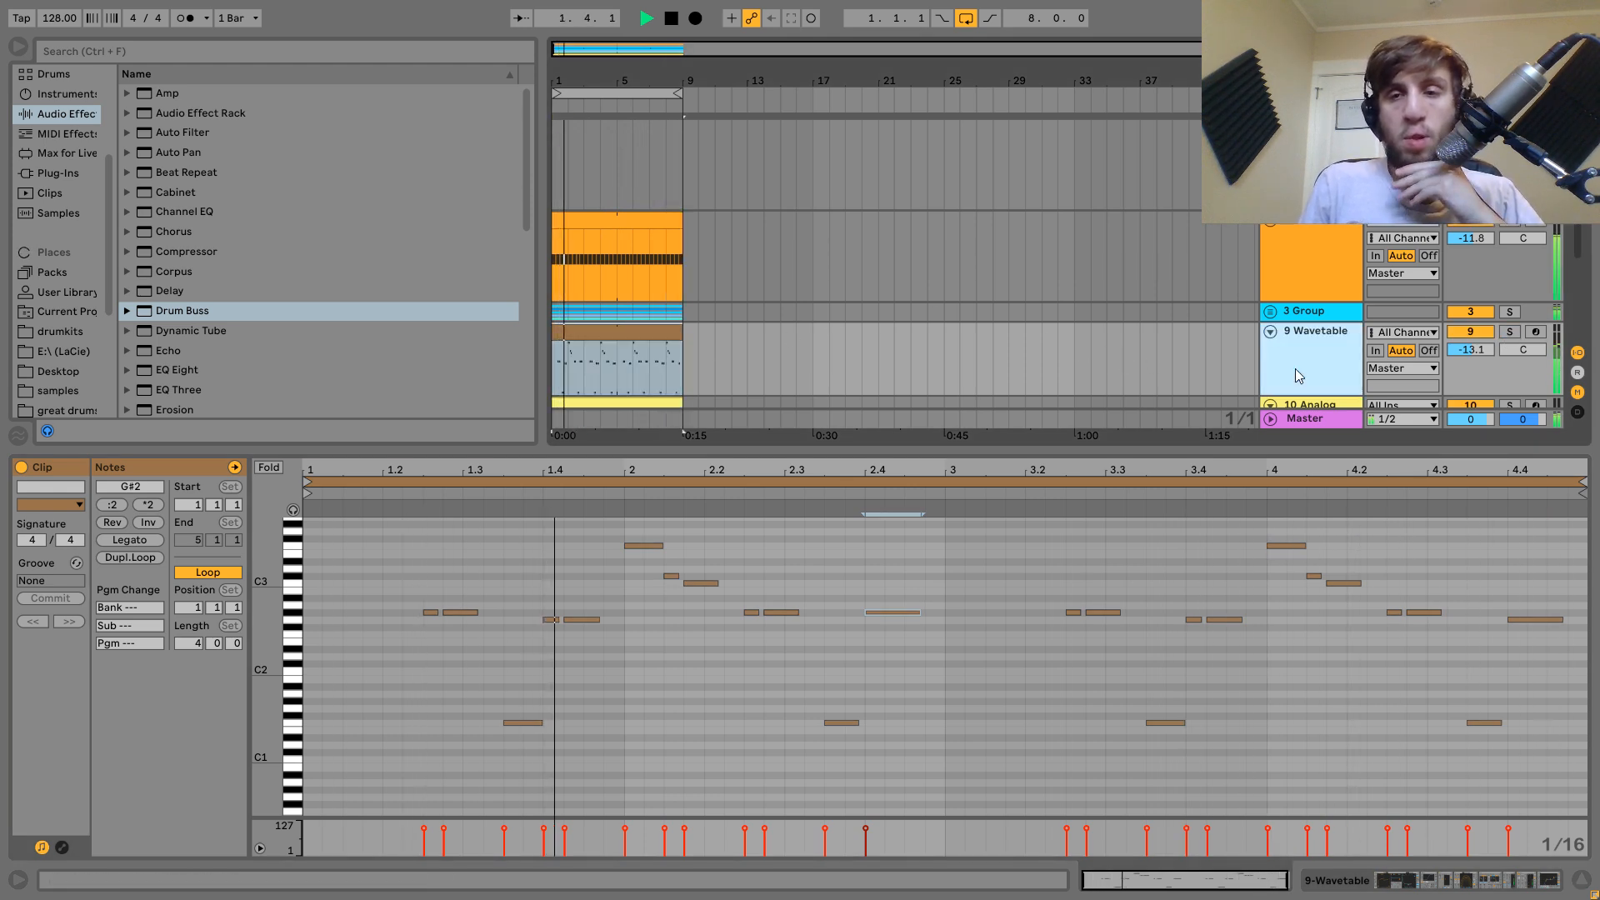
Audition the Analog track soloed and raise its volume to -10.9 dB in the mix.
click(1509, 407)
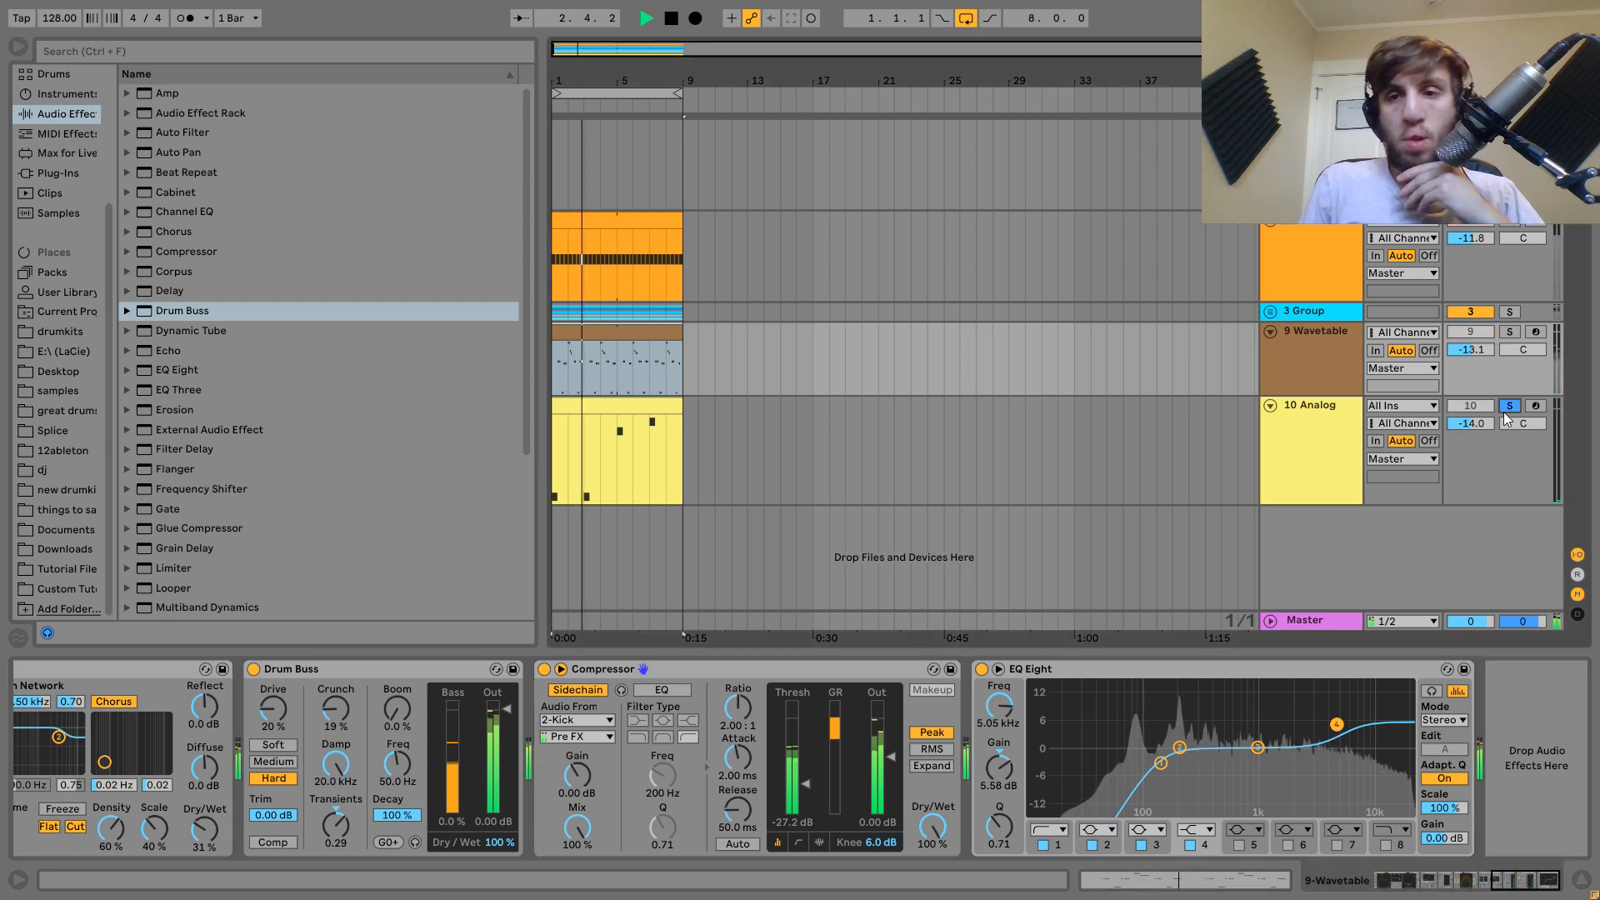
mouse_move(1464, 424)
mouse_down()
mouse_move(1463, 408)
mouse_move(1487, 439)
mouse_up()
click(1508, 407)
click(1320, 420)
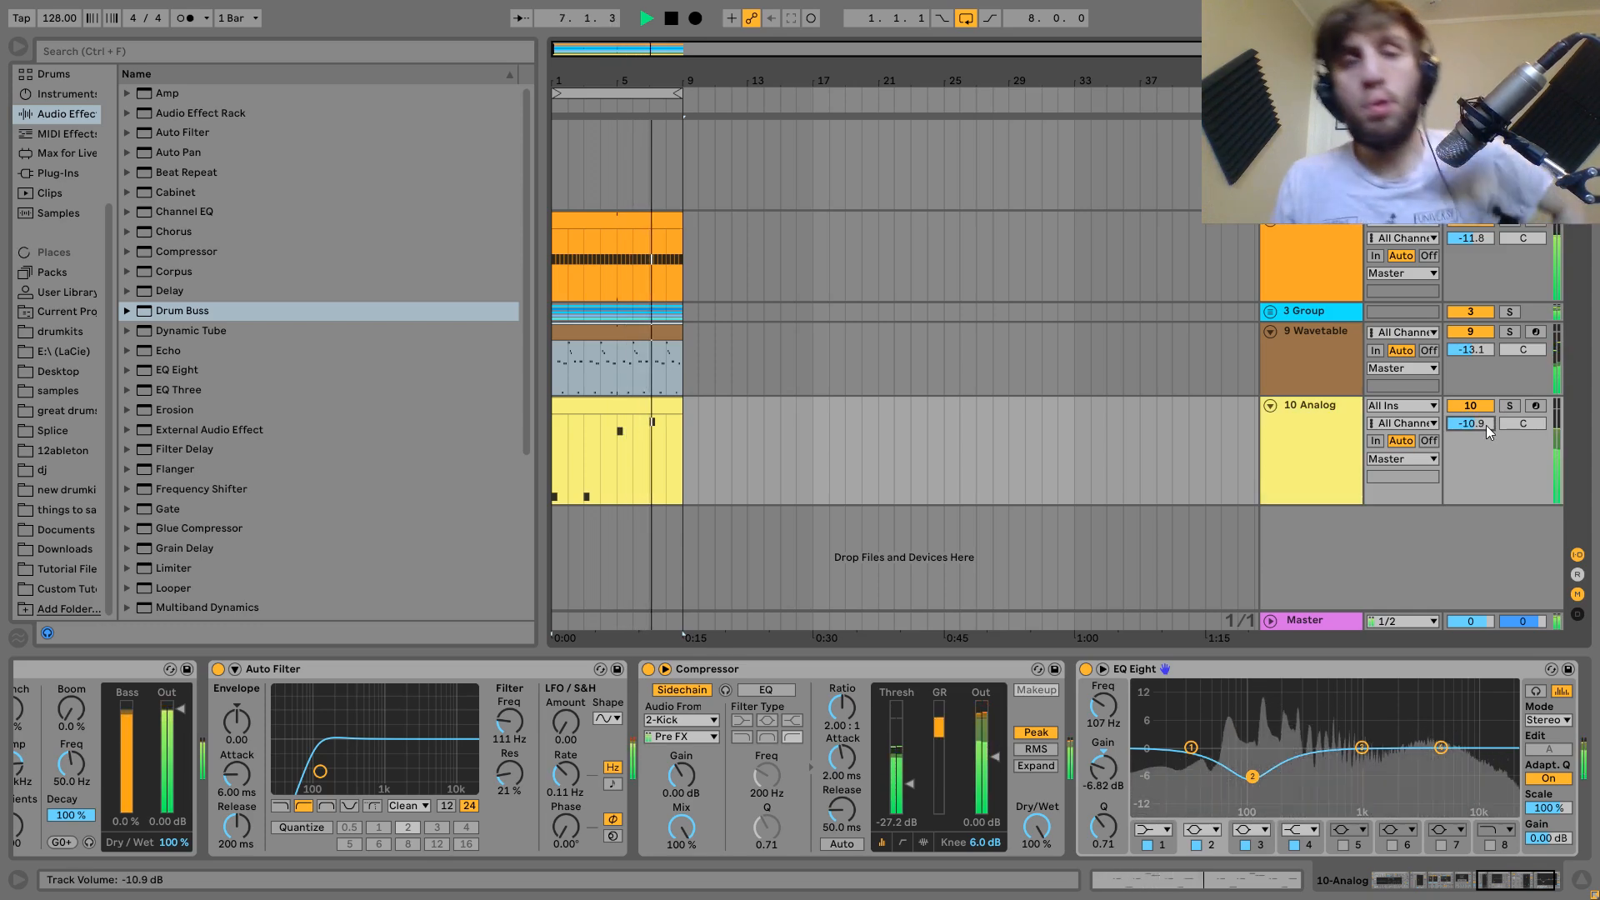
Lower the Analog track's volume to -11.9 dB while listening to the full mix.
key(Down)
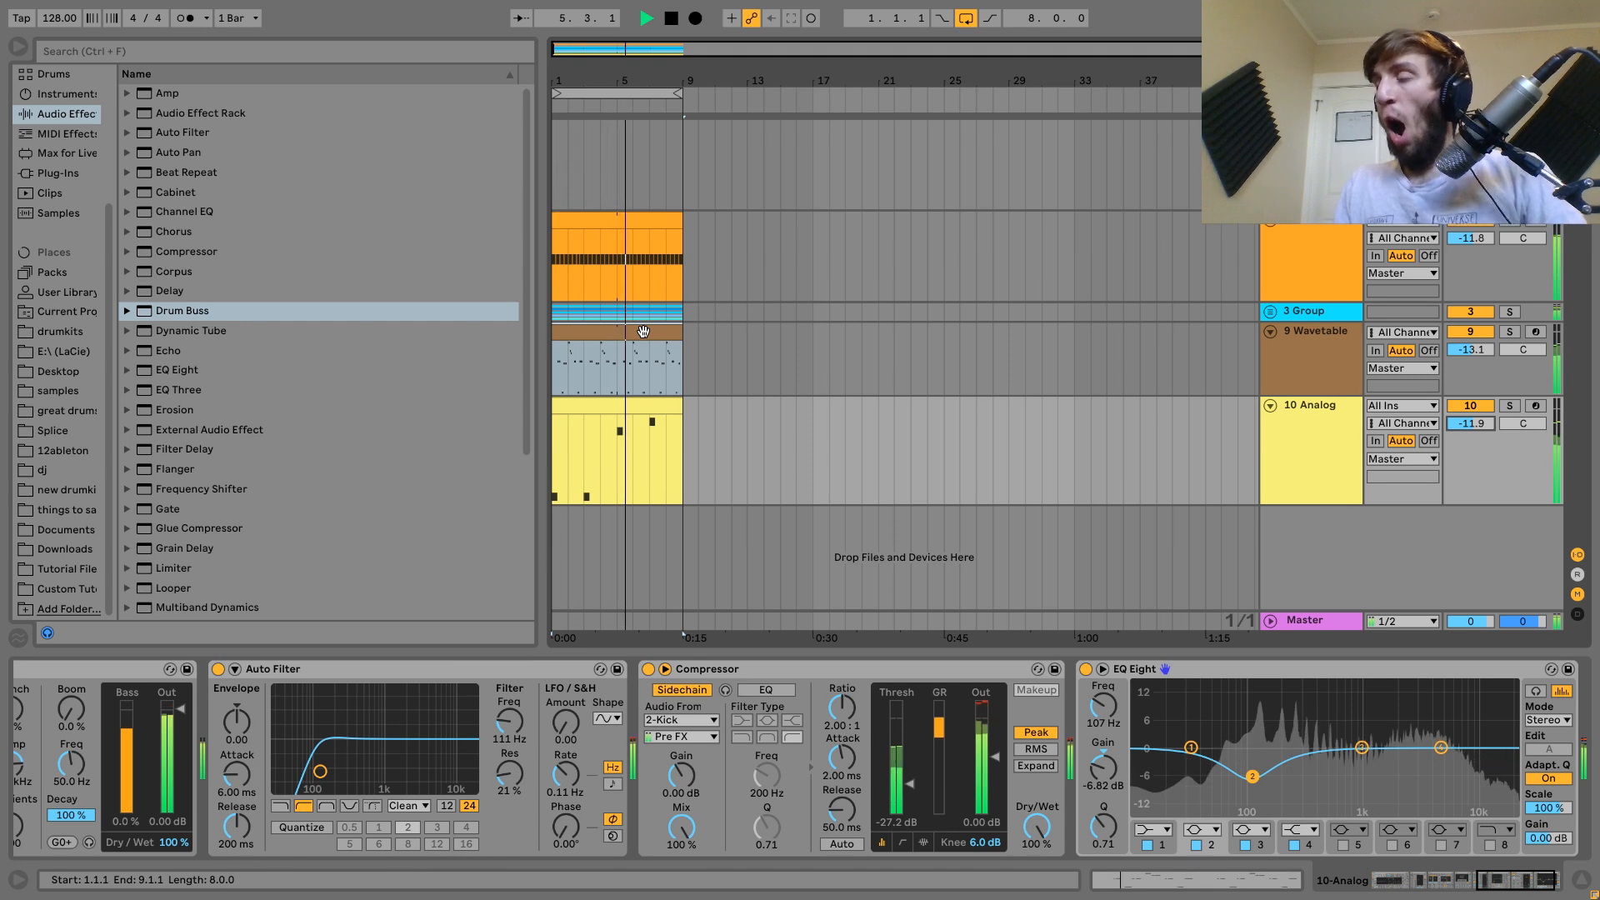
key(space)
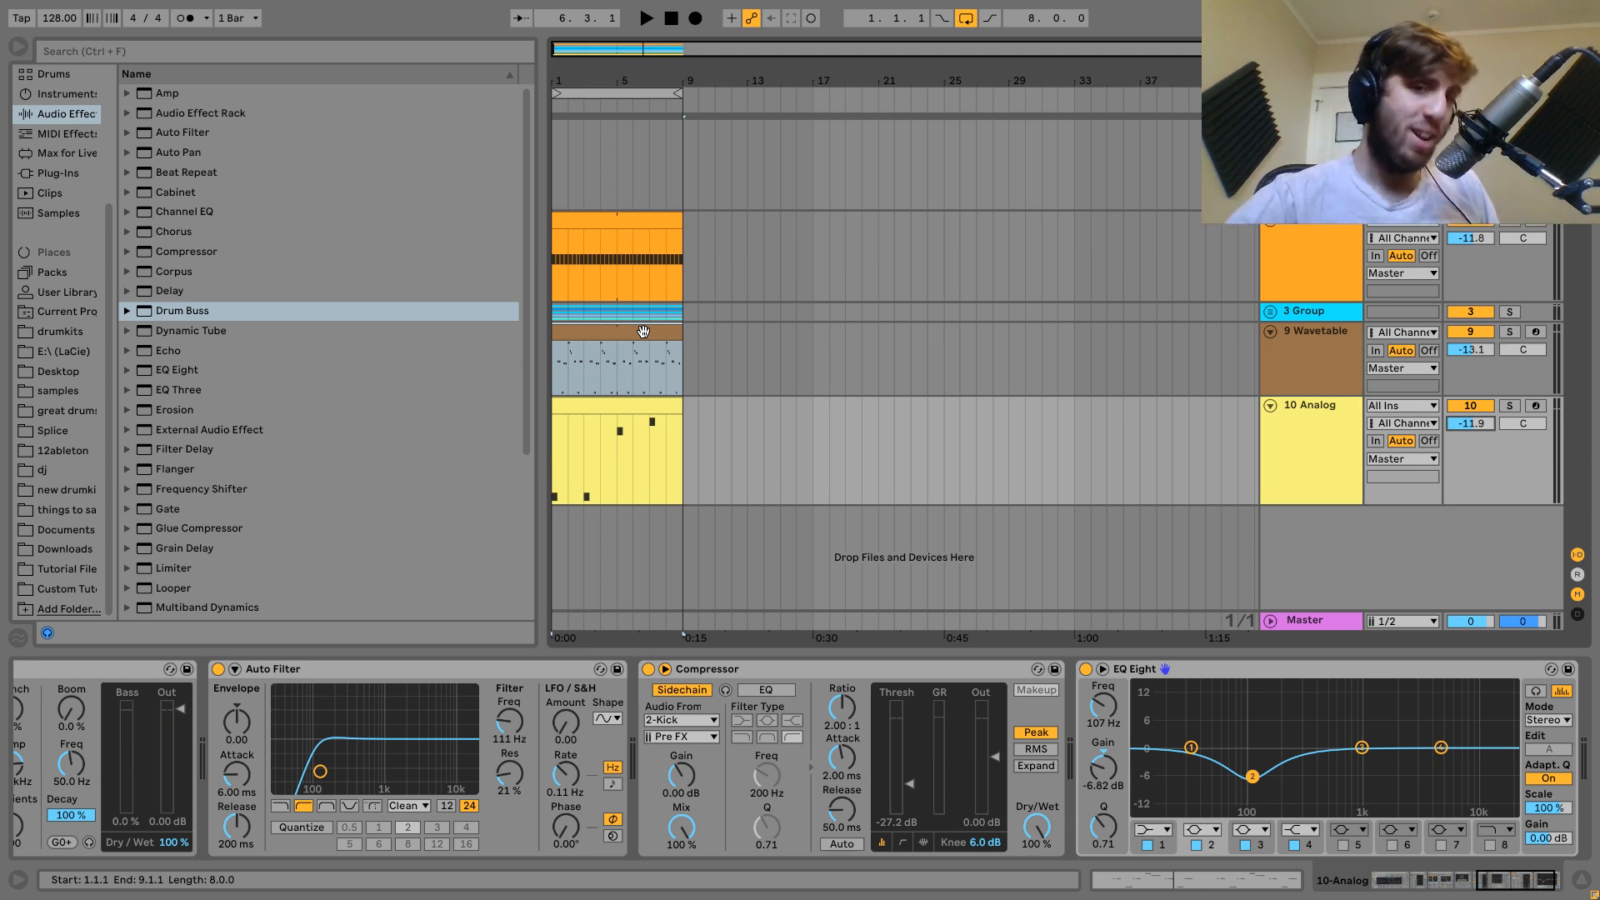
Move the clips of the whole eight-bar loop on every track from bar 1 to bar 49.
click(644, 332)
key(ctrl+a)
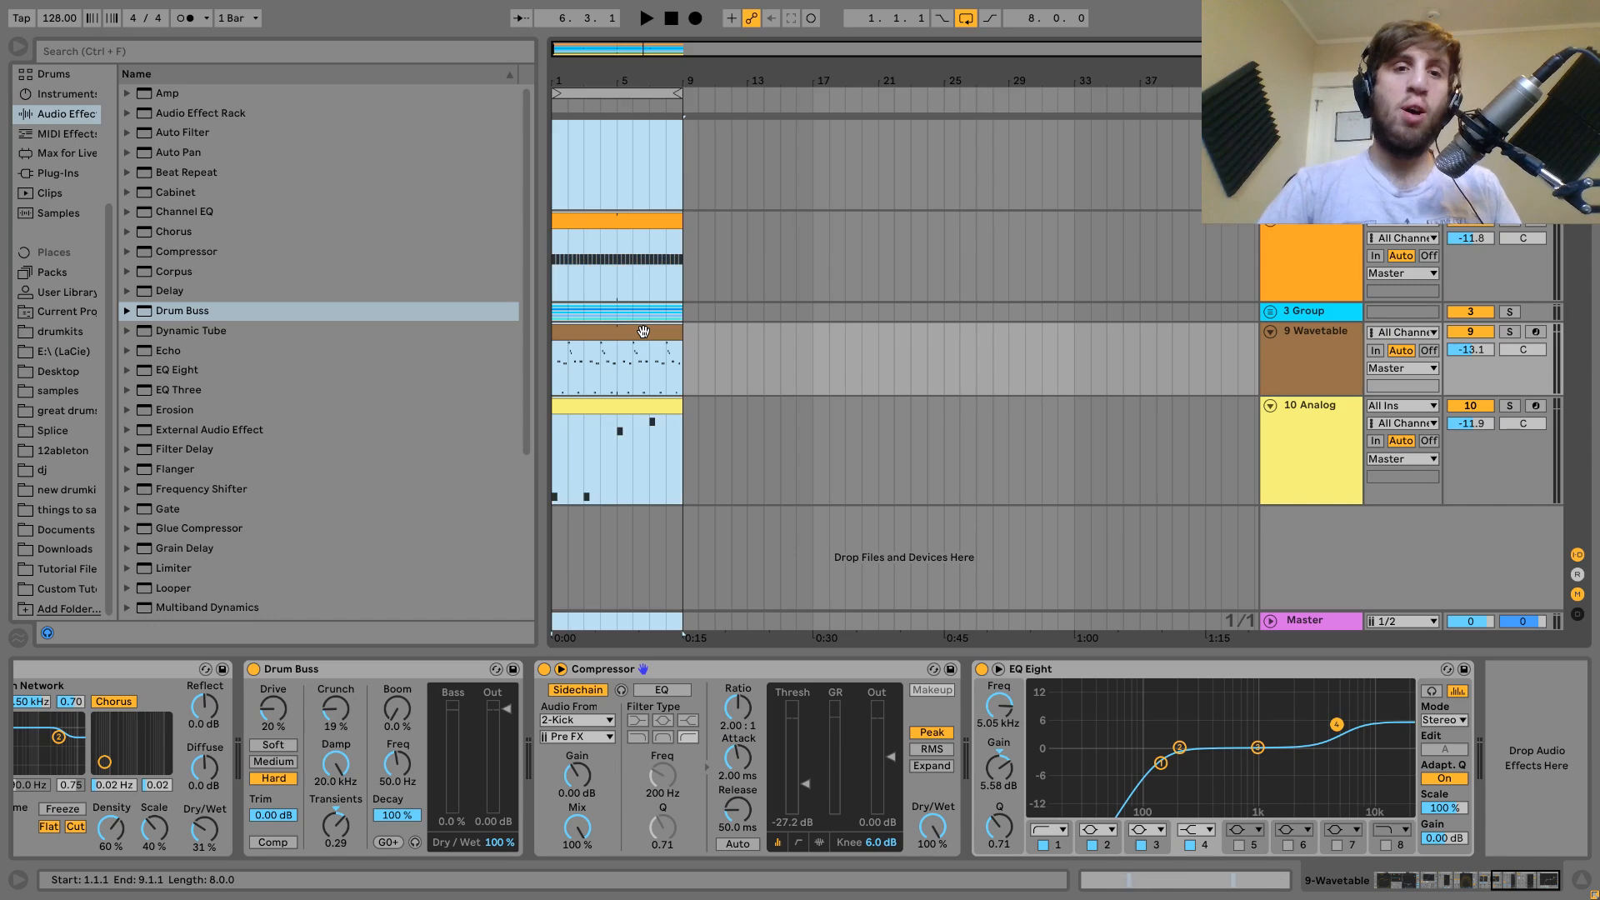
key(Delete)
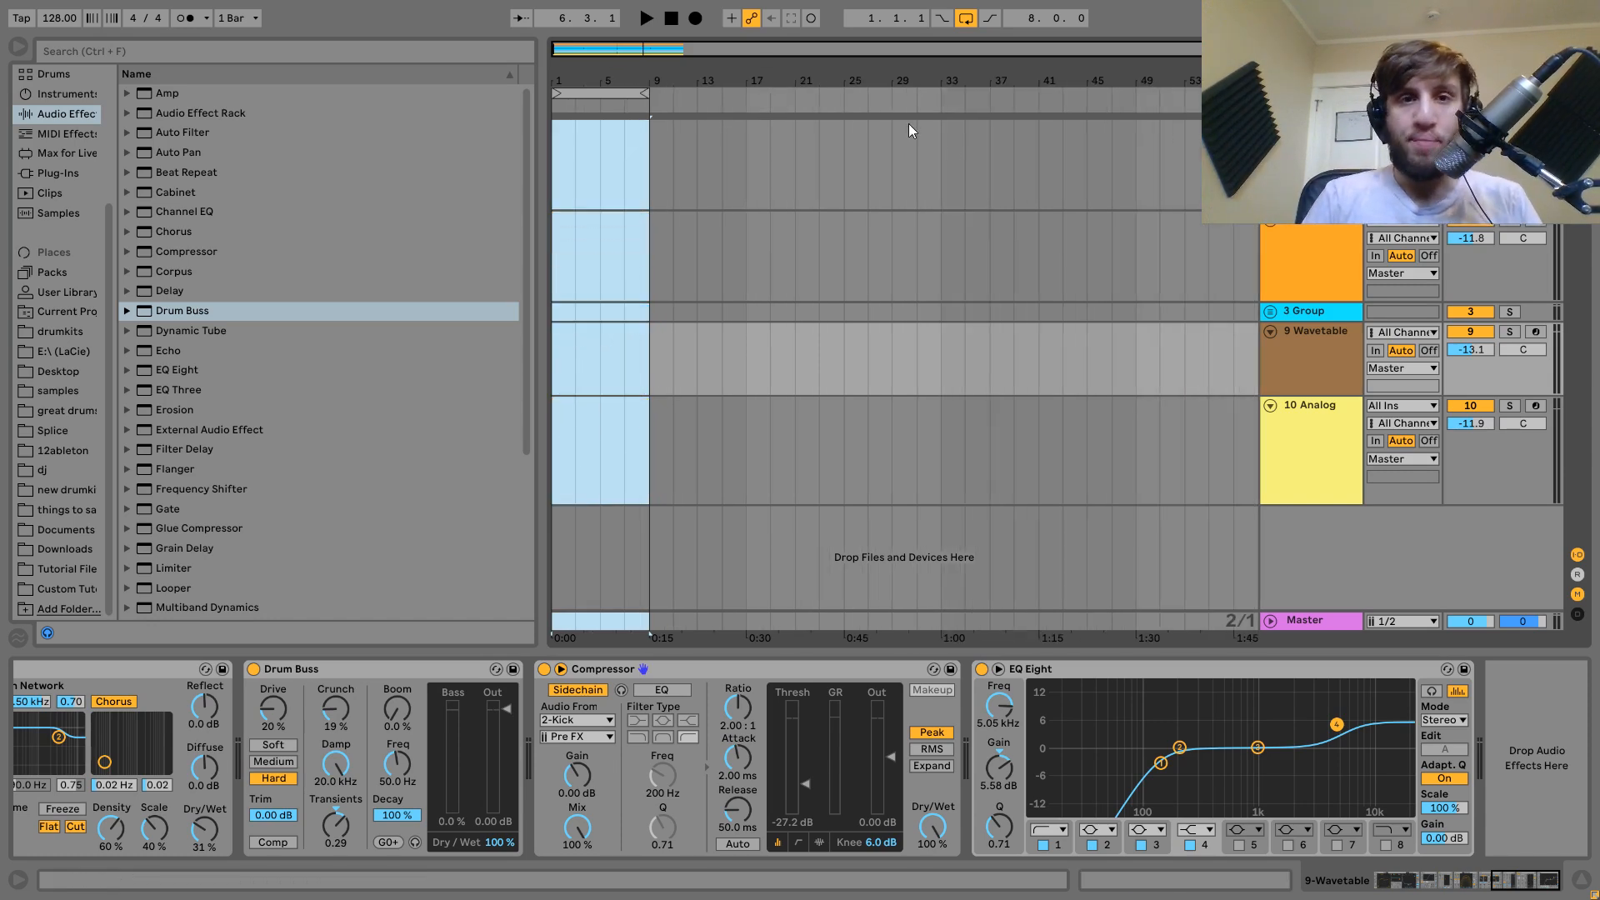
click(1141, 154)
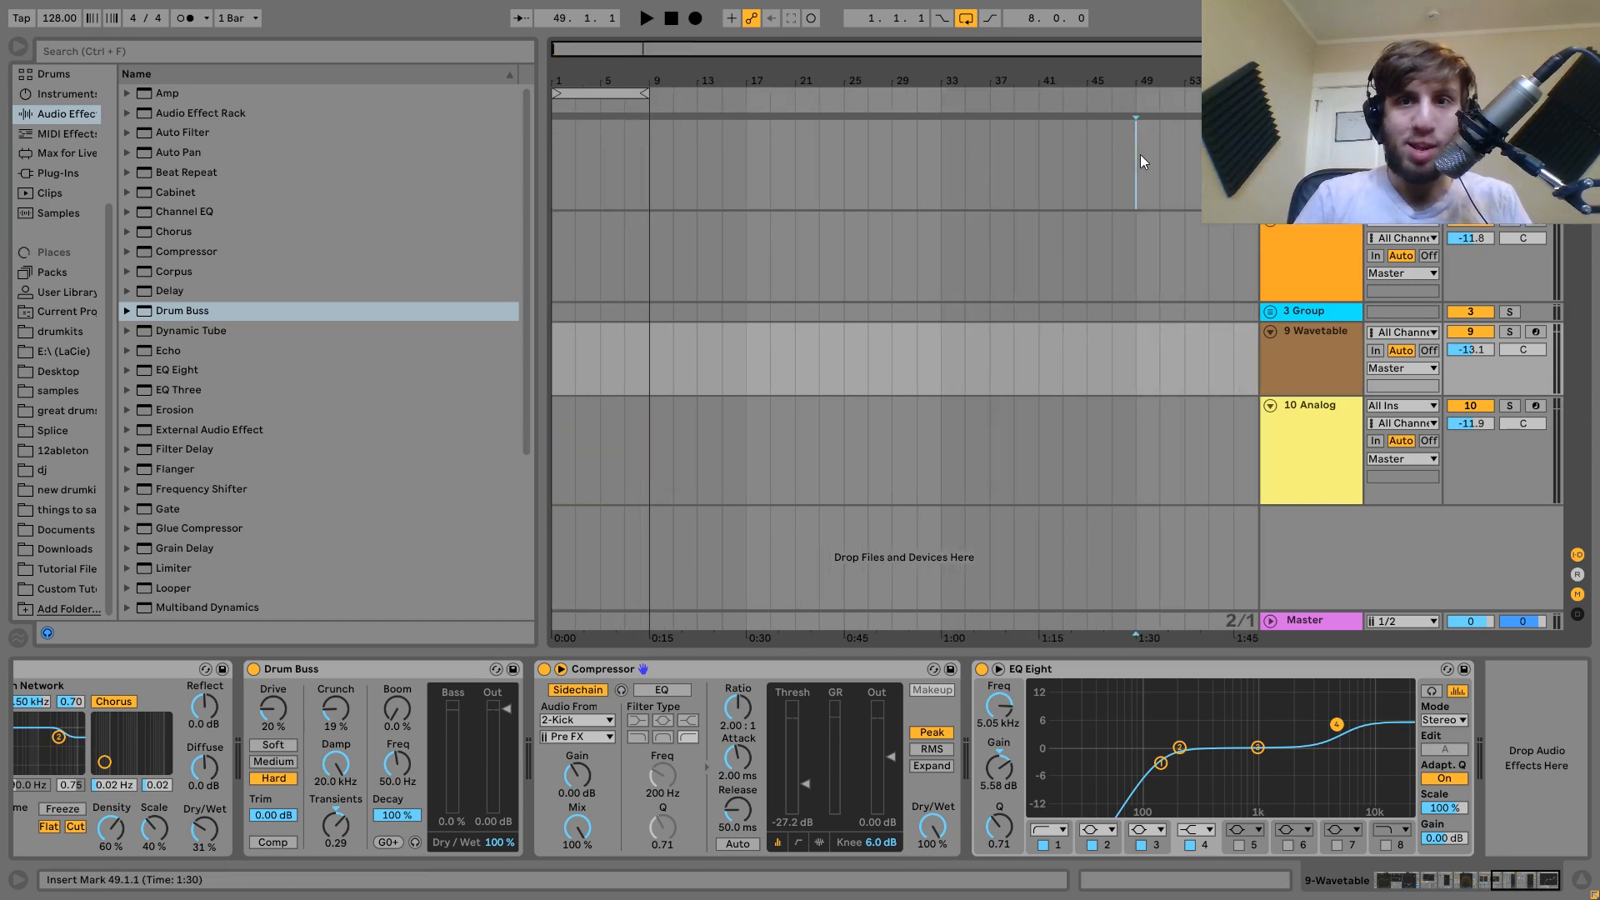
key(ctrl+v)
Copy the Kick and Hihat 2 clips from bar 49 to bar 1.
drag(1187, 279, 604, 282)
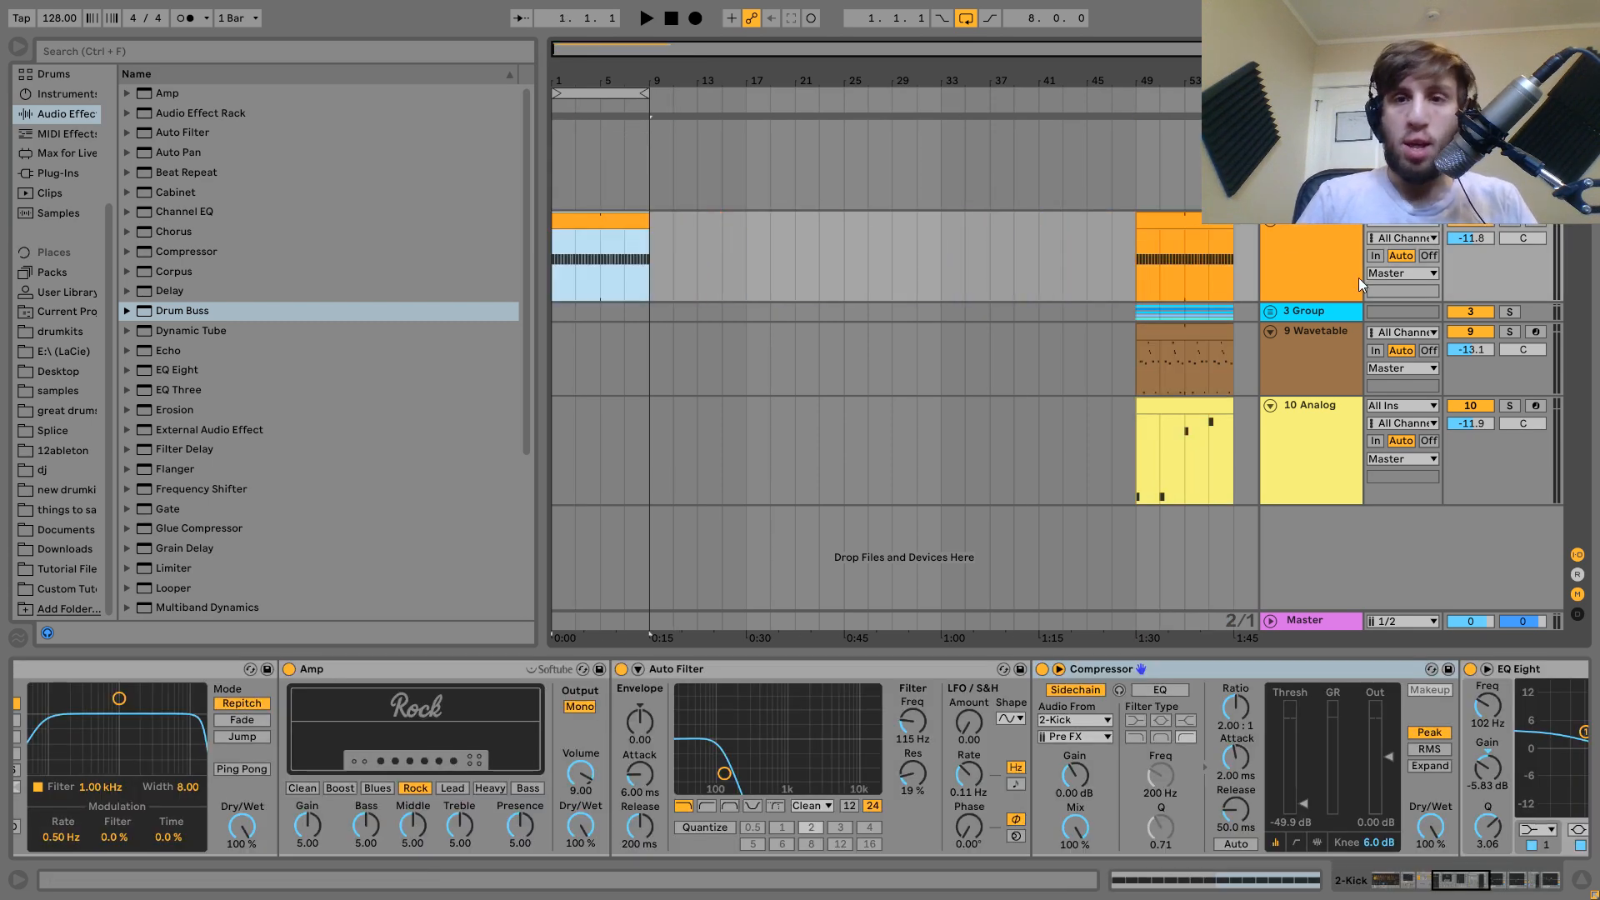
click(1270, 311)
scroll(1208, 380, down, 2)
drag(1202, 288, 614, 324)
key(space)
scroll(1084, 327, up, 2)
key(space)
Add a high-pass Auto Filter to the Kick track at 143 Hz with 32% resonance and audition it soloed.
click(1292, 268)
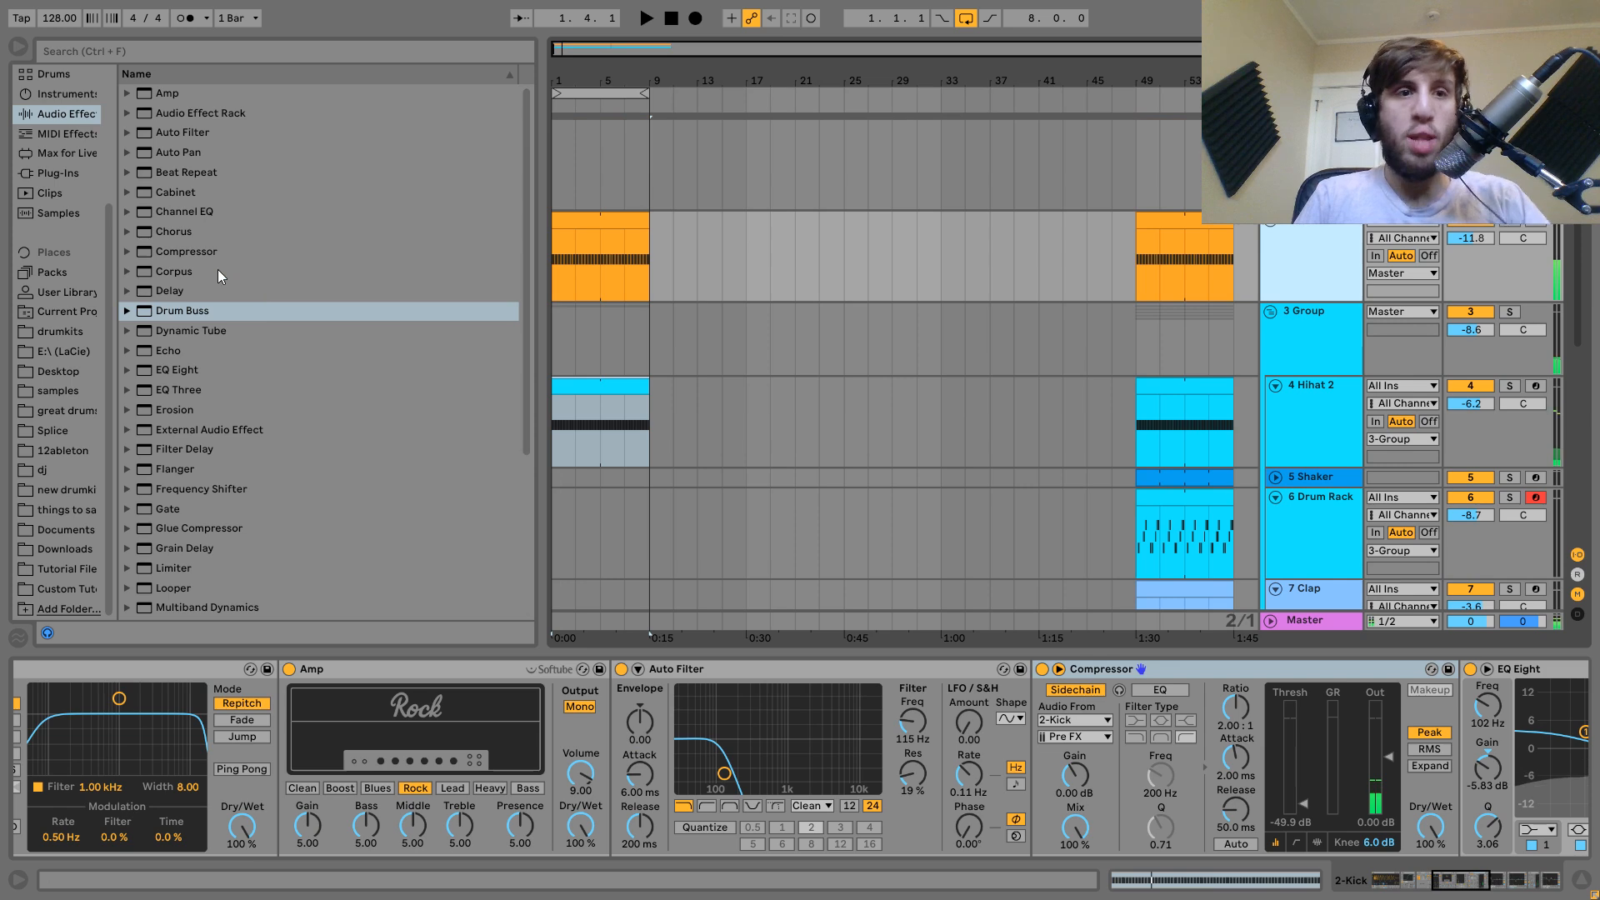
double_click(171, 133)
click(1252, 806)
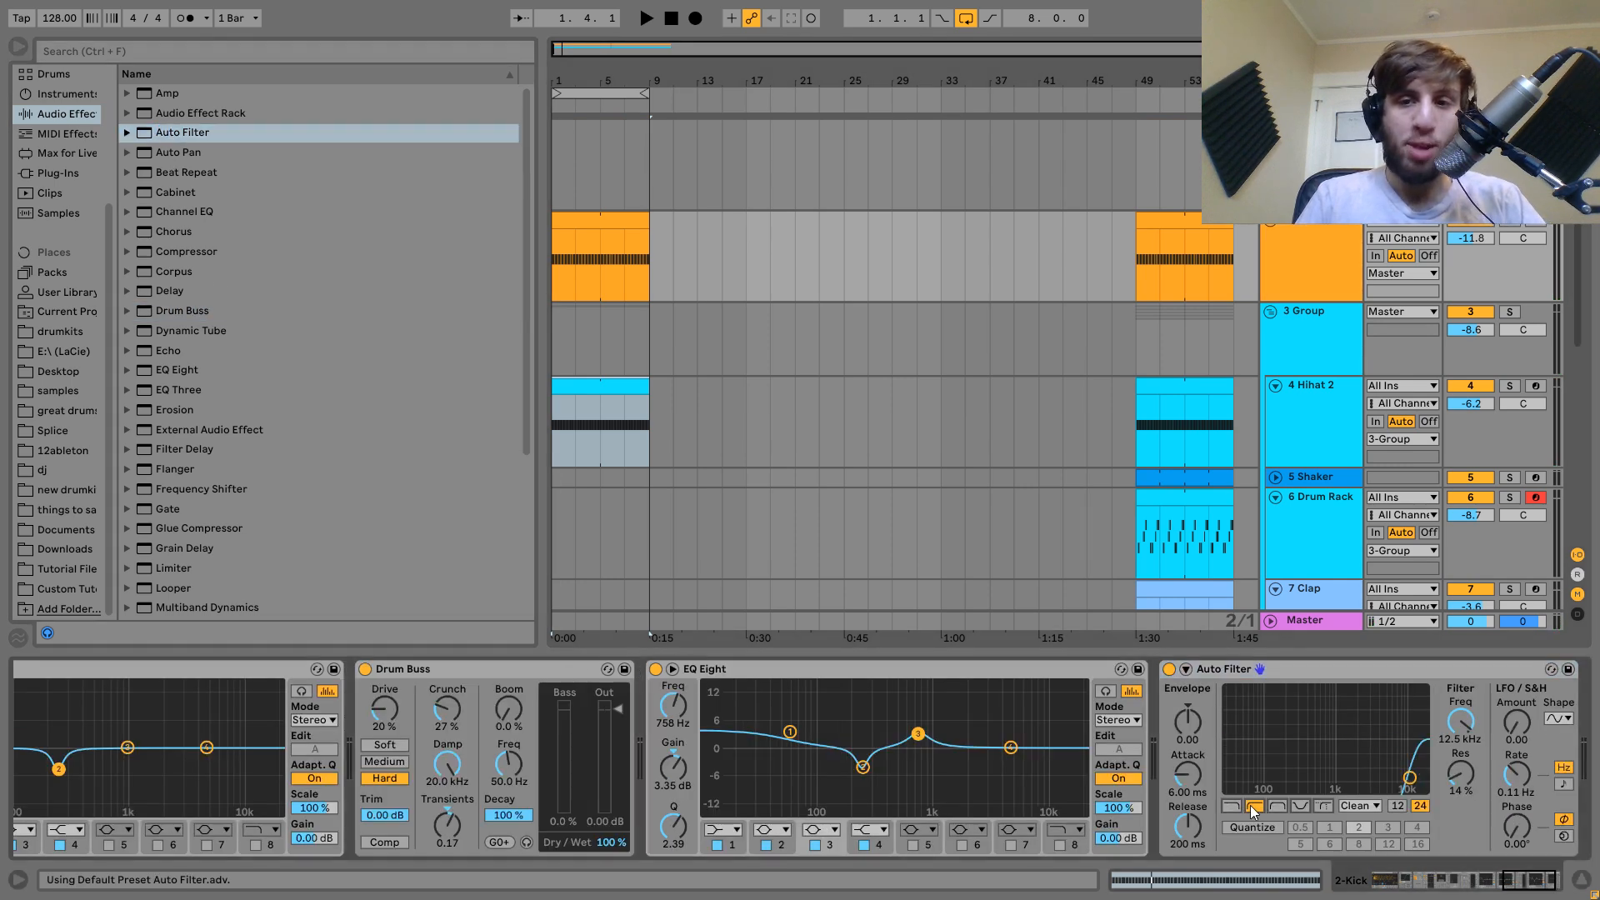
drag(1263, 763, 1269, 753)
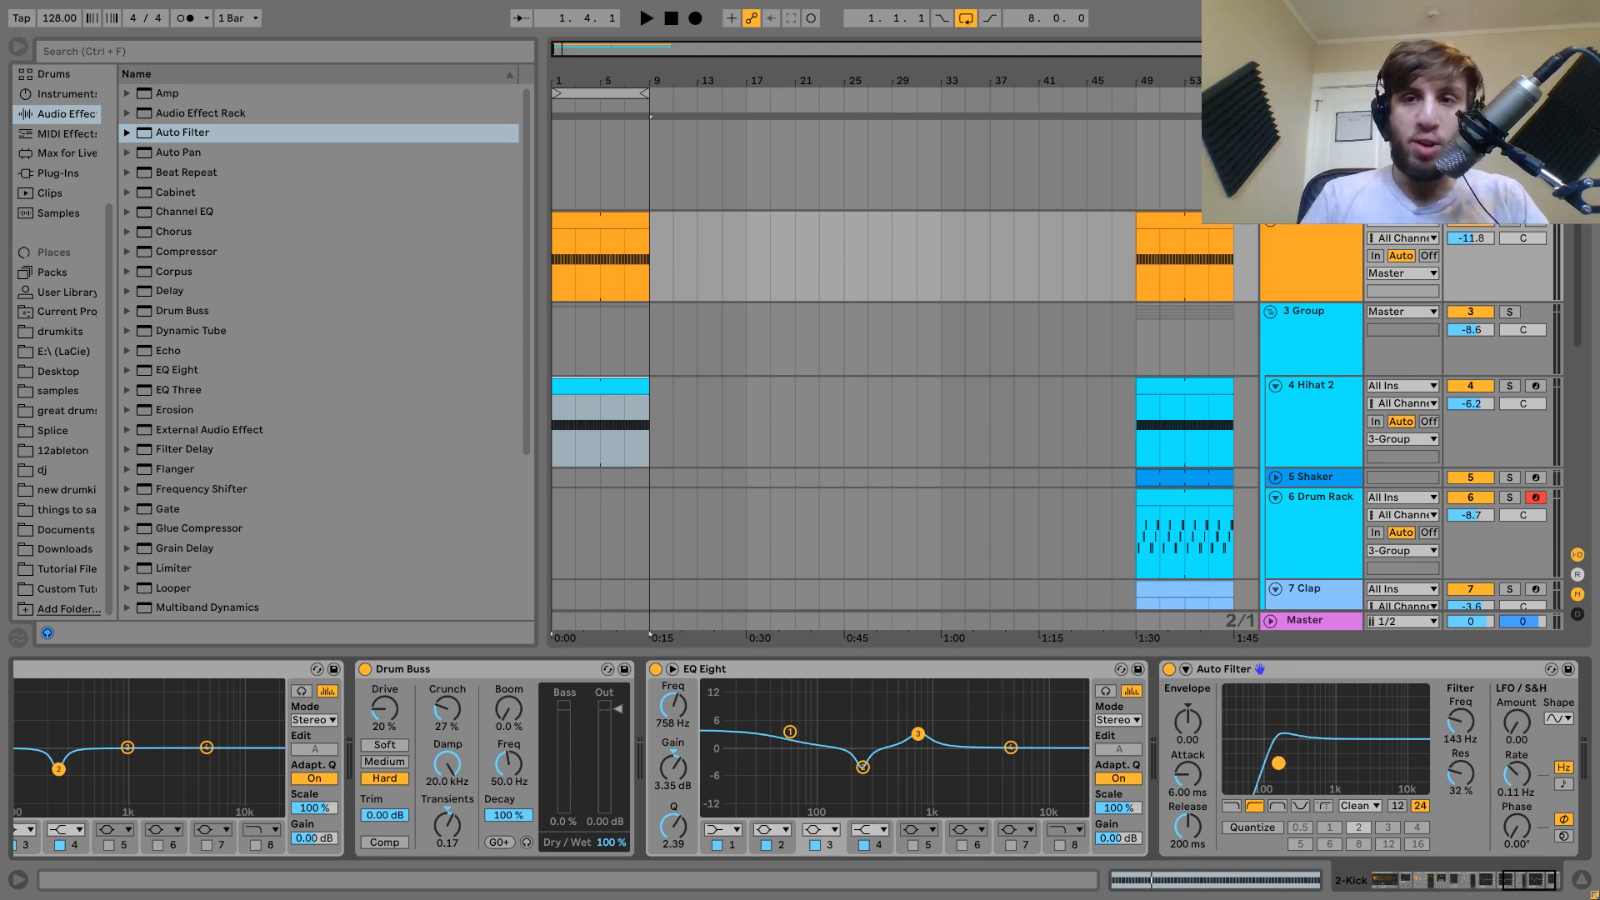
key(space)
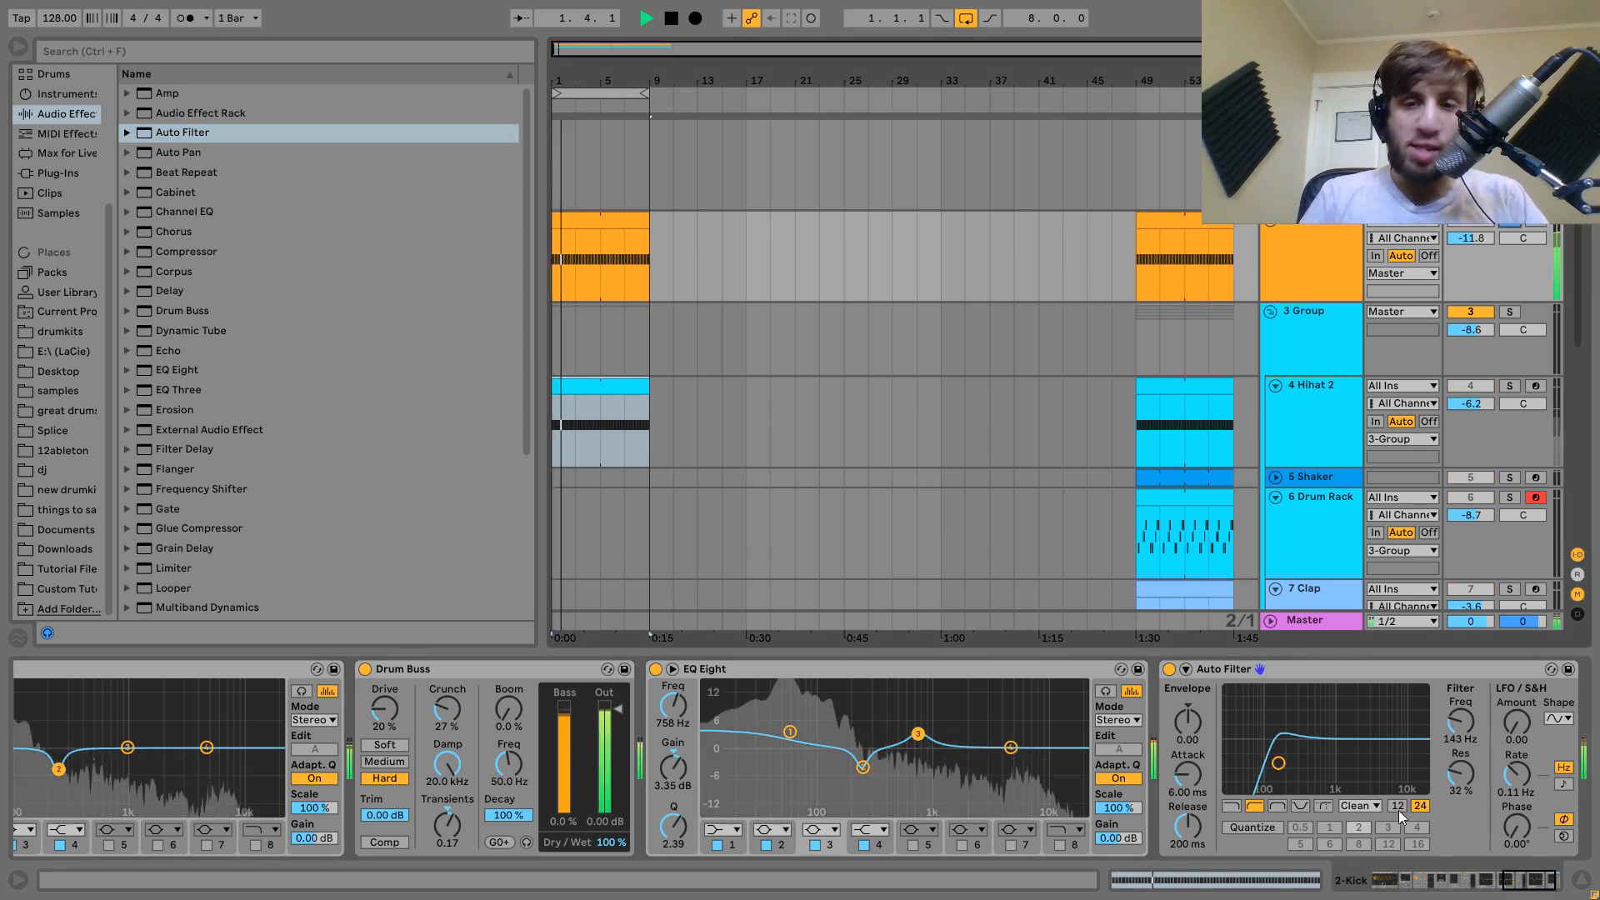
key(space)
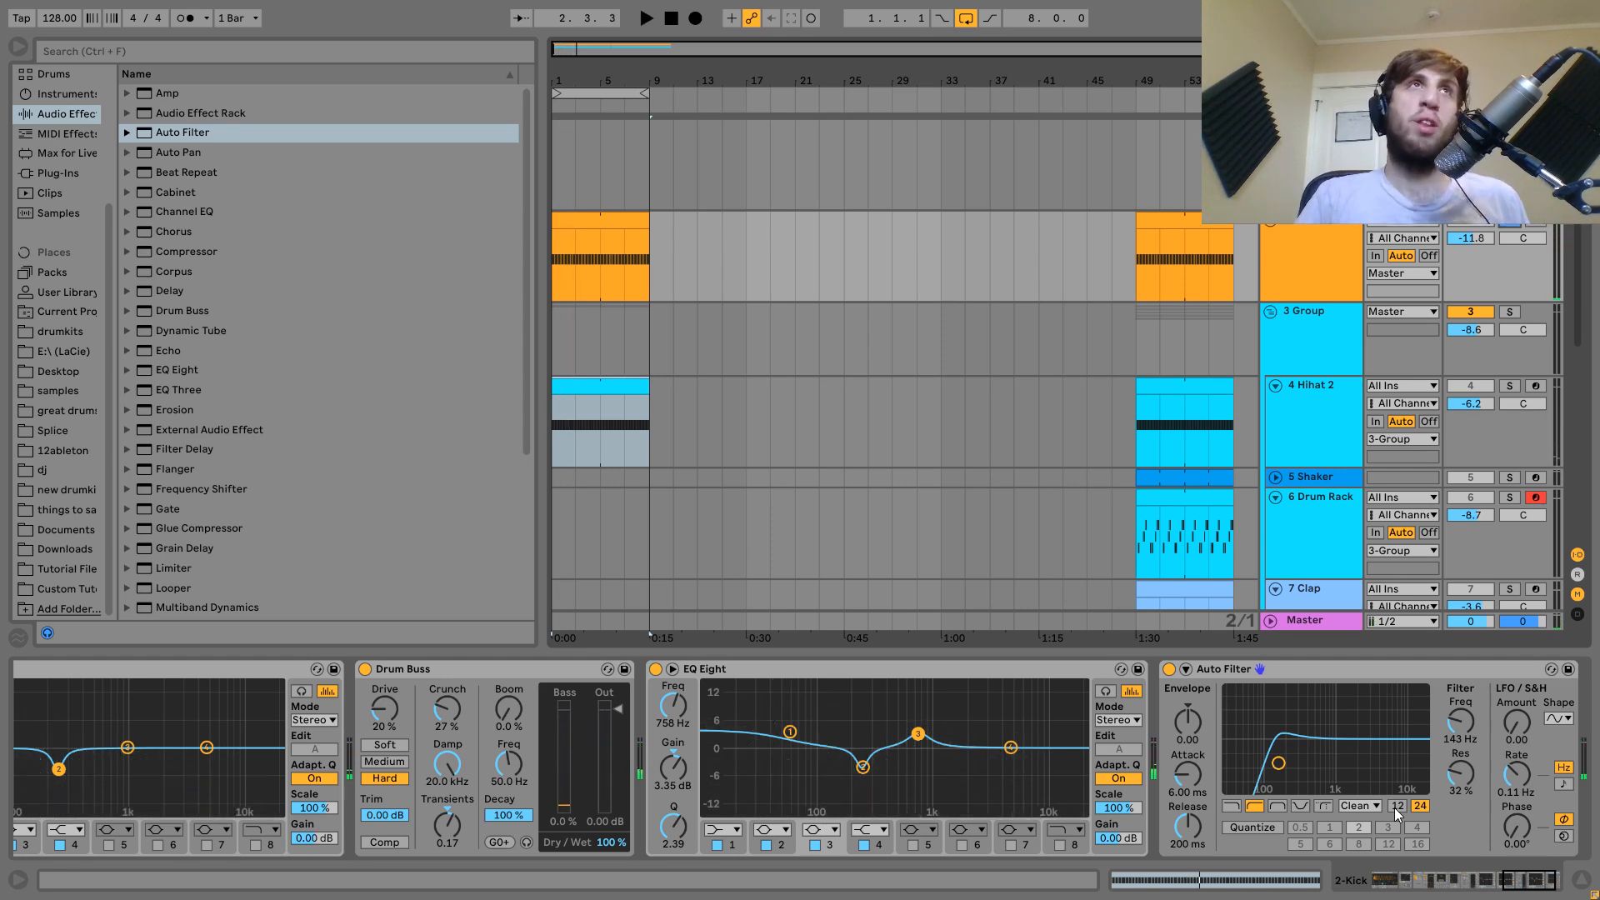
Set the Kick's Auto Filter to a 12 dB slope, 115 Hz and 31% resonance, and unsolo the track.
key(space)
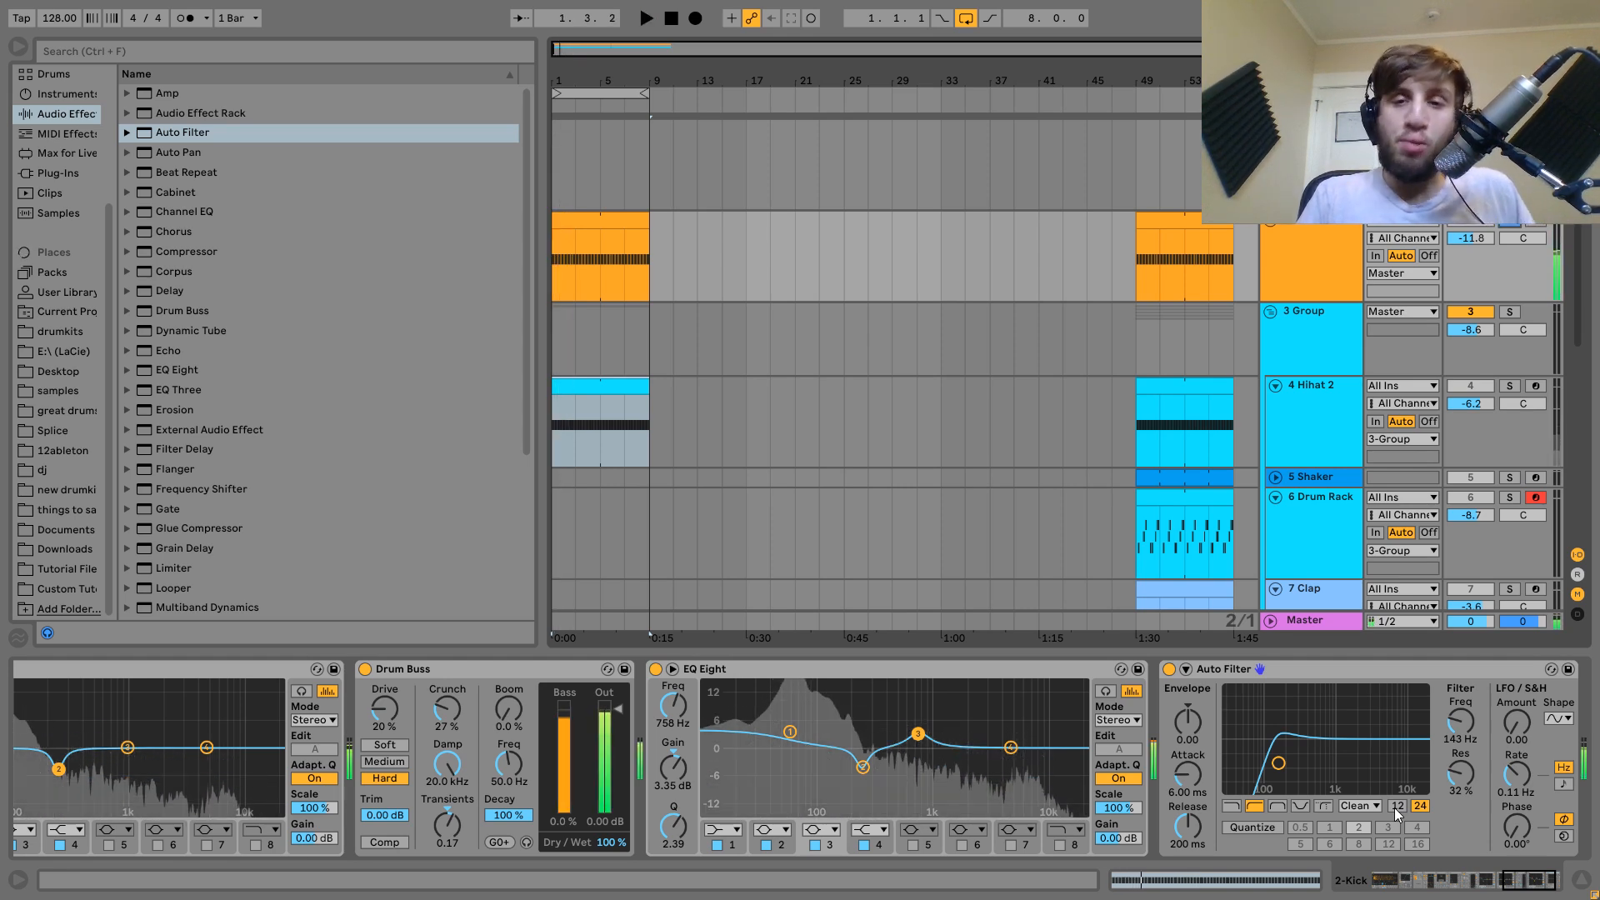
click(1398, 806)
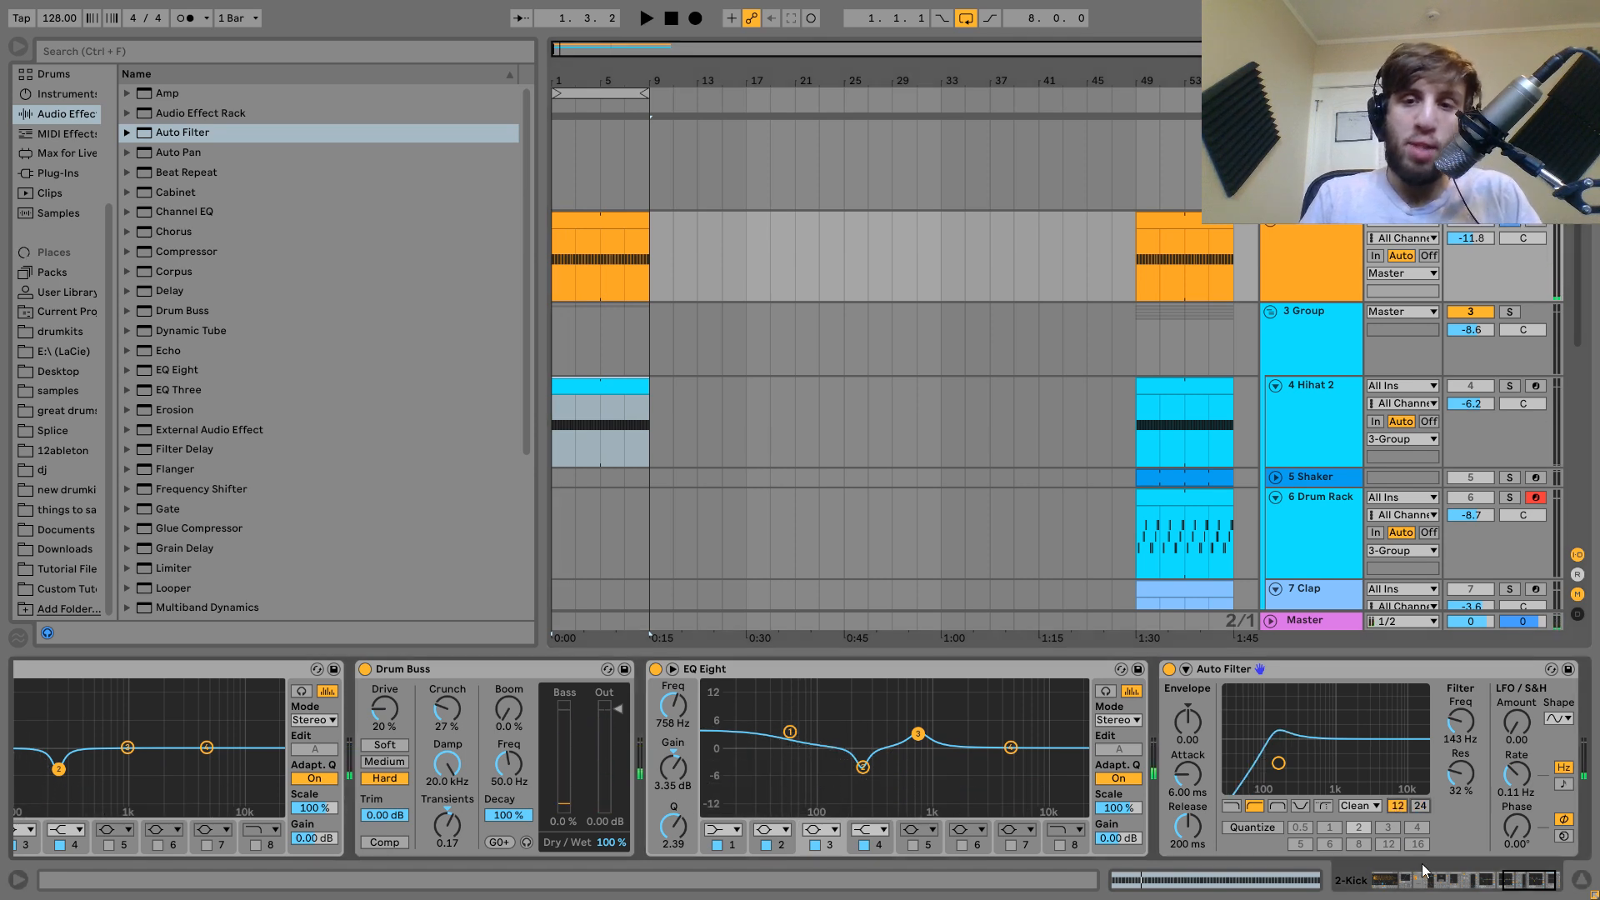
key(space)
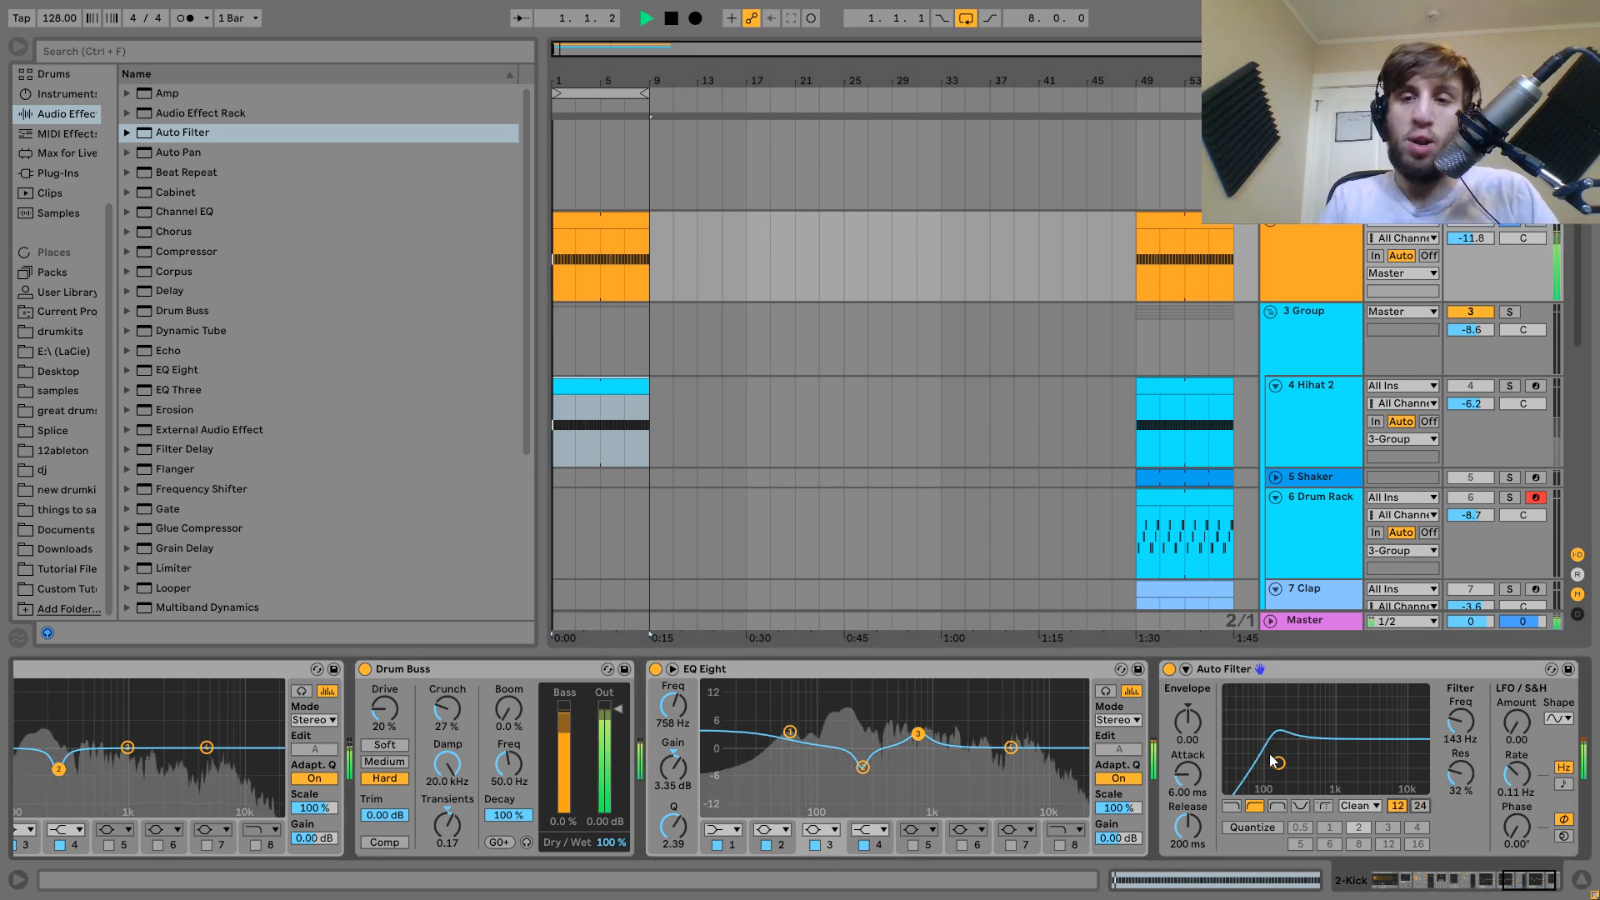
key(space)
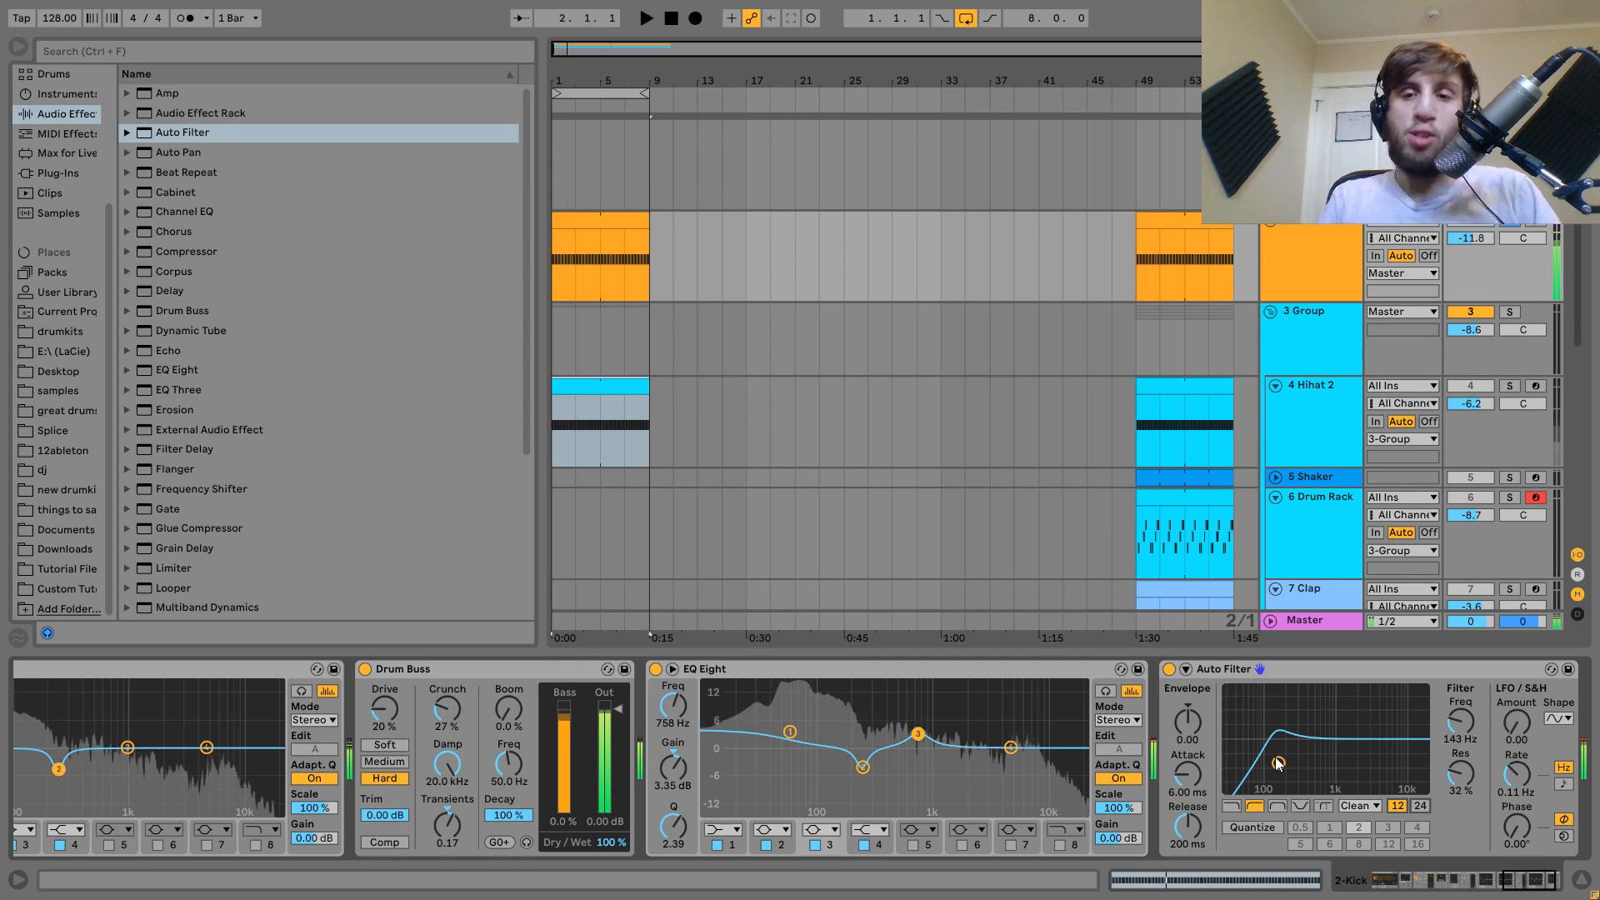
key(space)
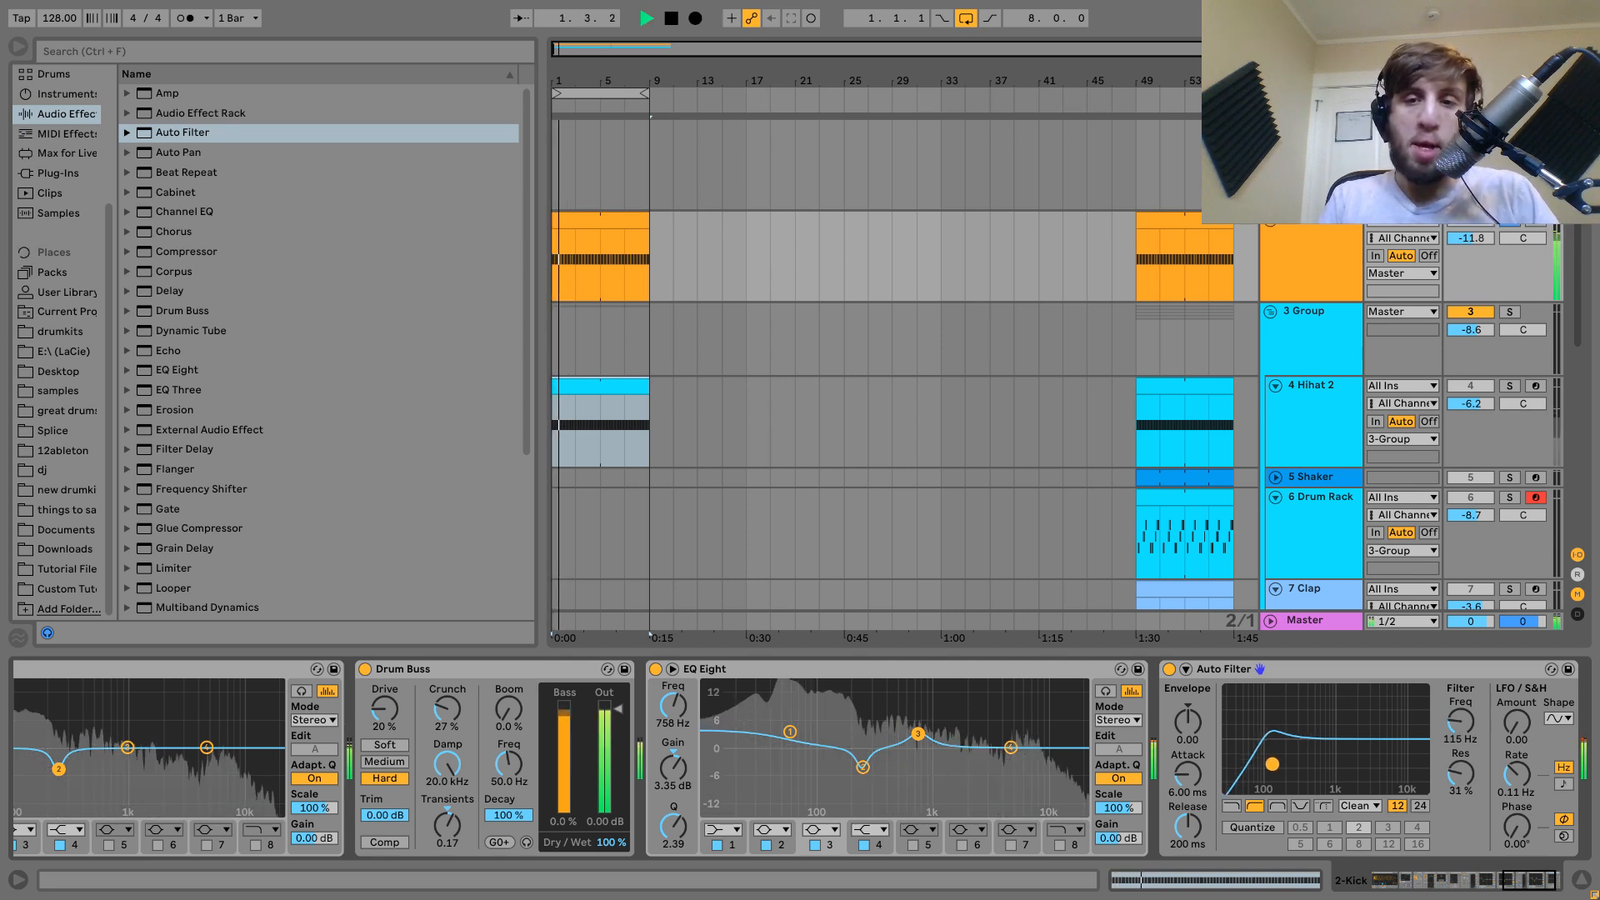
click(1507, 225)
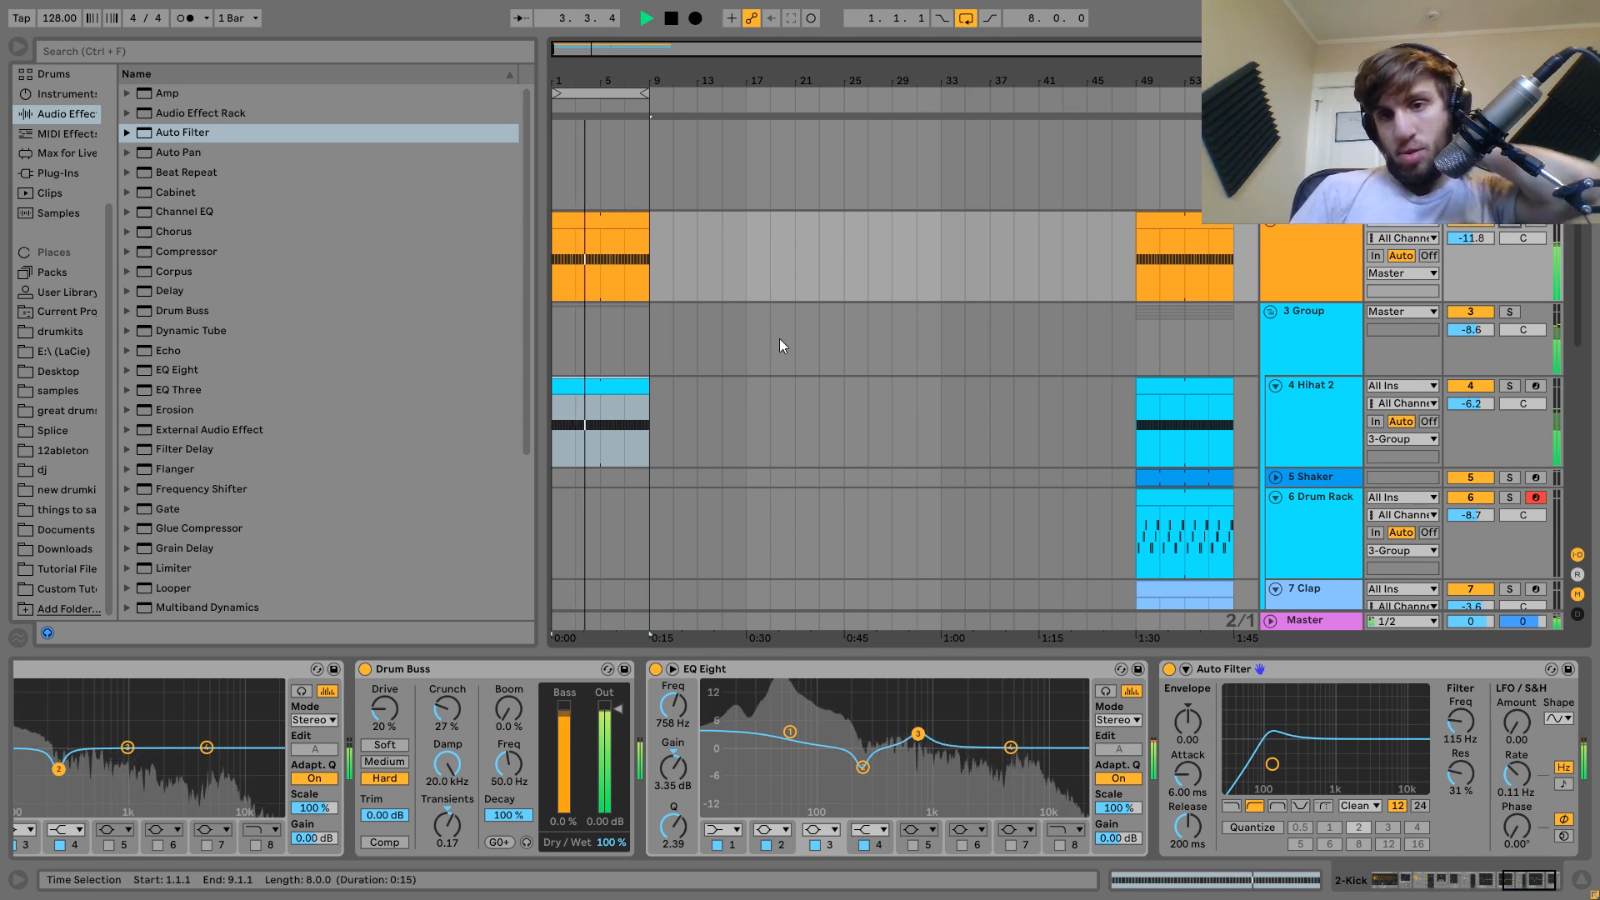
Duplicate the Kick and Hihat 2 clips from bars 1–8 so they continue from bar 9.
click(641, 381)
shift+click(615, 225)
key(ctrl+d)
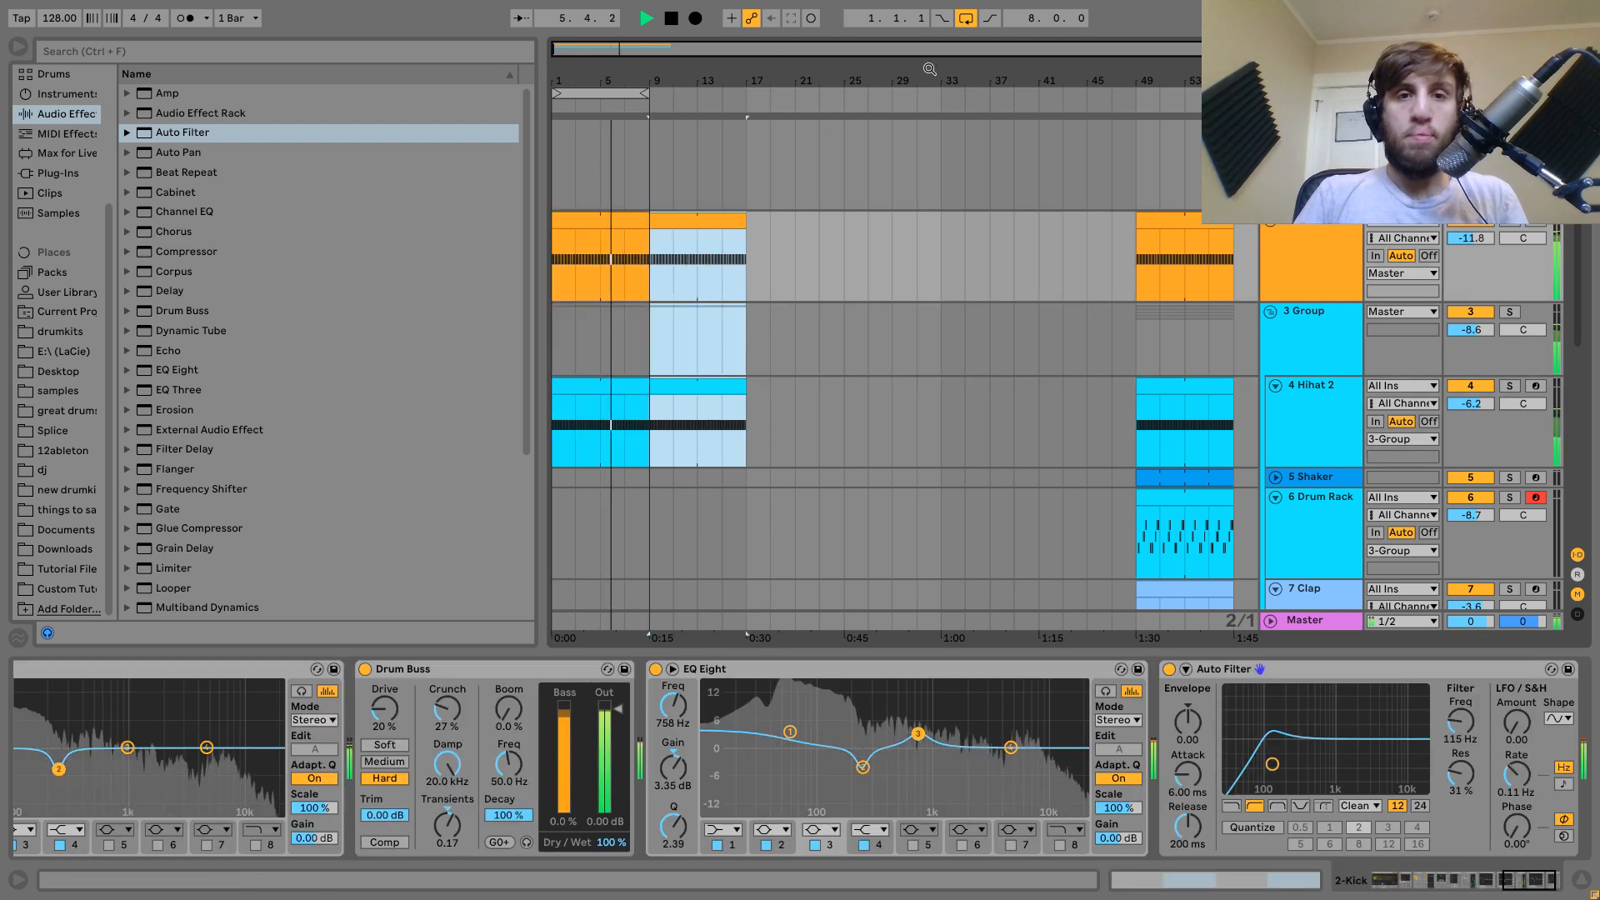
Turn off loop playback and copy the Shaker clip from bar 49 to bar 9.
click(968, 24)
drag(1196, 469, 709, 472)
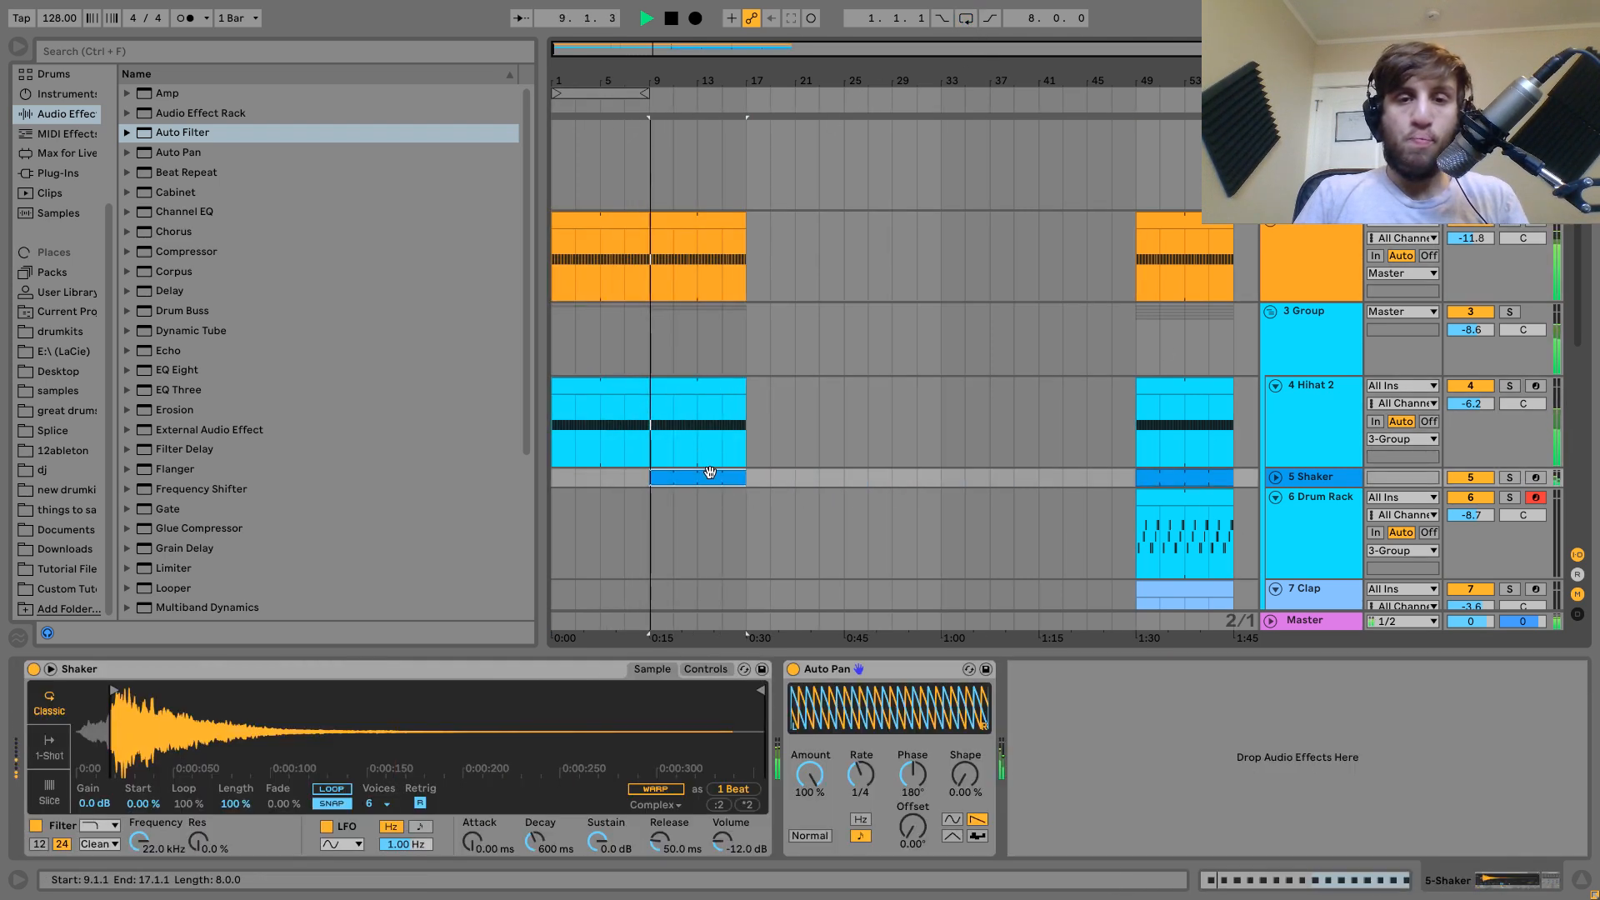
scroll(1217, 488, down, 5)
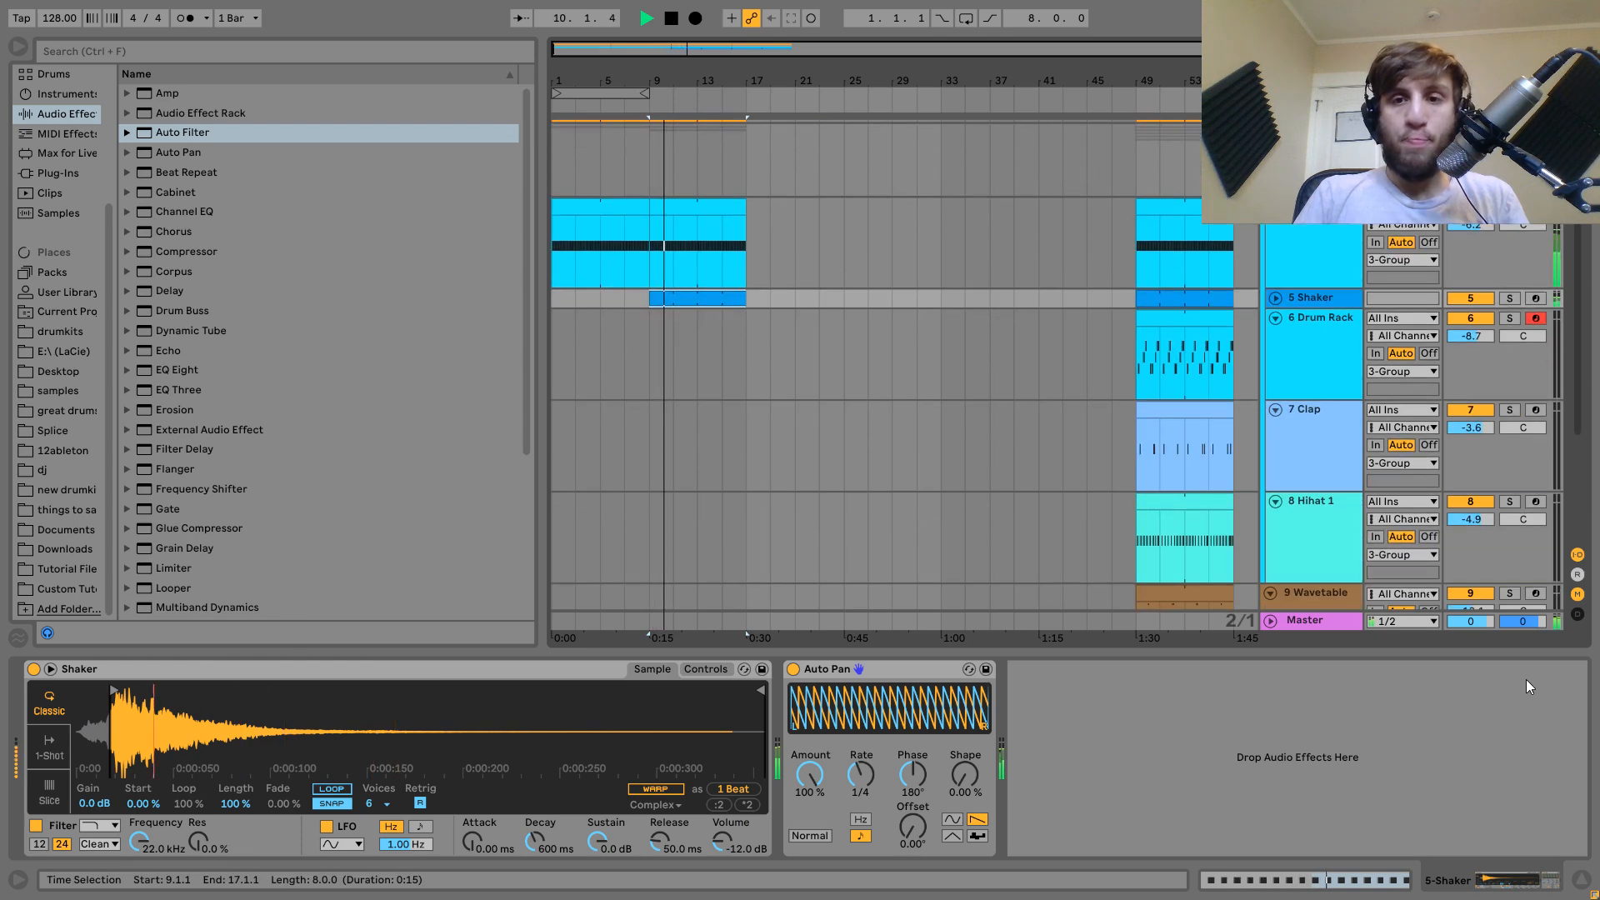
Duplicate the Kick, Hihat 2 and Shaker clips at bar 9 twice up to bar 33, and loop the 16 bars from bar 17.
key(ctrl+alt+l)
scroll(688, 422, up, 5)
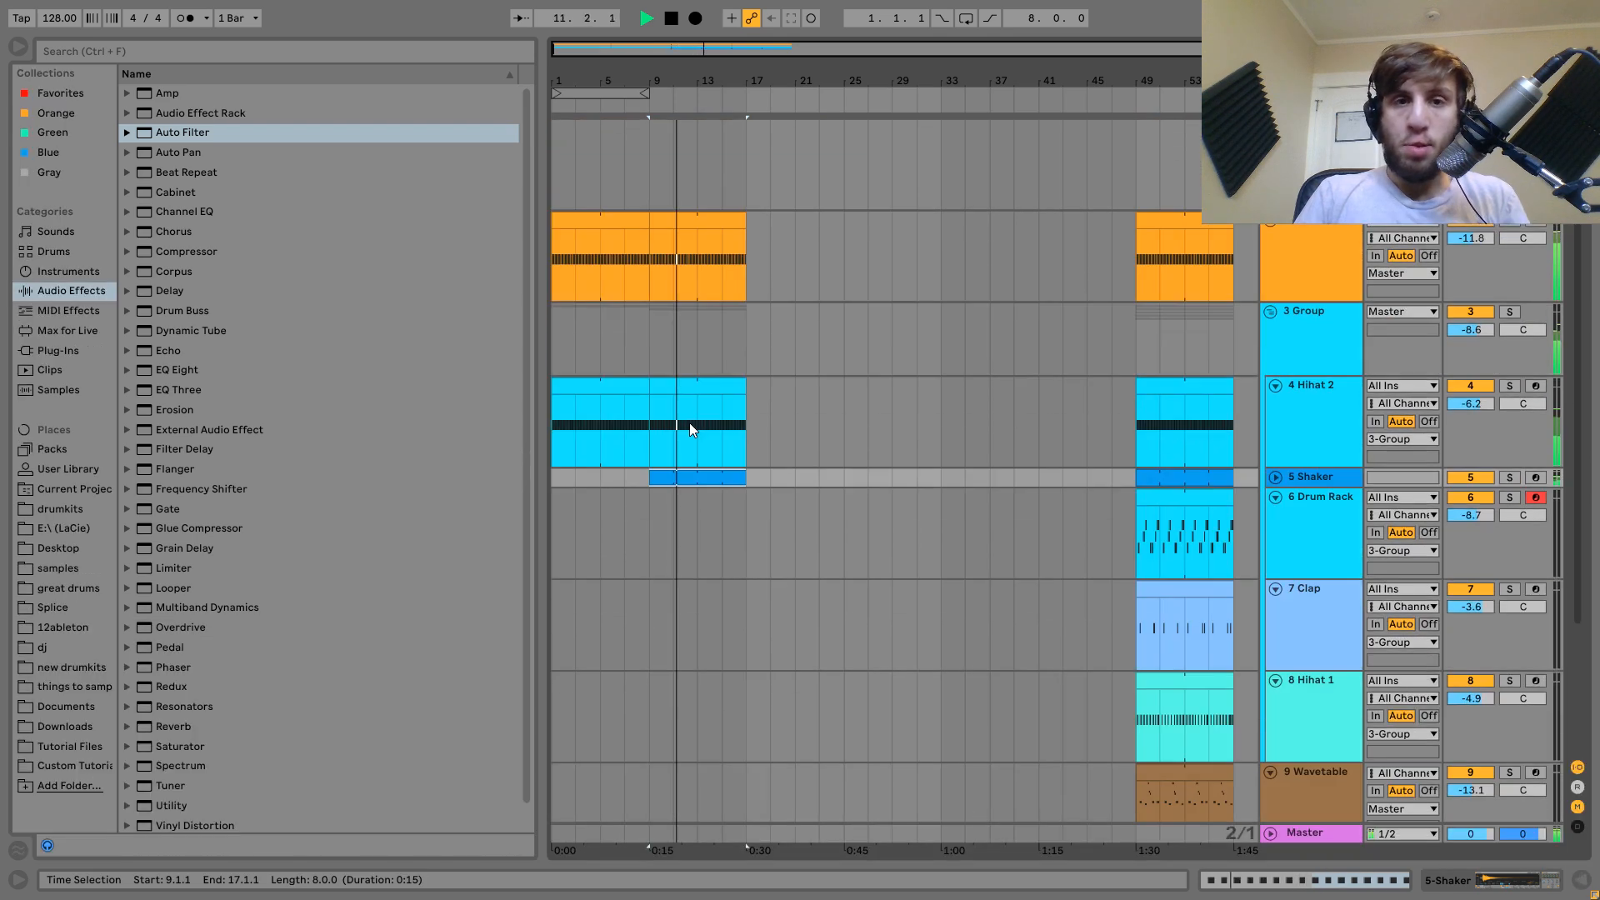
shift+click(686, 220)
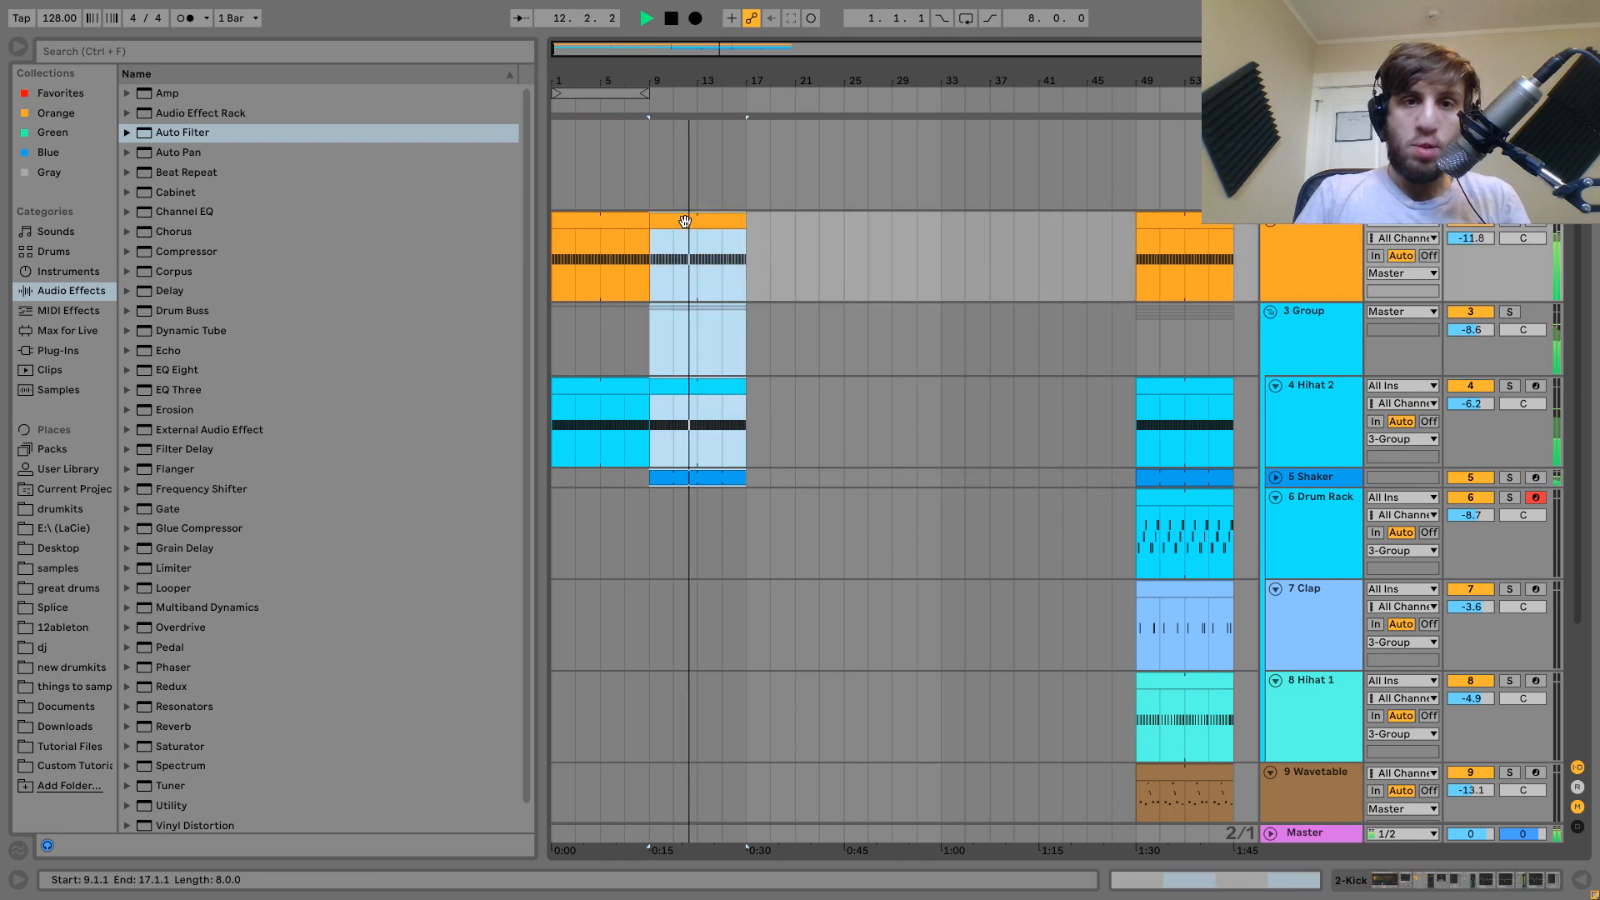
key(ctrl+d)
key(ctrl+d)
shift+click(775, 222)
key(ctrl+l)
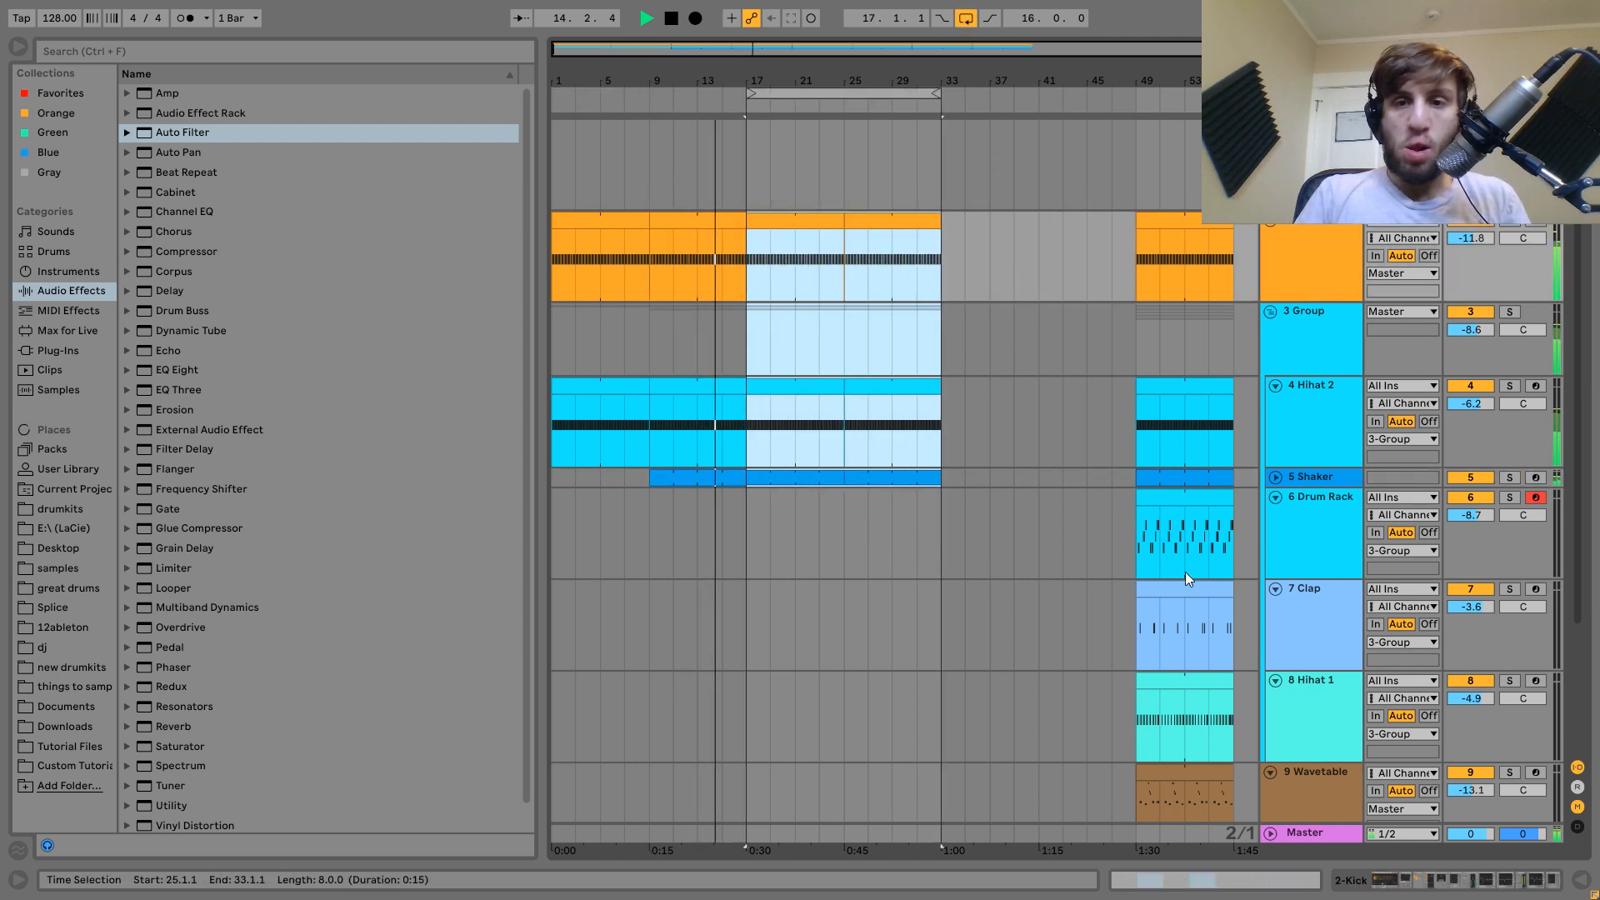
Copy the Clap clip from bar 49 to bar 17 and duplicate it to fill up to bar 33.
drag(1175, 599, 784, 599)
key(ctrl+d)
Automate Device On for the Kick's Auto Filter so it switches off at bar 17, and listen to the transition.
click(1338, 250)
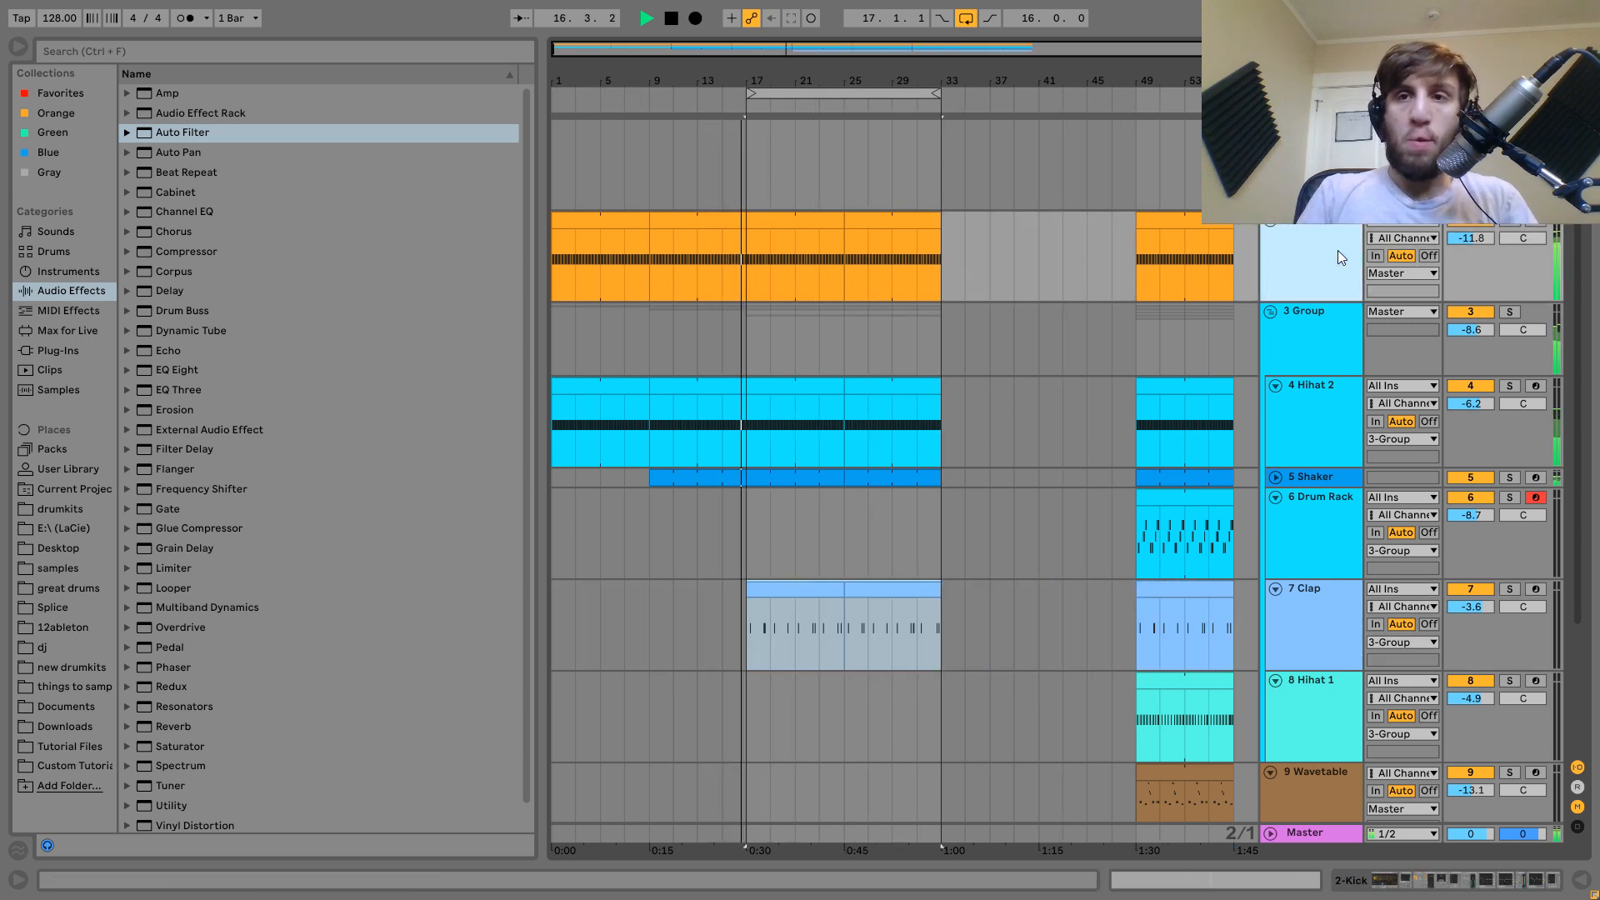
key(ctrl+a)
double_click(1306, 223)
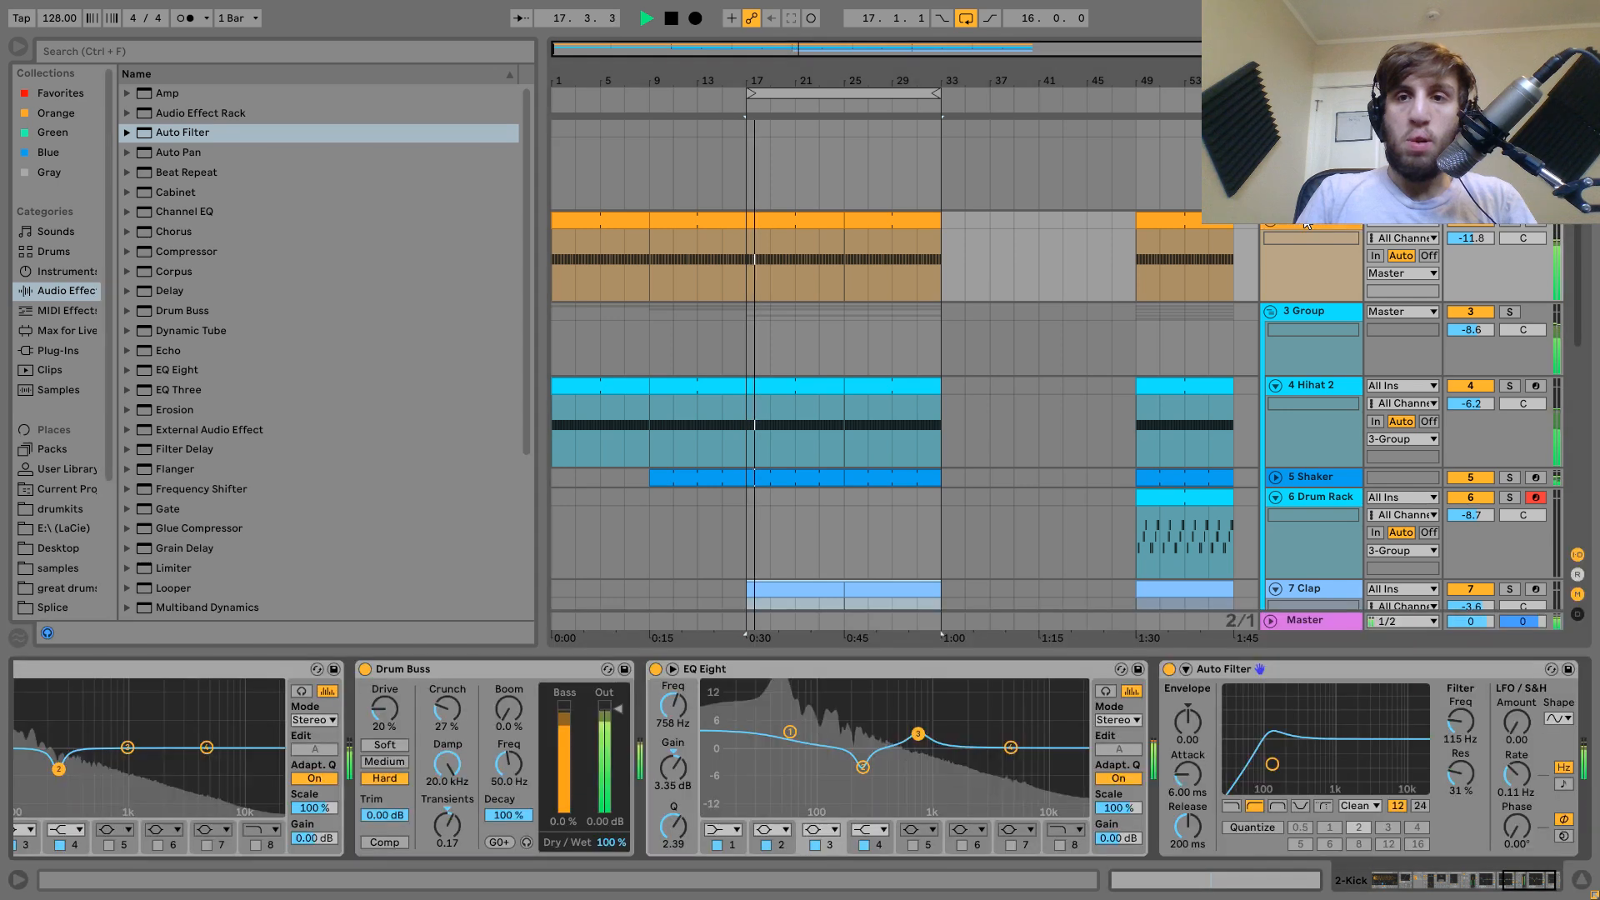
right_click(1177, 672)
click(1230, 675)
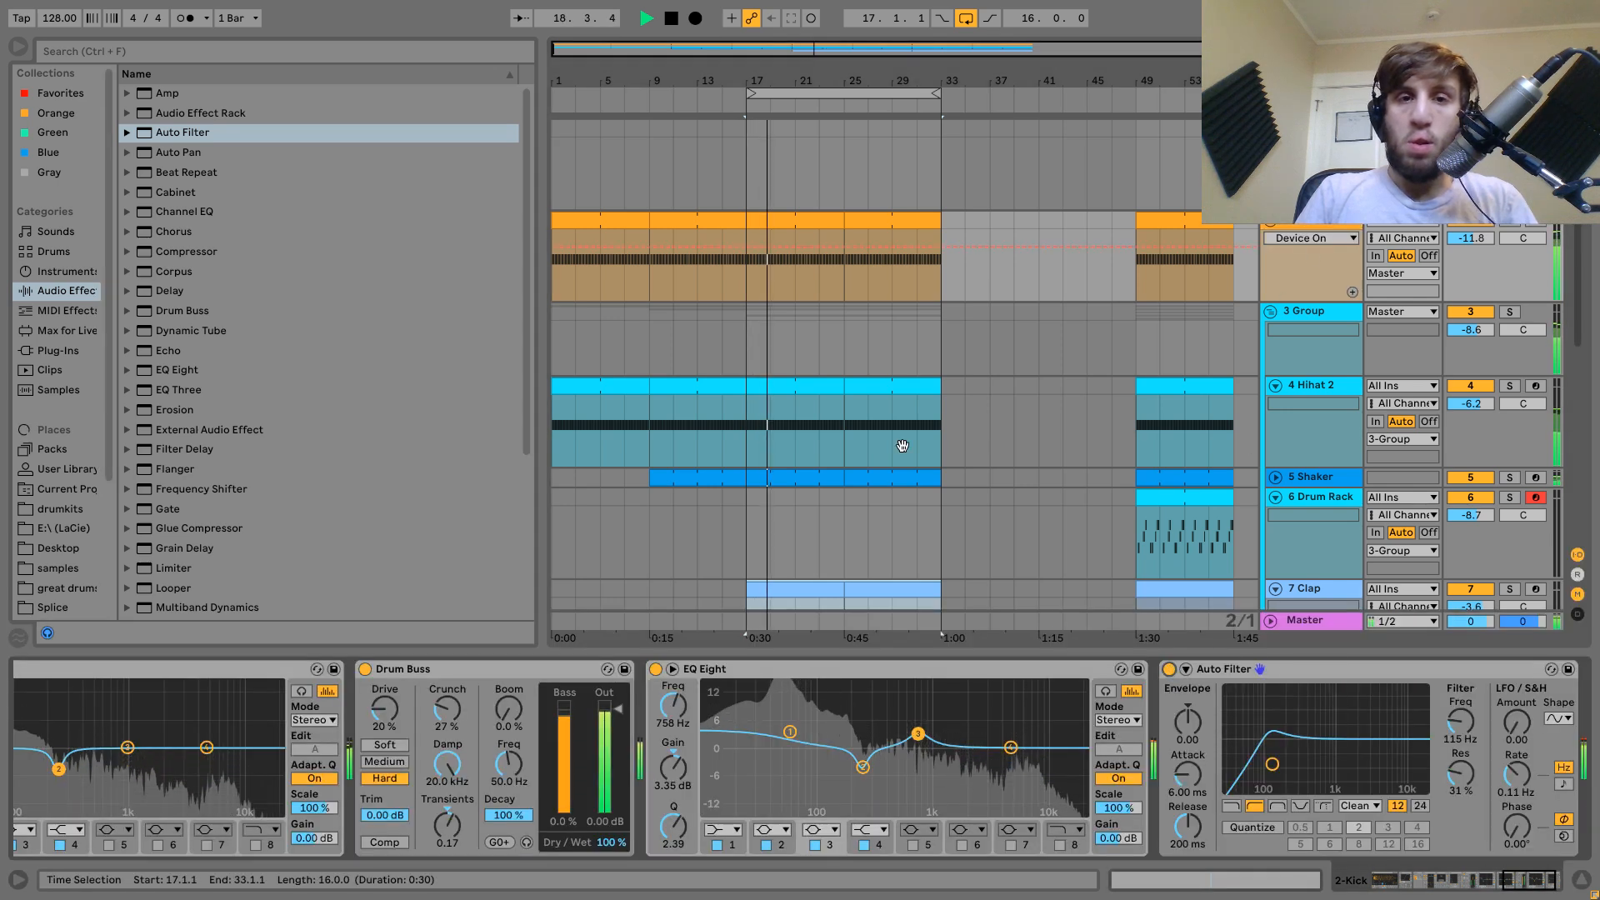
click(769, 250)
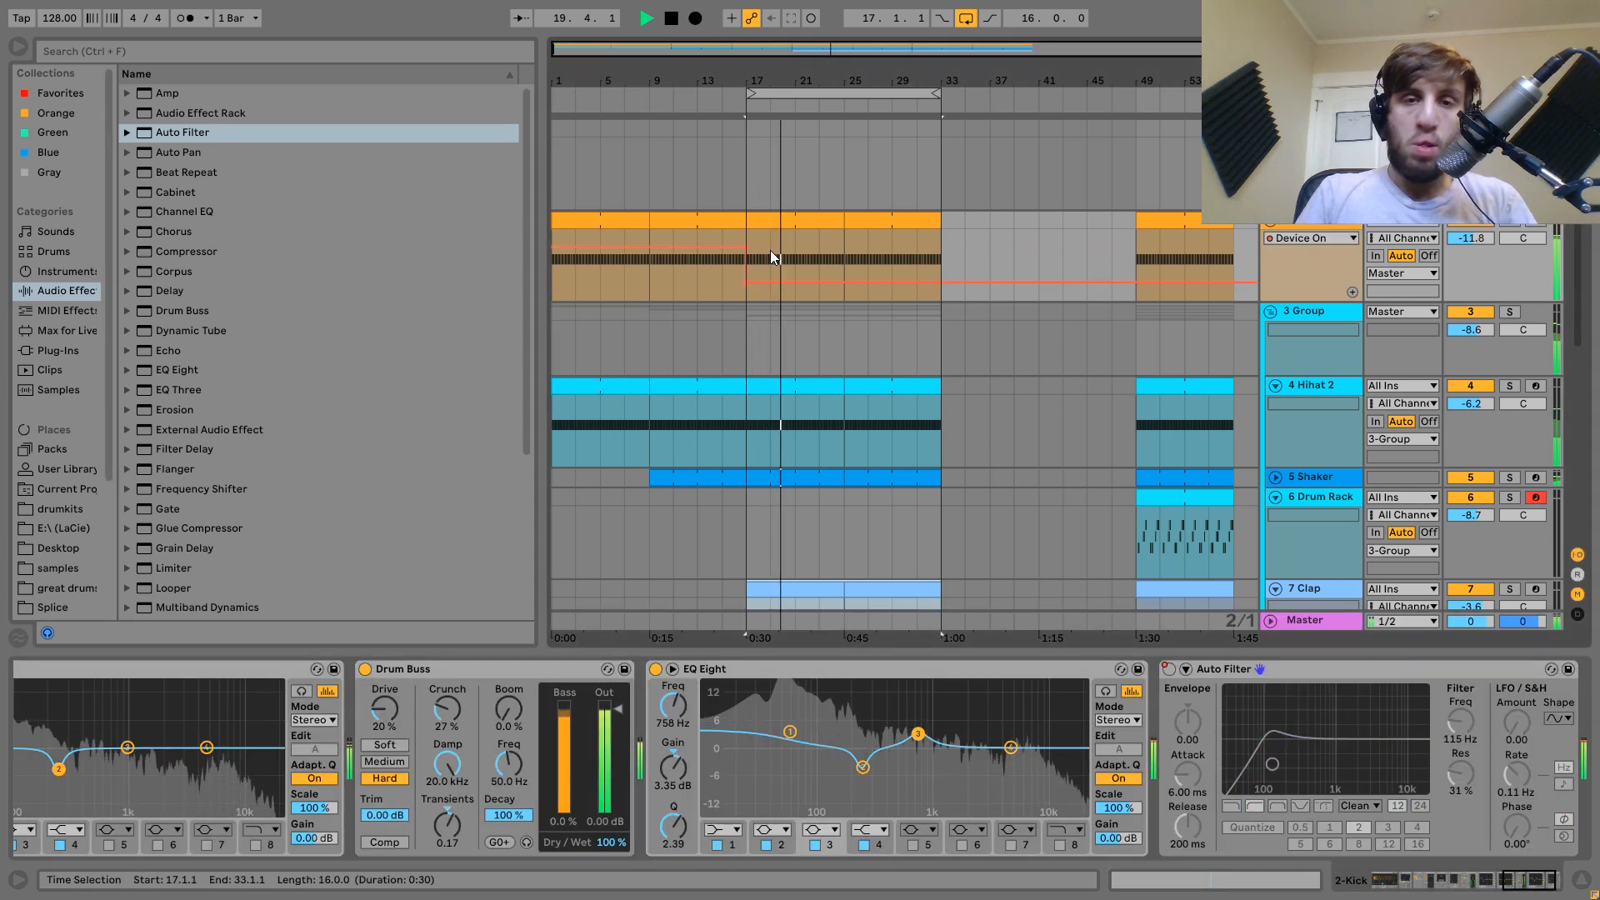
click(722, 270)
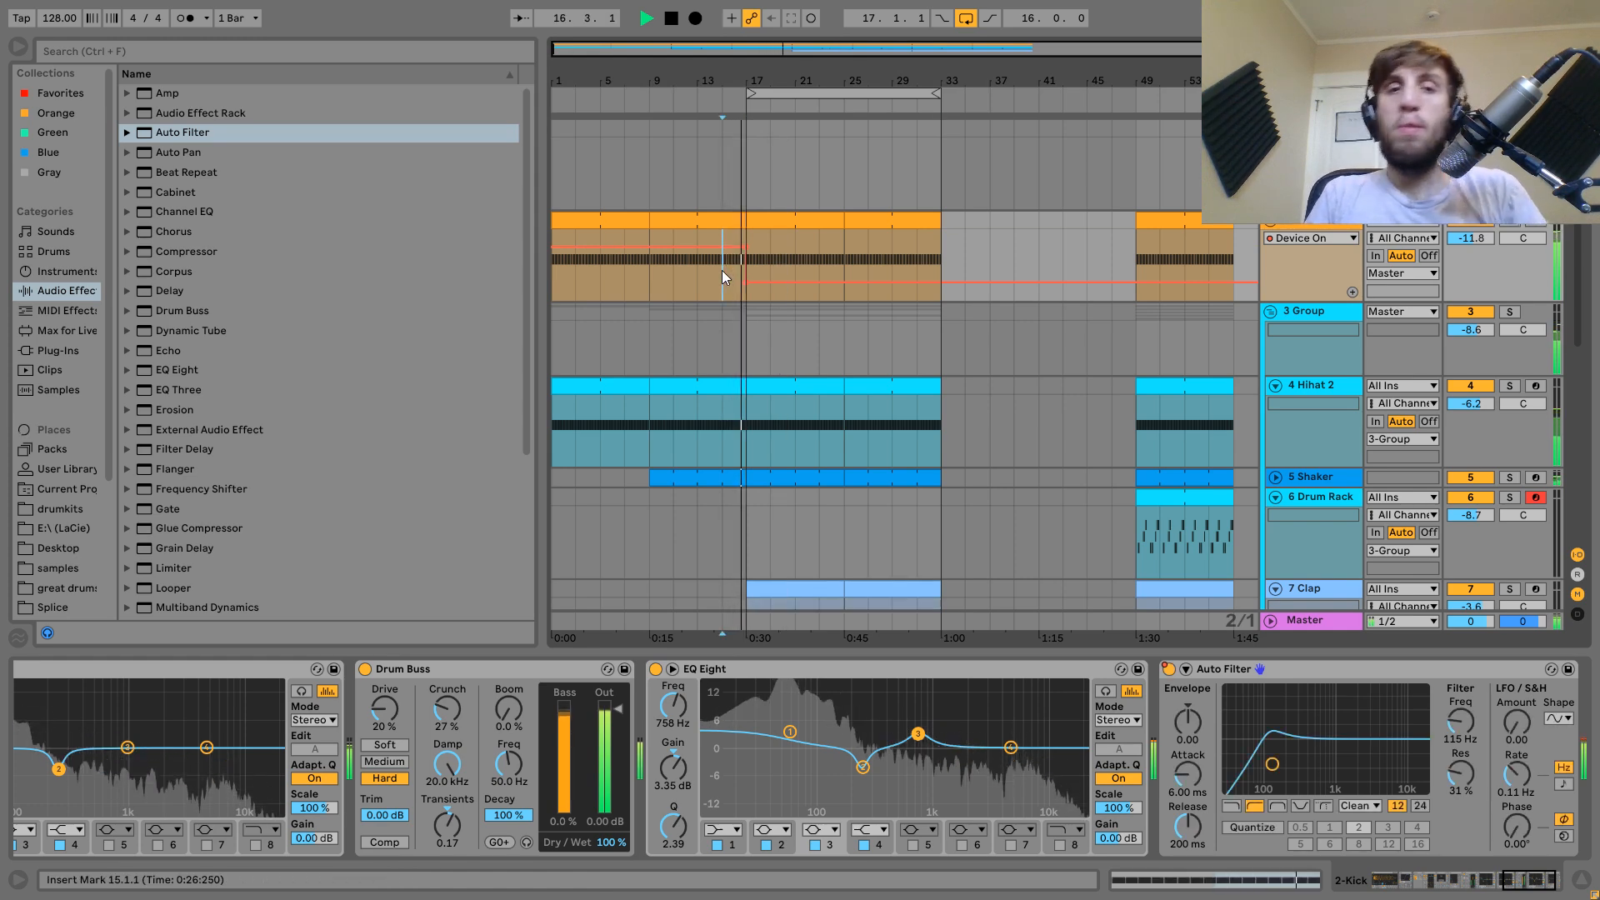
scroll(722, 271, down, 2)
scroll(722, 270, down, 2)
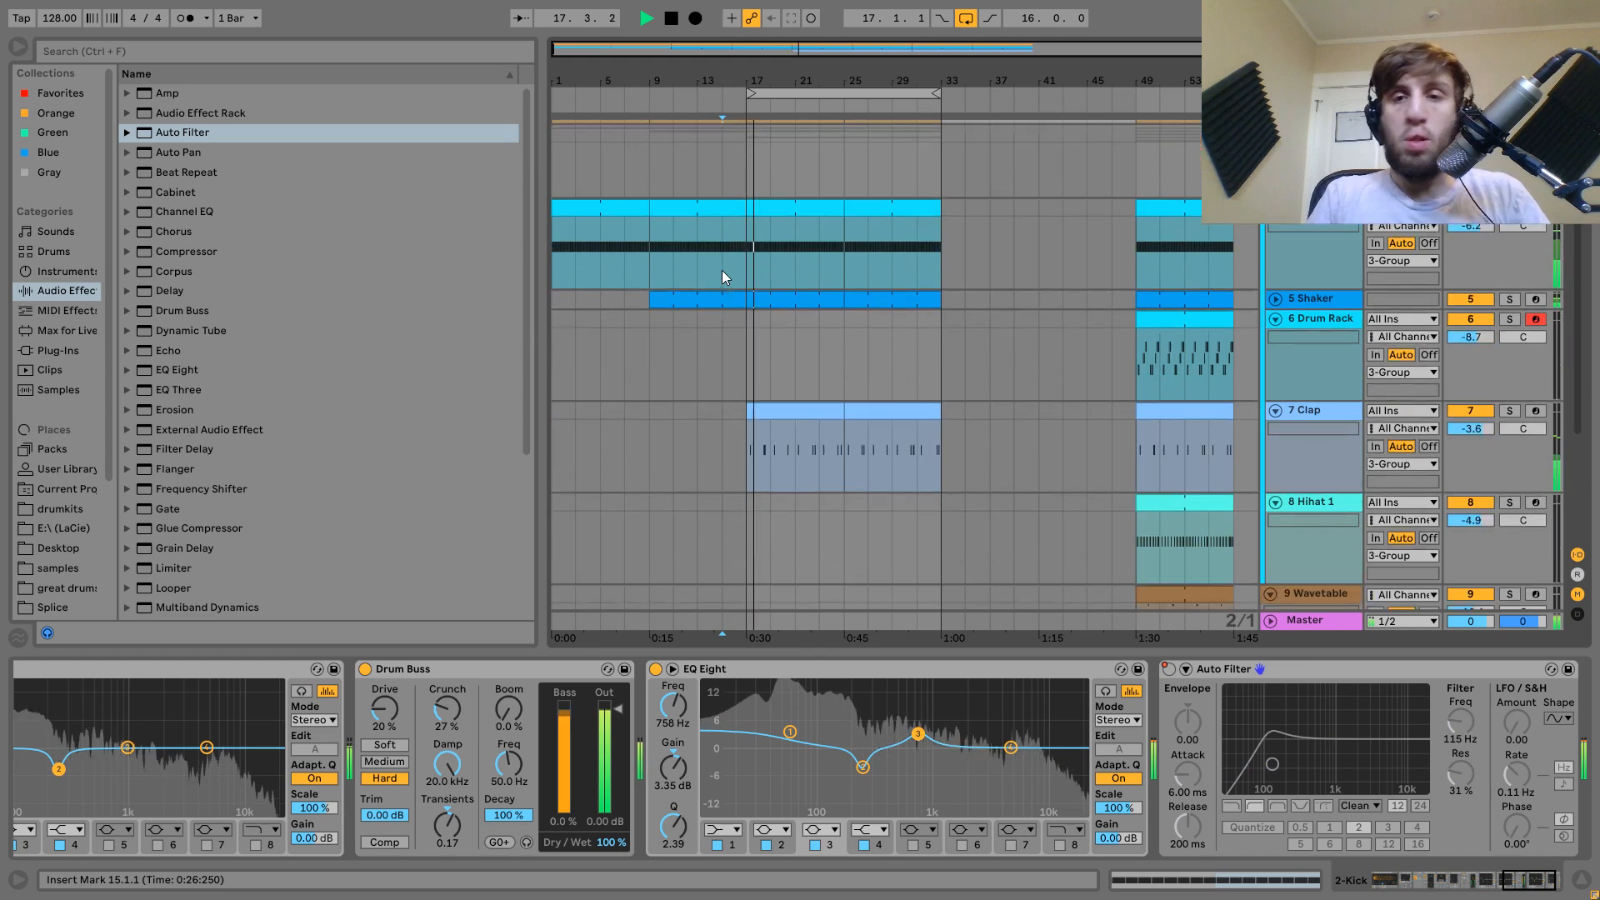
scroll(1313, 318, up, 4)
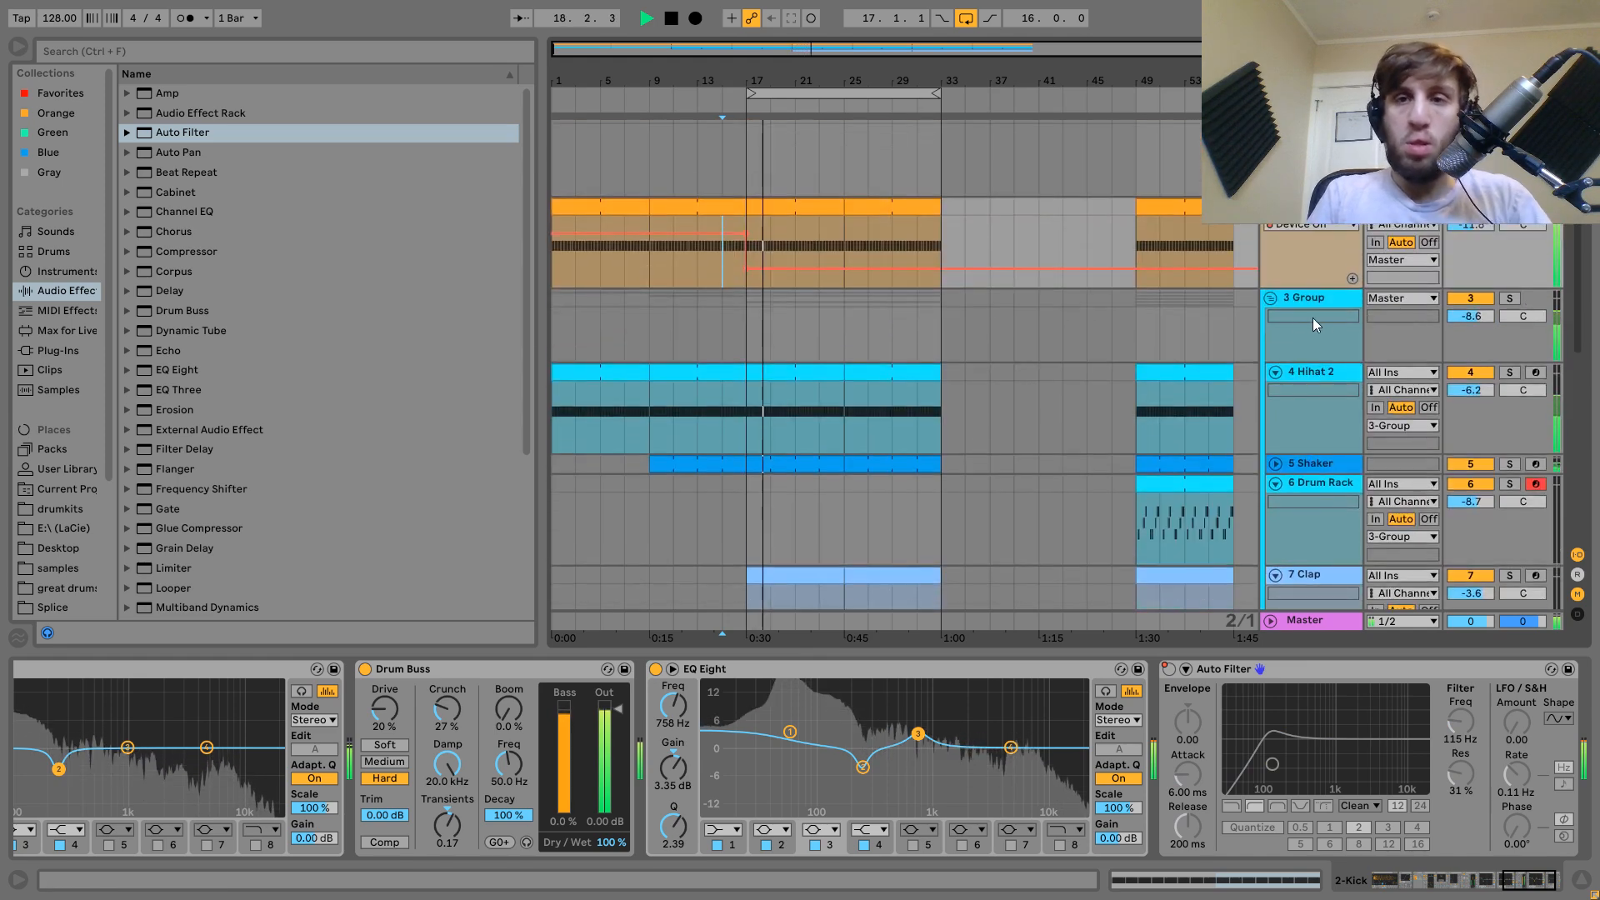
Collapse the percussion group and copy the Wavetable clip from bar 49 to bar 17.
click(1272, 298)
key(space)
drag(1187, 330, 795, 358)
key(space)
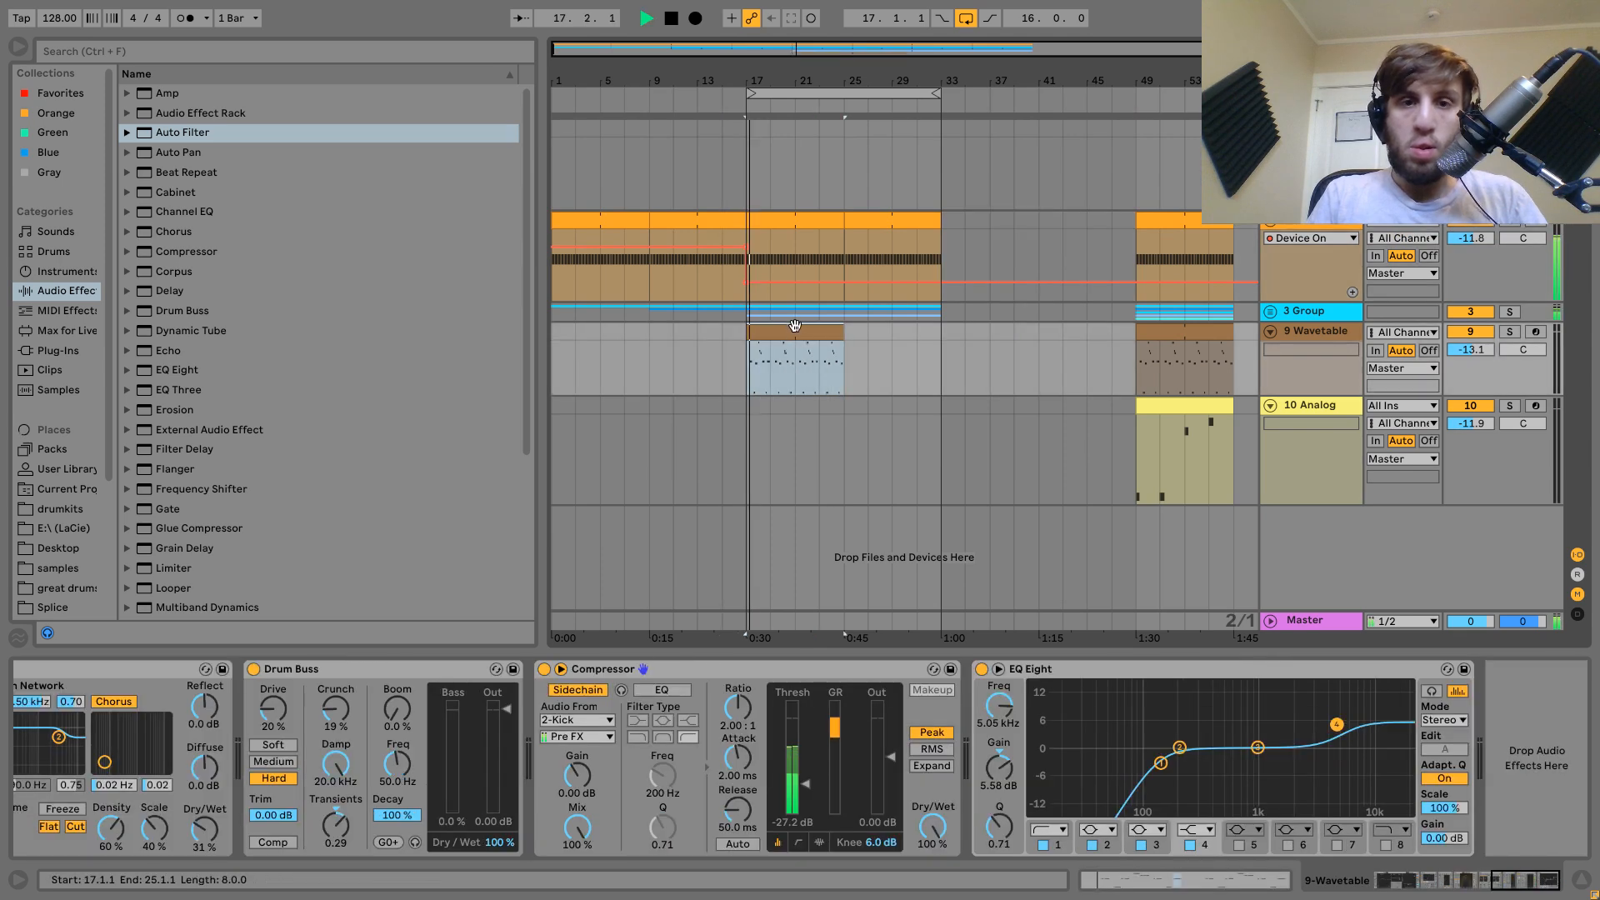
Delete the high C3–F3 notes at the start of bars 2 and 4 in the bar 17 Wavetable clip and listen.
double_click(795, 357)
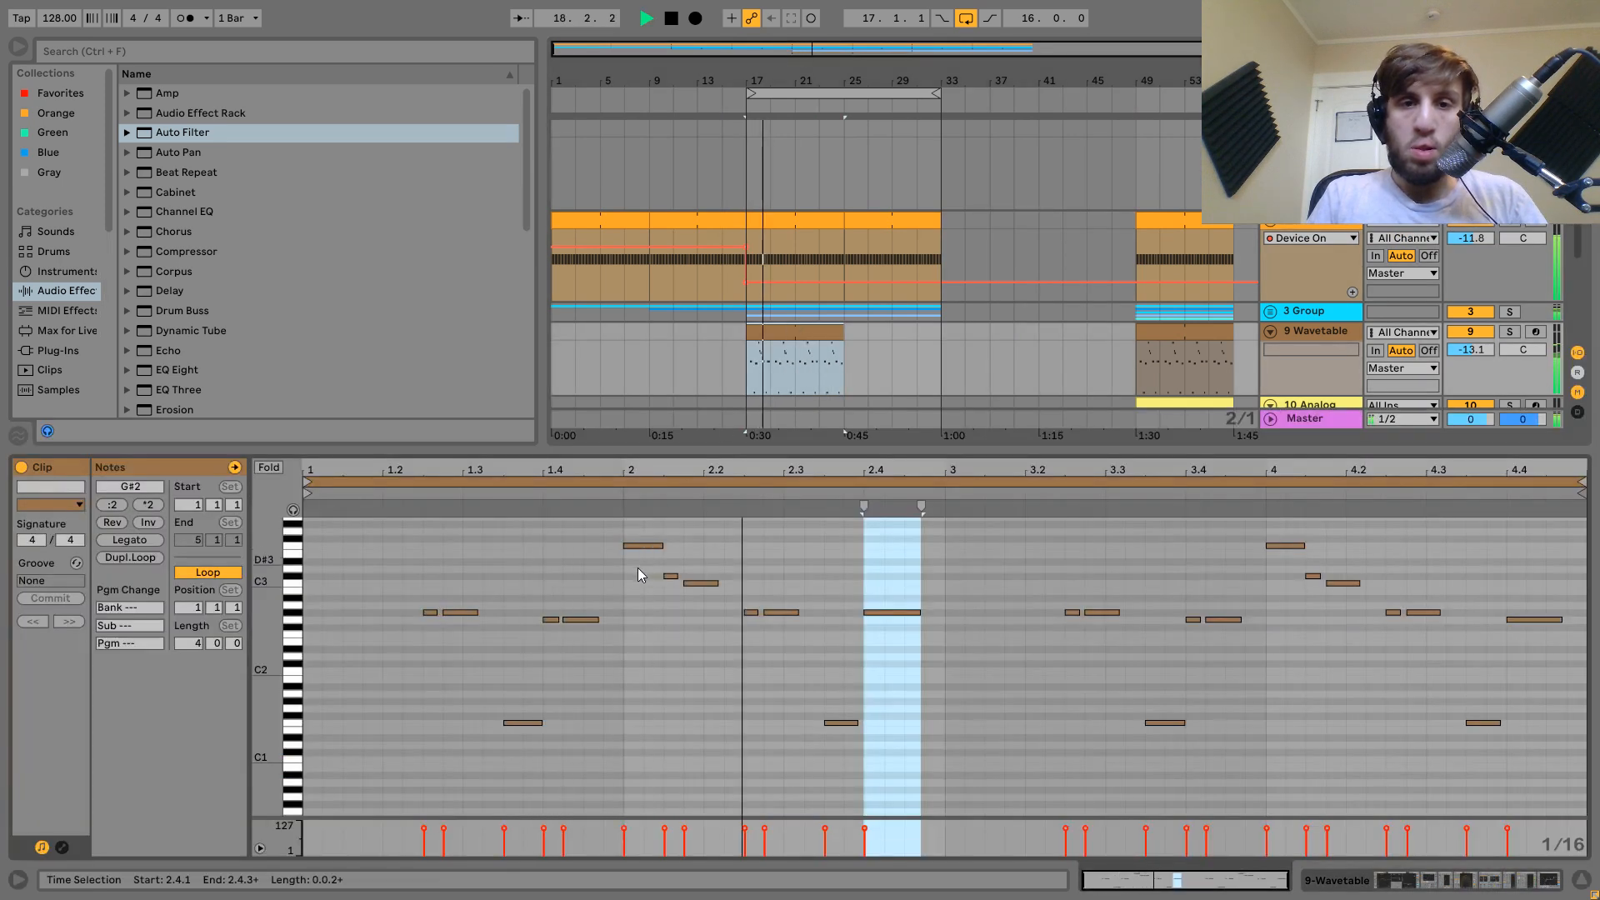
drag(615, 594, 721, 511)
key(space)
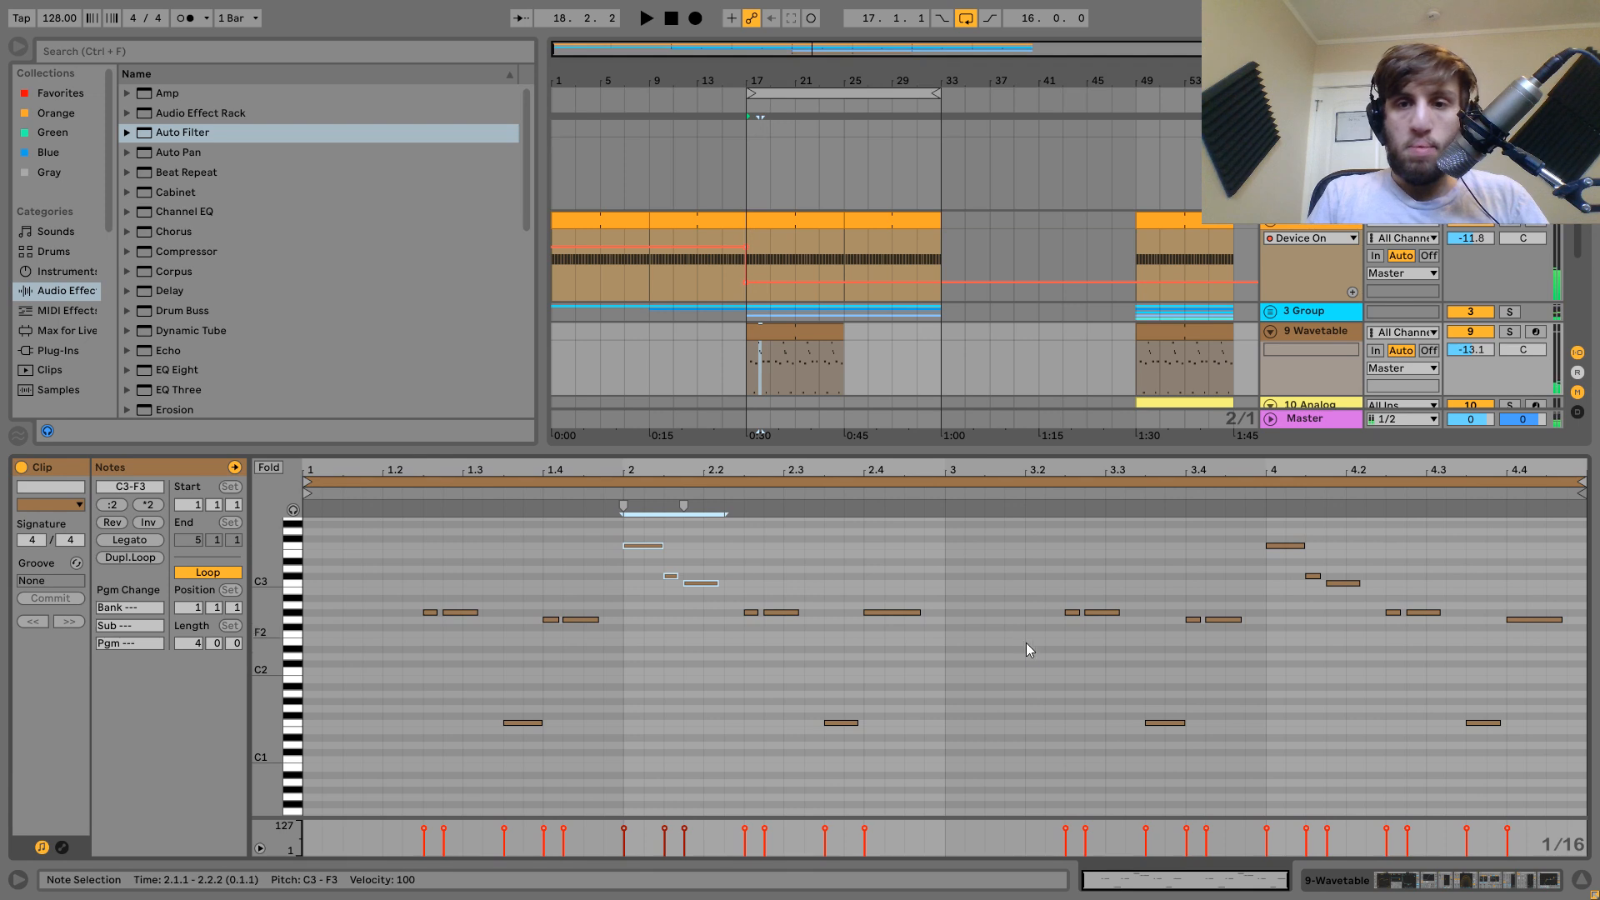
drag(1250, 648, 1342, 526)
key(Delete)
key(space)
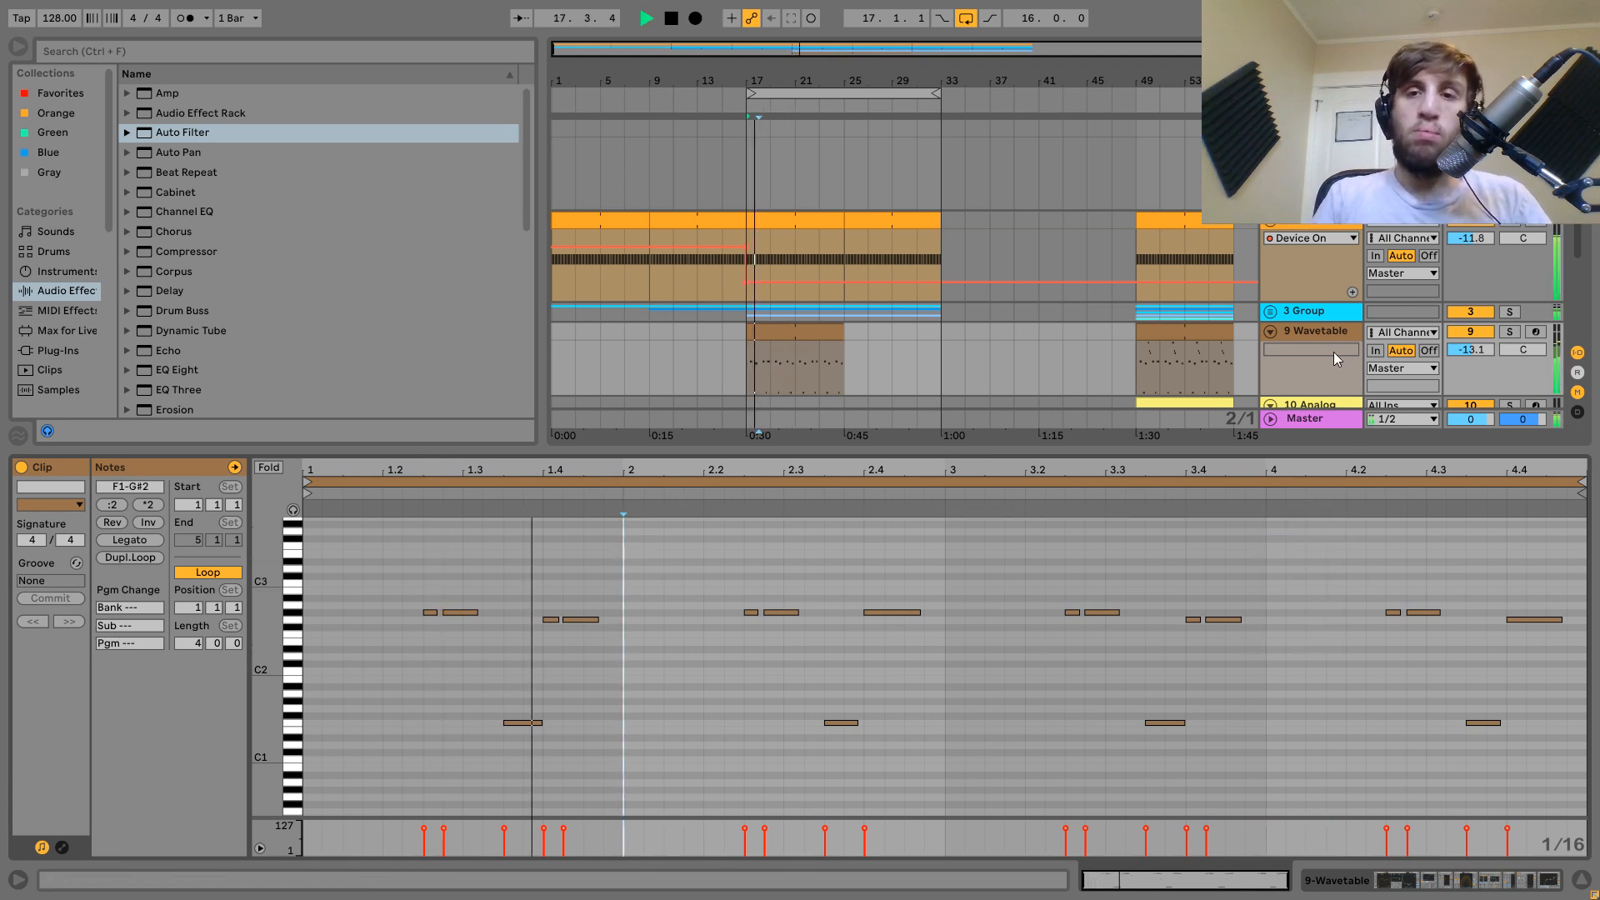
Duplicate the Wavetable clip at bar 17 to fill the track up to bar 33.
click(1318, 330)
click(812, 332)
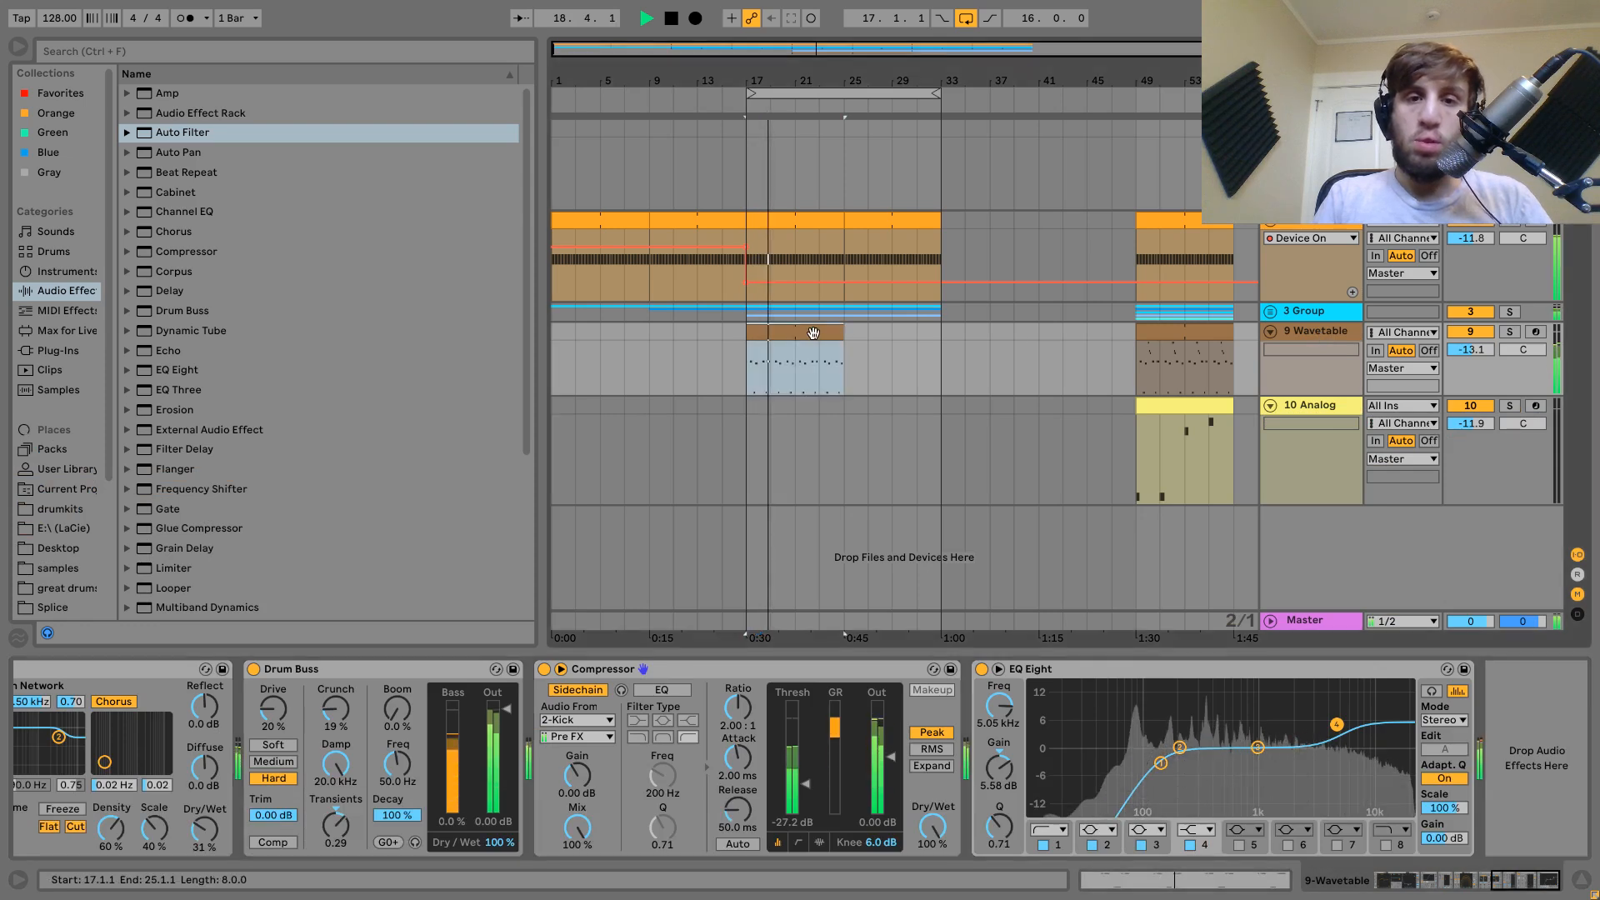
key(ctrl+d)
shift+click(814, 332)
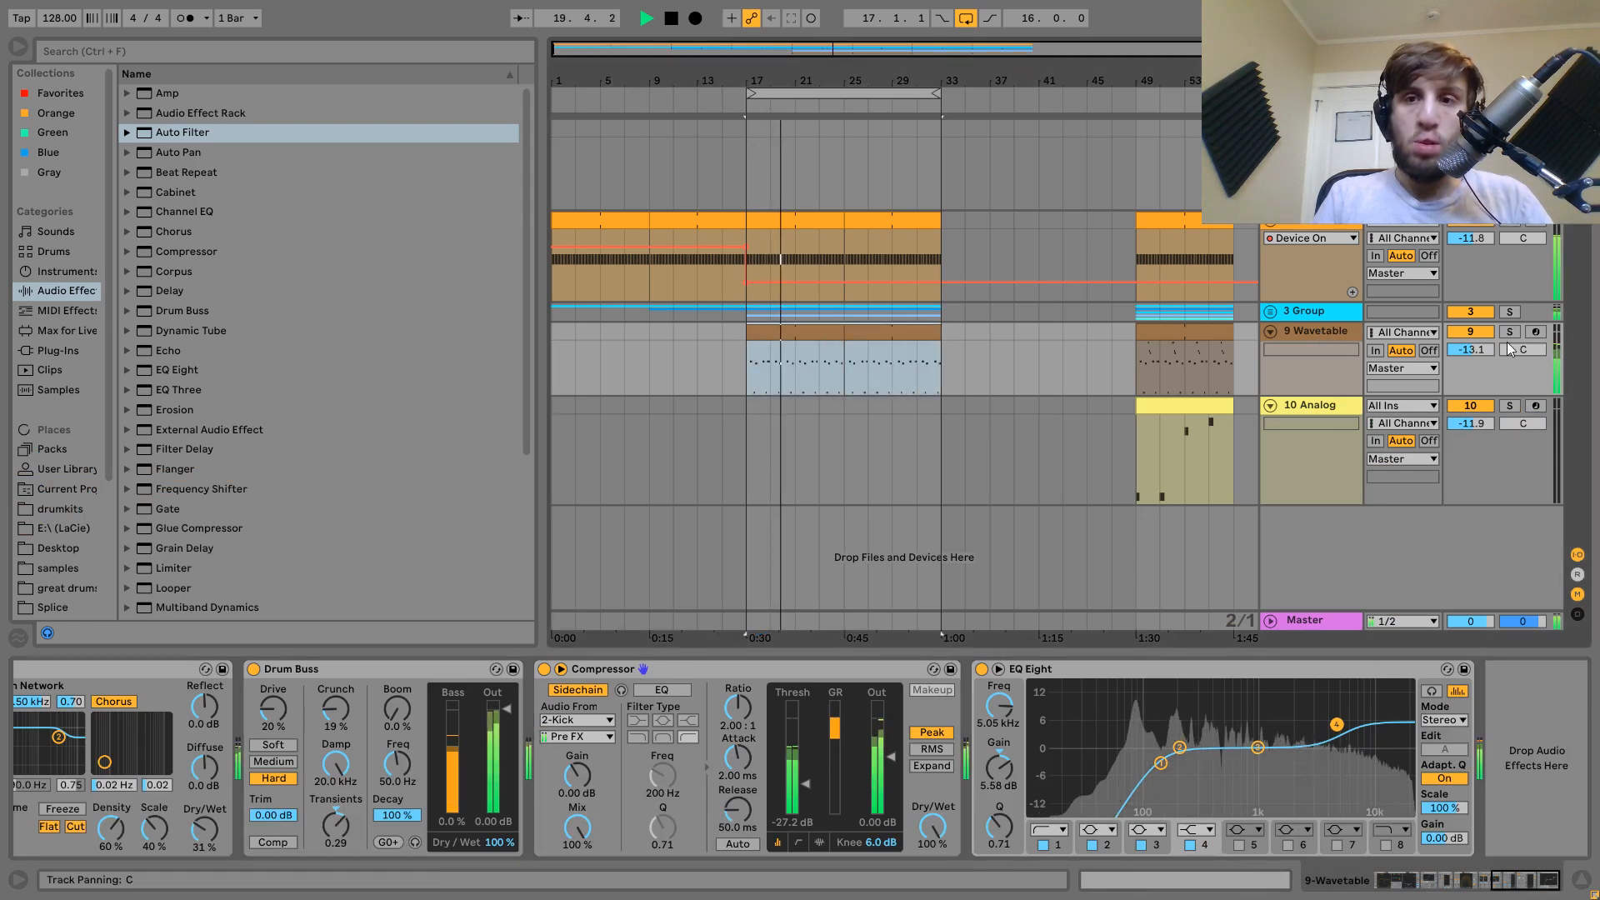
click(829, 331)
key(space)
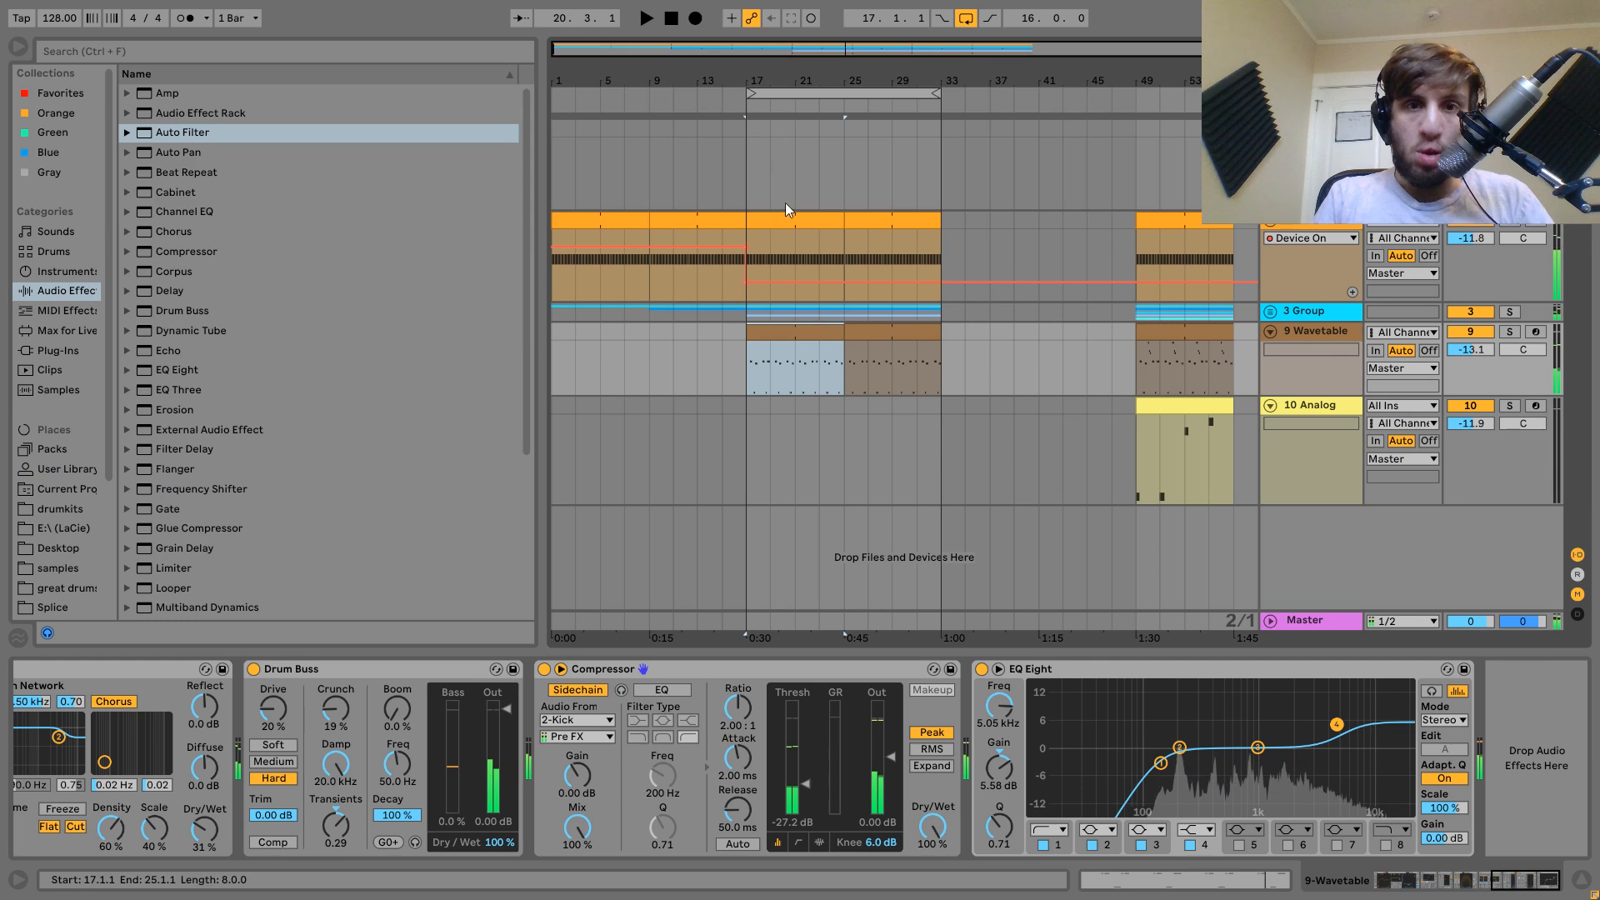
Delete bars 18, 20, 22 and 24 from the first Wavetable clip in the bar 17 section.
scroll(755, 81, up, 1)
scroll(788, 413, up, 3)
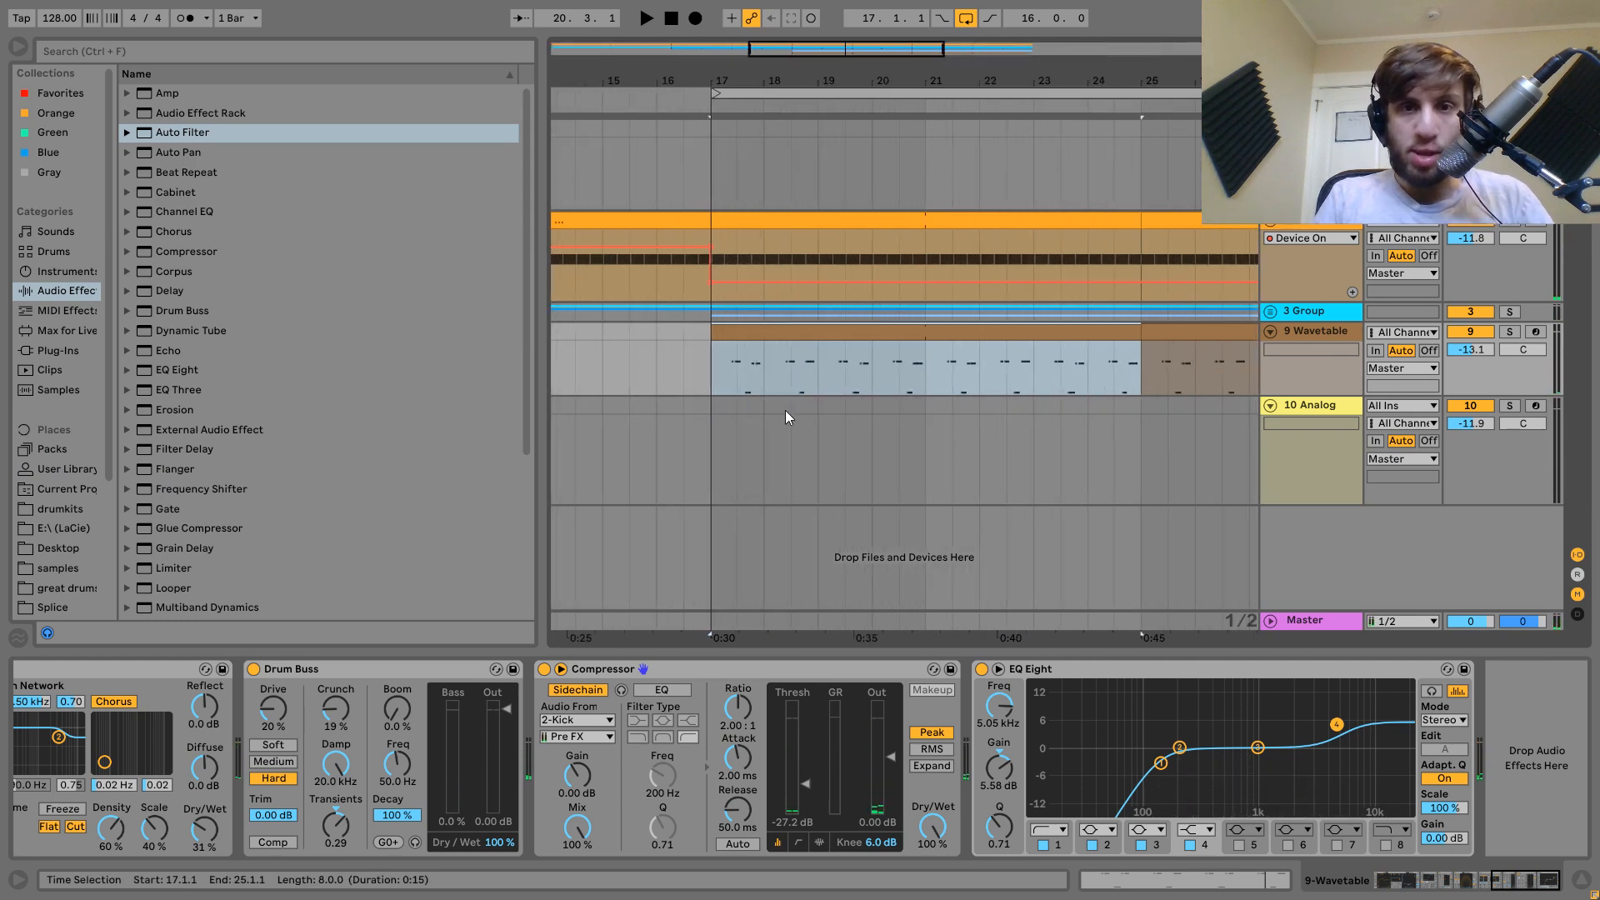
drag(768, 380, 918, 337)
click(882, 362)
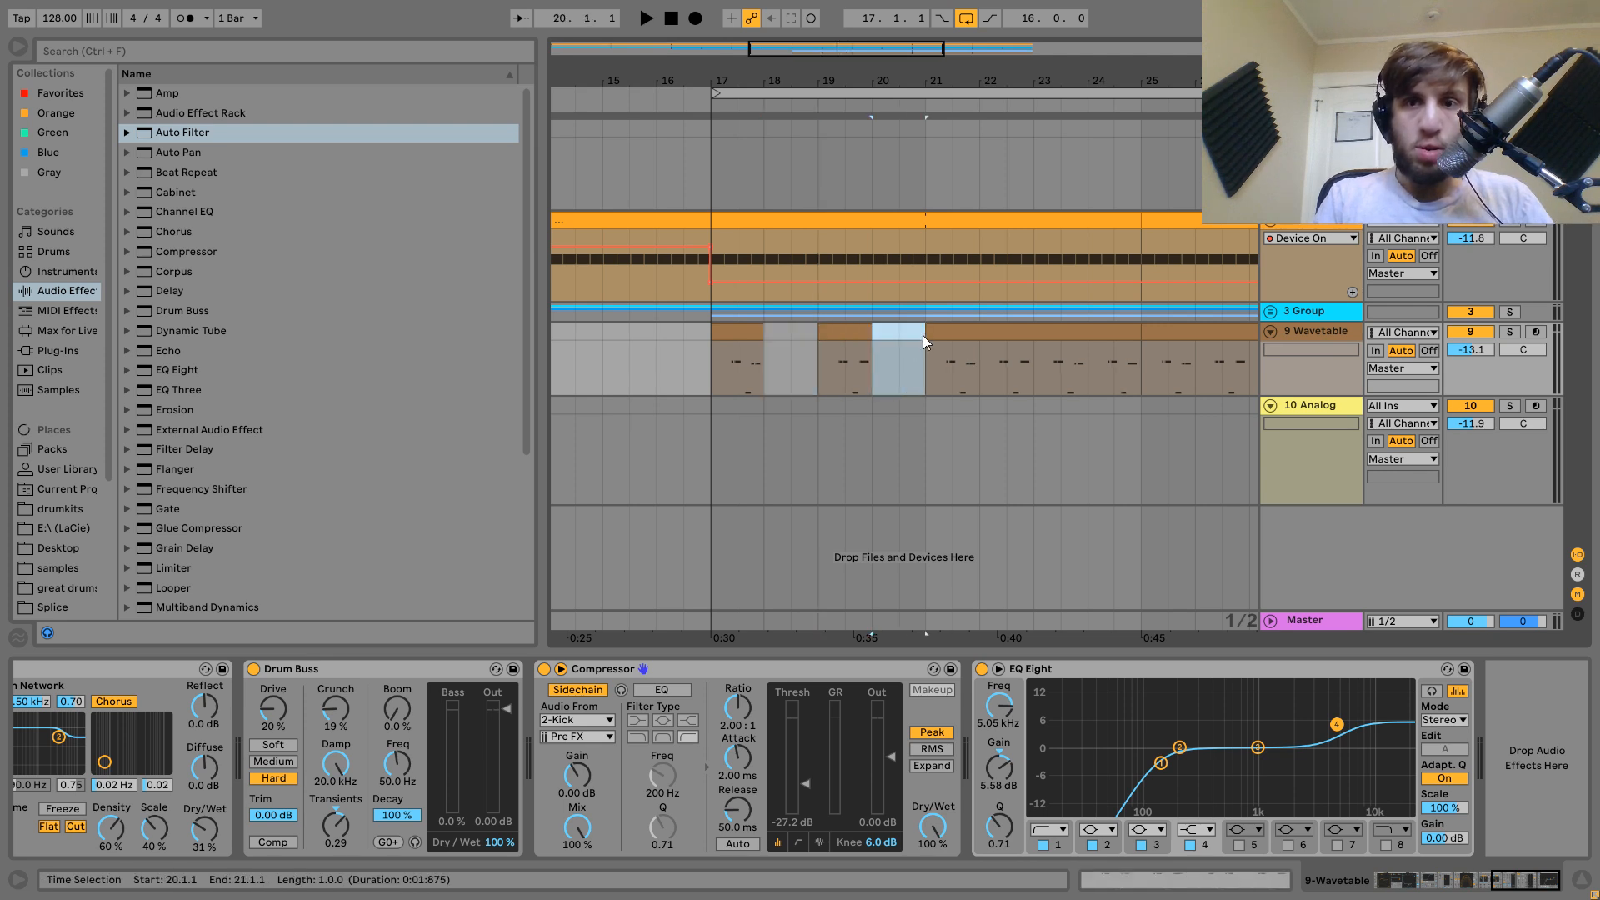
key(Delete)
drag(1087, 377, 977, 337)
click(708, 359)
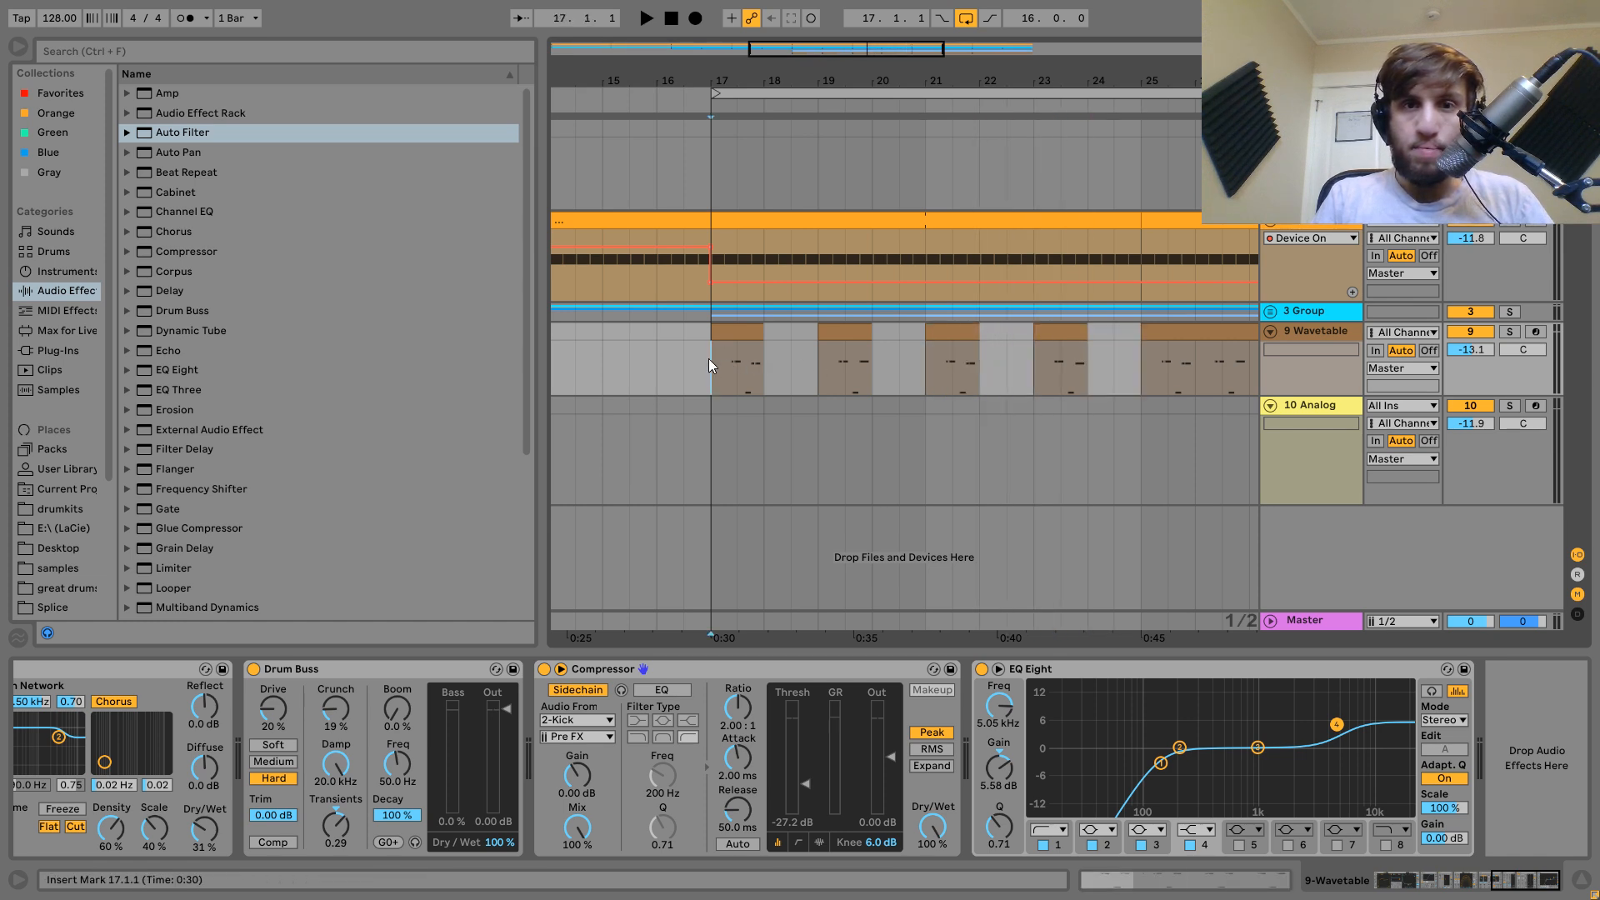
Consolidate the Wavetable pieces between bars 17 and 25 into one clip and color it lime green.
key(space)
shift+click(1135, 333)
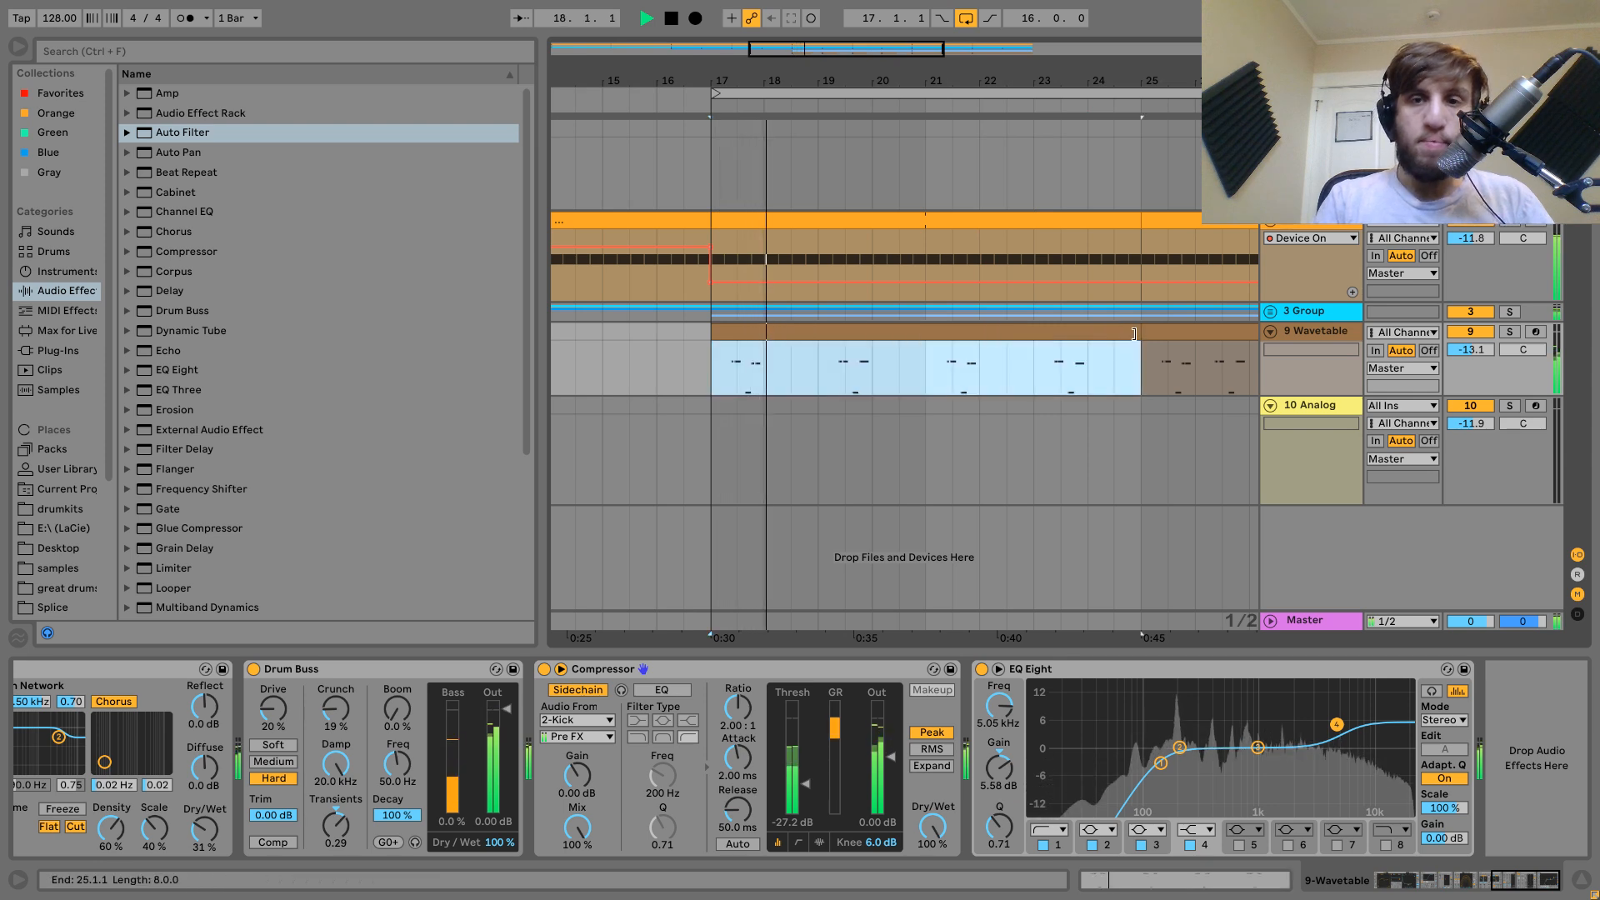
right_click(1135, 333)
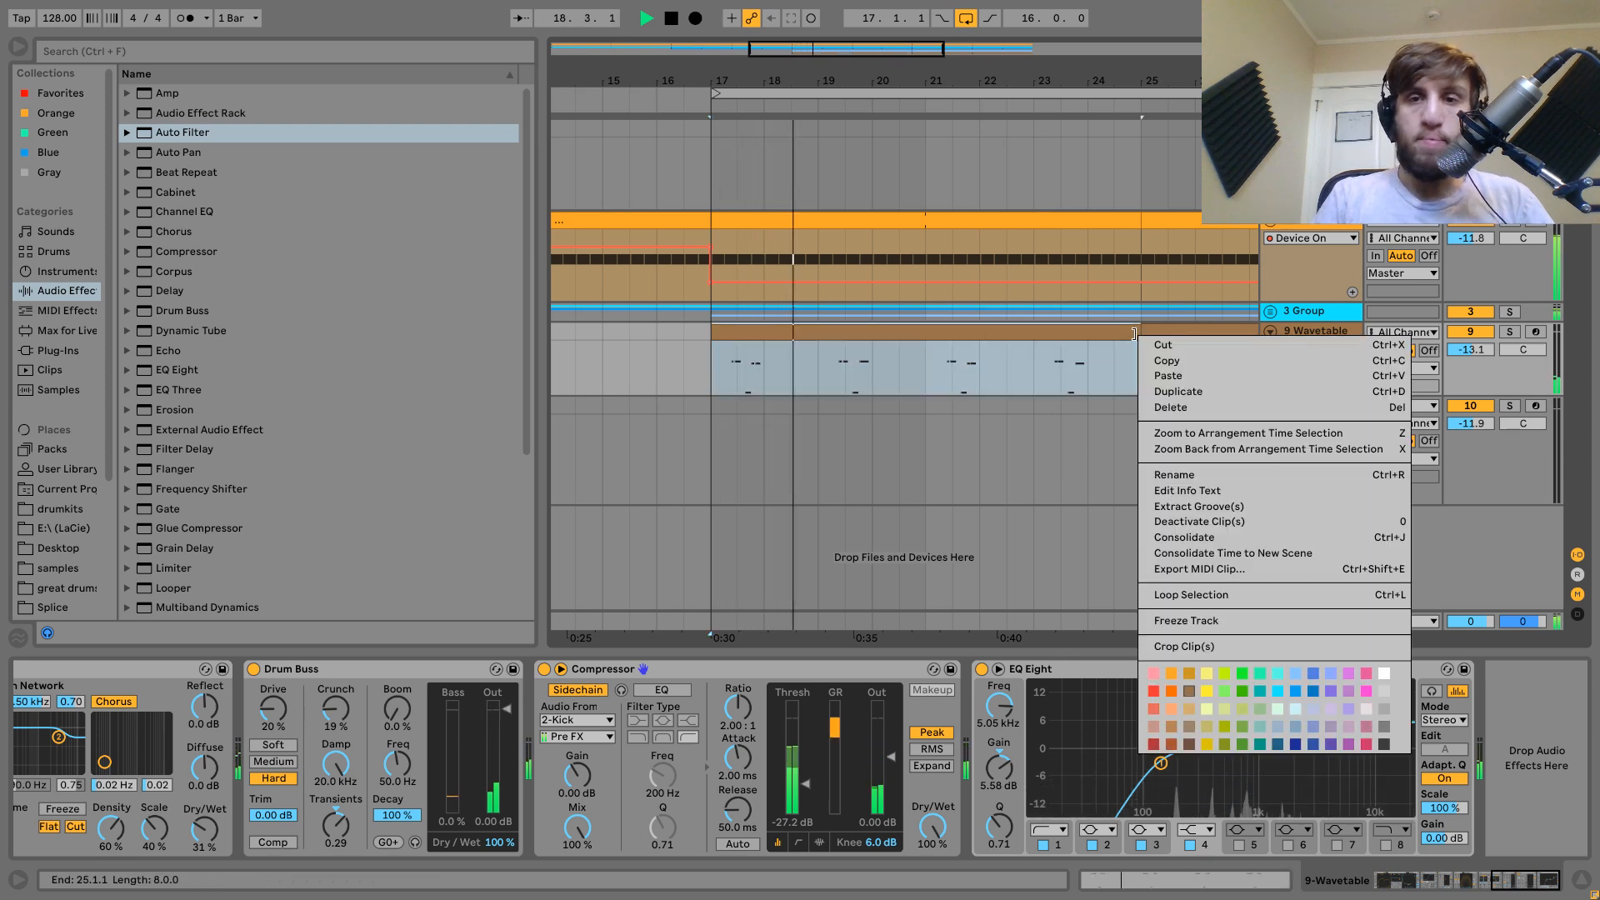
click(1222, 676)
Duplicate the lime green Wavetable clip repeatedly to fill the track up to bar 49.
key(minus)
key(minus)
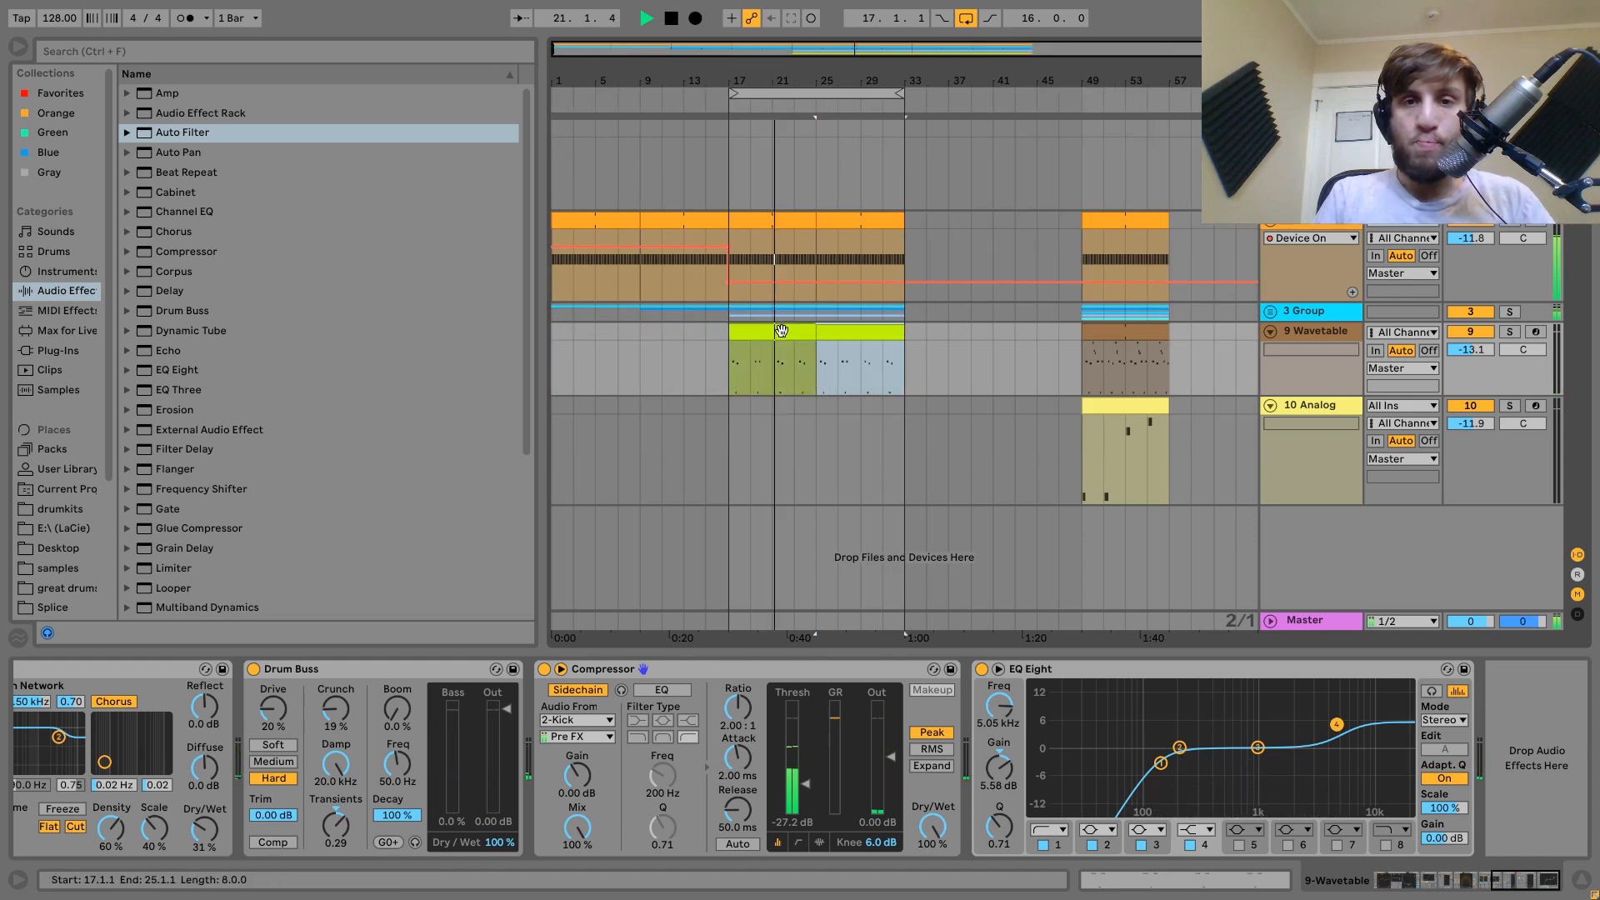
key(space)
key(ctrl+d)
click(778, 349)
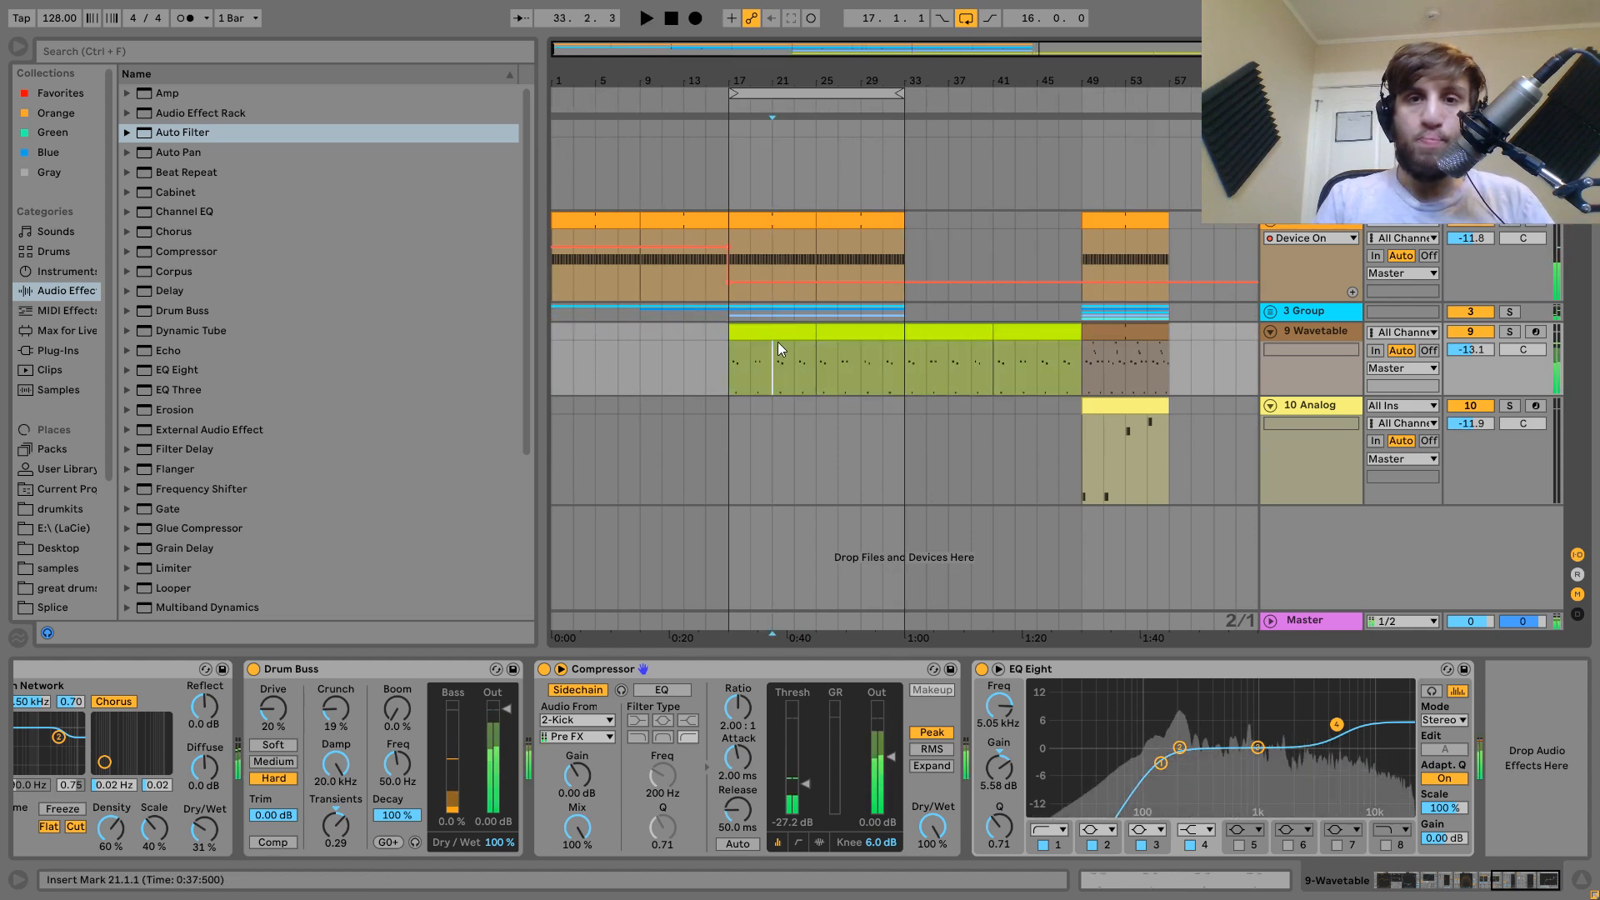
Delete the lime green Wavetable clips between bars 17 and 33 and listen to the section without them.
click(787, 324)
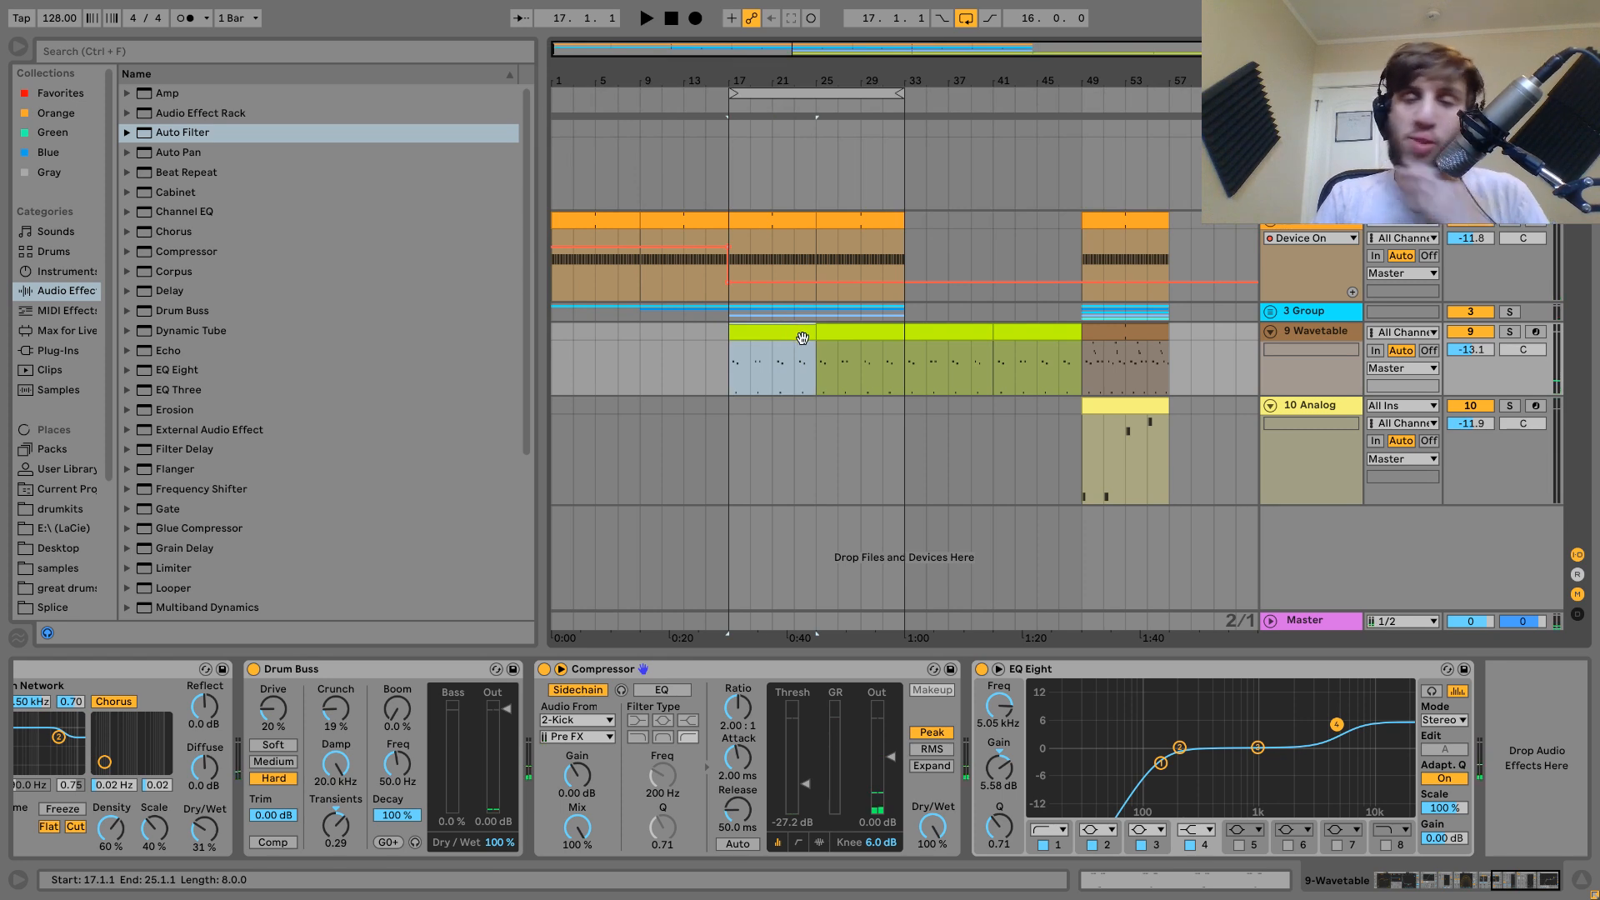
shift+click(846, 333)
key(space)
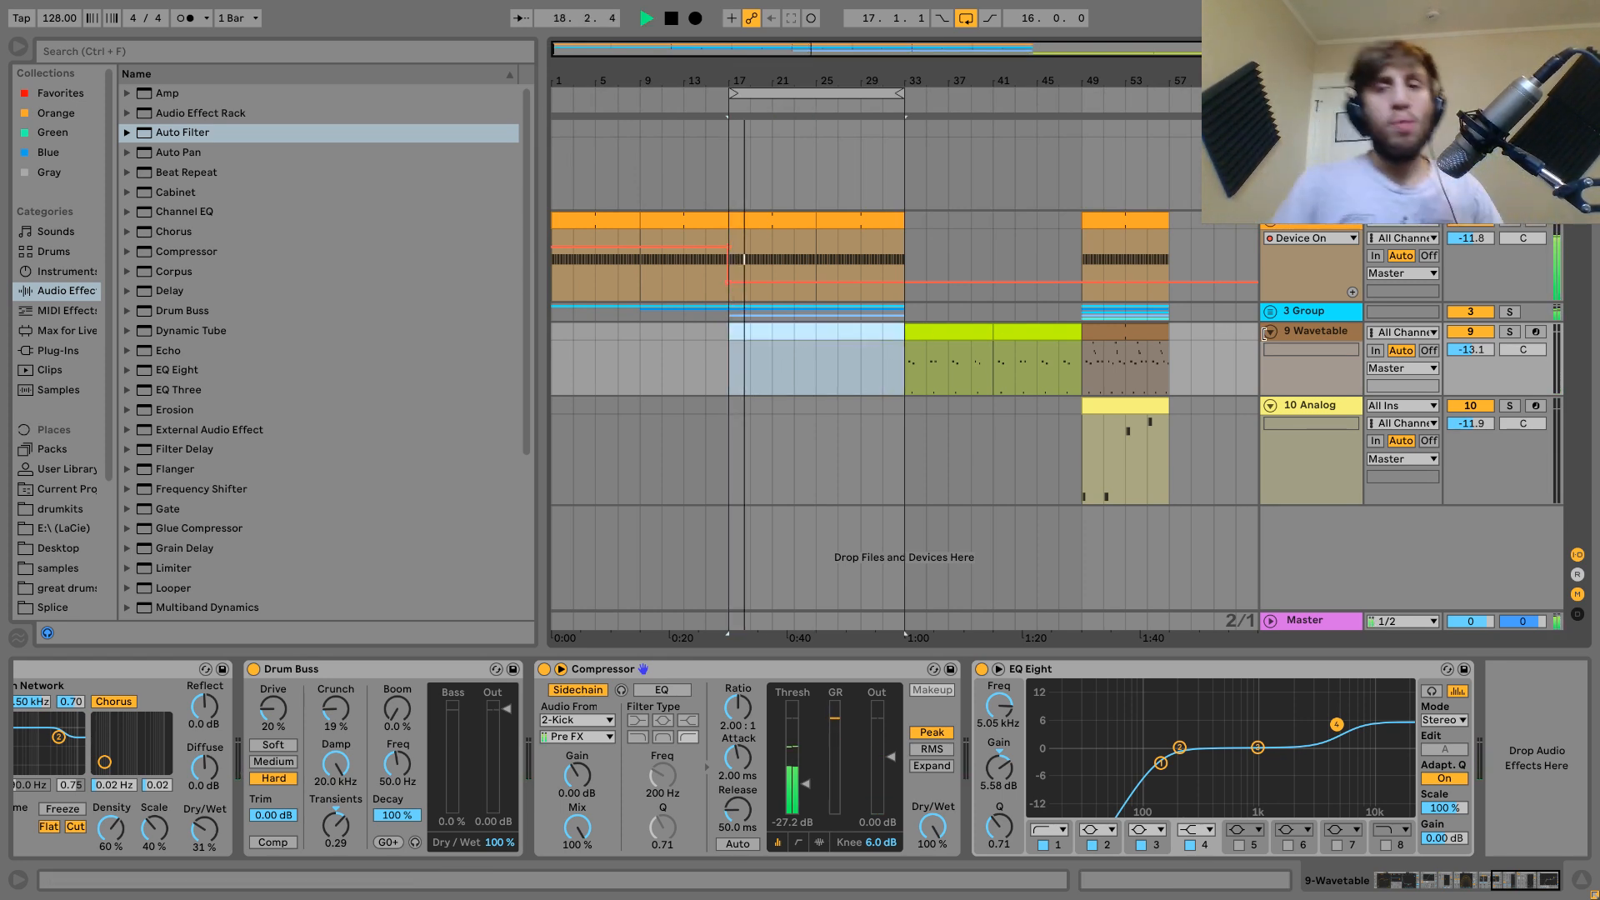
Insert a new MIDI track below Wavetable, load Operator on it and lower the track volume to -7.1 dB.
key(ctrl+shift+t)
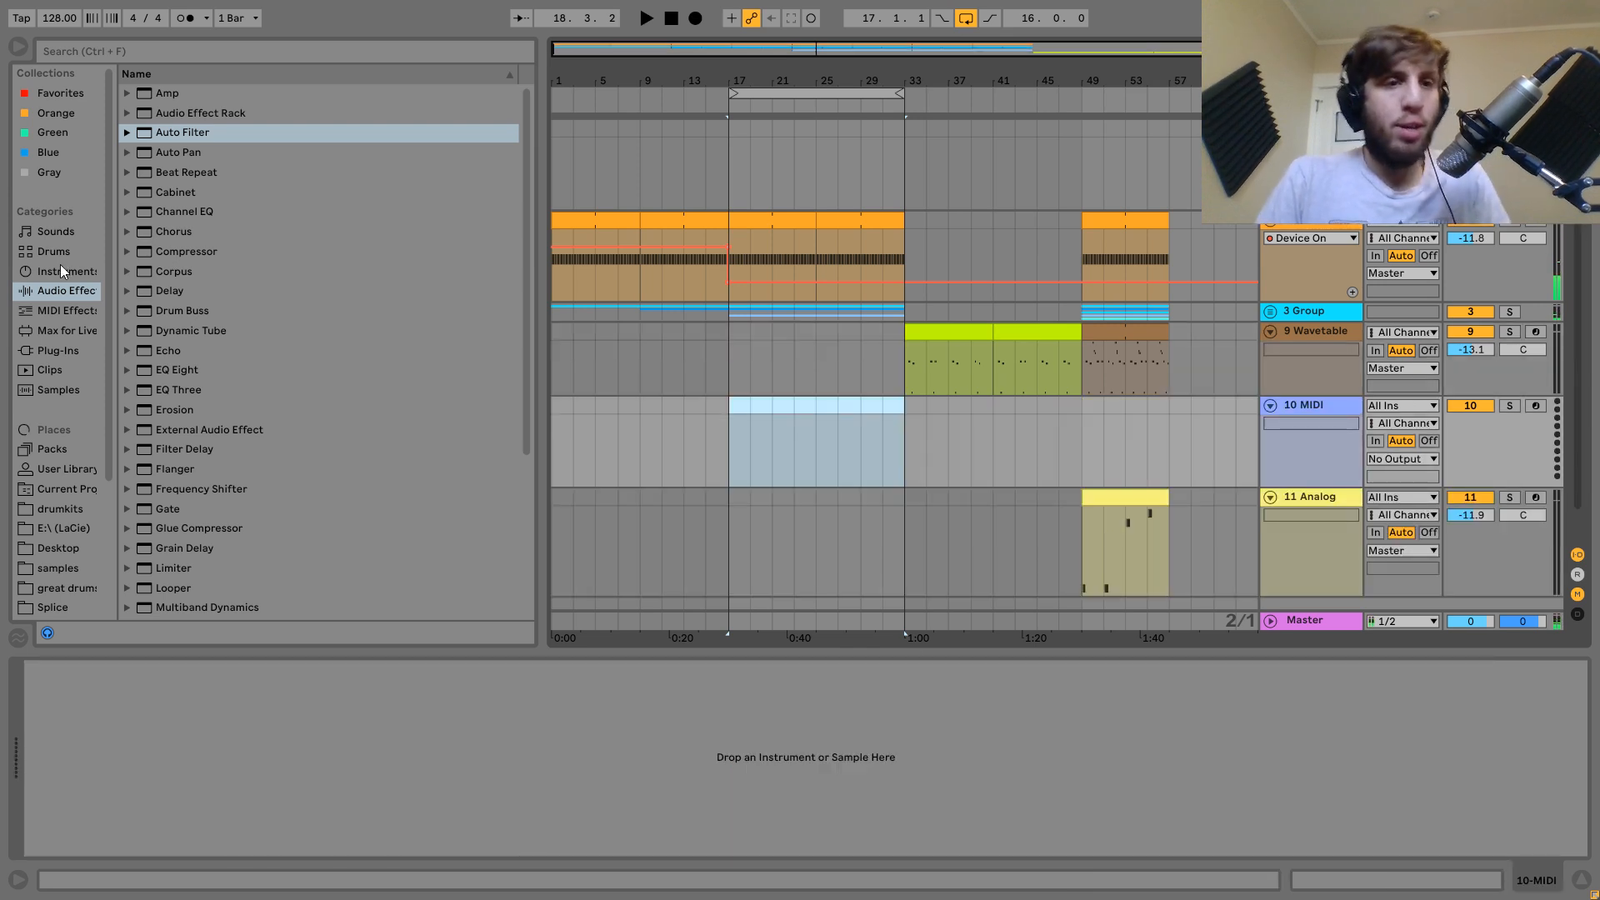
click(60, 271)
click(181, 233)
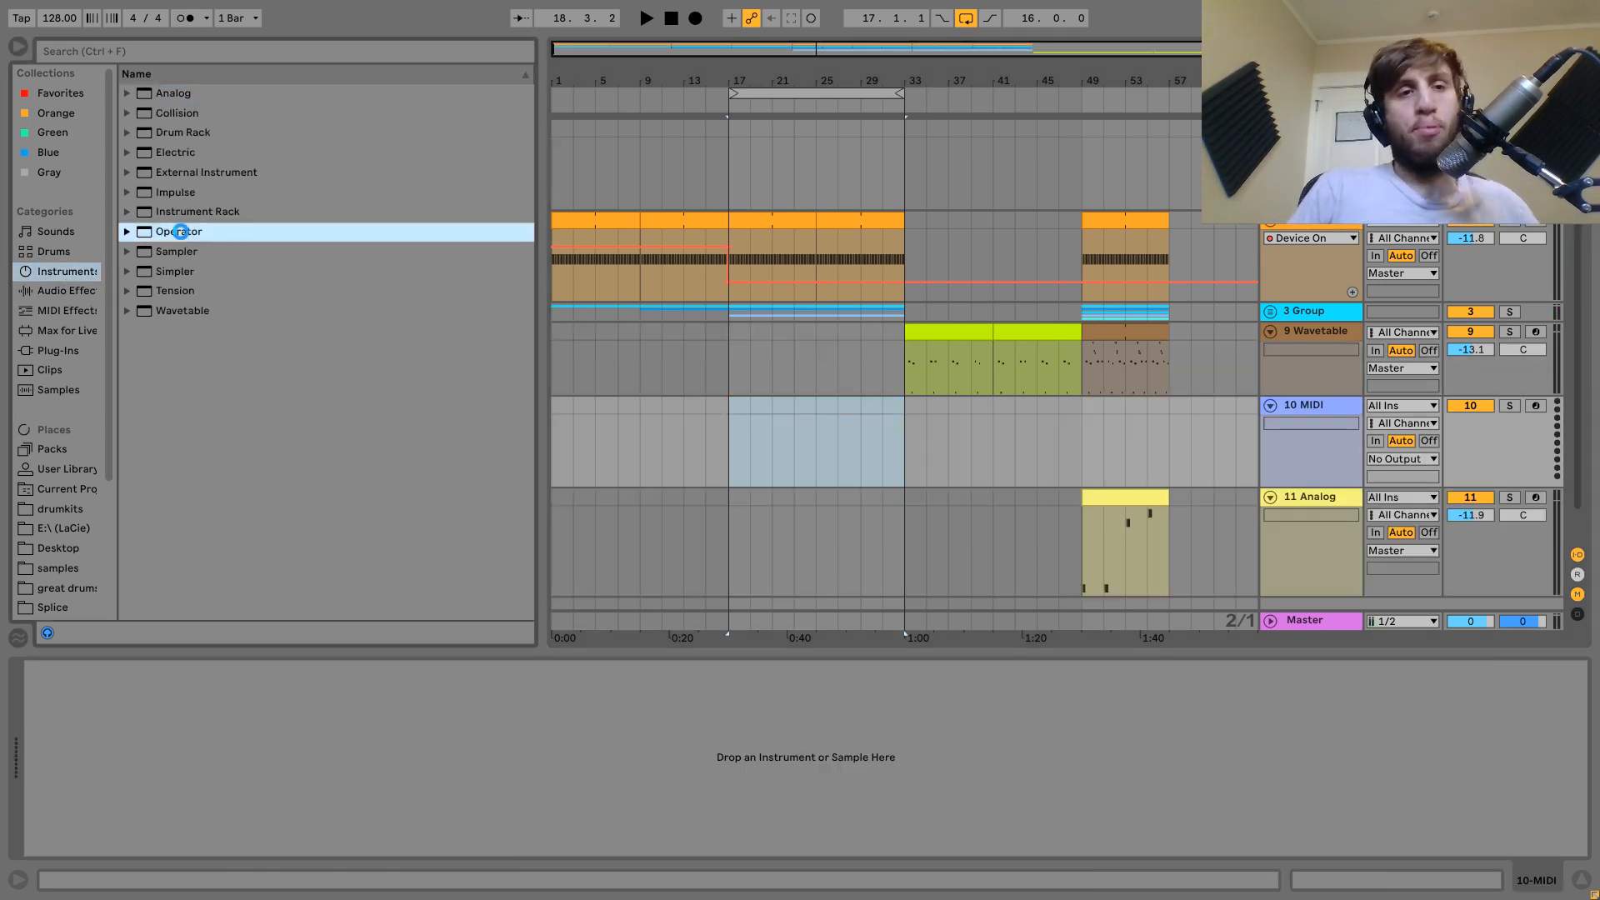
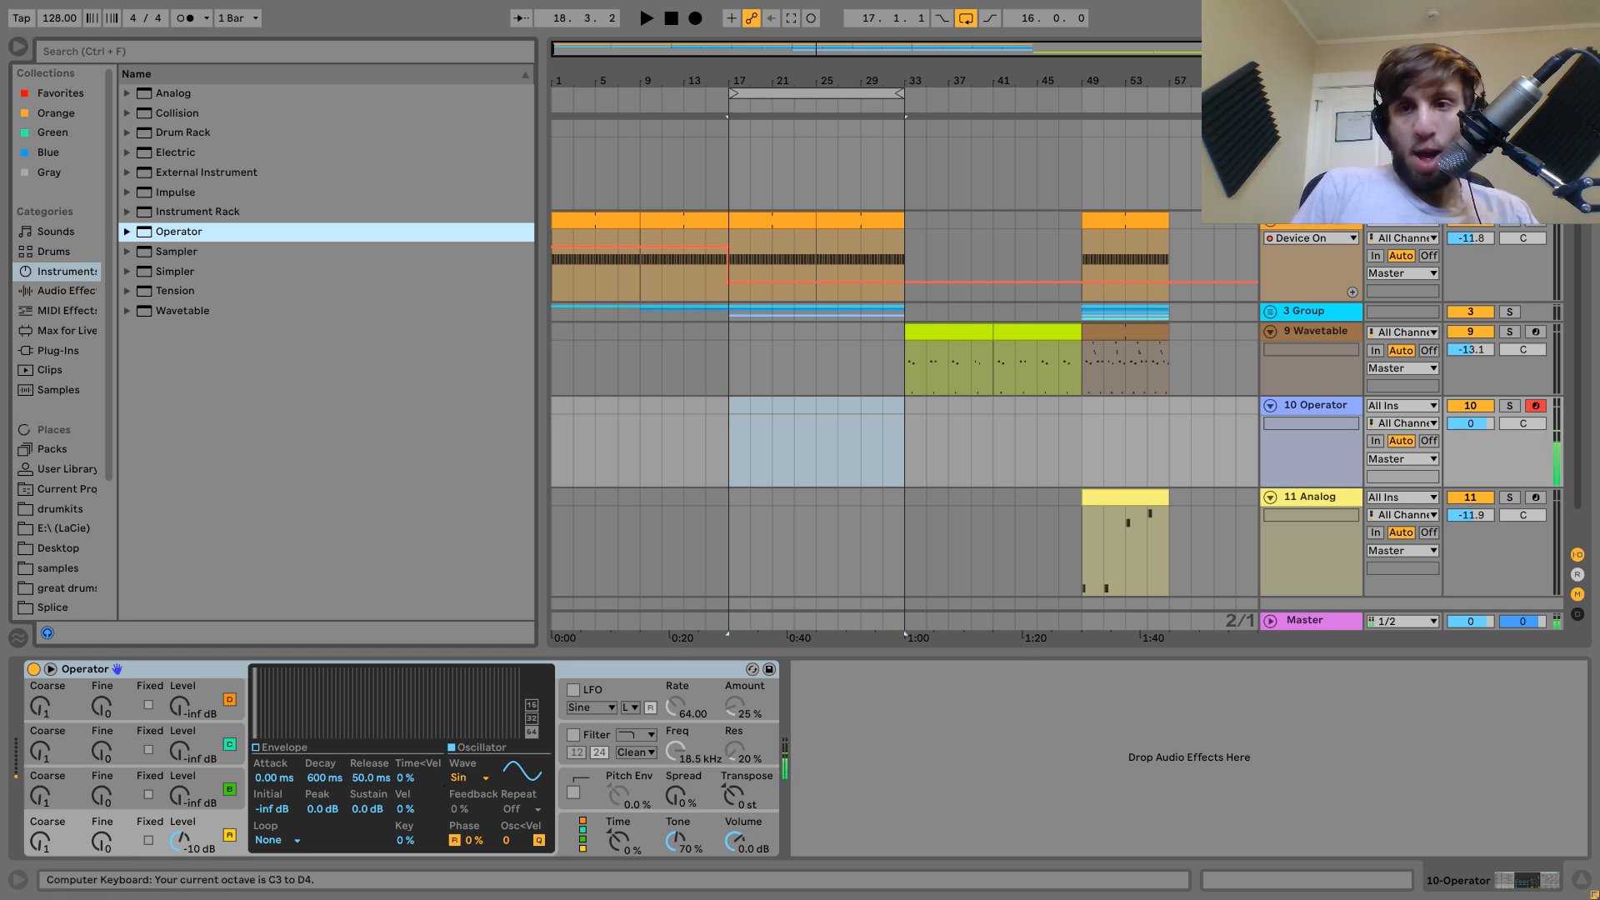
drag(1467, 422, 1462, 425)
Set Operator's oscillators B and C to -23 dB and D to -8.9 dB, with B fine 5, C coarse 4 and D coarse 8.
drag(180, 796, 180, 765)
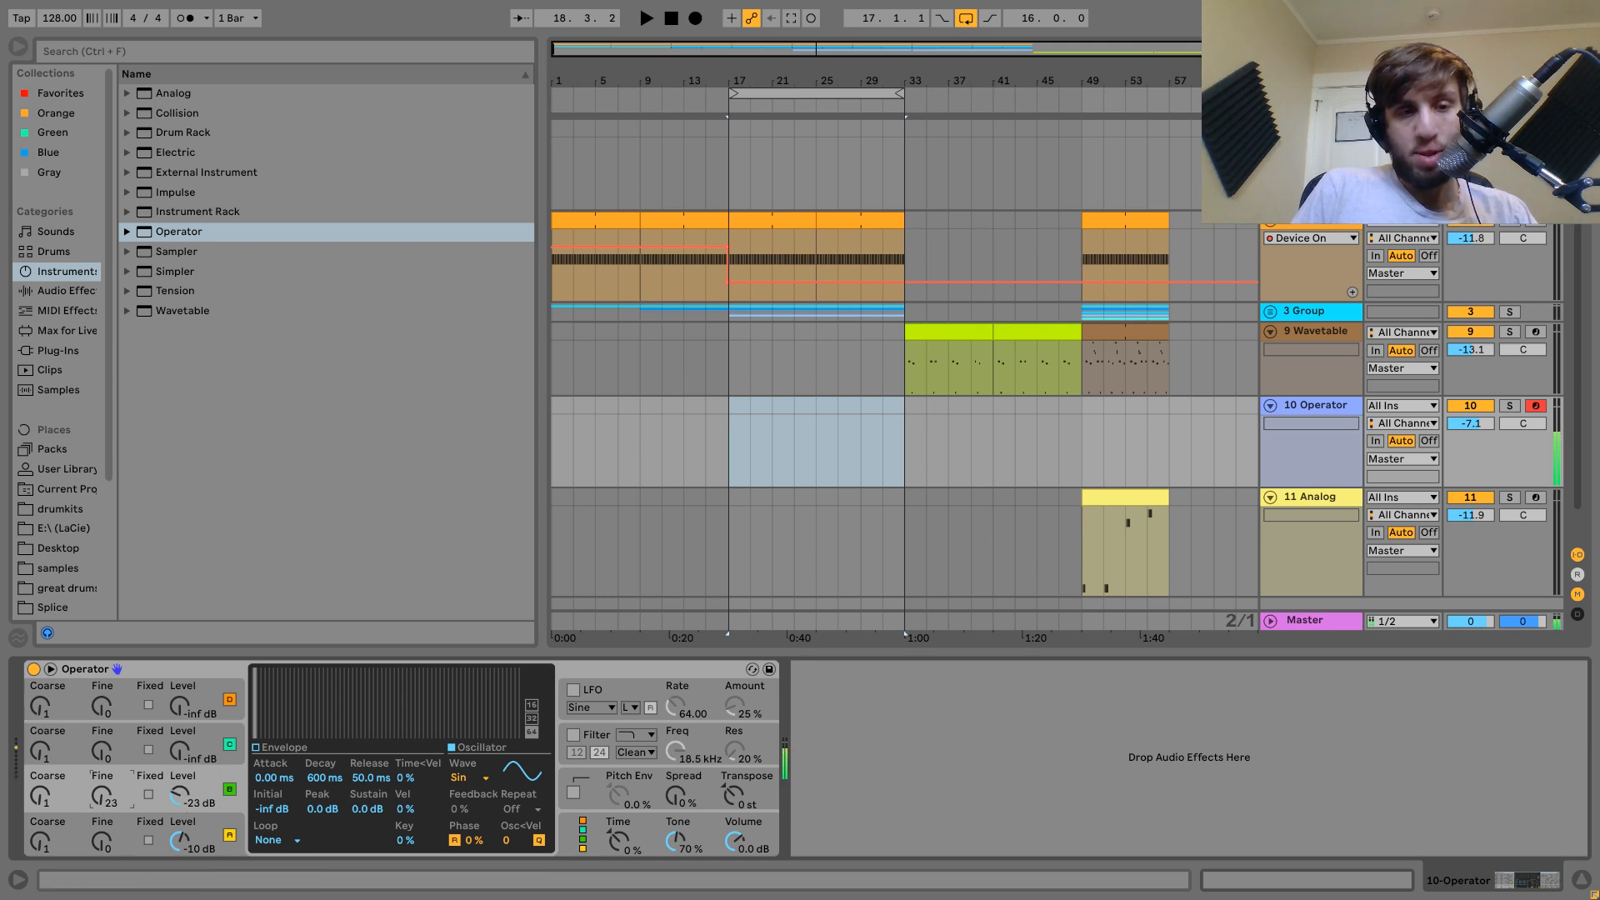
drag(197, 769, 197, 738)
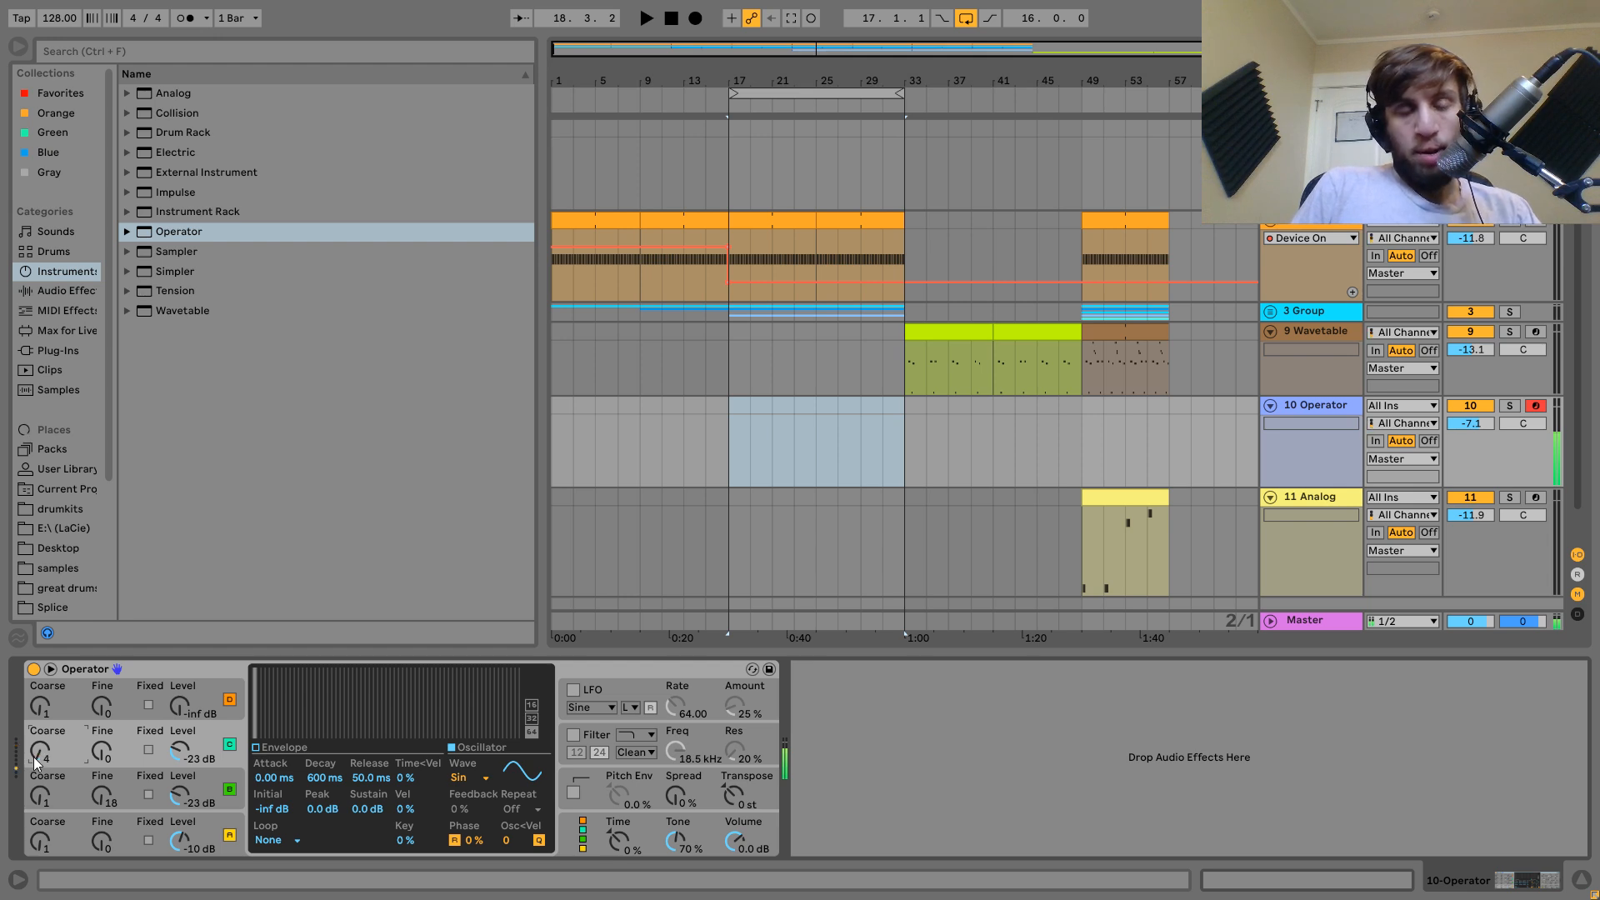
click(94, 783)
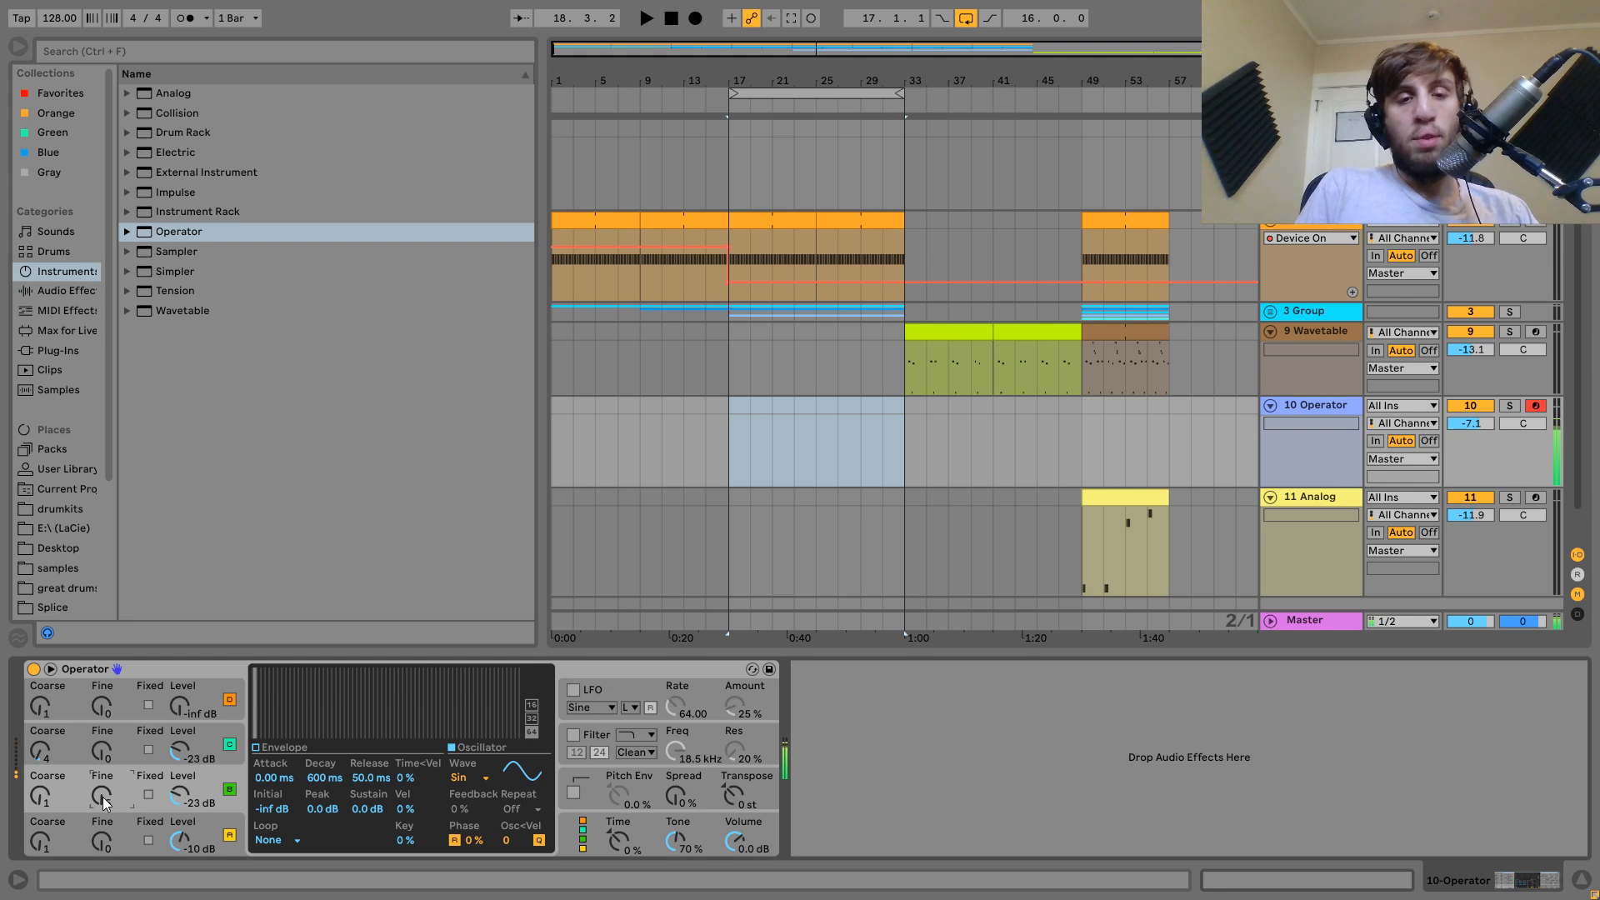
drag(182, 702, 181, 672)
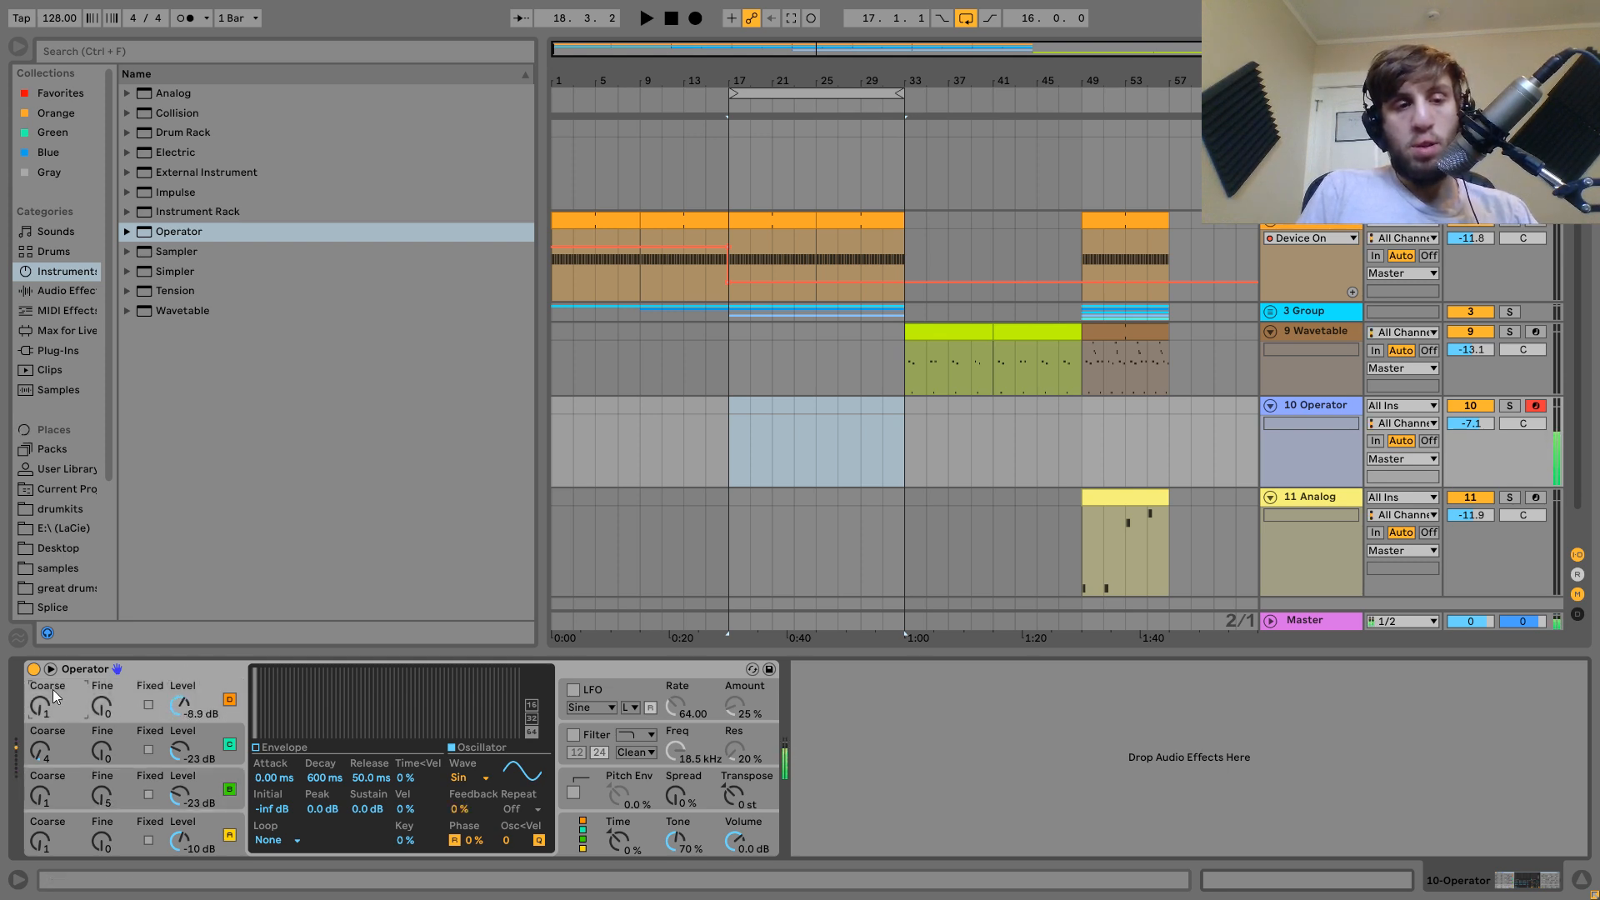
Enable Operator's filter at 2.53 kHz with 64% resonance and add a Chorus after the instrument.
click(573, 734)
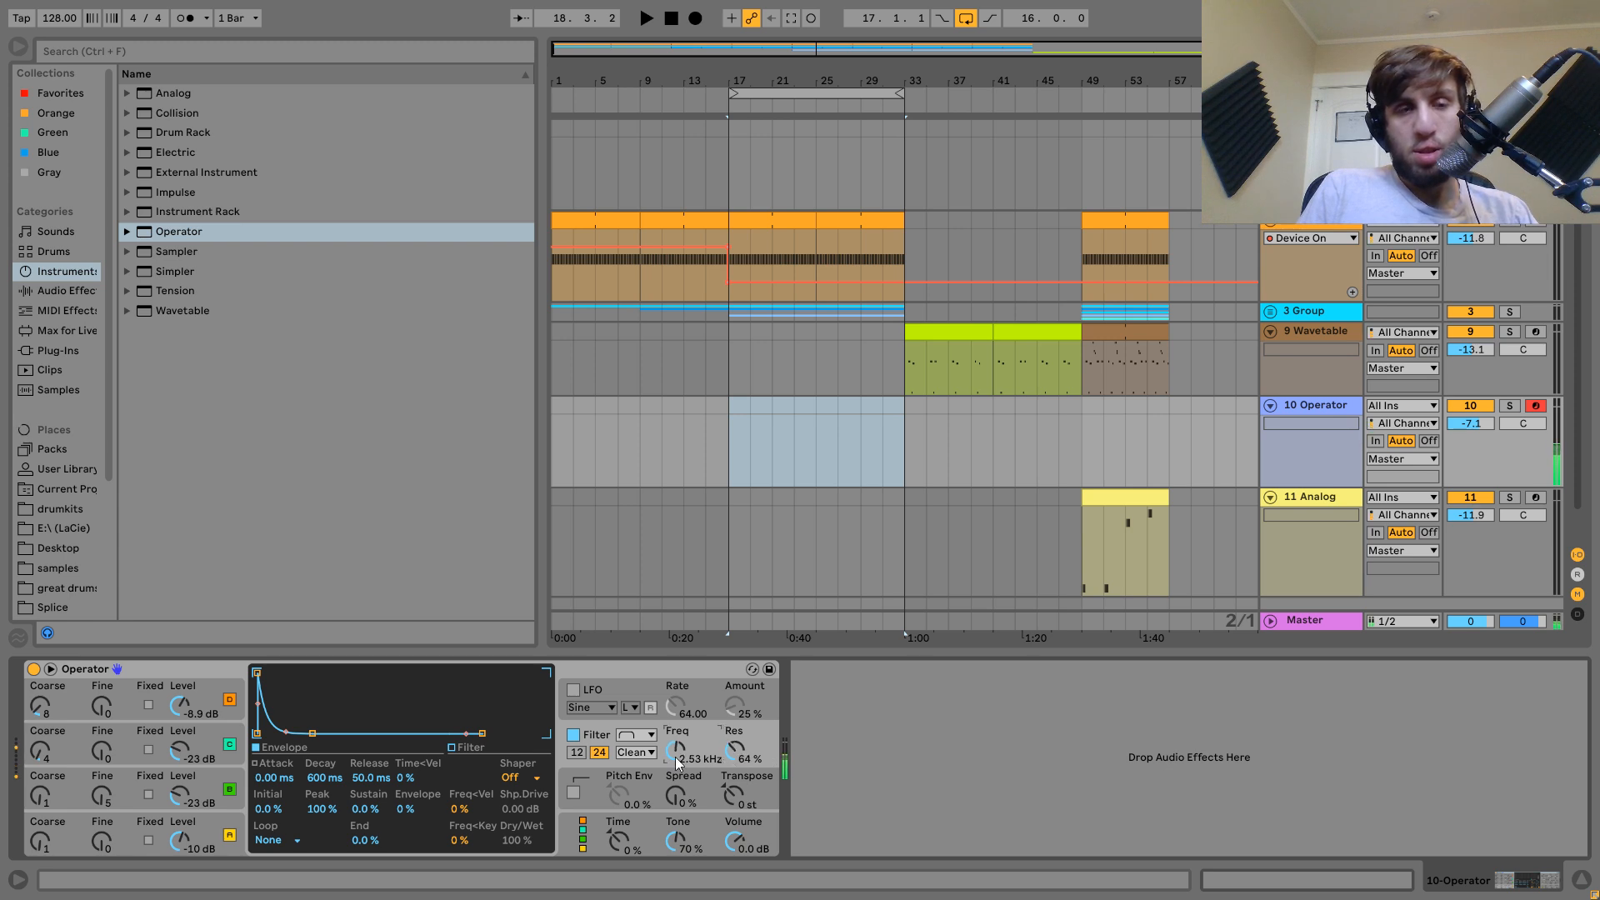
click(55, 290)
drag(162, 233, 958, 696)
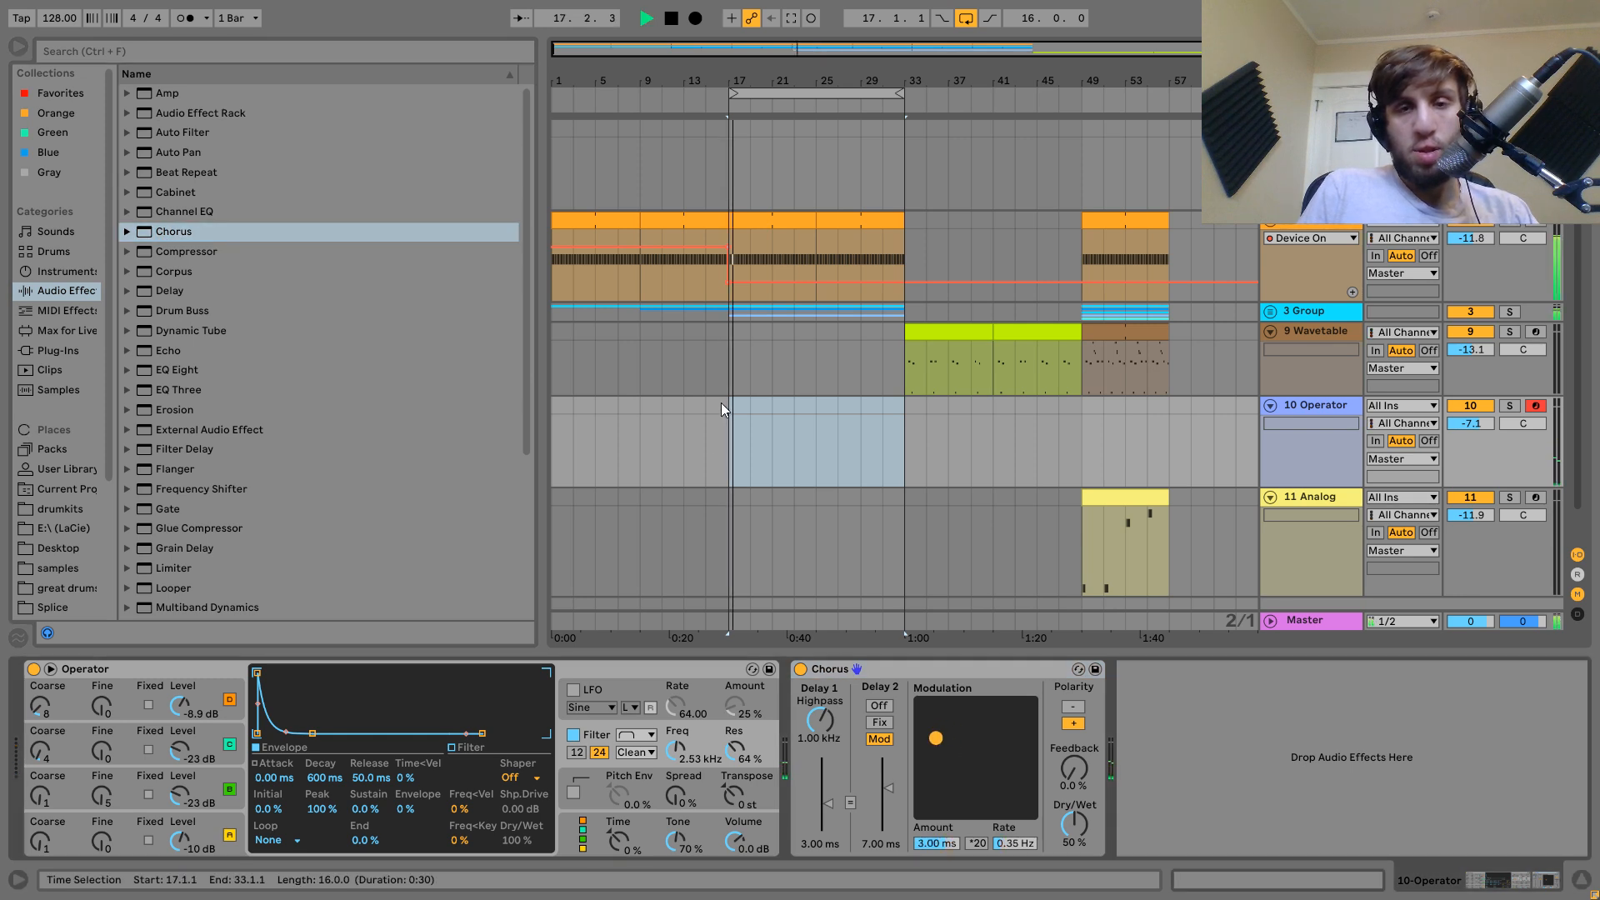
Create an empty MIDI clip on the Operator track from bar 49 to 57 and loop that range.
click(906, 404)
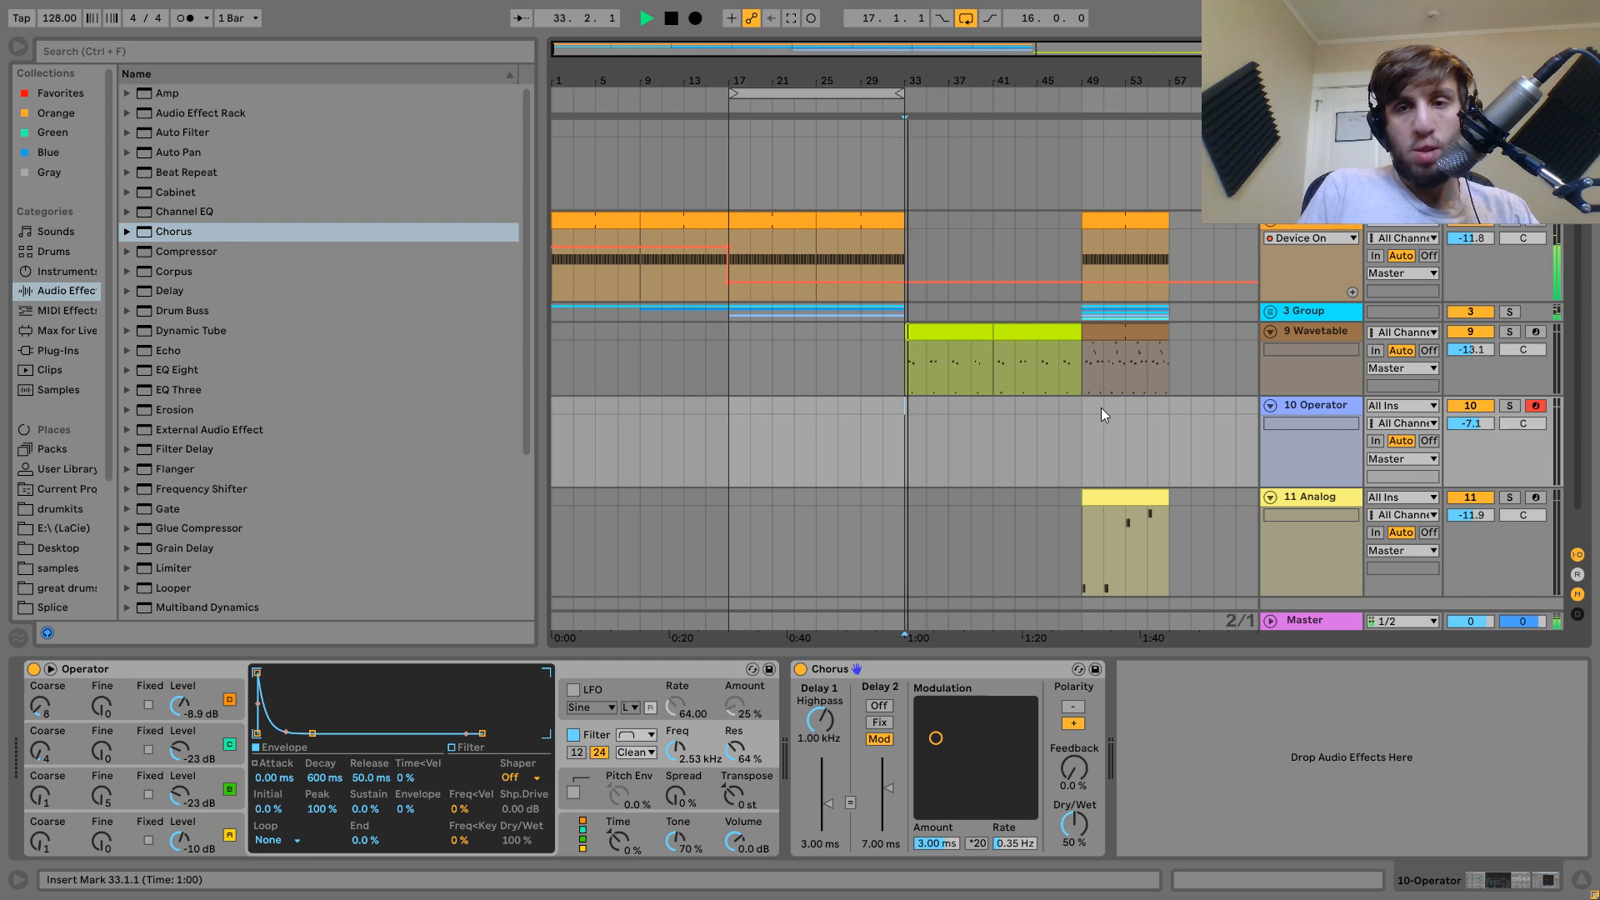
drag(1082, 408, 1168, 410)
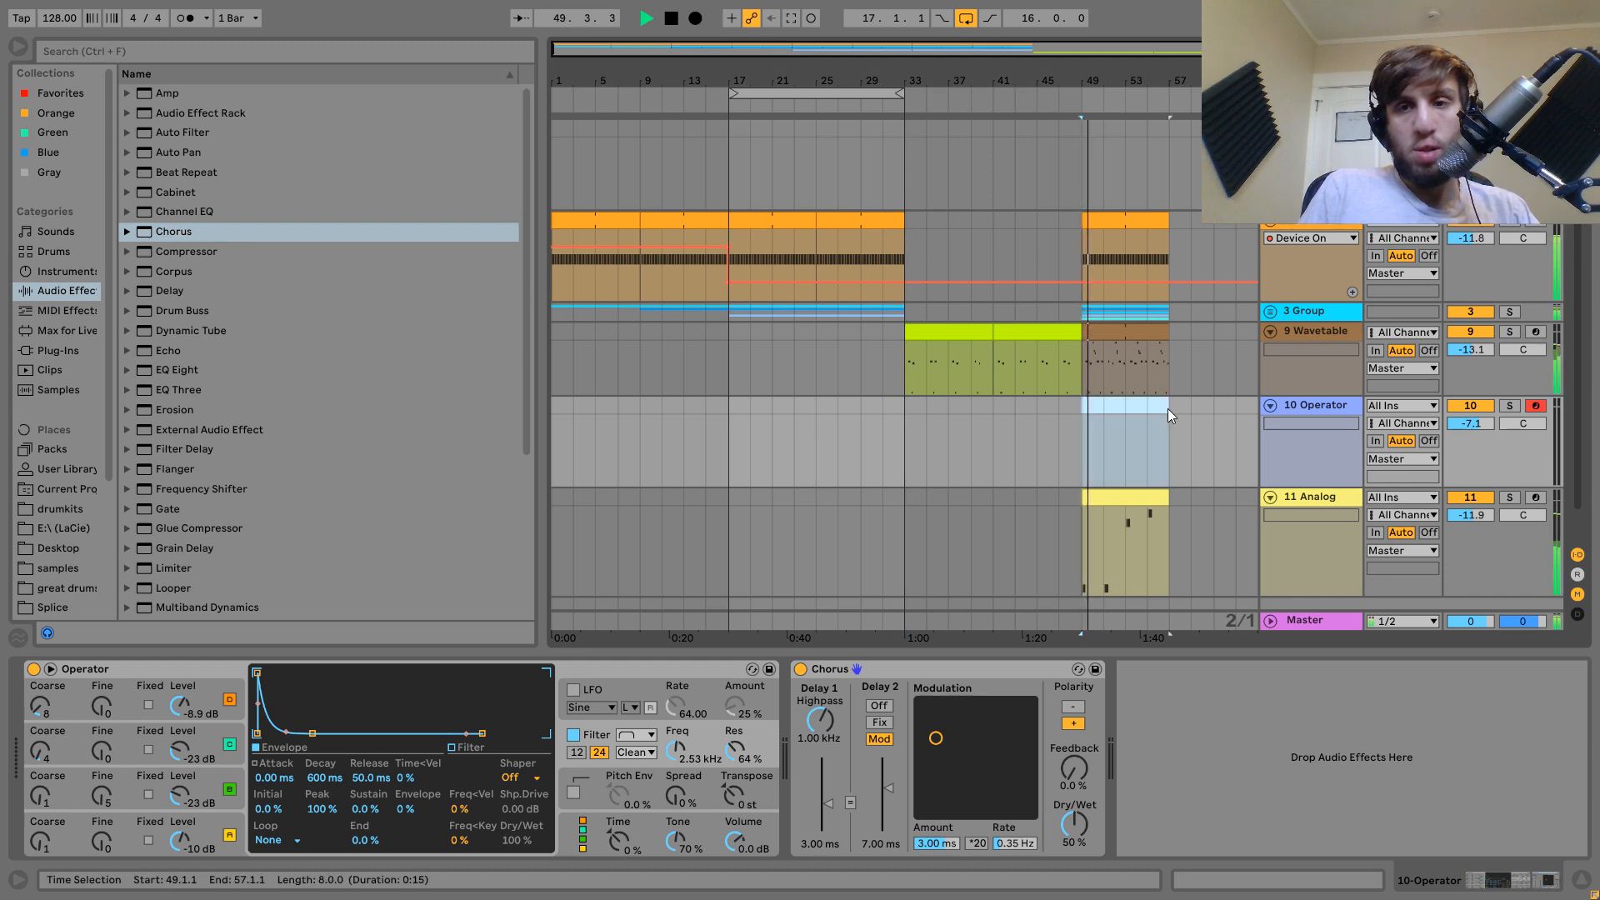
key(ctrl+l)
double_click(1168, 408)
key(space)
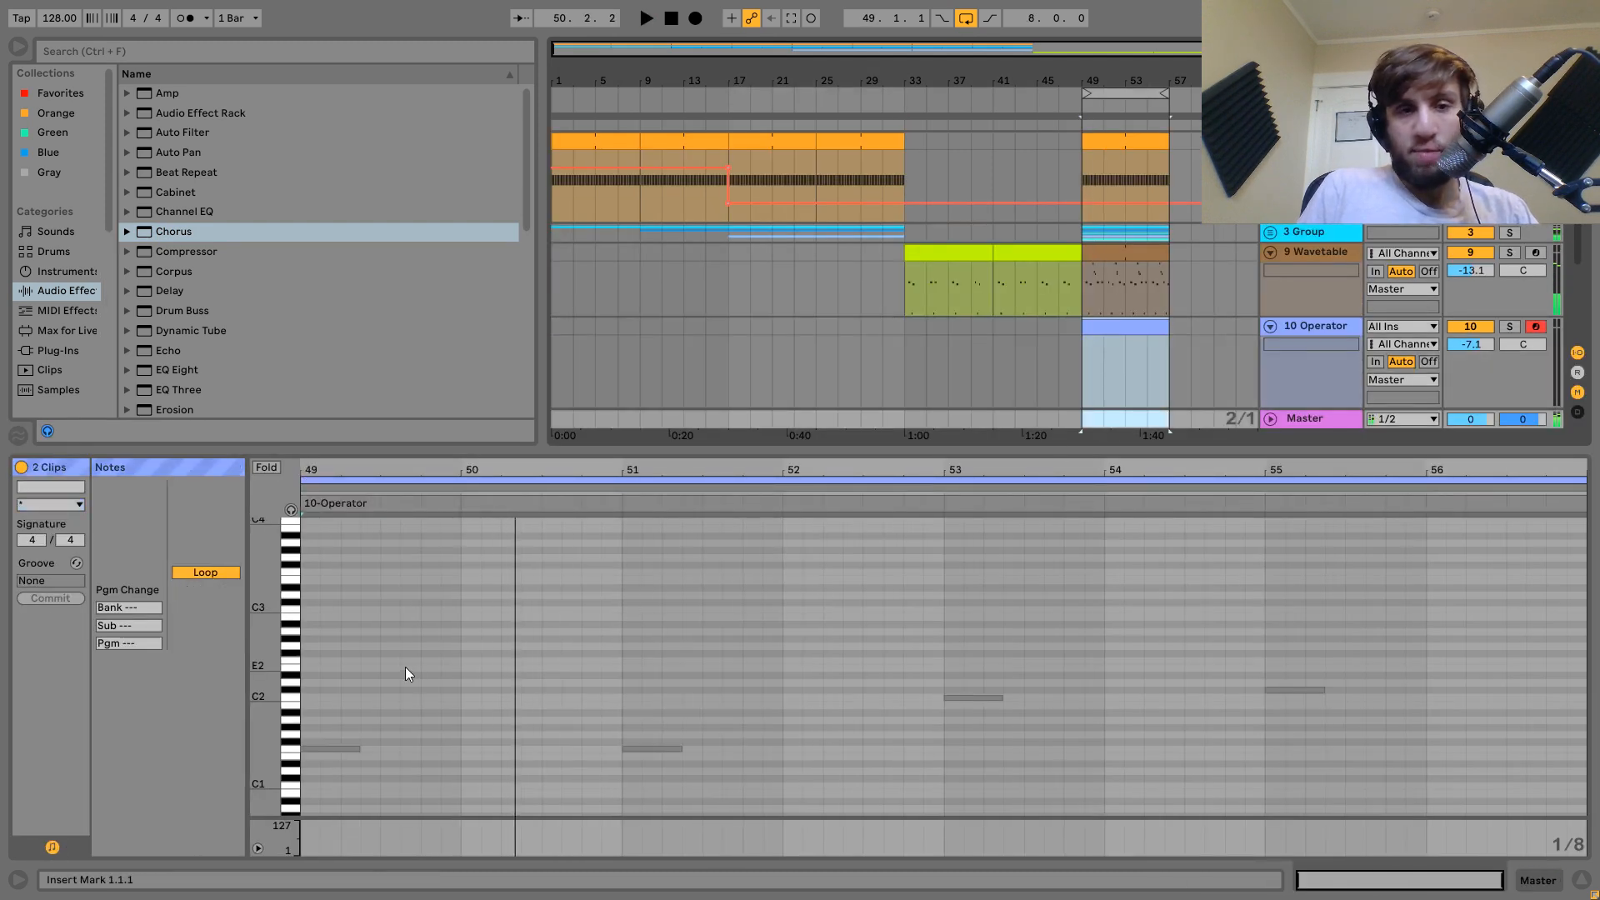
Add F2 and C3 notes at the start of the Operator clip and extend them across all eight bars with Legato.
click(643, 622)
double_click(317, 663)
double_click(308, 609)
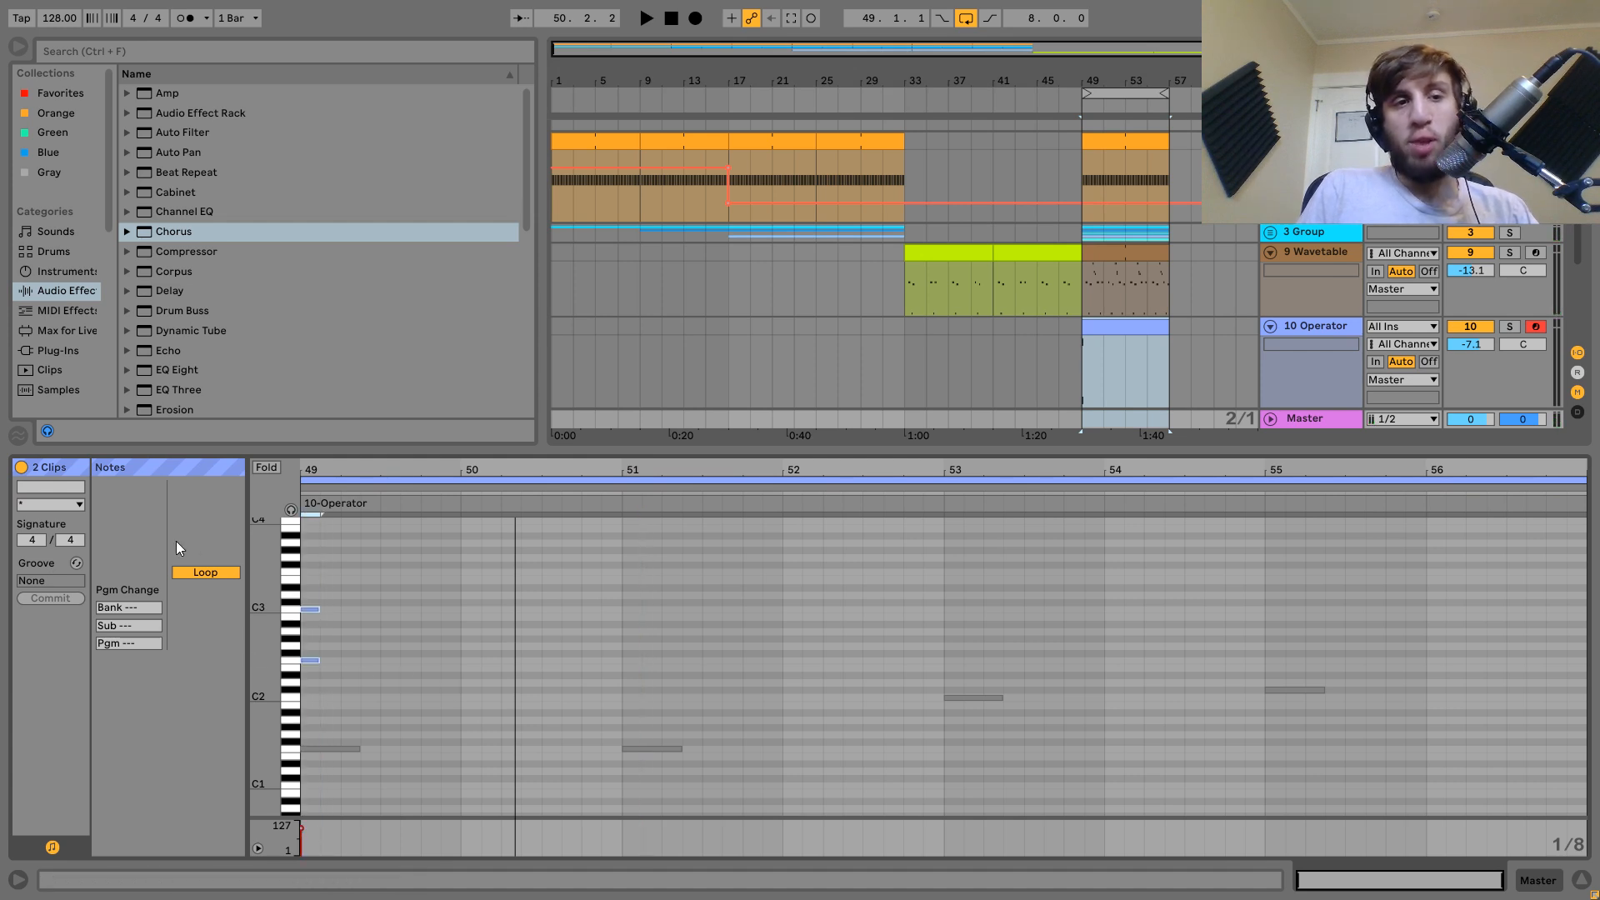
click(1108, 329)
key(ctrl+a)
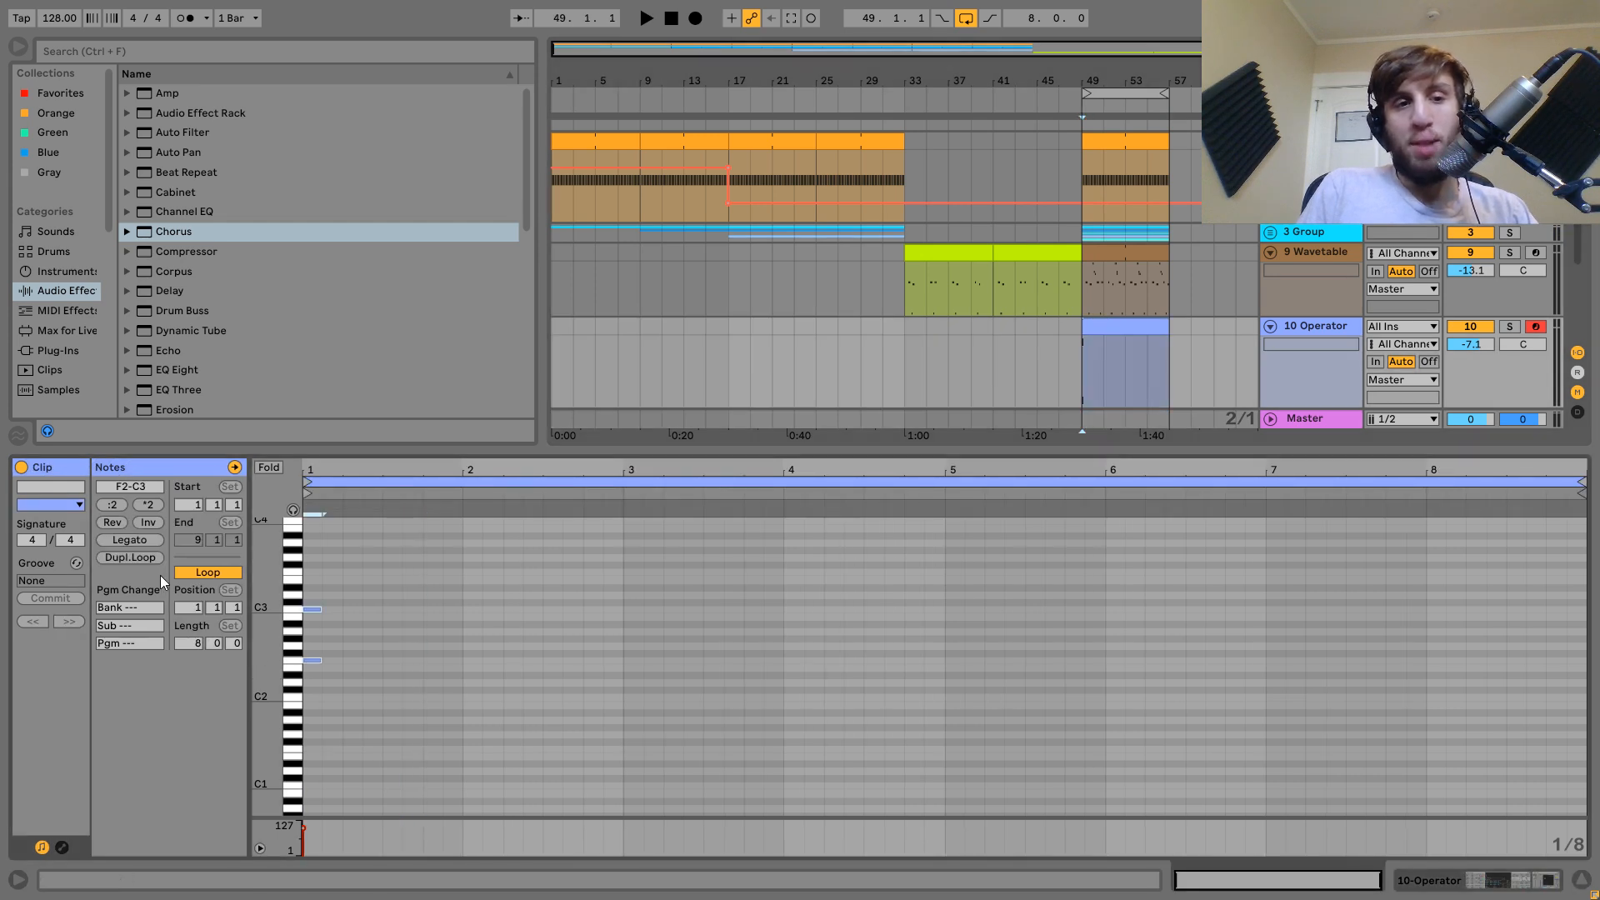
click(117, 541)
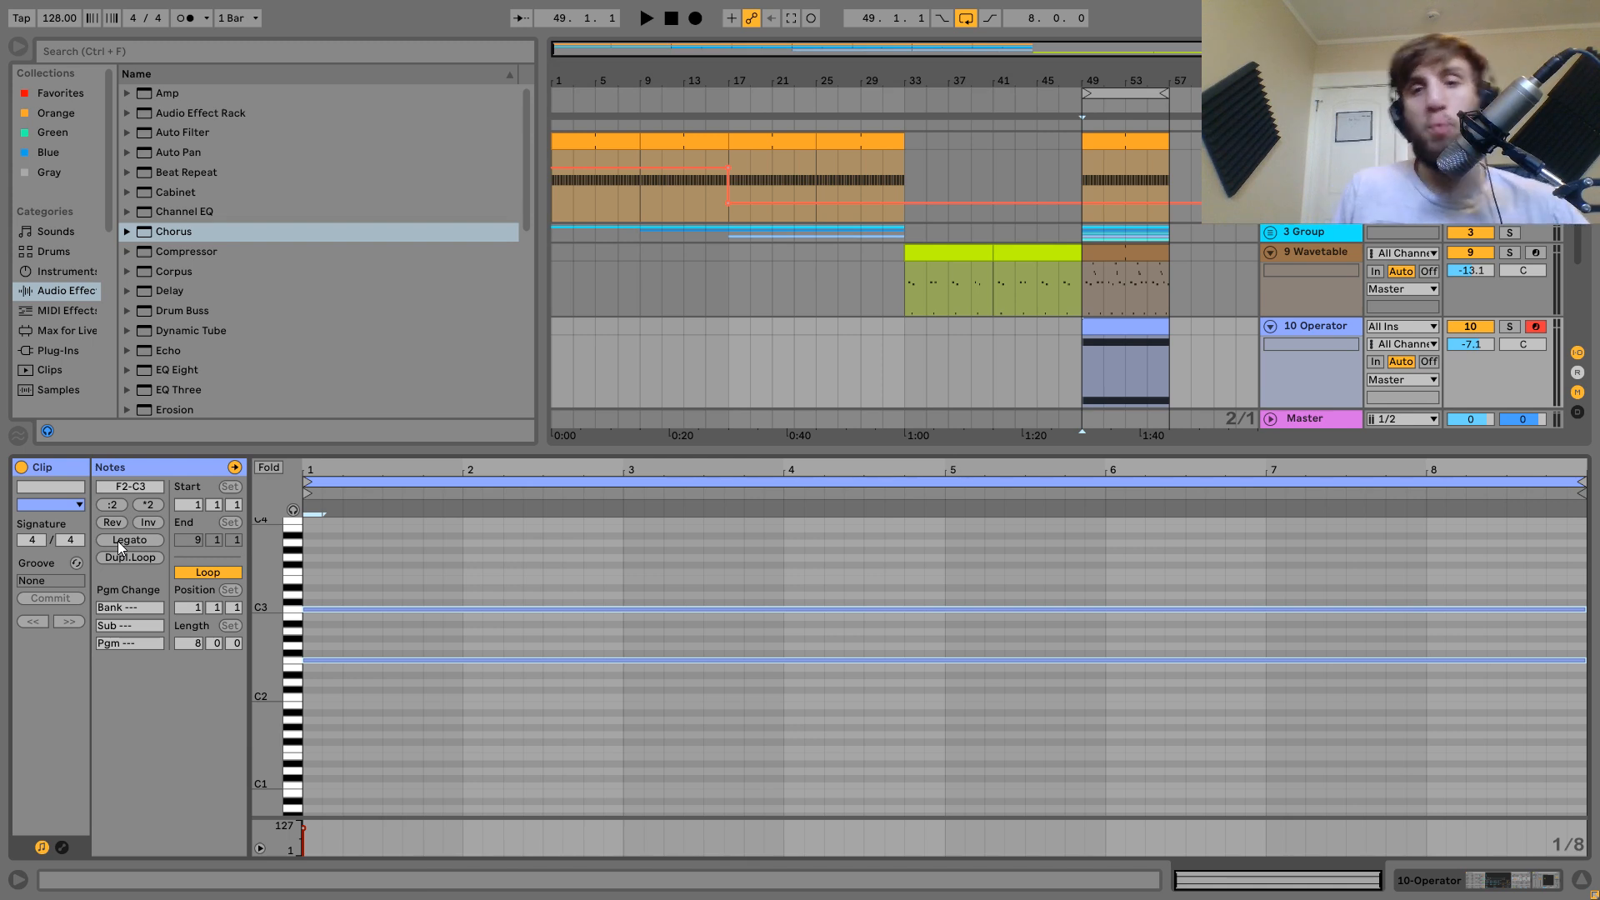
Lower the Operator track to -9.0 dB and copy the kick-sidechained Compressor from the Wavetable track onto it.
key(space)
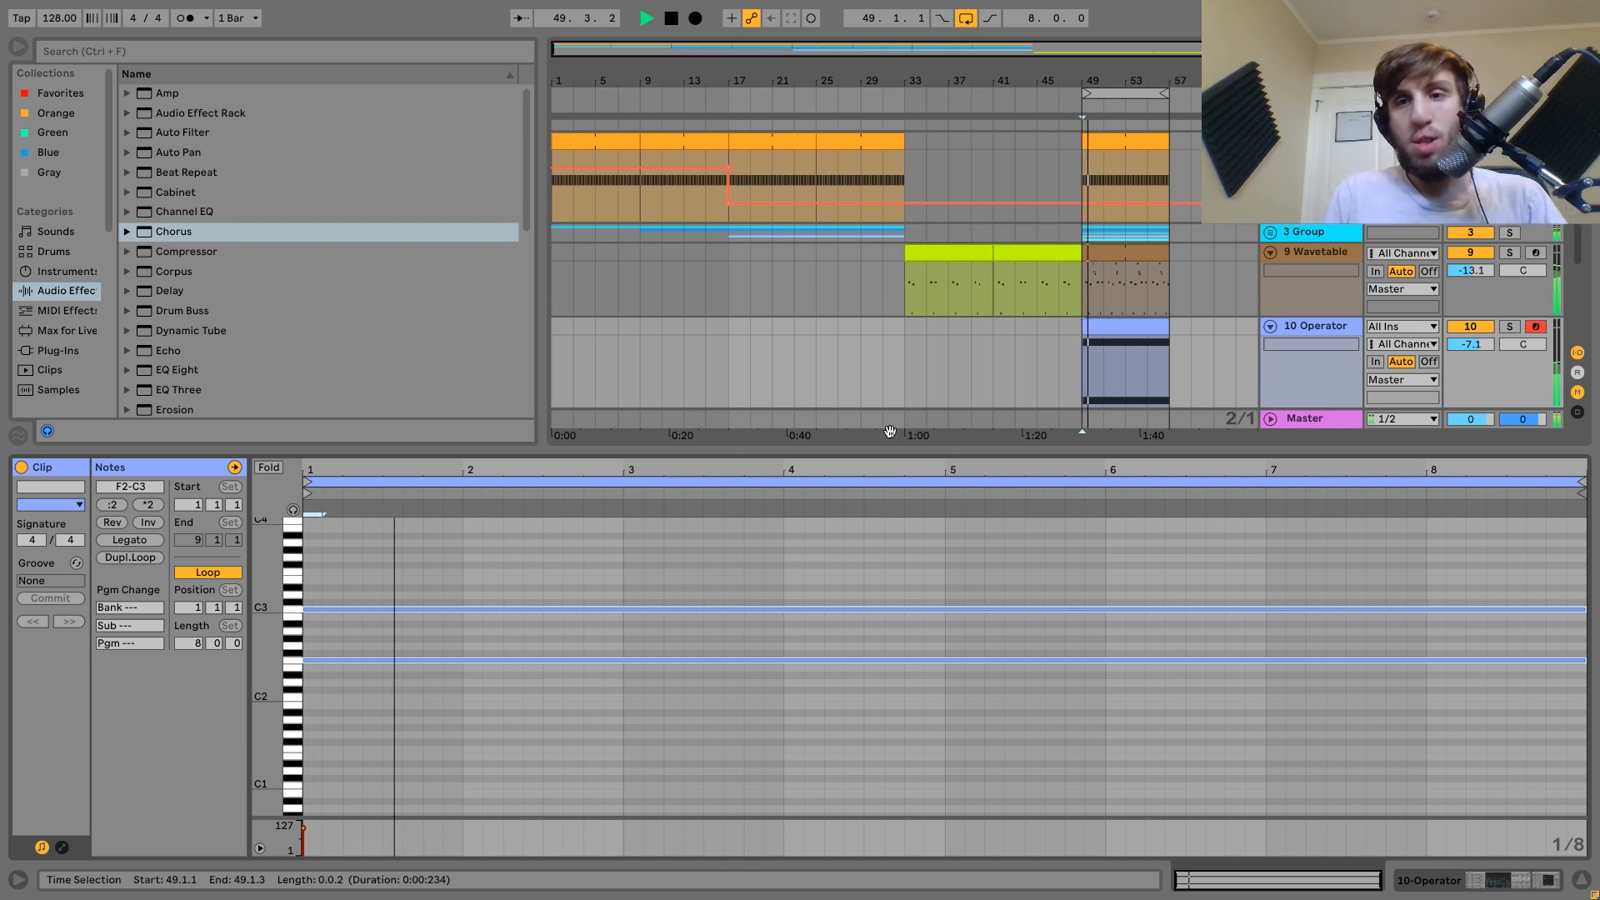
click(1296, 323)
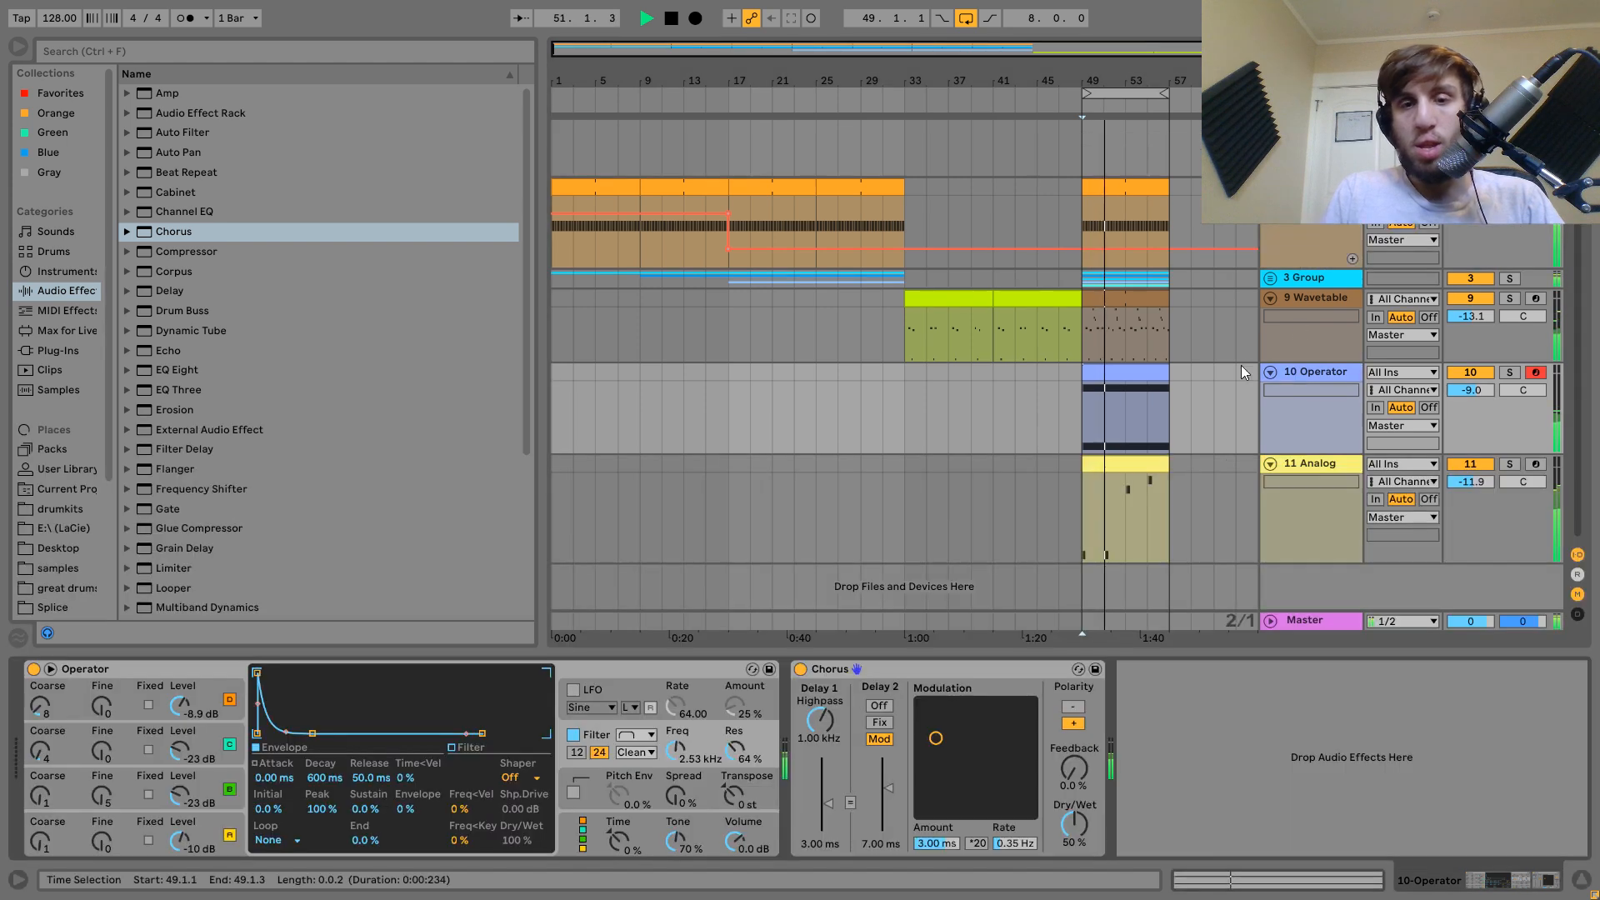
click(1306, 308)
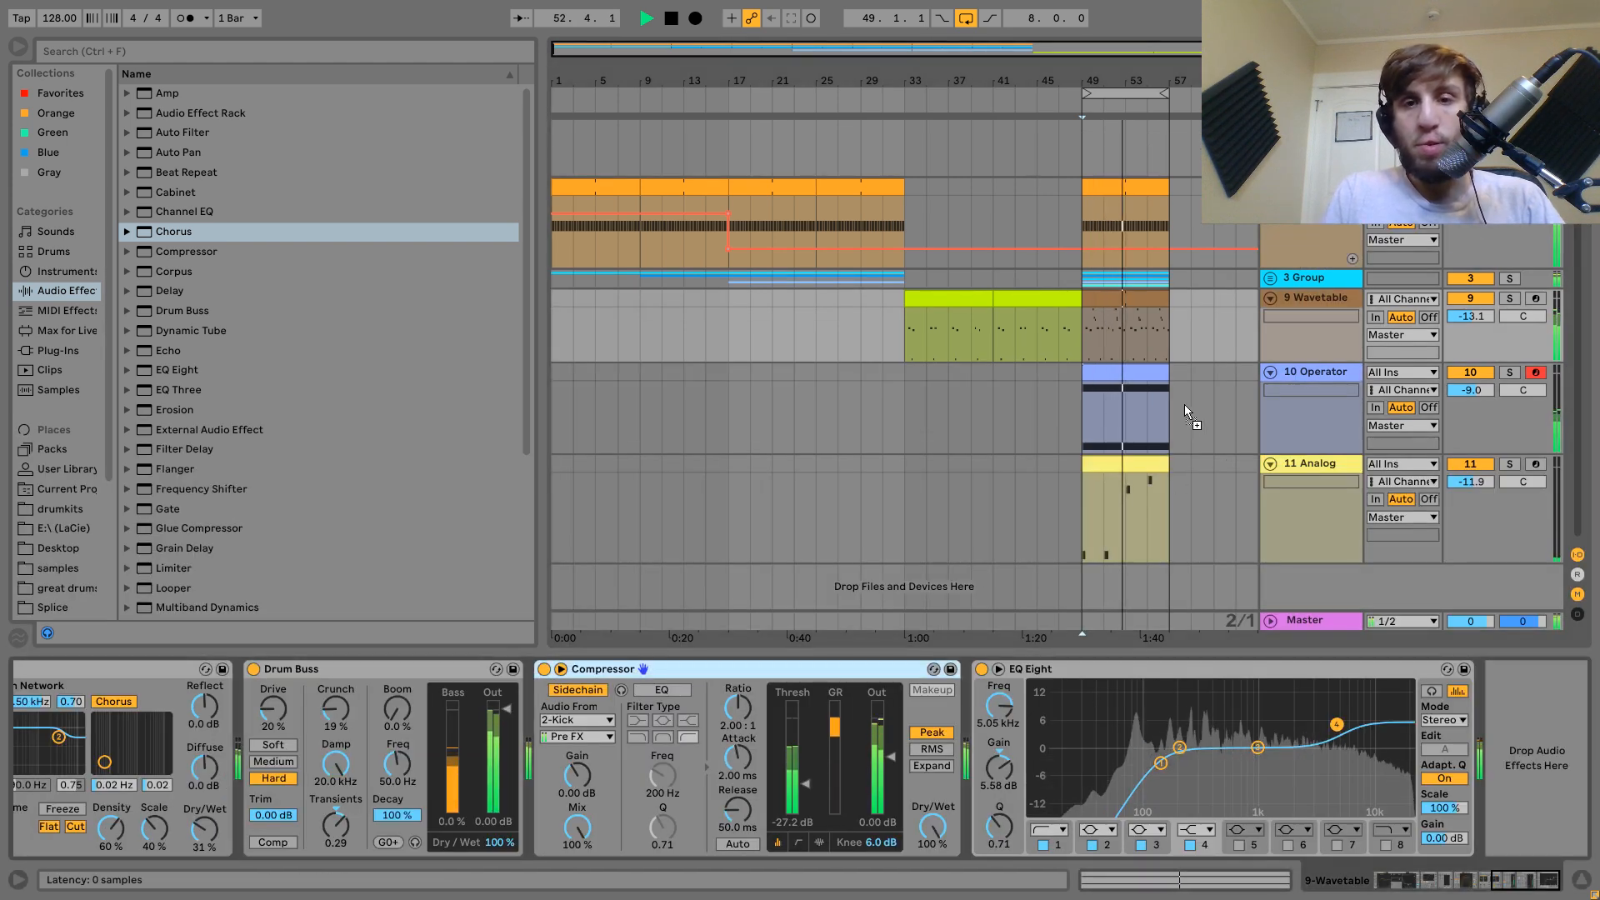
click(1167, 385)
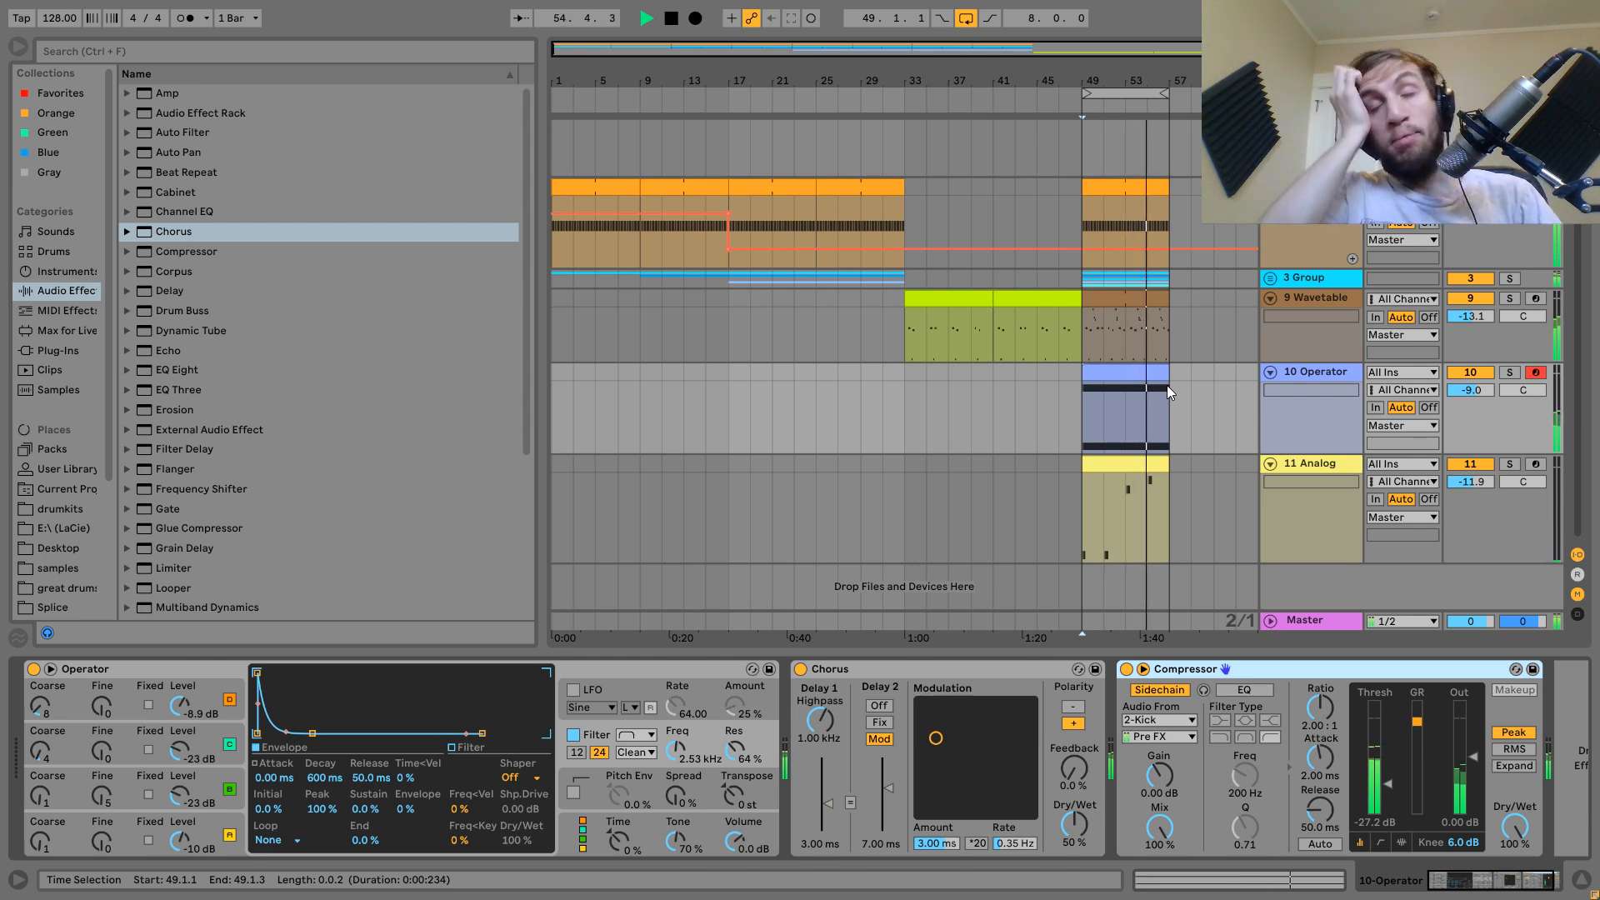
Solo the Operator track and lower its filter frequency to 1.43 kHz while listening.
click(1135, 375)
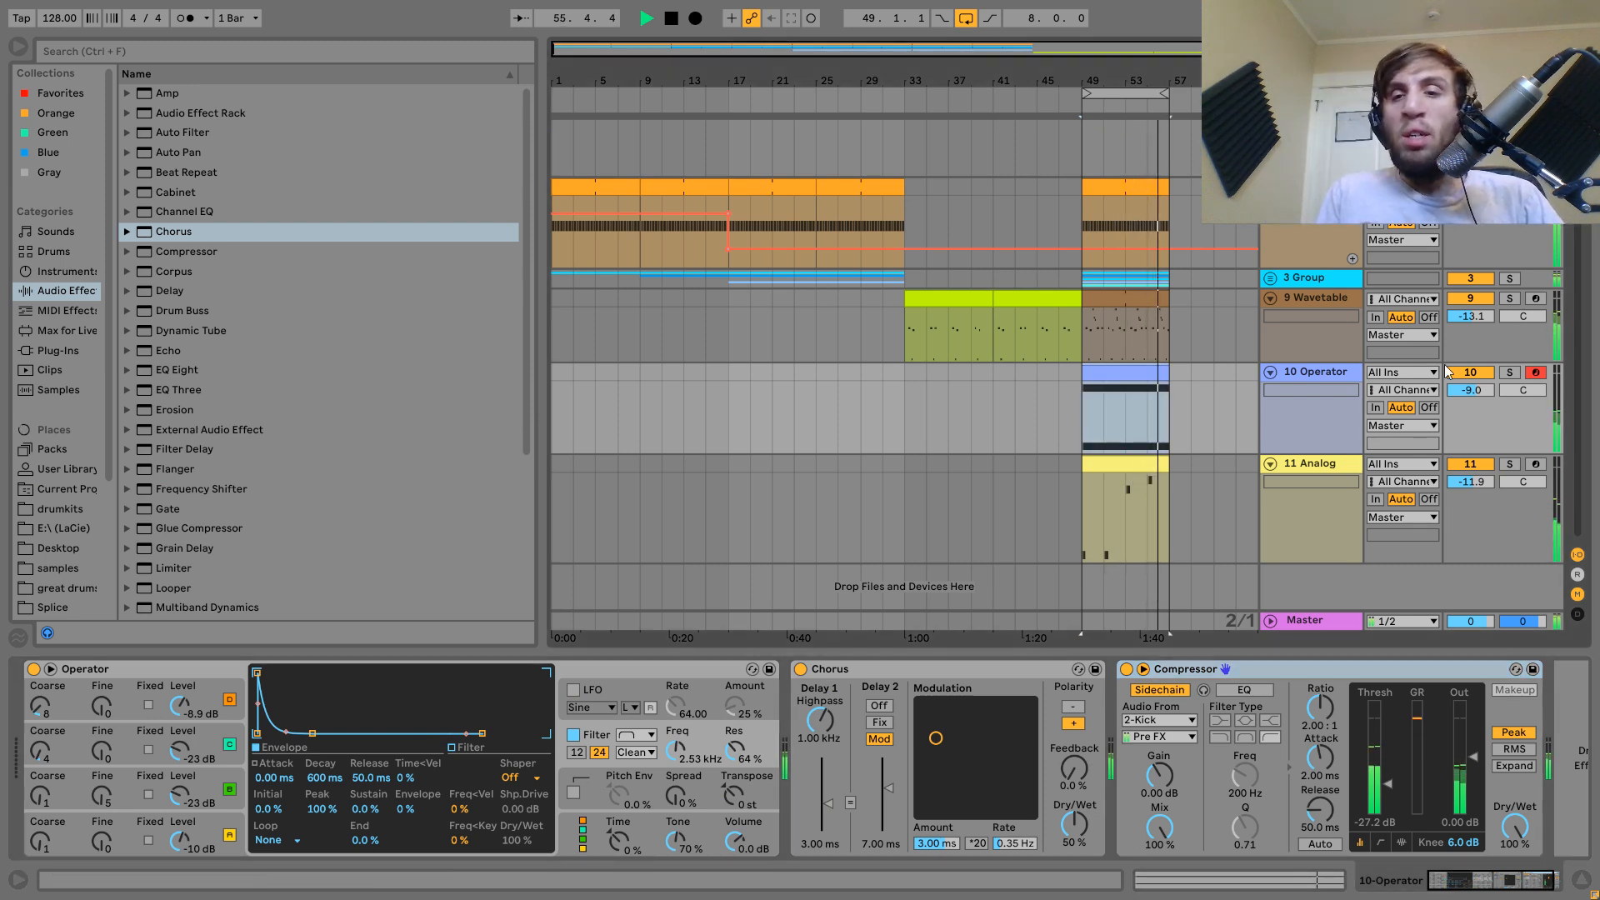
click(1509, 373)
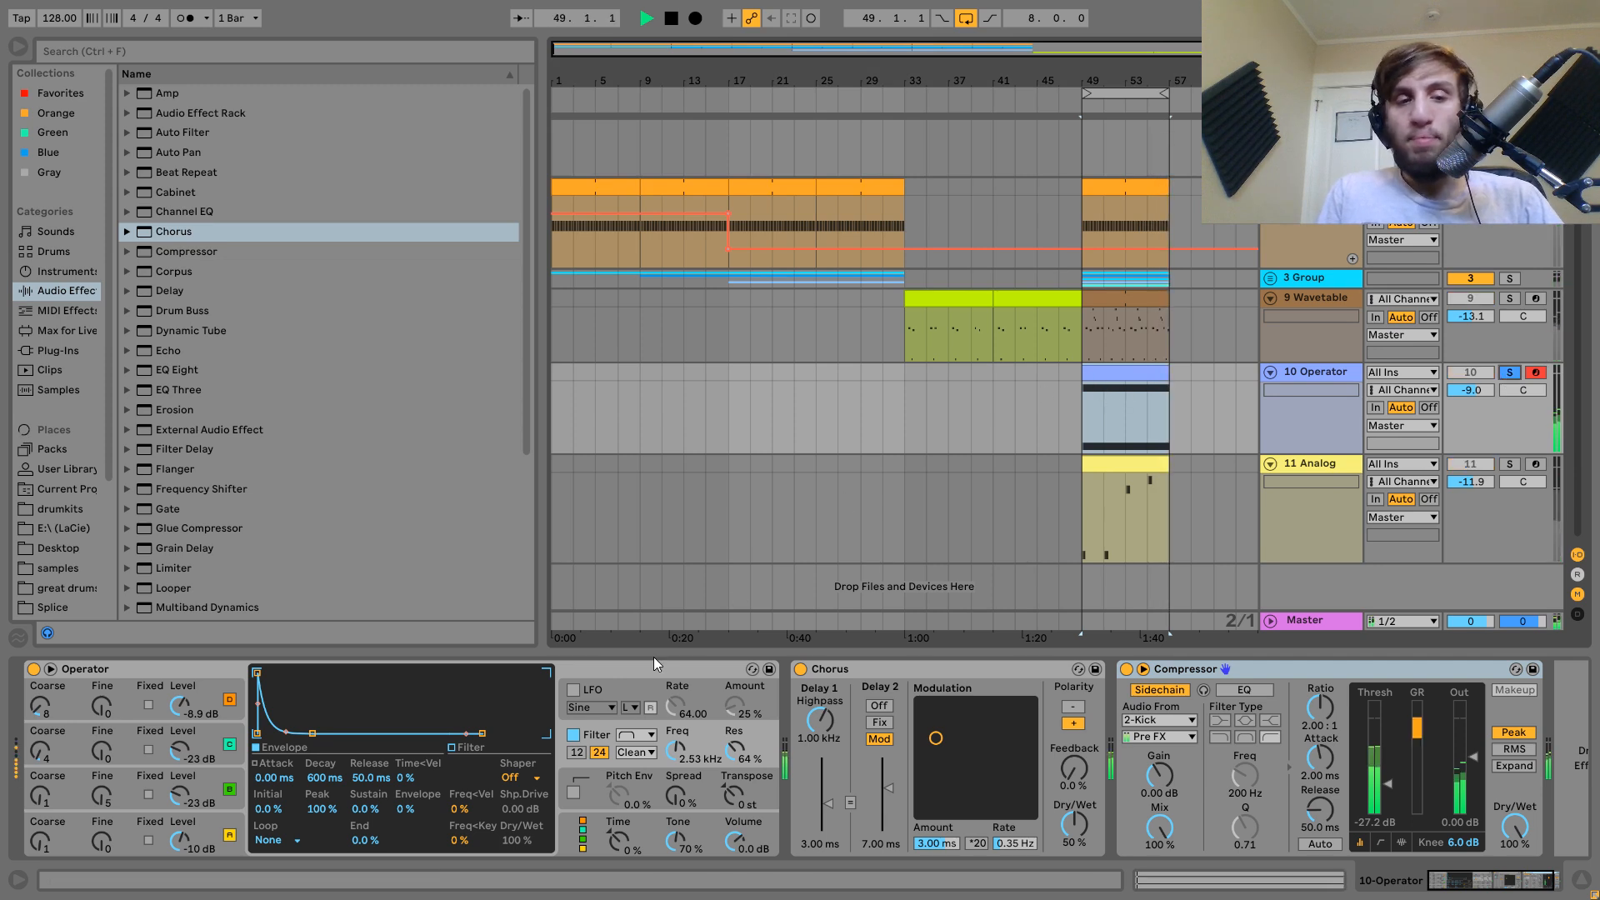
key(space)
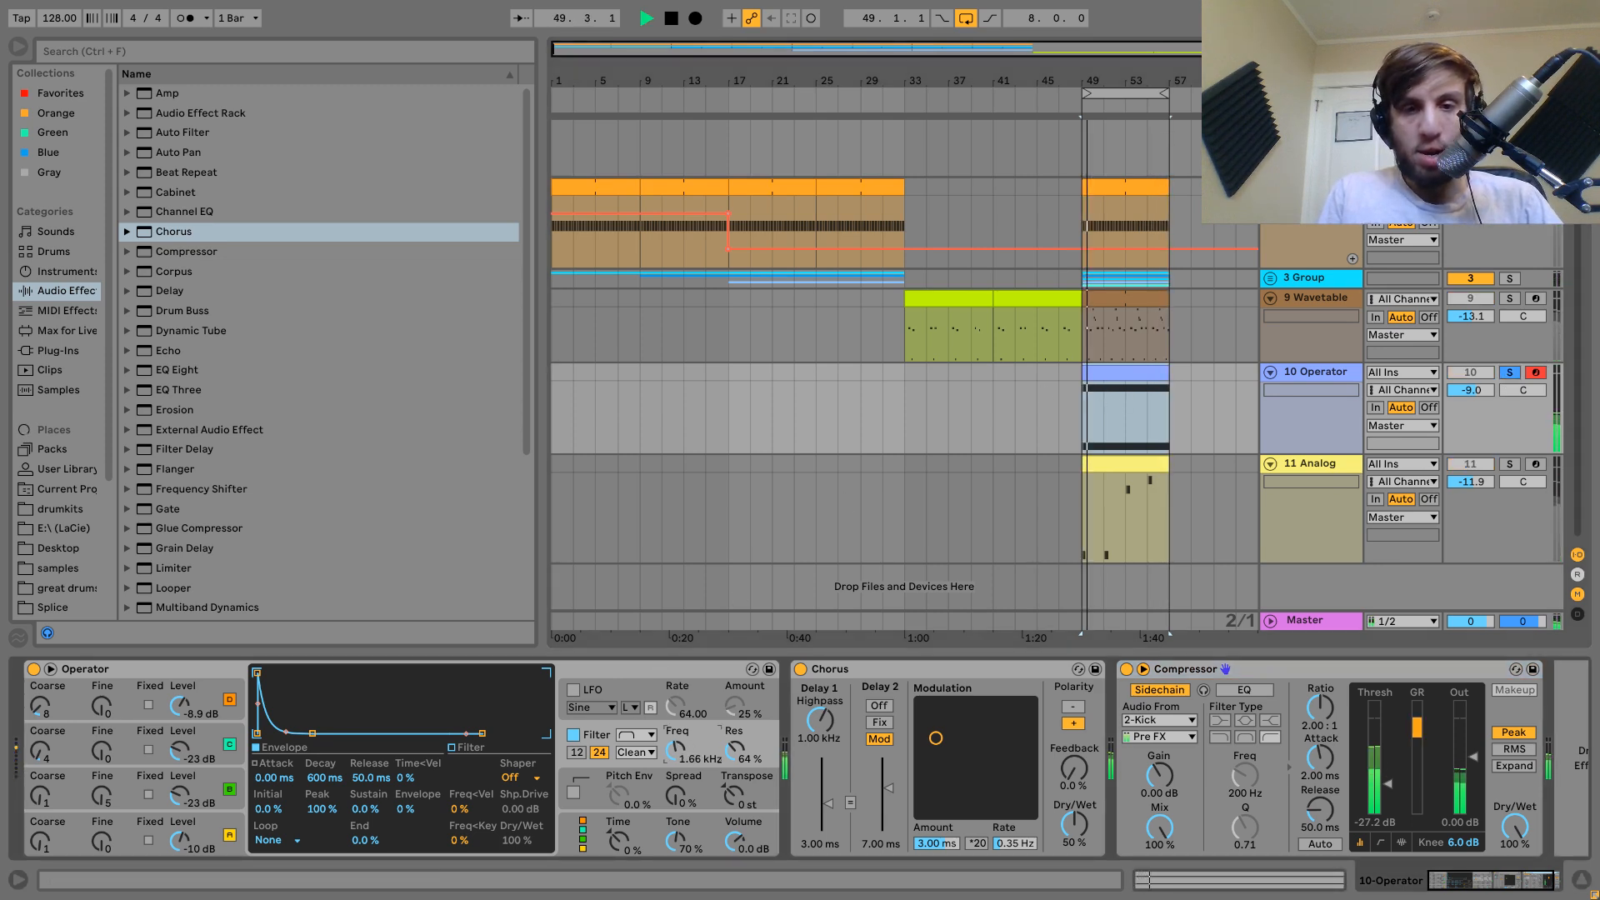
drag(677, 749, 677, 746)
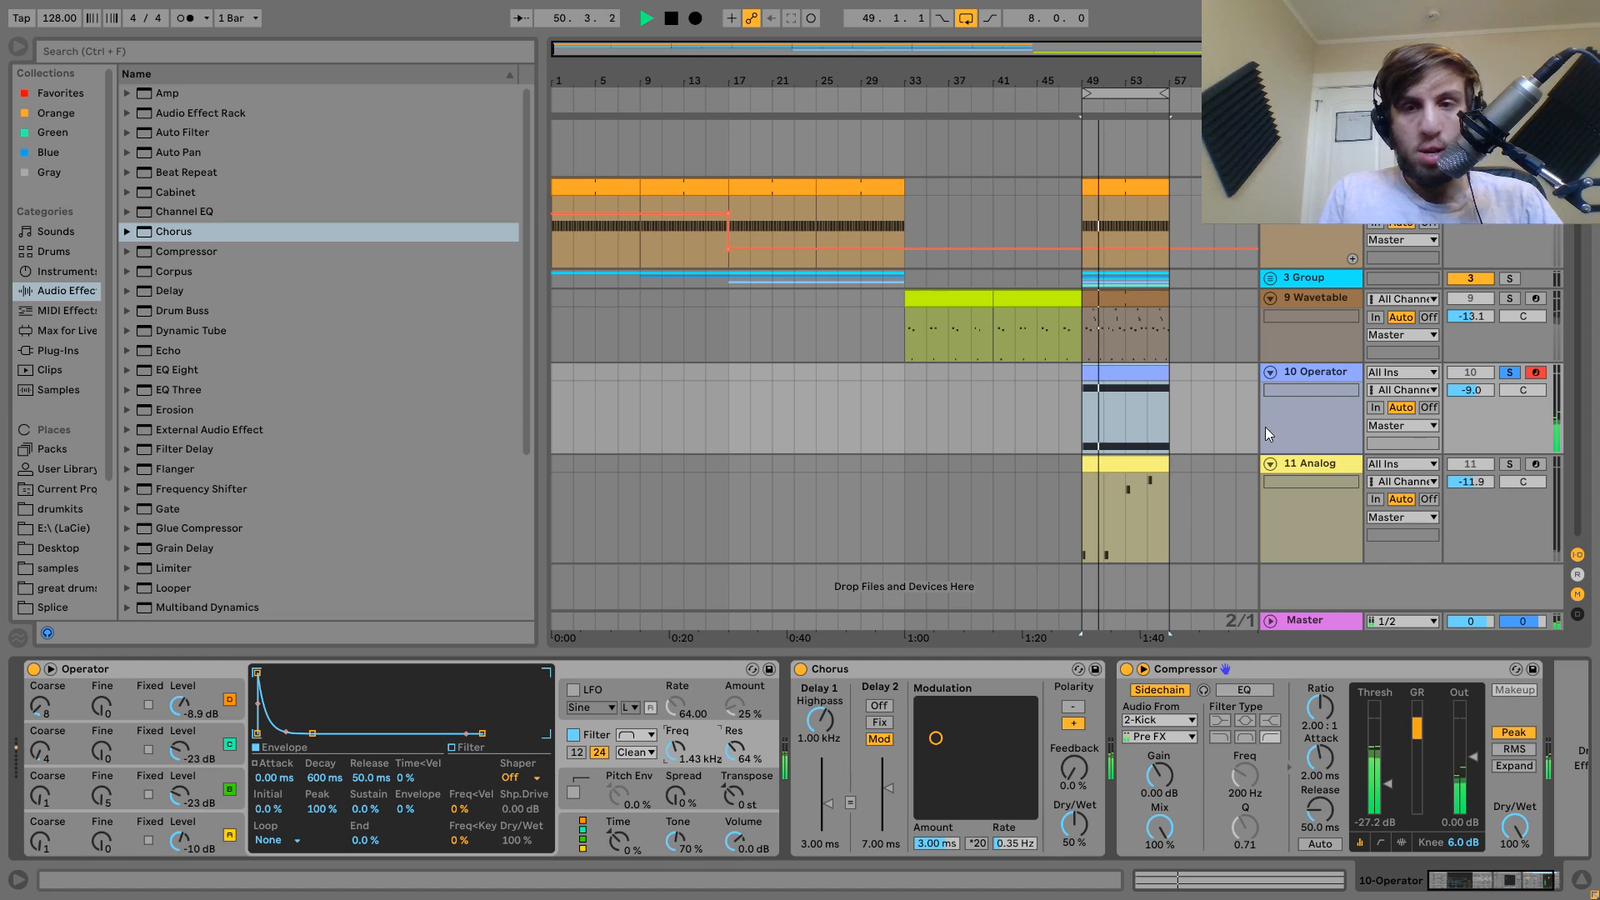
Unsolo the Operator track, set its Transpose to +12 st and lower its filter frequency to 1.06 kHz.
click(1509, 375)
click(1510, 375)
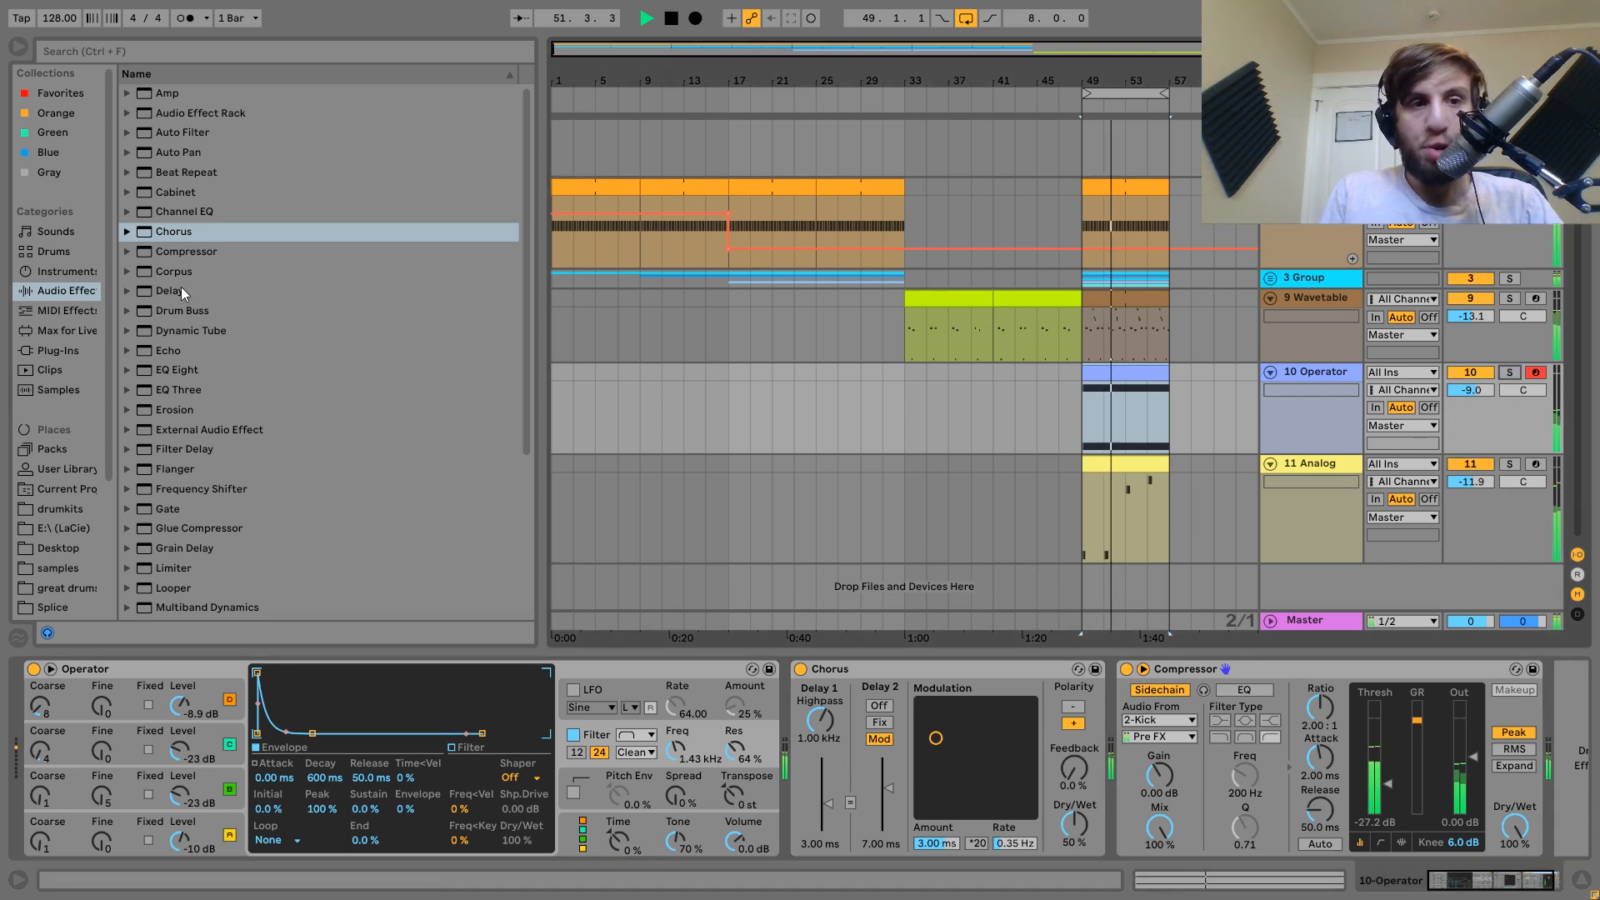
key(space)
click(736, 798)
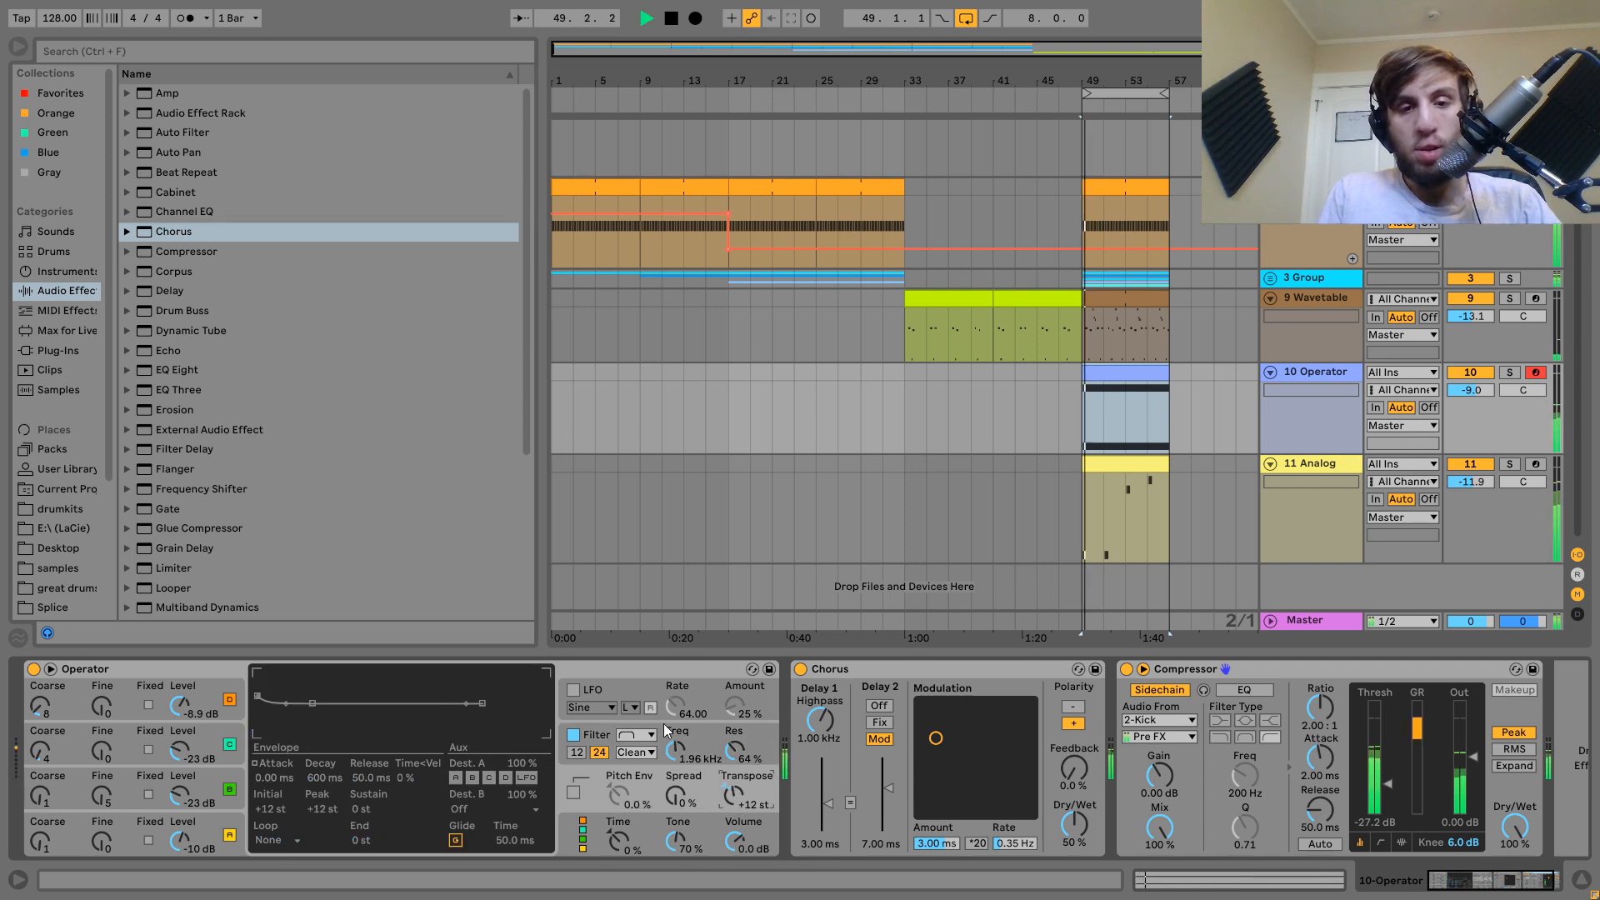
drag(675, 750, 671, 754)
Insert a Reverb between the Operator track's Chorus and Compressor, with a 3.96 s decay time, and lower the track to -13.5 dB.
scroll(333, 552, down, 4)
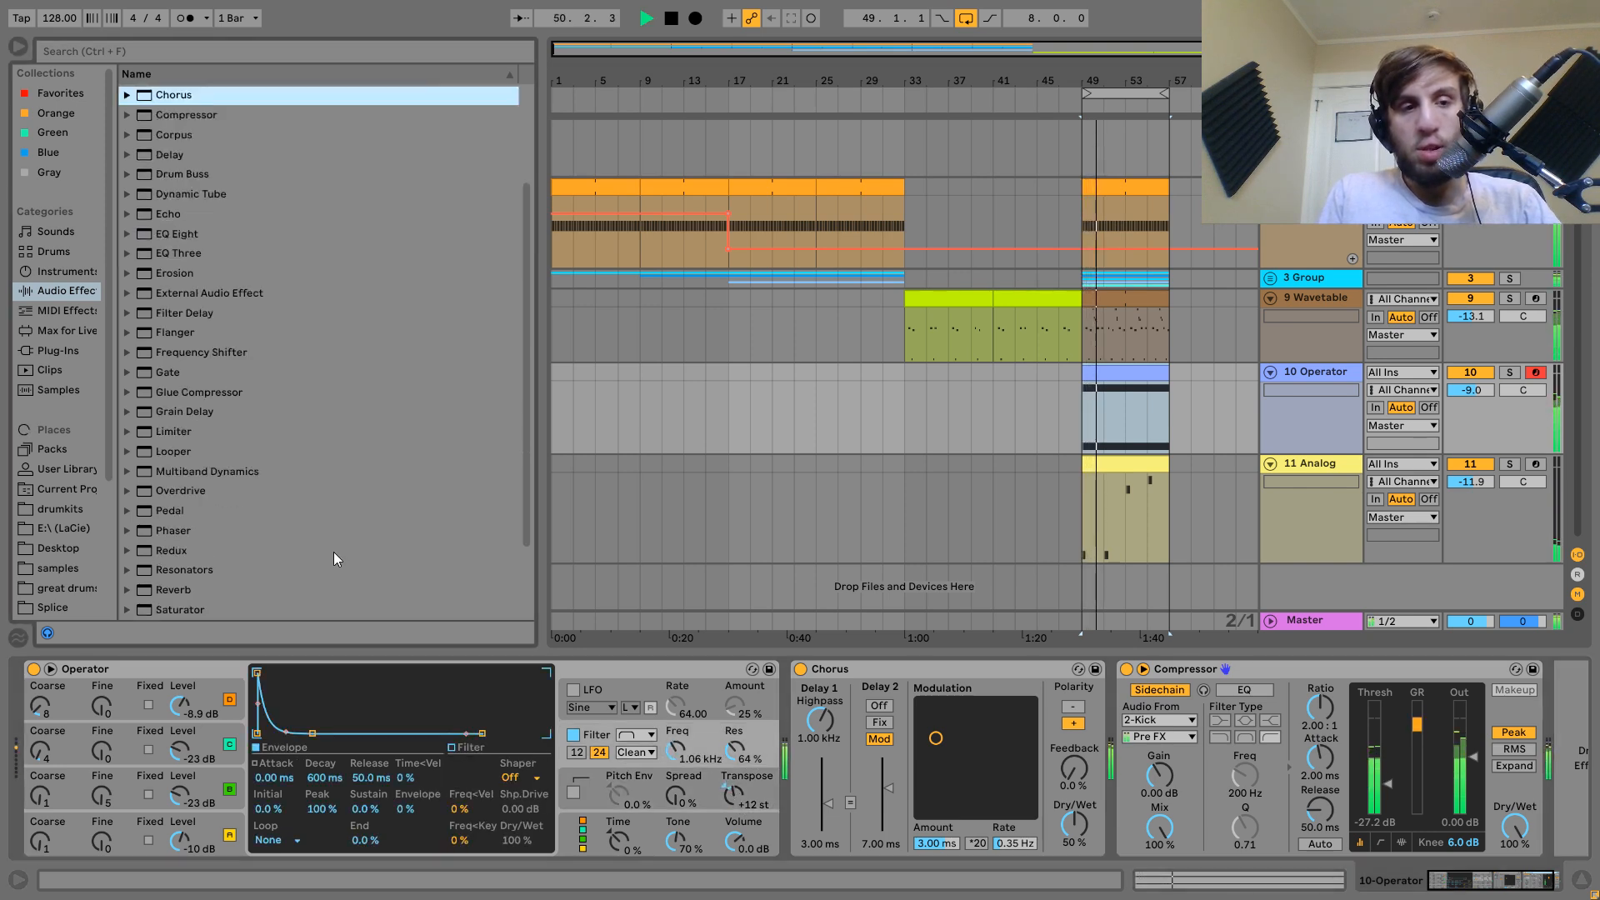
click(188, 494)
drag(188, 493, 1112, 737)
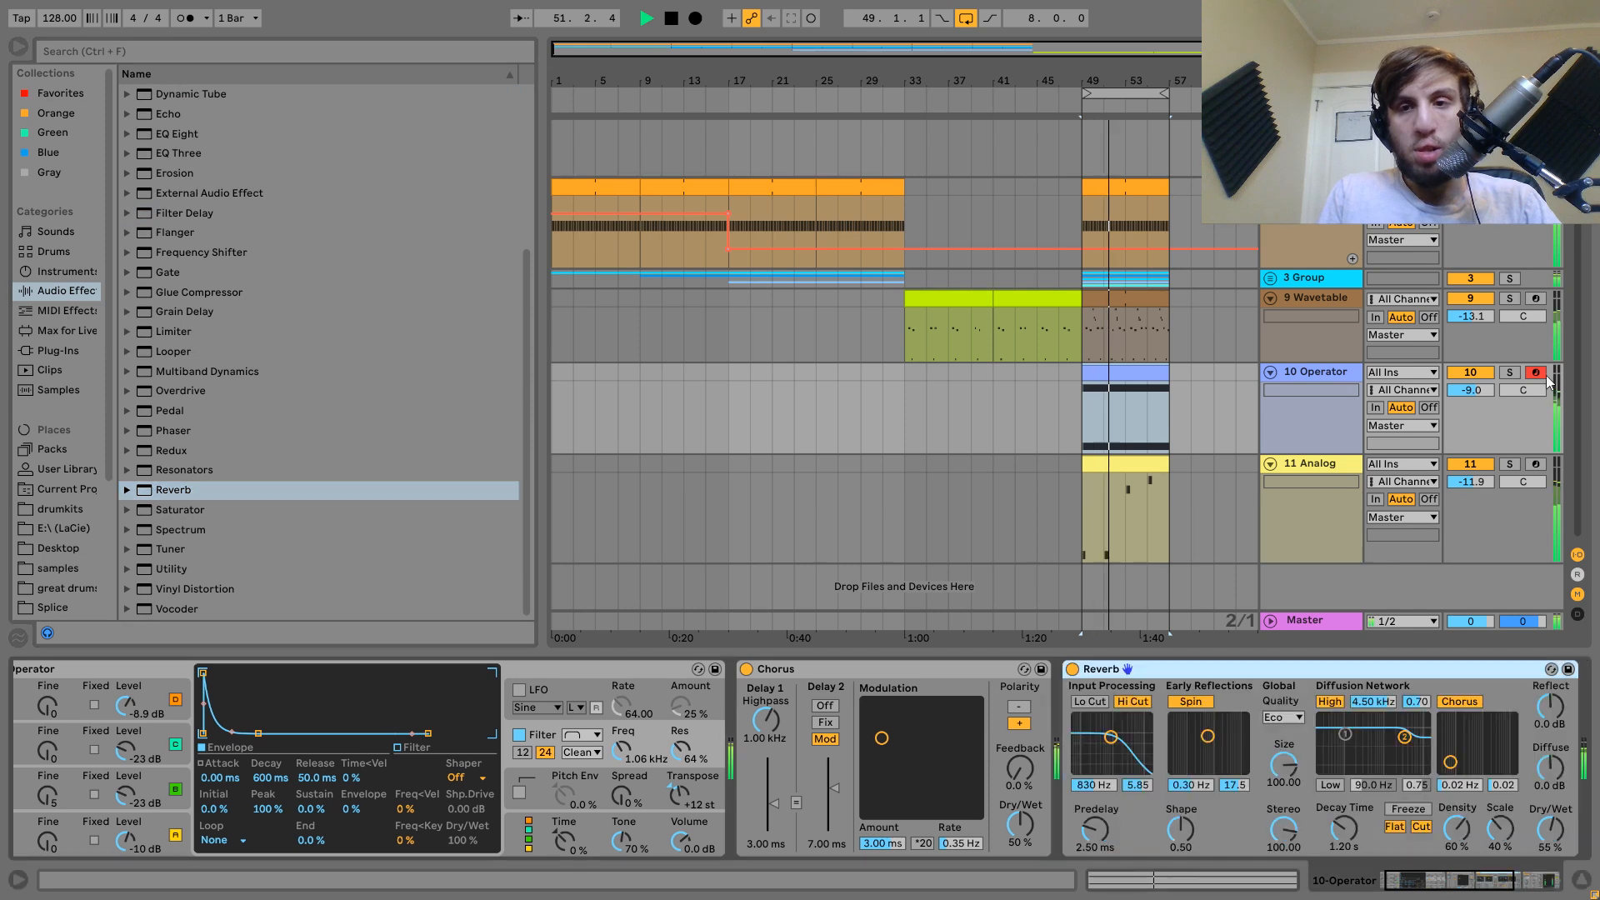
drag(1480, 390, 1480, 409)
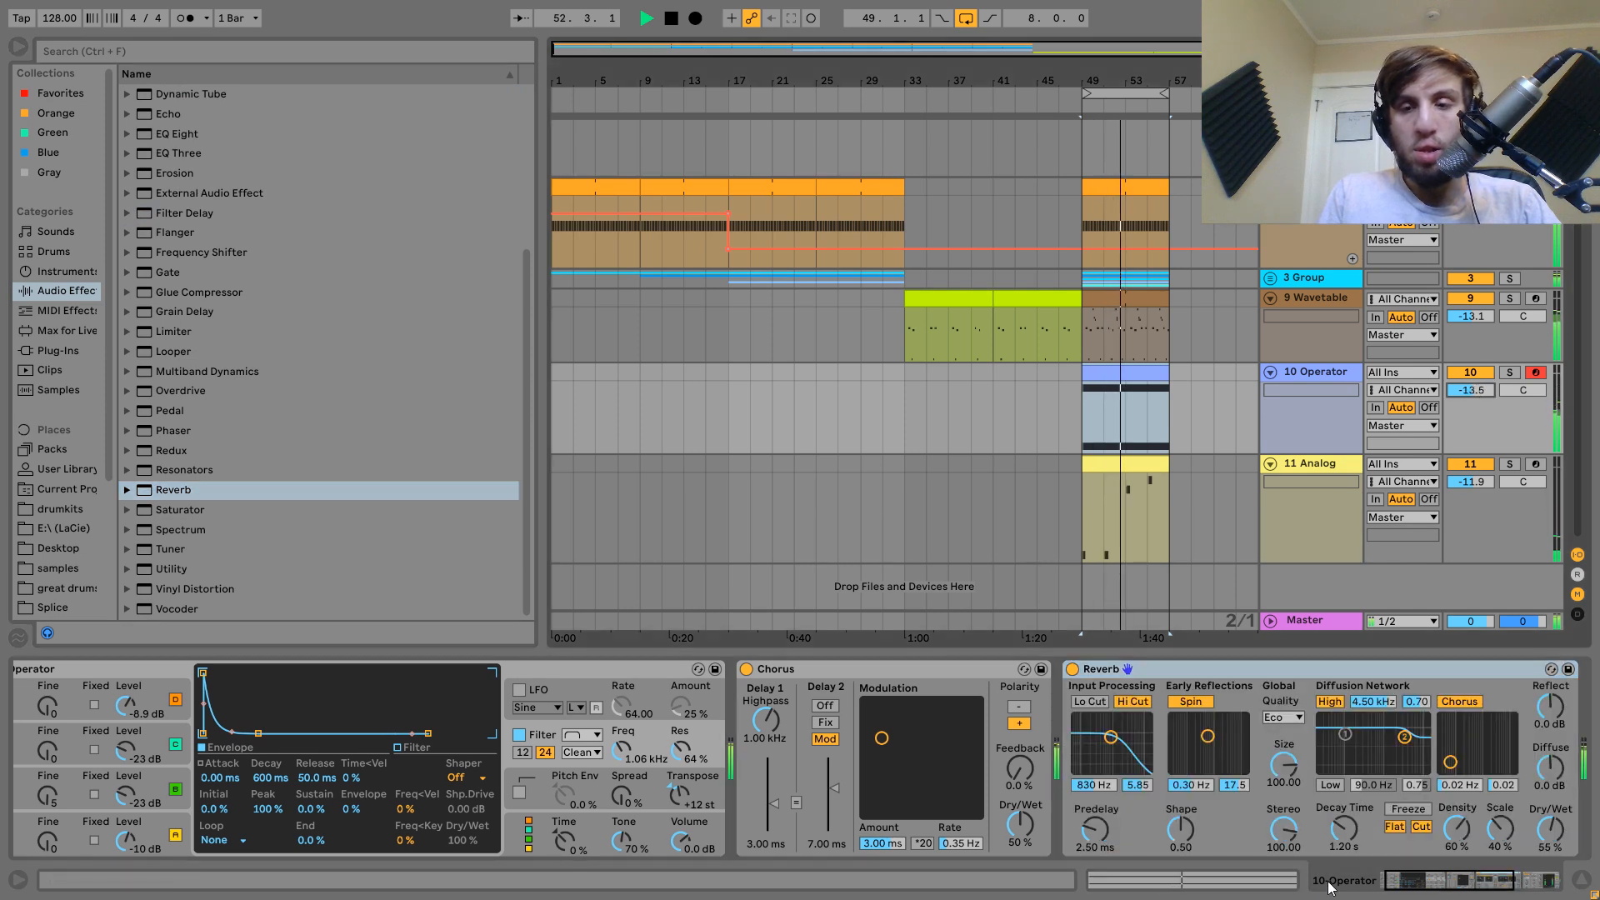
drag(1347, 845, 1351, 847)
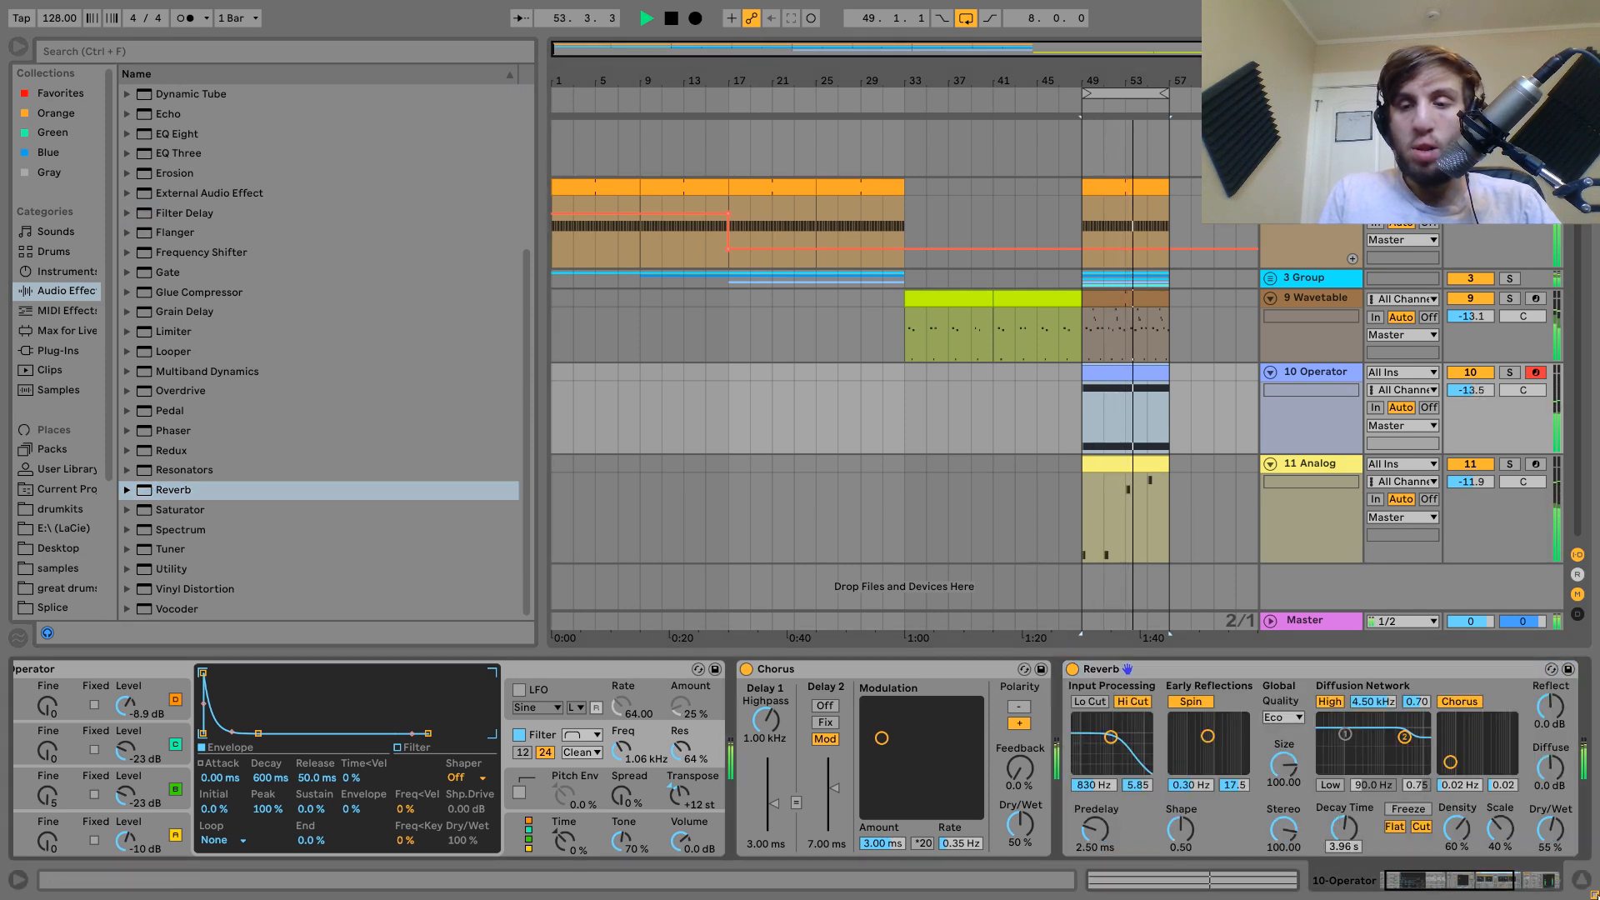
Lower the threshold of the Operator track's sidechained Compressor to -33.1 dB while listening, then stop playback.
click(1543, 881)
drag(1318, 781, 1312, 802)
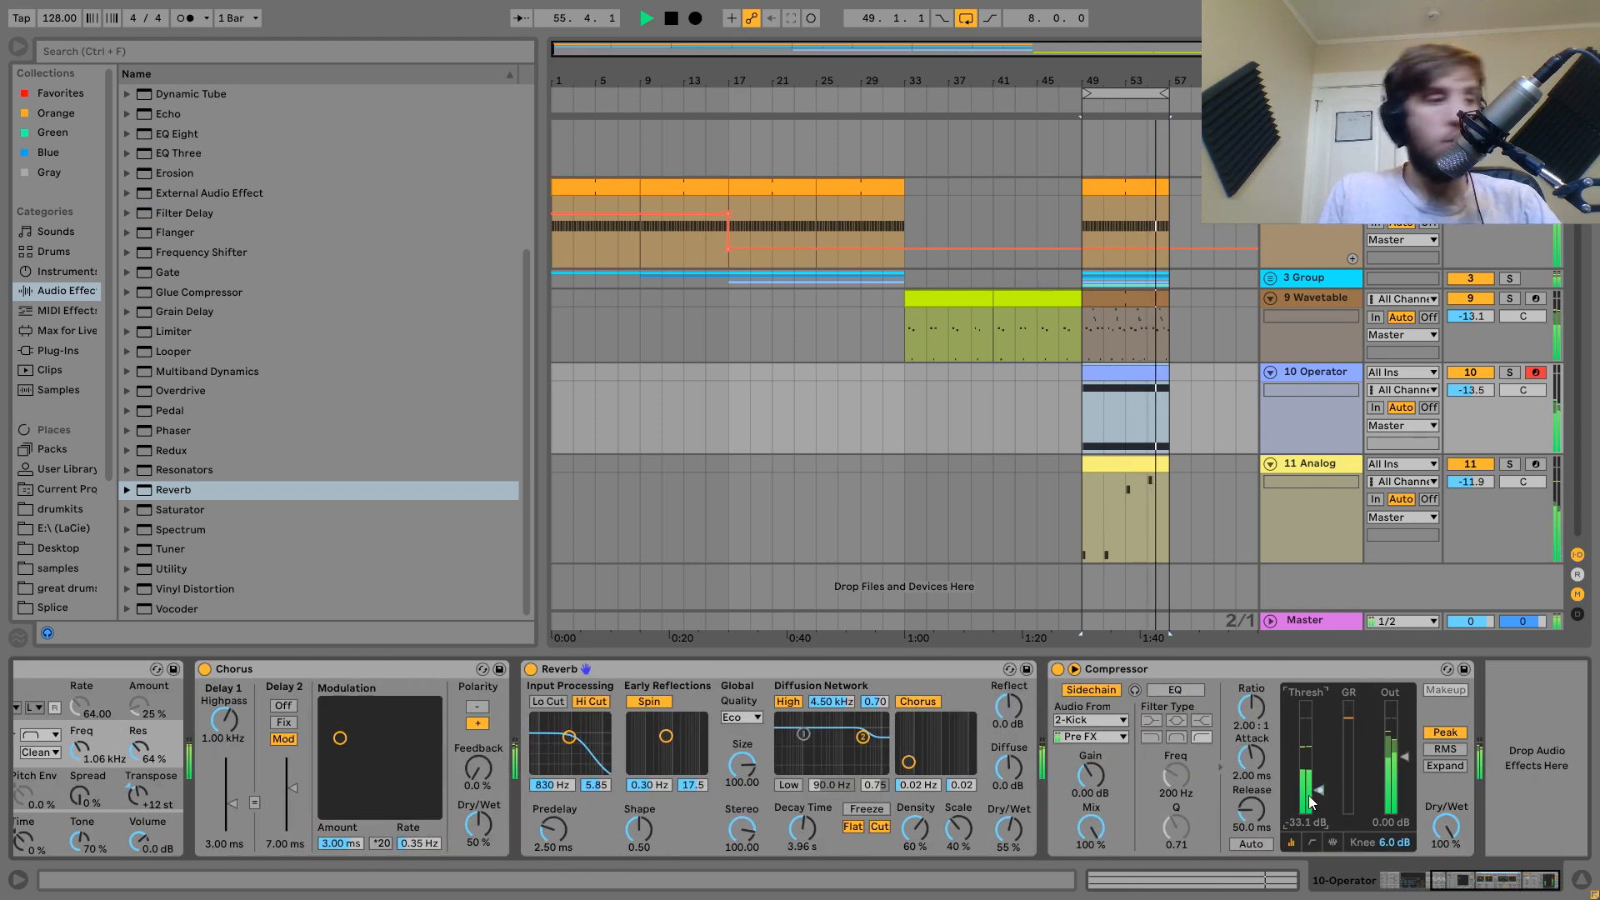
key(space)
Copy the Operator clip to bar 17 and duplicate it until the copies meet the clip at bar 49.
click(1122, 367)
drag(1123, 367, 762, 387)
key(ctrl+d)
key(ctrl+d)
key(ctrl+d)
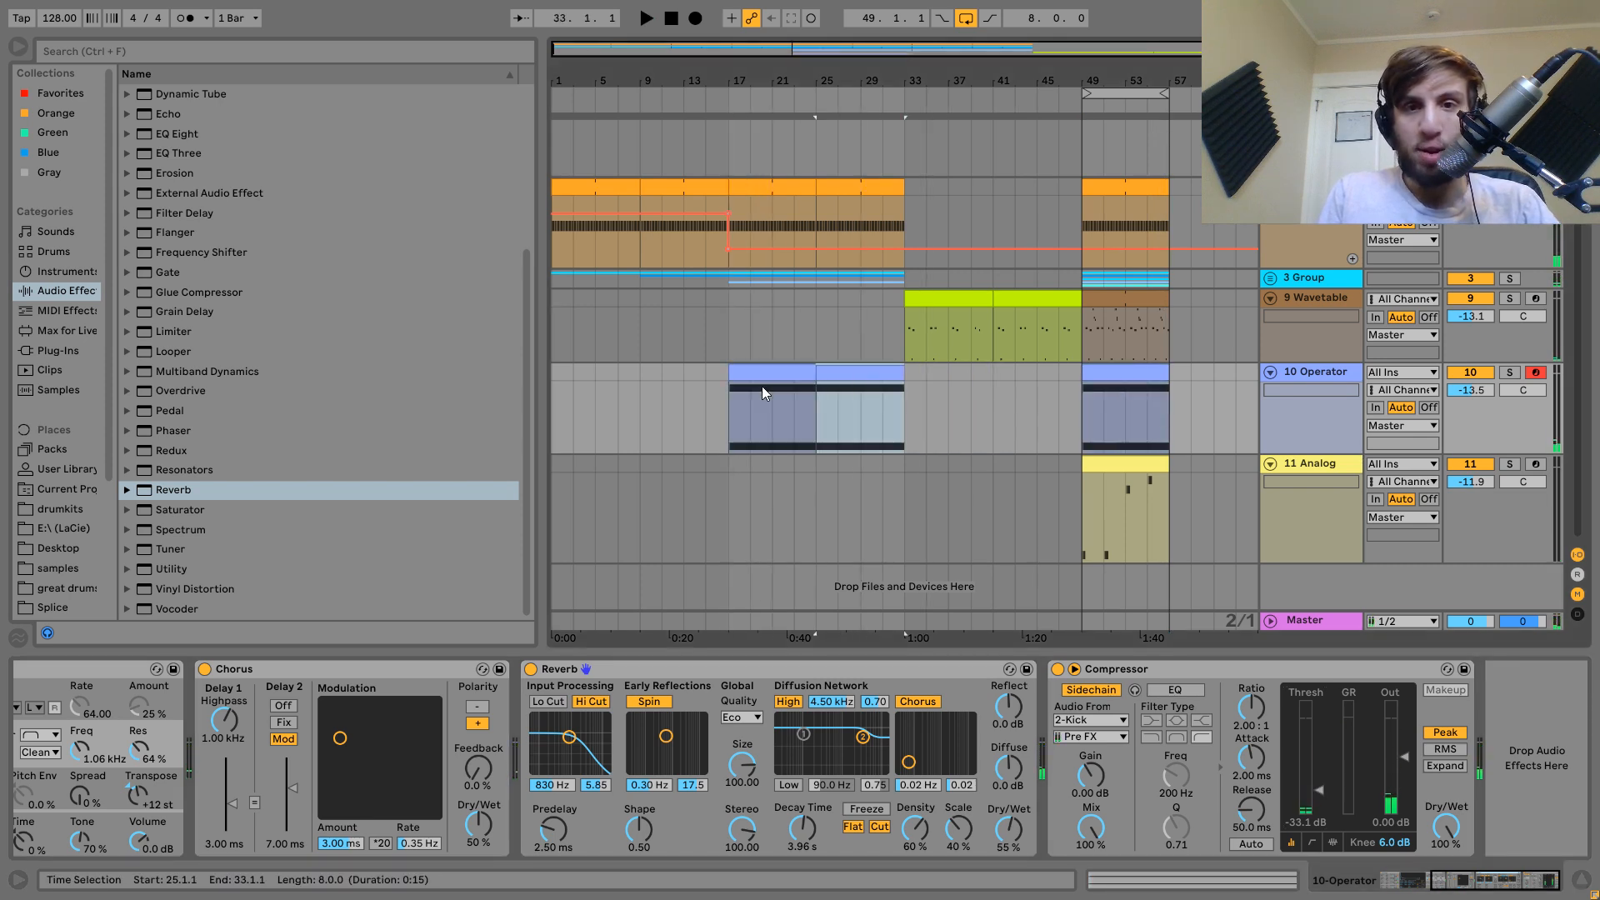
click(761, 387)
key(space)
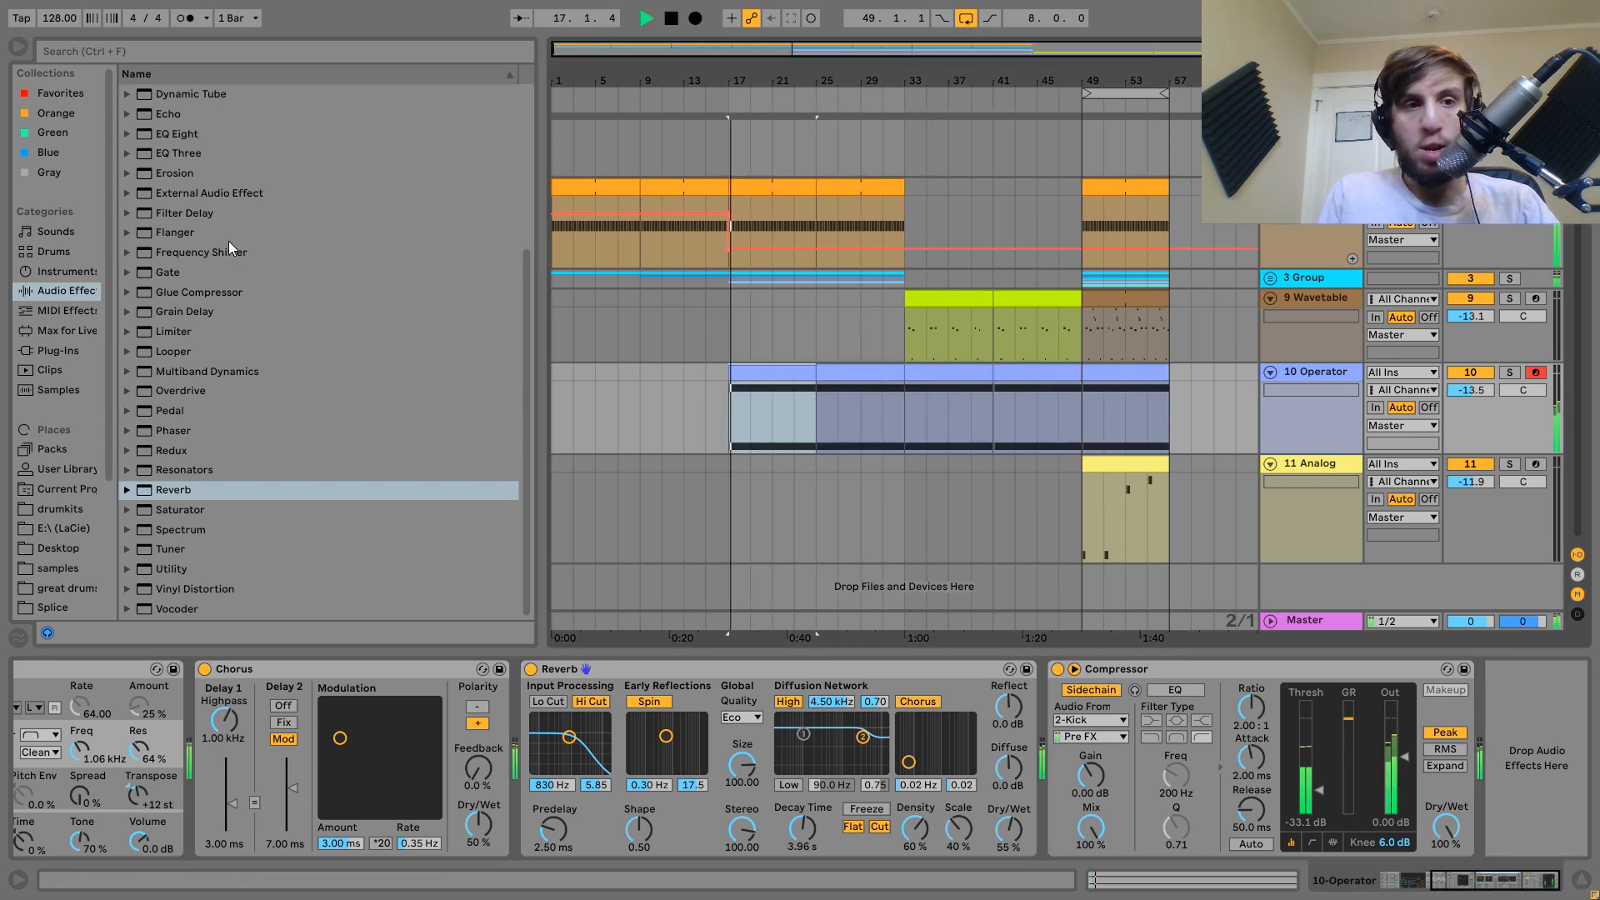
Add an Auto Filter to the end of the Operator track, lower its frequency to 70.2 Hz and show that parameter's automation.
scroll(178, 138, up, 5)
key(space)
double_click(177, 130)
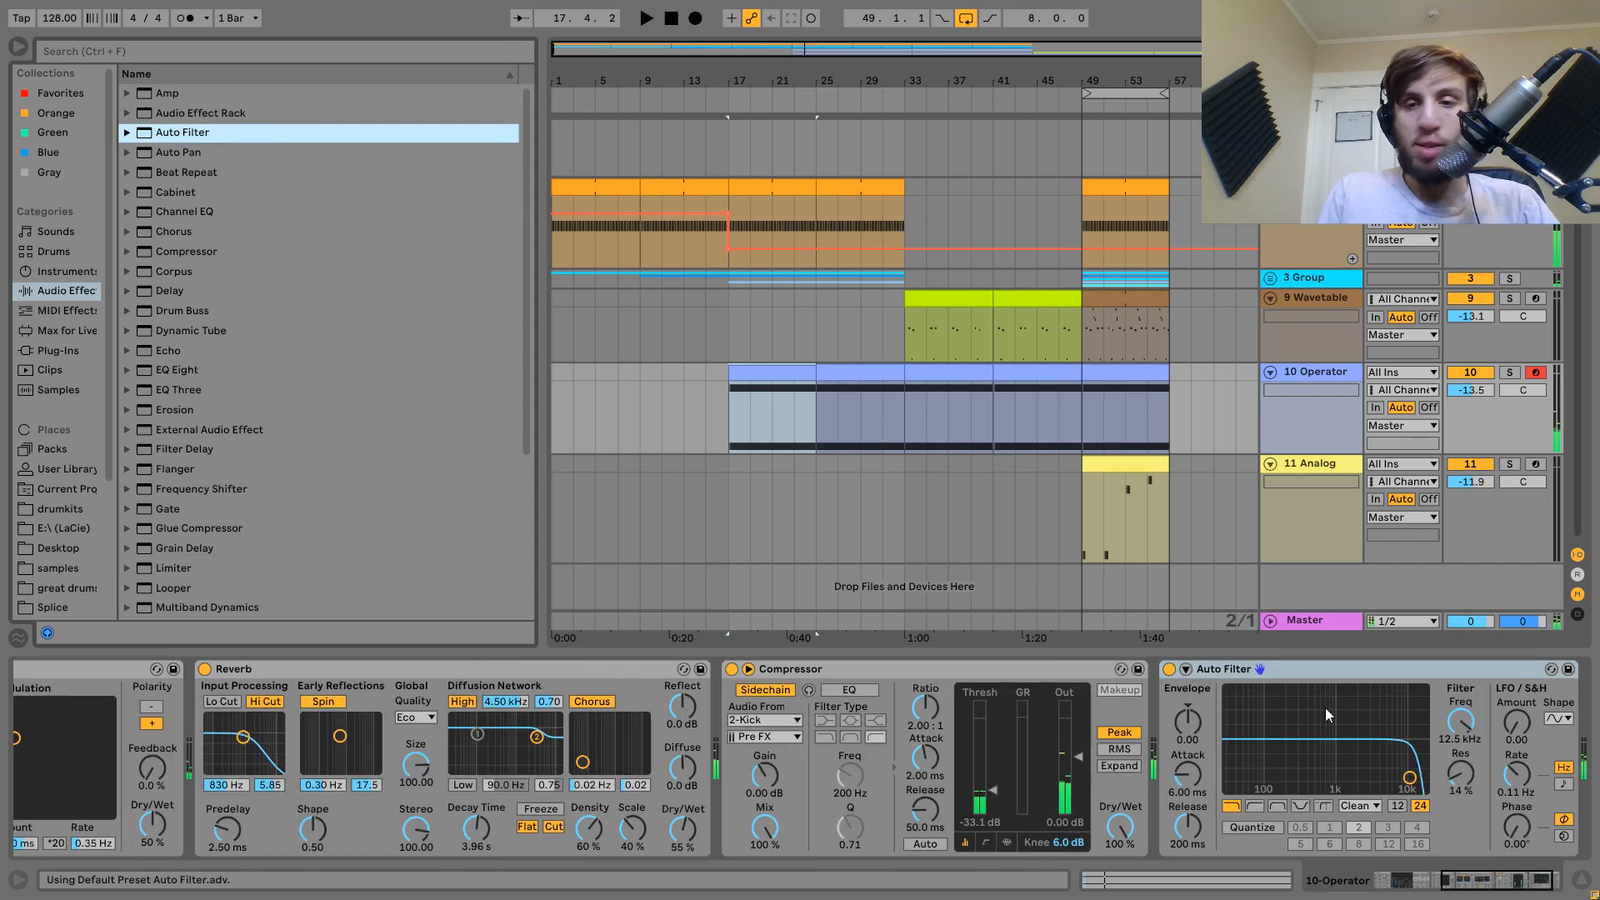
key(space)
right_click(1468, 730)
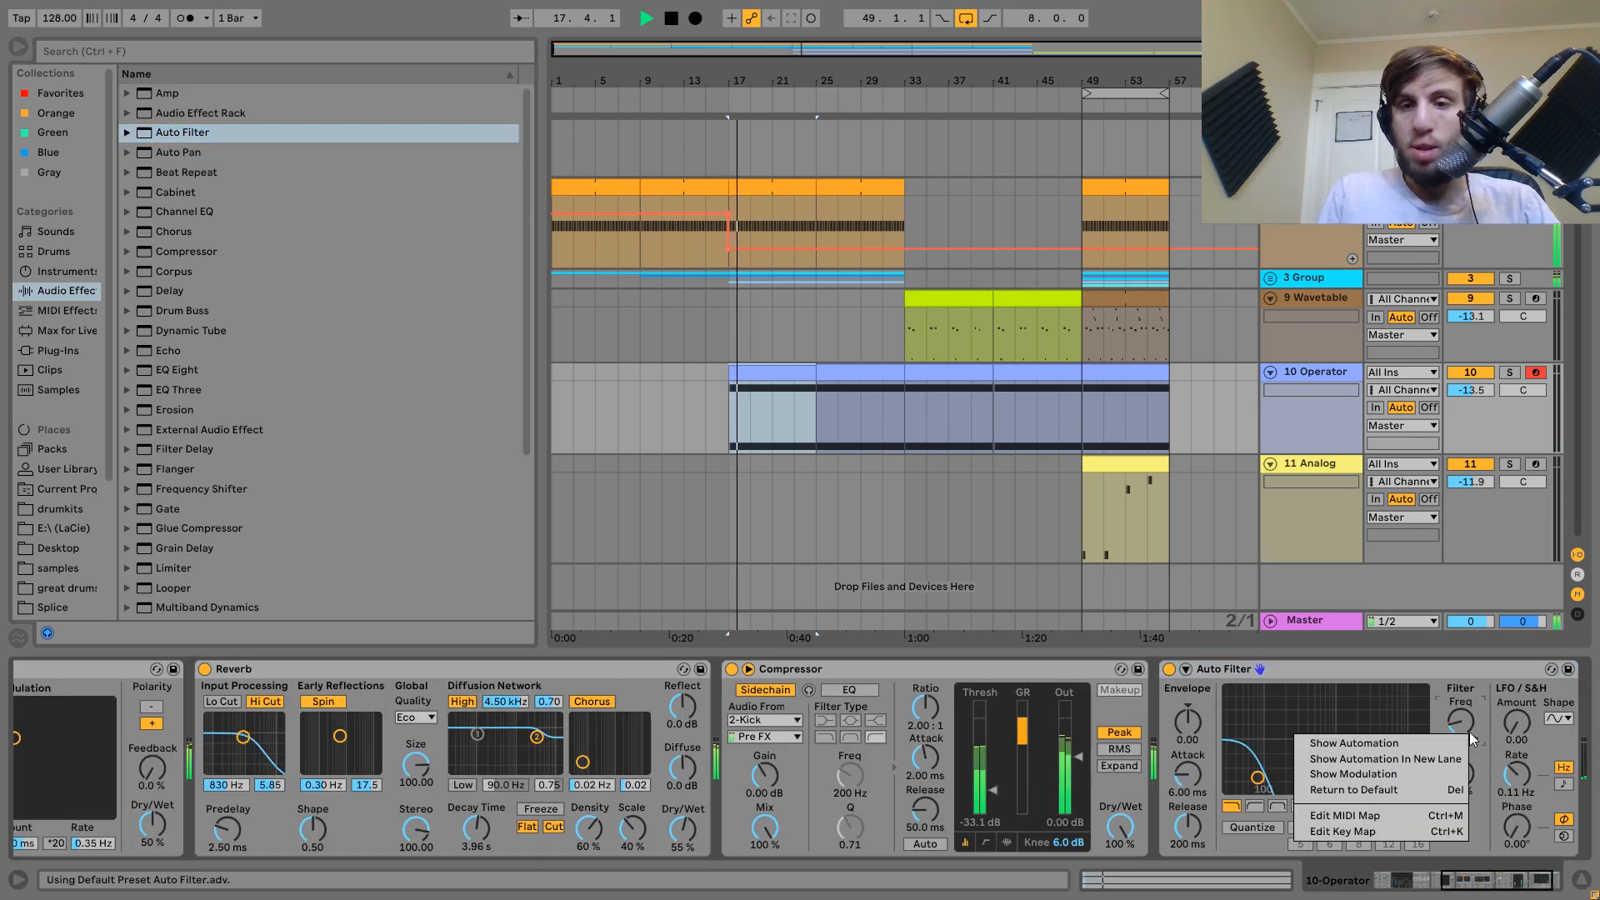
click(1439, 745)
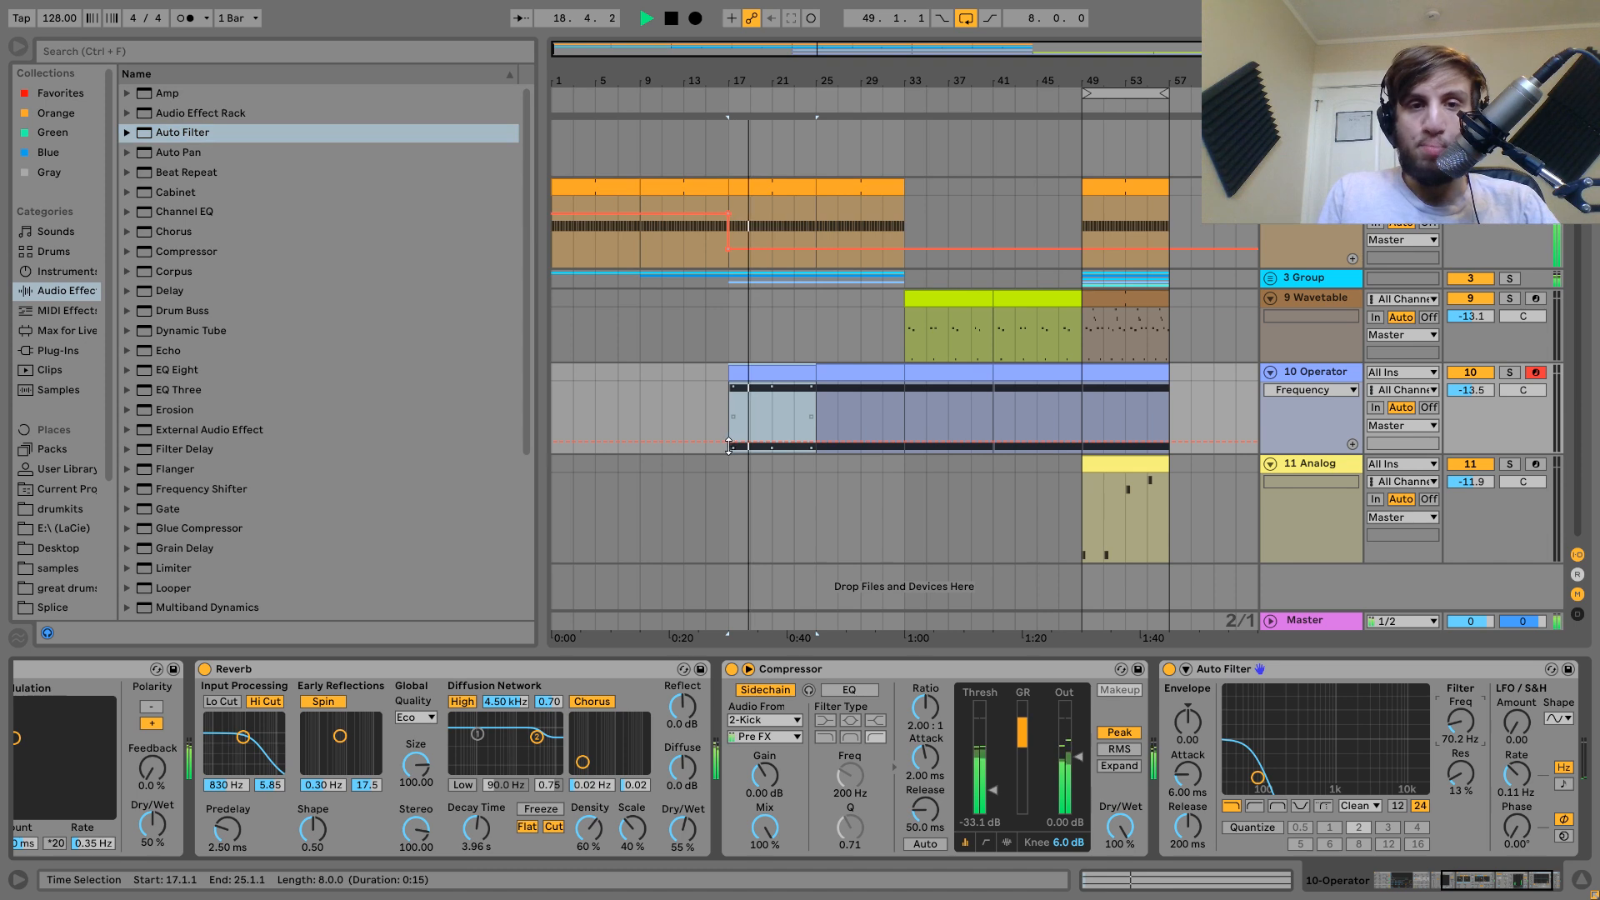
Draw the Operator track's filter frequency automation rising from a low value at bar 17 to 19.9 kHz at about bar 39.
drag(726, 448, 727, 455)
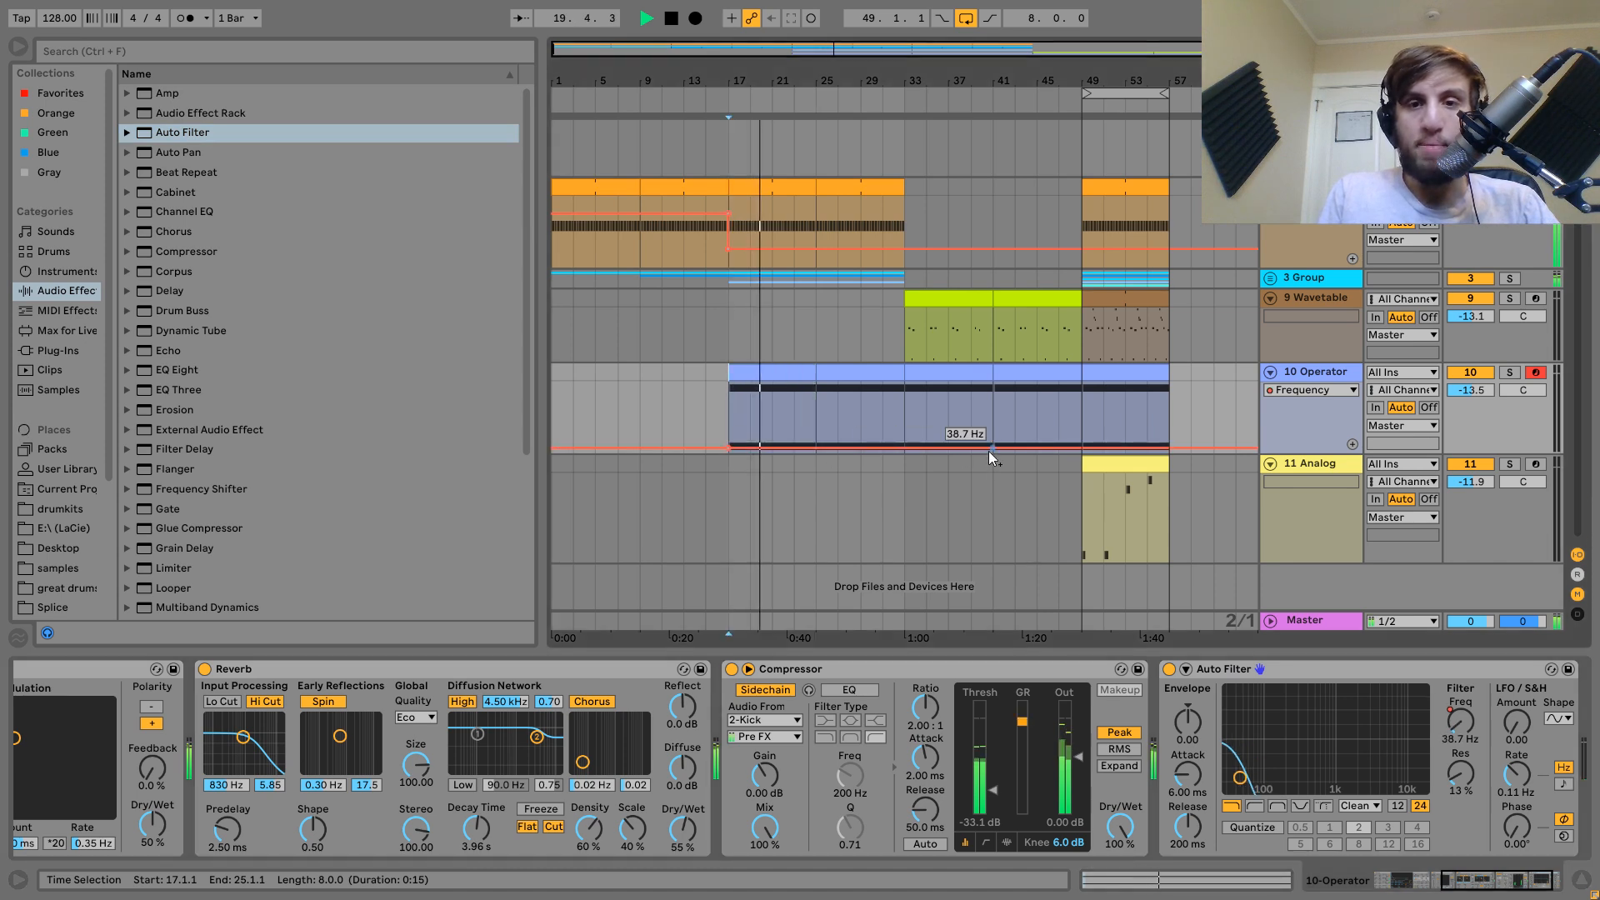
drag(991, 450, 963, 396)
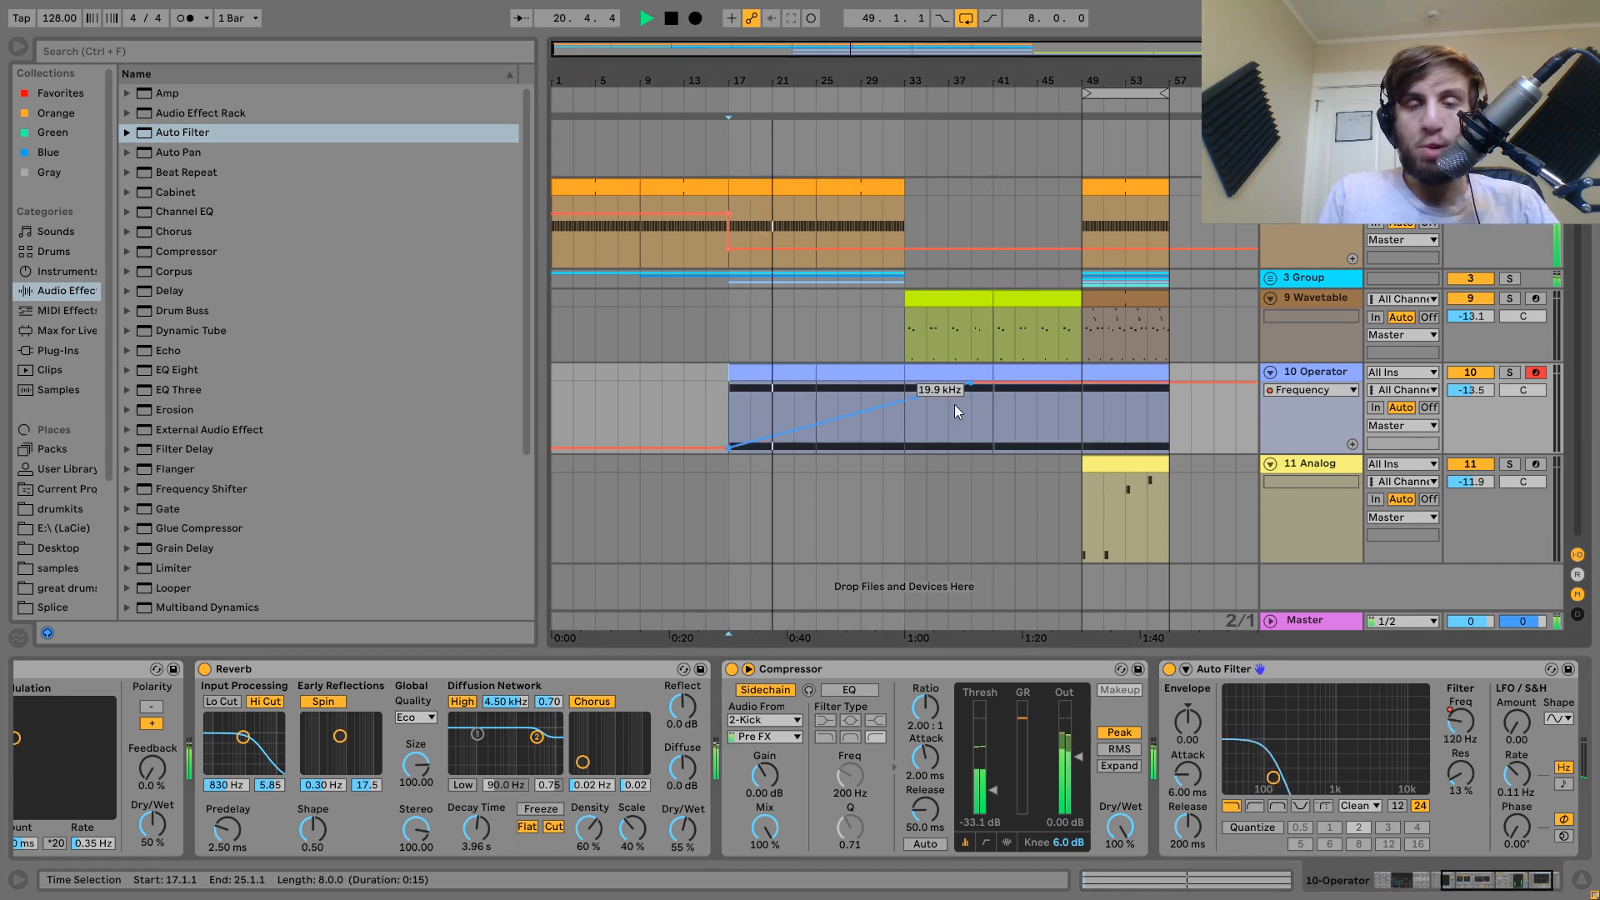
drag(732, 443, 733, 434)
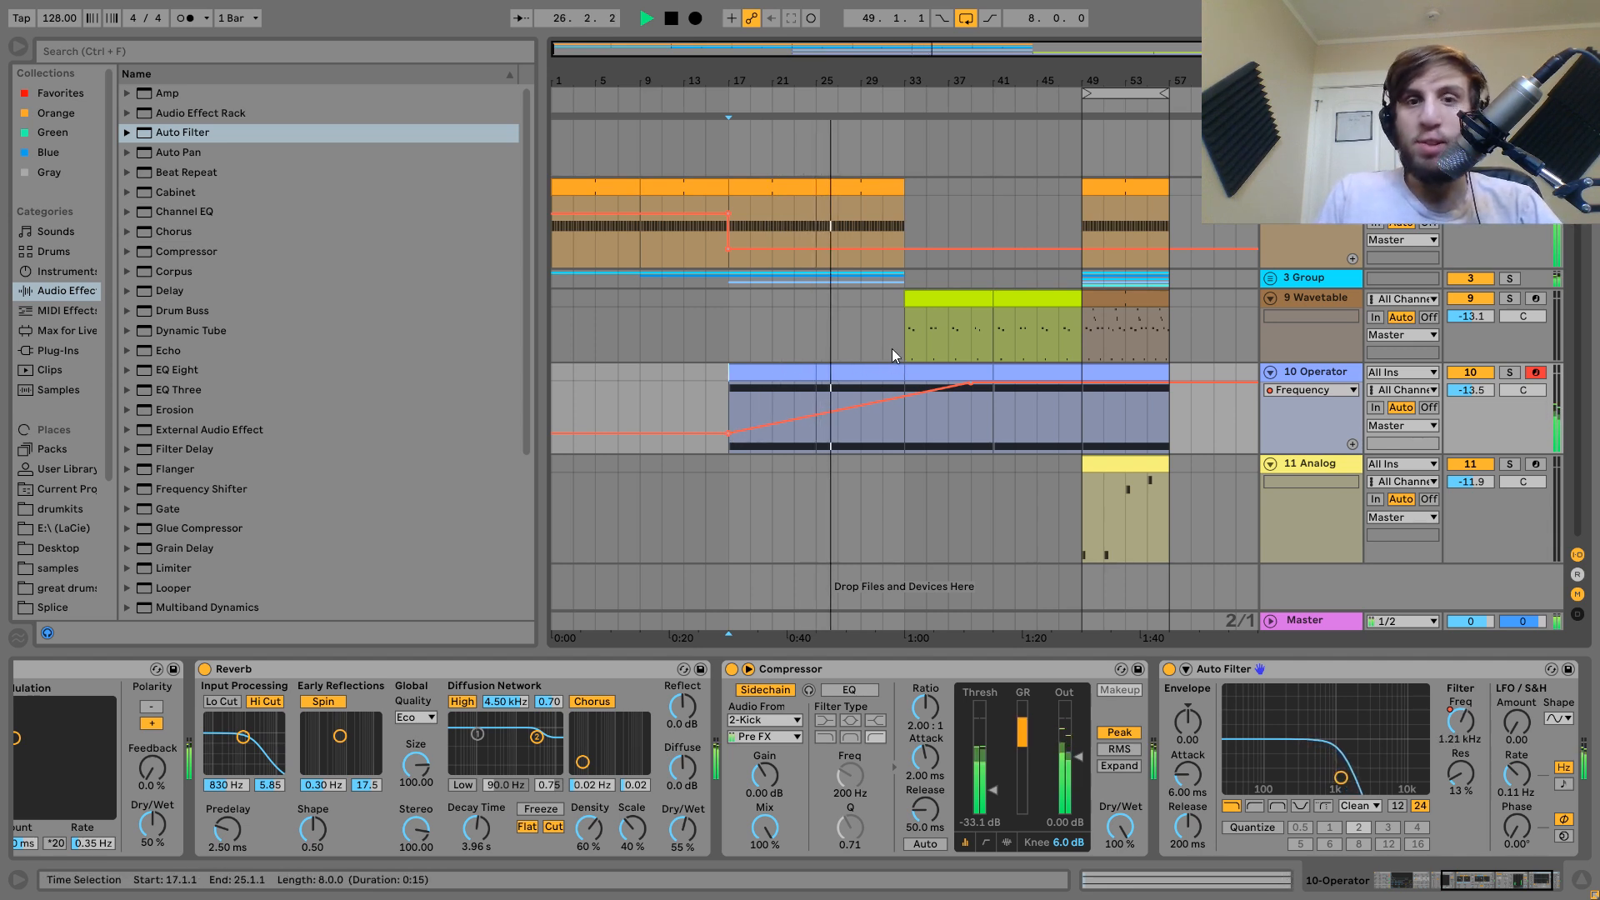
Draw a raised section in the kick track's automation from about bar 29 to bar 39.
key(b)
drag(879, 219, 952, 207)
key(b)
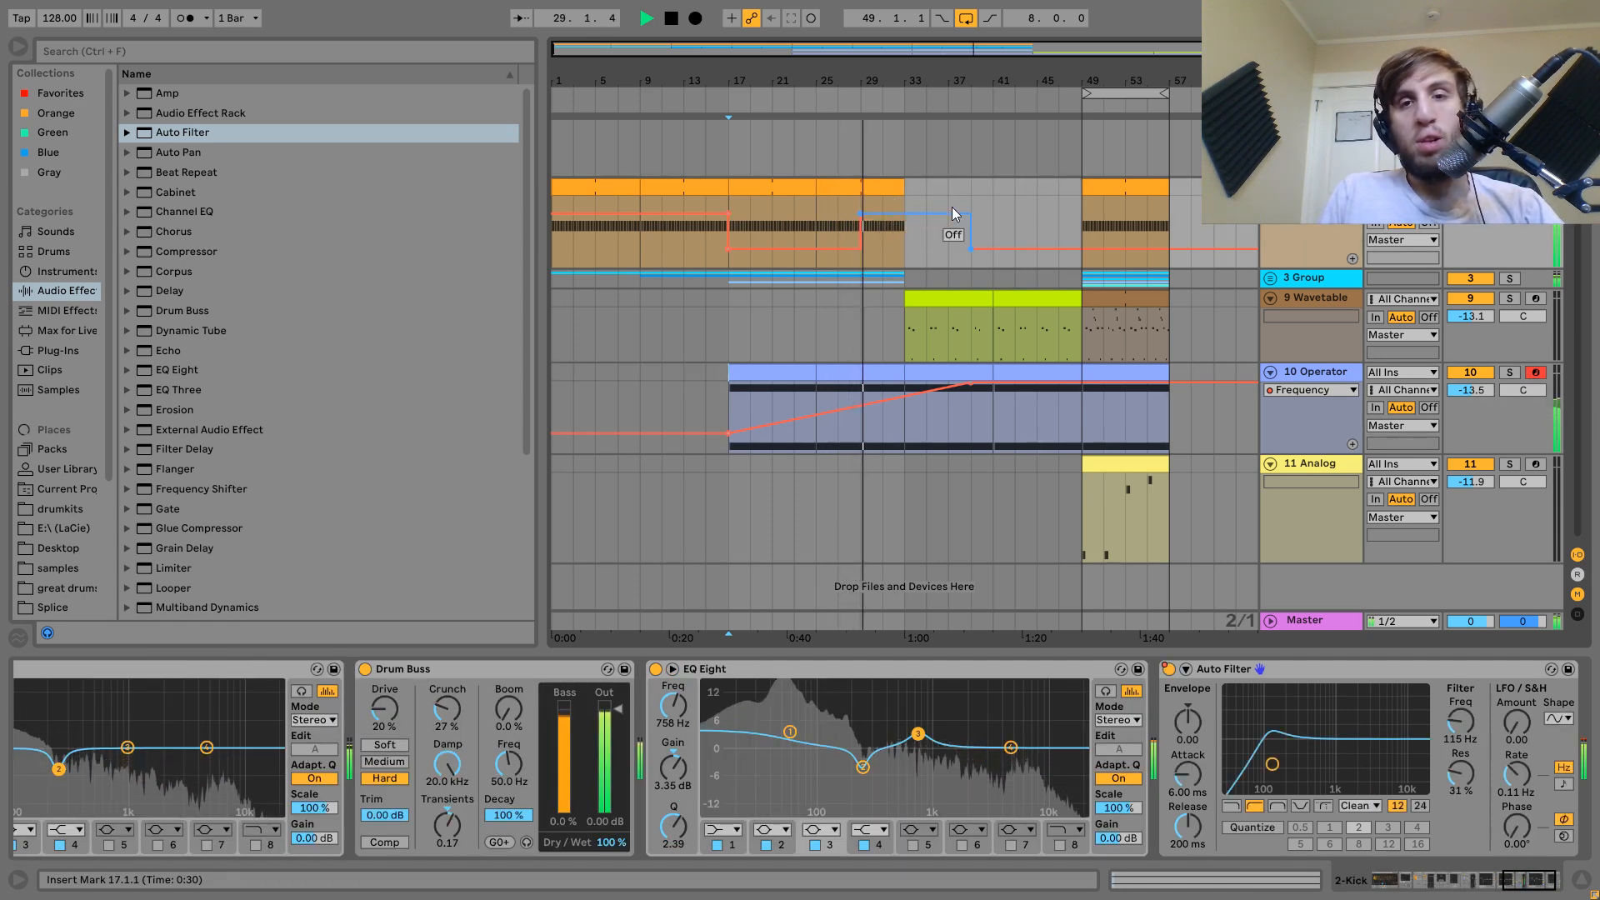
Copy the green Wavetable clips to bars 17–33 and the brown Wavetable clip from bar 49 to bars 41–49.
click(1324, 300)
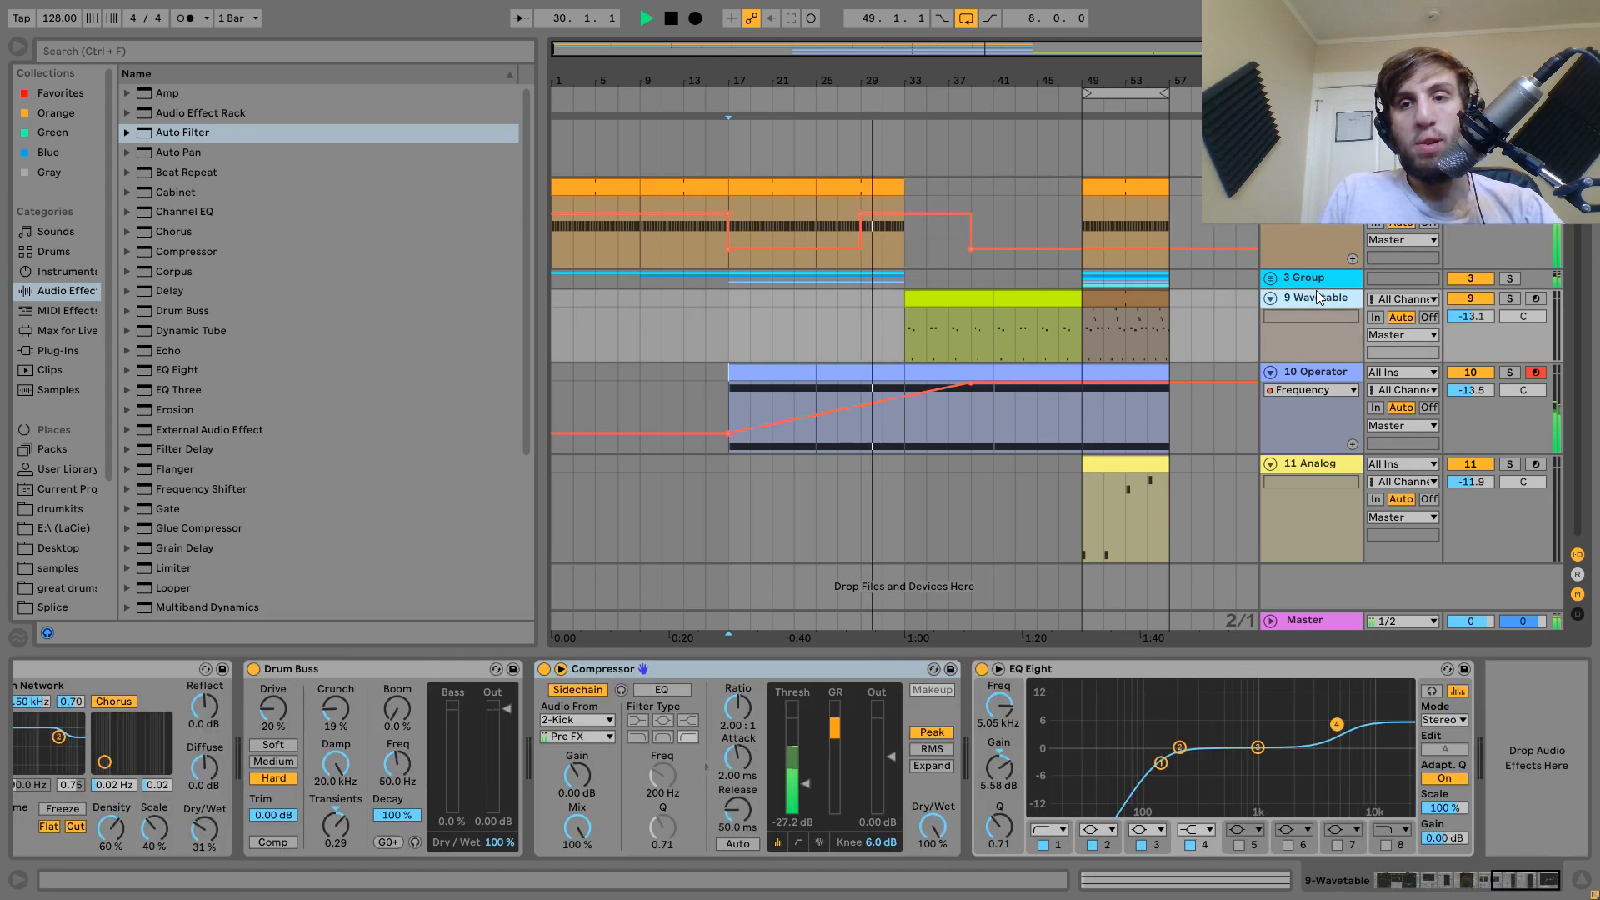
click(944, 310)
click(1153, 304)
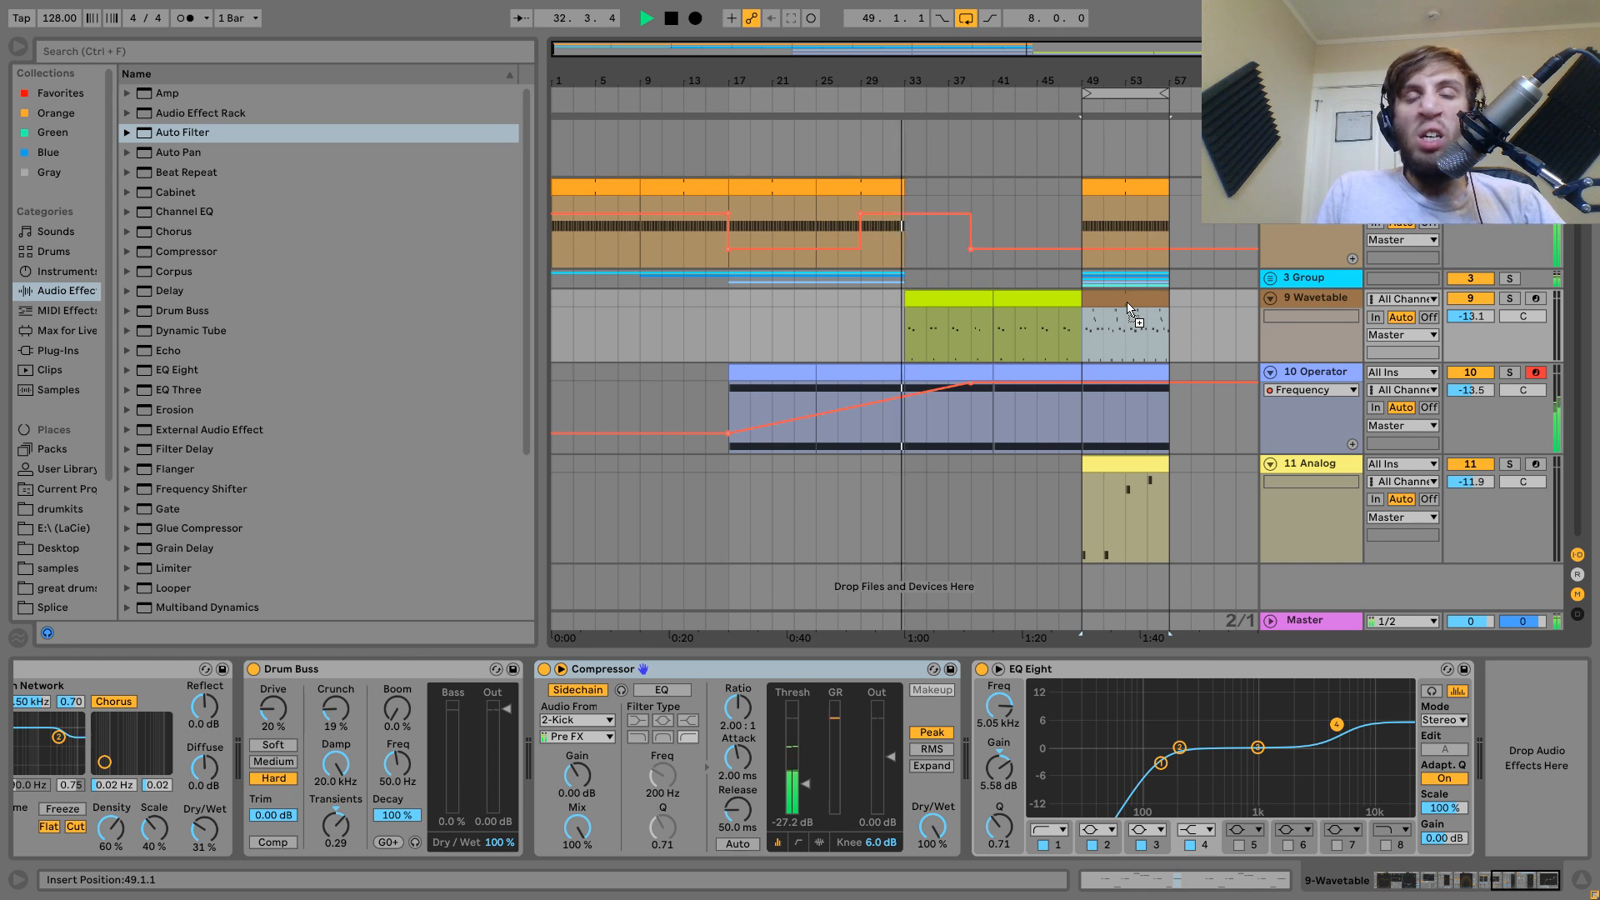
click(1048, 300)
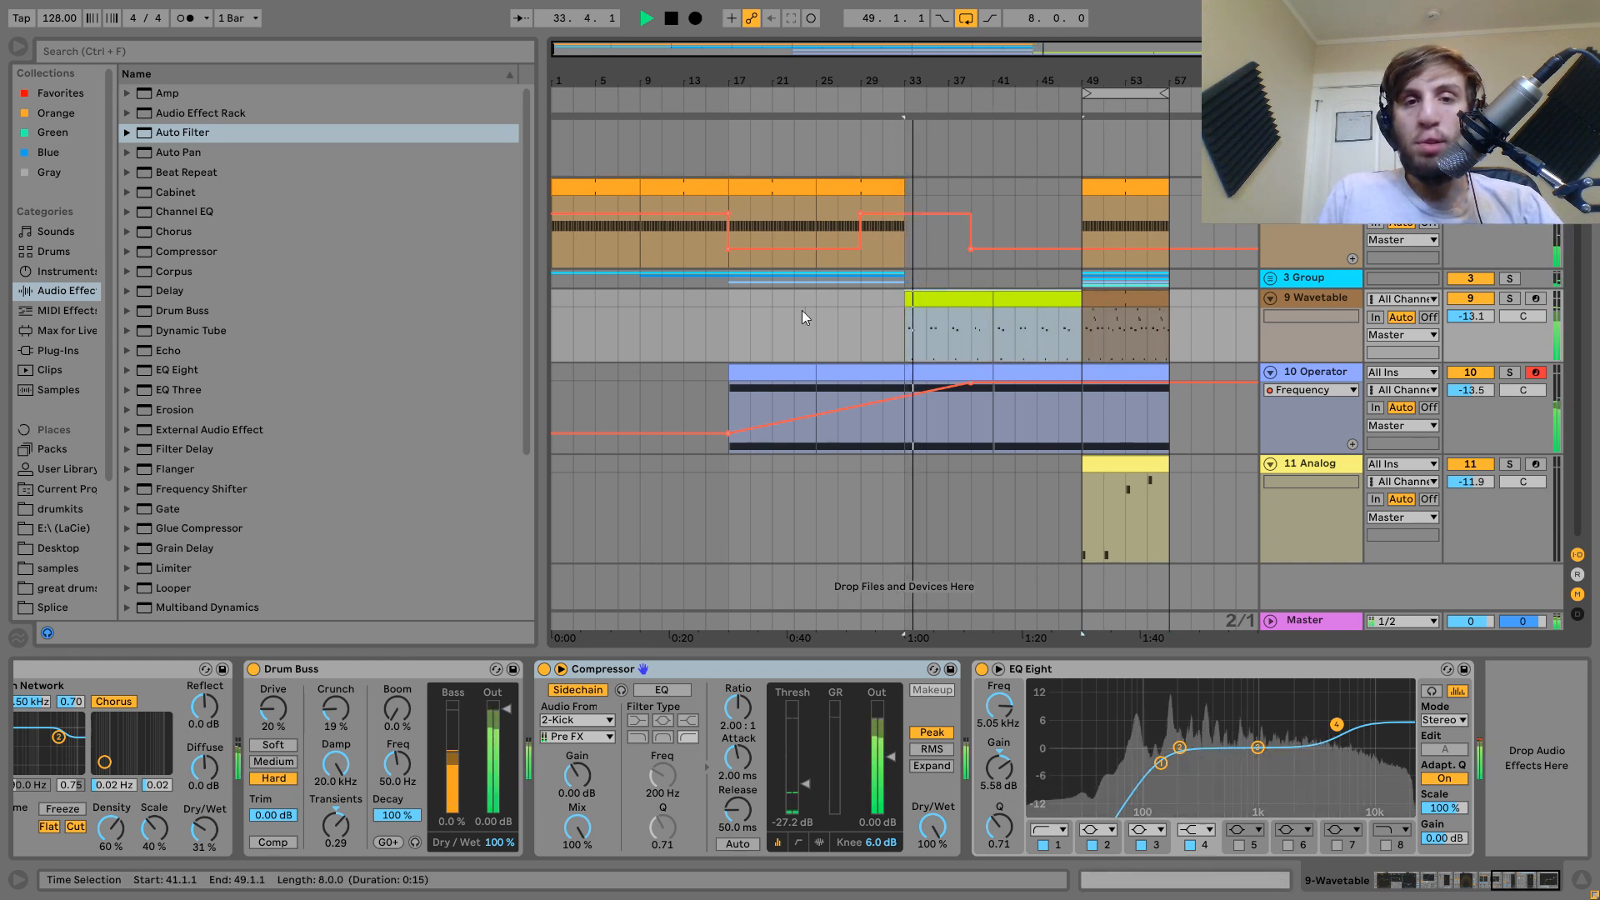
click(727, 305)
key(ctrl+v)
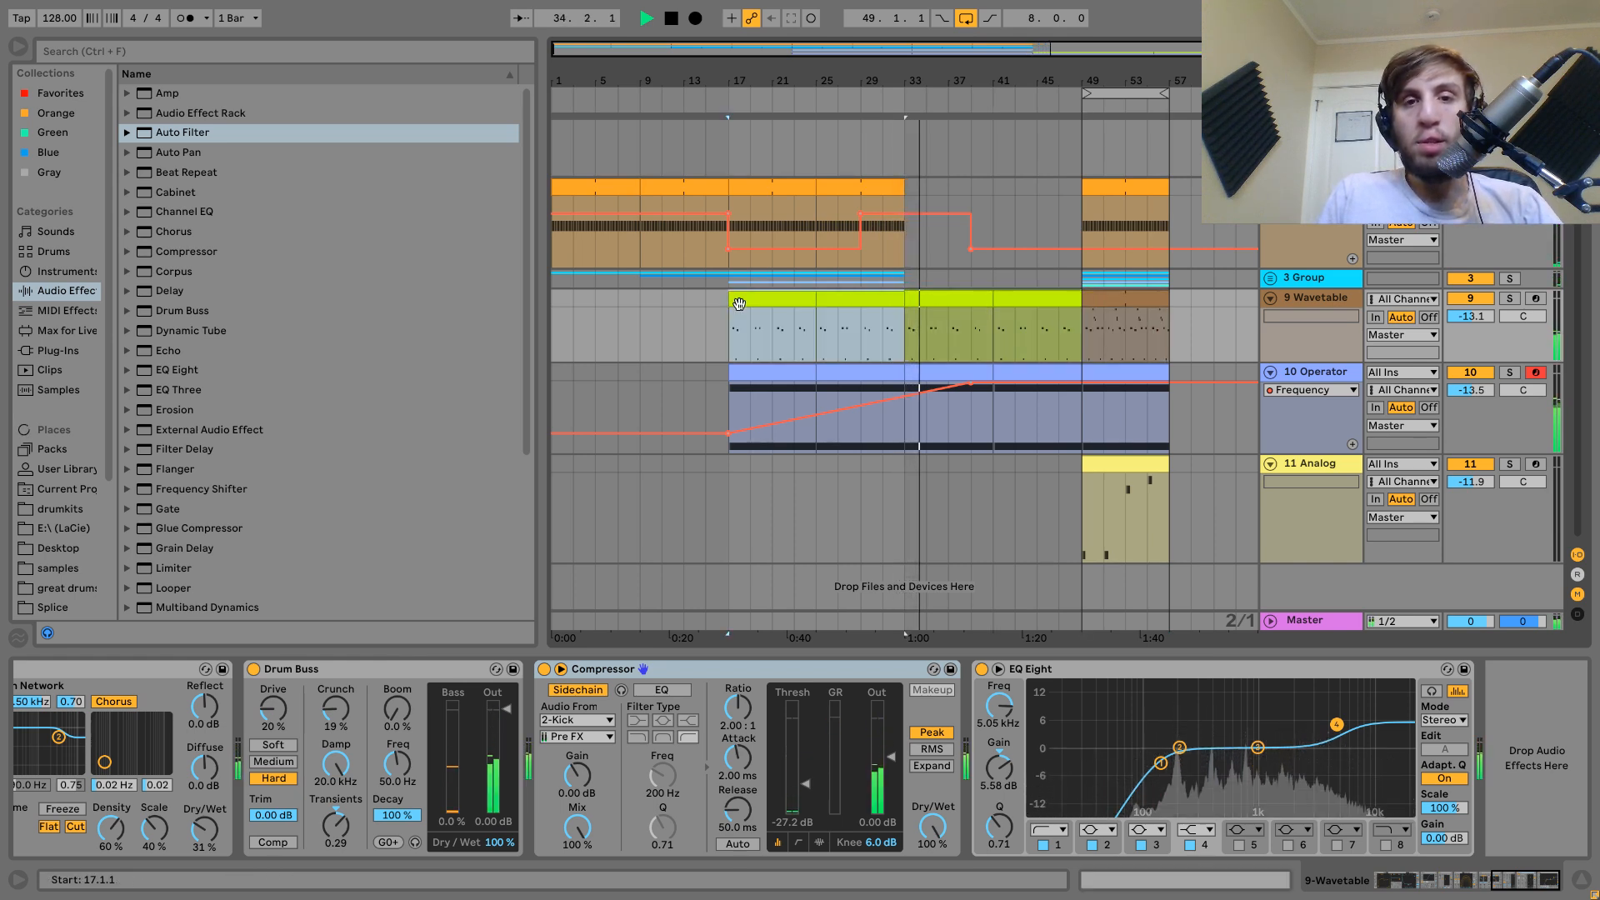
click(1115, 298)
drag(1073, 301, 1035, 300)
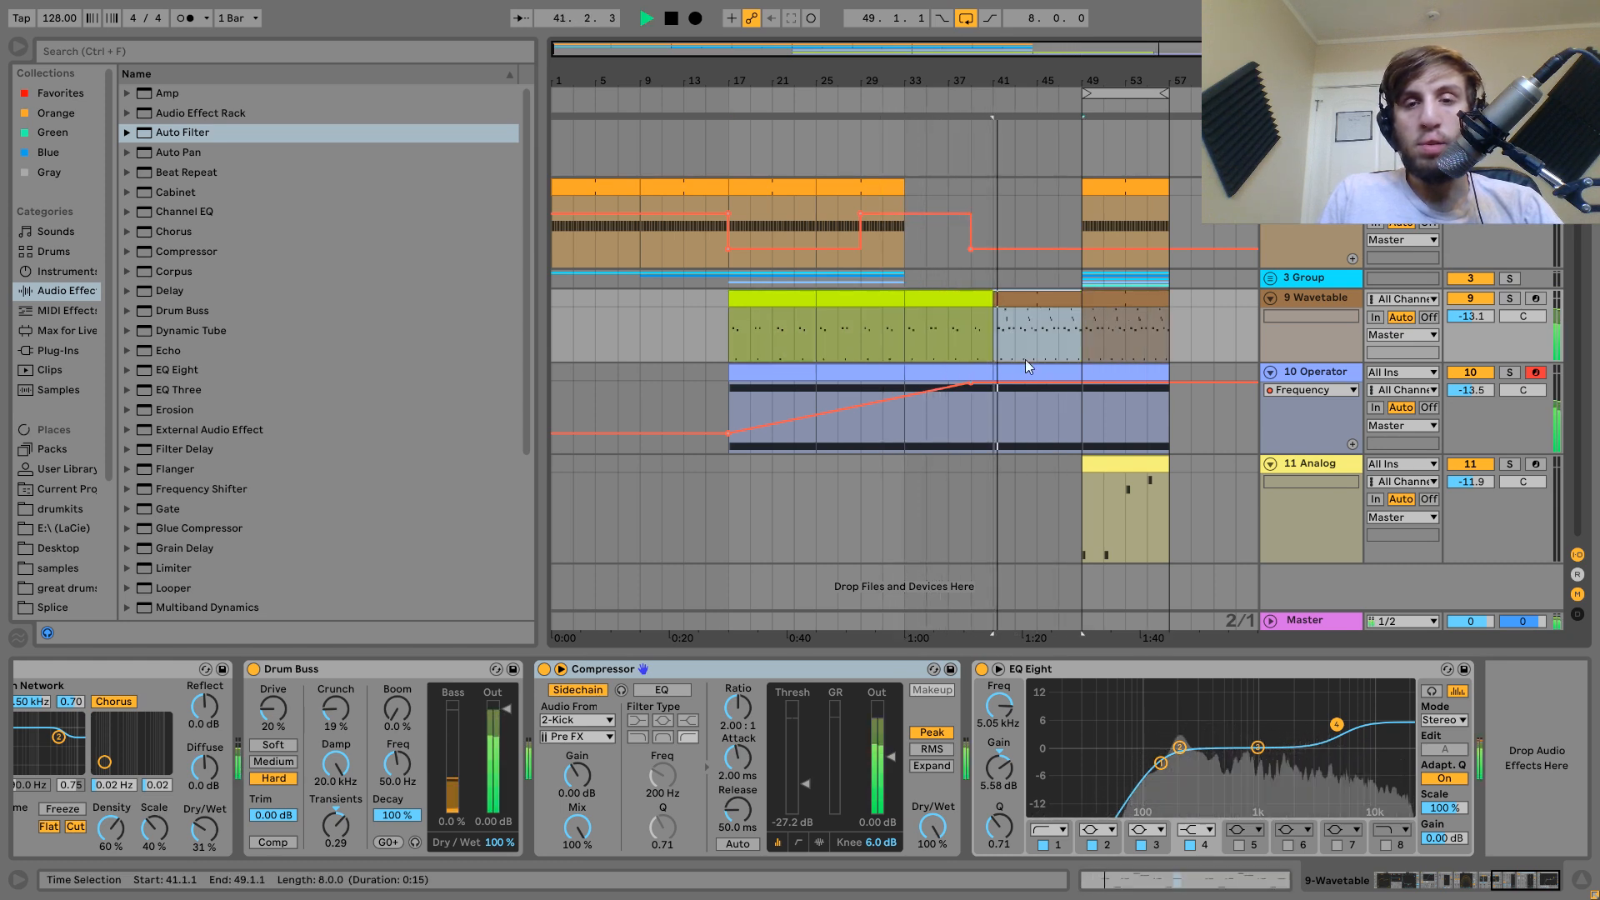
Ramp the Operator track's filter frequency automation back down by bar 49 and delete its clip from bar 49 to 57.
click(1074, 387)
drag(1079, 384, 1076, 429)
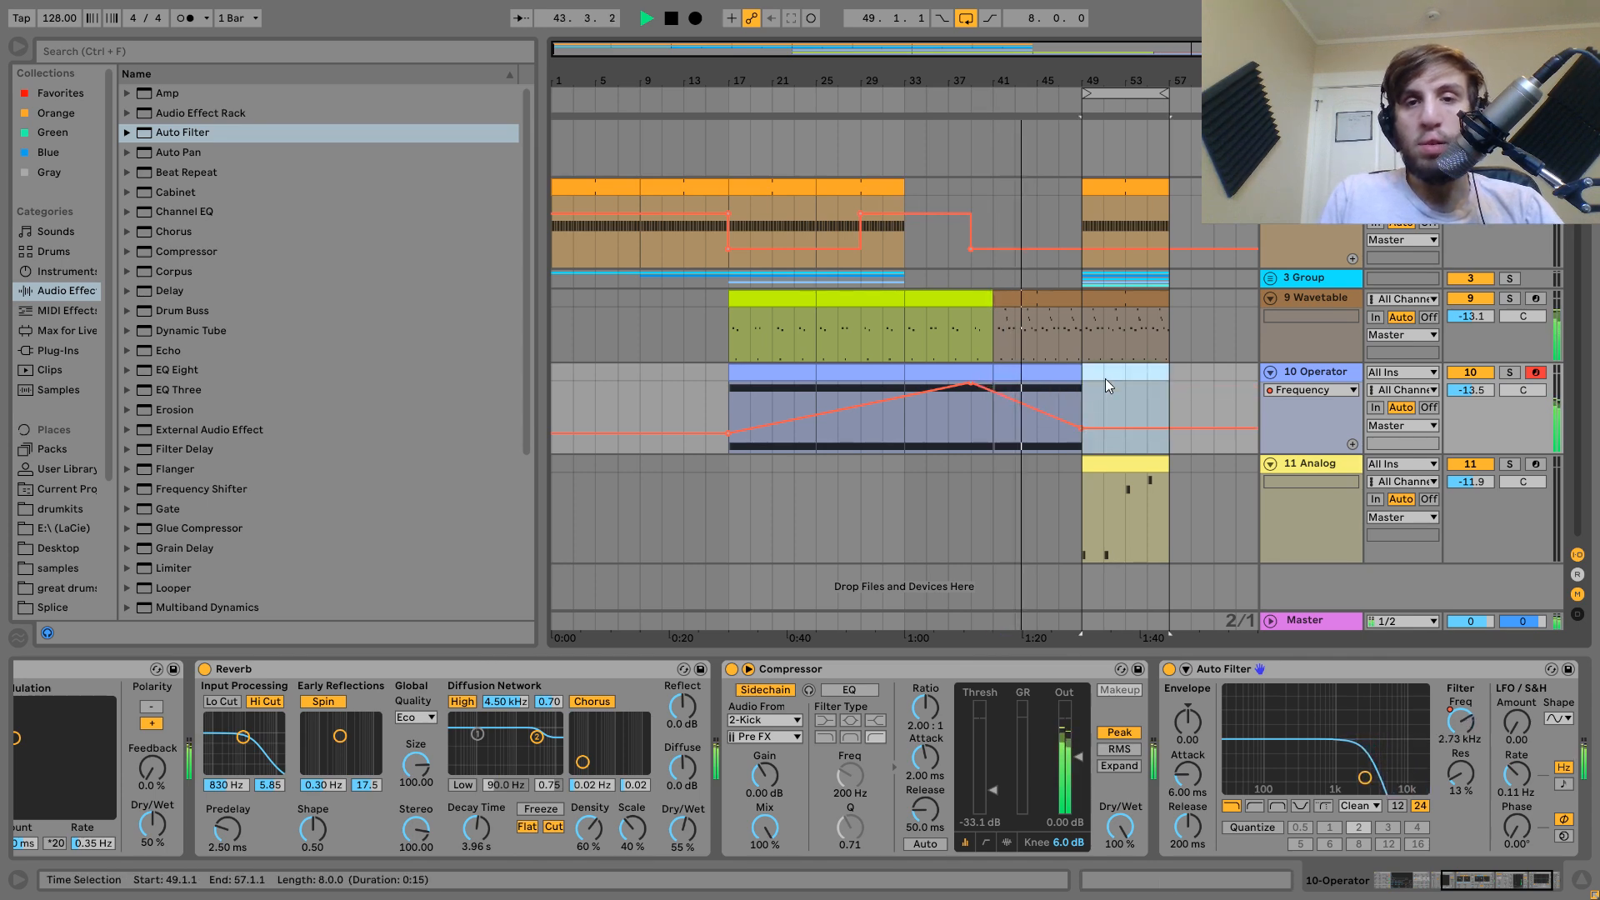
Move the first green Wavetable clip from bar 17 to bar 25 so the part starts there.
click(761, 296)
drag(761, 296, 859, 291)
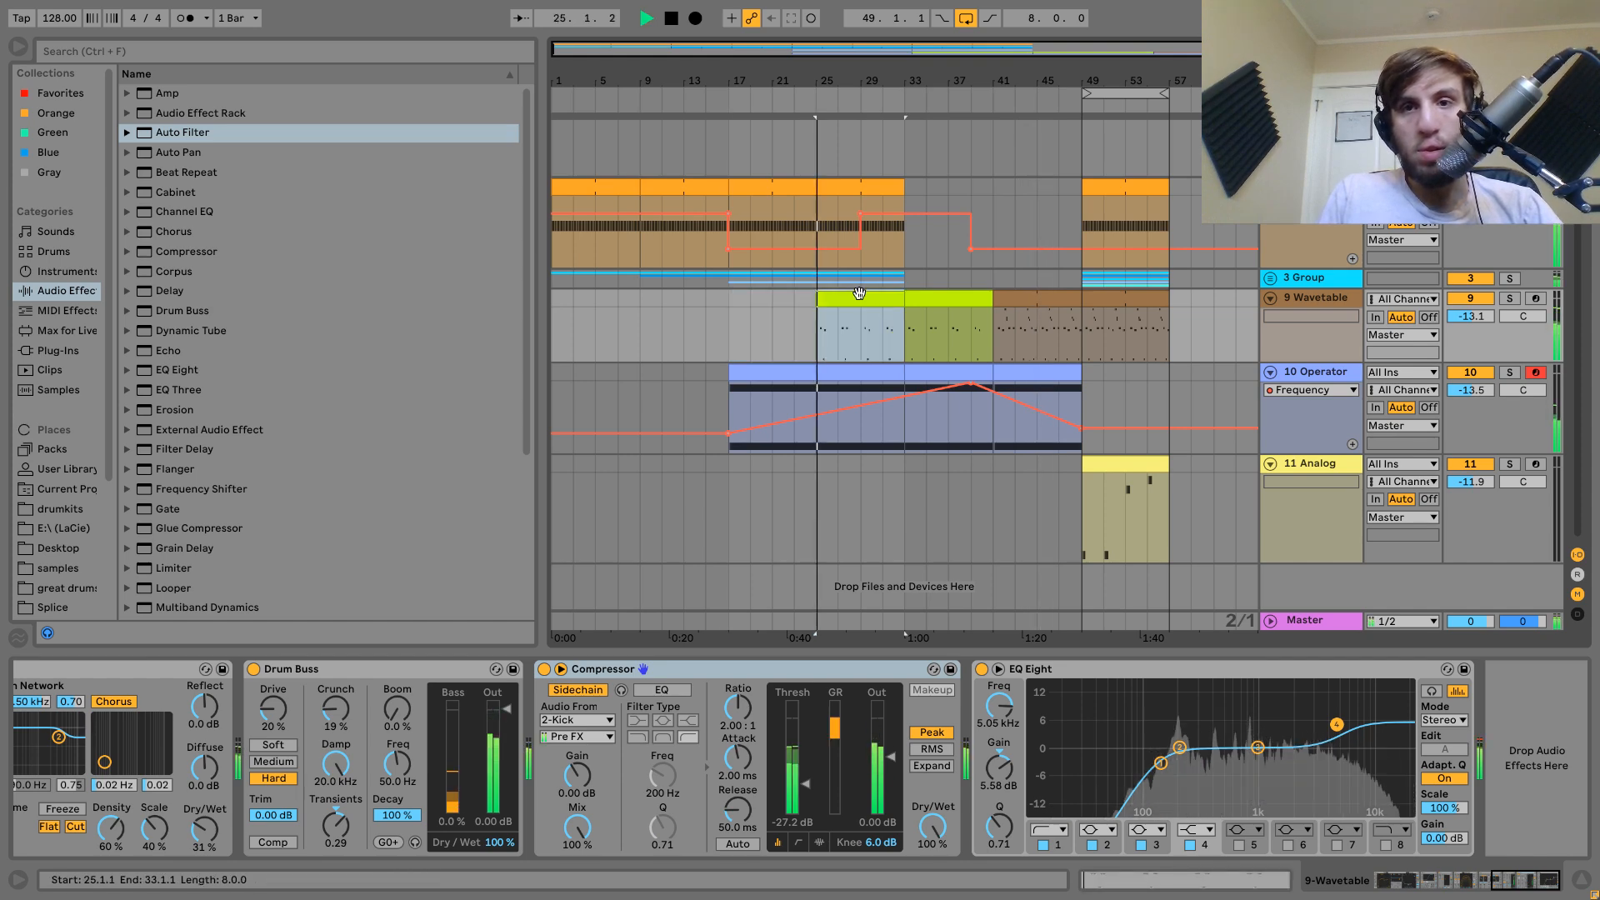
Add an Auto Filter with 47% resonance to the Wavetable track and automate its frequency rising from bar 25 to bar 41.
key(space)
click(177, 134)
double_click(176, 133)
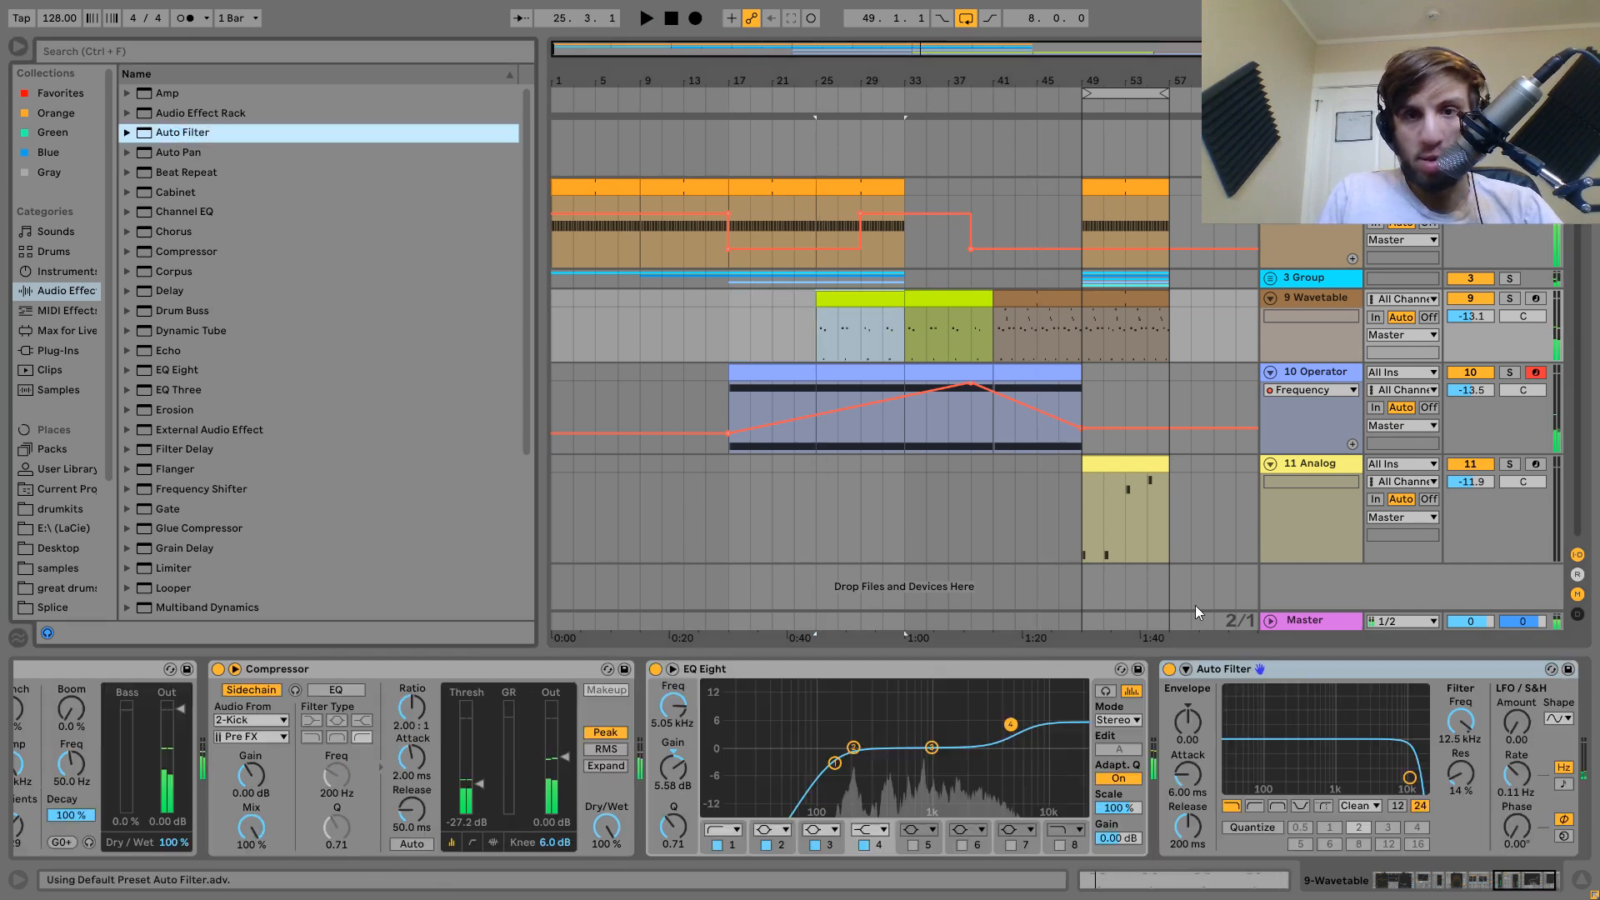
right_click(1458, 736)
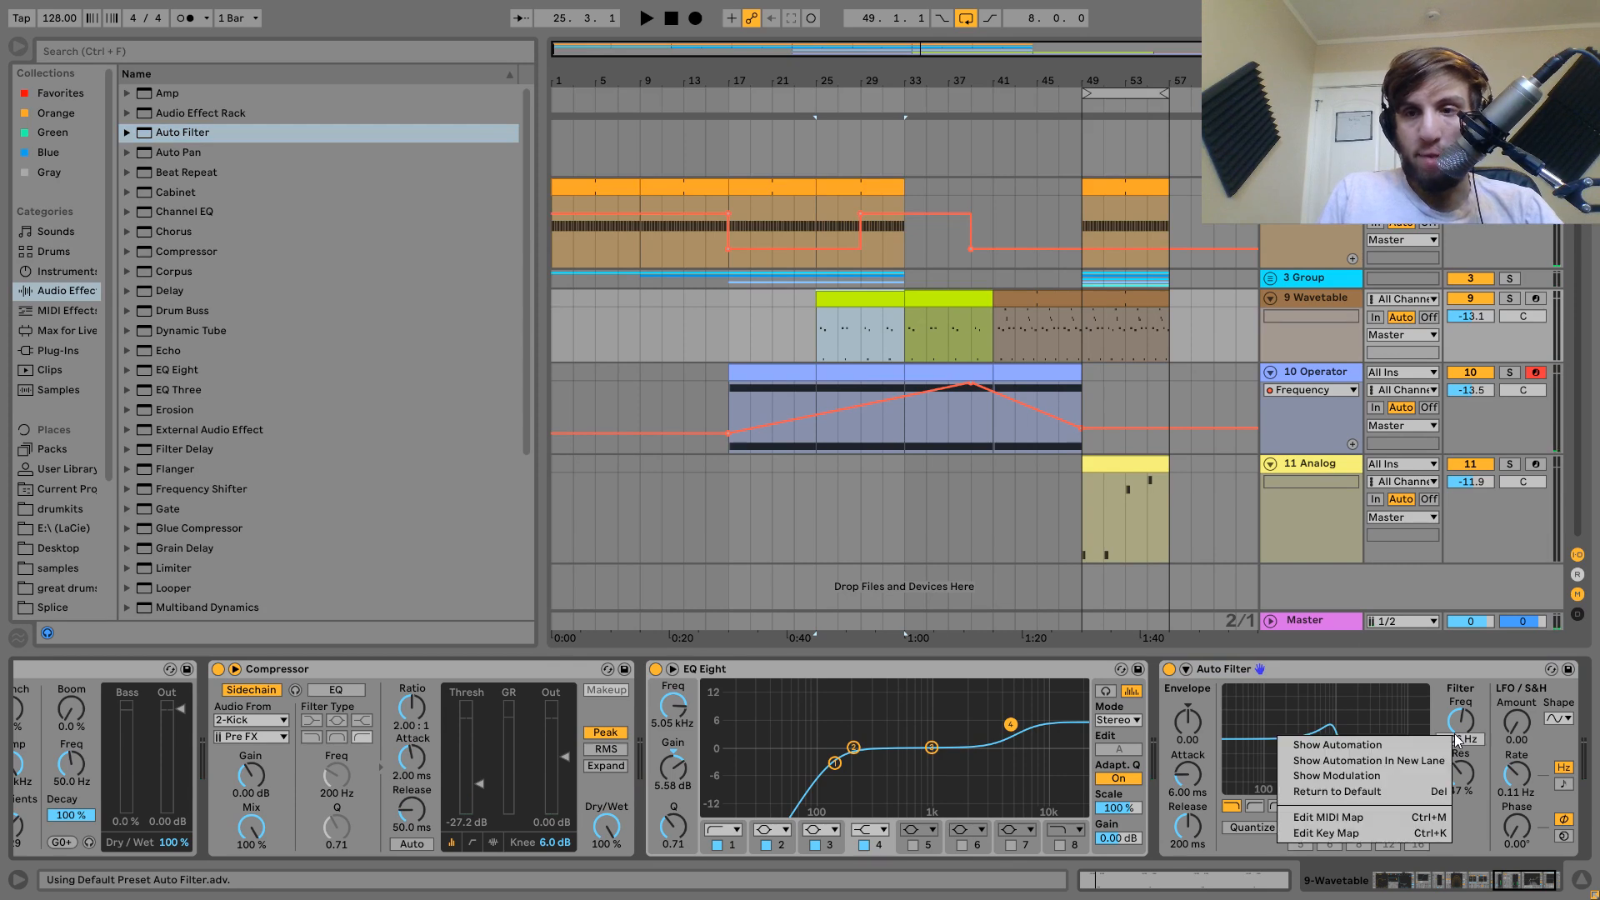
click(1425, 747)
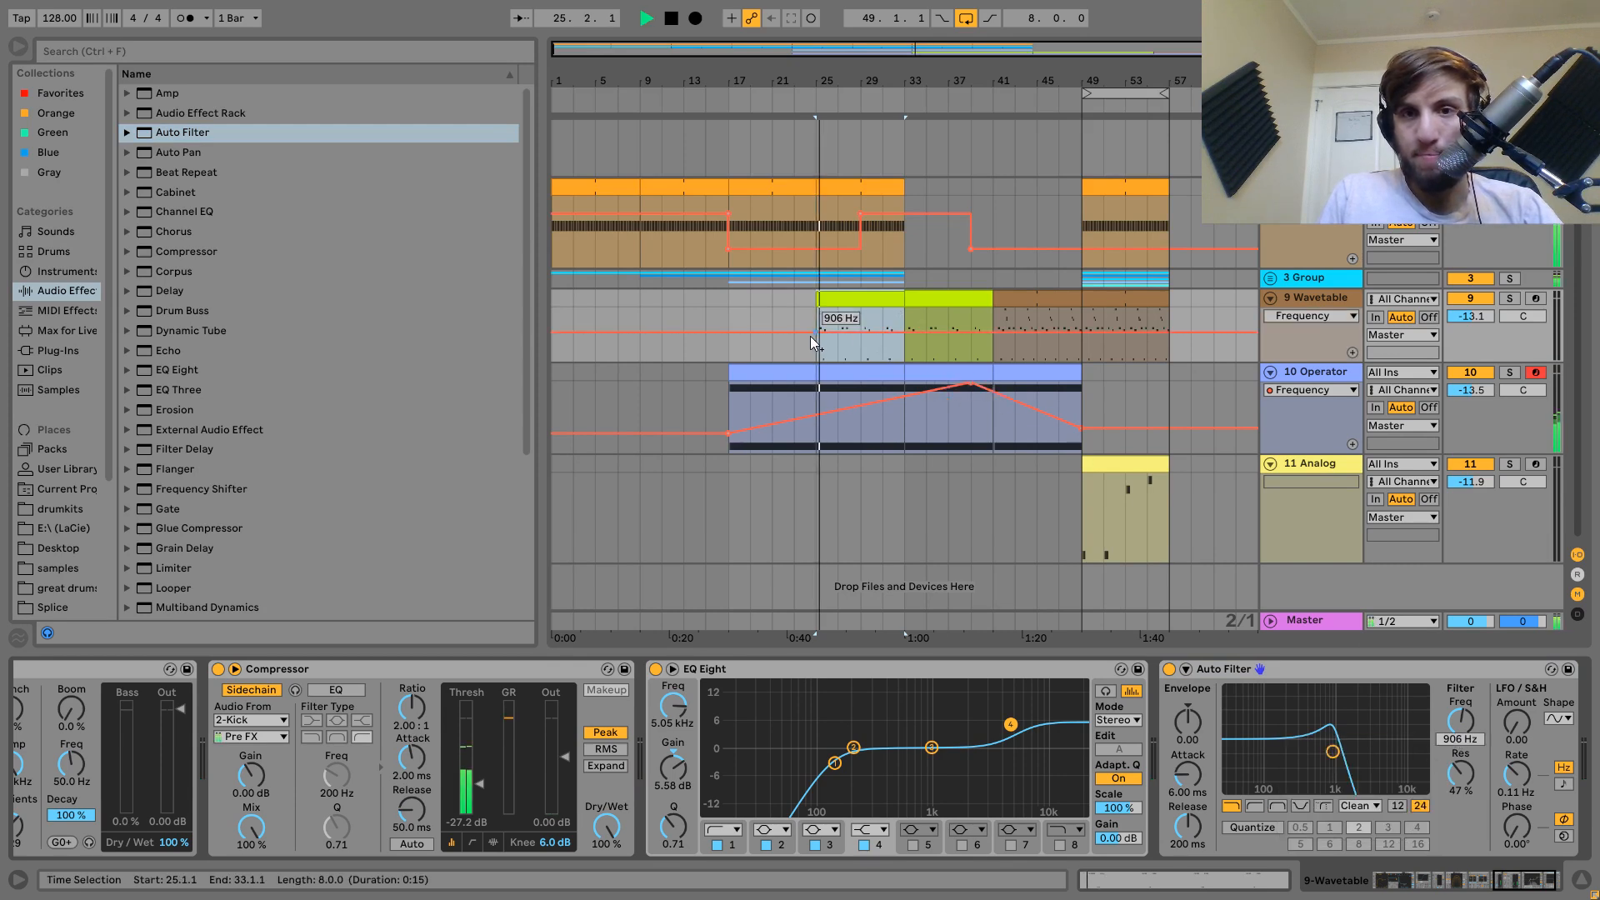
drag(810, 336, 999, 314)
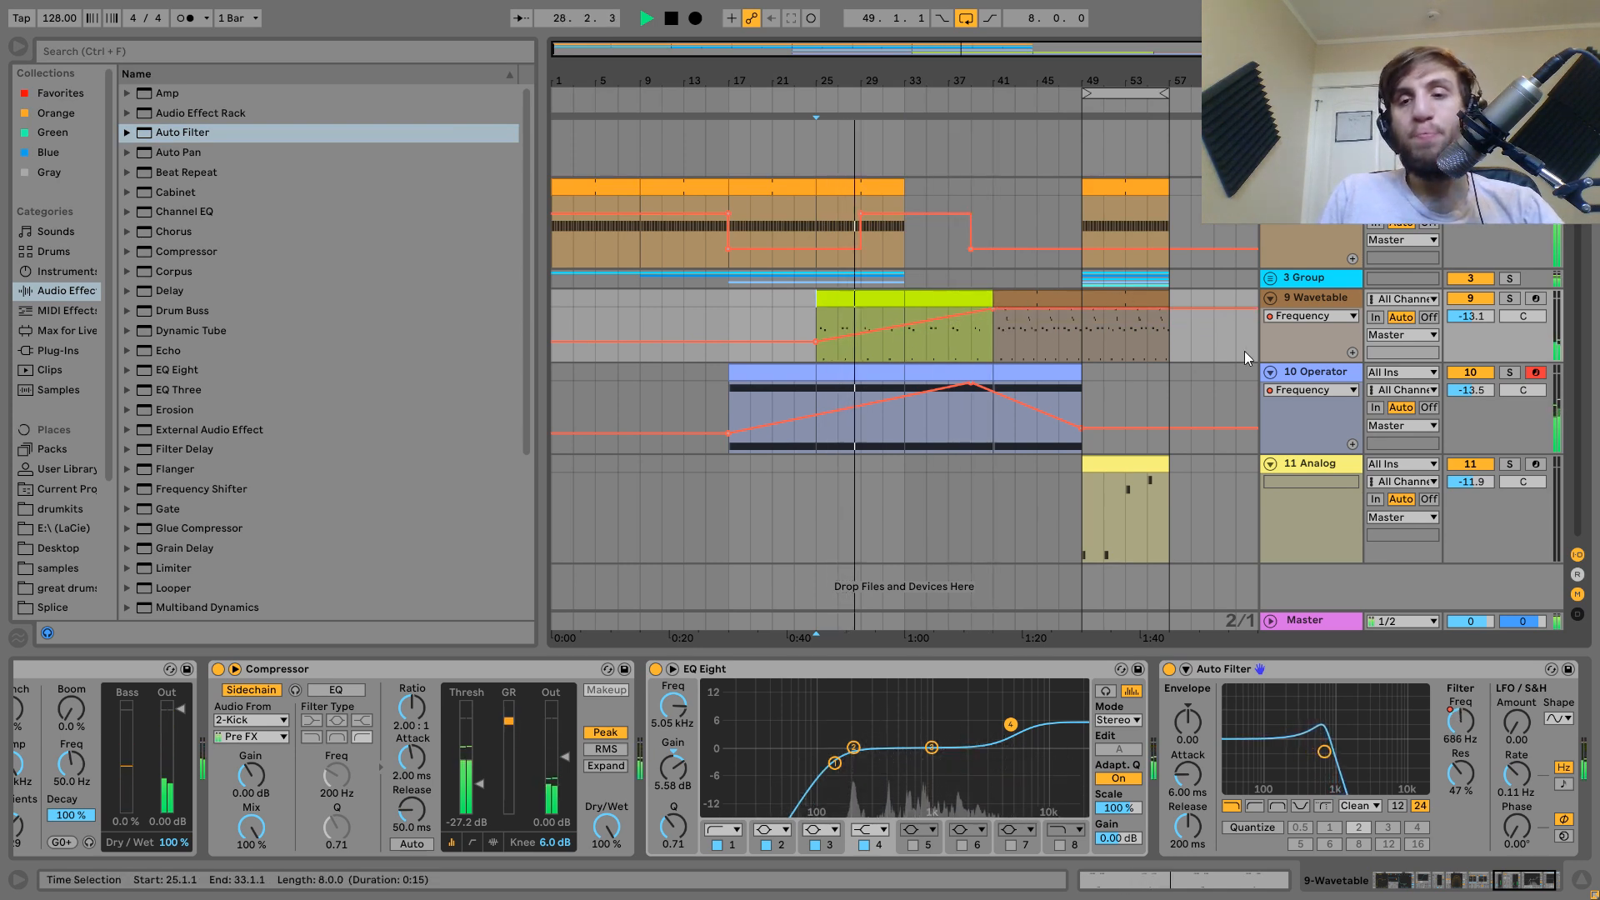
Raise the Wavetable track's Reverb dry/wet to 43% and lower the Operator track to -14.1 dB.
scroll(433, 758, left, 3)
scroll(433, 758, left, 5)
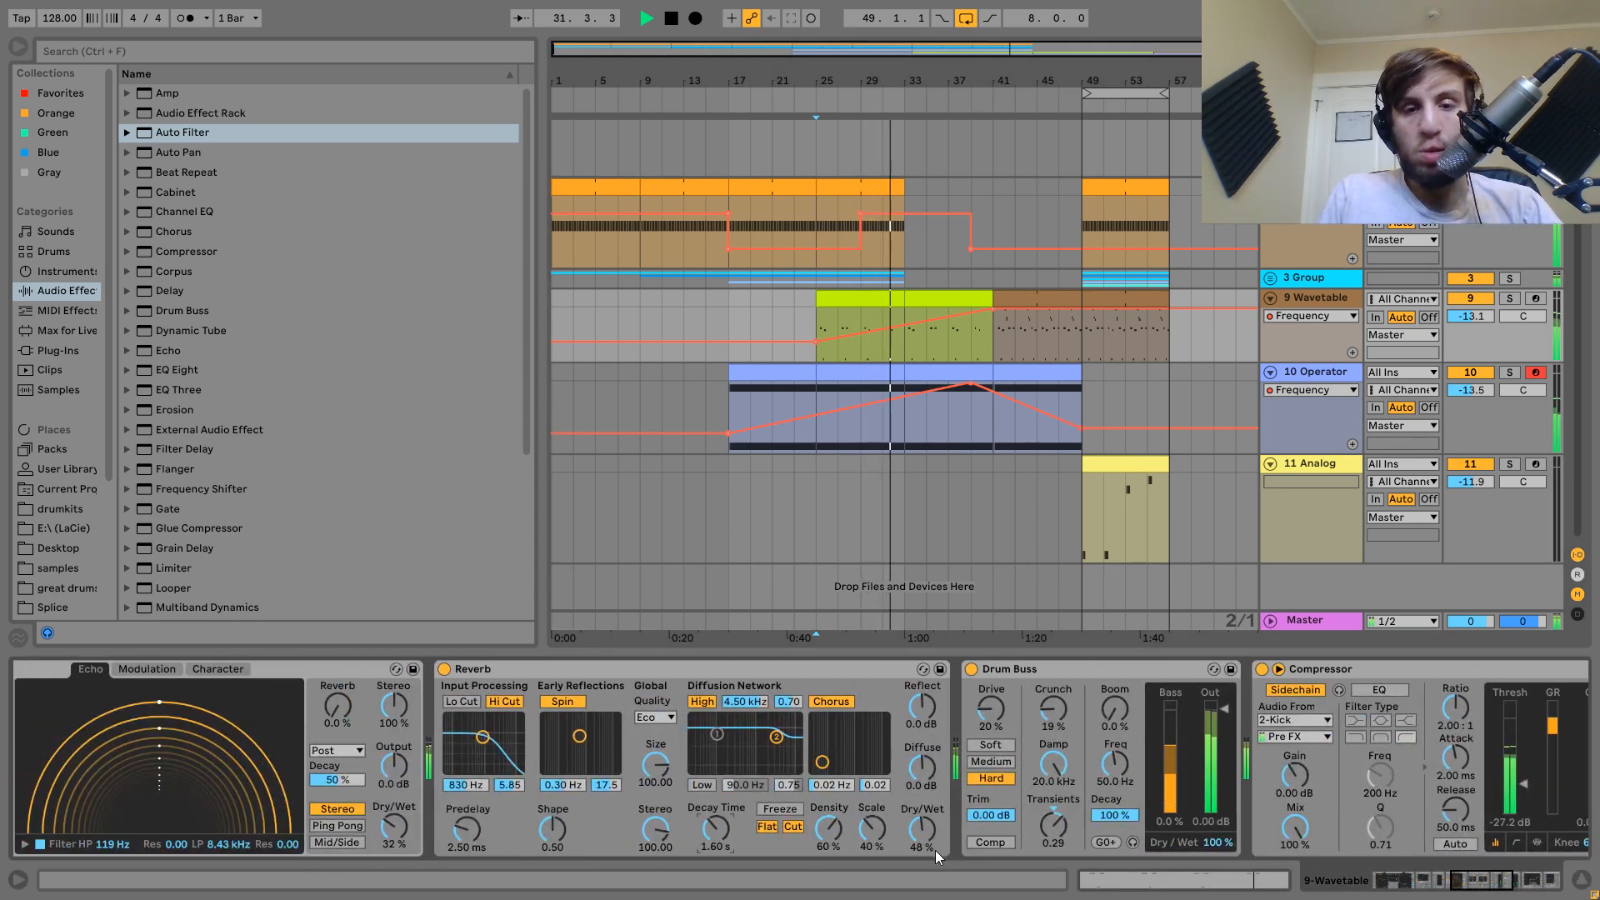
scroll(934, 846, left, 5)
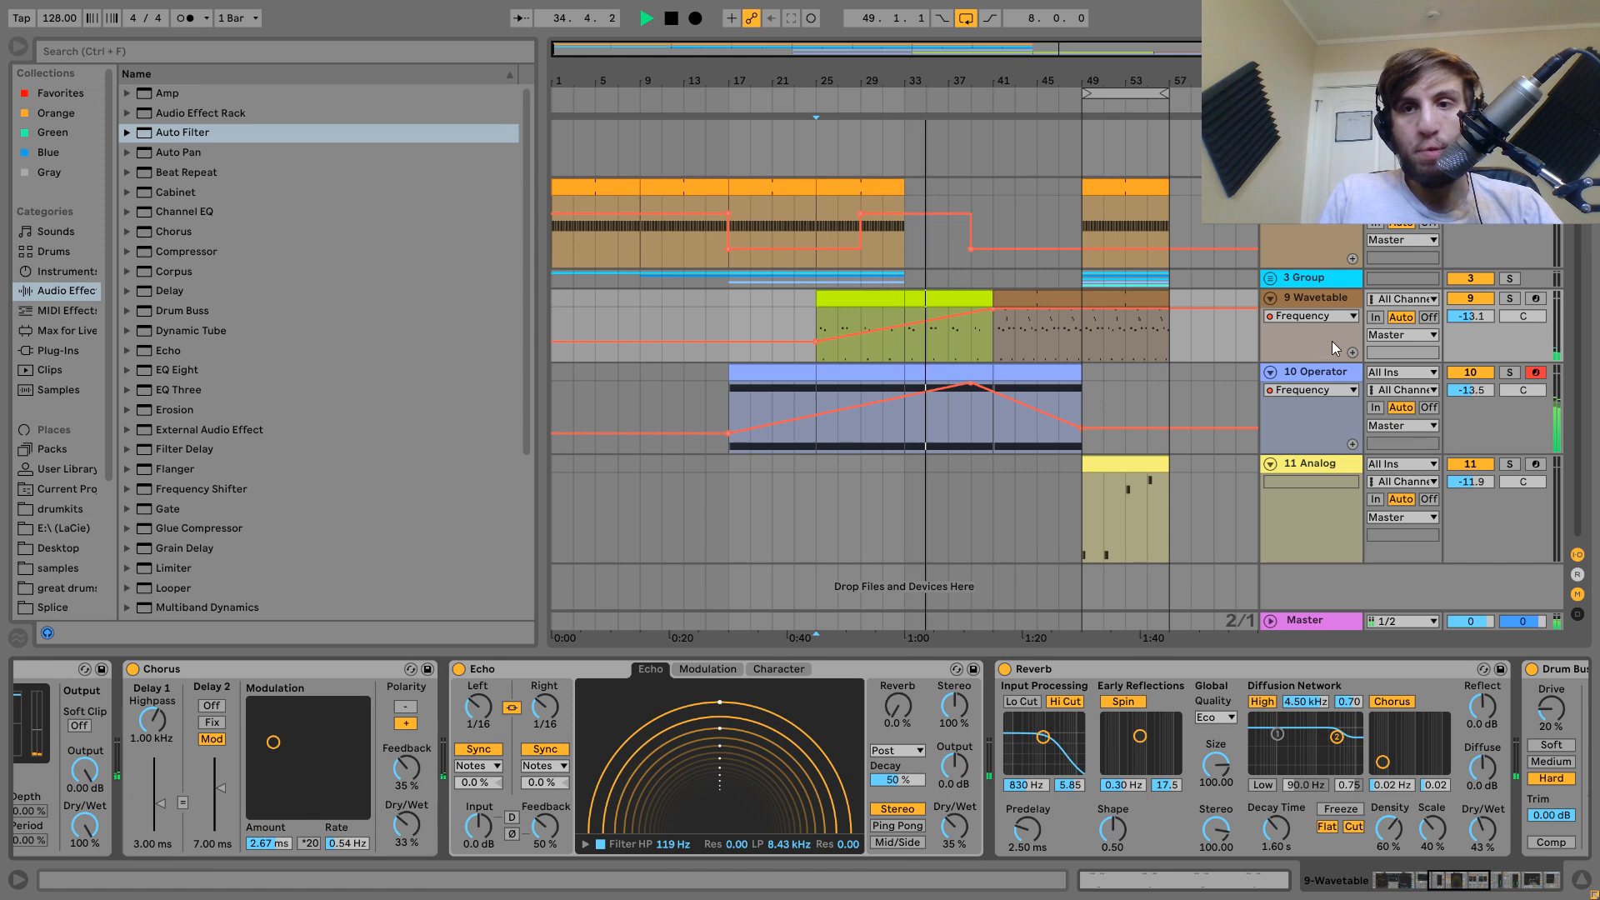
click(1322, 368)
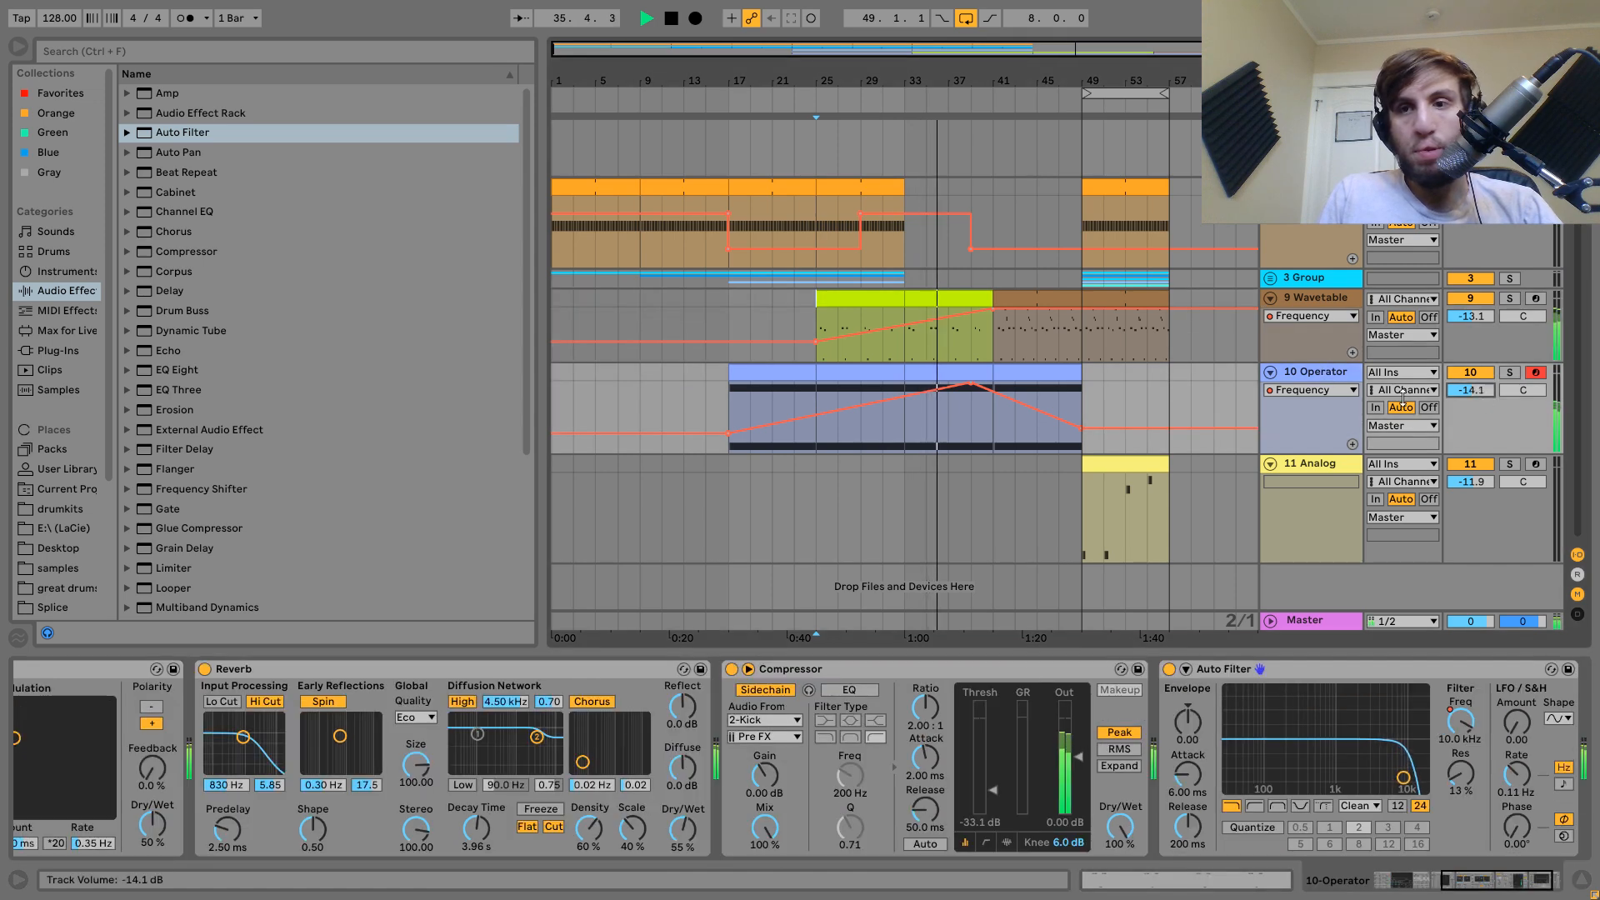
Copy the Analog clip backwards so the part fills bars 33 to 49, and play the arrangement.
click(980, 375)
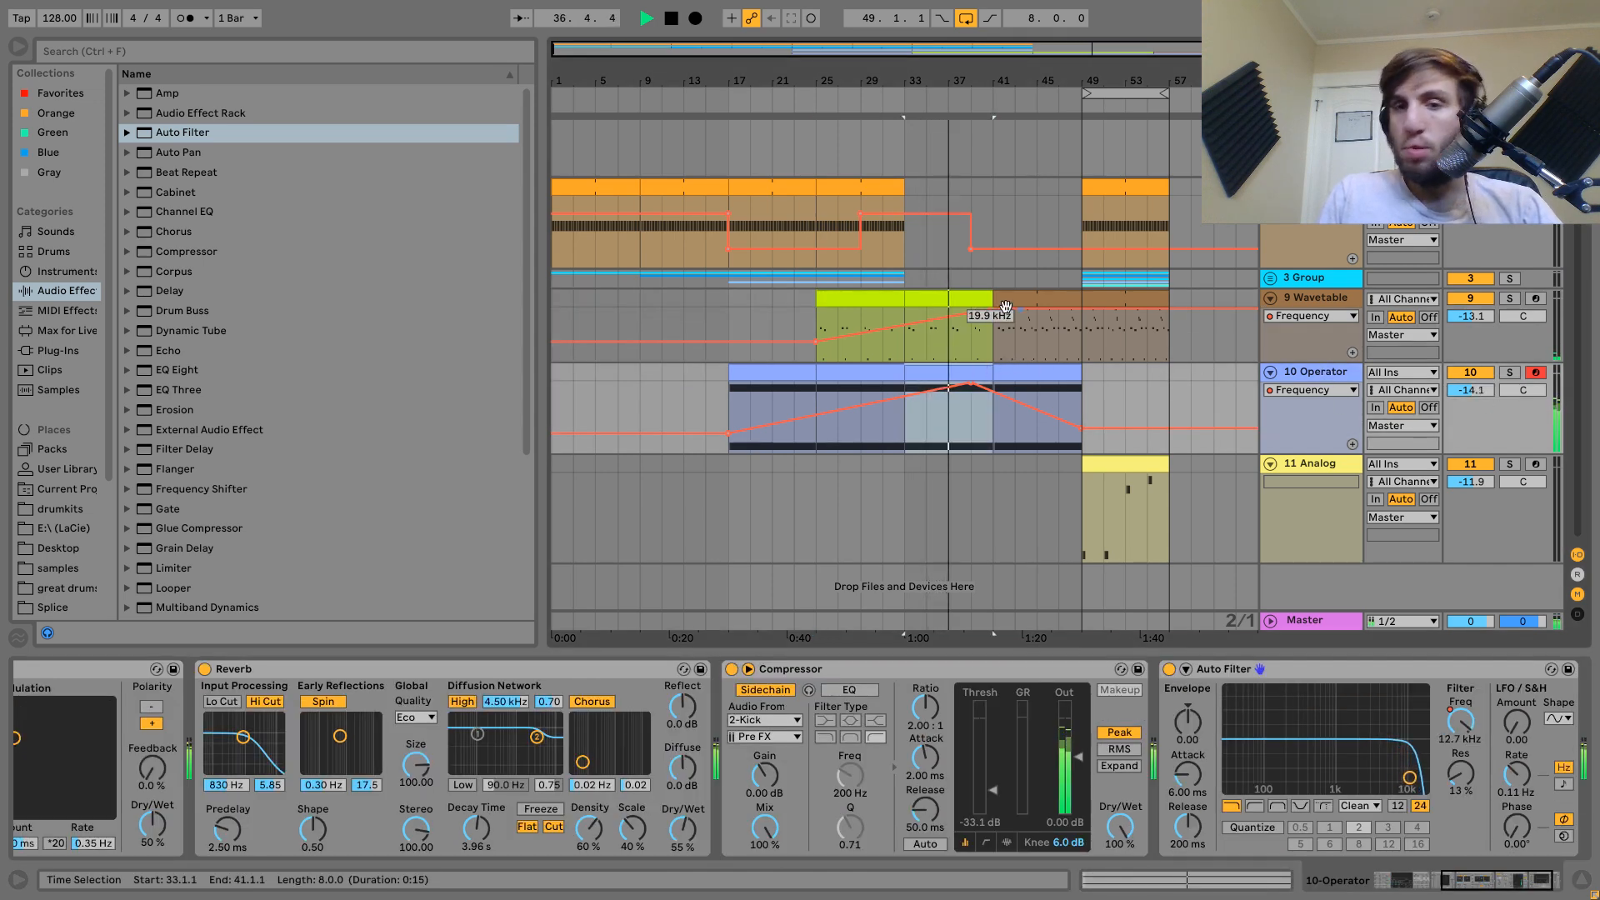
key(space)
drag(1104, 487, 1041, 472)
key(space)
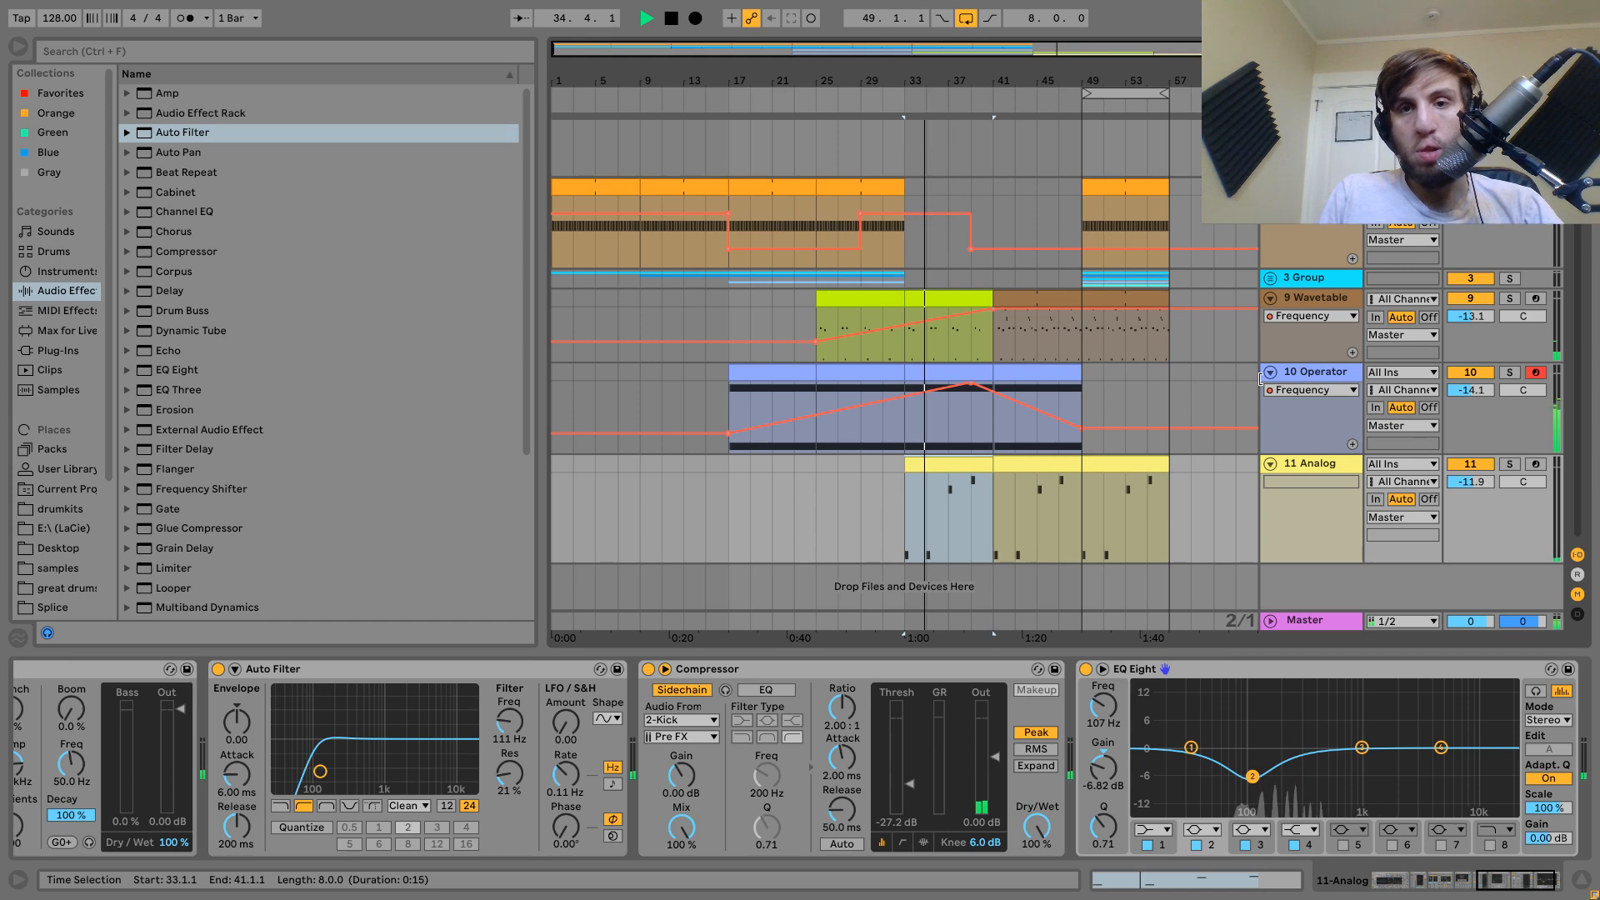
Copy the Wavetable track's Auto Filter onto the Analog track and automate its frequency rising from bar 33 to bar 41.
click(1315, 302)
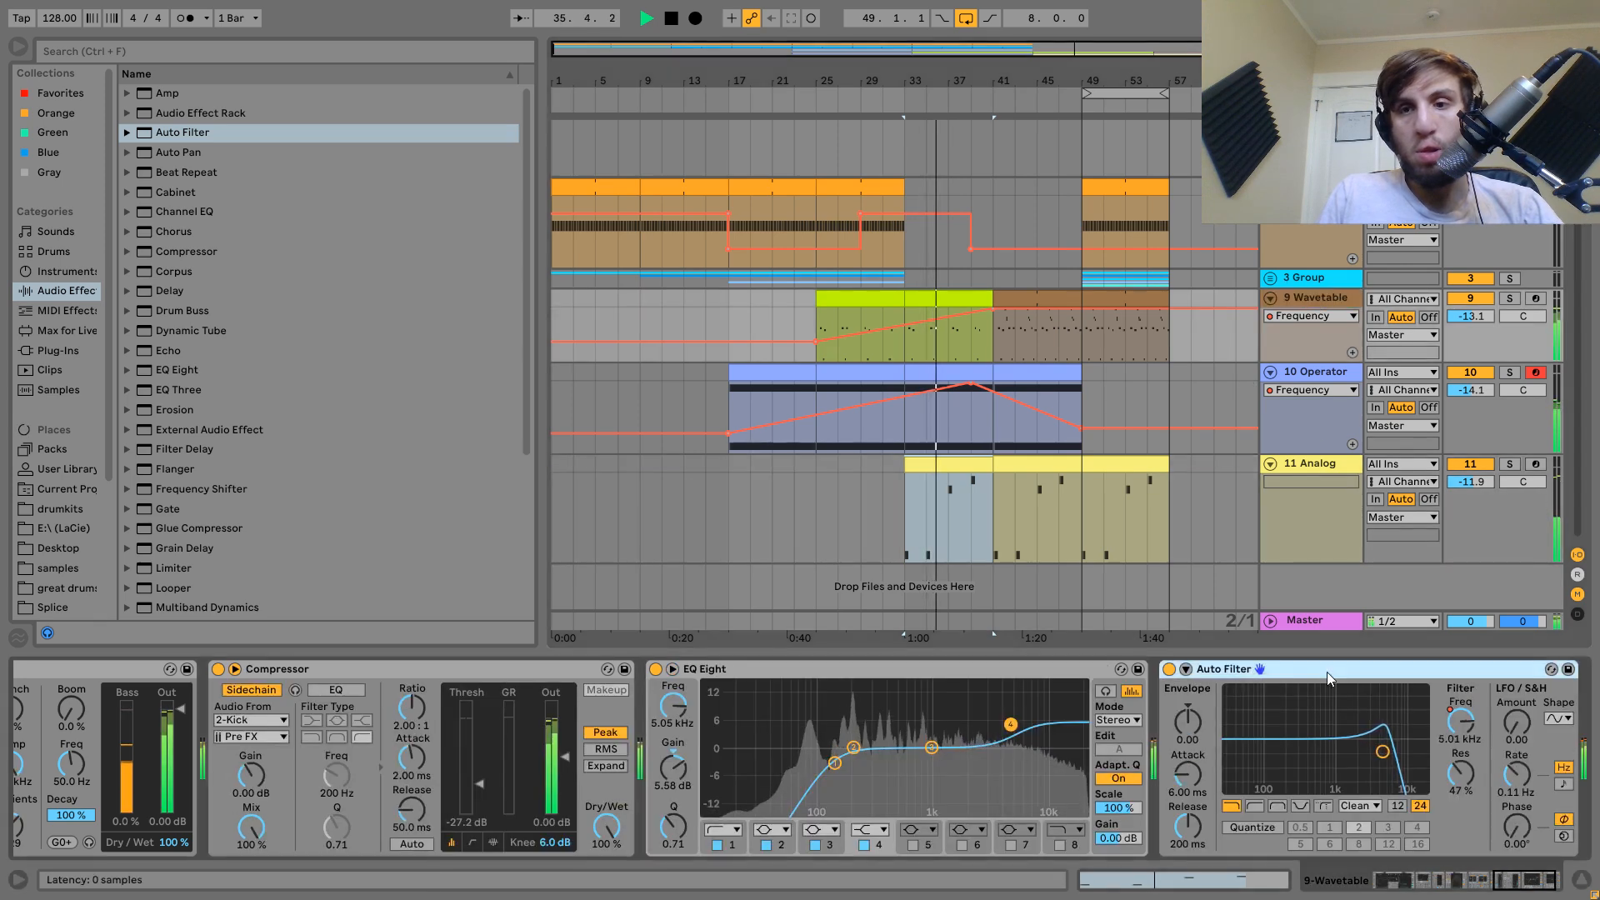
click(1054, 526)
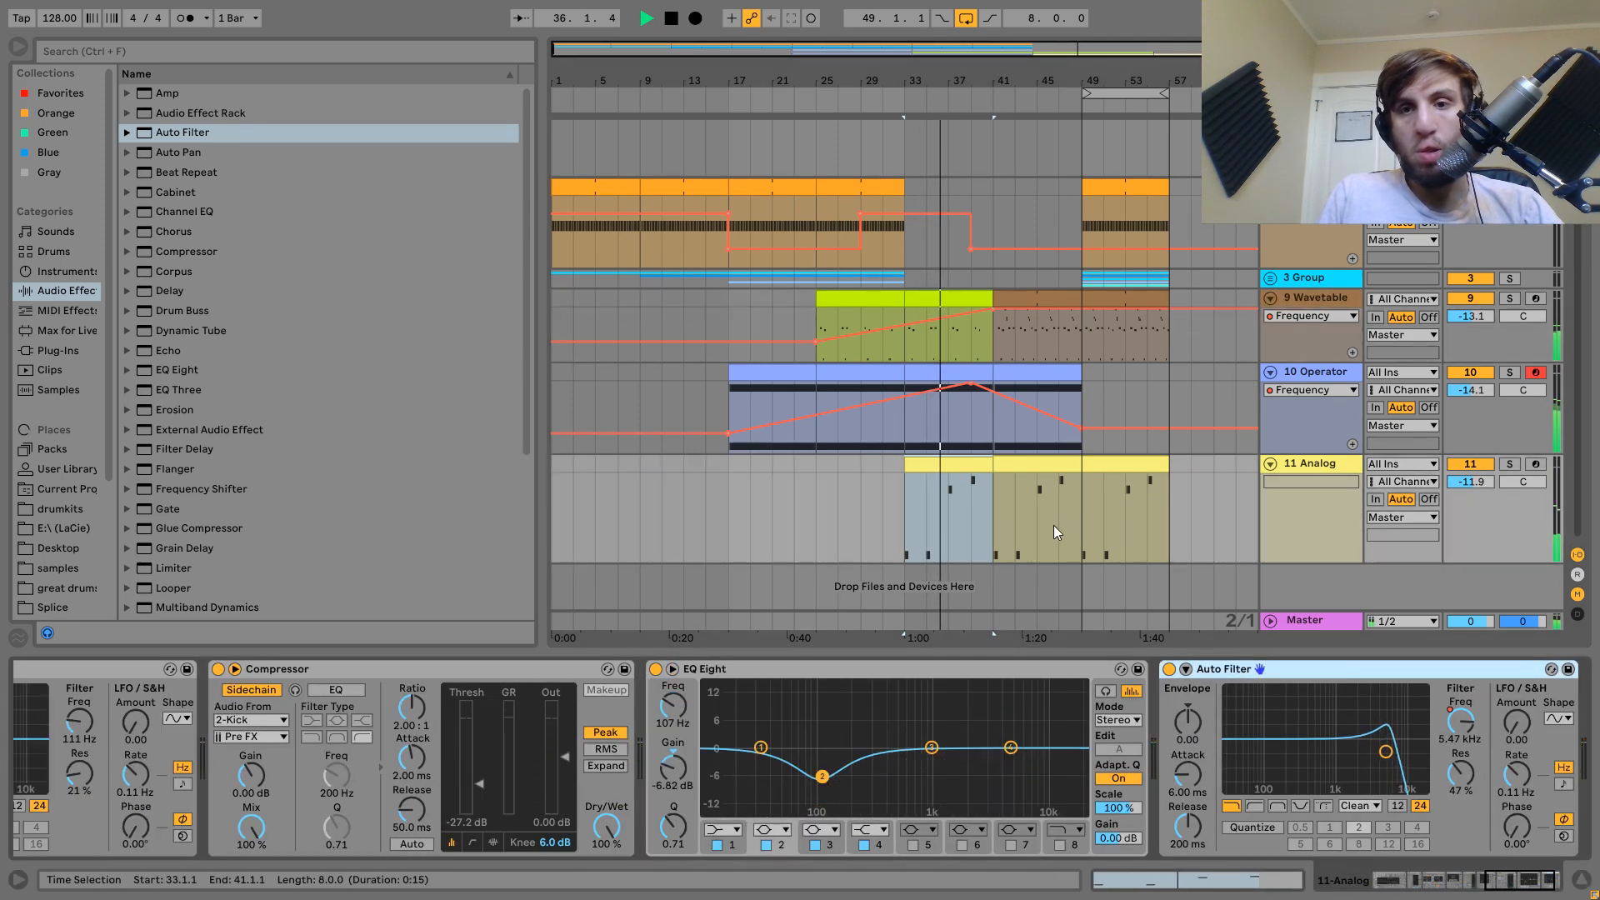
click(1460, 721)
click(900, 504)
drag(900, 504, 904, 530)
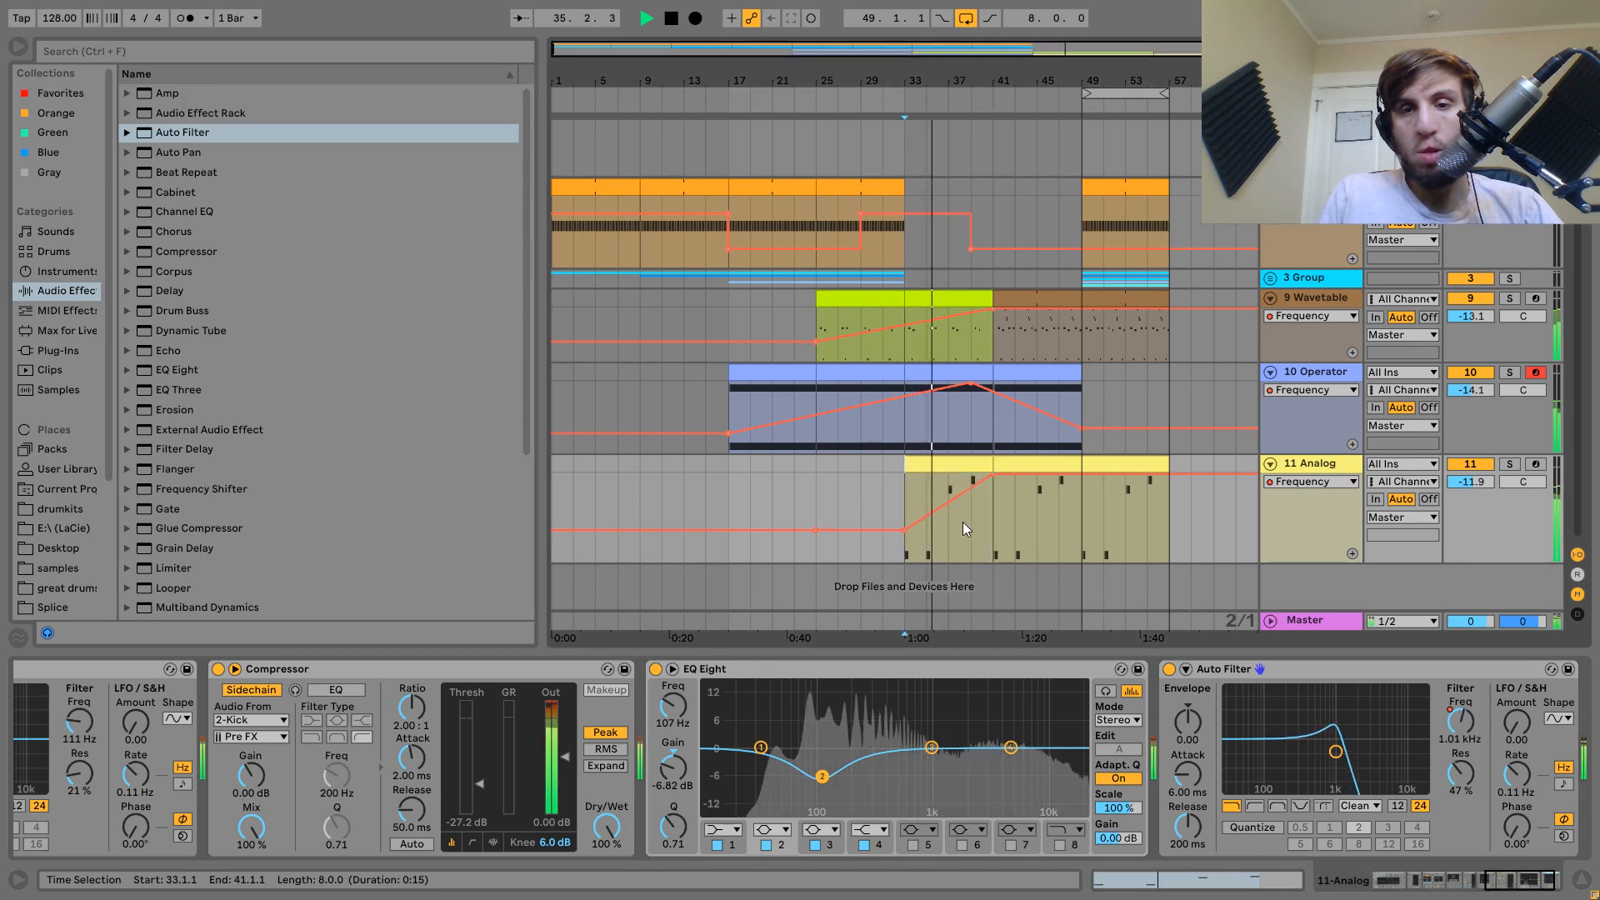
Audition the build-up from bar 33 and apply Legato to all notes in the Analog clip at bar 41.
key(space)
key(space)
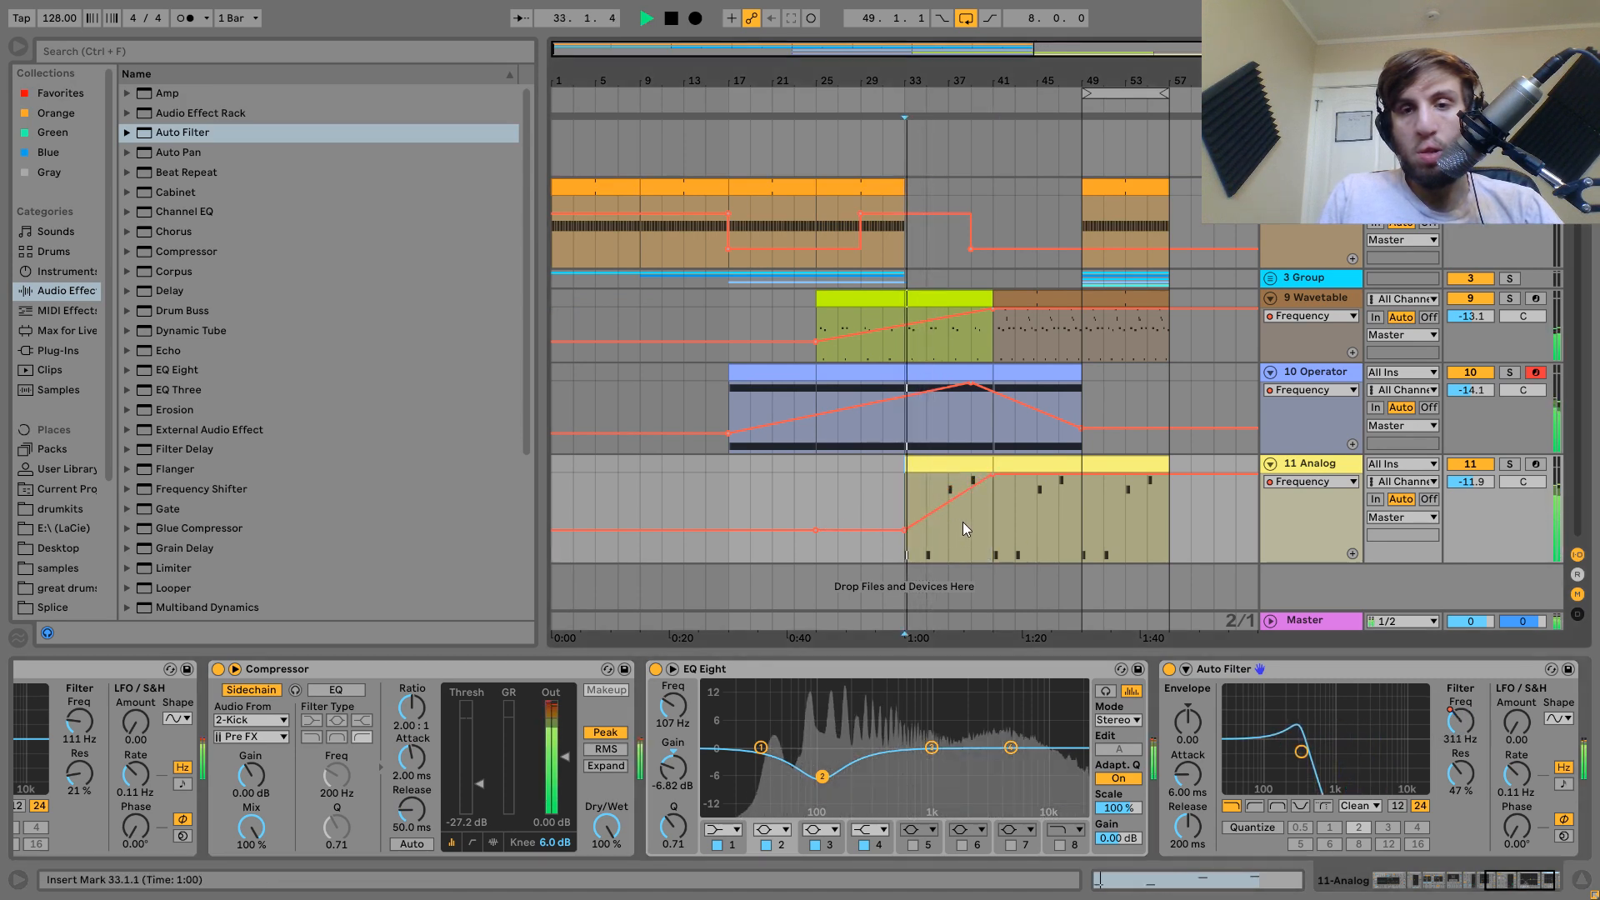
click(876, 504)
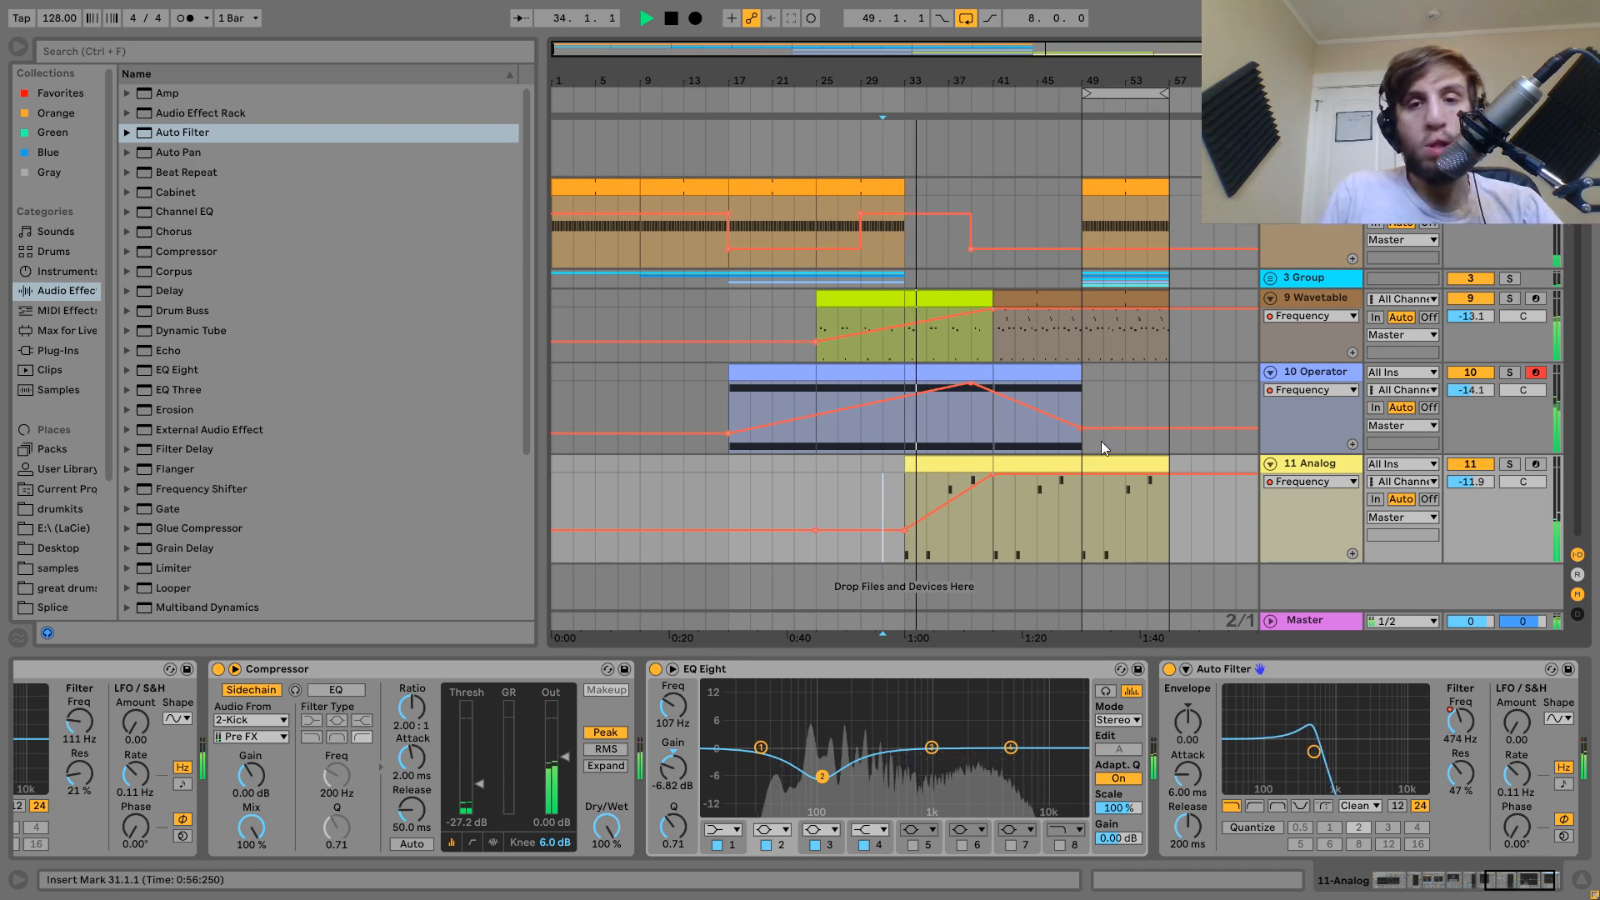
click(966, 468)
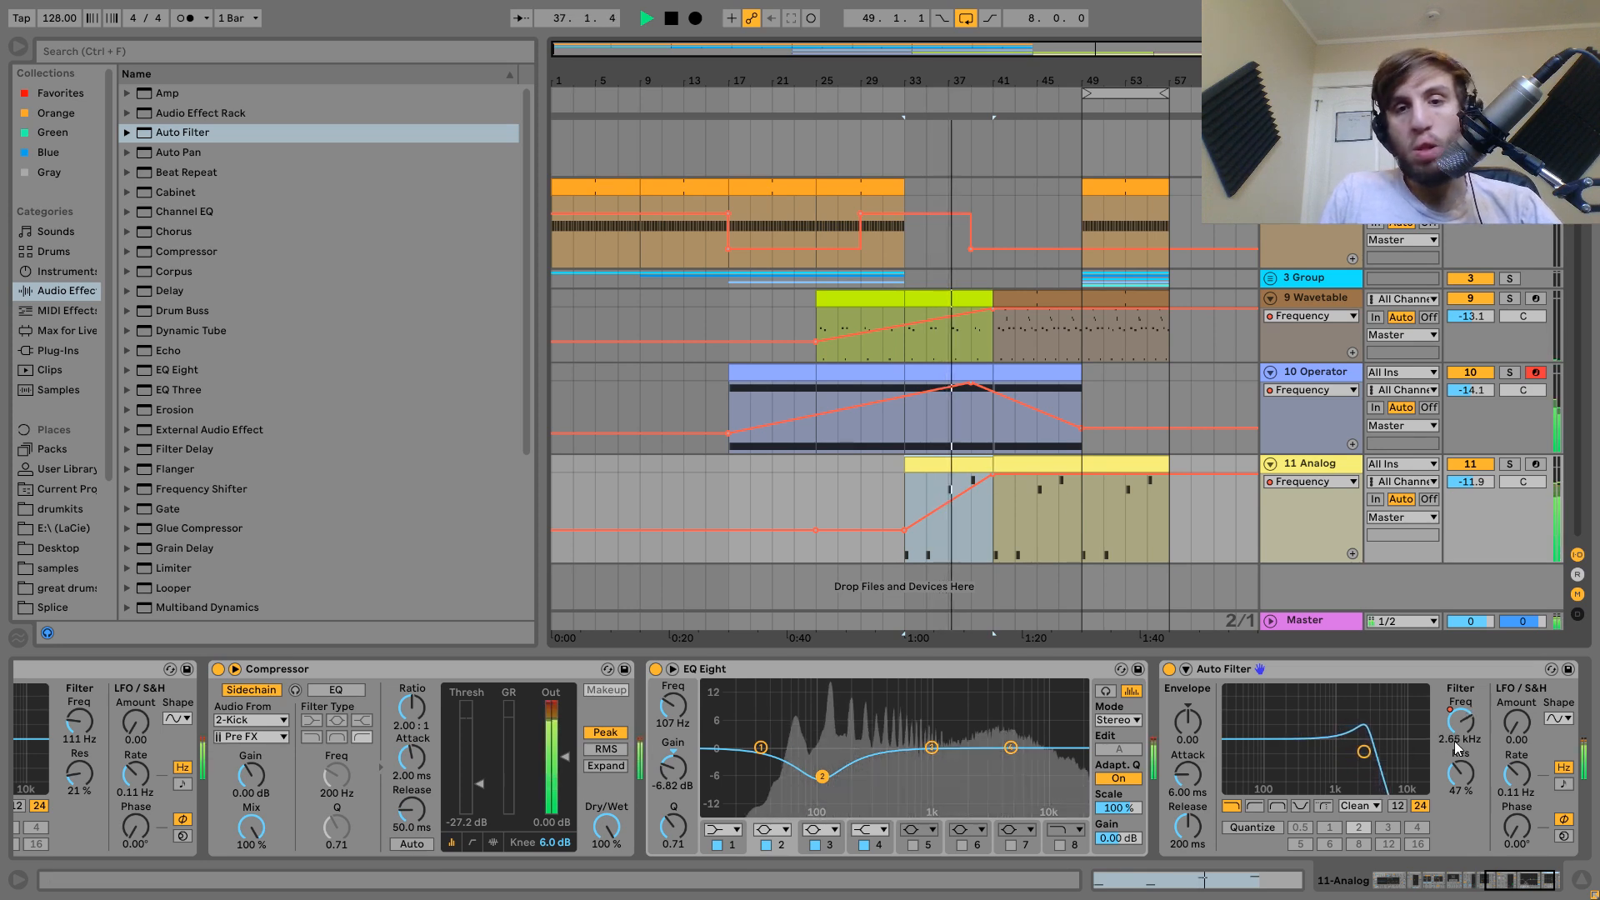
double_click(1005, 512)
key(ctrl+a)
click(122, 539)
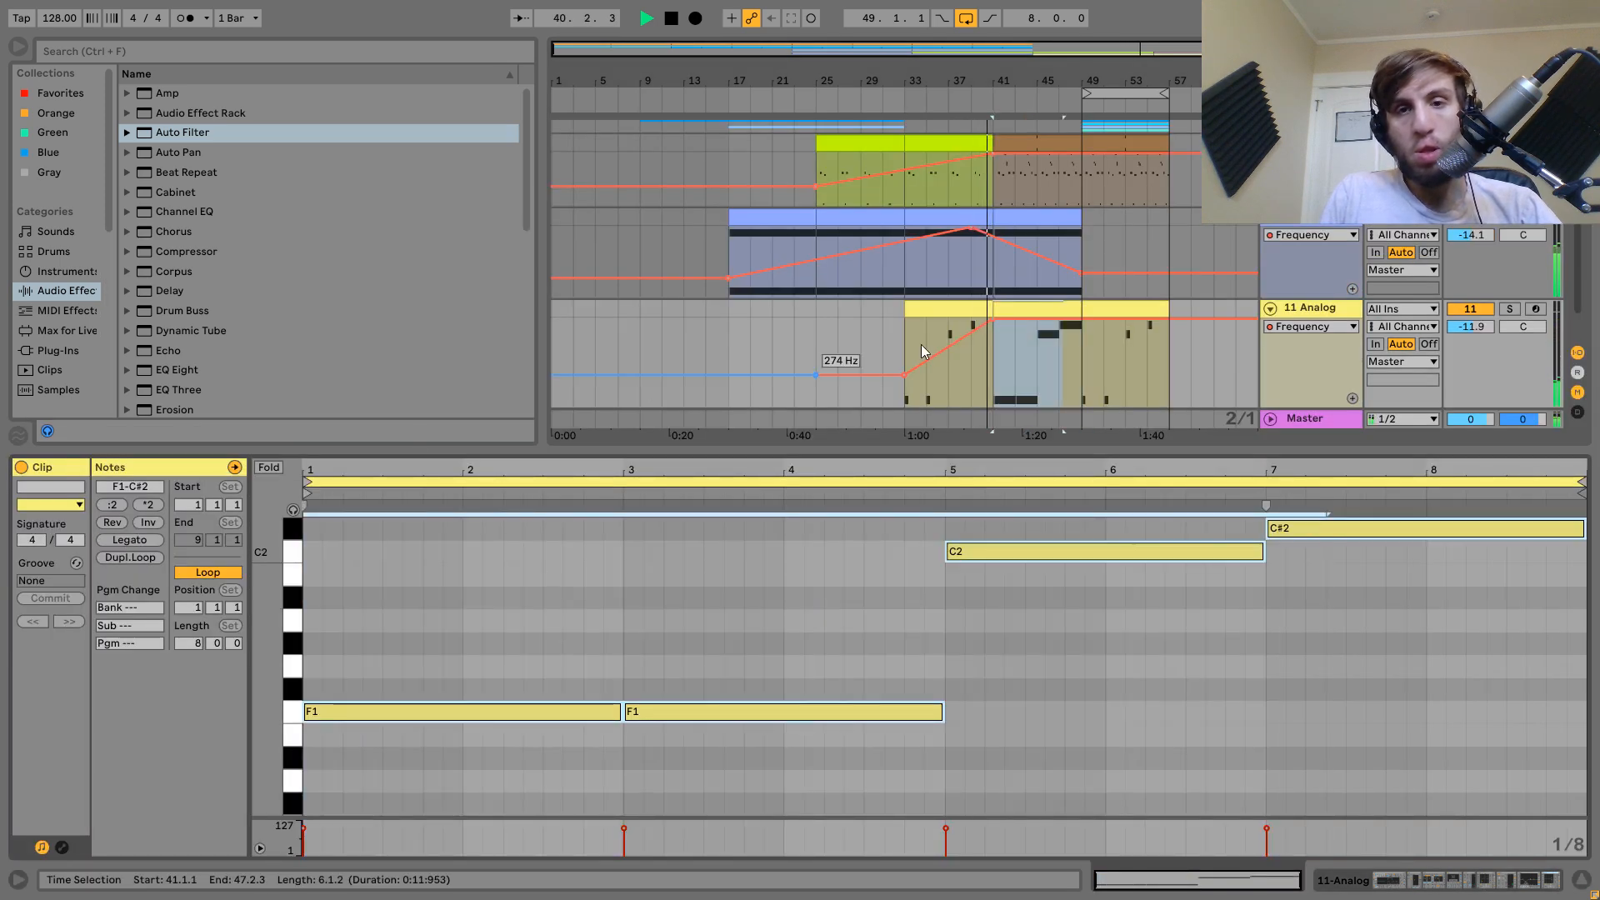
click(1300, 309)
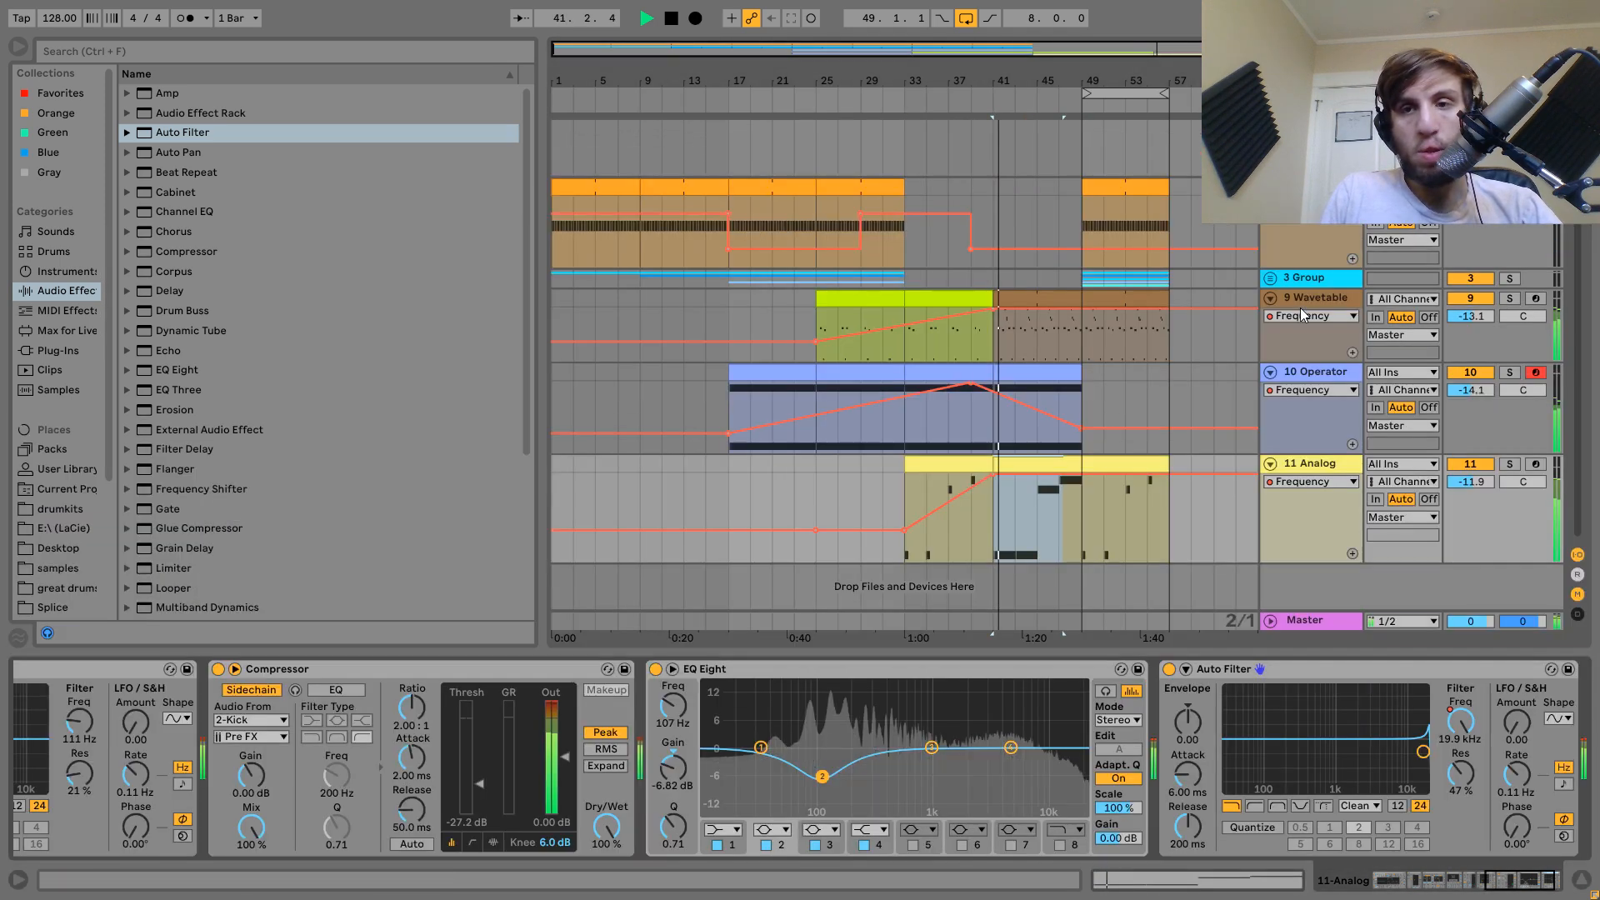
Automate the Analog filter frequency falling from bar 41 to bar 49 and copy the bar 41 clip over bars 33 to 41.
drag(1042, 472, 1081, 542)
click(1058, 465)
key(0)
key(0)
key(0)
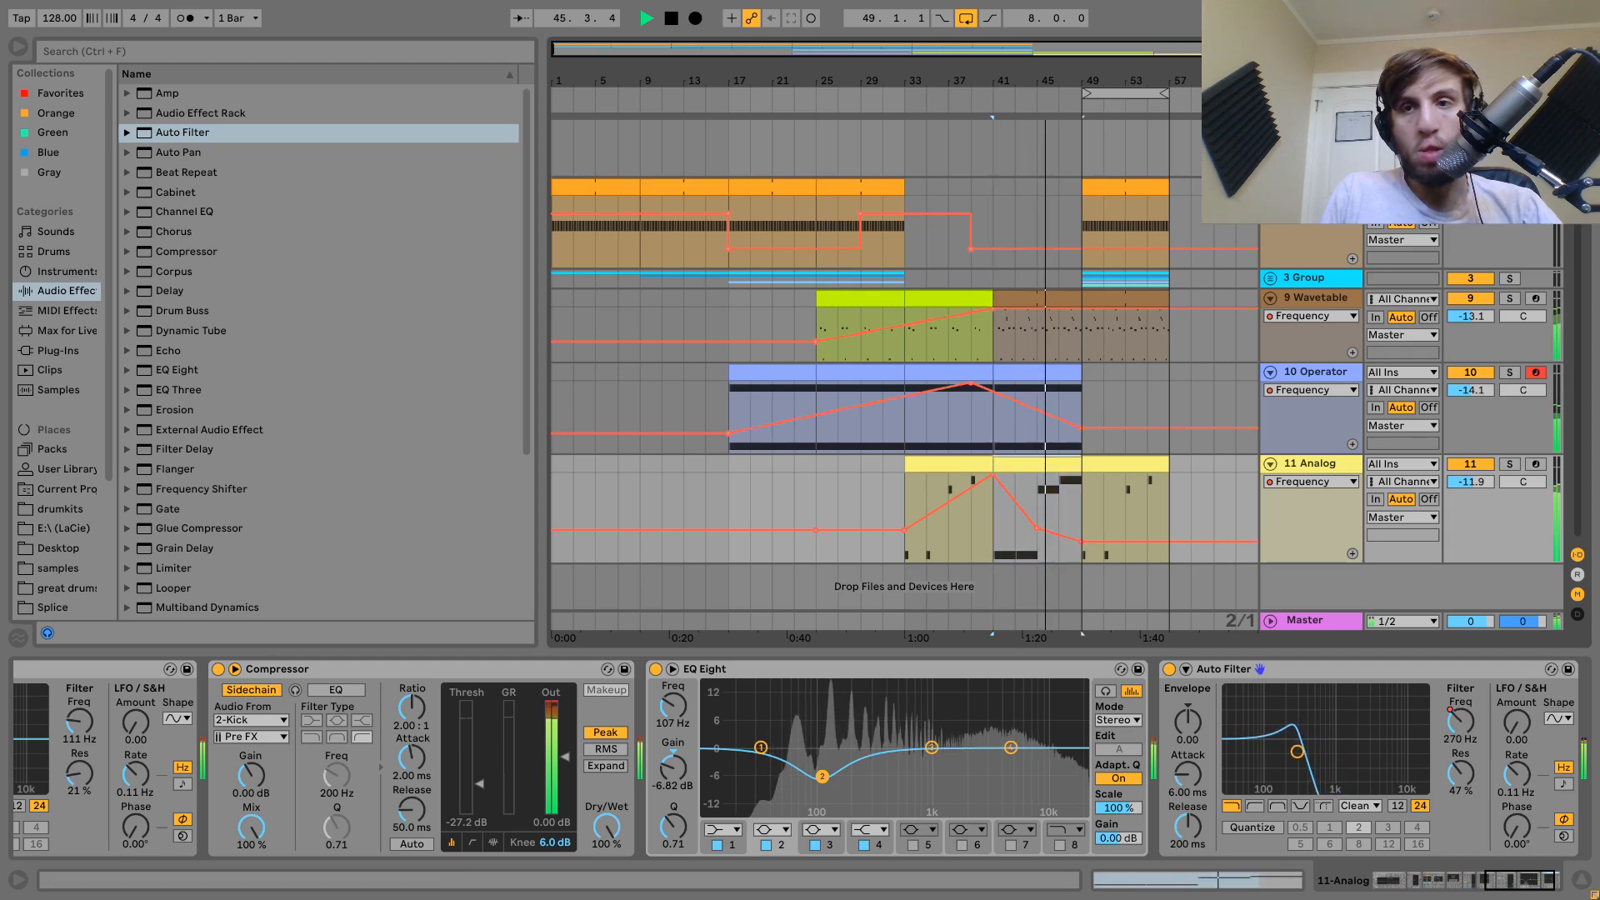
drag(1062, 463, 978, 465)
key(space)
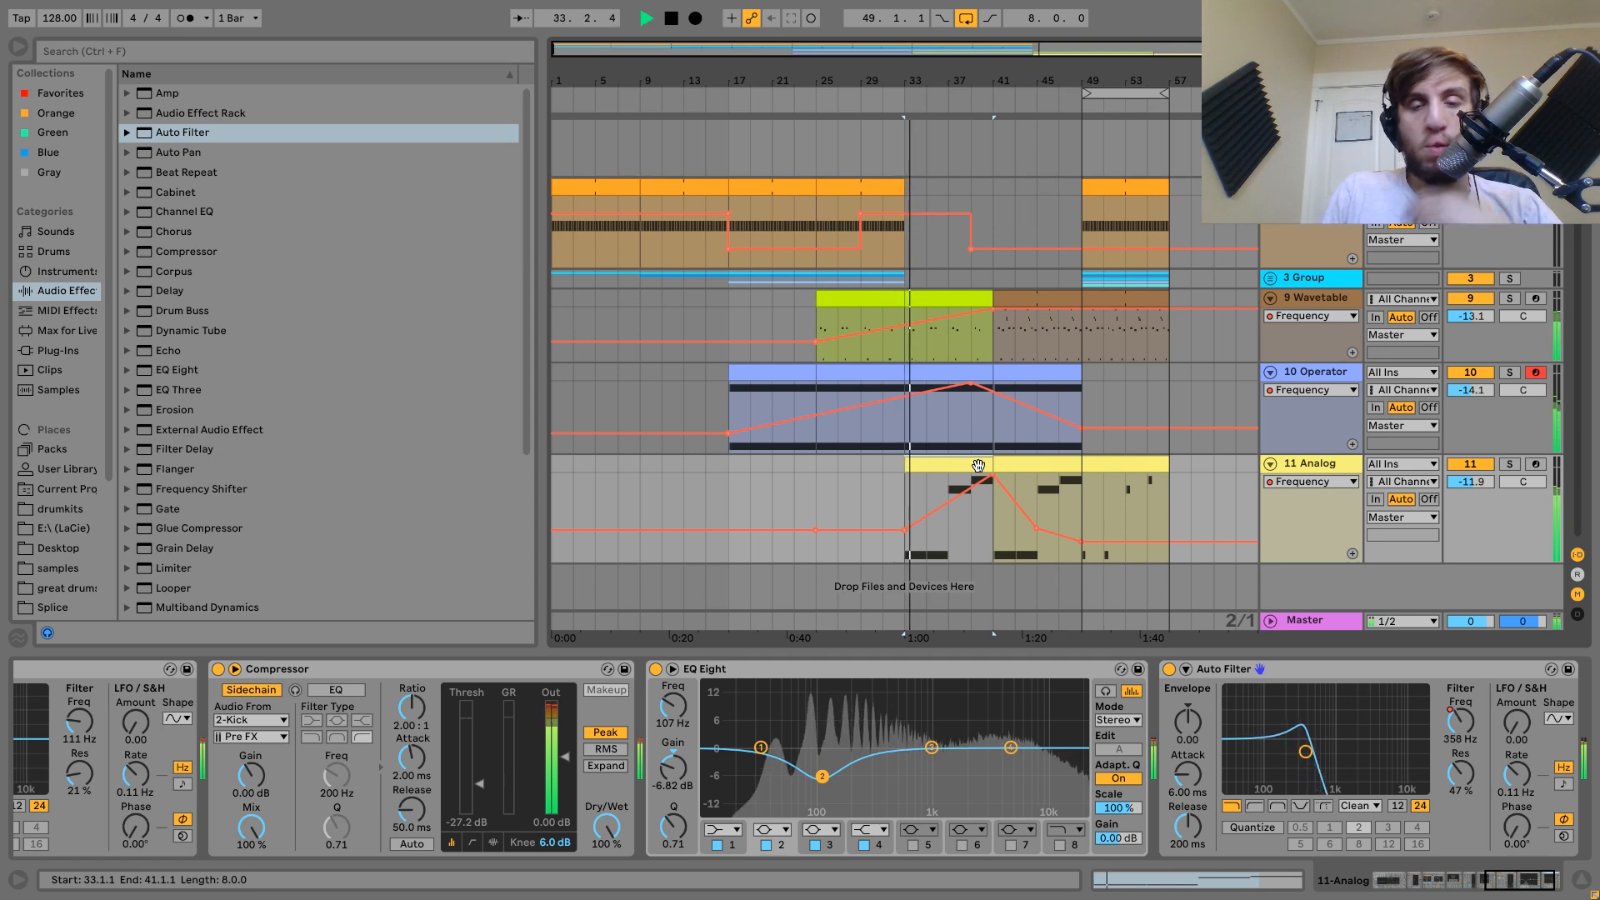
Play the arrangement from bar 27 and lower the Operator track volume to -16.0 dB.
click(849, 458)
key(space)
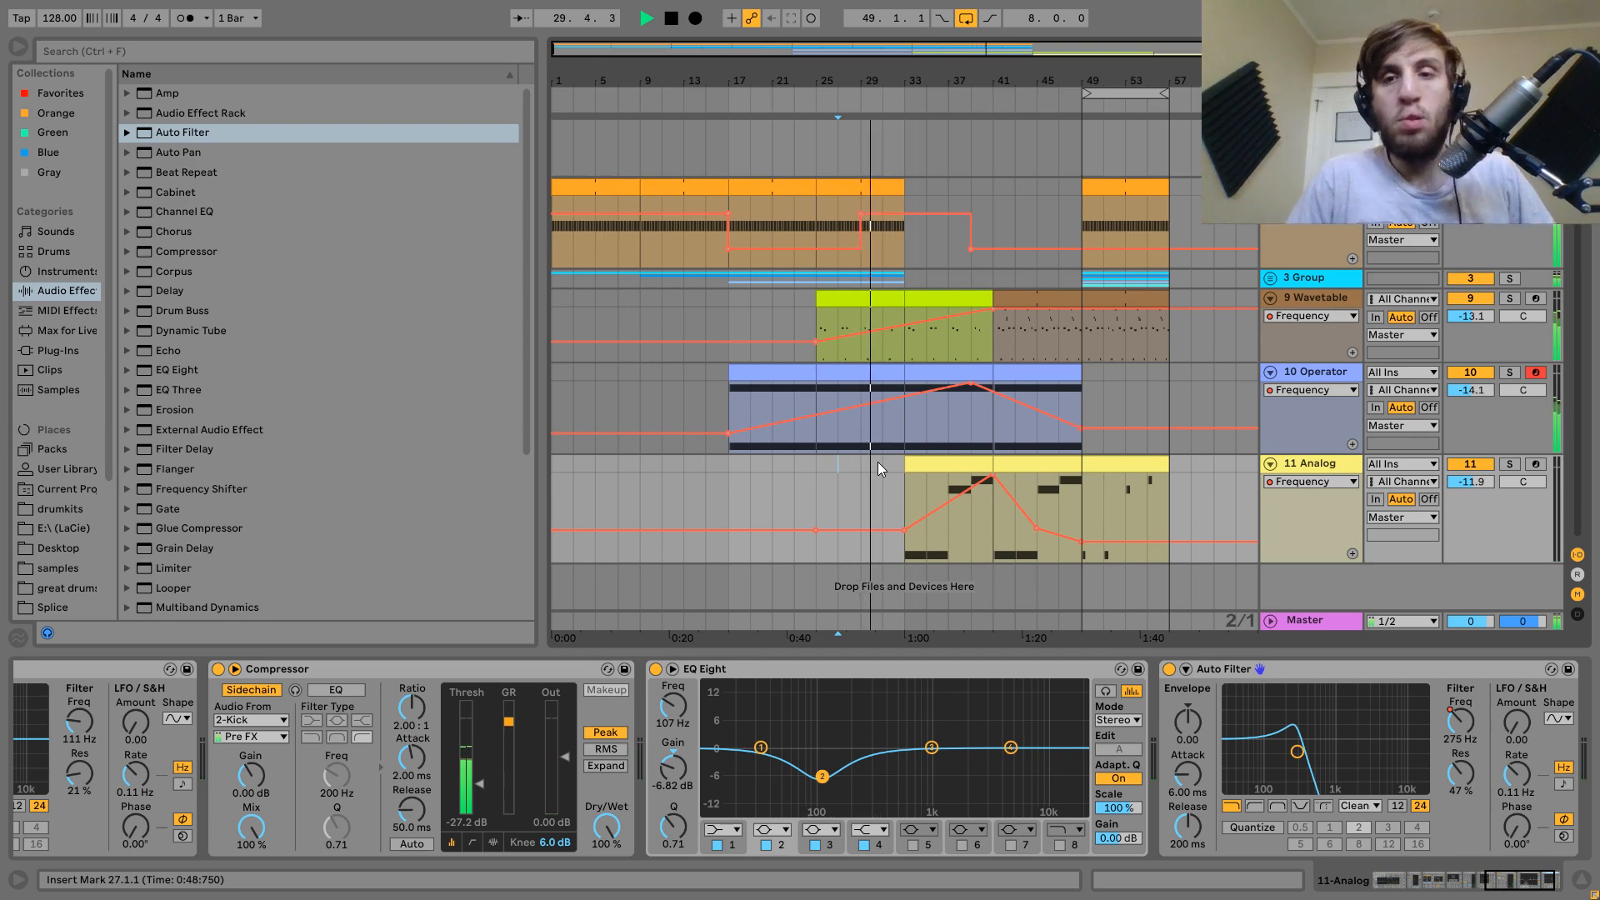
drag(1474, 390, 1474, 400)
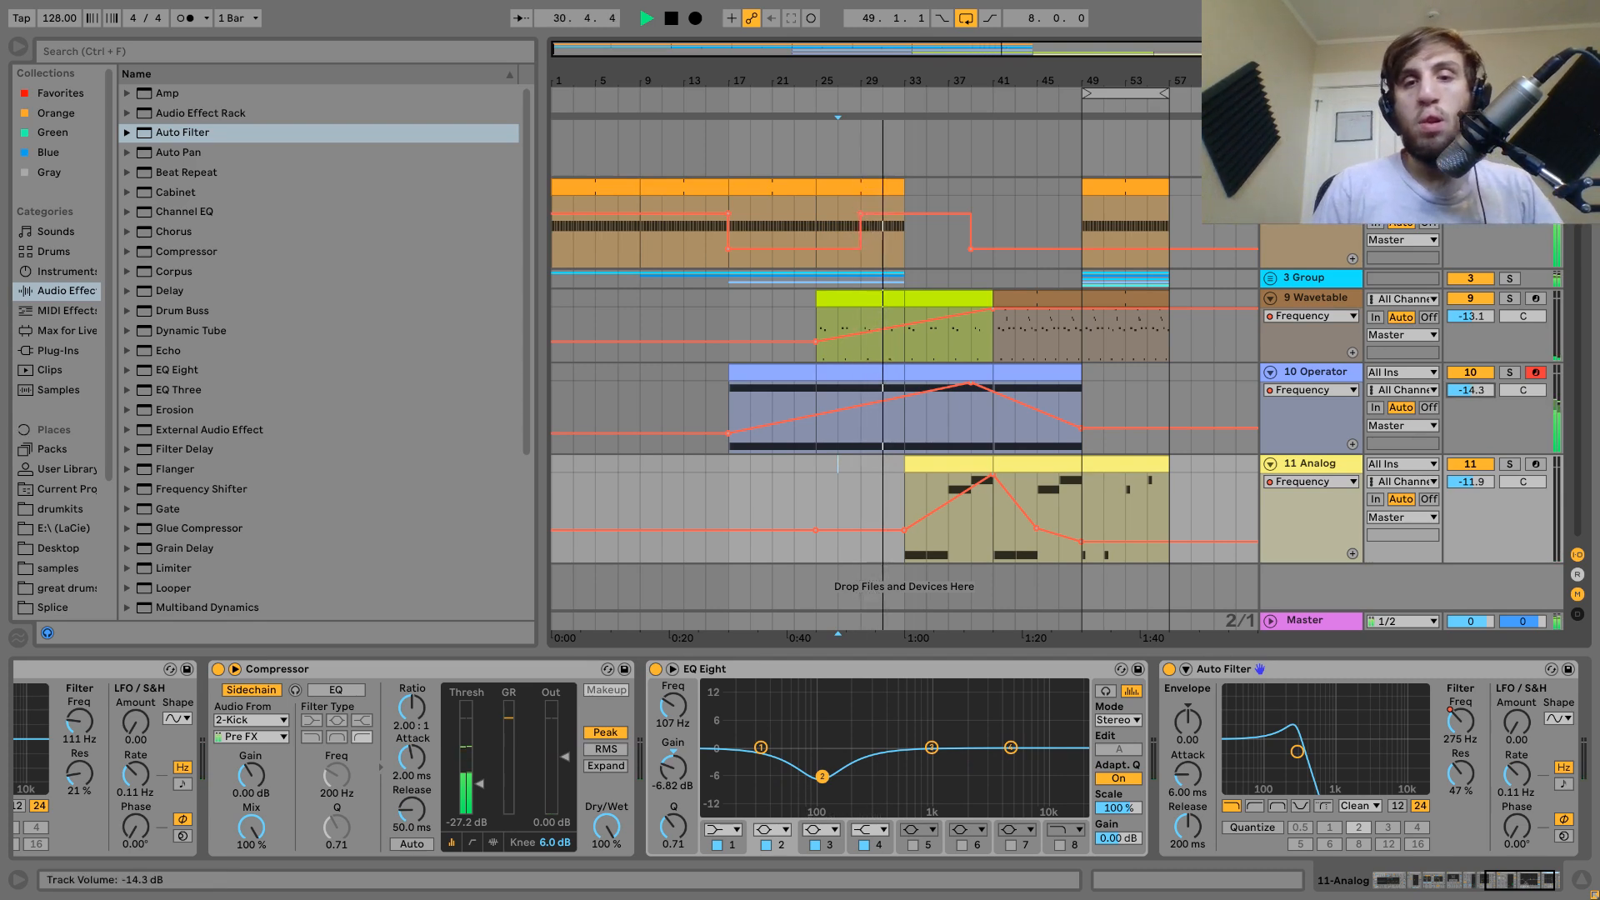
click(1314, 377)
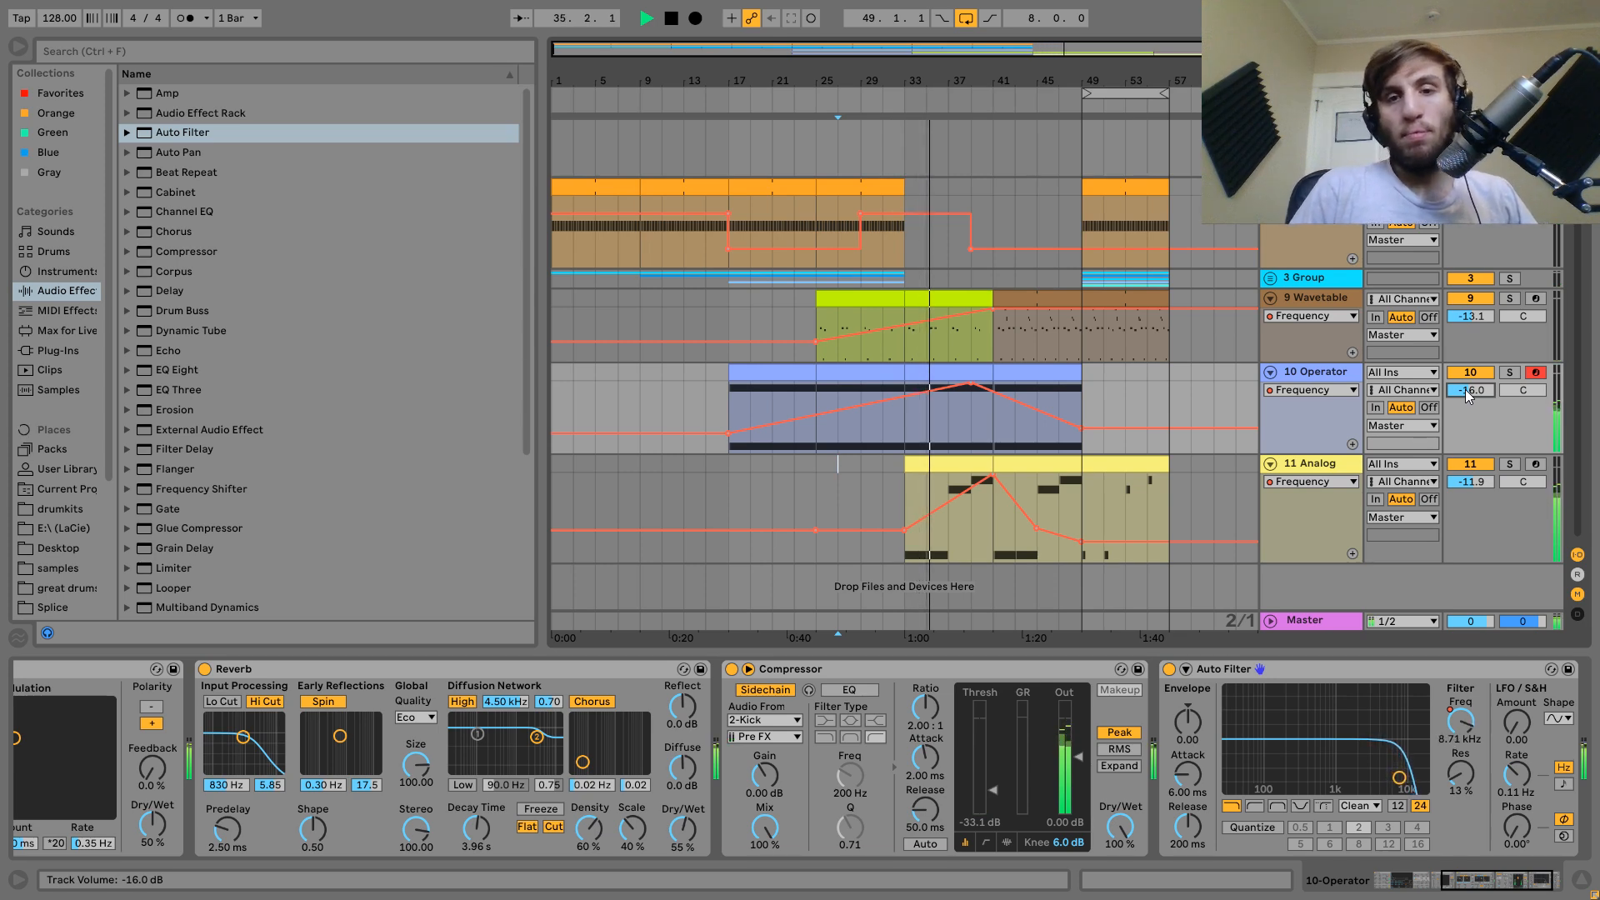
Lower the Analog filter frequency automation's peak at bar 41 to 2.25 kHz and raise its point at bar 49.
click(991, 482)
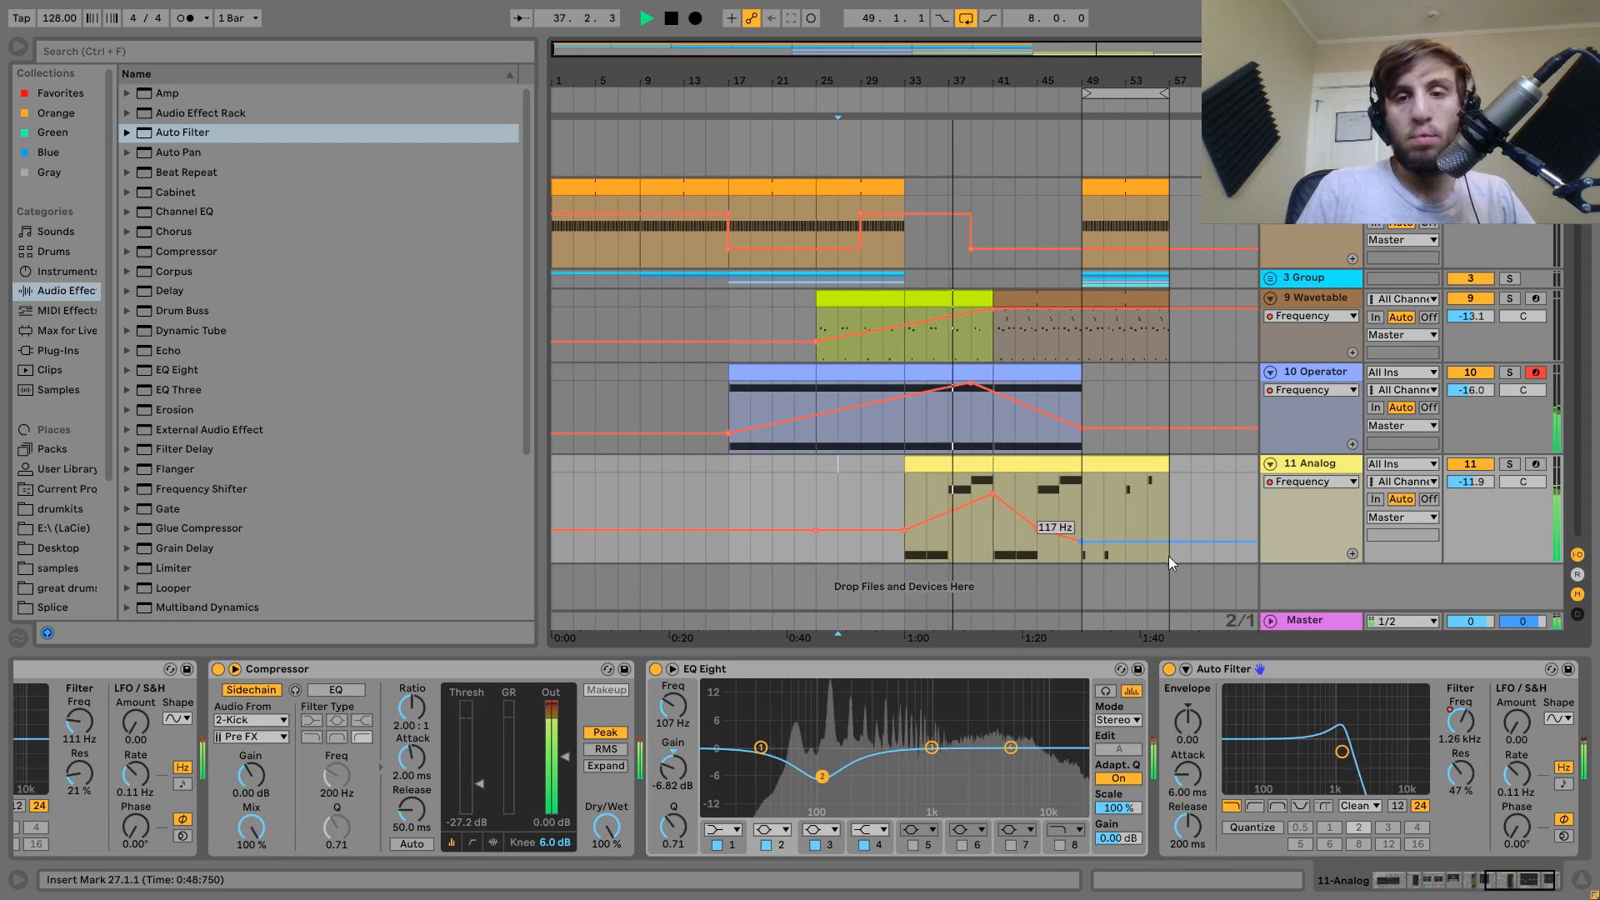
mouse_move(1095, 541)
mouse_down()
mouse_move(1095, 510)
mouse_move(1082, 515)
mouse_up()
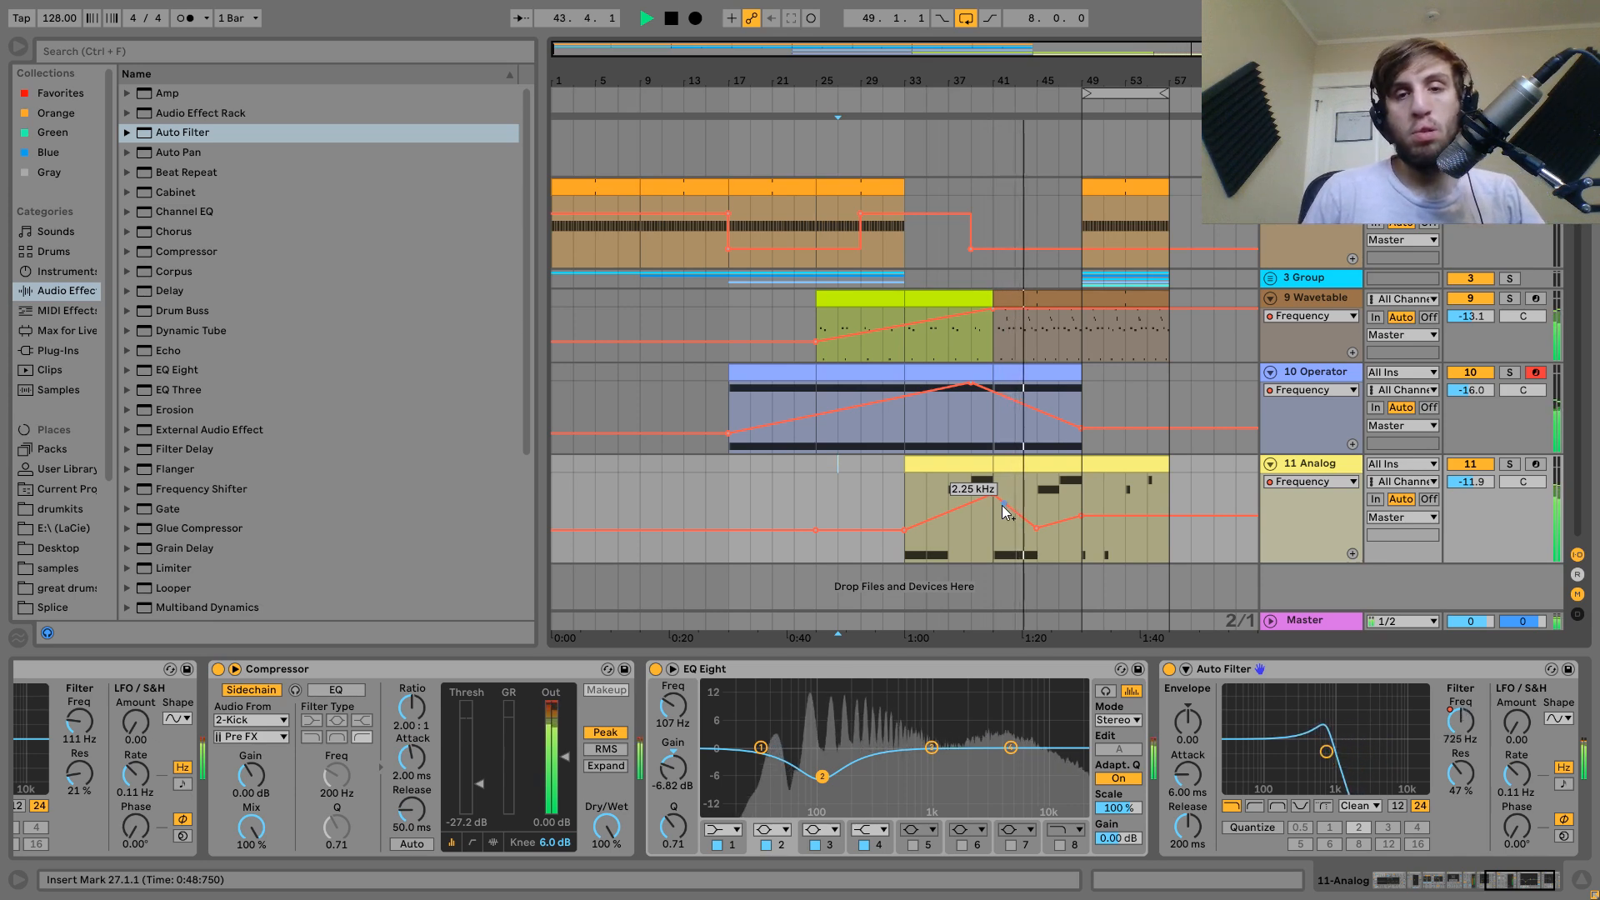
Try sweeping the Wavetable instrument's filter frequency down and return it to 20.5 kHz.
click(1293, 303)
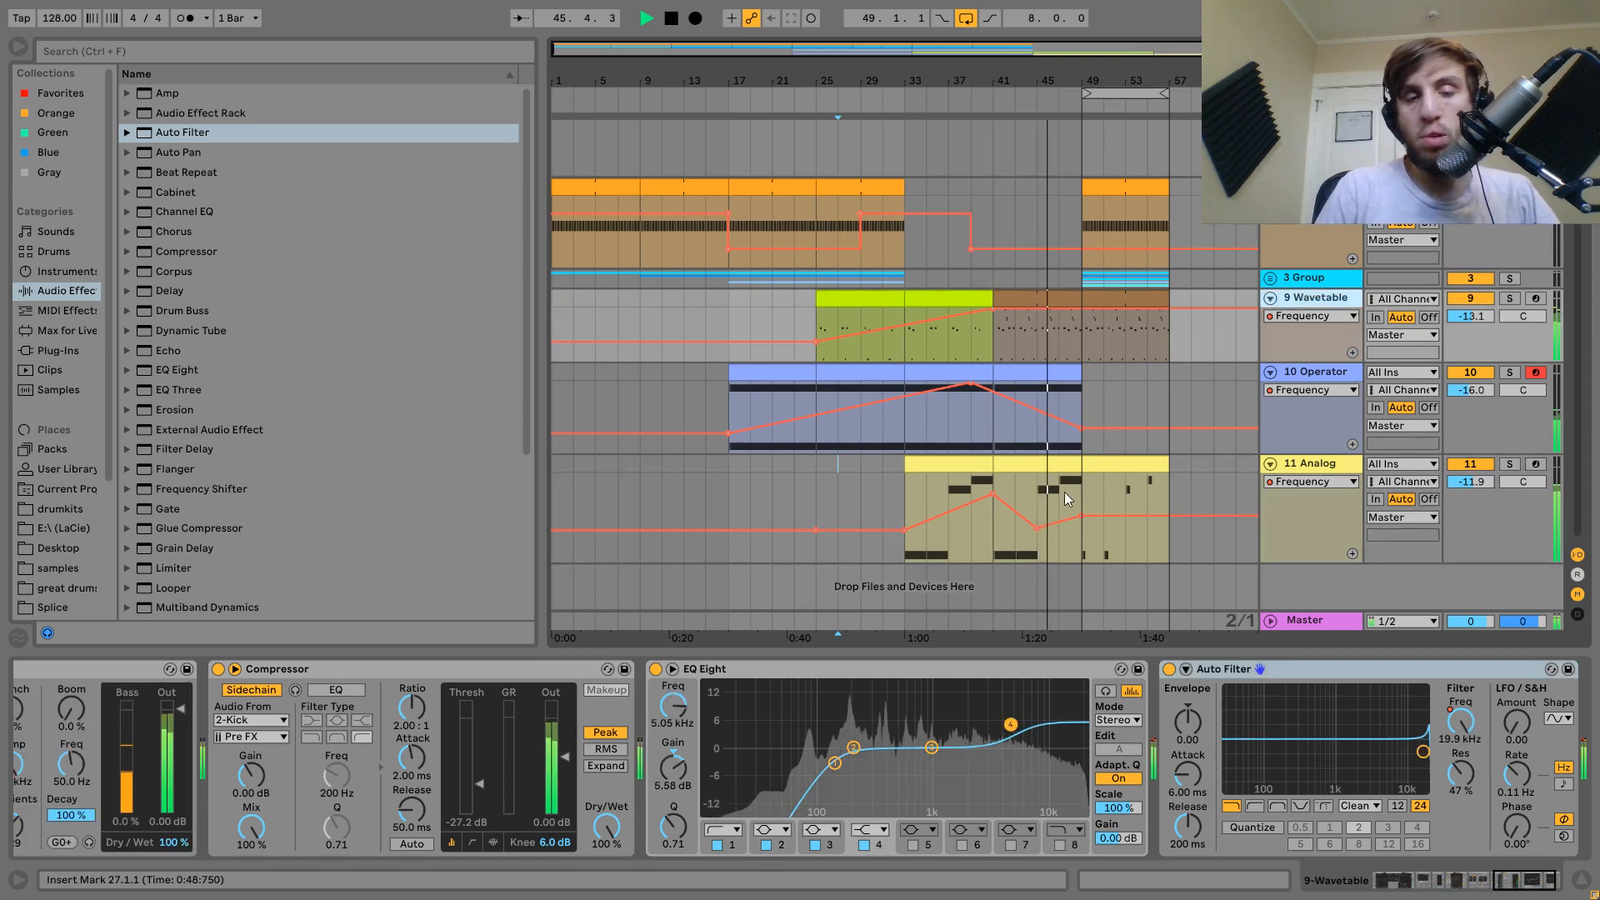
scroll(572, 750, left, 10)
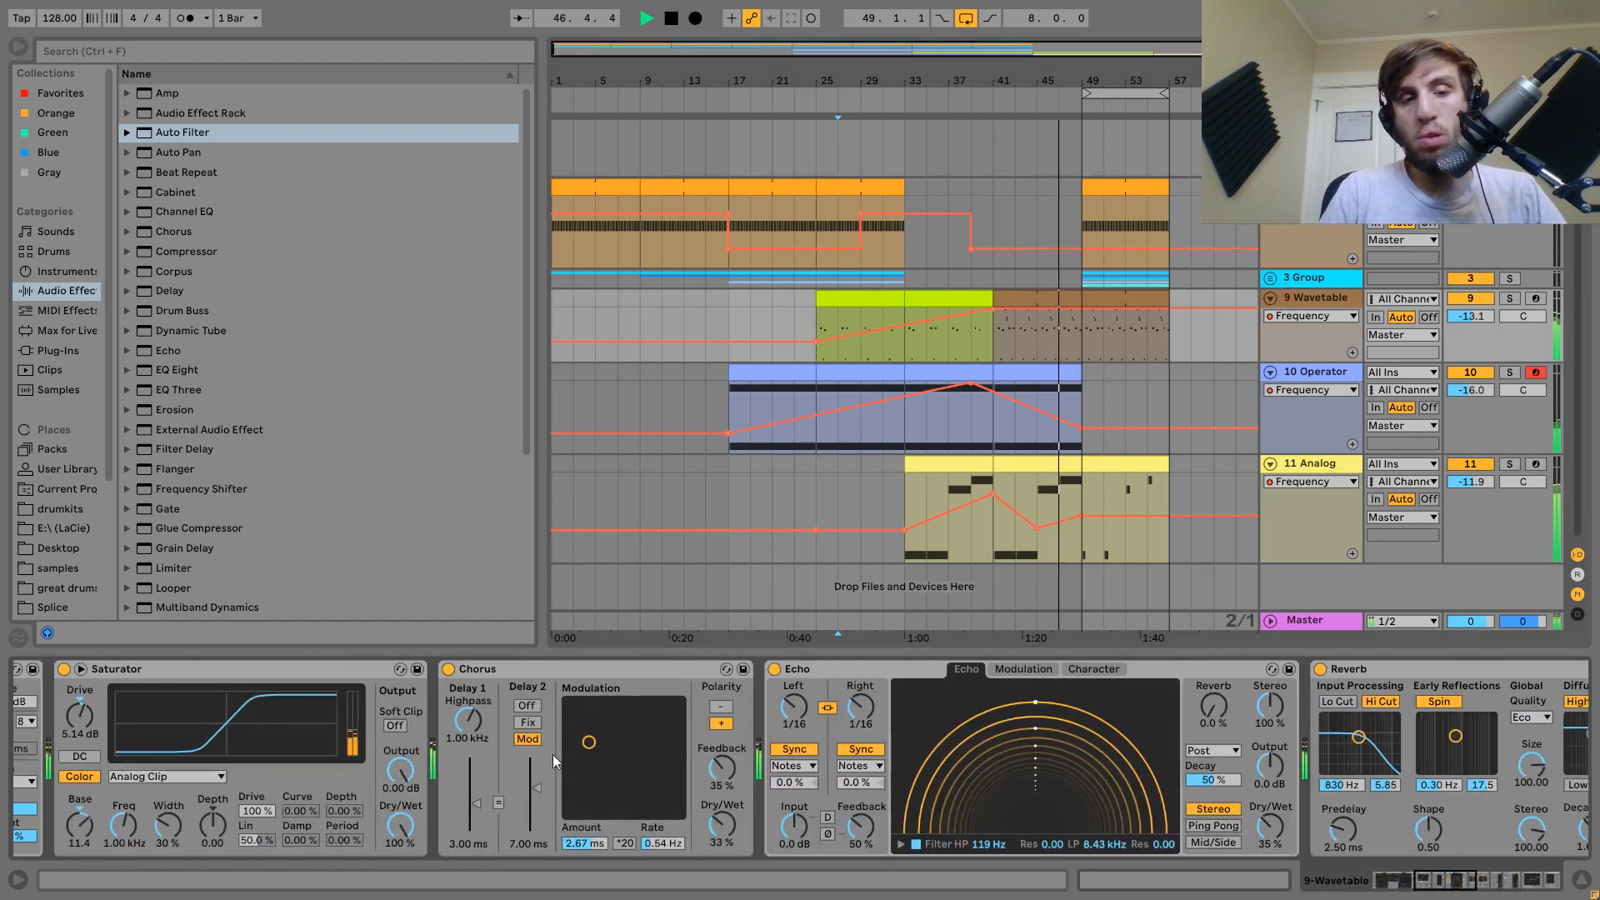
scroll(402, 772, left, 1)
drag(484, 814, 483, 895)
drag(482, 822, 482, 750)
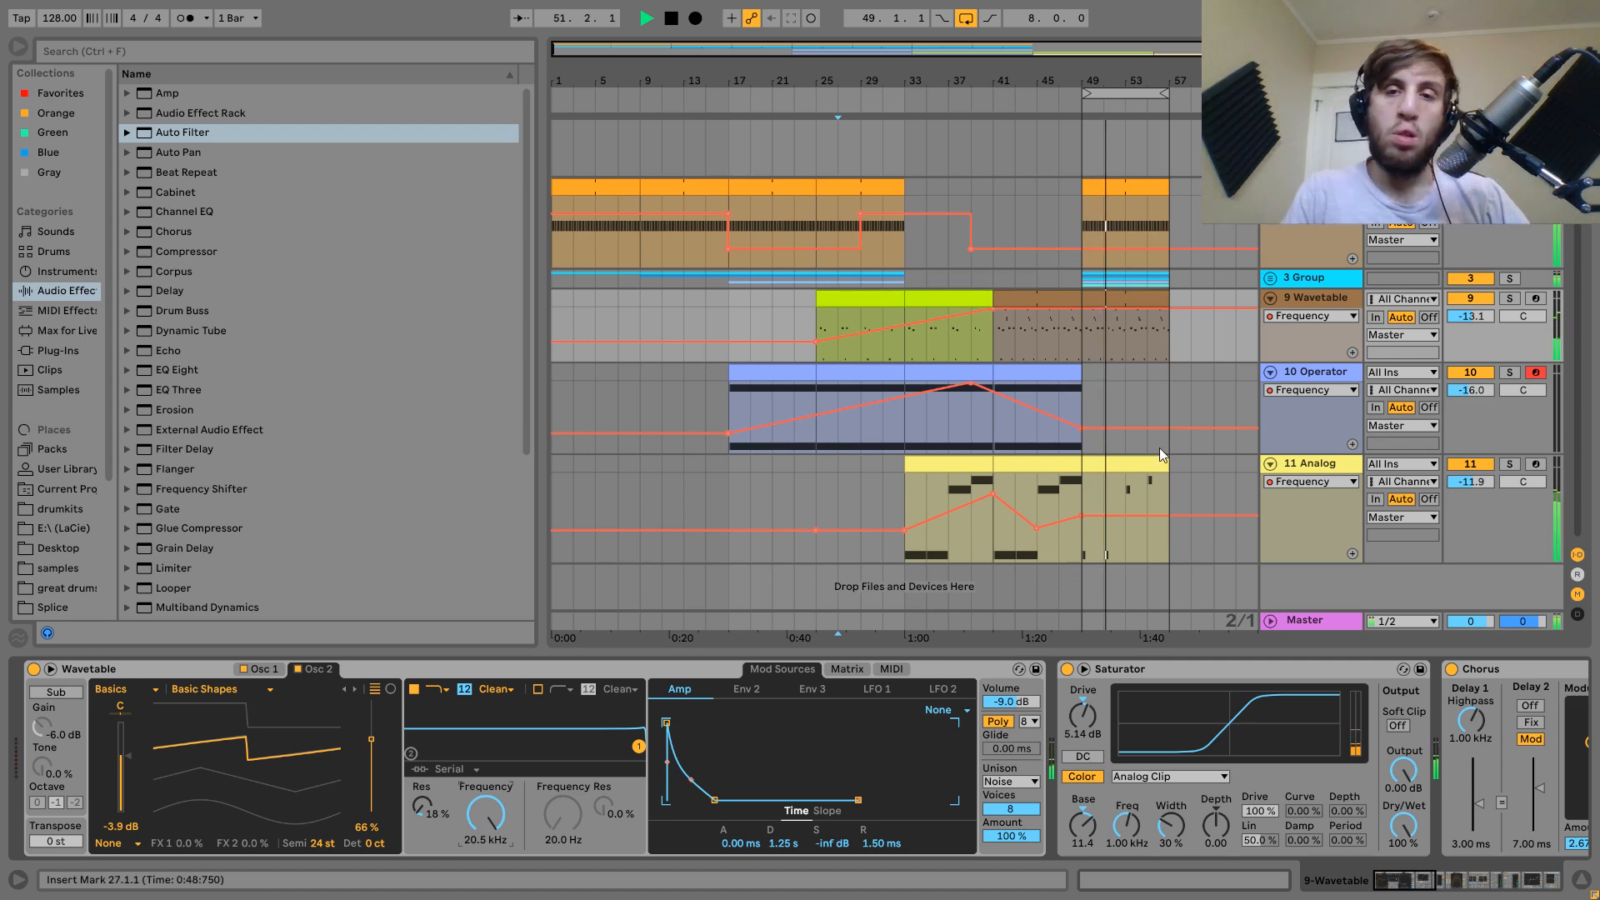
Extend the Analog filter rise to 19.9 kHz at about bar 63 and duplicate all tracks' bars 49 to 57 up to bar 65.
drag(1166, 517, 1193, 482)
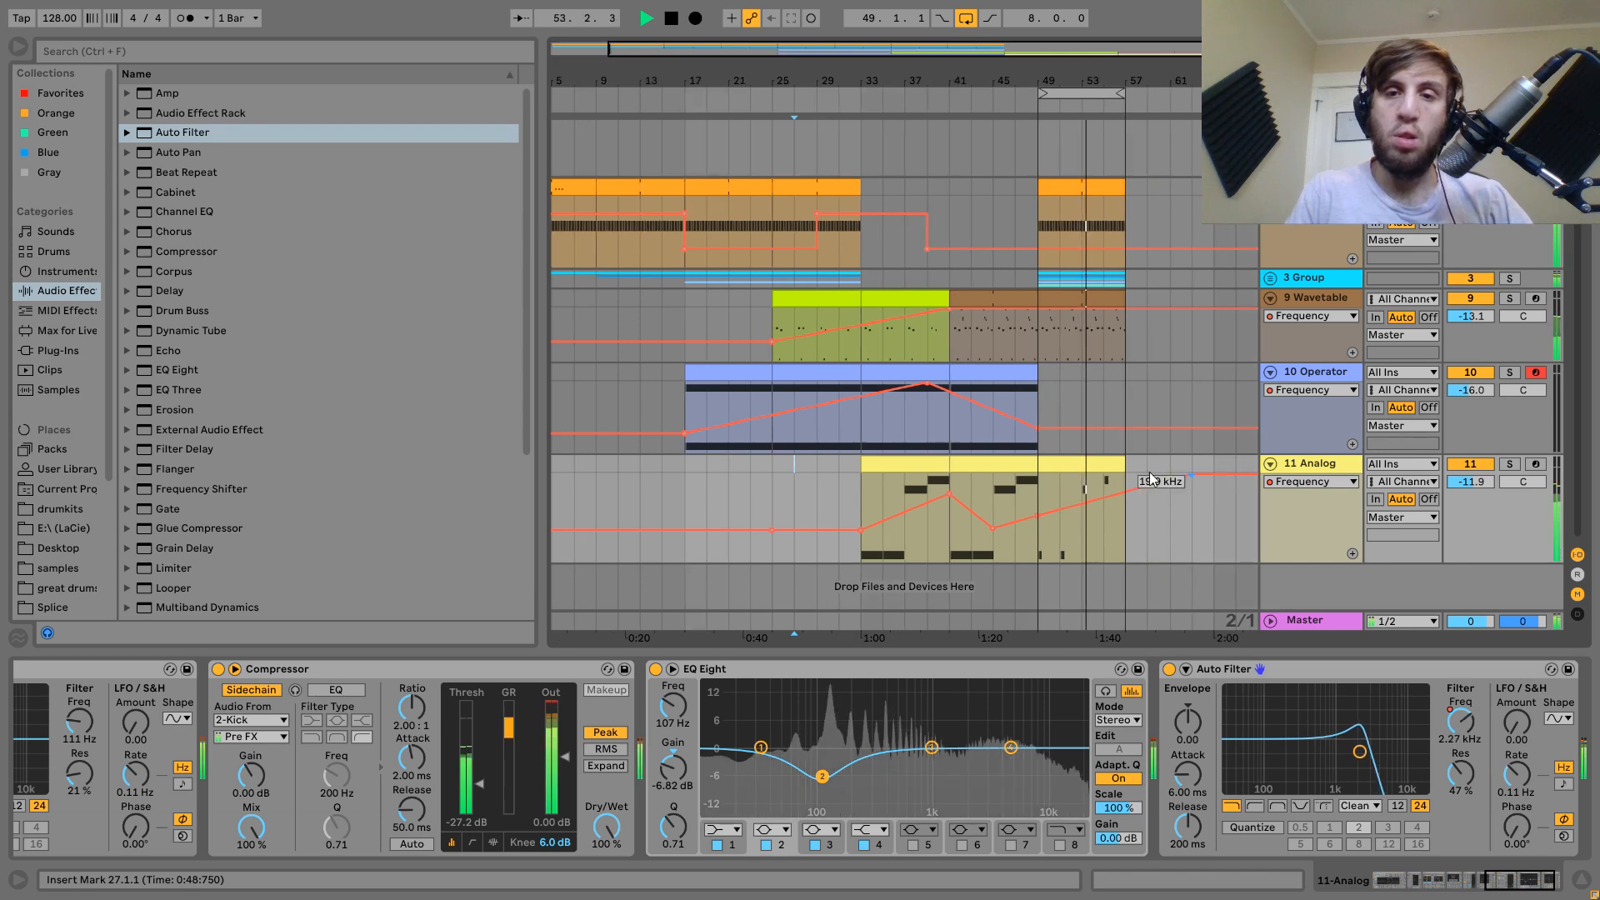
click(1108, 464)
scroll(1108, 467, up, 1)
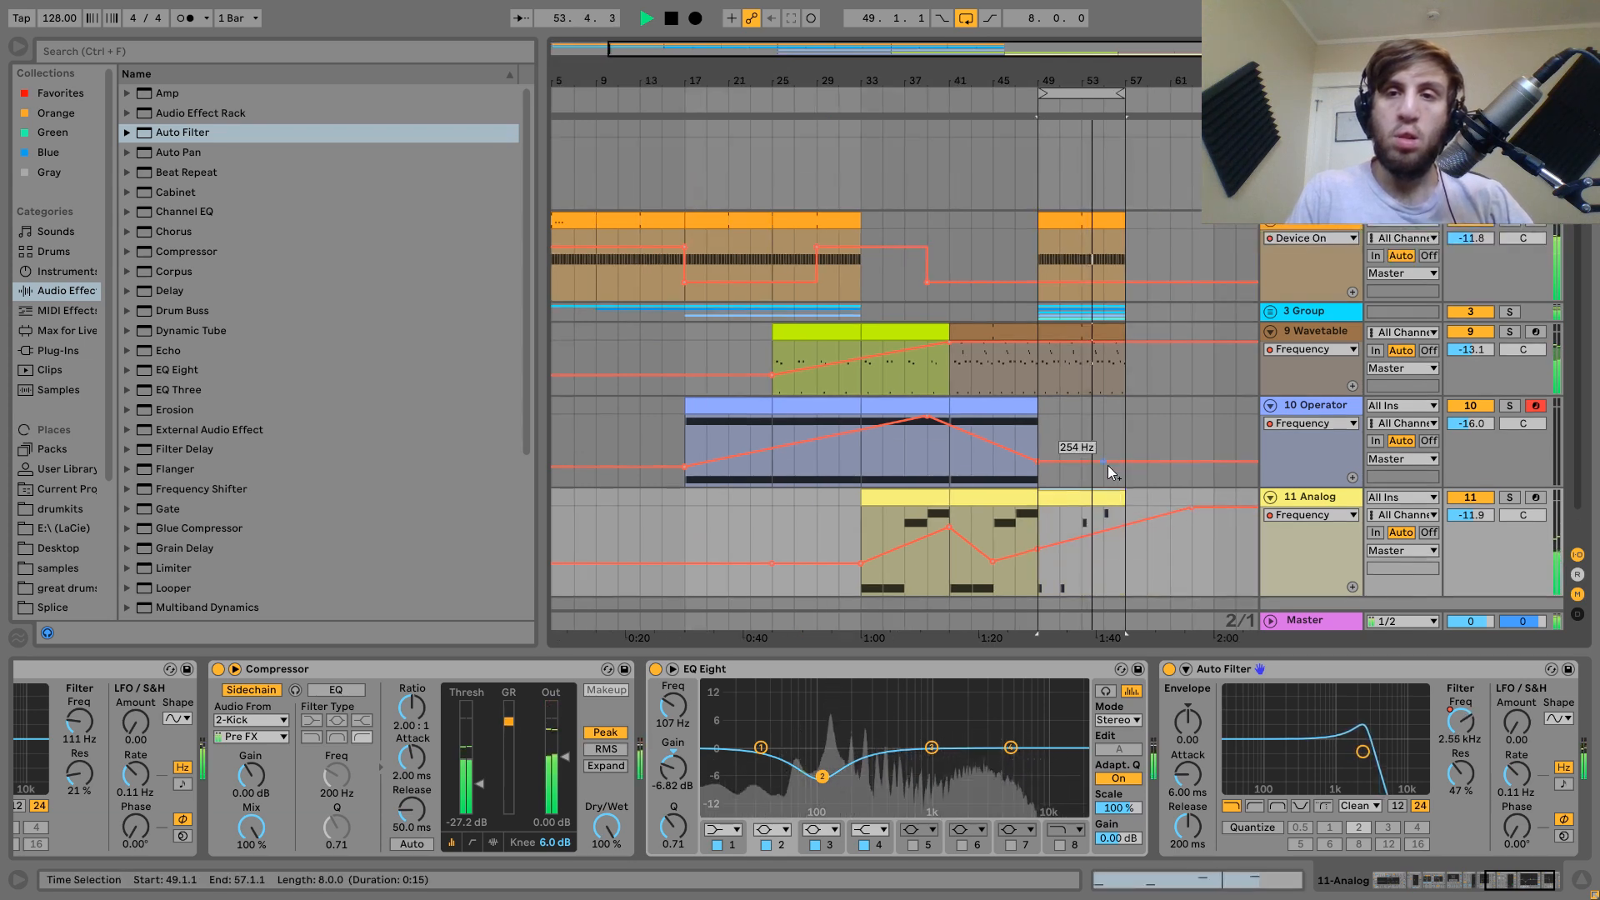
shift+click(1063, 220)
key(ctrl+d)
Trim about half a bar off the end of the kick clip before bar 57 and turn off the arrangement loop.
drag(1117, 81, 1141, 165)
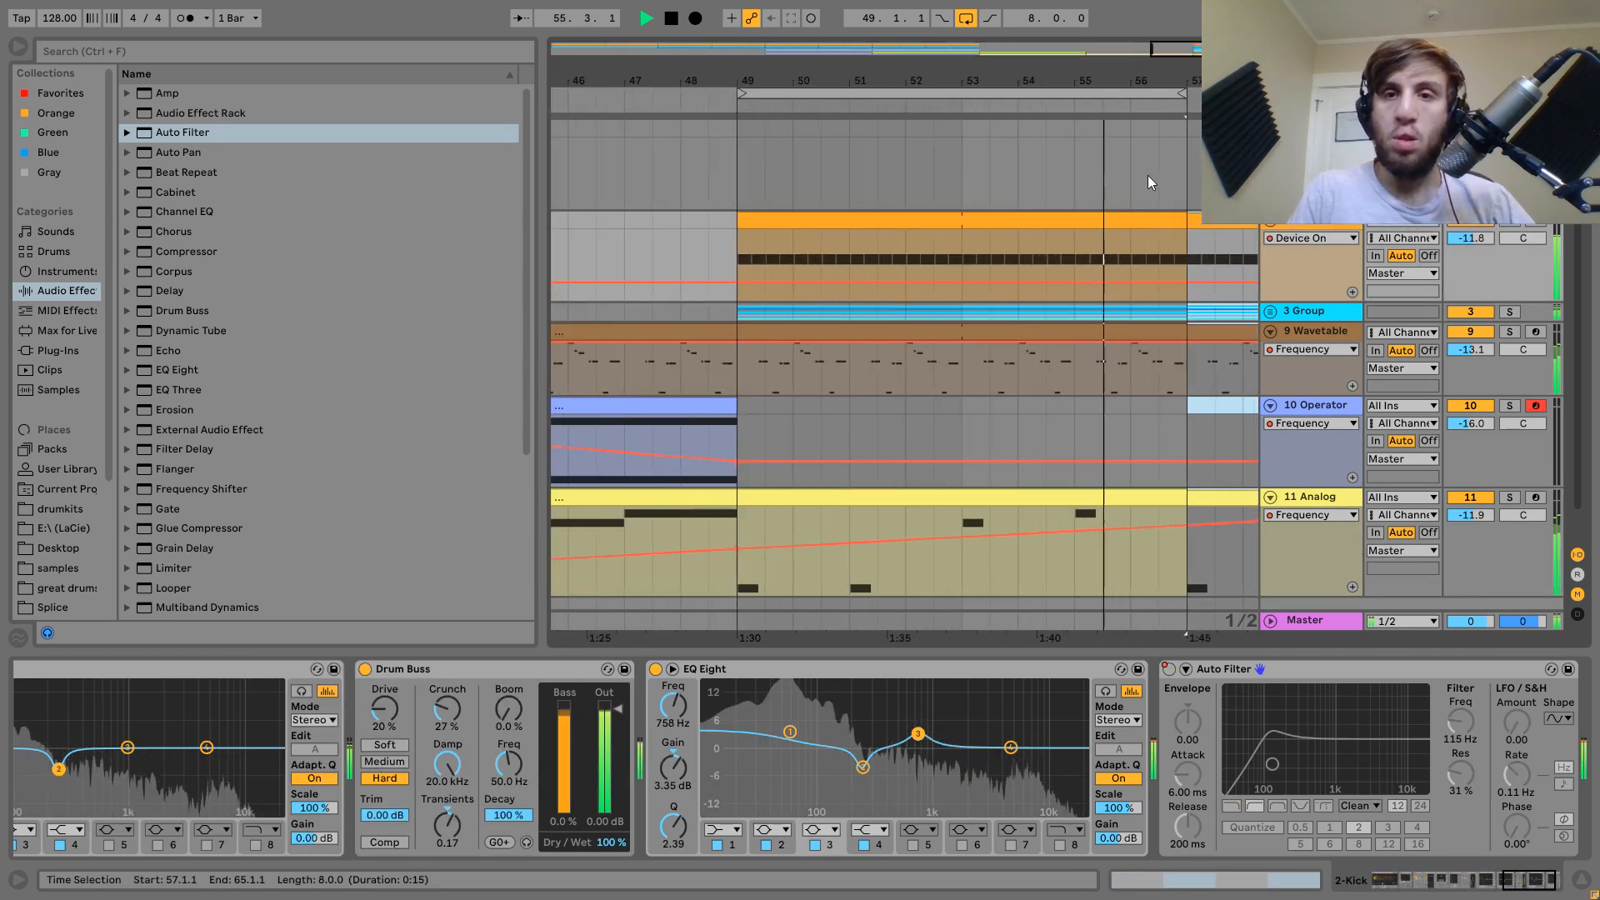
click(1160, 219)
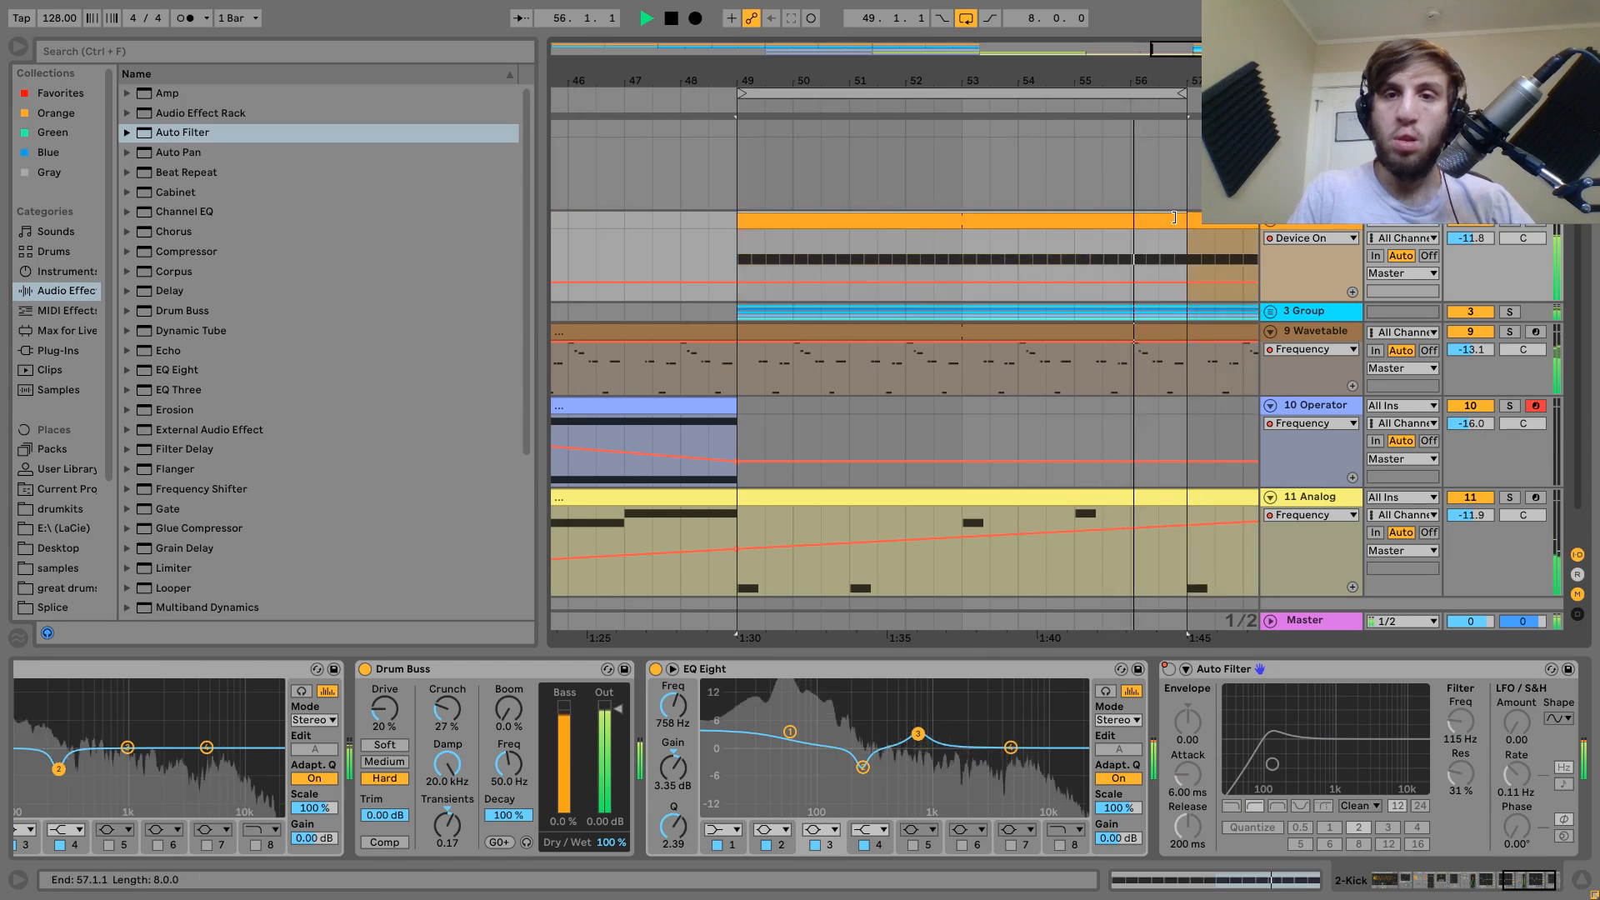
click(966, 19)
drag(1025, 77, 957, 80)
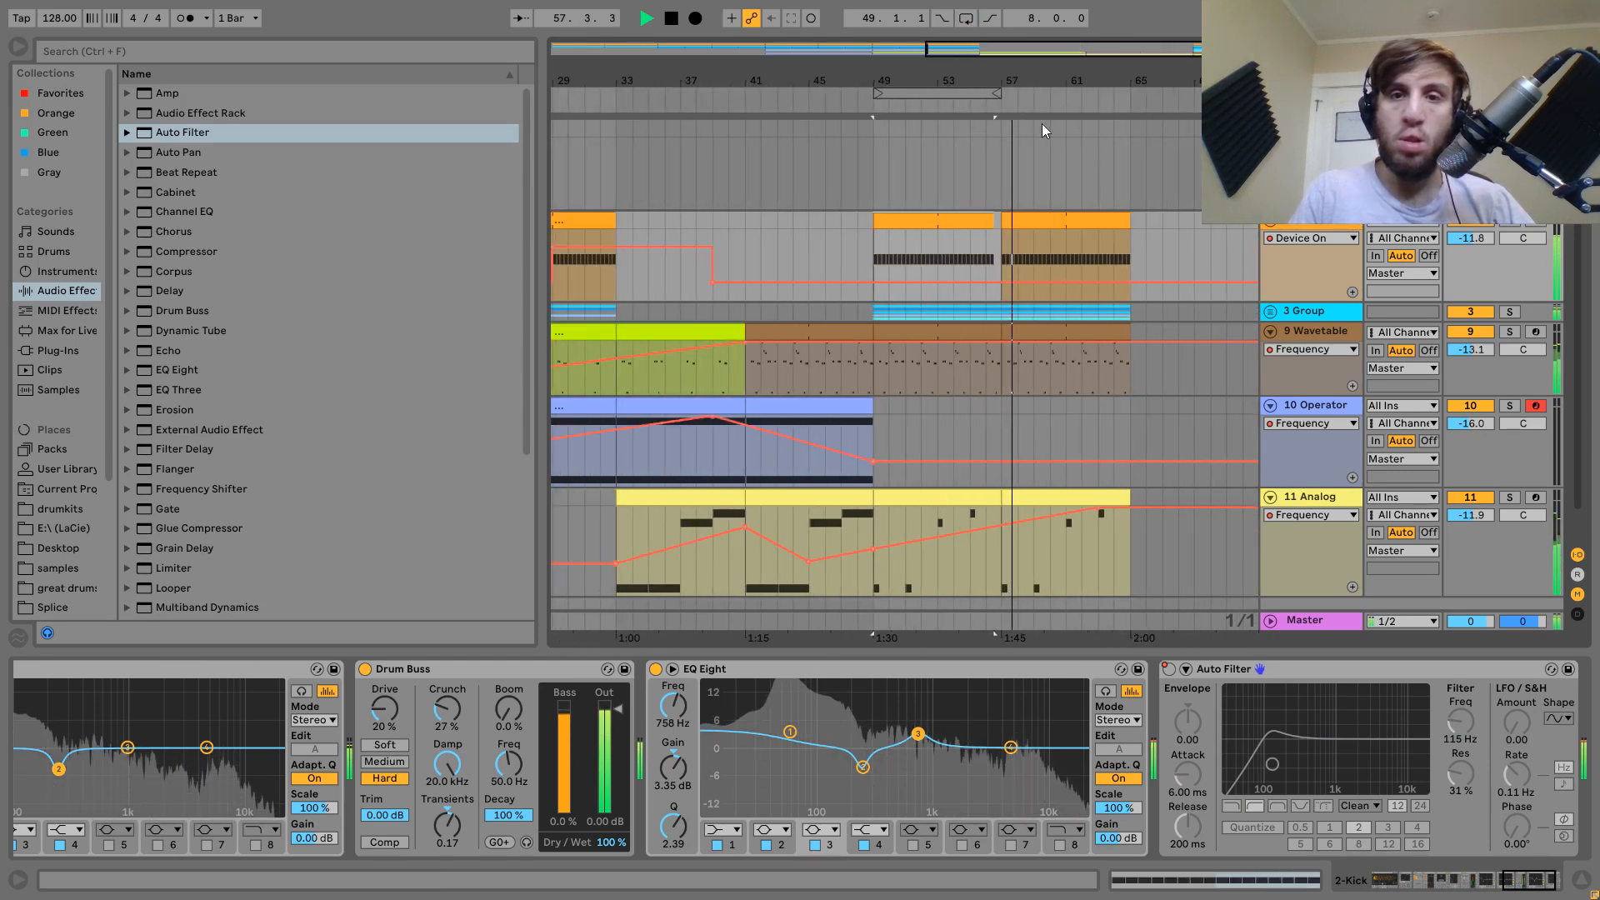
Delete the Hihat 1, Drum Rack and Shaker clips between bars 49 and 57 in the drum group while auditioning the section.
key(space)
click(1270, 311)
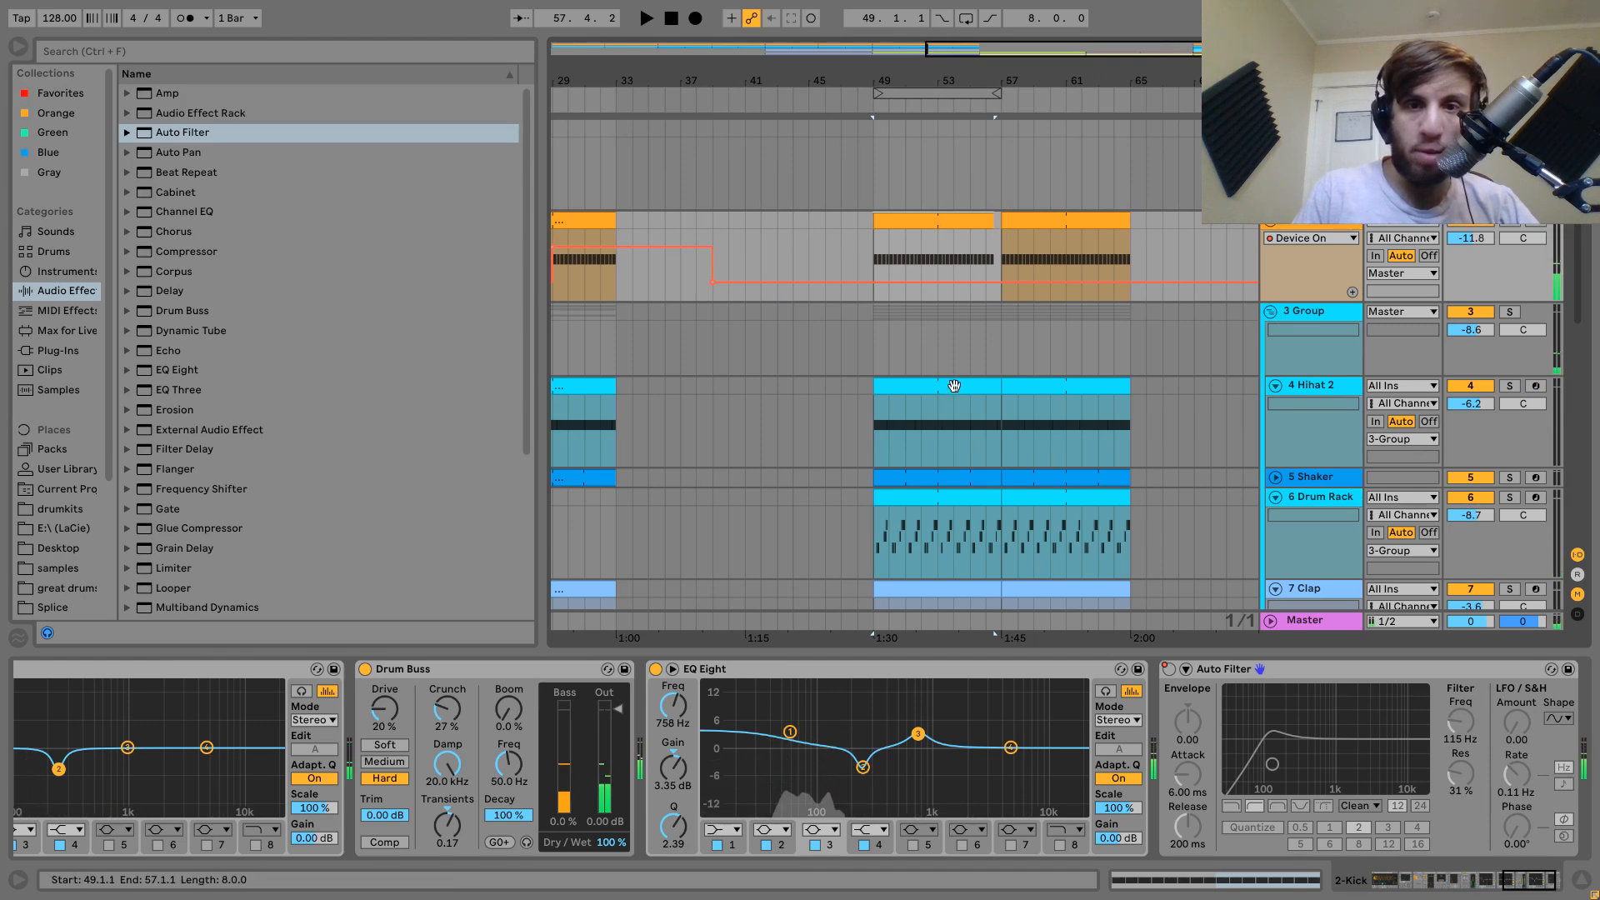
click(955, 386)
scroll(958, 385, down, 2)
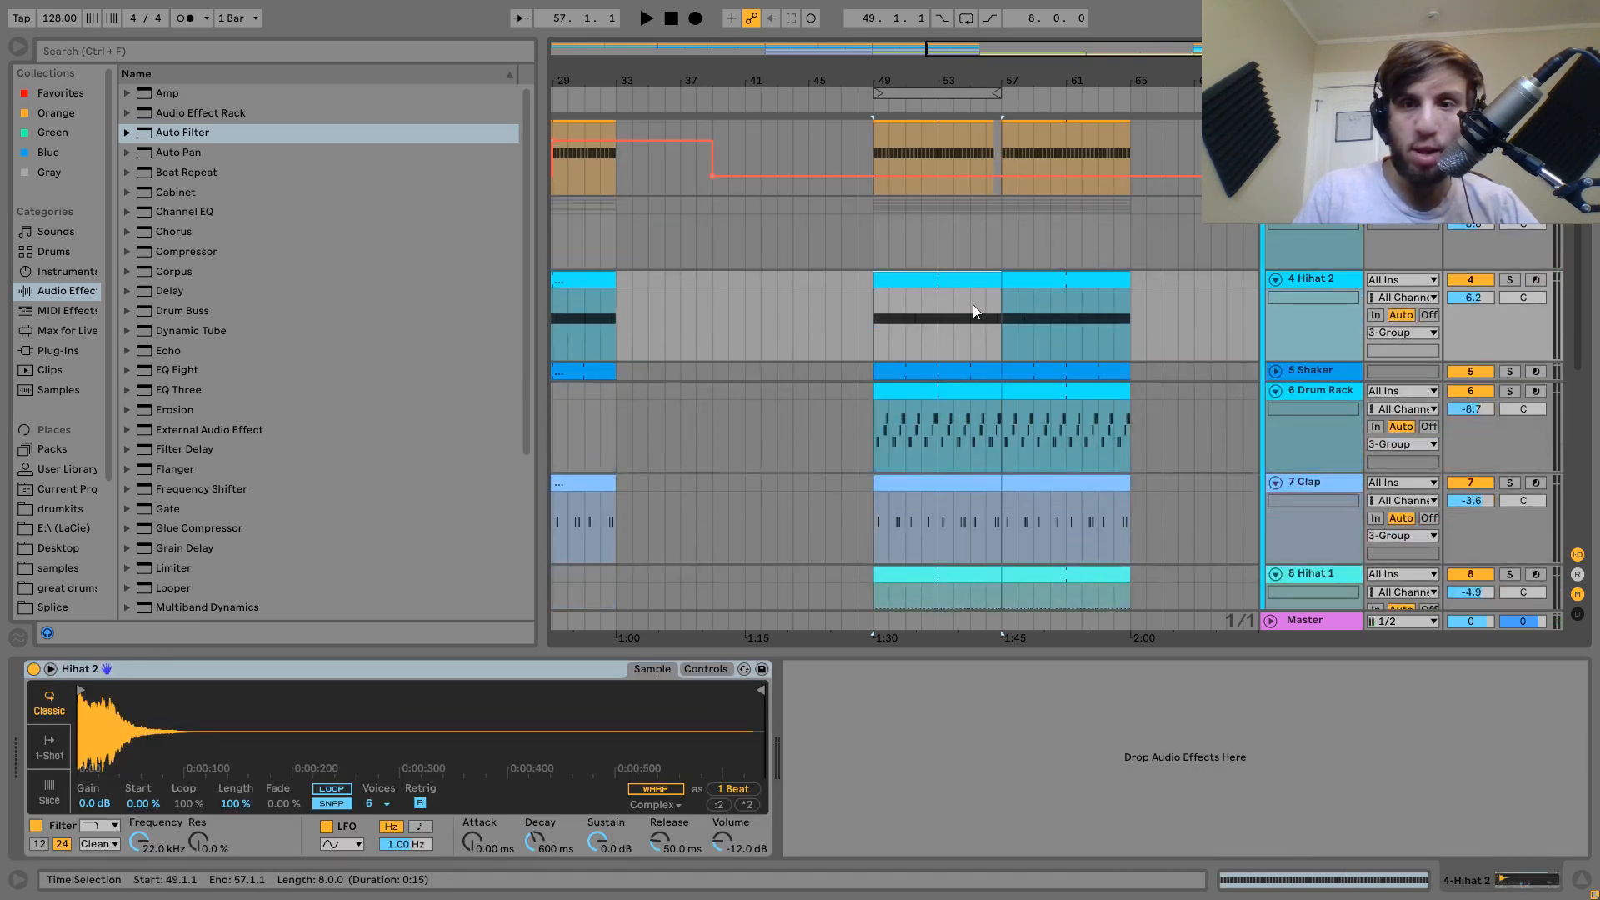
scroll(946, 483, down, 2)
click(933, 500)
key(space)
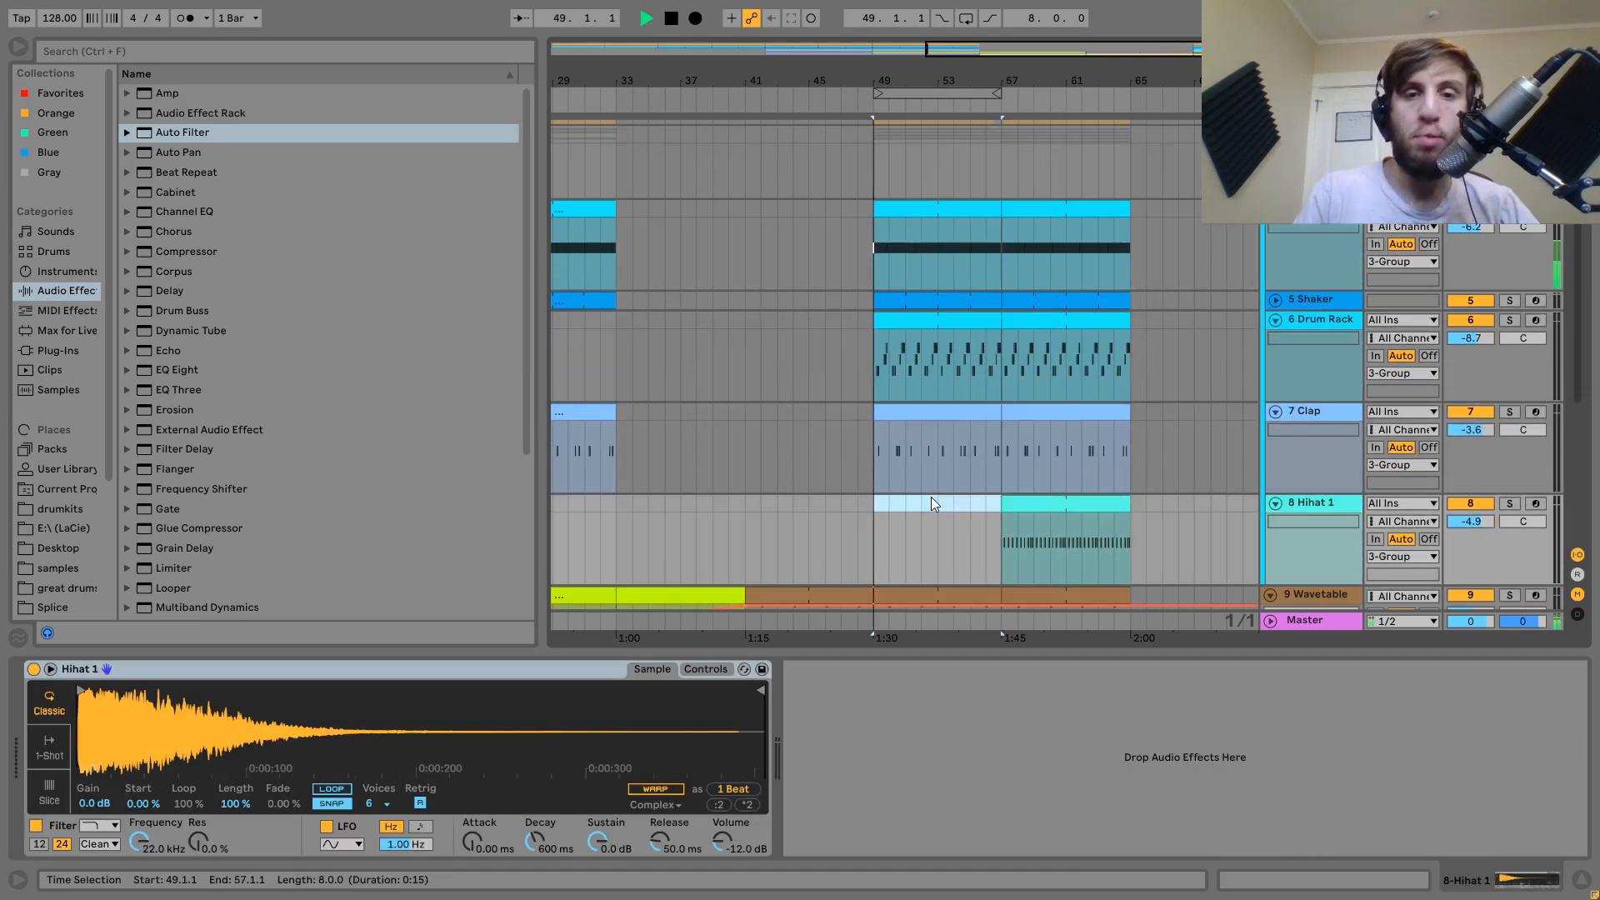
click(935, 330)
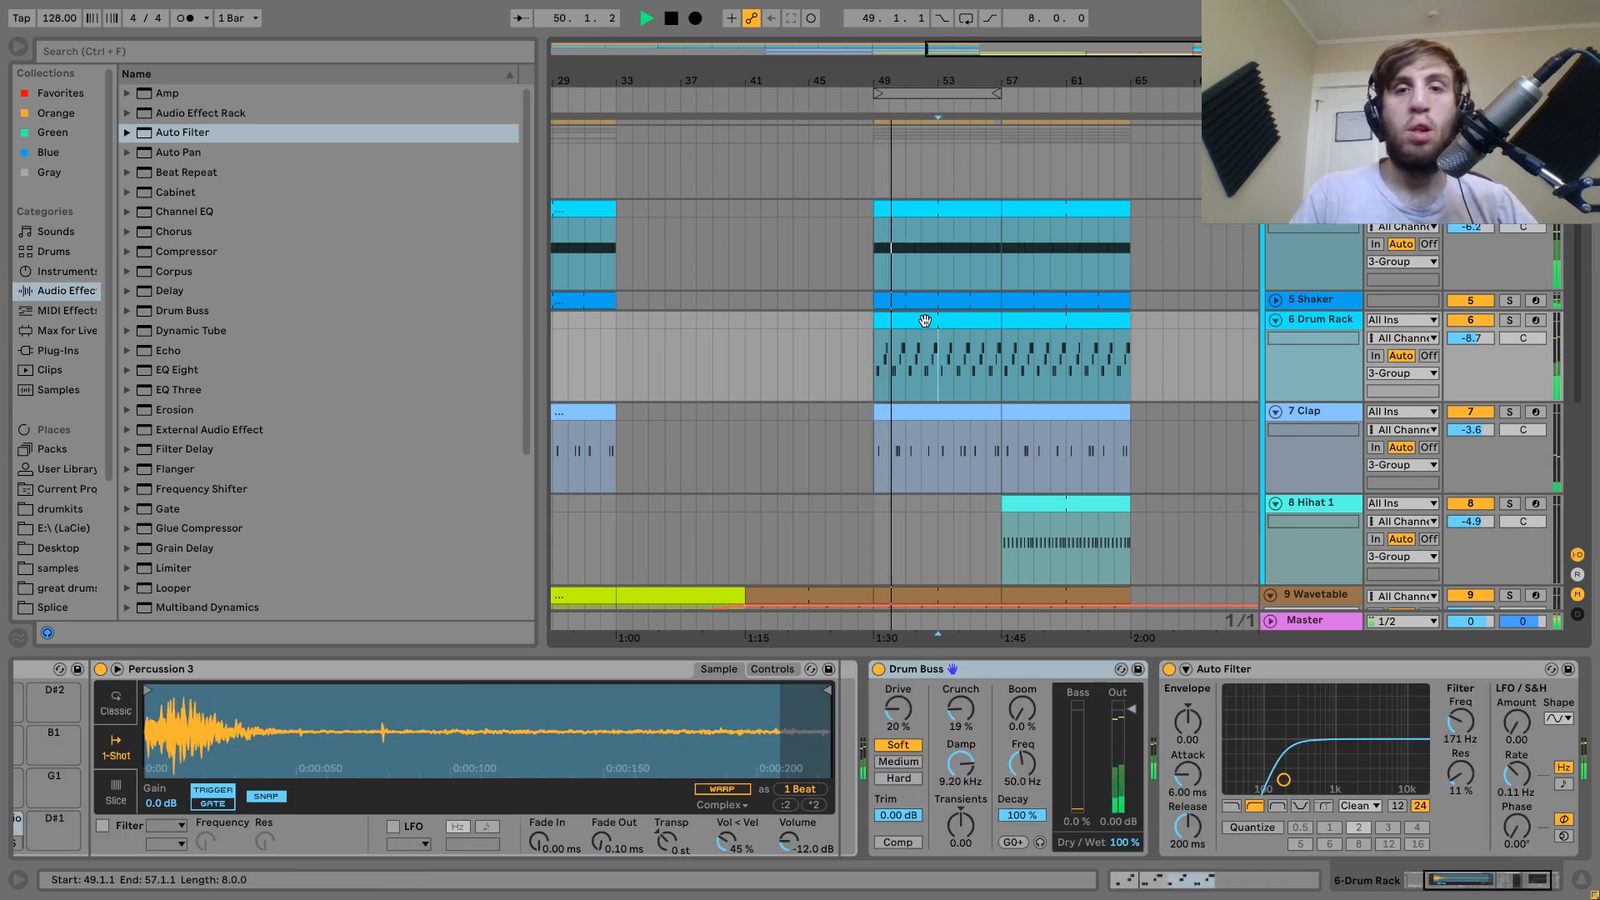
click(842, 326)
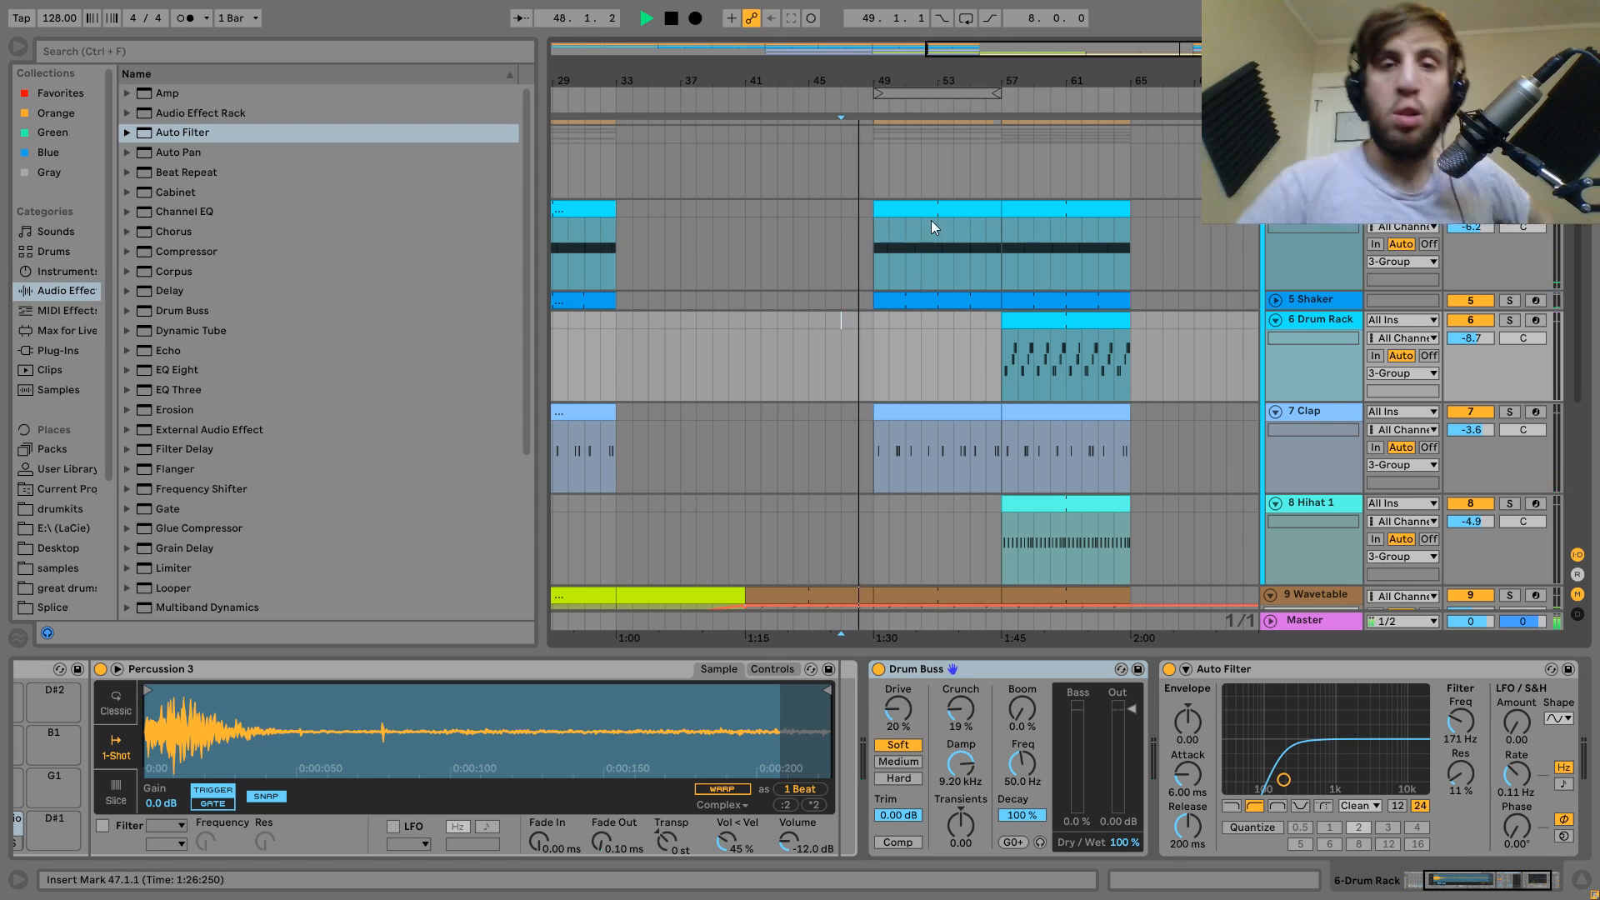
click(925, 297)
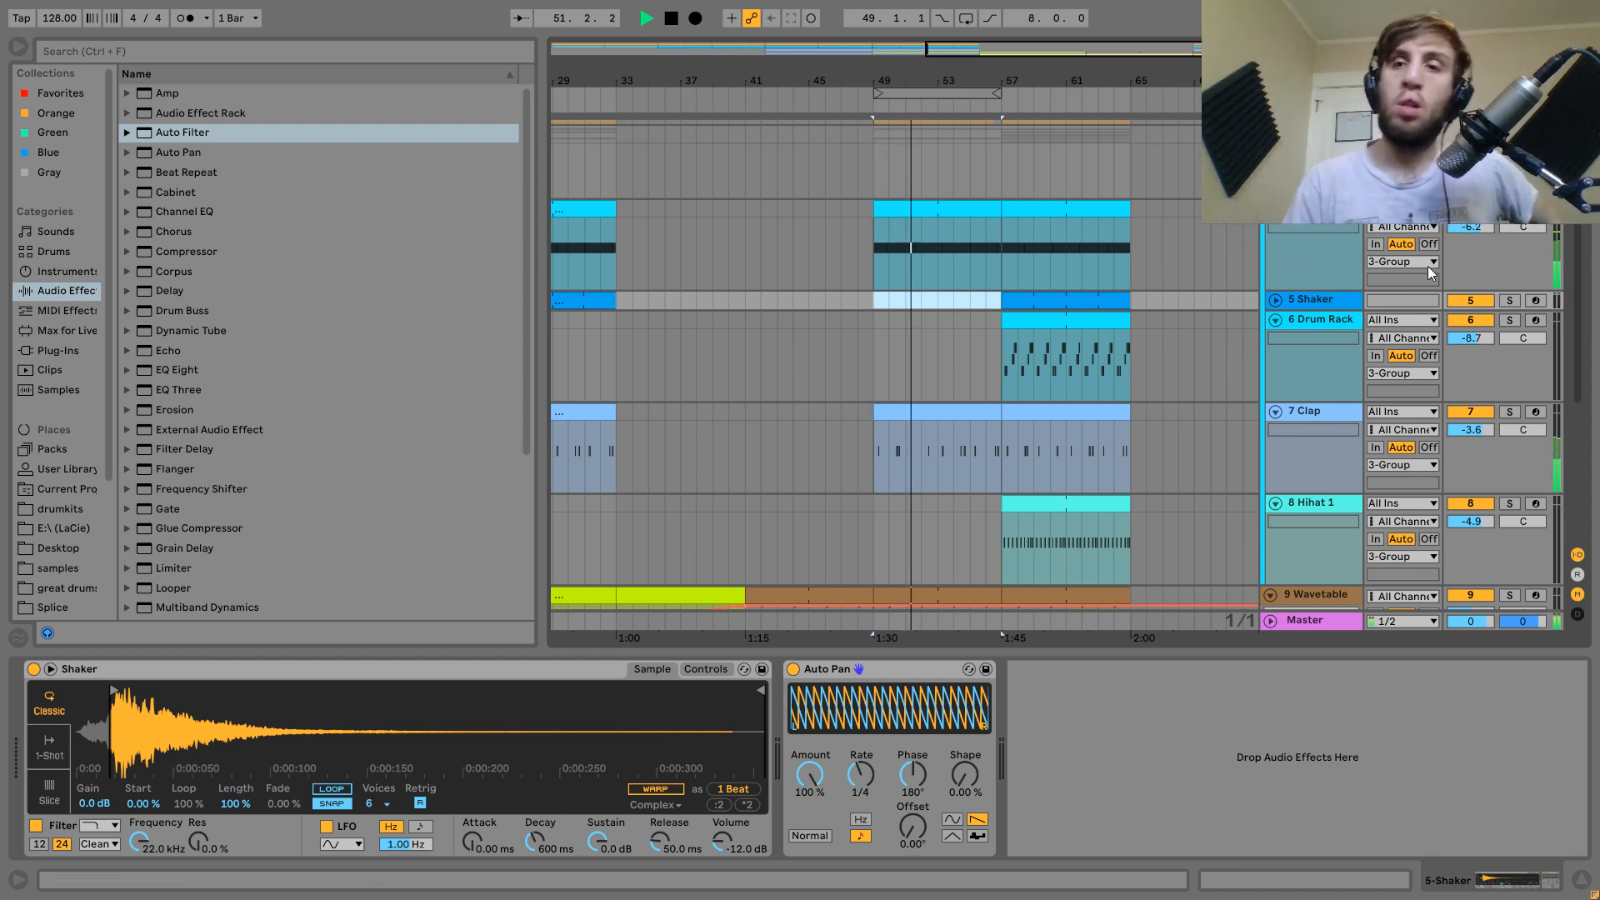
Lower the Hihat 2 track volume to -6.4 dB and fold the drum group.
drag(1458, 225, 1459, 260)
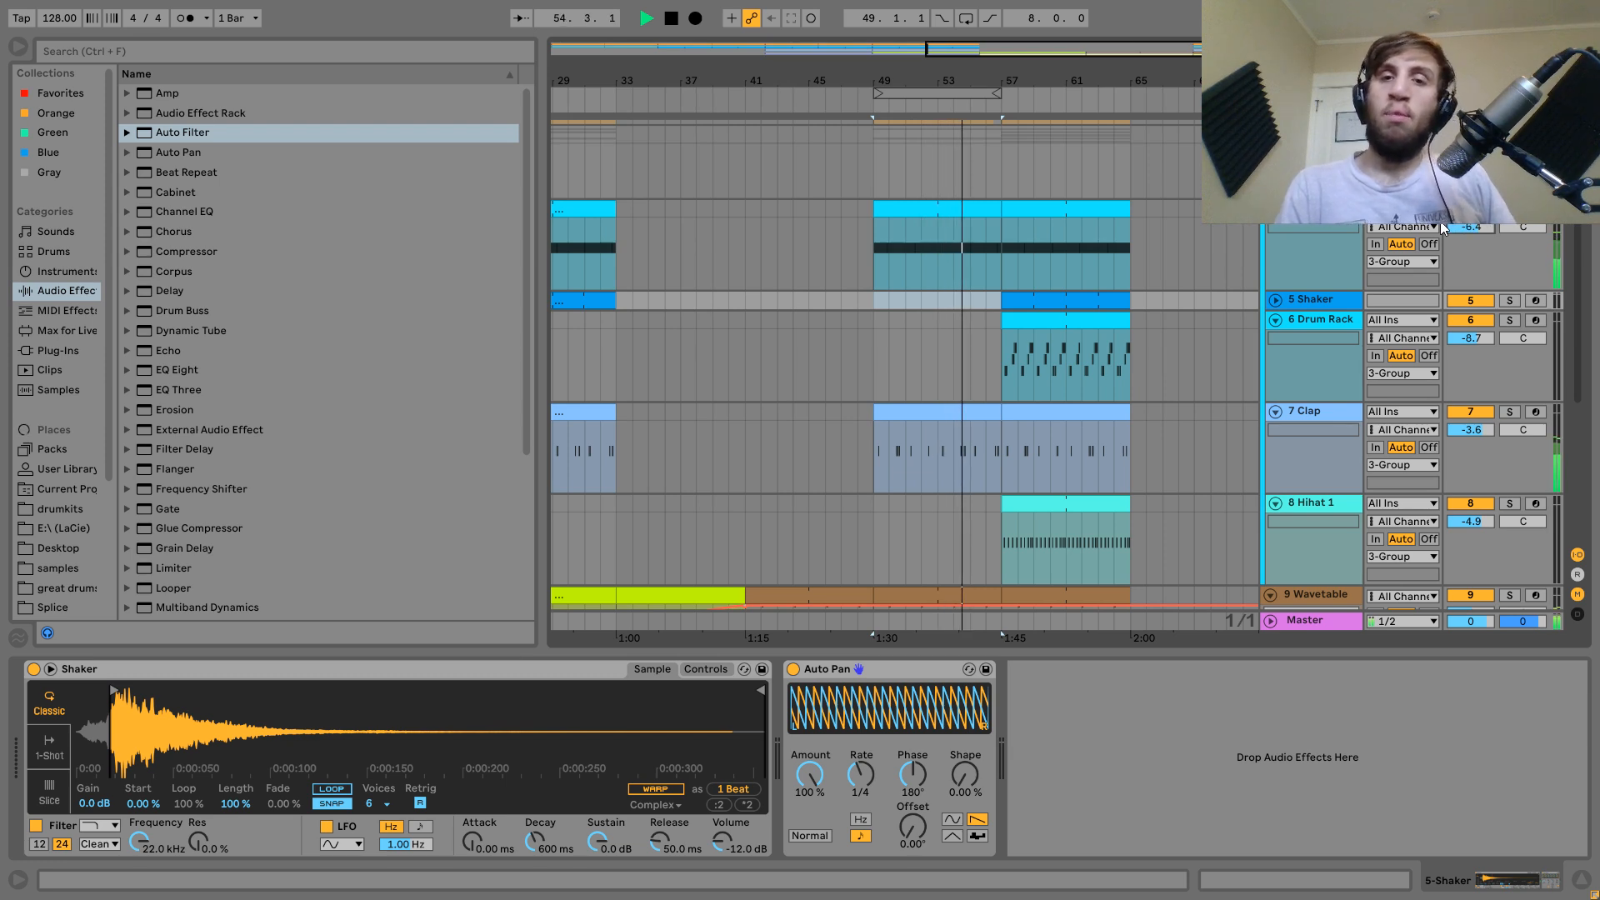
scroll(1444, 228, up, 2)
scroll(1443, 228, up, 1)
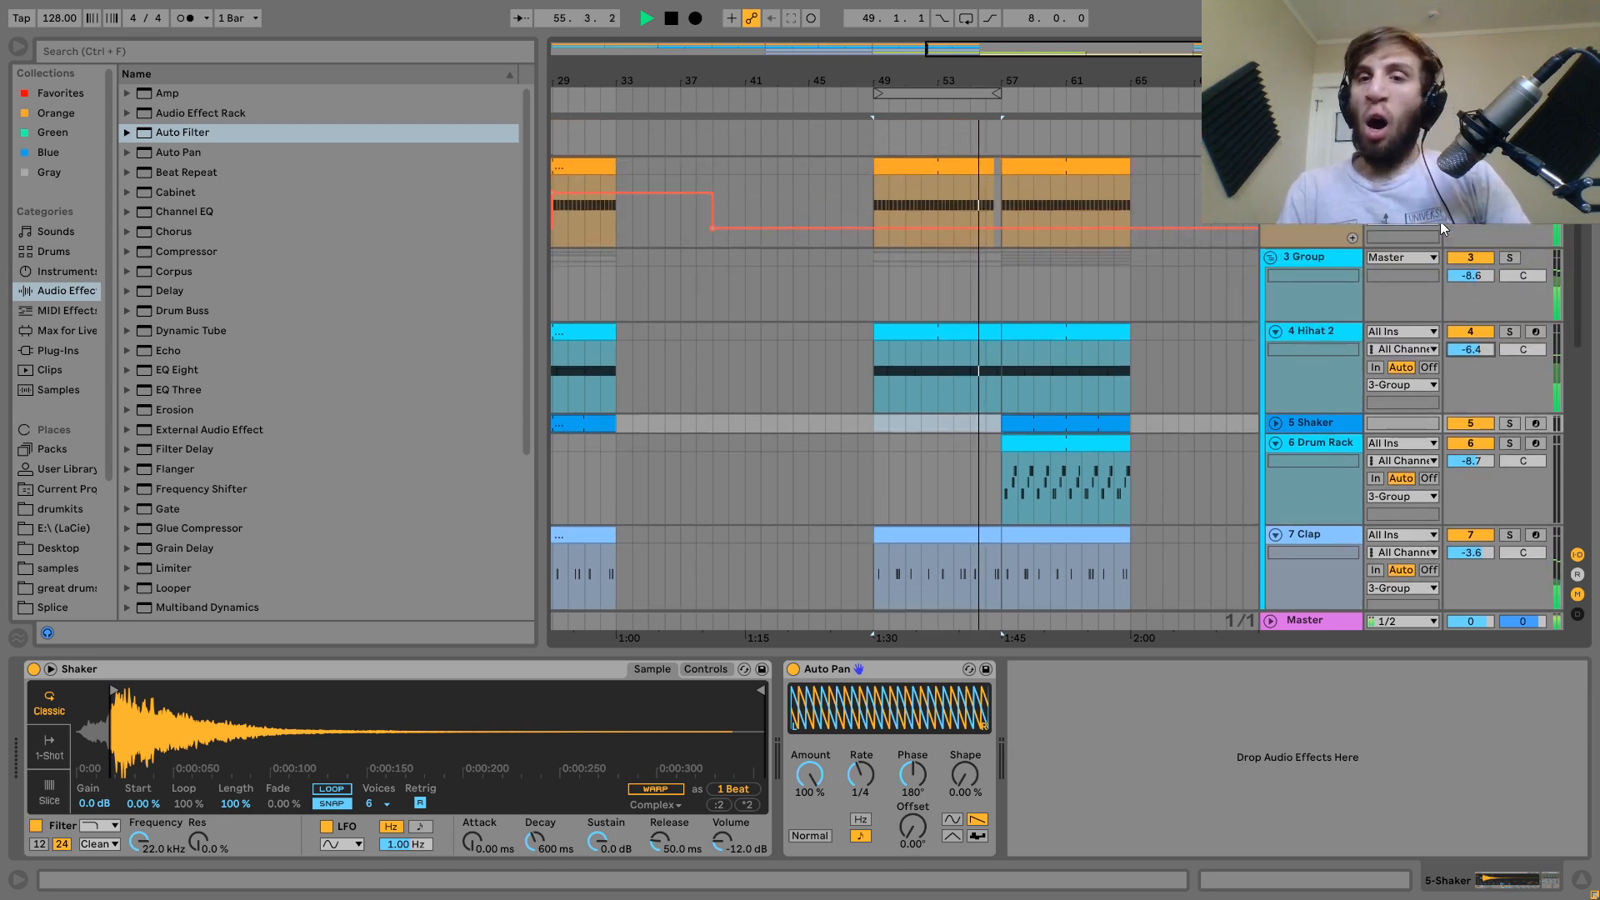
click(1271, 257)
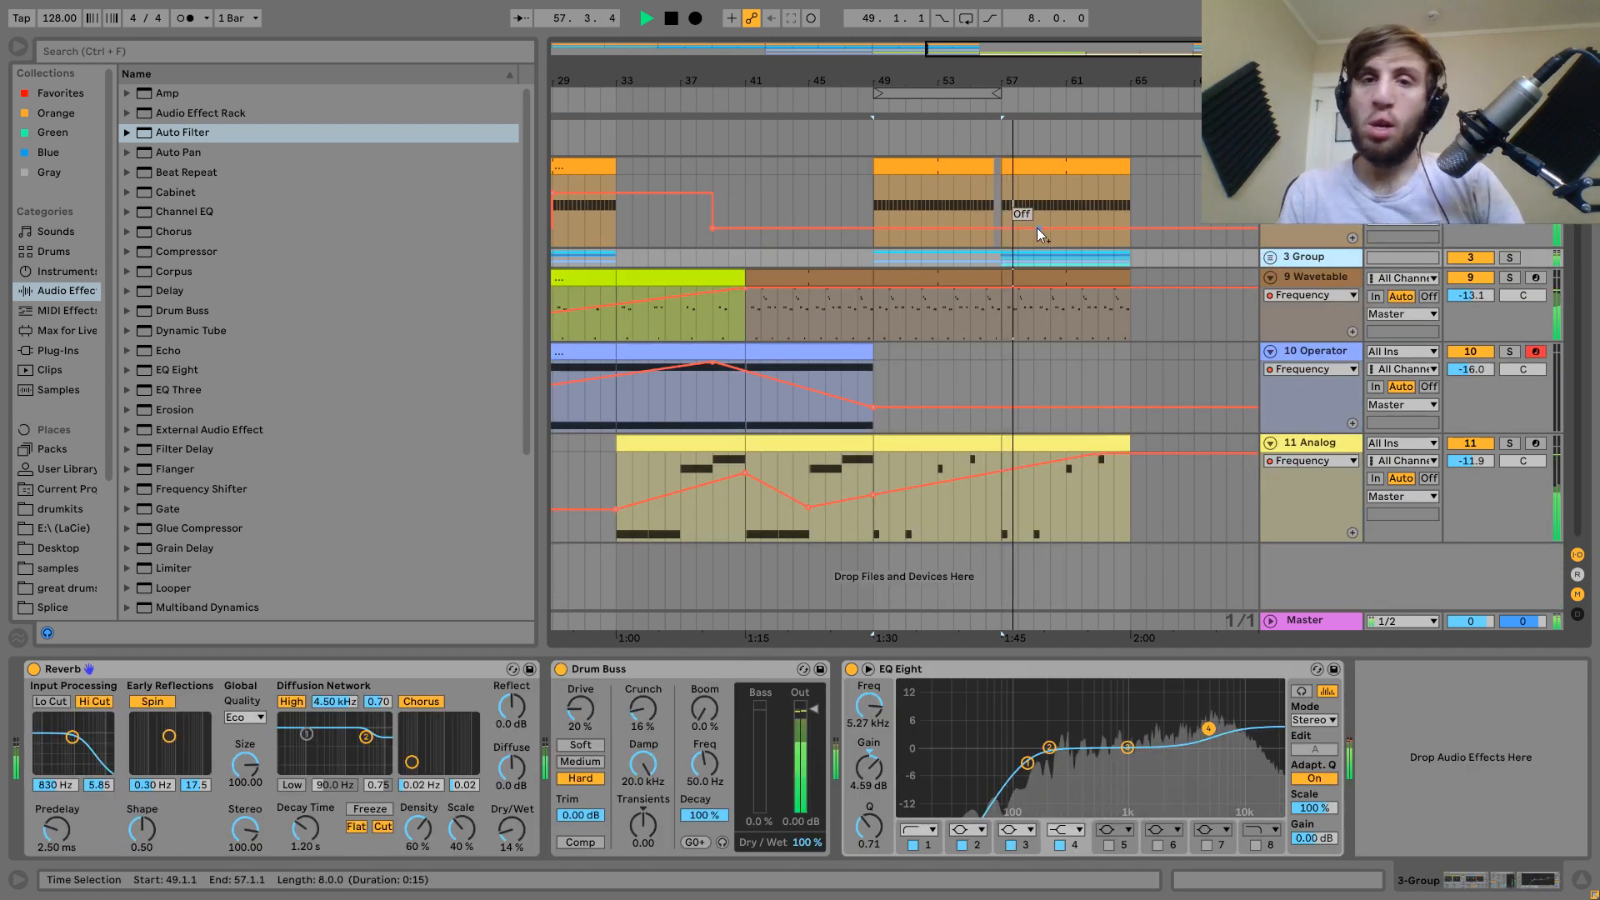
Unfold the drum group and insert a new MIDI track below the Shaker track.
click(1271, 257)
click(1053, 423)
scroll(1054, 417, down, 5)
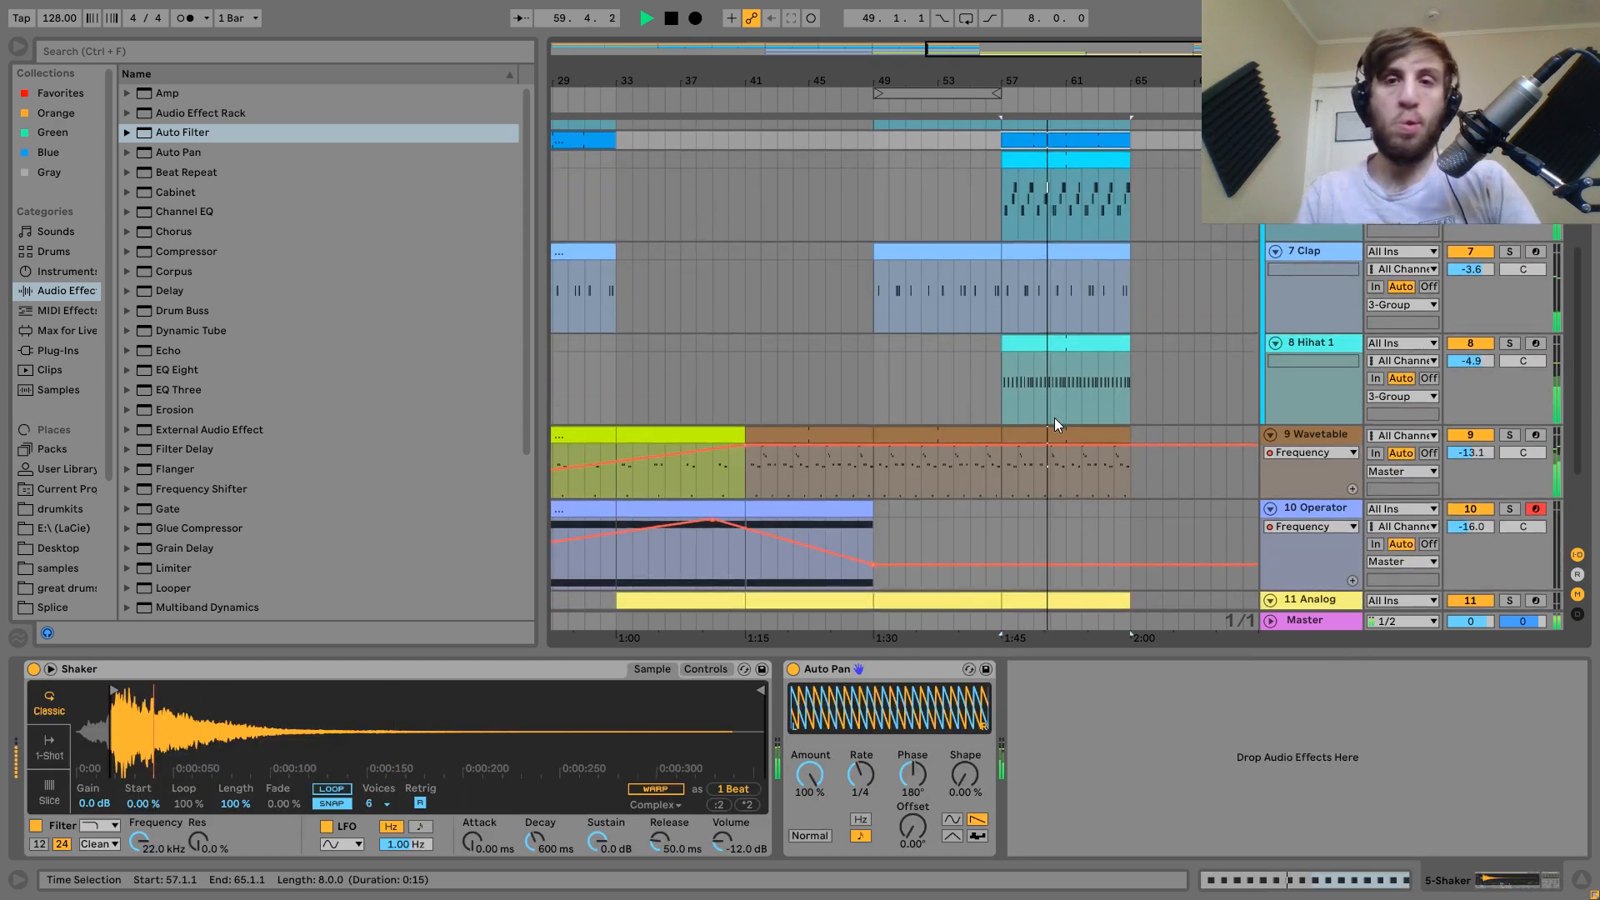
key(ctrl+shift+t)
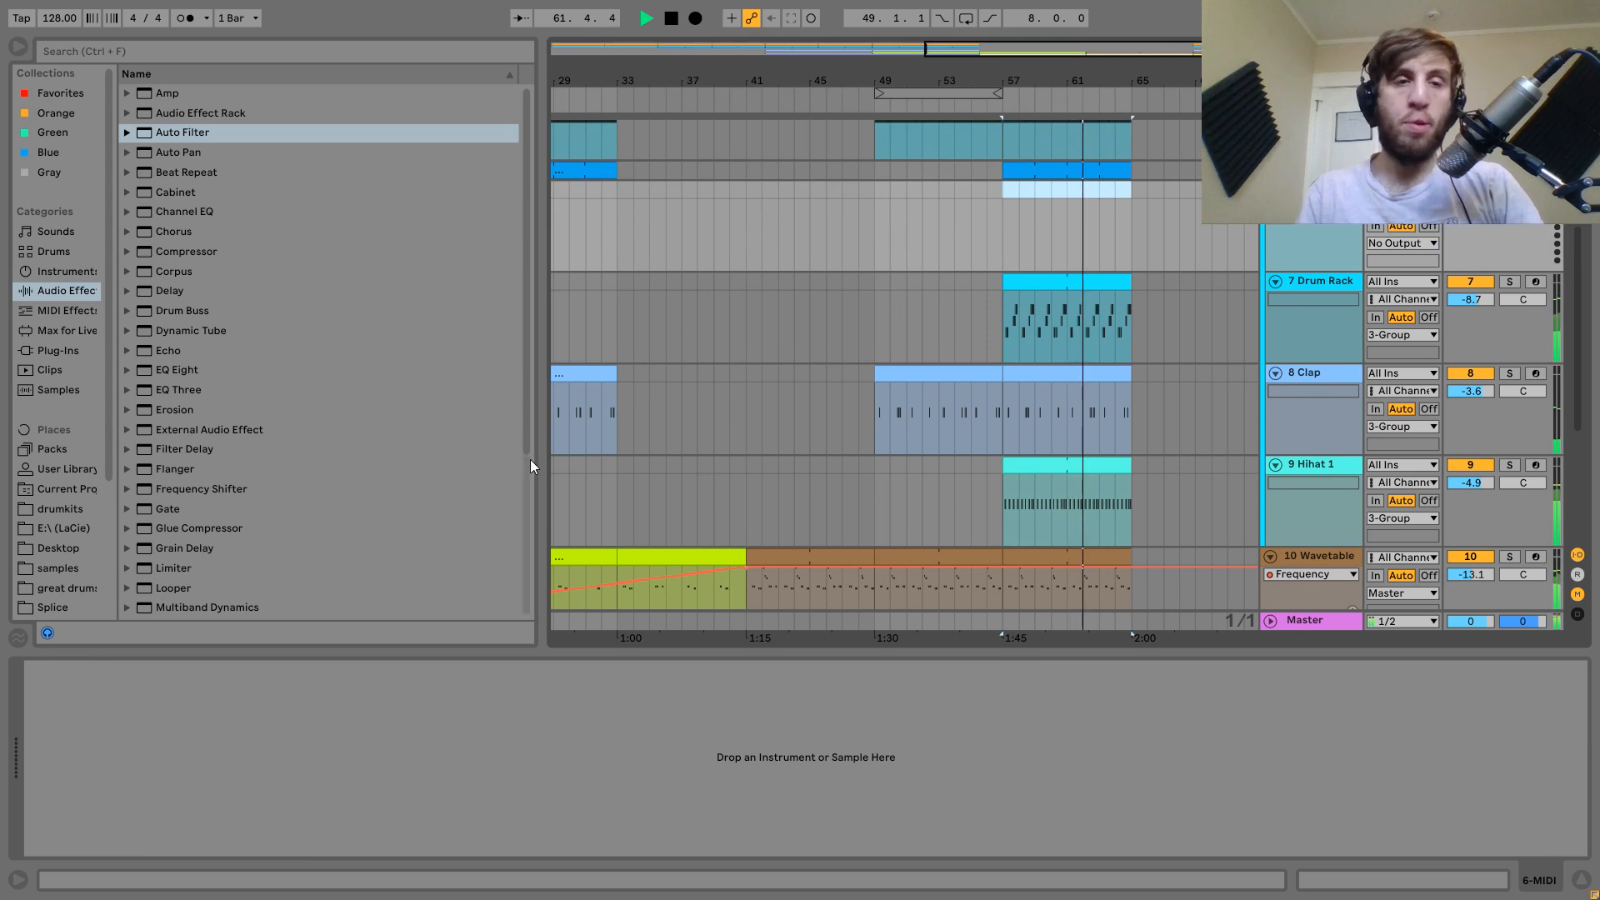
Load Ride.wav from the tutorial files onto the new MIDI track, with filter frequency 1.52 kHz and track volume -5.9 dB.
scroll(65, 600, down, 5)
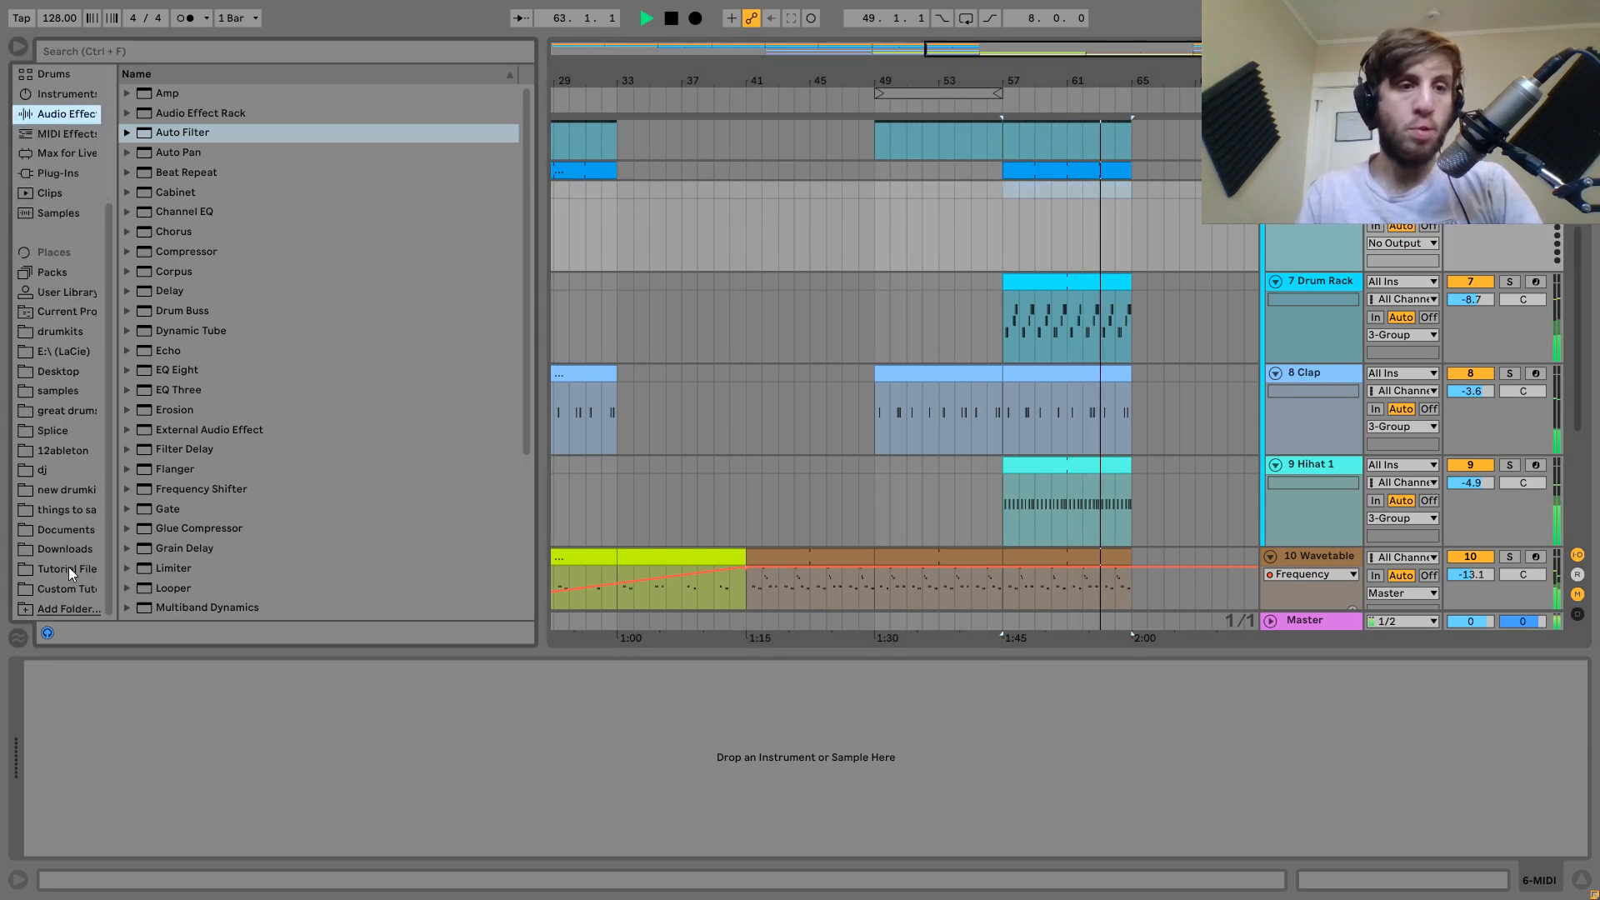
click(68, 567)
click(190, 305)
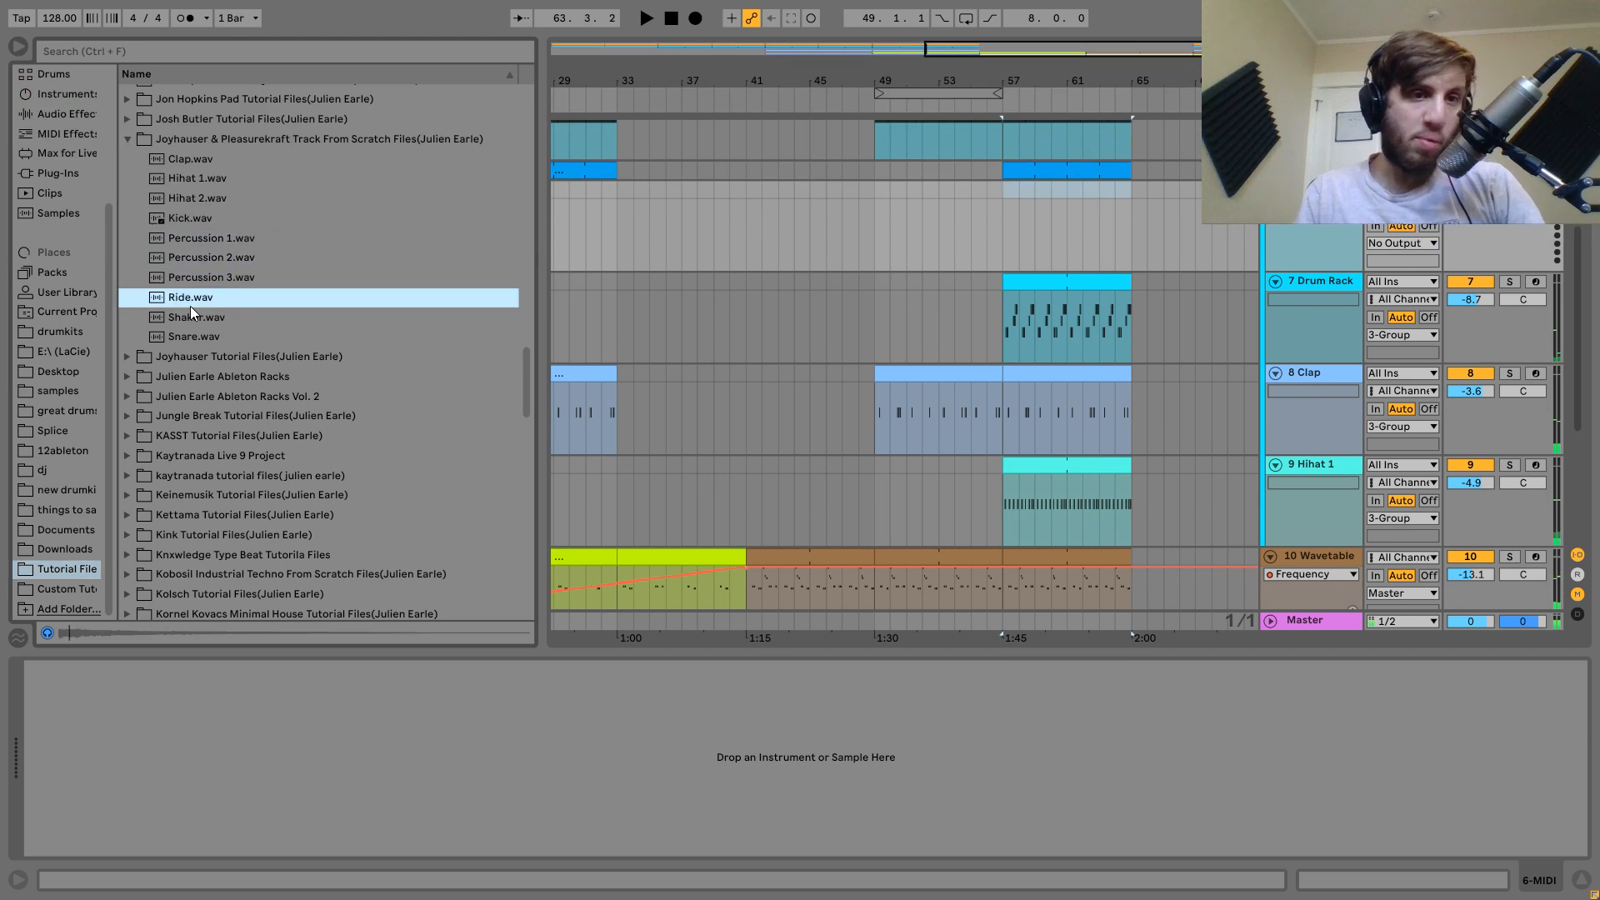
double_click(190, 305)
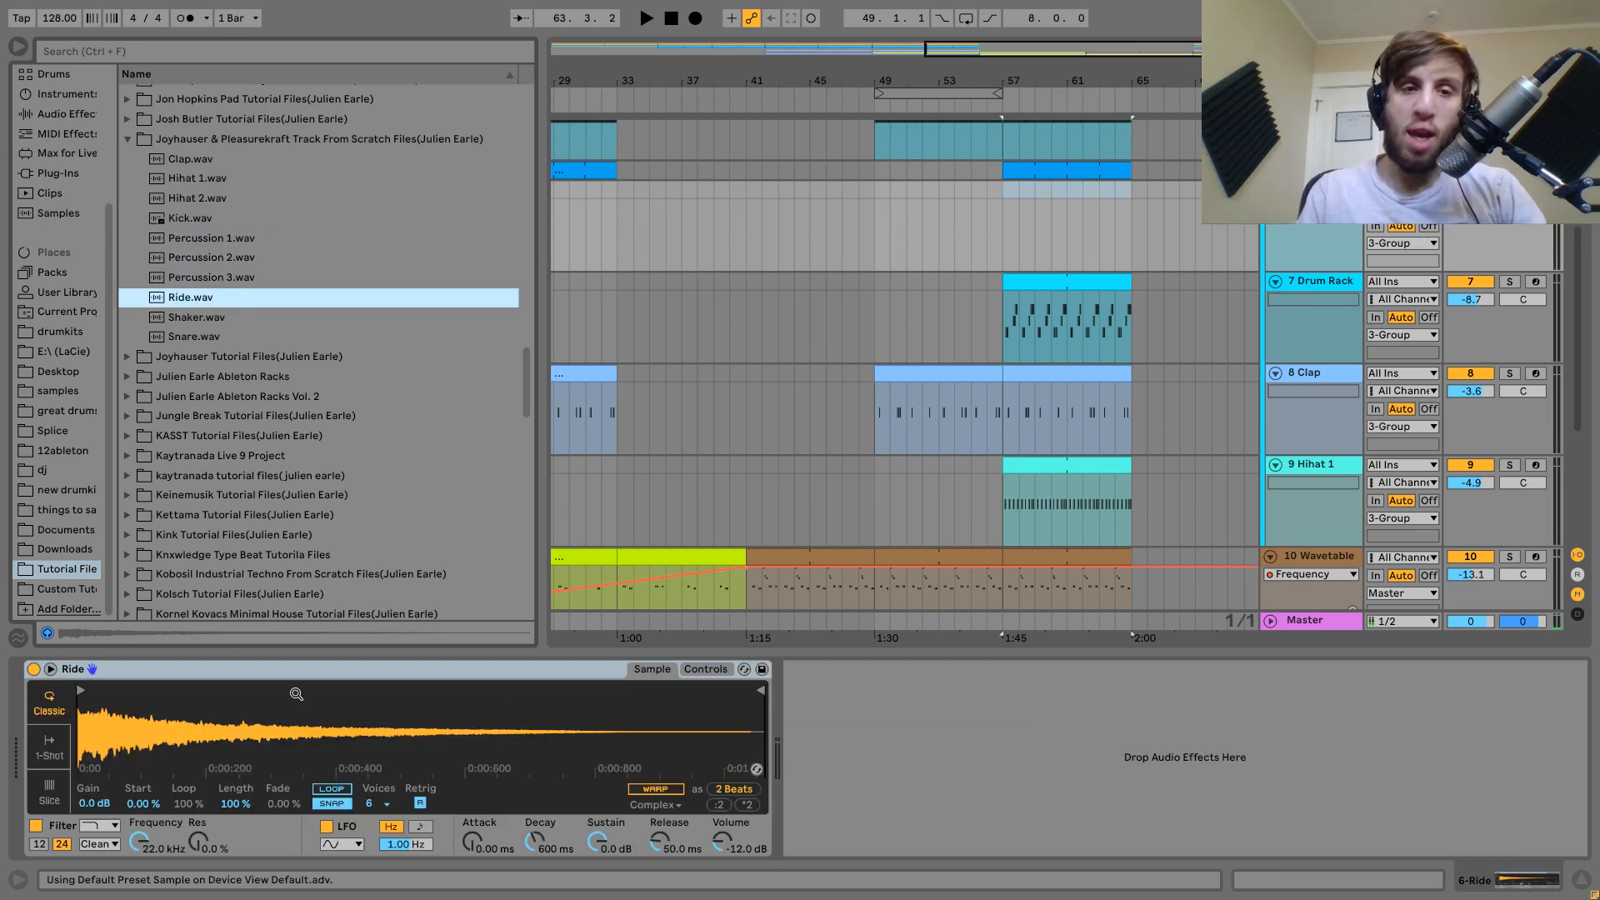
click(106, 828)
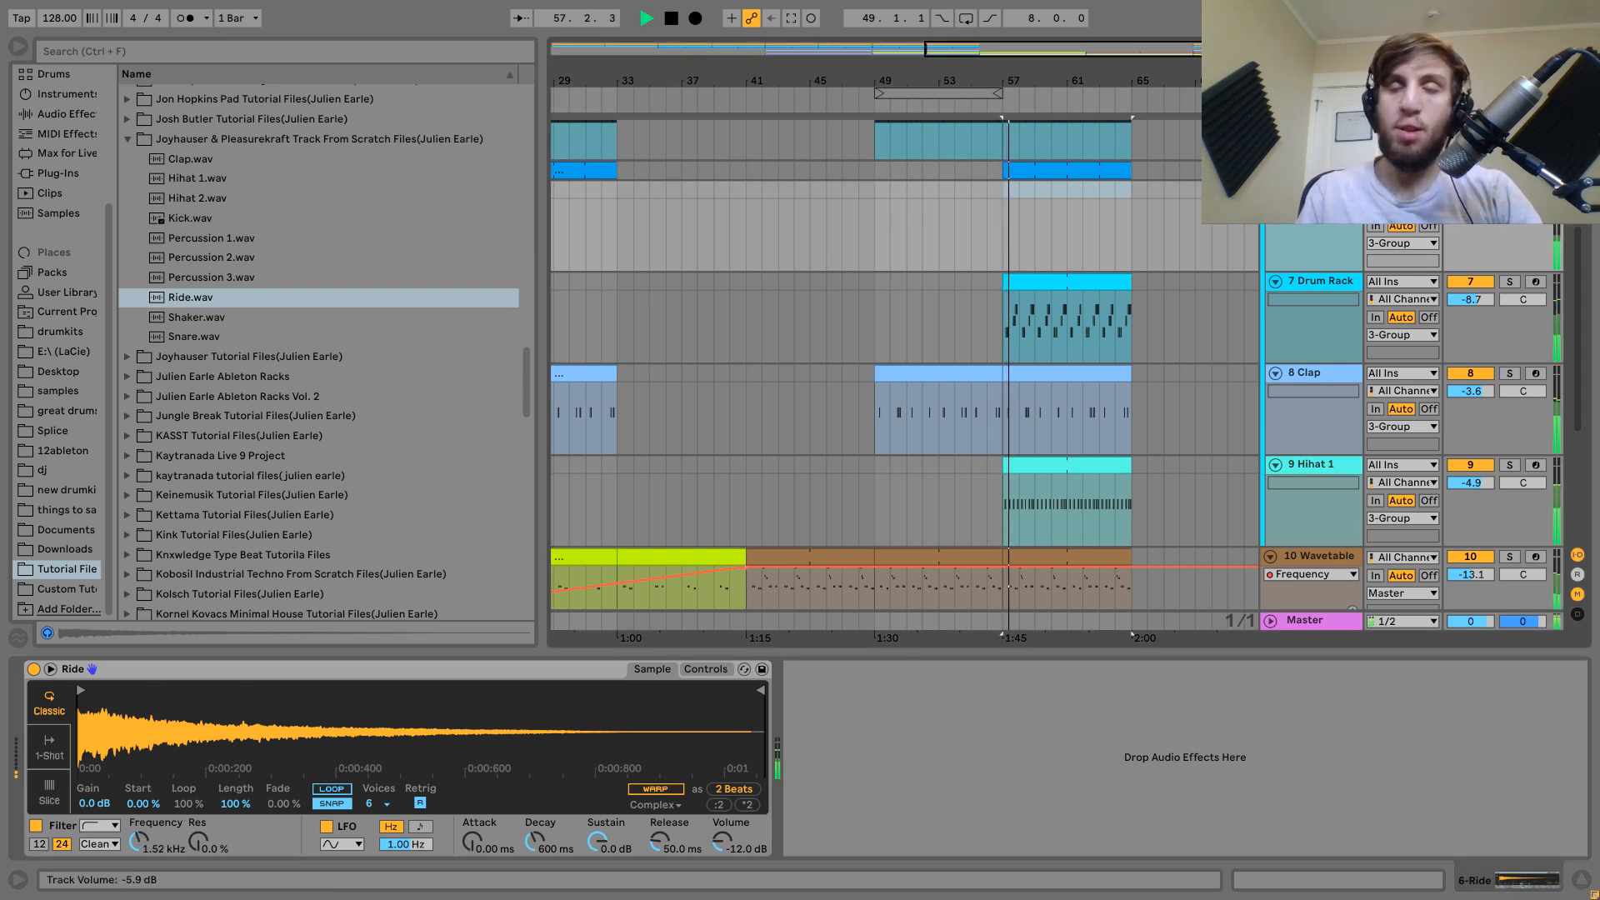
Create an empty four-bar MIDI clip on the Ride track from bar 57 to bar 61.
drag(1050, 190, 1002, 190)
shift+click(1072, 190)
key(space)
key(ctrl+shift+m)
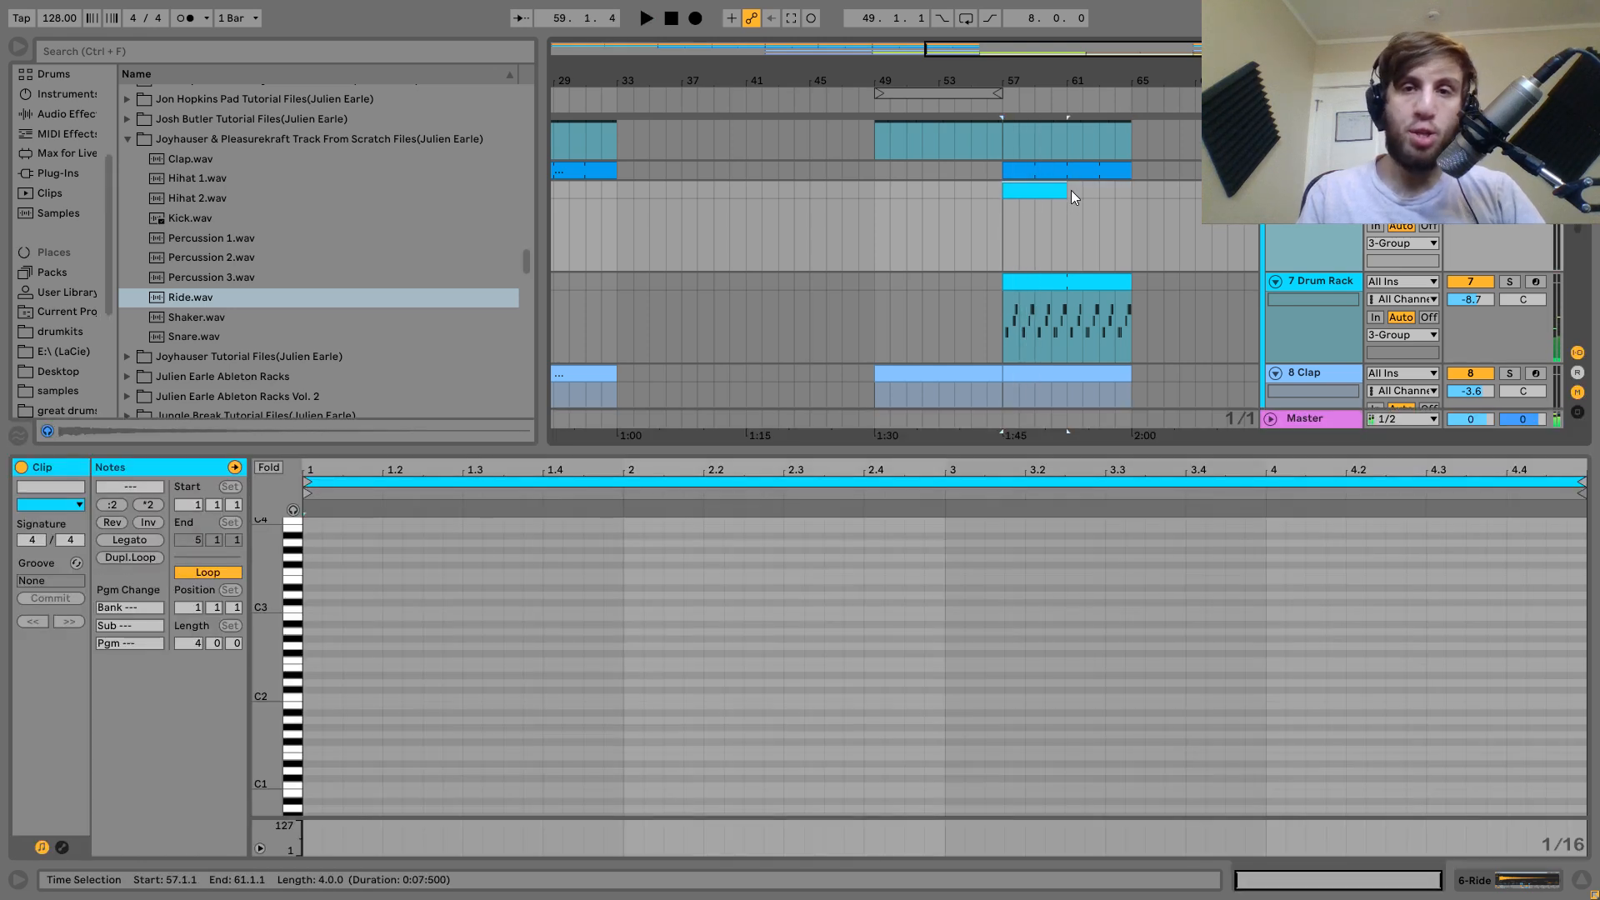
Fill the four-bar ride clip with eighth-note C3 hits on every offbeat.
double_click(372, 631)
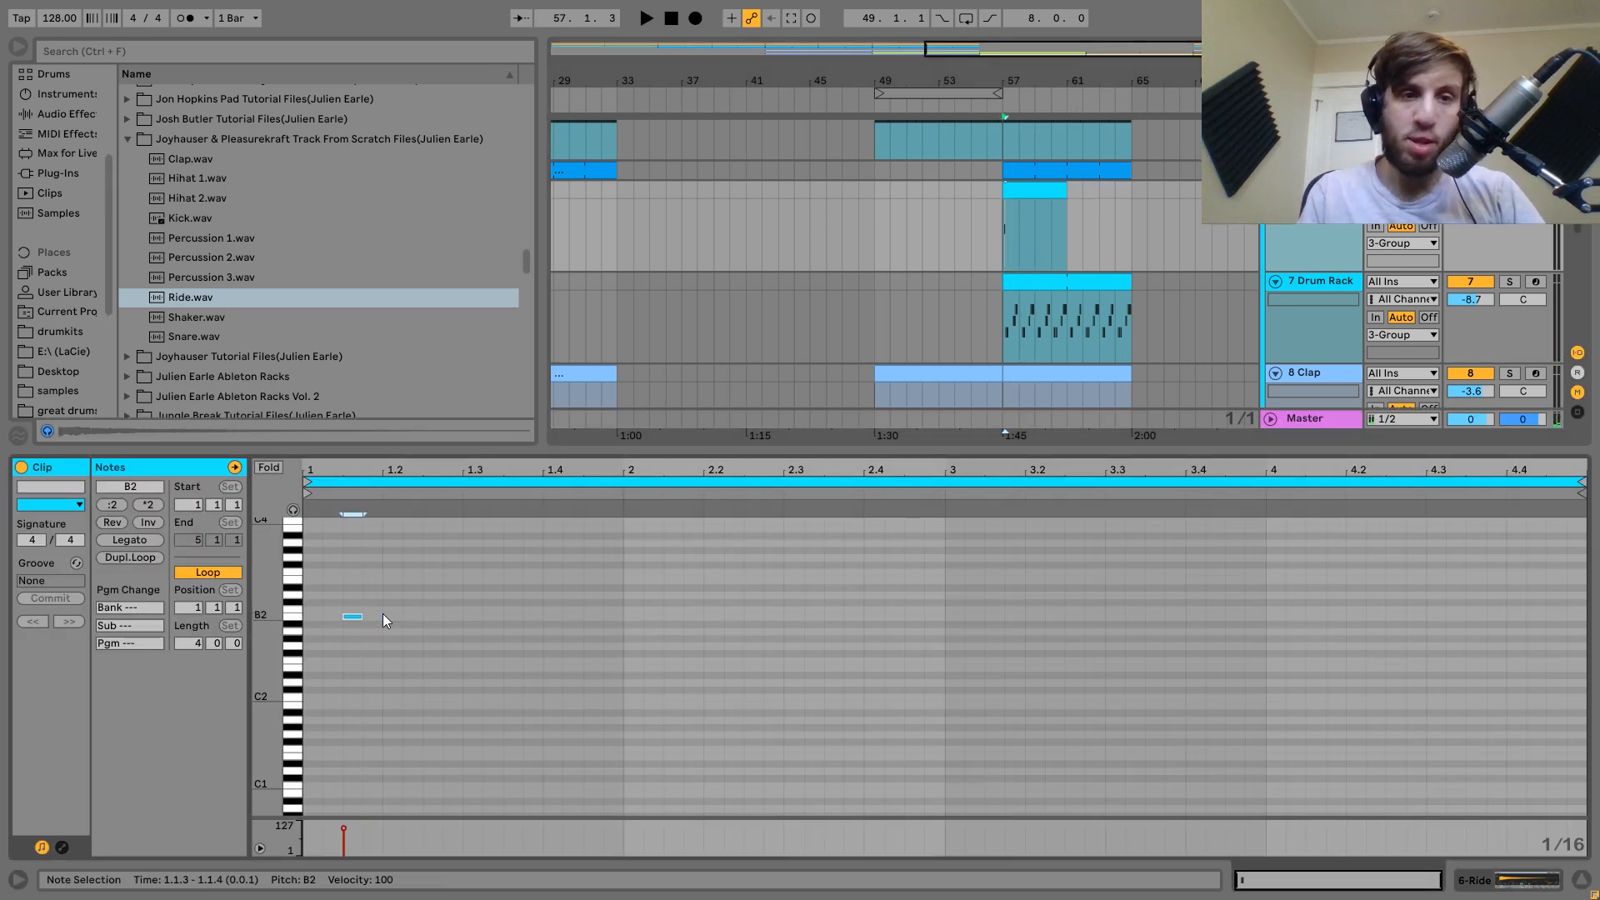
key(shift+Right)
key(shift+Right)
key(shift+Right)
key(Up)
drag(366, 578, 419, 641)
key(ctrl+d)
key(ctrl+d)
key(ctrl+d)
key(ctrl+d)
key(ctrl+d)
key(ctrl+d)
key(ctrl+d)
key(ctrl+d)
key(ctrl+d)
key(ctrl+d)
key(ctrl+d)
key(ctrl+d)
key(ctrl+d)
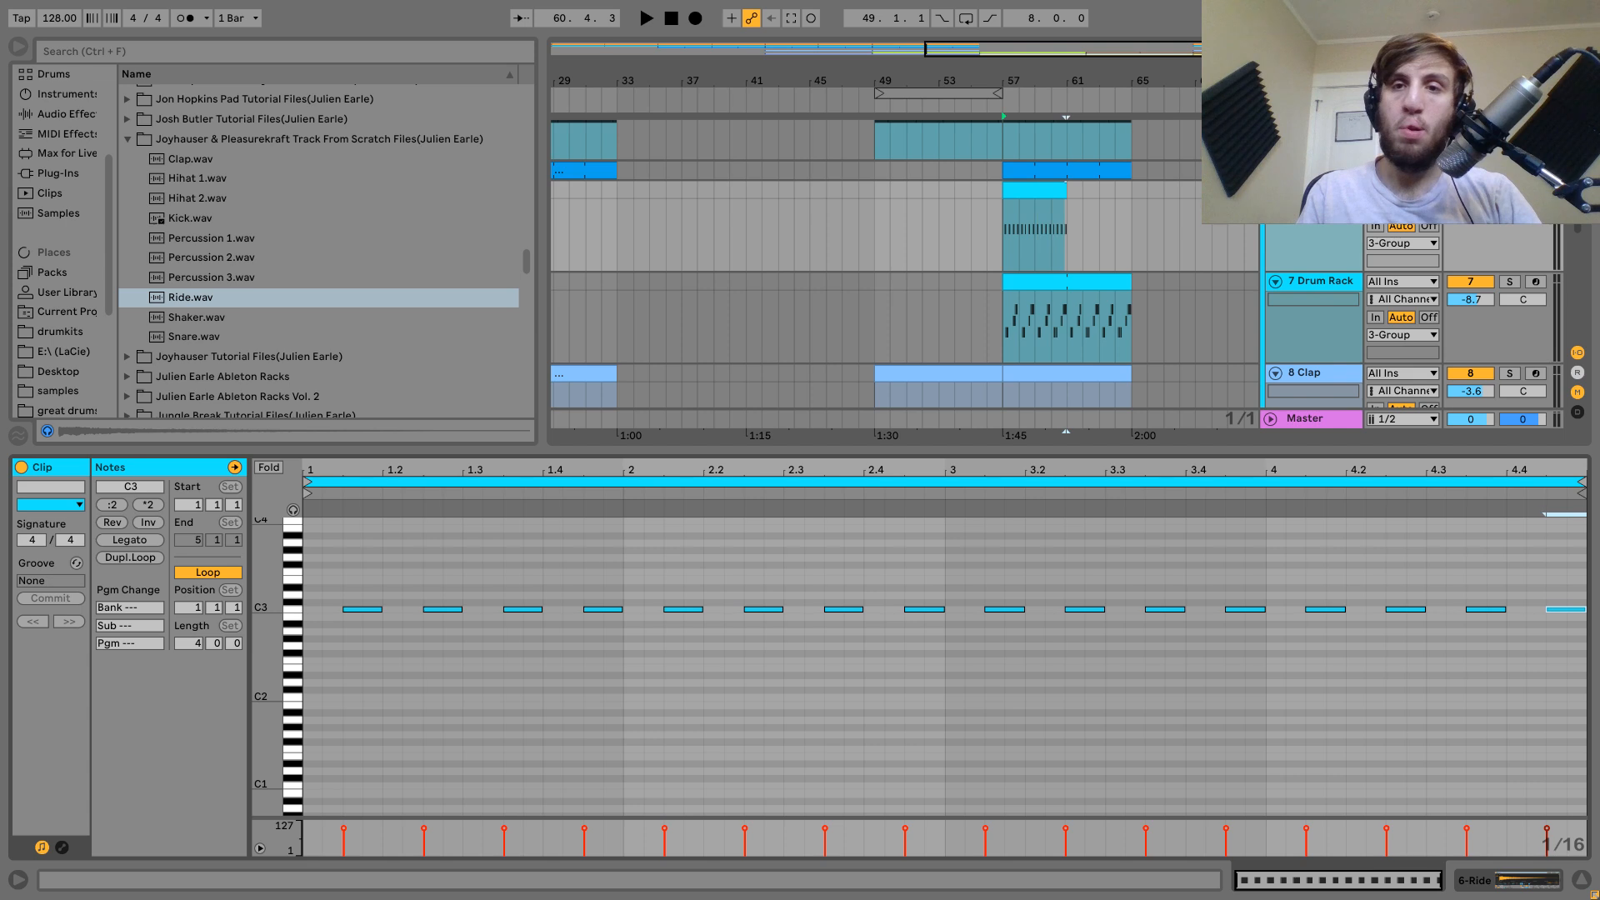
Return to the Ride track's devices and play the arrangement from bar 56.
double_click(1314, 190)
click(992, 191)
key(space)
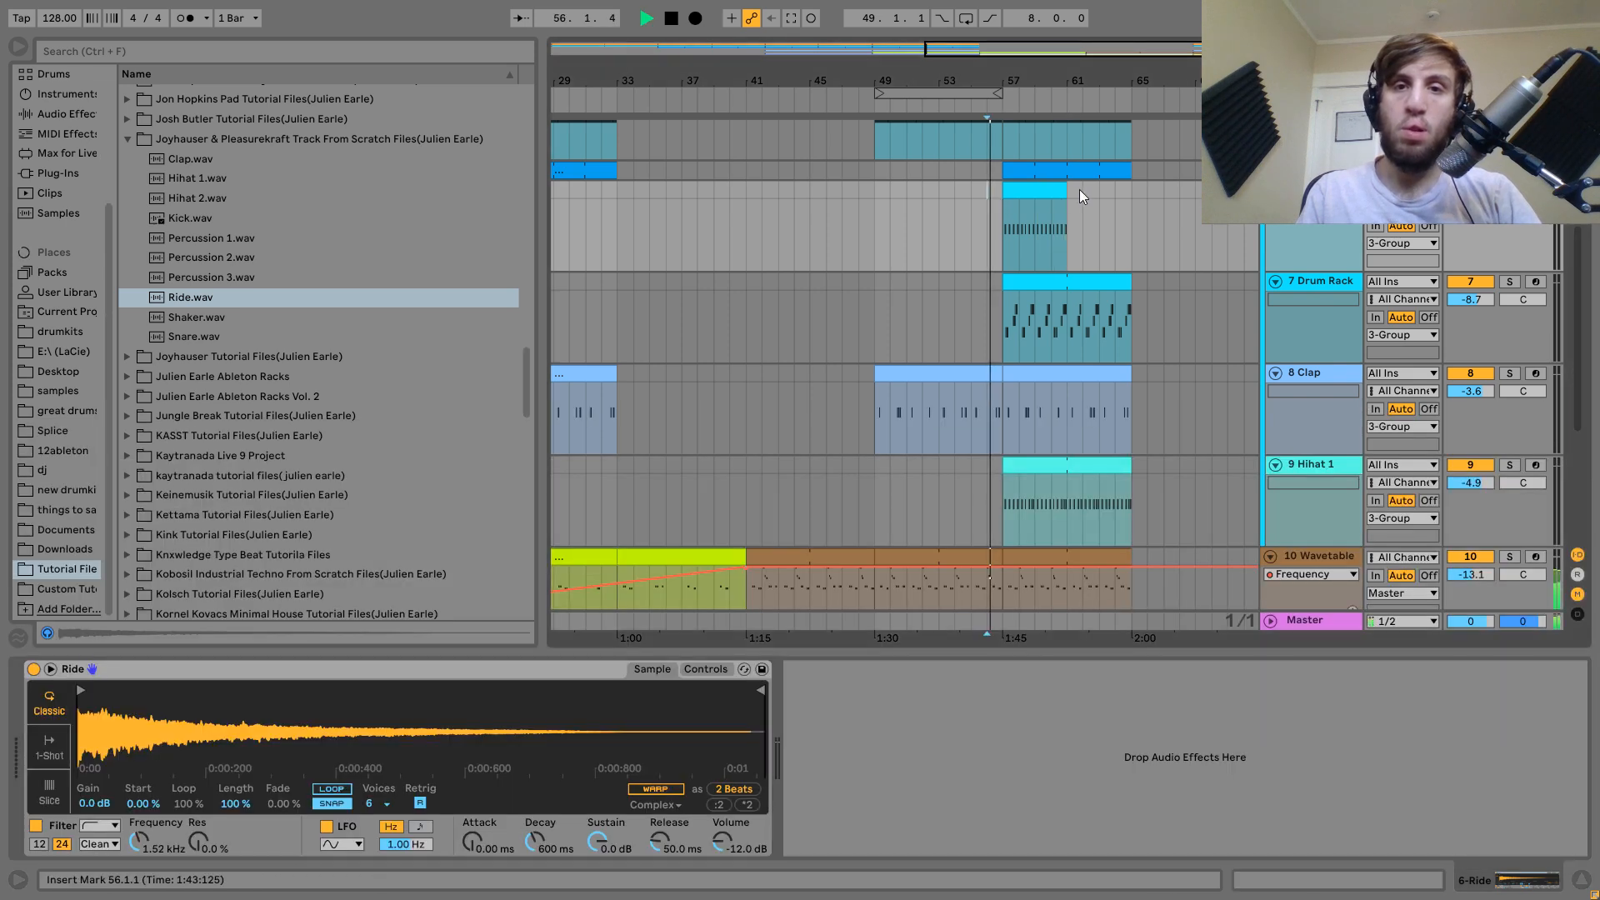
Extend the Ride clip to bar 65 and raise the Ride sampler's release to 60.0 s.
drag(1066, 191, 1126, 192)
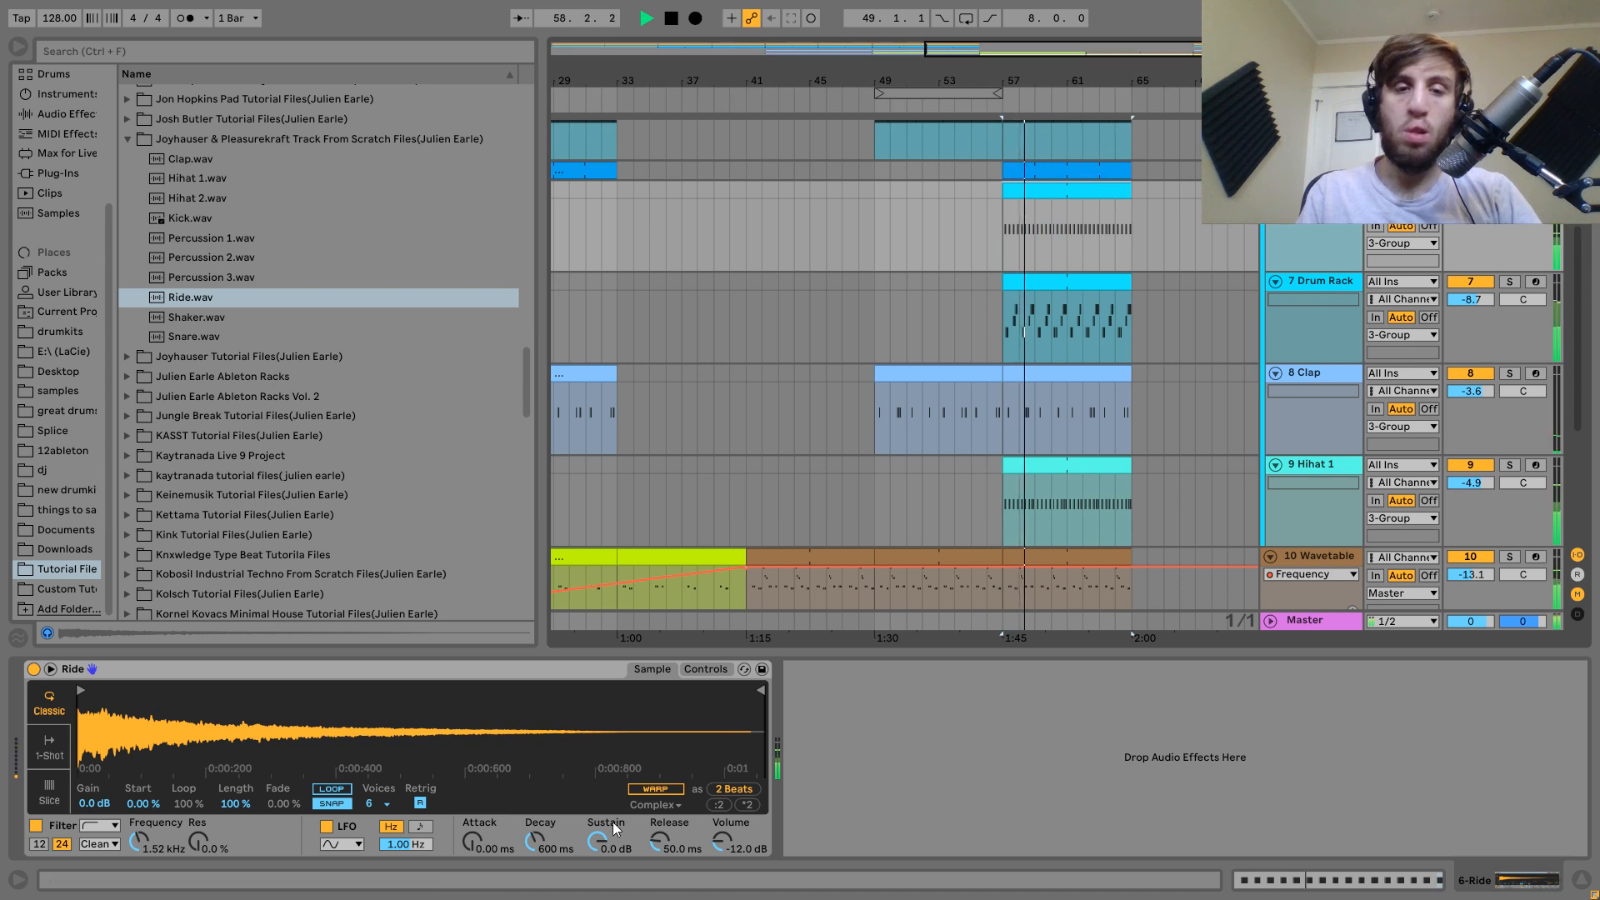
drag(660, 842, 660, 737)
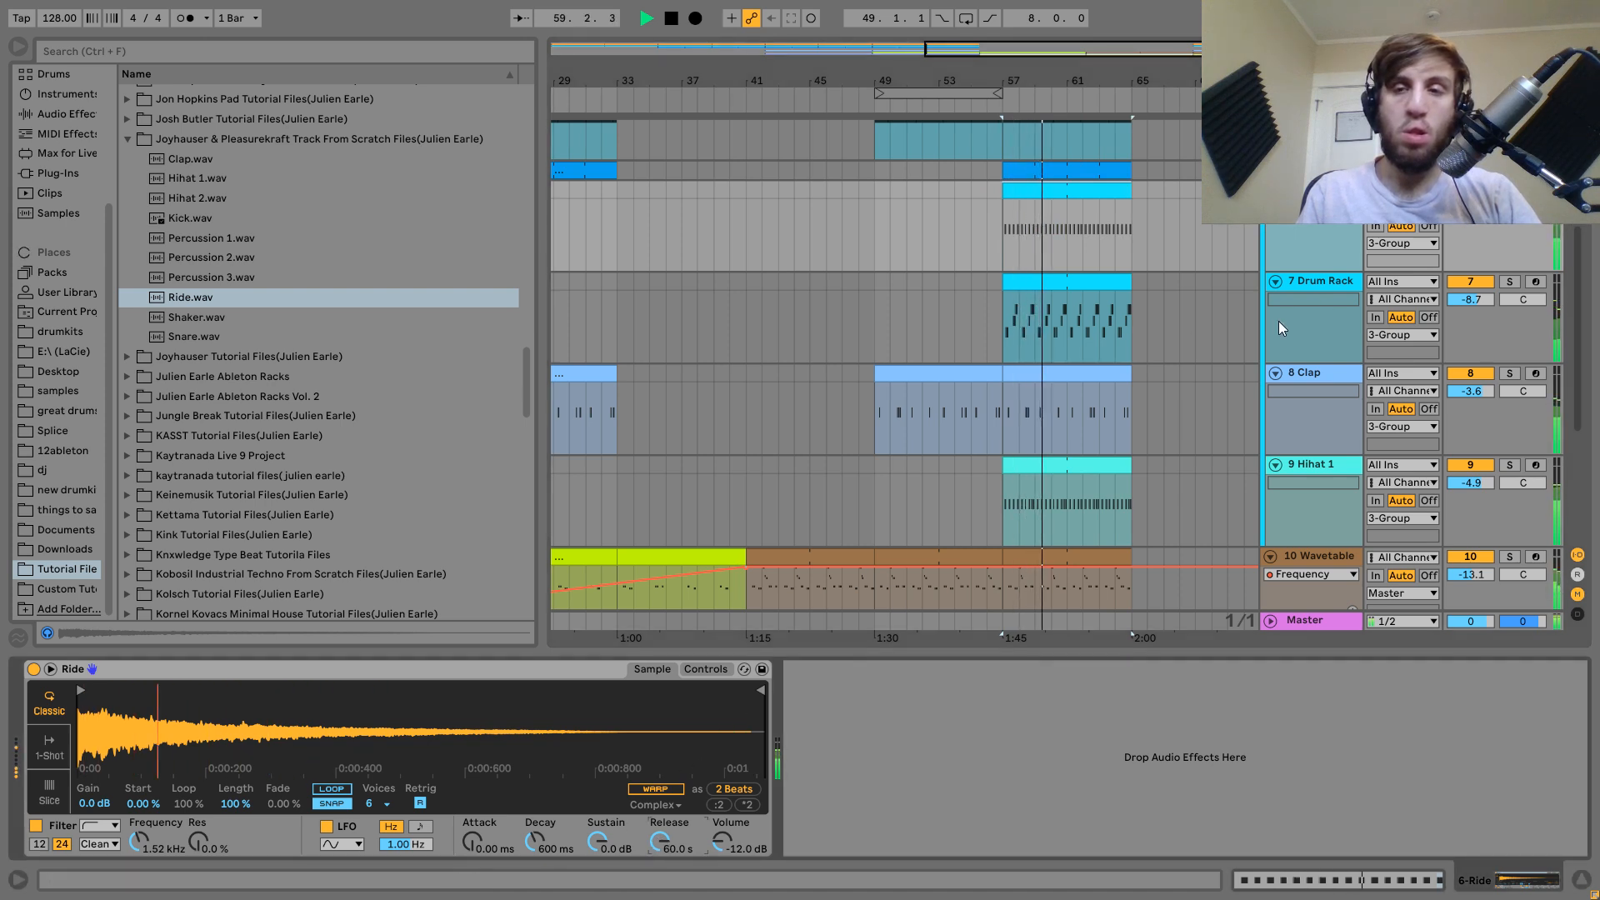
key(space)
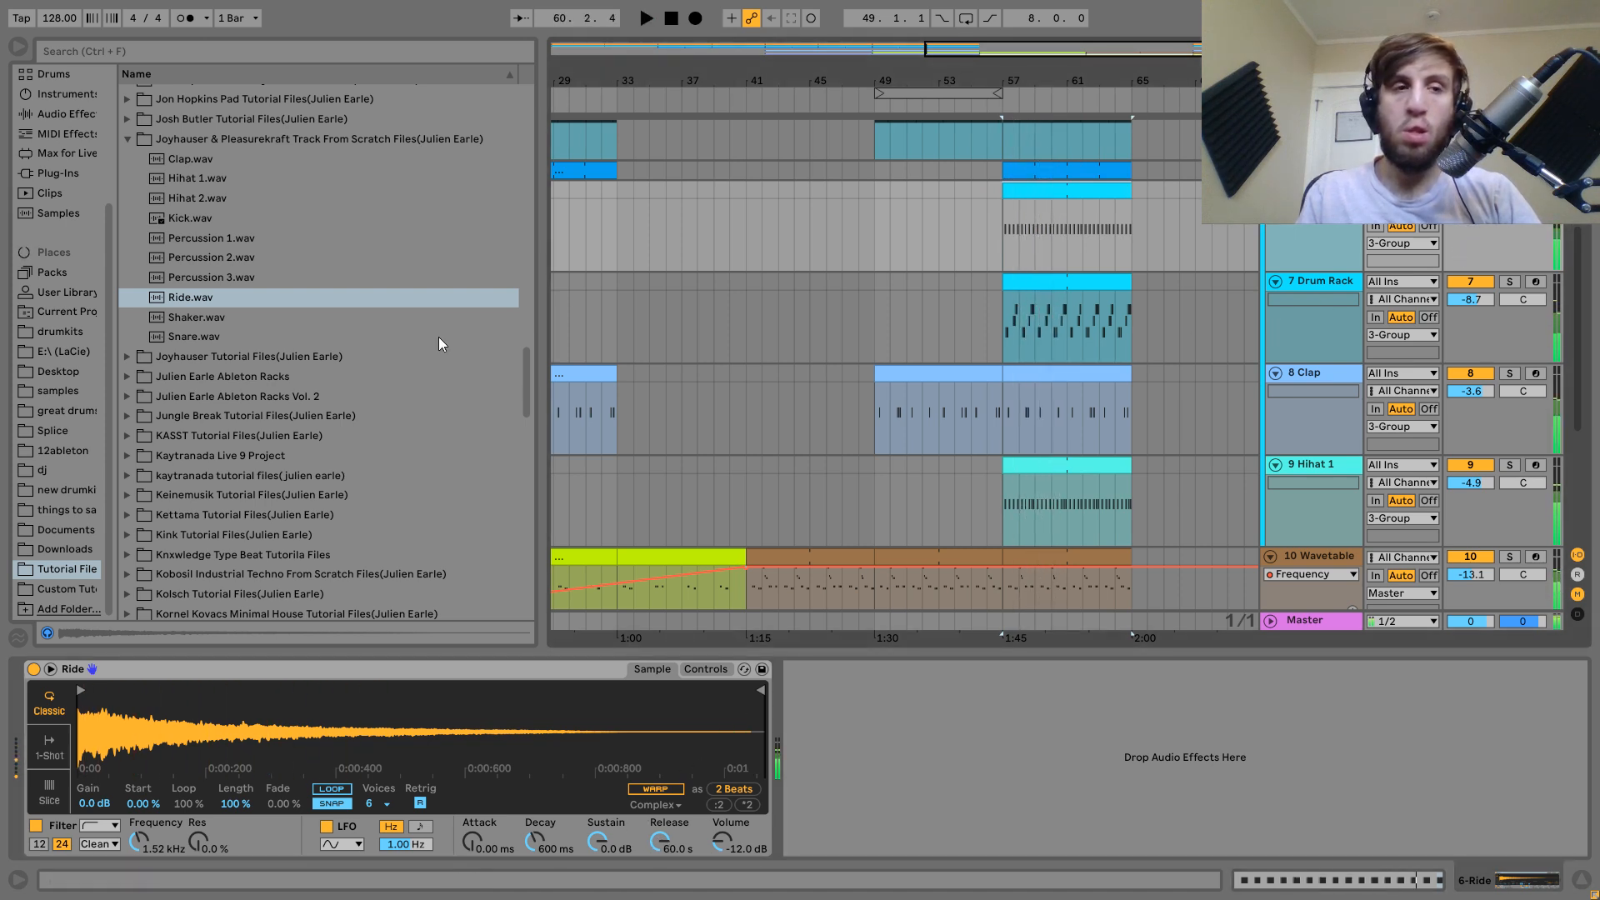
Add an Echo to the Ride track with a 132 Hz high-pass, 20.0 kHz low-pass and 43% dry/wet.
click(64, 113)
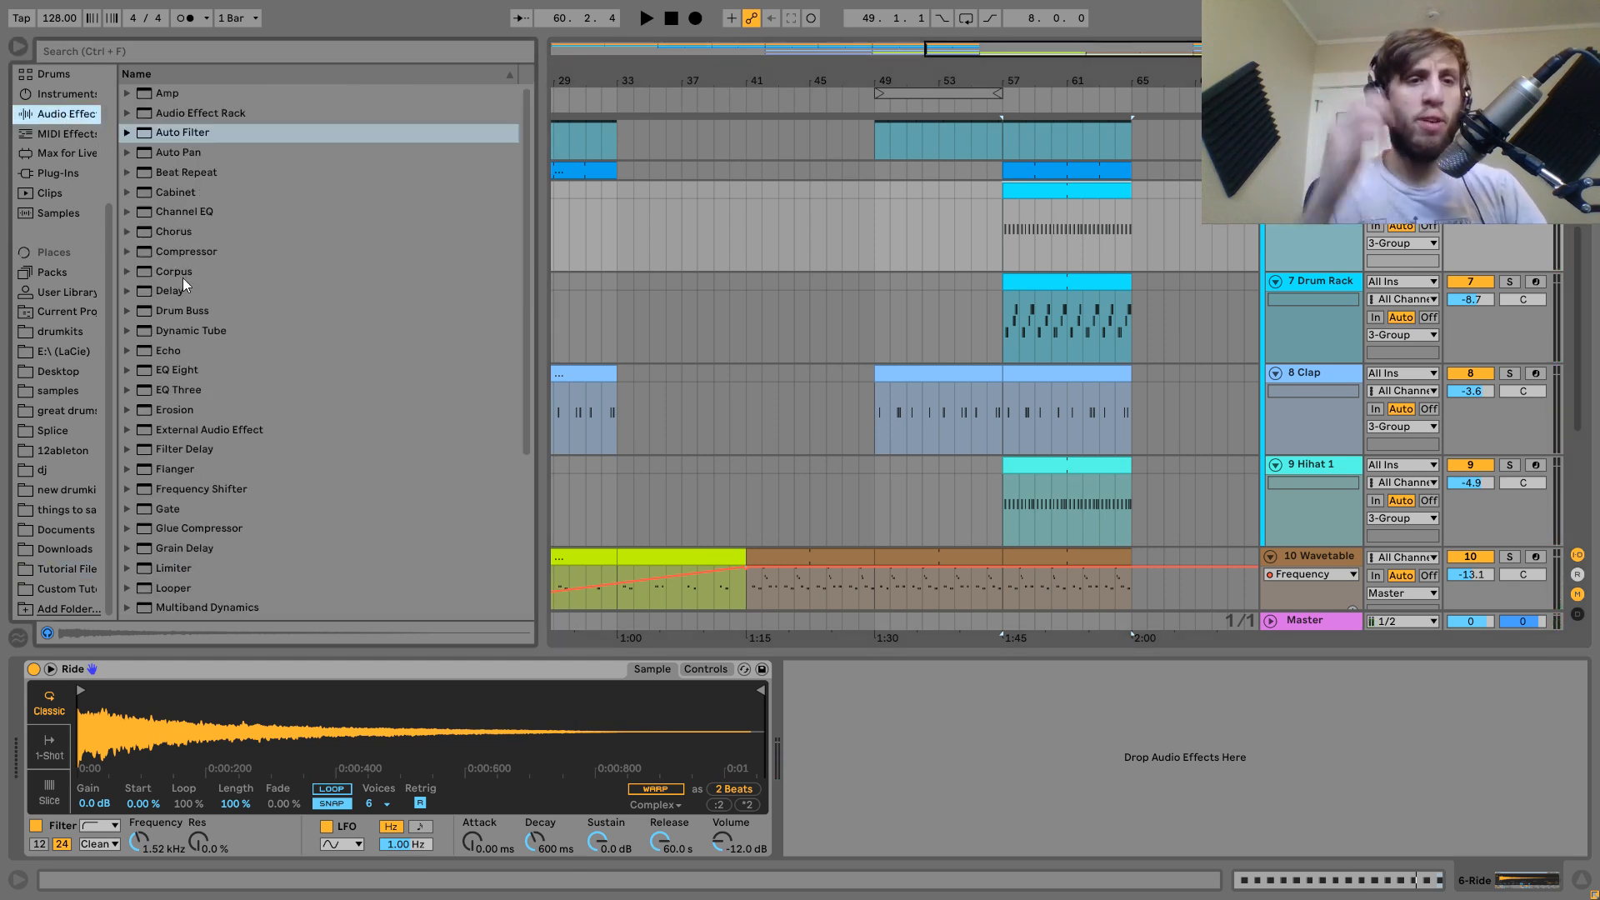
click(171, 351)
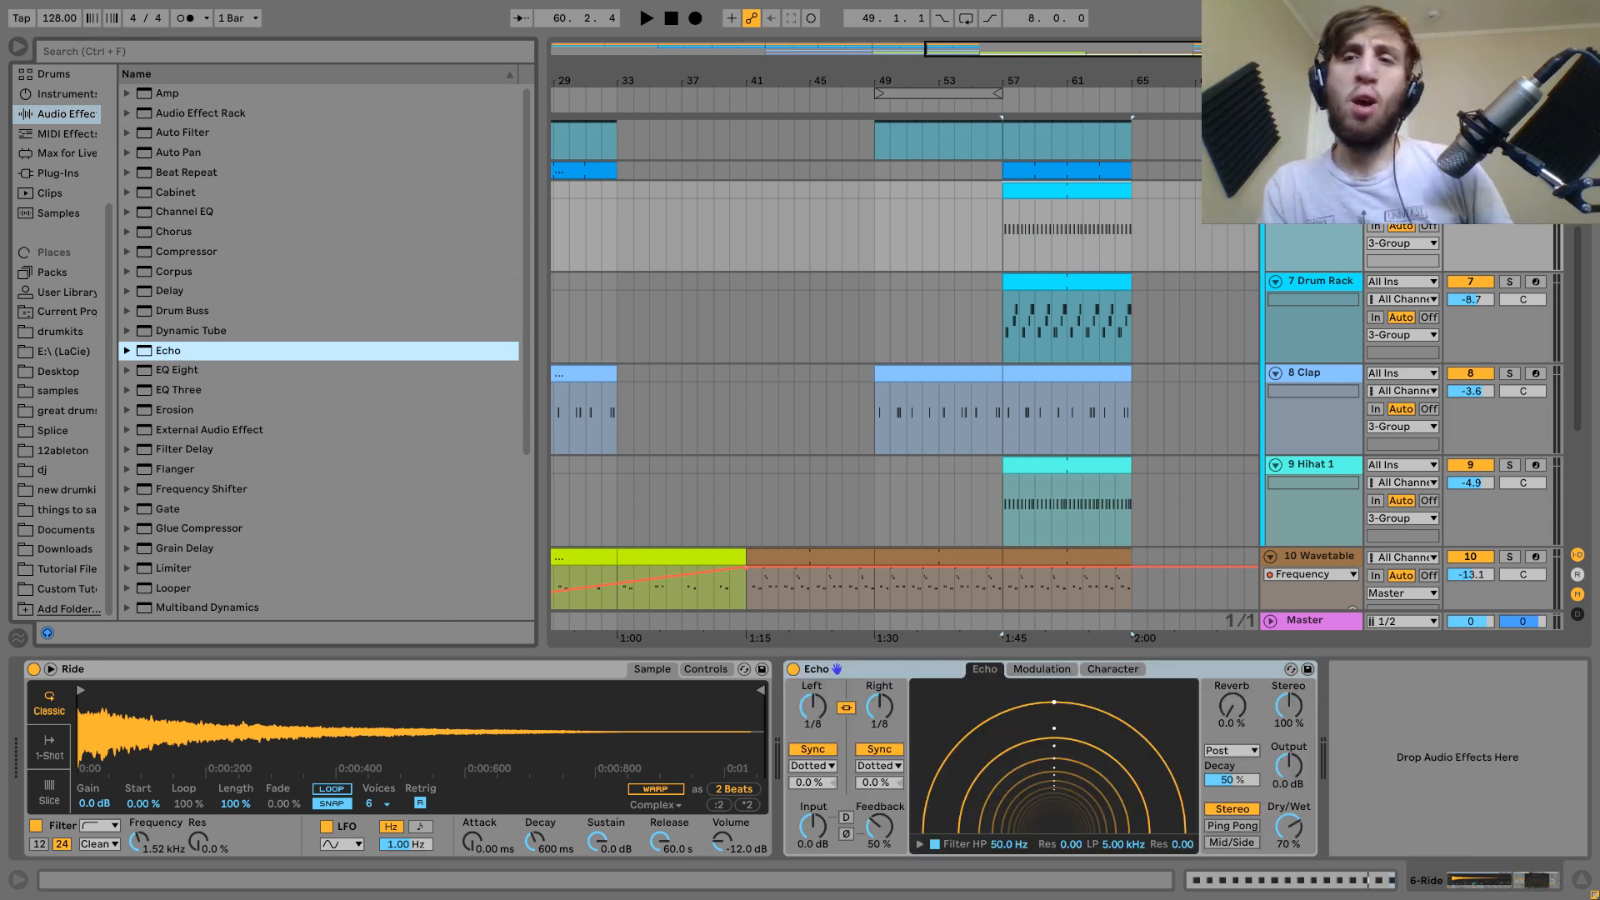
click(1126, 844)
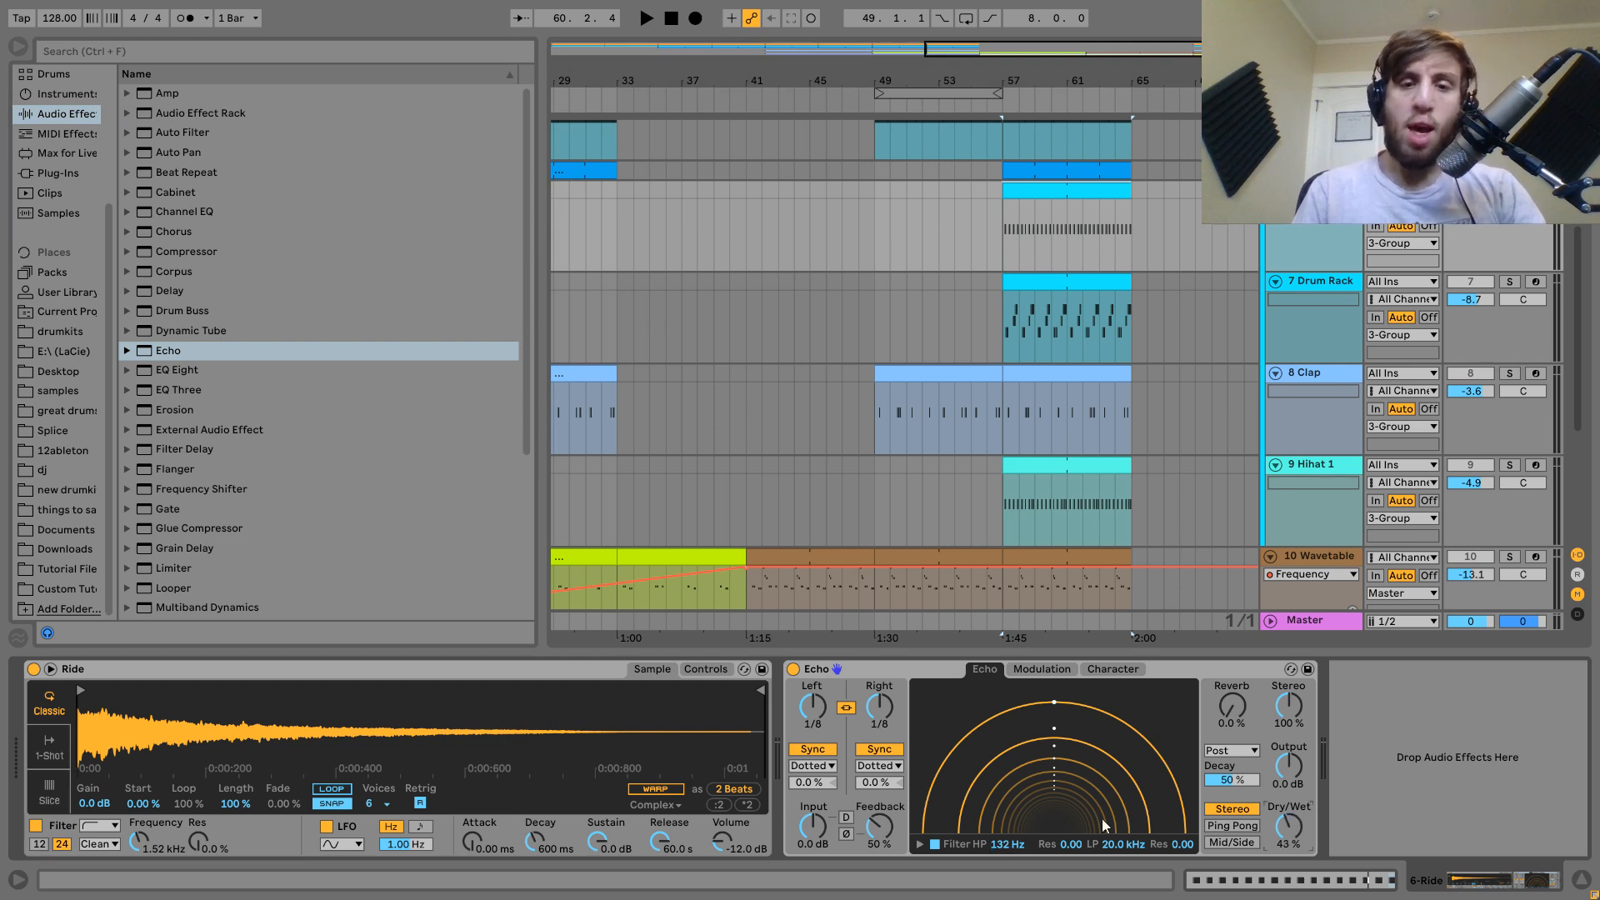
Switch Echo to unsynced, unlinked delay times of 19.8 ms for the left channel and 55.8 ms for the right.
click(881, 750)
drag(879, 722, 880, 800)
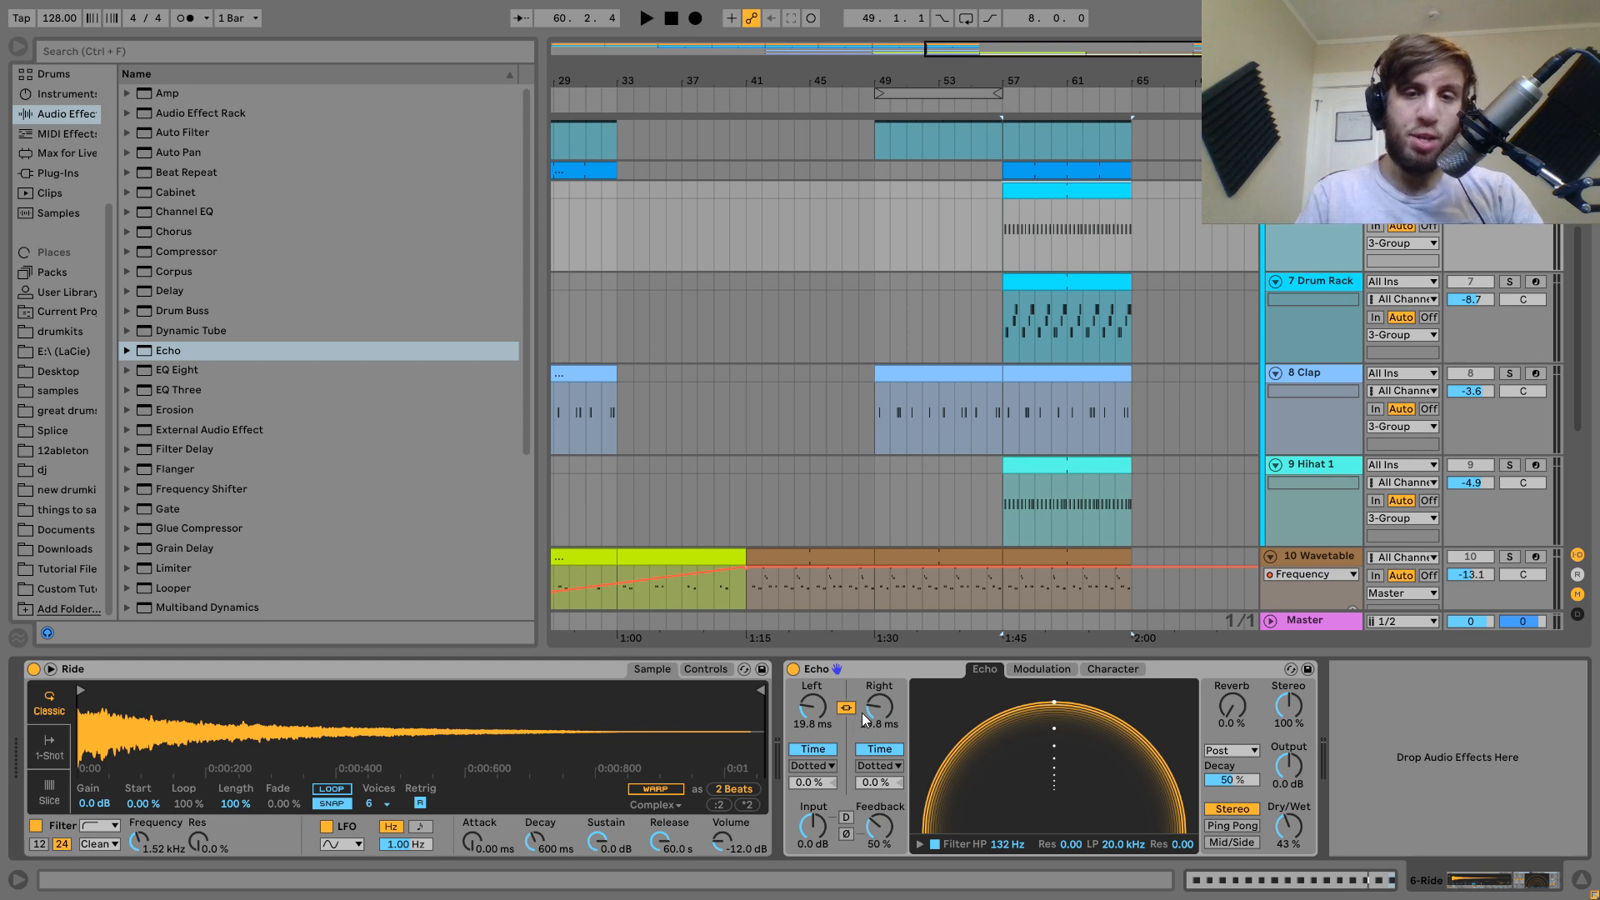
click(848, 708)
click(877, 750)
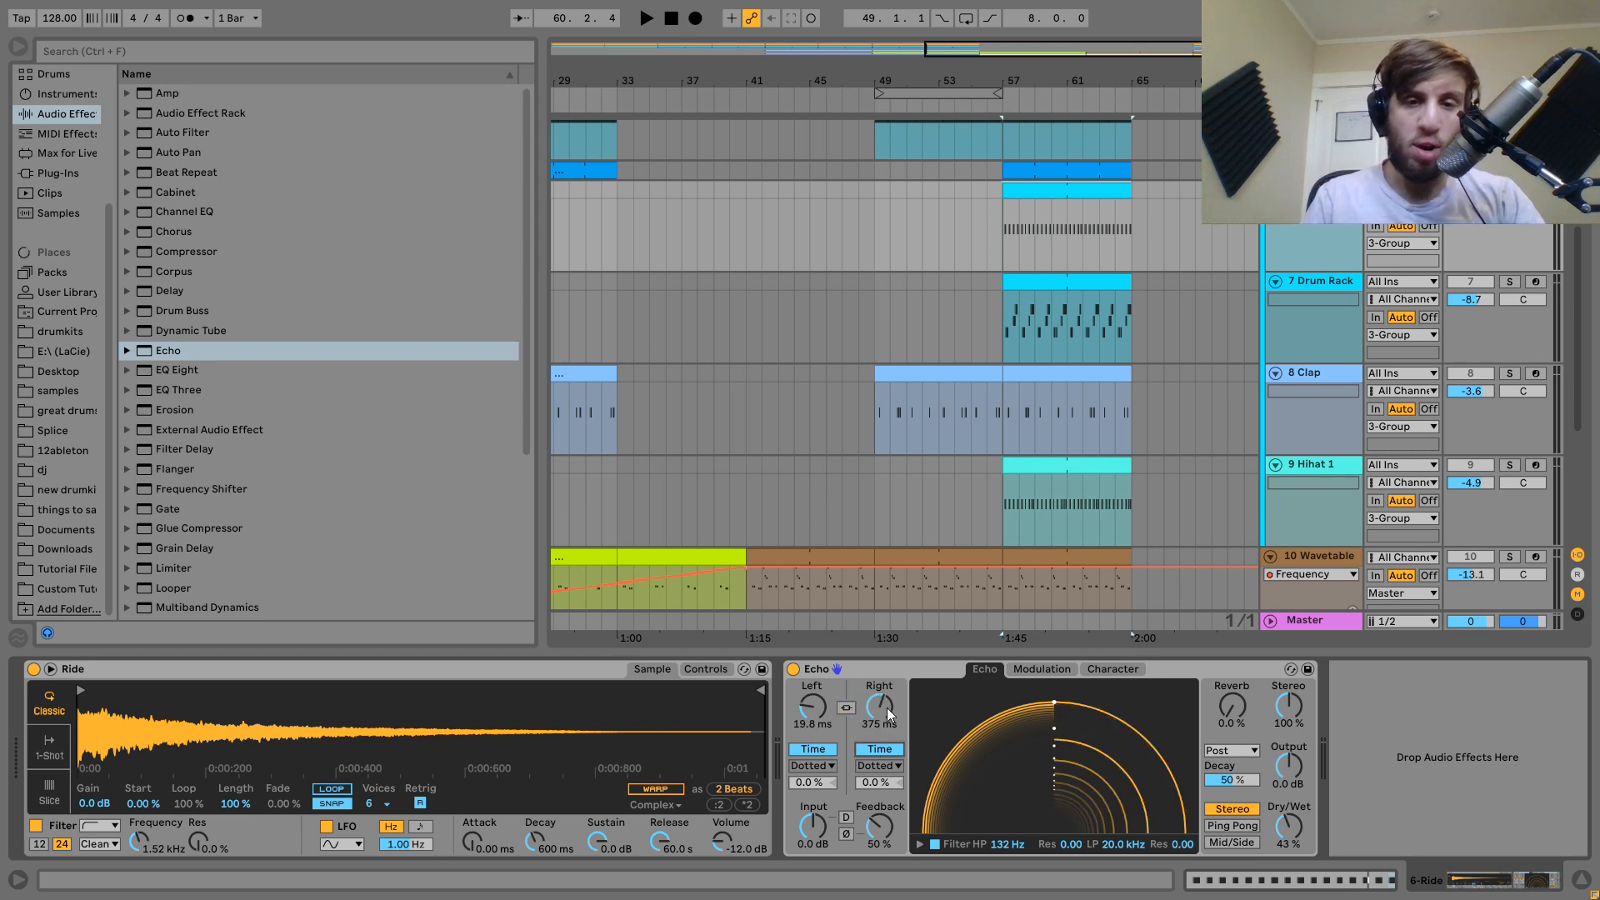
key(space)
mouse_move(887, 708)
mouse_down()
mouse_move(887, 683)
mouse_move(886, 708)
mouse_up()
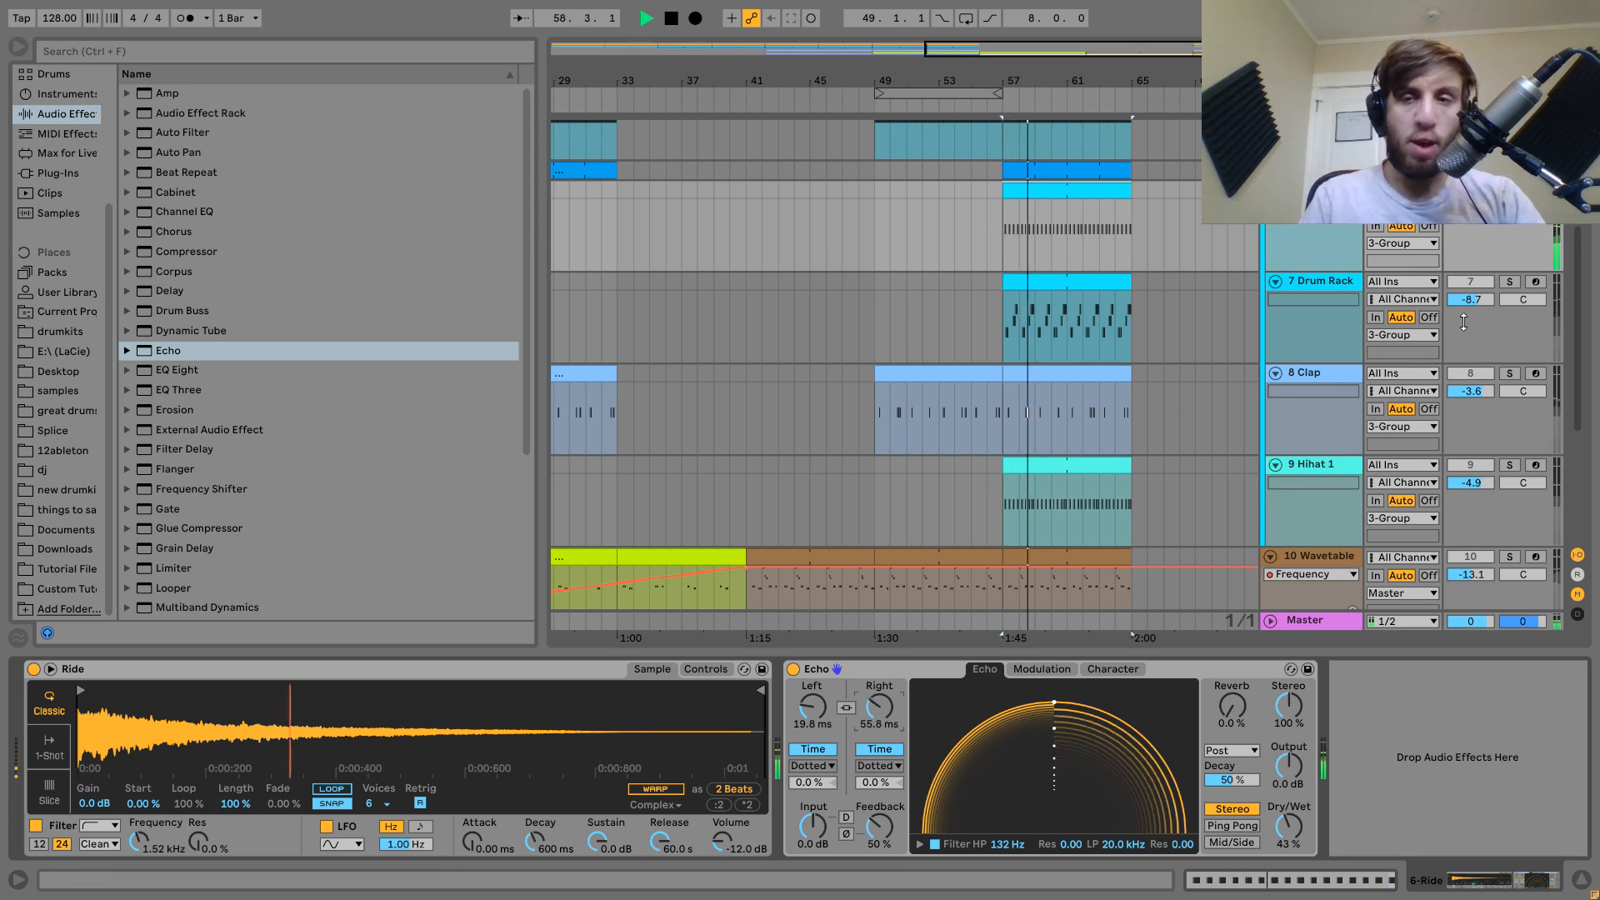
Unsolo the Ride track and compare its sound in the mix with Echo bypassed and enabled.
key(s)
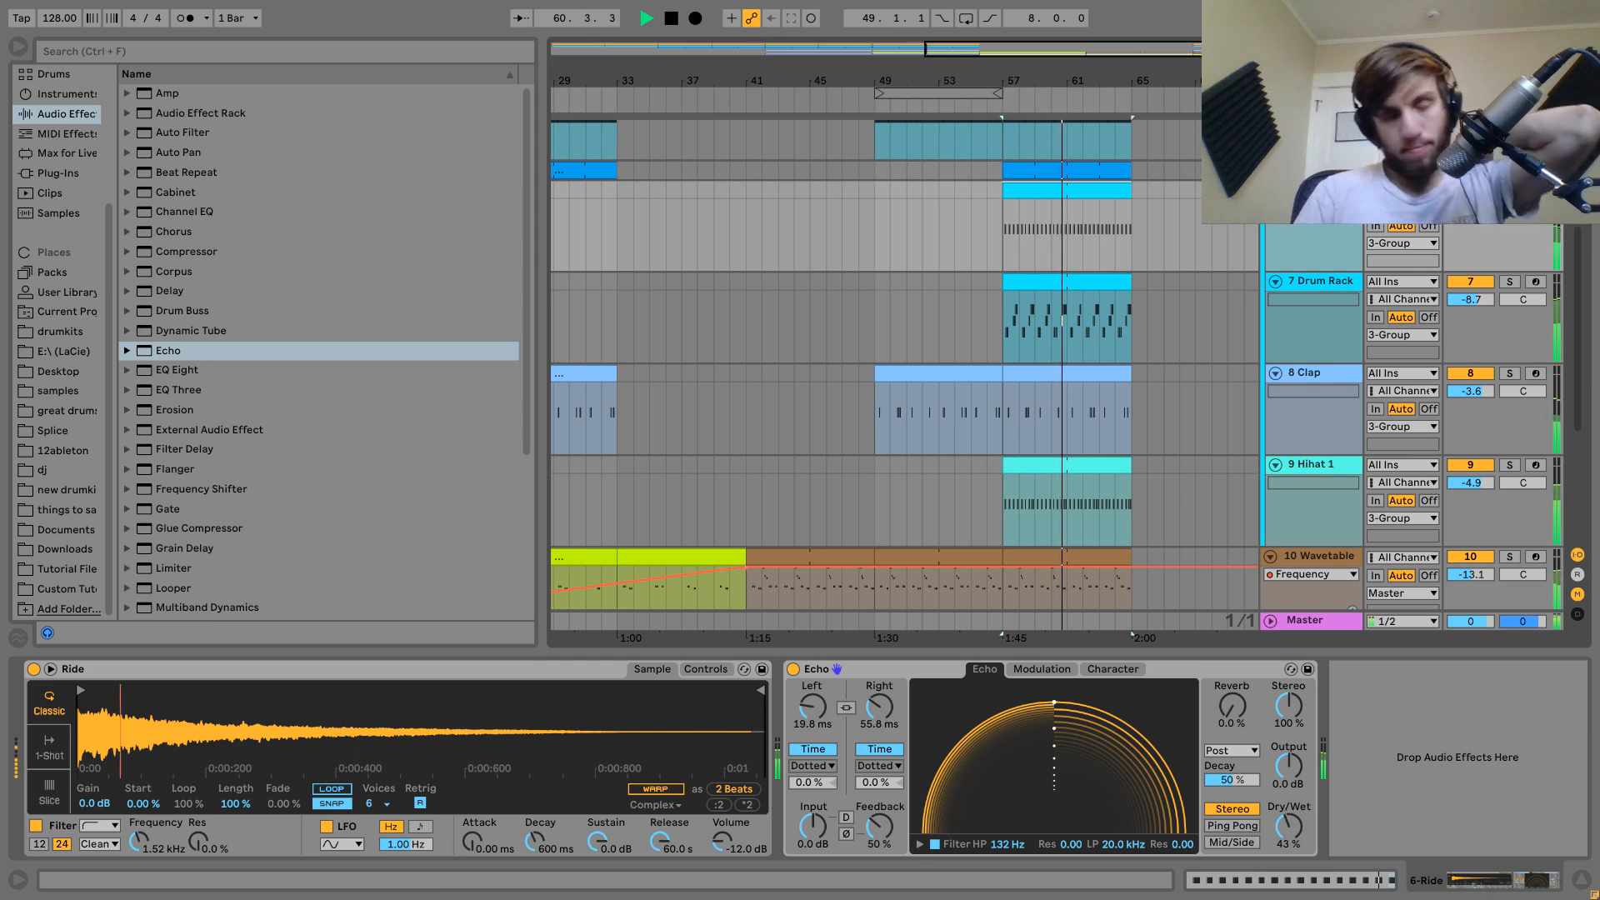
click(792, 669)
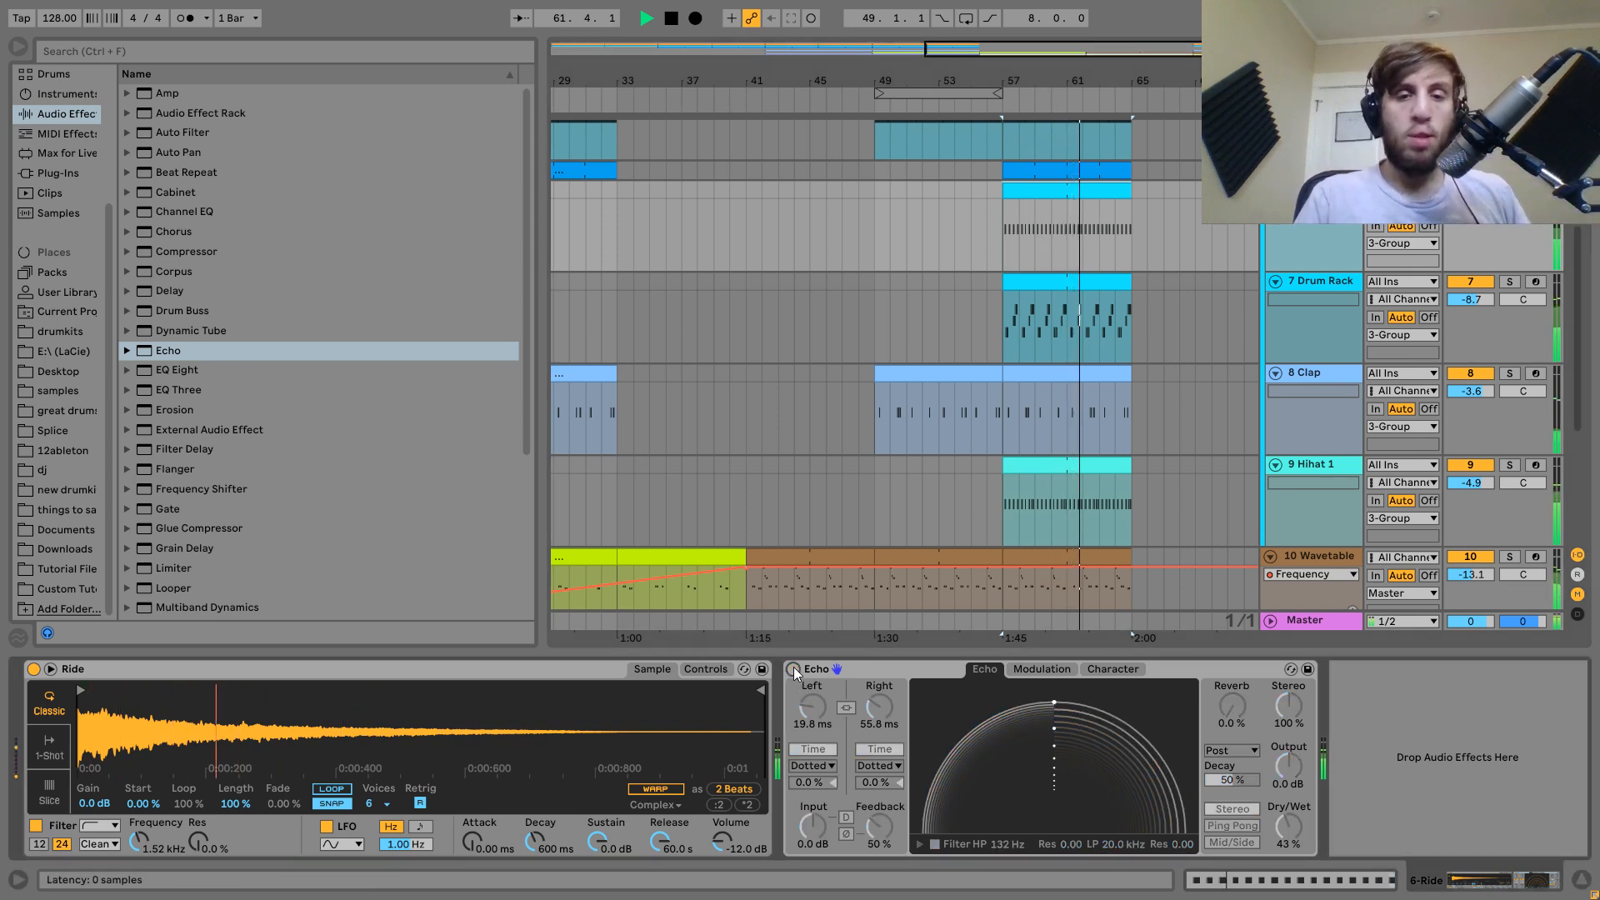
click(793, 669)
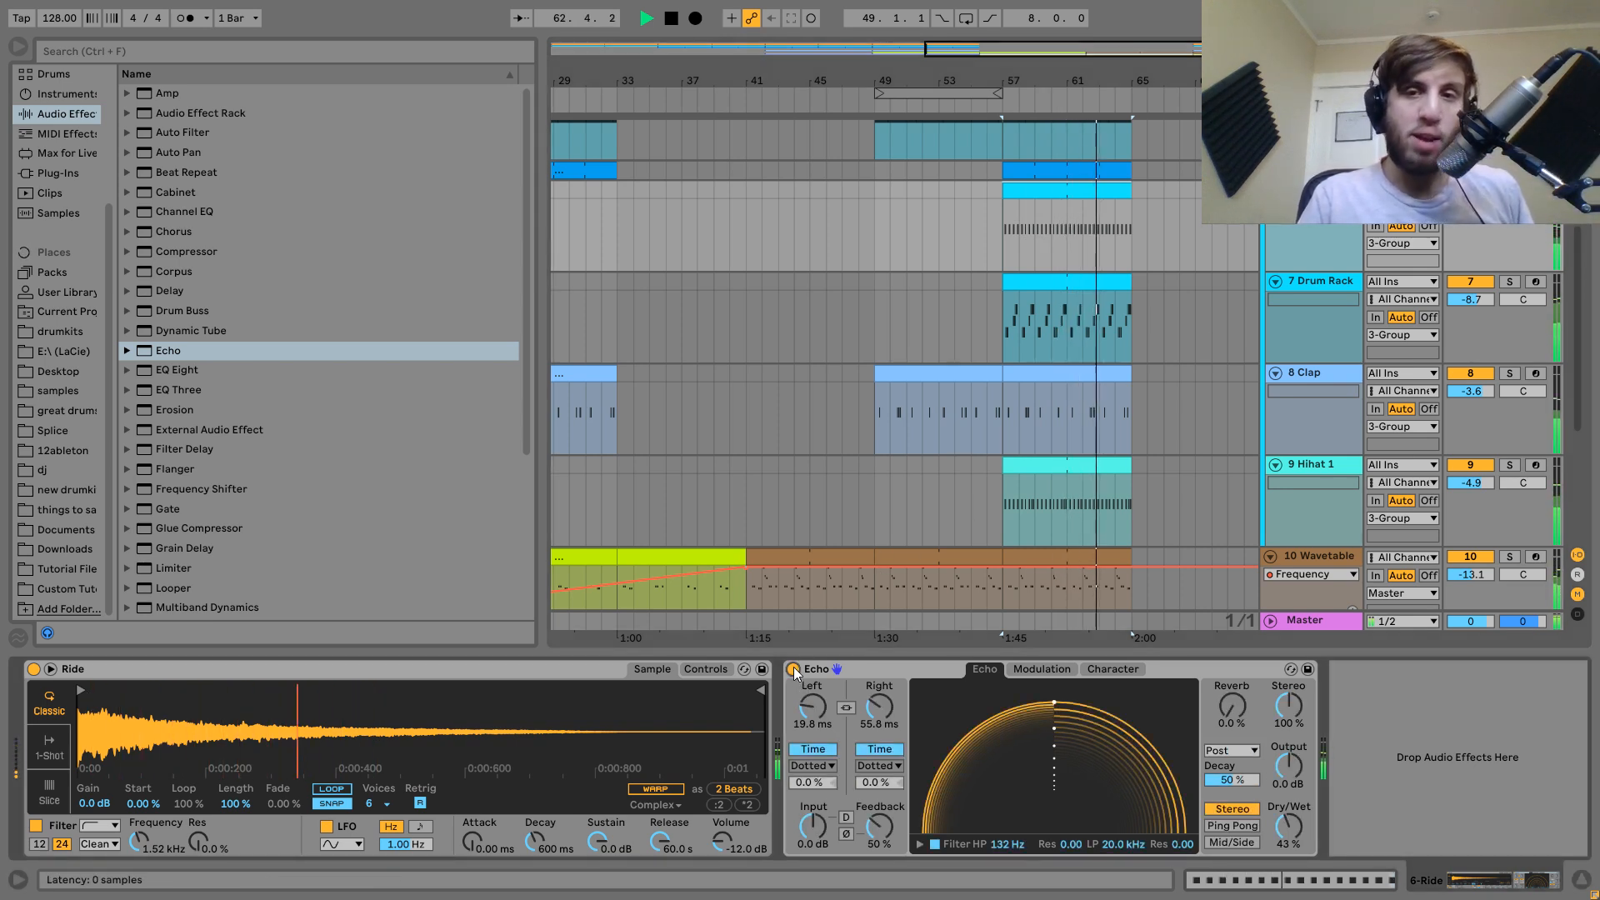
key(space)
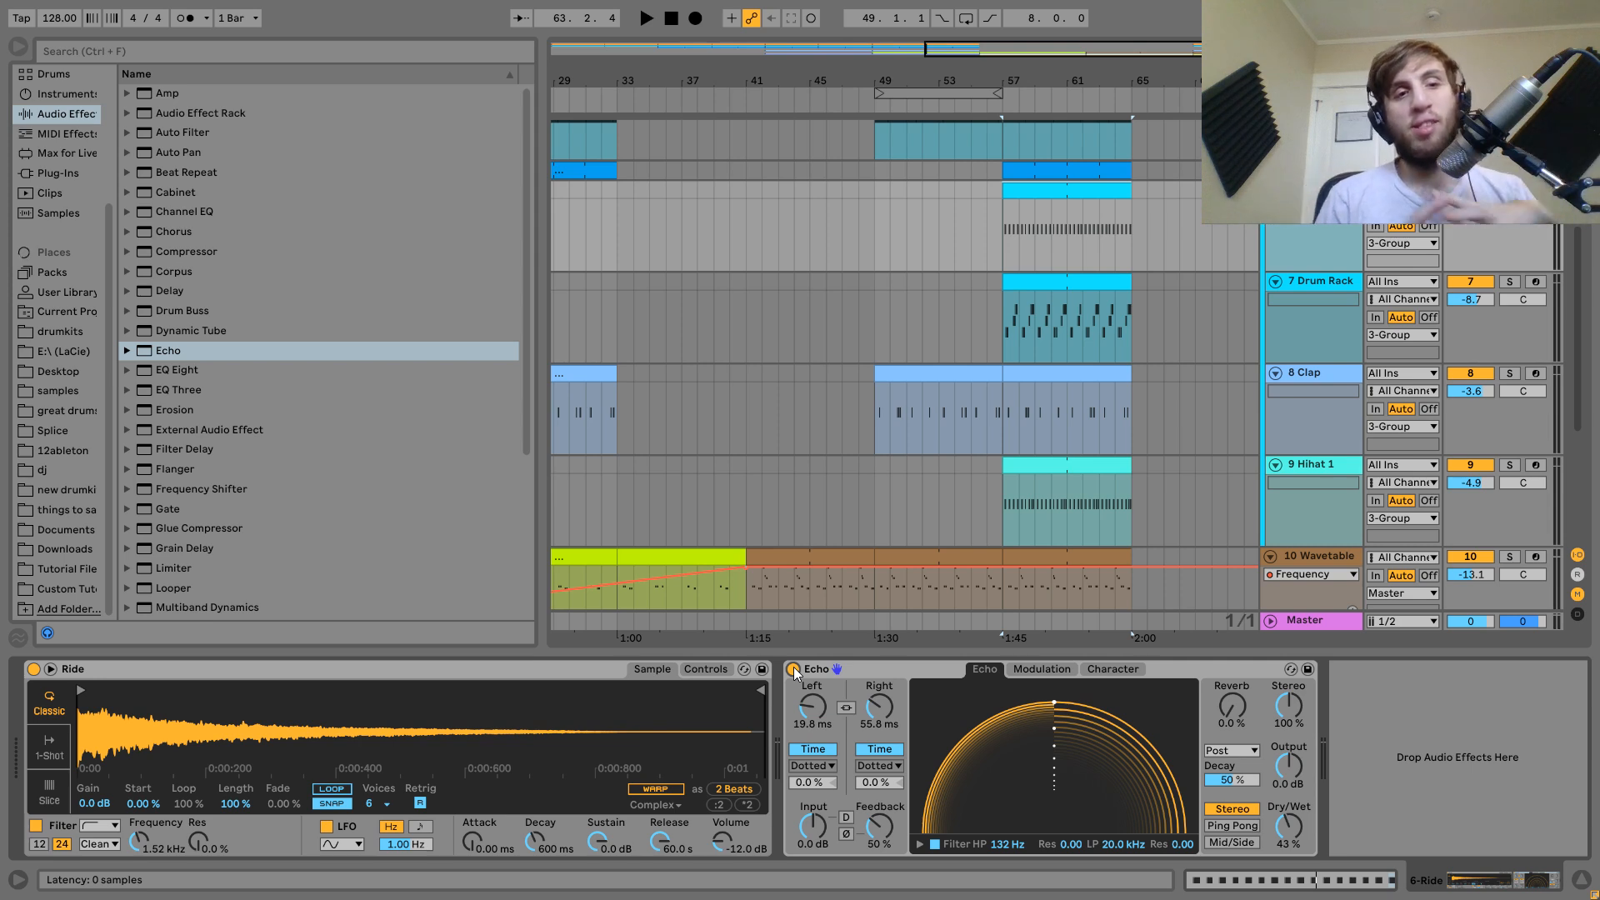
Play the arrangement from bar 56 to hear the ride come in with the full drums.
click(978, 224)
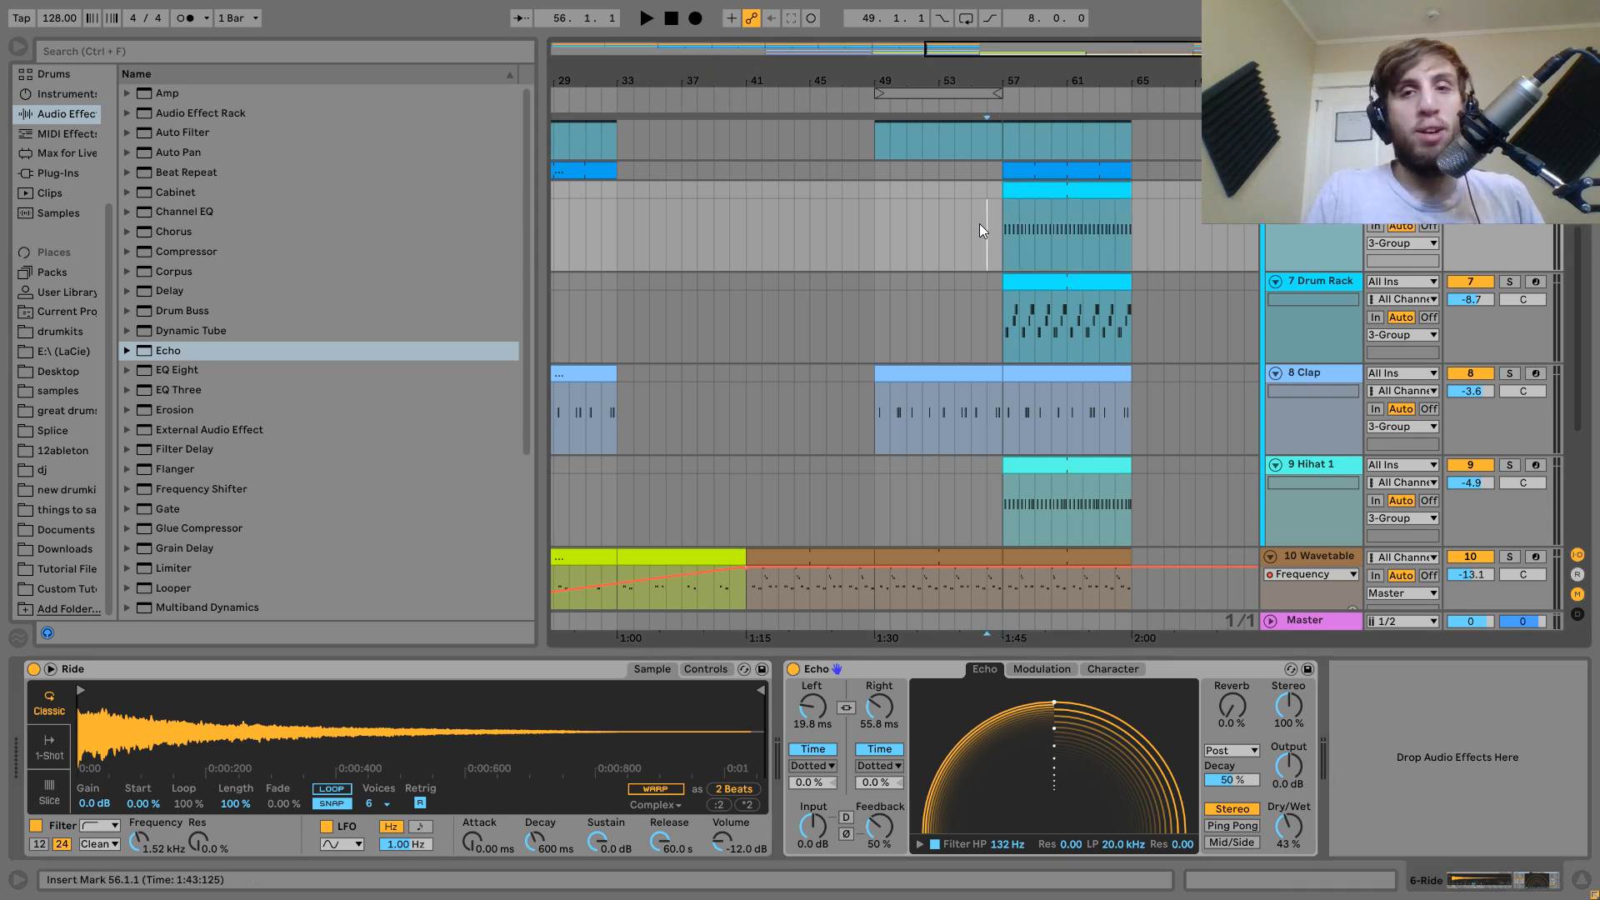
key(space)
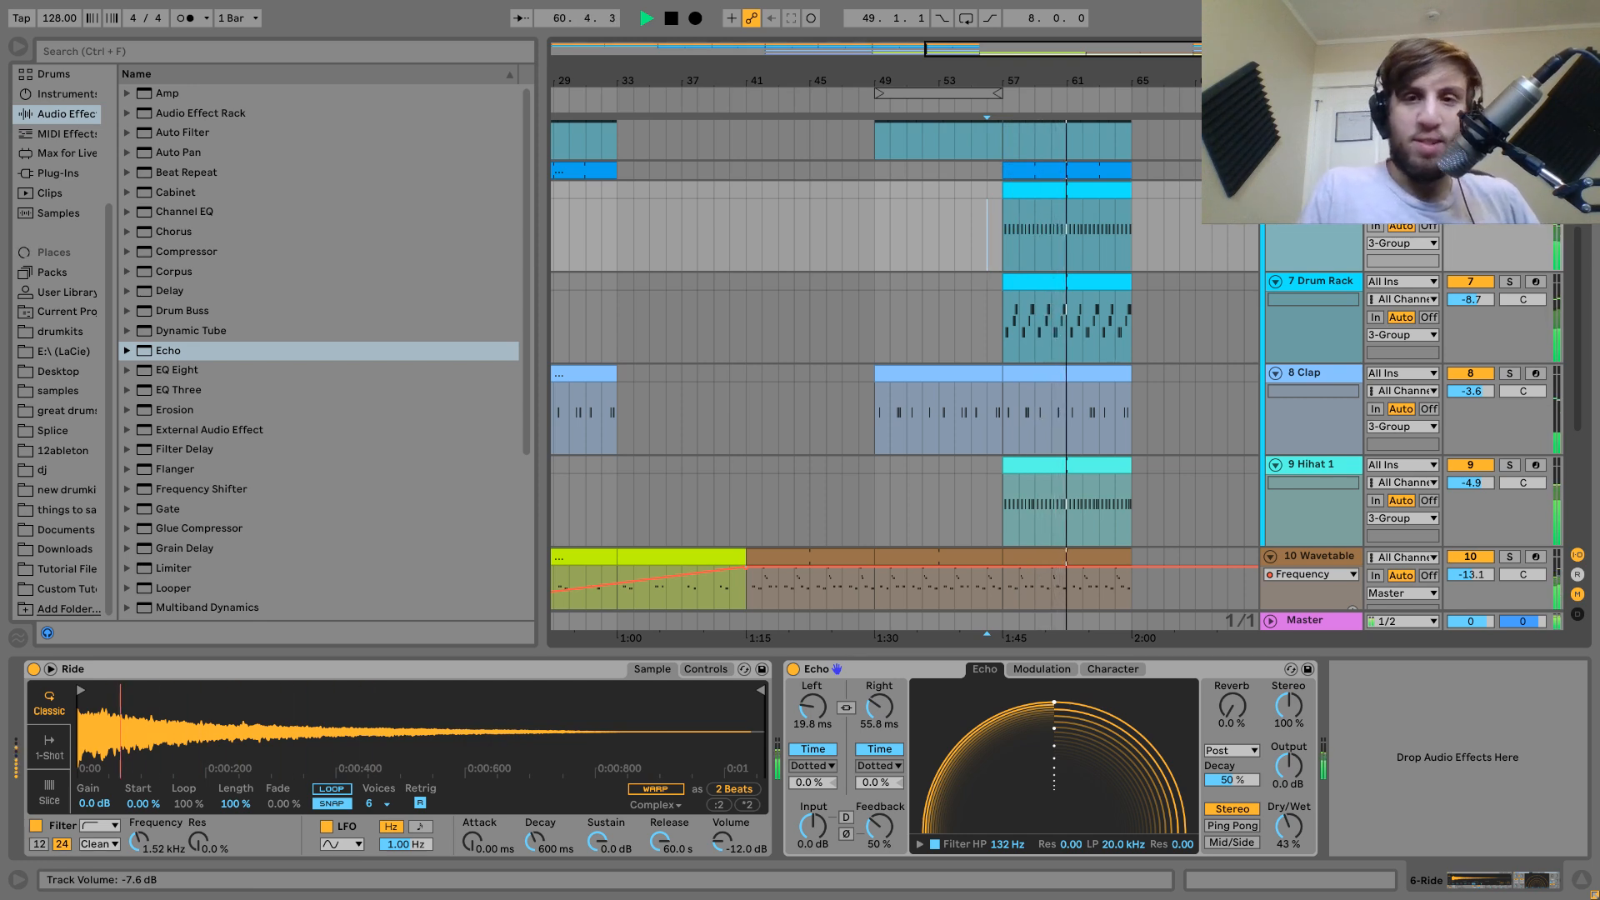
key(space)
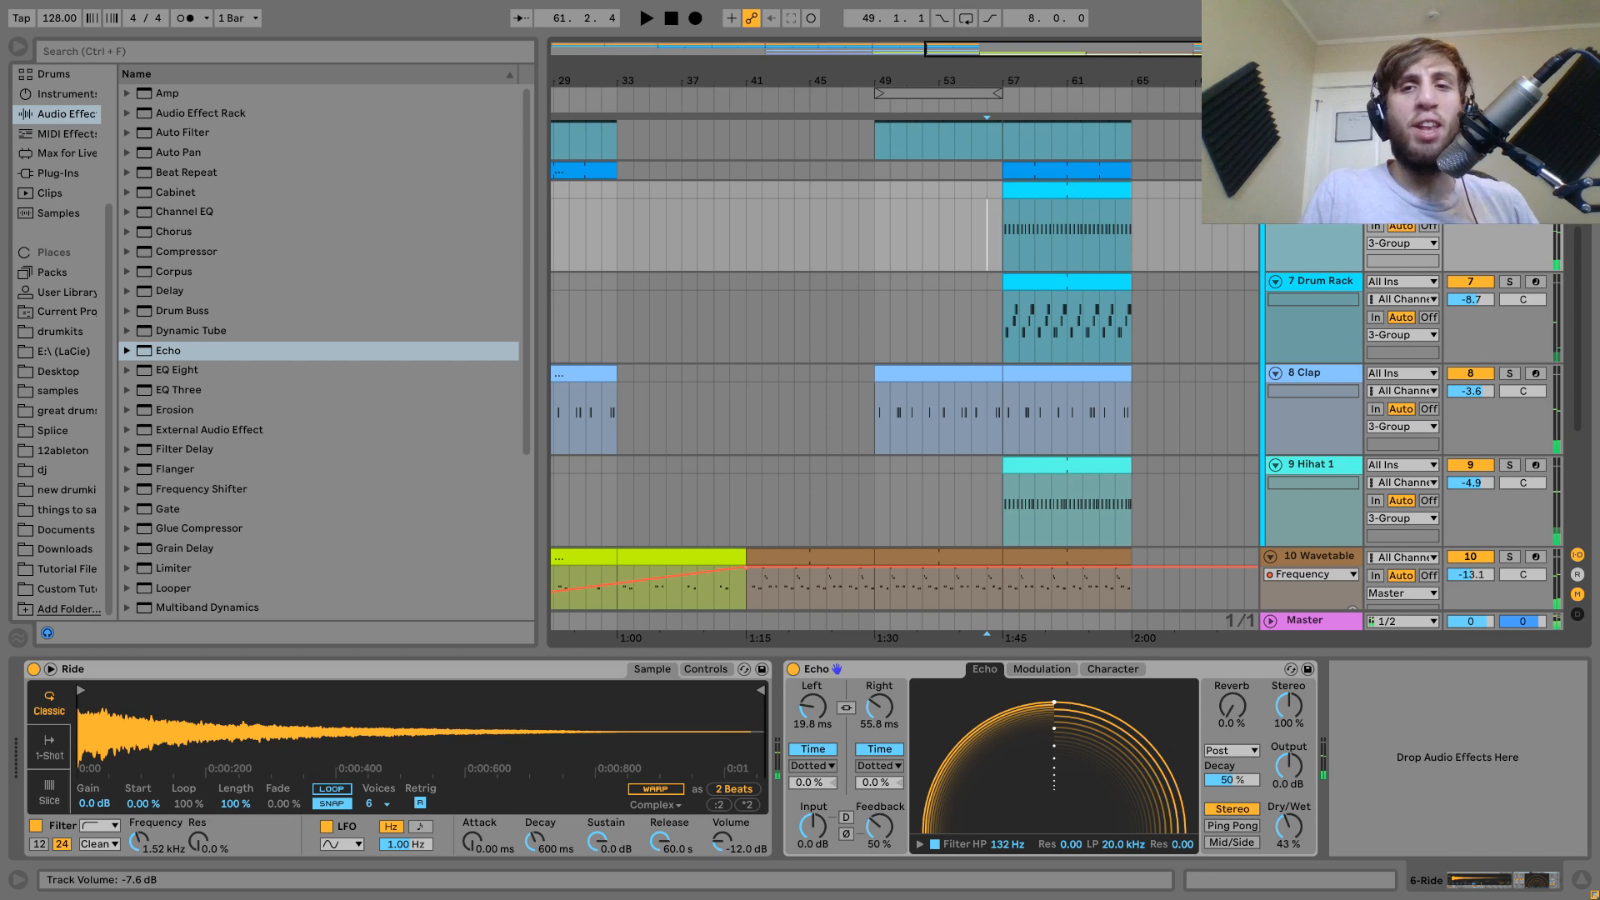
key(space)
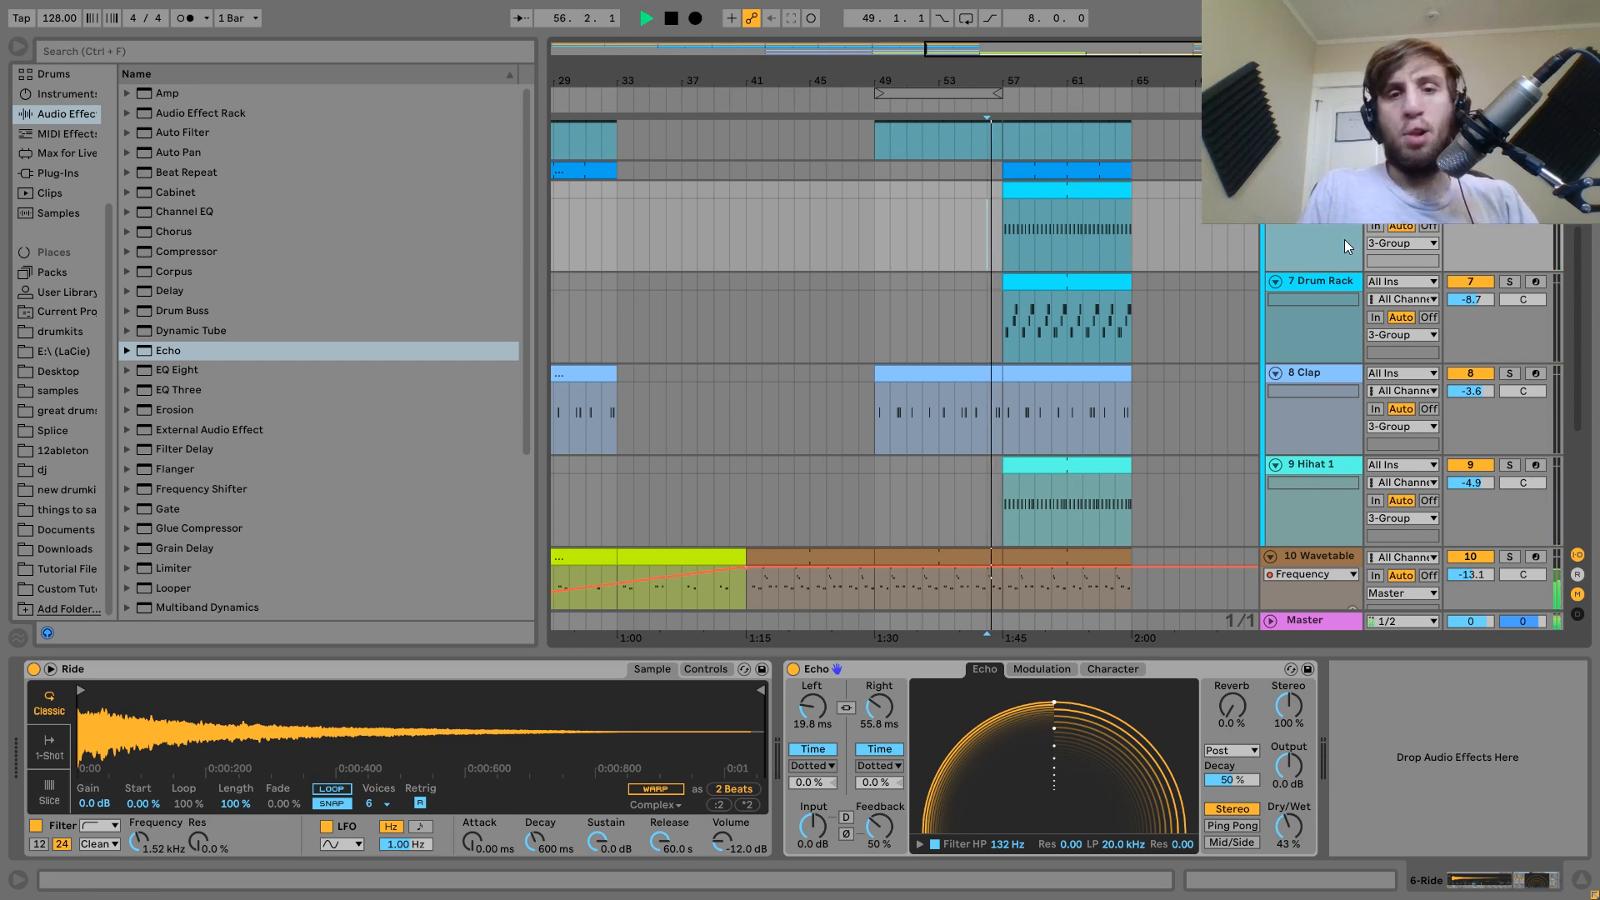
Play the arrangement from bar 29 with the device view hidden to review the transition at bar 33.
scroll(909, 413, down, 5)
scroll(909, 413, left, 10)
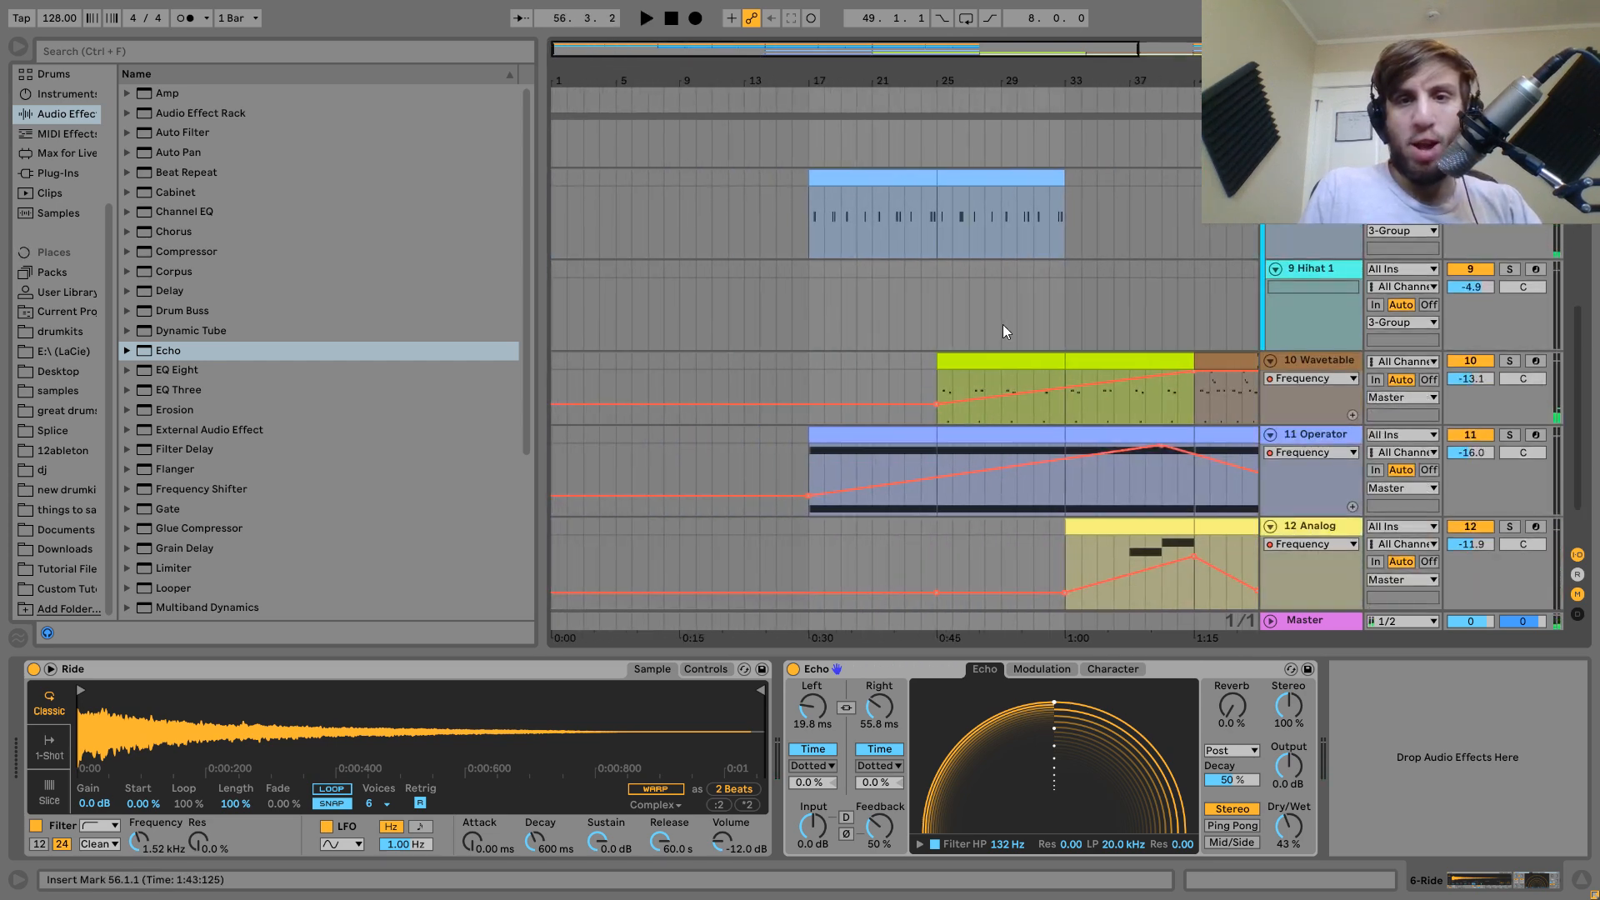
click(1003, 325)
scroll(1002, 325, down, 2)
scroll(1002, 325, right, 2)
scroll(1003, 325, up, 5)
scroll(1002, 325, right, 3)
scroll(1003, 325, up, 2)
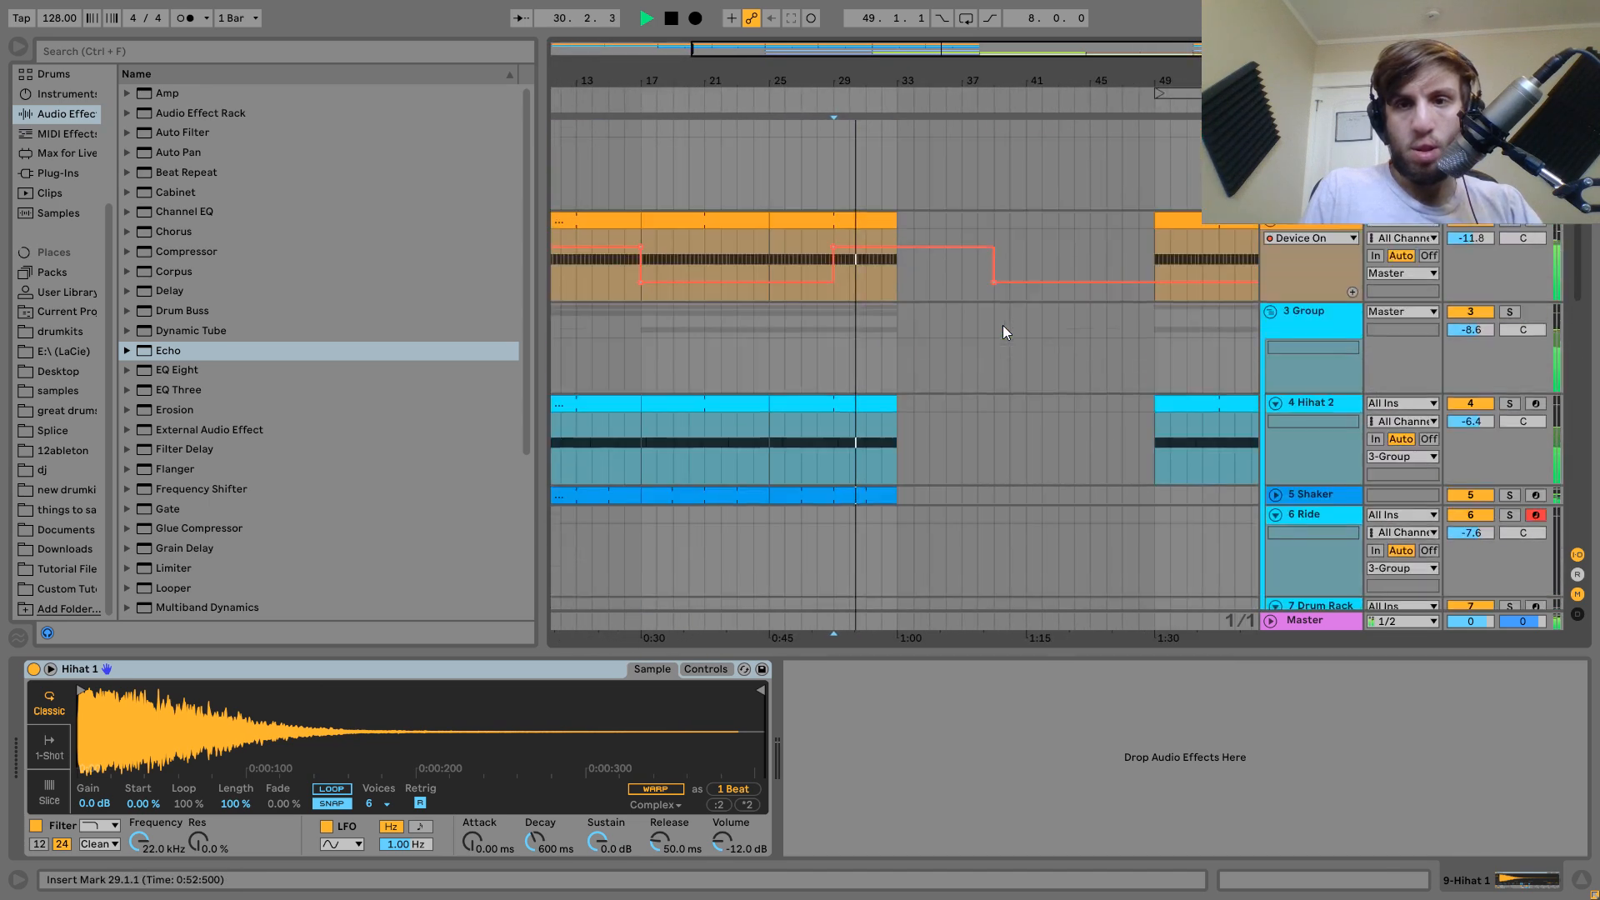
click(1583, 884)
drag(830, 93, 830, 81)
scroll(897, 339, down, 5)
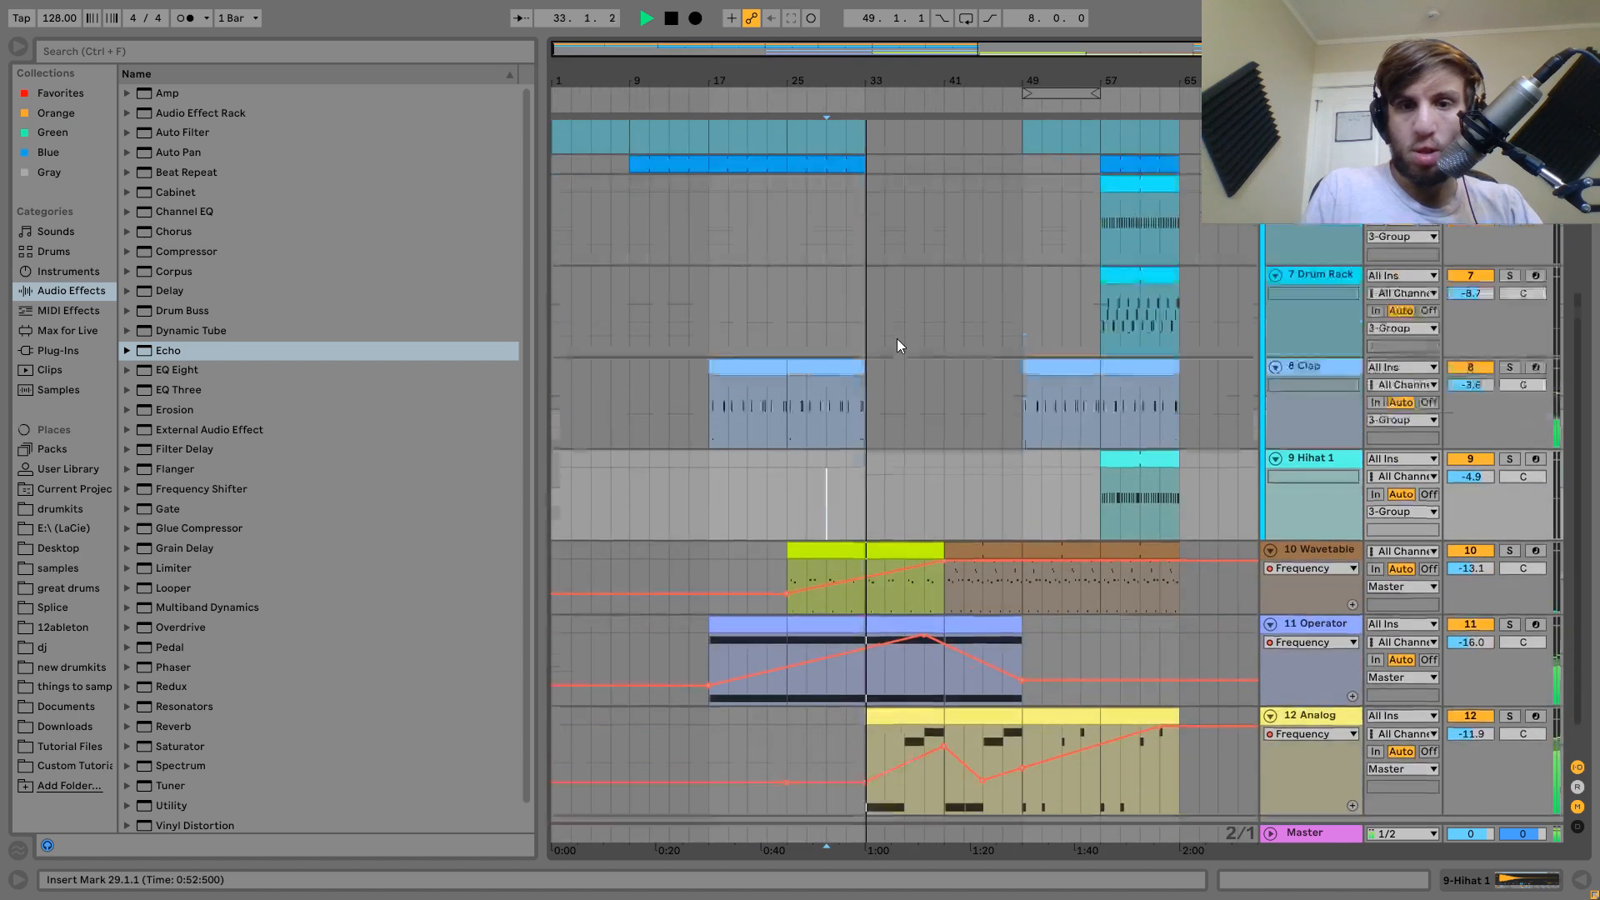
Move everything from bar 33 onward on all tracks 16 bars later, so it starts at bar 49.
click(894, 672)
scroll(894, 674, up, 5)
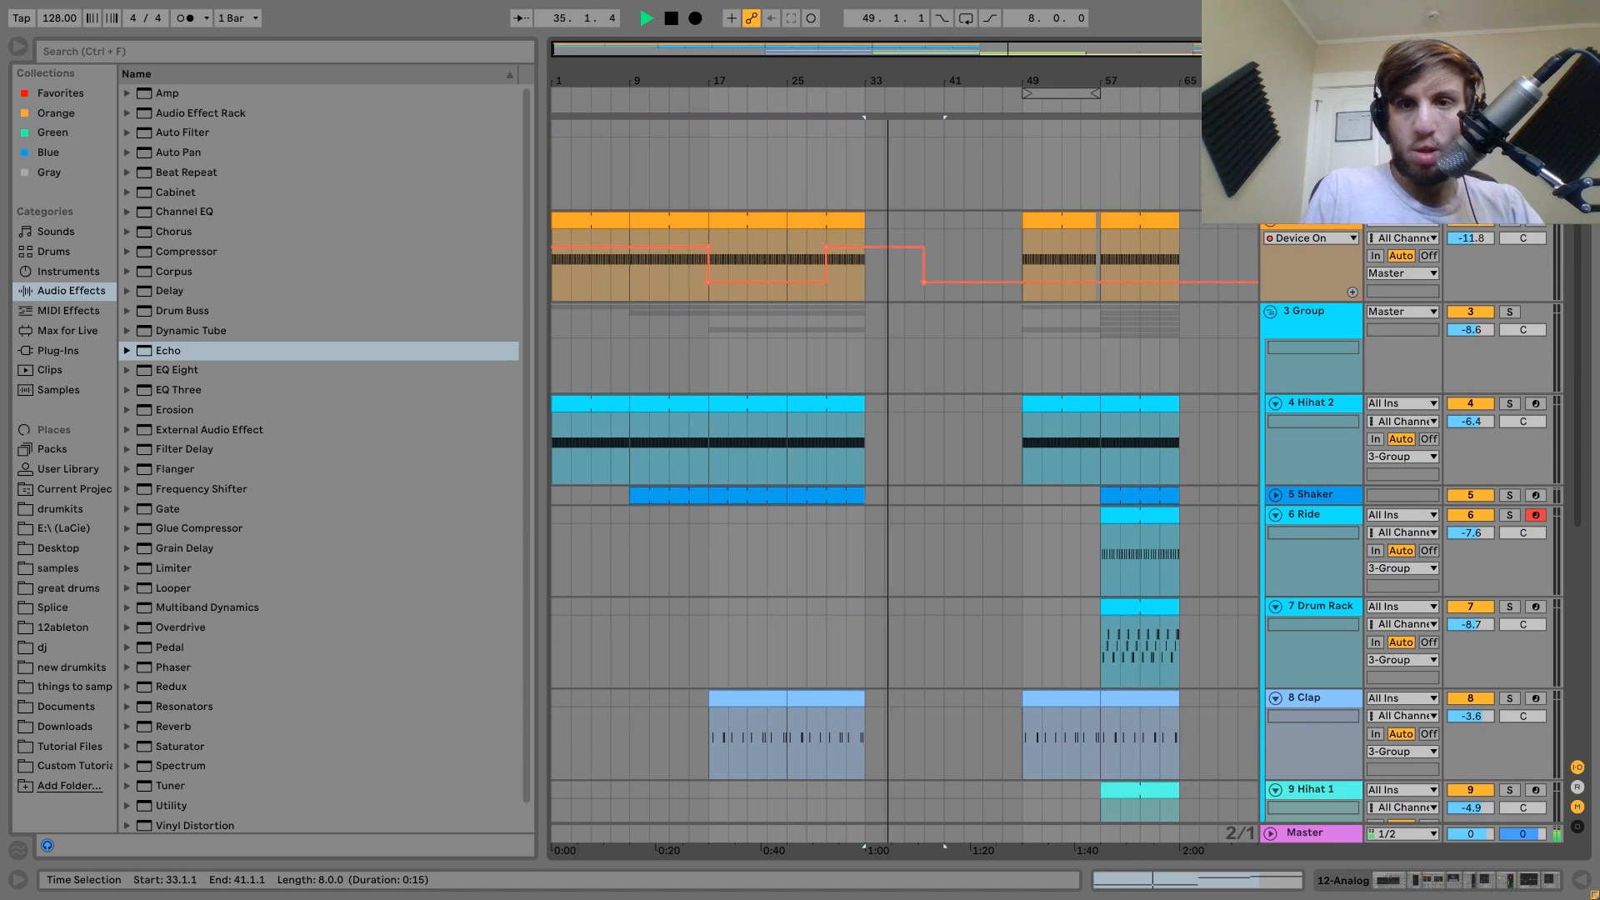
shift+click(1239, 844)
key(space)
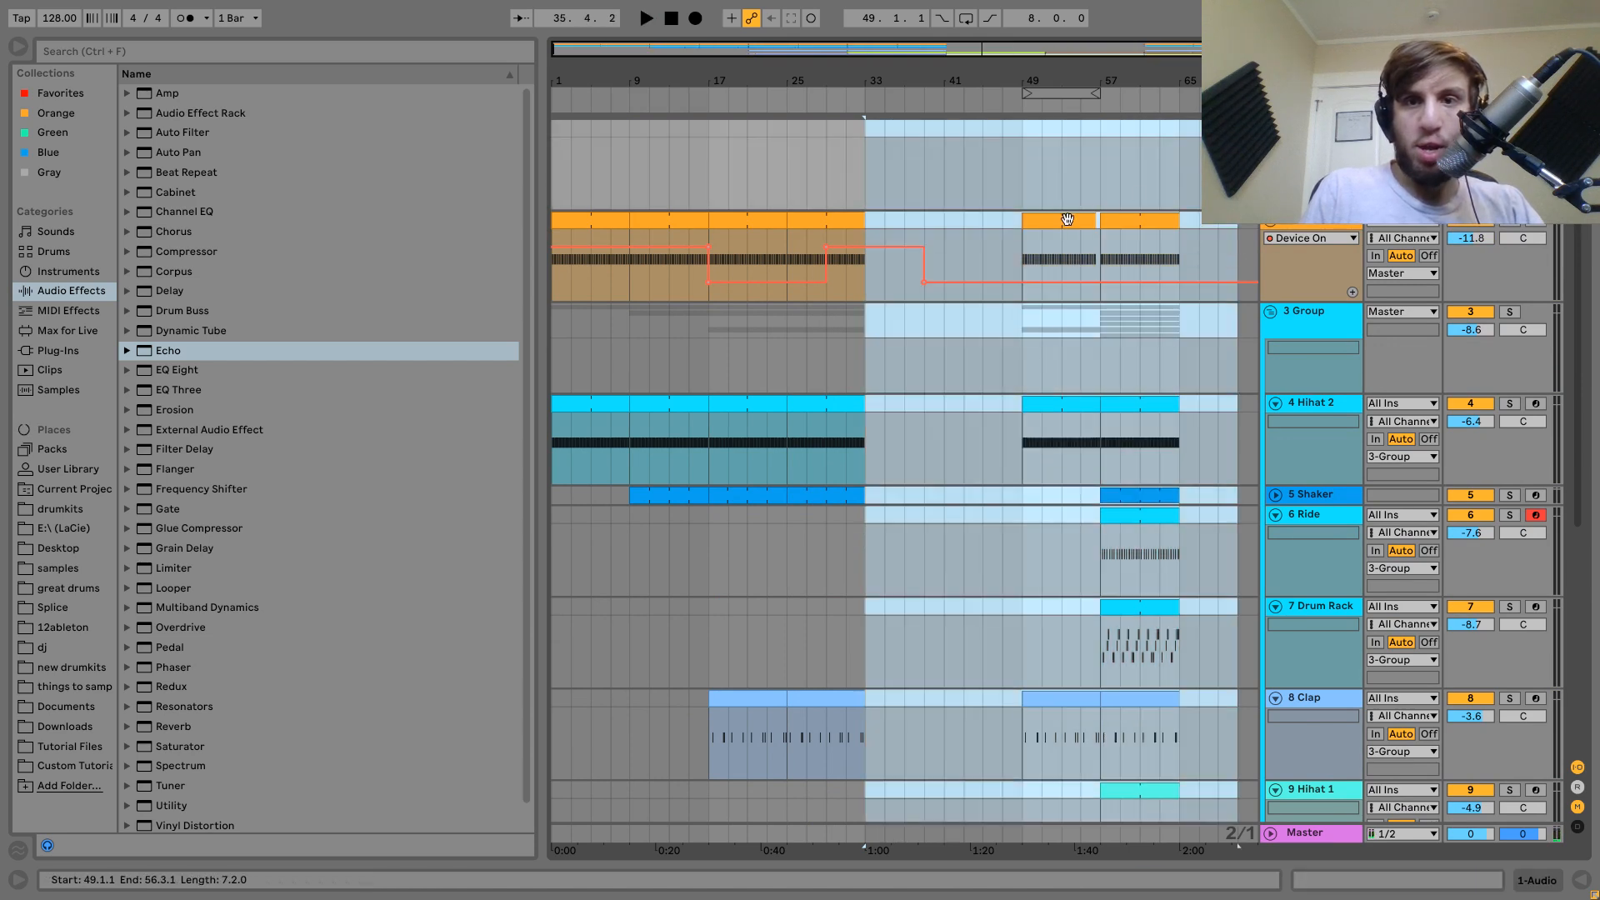
drag(1087, 223, 1245, 223)
Duplicate the hi-hat 2, shaker and clap clips of bars 25–33 twice to fill bars 33–49.
drag(803, 260, 710, 261)
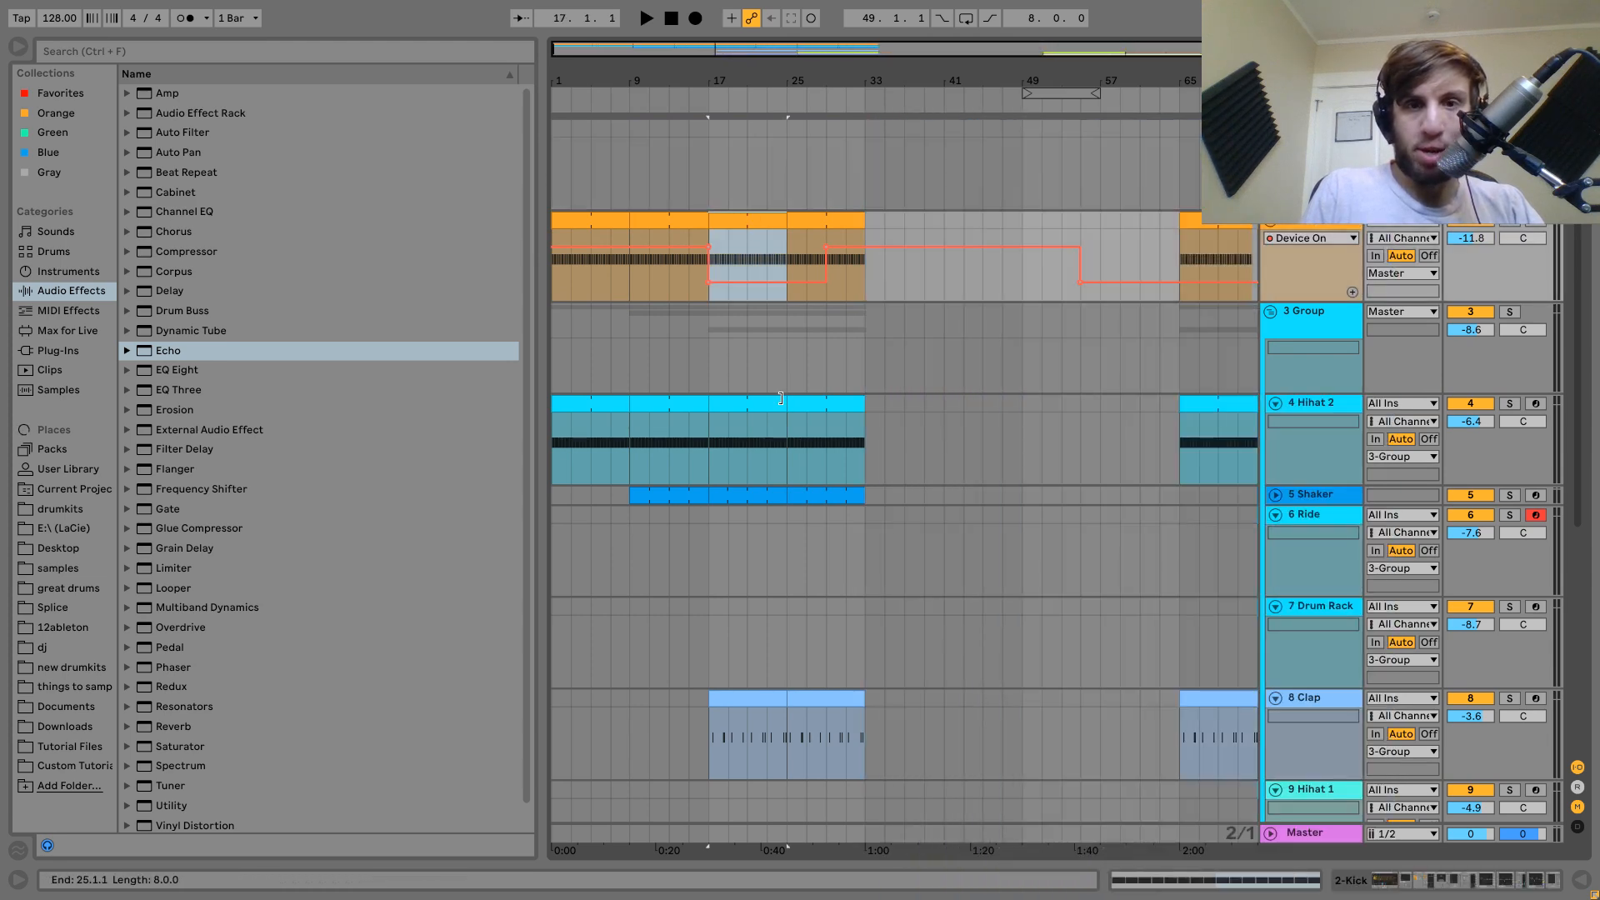
scroll(781, 397, down, 5)
scroll(784, 462, up, 4)
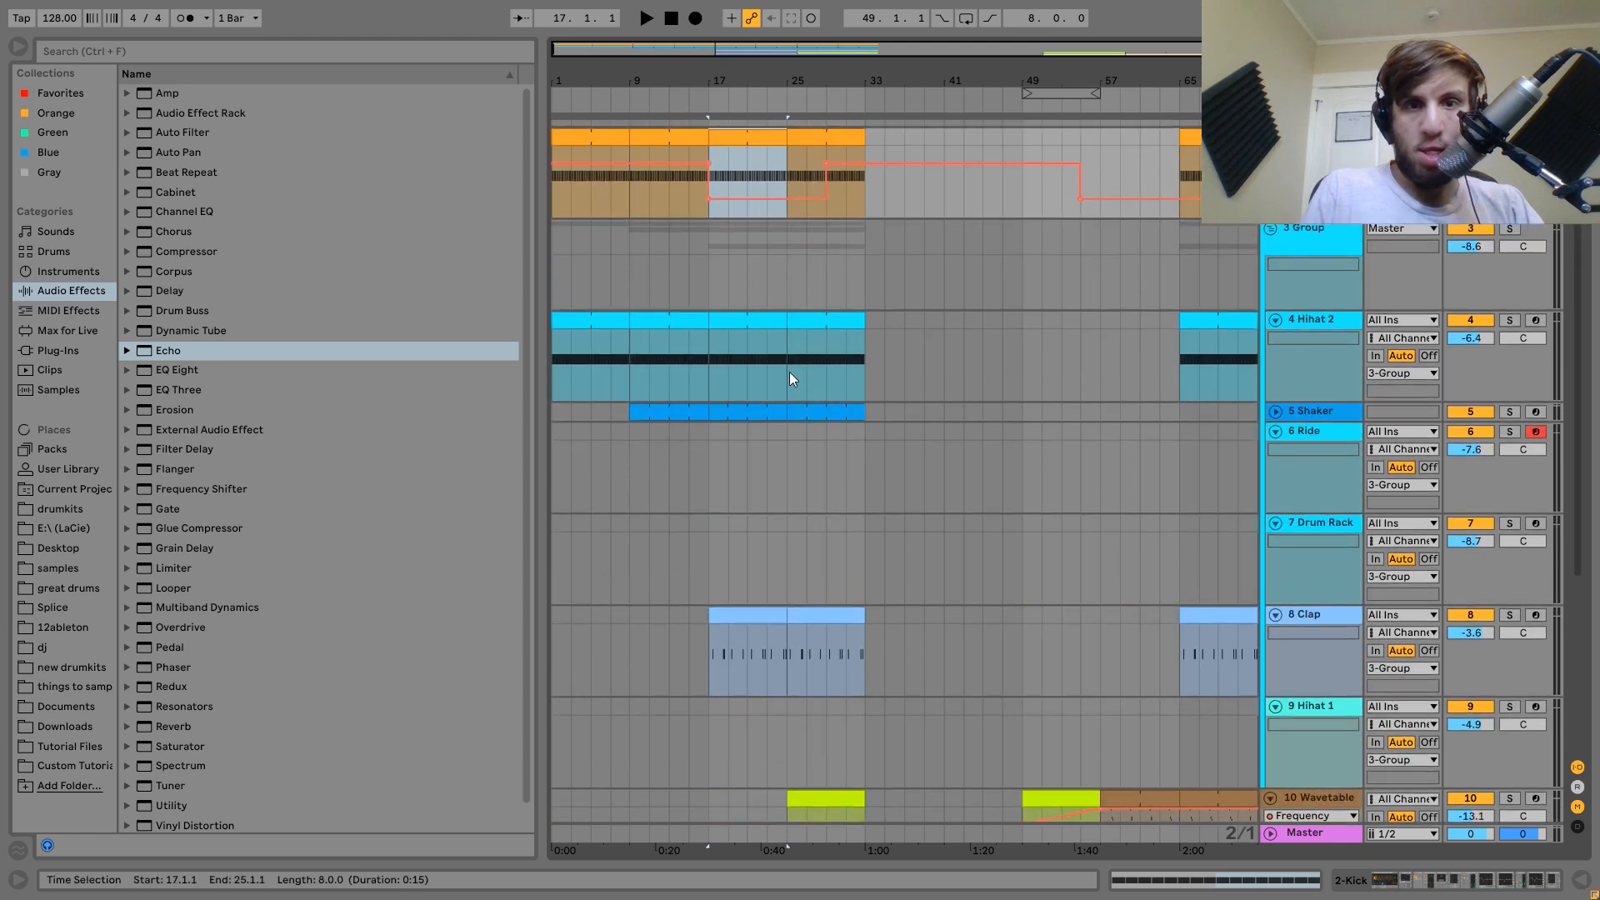
shift+click(792, 425)
scroll(793, 425, down, 4)
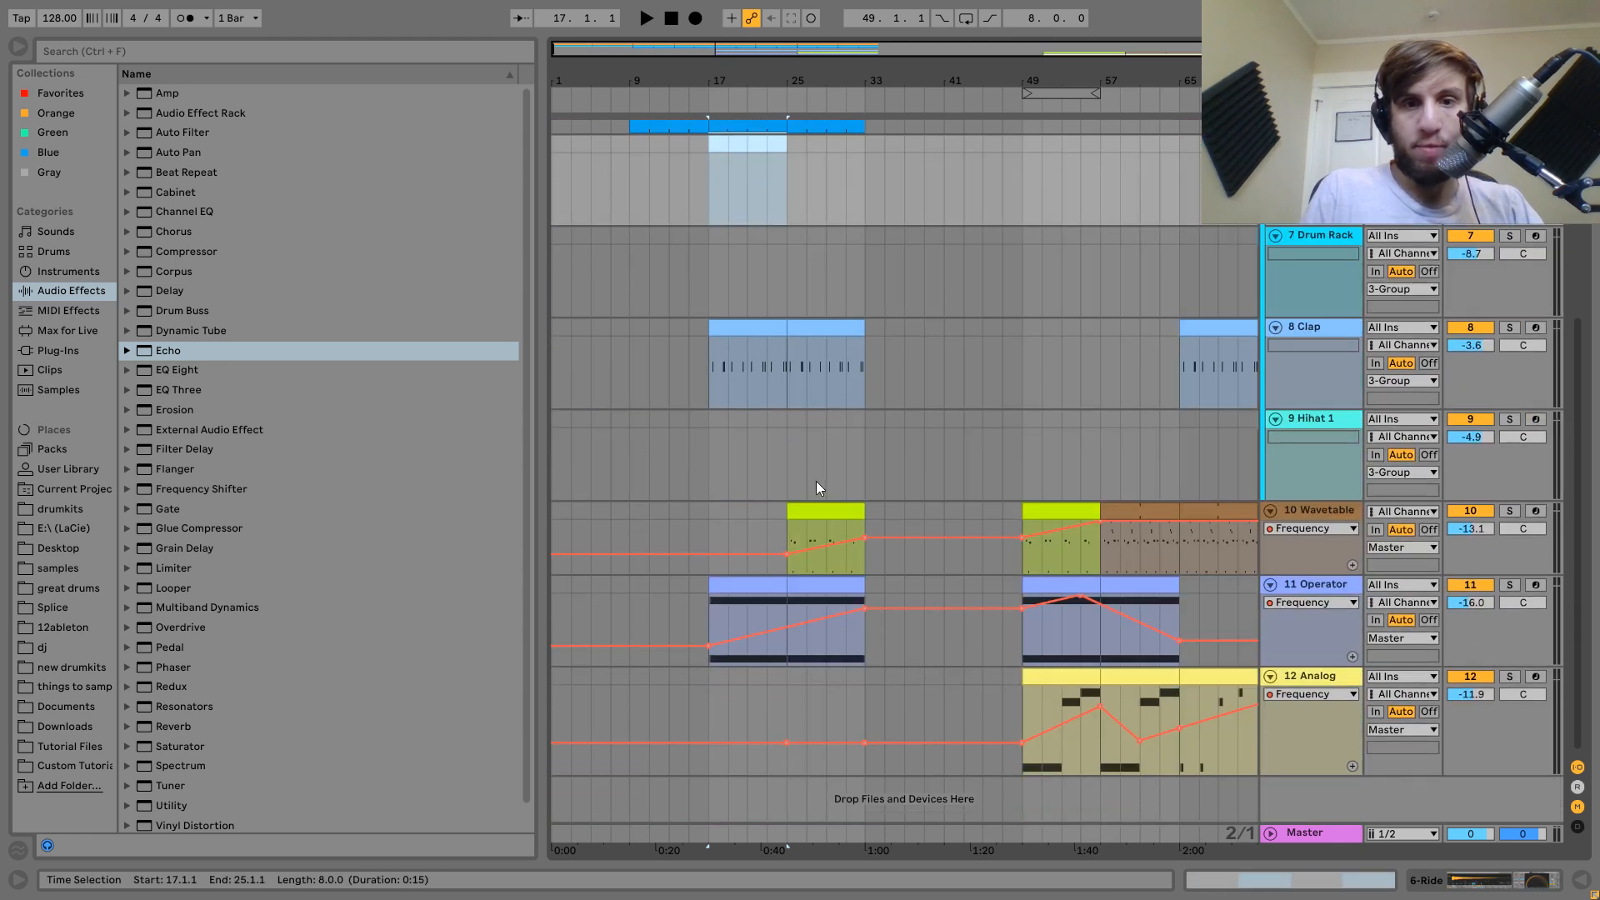
click(834, 340)
scroll(832, 326, up, 4)
shift+click(833, 395)
key(ctrl+d)
key(ctrl+d)
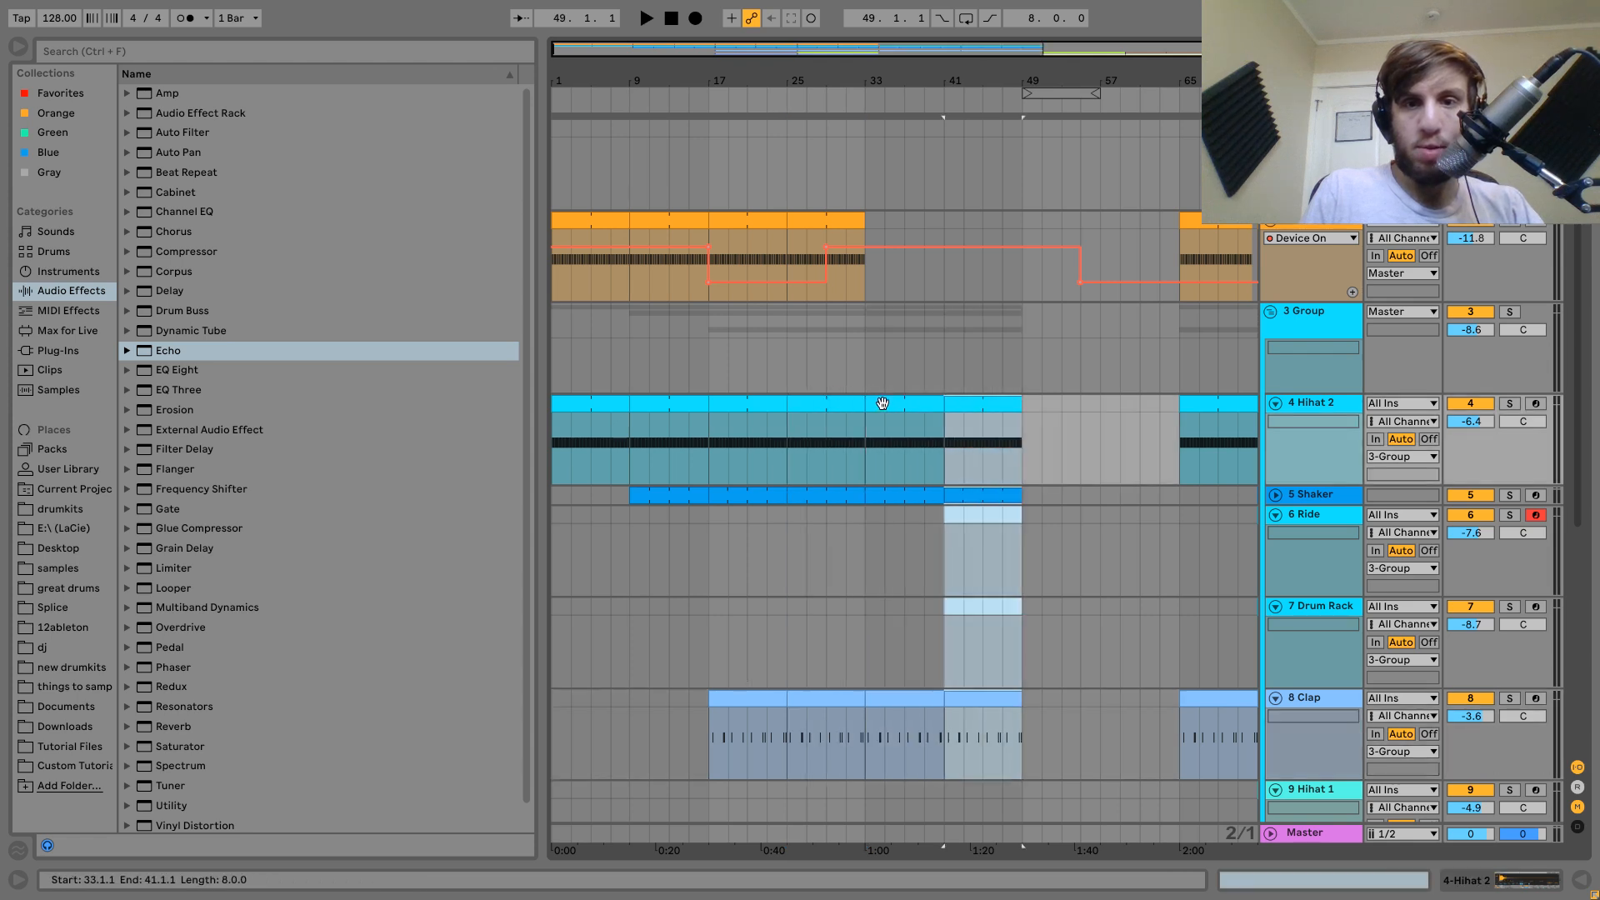
Loop bars 33–49 and fill them with a copy of the kick clips from bars 17–33.
shift+click(884, 404)
key(ctrl+l)
click(729, 219)
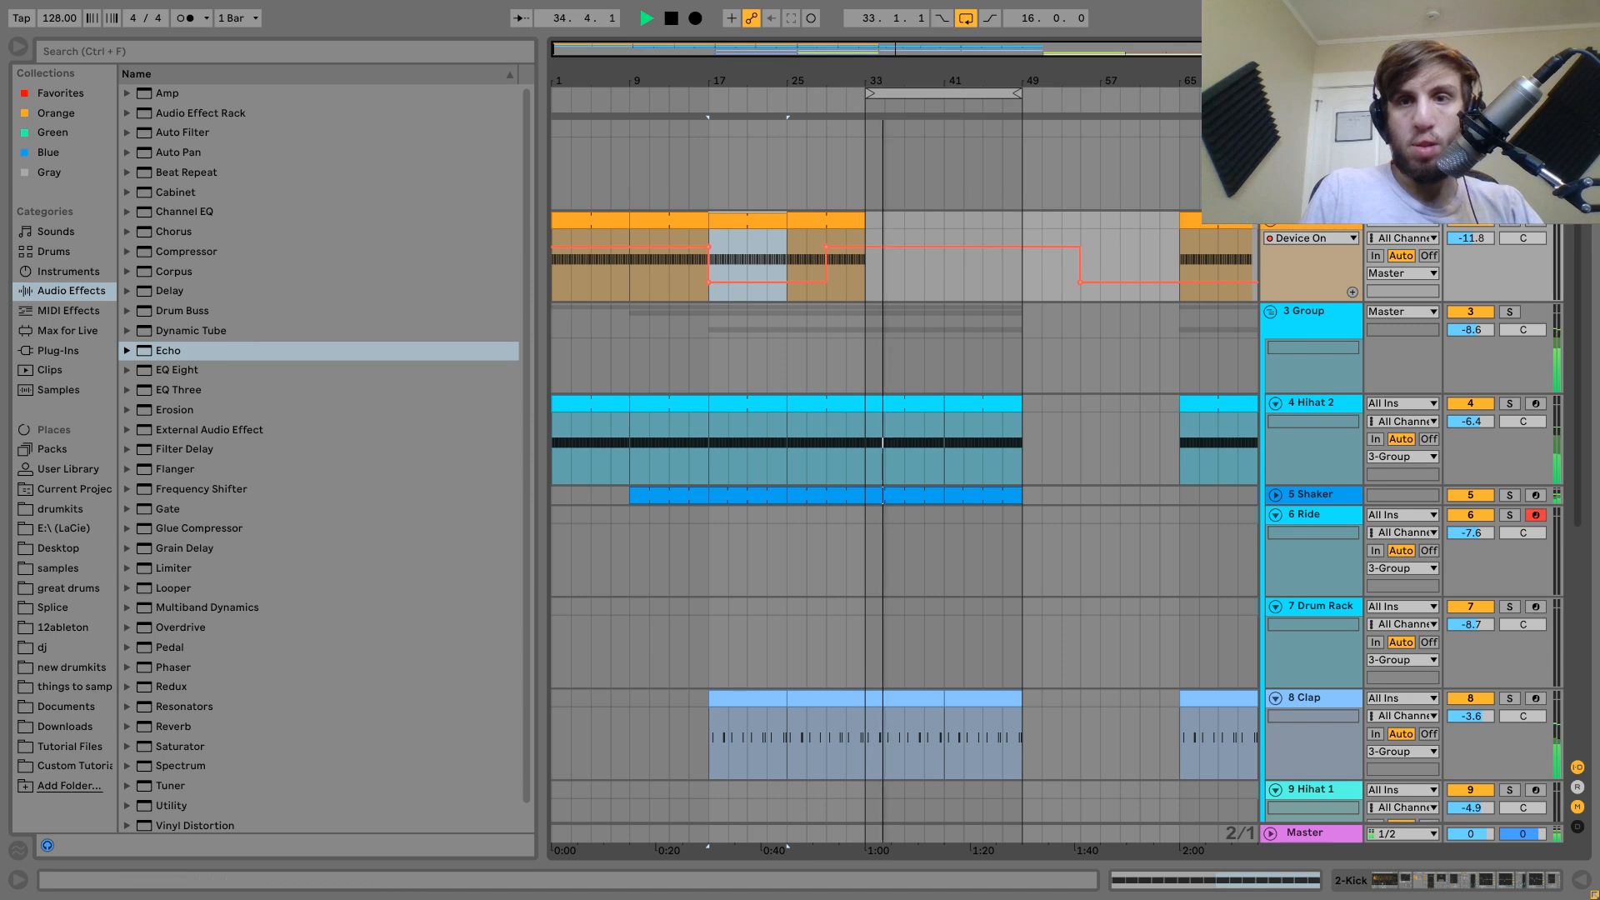
key(ctrl+v)
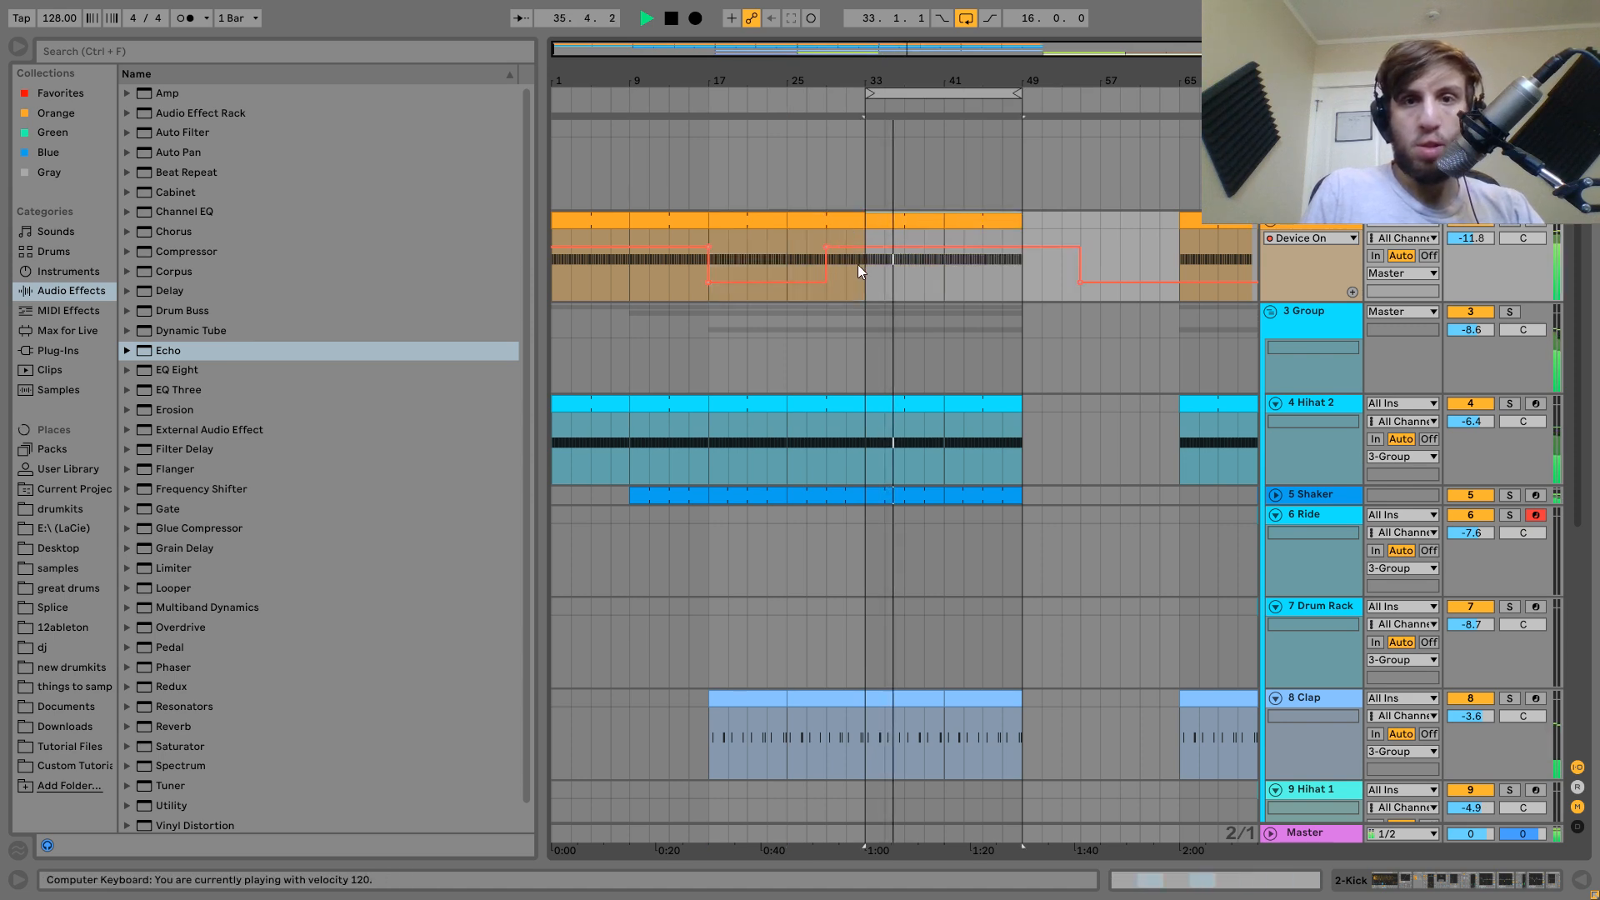
Draw the kick track's Device On automation at its off level across the new section starting at bar 33.
key(b)
drag(879, 285, 1055, 285)
key(b)
key(space)
Duplicate the Wavetable clip of bars 25–33 twice to fill bars 33–49.
scroll(1062, 248, down, 6)
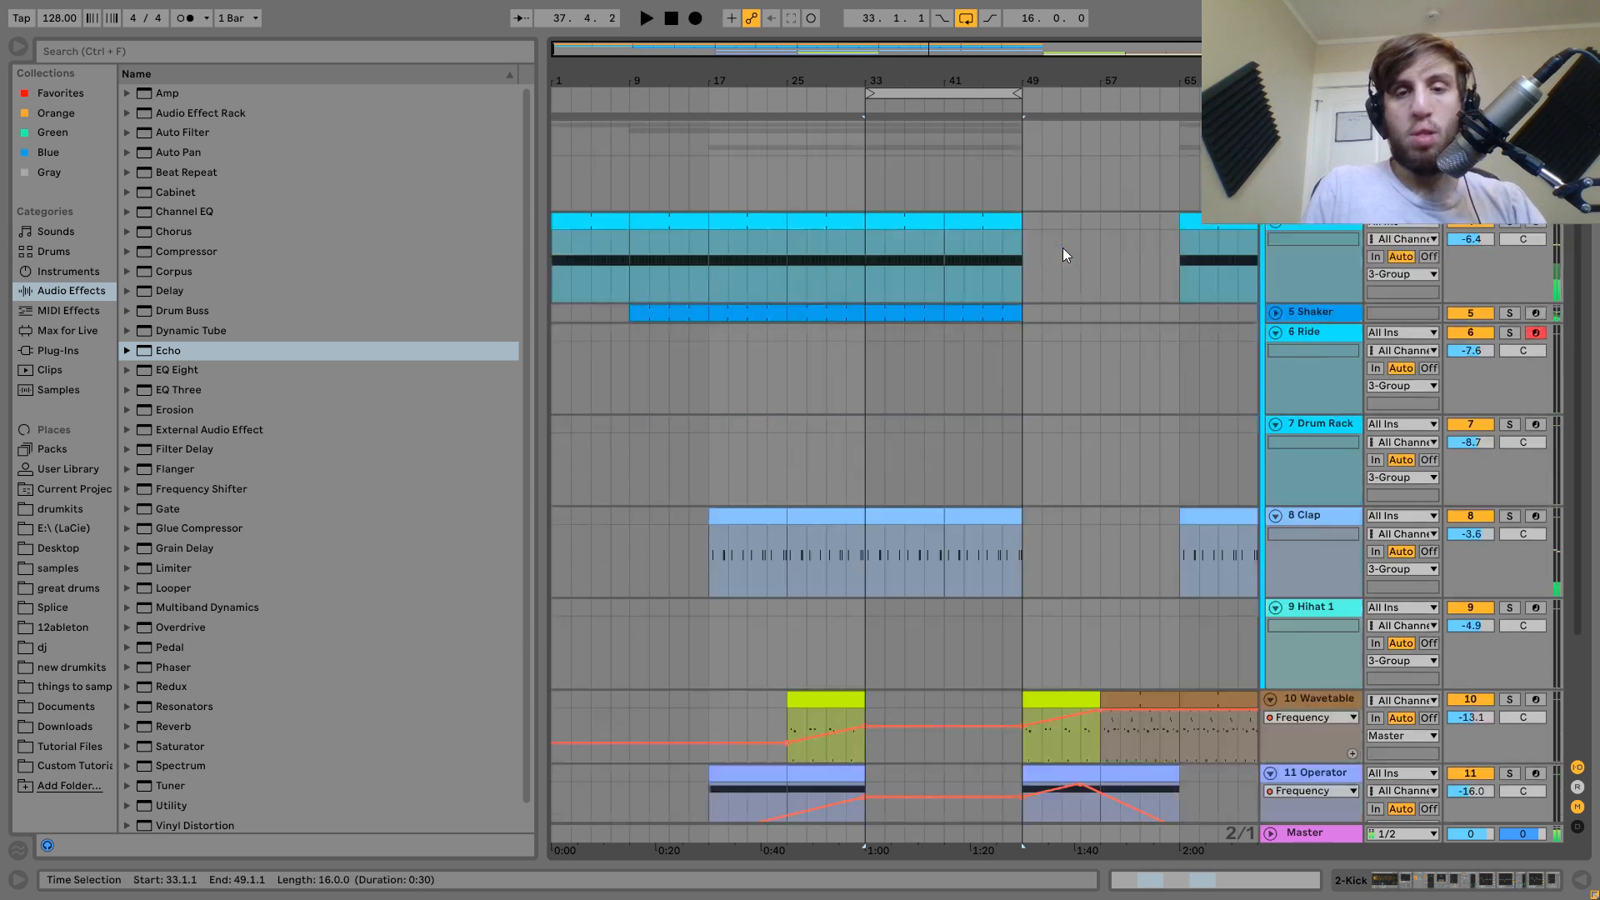
click(839, 511)
key(ctrl+d)
key(ctrl+d)
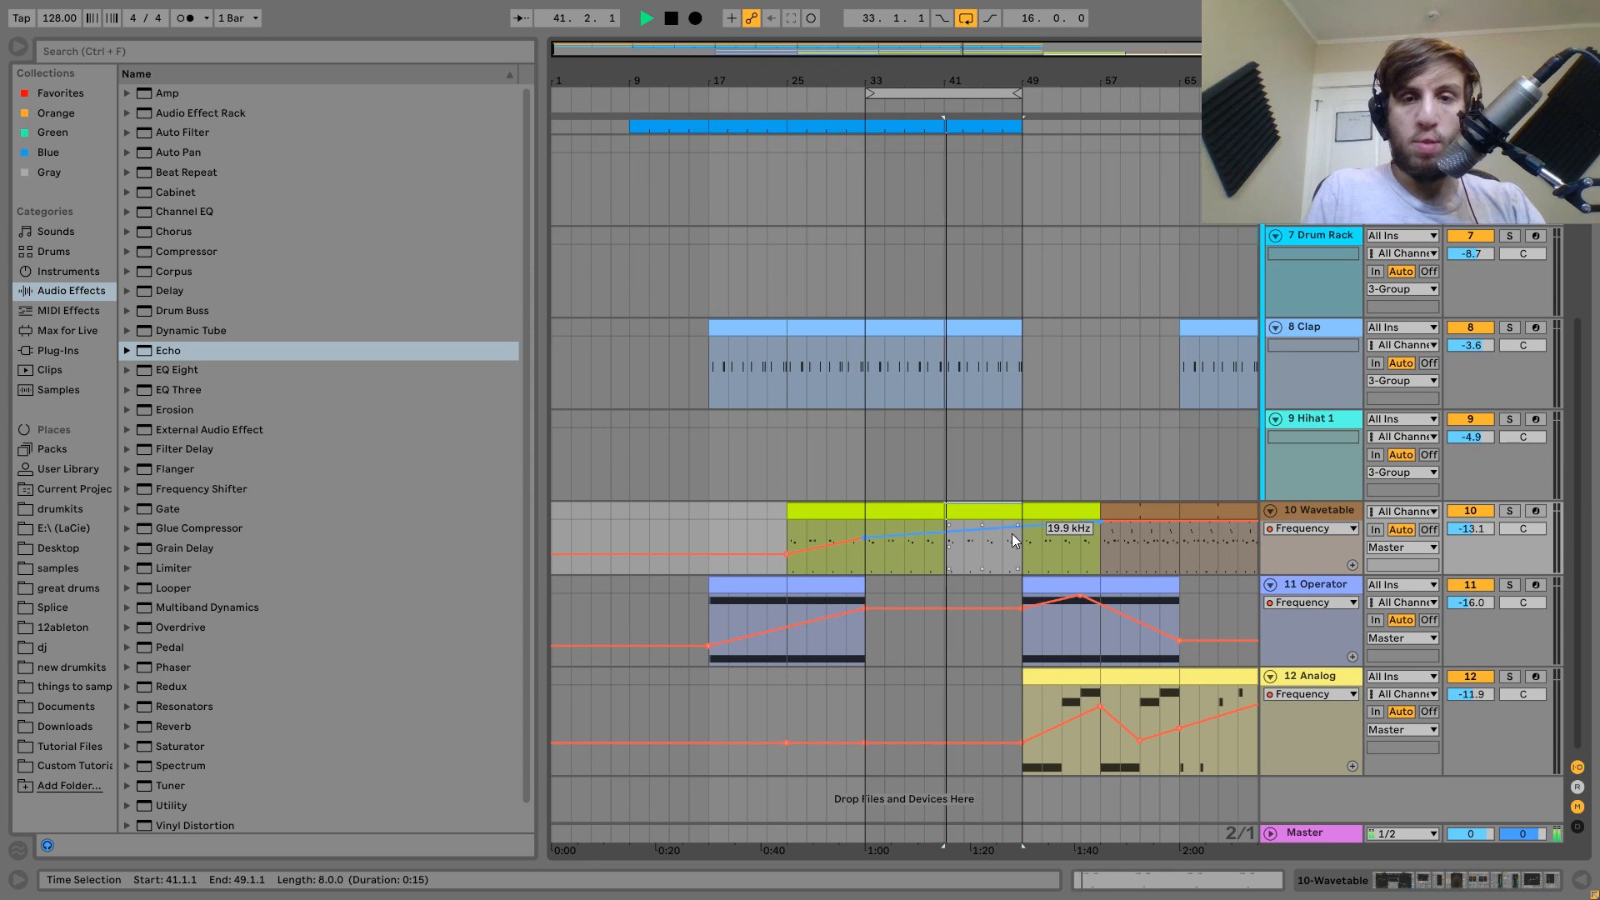
Duplicate the Operator clip of bars 25–33 and consolidate the track from bar 17 to 65 into one clip.
click(813, 583)
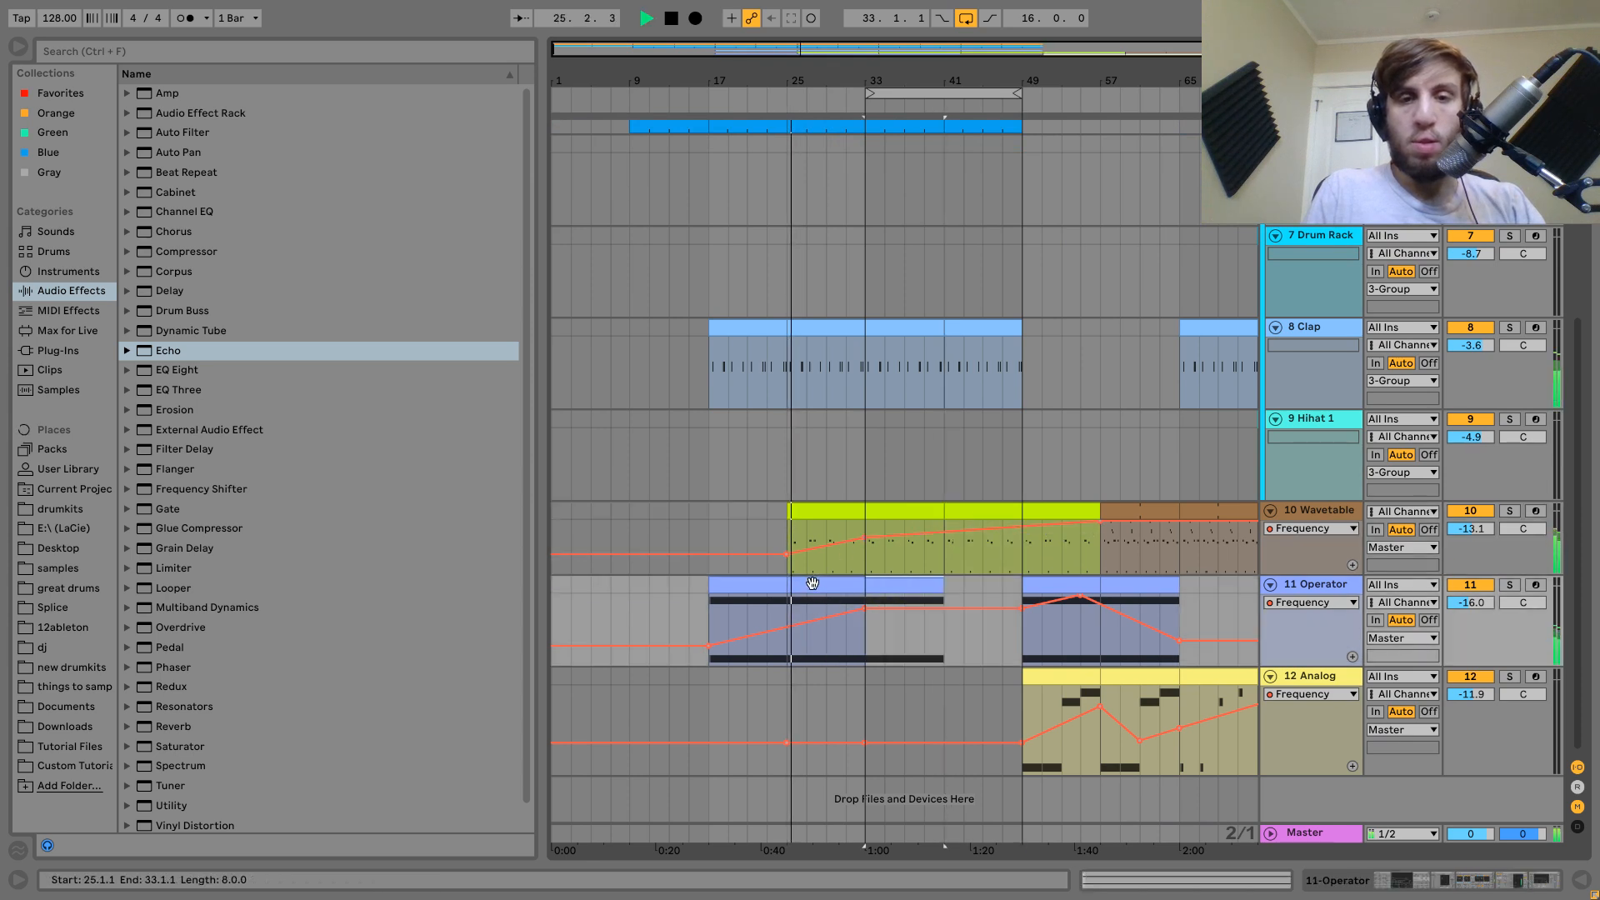
key(ctrl+d)
shift+click(1125, 587)
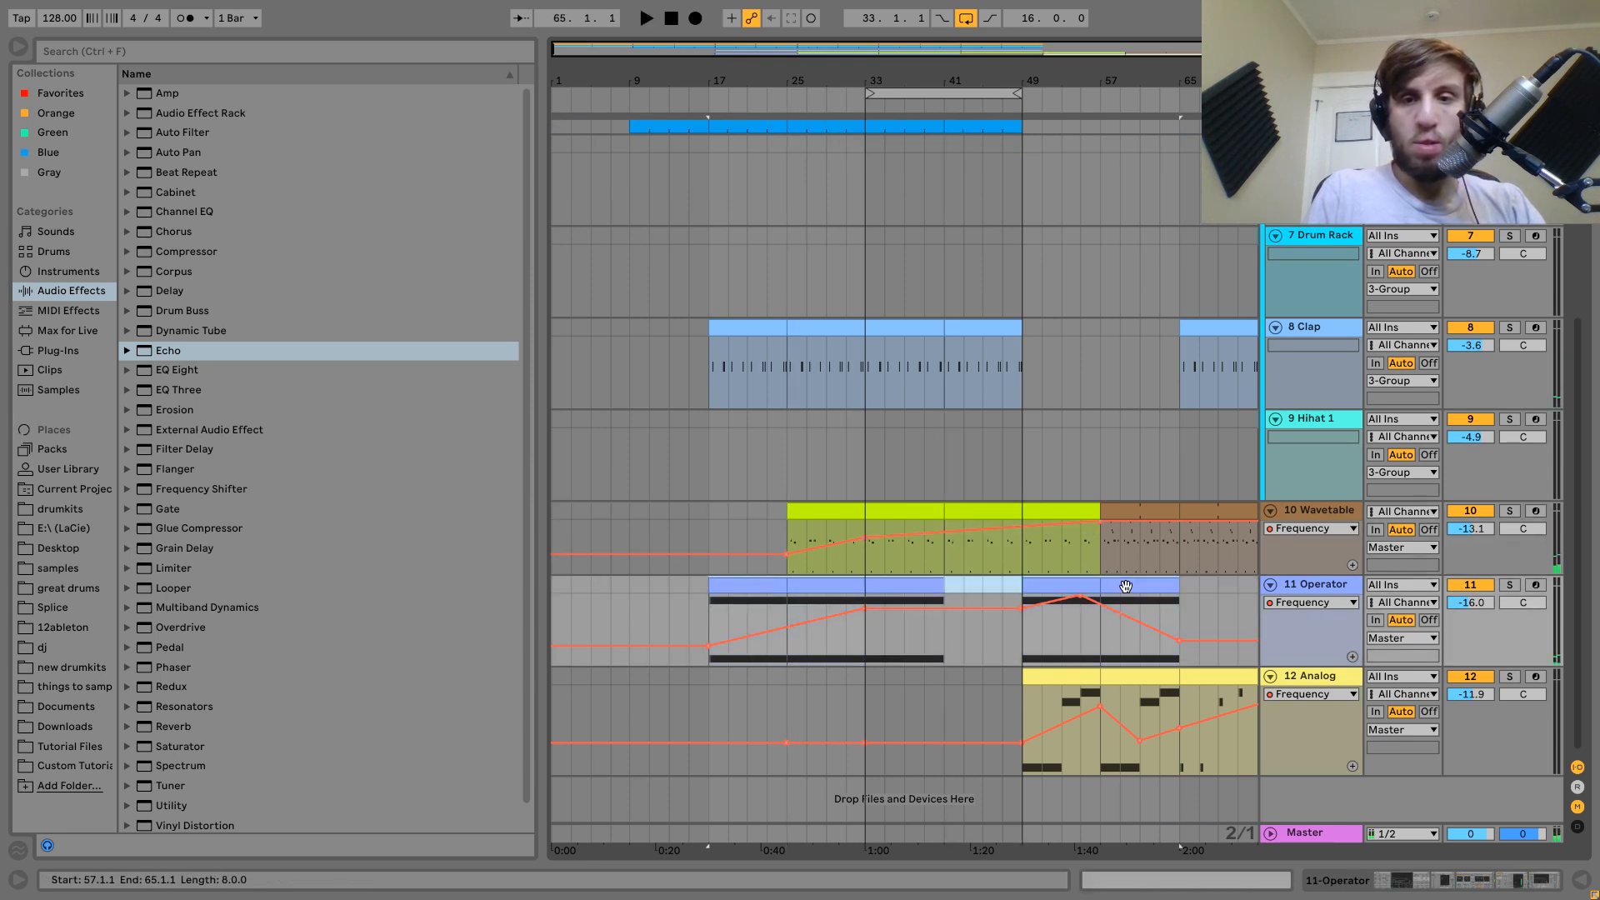
Lengthen the Operator clip's opening F2 and C3 notes to span the entire 48-bar clip.
double_click(1126, 586)
drag(470, 742, 471, 402)
key(shift+Down)
key(shift+Right)
key(shift+Up)
key(shift+Right)
key(shift+Right)
key(shift+Right)
key(shift+Right)
key(shift+Right)
key(shift+Right)
key(shift+Right)
key(shift+Right)
key(shift+Right)
key(shift+Right)
key(shift+Right)
key(shift+Right)
key(shift+Right)
key(shift+Right)
key(shift+Right)
key(shift+Right)
key(shift+Right)
key(shift+Right)
key(shift+Right)
key(shift+Right)
key(shift+Right)
key(shift+Right)
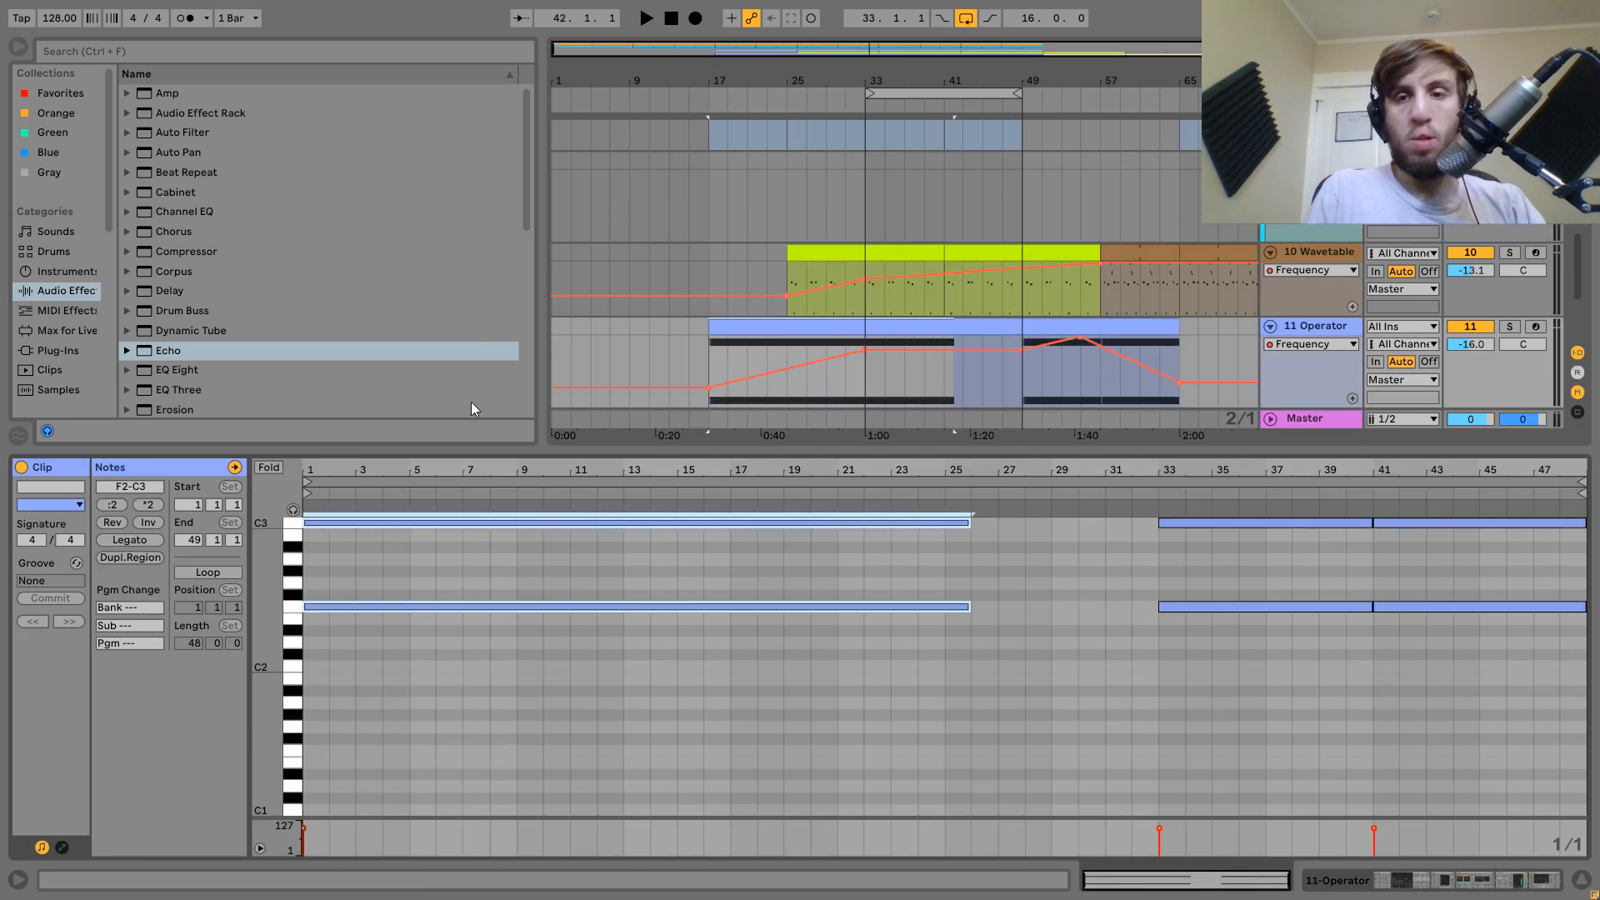
Play the arrangement from bar 17 and show the Operator track's device chain.
key(space)
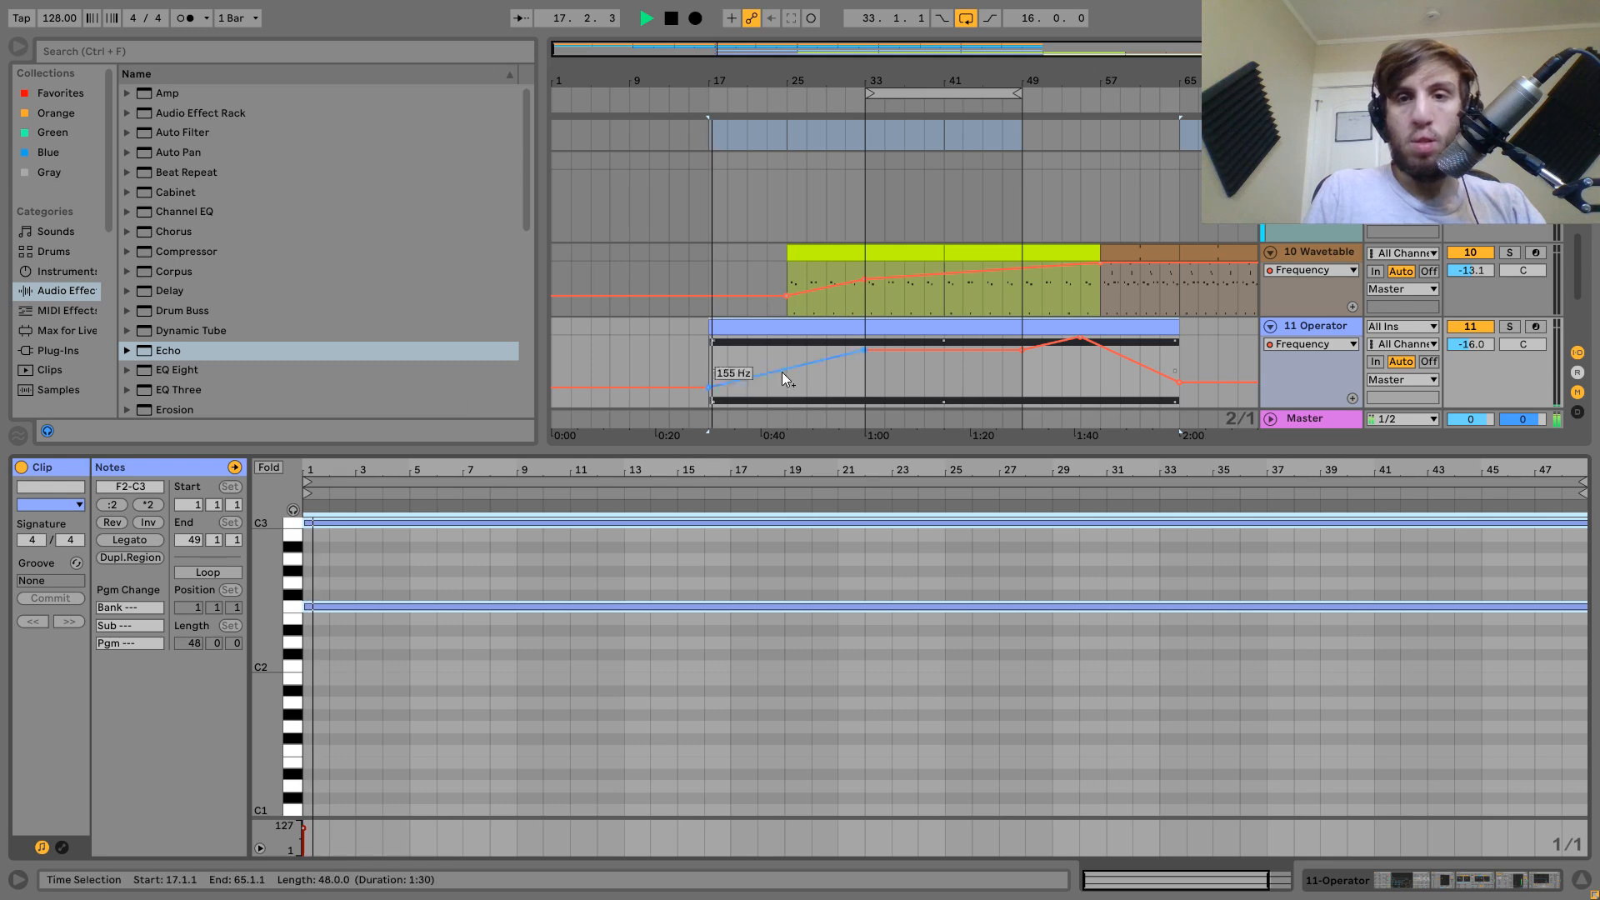
click(1298, 323)
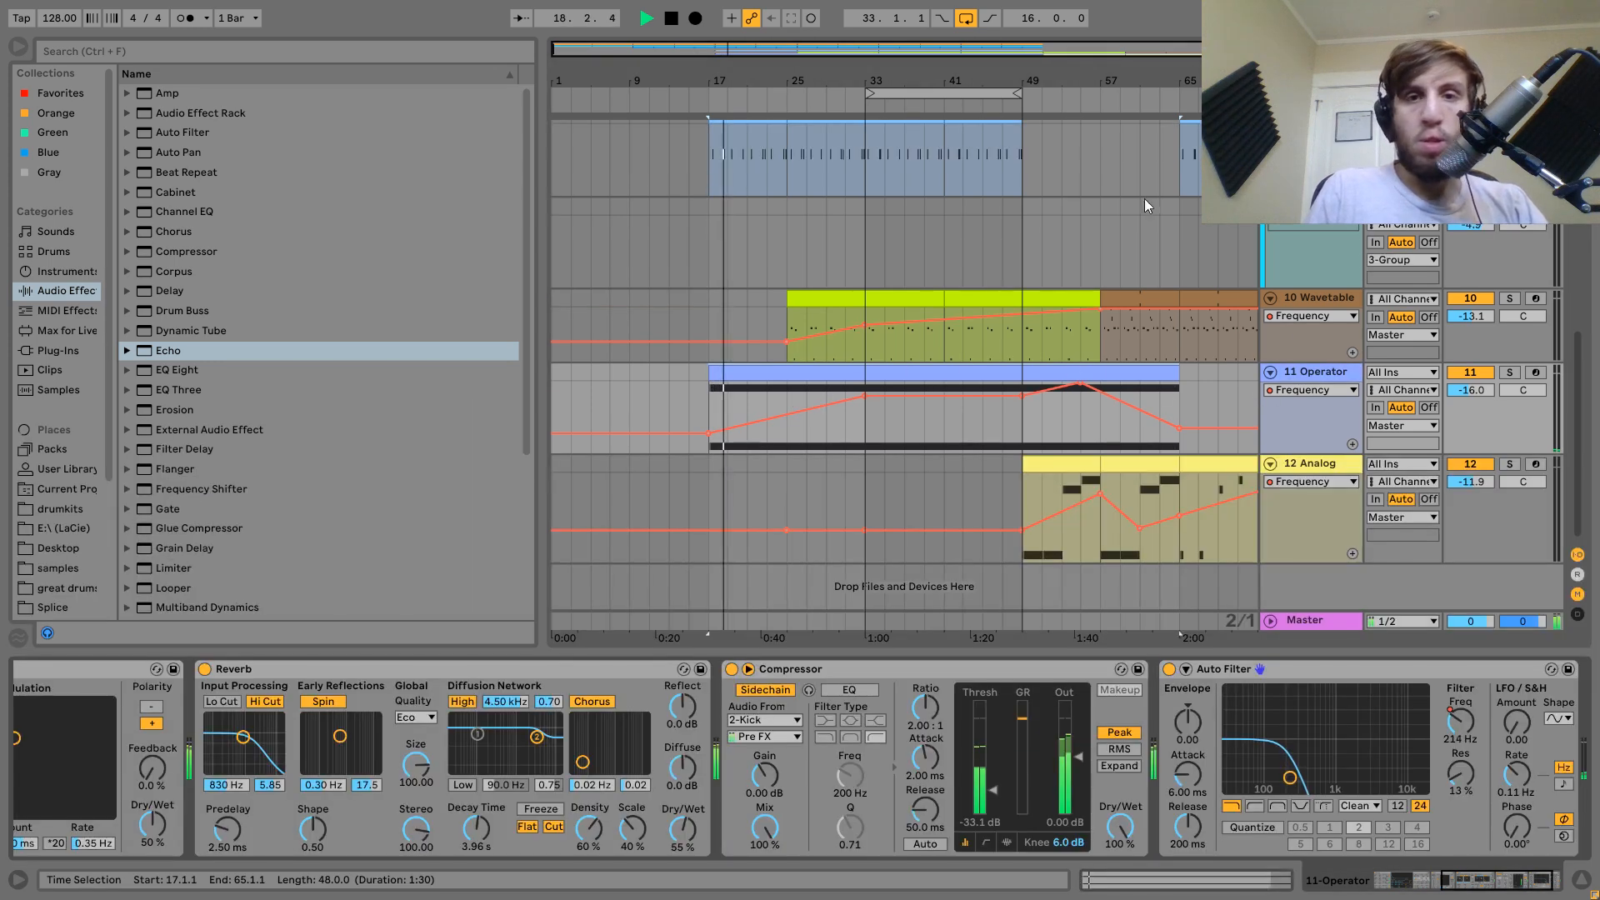
Show the Wavetable track's device chain and turn off the arrangement loop.
scroll(1033, 258, up, 8)
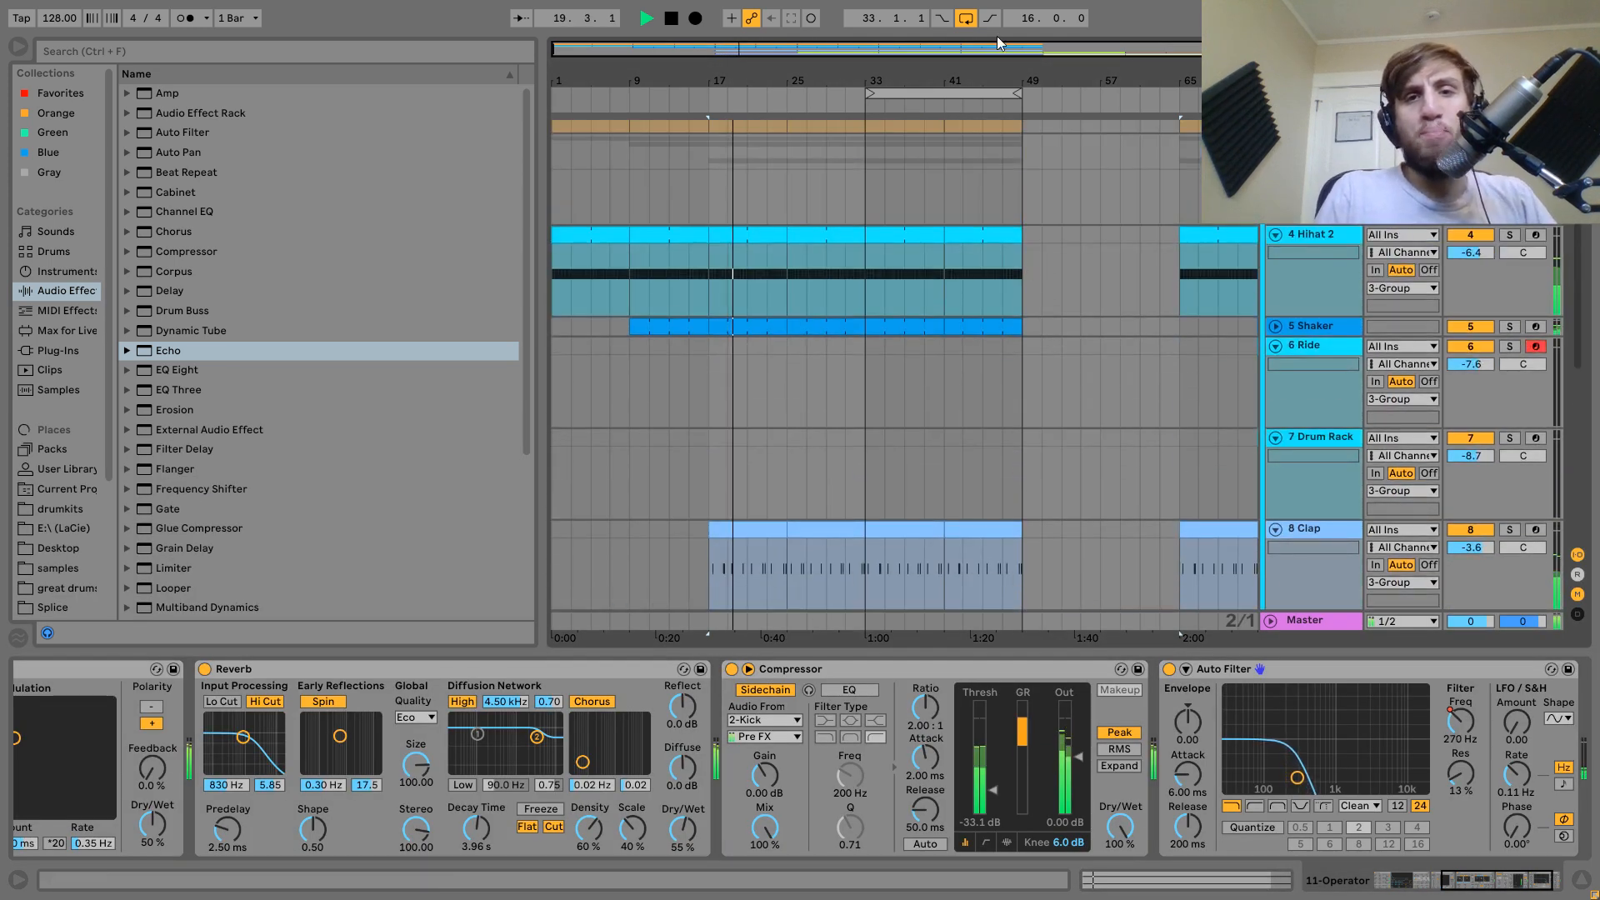
scroll(943, 262, down, 8)
click(864, 360)
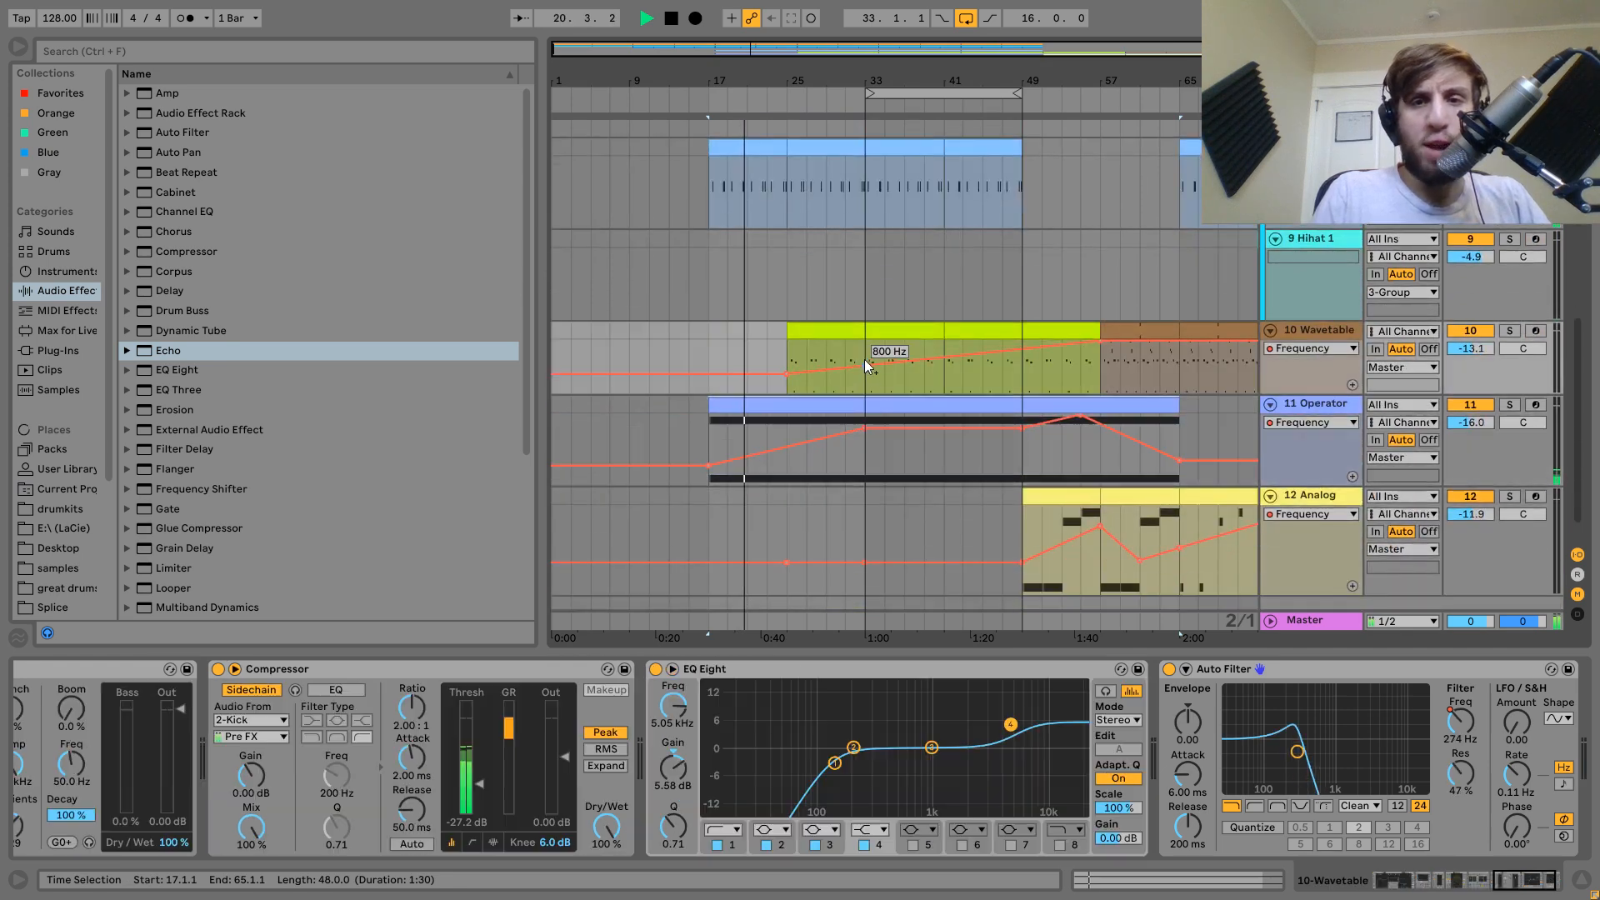
click(965, 23)
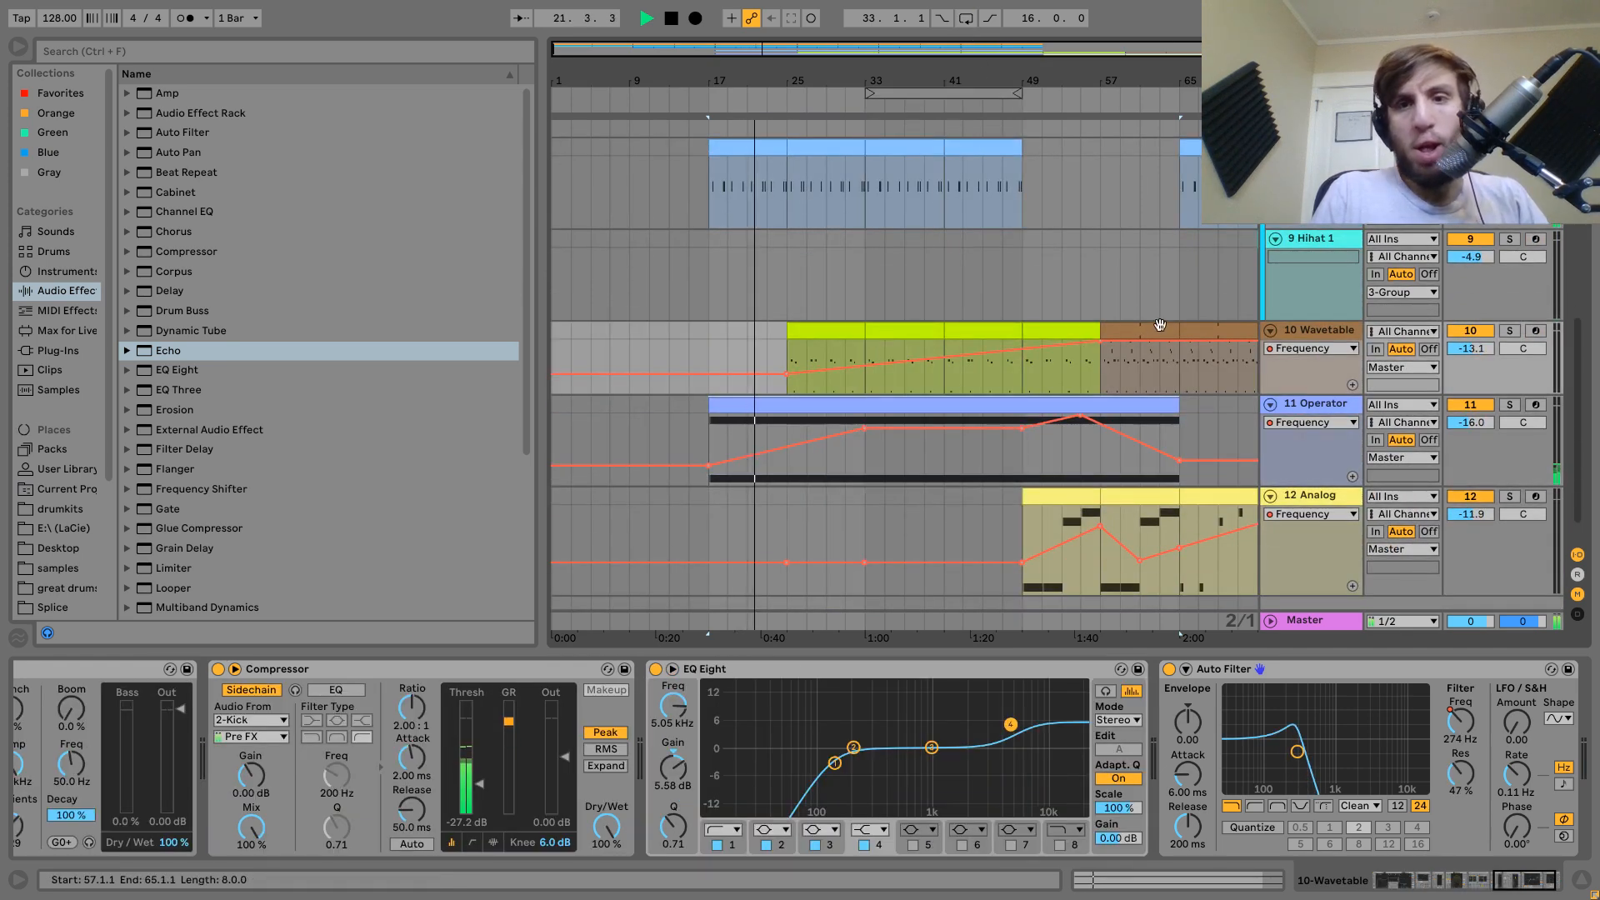
Copy the Analog clip of bars 65–73 to bar 33 and shorten the copy to two bars.
scroll(1071, 500, right, 6)
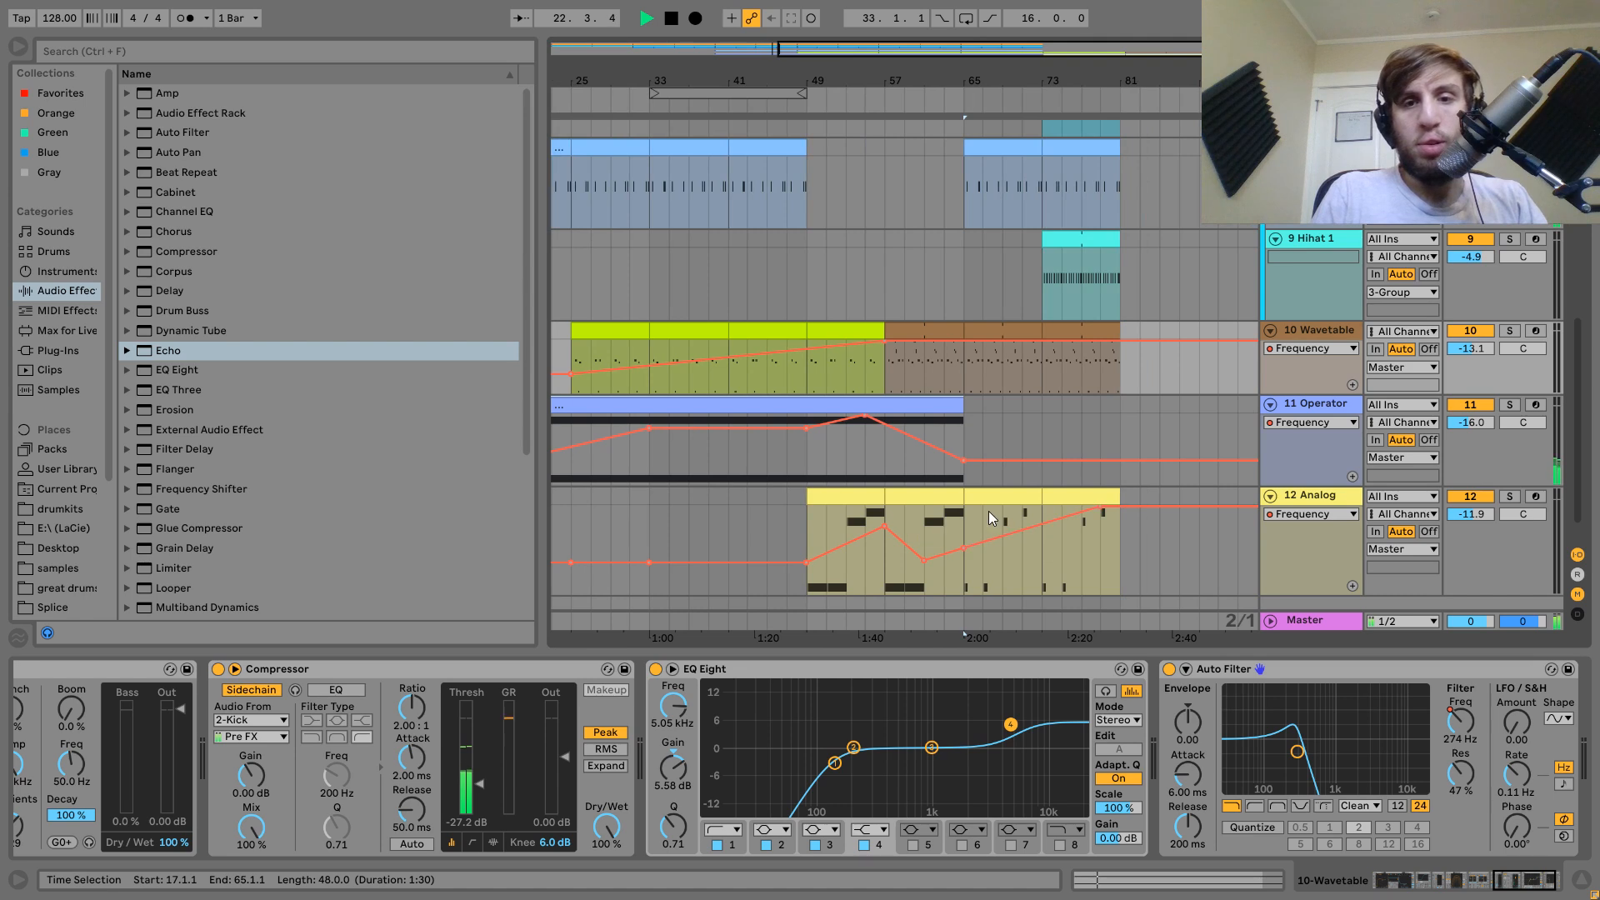
click(1015, 488)
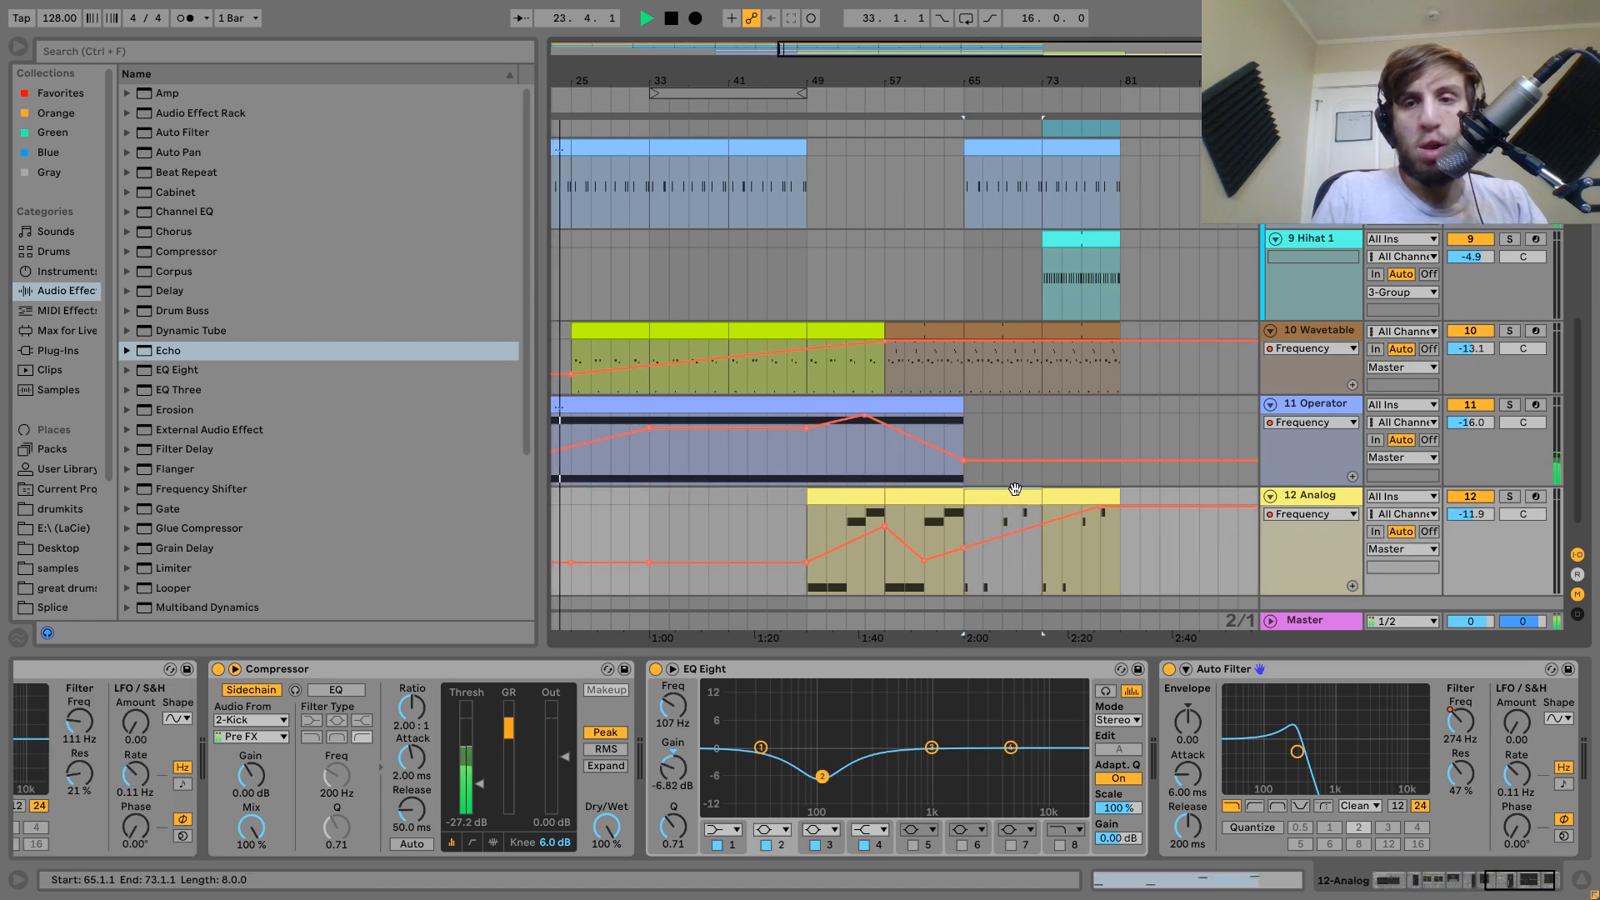
drag(1015, 488, 703, 494)
scroll(703, 493, left, 3)
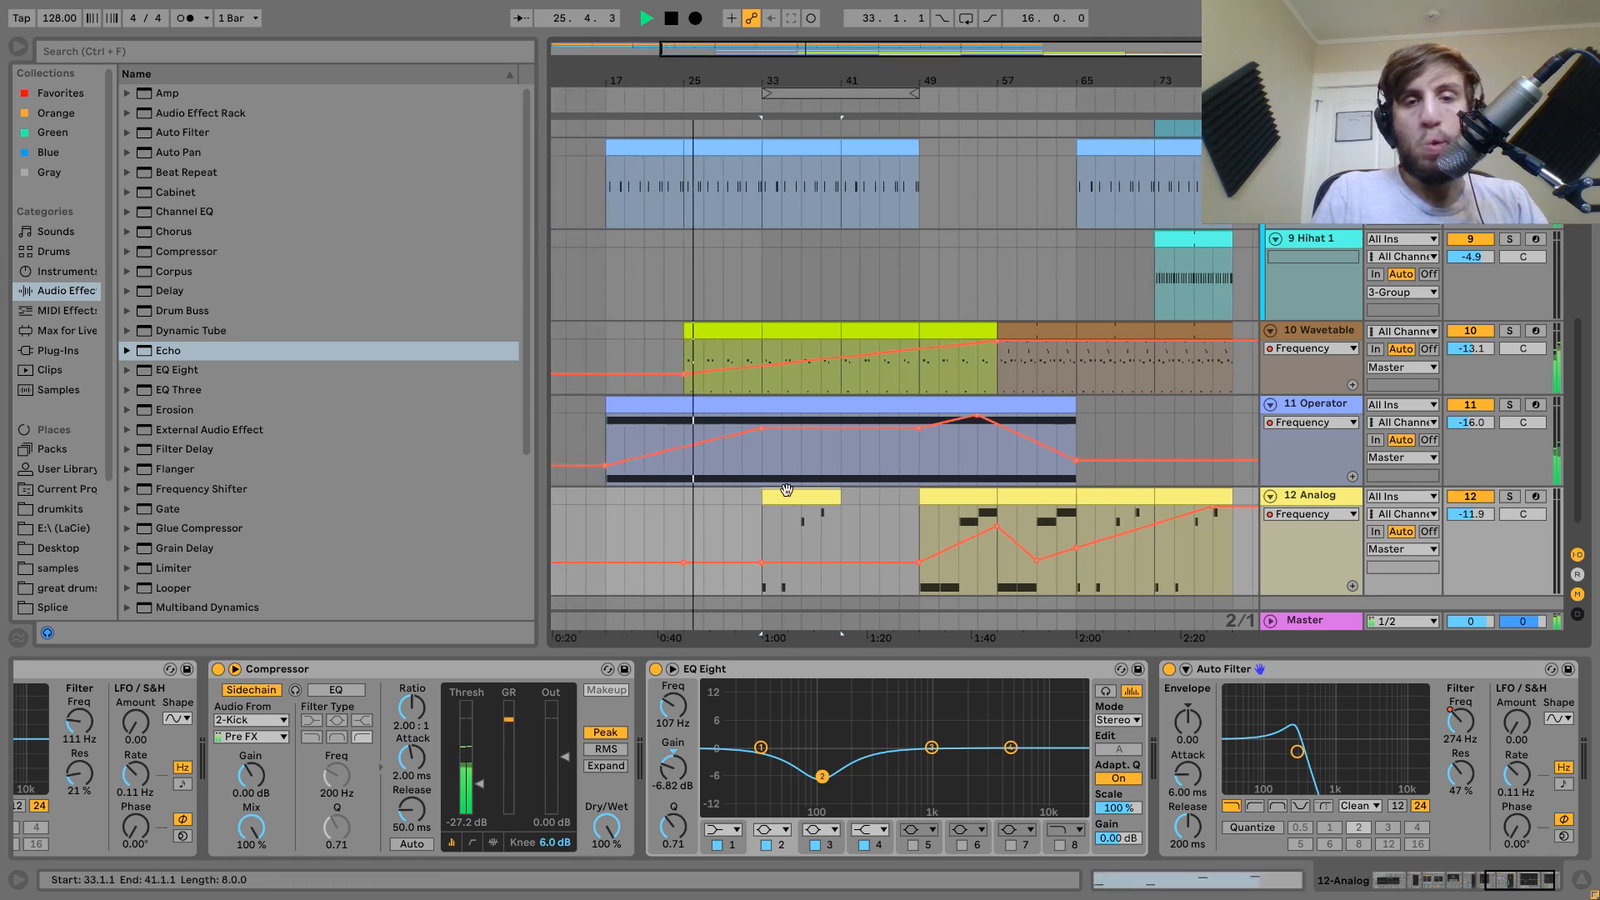
drag(838, 498, 779, 498)
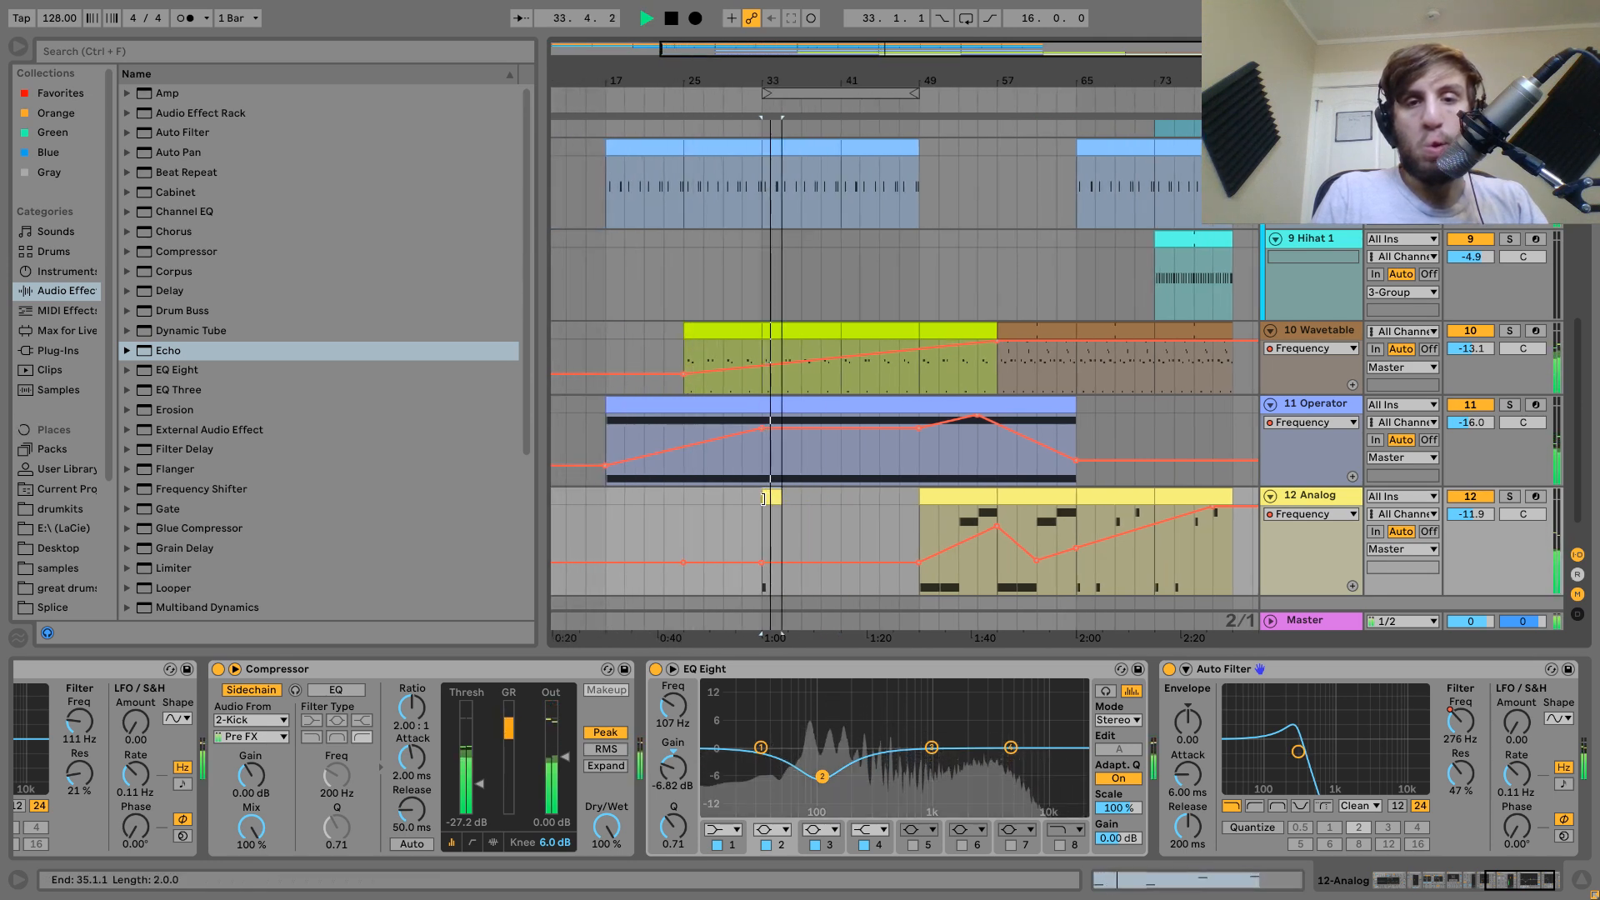
Duplicate bars 33–37 of the Analog track, including the two-bar gap, until the pattern reaches bar 49.
shift+click(803, 500)
key(ctrl+d)
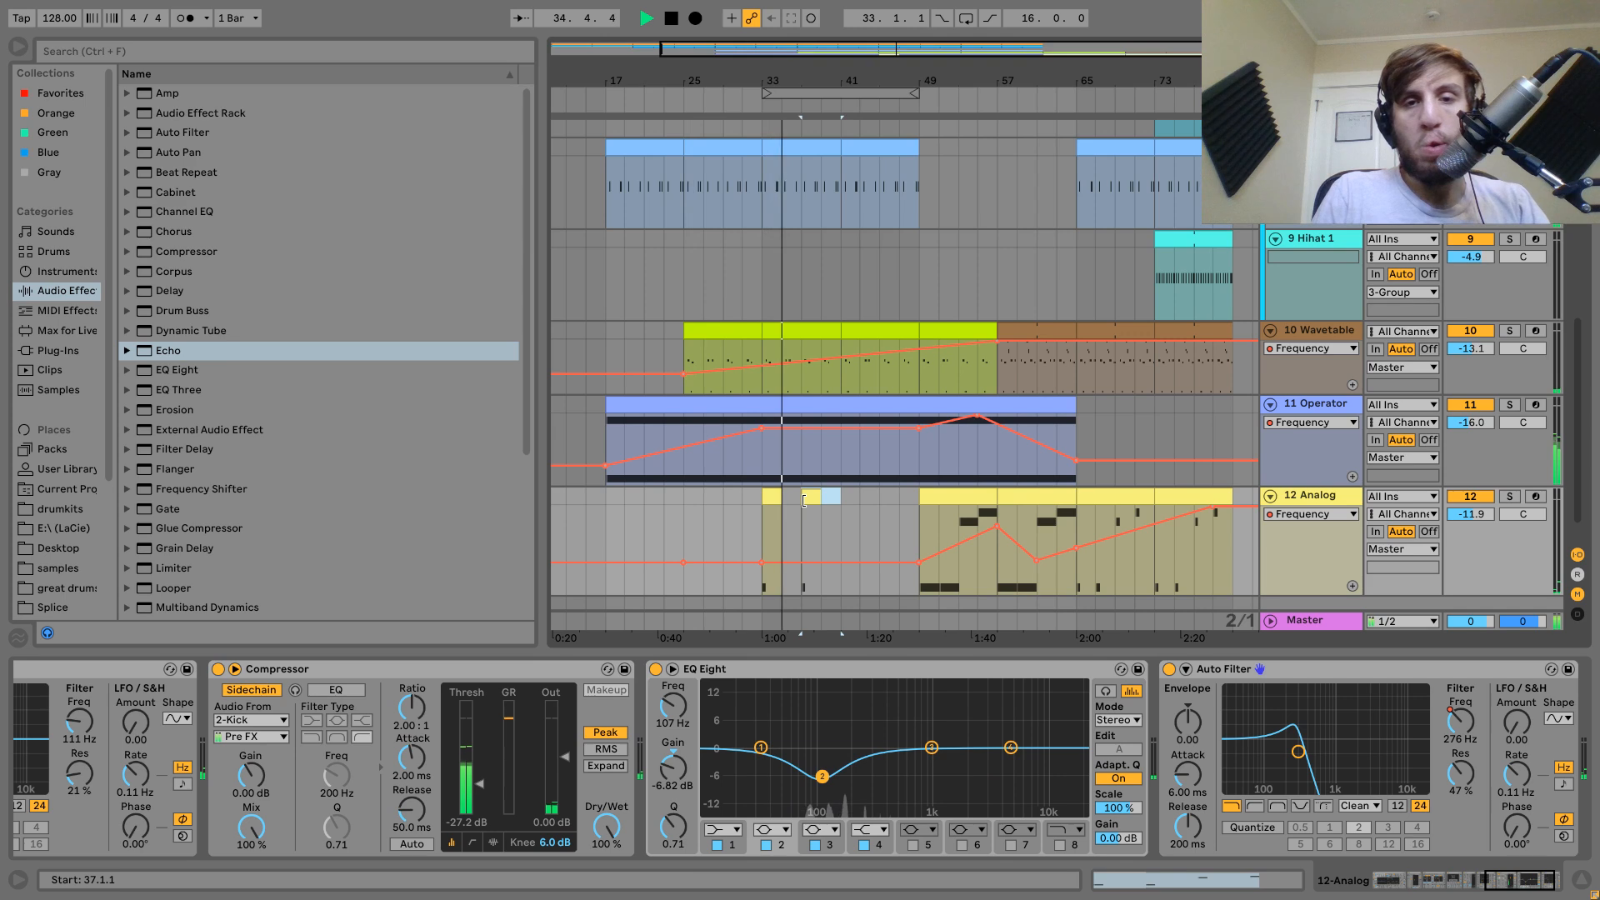
key(ctrl+d)
key(ctrl+d)
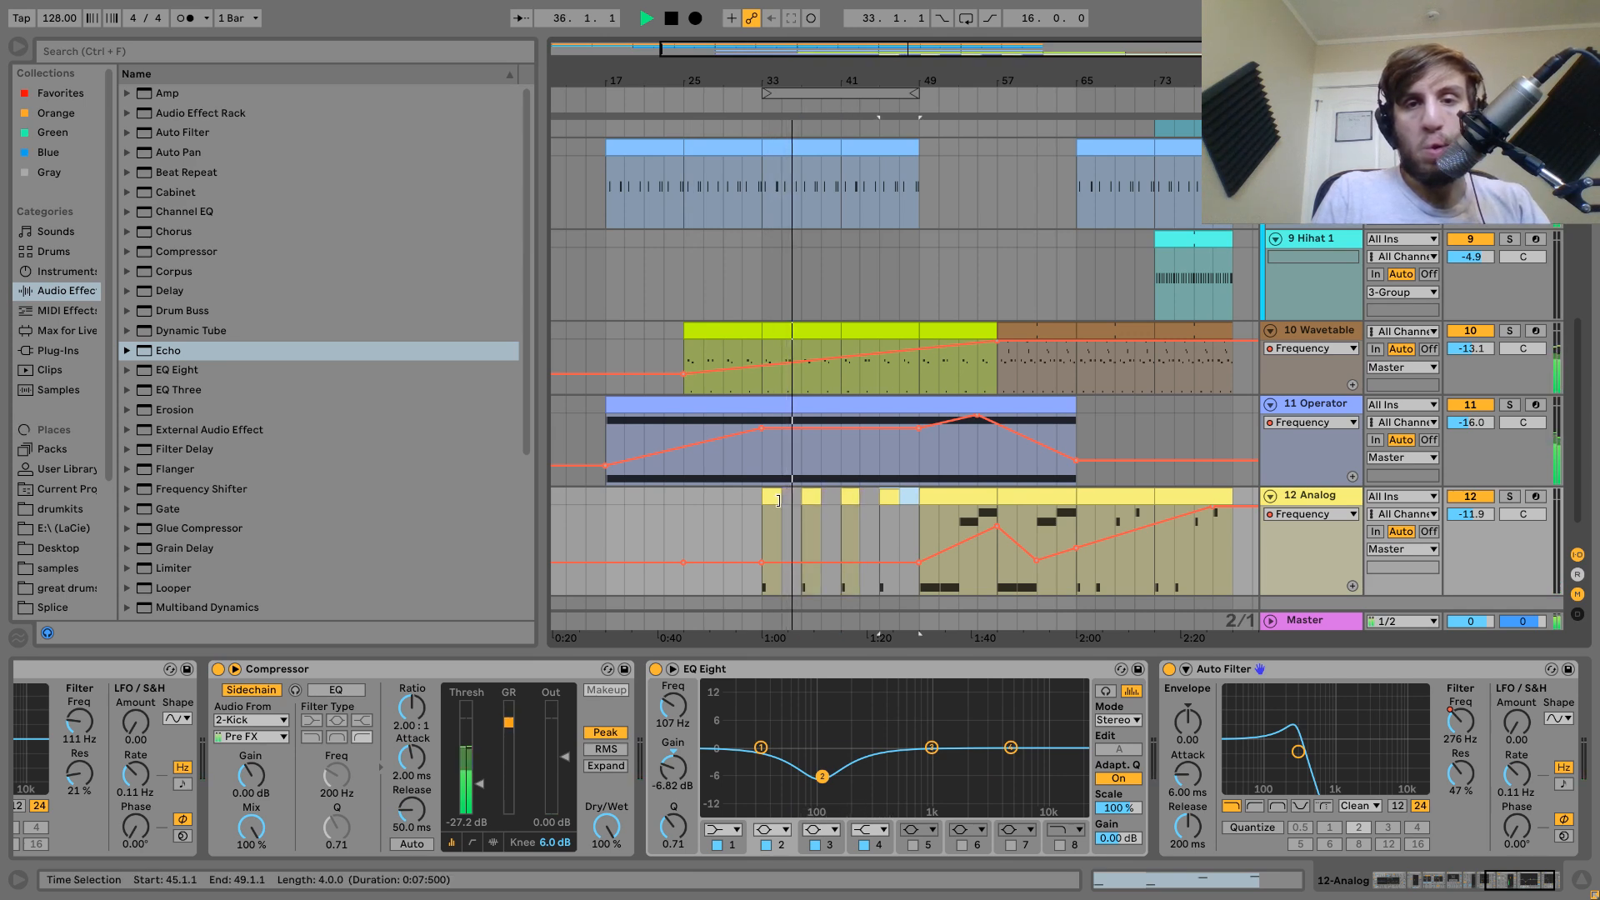
Raise the Analog frequency automation point at bar 49 so the curve ramps up from bar 33.
drag(913, 564, 916, 546)
scroll(916, 546, right, 2)
scroll(915, 550, right, 1)
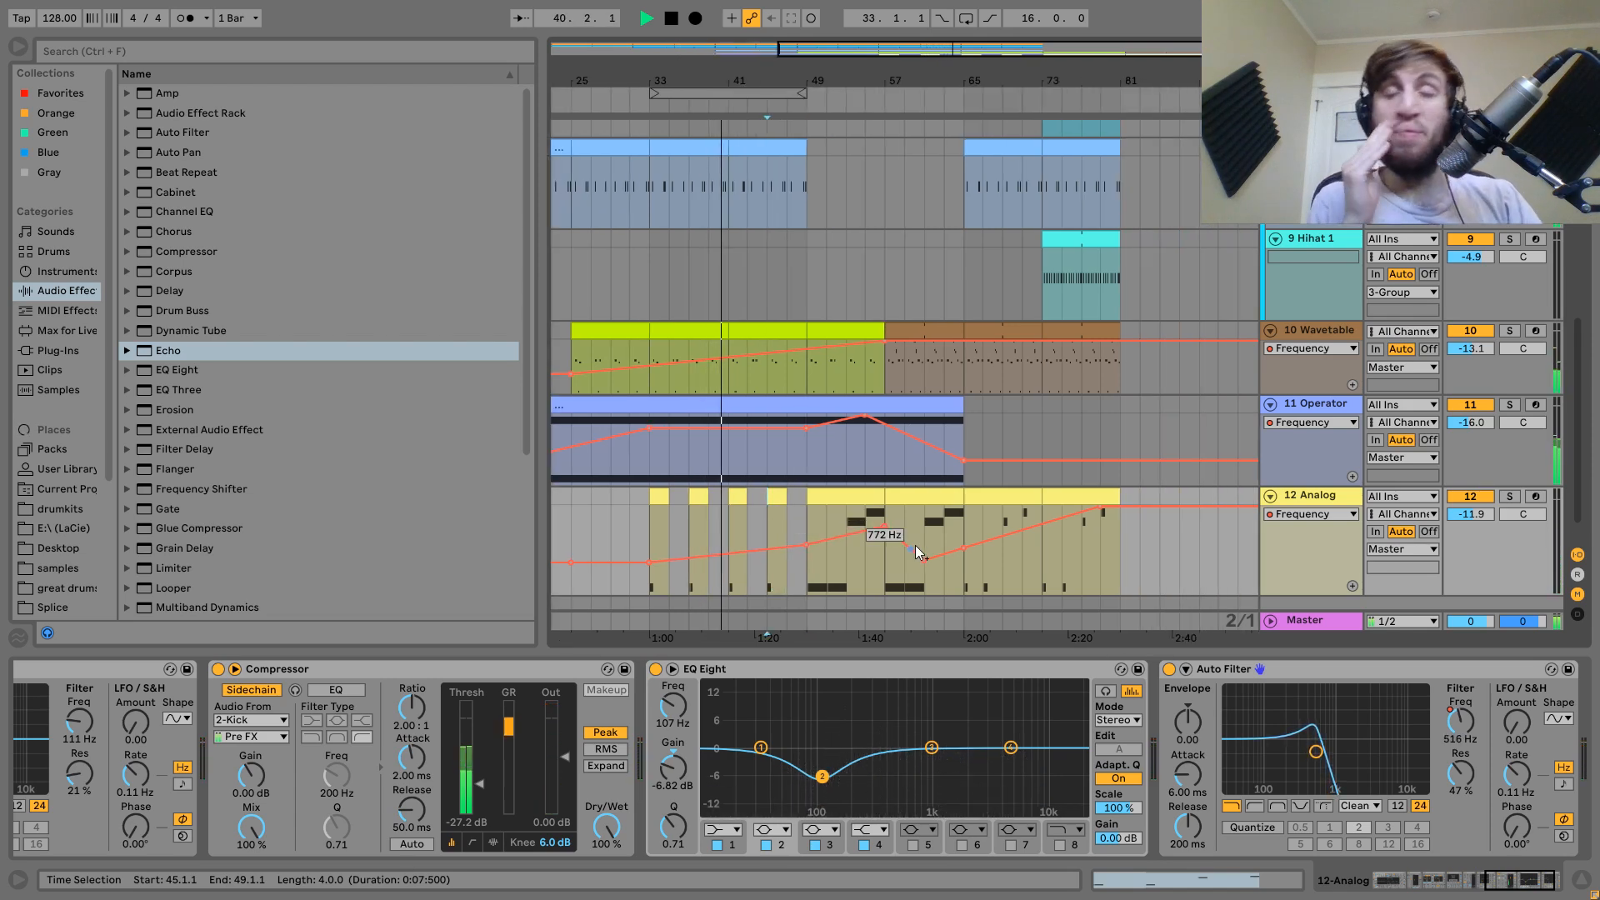
Stop playback and copy the Hihat 1 clip of bars 73–81 to bar 33, duplicating it up to bar 49.
key(space)
scroll(915, 545, up, 5)
scroll(916, 545, up, 2)
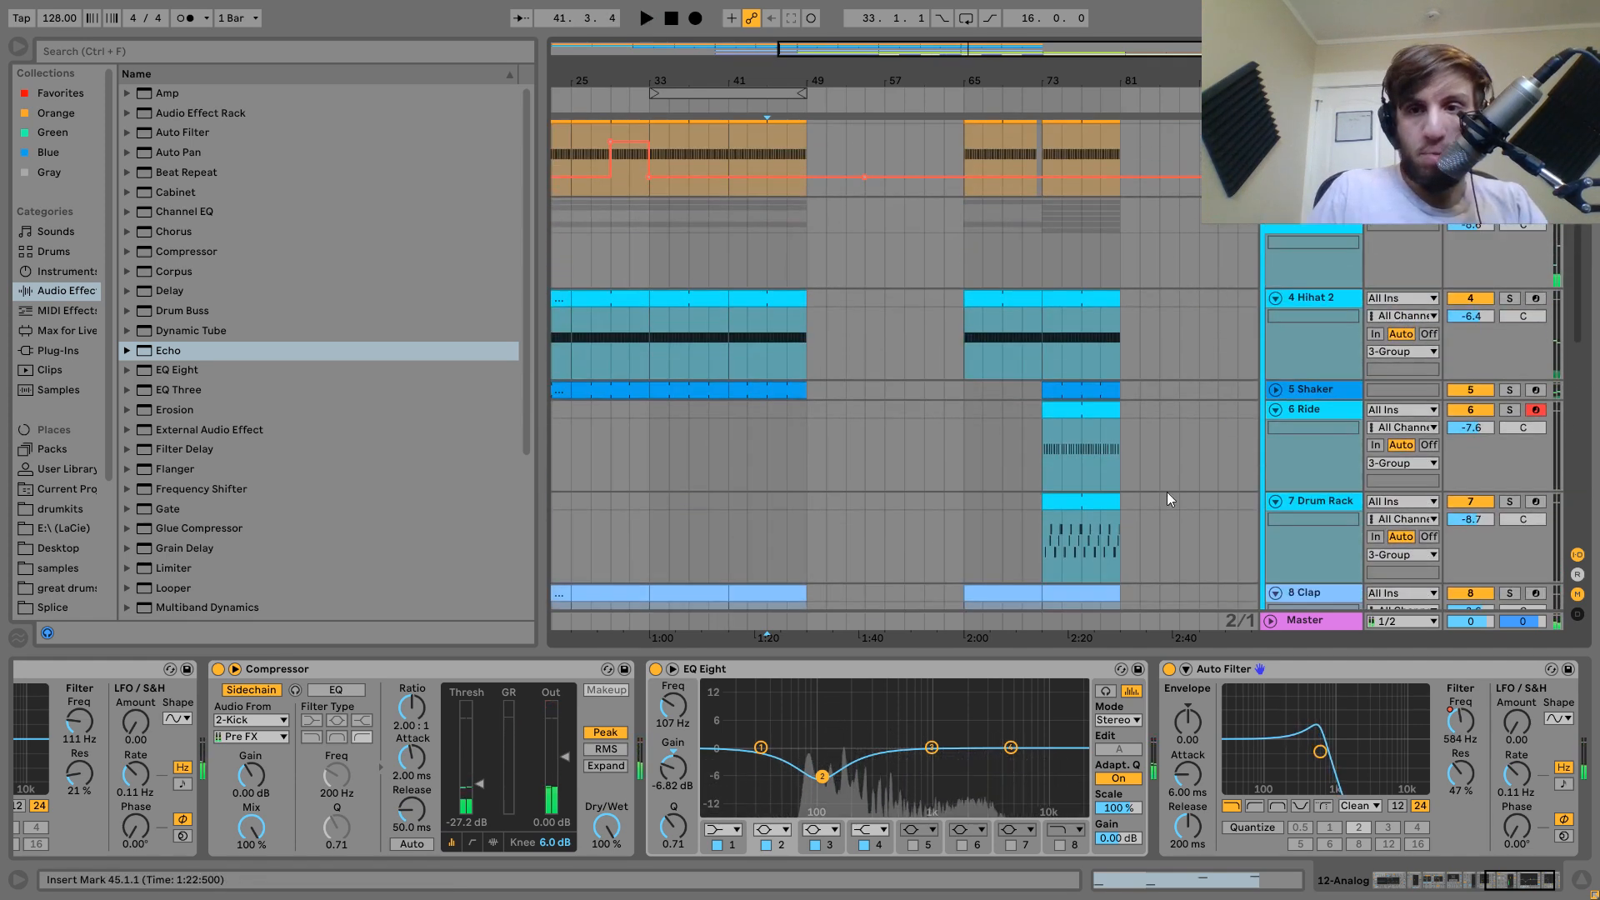
scroll(1076, 448, down, 3)
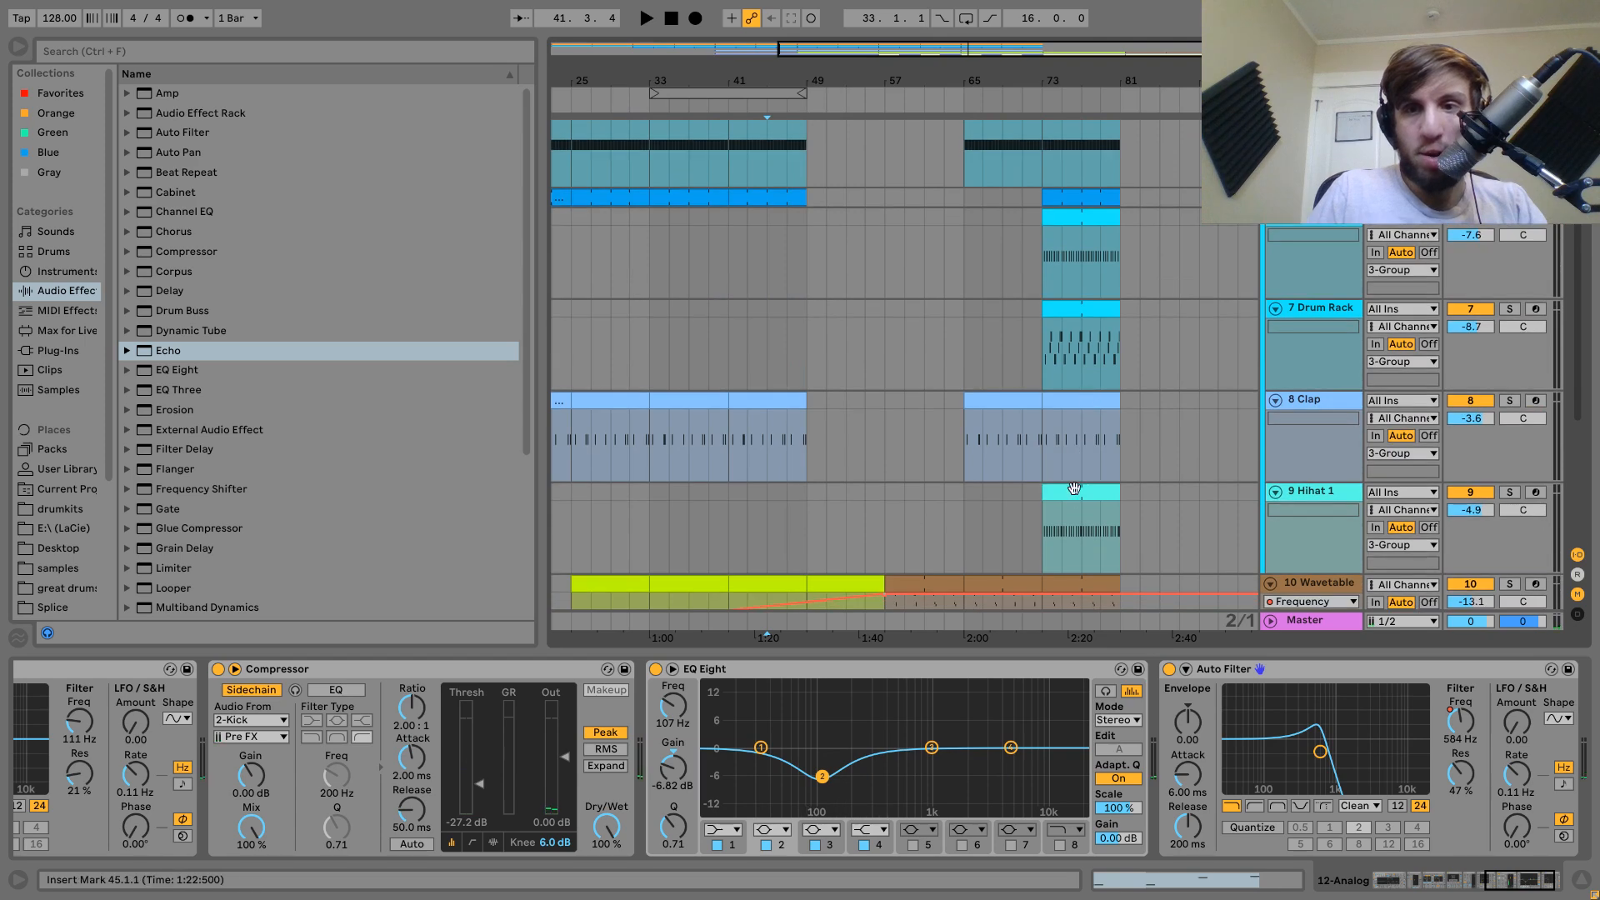
mouse_move(1080, 492)
mouse_down()
mouse_move(672, 497)
mouse_move(684, 493)
mouse_up()
key(ctrl+d)
Play the arrangement from just before bar 33 and remove the Hihat 1 clip of bars 33–41.
click(625, 504)
key(space)
click(703, 493)
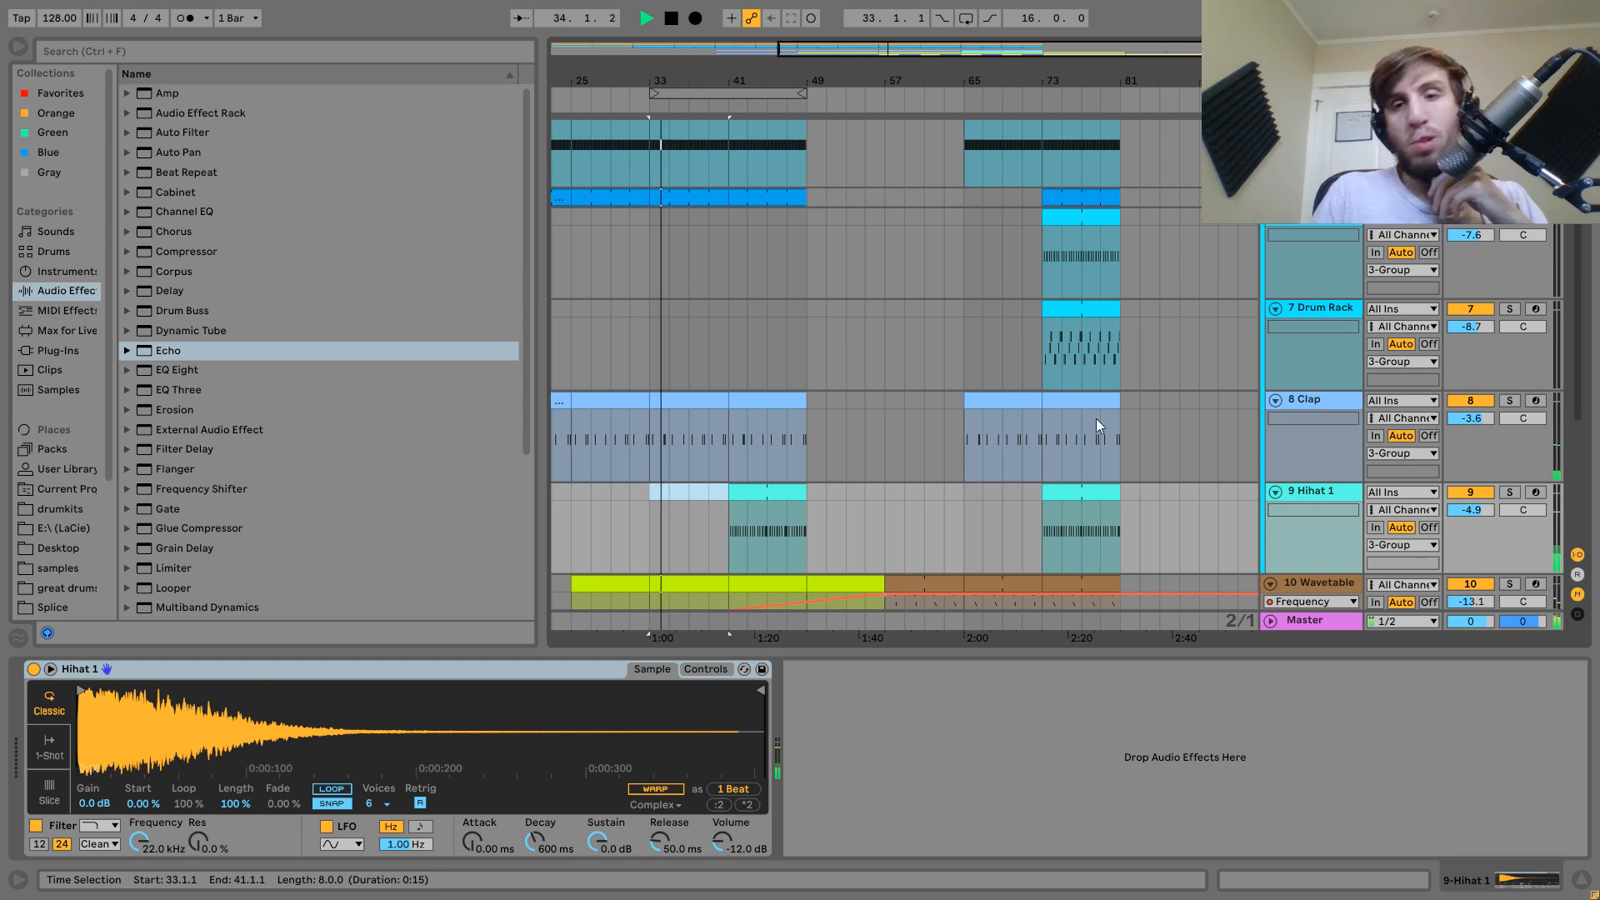
Fold the 3 Group and duplicate its clips of bars 41–49 into bars 49–57.
scroll(1311, 327, up, 5)
scroll(1012, 430, down, 8)
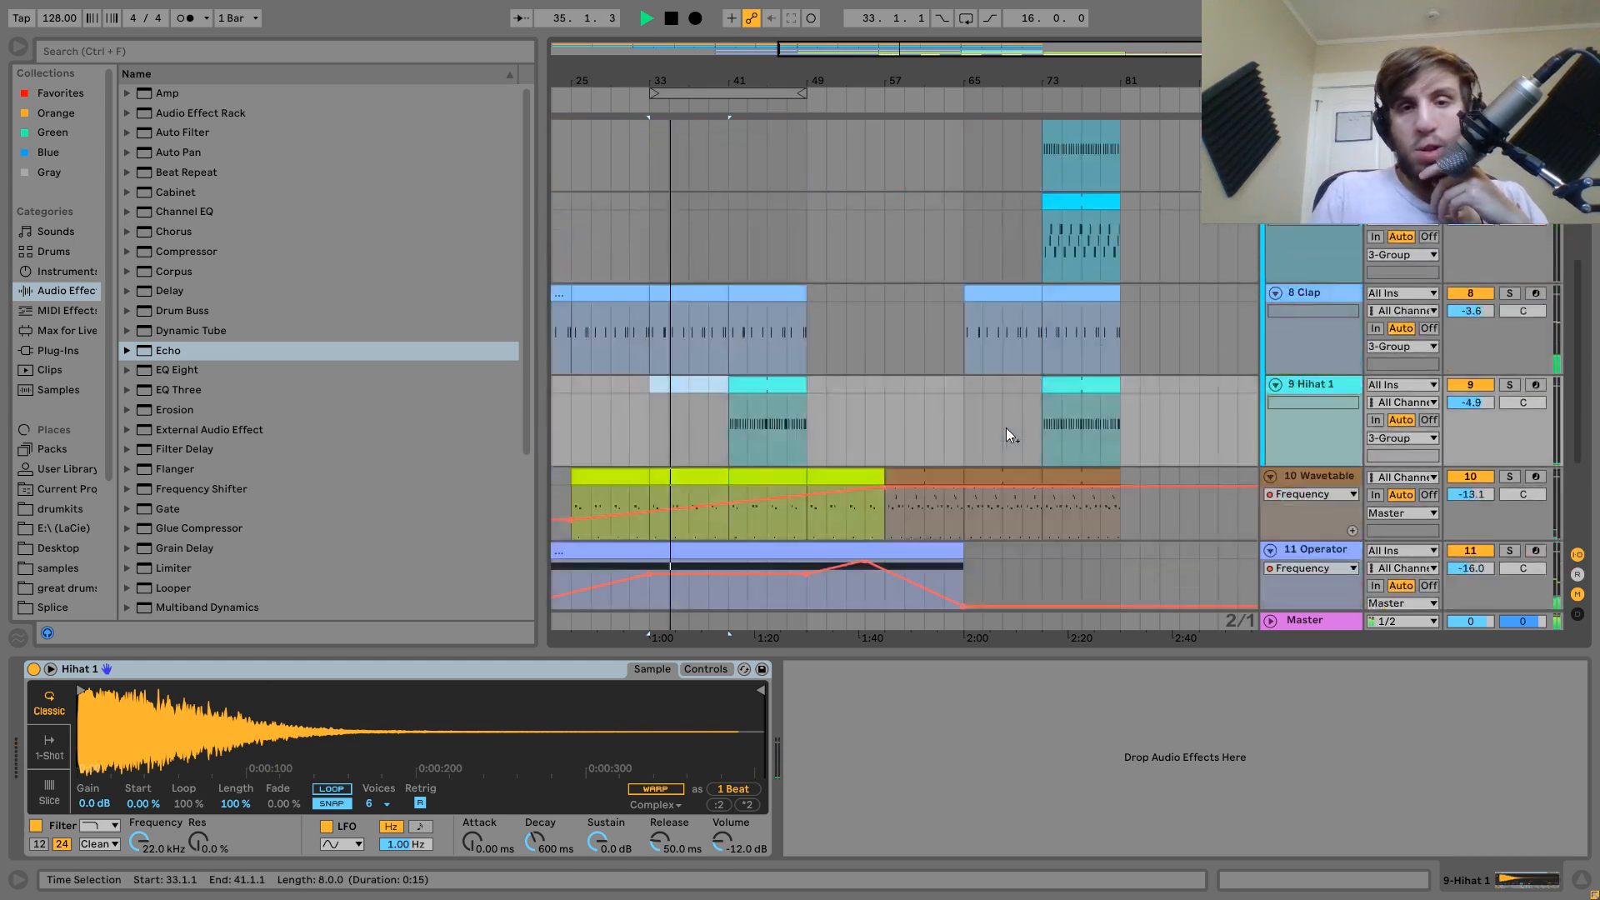
scroll(1007, 427, up, 8)
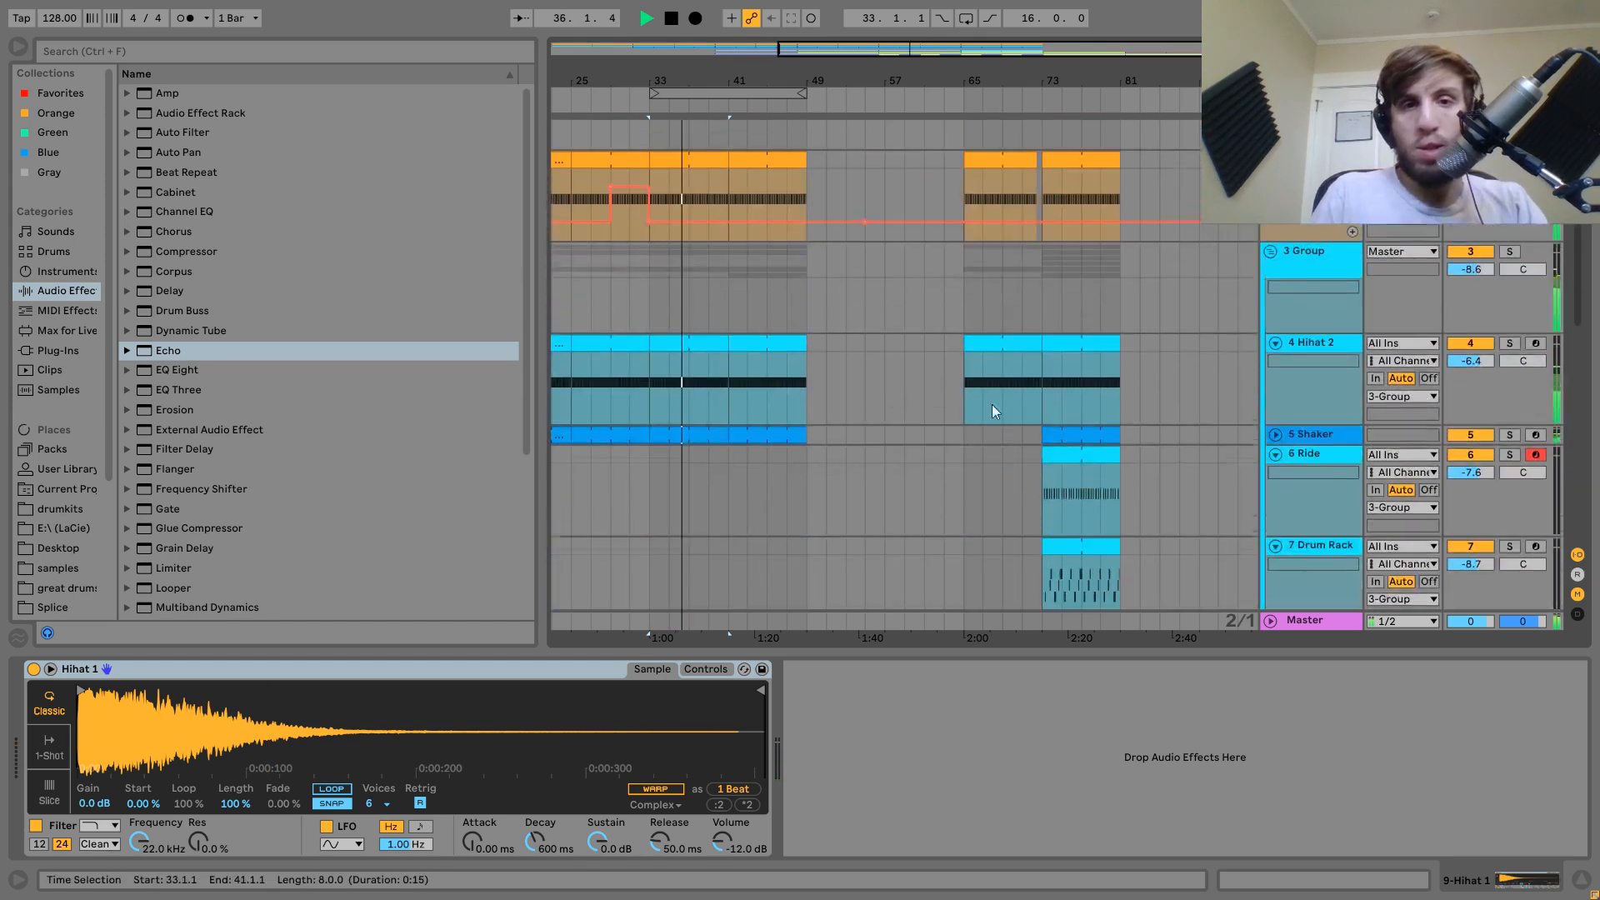
click(1270, 251)
drag(725, 257, 809, 253)
key(ctrl+d)
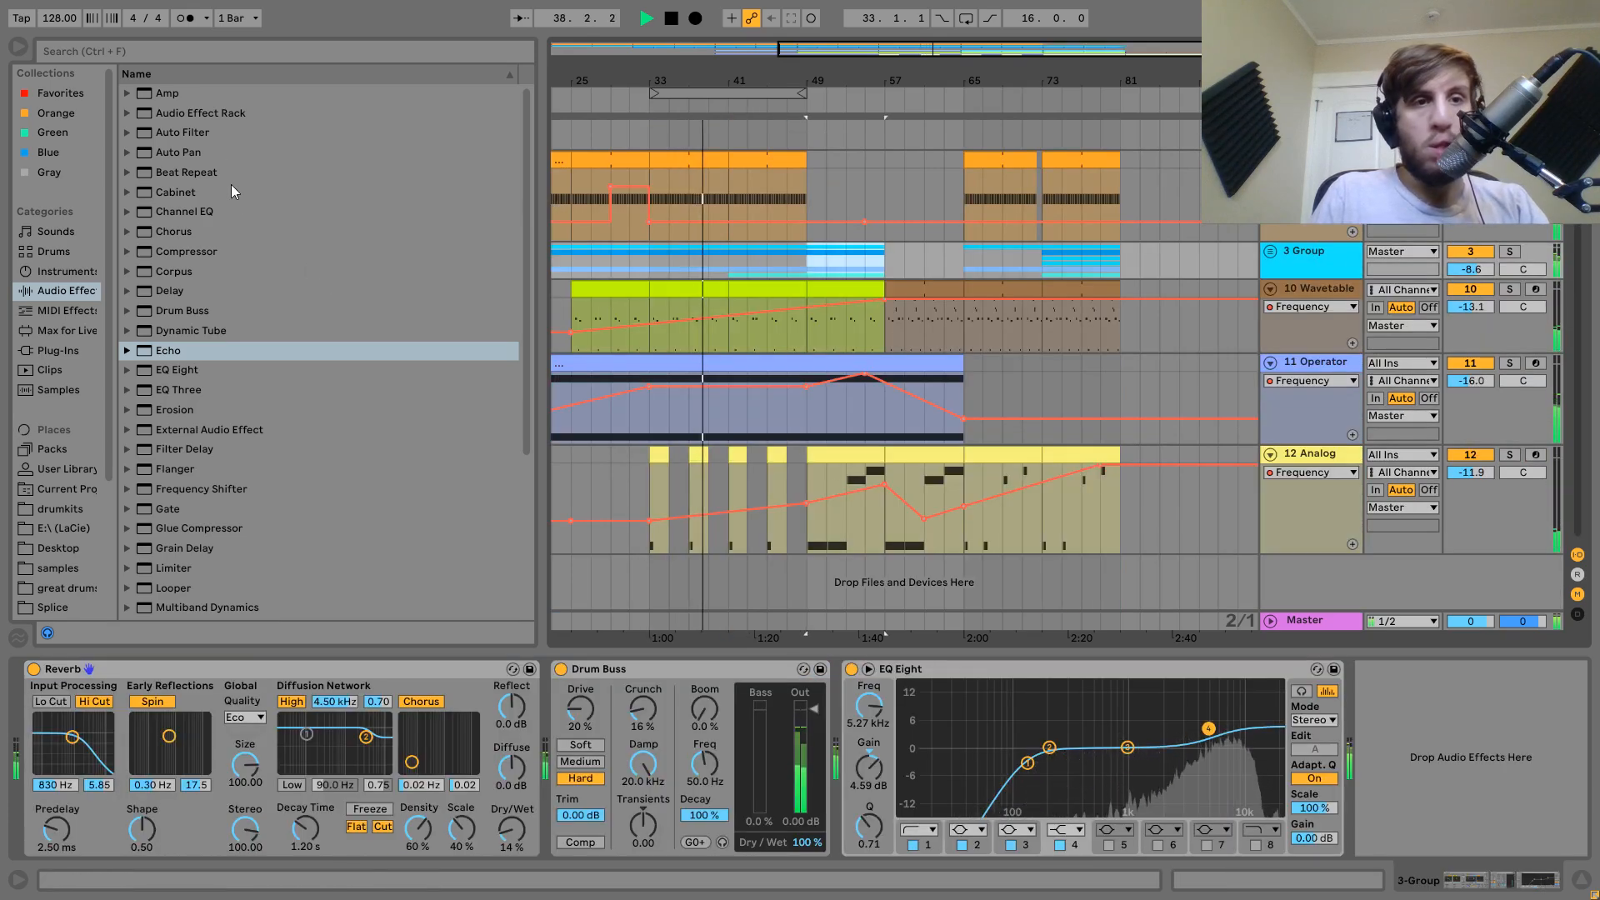
Add an Auto Filter at 19.9 kHz with 35% resonance to the 3 Group and automate its frequency falling from bar 49 to 57.
click(189, 133)
double_click(188, 133)
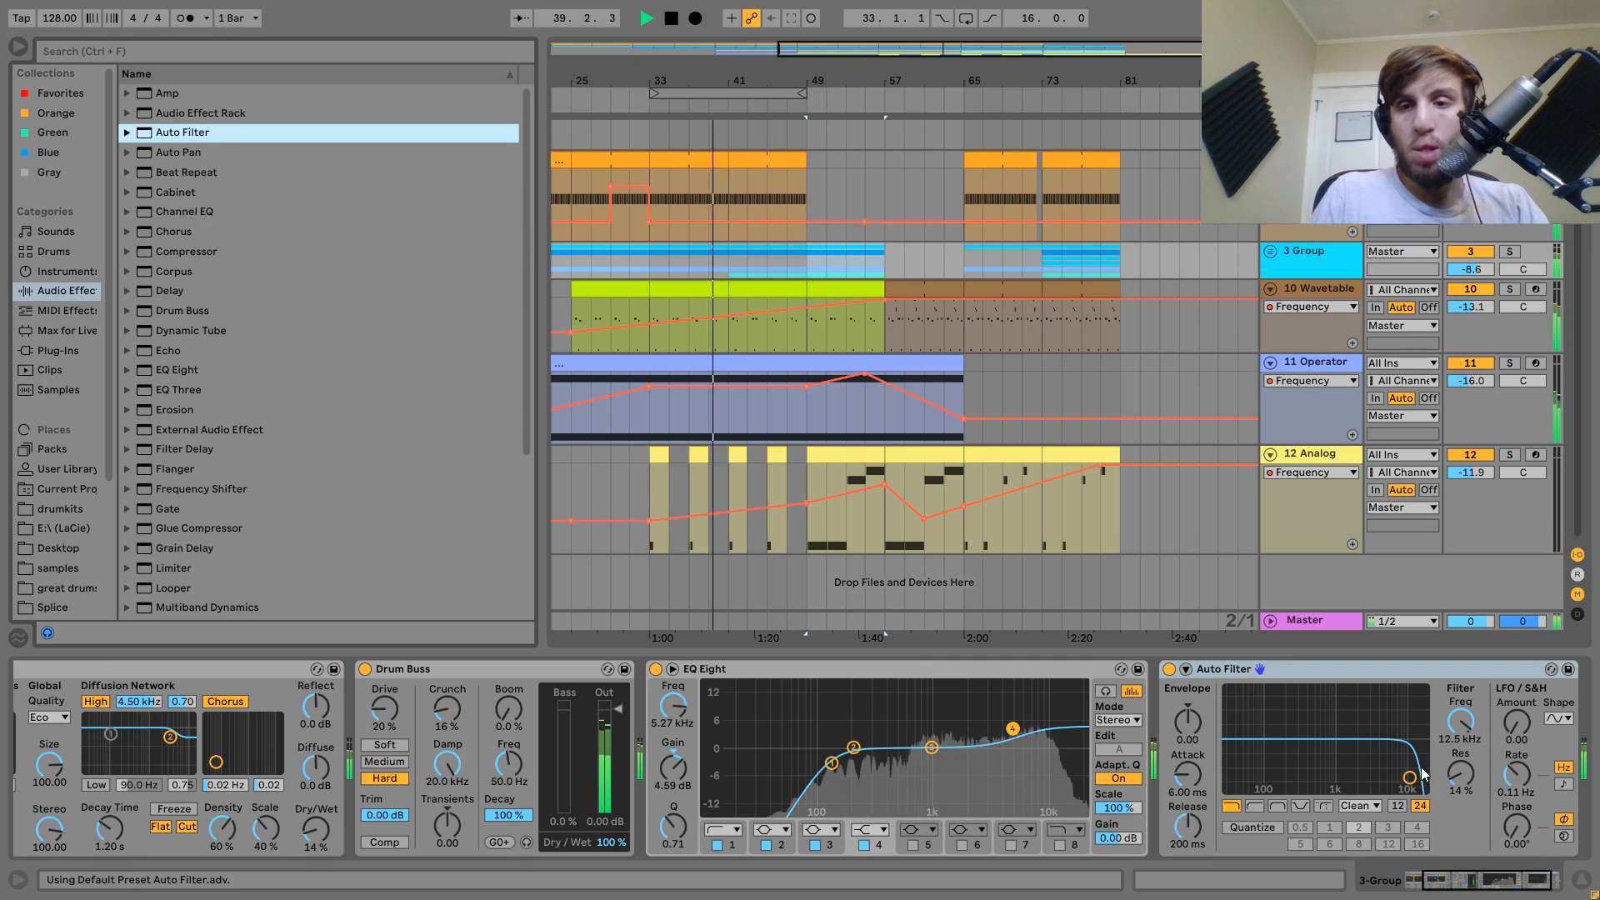
right_click(1459, 727)
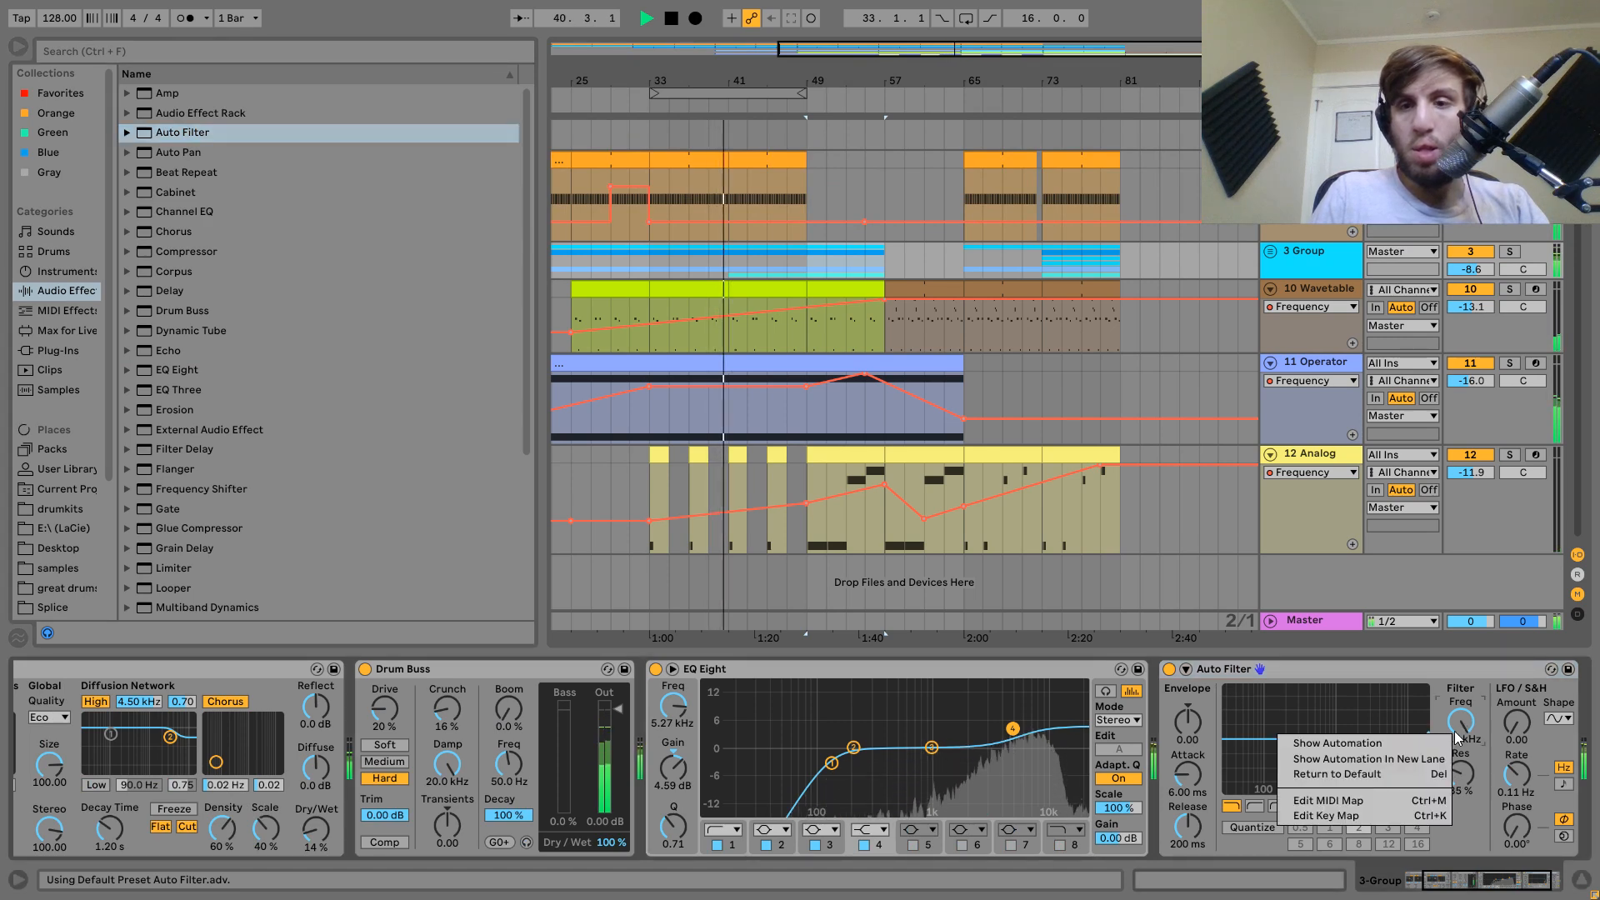
click(1321, 739)
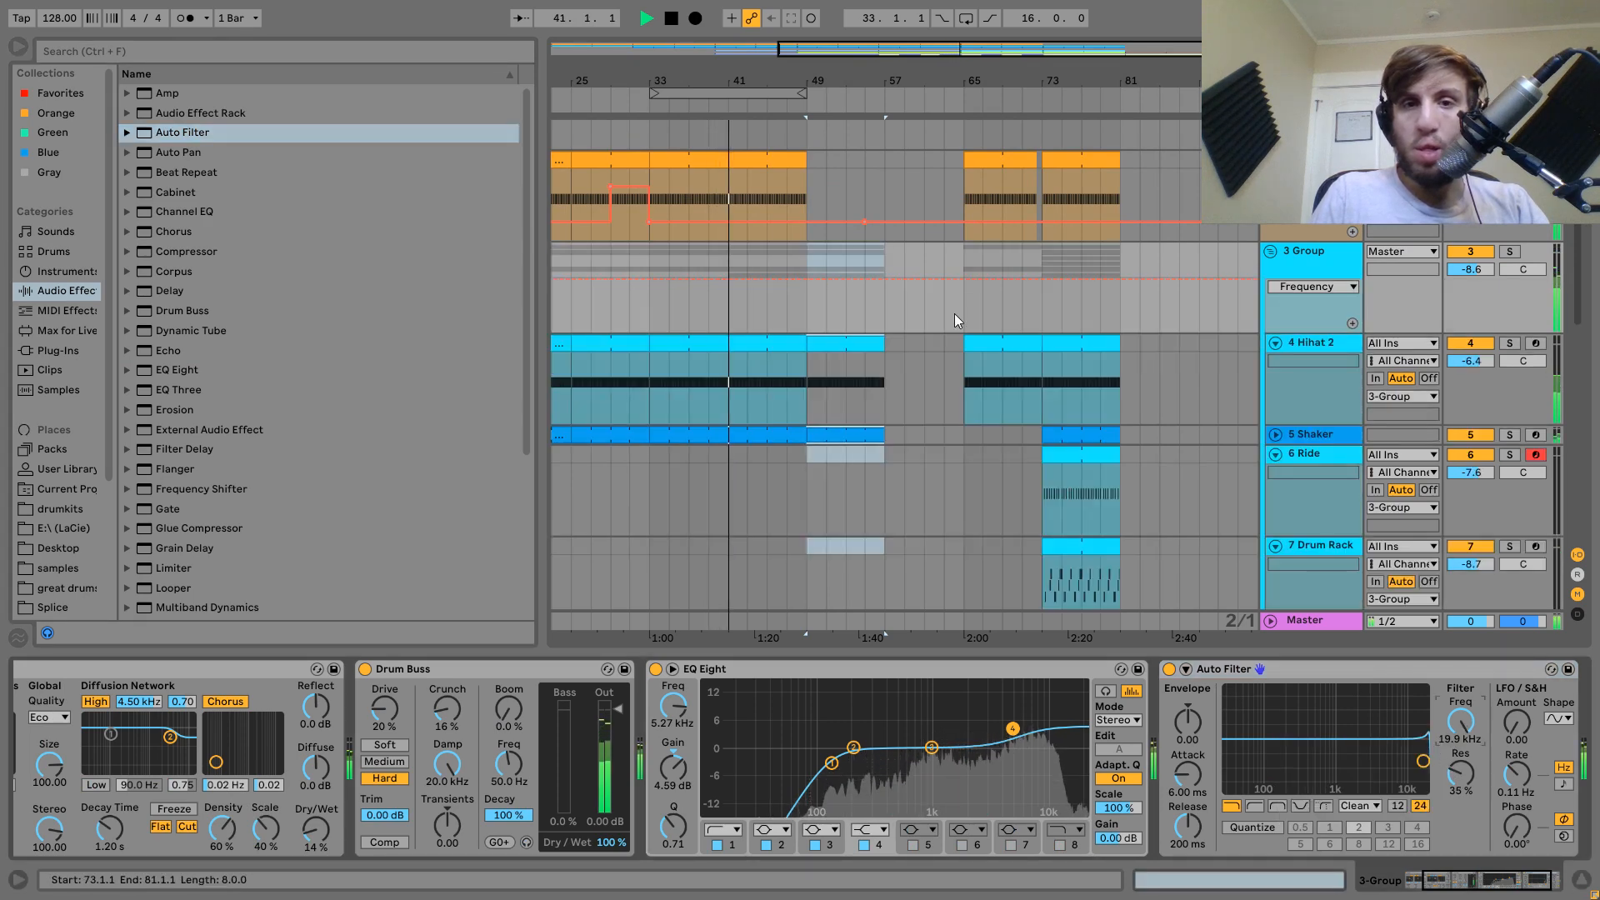
click(806, 280)
drag(870, 287, 884, 299)
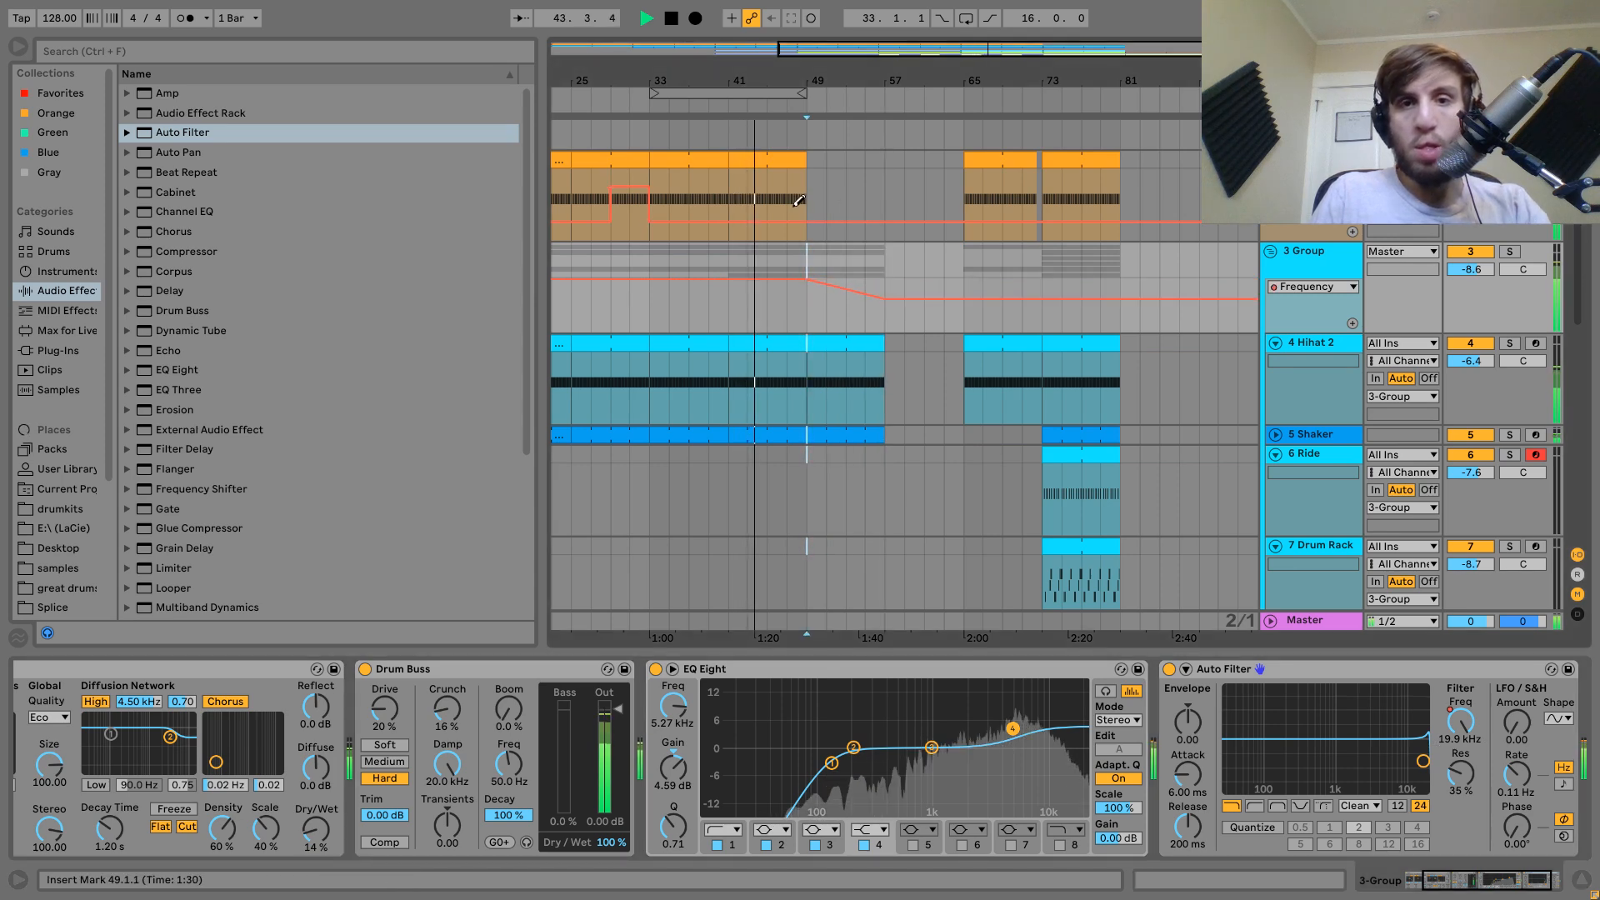
Draw the Kick track's Auto Filter Device On automation as on from bar 47 to 53.
key(b)
drag(792, 187, 828, 186)
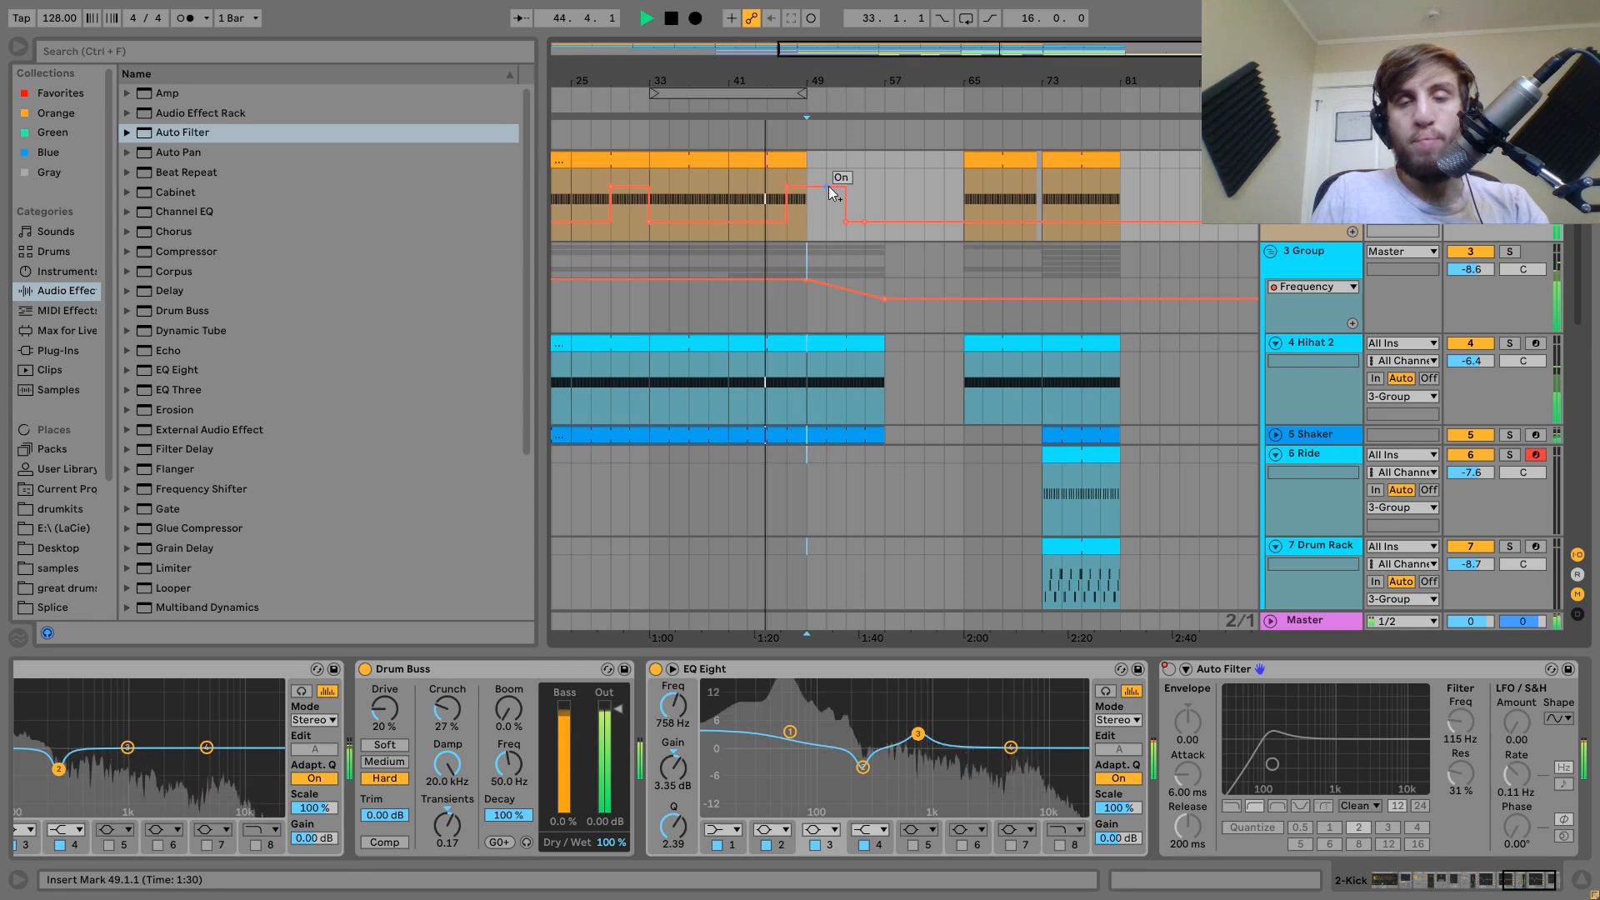
click(1274, 251)
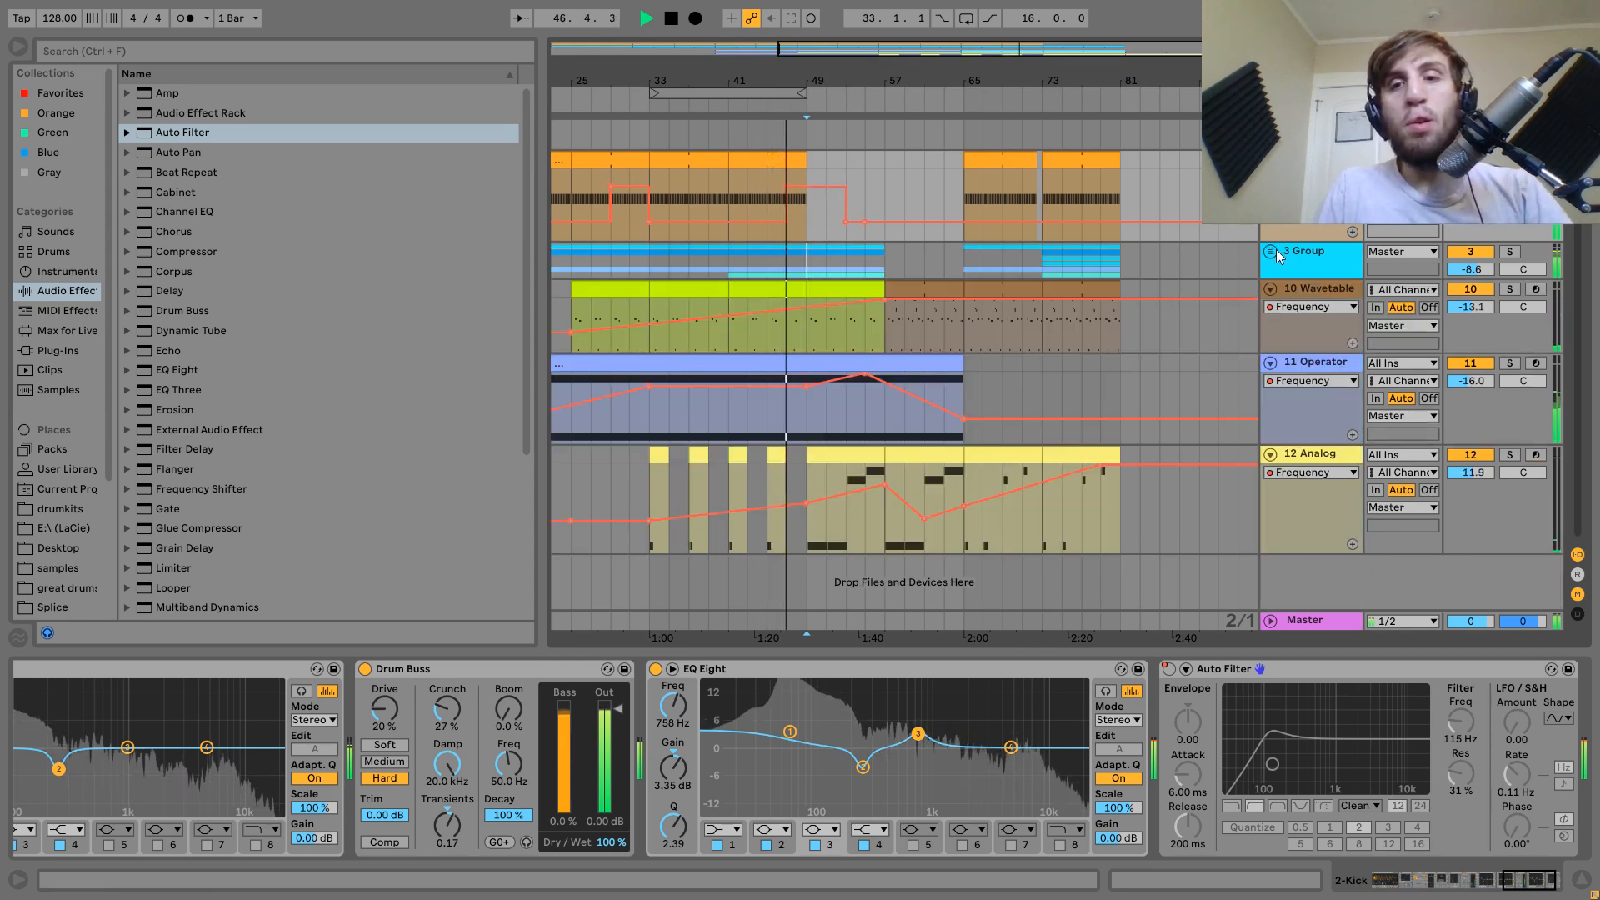
Copy the Drum Rack clip of bars 73–81 to bar 33 and duplicate it to fill bars 33–49.
click(1272, 252)
scroll(1088, 459, down, 3)
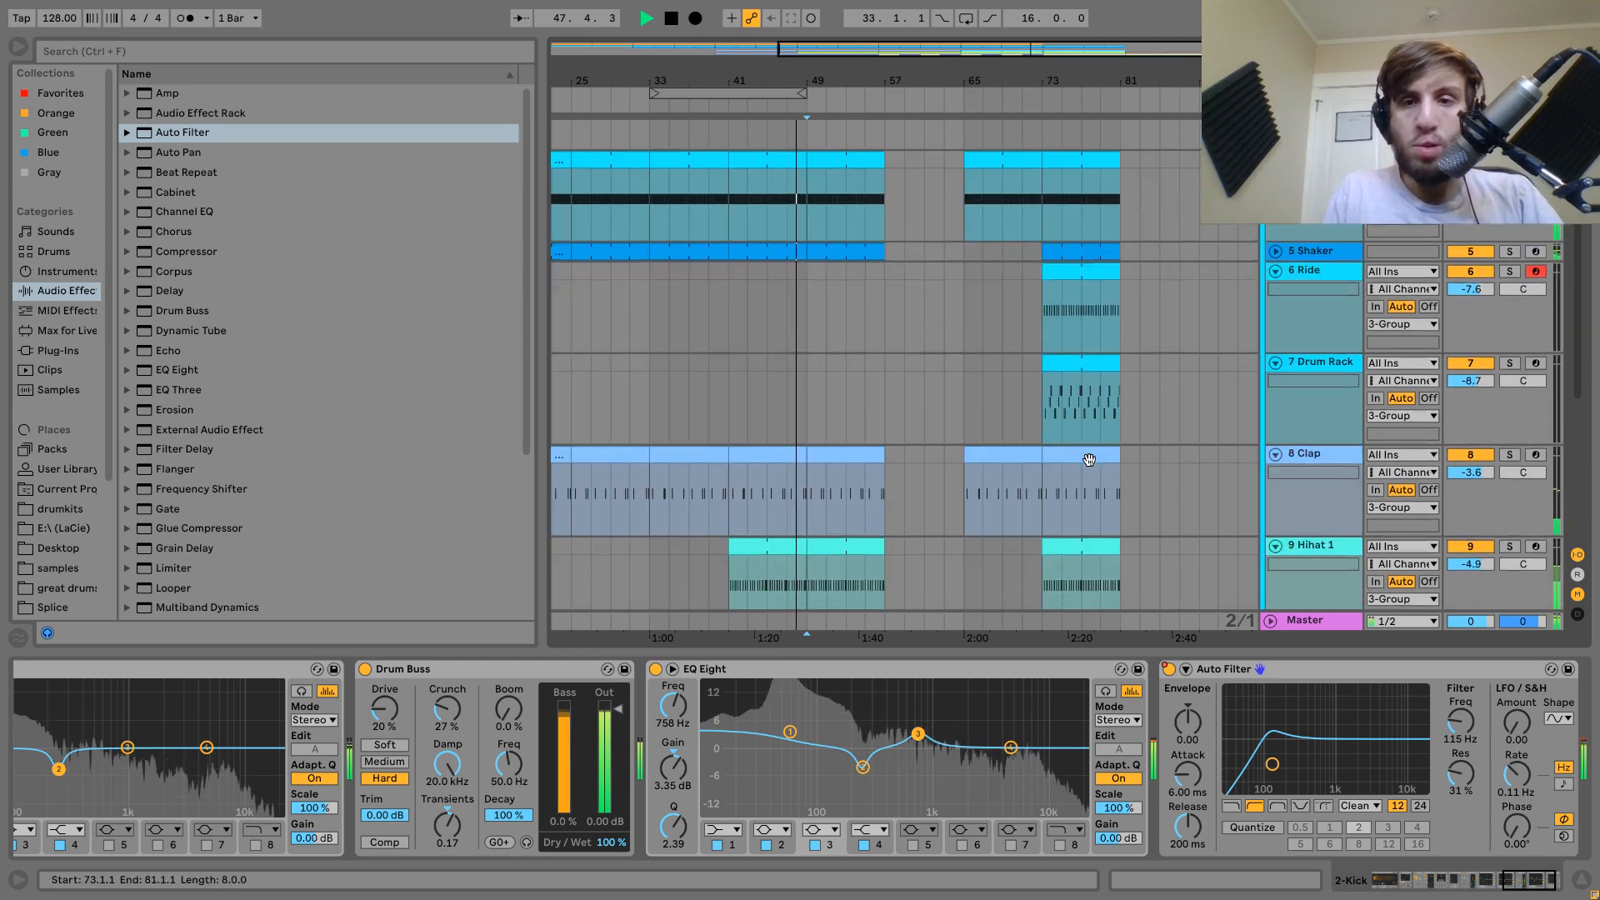
drag(1092, 372, 700, 365)
scroll(700, 366, up, 4)
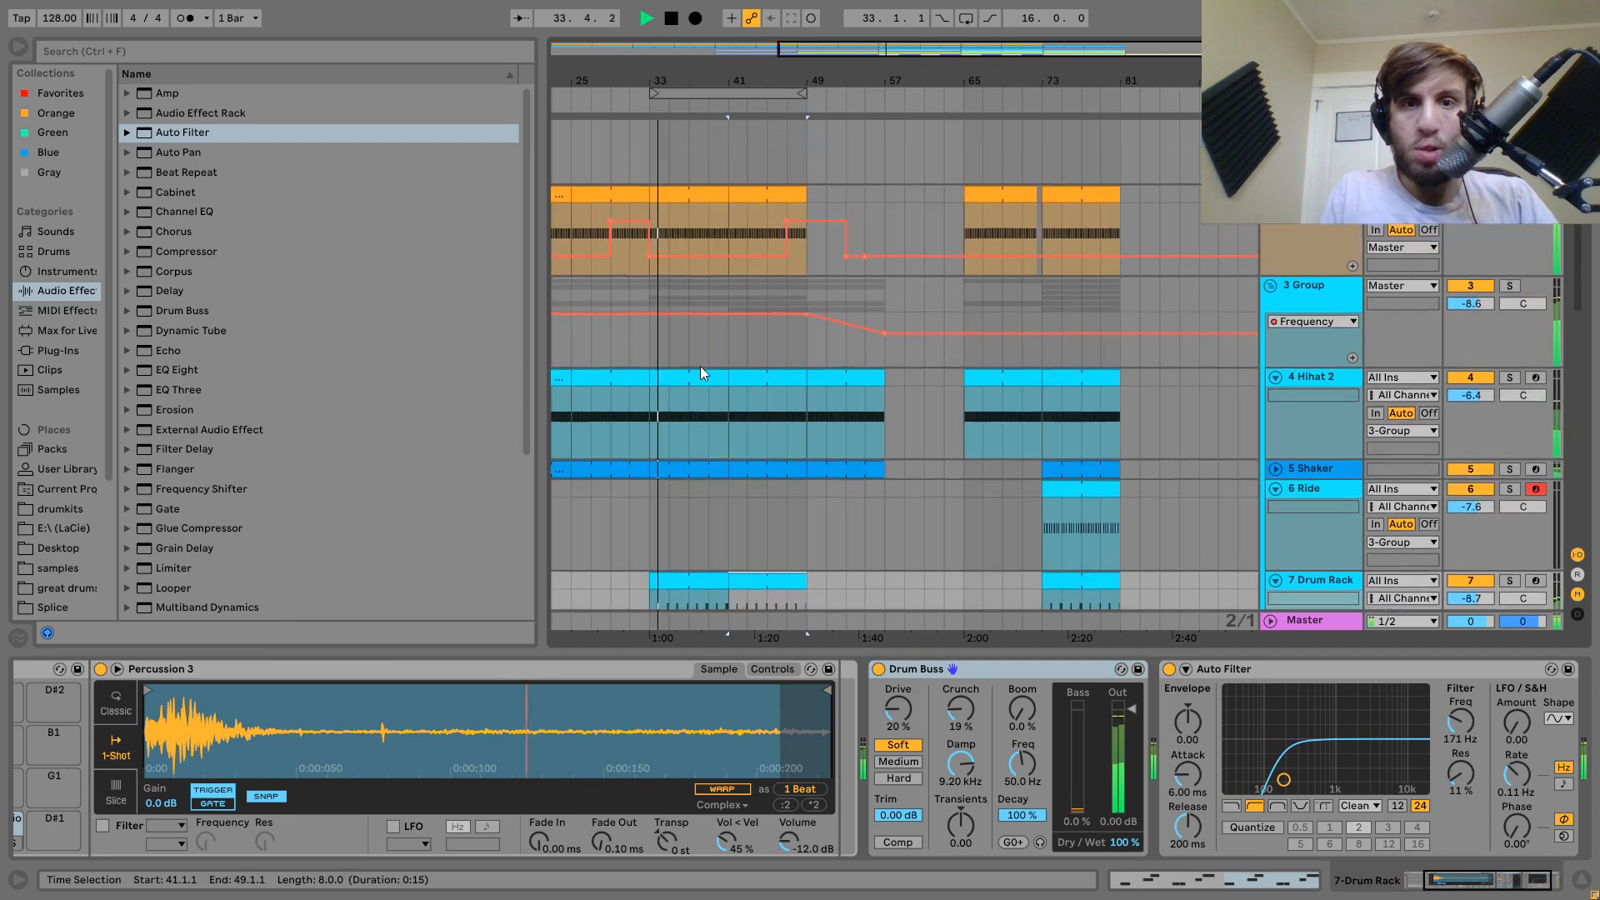
Play from bar 49, lower the 3 Group frequency automation at bar 57 to about 820 Hz and reopen it fully from about bar 62.
click(805, 376)
key(space)
click(805, 373)
key(space)
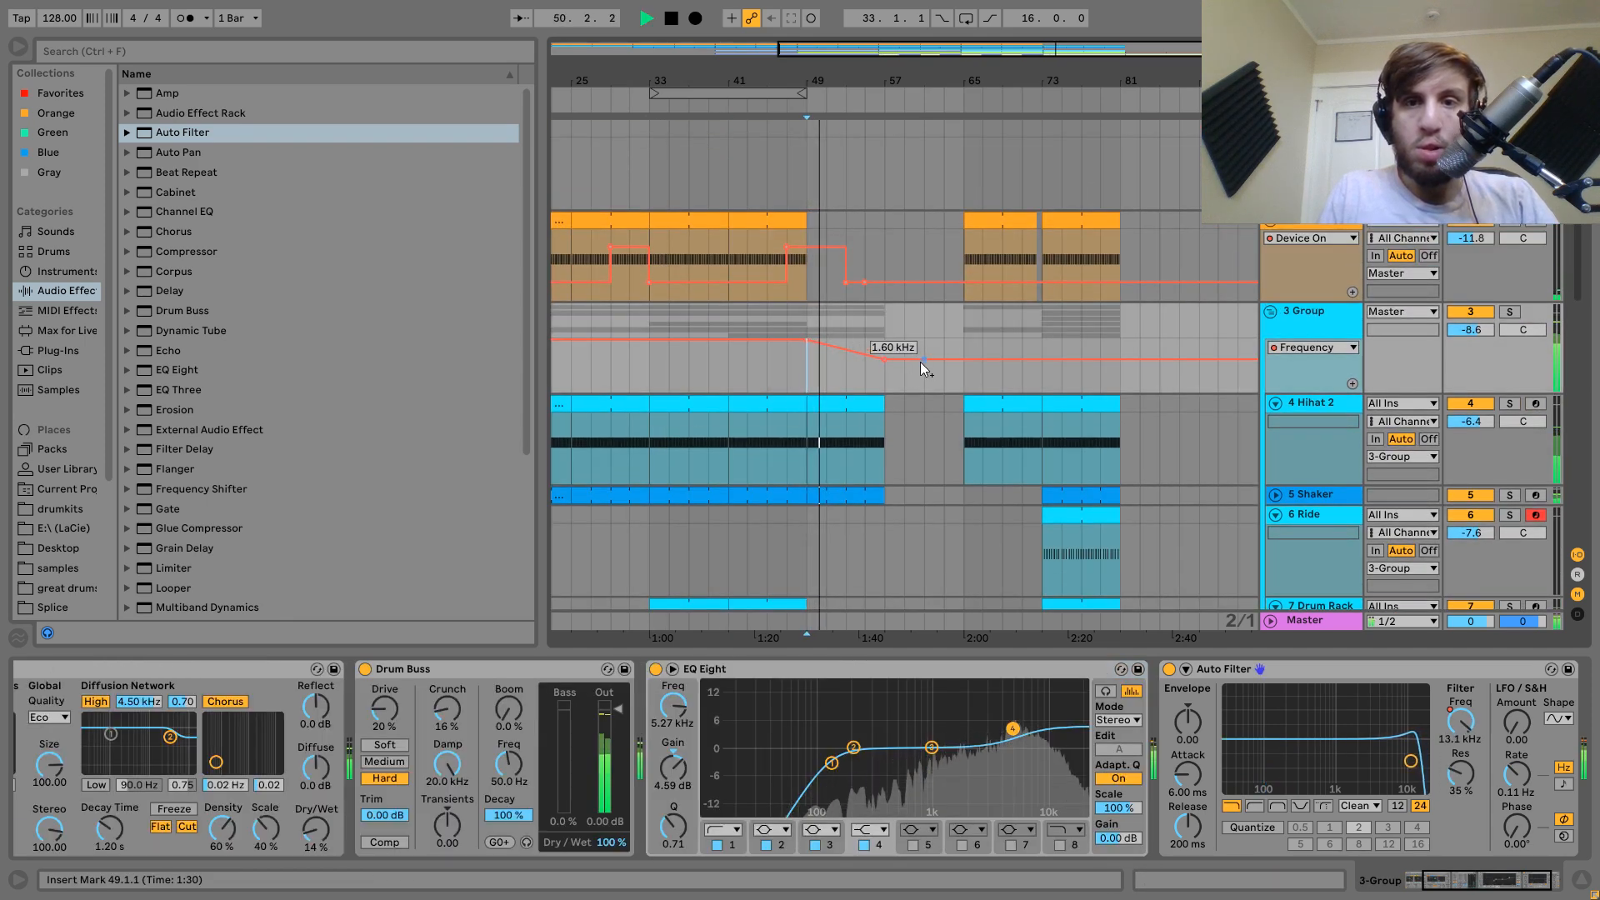
click(934, 361)
drag(955, 359, 884, 364)
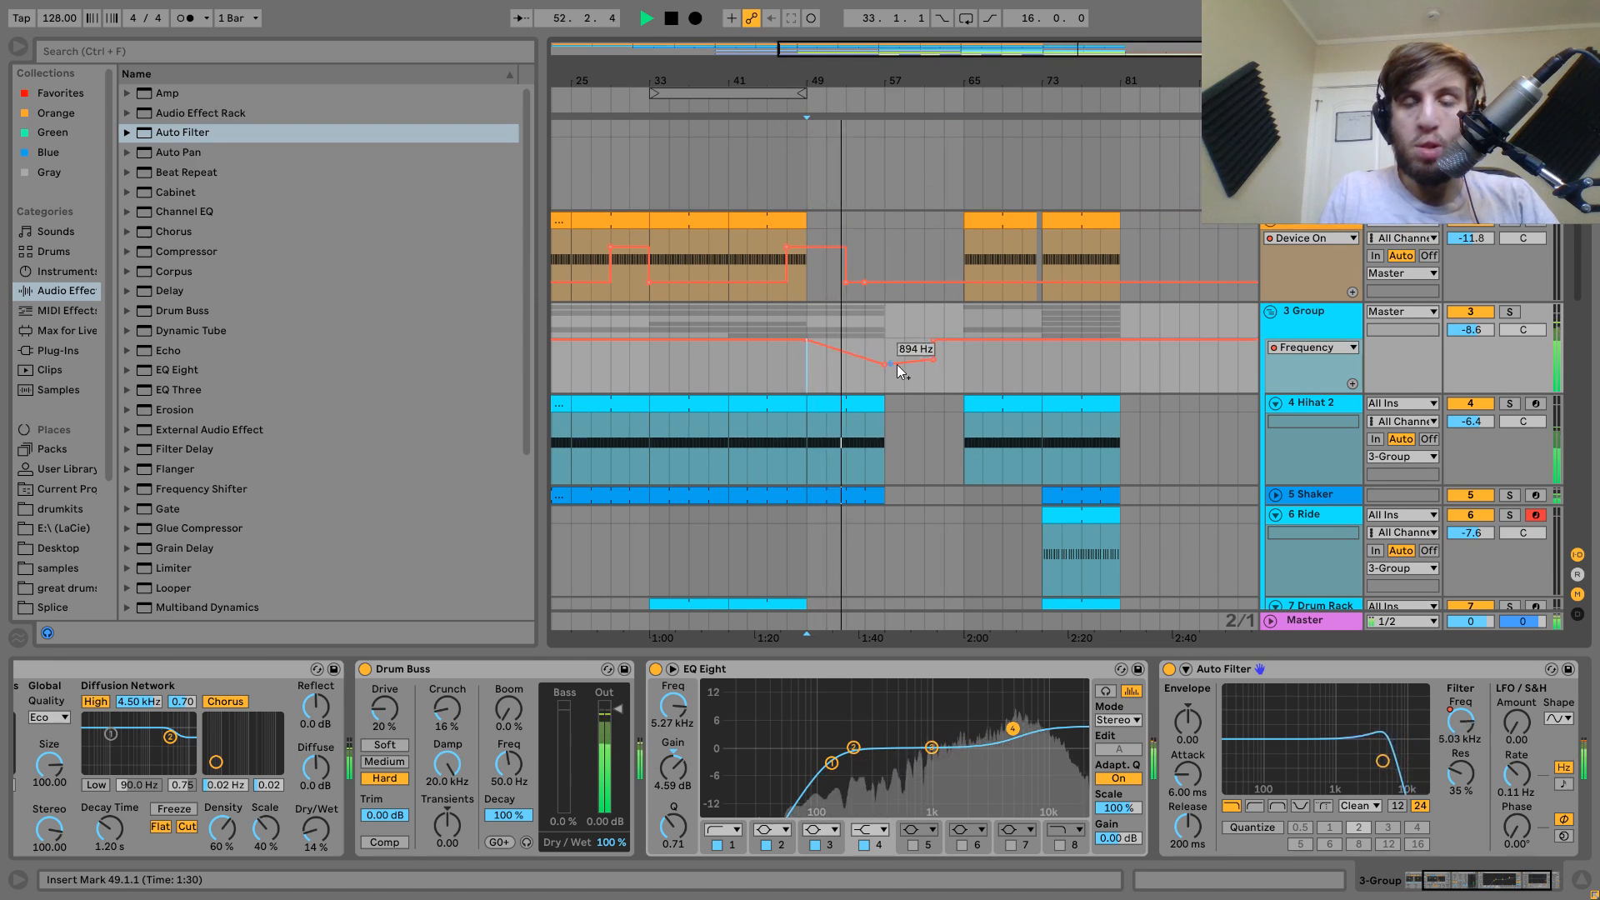
Fold the 3 Group and raise the Wavetable track's volume to -11.1 dB.
click(1271, 315)
scroll(1273, 325, down, 1)
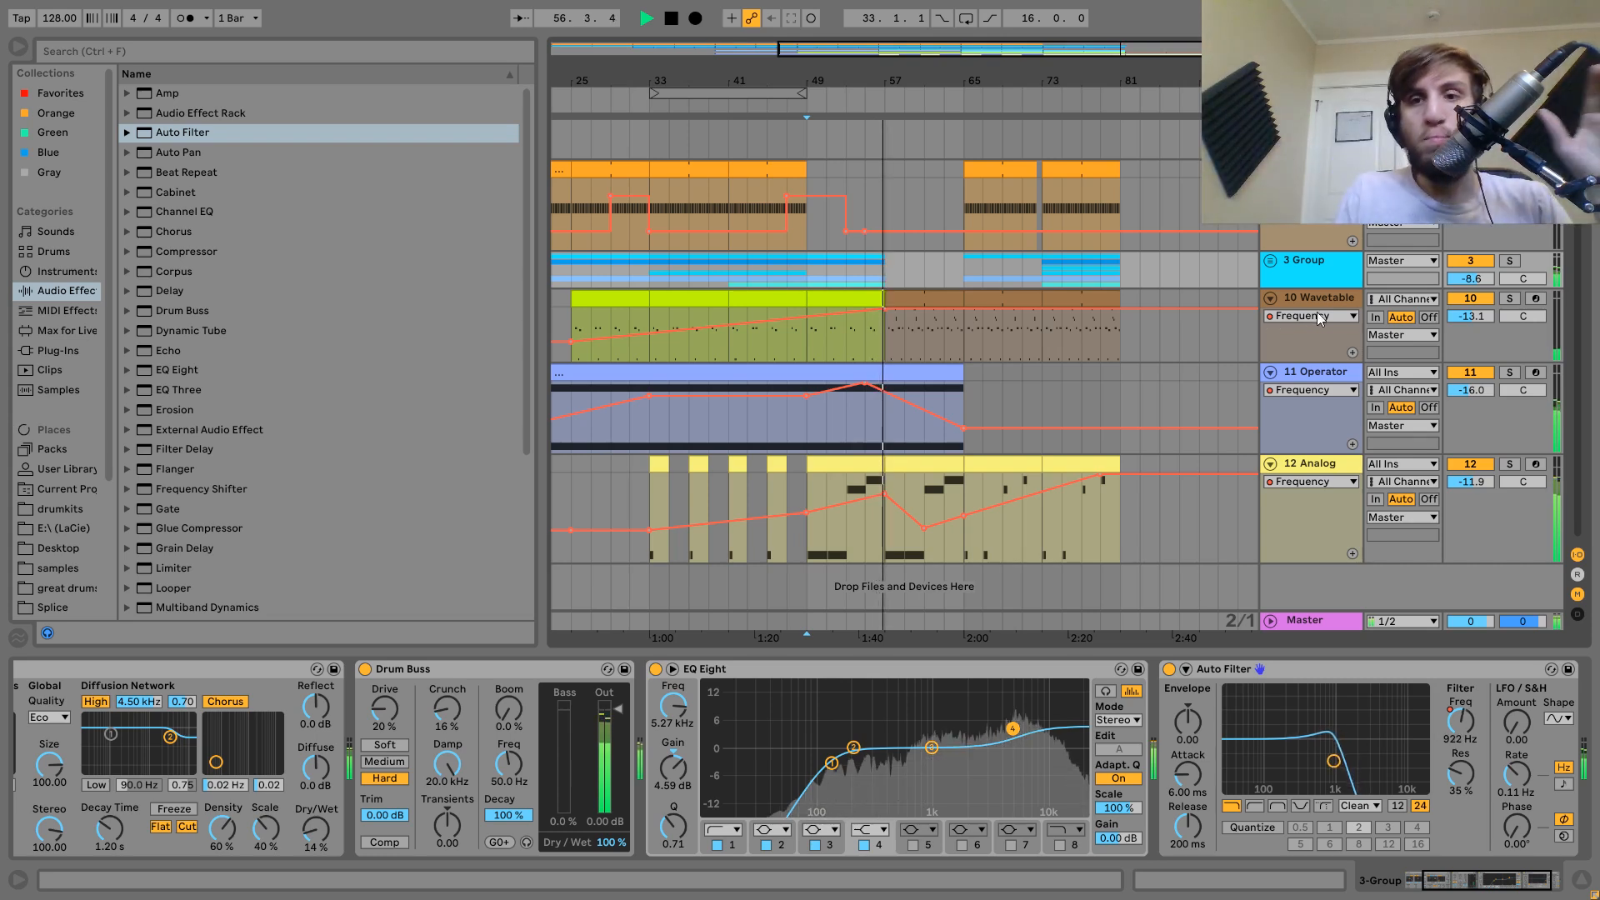
drag(1470, 321, 1469, 313)
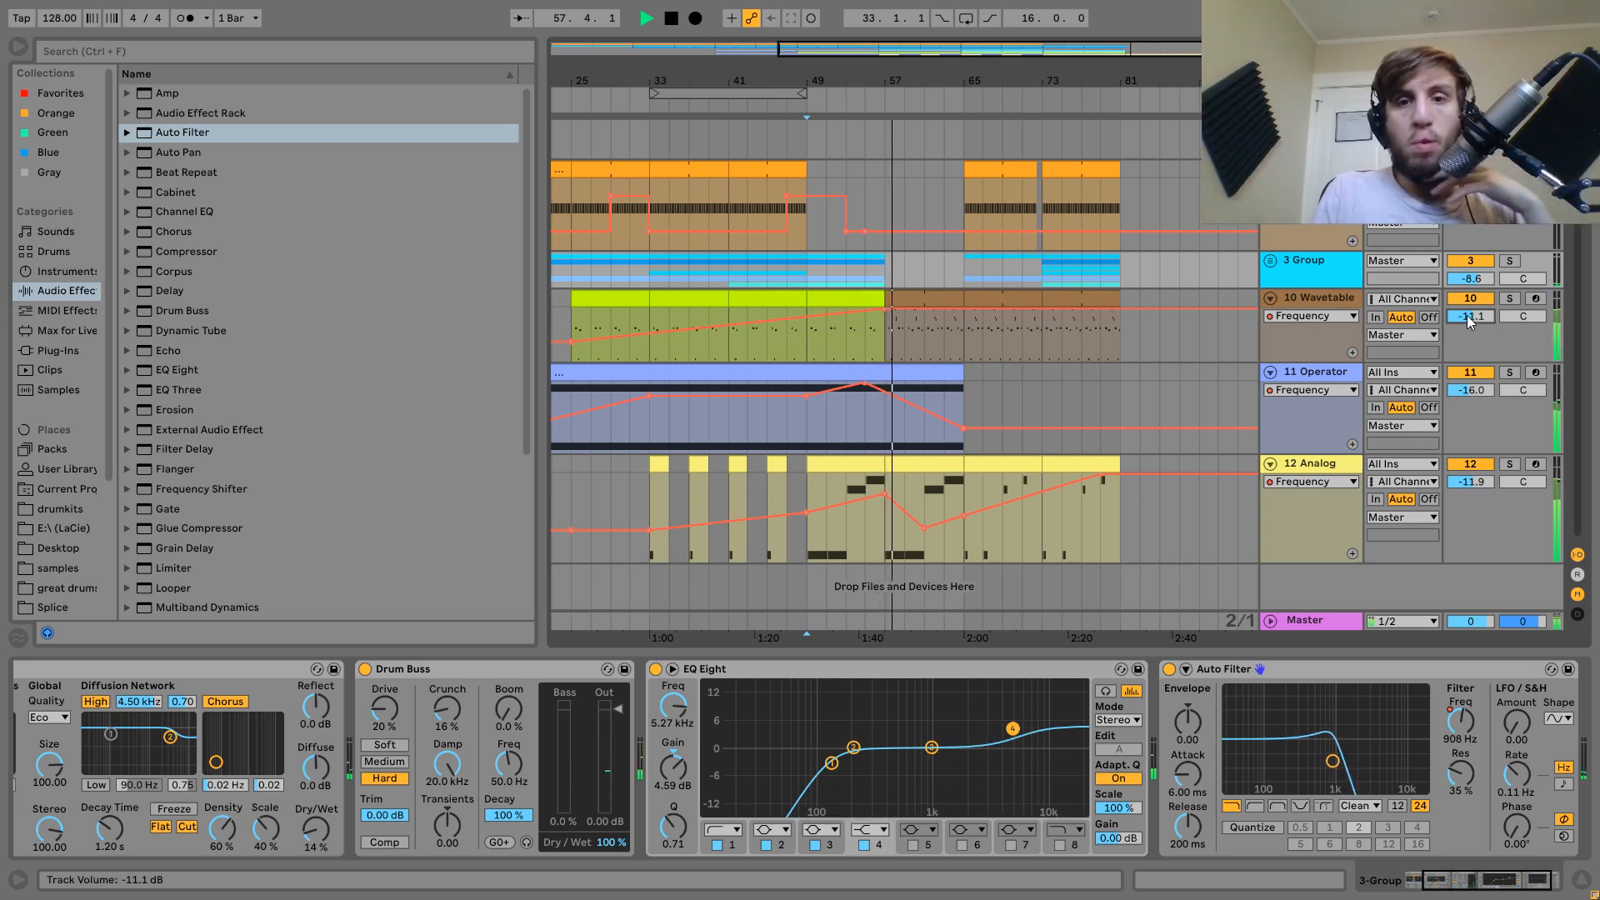
Show the Analog track's device chain and listen to the section from bar 49.
click(1331, 468)
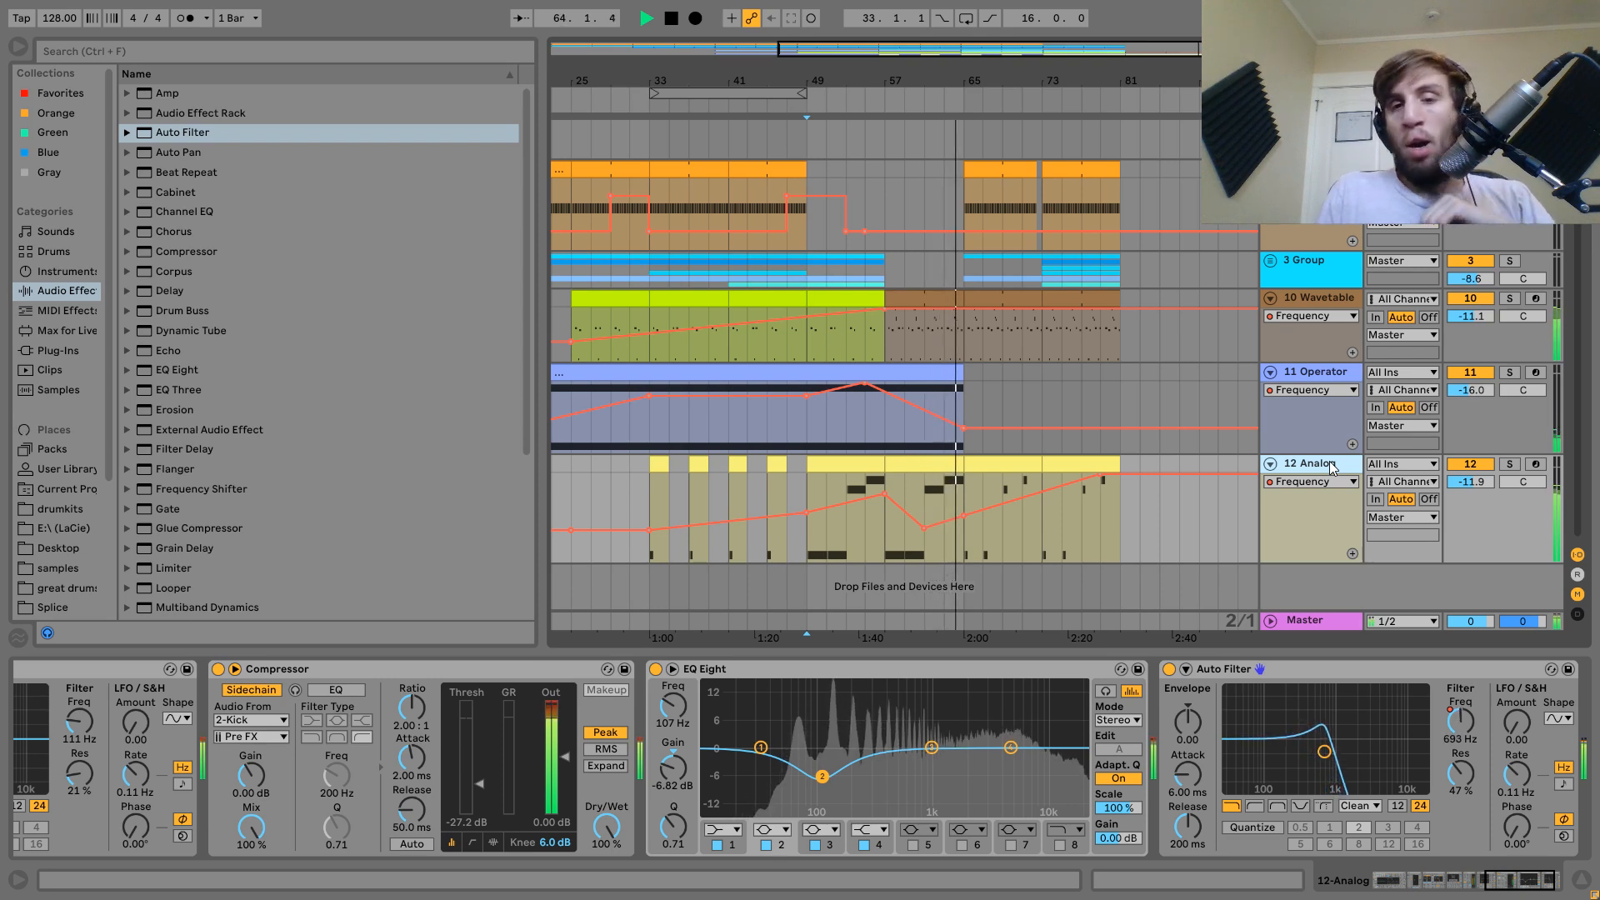
click(805, 269)
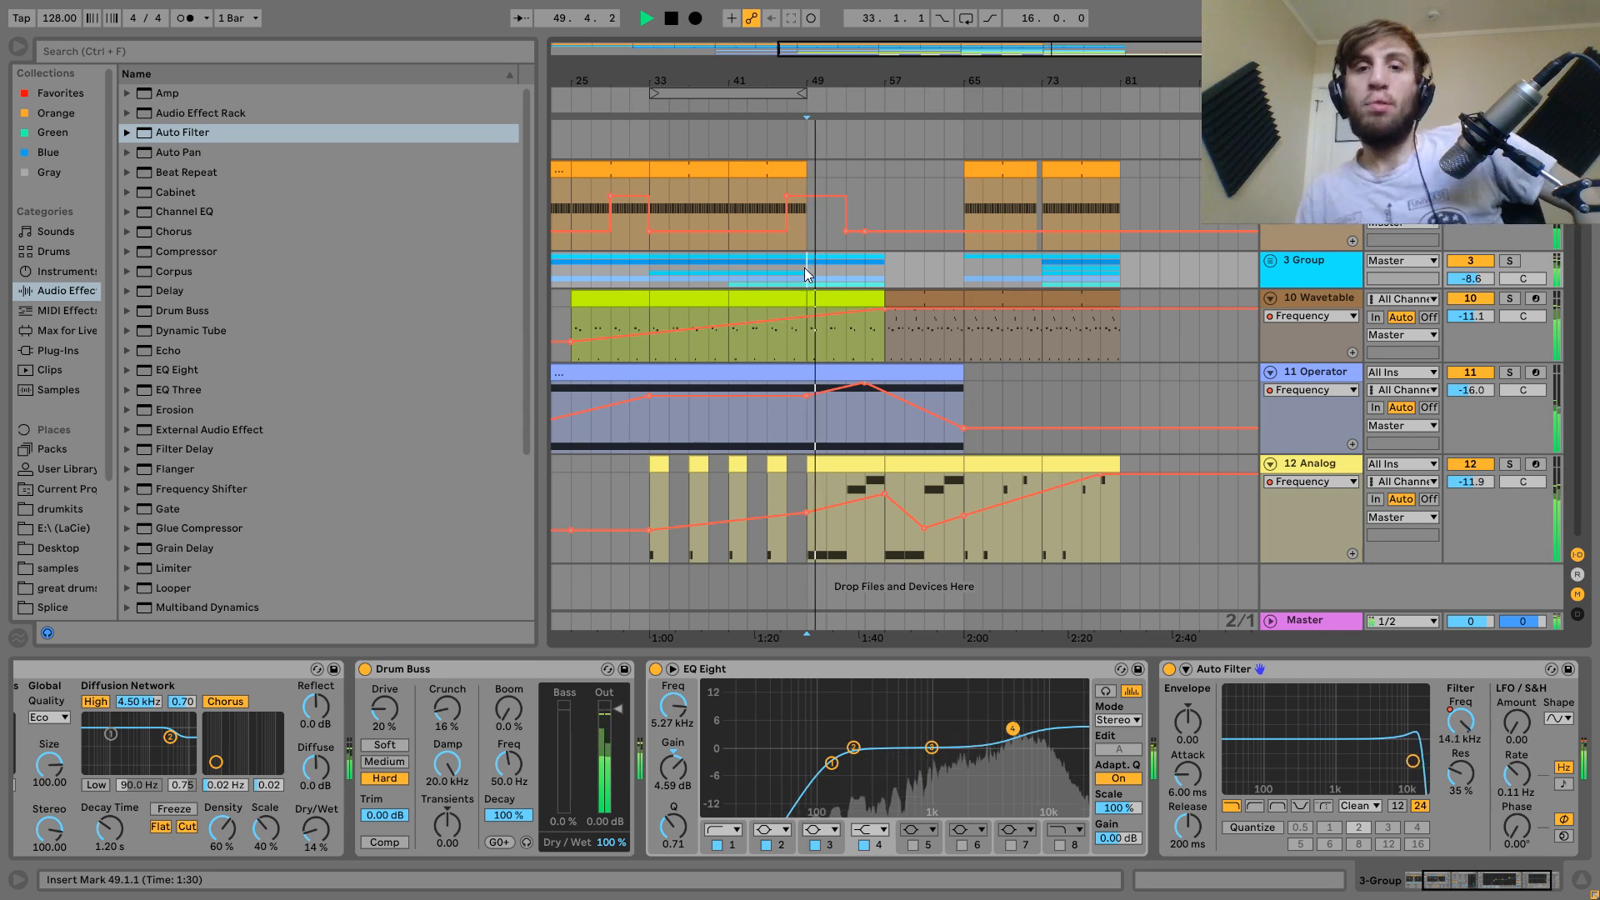
key(space)
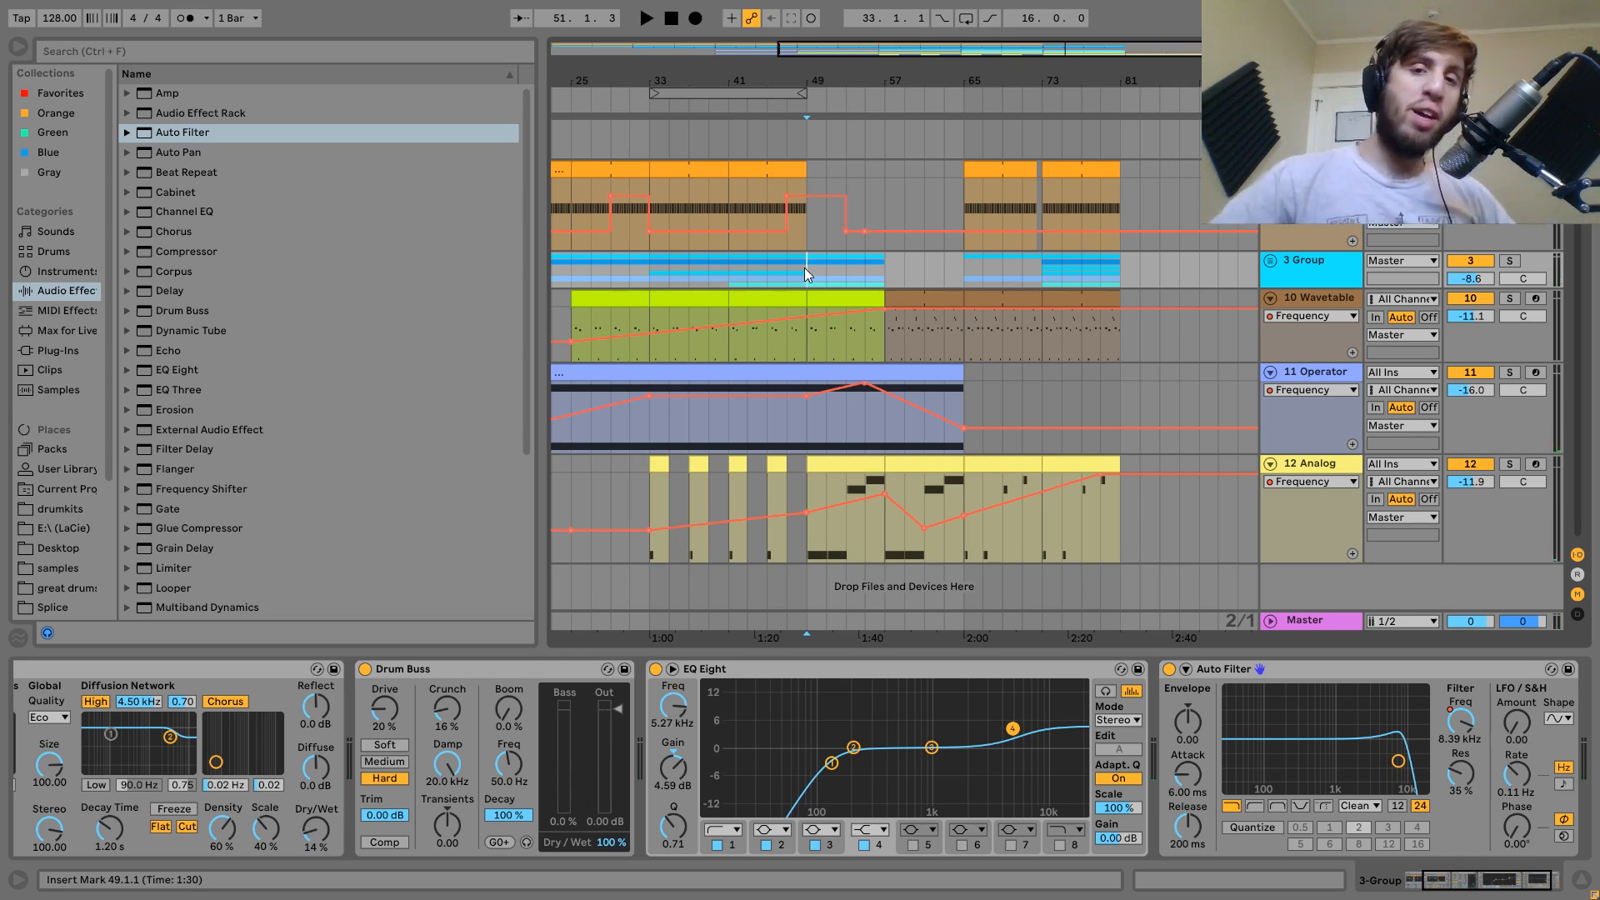
key(space)
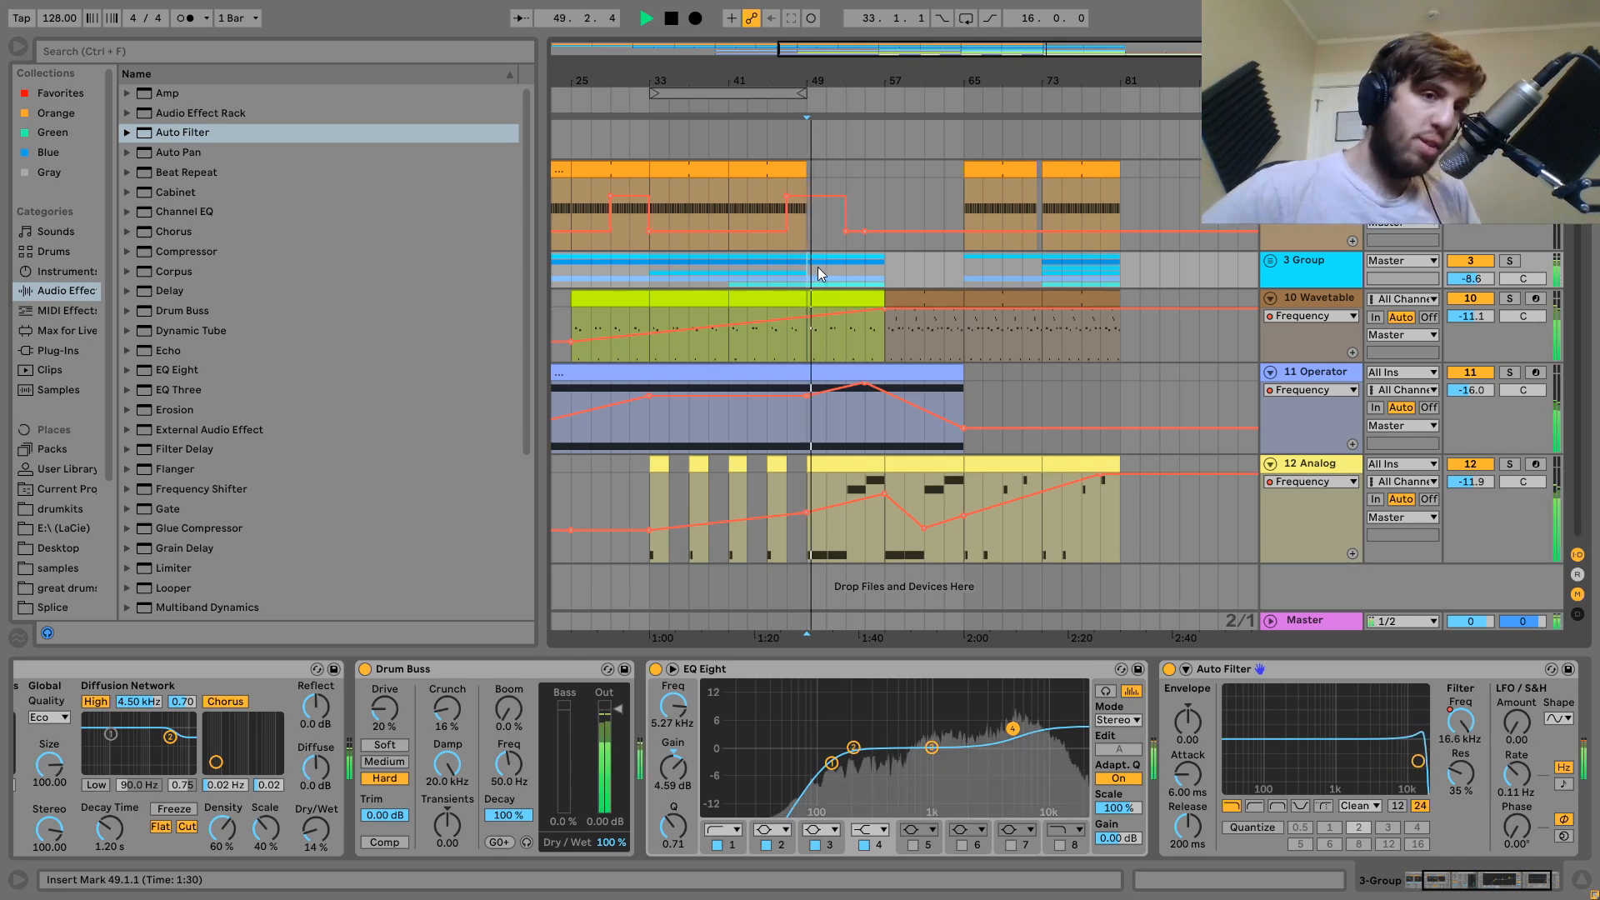
key(space)
Duplicate the Kick clip of bars 41–49 into bars 49–57 and extend its filter-on automation to bar 59.
click(764, 166)
key(ctrl+d)
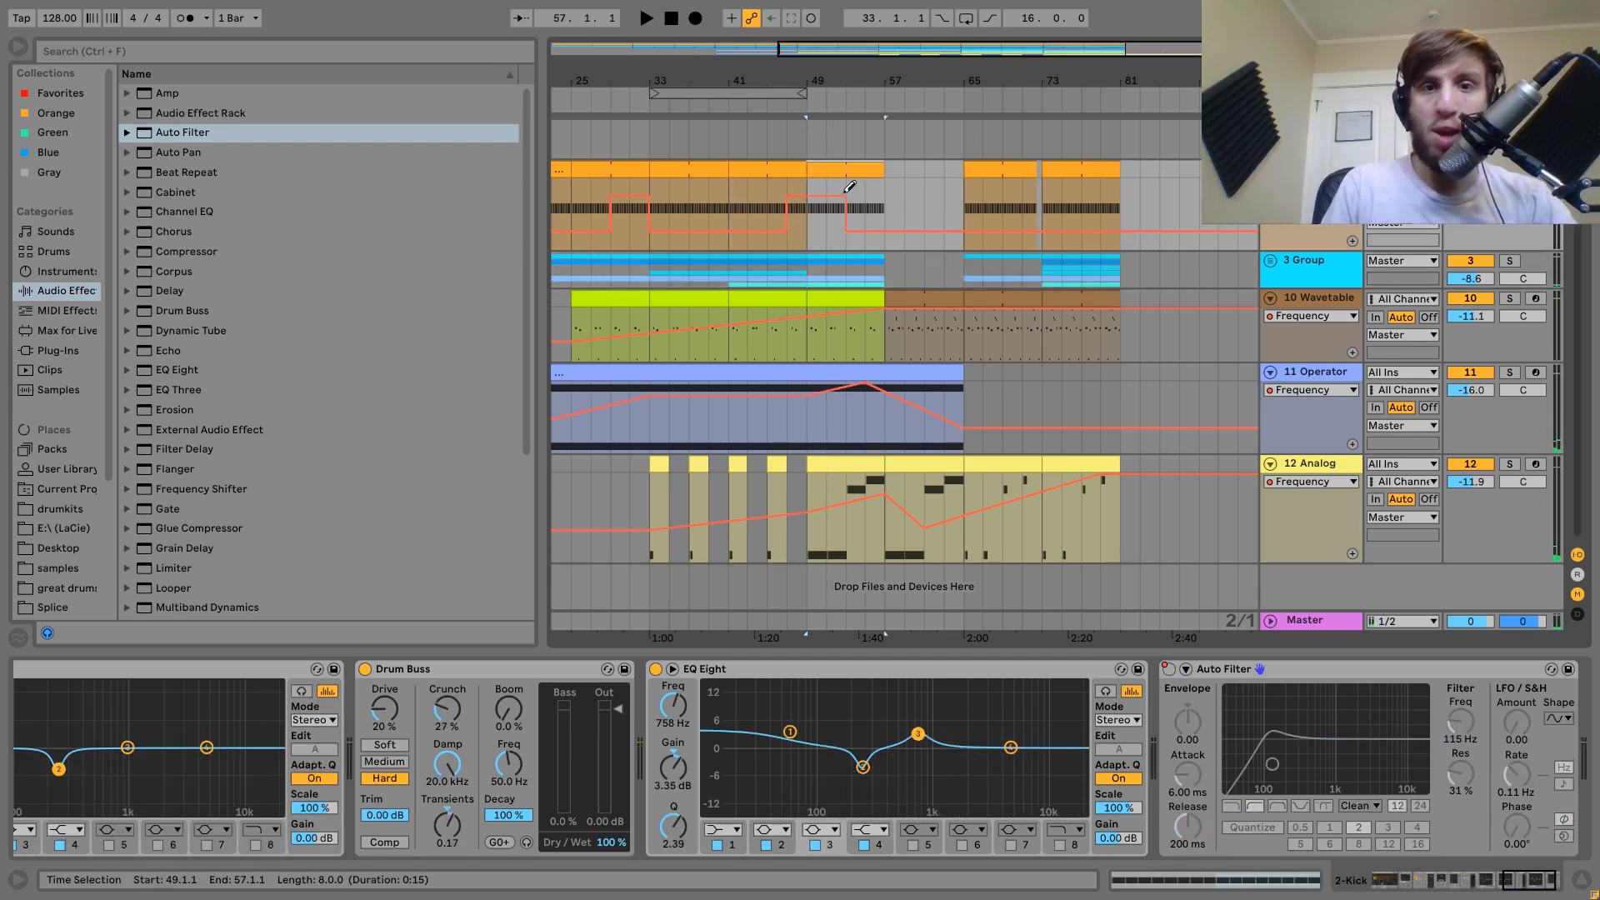
drag(850, 187, 904, 178)
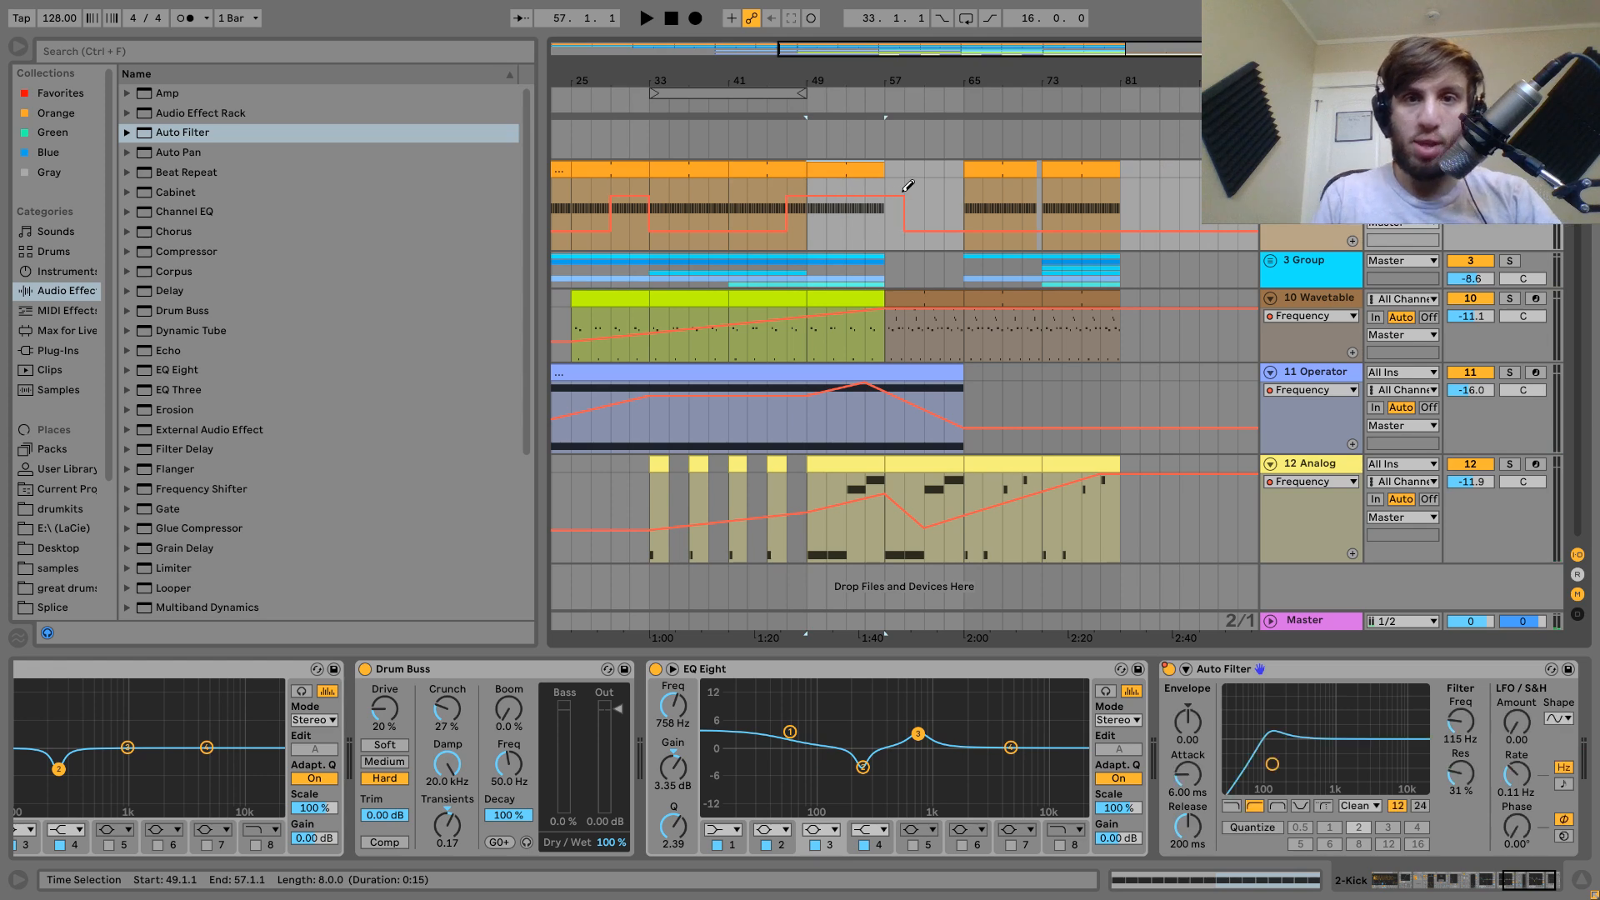
Copy the 3 Group's Auto Filter with its automation onto the Kick track and play from bar 47.
click(1308, 269)
click(1347, 672)
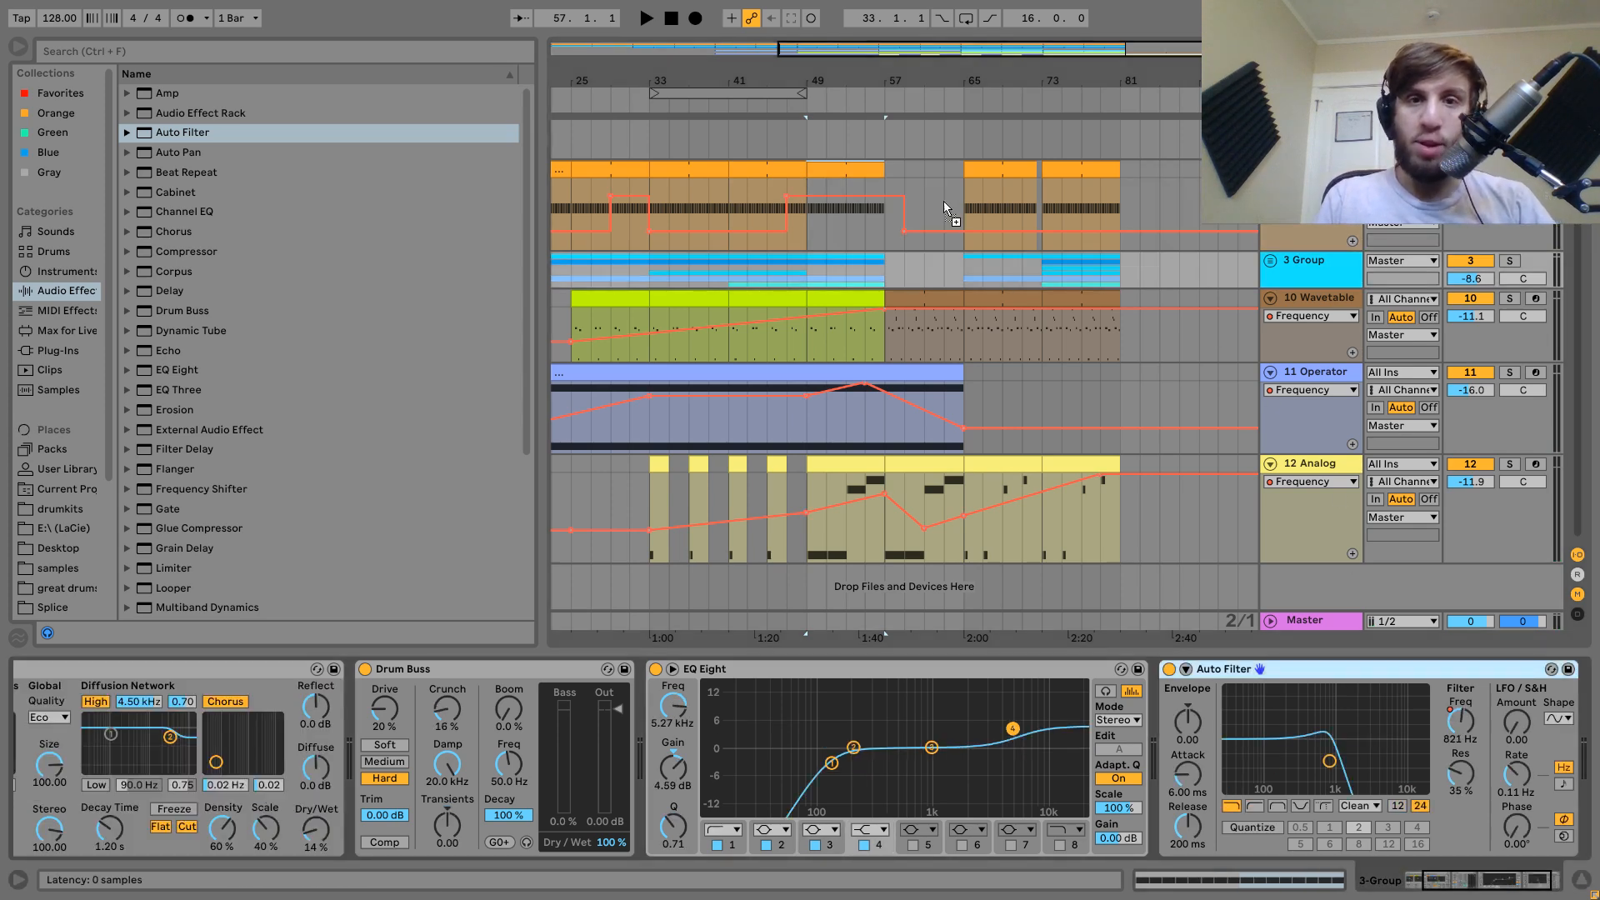
click(797, 121)
key(space)
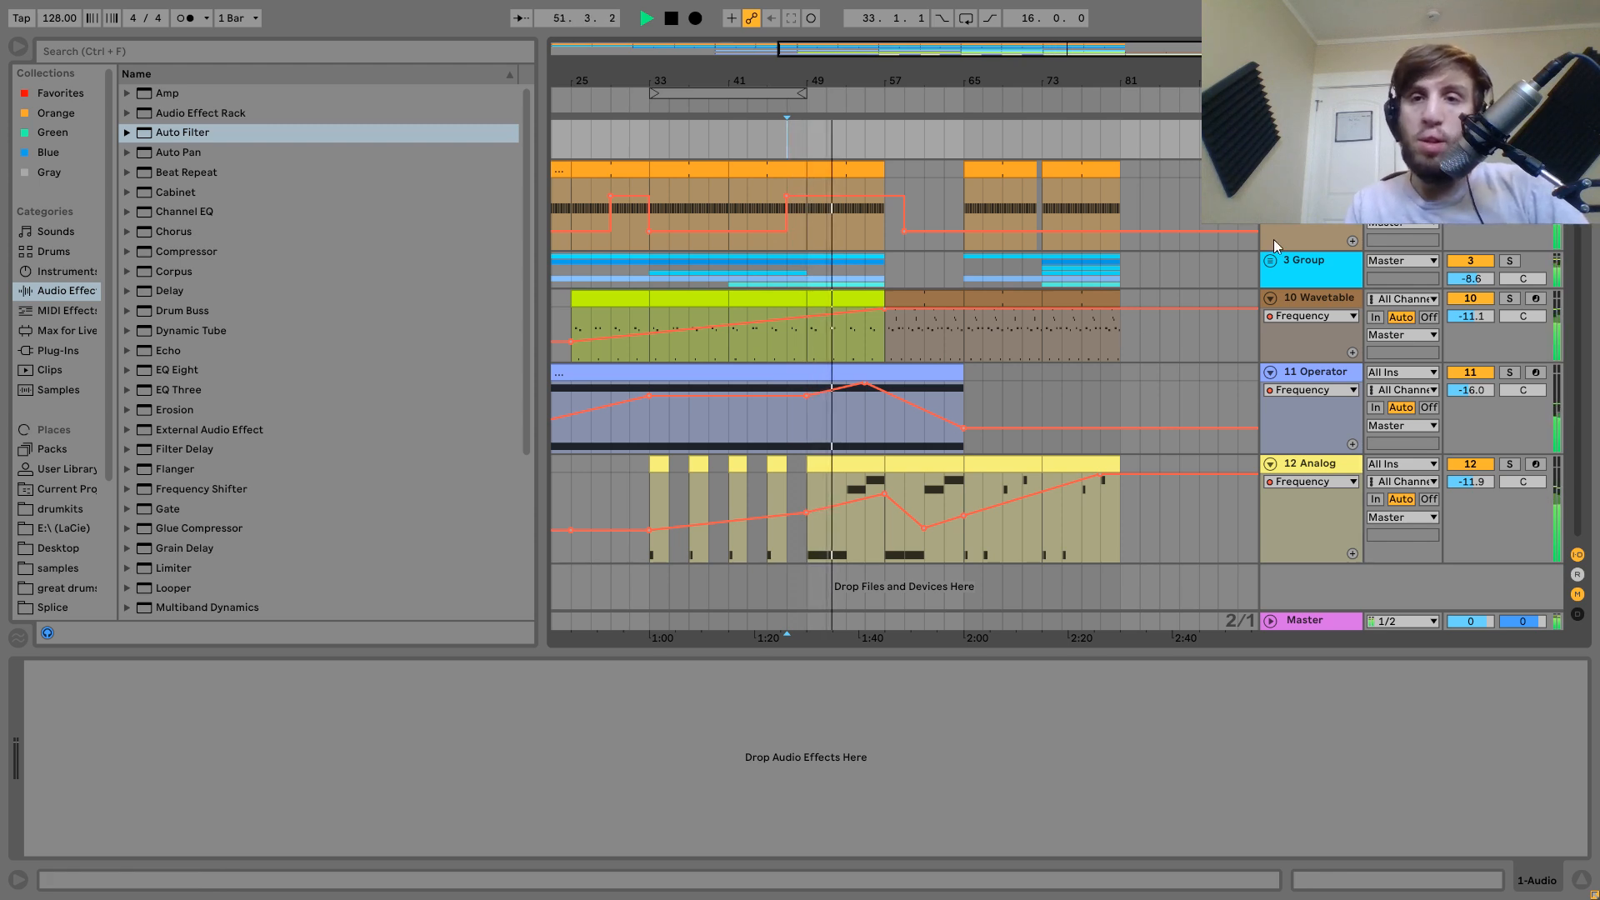
Show the copied Auto Filter's frequency automation on the Kick track and lower its bar 57 point to about 129 Hz.
click(1310, 171)
right_click(1460, 720)
click(1416, 717)
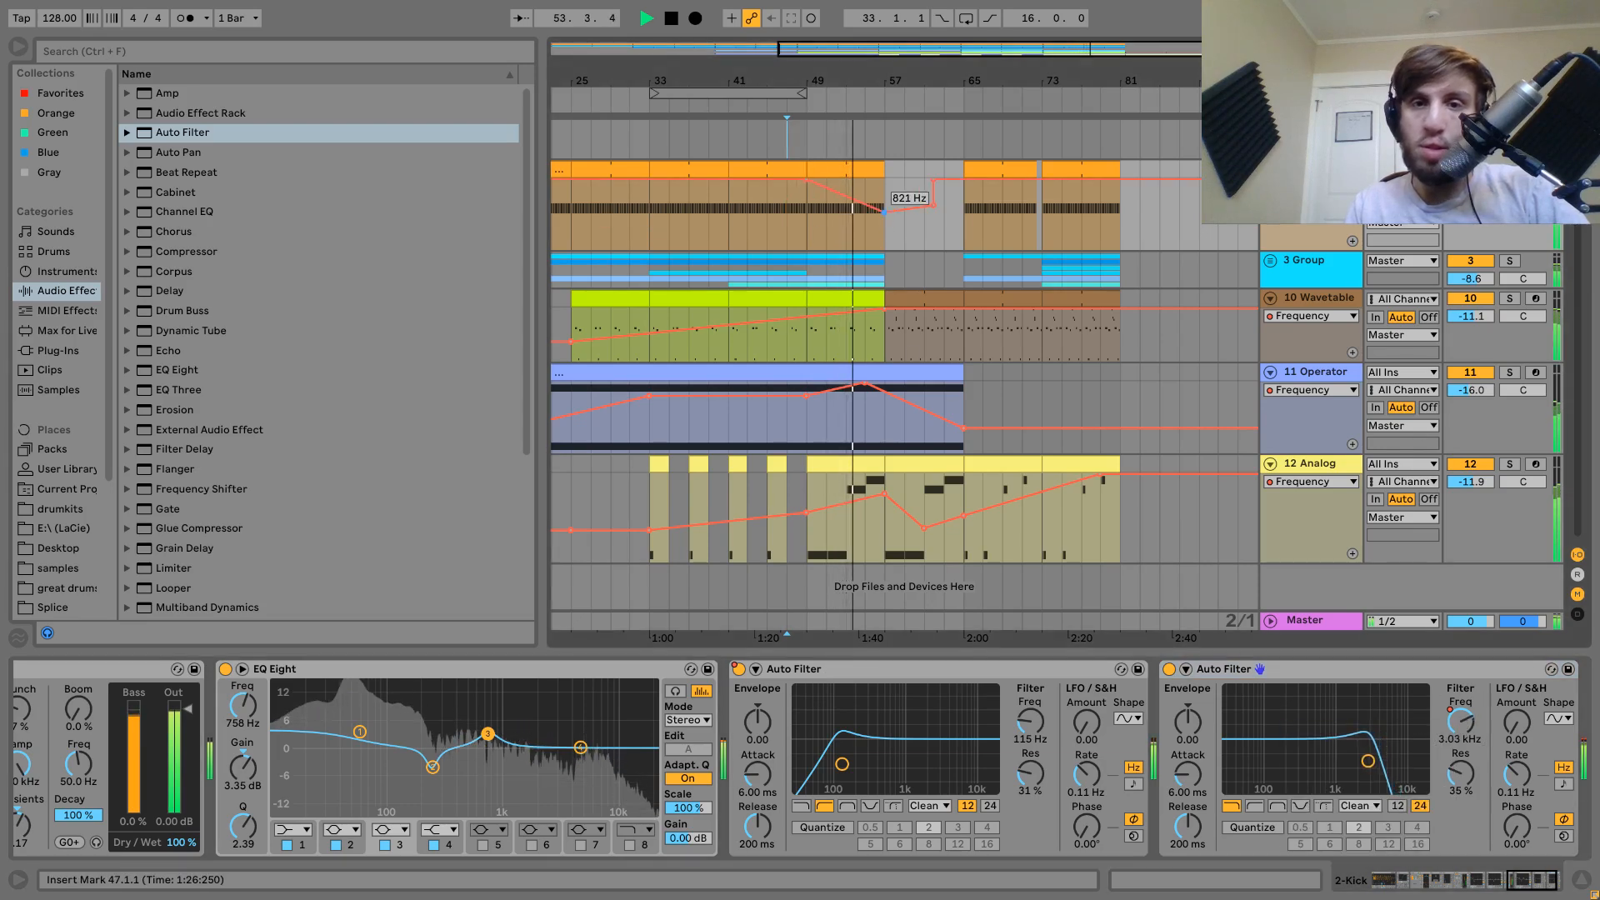
drag(883, 212, 884, 232)
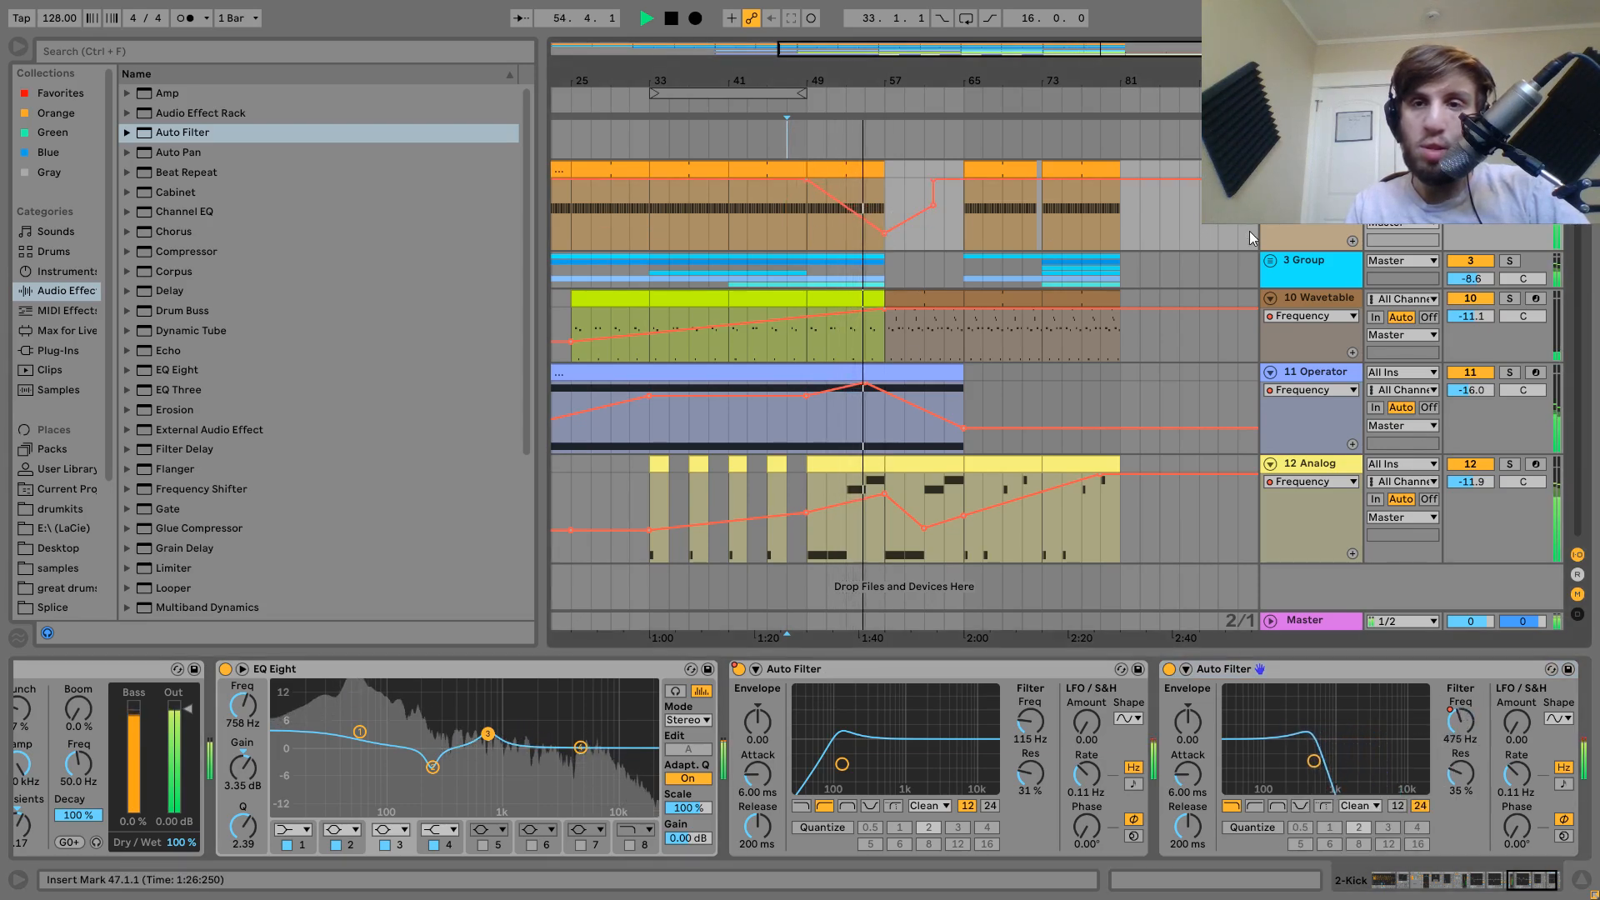
Show the Kick high-pass Auto Filter's frequency automation, raise the bar 57 point to about 400 Hz, and play from bar 55.
click(1271, 169)
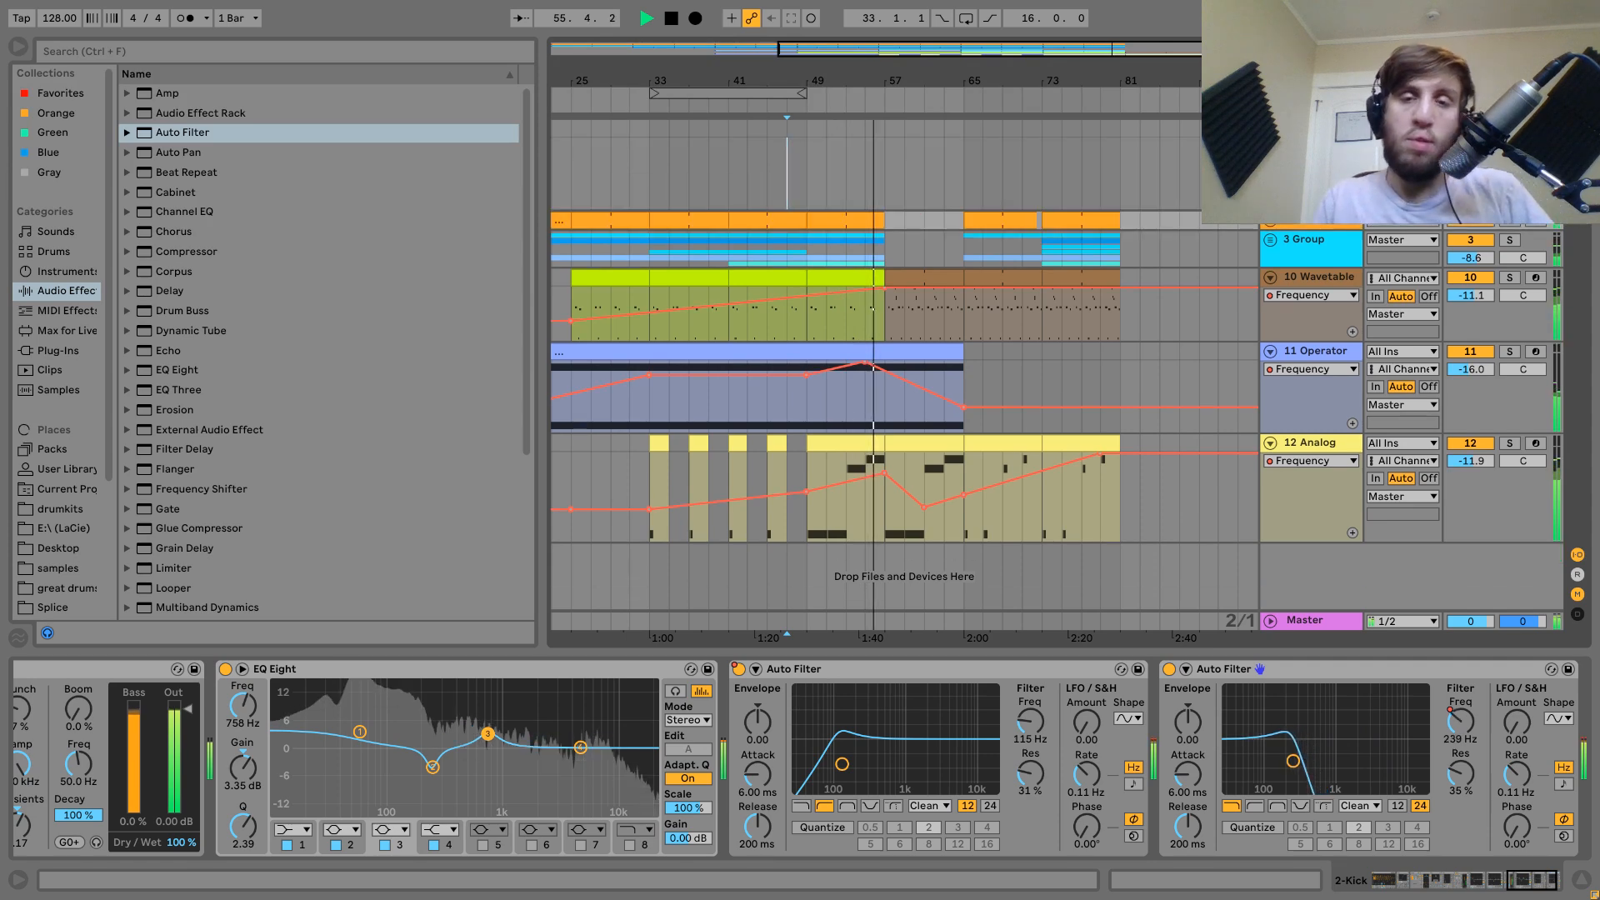
right_click(1034, 717)
click(1057, 719)
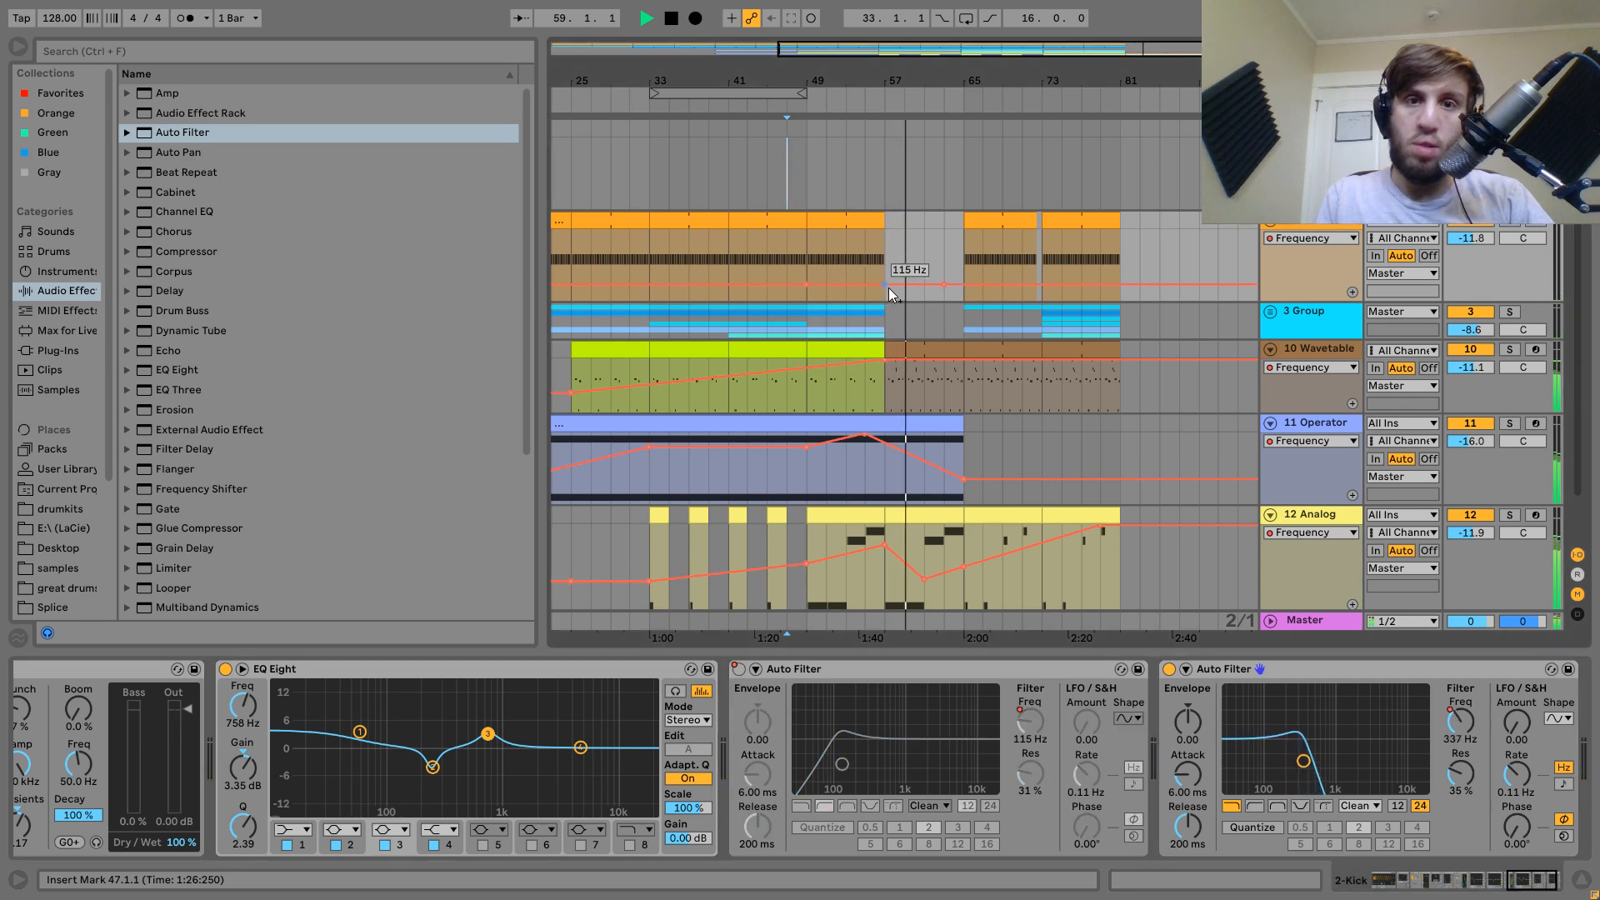
drag(884, 284, 884, 272)
click(868, 250)
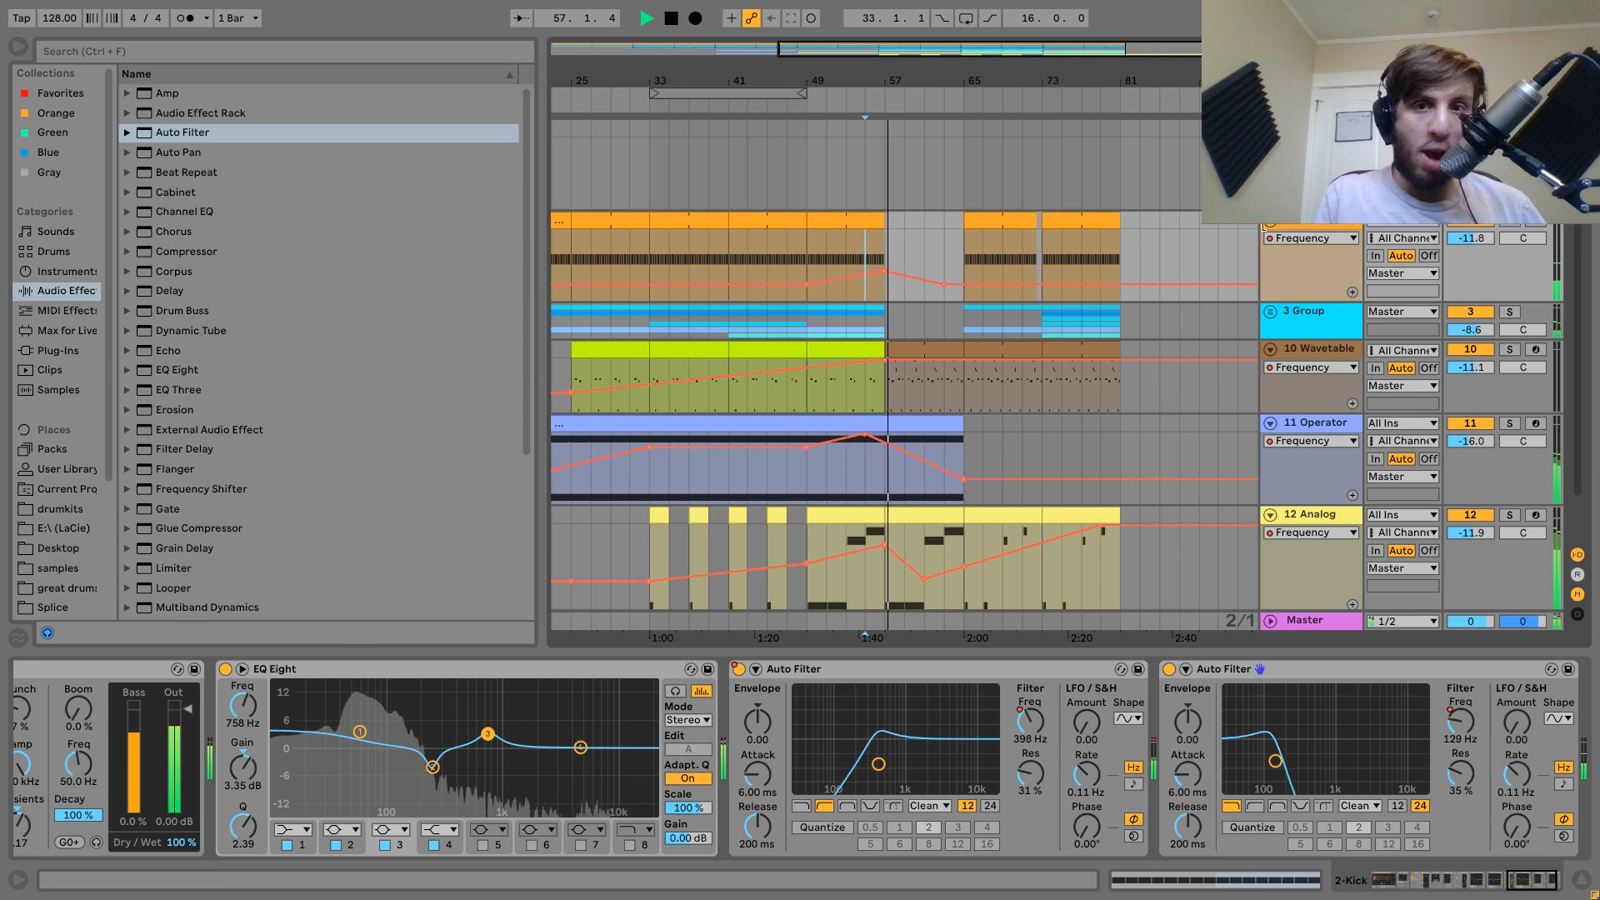
drag(1110, 81, 1126, 195)
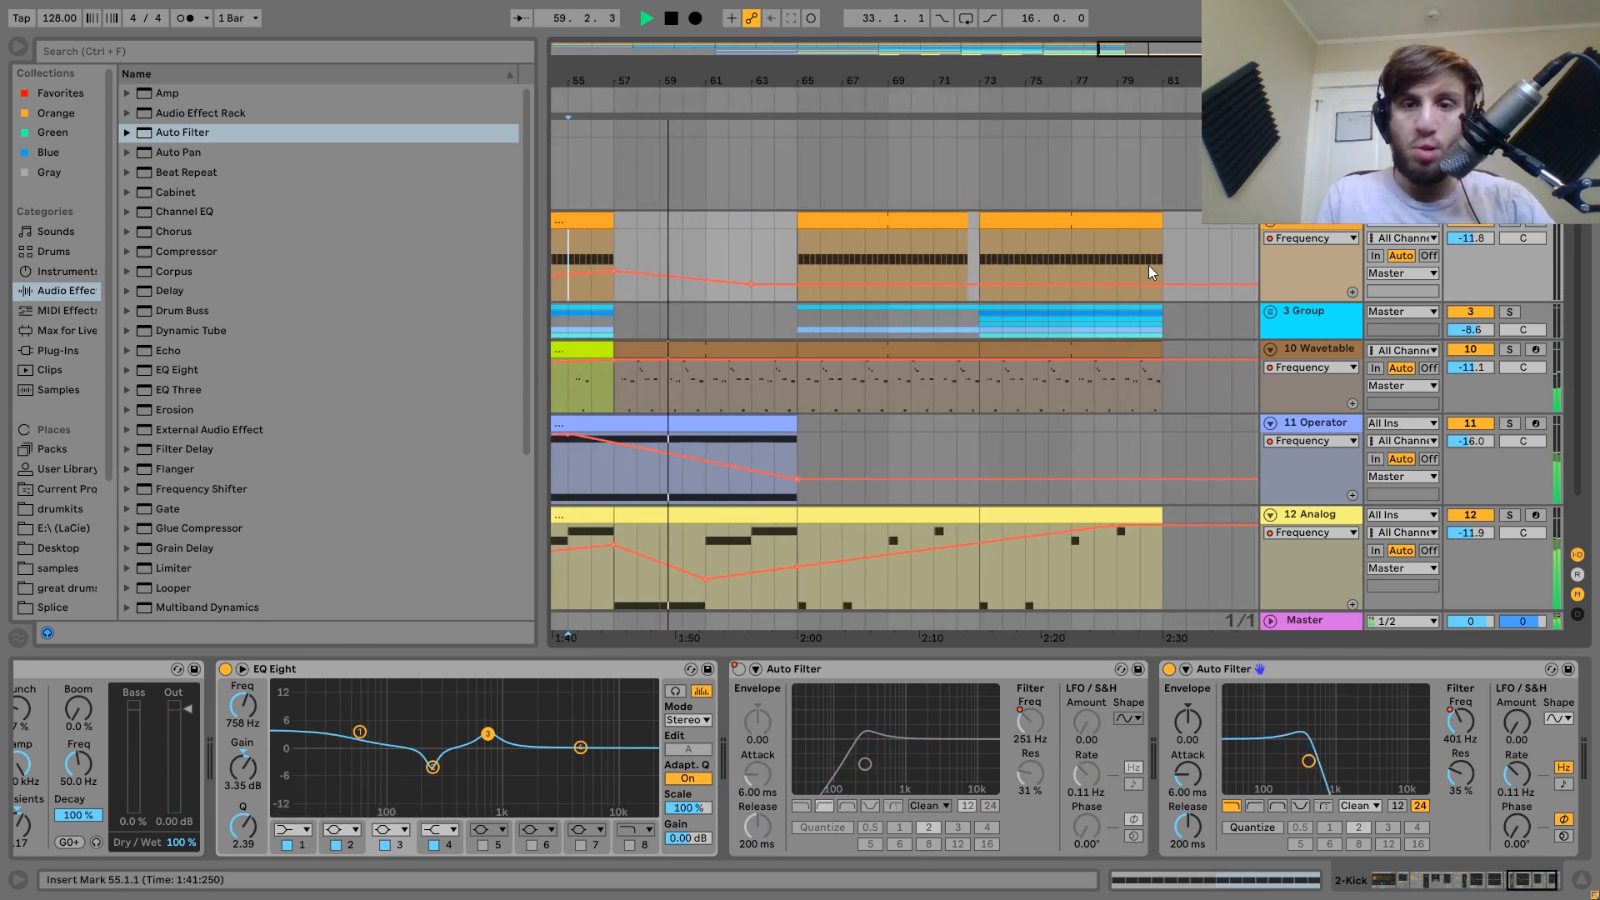
key(b)
click(1148, 234)
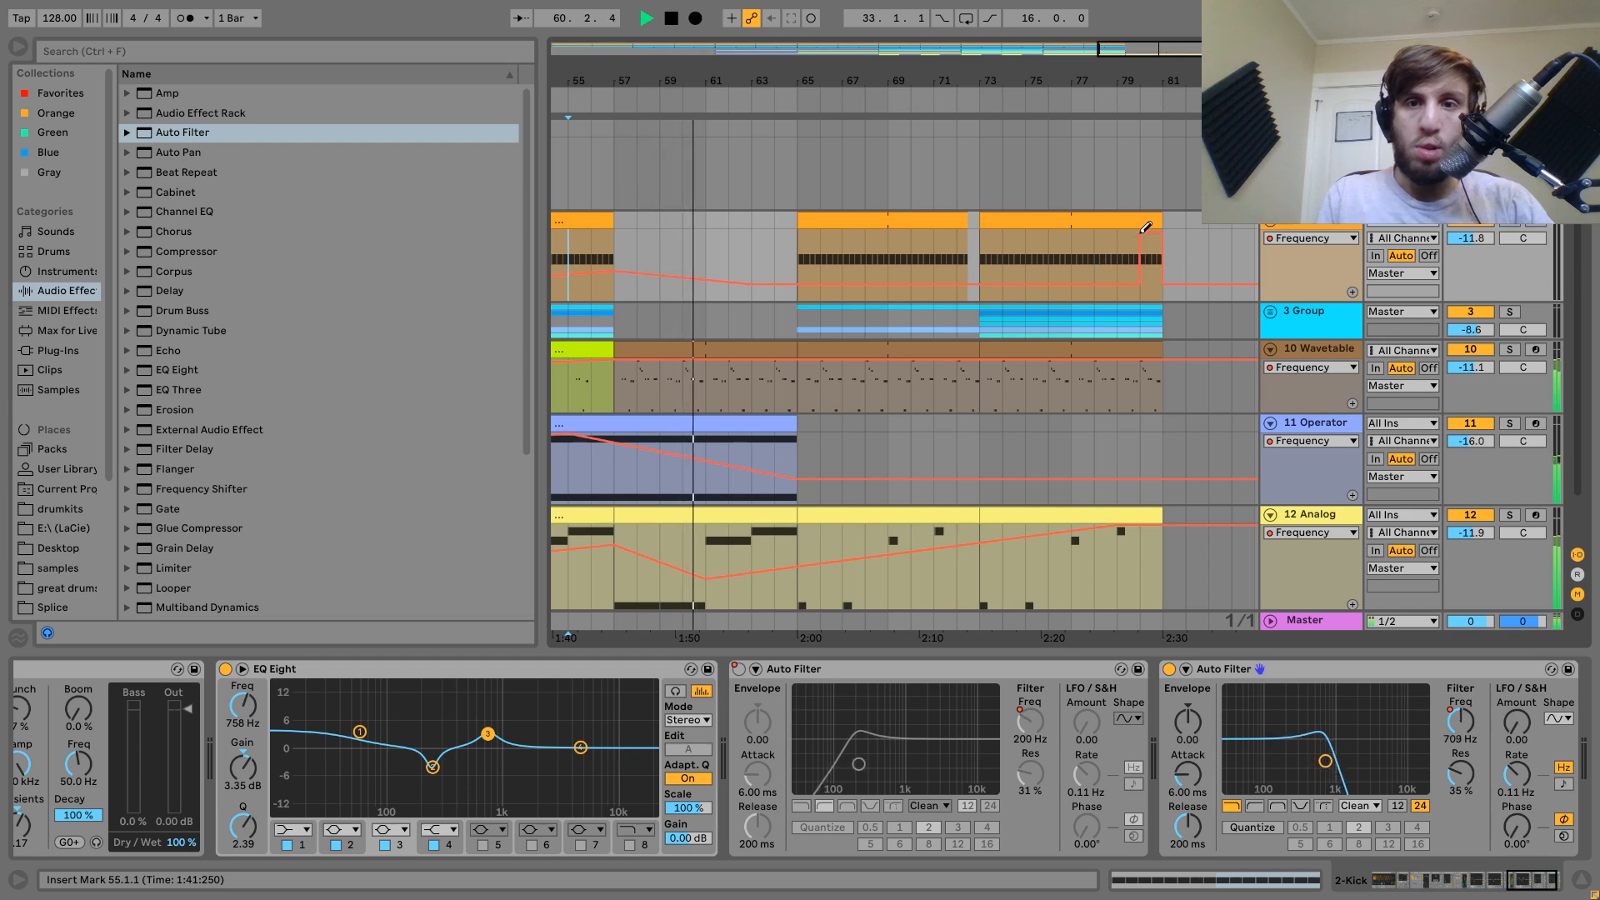
key(b)
key(ctrl+z)
Show the Kick high-pass filter's Device On automation and draw the filter switched on for bar 80.
click(1288, 239)
click(1294, 269)
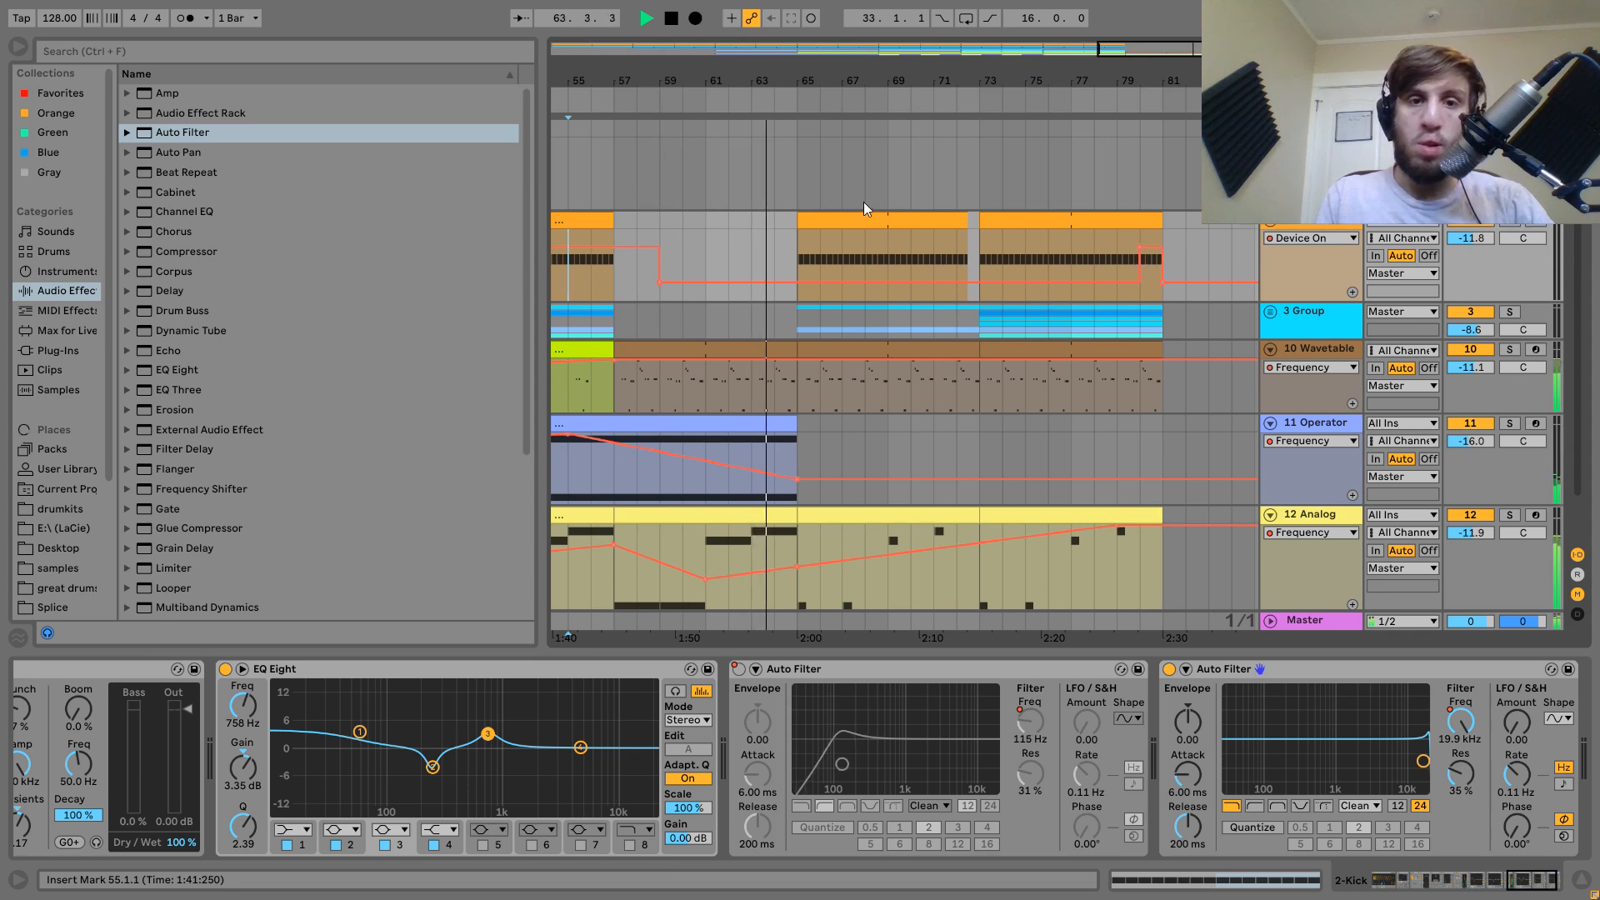
scroll(865, 202, down, 2)
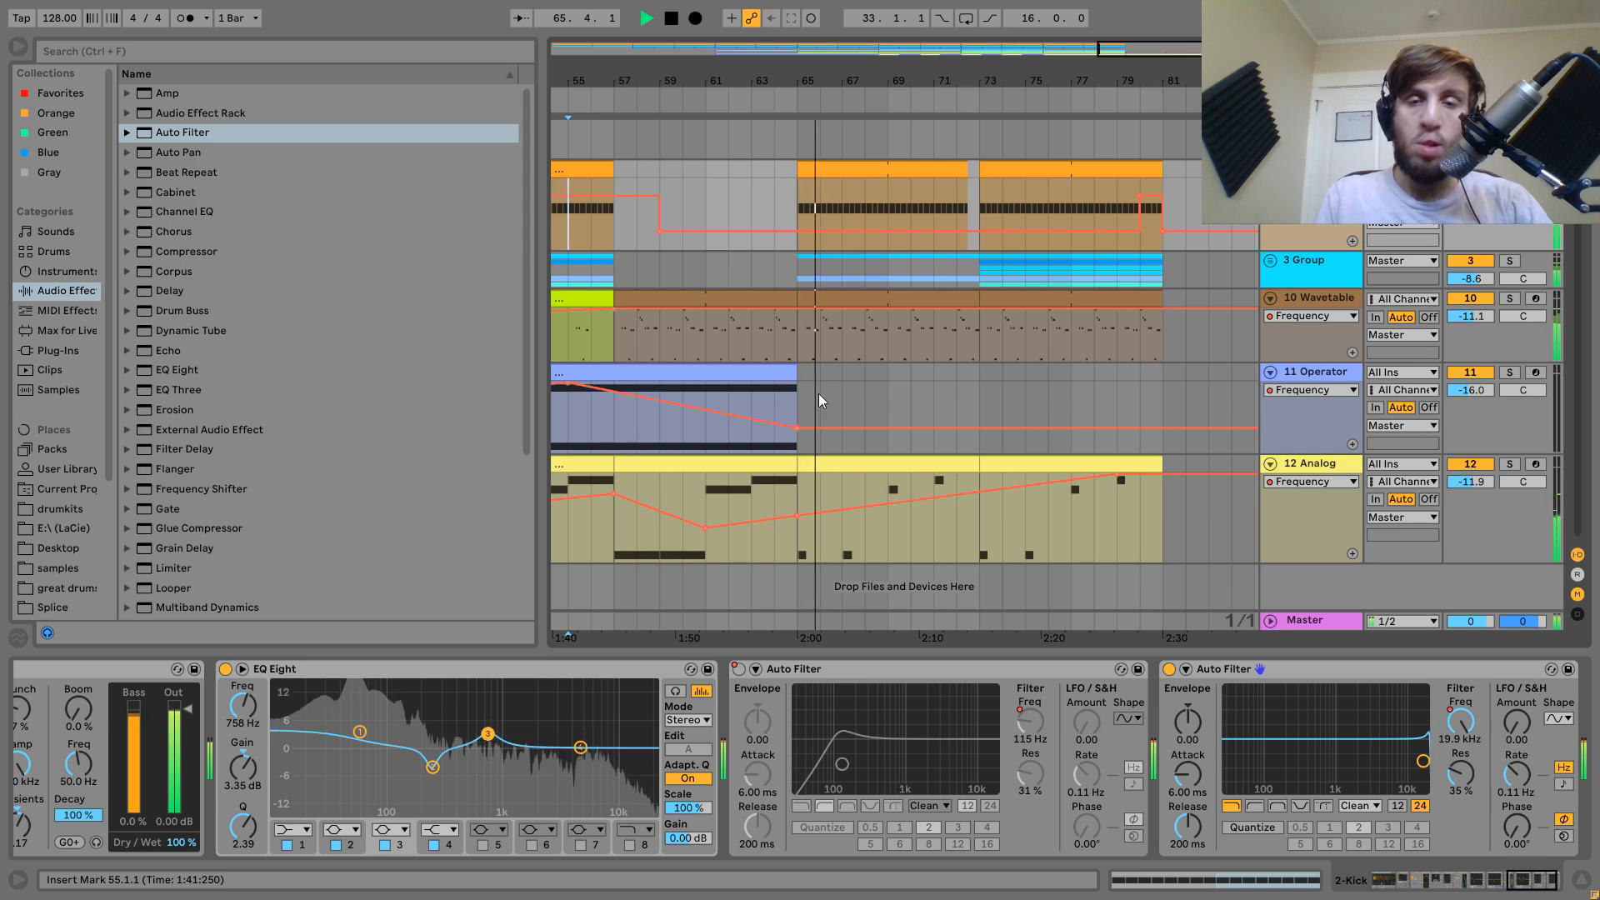
Insert a new MIDI track below the Wavetable track and play from bar 57.
scroll(951, 432, left, 4)
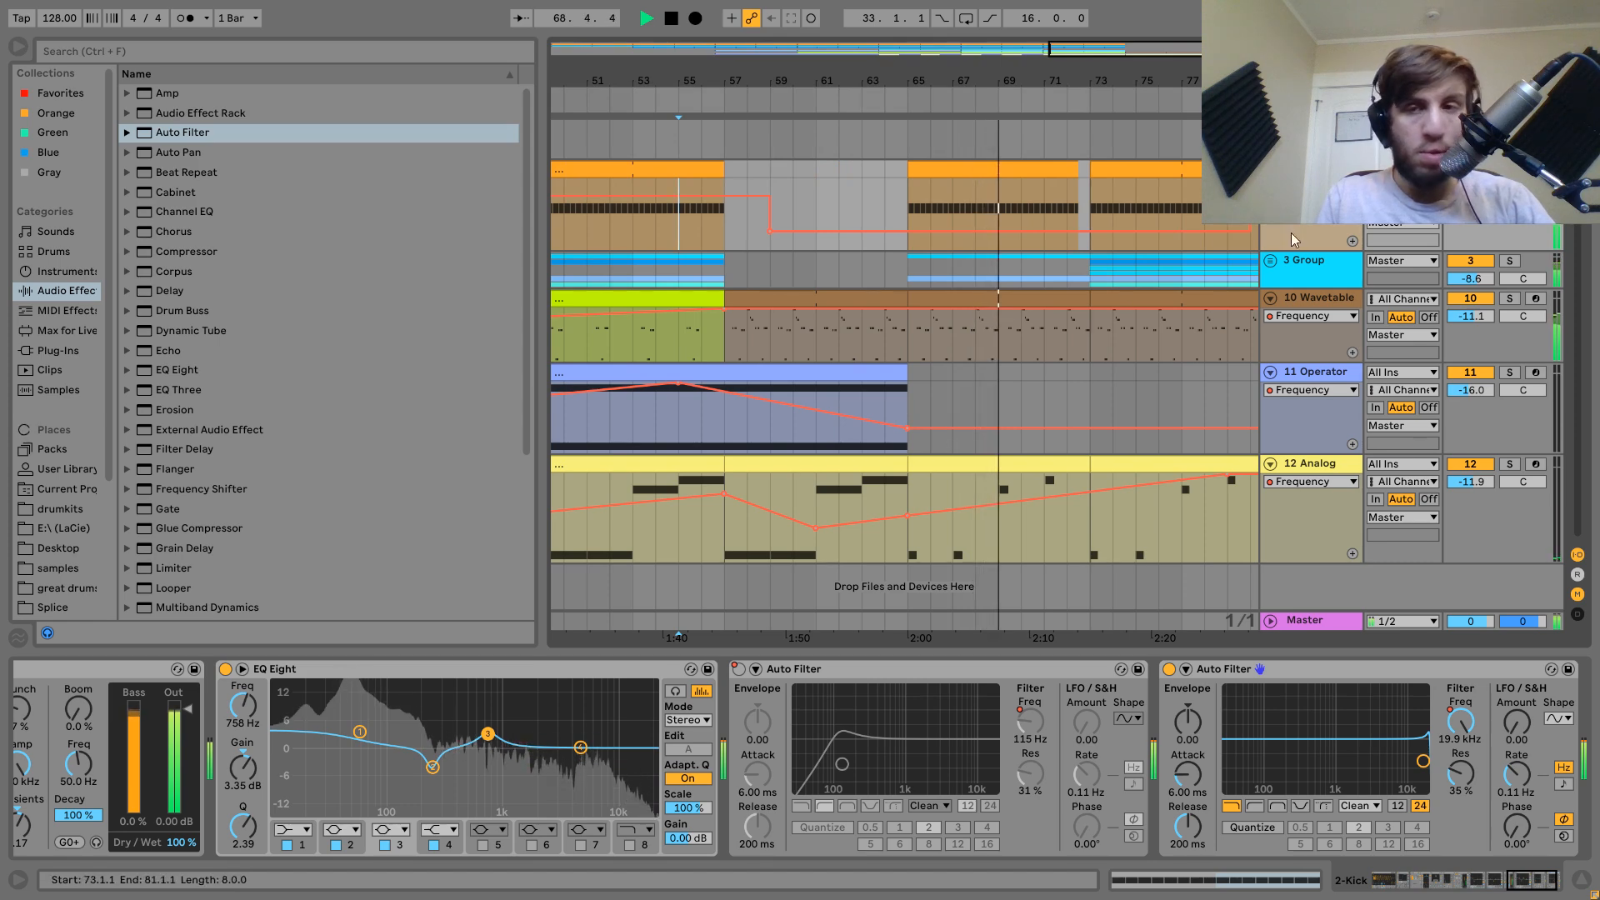
click(1296, 304)
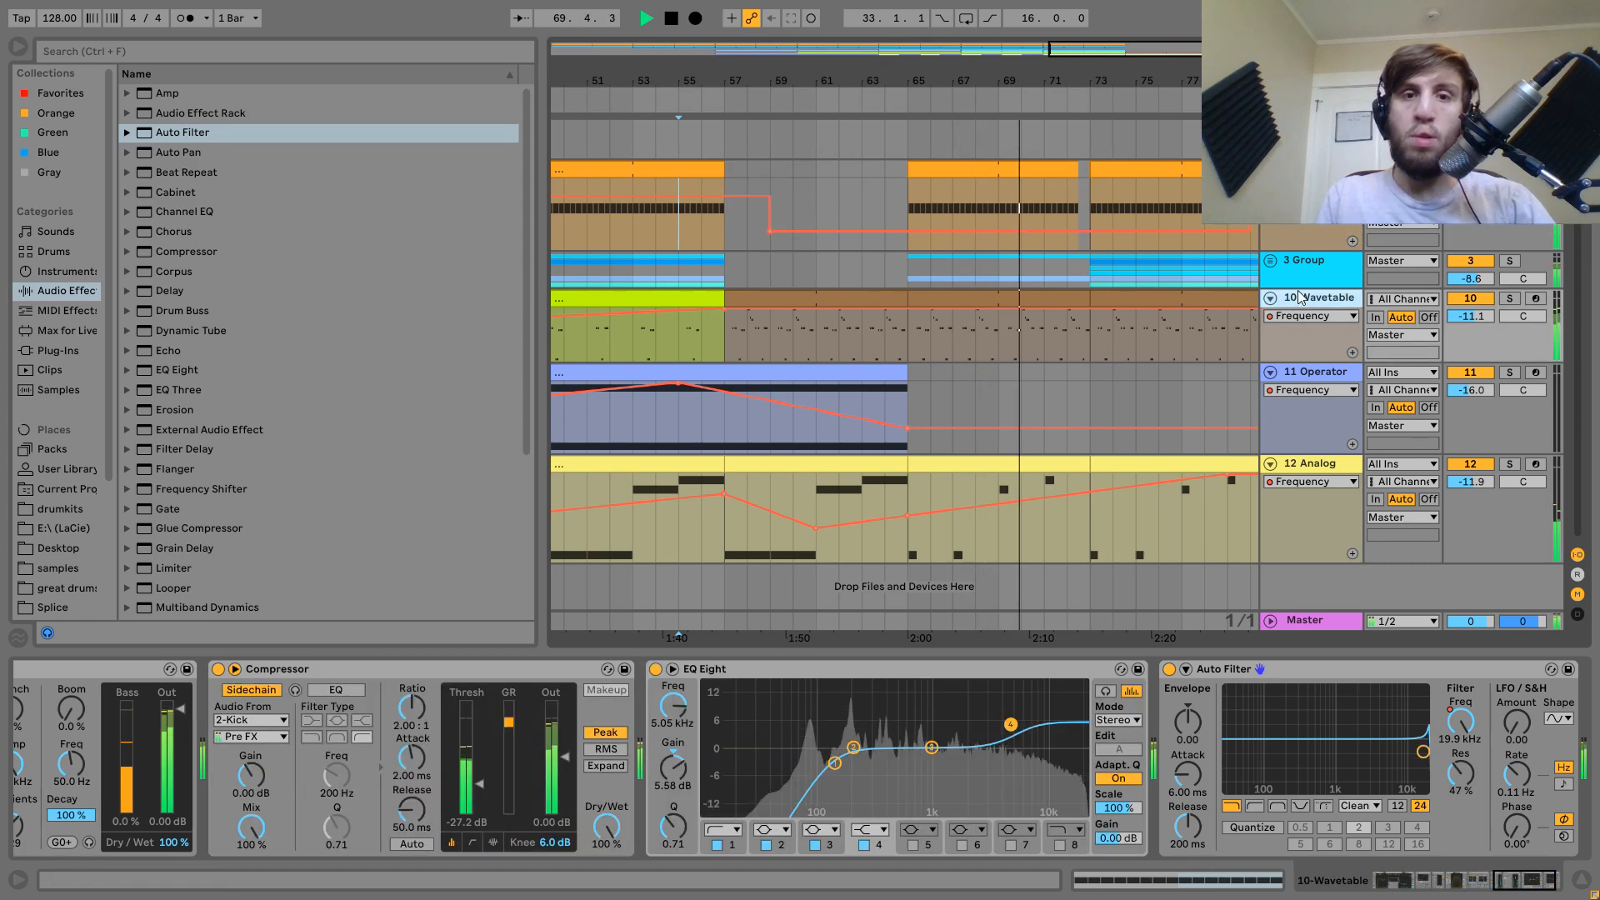
key(ctrl+shift+t)
key(space)
key(space)
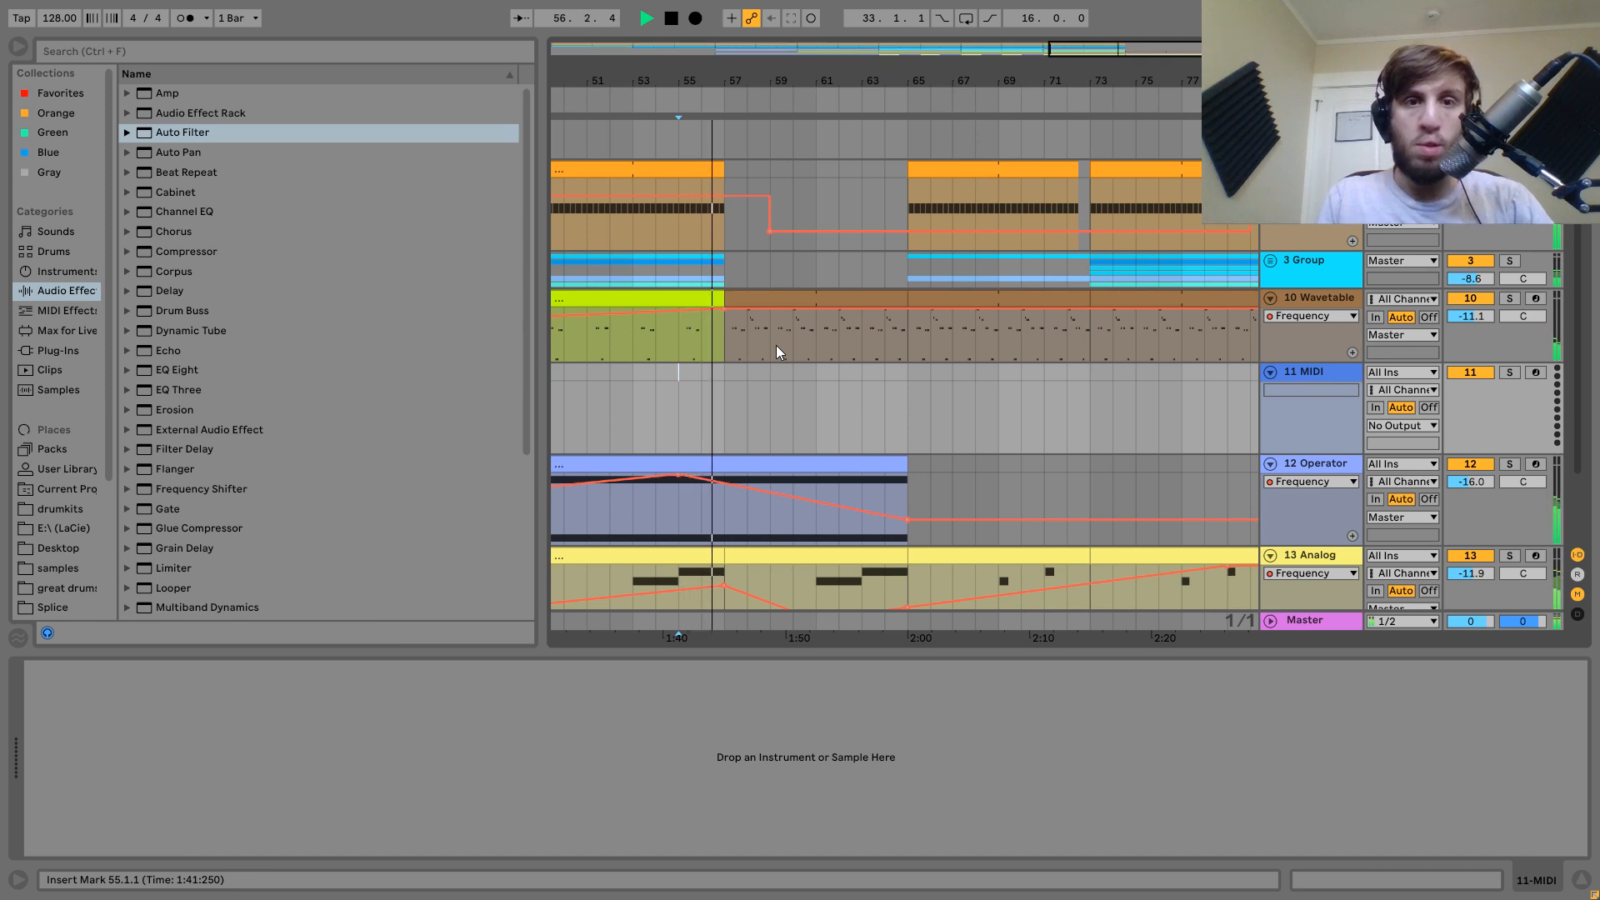
click(727, 372)
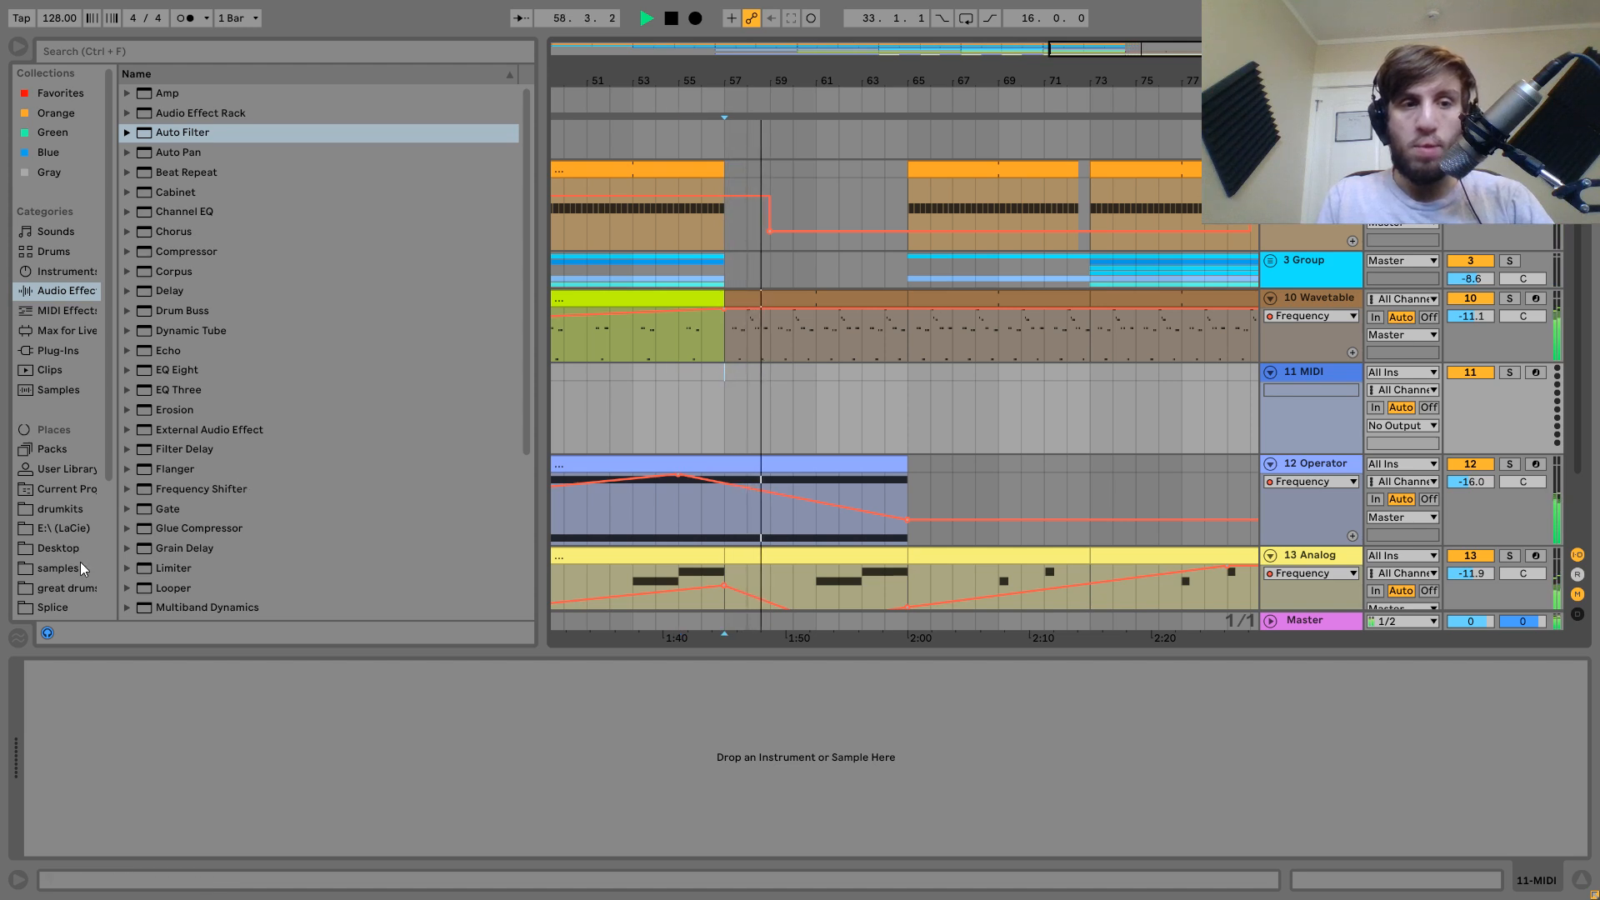
Load Snare.wav from the tutorial files folder onto the new track and create an empty MIDI clip over bars 57–65.
scroll(80, 562, down, 3)
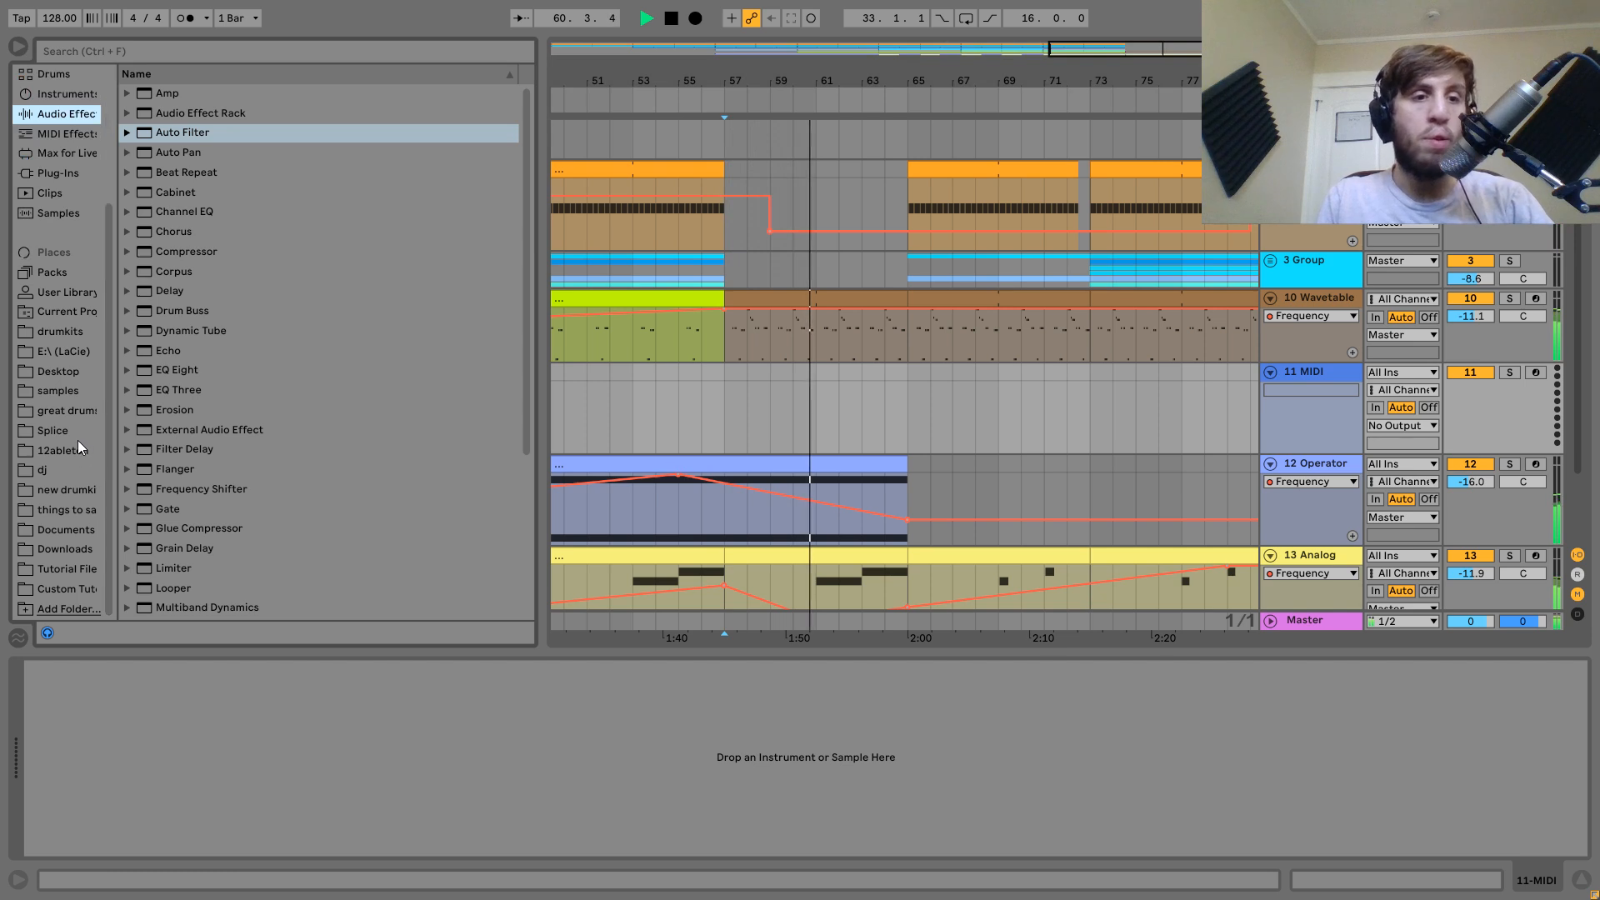
click(77, 568)
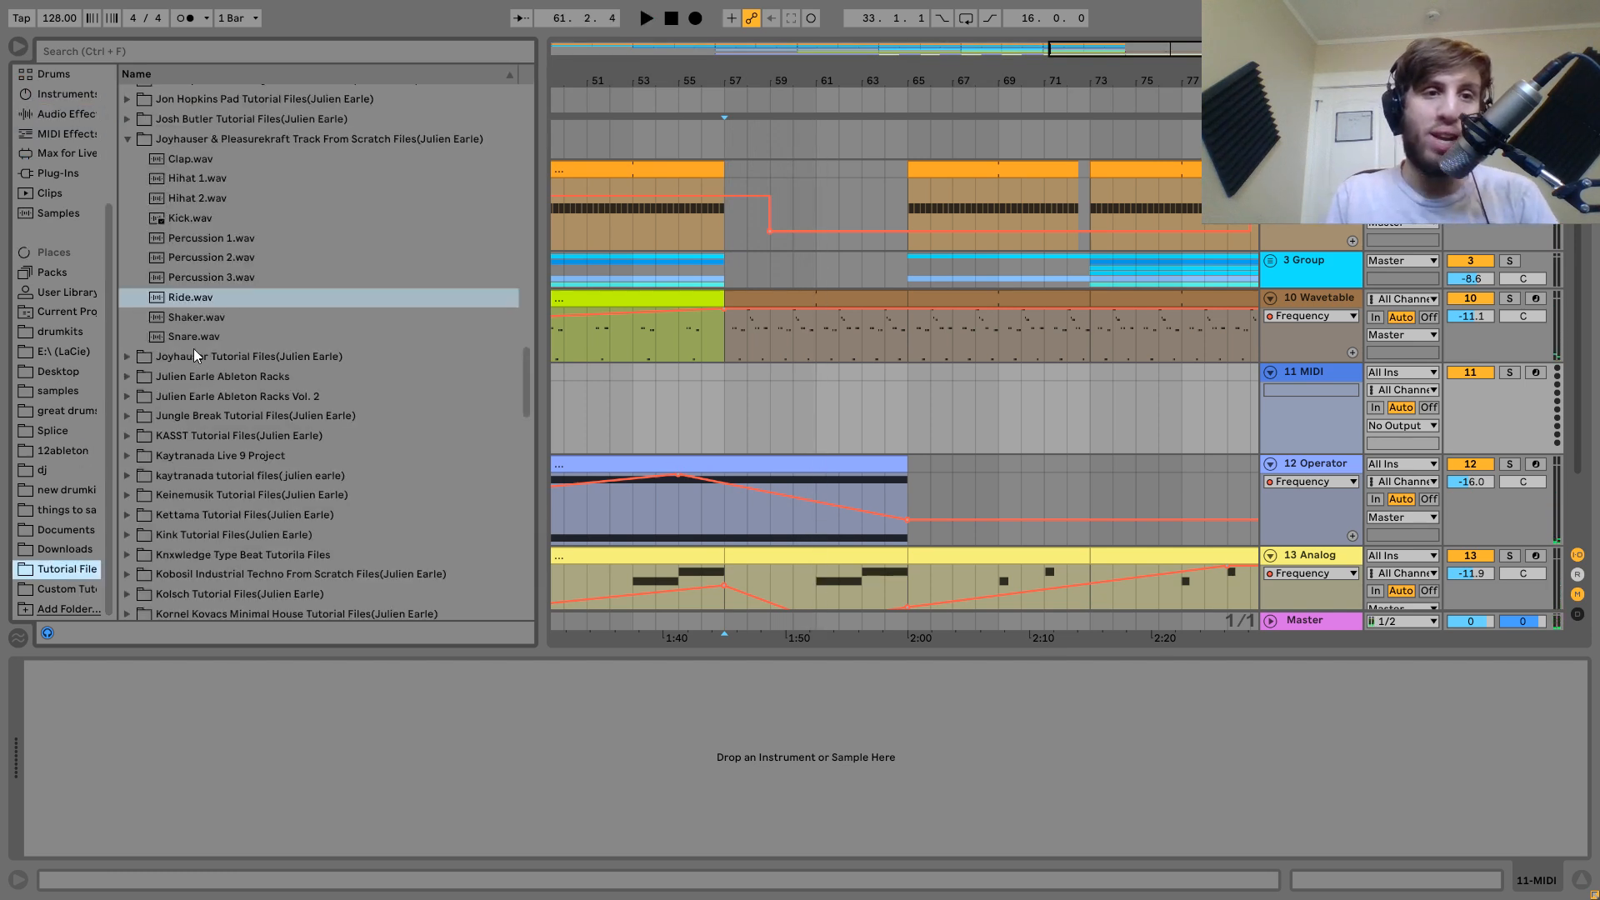
click(191, 343)
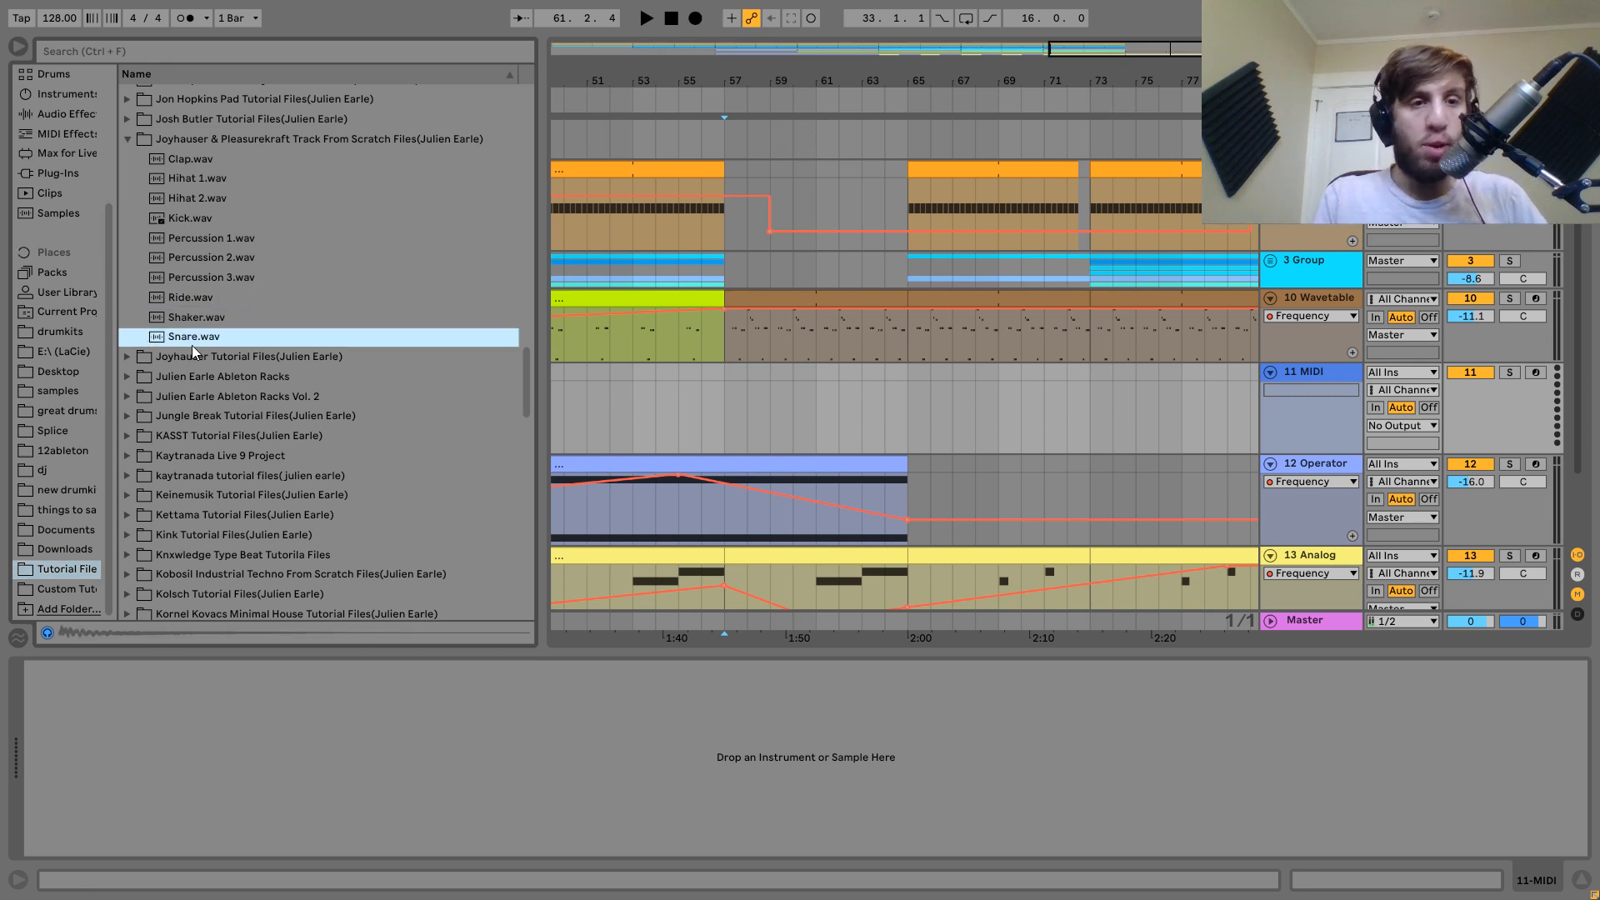
drag(718, 373, 904, 367)
key(ctrl+shift+m)
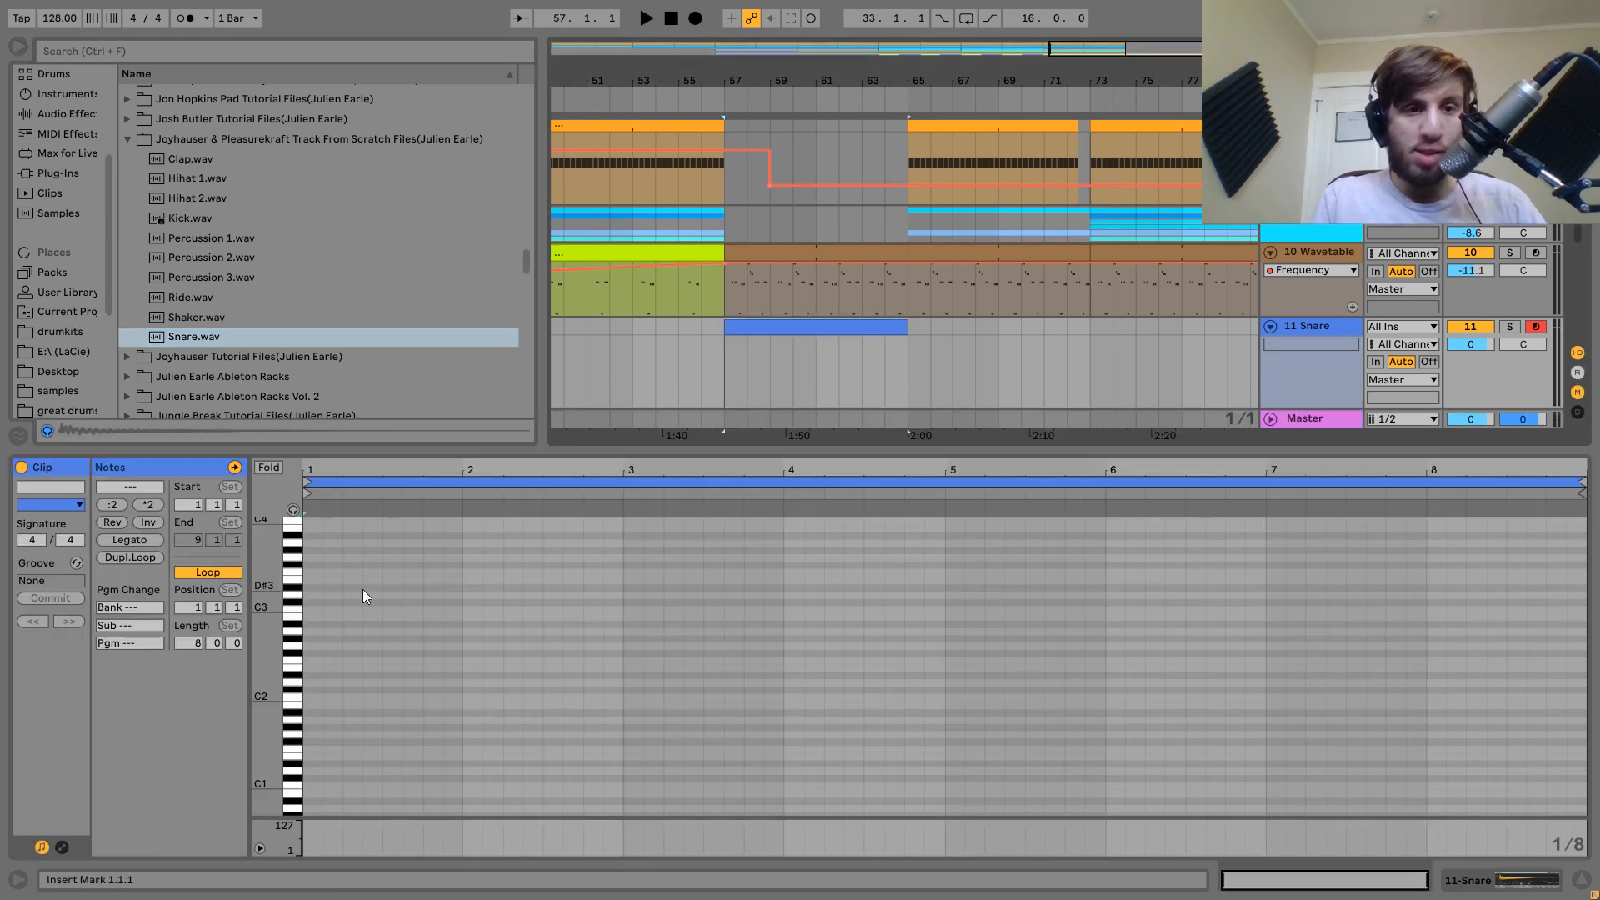
Enter sixteenth-note C3 hits at the start of the Snare clip and duplicate them until all eight bars are filled.
double_click(311, 609)
drag(305, 468, 305, 525)
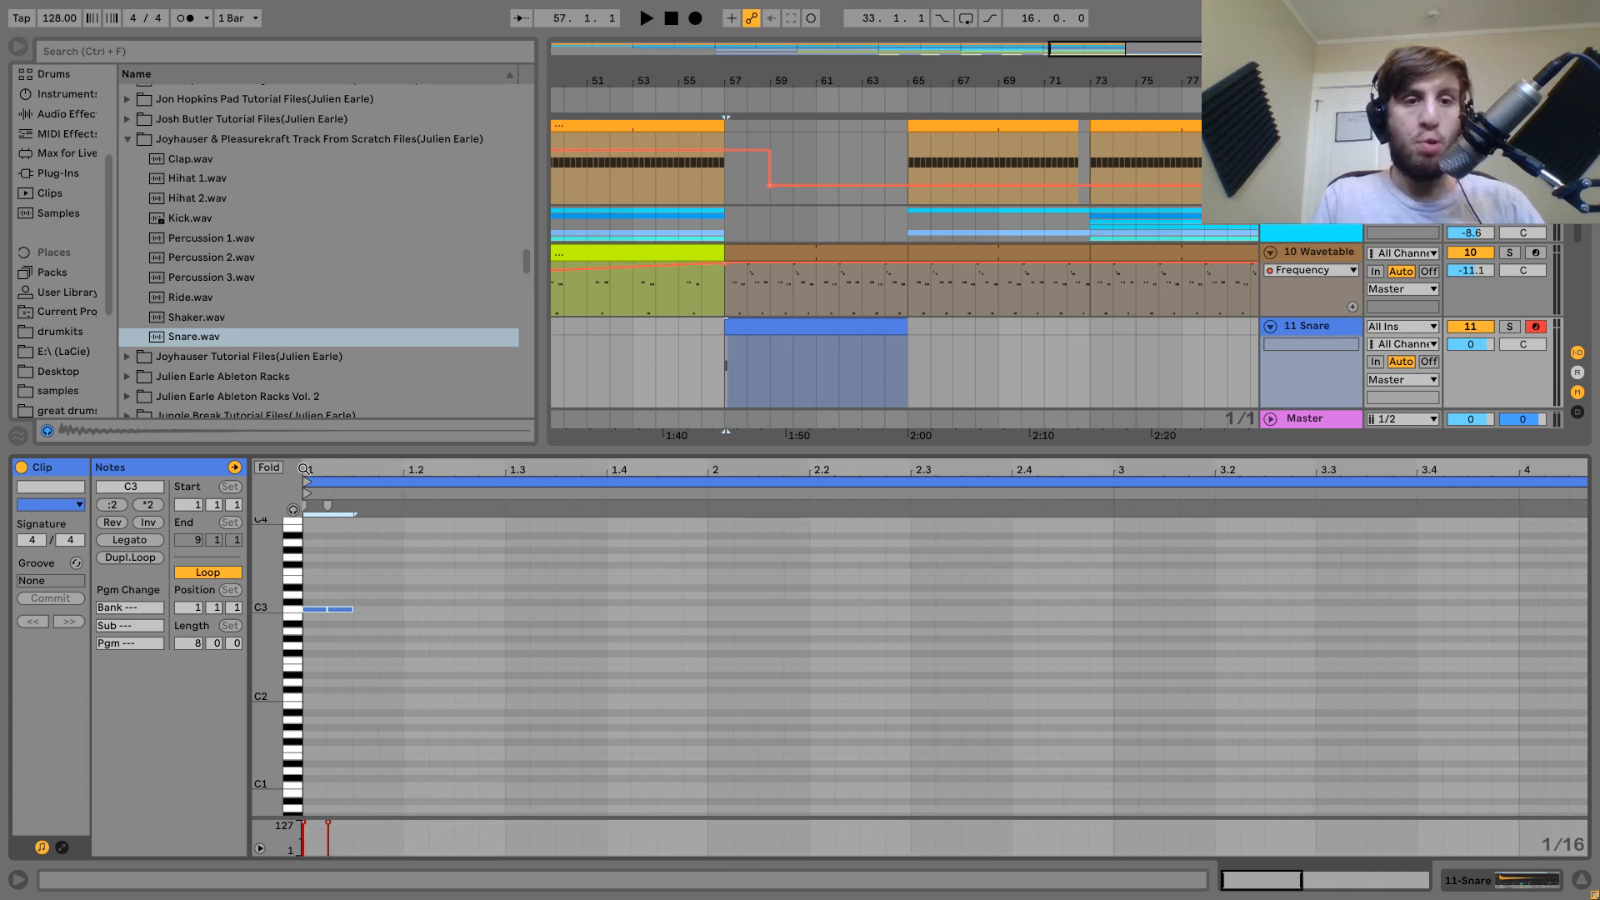
key(ctrl+d)
key(ctrl+d)
key(ctrl+d)
key(ctrl+d)
key(ctrl+d)
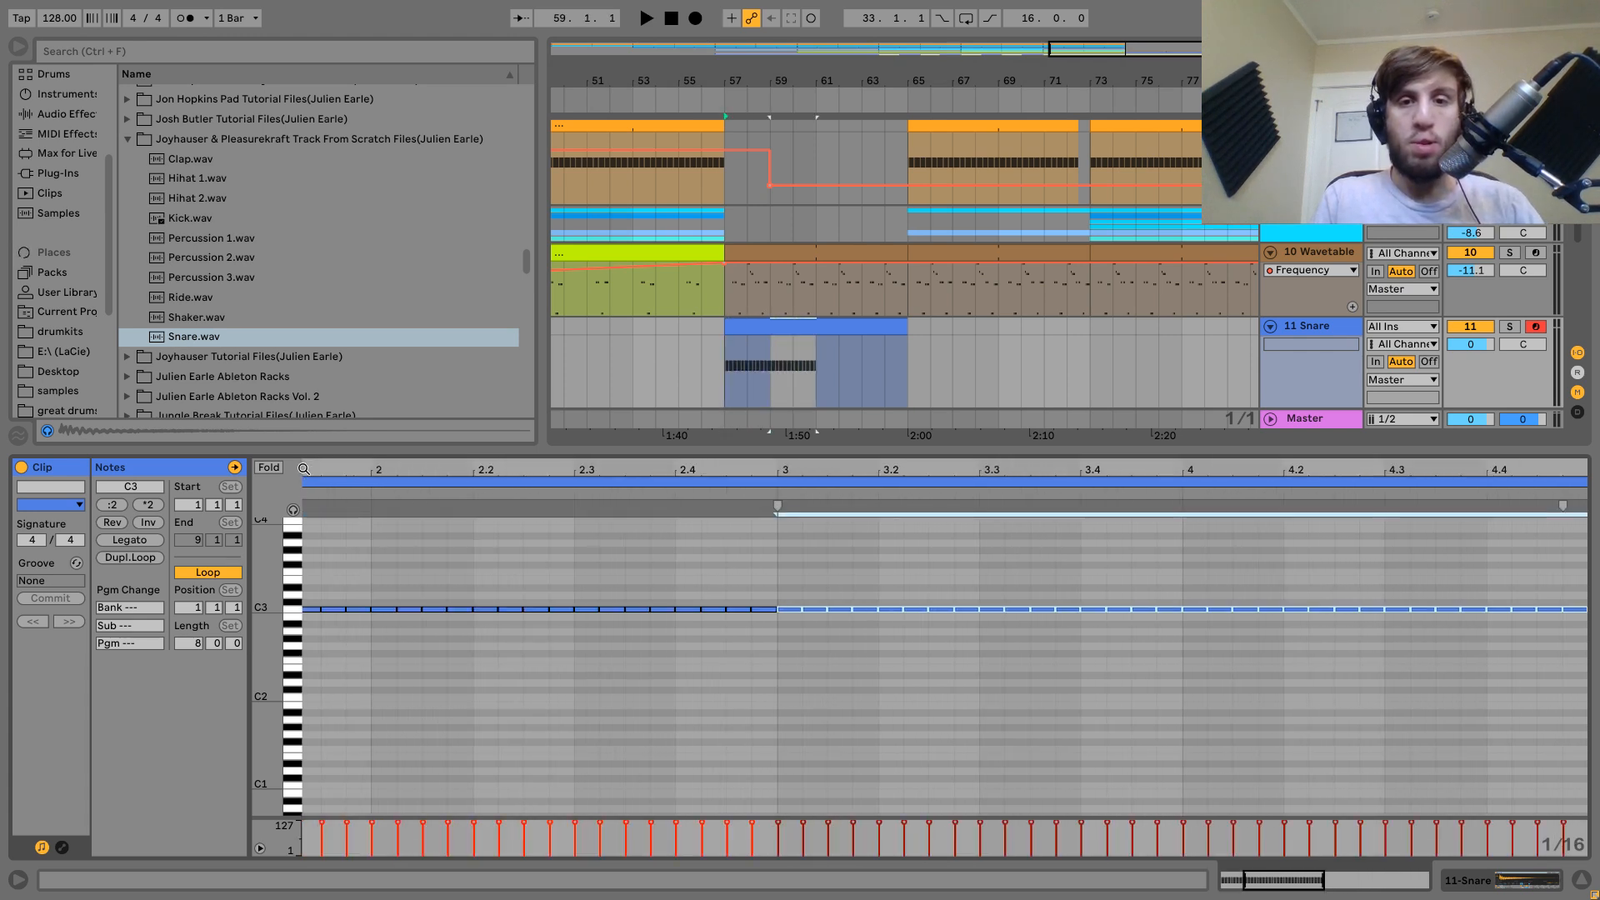
click(863, 327)
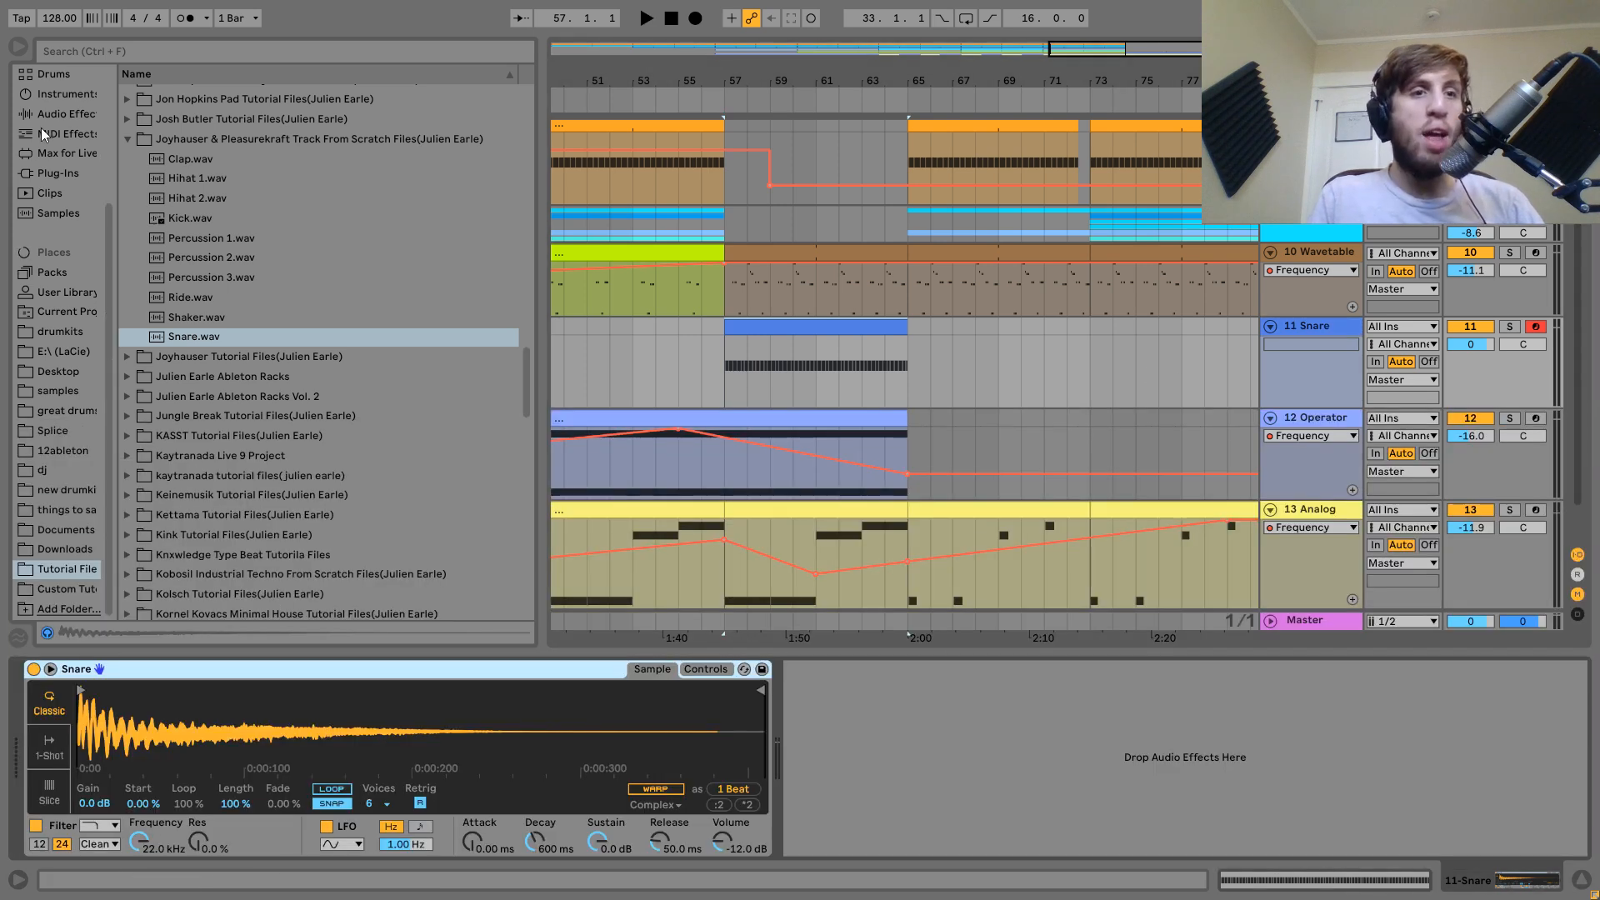
Add Drum Buss to the Snare track with Medium drive, Damp 20.0 kHz, Crunch 37% and Transients 0.16.
click(52, 114)
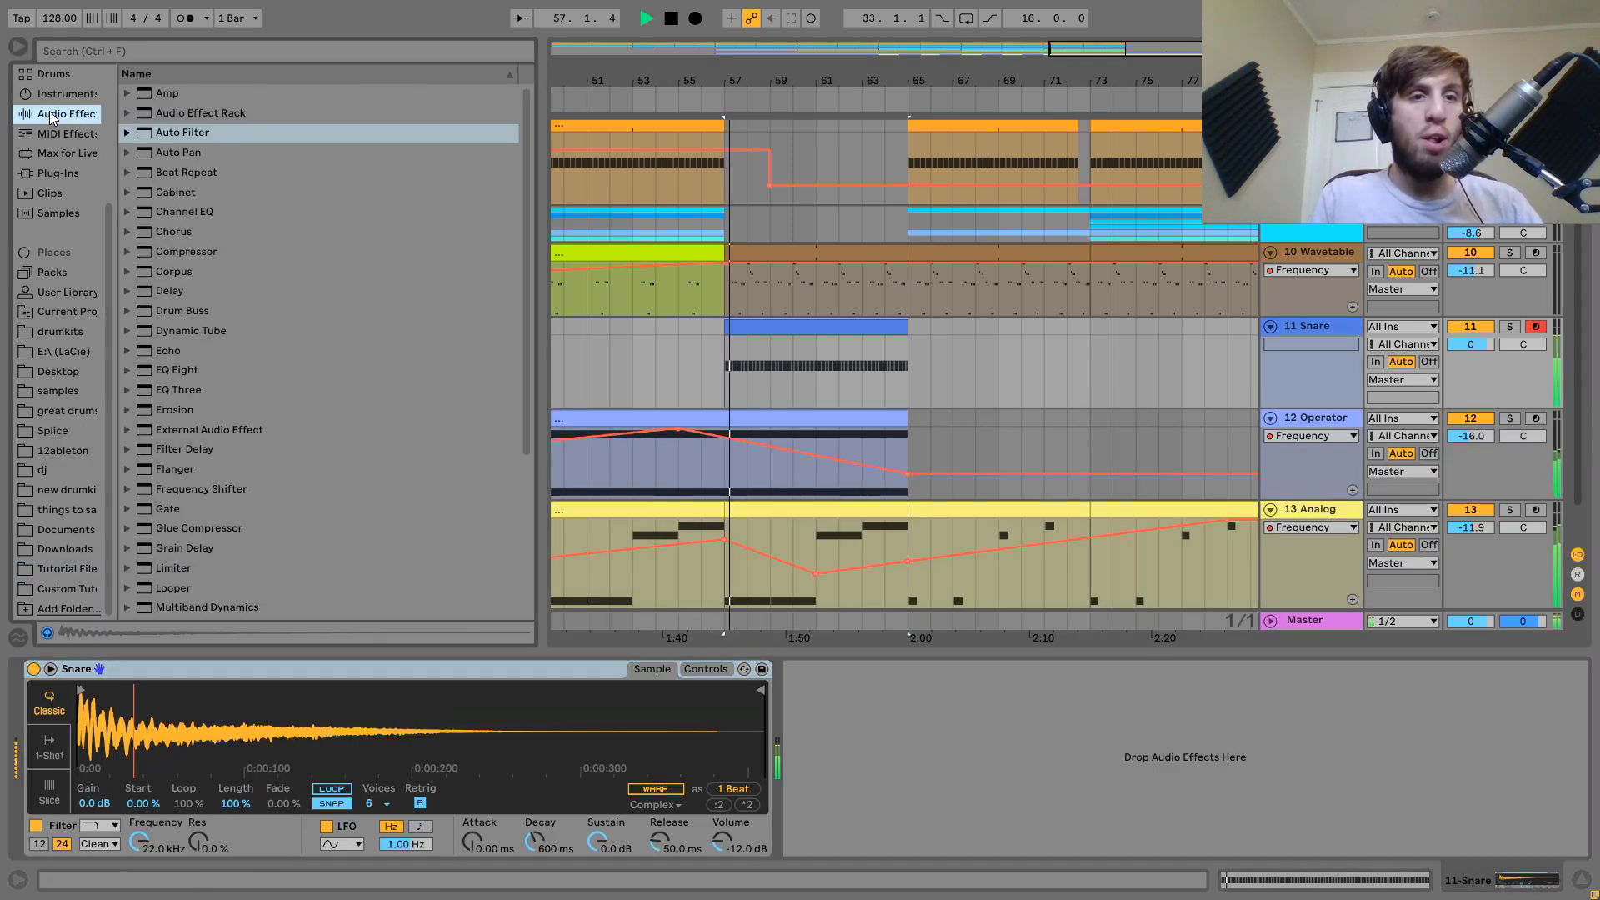
drag(190, 314, 798, 733)
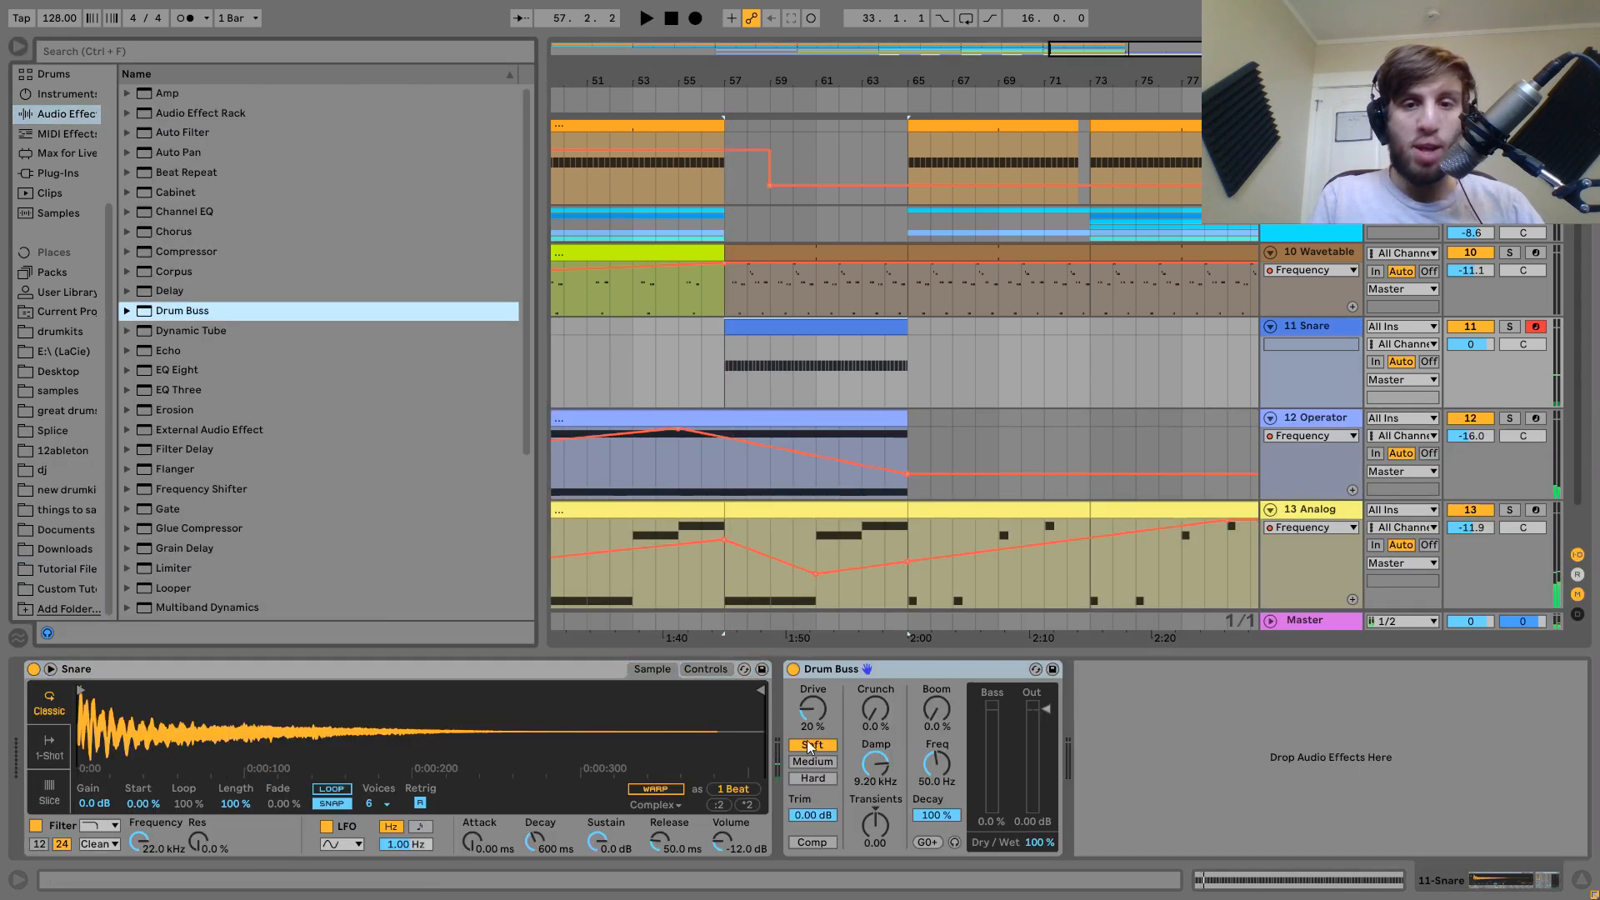
key(space)
drag(877, 778, 880, 776)
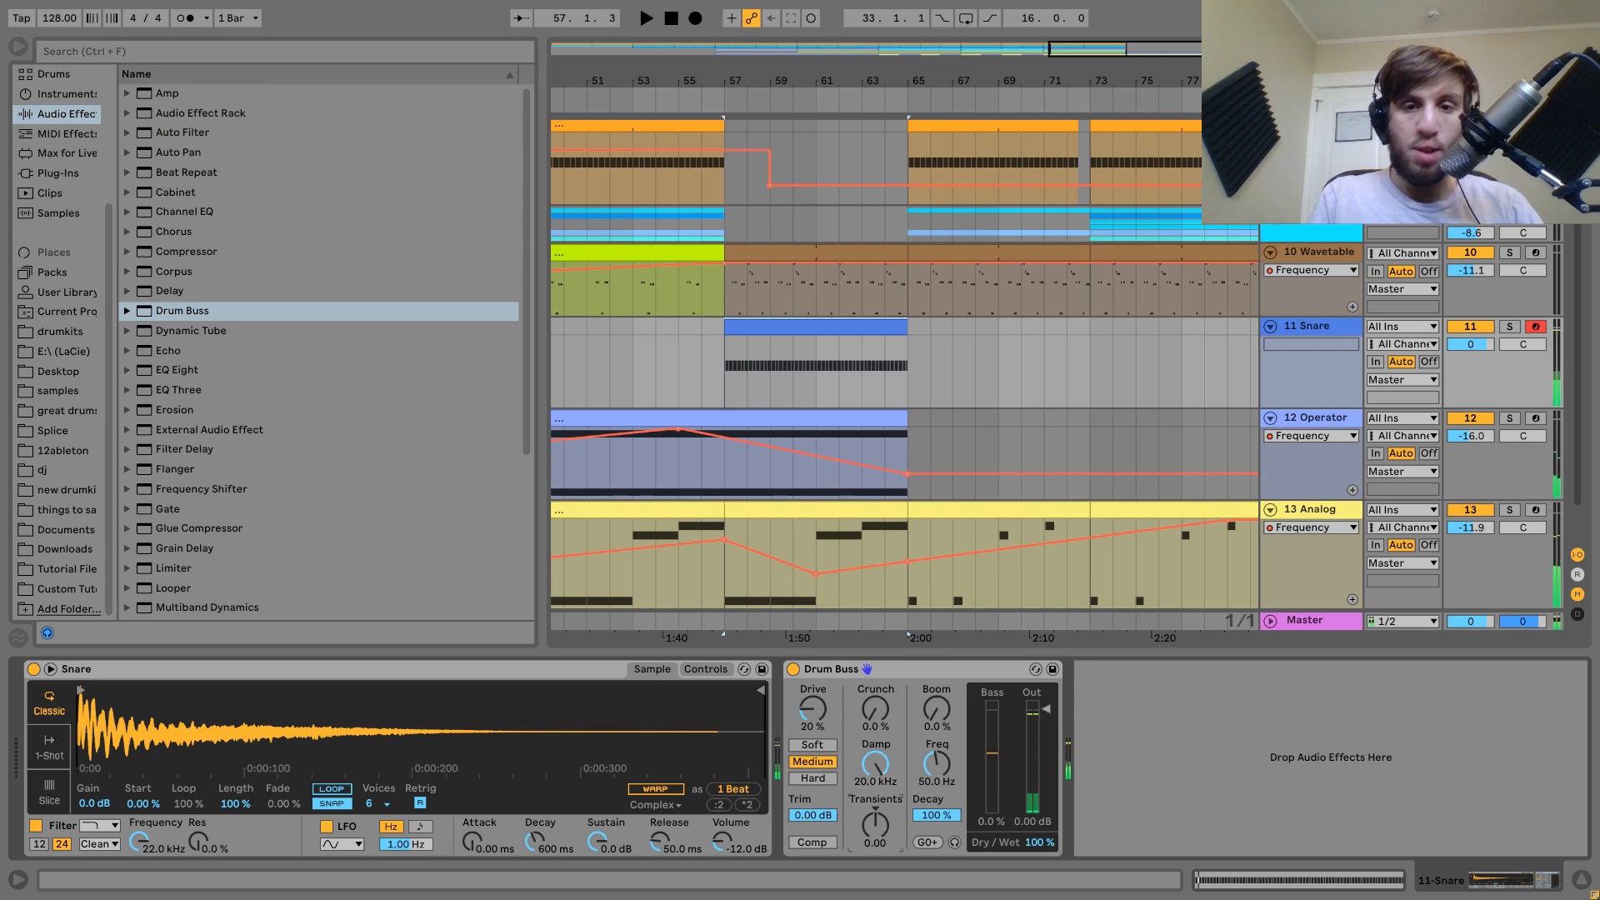
key(space)
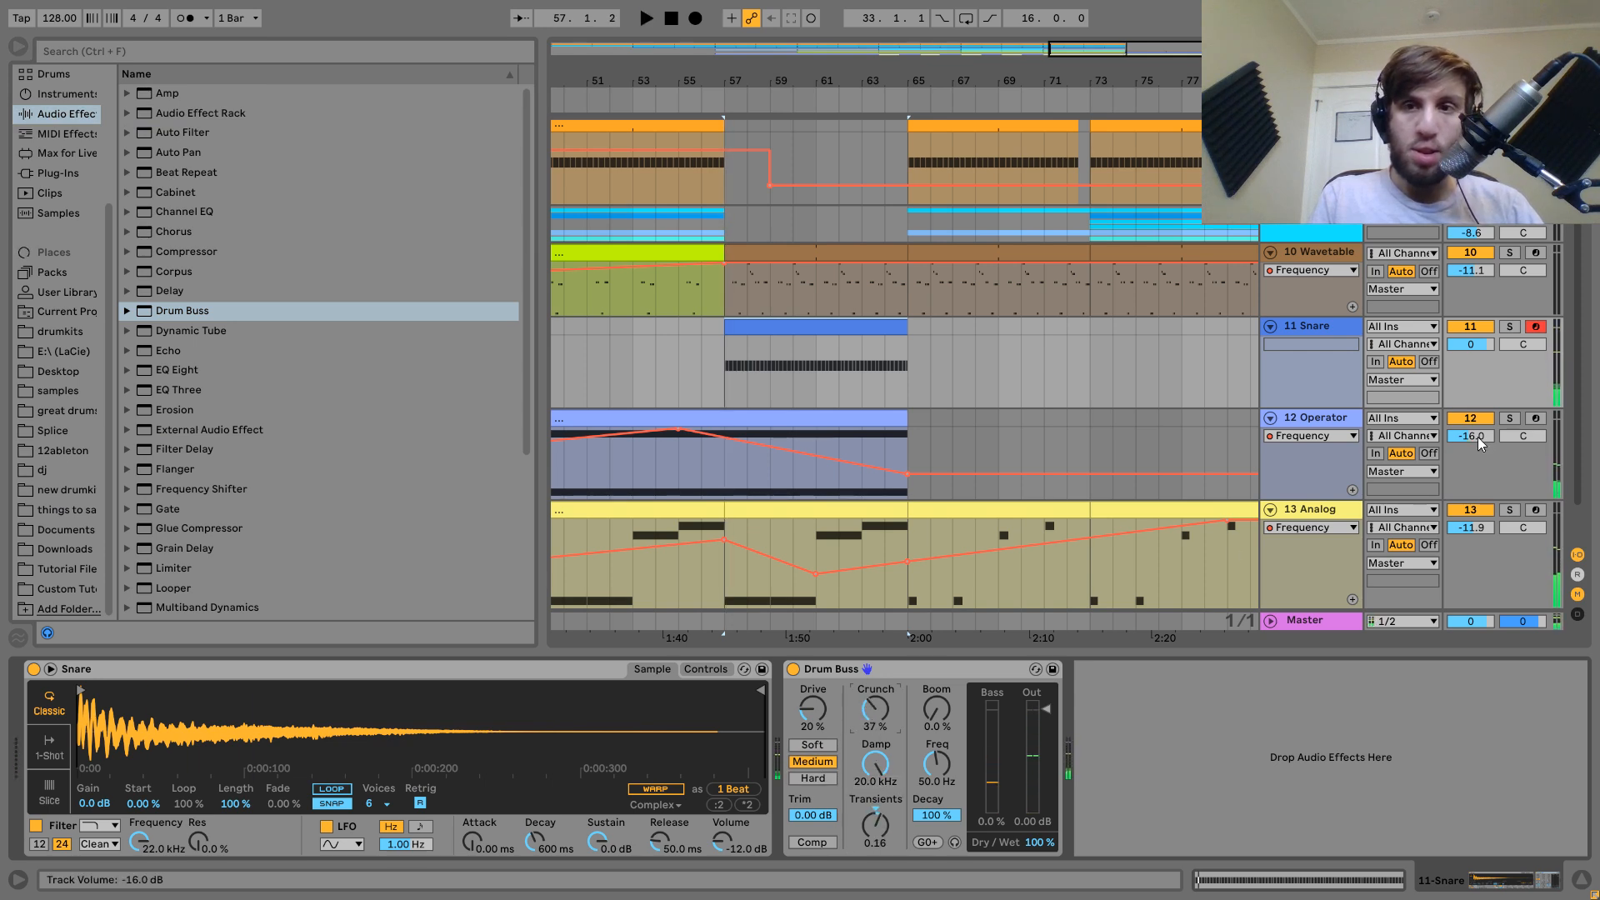
Play the snare roll from bar 57 and set the Snare track's volume to -11.0 dB.
key(space)
drag(1467, 348, 1466, 392)
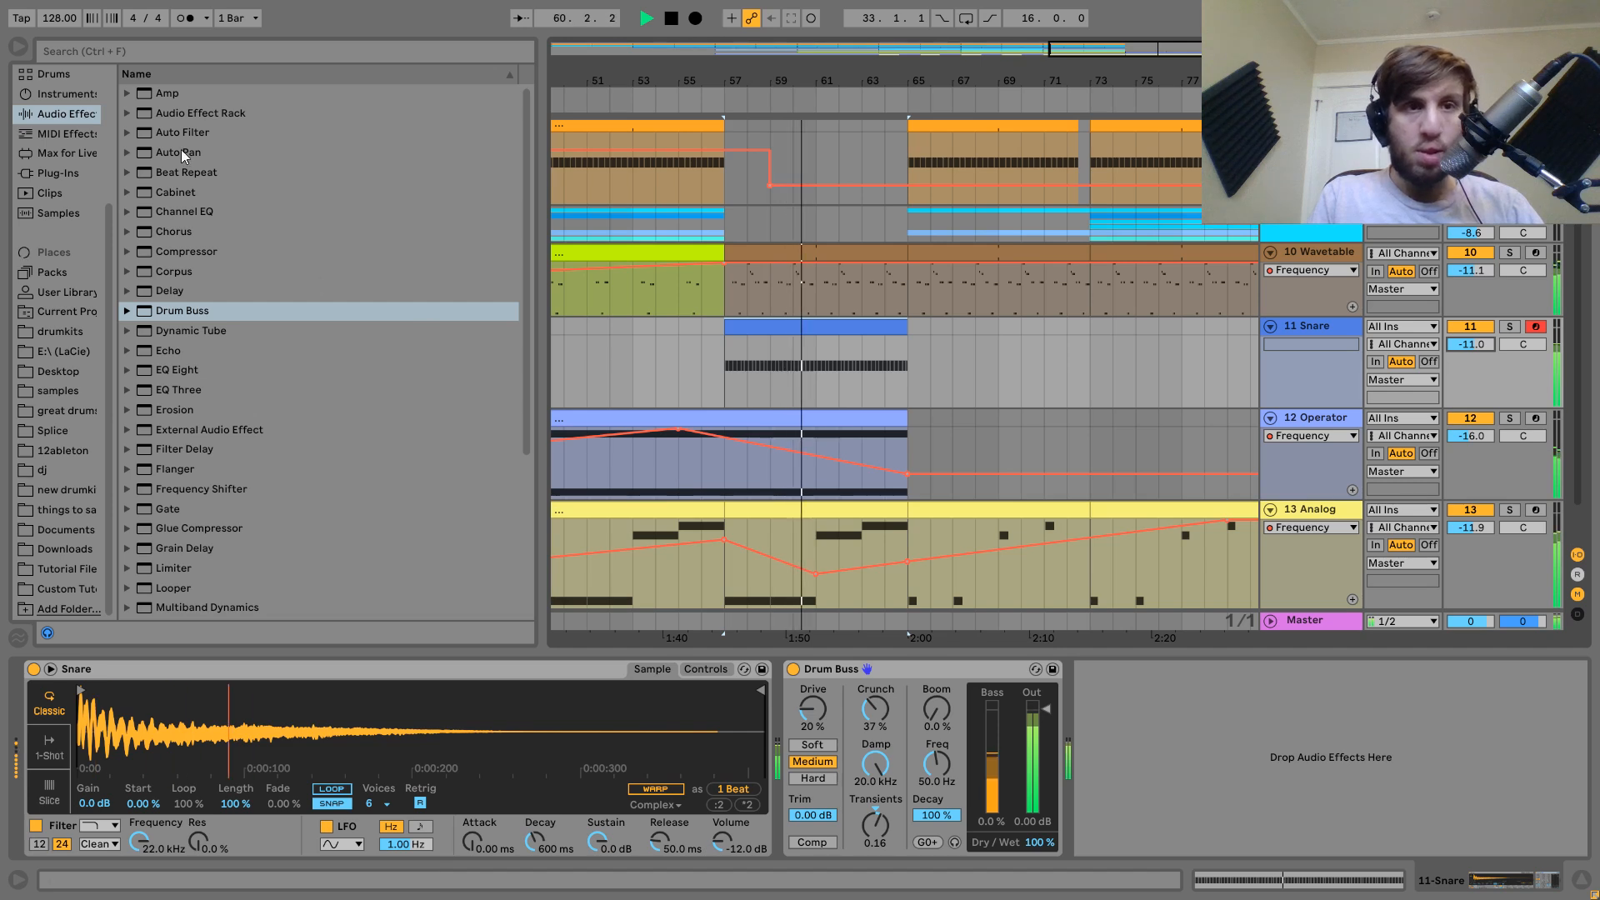
key(space)
Add an Auto Filter to the Snare track as a high-pass at about 111 Hz with 19% resonance.
click(161, 133)
double_click(161, 132)
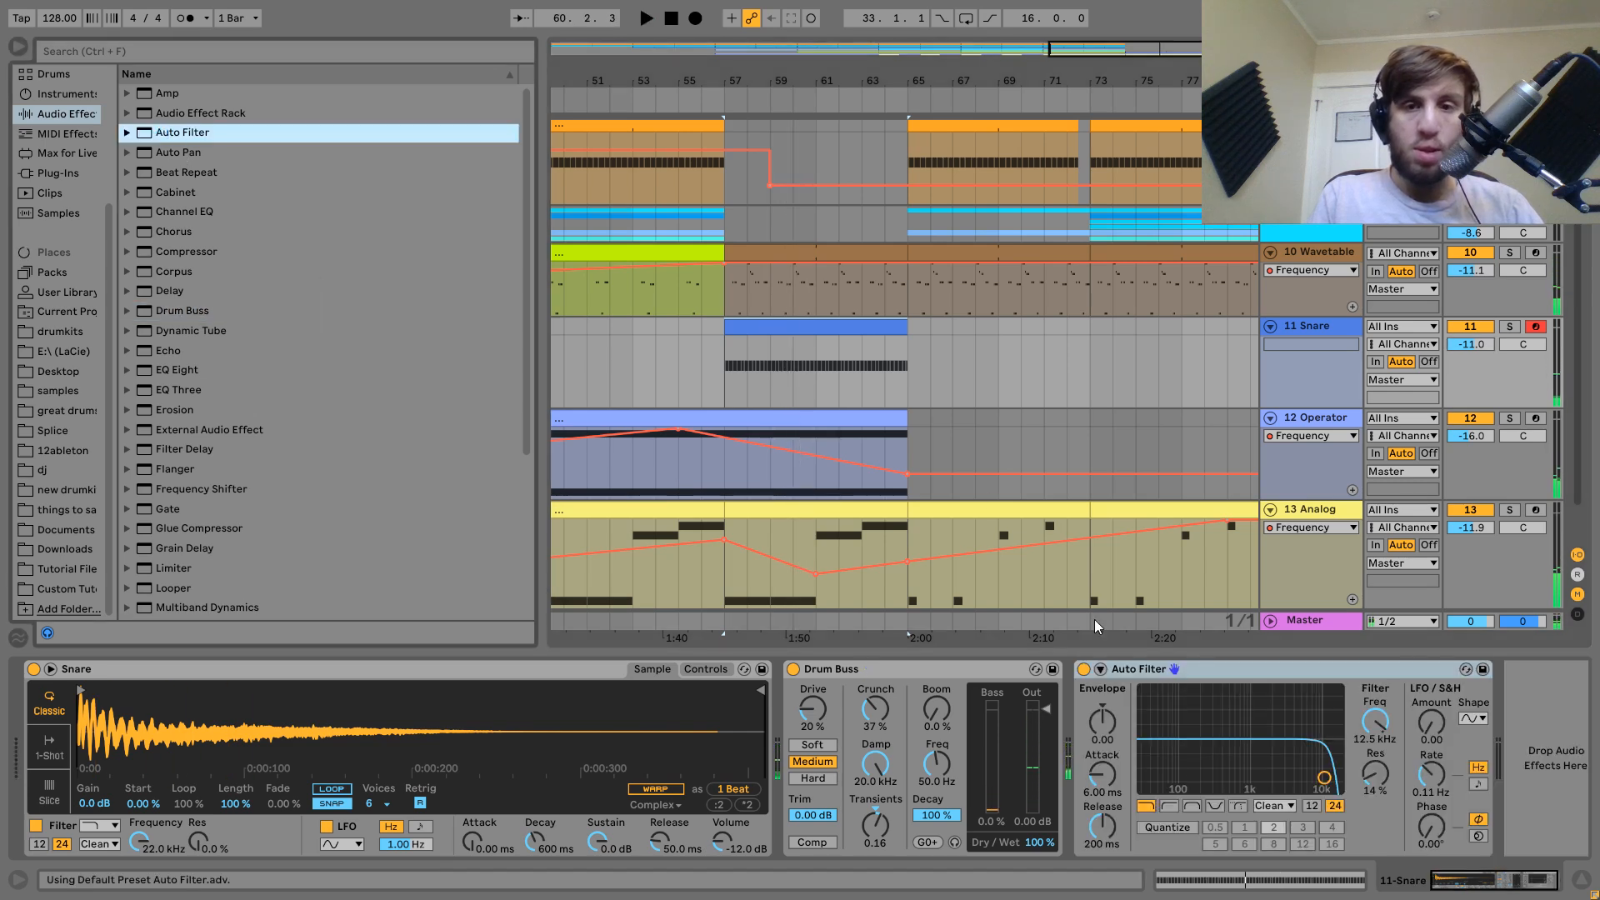
click(1169, 806)
key(space)
drag(1324, 777, 1186, 775)
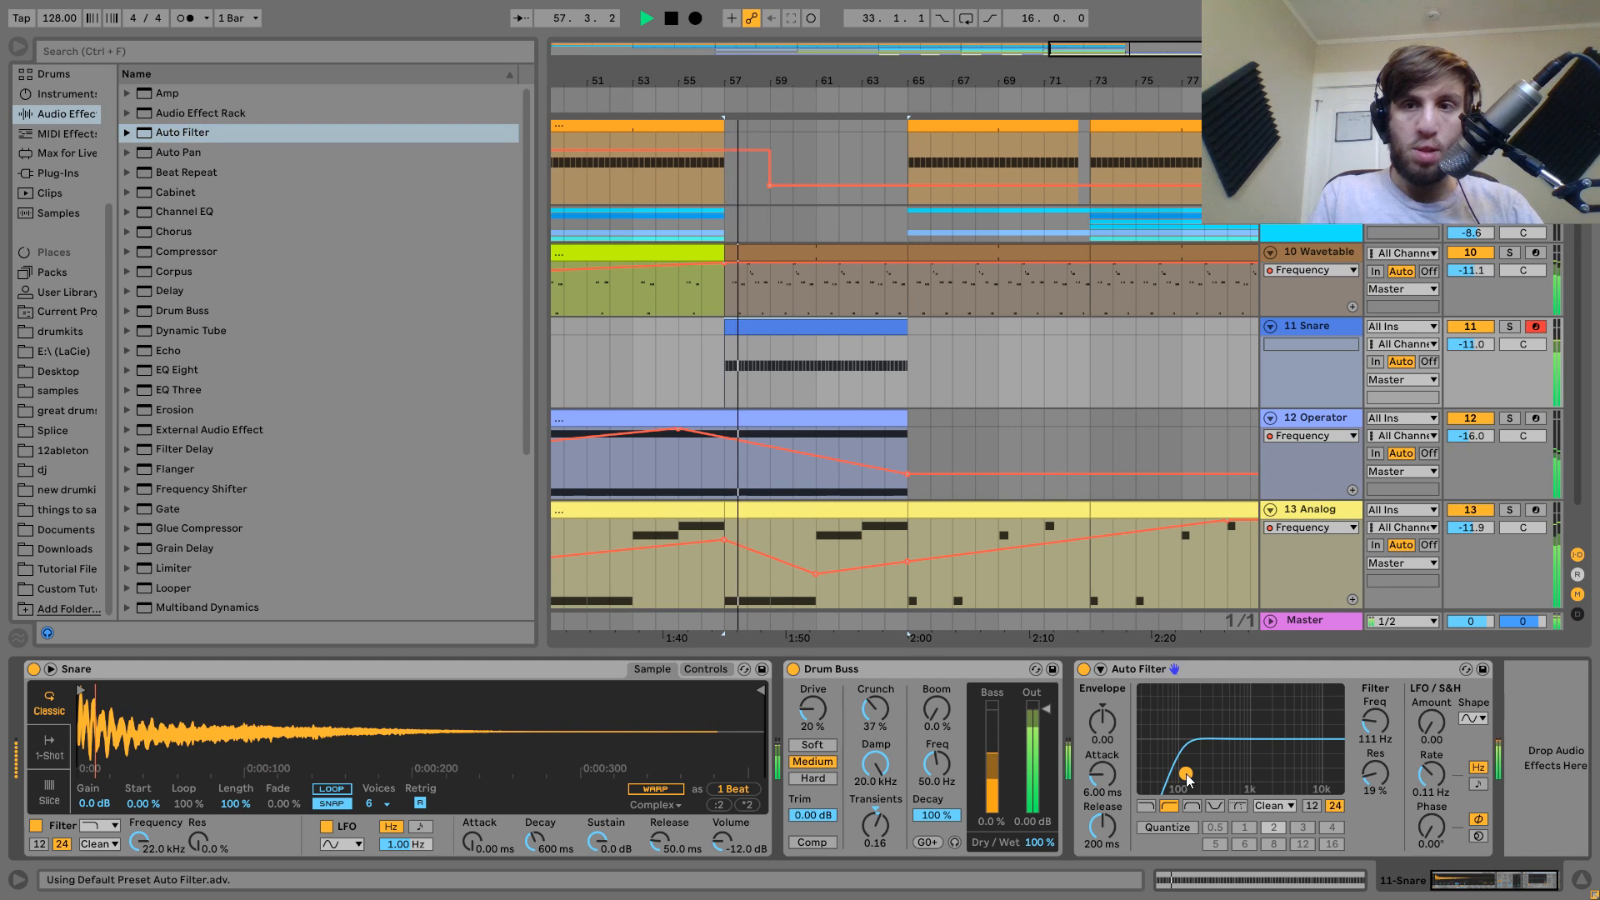
key(space)
Add a Utility to the end of the Snare track's device chain and show its Gain automation.
scroll(395, 525, down, 4)
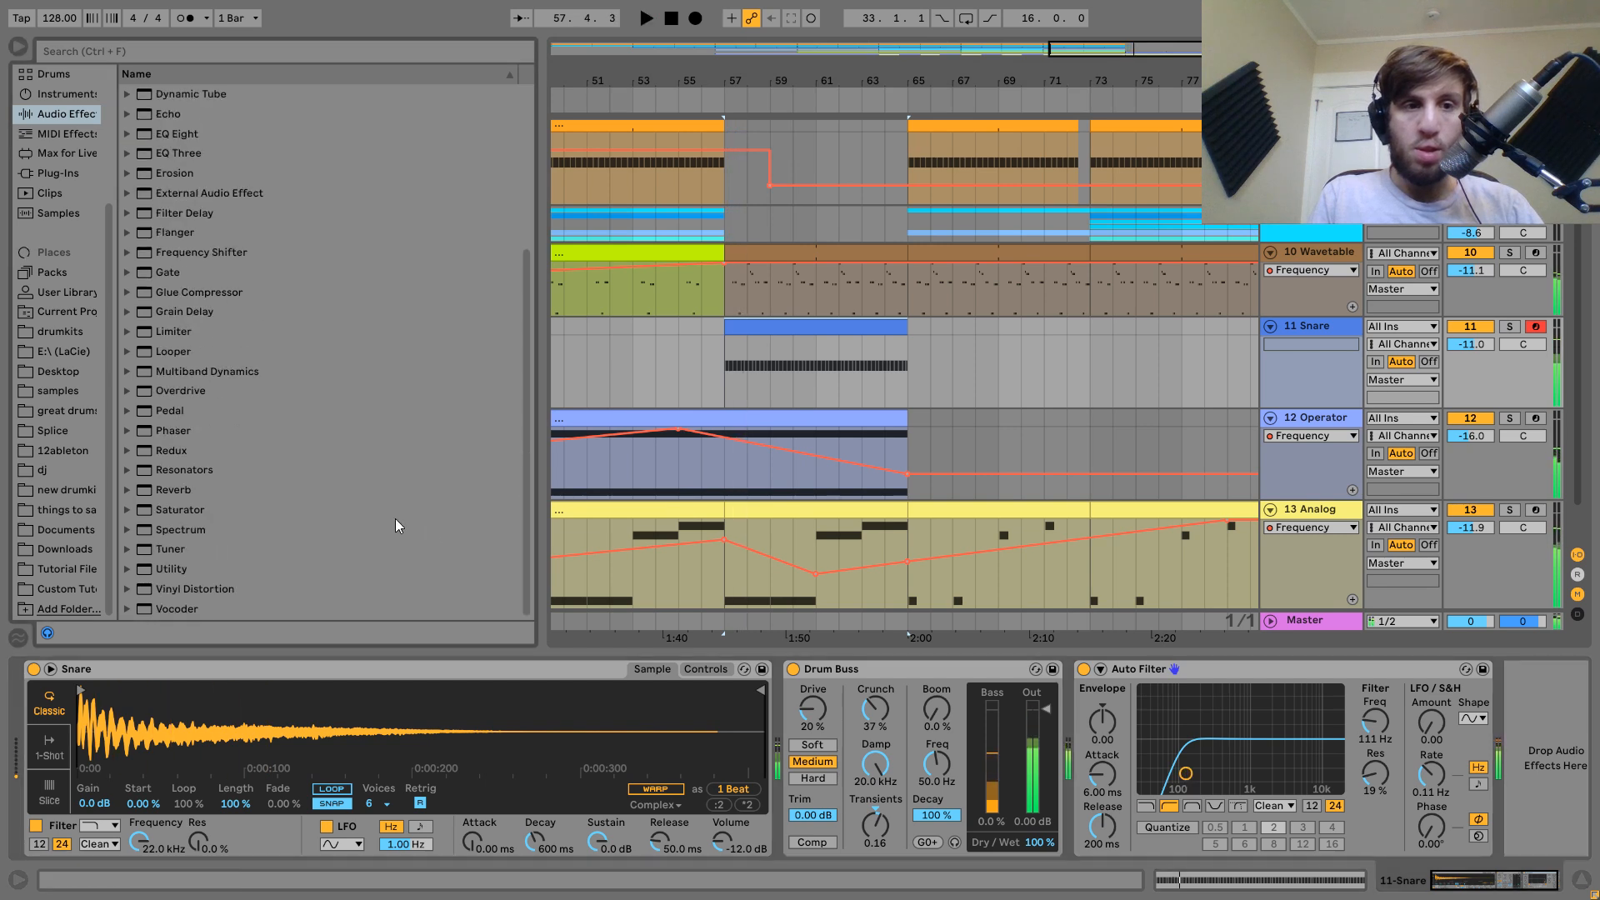
double_click(176, 567)
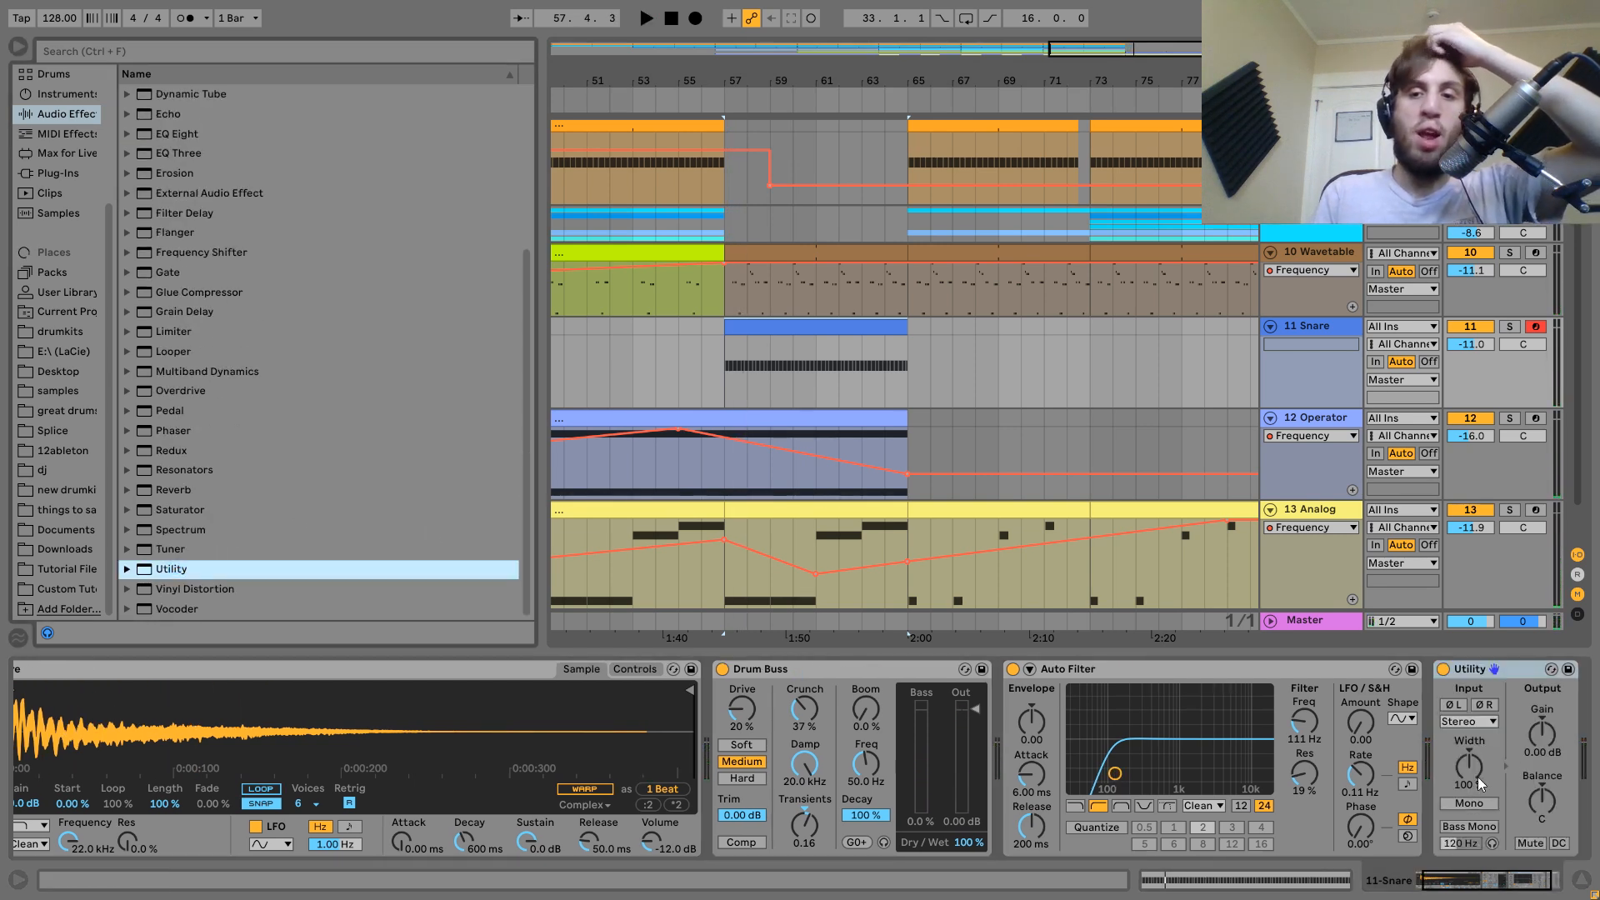
right_click(1543, 745)
click(1519, 761)
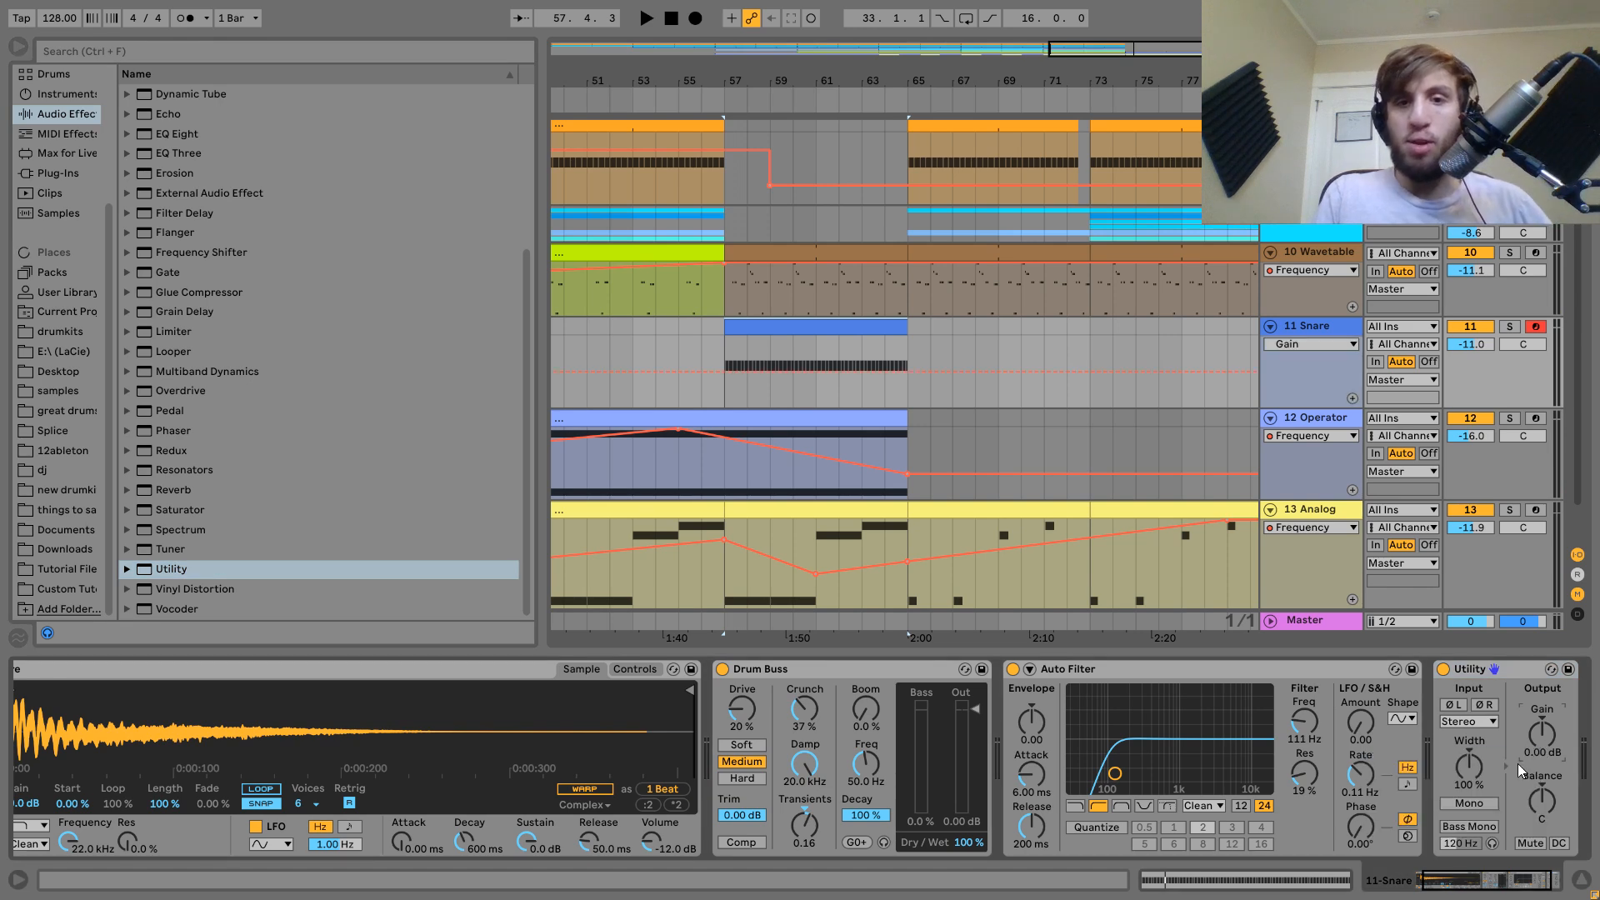
Automate the Snare's gain to rise from about -18.9 dB at bar 57 to 0 dB at bar 65 and play from bar 55.
click(908, 371)
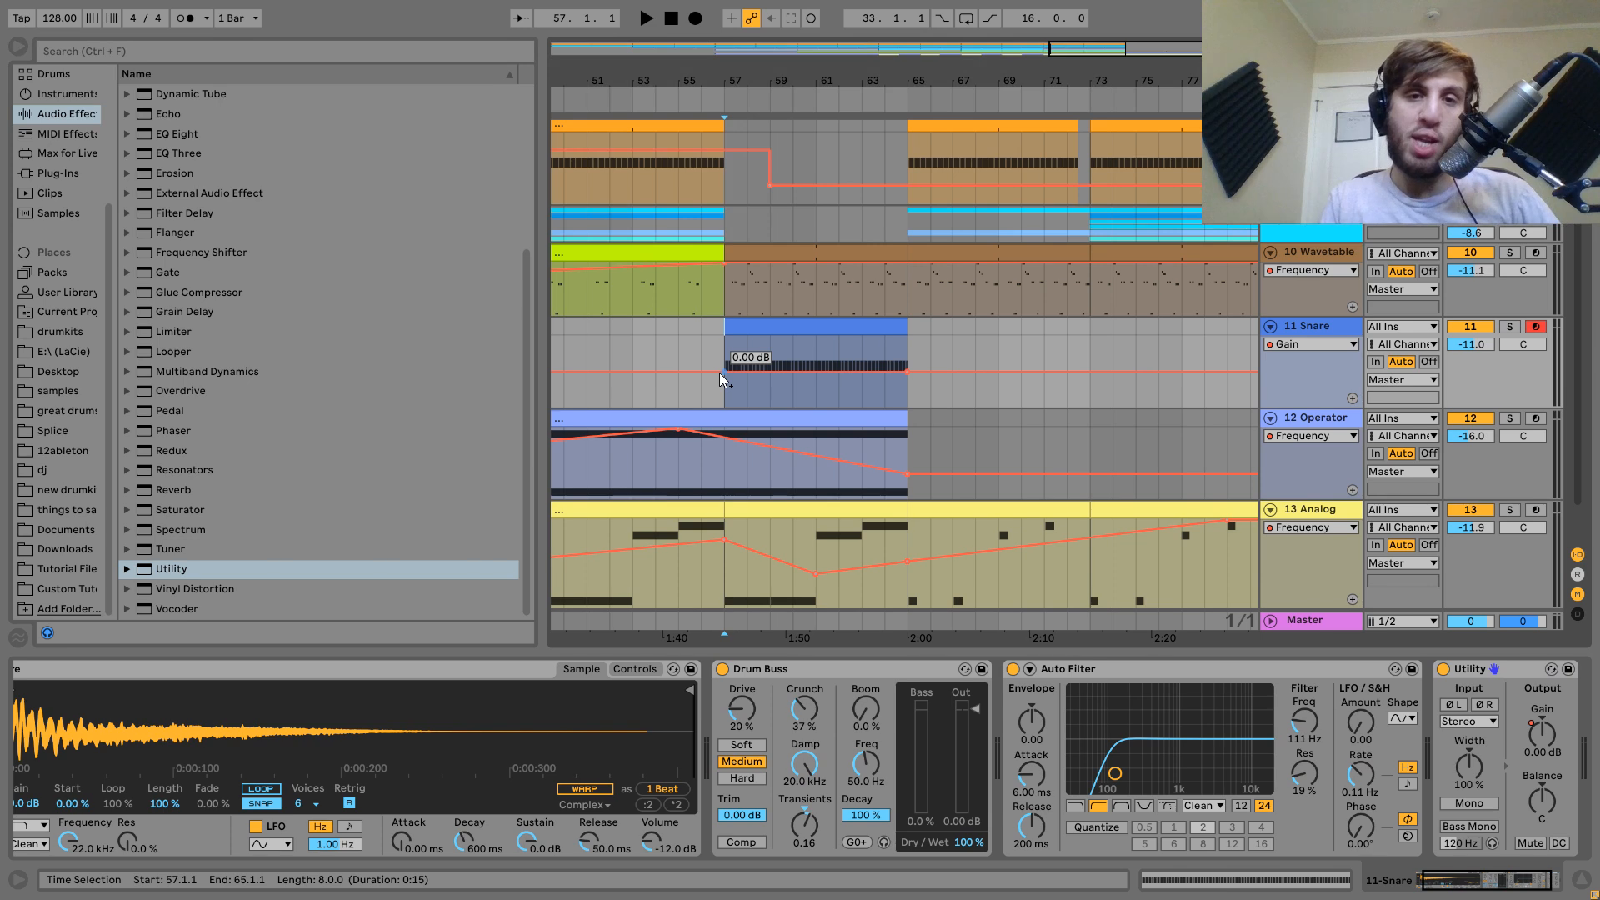
drag(720, 375, 720, 389)
key(space)
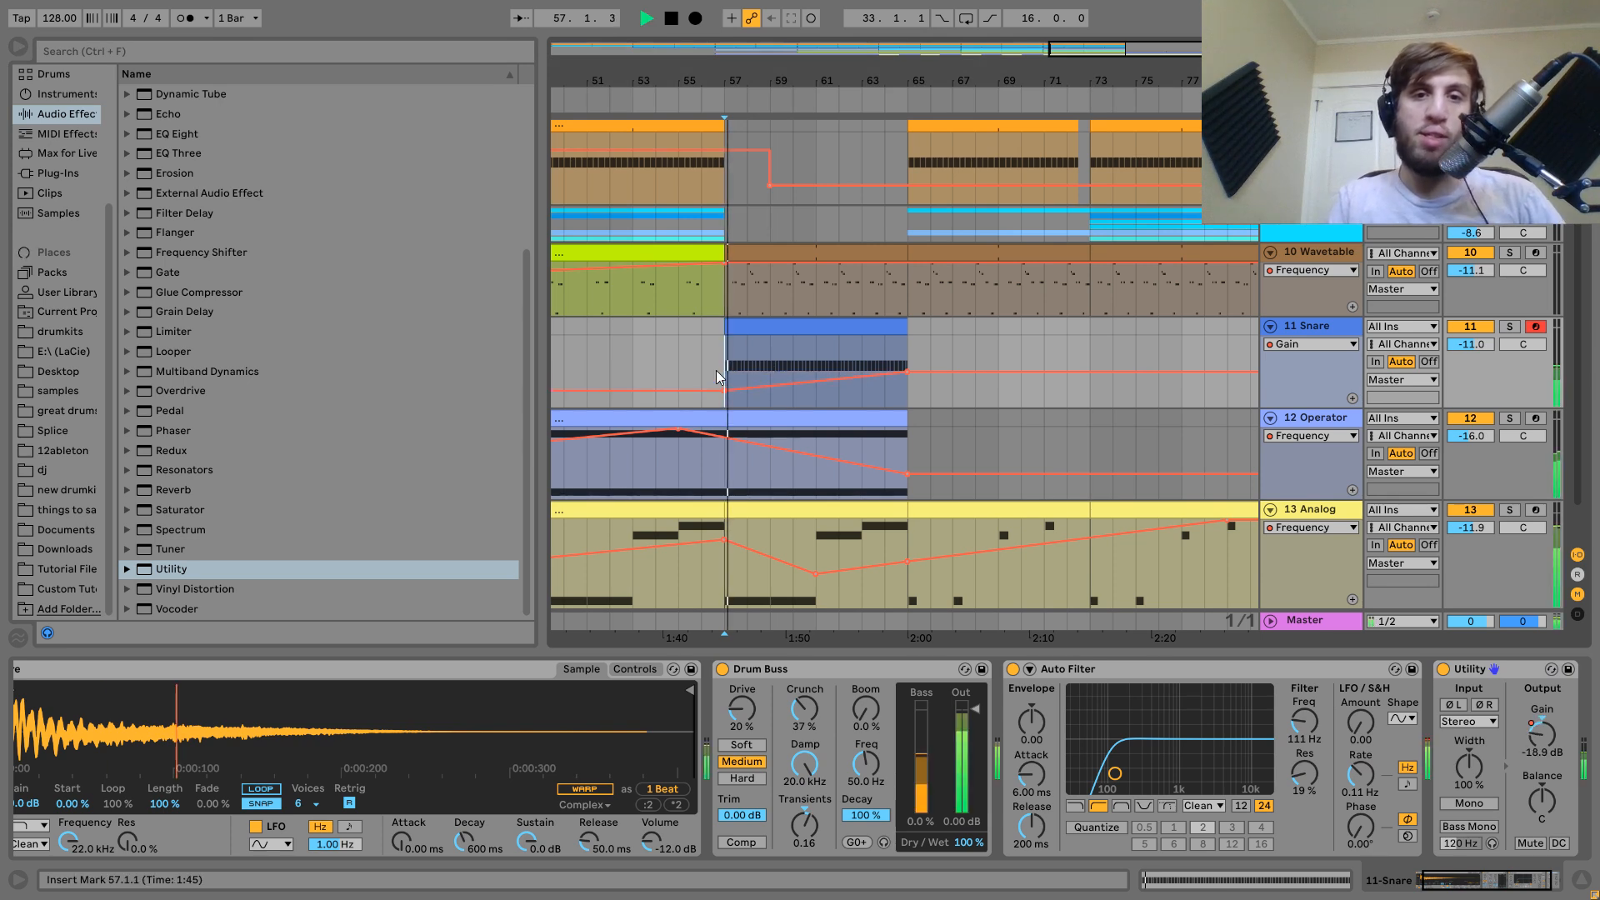
click(684, 362)
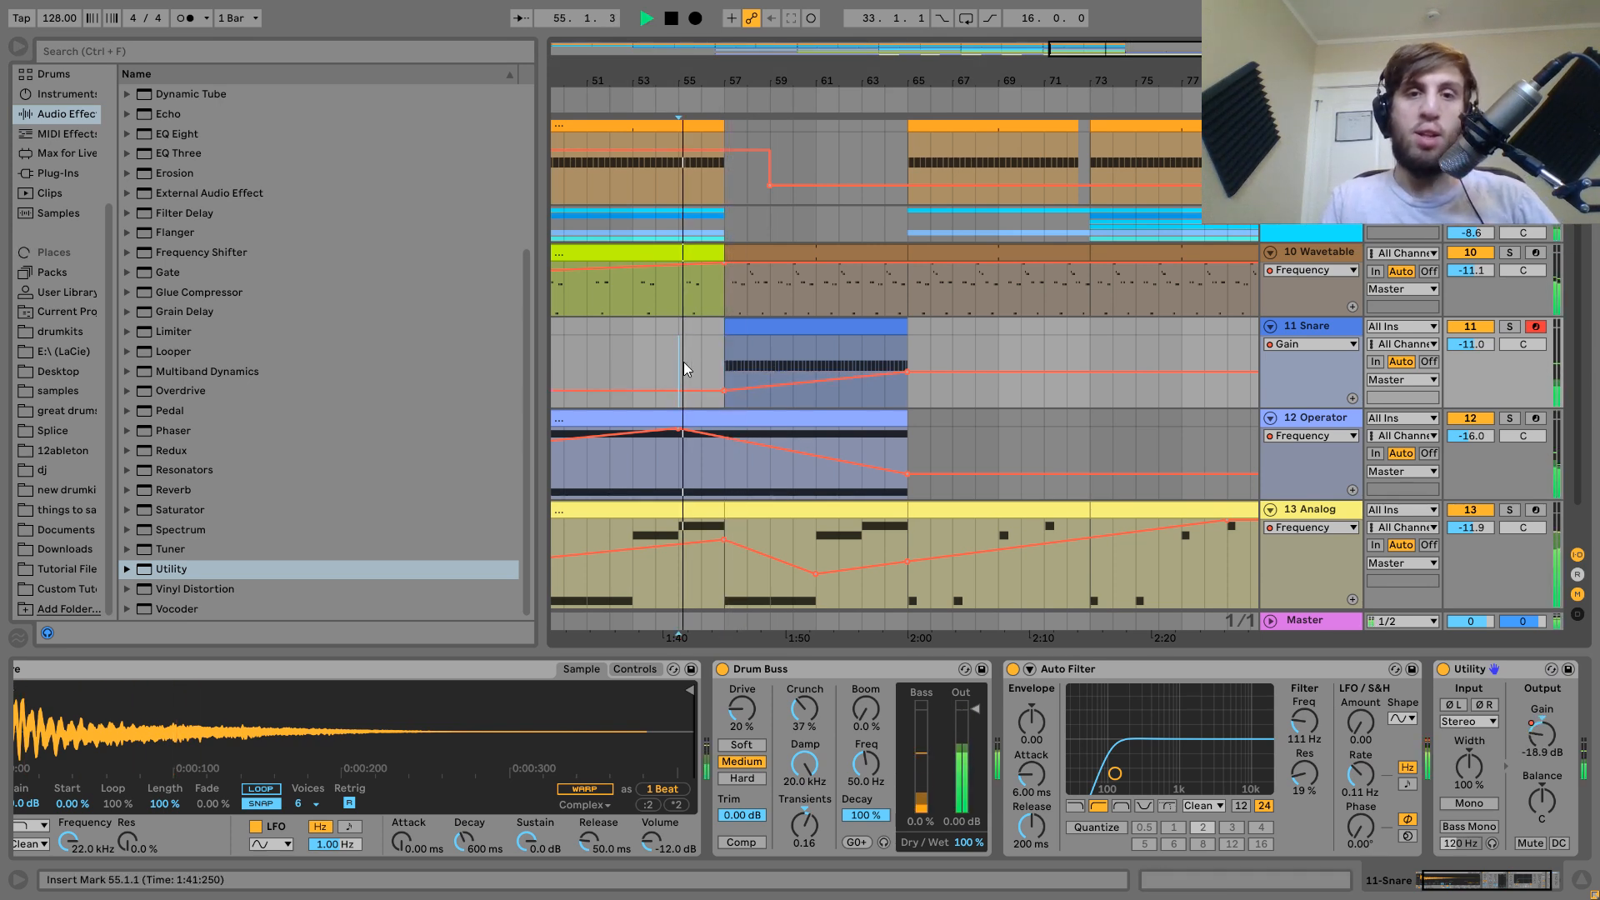
Switch to the mixer, select all tracks and lower their volumes together by 2 dB.
mouse_move(723, 387)
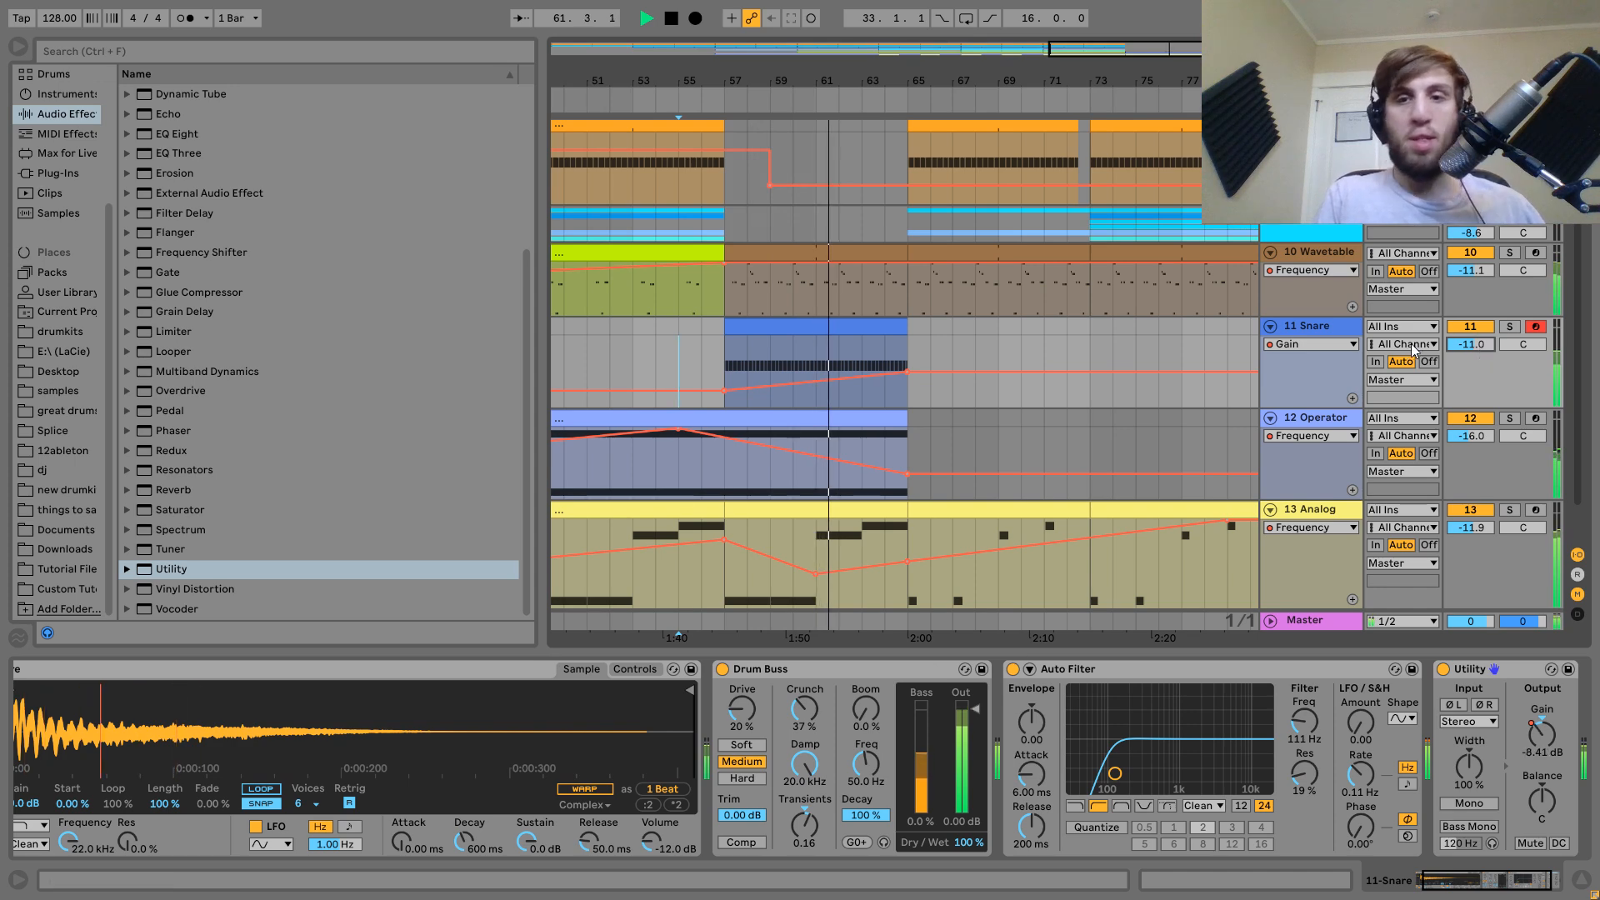
key(Tab)
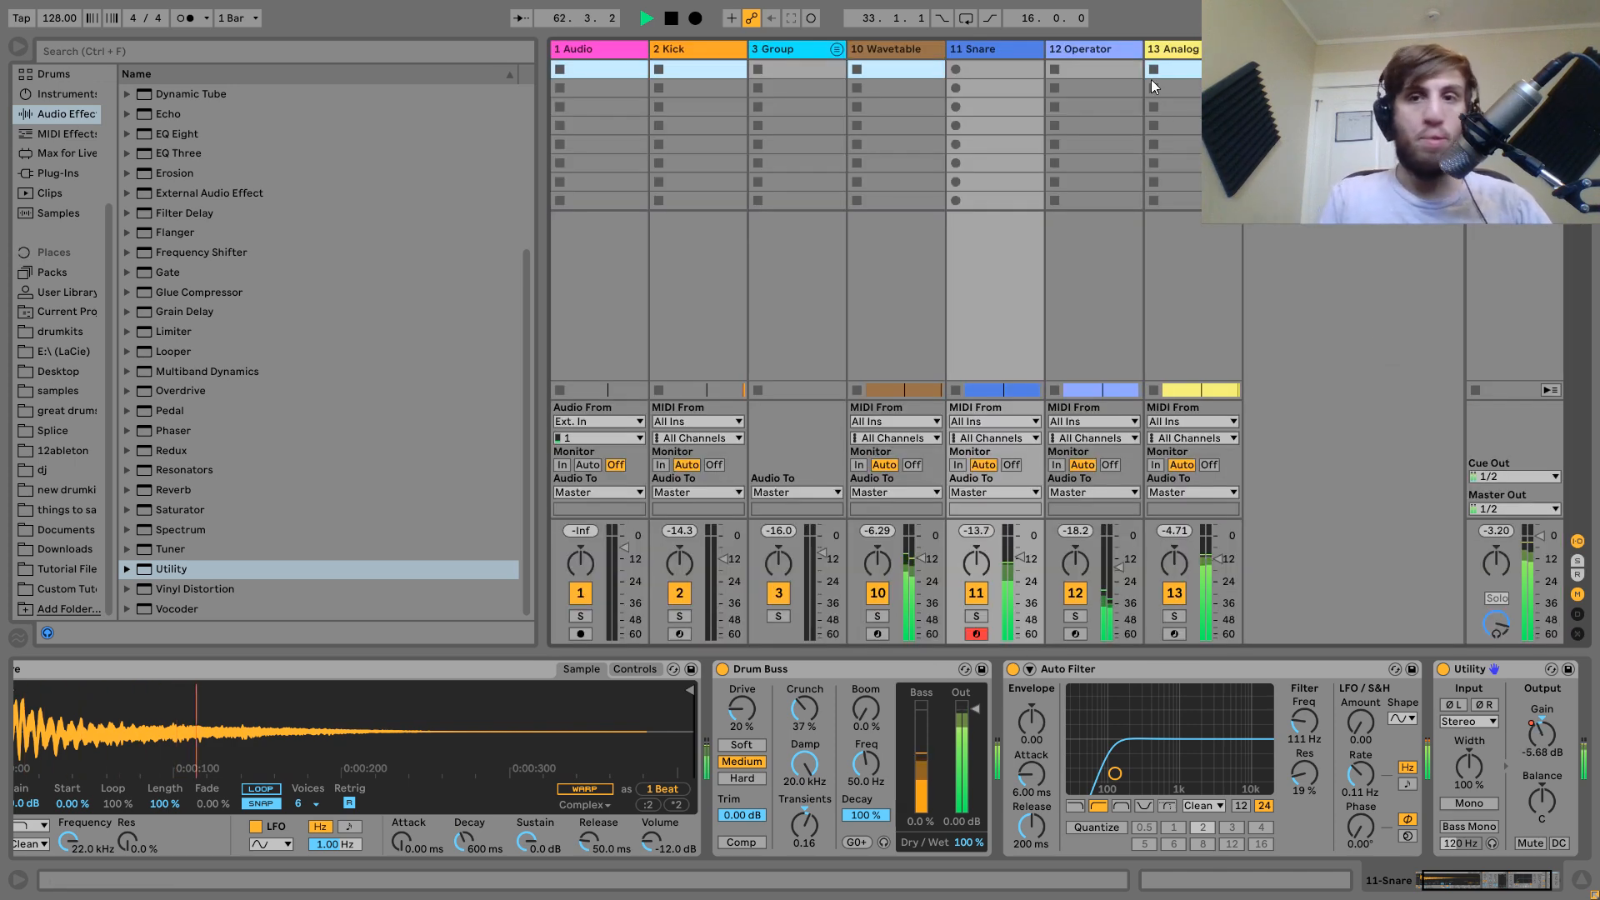
click(1180, 50)
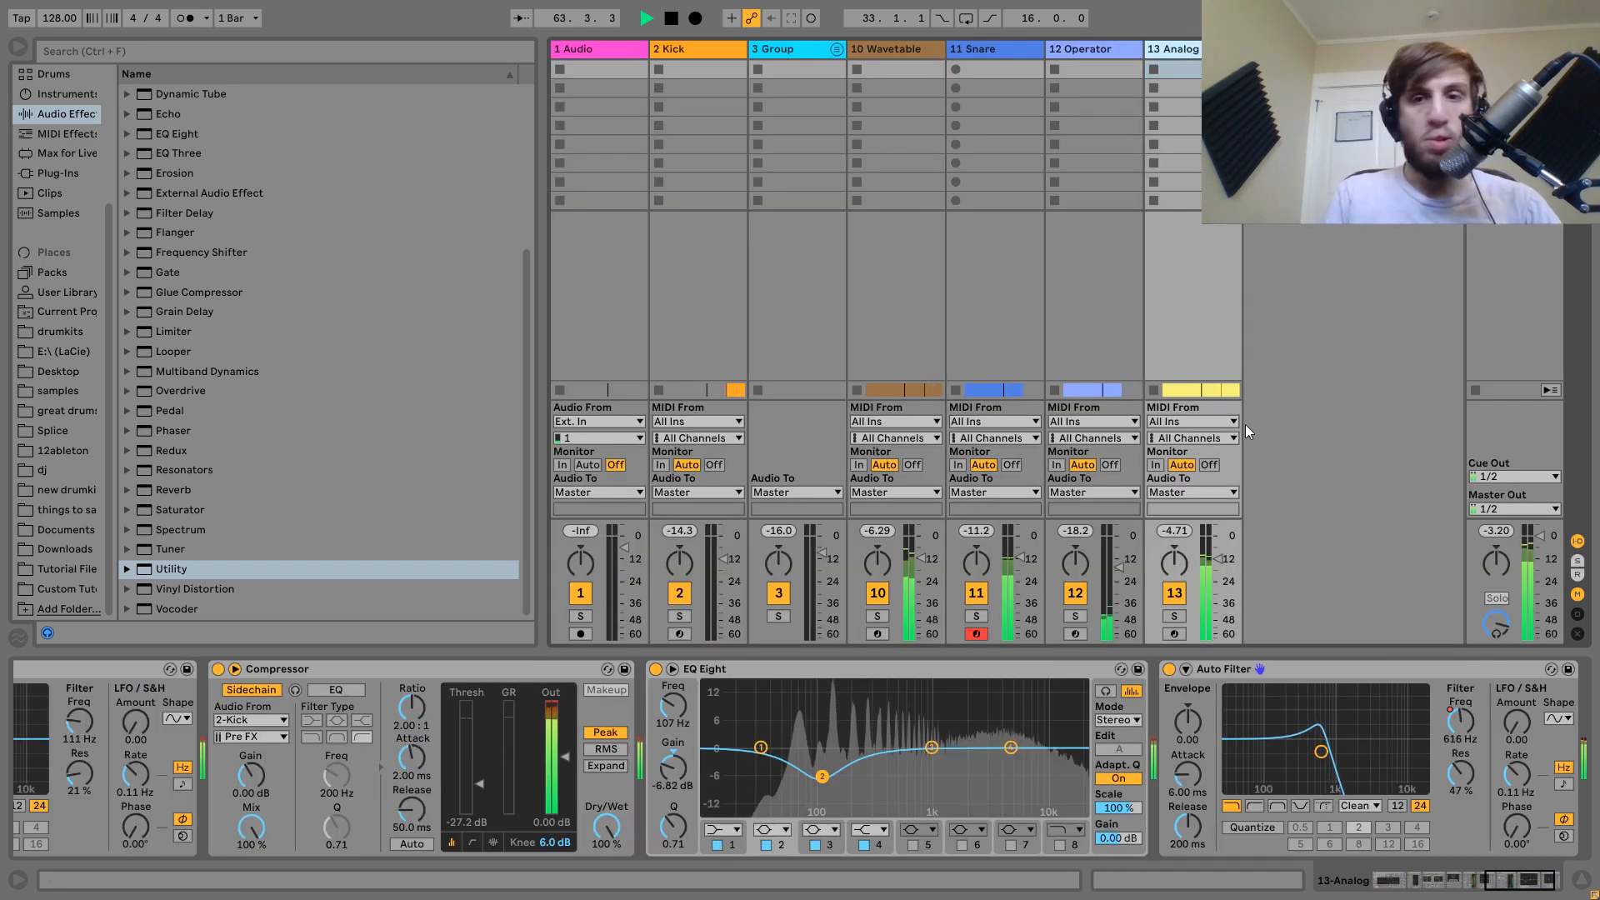
key(ctrl+a)
click(1219, 561)
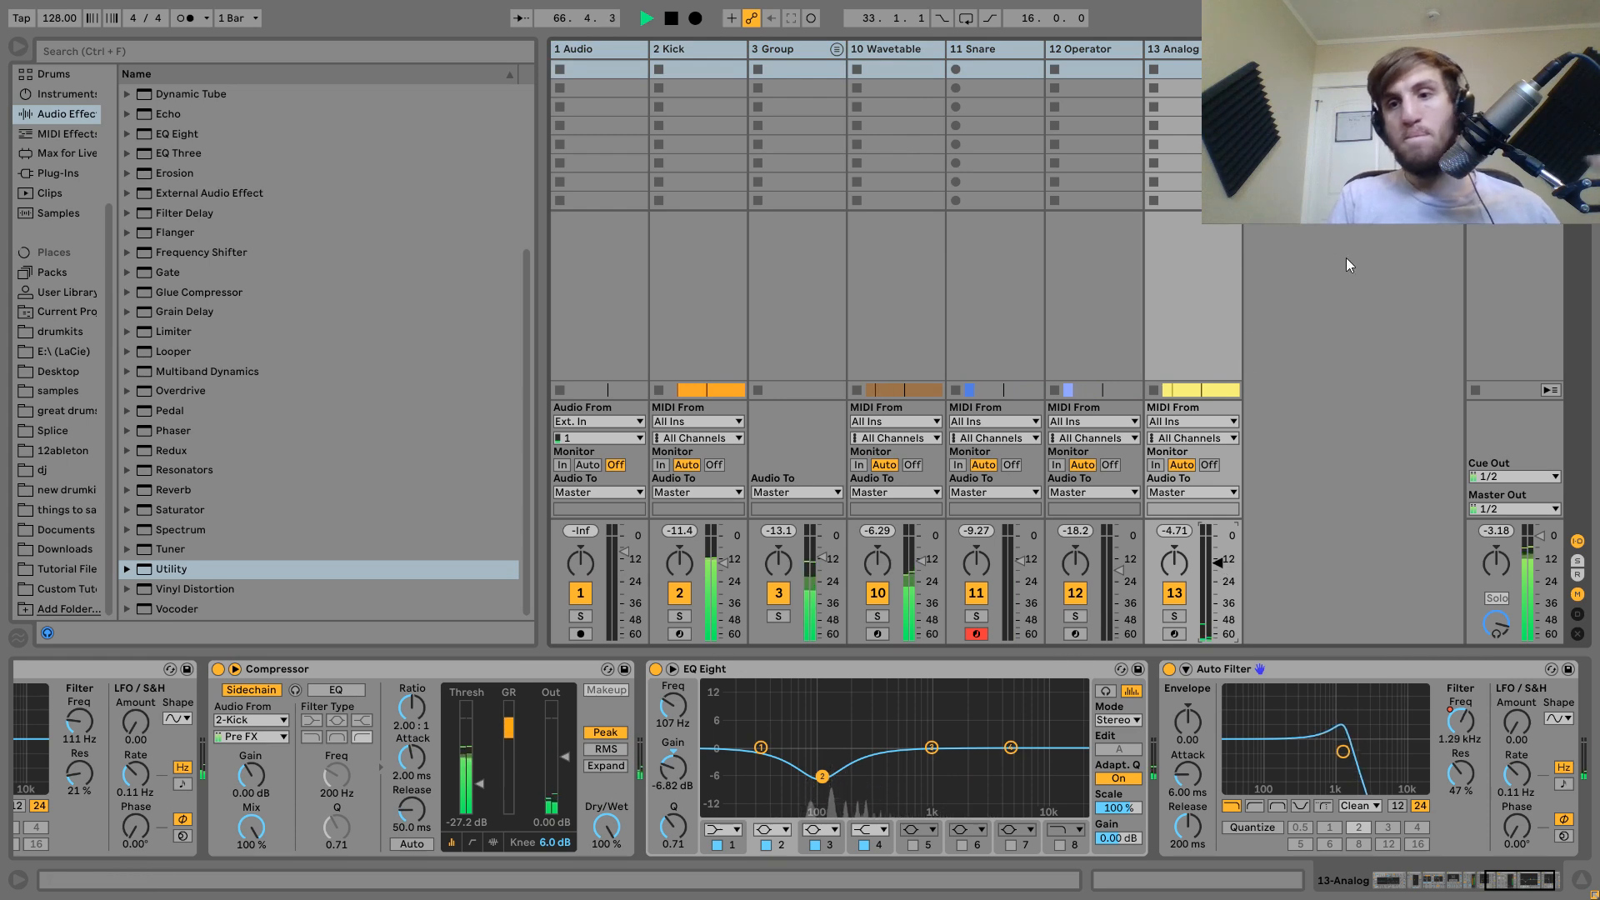
Stop playback and add a Utility to the Master track in the arrangement with its Gain set to -3.00 dB.
click(1510, 49)
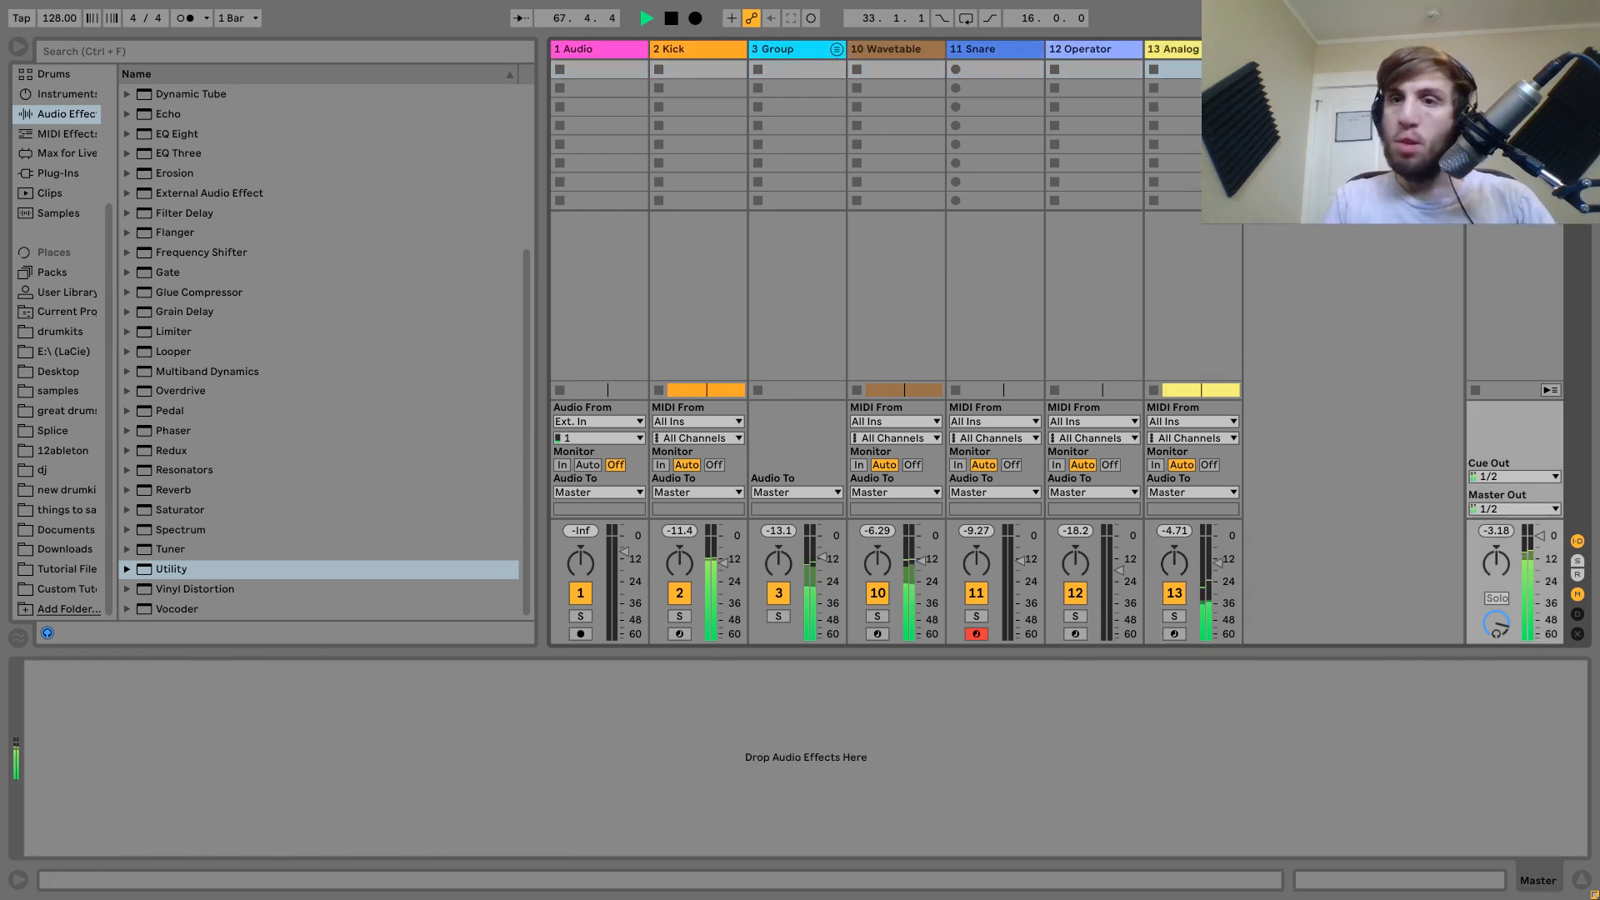
key(Tab)
key(space)
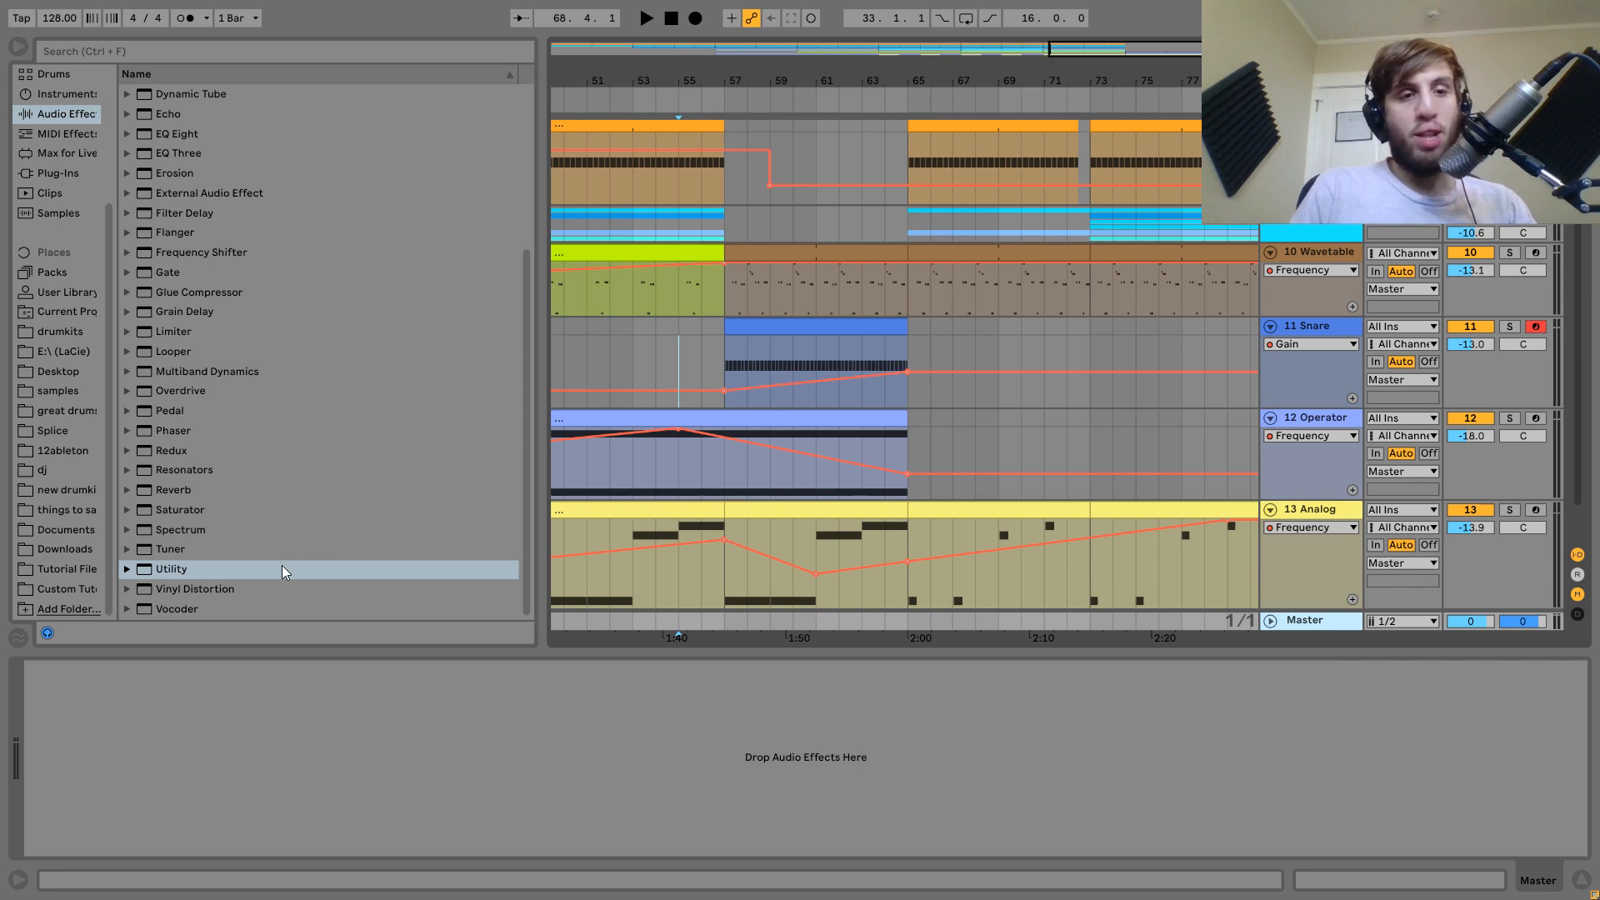
drag(167, 573, 88, 768)
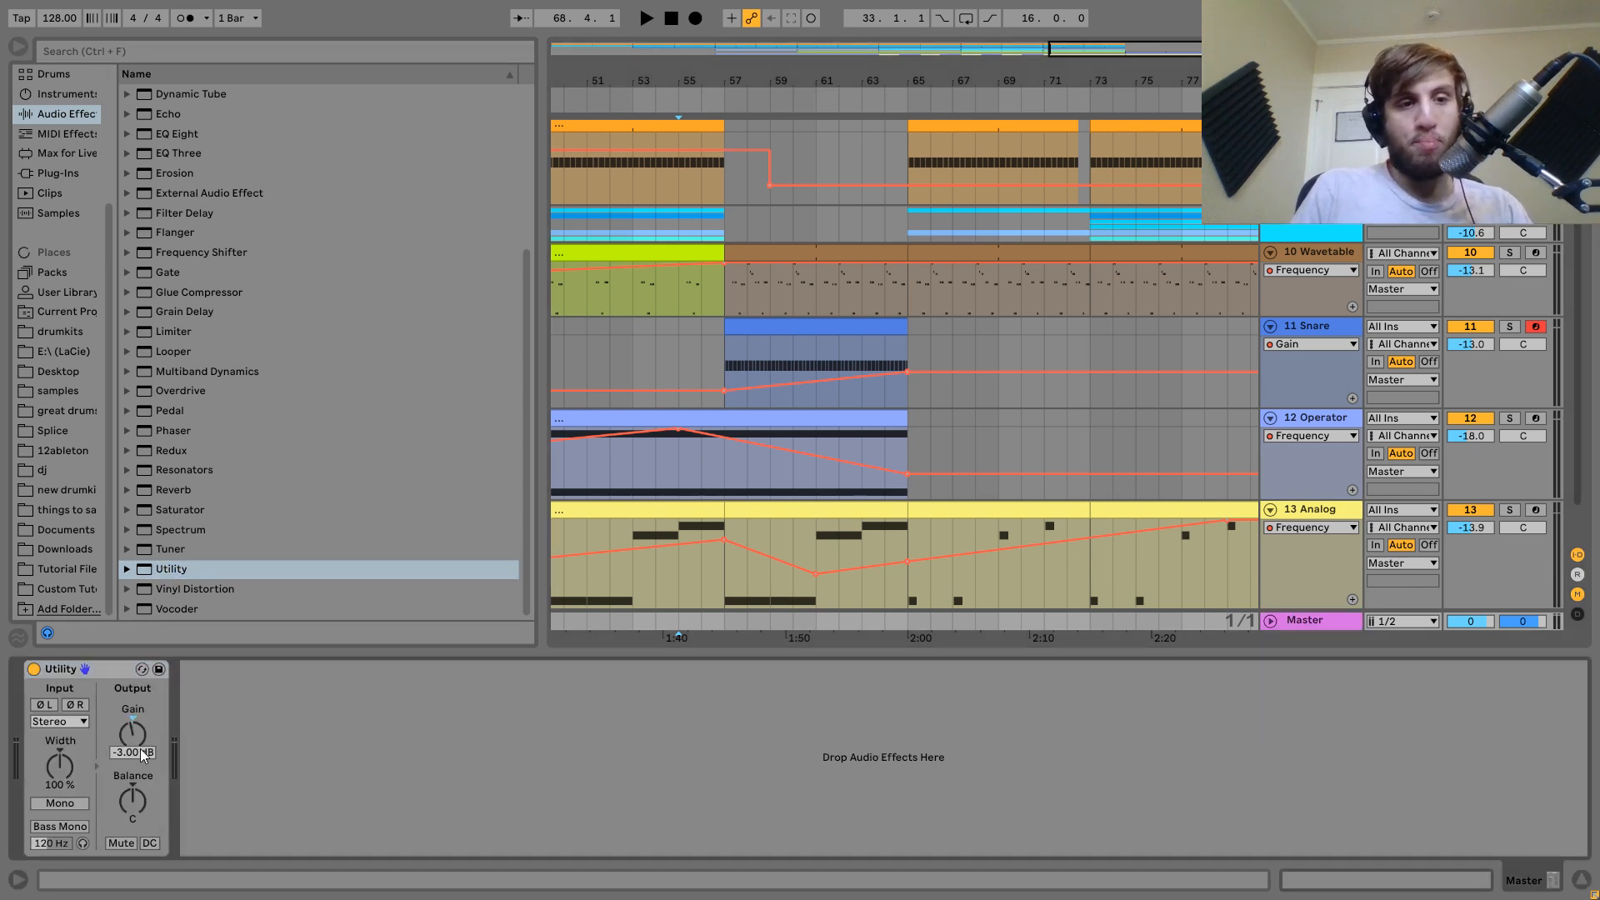
Automate the Master Utility's on/off state so it is on only from bar 49 to bar 65, and play across the transition.
click(41, 670)
right_click(41, 670)
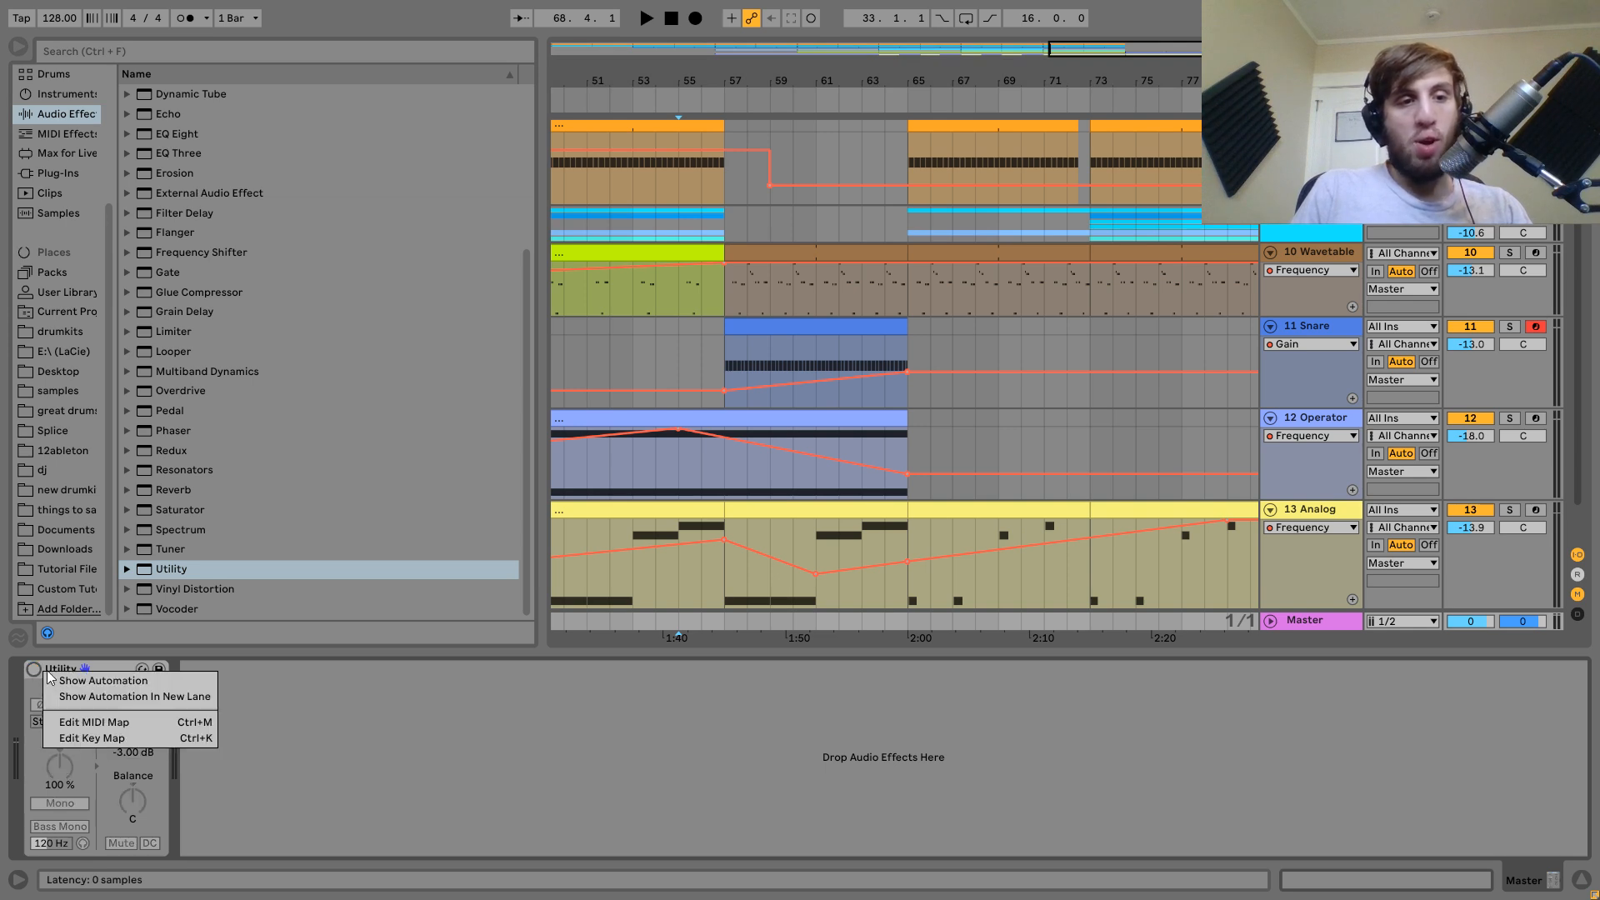
click(67, 681)
click(894, 567)
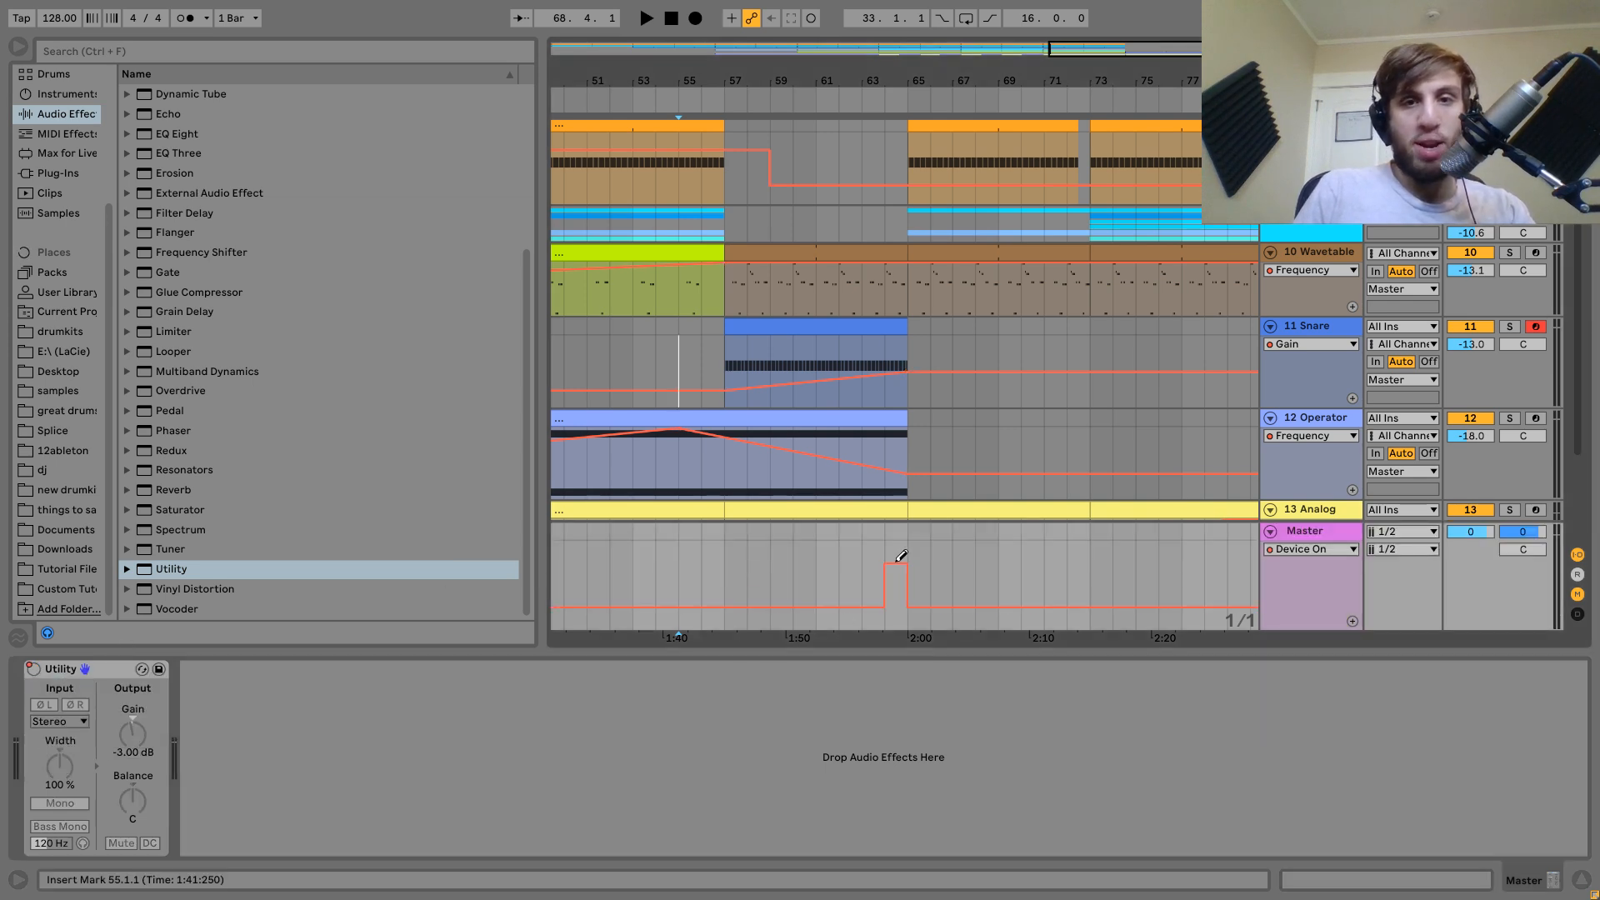
scroll(895, 563, left, 3)
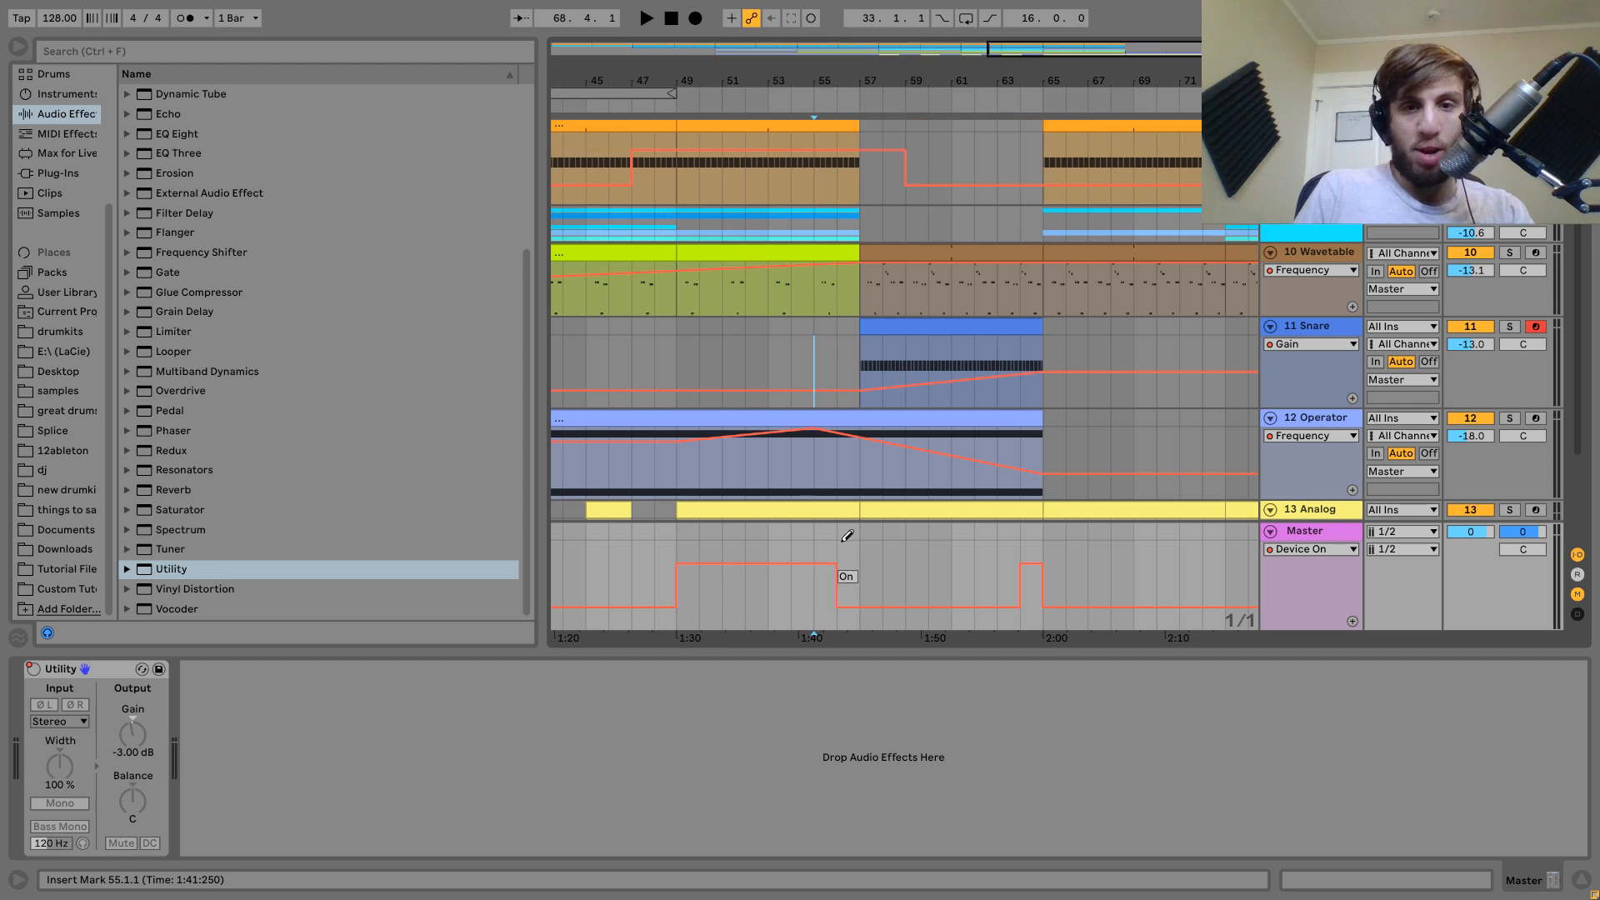
key(space)
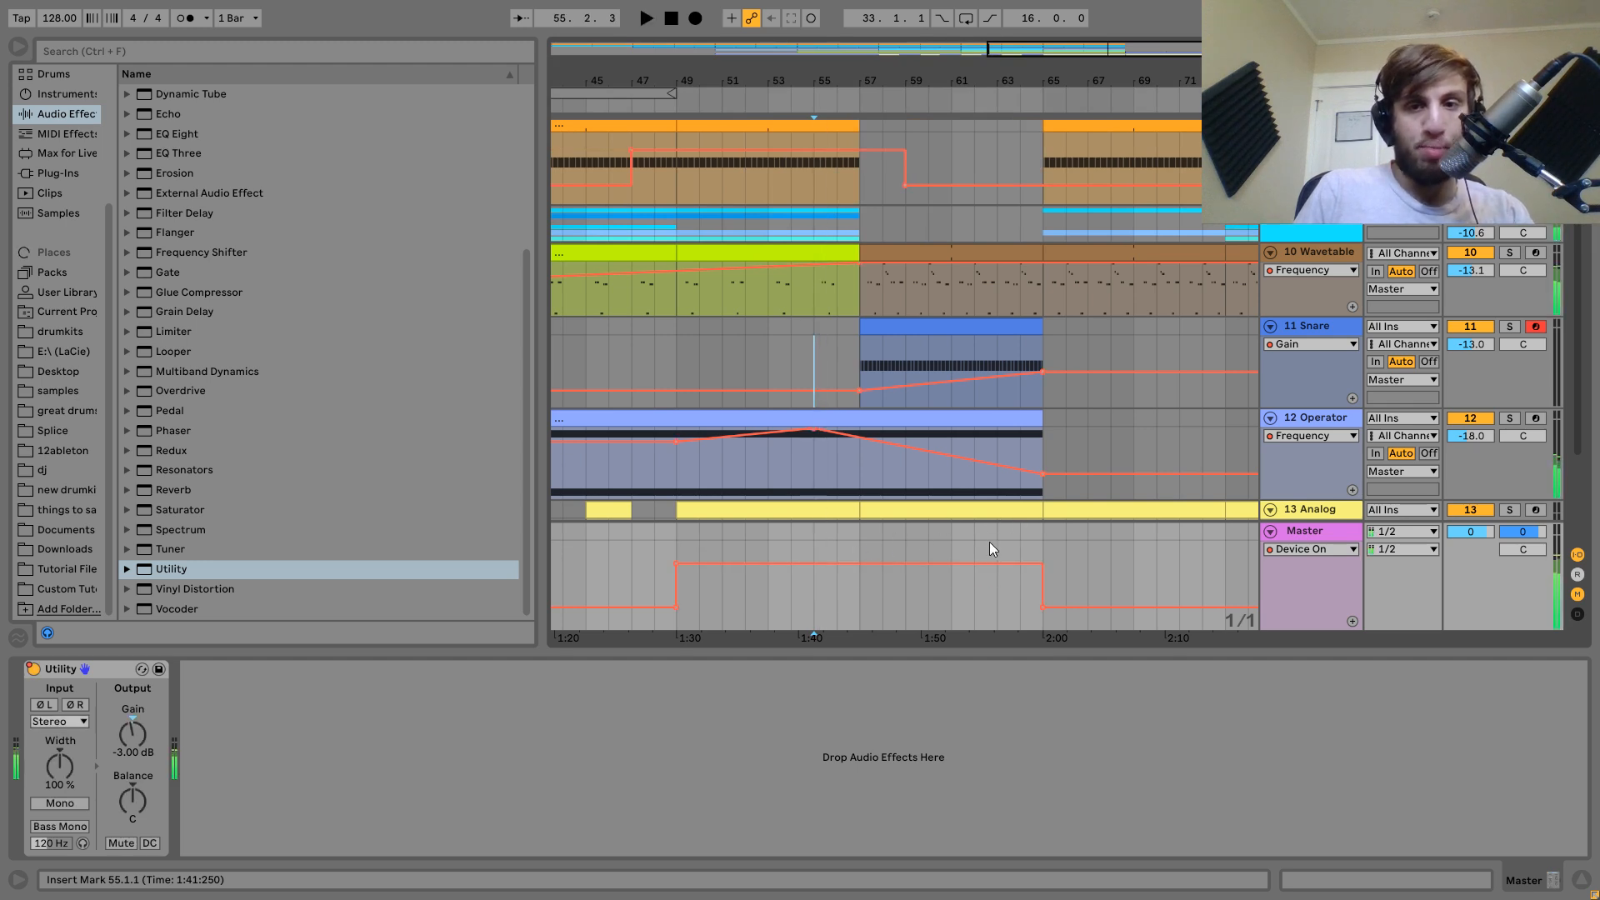
click(1024, 533)
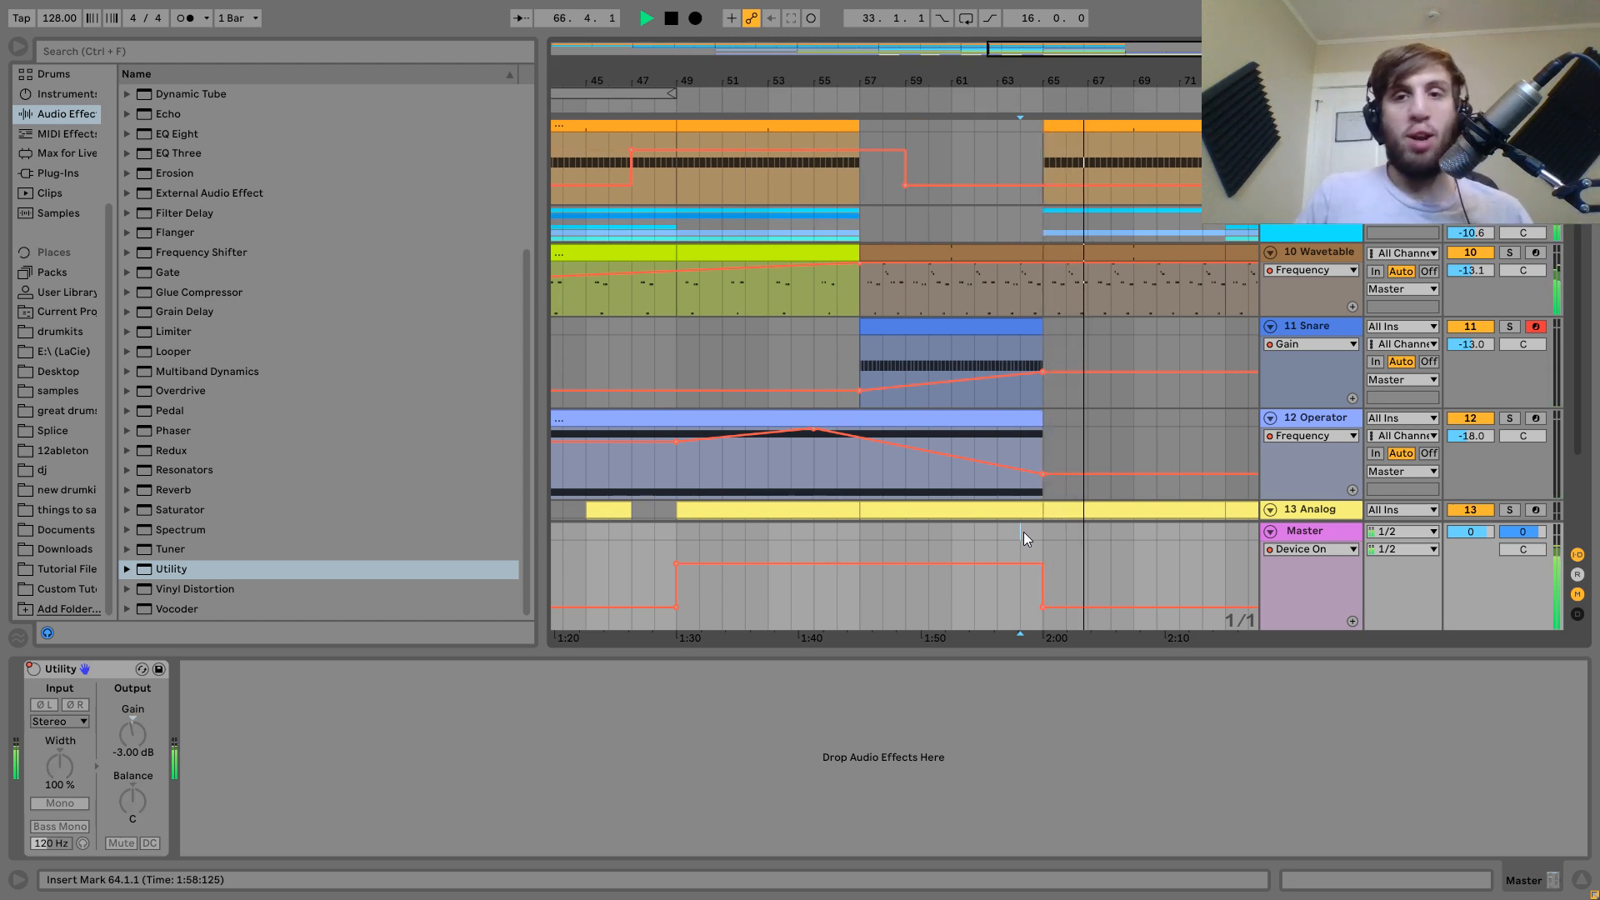
Raise the Analog track's filter frequency automation at bar 65, reduce its Auto Filter resonance to 33%, and hide the device view.
scroll(1117, 355, down, 3)
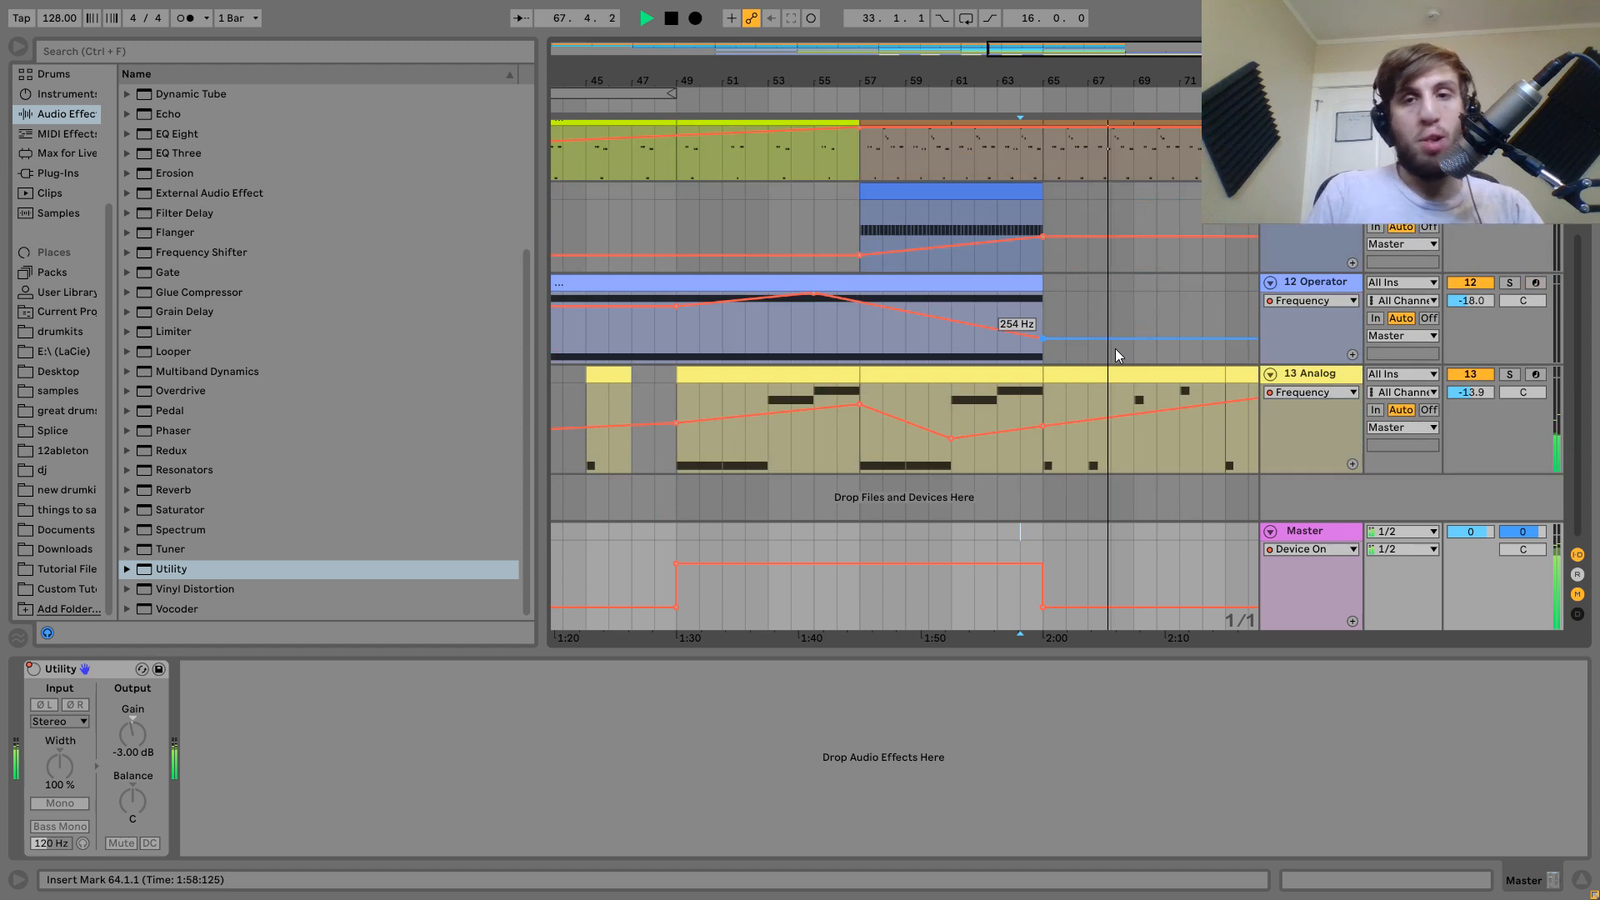
drag(1042, 429, 1043, 407)
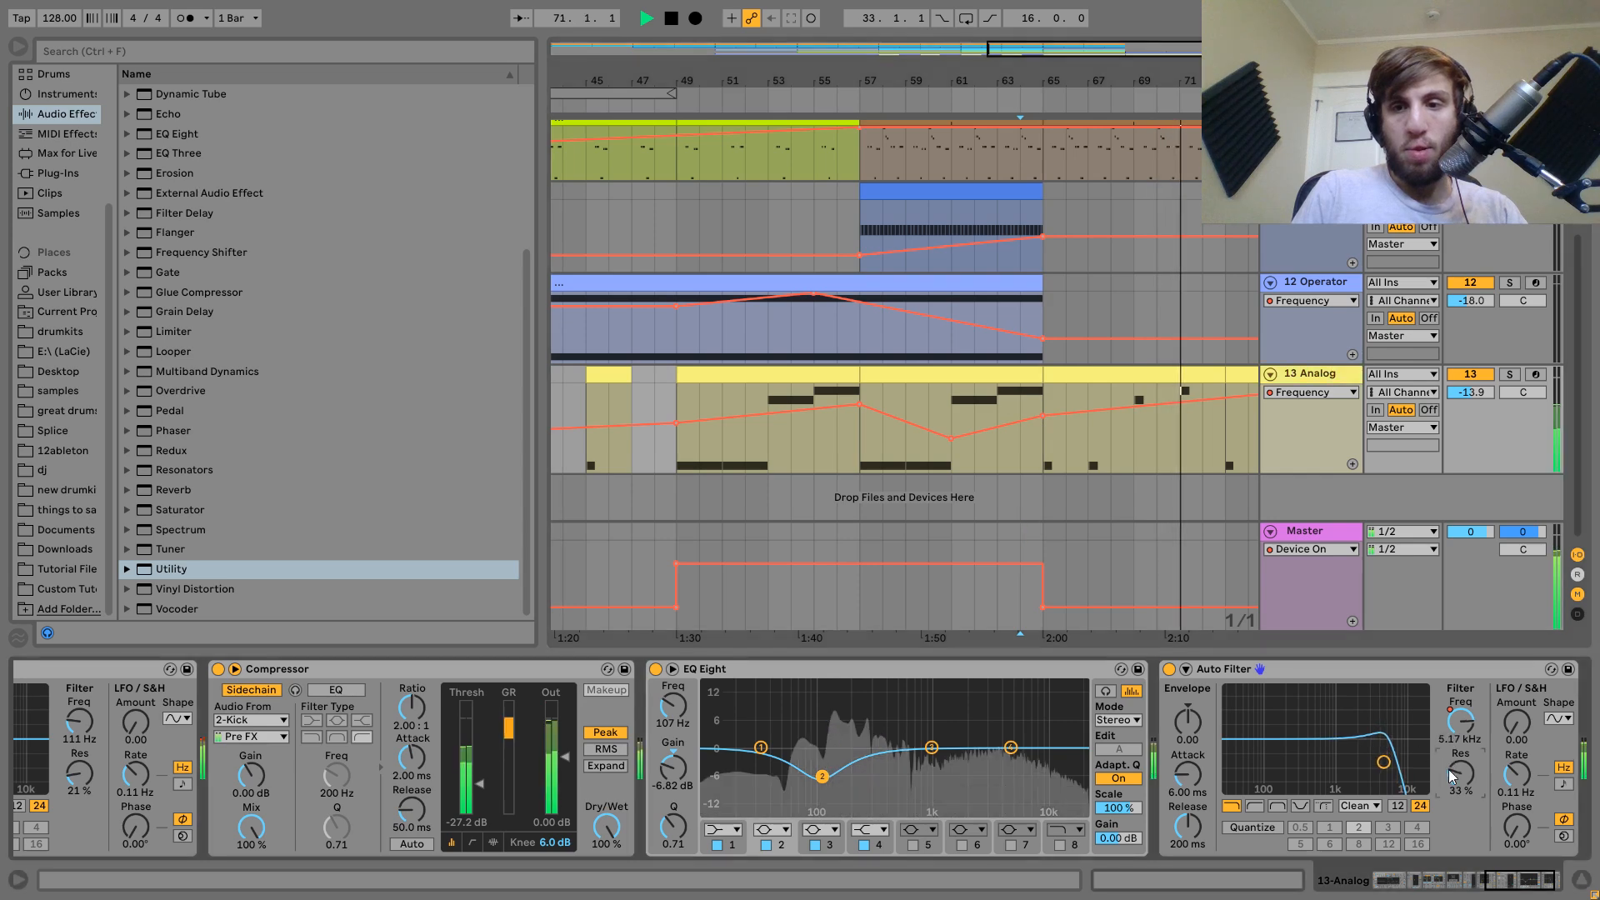
click(1579, 880)
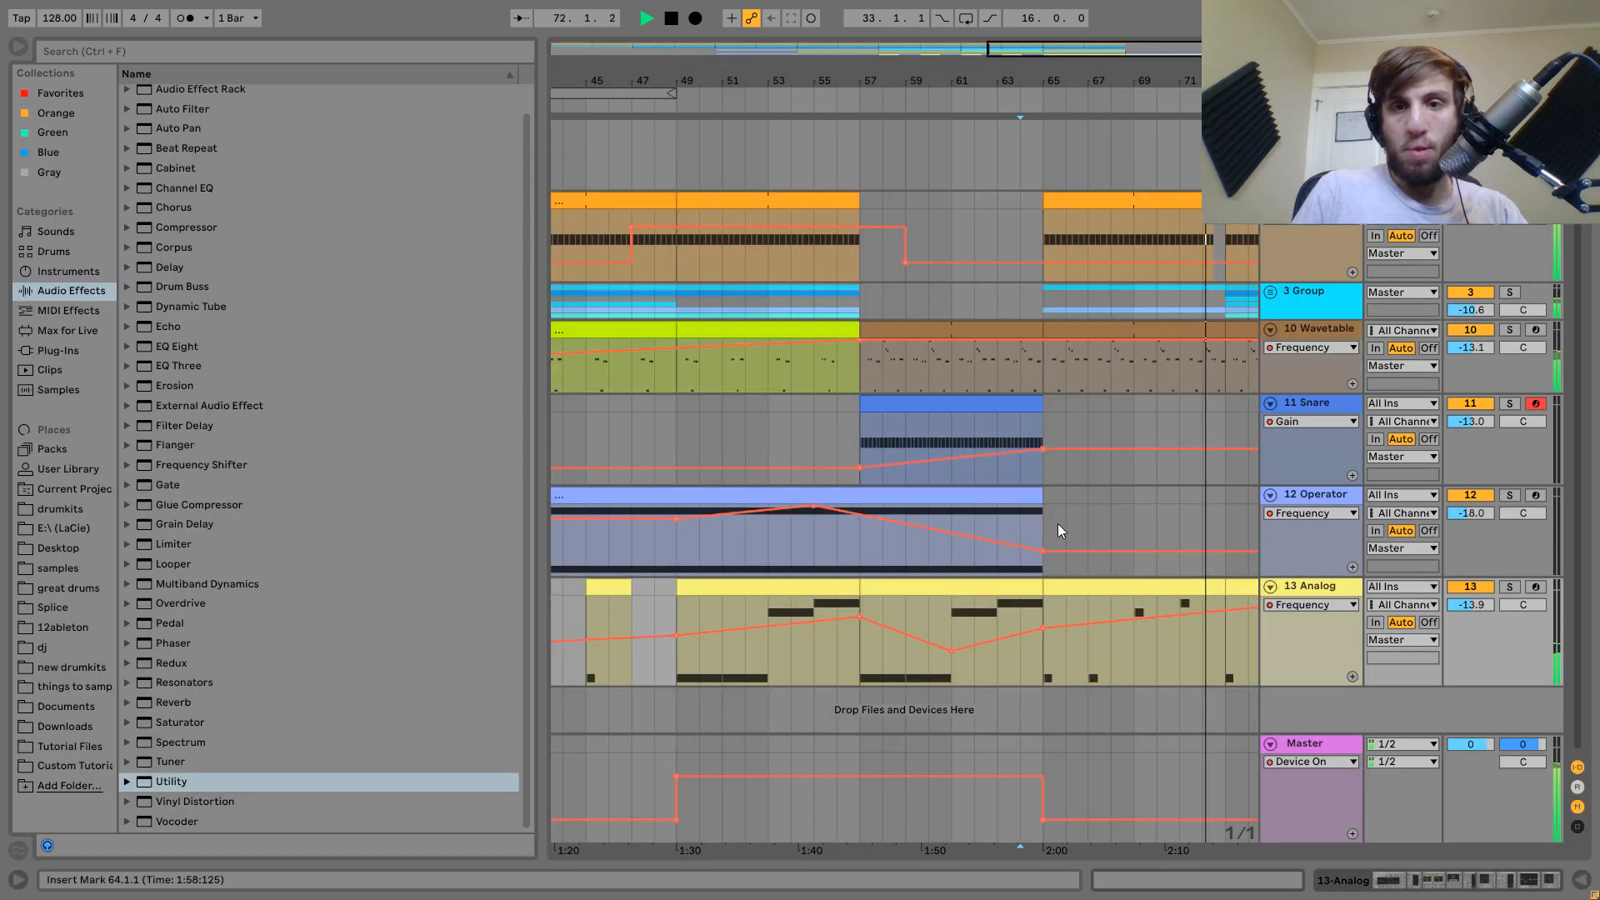
Play the snare roll from bars 57 and 64 and set the Snare track's volume to -11.7 dB.
click(943, 426)
key(space)
key(space)
drag(1475, 444, 1475, 433)
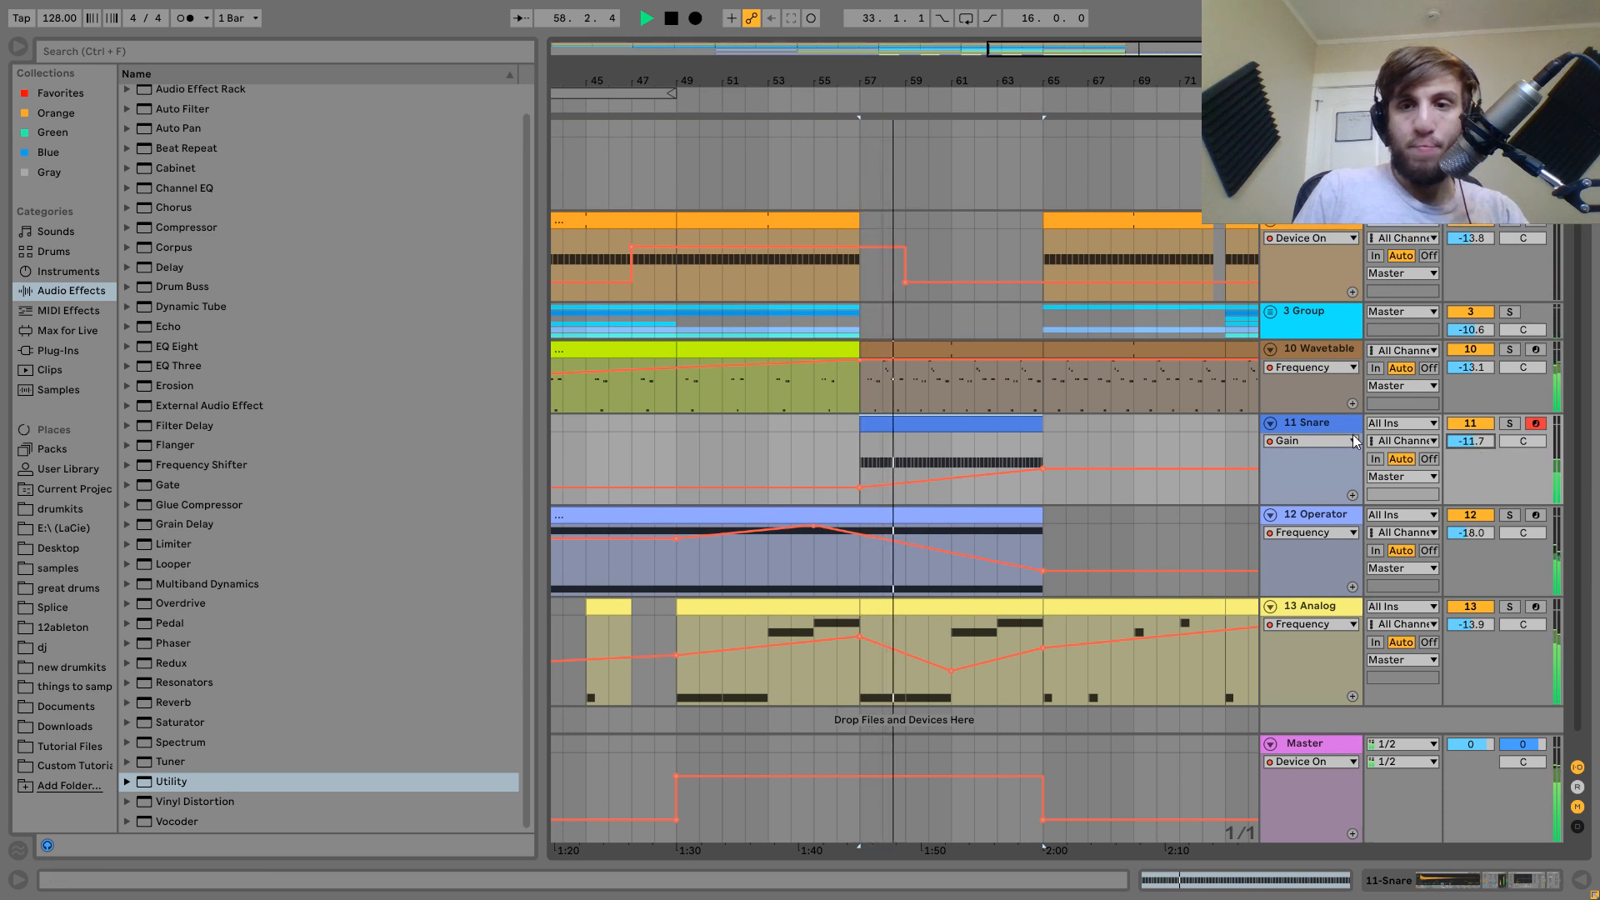
click(1023, 395)
key(space)
key(space)
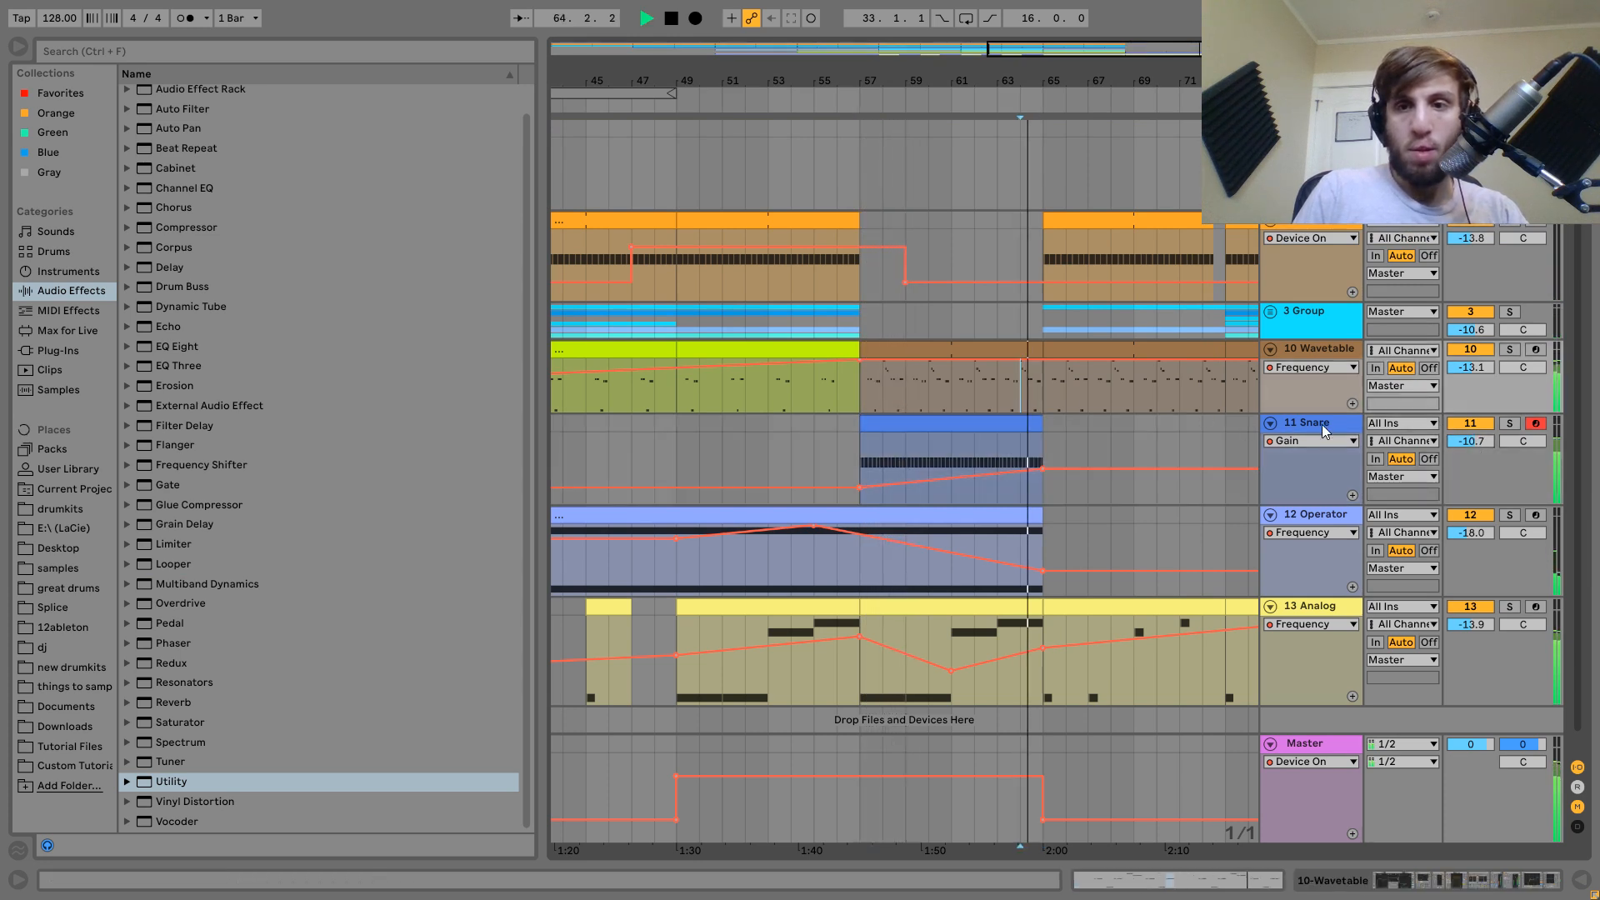
drag(1452, 435, 1461, 441)
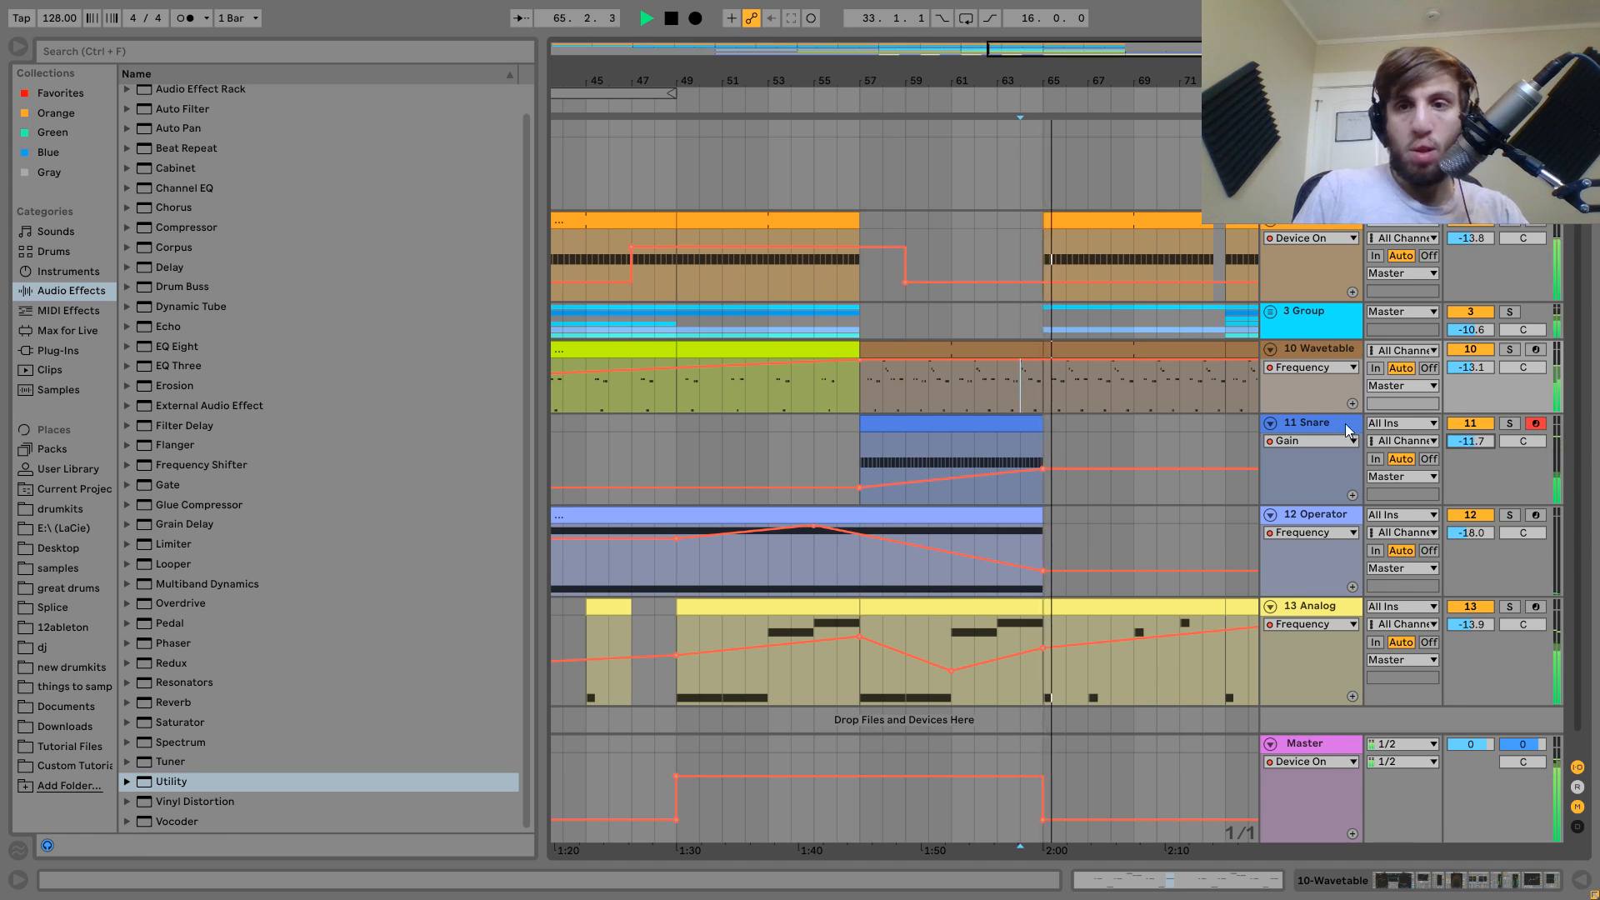
Stop playback, insert a new MIDI track below the Snare track and load an Operator instrument on it.
click(1316, 425)
key(space)
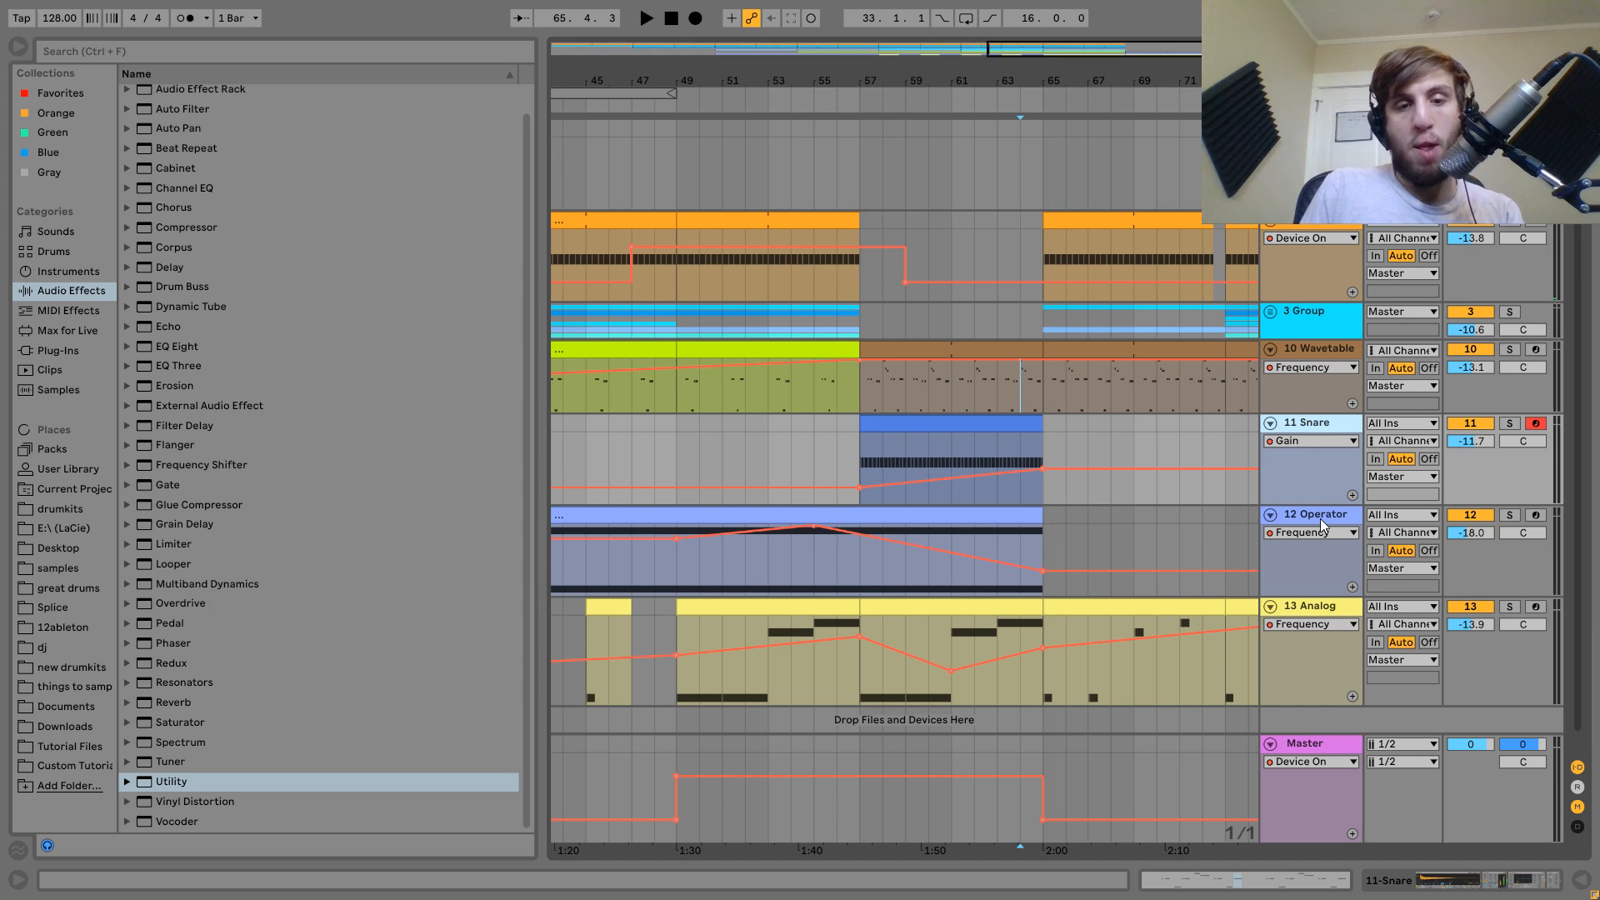
key(ctrl+shift+t)
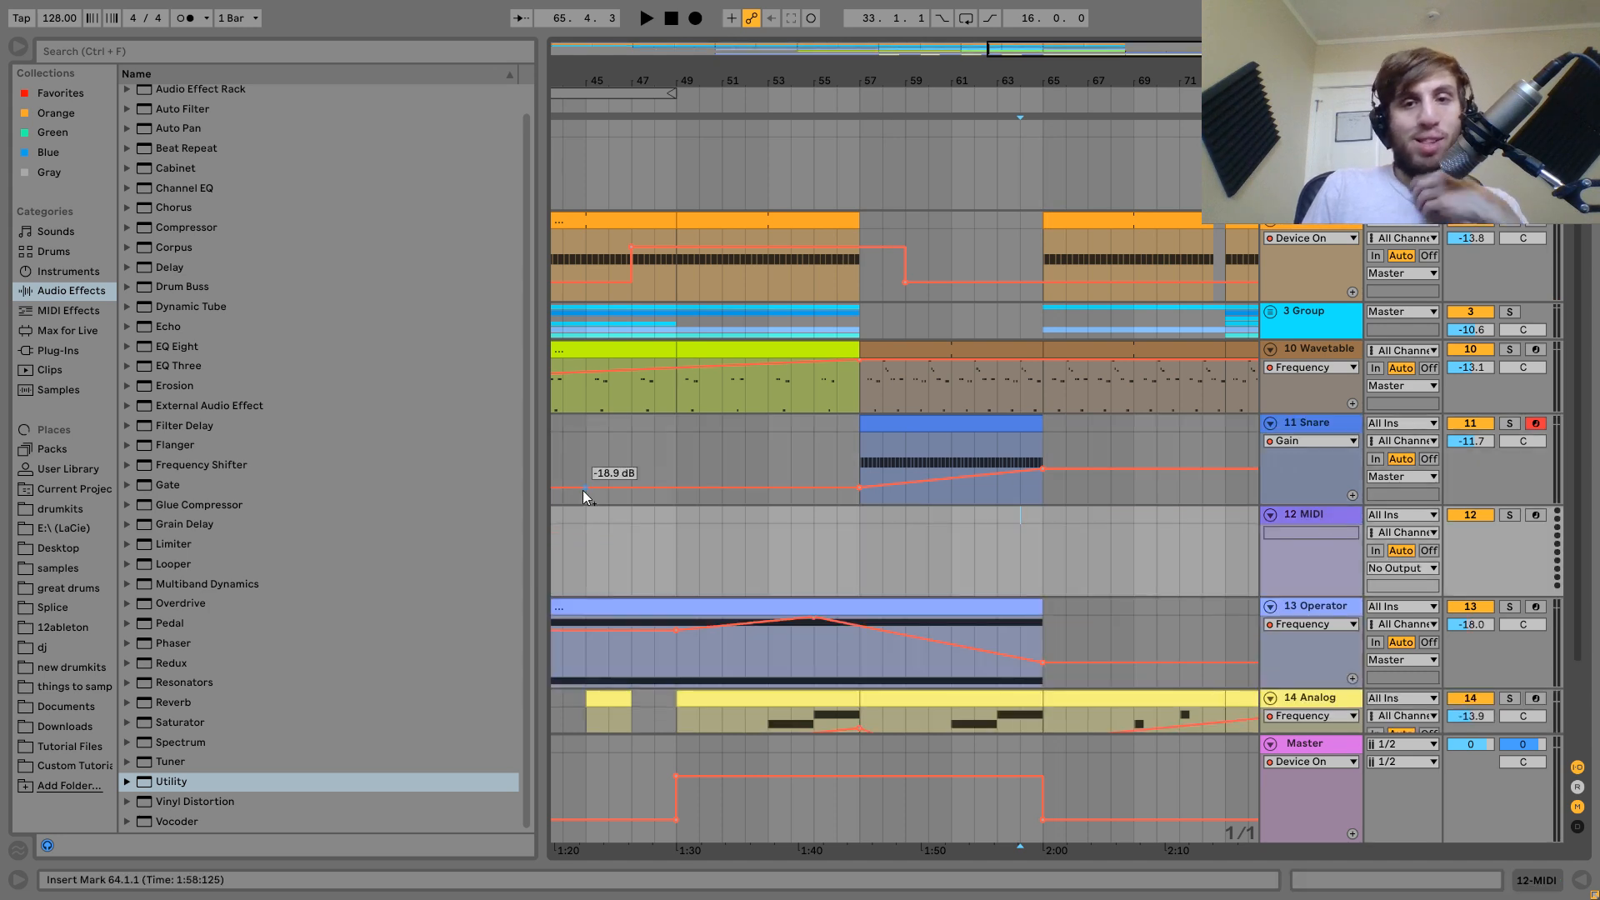
click(68, 270)
drag(178, 231, 972, 514)
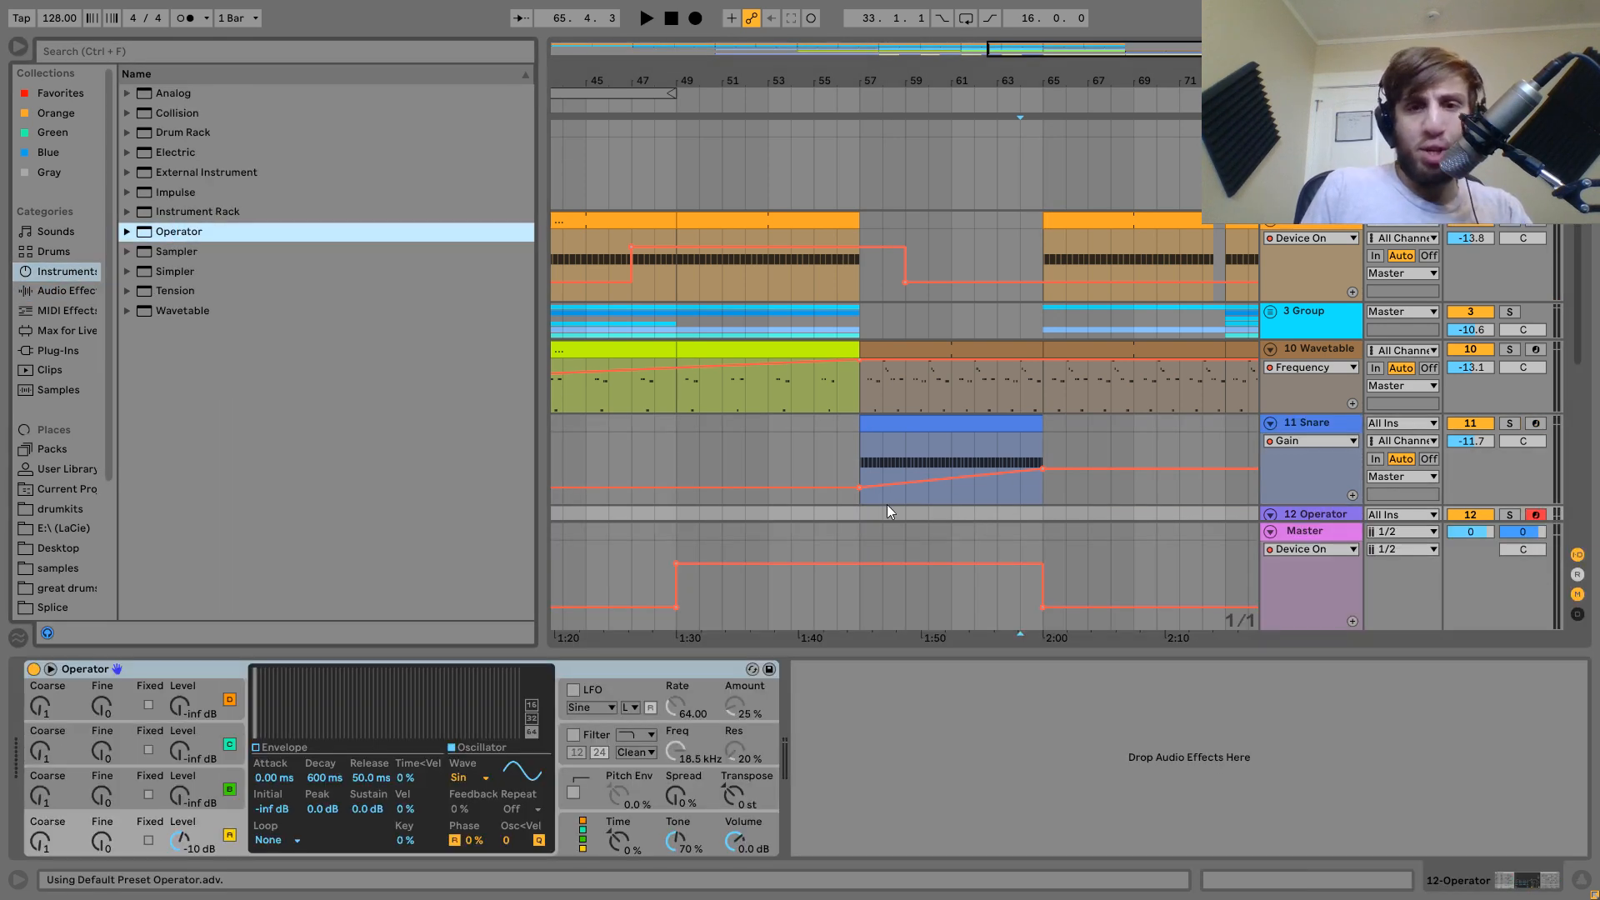
Create a 12-bar MIDI clip from bar 57 to 69 on the new Operator track with one B2 note held throughout.
drag(858, 513, 1072, 453)
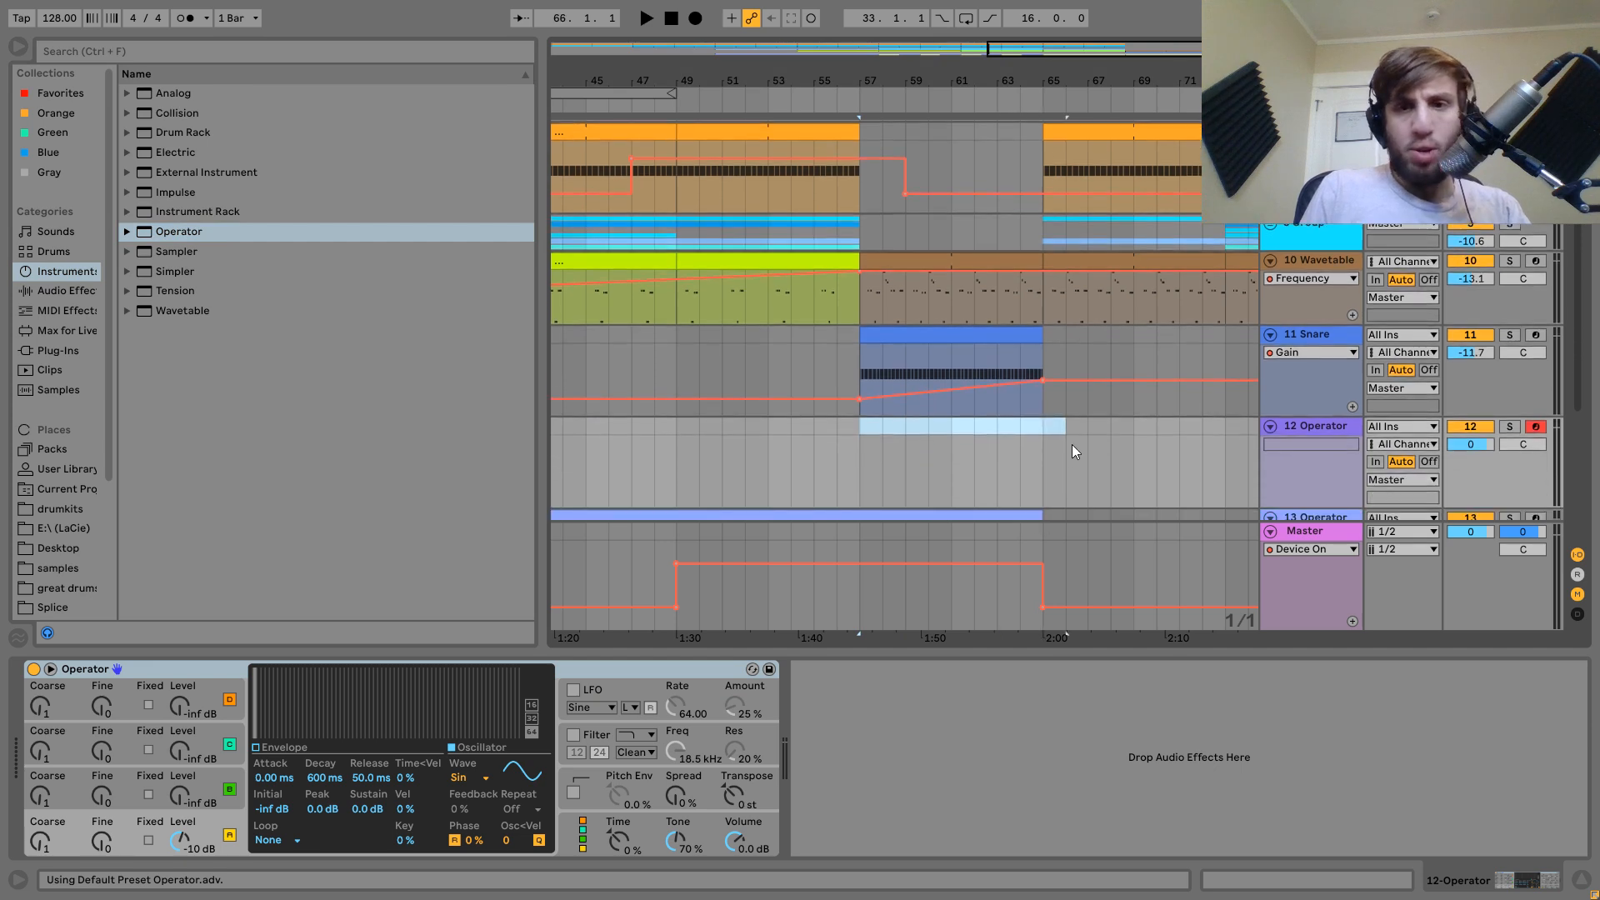
key(ctrl+shift+m)
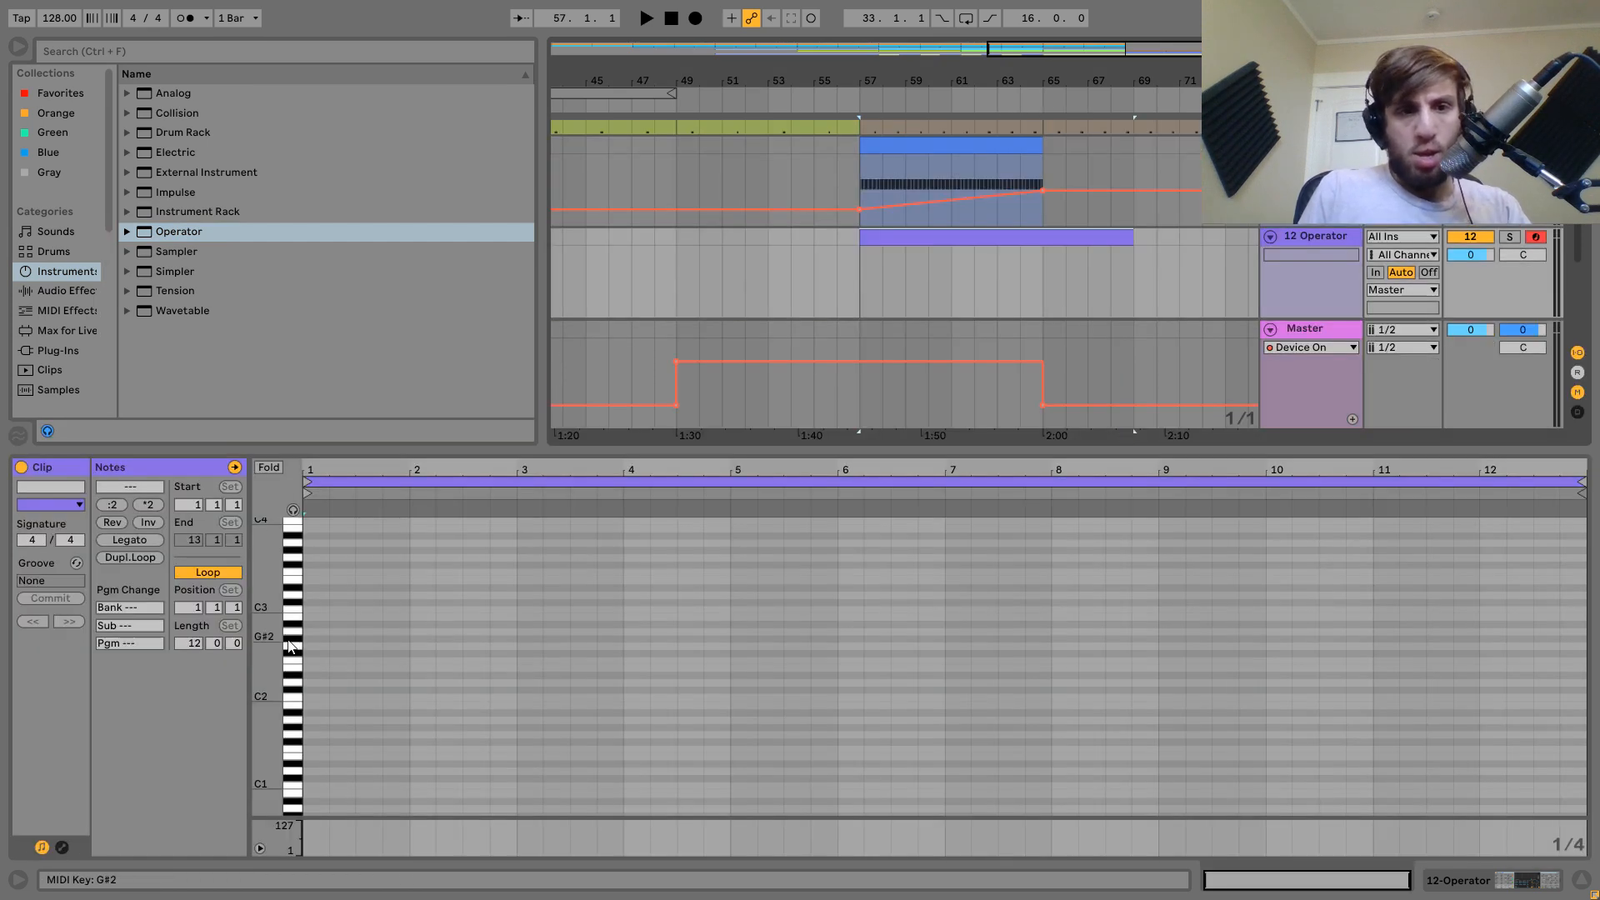
double_click(308, 617)
click(137, 538)
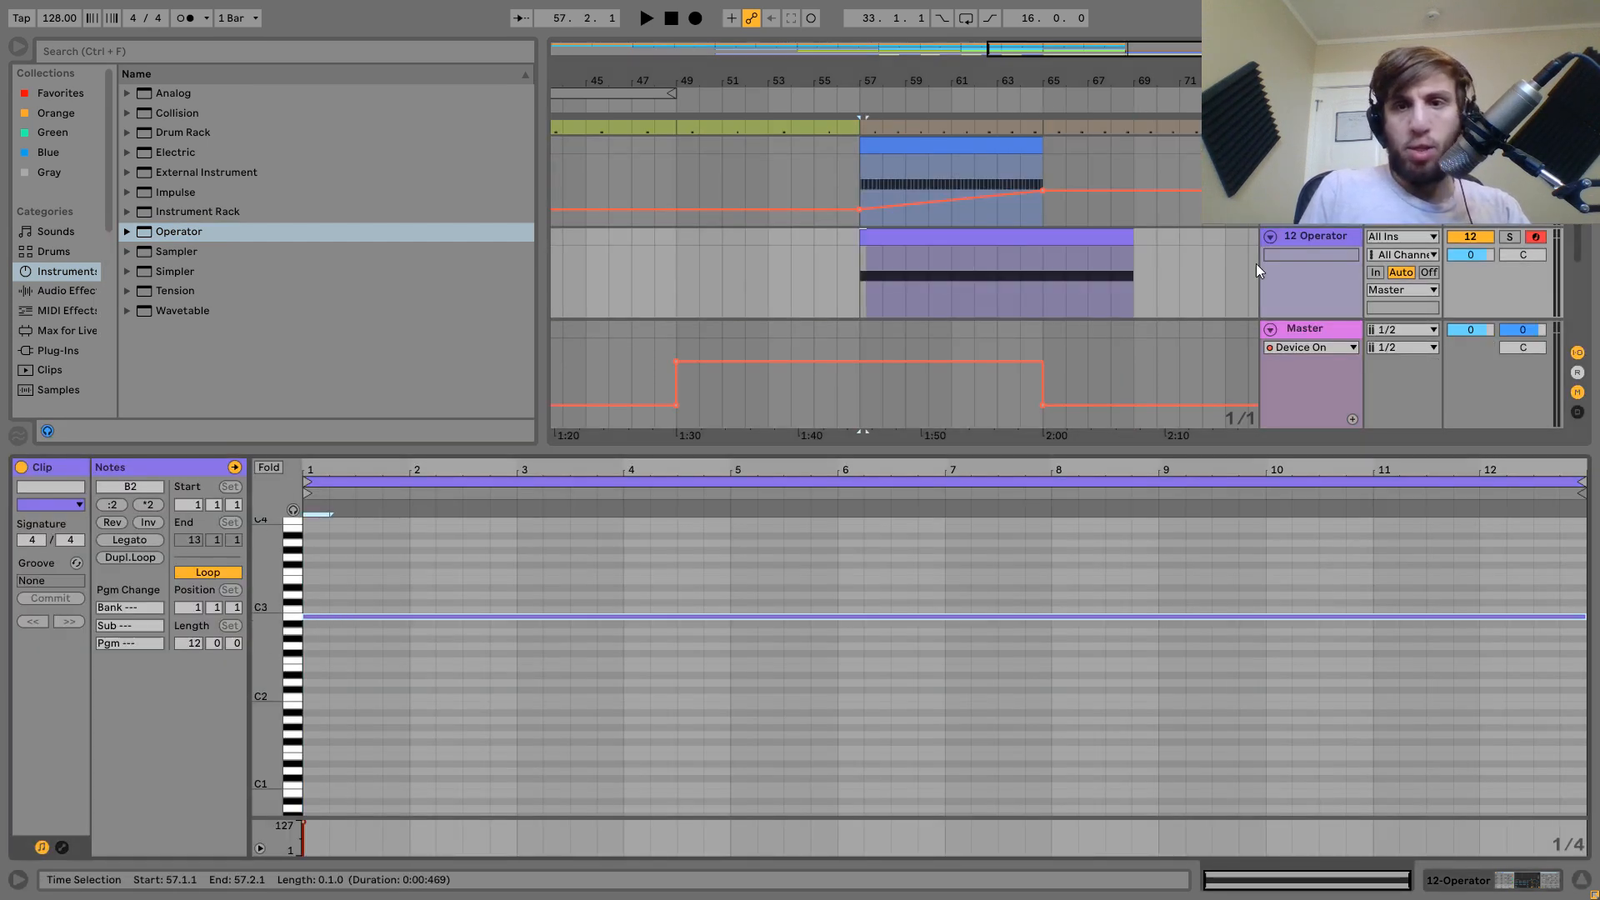
Set the new Operator's oscillator wave to white noise (NoW) and enable its filter as a band-pass.
click(1314, 235)
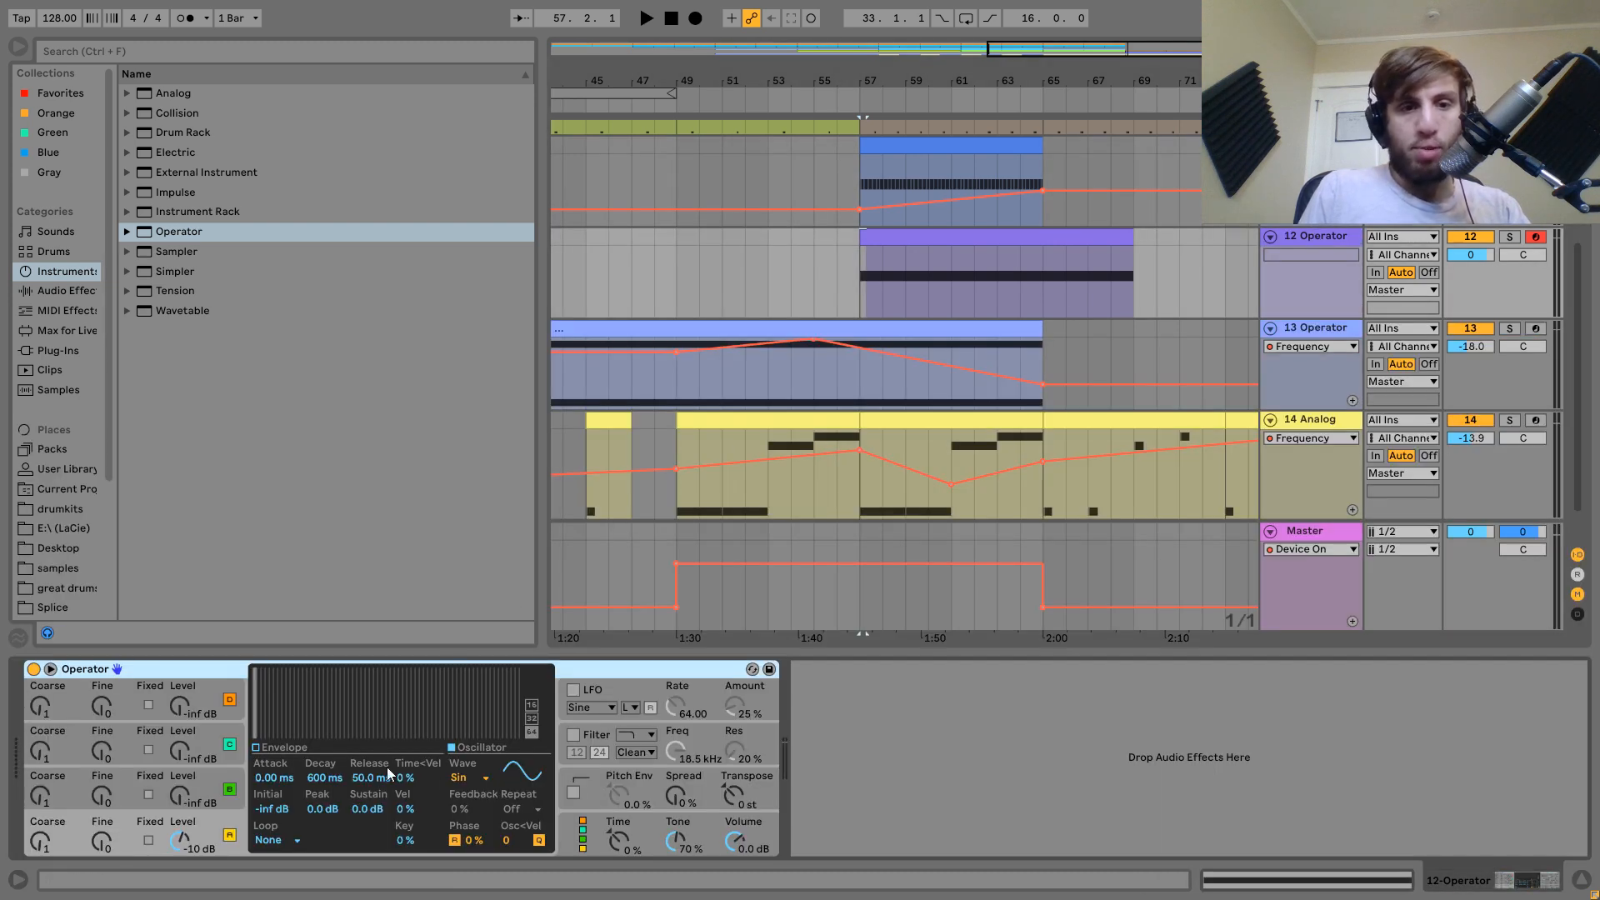
click(467, 779)
click(503, 747)
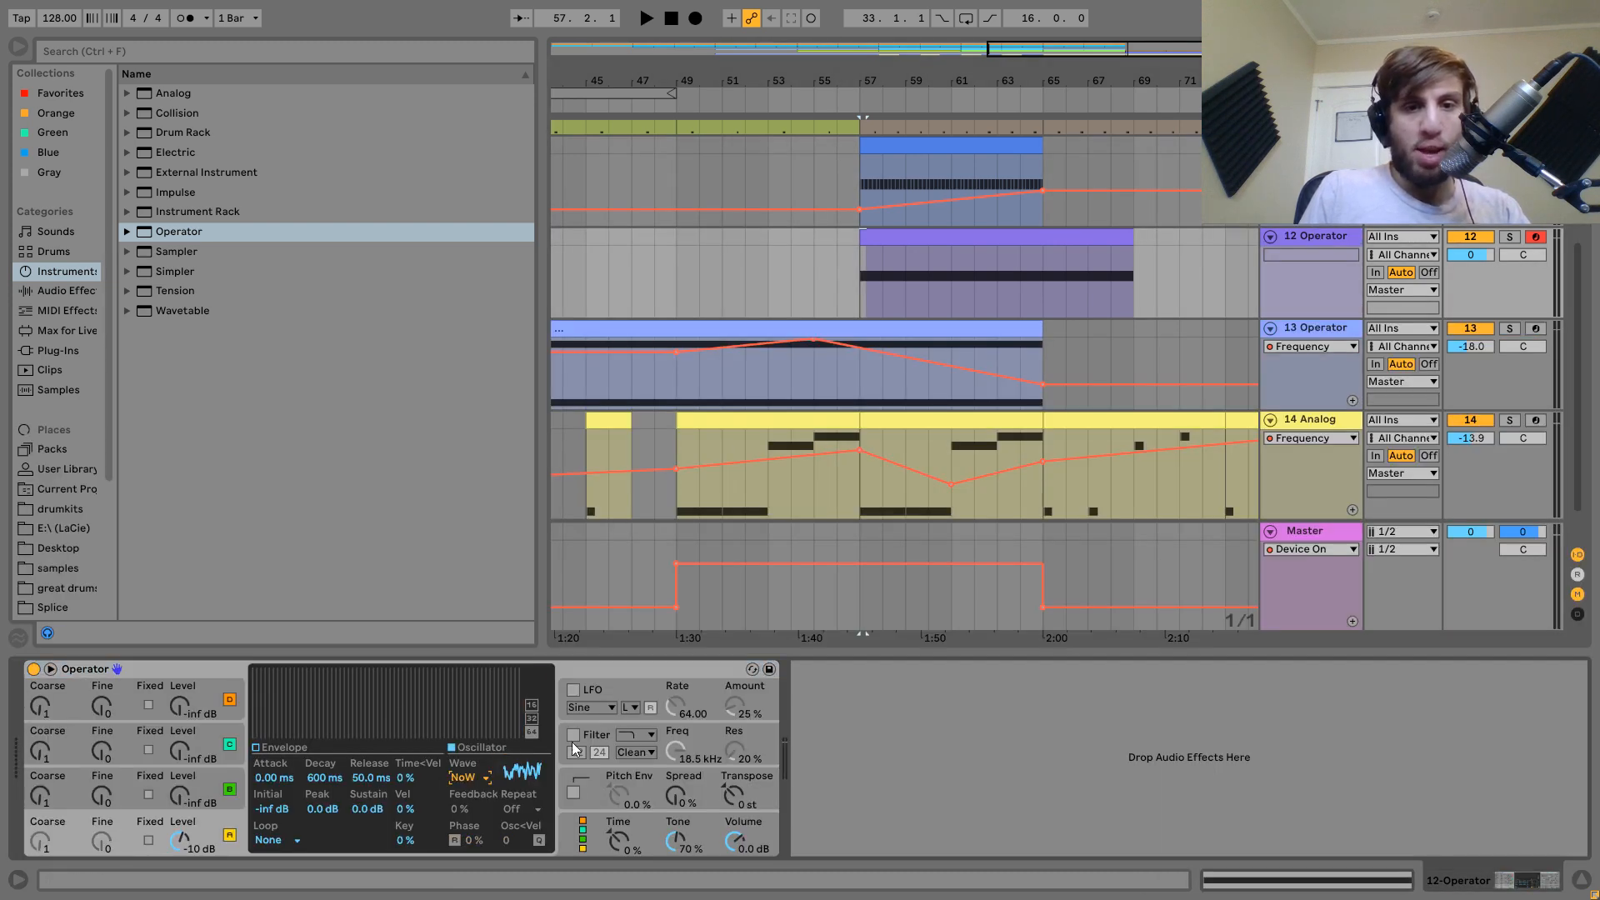
click(574, 735)
click(635, 735)
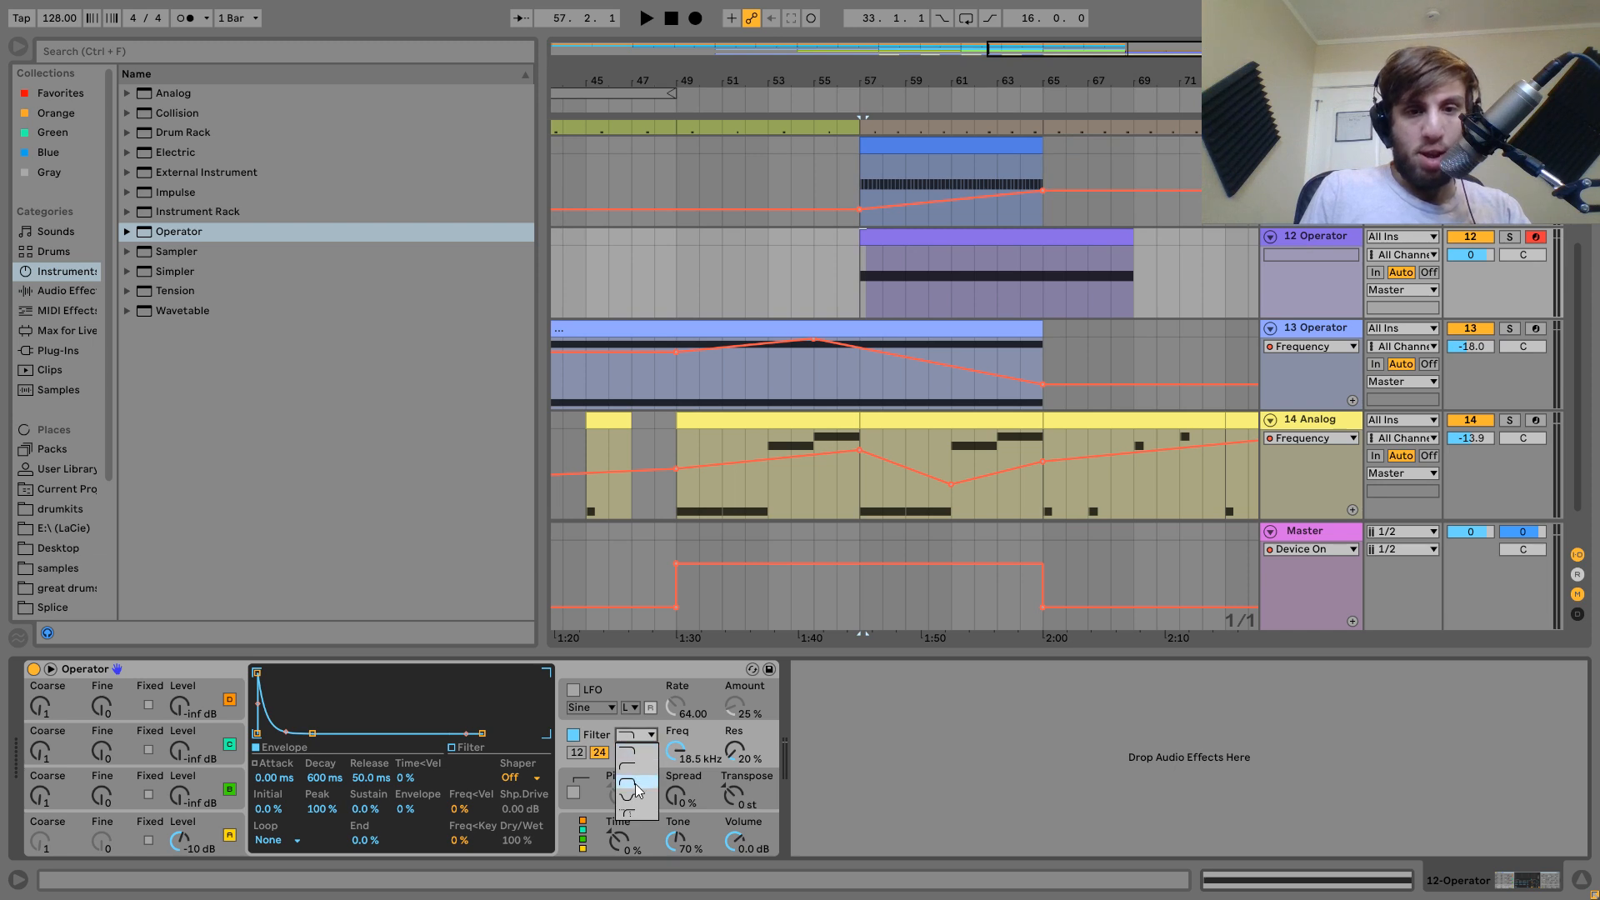
Automate the noise Operator's filter frequency to rise from 30 Hz at bar 57 to about 9.46 kHz at bar 65, then fall until bar 69.
right_click(677, 756)
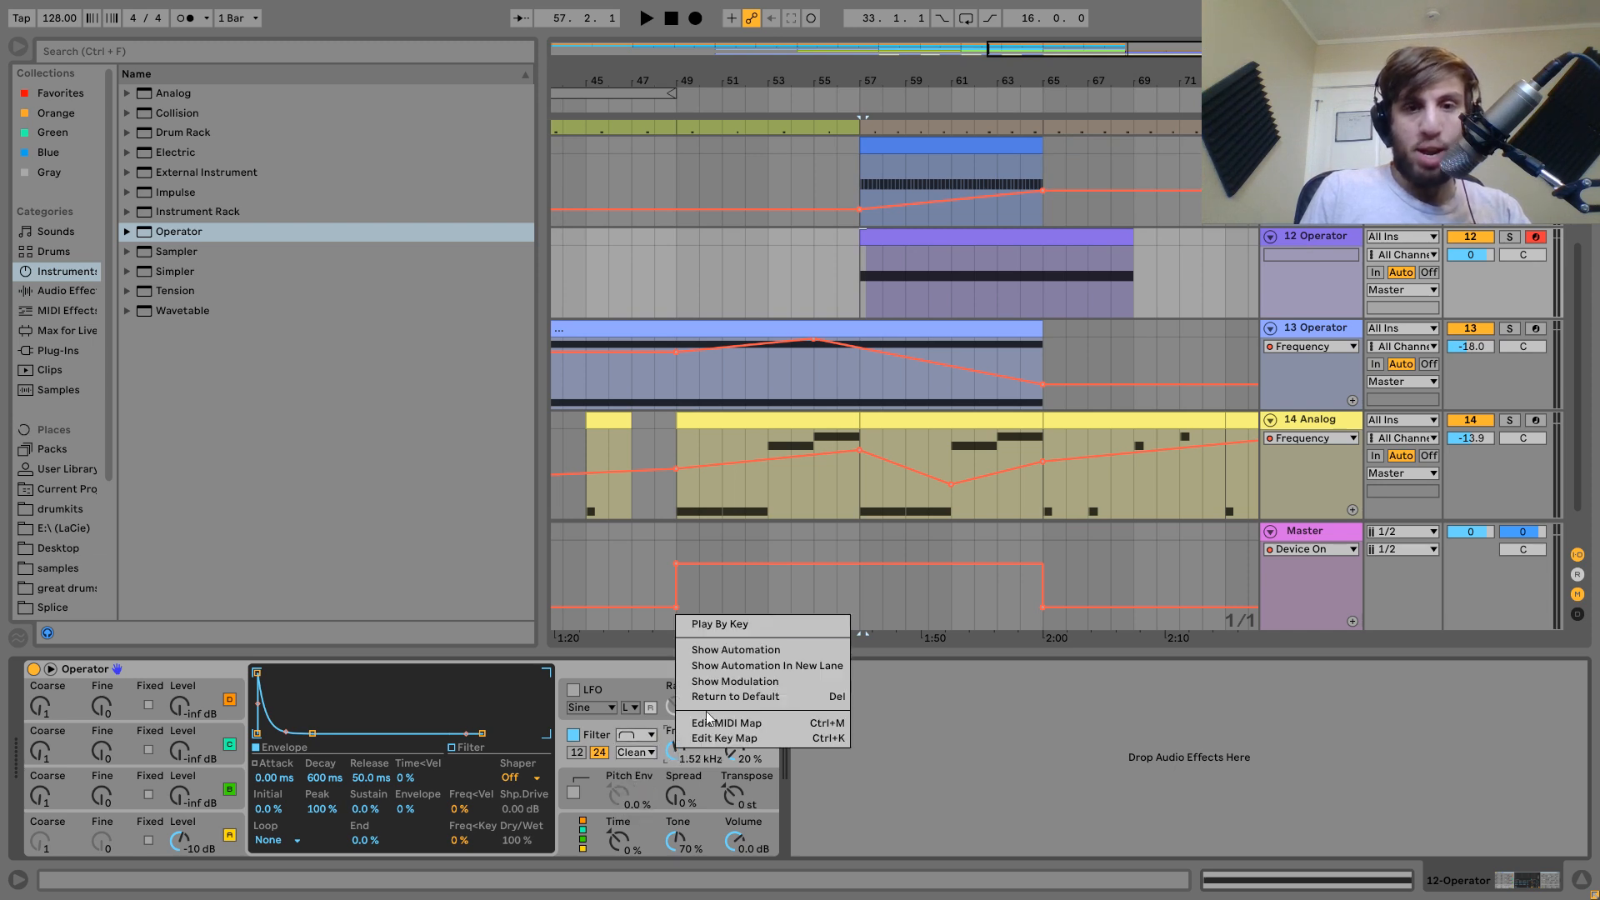
click(722, 649)
click(885, 260)
drag(858, 273, 858, 316)
drag(1043, 317, 1044, 254)
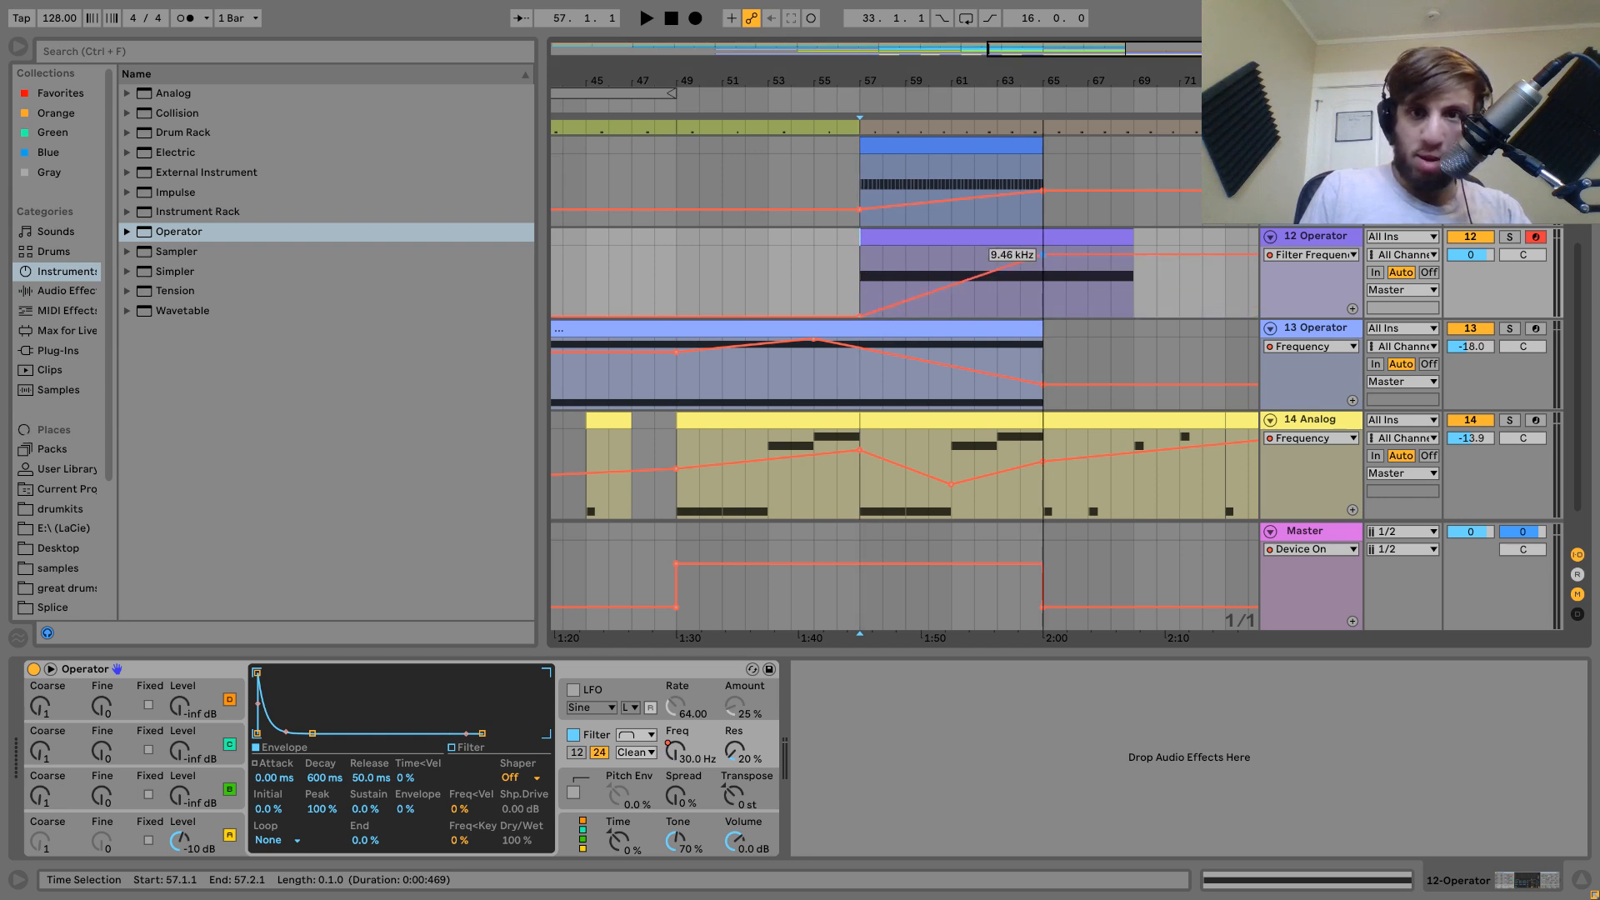
drag(1135, 254, 1133, 305)
Play the noise sweep from bar 64 and set its track volume to -0.7 dB.
click(1018, 301)
key(space)
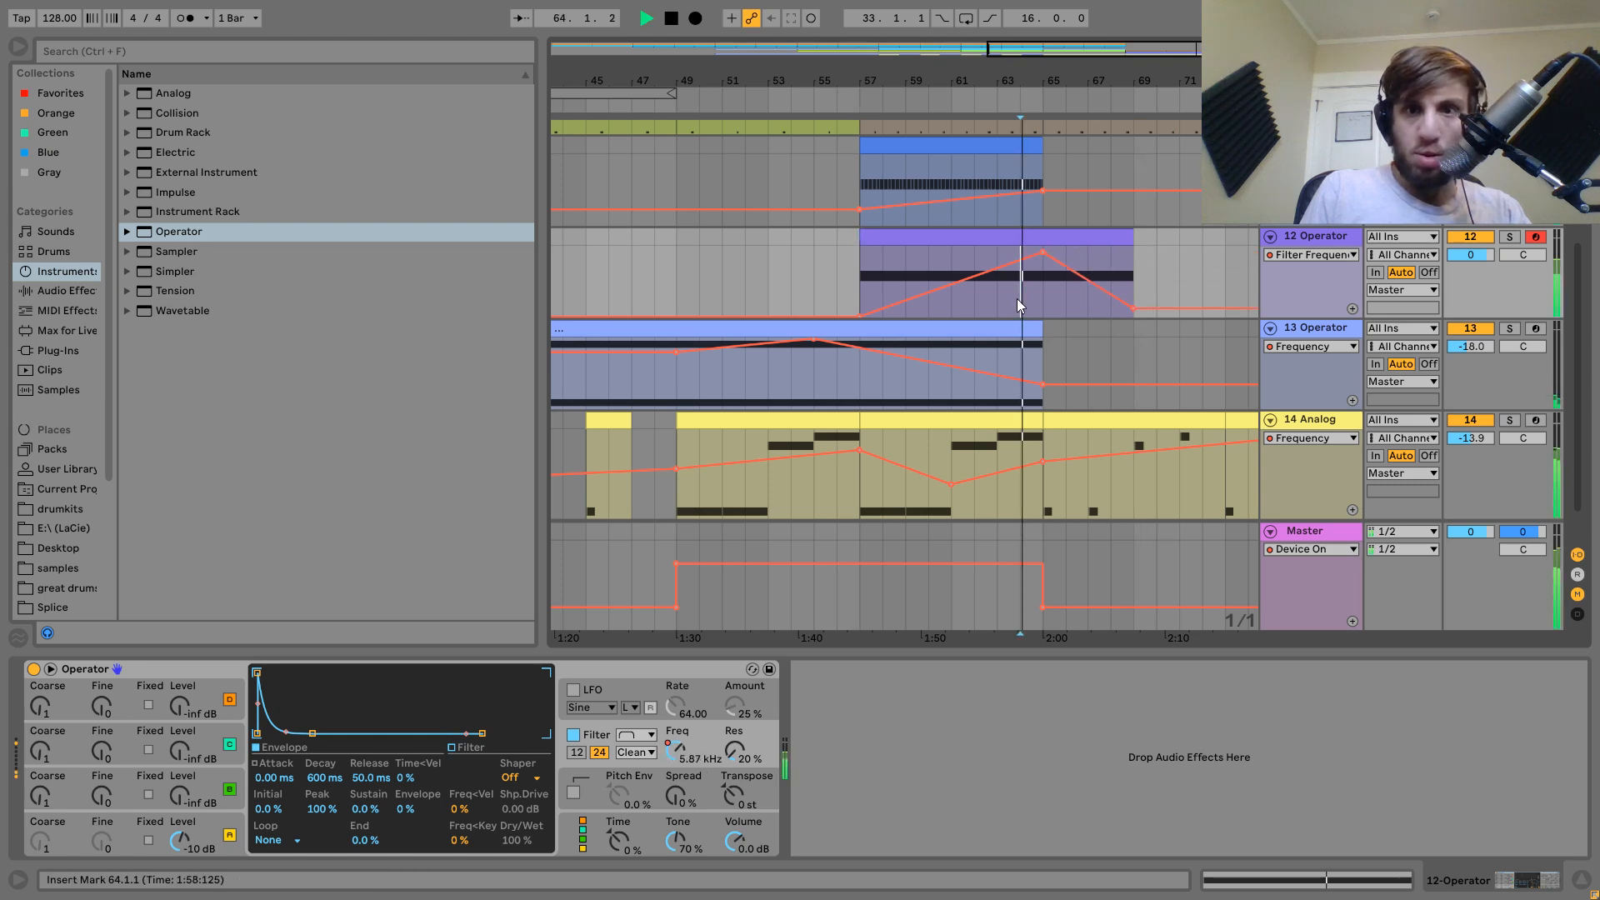
drag(1478, 253, 1478, 256)
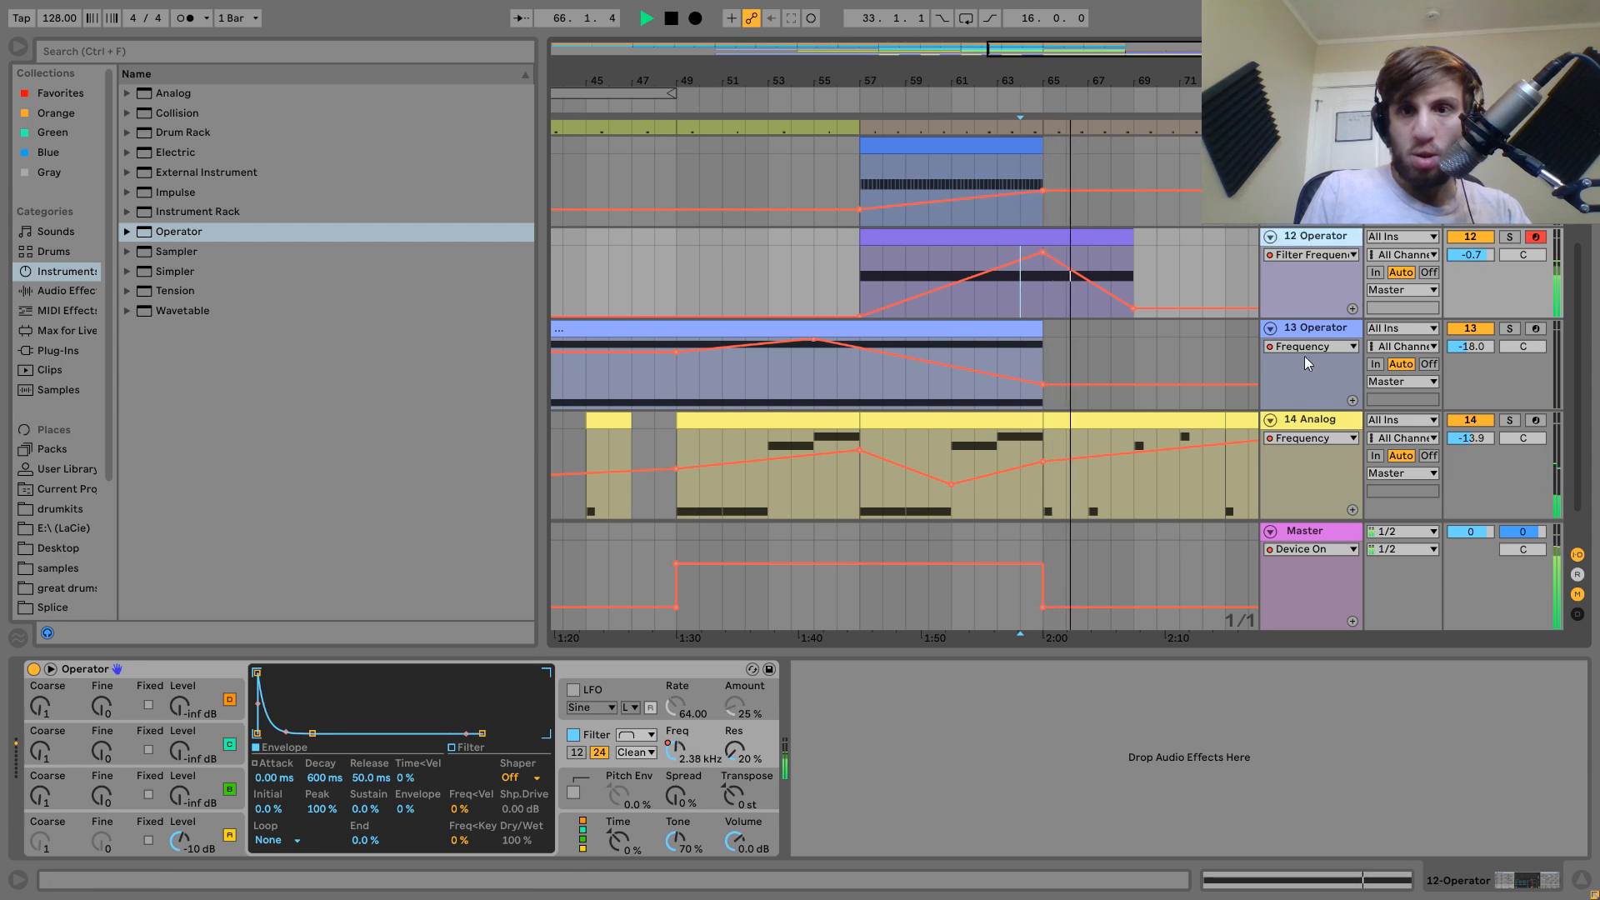
Copy the kick-sidechained Compressor from the Analog track to the noise Operator track, play from bar 65 and set its volume to -2.0 dB.
click(1312, 420)
scroll(1128, 809, left, 2)
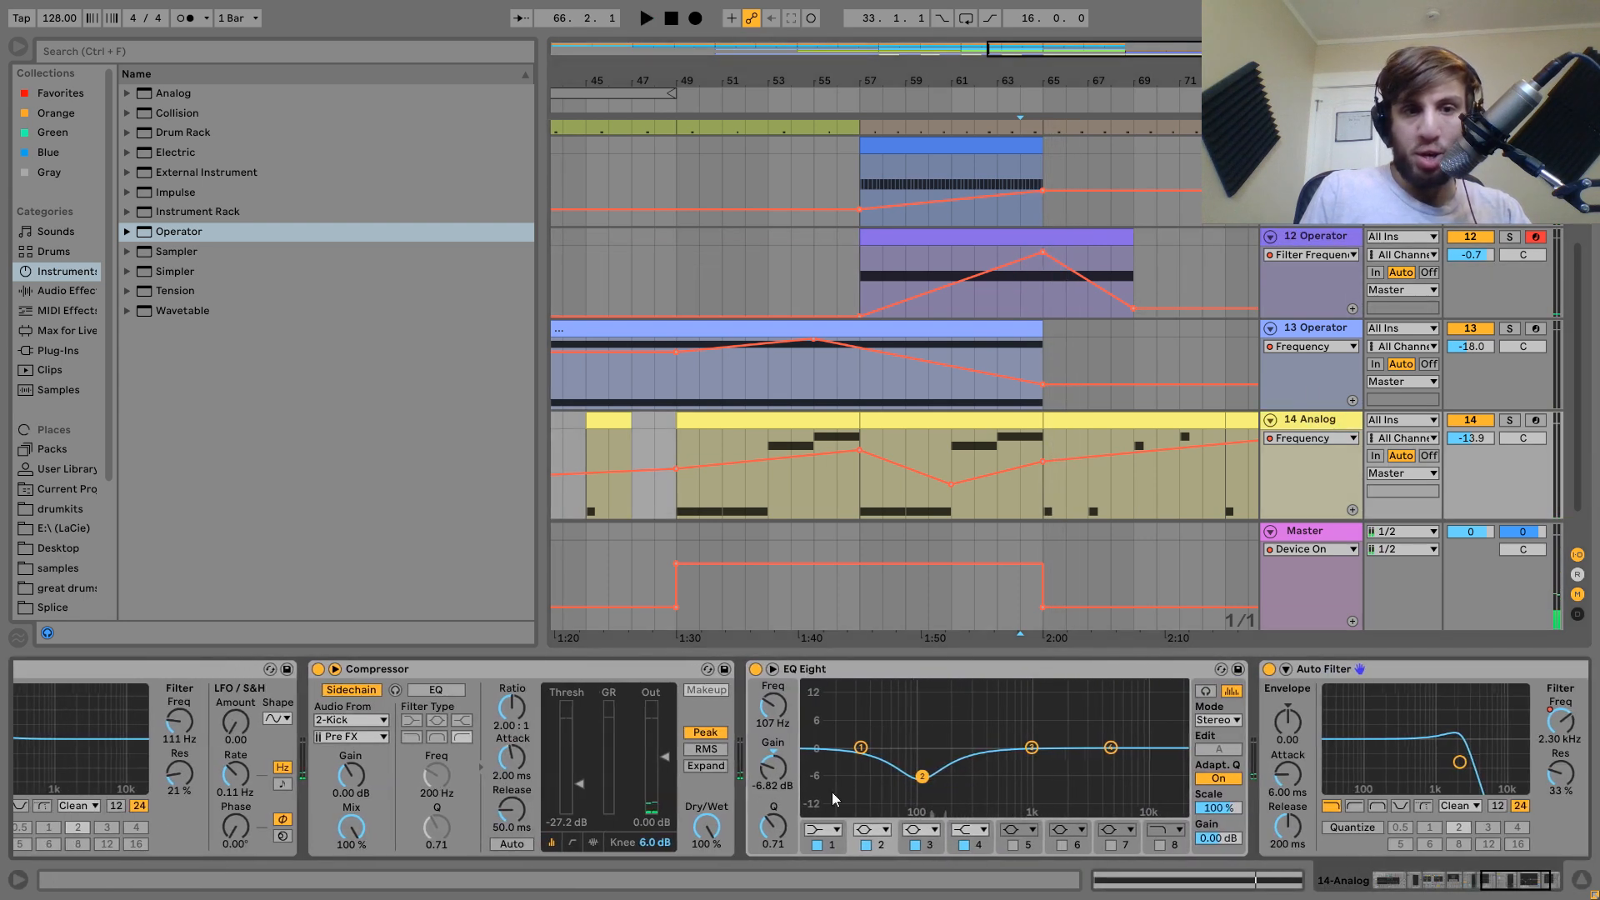
drag(489, 666, 1048, 302)
key(space)
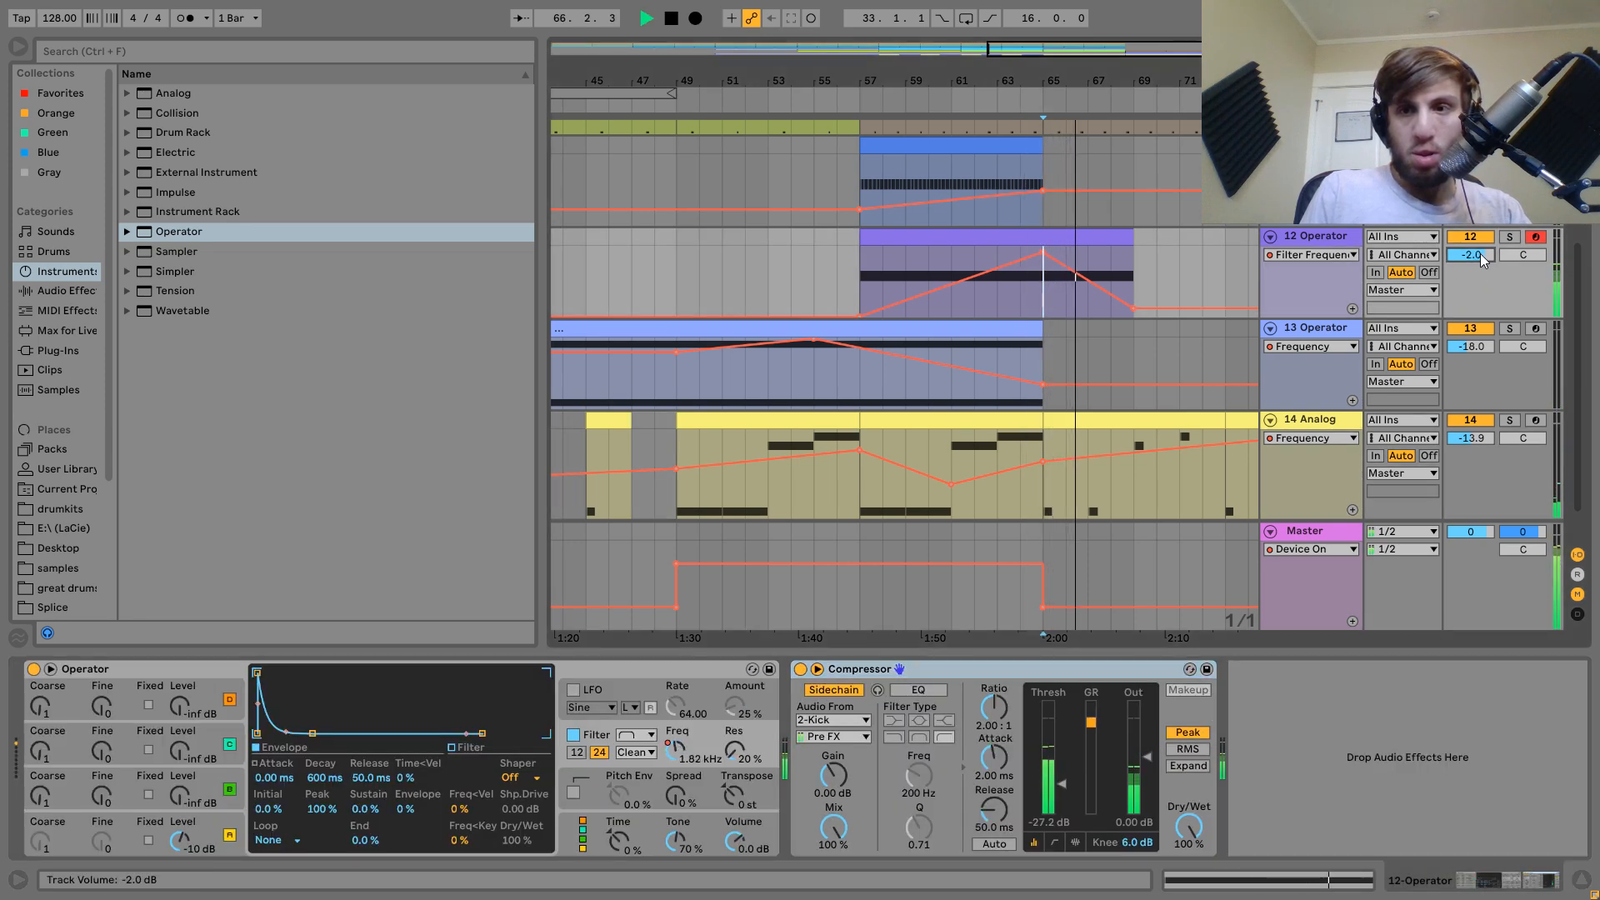
Add an Auto Filter after the noise track's Compressor as a high-pass at about 551 Hz with 19% resonance and replay from bar 65.
click(58, 290)
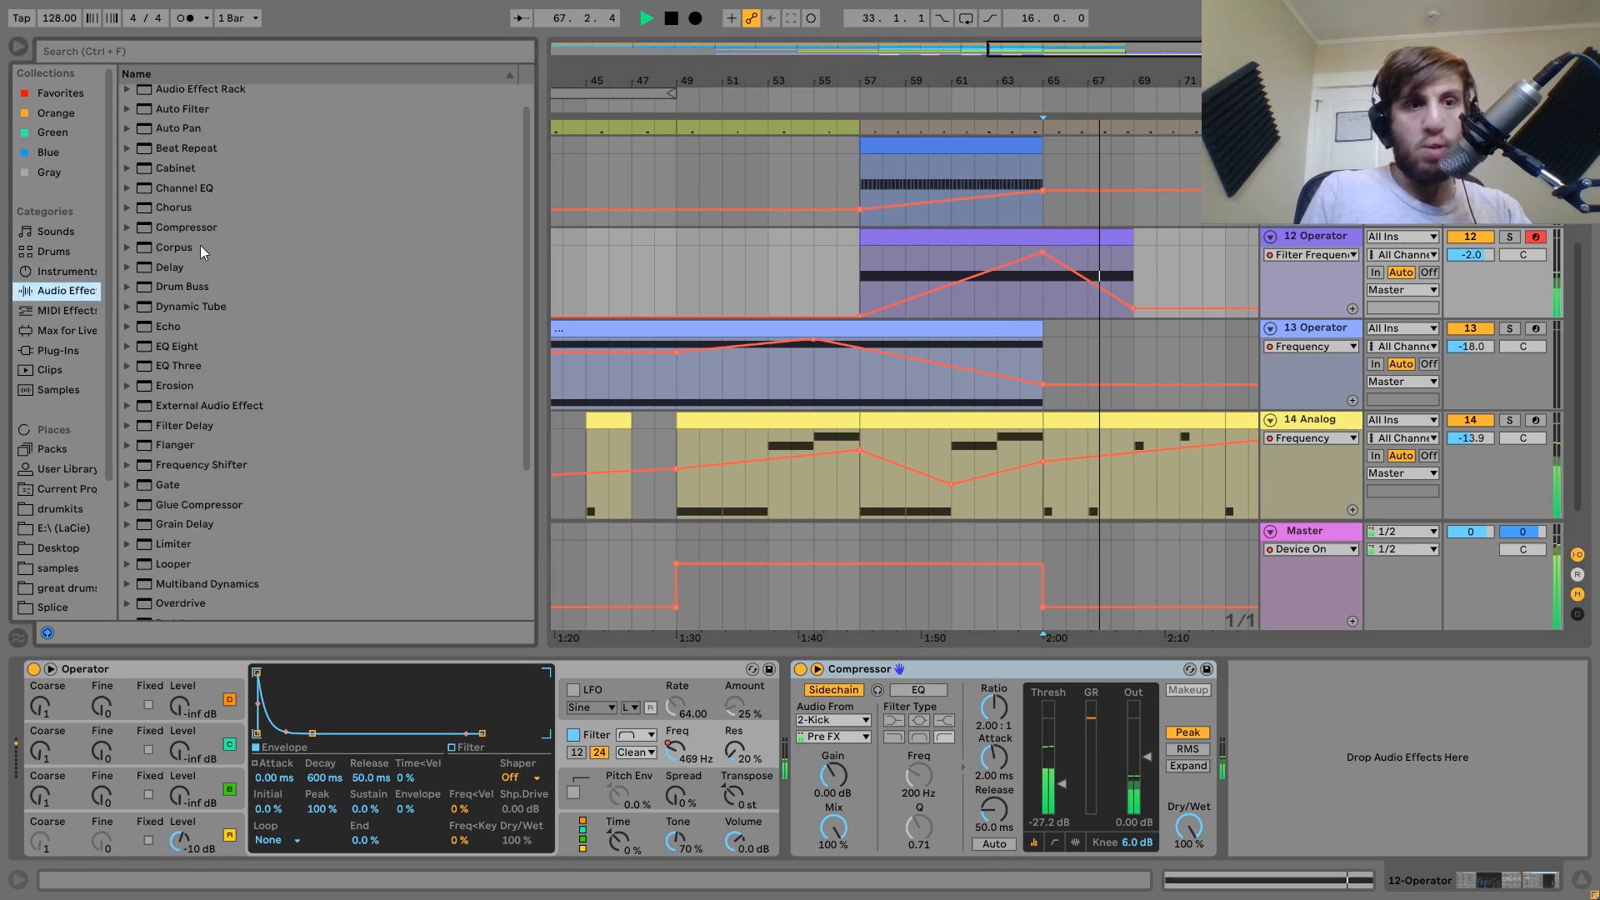
drag(167, 132, 1178, 754)
key(space)
click(1254, 806)
key(space)
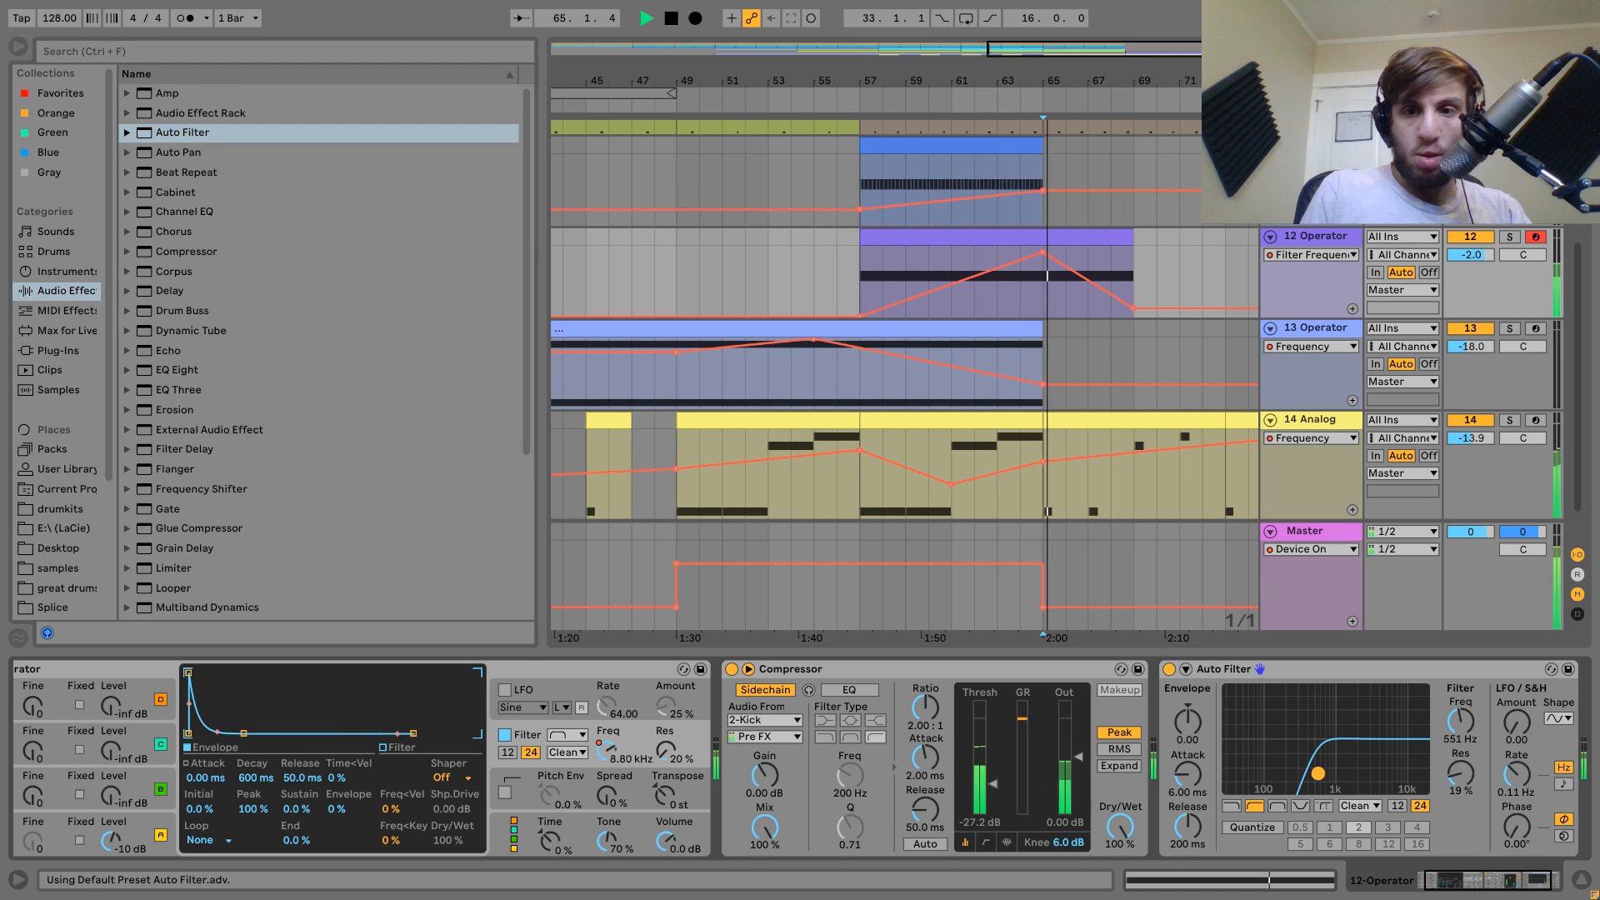
Solo the noise Operator track and insert a Chorus before its Compressor with 79% feedback, 3.61 ms amount, 0.58 Hz rate and negative polarity.
click(1509, 237)
key(space)
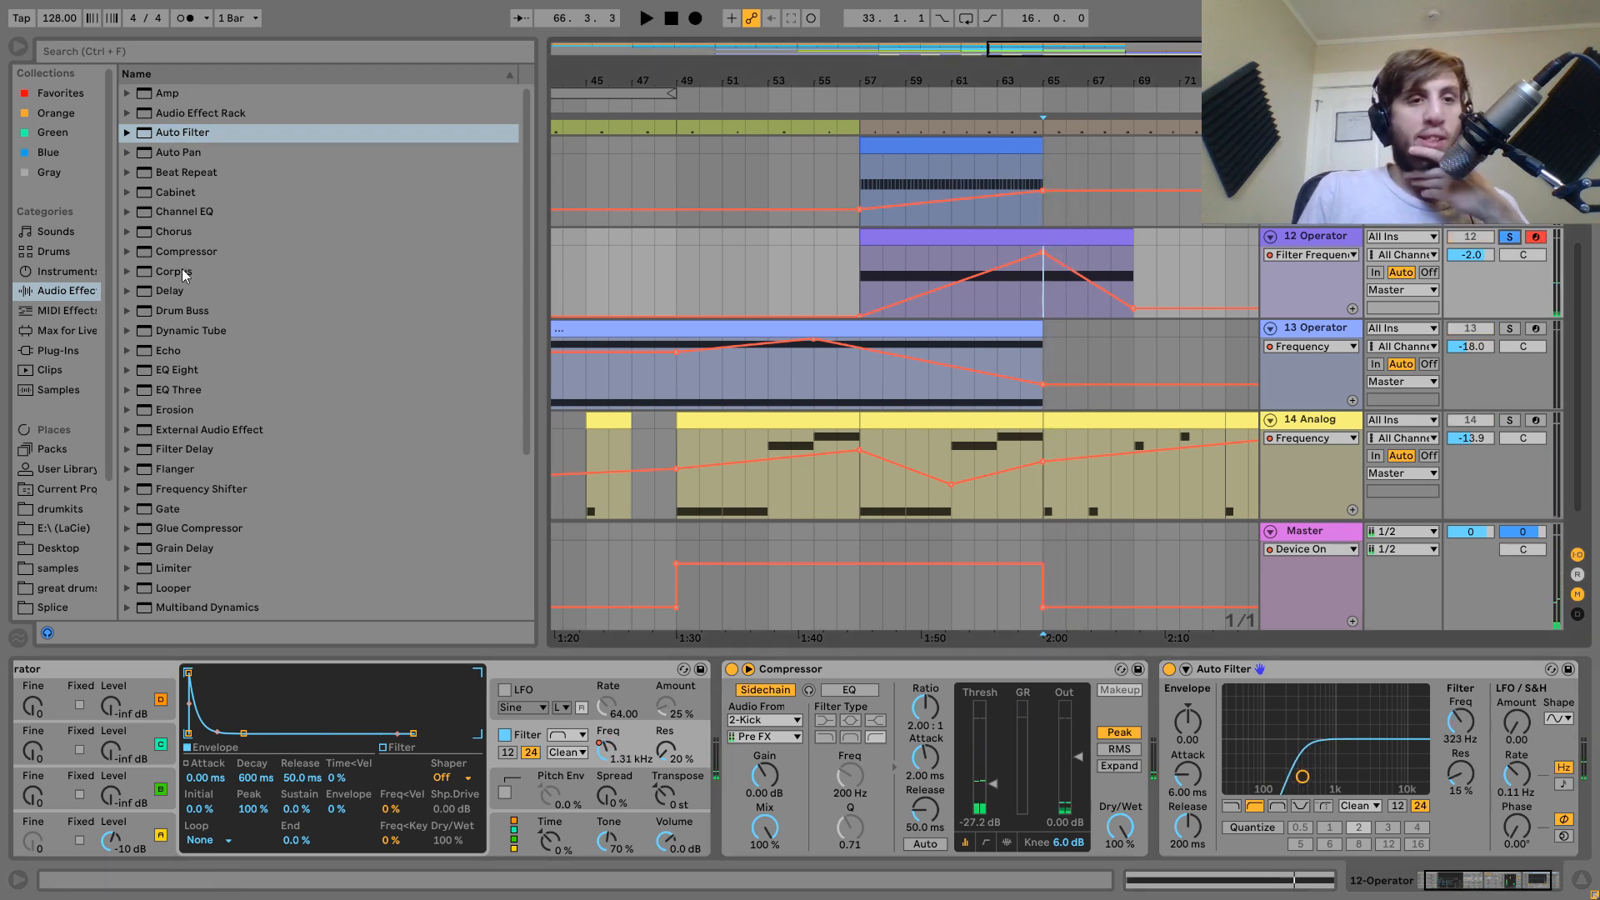
click(151, 233)
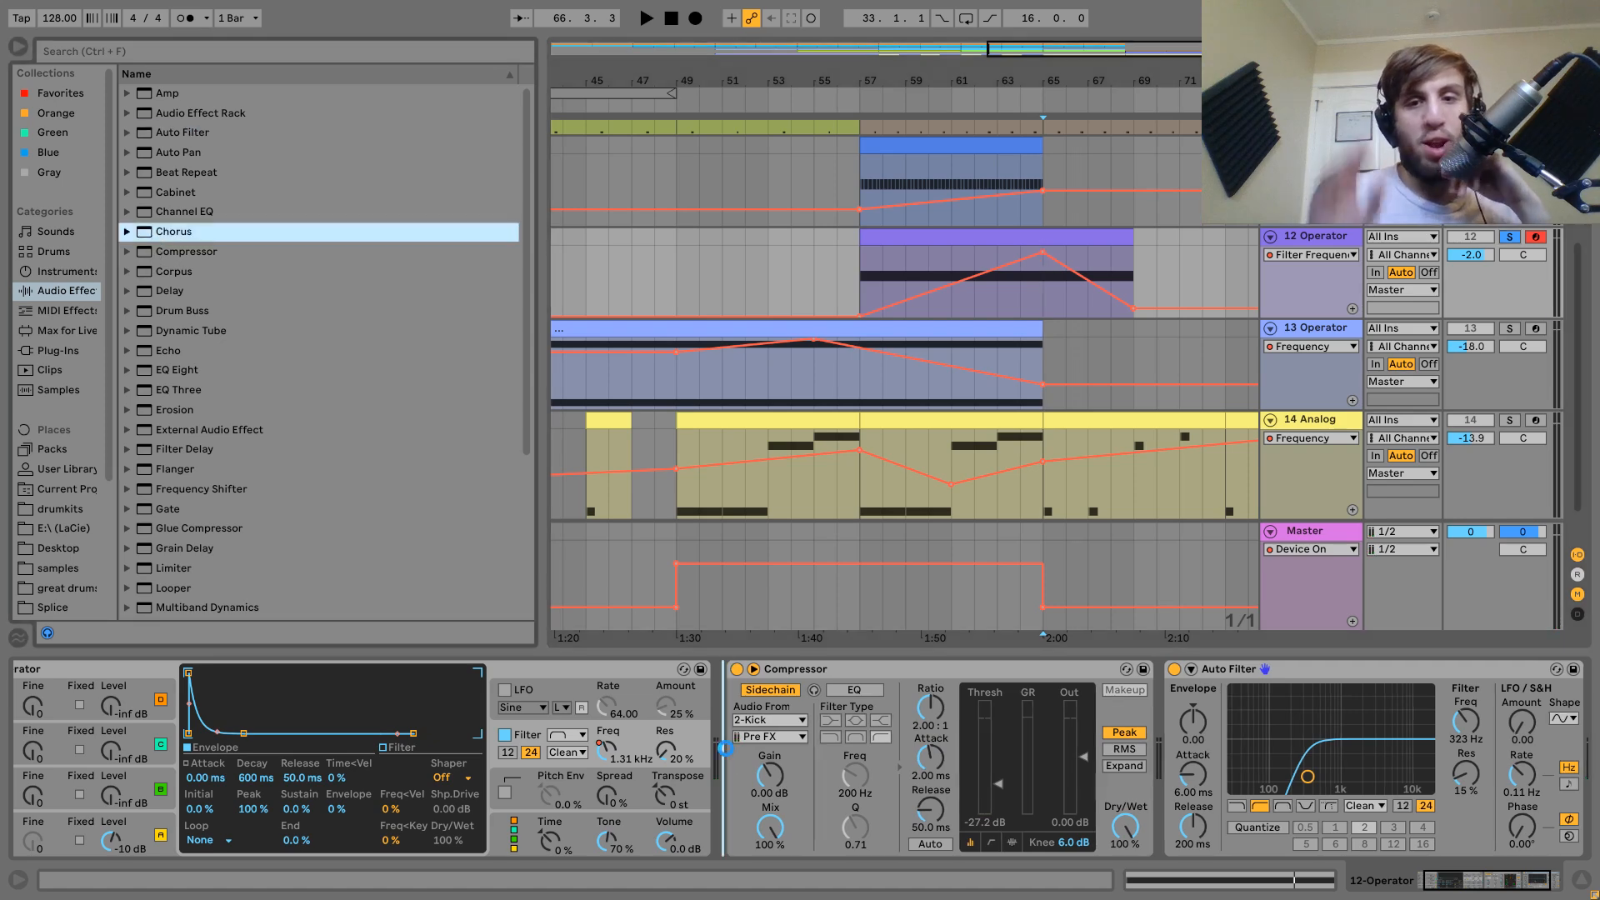
drag(726, 748, 729, 755)
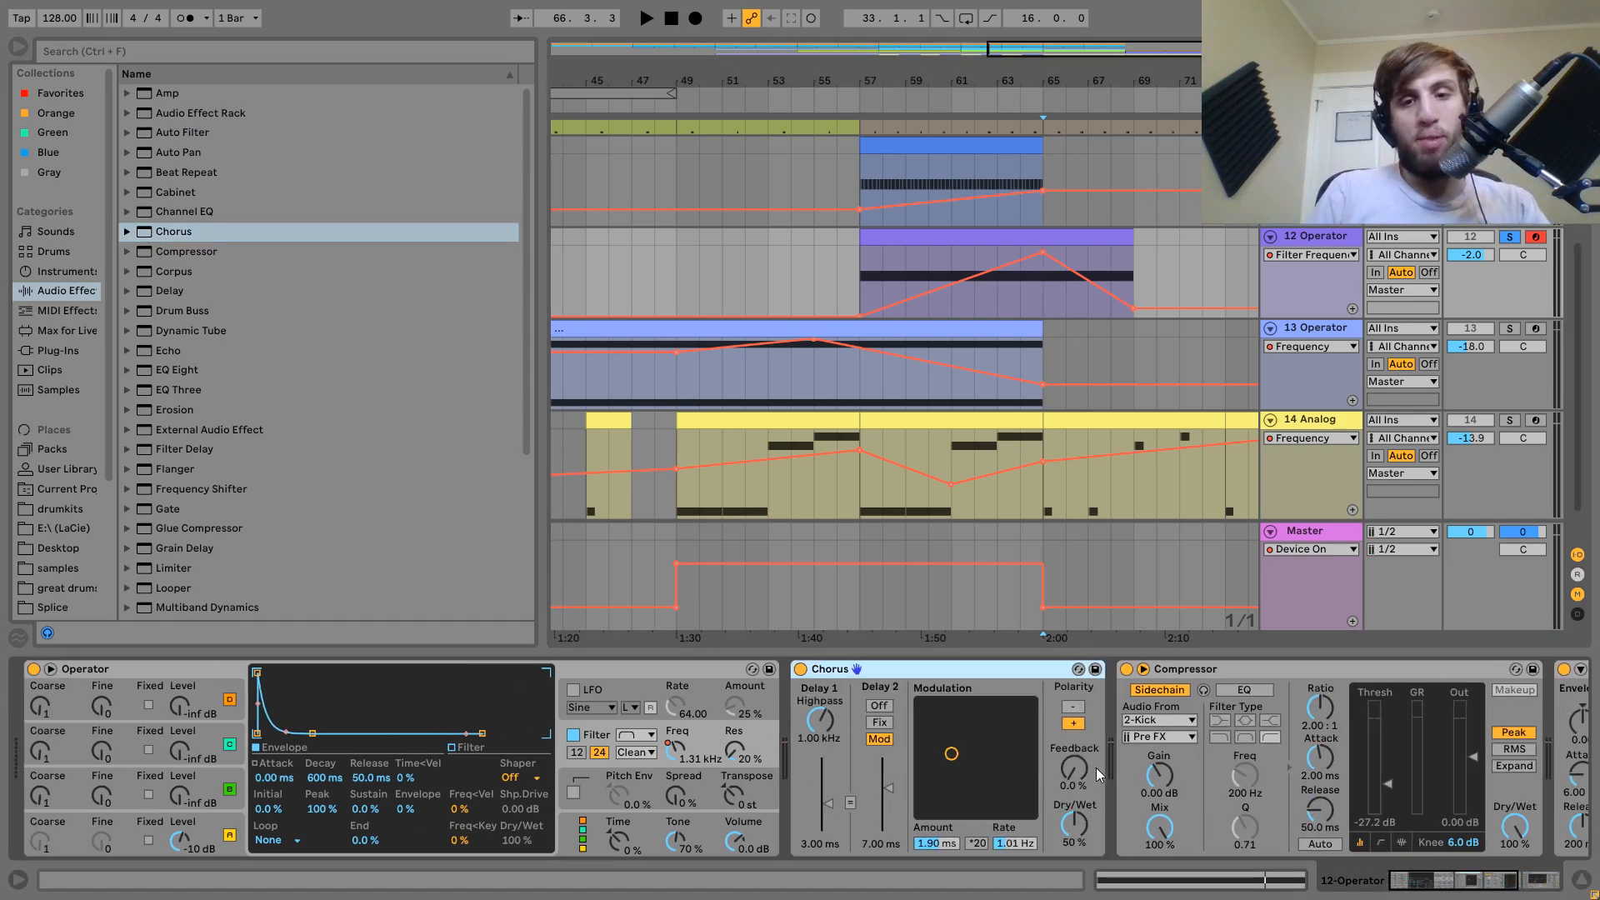
drag(1088, 768, 1086, 763)
key(space)
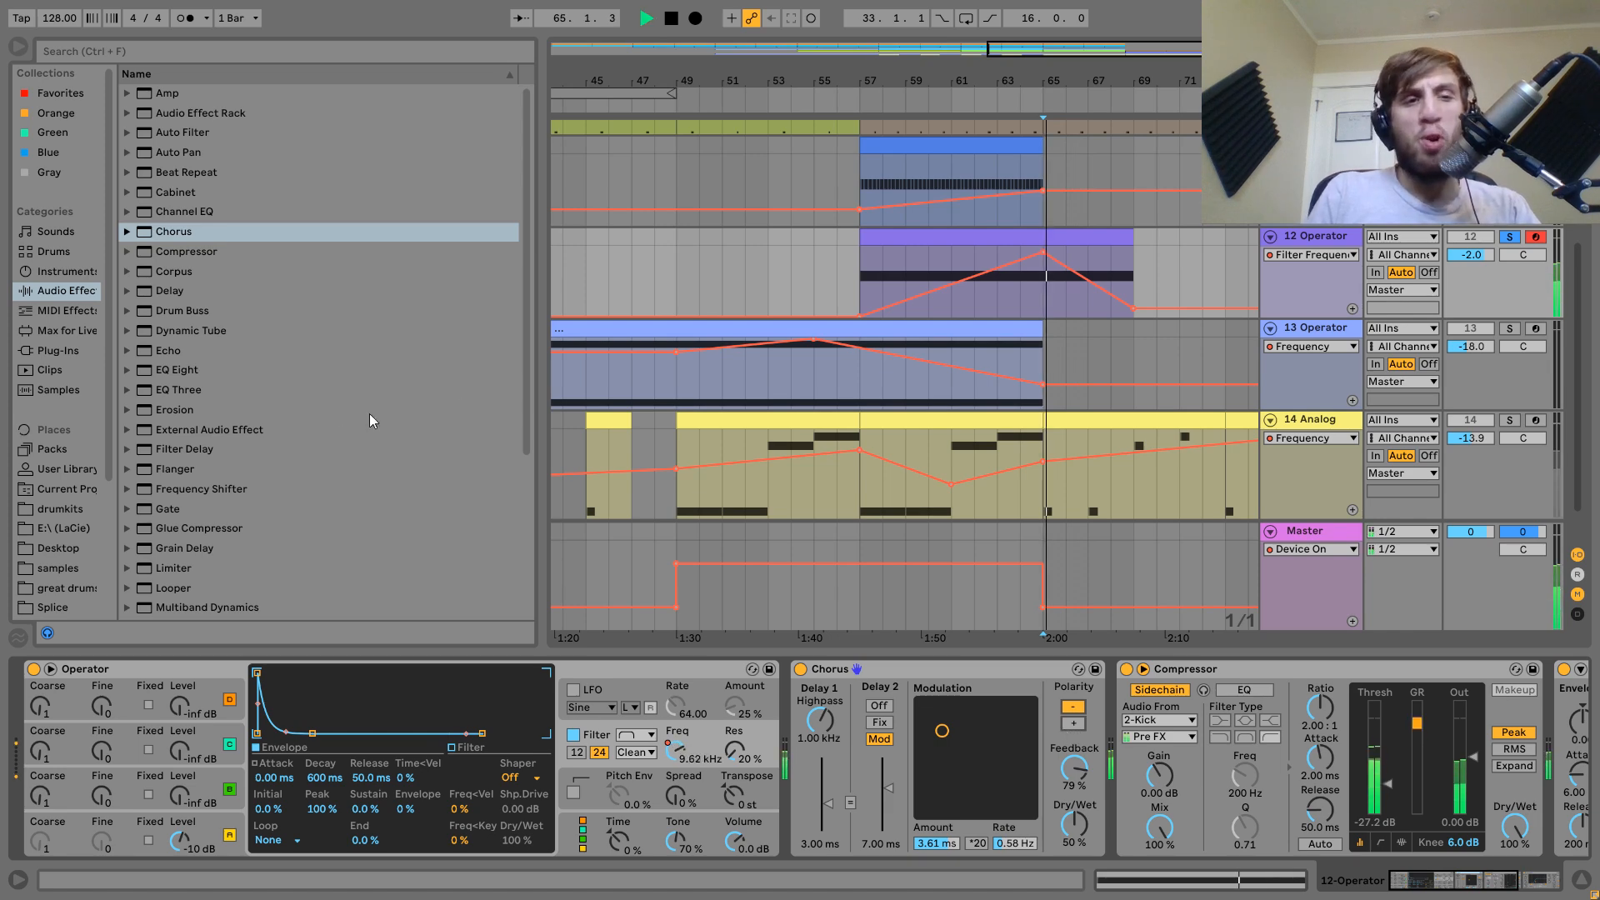
Insert an Echo between the noise track's Chorus and Compressor with 23% dry/wet and 74% feedback while playing from bar 65.
click(150, 353)
drag(150, 353, 1137, 725)
drag(1552, 827, 1550, 876)
key(space)
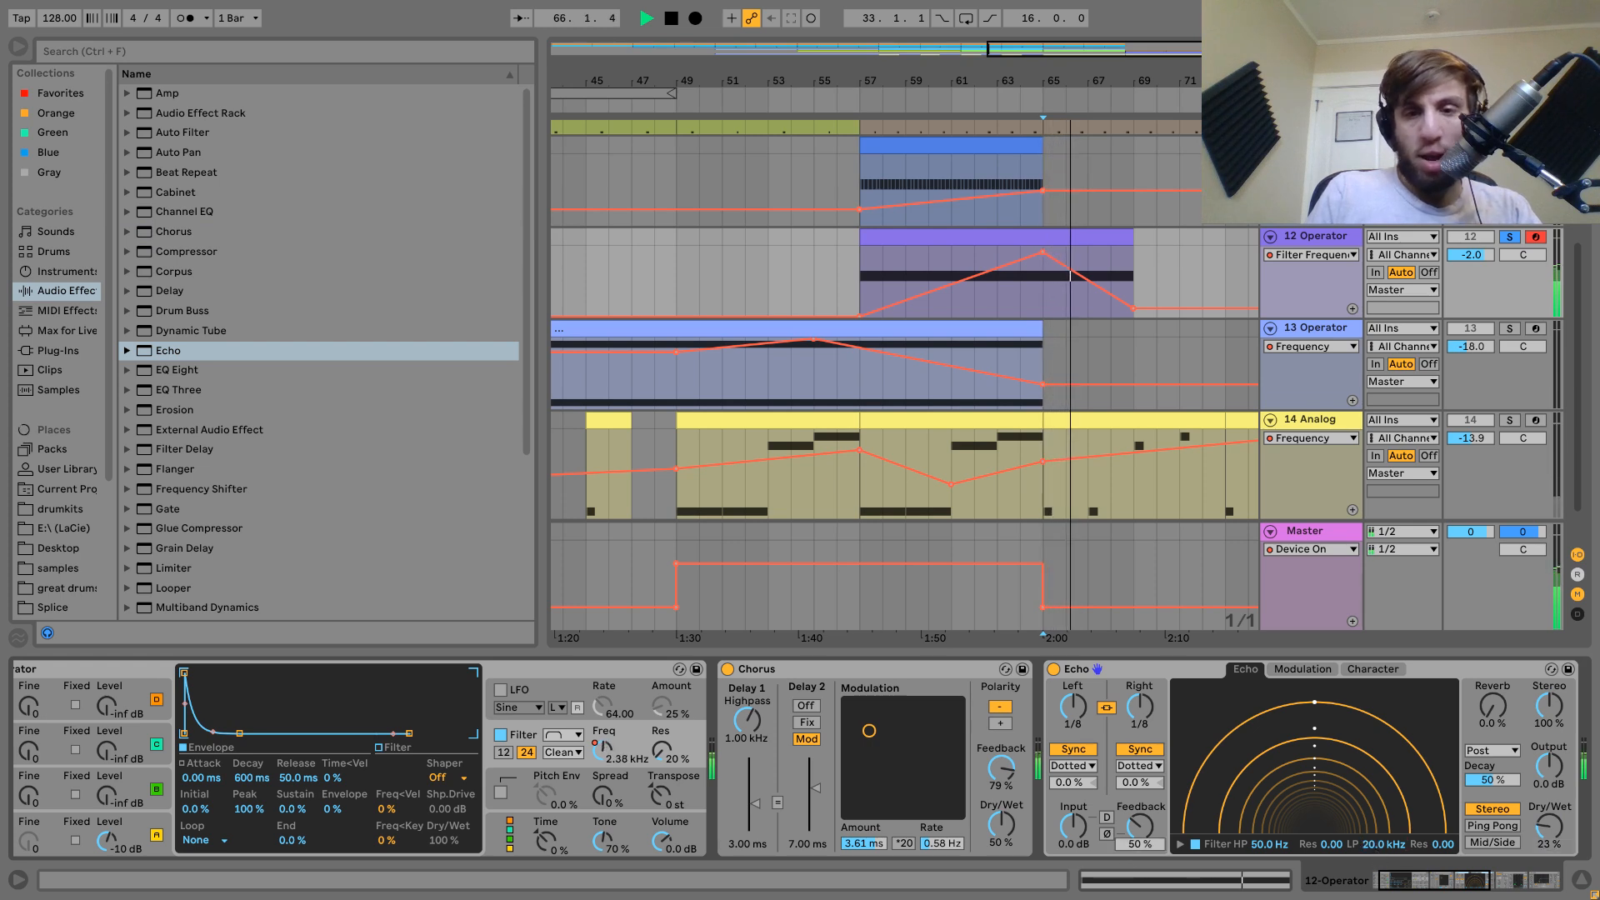
drag(1139, 829, 1139, 792)
Insert a Reverb after the noise track's Echo with a 4.98 s decay time, play it from bar 65 and turn off solo.
scroll(239, 501, down, 4)
key(space)
drag(190, 490, 308, 500)
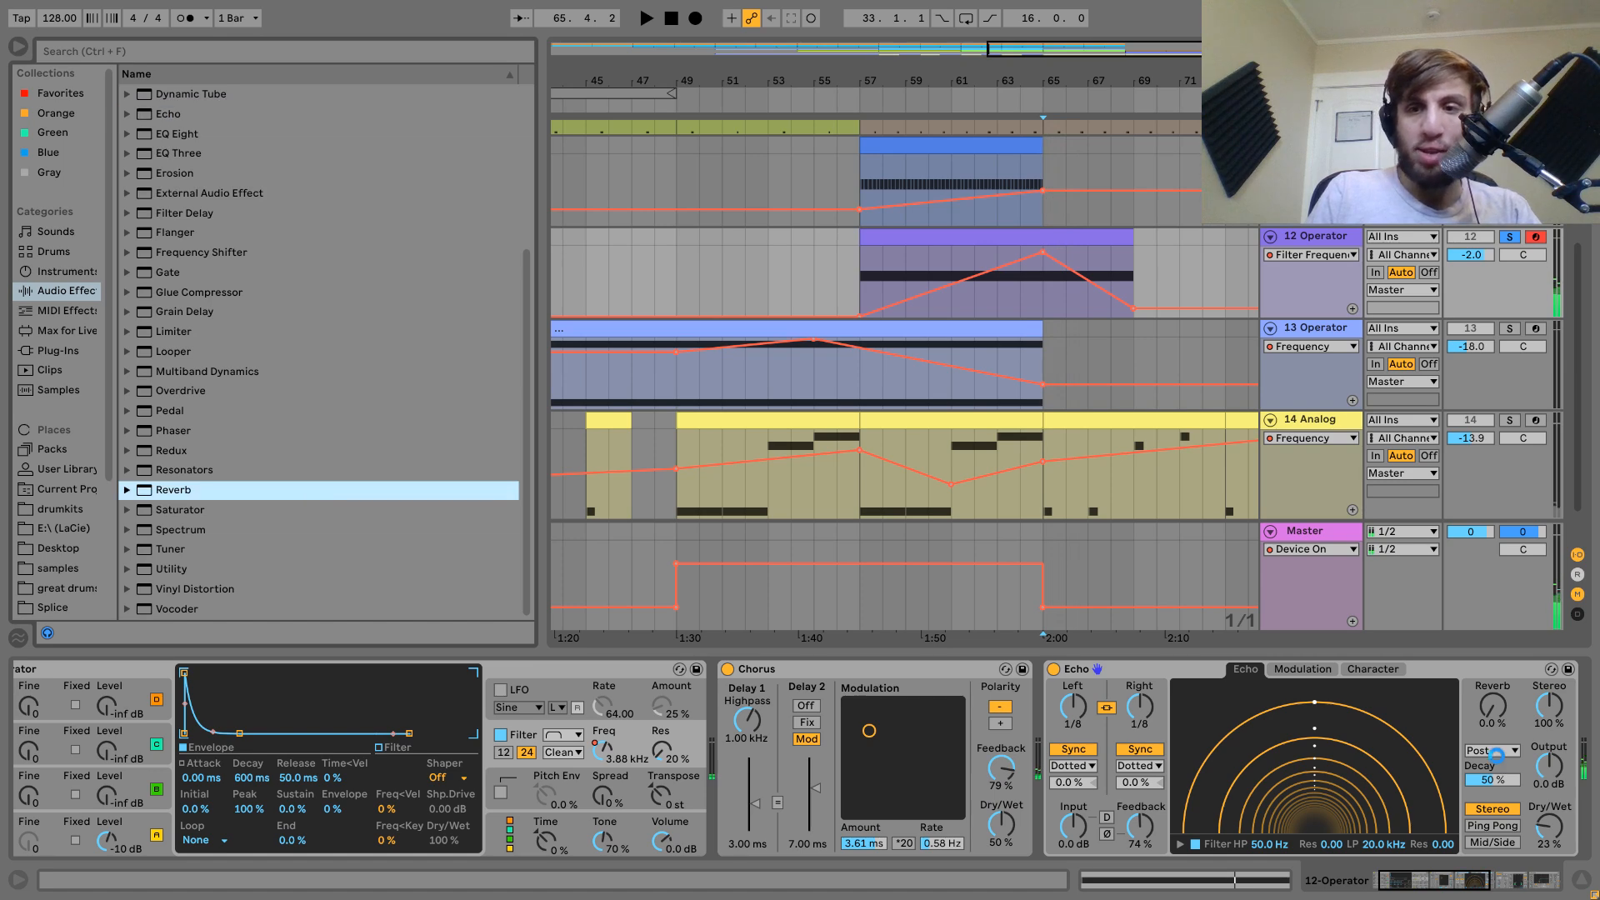
drag(1496, 756, 1402, 809)
drag(920, 837, 919, 800)
key(space)
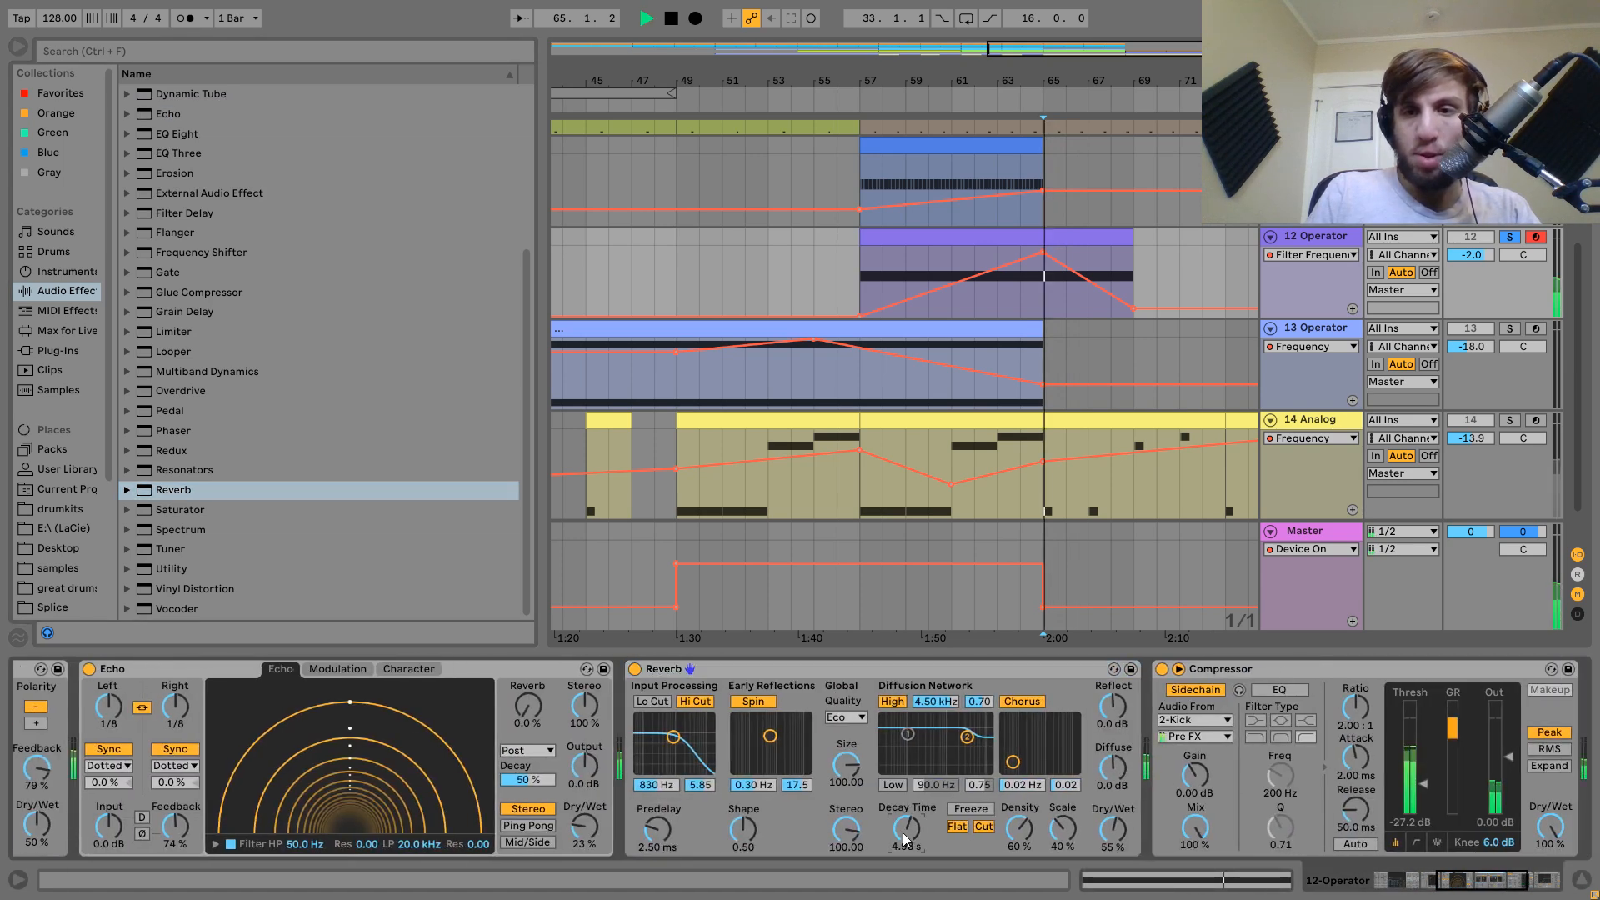
key(space)
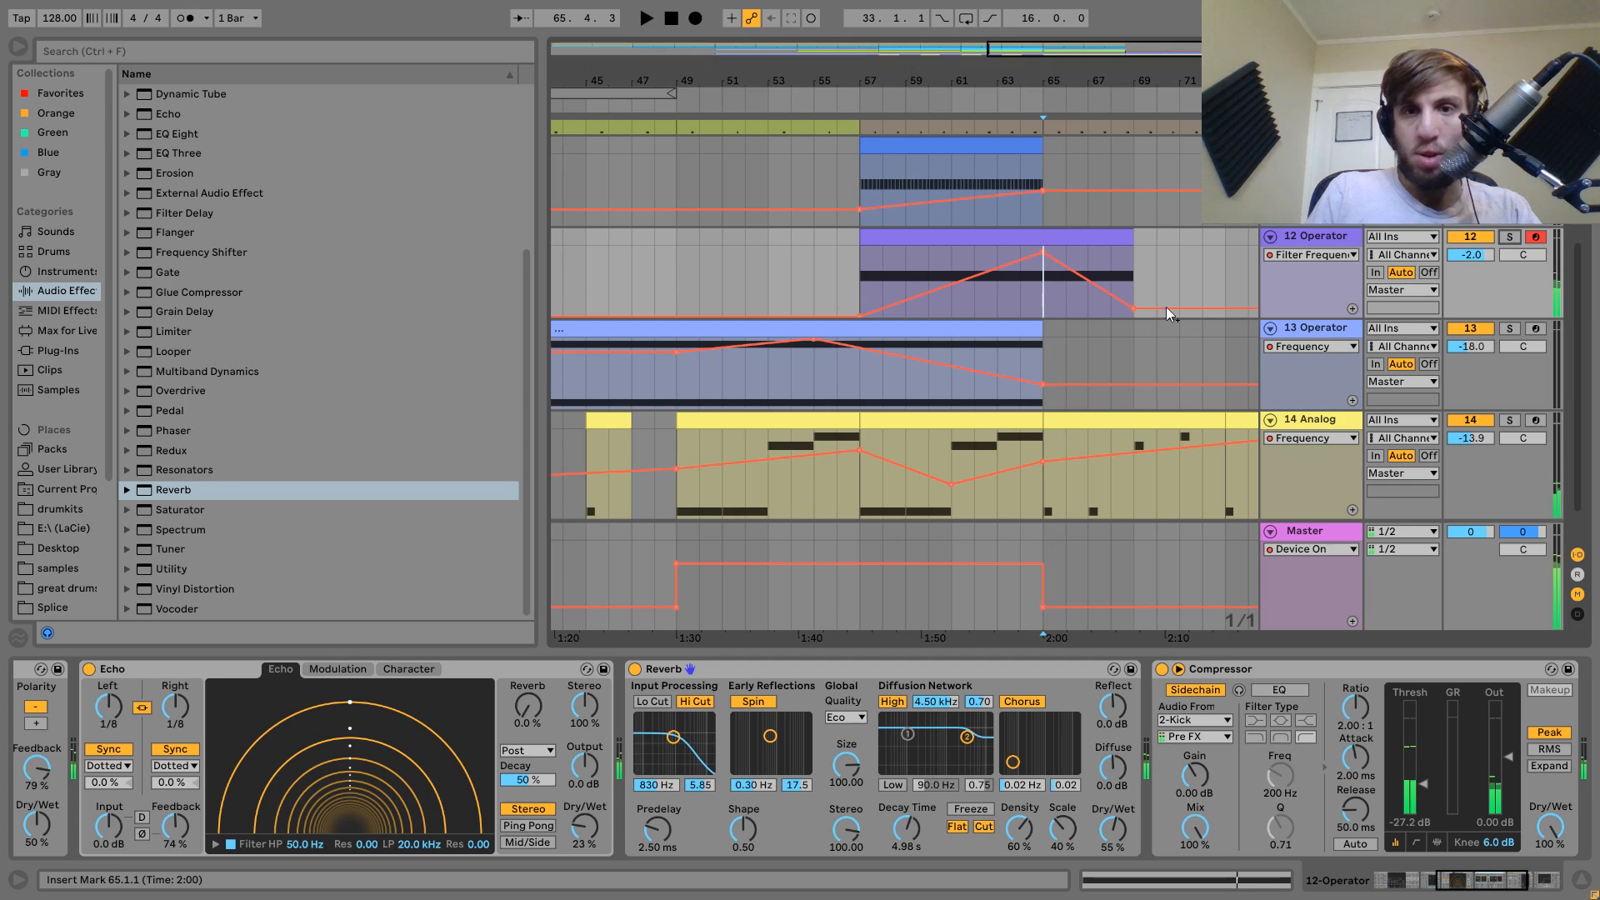
Play the transition from bar 62 and set the noise Operator track's volume to -3.0 dB.
click(974, 305)
key(space)
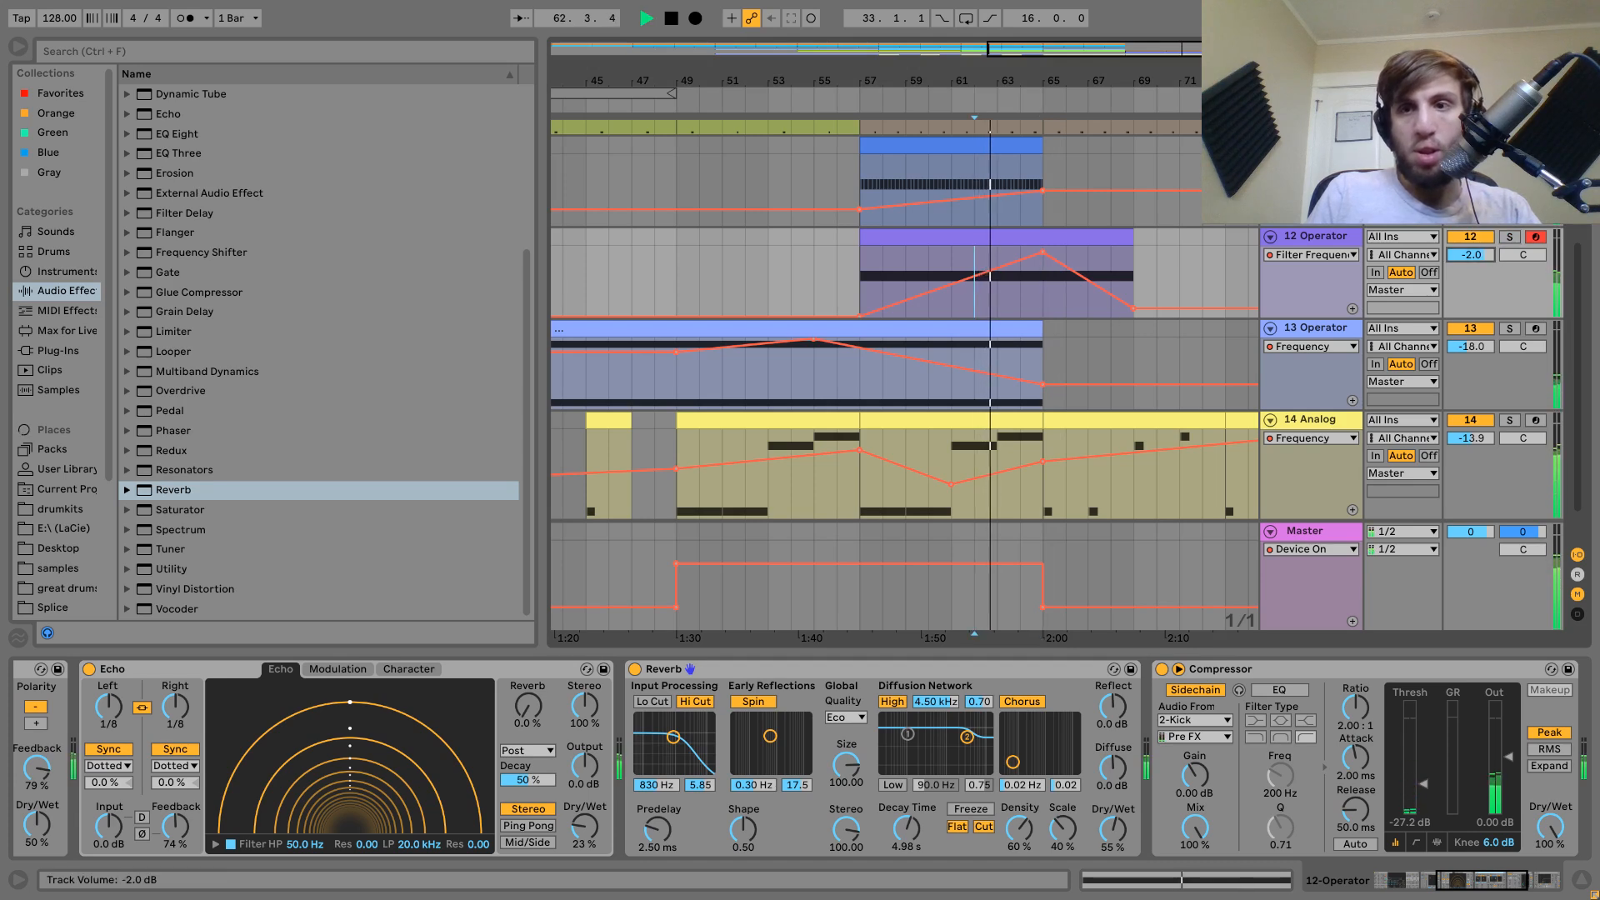
scroll(1479, 258, down, 1)
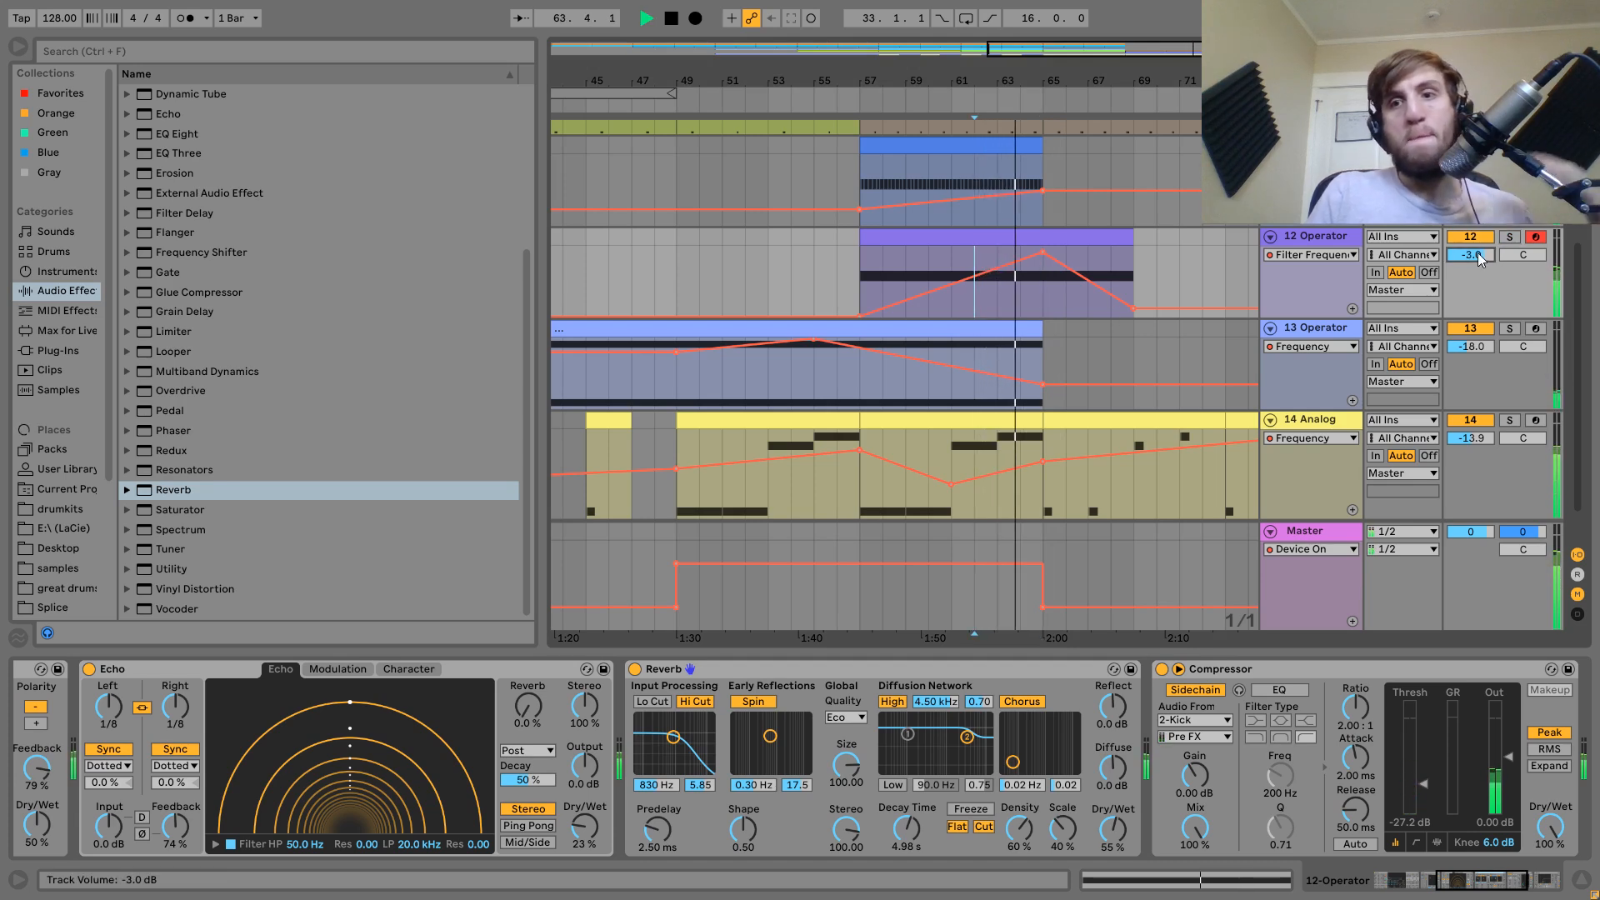
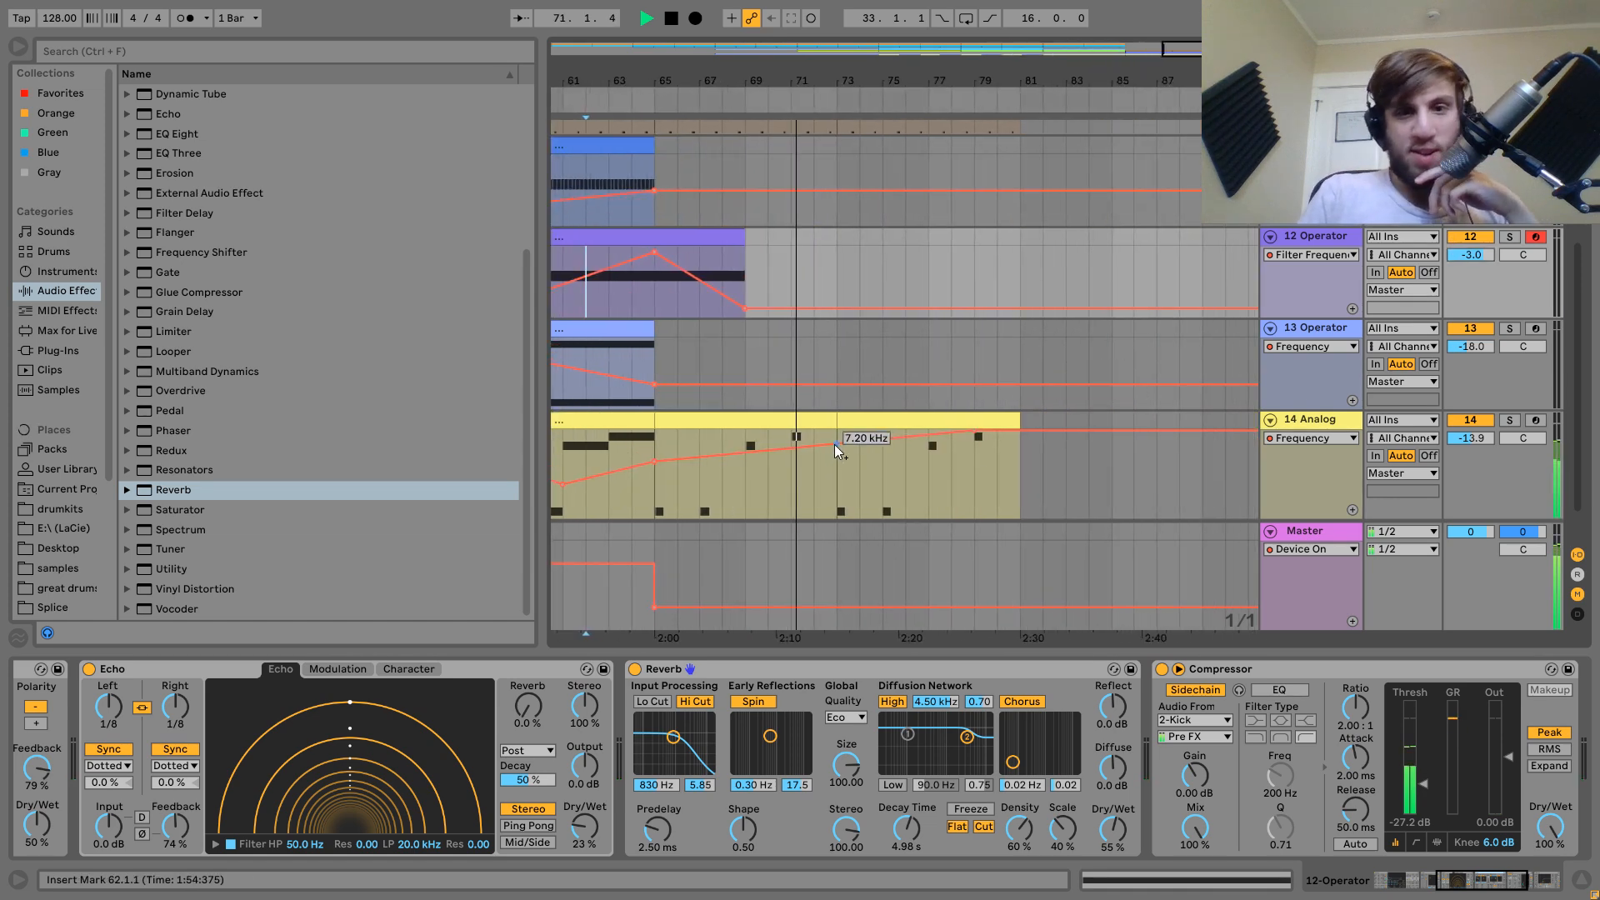
Raise the Analog track's filter frequency automation to 19.9 kHz at bar 73 and stop playback.
click(835, 437)
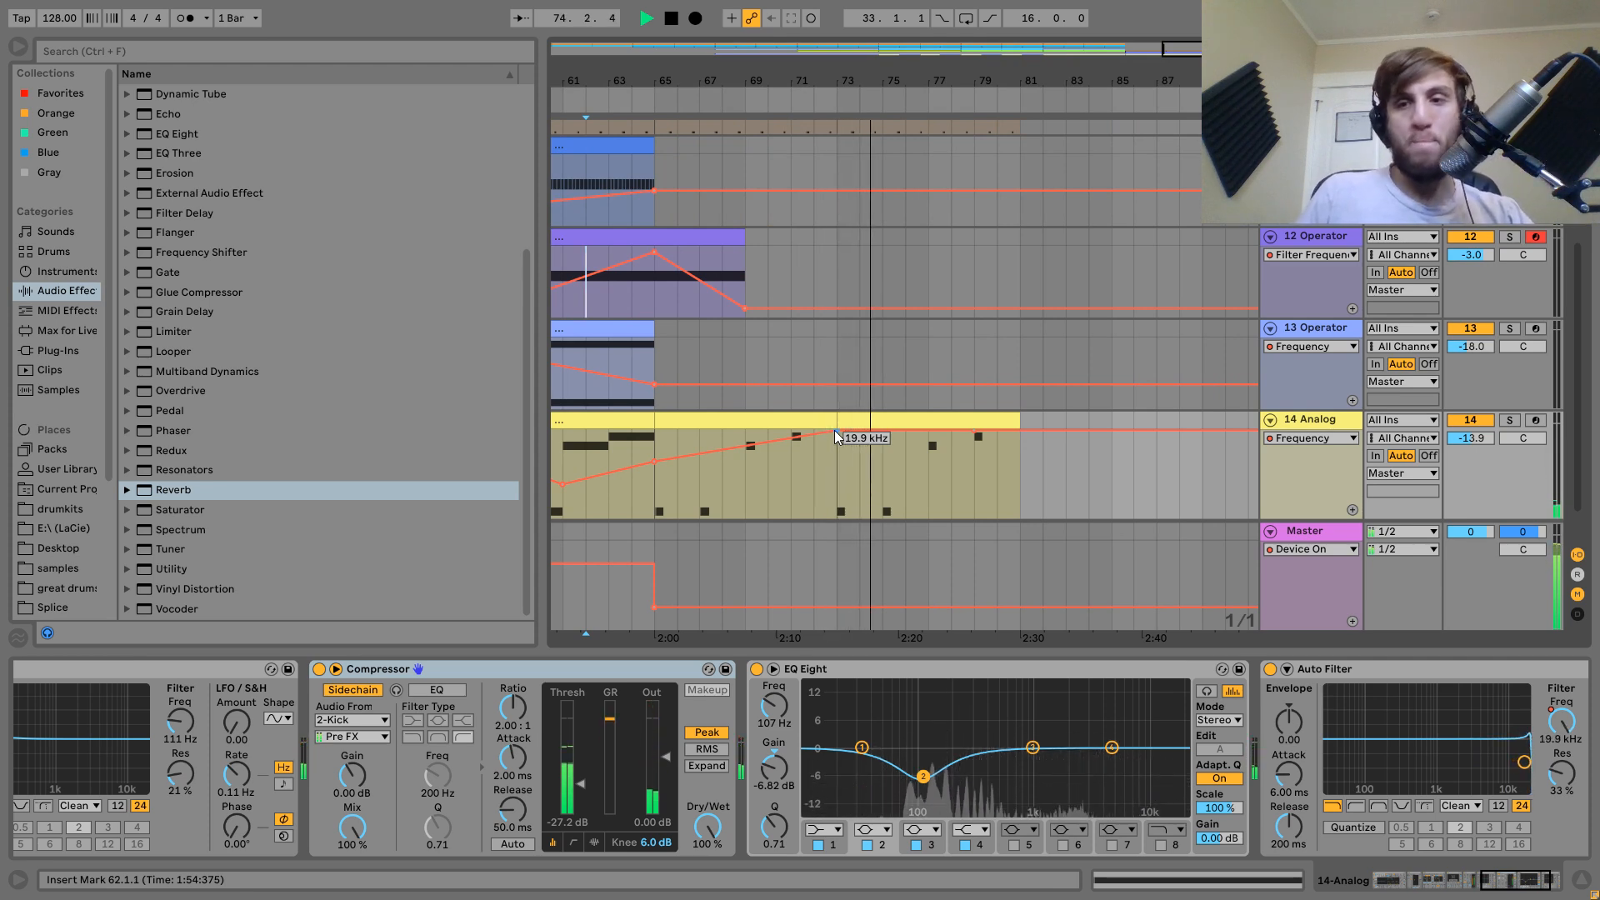
scroll(836, 436, up, 5)
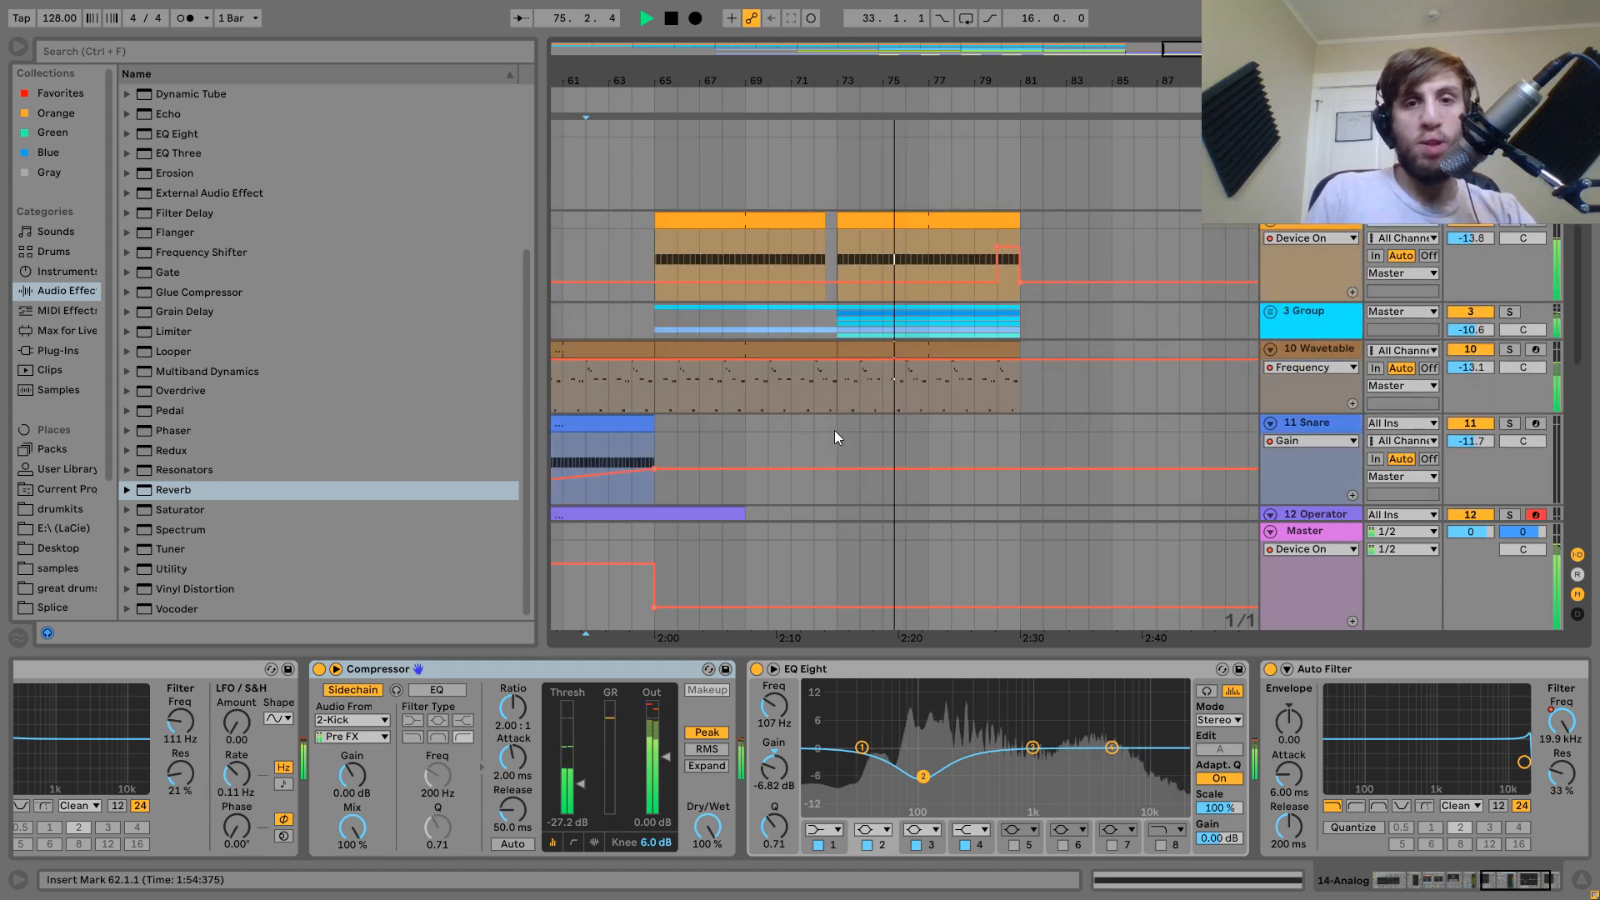
key(space)
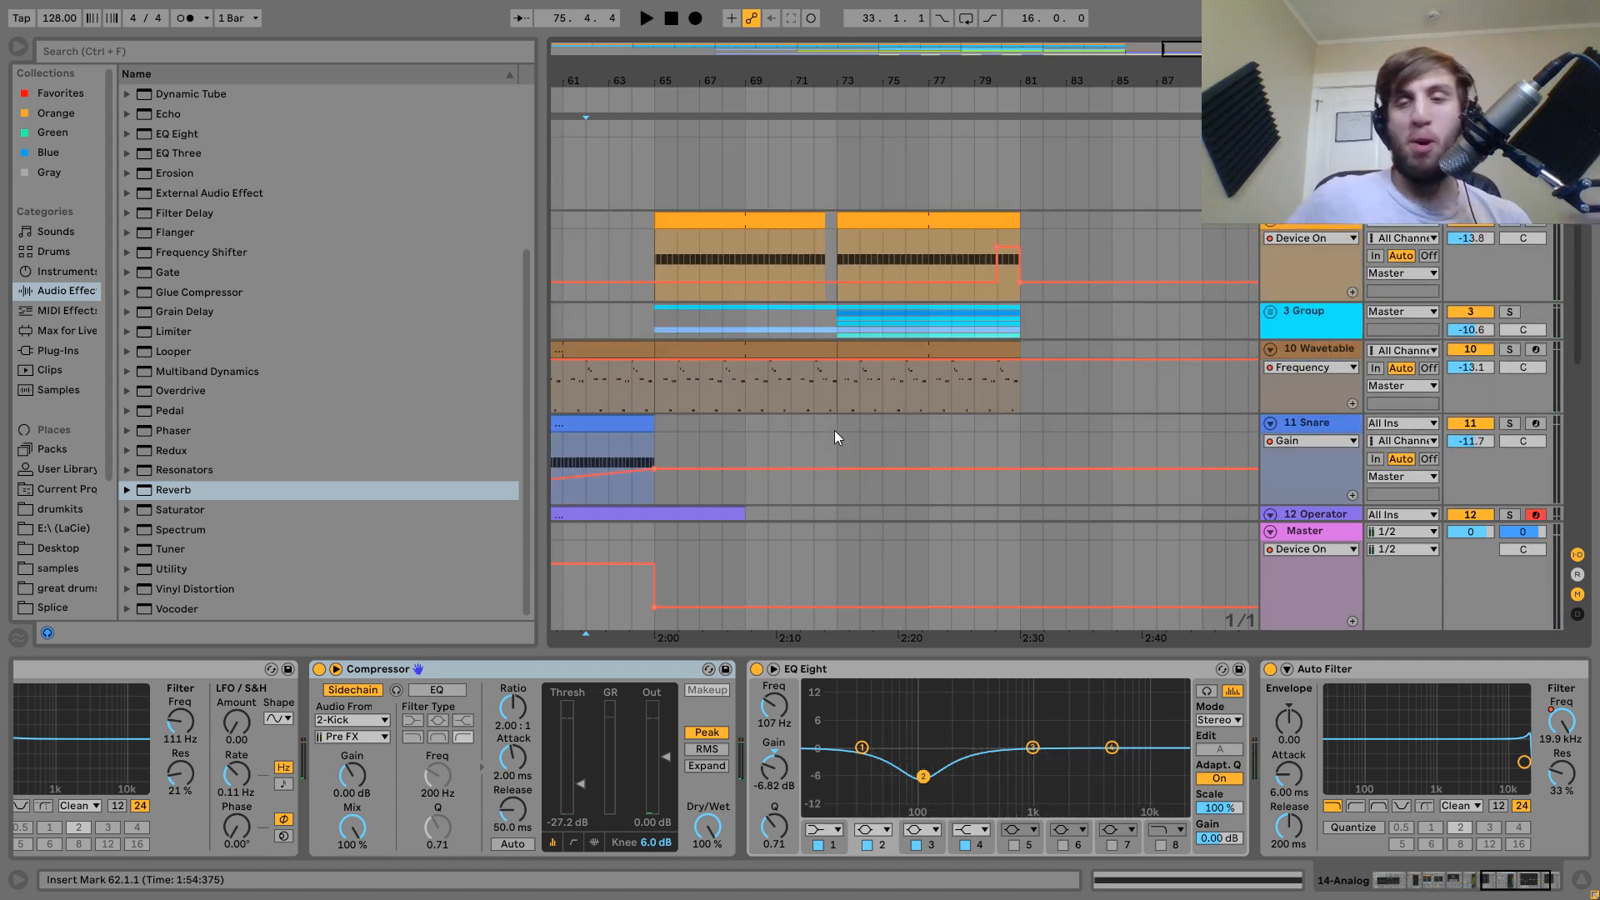
Listen to the whole arrangement's build-up, playing from bar 62 and again from bar 41.
scroll(838, 438, down, 5)
drag(728, 81, 1056, 33)
scroll(1034, 346, up, 5)
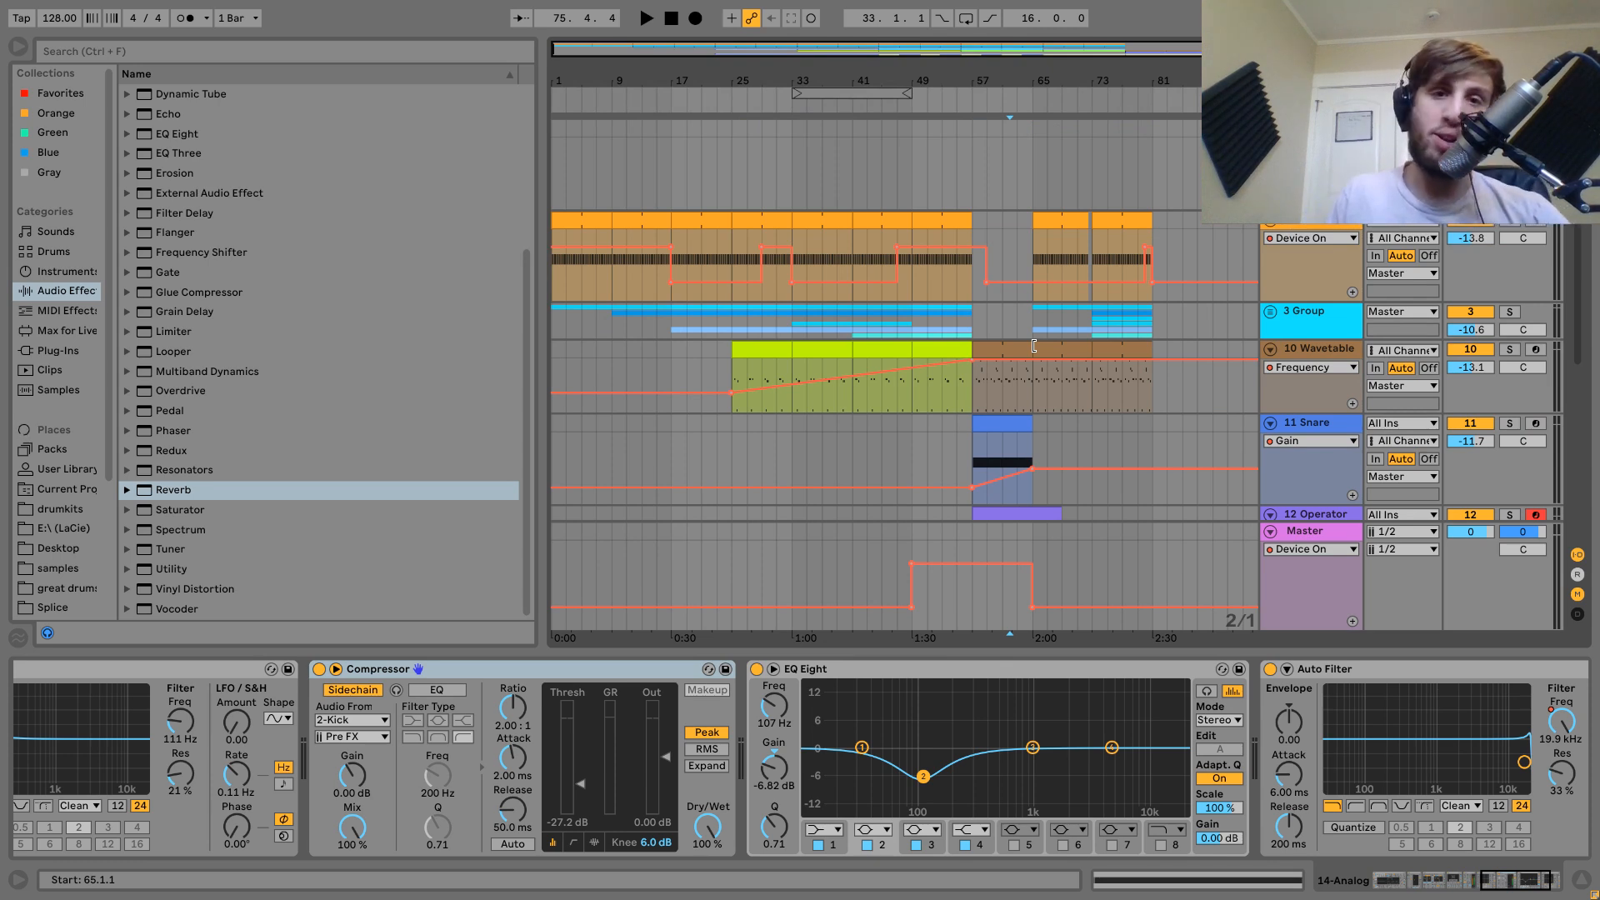
key(space)
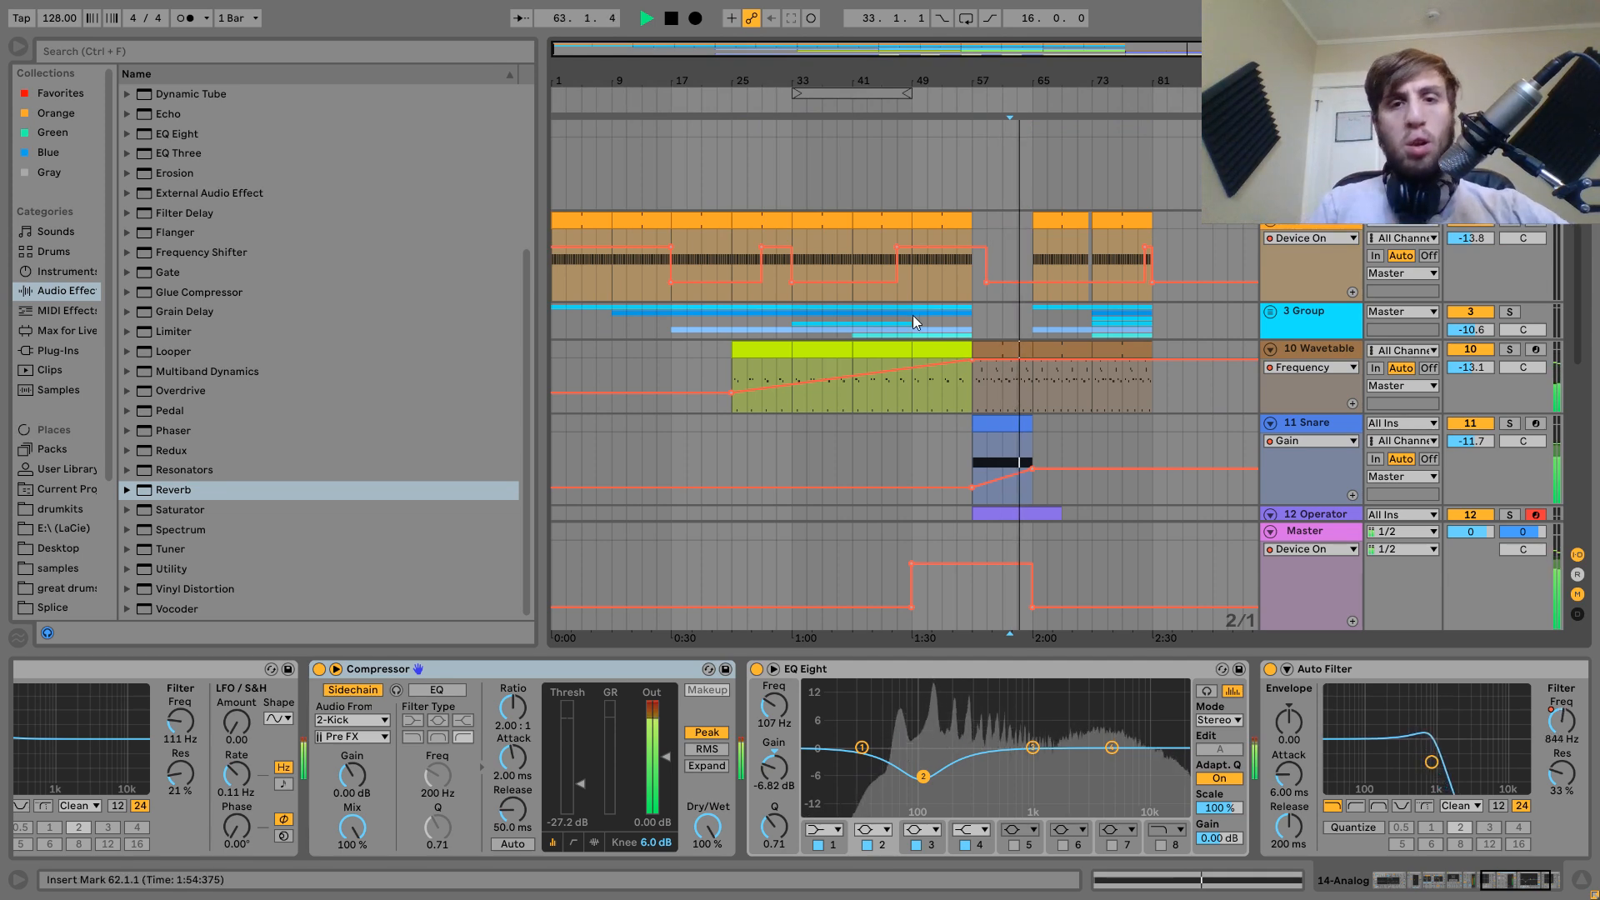
click(849, 322)
click(847, 321)
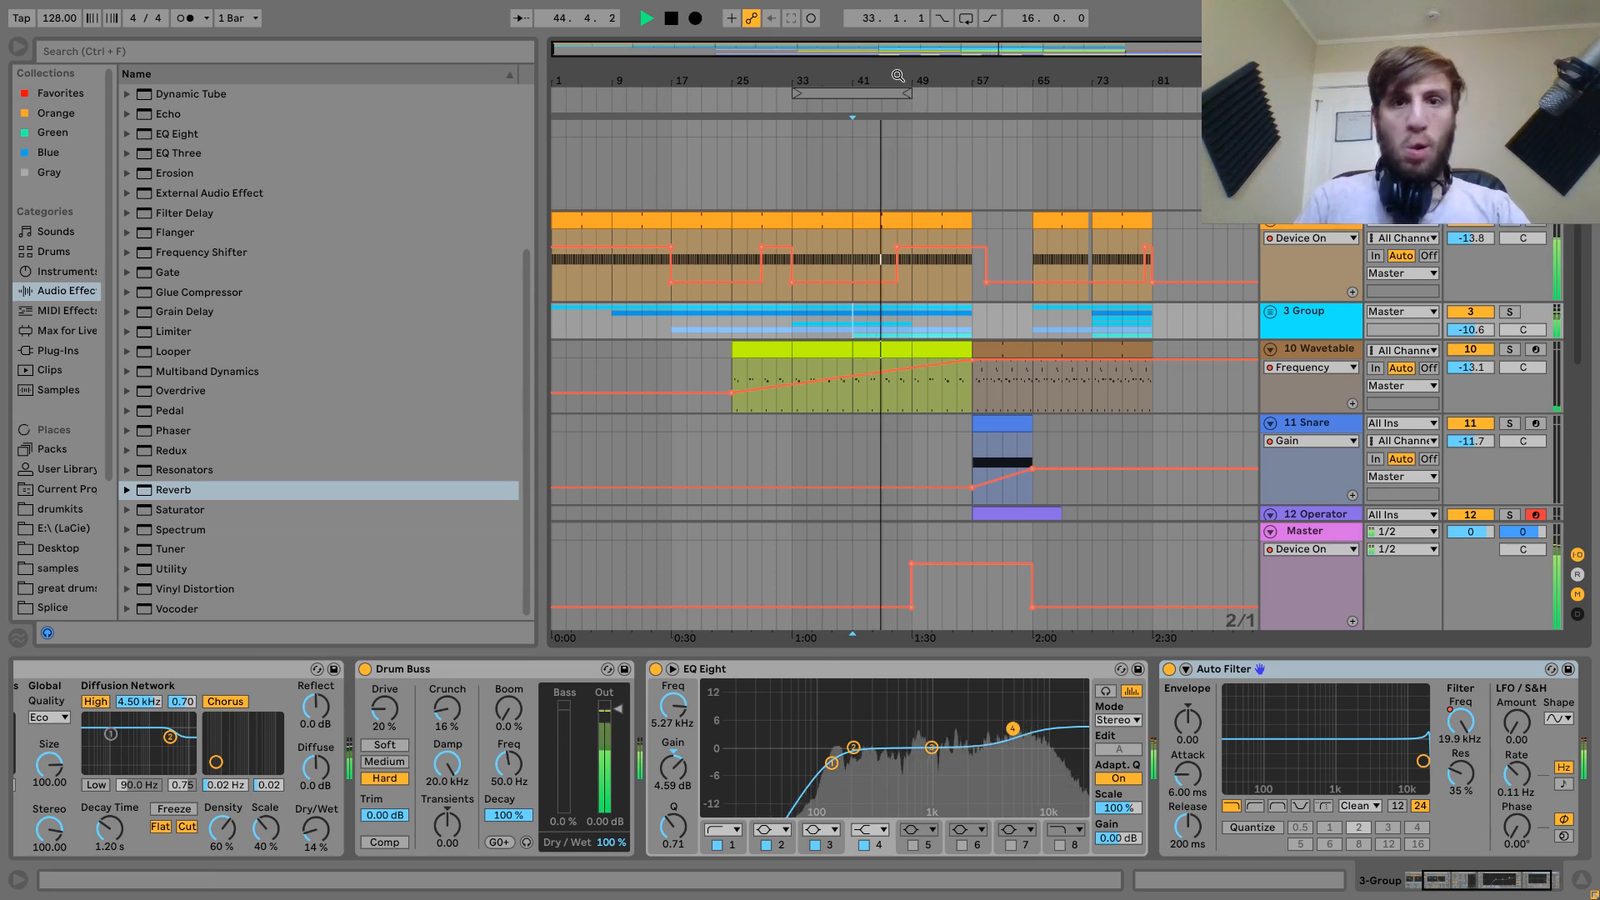
Examine the Kick track's device chain, from its Auto Filters back to the Saturator, while playing through bar 49.
drag(898, 73, 898, 76)
click(938, 280)
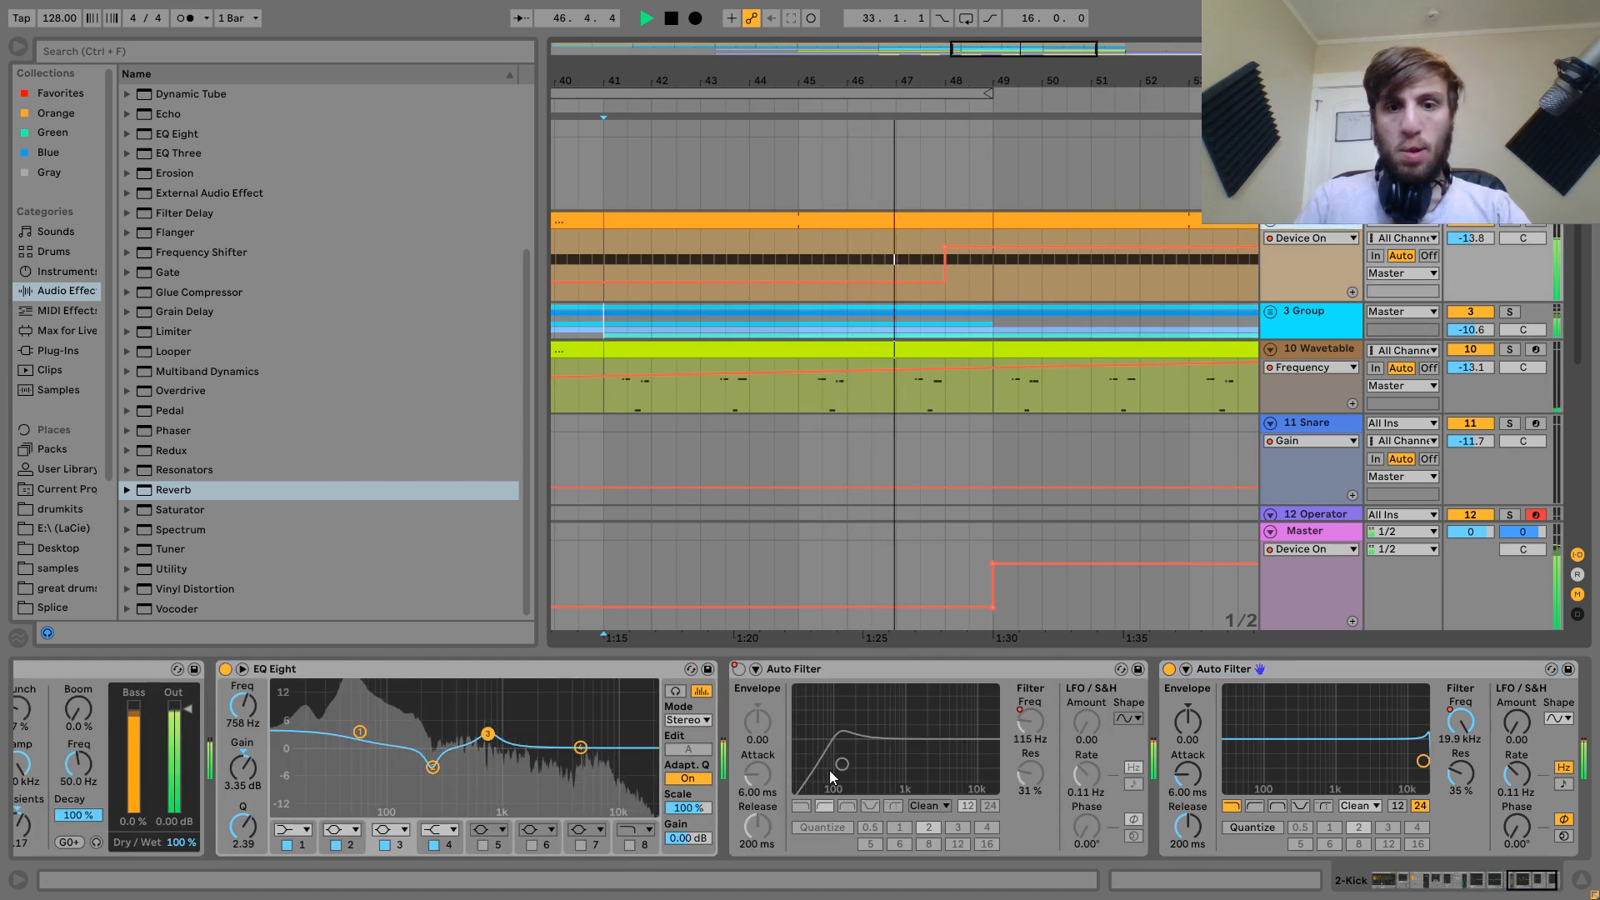
scroll(821, 777, up, 8)
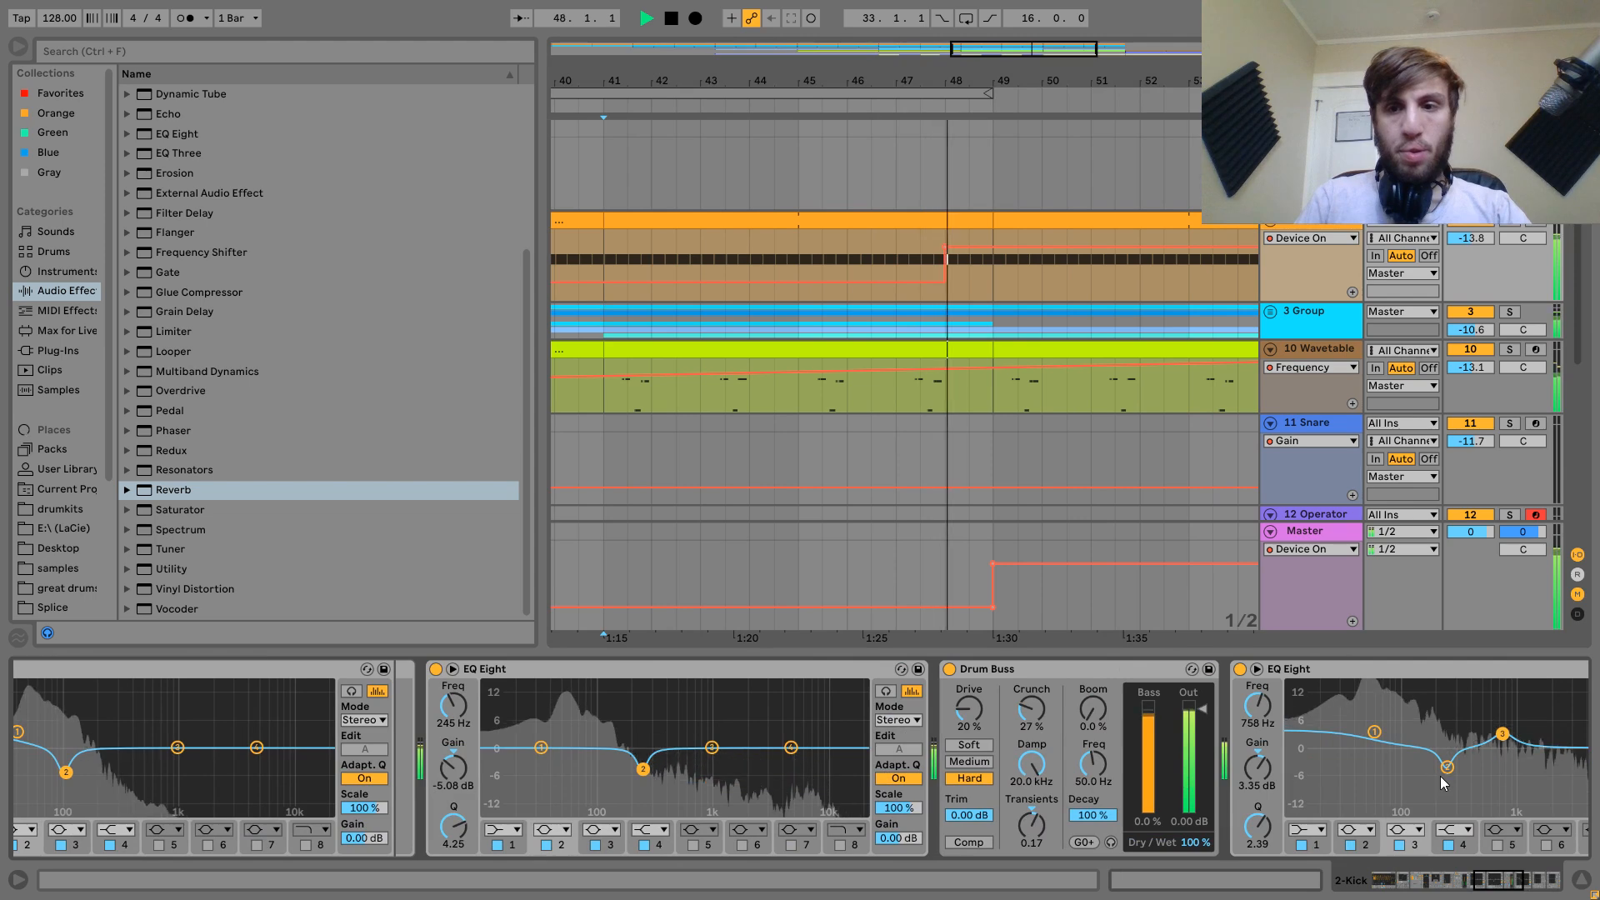
scroll(651, 765, up, 5)
scroll(652, 767, up, 12)
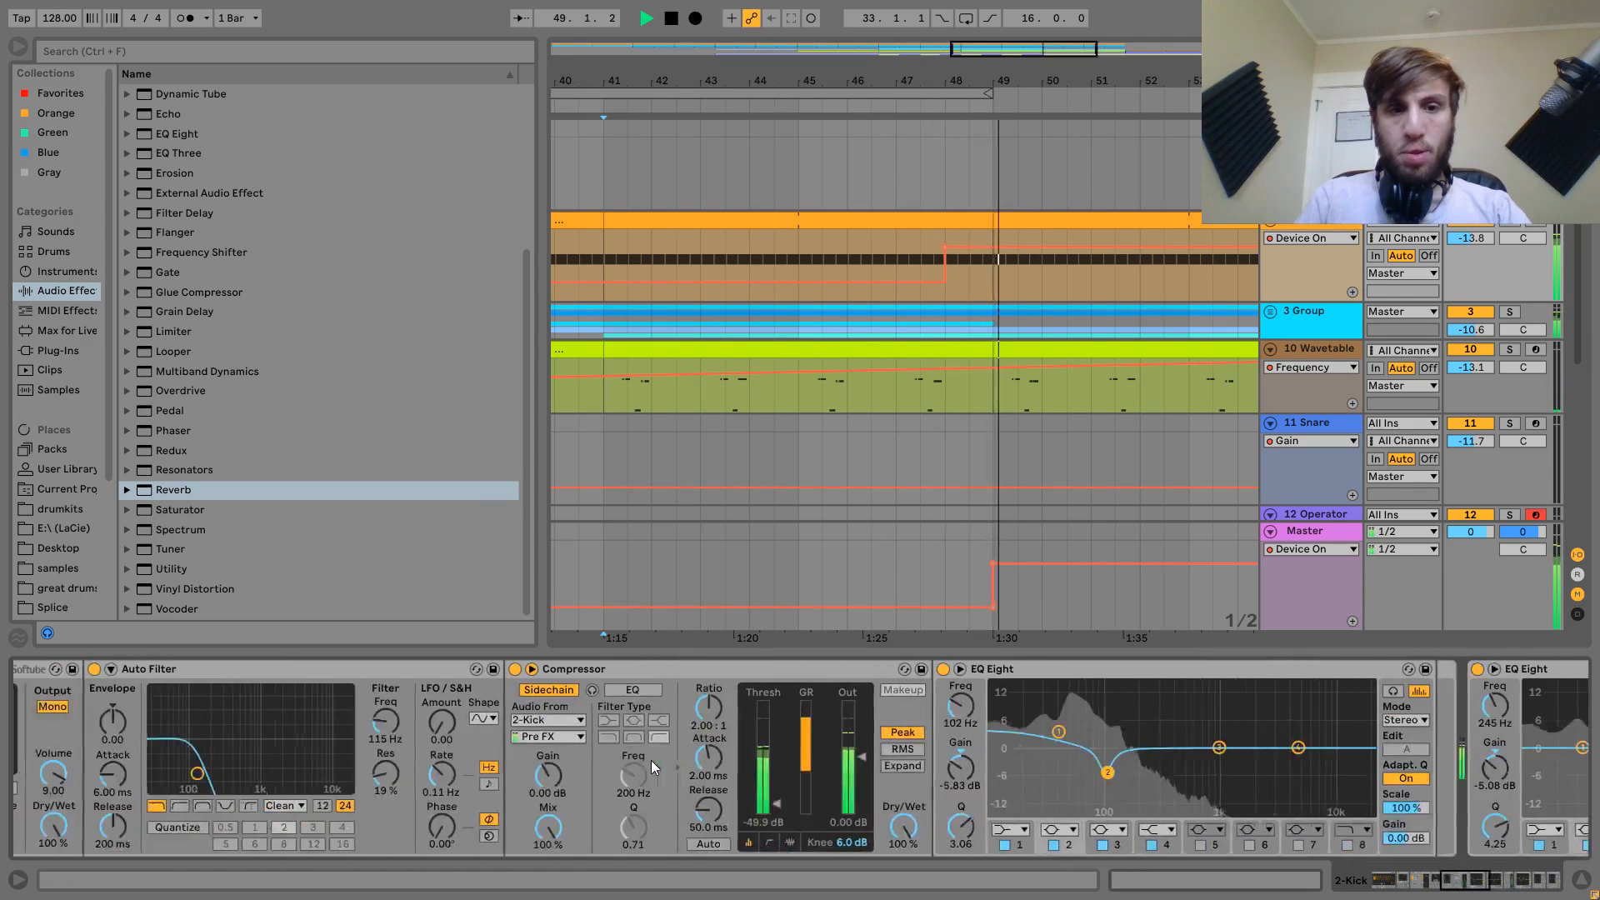
scroll(651, 760, up, 3)
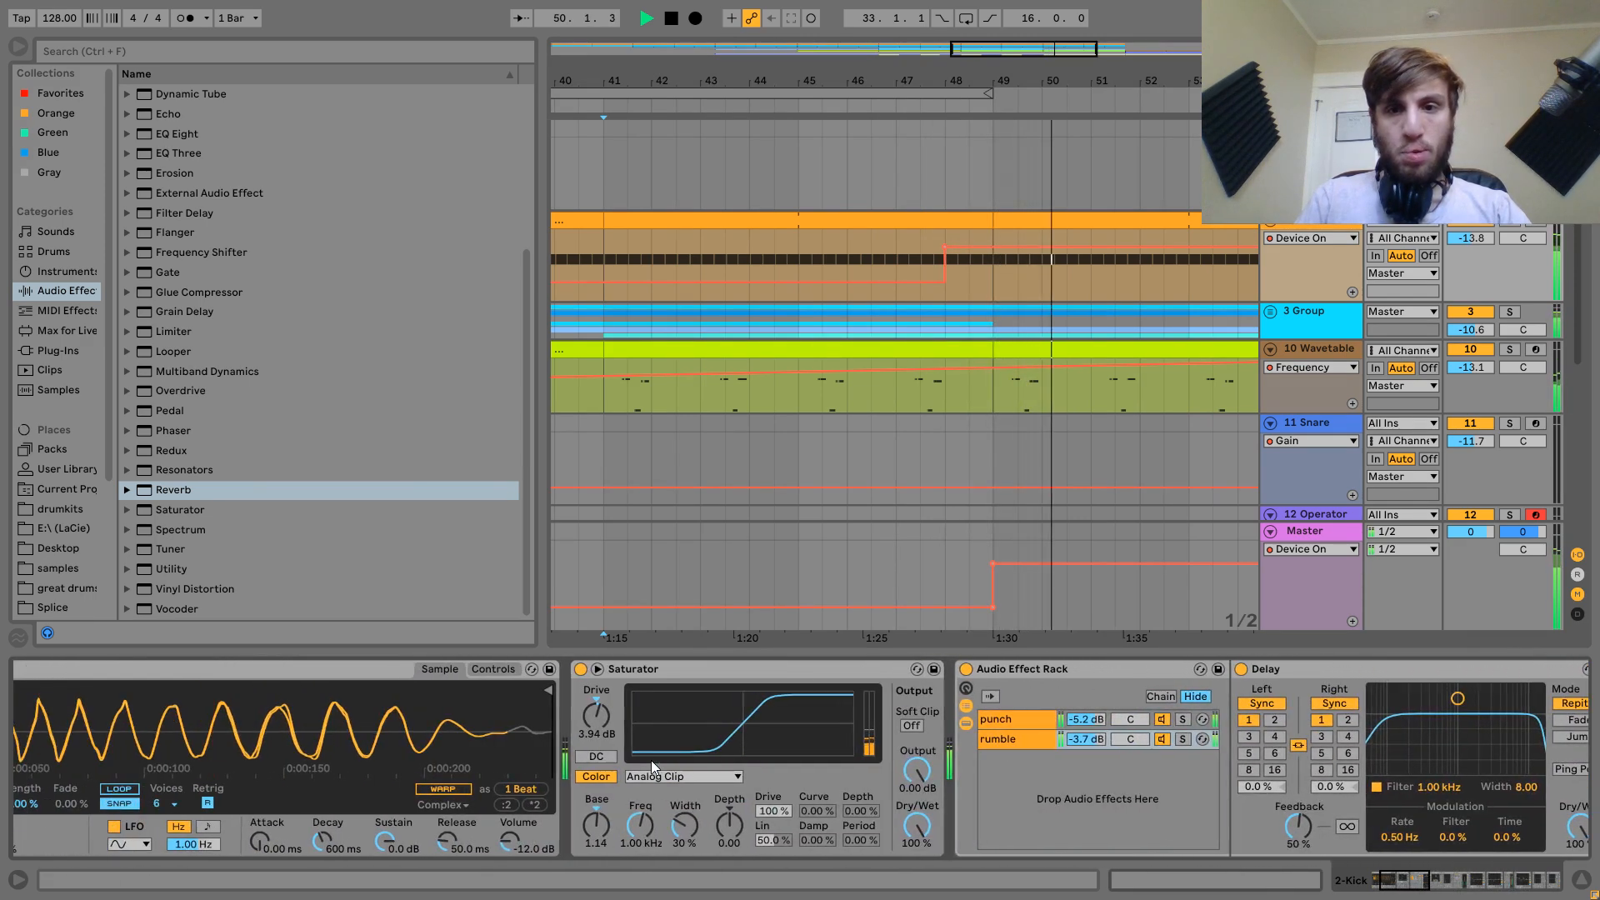
Set the Master Utility's gain to -2.00 dB and move the Kick Auto Filter's switch-on automation point to mid-bar 48.
click(1311, 540)
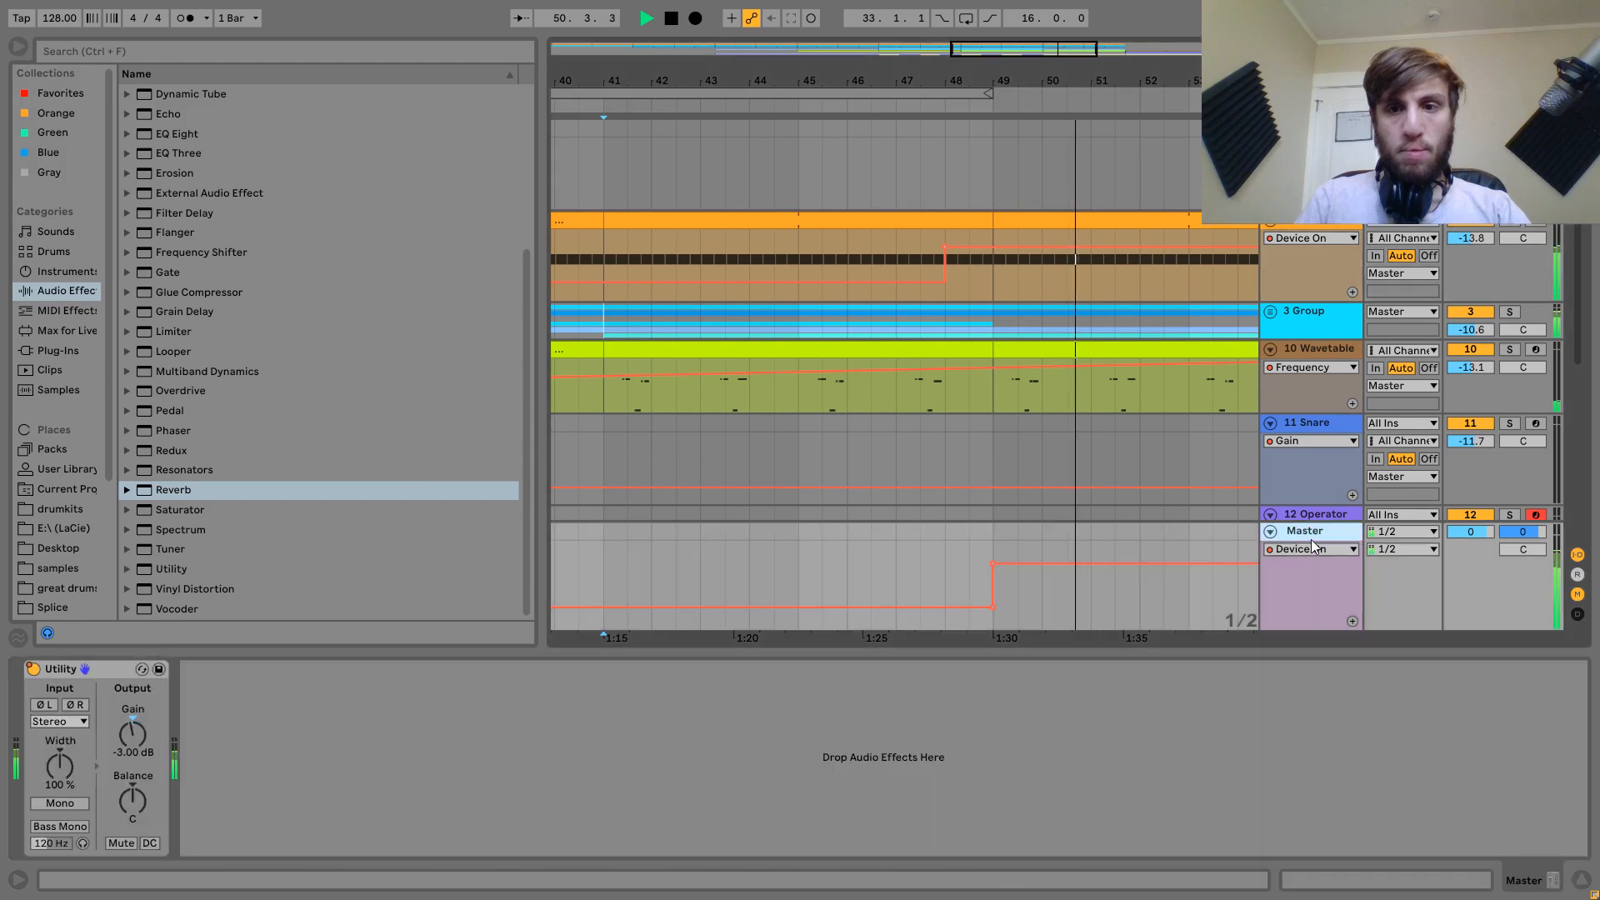
click(141, 732)
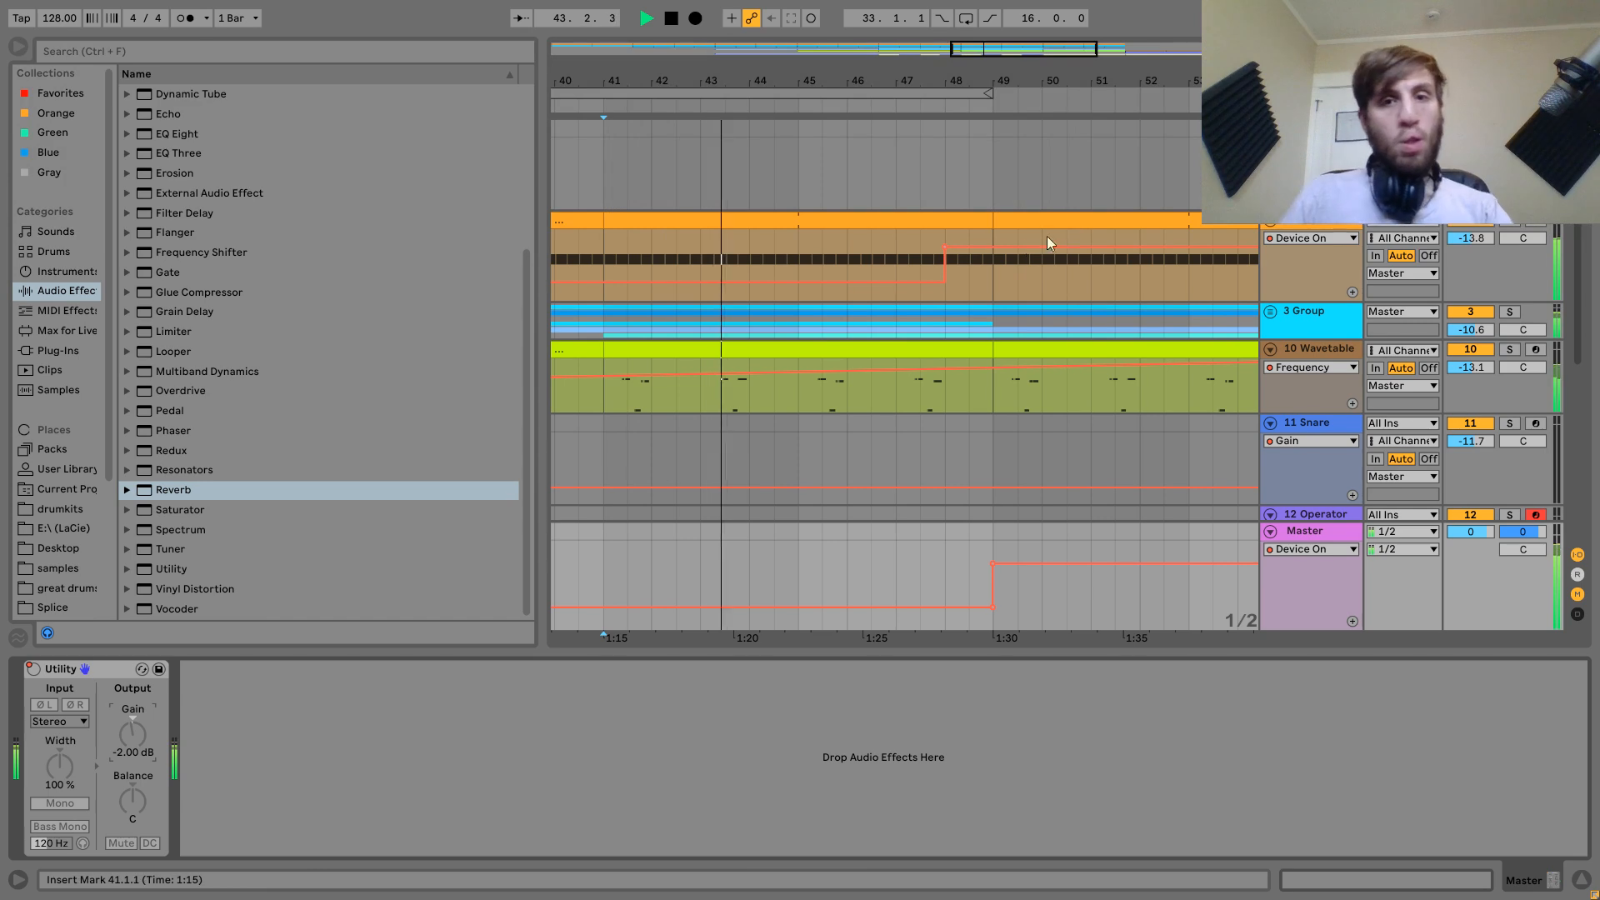
click(955, 279)
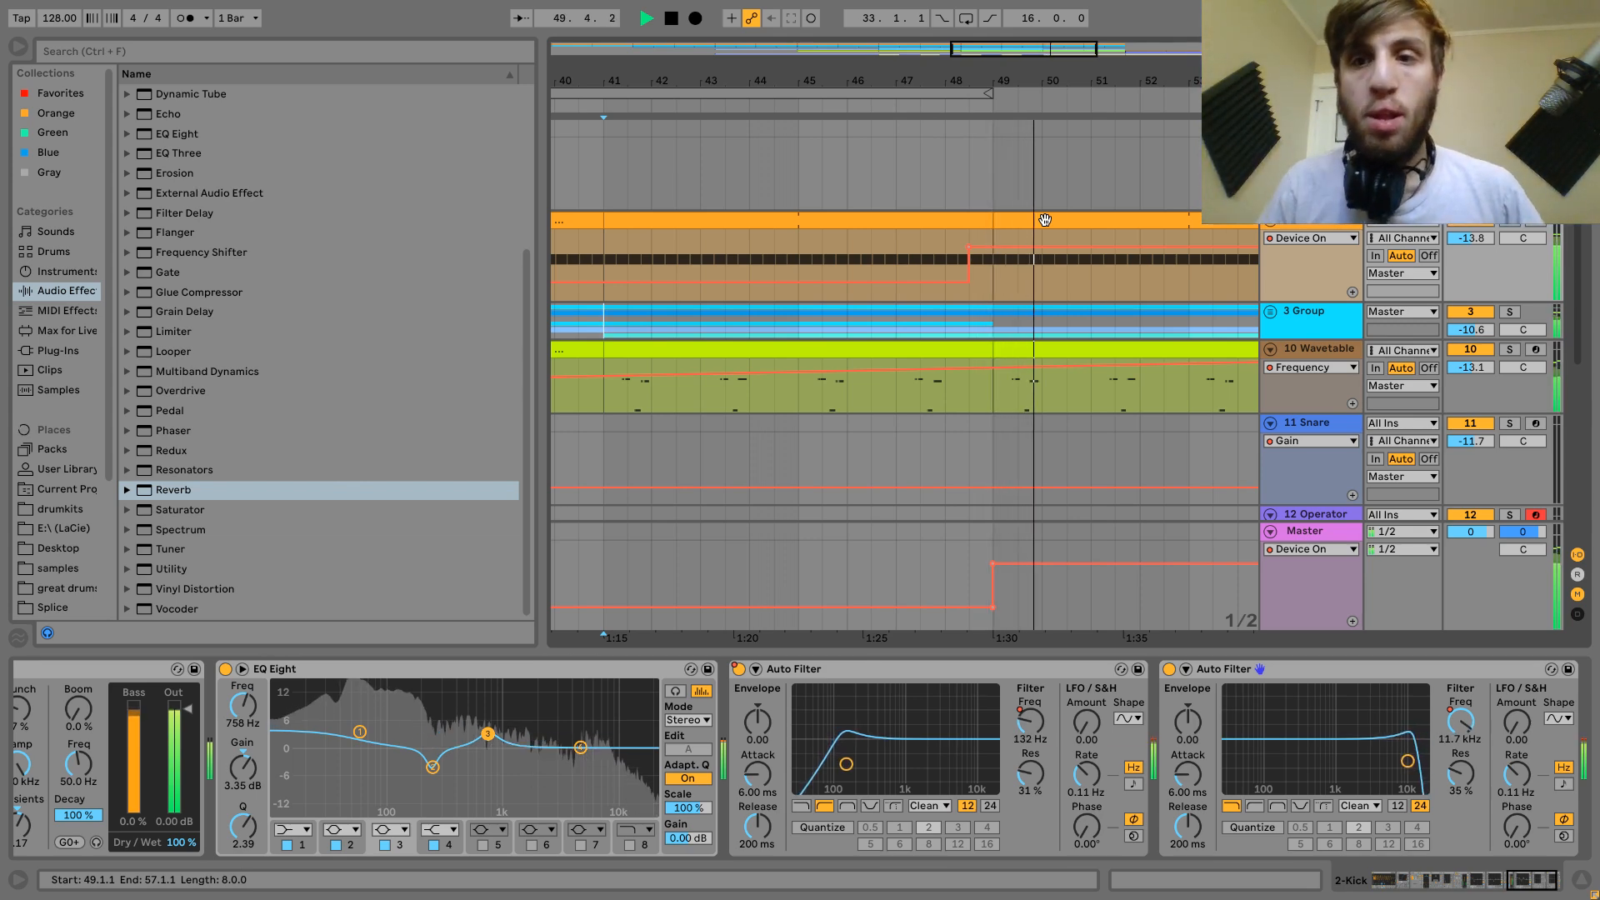
Unfold the drum group and extend the Drum Rack pattern across bars 49 to 57.
click(1270, 310)
scroll(1273, 308, down, 2)
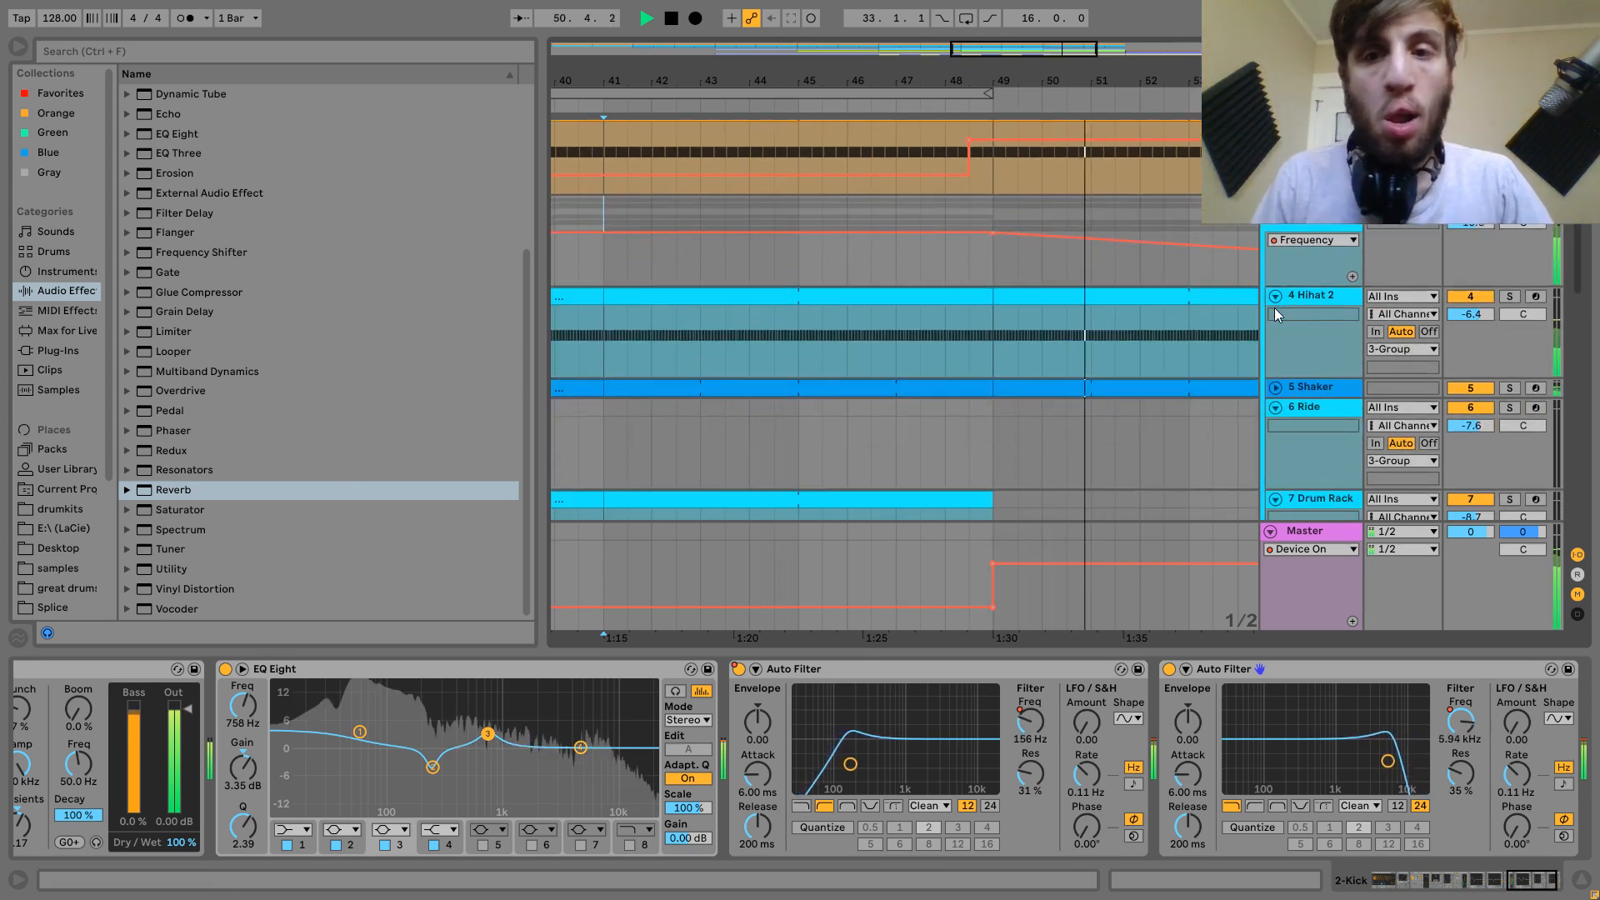
scroll(1309, 383, down, 2)
scroll(1309, 384, down, 1)
click(930, 328)
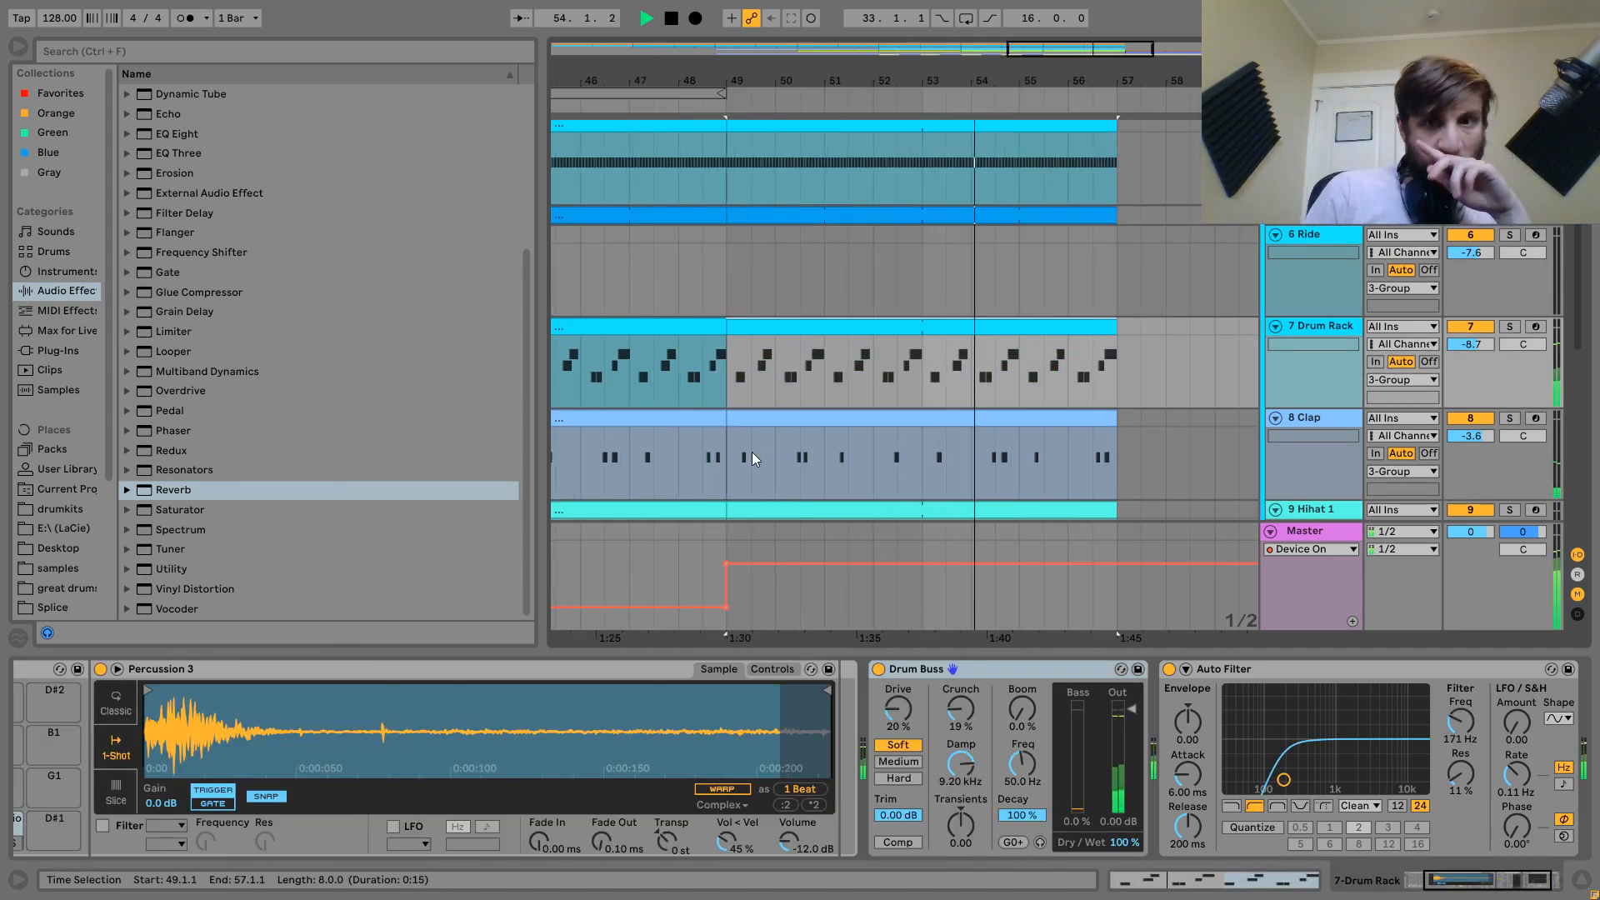
Raise the Percussion 3 sample's volume in the Drum Rack and set the Snare track's volume to -8.7 dB.
drag(1027, 79, 439, 631)
scroll(583, 733, up, 3)
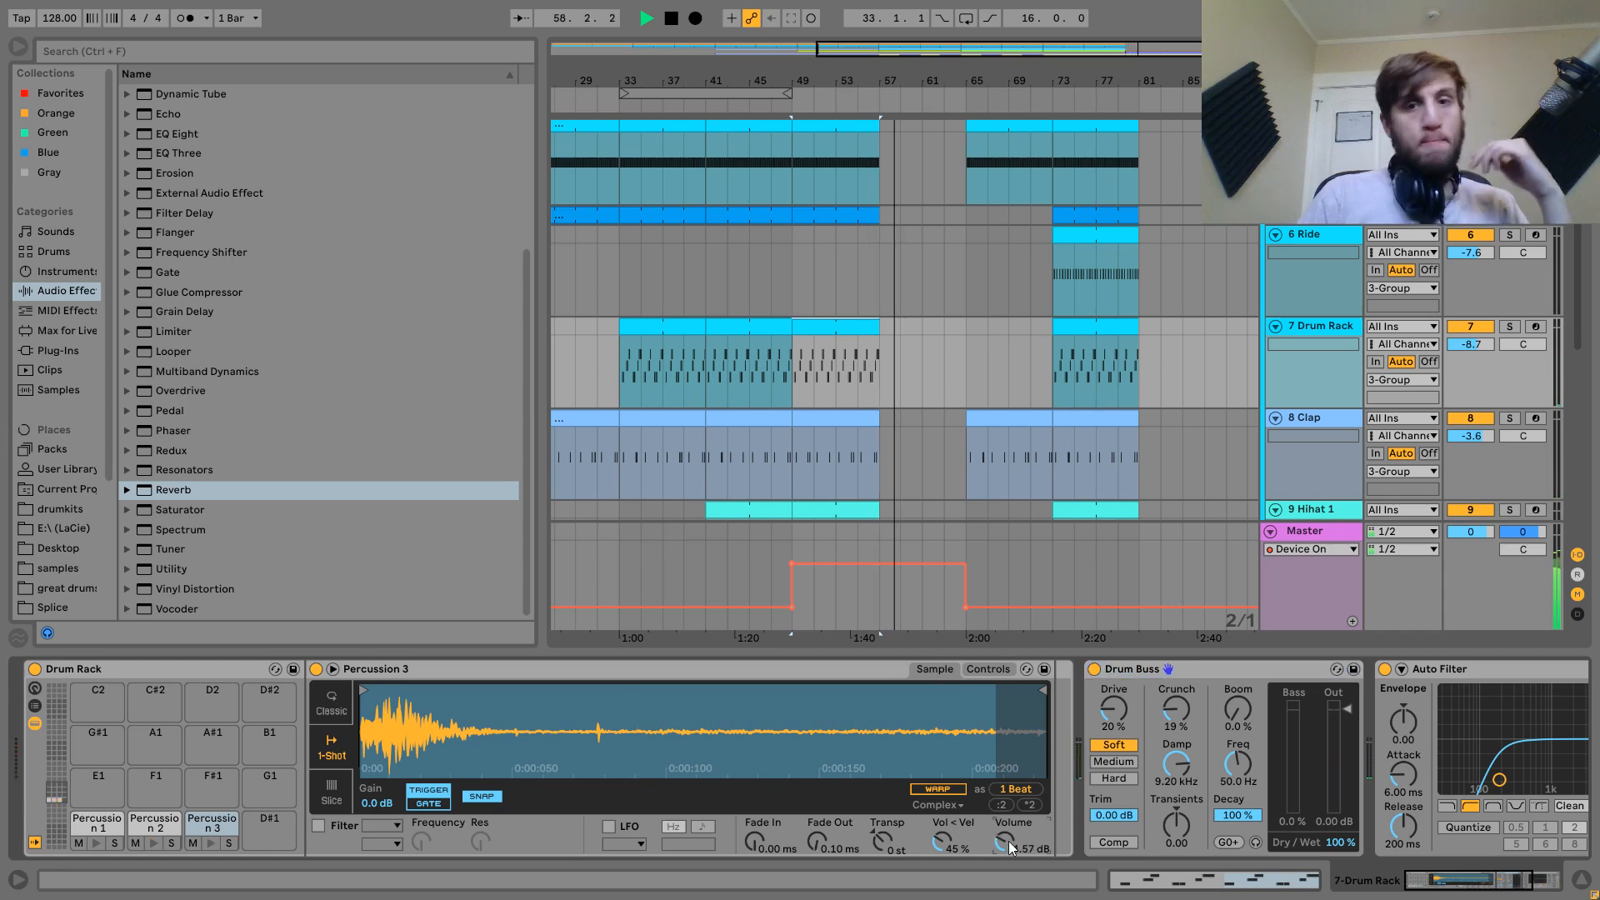
scroll(1059, 473, down, 5)
scroll(1327, 263, down, 3)
click(1470, 205)
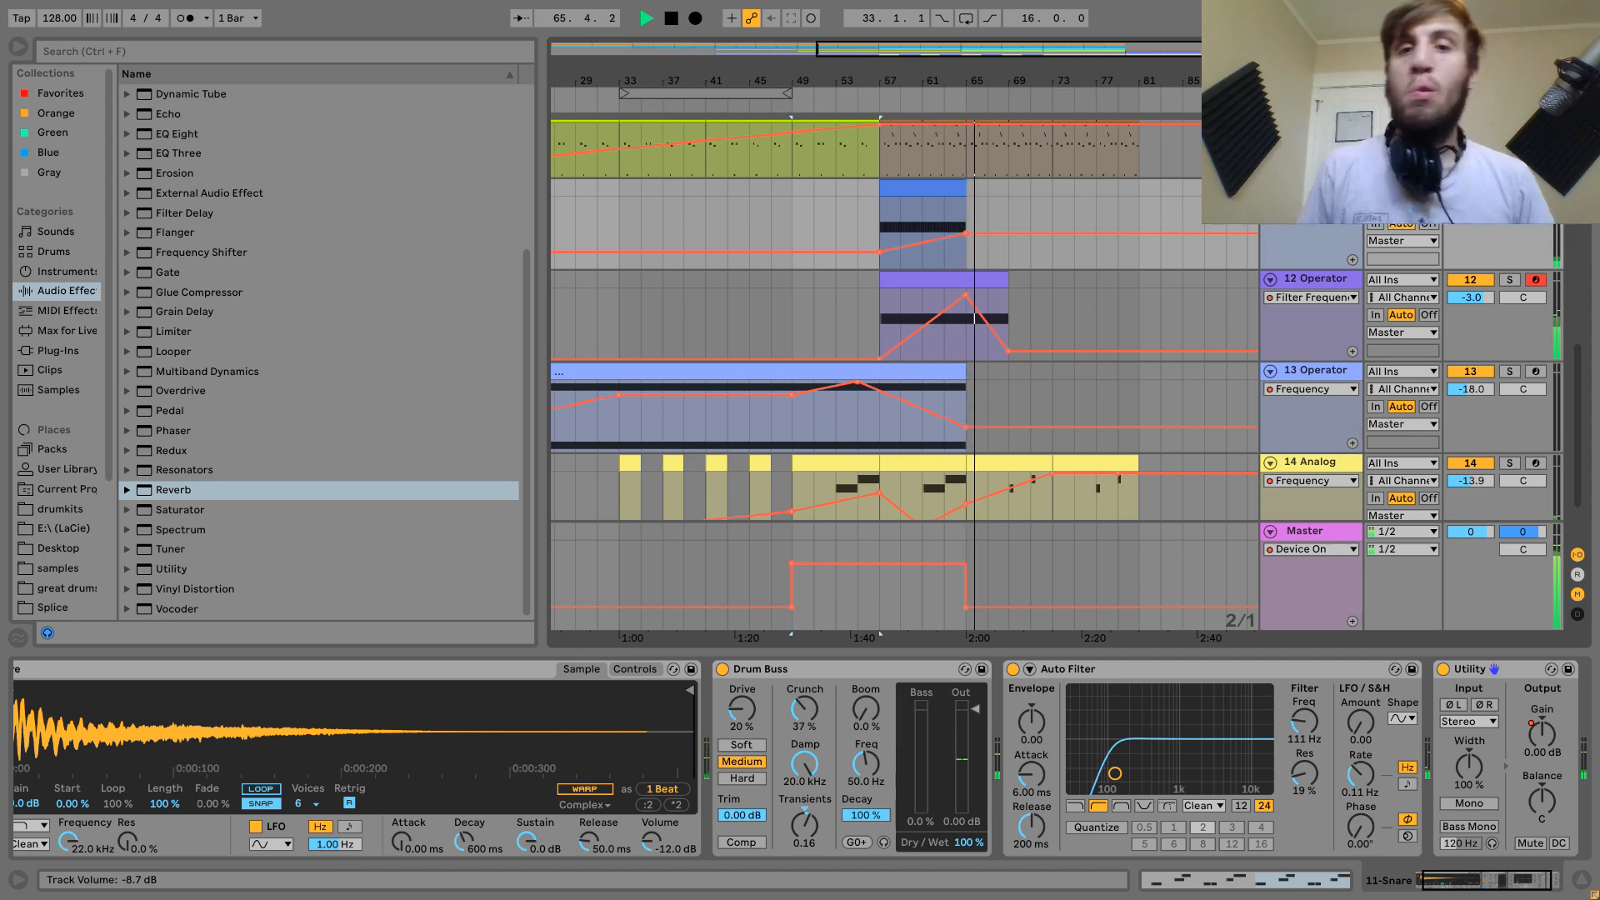
Set the Kick track's volume to -12.8 dB and solo it.
click(1331, 278)
scroll(1331, 267, up, 10)
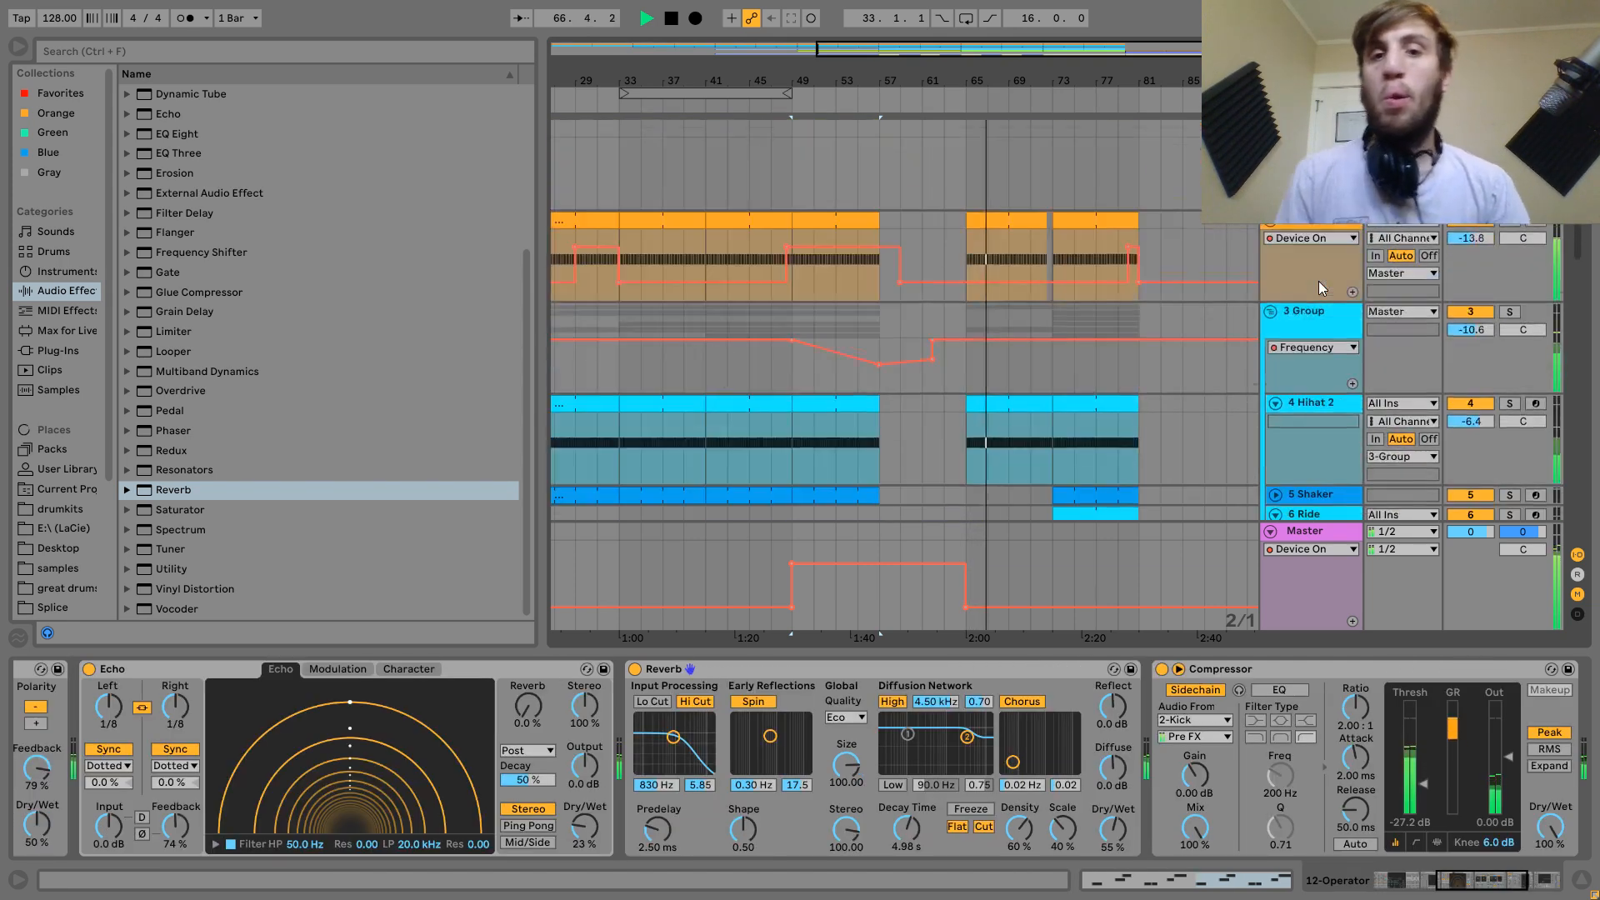
click(1331, 225)
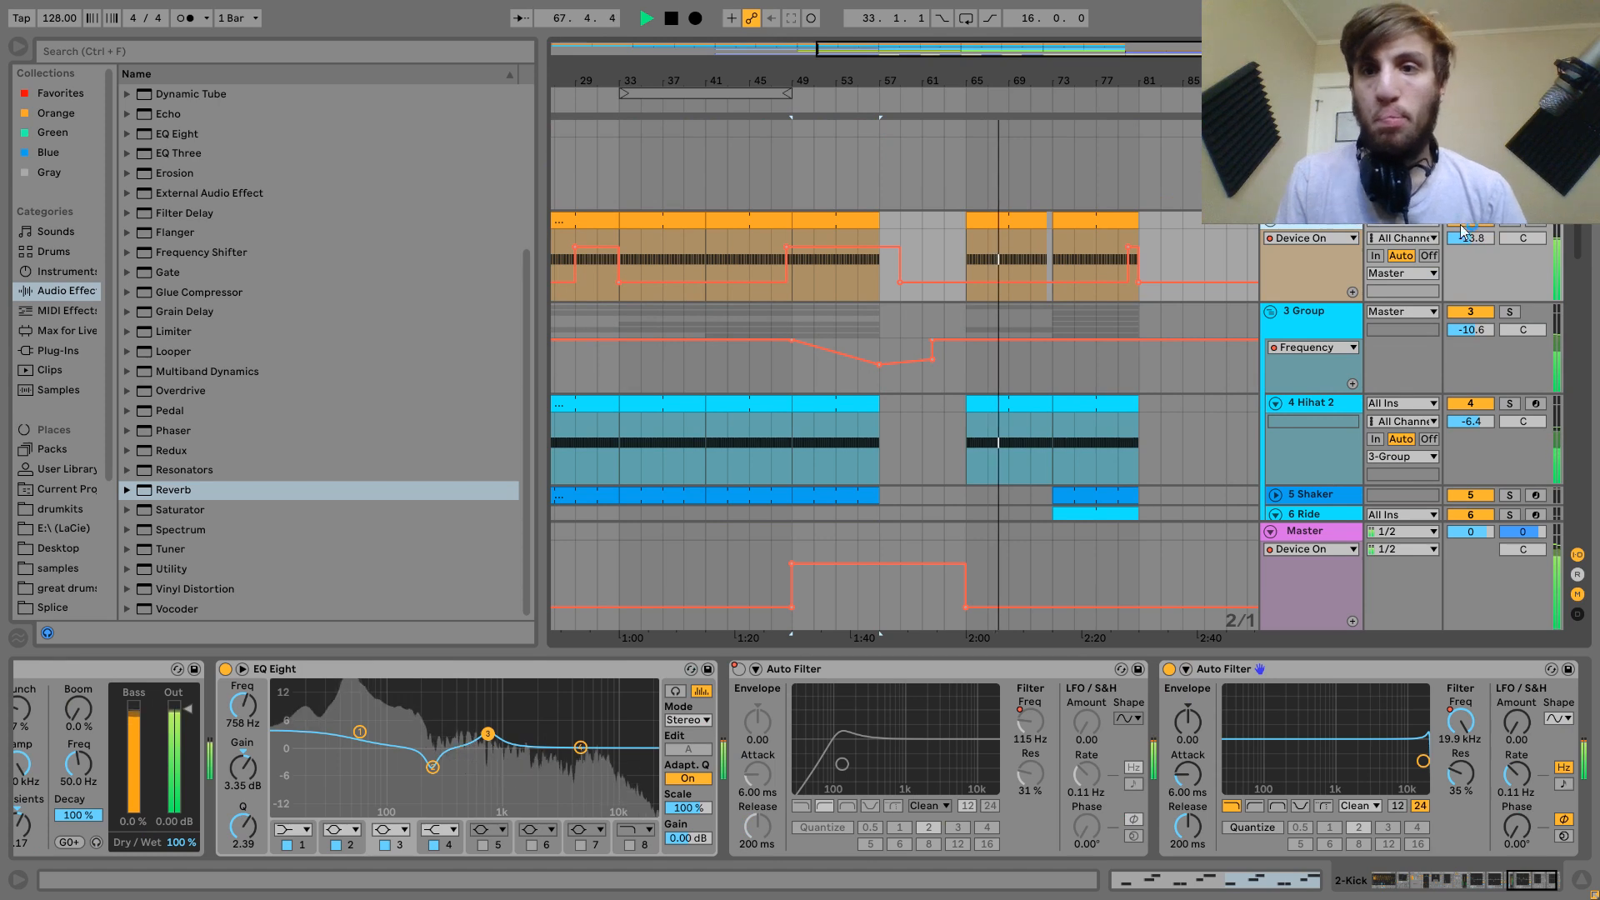
drag(1467, 240, 1467, 232)
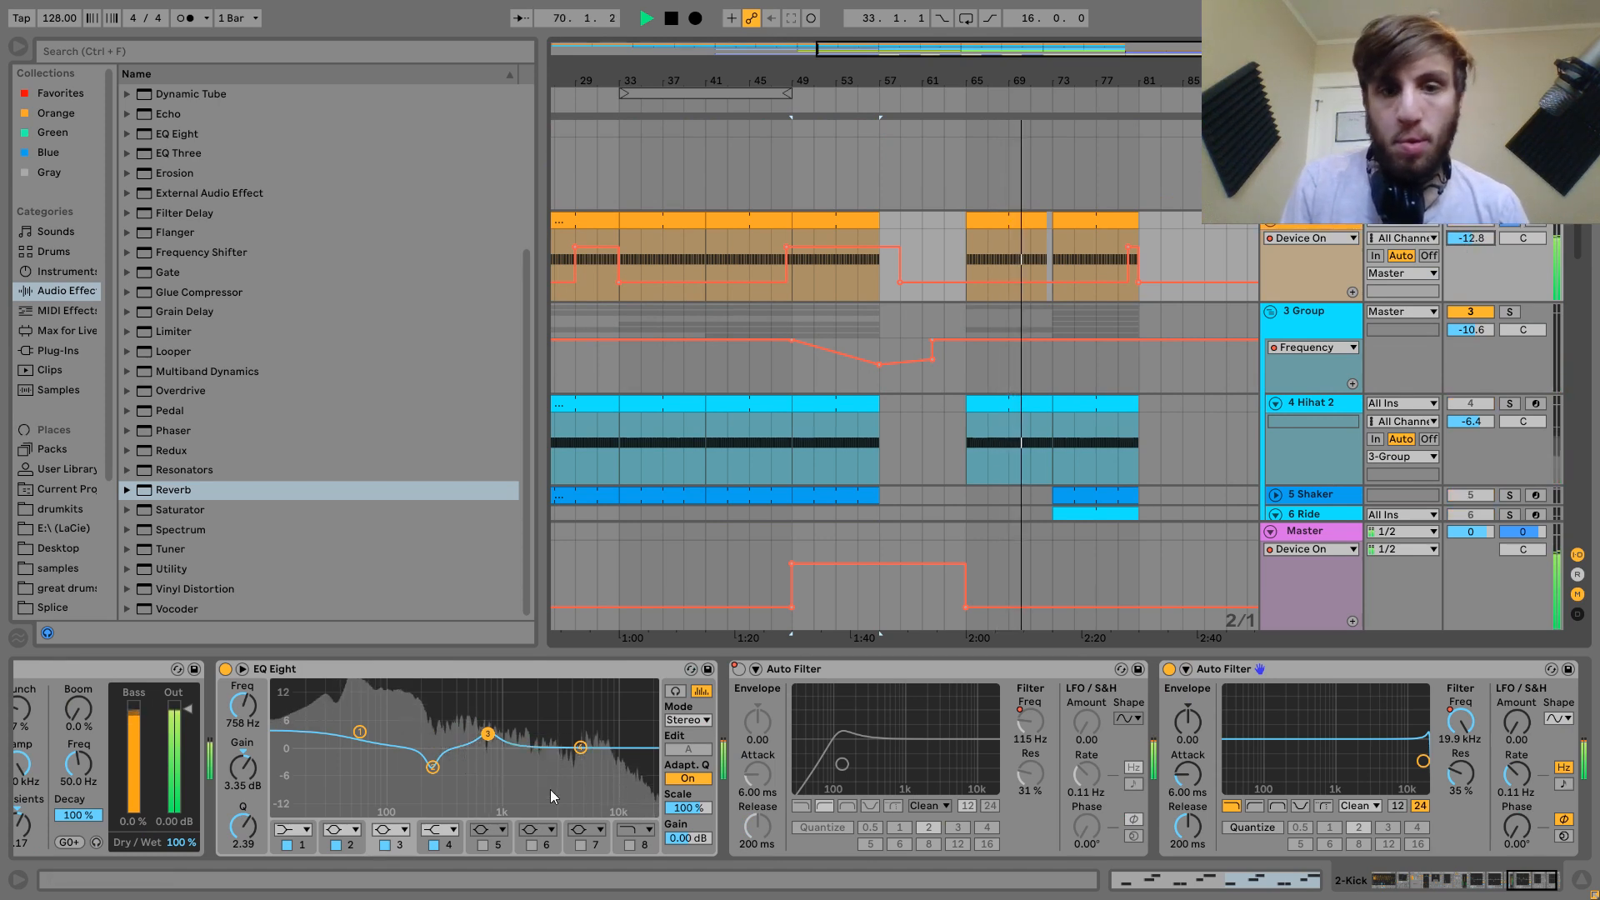
Set the Drum Buss in the Kick rack's punch chain to Medium with 13% Crunch and 0.19 Transients, and turn off the Kick's solo.
scroll(448, 764, left, 5)
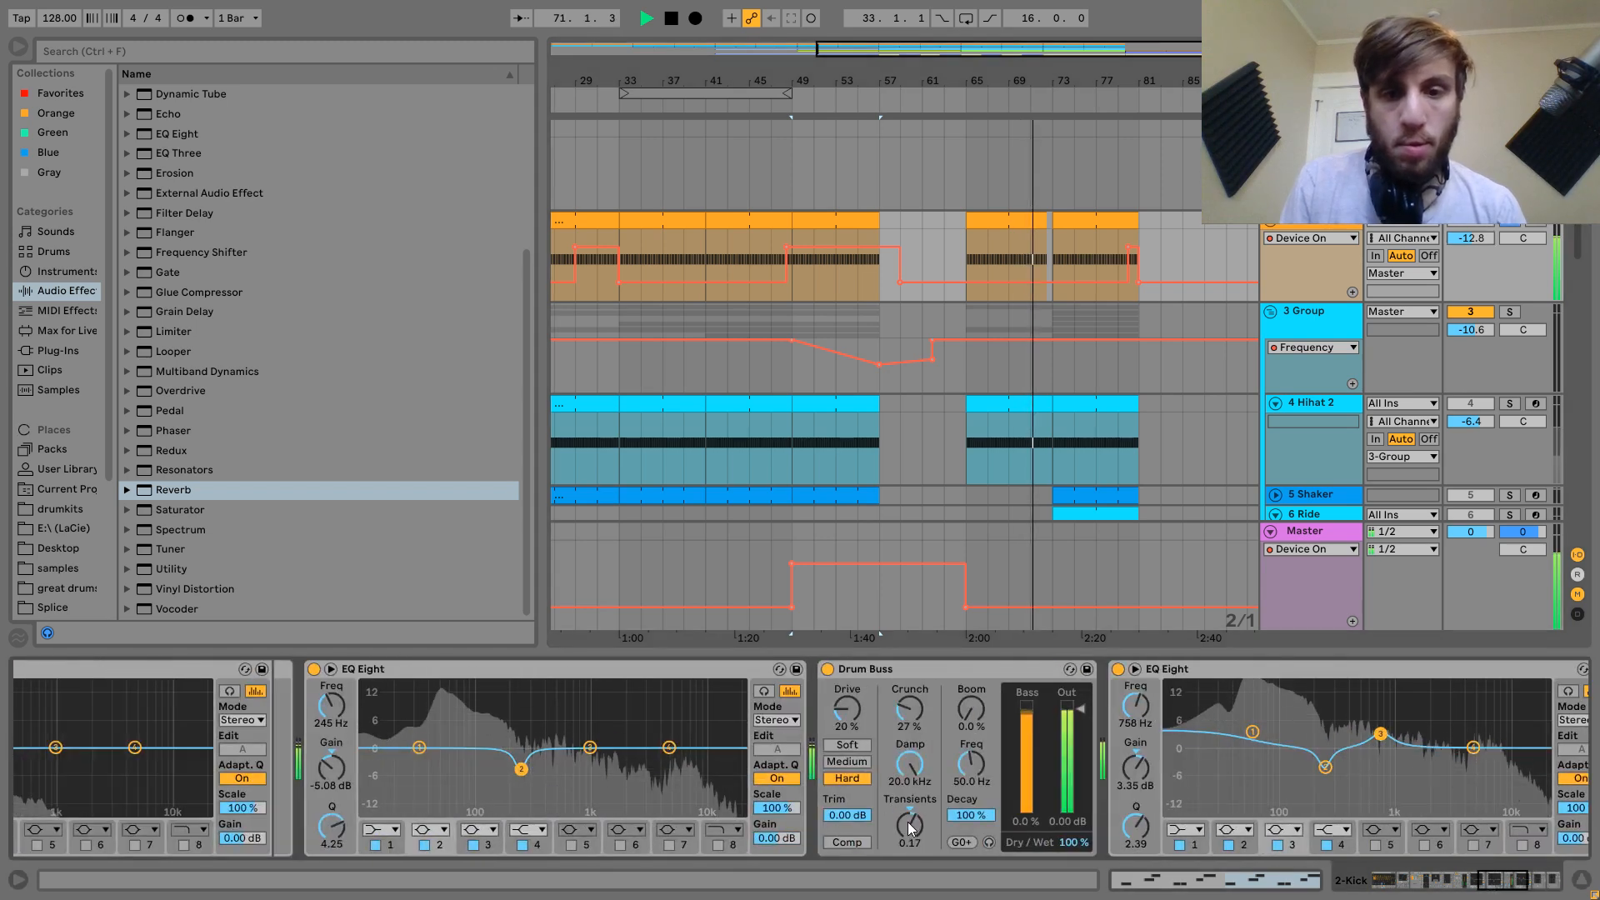
scroll(907, 823, left, 3)
scroll(908, 824, left, 10)
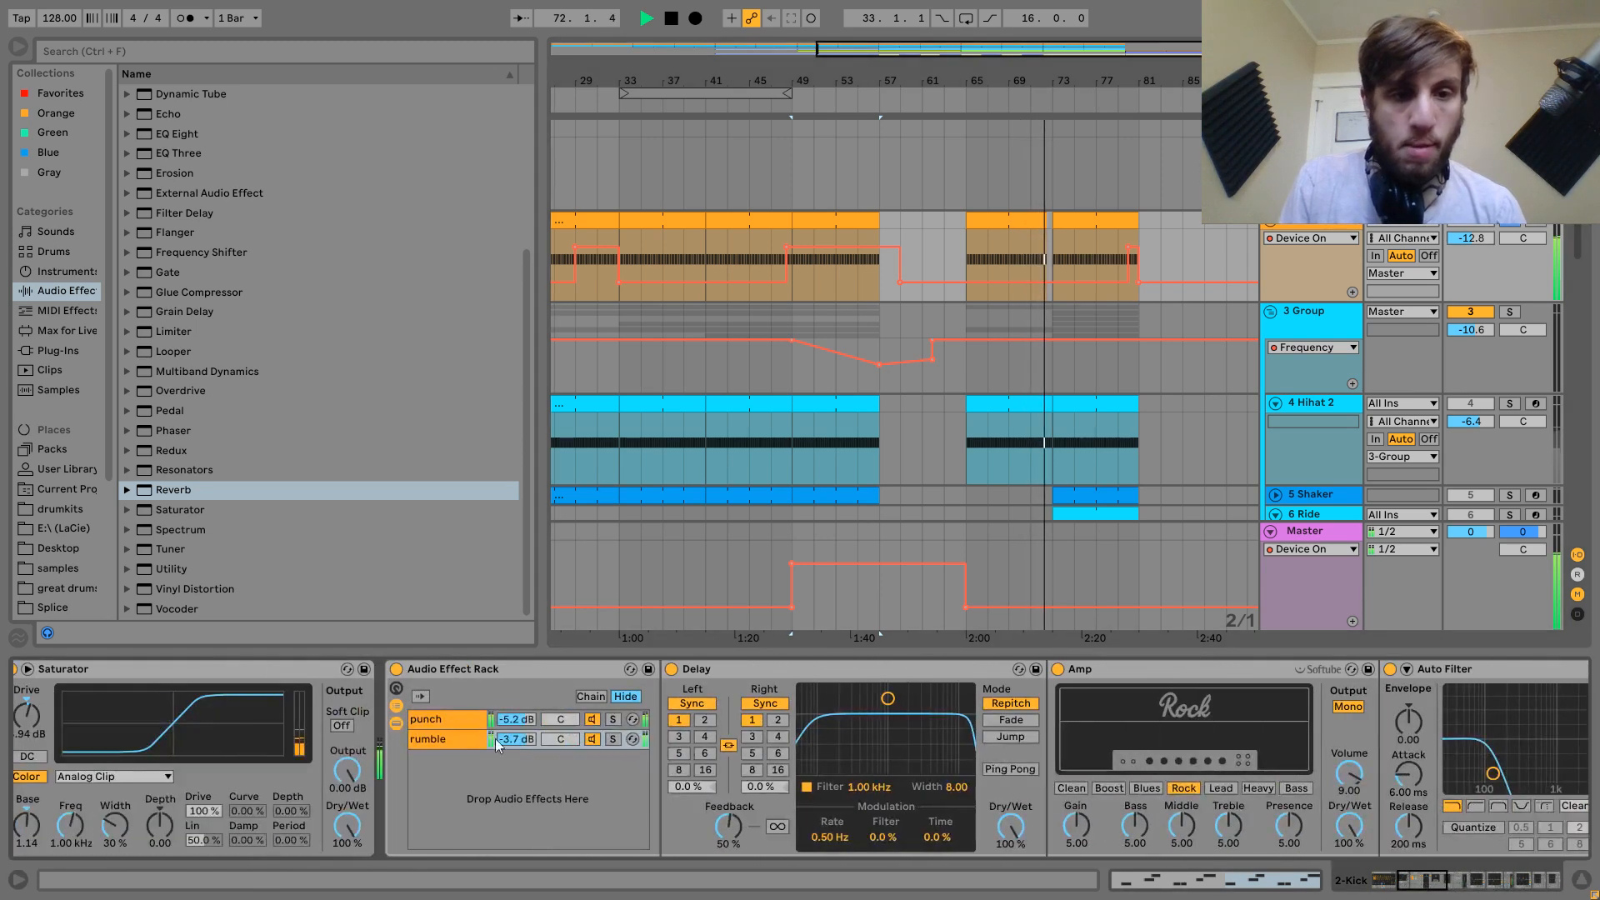
click(436, 717)
click(697, 761)
drag(753, 709, 754, 697)
drag(753, 833, 753, 828)
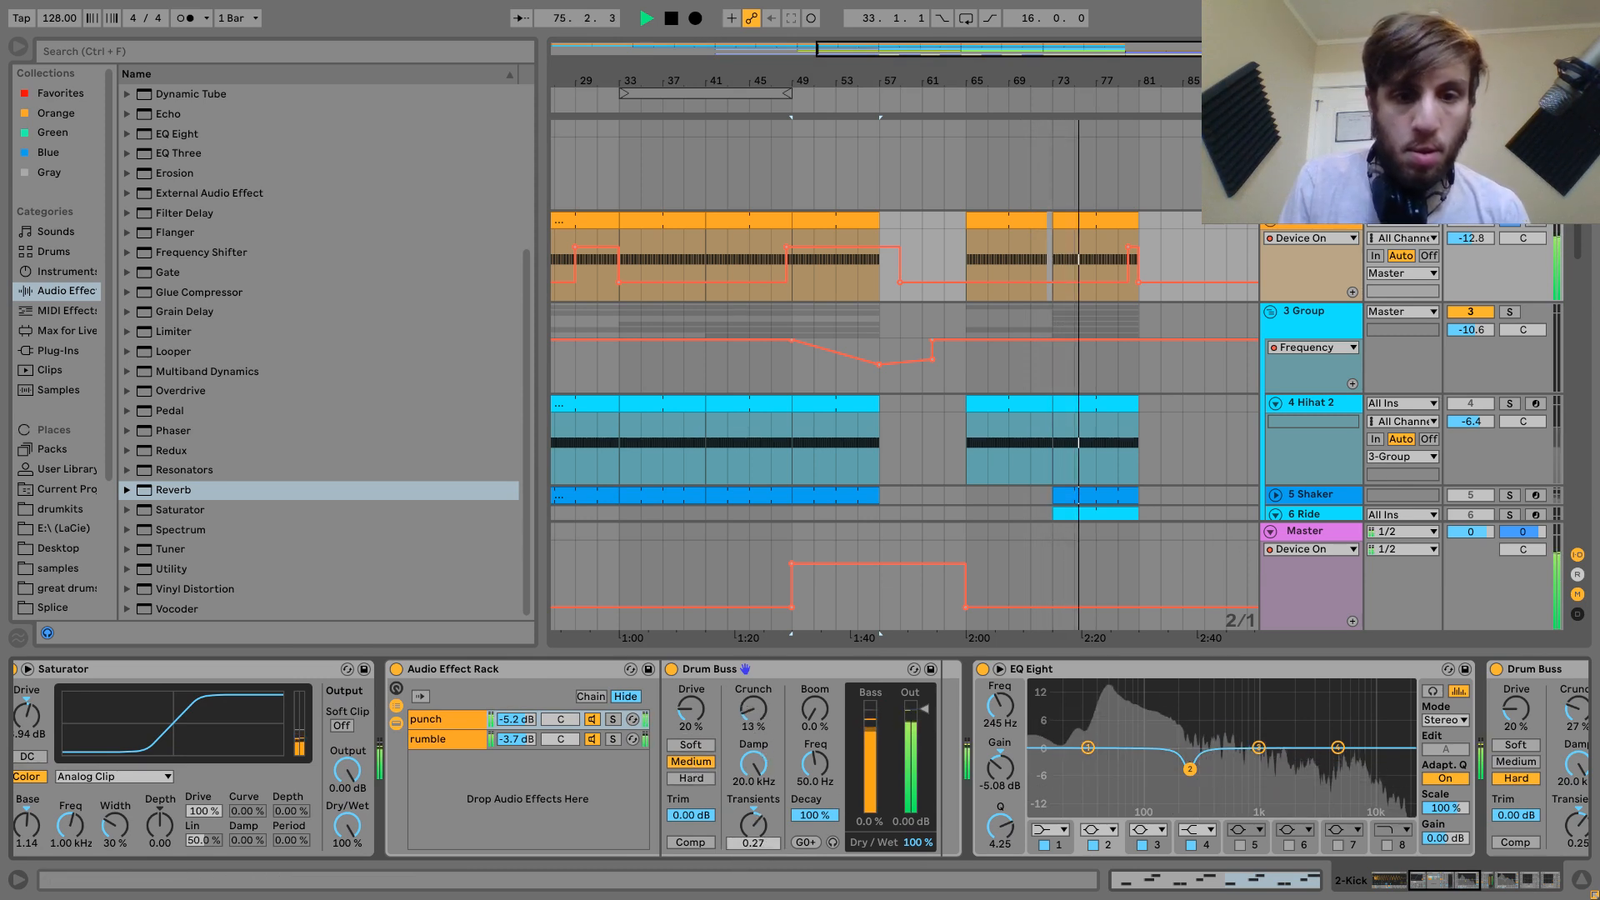
click(1500, 226)
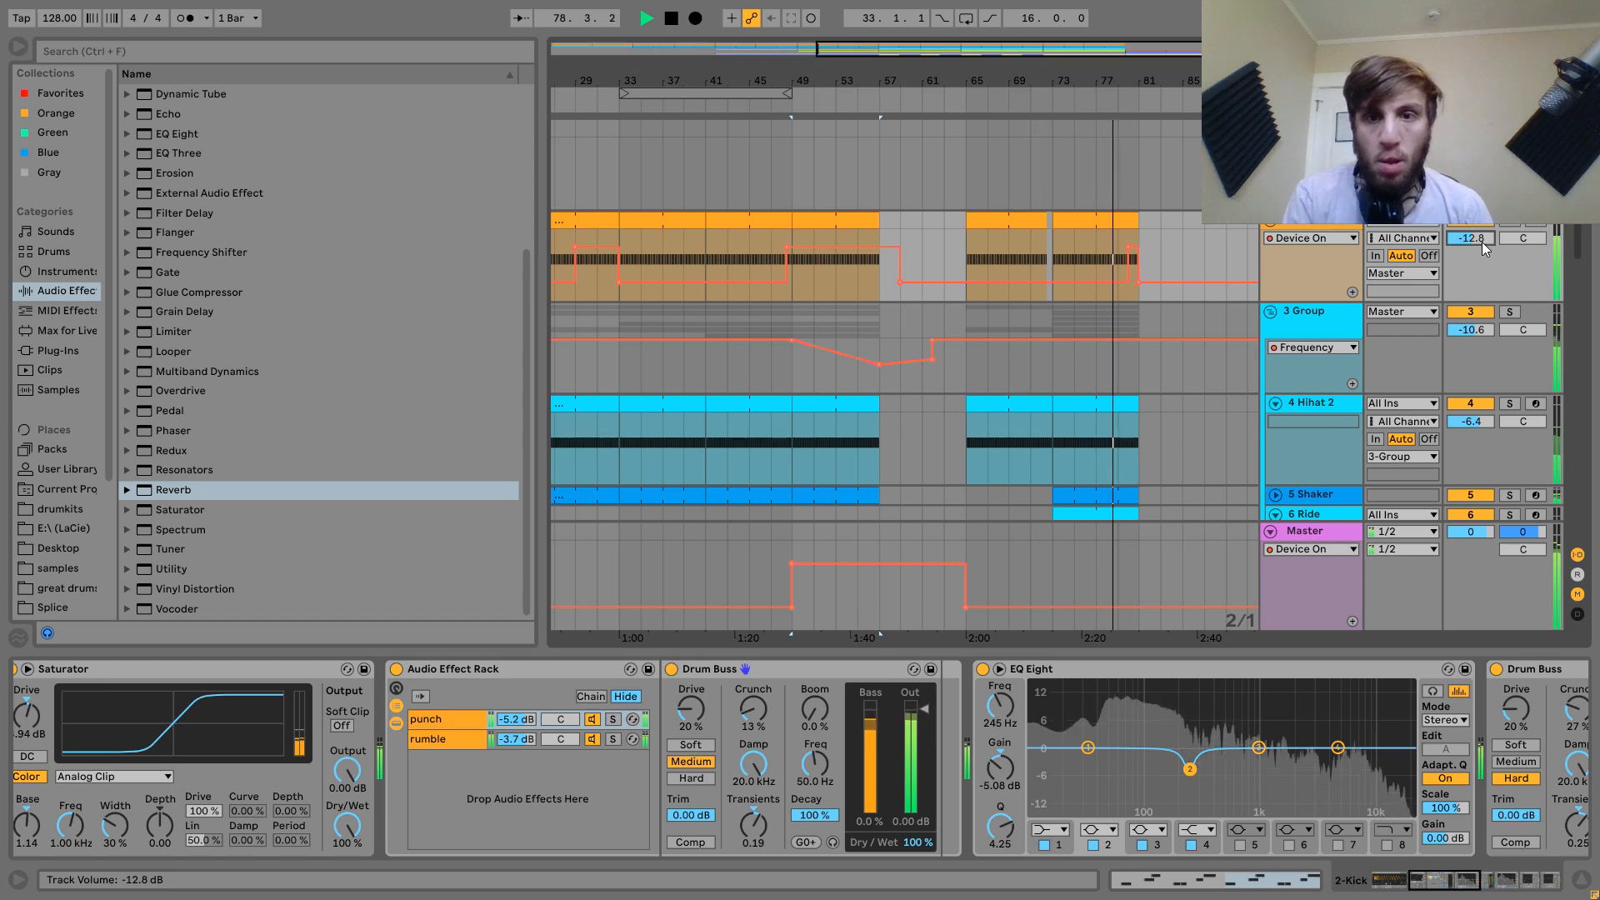
Set the Percussion 3 sample's volume in the Drum Rack to -6.57 dB and play the drum group from bar 49.
scroll(1481, 242, down, 5)
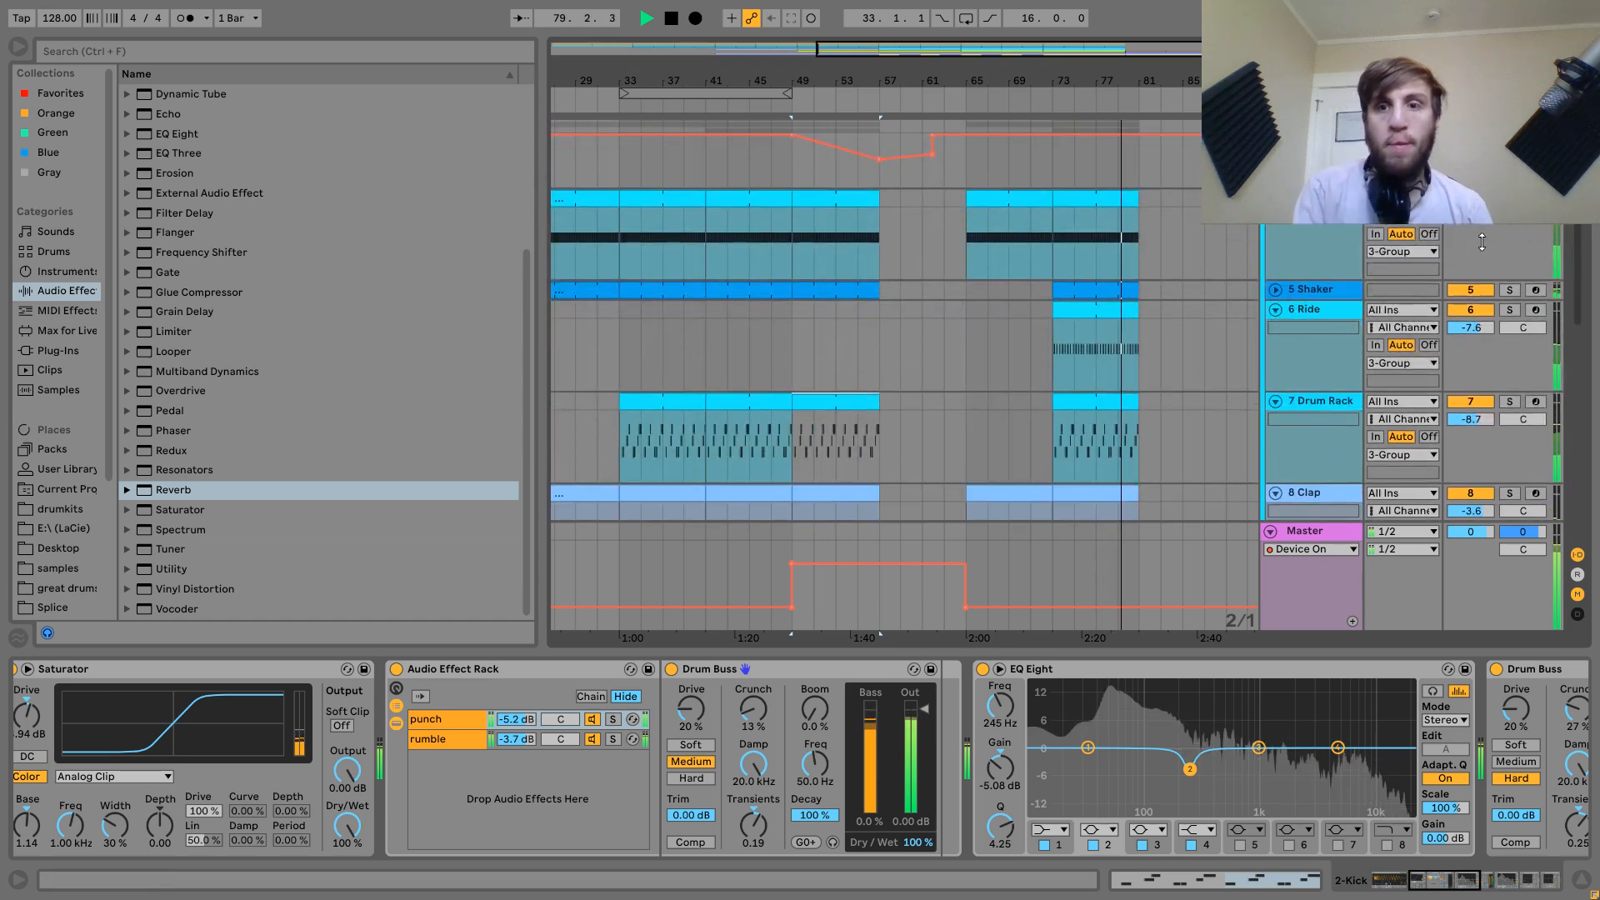
click(1322, 406)
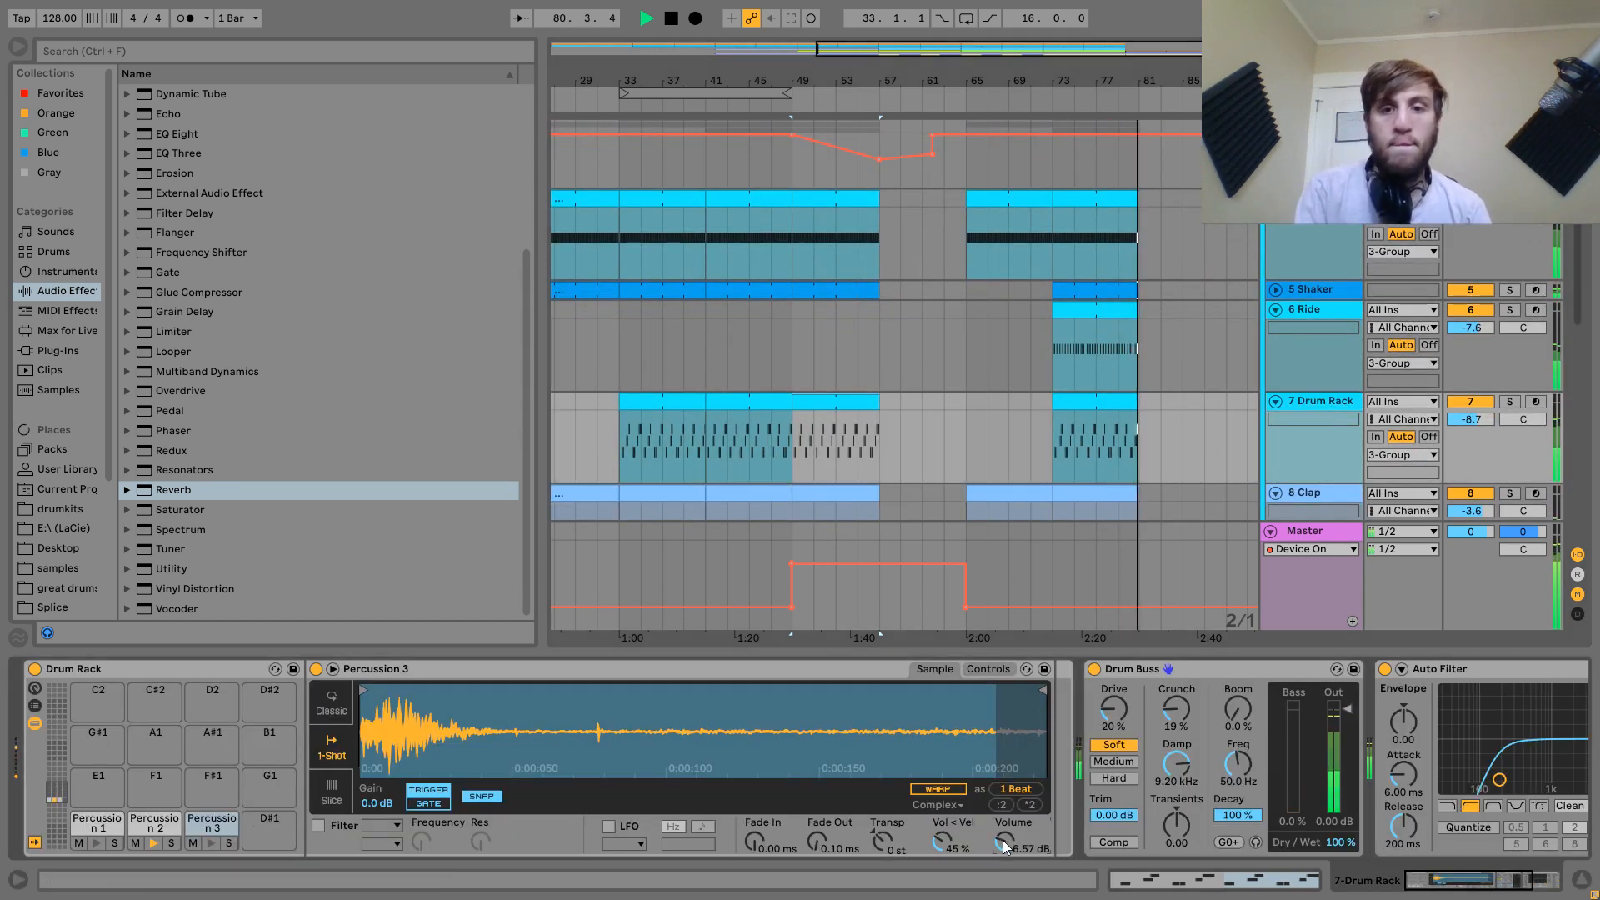
scroll(1230, 478, up, 2)
click(813, 228)
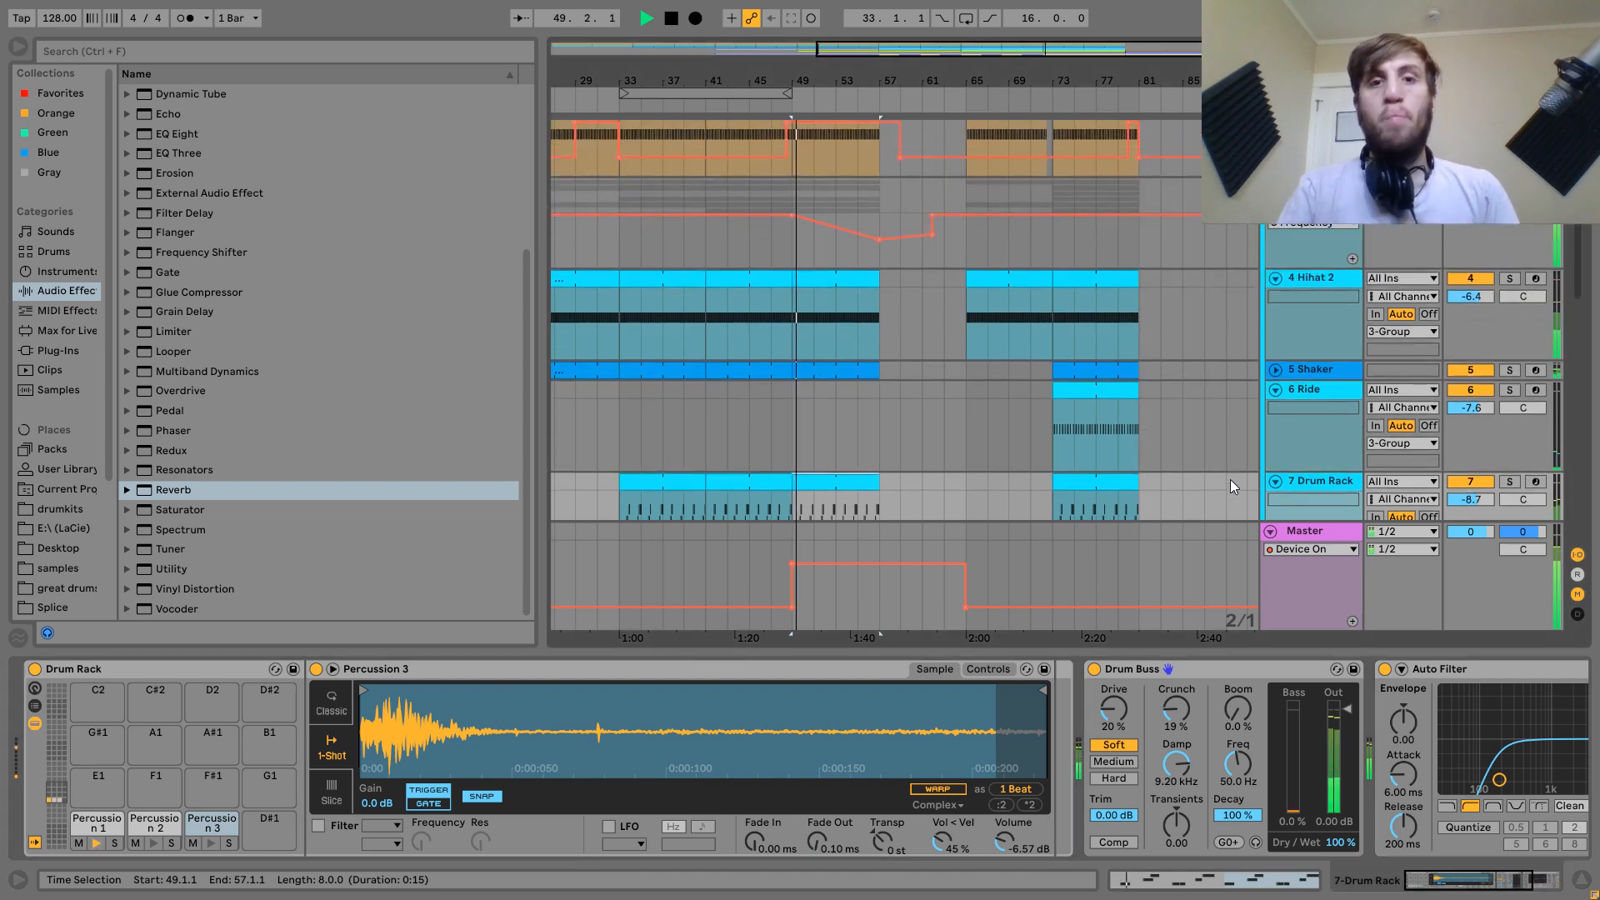
Play the arrangement from bar 39 and set the Drum Rack's Percussion 3 sample volume to -9.57 dB.
click(762, 190)
click(685, 188)
key(space)
key(space)
scroll(691, 189, left, 1)
scroll(690, 189, down, 4)
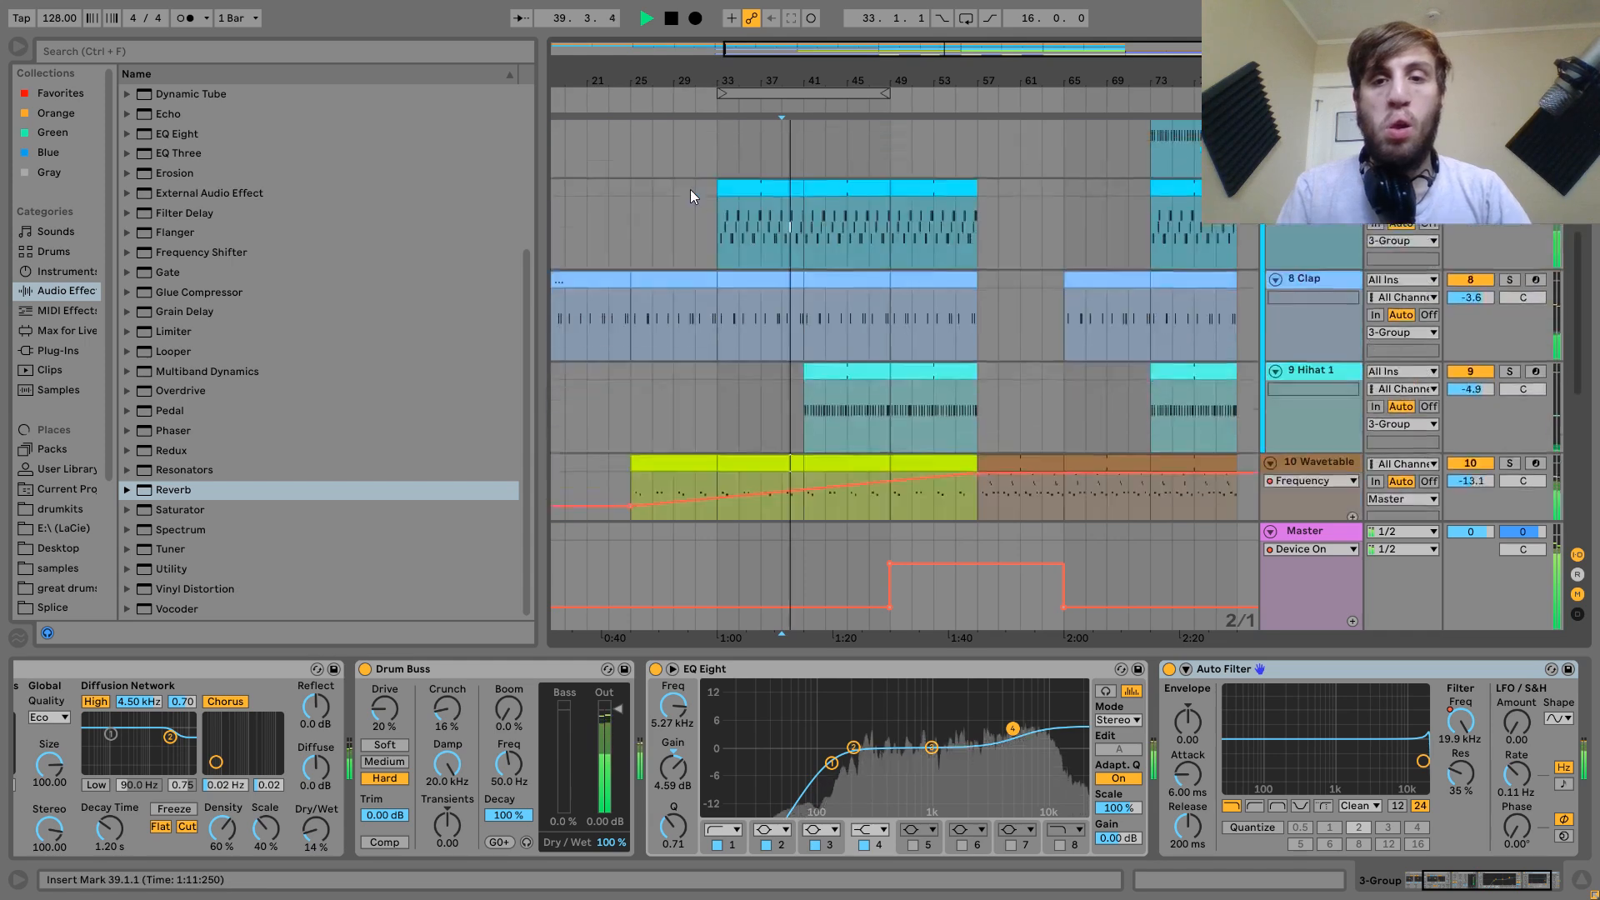
scroll(690, 188, right, 1)
scroll(690, 188, up, 5)
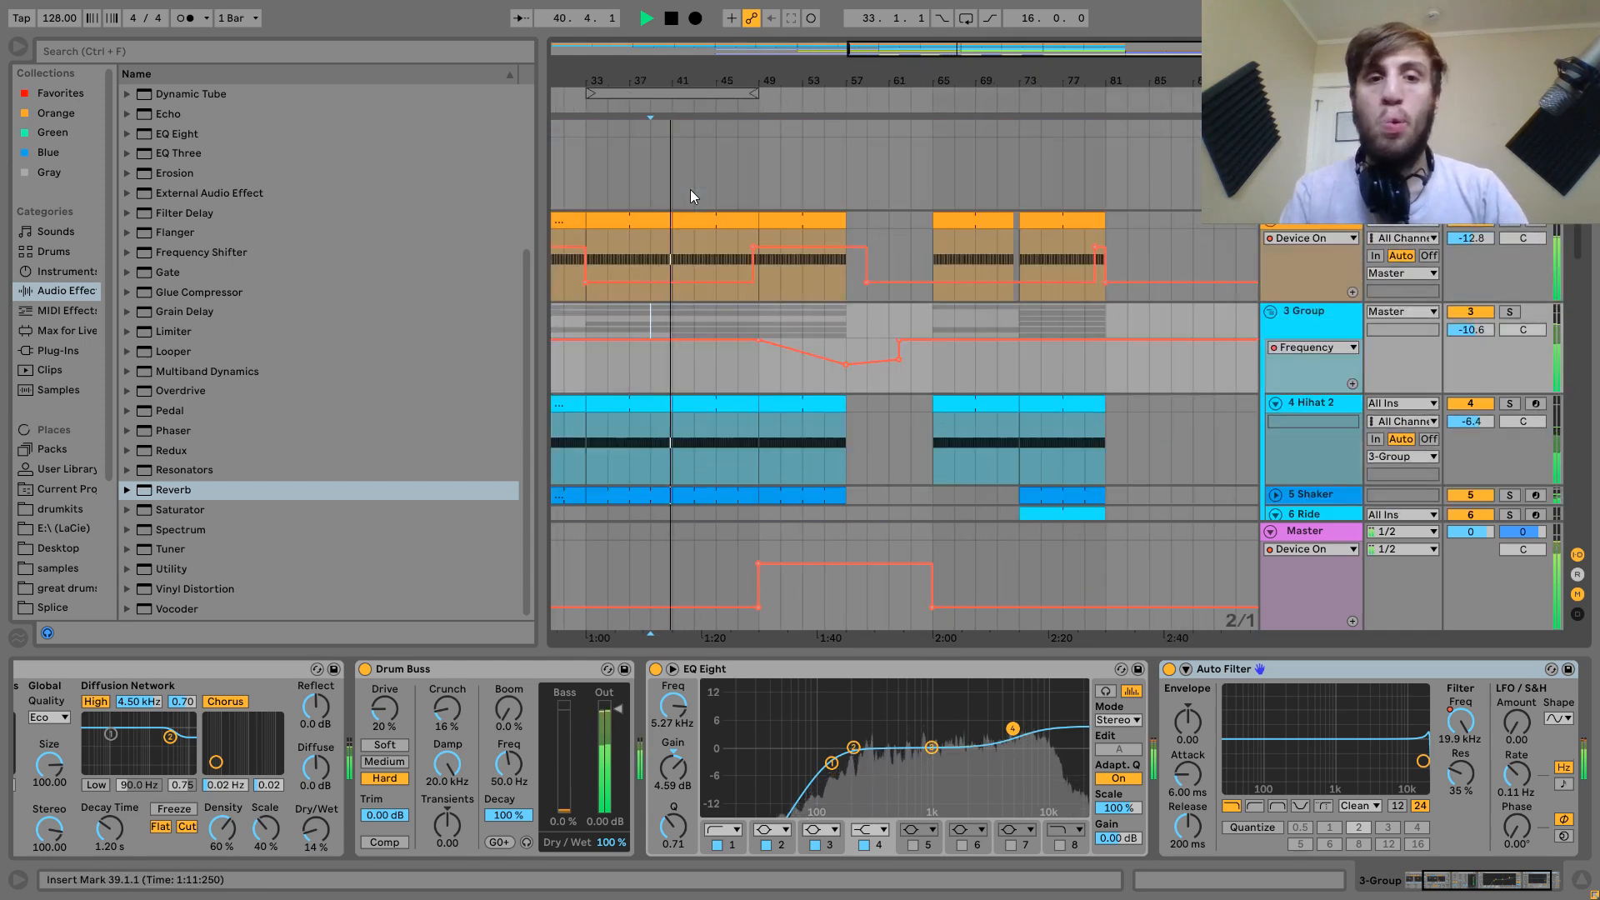
scroll(690, 188, up, 2)
scroll(691, 188, left, 1)
scroll(1204, 444, down, 2)
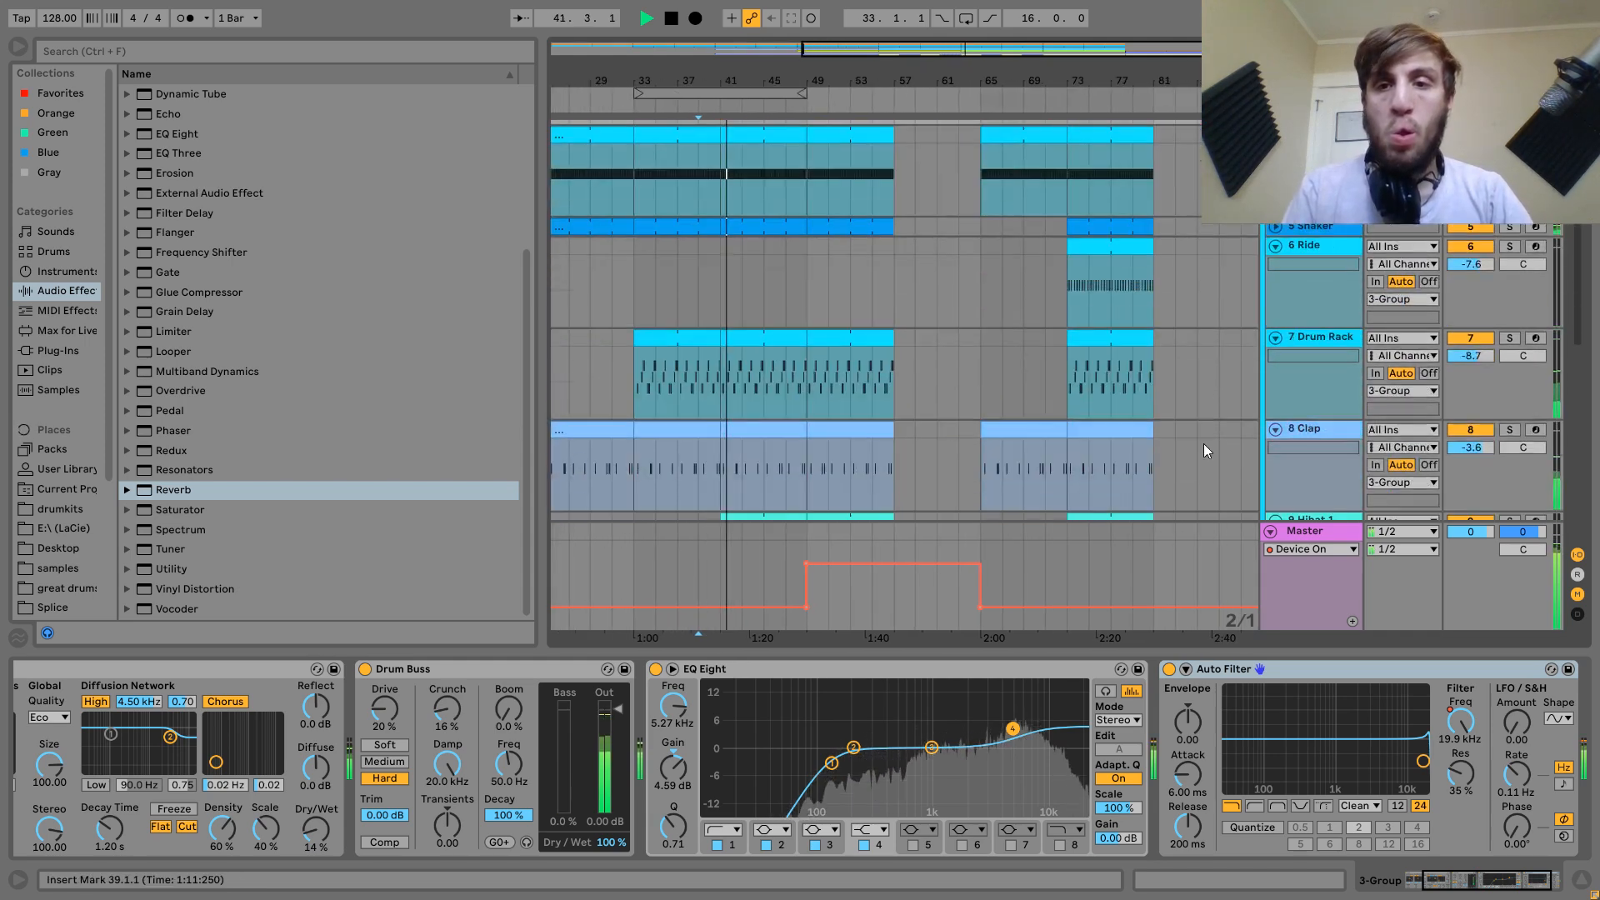
click(1313, 339)
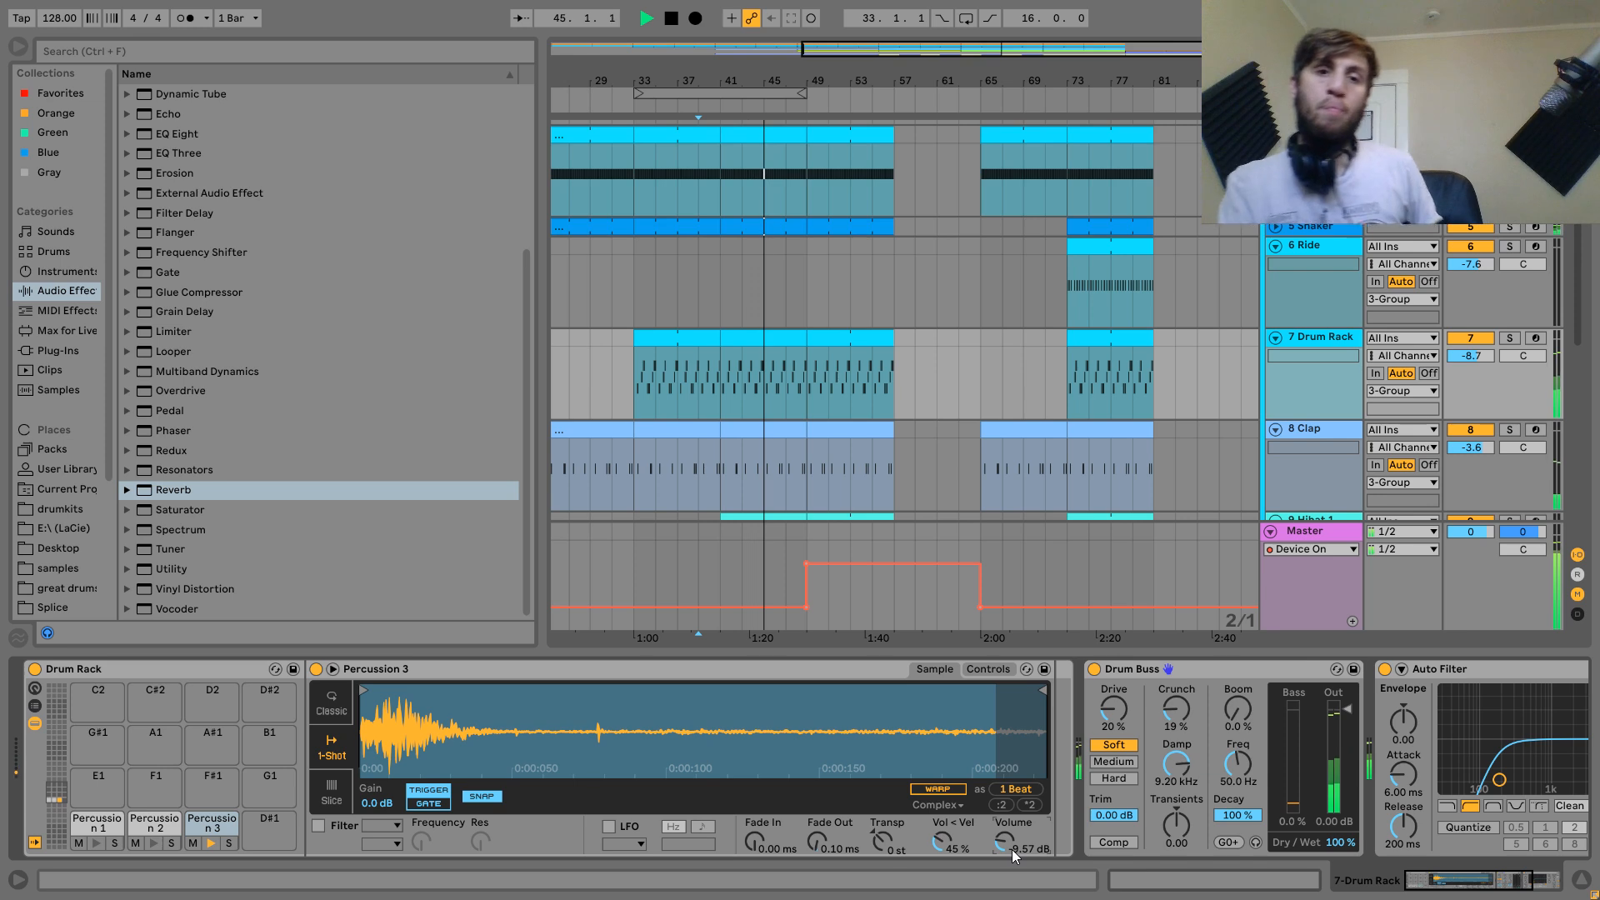
Play the Drum Rack section from bar 73 and audition the Percussion 3 pad on its own.
click(1065, 365)
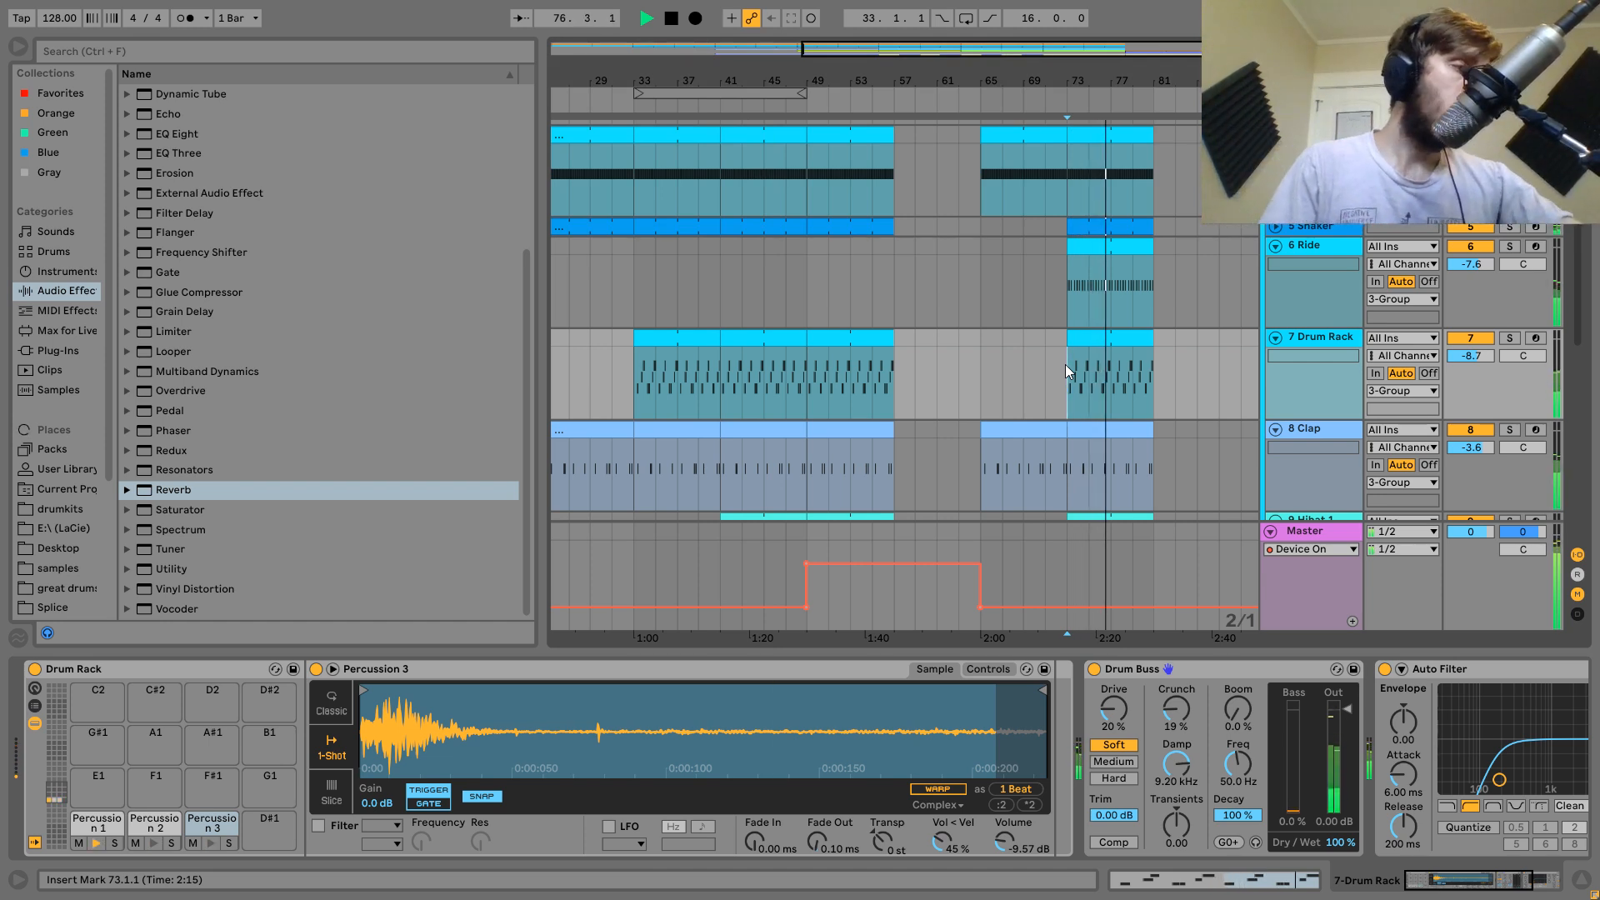
key(space)
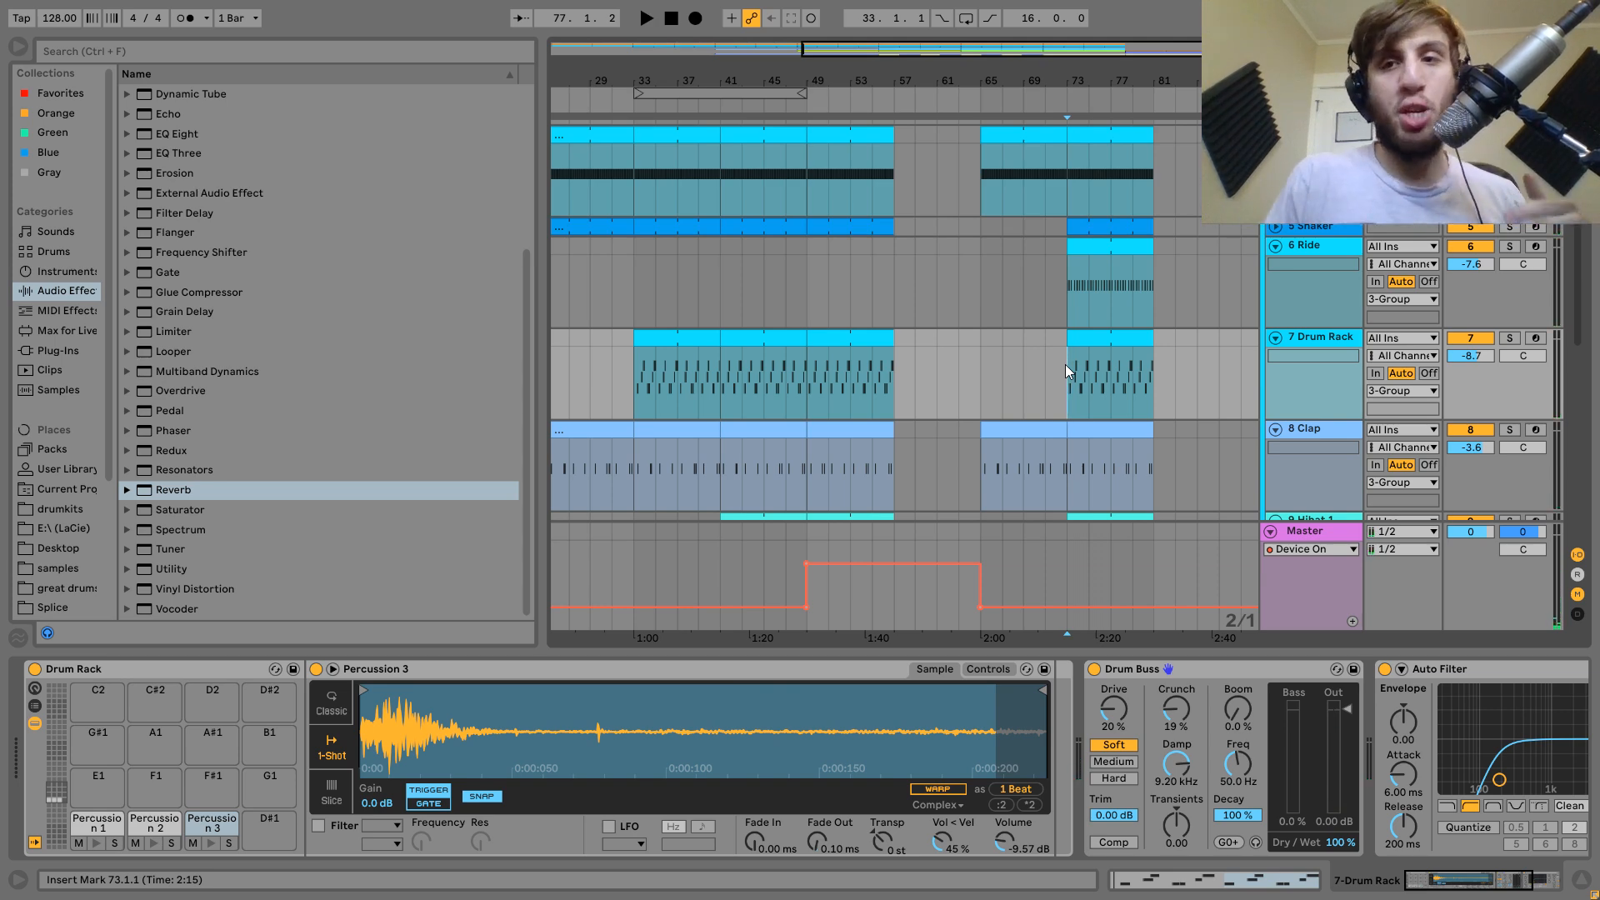
scroll(1065, 364, up, 5)
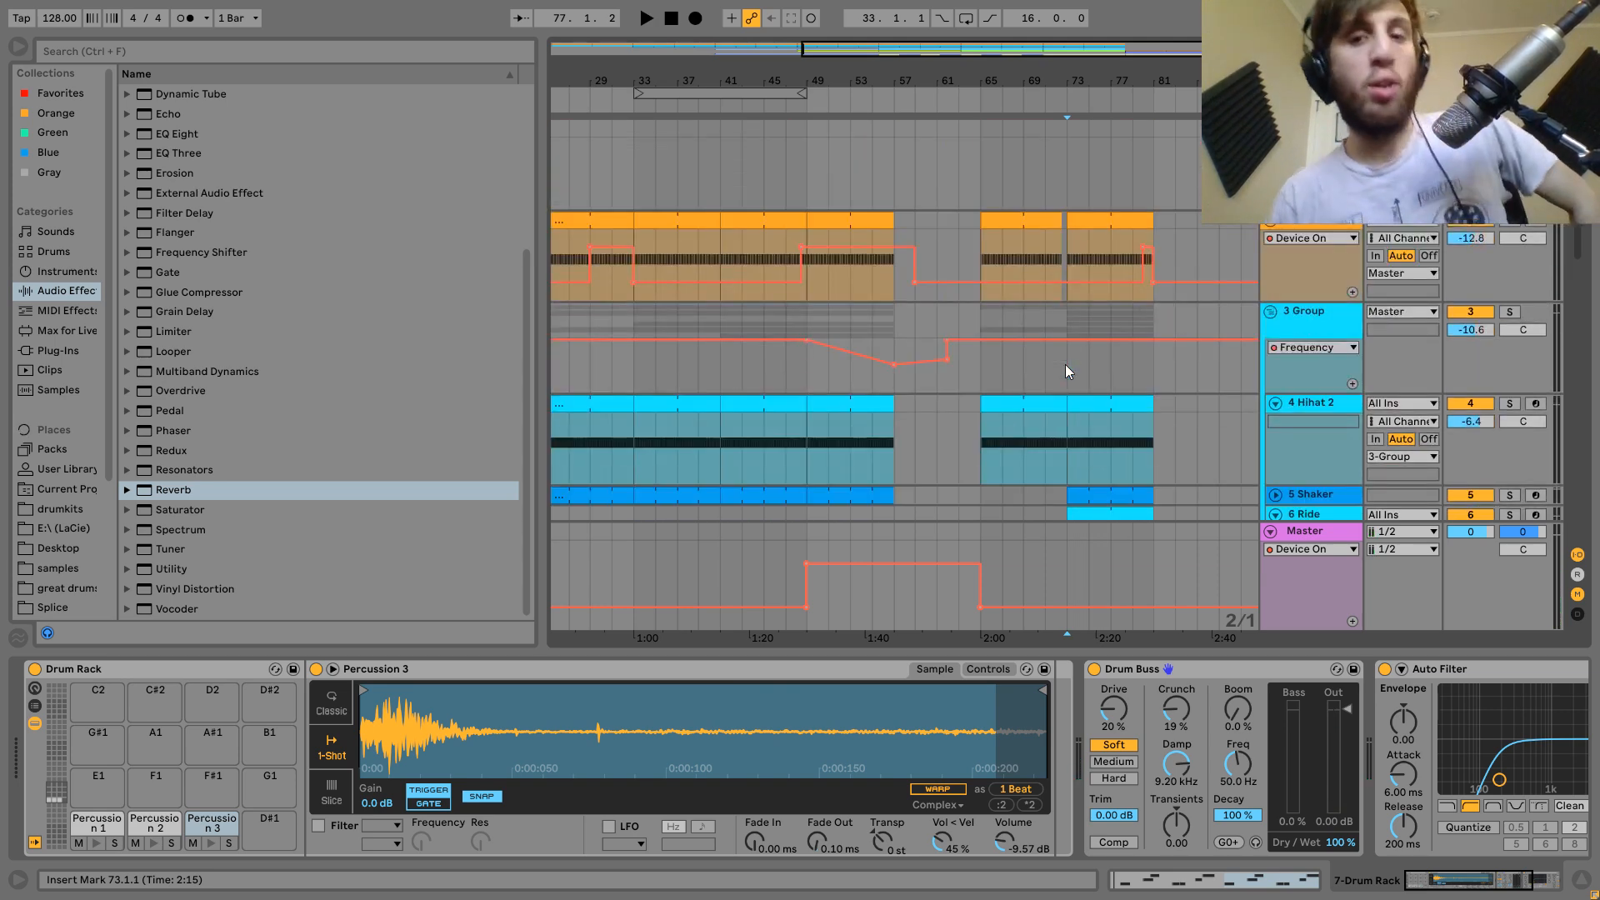
scroll(1065, 364, down, 10)
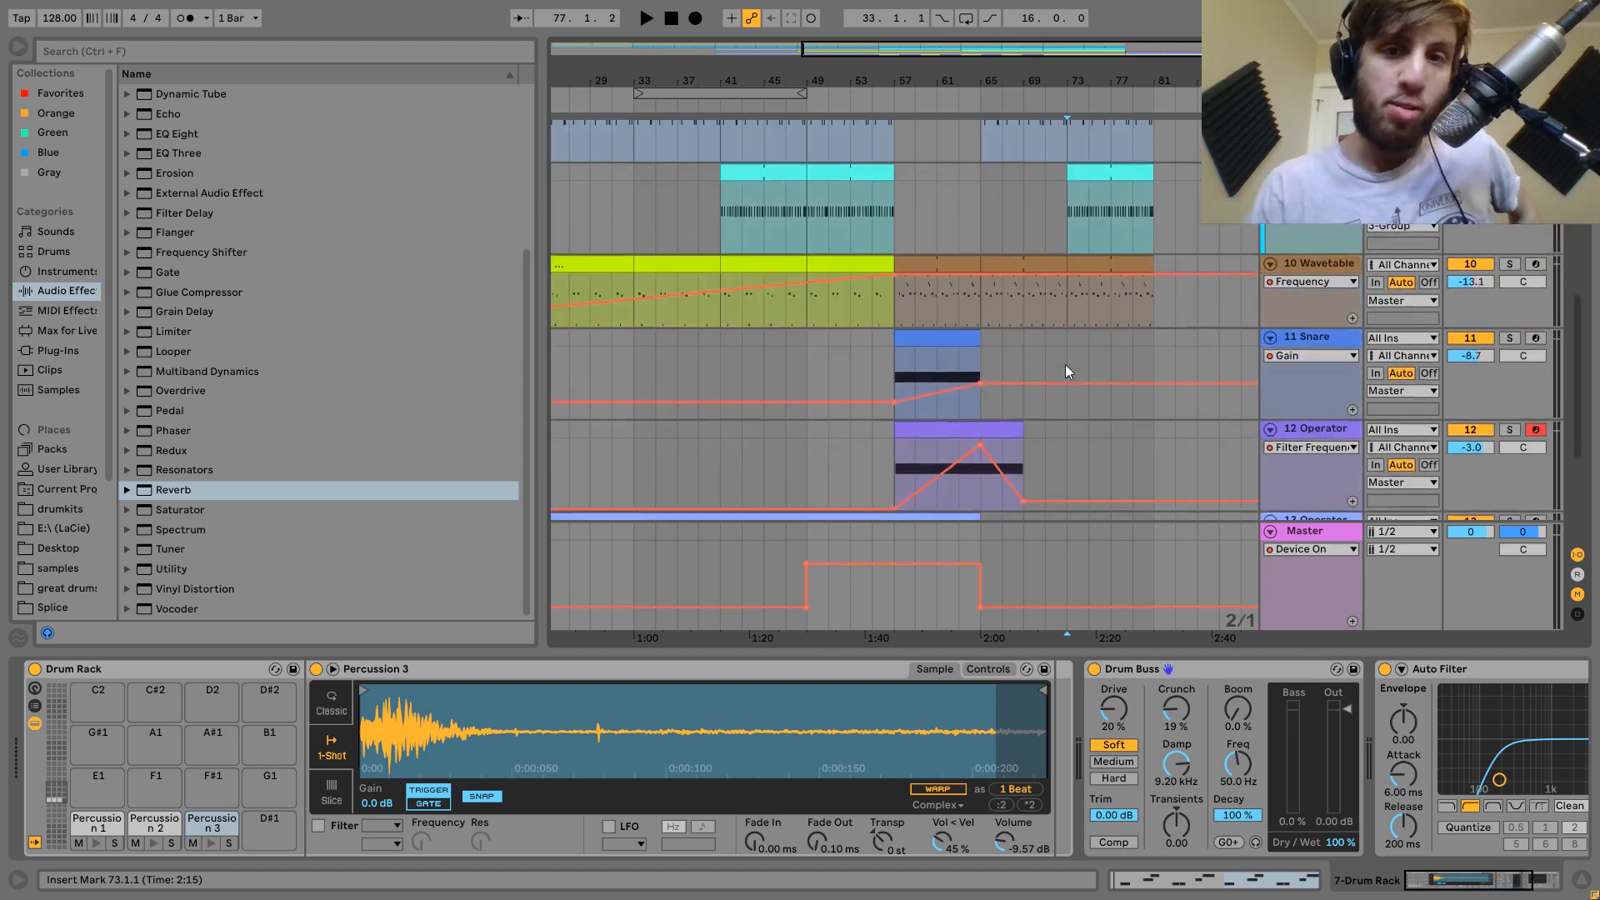
scroll(1065, 363, up, 3)
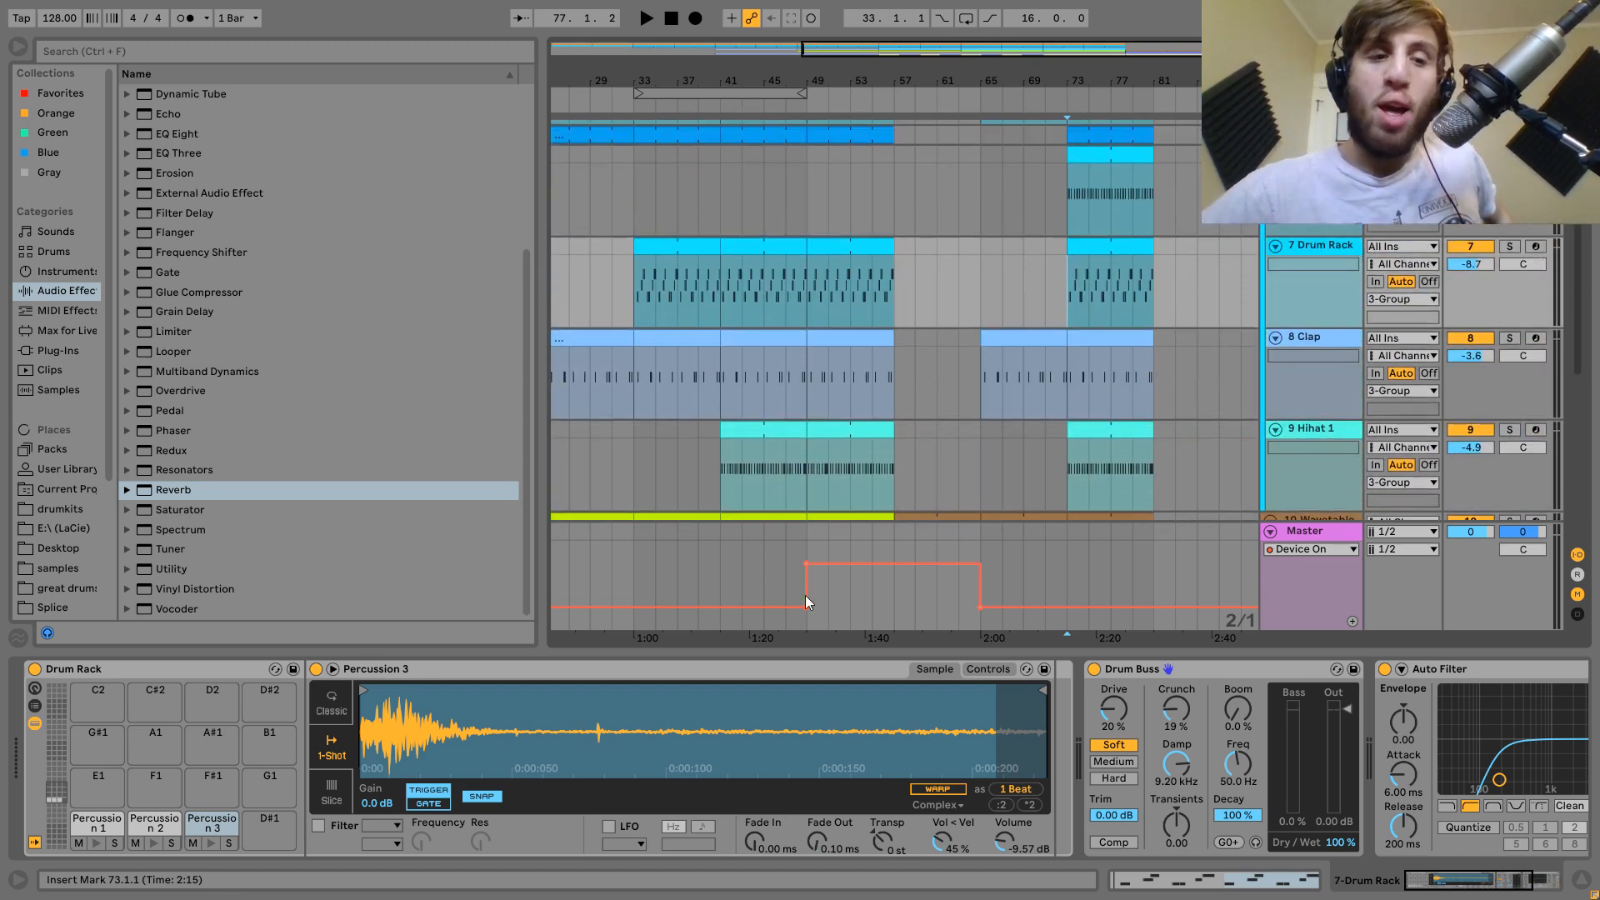
click(214, 844)
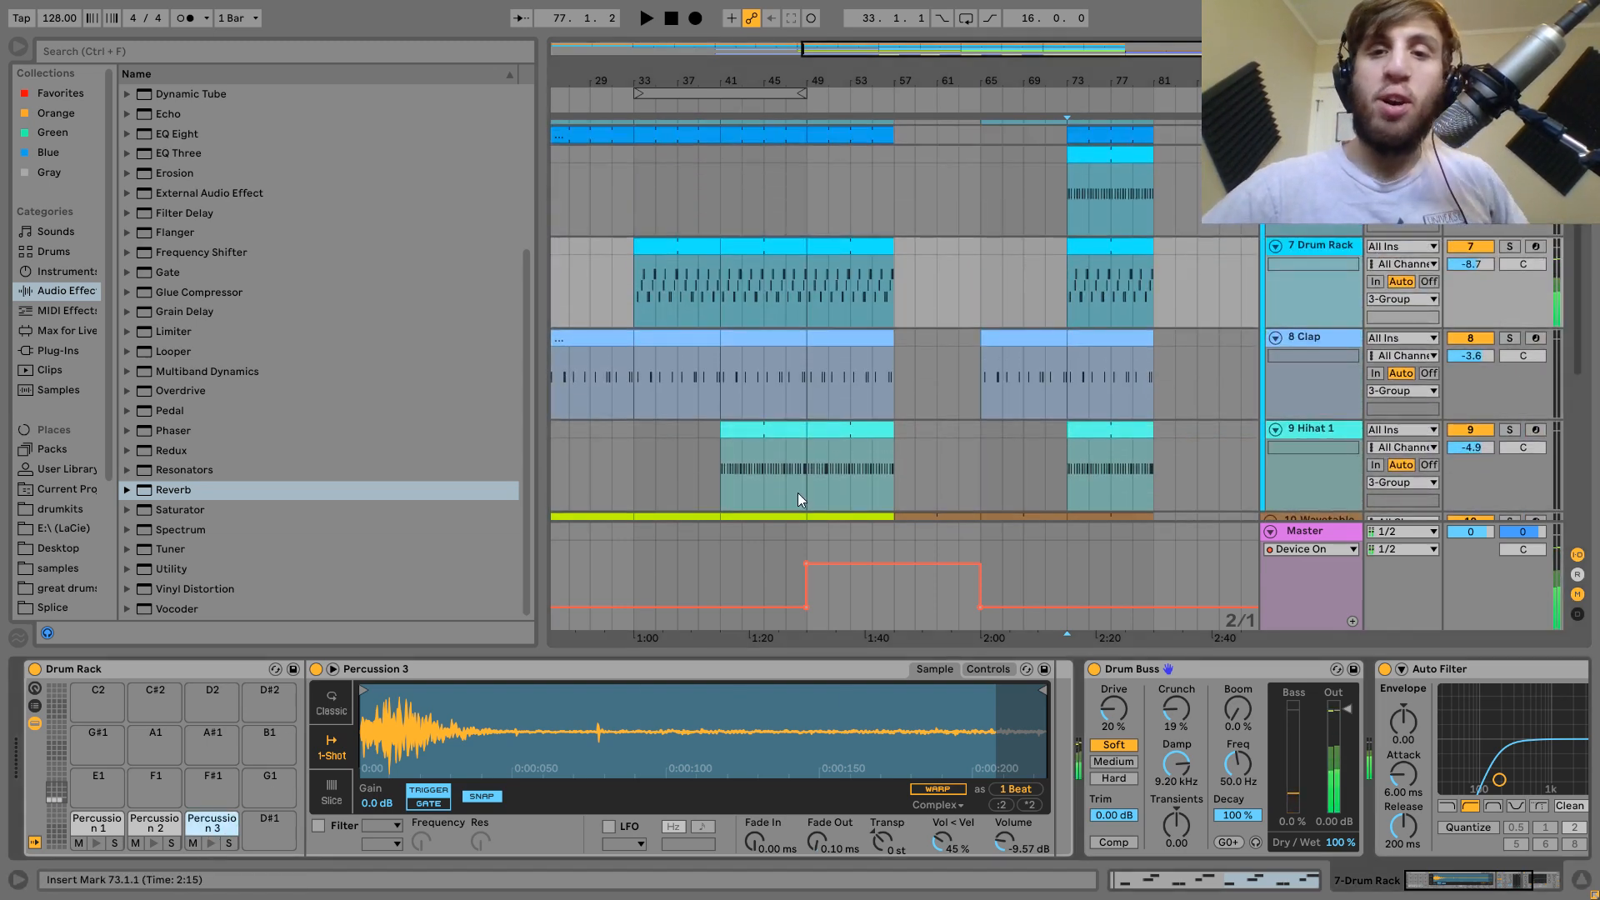
Examine the Drum Rack clip's notes at bar 41 up close and play them from position 41.4.1.
drag(1075, 77, 803, 223)
drag(700, 86, 1000, 33)
click(926, 247)
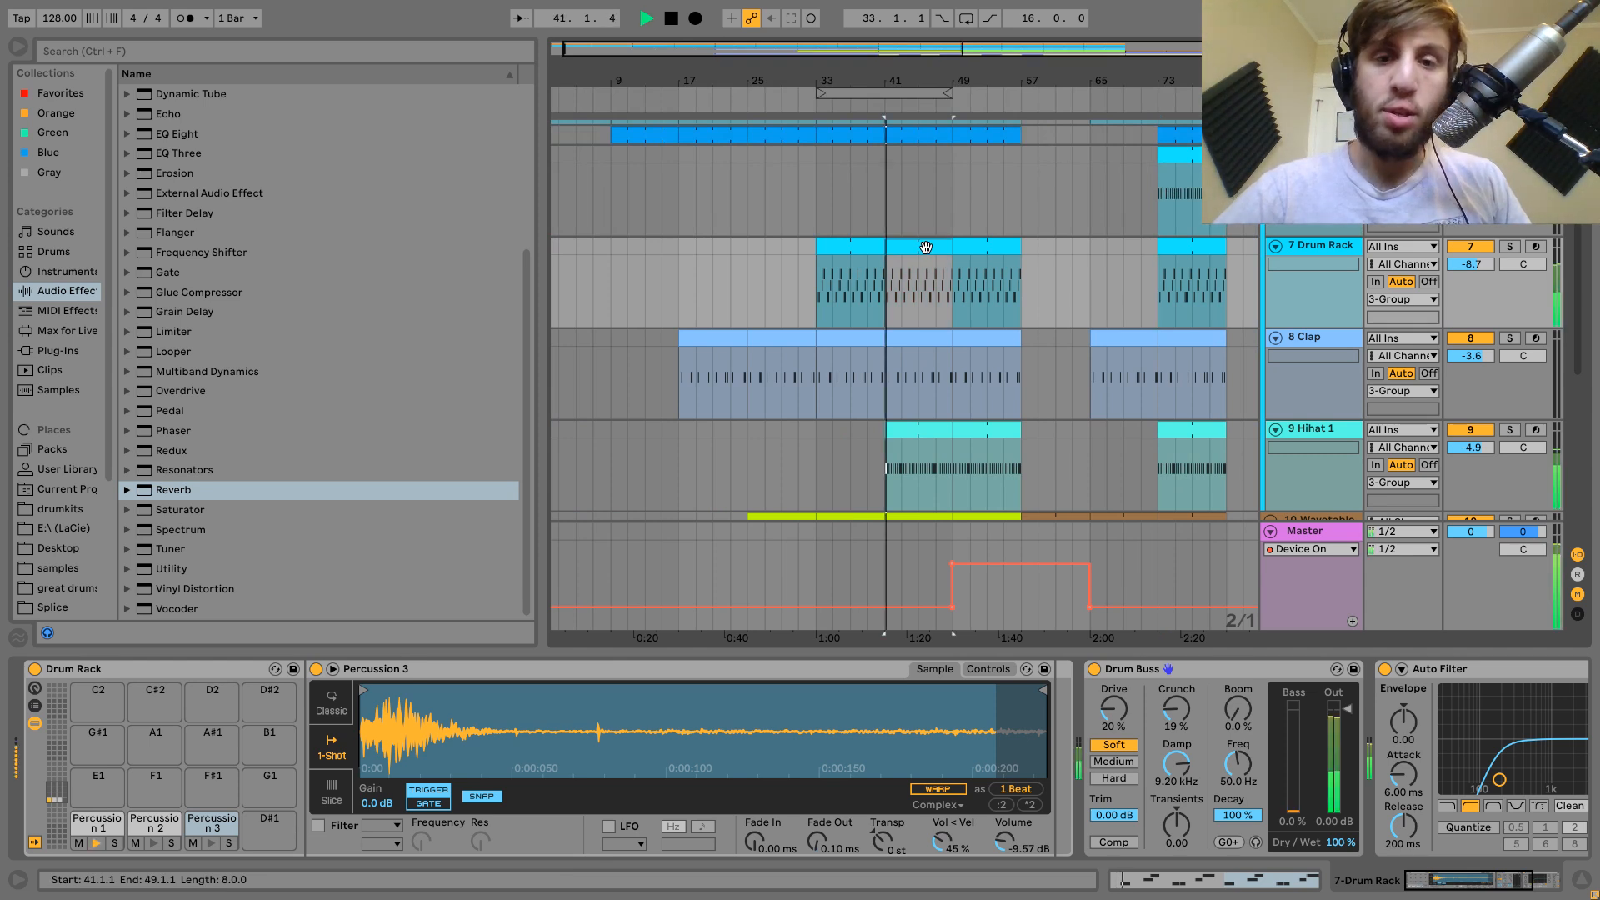
drag(898, 81, 905, 109)
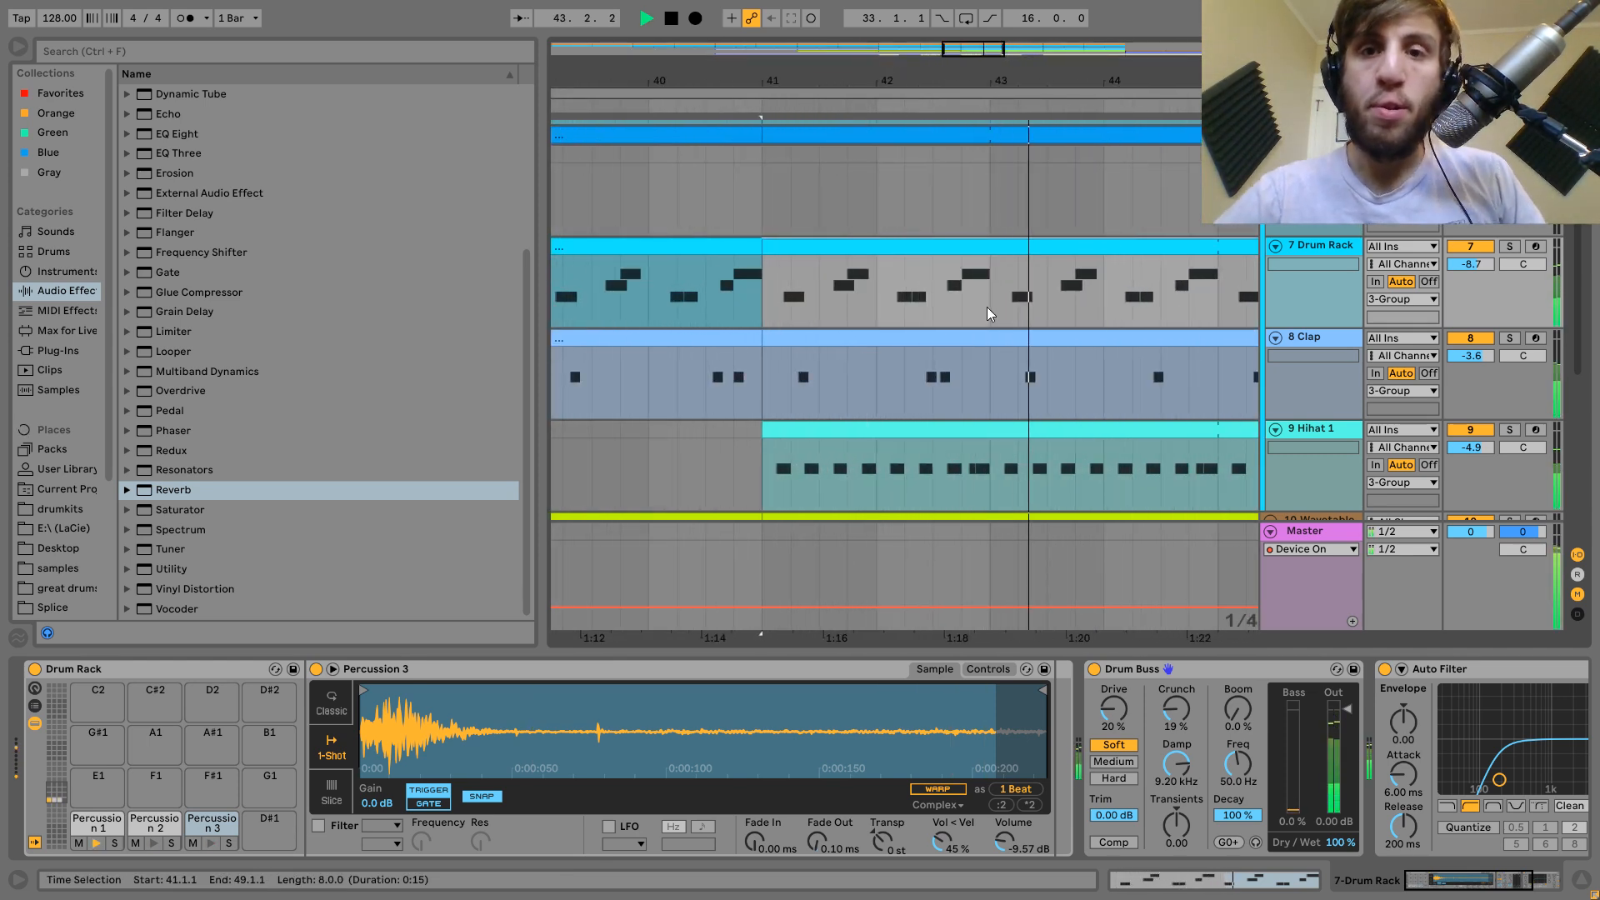
key(space)
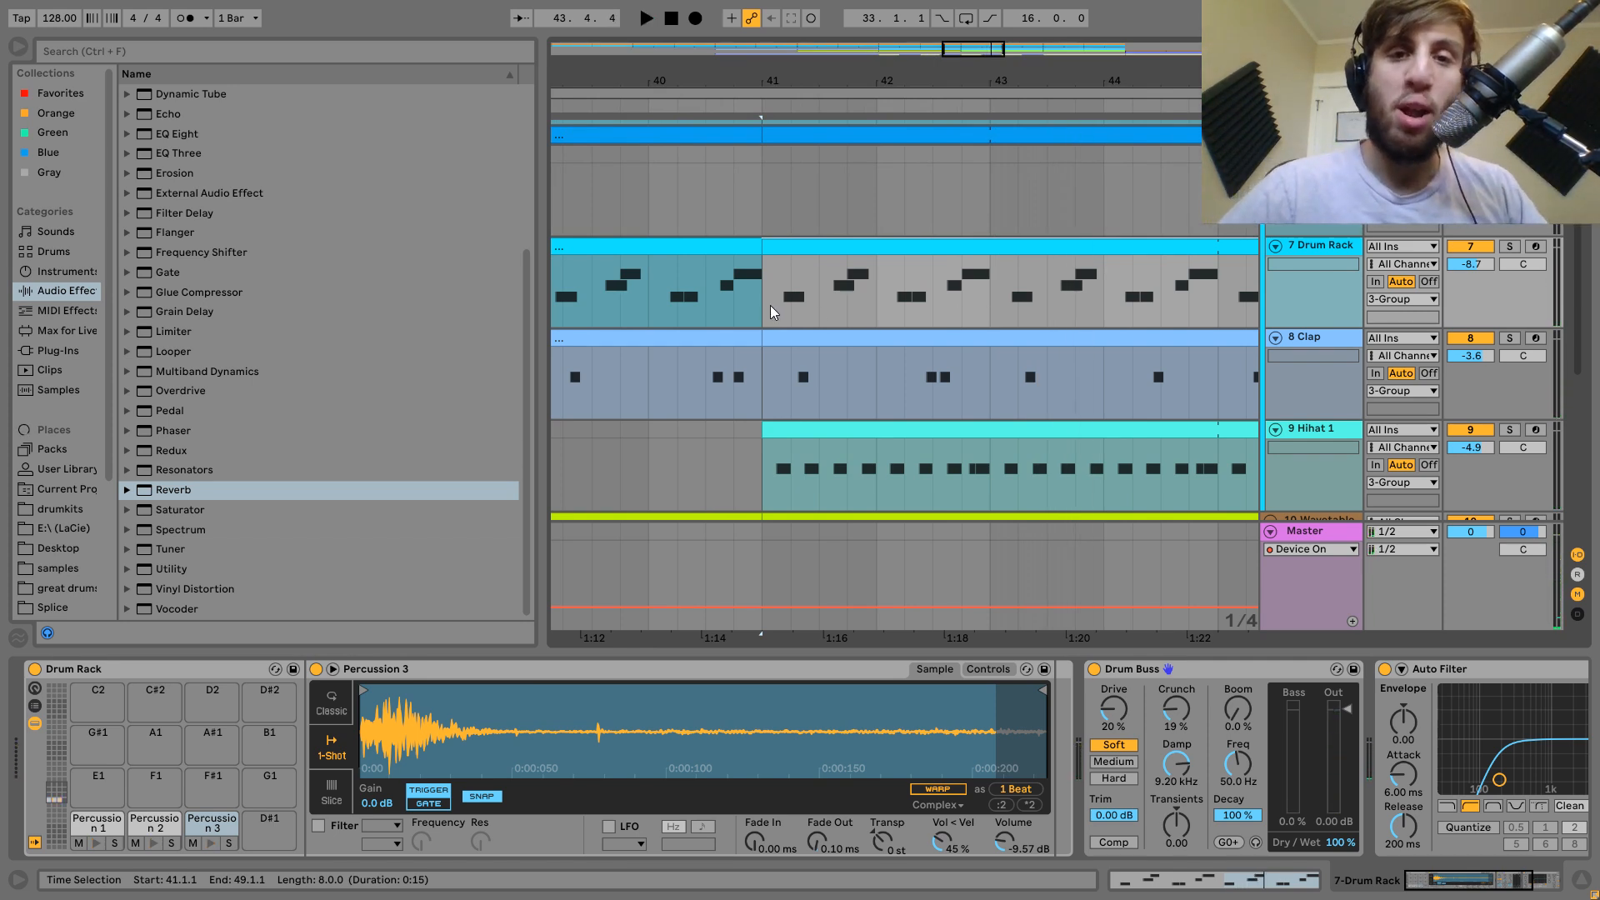
click(850, 310)
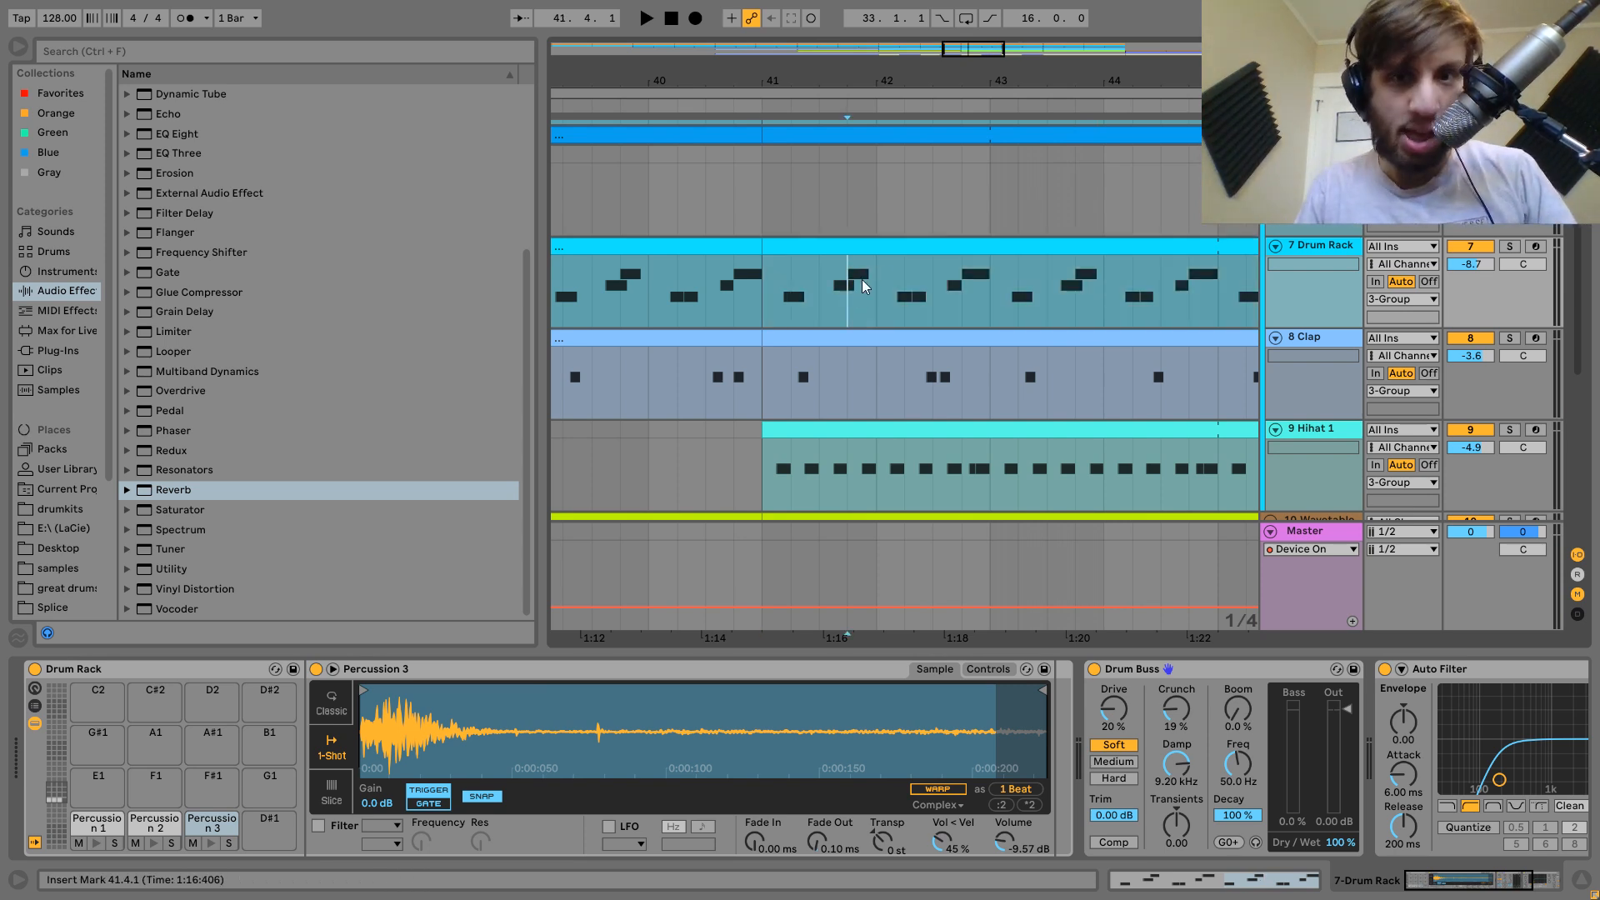
key(space)
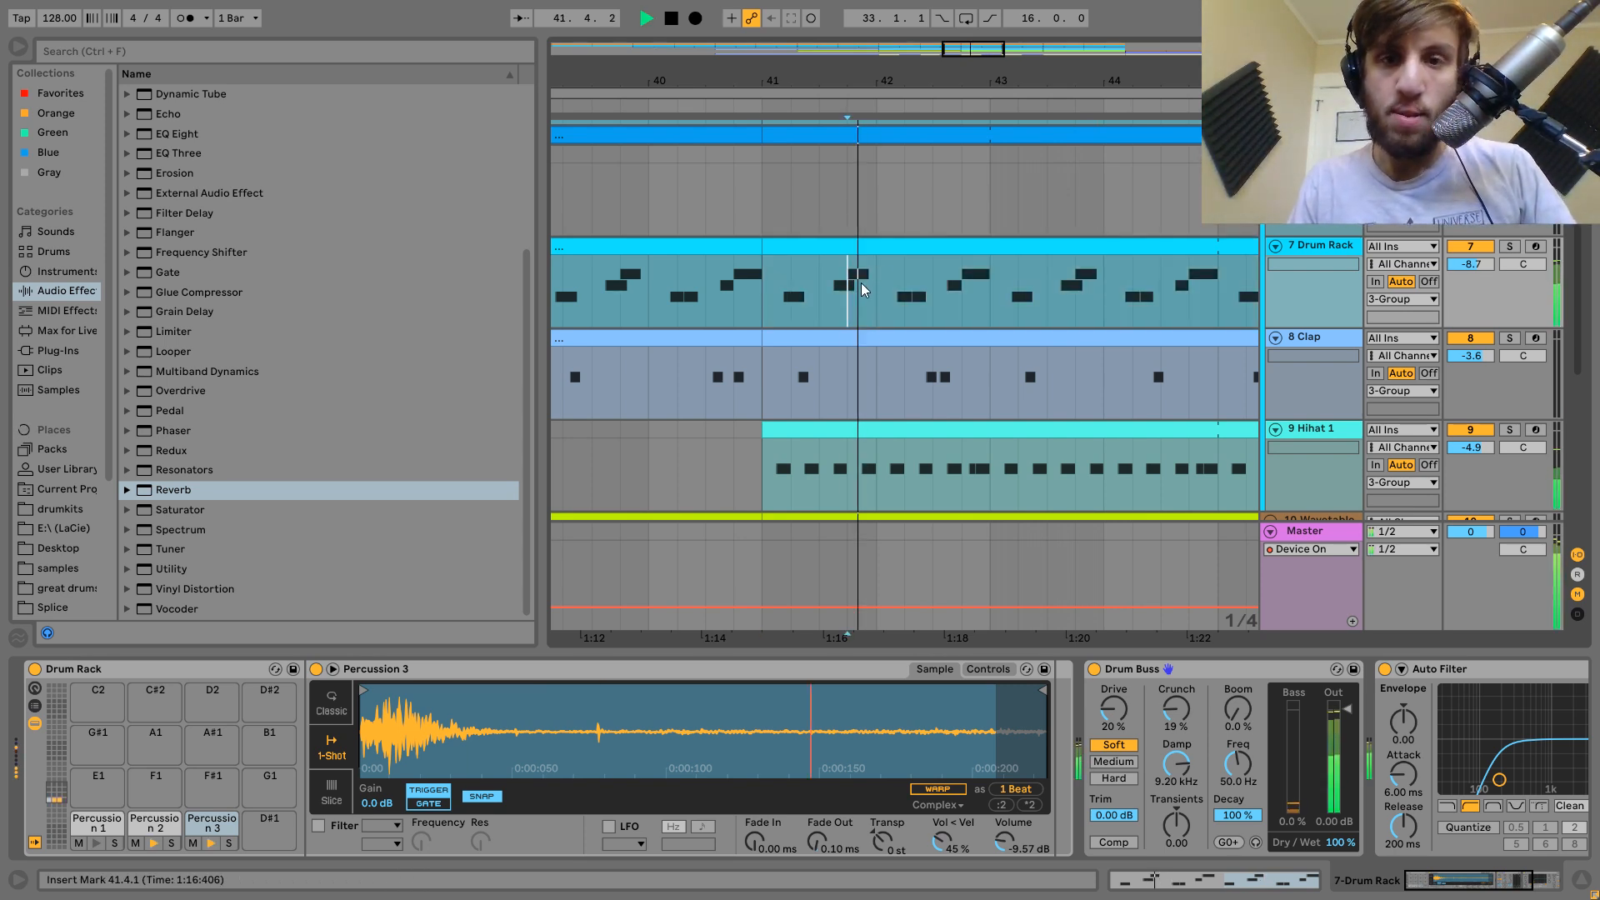
key(space)
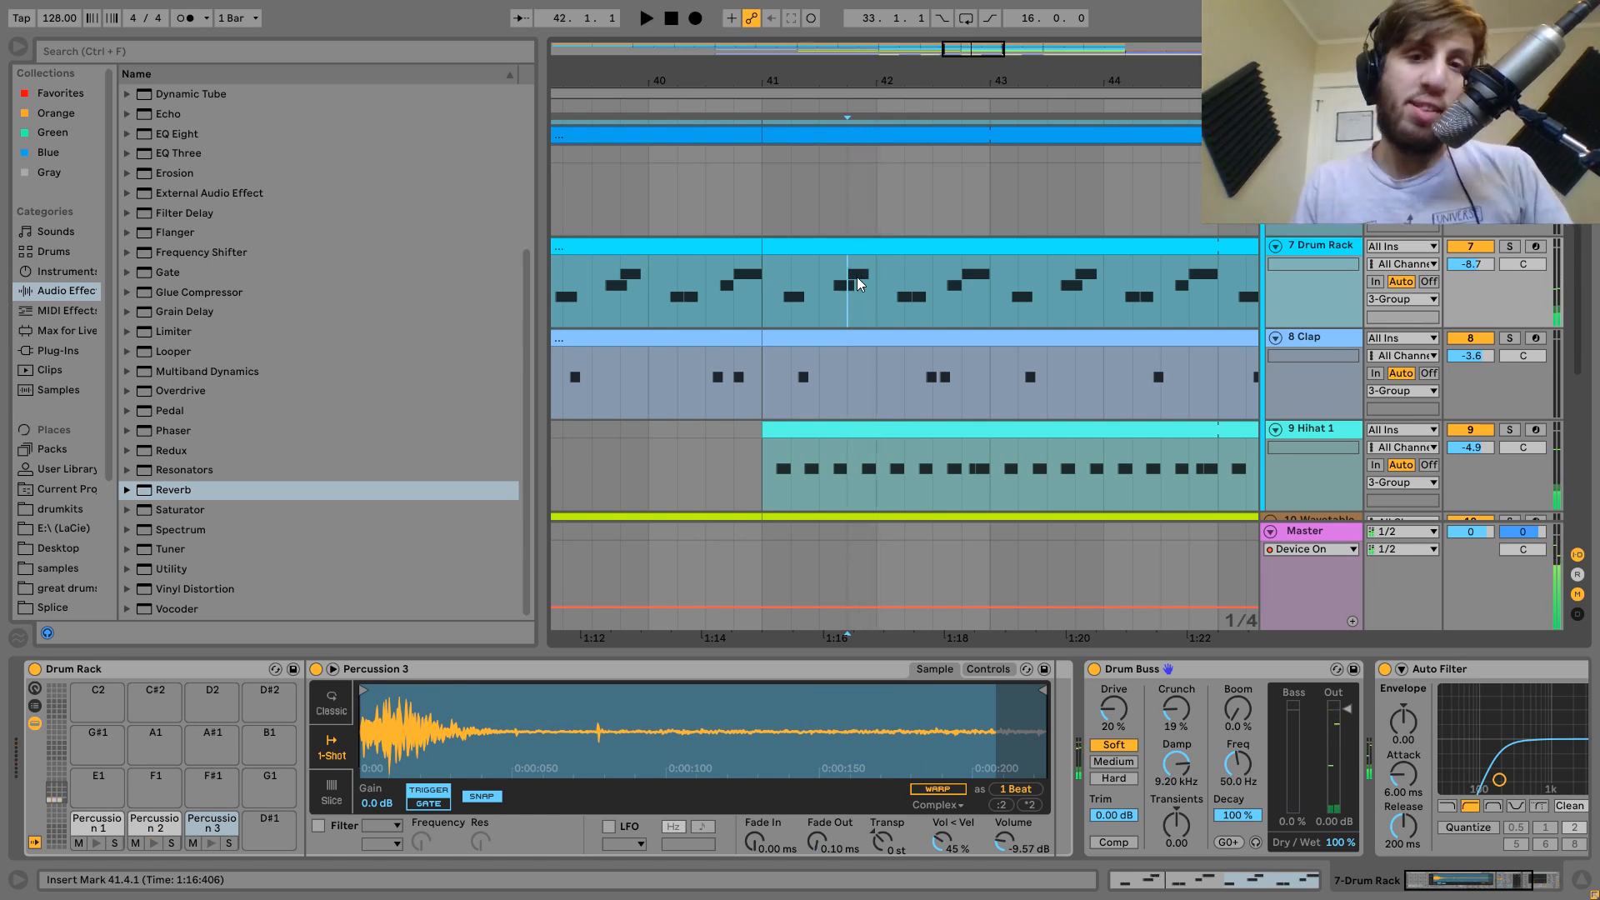
Compare the Drum Rack pattern by playing it from bar 41 and from bar 73.
click(760, 287)
key(space)
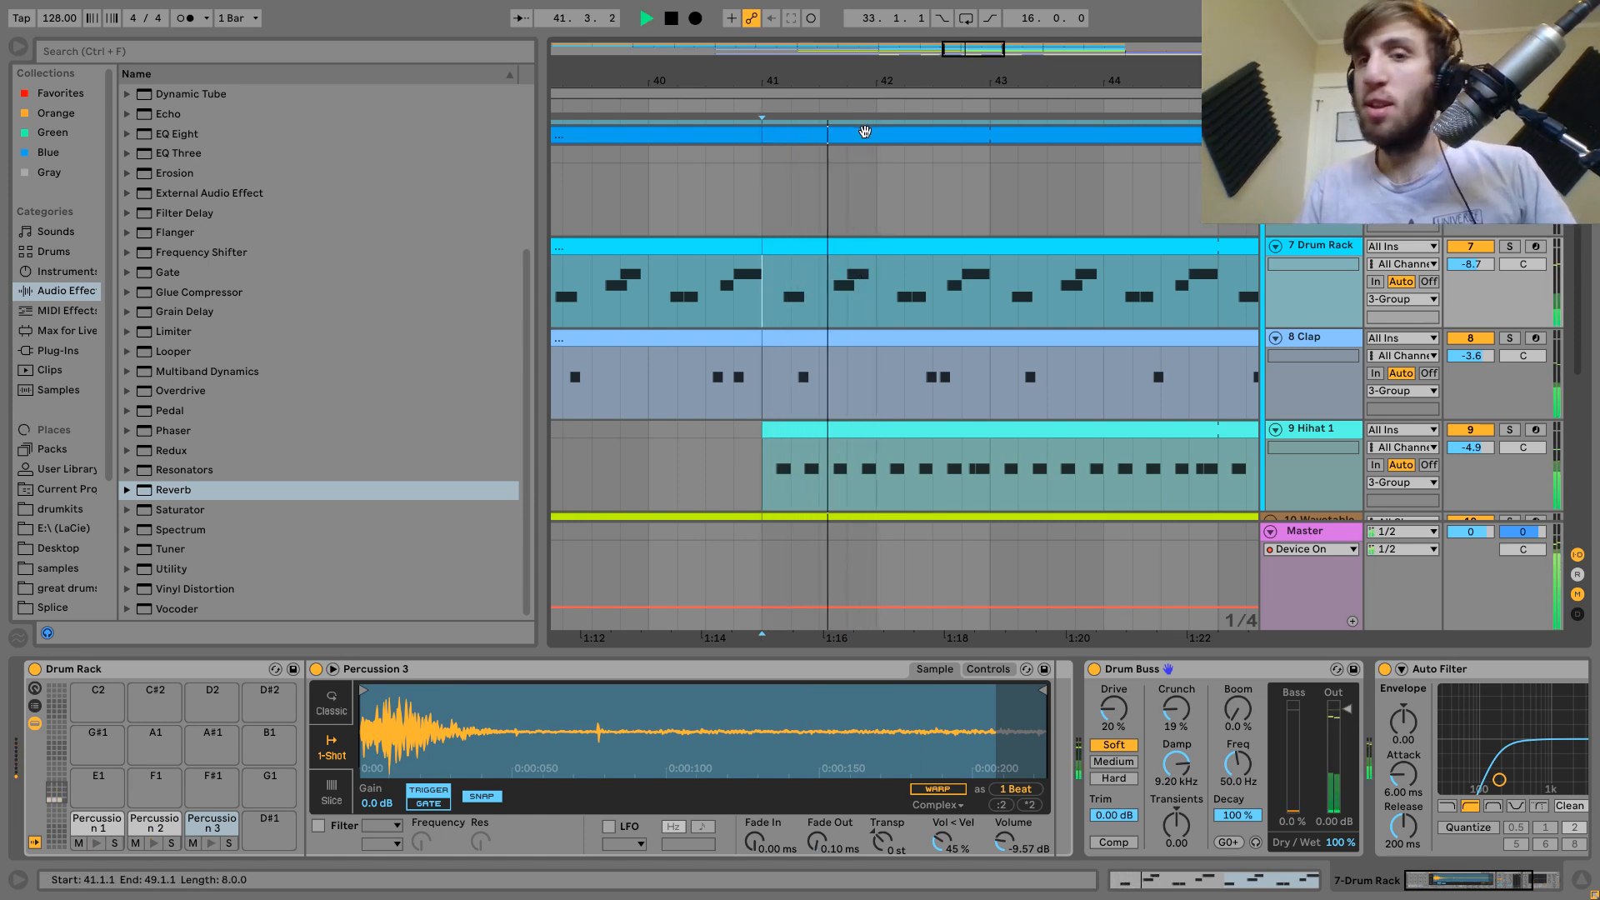
drag(847, 87, 829, 87)
key(space)
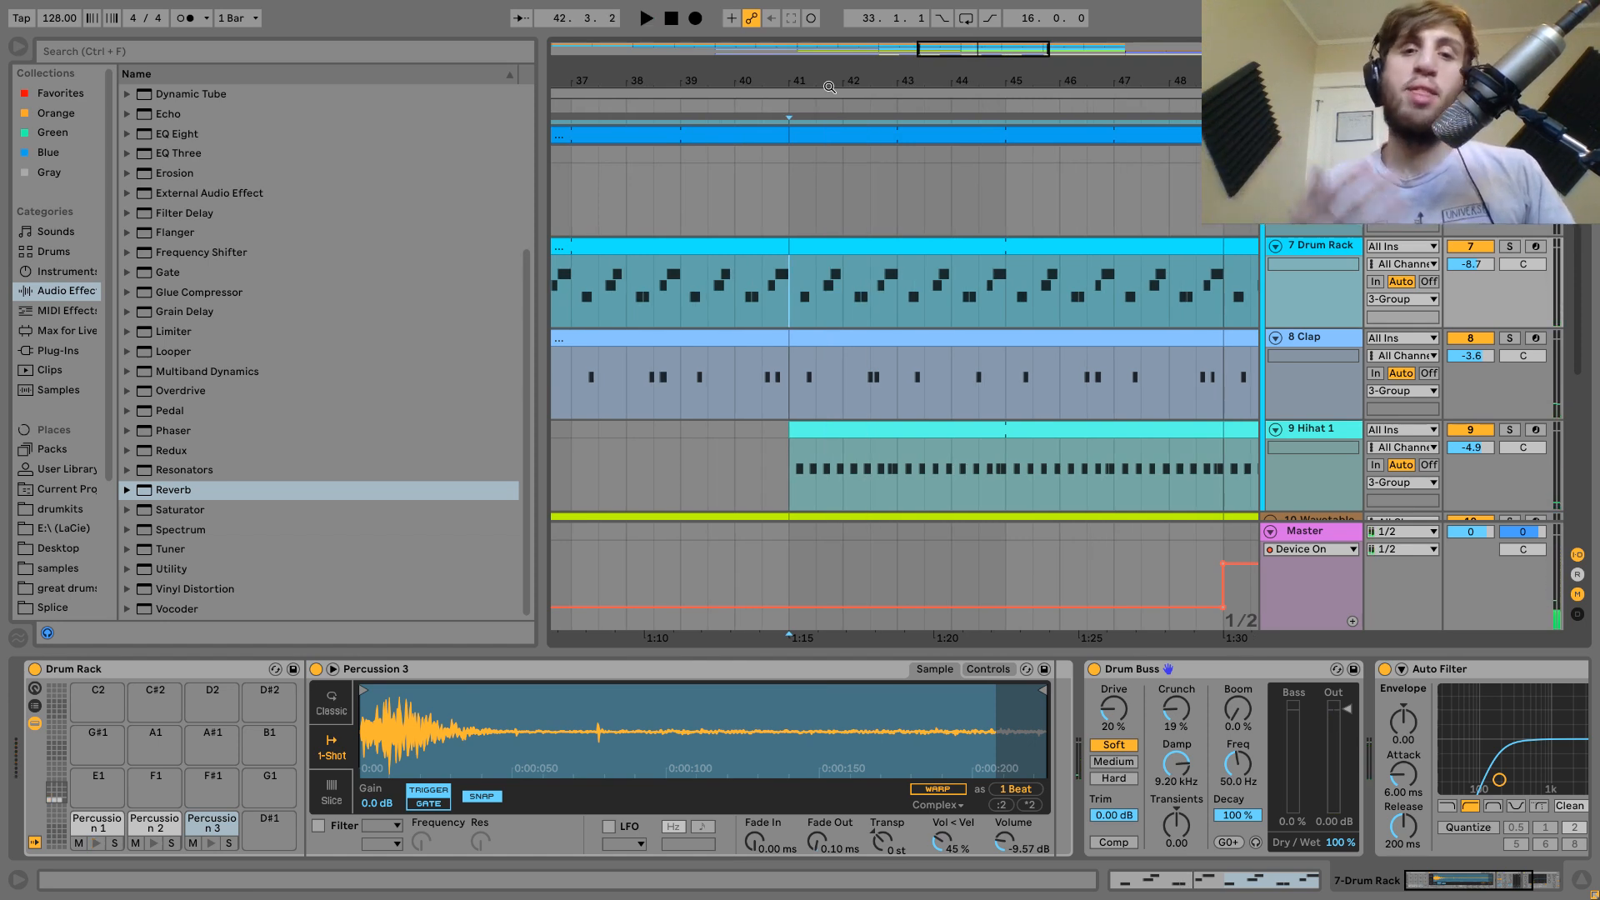
drag(829, 87, 711, 87)
key(space)
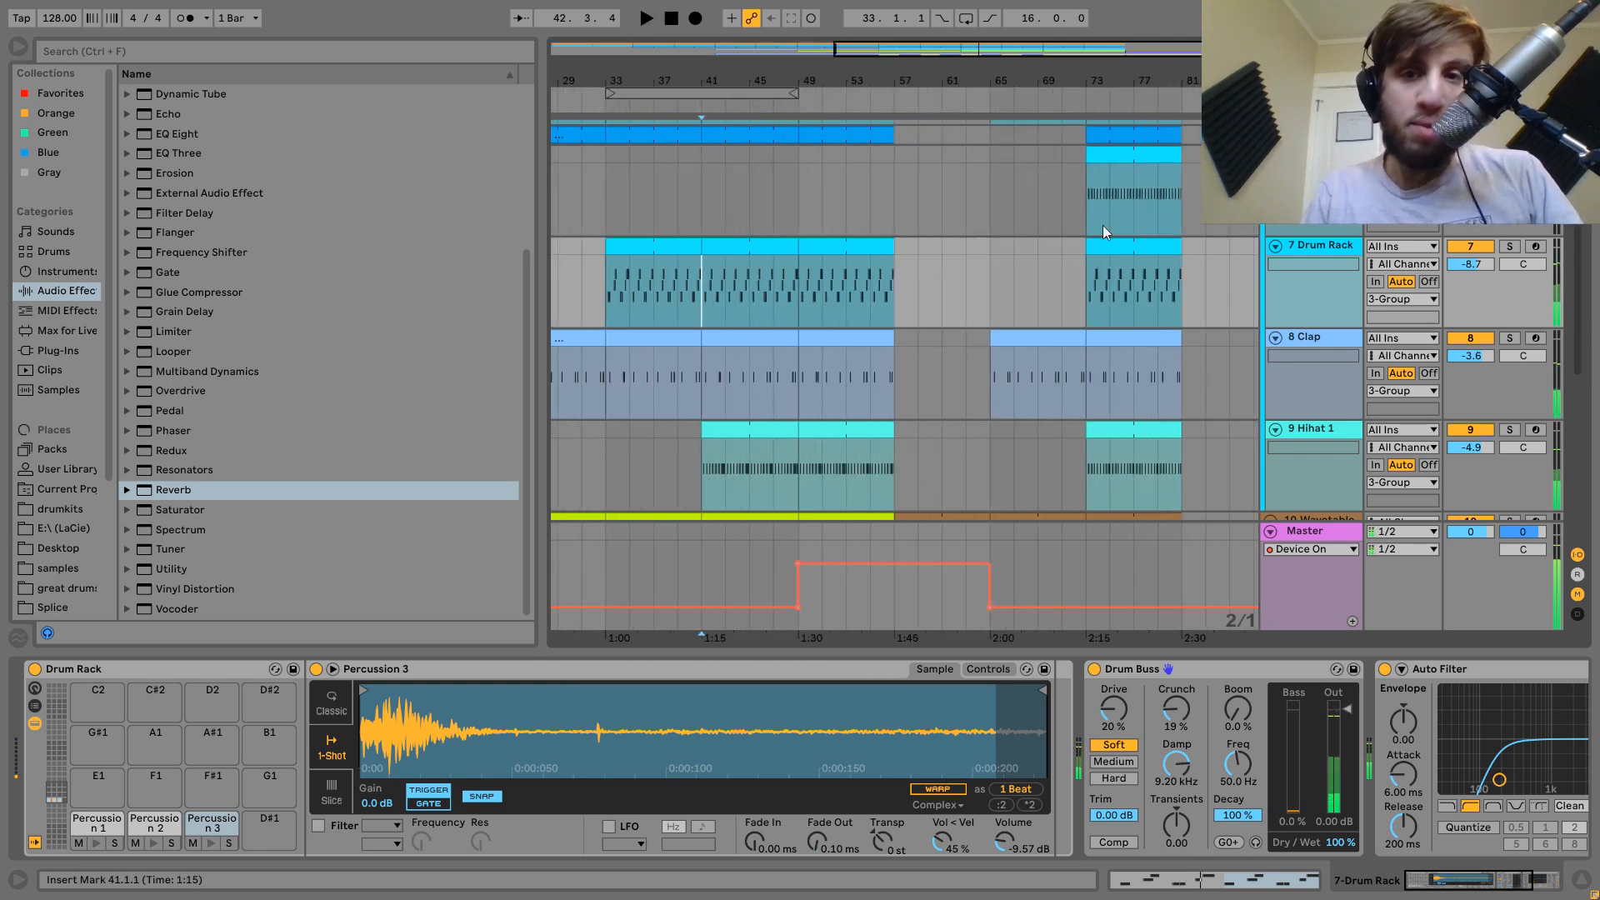
click(1133, 246)
key(space)
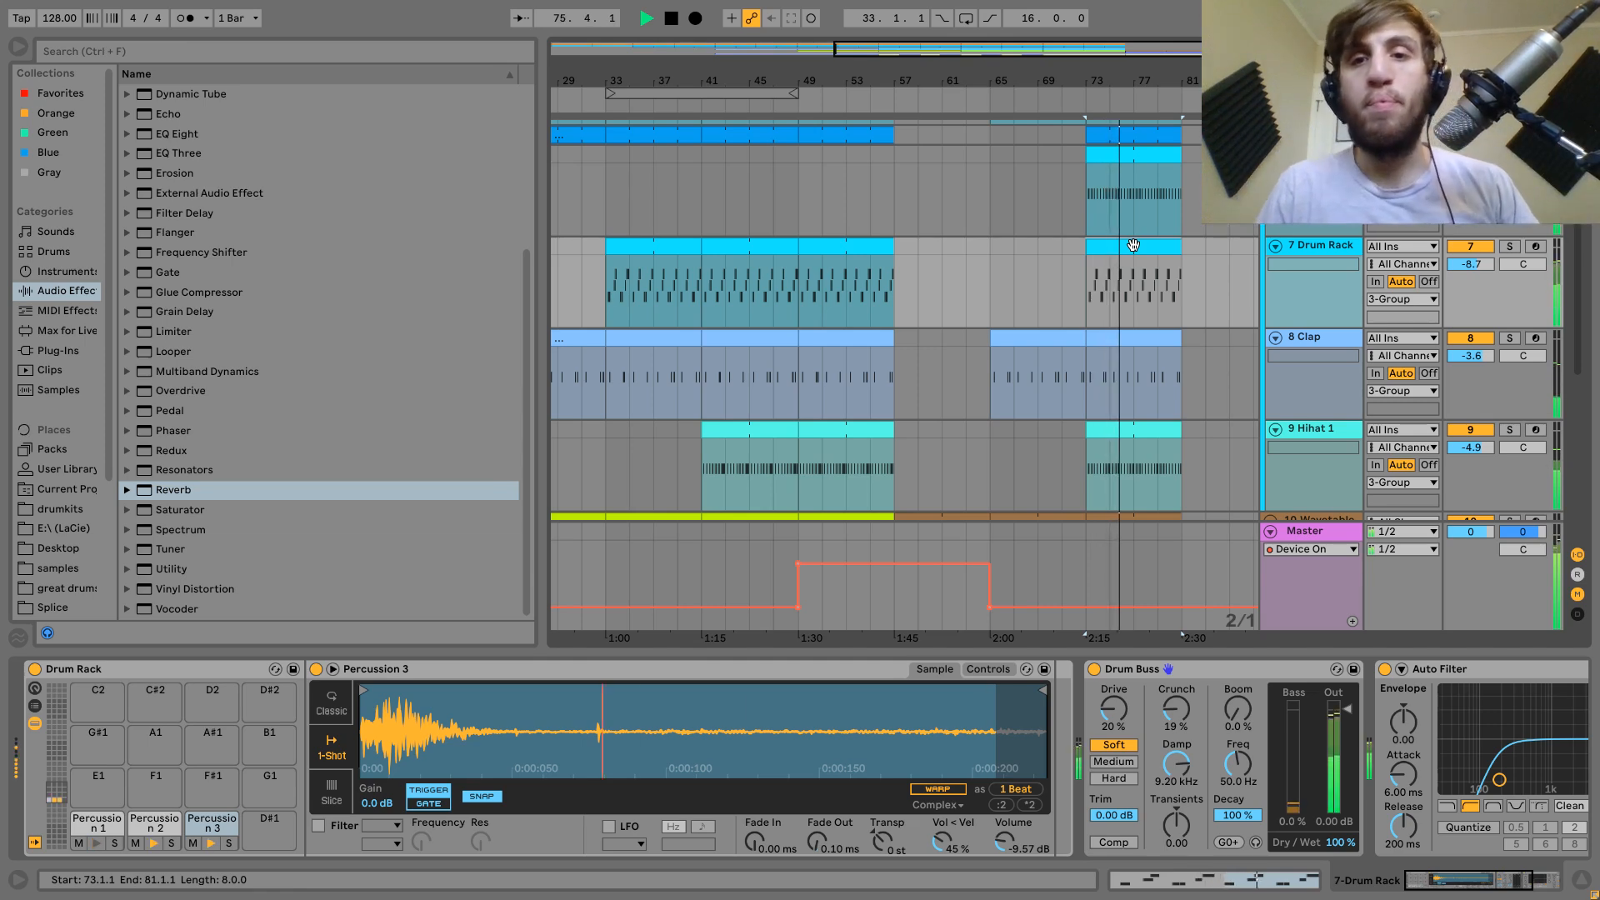
Lower the main track volumes together in the mixer by 2 dB, with the Kick at -14.8 dB and the drum group at -12.6 dB.
key(Tab)
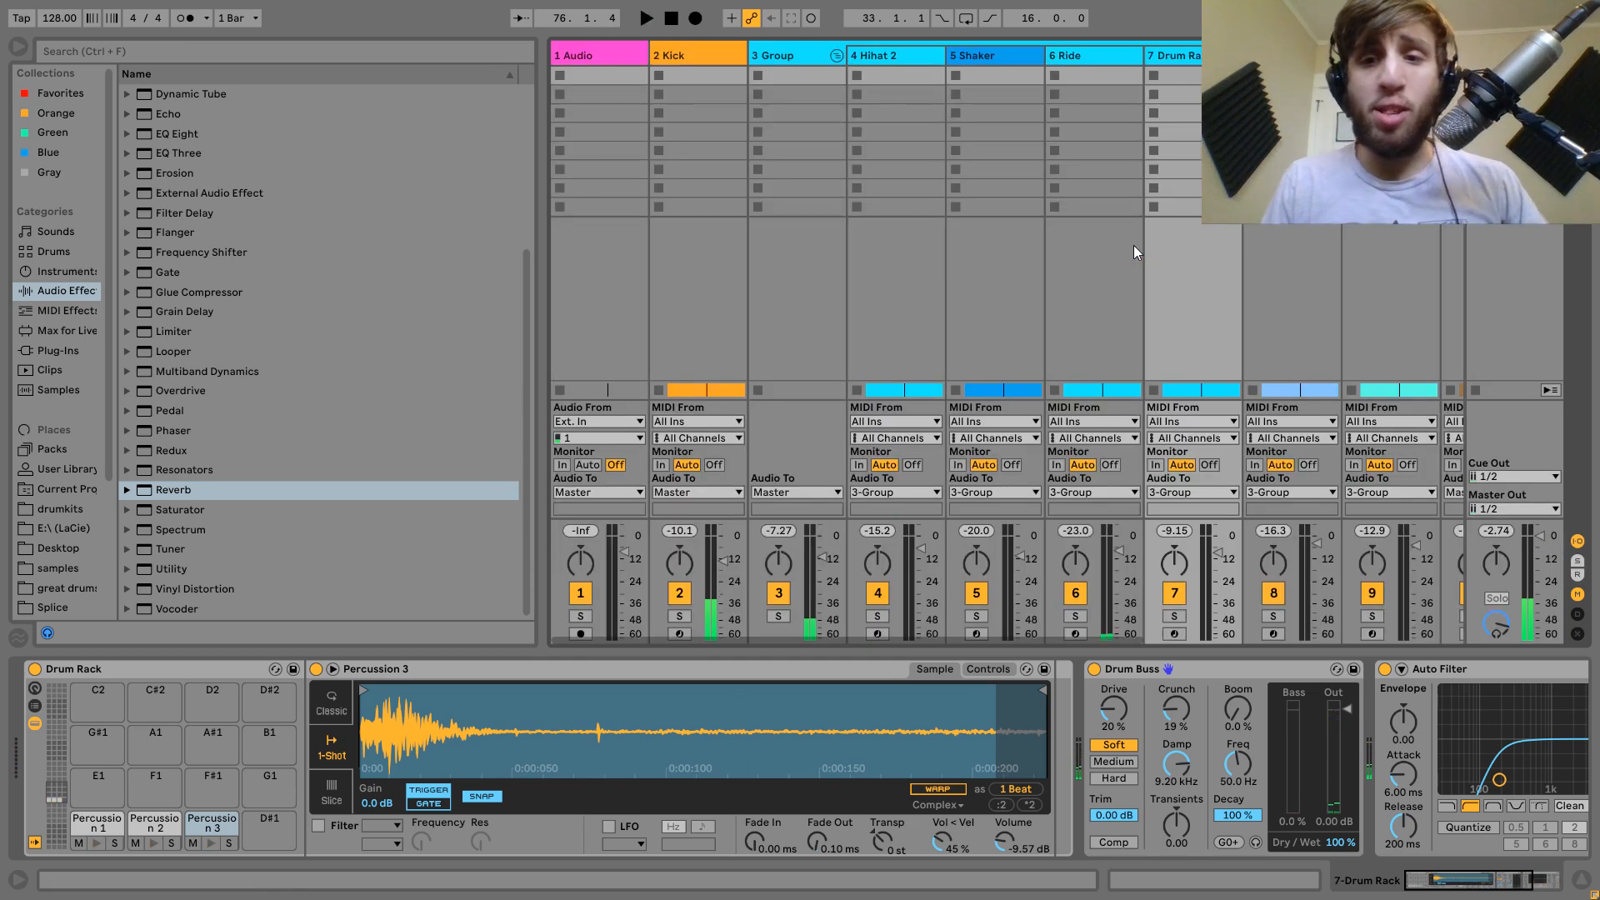
key(space)
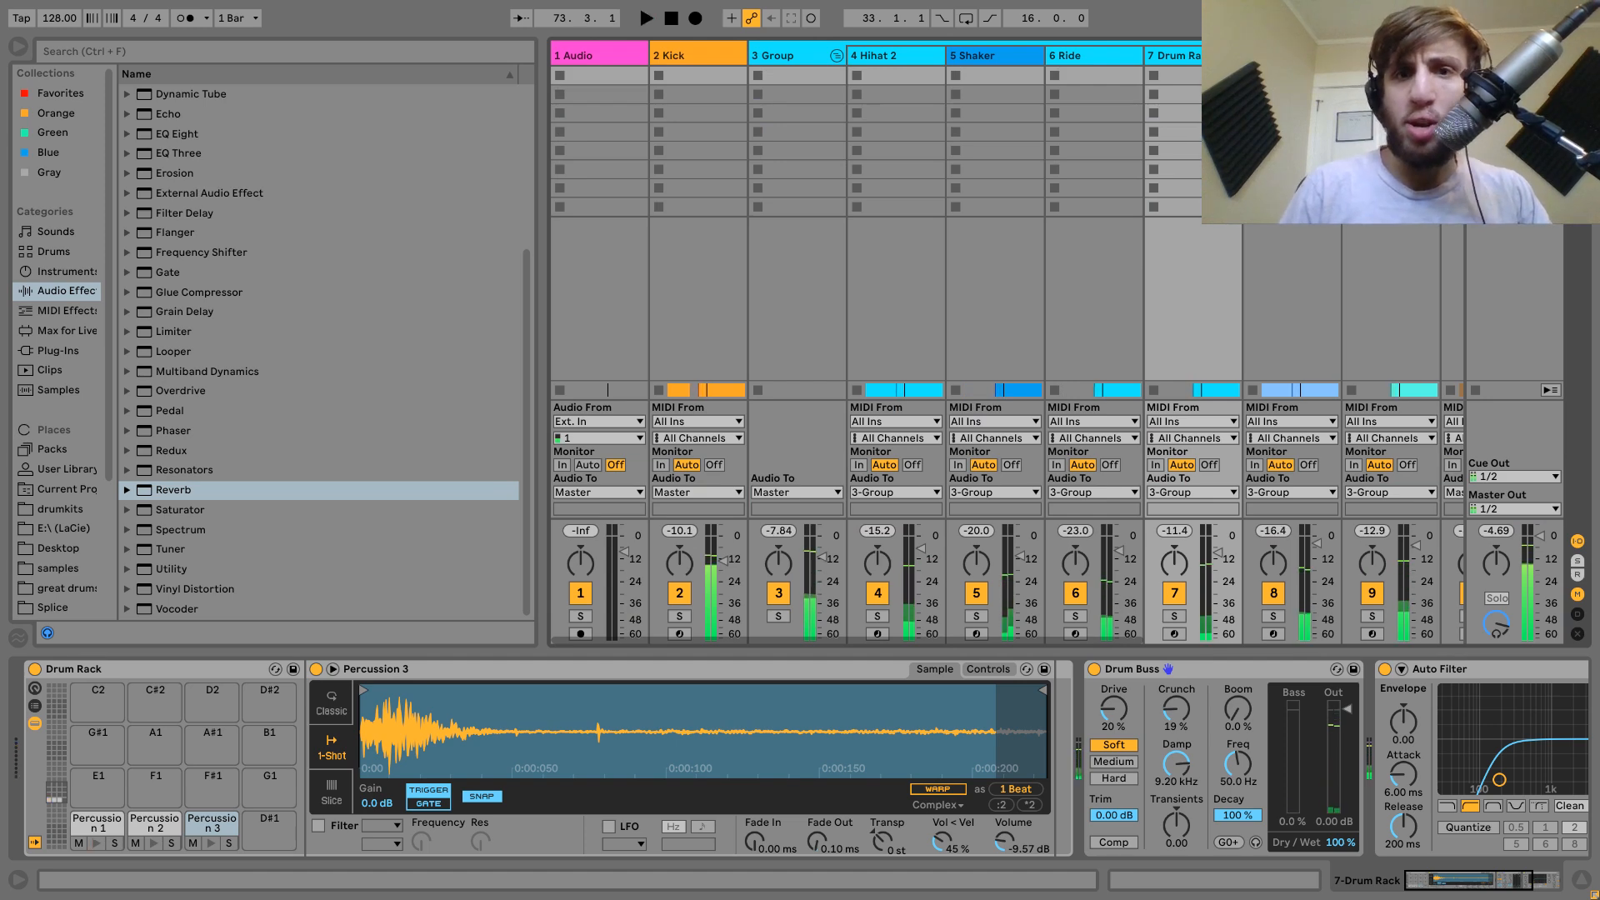
click(771, 54)
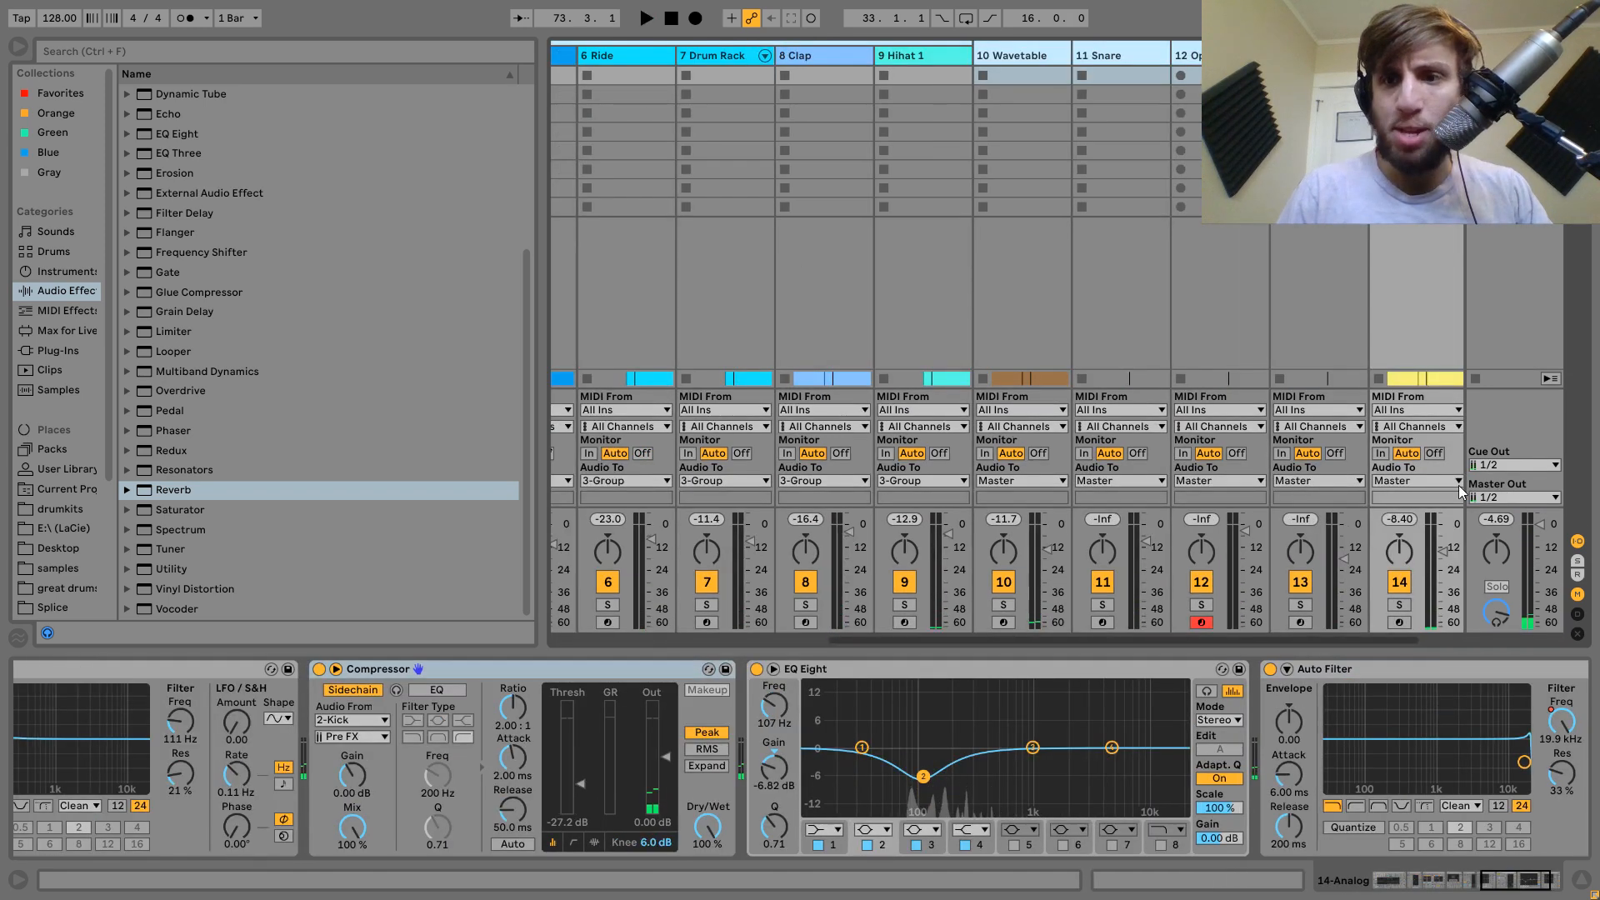
key(space)
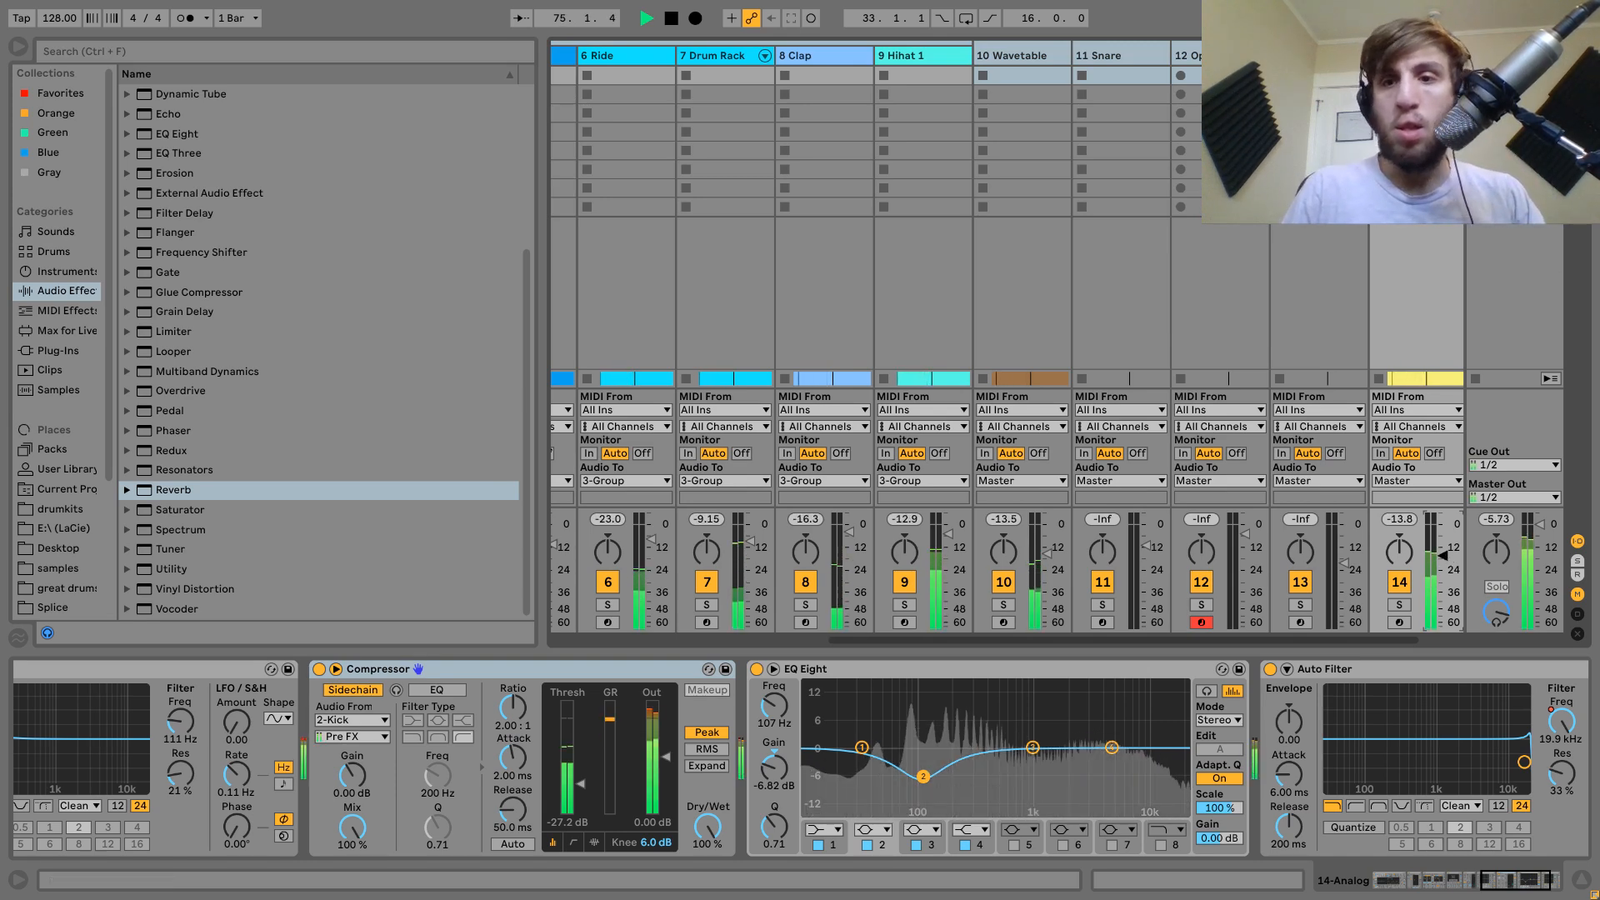
click(1513, 55)
key(space)
key(Tab)
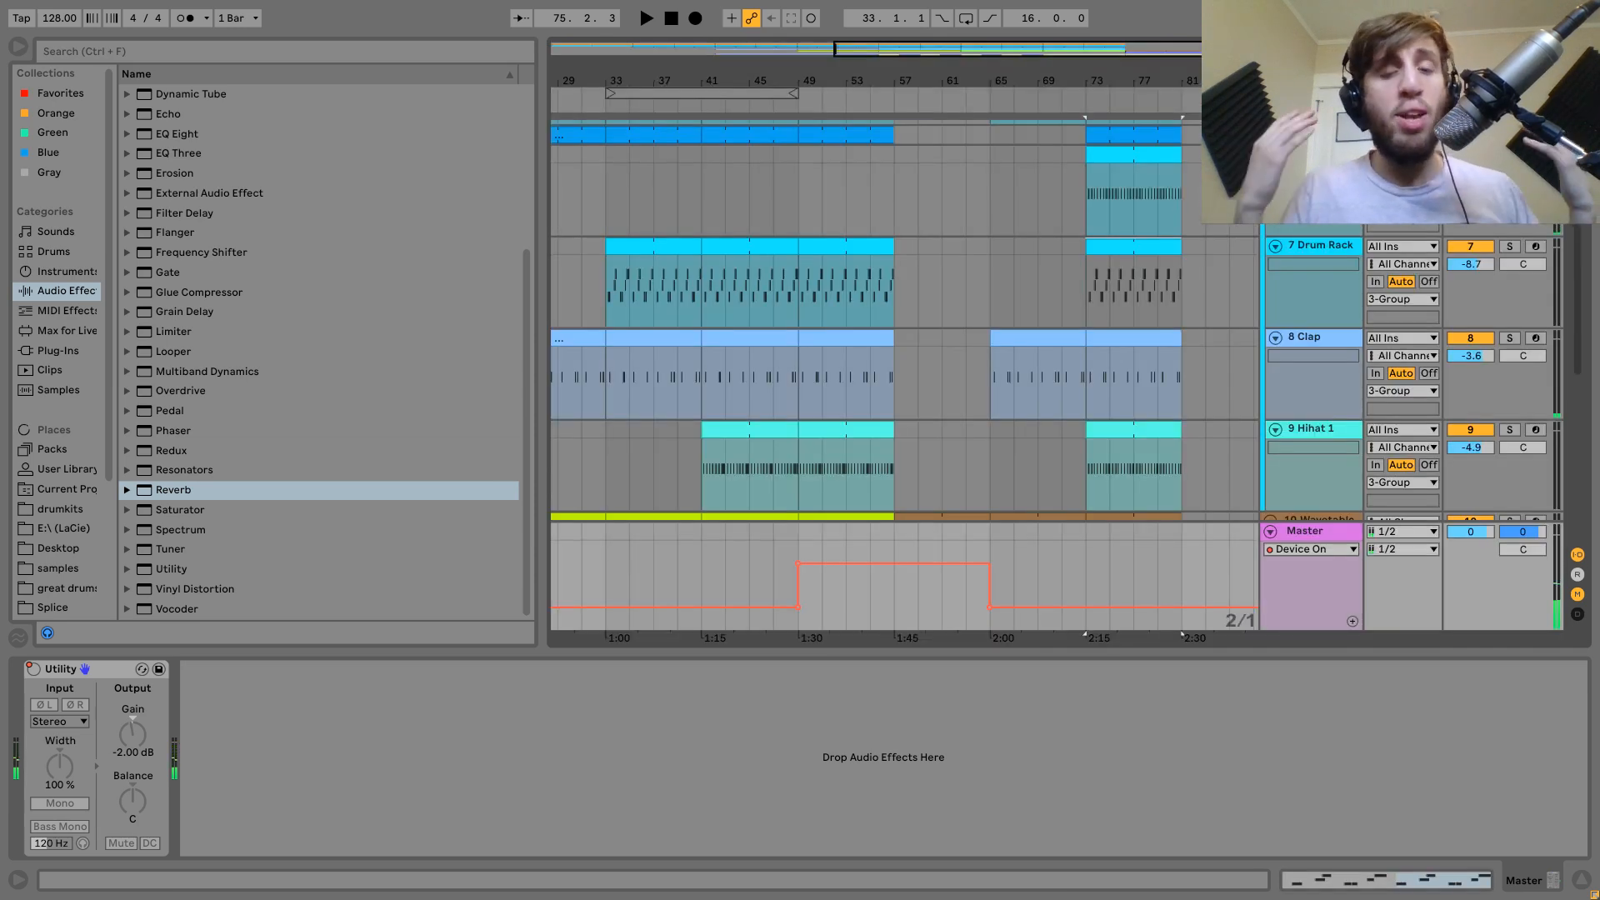
Loop bars 73 to 81 using the Kick clip's length and play the loop.
scroll(1287, 280, up, 5)
click(1120, 224)
key(ctrl+l)
key(space)
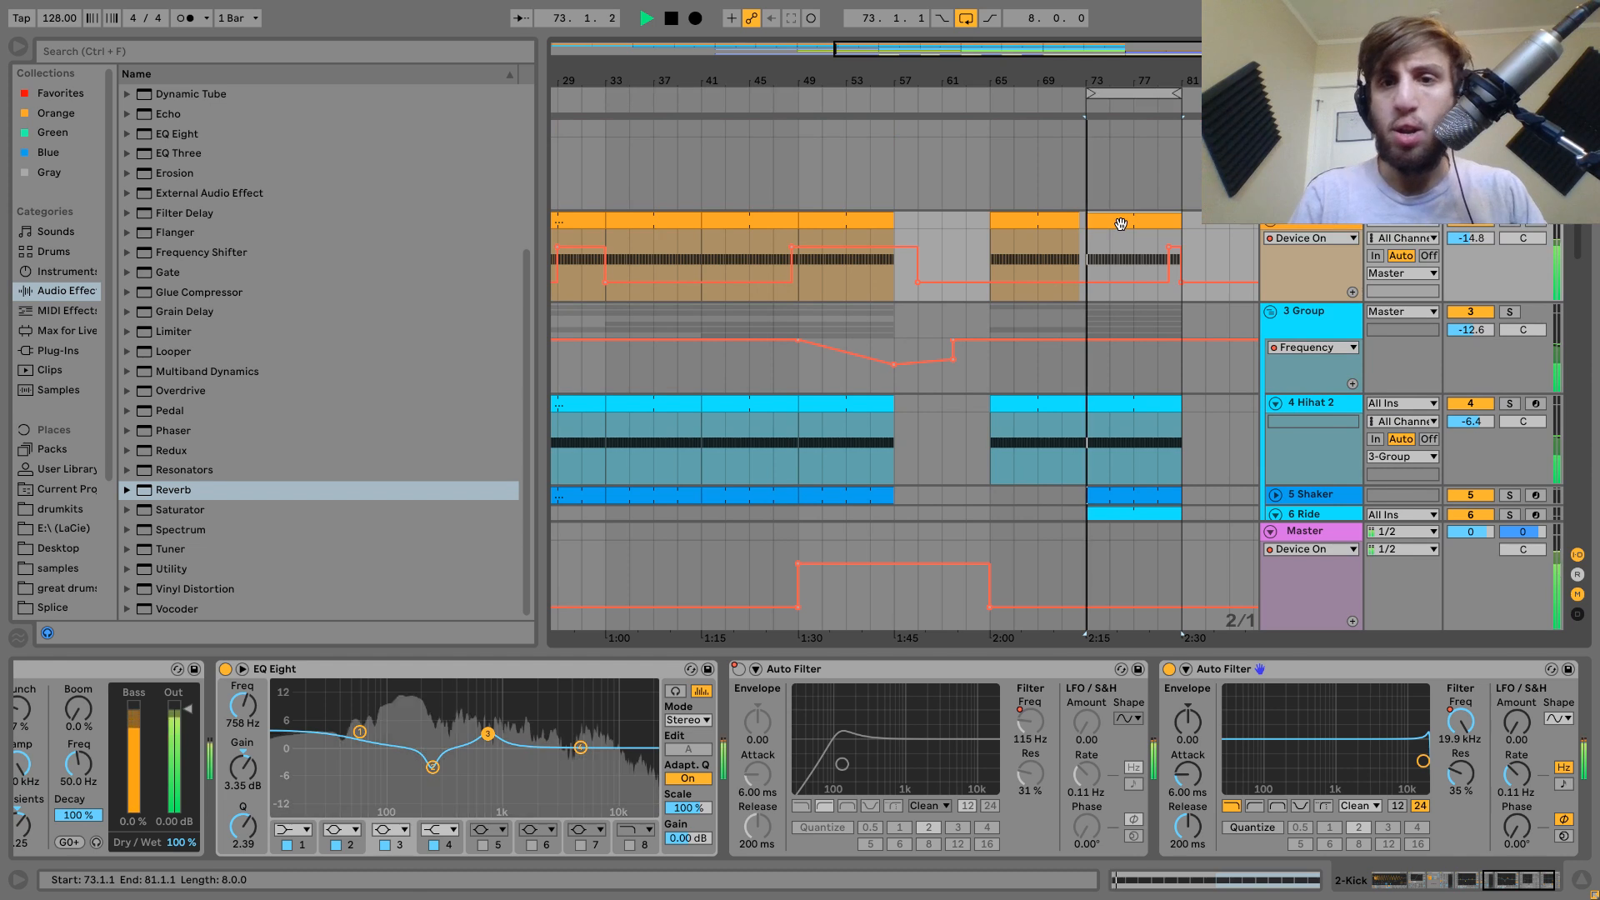
Add an EQ Eight to the Master, cutting band 2 by 5.33 dB near 240 Hz and boosting band 4 by 3.35 dB at 3.83 kHz.
click(1302, 532)
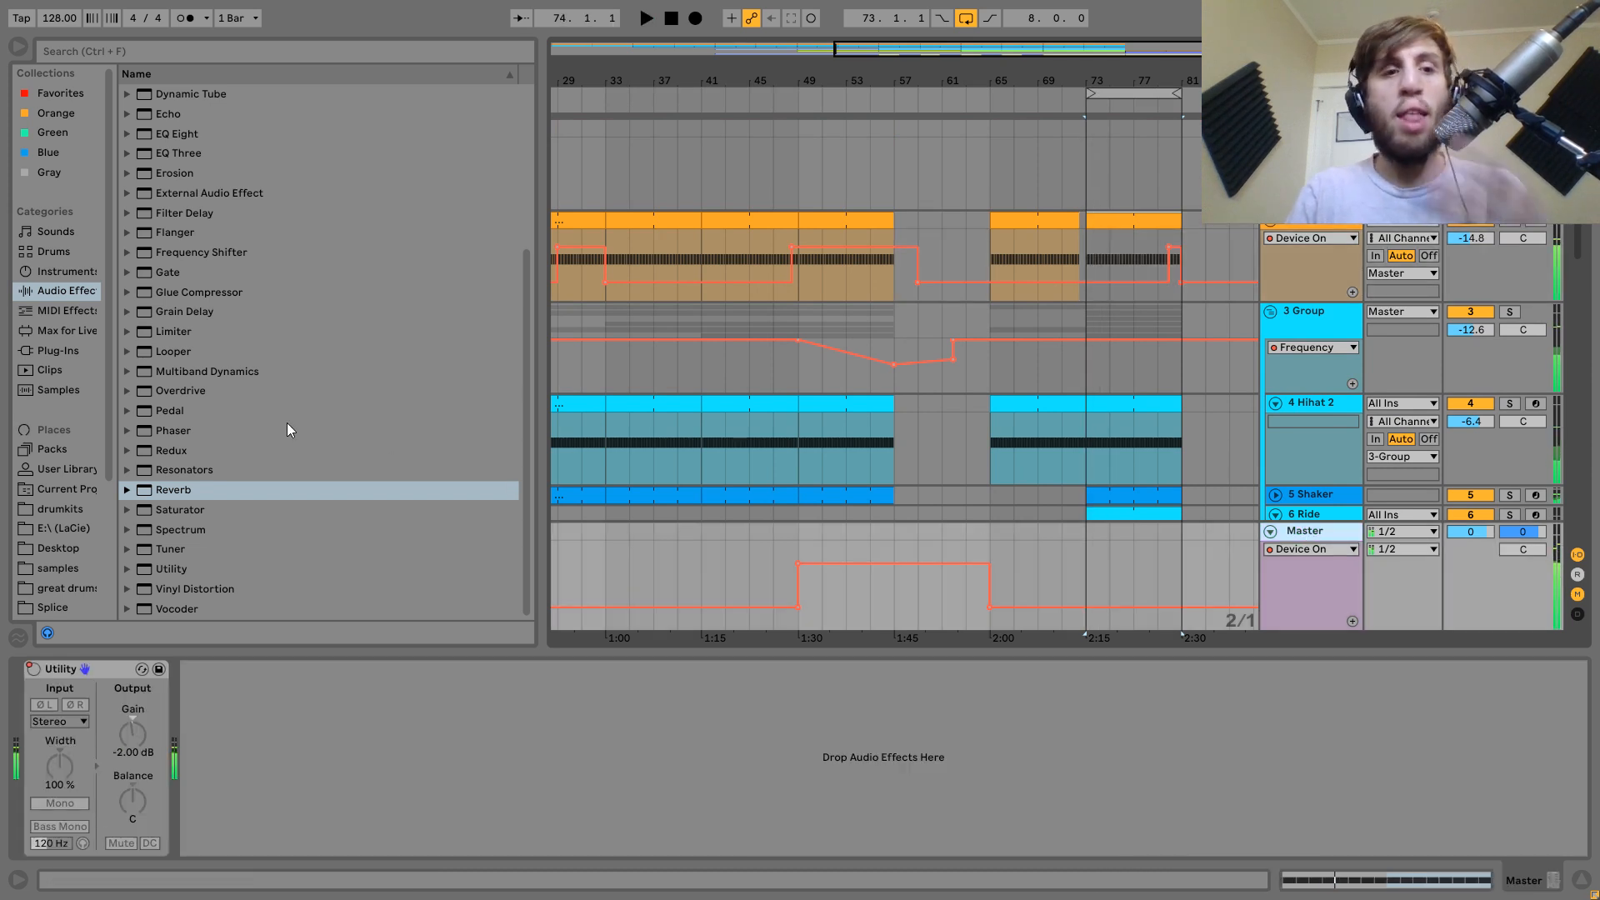
click(180, 137)
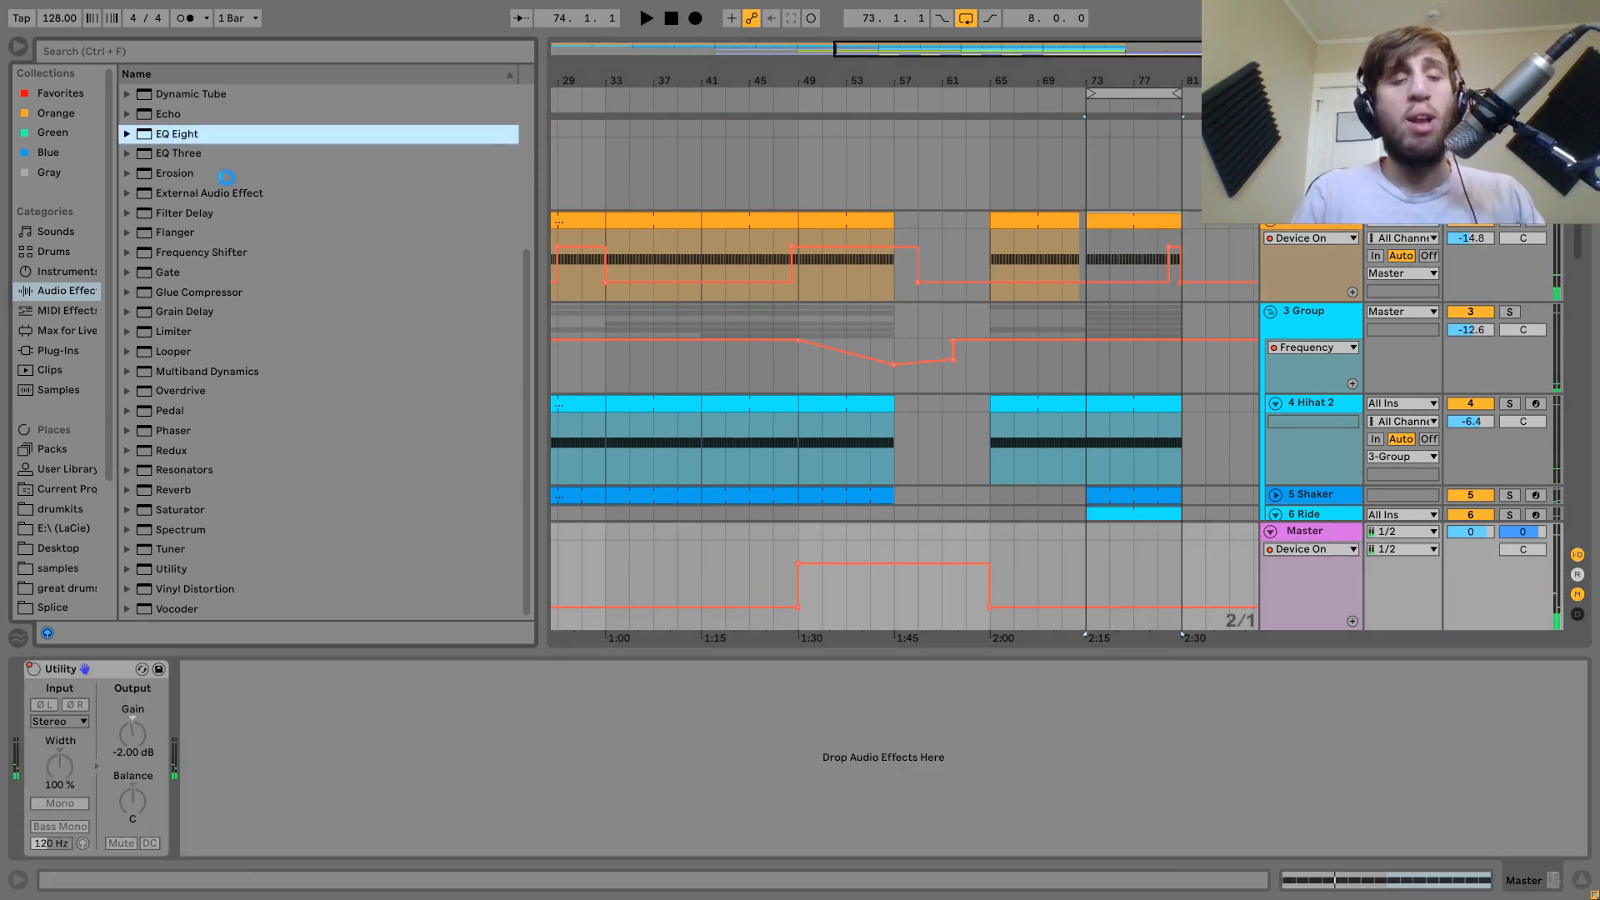
drag(180, 136, 399, 658)
drag(388, 748, 392, 750)
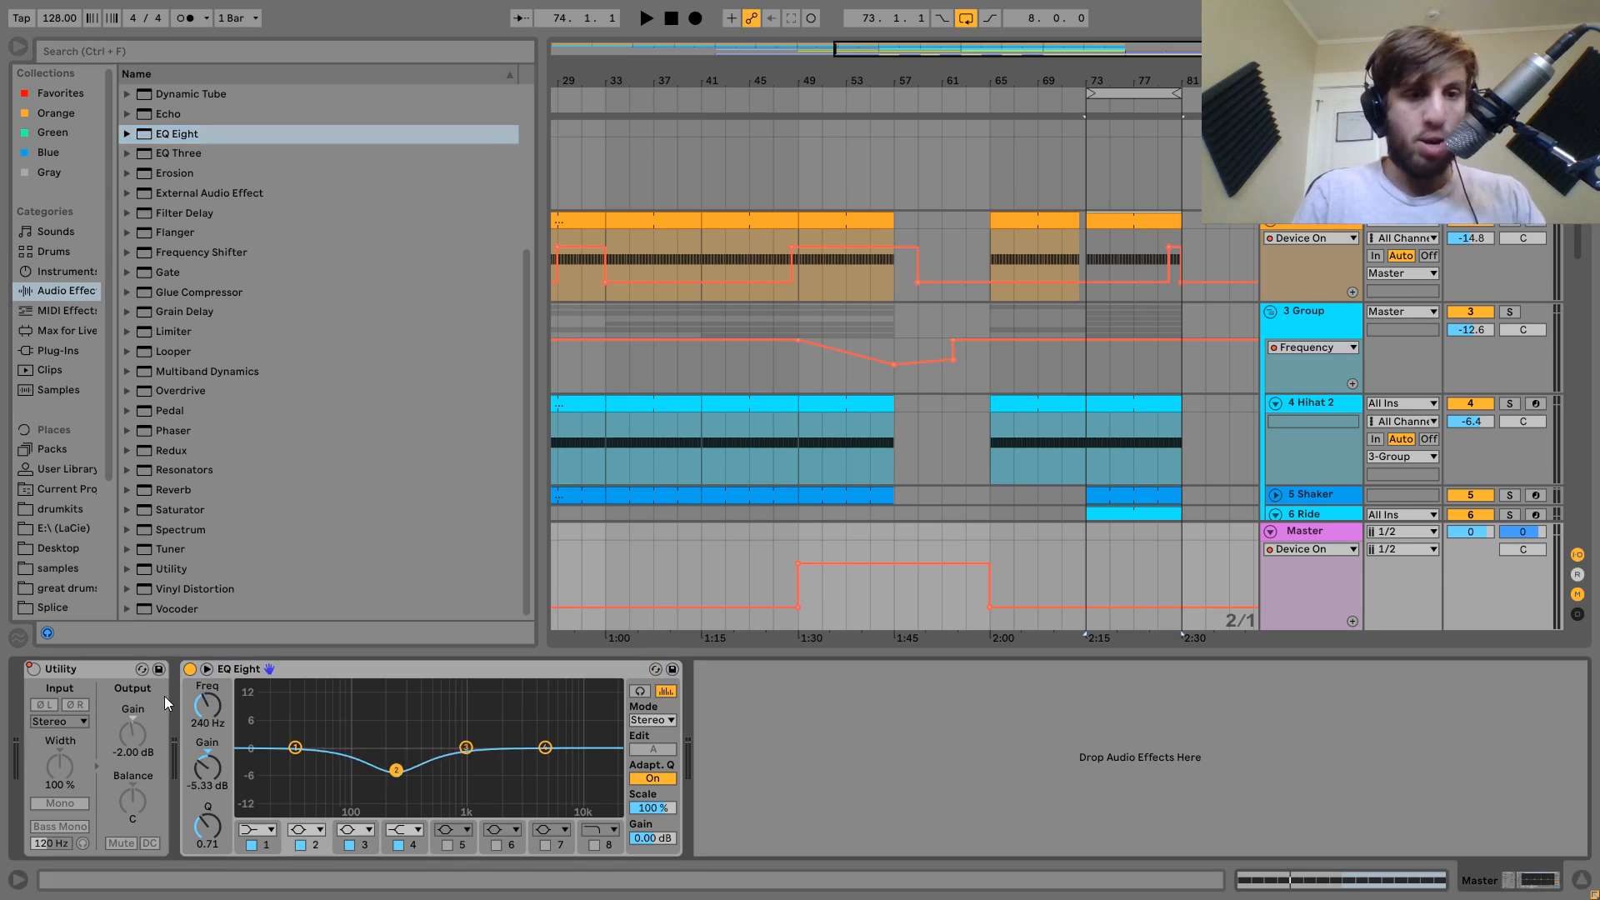
scroll(196, 707, up, 1)
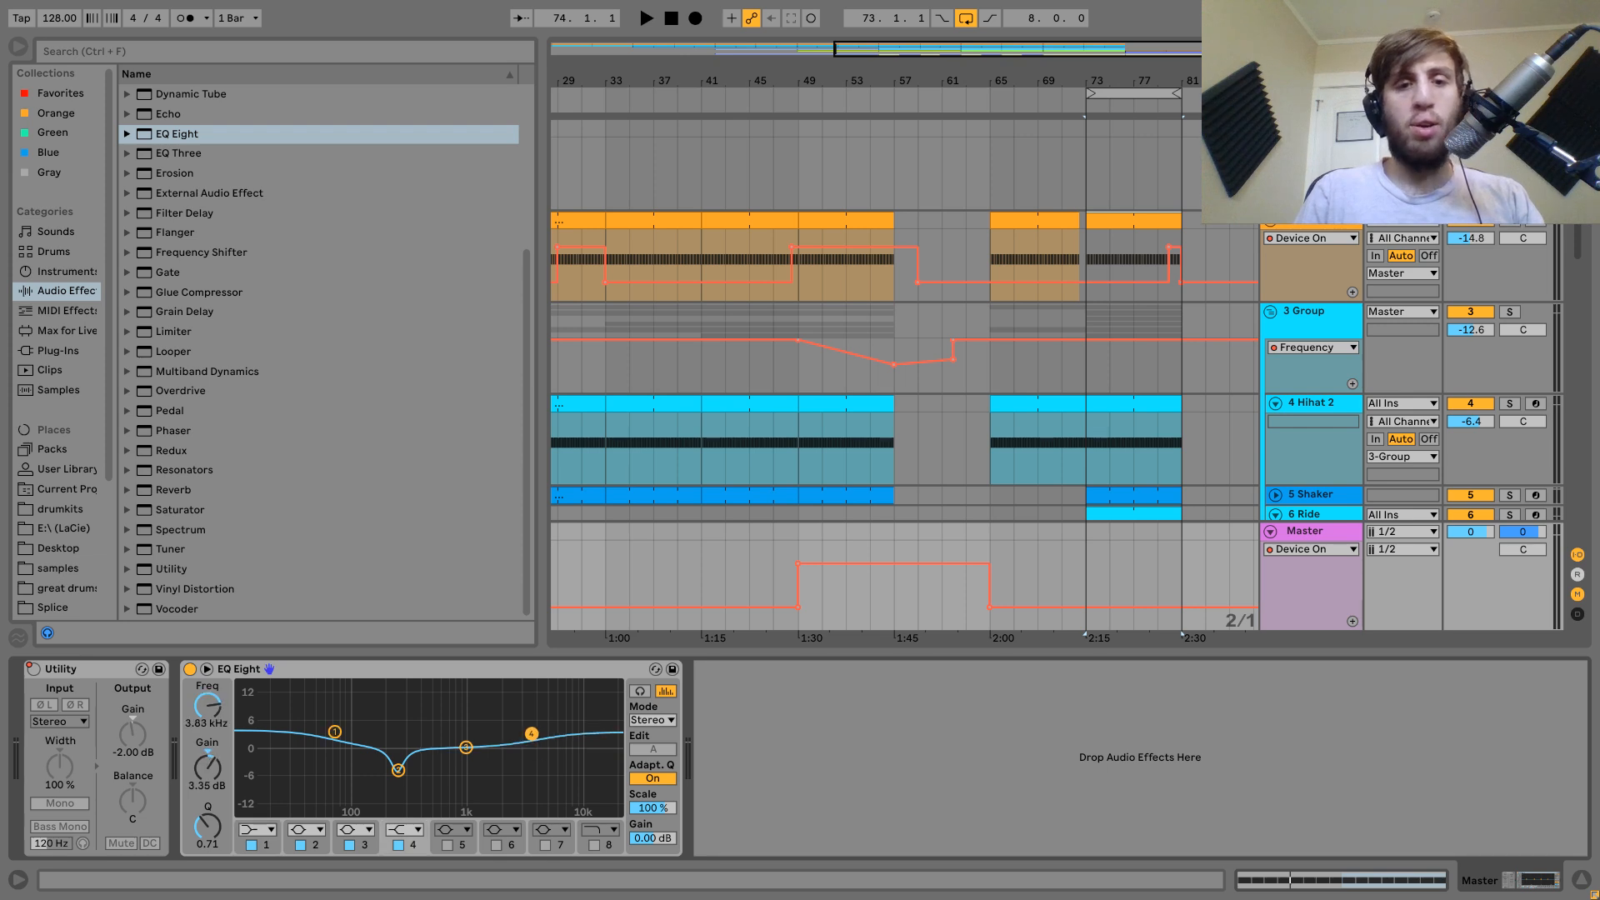
key(space)
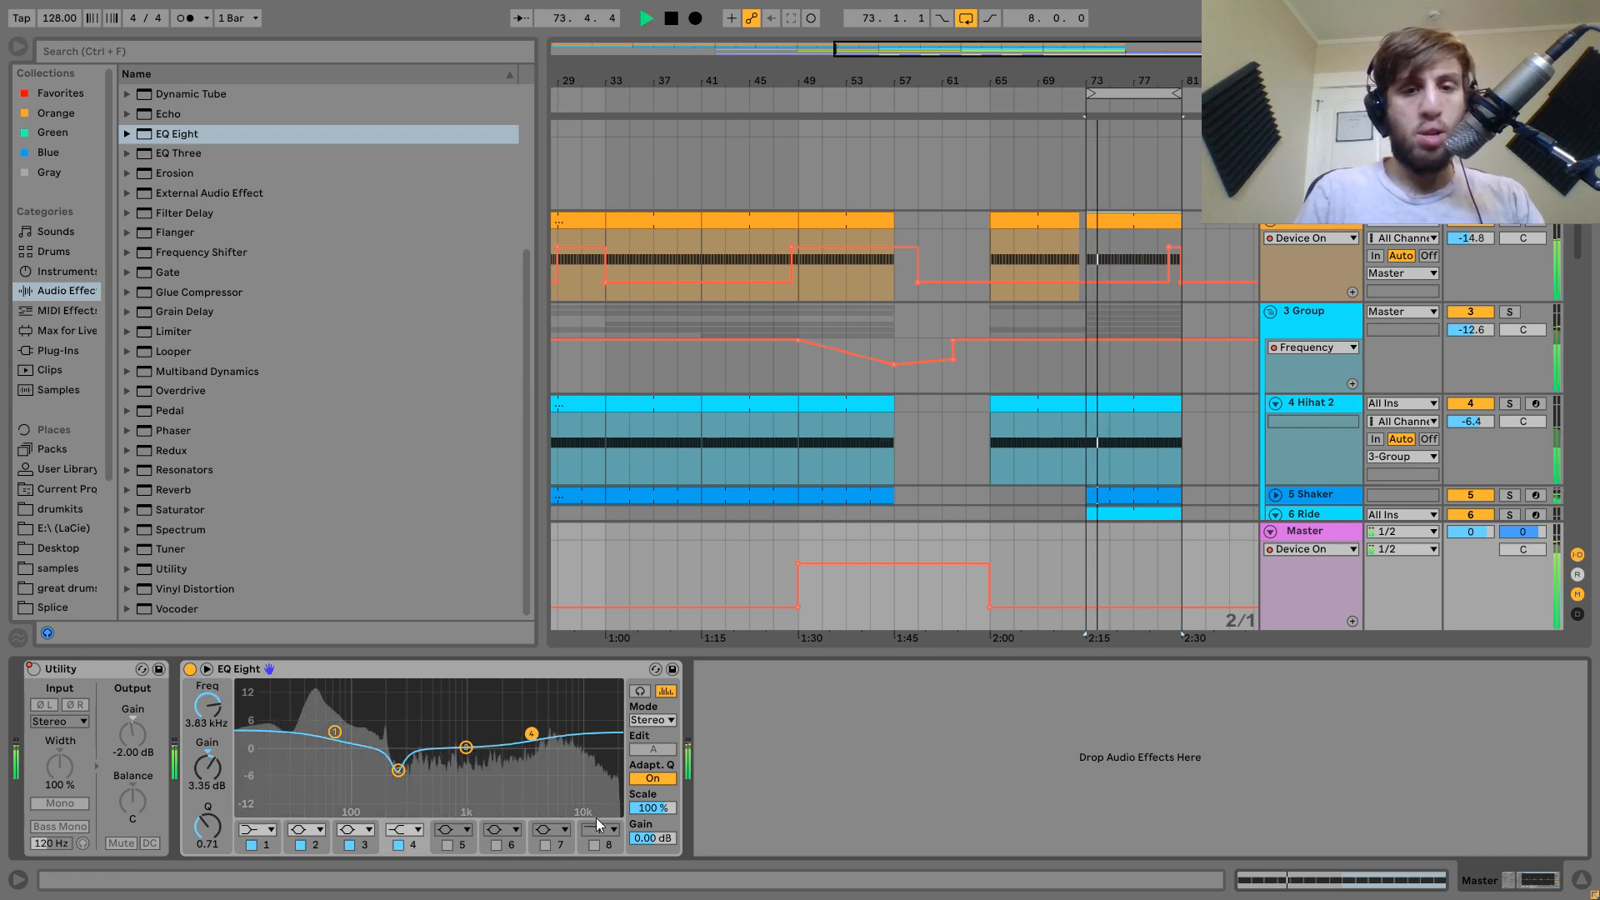
Stop playback and lower the main track volumes together, with the Kick at -17.8 dB and the drum group at -15.6 dB.
key(space)
click(1360, 325)
key(ctrl+z)
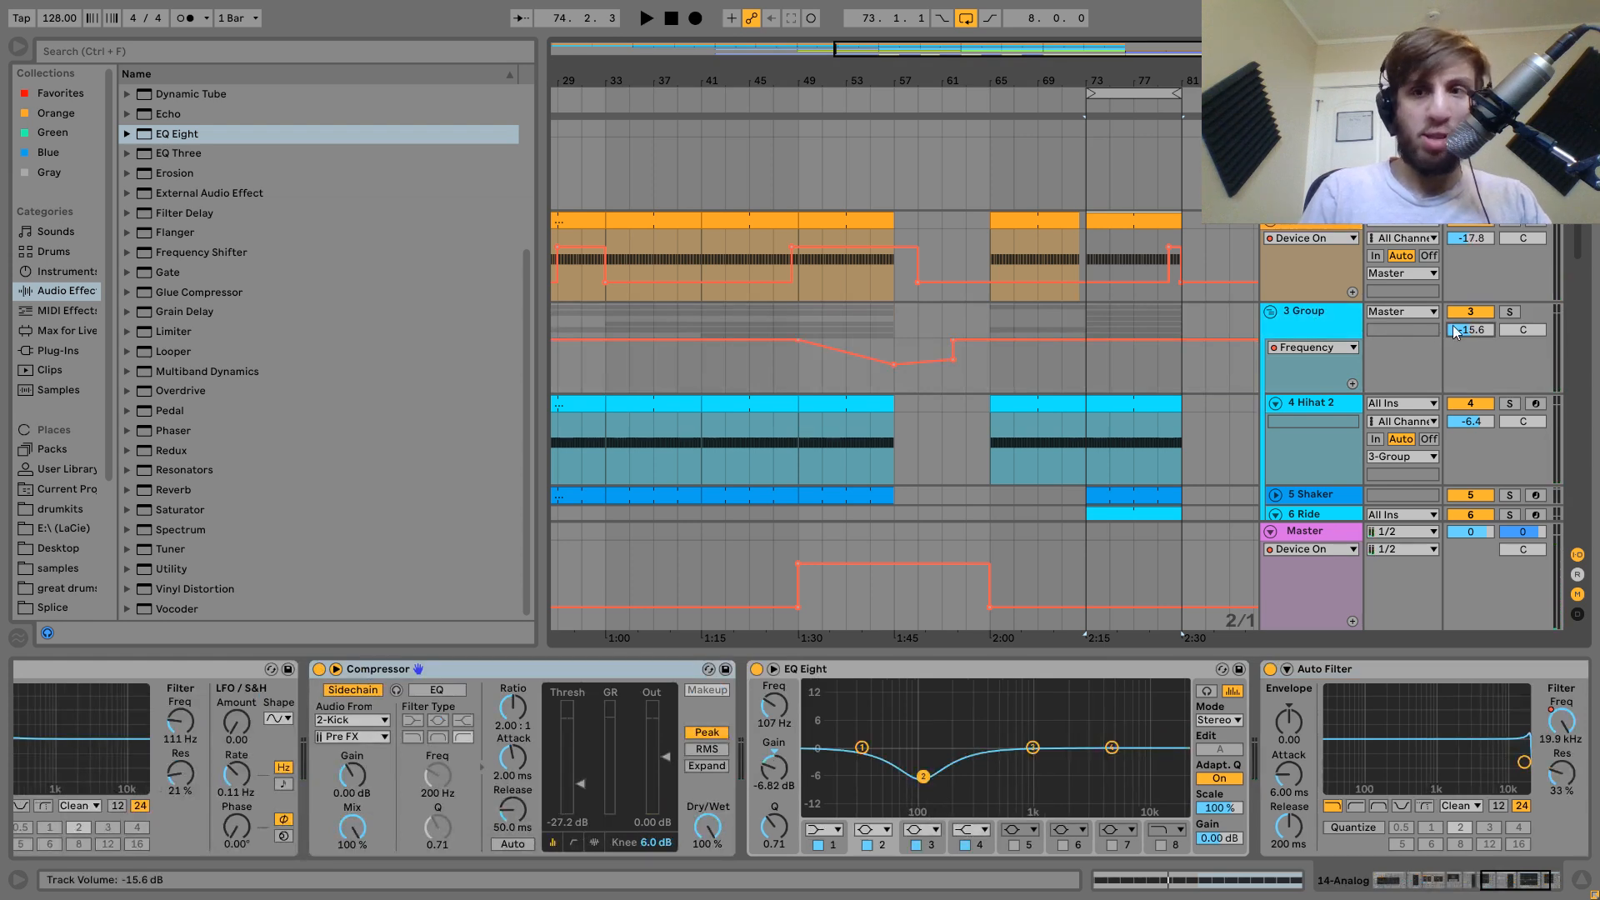
Play the loop, compare the Master with its EQ Eight bypassed and enabled, and show the mixer.
key(space)
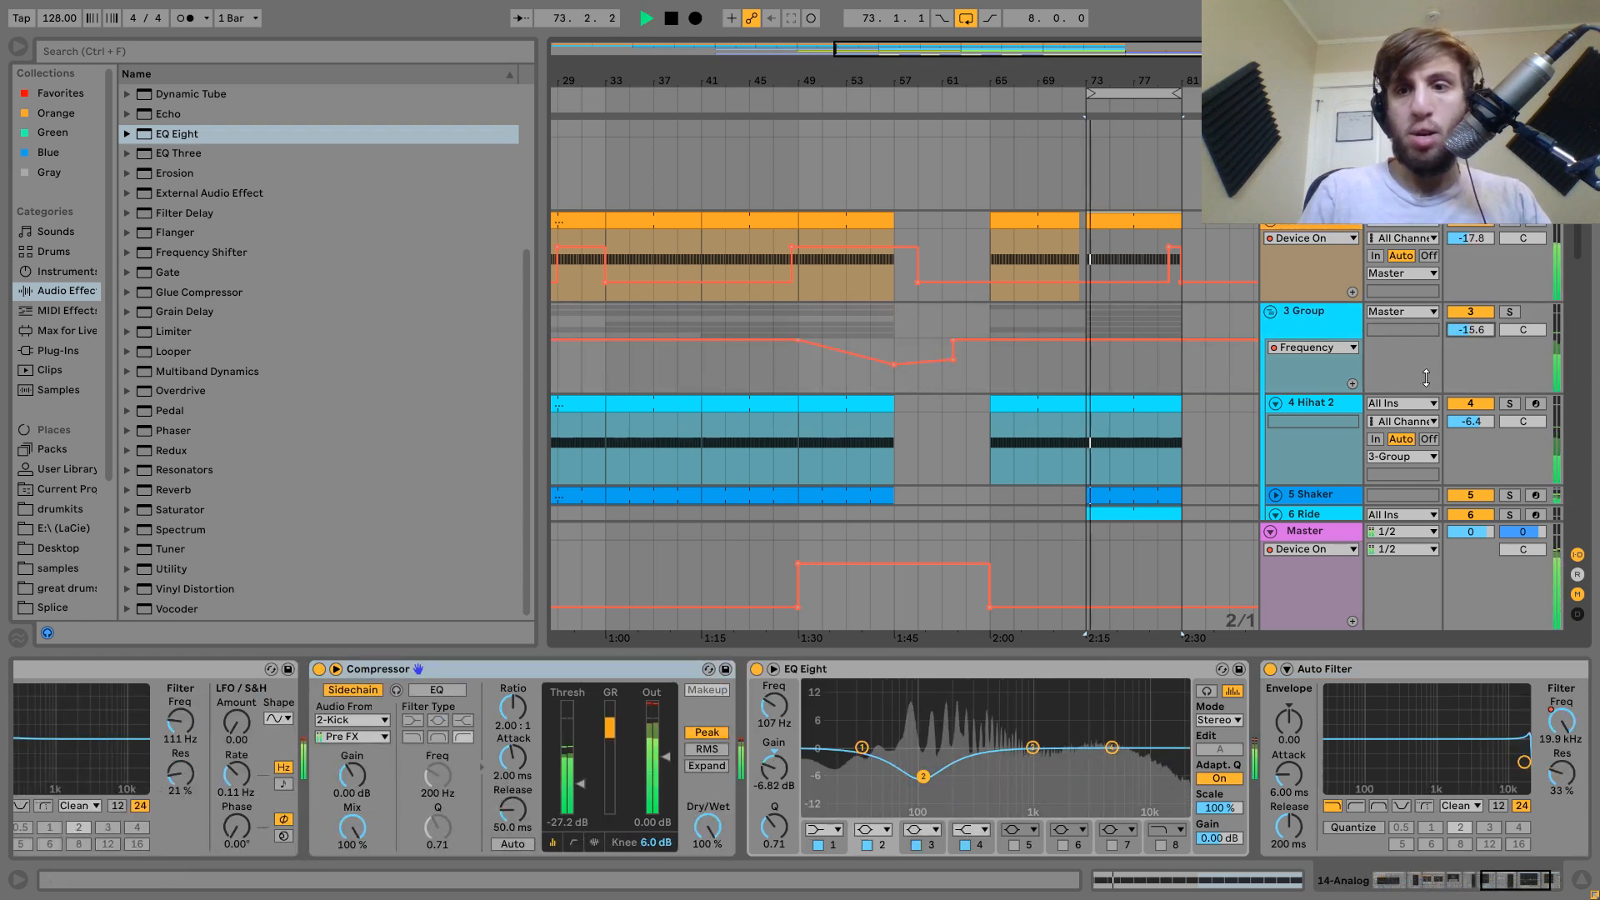
click(1321, 530)
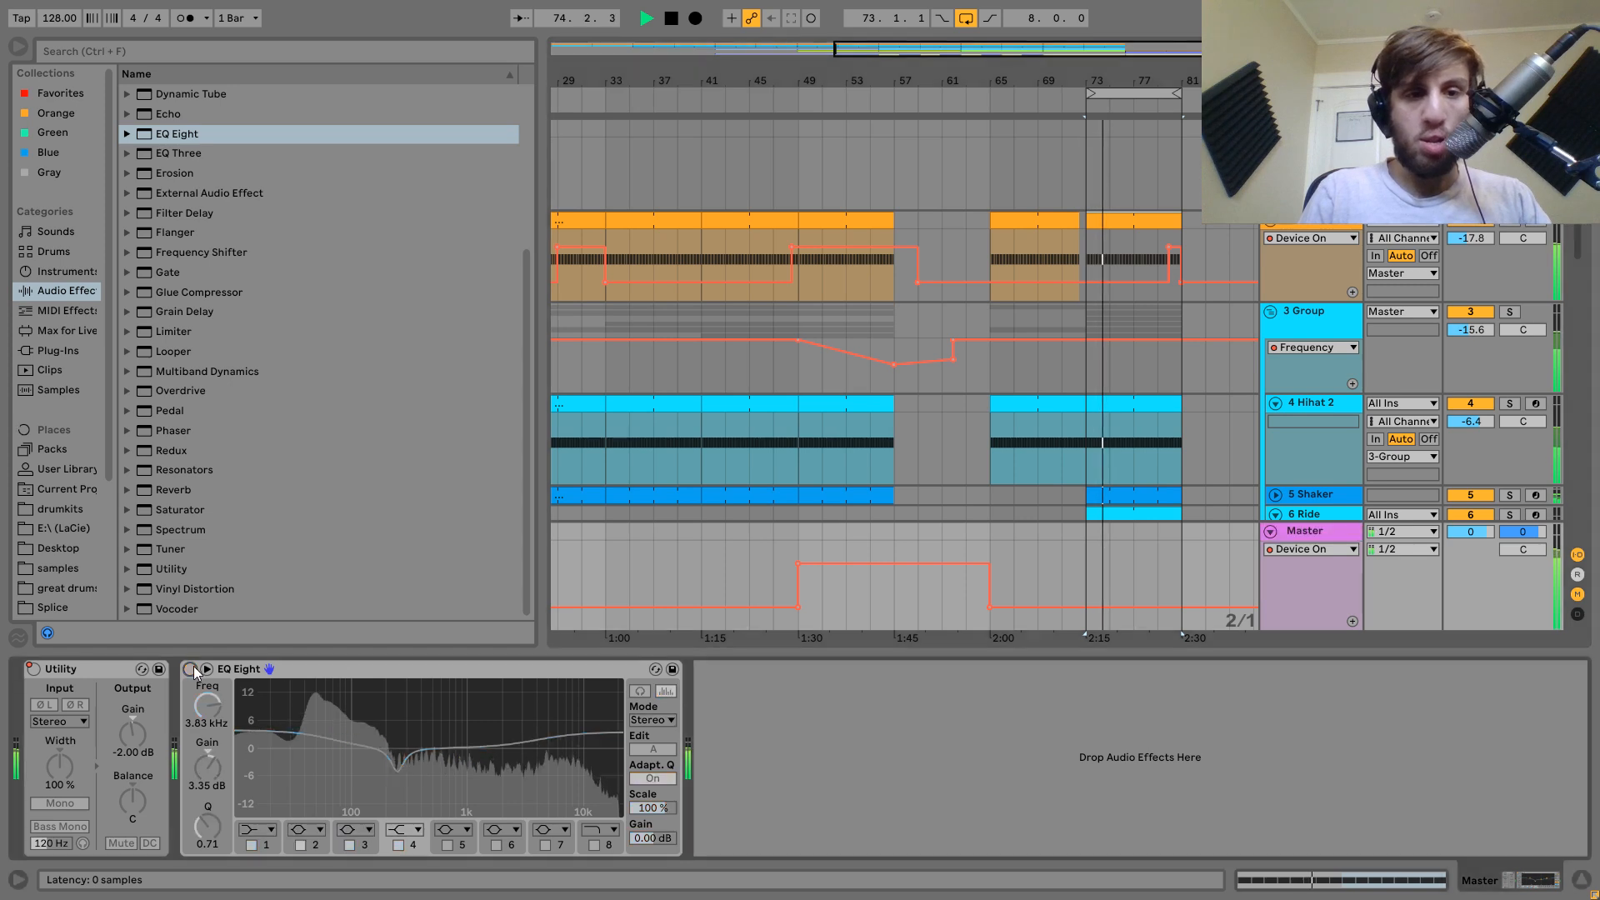
key(Tab)
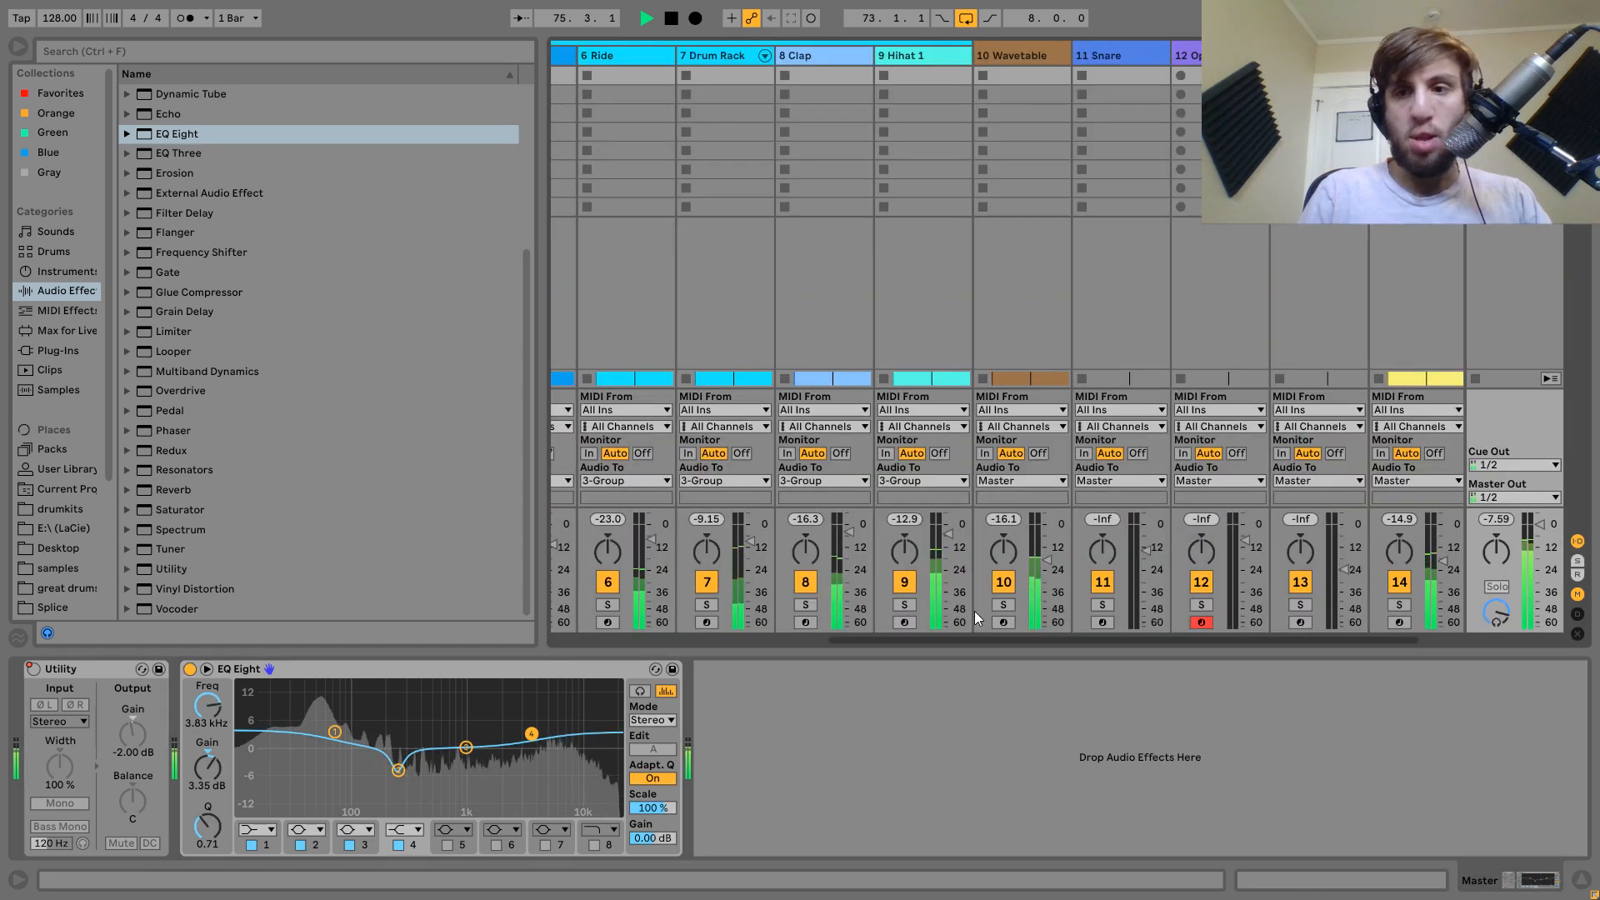
Raise track 14's volume slightly while the loop plays, reselect the Master, and stop playback.
click(1444, 569)
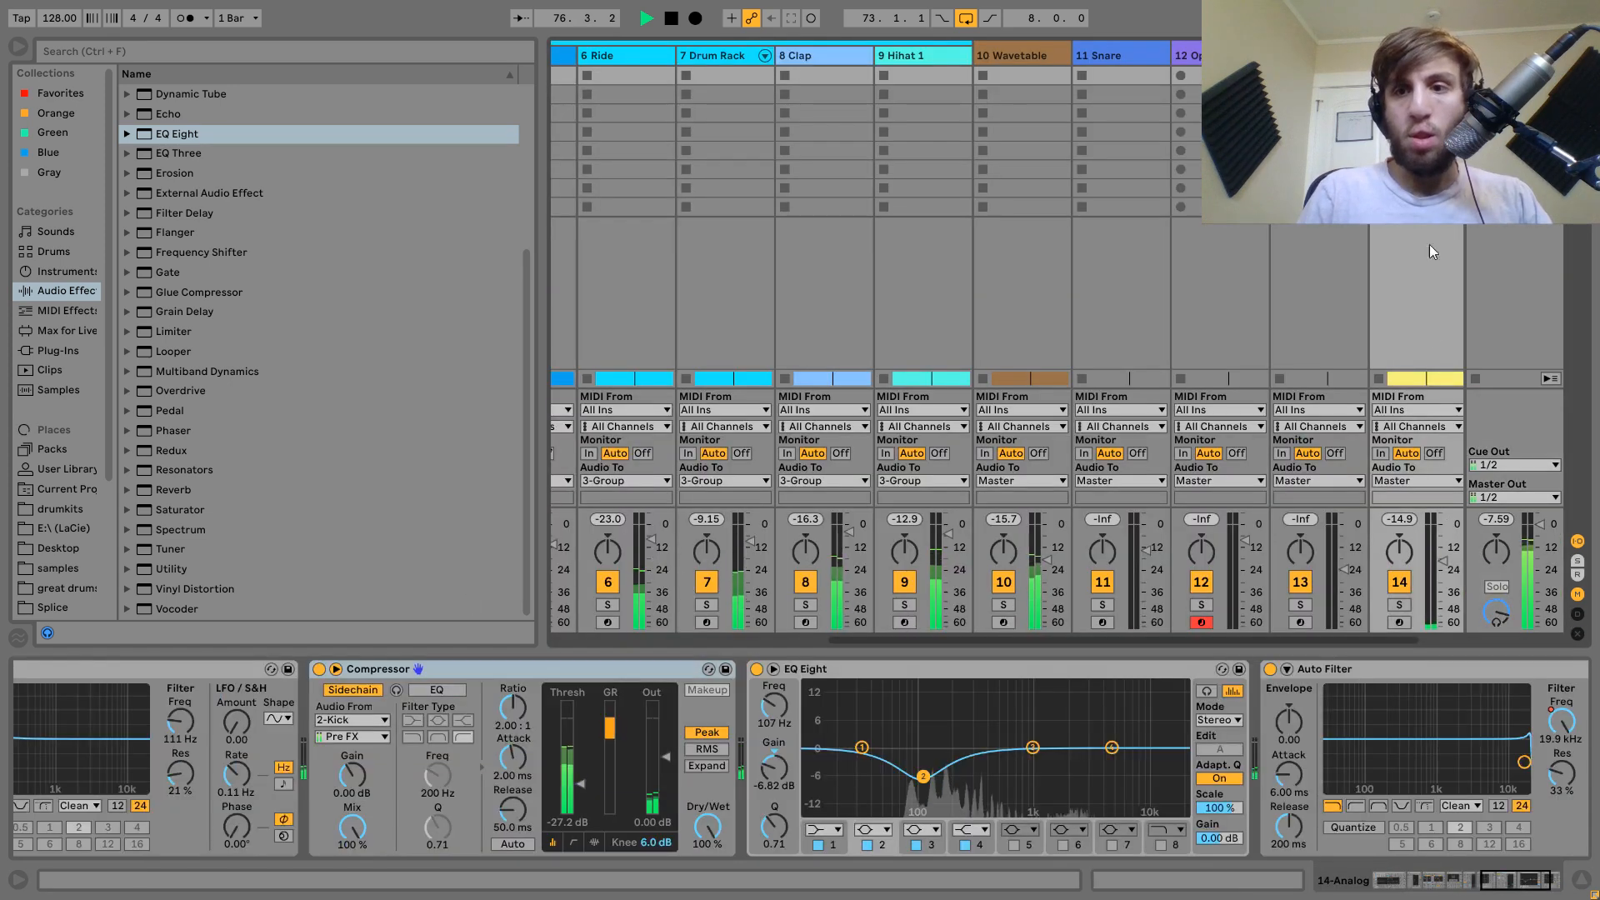
drag(1445, 569, 1443, 563)
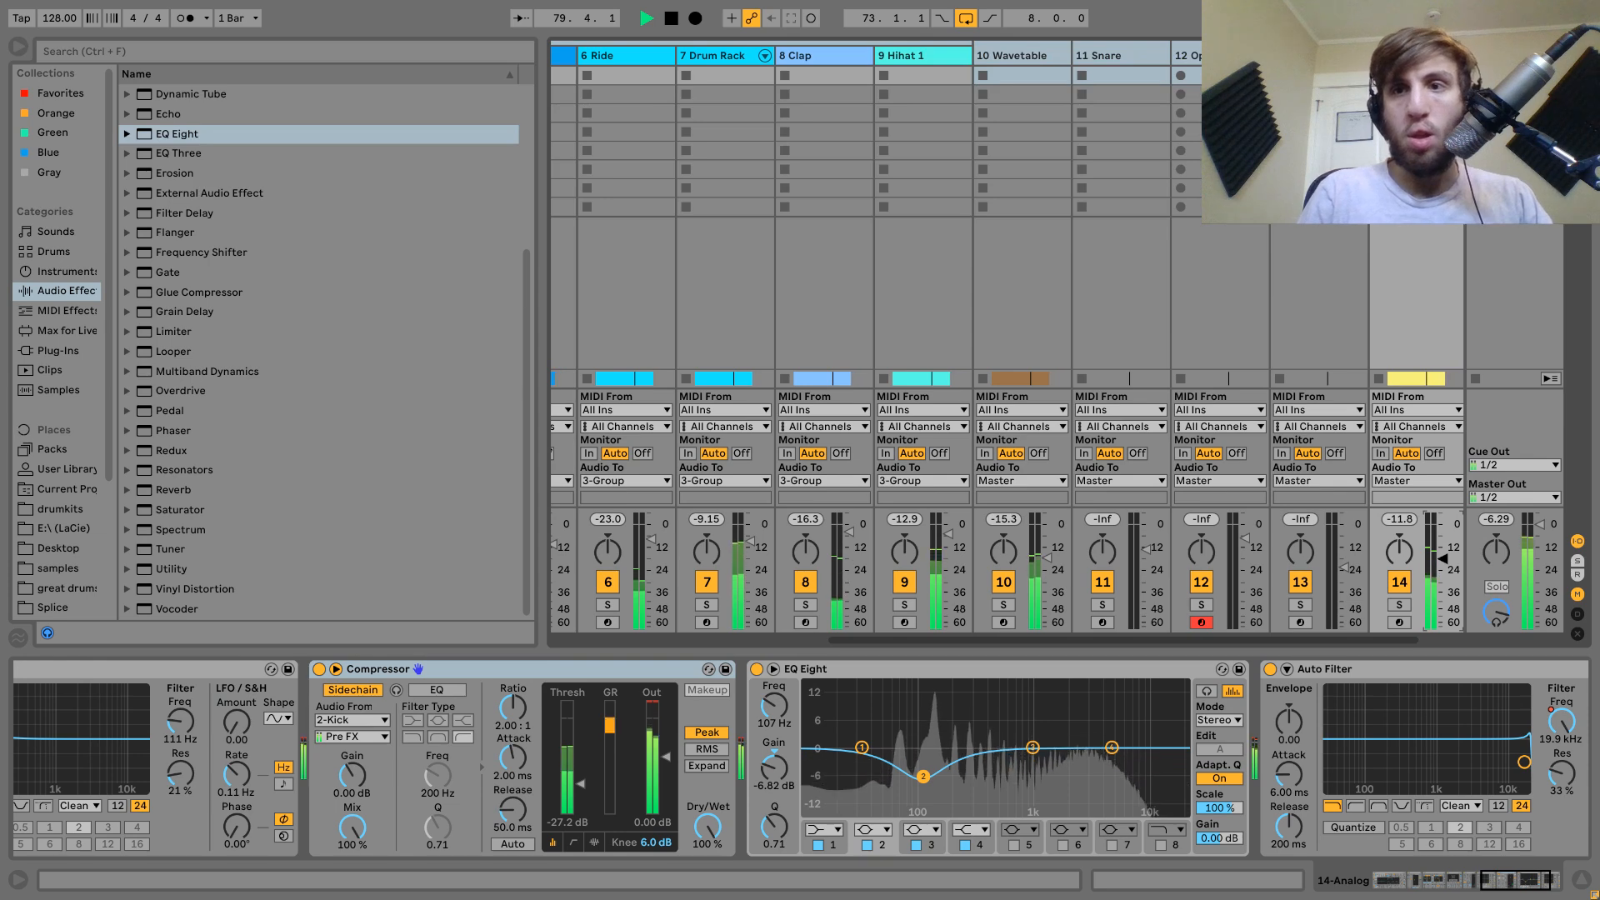
click(1513, 56)
key(space)
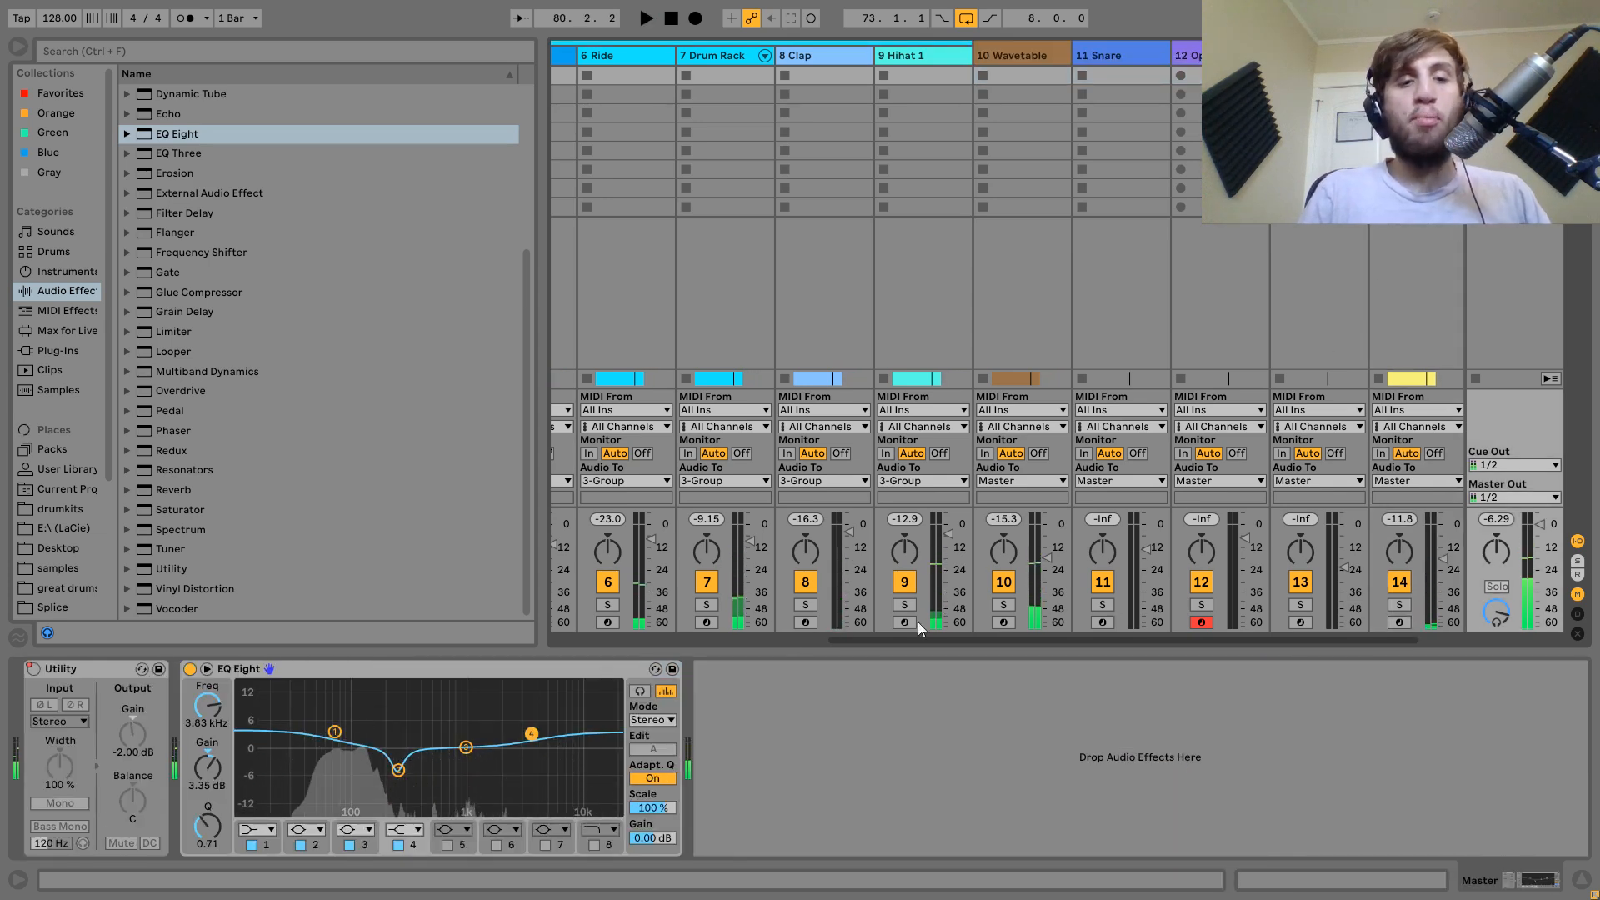
Audition the loop with the Master's EQ Eight bypassed and re-enabled, stop playback, and select EQ band 2.
click(190, 670)
key(space)
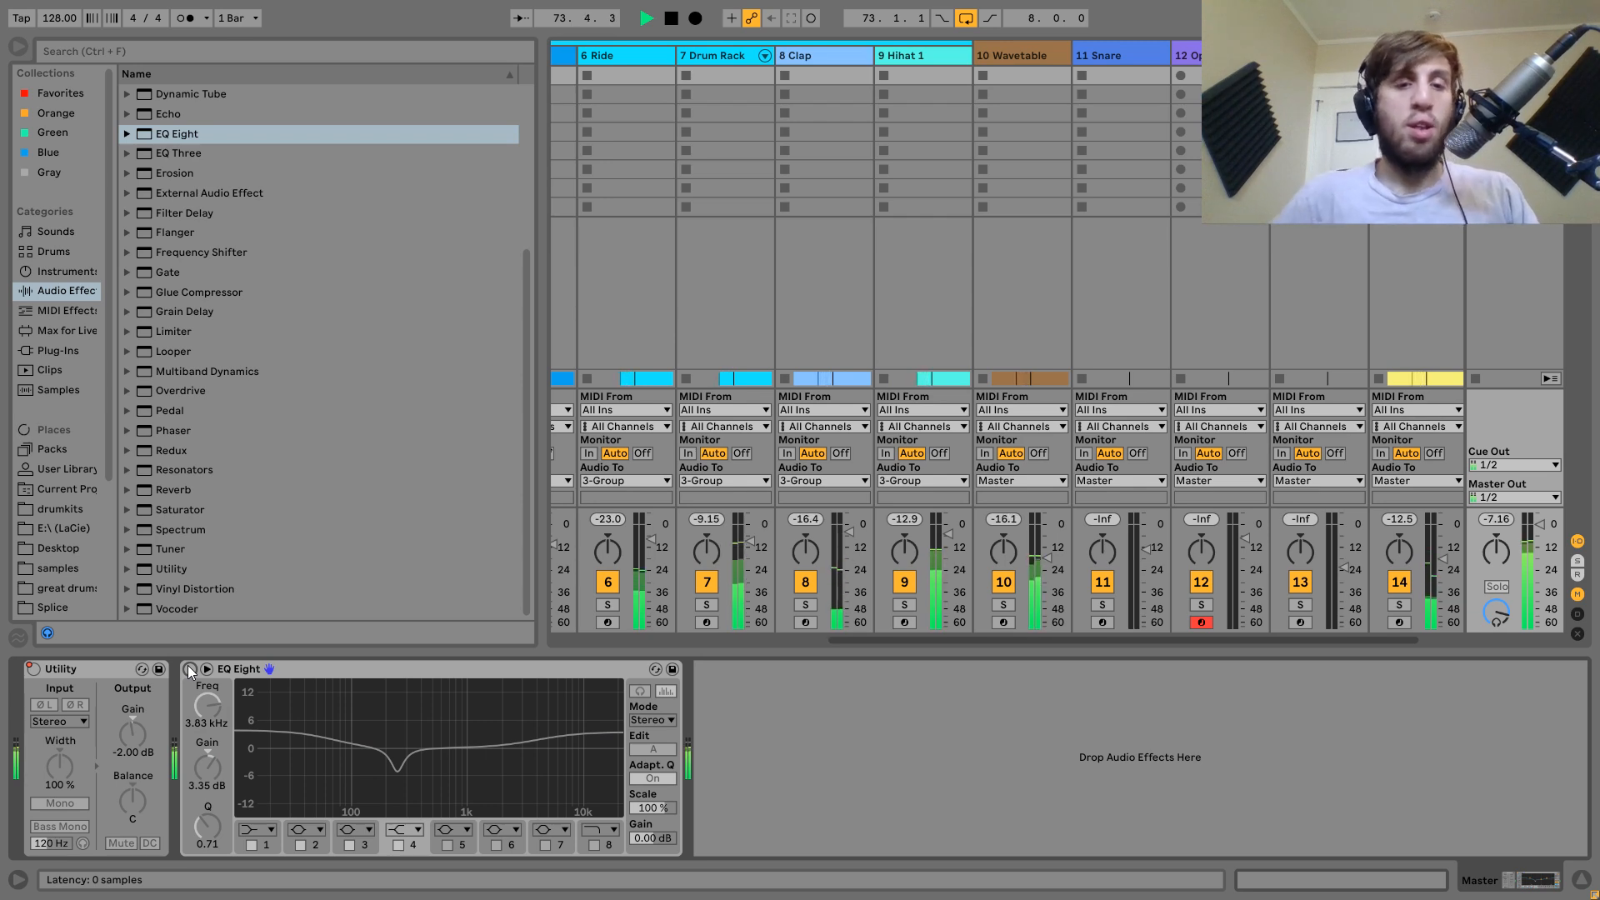
click(190, 670)
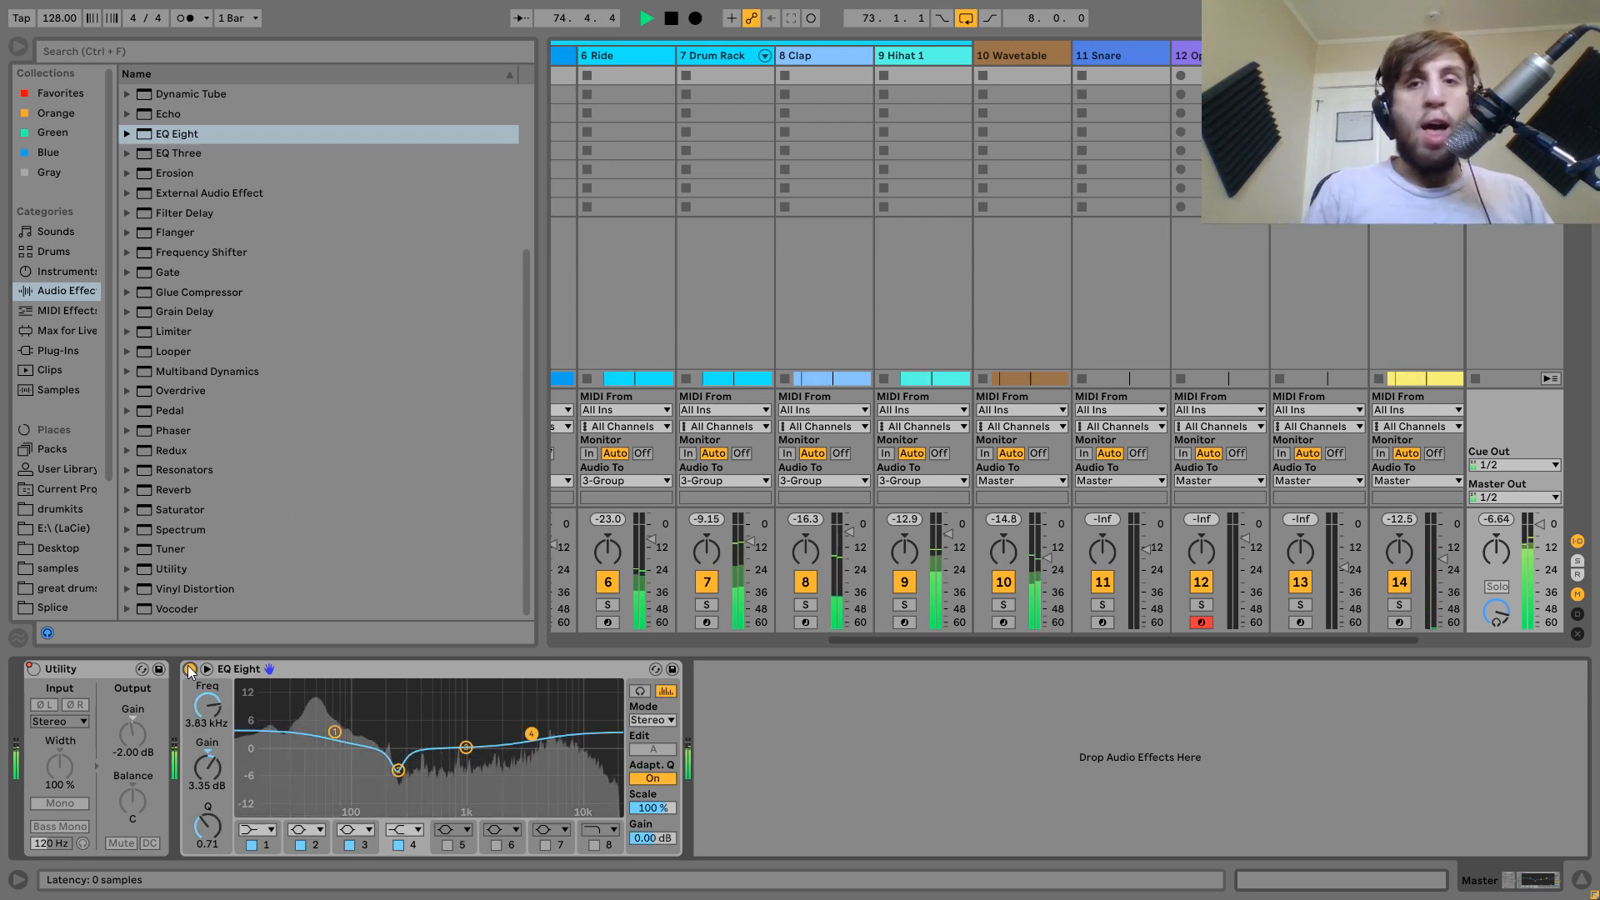
click(1417, 56)
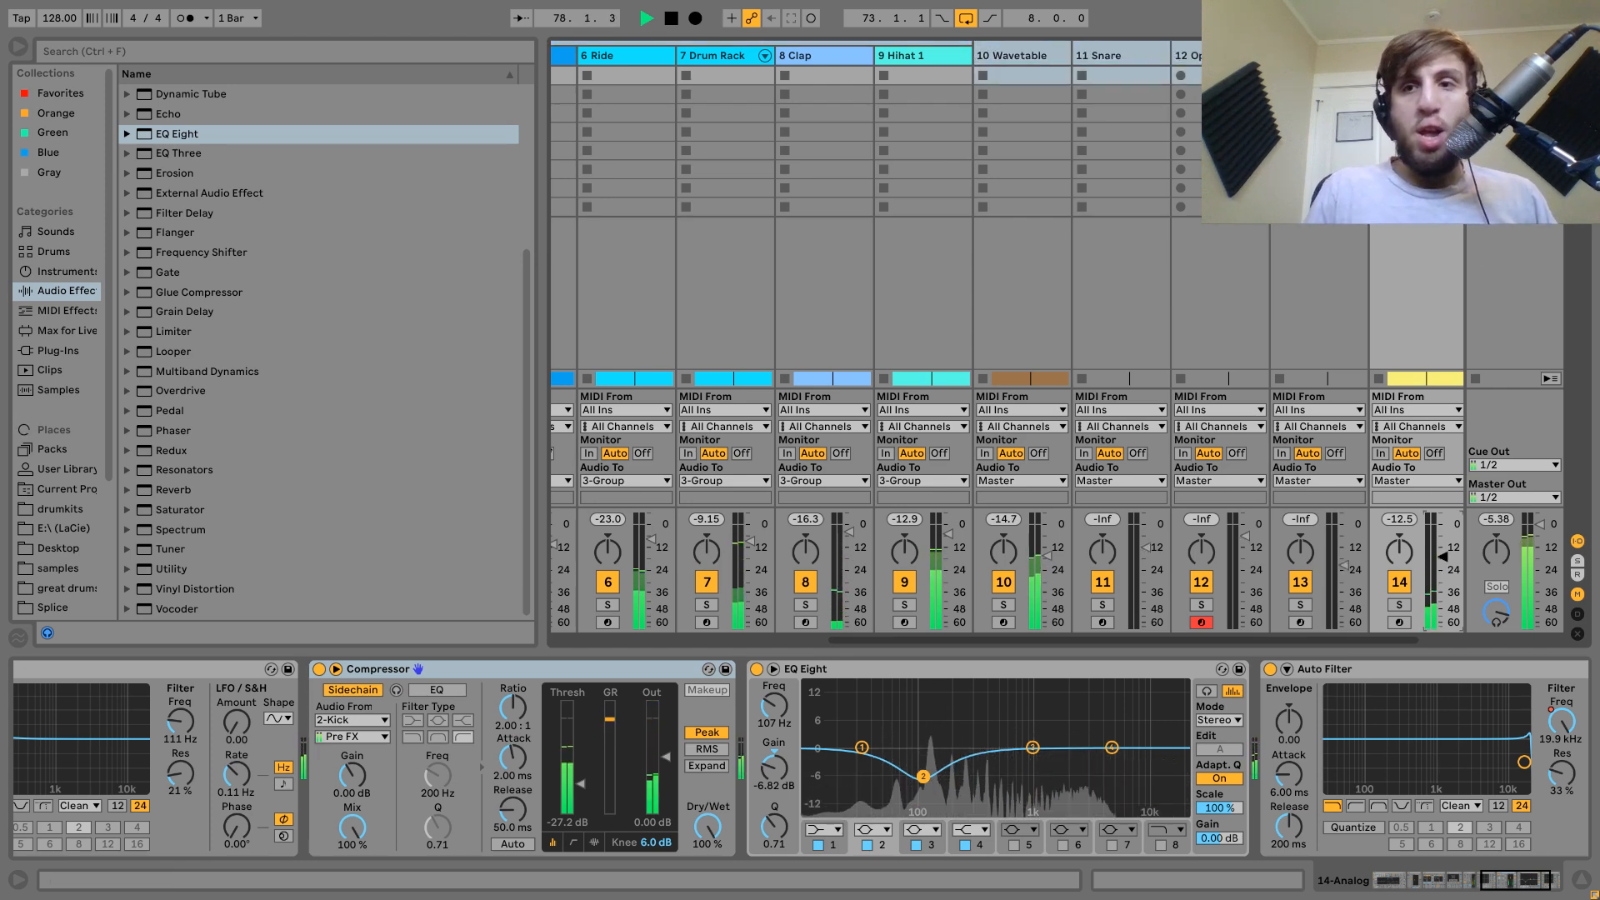
click(1500, 275)
key(space)
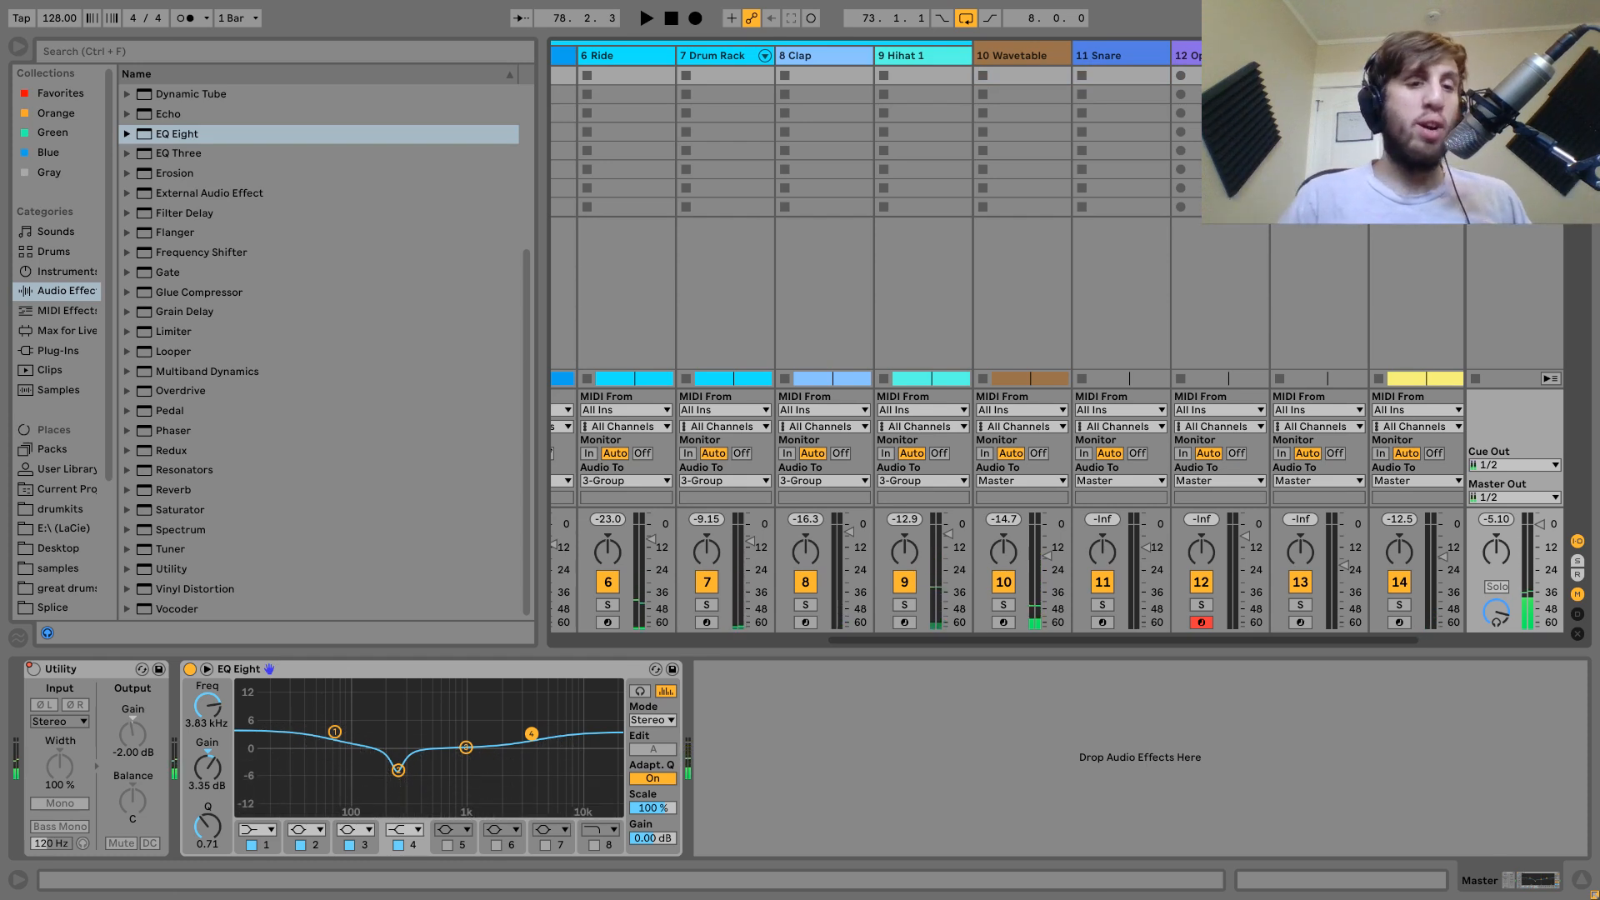
click(398, 770)
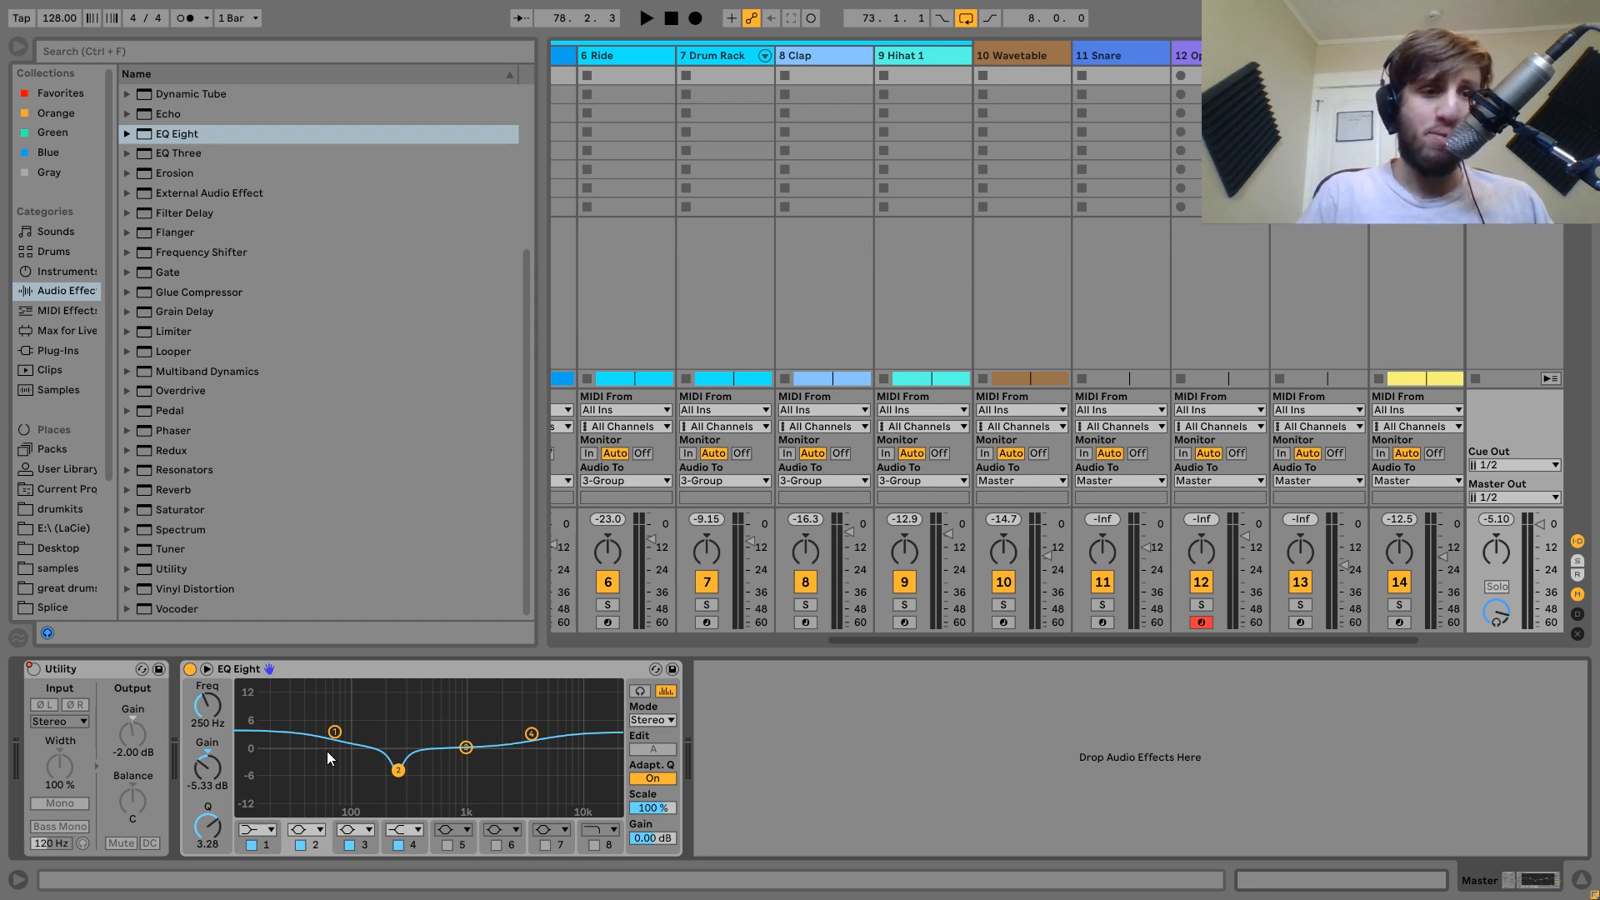
Add a Saturator to the Master with Drive at 2 dB and Output at -2 dB, and play the loop.
double_click(180, 509)
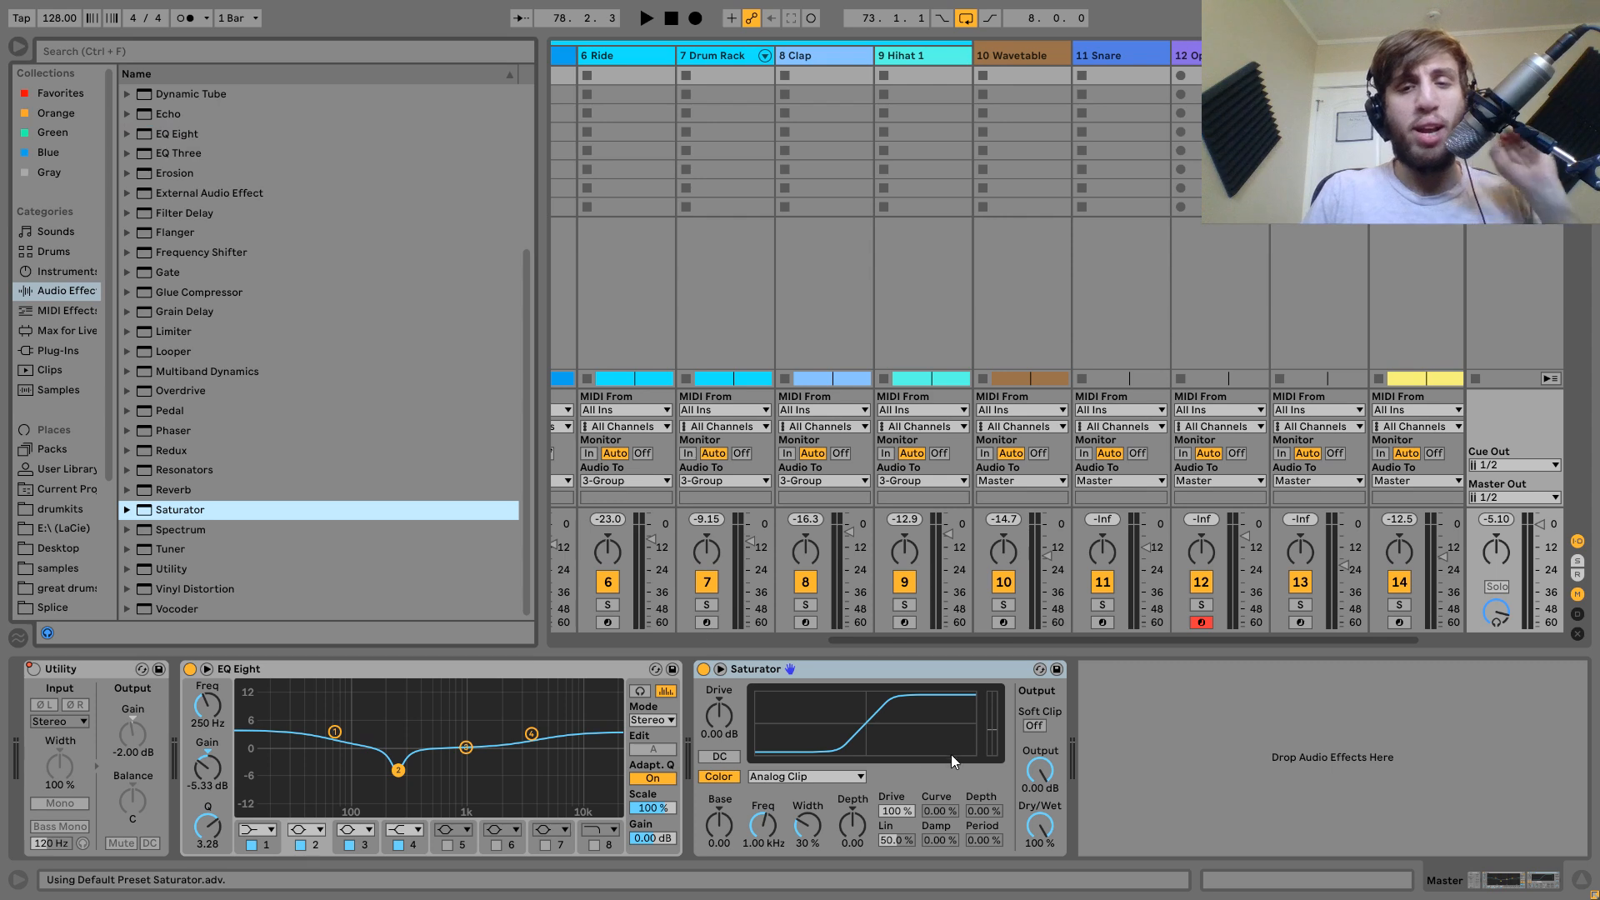
click(1053, 761)
key(Down)
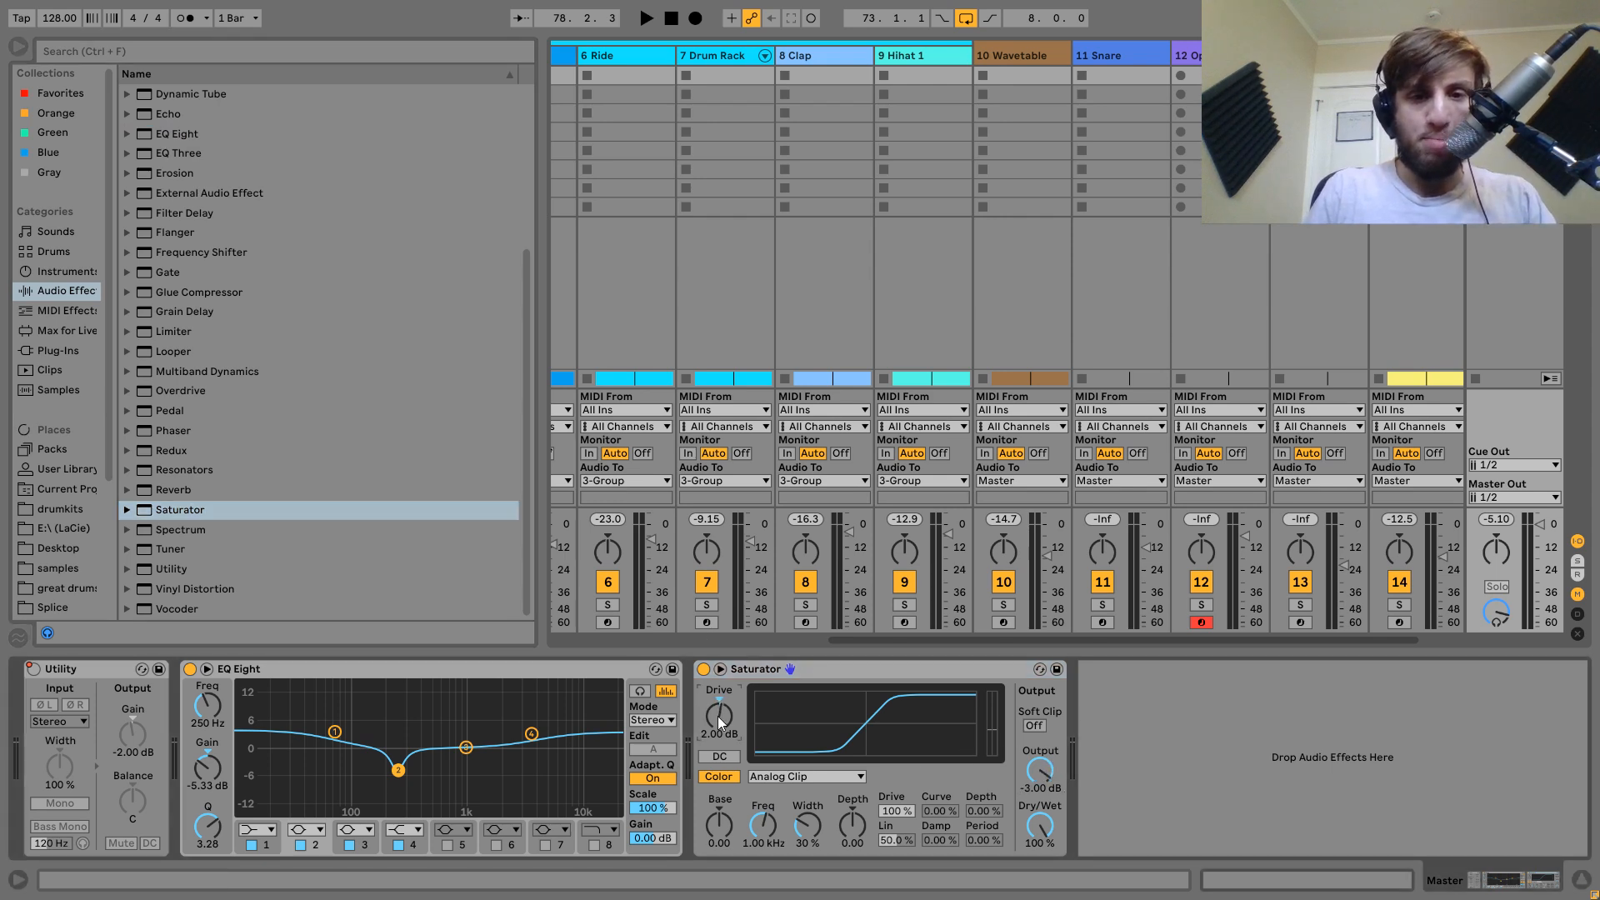
key(space)
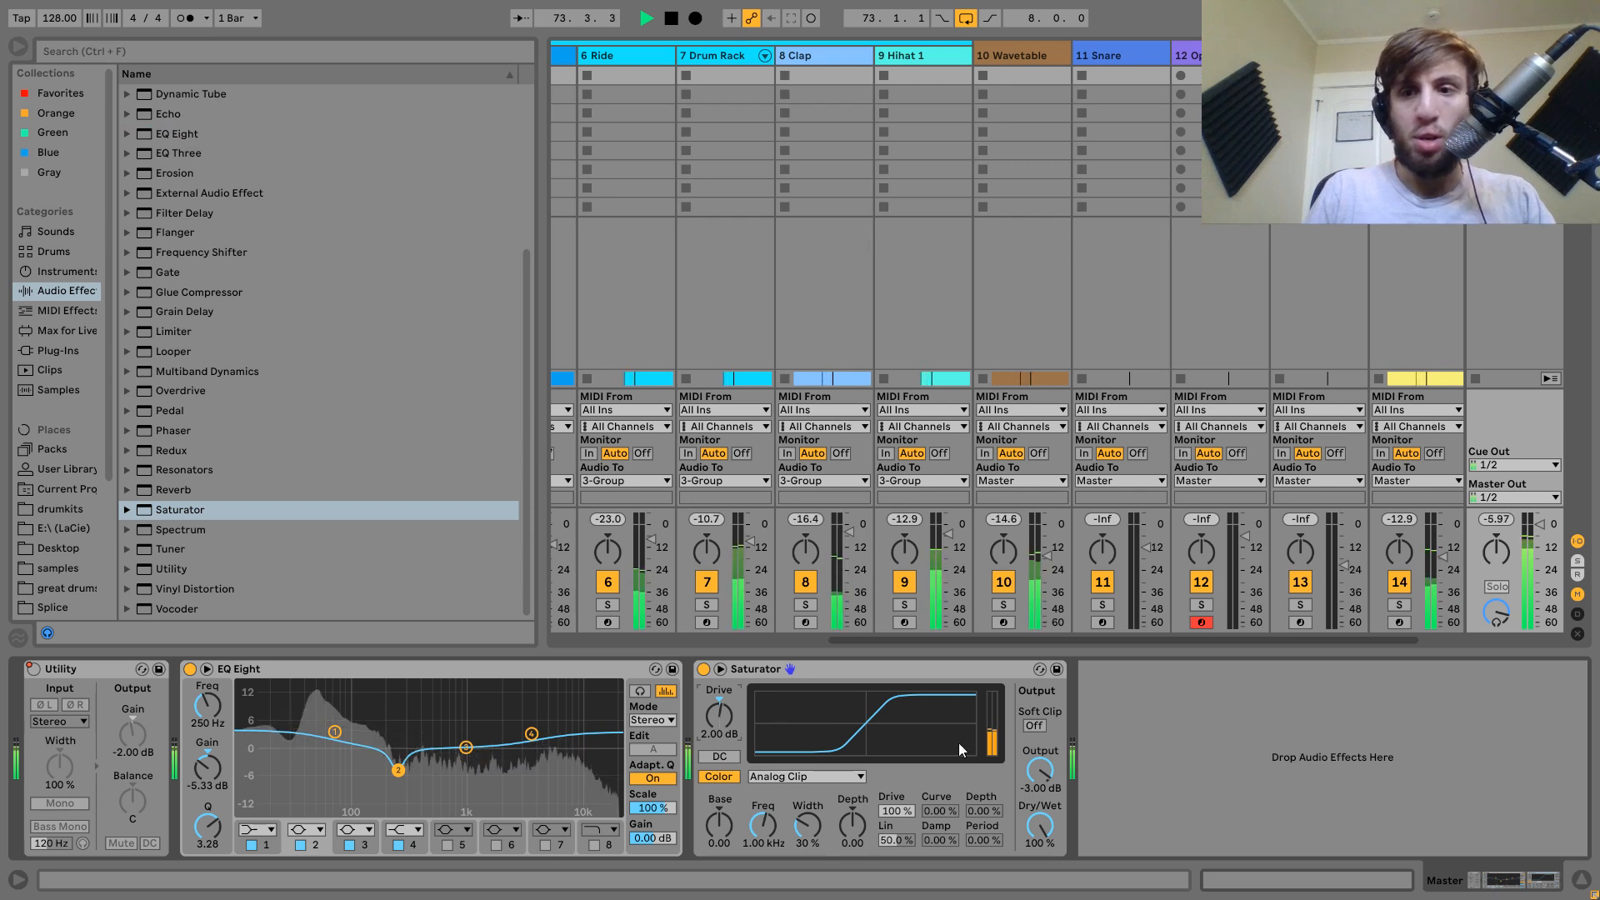
key(Up)
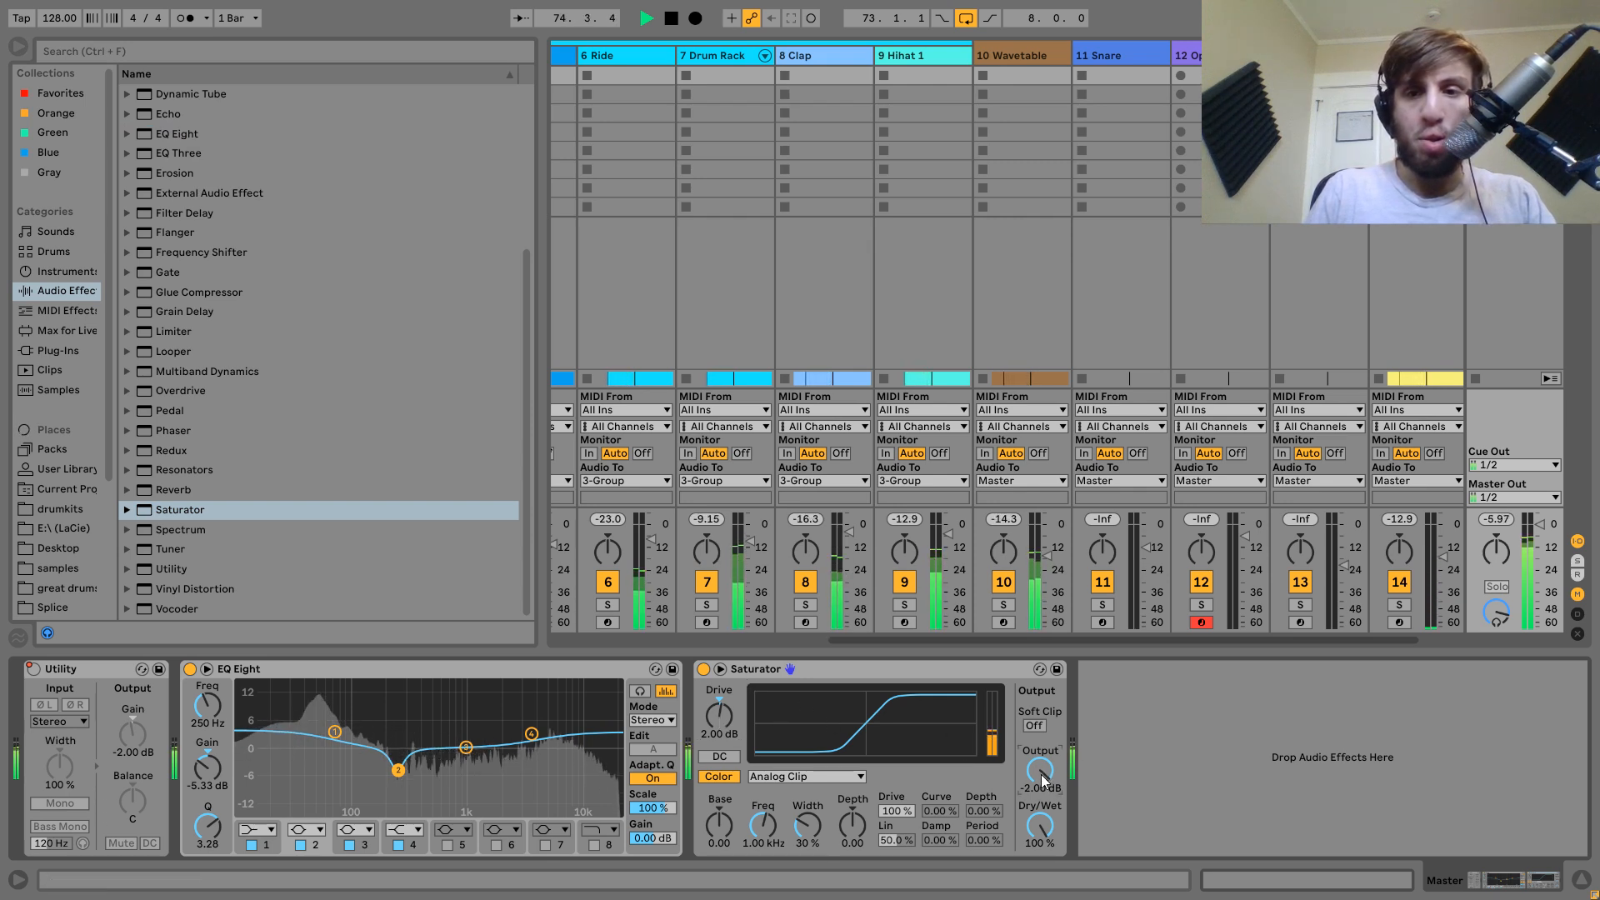
Compare the Master's Saturator bypassed and enabled, and set its Drive to 3 dB.
click(702, 669)
click(702, 669)
click(717, 722)
key(Up)
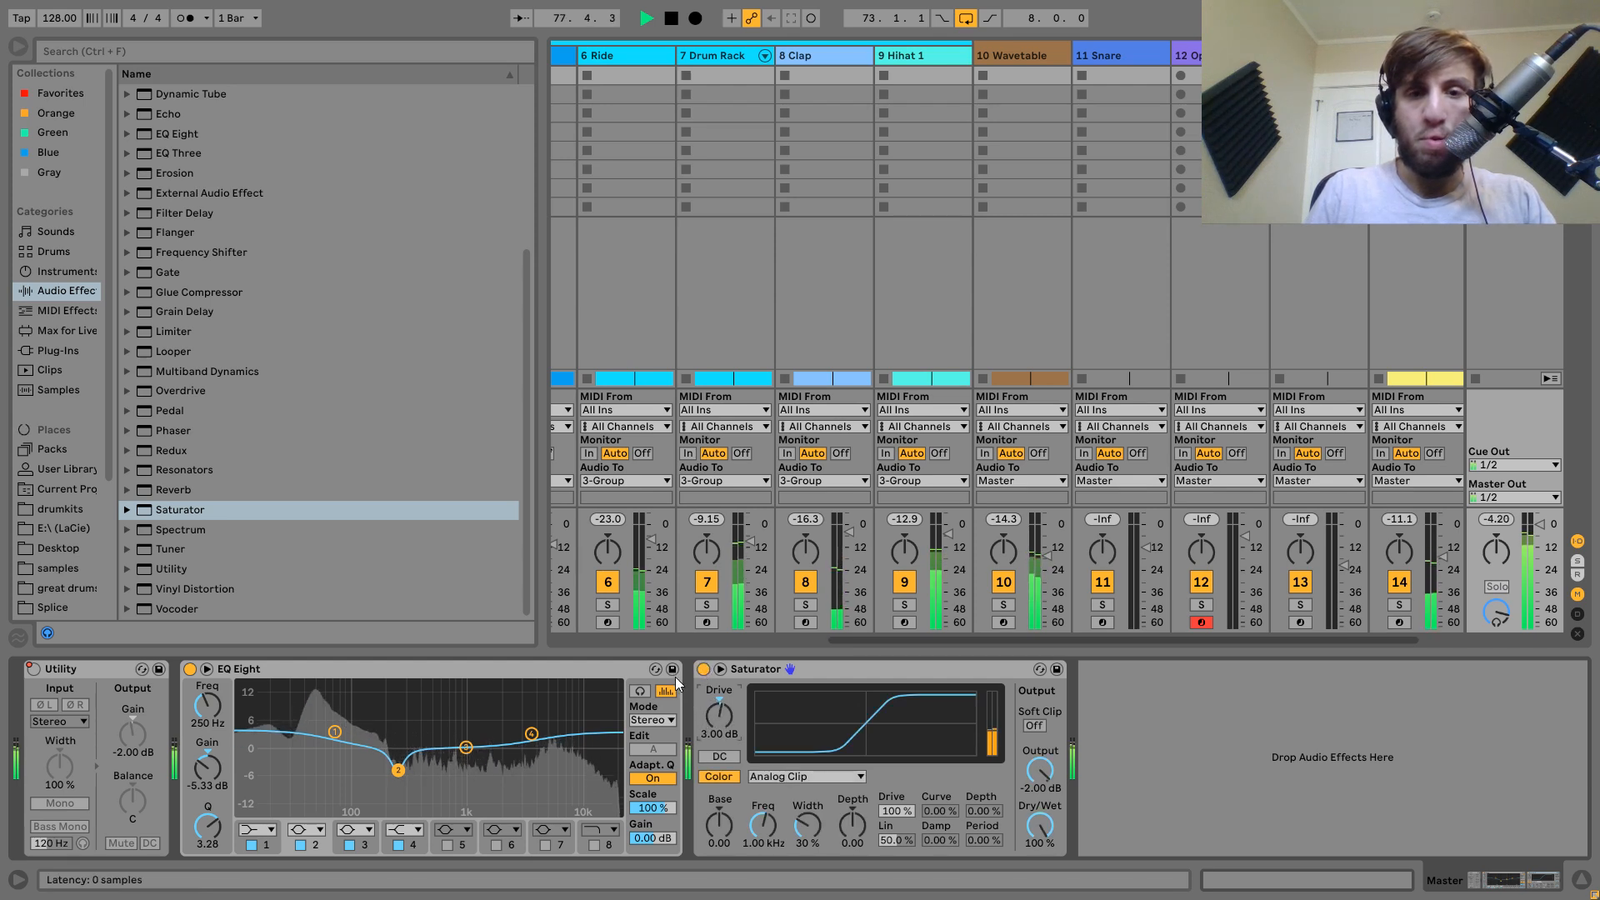
Audition the loop repeatedly with the Master's Saturator bypassed and re-enabled, leaving it on and playback stopped.
click(702, 669)
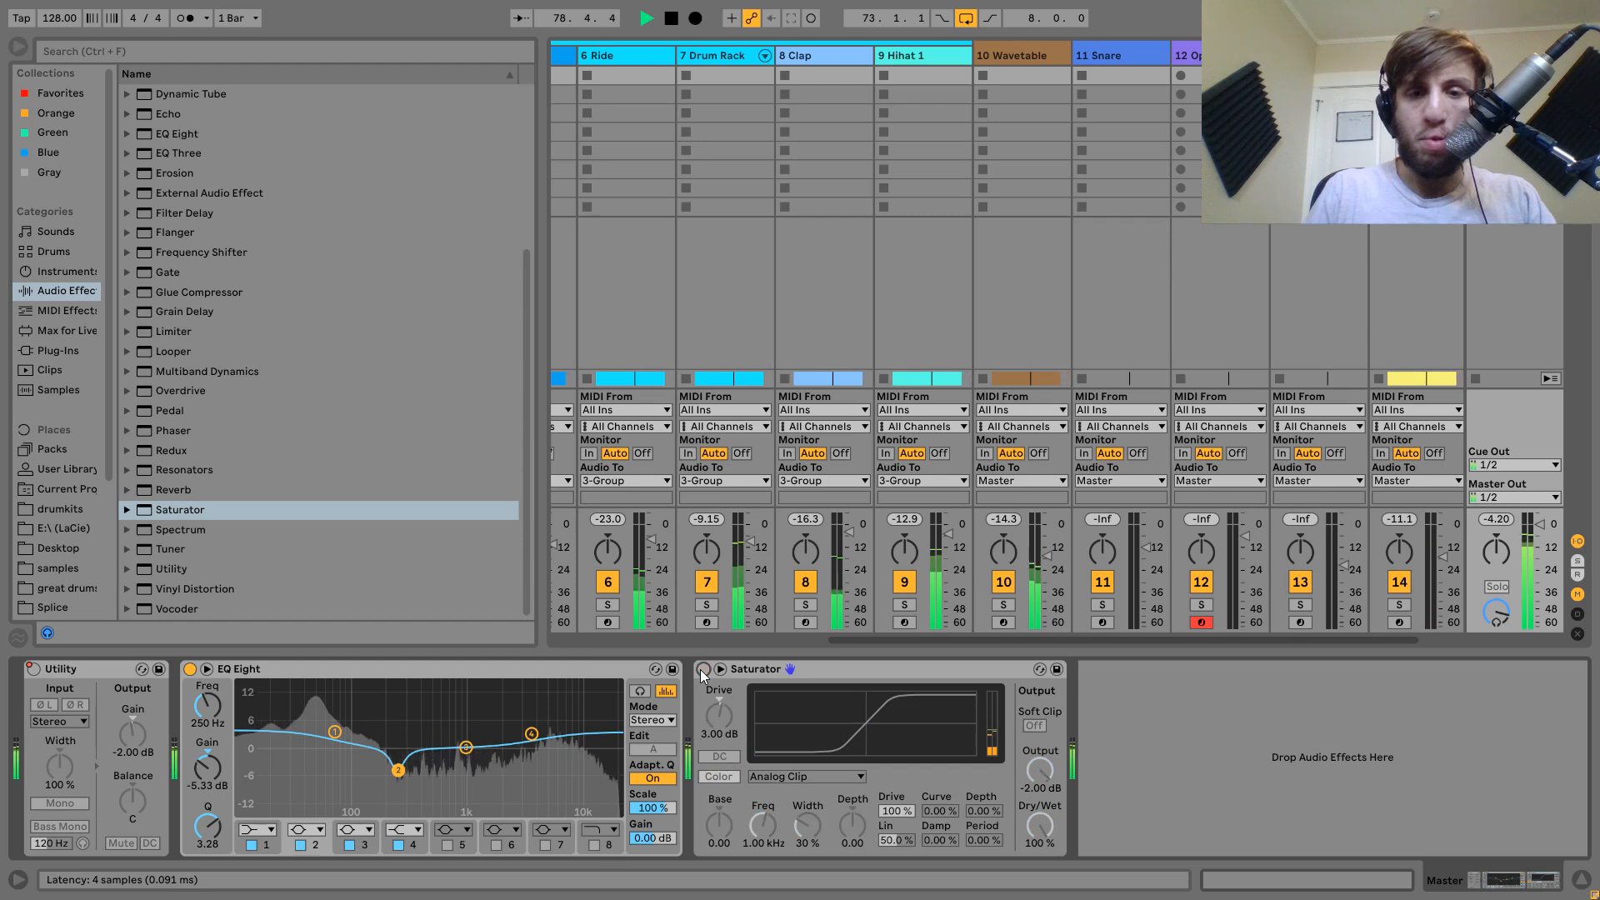
click(702, 669)
key(space)
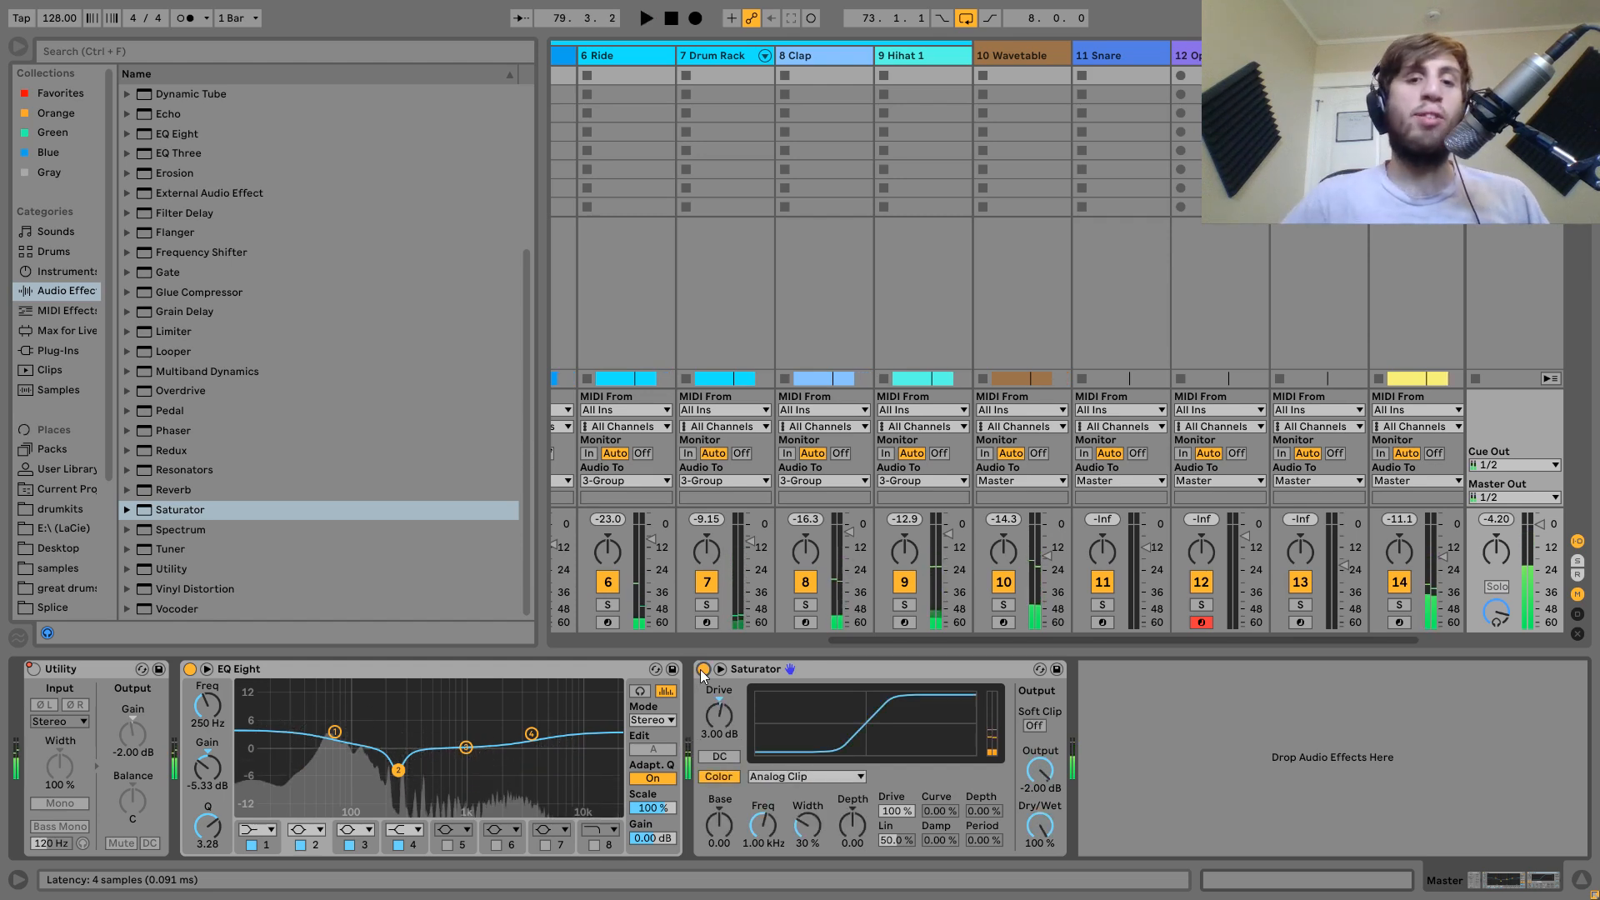
click(703, 669)
key(space)
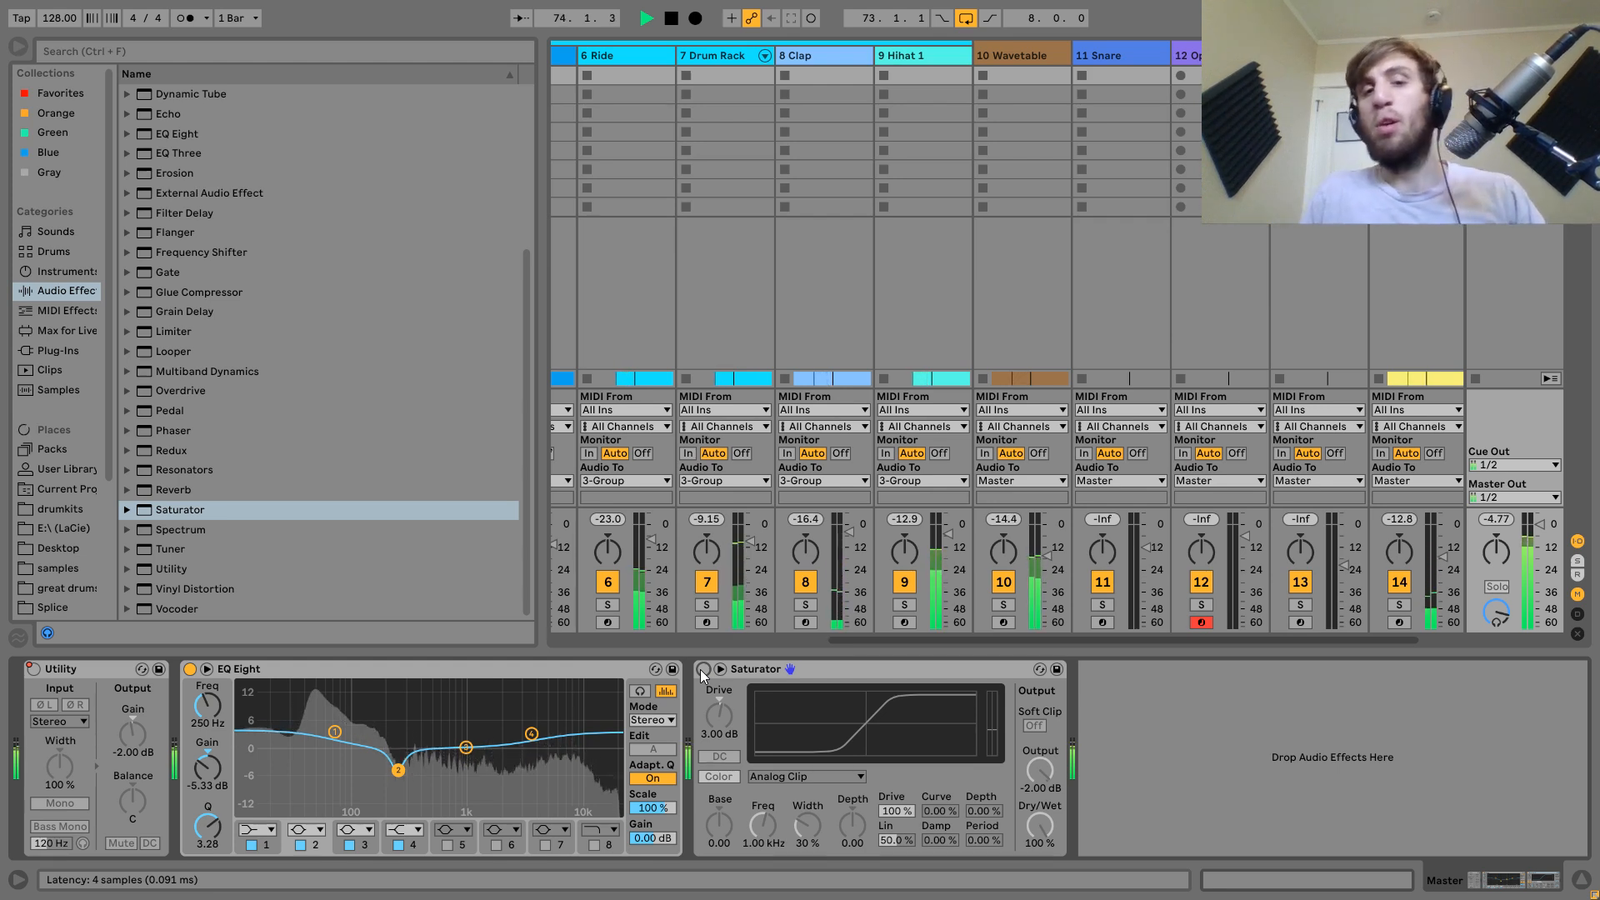
click(701, 669)
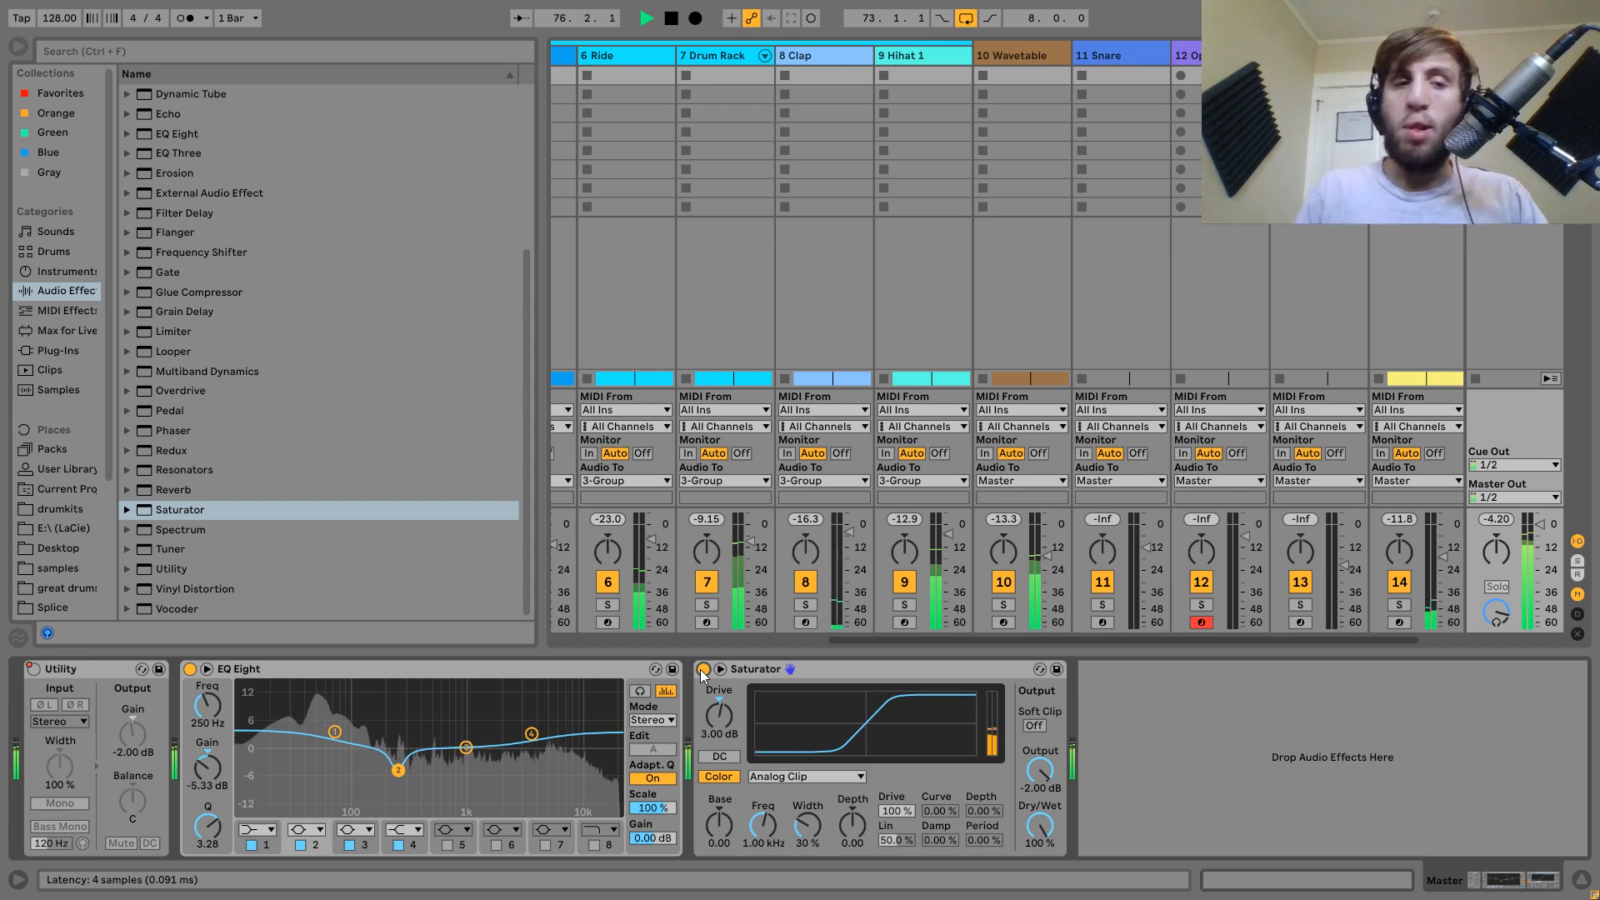
key(space)
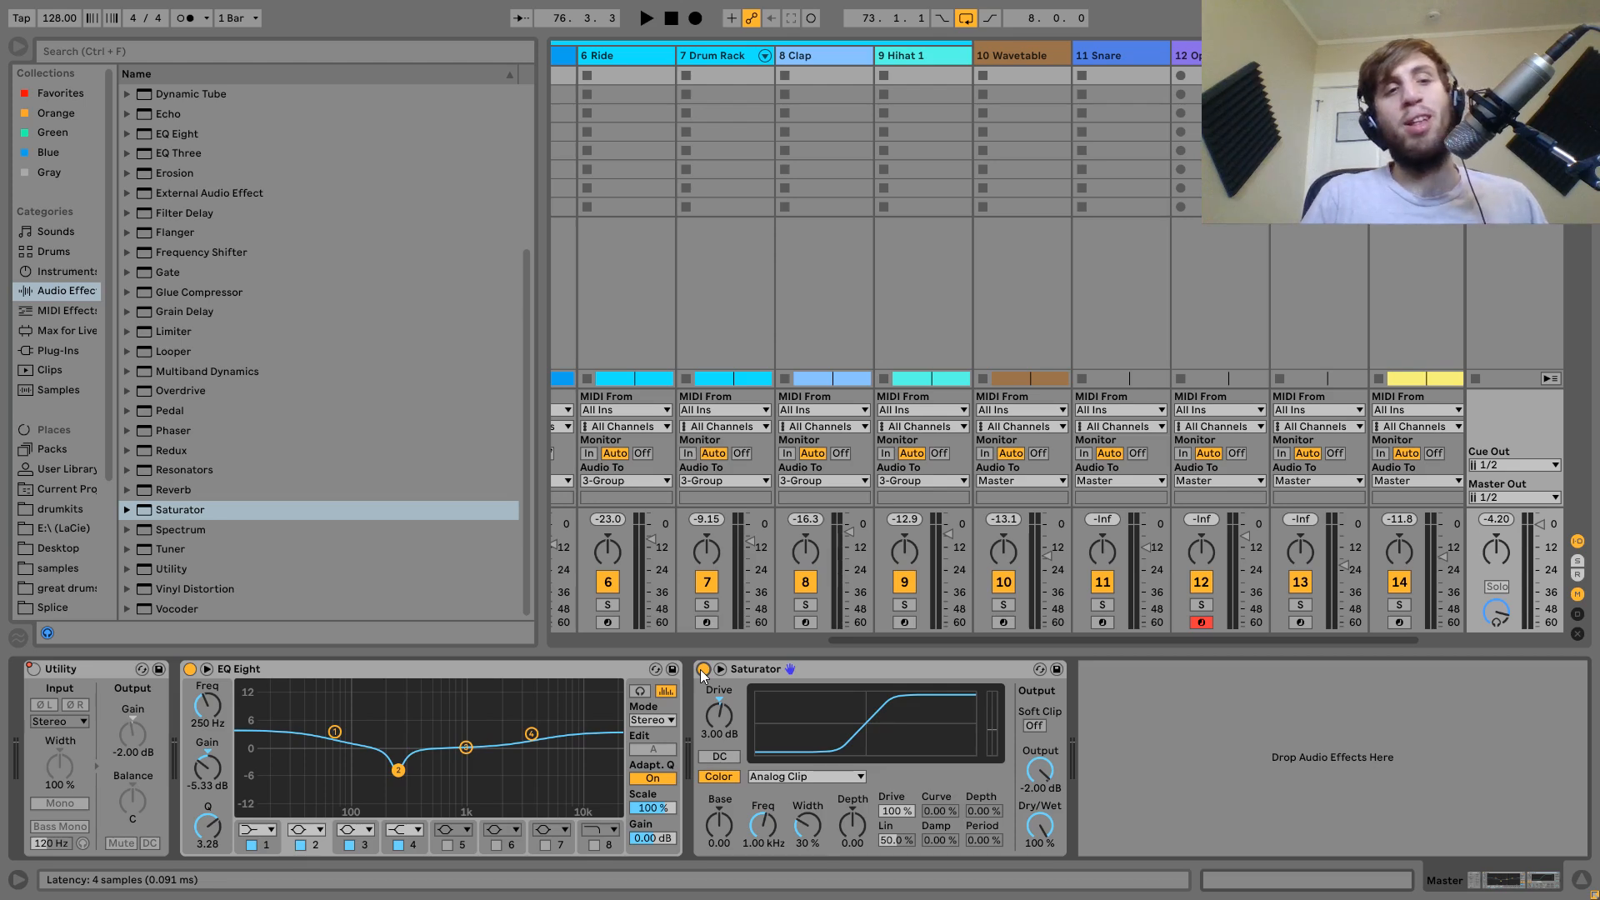
key(space)
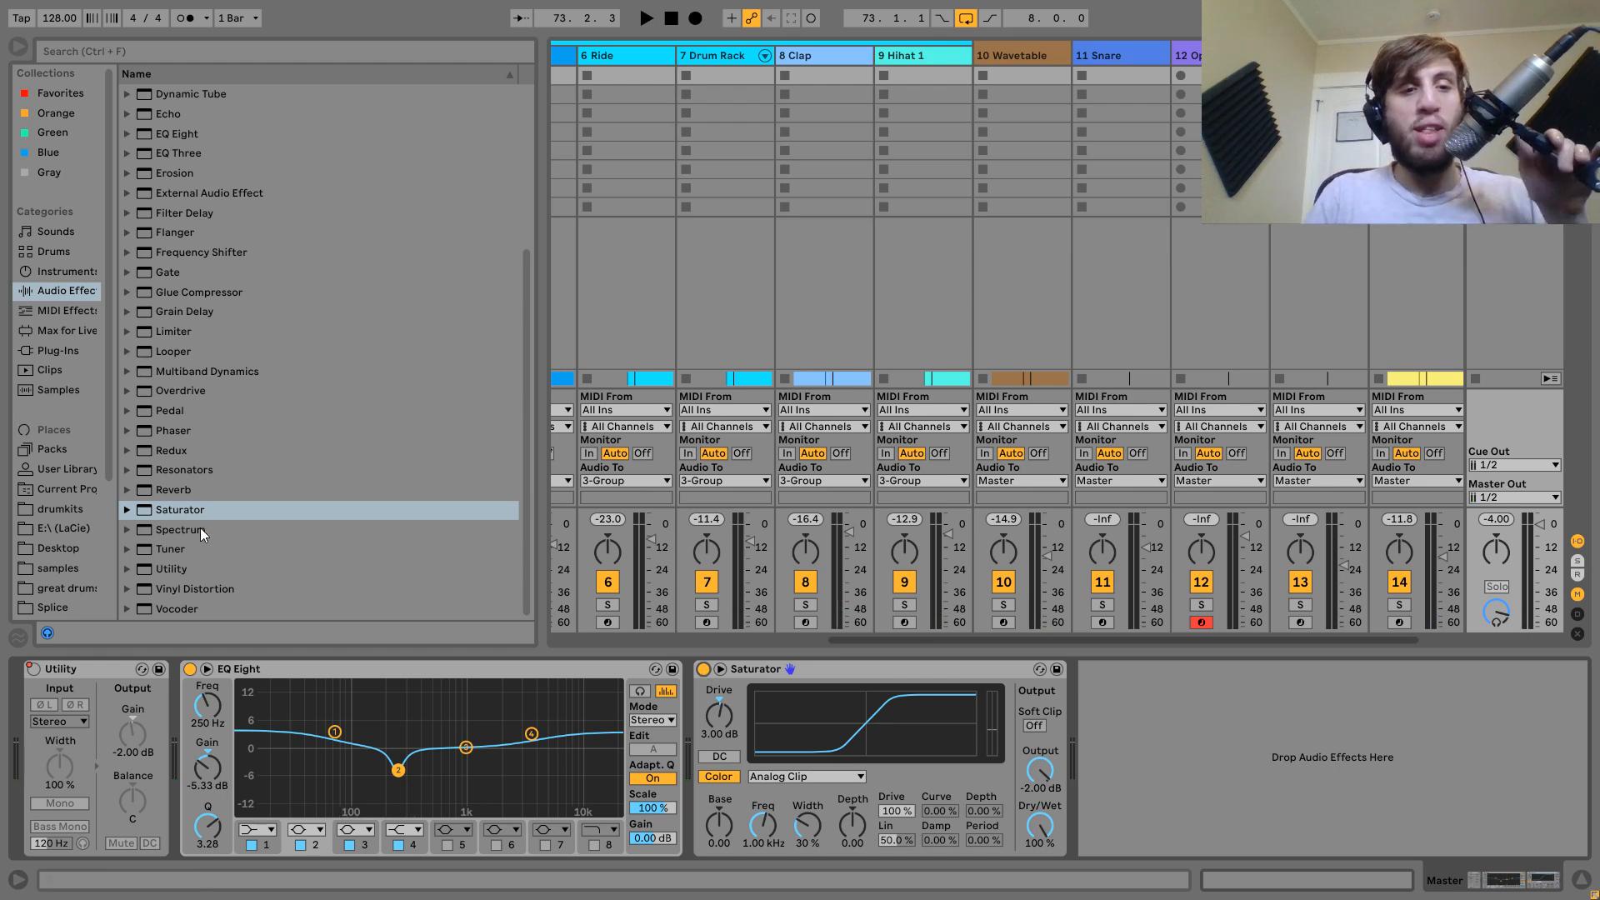
Try a second Saturator on the Master with 36 dB Drive and -24.9 dB Output during playback, and delete it.
click(186, 509)
drag(186, 509, 1377, 768)
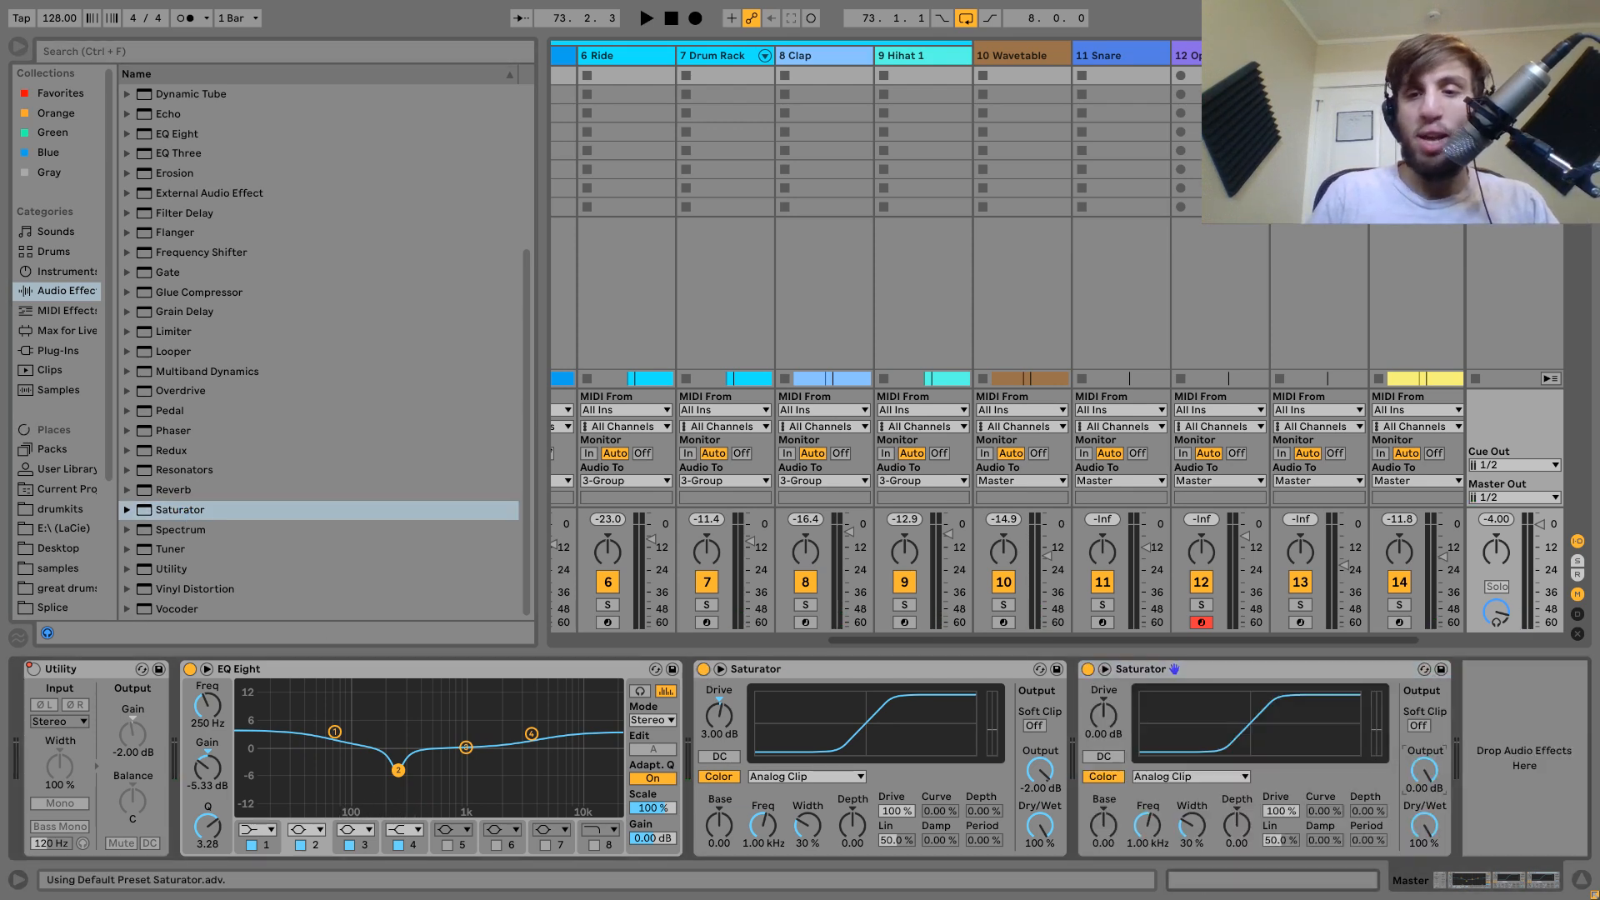
drag(1105, 719, 1105, 584)
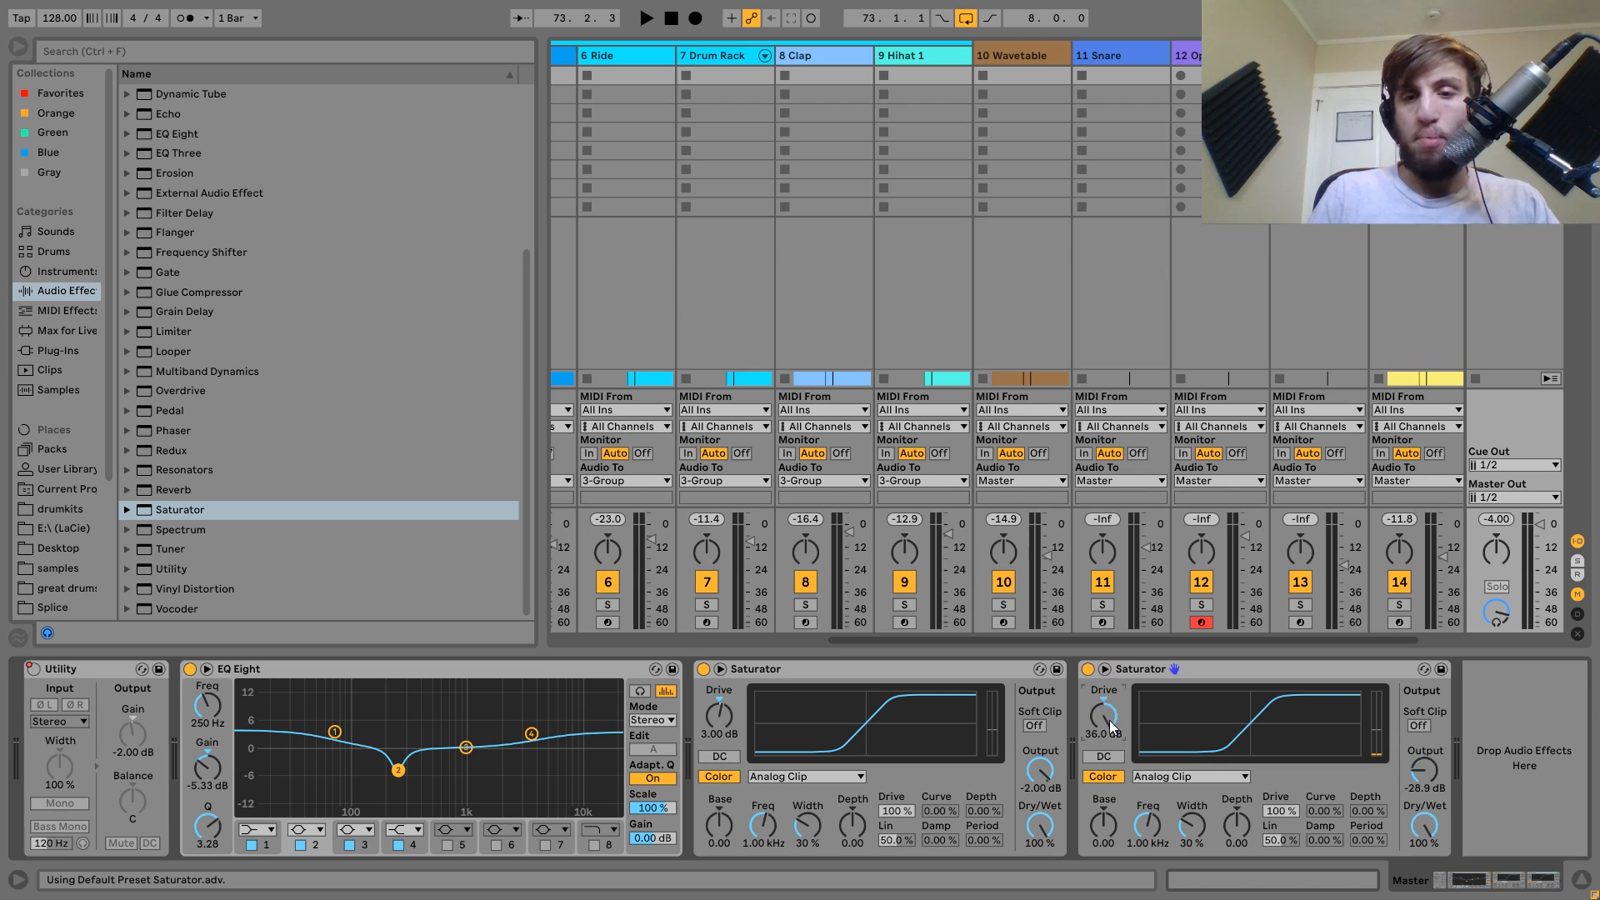
key(space)
drag(1424, 770, 1424, 753)
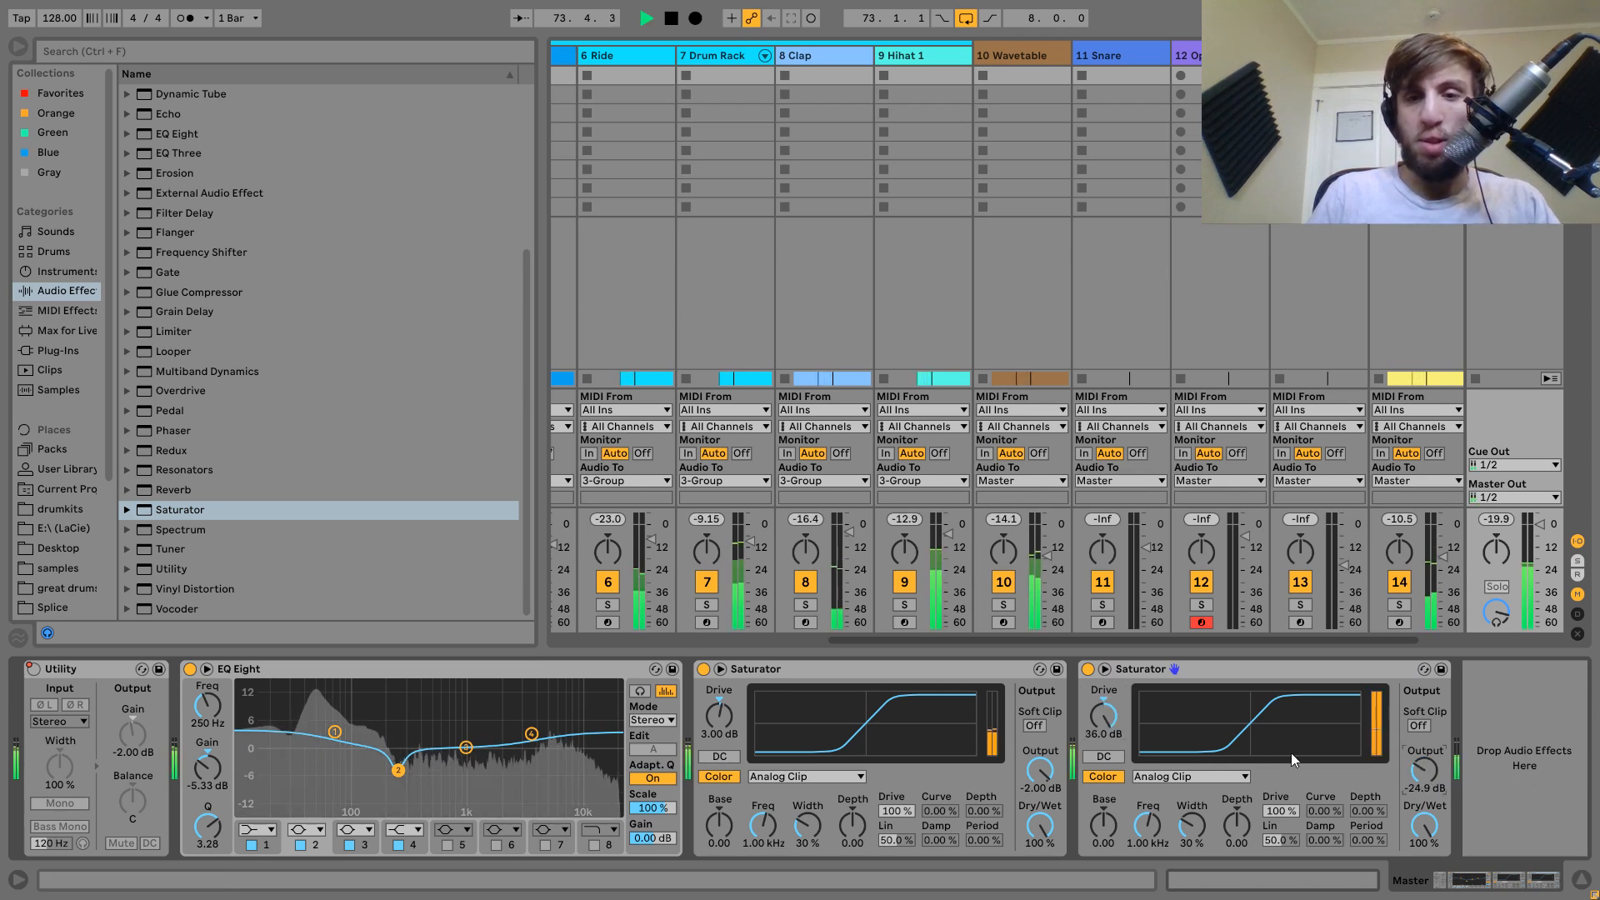
key(space)
click(1154, 665)
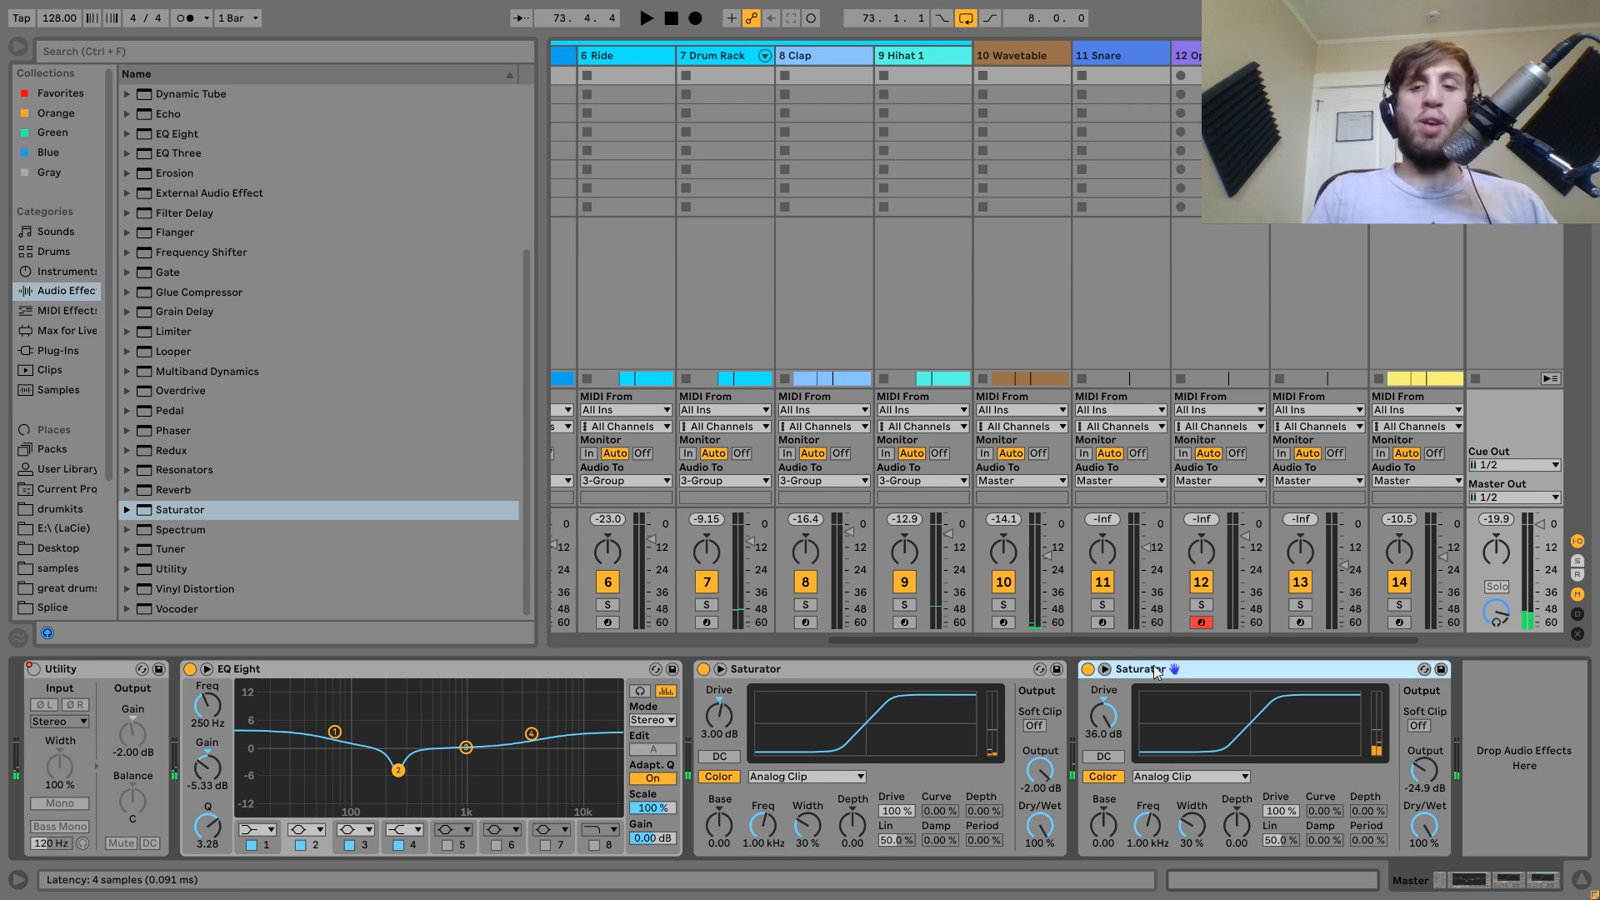
key(Delete)
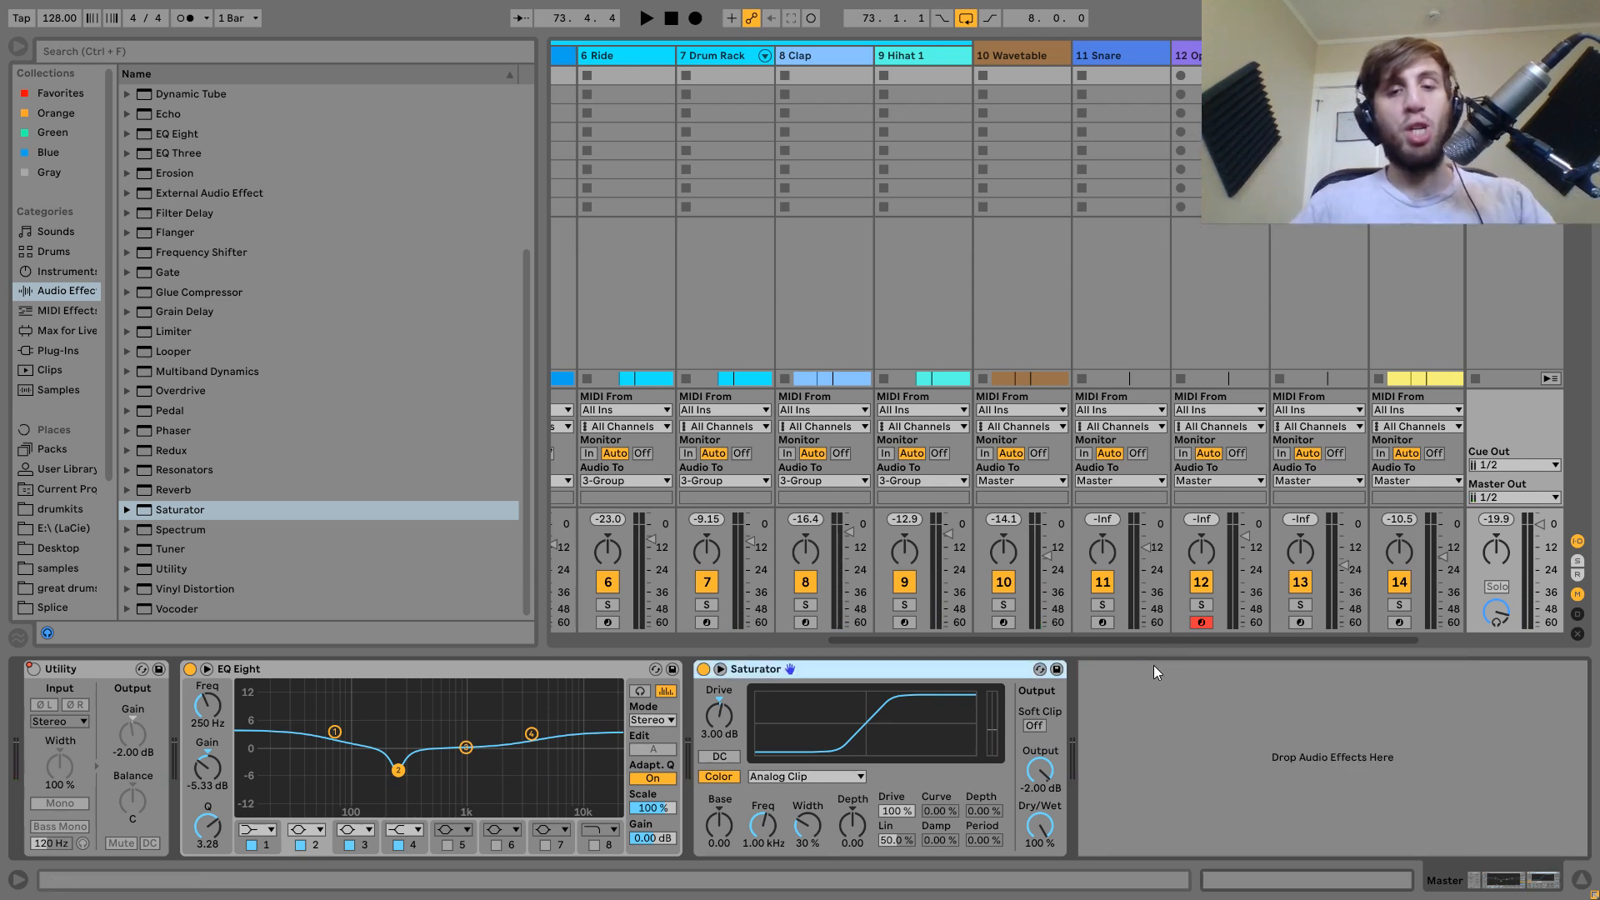
Add a Compressor to the Master with Makeup off, threshold -10.9 dB, attack 12.5 ms and output gain 1 dB.
key(space)
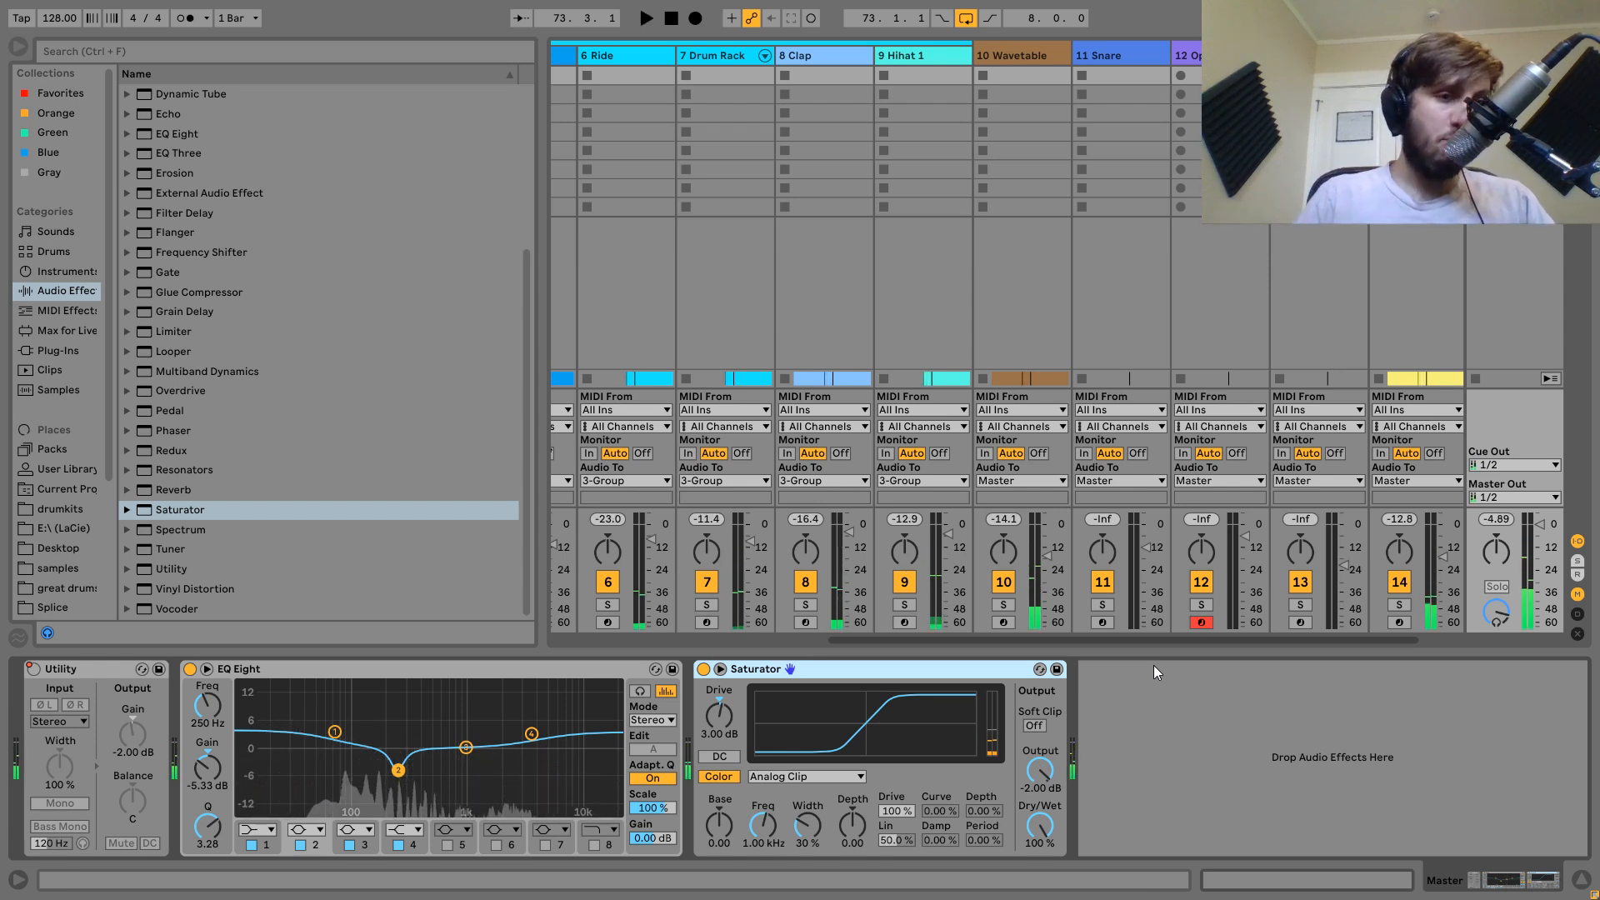
scroll(382, 292, up, 5)
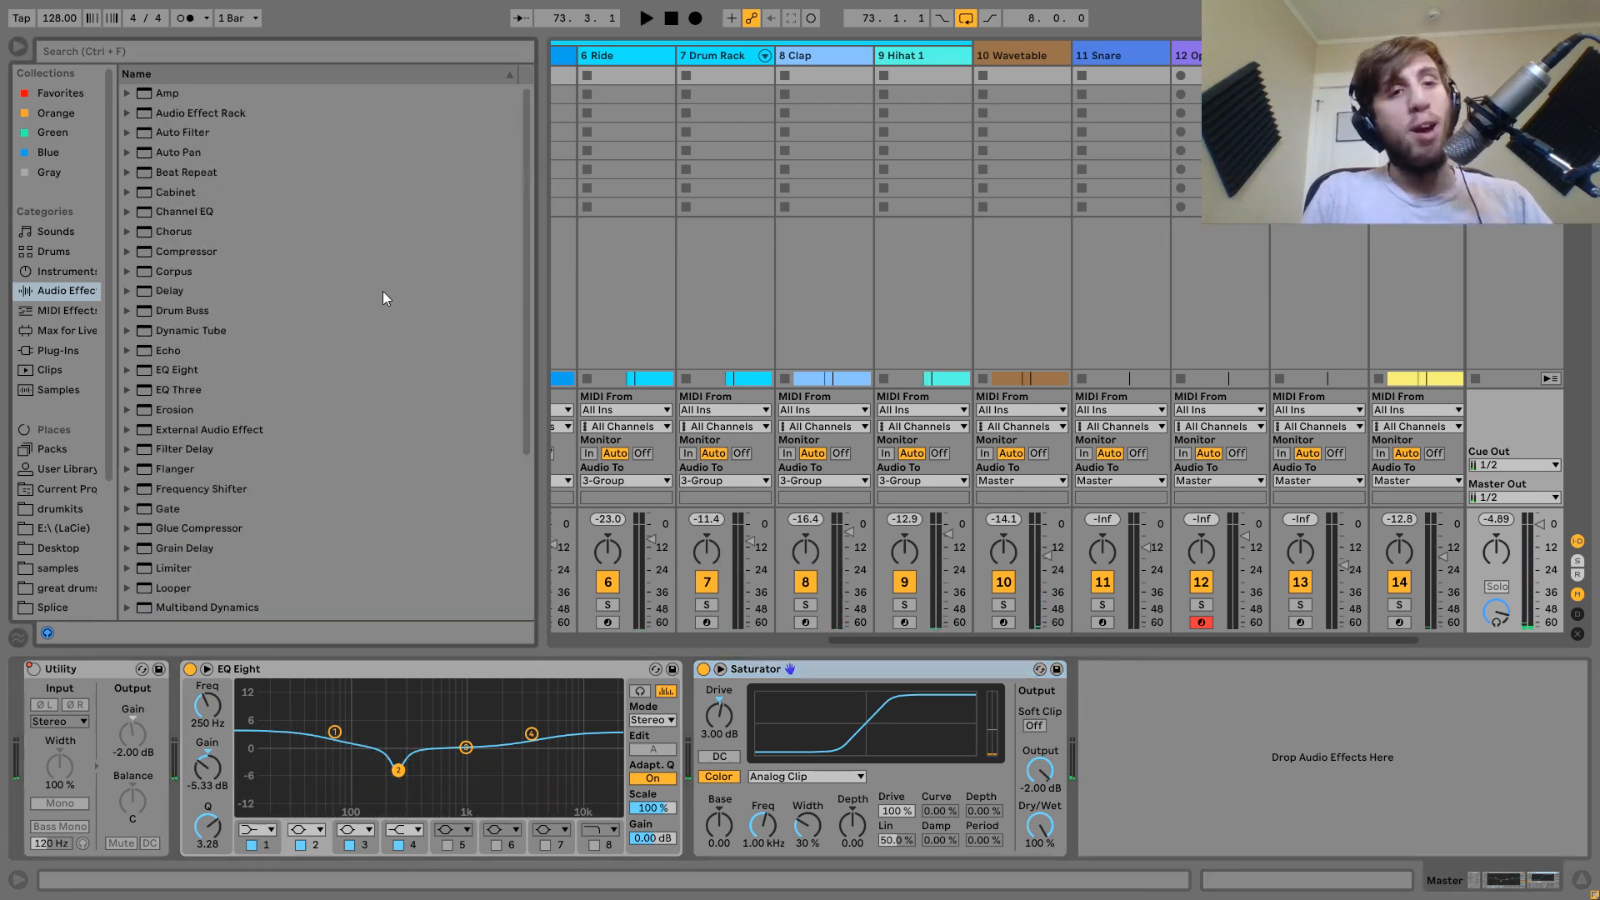
double_click(187, 251)
click(1296, 690)
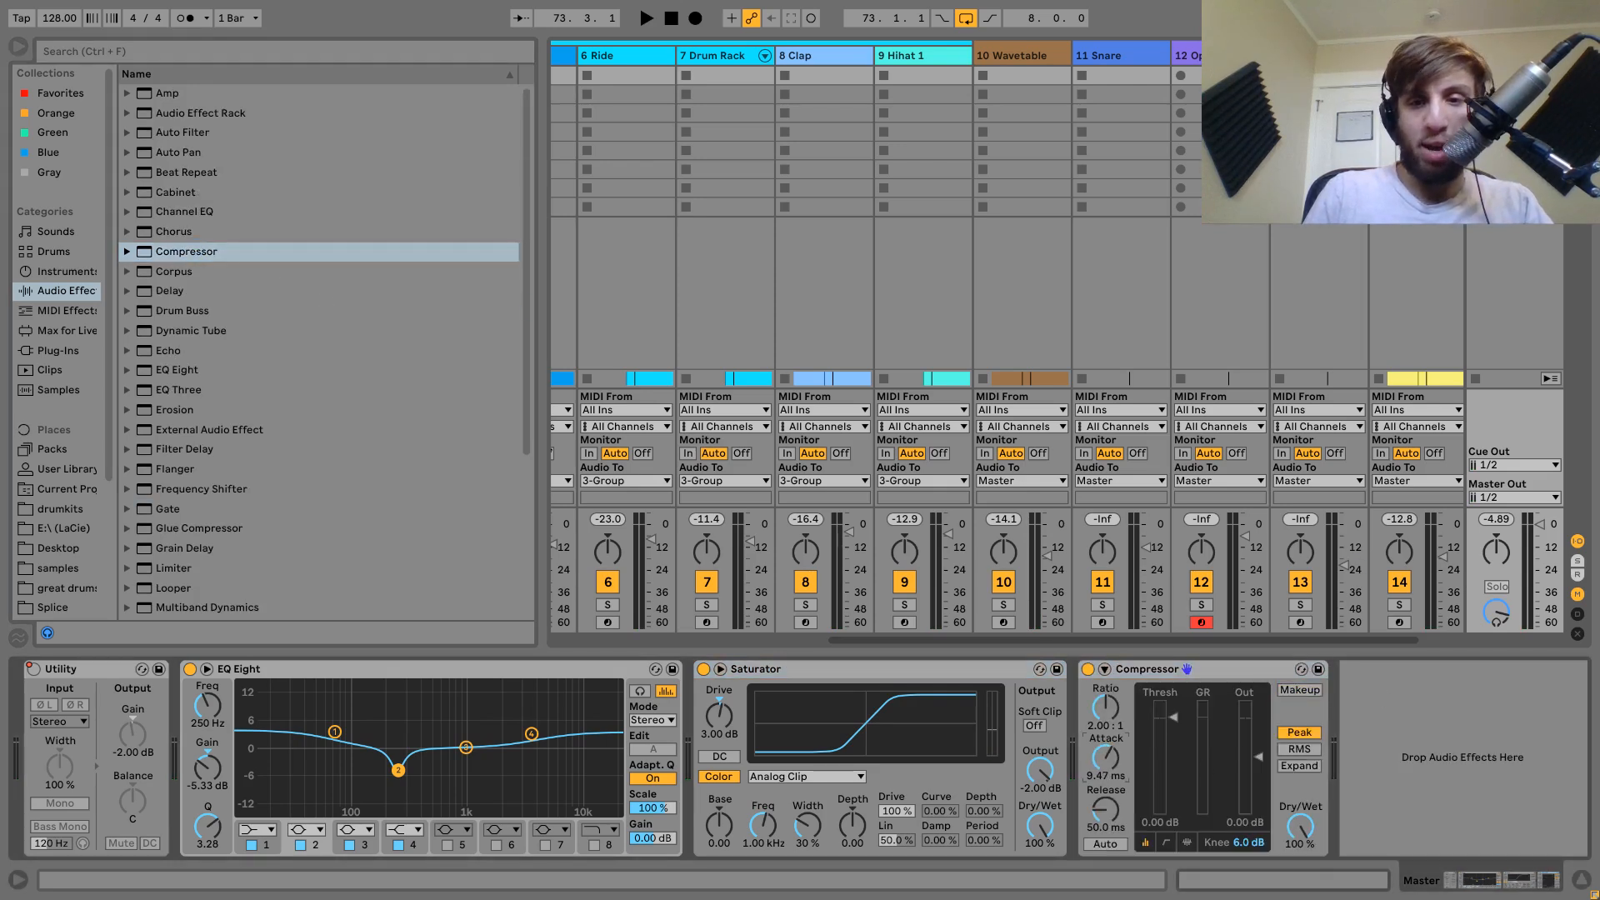
key(space)
drag(1173, 718, 1260, 757)
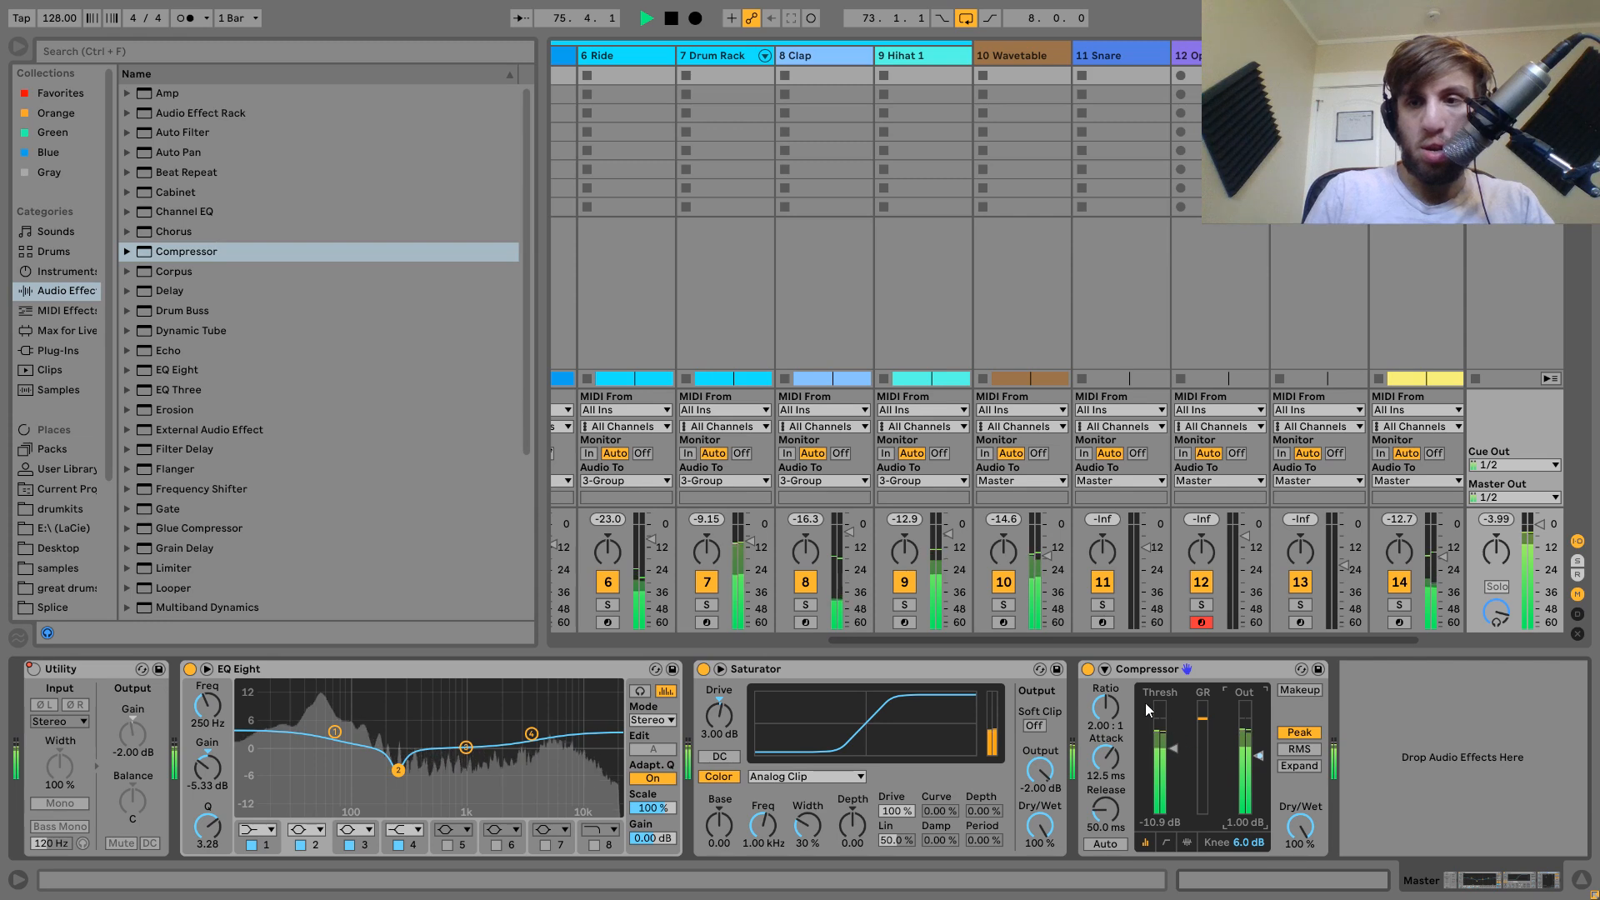
Audition the loop with the Master's Compressor bypassed and re-enabled, and stop playback.
click(1087, 669)
key(space)
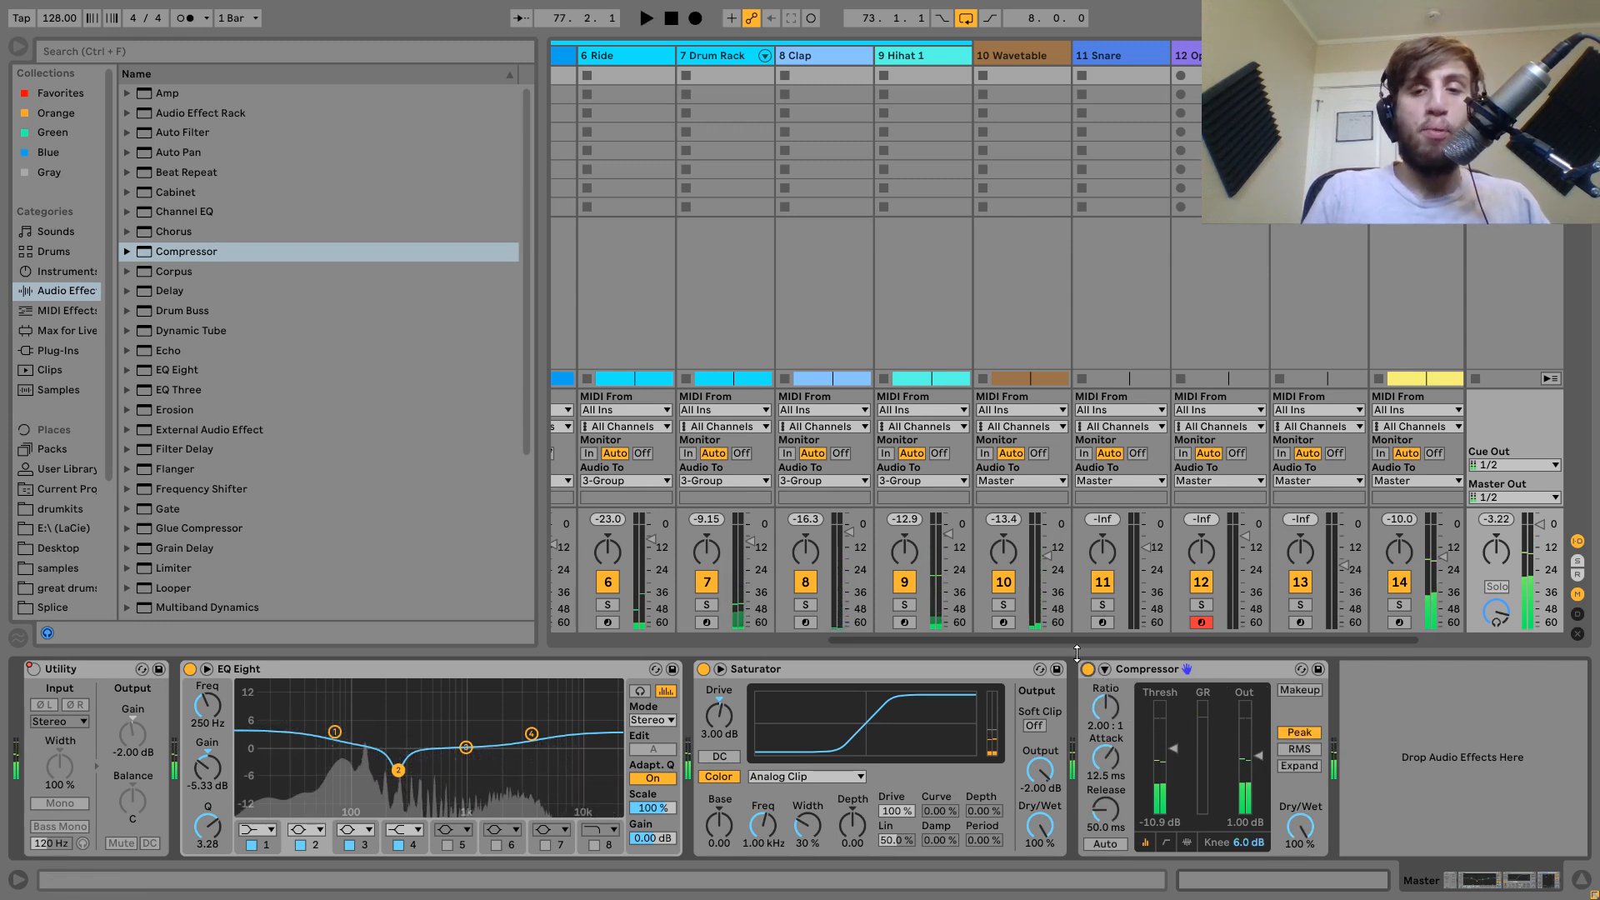
key(space)
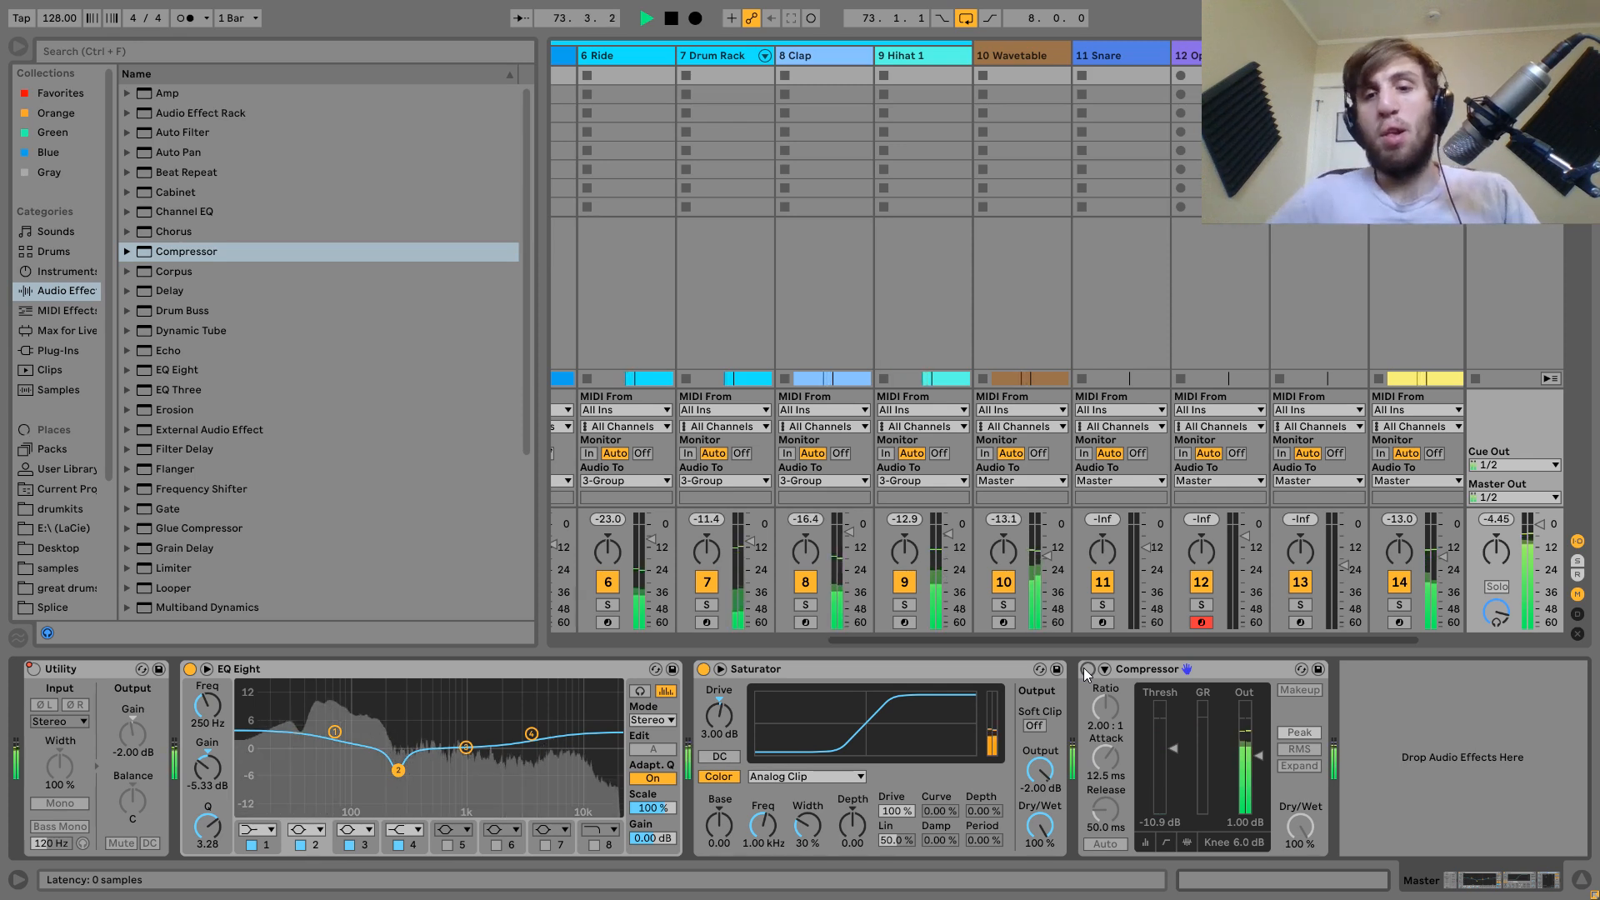
click(1088, 669)
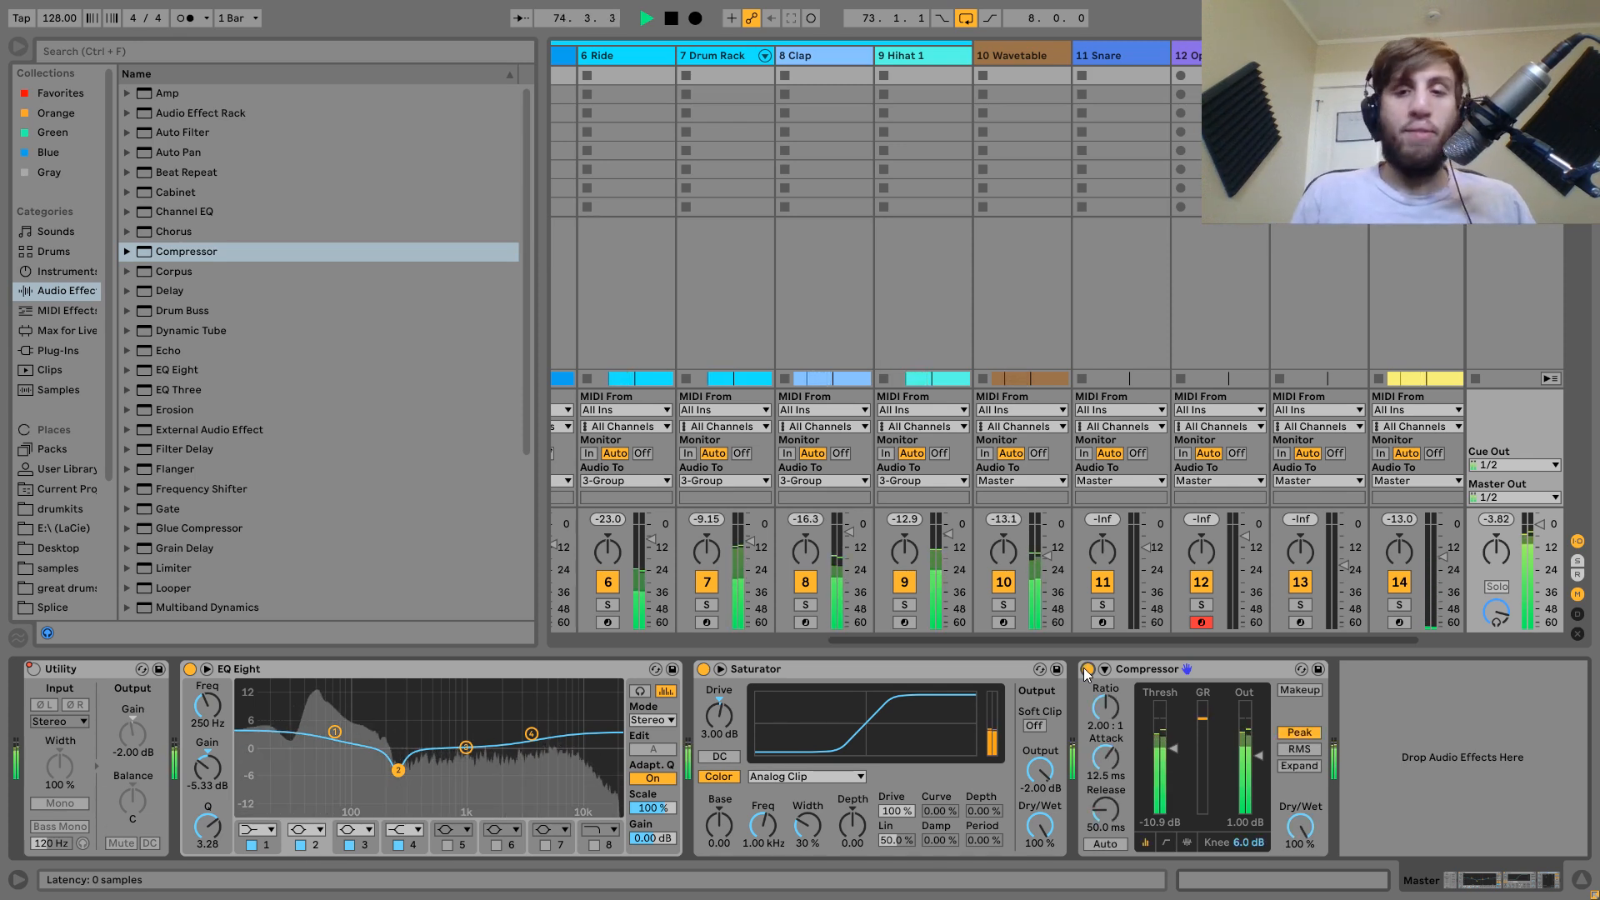
key(space)
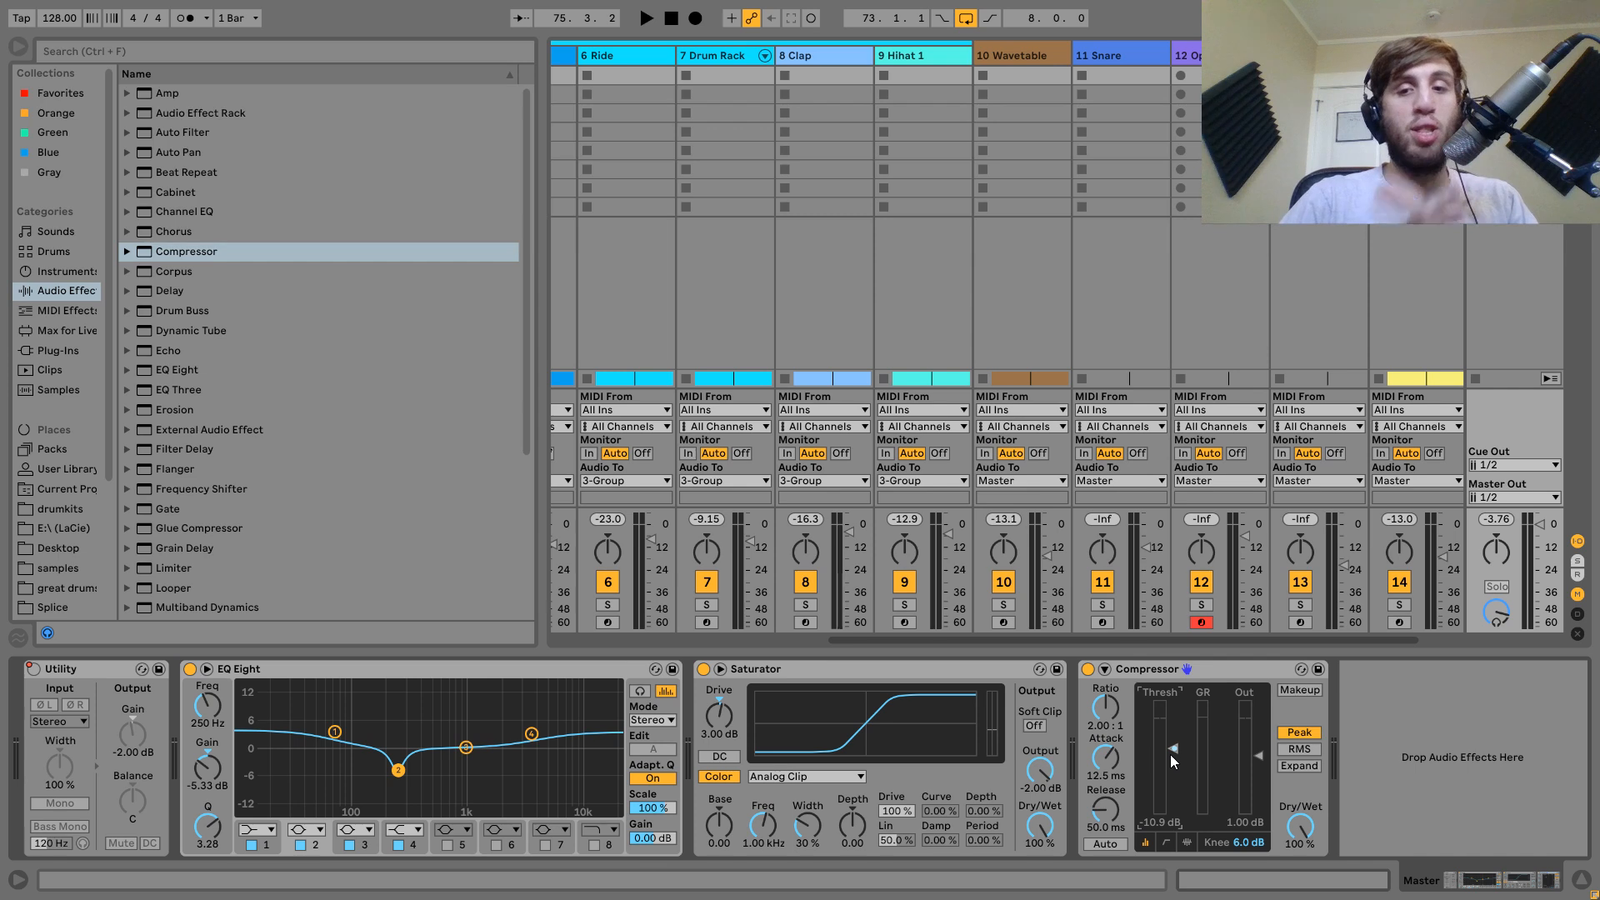
Examine the Kick track's device chain back to its Simpler, switching between it and the Master's effects.
key(space)
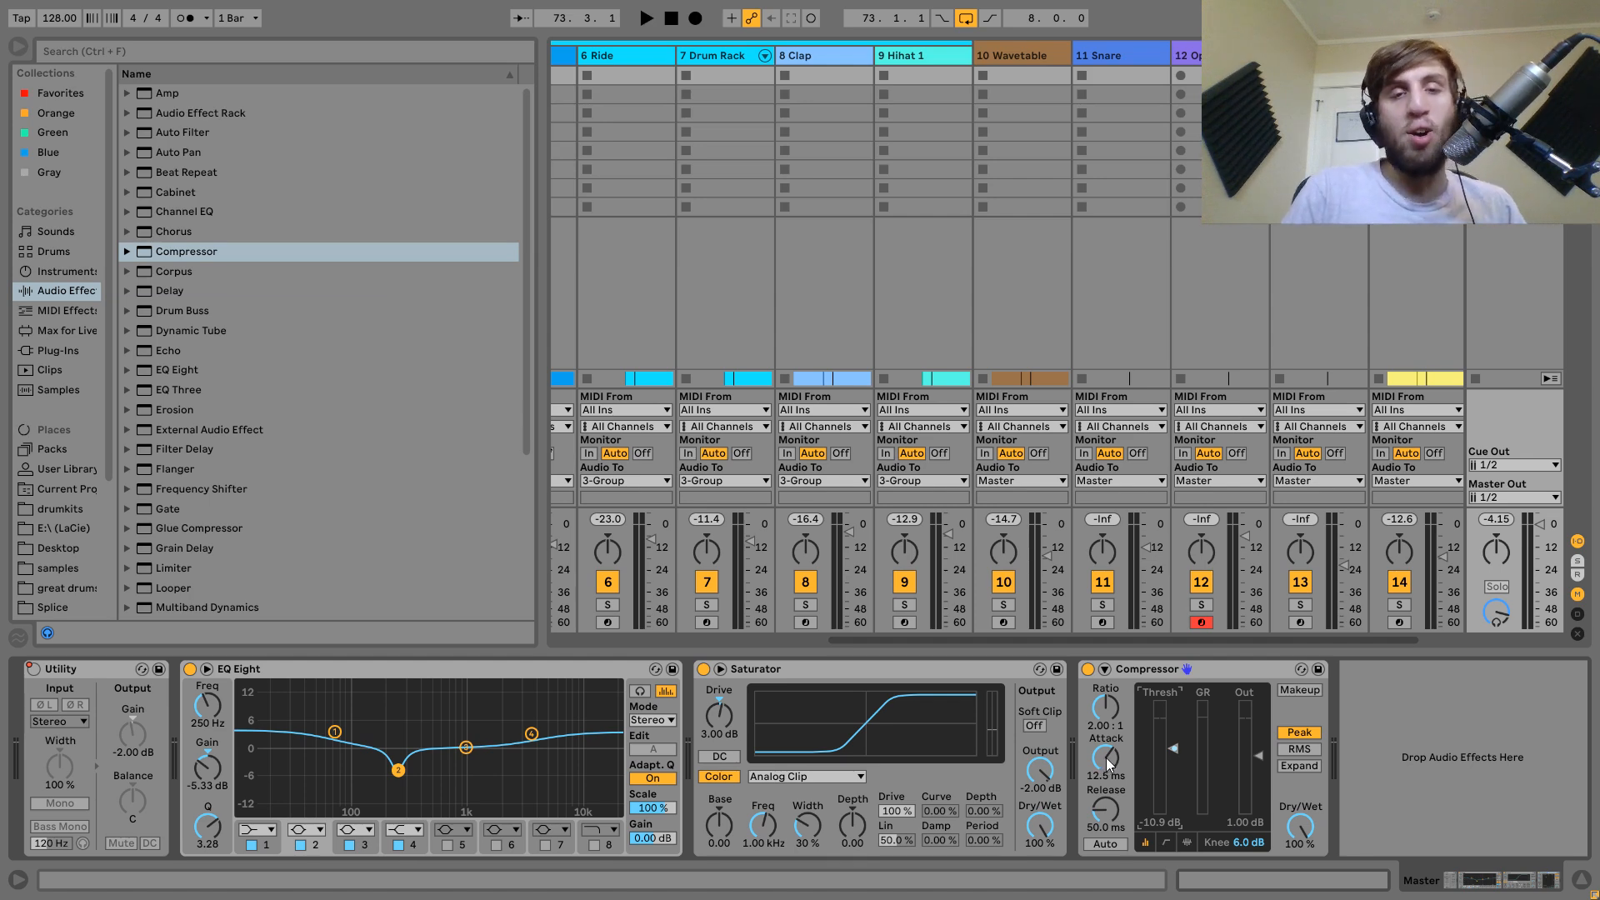
scroll(901, 363, left, 5)
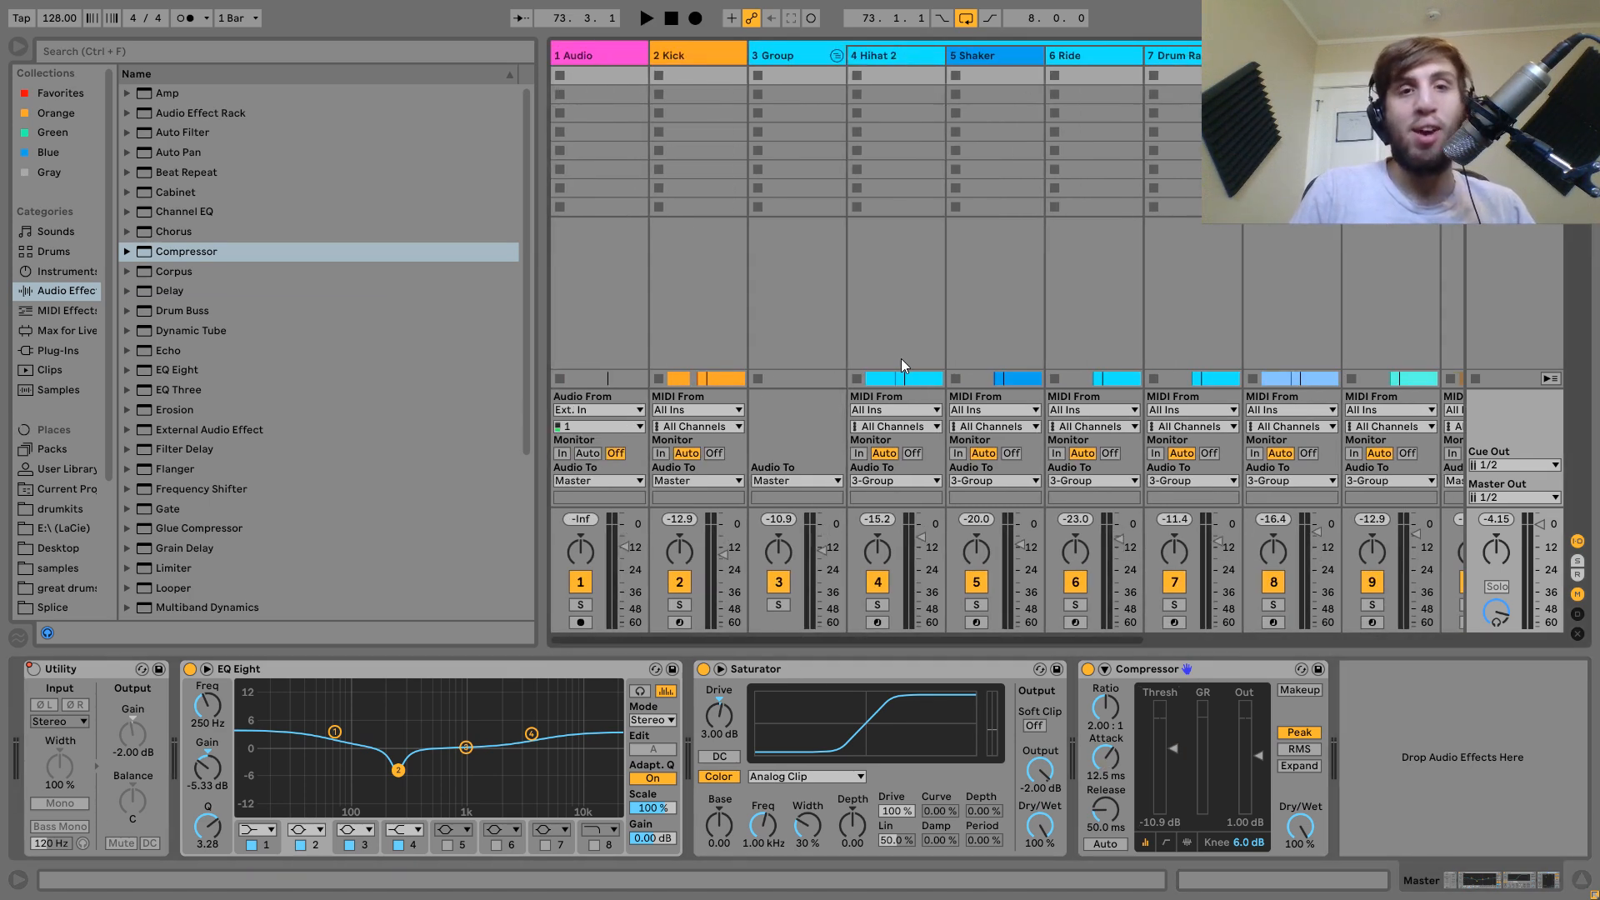
click(667, 50)
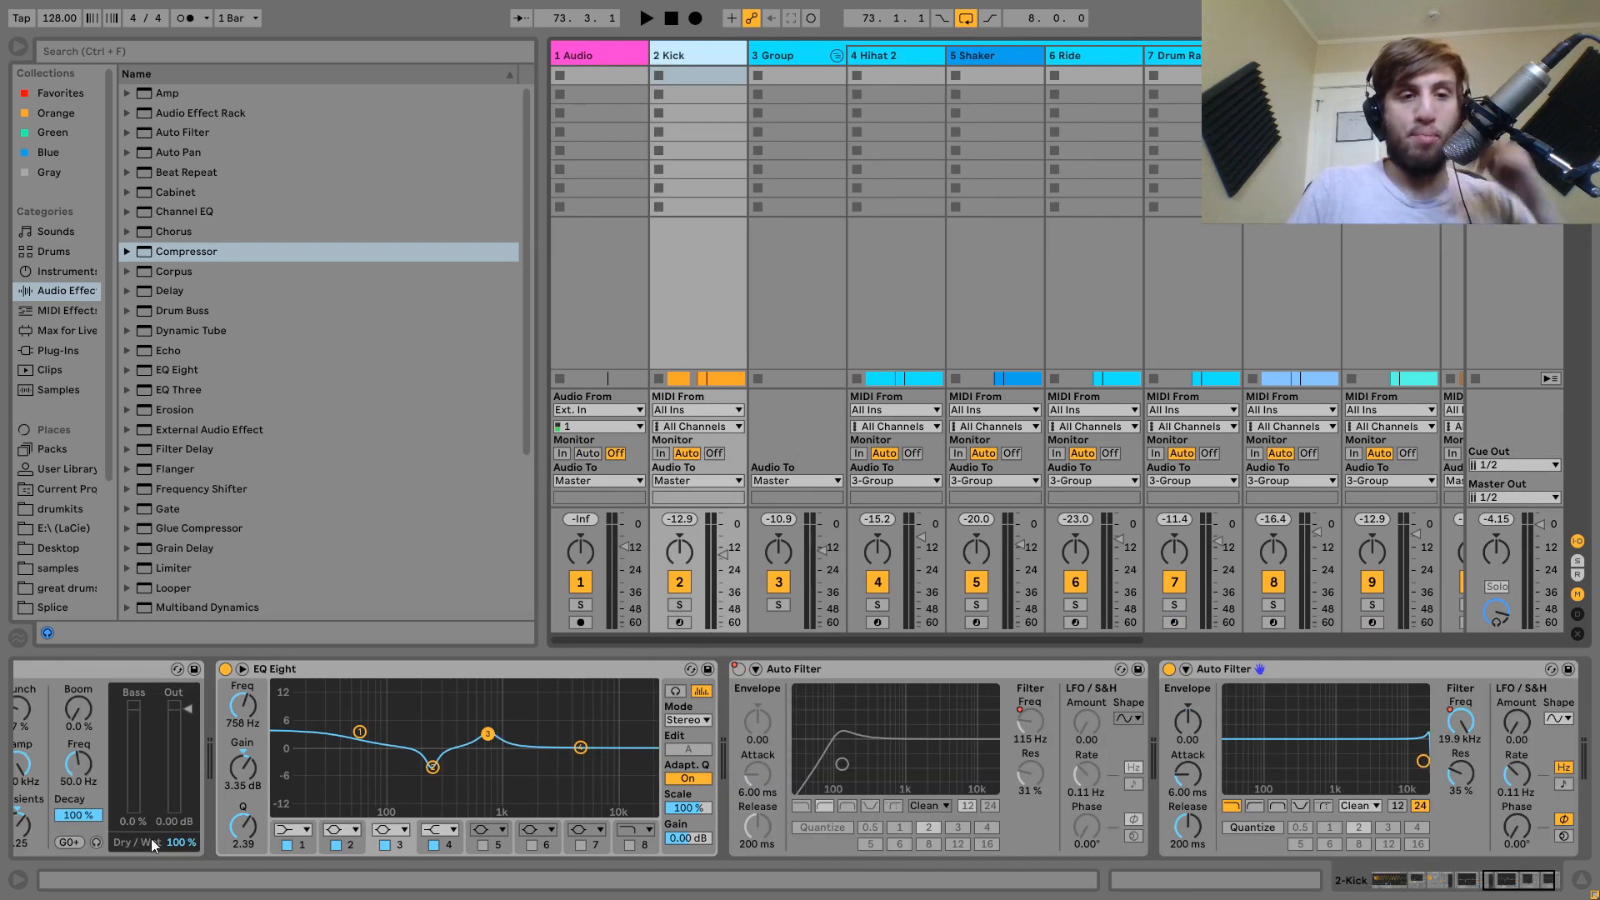
scroll(187, 770, left, 10)
mouse_move(98, 741)
mouse_down()
mouse_move(100, 771)
mouse_move(103, 741)
mouse_up()
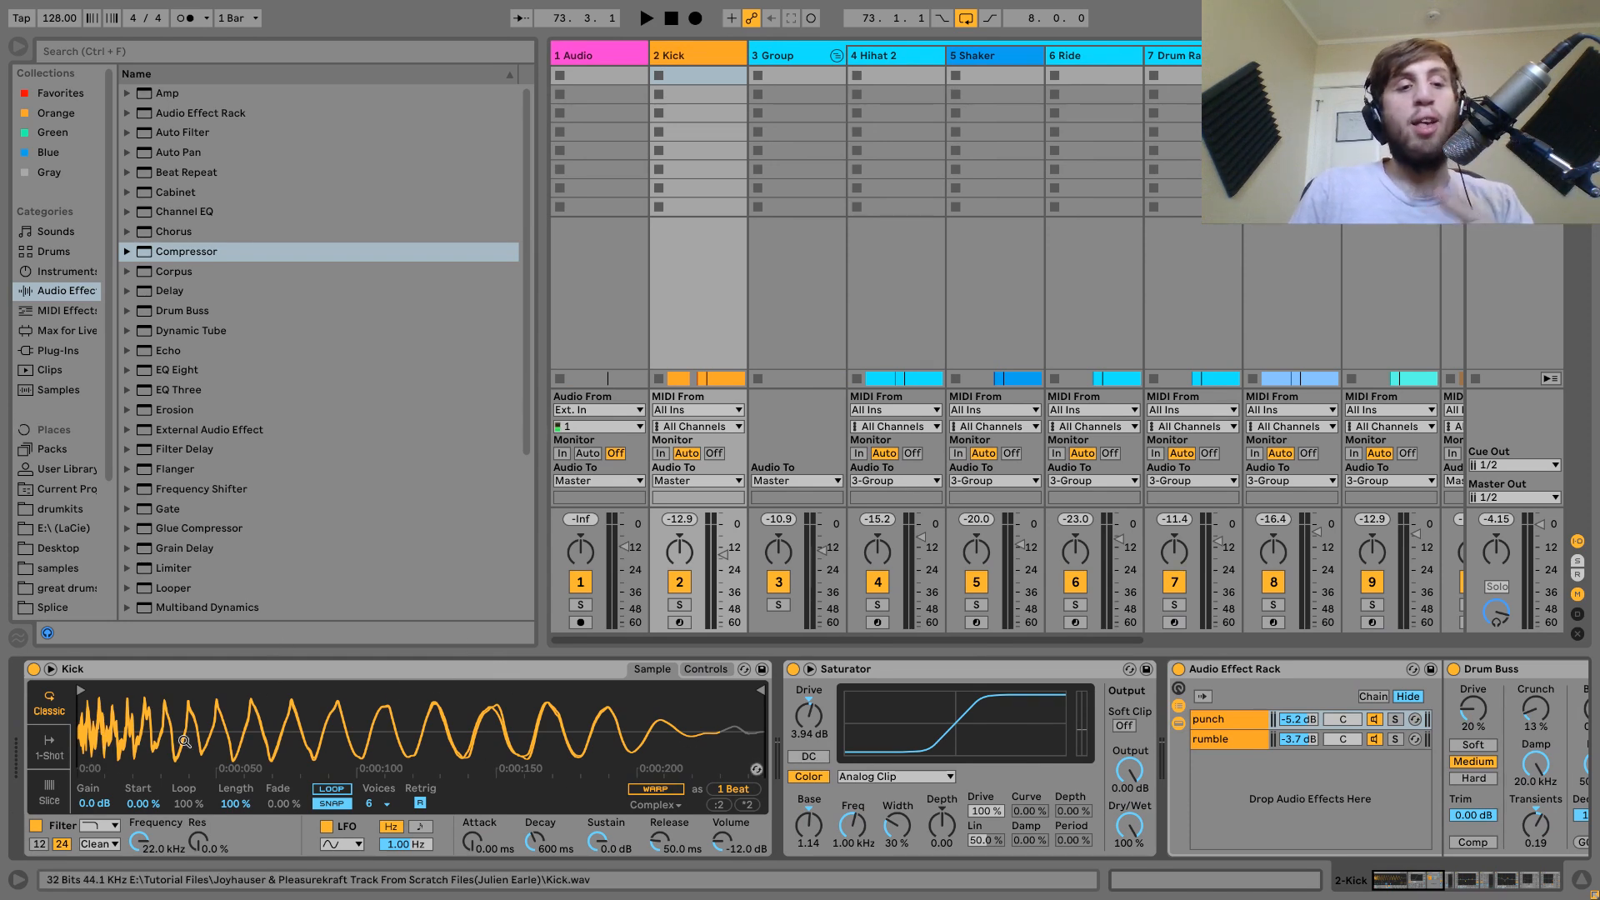
click(1510, 55)
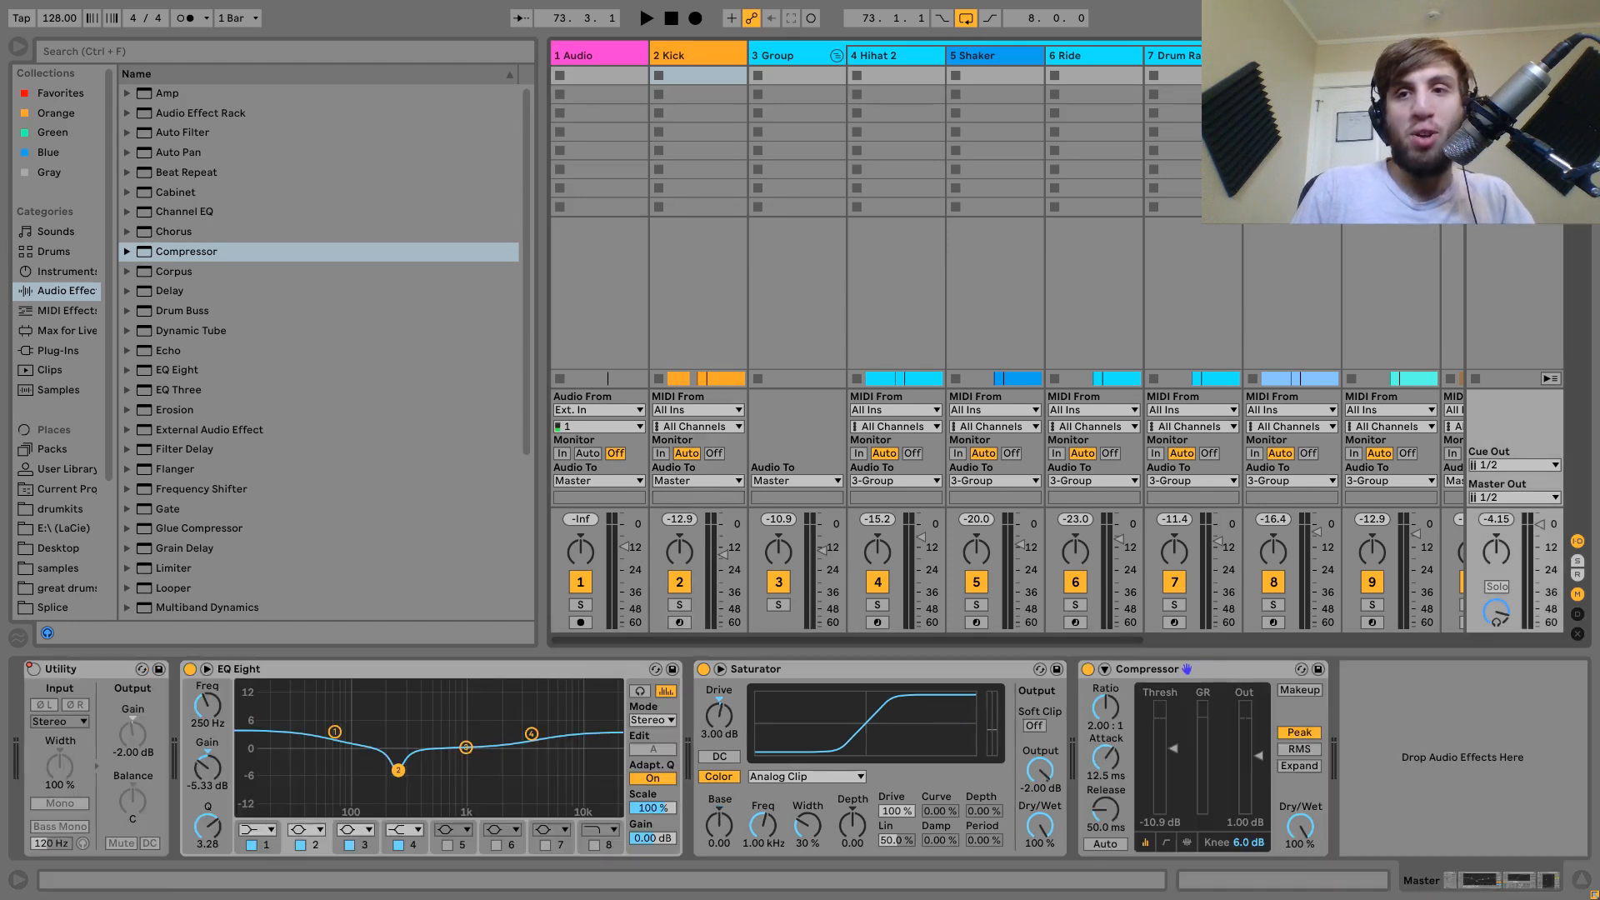
click(714, 51)
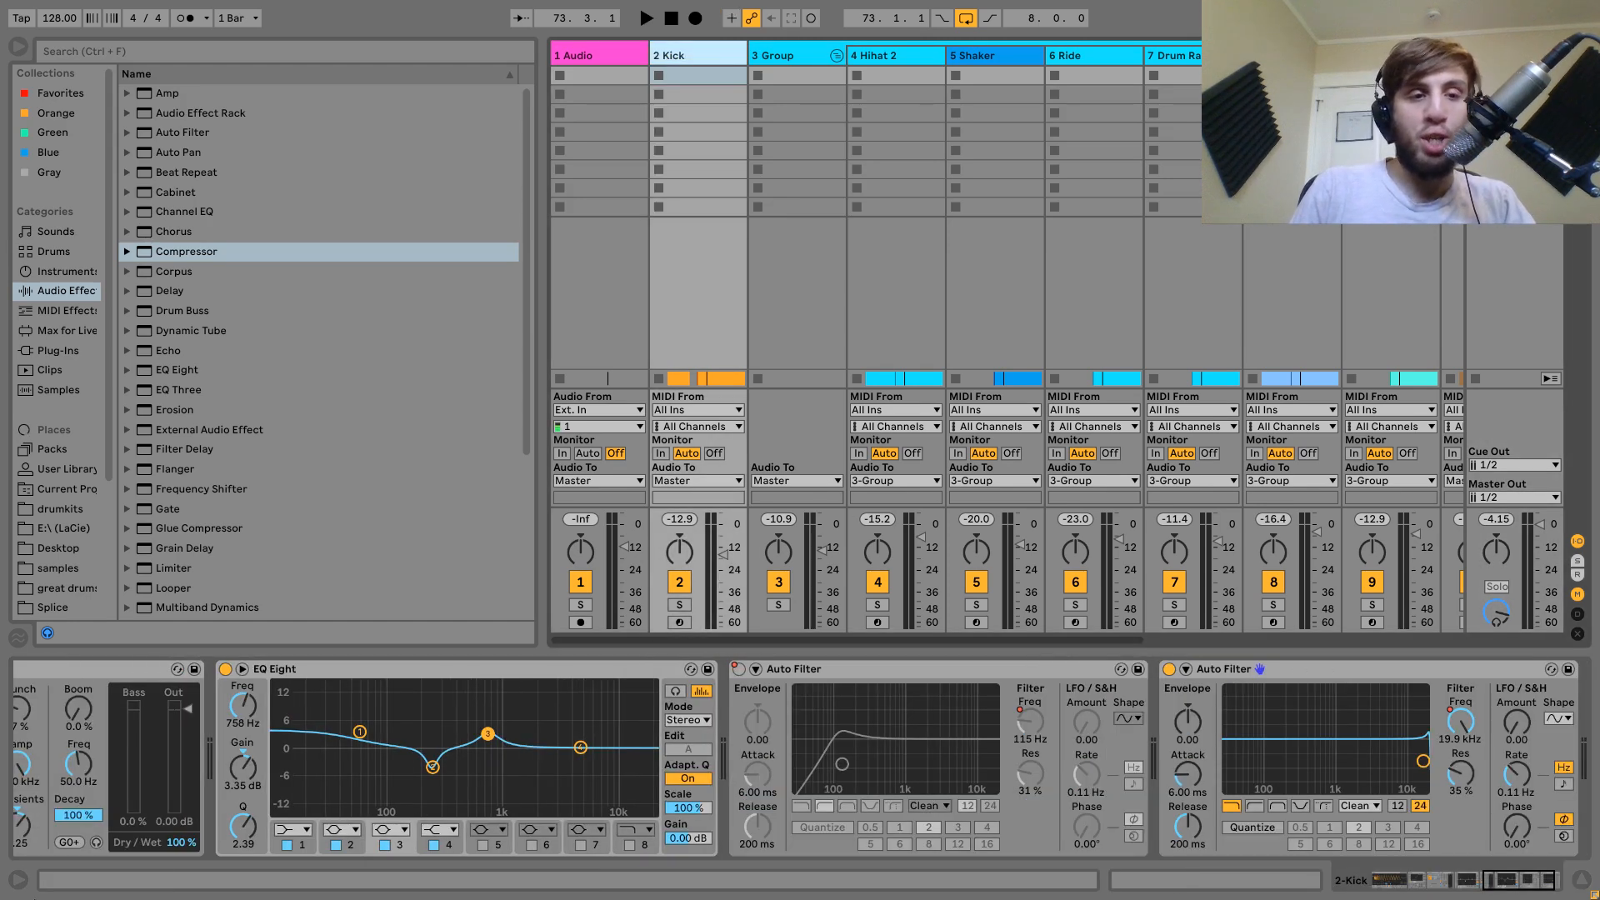
scroll(541, 698, up, 10)
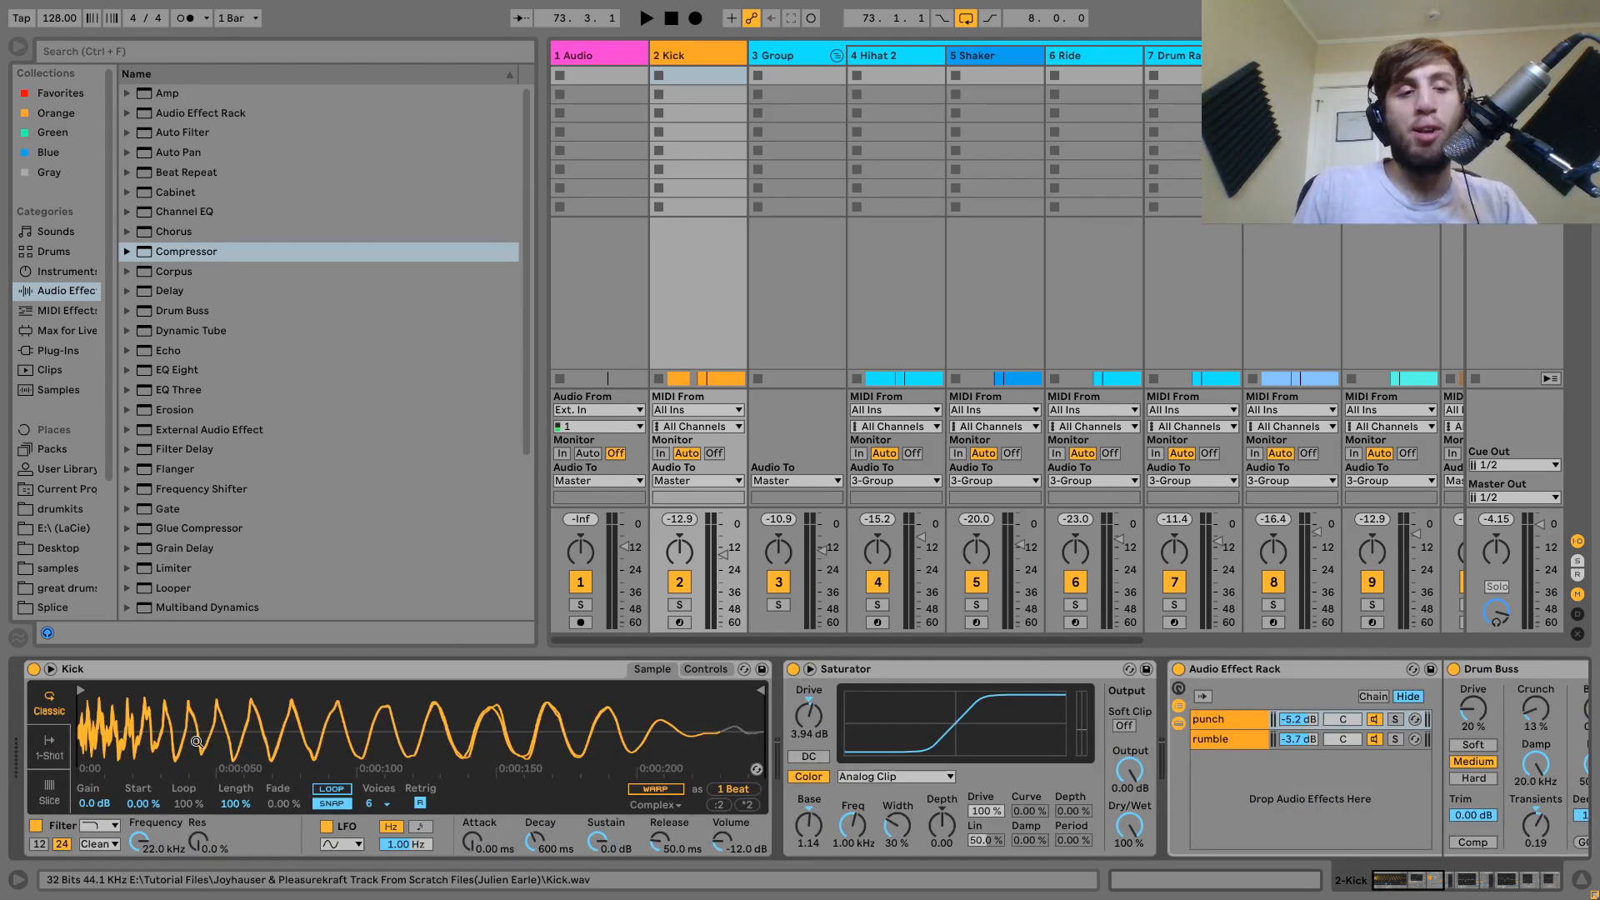
Try 1-Shot mode with a 75.8 ms Fade In on the Kick's Simpler, and return it to Classic mode without the fade.
click(55, 752)
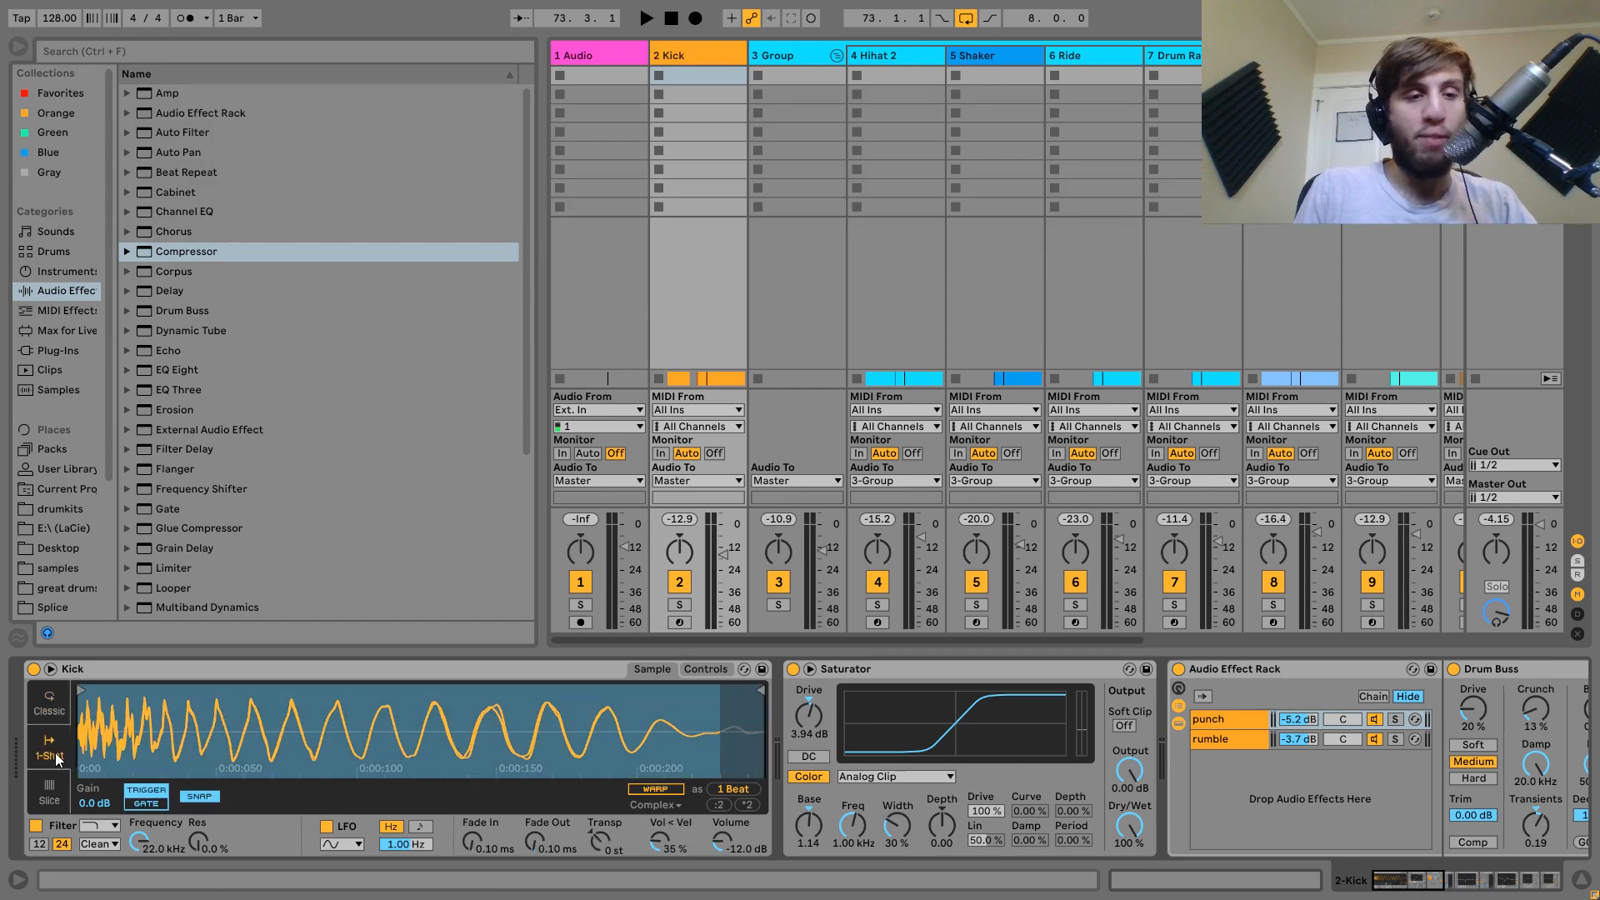
drag(472, 842, 472, 810)
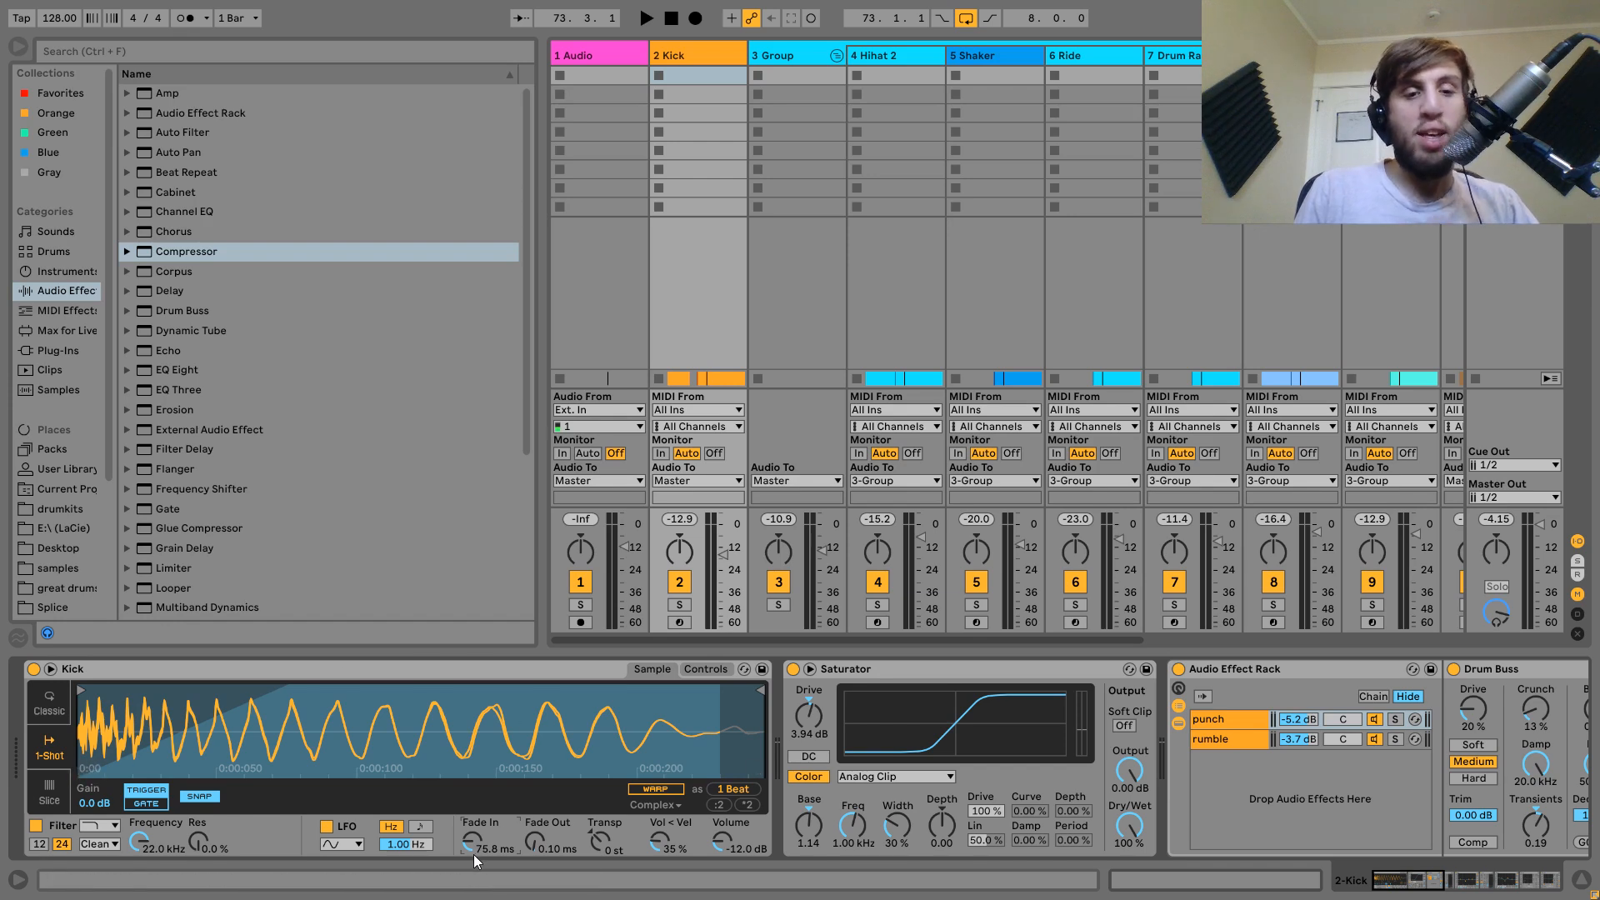
drag(471, 840, 472, 883)
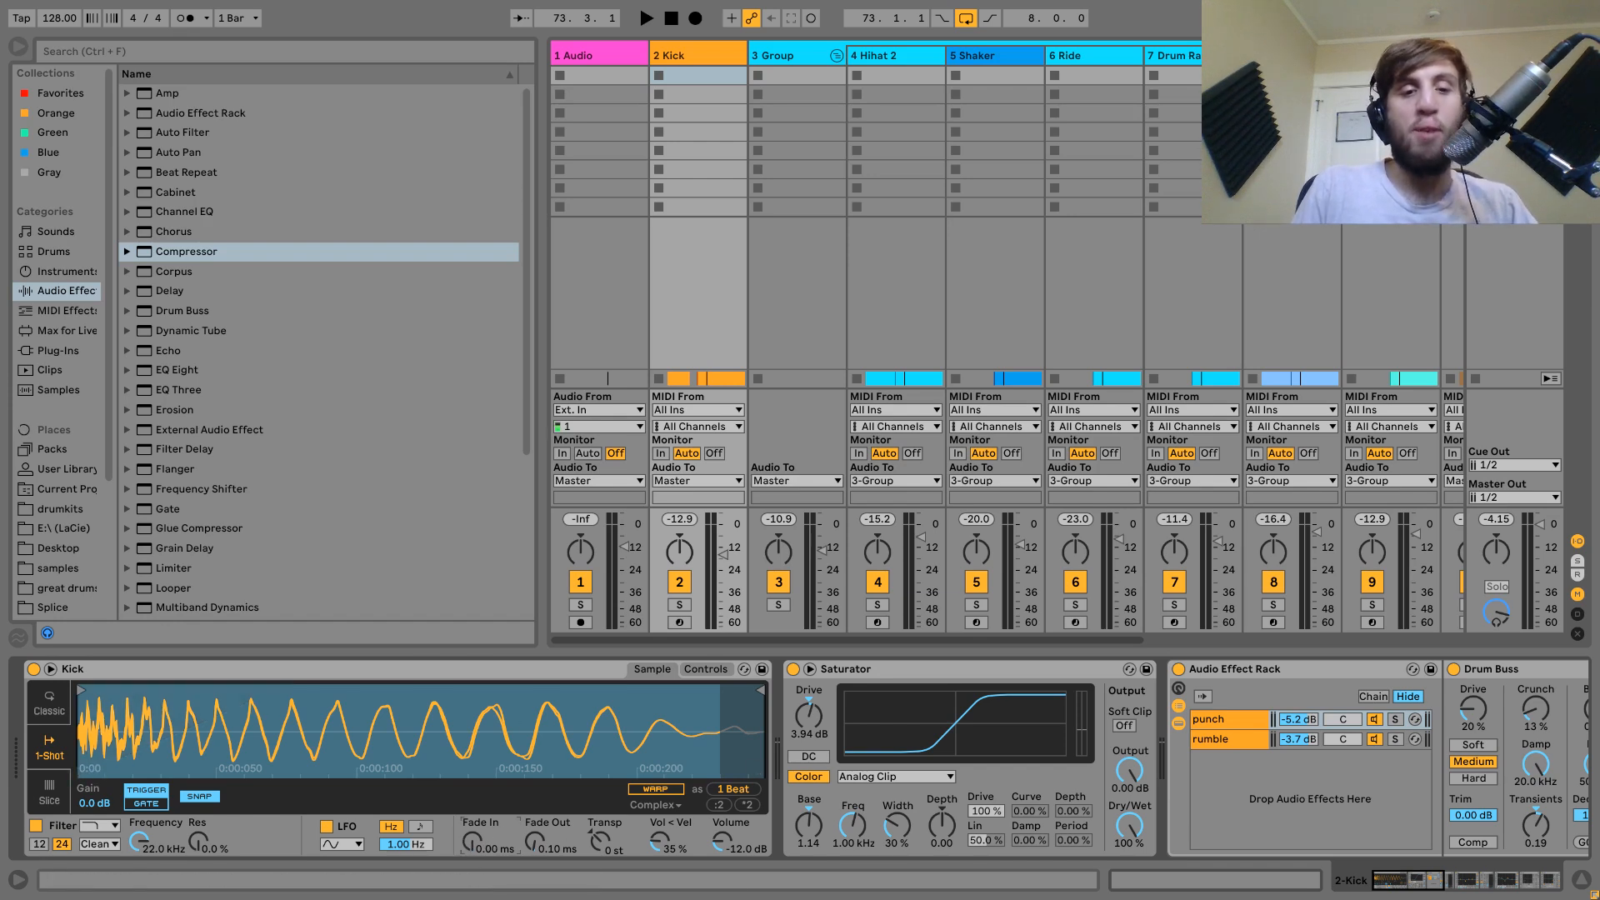
click(44, 706)
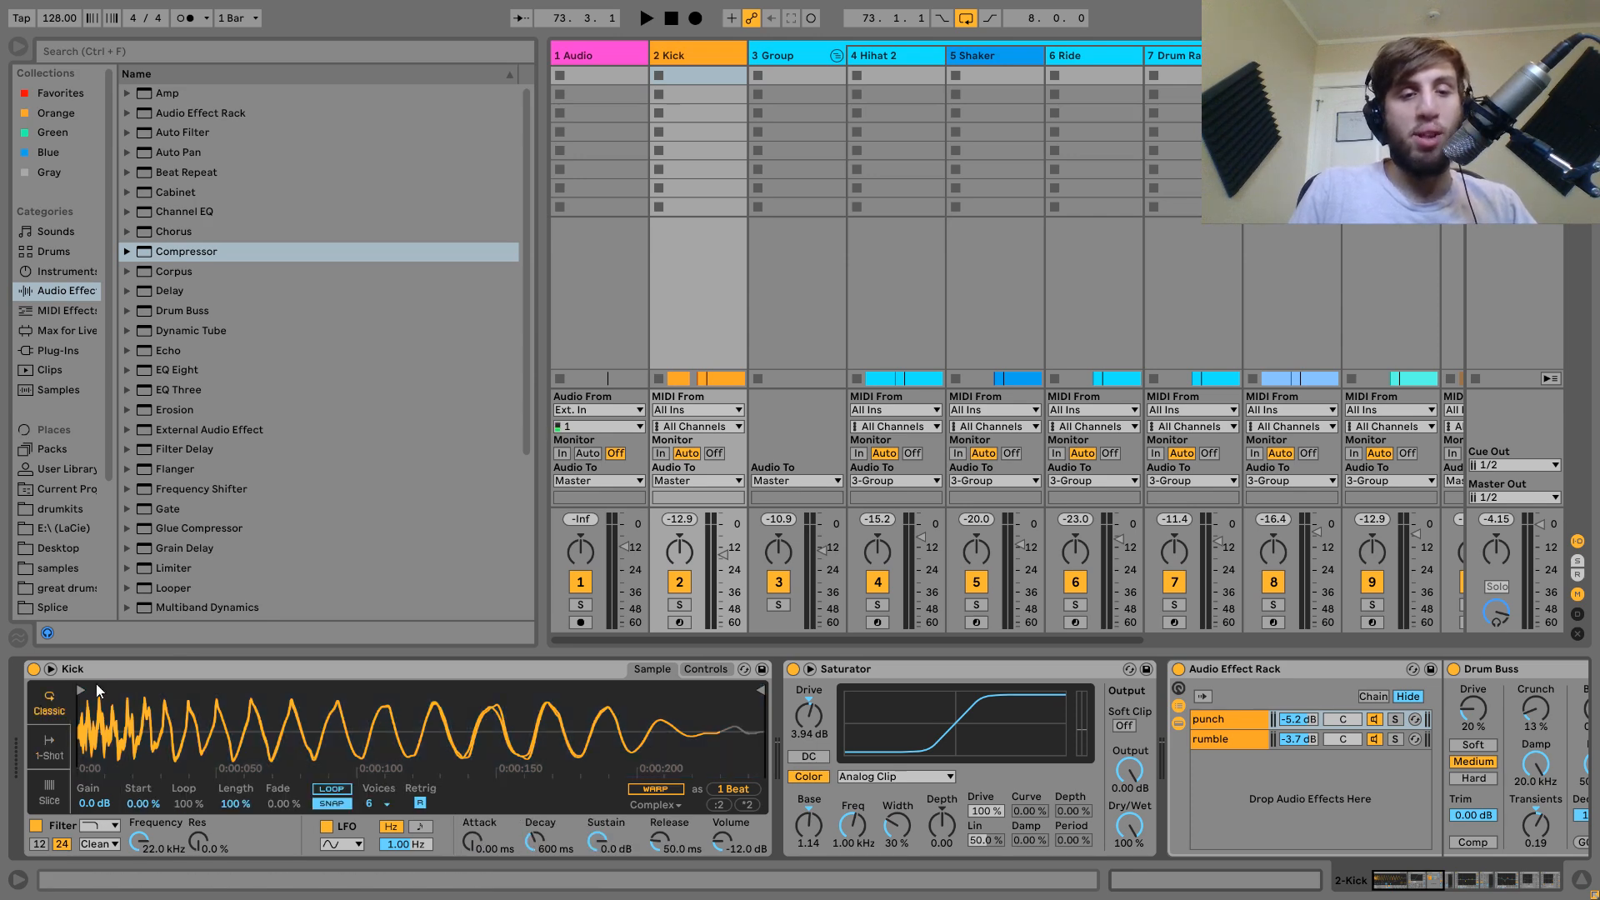
Add a Limiter after the Master's Compressor with 4 dB Gain and a 0 dB Ceiling, auditioning the loop.
click(1513, 55)
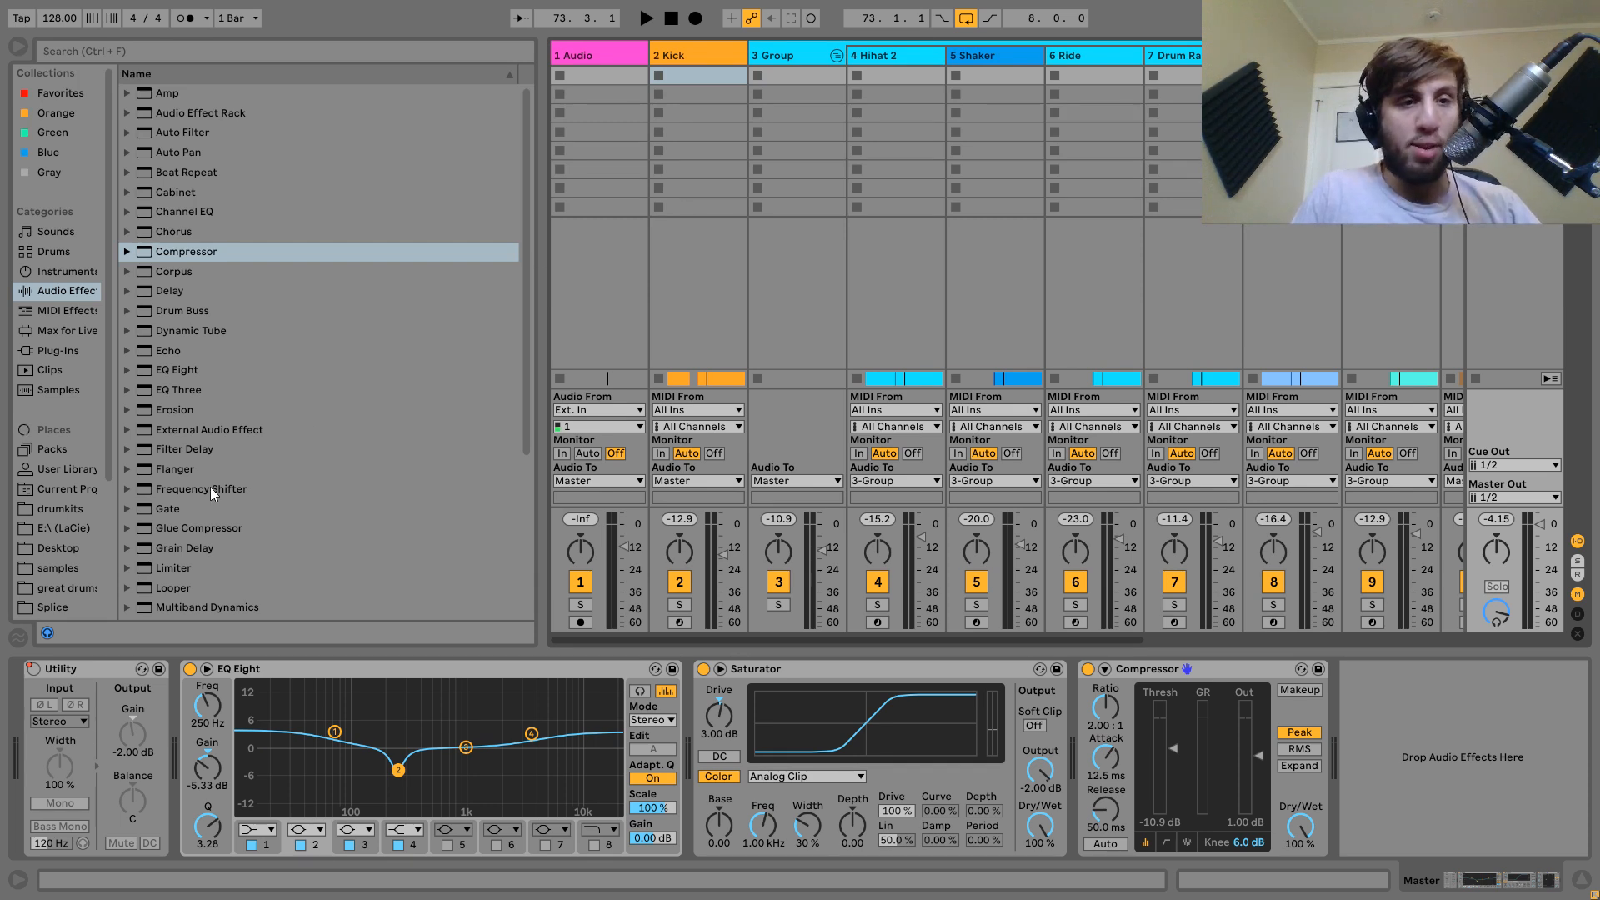
drag(186, 573, 1334, 688)
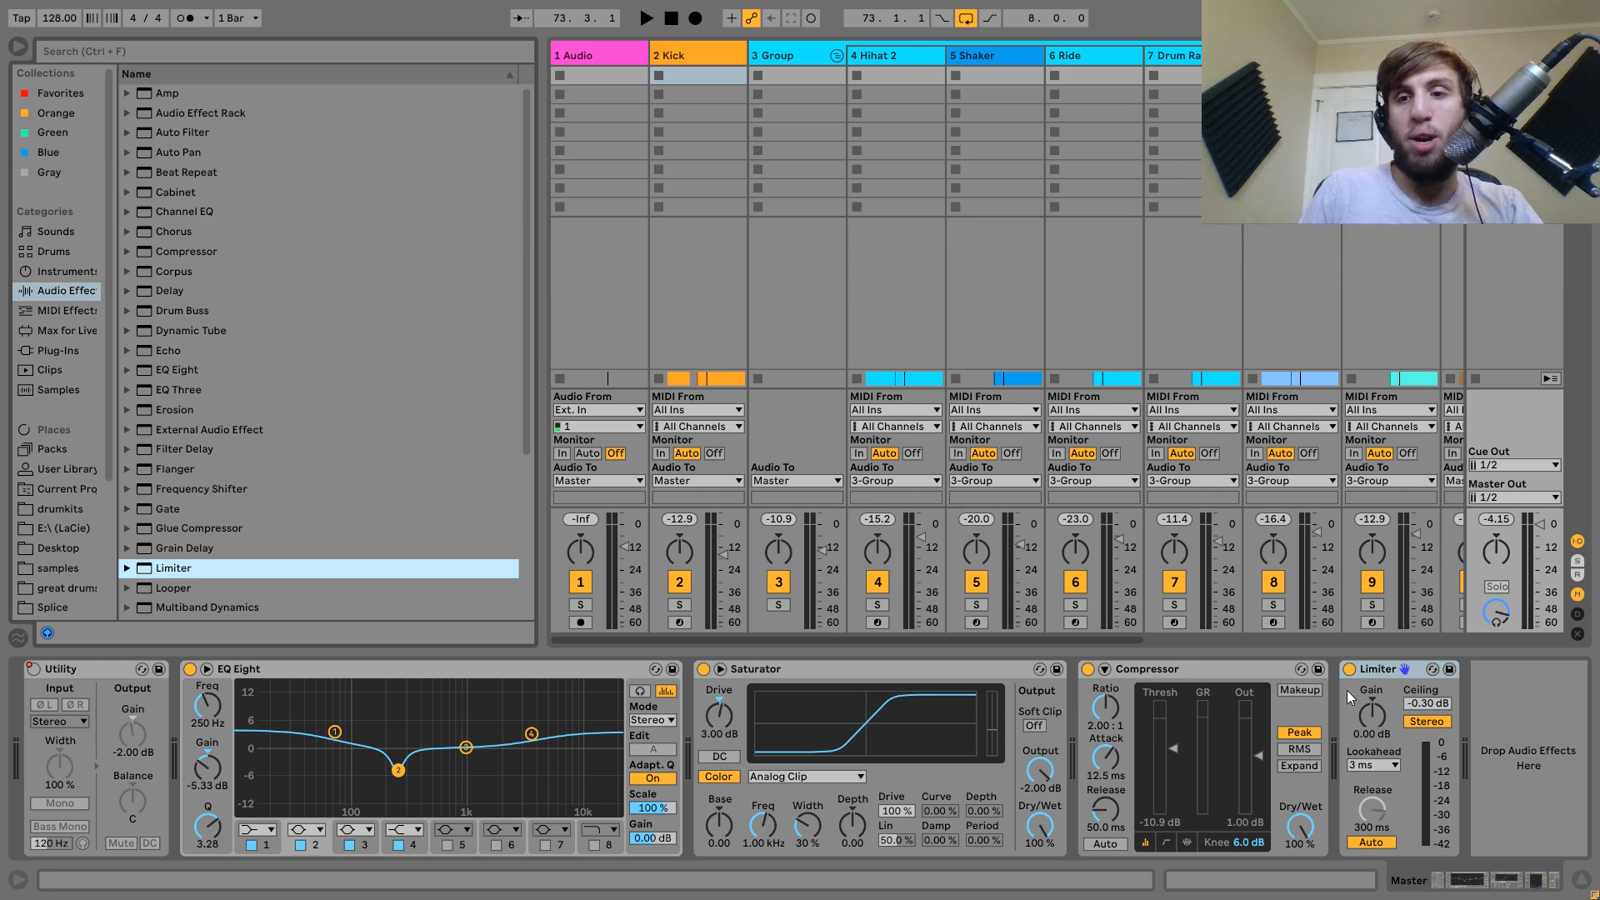
click(1375, 733)
key(Return)
key(space)
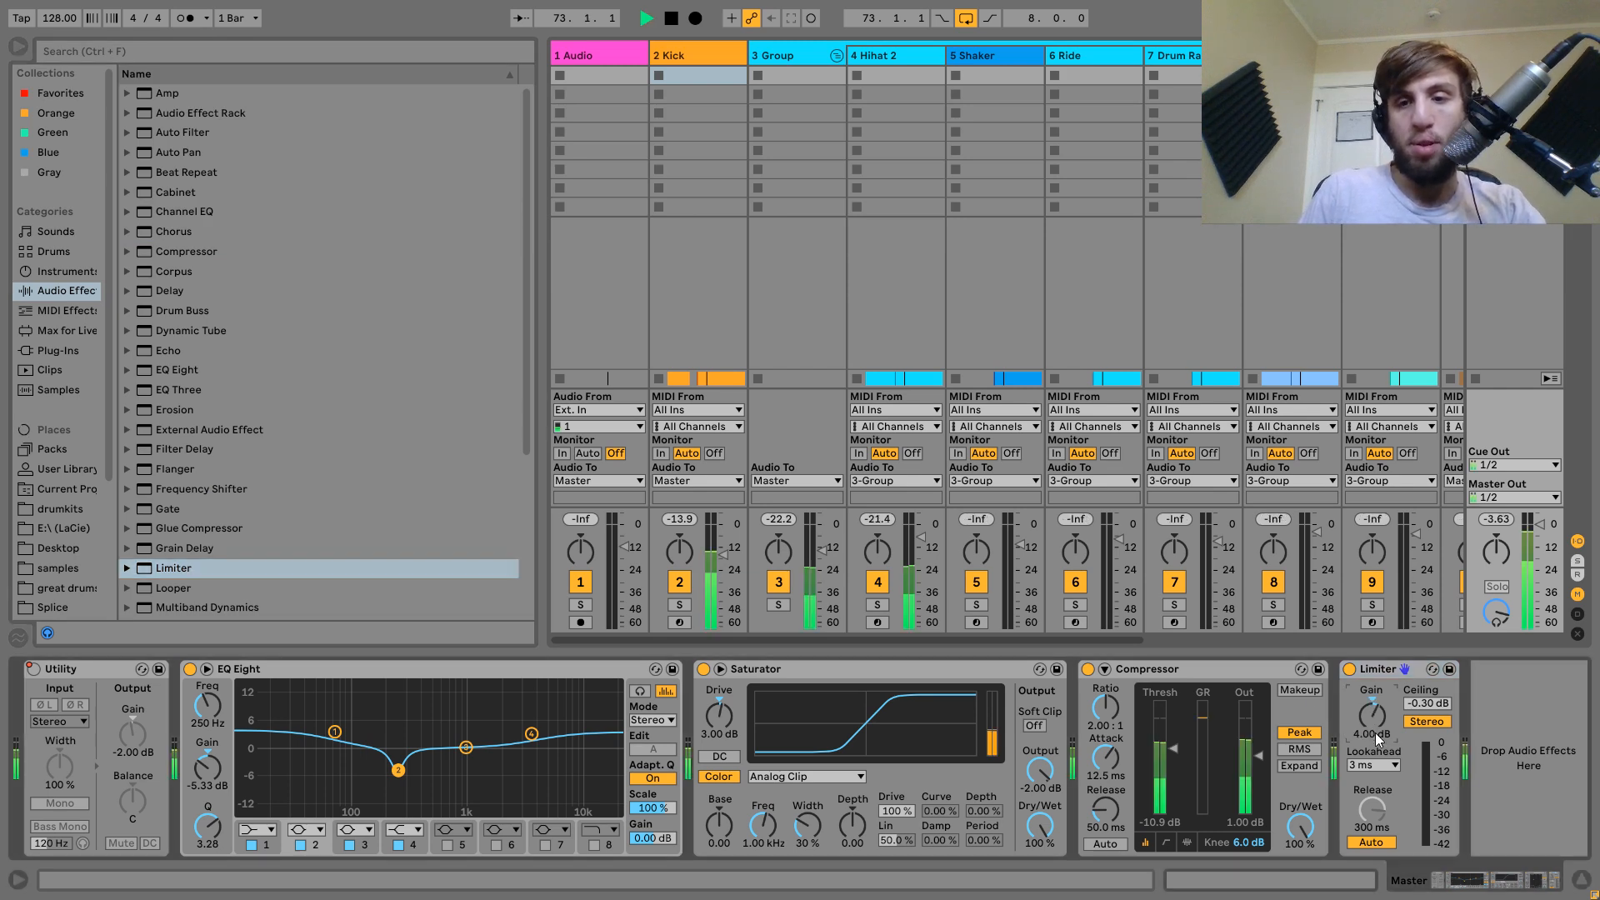
drag(1423, 707, 1422, 694)
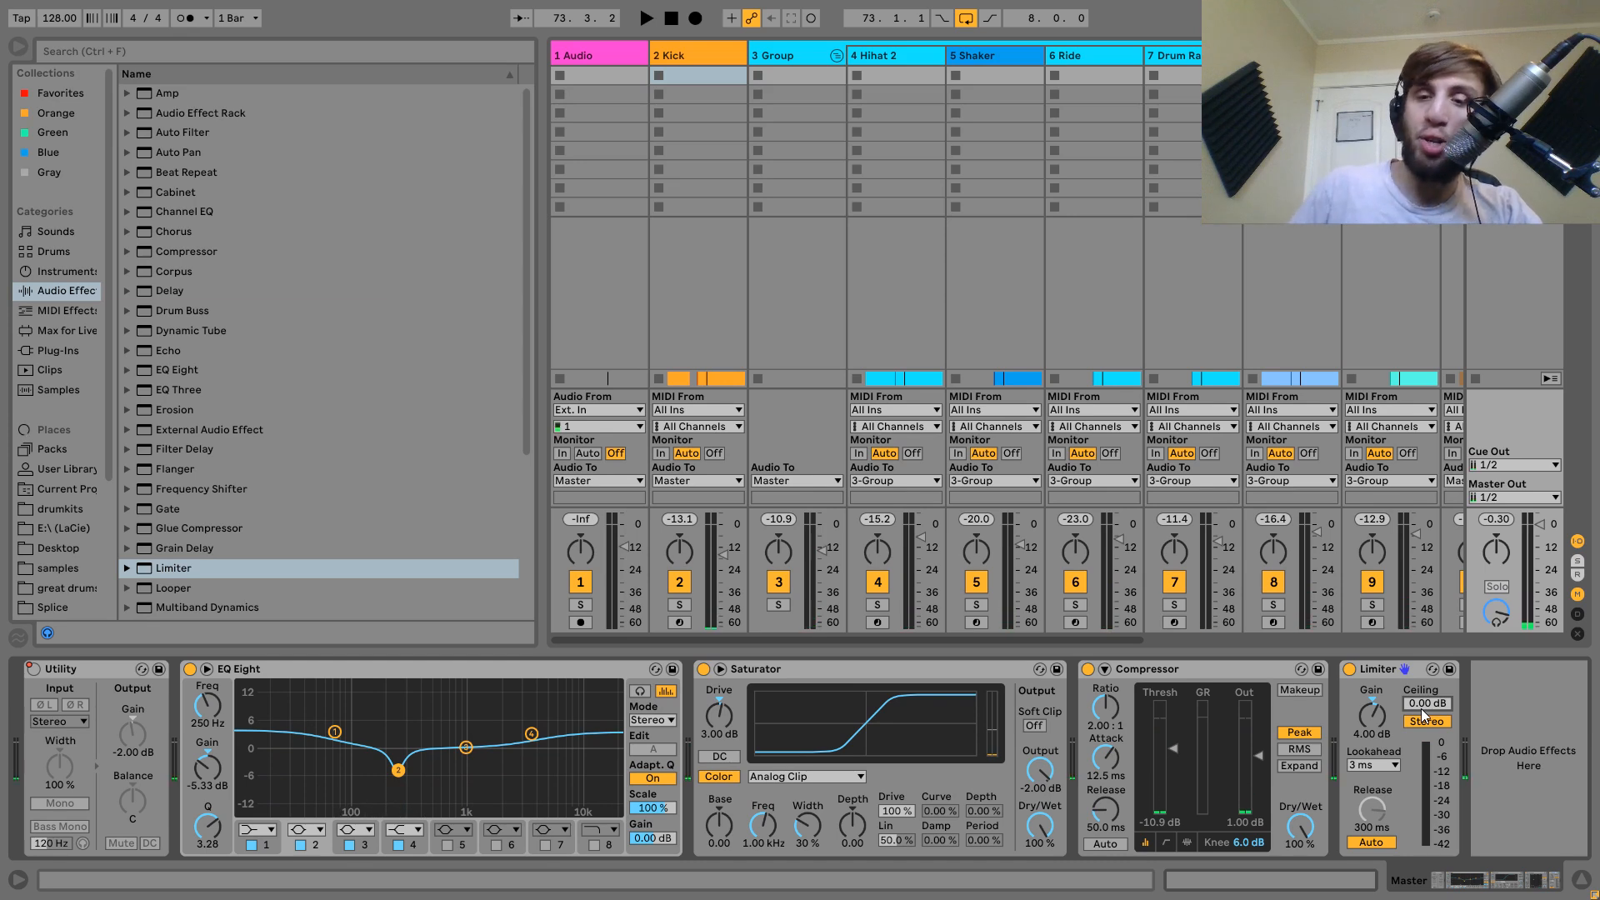
key(space)
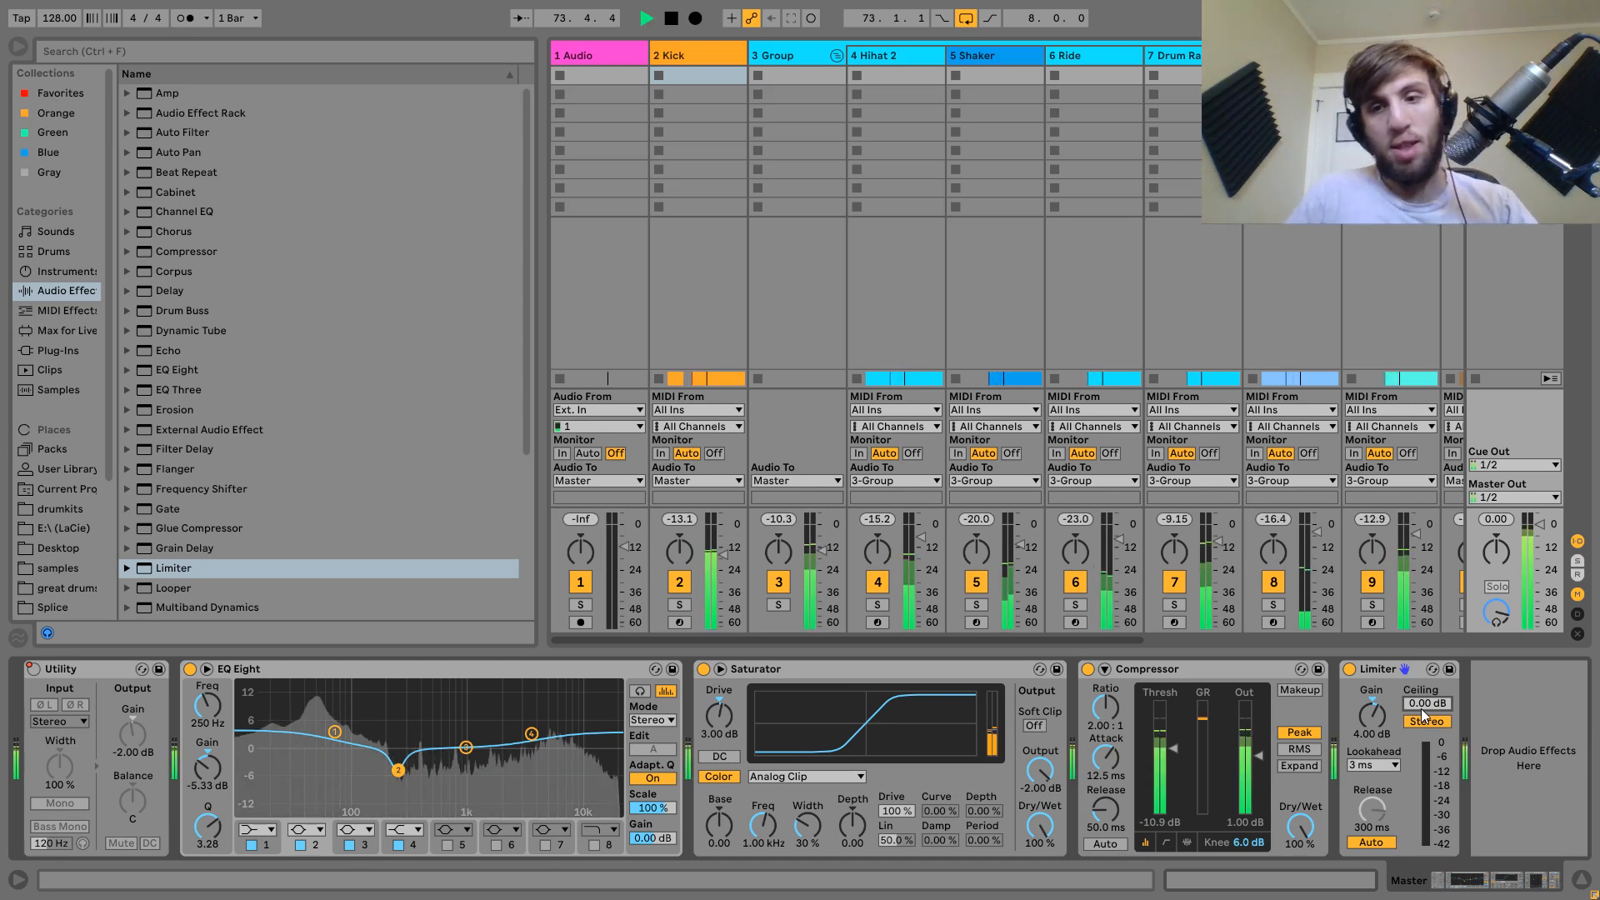
Fine-tune the Master Limiter's Gain to 3.5 dB while auditioning the loop, and stop playback.
drag(1375, 728, 1375, 738)
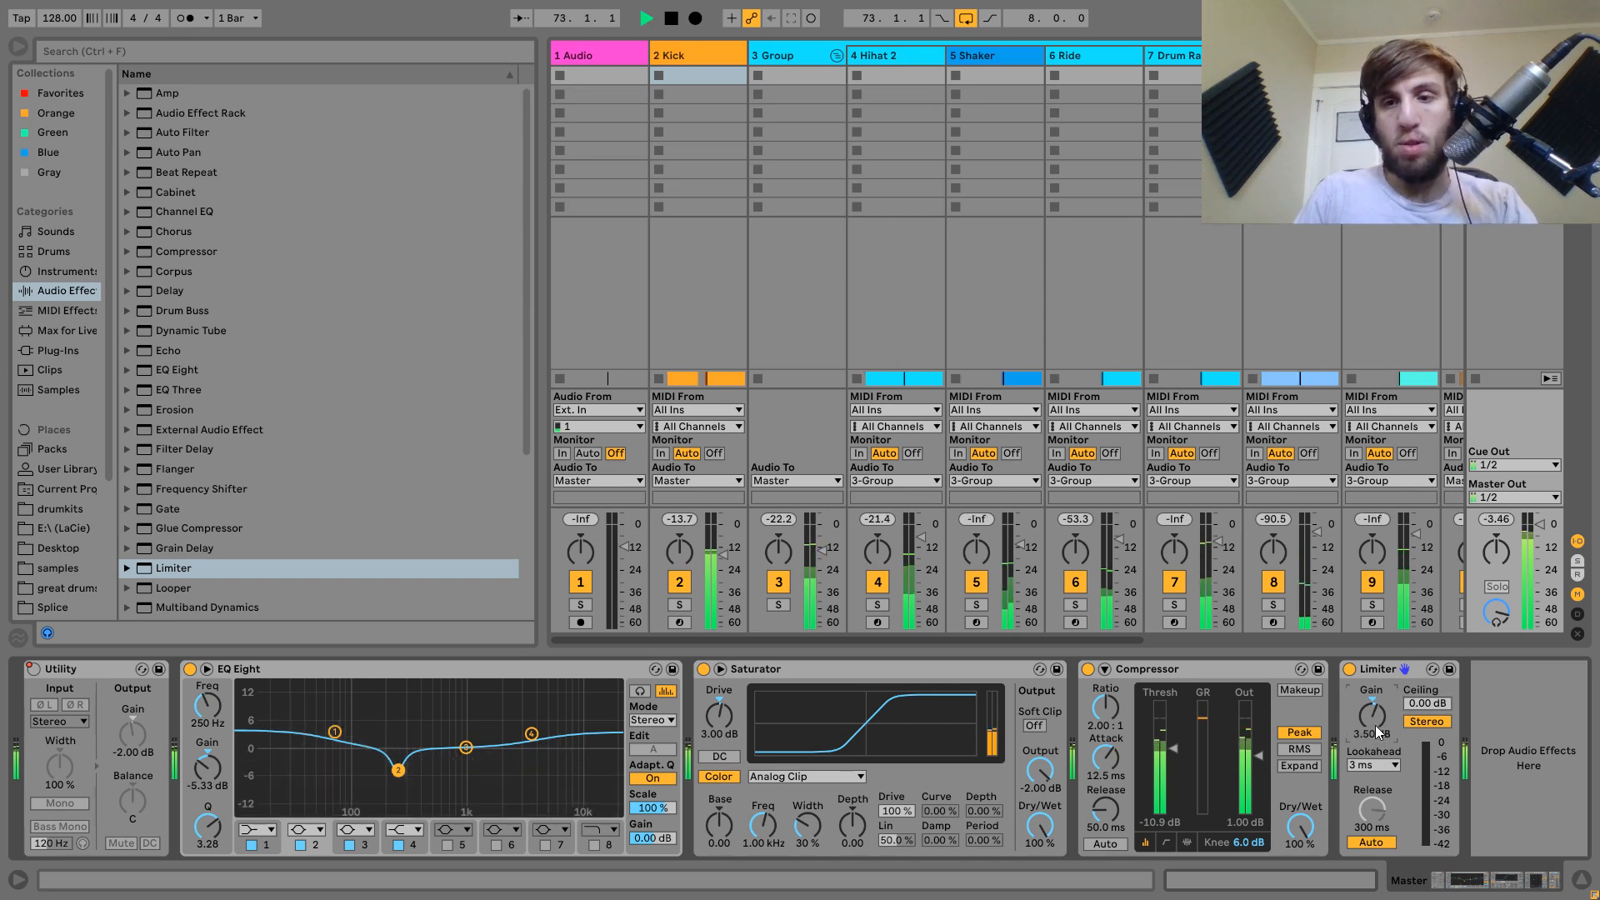
scroll(1375, 725, down, 2)
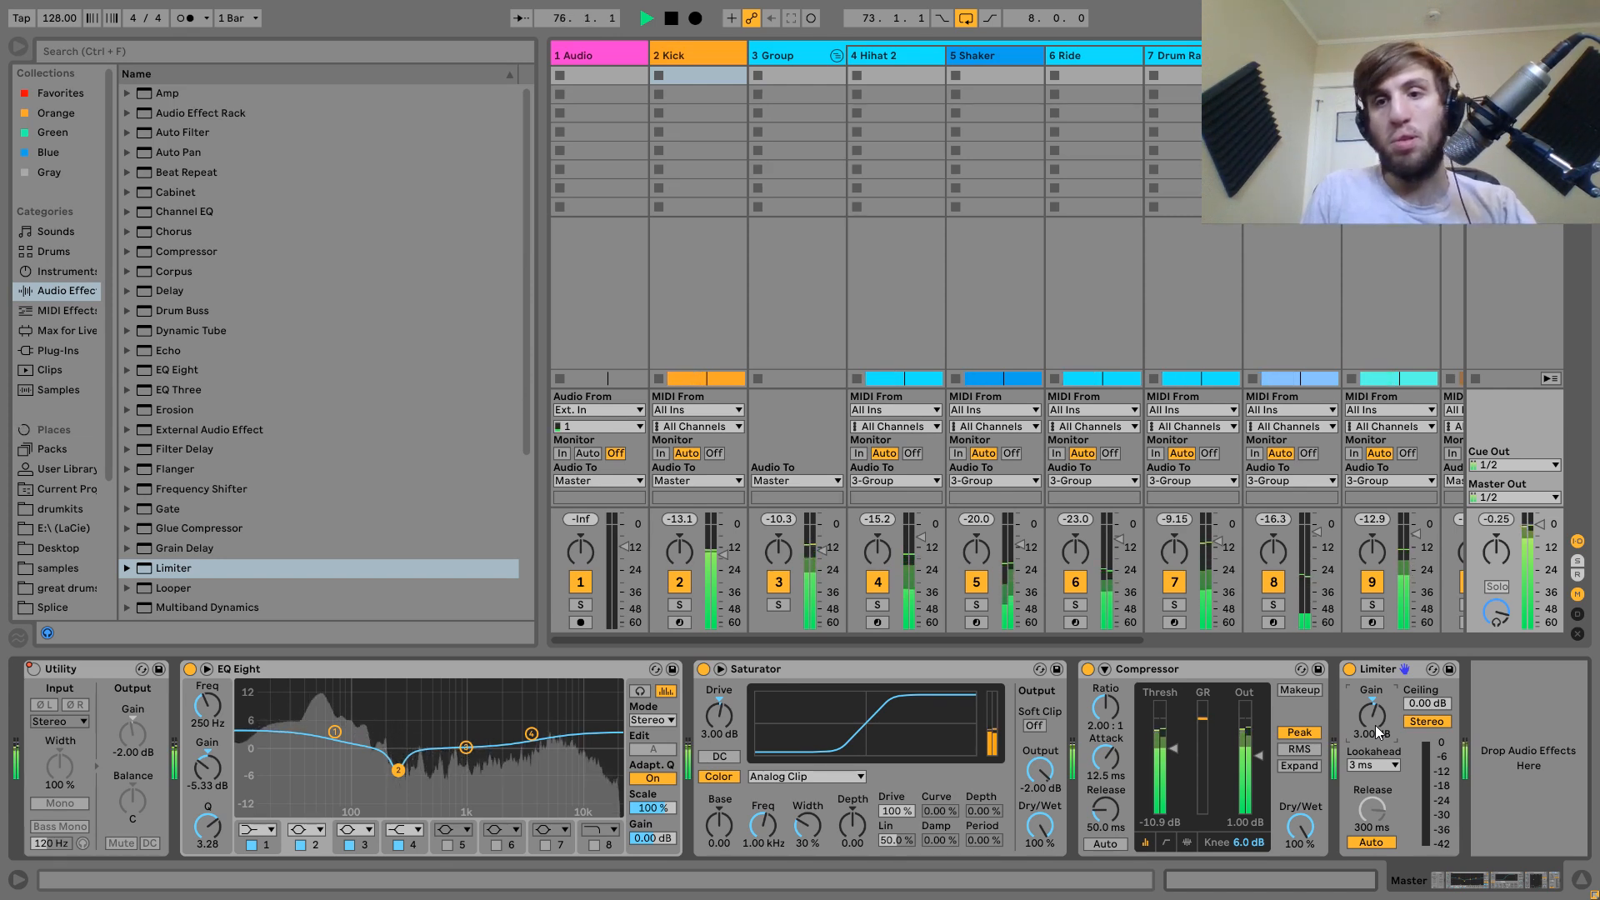
scroll(1375, 725, up, 3)
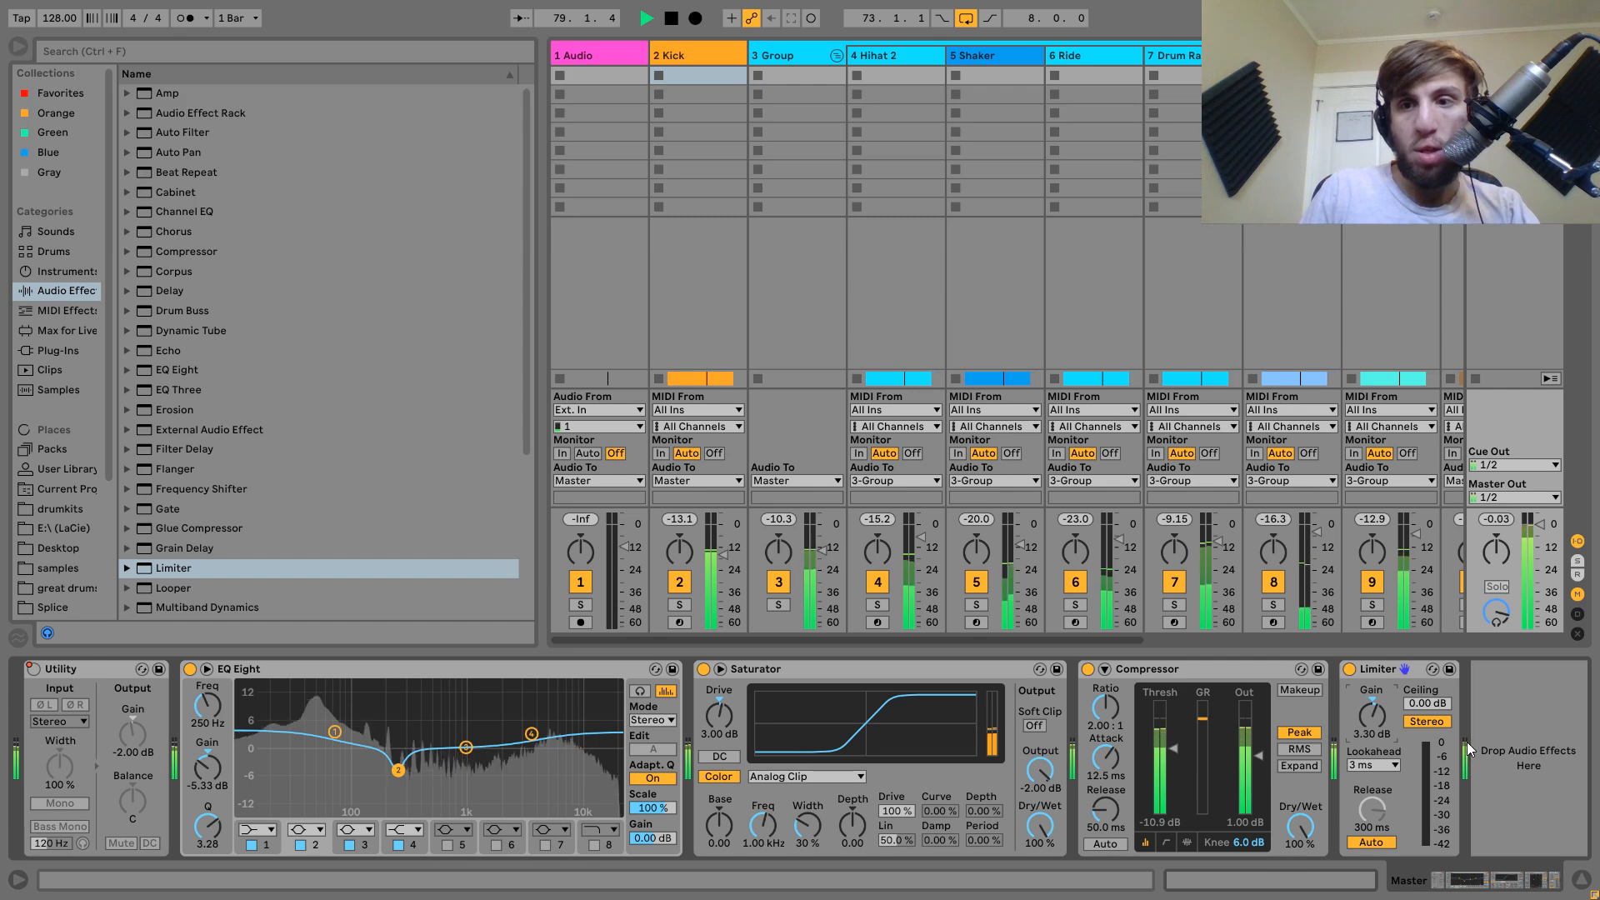
key(space)
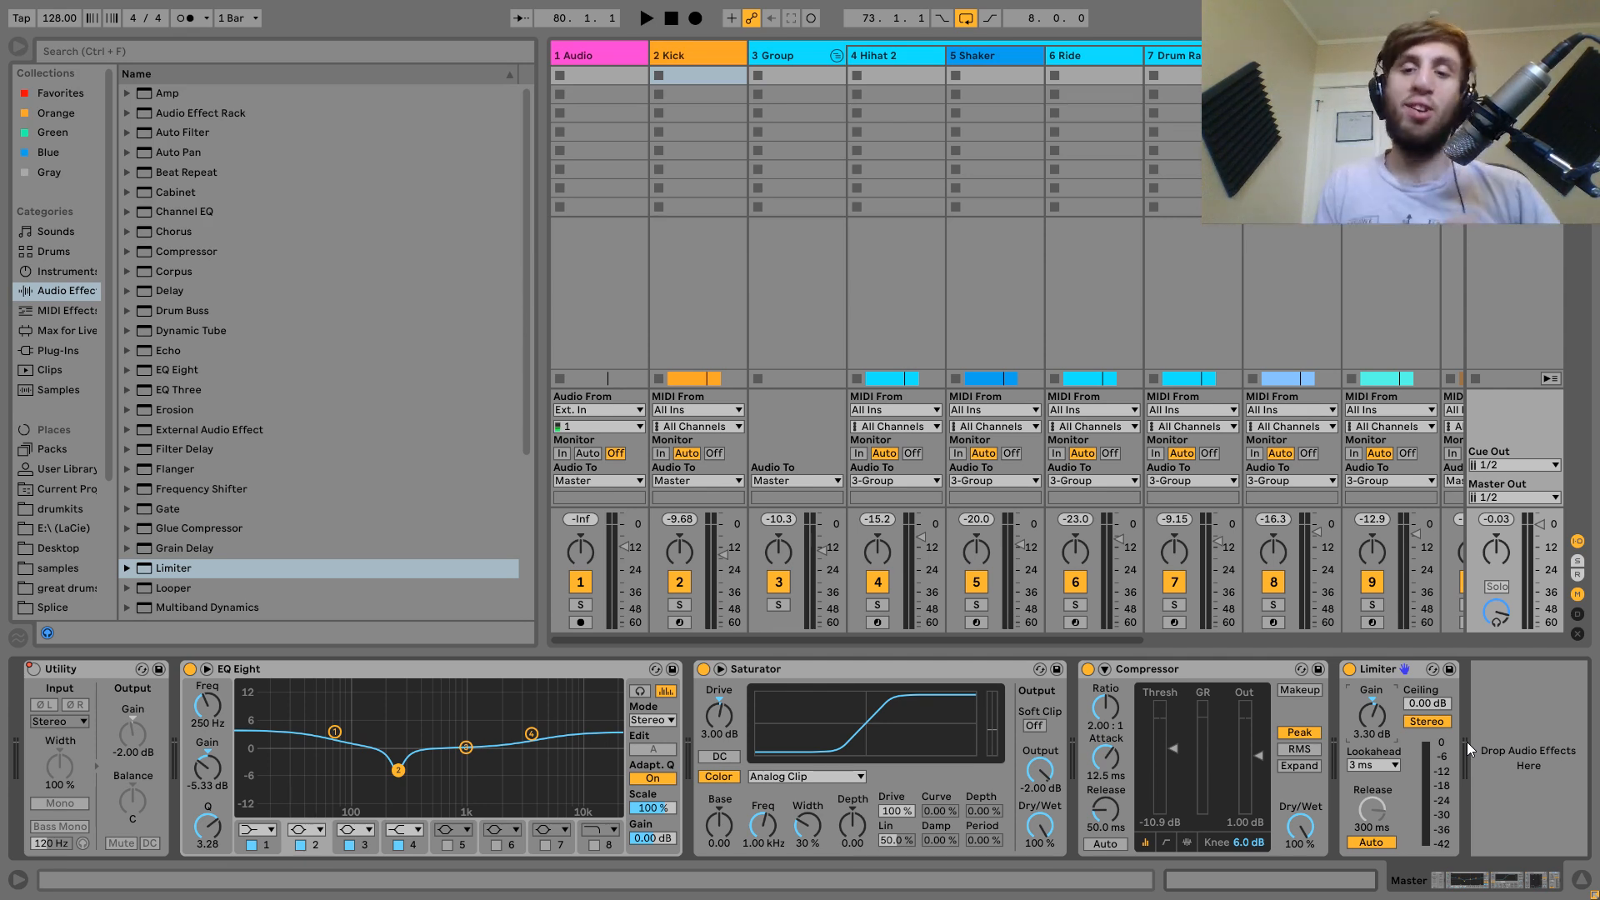
key(space)
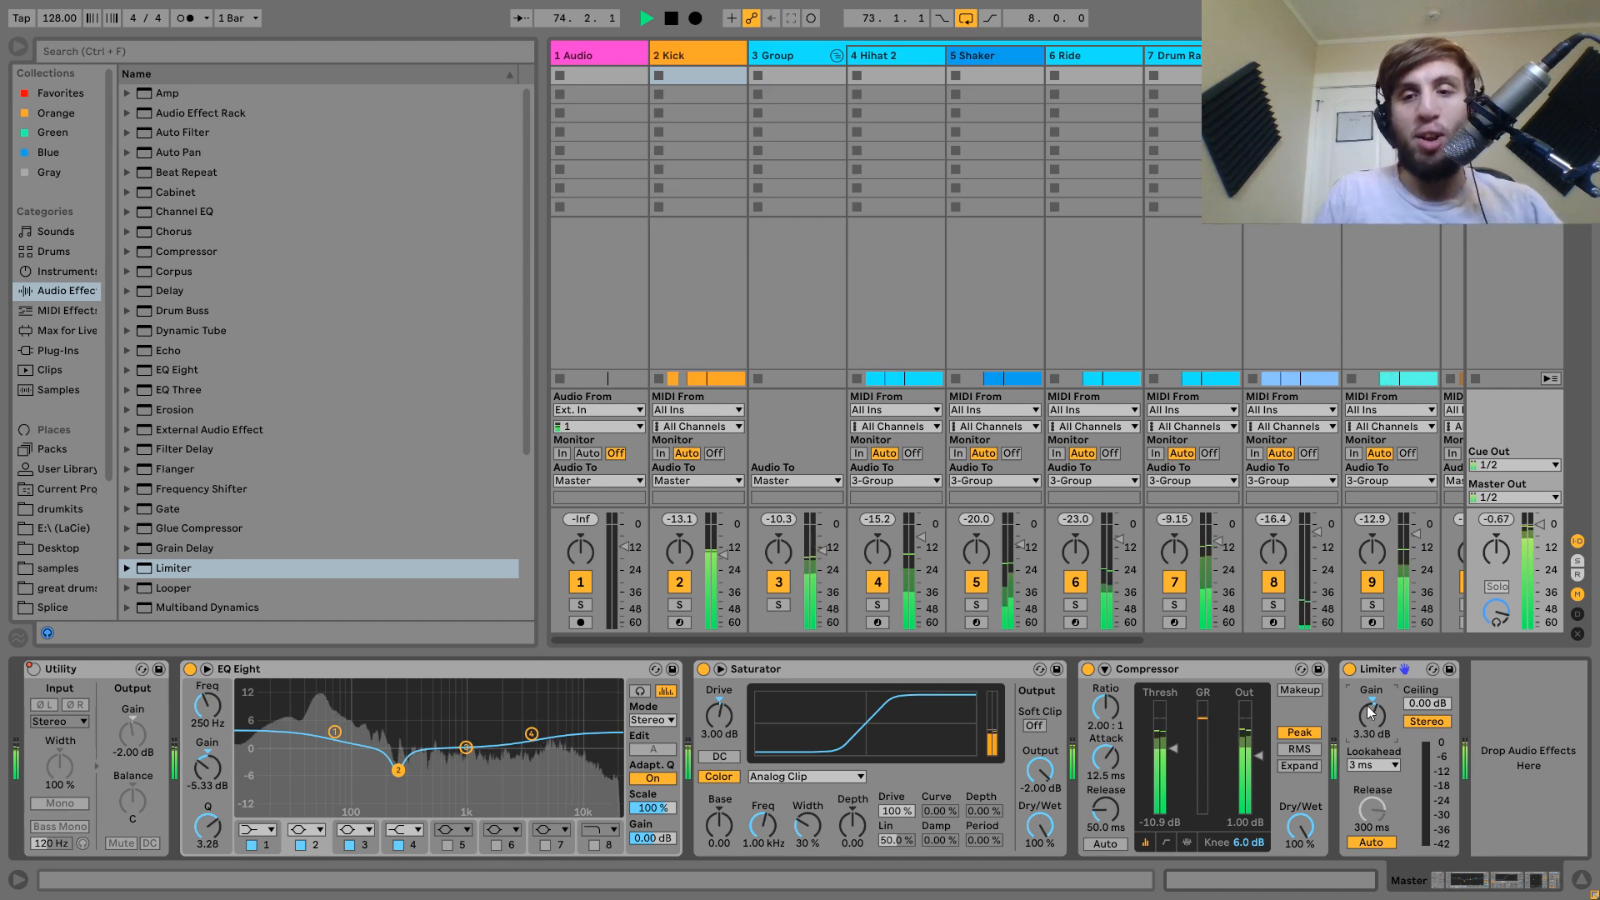
drag(1367, 723, 1367, 721)
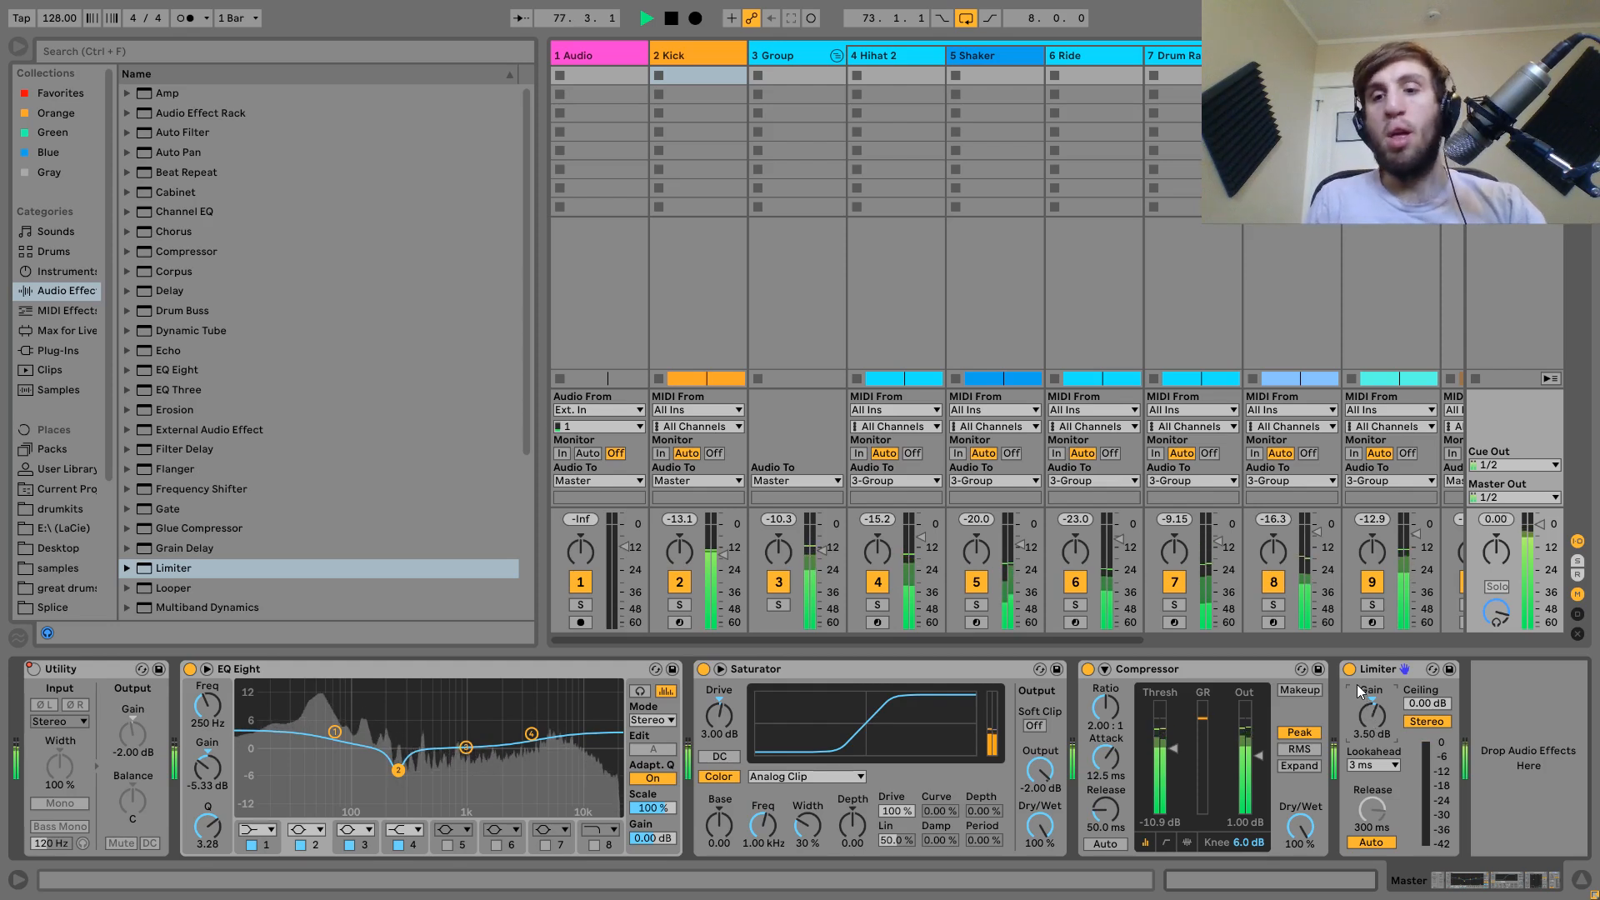
key(space)
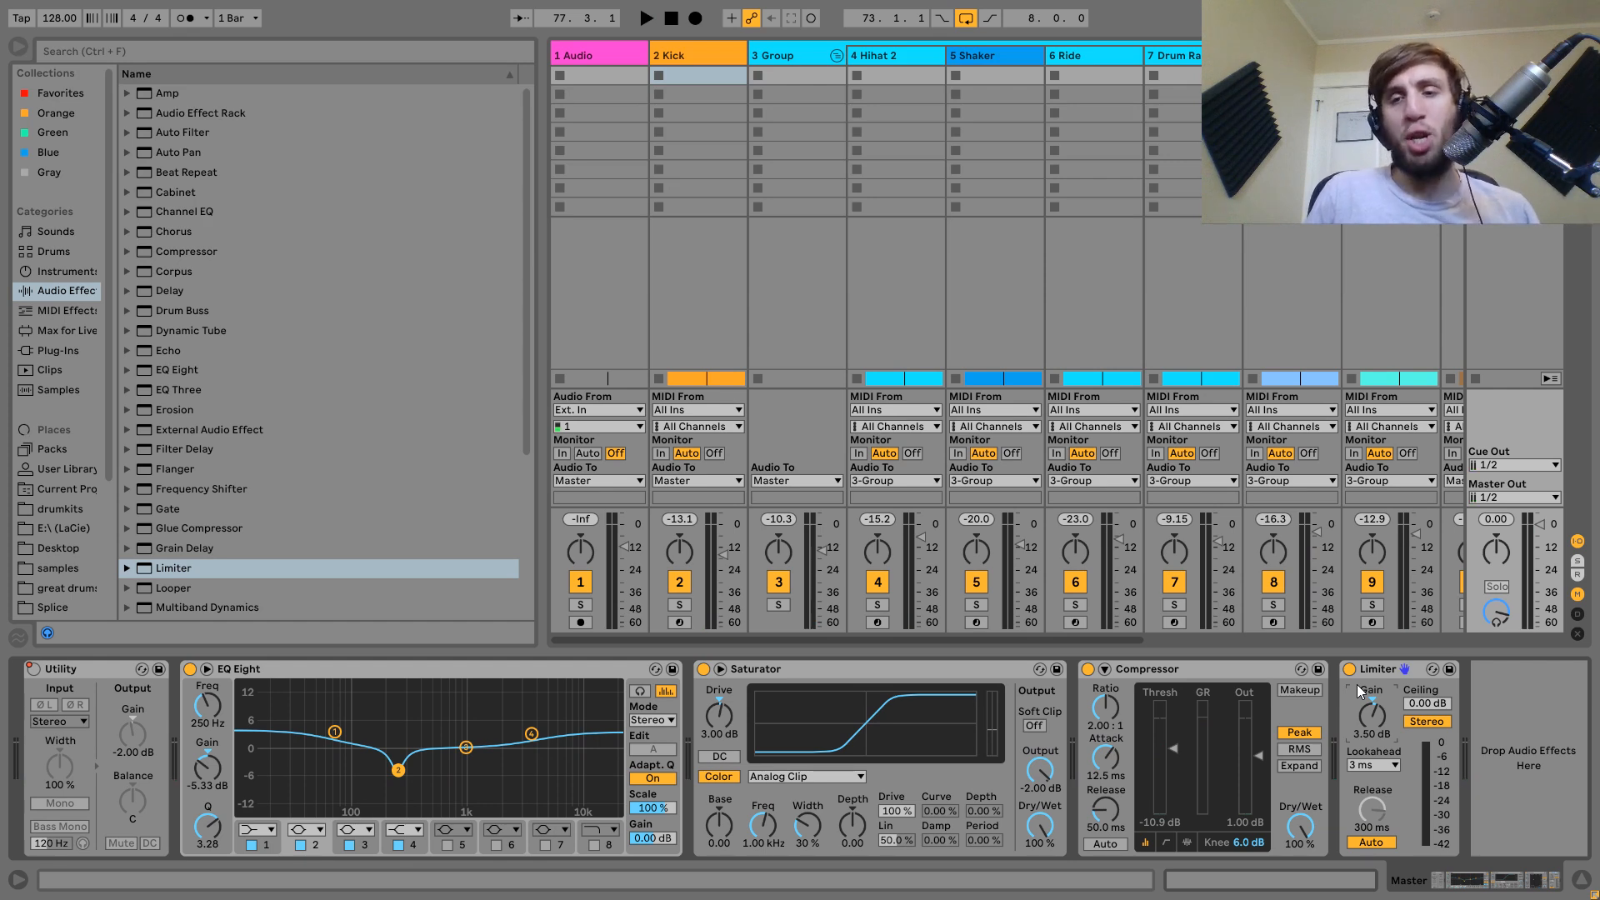
key(space)
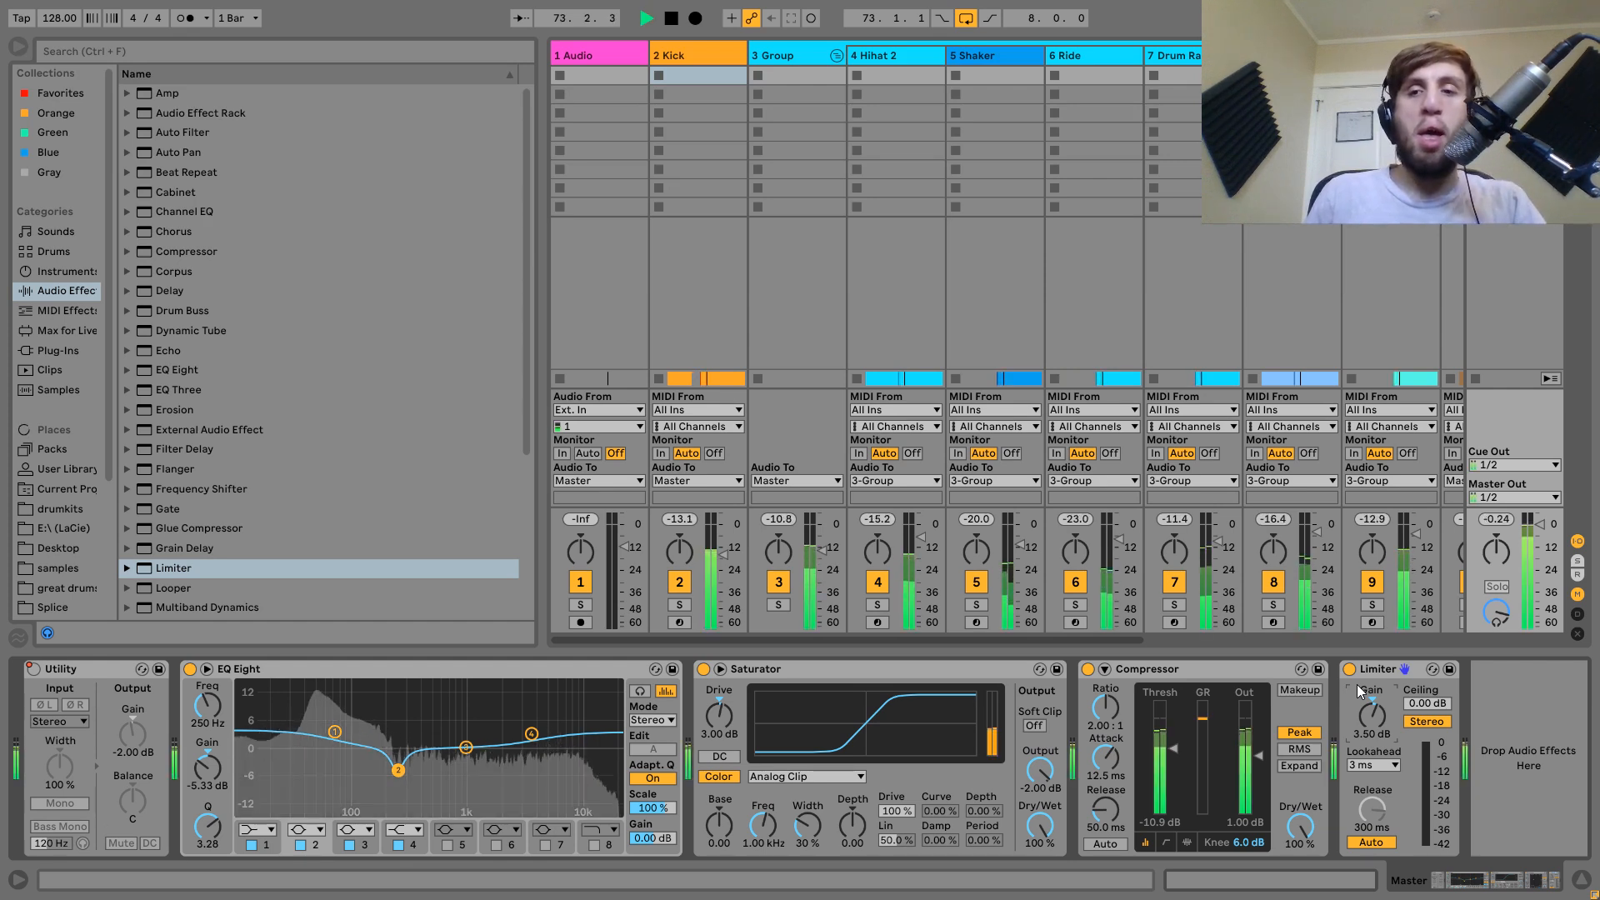
key(space)
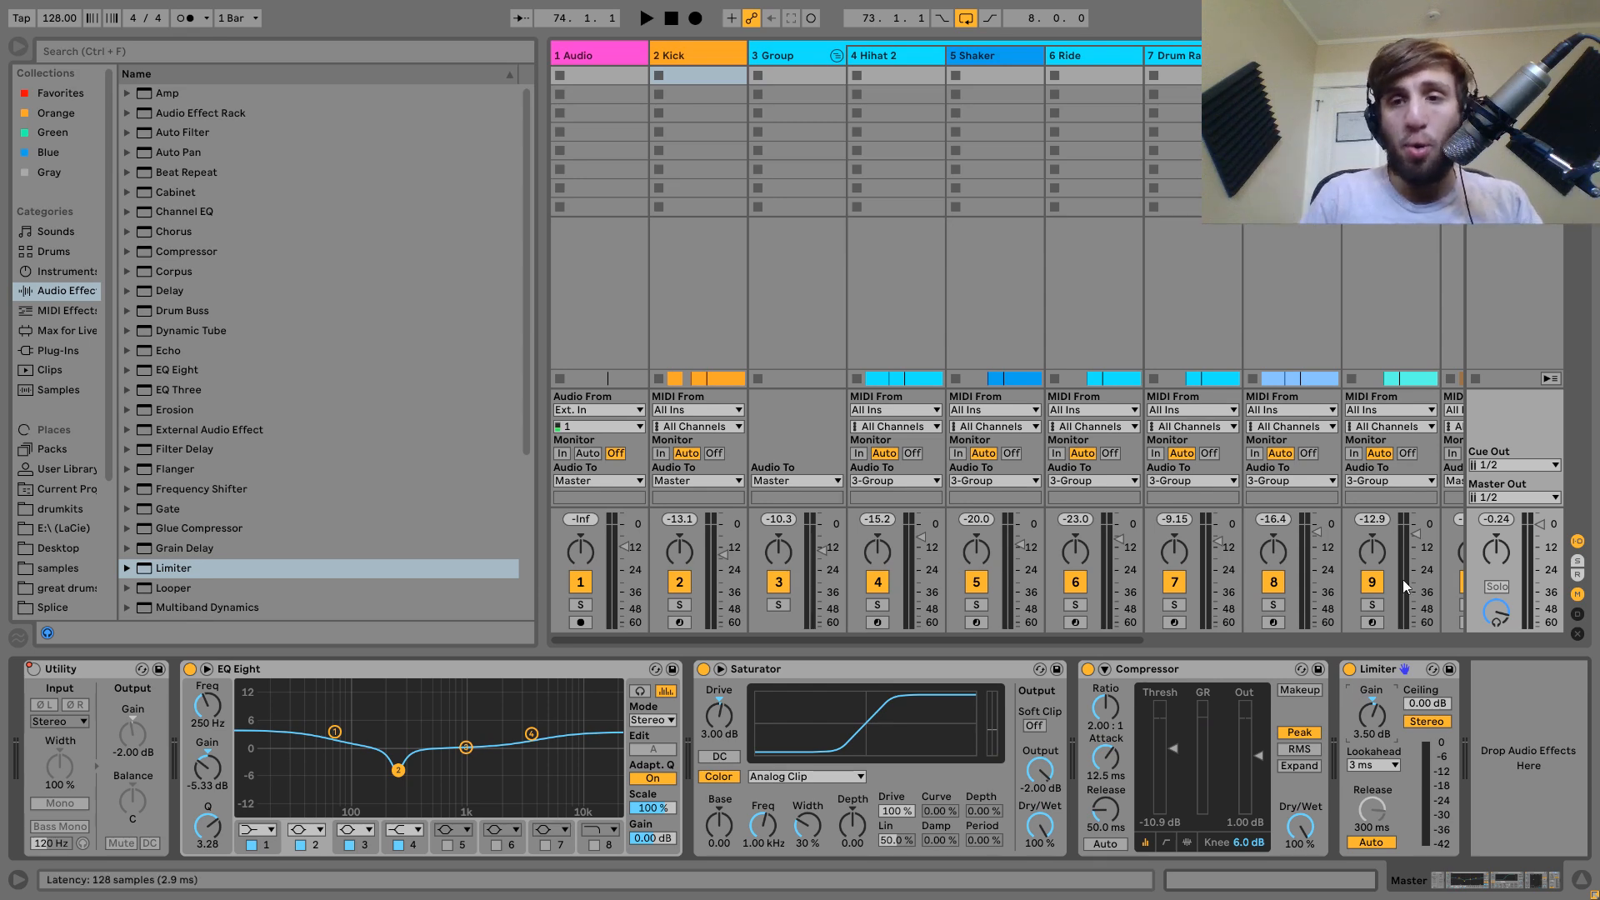
Show the Arrangement and play it from bar 1 with the loop switched off.
key(Tab)
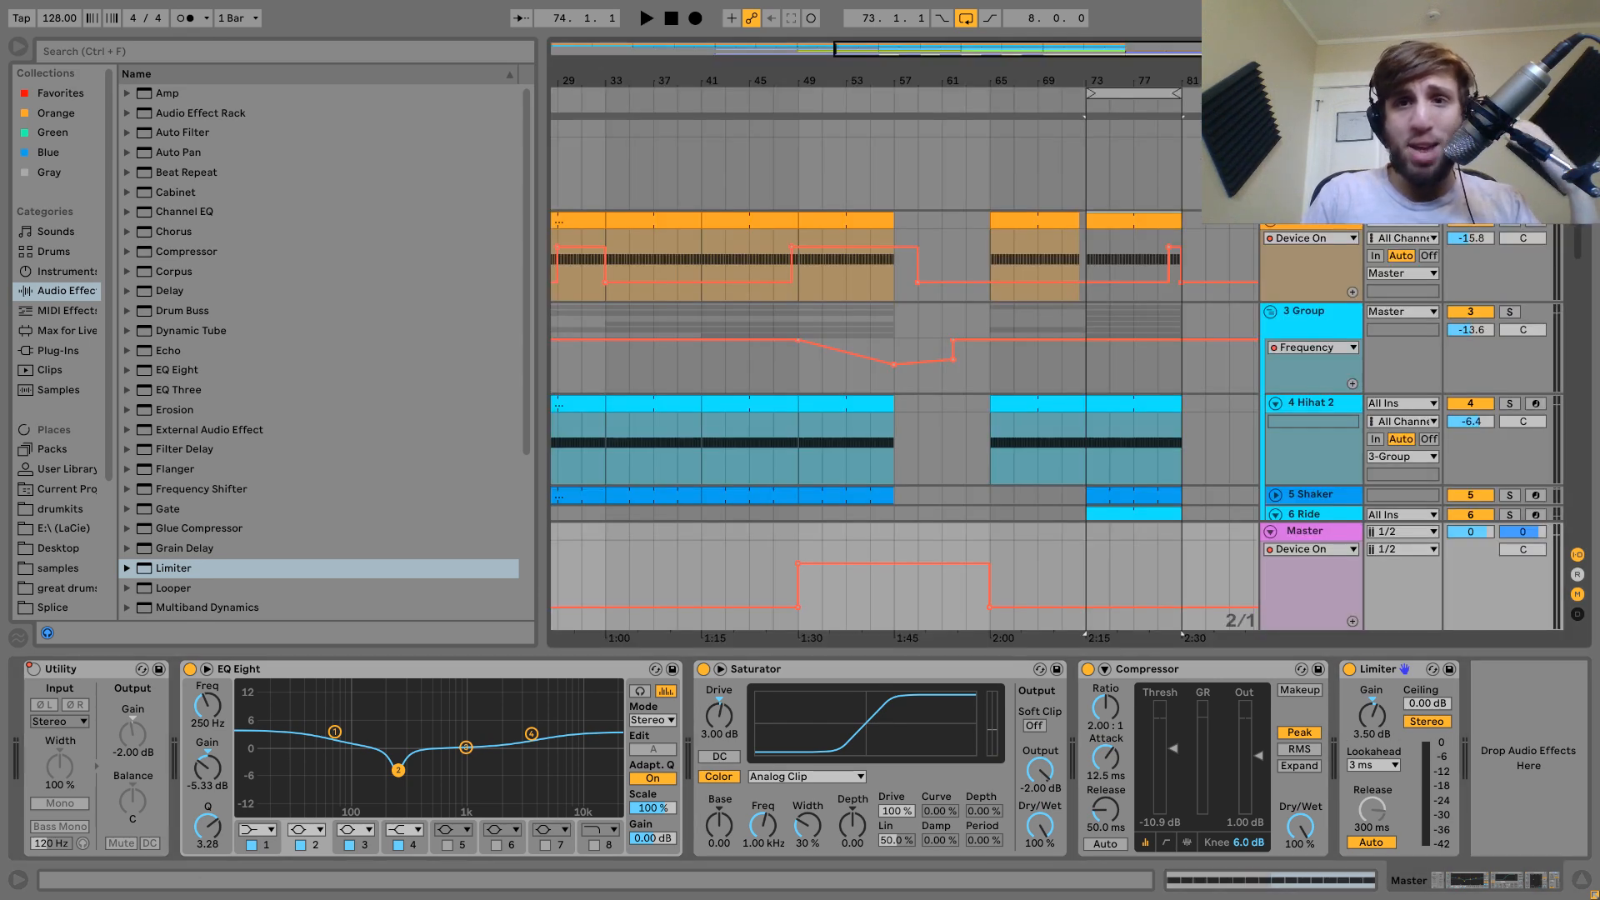
drag(1098, 87, 1100, 80)
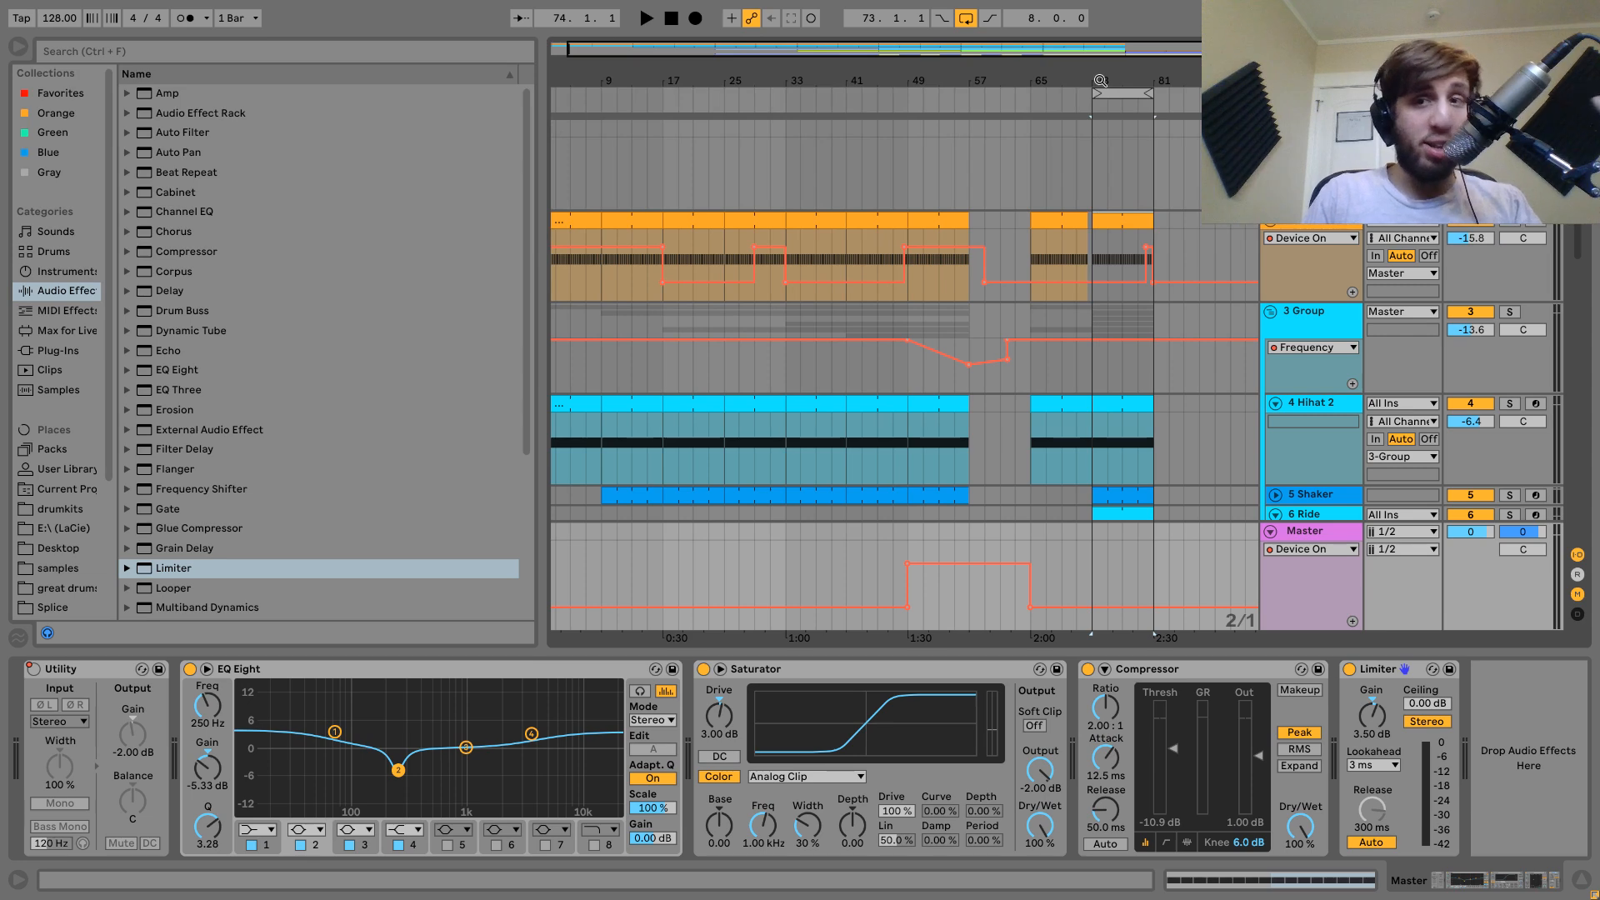
click(587, 215)
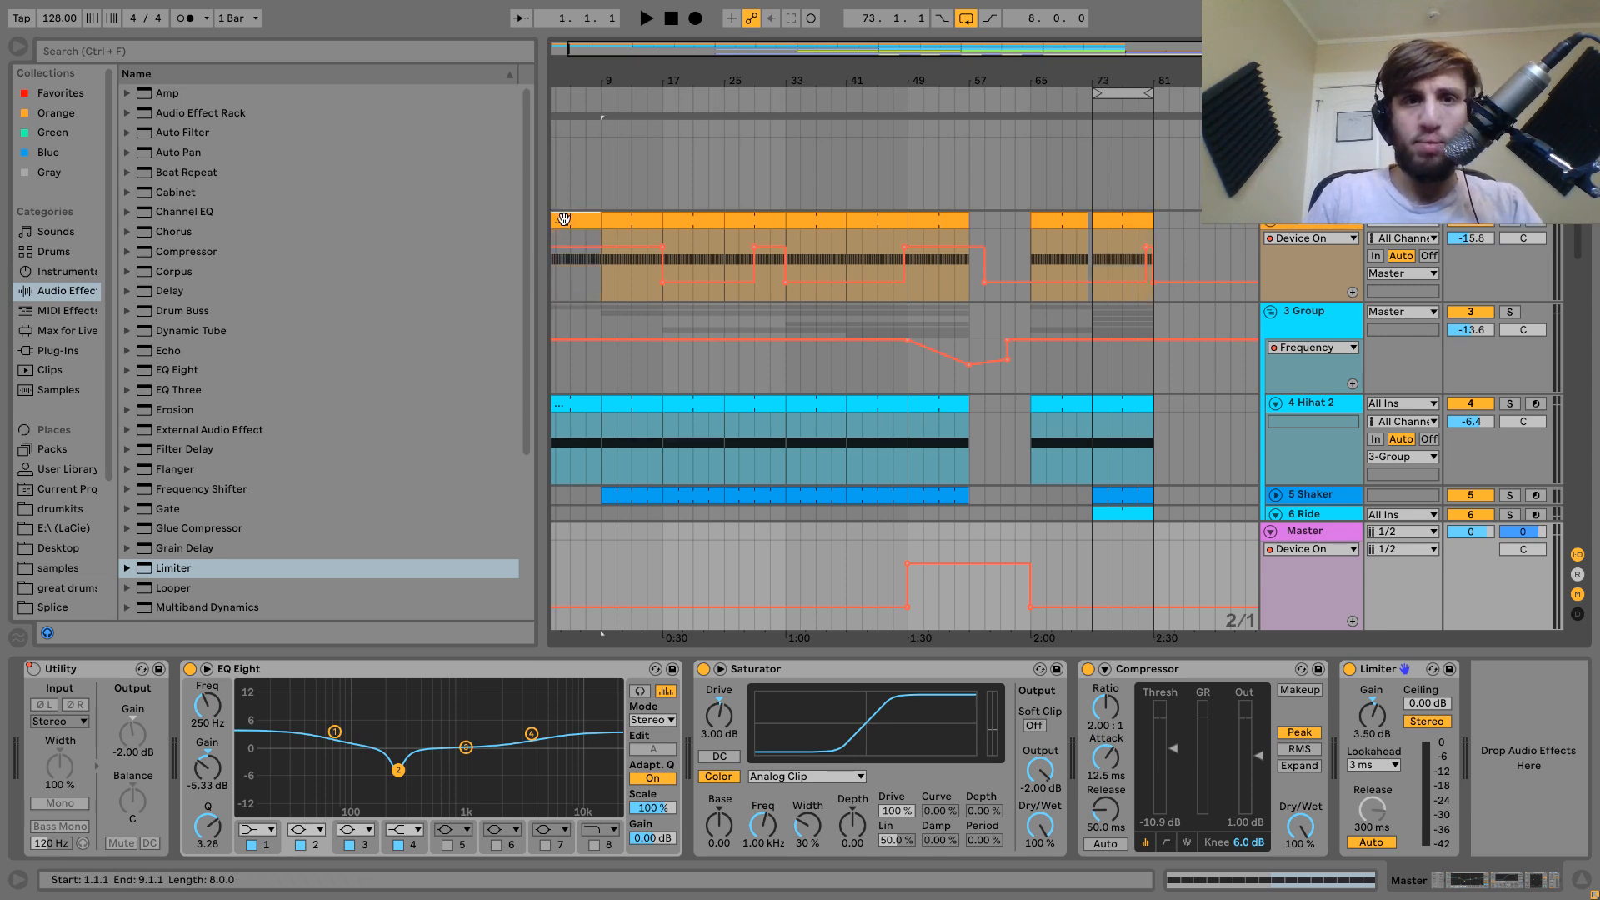
key(space)
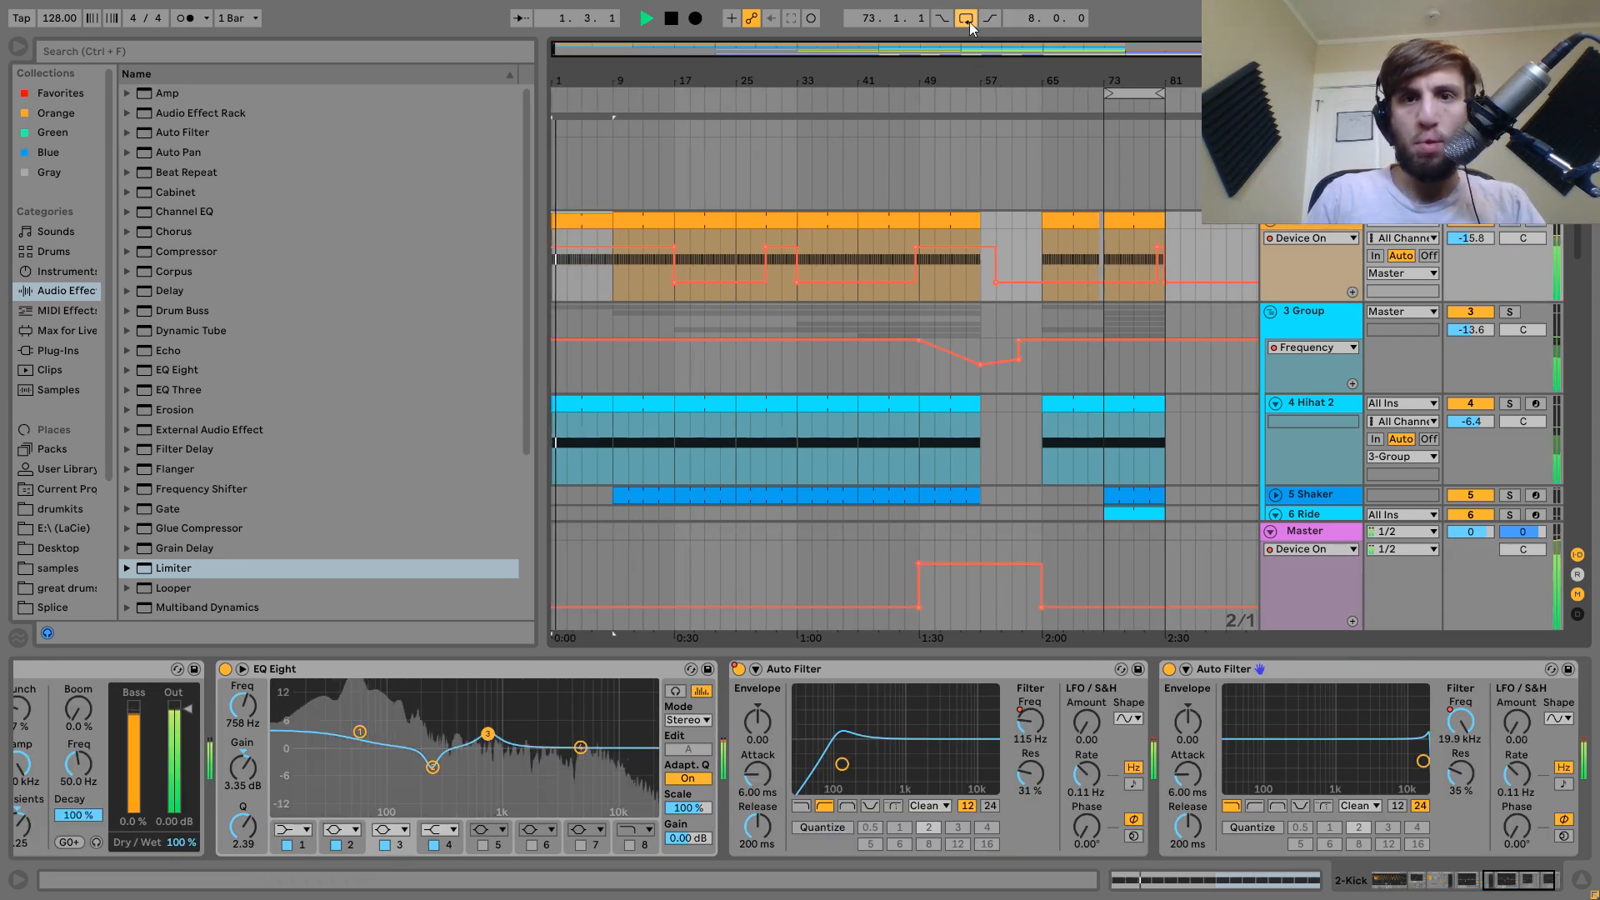
Fold the Kick track and every track from Hihat 2 through Analog, keeping 3 Group and Master unfolded.
click(1276, 230)
scroll(1283, 244, down, 5)
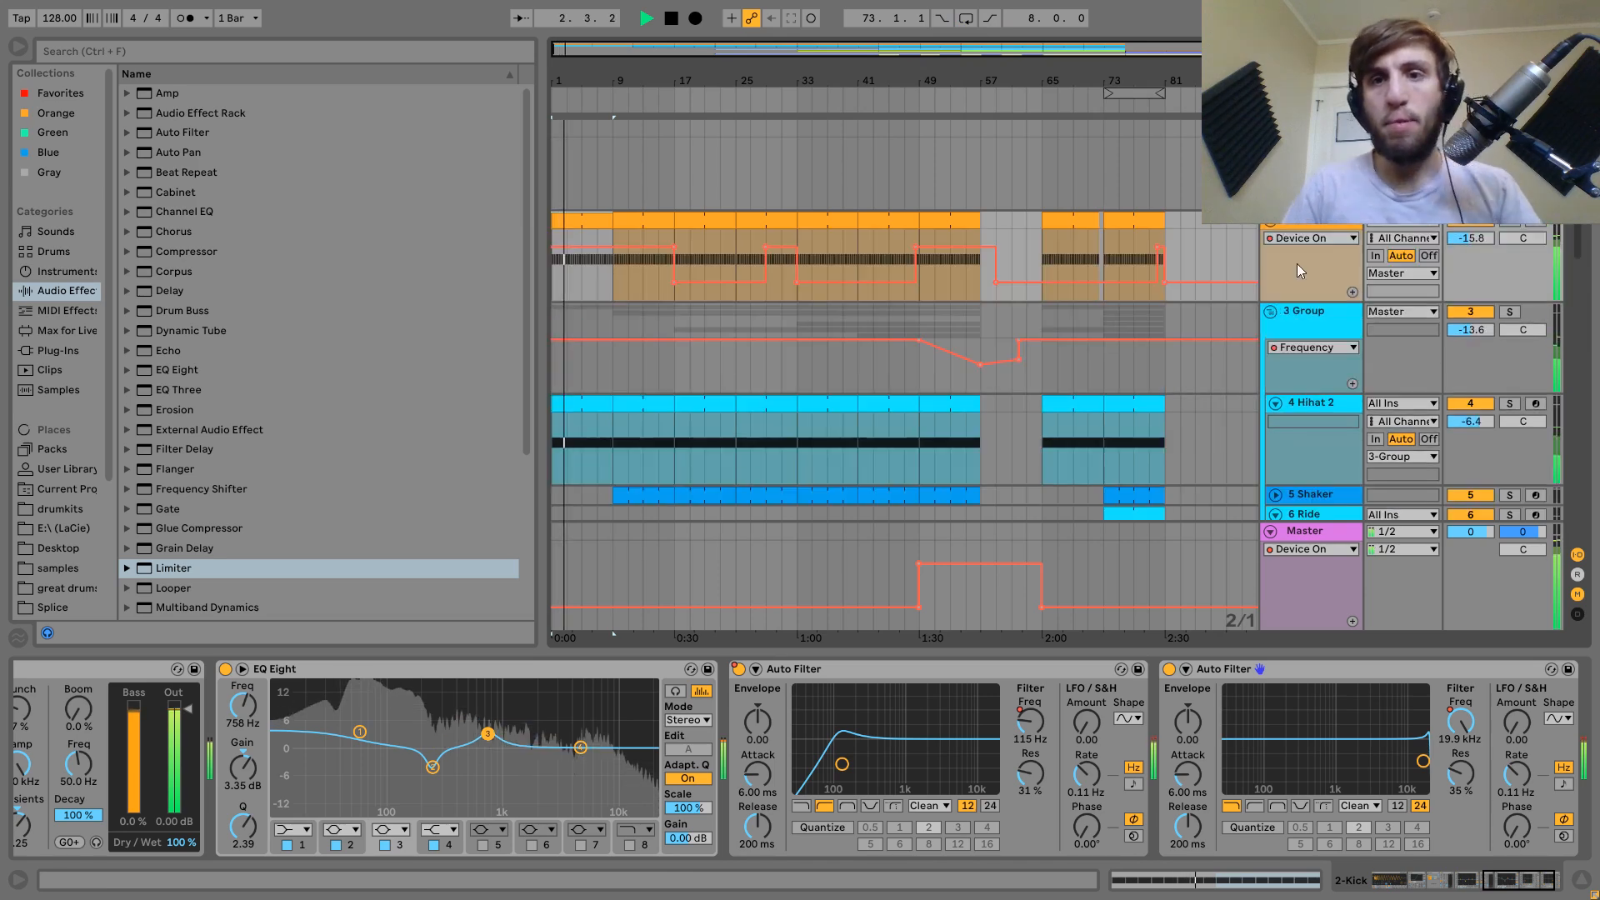
scroll(1285, 225, up, 5)
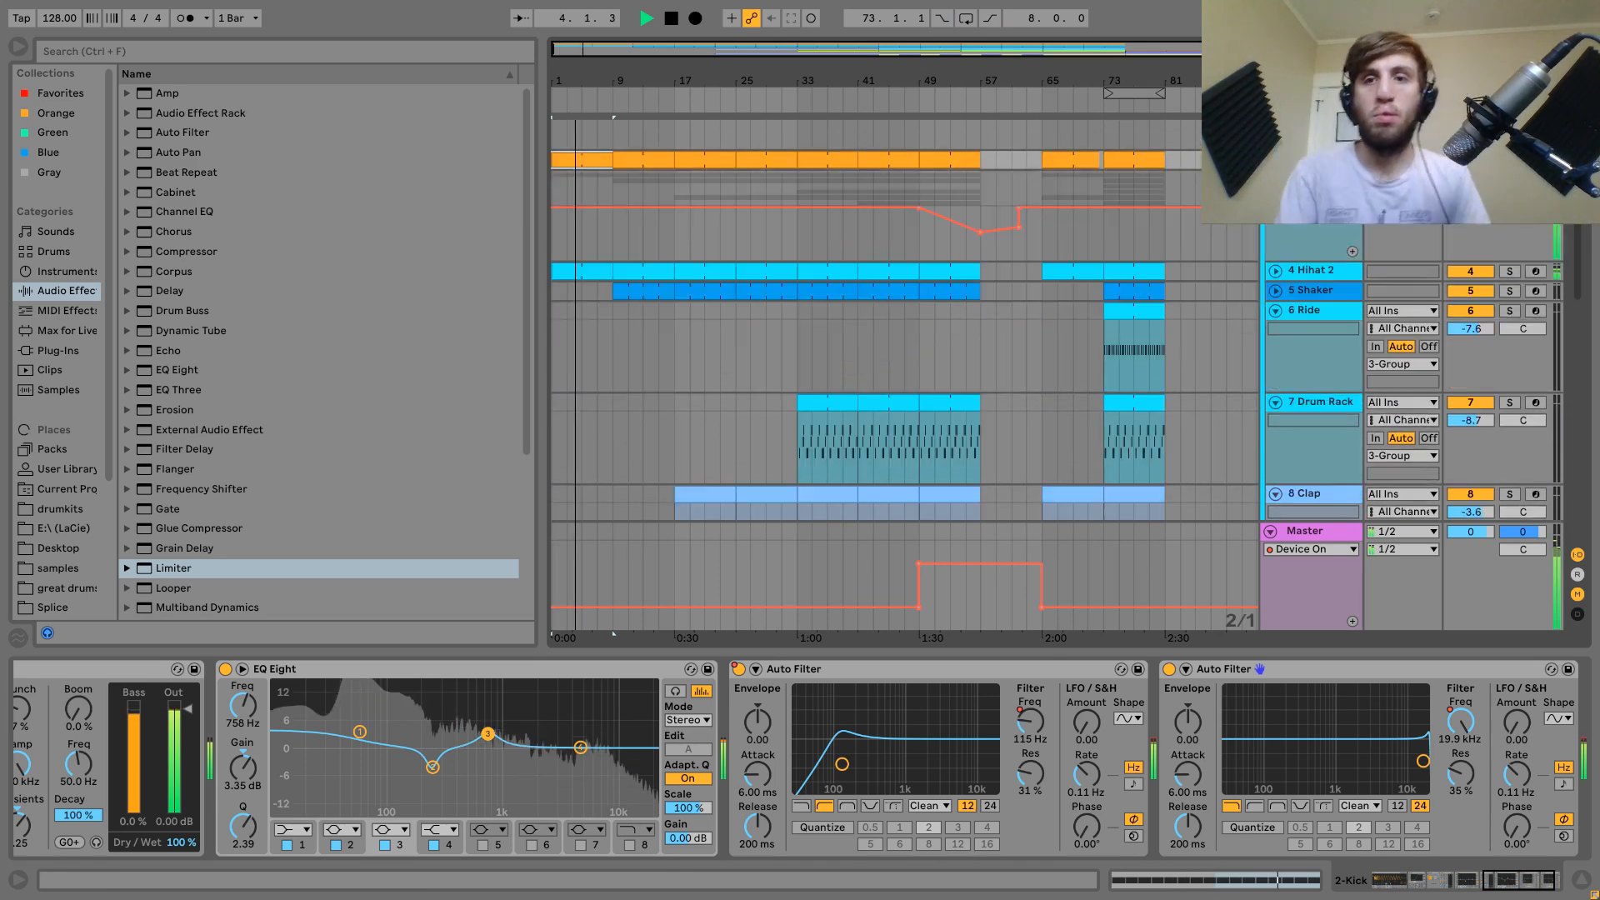
click(1275, 311)
click(1276, 330)
click(1276, 351)
click(1275, 370)
click(1271, 390)
click(1271, 409)
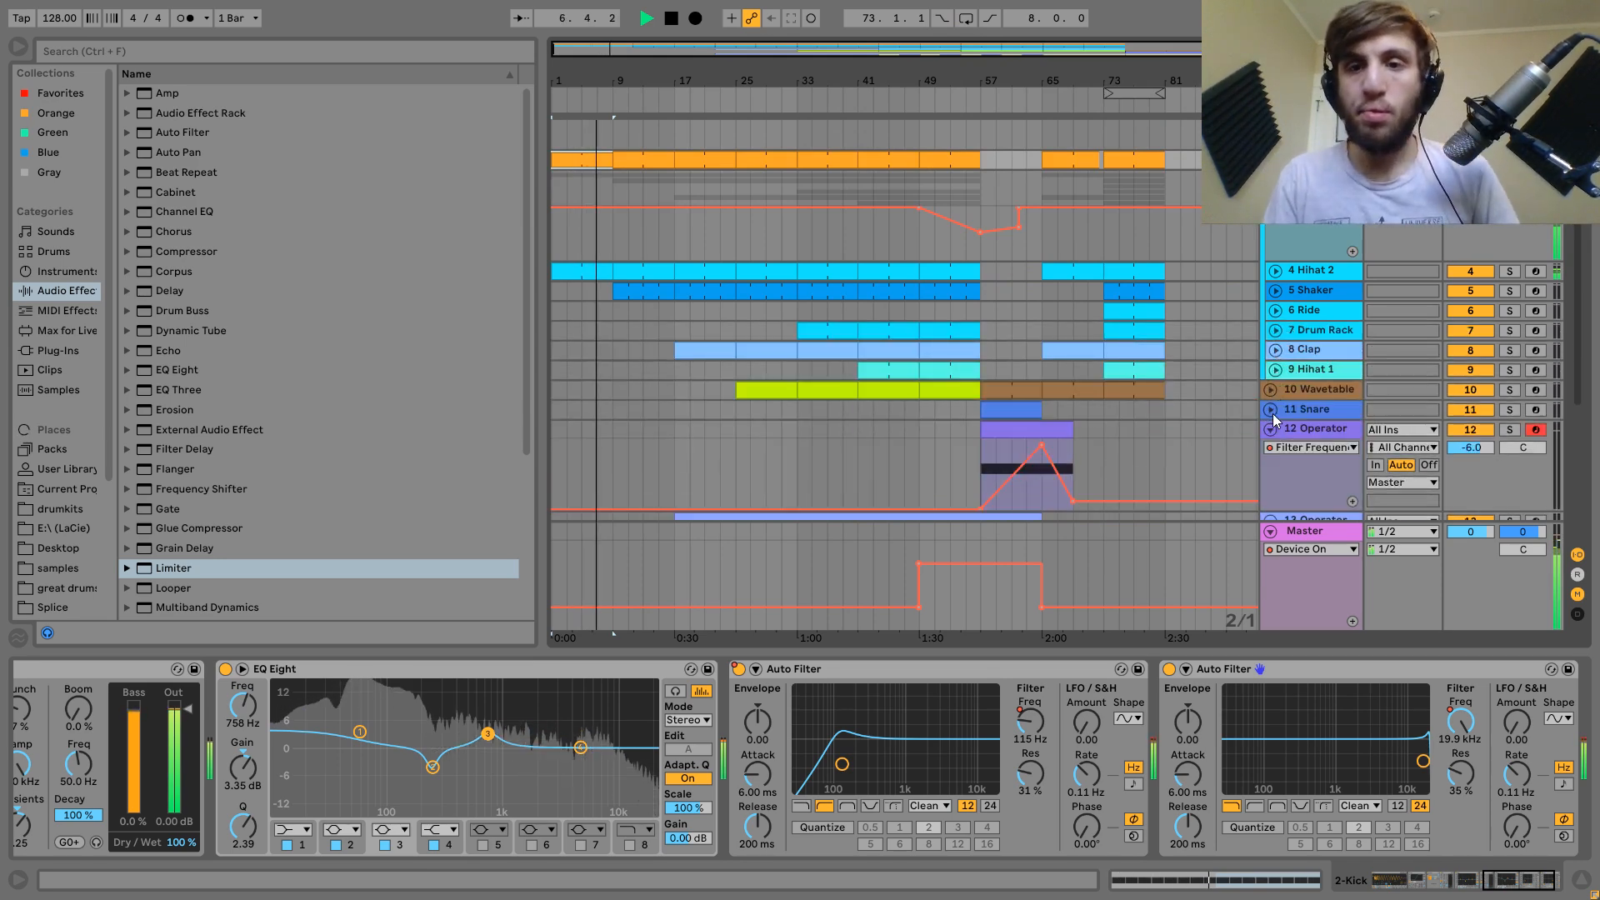
scroll(1272, 414, down, 4)
click(1269, 270)
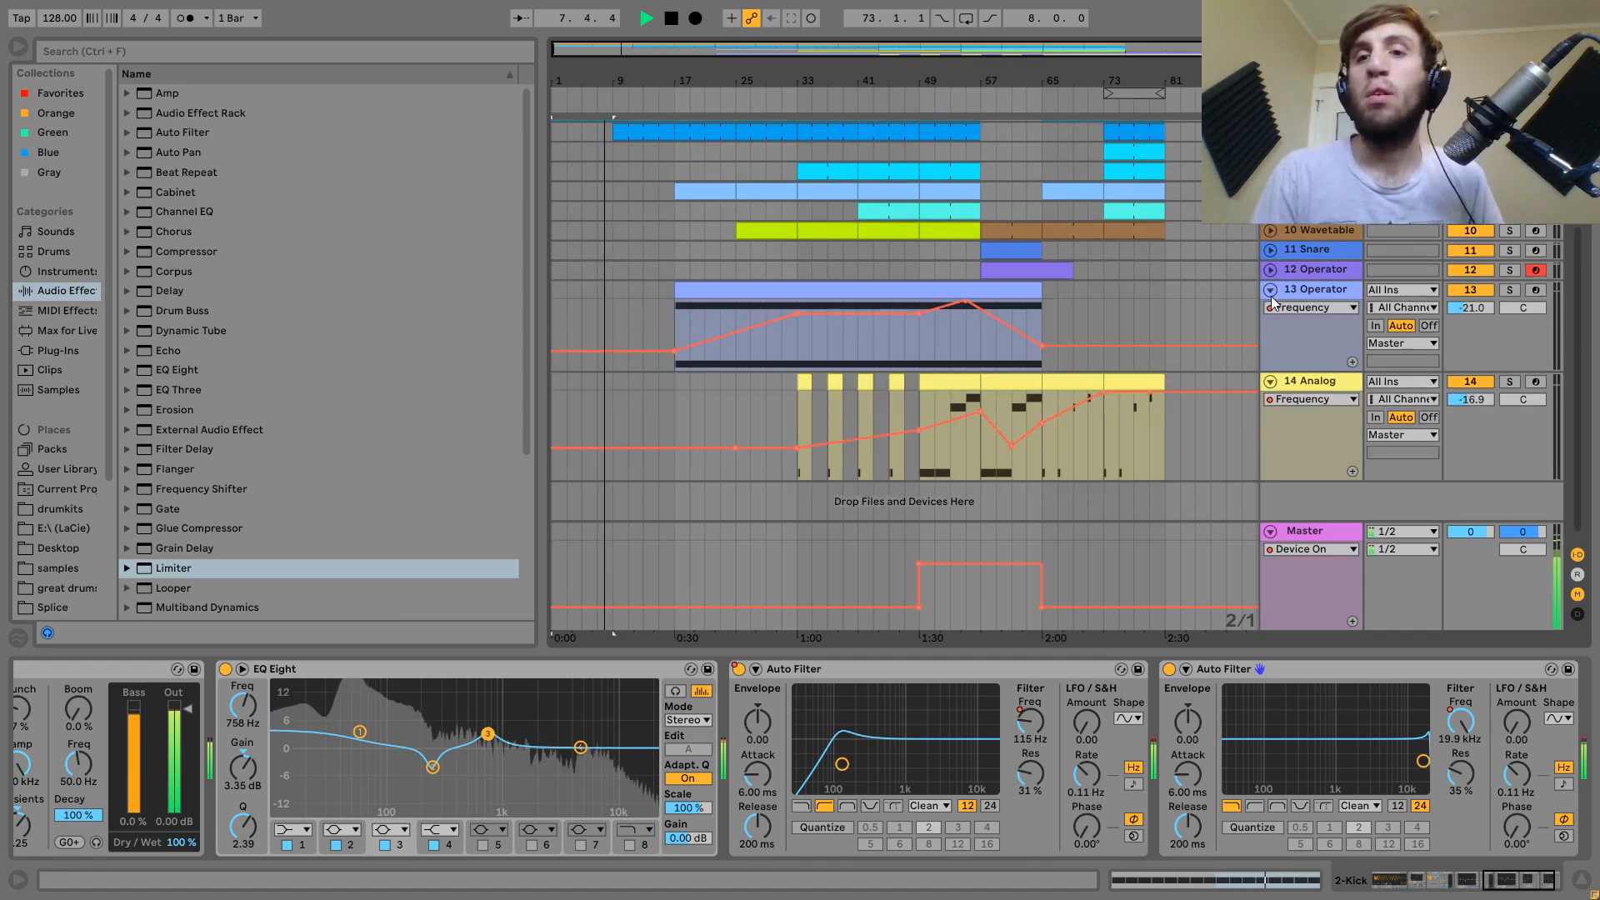
click(1272, 289)
click(1274, 309)
scroll(1275, 312, up, 5)
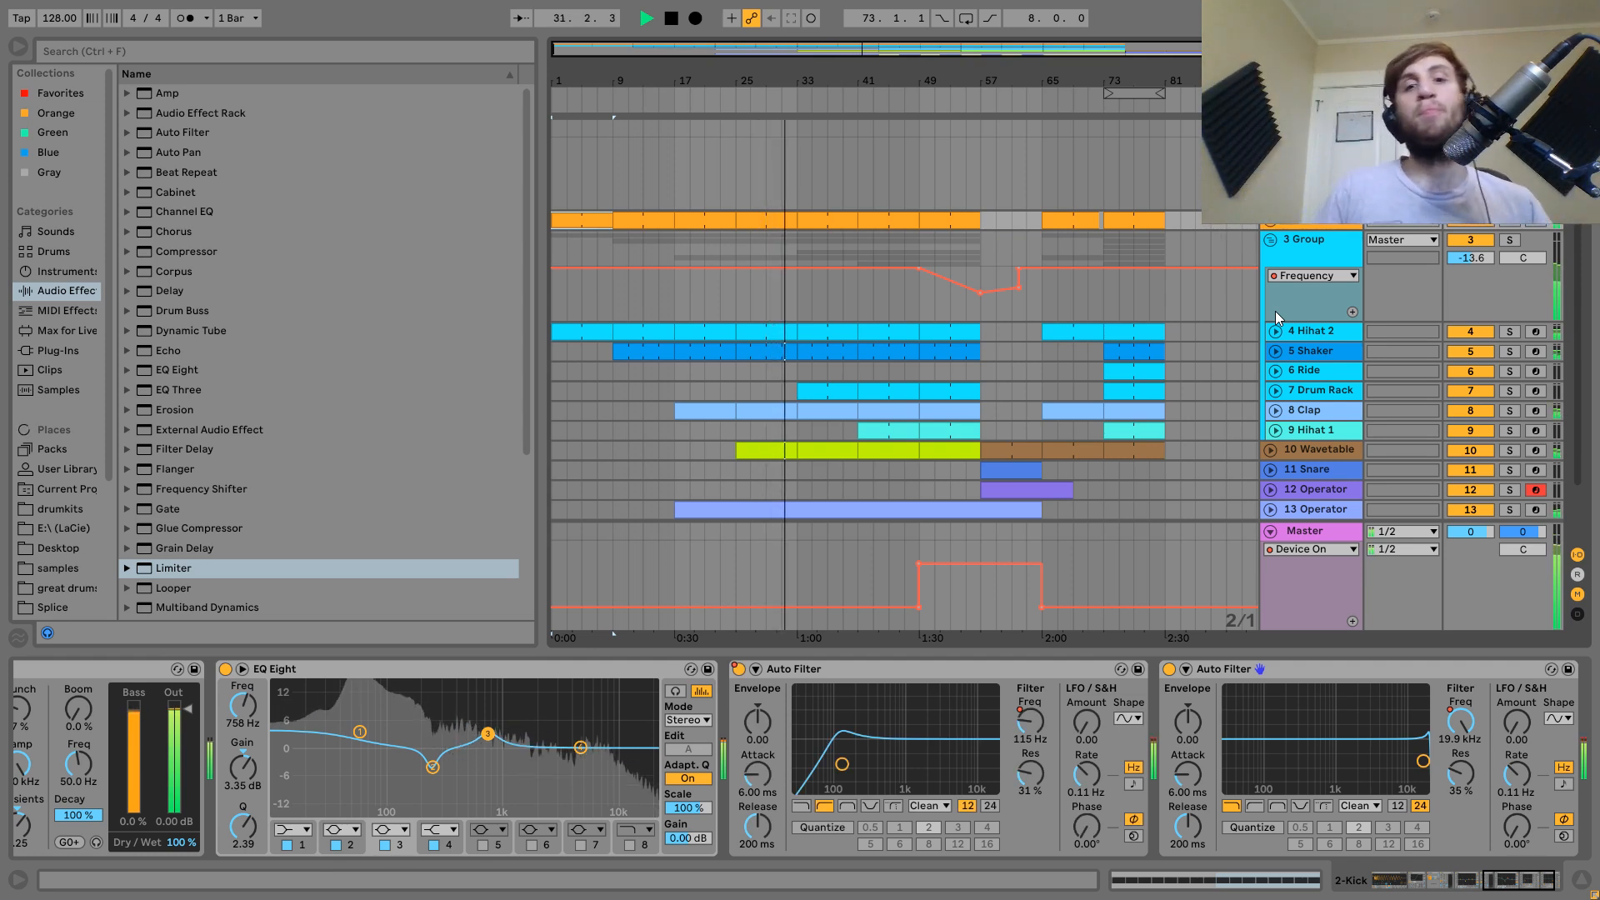
Listen to the rest of the arrangement through its end, stop playback and exit full screen.
scroll(1275, 311, down, 2)
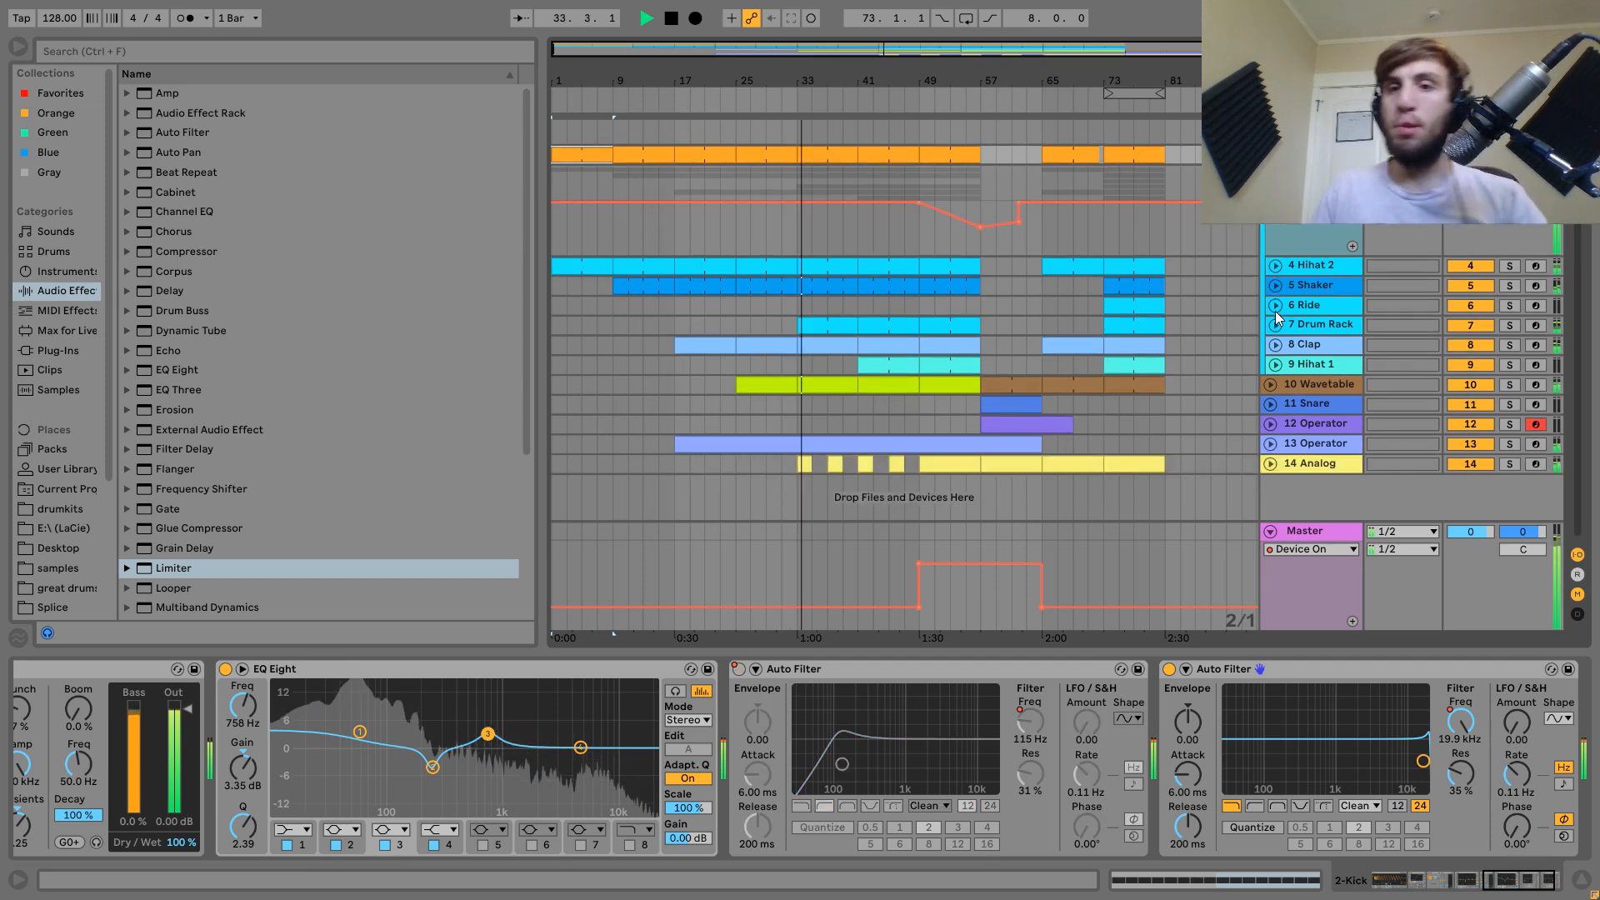
scroll(1275, 313, up, 1)
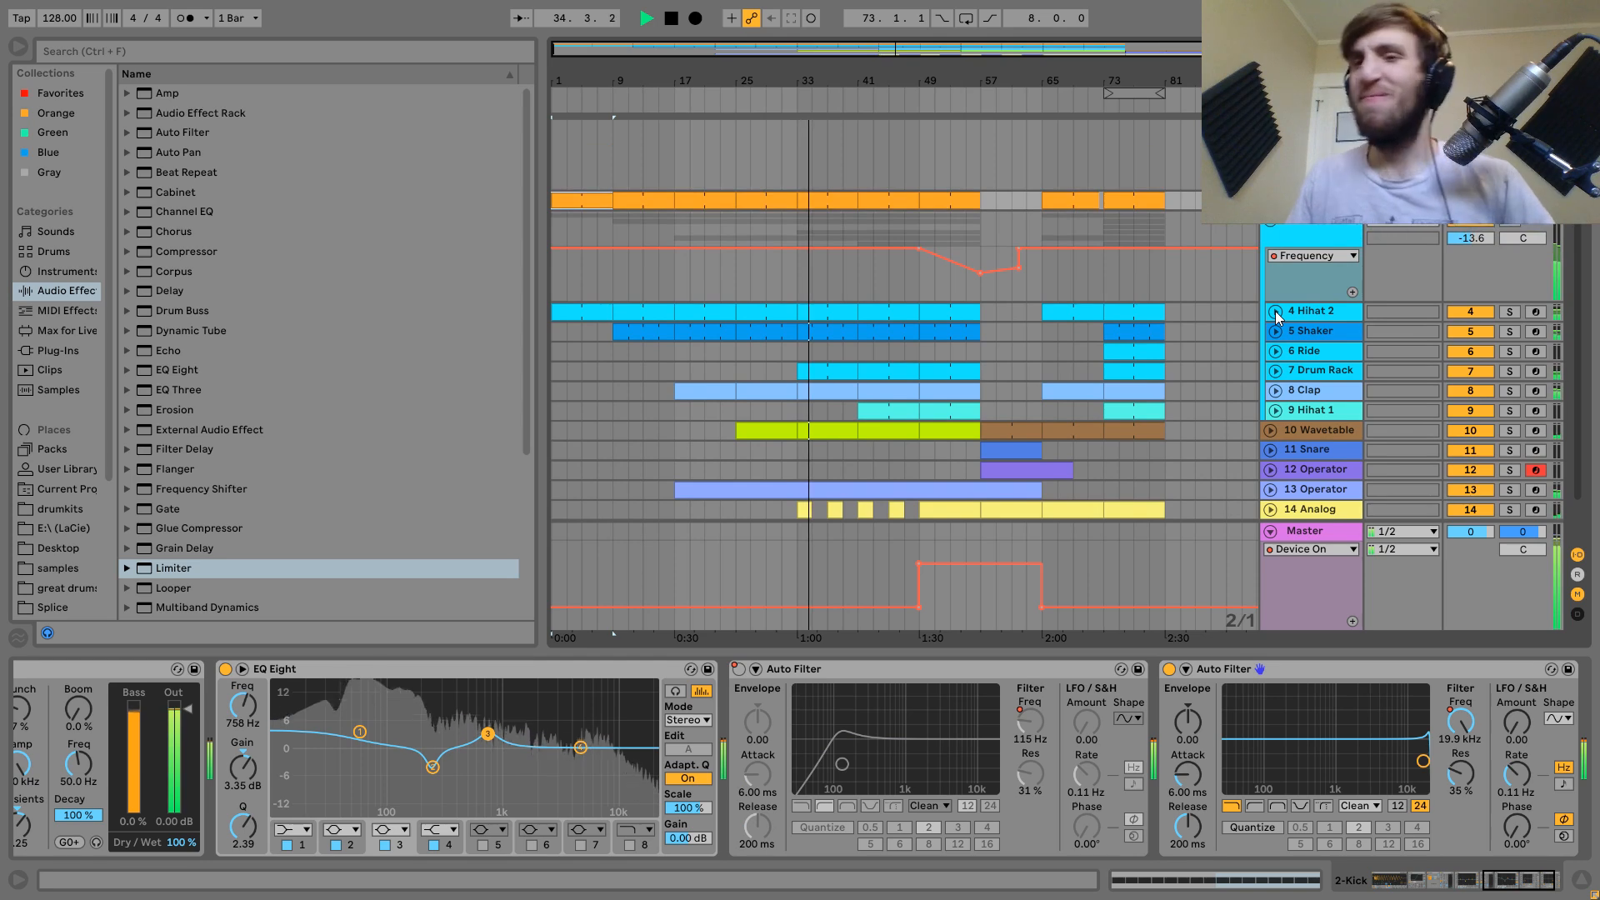
scroll(1277, 315, down, 1)
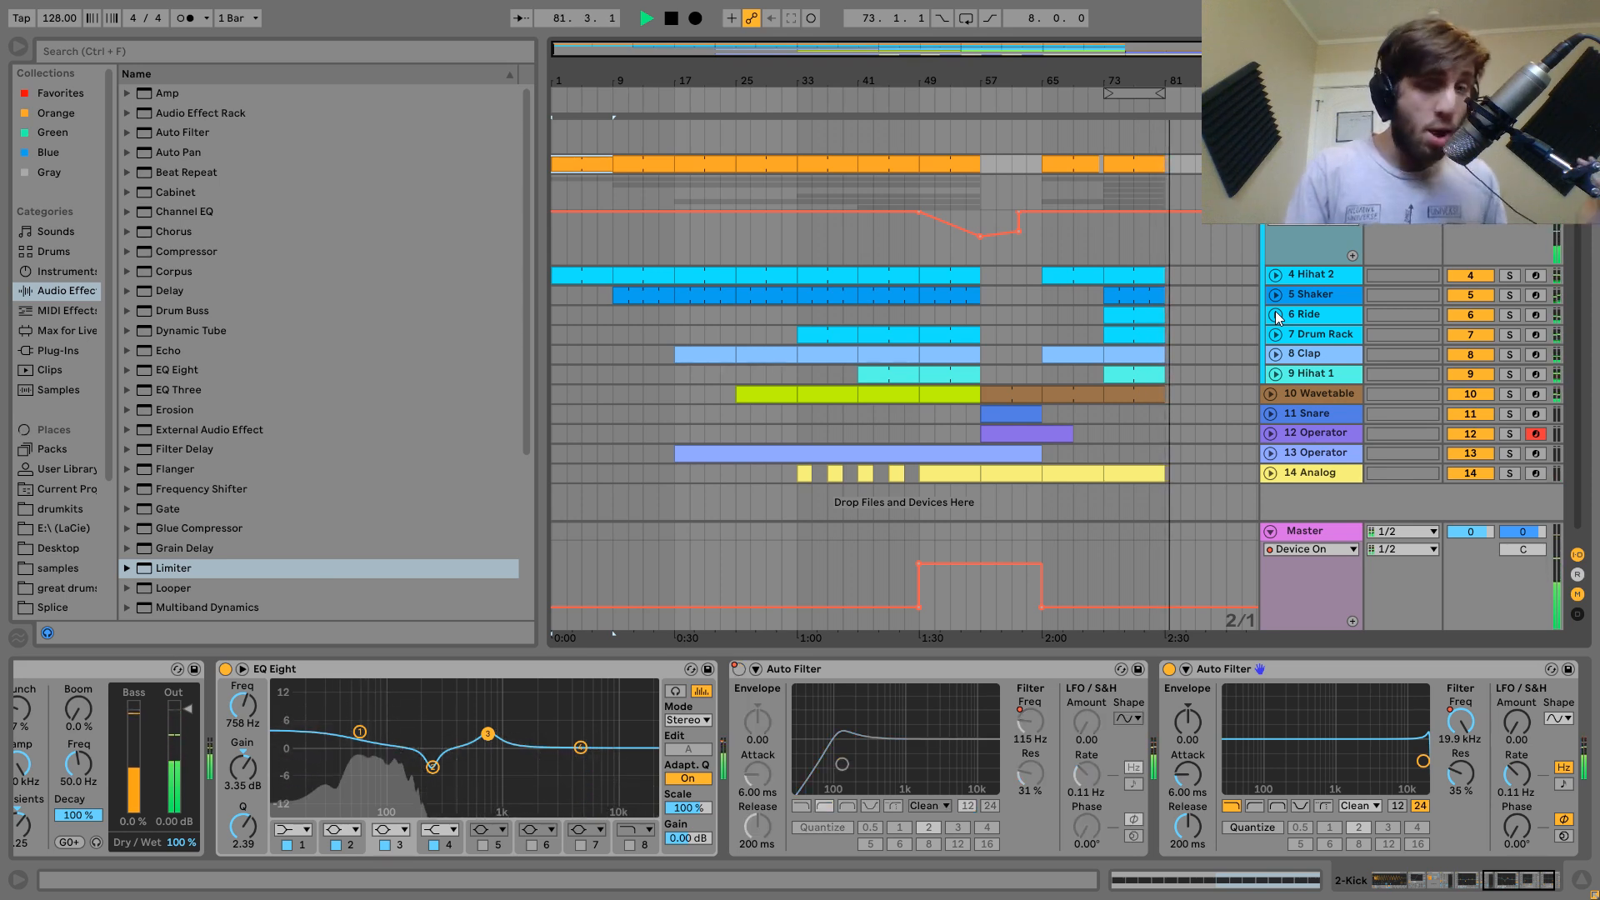
key(space)
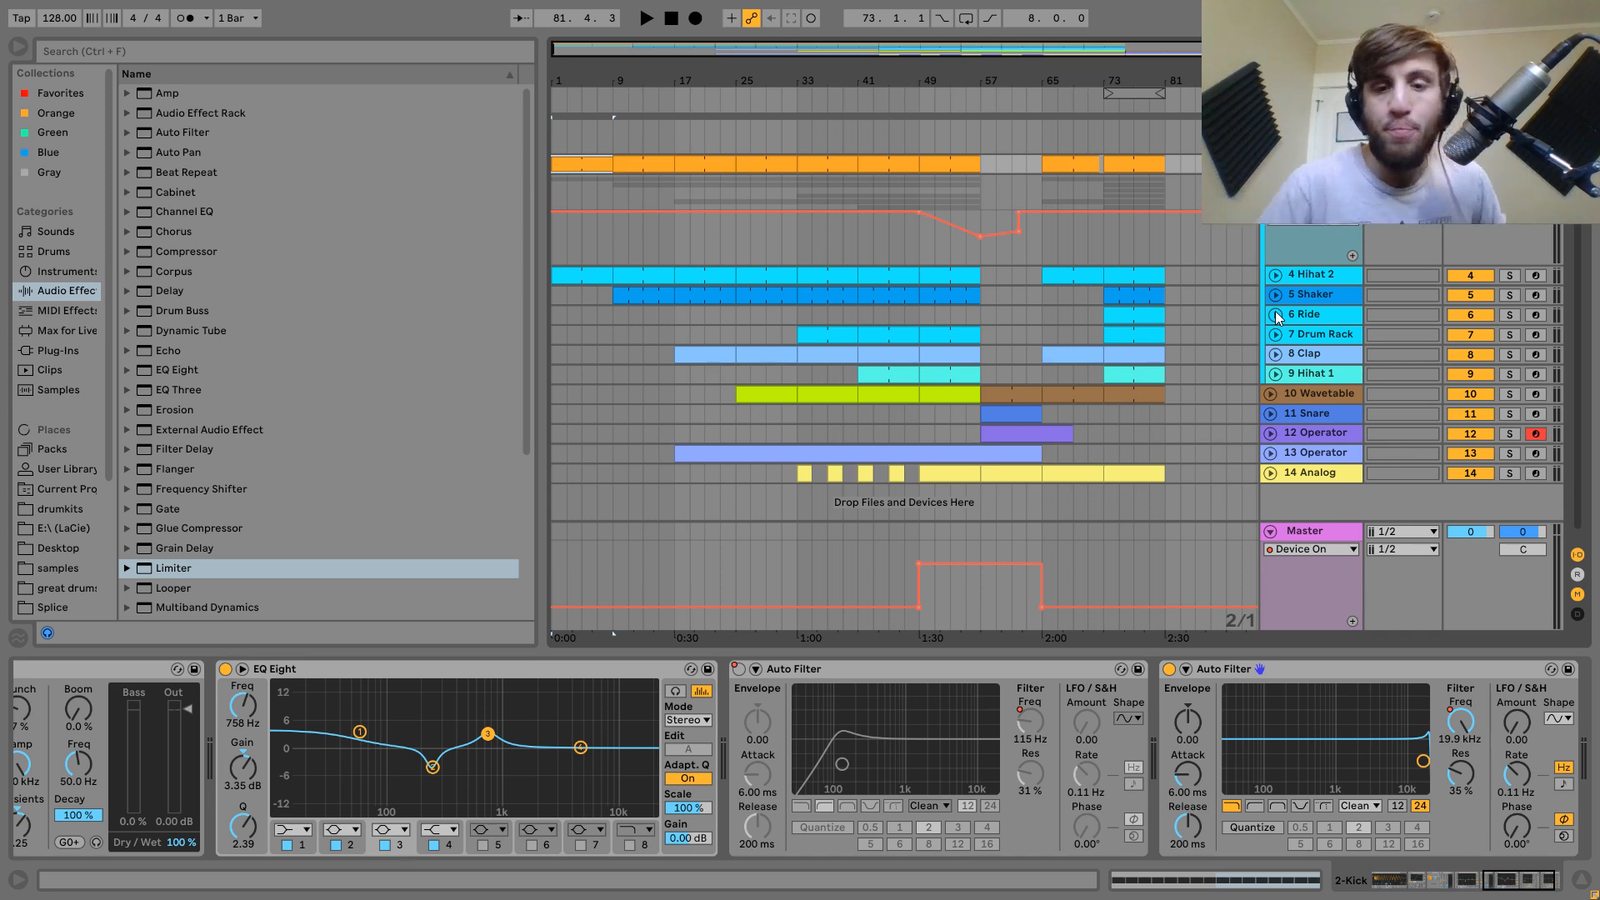
key(F11)
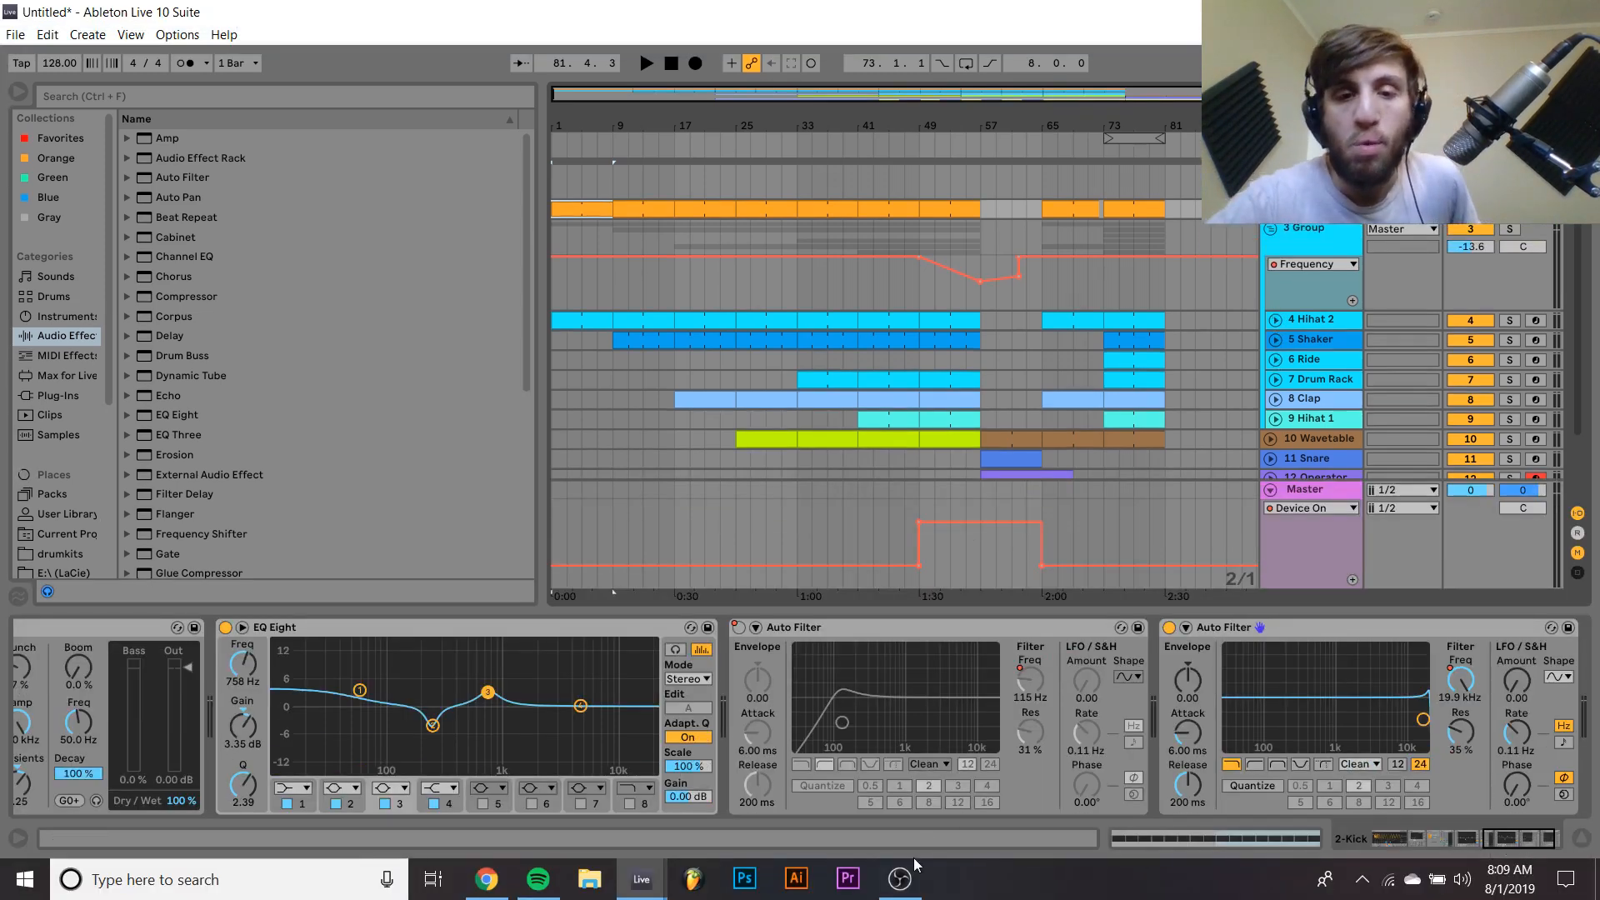